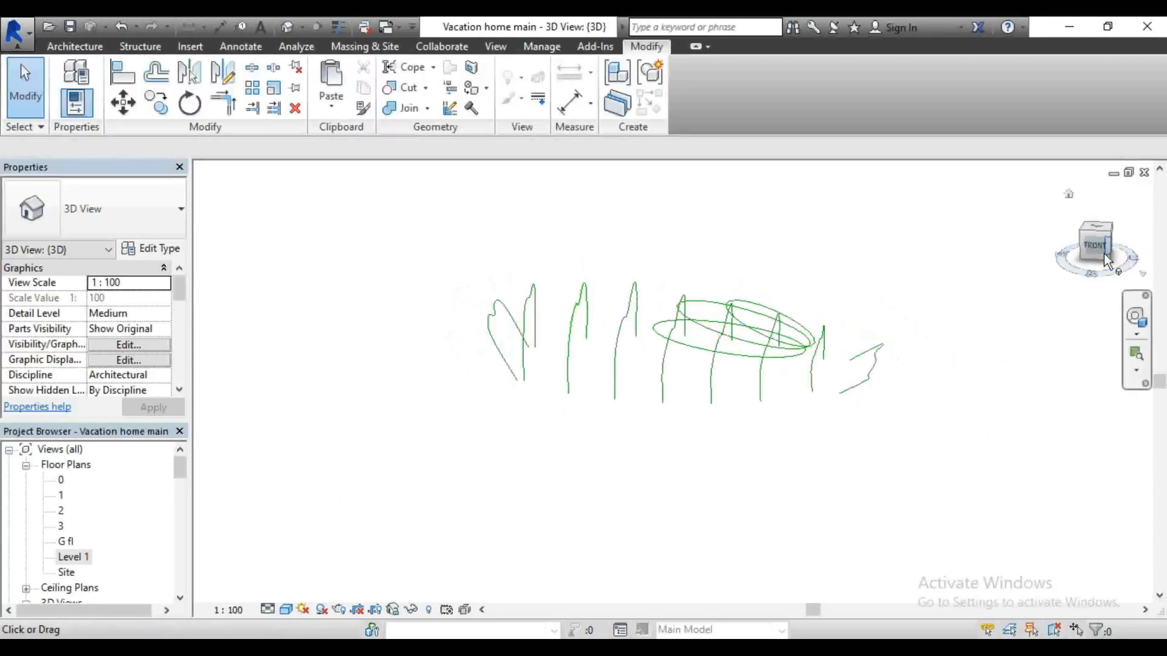
Step: Examine the profile curves in 3D, then inspect the named reference planes in the South elevation
left_click(1096, 246)
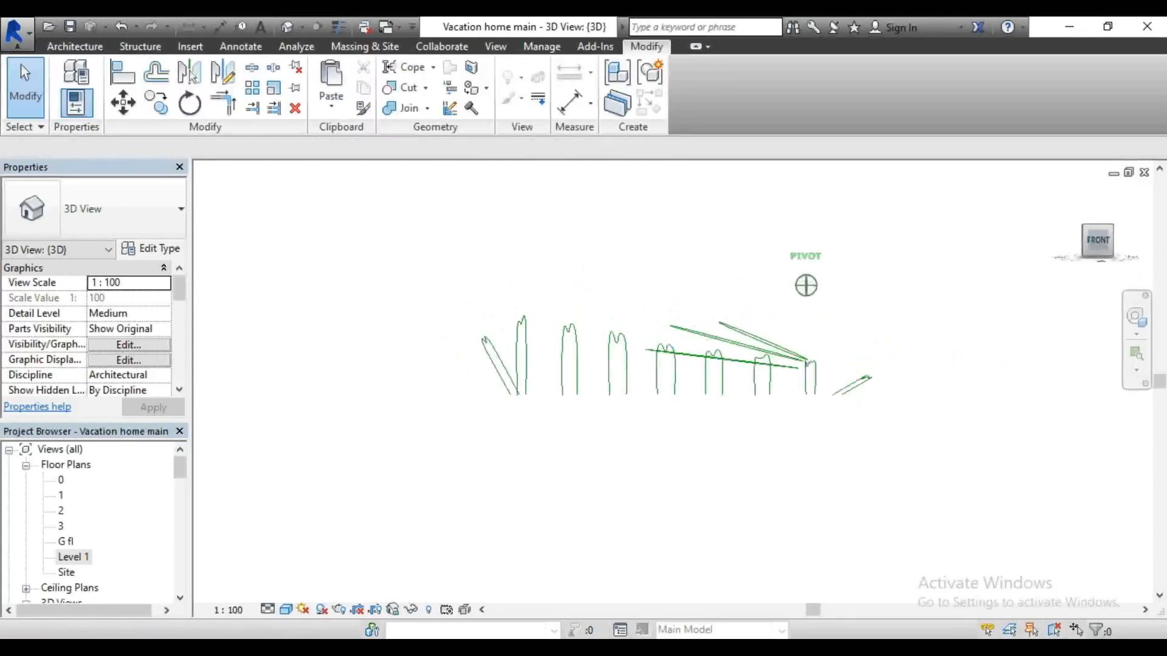
mouse_move(1096, 246)
left_mouse_down()
mouse_move(1088, 256)
mouse_move(1098, 258)
mouse_move(1094, 246)
mouse_move(973, 246)
mouse_move(1104, 246)
left_mouse_up()
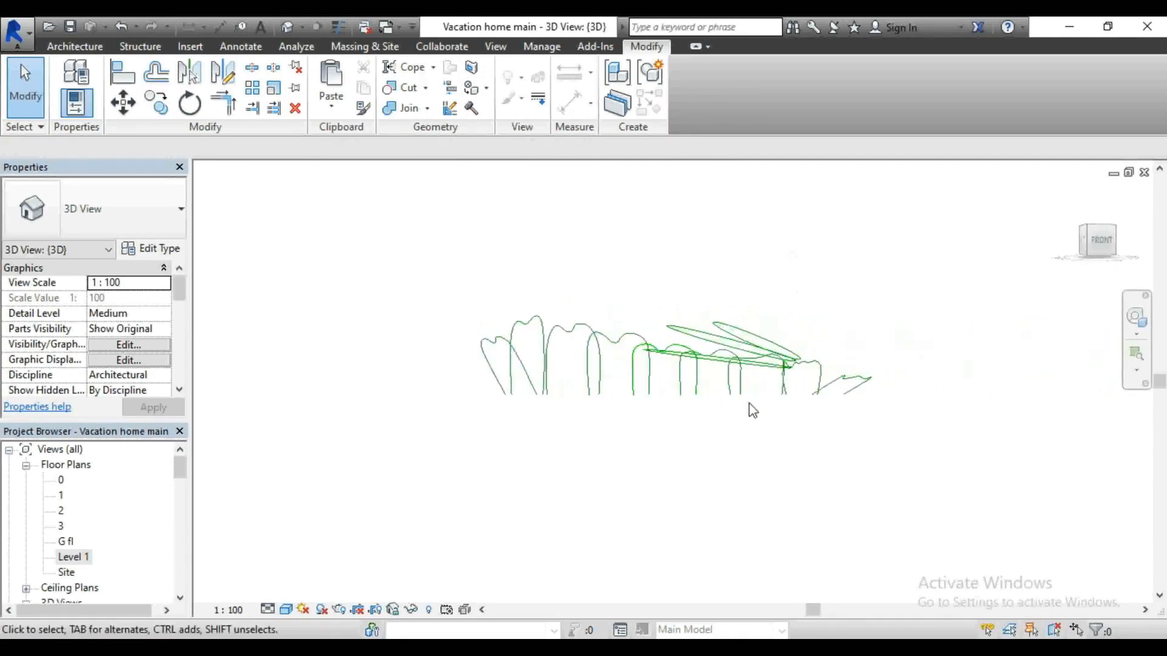
scroll(94, 561, "down", 1)
scroll(94, 560, "down", 5)
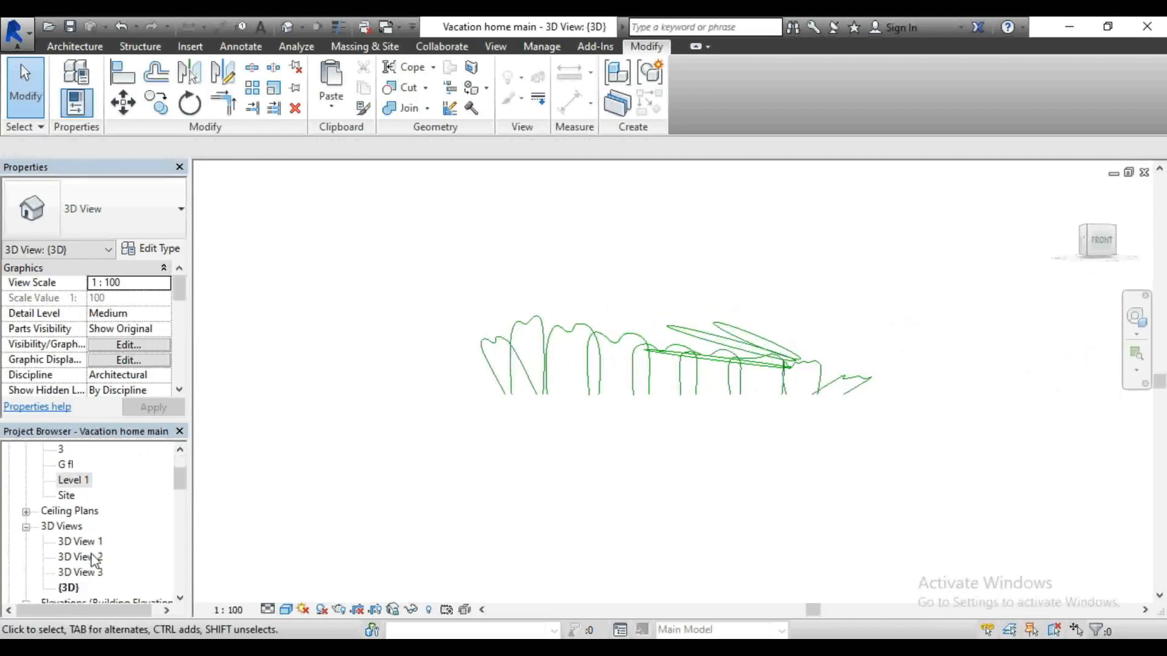
double_click(72, 589)
scroll(527, 491, "down", 2)
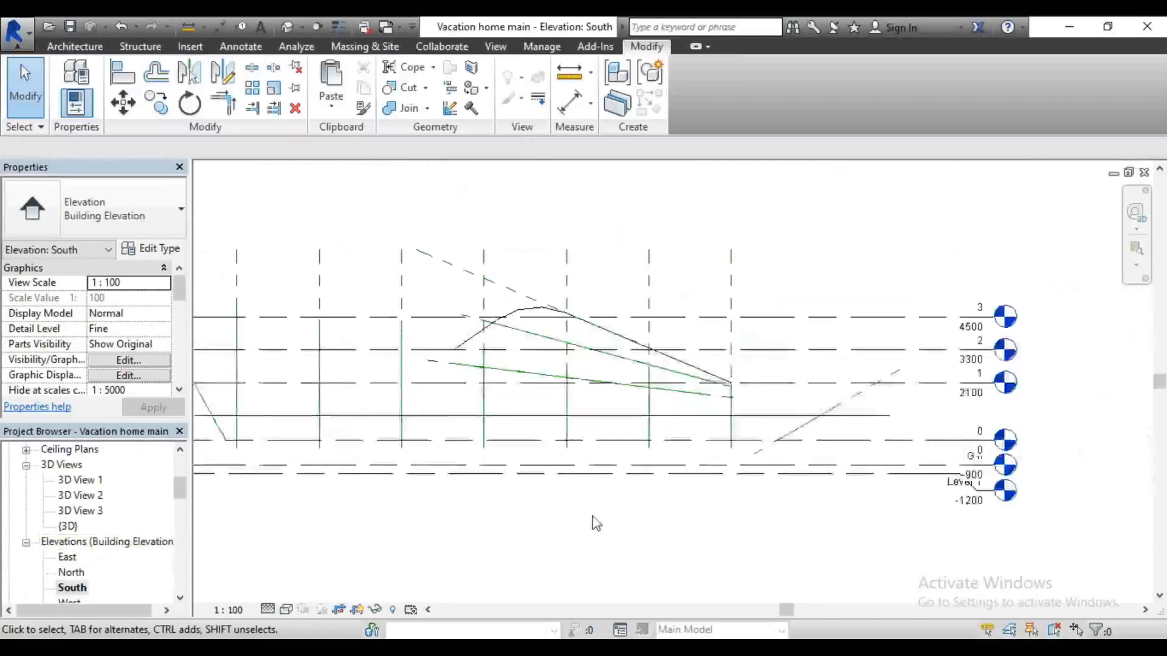
scroll(596, 524, "down", 1)
scroll(707, 322, "down", 1)
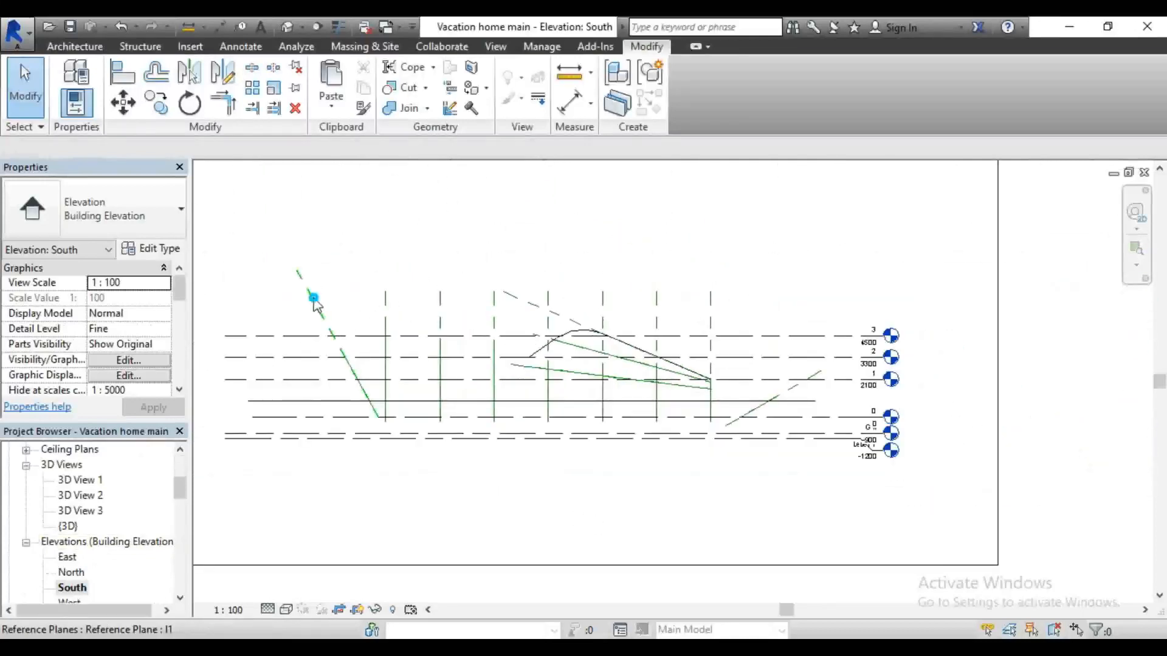
left_click(314, 299)
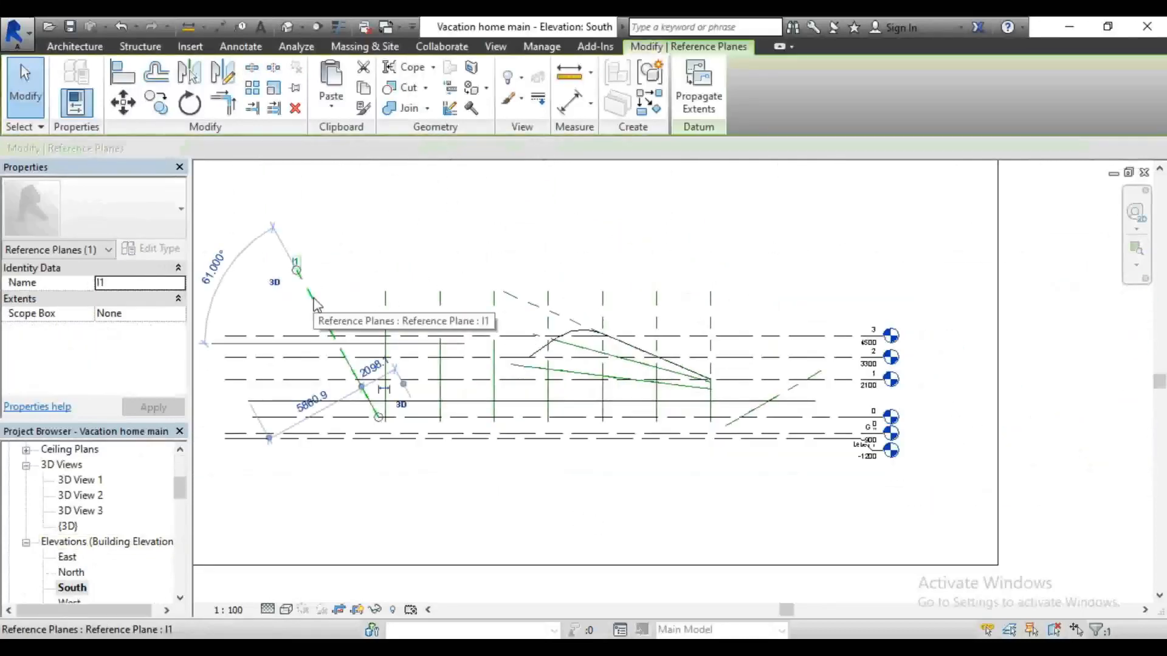
left_click(384, 295)
left_click(443, 304)
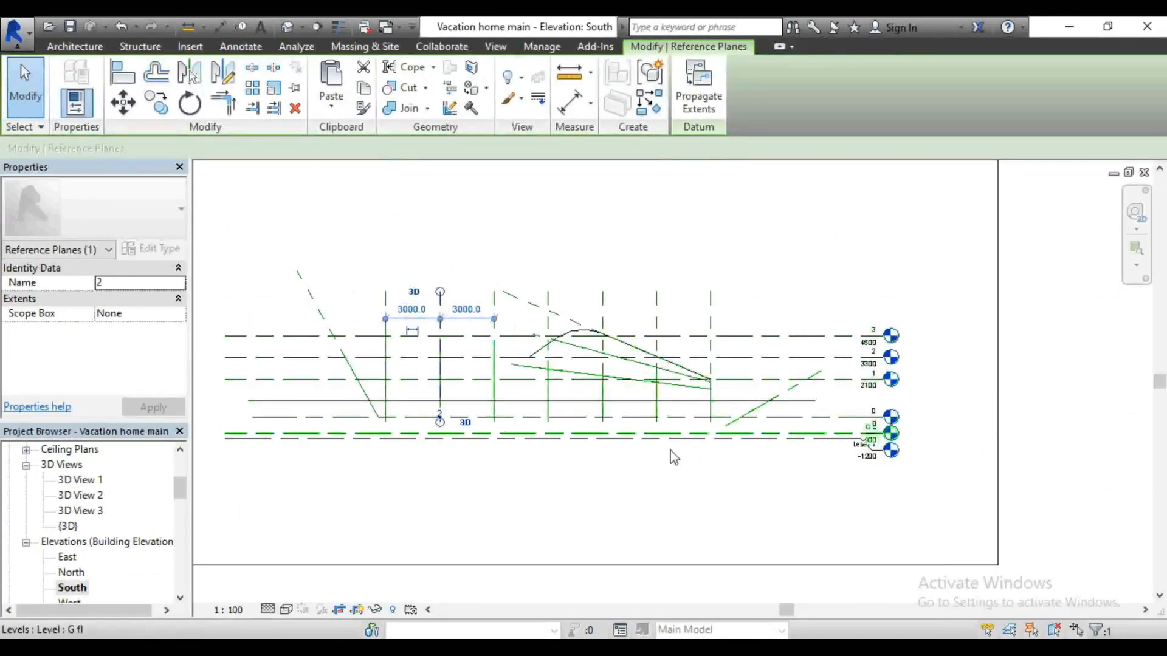
left_click(589, 247)
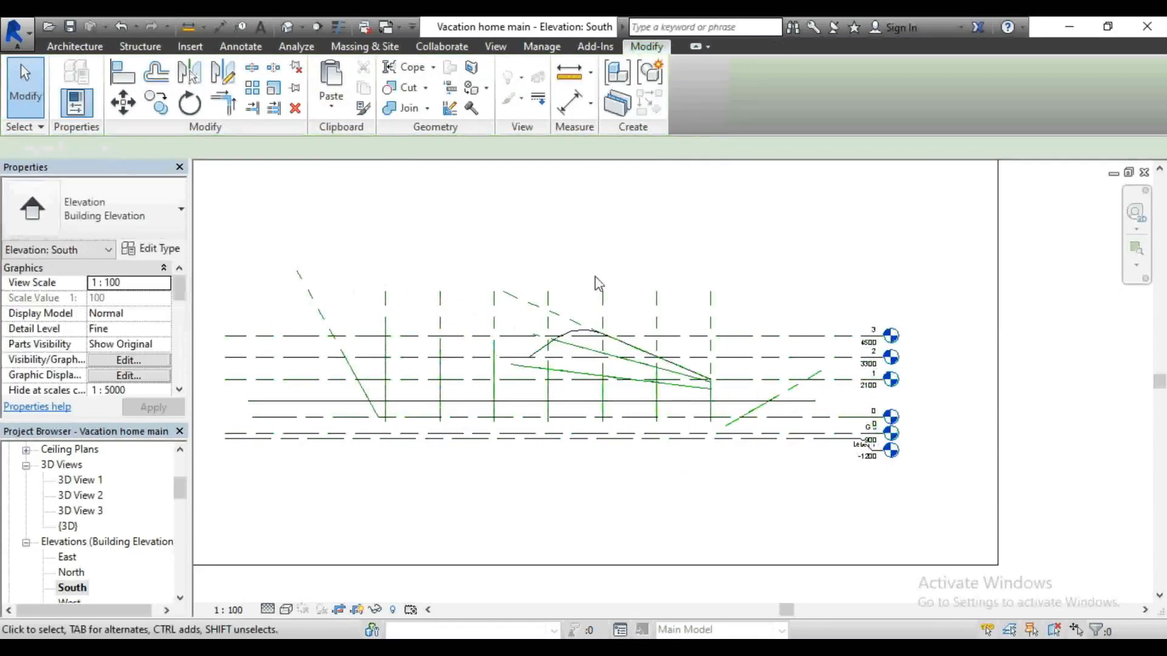
scroll(672, 363, "down", 4)
scroll(652, 333, "up", 3)
scroll(557, 364, "up", 3)
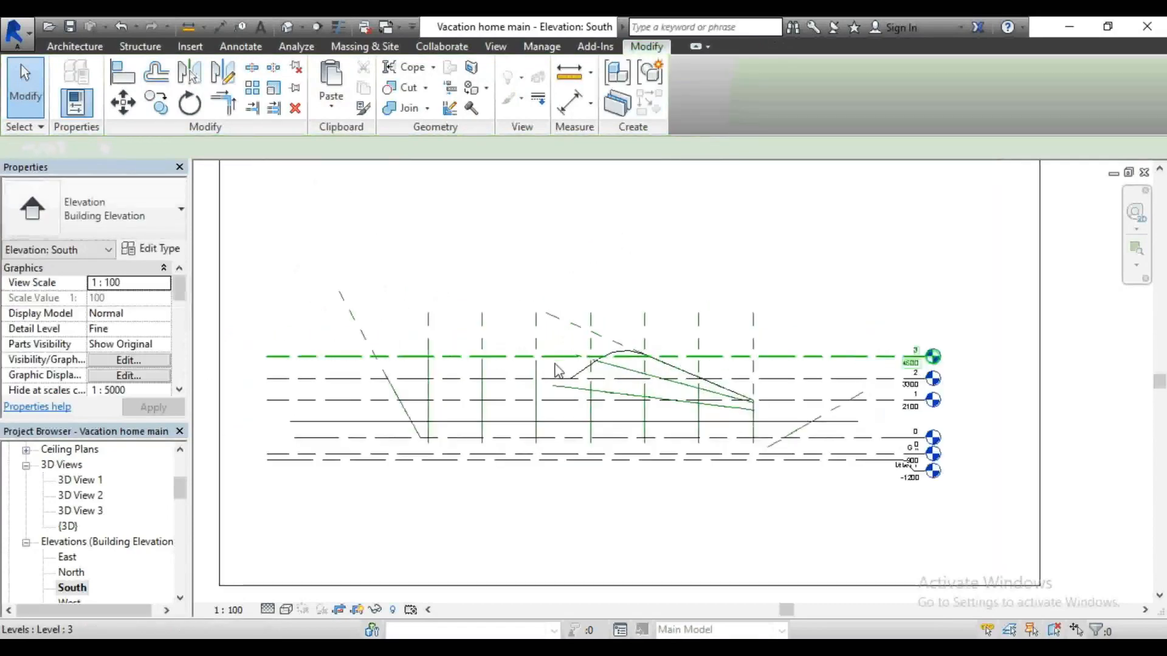
Step: Return to the default 3D view and start an in-place mass named Mass 1
left_click(287, 27)
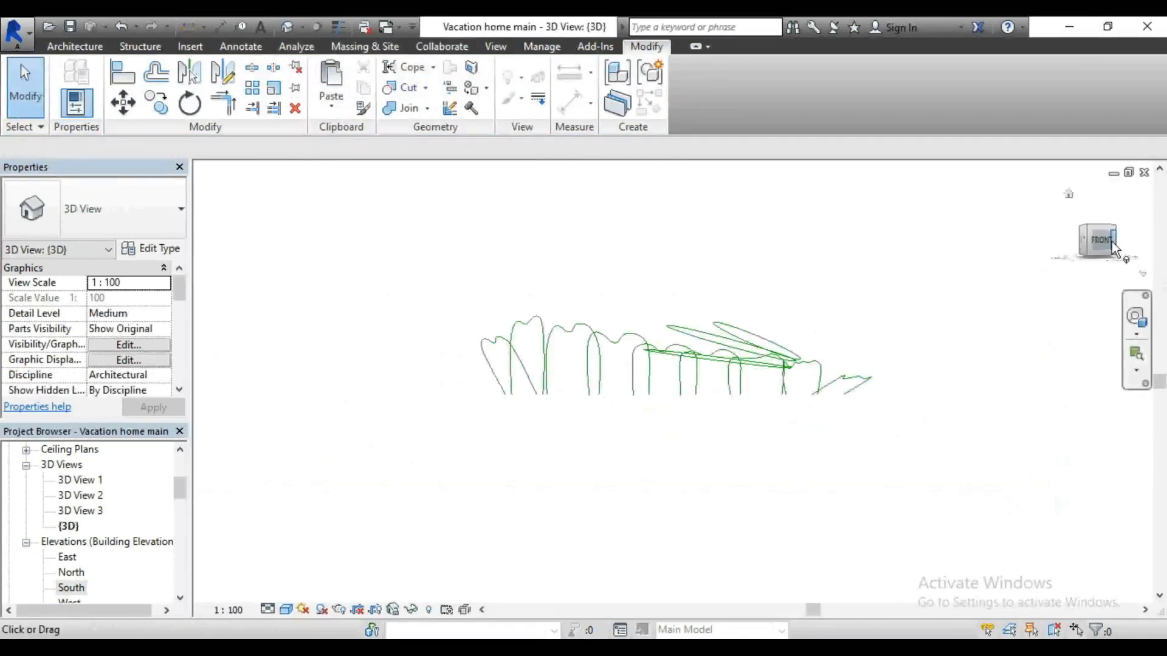
mouse_move(1102, 246)
left_mouse_down()
mouse_move(1121, 277)
mouse_move(1105, 282)
left_mouse_up()
scroll(686, 457, "up", 1)
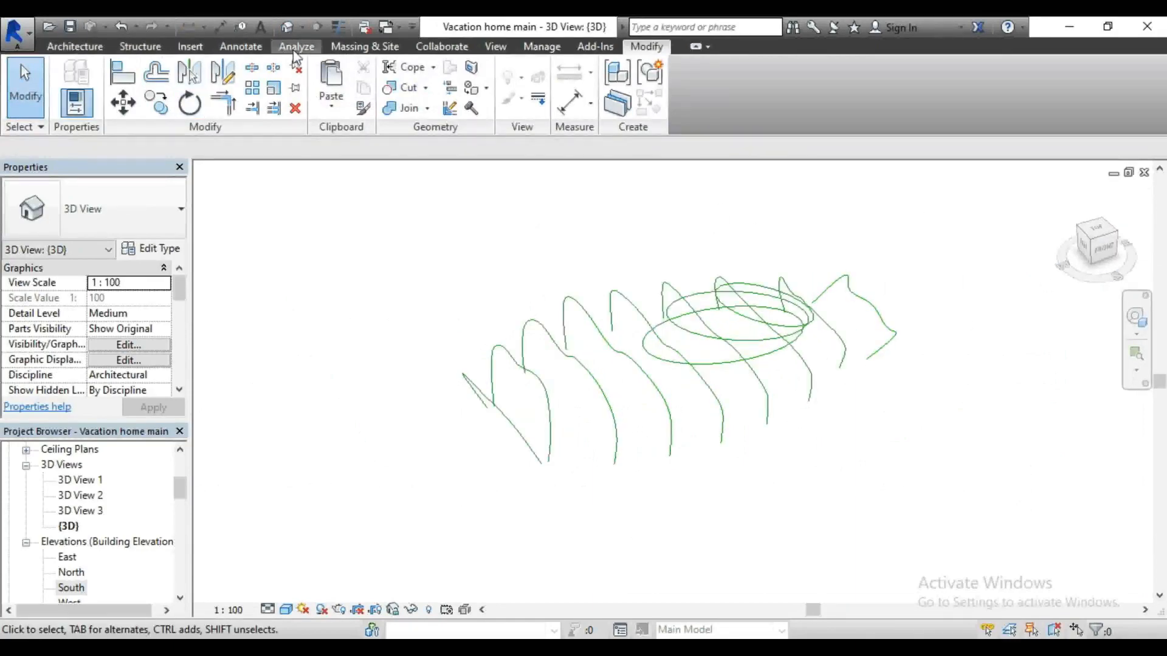
left_click(351, 47)
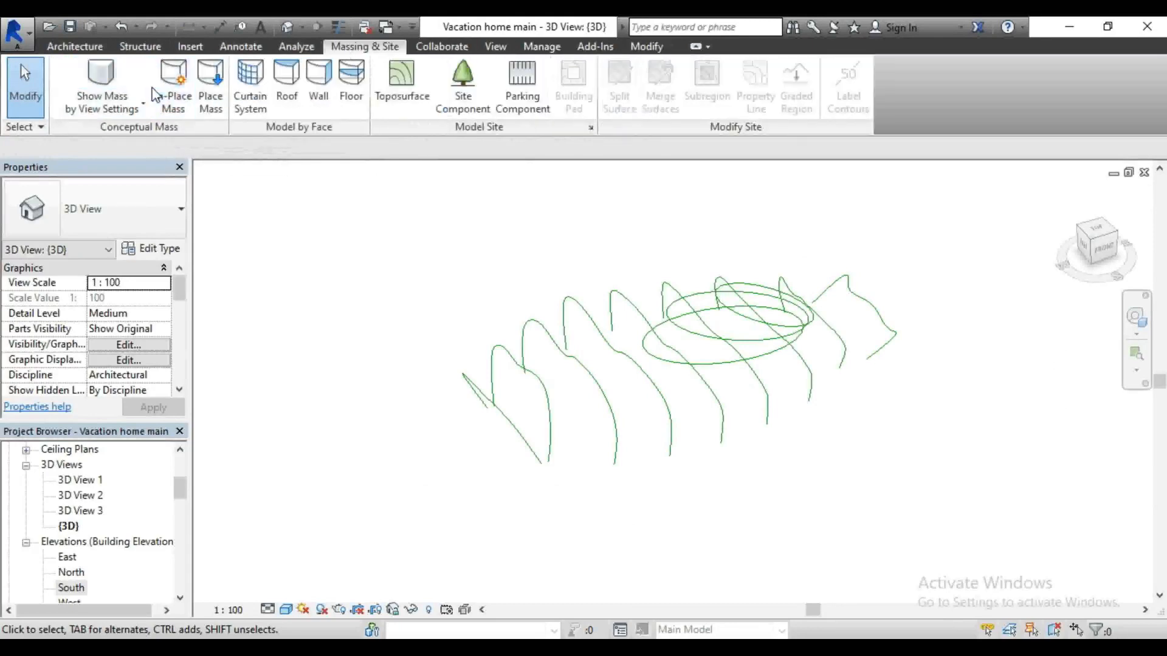
left_click(172, 91)
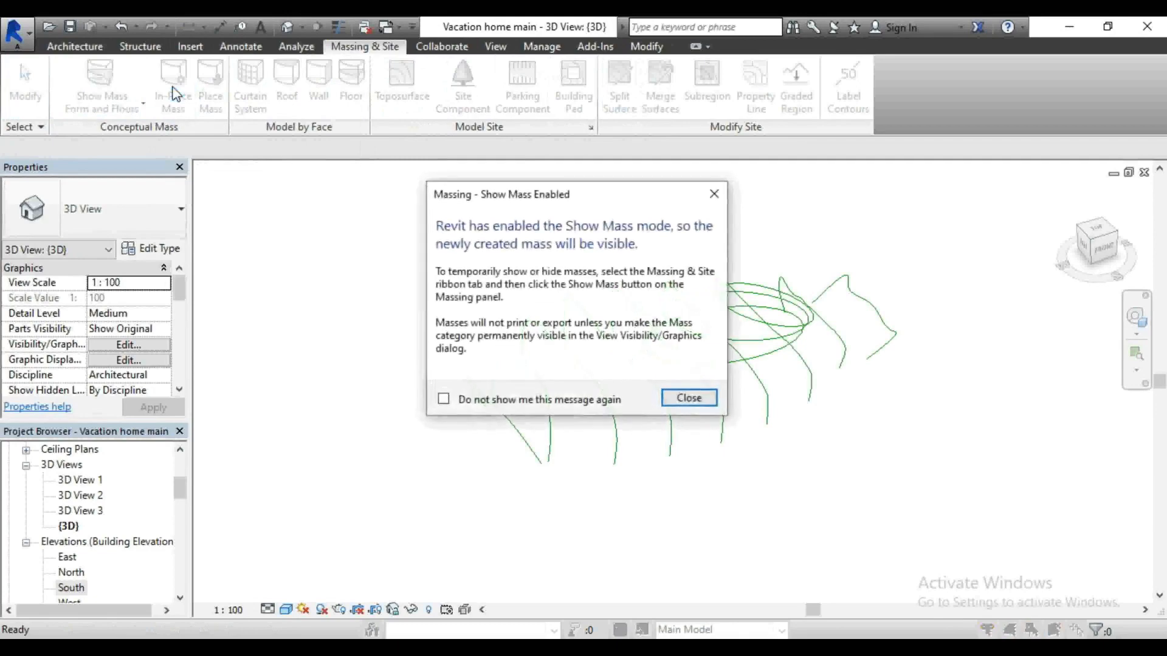
left_click(690, 398)
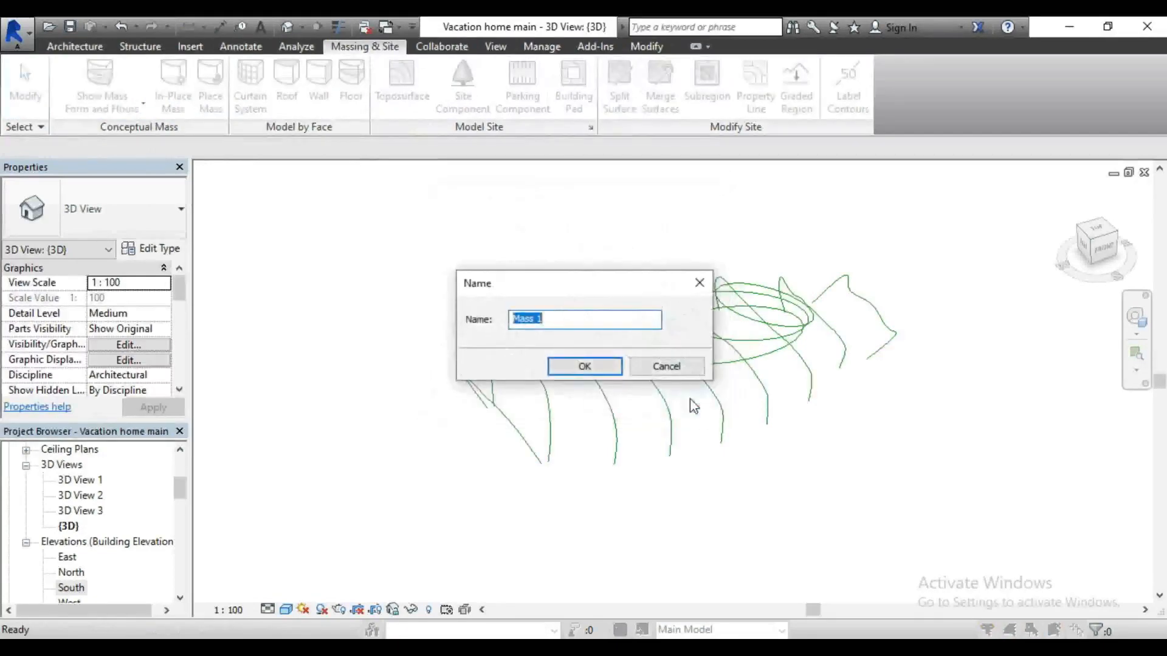
left_click(584, 367)
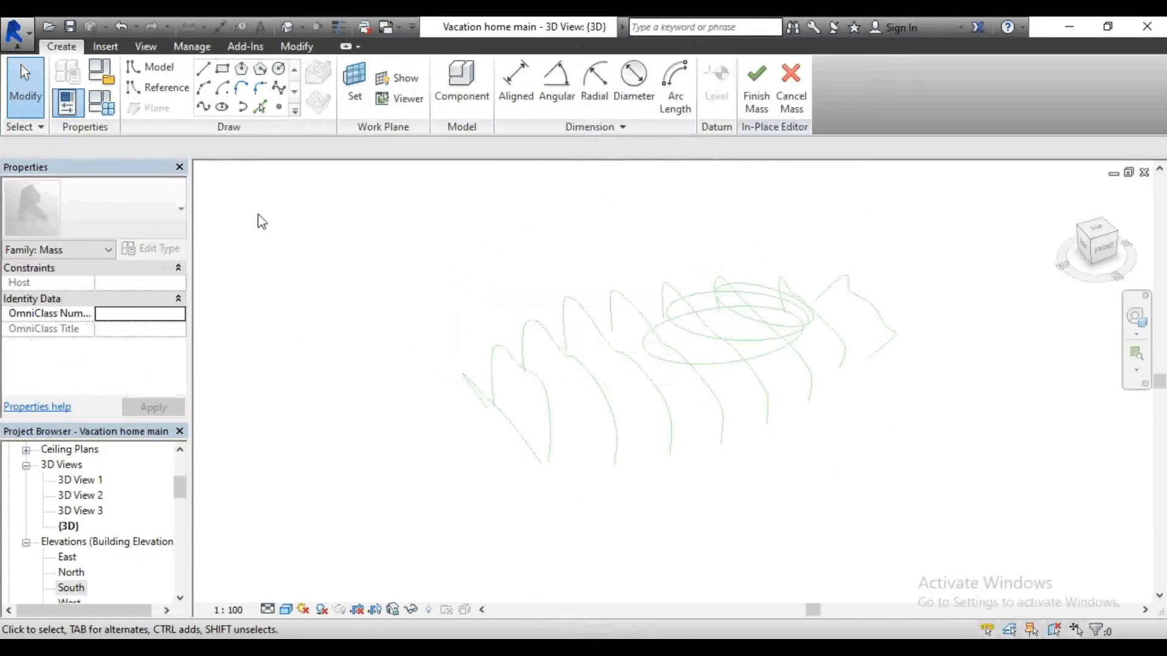
Step: Create a model line in the mass by picking the slanted end profile, with Reference Plane l1 as placement plane
left_click(261, 108)
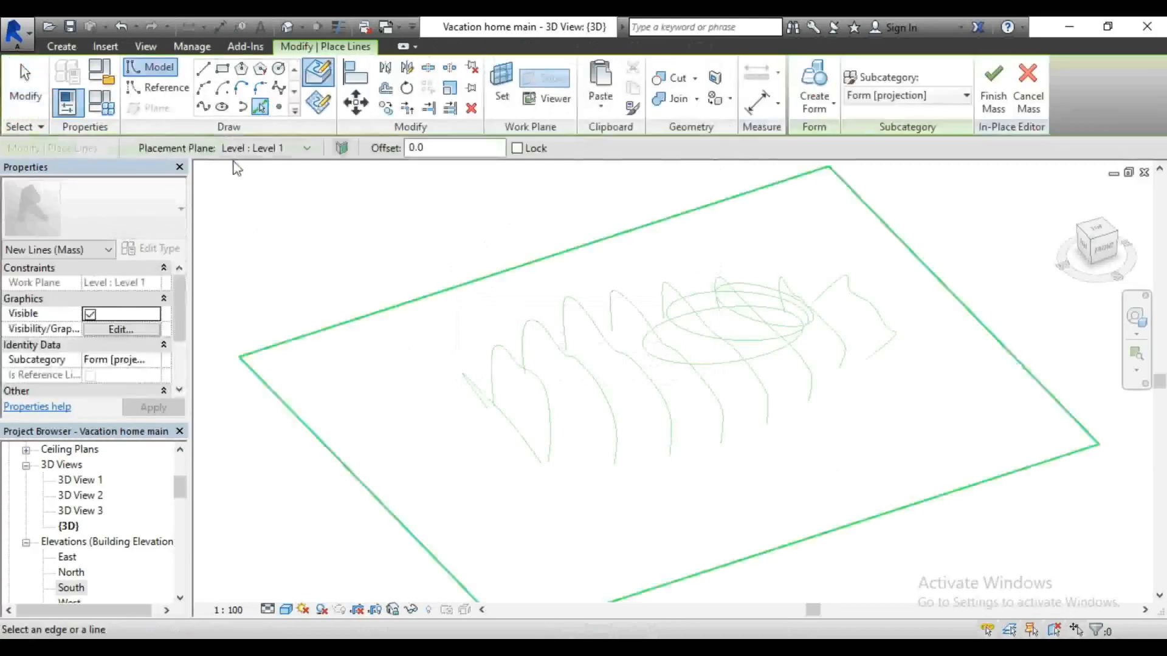
left_click(284, 150)
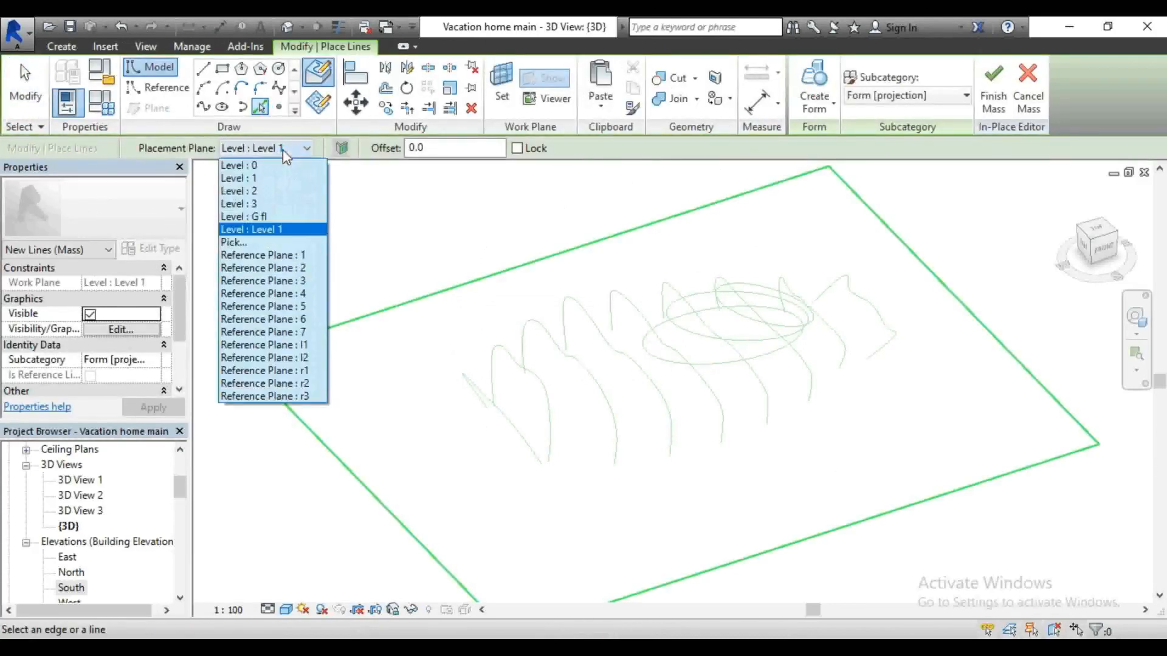
left_click(288, 345)
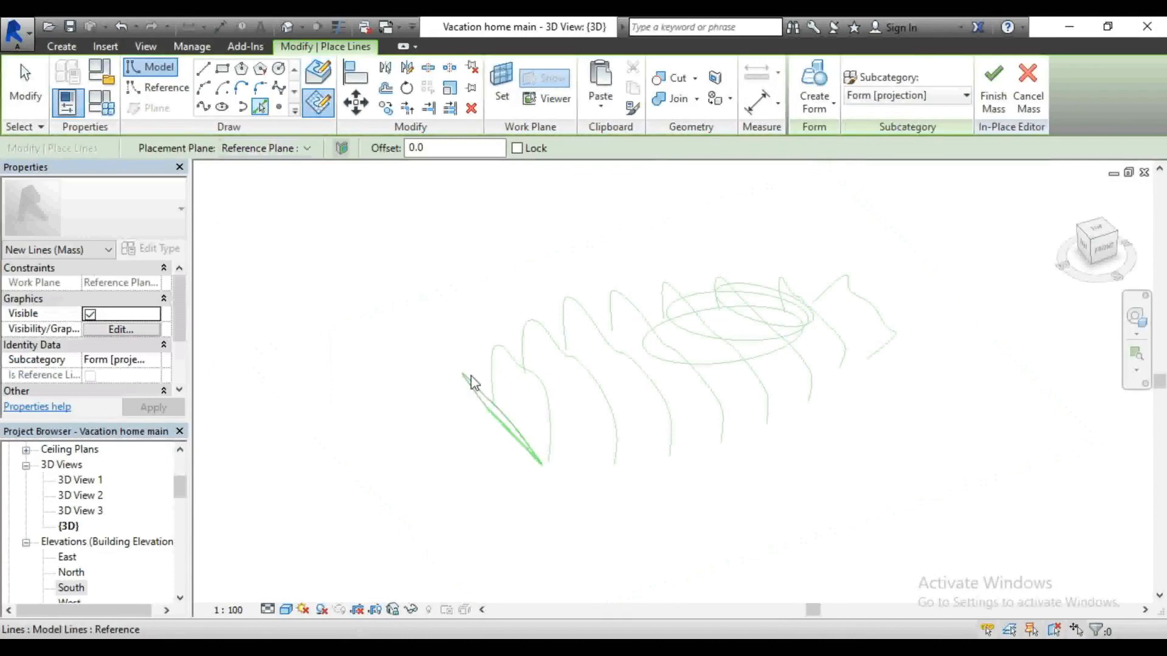
left_click(483, 392)
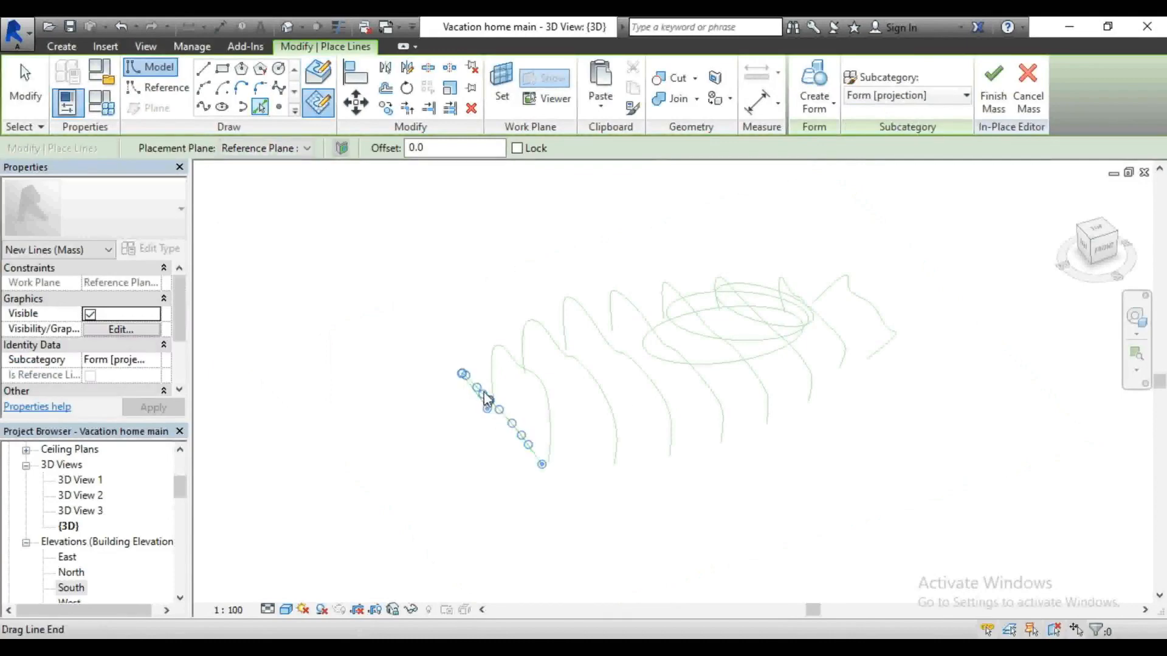
left_click(1104, 260)
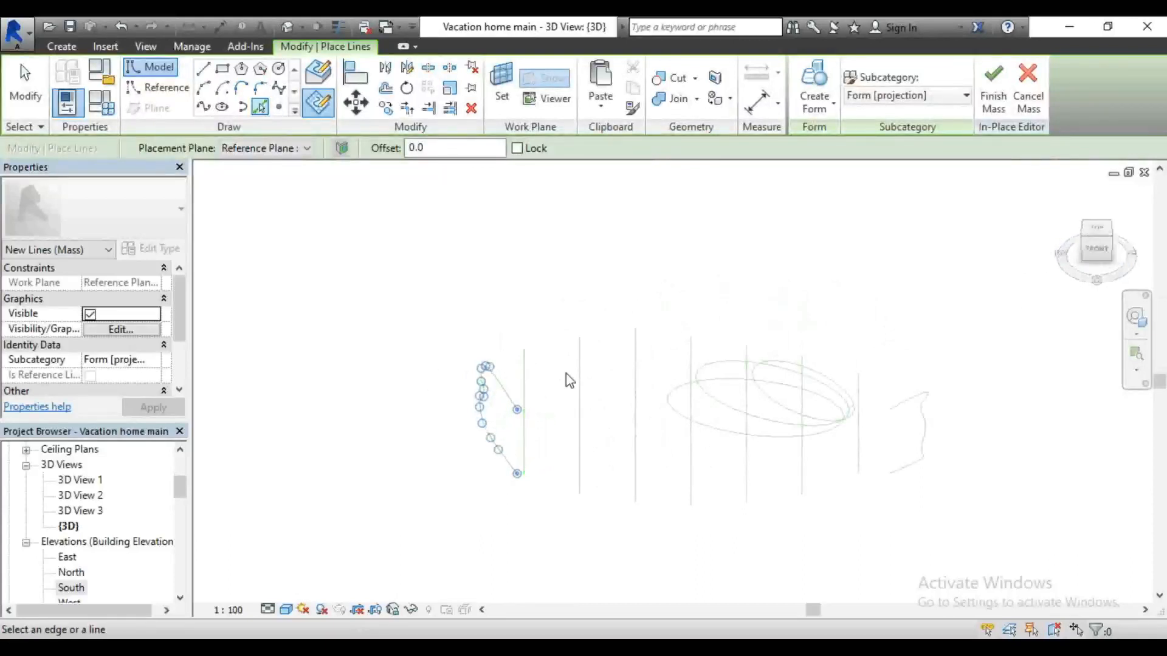
mouse_move(1098, 265)
left_mouse_down()
mouse_move(1147, 234)
mouse_move(1160, 258)
left_mouse_up()
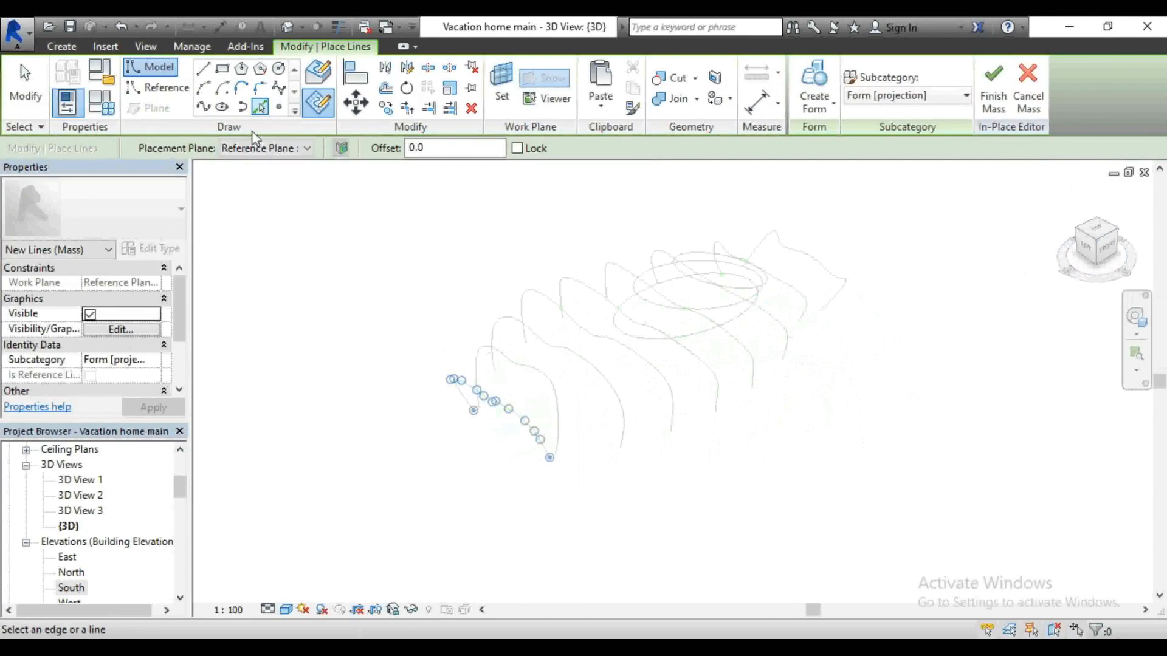
Step: Set the placement plane to Reference Plane 1 and pick the upright profile next to the slanted one
left_click(263, 150)
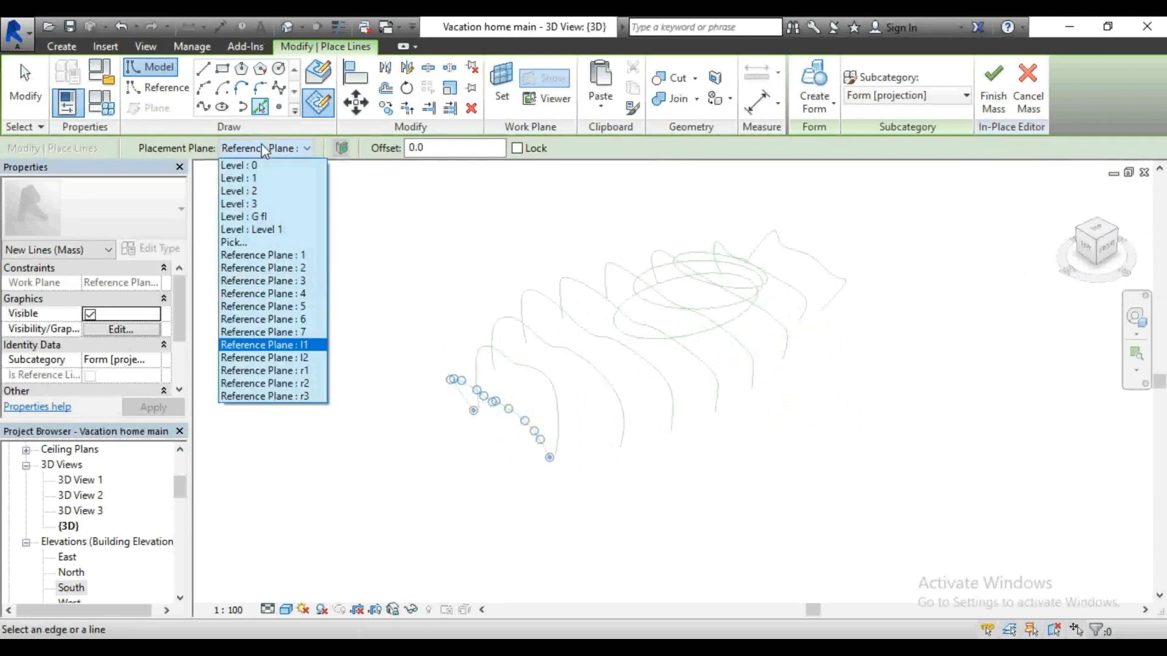
left_click(292, 255)
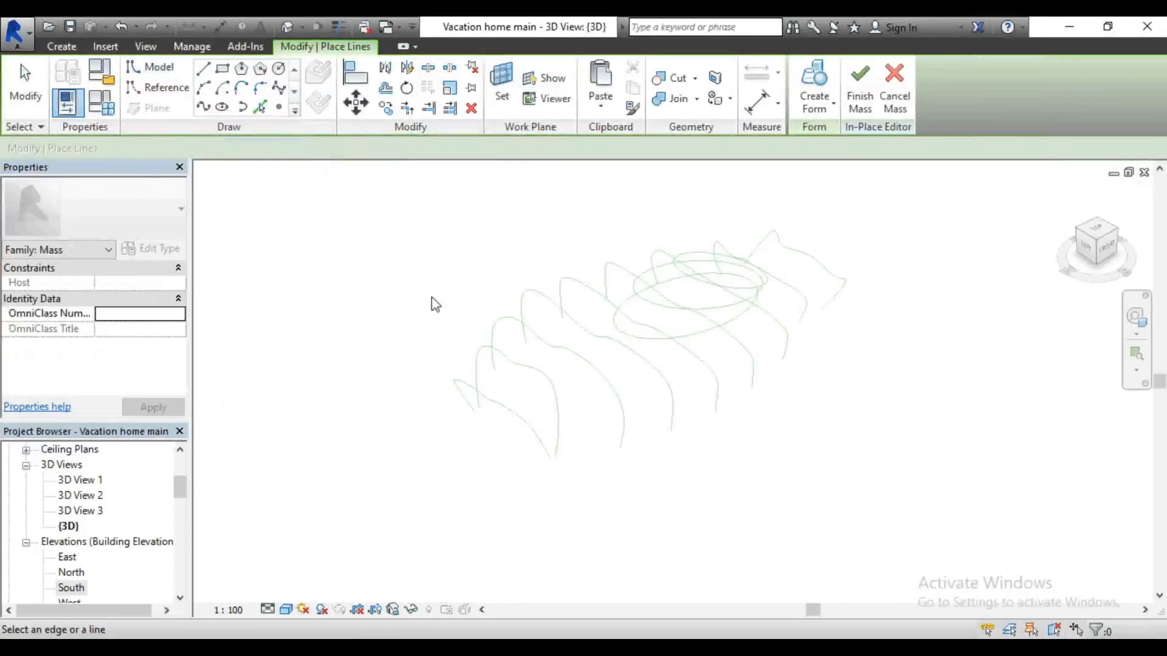
left_click(525, 375)
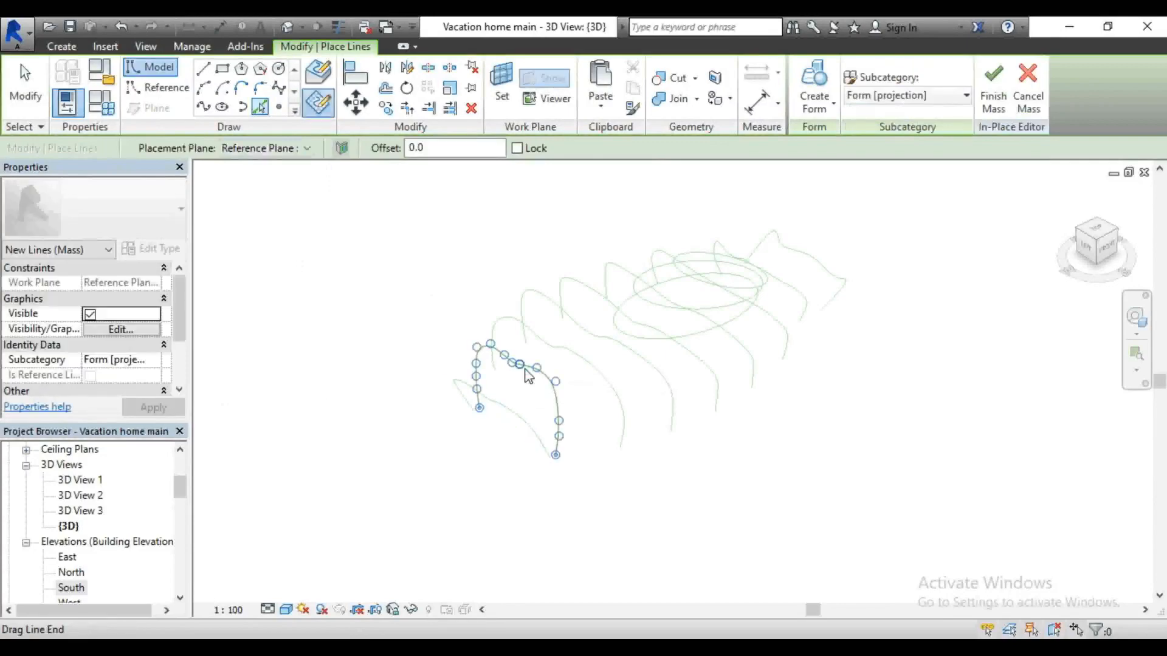
Step: Set the placement plane to Reference Plane 2, pick its profile curve, and end line placement
left_click(290, 152)
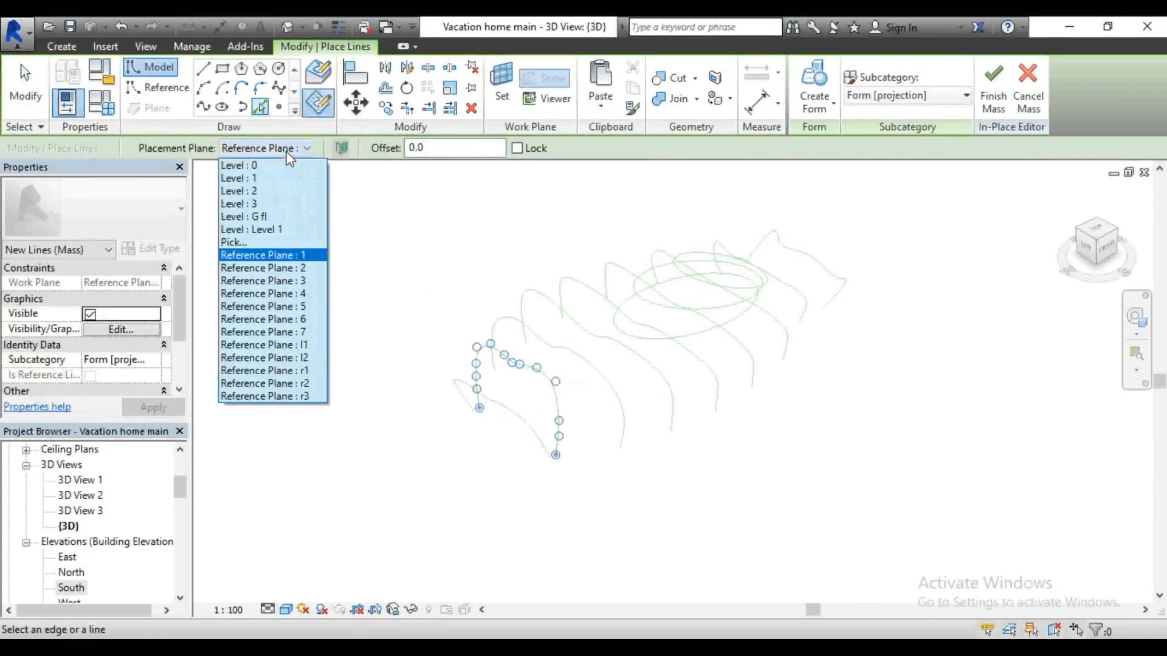
left_click(277, 268)
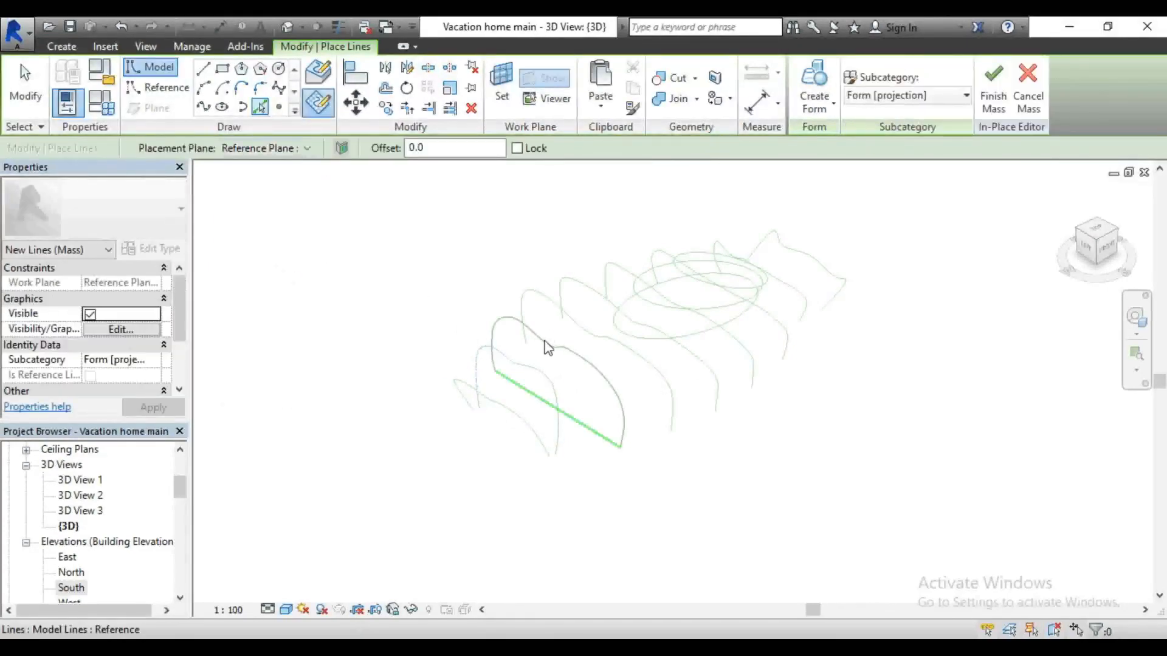
left_click(547, 348)
right_click(472, 223)
left_click(499, 236)
right_click(493, 222)
left_click(527, 234)
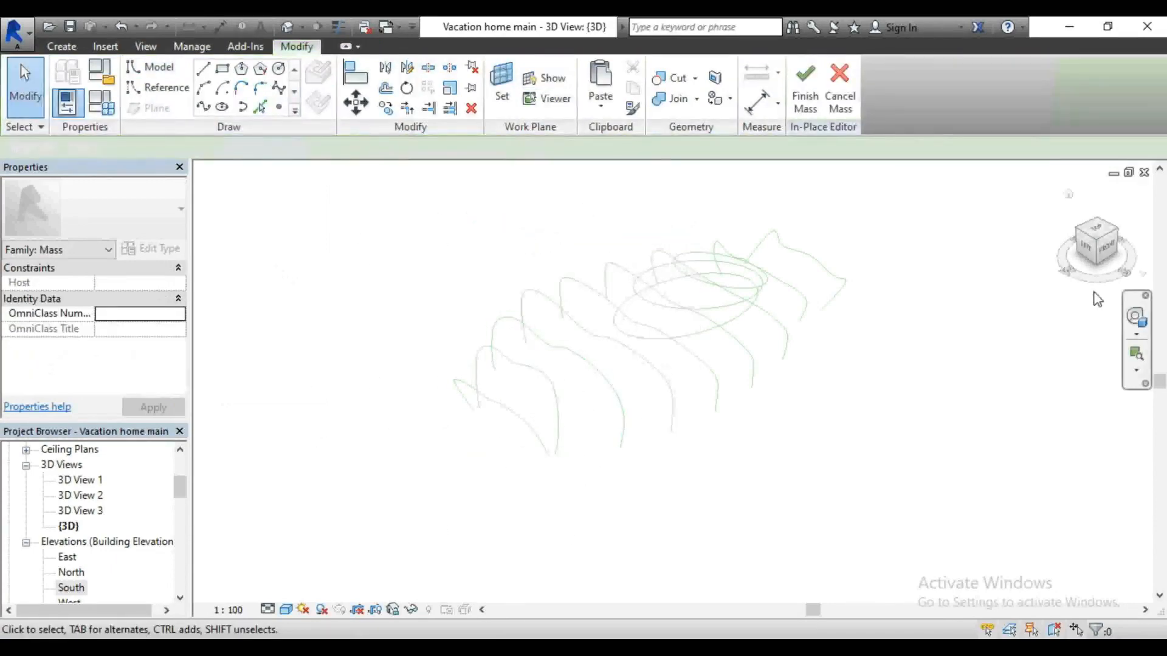
Step: Create a solid form from the three picked profile lines and view it from several angles
mouse_move(1101, 251)
left_mouse_down()
mouse_move(1077, 249)
mouse_move(1097, 249)
left_mouse_up()
left_click_drag(384, 263, 669, 525)
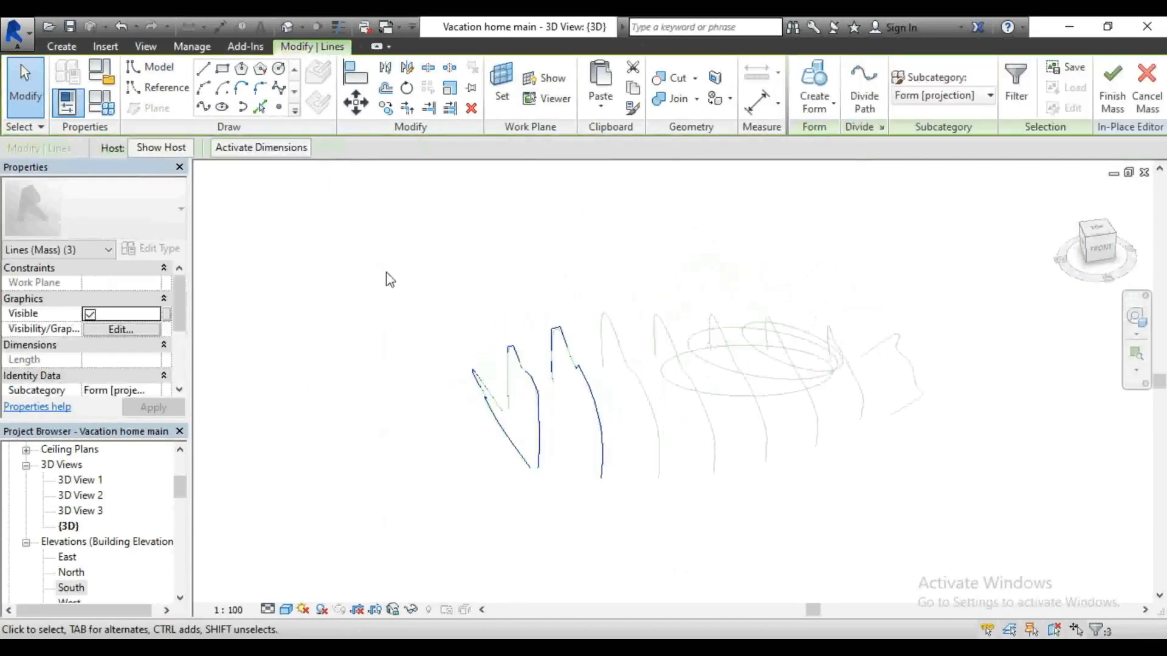
left_click(834, 113)
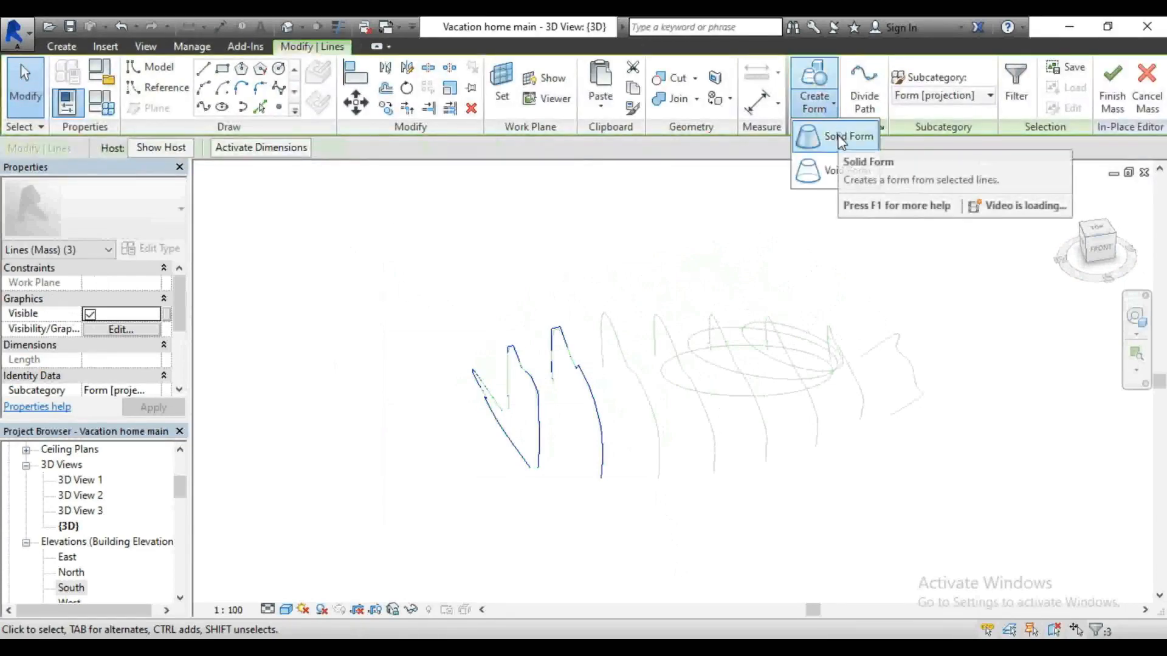
left_click(845, 136)
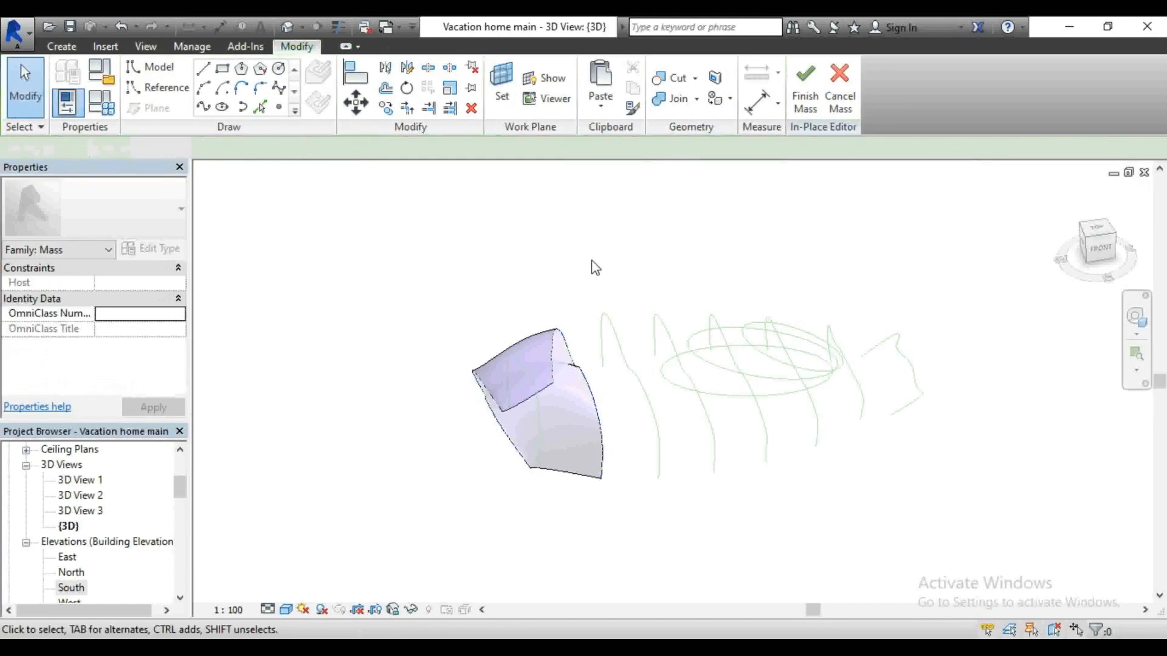
mouse_move(1101, 255)
left_mouse_down()
mouse_move(1135, 260)
mouse_move(1098, 252)
left_mouse_up()
scroll(661, 286, "down", 2)
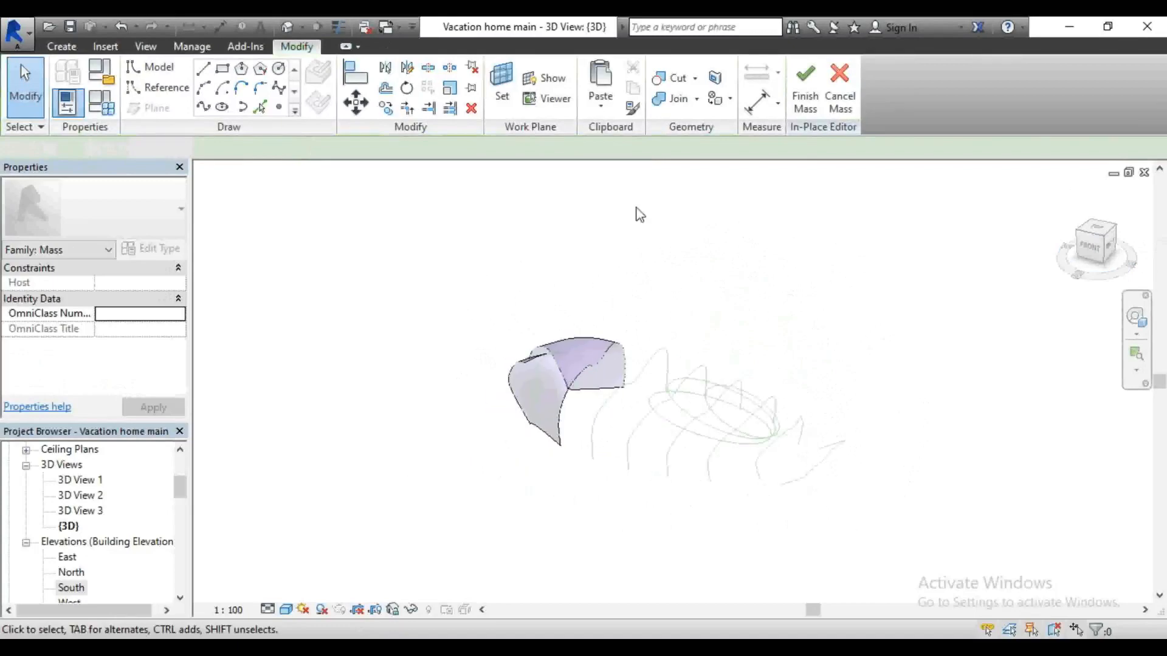
left_click_drag(1097, 244, 1120, 256)
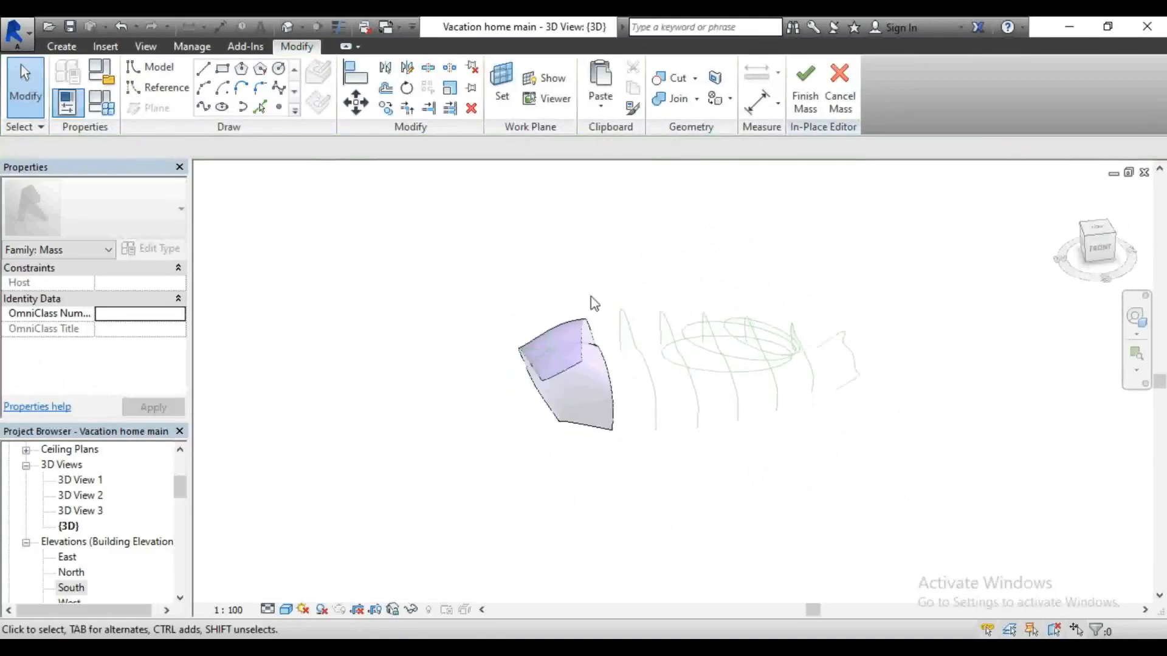
Step: Finish the in-place mass and deselect it to view the result up close
left_click(805, 88)
left_click(562, 313)
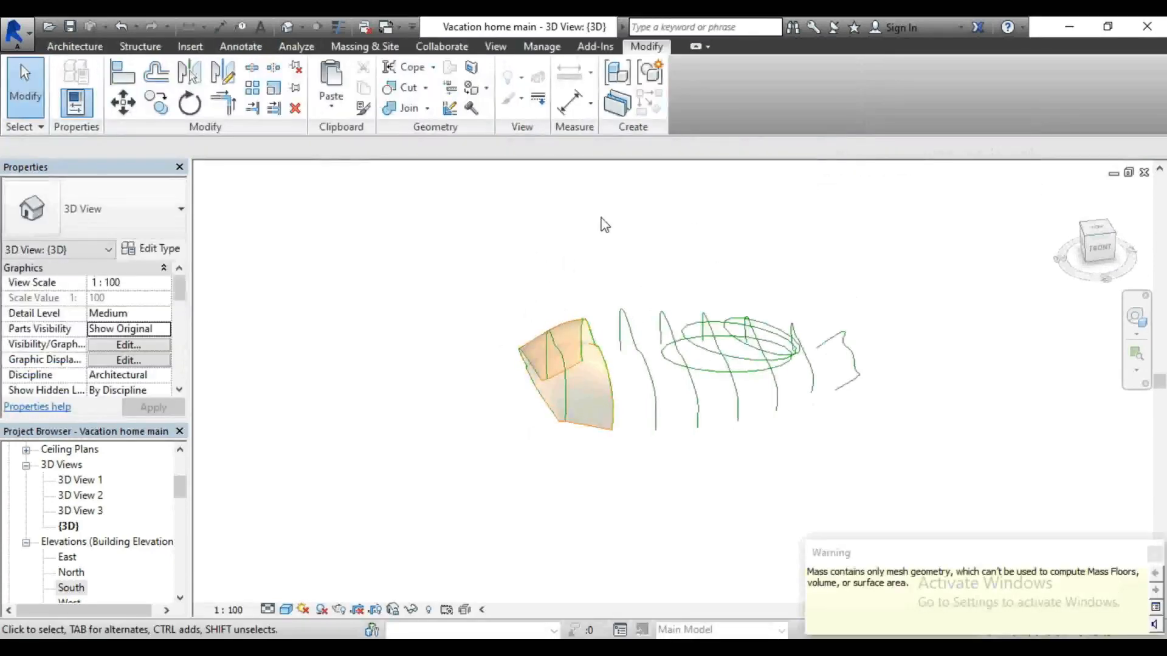
scroll(594, 343, "up", 3)
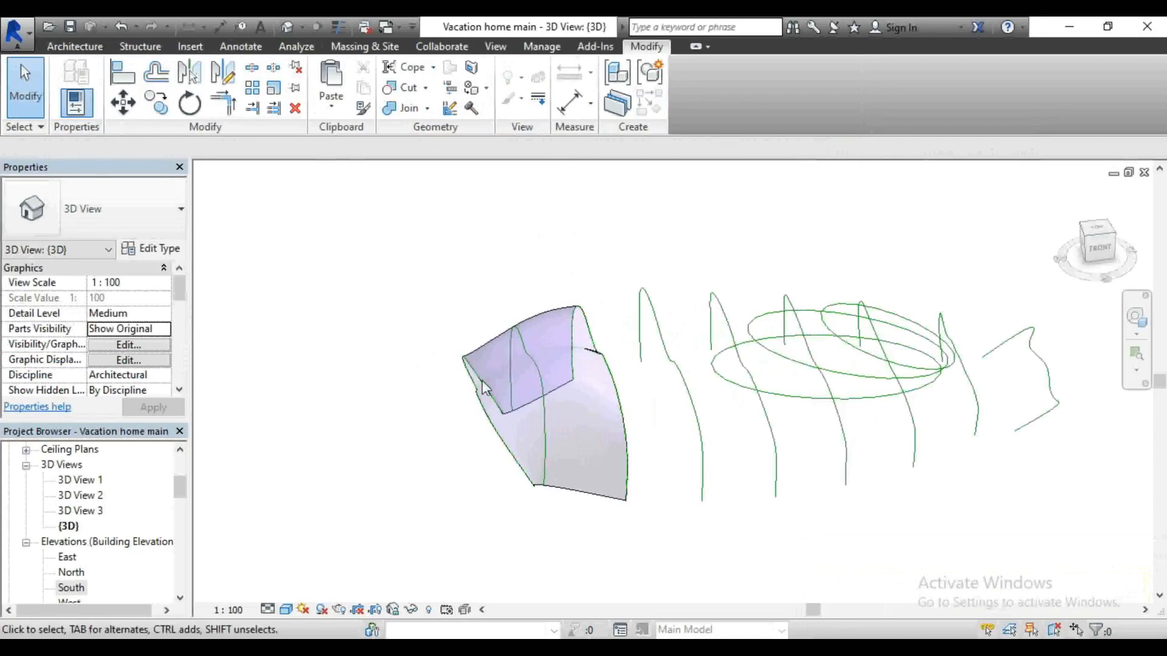
Step: Start a new in-place mass named Mass 2 for the next section of the shell
left_click(74, 46)
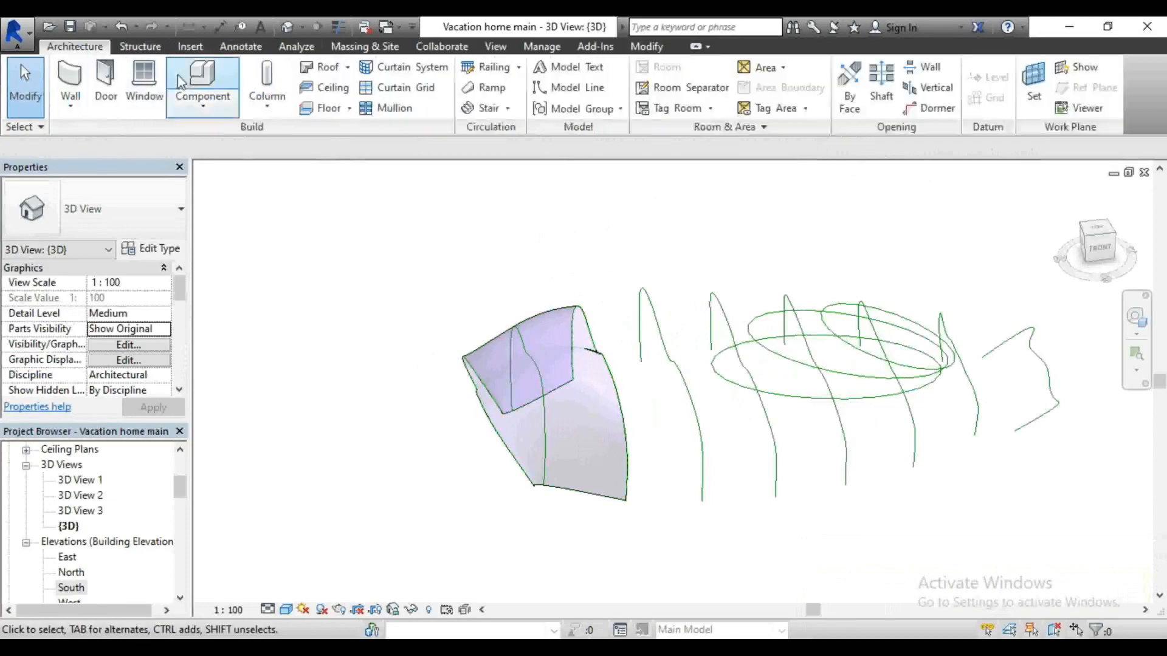
left_click(364, 46)
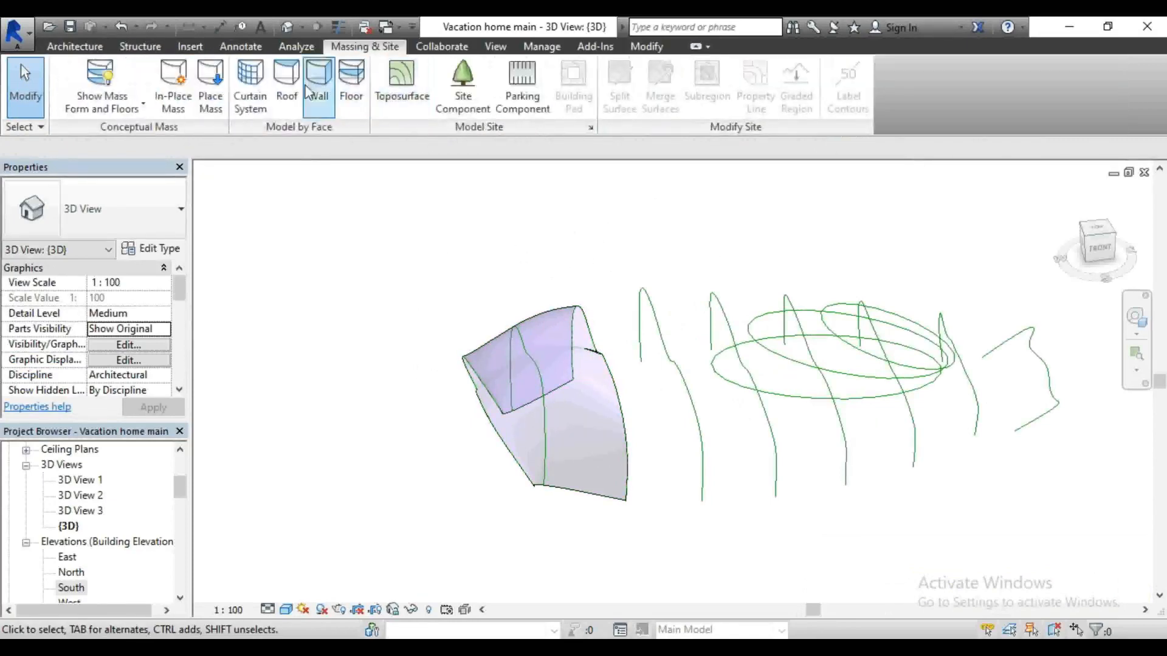
left_click(188, 90)
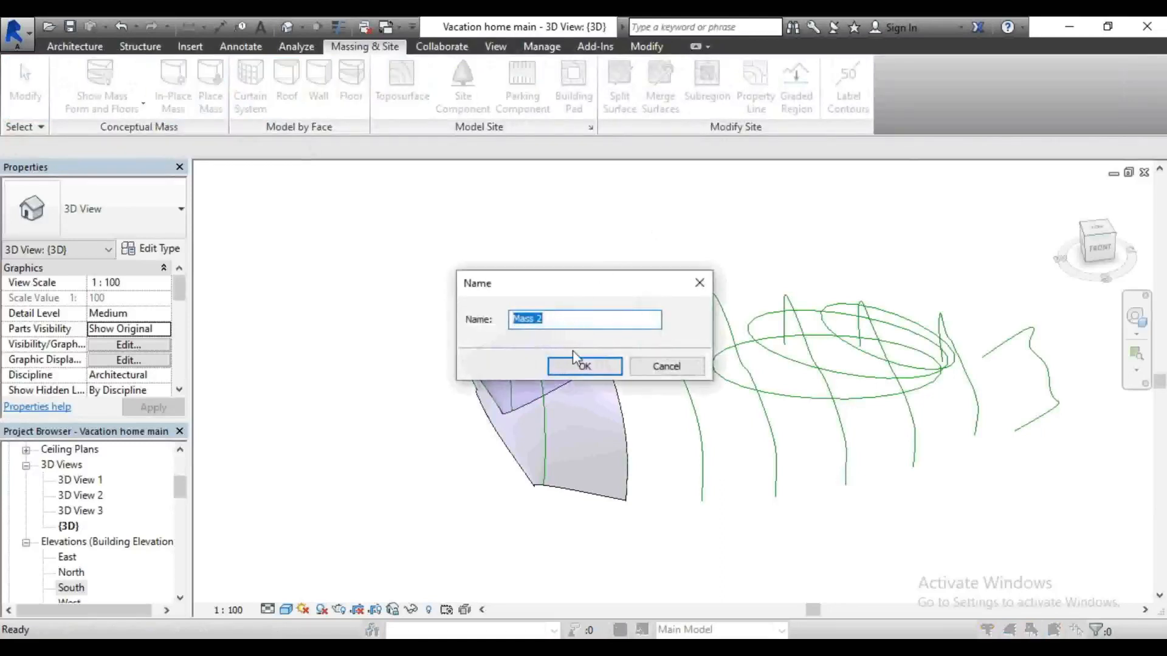
left_click(582, 367)
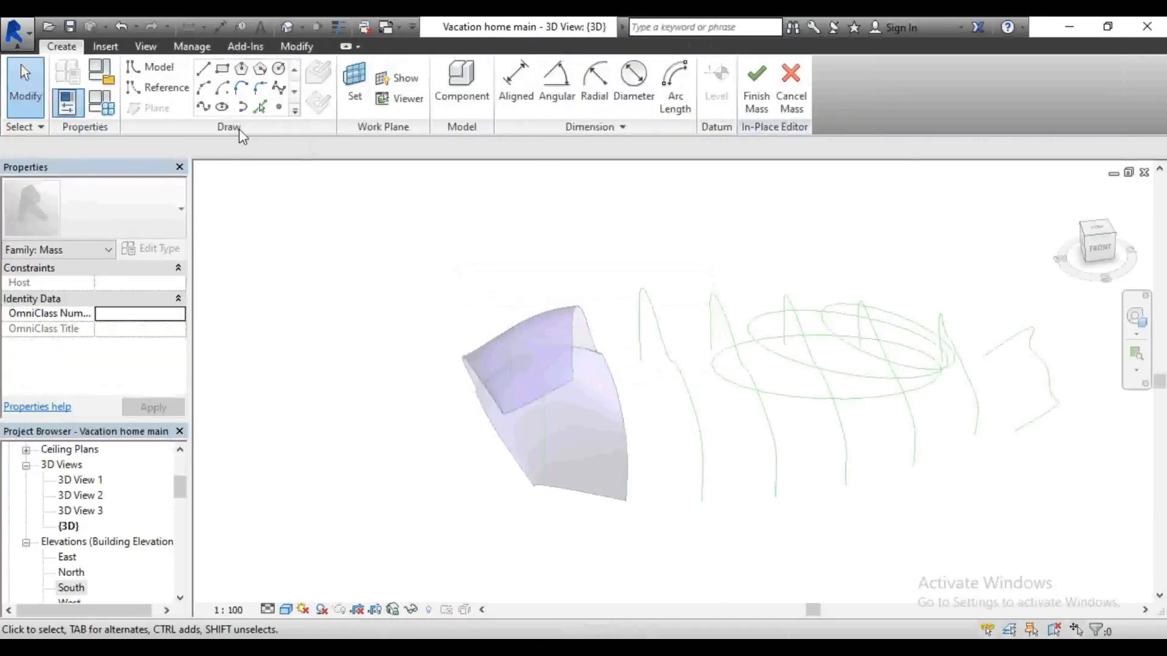
Step: Start picking lines with the placement plane on Reference Plane 2 and pick the profile curve at the existing shell's open end
left_click(261, 108)
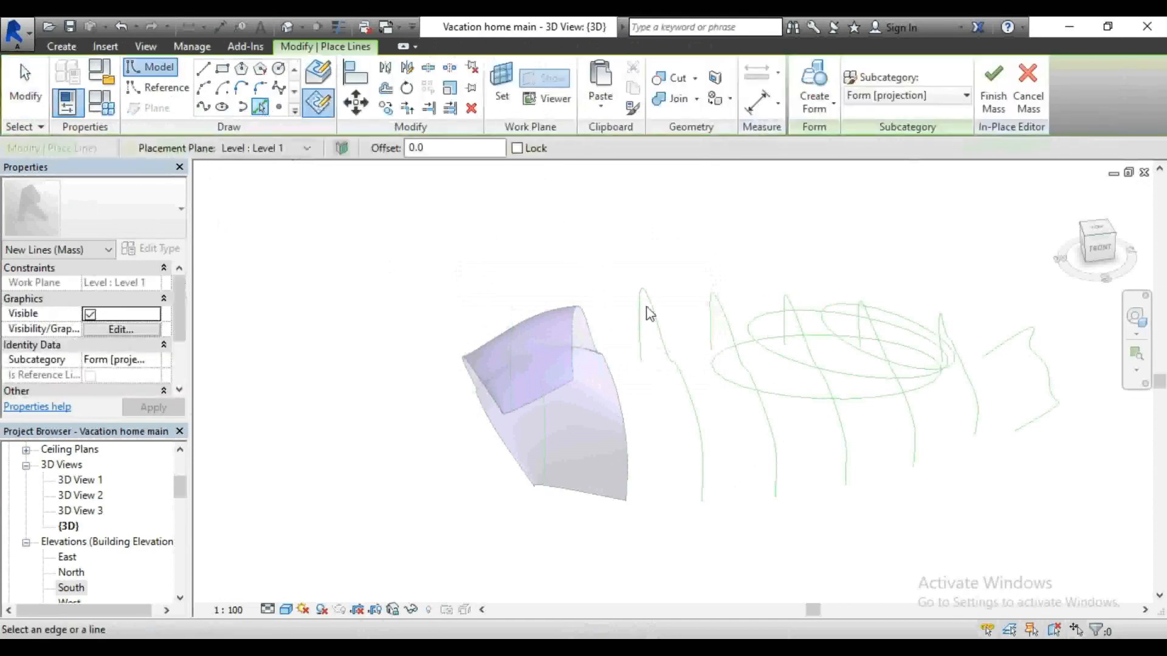
middle_click_drag(494, 414, 596, 316, "shift")
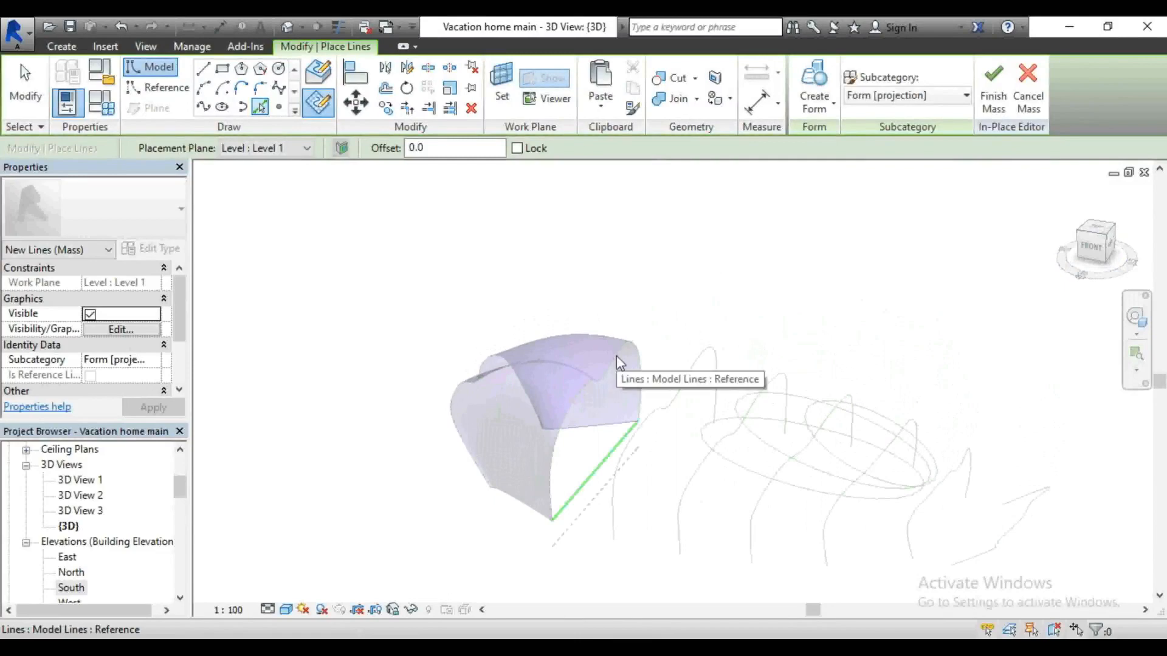
left_click(272, 149)
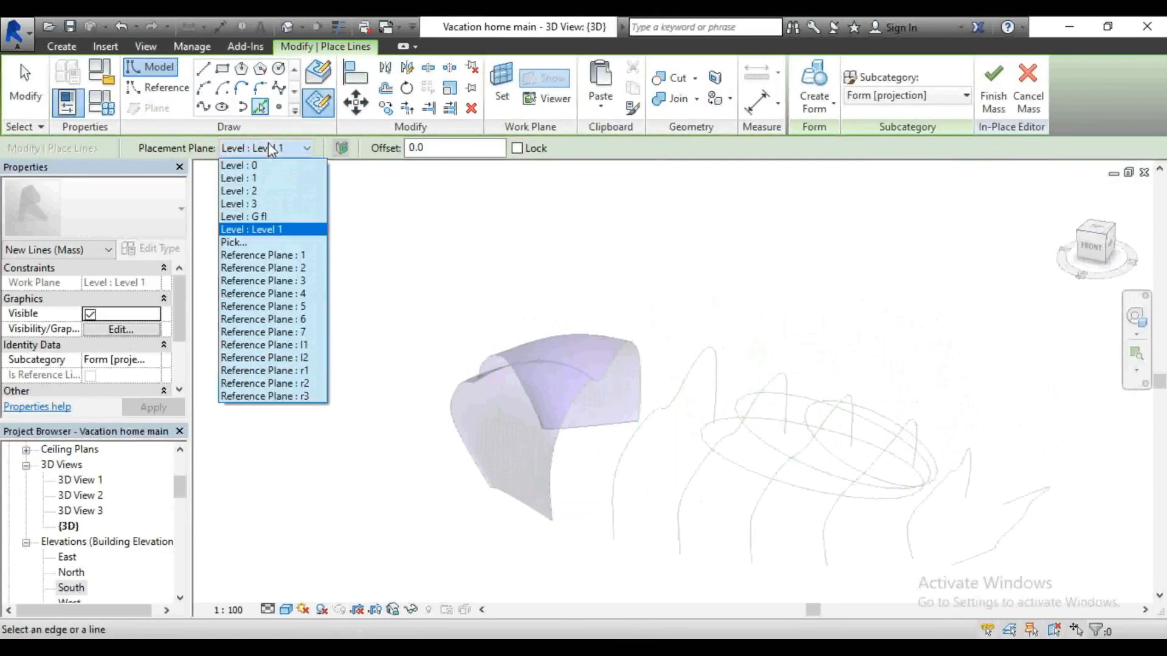
left_click(294, 266)
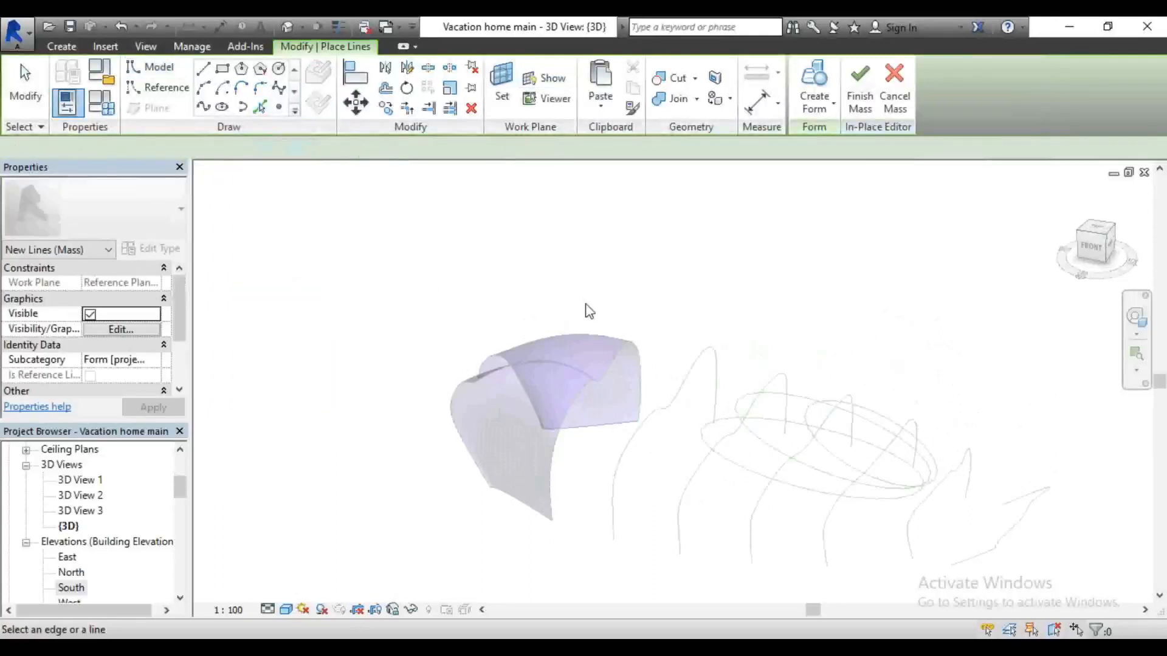
left_click(617, 345)
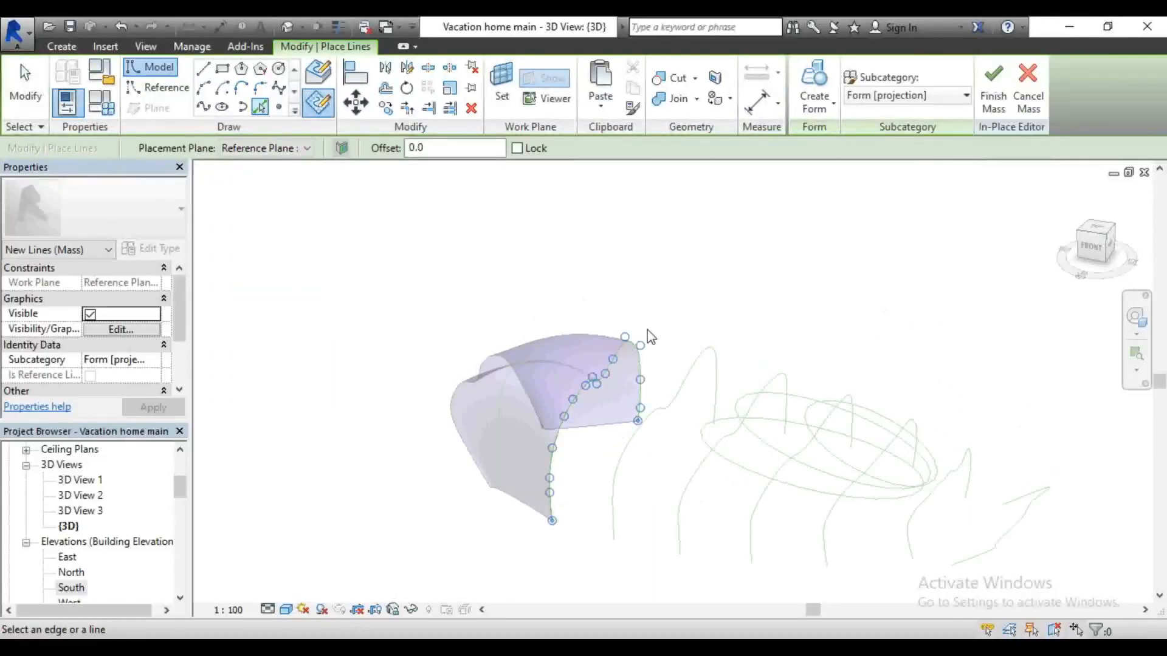
scroll(638, 337, "up", 2)
scroll(613, 372, "down", 3)
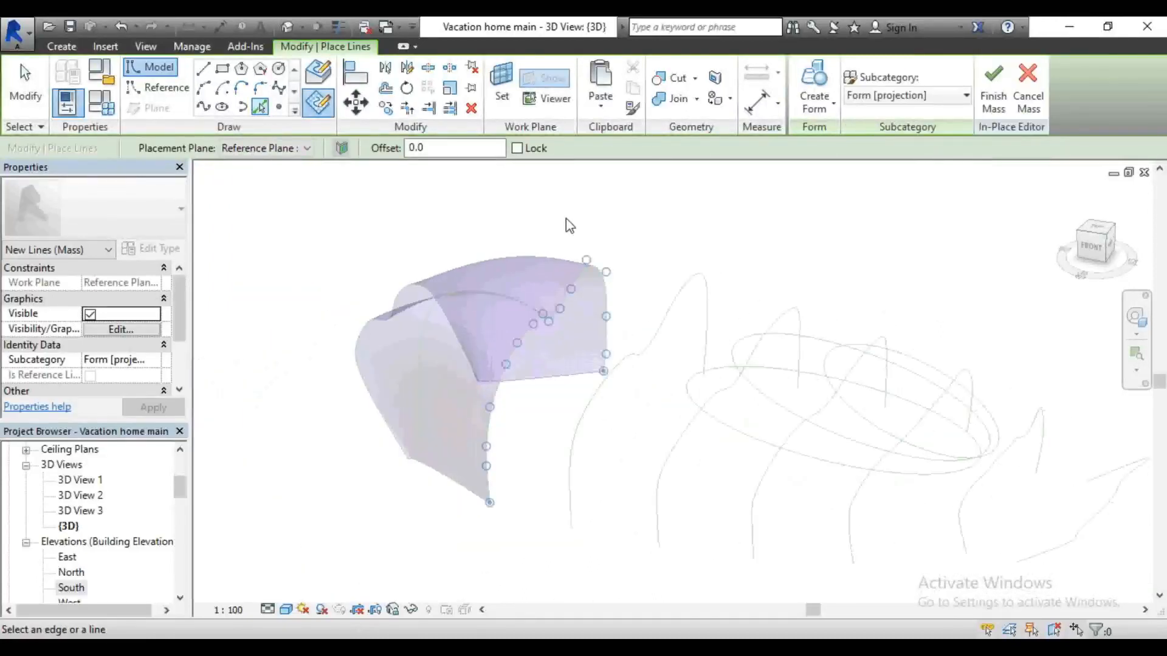
Step: Set the placement plane to Reference Plane 3 and pick the first free-standing profile curve beyond the shell
left_click(306, 150)
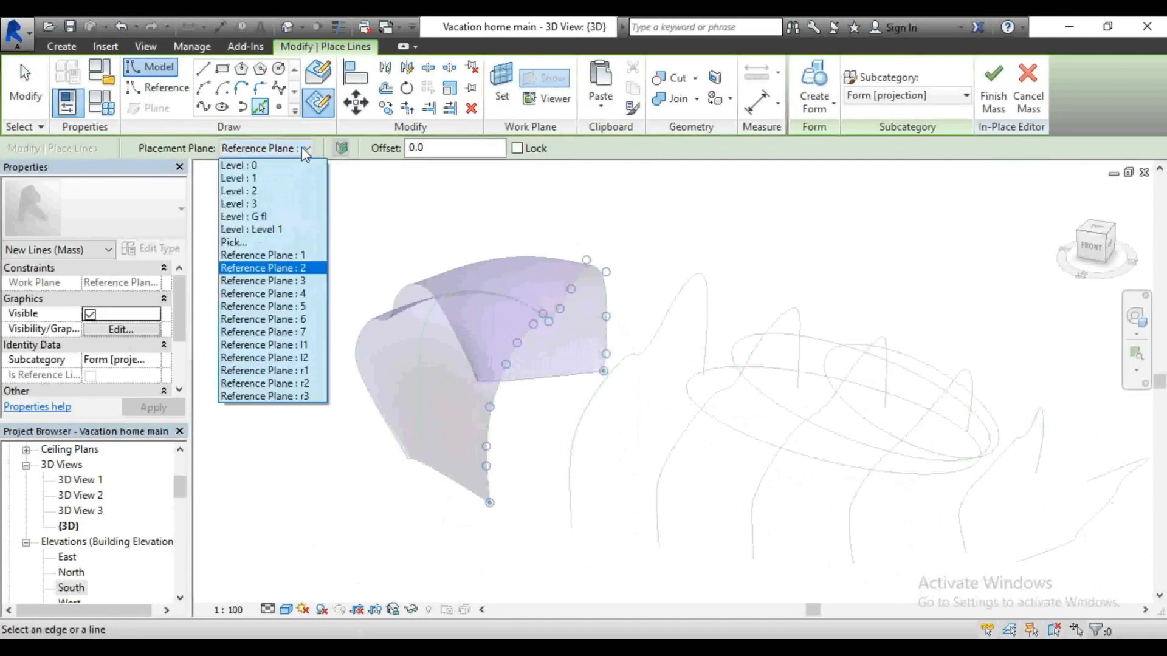
left_click(314, 291)
left_click(685, 290)
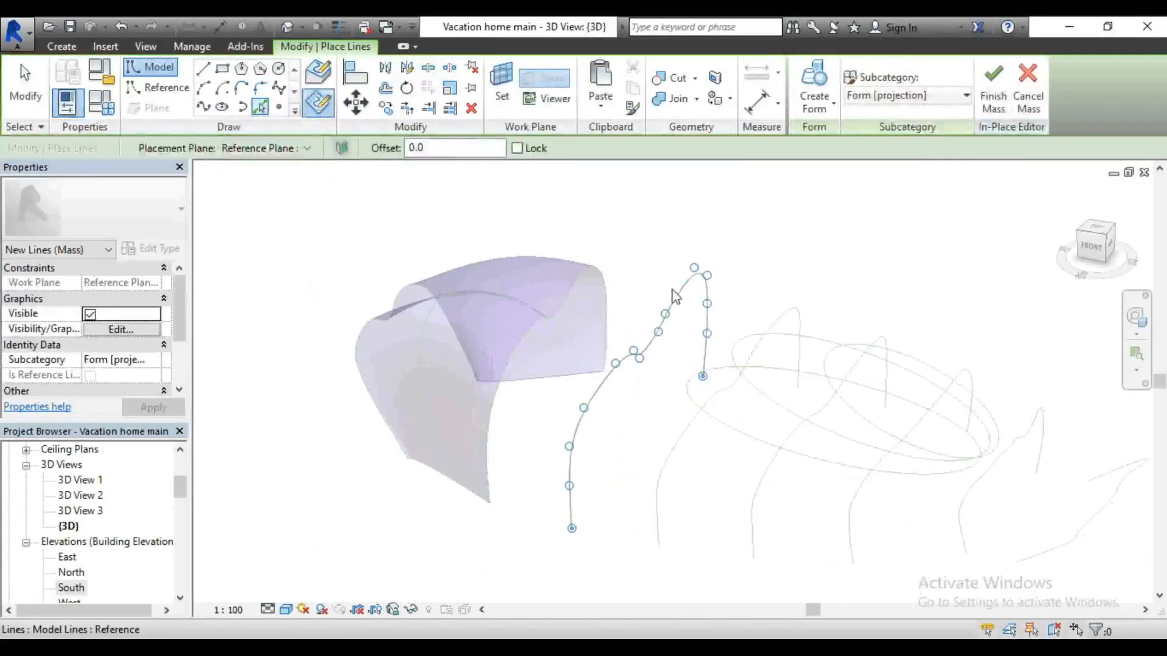
Step: Set the placement plane to Reference Plane 4, pick the second free-standing profile curve, and end line placement
left_click(255, 150)
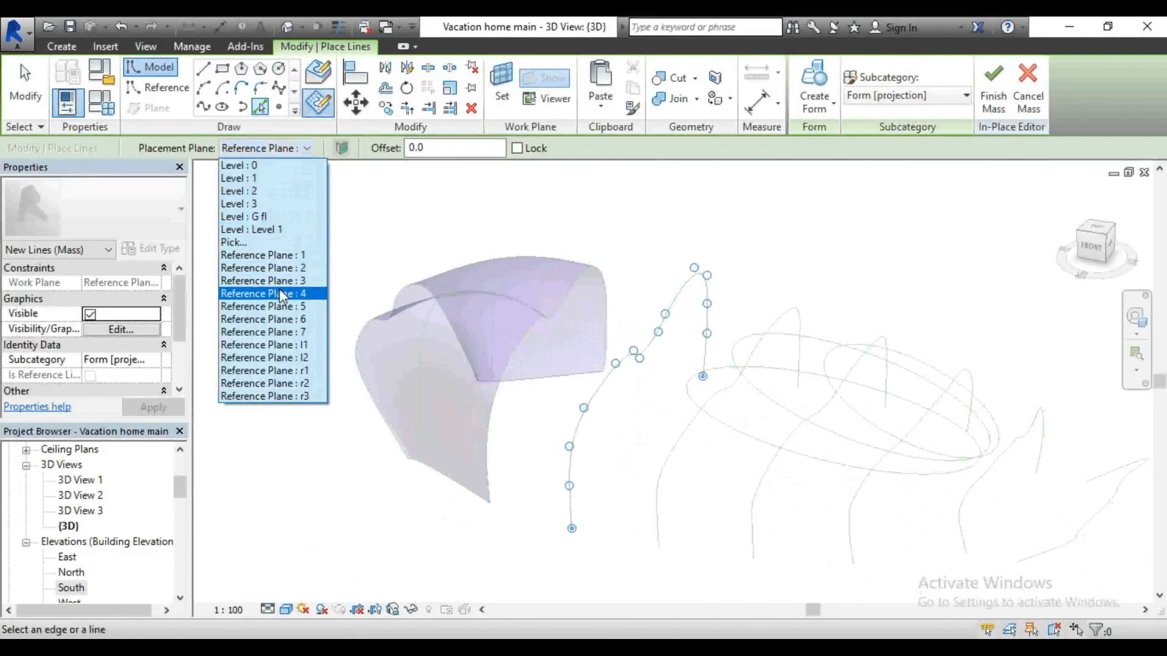
left_click(279, 293)
left_click(790, 318)
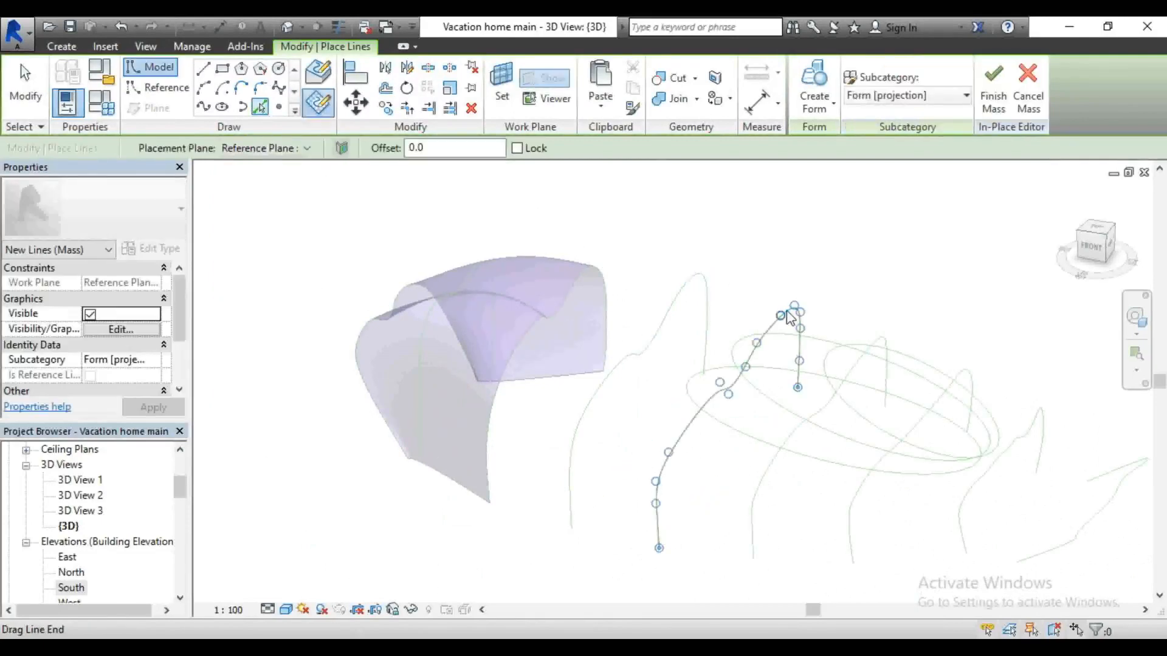
right_click(764, 206)
left_click(784, 214)
right_click(727, 188)
left_click(743, 199)
Step: Select the three picked profile lines together and create a solid form from them
scroll(743, 207, "down", 2)
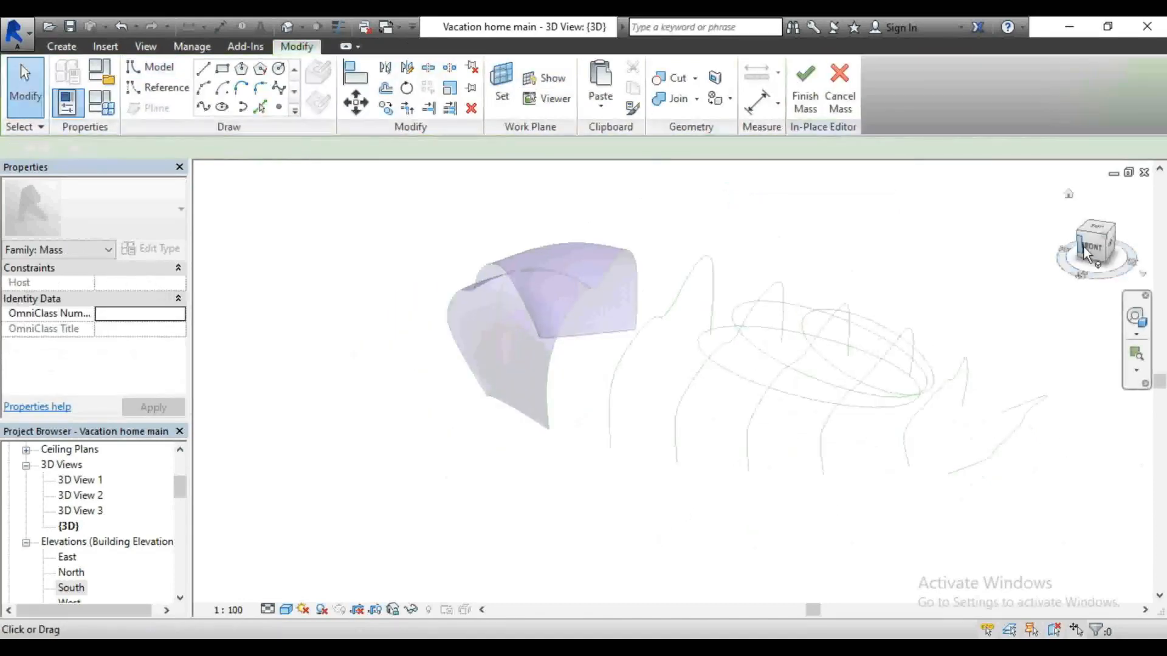
middle_click_drag(490, 323, 491, 322, "shift")
scroll(724, 395, "down", 2)
left_click_drag(596, 195, 846, 466)
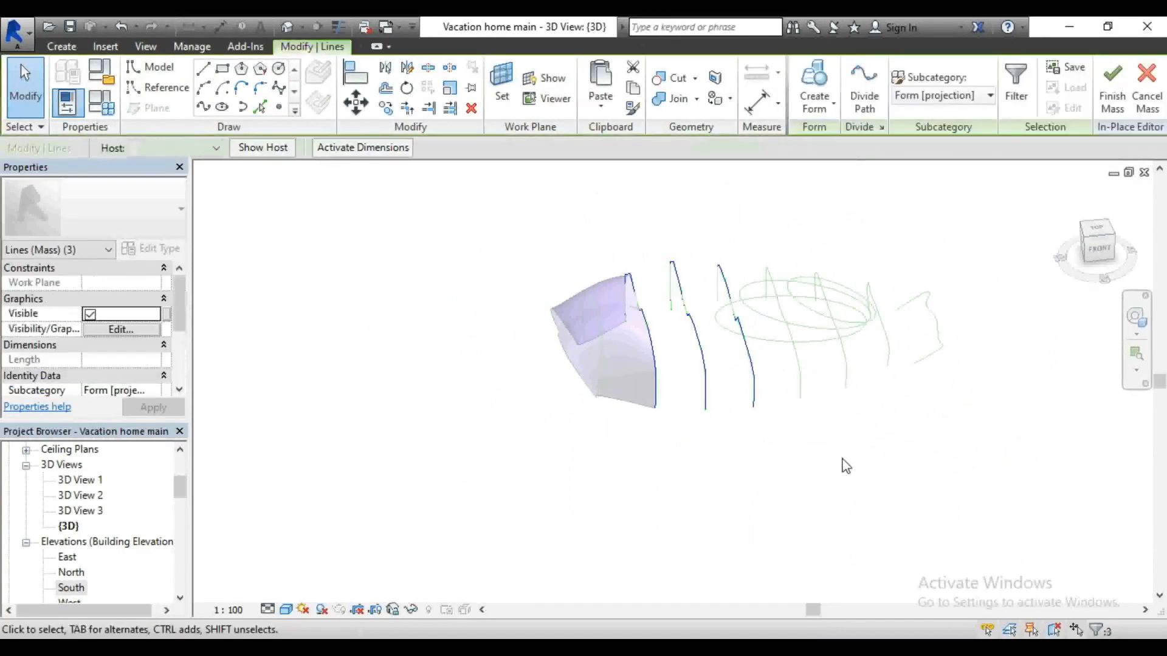
left_click(823, 114)
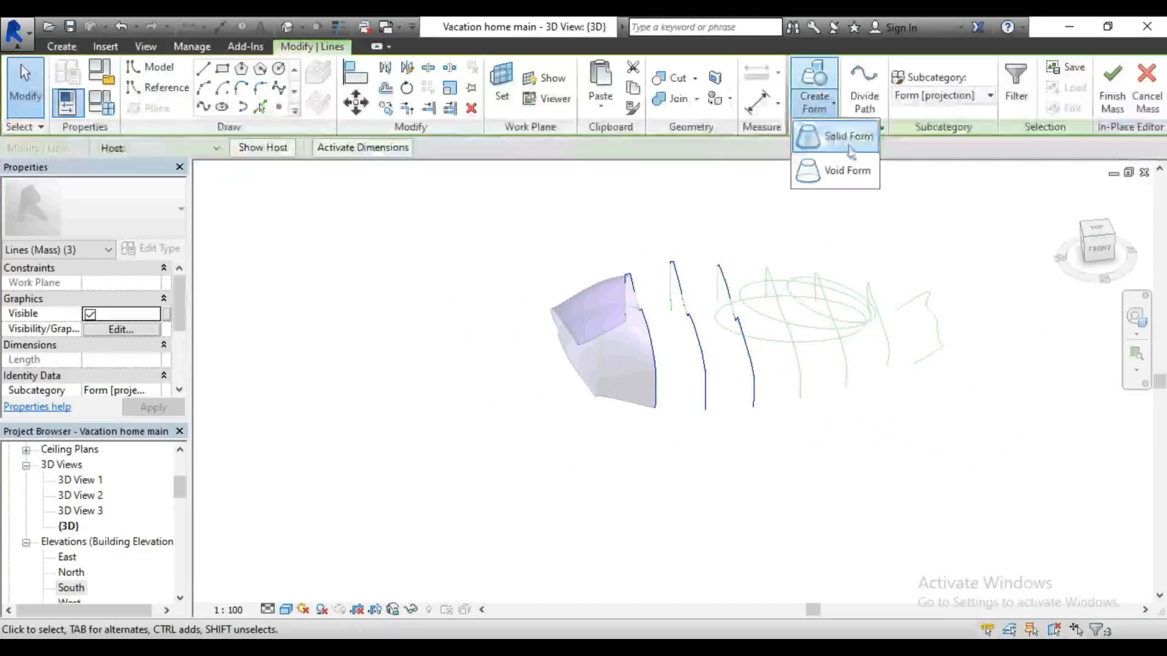
left_click(827, 143)
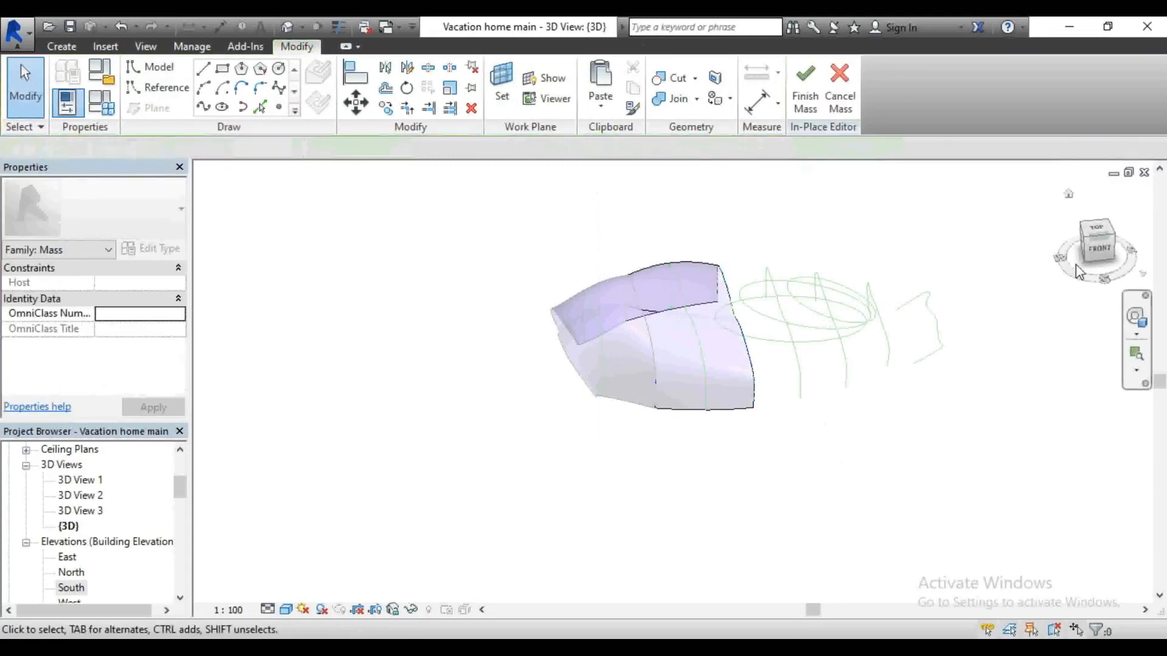
Step: Inspect the new shell section from several angles and finish the in-place mass
left_click_drag(1092, 255, 542, 334)
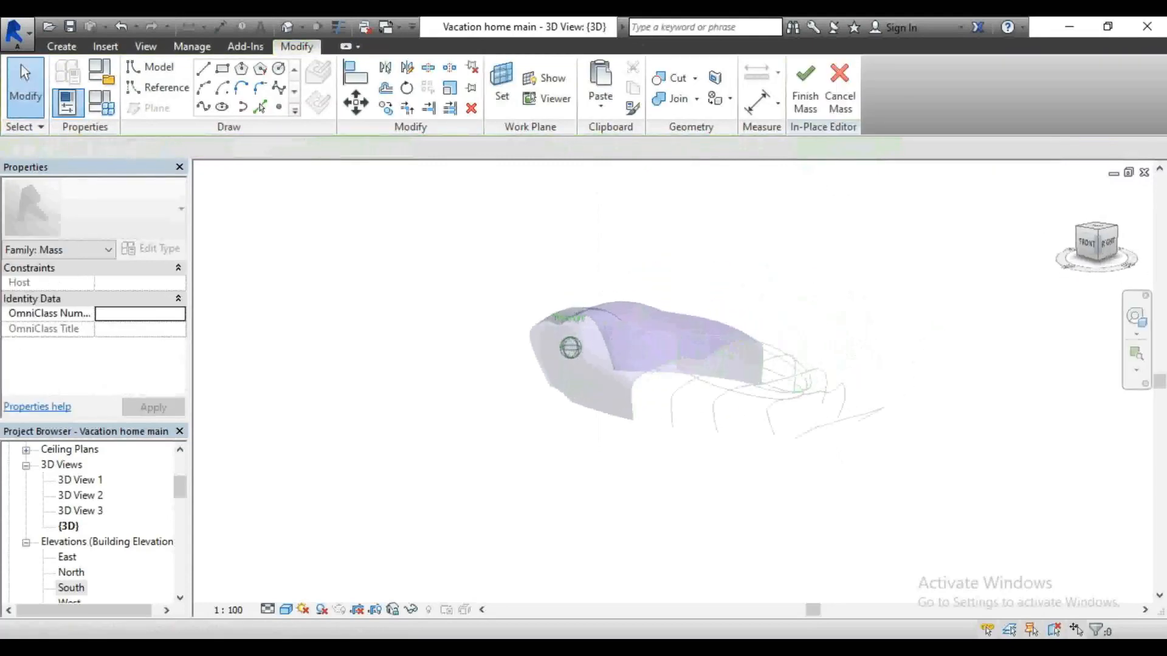
scroll(580, 389, "up", 3)
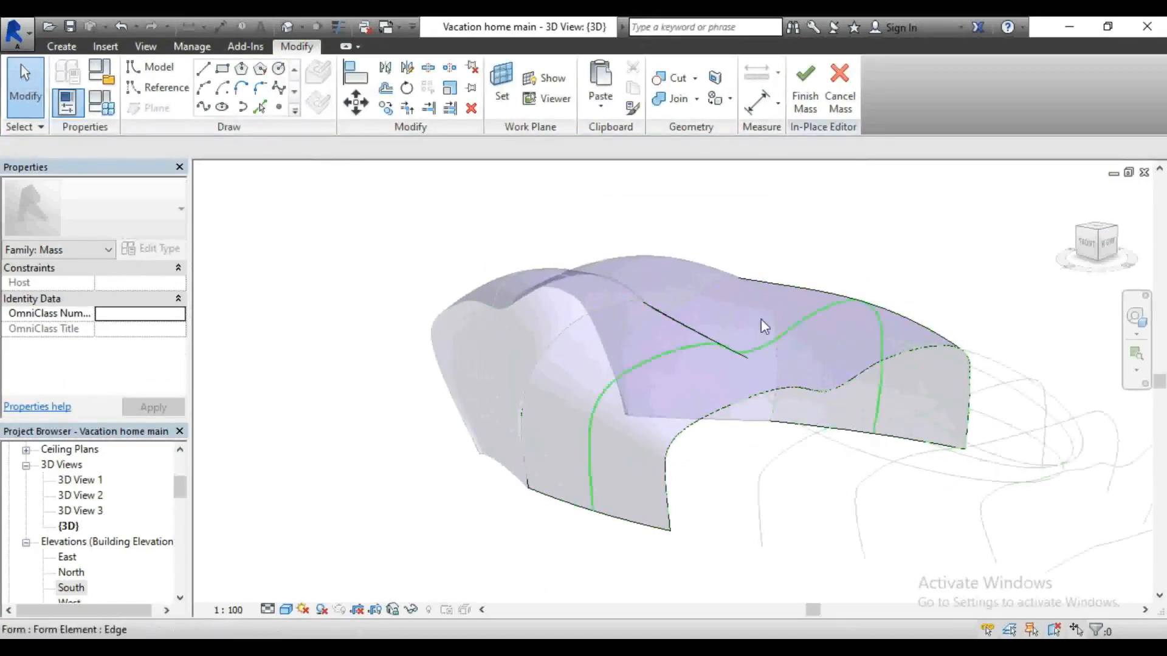
scroll(418, 256, "down", 2)
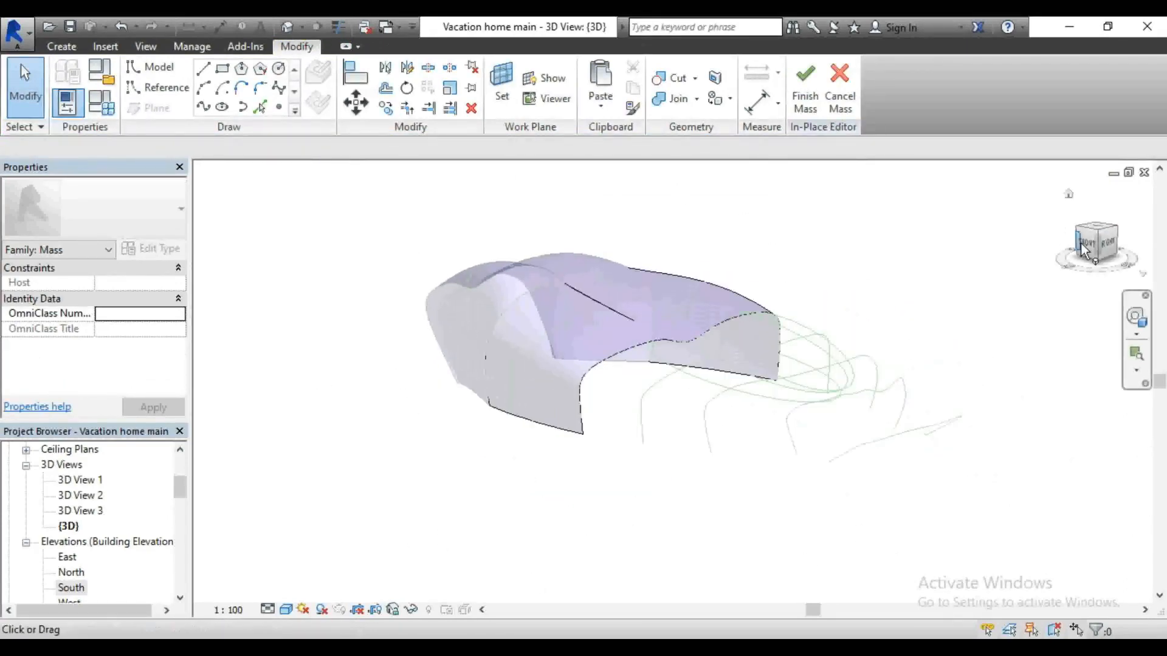
left_click_drag(1088, 247, 1115, 259)
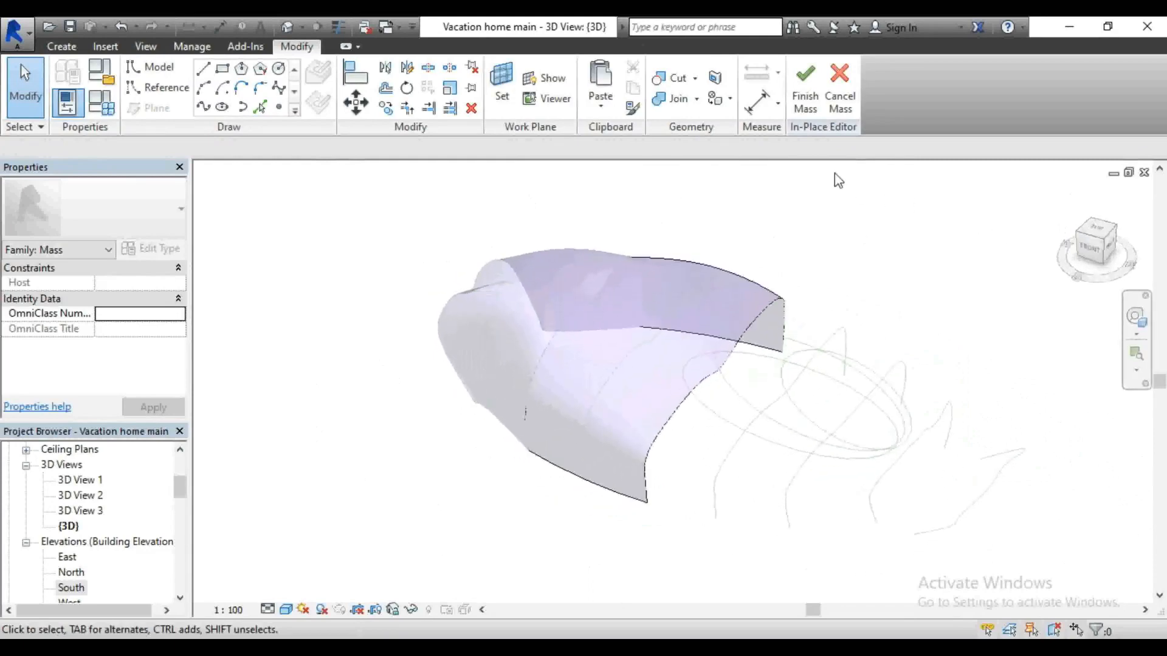
left_click(806, 100)
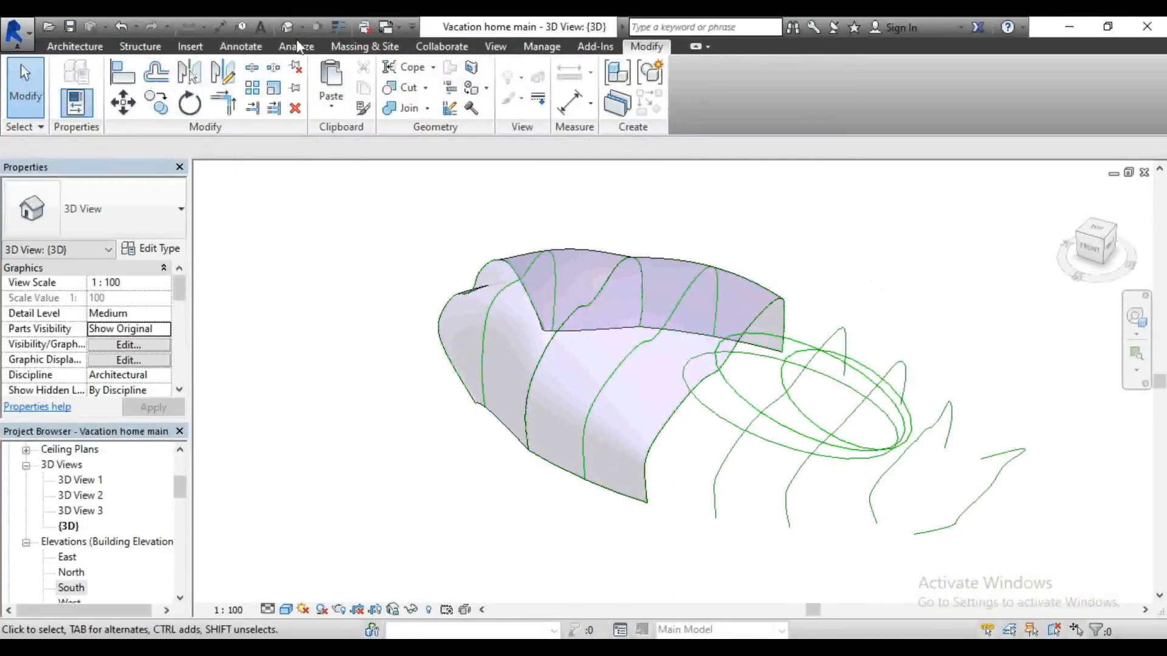
Step: Start another in-place mass to continue the shell beyond its second section
left_click(363, 46)
left_click(169, 86)
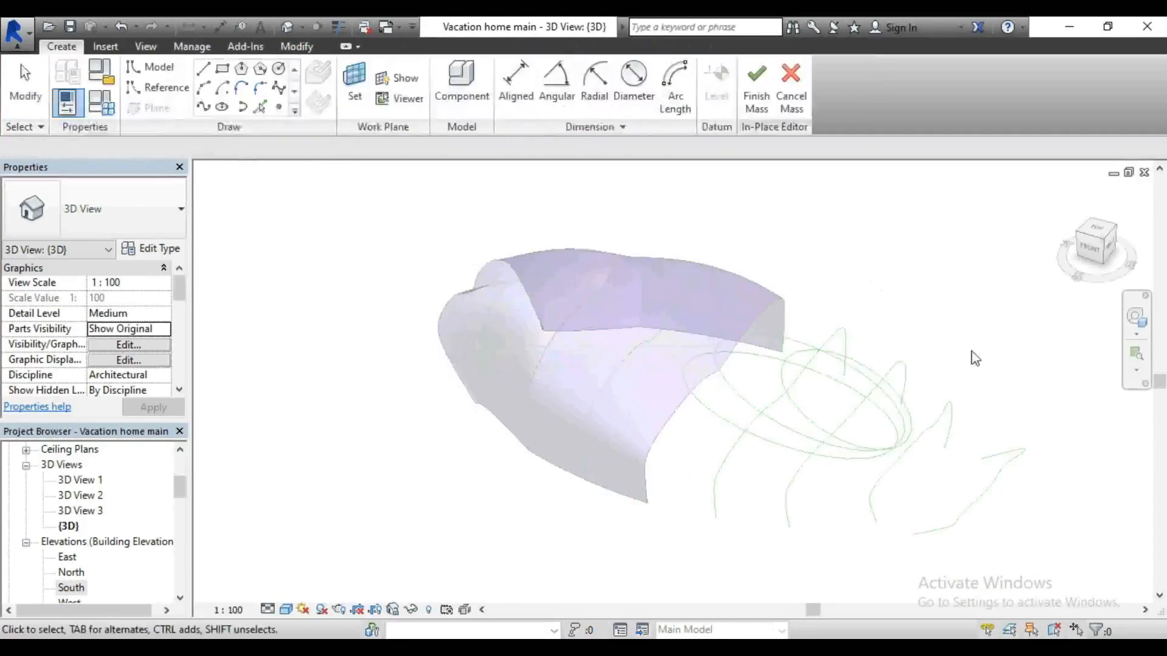
left_click_drag(1091, 254, 1092, 245)
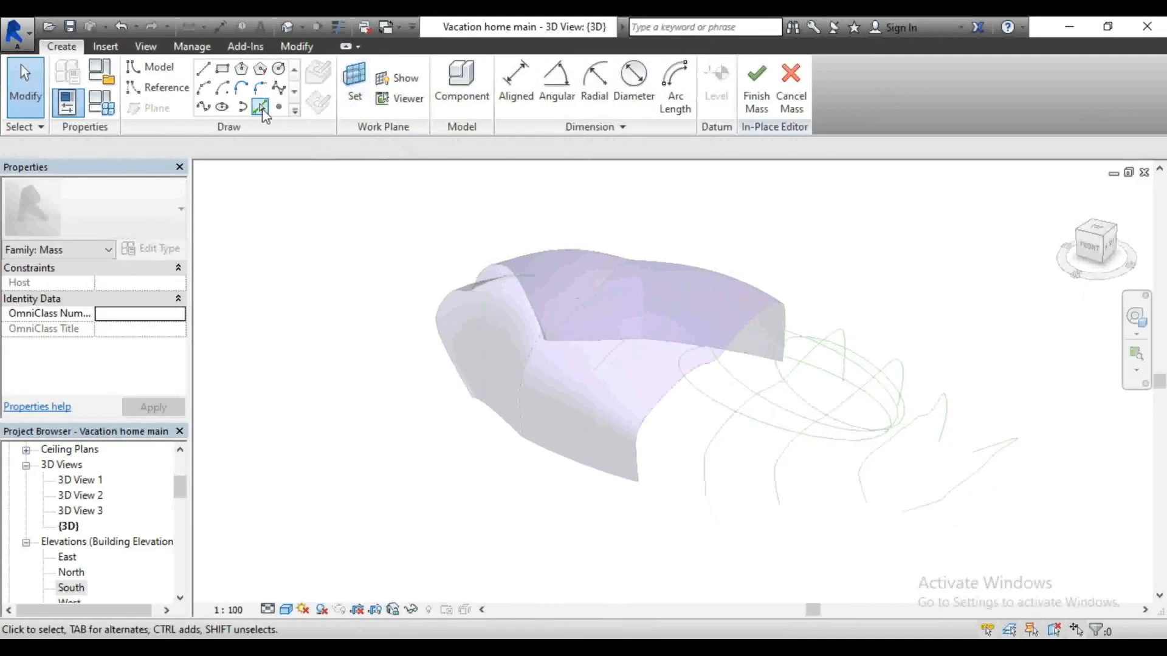
Step: Start picking lines on Reference Plane 4 and pick the profile curve at the second section's open end
left_click(261, 108)
left_click(278, 148)
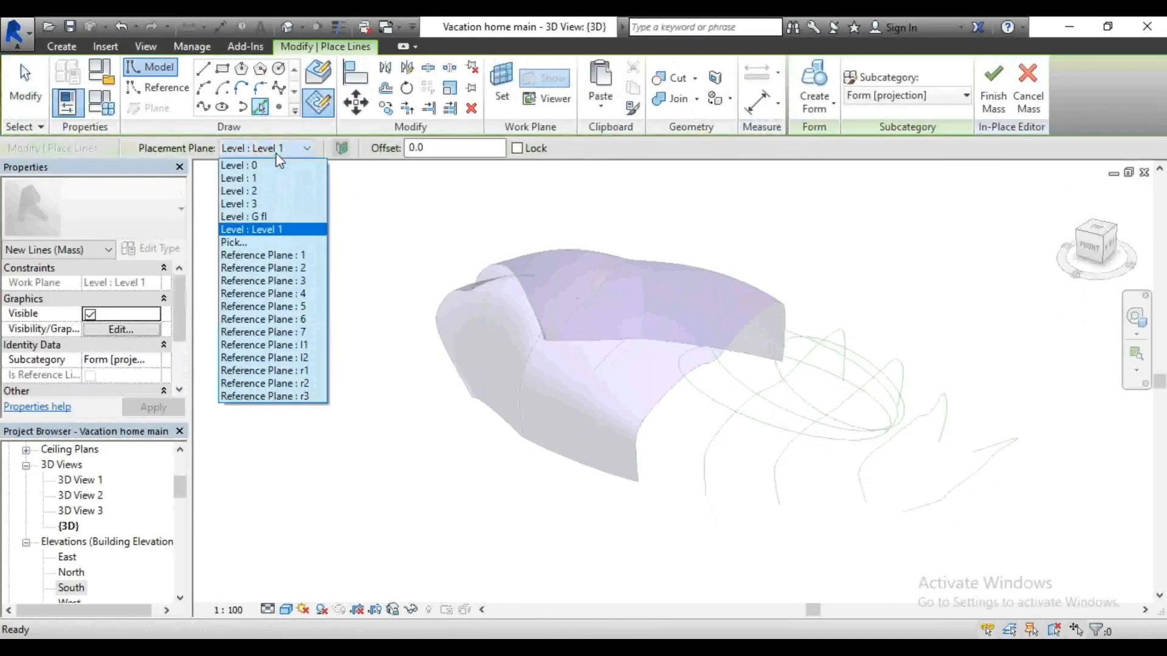
left_click(297, 294)
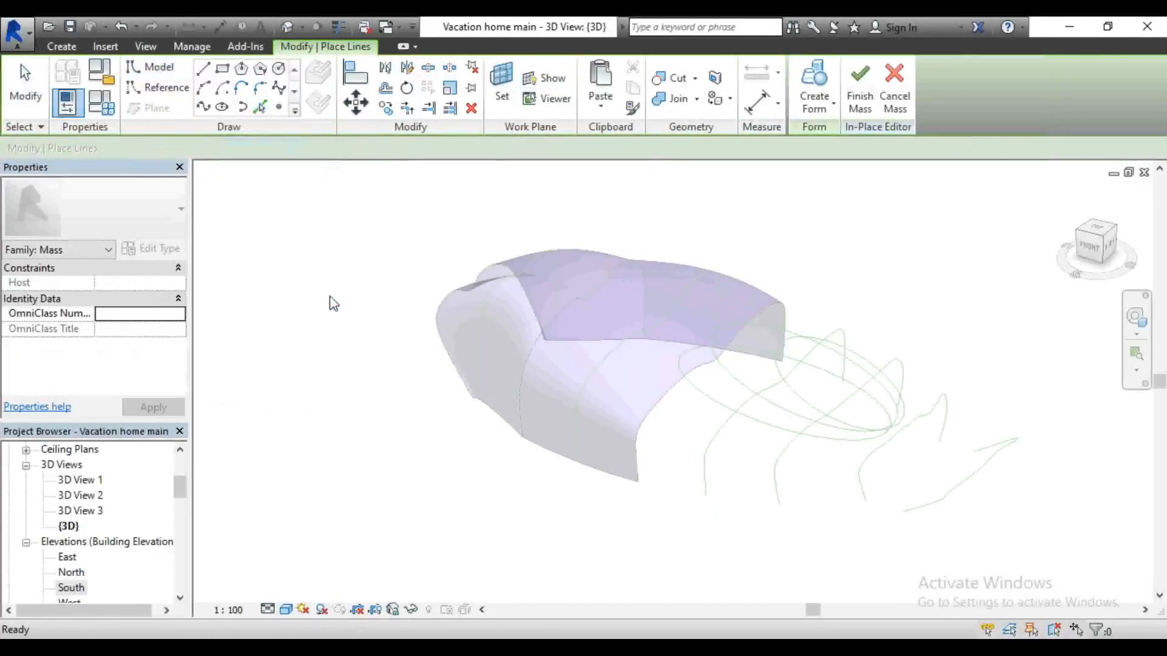
left_click(777, 305)
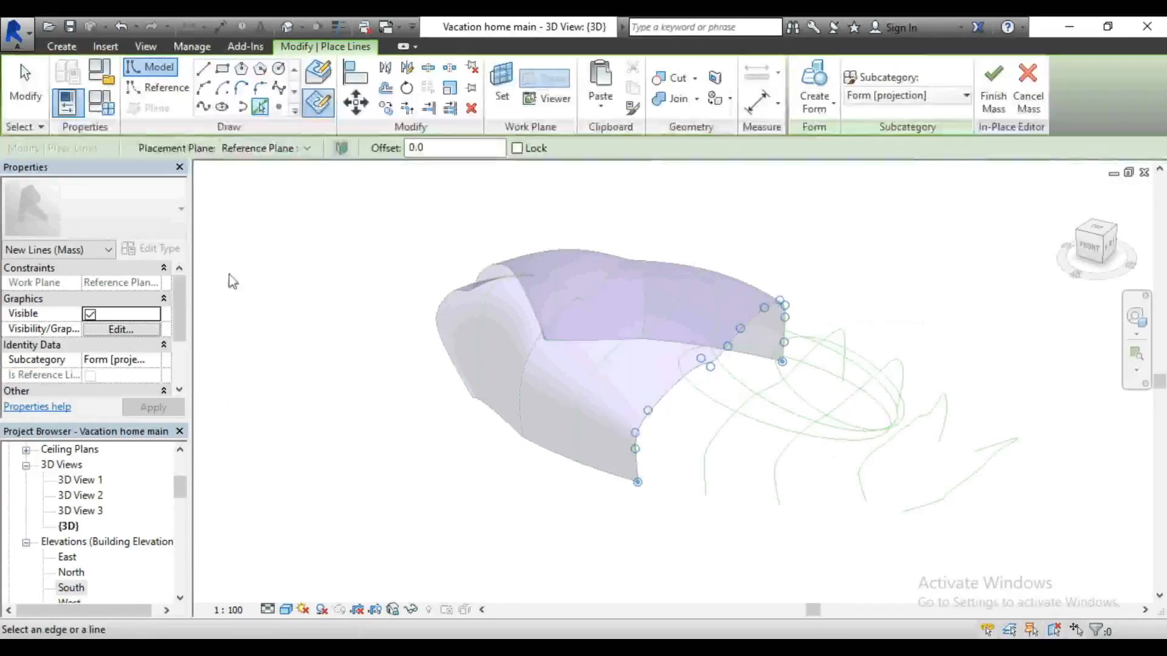
Step: Set the placement plane to Reference Plane 5 and pick the nearest free-standing profile curve
left_click(245, 150)
left_click(268, 306)
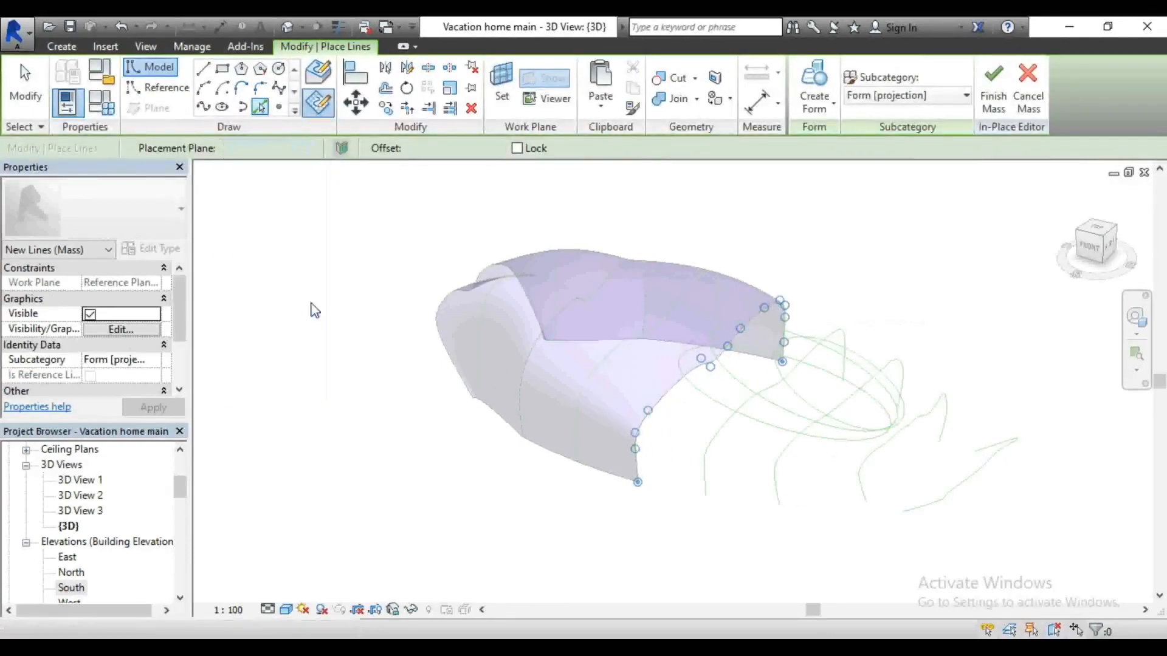
left_click(836, 332)
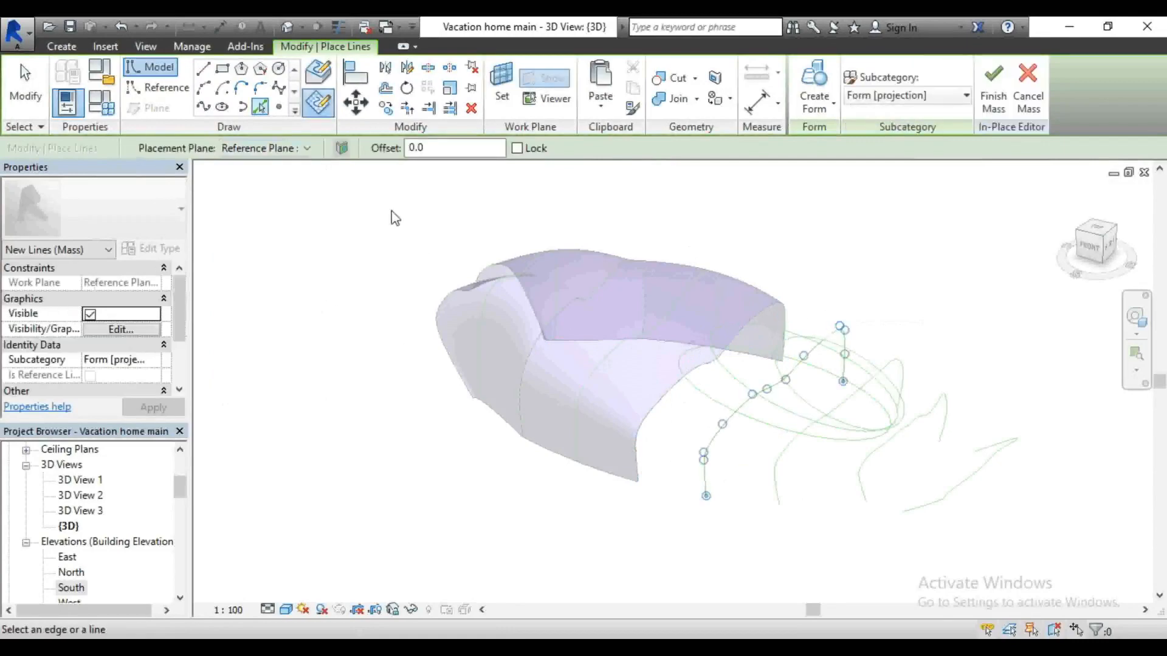
Step: Set the placement plane to Reference Plane 6, pick its profile curve, and end line placement
left_click(262, 148)
left_click(302, 317)
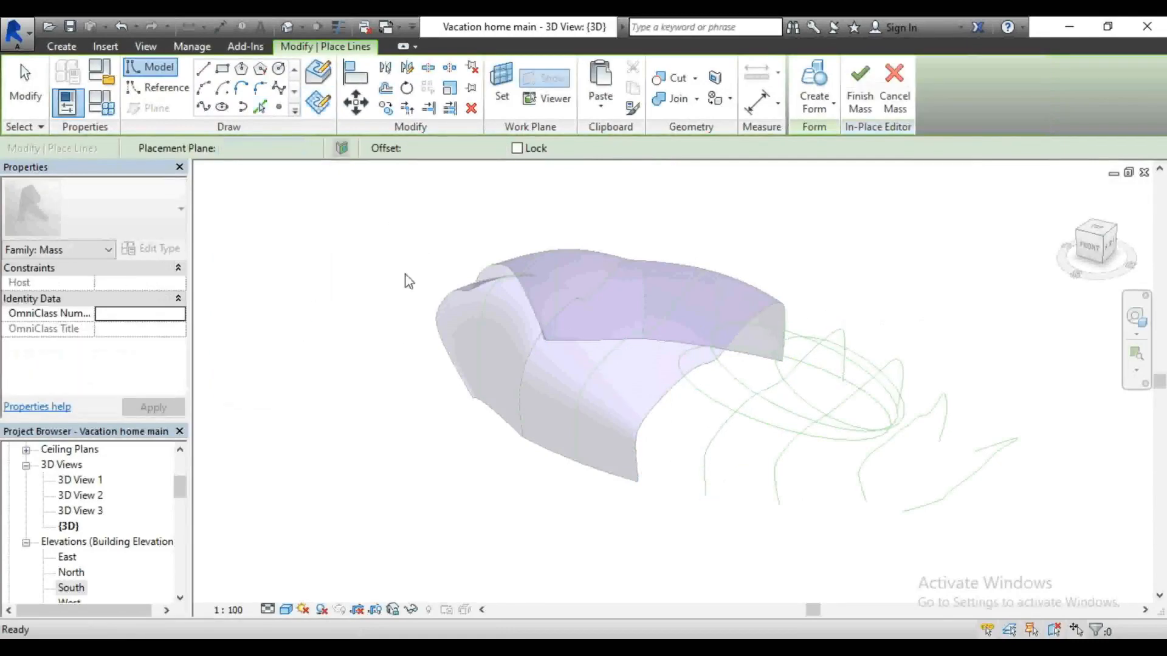
left_click(894, 358)
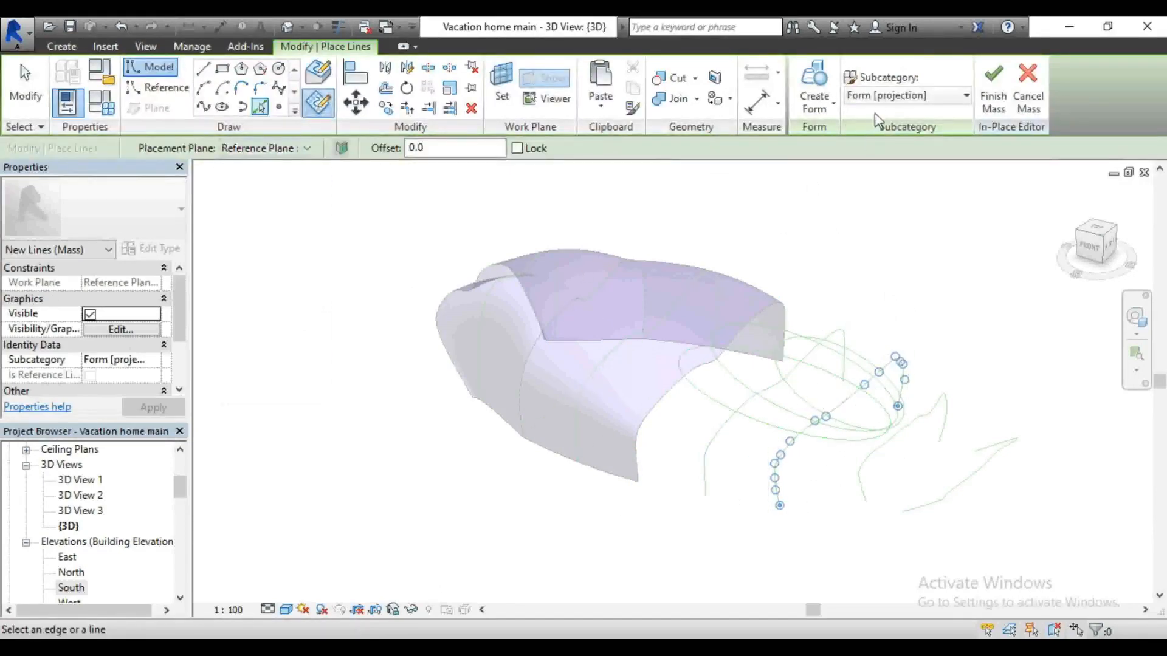
right_click(851, 167)
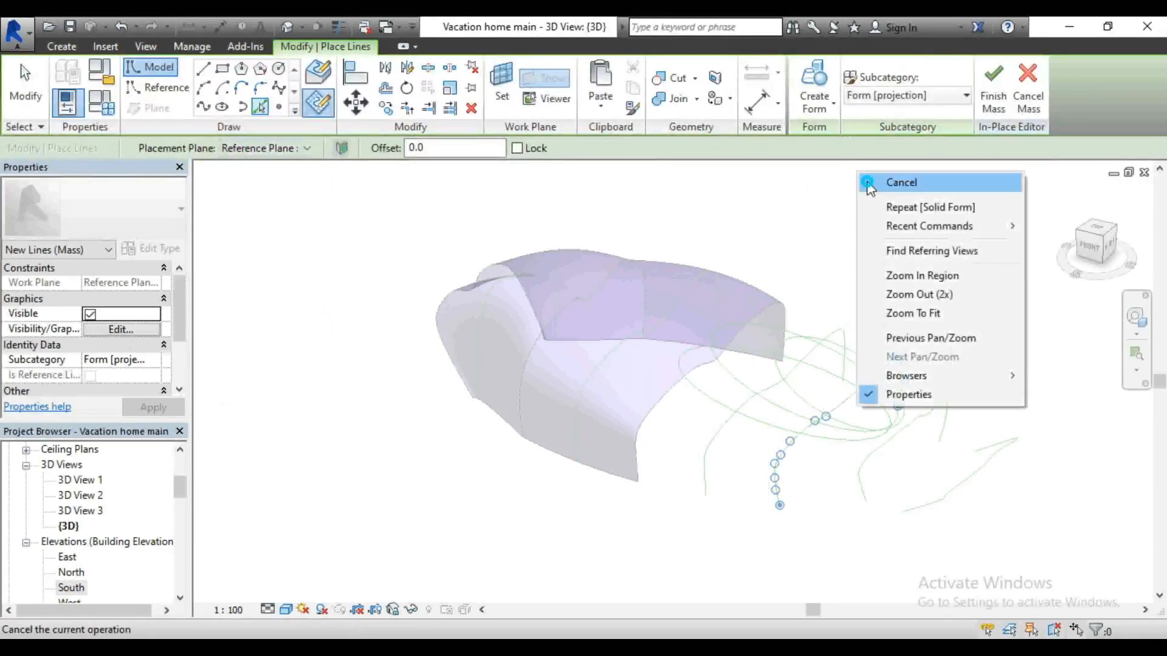
left_click(870, 184)
Step: Select the three picked profile curves, create a solid form through them, and finish the in-place mass
scroll(703, 195, "down", 2)
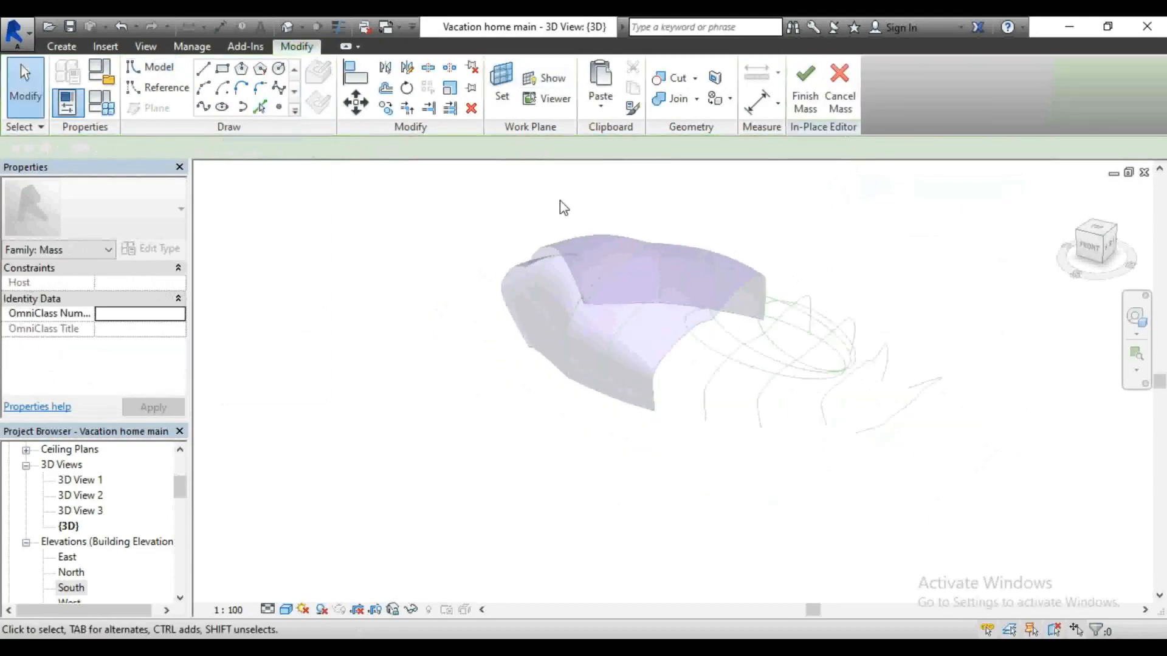
left_click_drag(486, 183, 1027, 479)
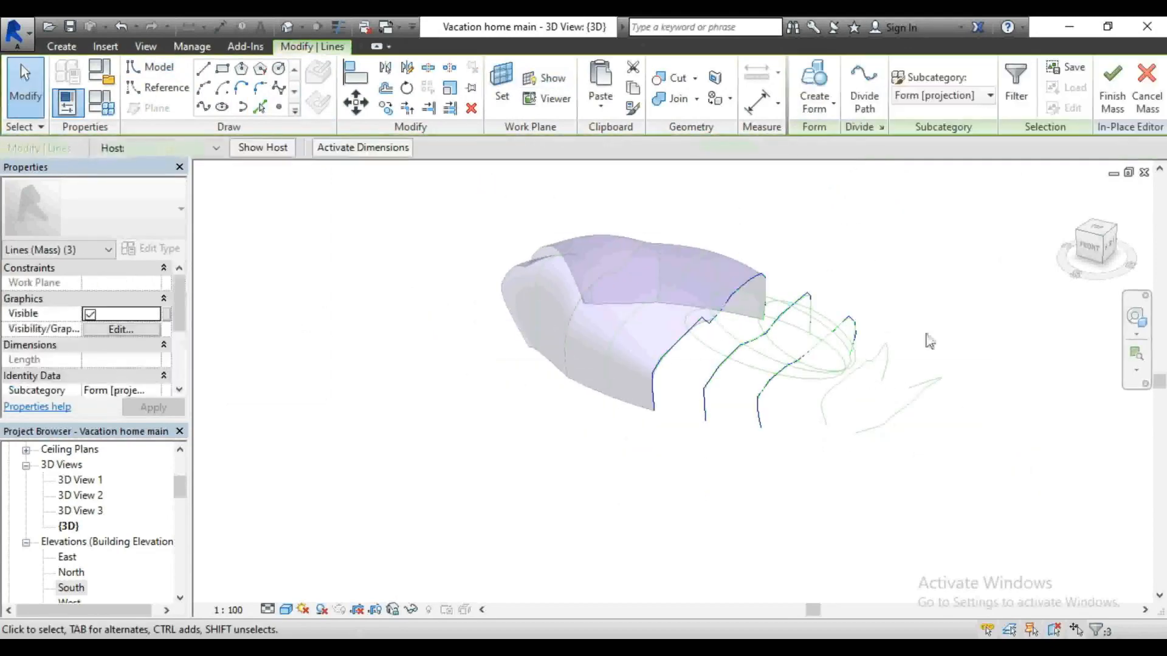
left_click(827, 110)
left_click(827, 130)
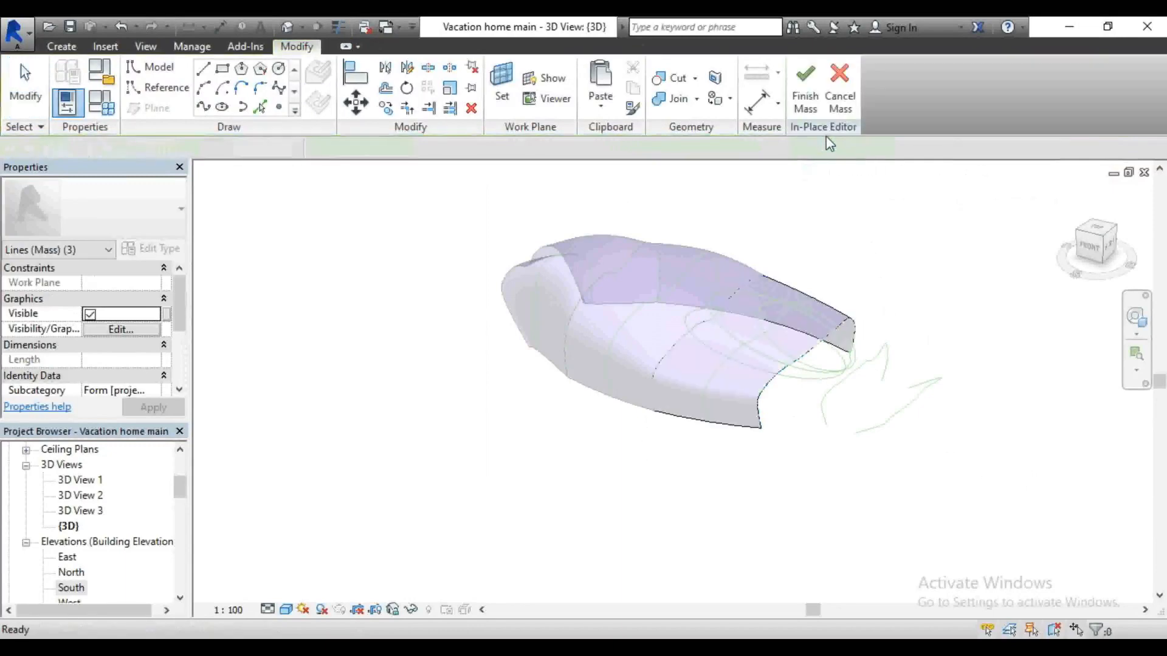
scroll(721, 455, "up", 2)
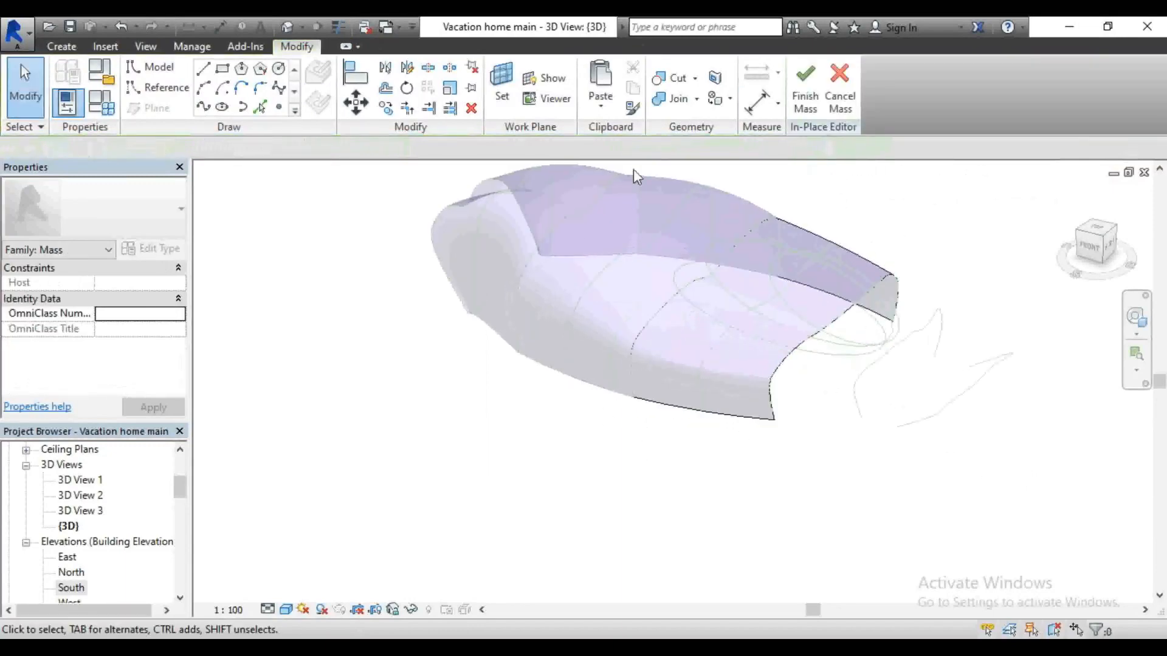
scroll(476, 281, "down", 1)
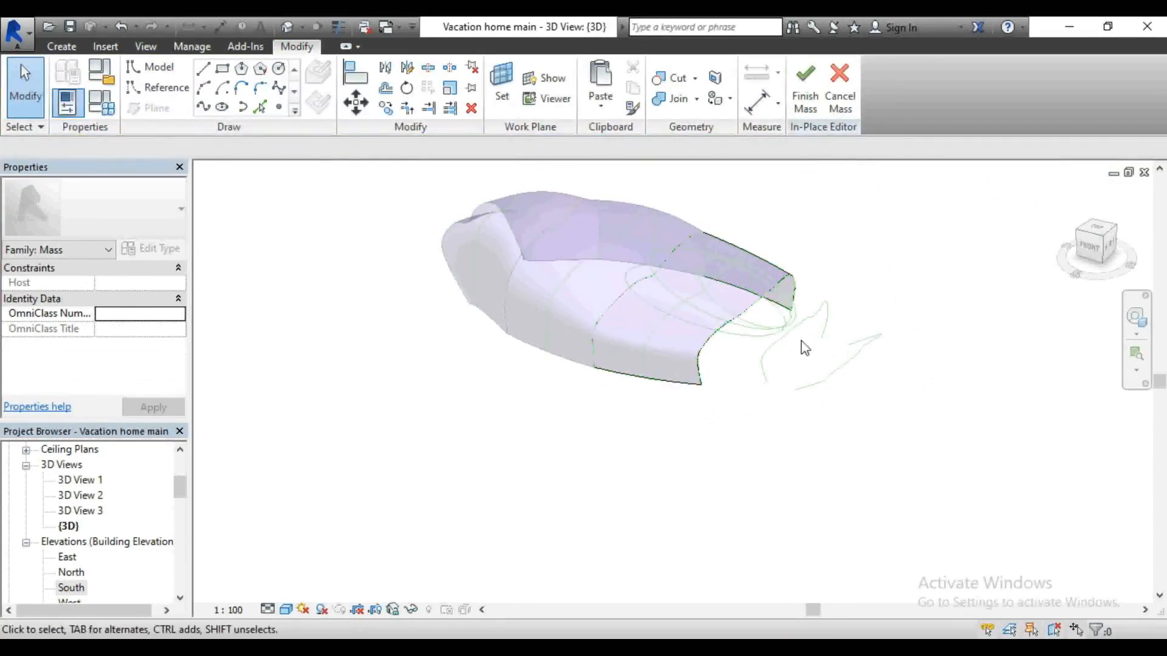
left_click(806, 118)
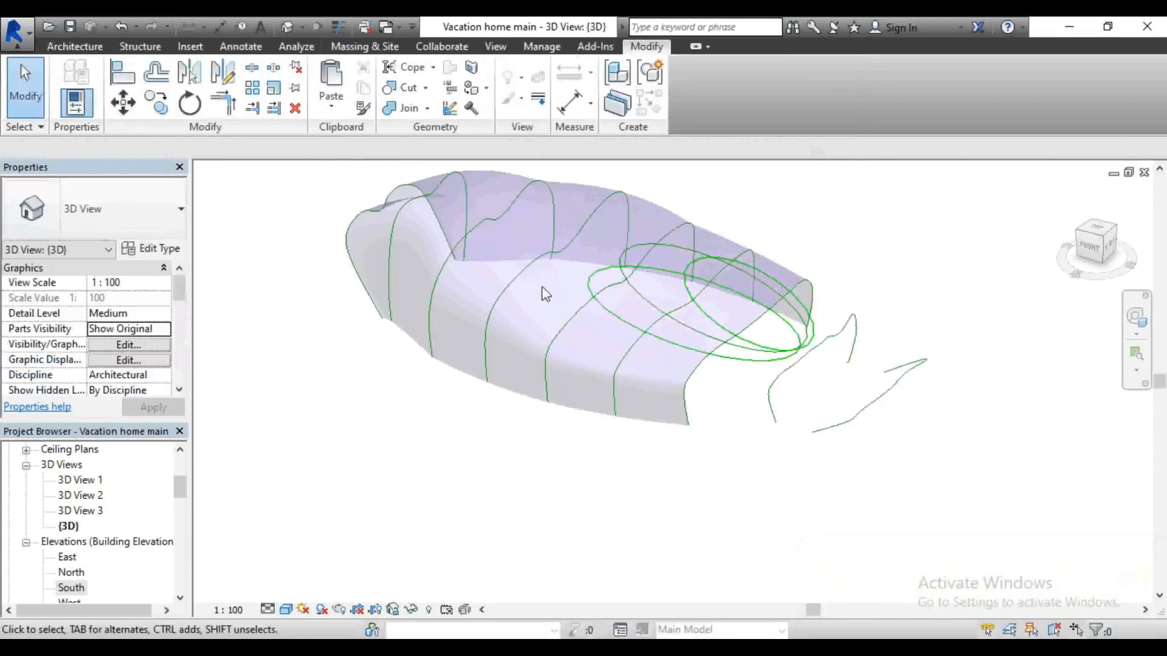
Step: Start another in-place mass under the default name Mass 4 to extend the shell beyond its third section
scroll(499, 289, "up", 1)
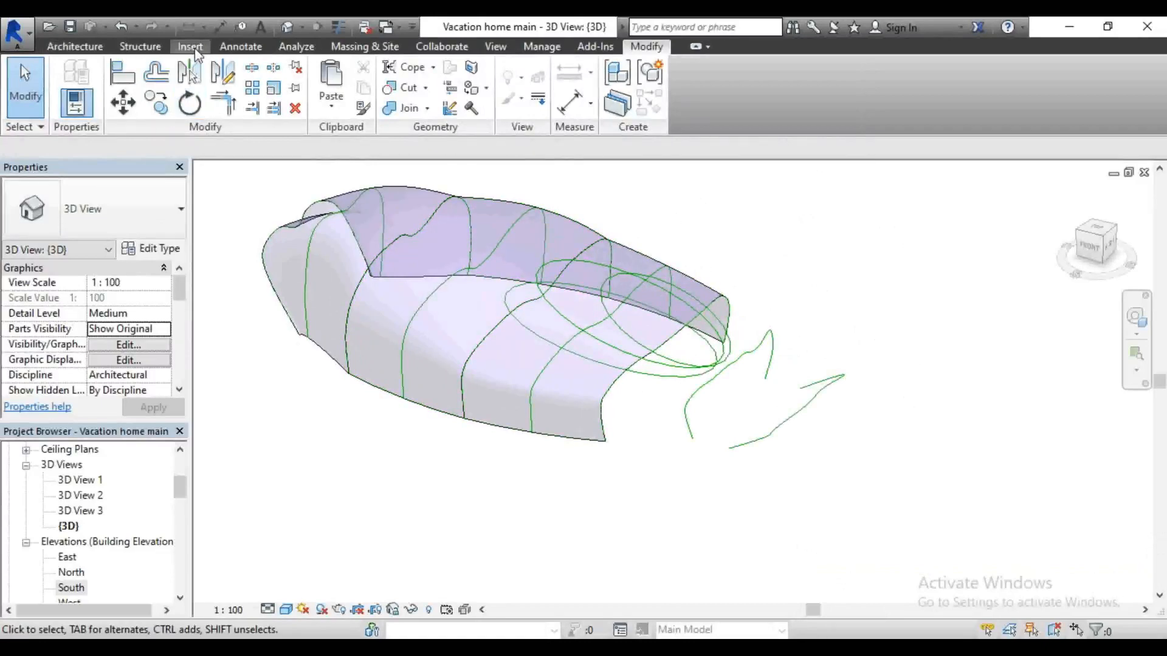
left_click(364, 46)
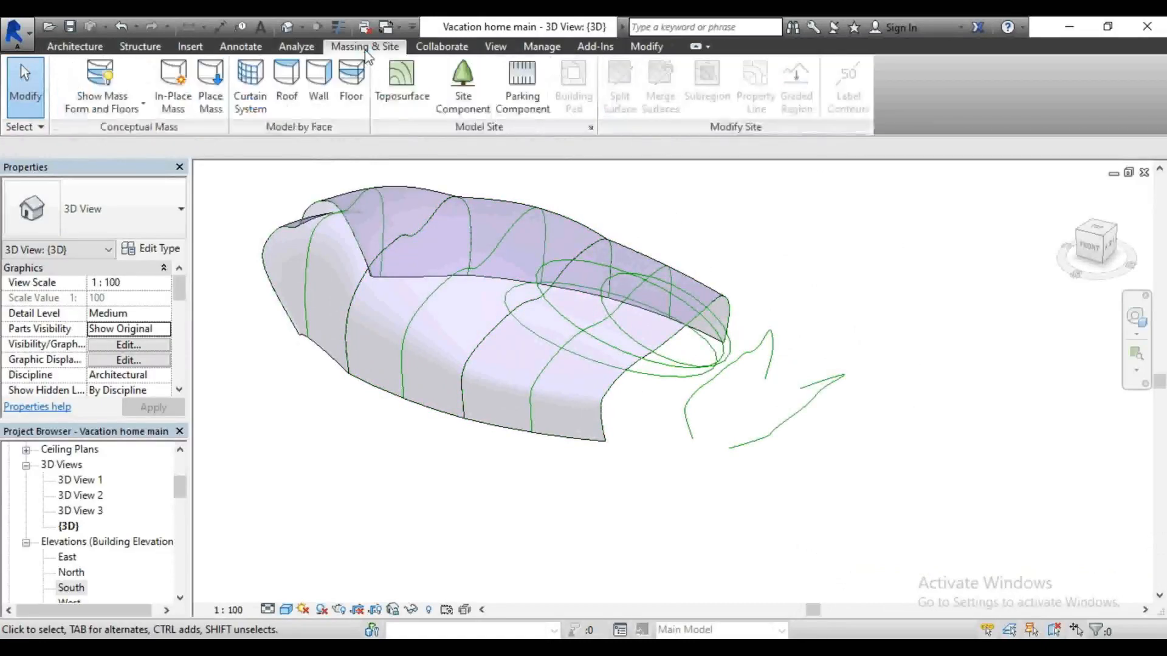
left_click(172, 82)
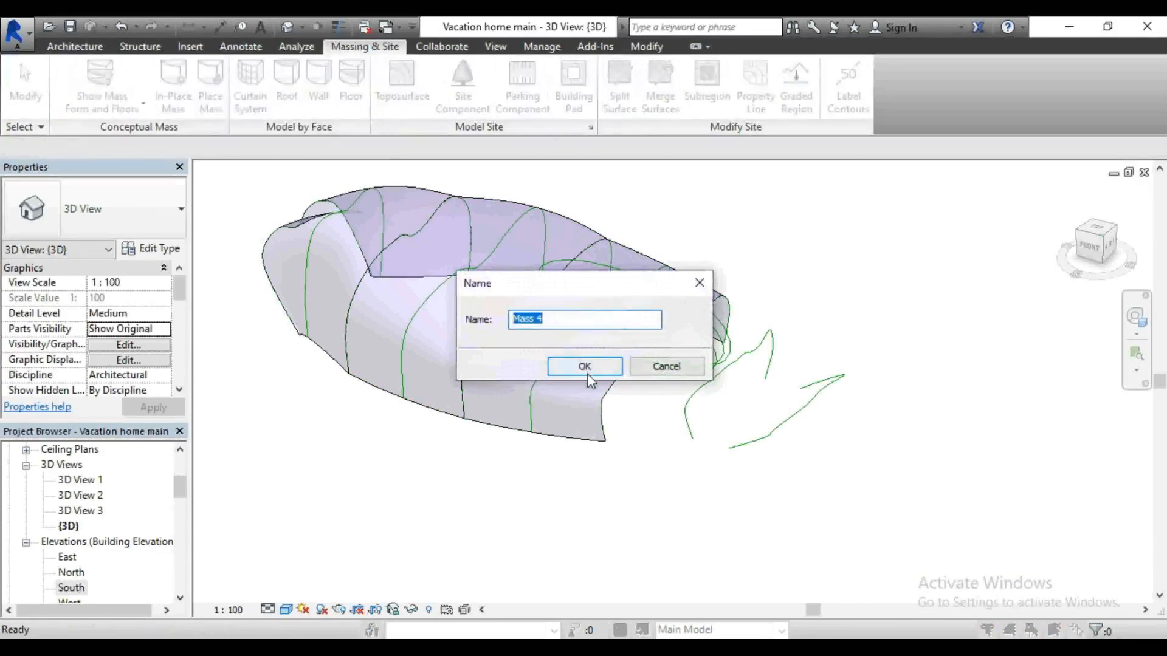
left_click(586, 372)
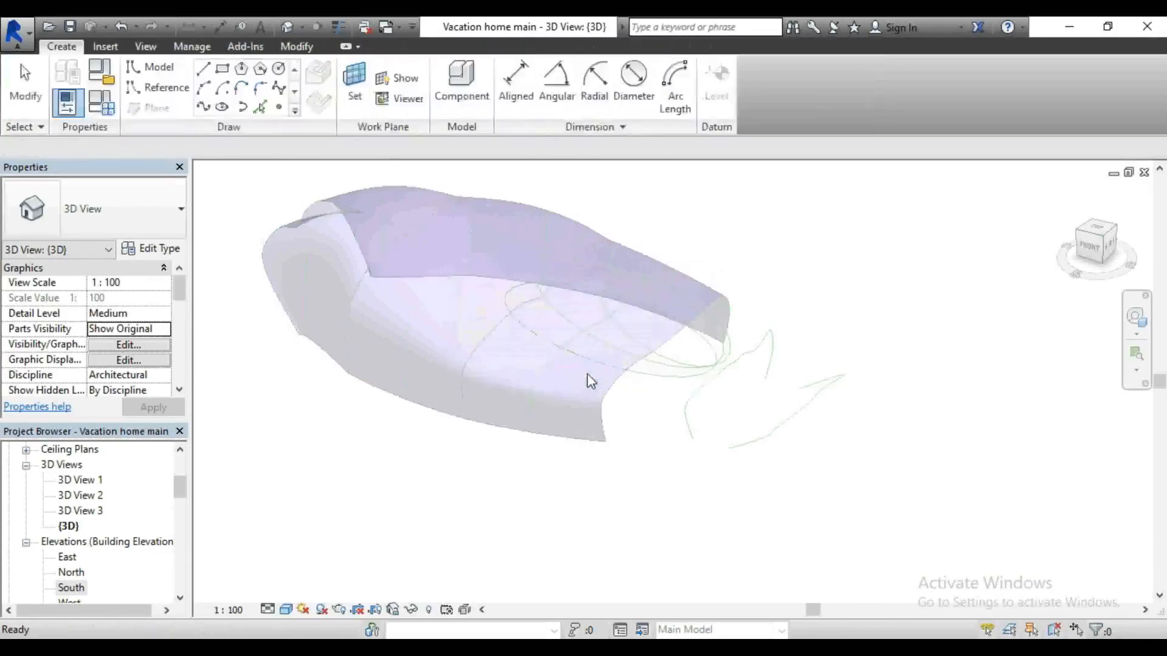
Step: Start picking lines on Reference Plane 6 and pick the profile curve at the third section's open end
left_click(260, 108)
left_click(265, 148)
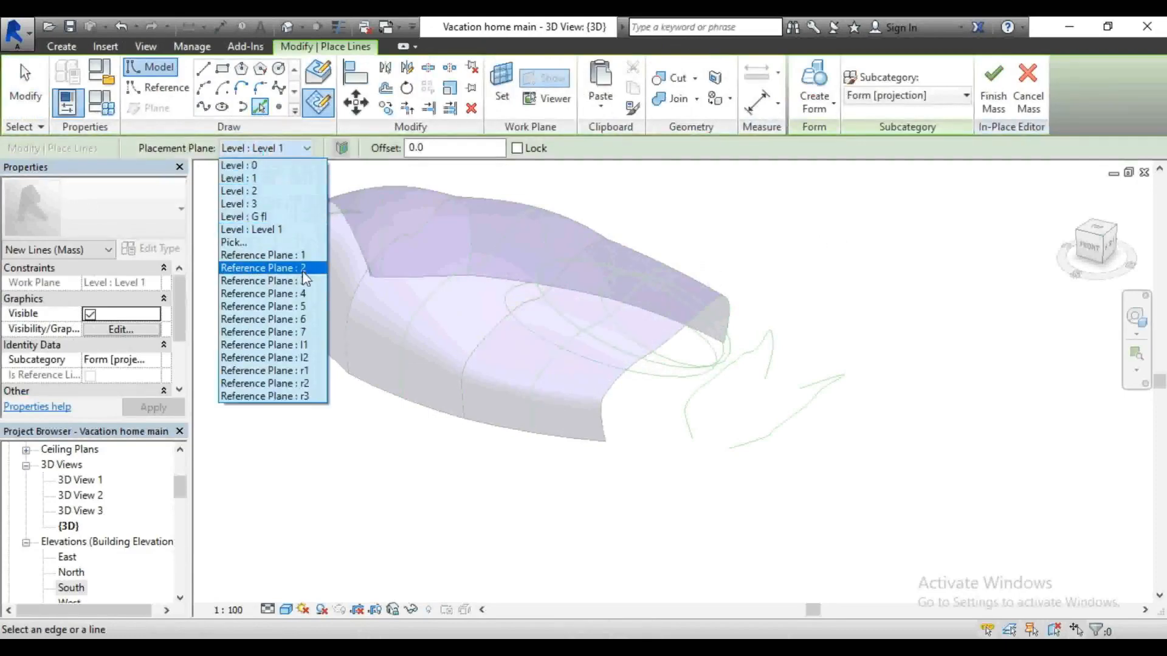
left_click(290, 322)
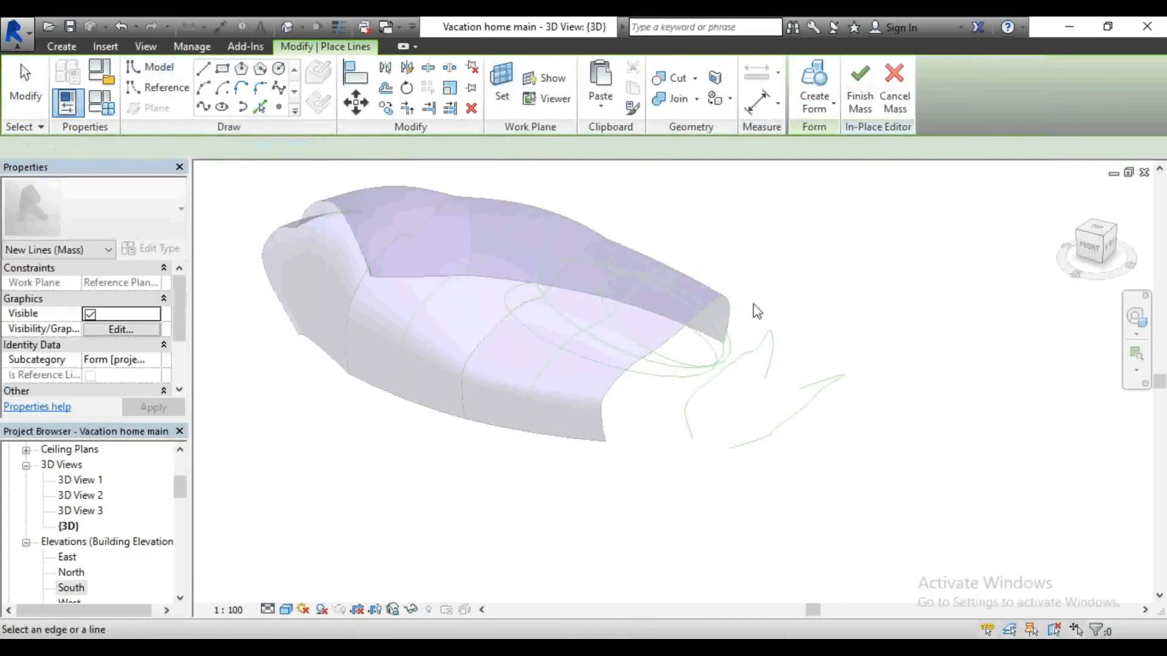
left_click(720, 303)
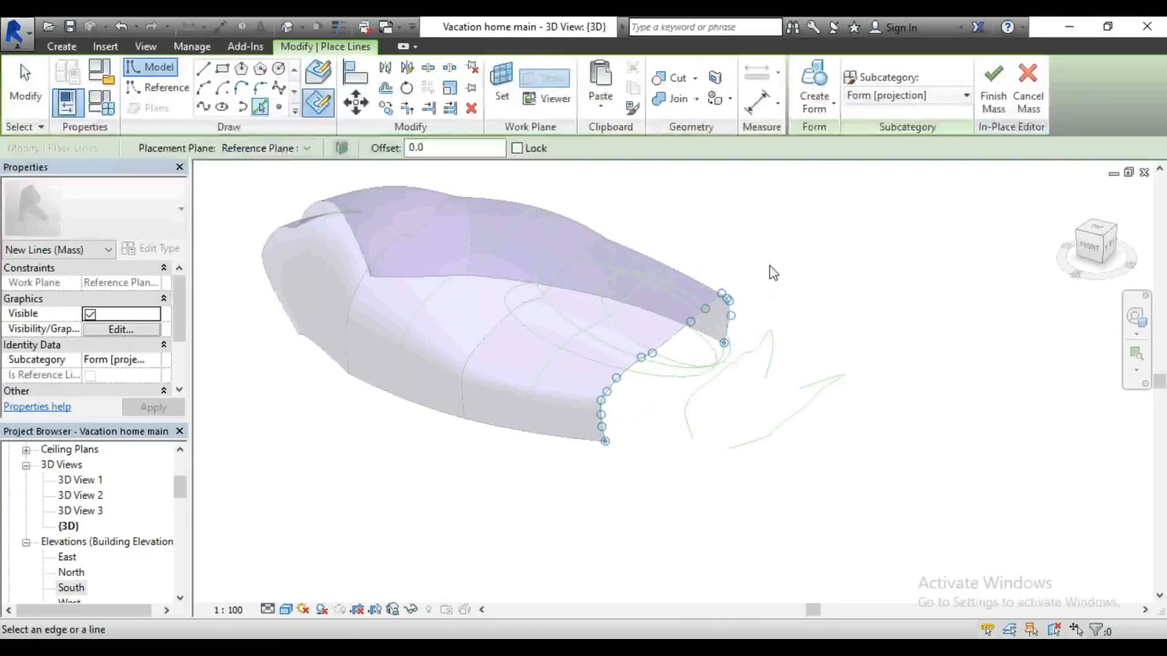
Step: Set the placement plane to Reference Plane 7, pick the nearest free-standing profile curve, and end line placement
left_click(265, 152)
left_click(303, 332)
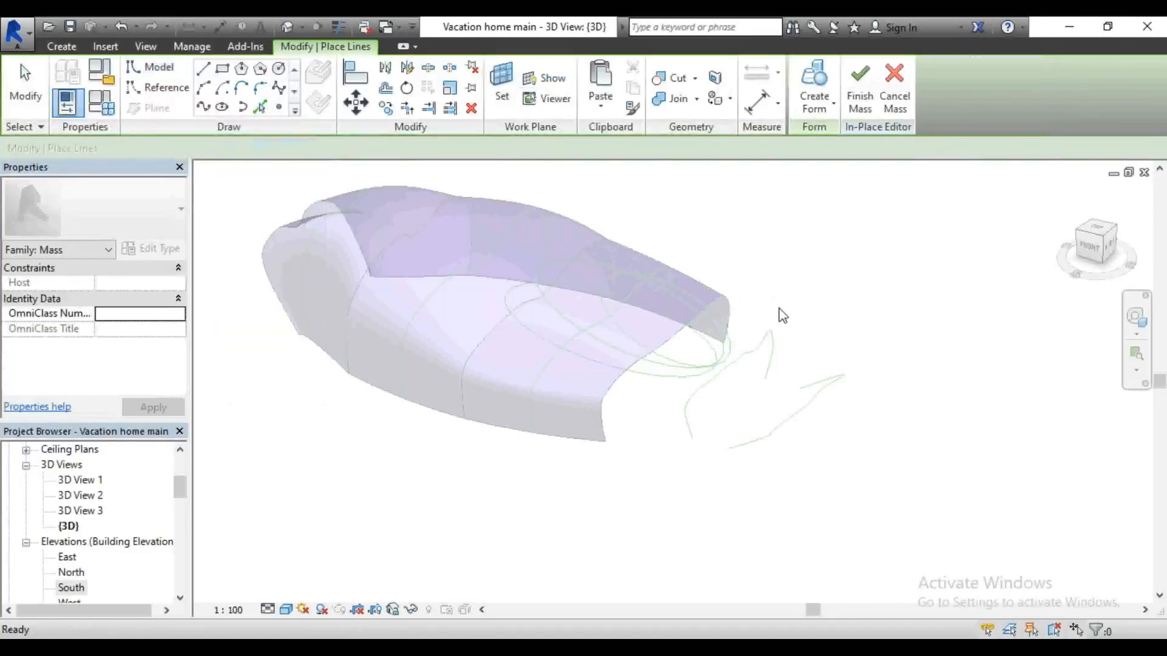
left_click(769, 339)
left_click(278, 150)
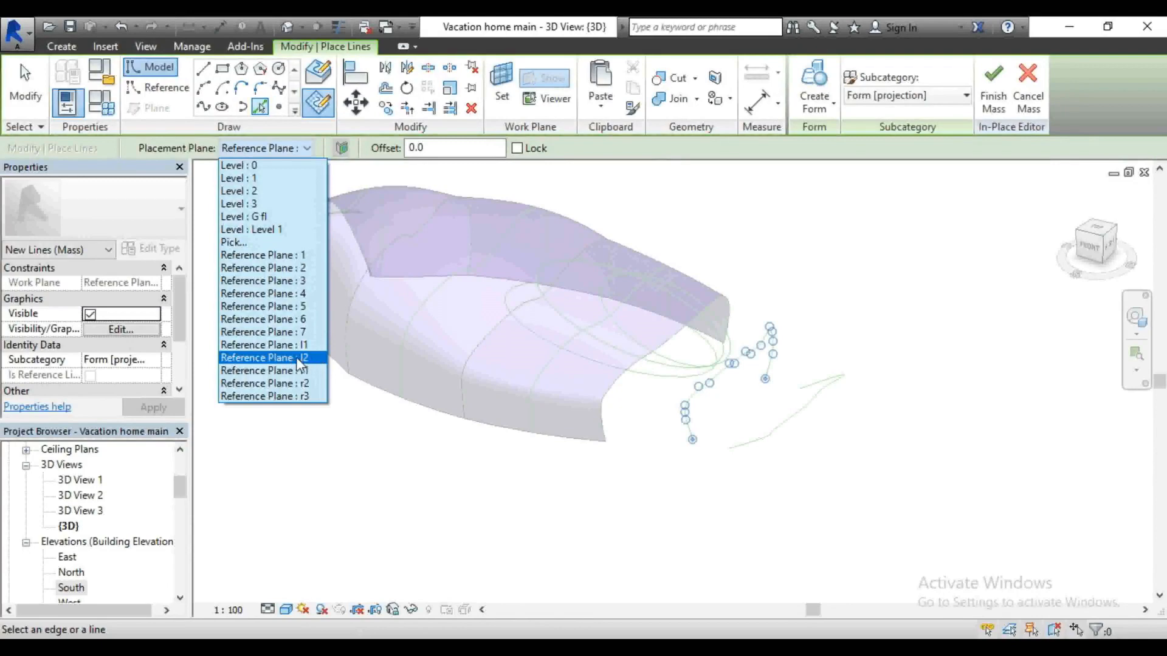
left_click(829, 250)
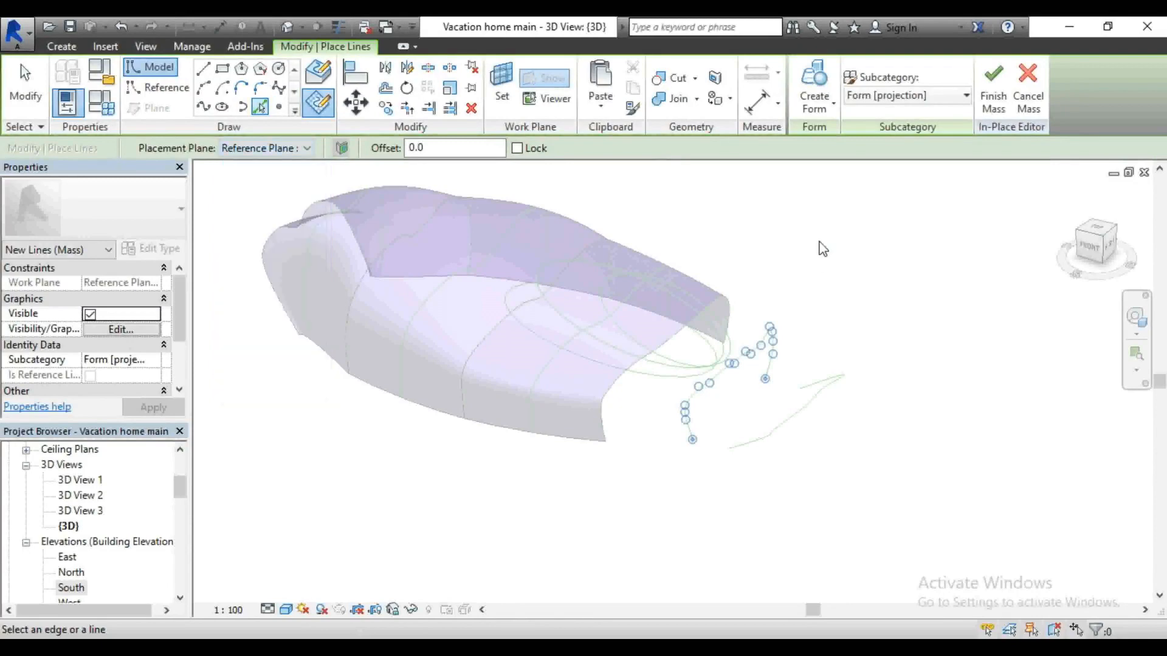
right_click(814, 237)
left_click(830, 248)
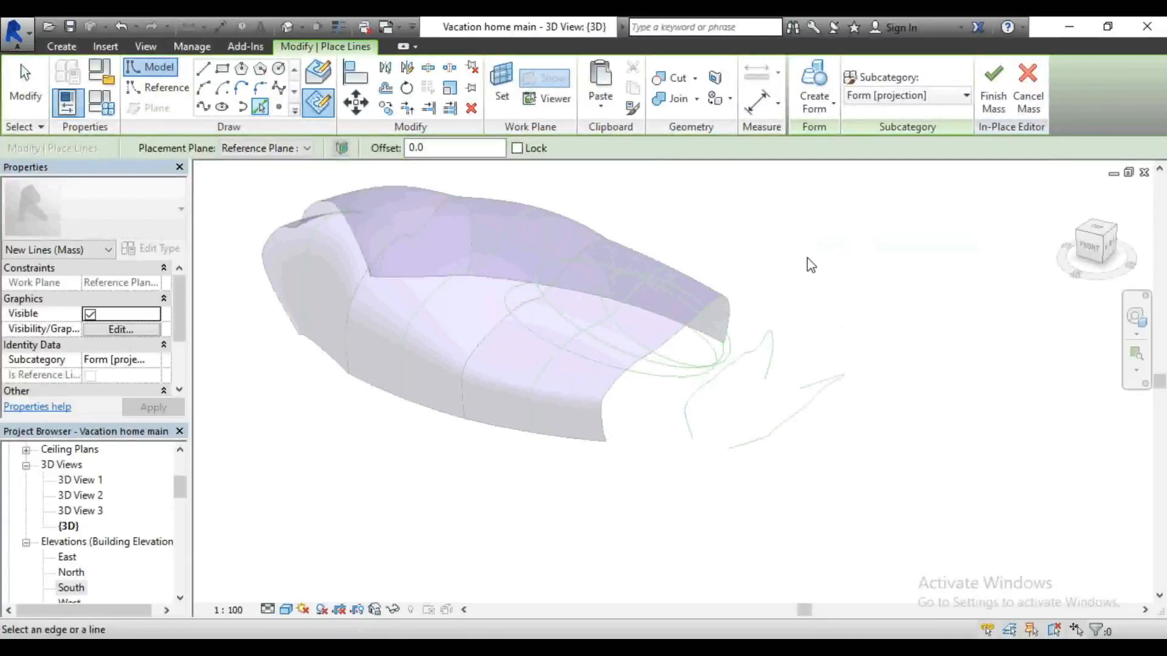
right_click(807, 257)
left_click(817, 265)
Step: Create a solid form between the two picked profile curves and finish the Mass 4 in-place mass
left_click_drag(535, 164, 856, 514)
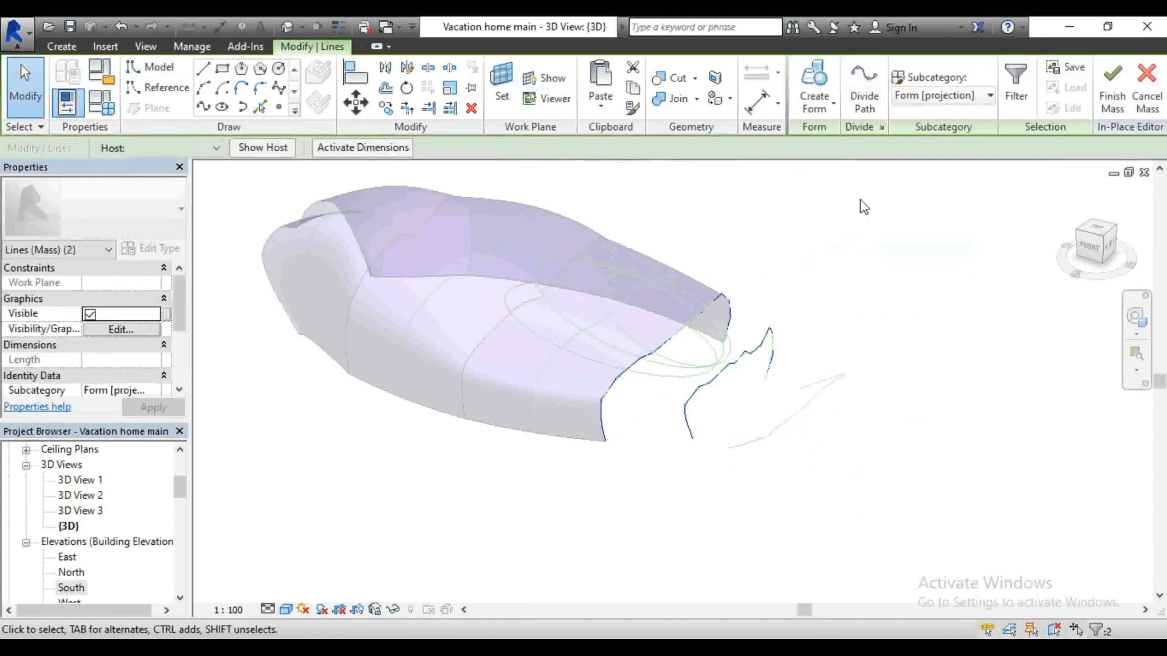
left_click(815, 103)
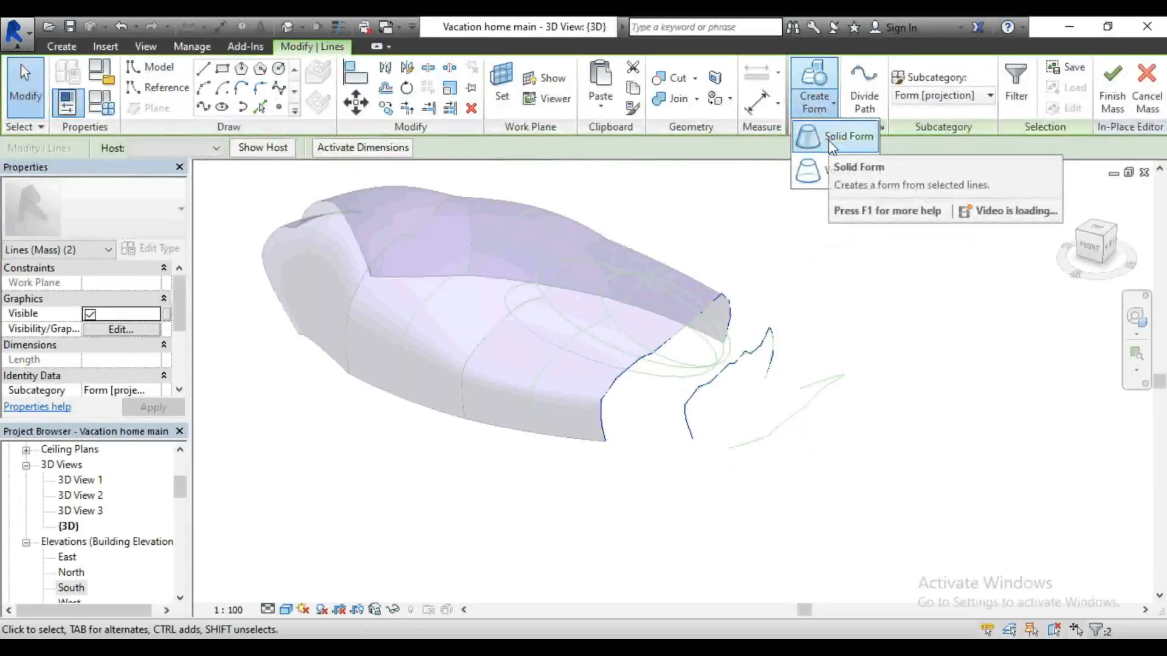
left_click(830, 137)
scroll(754, 271, "down", 2)
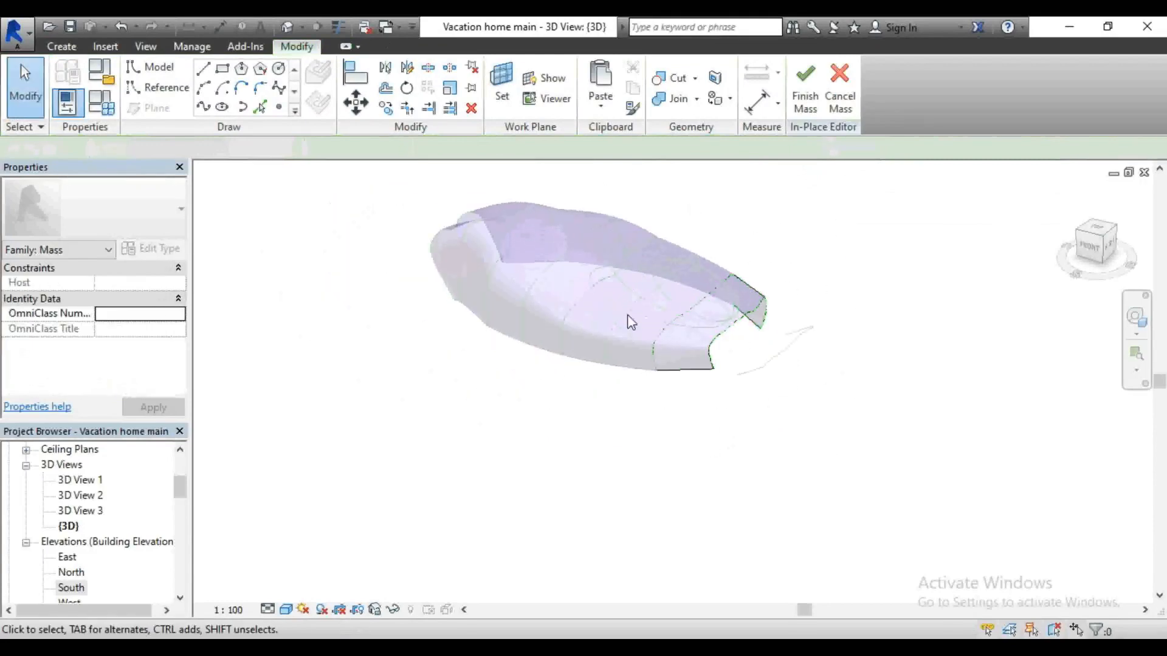
scroll(699, 340, "up", 3)
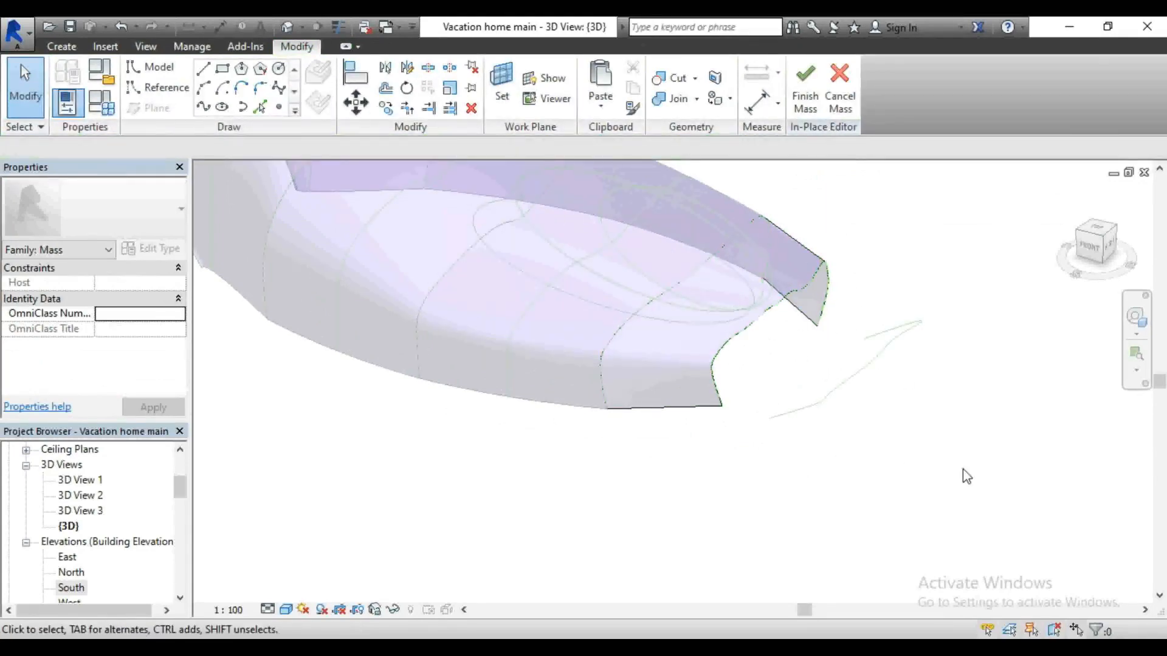
scroll(737, 406, "down", 2)
scroll(724, 393, "up", 1)
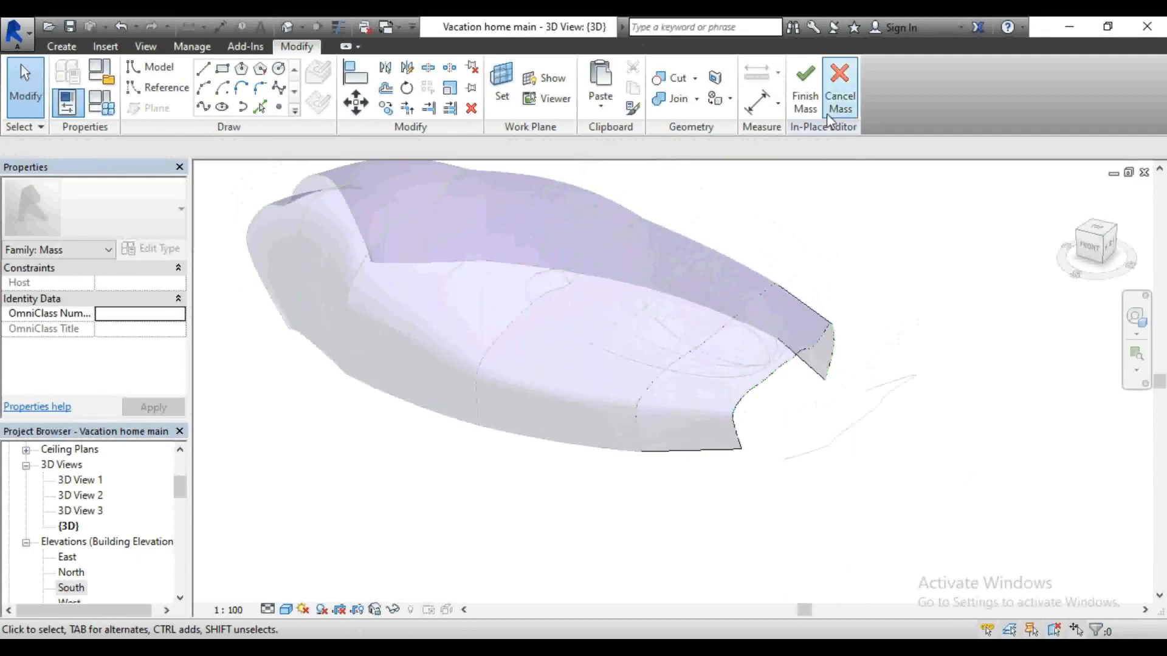
left_click(805, 91)
left_click(831, 241)
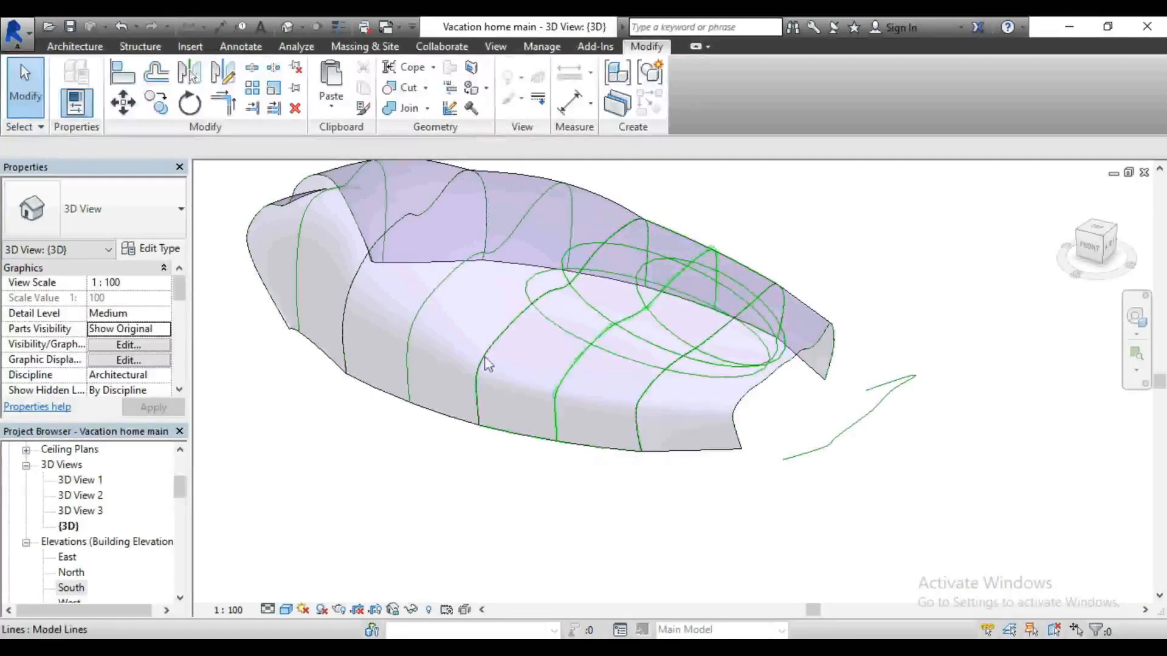
Step: Start a new in-place mass under the default name Mass 5 for the shell's end section
left_click(339, 51)
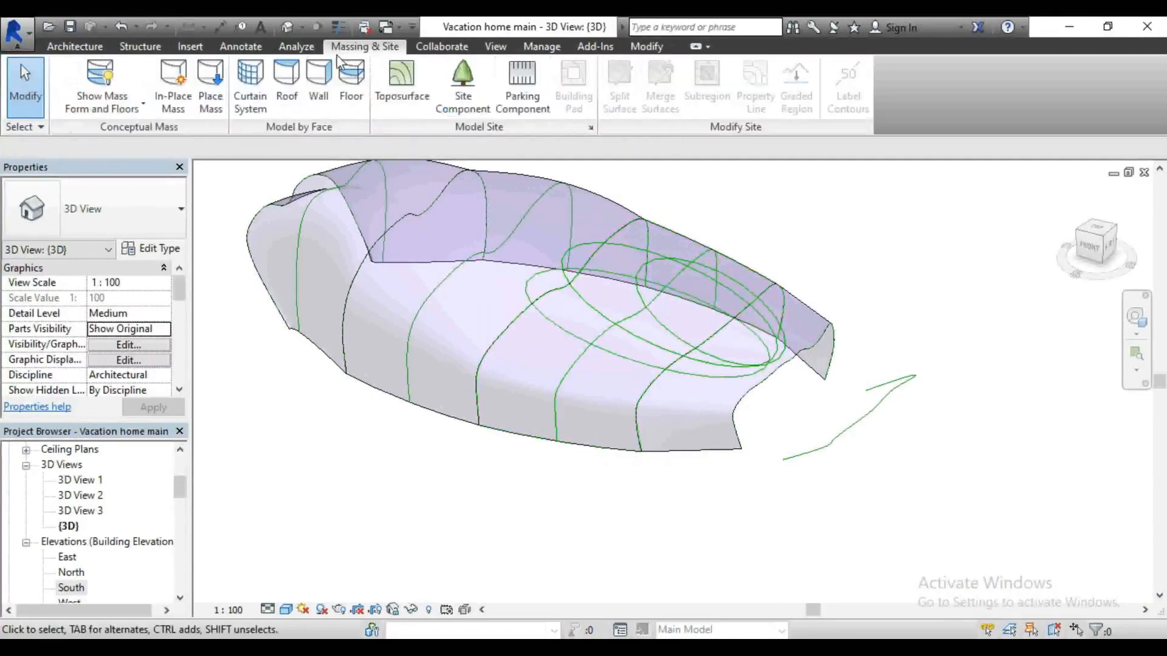
left_click(176, 92)
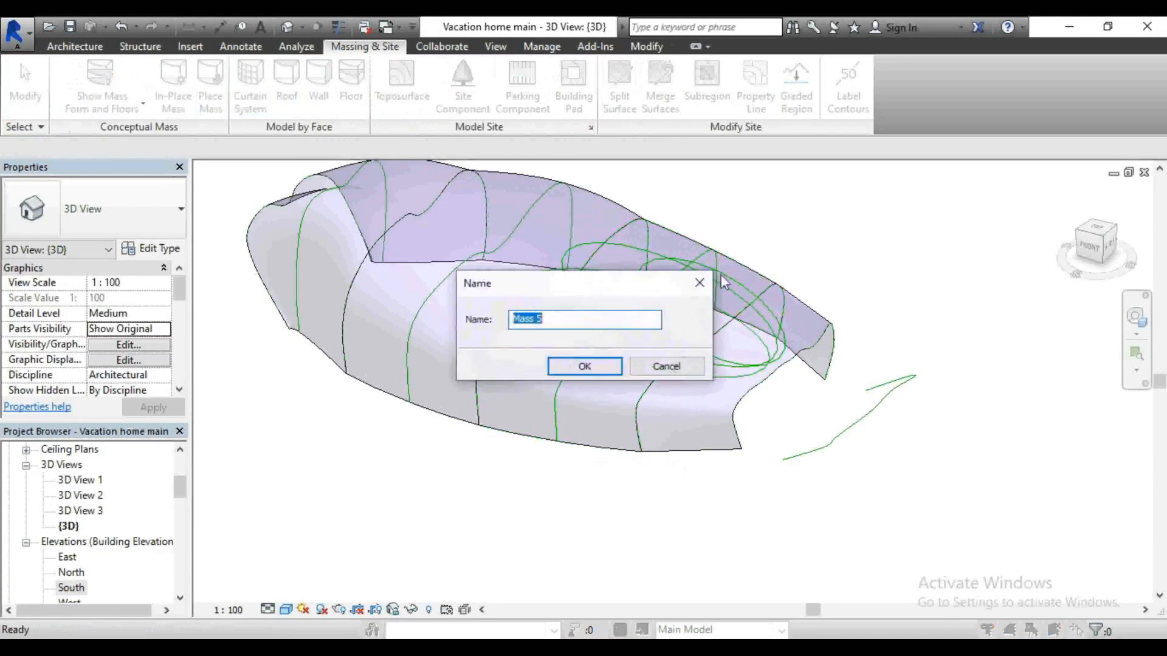
left_click(566, 368)
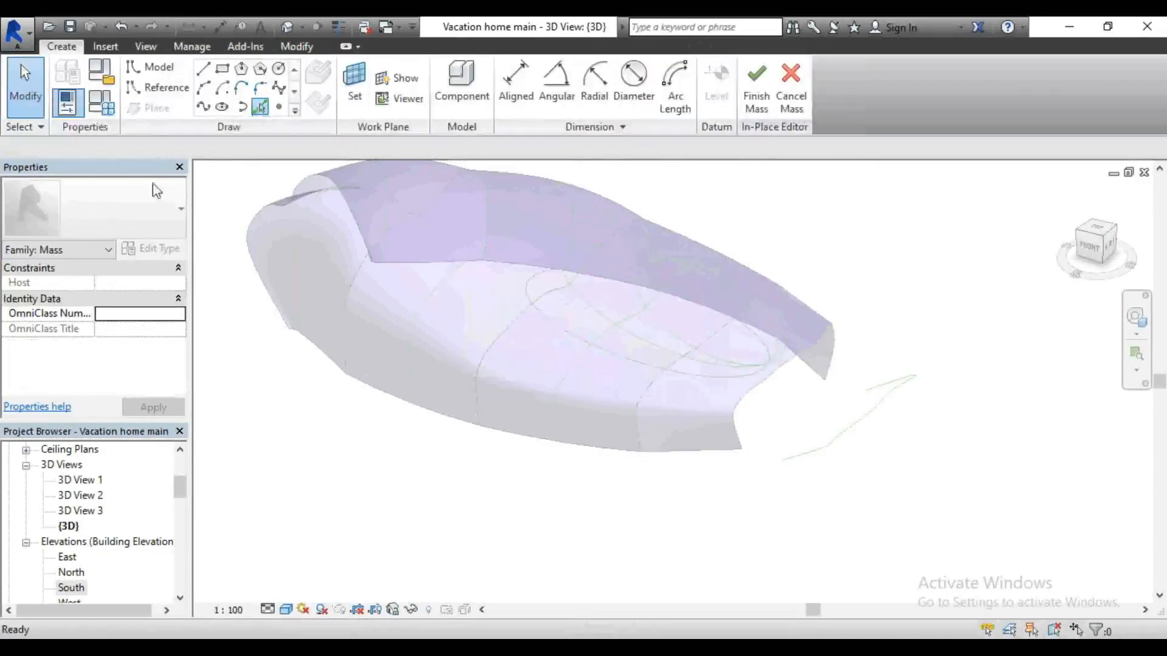
Step: Start picking lines on Reference Plane 7 and pick the profile curve at the fourth section's open end
left_click(259, 107)
left_click(268, 148)
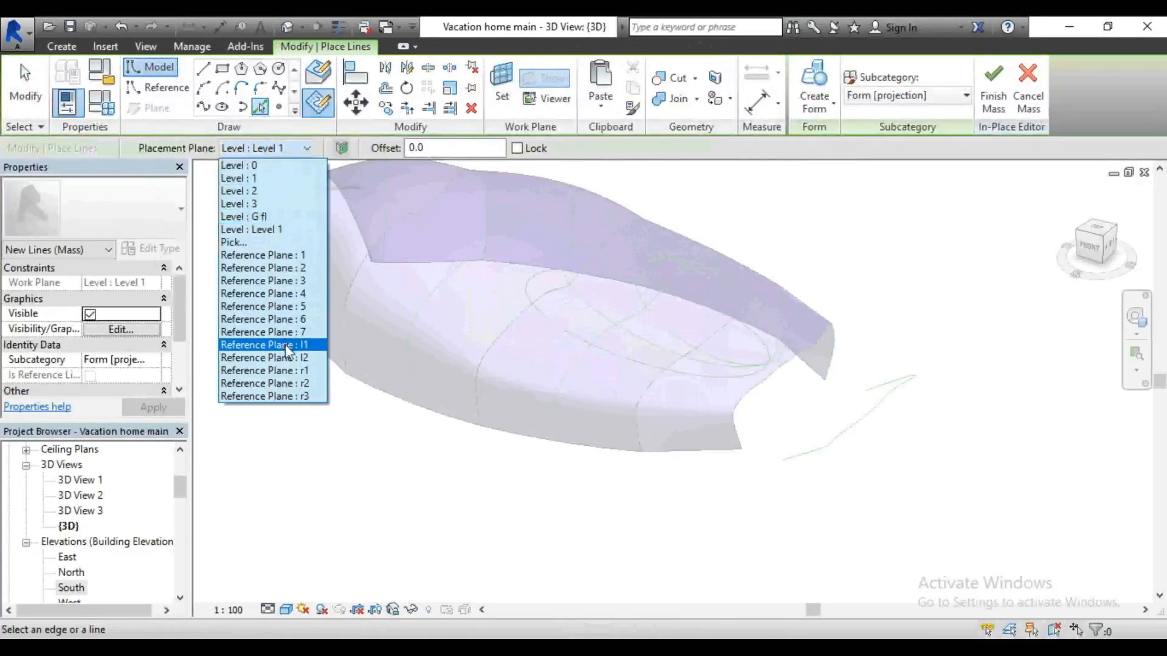
left_click(294, 333)
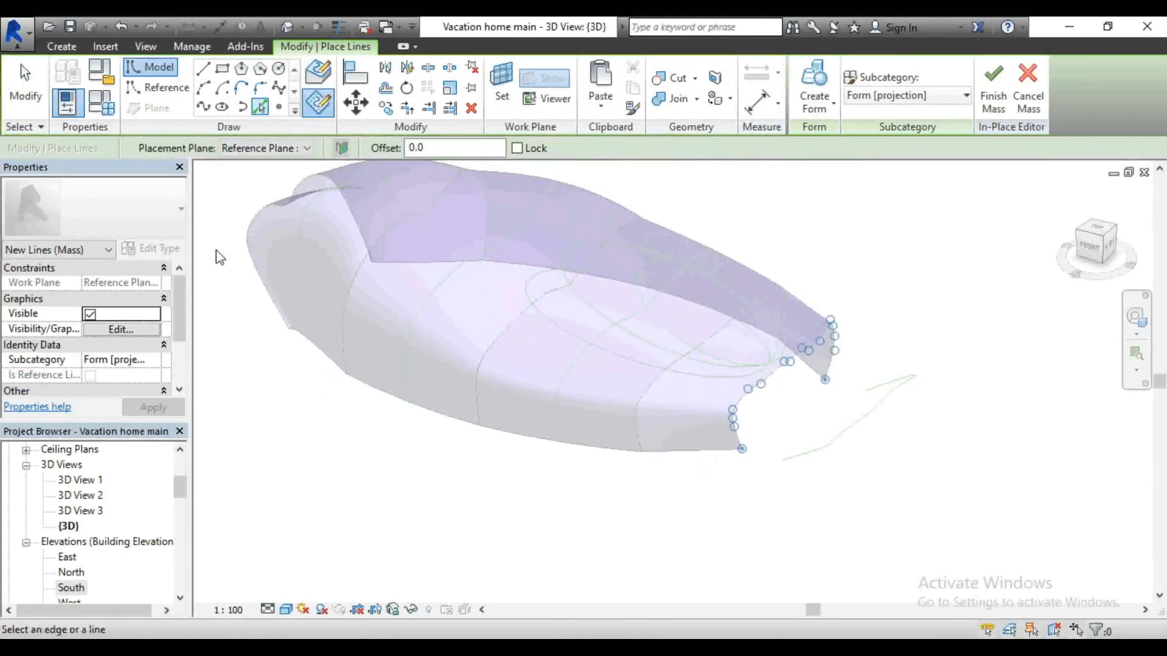
Step: Switch the placement plane to the reference plane of the last free-standing profile curve, pick that curve, and end line placement
left_click(260, 151)
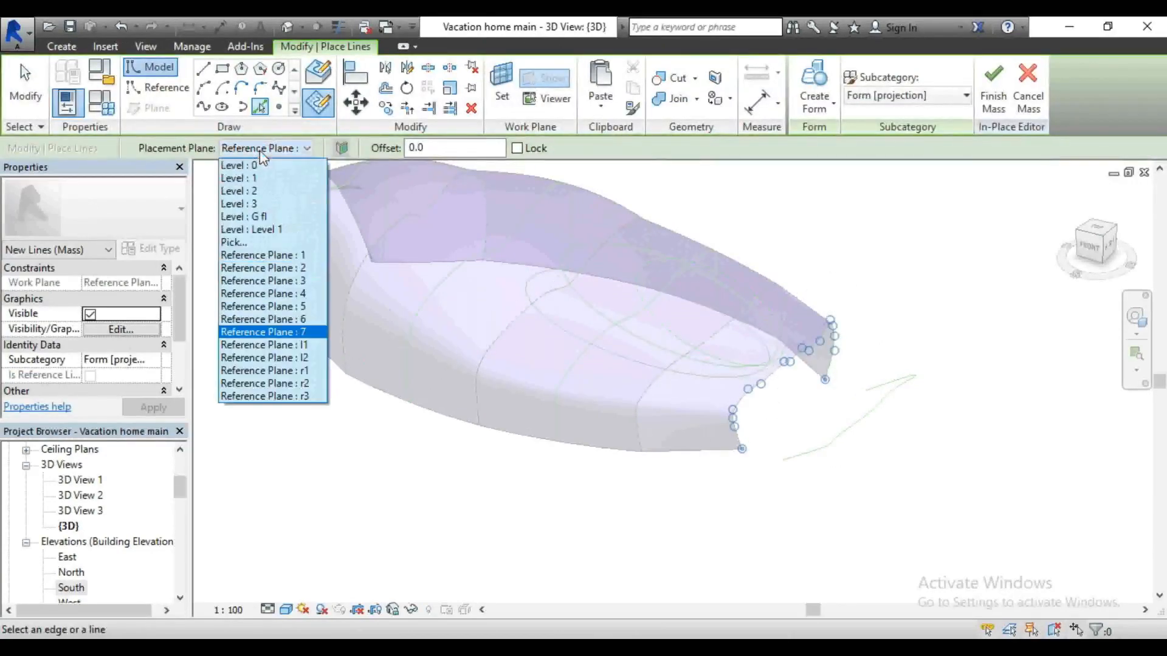
left_click(306, 363)
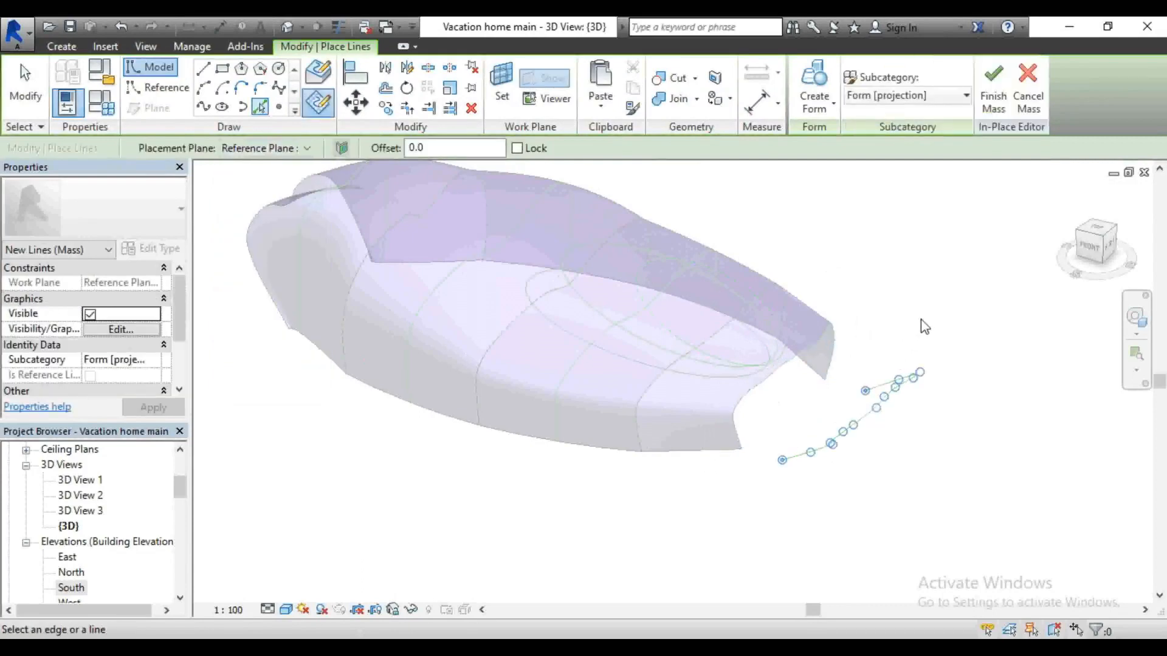
scroll(925, 326, "up", 2)
right_click(845, 266)
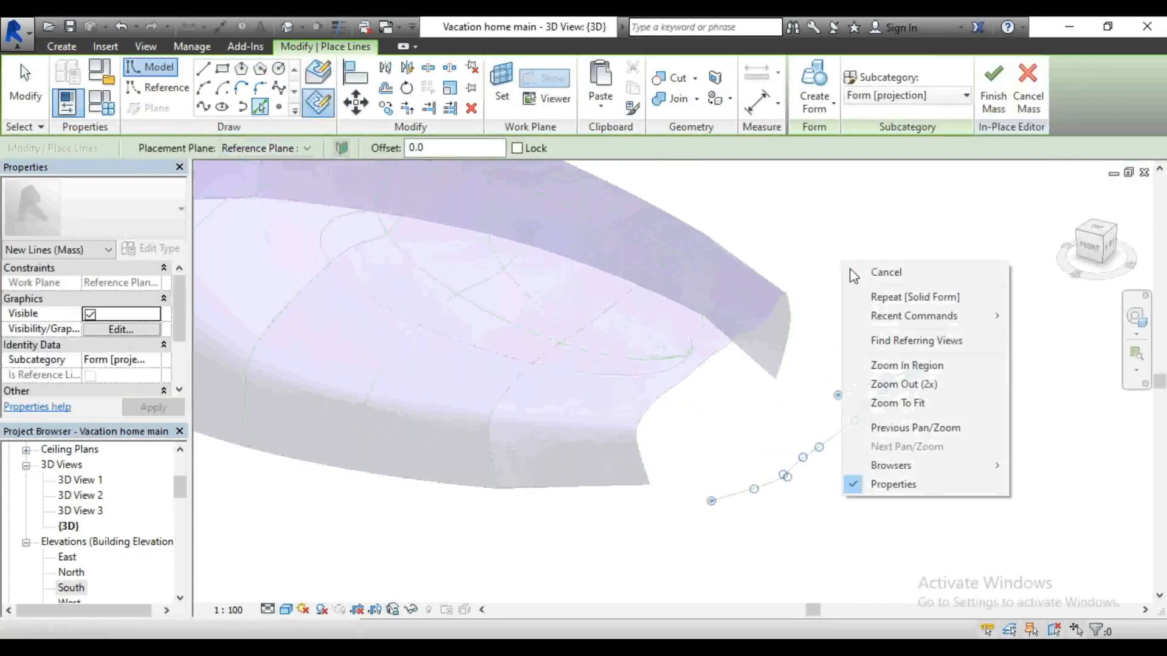
left_click(879, 268)
right_click(864, 263)
left_click(864, 261)
Step: Select the open-end curve and the last profile curve and create a solid form between them
scroll(779, 221, "down", 2)
left_click_drag(851, 263, 931, 448)
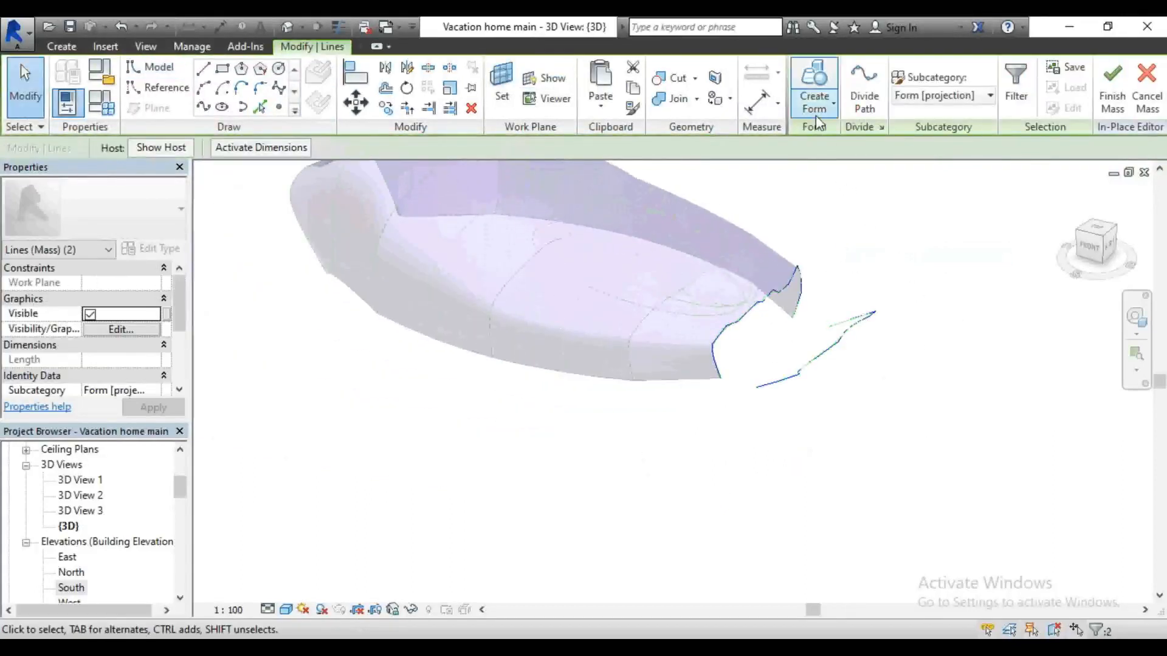
left_click(814, 91)
left_click(826, 131)
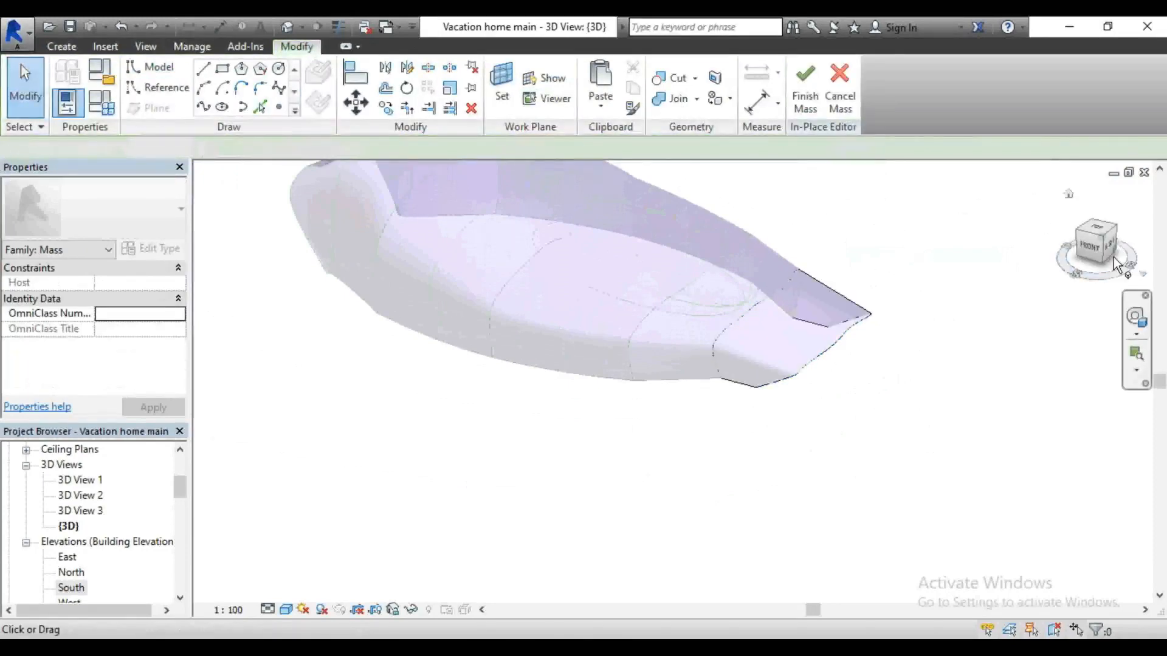
Step: Examine the lofted shell from several angles, including its front side and both open ends
left_click(1094, 247)
middle_click_drag(763, 389, 831, 400, "shift")
scroll(693, 533, "down", 2)
scroll(628, 285, "up", 3)
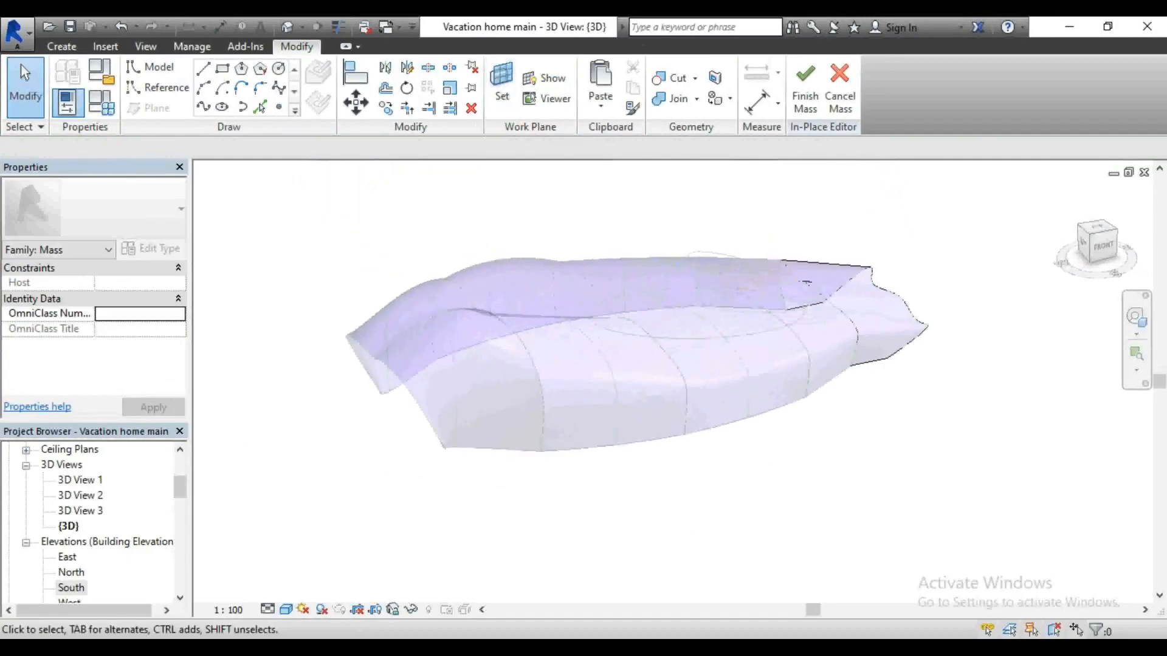
left_click(1106, 248)
middle_click_drag(390, 385, 426, 419, "shift")
middle_click_drag(420, 259, 577, 261, "shift")
scroll(650, 222, "up", 2)
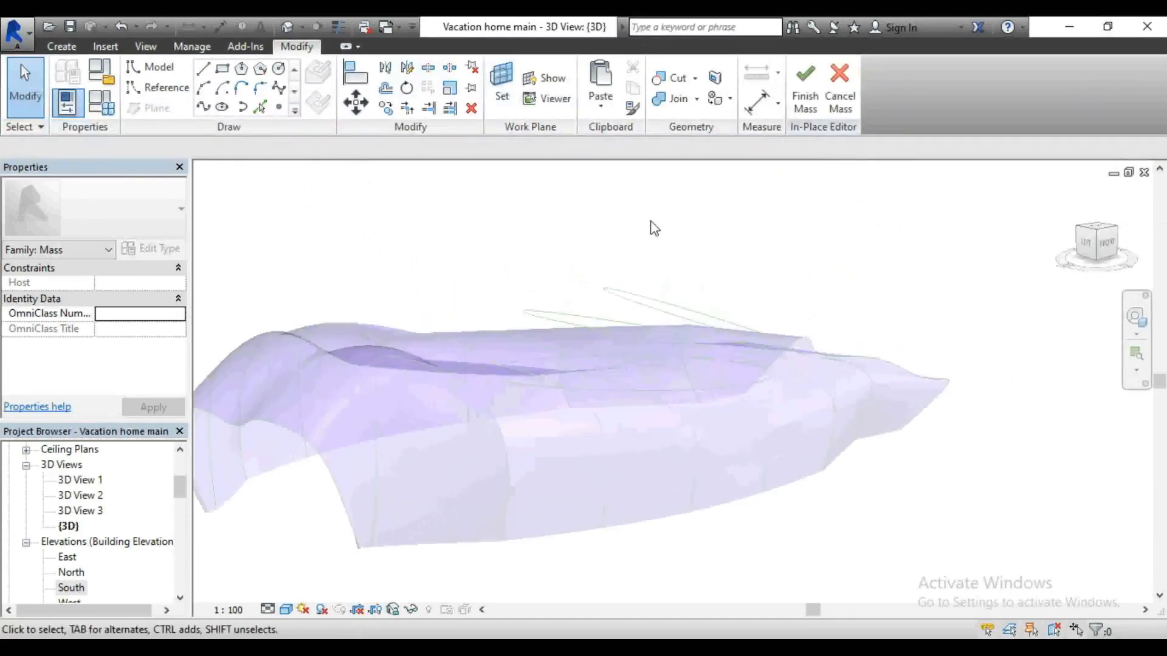
Step: Finish the current in-place mass and start a new in-place mass named Mass 6
scroll(693, 229, "down", 2)
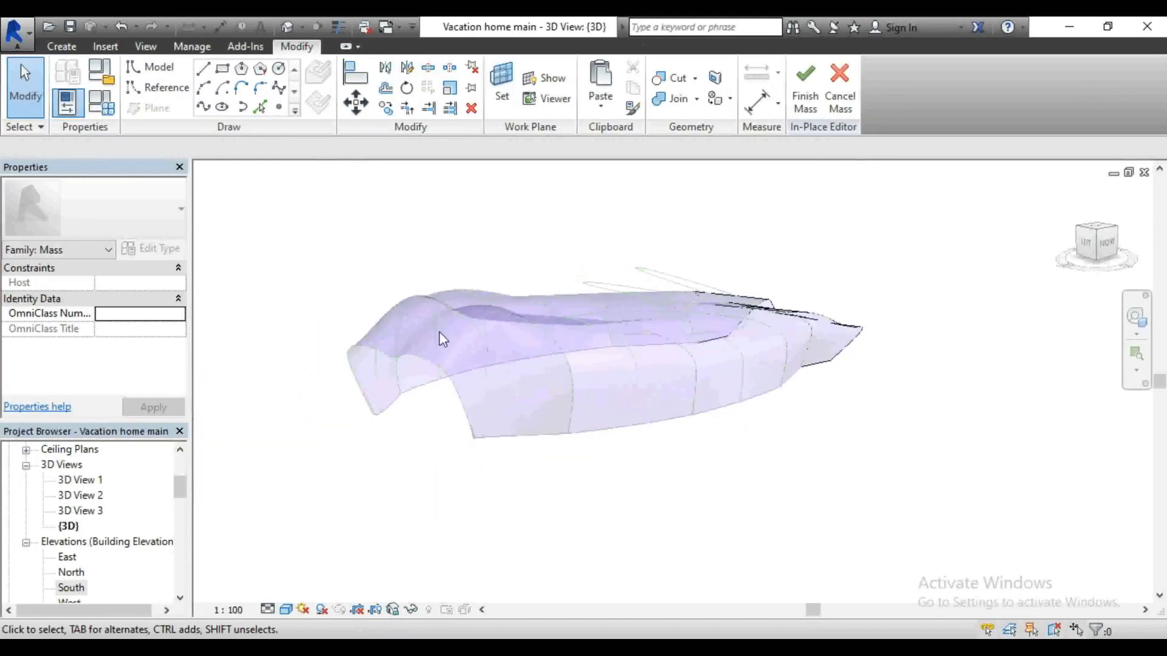
scroll(457, 317, "up", 2)
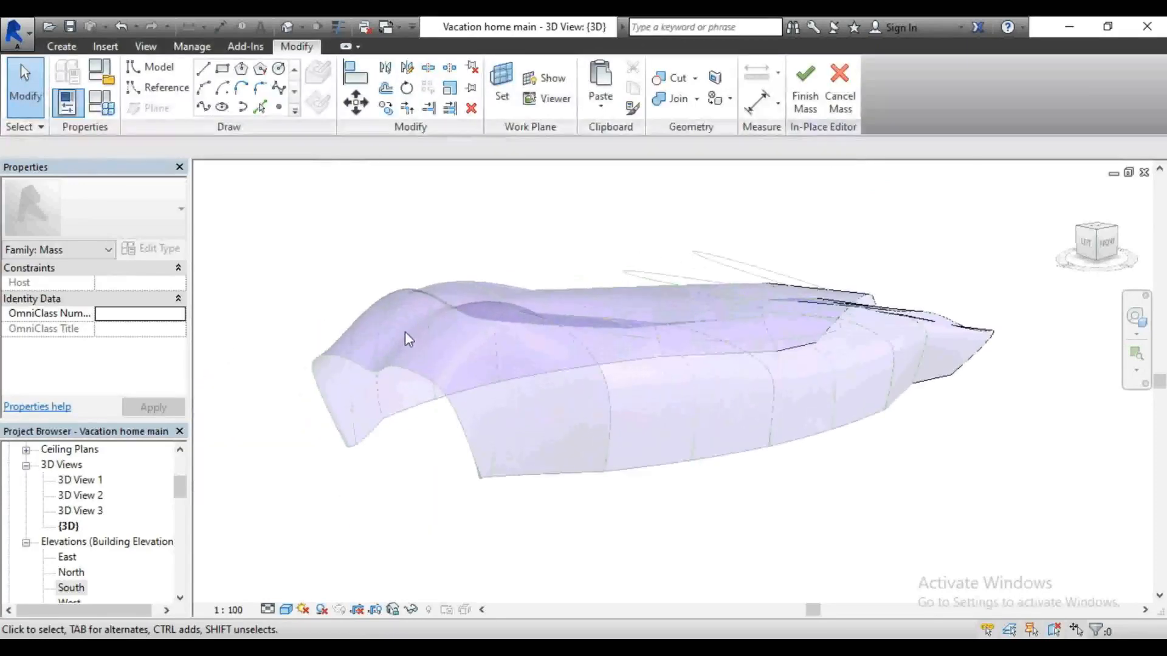
scroll(404, 330, "down", 2)
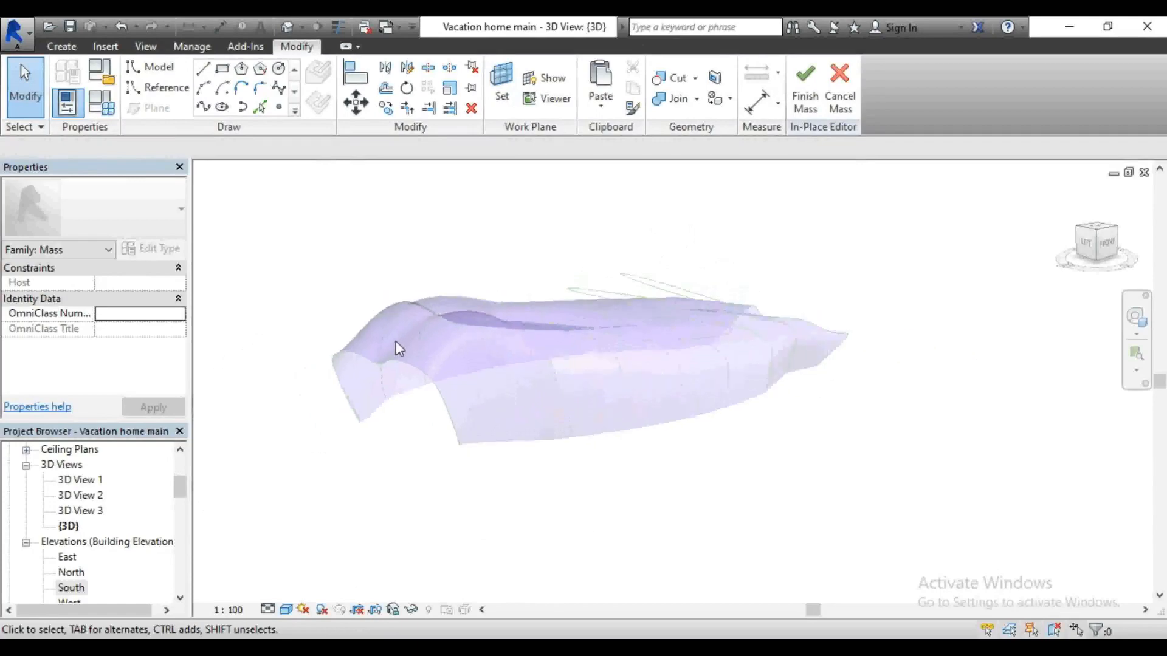
left_click_drag(1101, 246, 1107, 262)
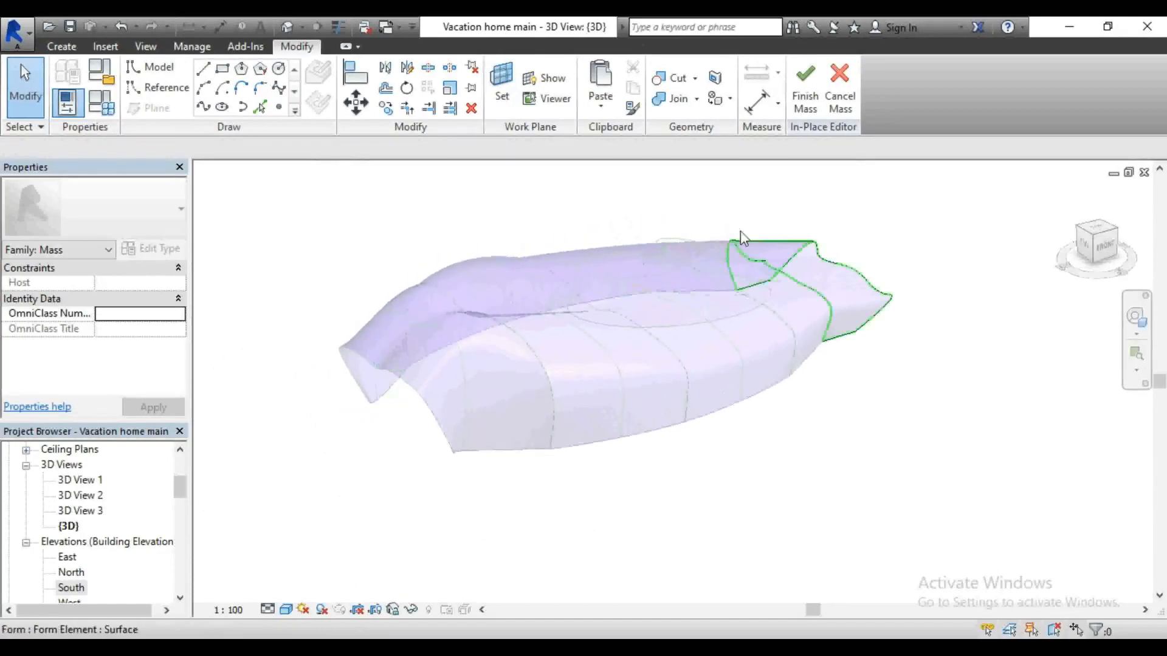
scroll(631, 224, "up", 3)
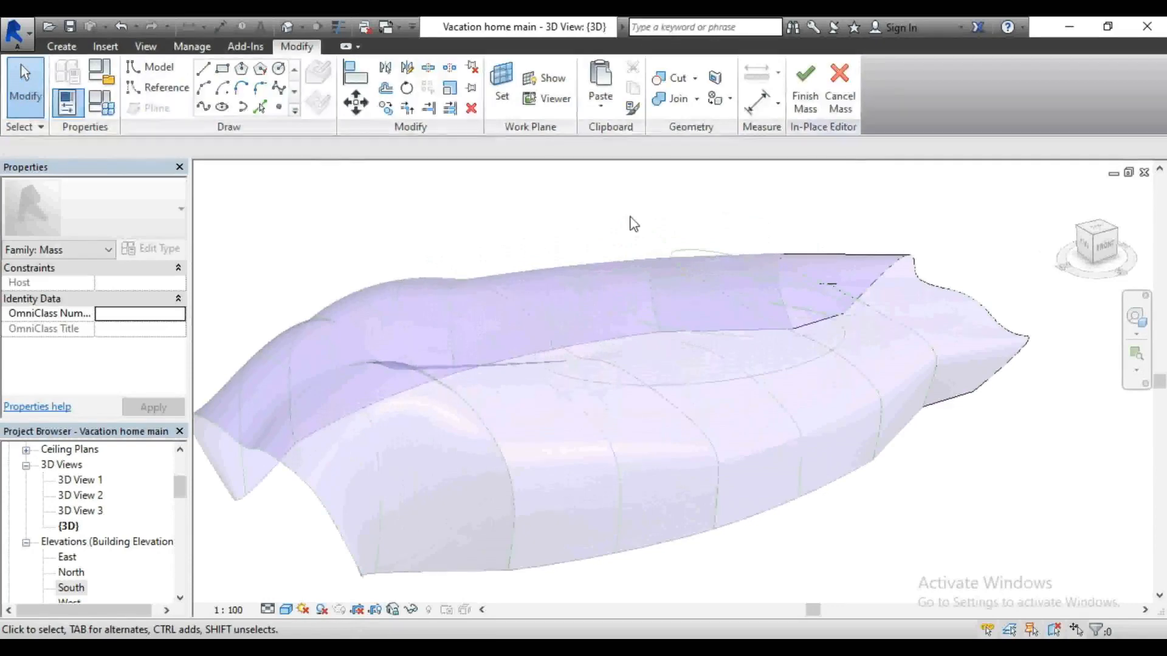
left_click(805, 94)
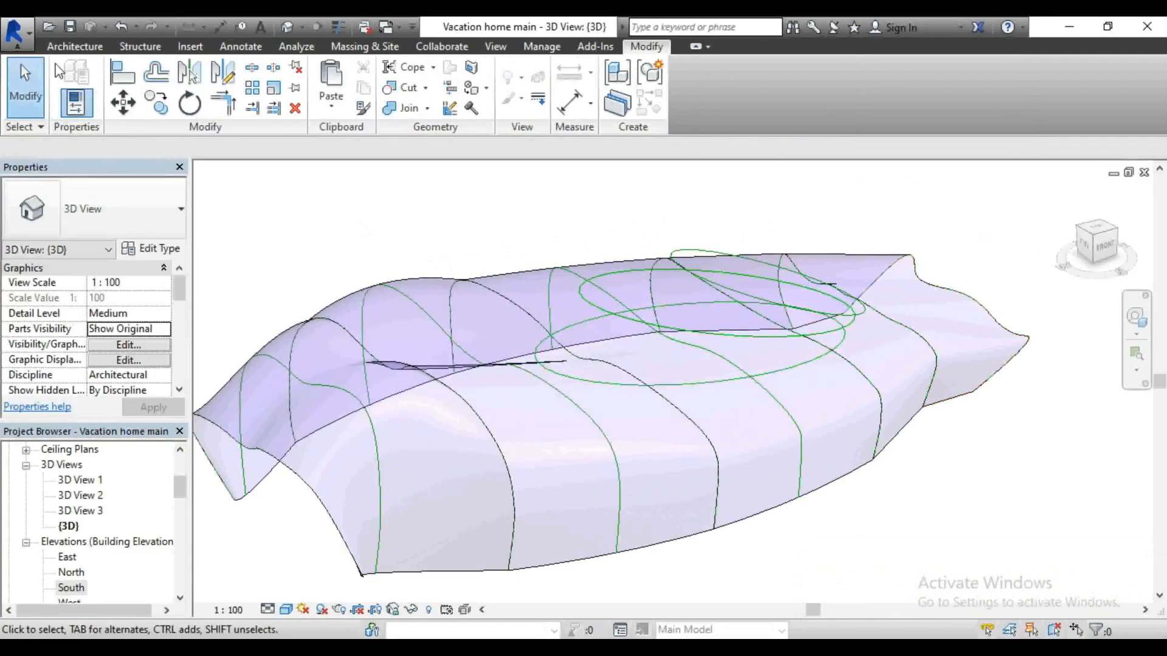
left_click(350, 49)
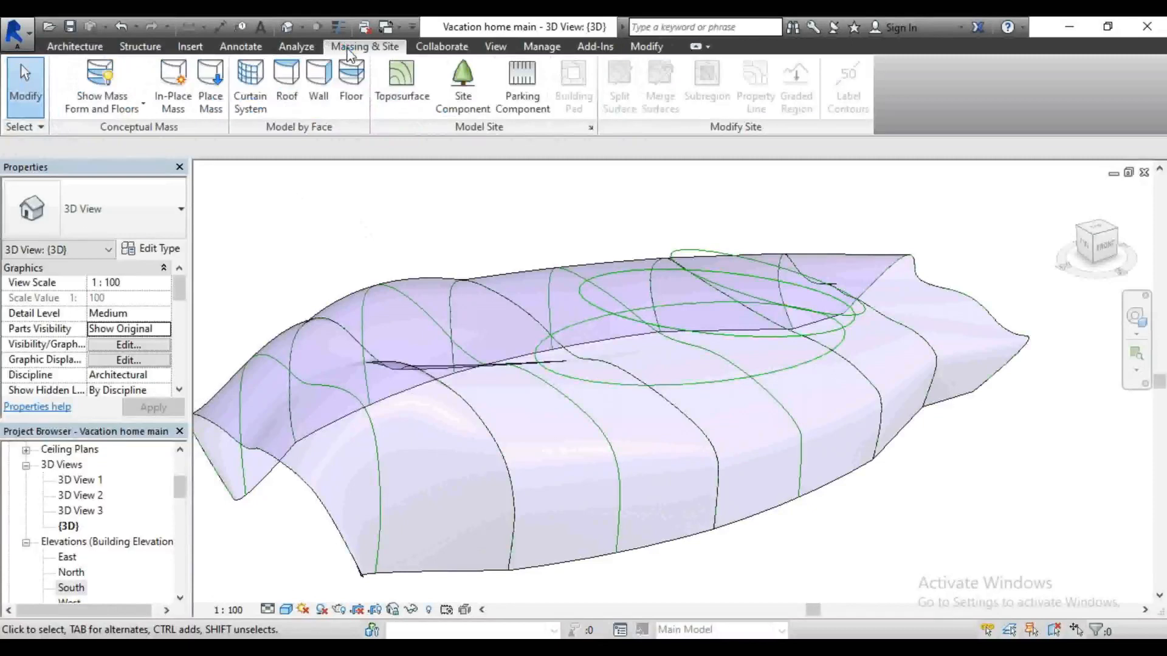
left_click(178, 105)
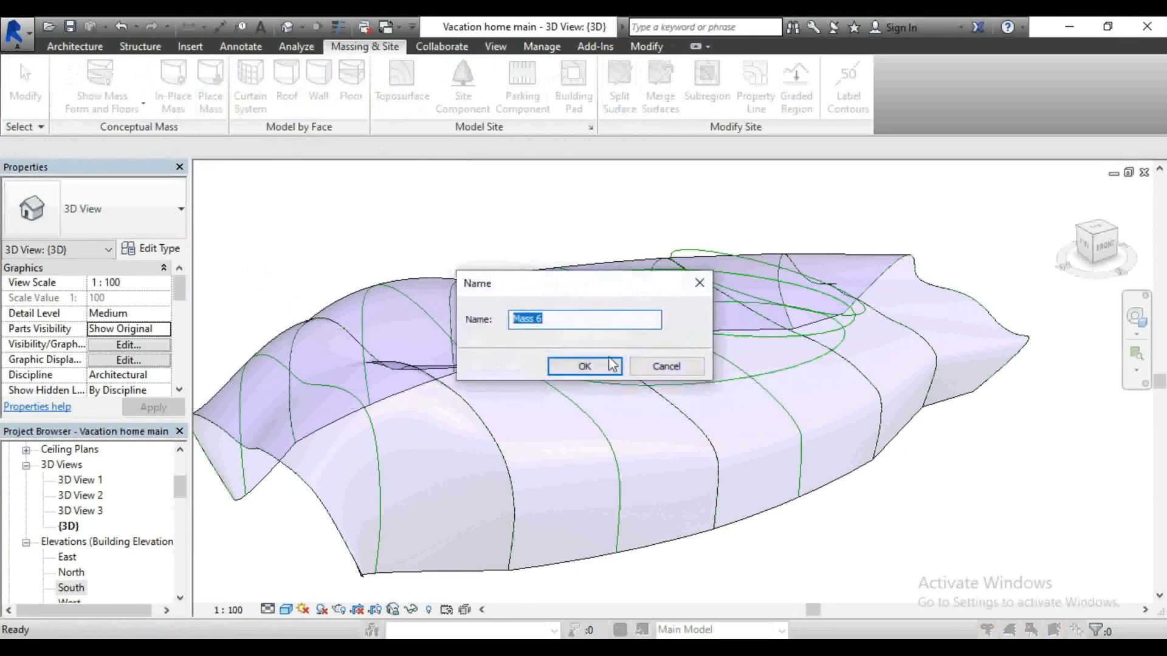
left_click(601, 364)
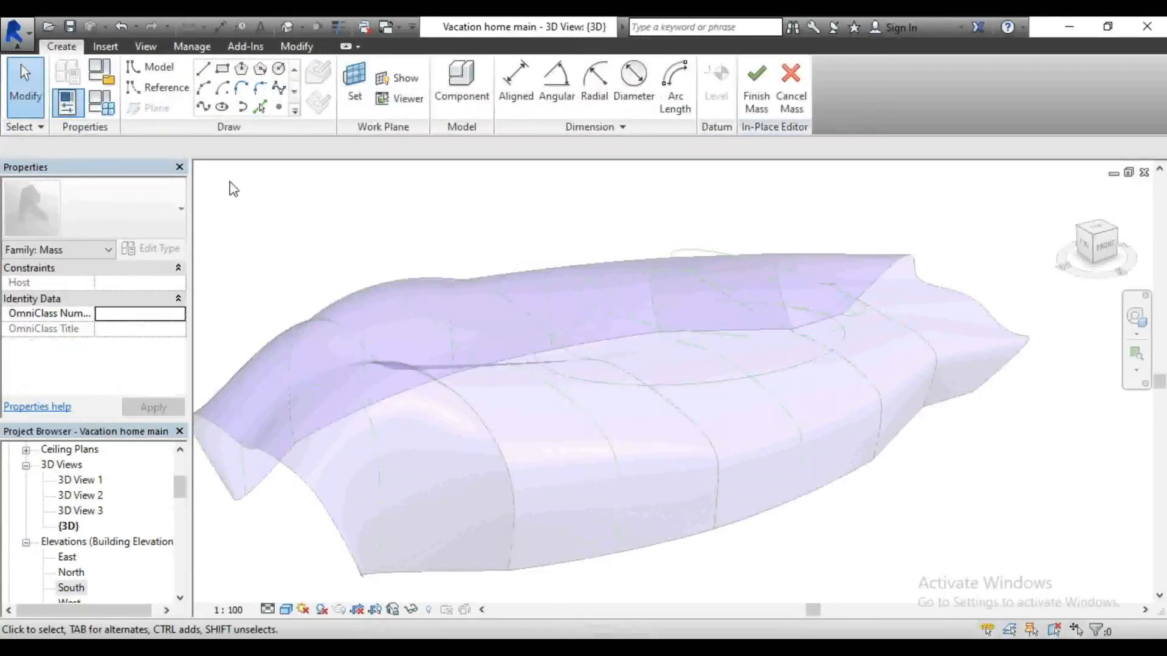
Step: Start picking lines on Reference Plane r1 and pick the lowest ellipse inside the shell
left_click(259, 107)
left_click(290, 149)
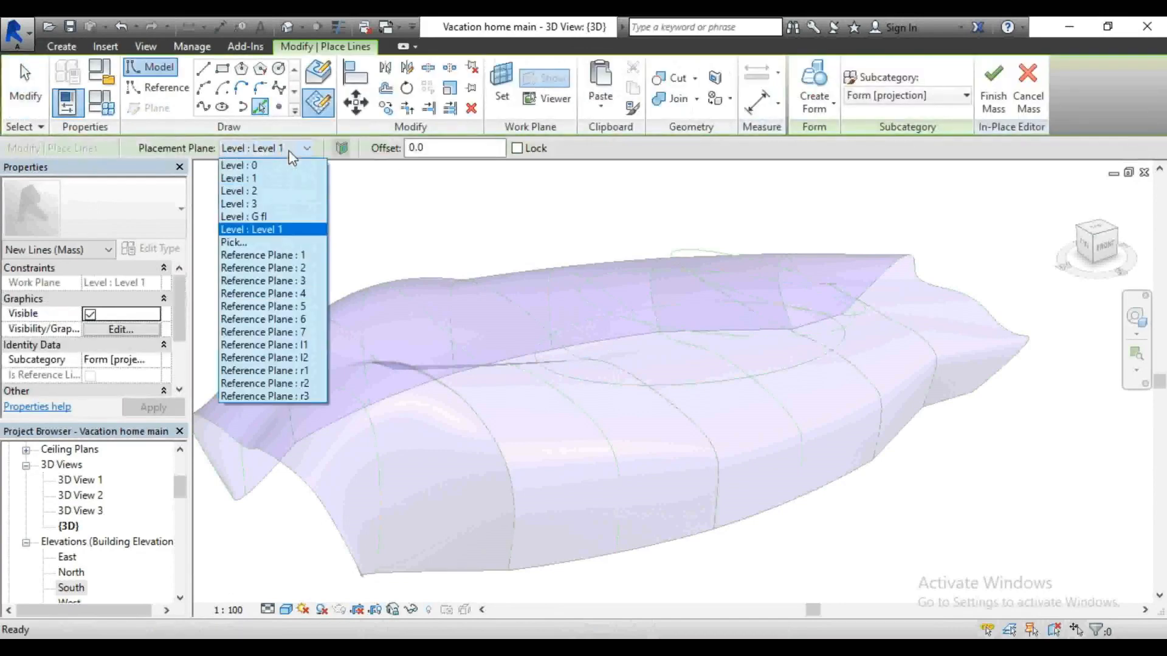
left_click(305, 372)
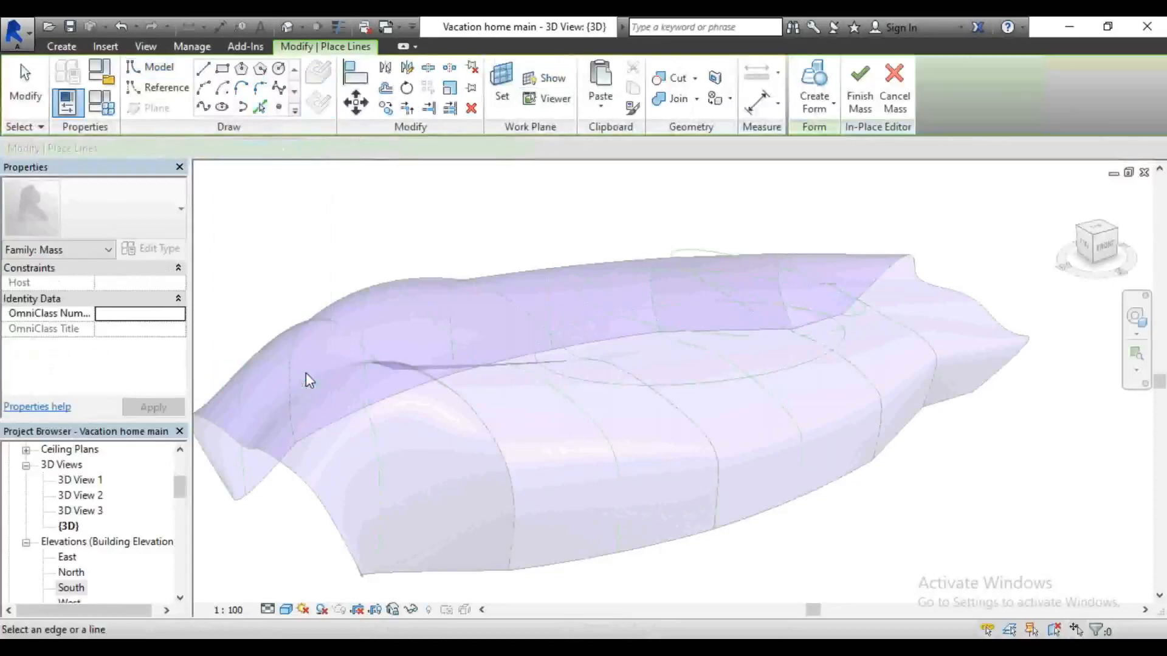
left_click(767, 378)
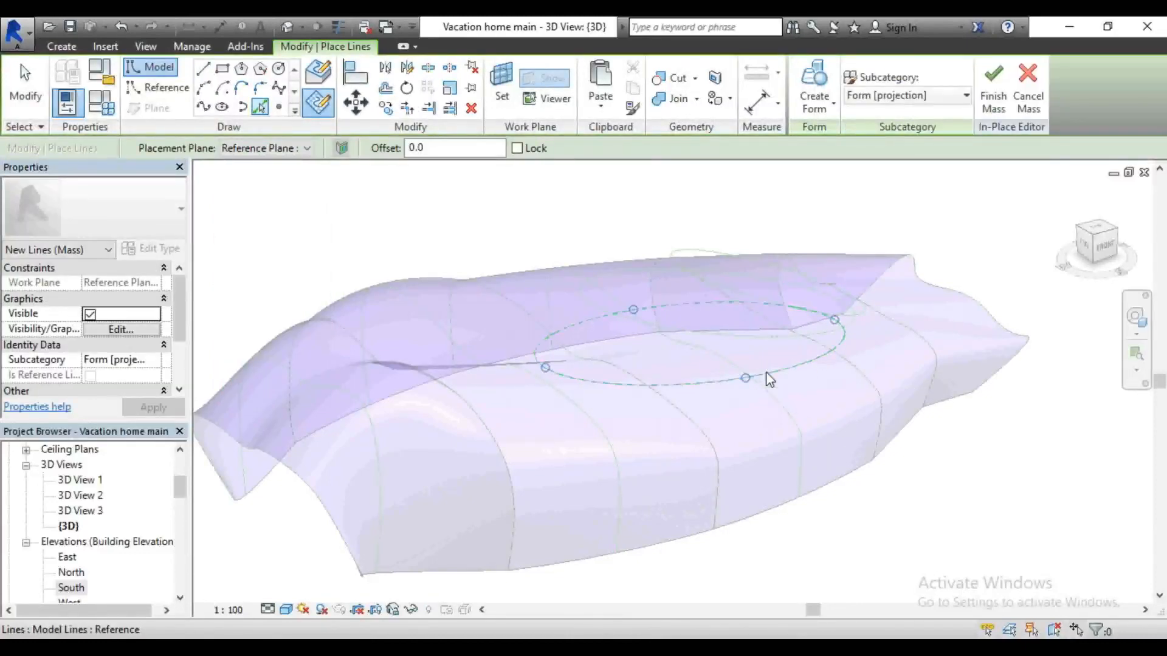
Step: Try to pick the middle ellipse after switching the placement plane to another reference plane
left_click(1108, 248)
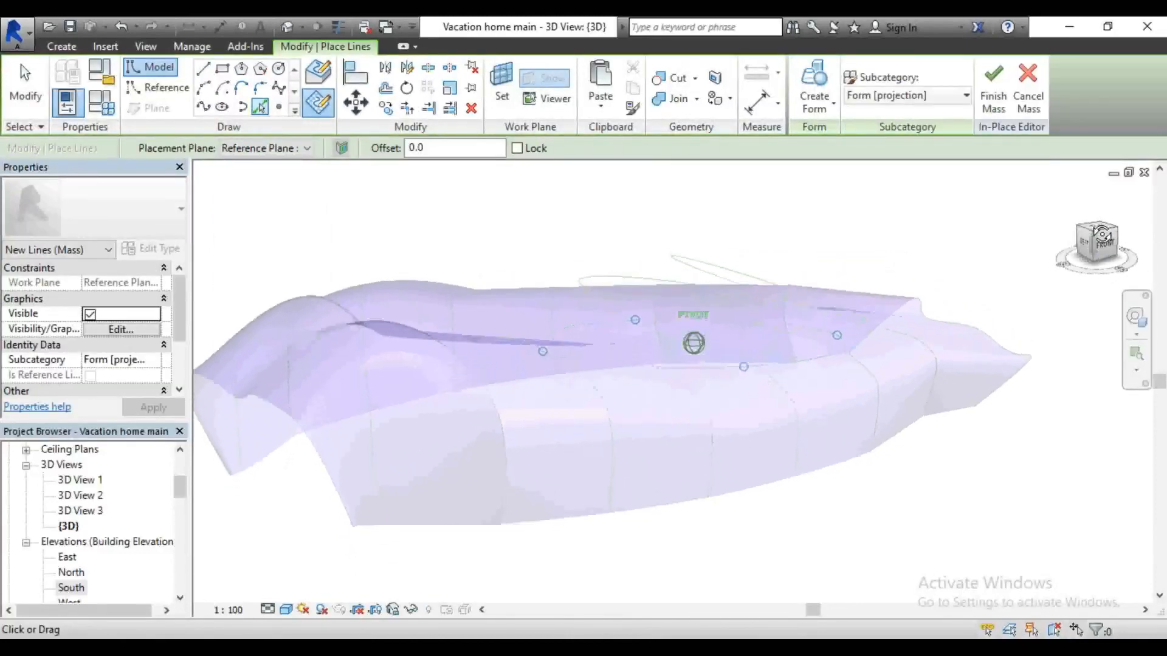
left_click(260, 152)
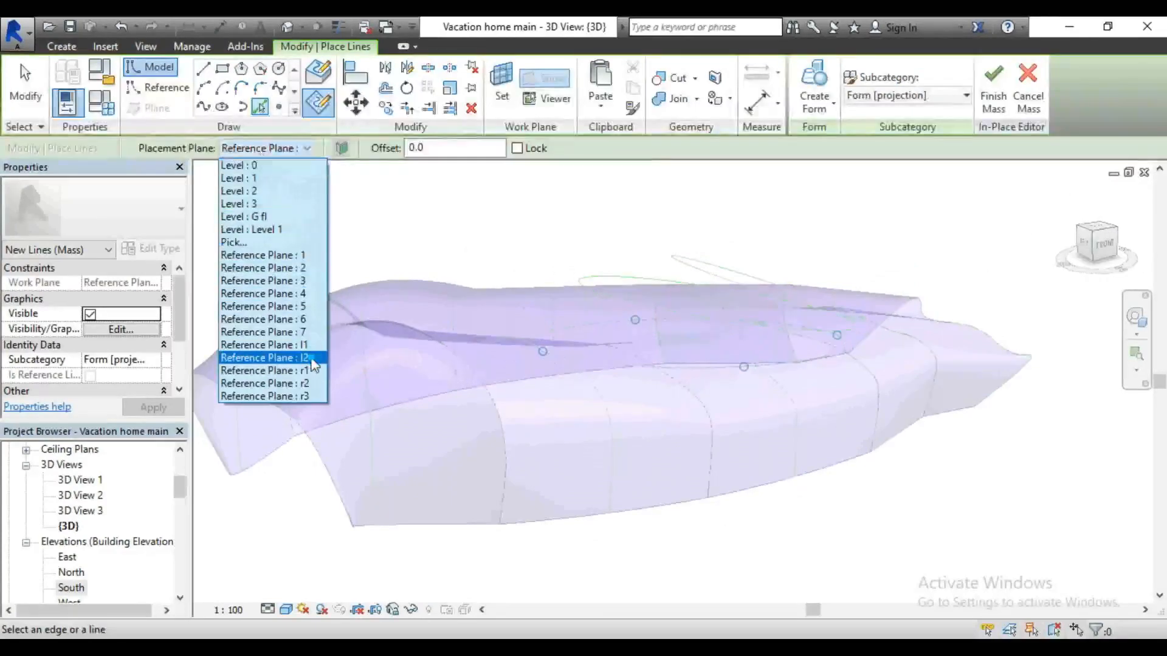
key("Escape")
key("Escape")
left_click(578, 283)
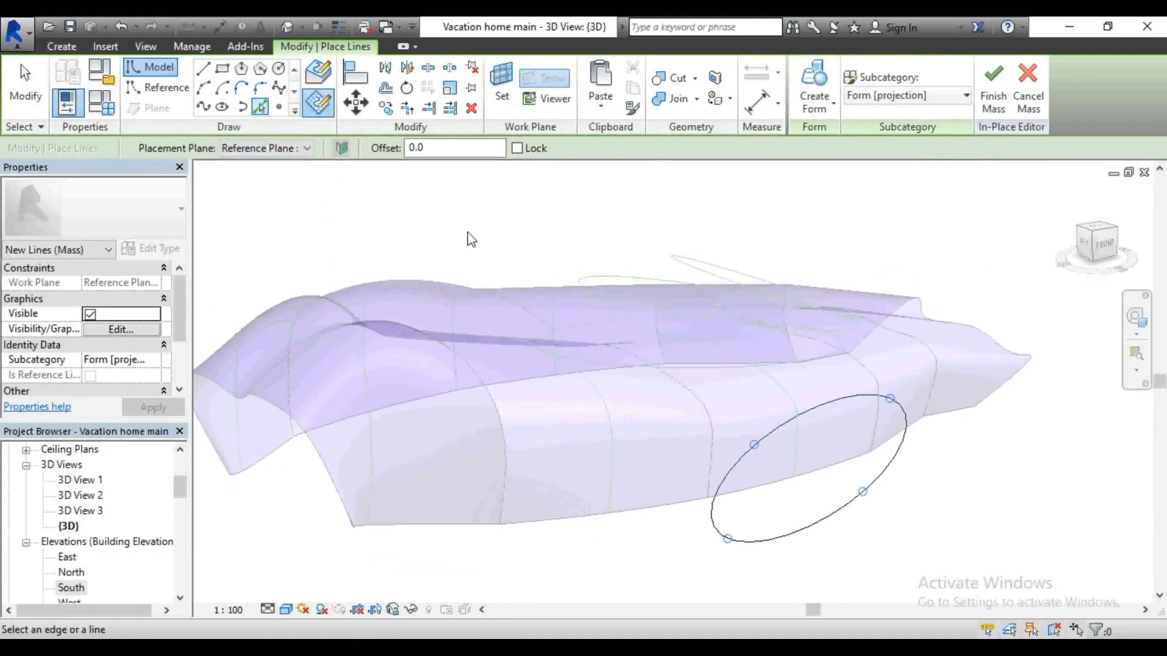
Step: End line placement and delete the misplaced ellipse that lies below the shell
scroll(481, 230, "down", 1)
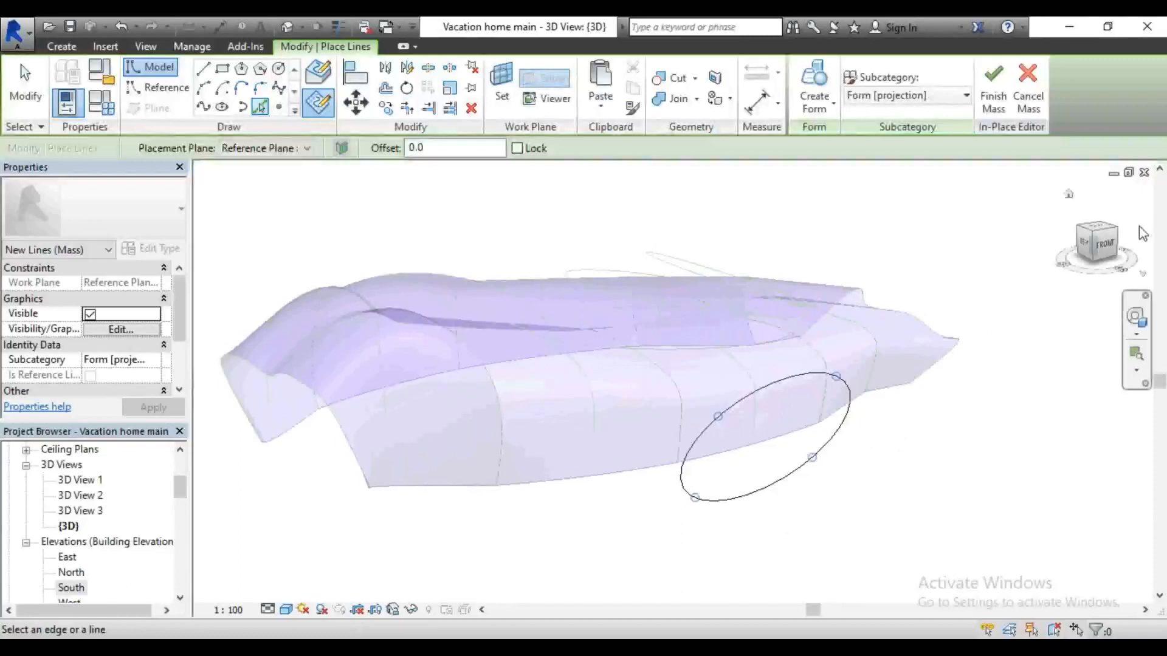
left_click(1109, 246)
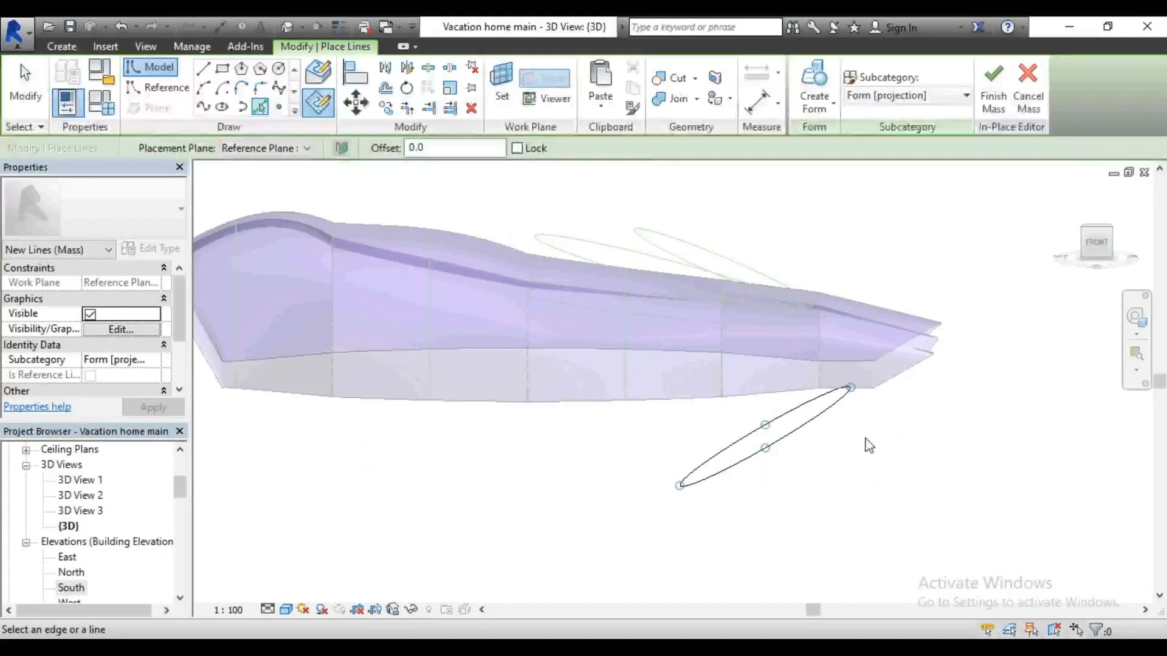
key("Escape")
key("Escape")
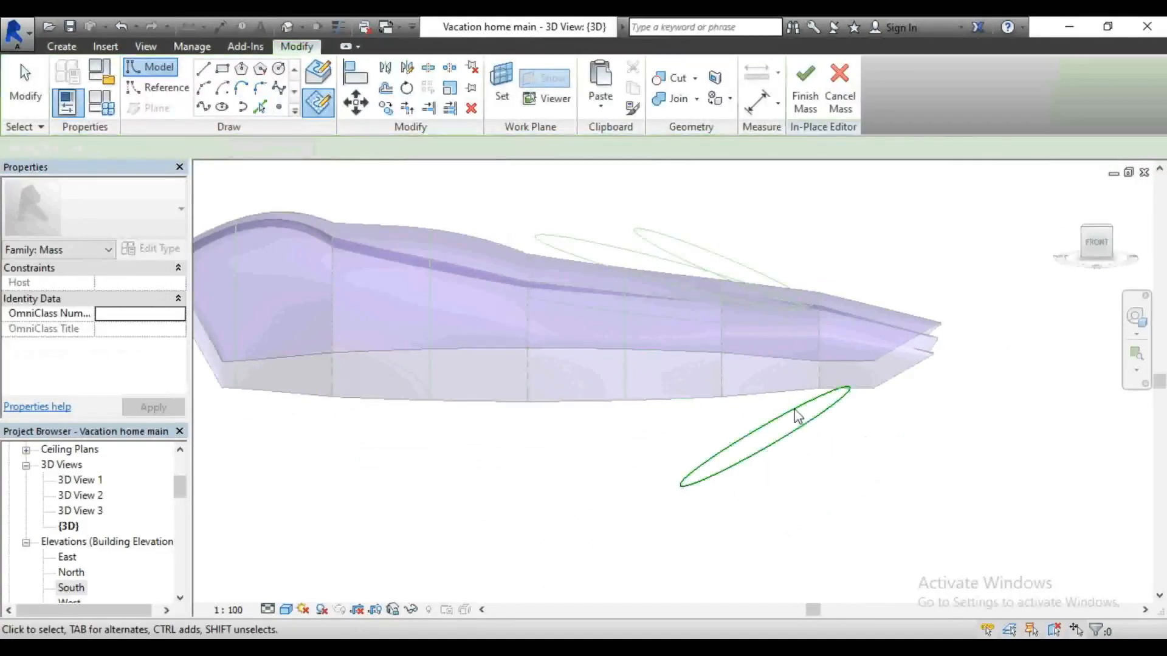
left_click(793, 407)
key("Escape")
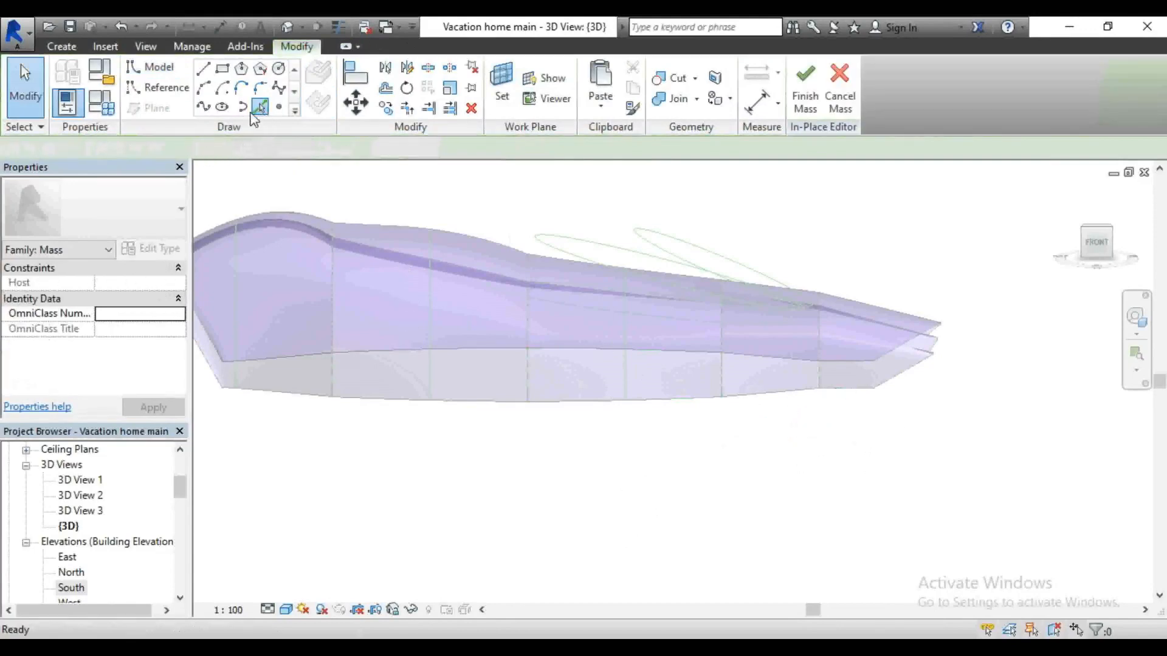
Step: Restart line picking on Reference Plane r2 and pick the middle ellipse above the shell
left_click(259, 107)
left_click(252, 148)
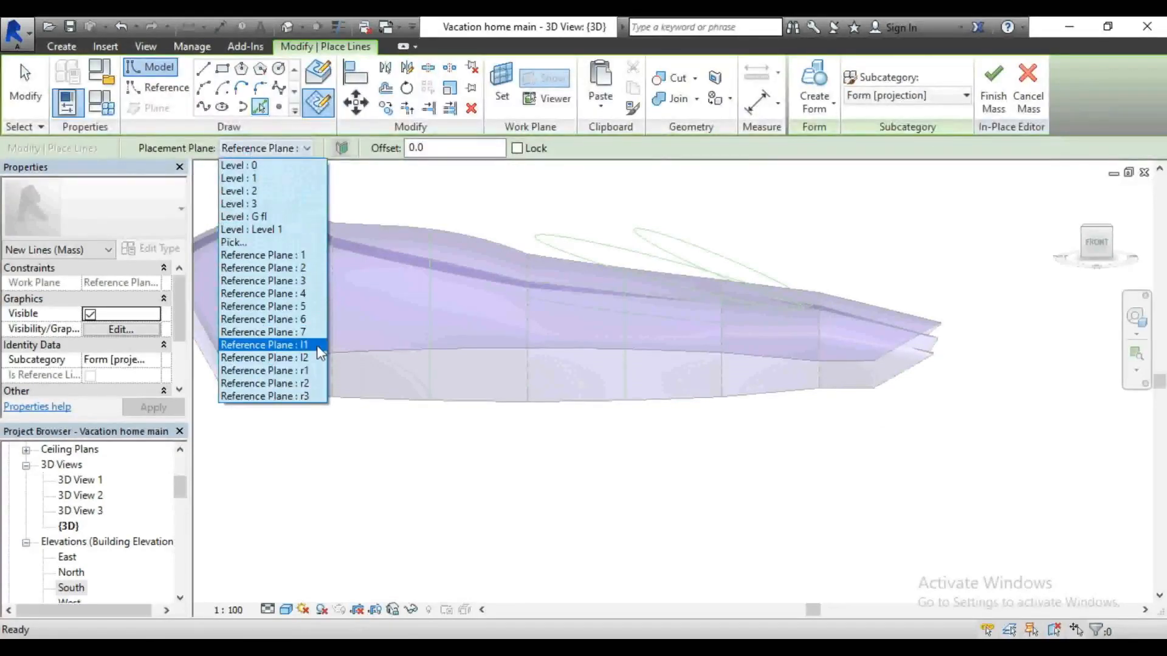
left_click(305, 383)
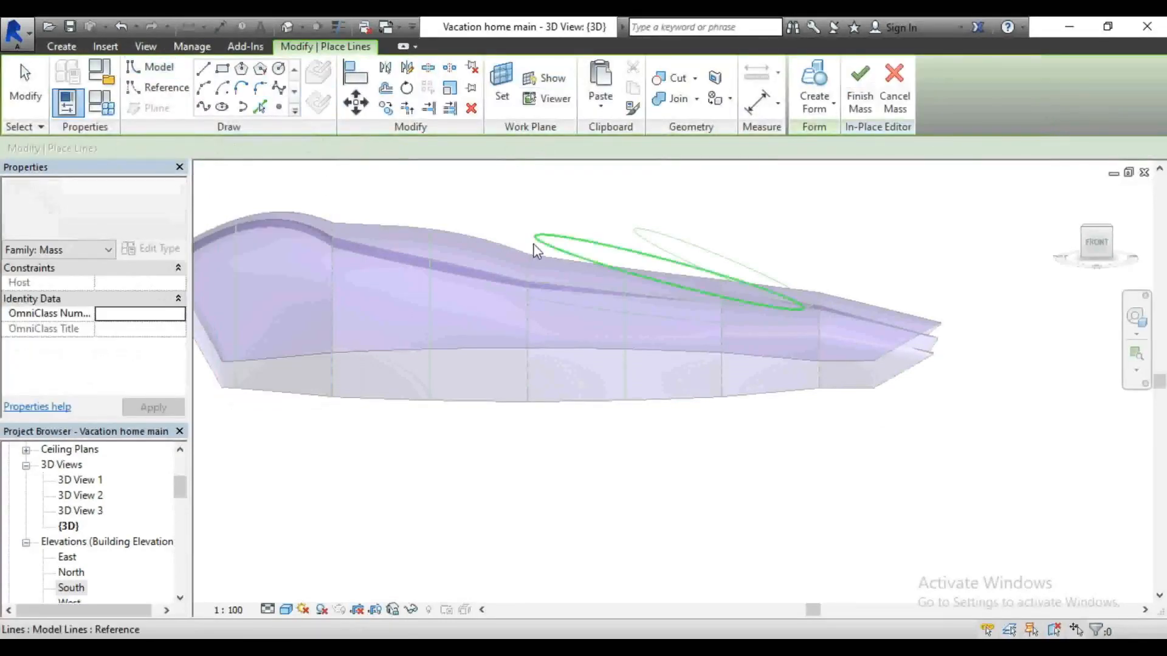
Step: Switch the placement plane to Reference Plane r3, pick the uppermost ellipse, and end line placement
left_click(283, 154)
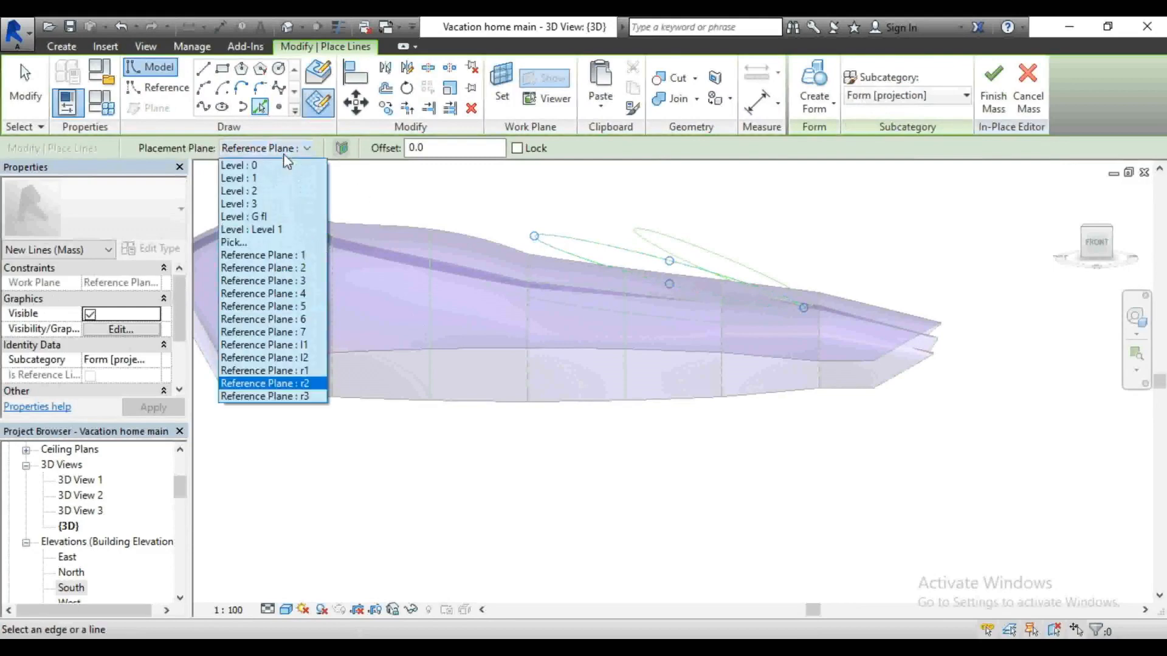
left_click(307, 398)
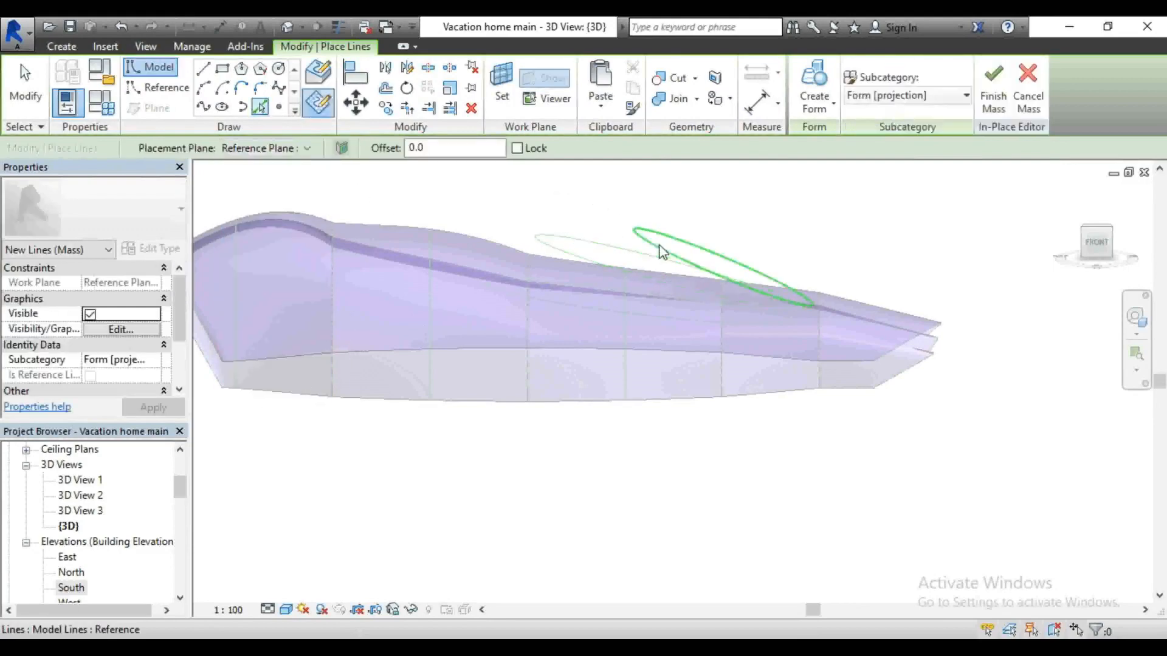
left_click(649, 240)
scroll(811, 435, "down", 2)
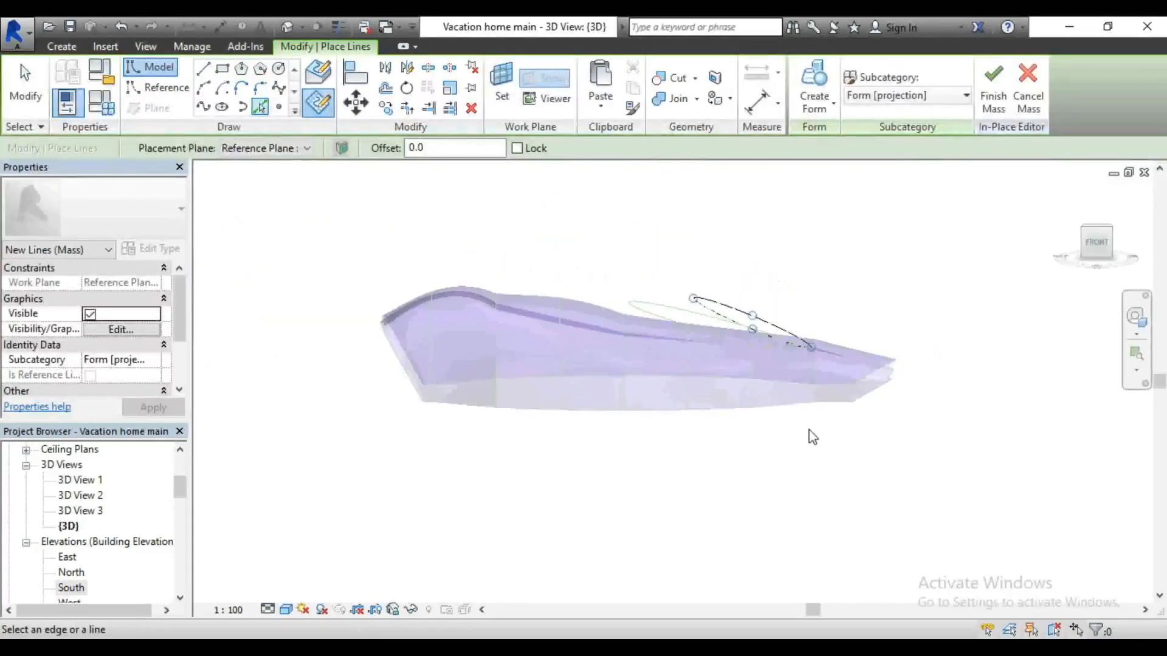
left_click(1099, 253)
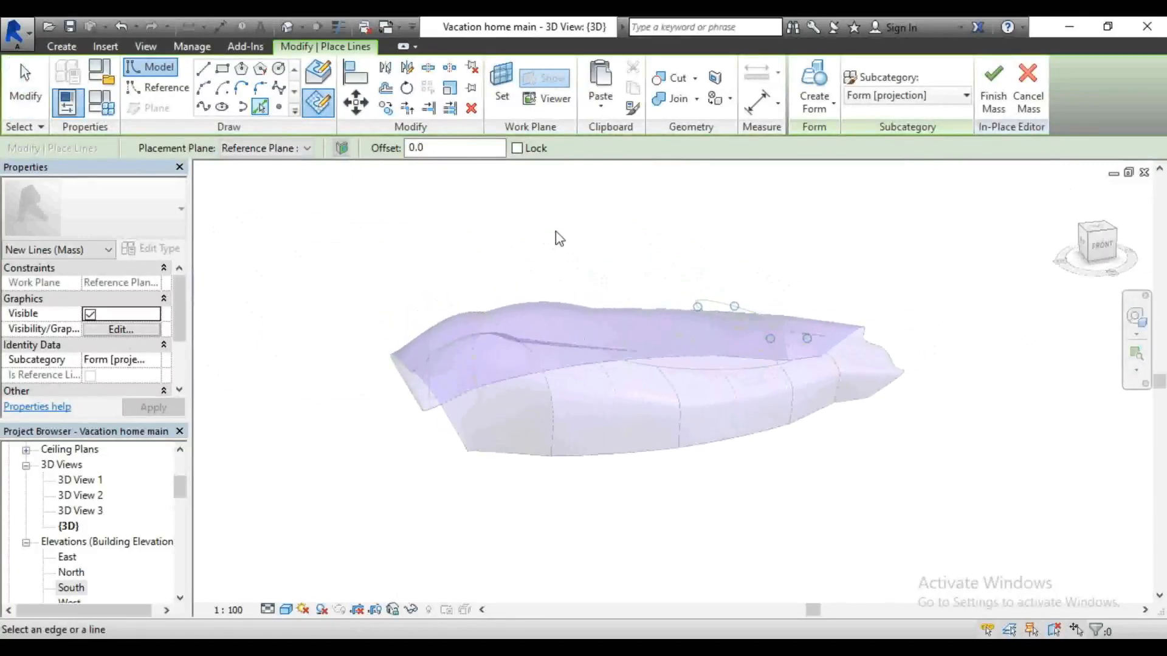
right_click(520, 217)
left_click(575, 225)
right_click(594, 210)
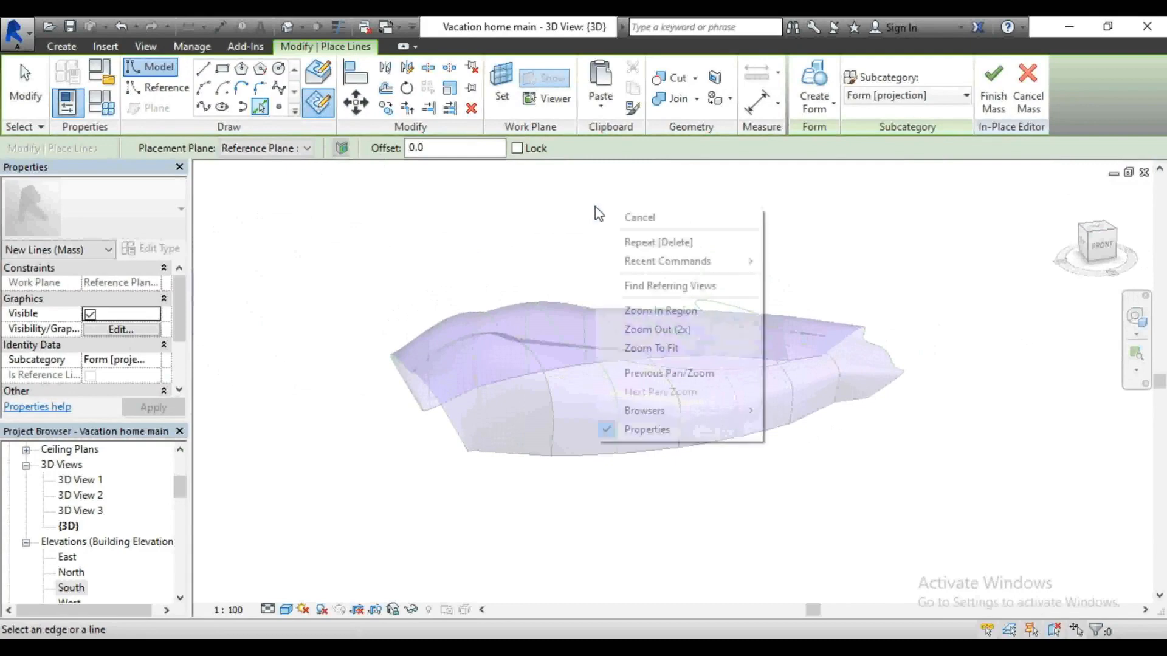
left_click(607, 217)
Step: Try to create a solid form from the three picked ellipses by selecting them all together
left_click_drag(537, 211, 918, 451)
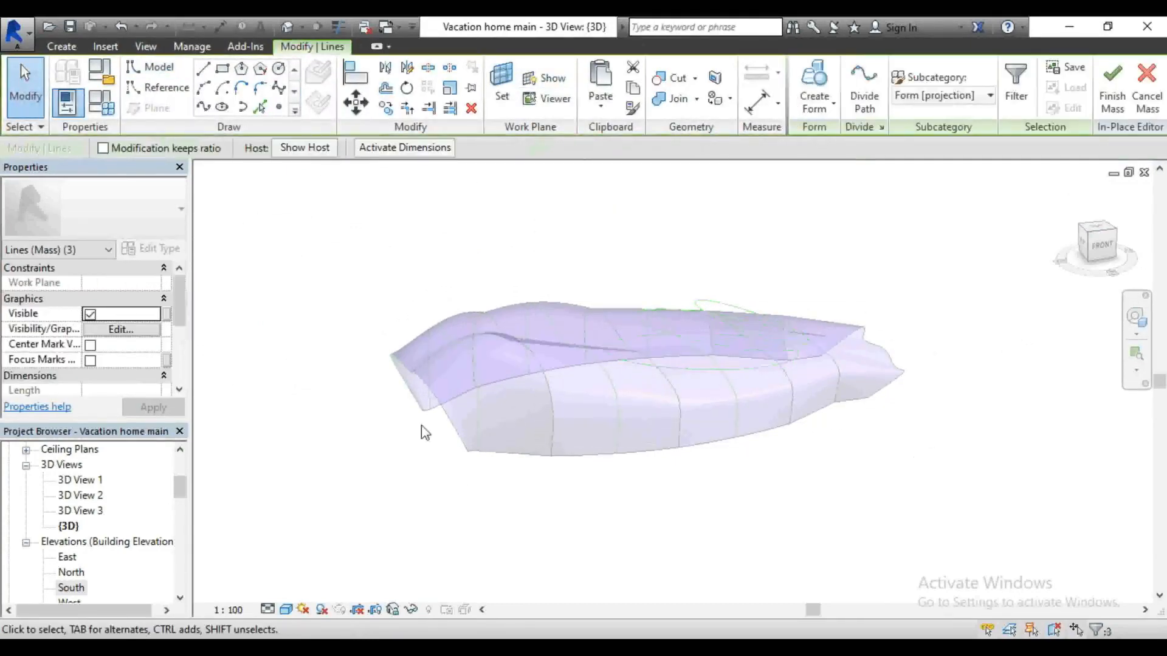
left_click(824, 112)
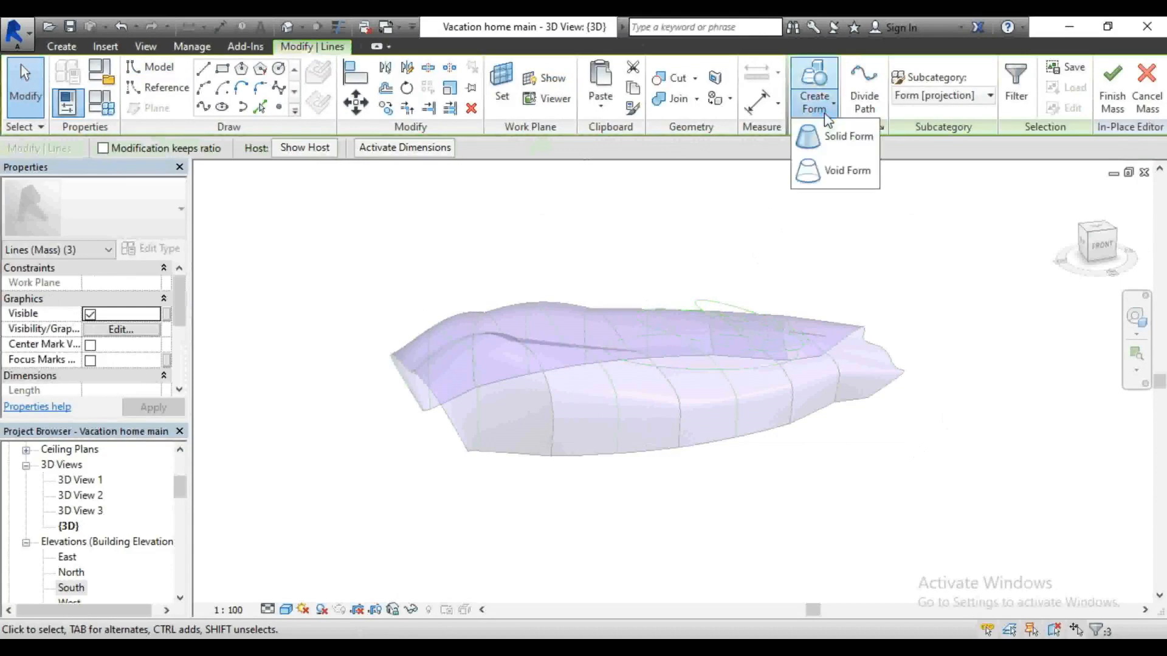
left_click(834, 137)
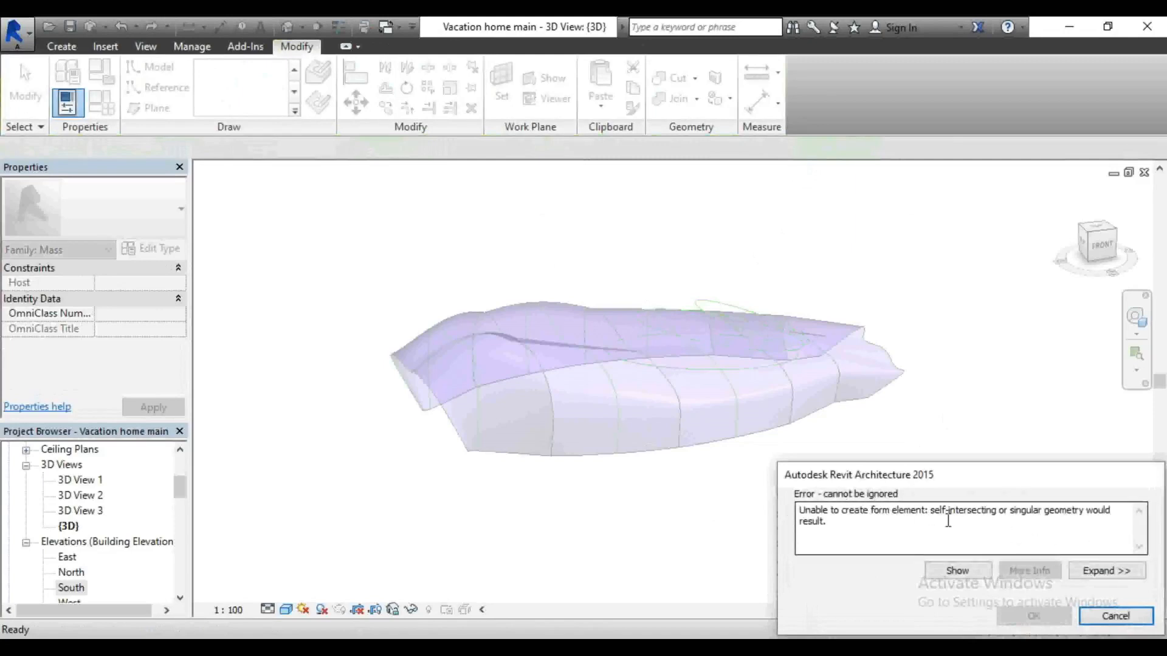
left_click(1116, 615)
Step: Select the three ellipses one by one, from lowest to uppermost, and try again to create a solid form through them
scroll(733, 315, "up", 3)
scroll(732, 315, "up", 2)
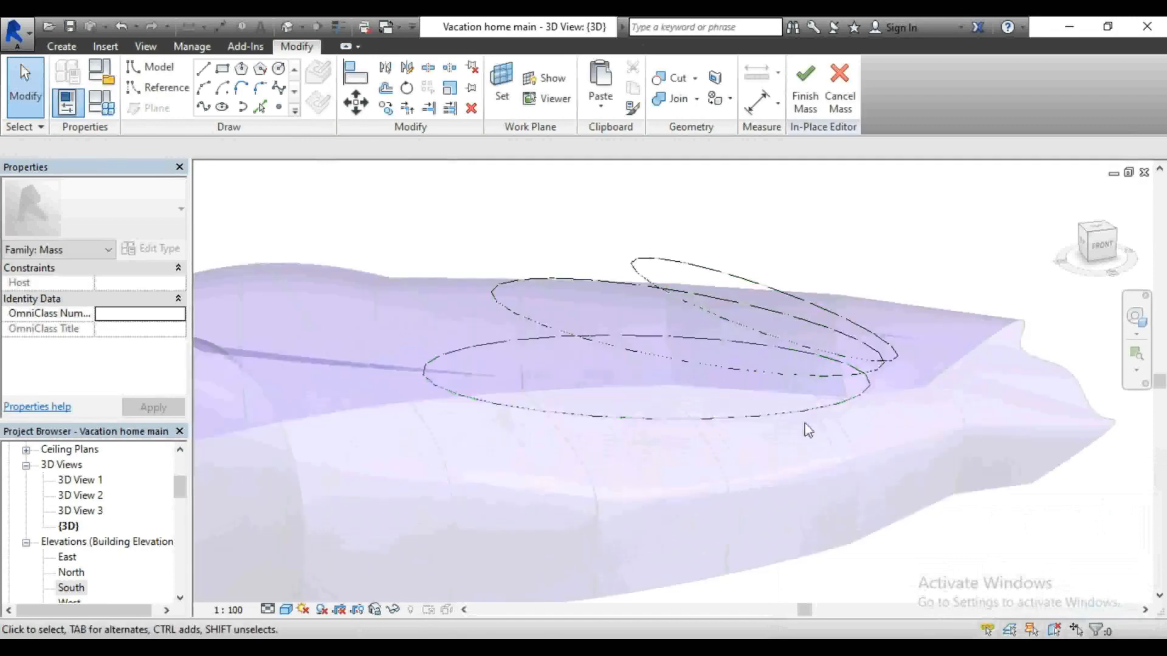
mouse_move(1113, 249)
left_mouse_down()
mouse_move(1083, 234)
mouse_move(1113, 244)
left_mouse_up()
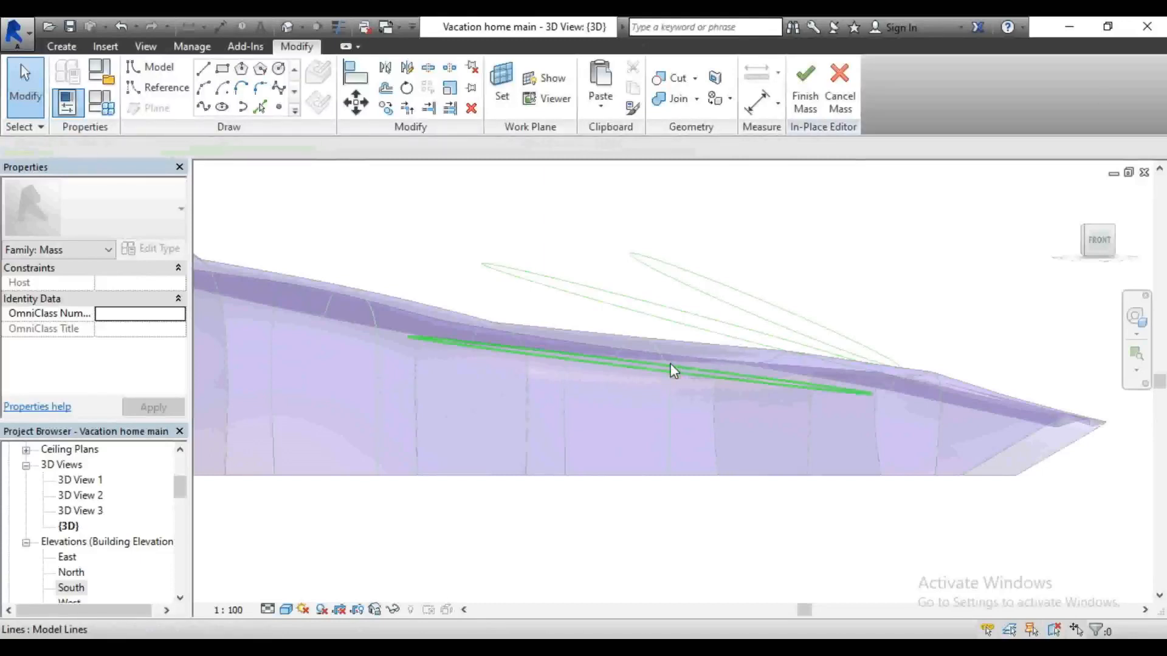
left_click(673, 369)
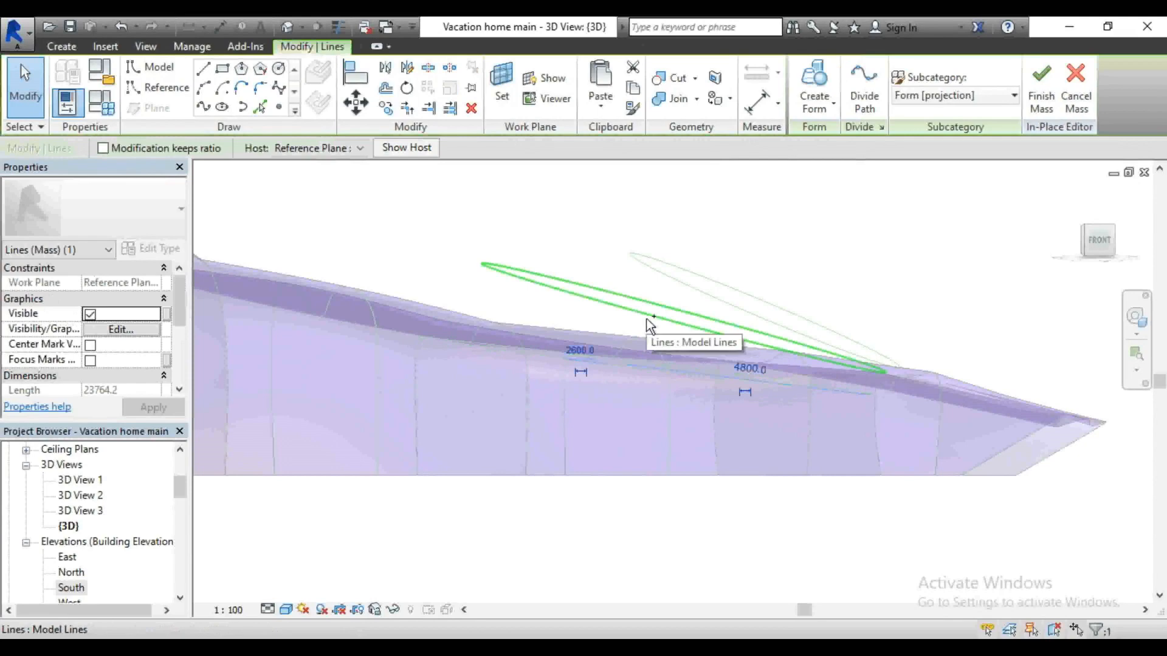
left_click(647, 319, "ctrl")
left_click(684, 286, "ctrl")
left_click(818, 97)
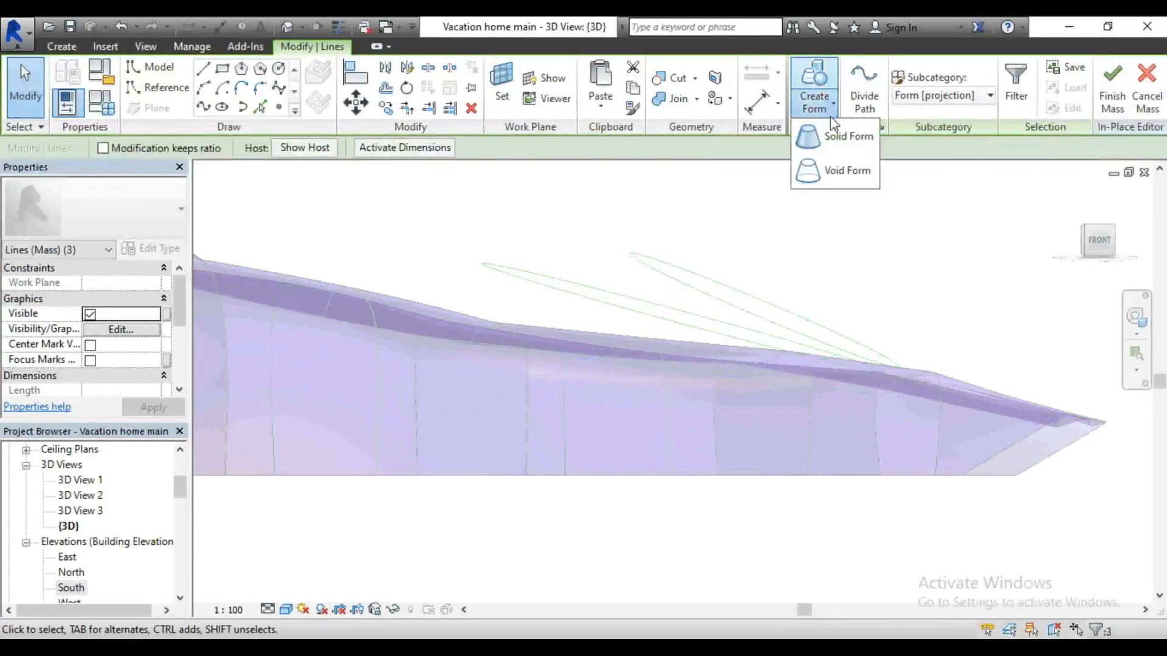
left_click(834, 140)
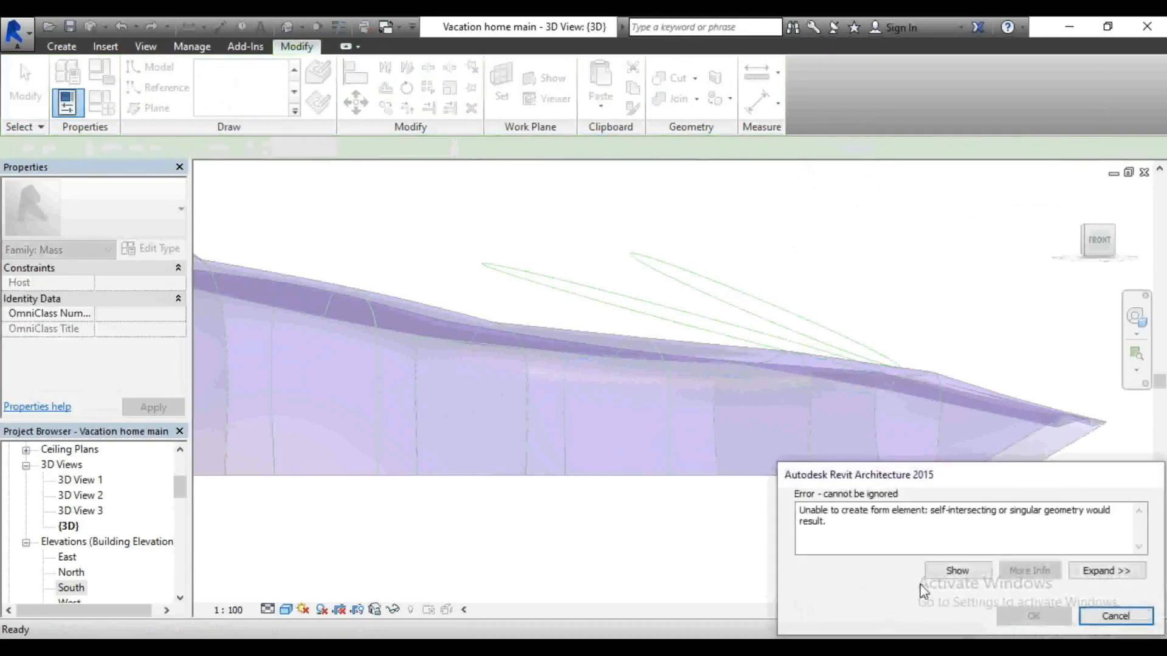
left_click(1116, 616)
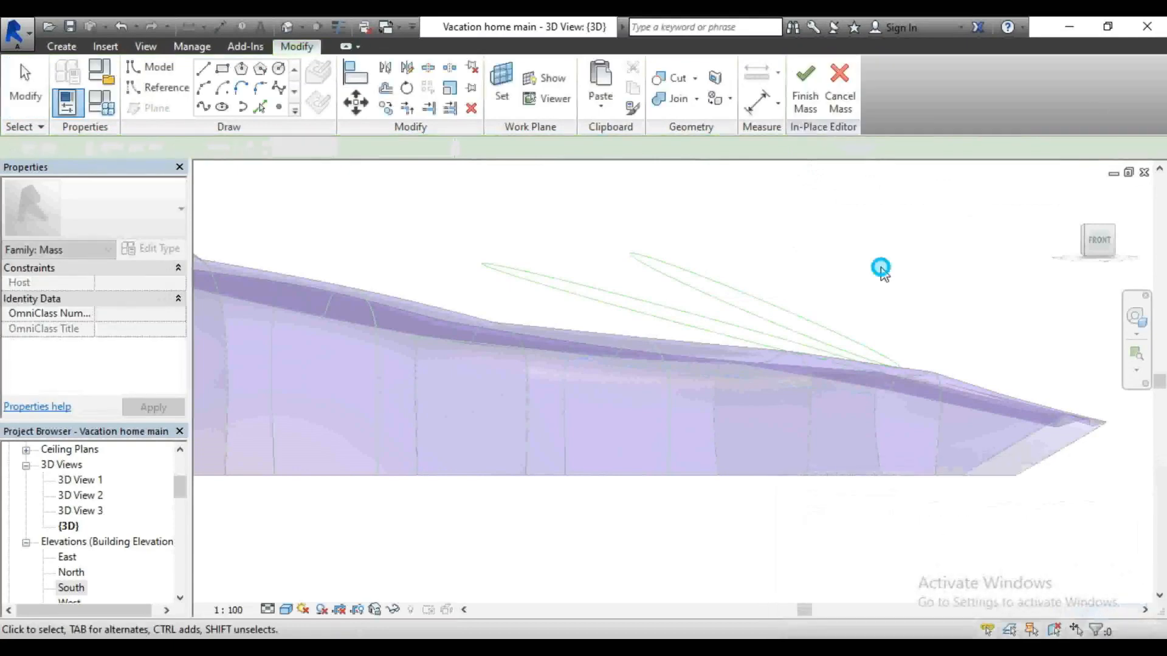
Step: Create a solid form between the lowest and middle ellipses
left_click(484, 344)
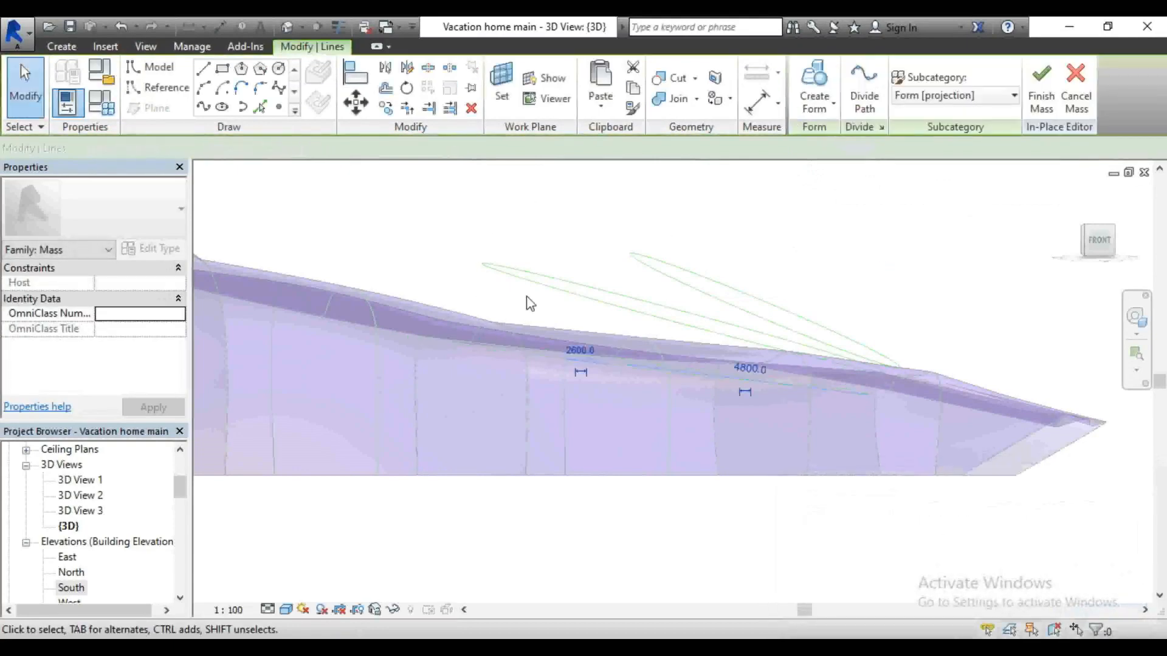
left_click(544, 290, "ctrl")
left_click(814, 103)
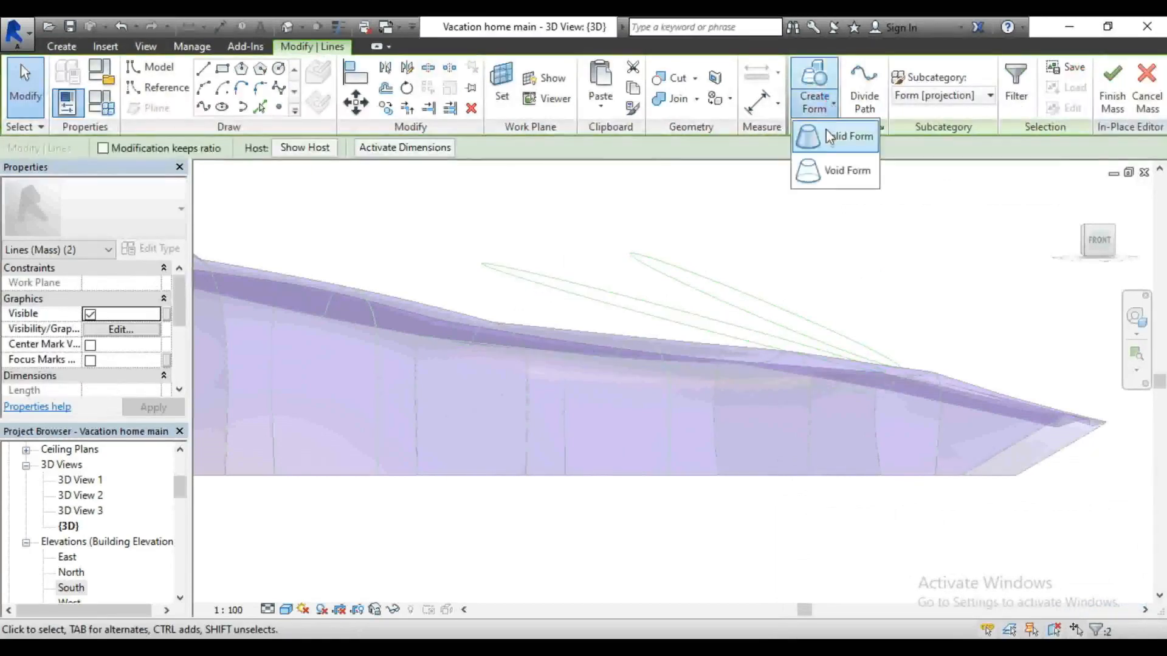
left_click(828, 137)
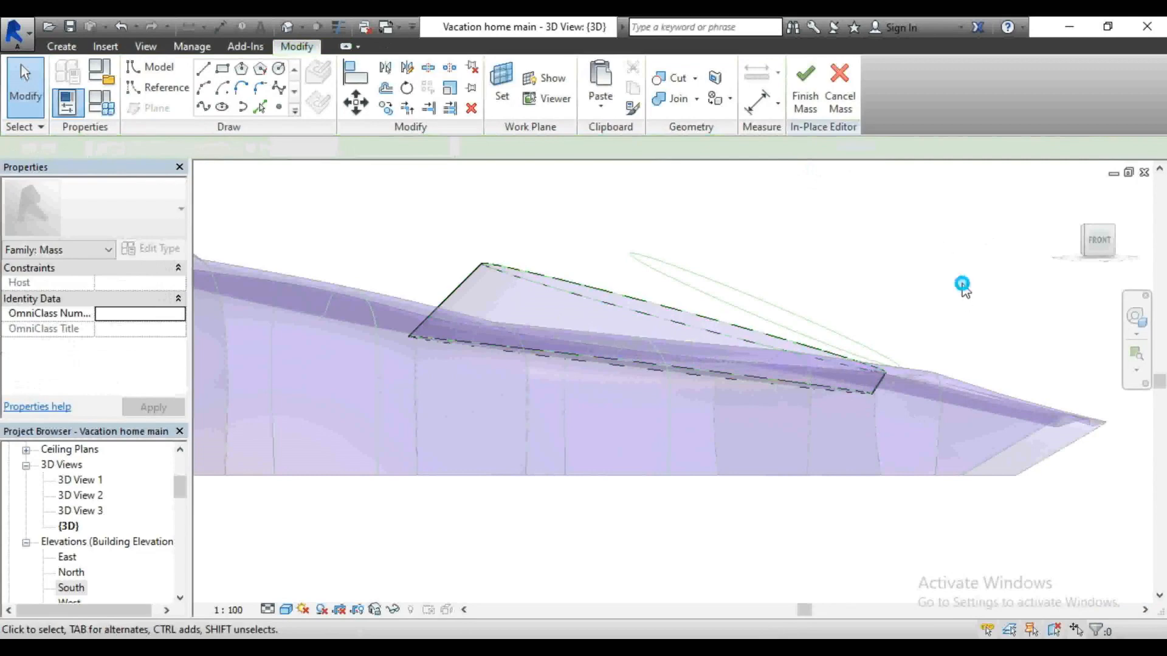
Step: Try to create another form between the solid's top face and the uppermost ellipse, and inspect it from below
scroll(899, 379, "up", 3)
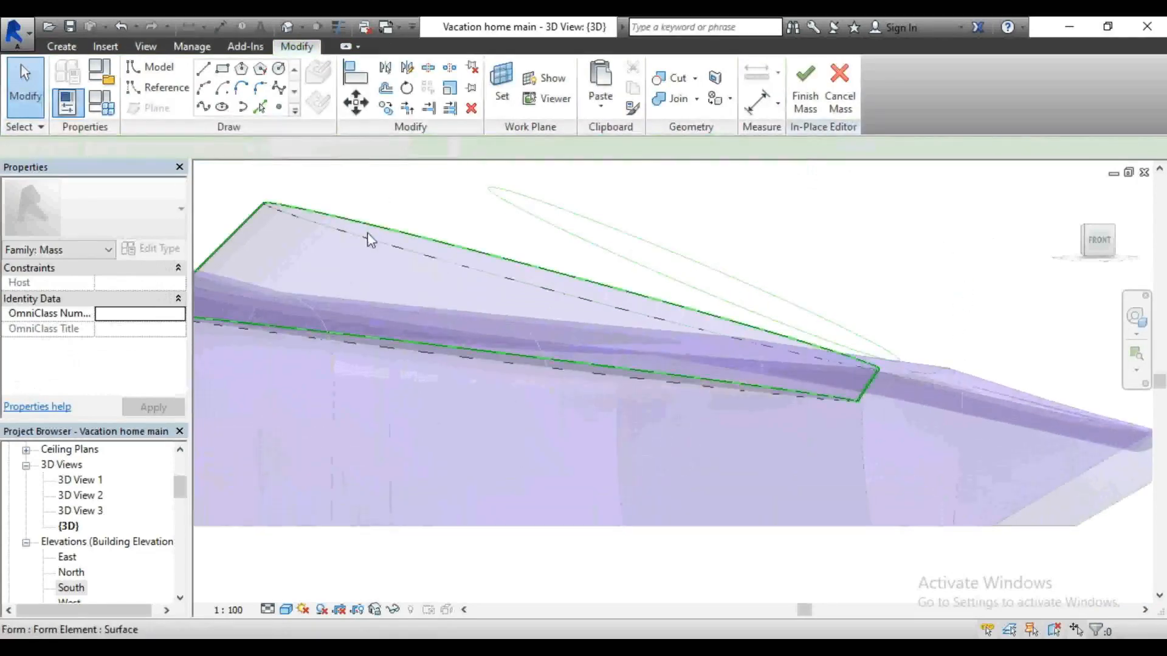
left_click(532, 292)
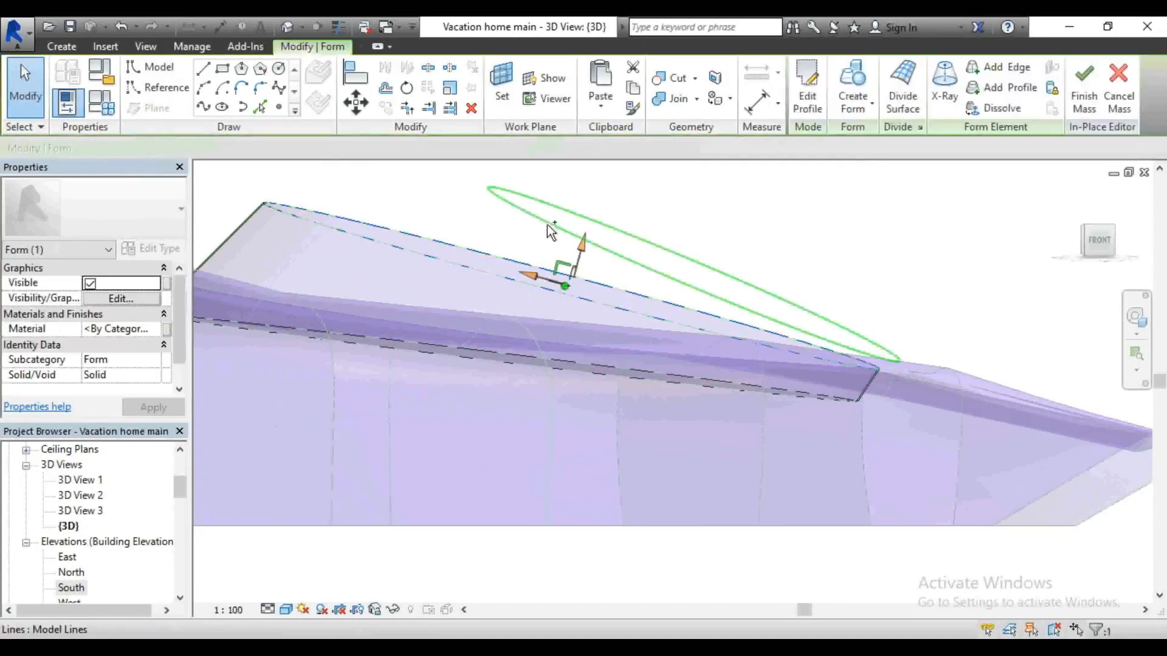
left_click(547, 223, "ctrl")
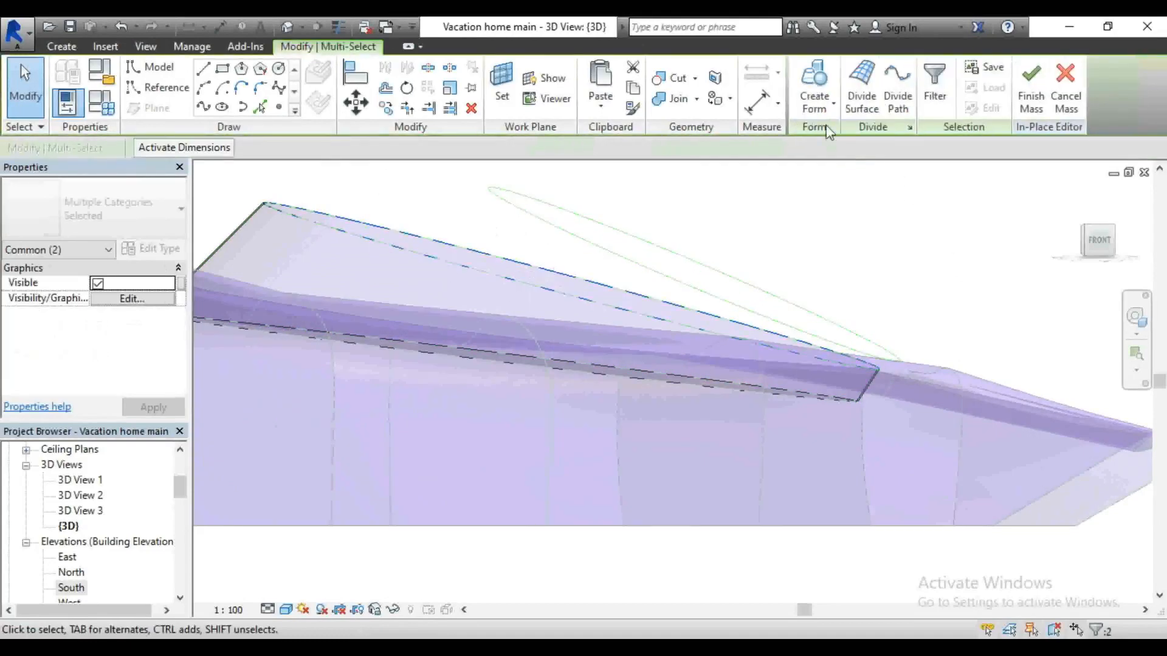
left_click(815, 100)
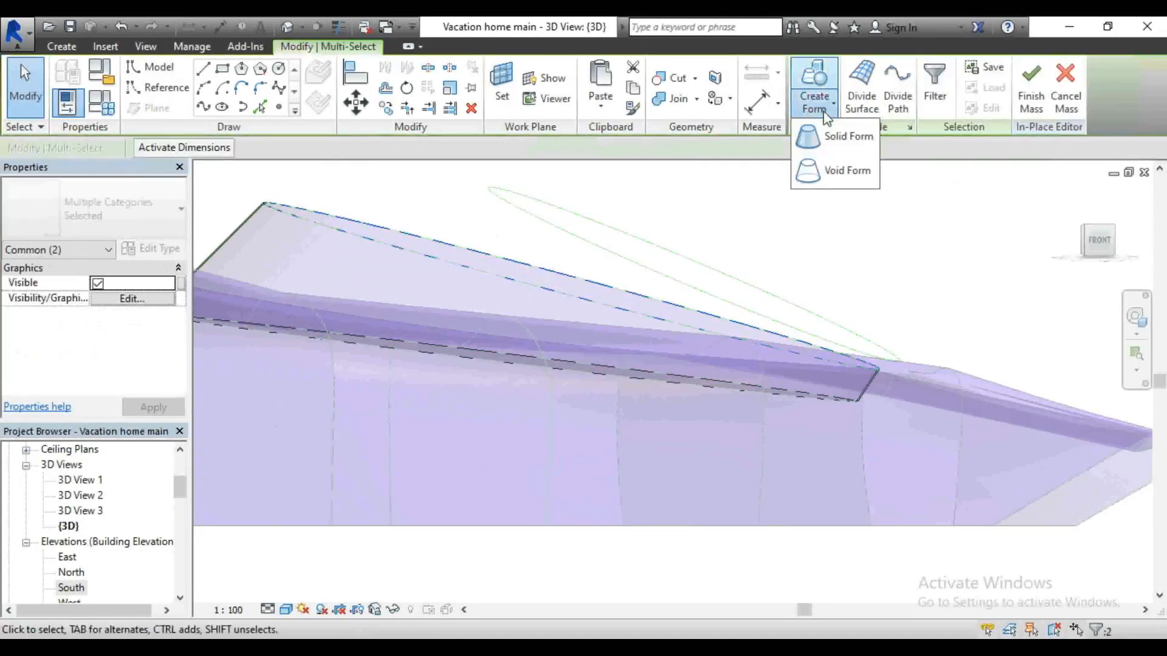
left_click(826, 165)
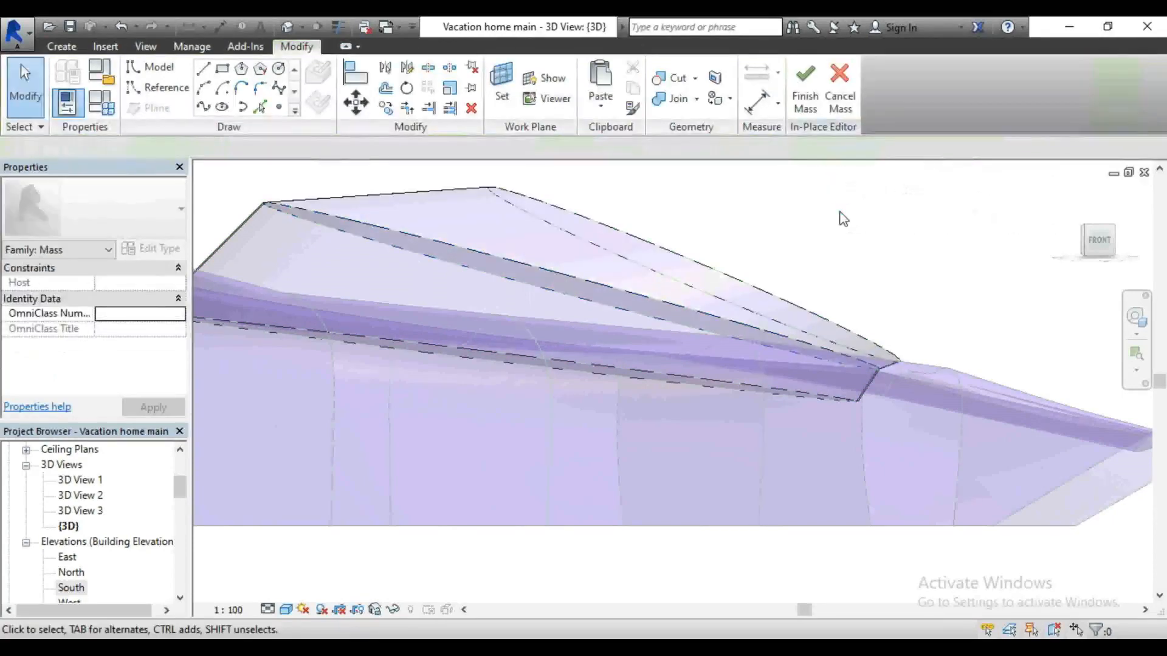
scroll(658, 384, "down", 3)
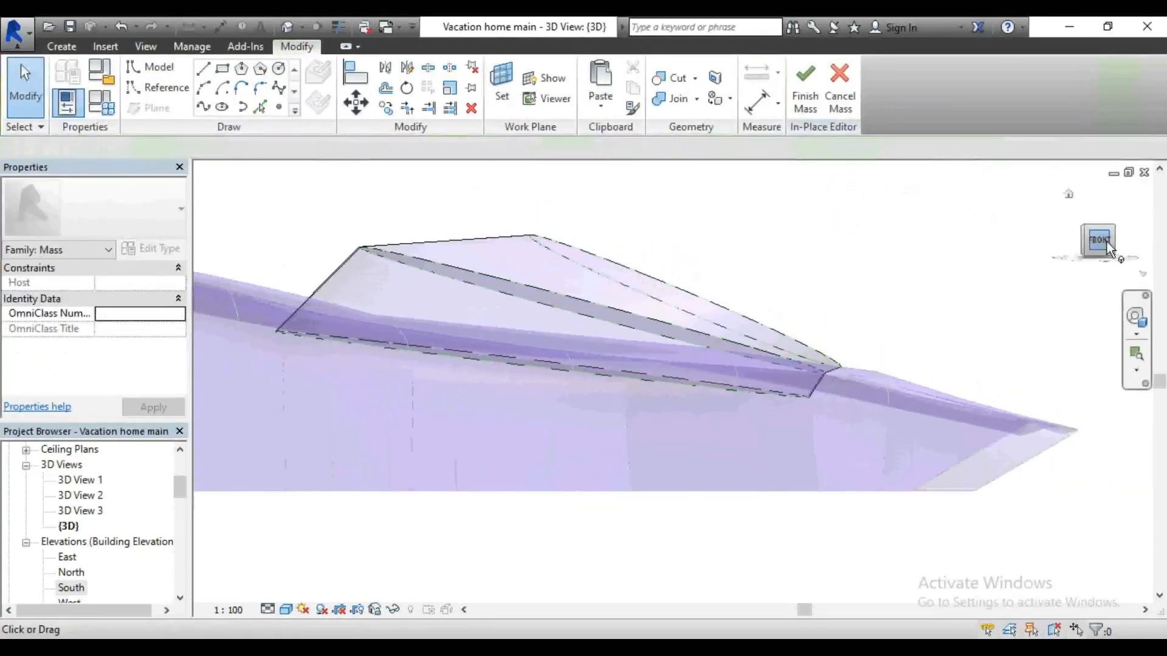
left_click_drag(1107, 246, 1097, 197)
scroll(691, 408, "down", 1)
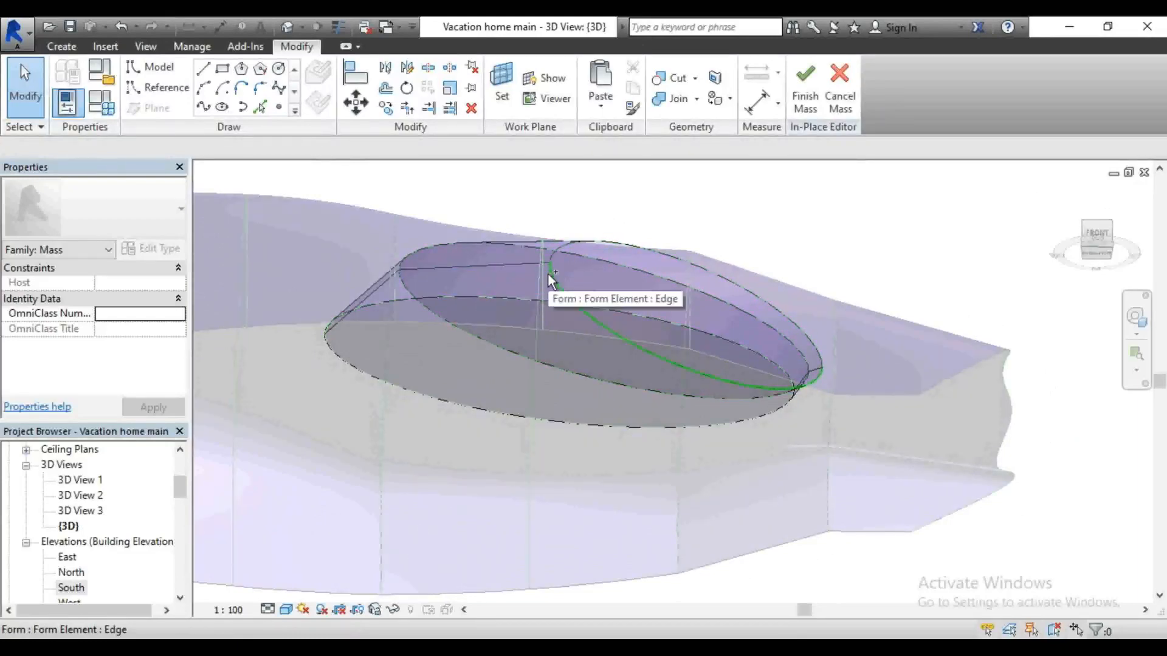
scroll(550, 279, "up", 2)
scroll(775, 385, "down", 3)
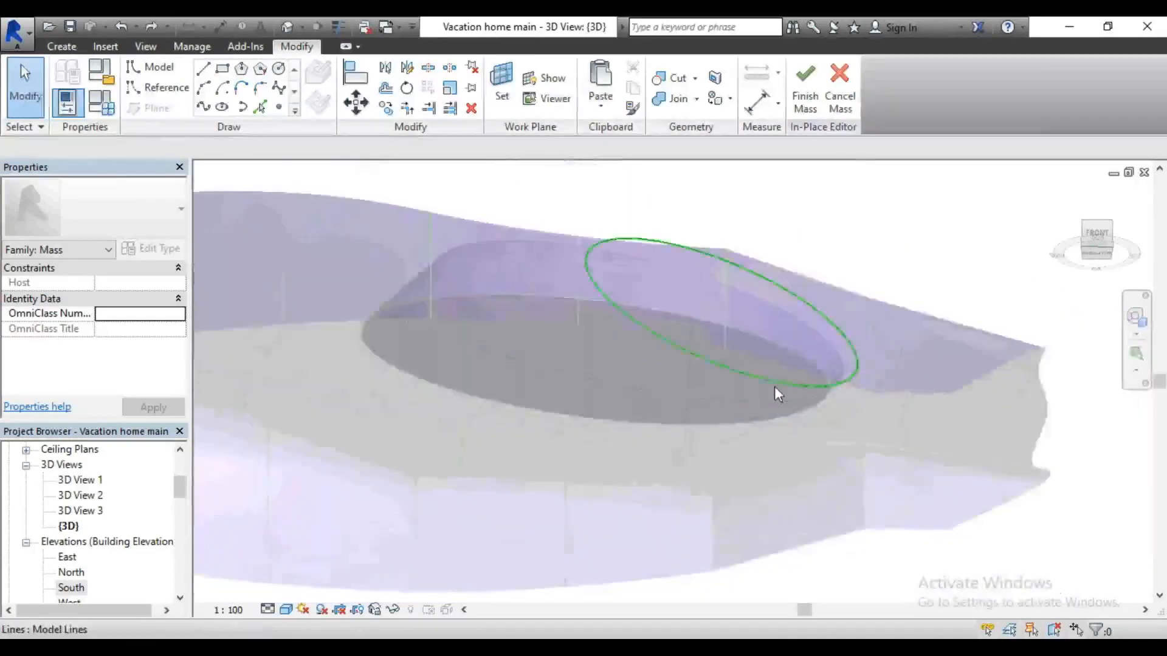
Step: Try sliding the uppermost ellipse up along its slope, then undo that move and the solid between the two lower ellipses
mouse_move(1105, 258)
left_mouse_down()
mouse_move(1149, 258)
mouse_move(1122, 259)
left_mouse_up()
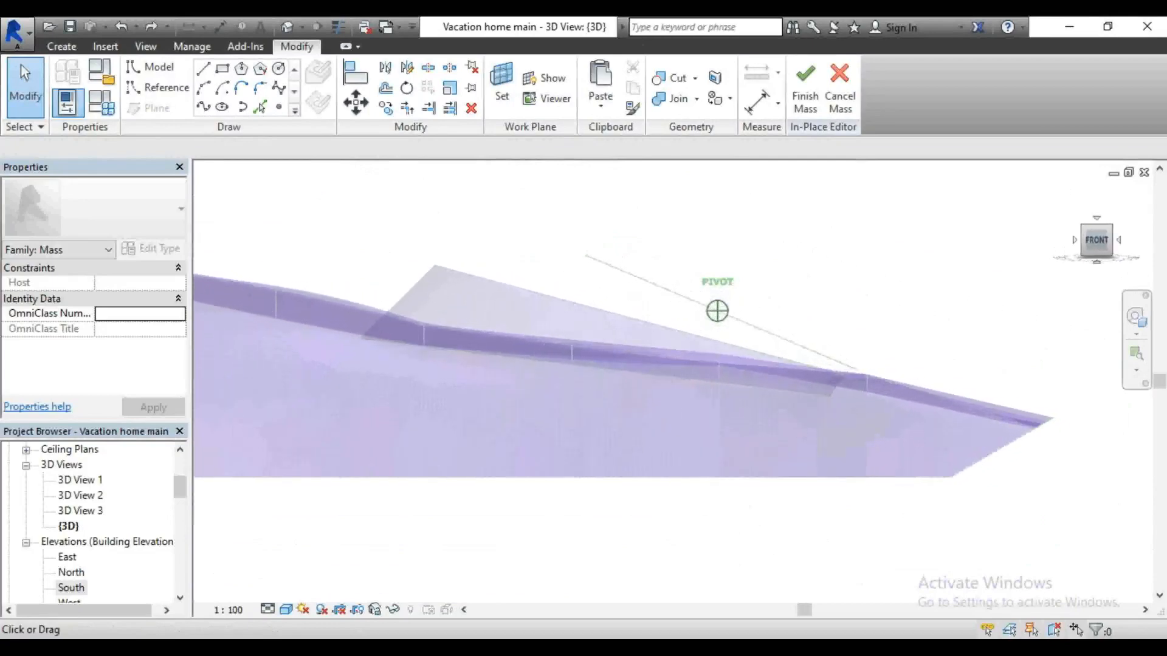
scroll(636, 267, "up", 1)
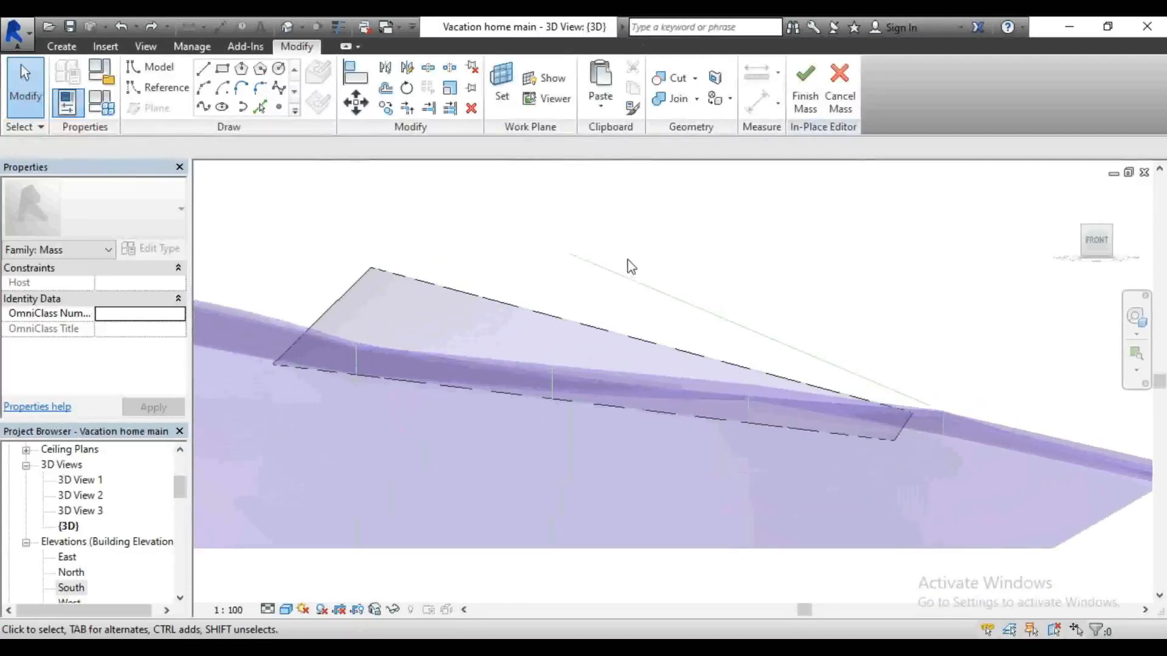
left_click(611, 272)
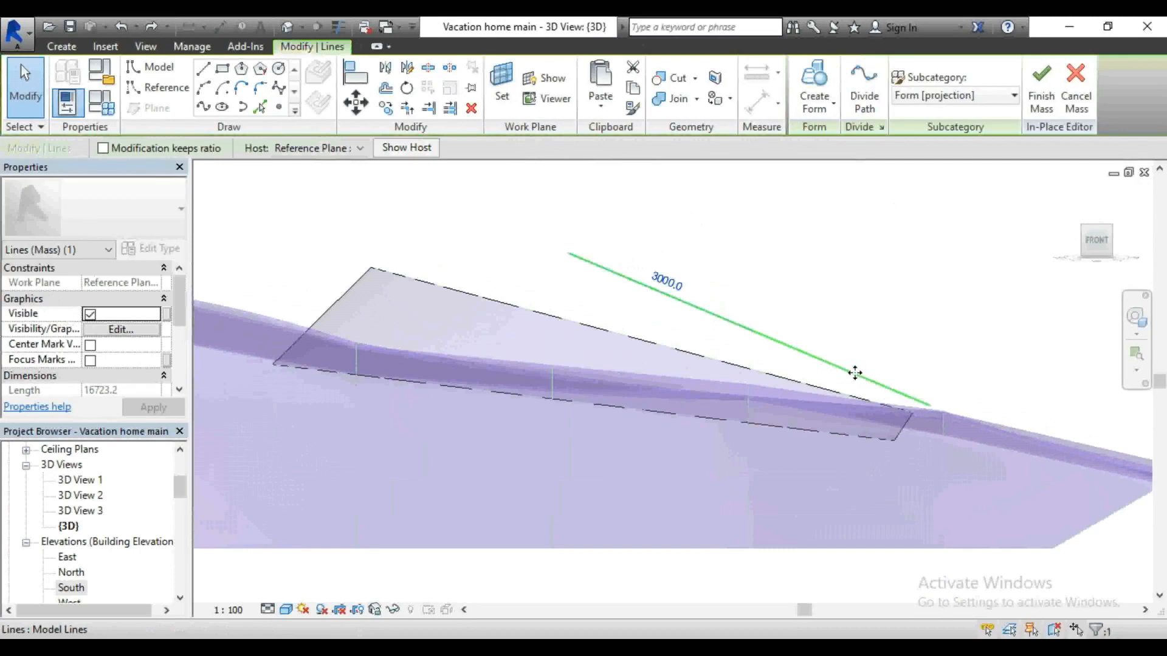
left_click_drag(842, 367, 836, 365)
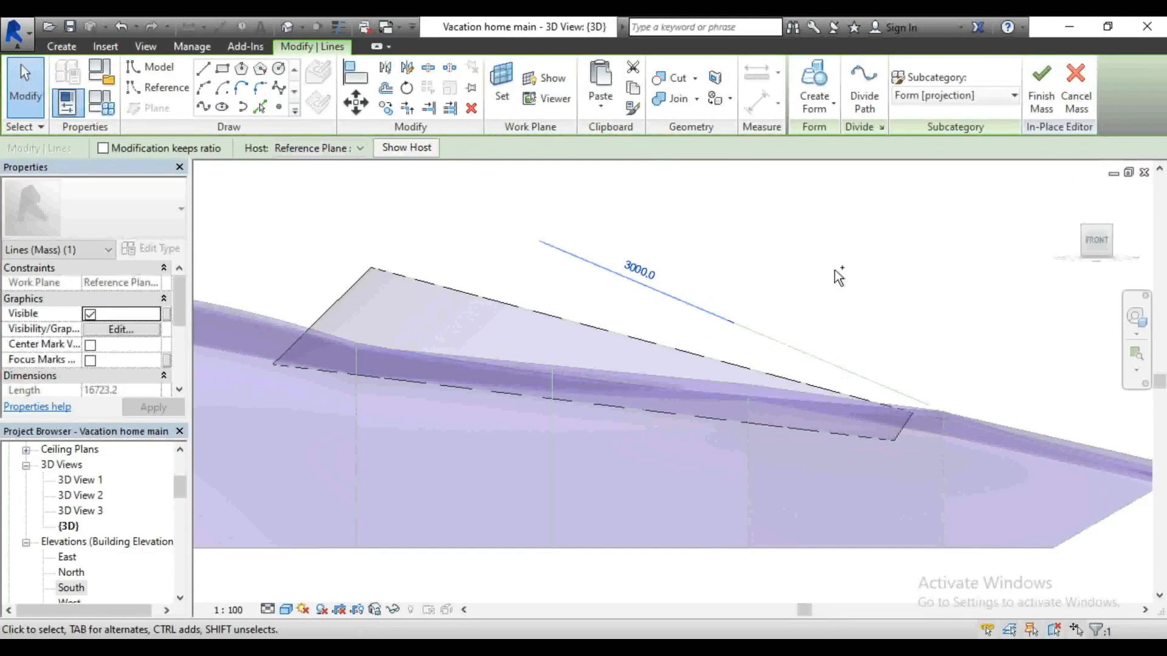
key("ctrl+z")
key("ctrl+z")
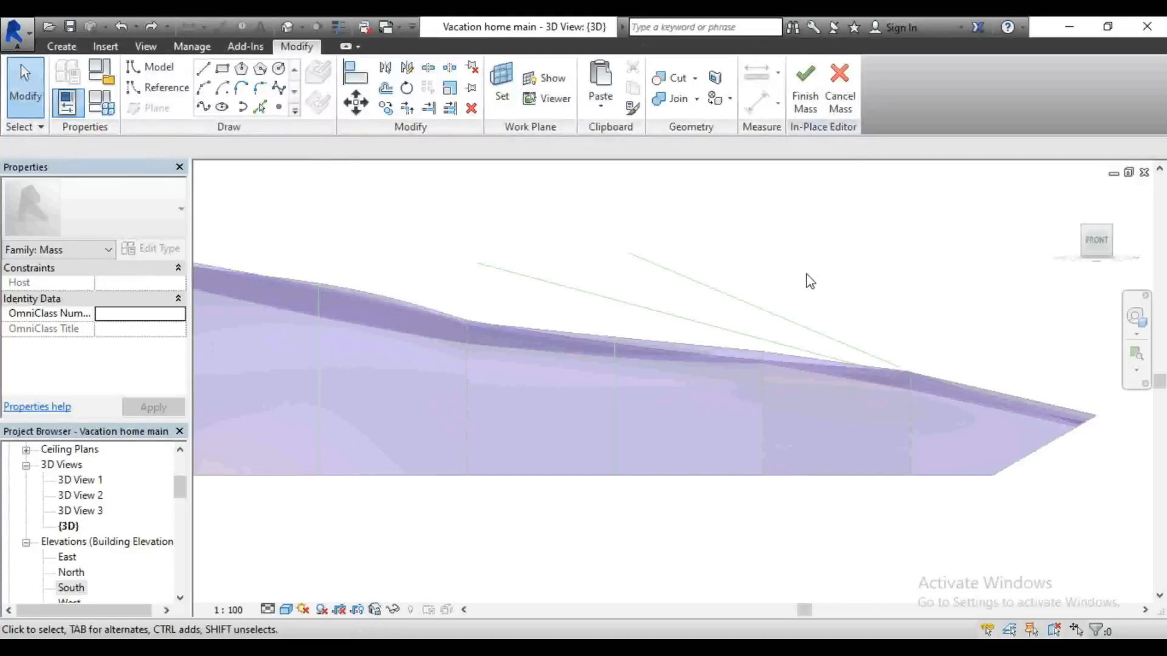
Step: Move the uppermost ellipse slightly up along the slope of its reference plane, away from the lower end of the shell
left_click(830, 333)
scroll(875, 339, "up", 2)
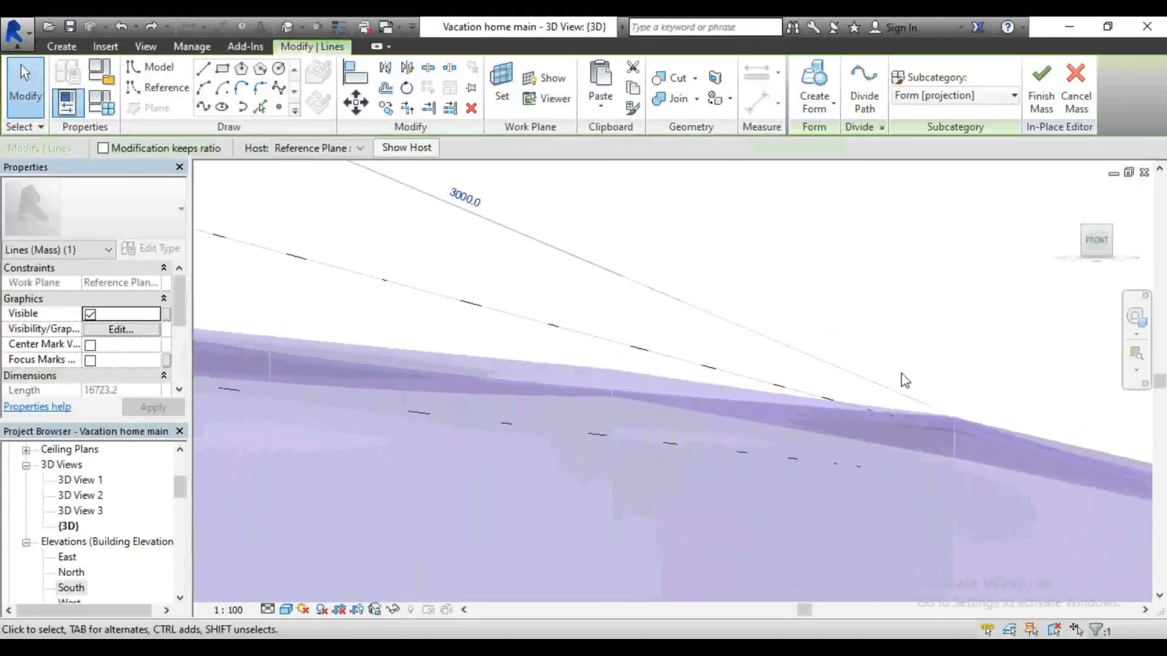
left_click_drag(887, 386, 863, 376)
left_click(897, 332)
scroll(911, 394, "down", 2)
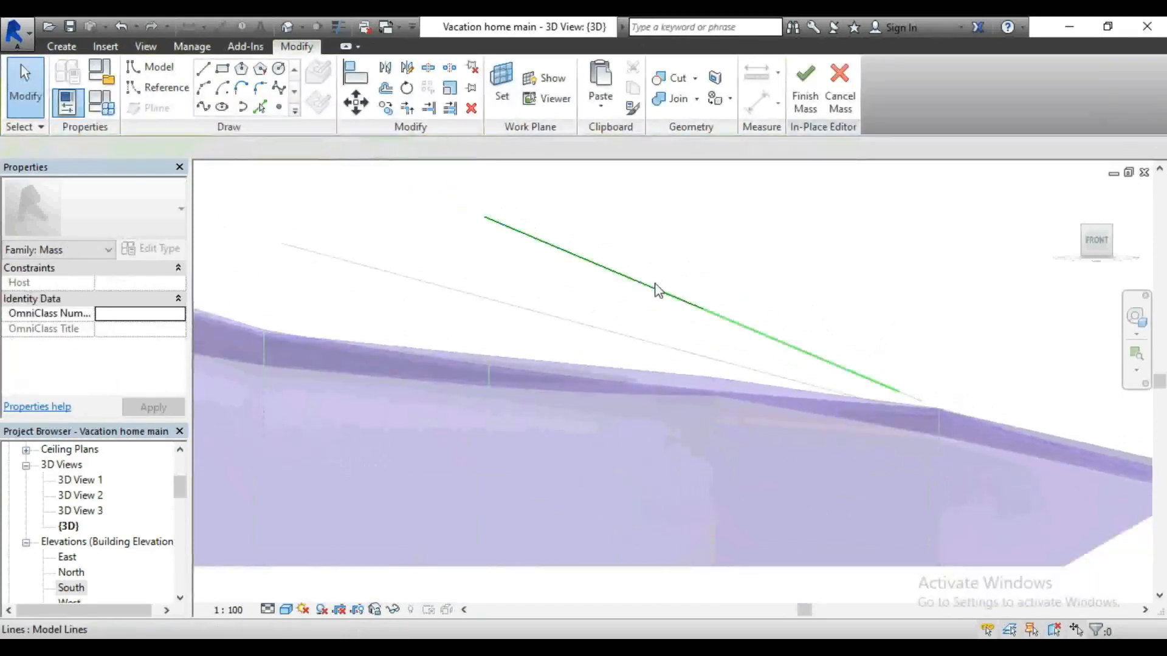
left_click(785, 261)
scroll(793, 266, "down", 2)
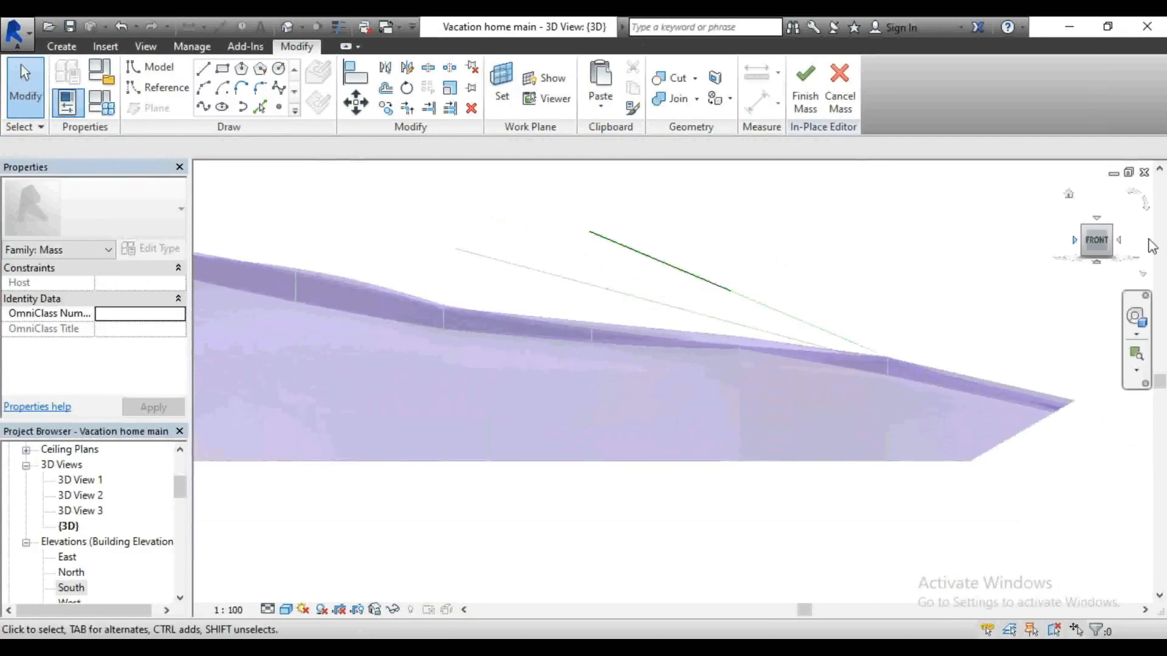
Step: Select all three ellipses above the shell together and create one solid form through them
left_click(1090, 242)
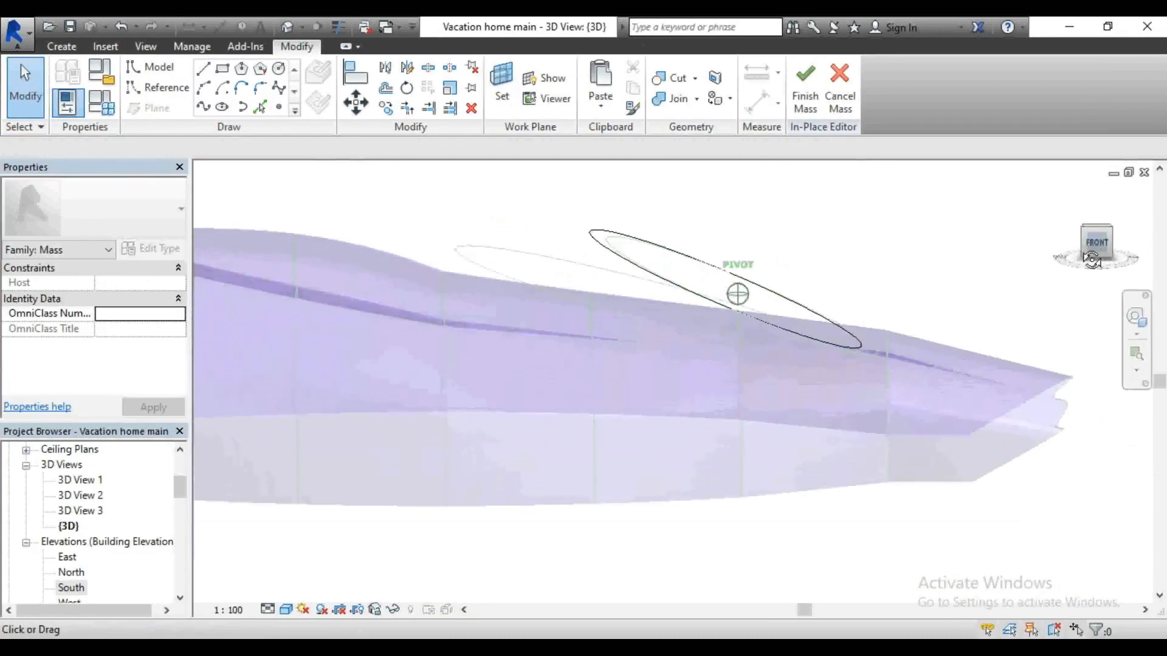
left_click(495, 274)
left_click(522, 227)
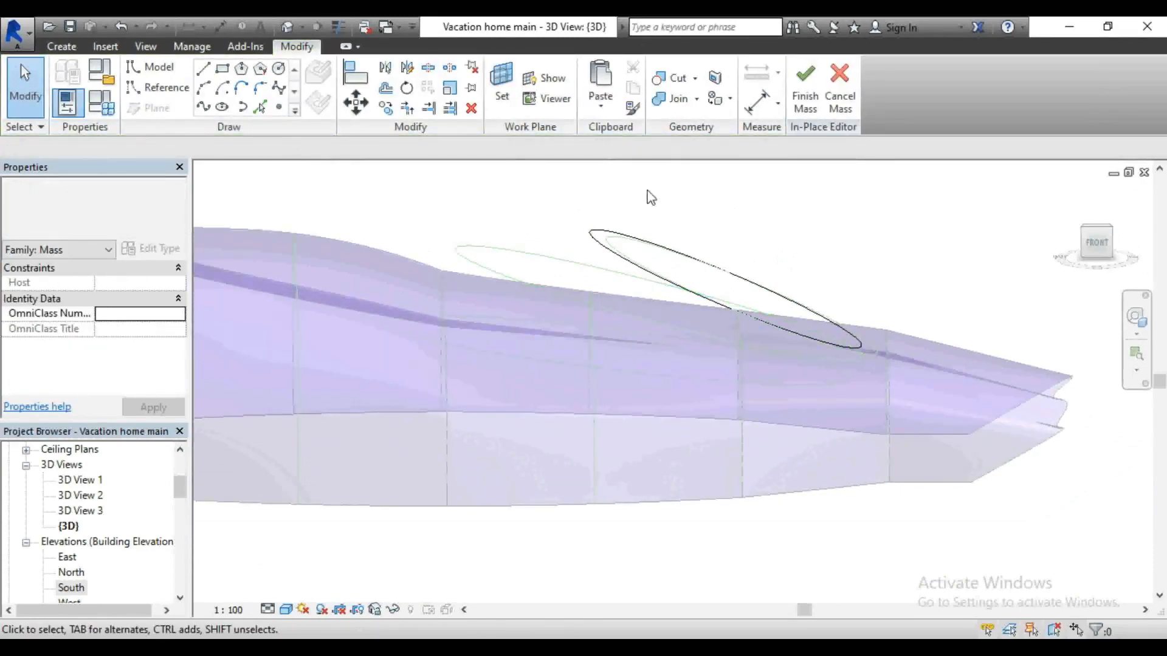
scroll(685, 226, "down", 2)
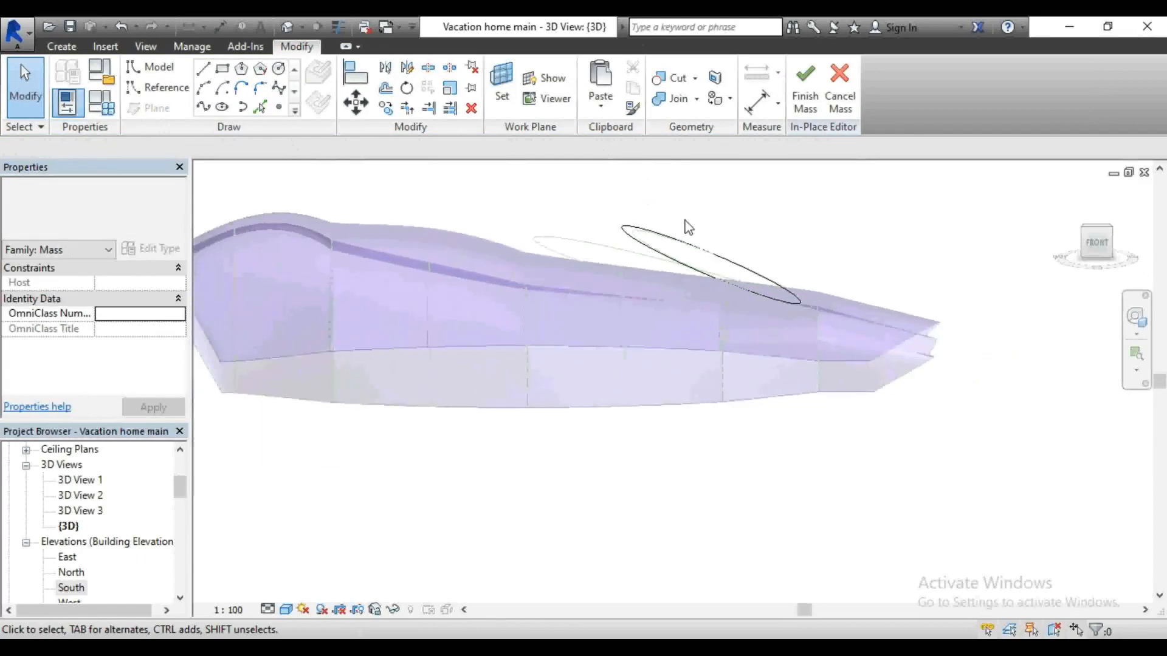
left_click_drag(457, 188, 914, 392)
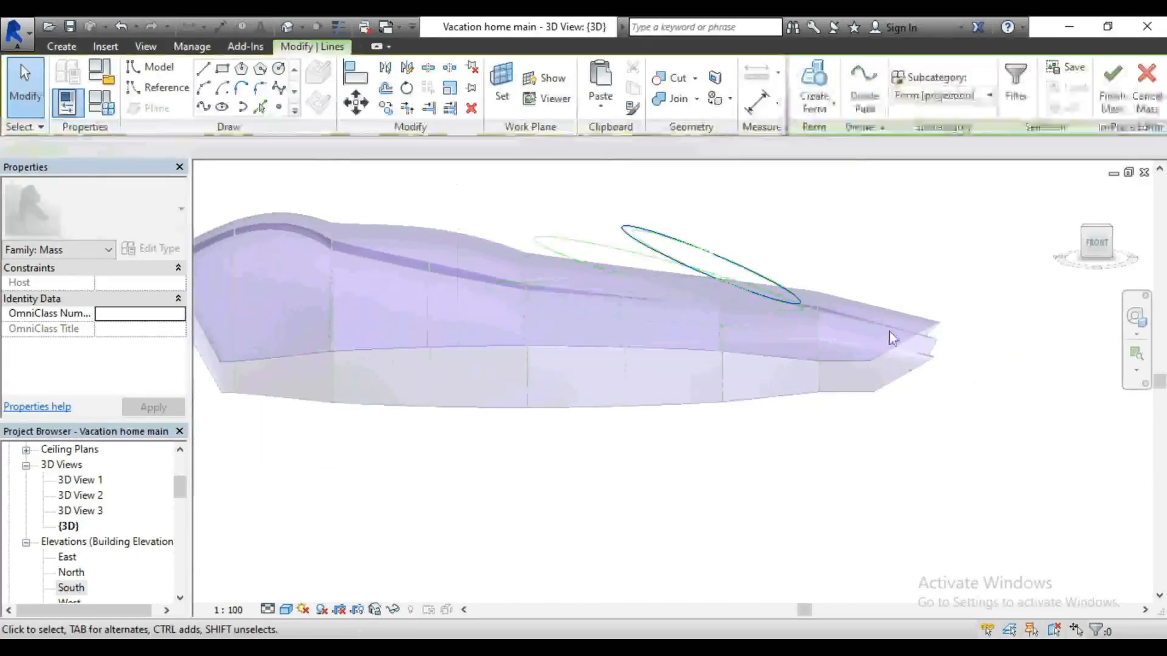
left_click(815, 102)
left_click(845, 135)
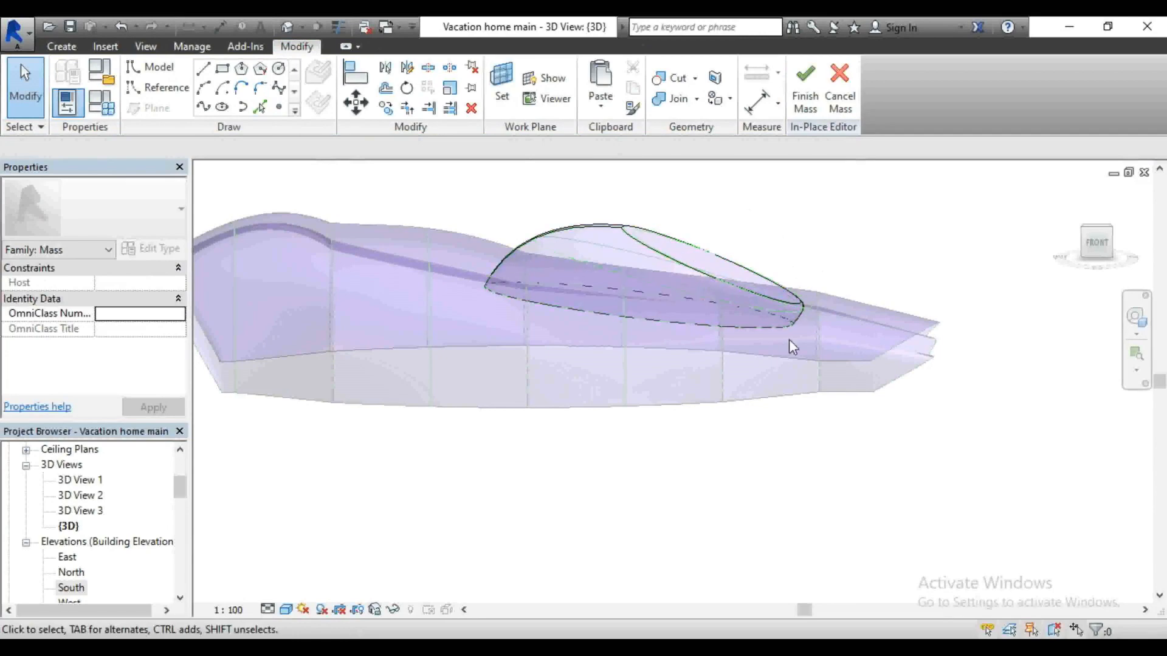
Step: Examine the domed form on the shell from an angle and in the perspective view 3D View 1
scroll(922, 320, "down", 1)
left_click_drag(1103, 238, 1126, 255)
scroll(817, 311, "down", 1)
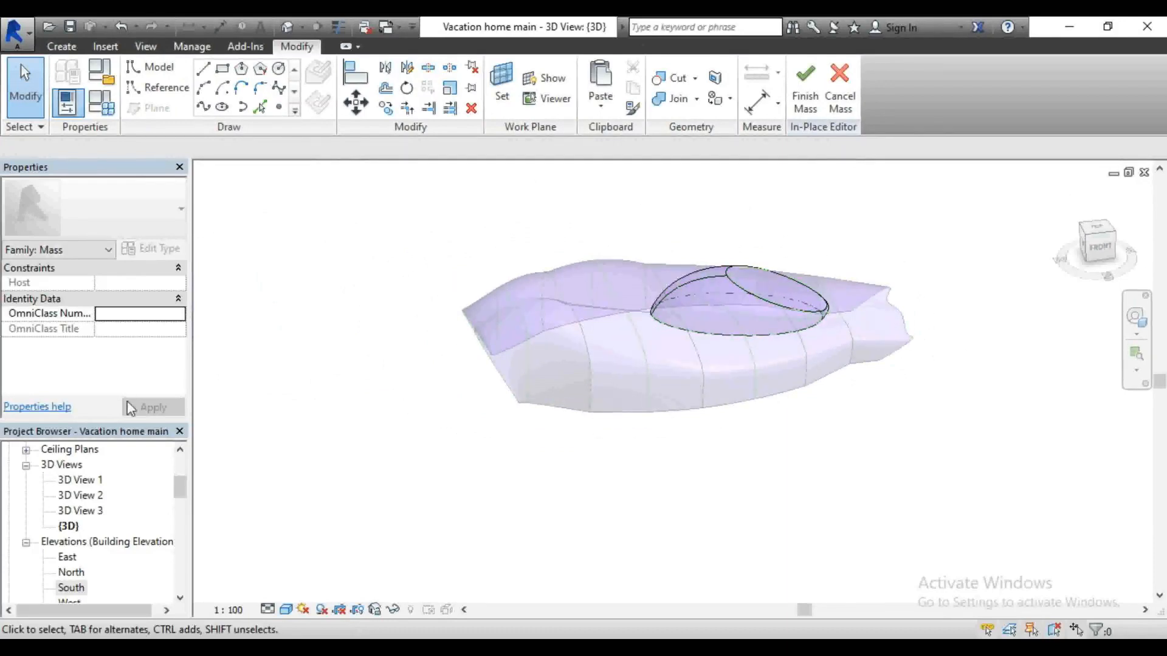
double_click(79, 480)
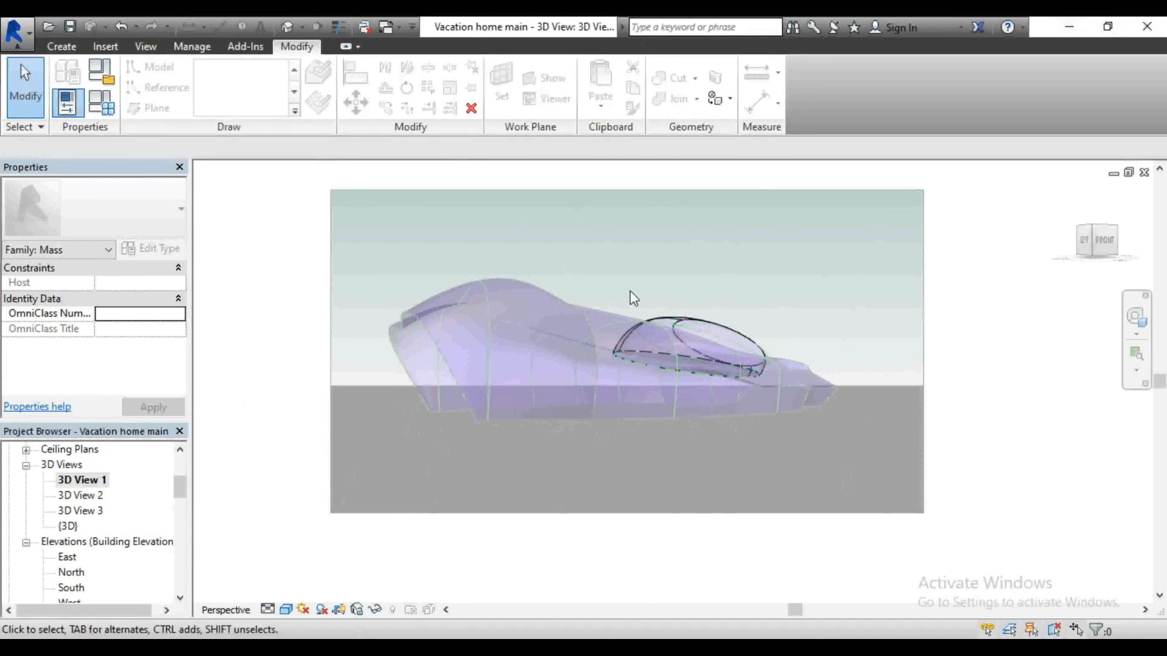
scroll(574, 350, "up", 3)
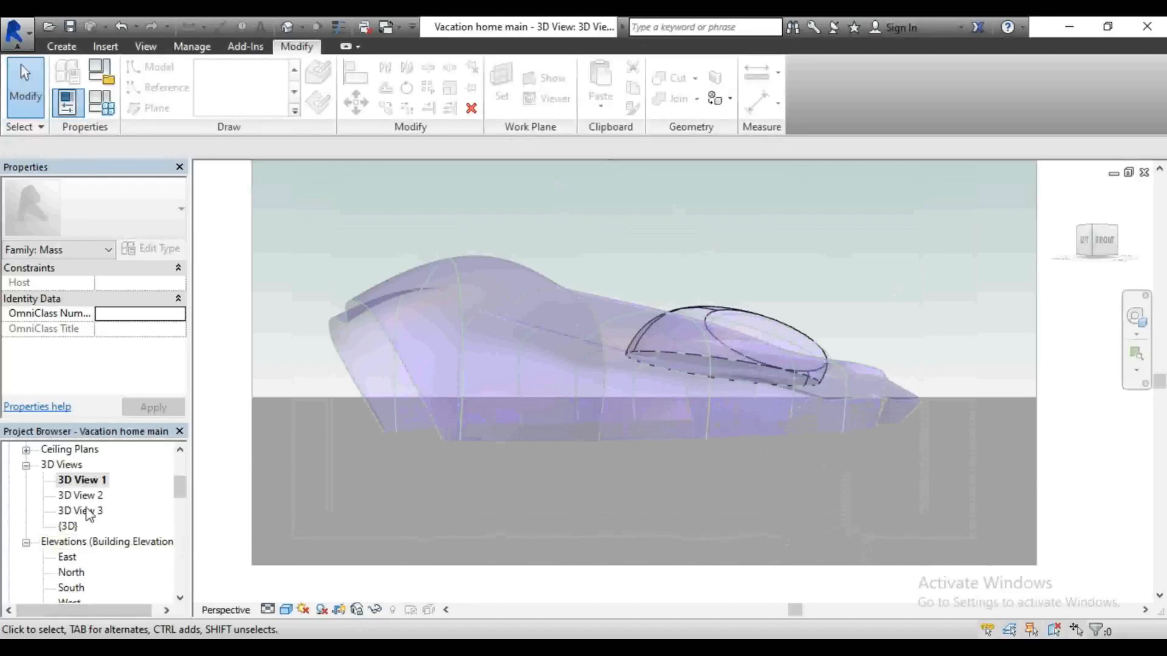
Step: Return to the default 3D view and finish the in-place mass
left_click(286, 27)
left_click(806, 107)
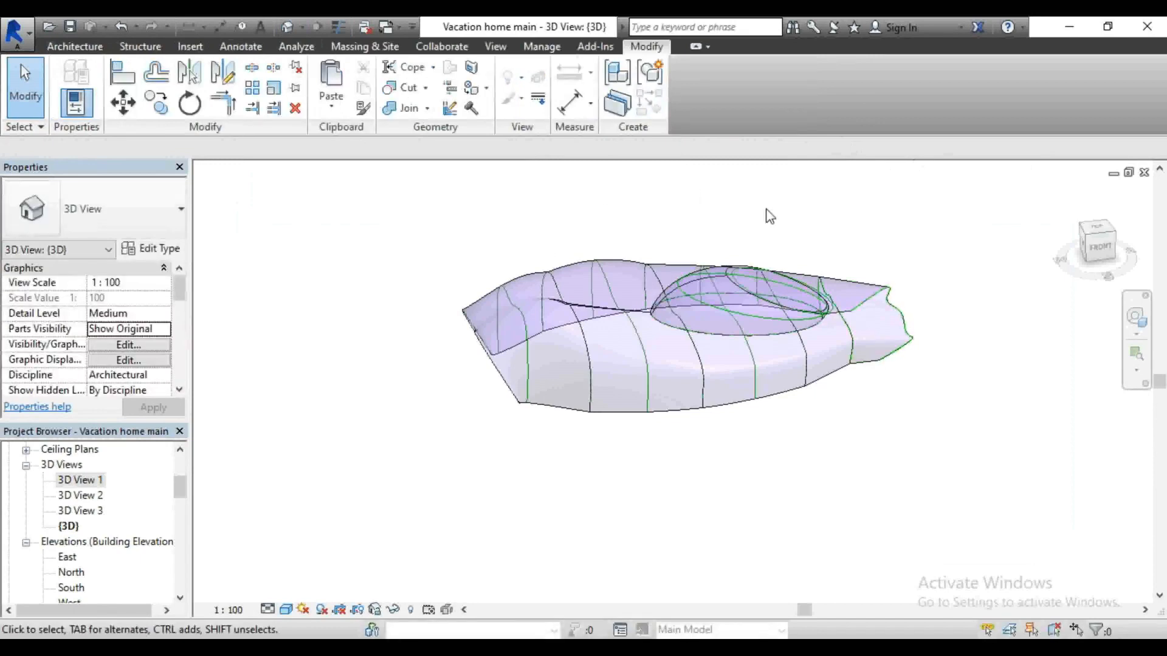
scroll(641, 310, "up", 3)
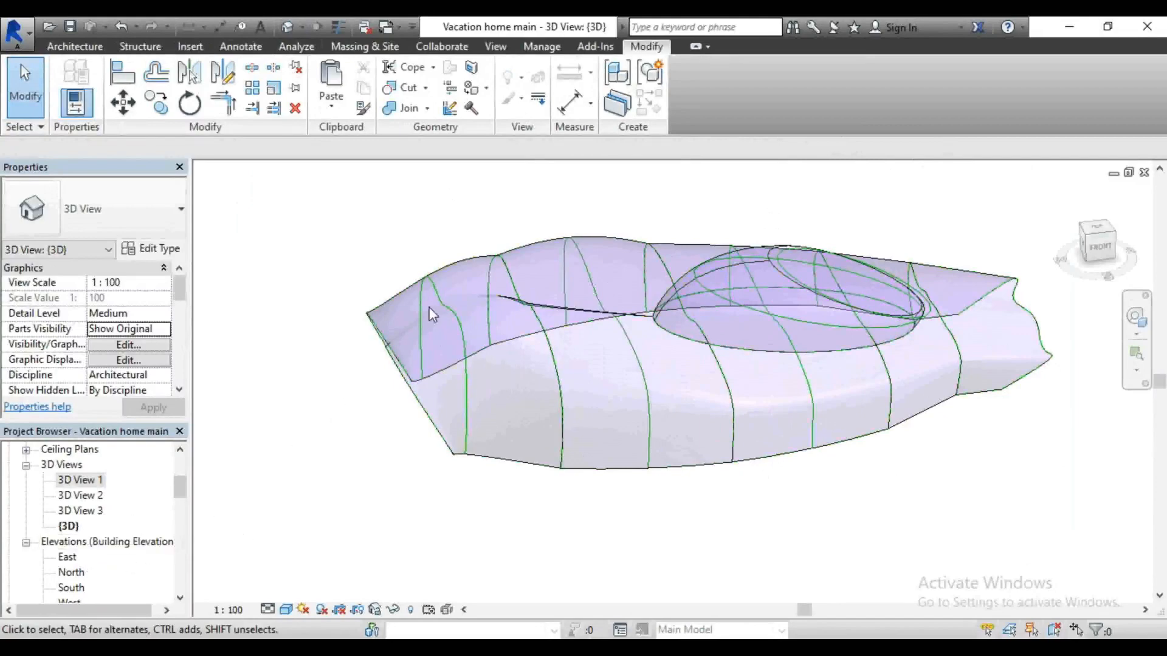
left_click(77, 47)
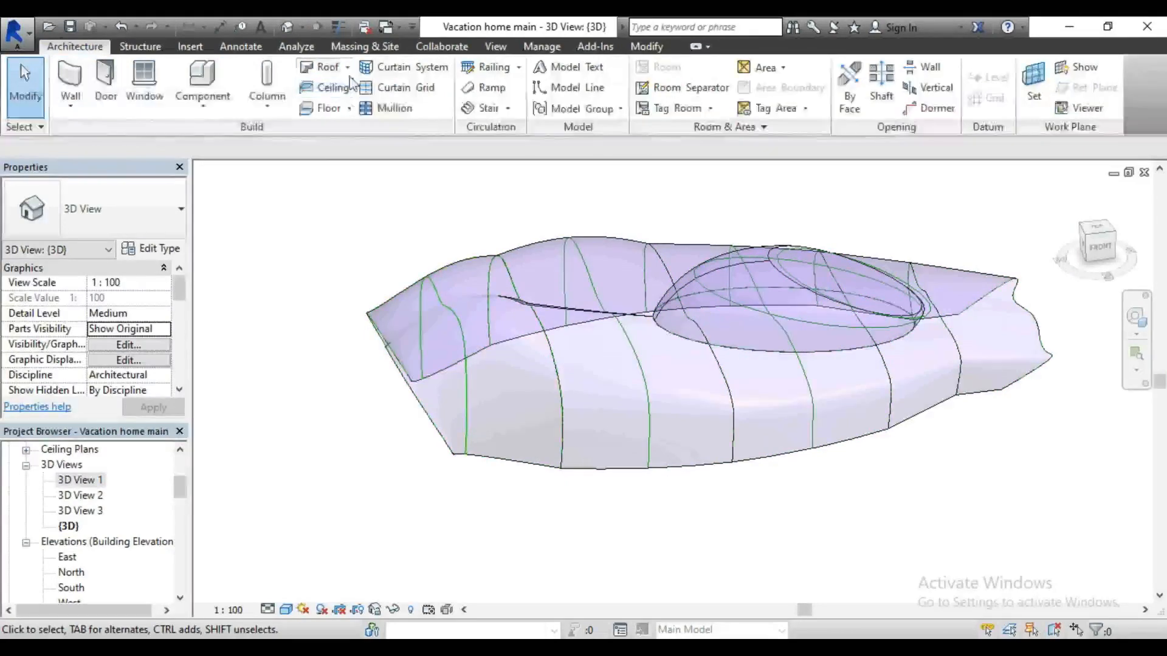
left_click(365, 46)
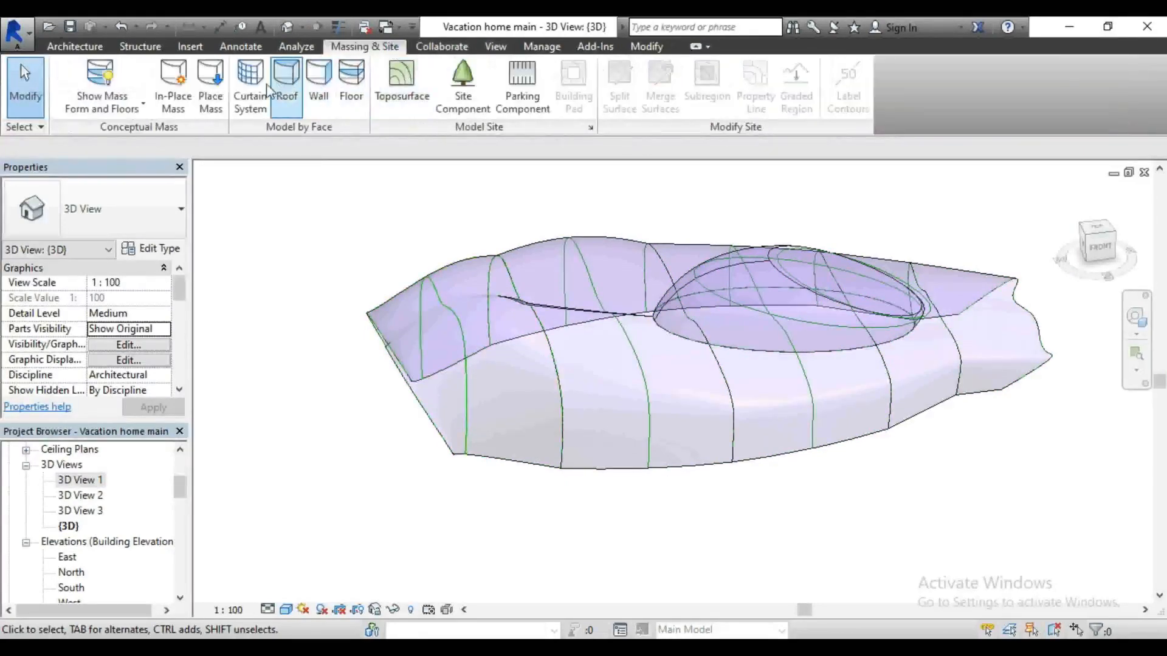
left_click(210, 85)
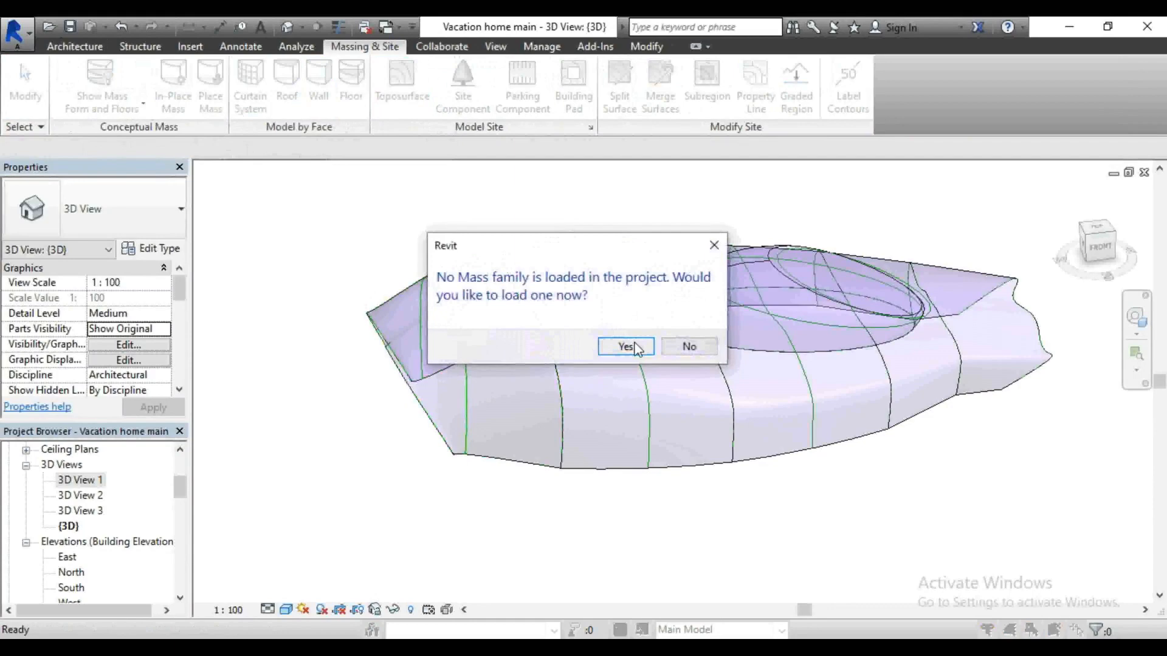
left_click(687, 345)
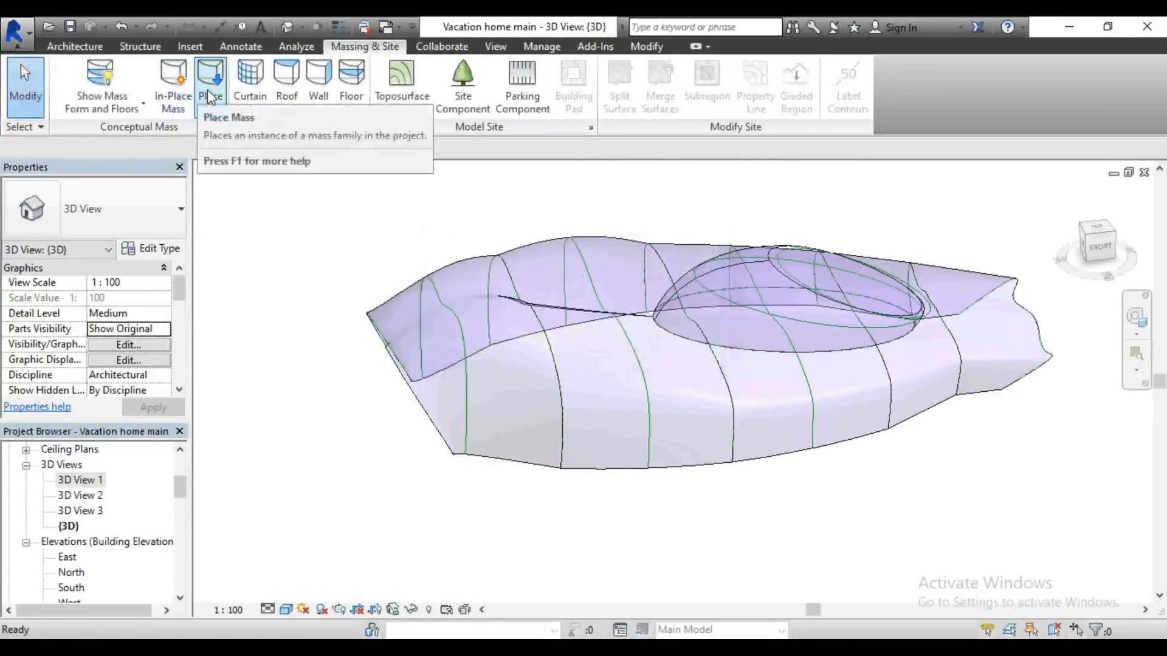
Step: Start a new in-place mass and create a solid form from the shell's section curve on Reference Plane 1, near the tall end
left_click(181, 97)
left_click(584, 366)
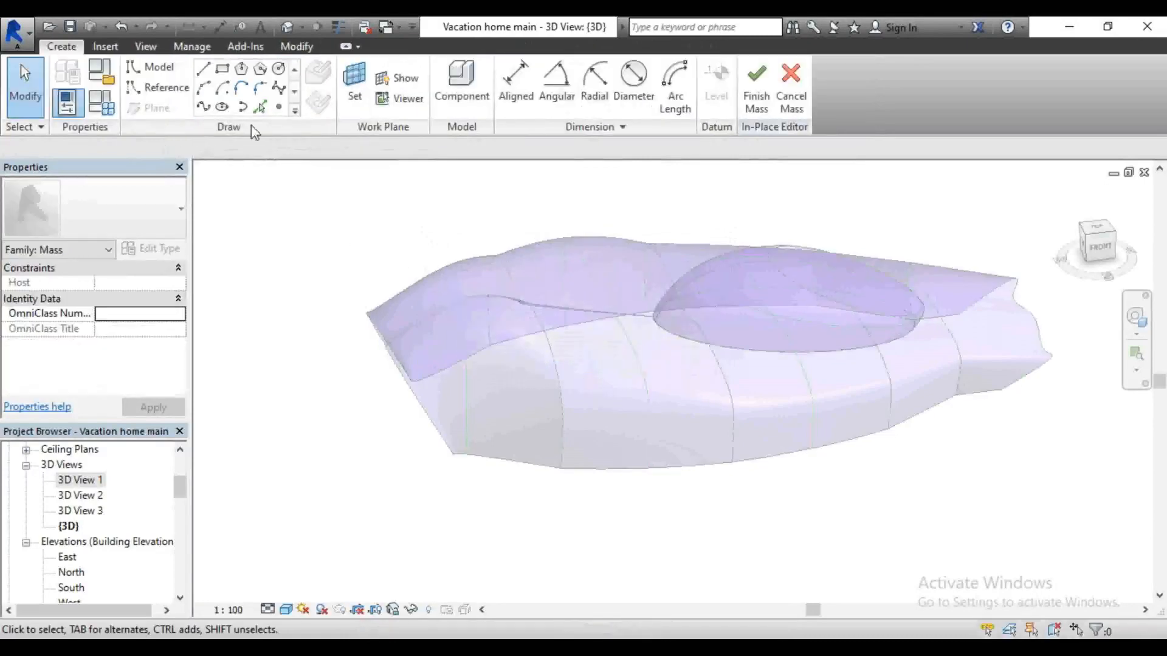
left_click(259, 107)
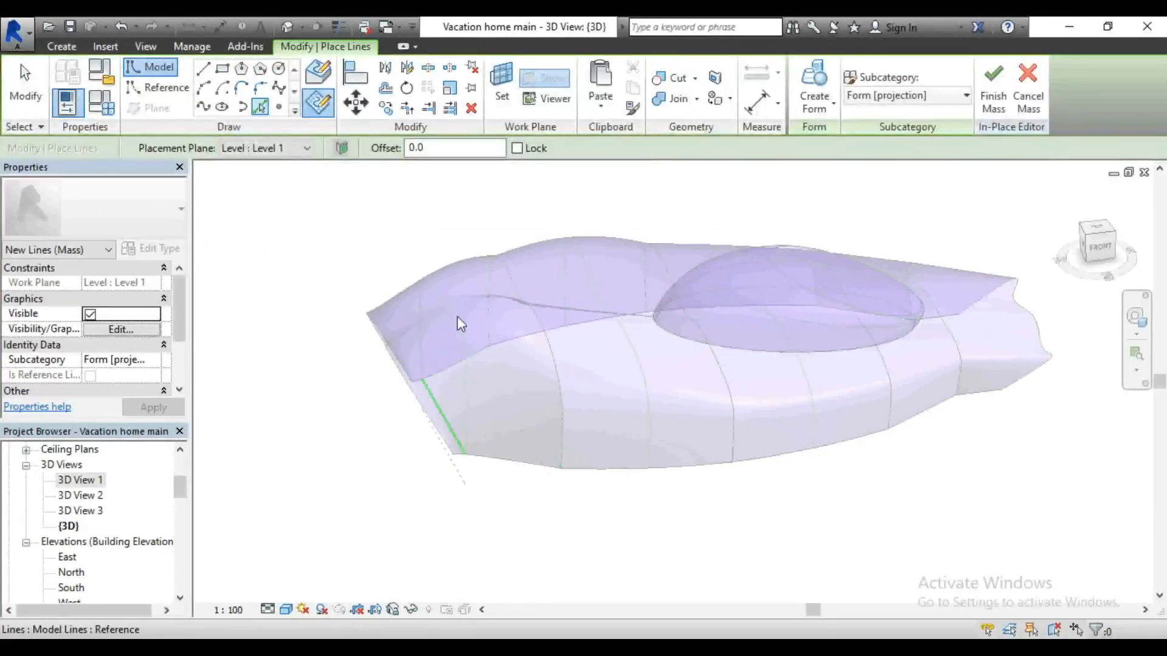
left_click(307, 146)
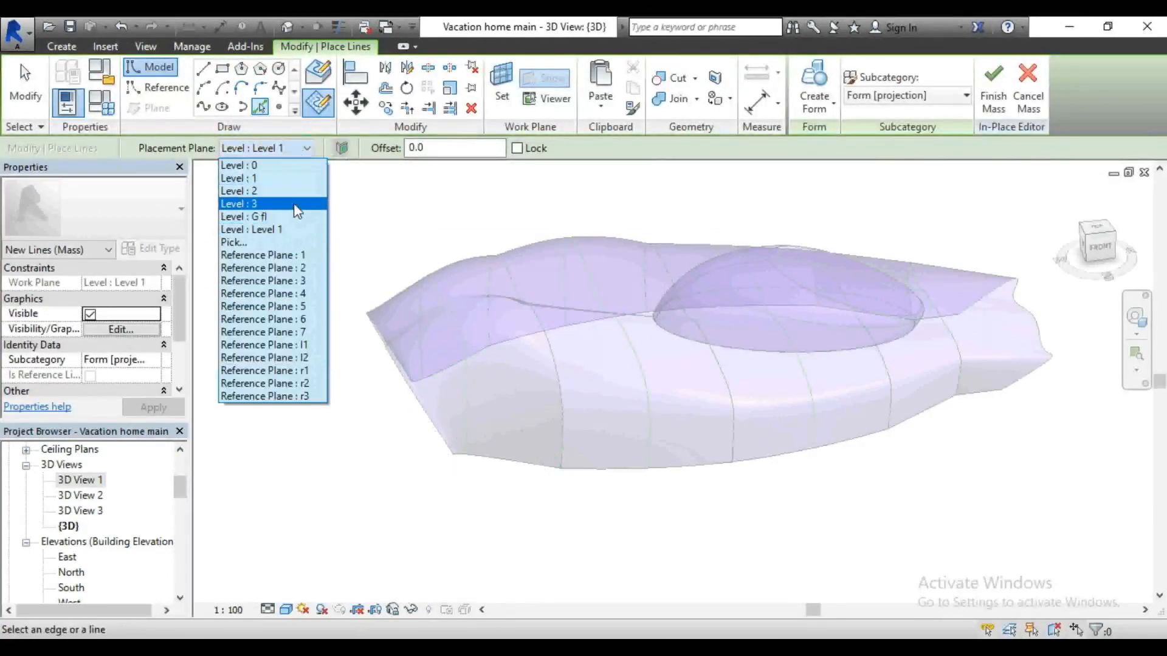
left_click(297, 255)
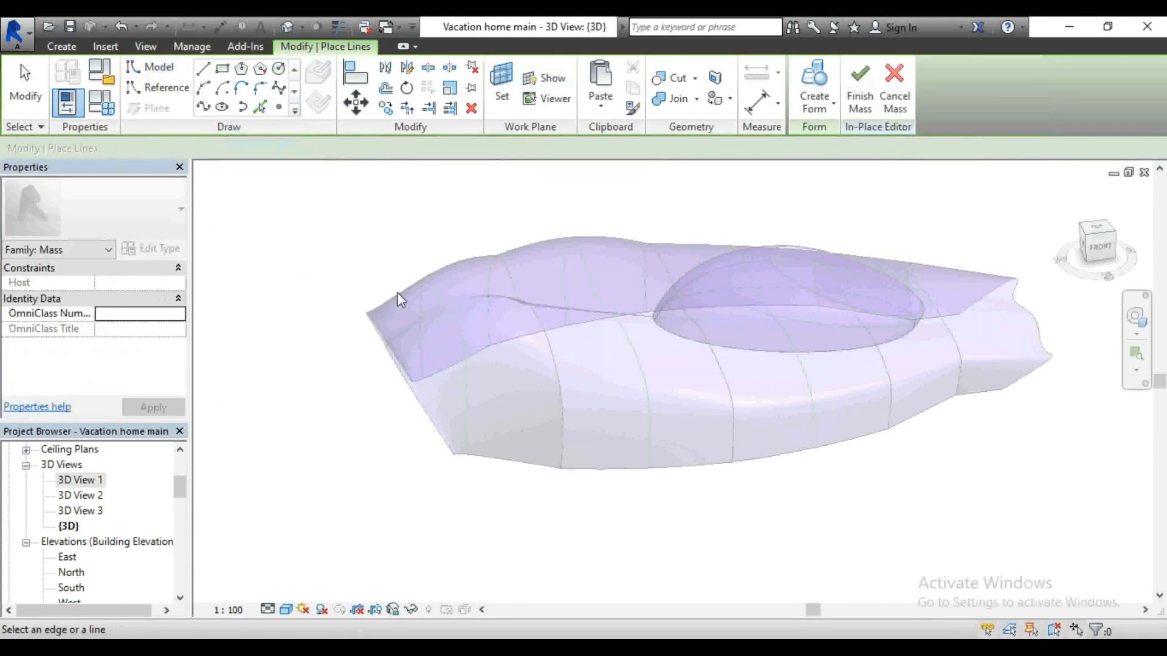
left_click(460, 331)
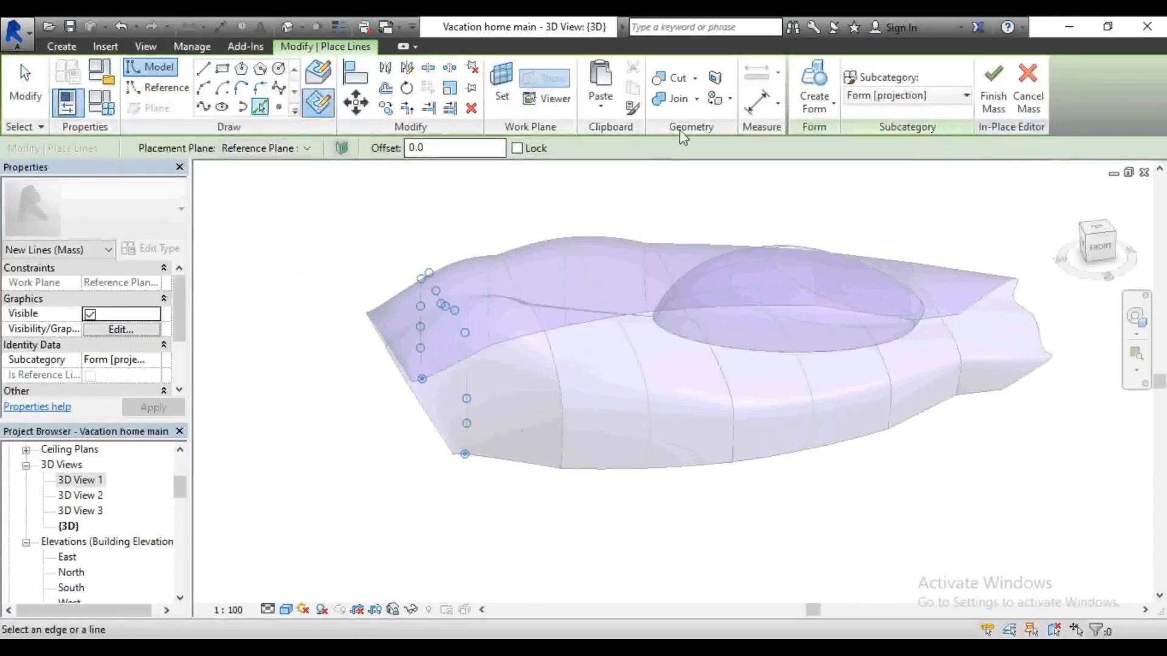
left_click(815, 100)
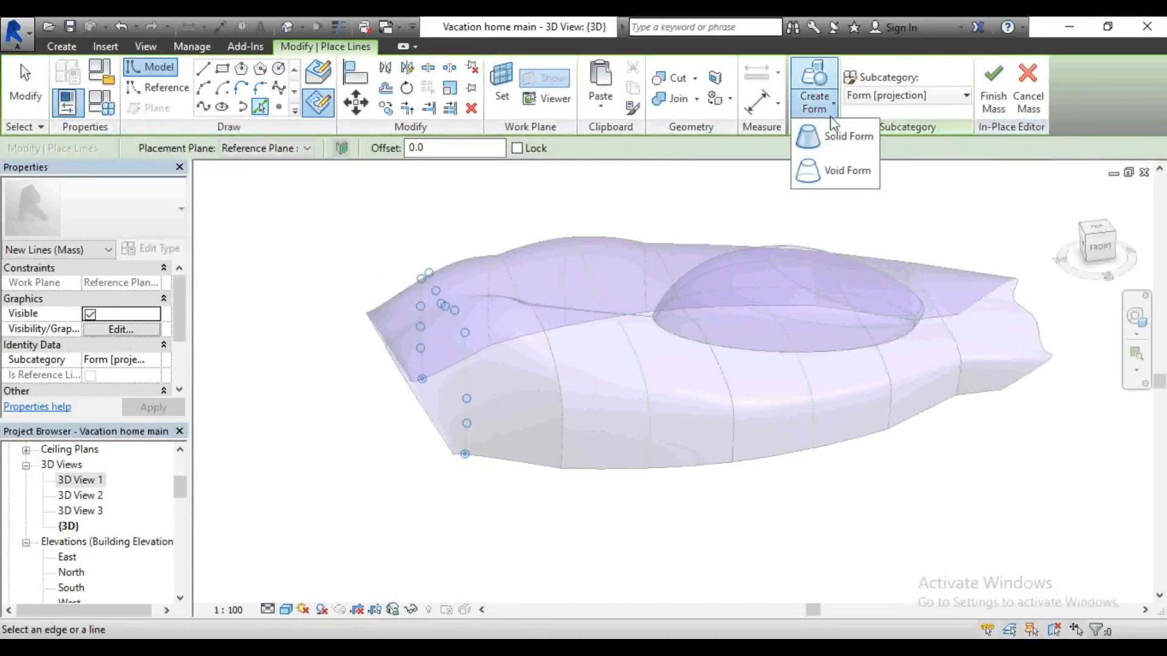
left_click(848, 136)
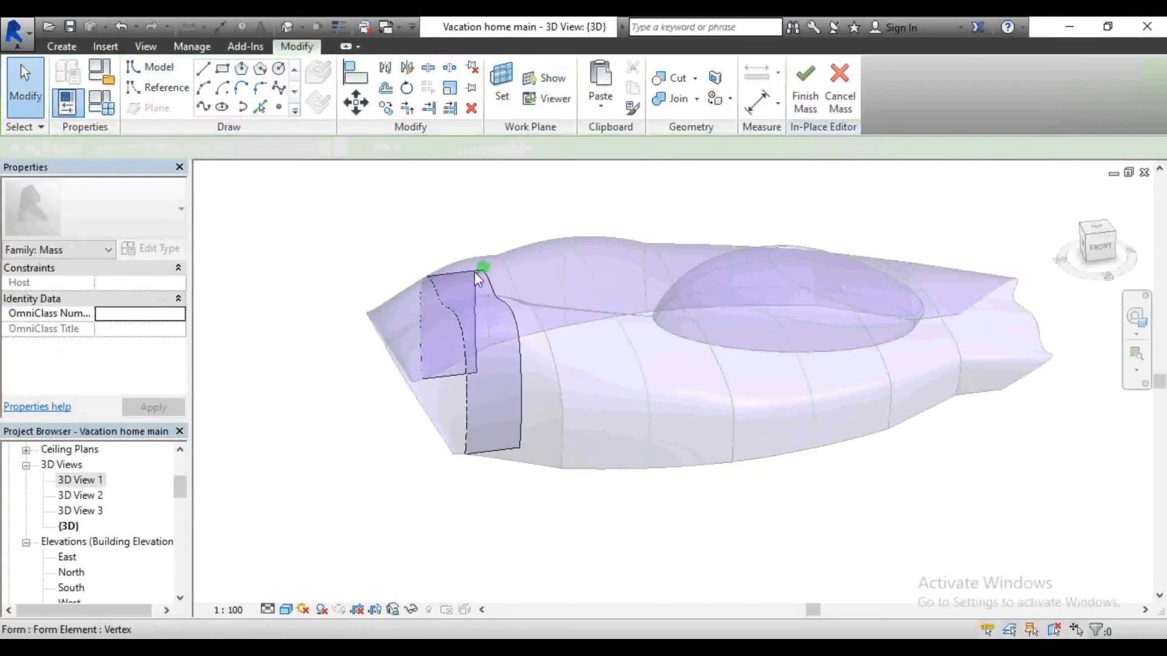
Step: Move the extruded form's free curved edge back toward its original curve, leaving a thin arched band at the shell's tall end
scroll(450, 292, "up", 5)
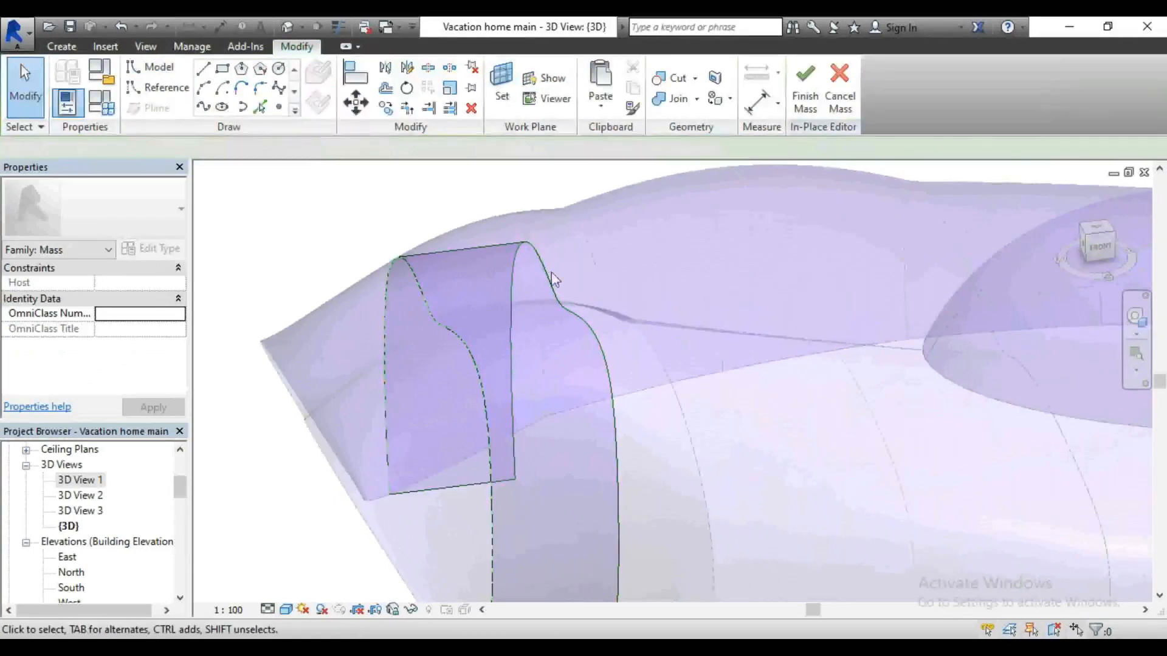
left_click(585, 336)
scroll(550, 239, "down", 2)
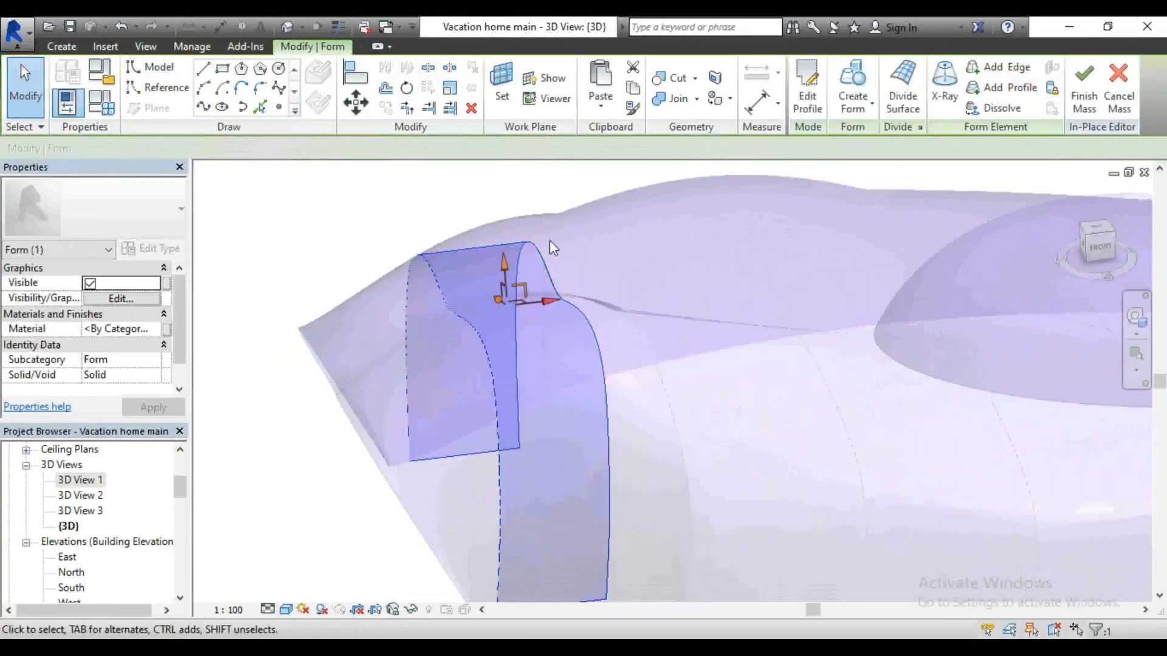
left_click(439, 205)
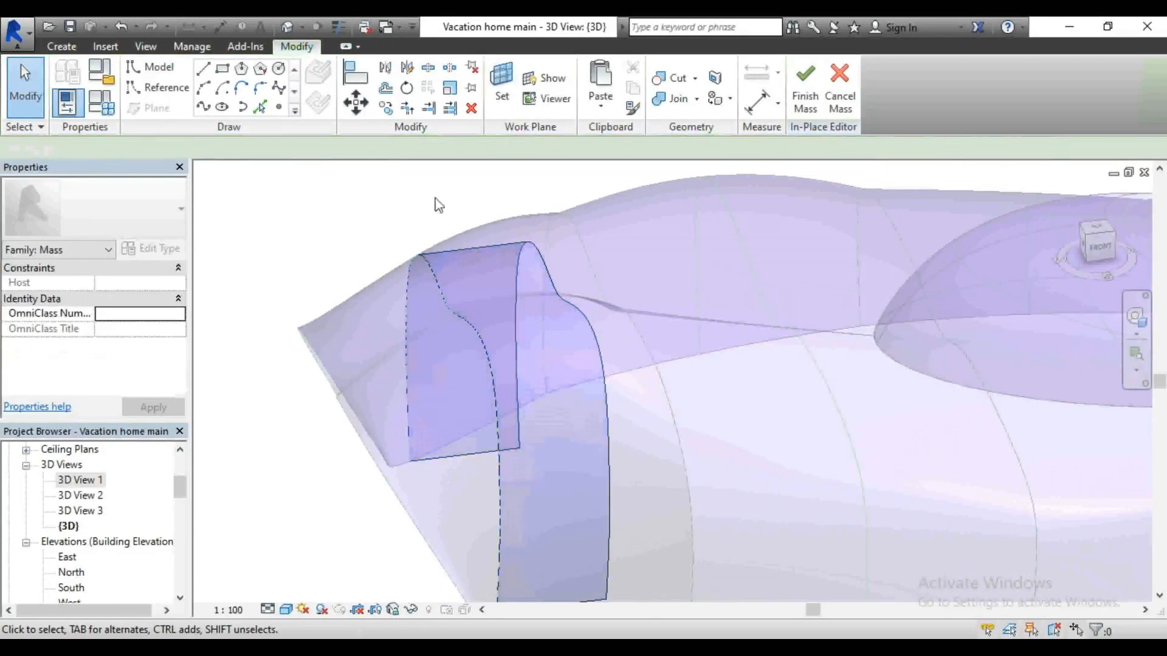
left_click(608, 443)
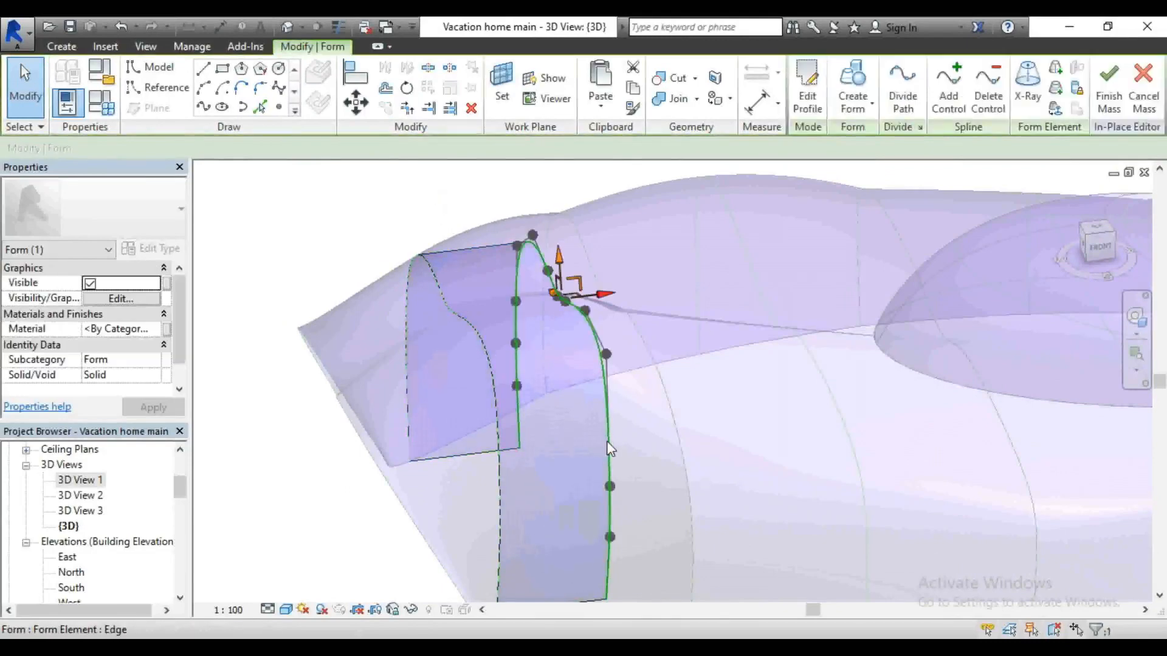
left_click_drag(611, 296, 513, 307)
left_click(399, 227)
scroll(405, 219, "down", 2)
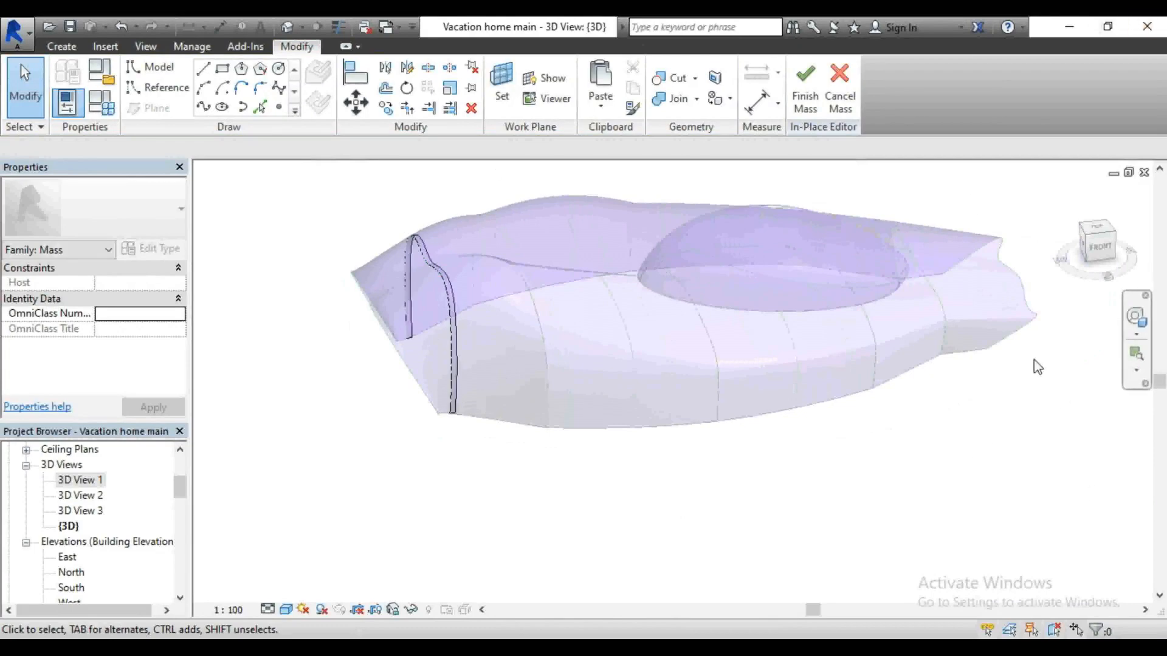
Step: Pick the shell's section curve near the low end, on its own reference plane, and create a solid form from it
mouse_move(1101, 261)
left_mouse_down()
mouse_move(1097, 274)
mouse_move(1071, 246)
left_mouse_up()
scroll(978, 321, "up", 5)
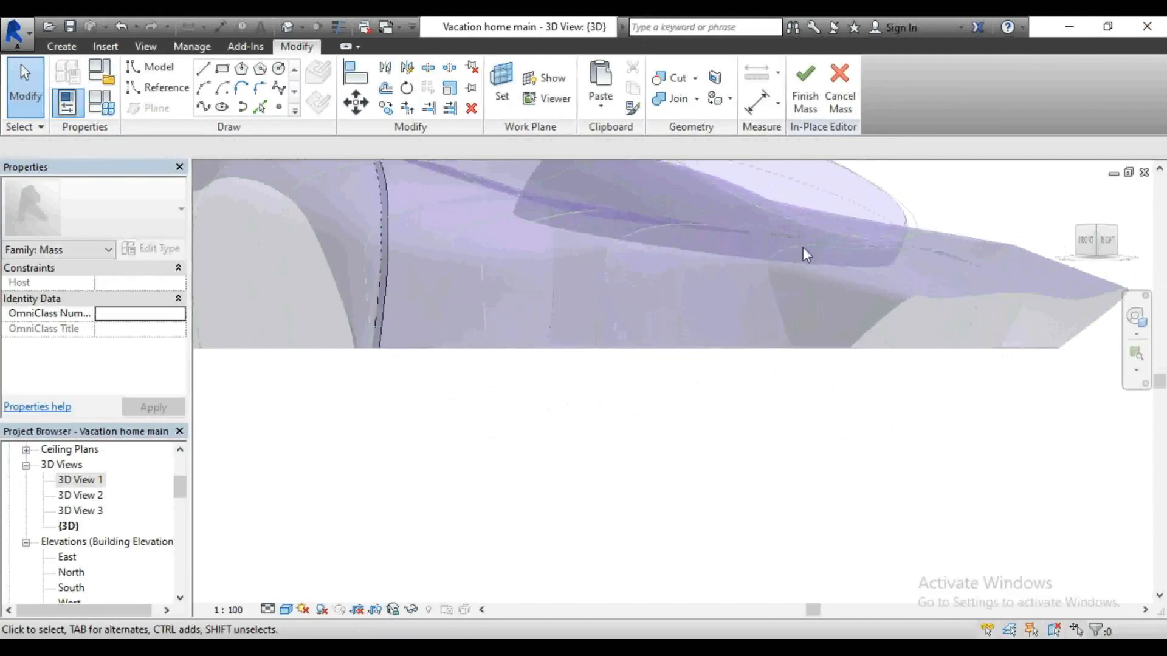
left_click_drag(1099, 240, 1128, 253)
scroll(639, 459, "down", 4)
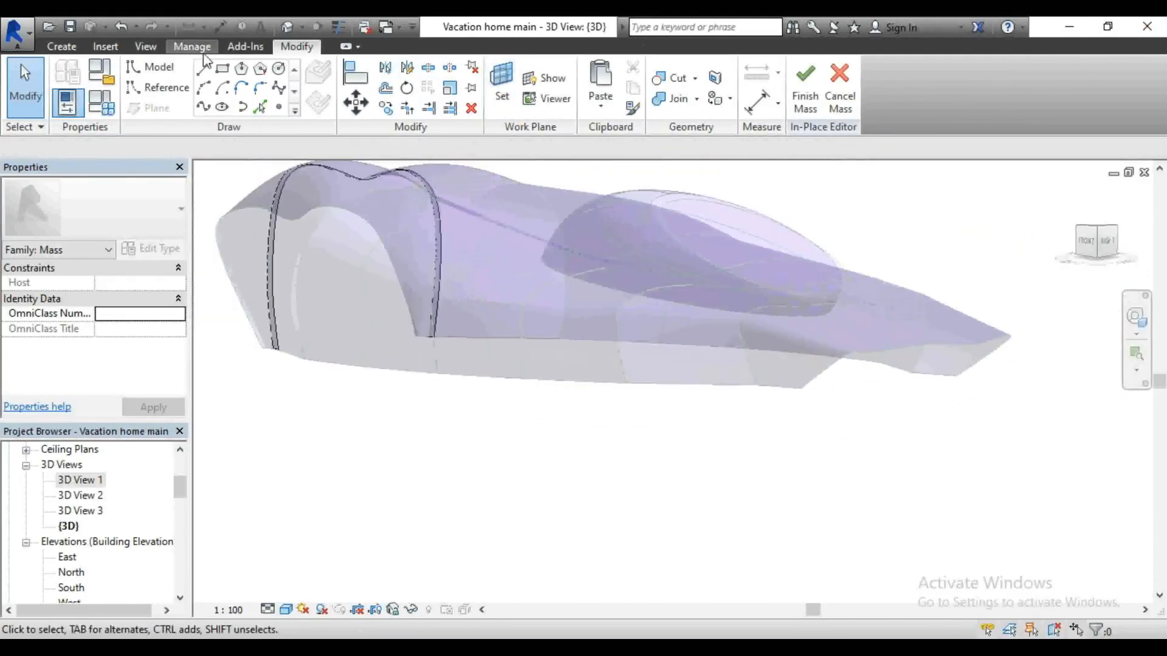
left_click(260, 108)
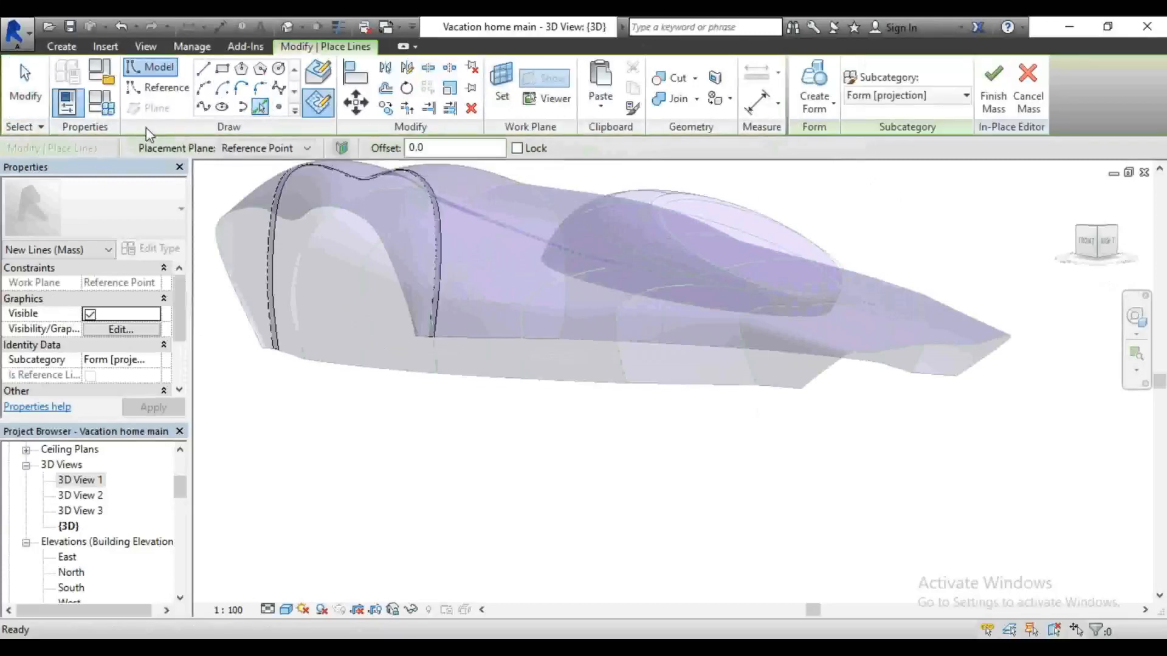
left_click(261, 148)
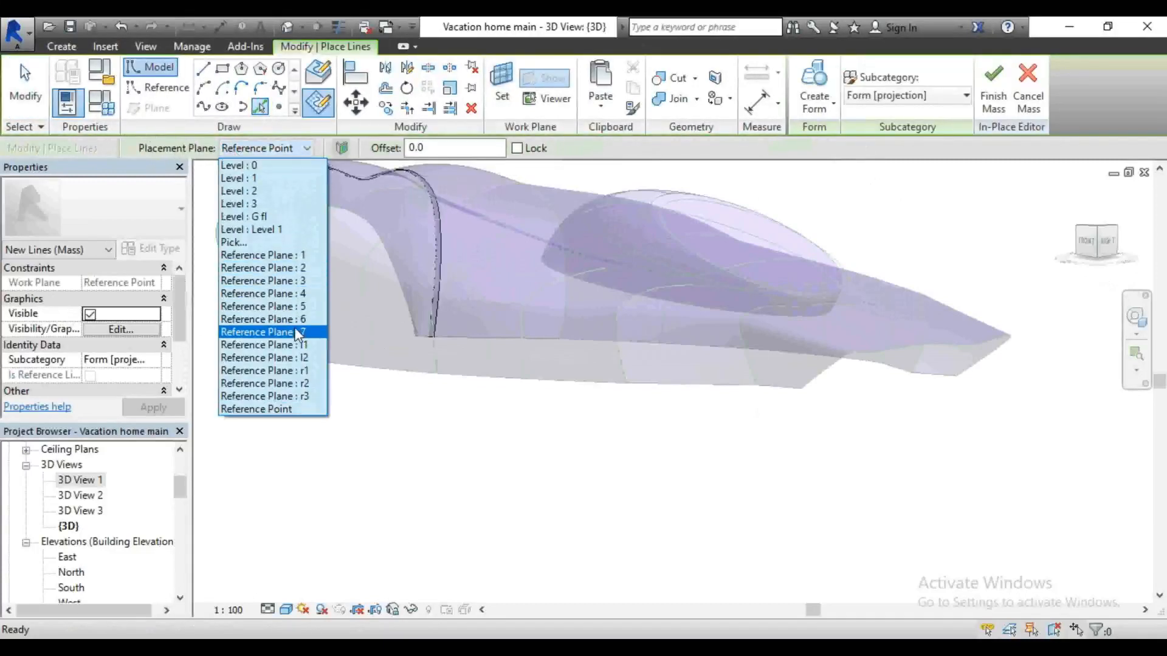
left_click(296, 341)
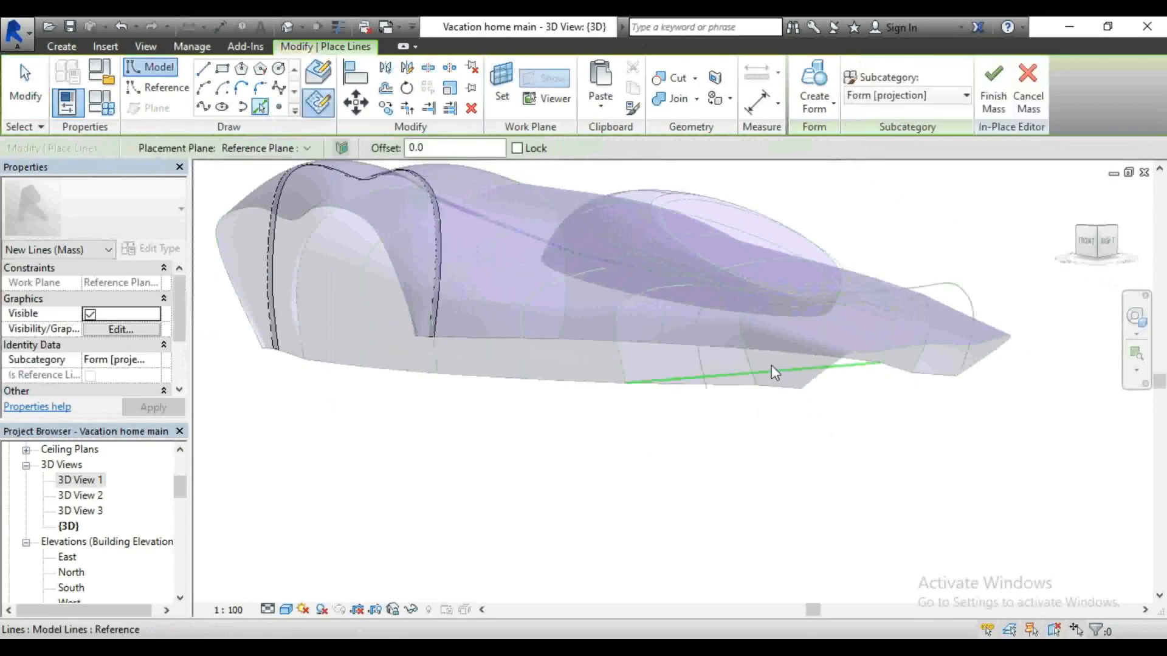
left_click(753, 364)
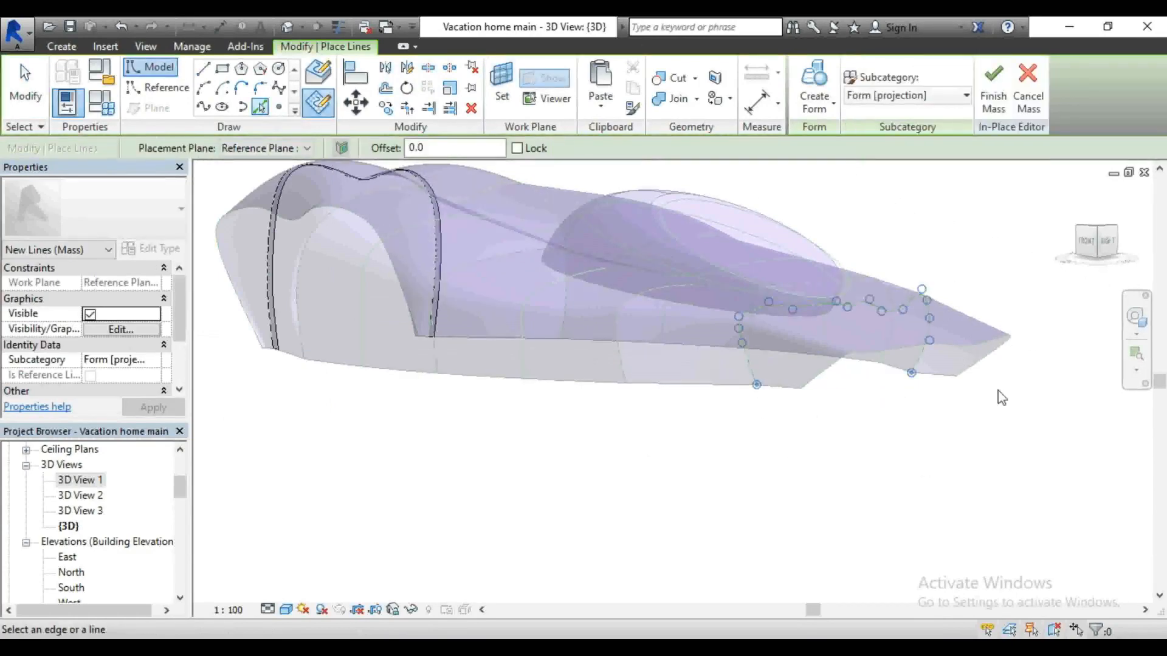
left_click_drag(1104, 243, 1141, 264)
left_click(812, 110)
left_click(821, 135)
Step: Move the free curved edge of the low-end form back toward its original curve, reducing the form to a thin band
scroll(845, 270, "up", 3)
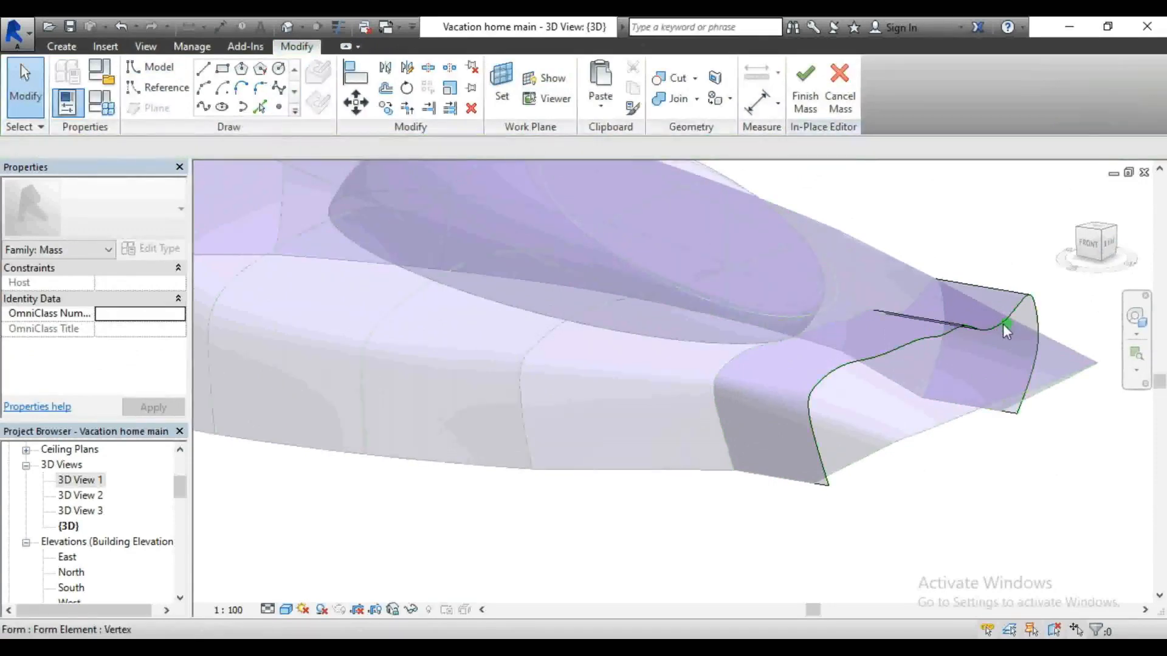
left_click(1013, 307)
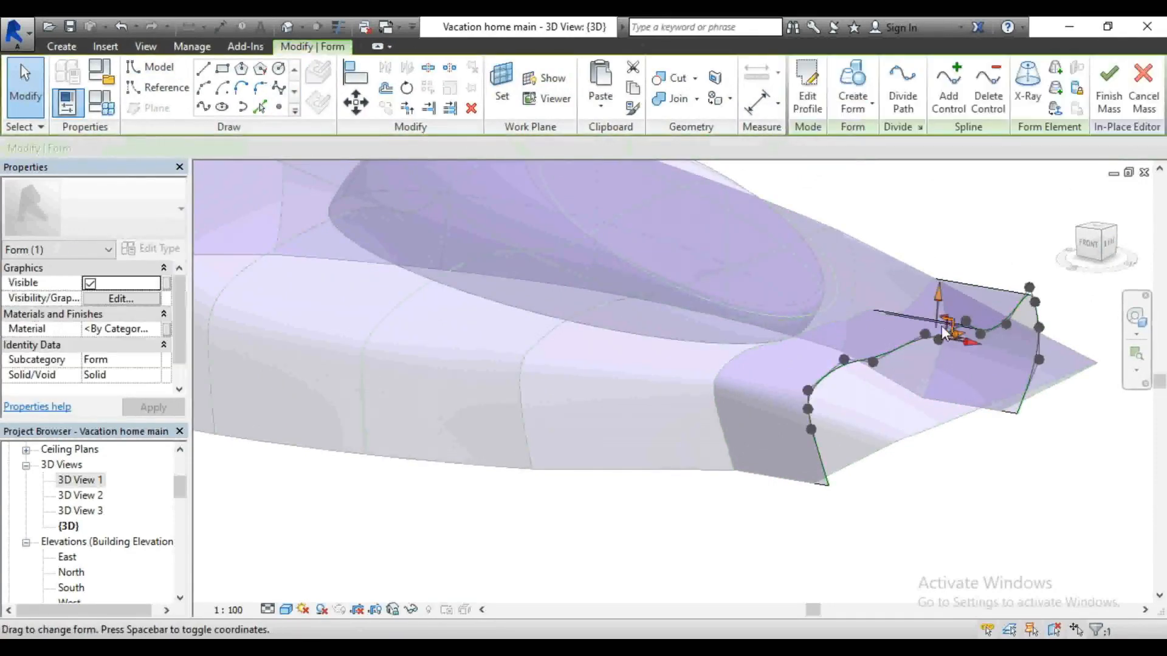
left_click_drag(971, 345, 889, 320)
left_click(773, 558)
scroll(946, 243, "down", 2)
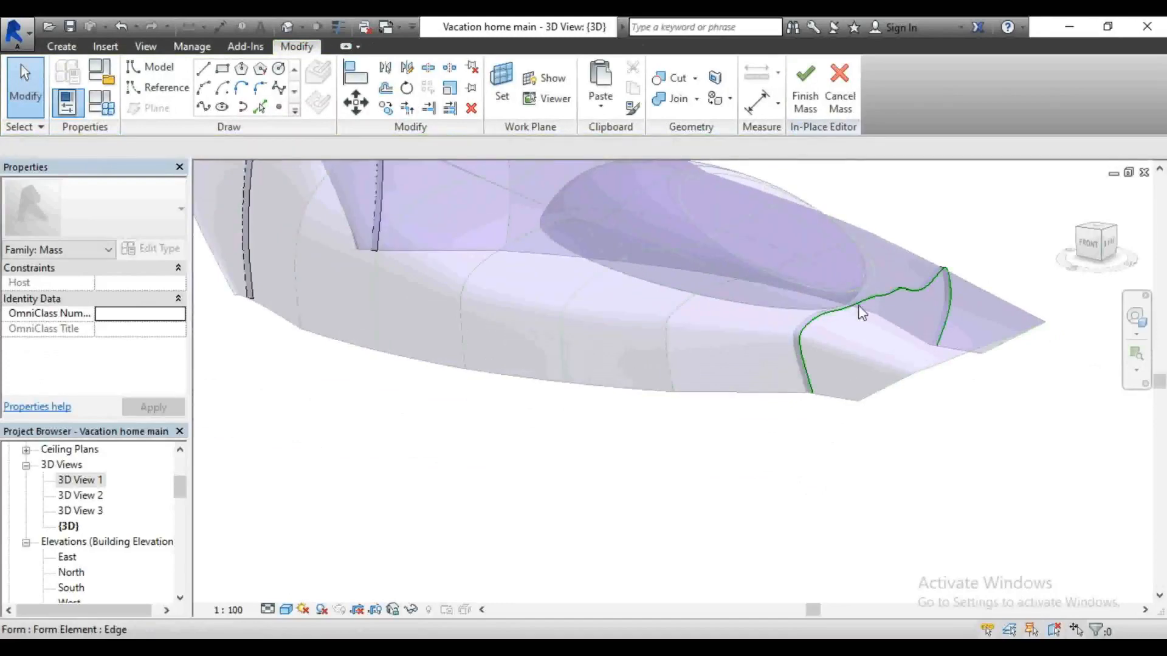
Step: Shift the same edge of the low-end band slightly further toward the dome, past the section curve it was created from
scroll(752, 321, "up", 3)
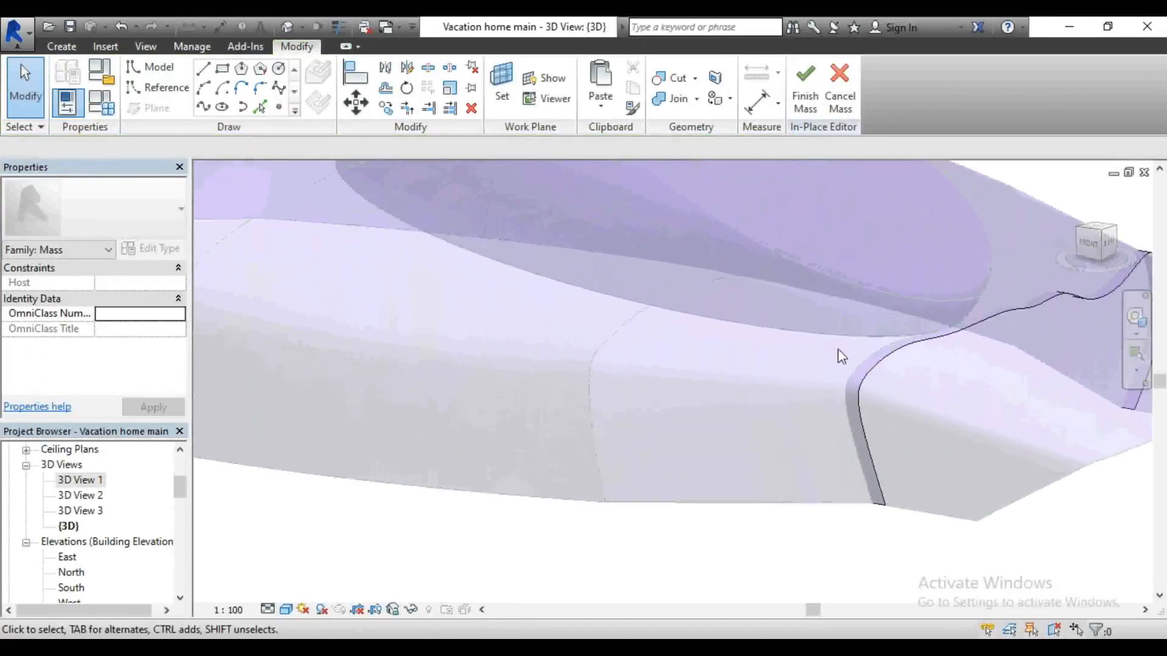
left_click(868, 382)
scroll(673, 380, "down", 2)
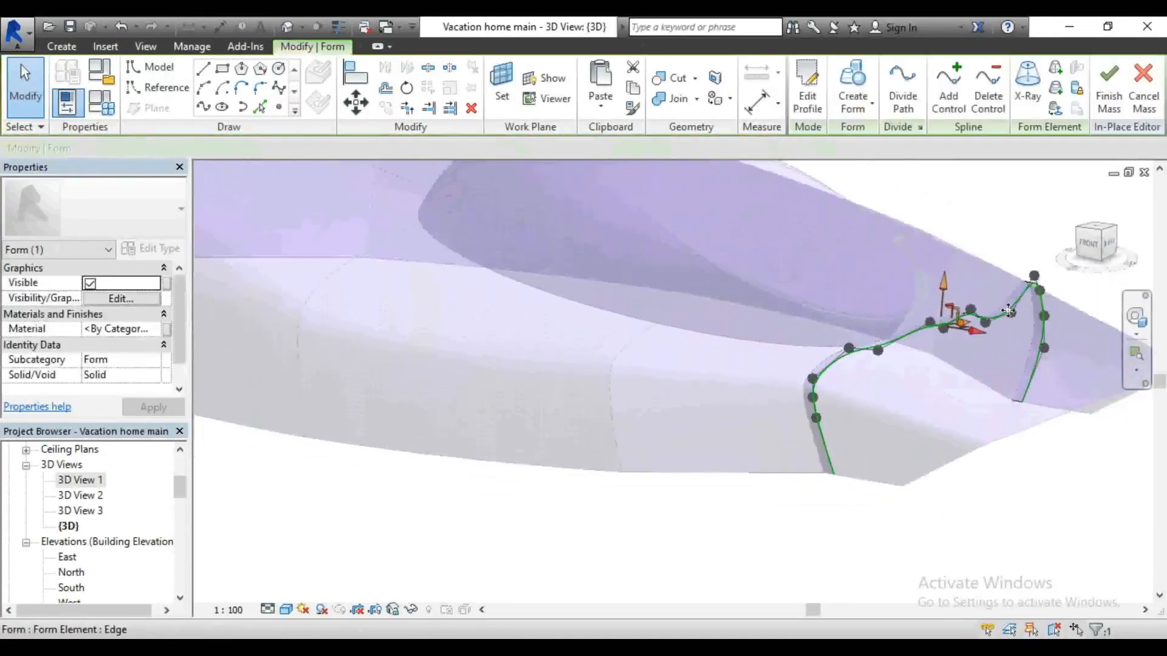
mouse_move(980, 330)
left_mouse_down()
mouse_move(946, 324)
mouse_move(961, 331)
left_mouse_up()
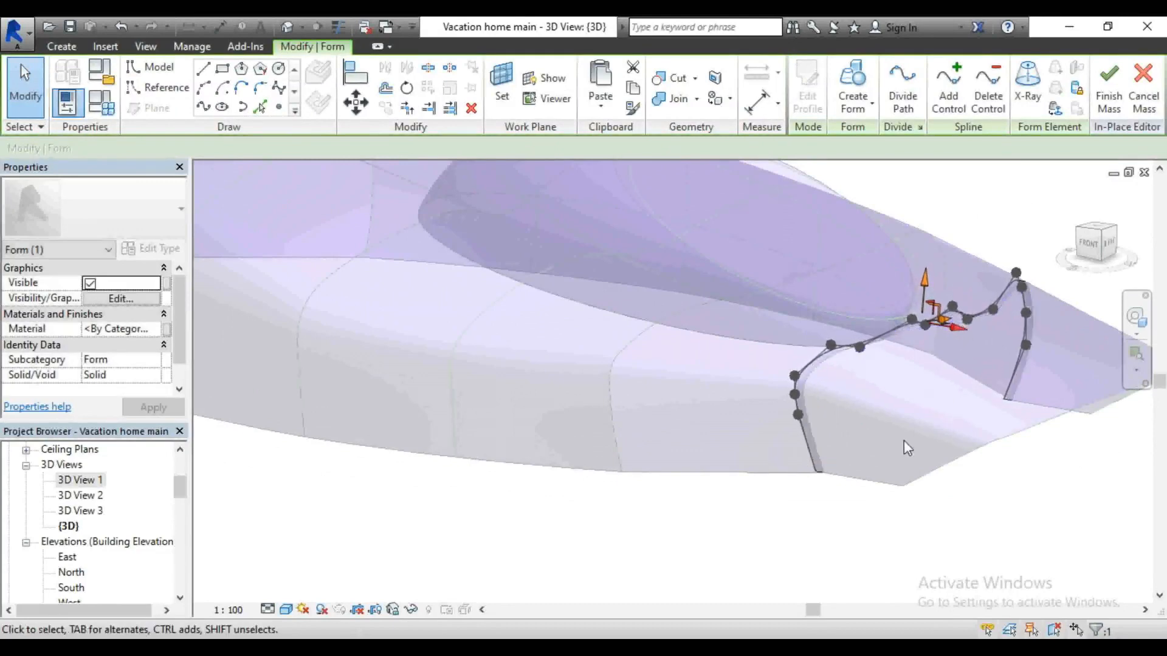
left_click(860, 521)
scroll(830, 387, "down", 3)
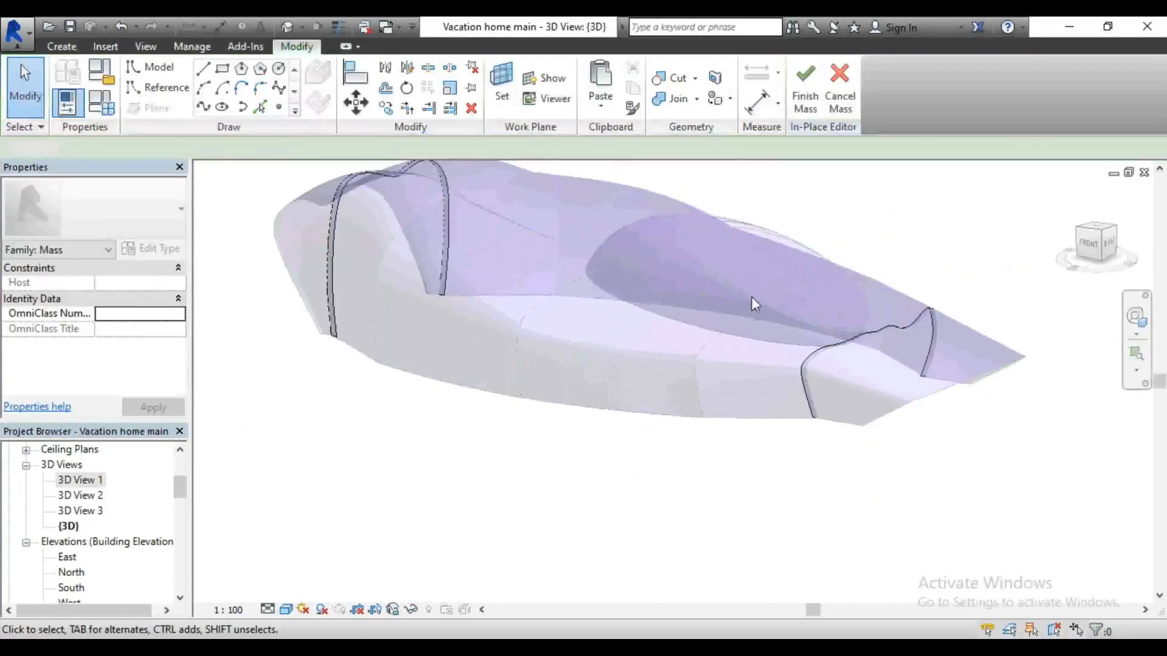
Step: Examine both arched bands on the shell from another angle and in the perspective view 3D View 1
mouse_move(1094, 242)
left_mouse_down()
mouse_move(1093, 266)
mouse_move(1122, 251)
left_mouse_up()
middle_click_drag(871, 362, 871, 362, "shift")
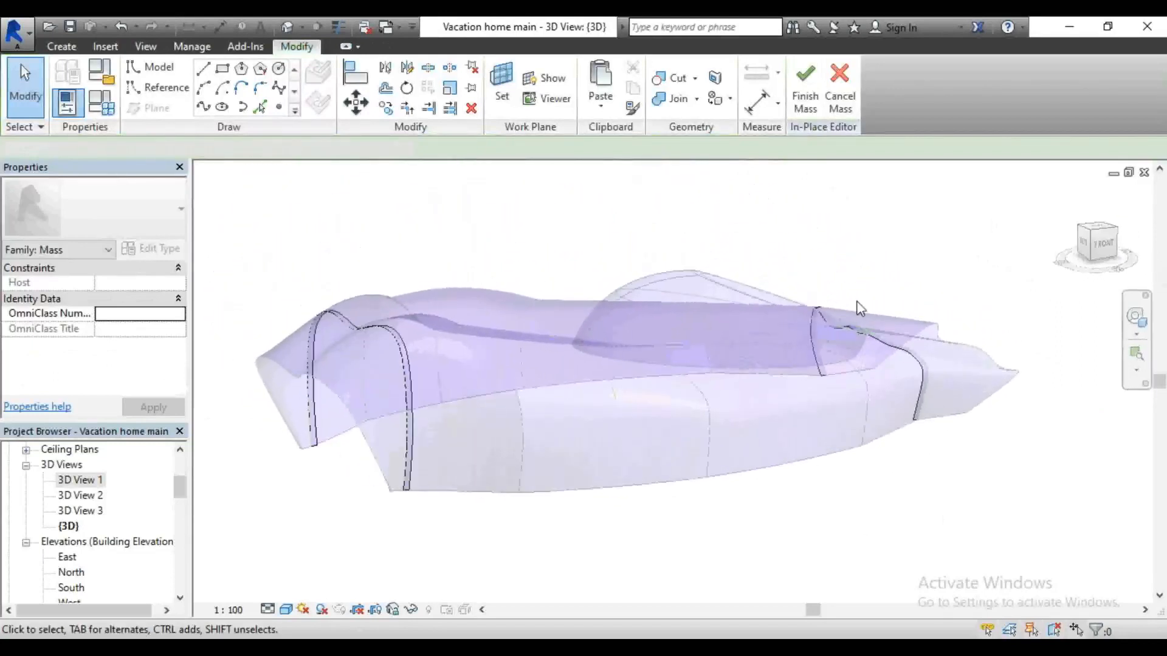
scroll(857, 298, "down", 2)
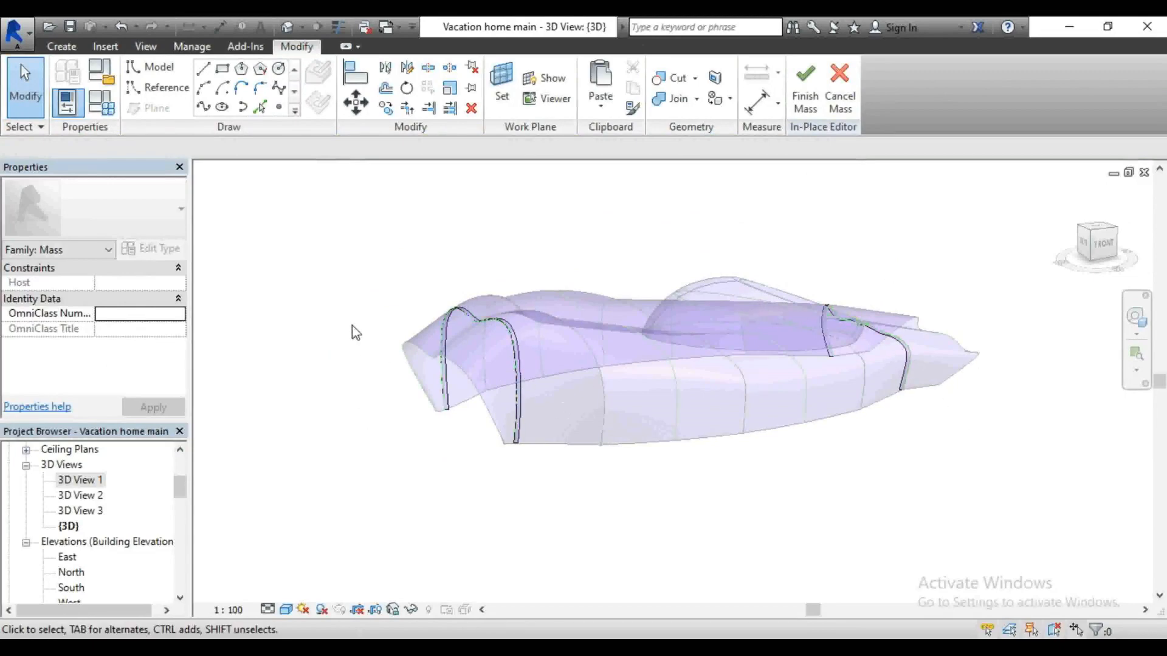
scroll(77, 532, "up", 1)
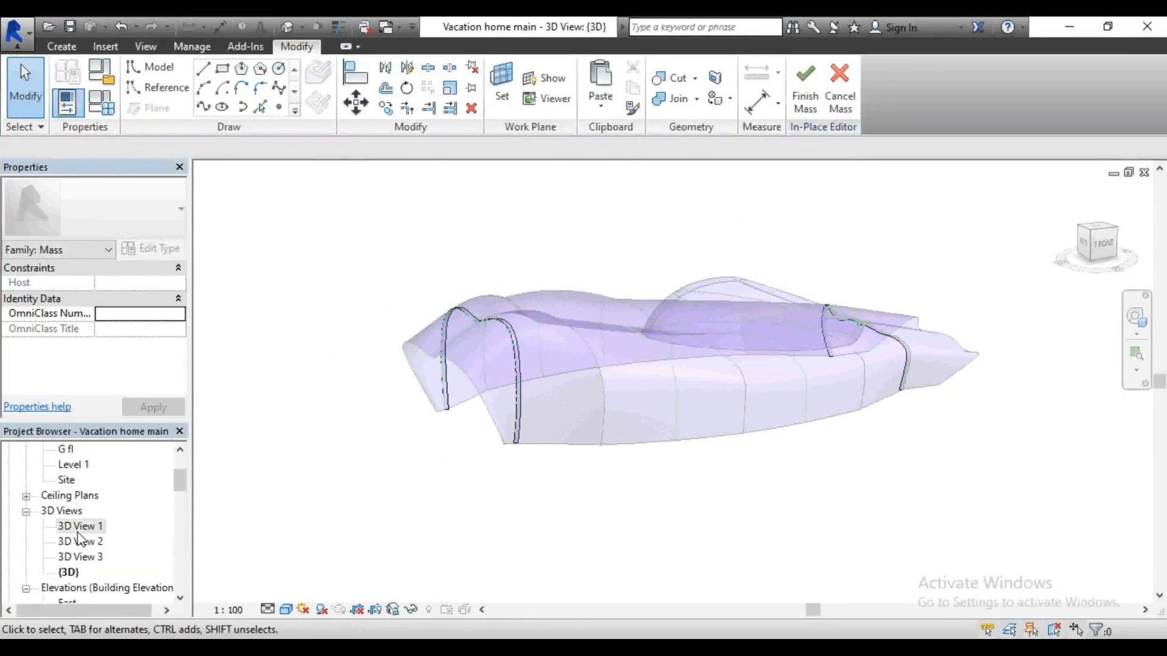
scroll(91, 535, "down", 1)
double_click(90, 504)
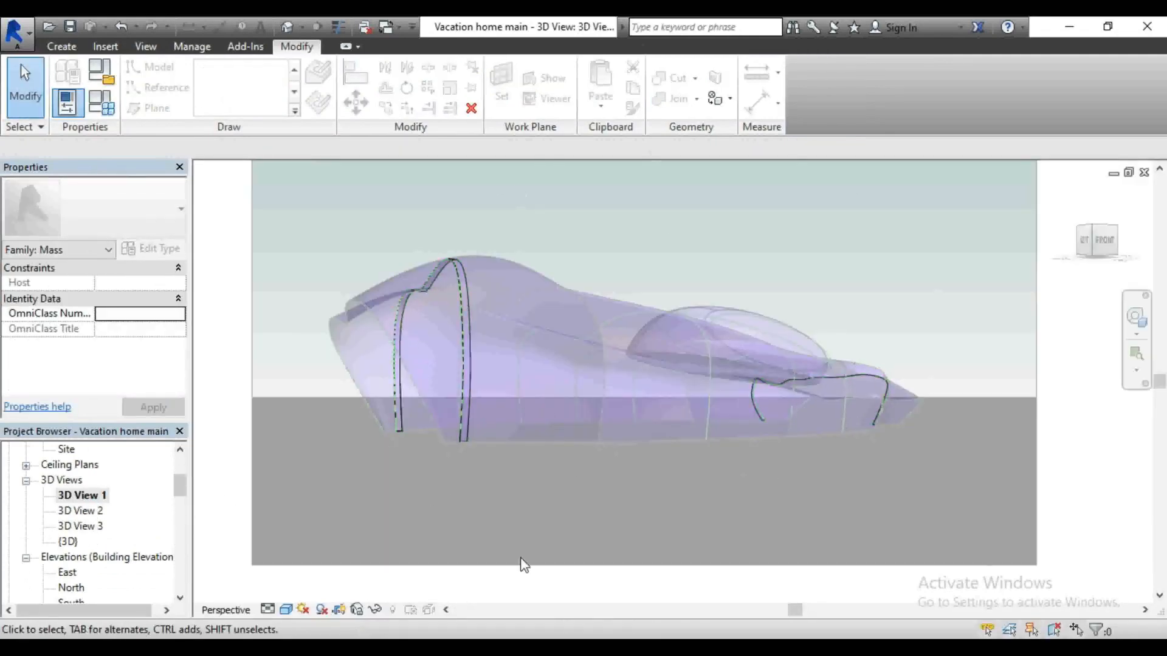
scroll(556, 352, "down", 2)
scroll(453, 334, "up", 1)
scroll(454, 334, "up", 1)
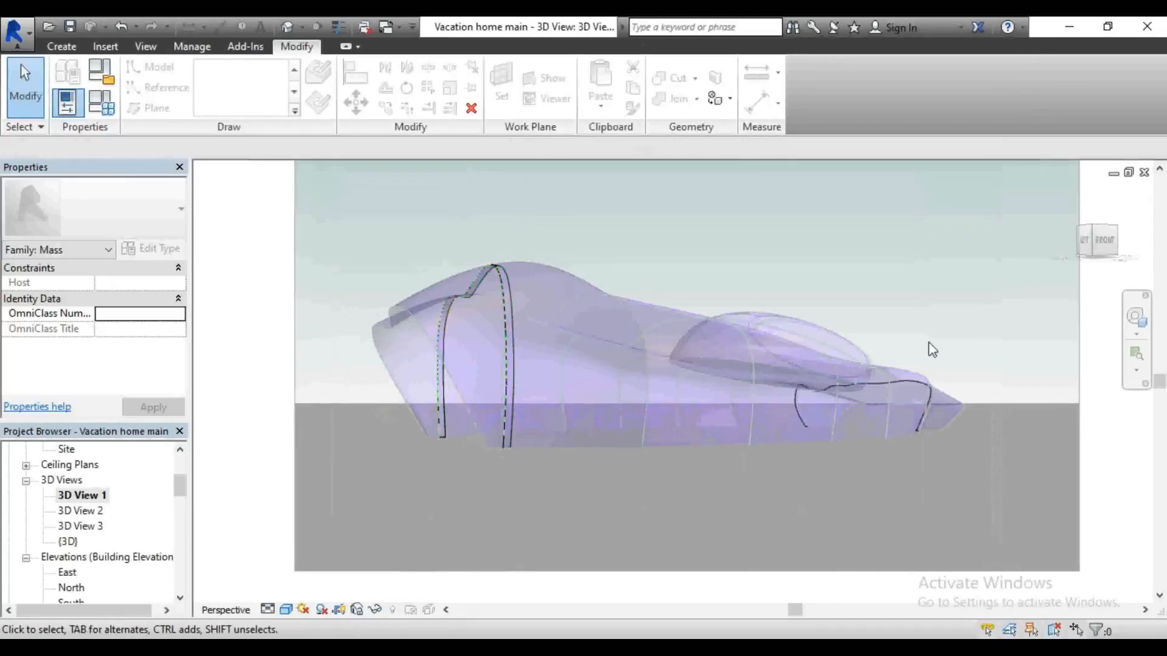
scroll(599, 374, "down", 1)
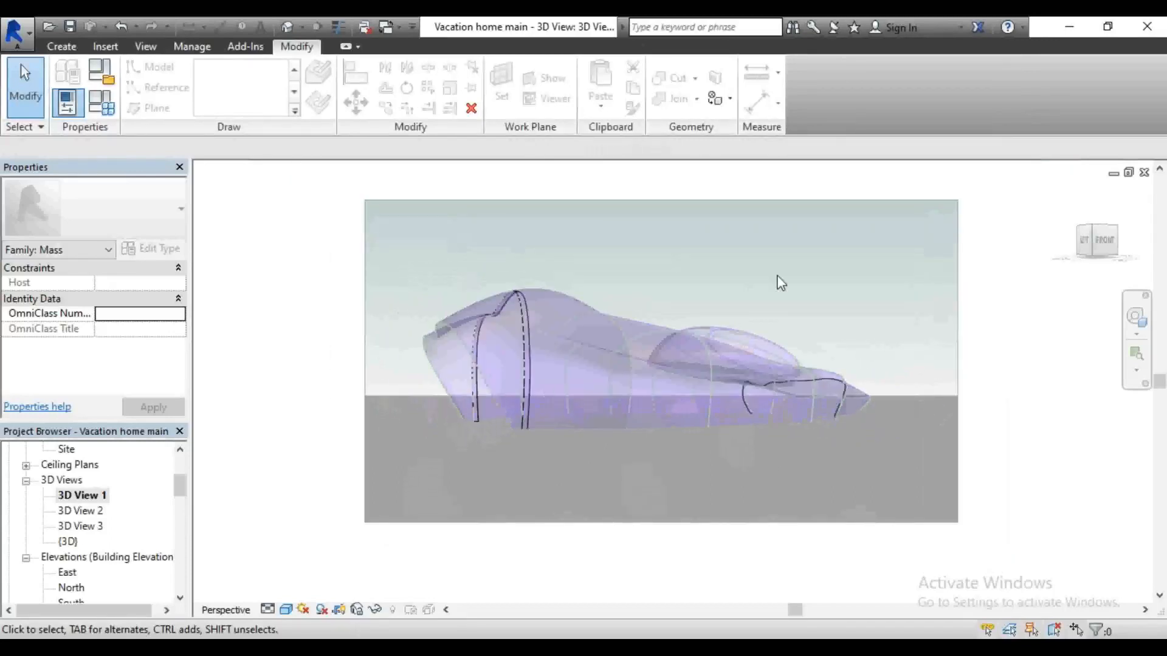
scroll(814, 406, "up", 1)
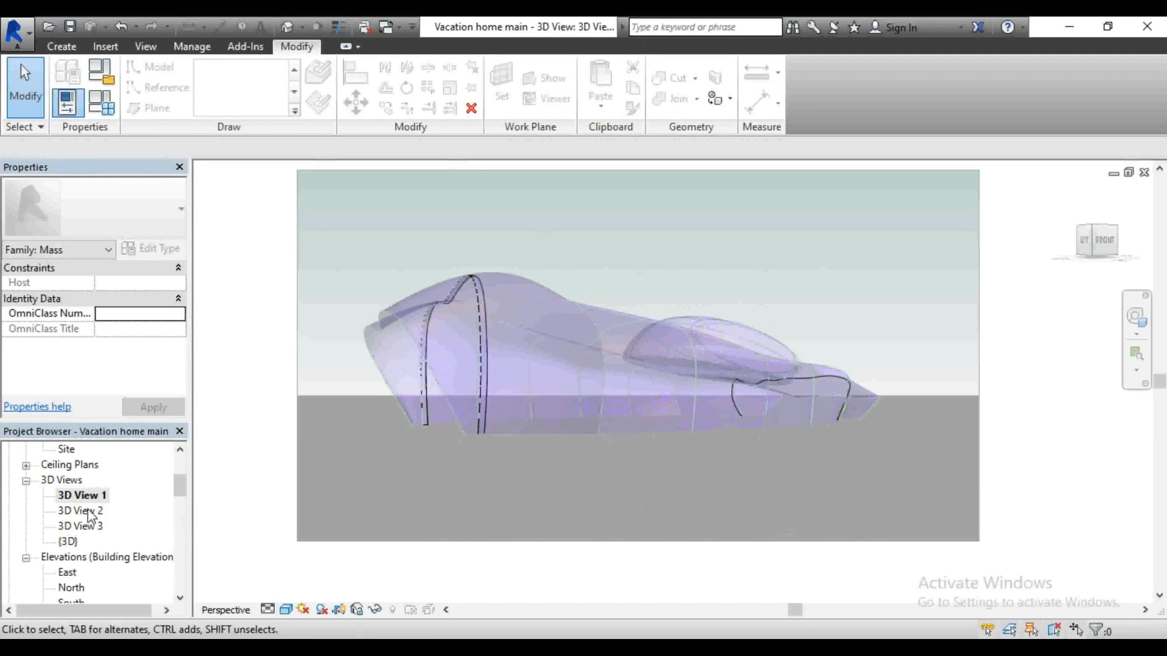
Step: Open the South elevation from the building elevations
scroll(90, 515, "up", 3)
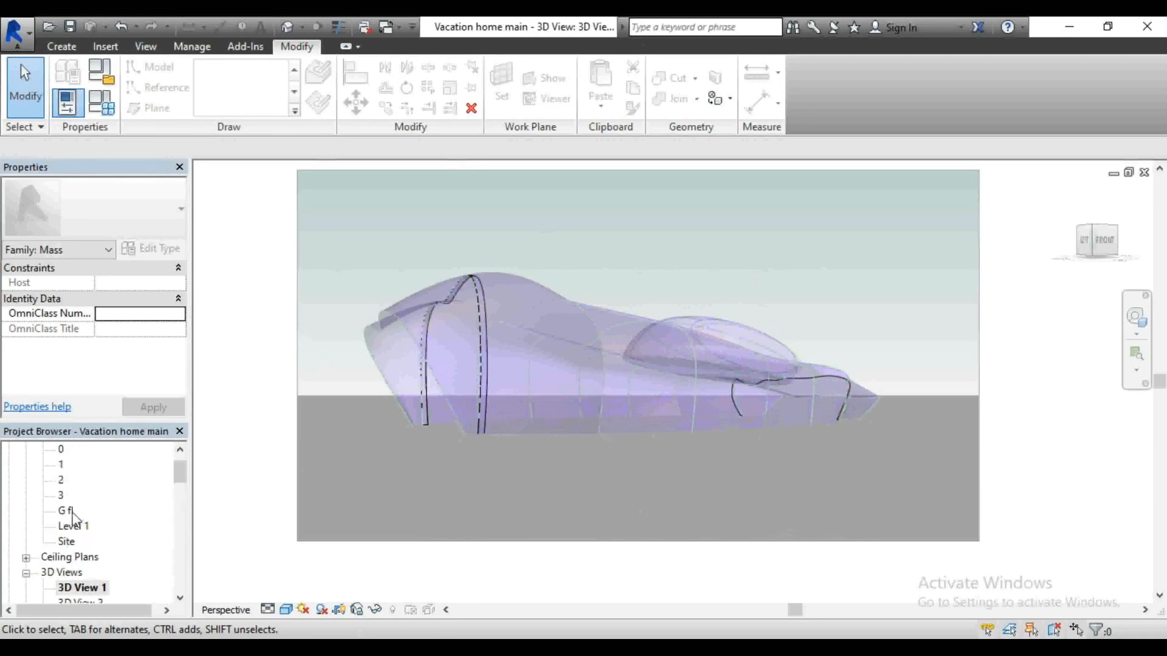
scroll(76, 513, "down", 5)
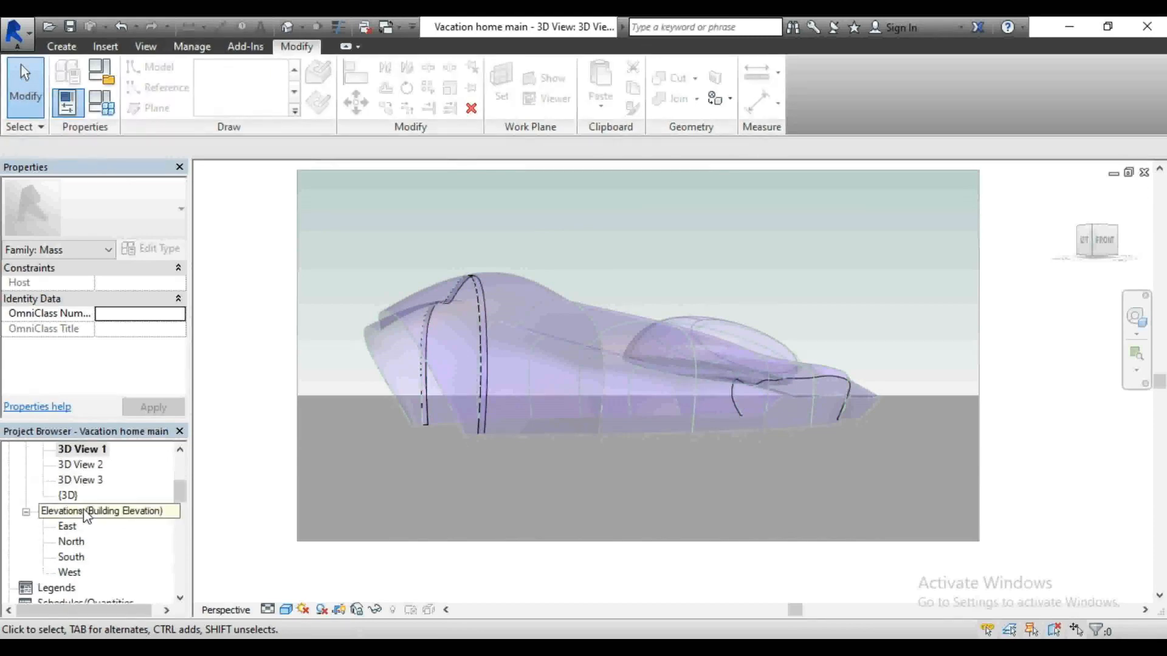
double_click(70, 559)
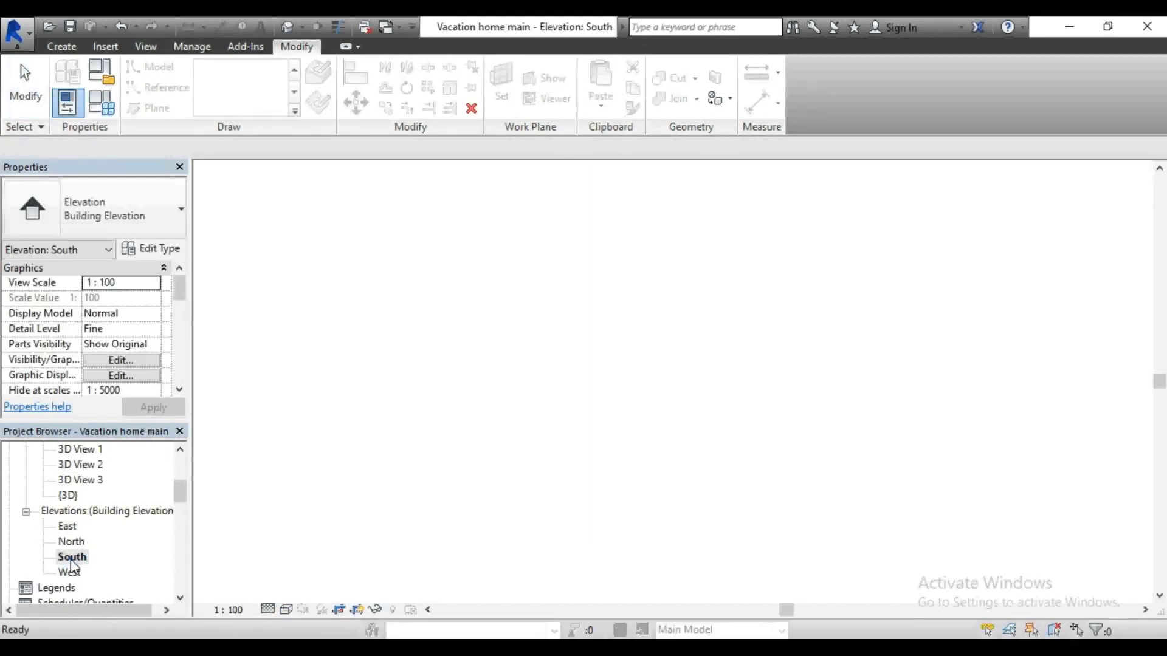
Step: Check the shell profile and both bands in the South elevation and open the Level 1 floor plan
scroll(504, 278, "down", 2)
scroll(448, 383, "up", 5)
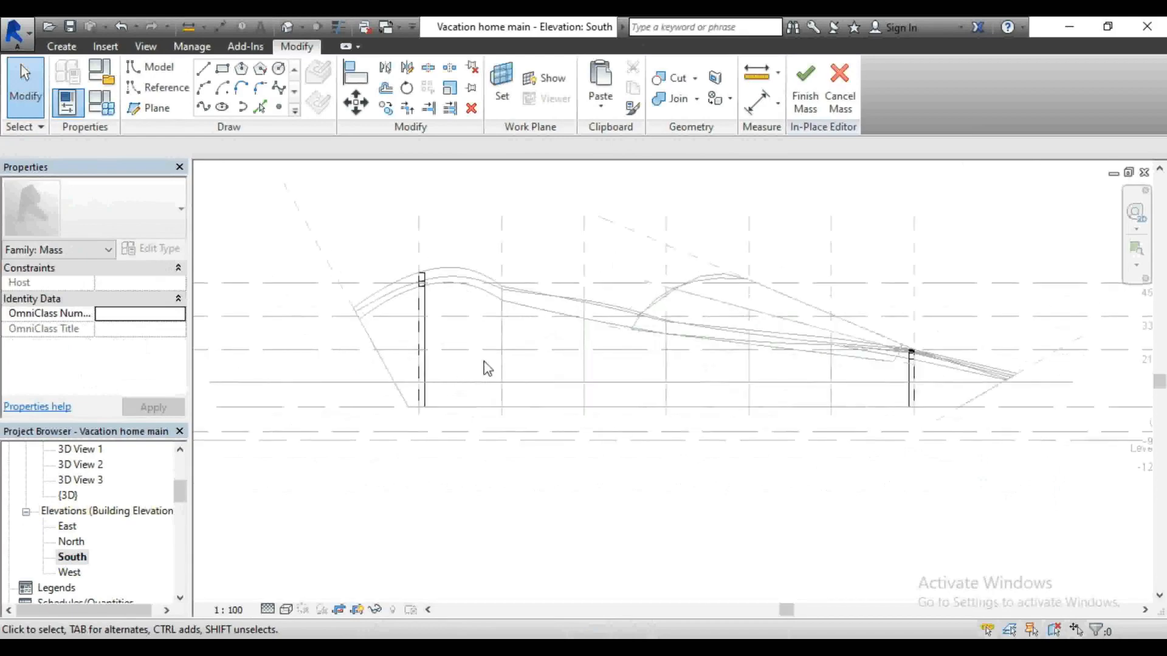
scroll(483, 368, "up", 2)
scroll(443, 380, "down", 3)
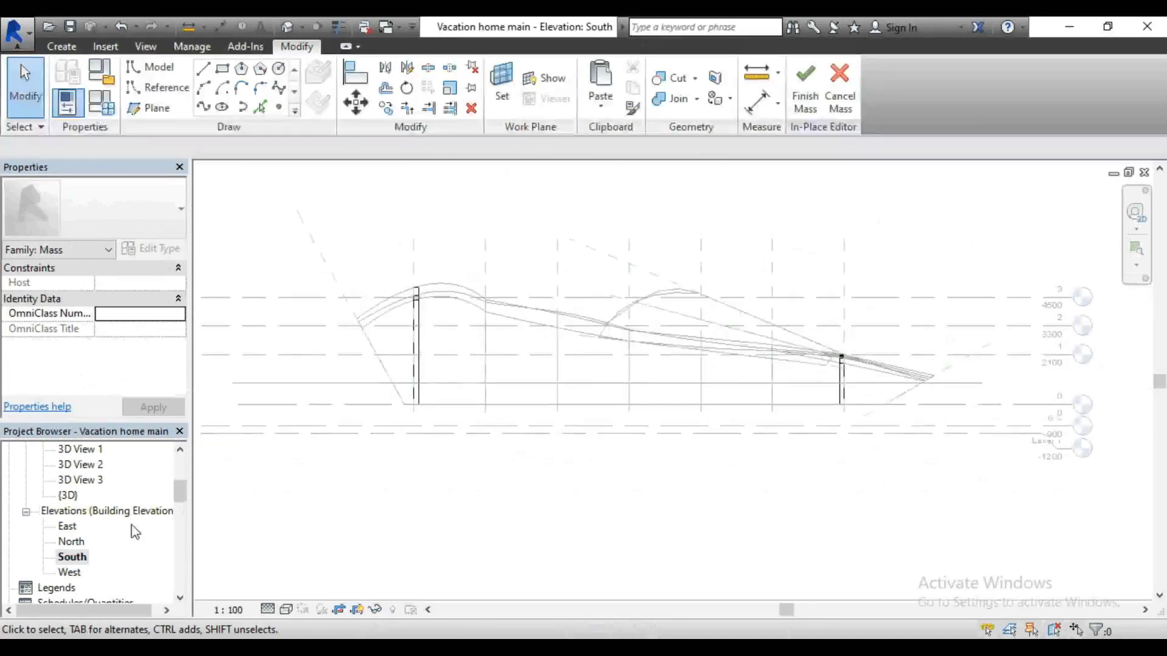
scroll(116, 535, "up", 3)
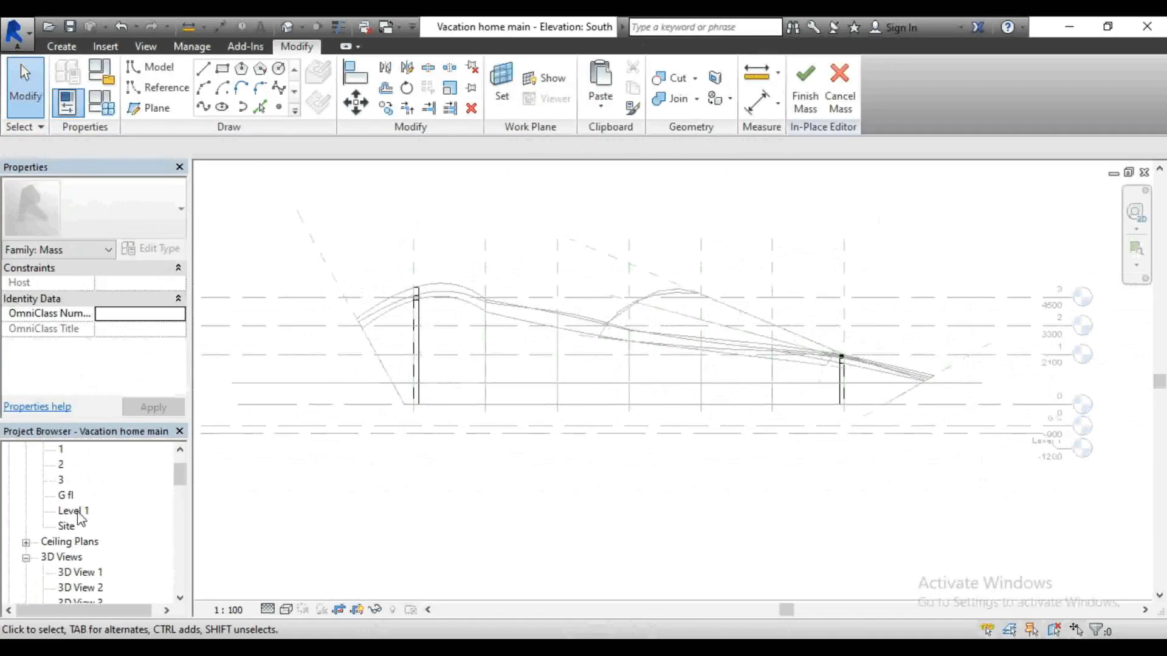
double_click(76, 511)
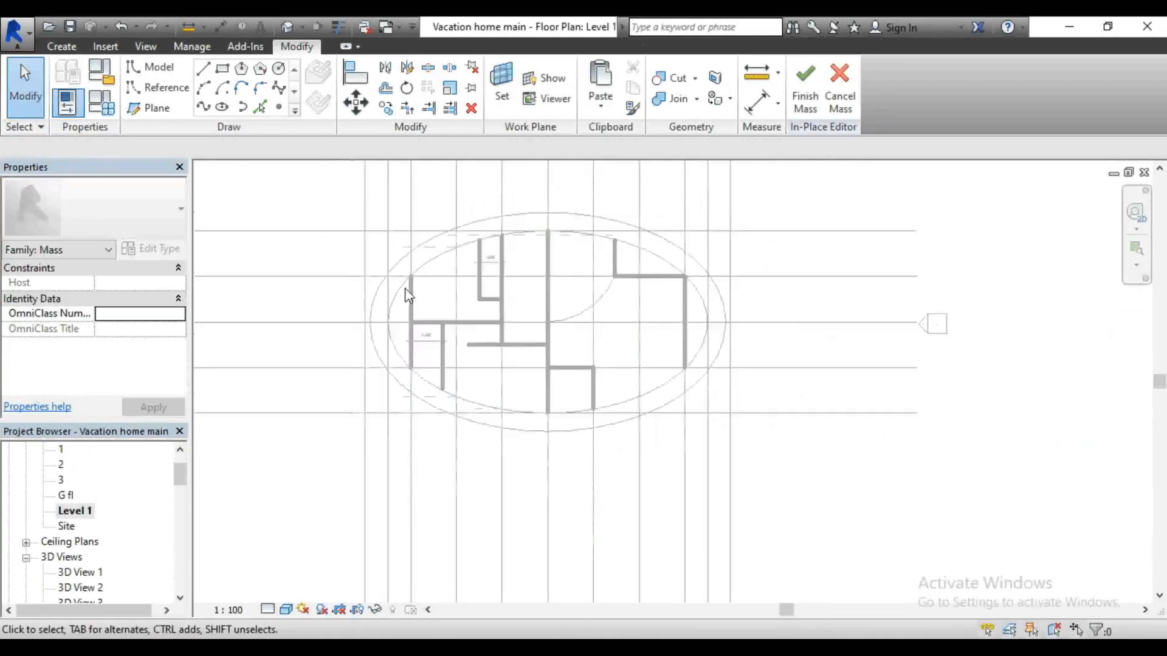
Step: Examine the lower wall ends and the elliptical outlines around them in the Level 1 plan
scroll(405, 288, "down", 2)
scroll(443, 389, "up", 3)
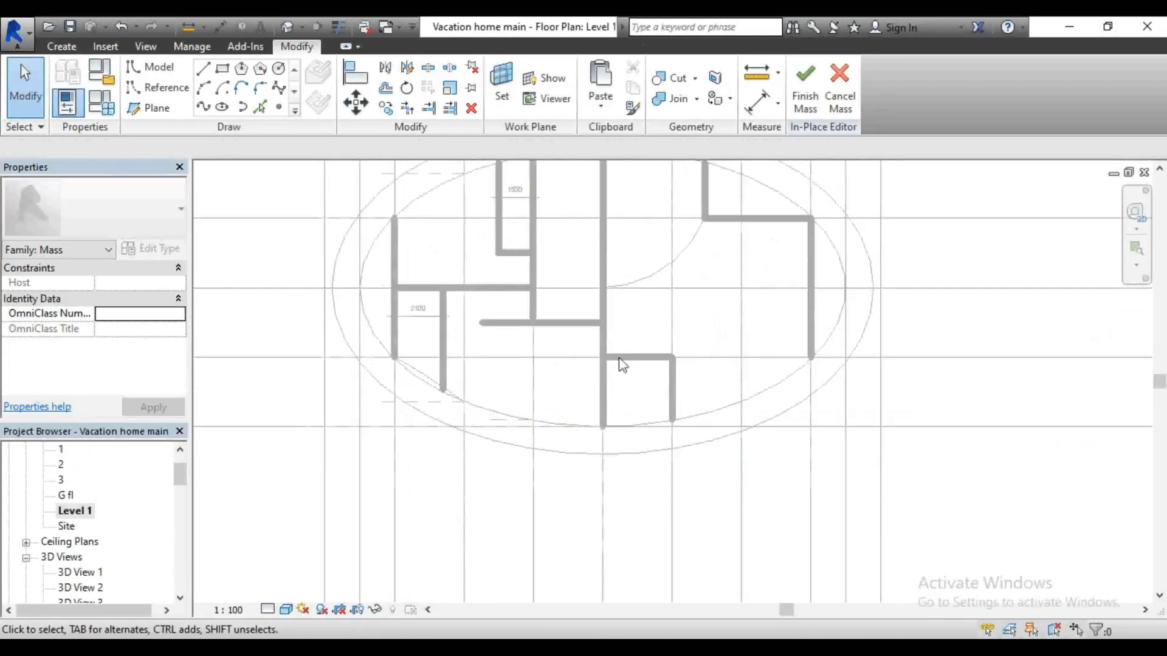
scroll(477, 423, "up", 3)
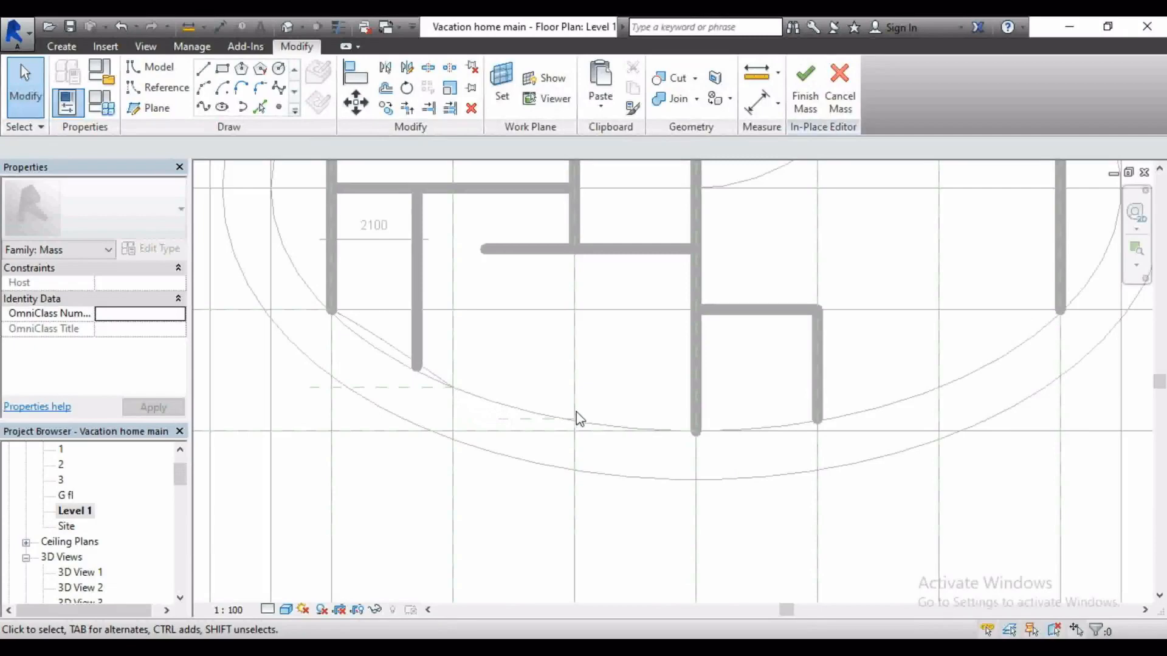
scroll(579, 389, "down", 3)
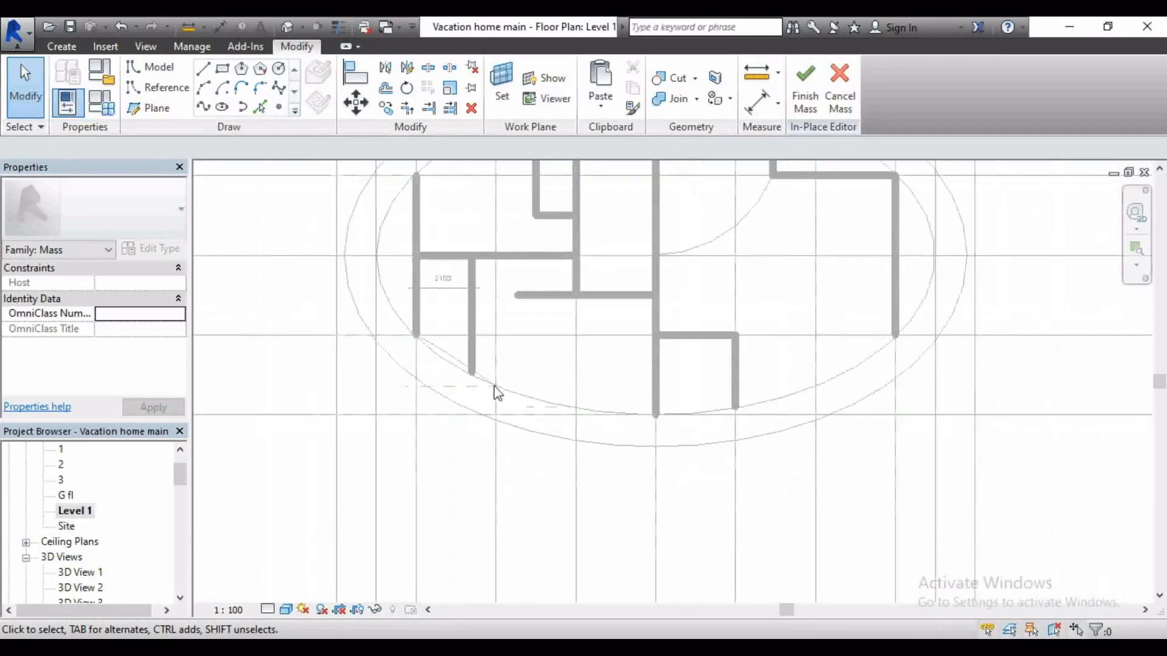
scroll(576, 407, "down", 2)
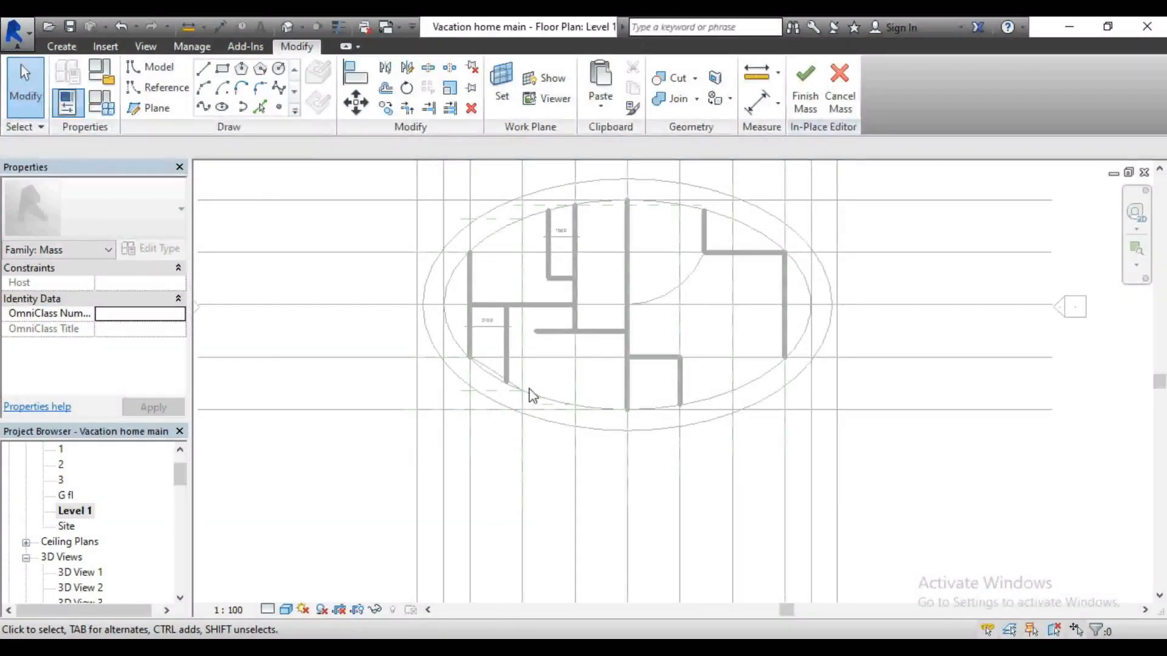
scroll(578, 412, "up", 3)
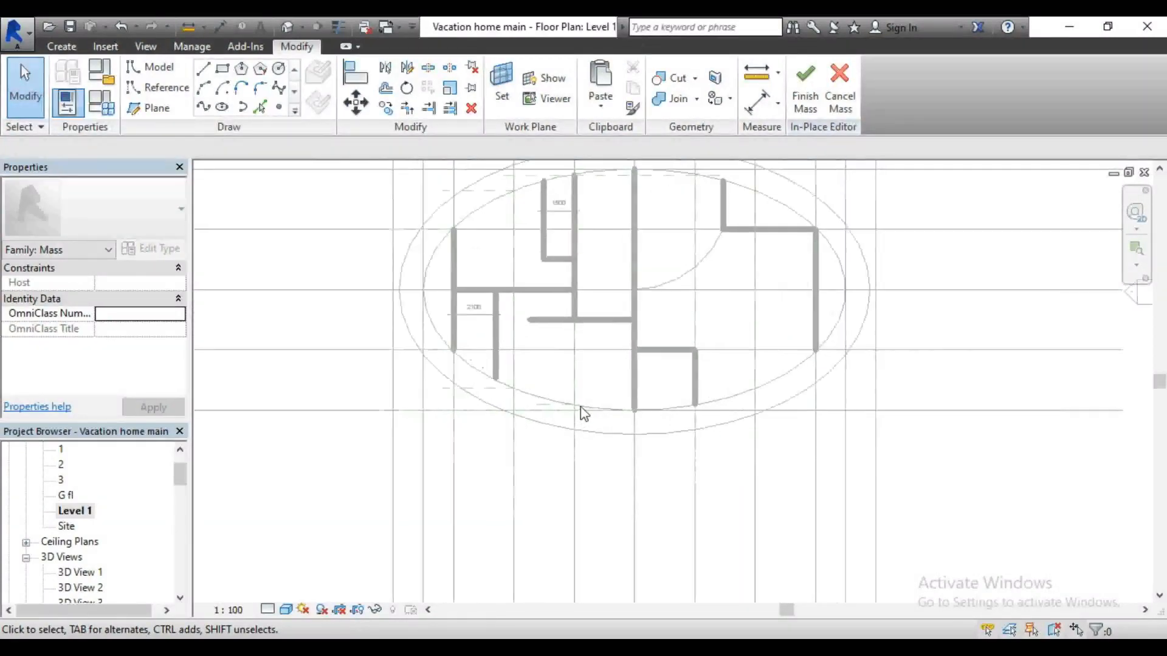
scroll(745, 401, "up", 2)
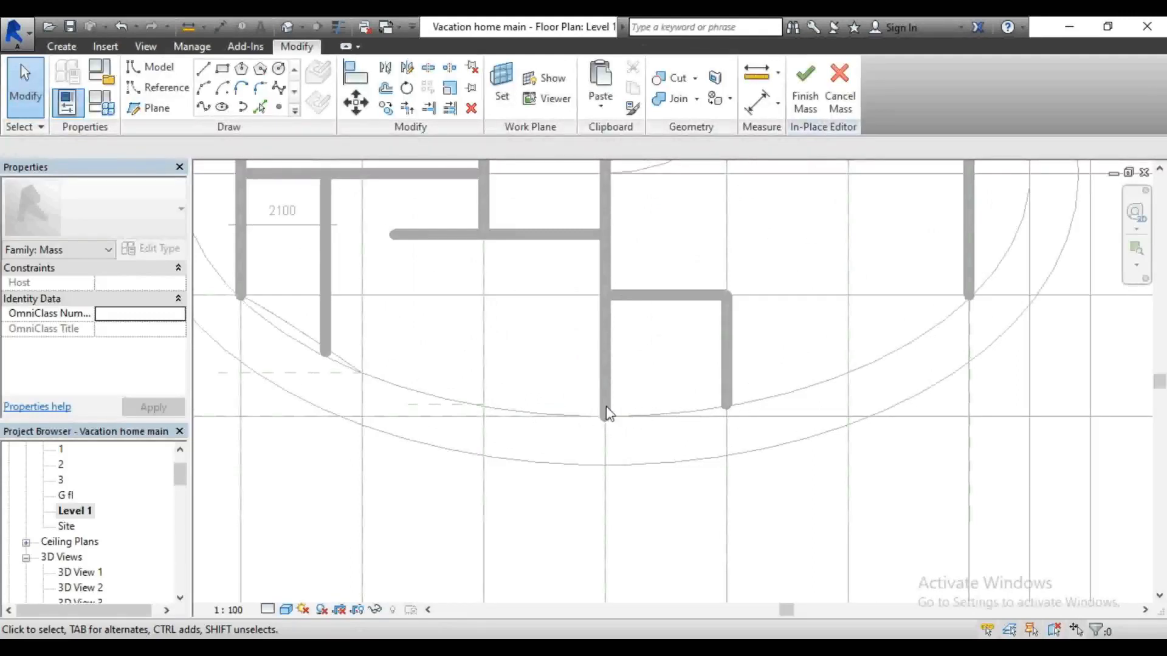
scroll(566, 426, "down", 2)
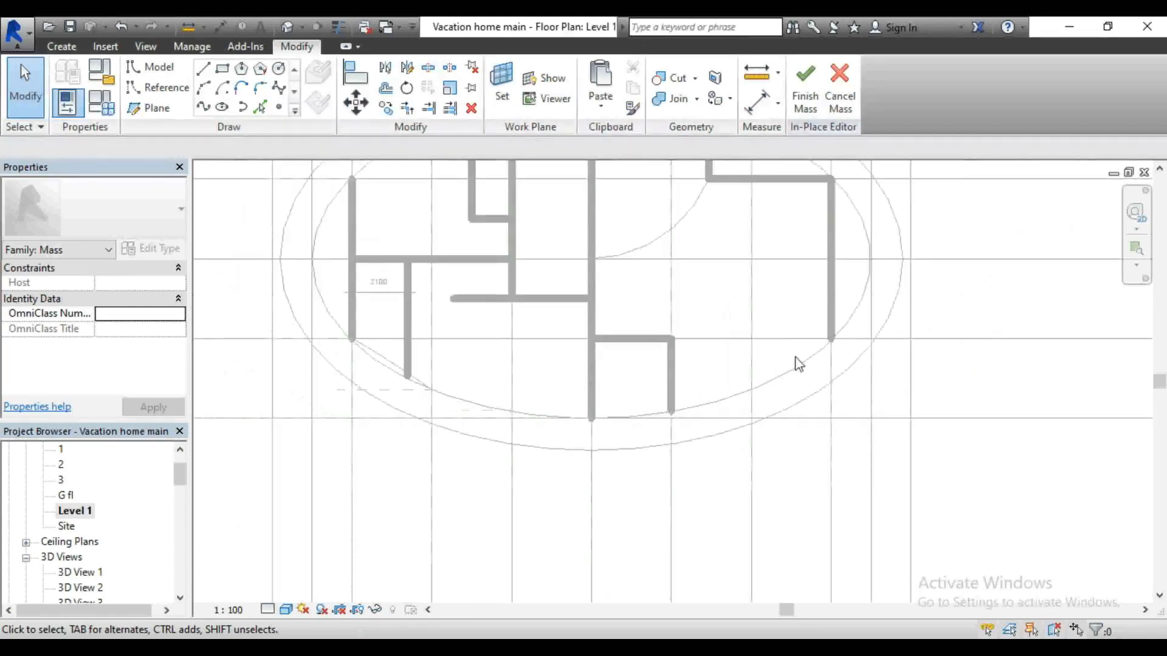
scroll(644, 428, "down", 2)
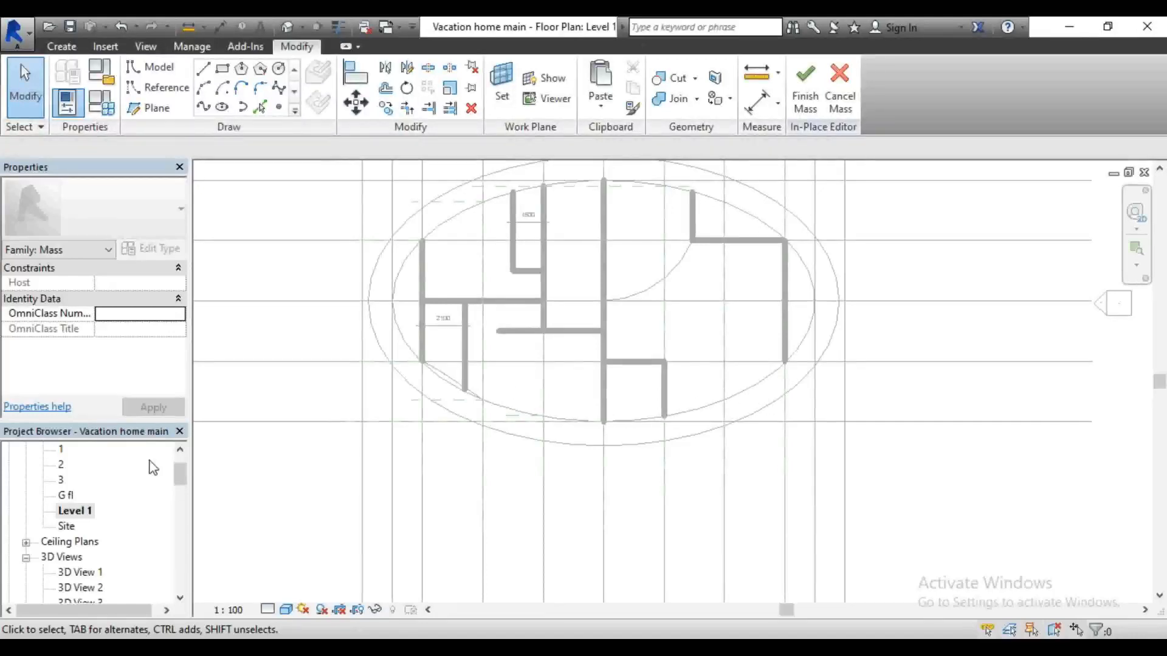
scroll(531, 375, "up", 4)
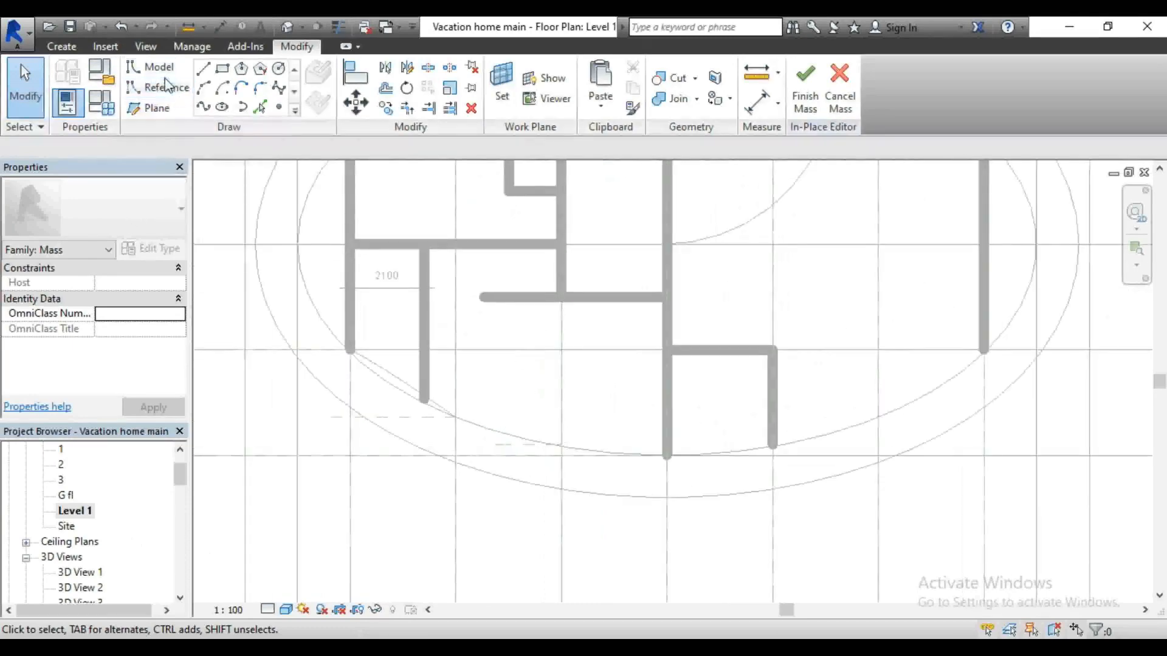
Step: Draw a horizontal reference plane from the lower end of the small room's outer wall across the central wall, 300 mm above the lowest horizontal gridline
left_click(153, 108)
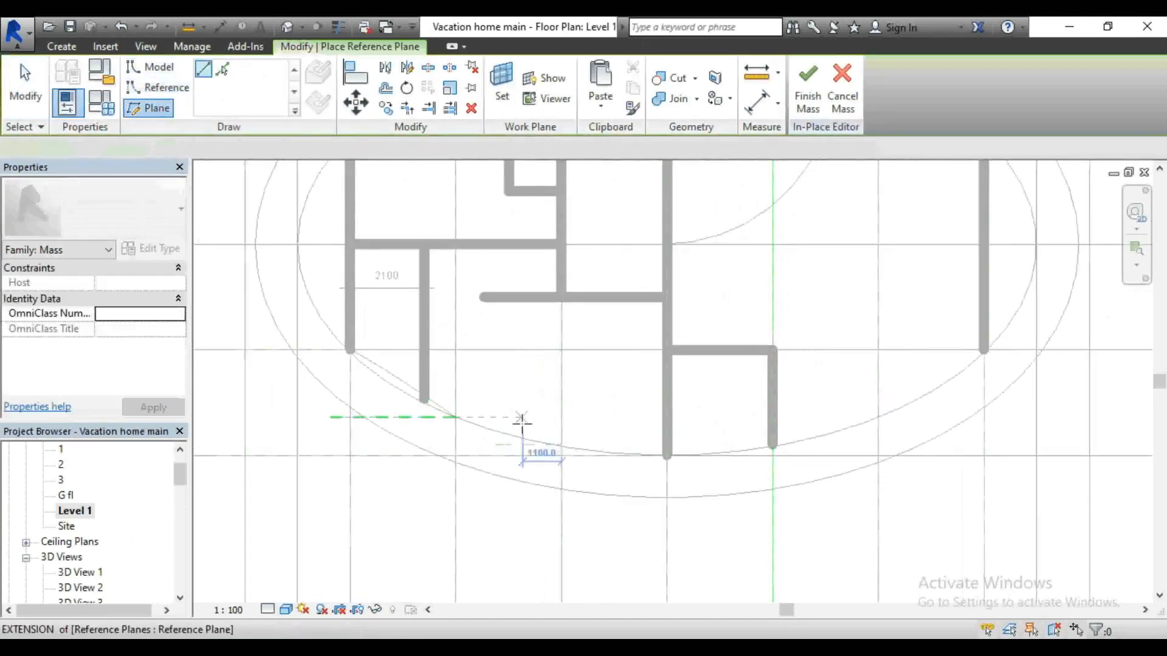
scroll(699, 435, "up", 3)
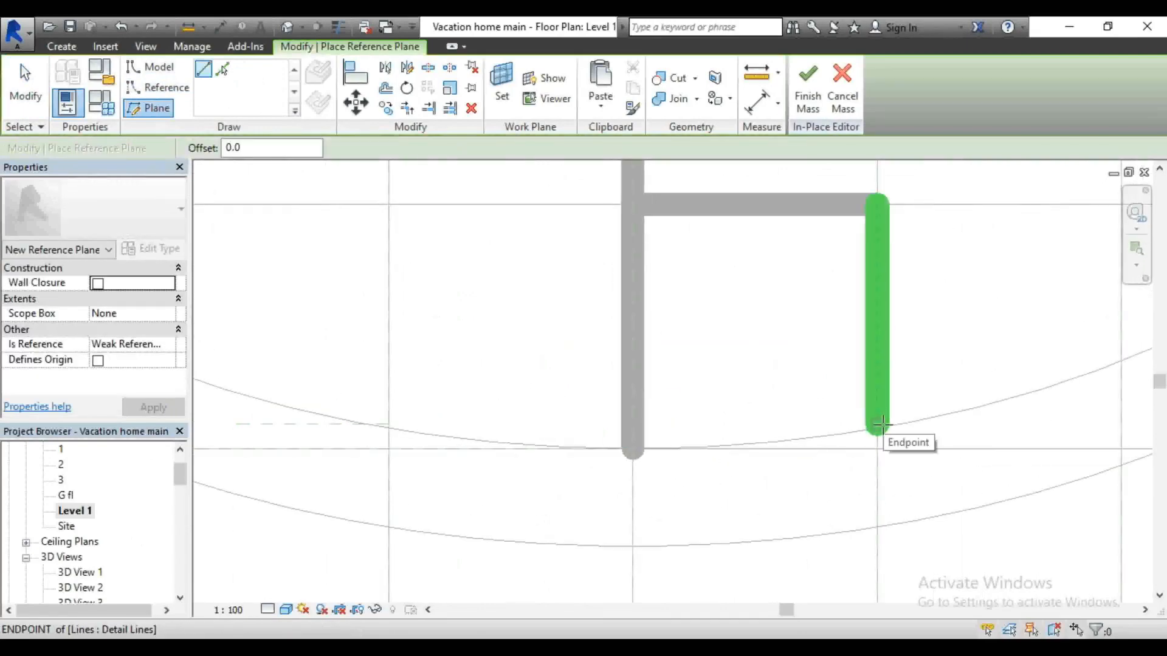
left_click(880, 425)
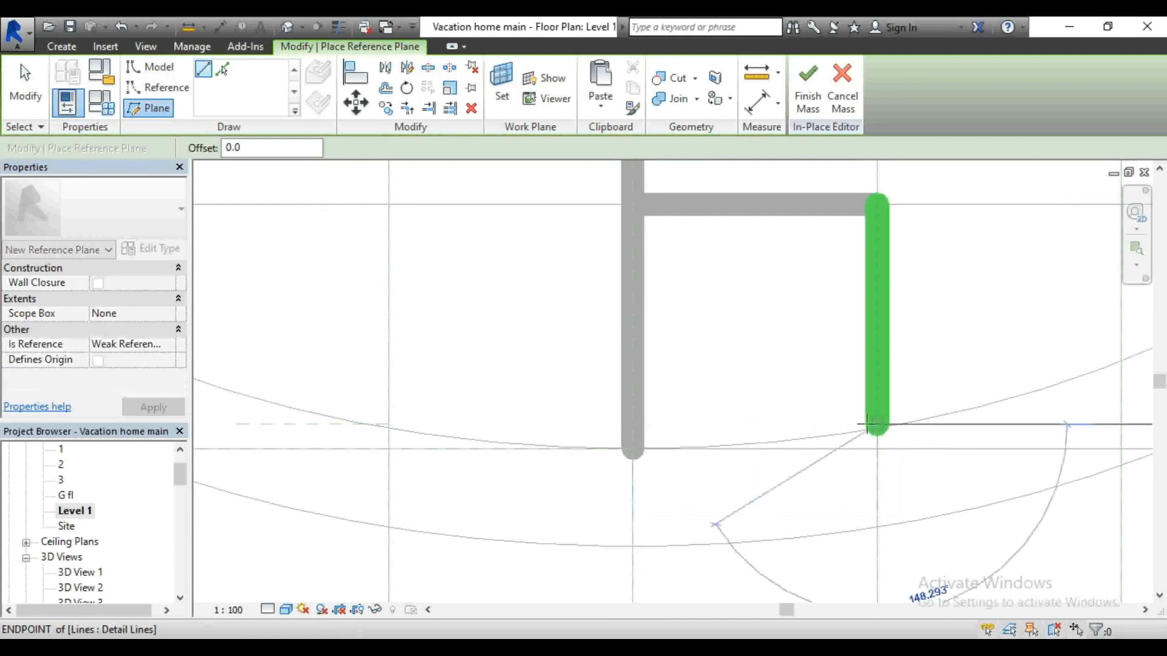
left_click(556, 424)
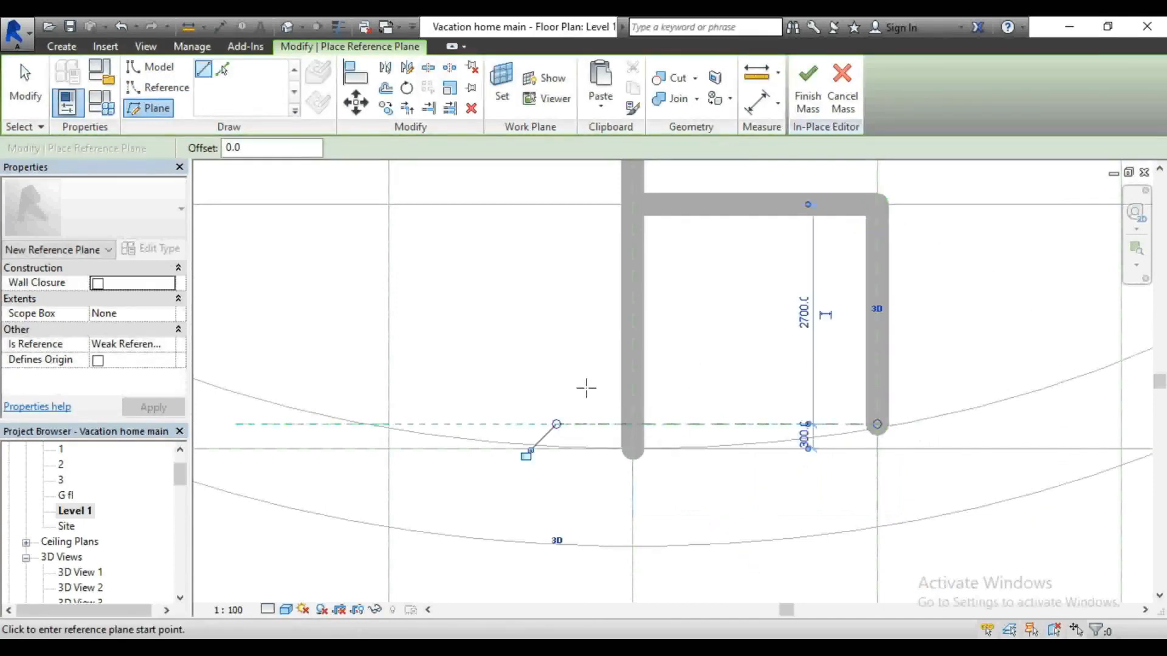
key("Escape")
key("Escape")
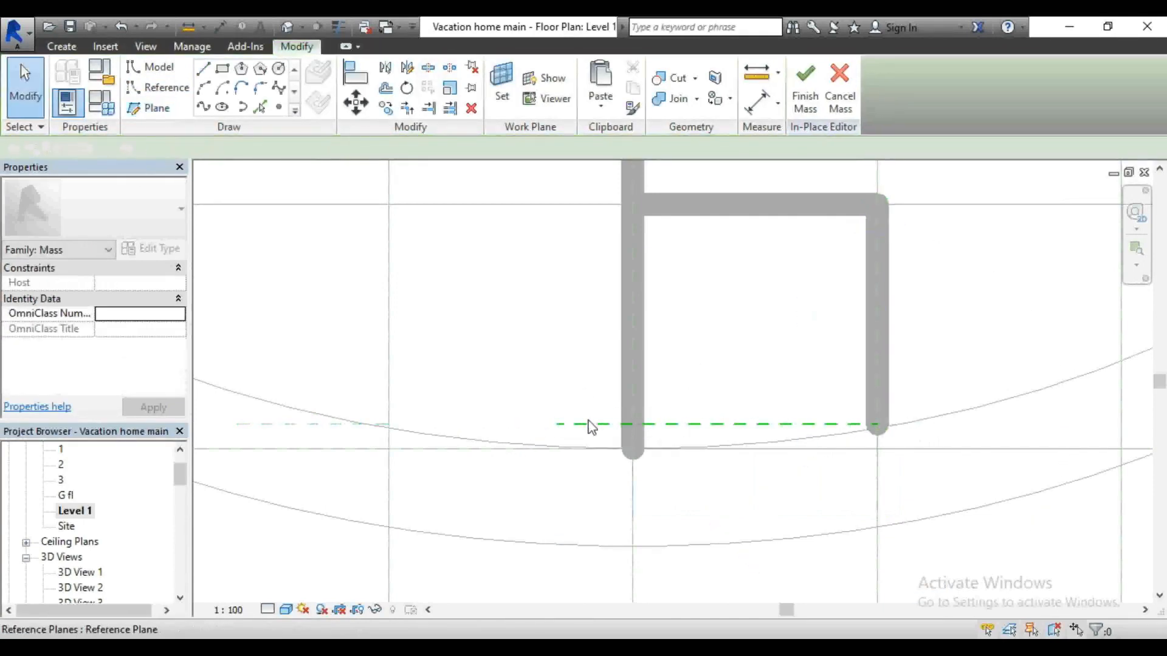
Step: Name the new horizontal reference plane c
left_click(594, 424)
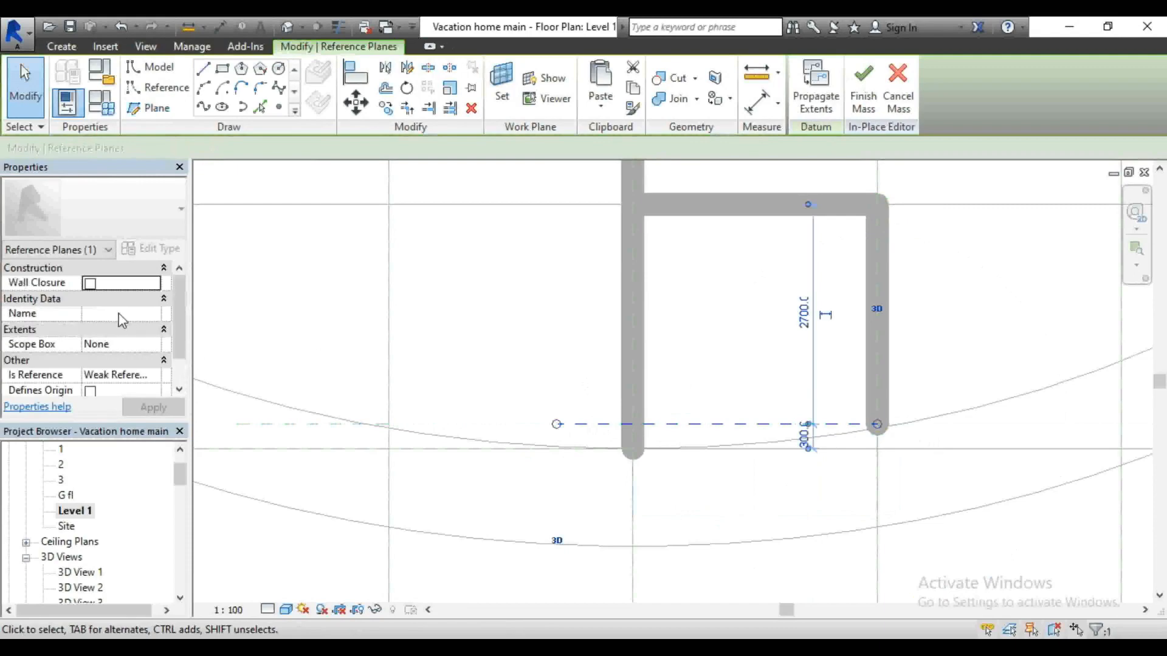
left_click(121, 313)
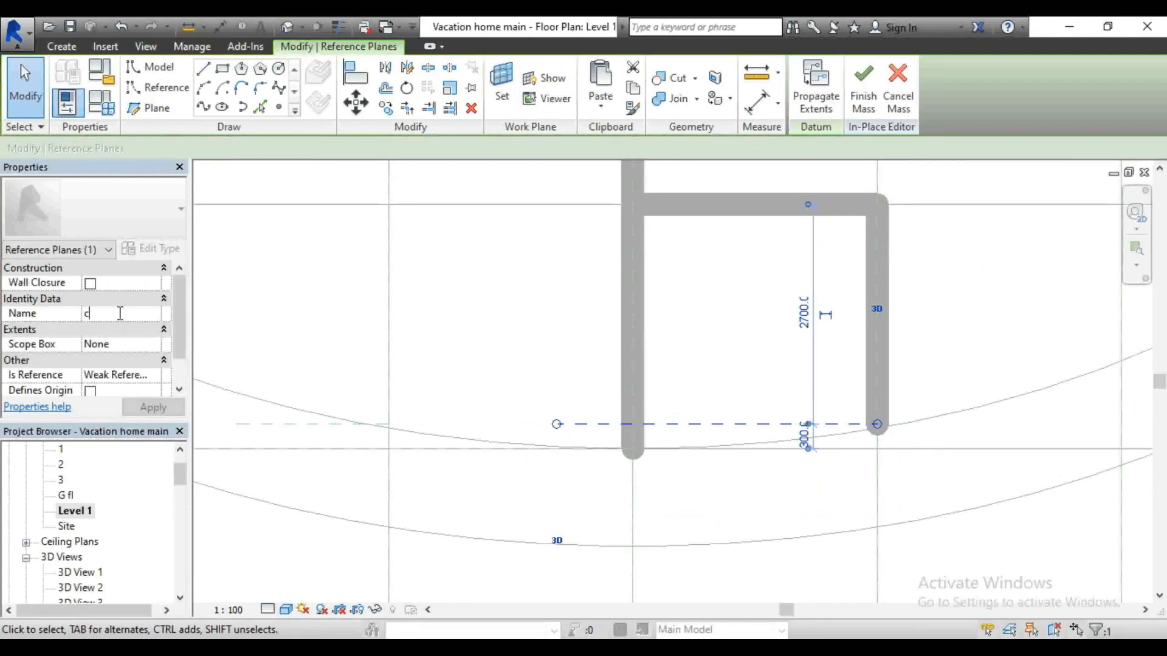
left_click(347, 312)
scroll(612, 383, "down", 2)
scroll(612, 382, "down", 2)
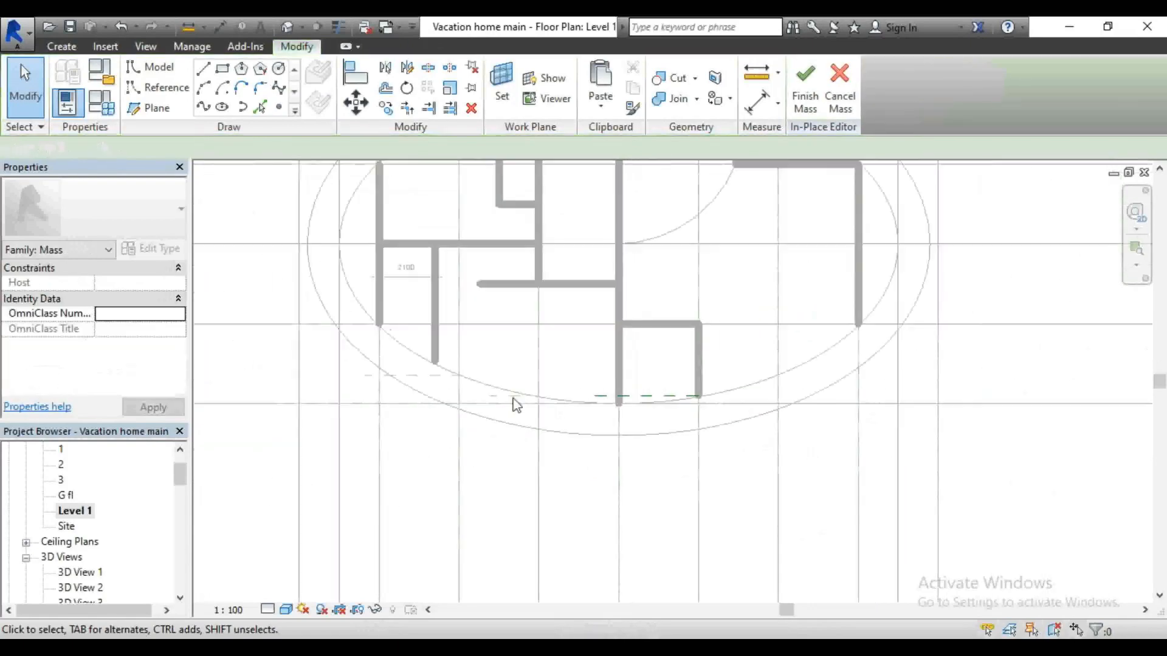
Step: Return to the South elevation and examine the shell and dome profiles between the two arched bands
scroll(65, 516, "down", 3)
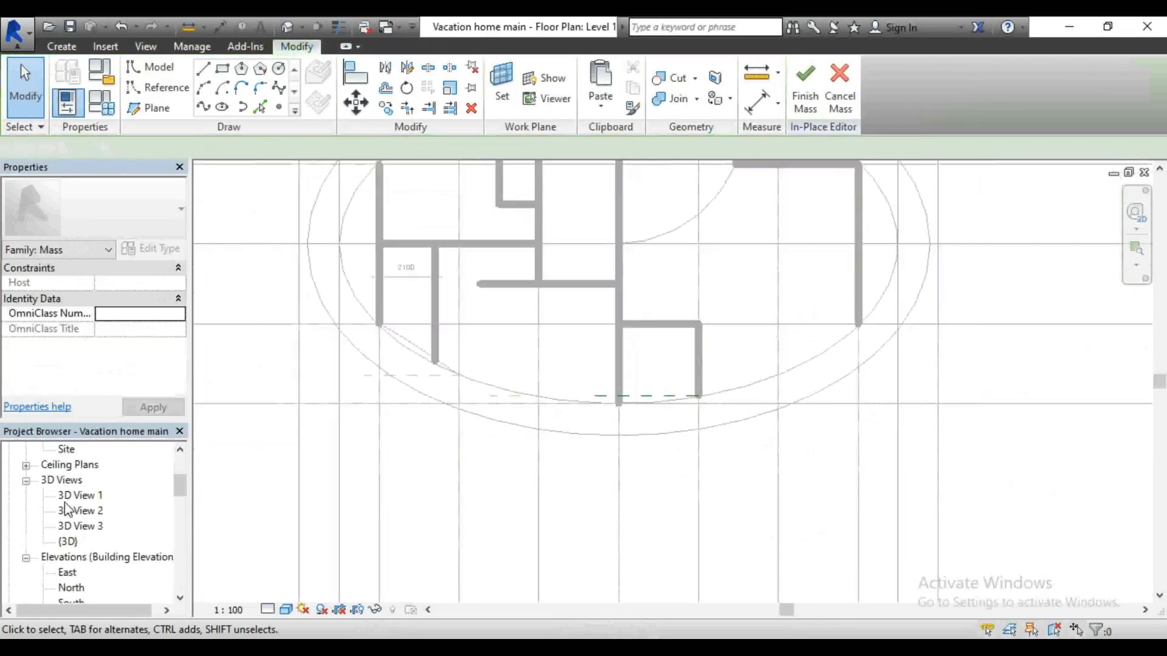
double_click(66, 543)
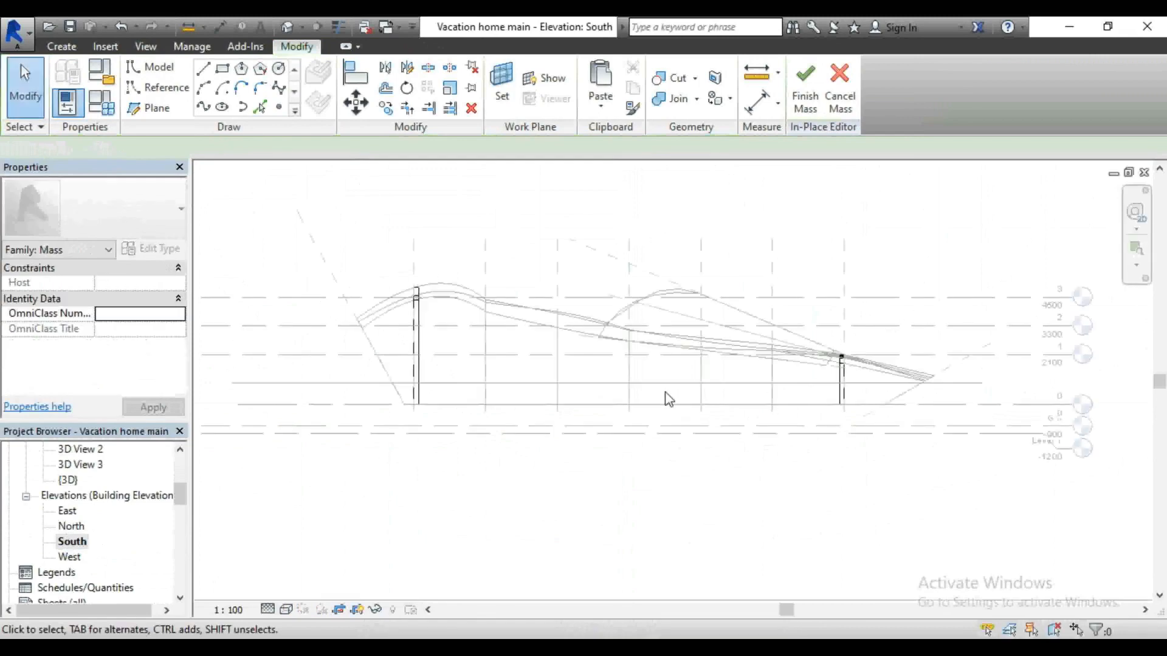
scroll(604, 398, "up", 2)
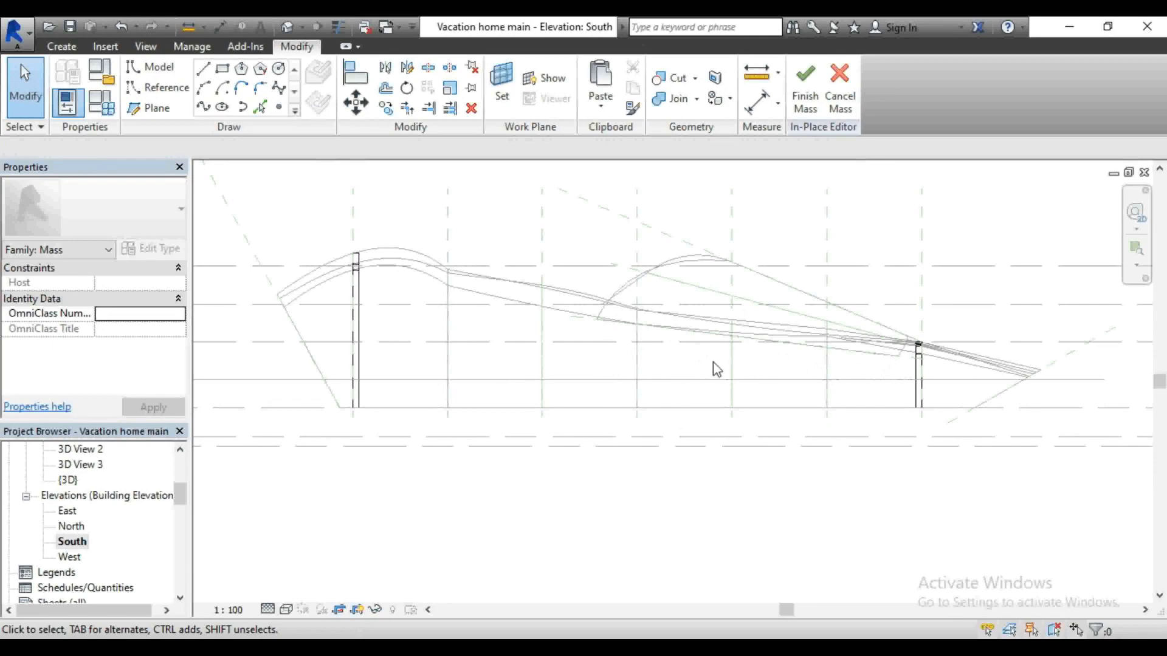
scroll(700, 369, "up", 3)
scroll(607, 364, "down", 3)
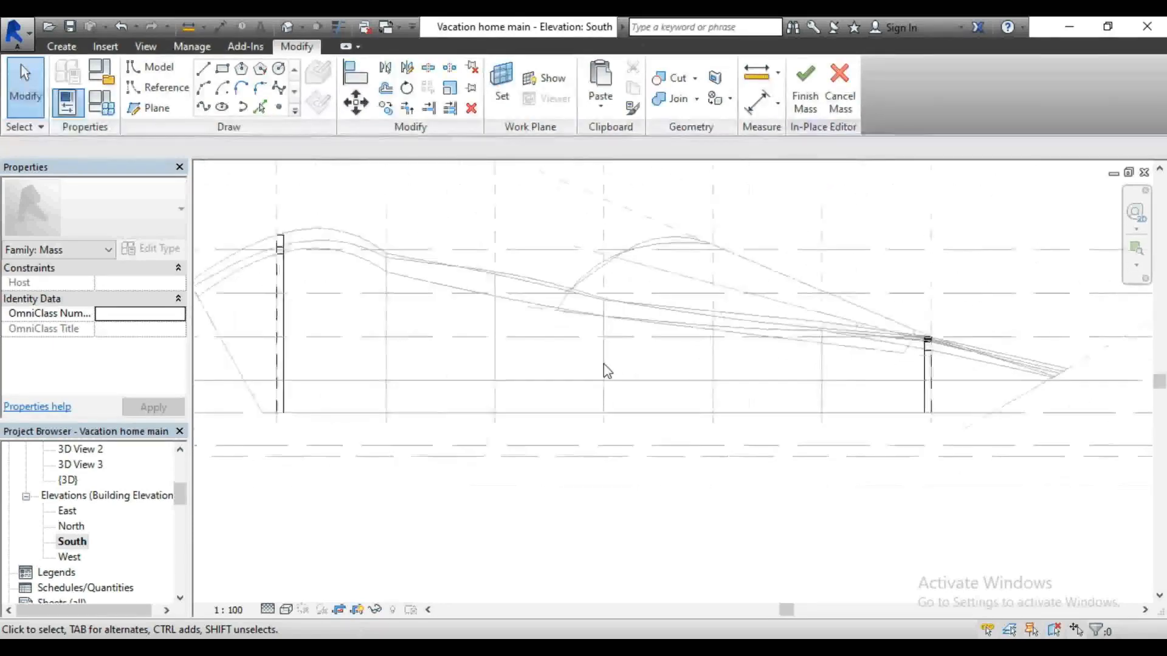
scroll(644, 396, "up", 1)
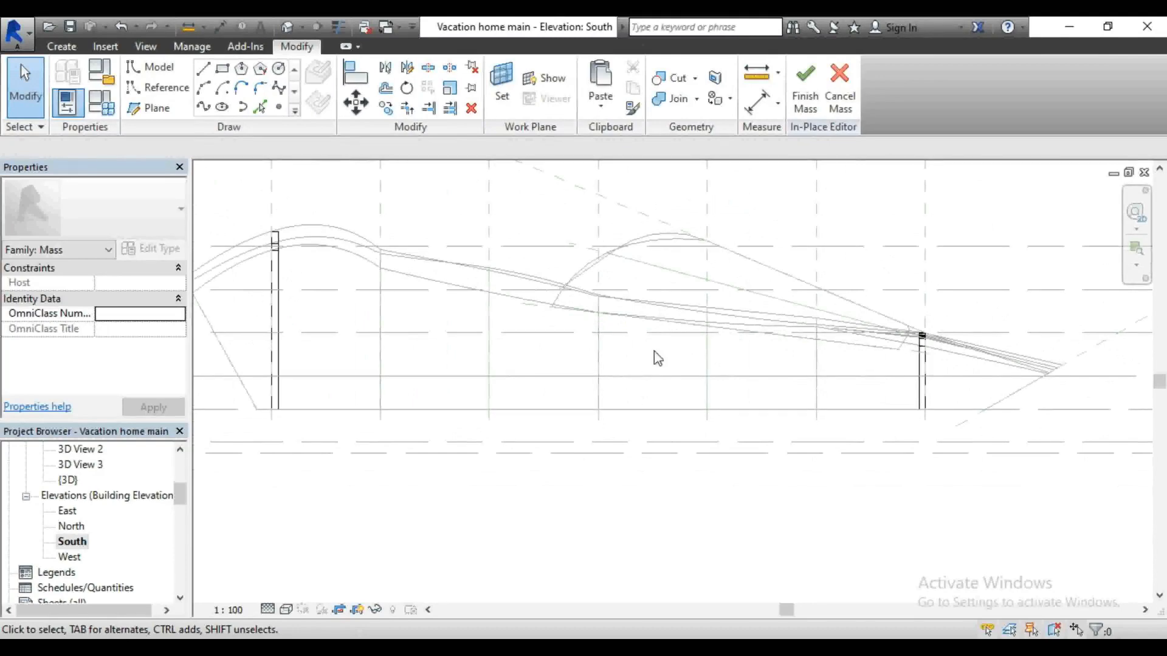
scroll(655, 374, "down", 1)
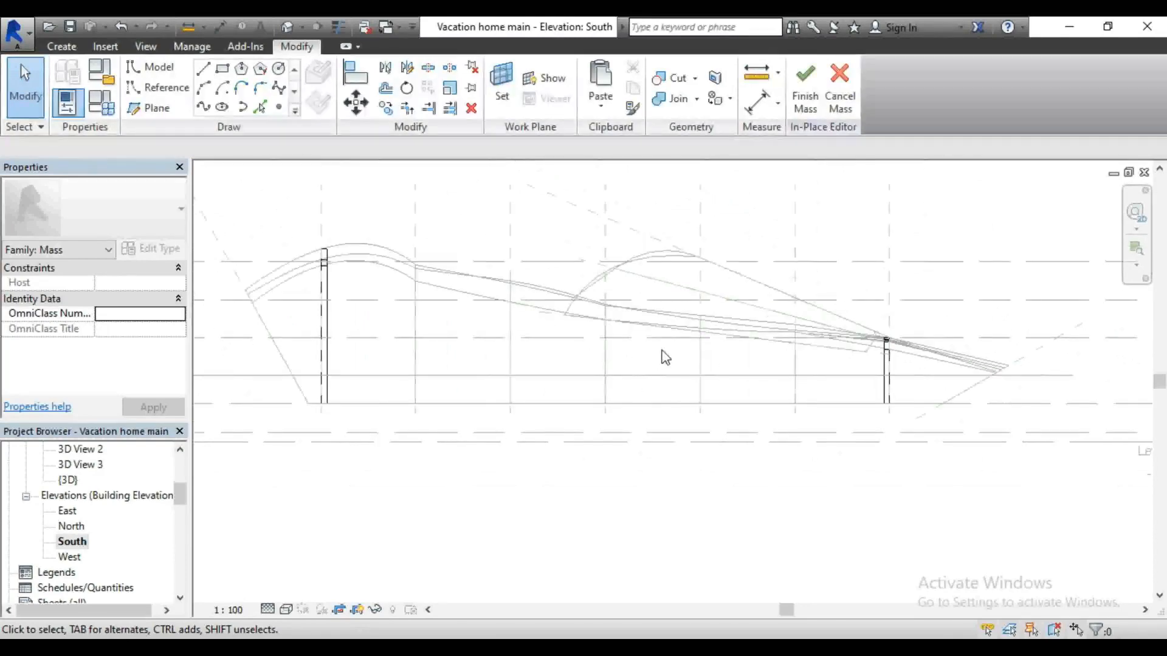
scroll(662, 371, "down", 2)
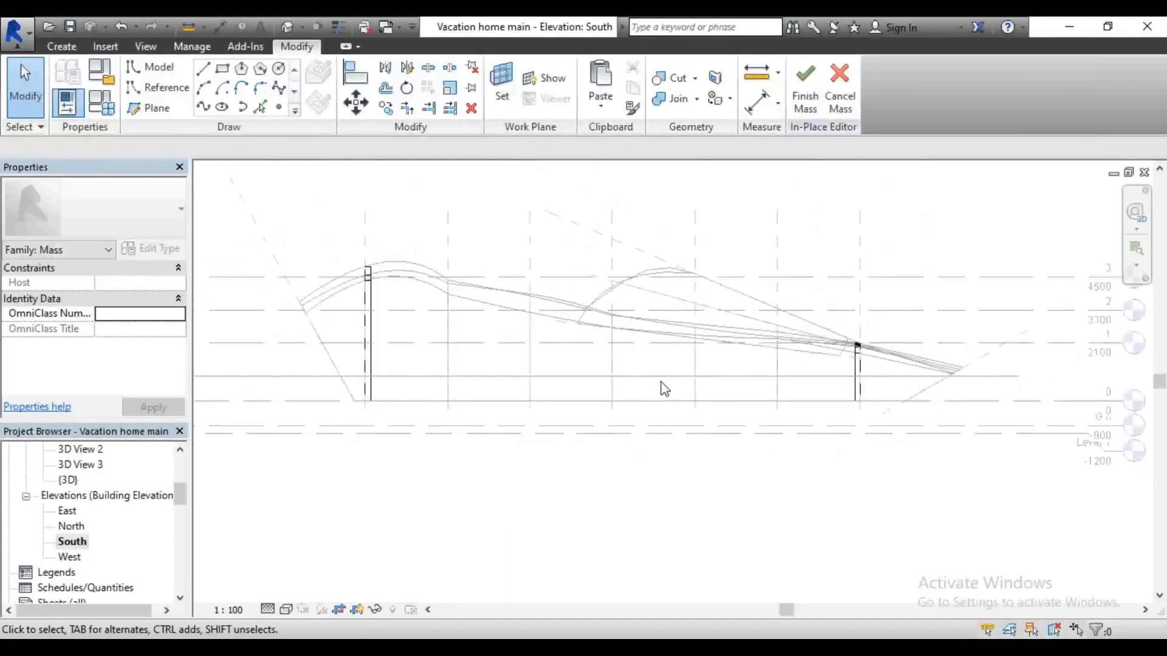
Step: Finish the arched-band mass and open Mass 2, the shell section beside the high curved end, for in-place editing
left_click(809, 111)
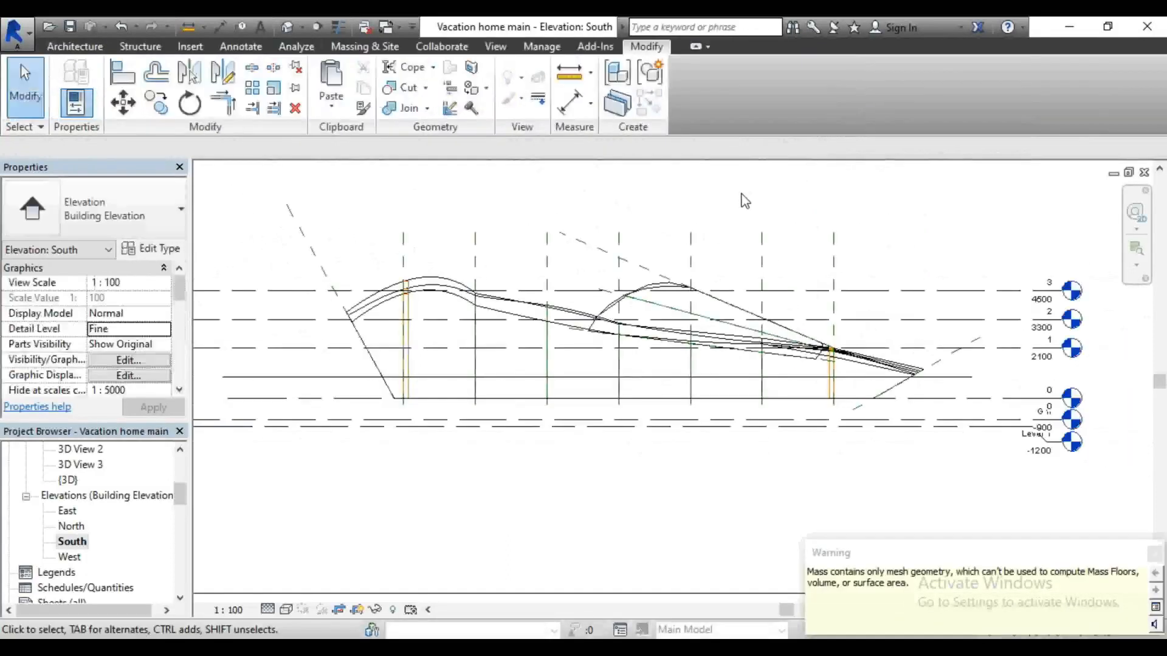
left_click(779, 221)
scroll(591, 358, "up", 3)
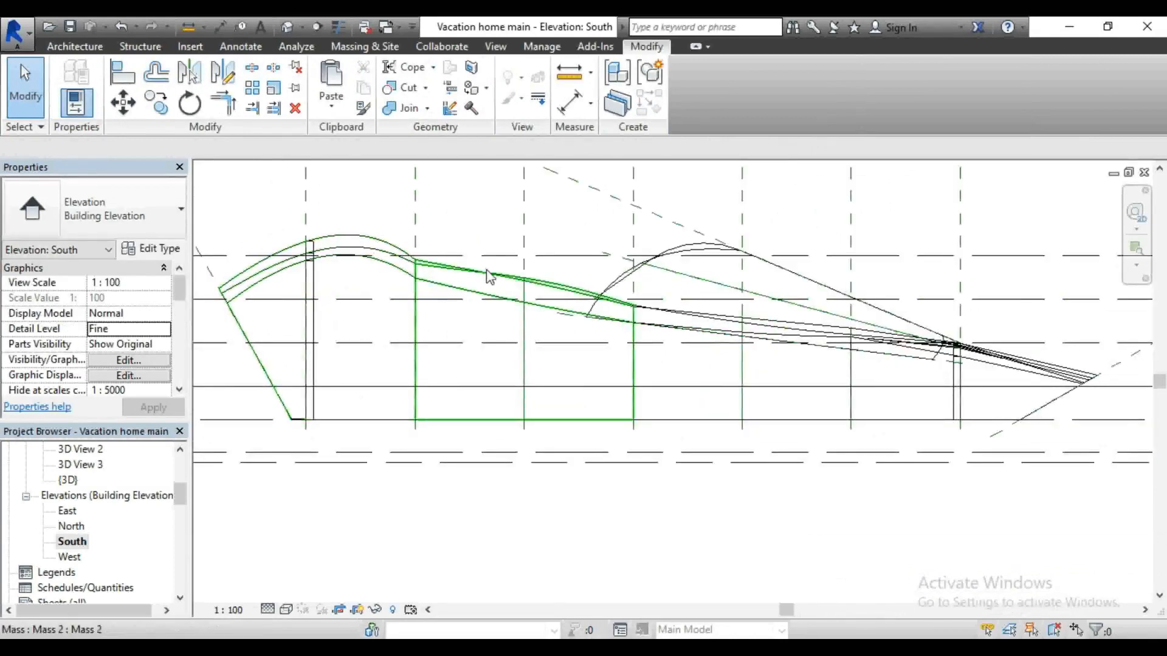
left_click(493, 281)
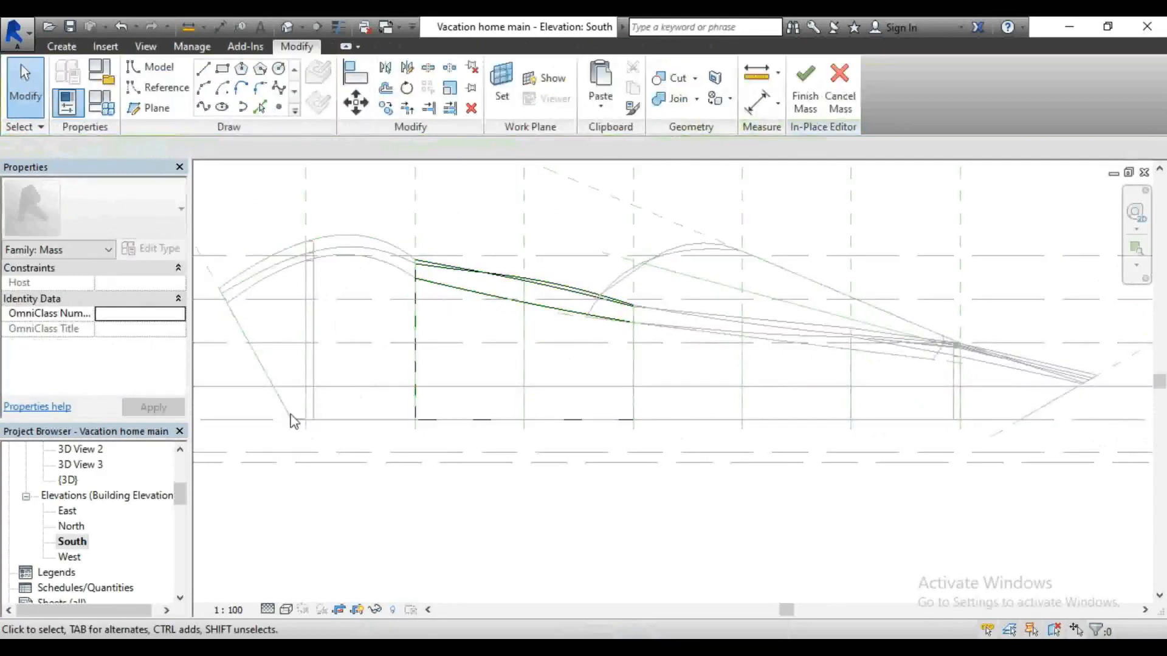
Step: Open the Level 1 floor plan and start placing a reference plane at the lower curved end of the house
scroll(97, 511, "up", 4)
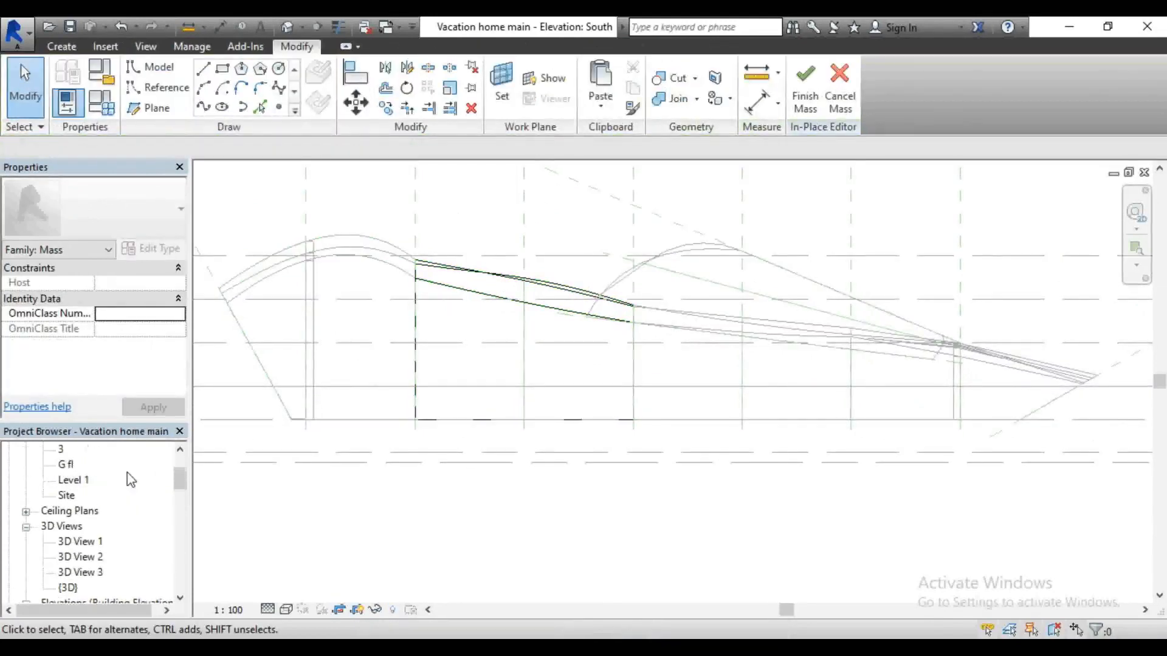
double_click(73, 526)
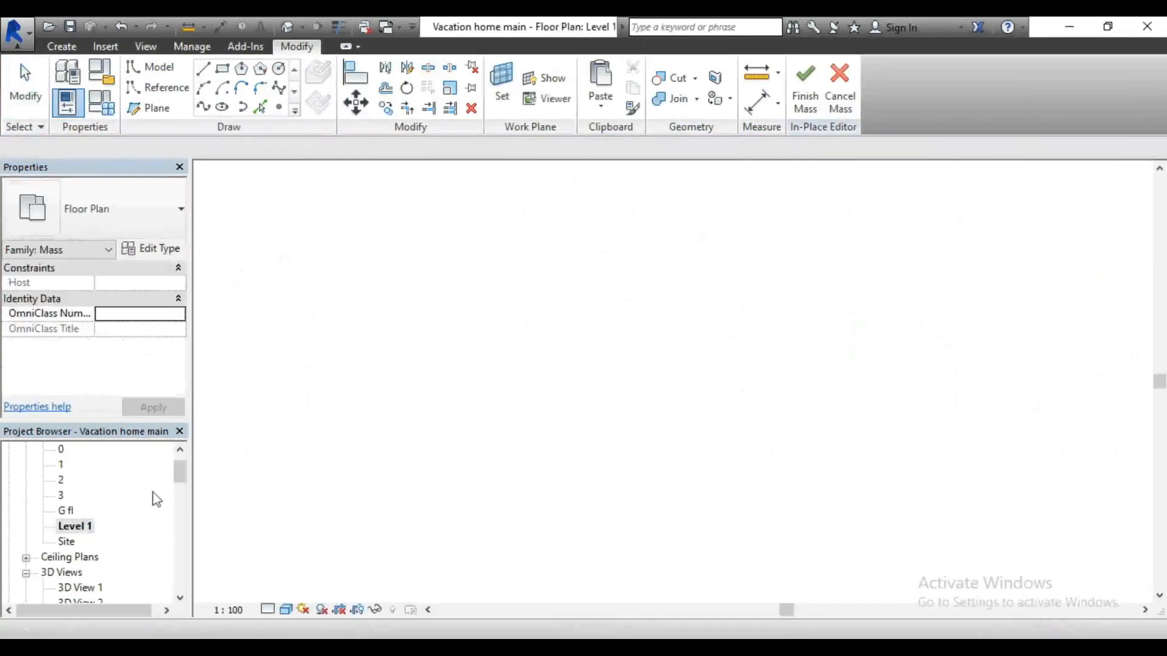
scroll(459, 319, "up", 2)
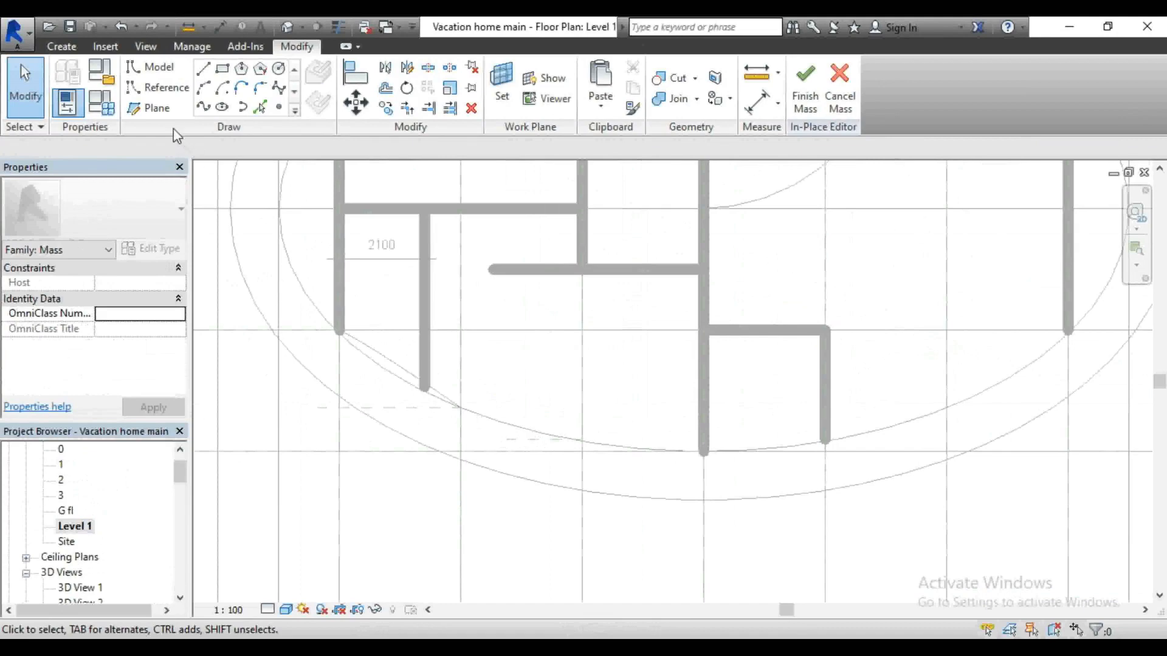
left_click(159, 111)
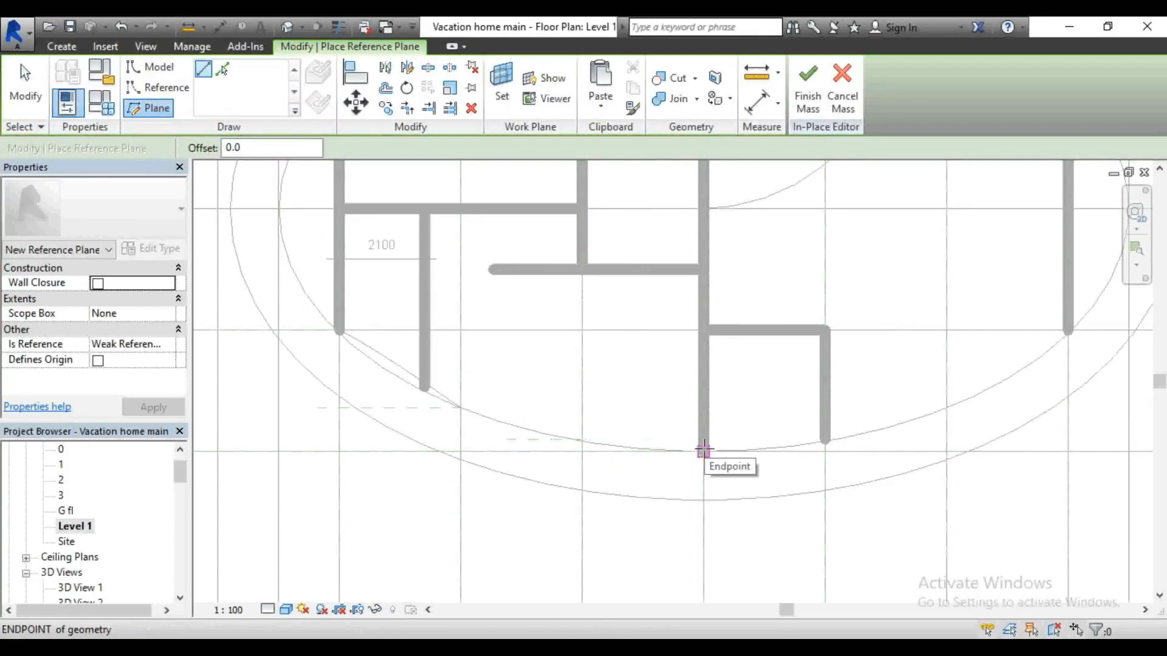
left_click(703, 451)
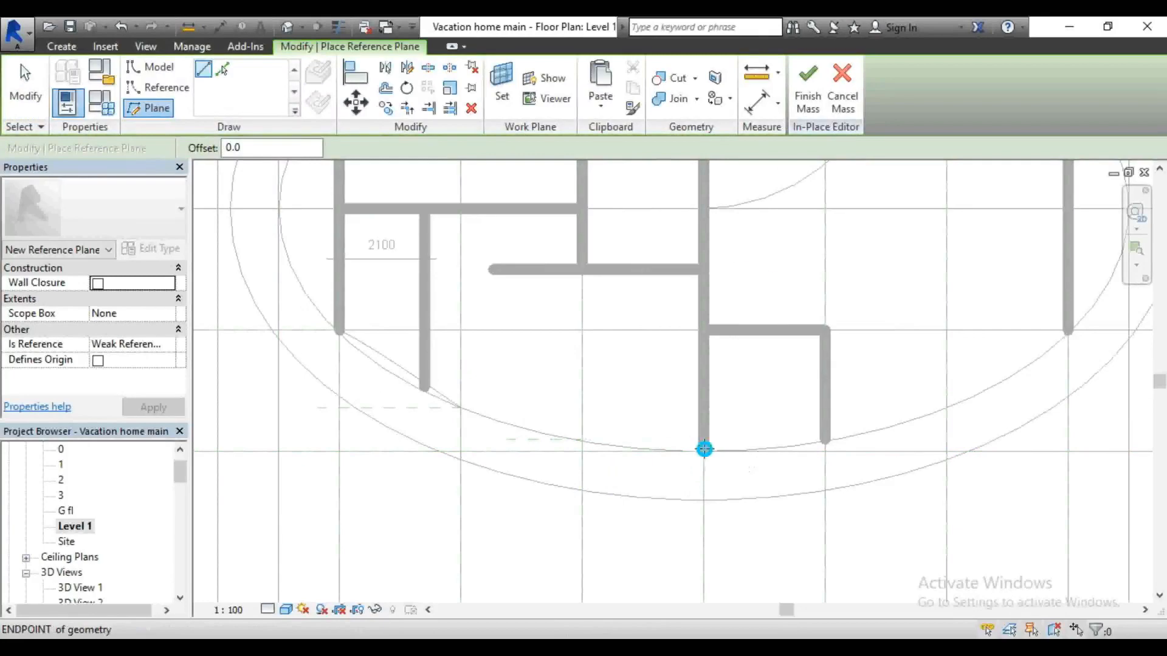
left_click(471, 450)
left_click(425, 393)
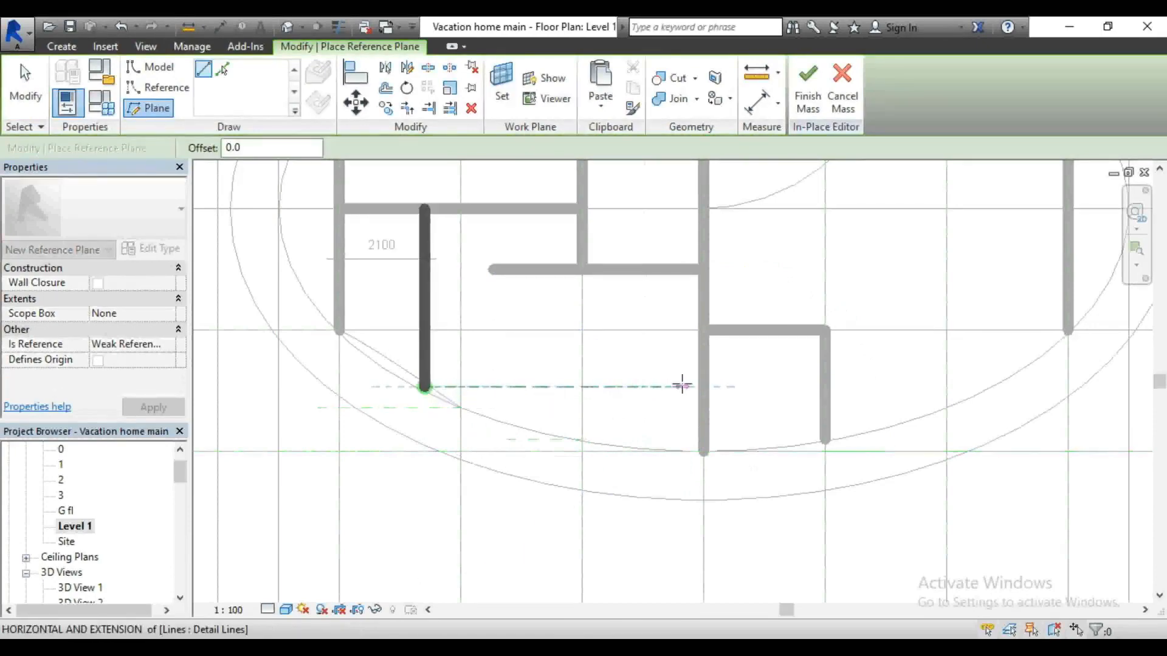
left_click(721, 385)
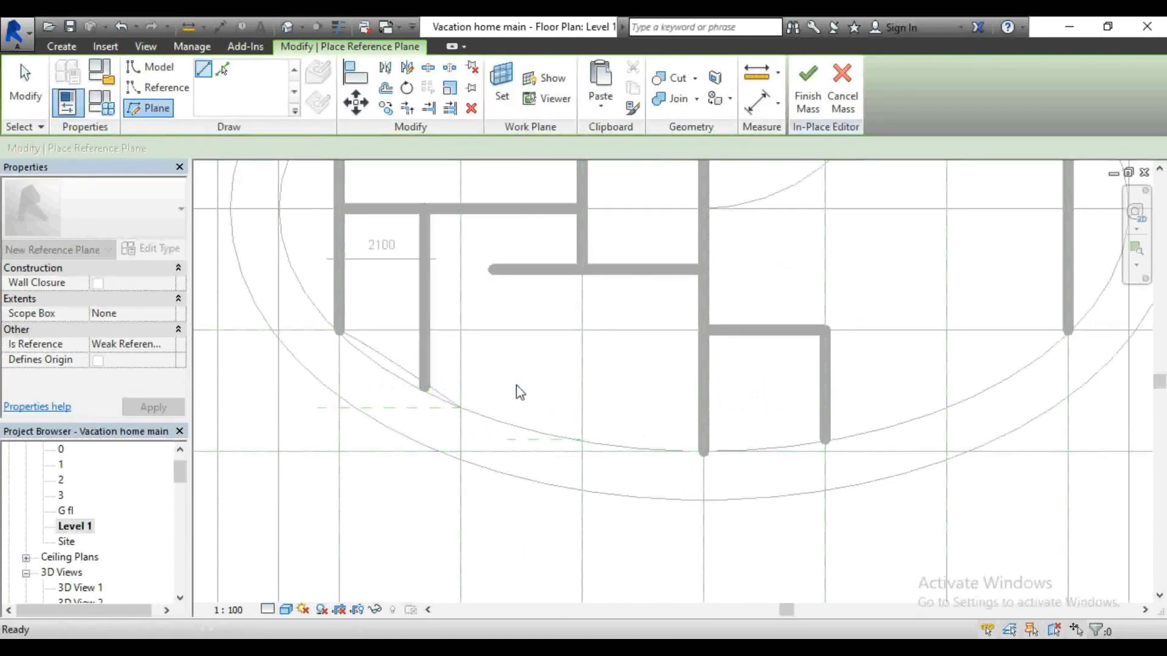
Step: Draw a horizontal reference plane from where the curved outline meets the vertical gridline past the small room to beyond the central wall, naming it c1
left_click(460, 407)
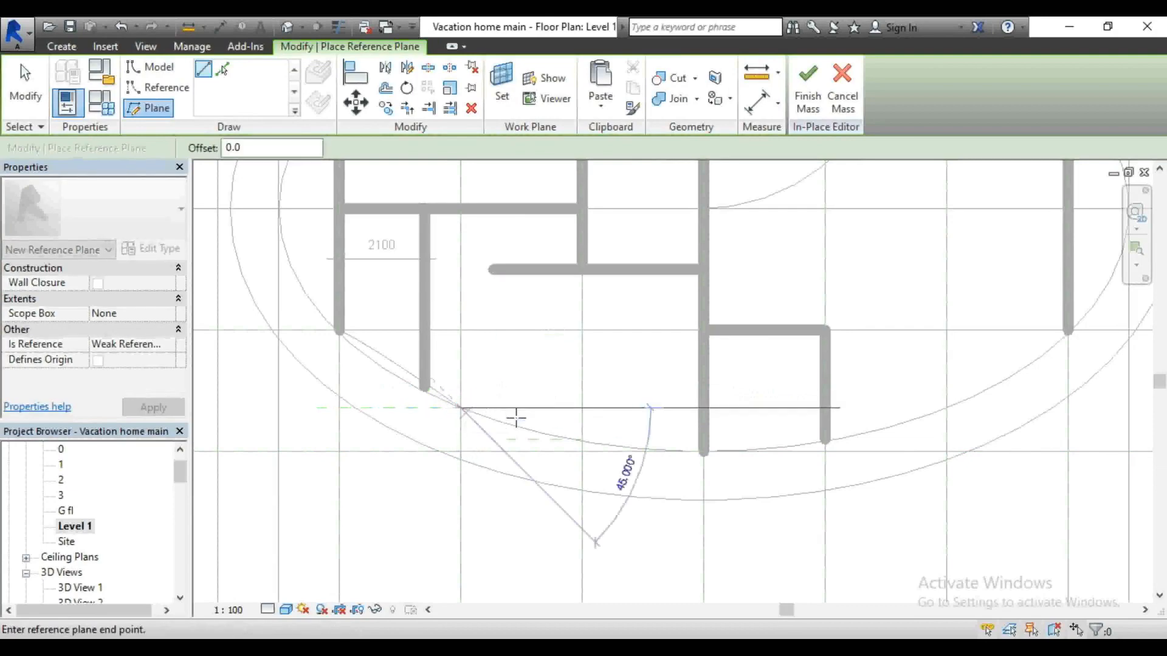
left_click(729, 408)
key("Escape")
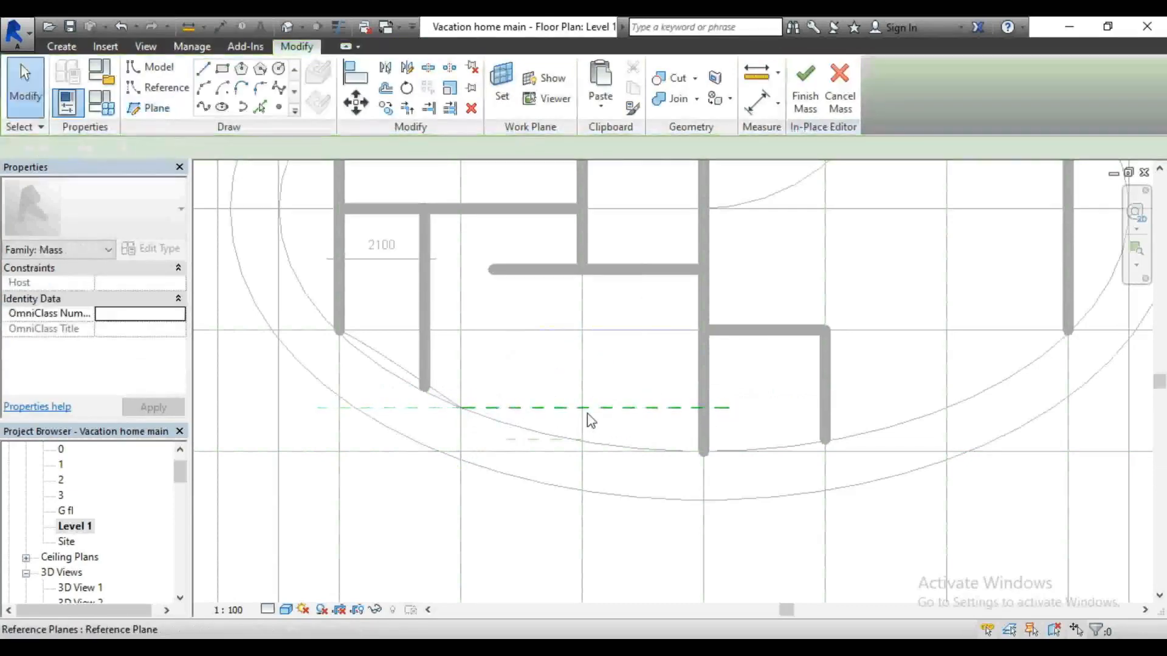
left_click(586, 412)
left_click(129, 313)
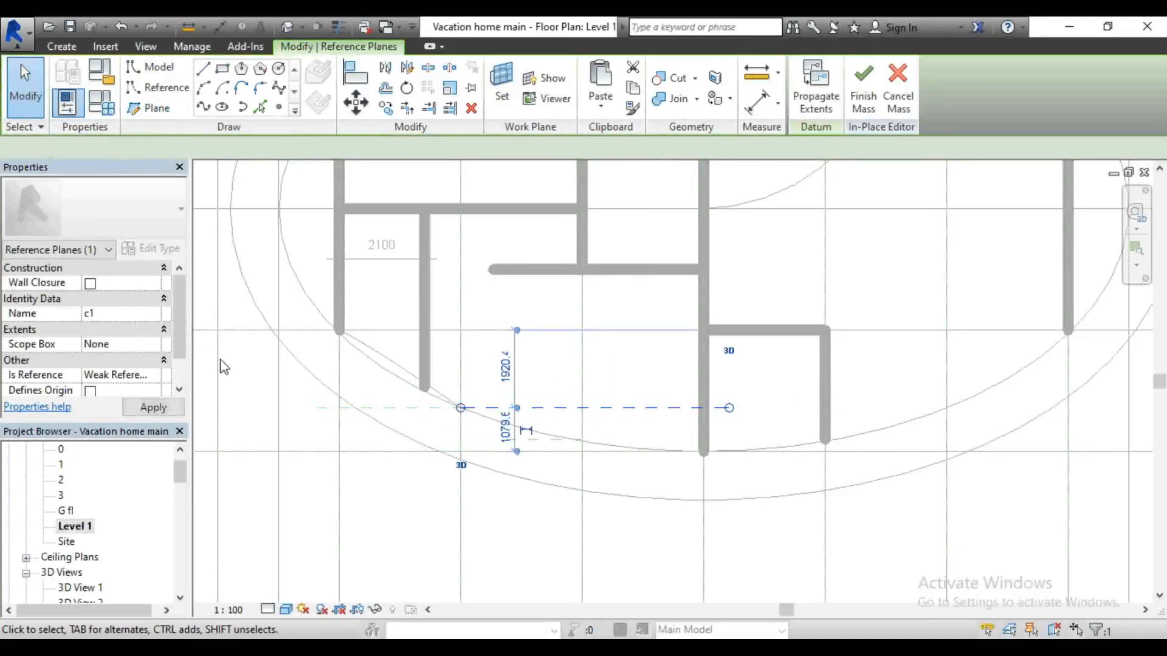
left_click(234, 371)
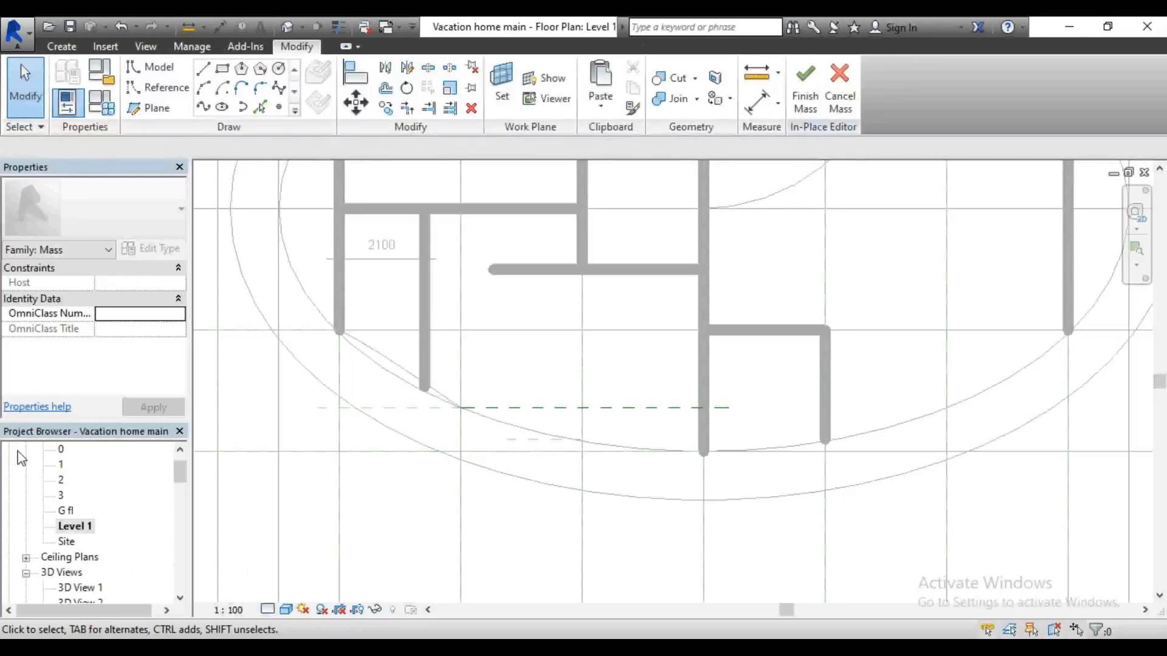
Step: Return to the South elevation and view the Mass 2 shell section beside the high curved end
scroll(63, 586, "down", 3)
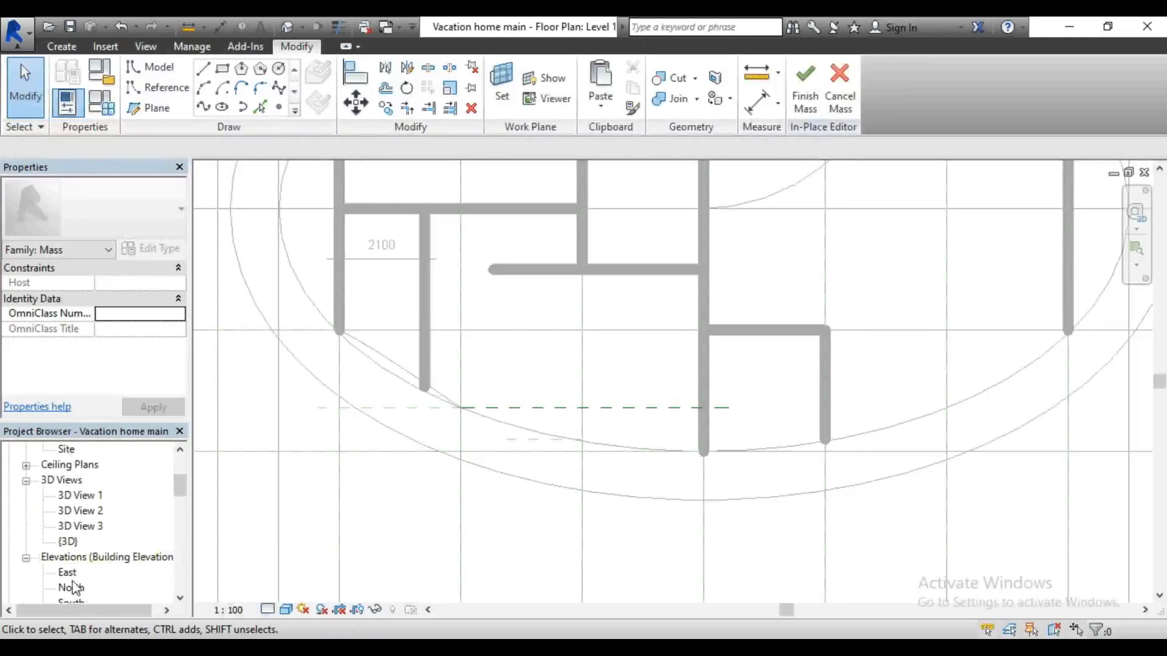
scroll(73, 592, "down", 1)
double_click(72, 557)
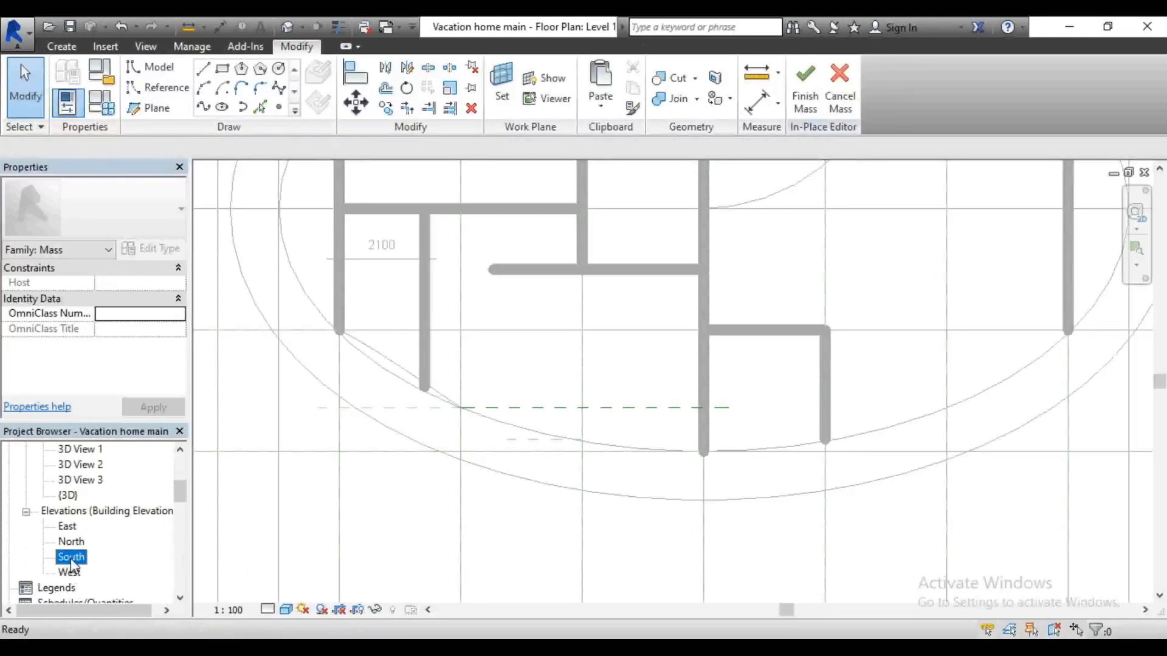
scroll(435, 327, "up", 2)
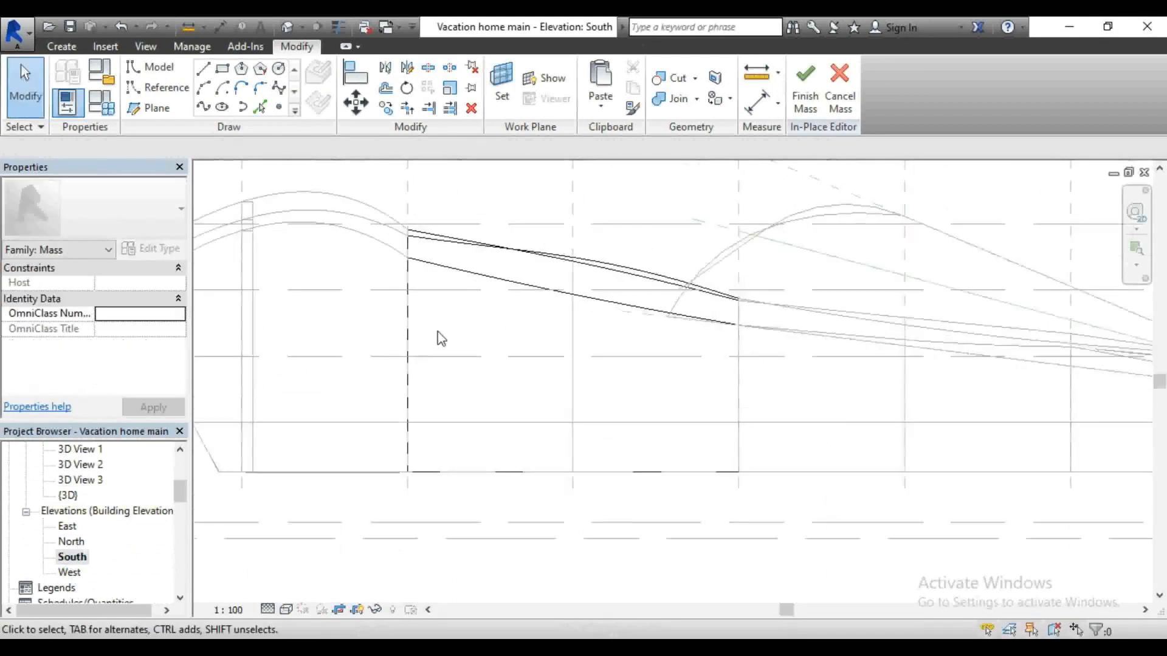
scroll(632, 429, "down", 1)
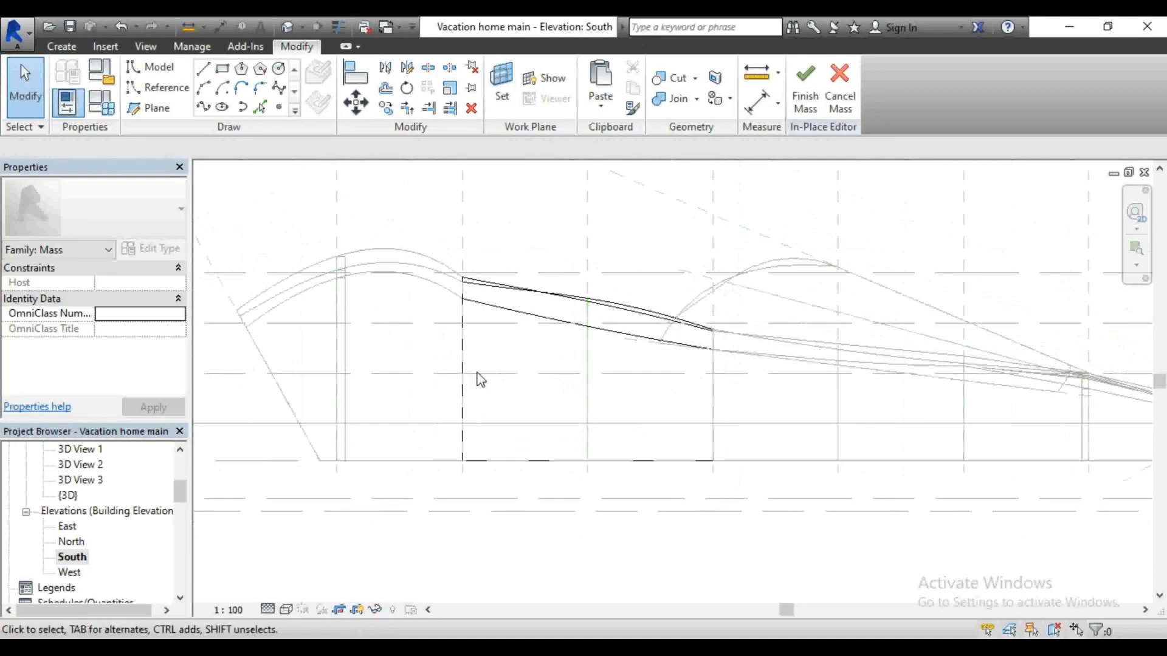
scroll(528, 363, "up", 2)
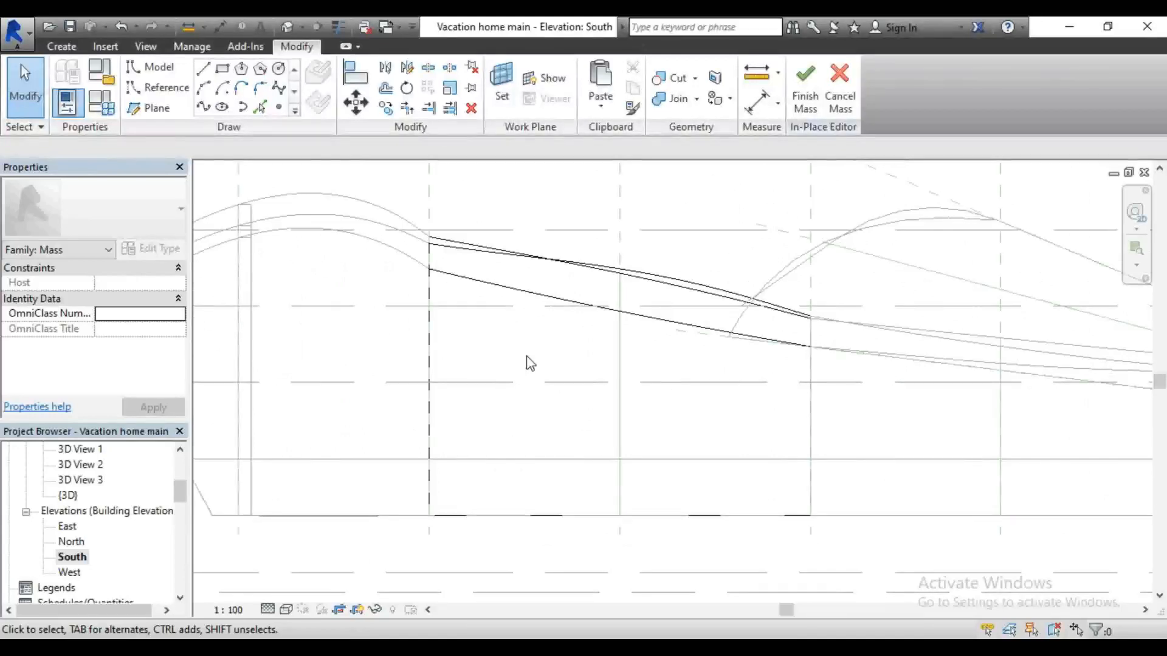
Step: Start model lines with Reference Plane c1 as the work plane
left_click(202, 73)
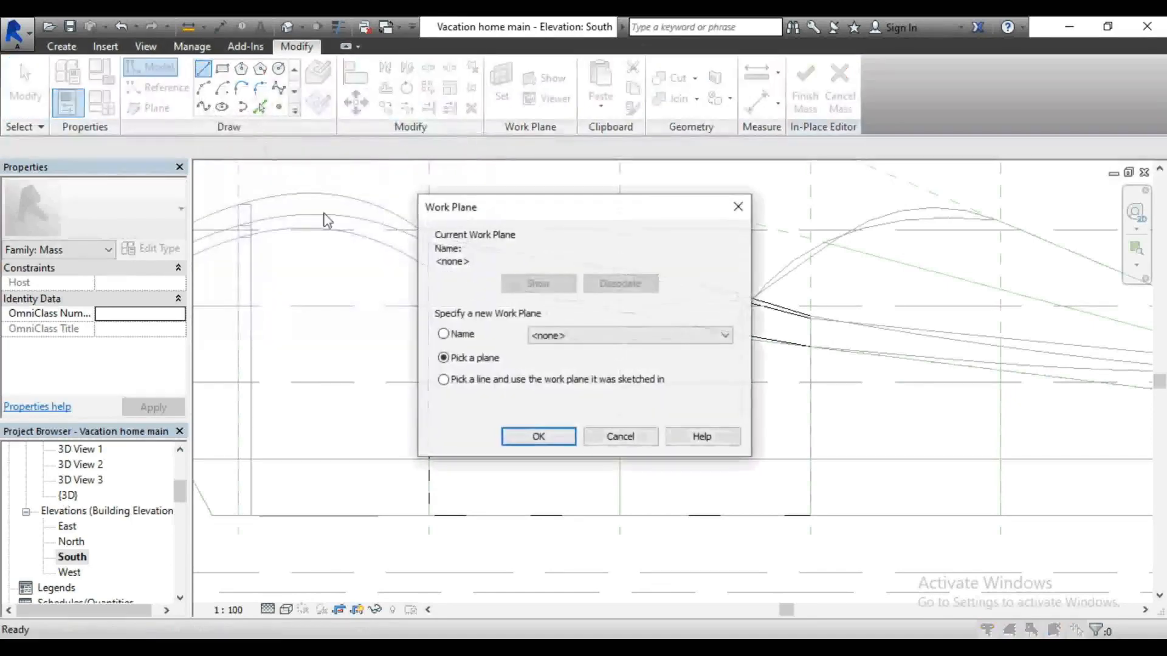
left_click(553, 338)
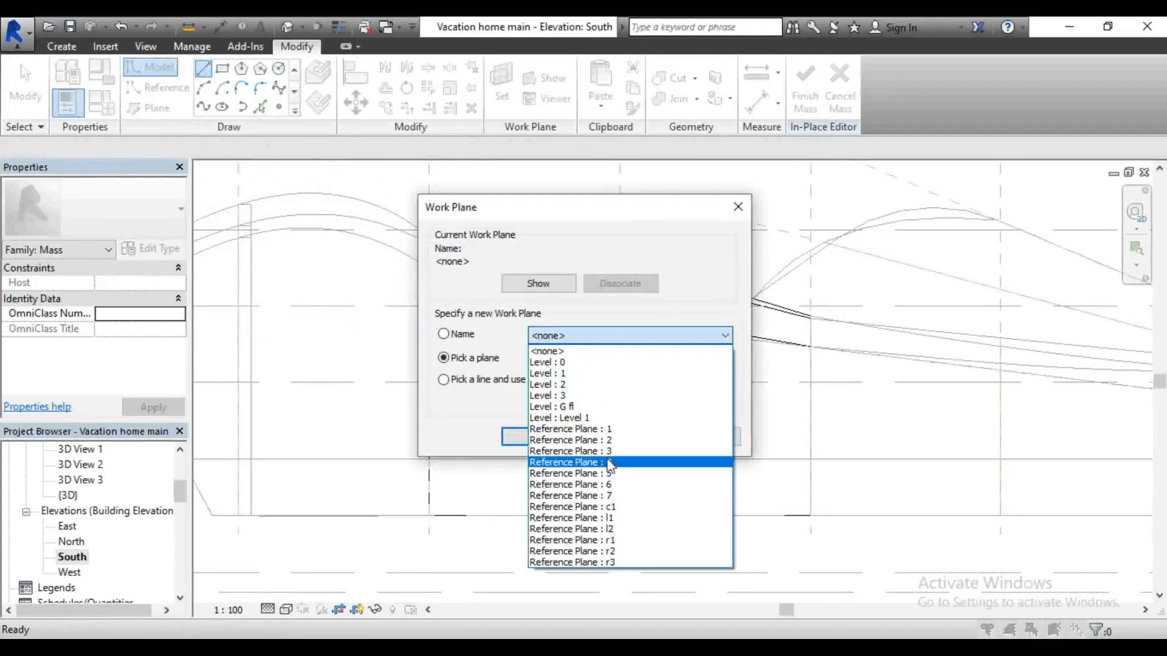
left_click(609, 508)
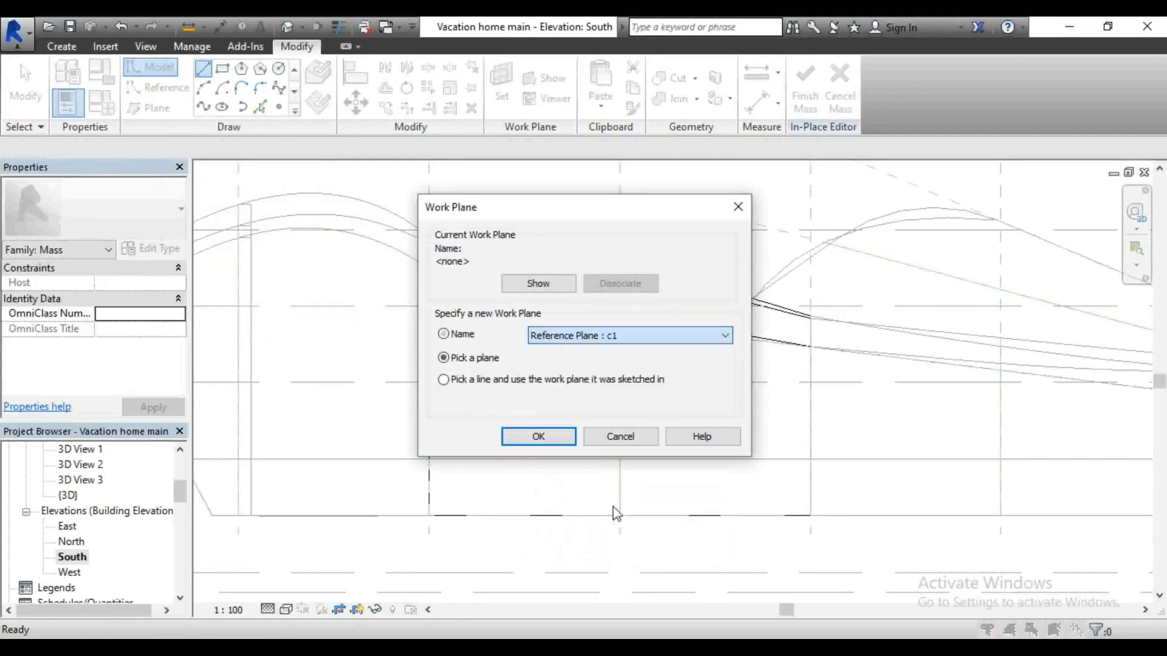
left_click(539, 437)
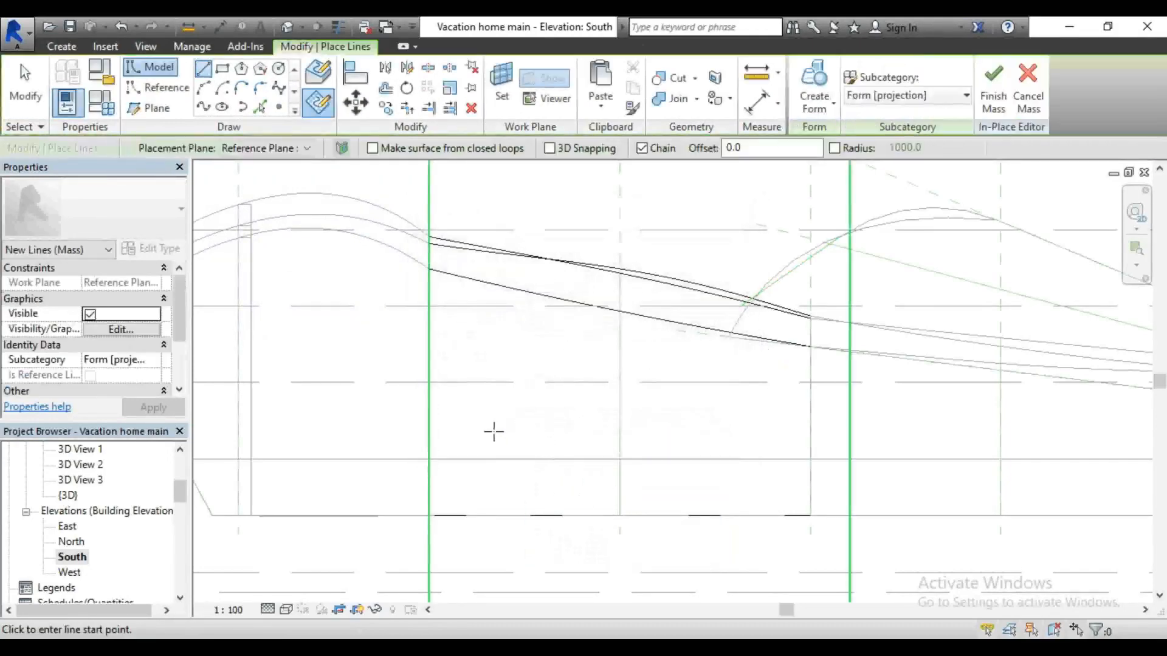
Step: Draw a closed 3000 by 1200 mm rectangle under the shell section, starting at the mass's high edge with its top on Level 1
scroll(435, 506, "up", 1)
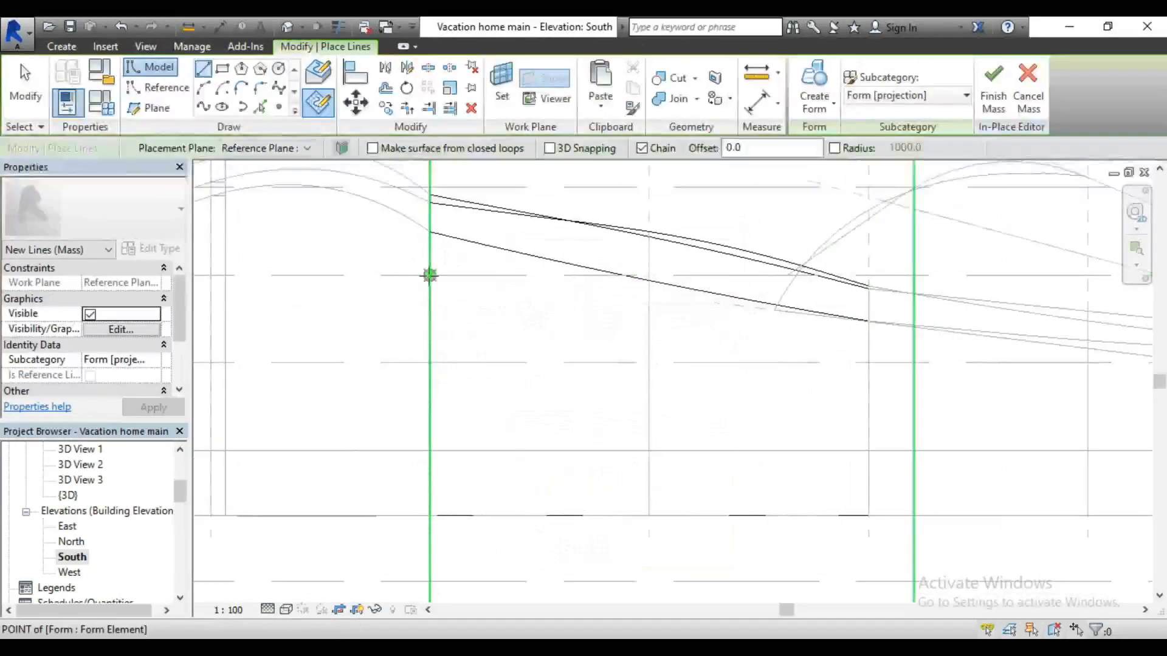
left_click(430, 362)
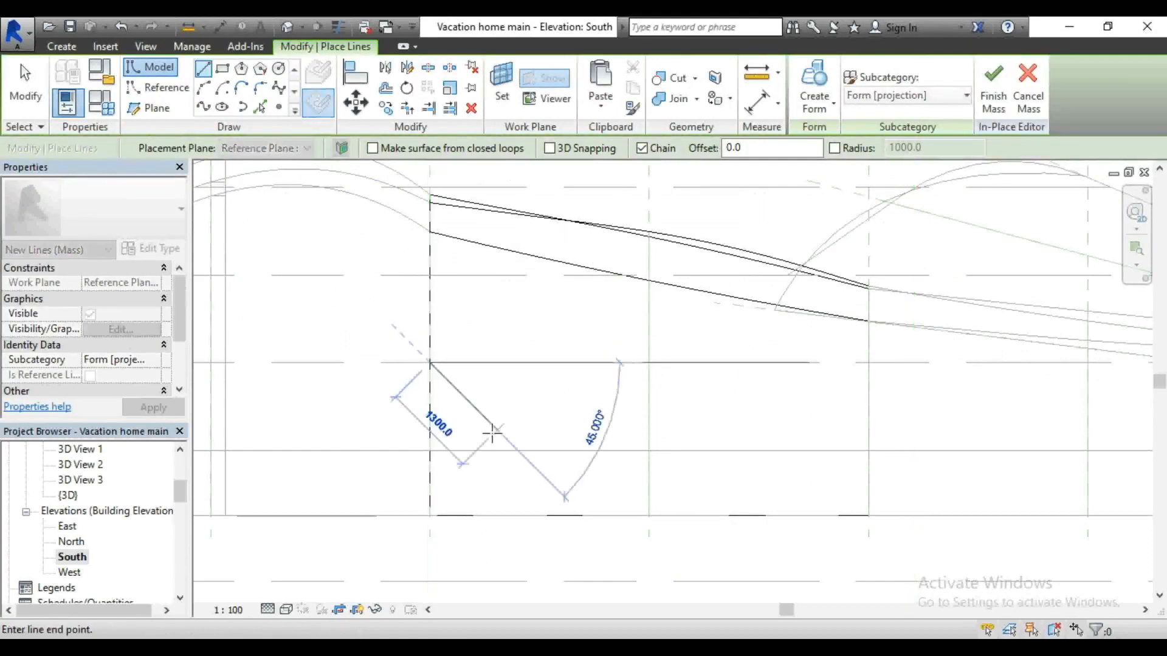
left_click(429, 450)
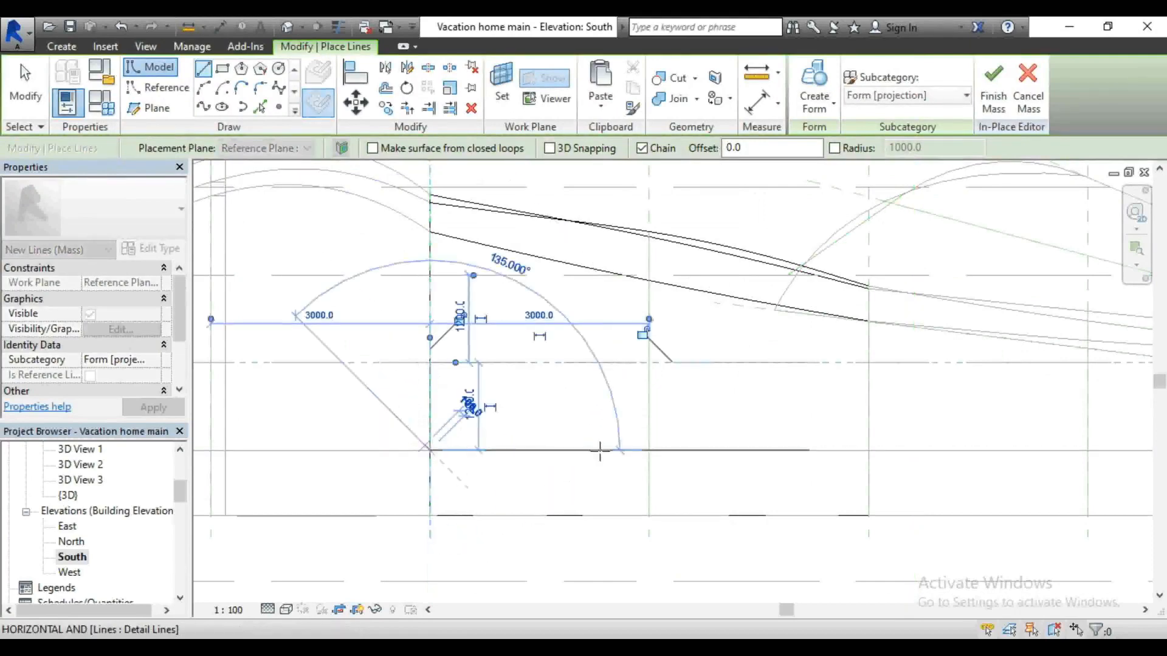
left_click(647, 449)
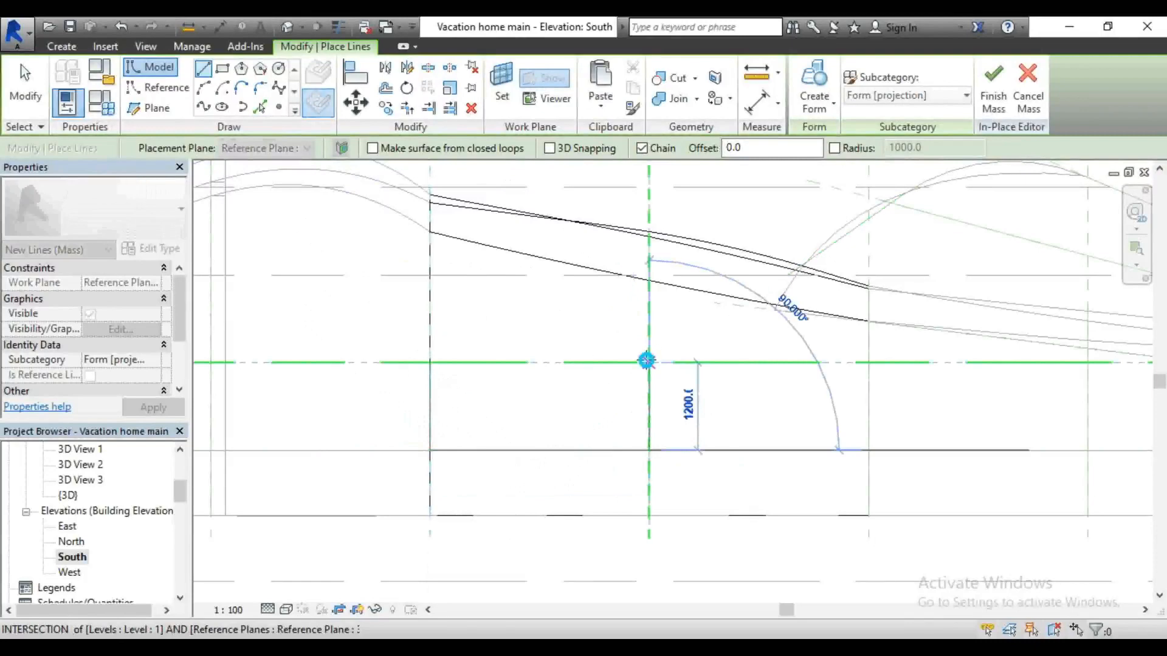
left_click(648, 362)
left_click(430, 363)
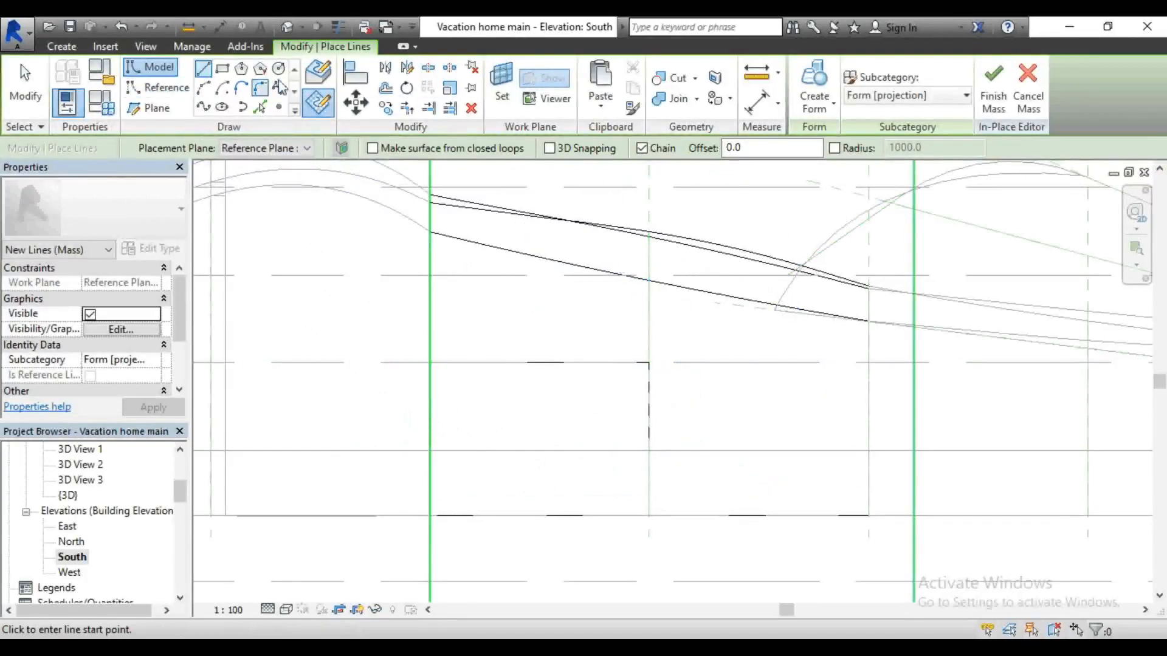
Step: Offset 600 mm copies of the rectangle's top edge upward, its high-side vertical to both sides, and the inner vertical copy once more inward
left_click(386, 87)
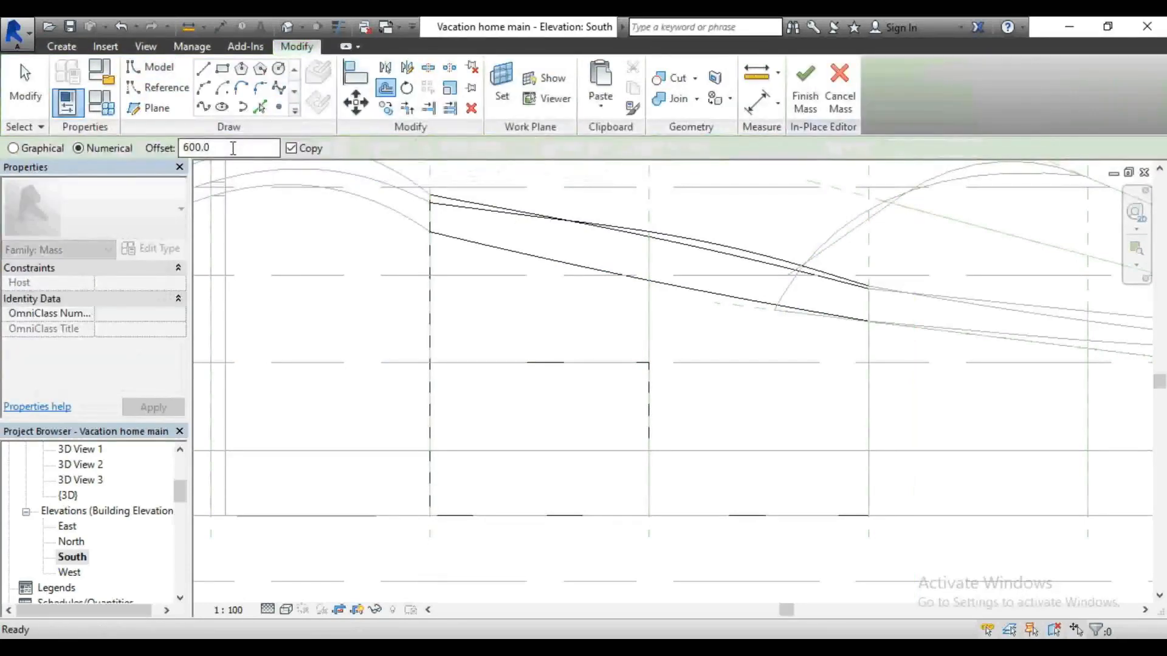
left_click(518, 362)
scroll(412, 293, "down", 1)
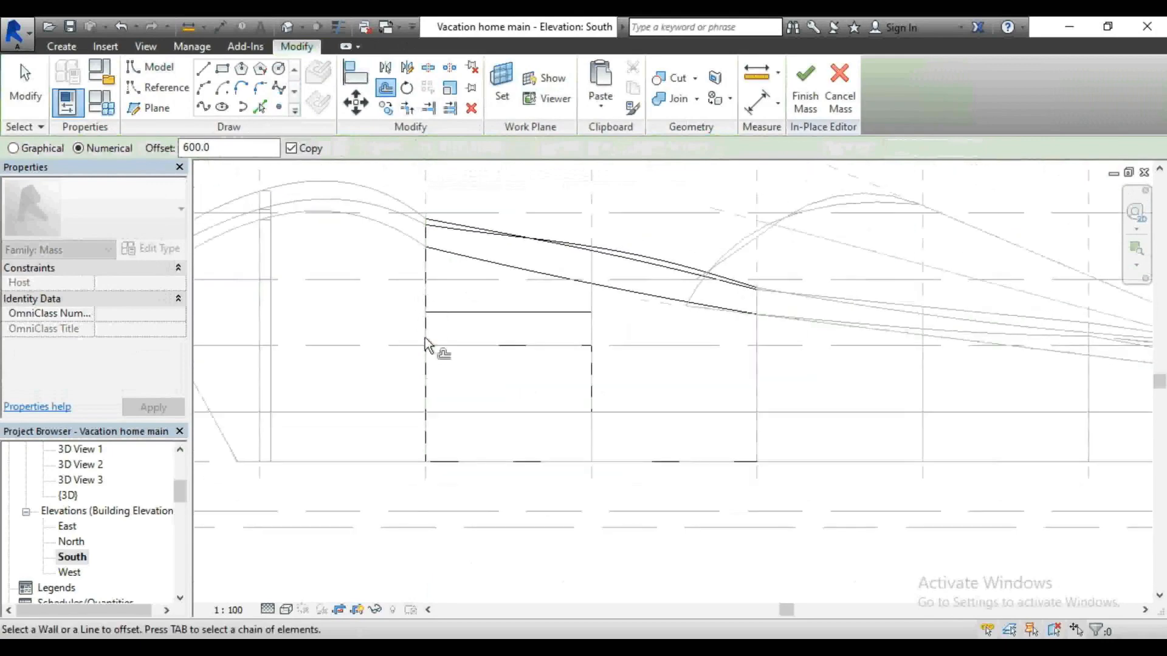
scroll(438, 348, "up", 1)
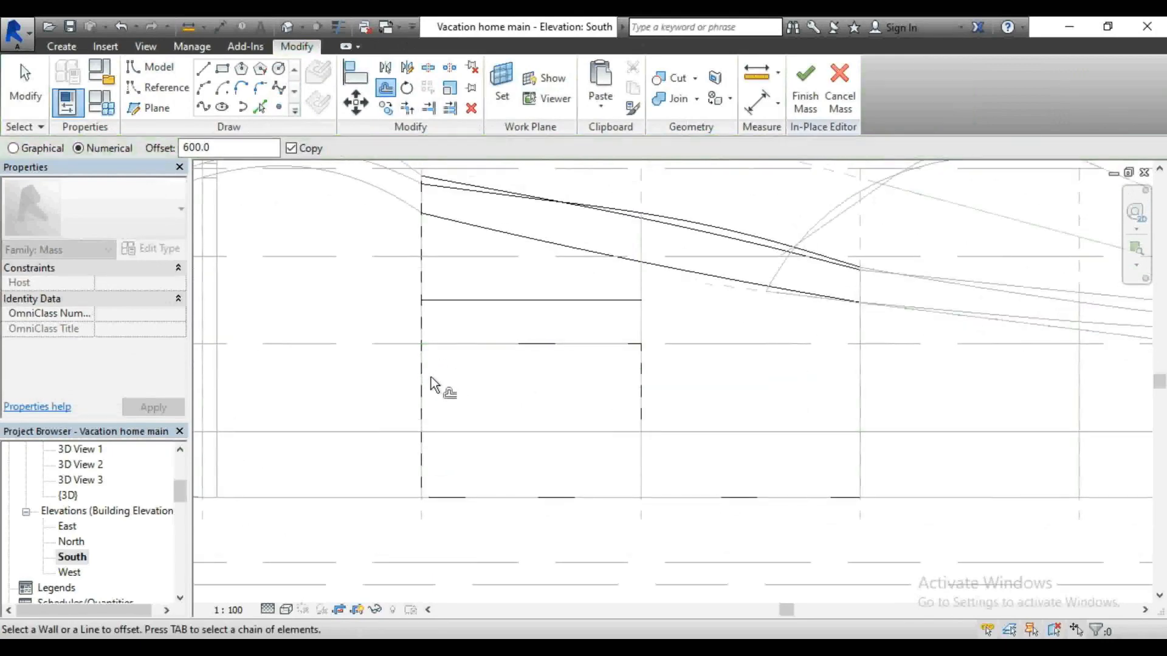
left_click(427, 375)
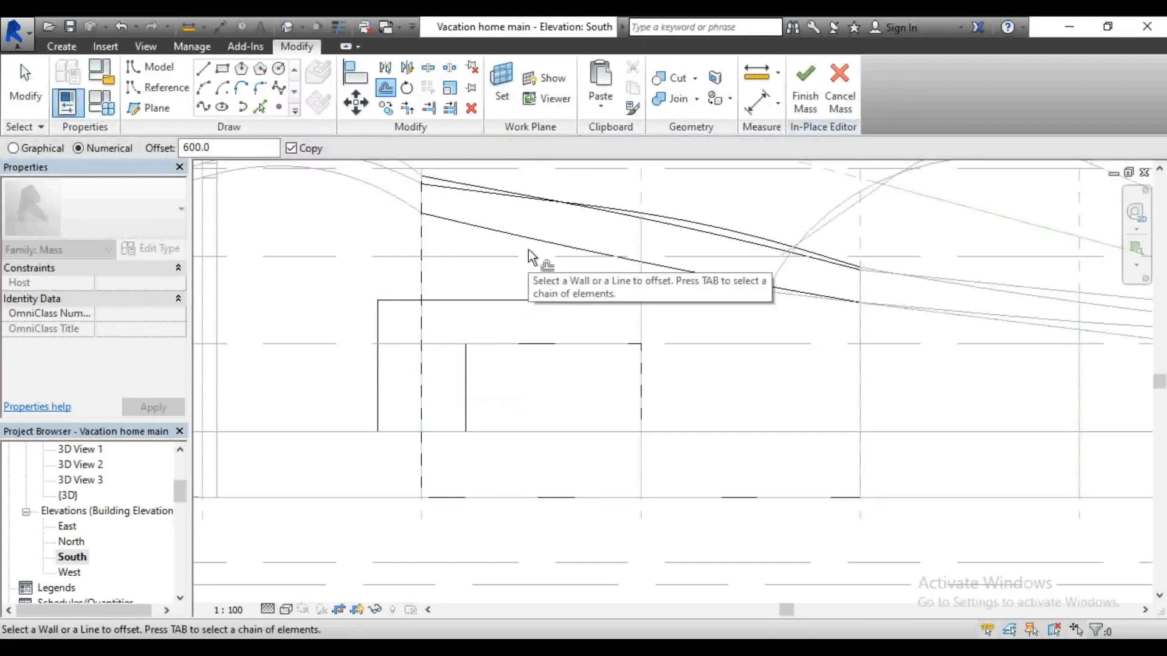
left_click(472, 374)
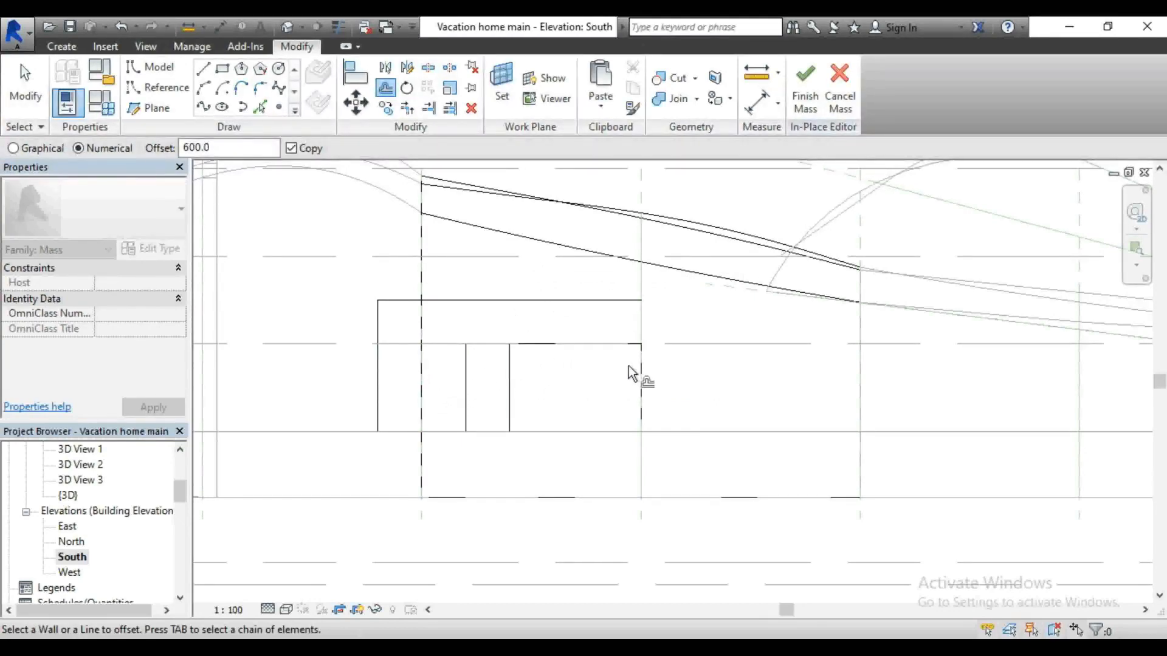
Step: Trim the raised top line to the innermost vertical copy and that vertical to the rectangle's top edge, unjoining the conflicting elements
scroll(571, 258, "down", 1)
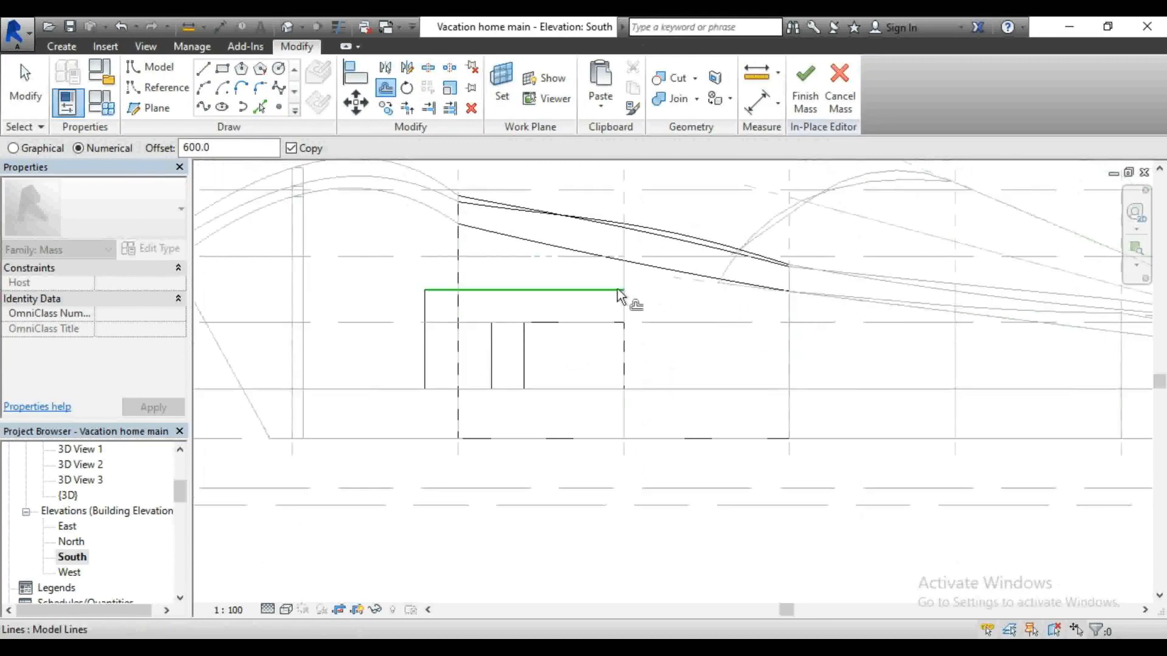
scroll(479, 384, "down", 1)
scroll(528, 363, "up", 2)
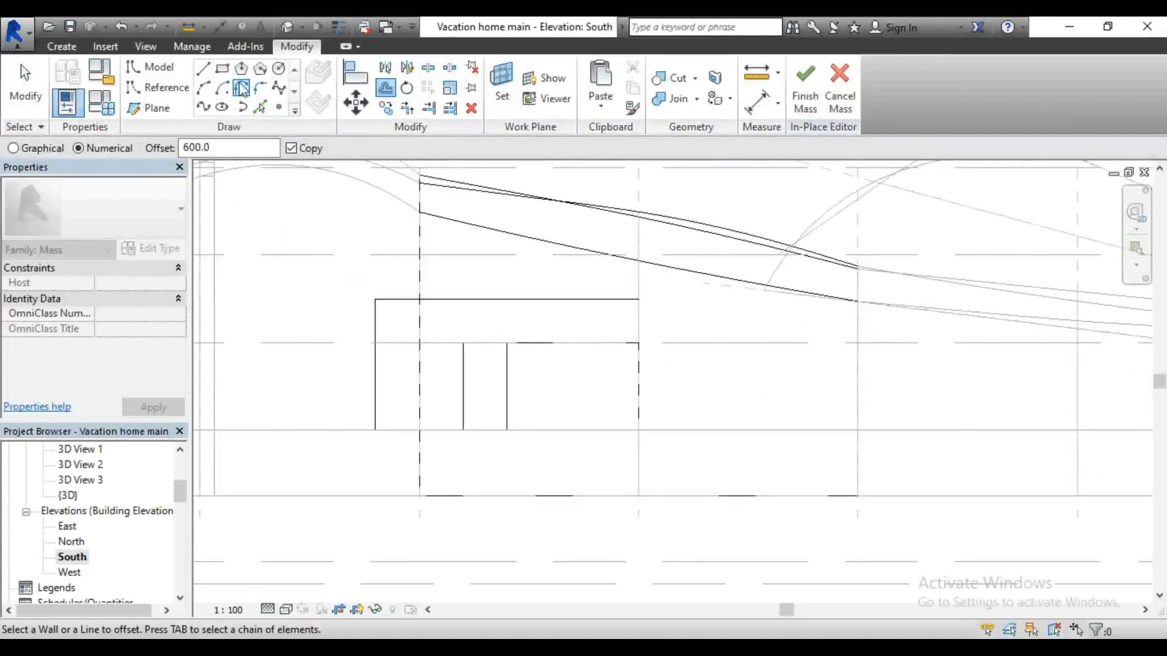
left_click(203, 68)
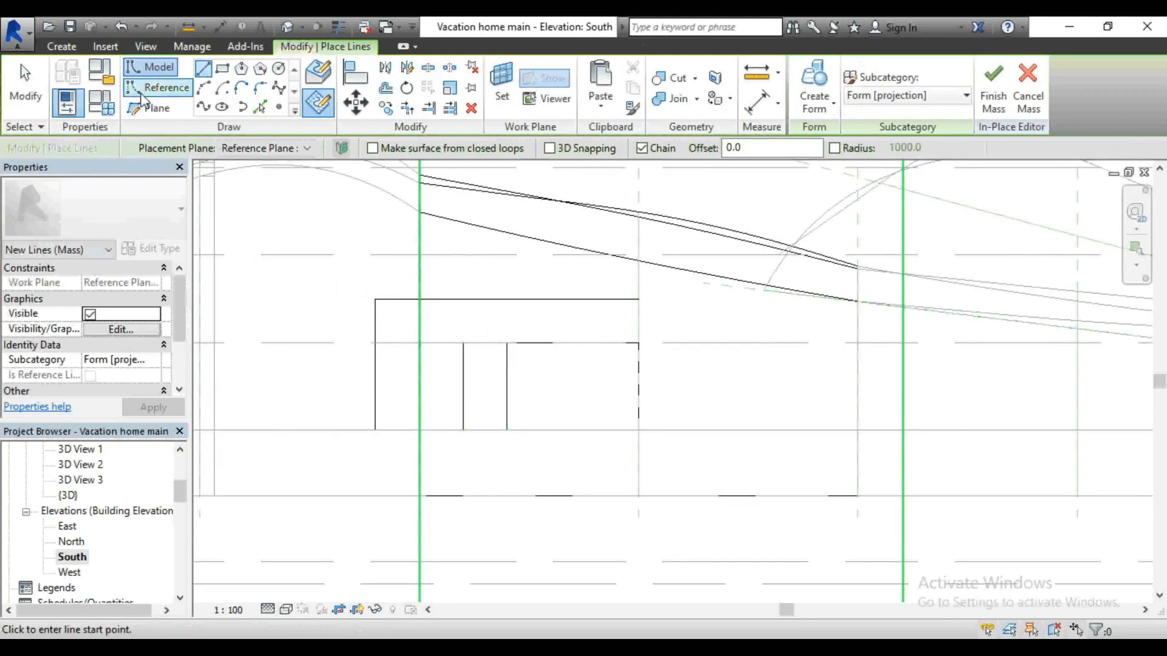
left_click(407, 108)
left_click(473, 300)
left_click(505, 356)
left_click(503, 321)
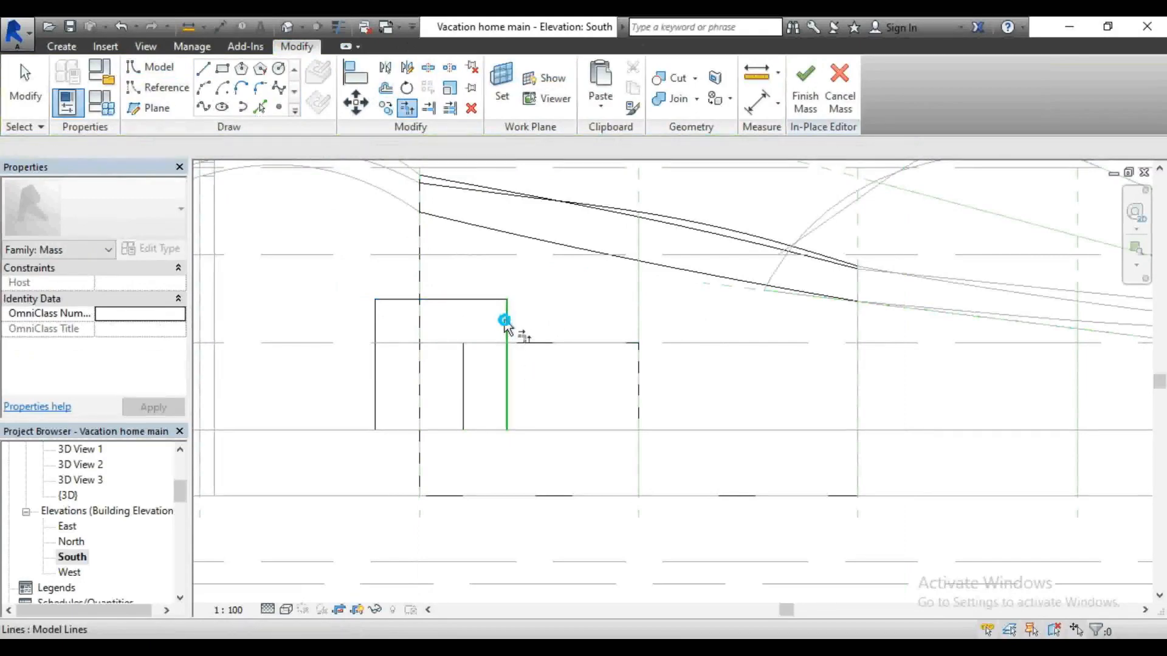
left_click(547, 343)
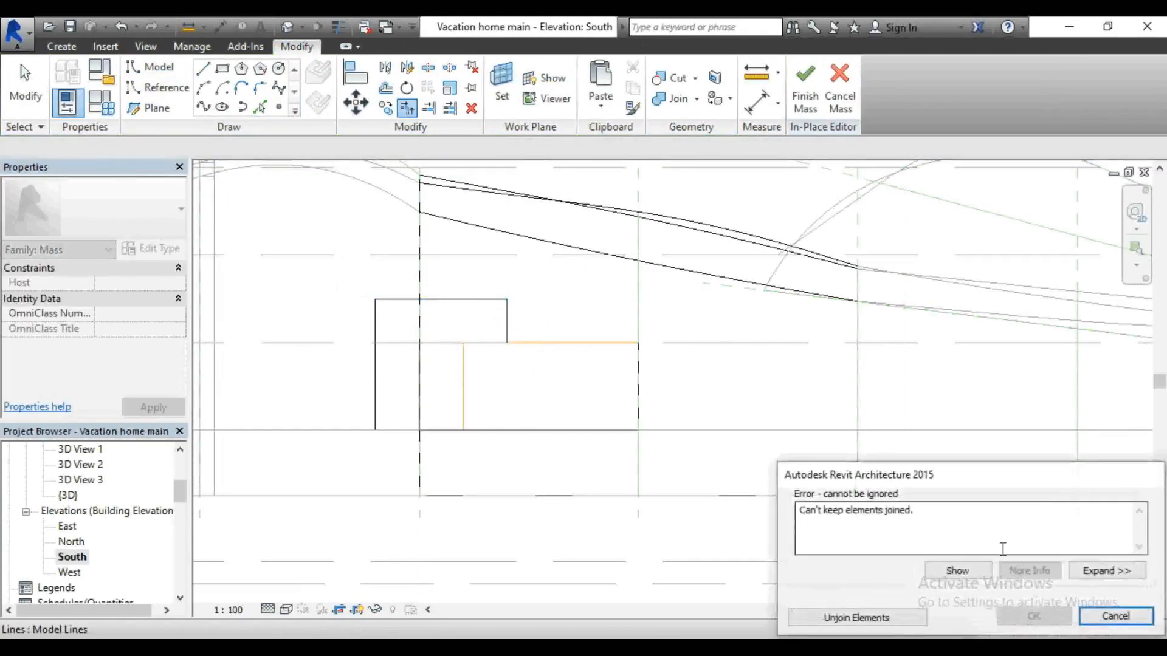
left_click(903, 612)
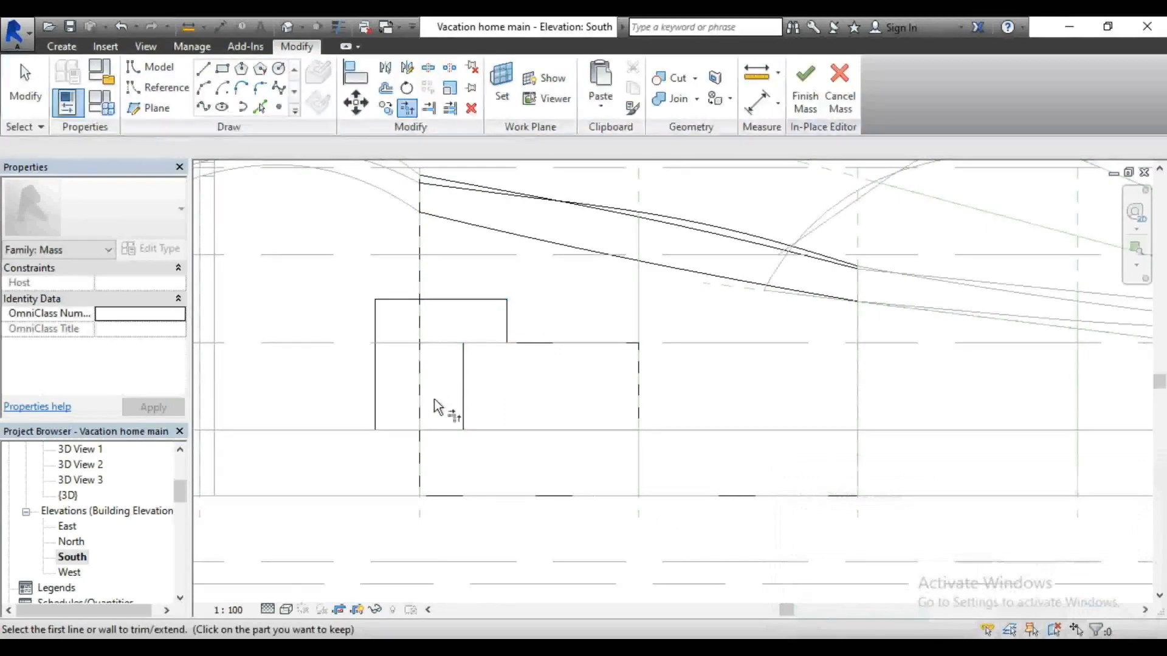
Step: Trim the remaining inner vertical copy to a corner with the rectangle's bottom edge
left_click(466, 377)
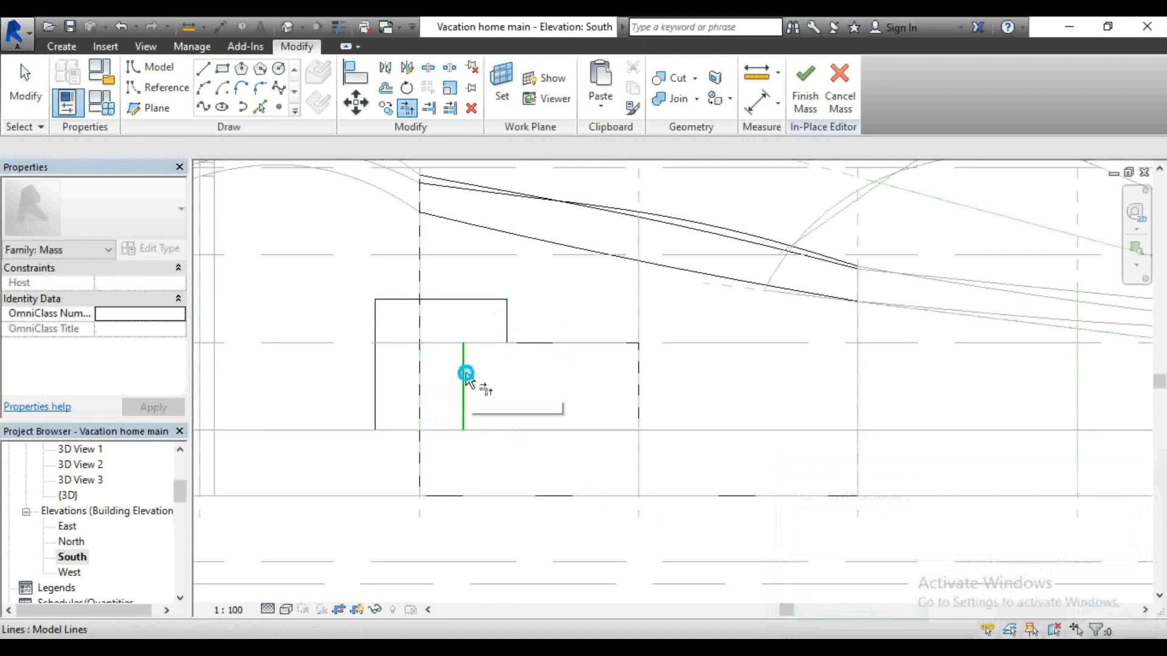
left_click(513, 428)
key("Escape")
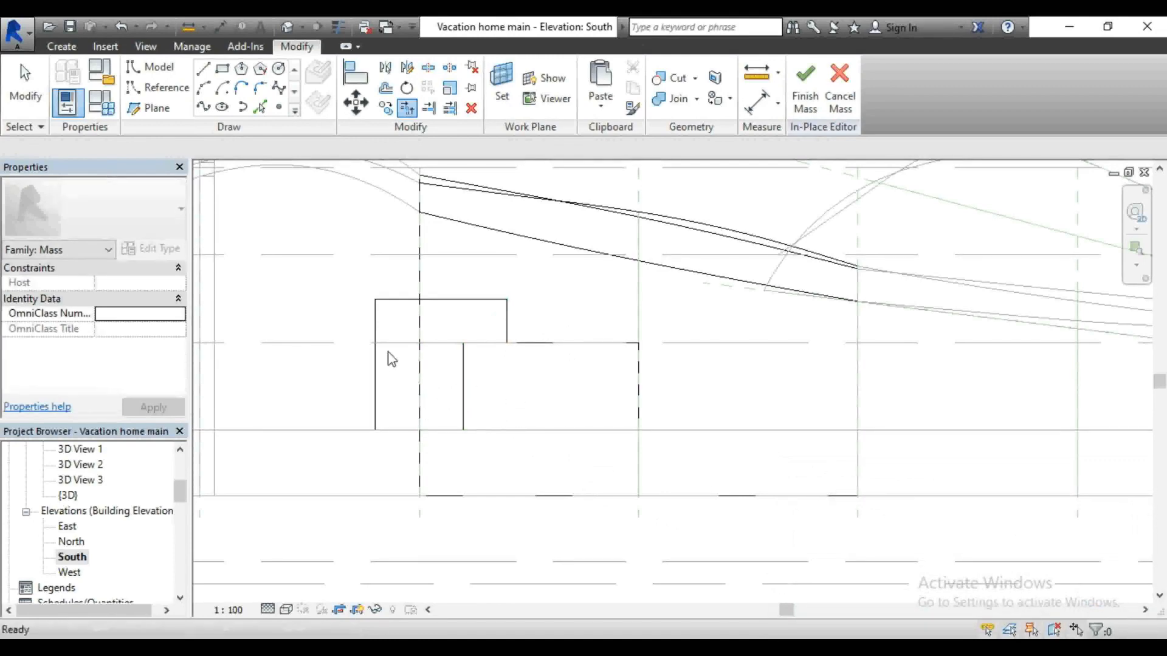
key("Tab")
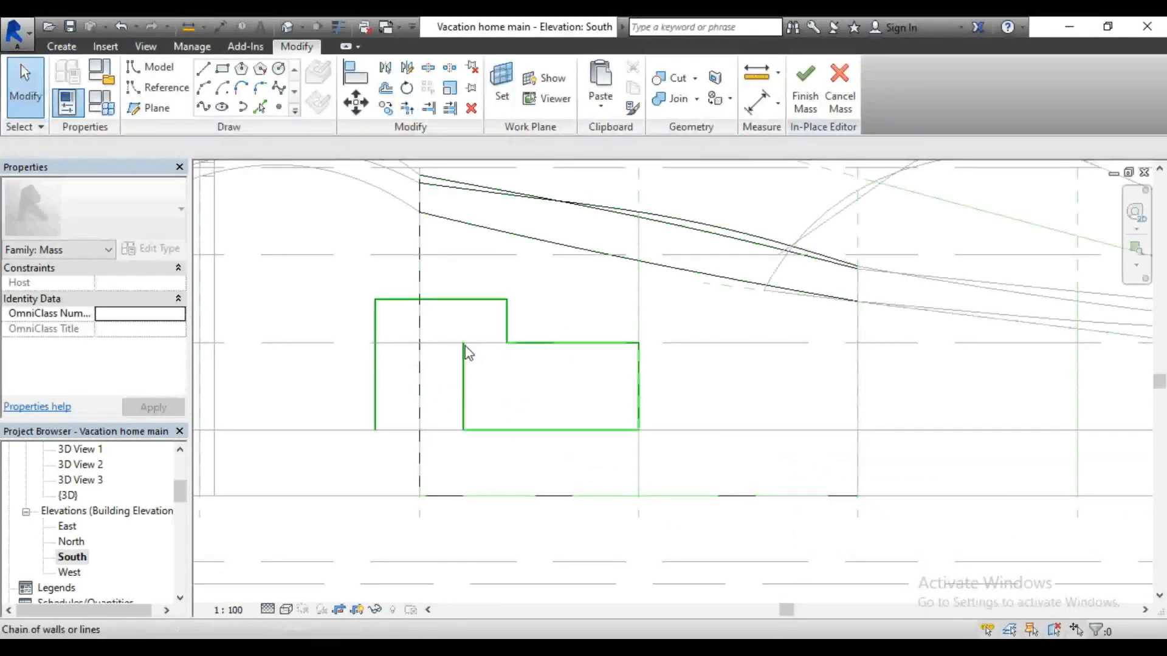
Step: Trim the inner vertical to a corner with the raised top line and delete the outer vertical copy outside the mass edge
left_click(413, 115)
left_click(465, 372)
left_click(484, 302)
key("Escape")
key("Escape")
left_click(376, 316)
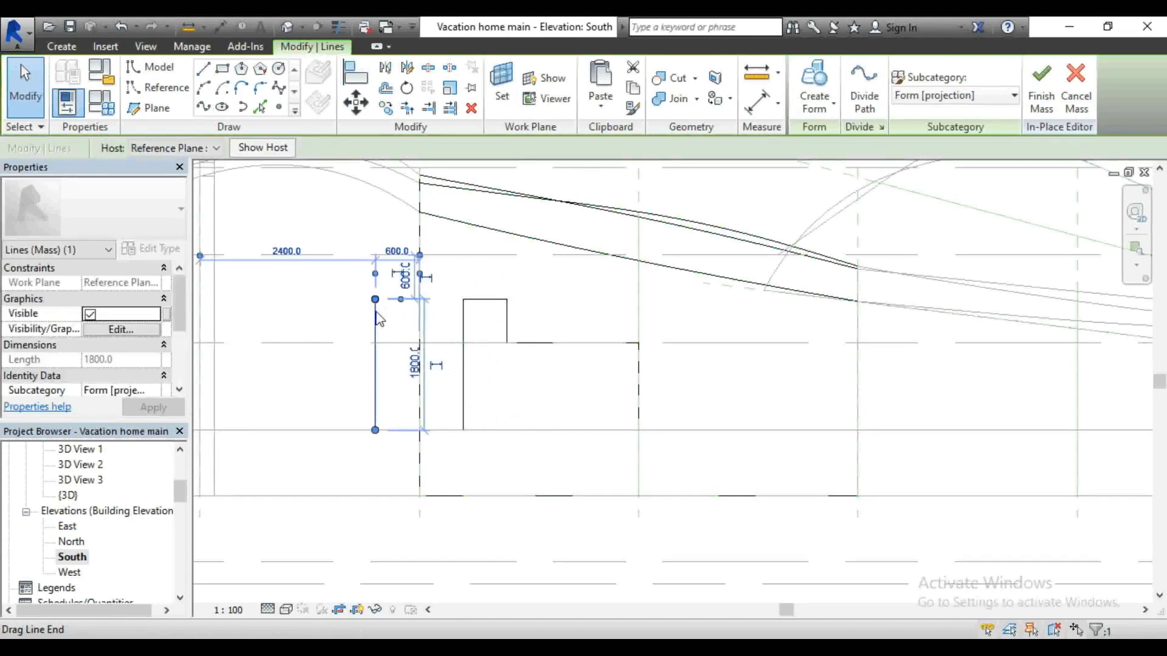
key("Delete")
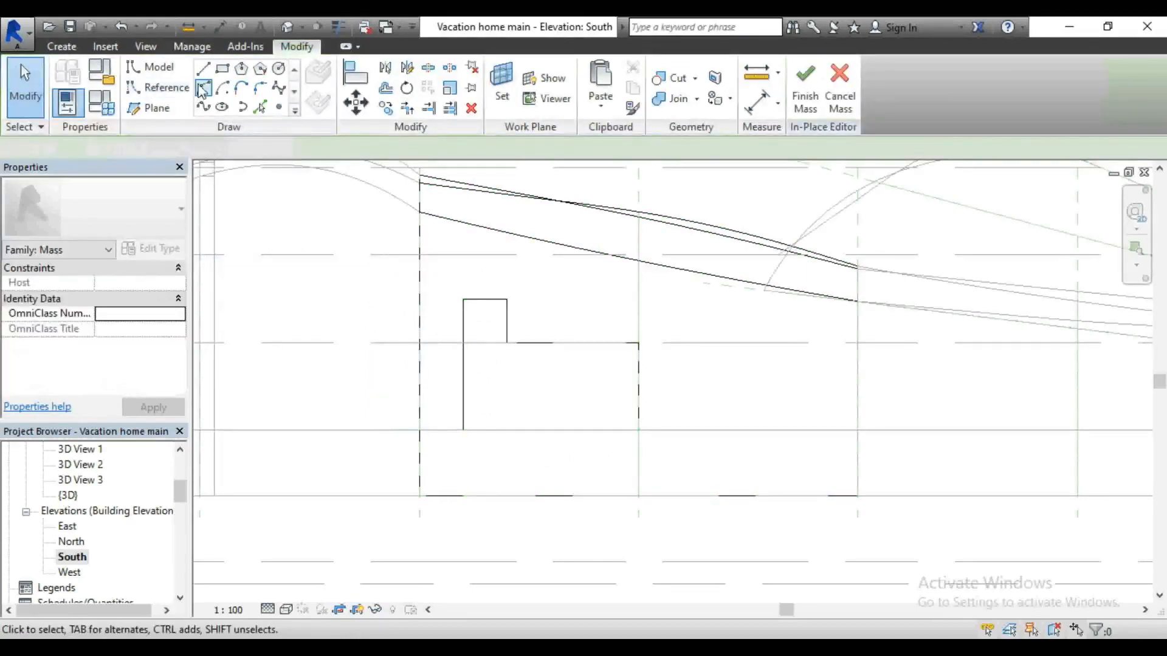
Step: Draw a sloping model line from the raised step's upper corner to the upper corner on the profile's low side
left_click(203, 69)
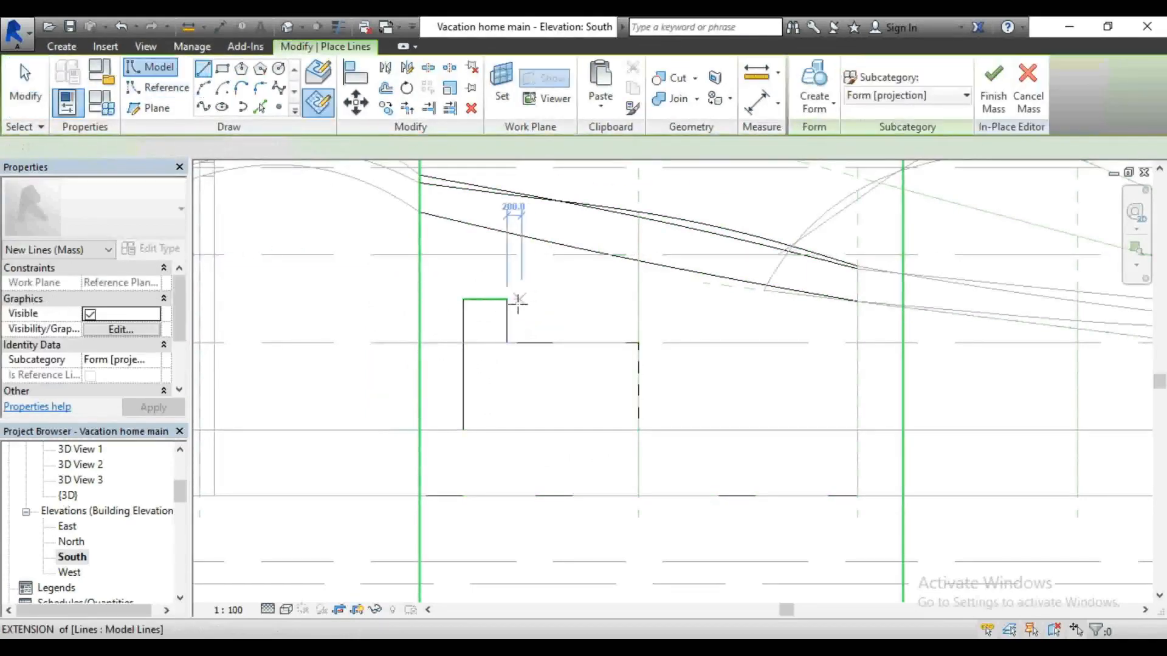
left_click(507, 299)
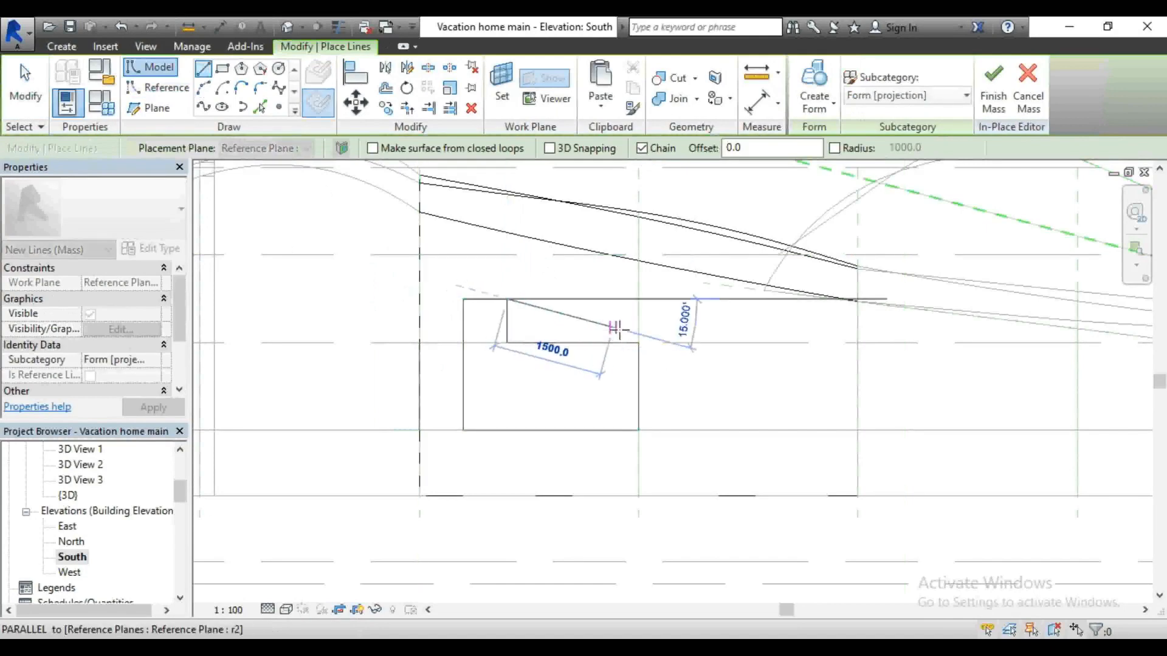
scroll(639, 341, "up", 2)
scroll(639, 341, "up", 1)
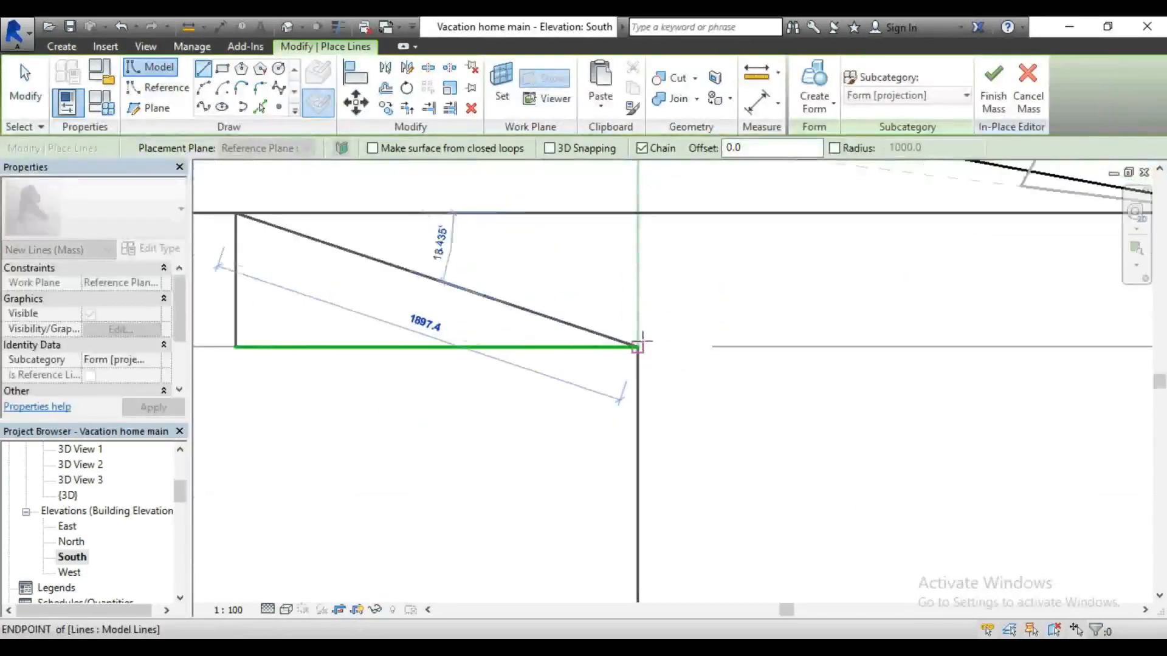
left_click(639, 339)
scroll(656, 296, "down", 3)
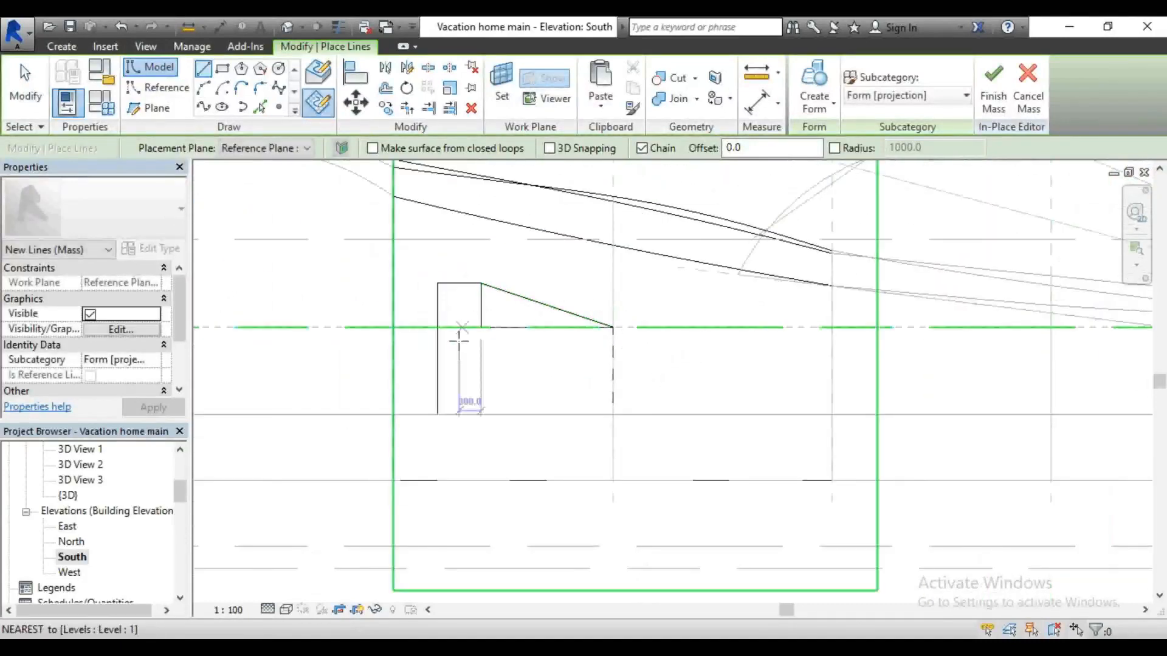
key("Escape")
Step: Delete the step's short vertical line and the horizontal line beneath the sloping line
key("Tab")
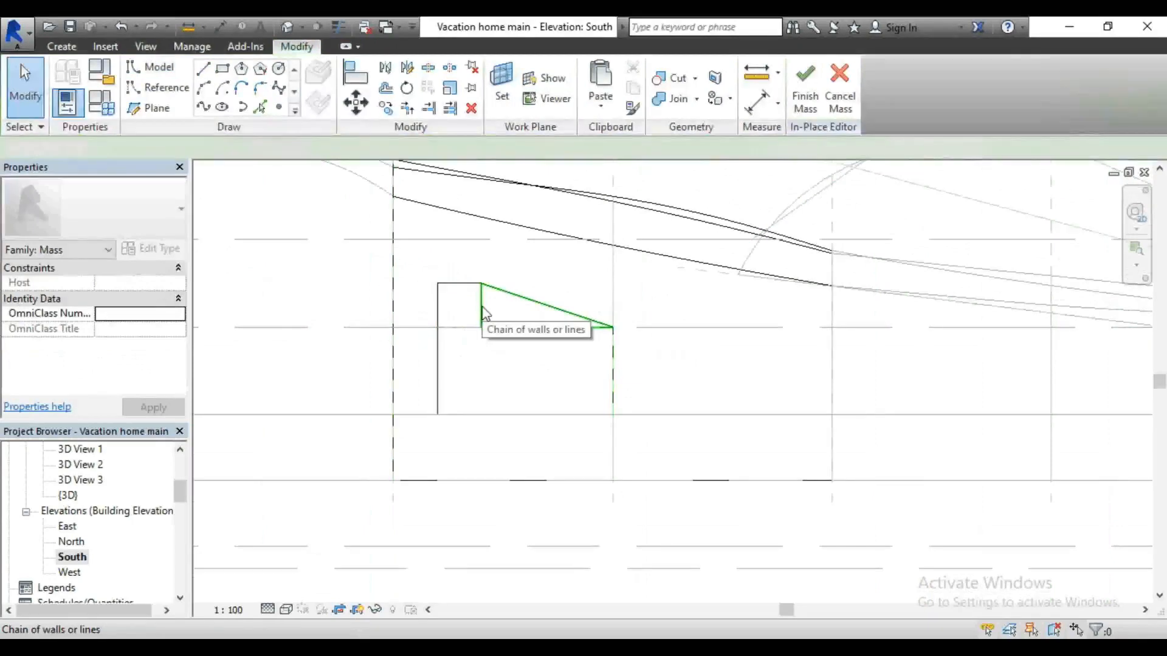
key("Tab")
left_click(482, 307)
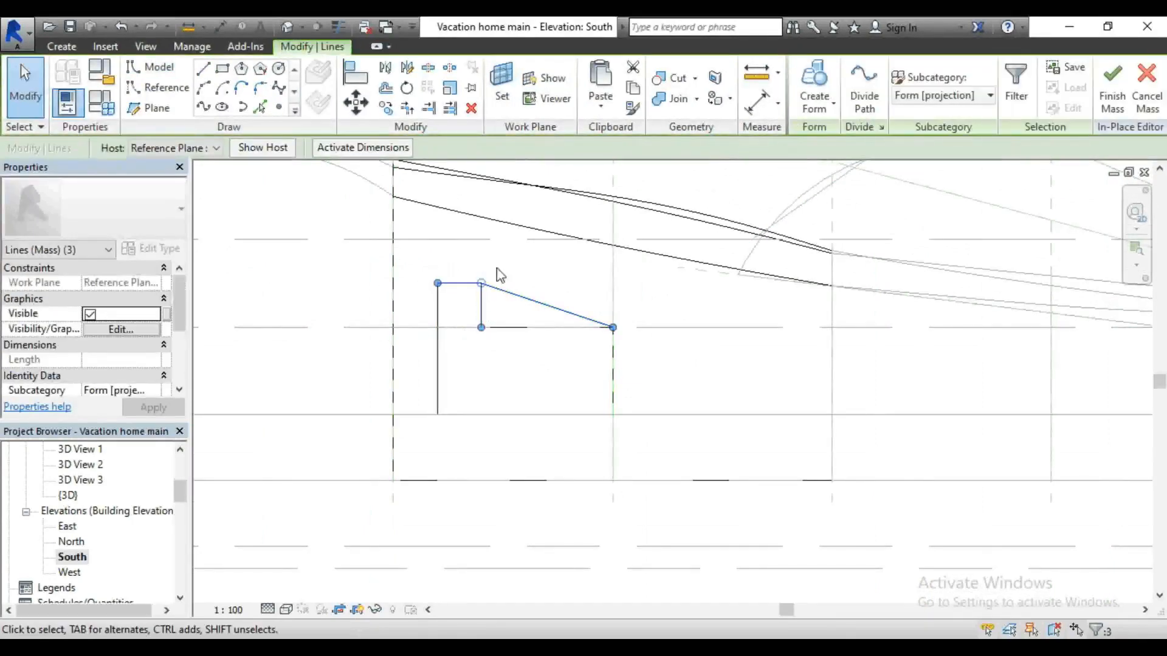
key("Escape")
key("Tab")
key("Tab")
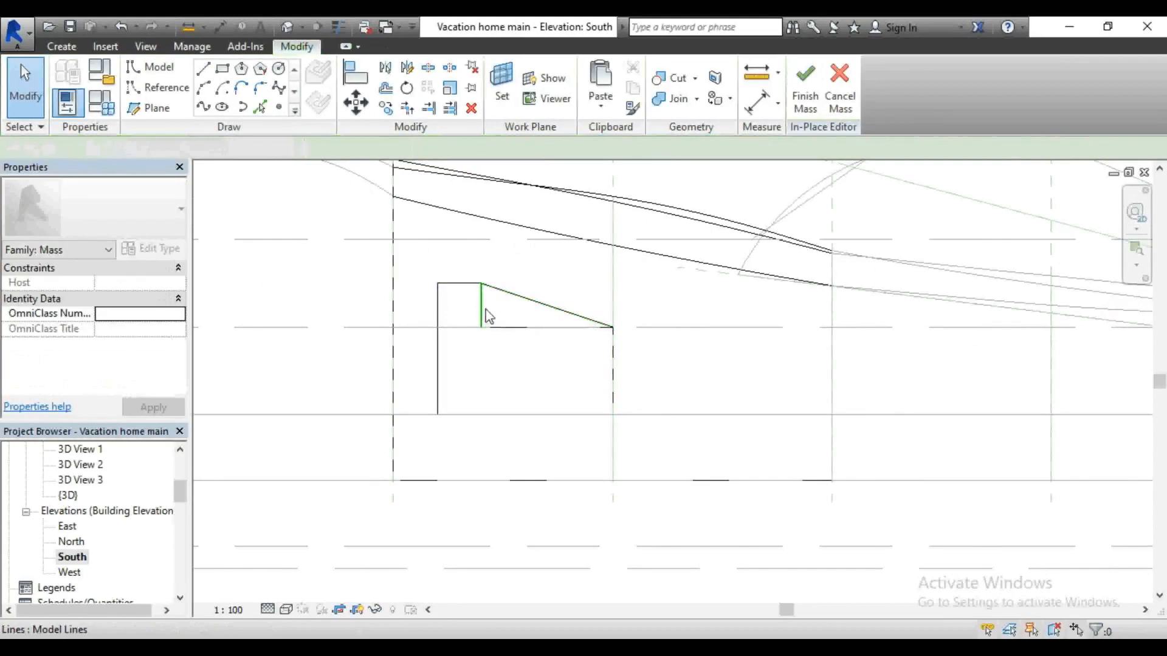
left_click(489, 316)
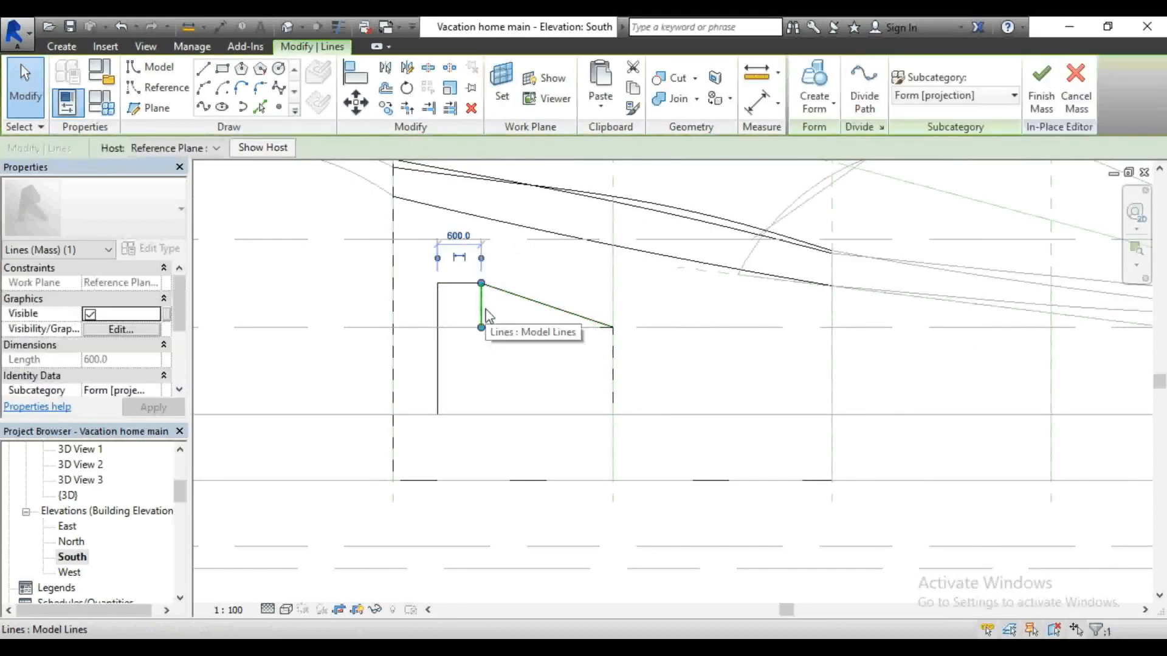
key("Escape")
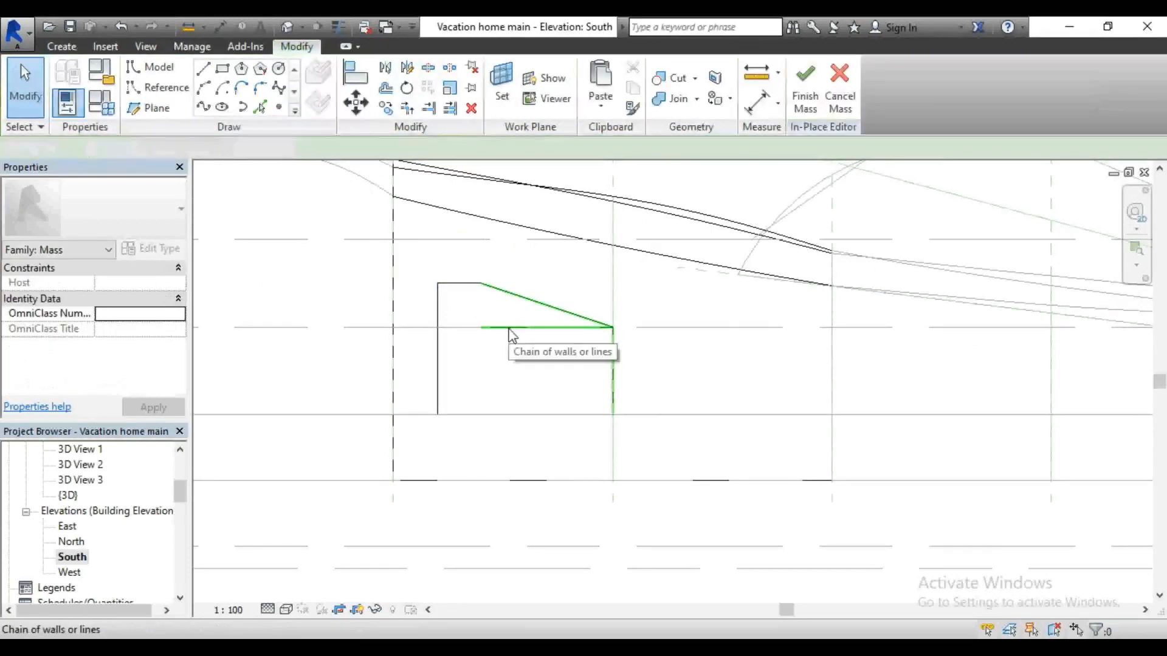
key("Tab")
left_click(509, 329)
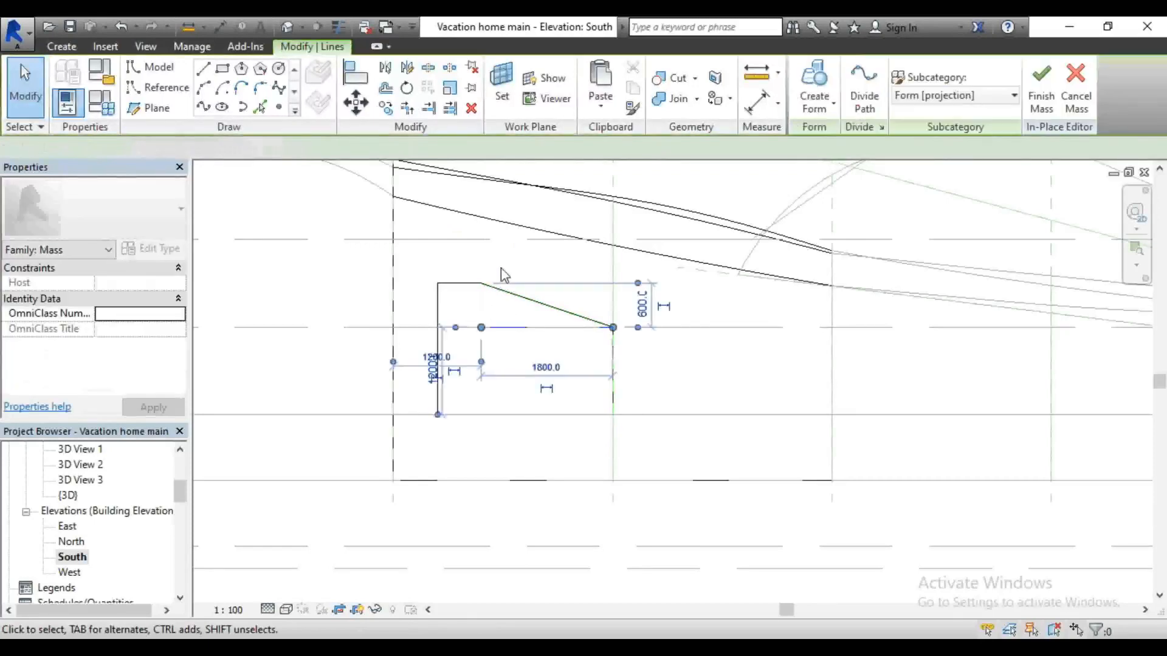
key("Delete")
scroll(501, 268, "down", 3)
scroll(519, 331, "up", 3)
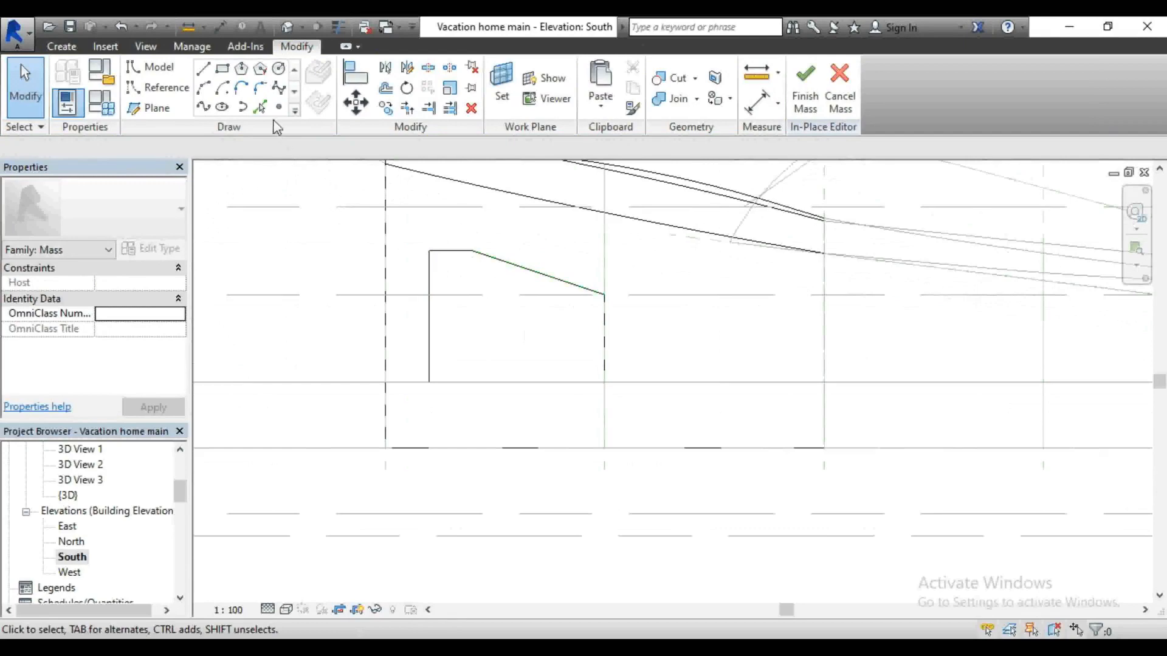
Step: Fillet the upper and lower corners on the profile's low side with 400 mm radii
left_click(260, 87)
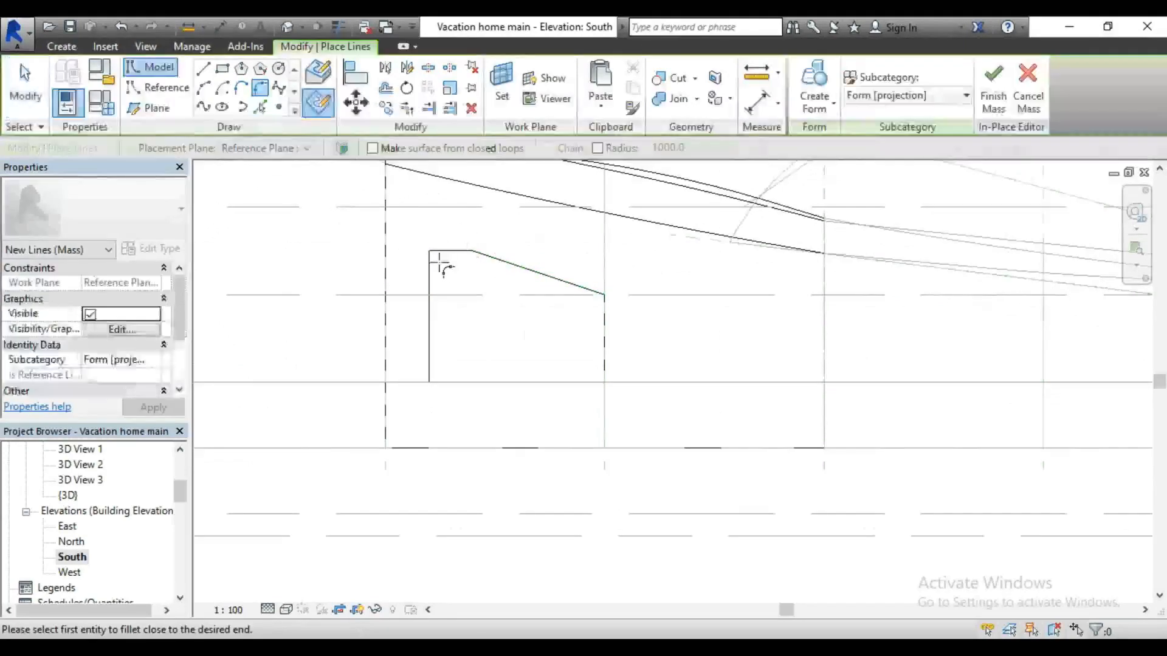
scroll(727, 328, "up", 2)
left_click(608, 293)
left_click(621, 308)
left_click(612, 303)
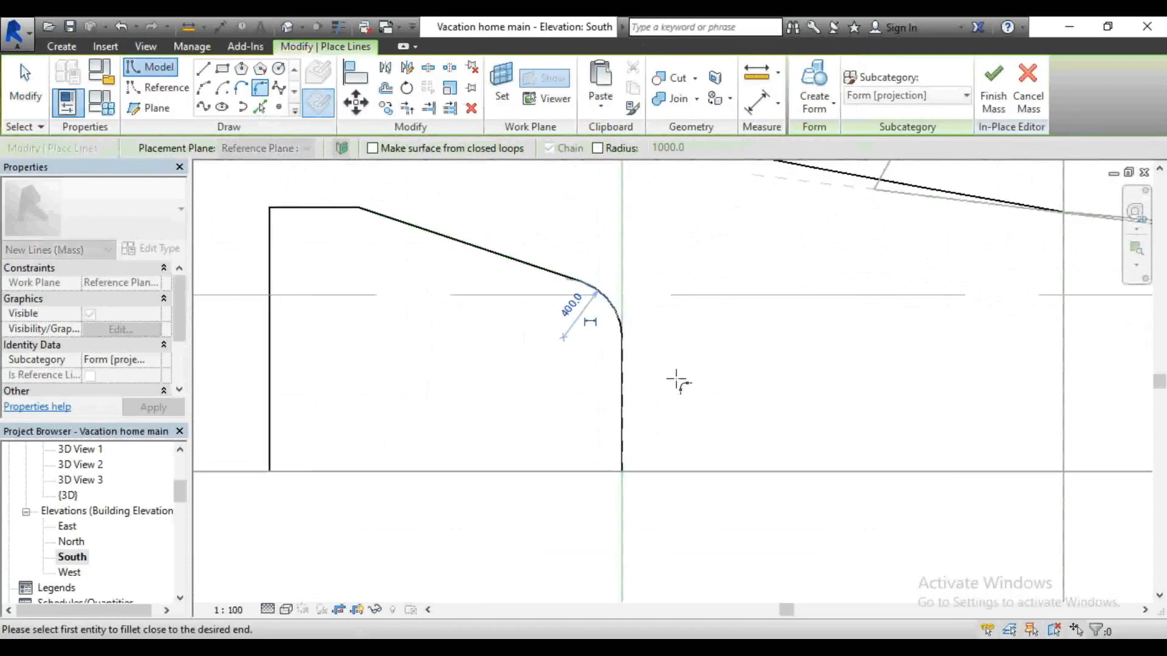
left_click(621, 462)
left_click(602, 469)
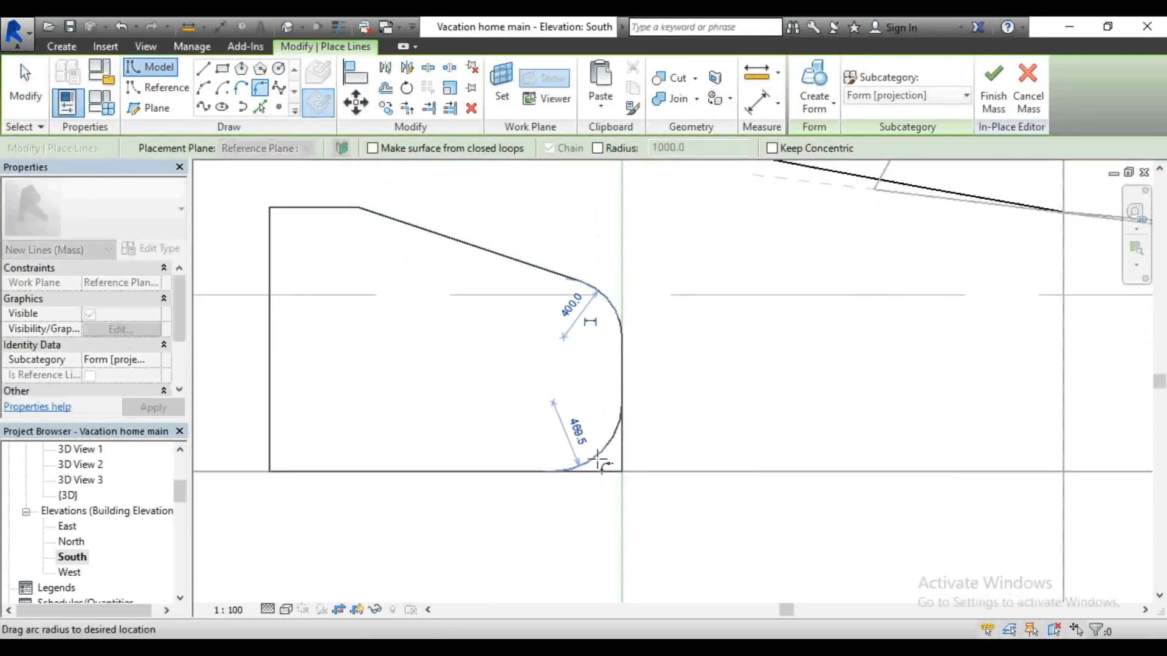
left_click(598, 471)
Step: Fillet the lower corner on the profile's high side with a 600 mm radius
left_click(269, 449)
left_click(292, 469)
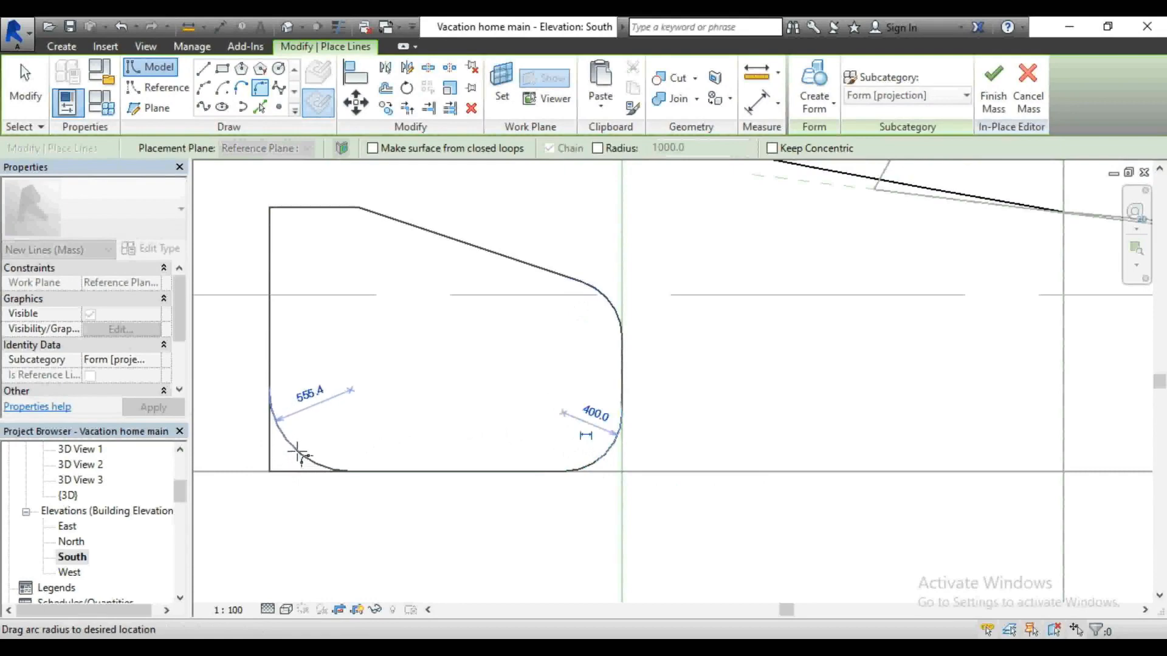
left_click(298, 454)
scroll(338, 426, "down", 2)
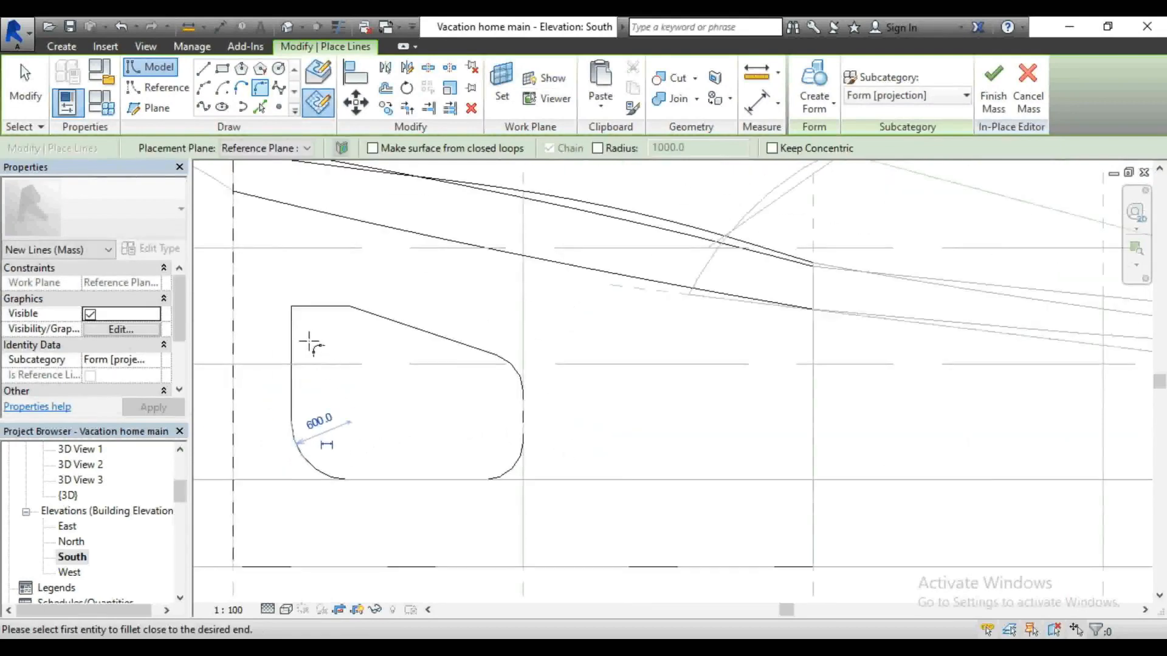
scroll(294, 326, "up", 2)
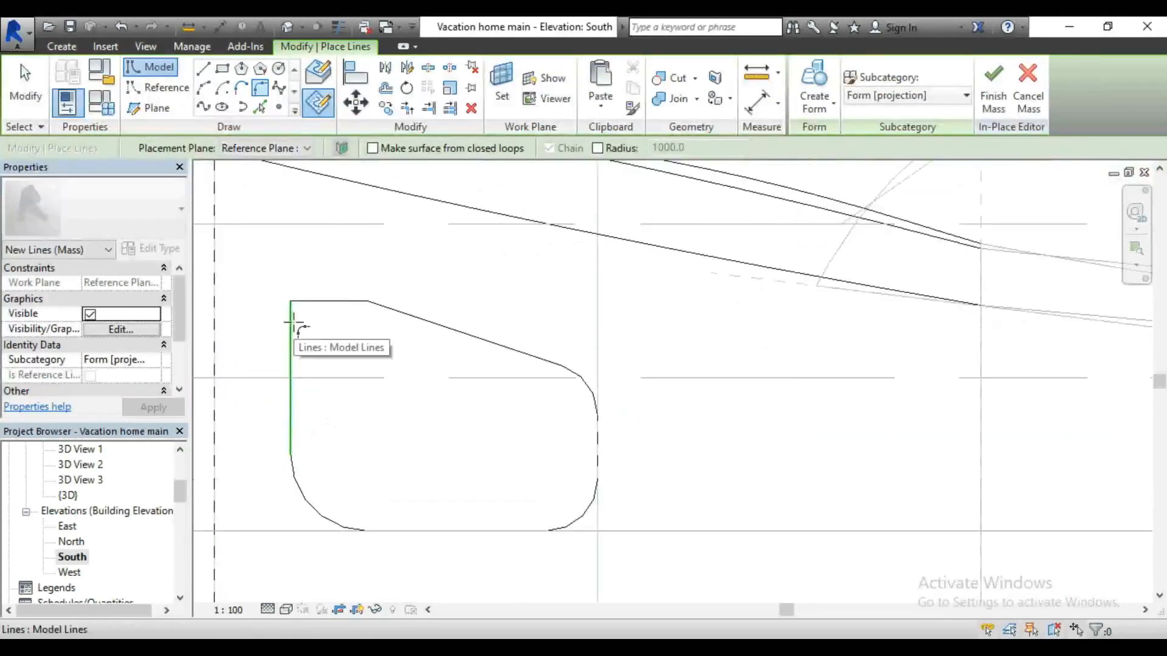
scroll(473, 352, "down", 3)
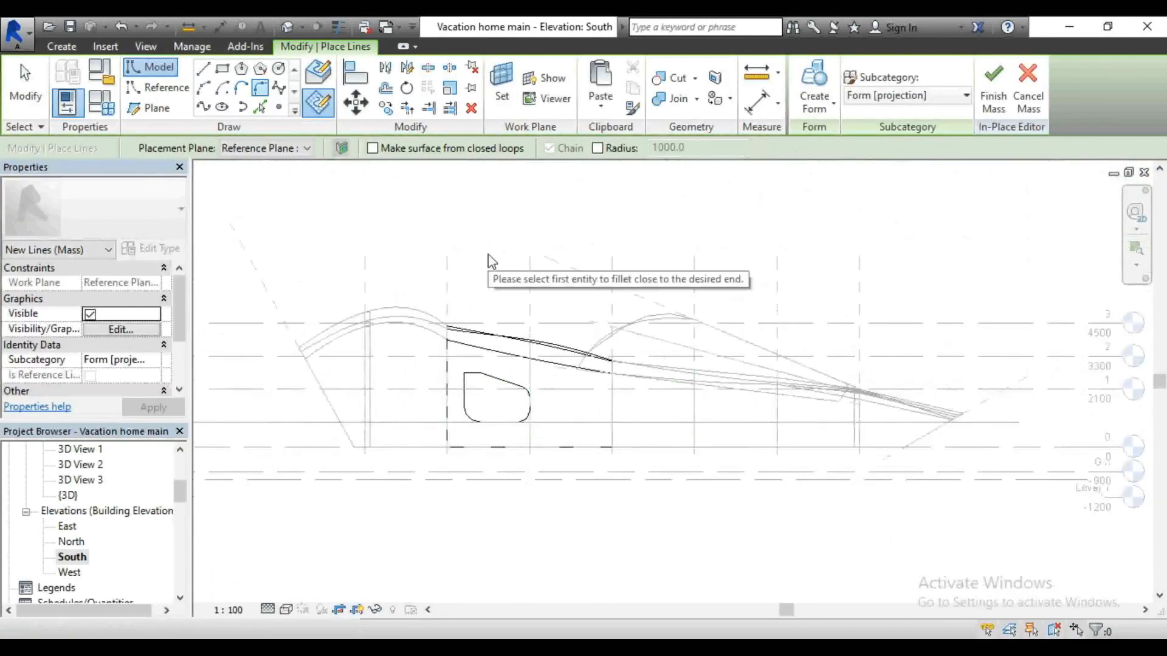
key("Escape")
key("Escape")
Step: Create a void form from the closed, rounded opening profile
scroll(489, 389, "up", 2)
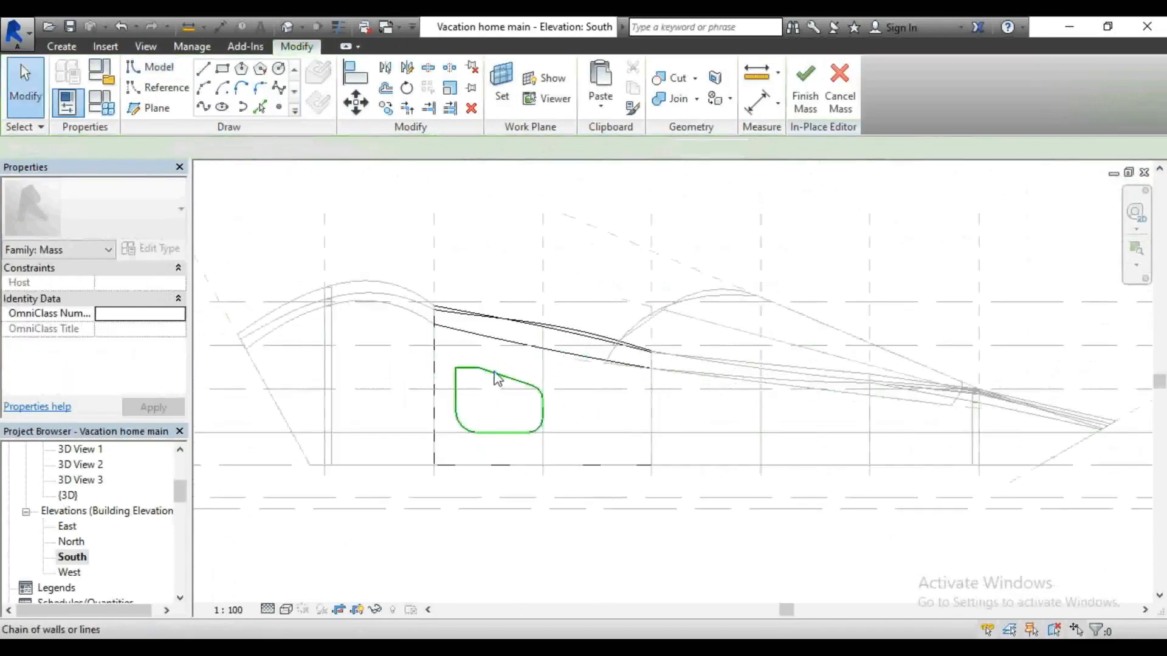
left_click(497, 378)
left_click(814, 103)
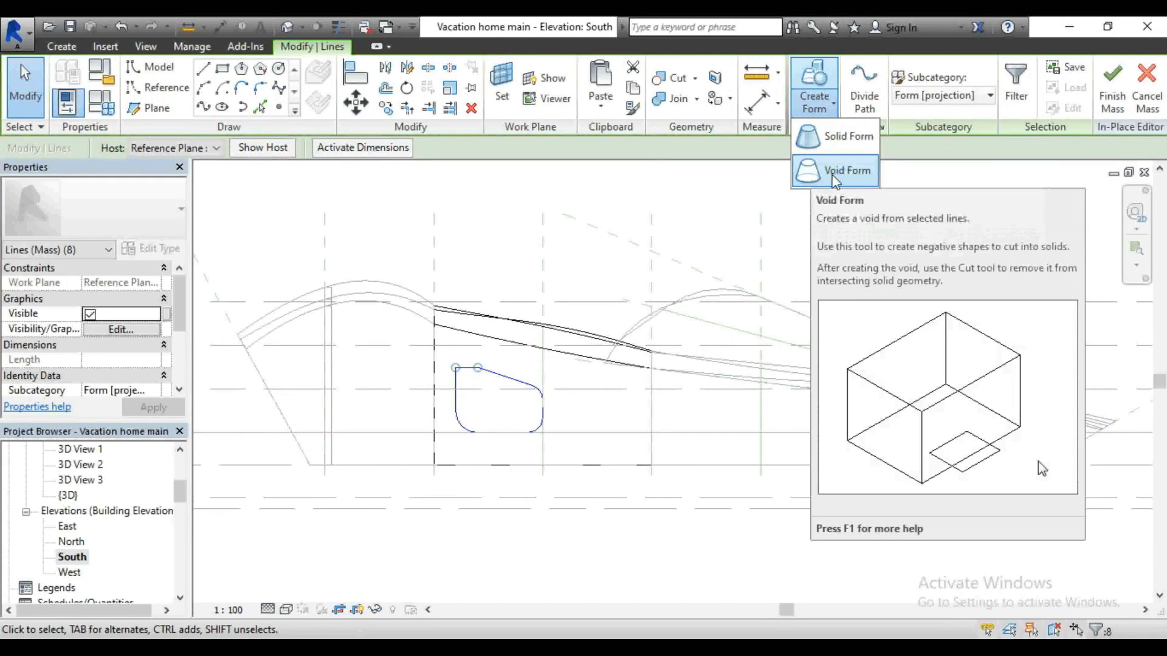
left_click(834, 173)
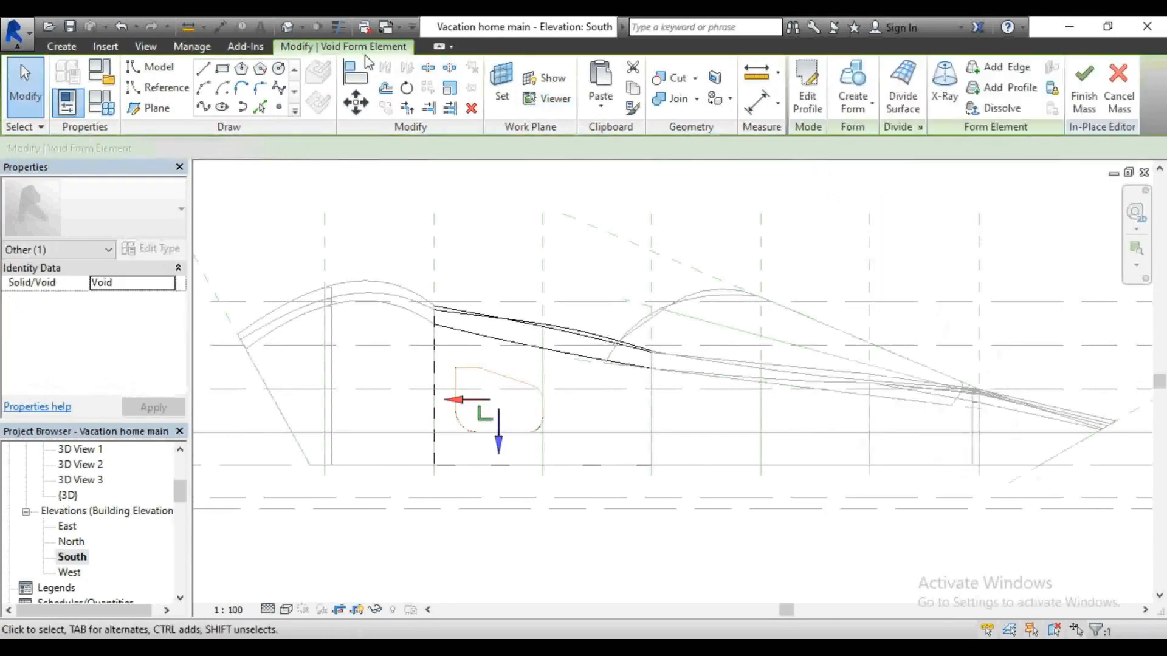
Step: In the 3D view, select the whole window void form and set its depth to 2000 mm
left_click(288, 29)
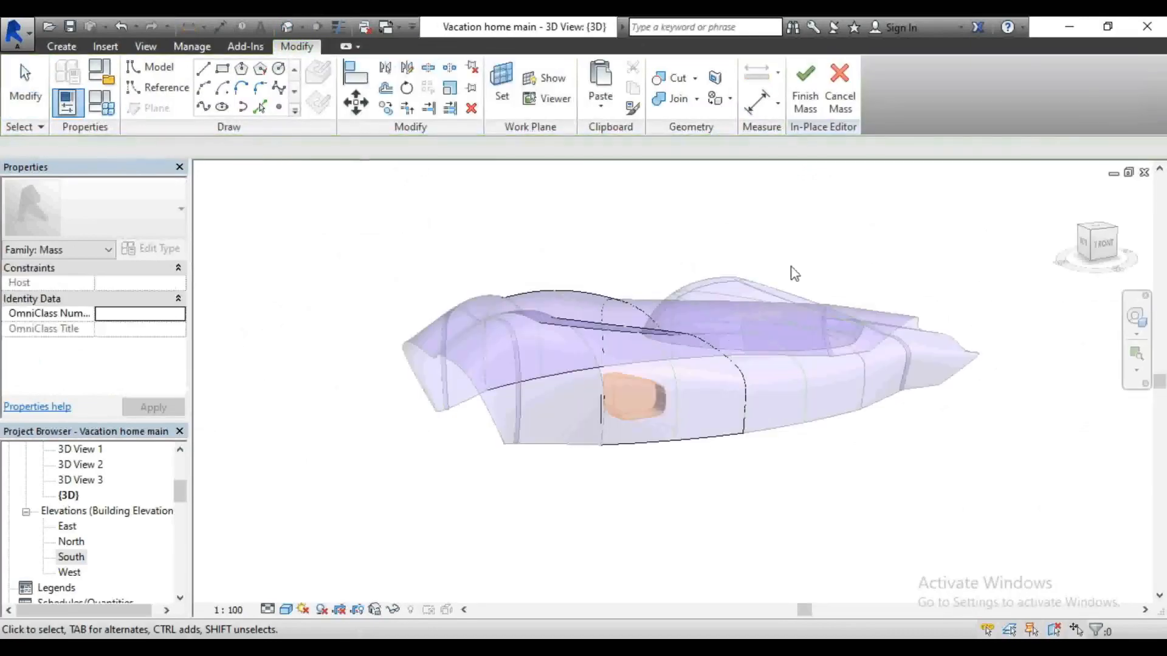
scroll(622, 410, "up", 2)
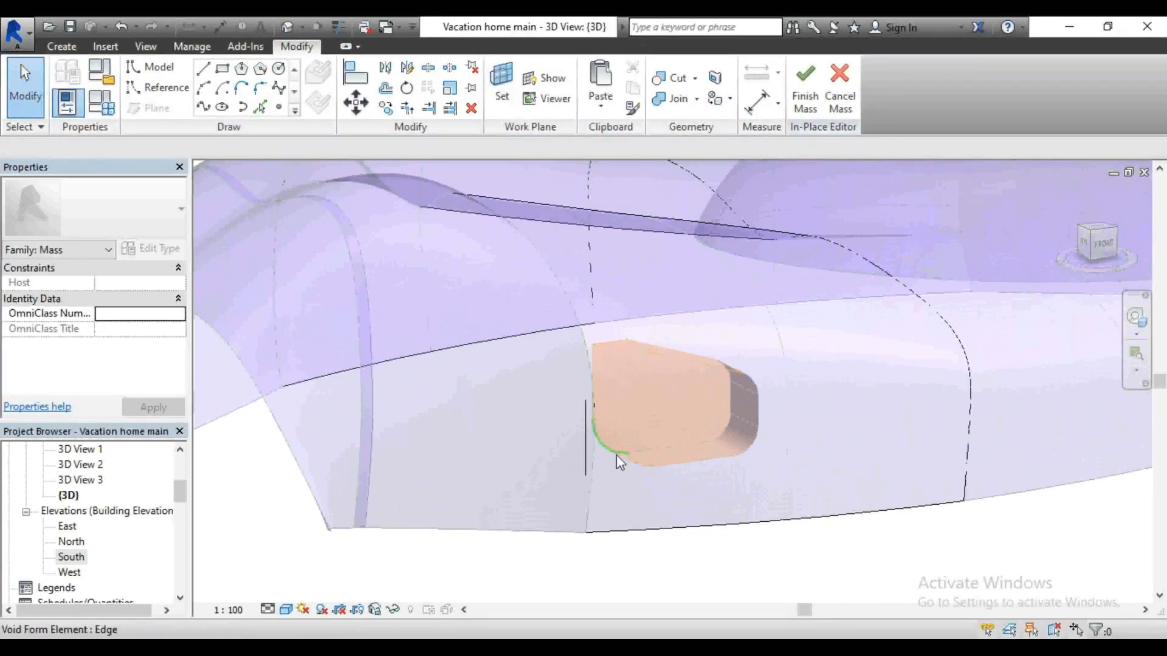
key("Tab")
left_click(664, 473)
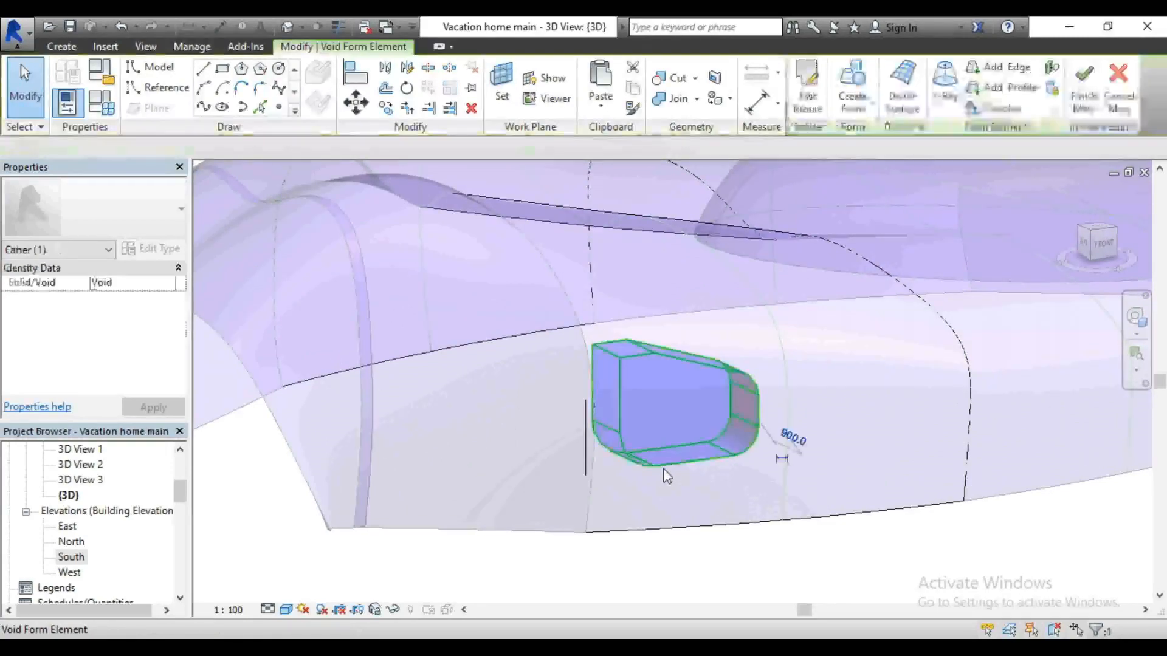
left_click(790, 438)
type("2000")
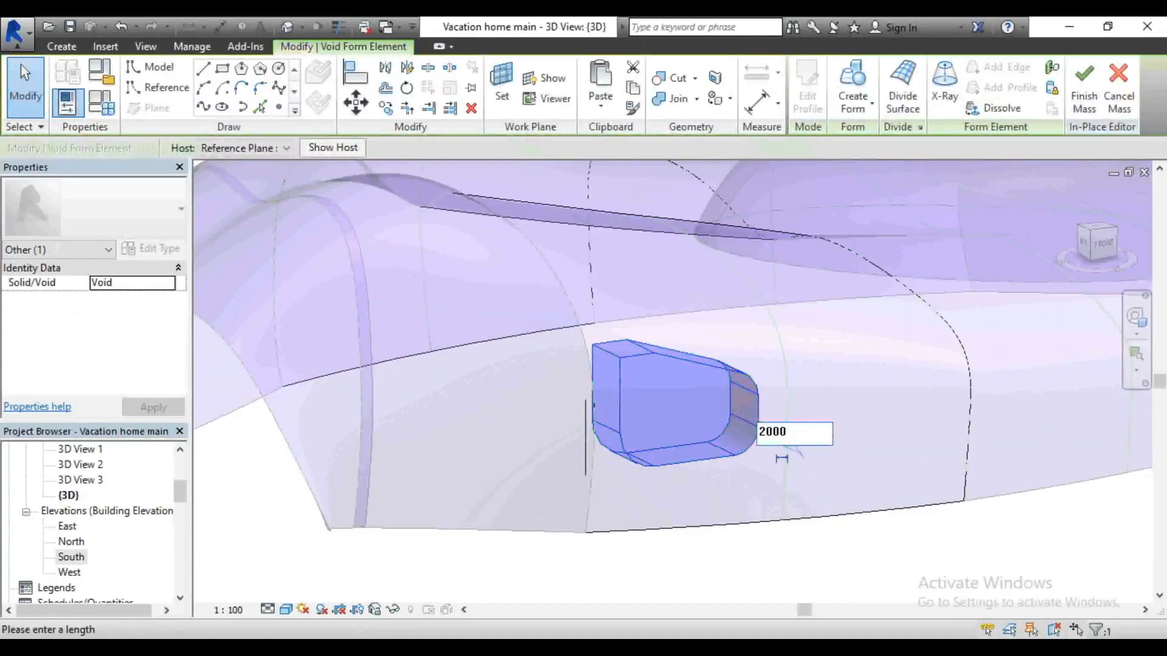
key("Return")
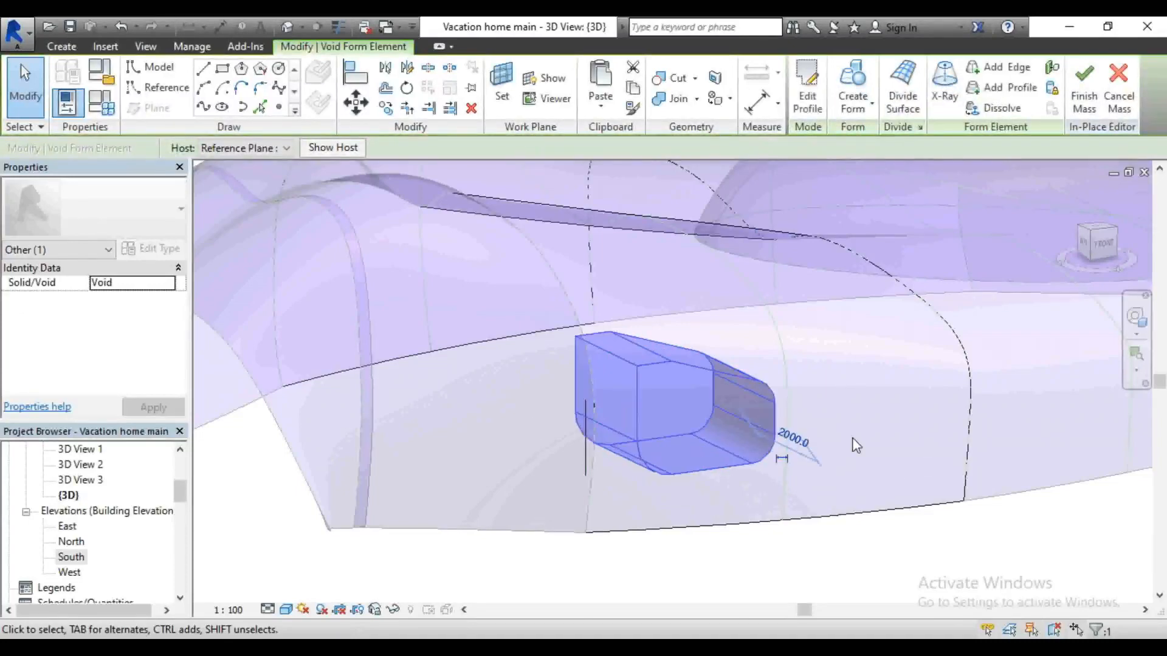
key("Escape")
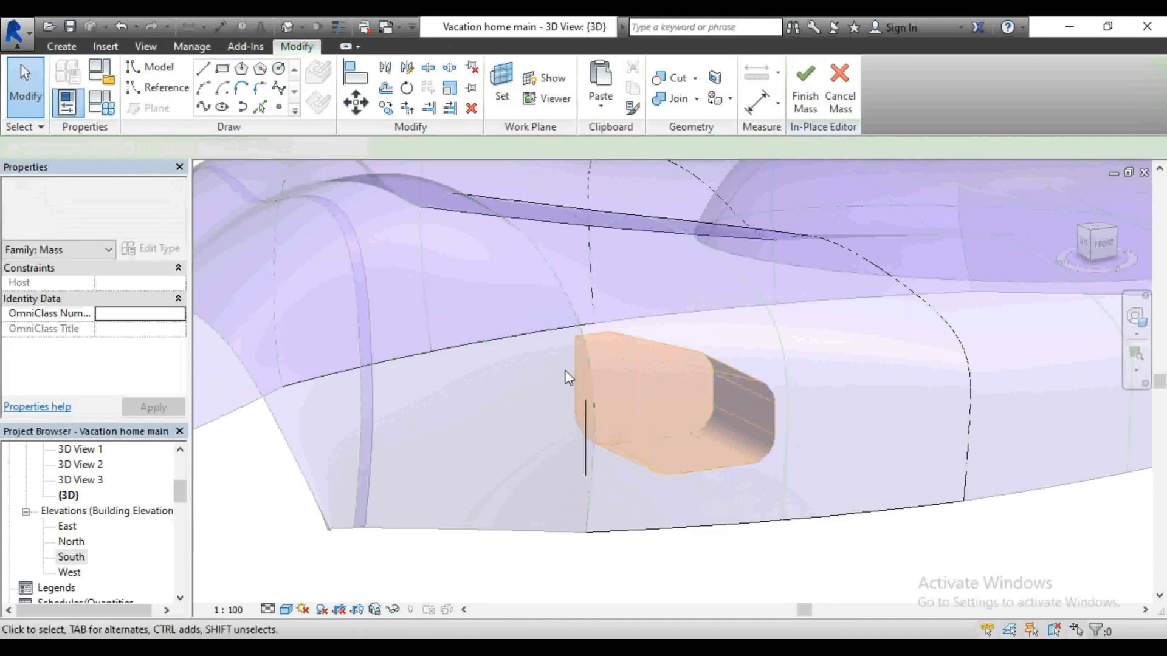
Step: Delete the stray vertical model line beside the window void form
left_click(584, 419)
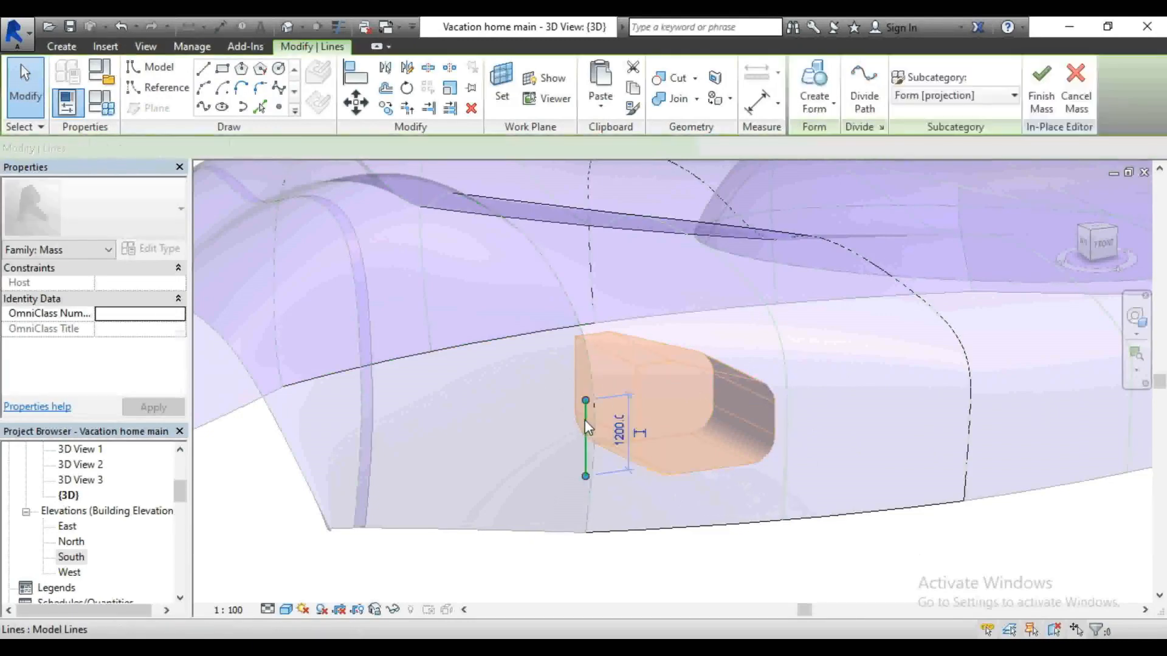
key("Escape")
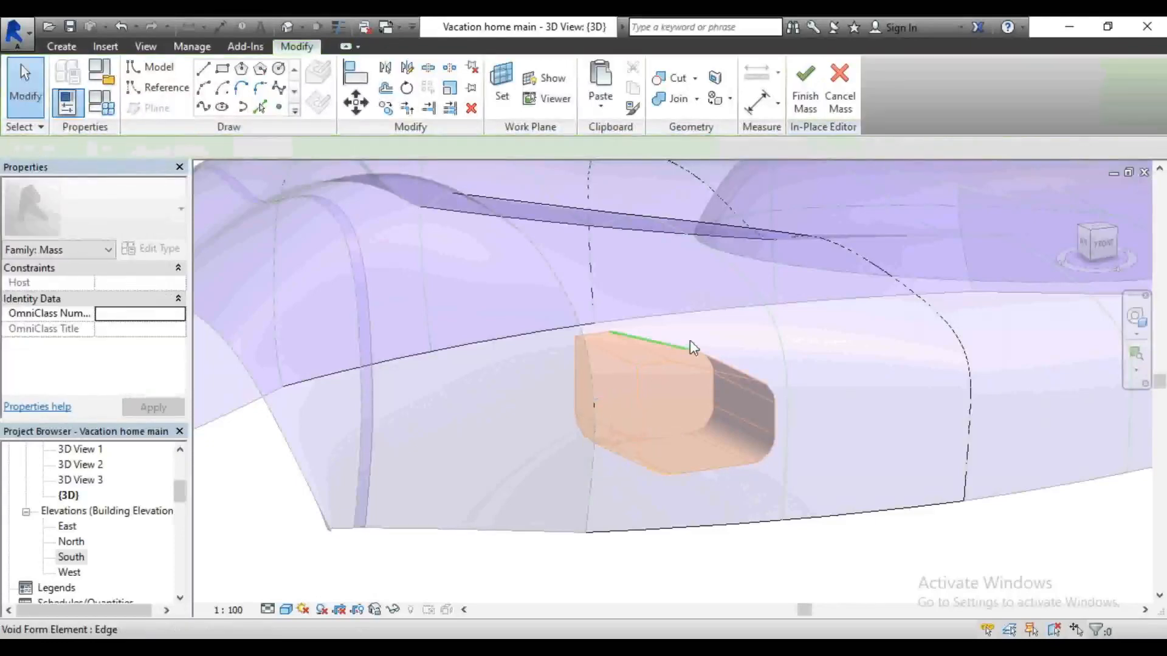
scroll(702, 425, "down", 2)
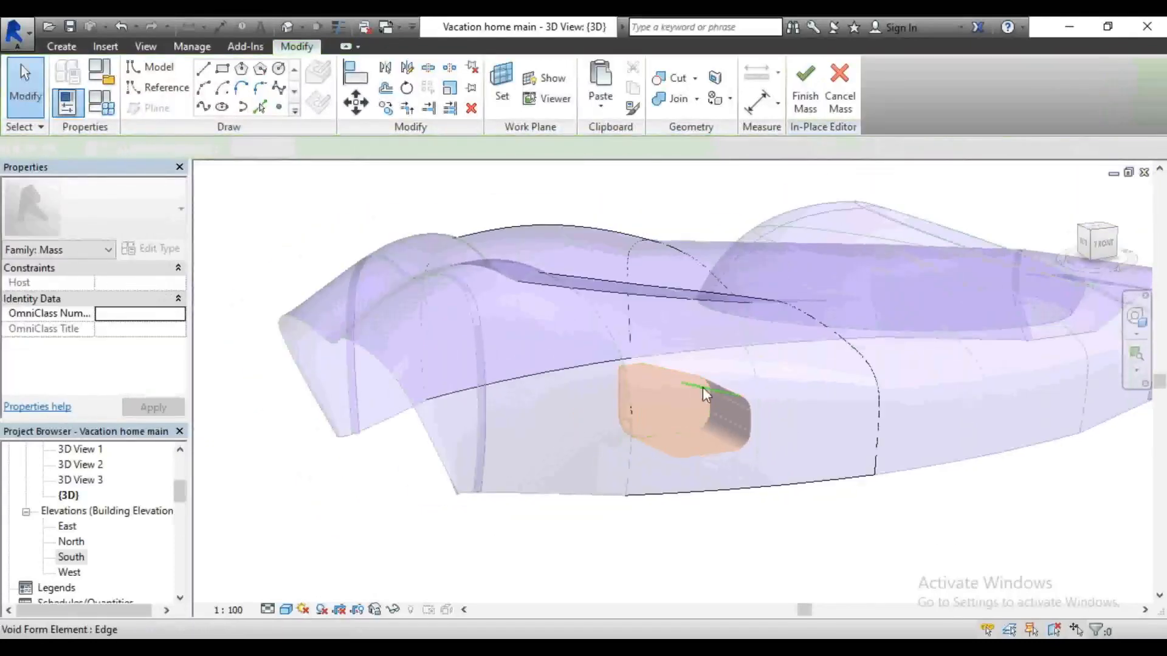
left_click(704, 391)
key("Escape")
scroll(740, 415, "up", 3)
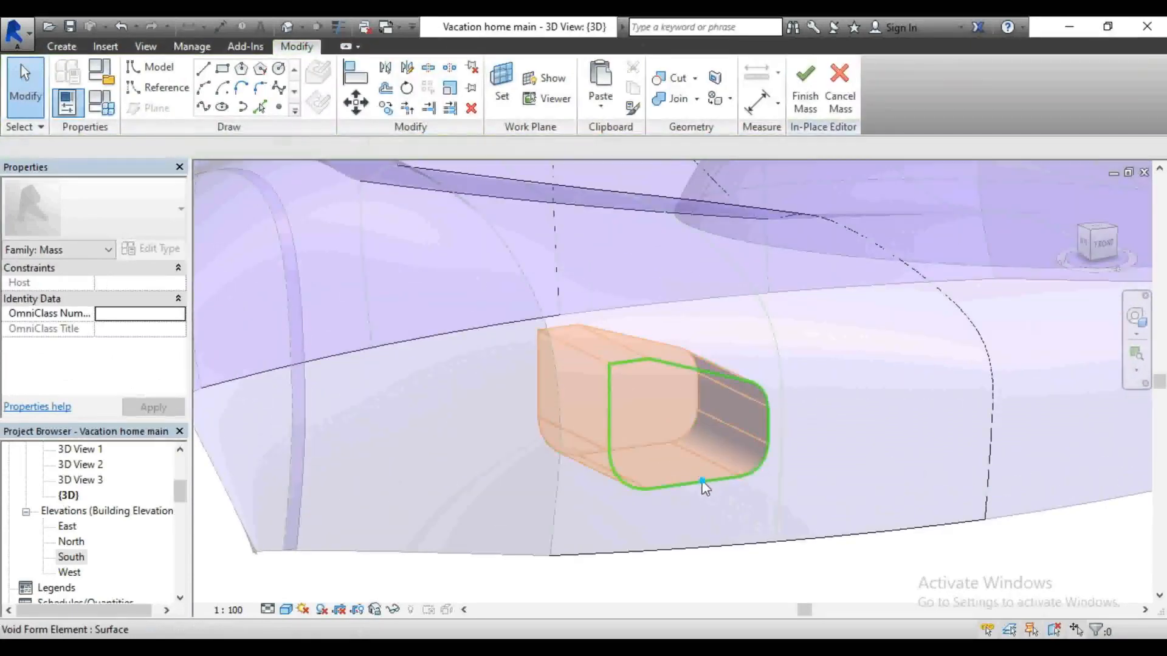
Step: Stretch the void form's outer face outward until the void is about 4800 mm deep
left_click(703, 484)
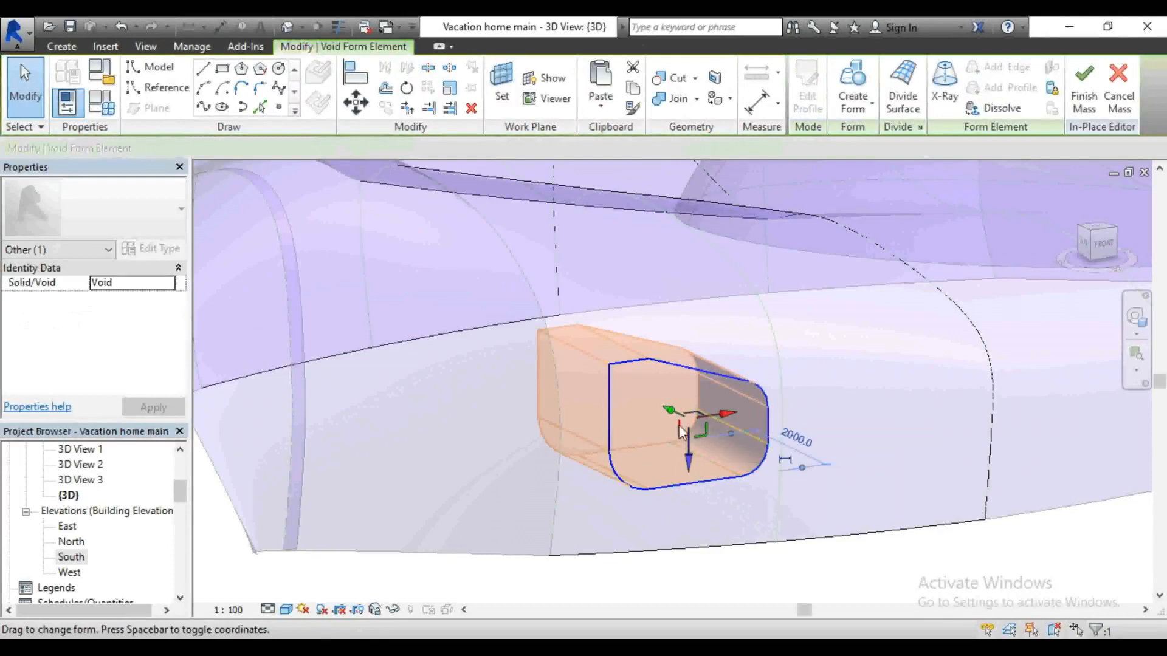
left_click_drag(676, 413, 767, 468)
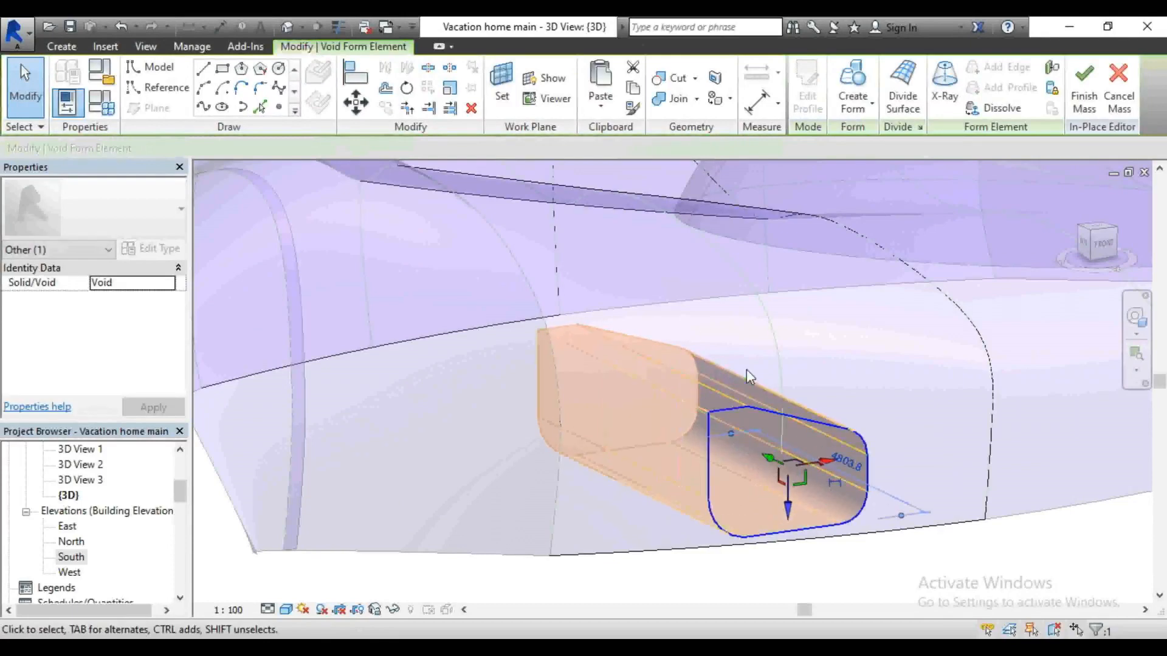
scroll(746, 369, "down", 4)
left_click(727, 515)
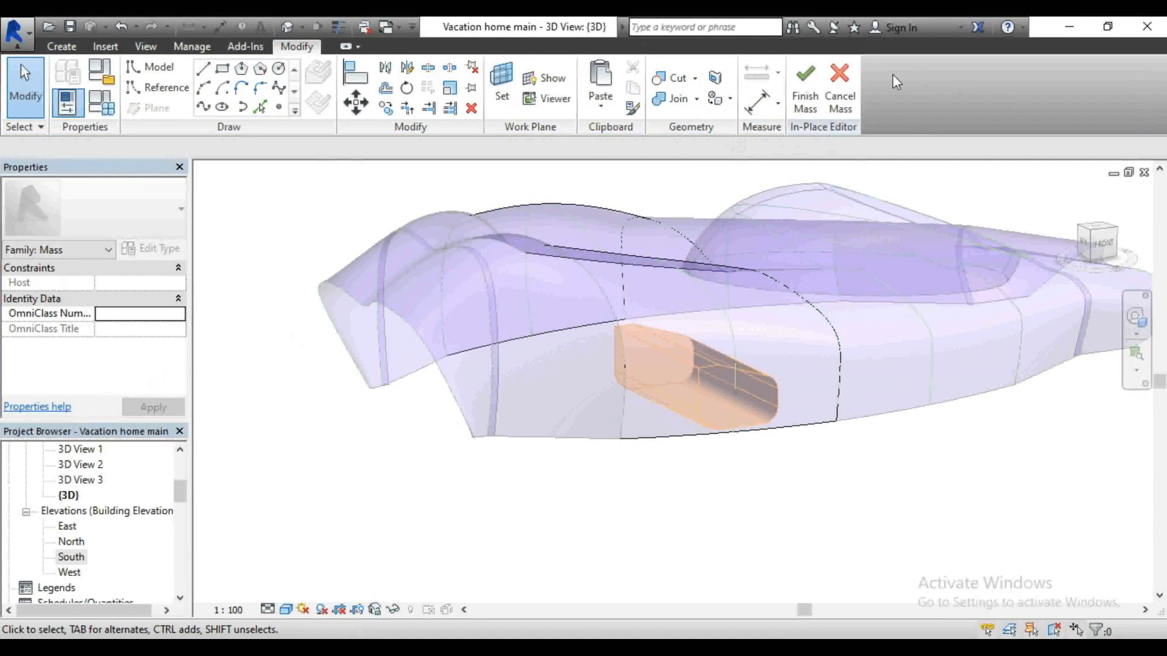
Step: Keep the in-place mass open and undo the recent void form edits and the void's creation, back to the closed opening profile
left_click(840, 97)
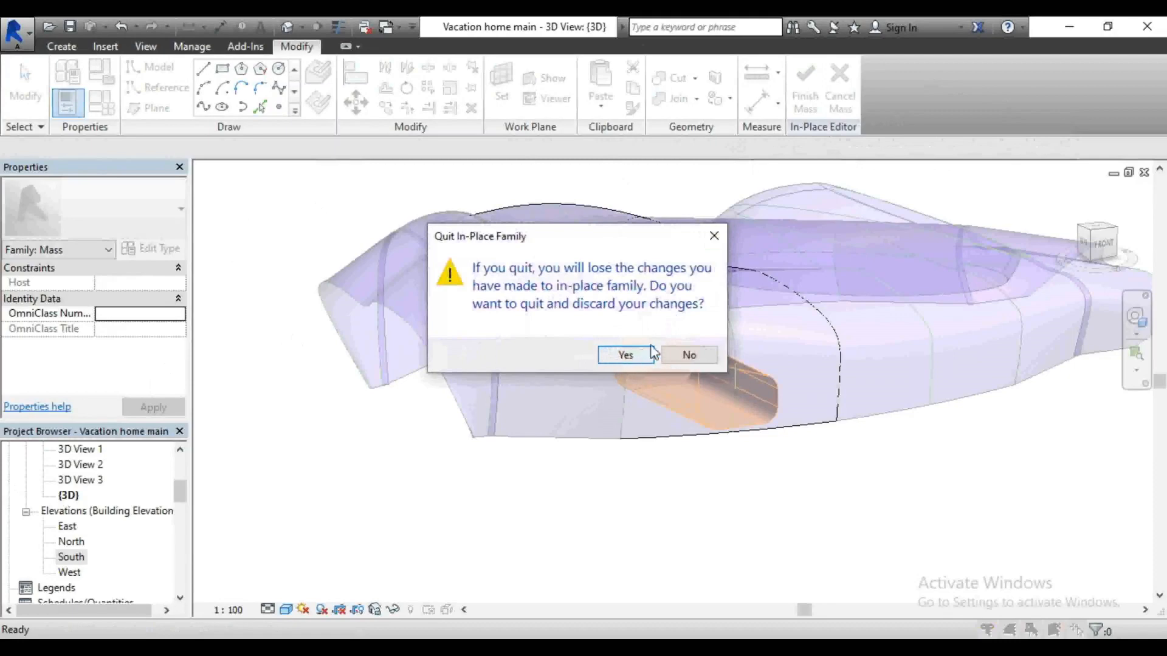
left_click(715, 235)
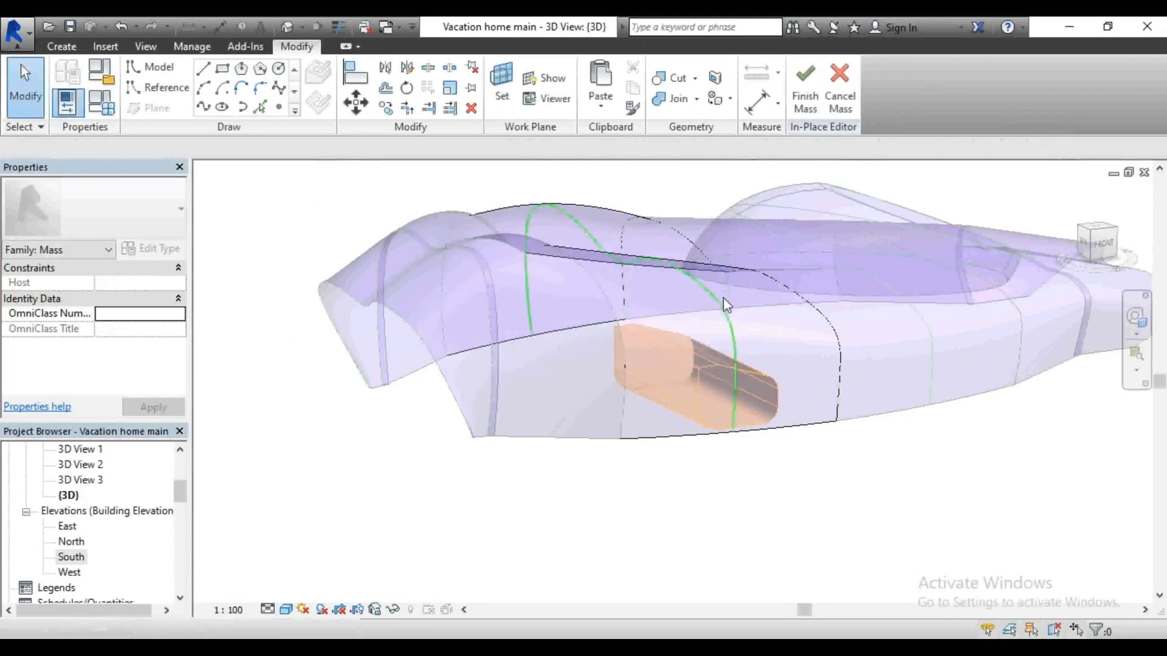
left_click(117, 23)
left_click(119, 26)
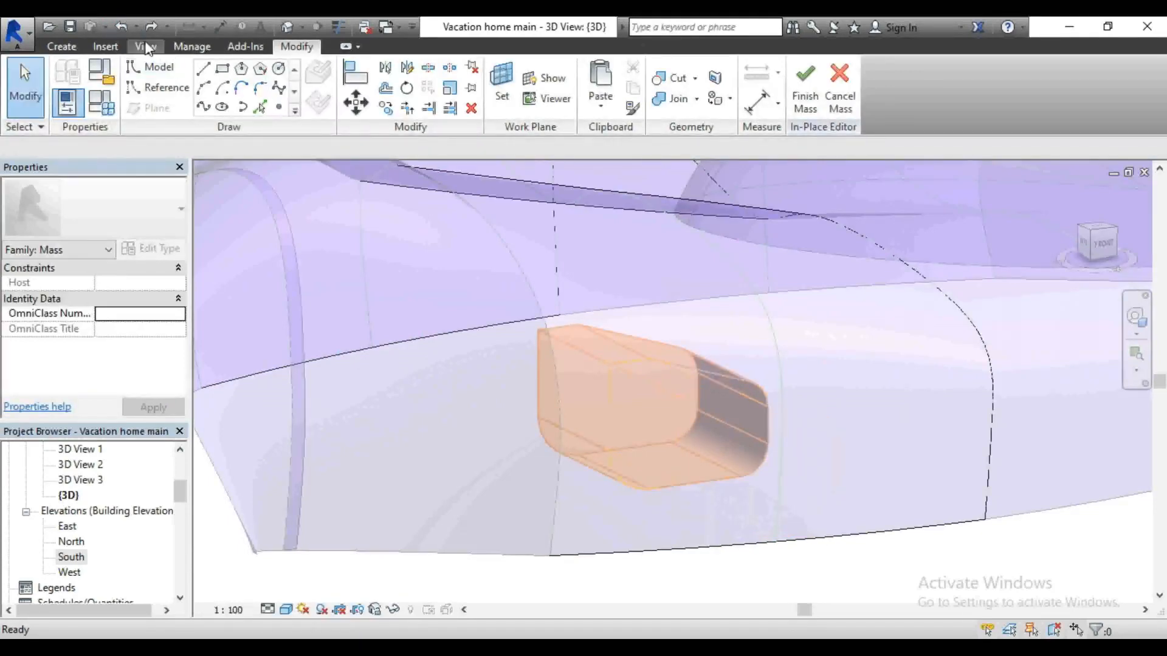
left_click(122, 27)
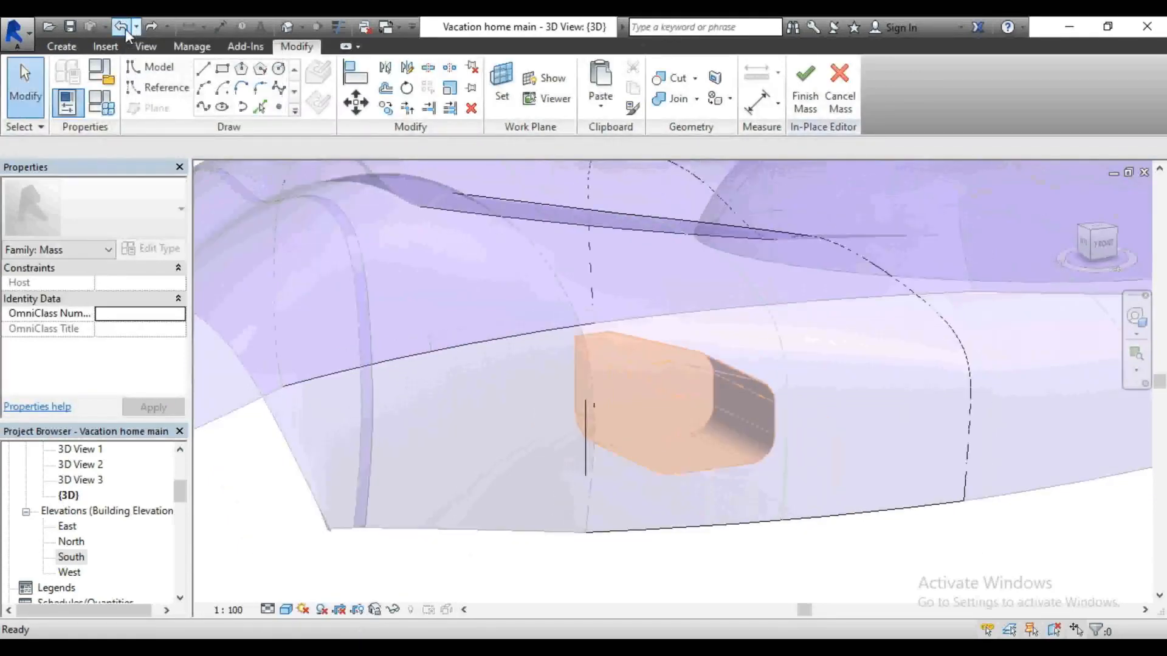
left_click(119, 28)
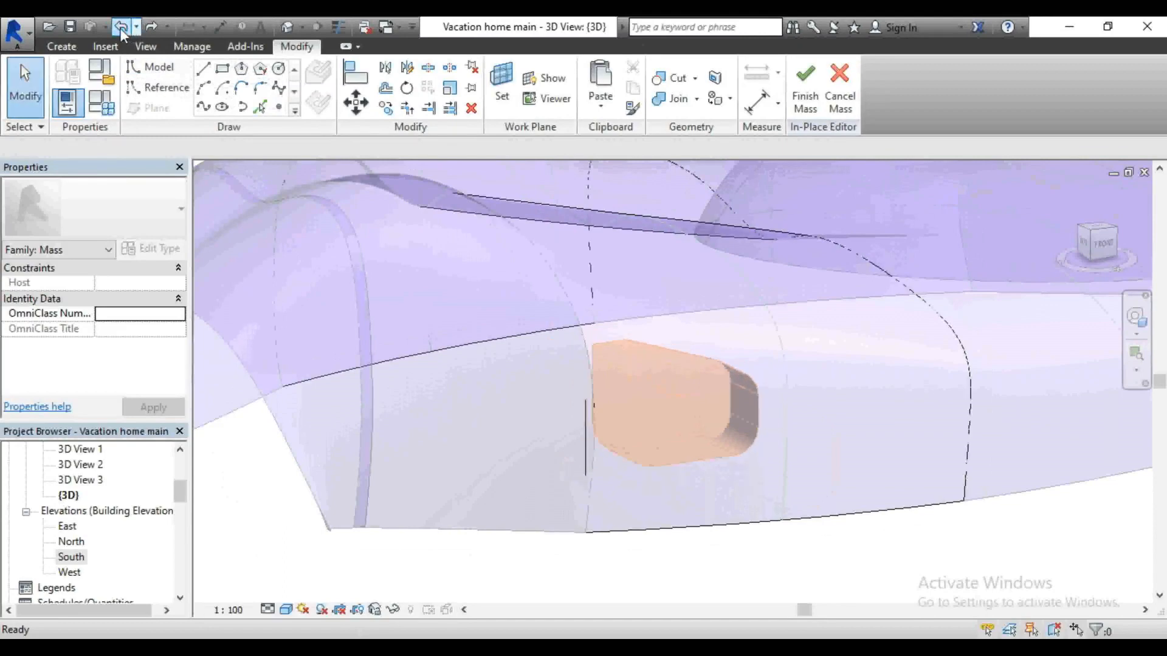
left_click(120, 28)
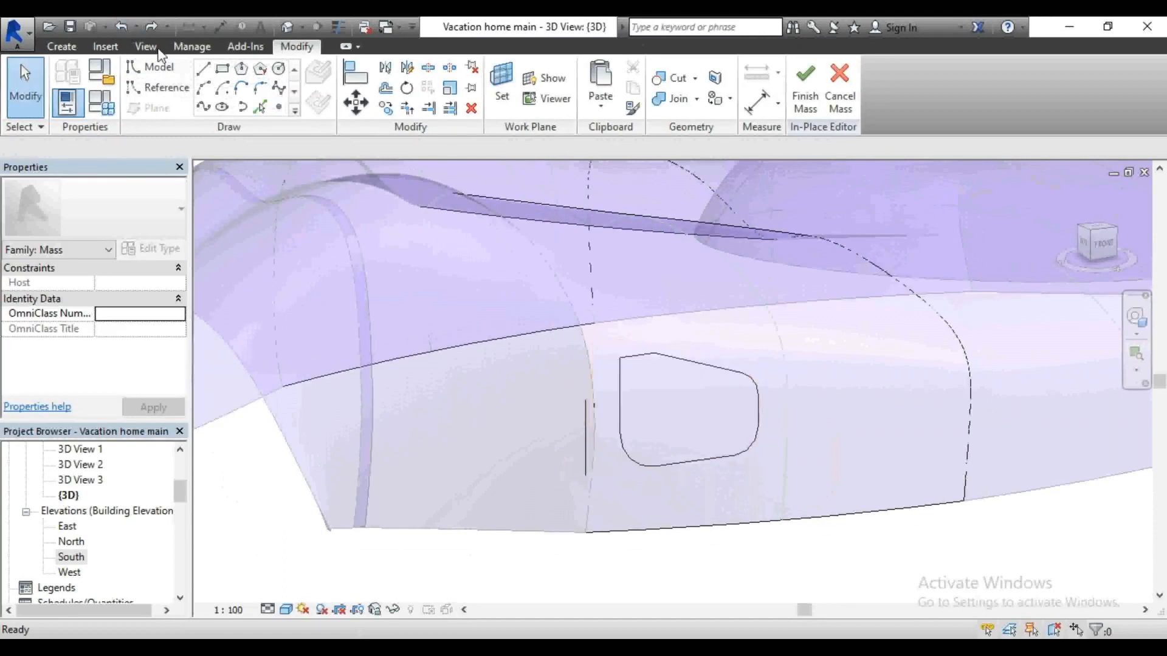
Step: Delete the stray 1200 mm vertical model line beside the opening profile
left_click(579, 423)
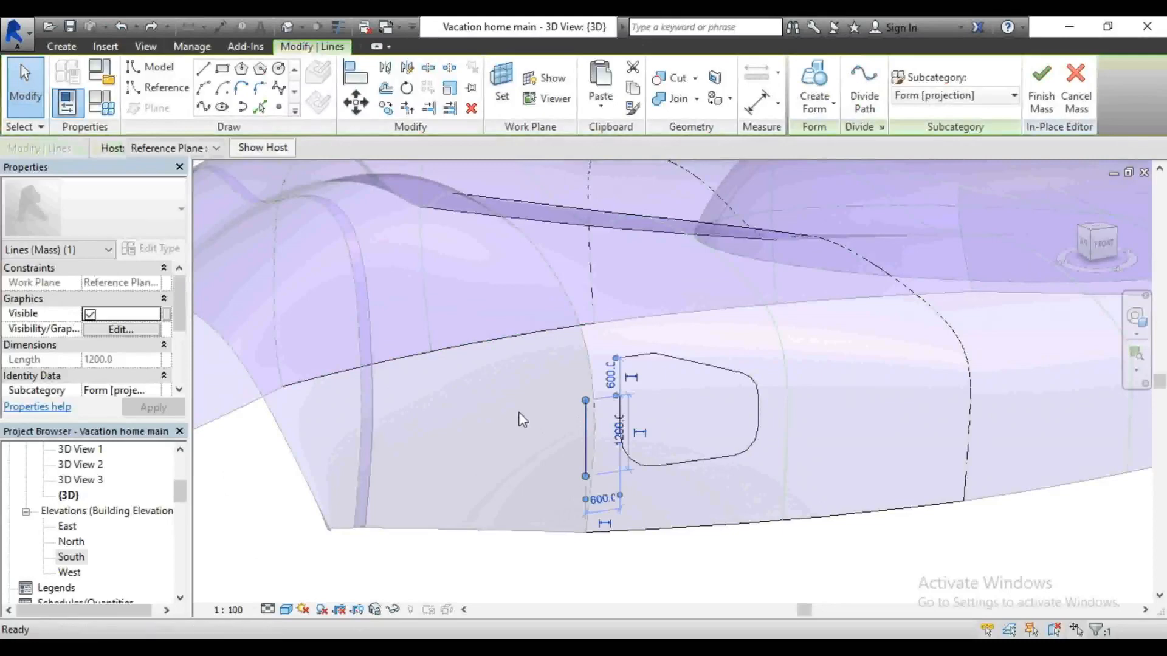
key("Delete")
Step: In the Level 1 floor plan, move reference plane c1 outward to 600 mm above the gridline below it
scroll(100, 494, "up", 2)
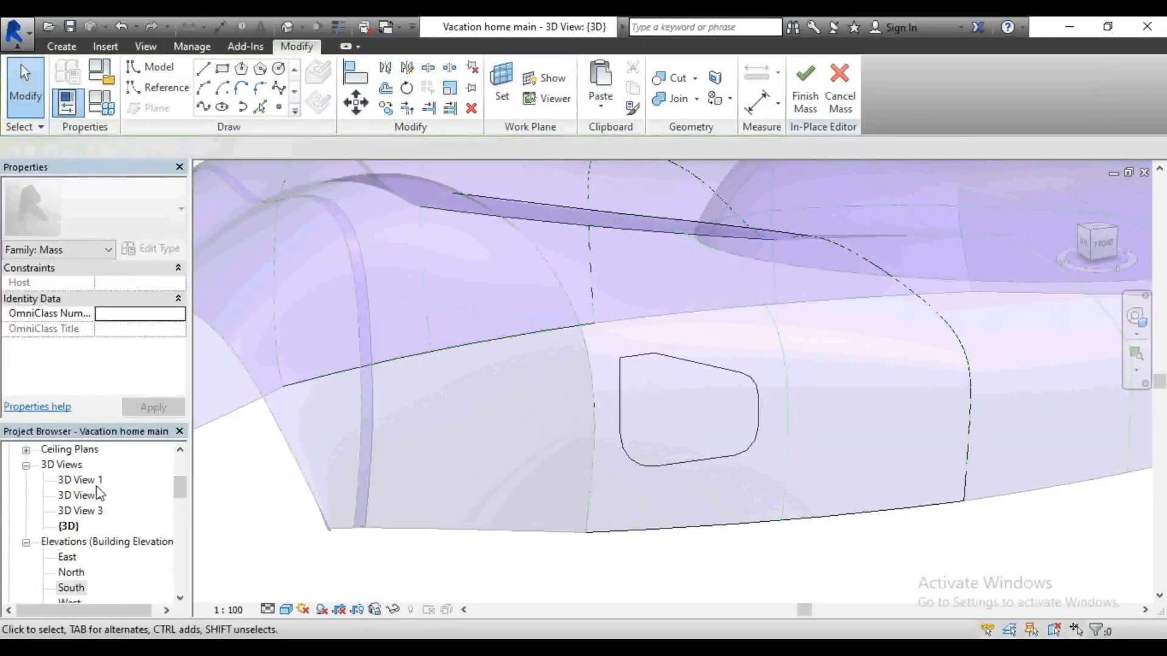
scroll(99, 493, "up", 2)
double_click(69, 496)
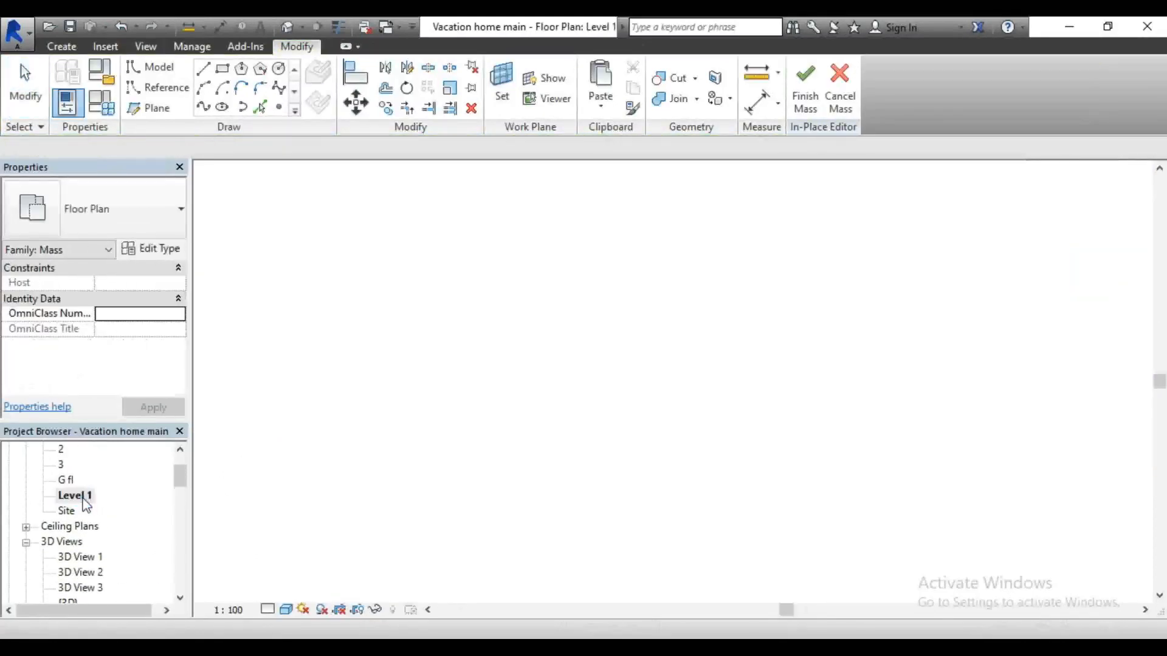
scroll(462, 437, "up", 2)
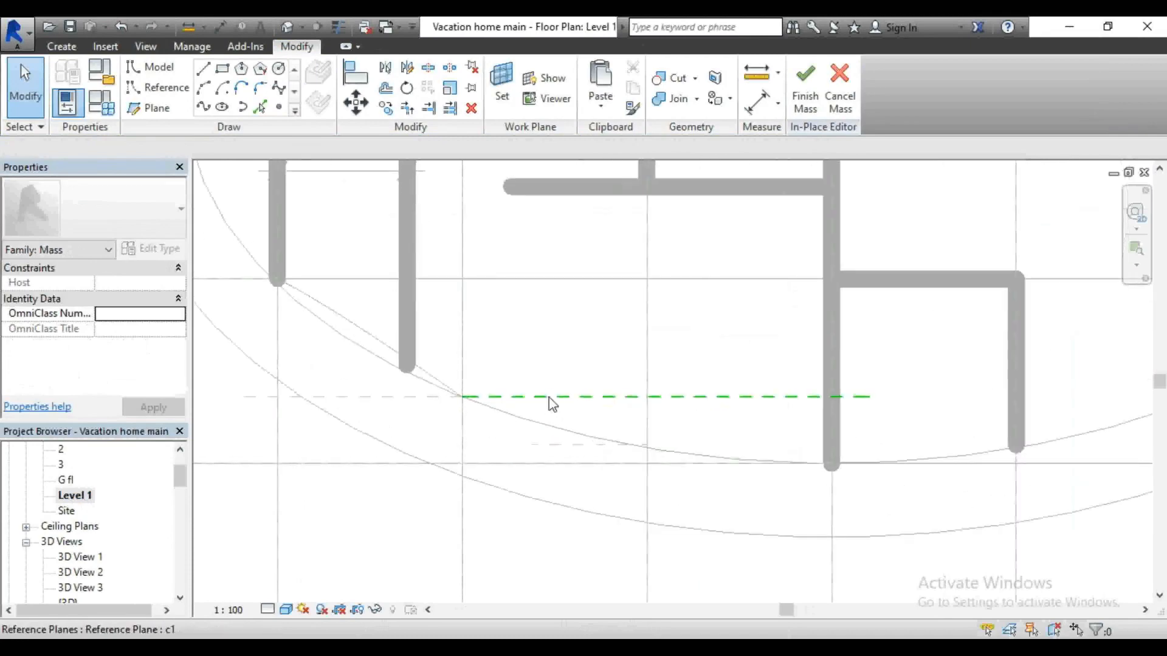
left_click(550, 398)
left_click_drag(579, 402, 579, 426)
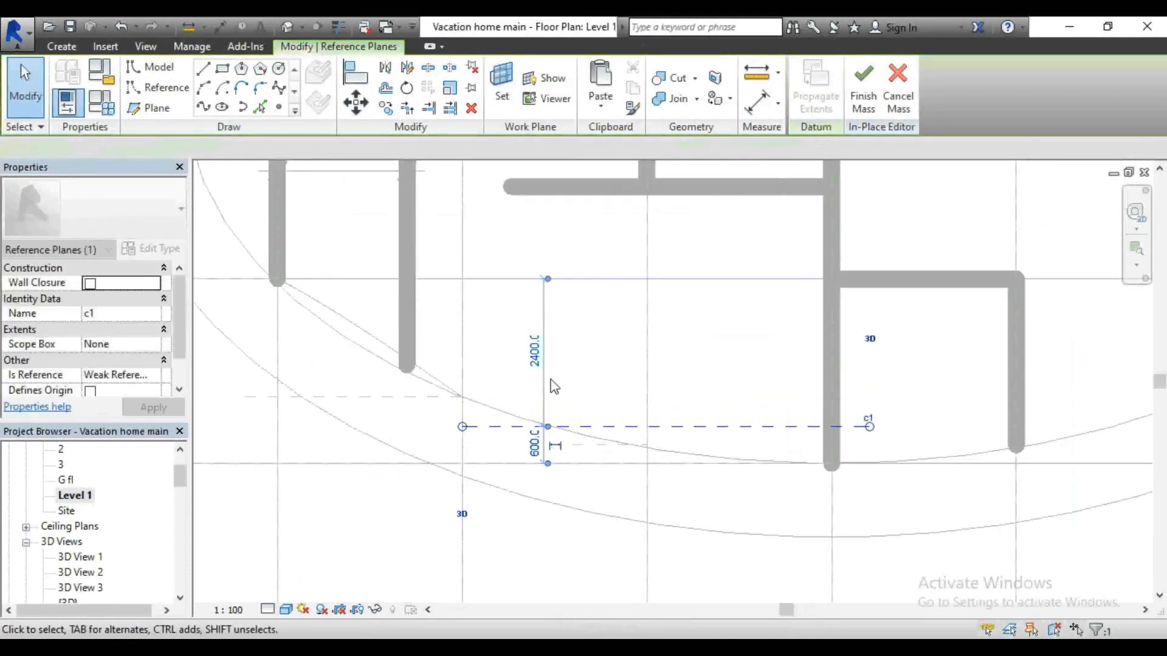
Step: In the 3D view, select the closed rounded opening profile and create a void form from it
scroll(135, 523, "down", 1)
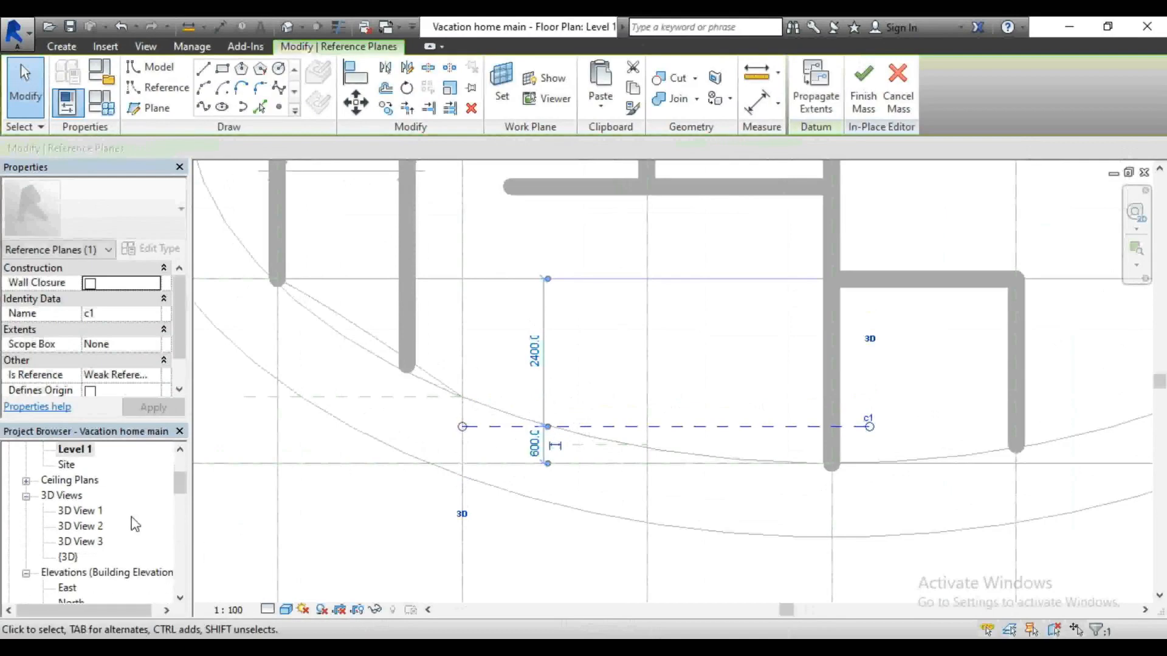
left_click(287, 26)
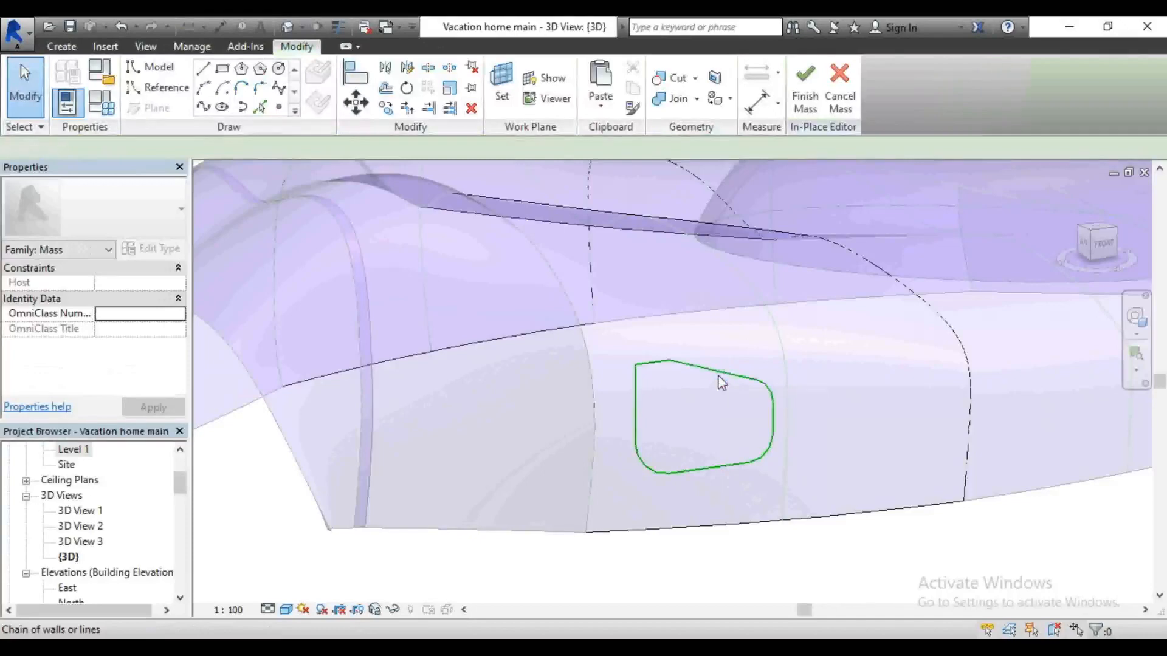
key("Escape")
key("Escape")
scroll(729, 325, "down", 3)
left_click(830, 115)
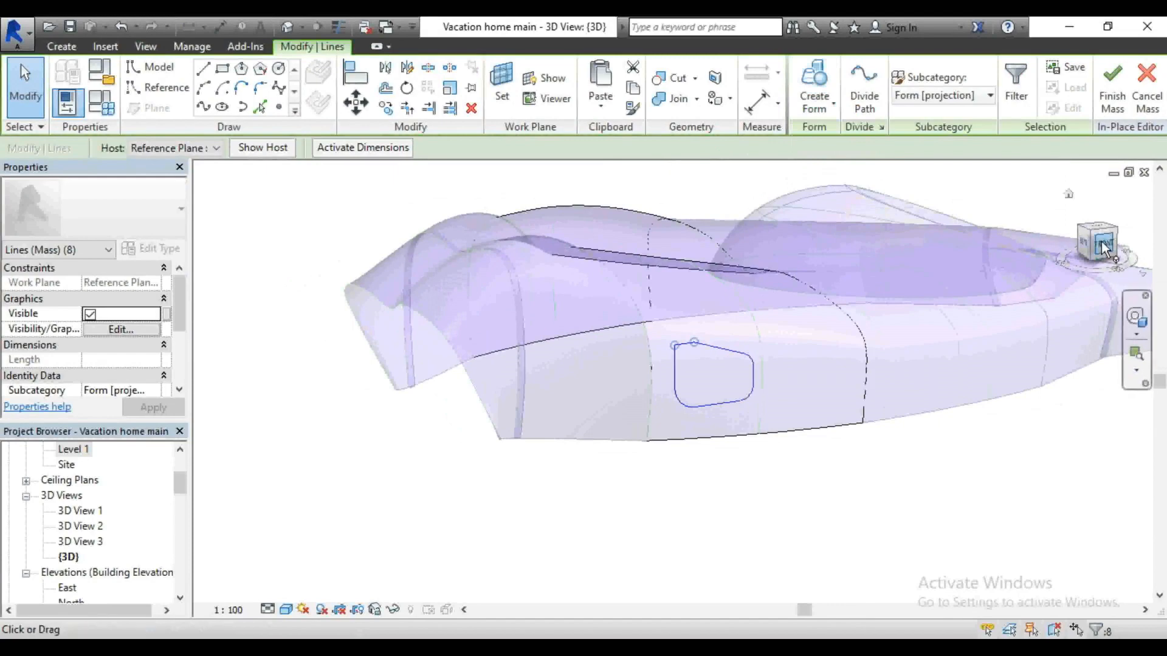
left_click_drag(1103, 247, 1128, 241)
left_click(956, 482)
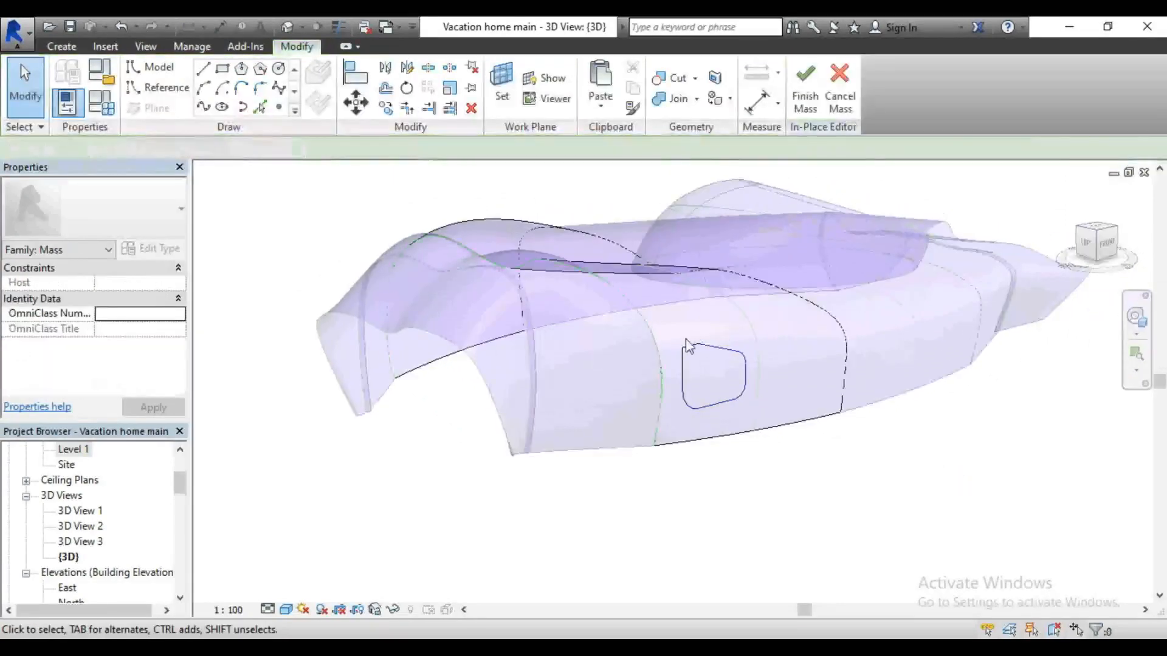
left_click(705, 349)
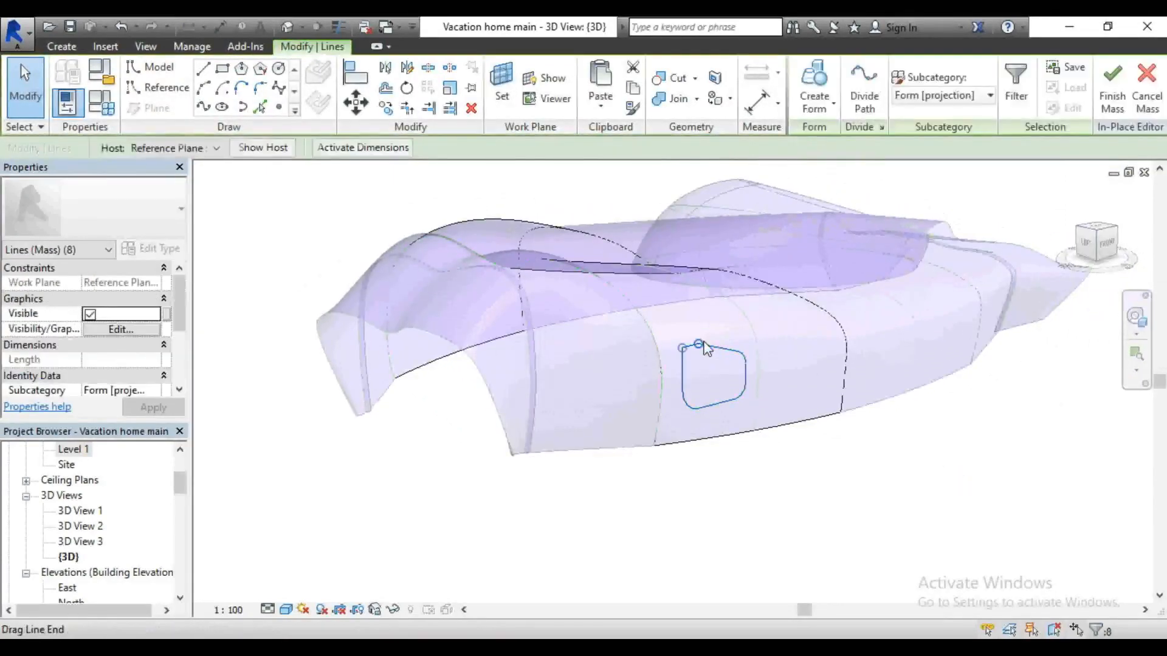
left_click(828, 113)
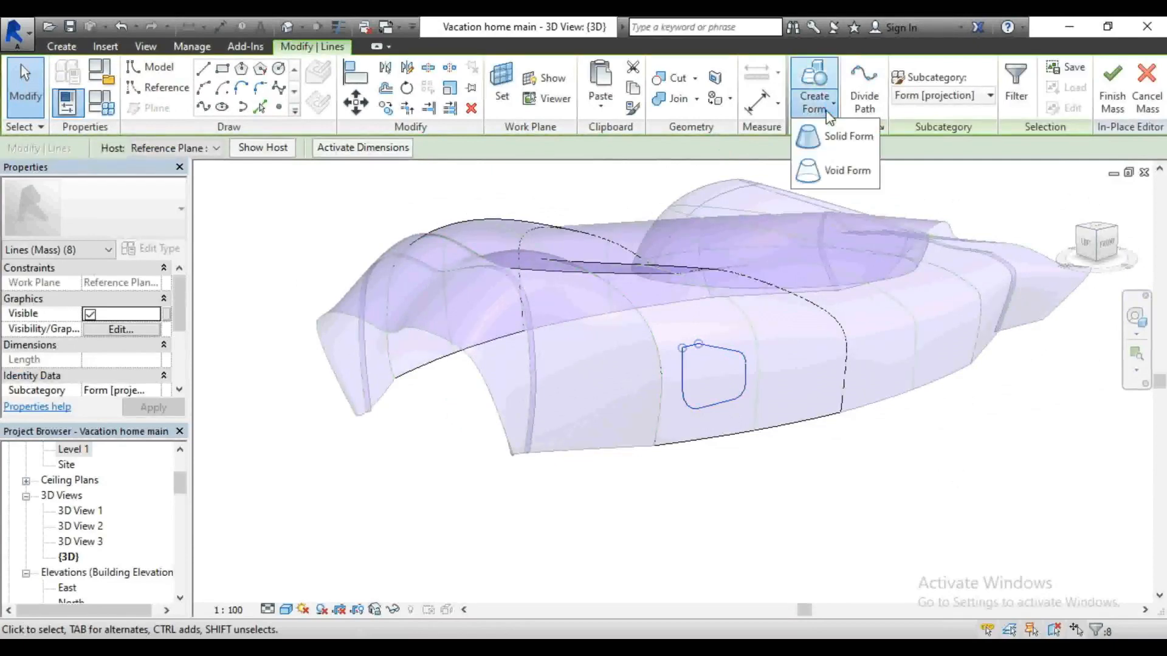
left_click(844, 172)
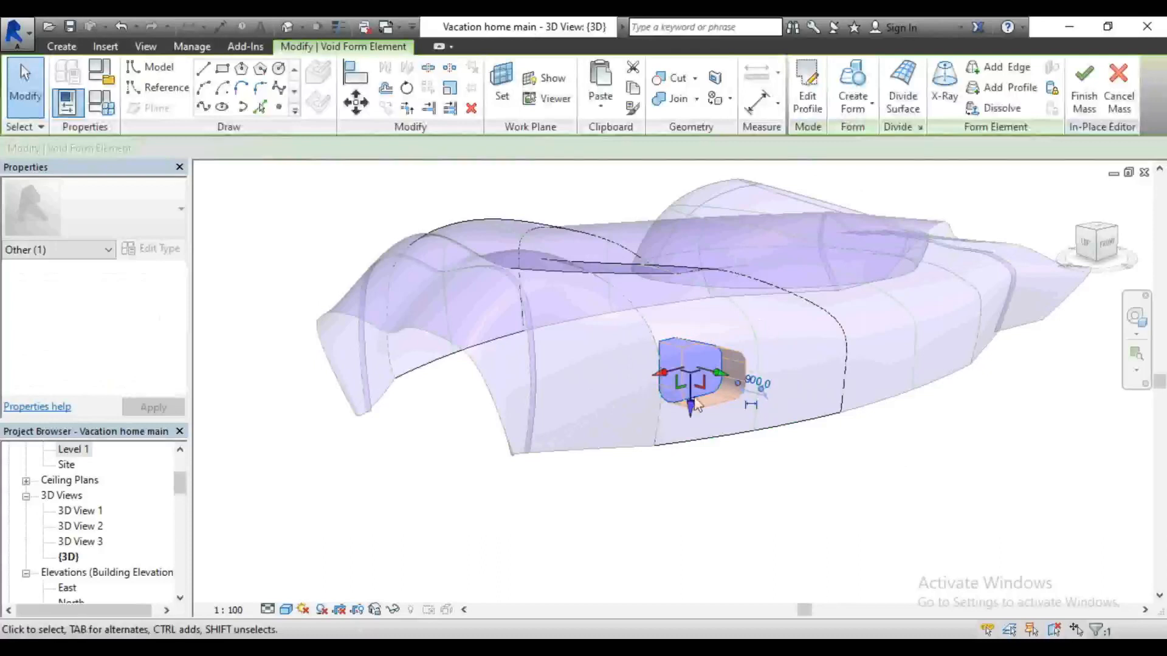
Step: Stretch the void form's inner face inward through the shell until the void is about 3000 mm deep
scroll(665, 358, "up", 3)
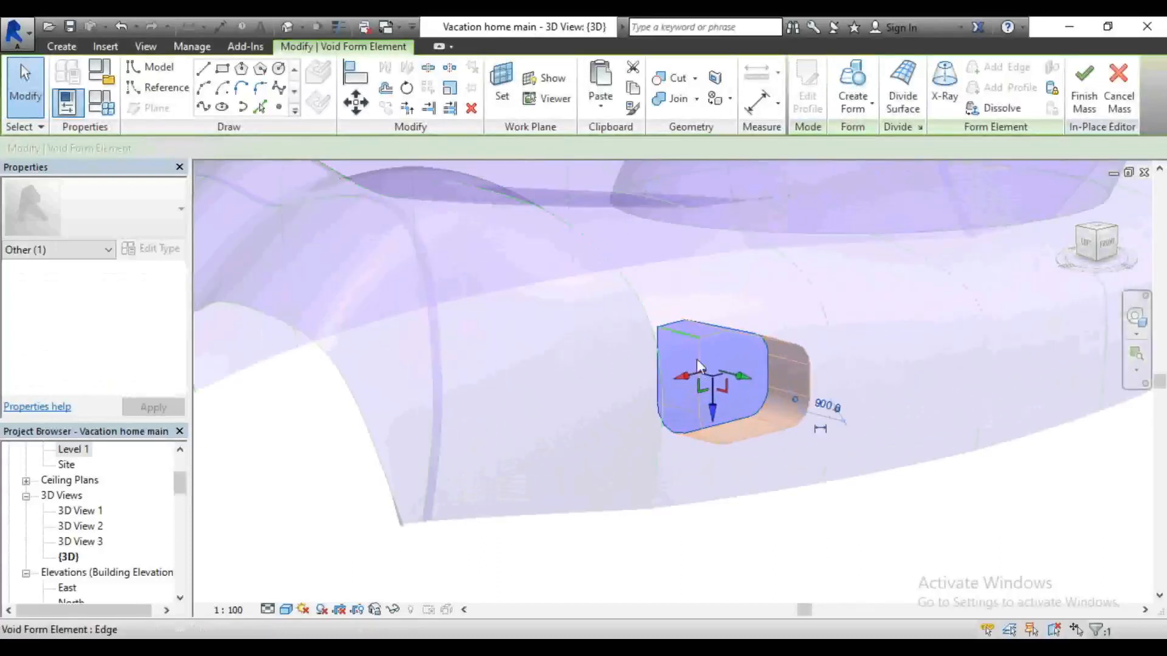
left_click_drag(732, 371, 647, 356)
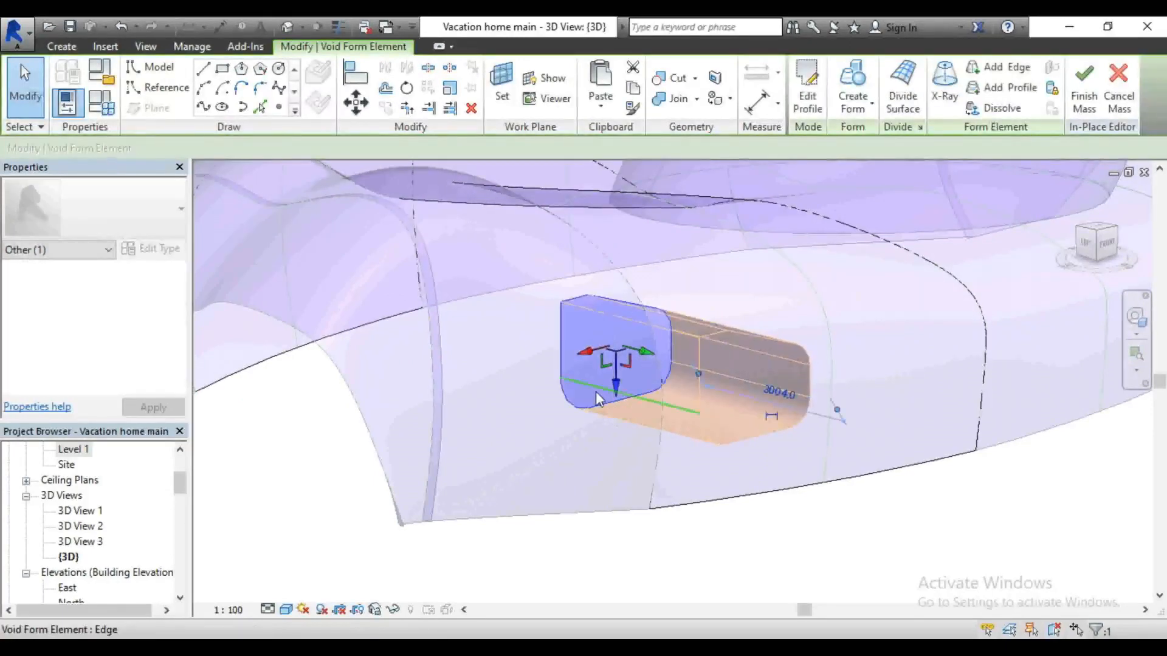
Step: Shift the rounded void form along the curved side wall and pull its end face to lengthen it to about 4458
scroll(597, 398, "down", 2)
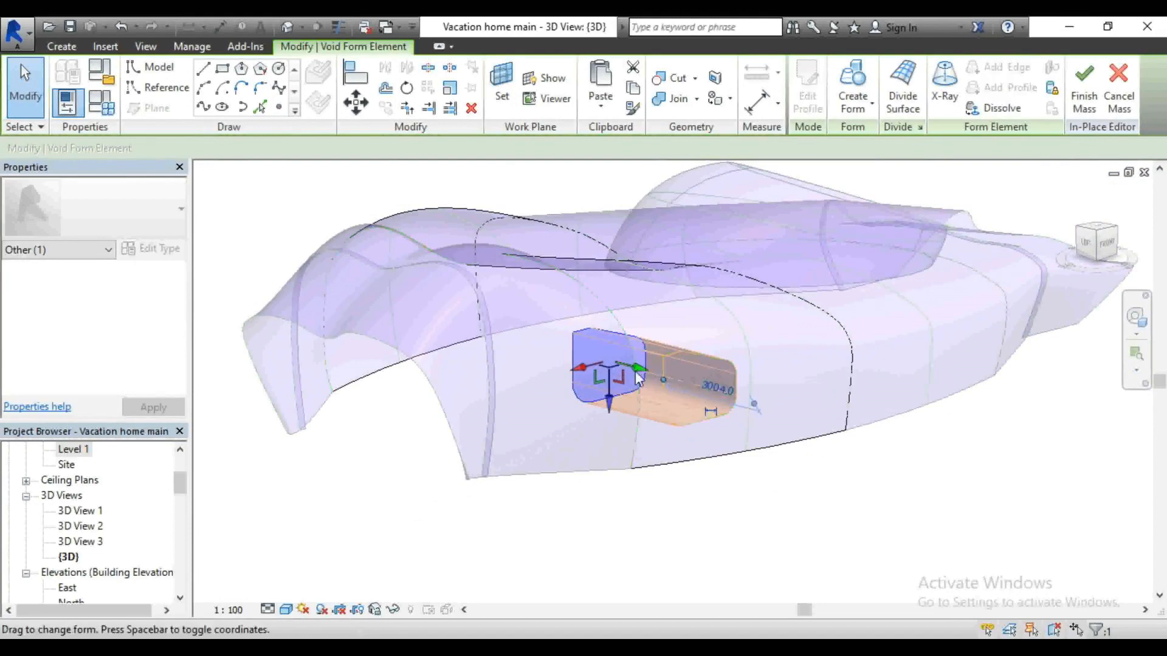
left_click_drag(643, 377, 827, 457)
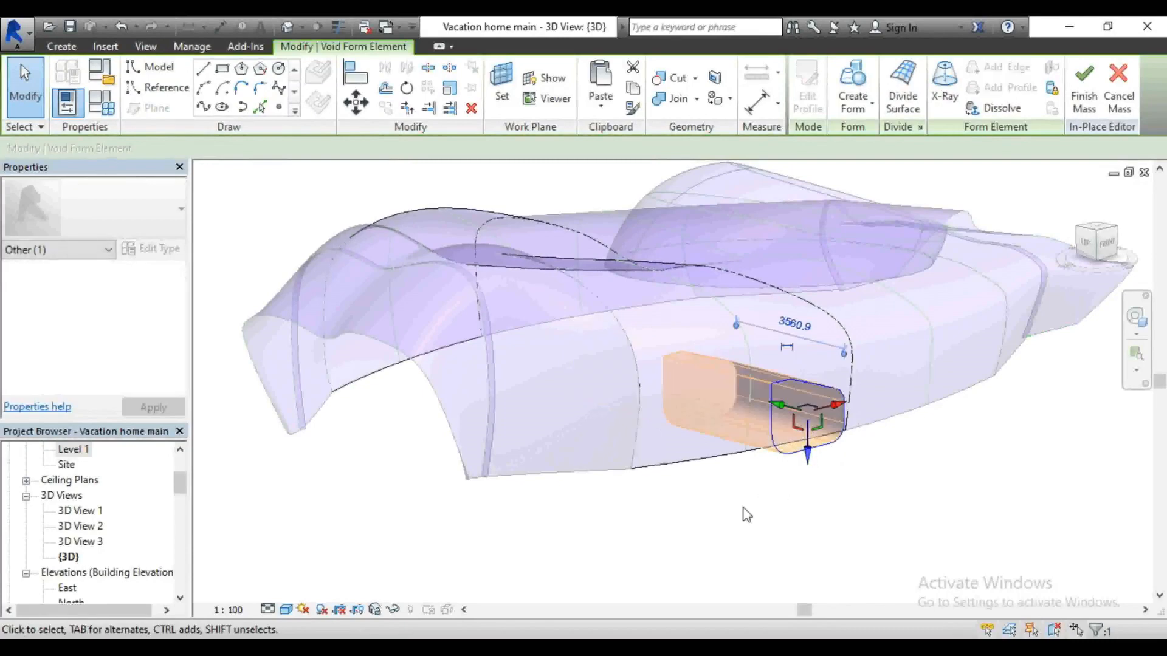
left_click(725, 528)
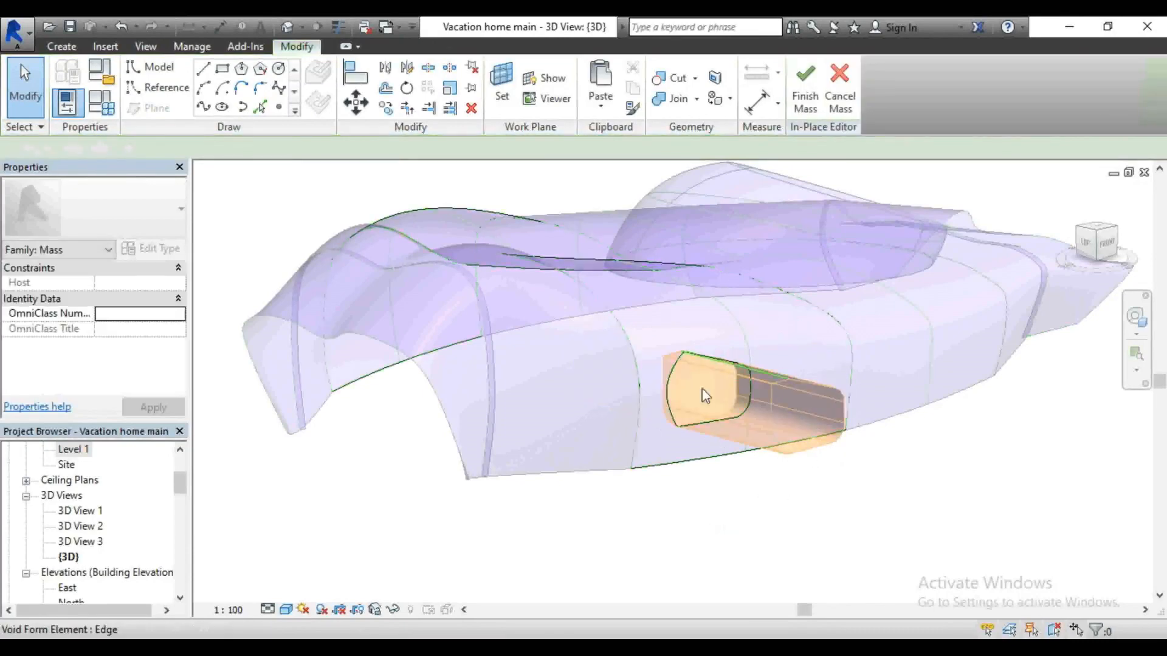
scroll(702, 388, "up", 3)
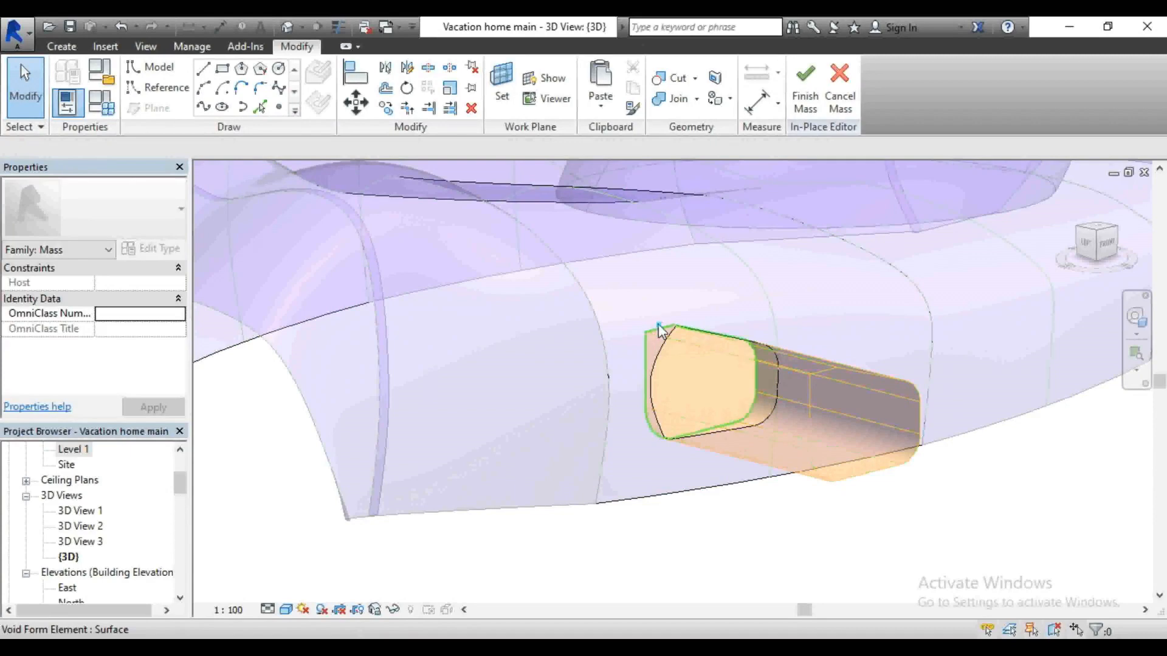
left_click(660, 331)
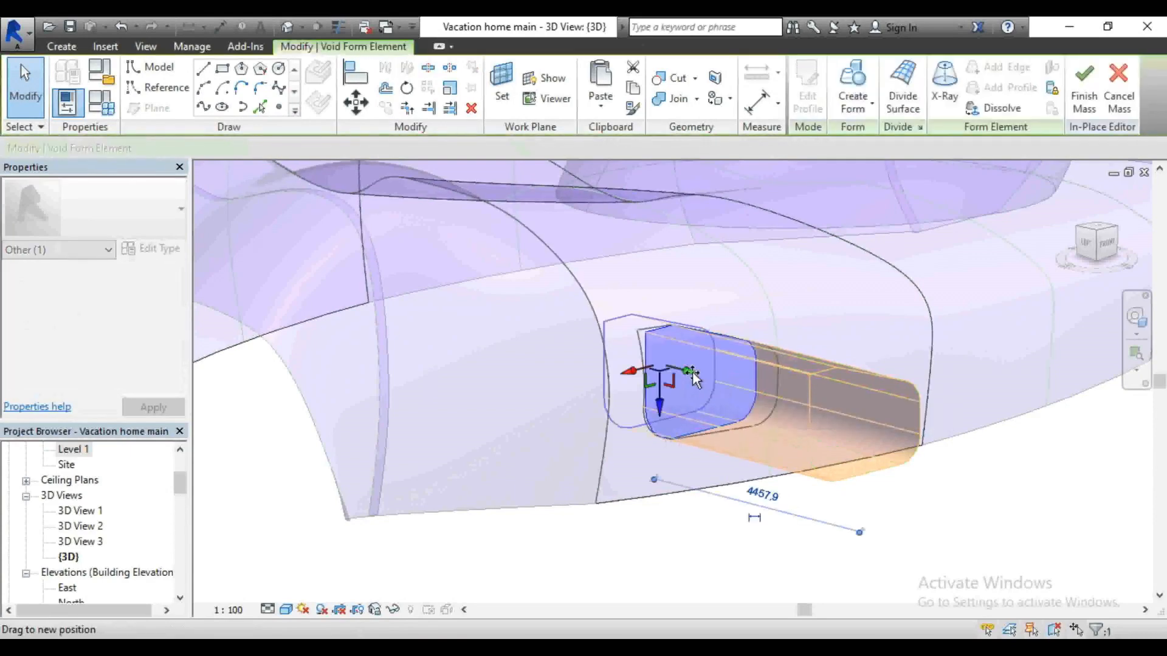
left_click(954, 520)
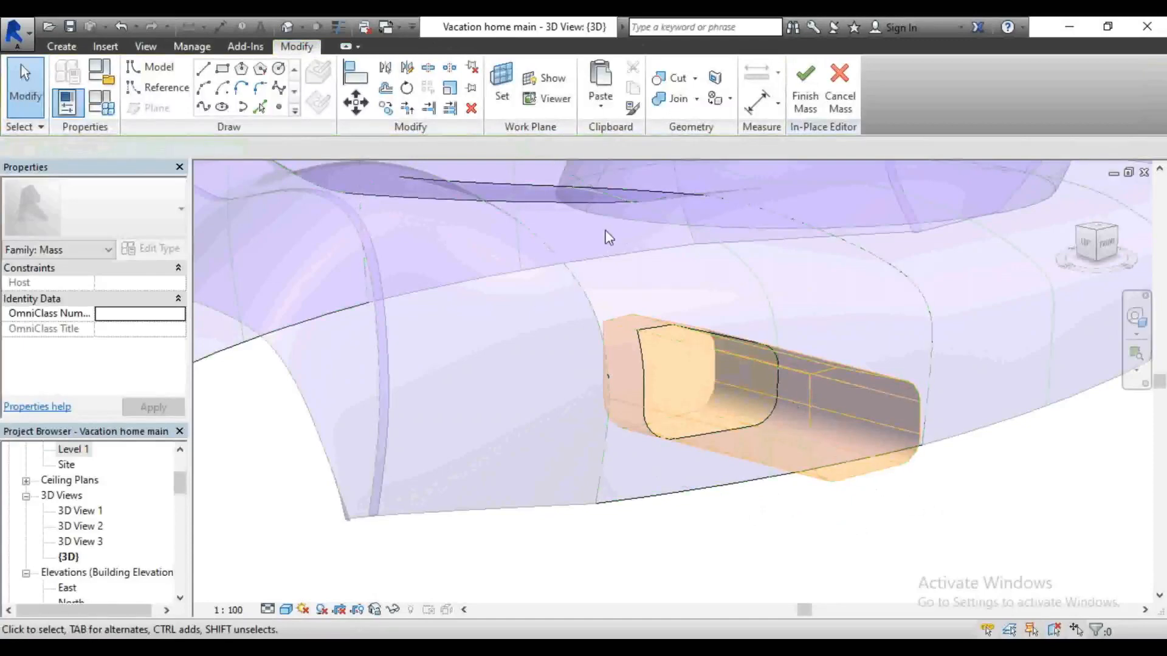
Step: Check the void form's position from the other side of the model and finish the in-place mass
scroll(621, 237, "down", 3)
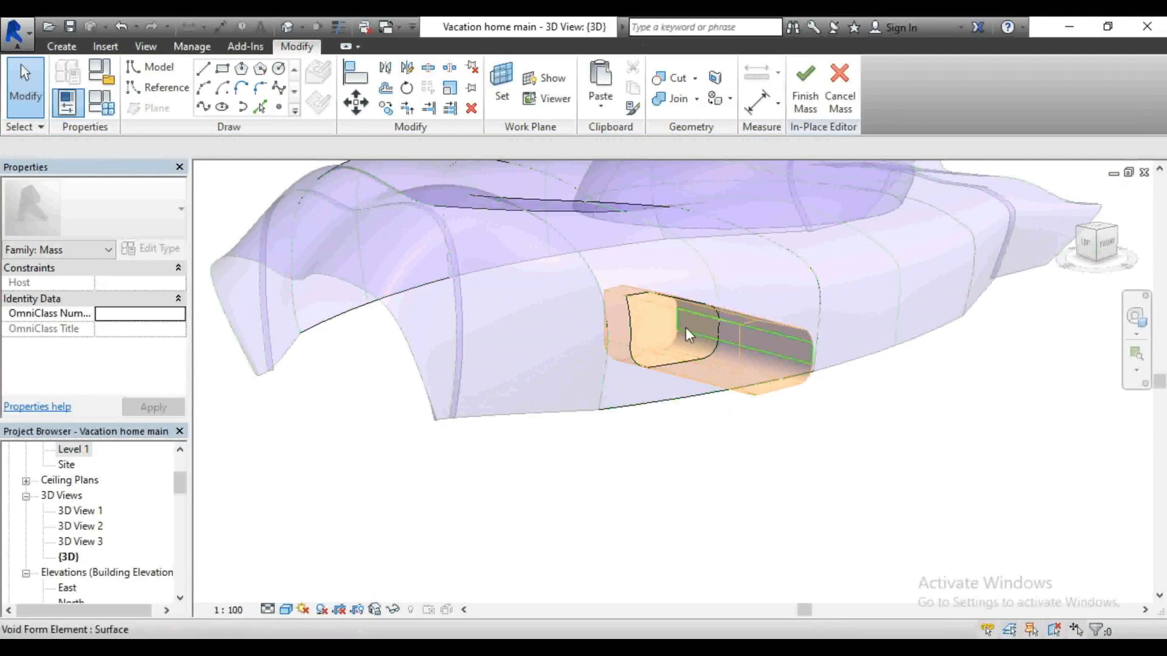
scroll(723, 426, "down", 2)
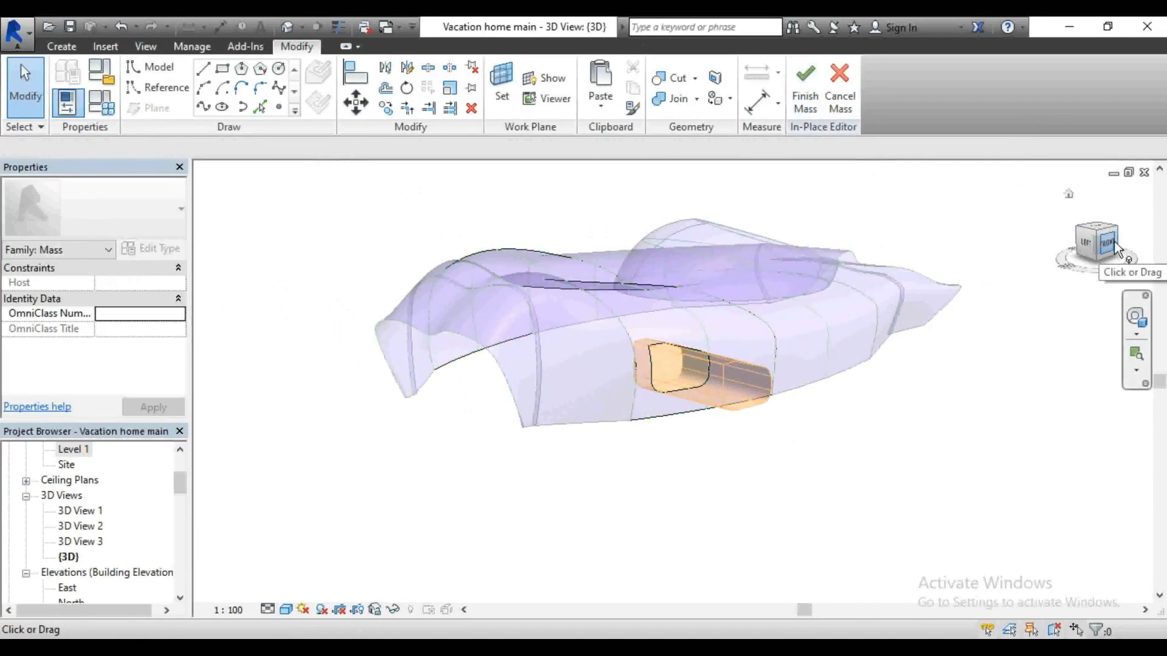
left_click_drag(1117, 248, 1009, 253)
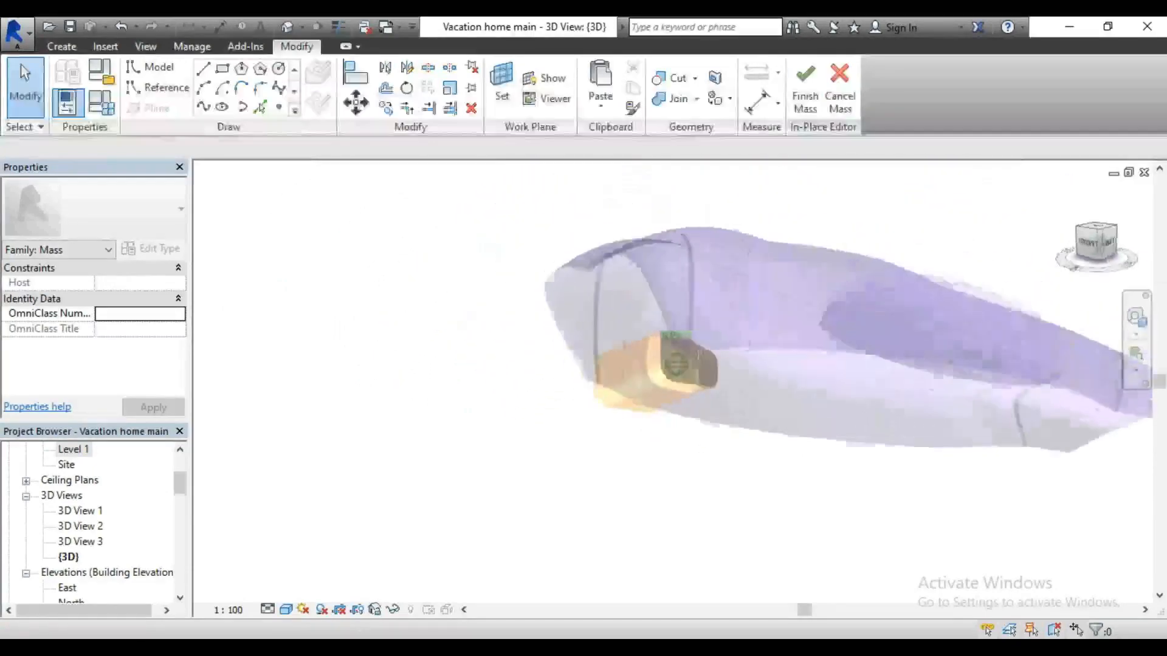
scroll(668, 367, "up", 4)
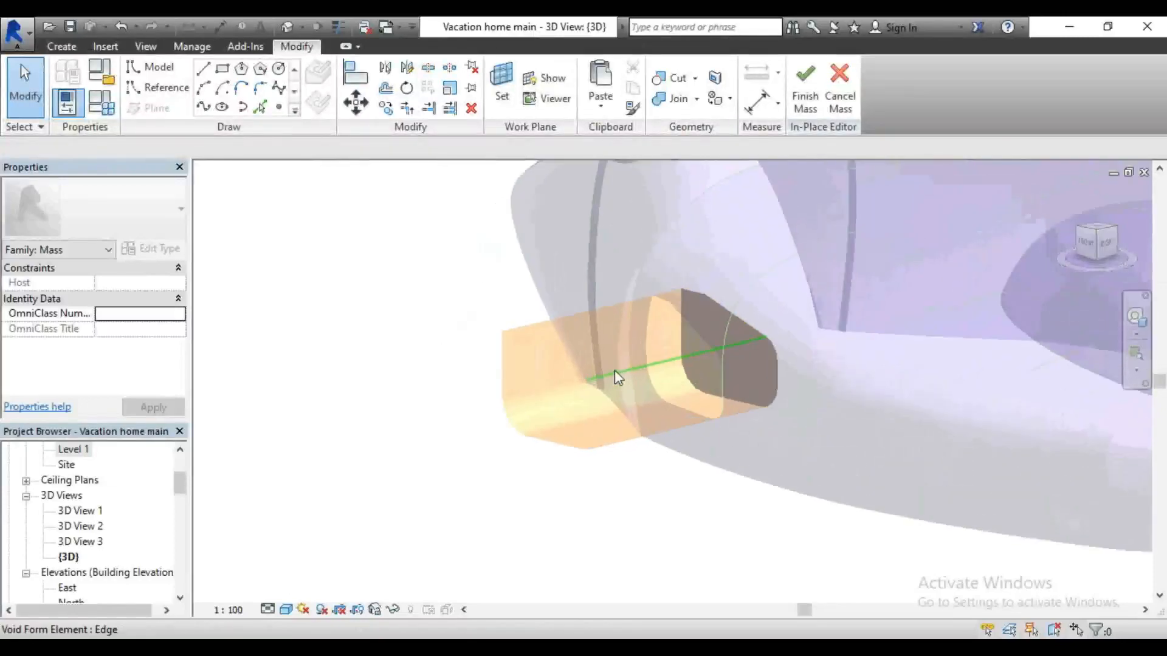
scroll(706, 340, "up", 2)
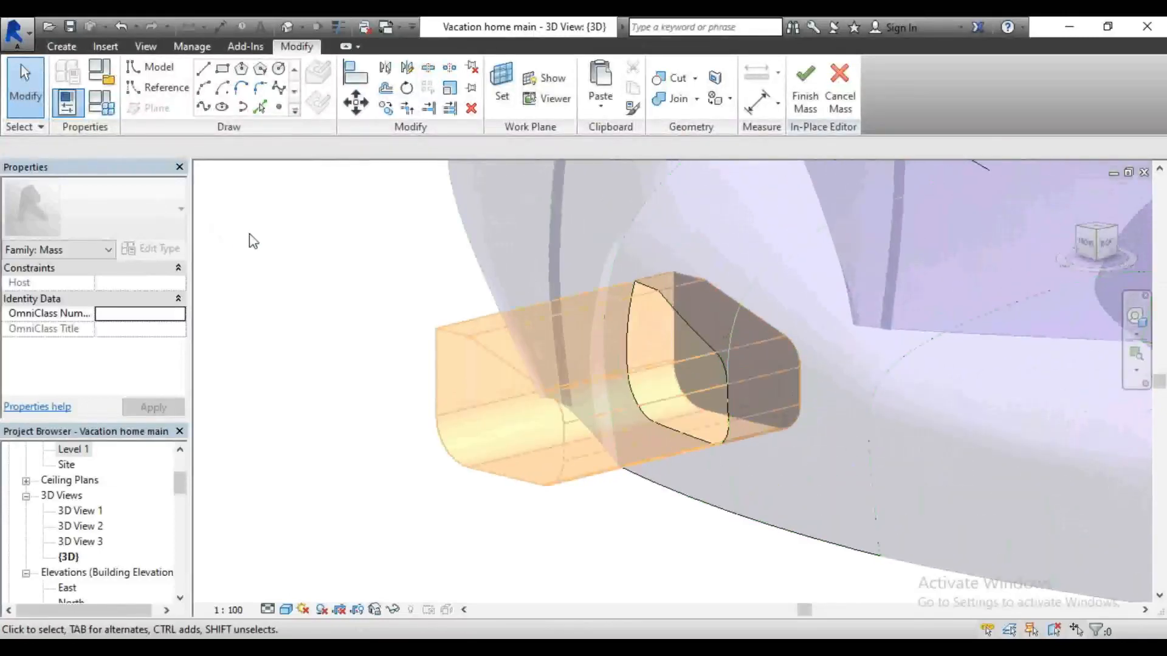
left_click(797, 110)
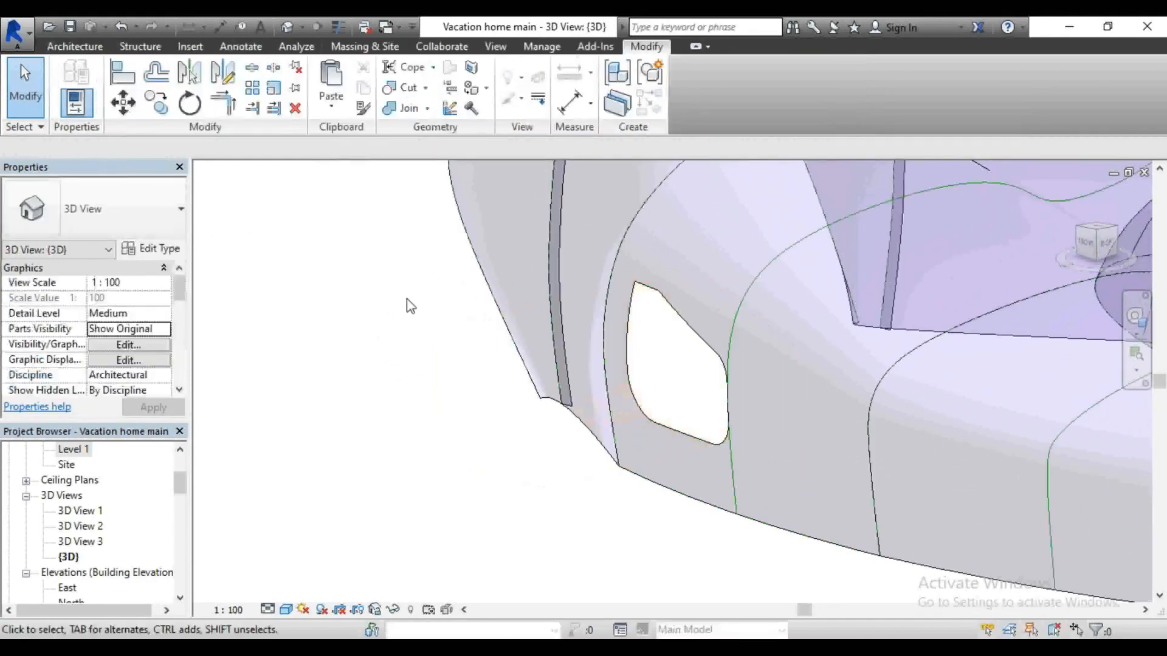
Step: Open the South elevation and edit in place the mass segment beyond the window opening, under the large dome
scroll(359, 260, "down", 4)
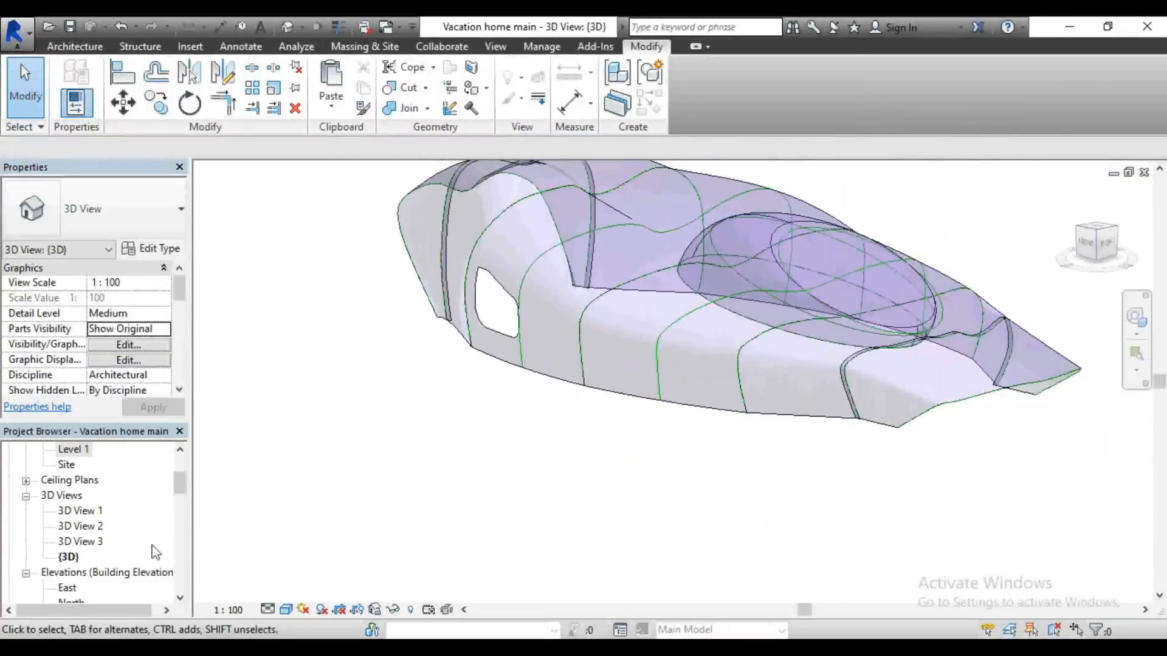
scroll(93, 551, "down", 1)
double_click(71, 574)
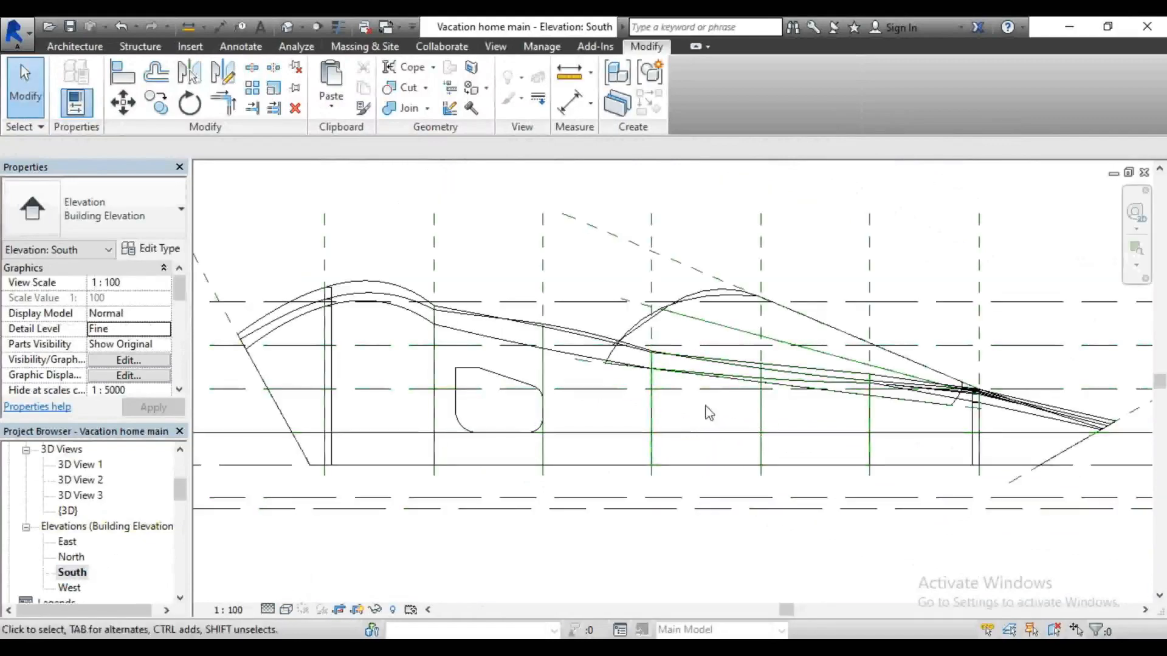
left_click(703, 370)
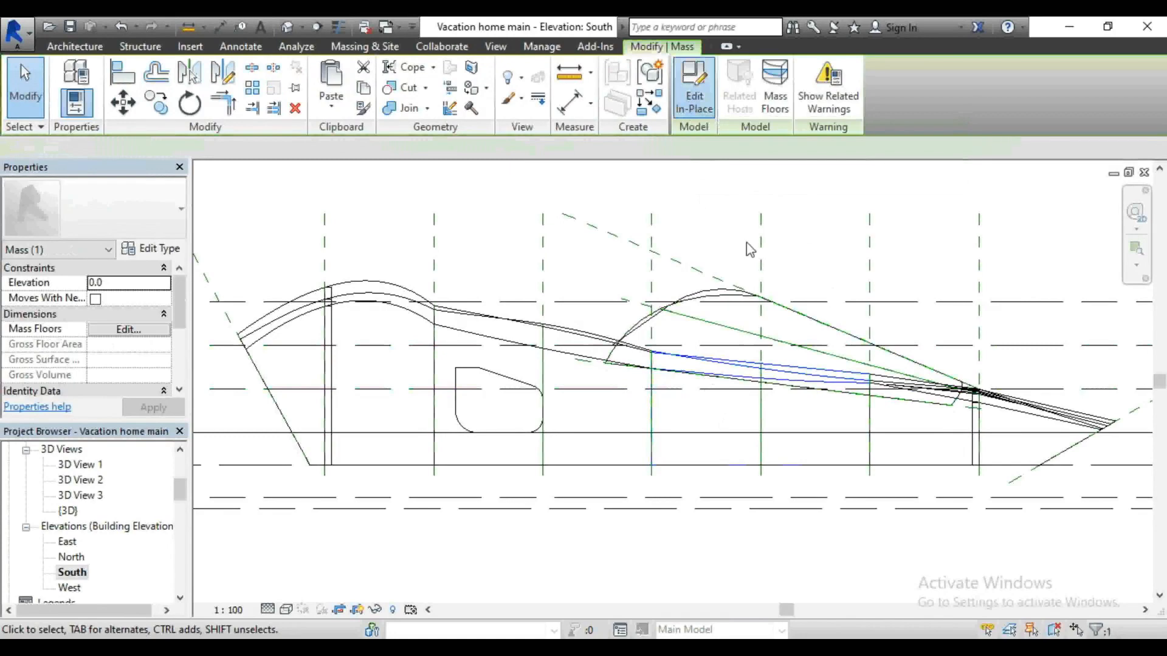
scroll(718, 424, "up", 2)
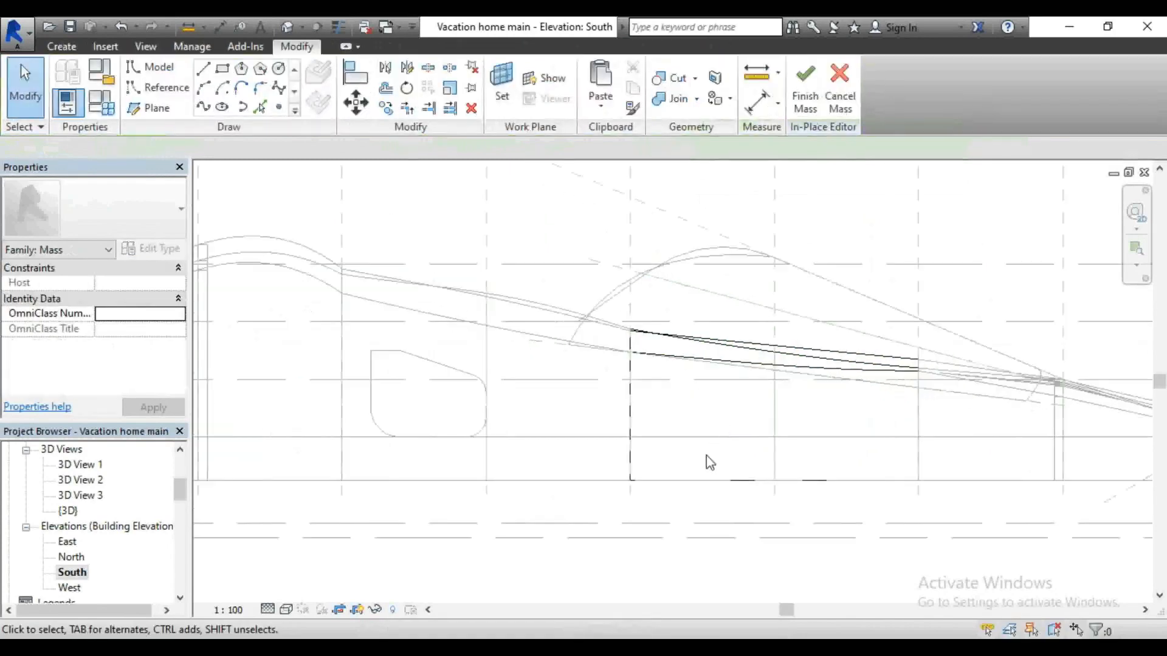
scroll(711, 460, "up", 1)
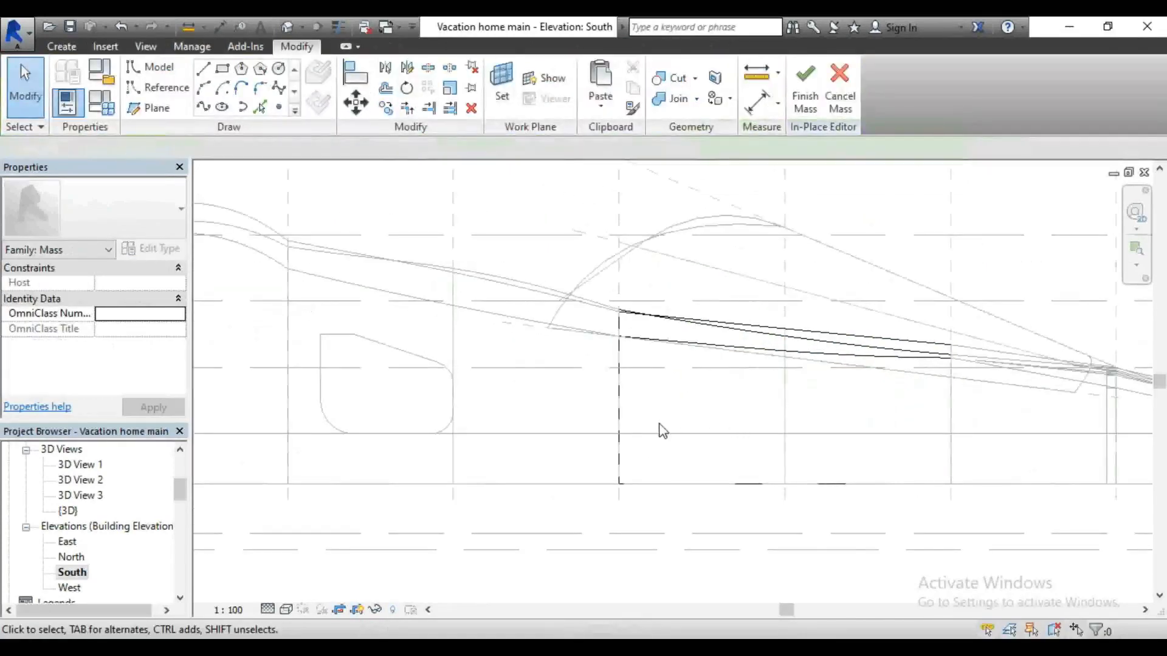
scroll(663, 430, "up", 2)
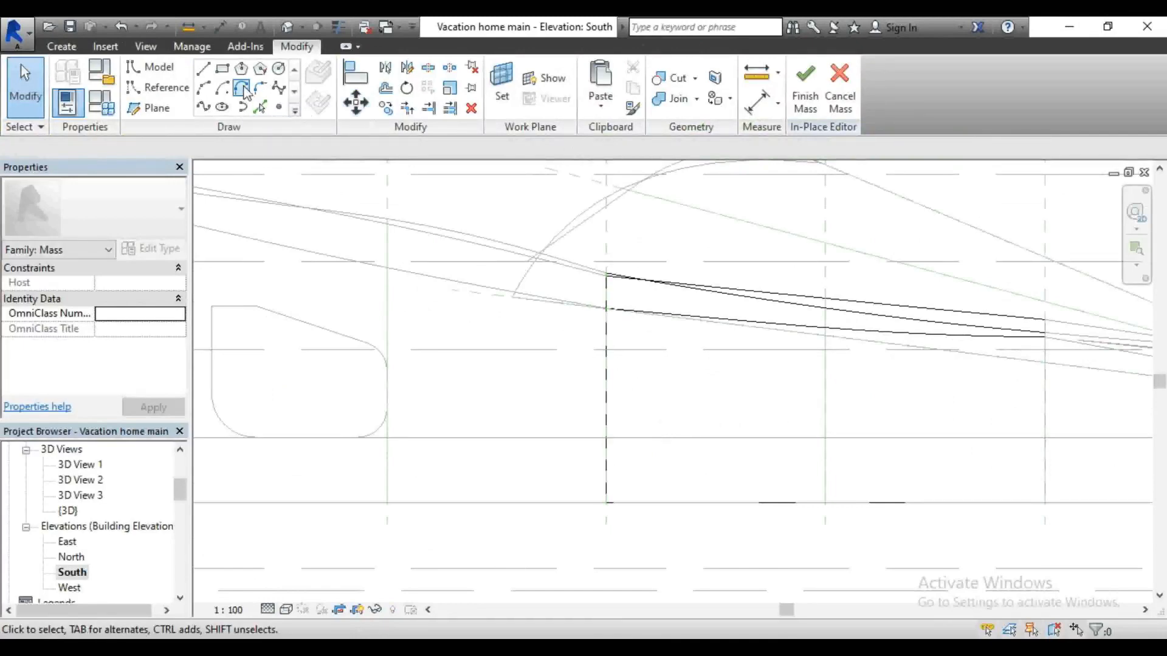
left_click(220, 70)
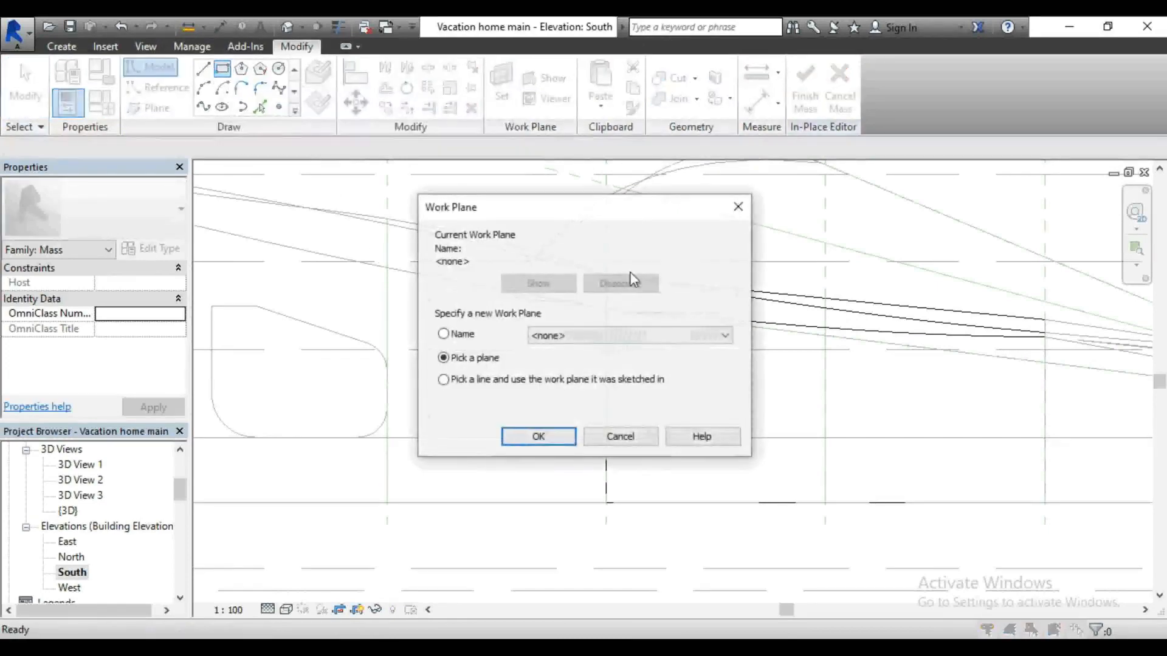
left_click(738, 207)
Step: Open the Level 1 floor plan and bring the walls along the ellipse's lower edge into view
scroll(67, 516, "up", 2)
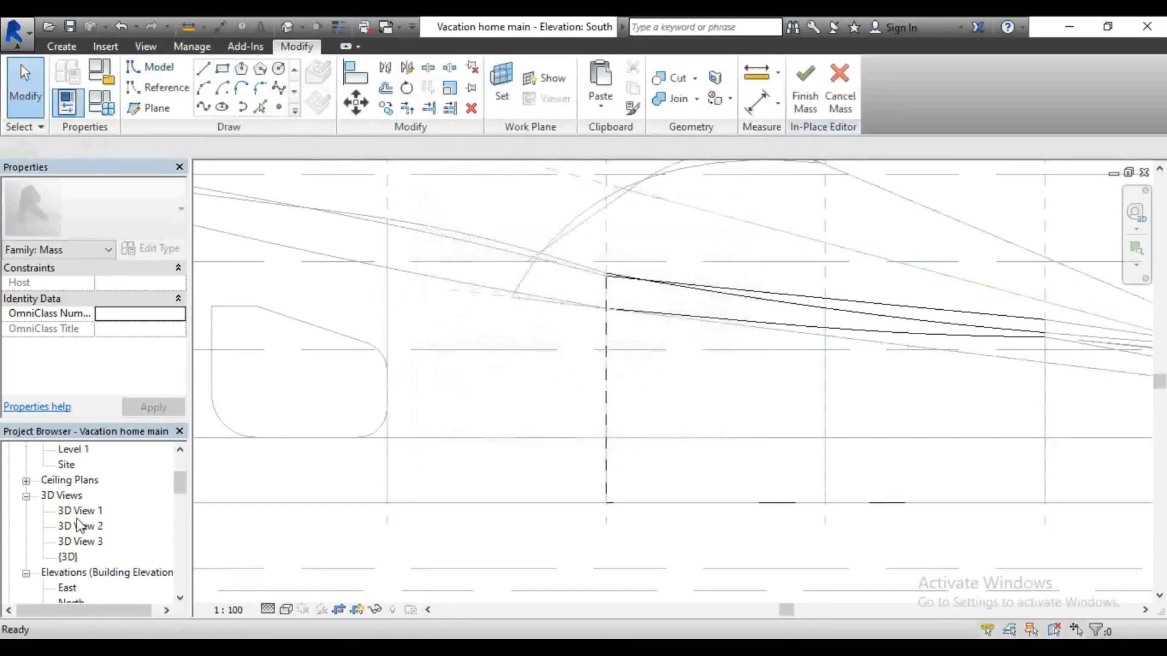
scroll(78, 526, "up", 1)
double_click(74, 496)
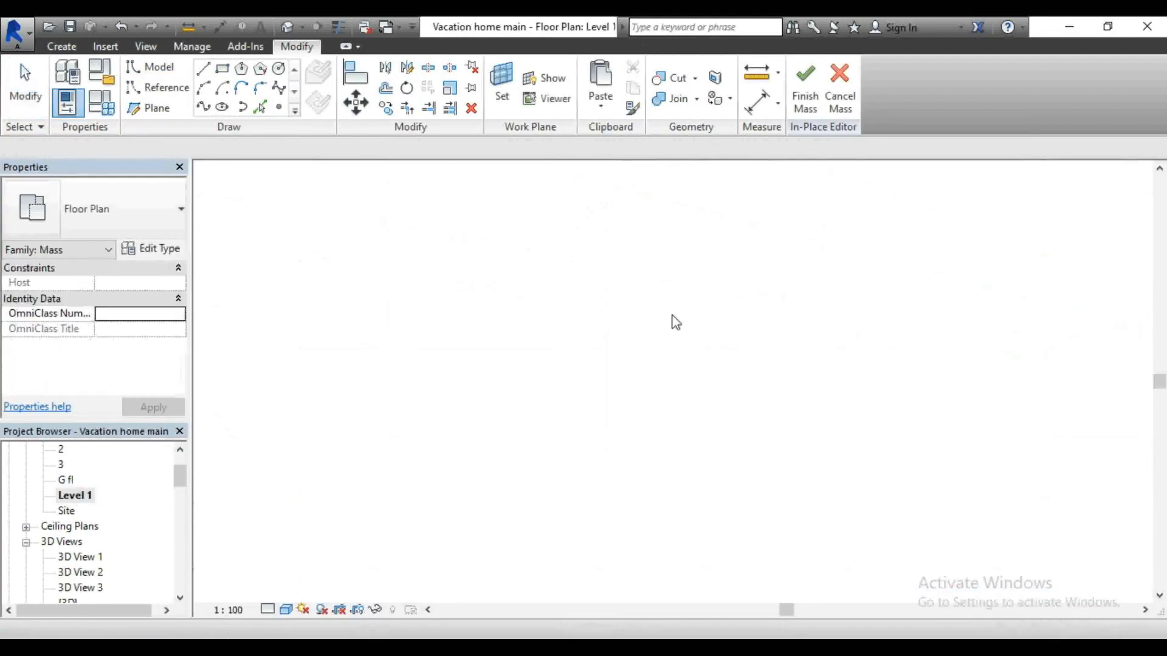
scroll(572, 395, "down", 3)
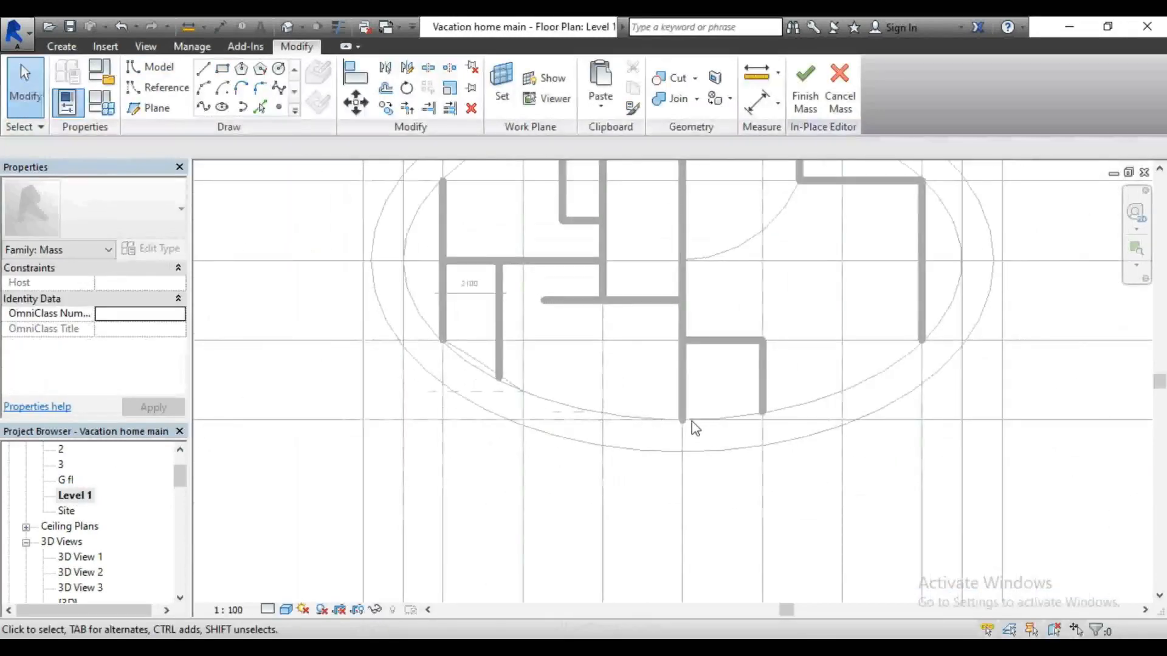
Step: Draw a horizontal reference plane from the lower end of the small room's right wall to just past its left wall
key("r")
key("p")
scroll(730, 429, "up", 4)
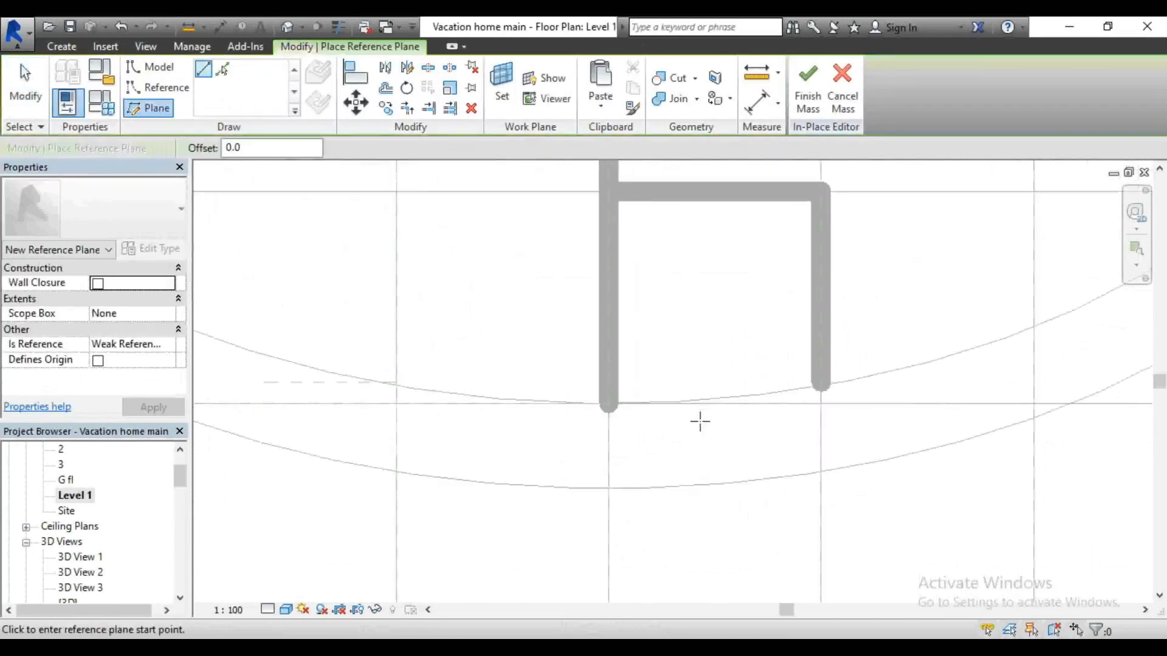
left_click(781, 407)
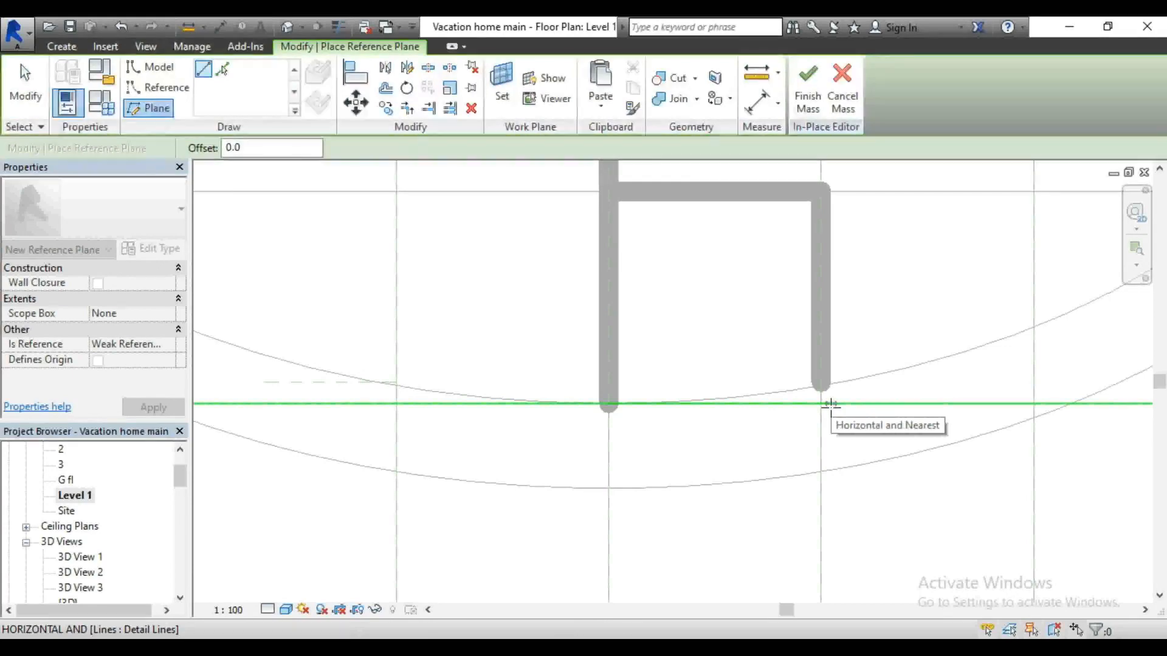
left_click(823, 404)
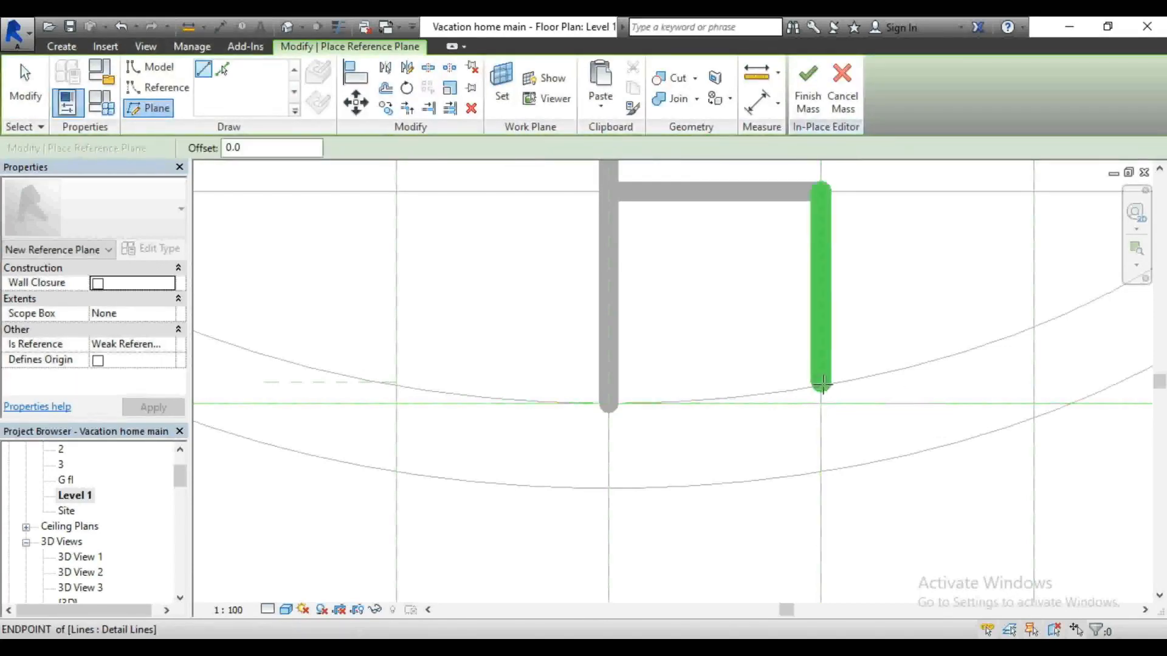
left_click(823, 385)
left_click(563, 382)
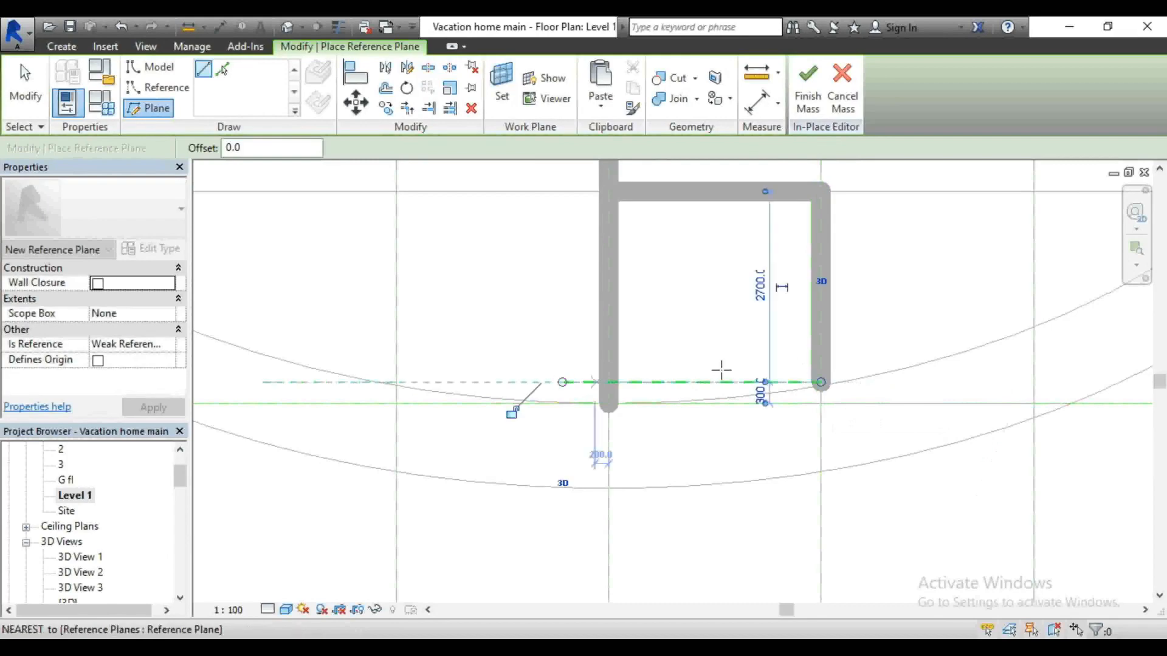
key("Escape")
key("Escape")
Step: Name the new horizontal reference plane c2
left_click(692, 384)
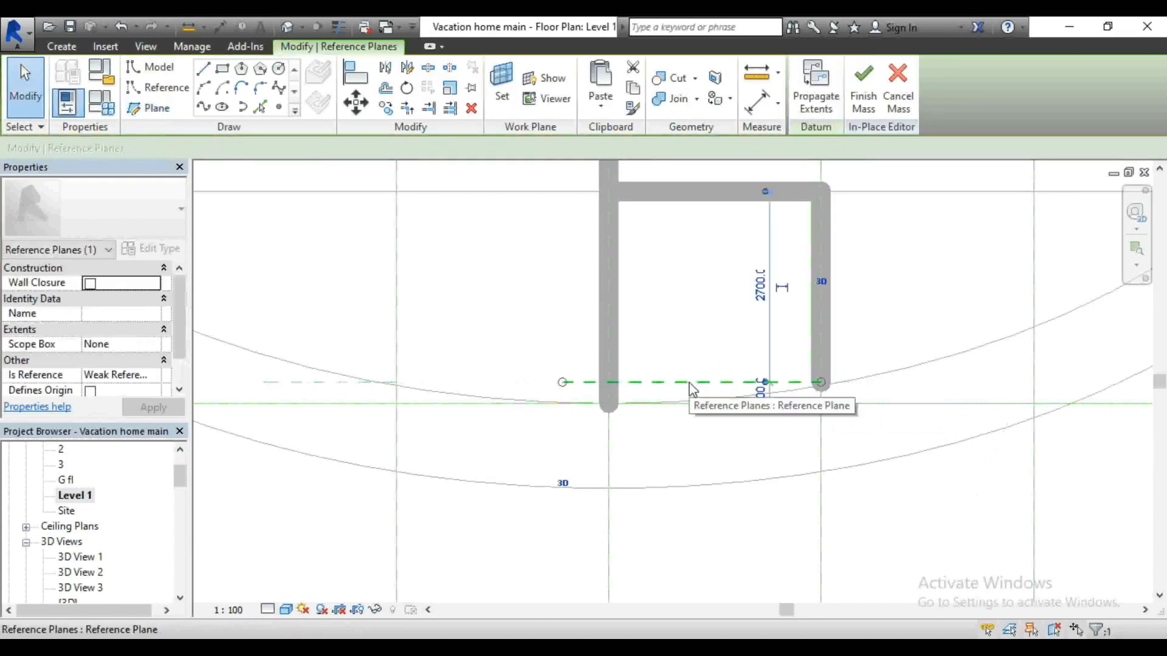
left_click(115, 312)
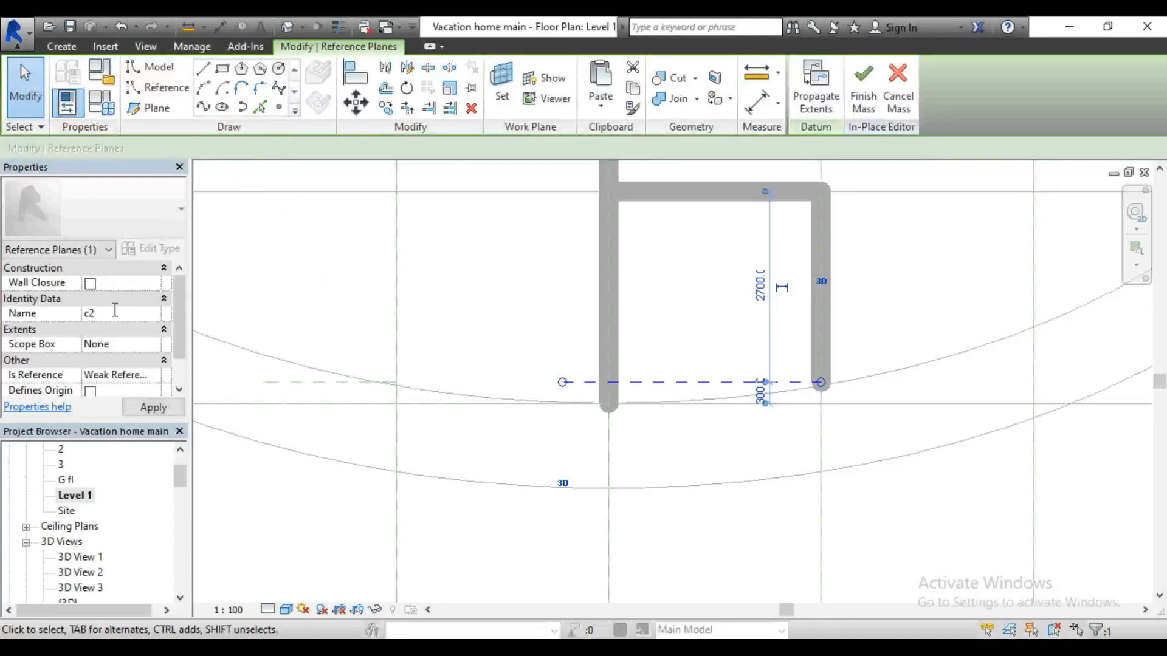
left_click(293, 286)
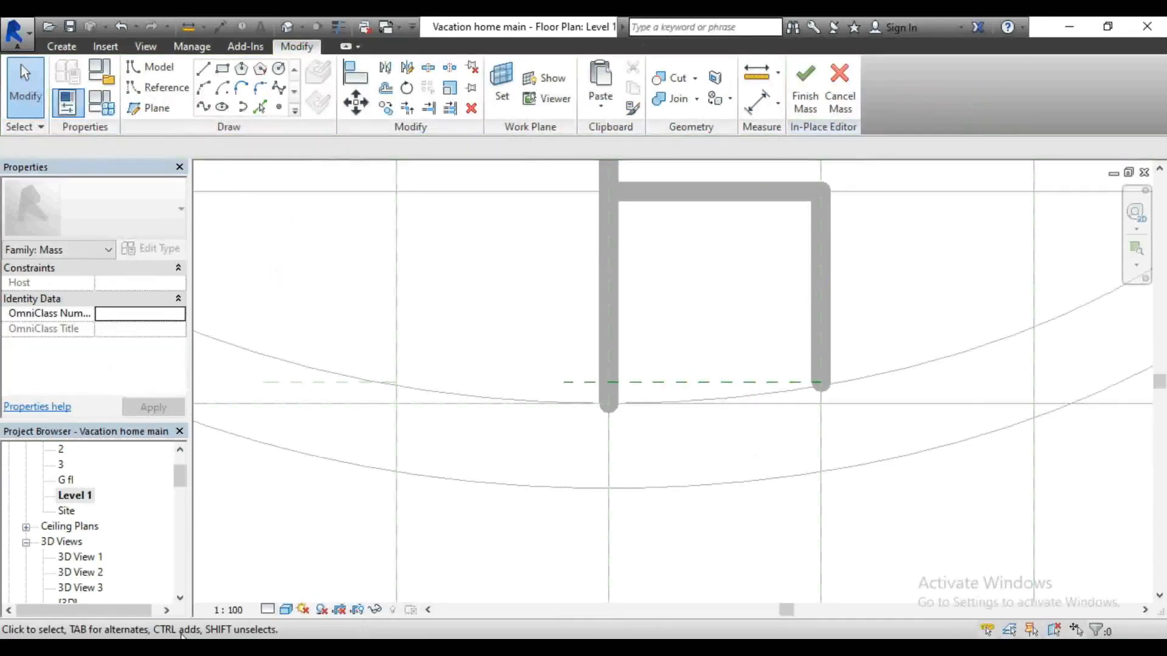
Step: Open the South elevation and start a rectangle with Reference Plane : c2 as its work plane
scroll(111, 558, "down", 3)
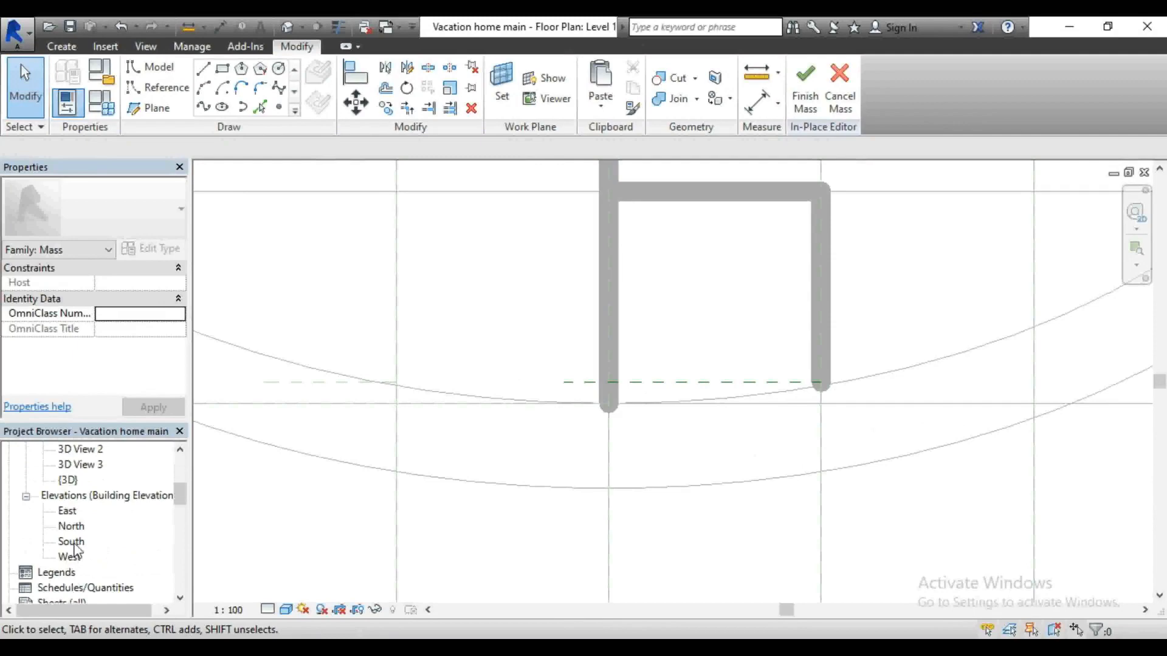
double_click(74, 544)
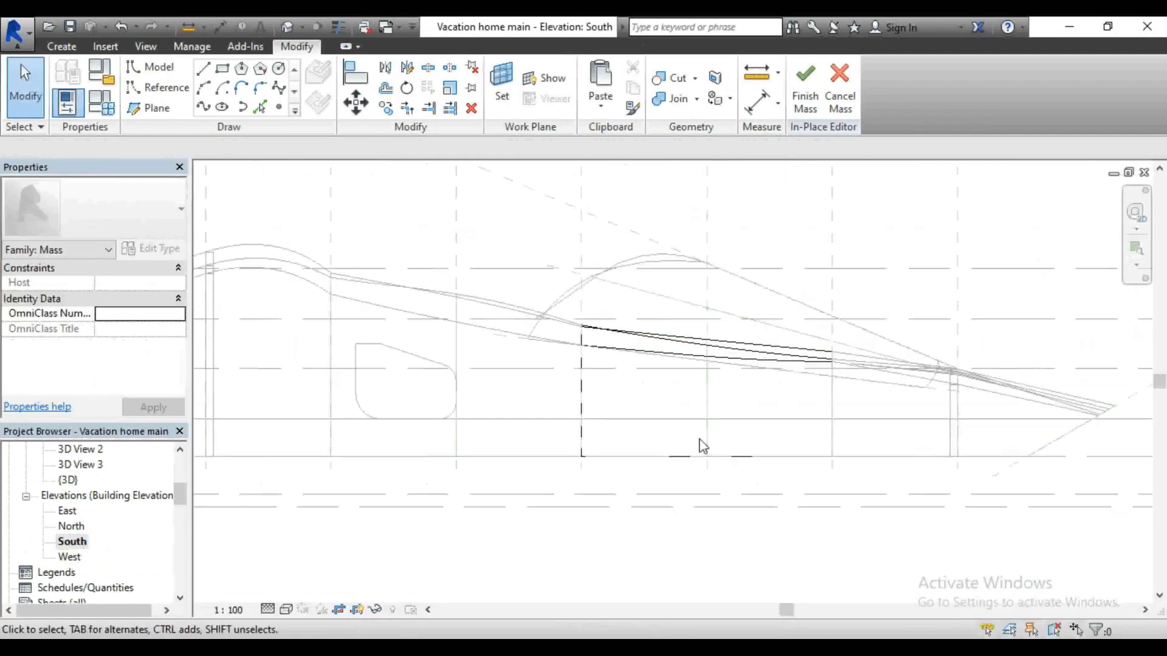
scroll(704, 446, "up", 3)
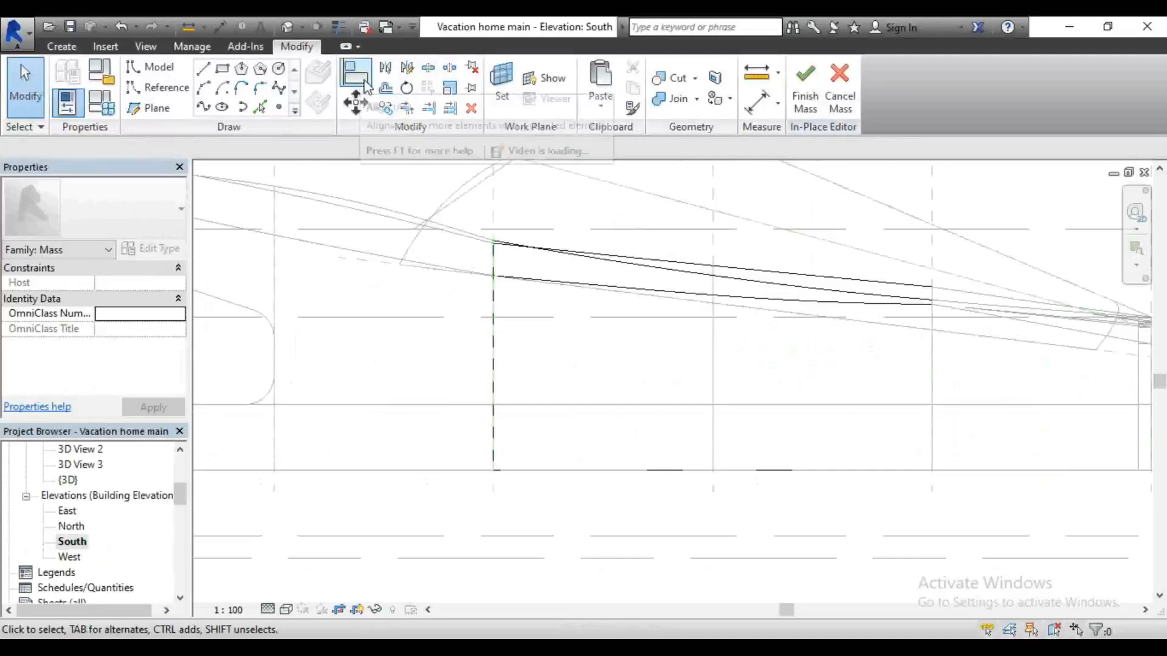
left_click(226, 75)
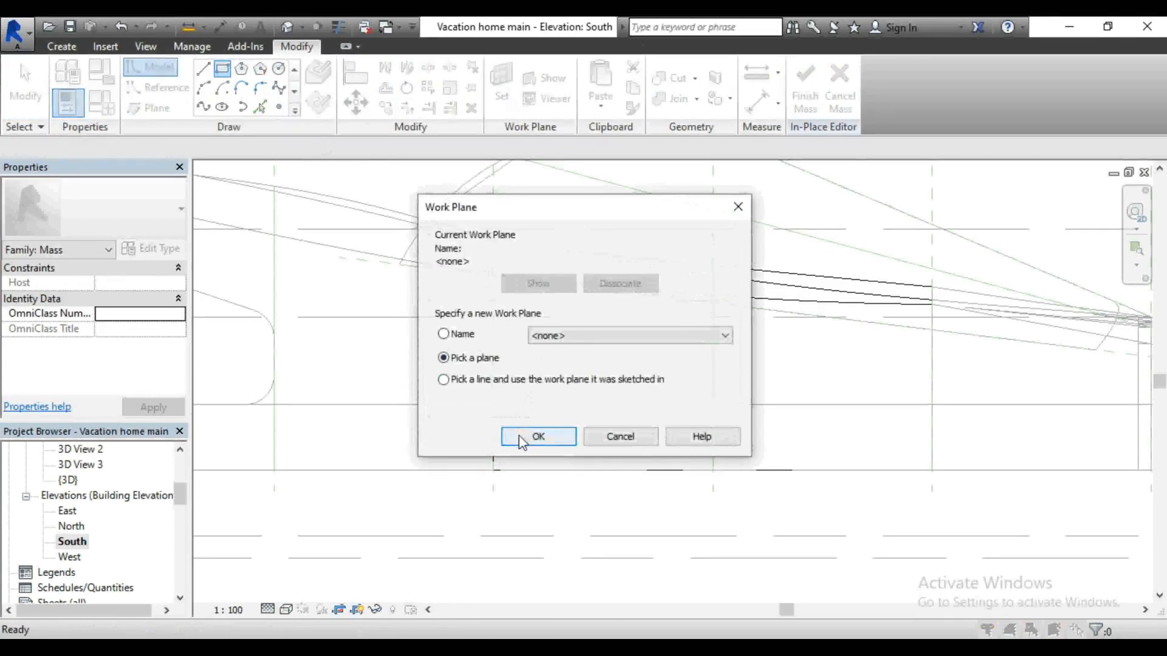
left_click(569, 338)
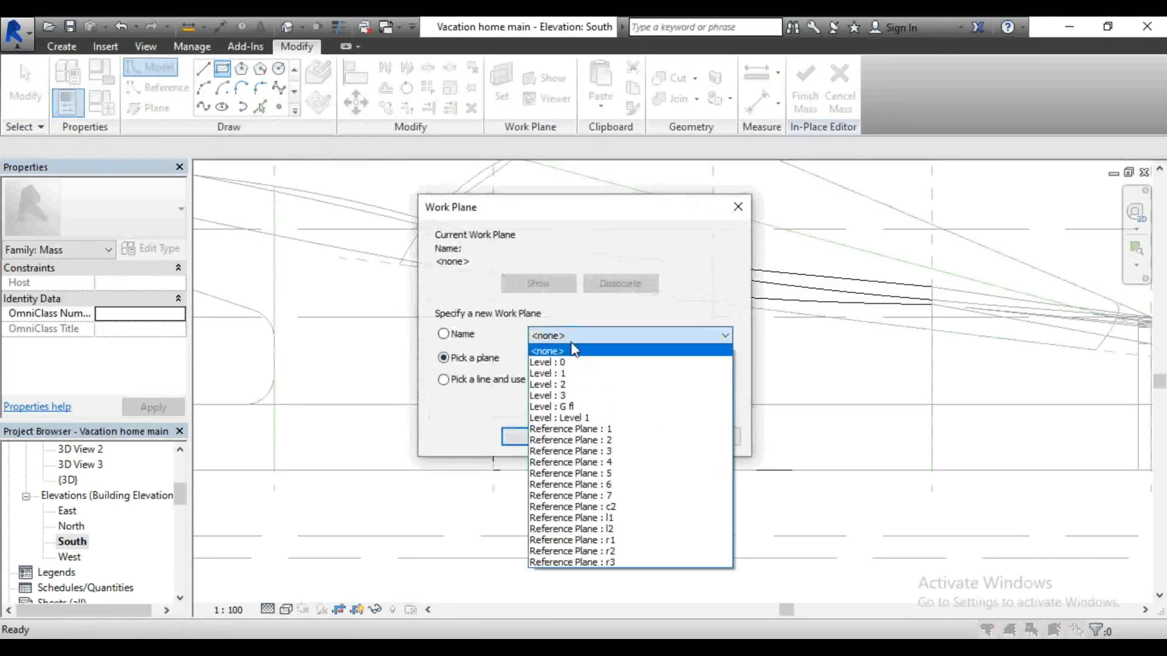
left_click(588, 507)
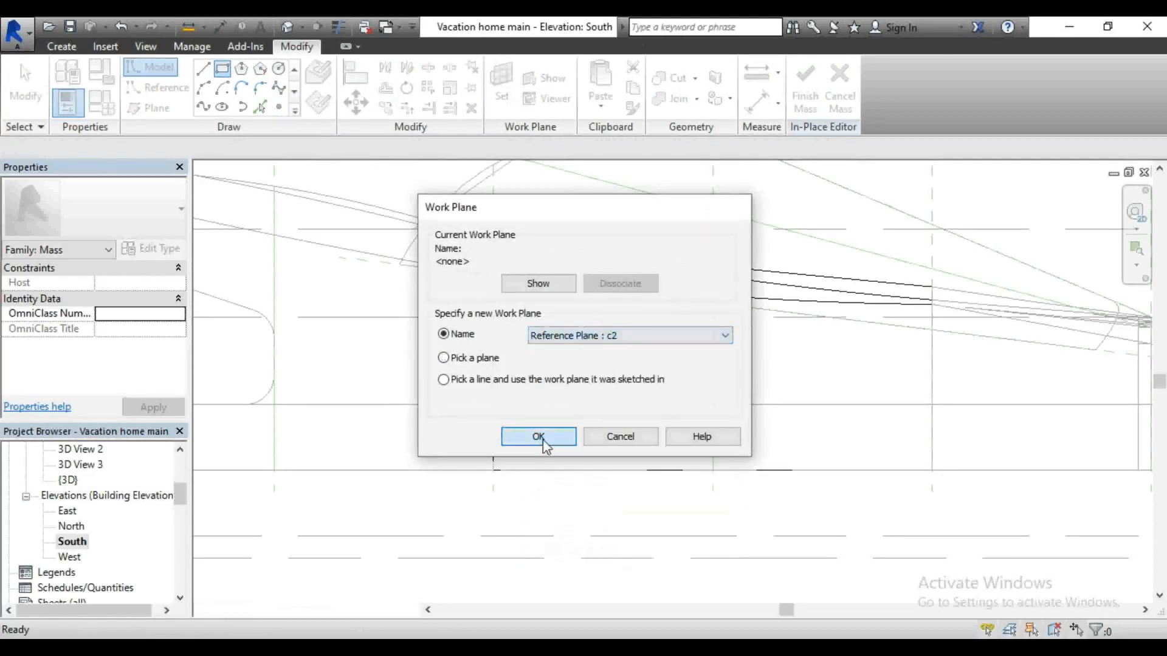
left_click(539, 438)
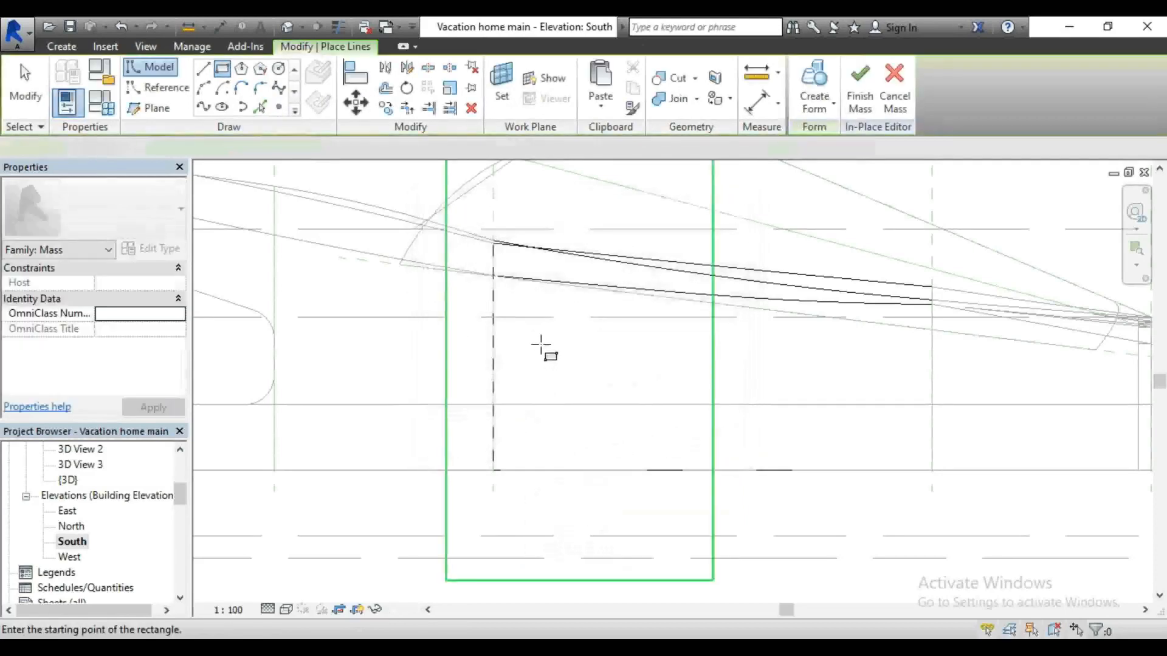
Step: Draw the rectangle from the mass segment's left edge at the level line below its roof down to the base at the next grid line
left_click(493, 316)
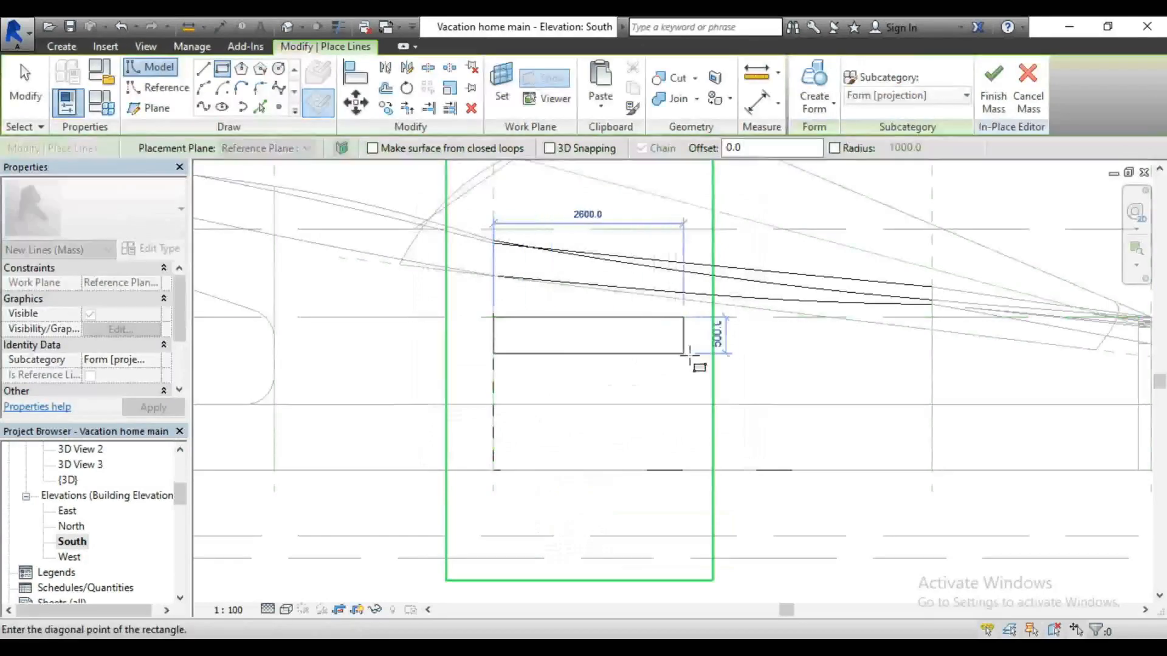
left_click(713, 470)
key("Escape")
key("Escape")
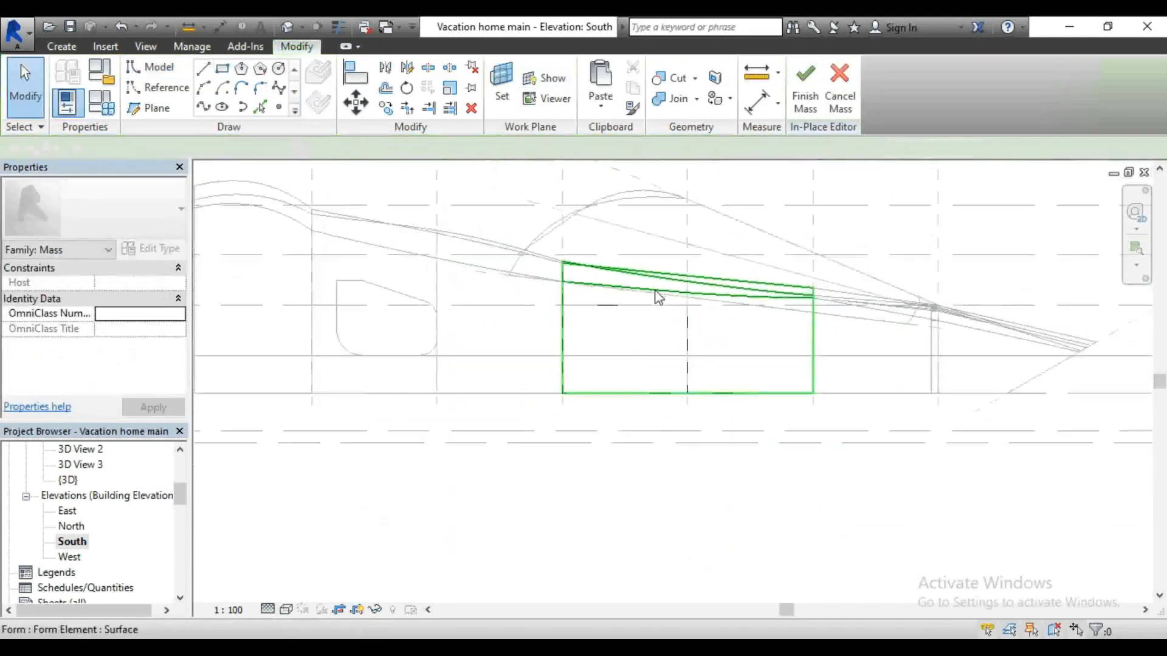
Step: Create a void form from the rectangle in the default 3D view, choosing the box-shaped extrusion
left_click(287, 28)
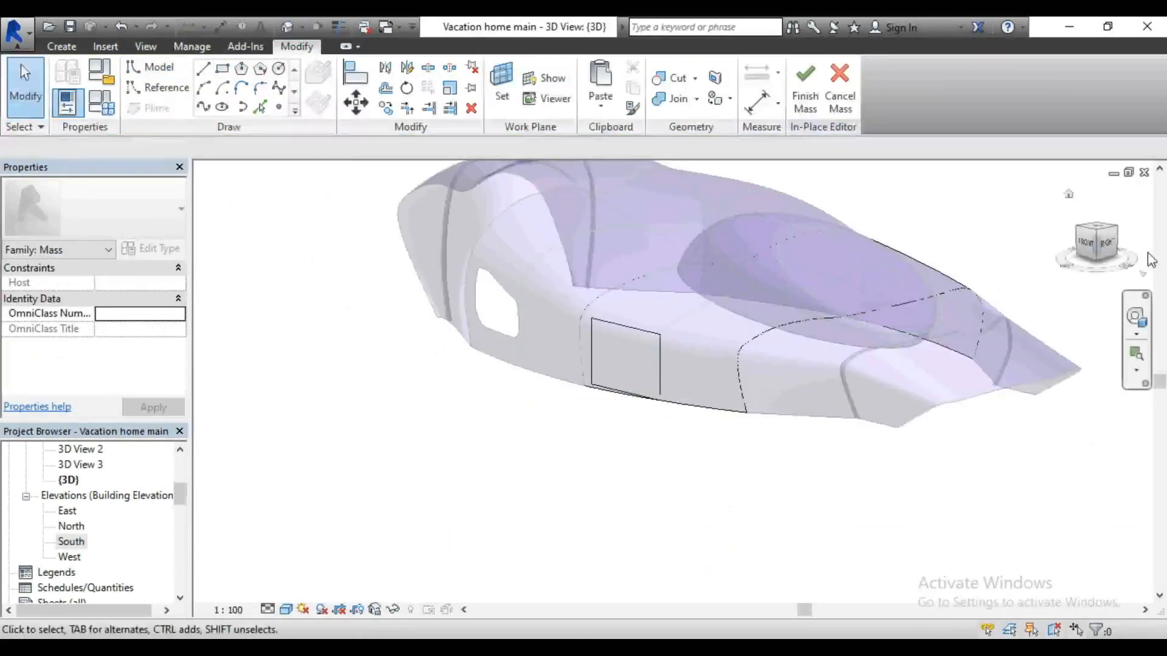
left_click_drag(1112, 246, 1111, 258)
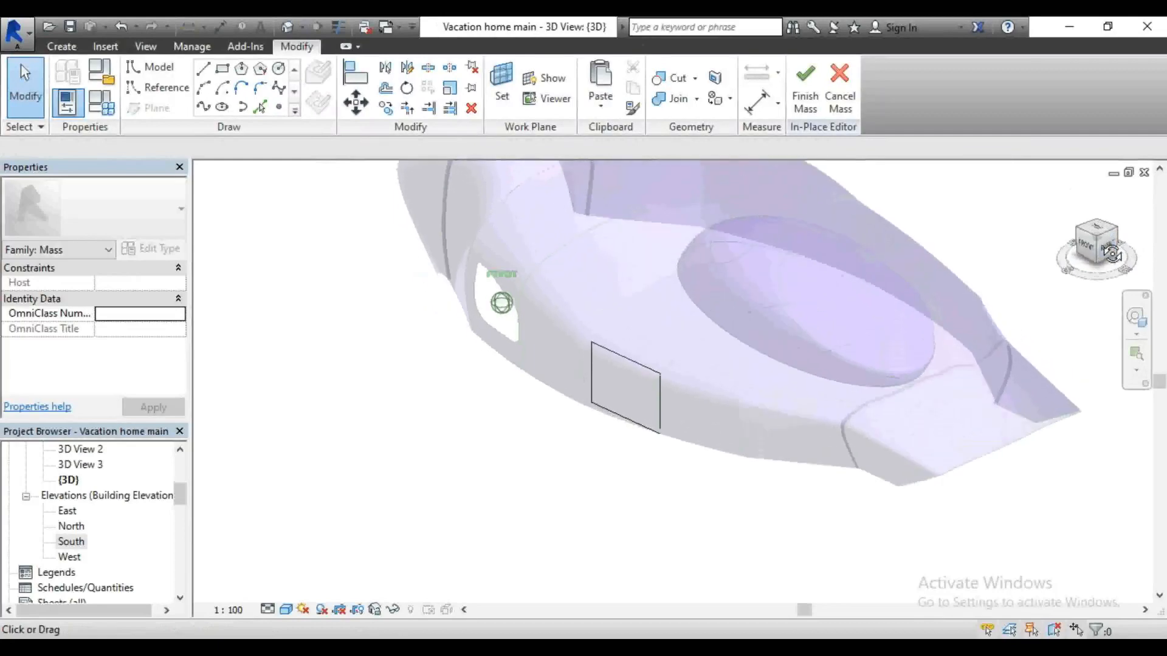
left_click(623, 361)
left_click(812, 106)
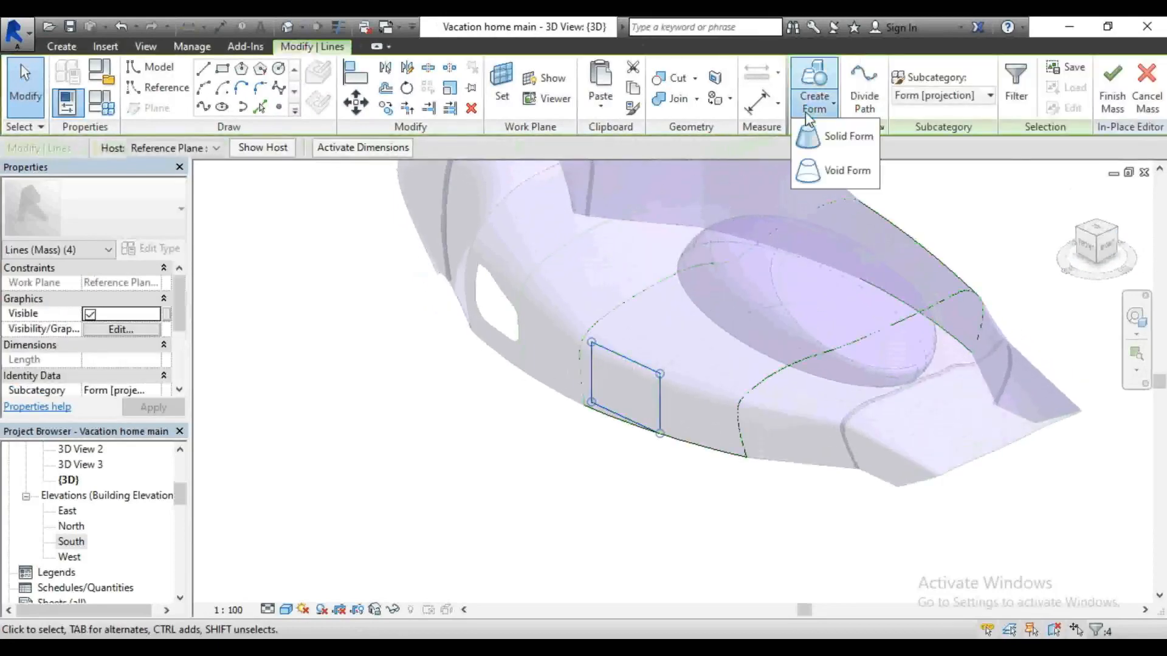
left_click(841, 171)
left_click(617, 392)
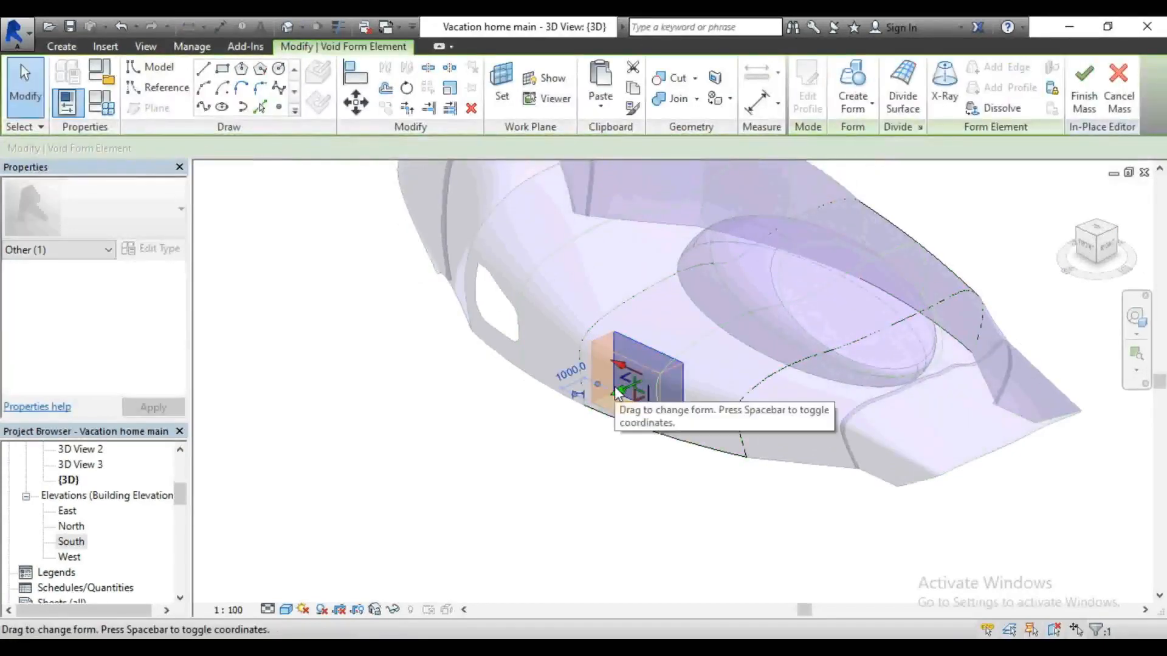
Step: Pull the void's inner face outward past the curved wall until the void is about 1734 mm deep
left_click_drag(617, 392, 585, 400)
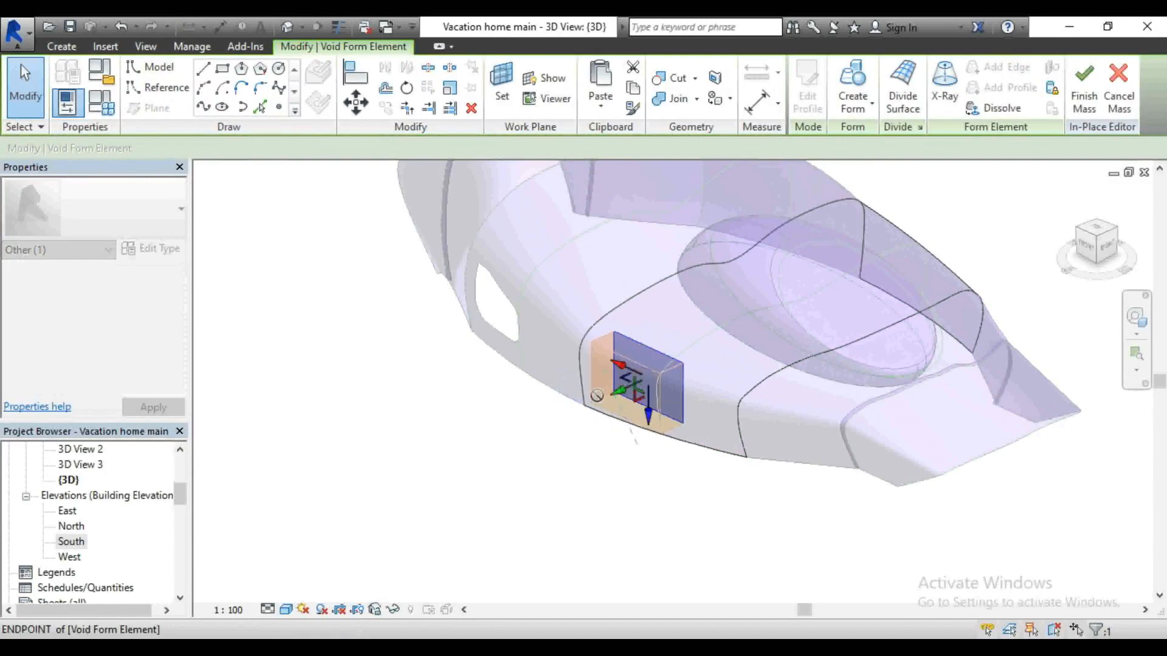
scroll(599, 414, "up", 5)
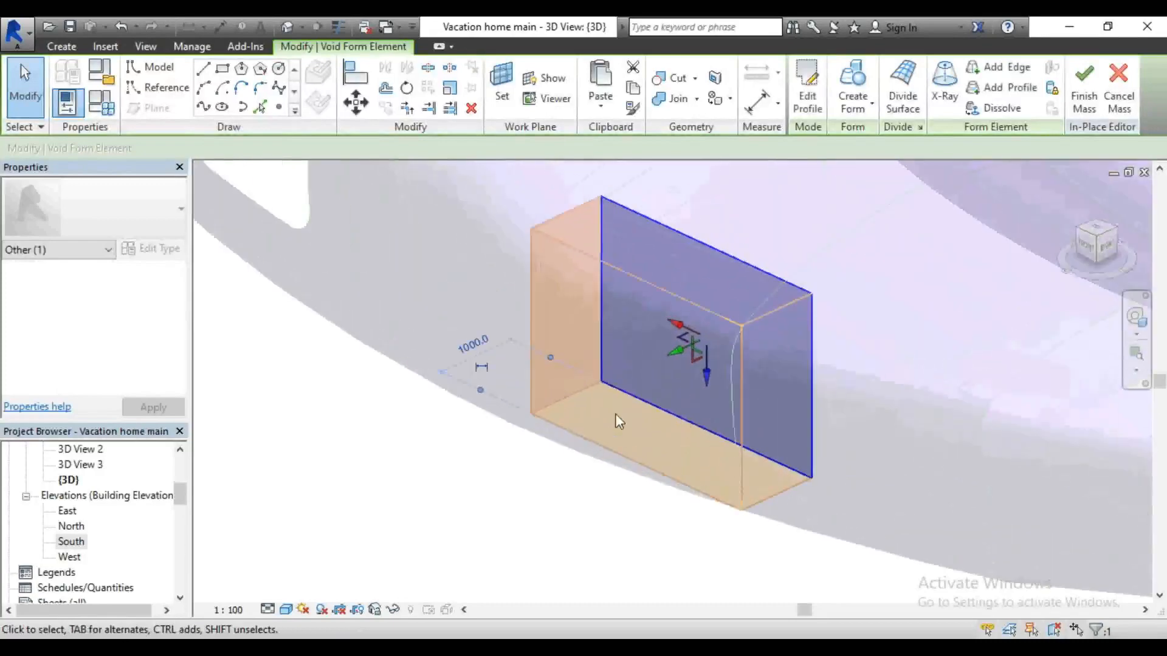
left_click_drag(676, 349, 490, 456)
left_click_drag(490, 453, 487, 455)
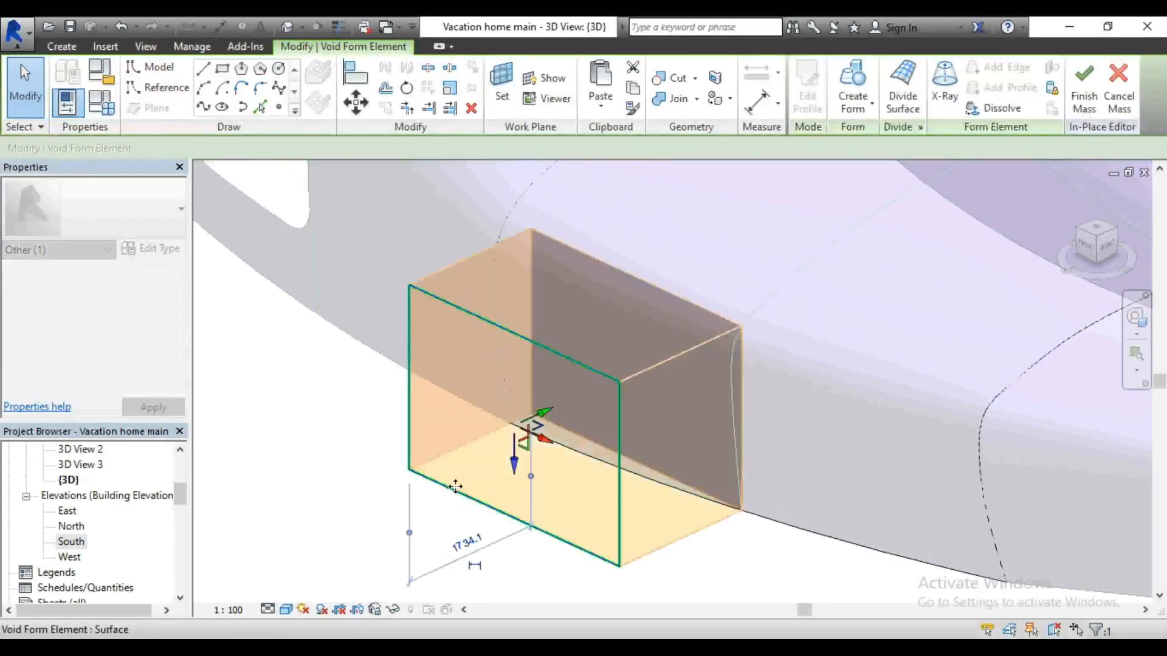
left_click(278, 438)
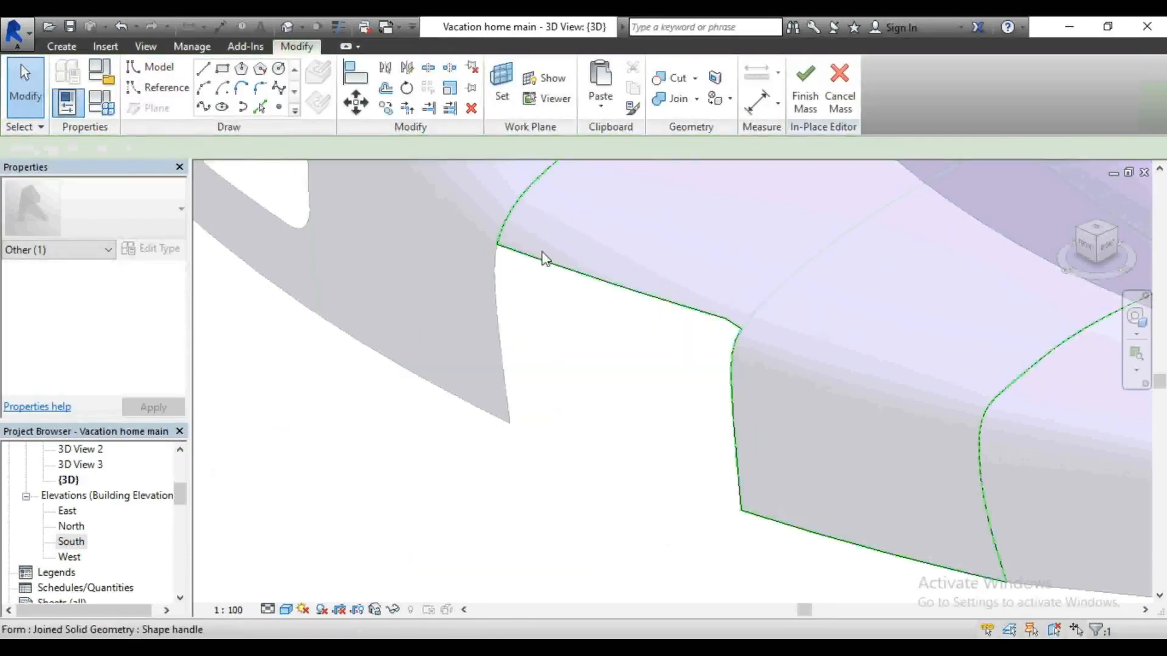
Step: Reselect the void's inner face and push it into the mass until the void is about 3003 mm deep
key("Tab")
left_click(589, 279)
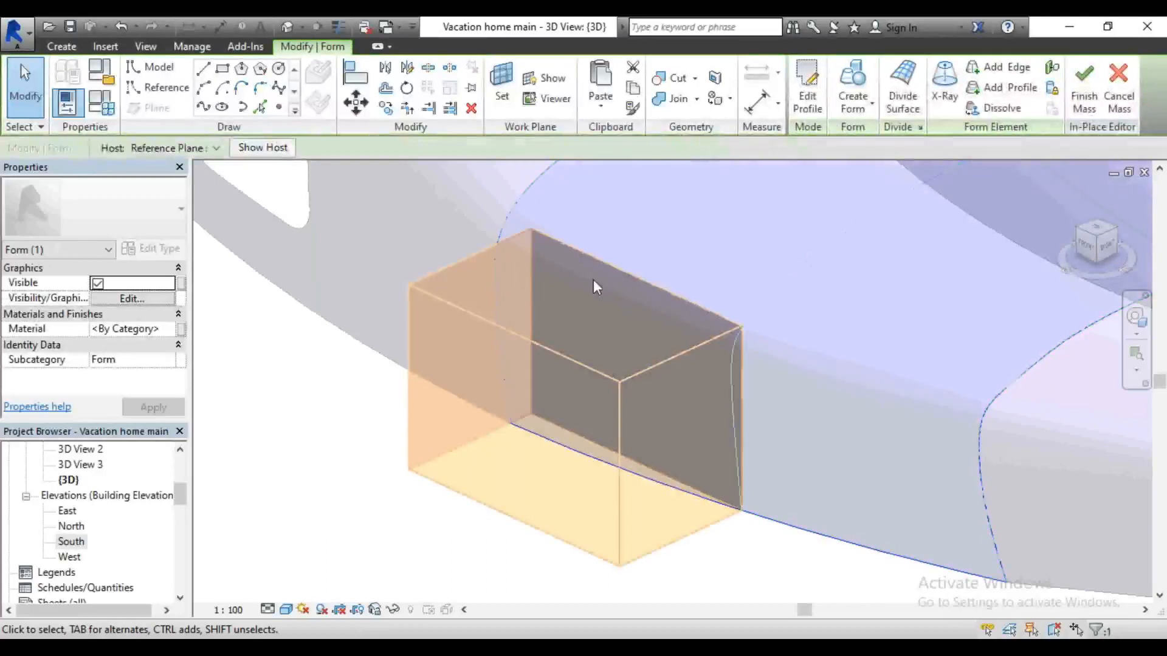
key("Tab")
key("Tab")
key("Tab")
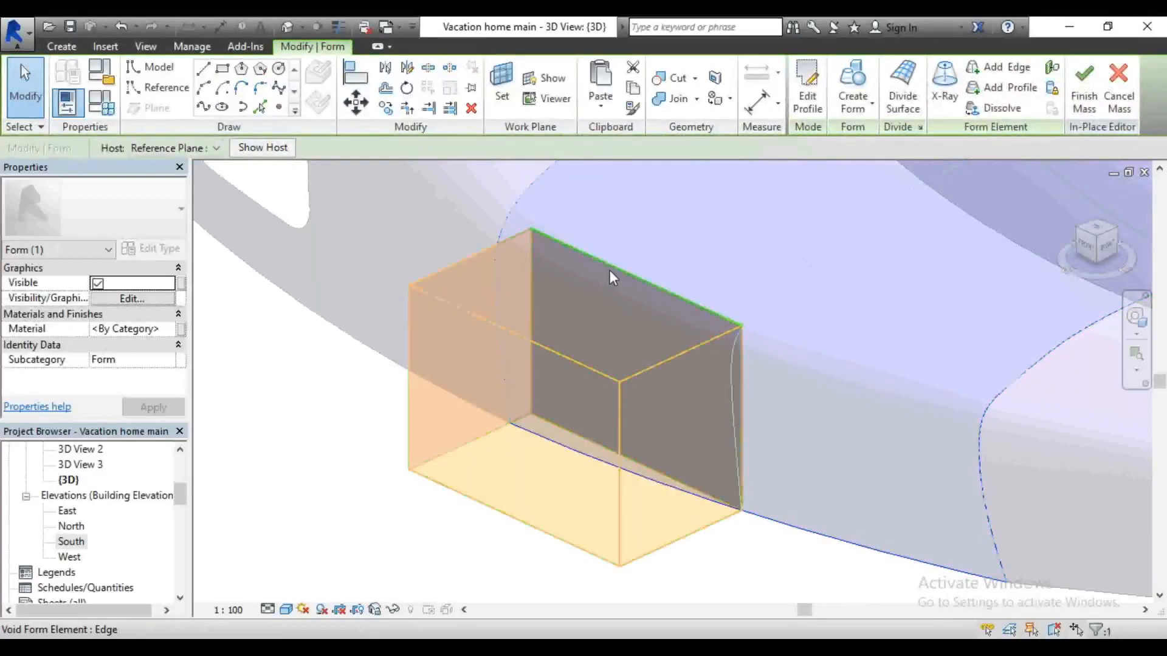
left_click(610, 270)
left_click(610, 270)
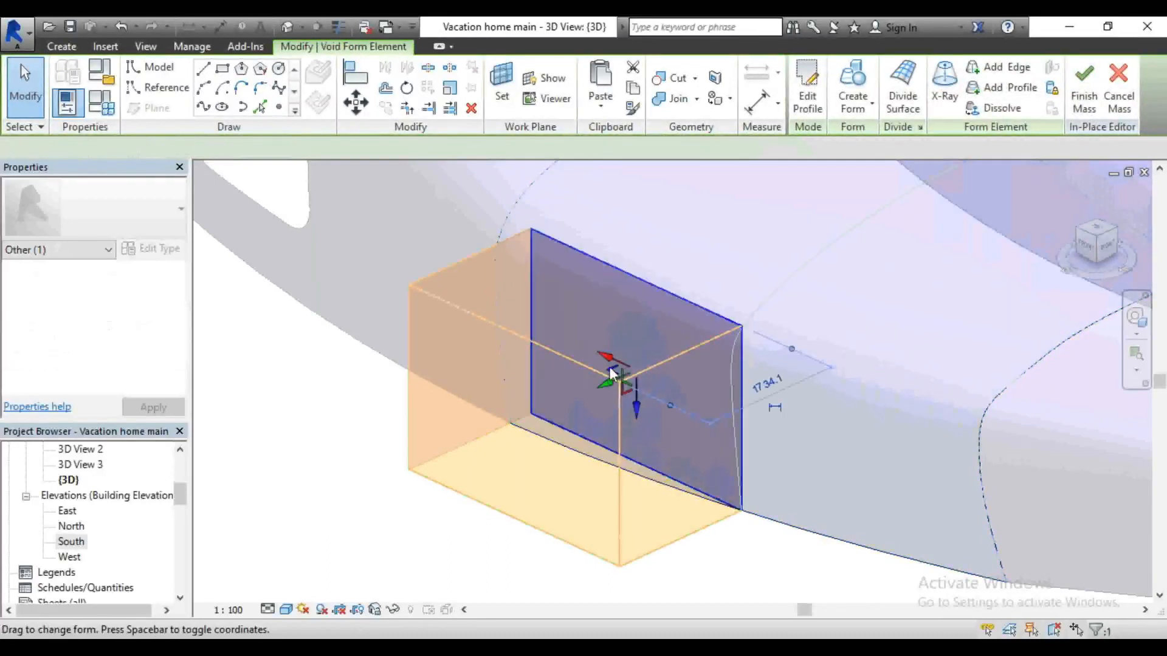
left_click_drag(602, 386, 699, 334)
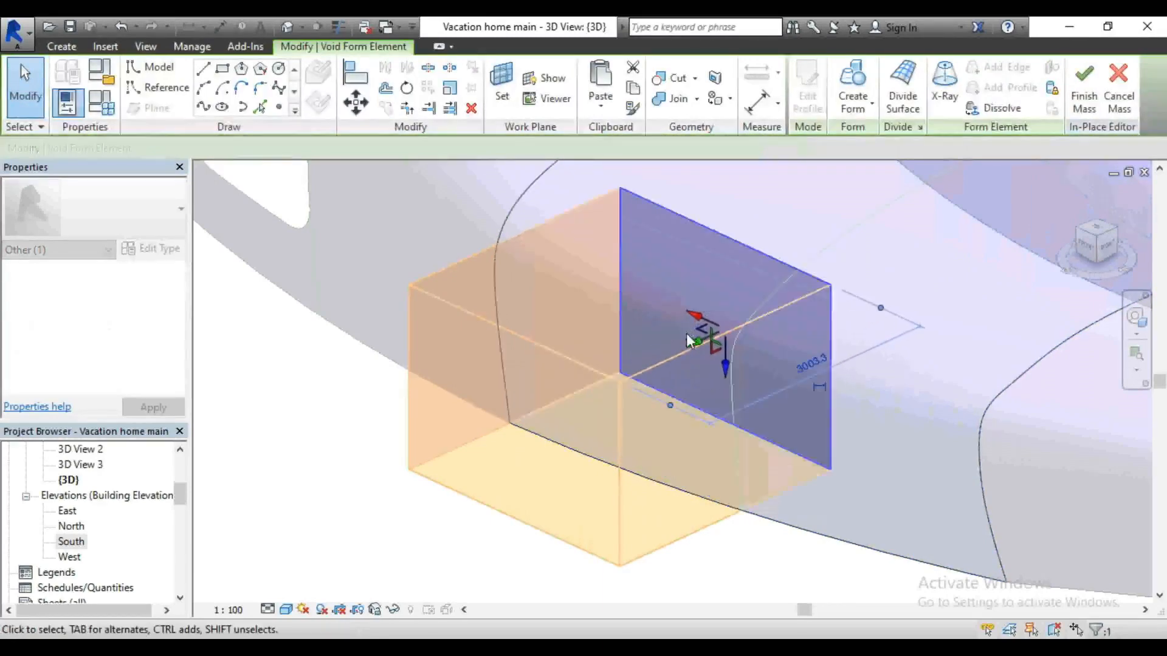
scroll(698, 333, "down", 3)
left_click(476, 480)
scroll(604, 333, "down", 2)
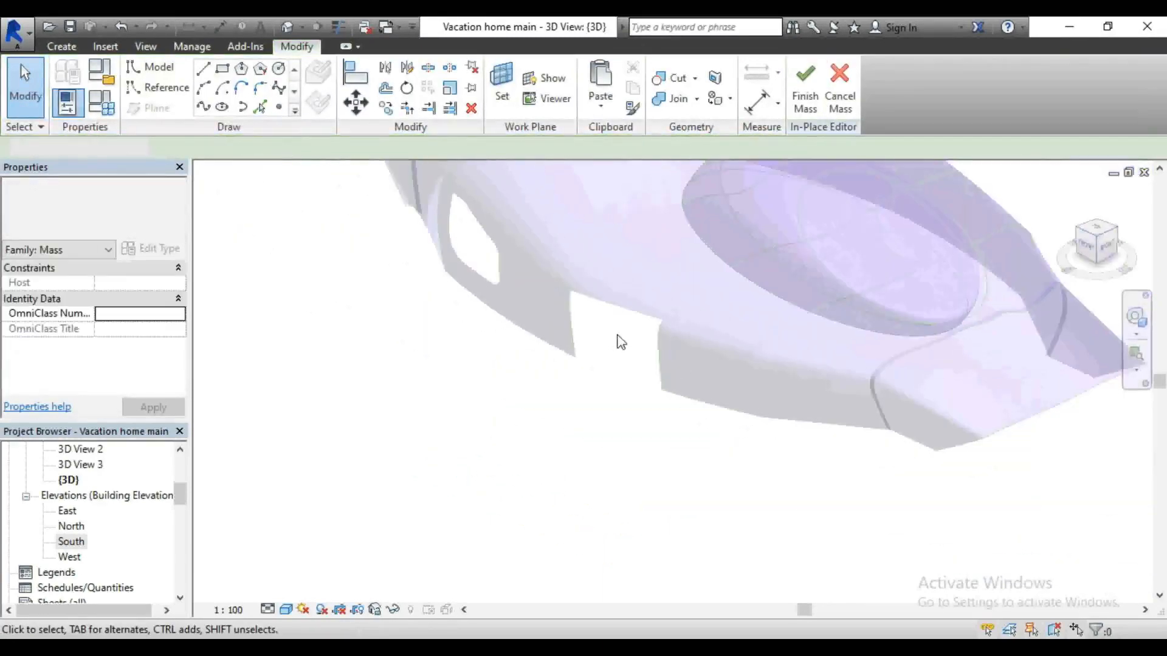
Step: Open 3D View 1 and examine the new opening in perspective
scroll(93, 469, "up", 1)
double_click(92, 450)
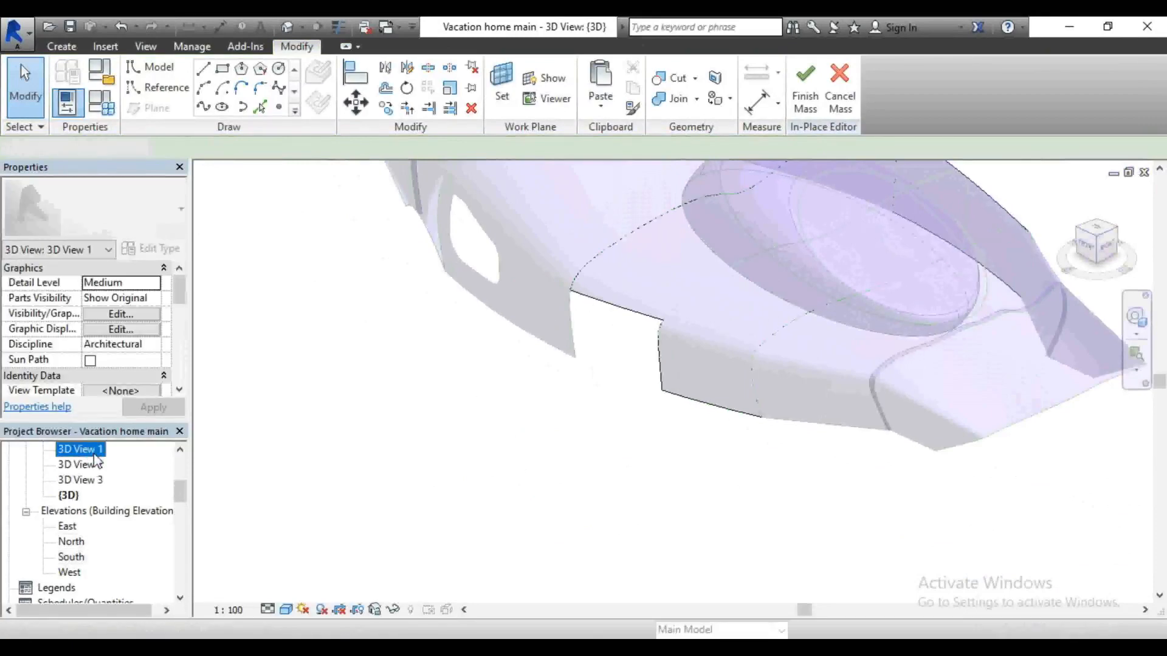
scroll(625, 373, "up", 3)
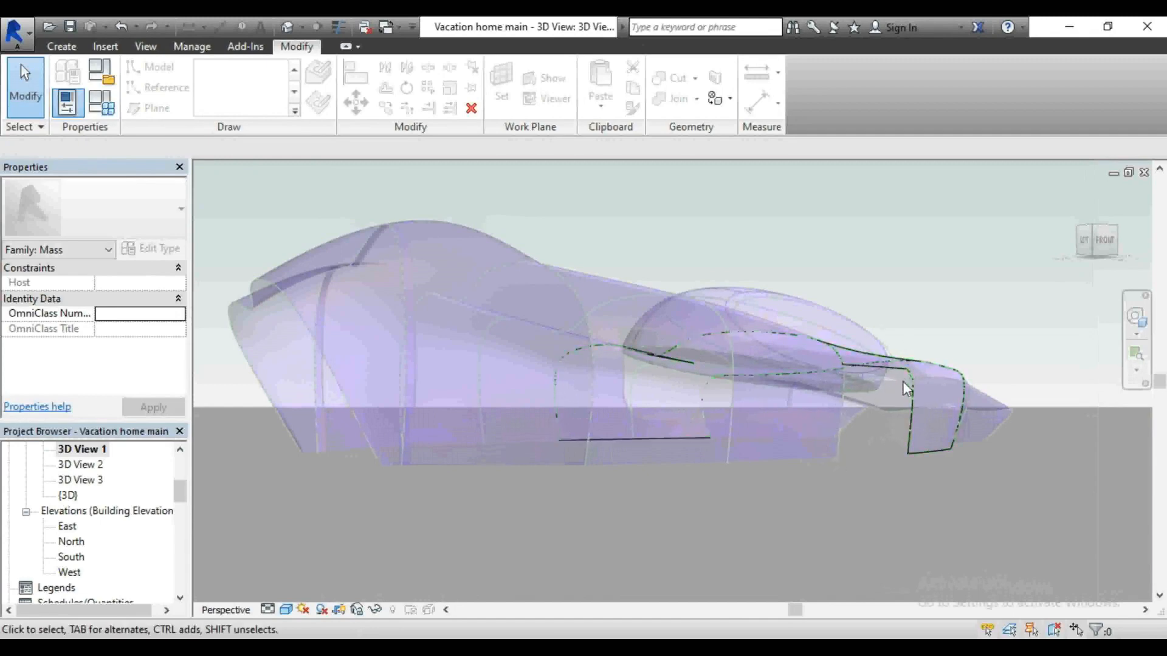
scroll(85, 483, "up", 2)
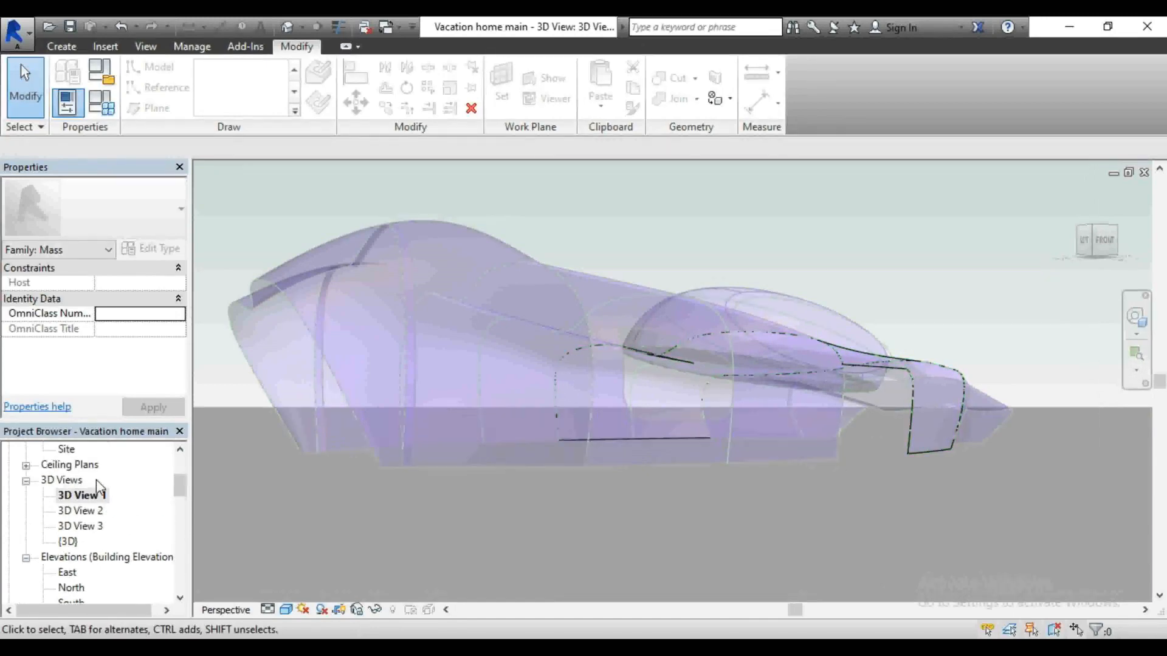
Step: Return to the default 3D view and examine the new cut, the rounded window opening and the dome from the front-left side
left_click(287, 26)
scroll(693, 376, "up", 2)
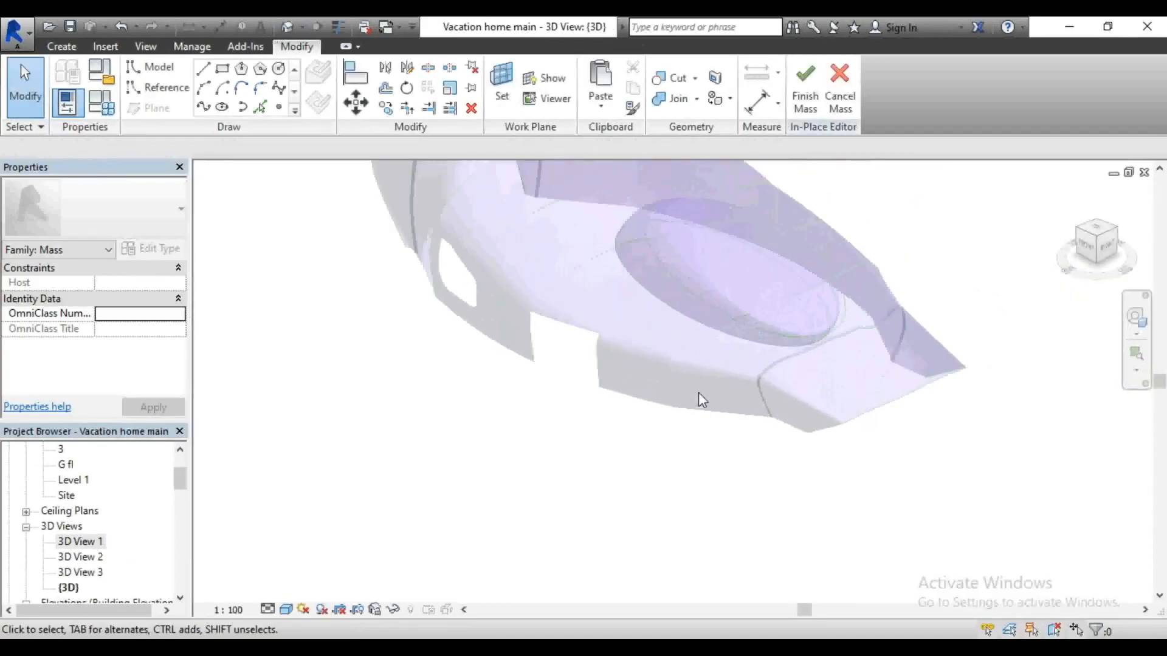
scroll(692, 425, "up", 2)
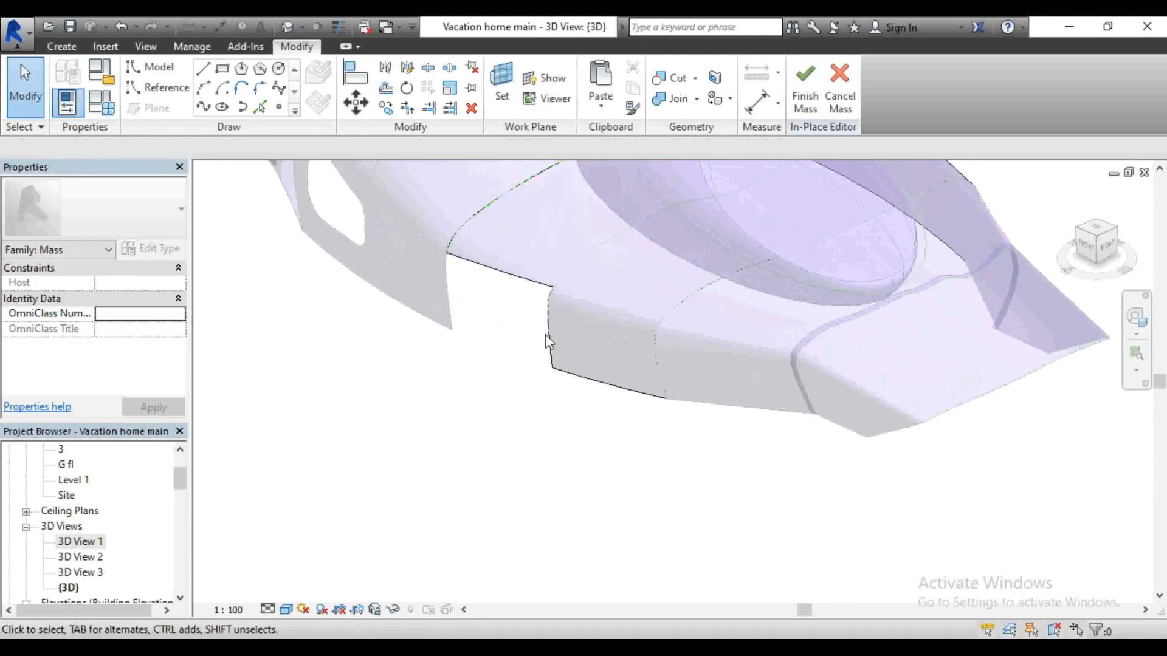
scroll(479, 329, "down", 2)
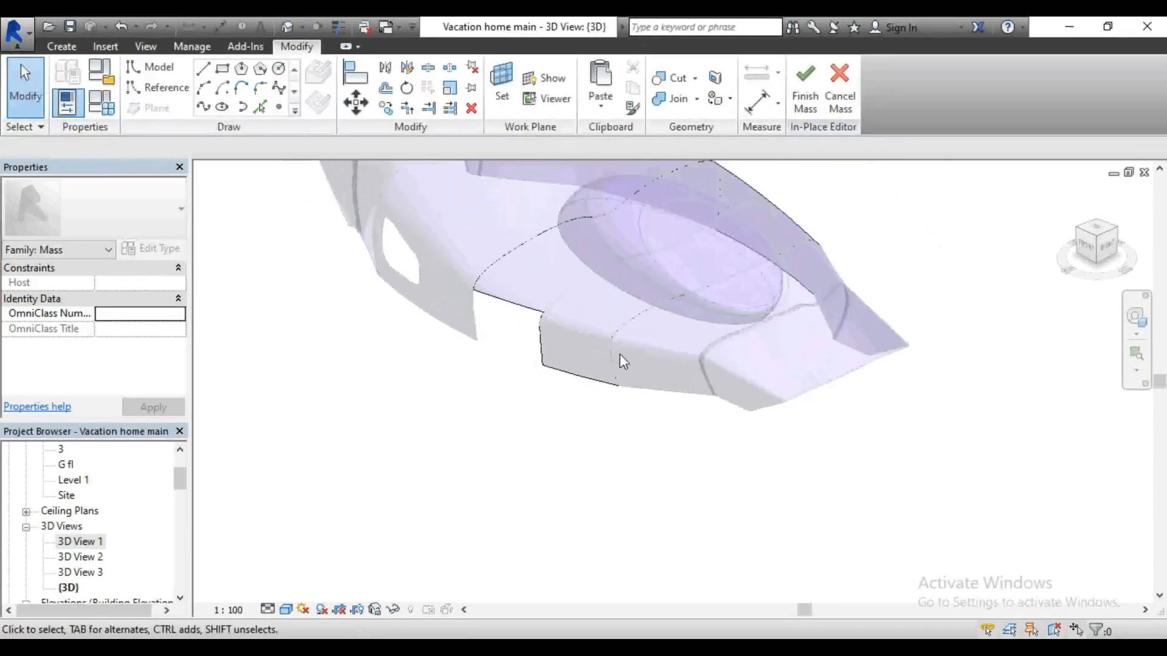
scroll(618, 359, "down", 2)
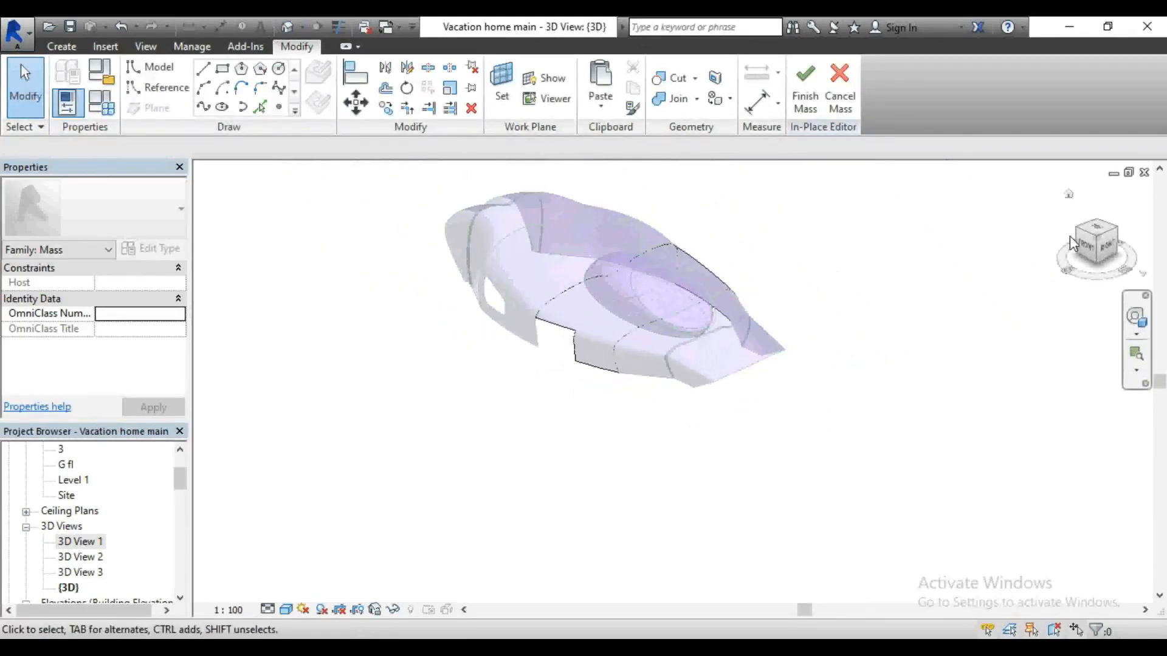
left_click_drag(1094, 251, 1067, 247)
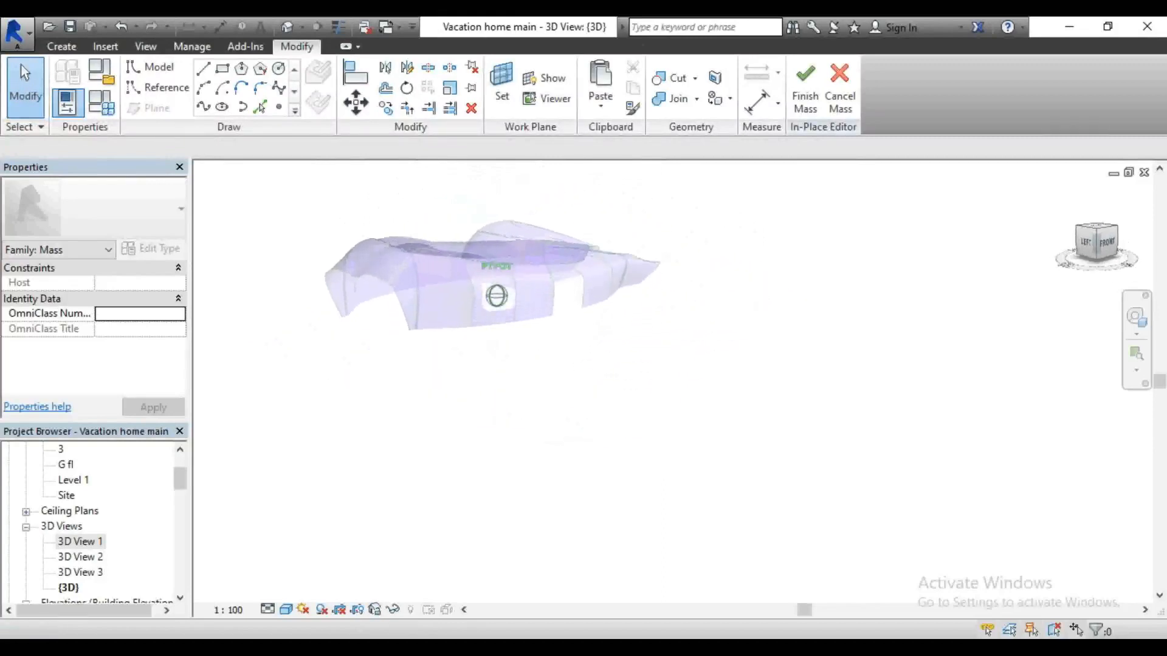
middle_click_drag(542, 269, 543, 278, "shift")
scroll(543, 284, "down", 1)
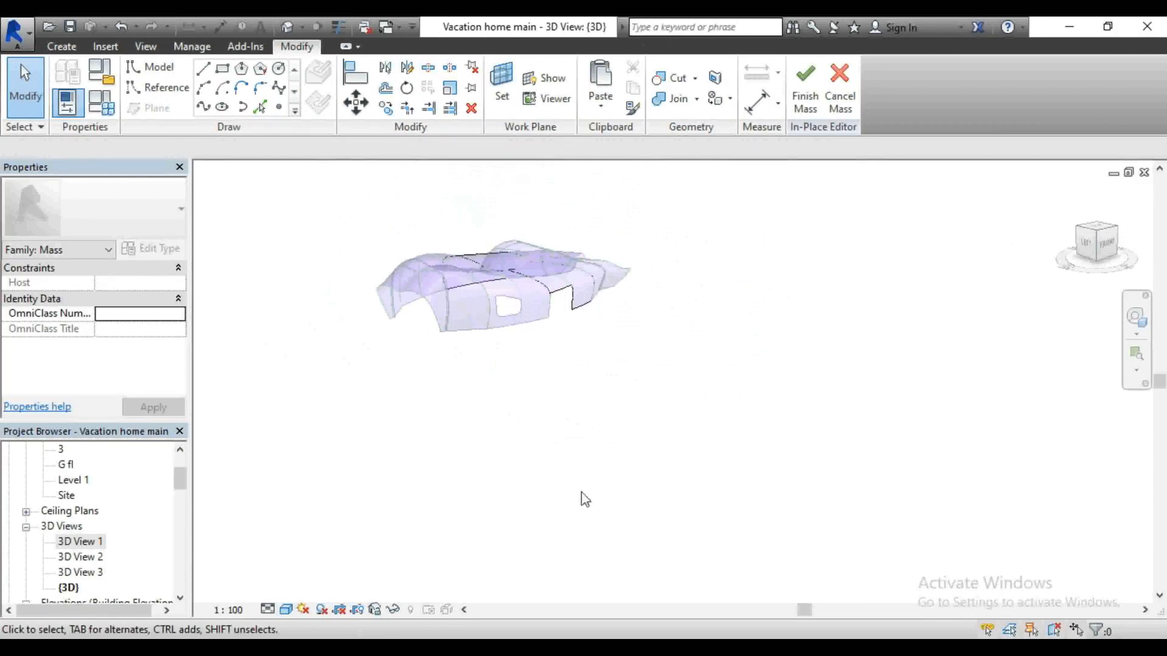
scroll(526, 260, "up", 2)
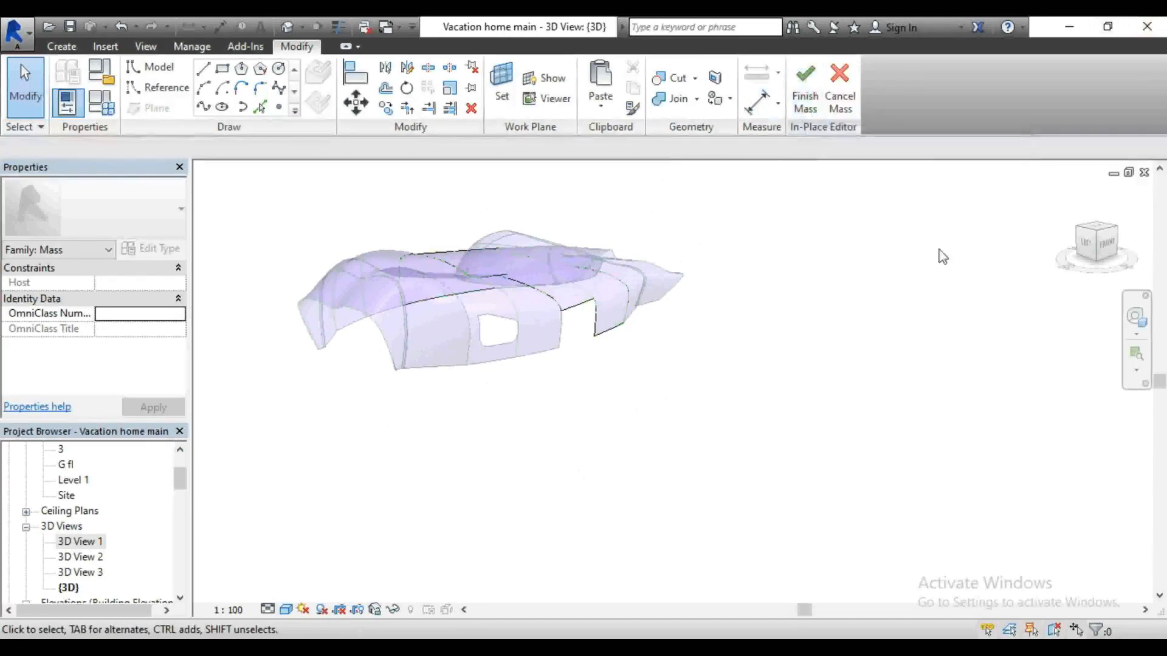
left_click_drag(1112, 240, 1108, 268)
scroll(694, 481, "down", 1)
scroll(577, 286, "up", 4)
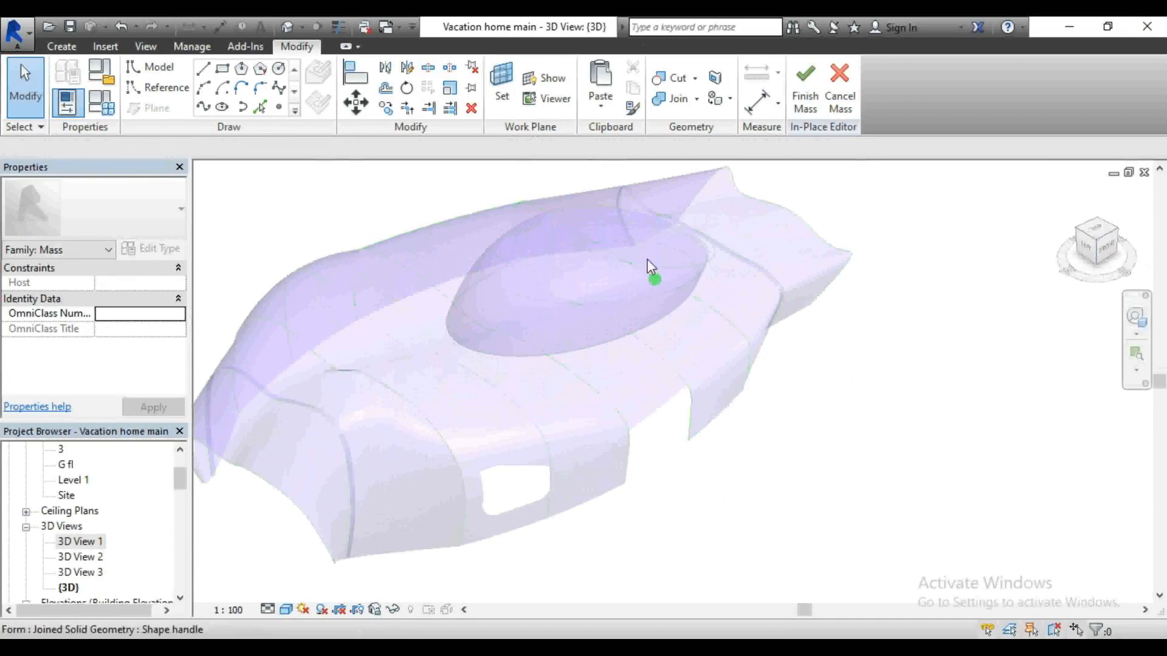
left_click(571, 269)
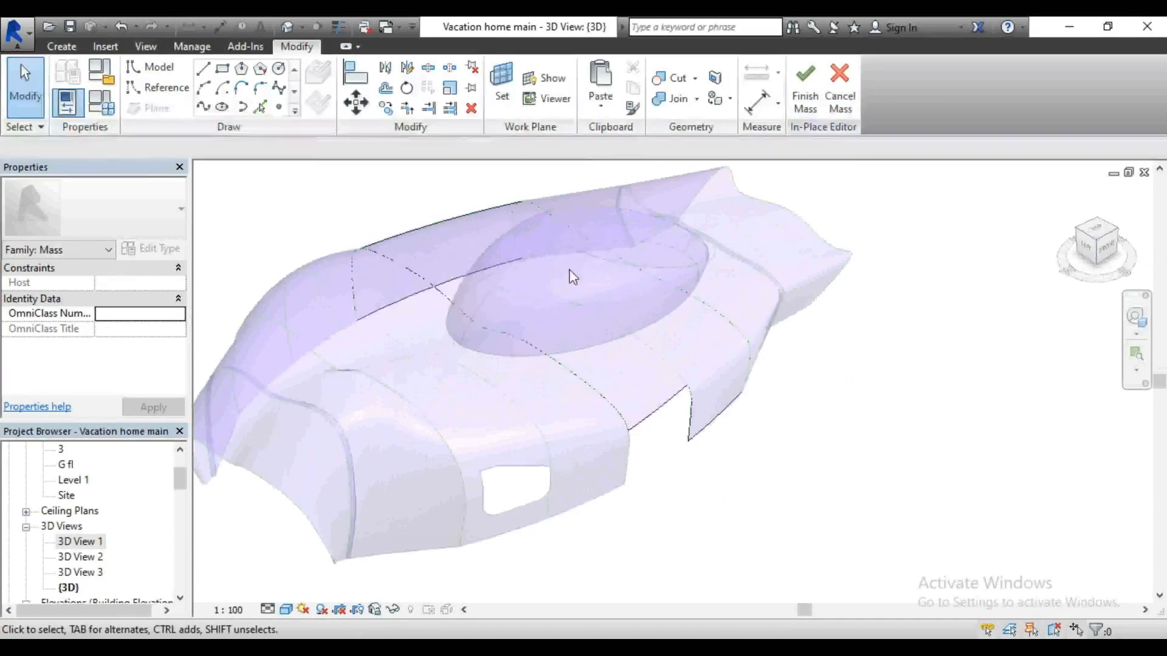
scroll(108, 571, "down", 2)
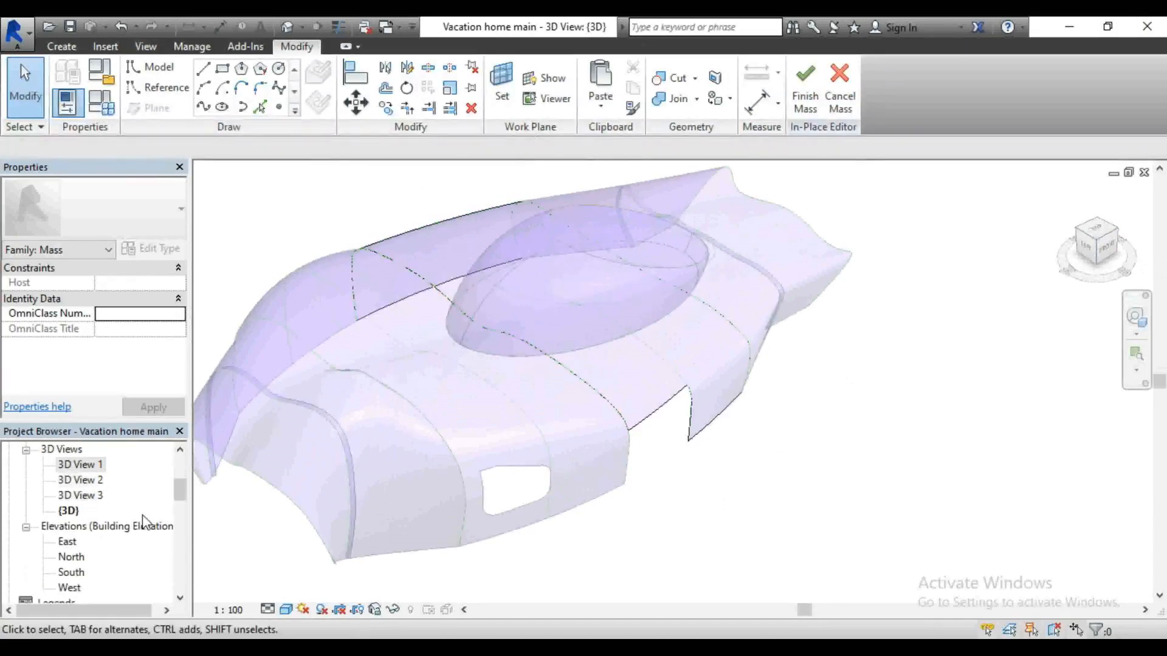
Step: Examine the dome profile in the South elevation, and open the Site floor plan at the dome
double_click(80, 574)
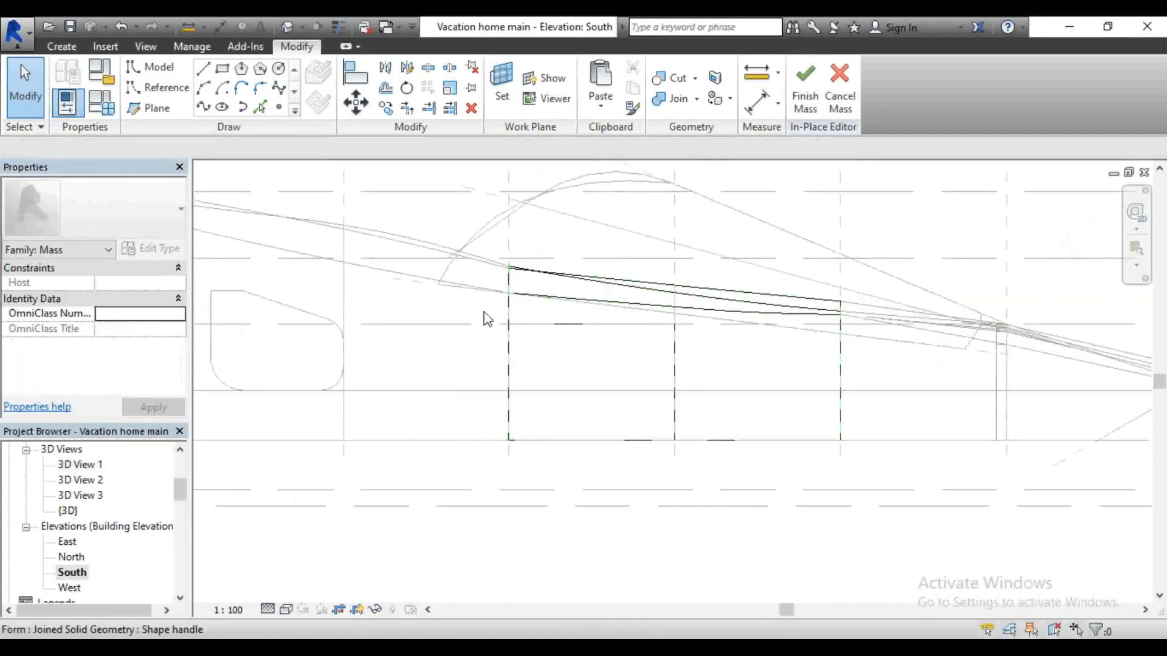
scroll(456, 349, "down", 1)
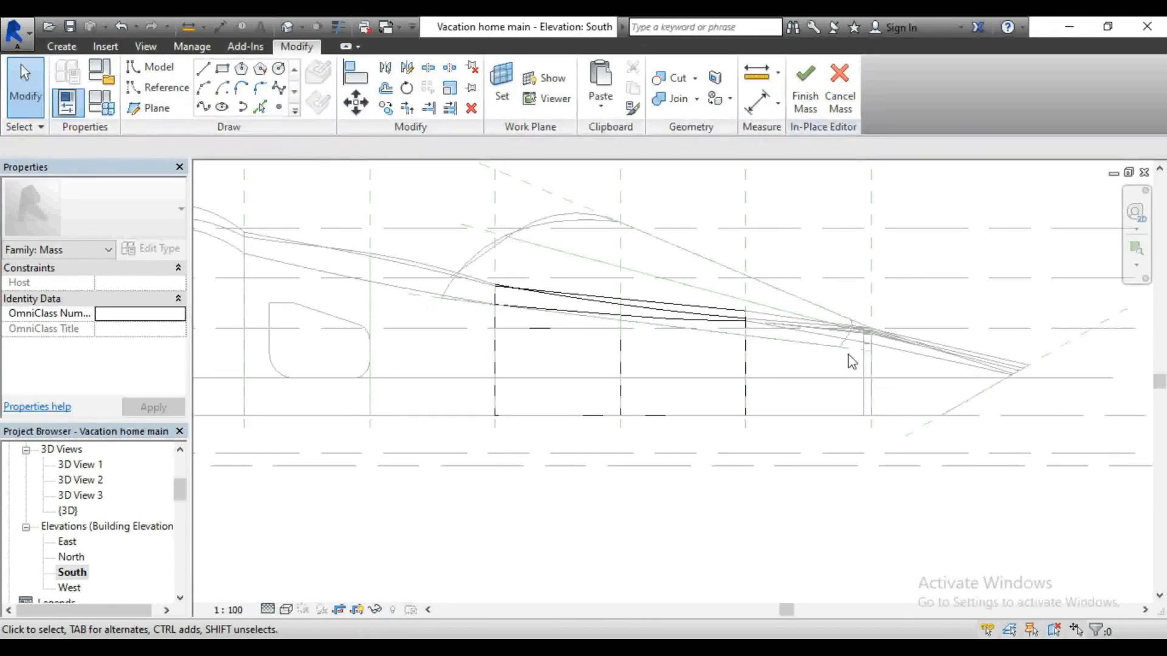
scroll(120, 480, "up", 3)
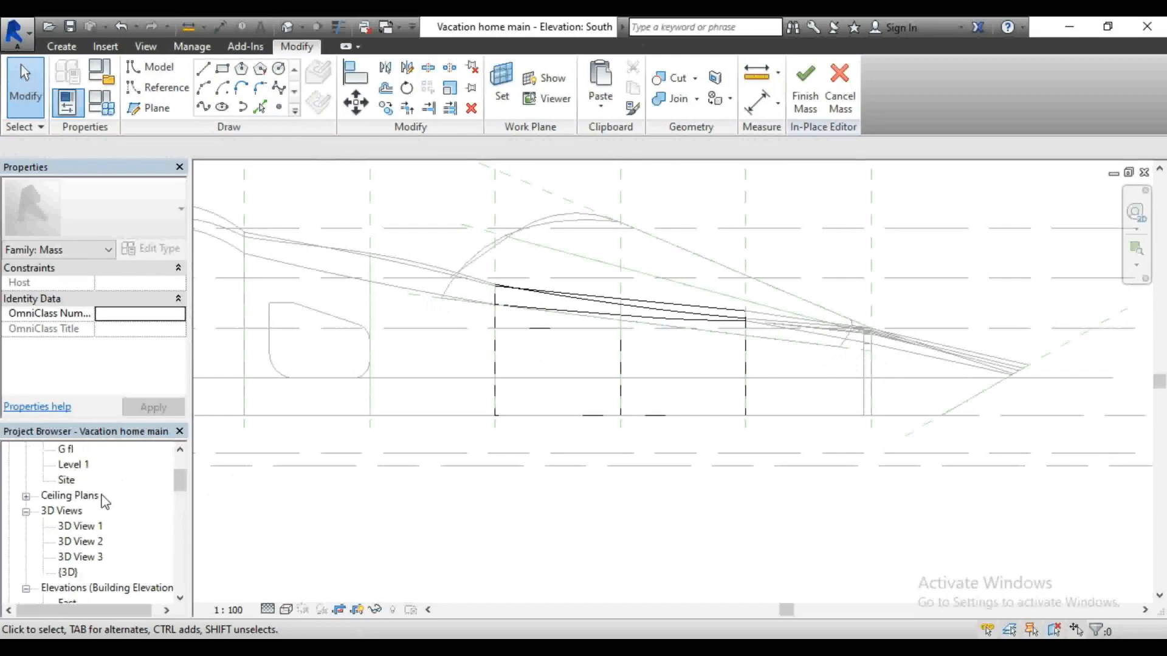
double_click(67, 511)
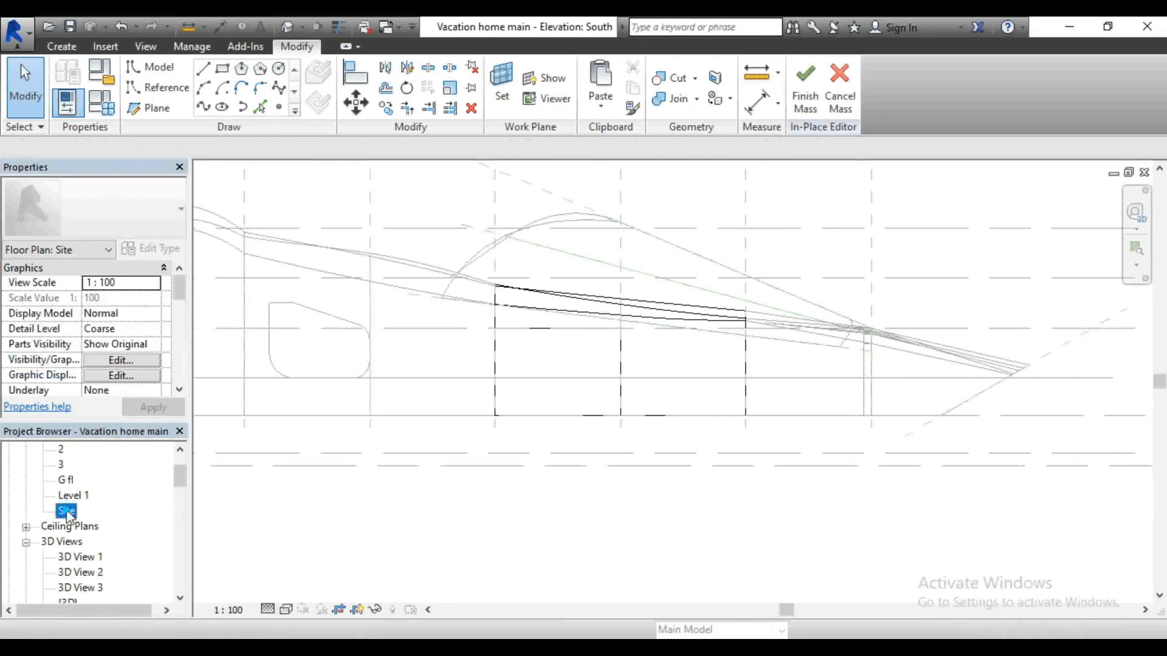
scroll(647, 360, "down", 3)
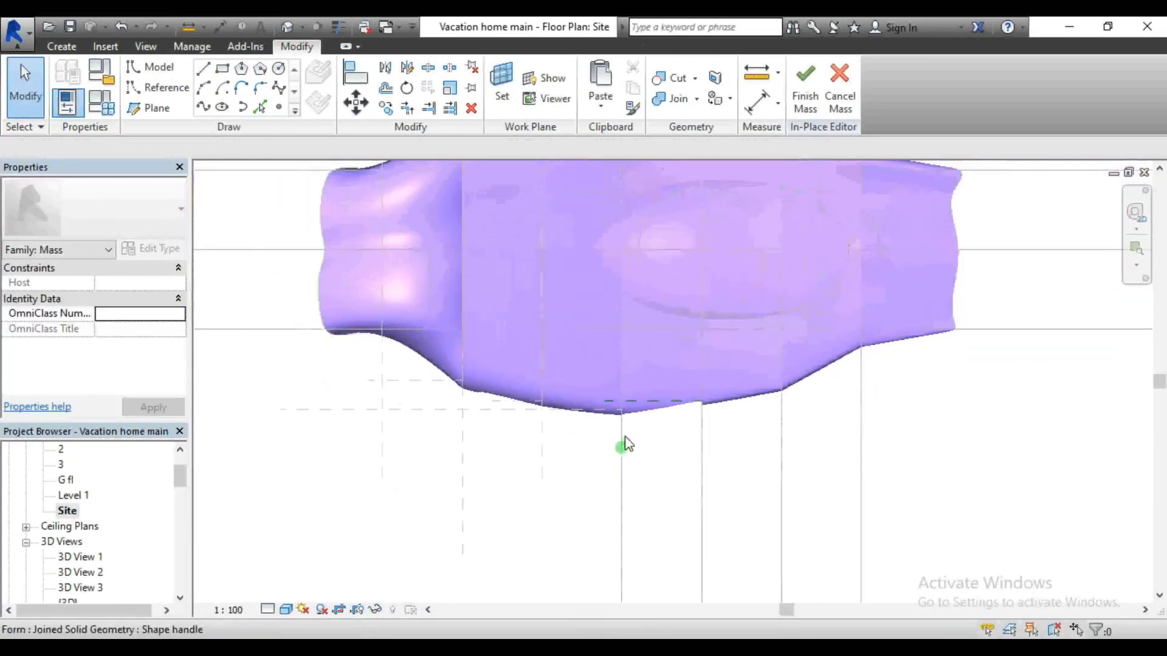
scroll(482, 417, "up", 5)
scroll(762, 344, "up", 2)
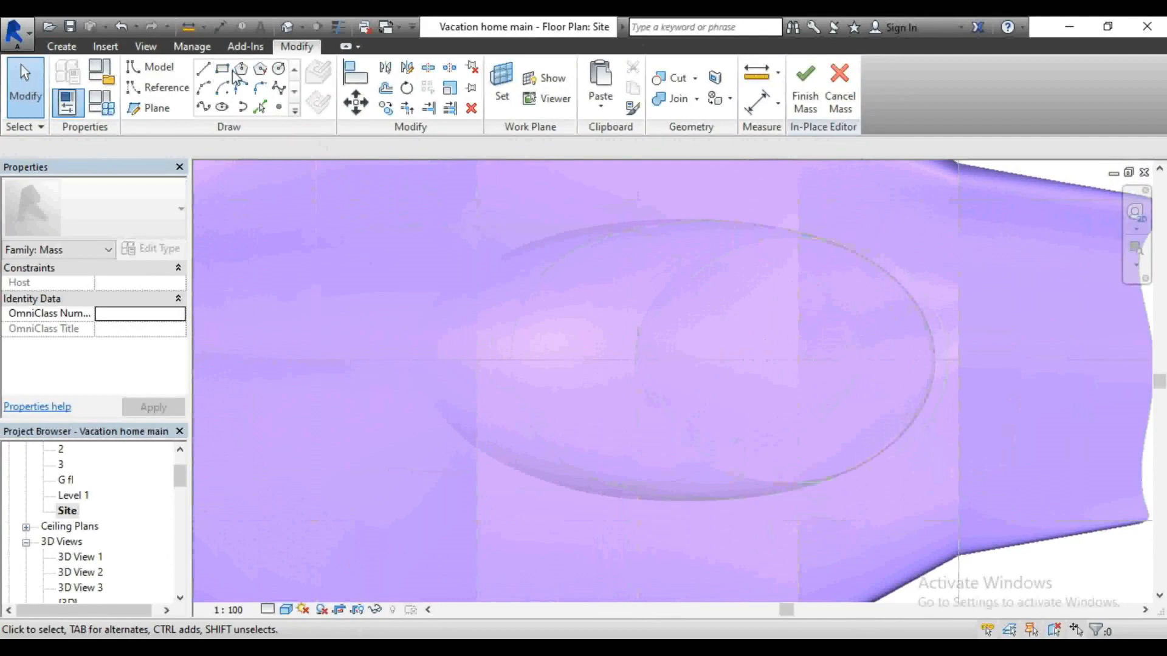
Step: Draw an ellipse on reference plane r1, centred on the grid intersection inside the dome, with 2500 mm lengthwise and 1800 mm crosswise semi-axes
left_click(220, 107)
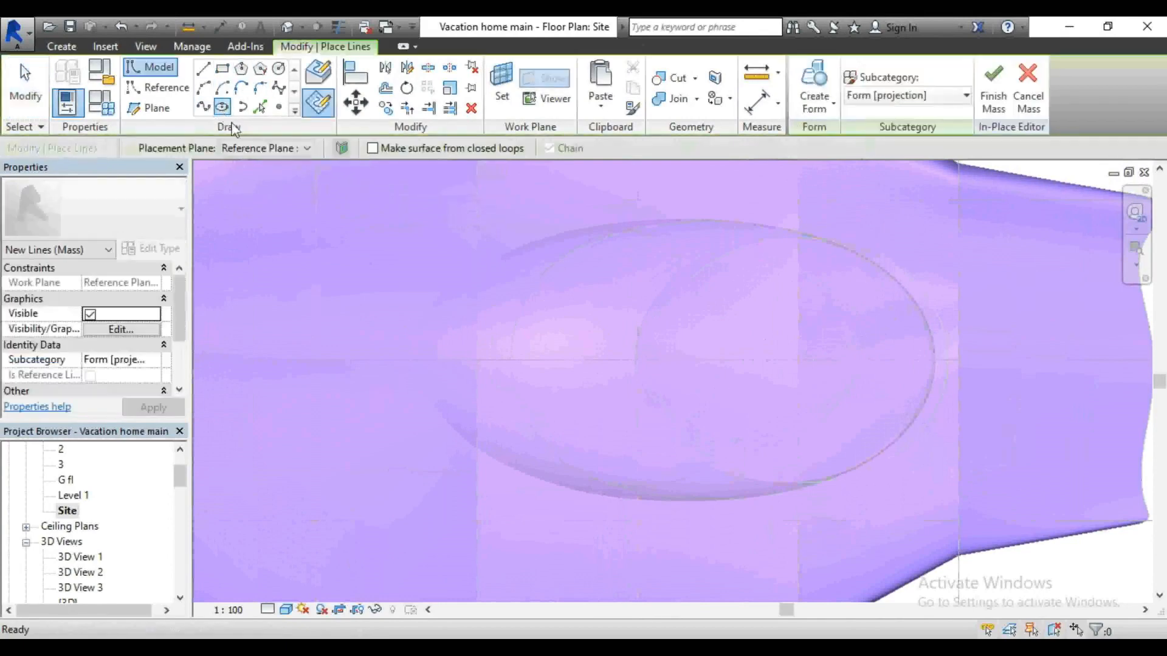
left_click(261, 149)
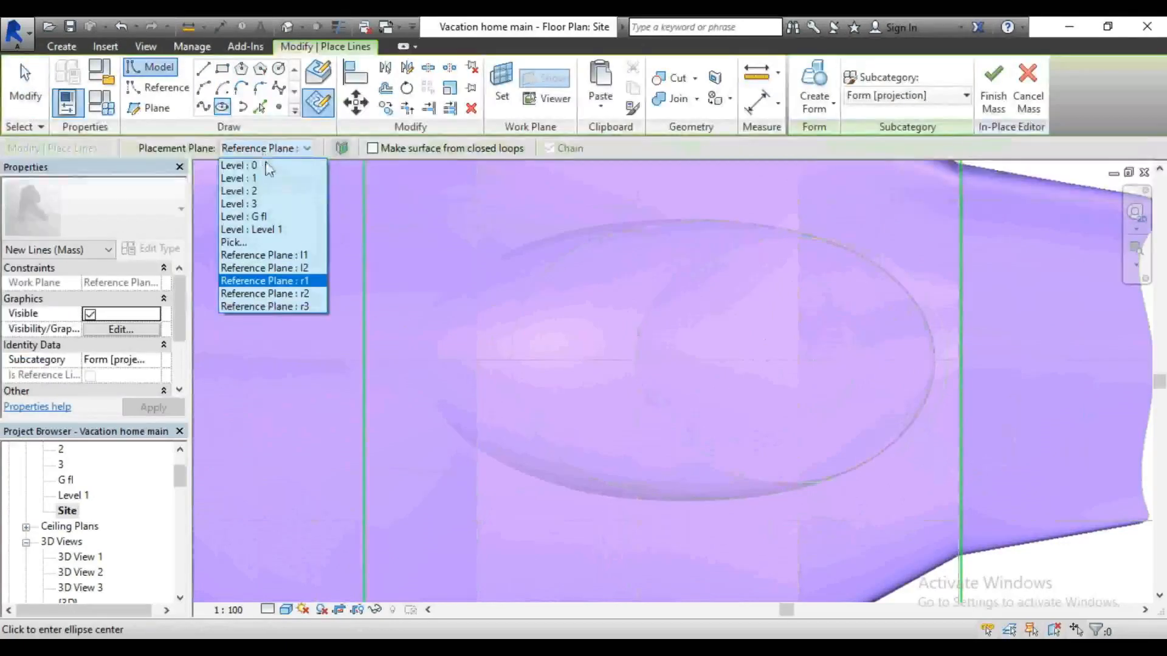
left_click(283, 286)
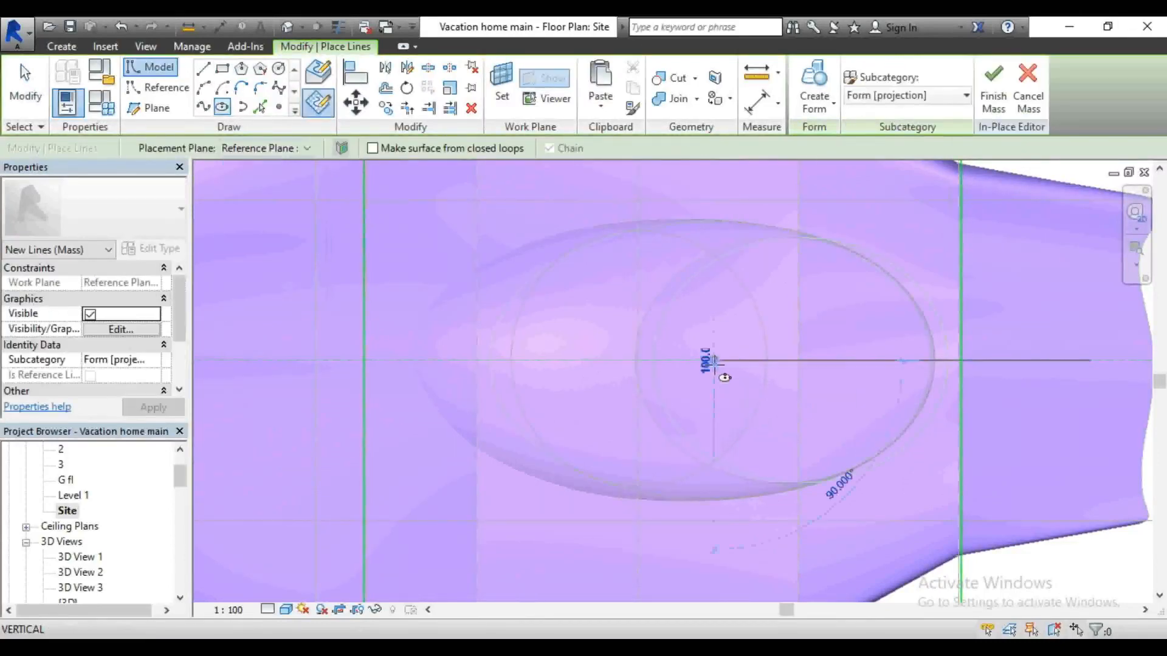
left_click(715, 361)
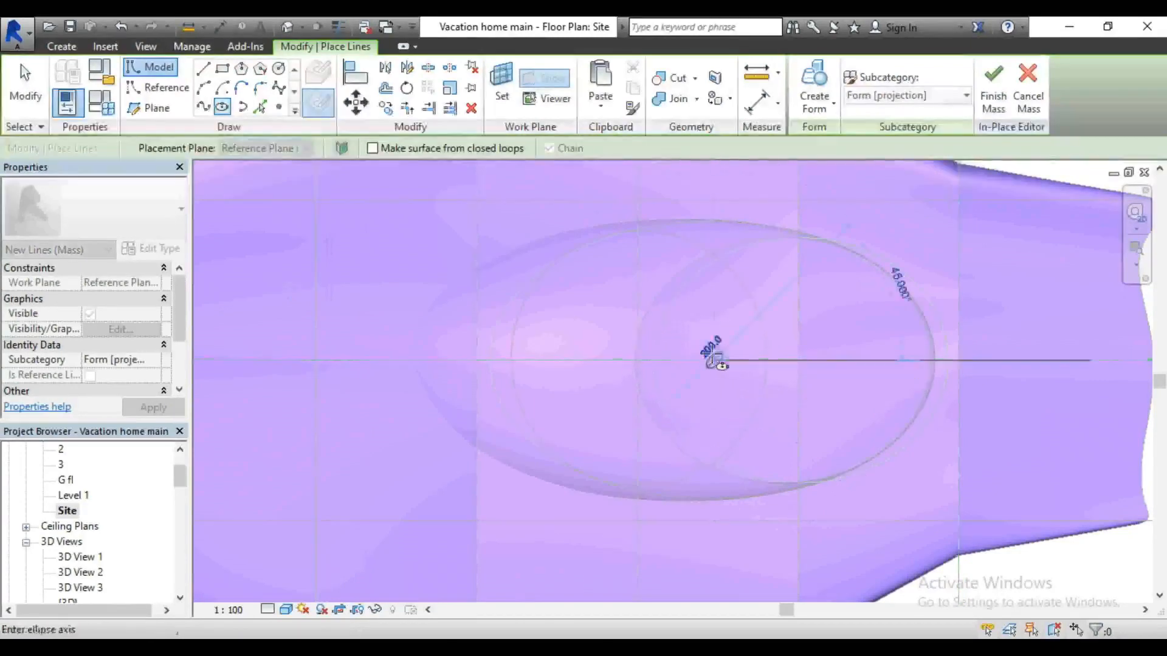
key("Escape")
left_click(642, 360)
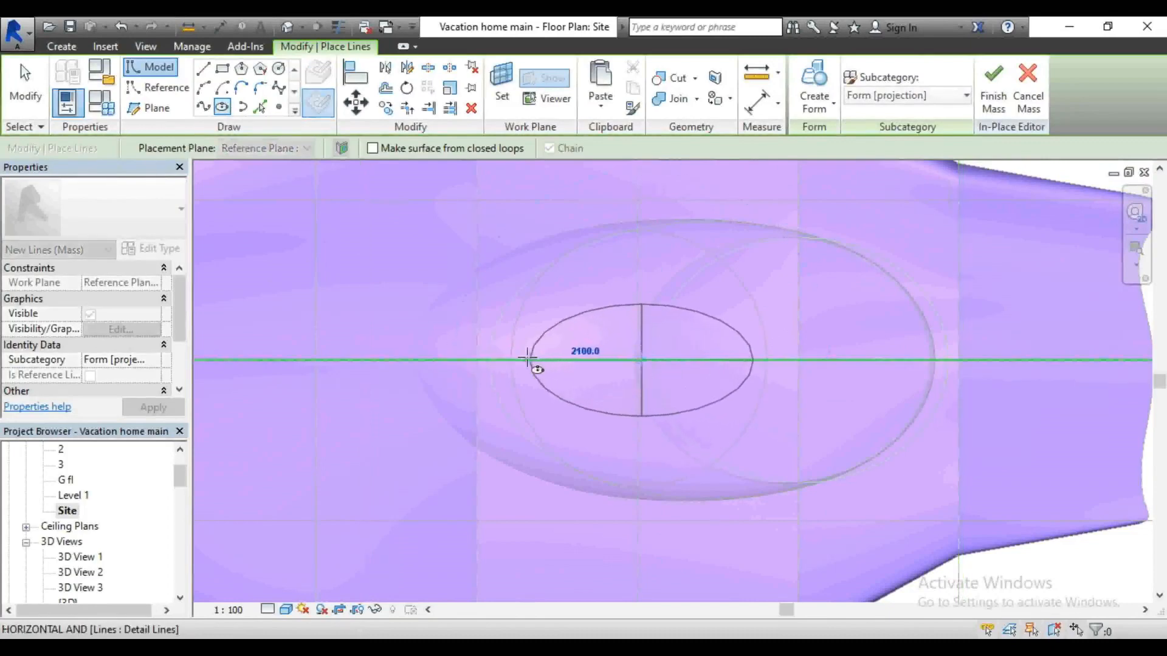
left_click(510, 361)
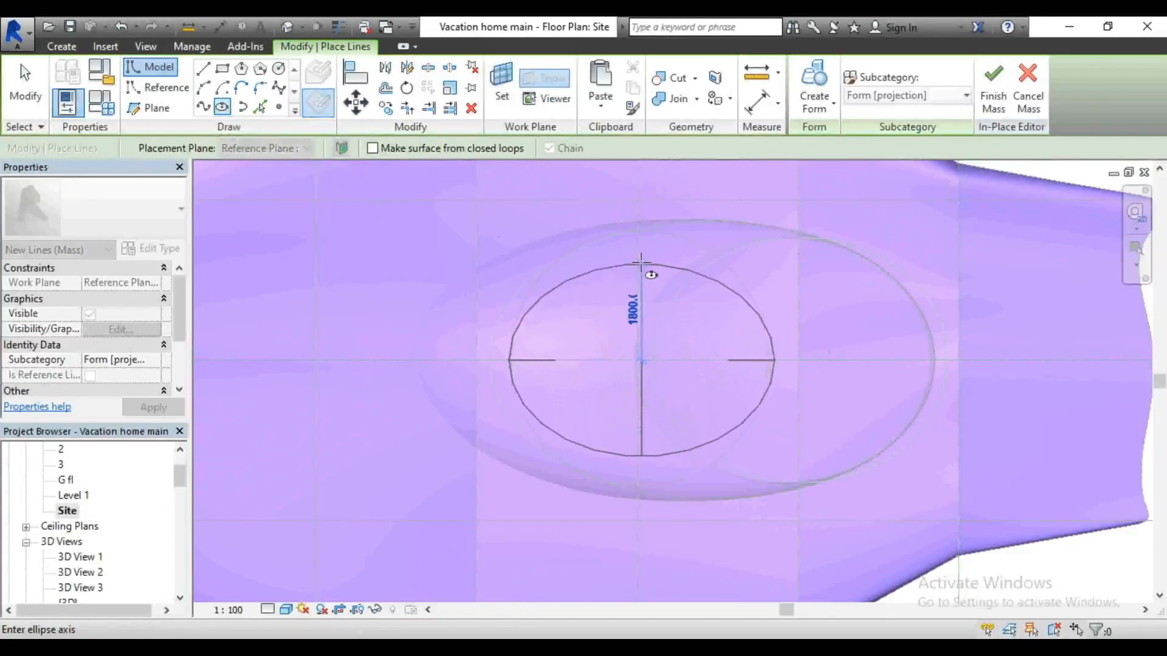
left_click(640, 263)
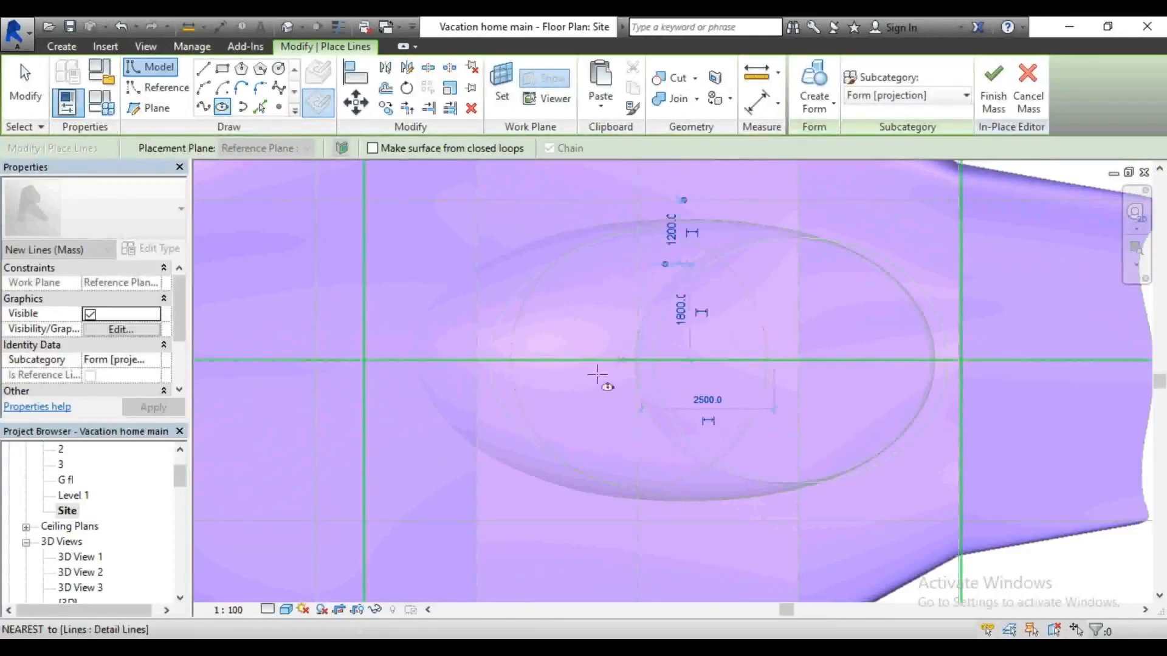
scroll(683, 316, "down", 2)
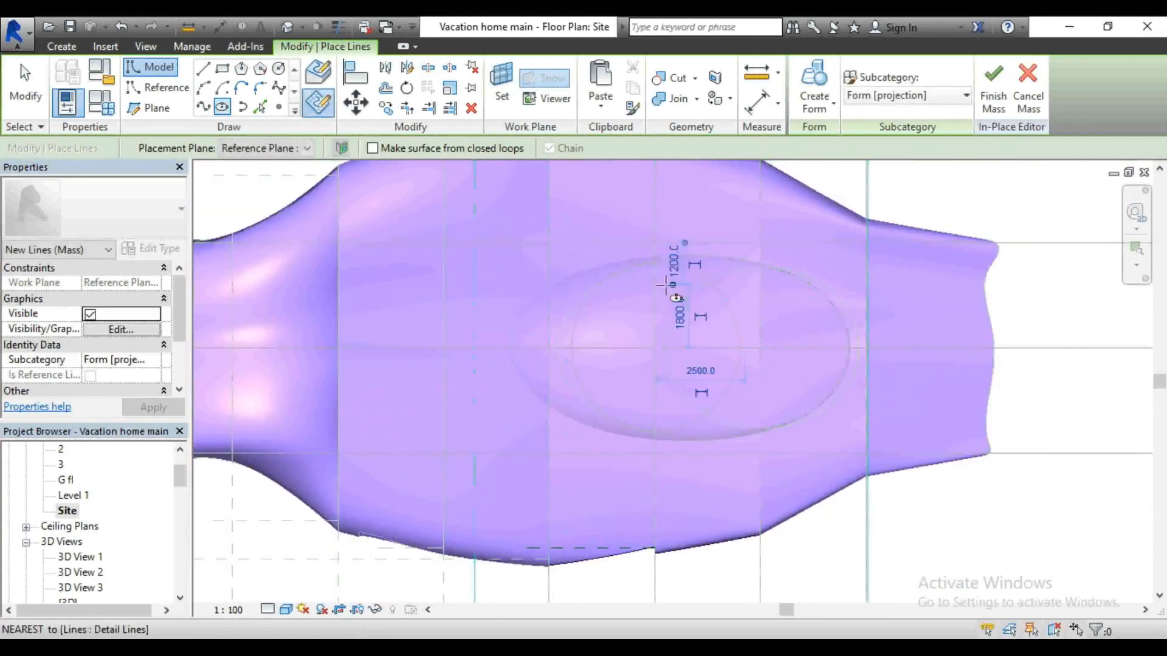
Step: Open the default 3D view and create a void form from the ellipse inside the dome
left_click(287, 27)
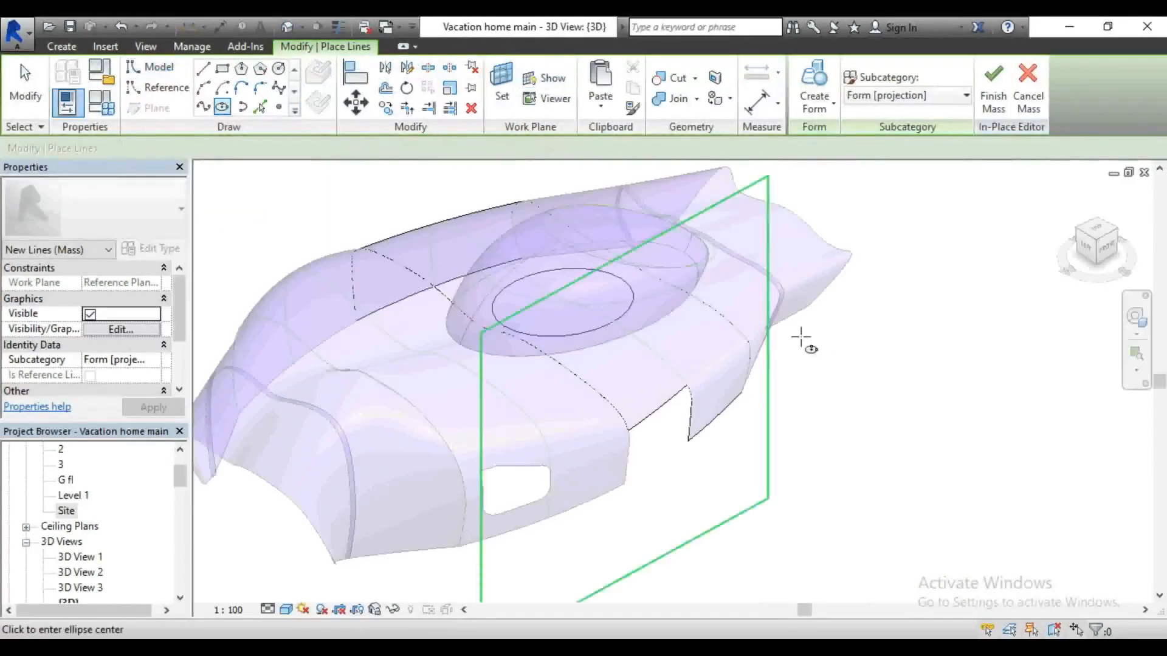
key("Escape")
key("Escape")
left_click(568, 269)
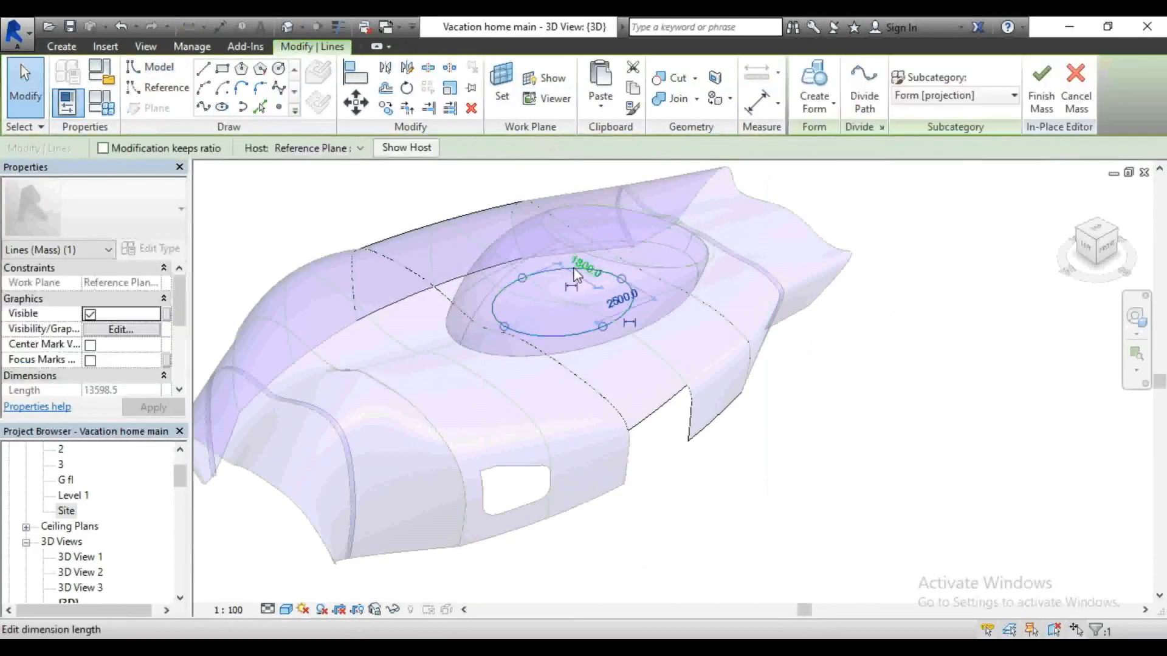
left_click(814, 100)
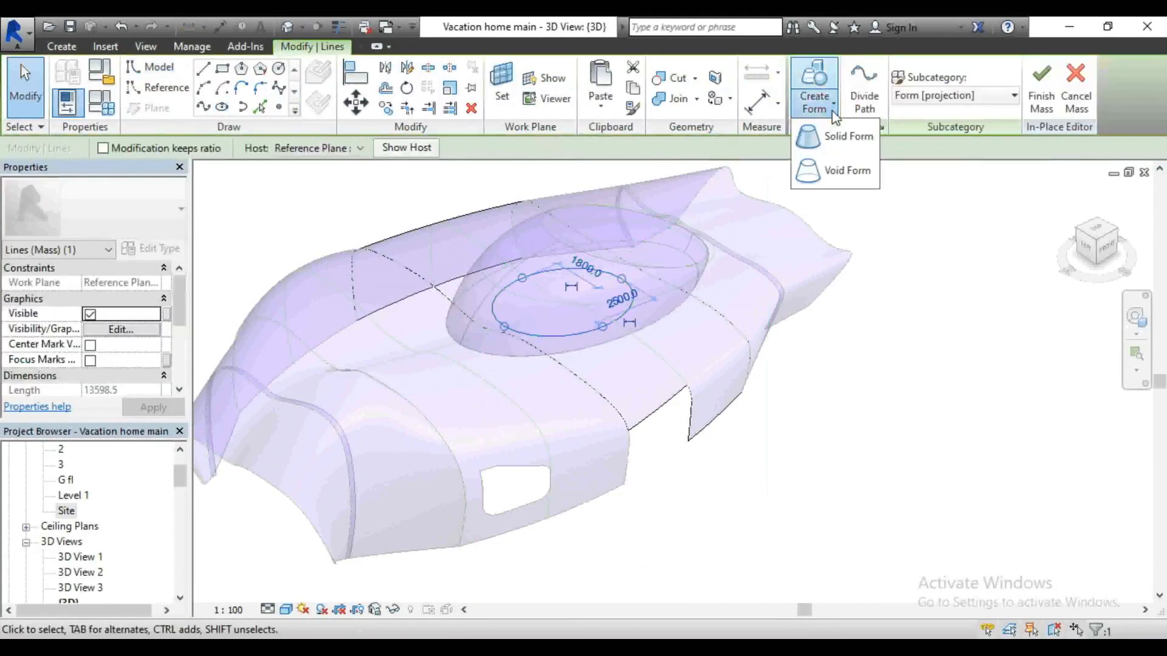
left_click(834, 173)
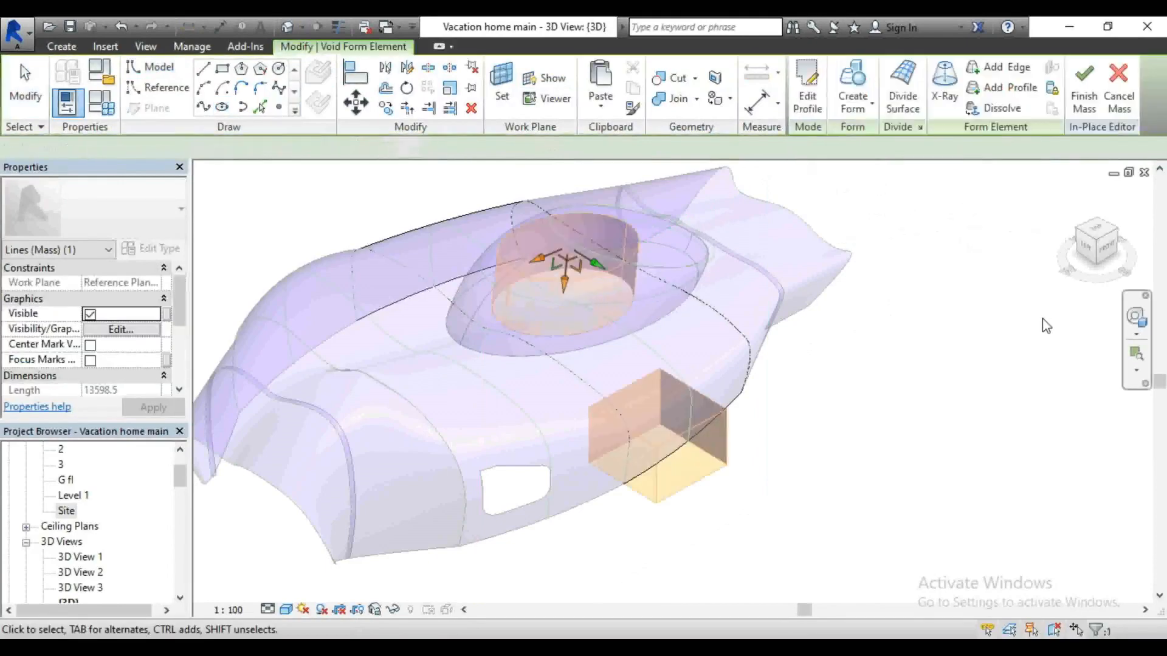
Step: Pull the elliptical void's upper face upward until the void is about 3851 mm high
scroll(531, 469, "down", 3)
scroll(542, 289, "up", 3)
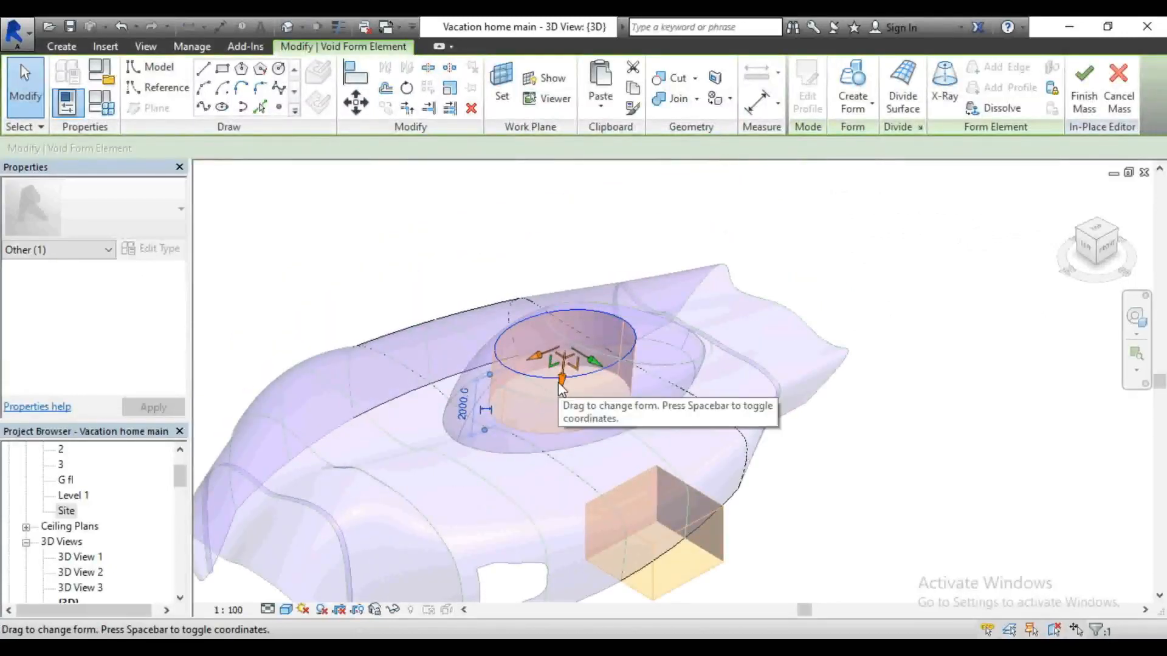
left_click_drag(559, 383, 560, 306)
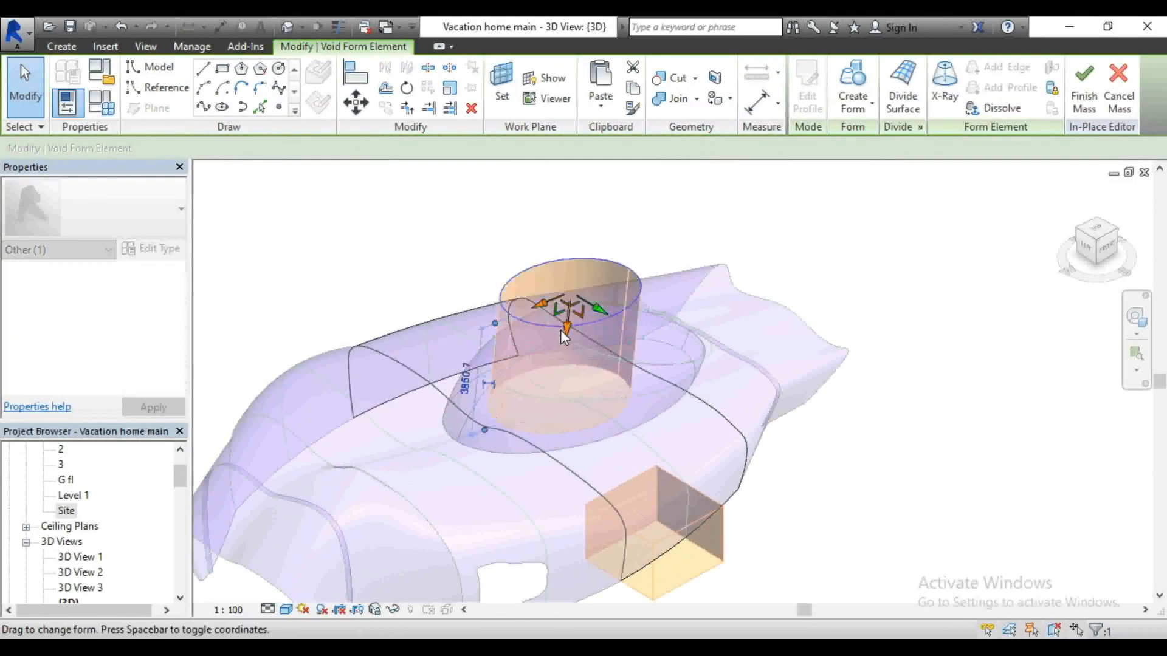
left_click(498, 231)
Step: Select the elliptical void's lower face and pull it downward until the void is about 4701 mm high
scroll(542, 407, "up", 3)
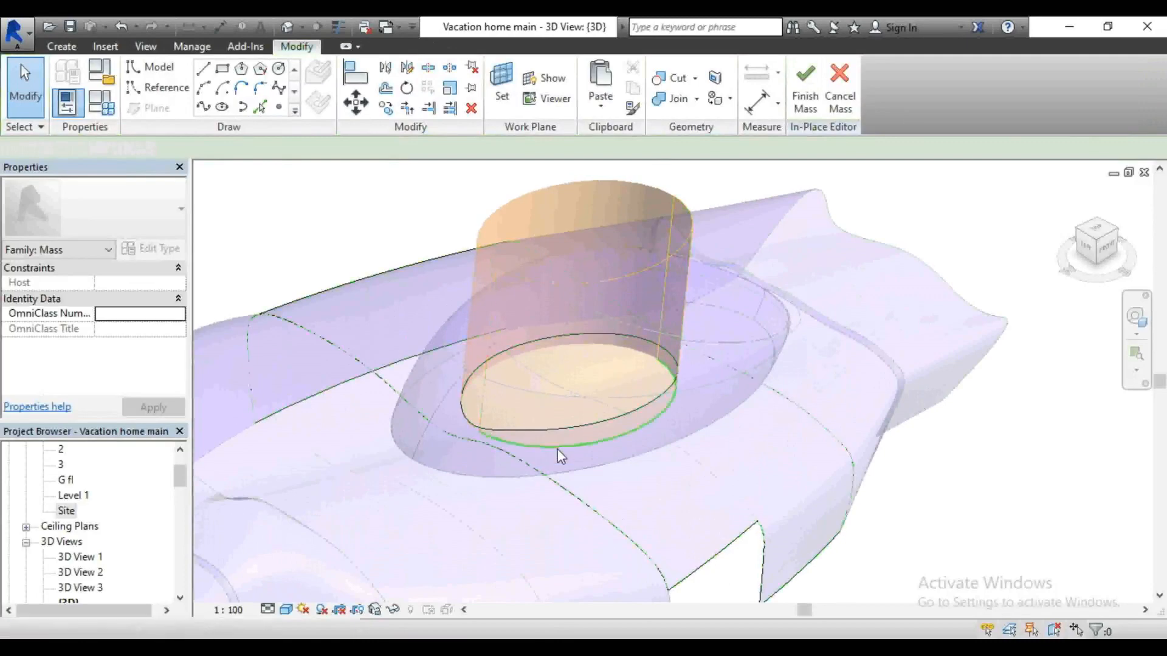
key("Tab")
key("Tab")
key("Tab")
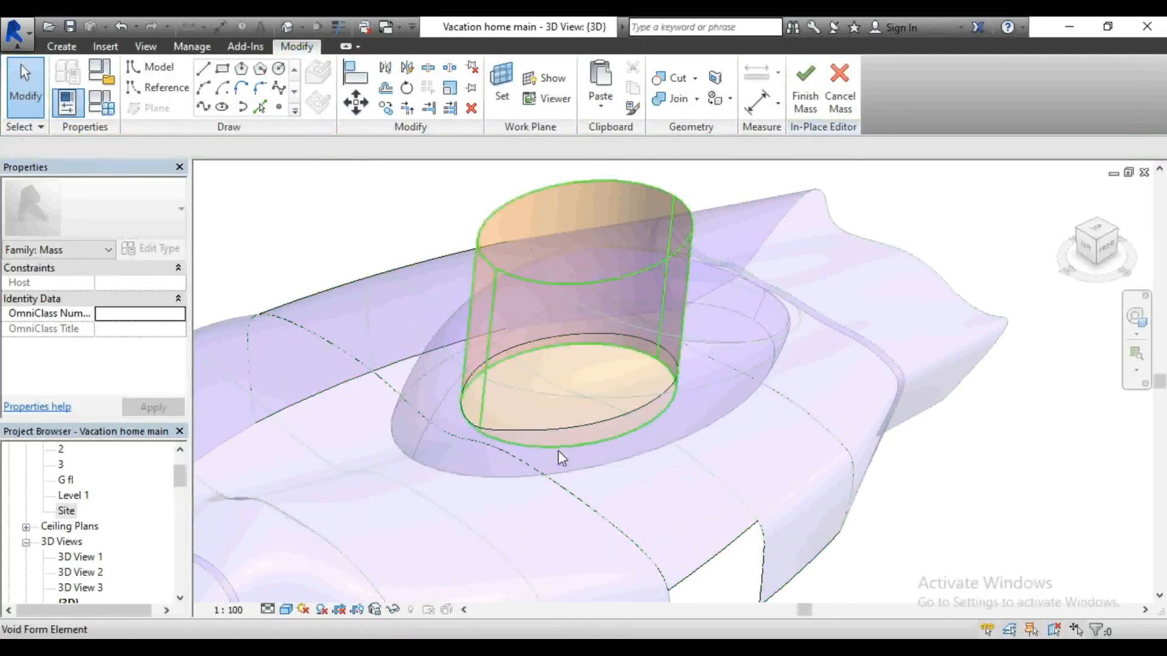
left_click(558, 450)
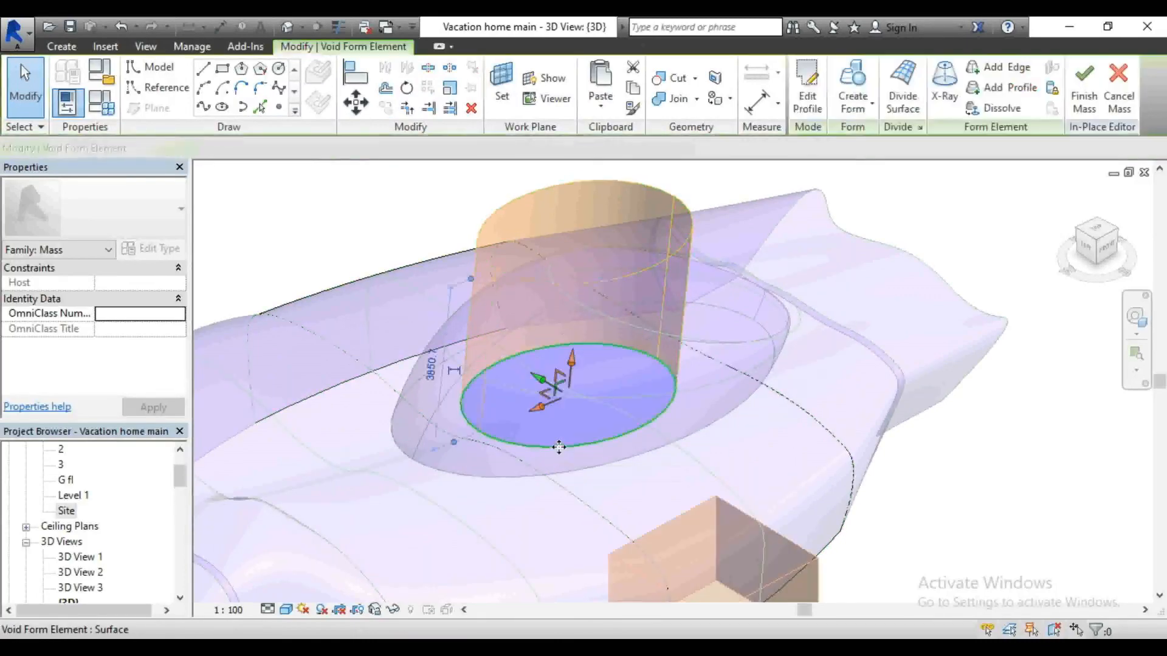
left_click_drag(572, 364, 571, 400)
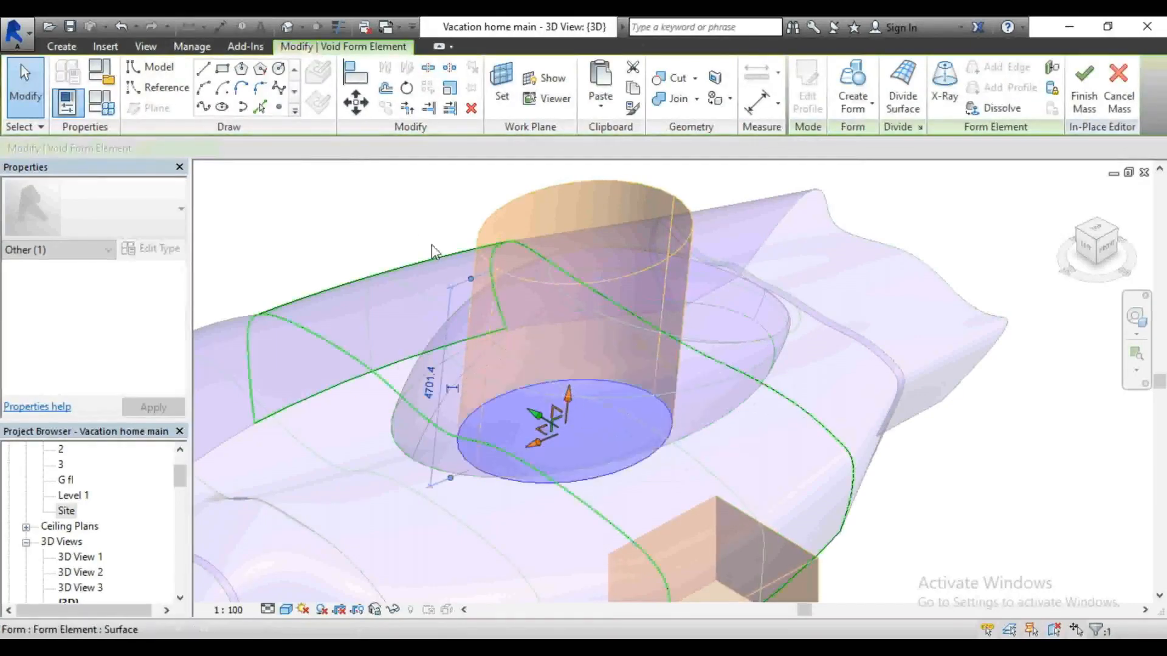
key("Escape")
Step: Finish the in-place mass with the elliptical void passing through the roof beneath the dome
scroll(749, 271, "down", 2)
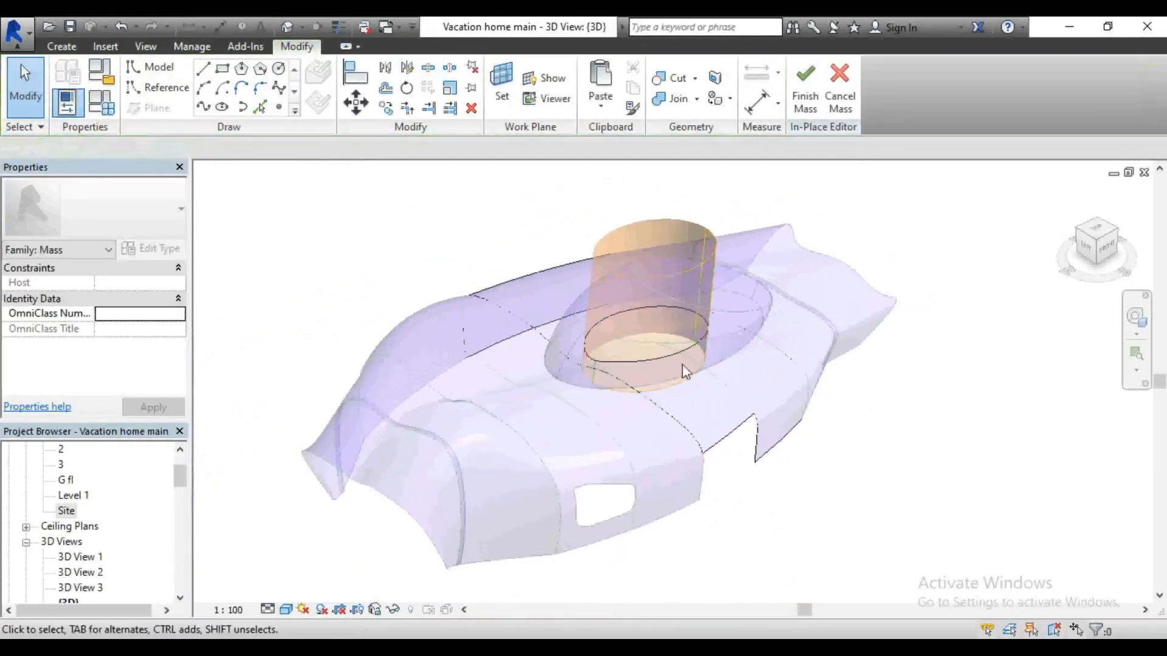
mouse_move(1113, 252)
left_mouse_down()
mouse_move(1076, 246)
mouse_move(1112, 253)
left_mouse_up()
scroll(662, 286, "down", 2)
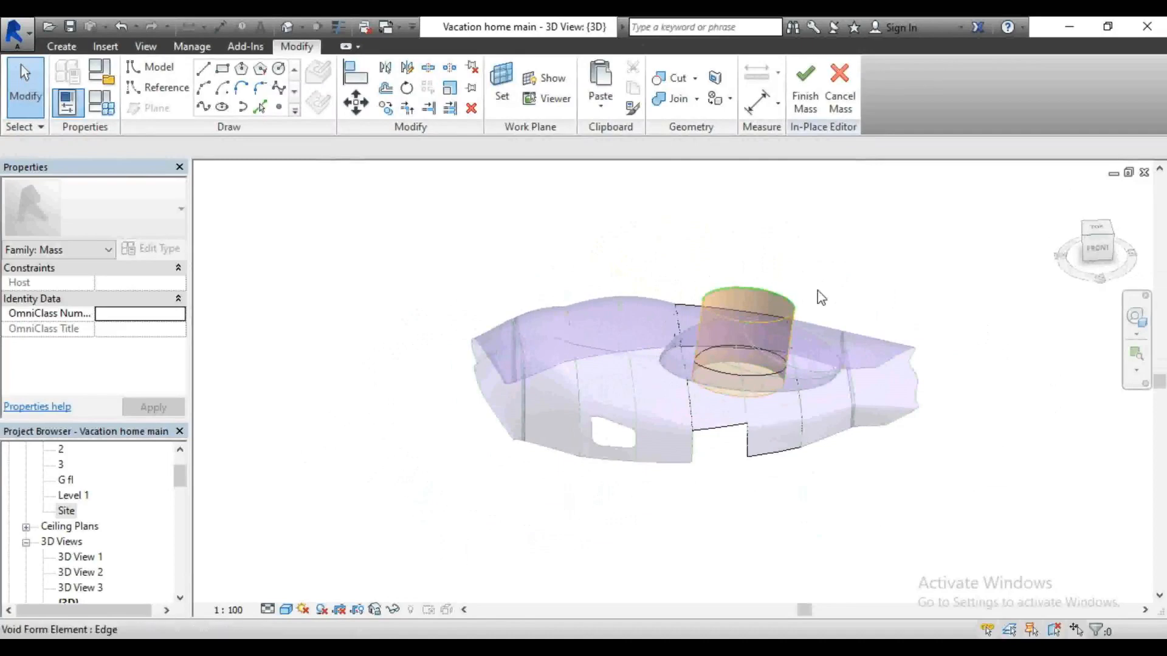
left_click(803, 91)
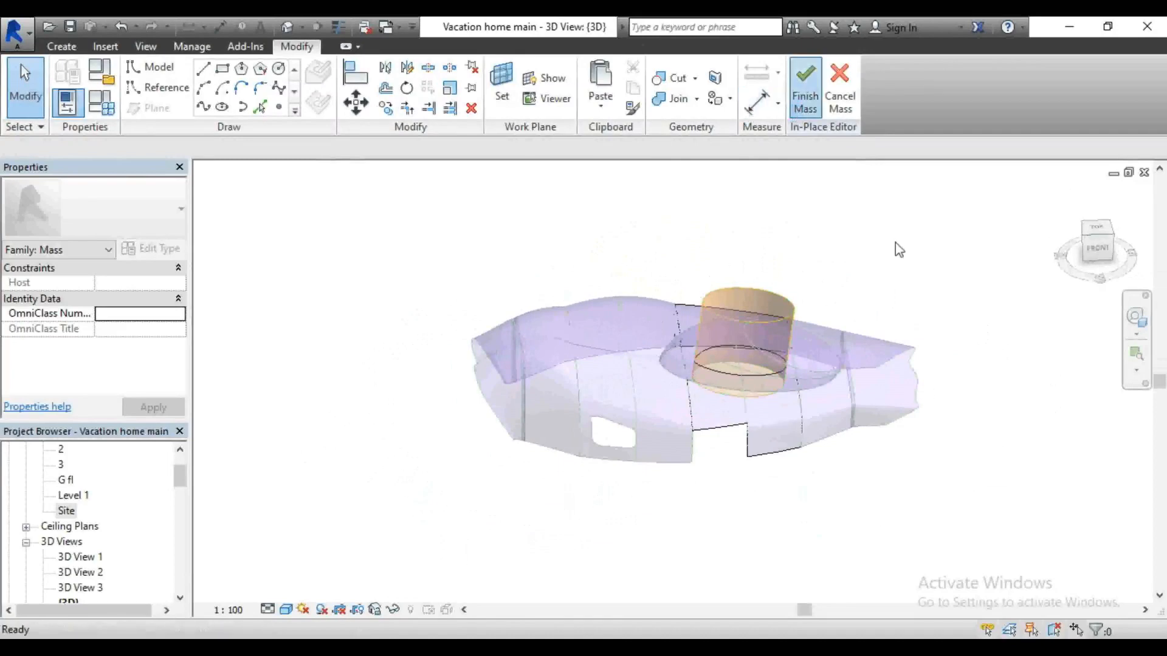
scroll(725, 398, "up", 2)
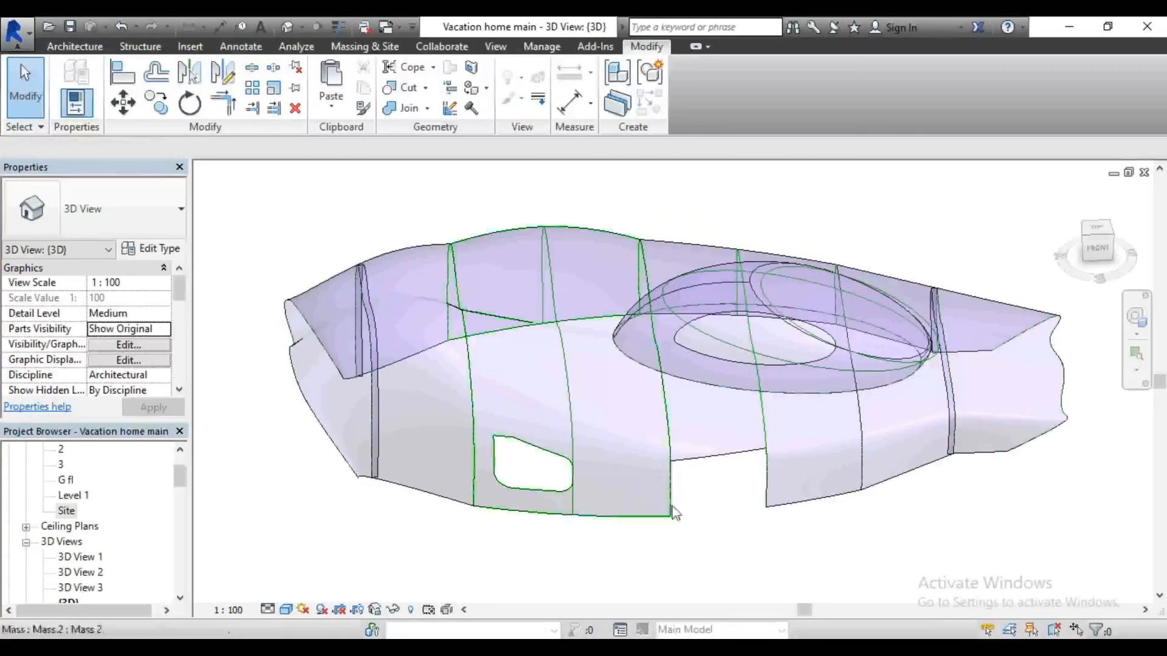
Step: Open 3D View 1 and examine the finished mass and its elliptical roof opening in perspective
double_click(91, 557)
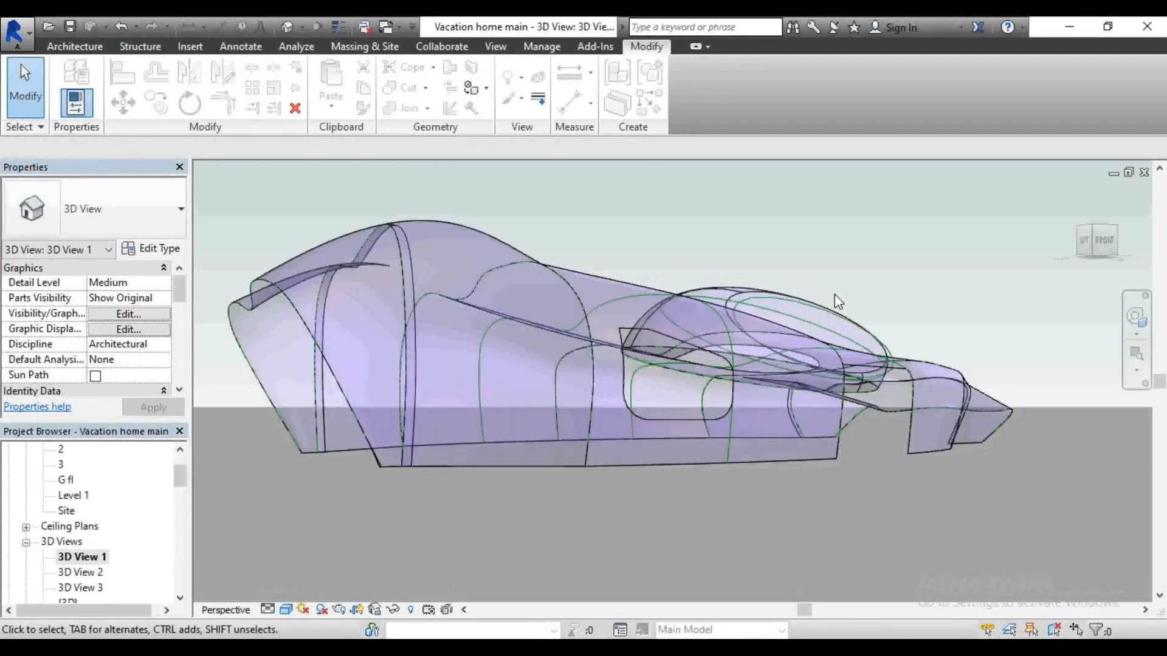
scroll(683, 338, "up", 1)
scroll(693, 338, "down", 2)
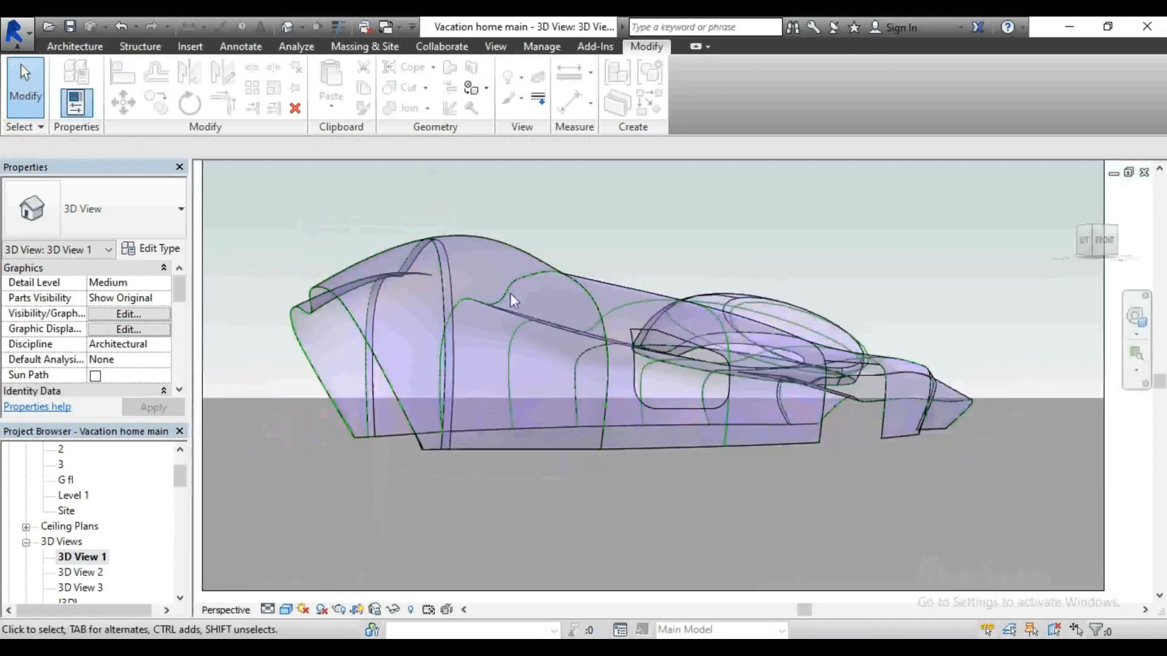
scroll(739, 425, "down", 2)
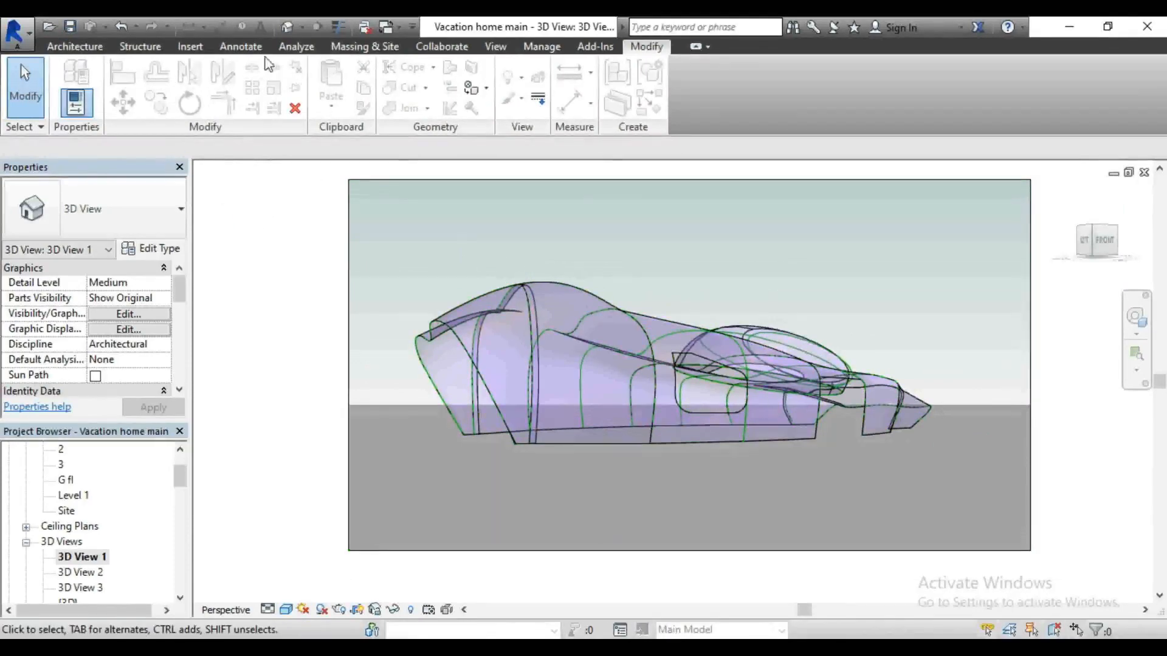
Step: Return to the default 3D view and examine the openings and the mass's open end from the front-left side
left_click(287, 26)
scroll(815, 295, "down", 2)
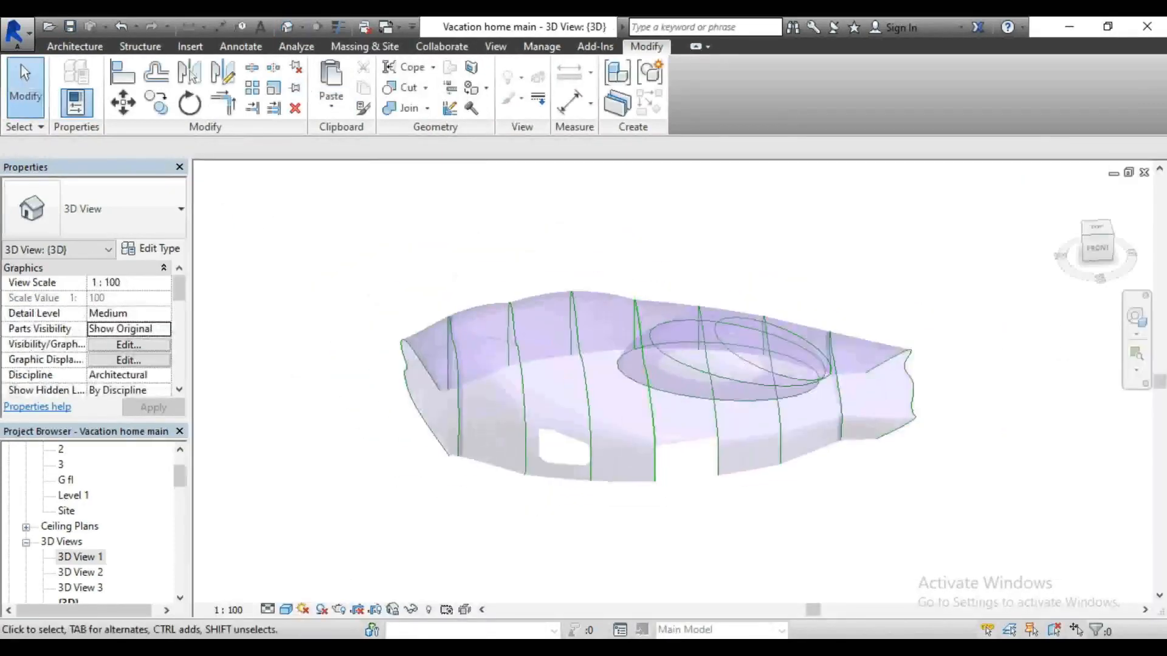
left_click_drag(1098, 249, 200, 248)
middle_click_drag(199, 248, 554, 448, "shift")
scroll(550, 449, "down", 1)
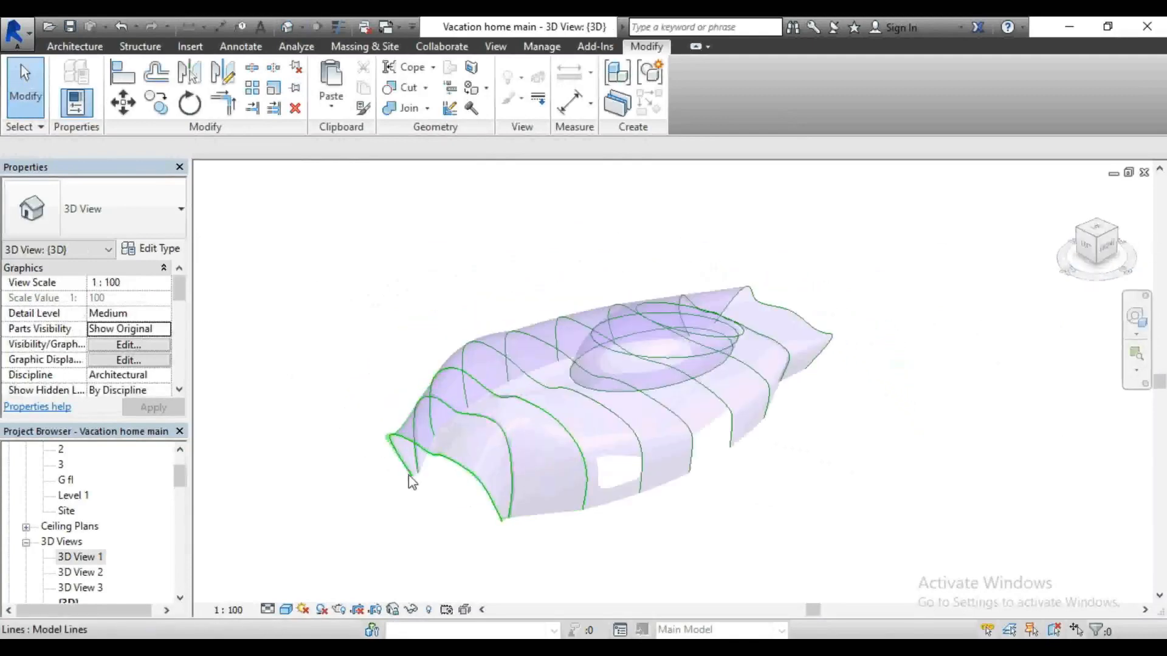
scroll(409, 485, "up", 3)
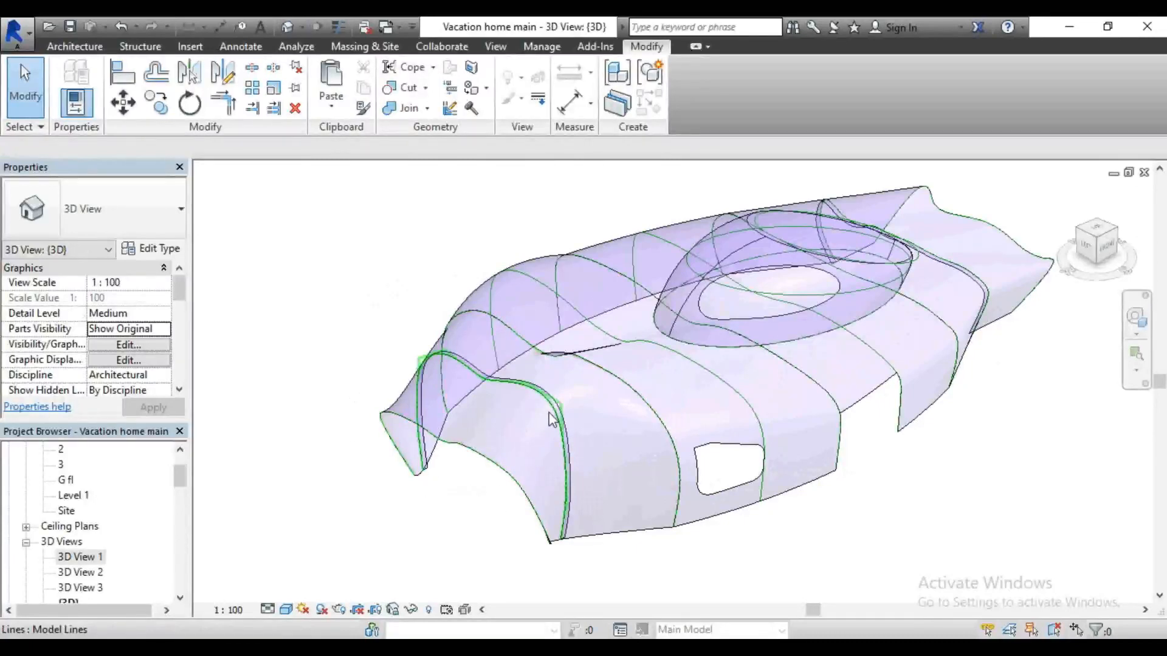
scroll(404, 503, "up", 3)
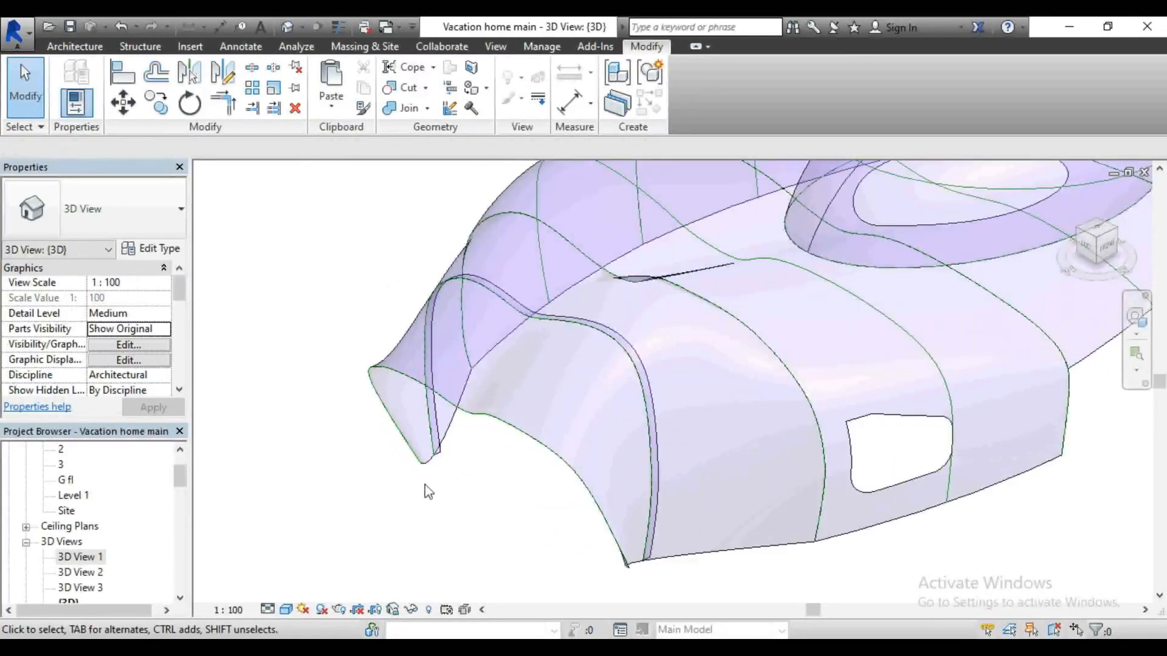
Step: Open the mass of the arched strip at the near open end for in-place editing and select the strip's front edge
scroll(448, 458, "up", 2)
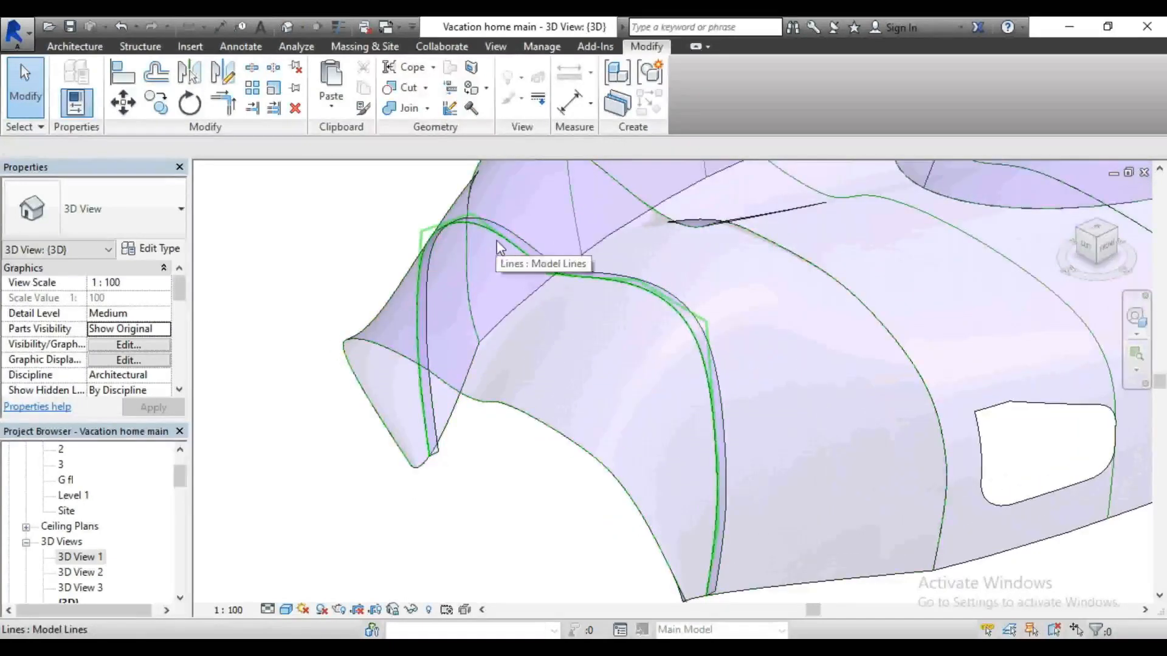
scroll(495, 252, "down", 3)
scroll(480, 279, "up", 2)
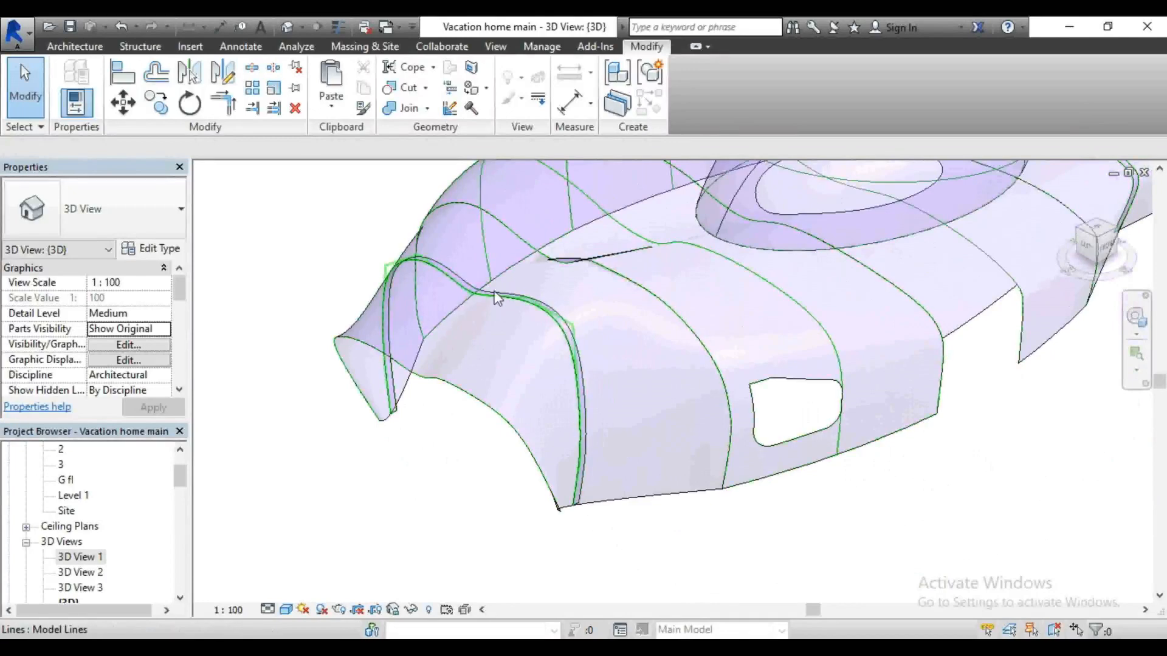
left_click(455, 270)
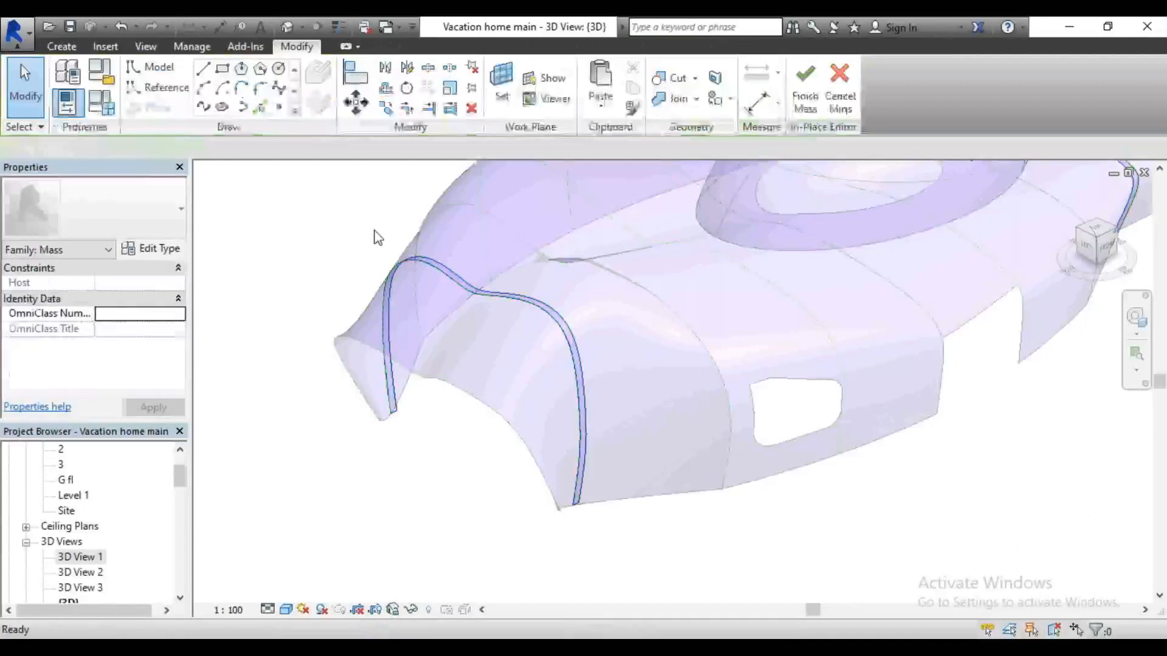
left_click(394, 314)
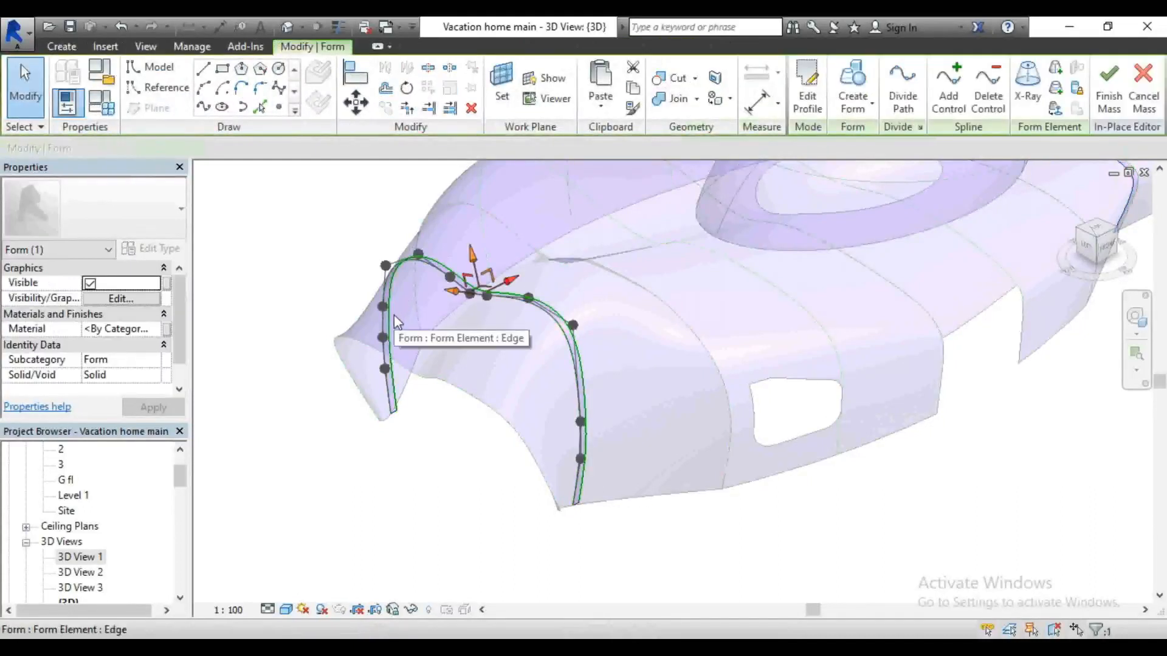
left_click(273, 435)
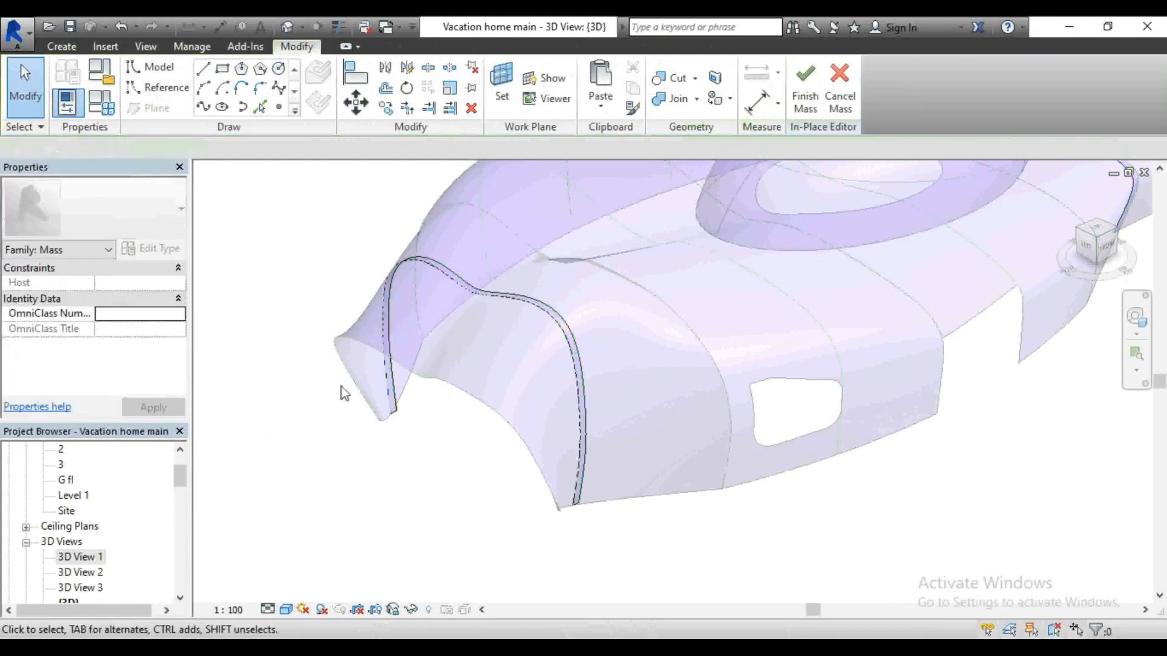
left_click(439, 278)
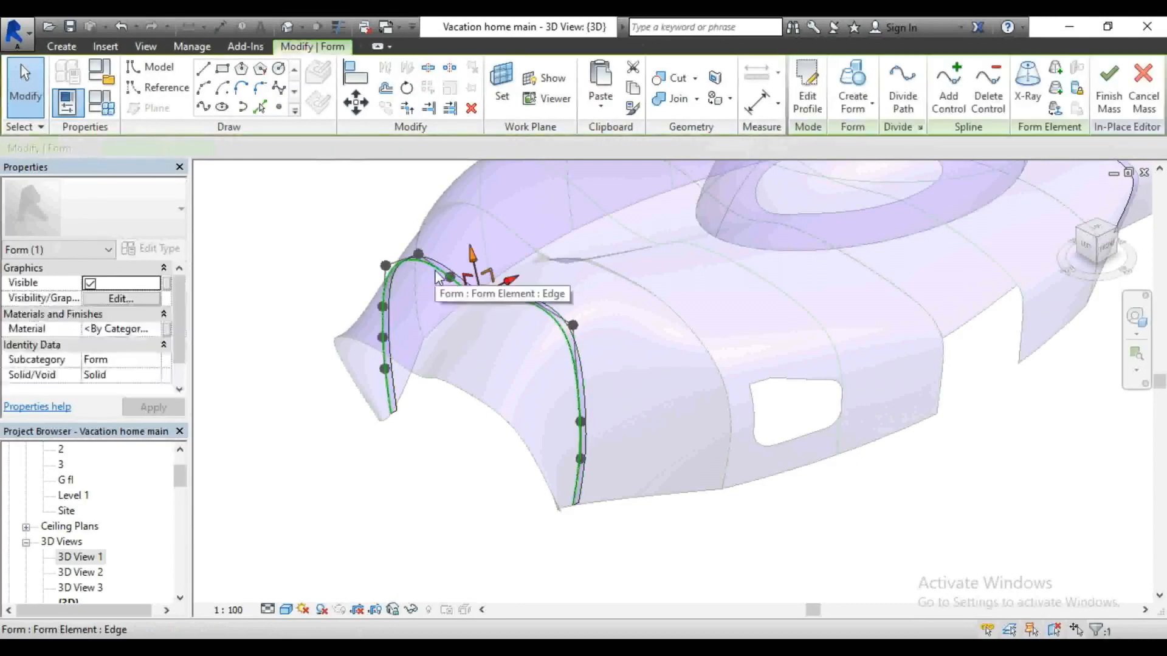
Step: Edit the near arch's profile and draw a 5900 mm straight line joining its two feet
left_click(807, 98)
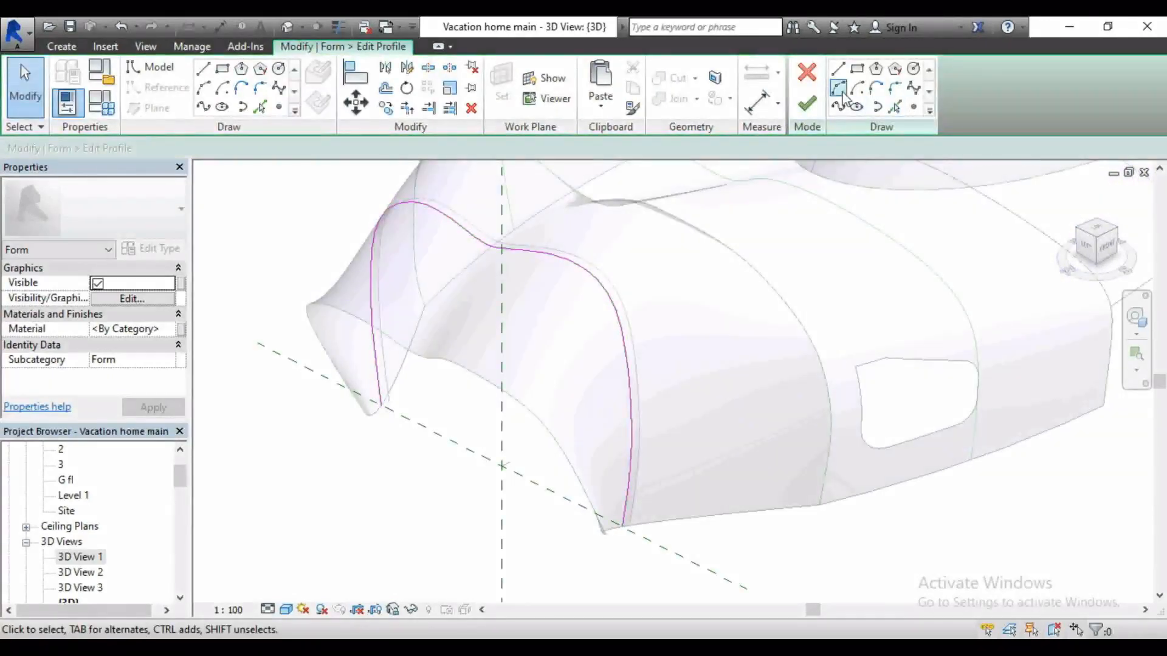
left_click(838, 70)
scroll(378, 404, "up", 4)
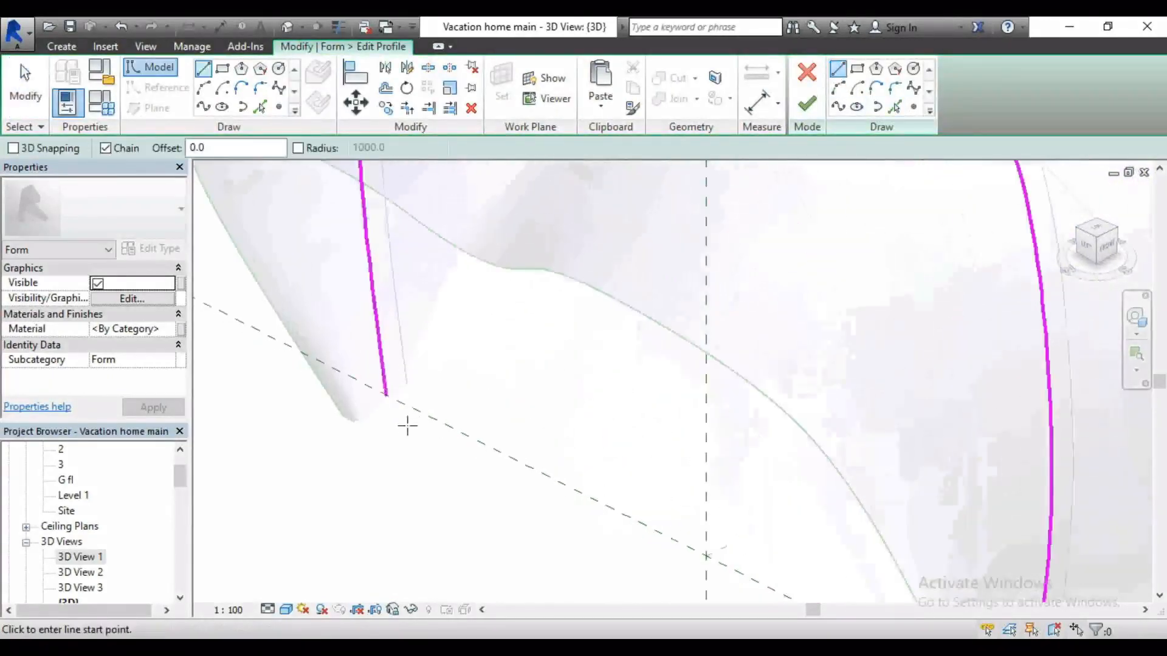
left_click(387, 395)
scroll(378, 360, "down", 5)
scroll(662, 516, "up", 3)
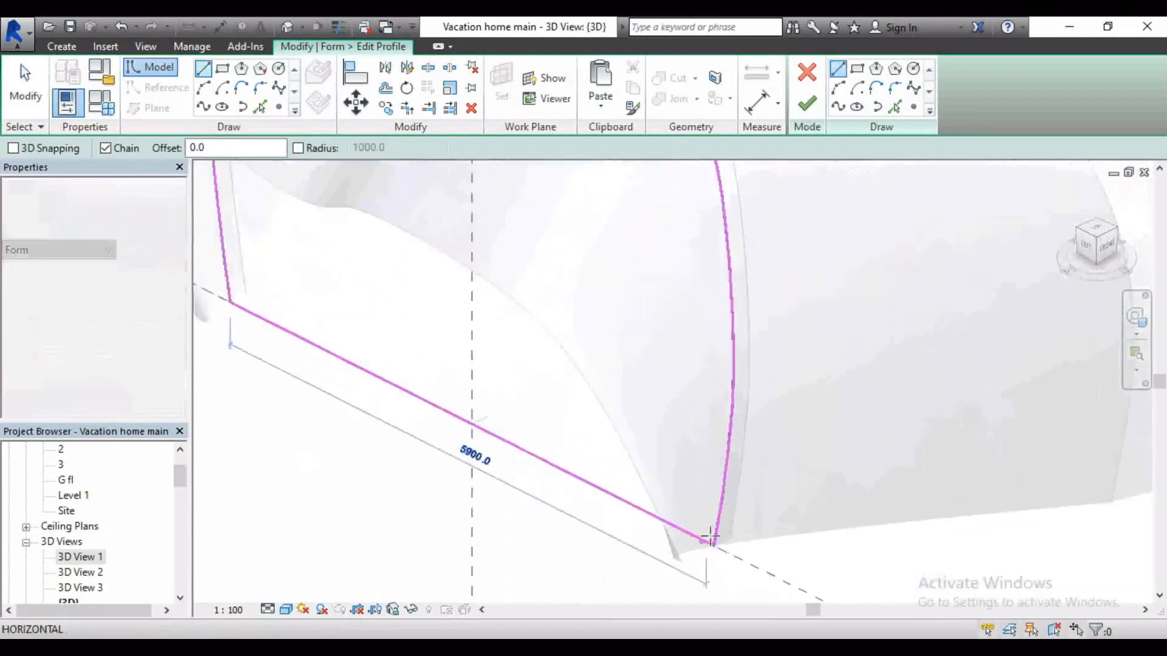
left_click(712, 545)
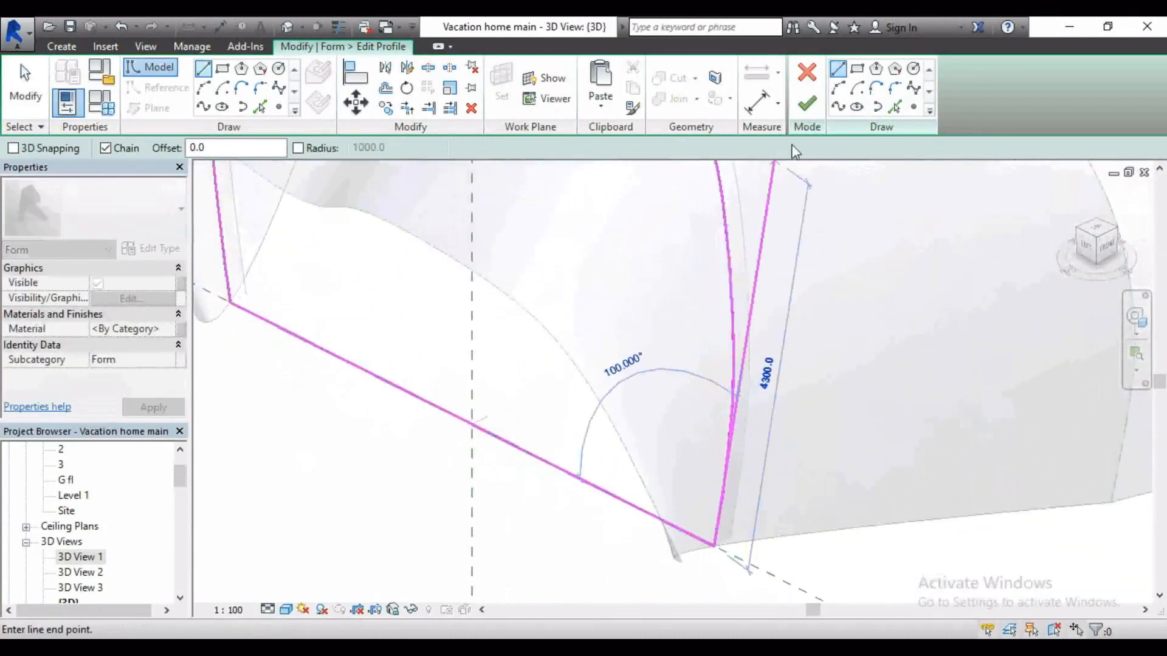
Step: Finish the near arch's profile edit and deselect the form
key("Escape")
key("Escape")
left_click(807, 104)
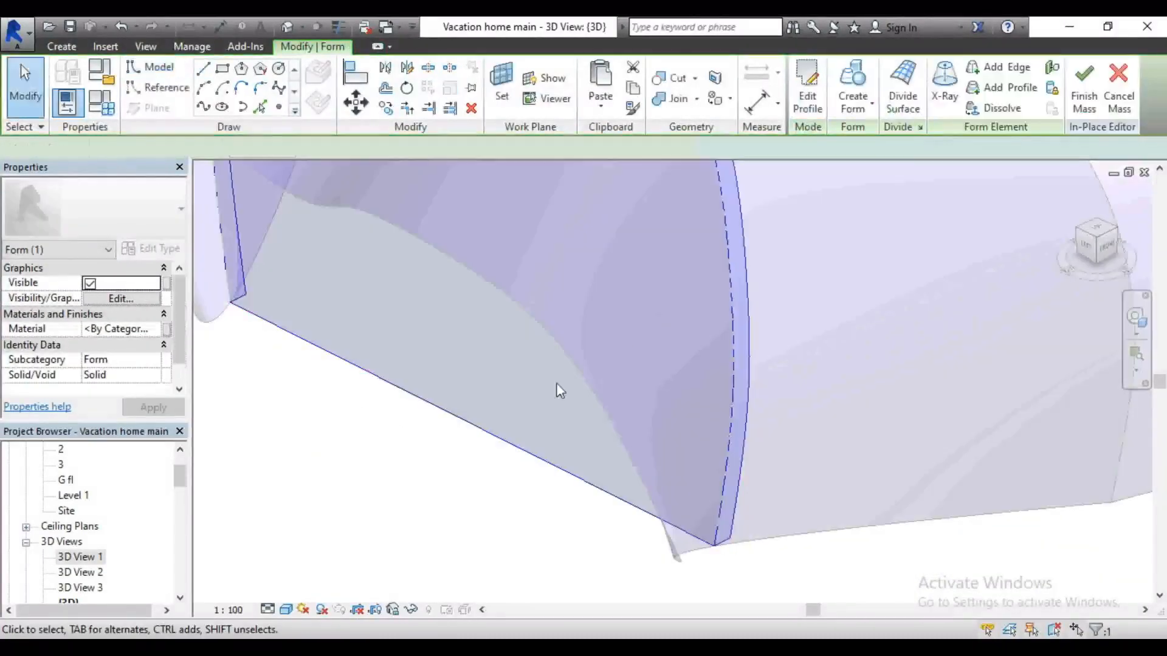
scroll(522, 456, "down", 3)
scroll(521, 456, "down", 1)
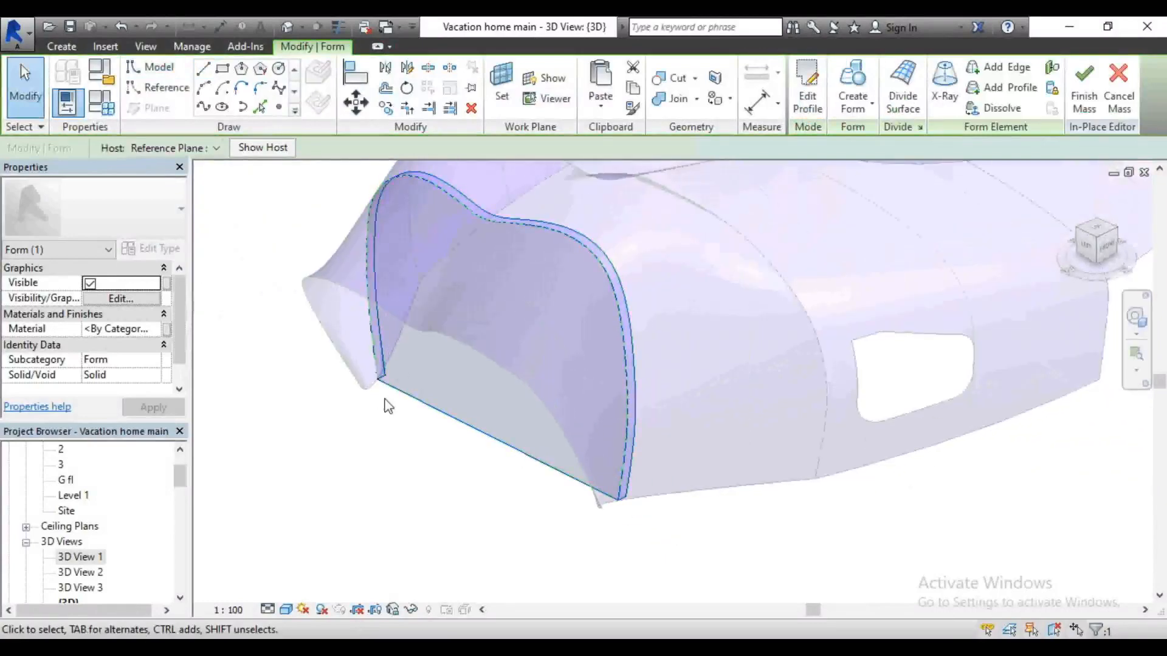
scroll(388, 372, "up", 2)
scroll(387, 454, "down", 4)
left_click(387, 489)
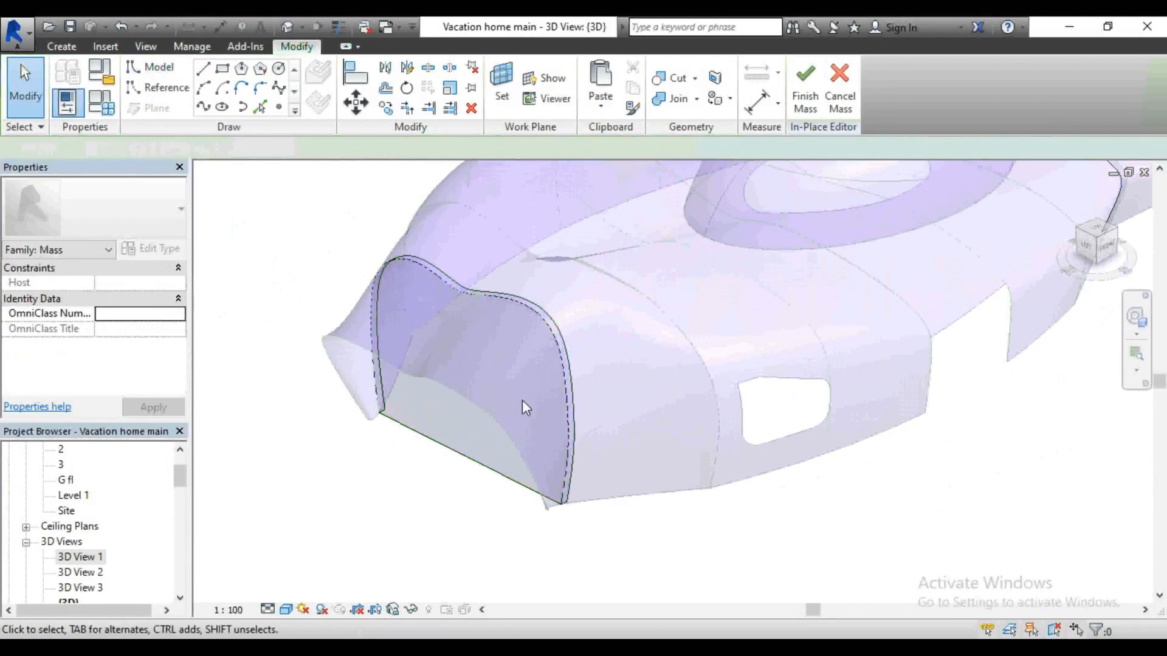
Step: Select the edge of the arched strip at the mass's opposite end and open its profile for editing
scroll(527, 408, "down", 3)
left_click_drag(1106, 251, 1015, 246)
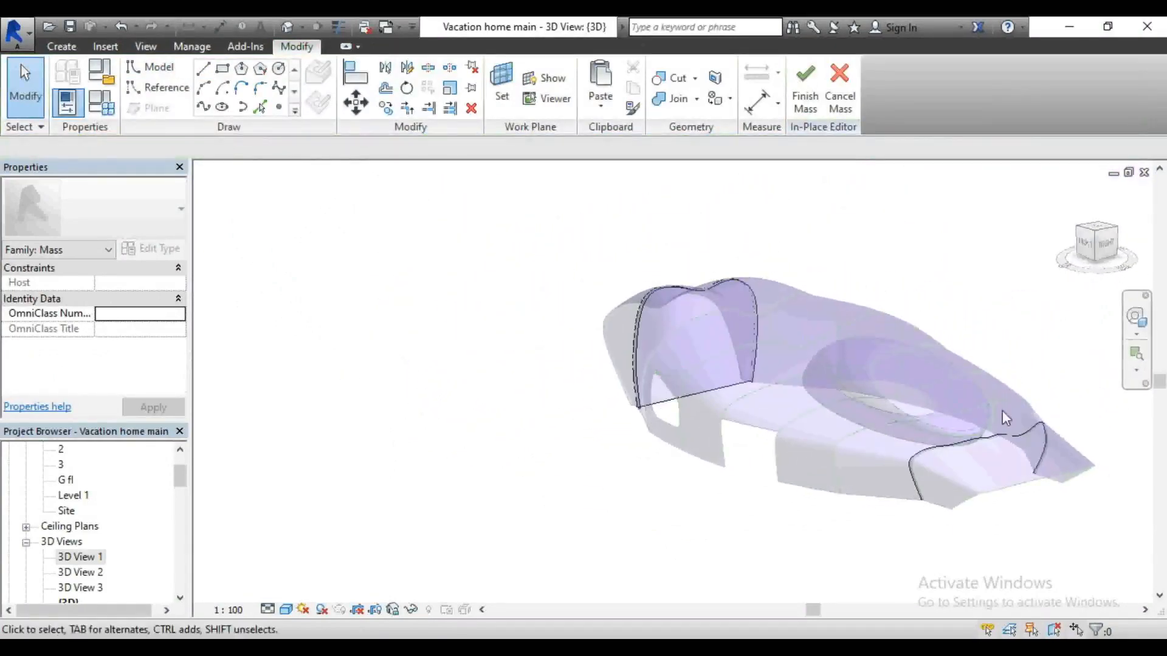
scroll(928, 542, "up", 6)
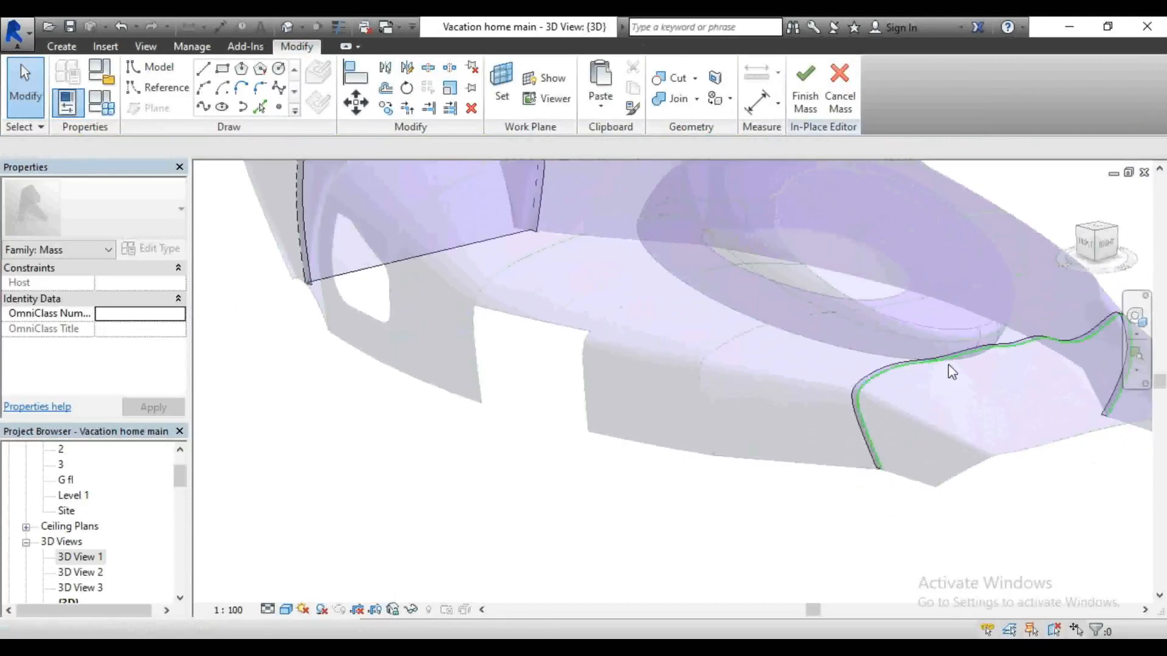
left_click(991, 357)
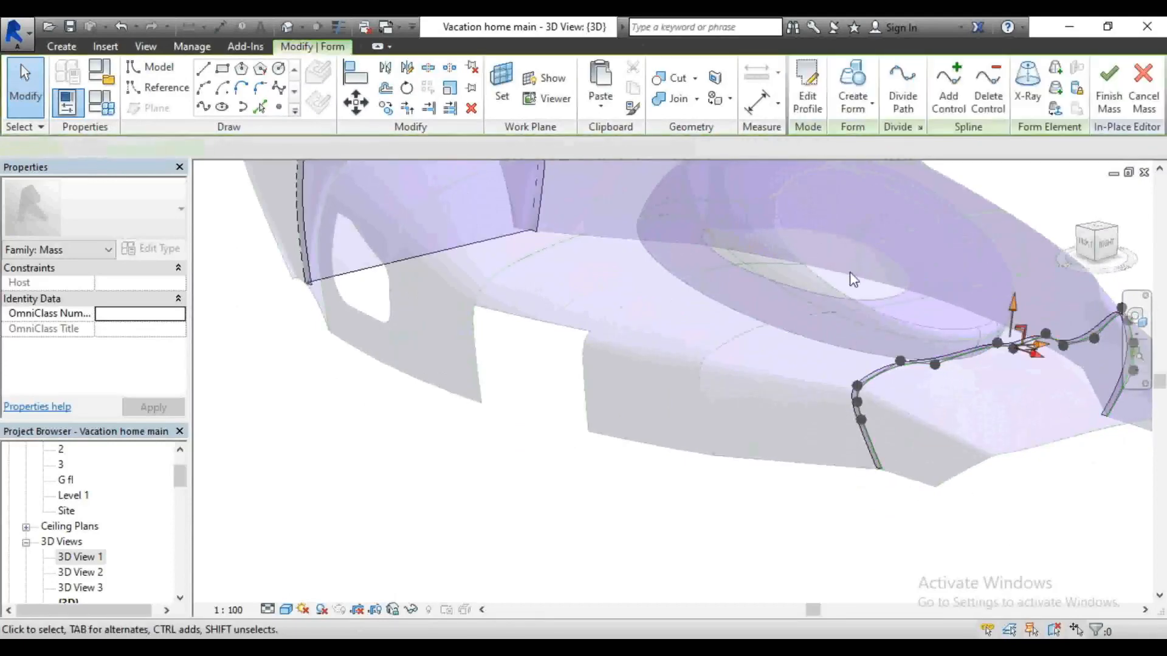
left_click(806, 85)
scroll(620, 356, "down", 3)
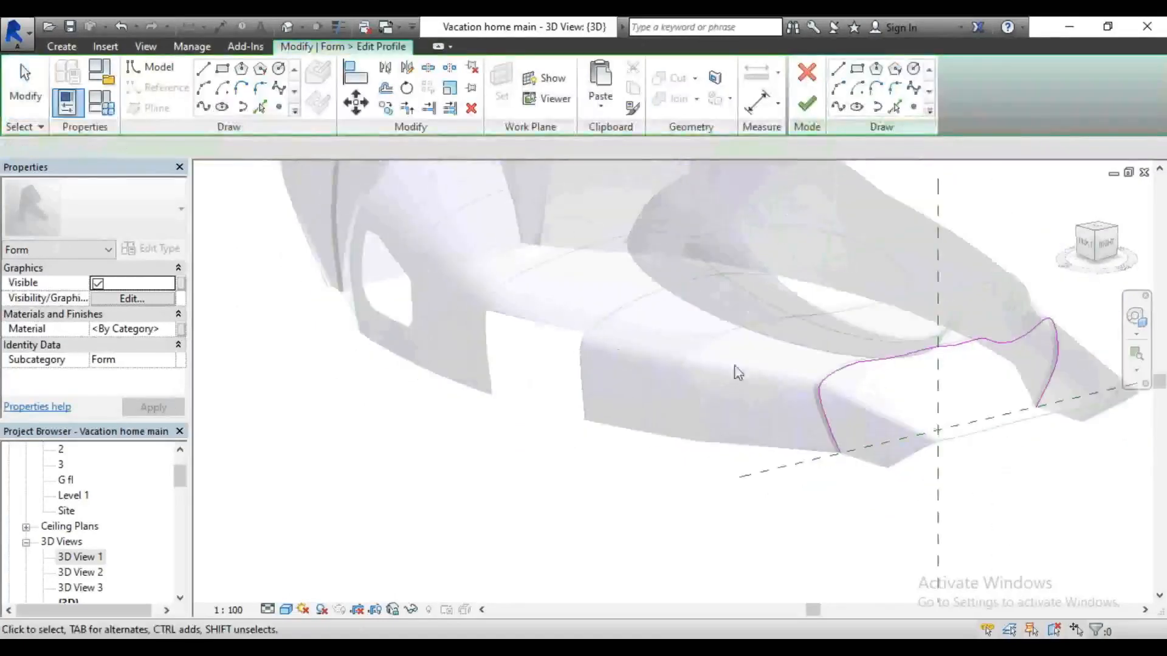
Step: Draw a straight base line between the two feet of the opposite arch's profile to close it
scroll(912, 414, "up", 8)
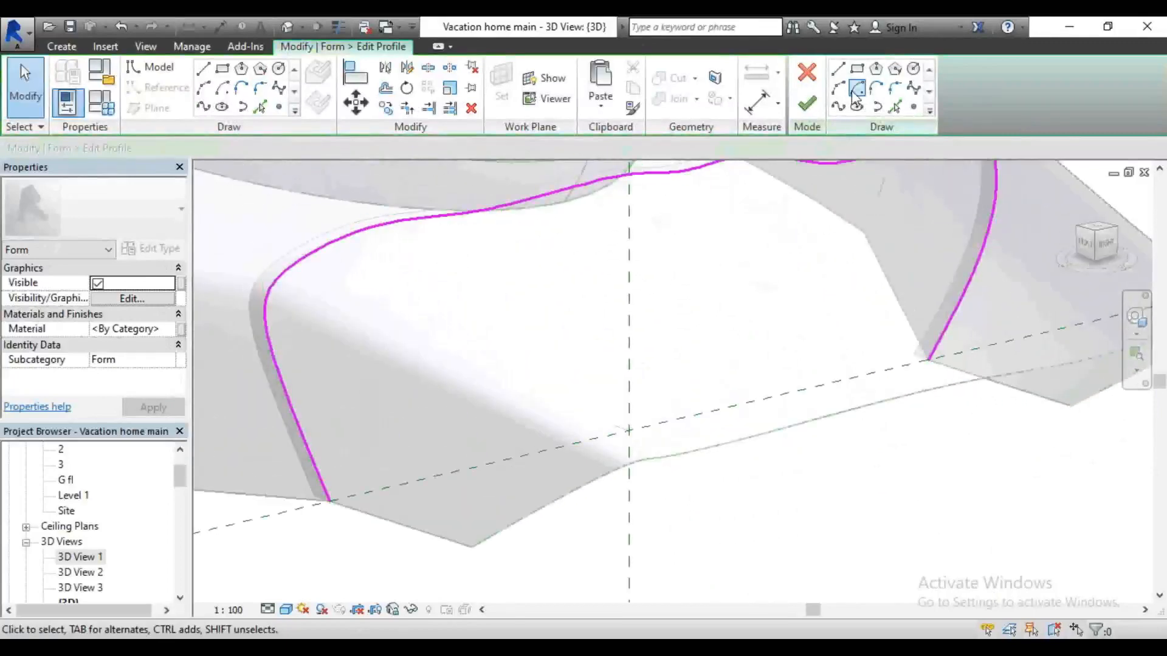
left_click(841, 73)
left_click(928, 360)
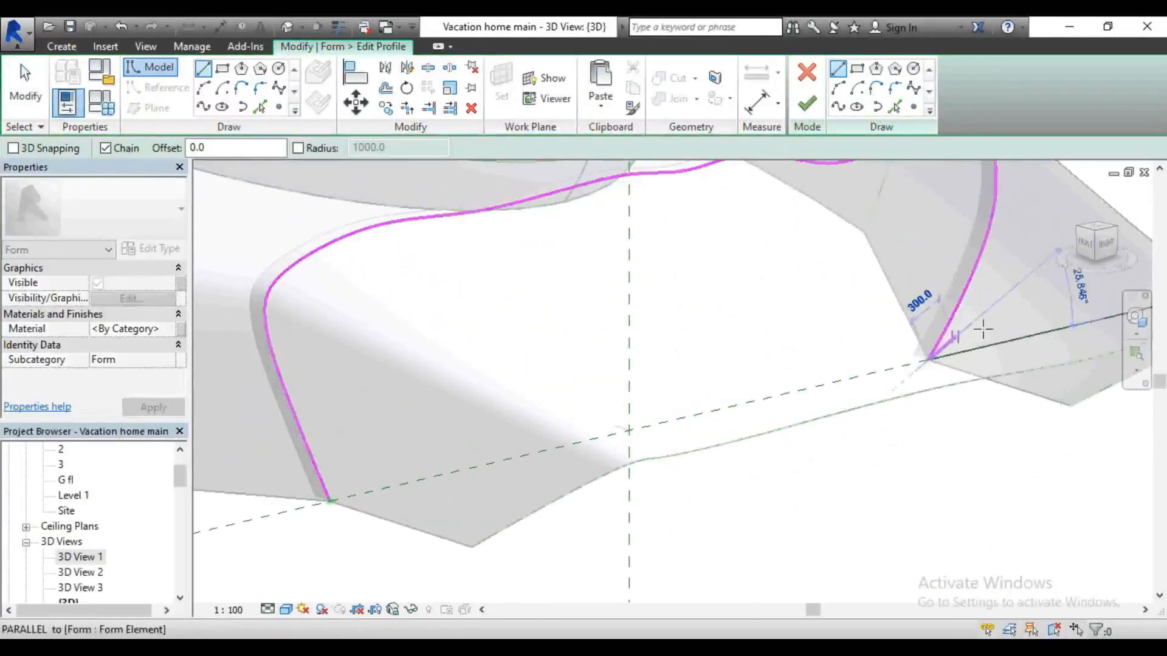
scroll(1008, 313, "down", 2)
scroll(634, 428, "up", 3)
left_click(617, 404)
key("Escape")
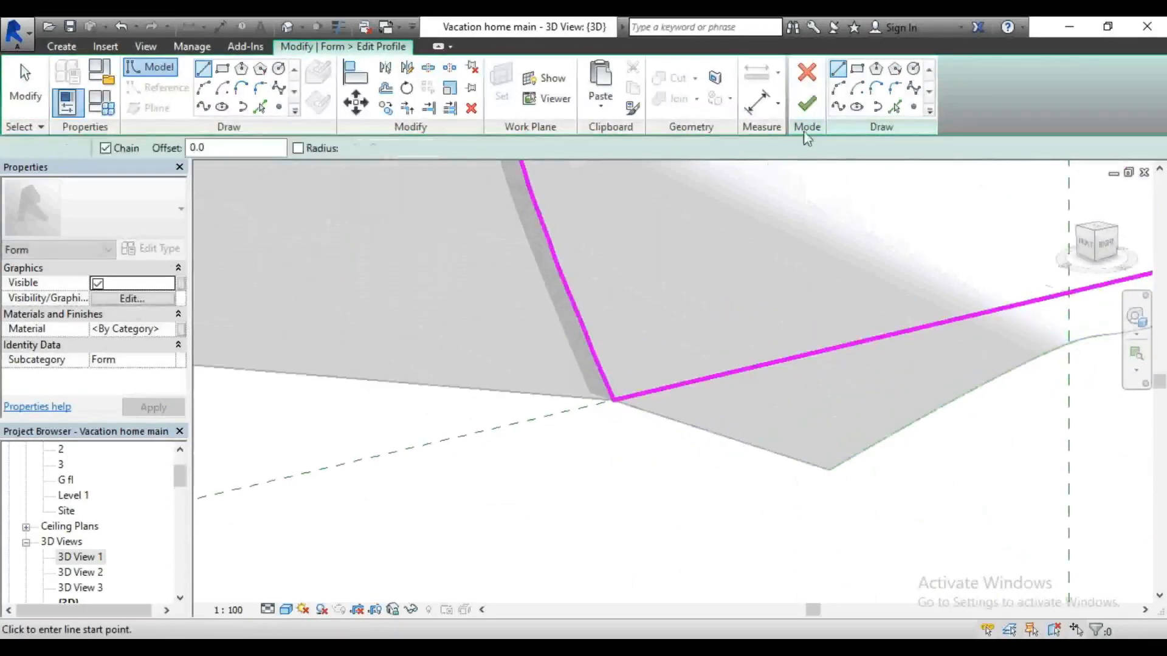
Step: Finish the opposite arch's profile edit and finish the in-place mass
left_click(807, 114)
scroll(583, 431, "down", 4)
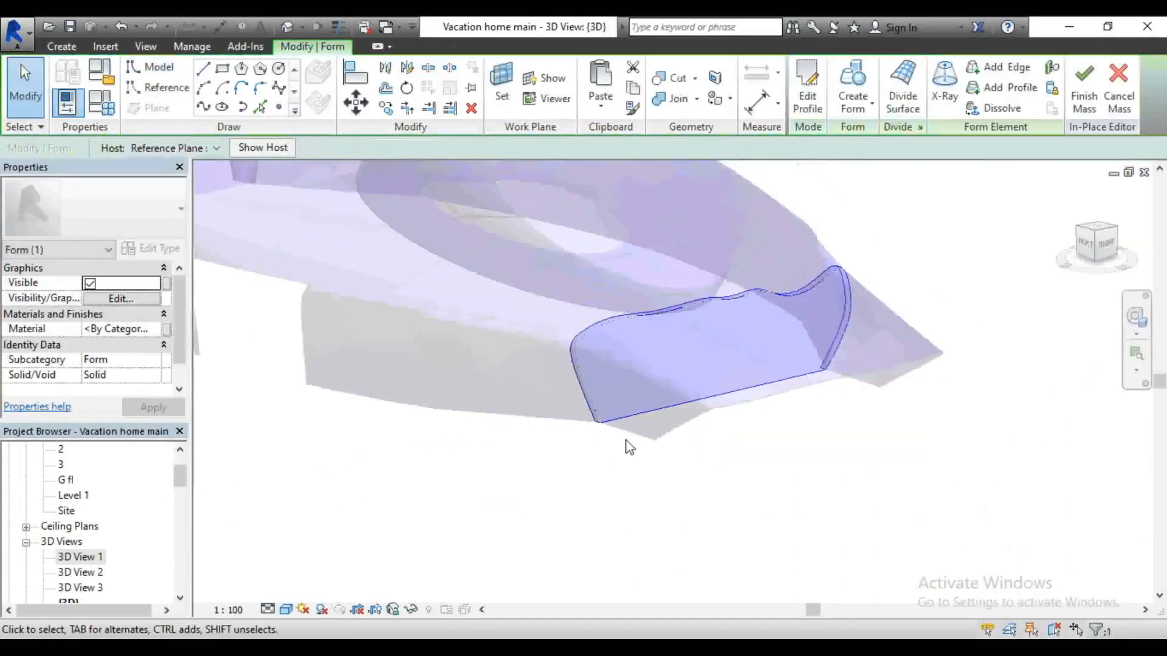
left_click(710, 457)
scroll(942, 328, "down", 2)
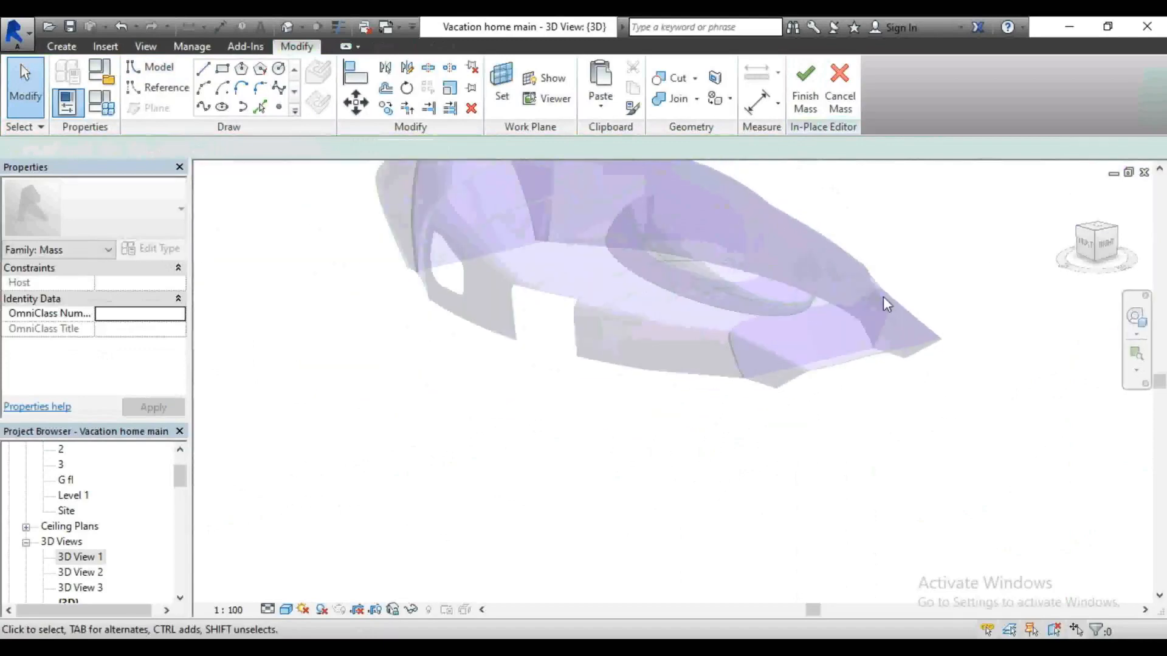
left_click(801, 104)
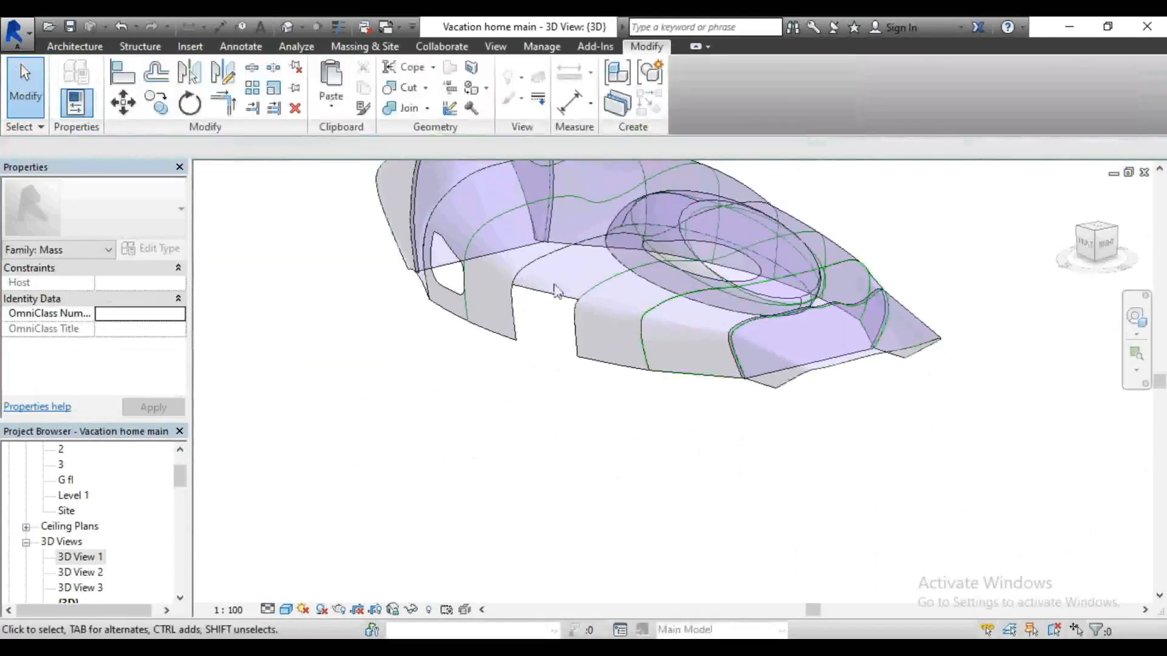
Step: Examine the mass's closed ends from eye level and from the raised front-left side
left_click_drag(1091, 246, 1143, 238)
scroll(880, 440, "down", 3)
scroll(410, 268, "up", 3)
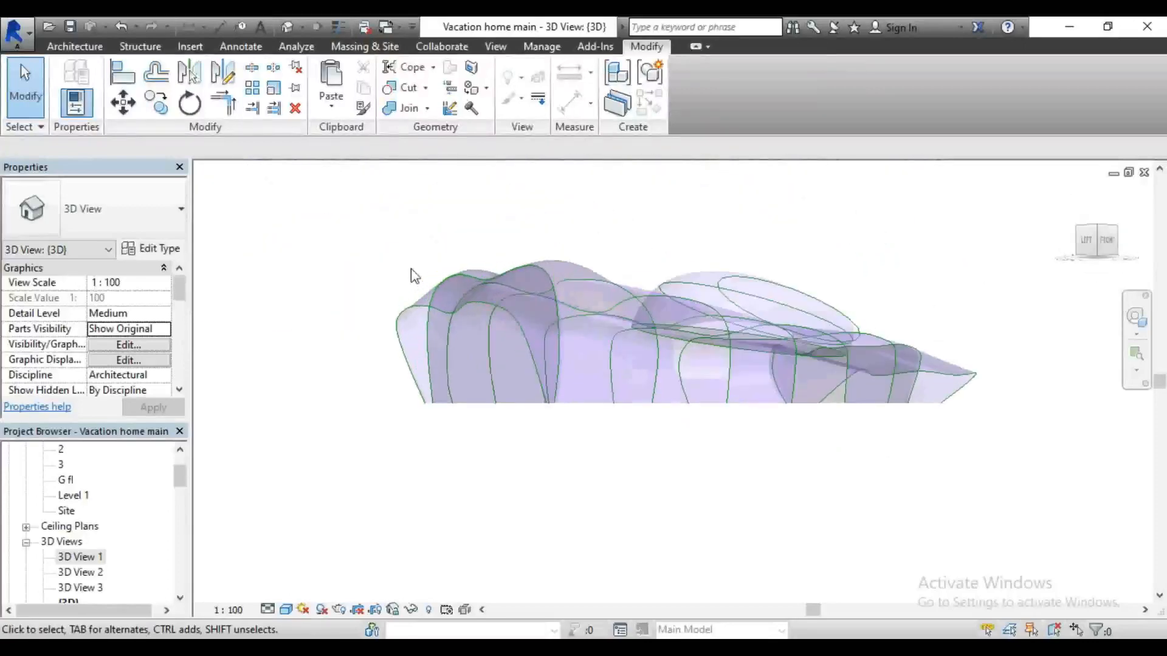
left_click_drag(1103, 242, 1114, 279)
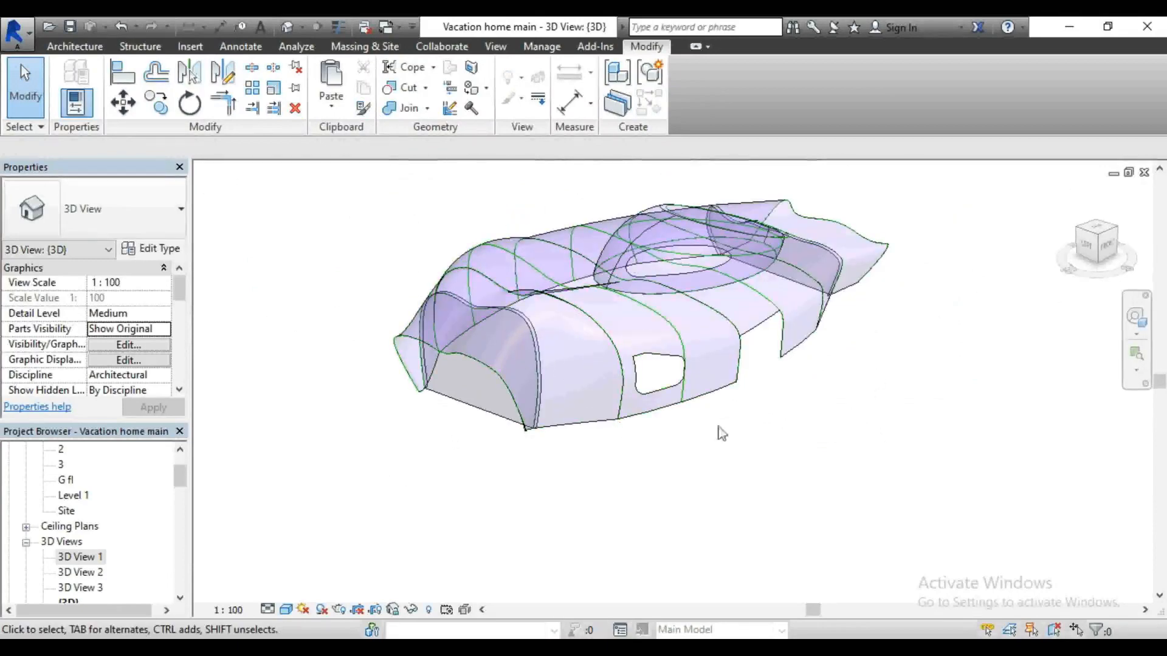
scroll(735, 423, "down", 2)
scroll(736, 295, "up", 2)
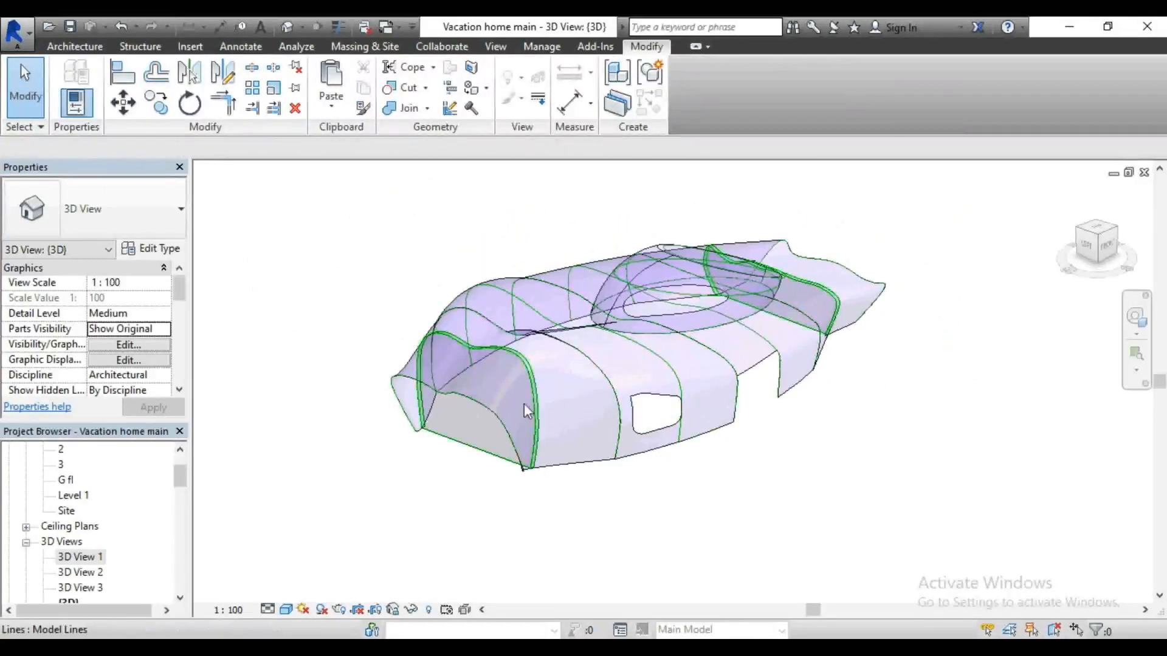
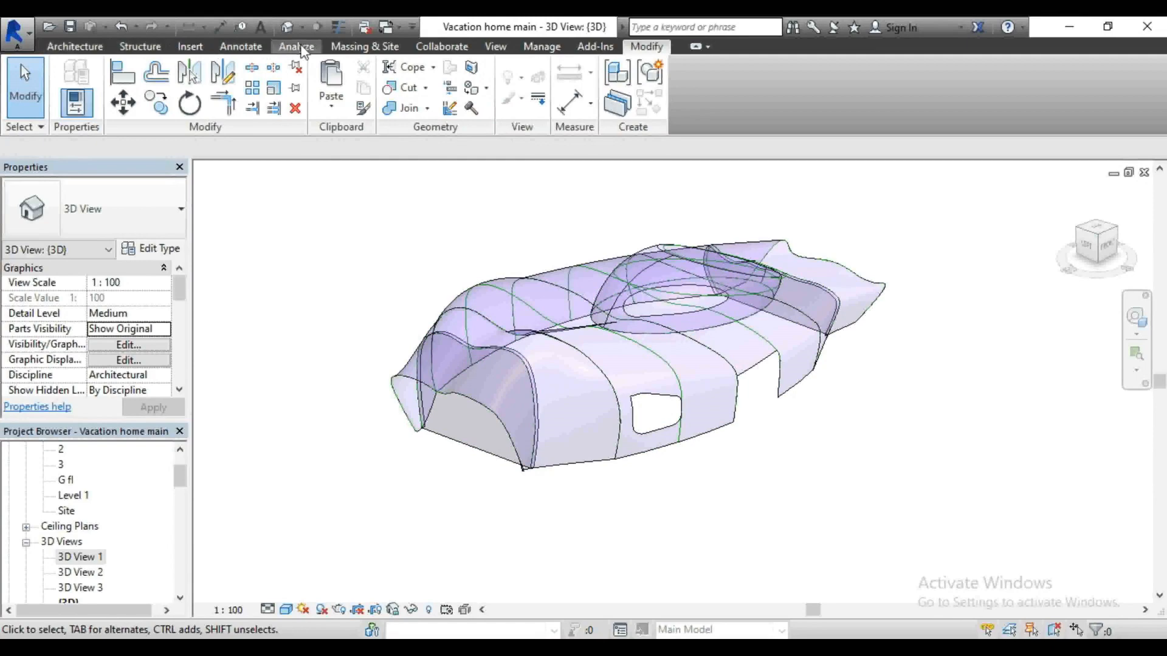
Step: Place a Wall by Face of type 01 WALL 2 on the curved face at the near end of the mass
left_click(333, 49)
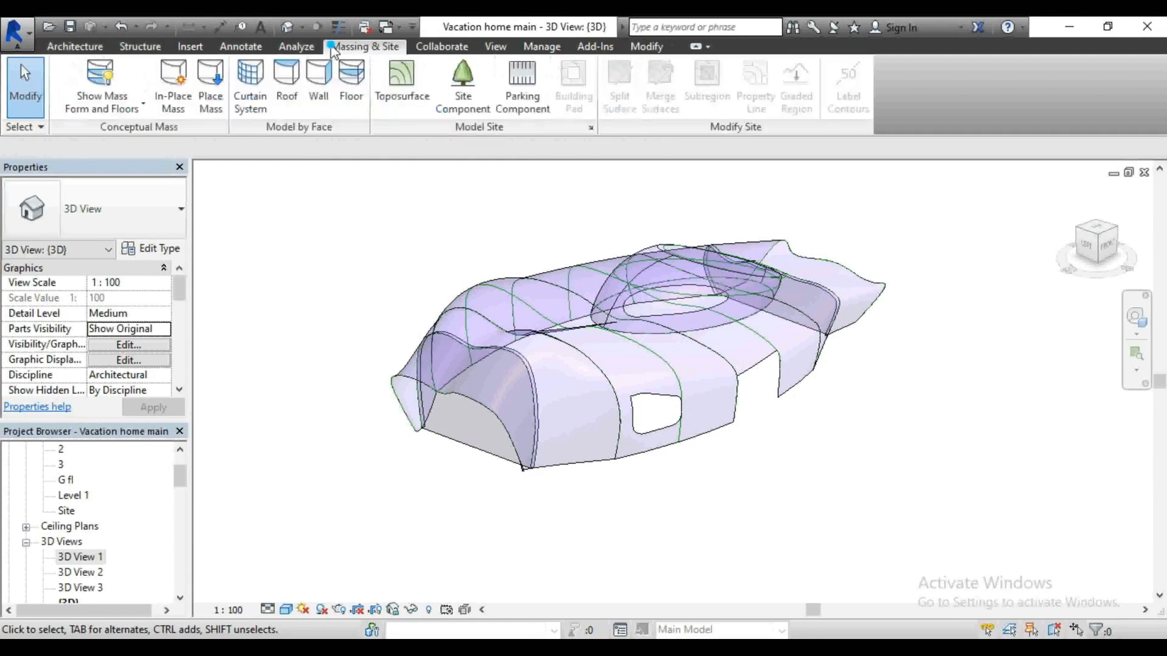
left_click(319, 85)
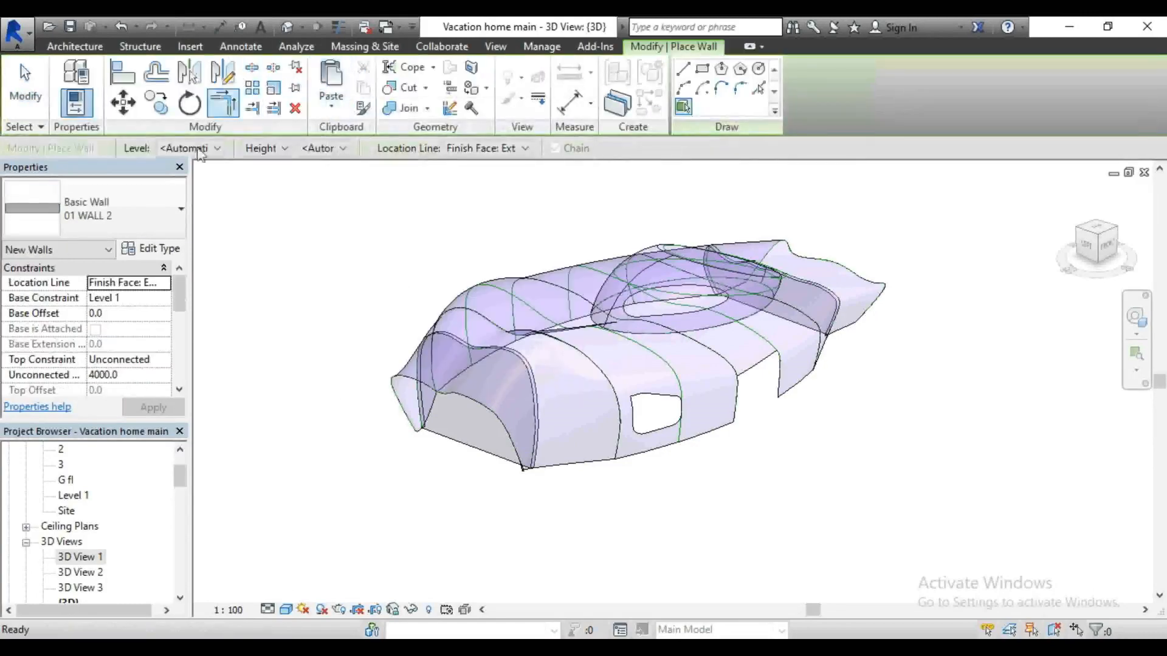
left_click(153, 215)
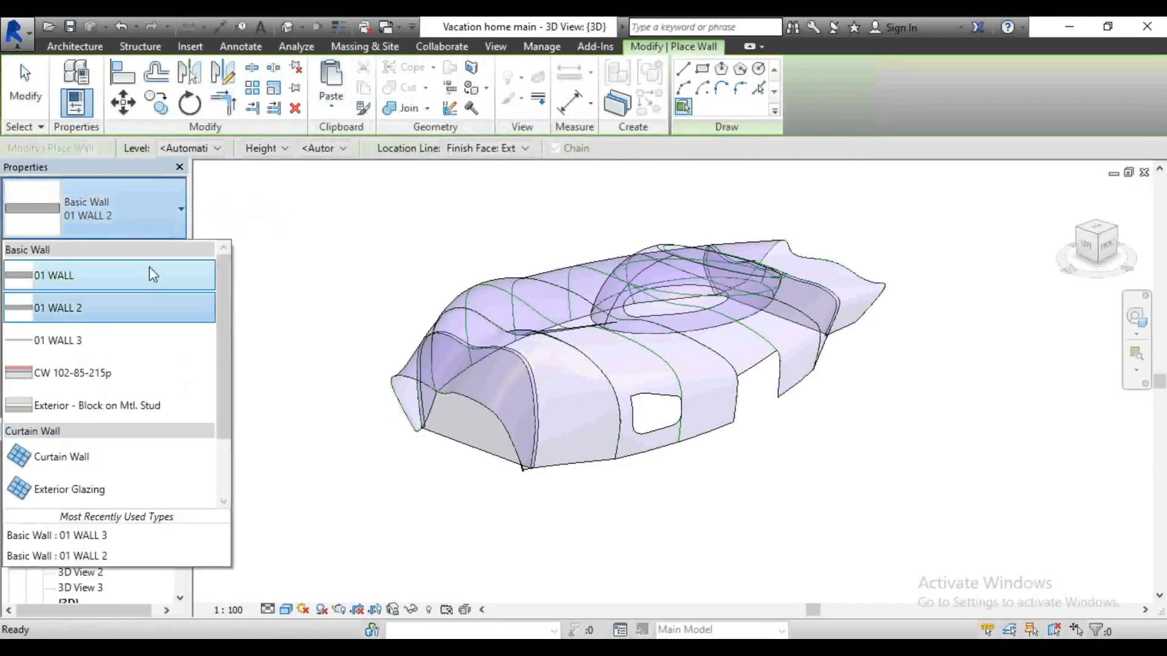
left_click(148, 307)
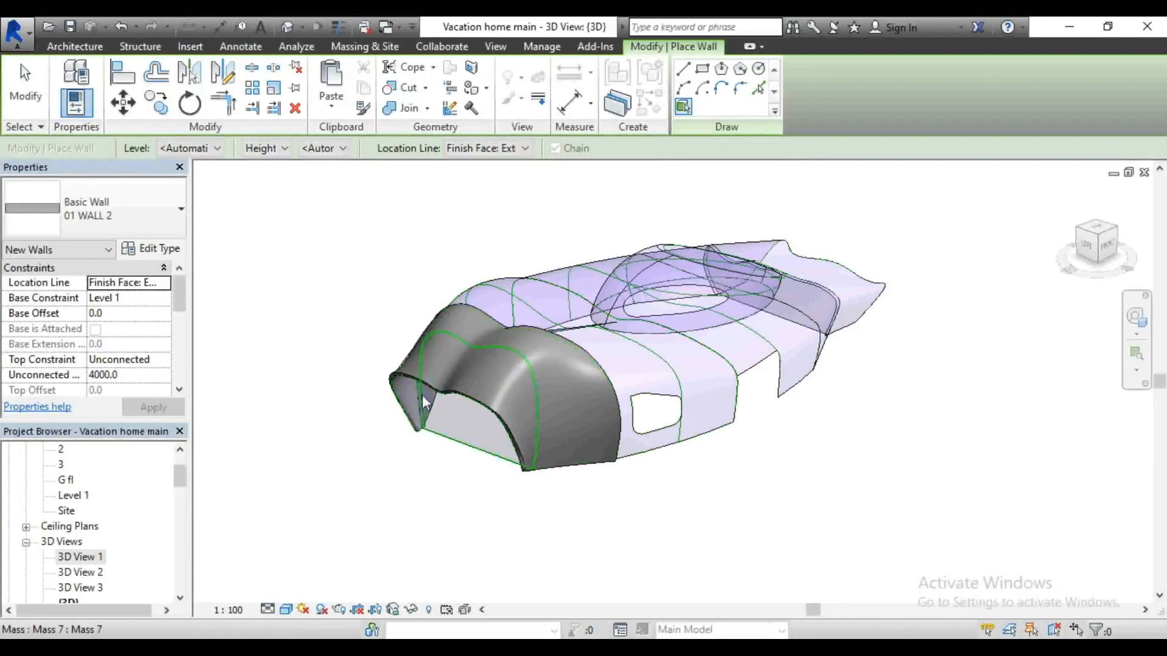
scroll(420, 477, "up", 5)
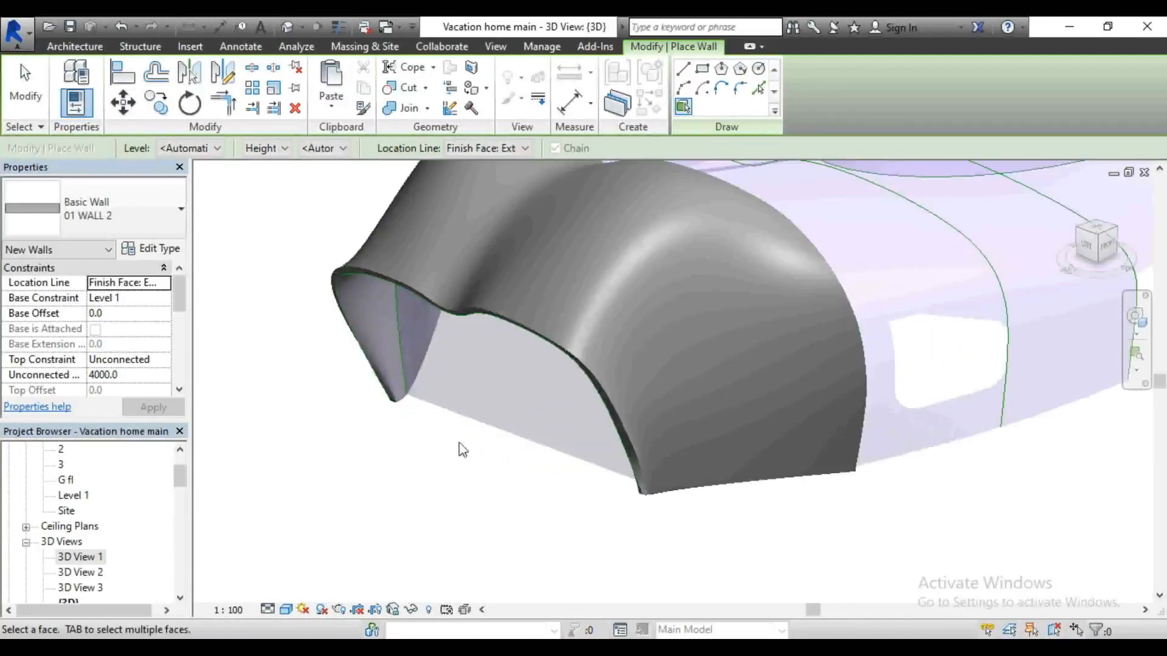
Step: Try to place a face wall on the flat panel closing the near end of the mass
left_click(497, 439)
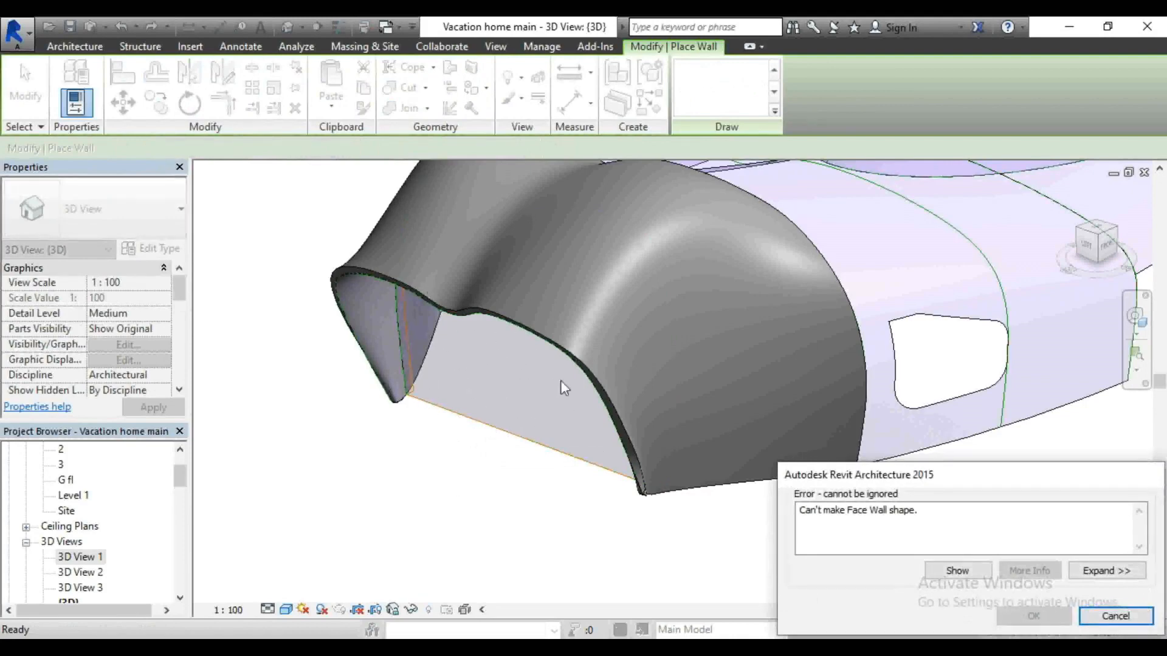
left_click(1115, 617)
scroll(474, 452, "down", 2)
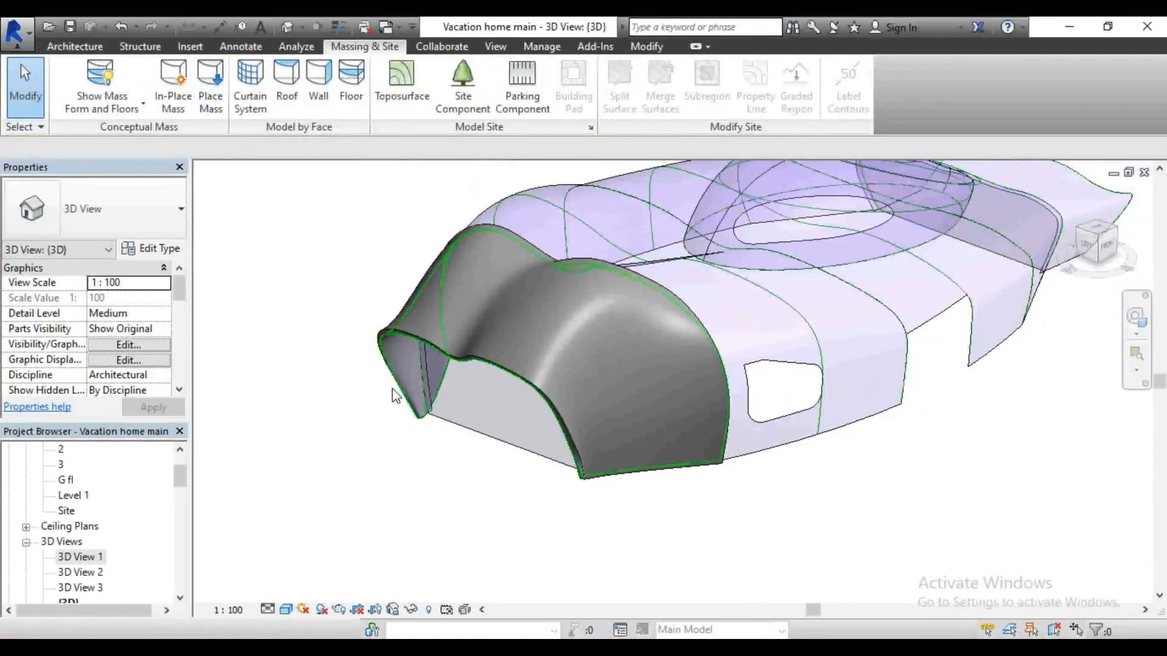
Step: Edit the mass in place and open the arched profile of the near end's flat panel for editing
left_click(501, 448)
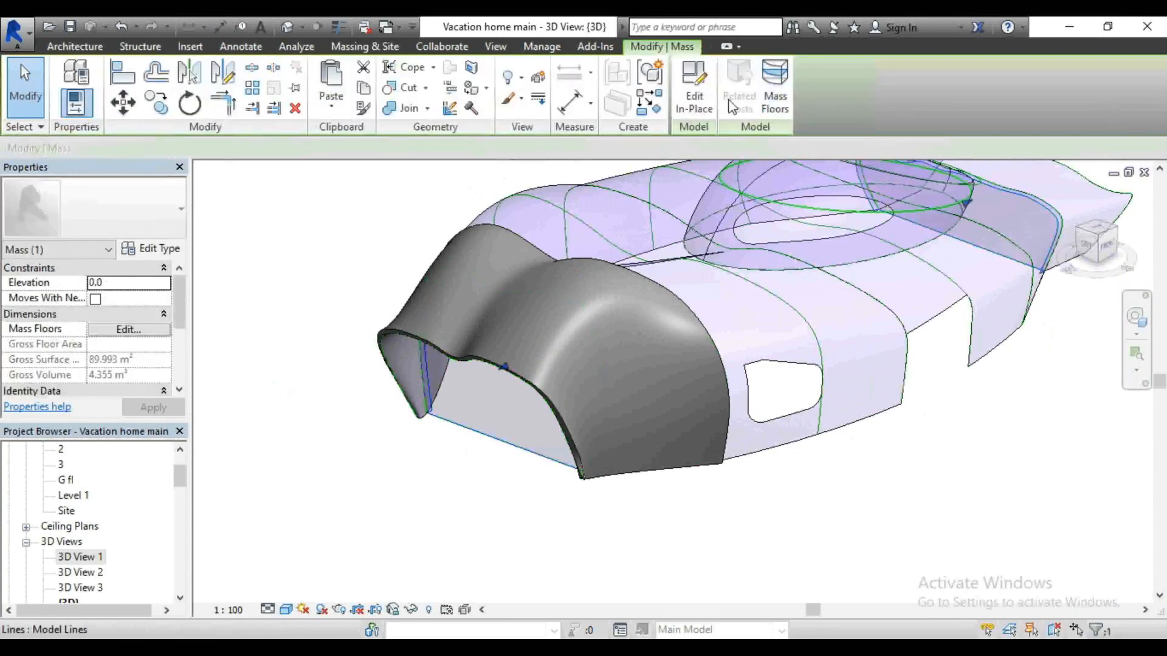
left_click(694, 102)
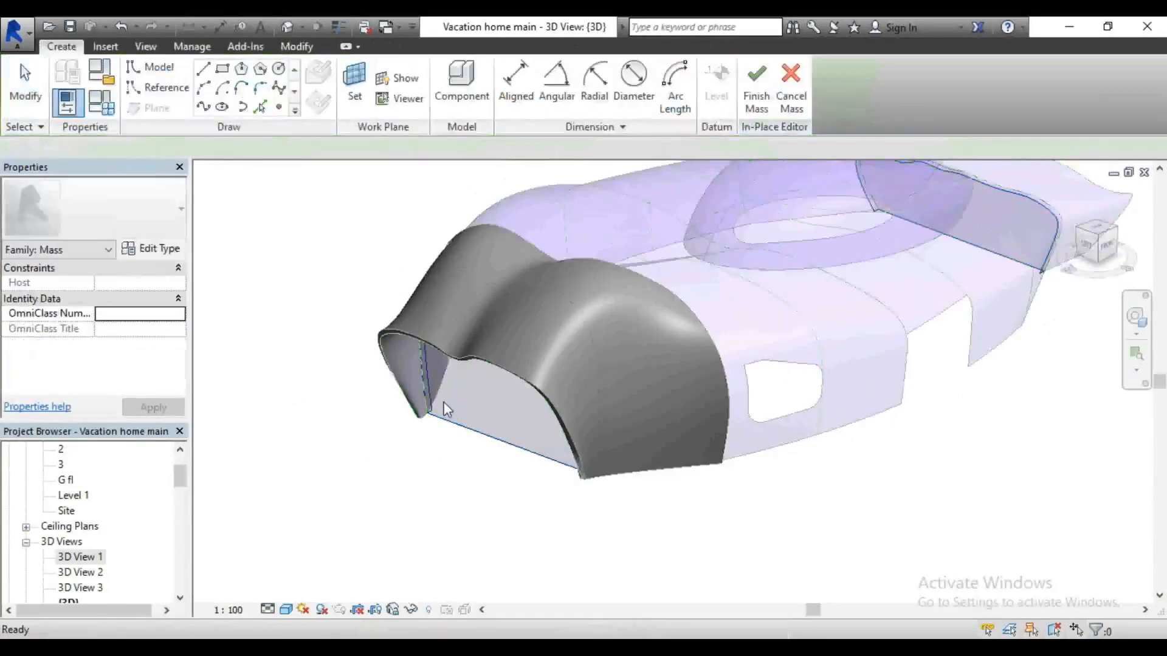
scroll(446, 434, "up", 5)
scroll(434, 410, "up", 4)
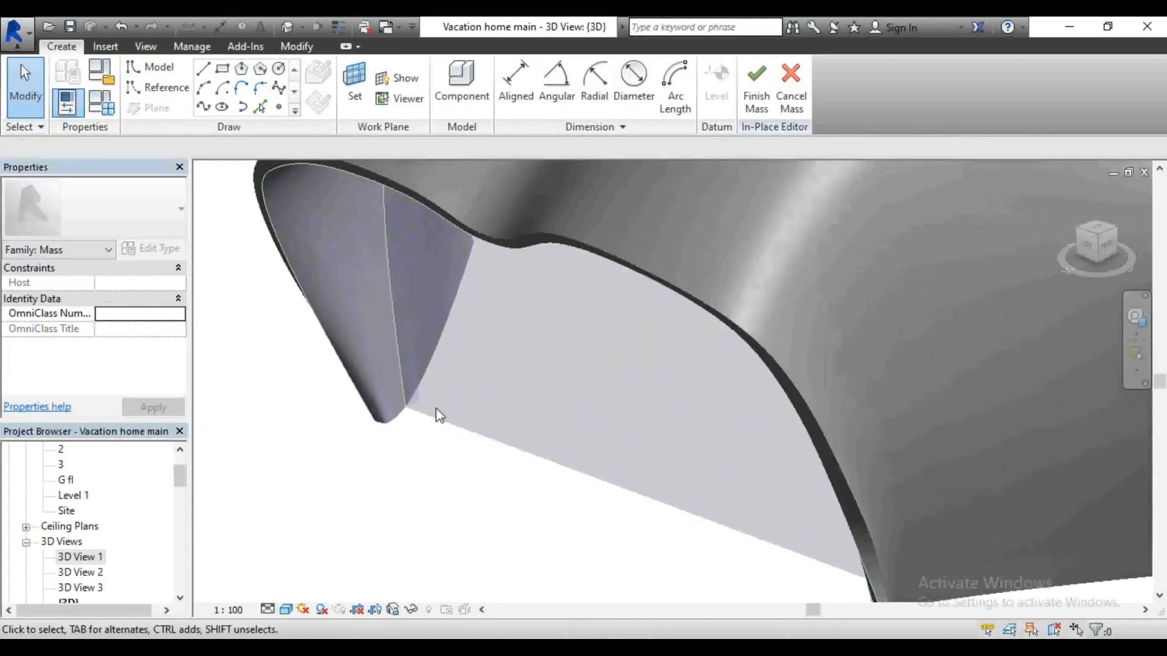
scroll(277, 335, "down", 4)
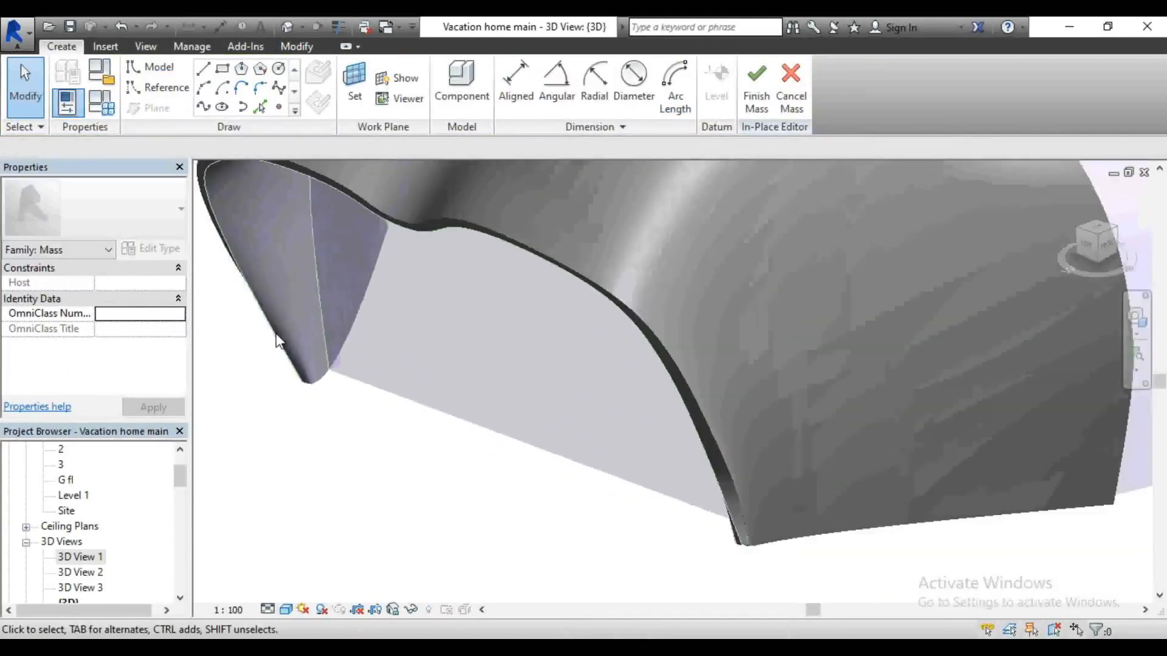
left_click(336, 302)
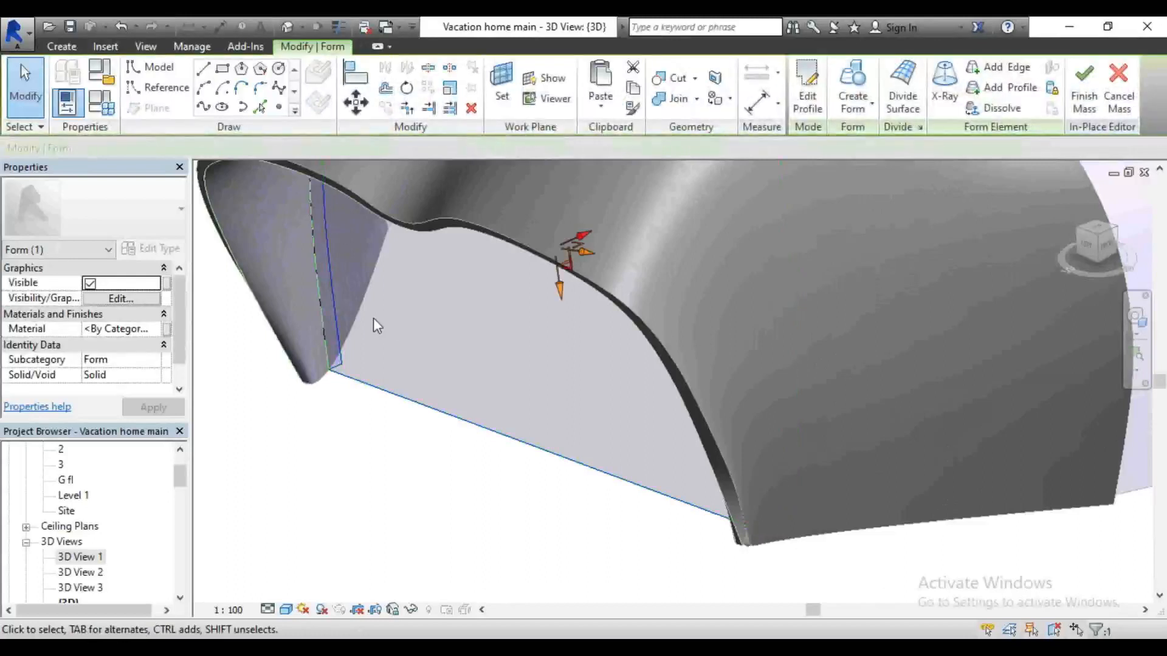
left_click(807, 91)
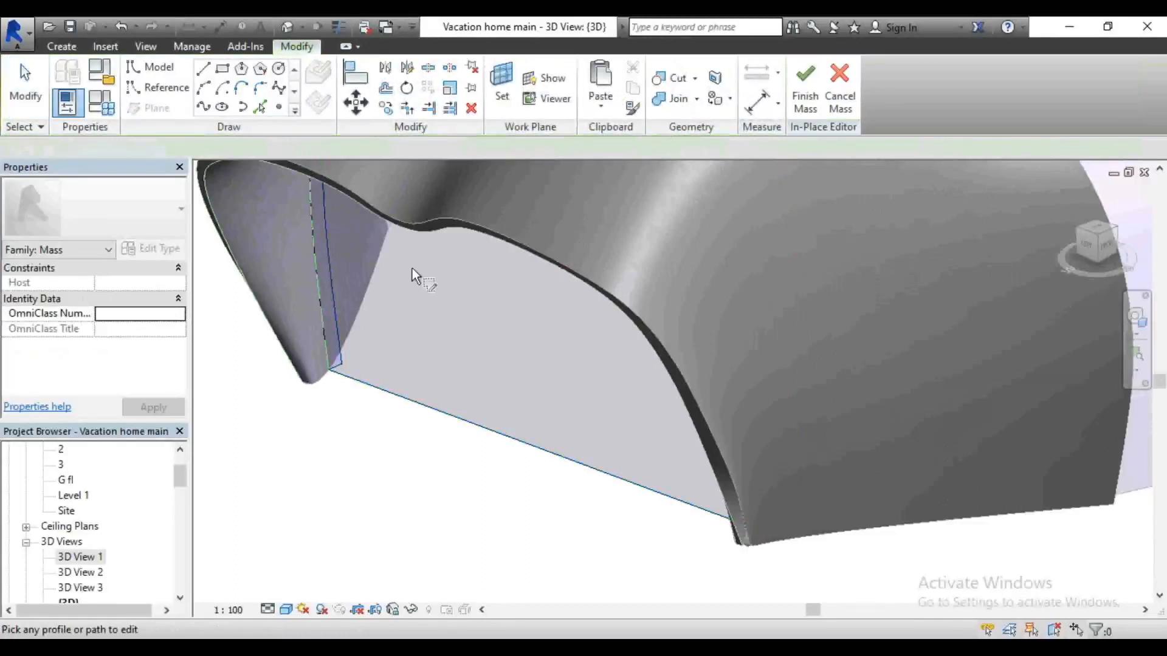
left_click(341, 316)
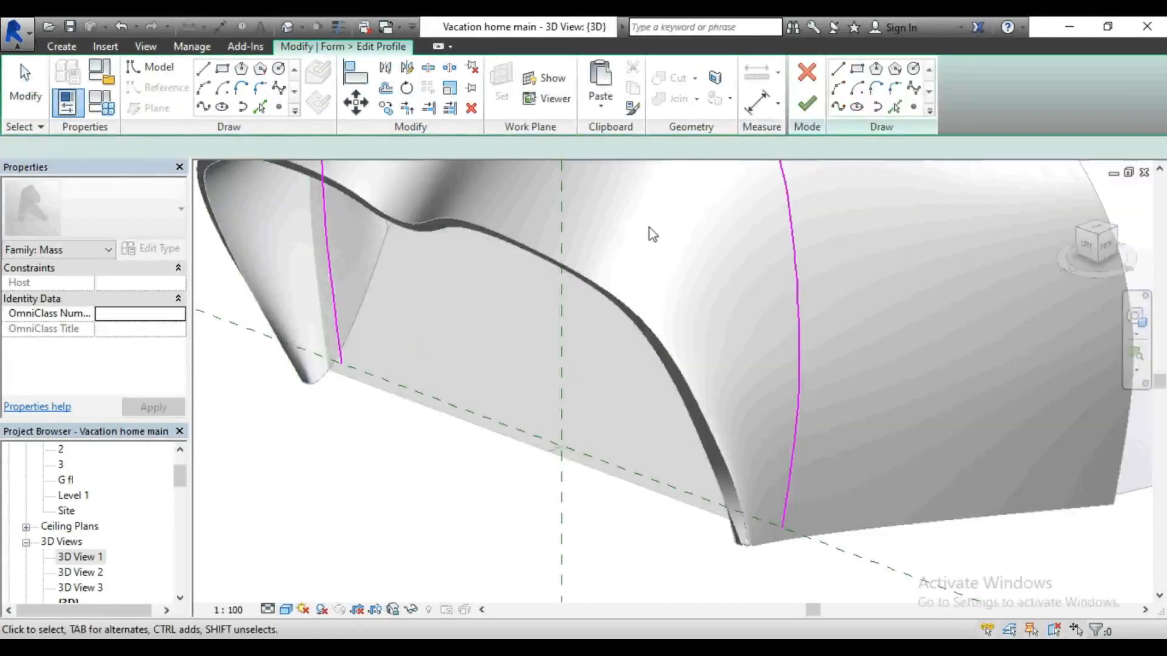
Step: Close the near panel's arched profile with a straight base line between its two lower endpoints and finish the profile edit
left_click(837, 72)
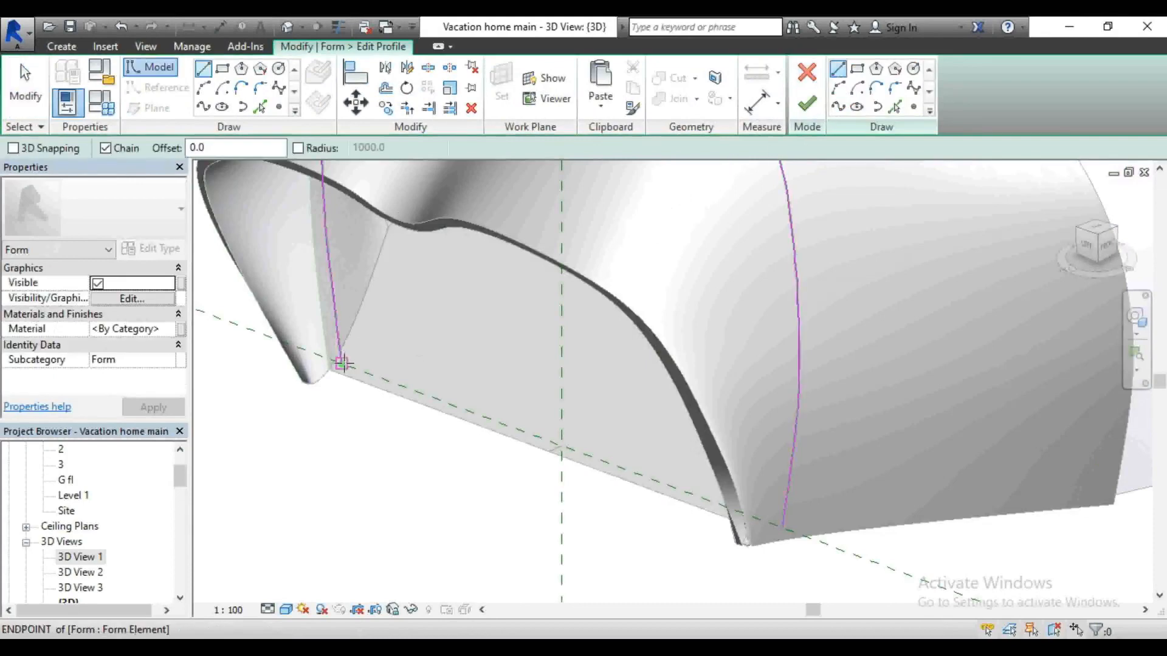
left_click(342, 364)
scroll(816, 560, "up", 3)
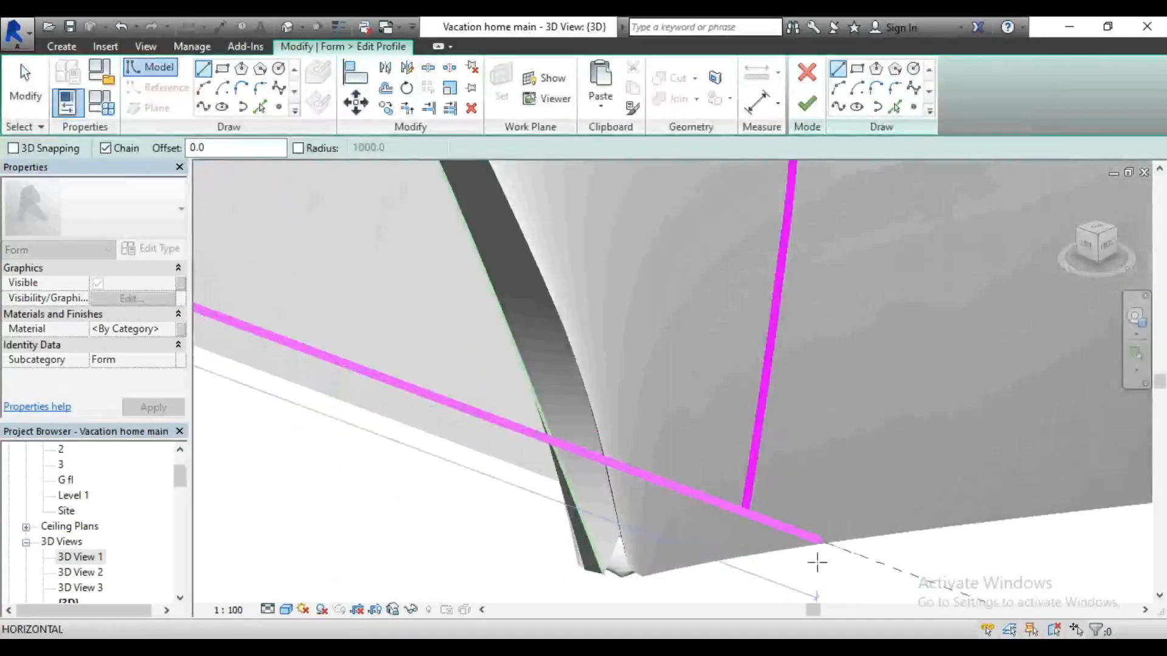
left_click(746, 512)
scroll(790, 519, "down", 2)
key("Escape")
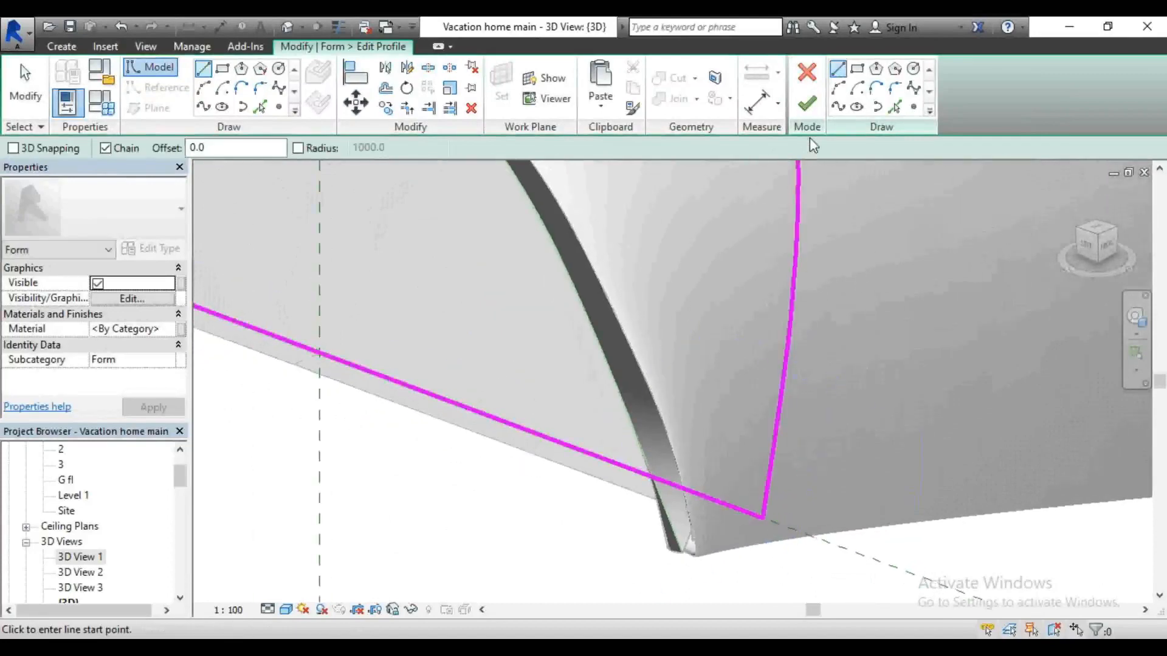
left_click(807, 104)
scroll(643, 436, "down", 5)
left_click(578, 513)
scroll(441, 478, "down", 5)
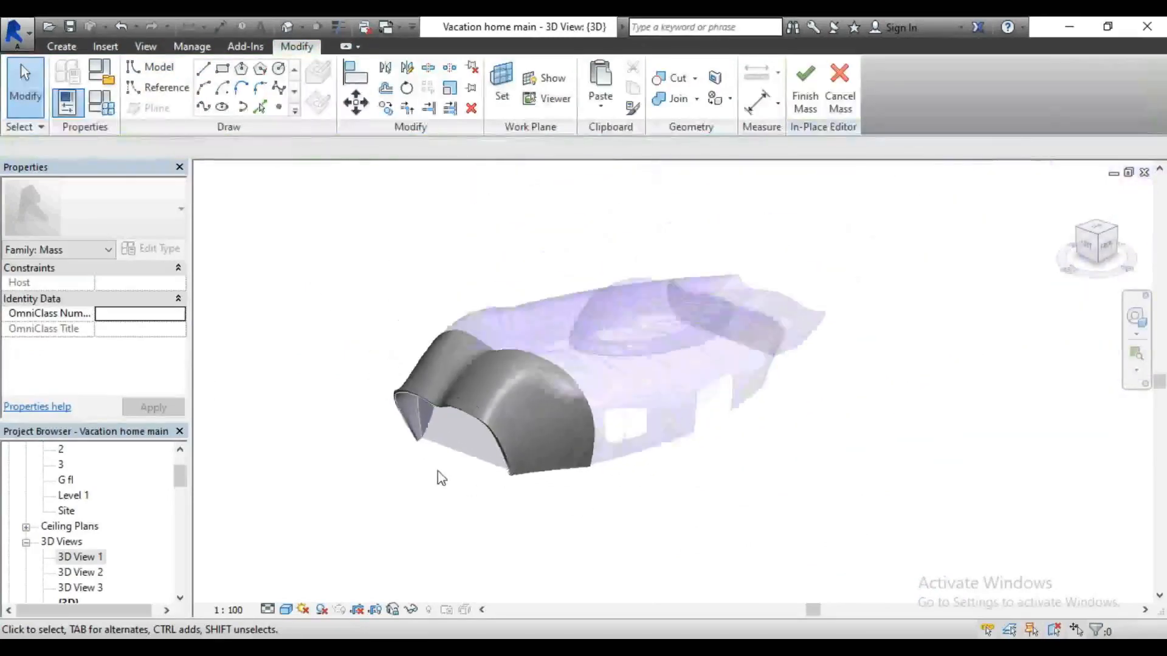
Step: Open the arched profile of the flat panel at the mass's far end for editing
left_click_drag(1114, 252, 1076, 257)
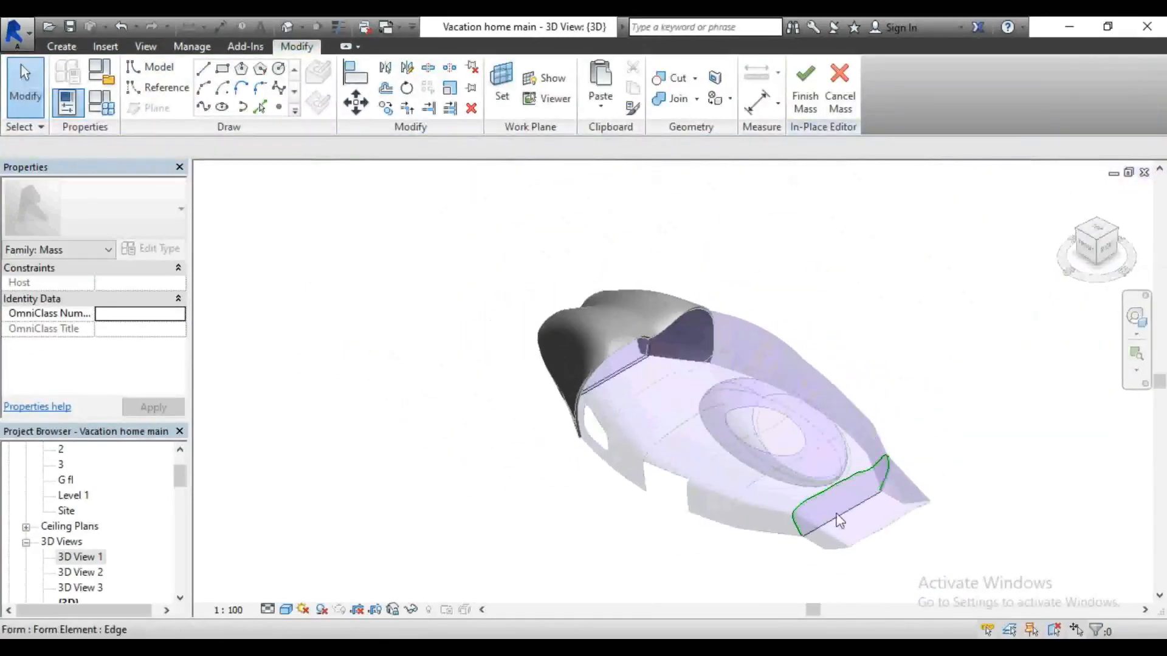
scroll(833, 485, "up", 5)
left_click(953, 336)
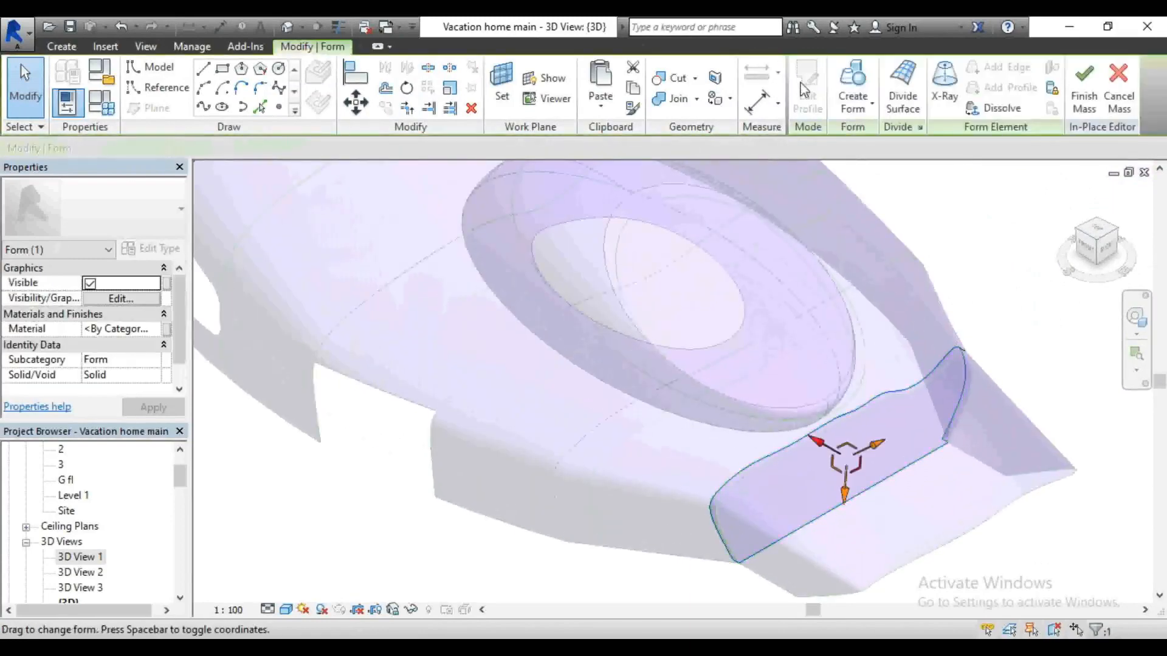
key("Escape")
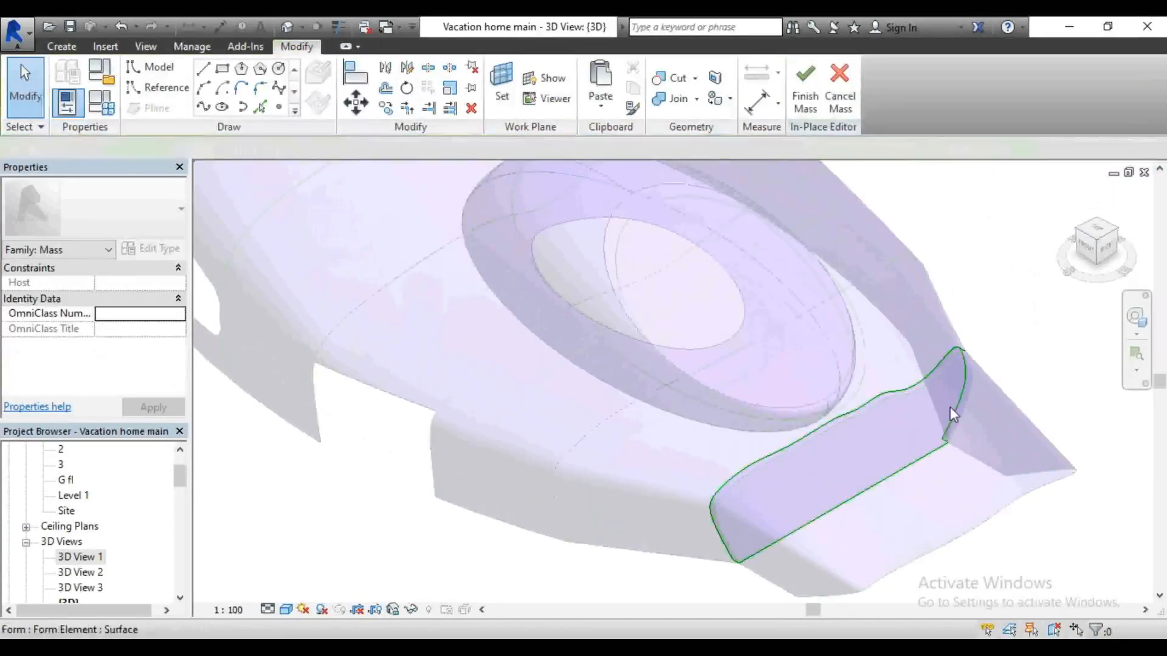
left_click(952, 405)
left_click(817, 102)
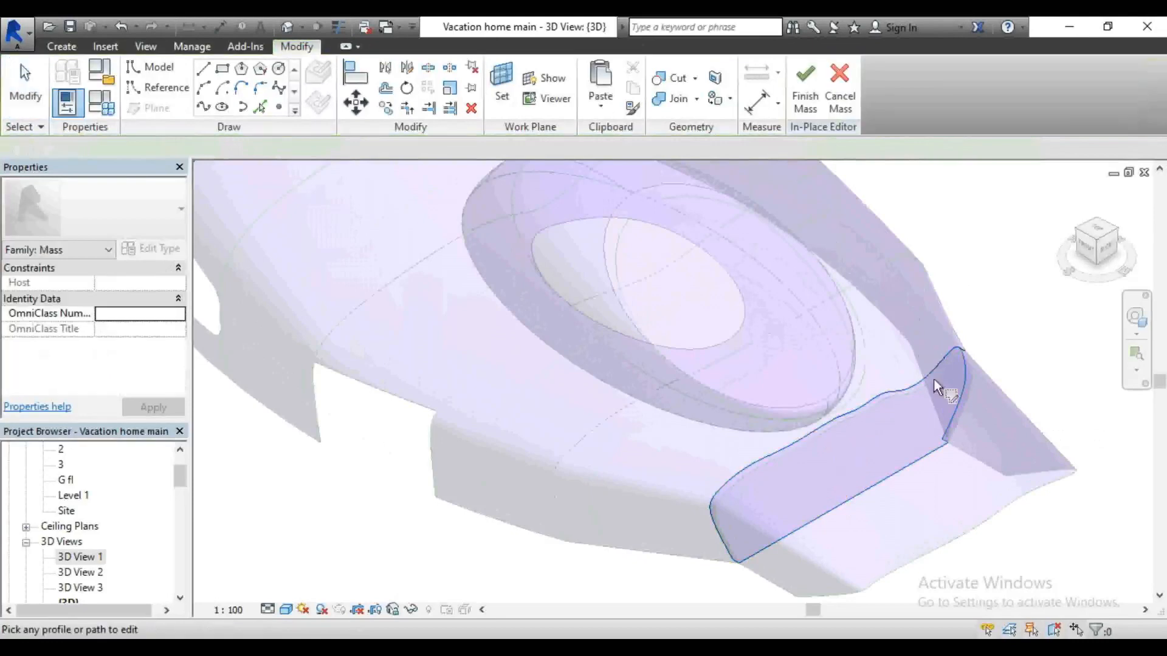
left_click(951, 424)
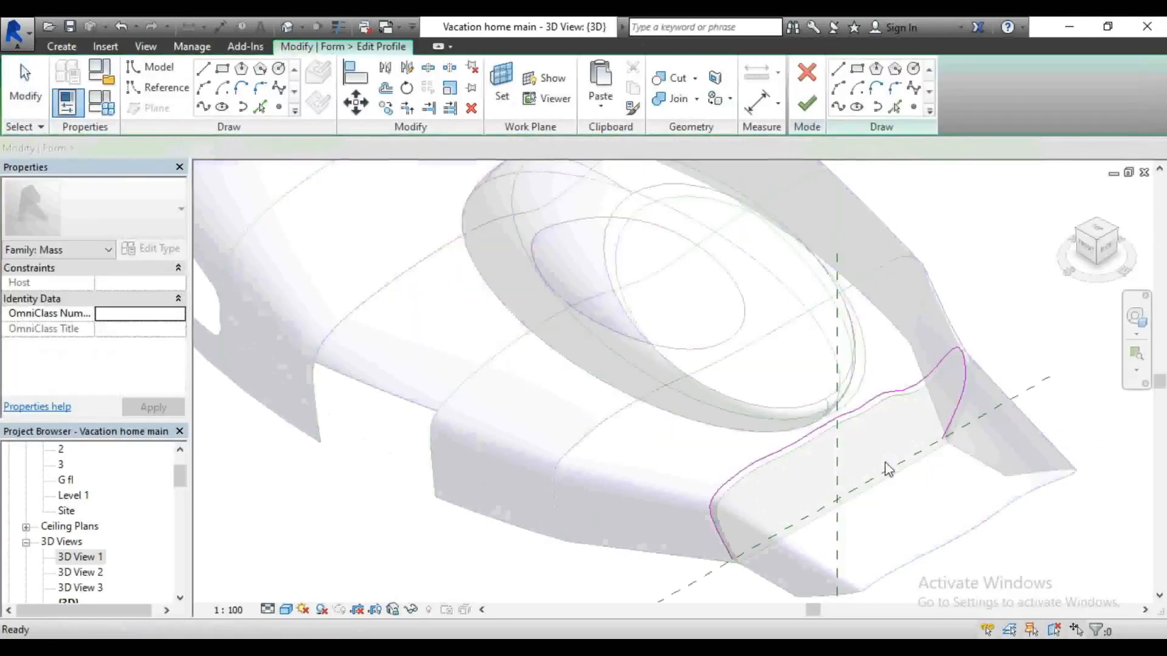
Step: Close the far panel's profile with a straight base line between the arch's endpoints, then finish the profile edit and the in-place mass
left_click(838, 70)
scroll(936, 401, "up", 4)
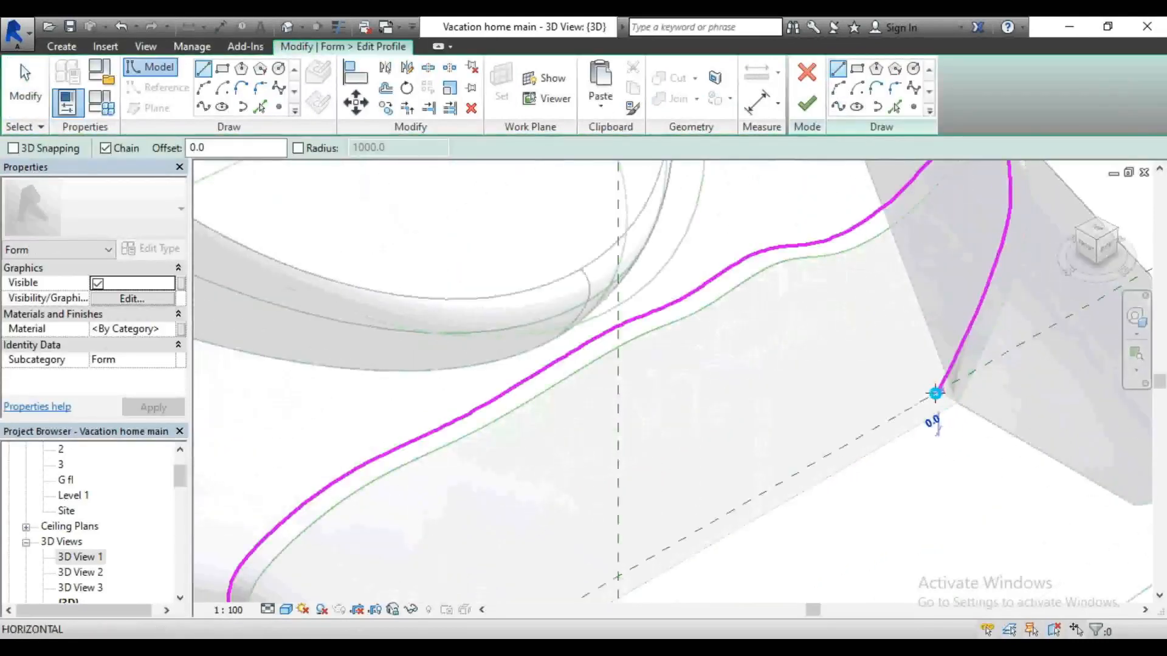
left_click(935, 394)
scroll(1023, 227, "down", 5)
scroll(789, 402, "up", 4)
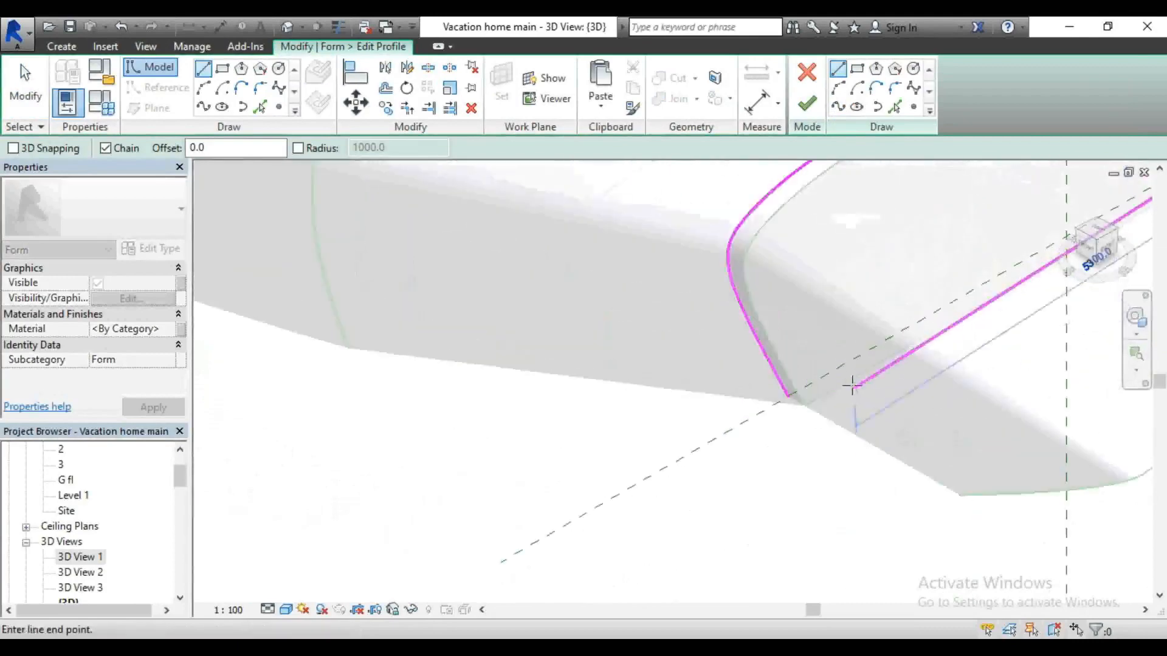
scroll(853, 389, "up", 2)
left_click(758, 404)
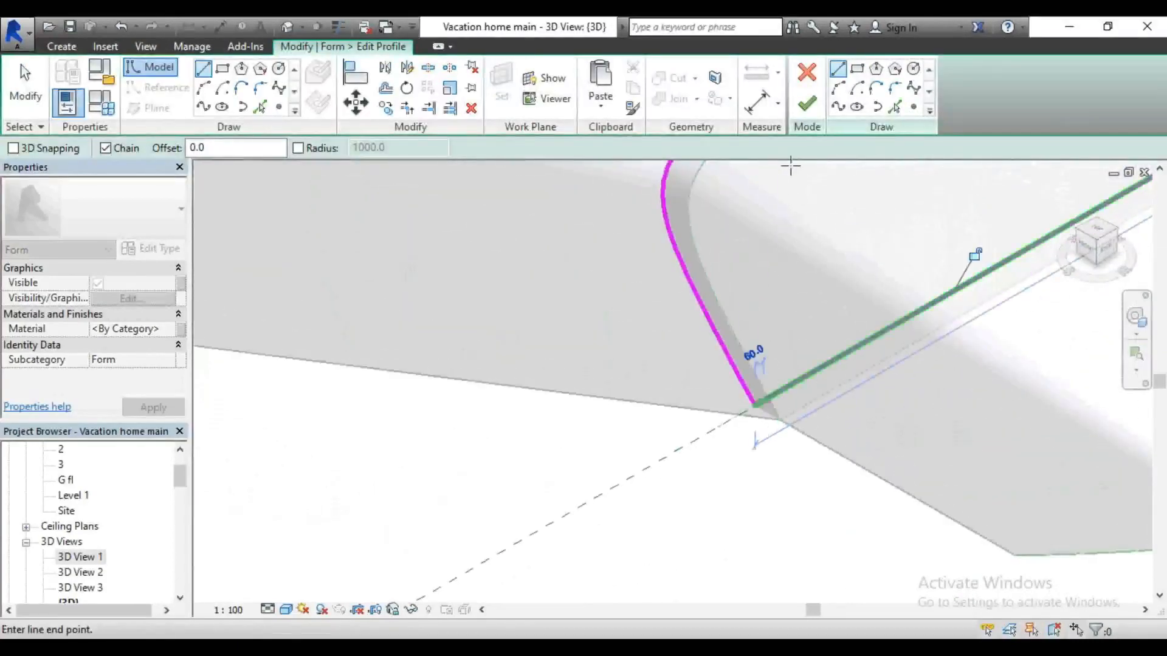
key("Escape")
key("Escape")
scroll(583, 382, "down", 7)
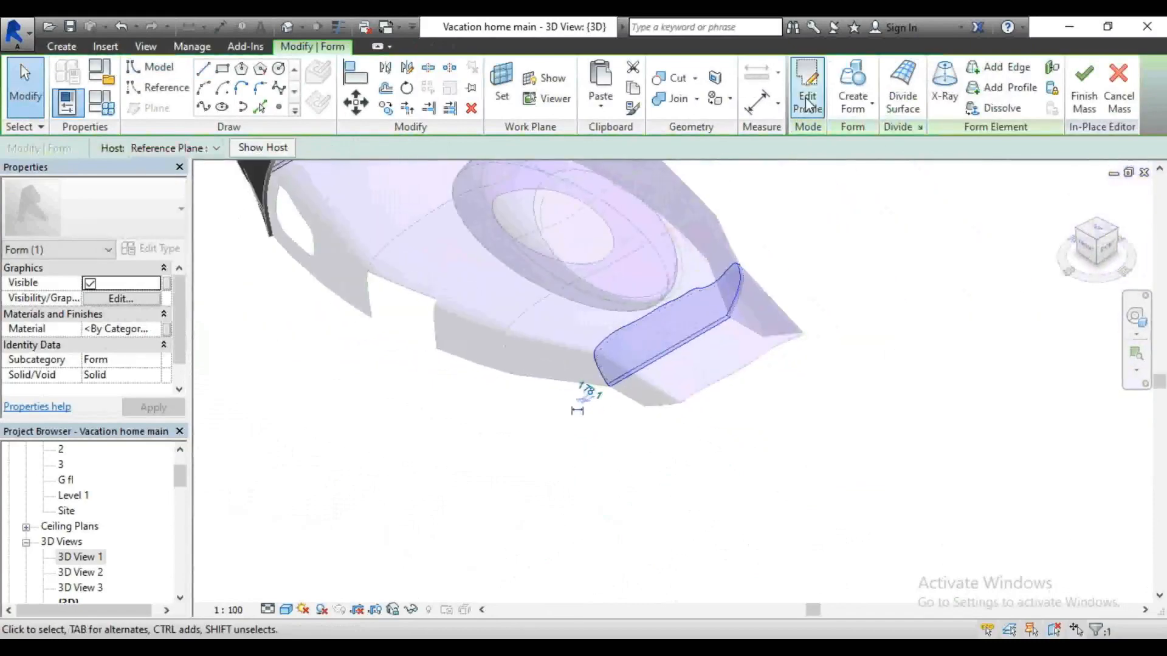
left_click(1084, 88)
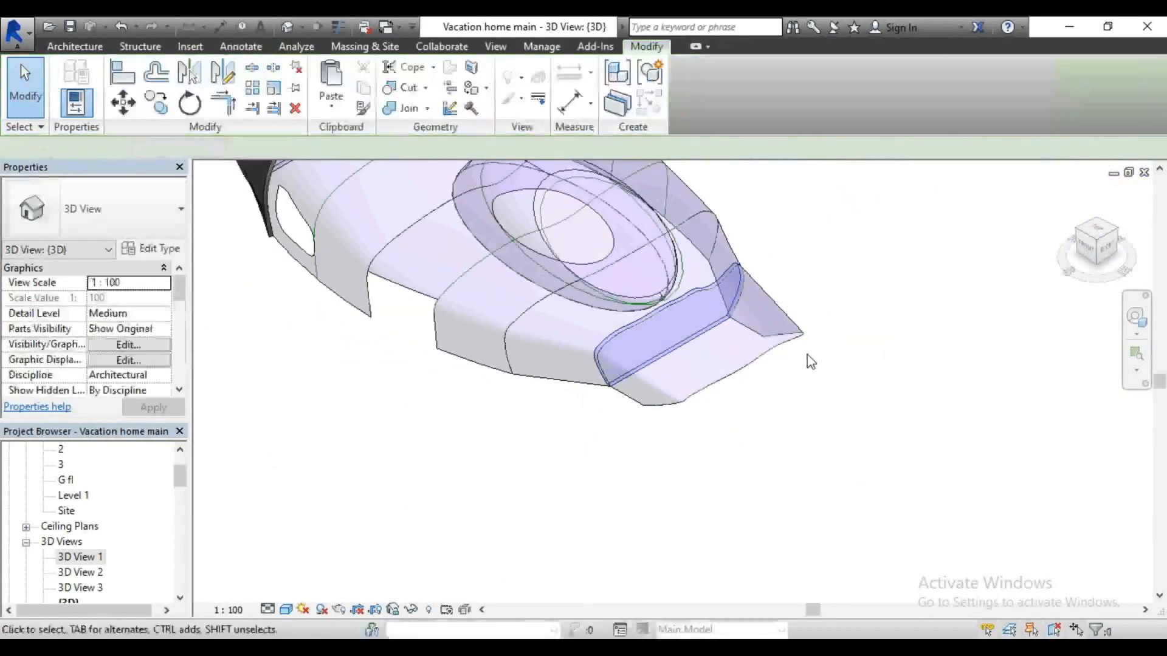
Step: Place a Wall by Face of type 01 WALL 2 on the flat panel closing the mass's near end
left_click(1086, 252)
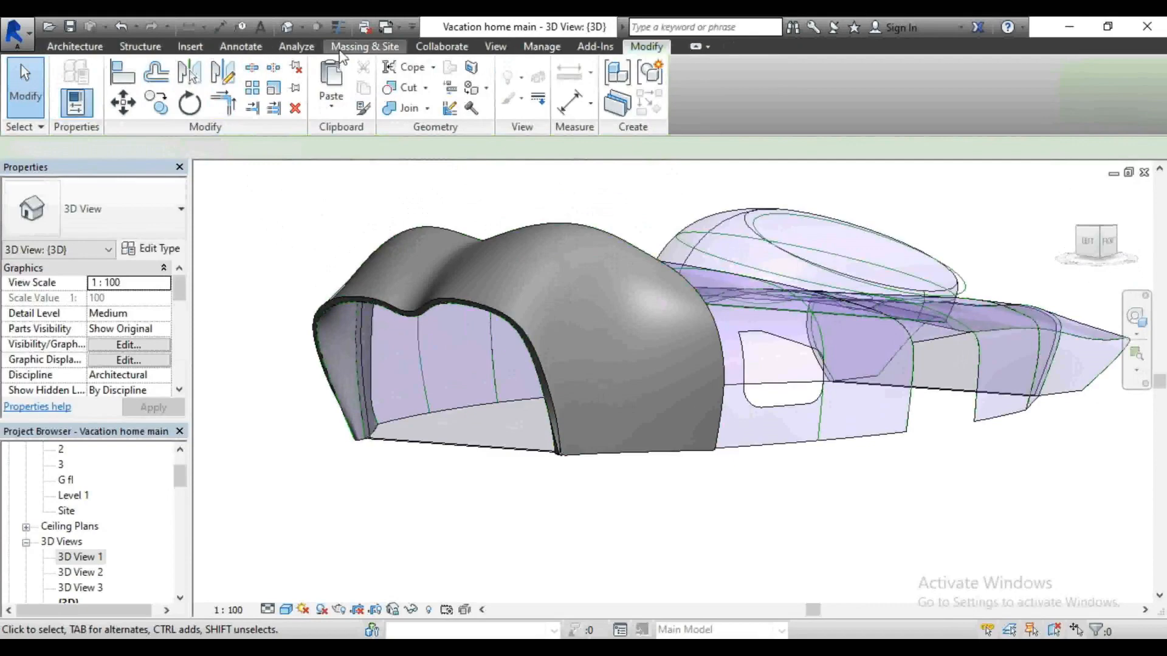
left_click(364, 46)
left_click(313, 87)
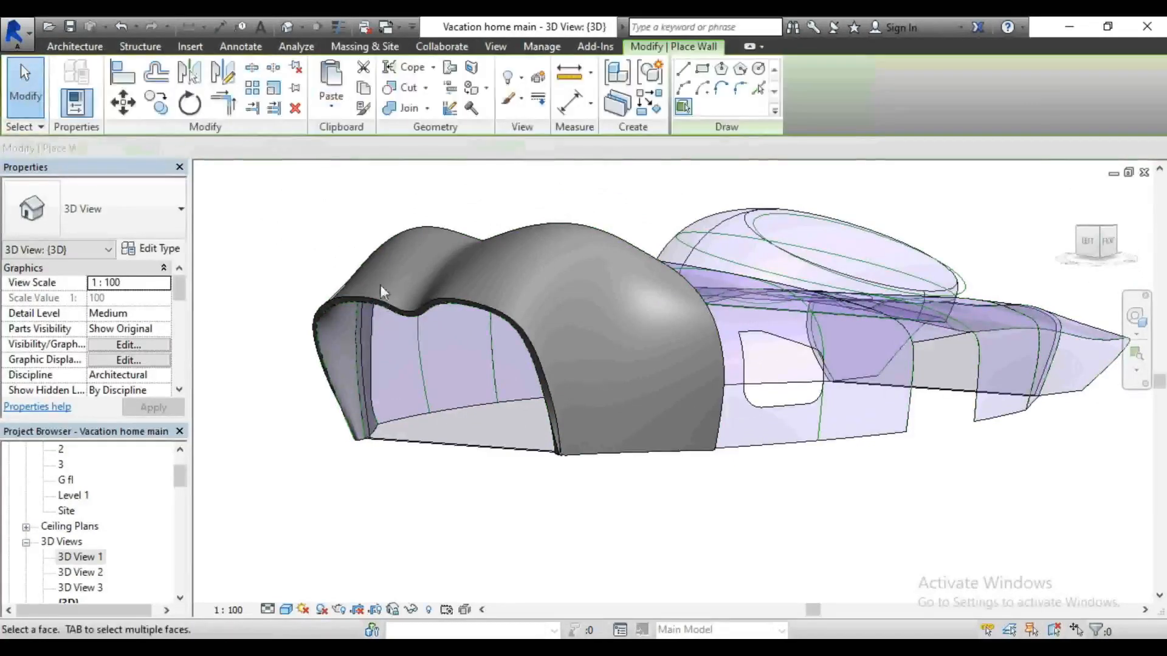
scroll(406, 460, "up", 5)
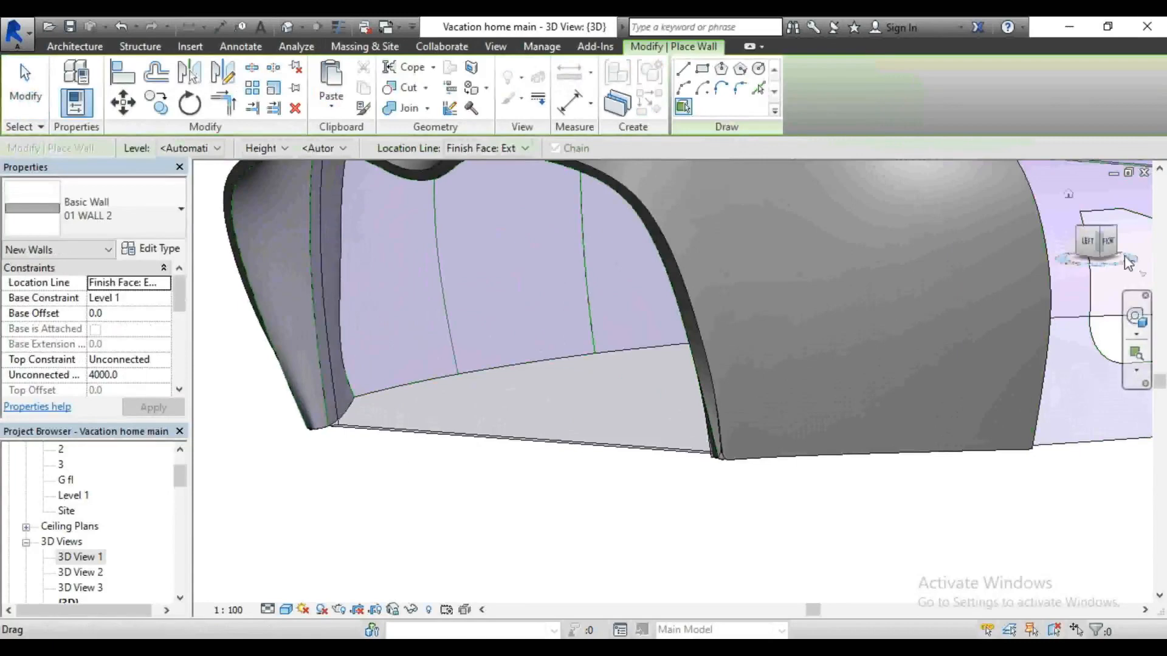
left_click_drag(1111, 252, 1088, 262)
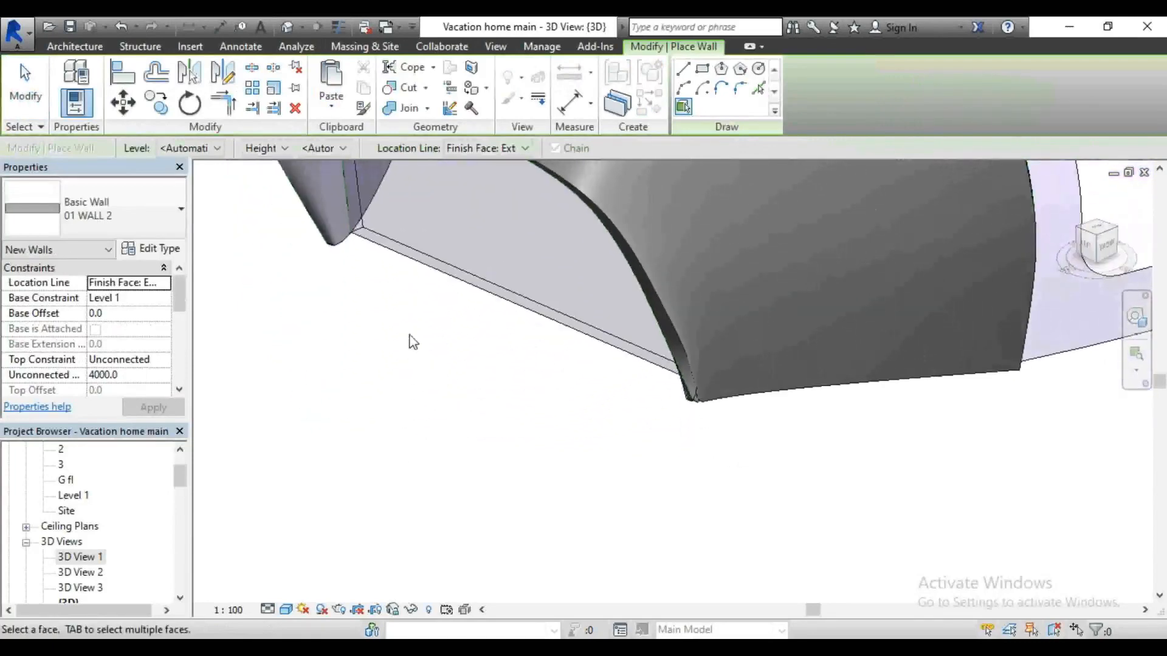
left_click(434, 282)
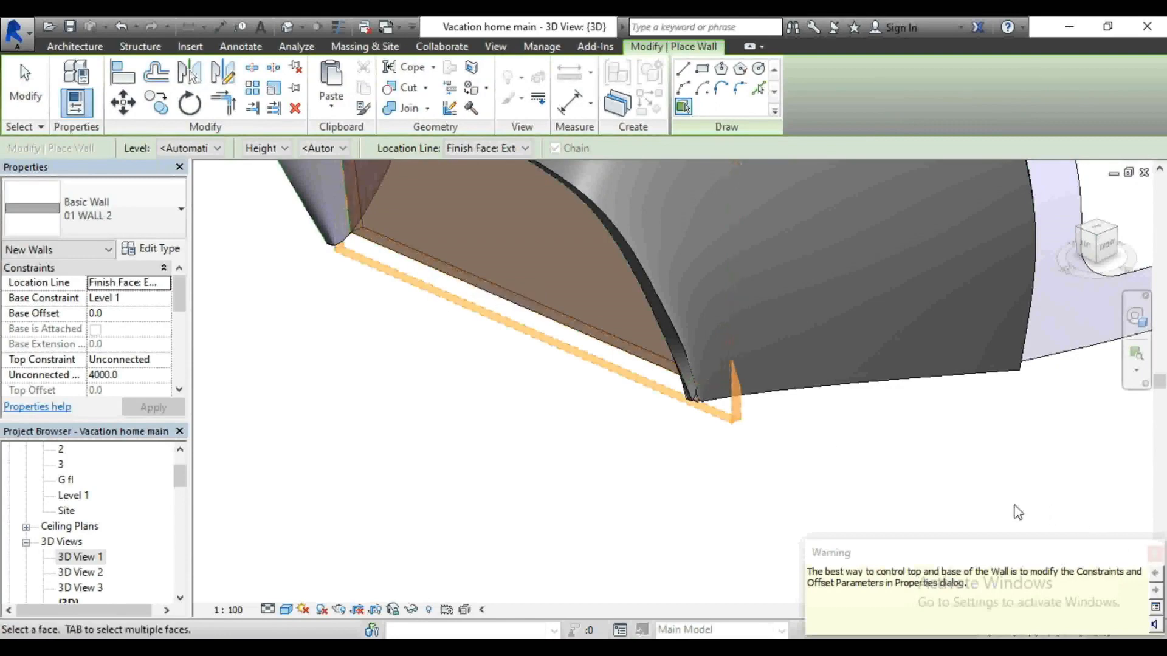
middle_click_drag(667, 489, 504, 340, "shift")
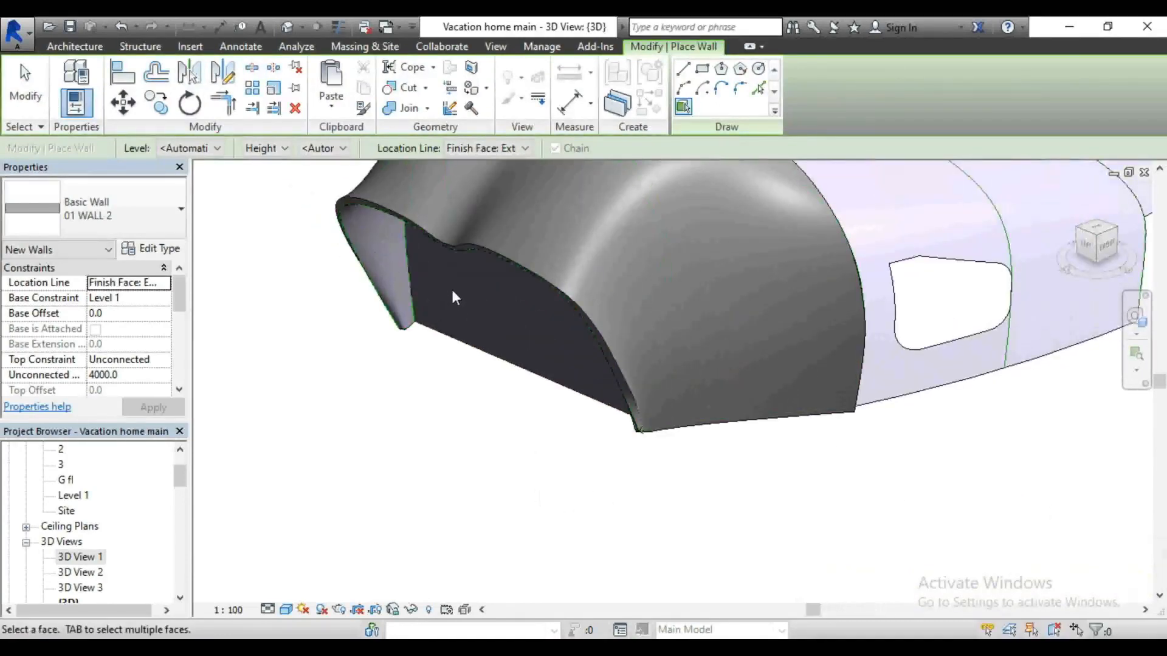
scroll(371, 303, "down", 2)
scroll(540, 442, "down", 1)
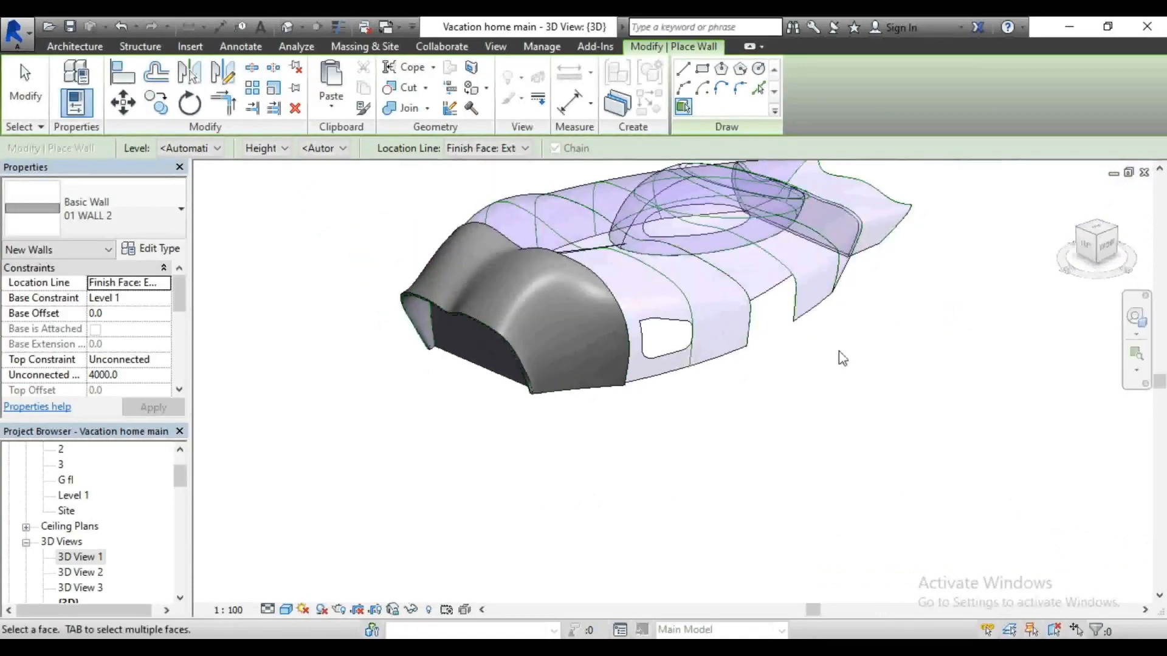
Step: Place 01 WALL 2 face walls on the curved section with the window opening and the adjoining section with the oval roof opening
left_click(713, 366)
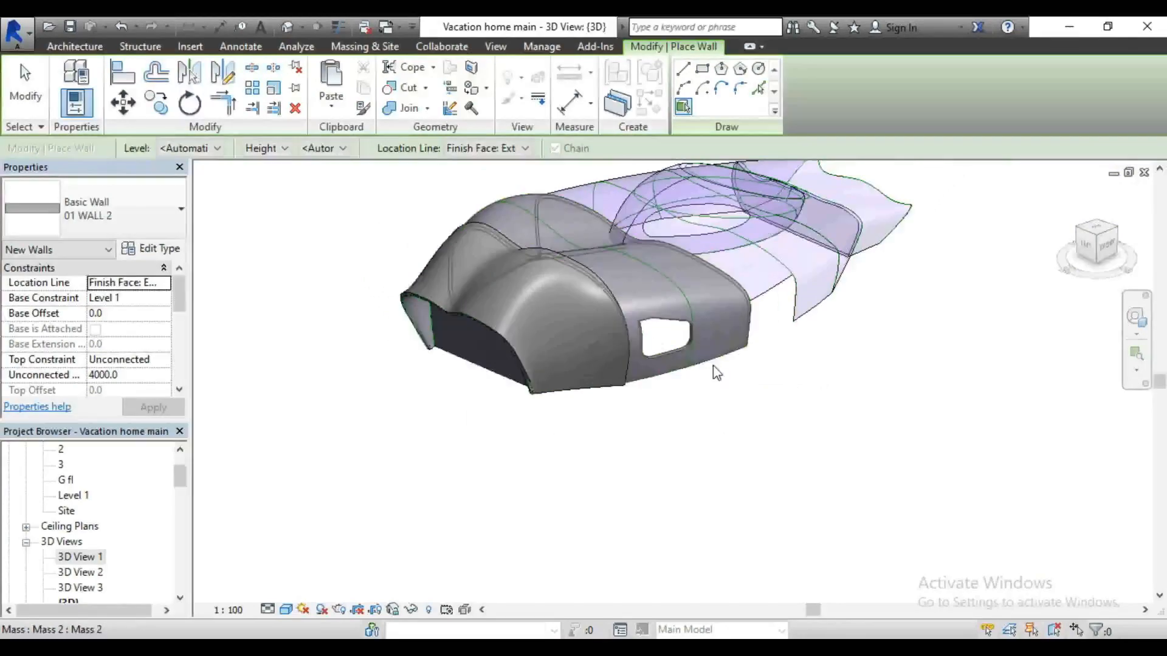
scroll(581, 395, "down", 2)
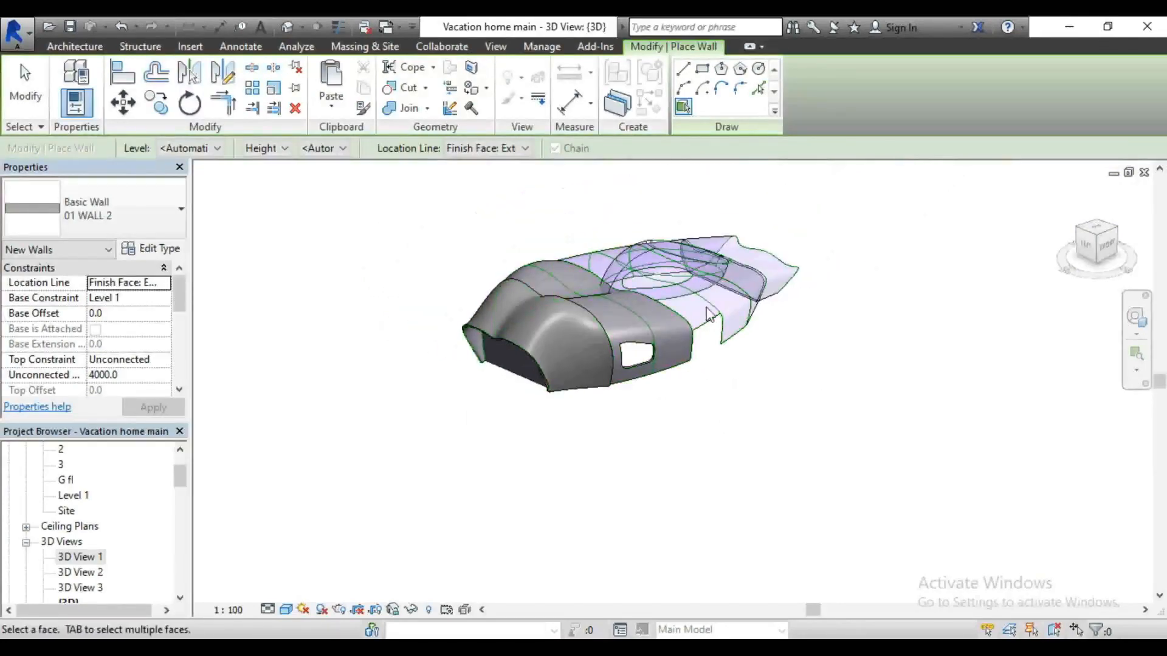
scroll(726, 349, "up", 2)
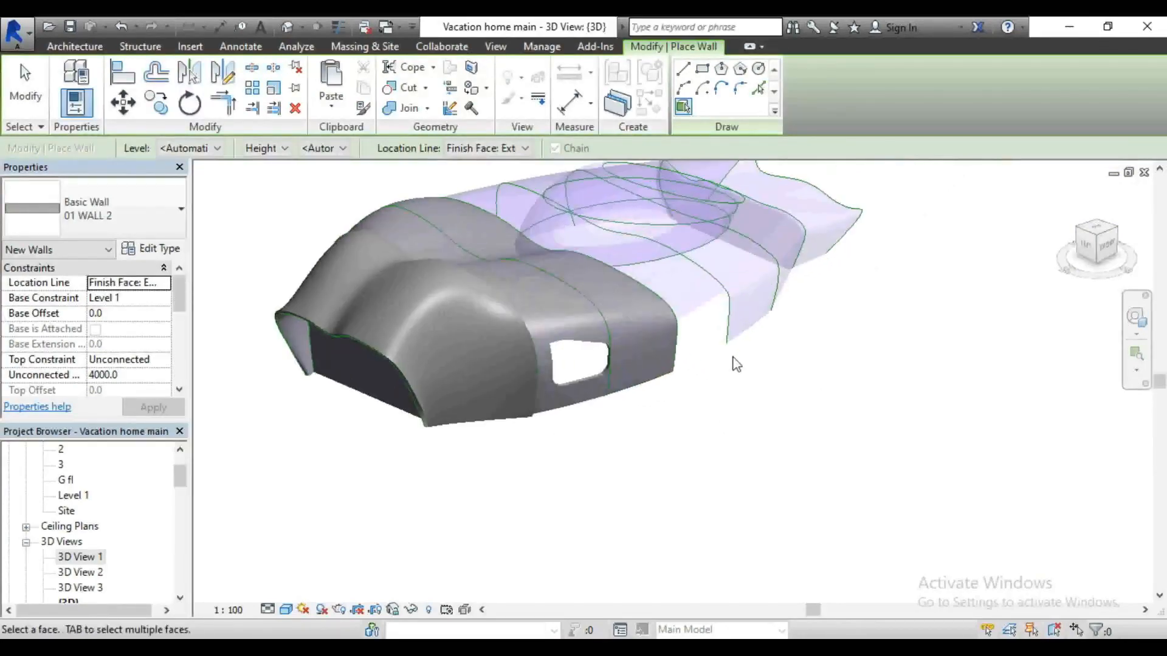
left_click(748, 331)
scroll(659, 406, "down", 2)
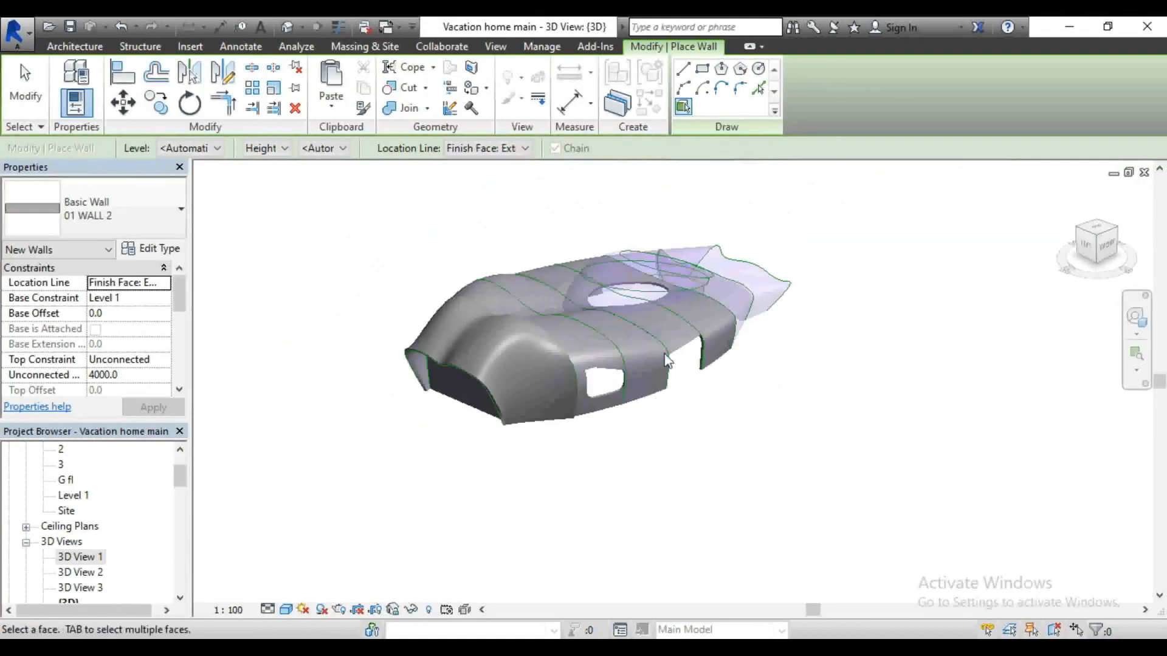
scroll(677, 261, "up", 3)
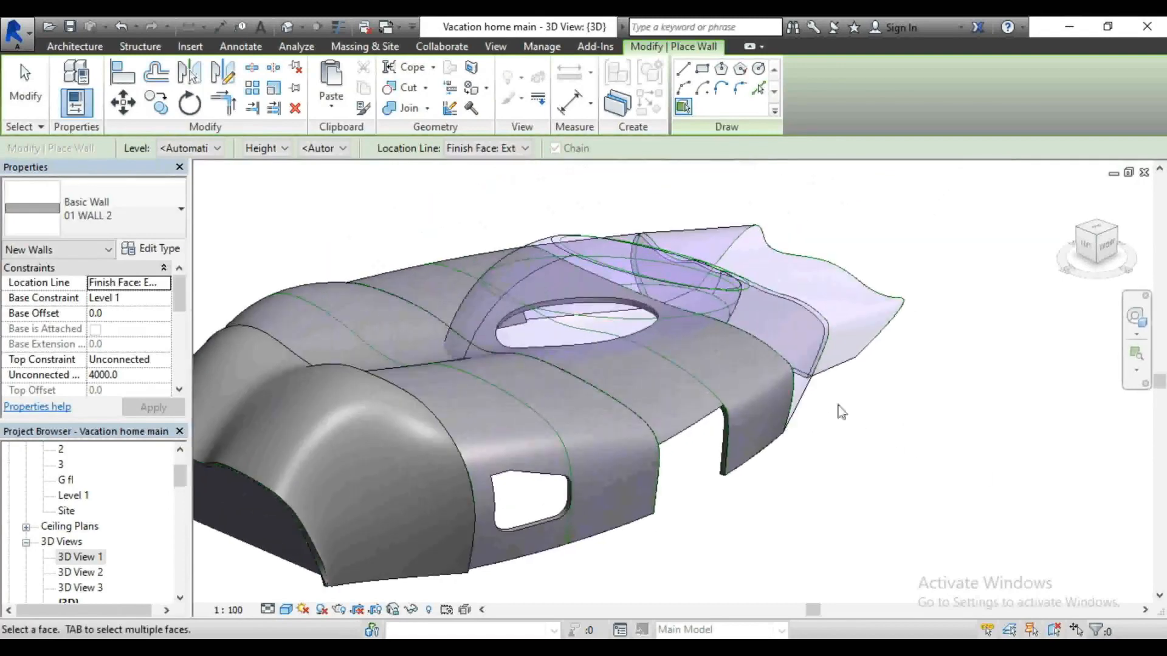
Step: Place 01 WALL 2 face walls on the narrow curved section beyond the oval opening and on the flared far end
left_click(813, 372)
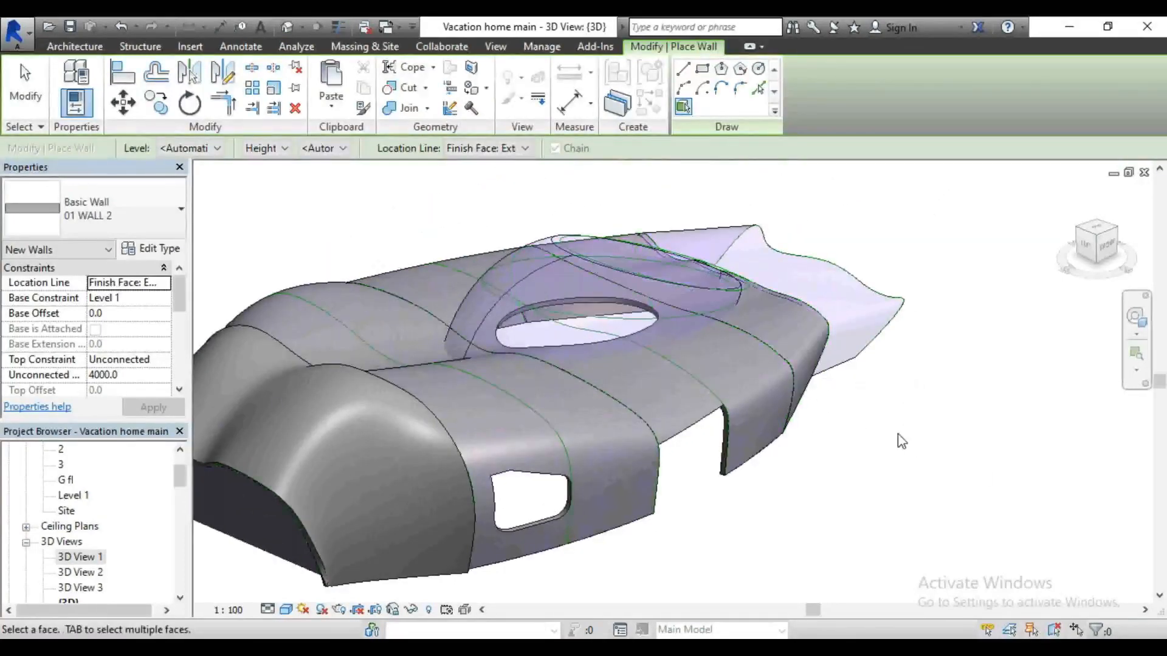
left_click(887, 341)
scroll(919, 250, "down", 2)
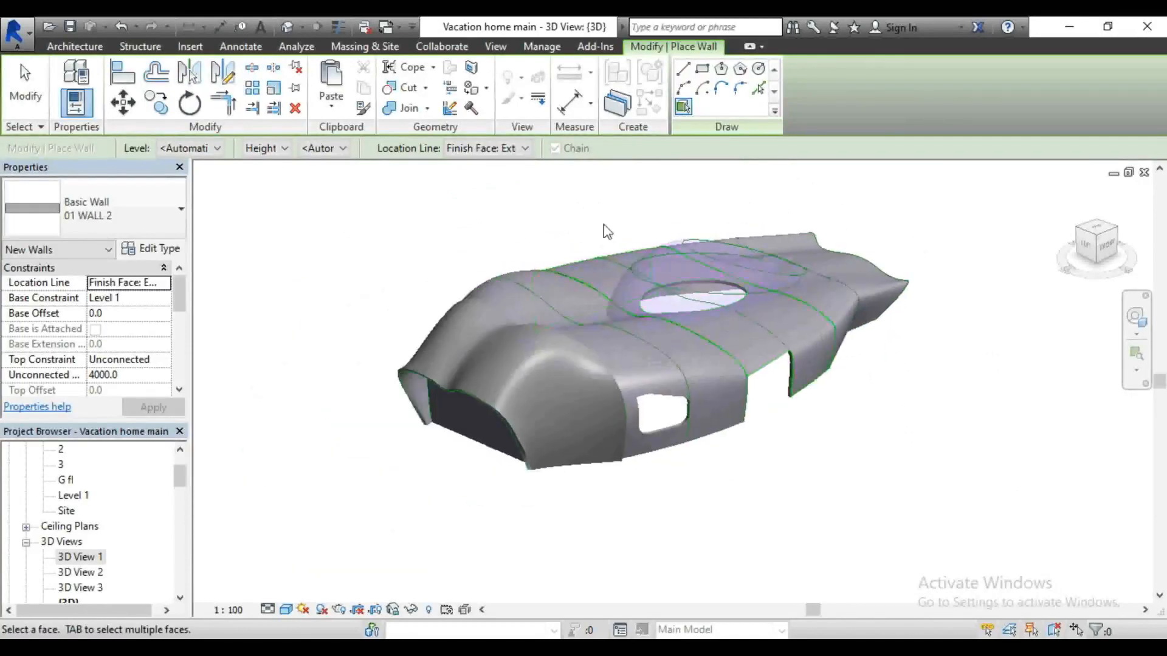
Step: Place 01 WALL 2 face walls on the curved section beside the oval roof opening and on the domed form over it
scroll(650, 225, "up", 3)
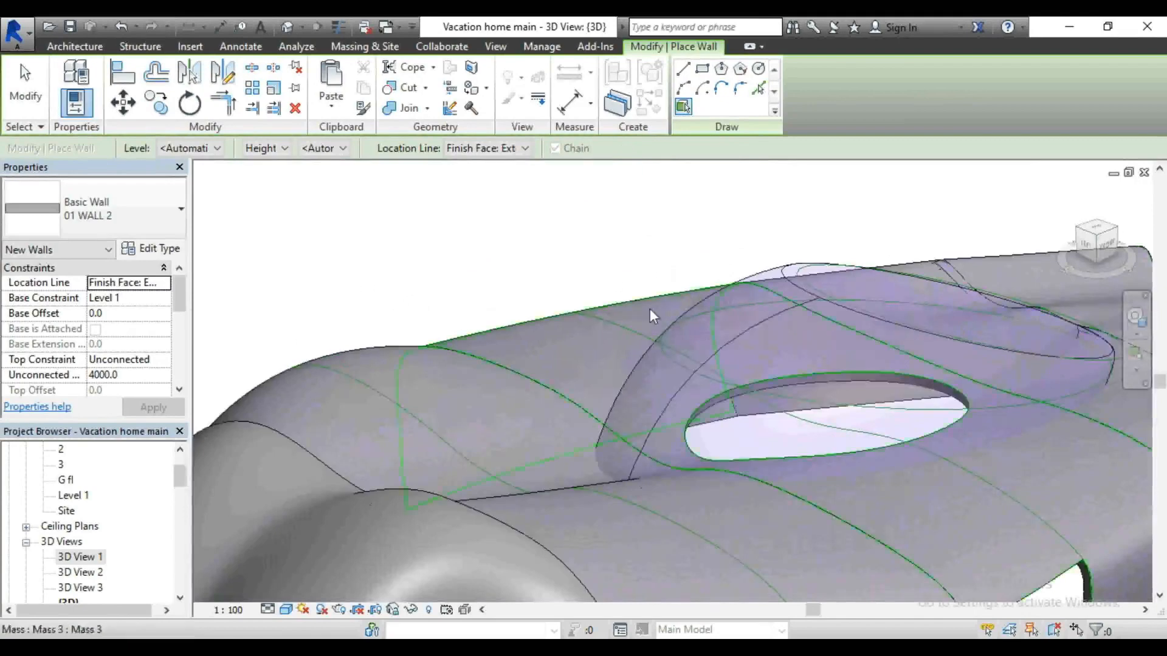
left_click(677, 326)
scroll(877, 330, "down", 1)
left_click(877, 322)
scroll(569, 281, "down", 2)
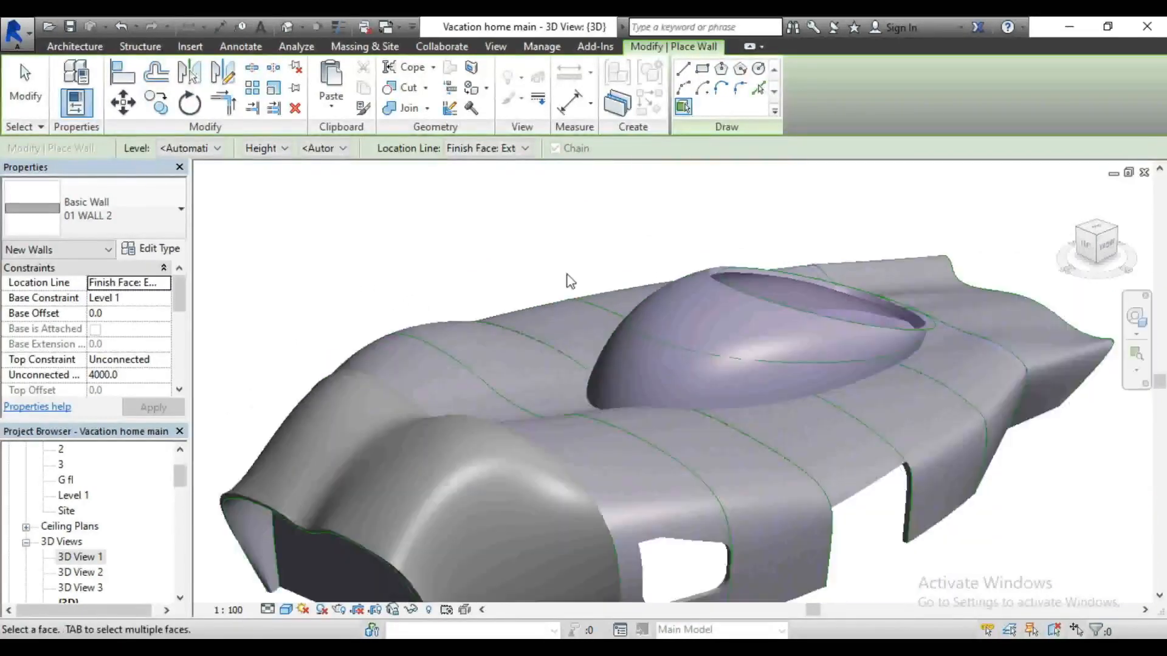
Step: Examine the face walls around the flared far end, the side openings and the roof dome, and end the face-wall placement
scroll(667, 261, "down", 3)
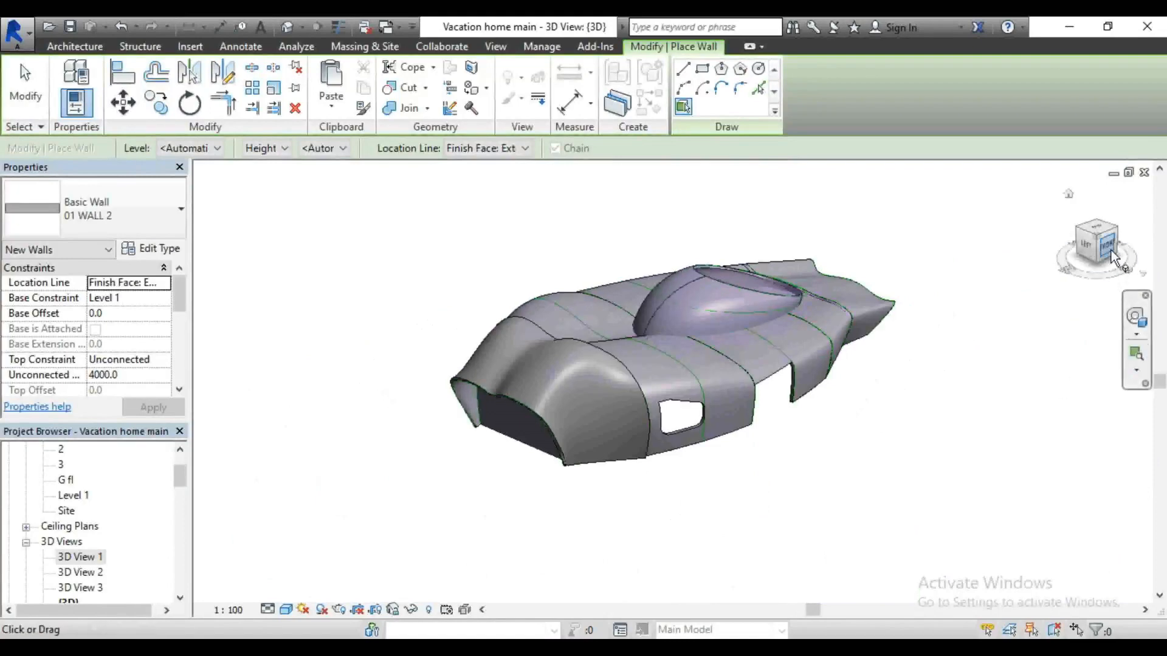
left_click_drag(1110, 259, 1071, 236)
middle_click_drag(662, 310, 574, 315, "shift")
scroll(574, 315, "down", 4)
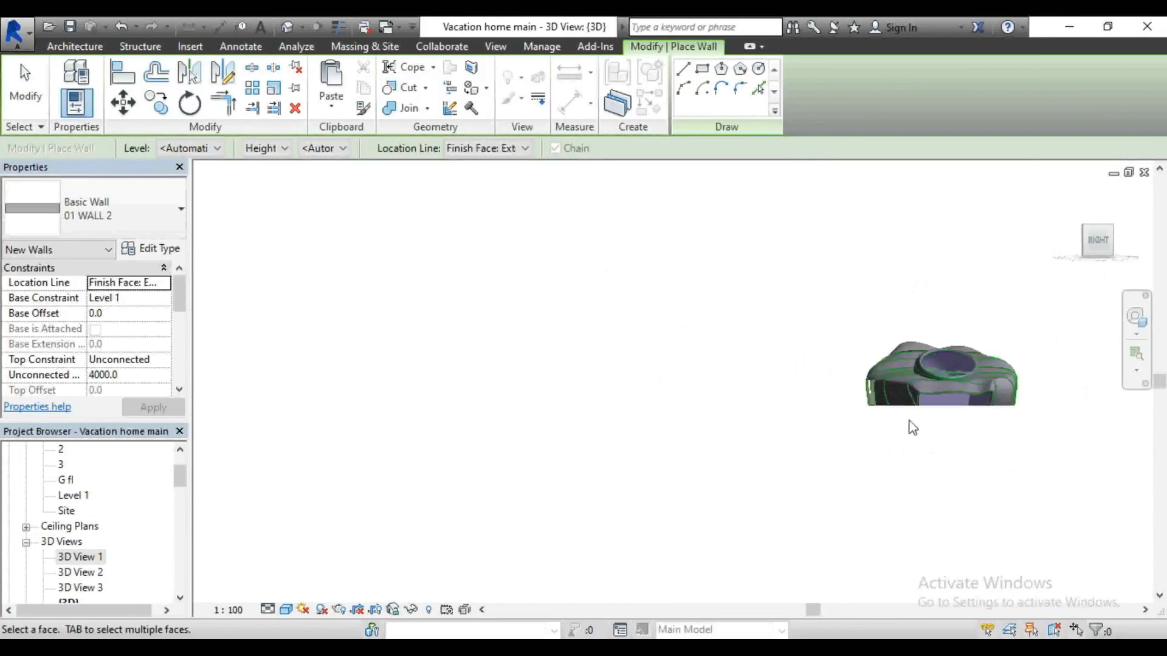
scroll(973, 406, "up", 4)
scroll(1021, 430, "up", 5)
left_click_drag(1097, 245, 1112, 255)
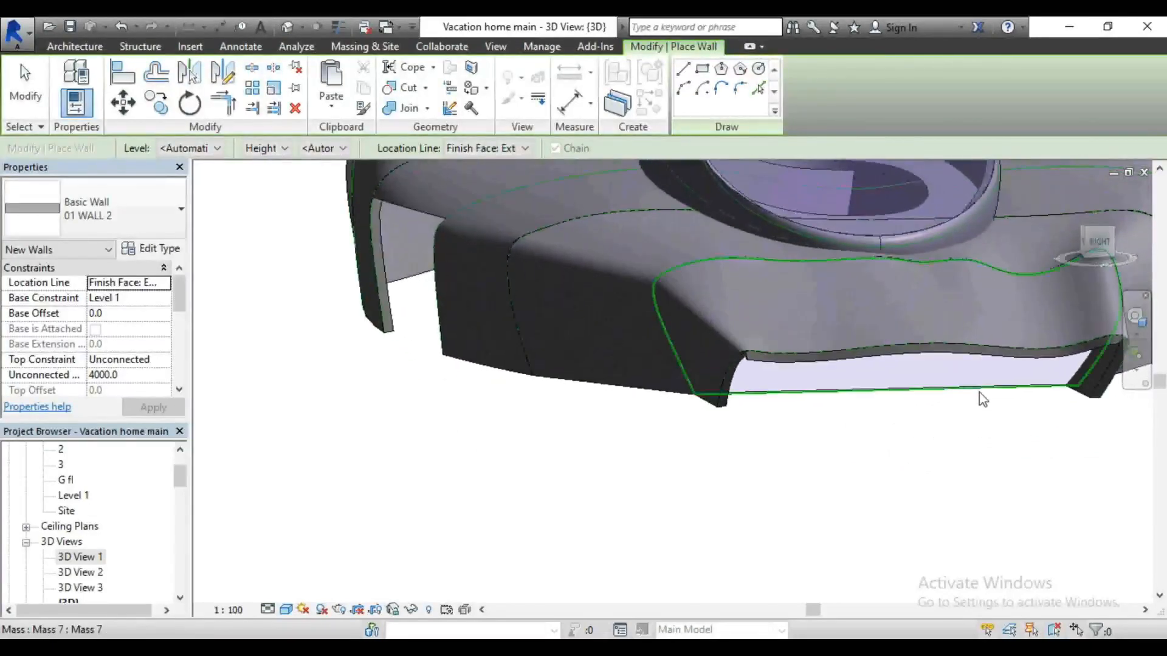
scroll(406, 365, "down", 5)
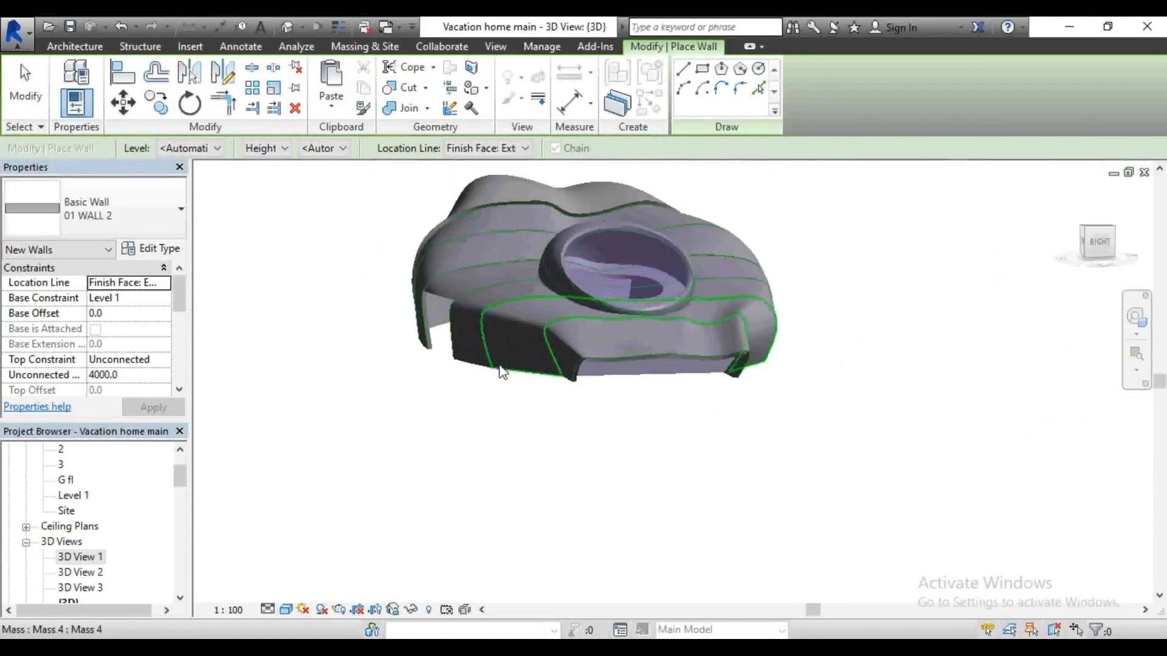
left_click_drag(1101, 243, 1126, 253)
scroll(1033, 345, "down", 2)
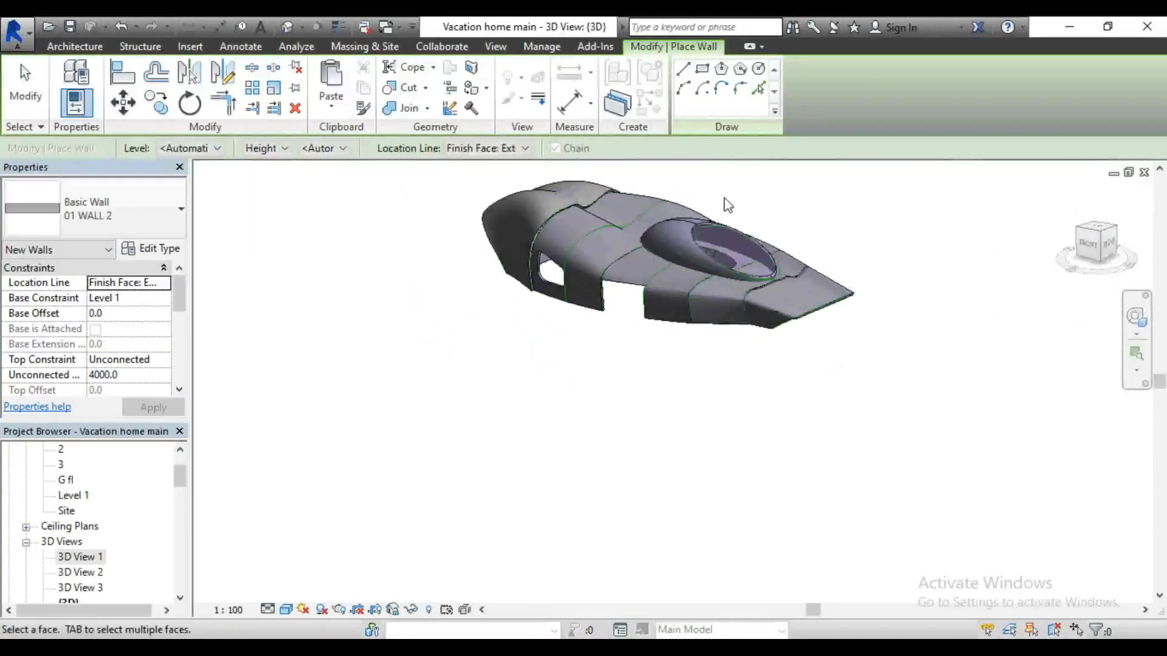
scroll(725, 202, "up", 2)
scroll(692, 493, "down", 2)
scroll(555, 303, "up", 3)
scroll(841, 413, "up", 2)
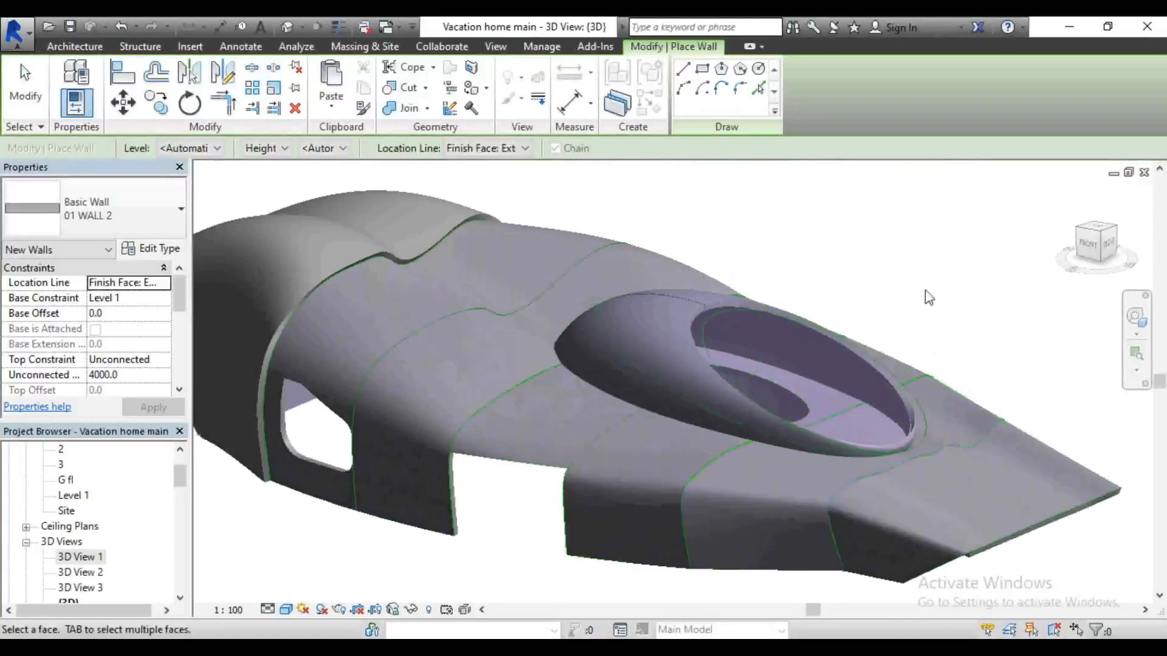
scroll(875, 281, "down", 2)
scroll(615, 231, "up", 3)
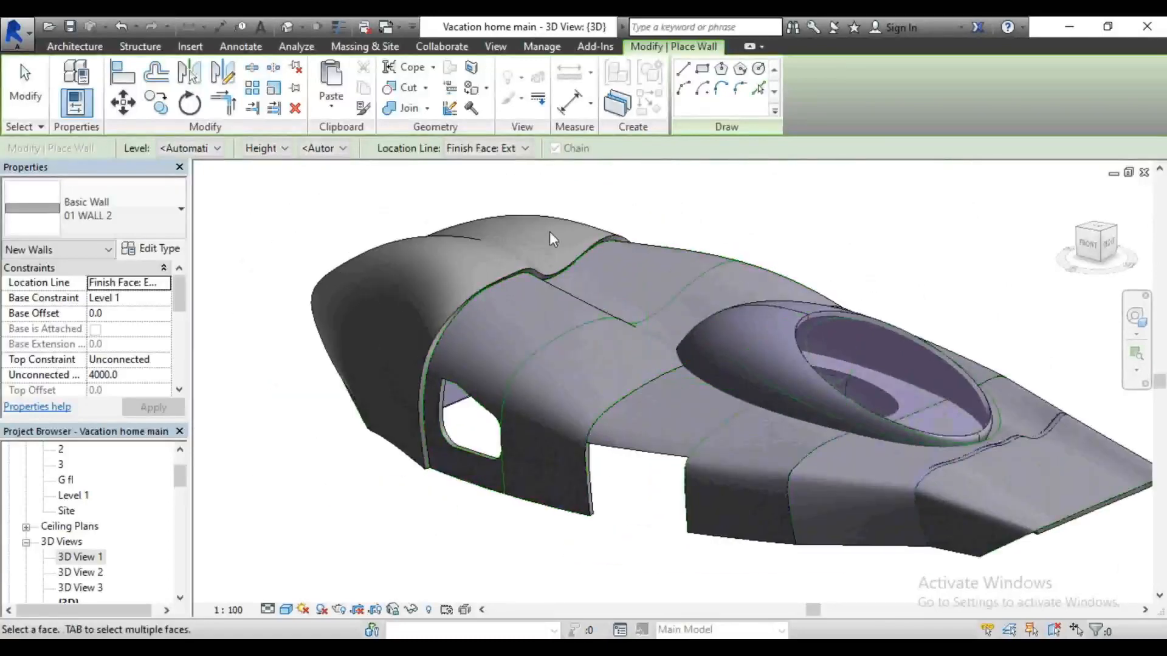
scroll(541, 278, "down", 2)
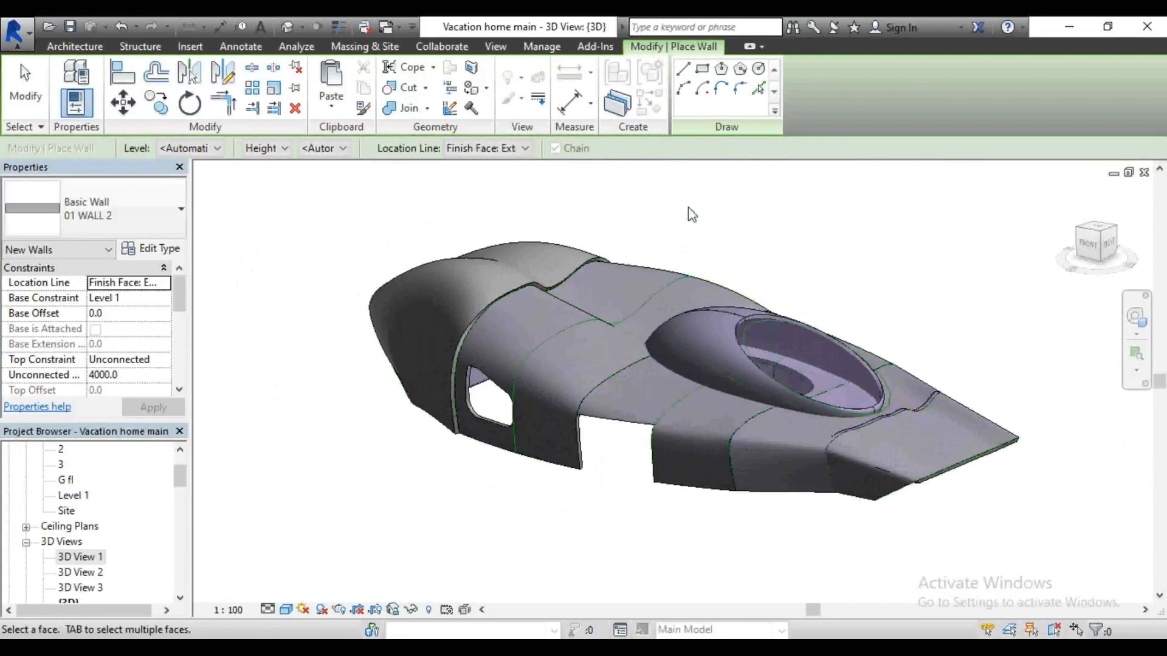
key("Escape")
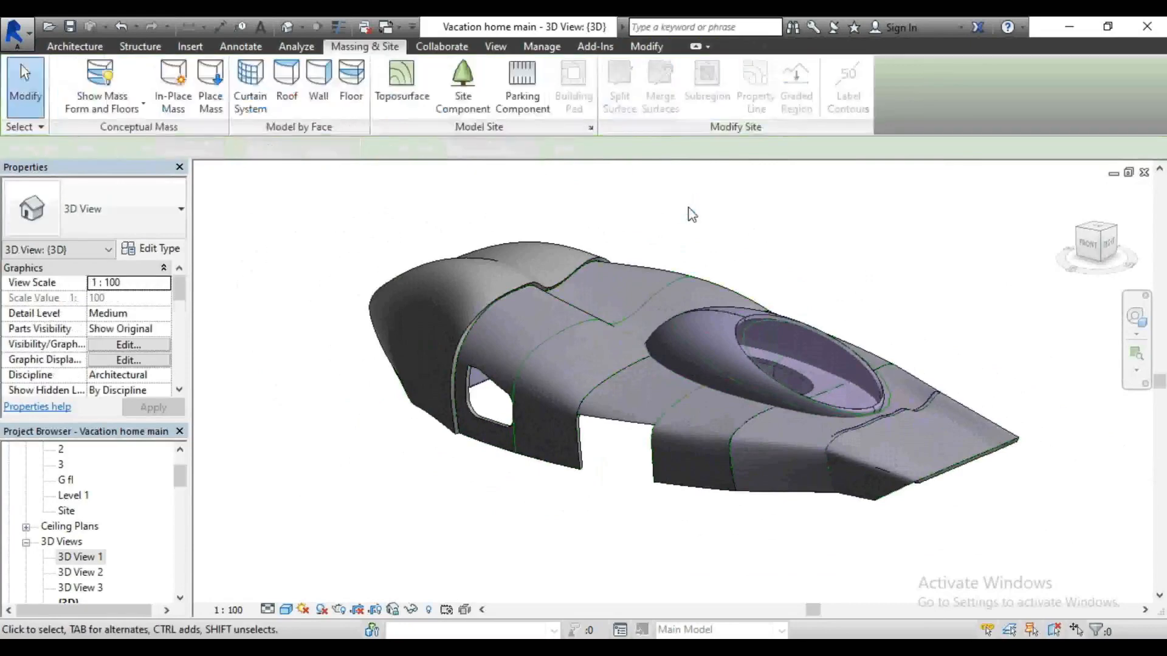
Step: Open the 3D View 1 perspective of the house and save the project
double_click(92, 558)
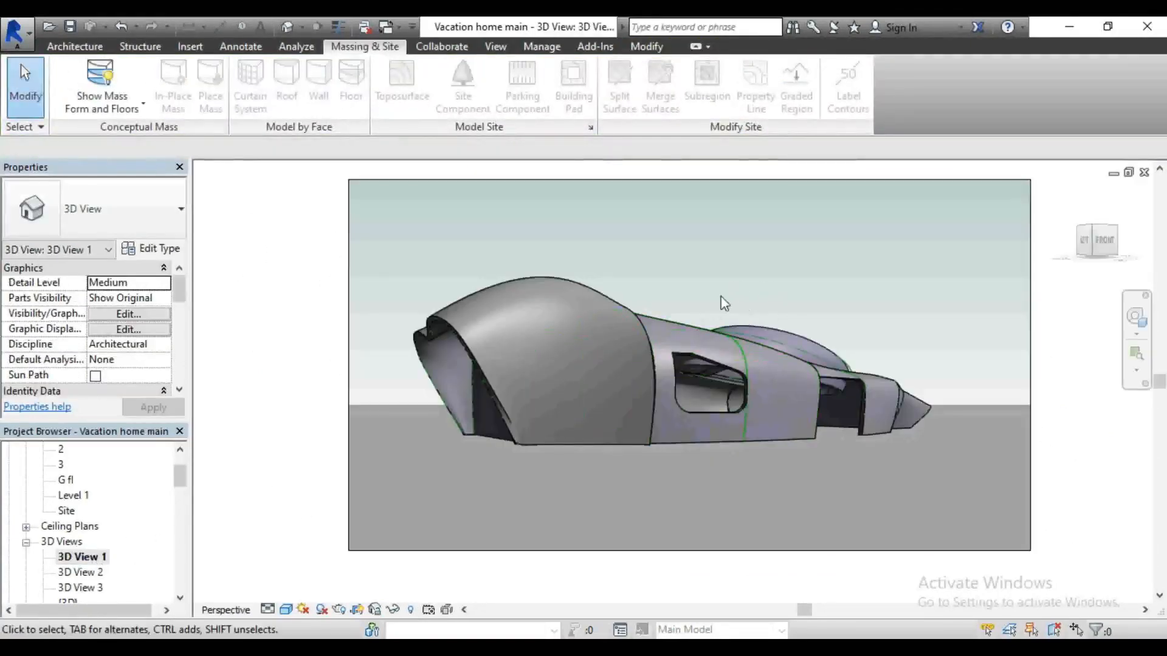
scroll(692, 351, "up", 4)
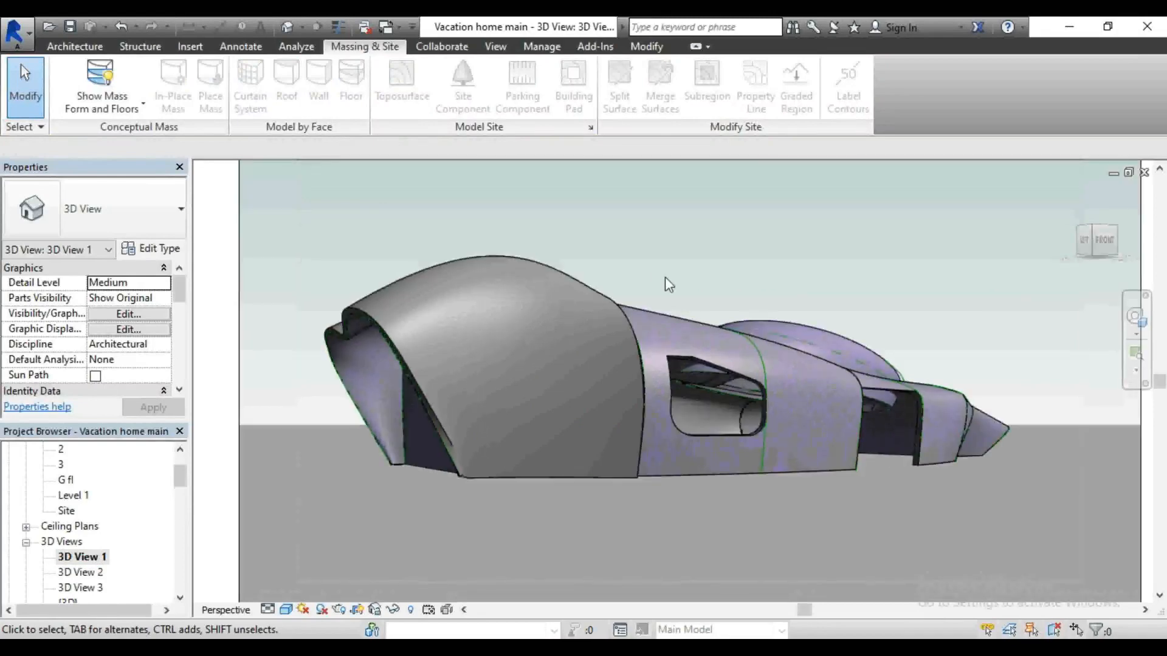
scroll(709, 464, "up", 2)
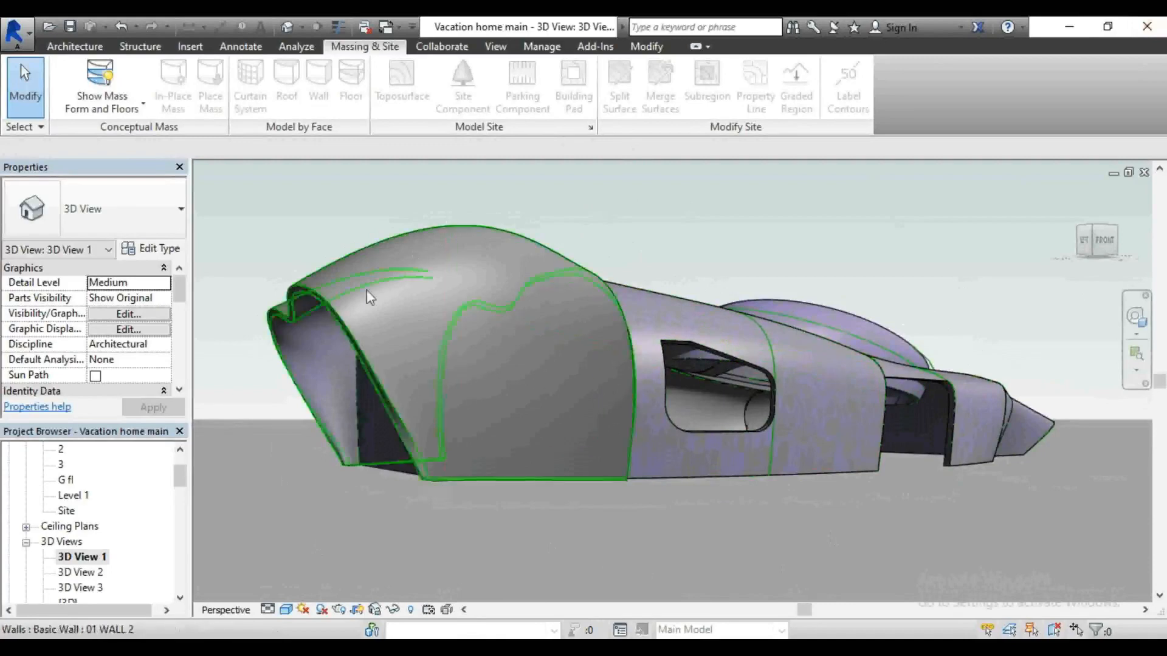
left_click(69, 26)
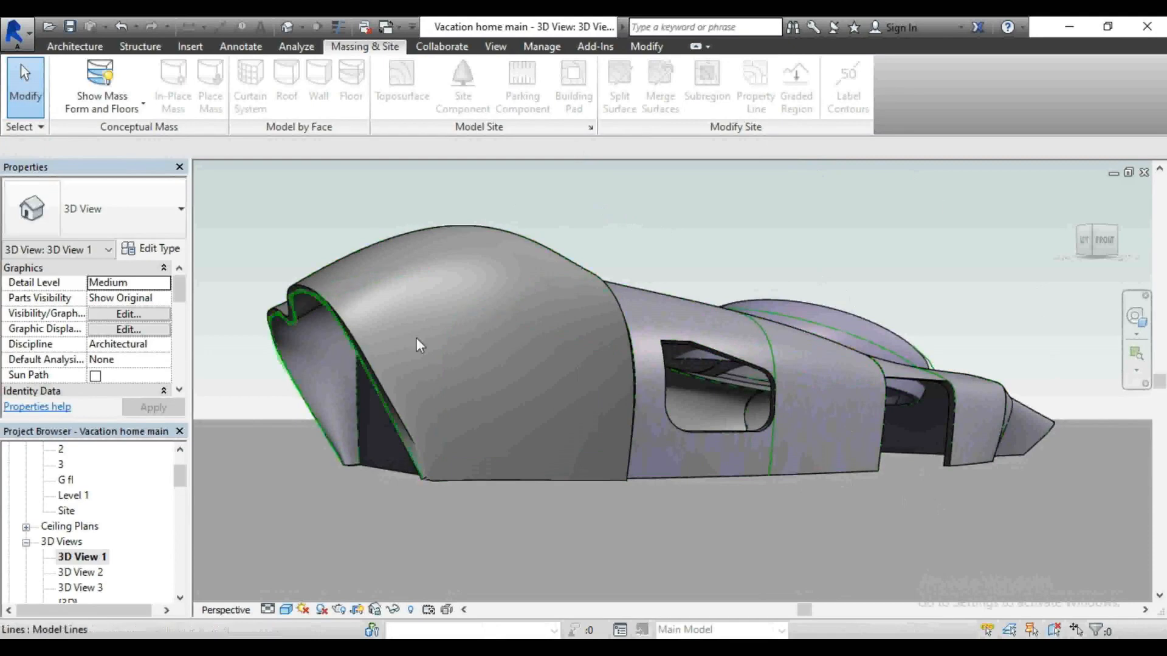
scroll(524, 304, "down", 3)
scroll(615, 444, "down", 1)
scroll(479, 385, "up", 2)
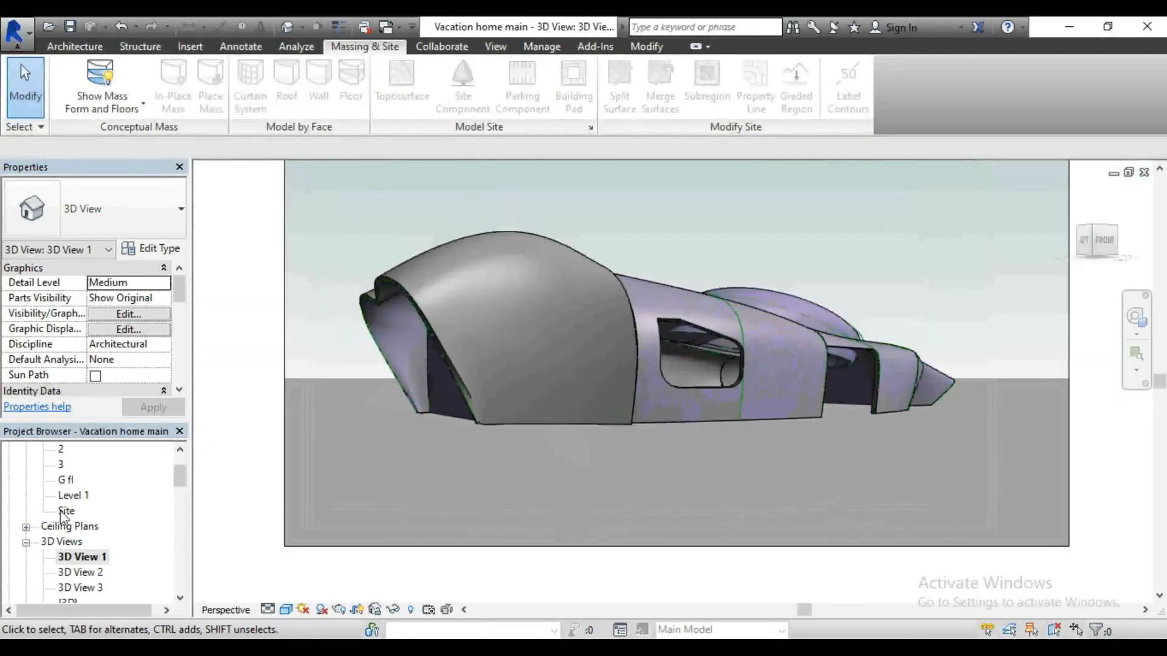
Step: Open the Level 1 floor plan and start an architectural wall of type 01 WALL 2 drawn as a start-end-radius arc
double_click(73, 496)
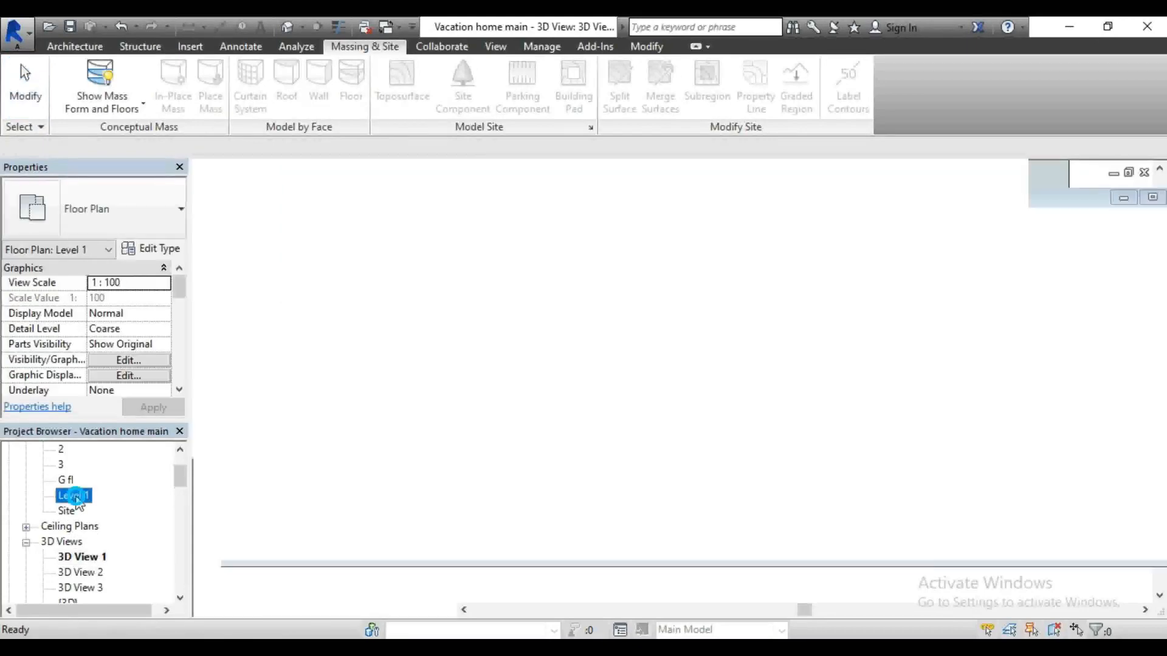
scroll(570, 490, "down", 5)
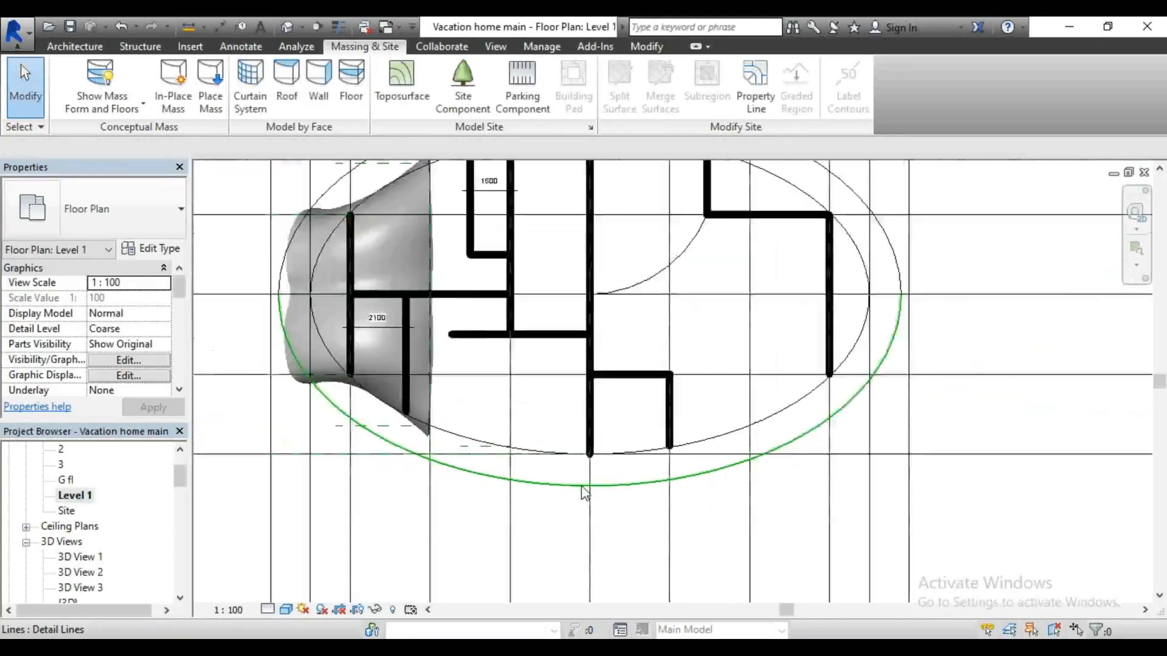
scroll(403, 276, "up", 2)
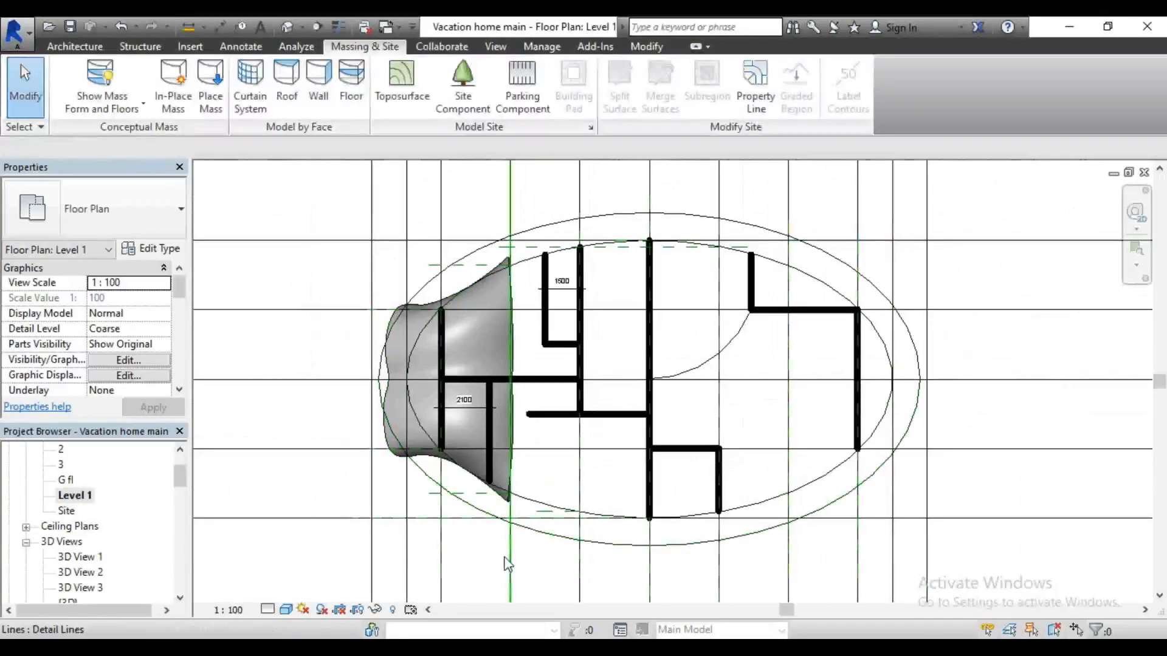
left_click(75, 47)
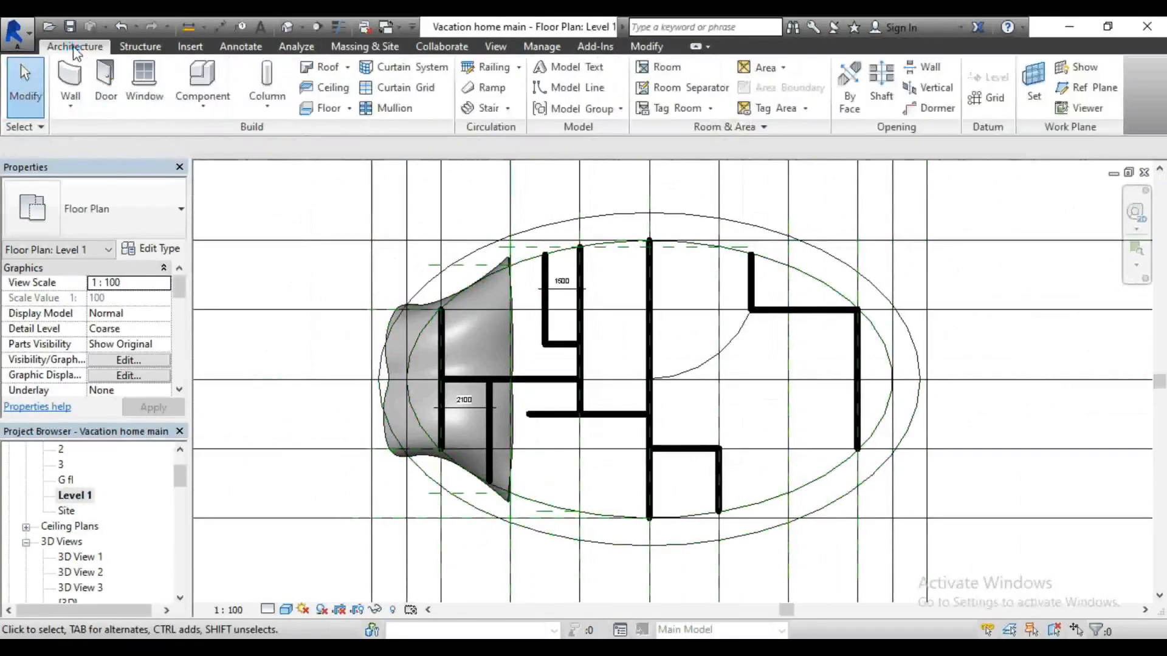
left_click(81, 109)
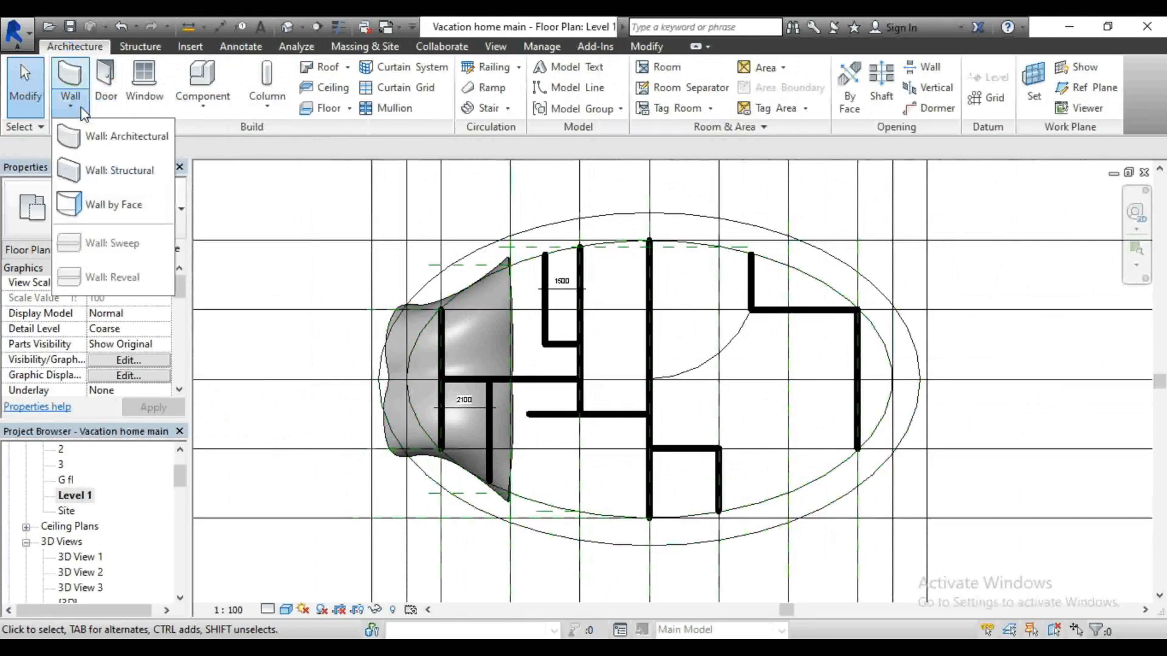
left_click(110, 139)
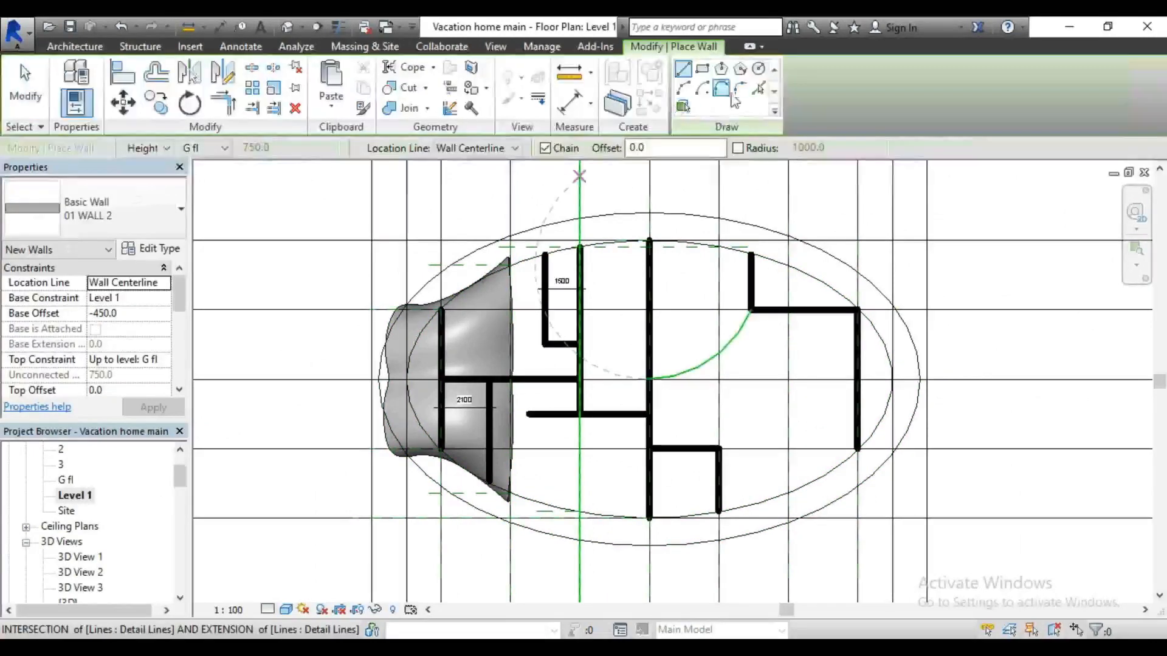
left_click(756, 90)
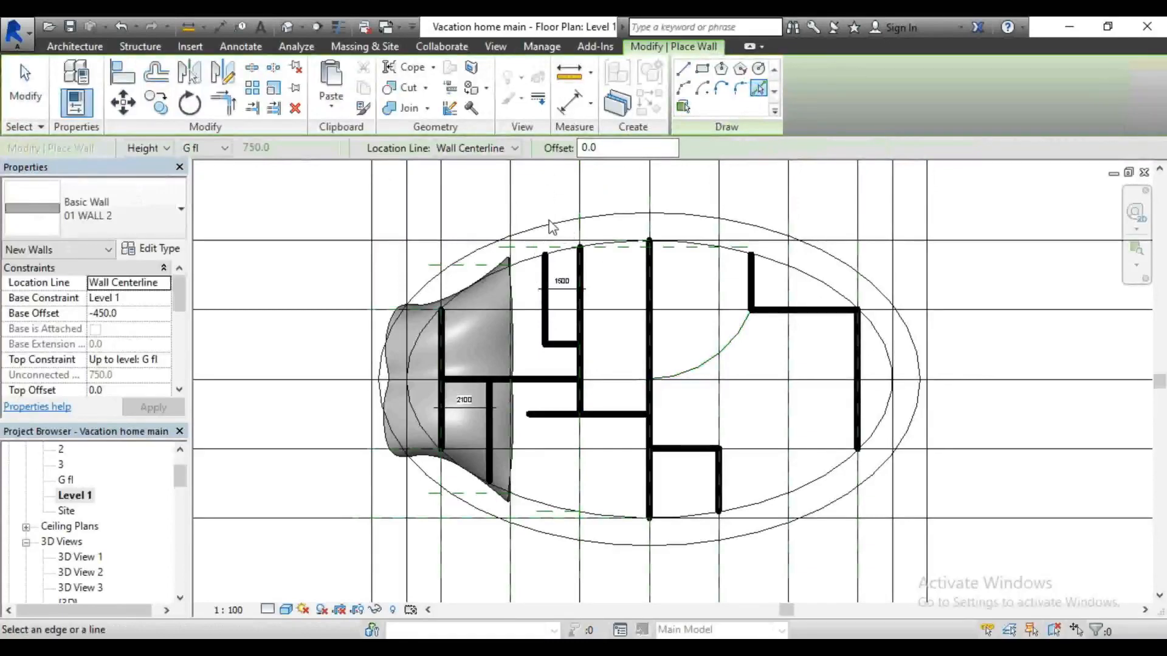
left_click(684, 107)
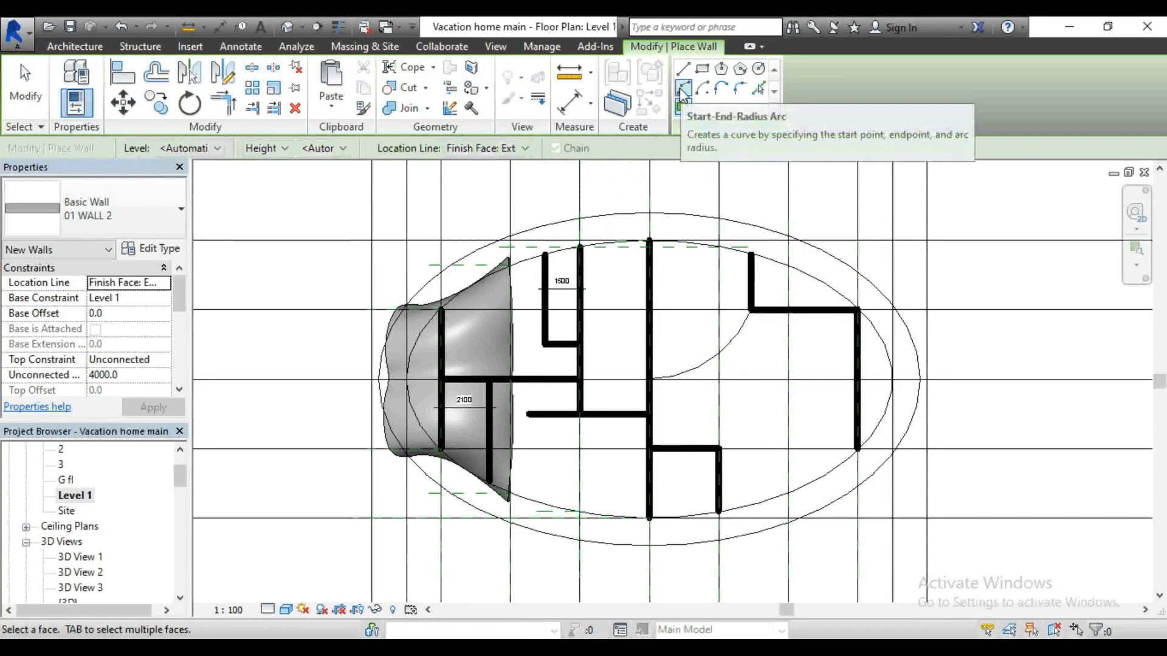
left_click(684, 90)
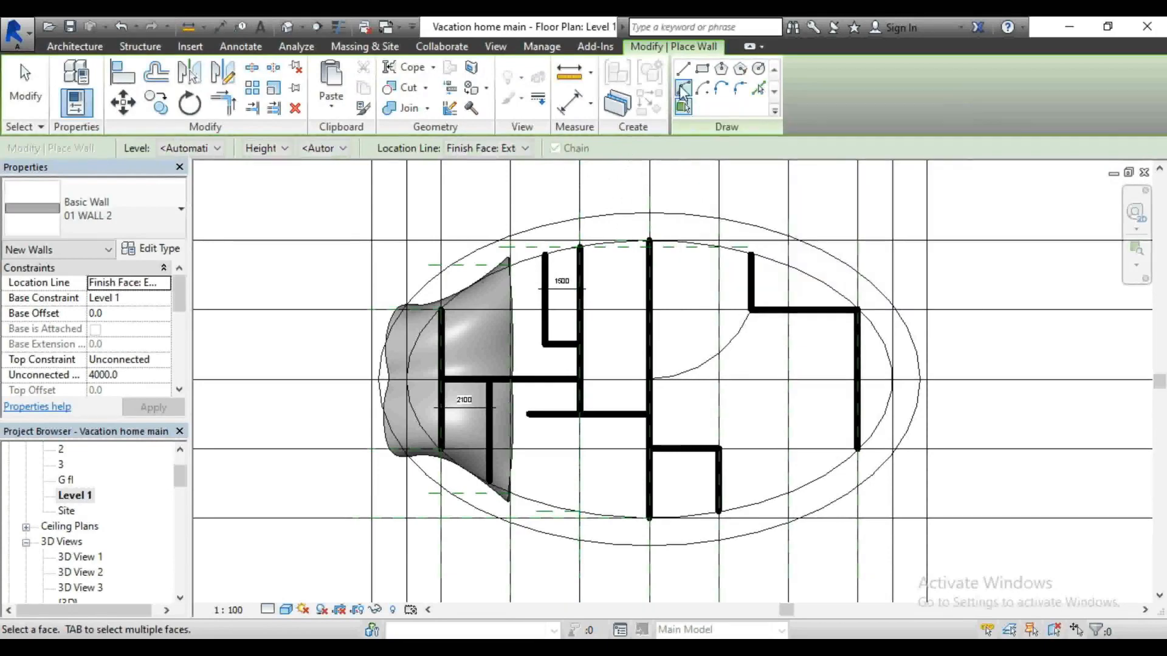
scroll(392, 362, "up", 2)
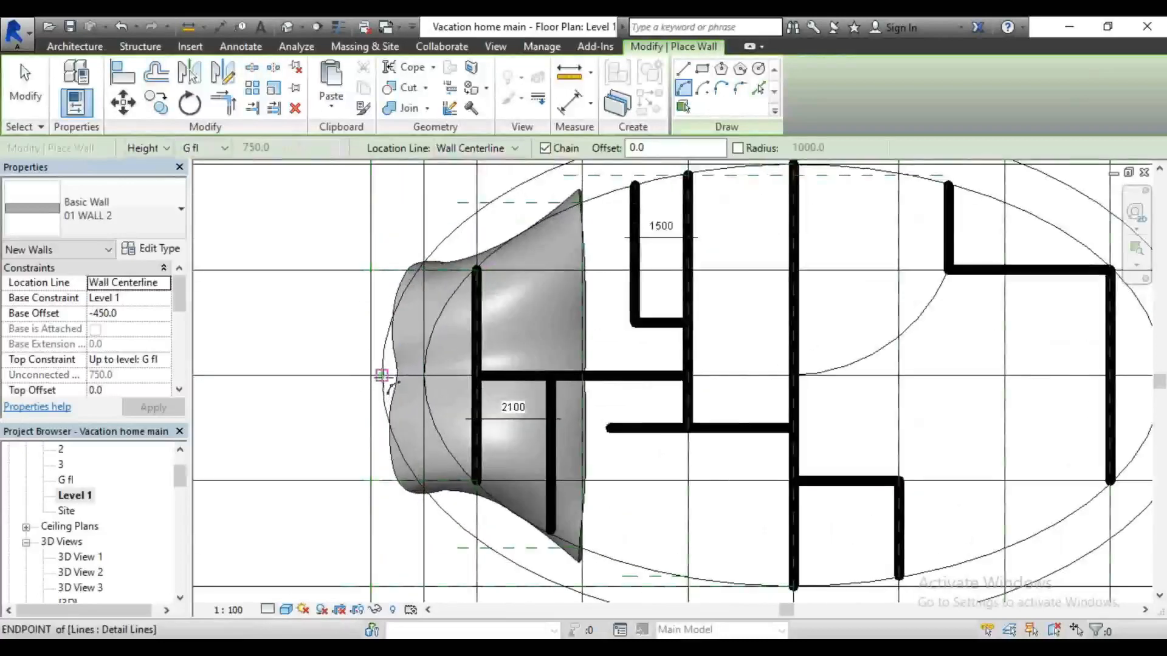
left_click(382, 376)
scroll(294, 383, "down", 2)
scroll(760, 377, "up", 3)
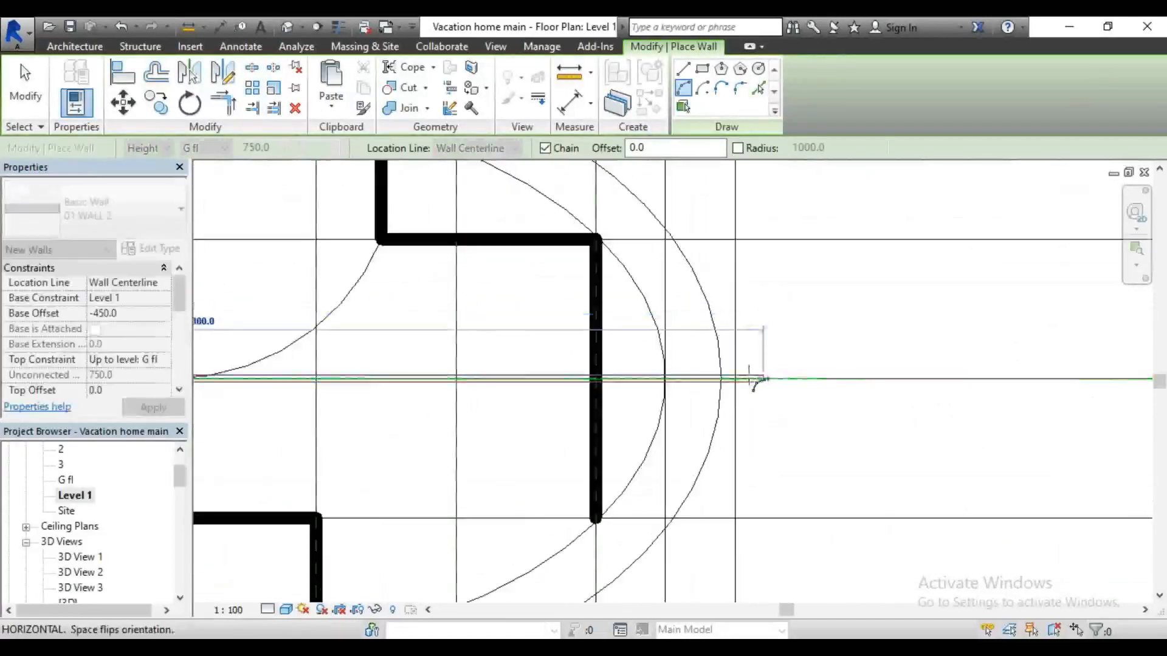
left_click(734, 382)
scroll(703, 417, "down", 2)
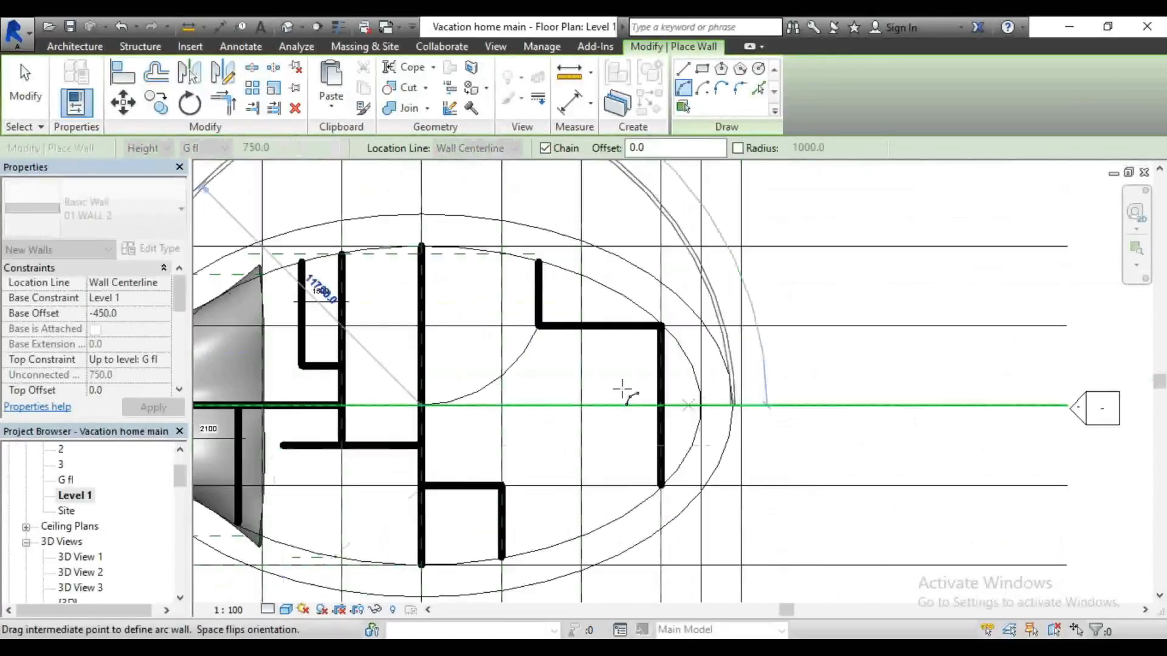
scroll(422, 249, "up", 2)
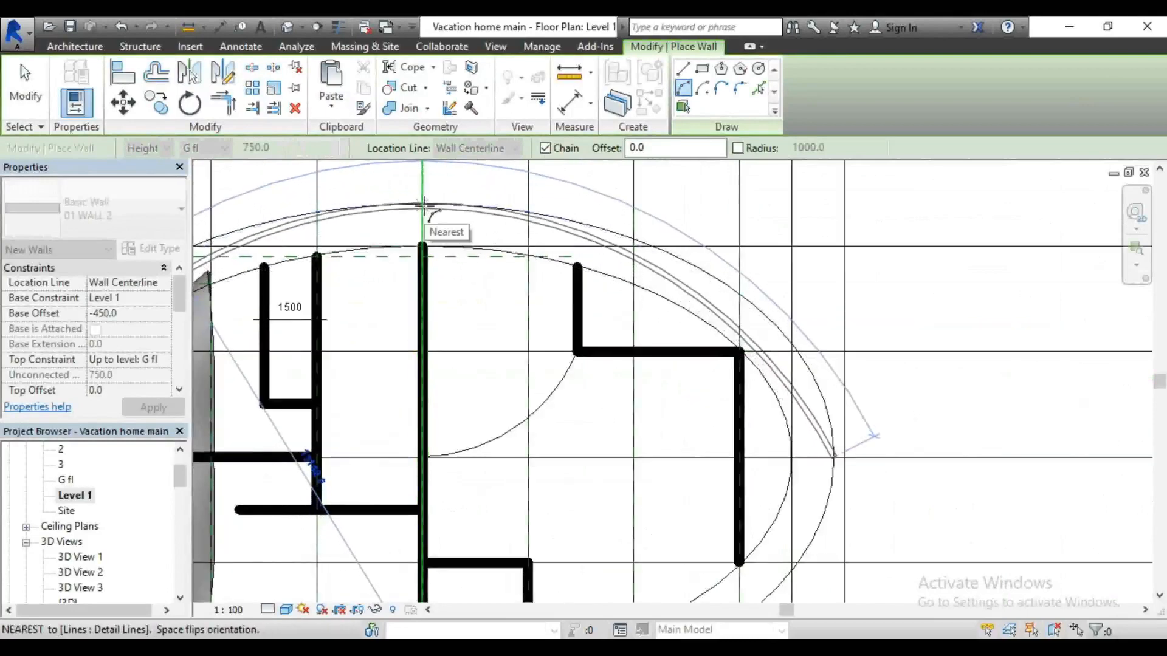
scroll(839, 287, "down", 2)
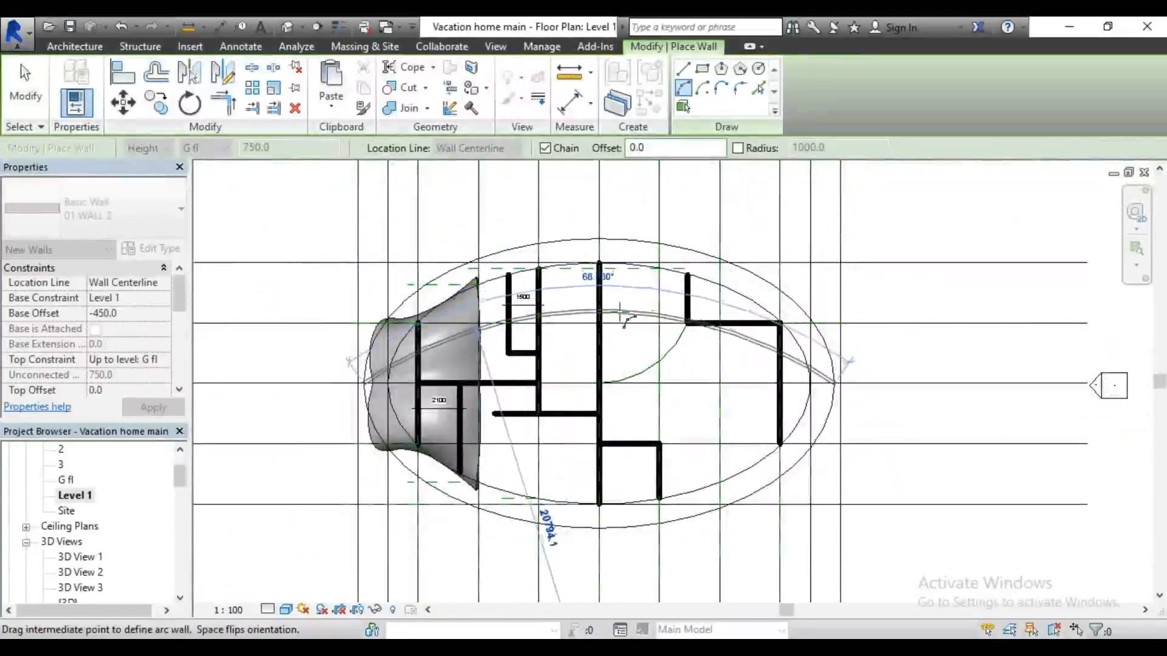
key("Escape")
Step: Draw an arc wall on the outer ellipse from its topmost point to the first vertical detail line on the right, following the curve
scroll(810, 417, "down", 3)
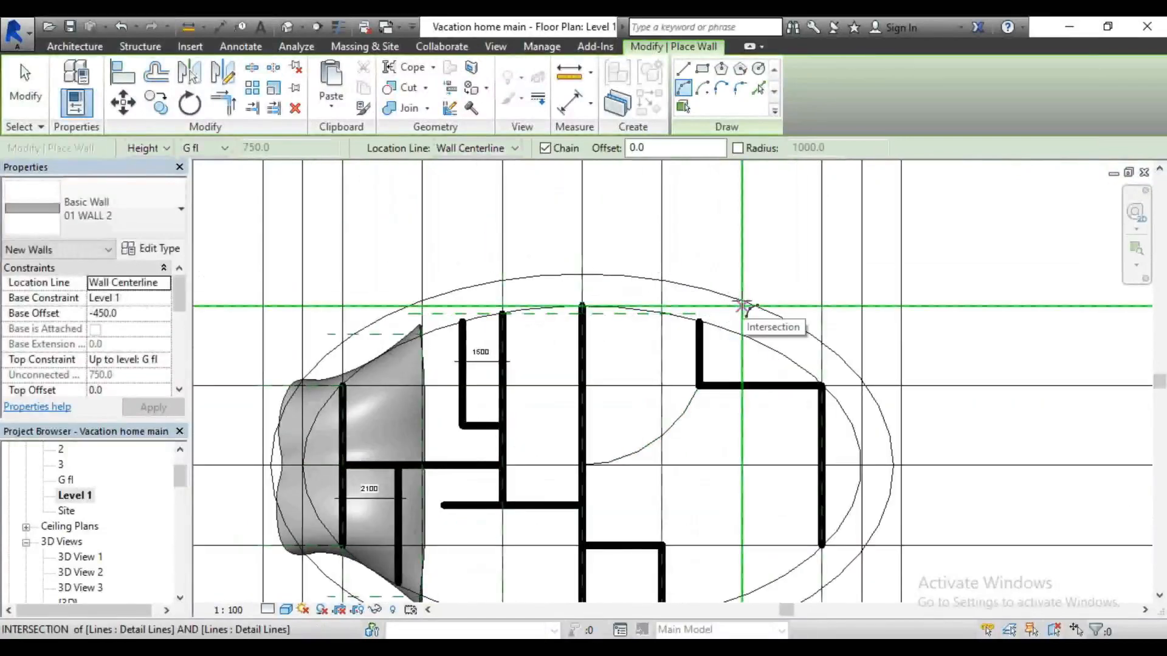
scroll(743, 307, "up", 3)
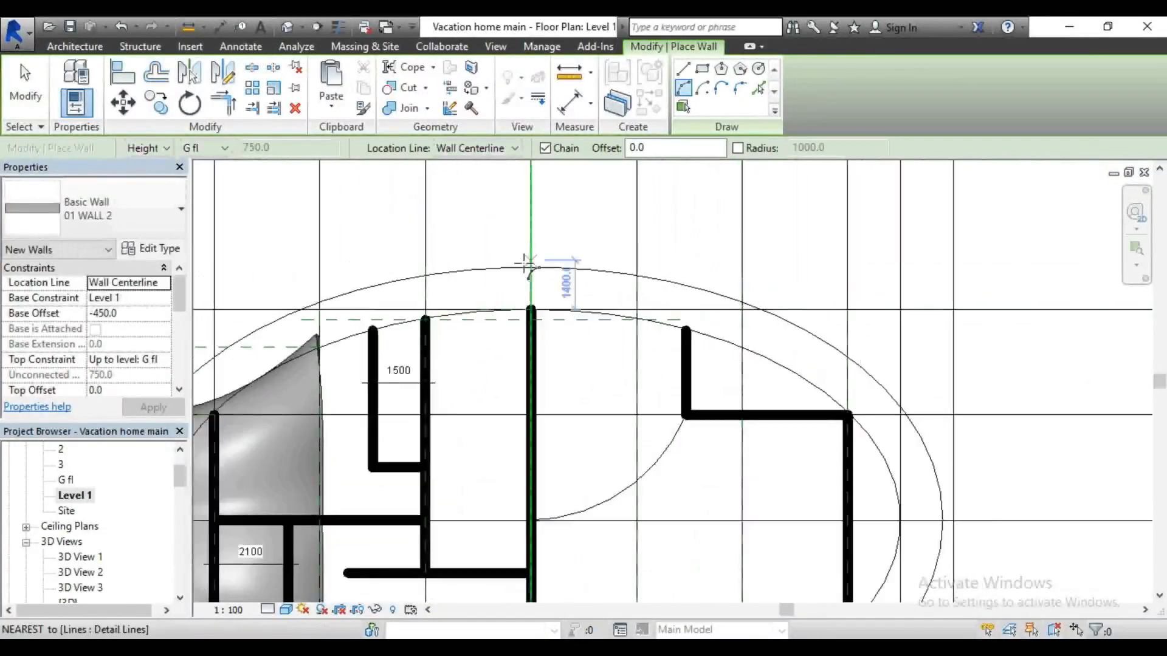
scroll(526, 262, "up", 2)
left_click(530, 267)
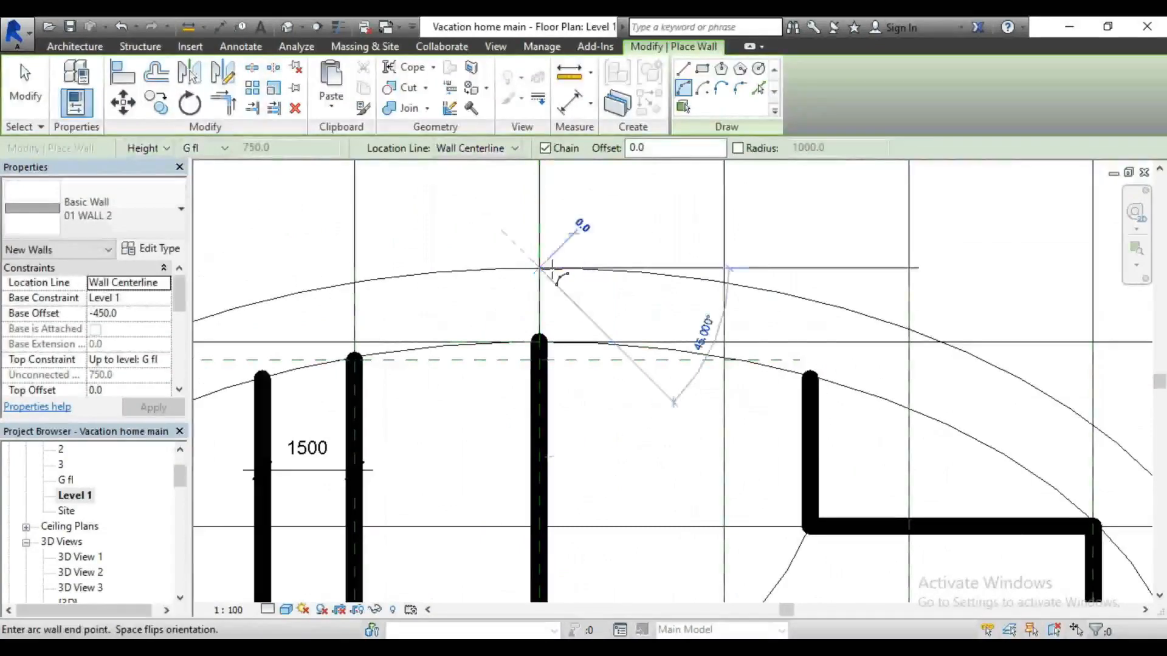
scroll(723, 291, "up", 2)
scroll(720, 334, "up", 1)
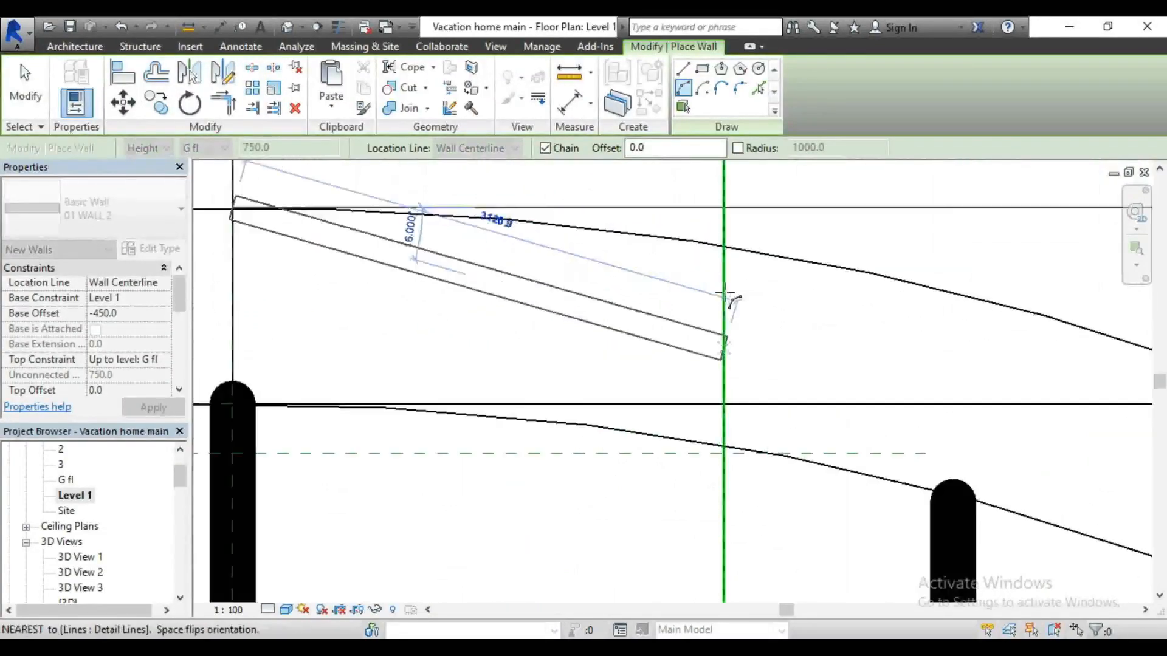
scroll(726, 255, "up", 1)
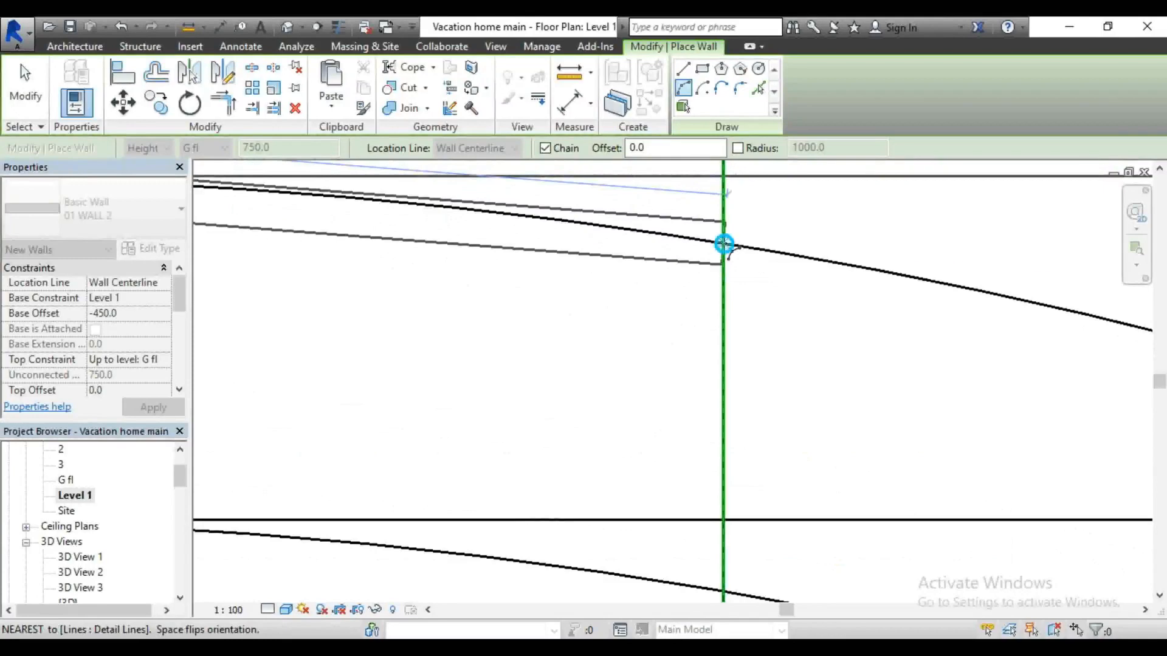
left_click(724, 244)
scroll(735, 291, "down", 3)
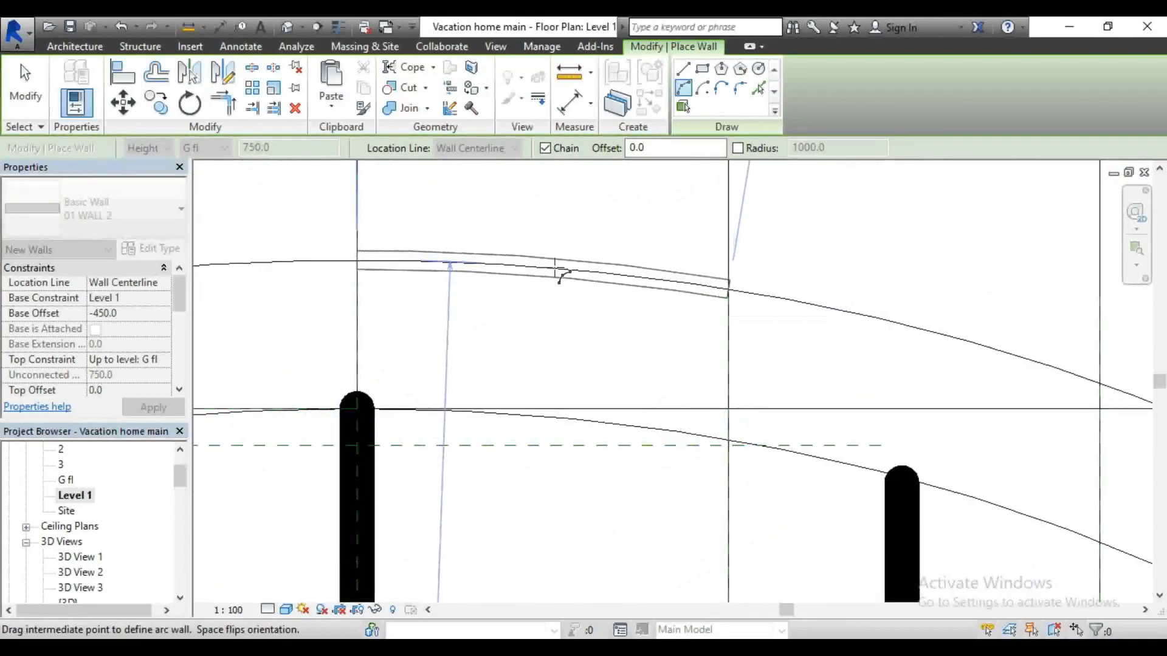
left_click(551, 271)
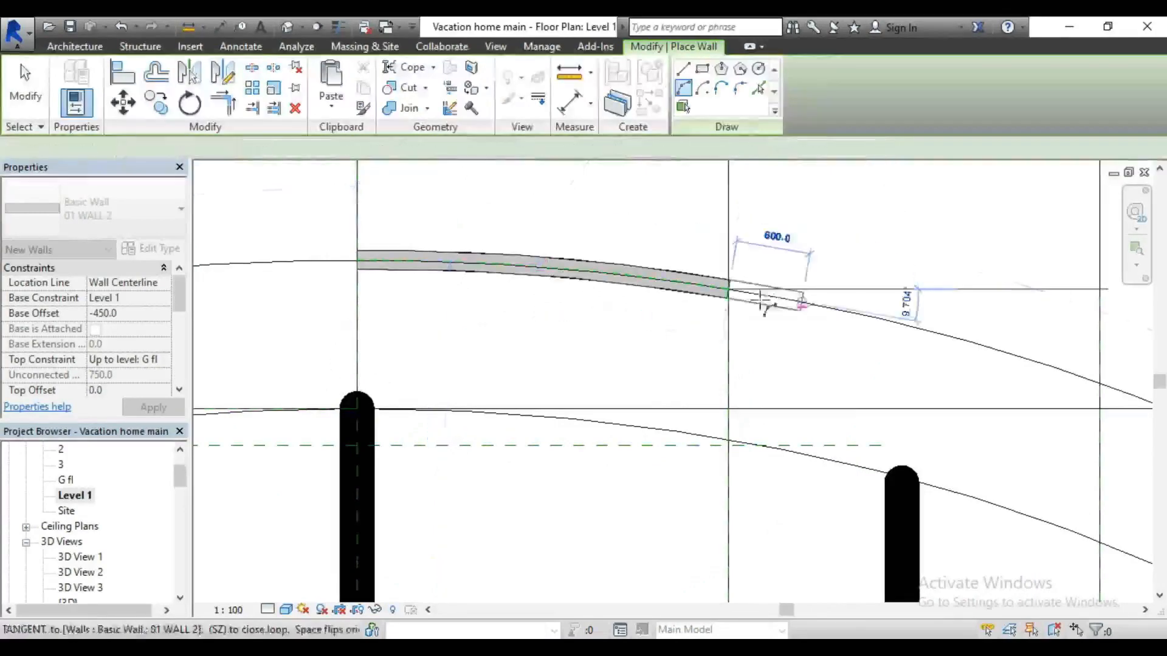
scroll(547, 274, "down", 2)
scroll(912, 351, "down", 3)
scroll(949, 409, "up", 5)
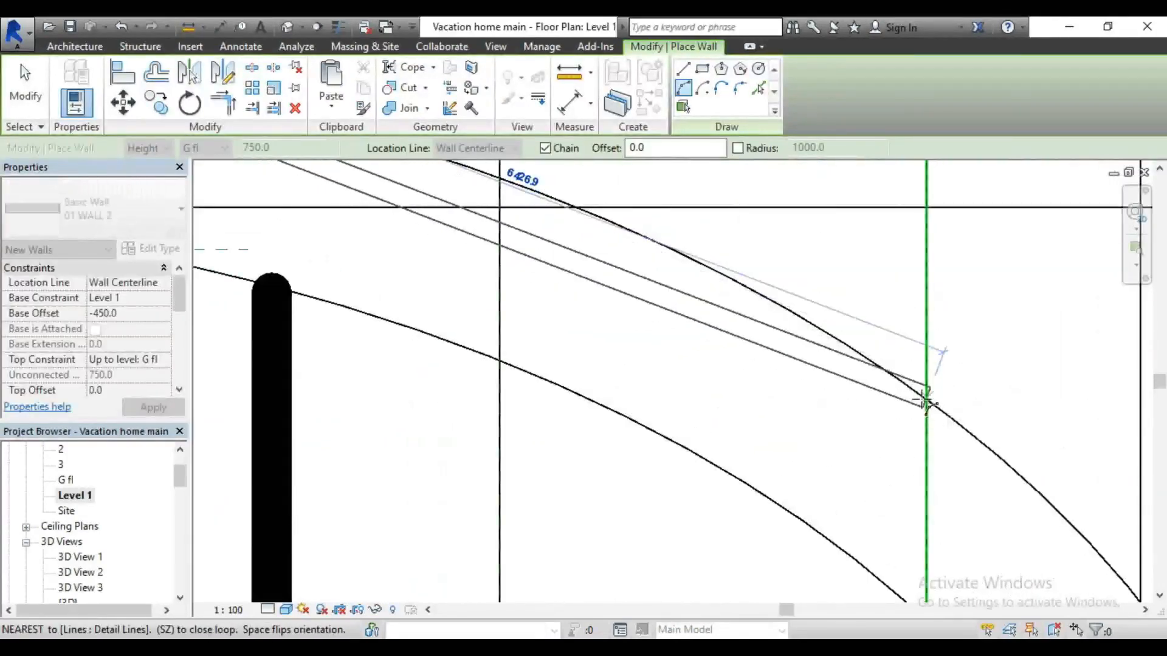
scroll(776, 372, "down", 2)
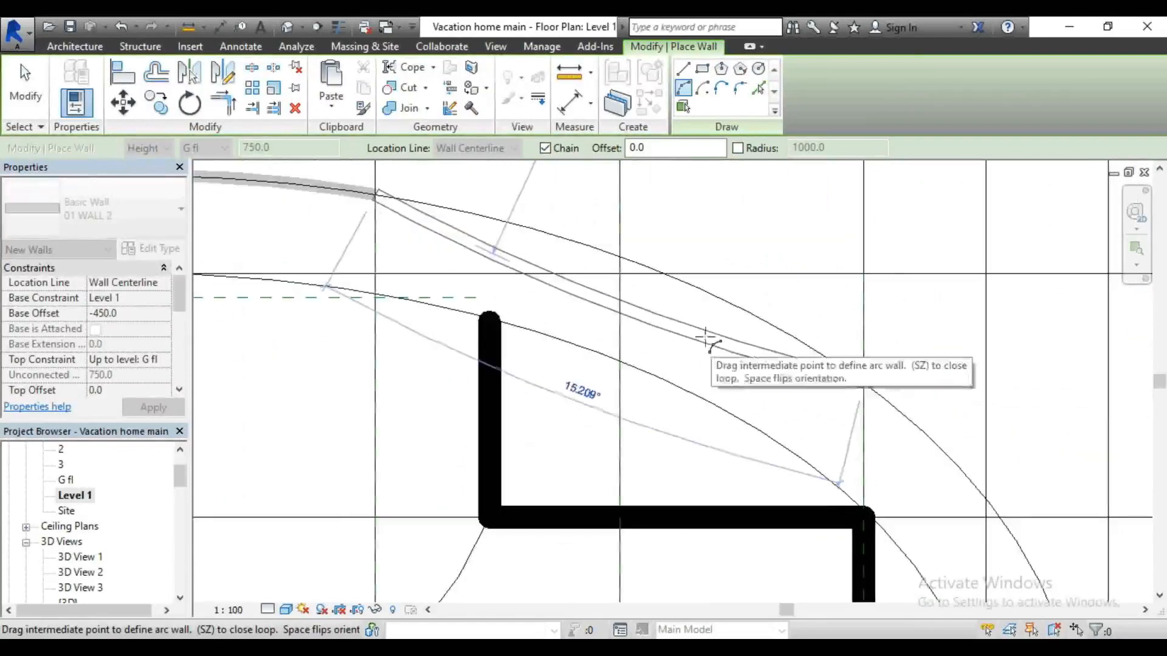
scroll(644, 272, "up", 2)
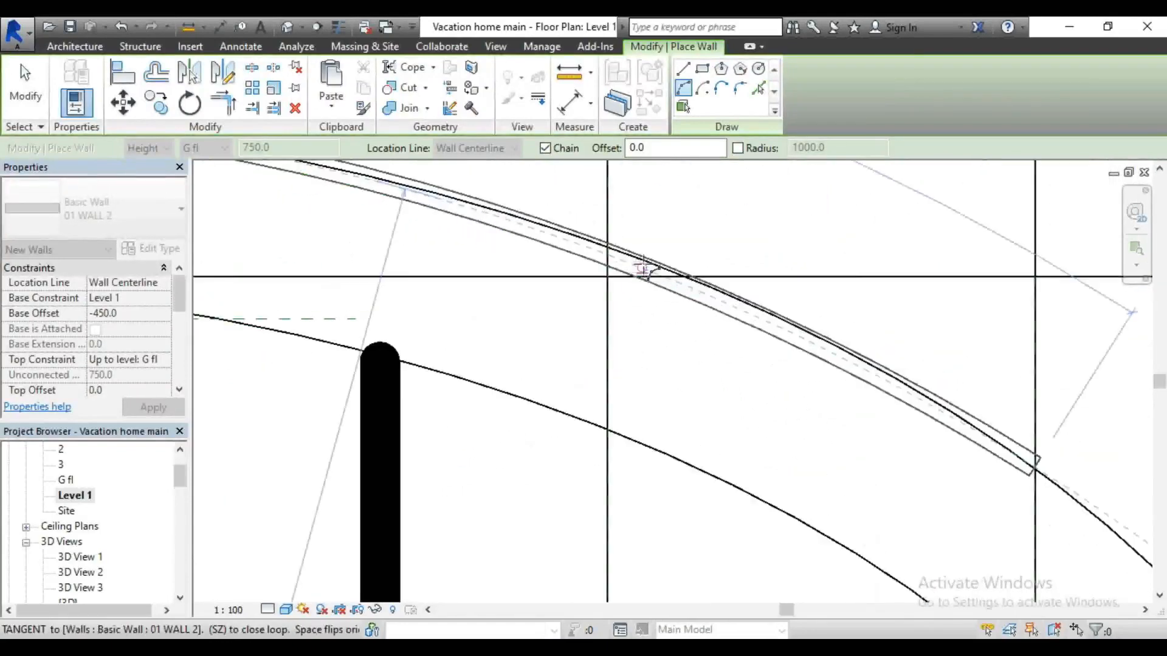
scroll(833, 365, "down", 3)
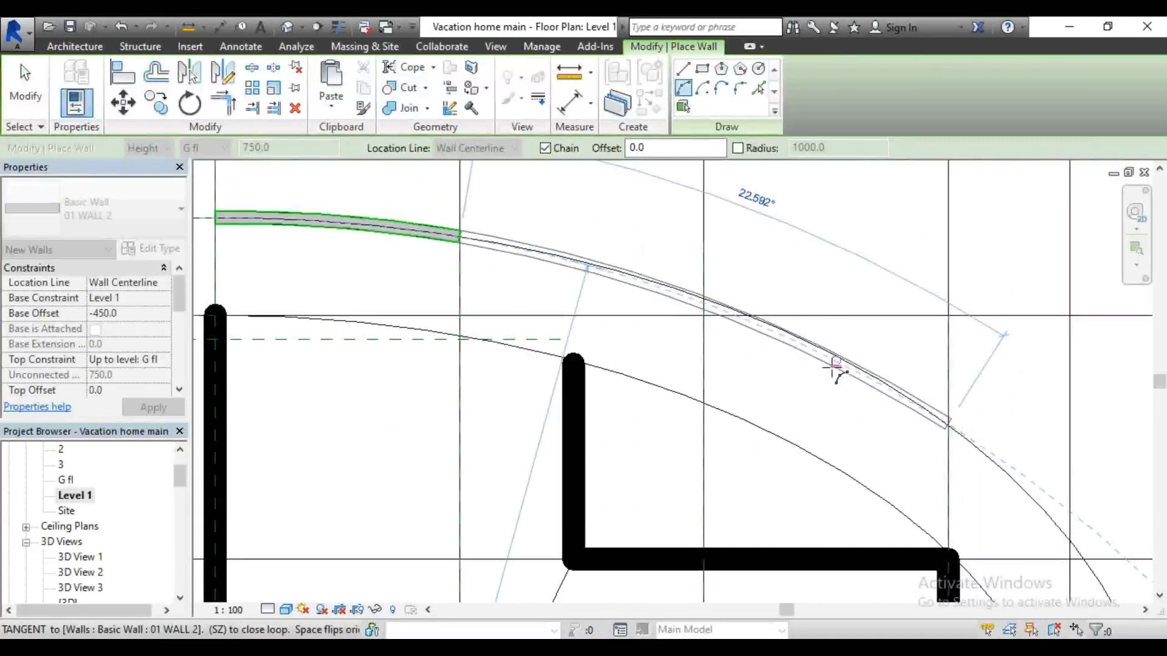
scroll(790, 304, "up", 3)
key("Escape")
key("Escape")
Step: Restart the wall command and draw a second arc wall along the outer ellipse from the first wall's end to the next vertical detail line
key("w")
key("a")
scroll(513, 294, "down", 3)
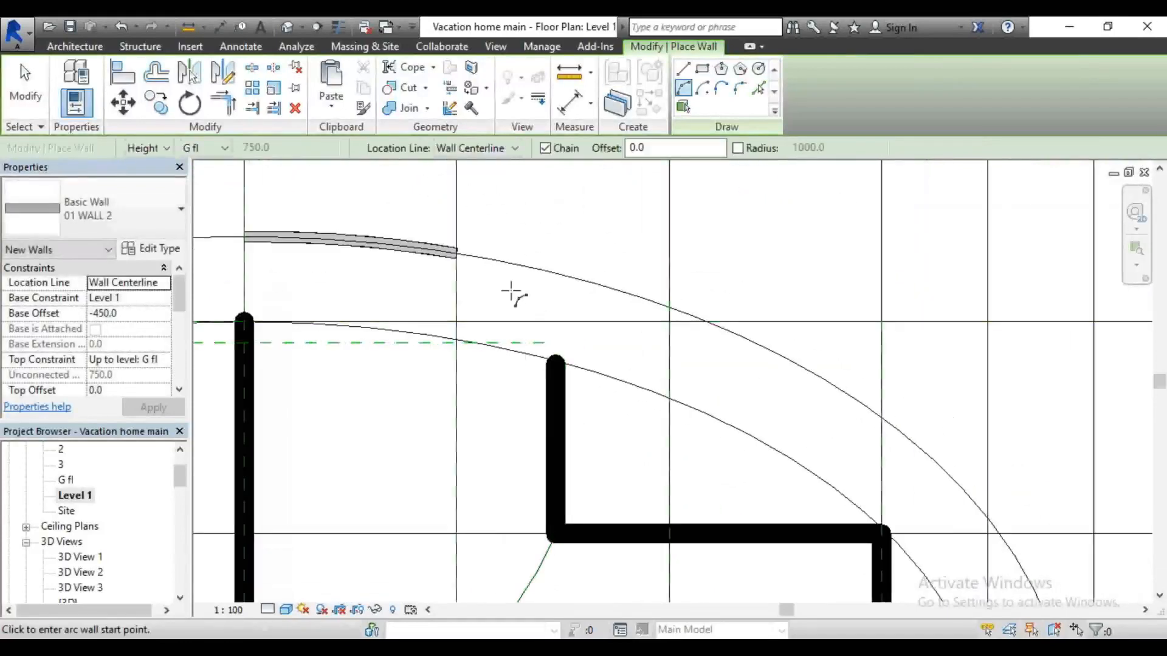
scroll(462, 258, "up", 3)
left_click(463, 256)
middle_click_drag(535, 278, 517, 262)
scroll(806, 326, "up", 3)
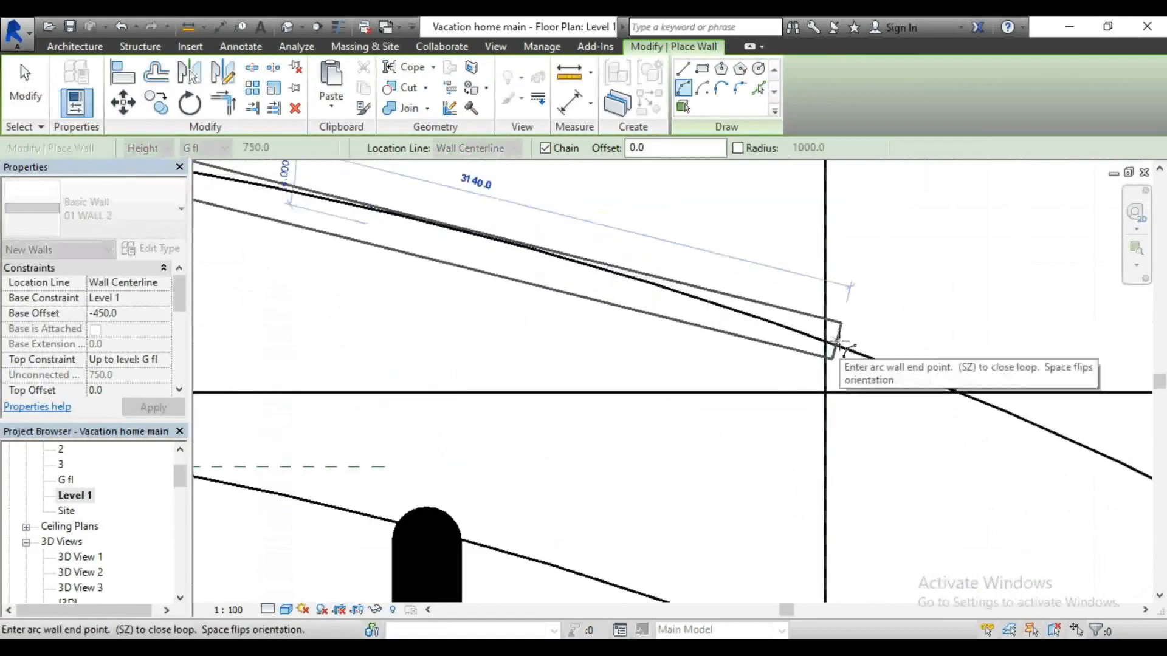
left_click(827, 345)
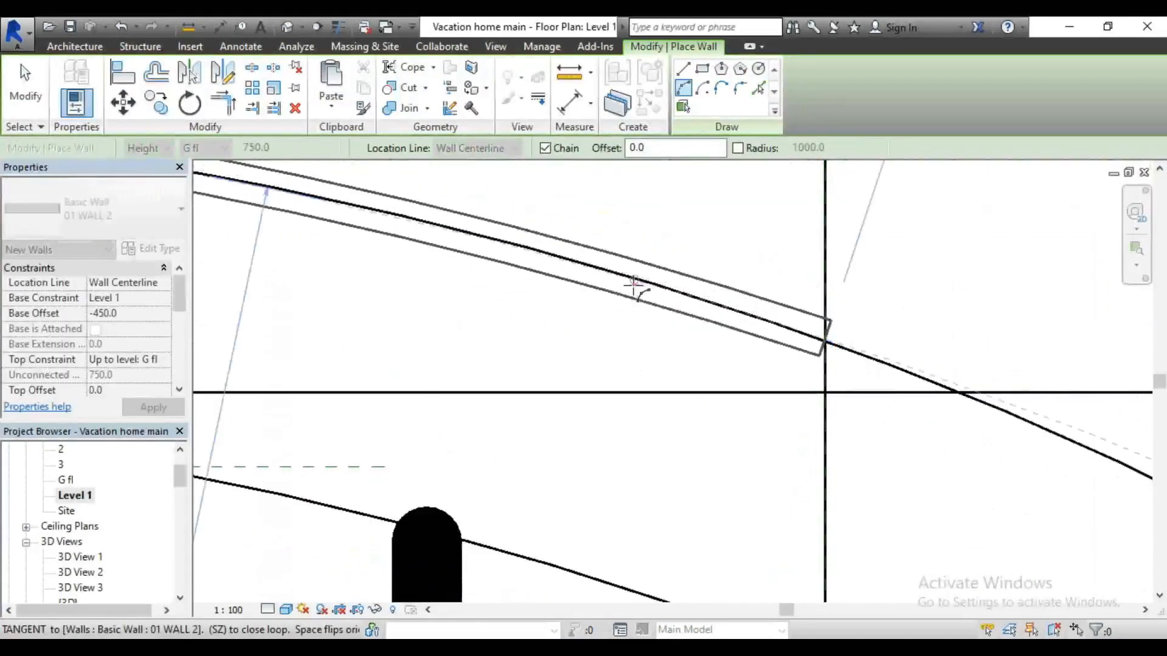
left_click(632, 284)
Step: Continue with a third arc wall along the outer ellipse, ending at the vertical line above the upper-right interior wall corner
scroll(527, 297, "down", 5)
scroll(824, 405, "up", 2)
scroll(808, 429, "up", 2)
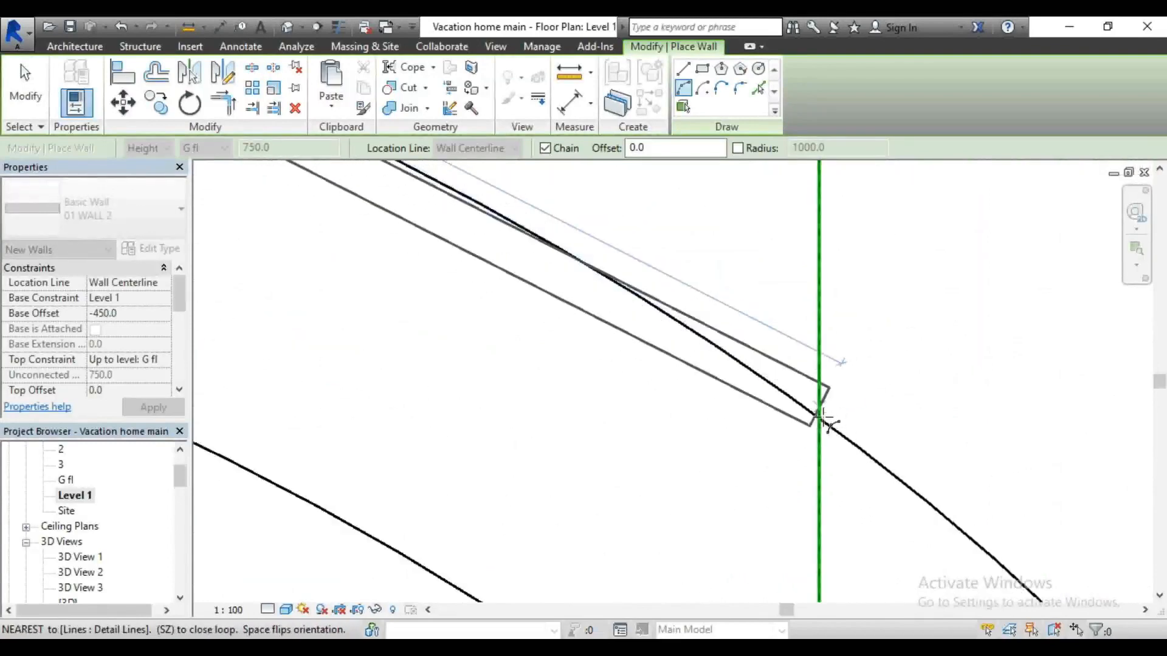
scroll(821, 421, "up", 2)
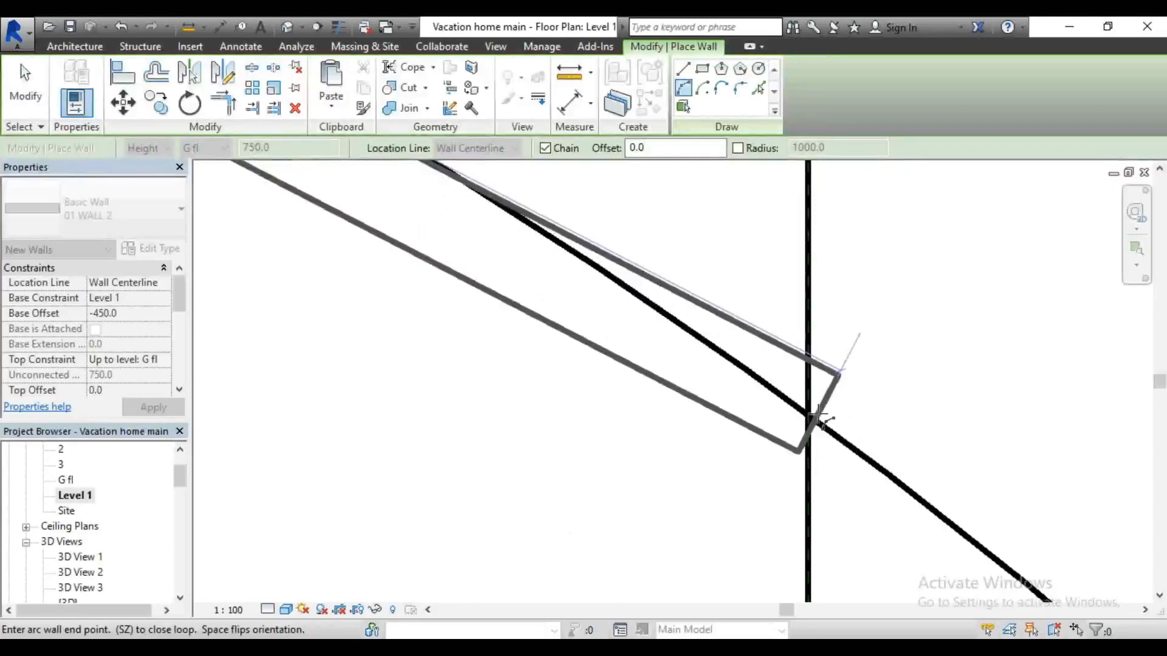
scroll(817, 418, "up", 5)
left_click(861, 474)
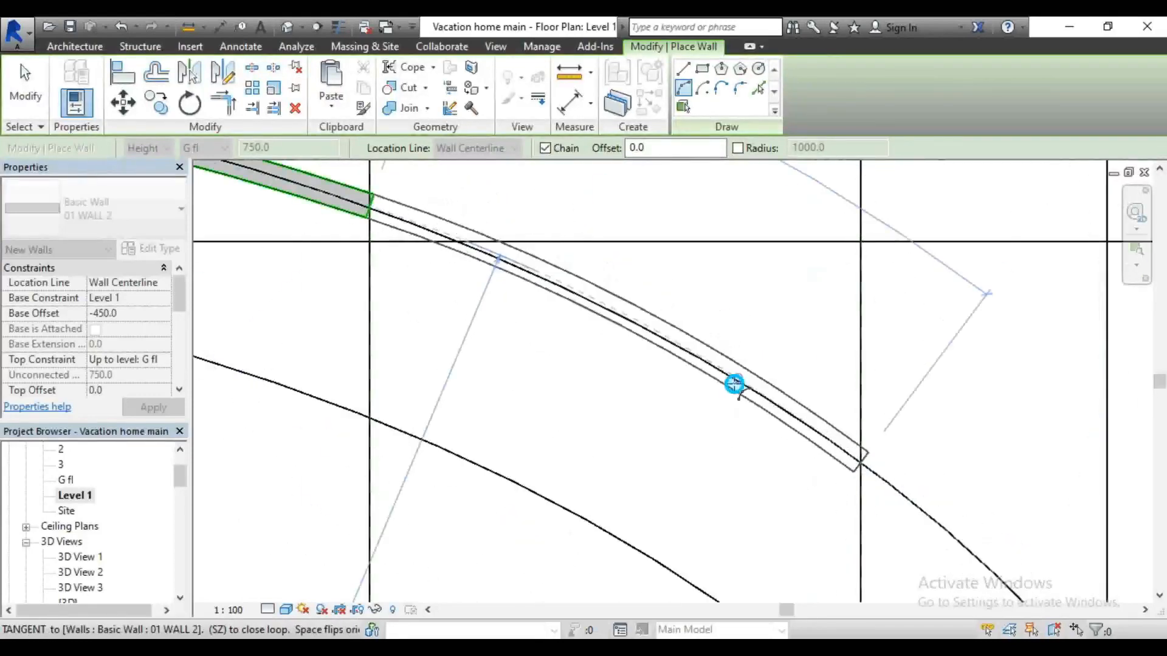
Step: Add a fourth arc wall along the outer ellipse, ending where it crosses the horizontal line through the upper-right interior wall
scroll(790, 376, "down", 6)
scroll(809, 370, "up", 5)
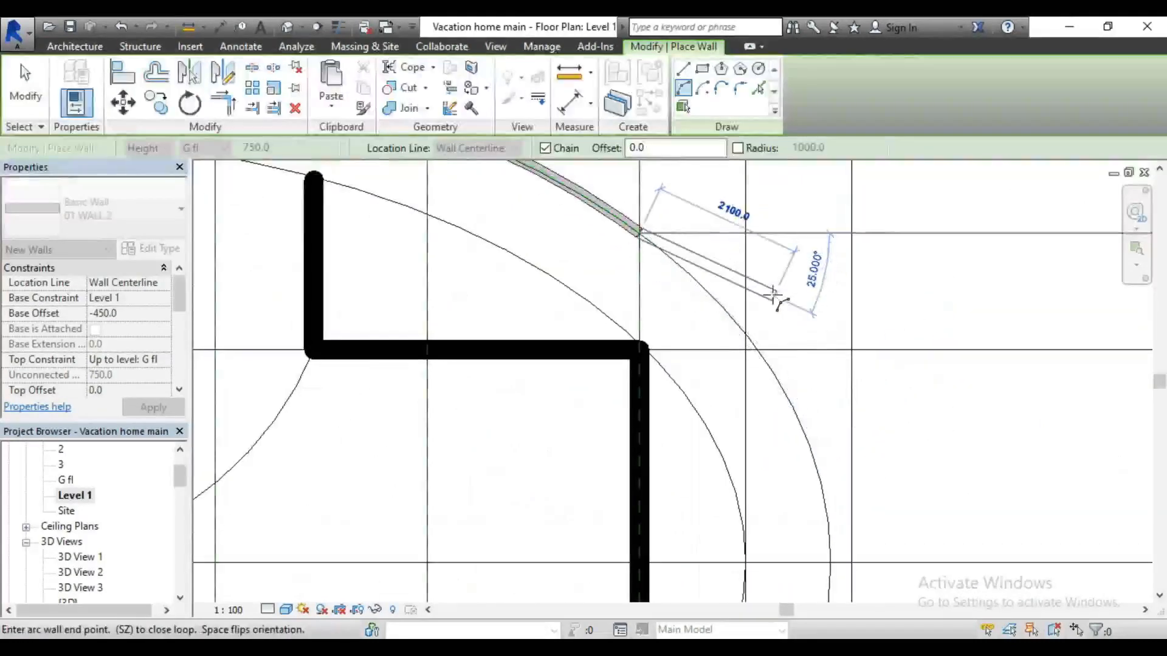
scroll(773, 296, "down", 2)
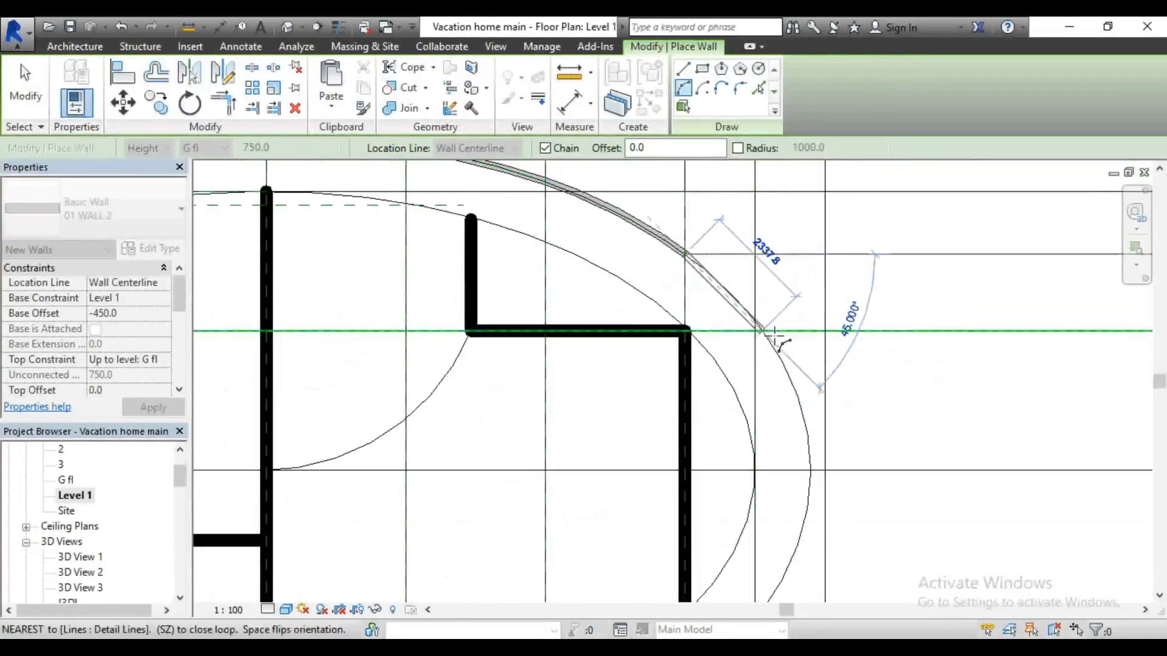
scroll(773, 331, "up", 2)
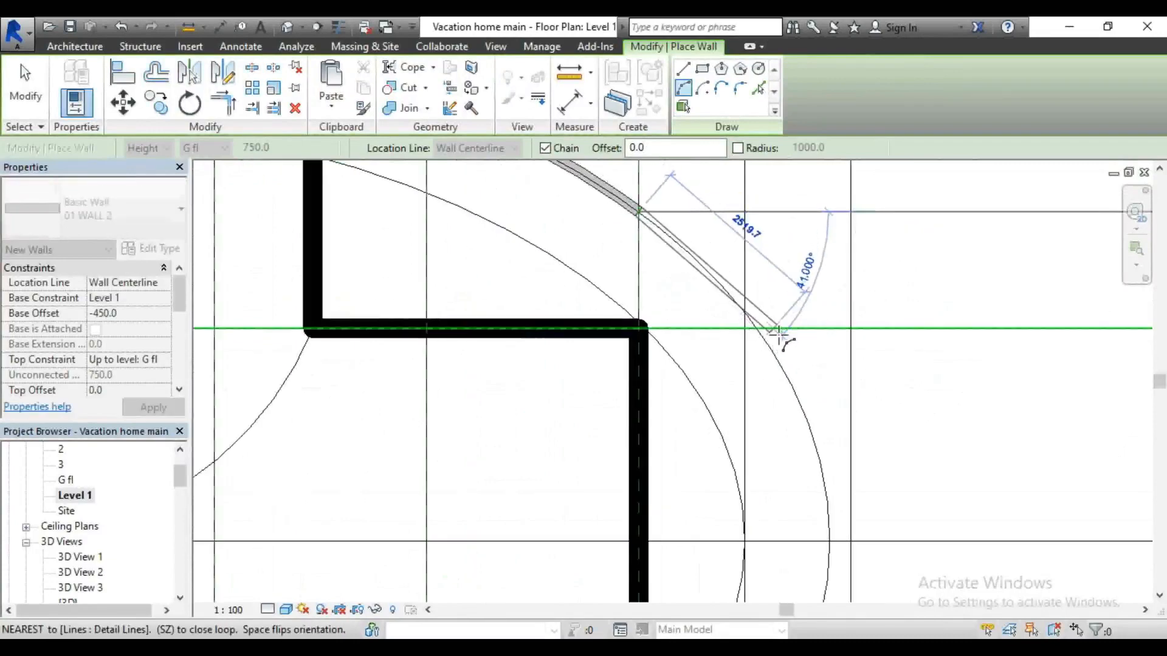
scroll(766, 332, "up", 3)
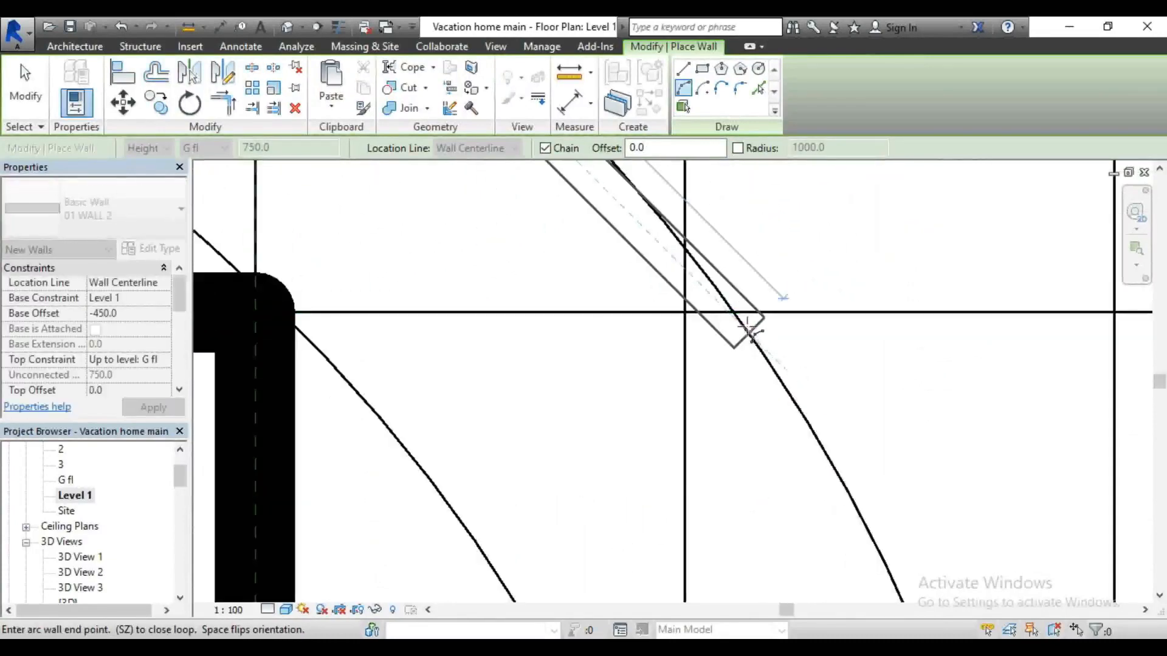
left_click(735, 314)
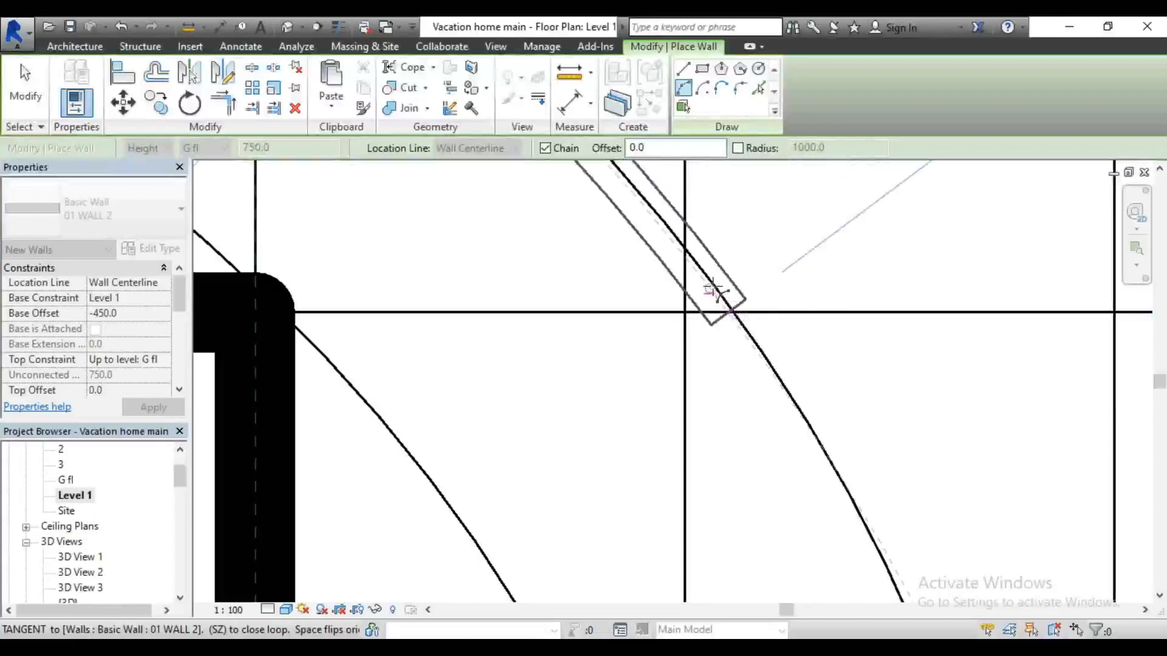
Step: Draw the fifth arc wall to the outer ellipse's rightmost point on the horizontal centre line and end the wall command
scroll(713, 284, "down", 5)
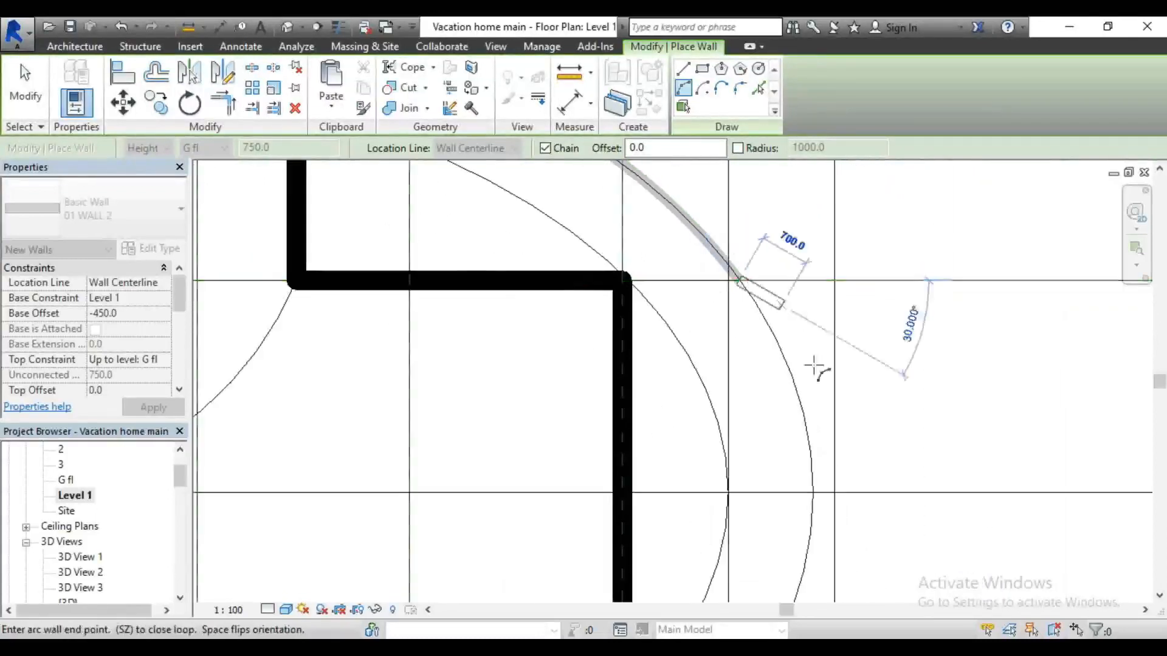
scroll(804, 517, "up", 2)
scroll(830, 495, "up", 4)
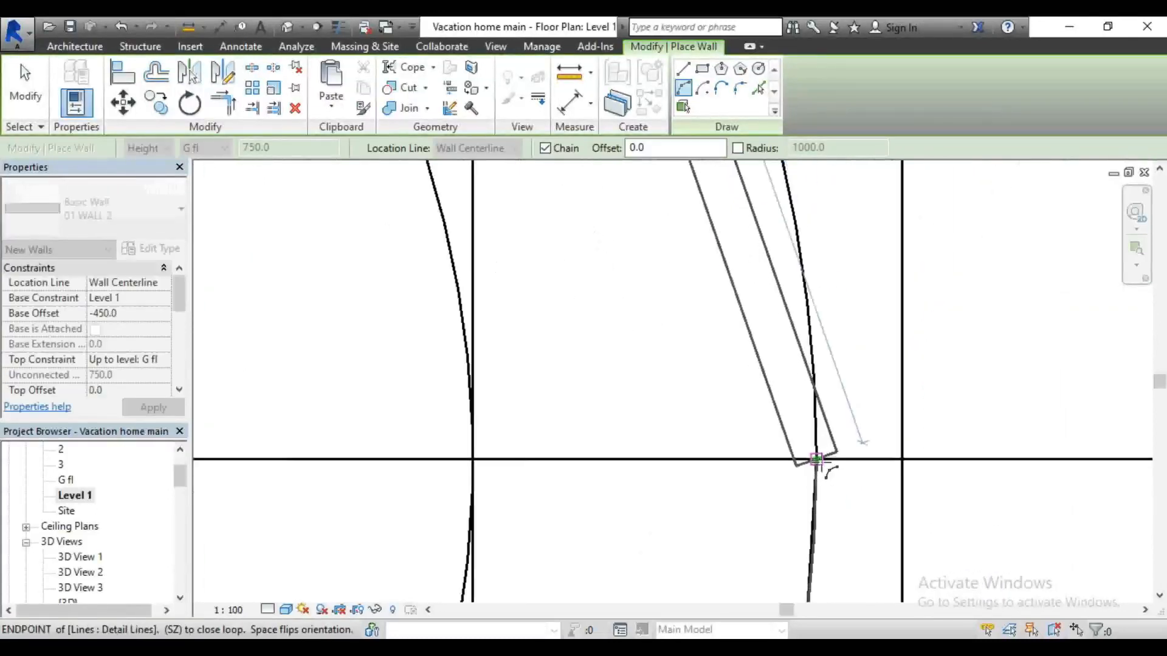
scroll(816, 369, "down", 5)
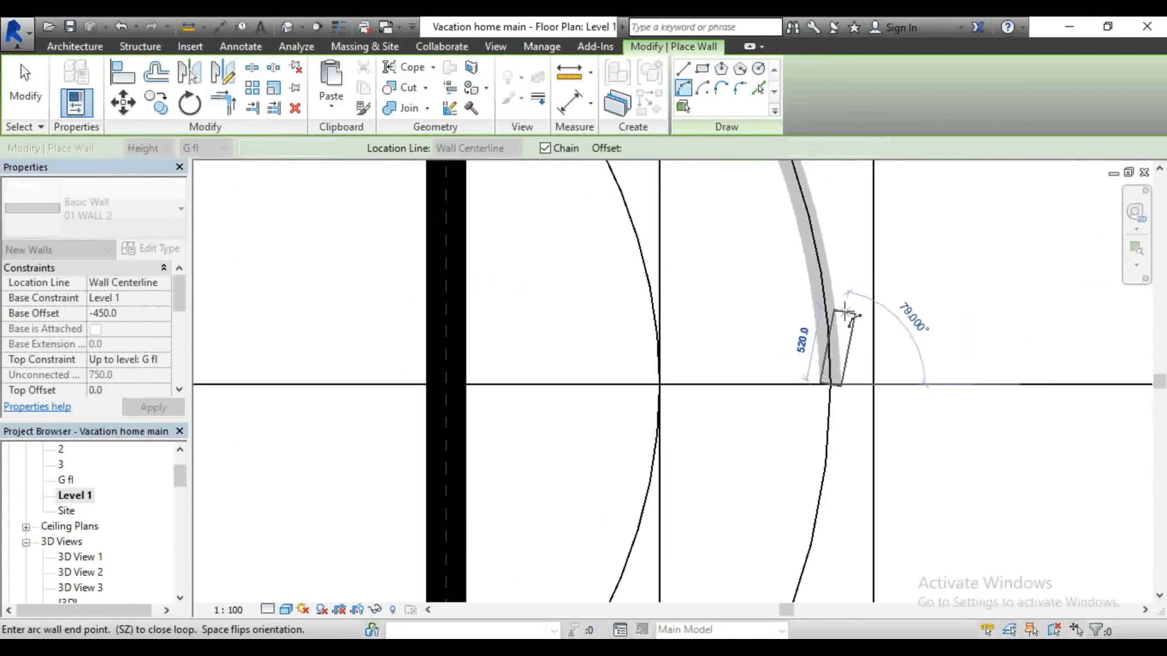
scroll(859, 453, "down", 4)
key("Escape")
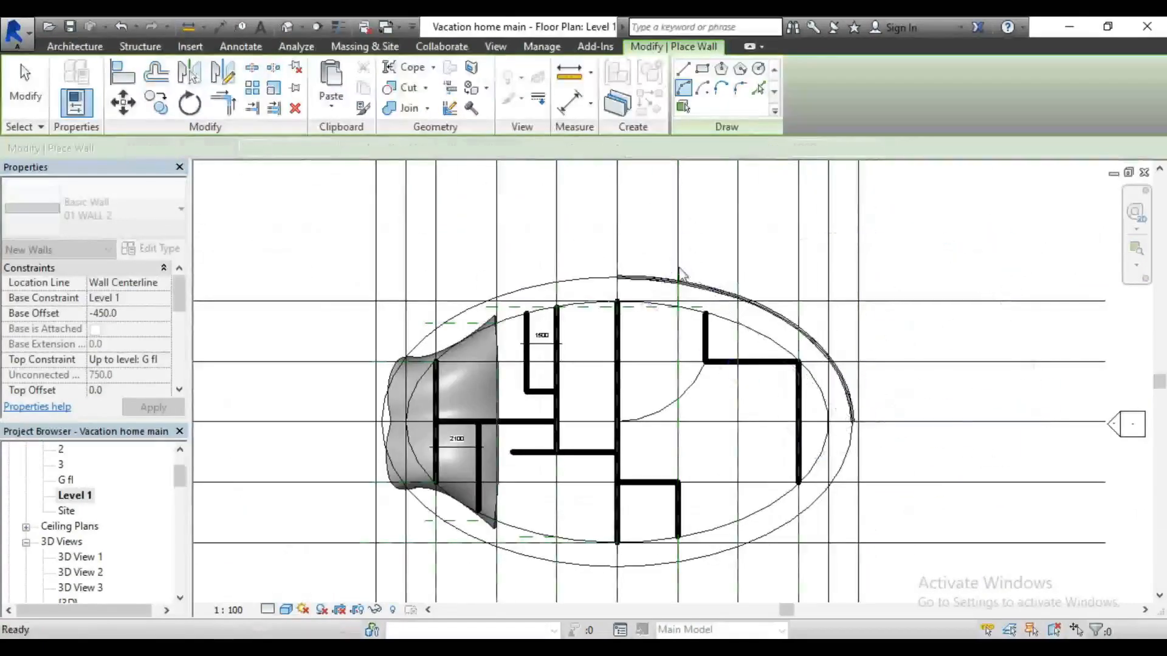
scroll(660, 271, "up", 4)
key("Escape")
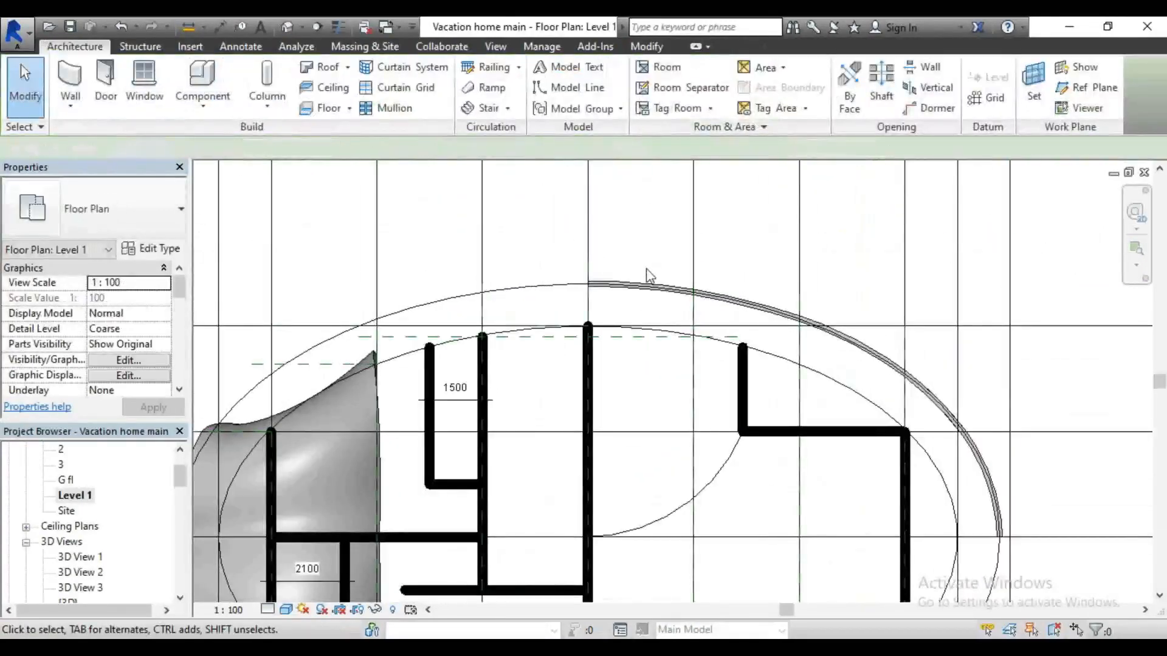
Step: Mirror a copy of the five upper-right arc walls about the ellipse's vertical centre line, using Mirror - Pick Axis
left_click(652, 284)
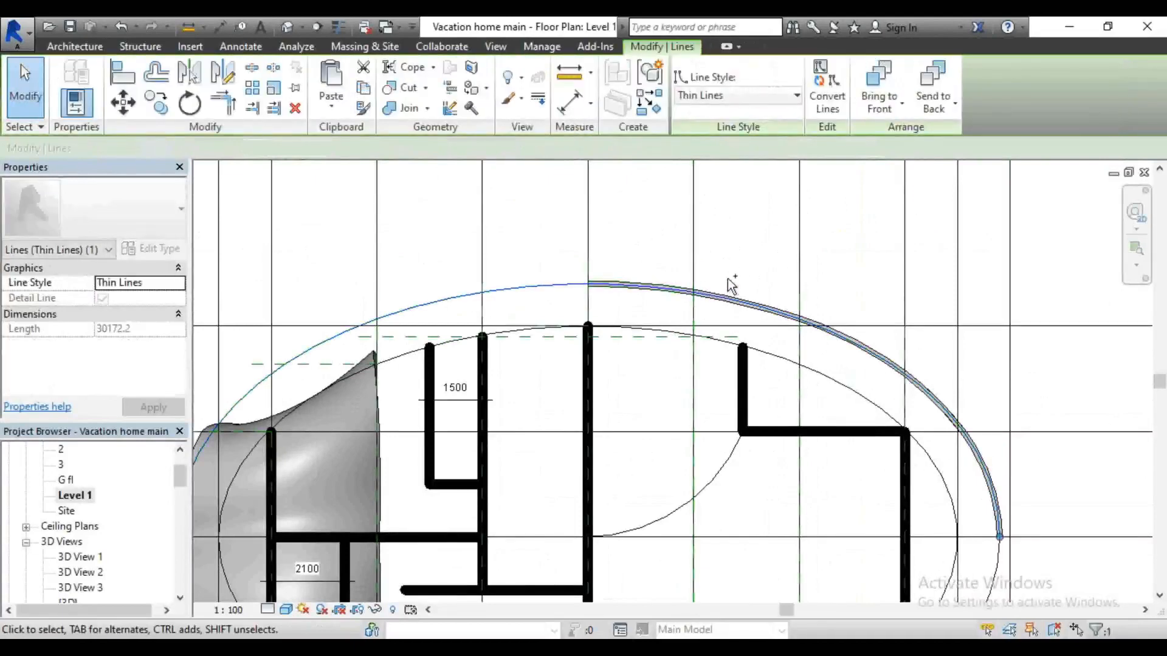
key("Escape")
left_click(678, 287)
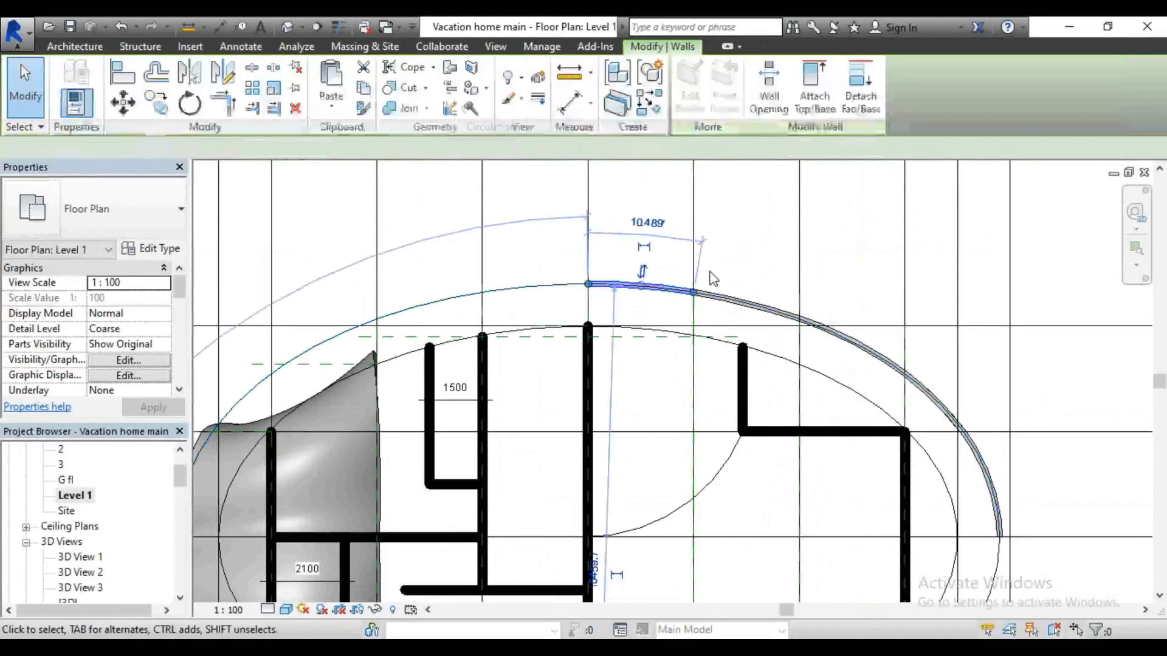
left_click(725, 295, "ctrl")
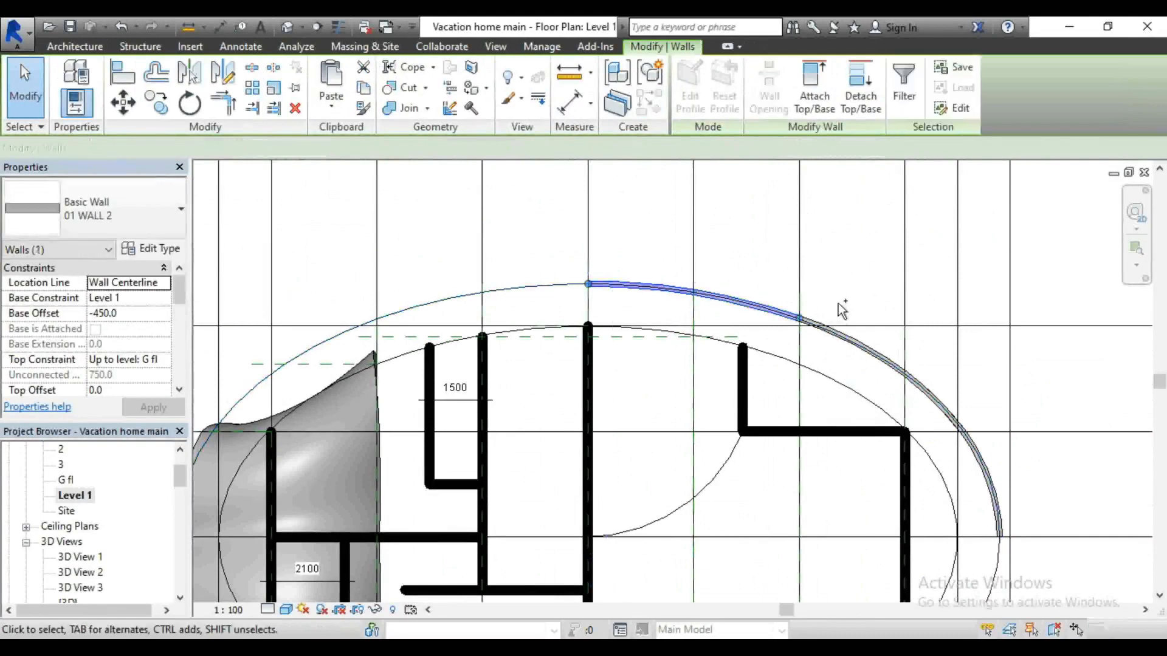
left_click(874, 342, "ctrl")
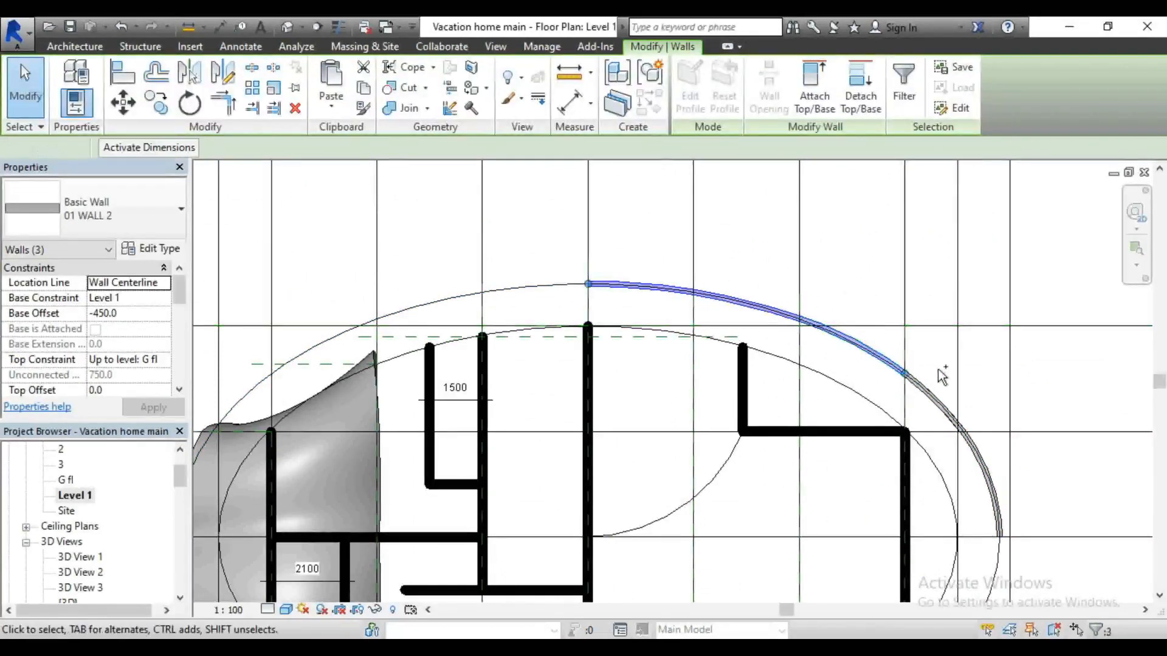
left_click(939, 392, "ctrl")
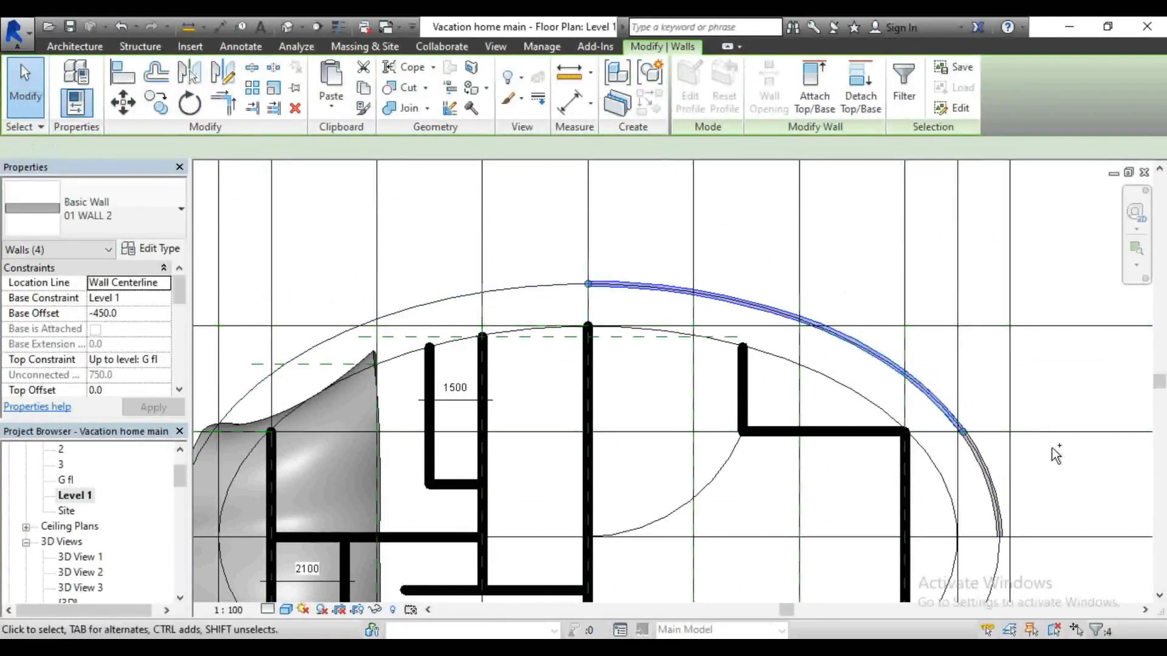
left_click(986, 453, "ctrl")
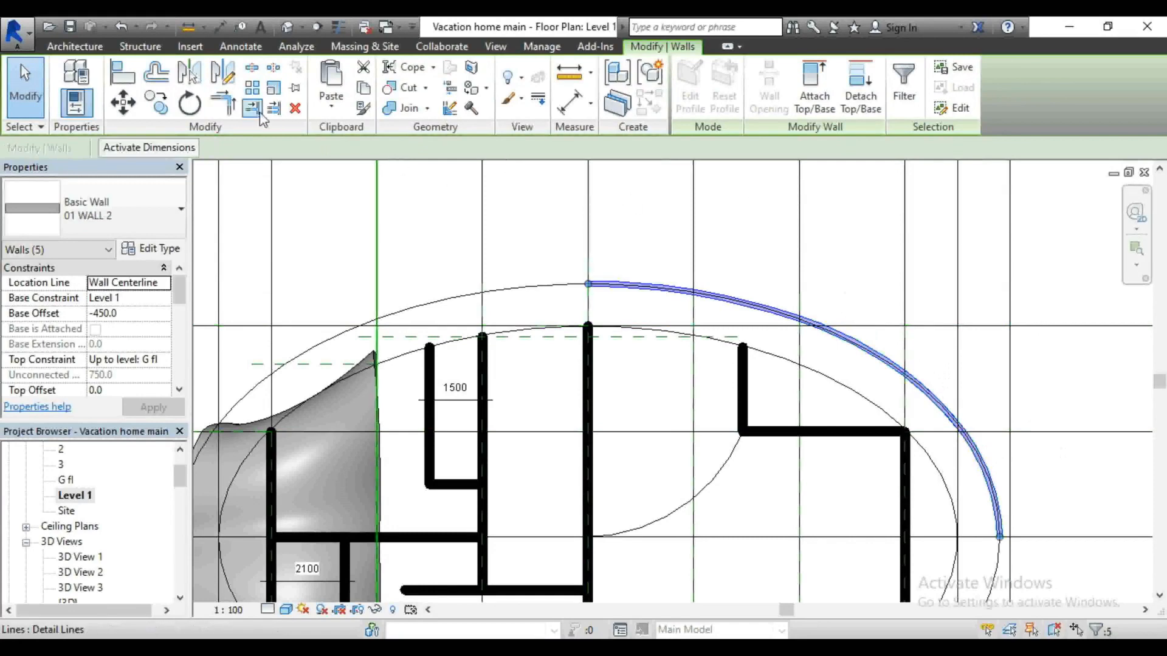
left_click(184, 83)
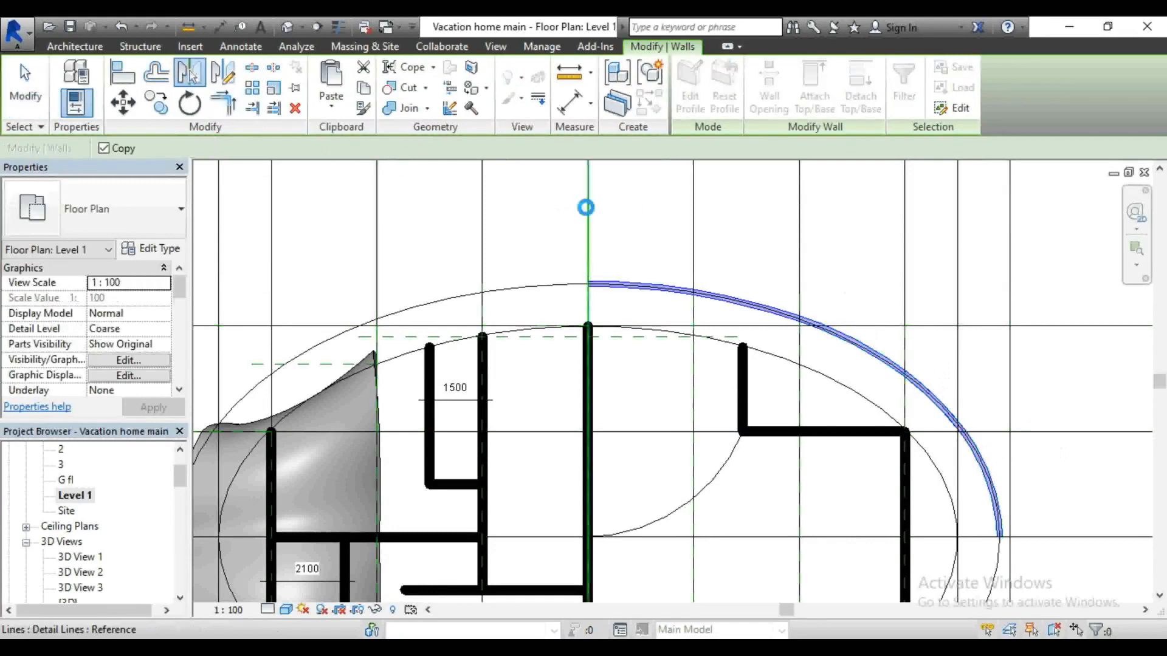
left_click(589, 210)
scroll(690, 204, "down", 4)
scroll(395, 376, "up", 1)
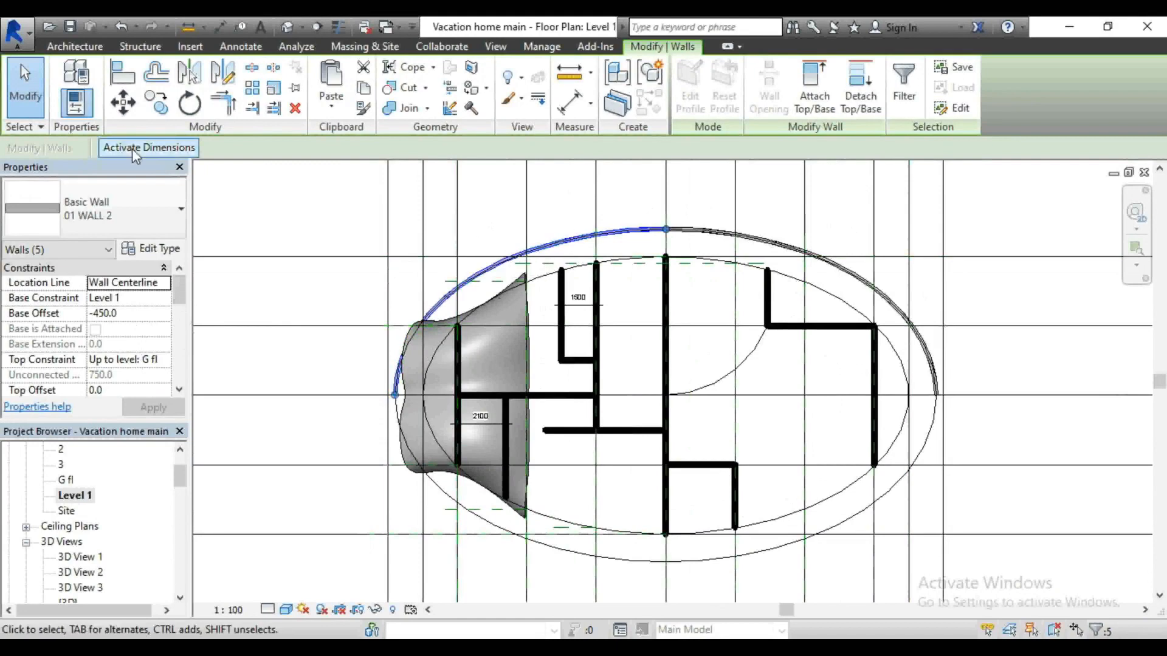
Step: Mirror a copy of the five upper-left arc walls about the outer ellipse's horizontal centre line, using Mirror - Pick Axis
left_click(188, 71)
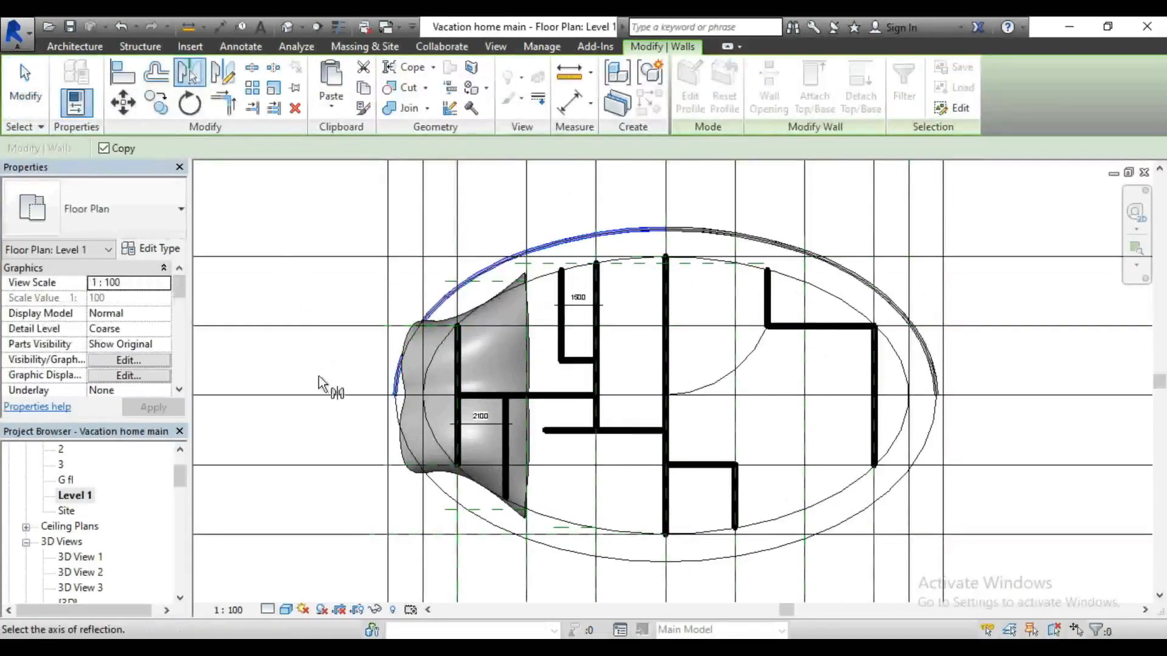
left_click(327, 395)
scroll(667, 470, "up", 4)
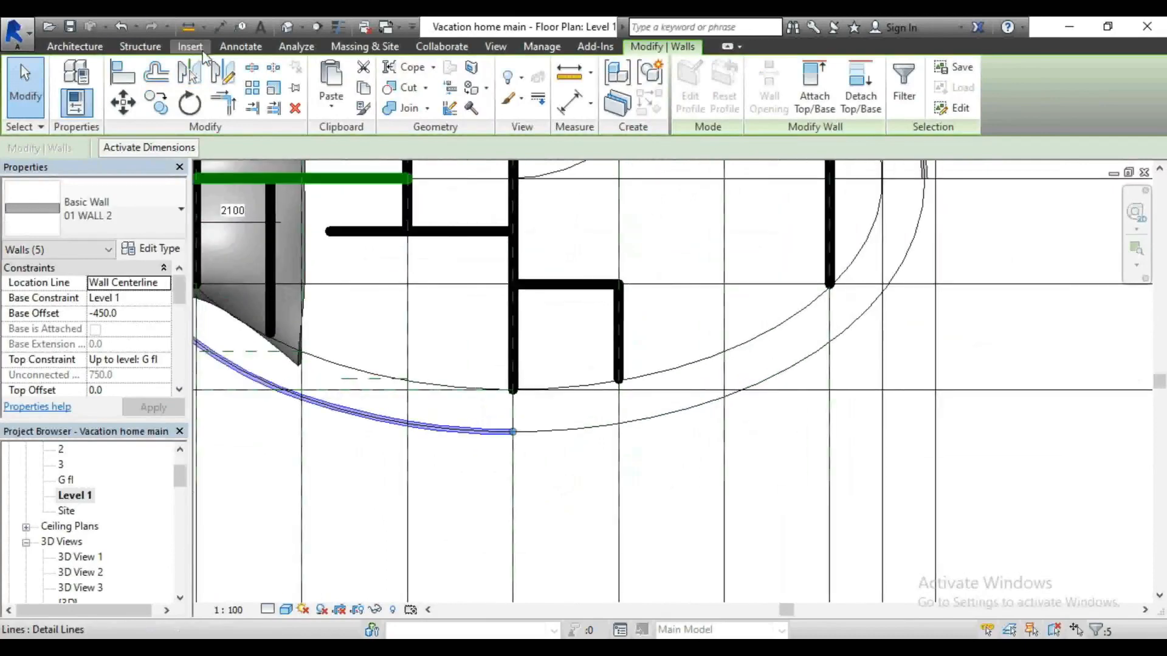
Step: Mirror a copy of the five lower-left arc walls about the outer ellipse's vertical centre line and clear the selection
key("m")
key("m")
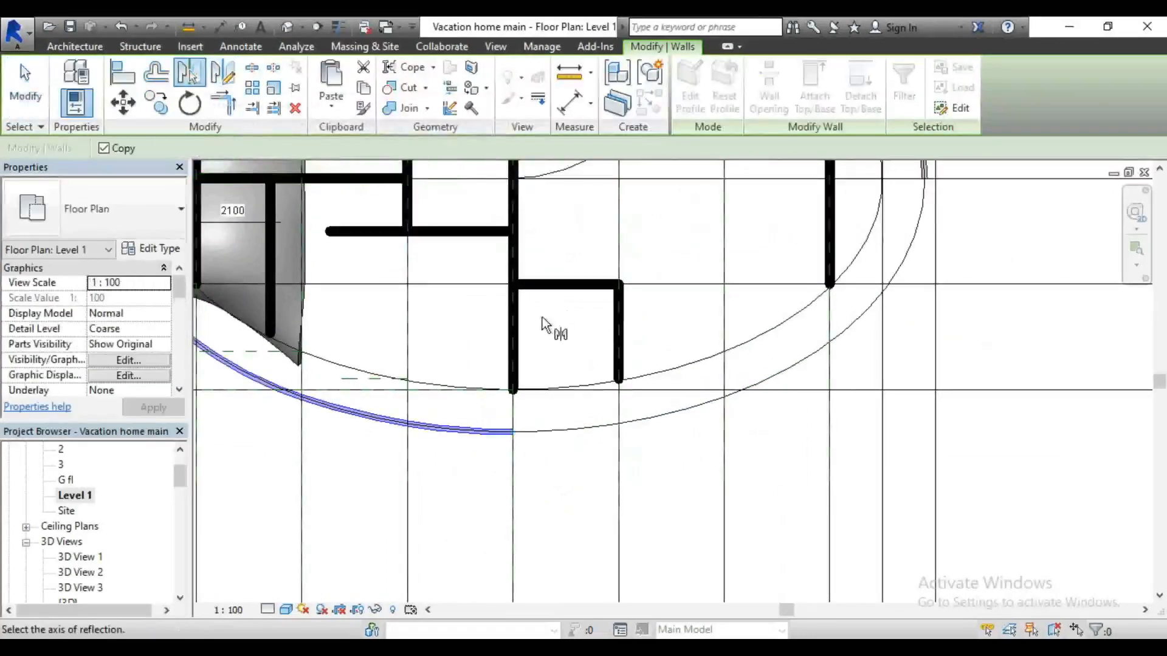
left_click(515, 417)
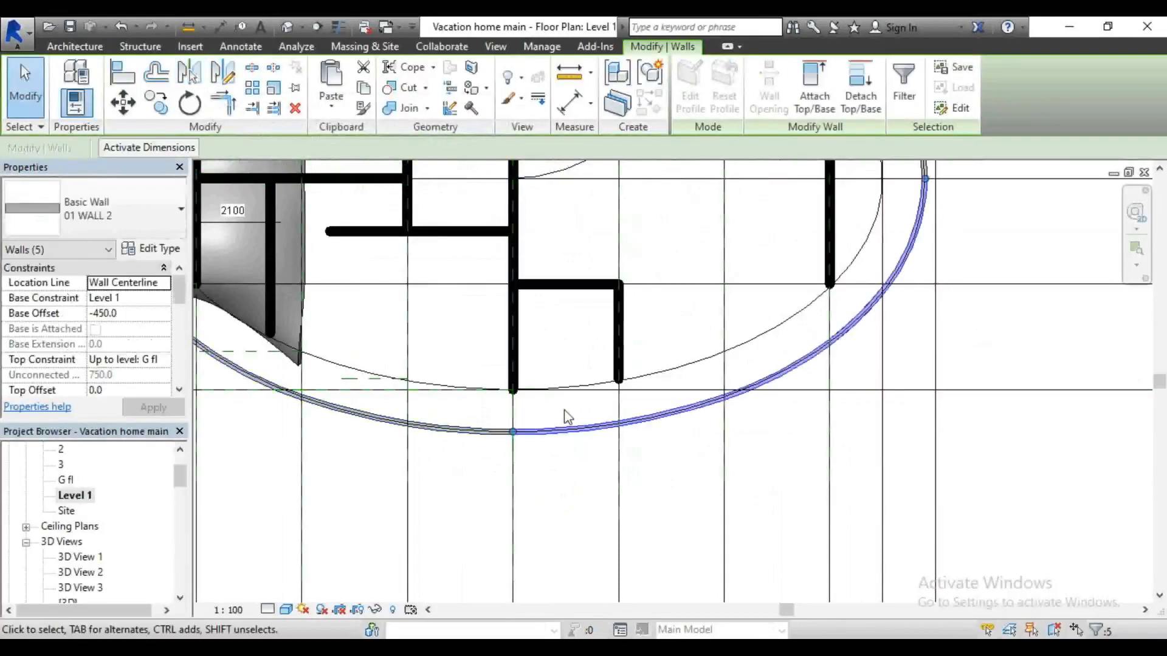
key("Escape")
Step: Delete the outer arc wall segment just right of the vertical centre line on the lower half and check it in 3D View 1
scroll(568, 420, "up", 2)
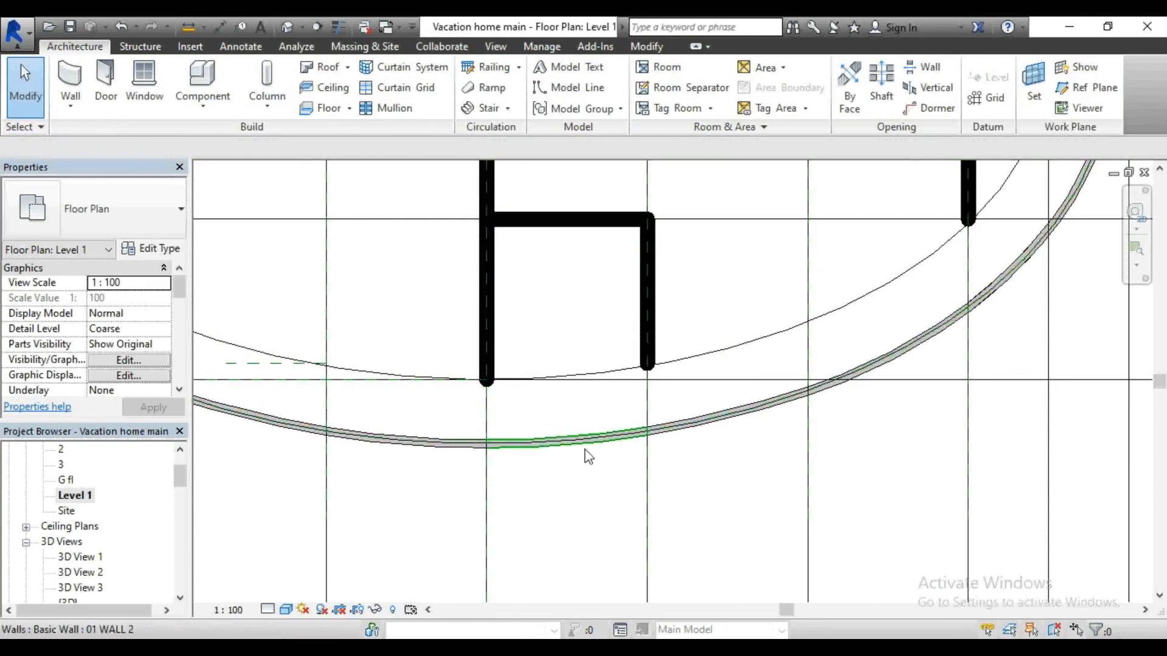
left_click(585, 450)
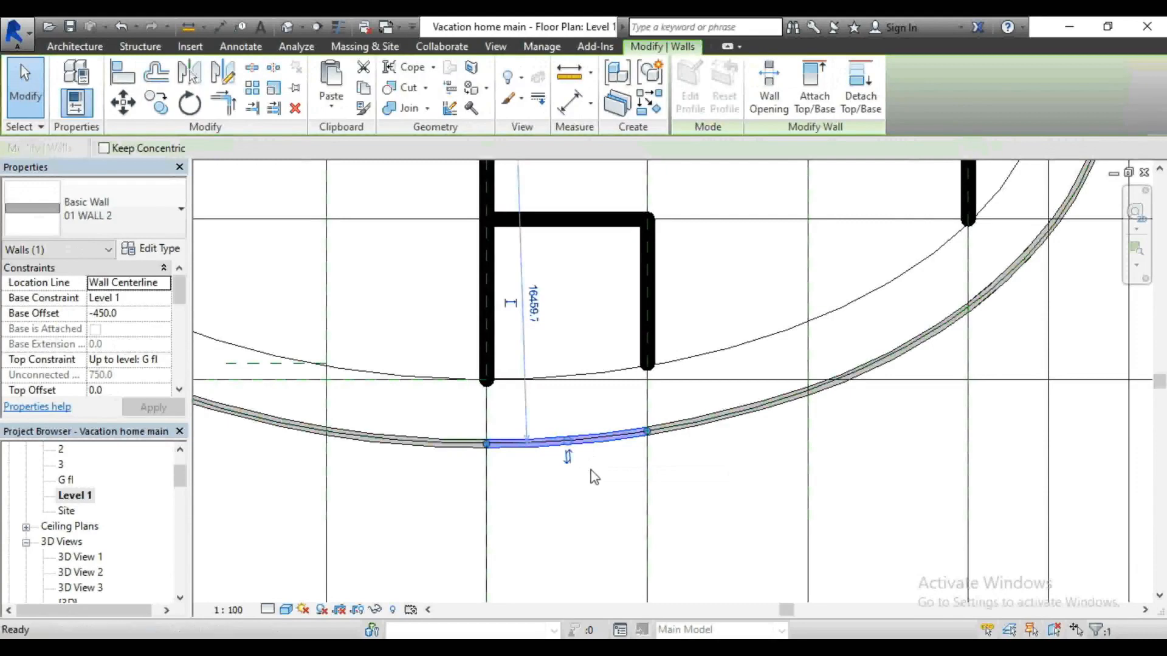
key("Delete")
scroll(607, 432, "down", 4)
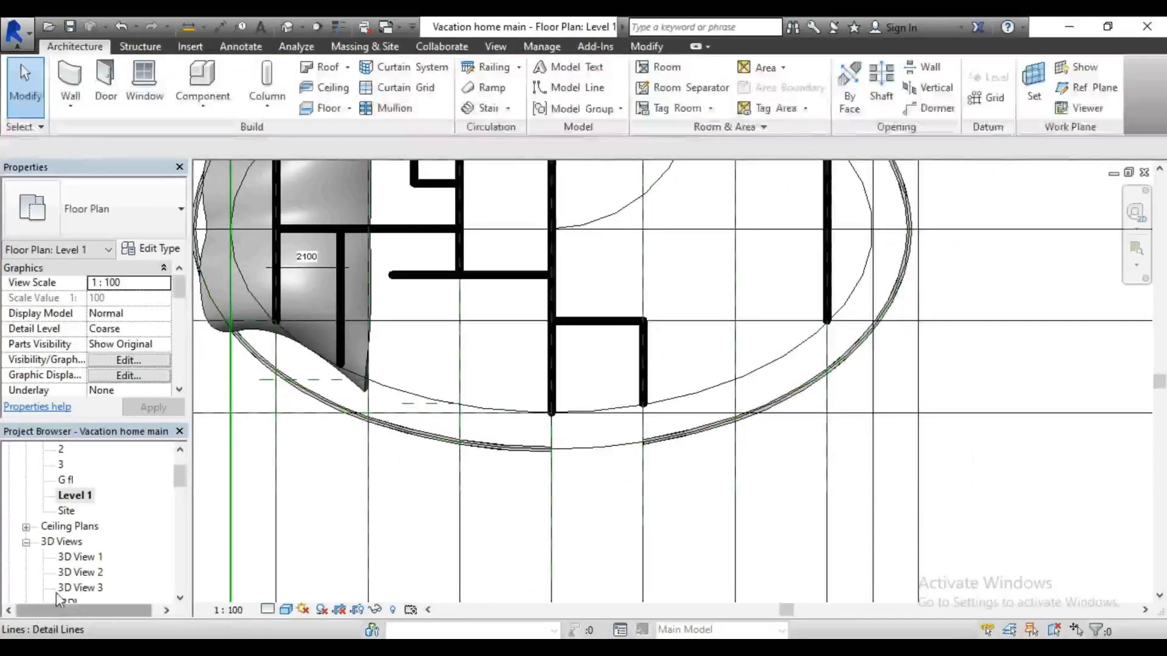
double_click(89, 560)
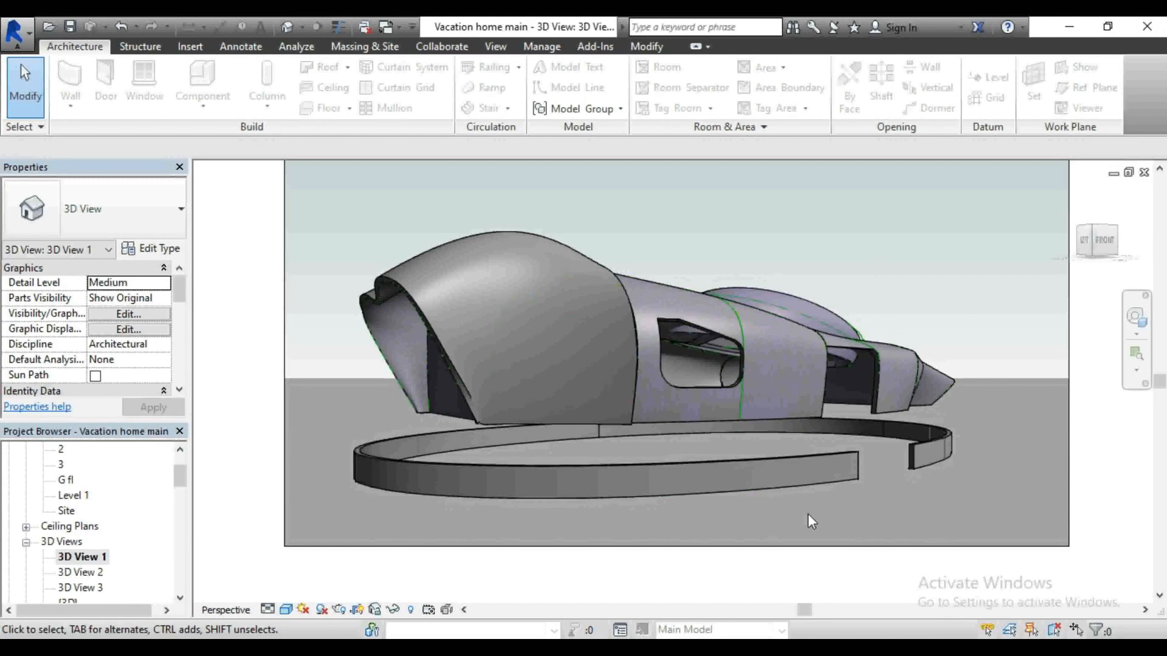
scroll(427, 447, "up", 1)
scroll(614, 449, "down", 2)
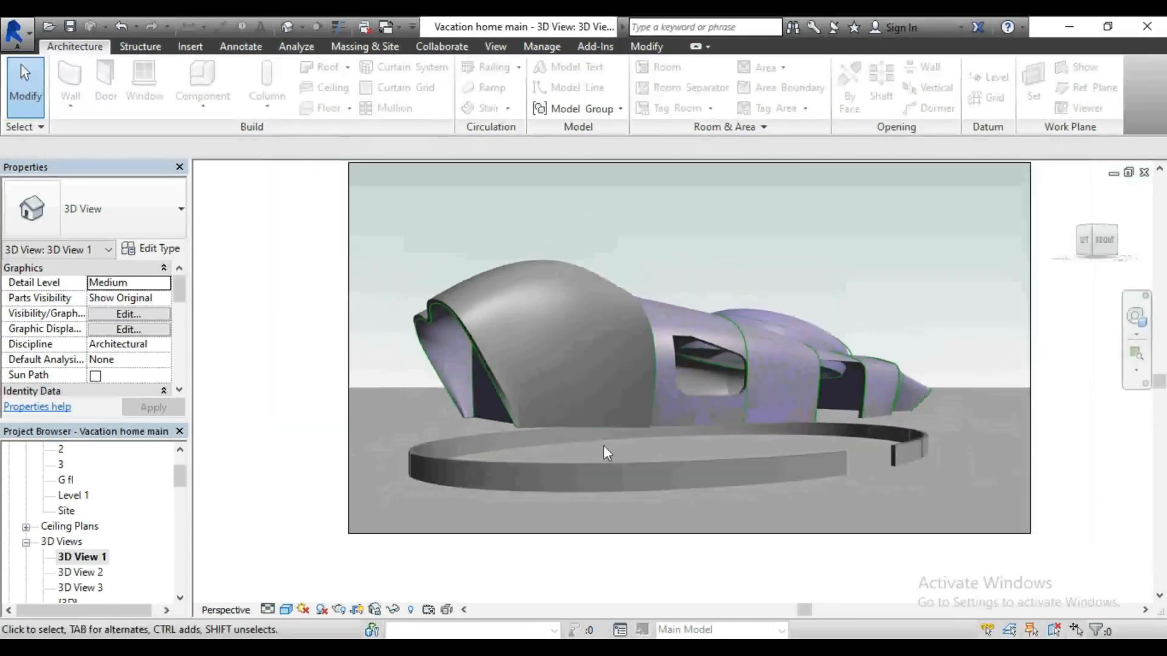
scroll(530, 414, "up", 1)
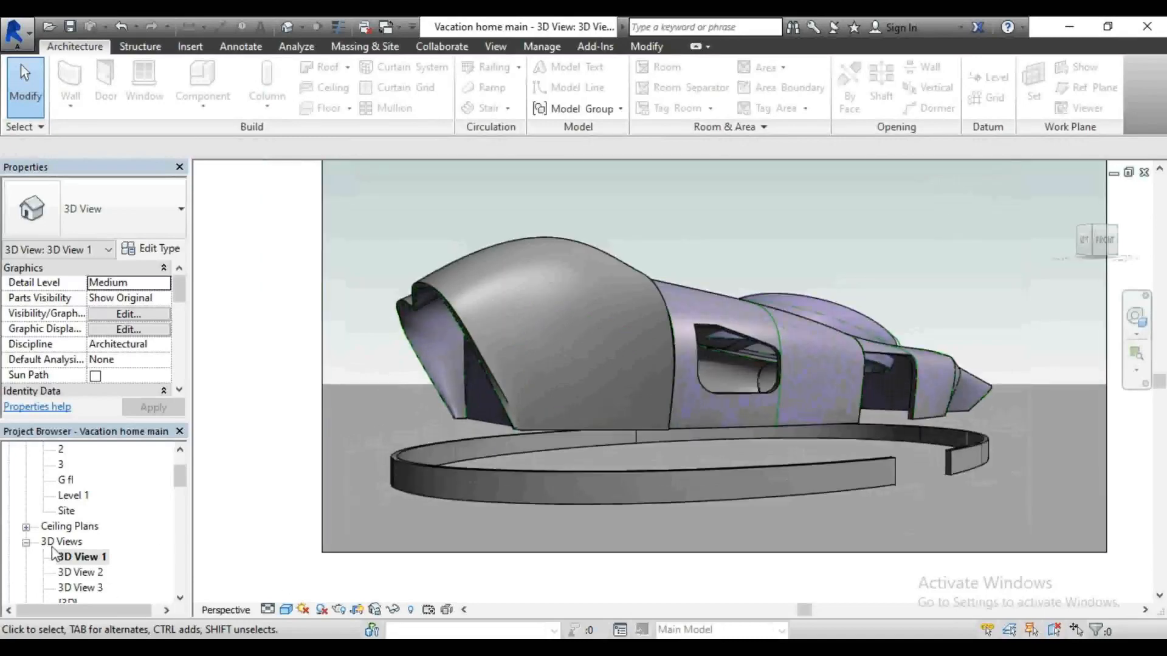
Step: Back in the Level 1 plan, offset a copy of the upper-left outer arc wall inward by 1200, using a numerical offset
double_click(72, 495)
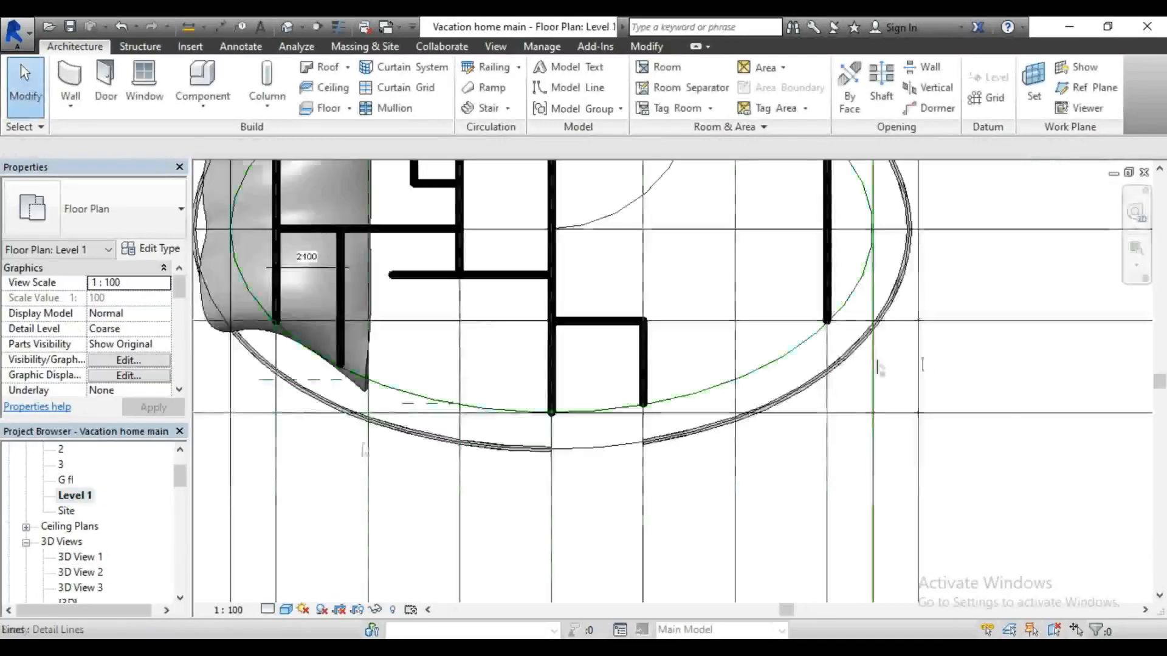
scroll(419, 219, "up", 3)
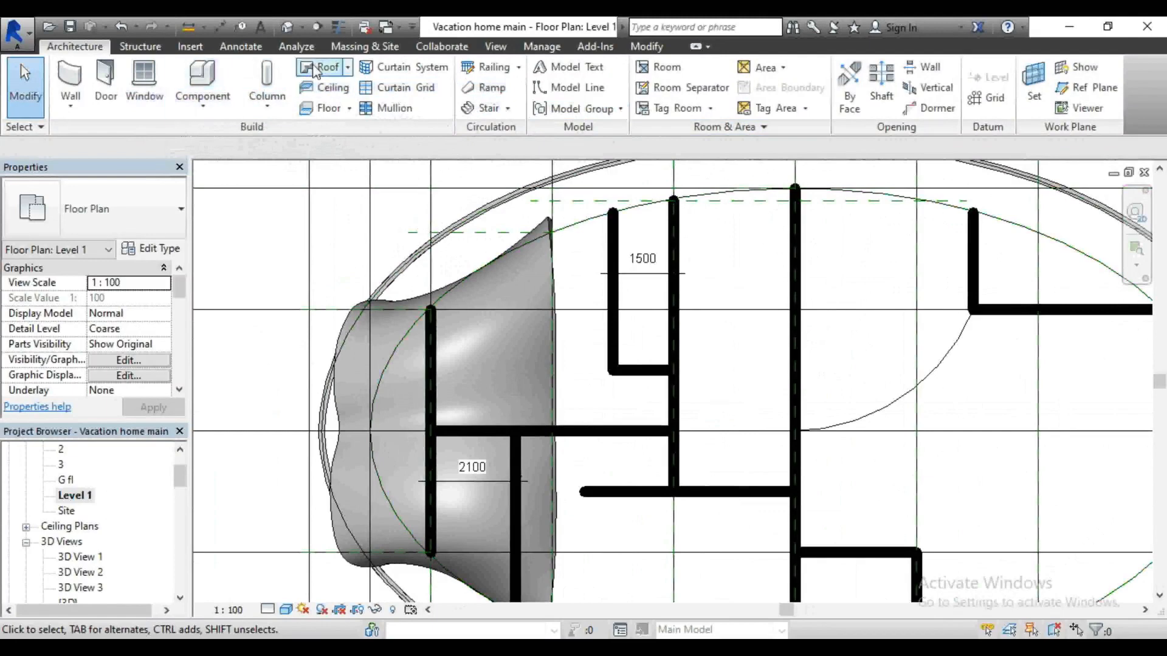
left_click(646, 46)
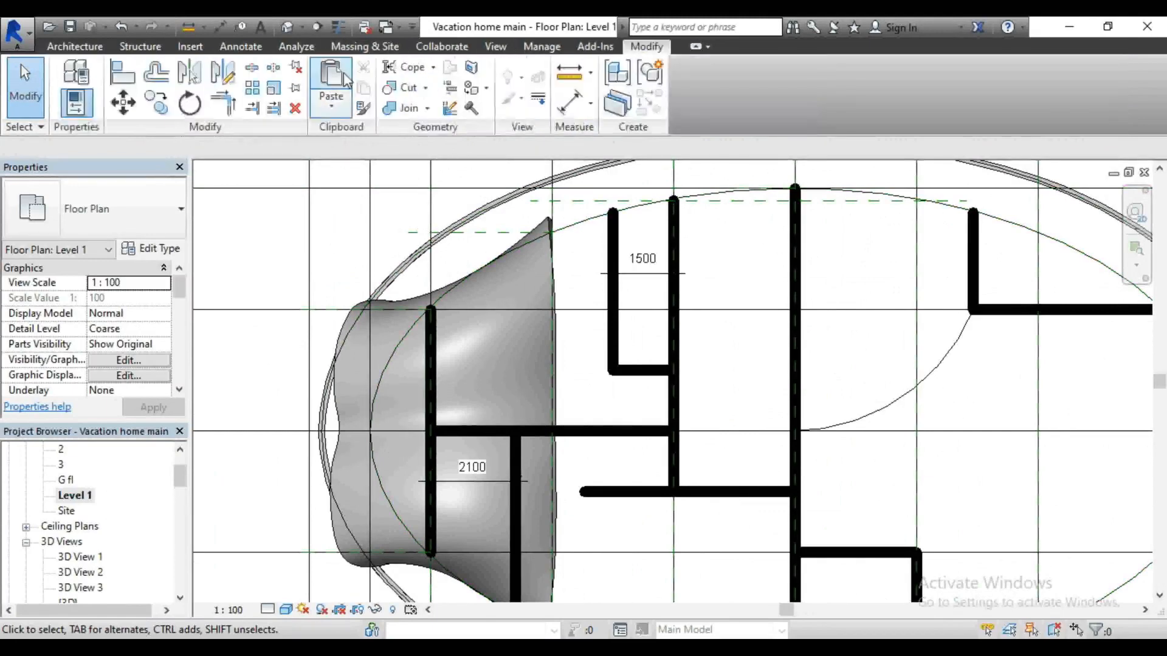
left_click(169, 82)
double_click(229, 152)
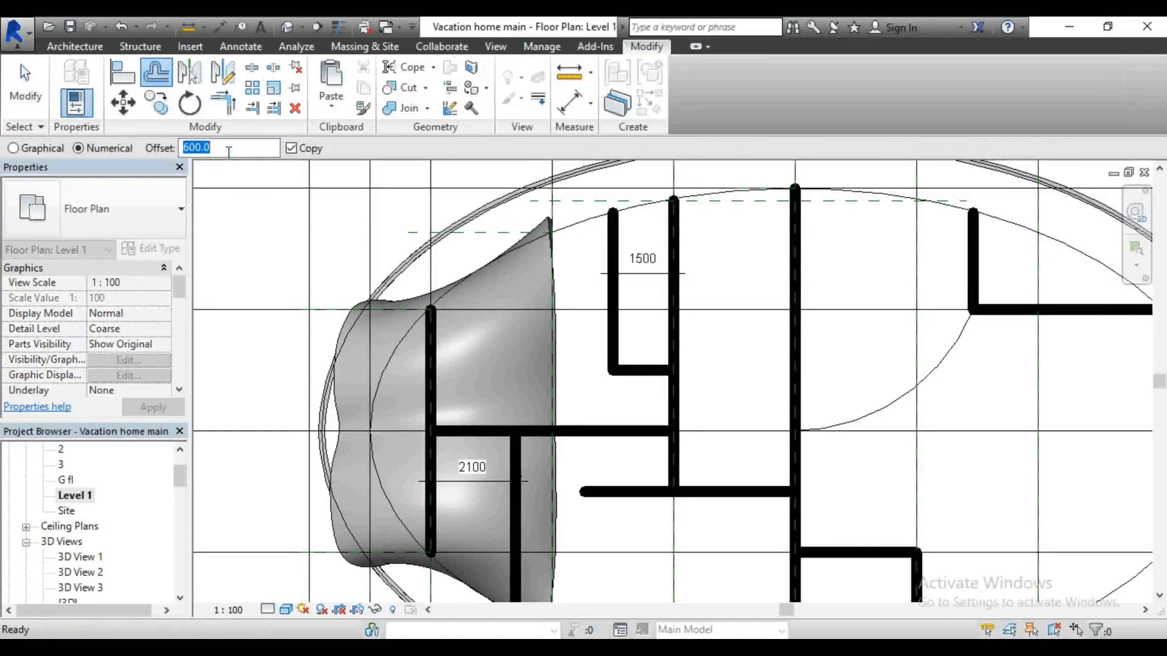
type("1200")
key("Return")
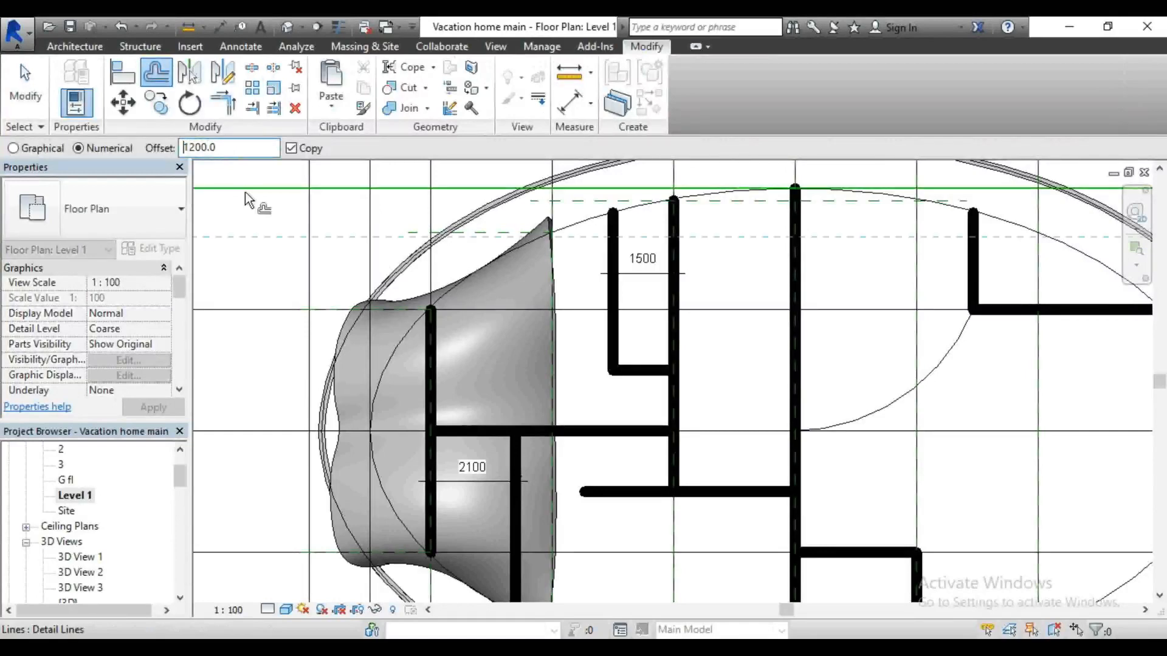
left_click(453, 251)
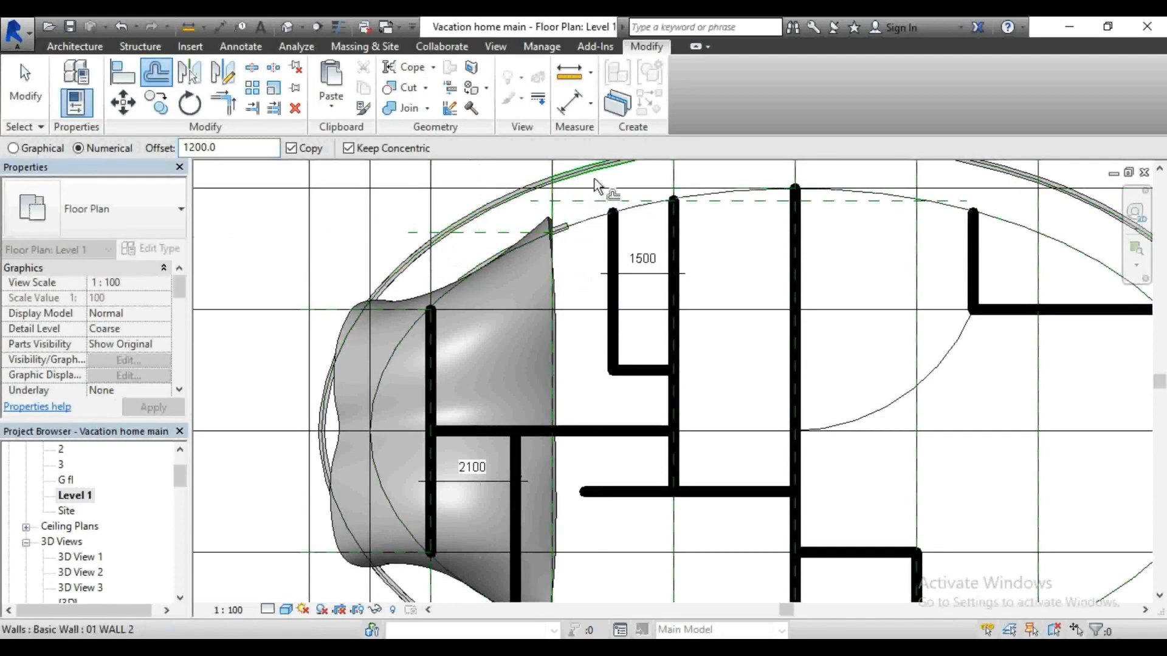
Step: Offset copies of the upper outer arc walls around the vertical centre line inward by 1200 onto the inner ellipse
scroll(433, 331, "down", 2)
scroll(633, 203, "up", 3)
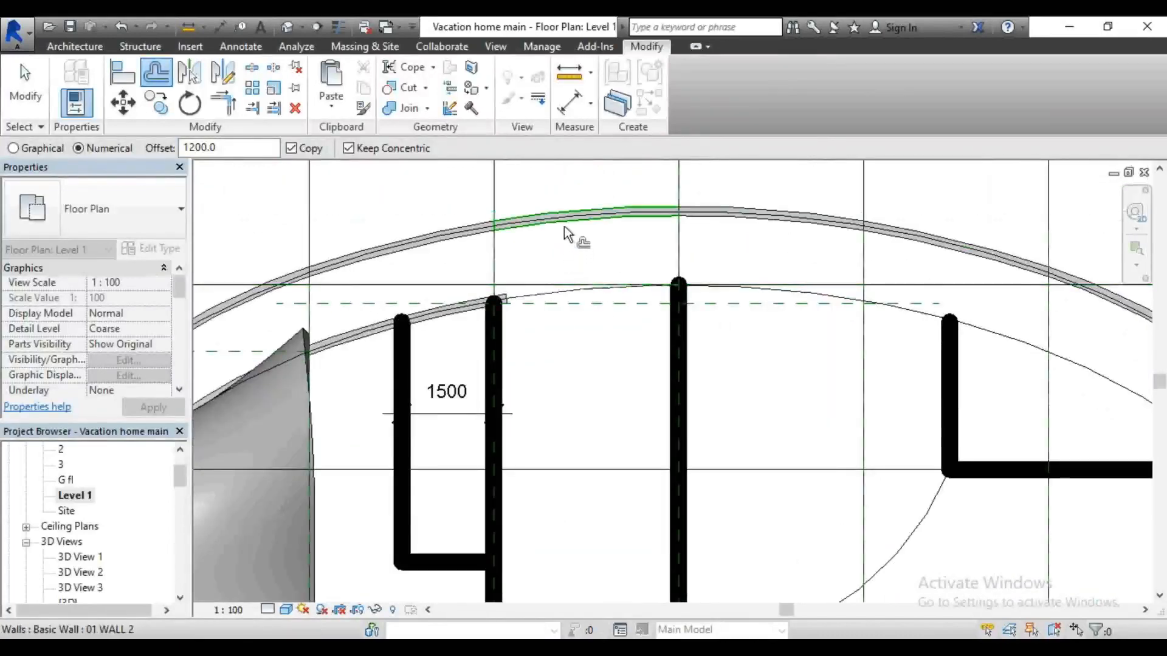
left_click(564, 226)
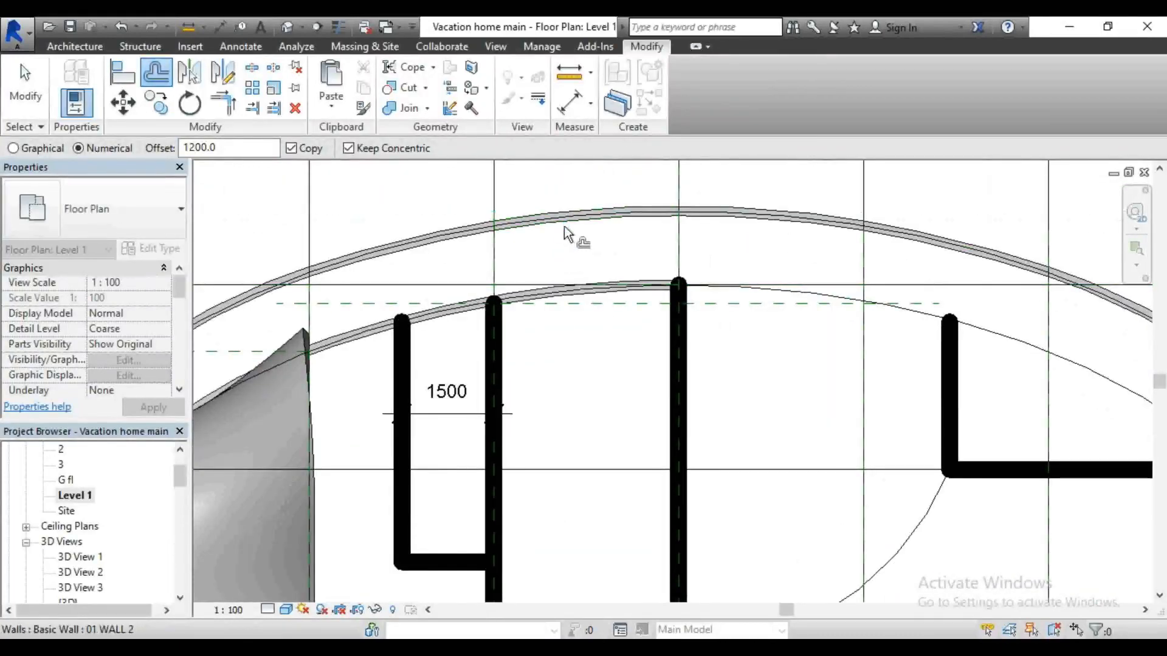
left_click(729, 224)
Step: Offset copies of the second and third upper-right outer arc walls inward by 1200, continuing along the inner ellipse
scroll(828, 269, "down", 2)
scroll(815, 265, "up", 3)
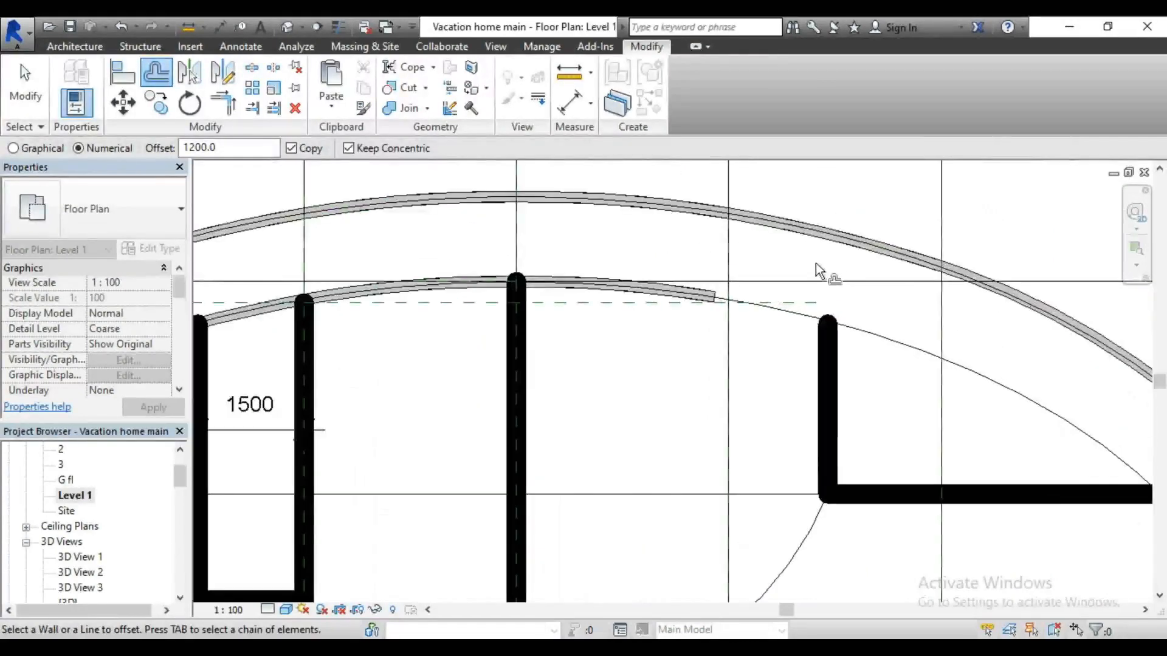
left_click(819, 244)
scroll(809, 258, "down", 2)
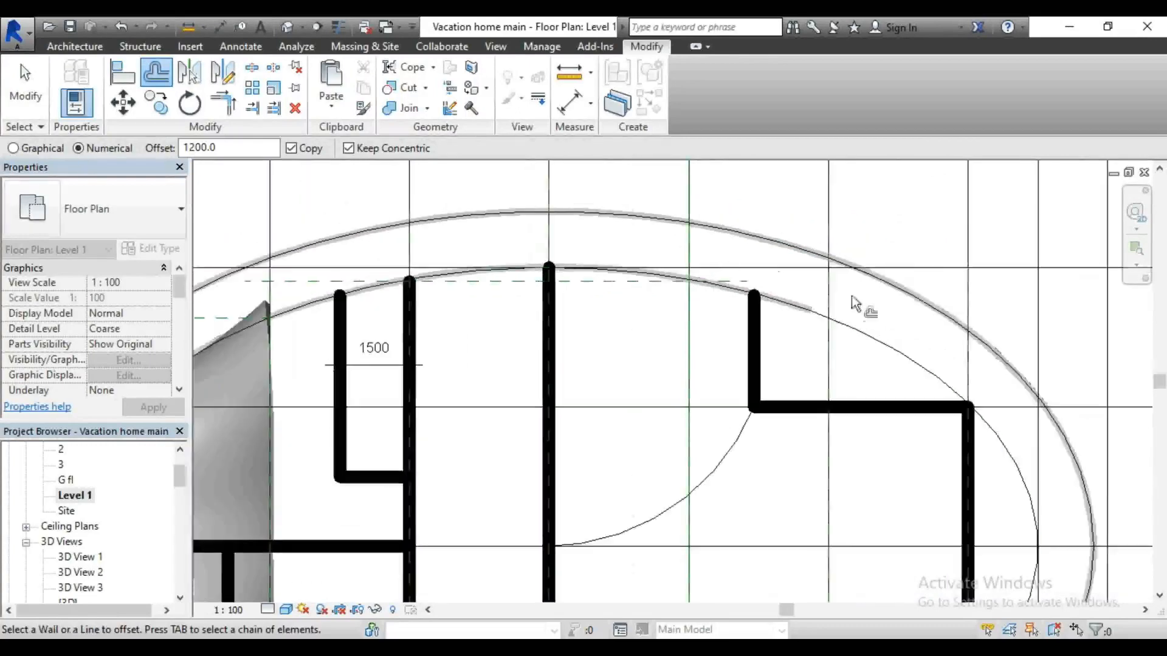
scroll(884, 332, "up", 2)
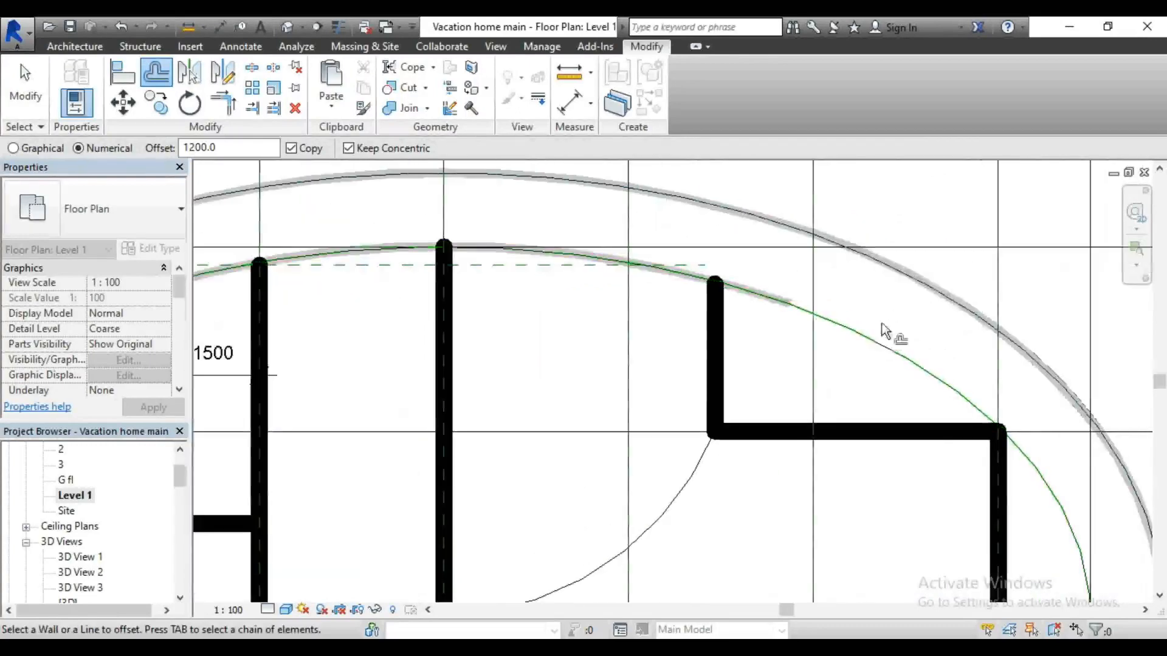
left_click(918, 298)
Step: Offset copies of the last two upper-right outer arc walls inward by 1200 down to the horizontal centre line, and end the Offset command
scroll(662, 237, "down", 2)
scroll(915, 403, "up", 3)
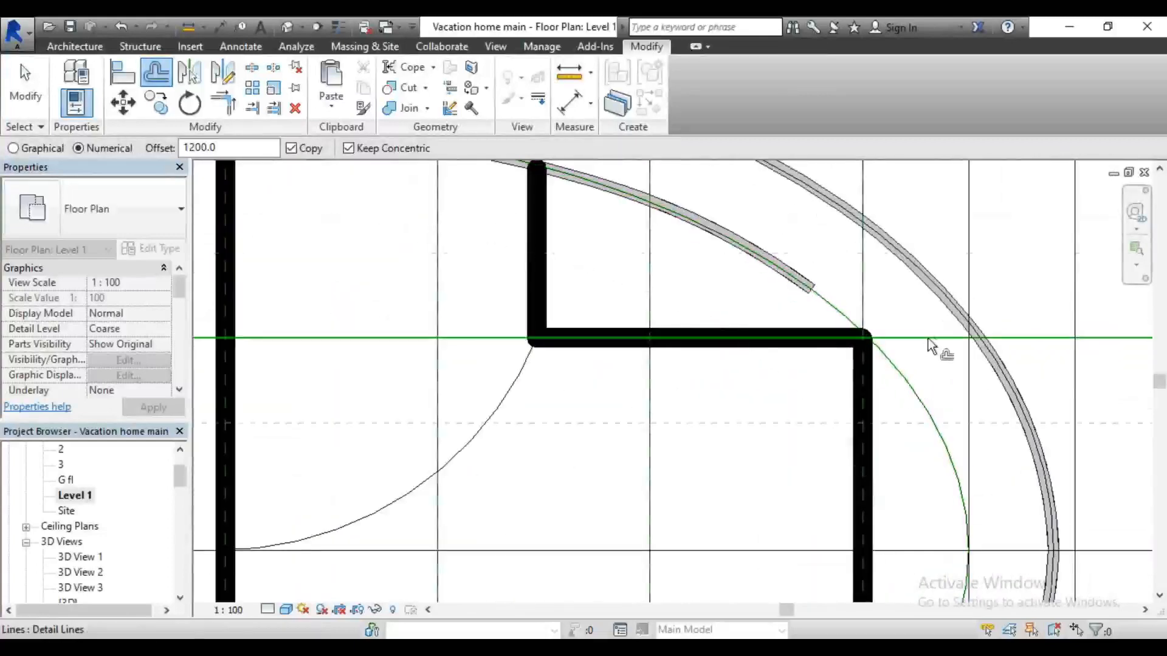
left_click(936, 313)
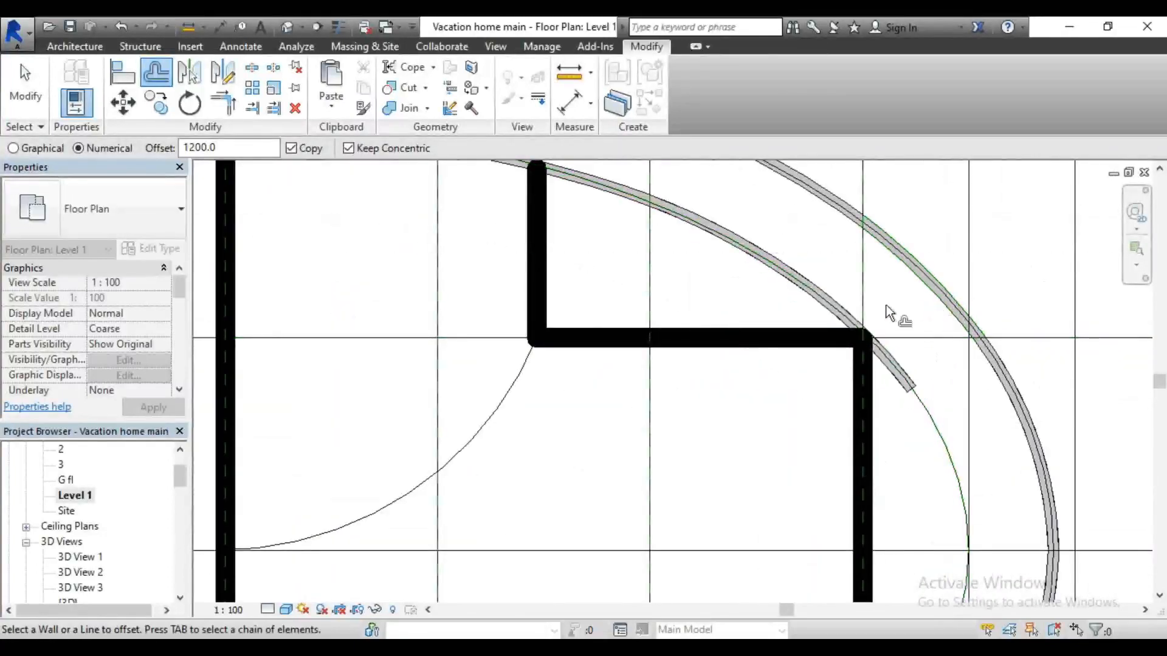
scroll(789, 294, "down", 2)
scroll(921, 392, "up", 2)
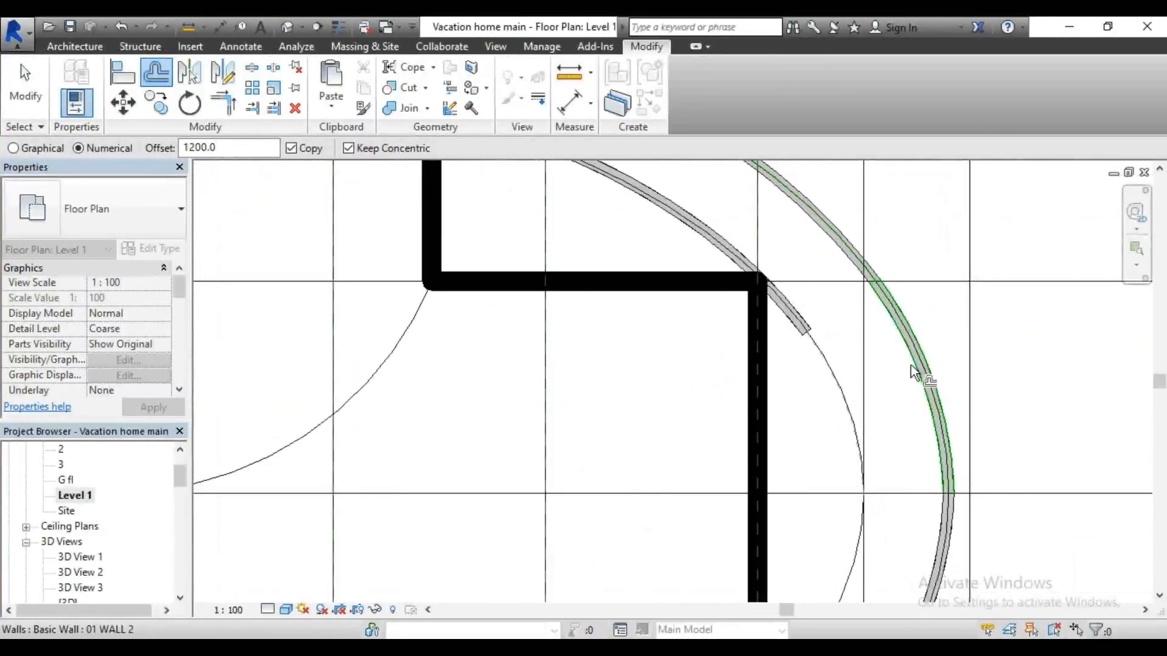
left_click(915, 372)
scroll(806, 316, "down", 2)
scroll(966, 338, "up", 2)
scroll(966, 338, "down", 2)
scroll(961, 407, "down", 1)
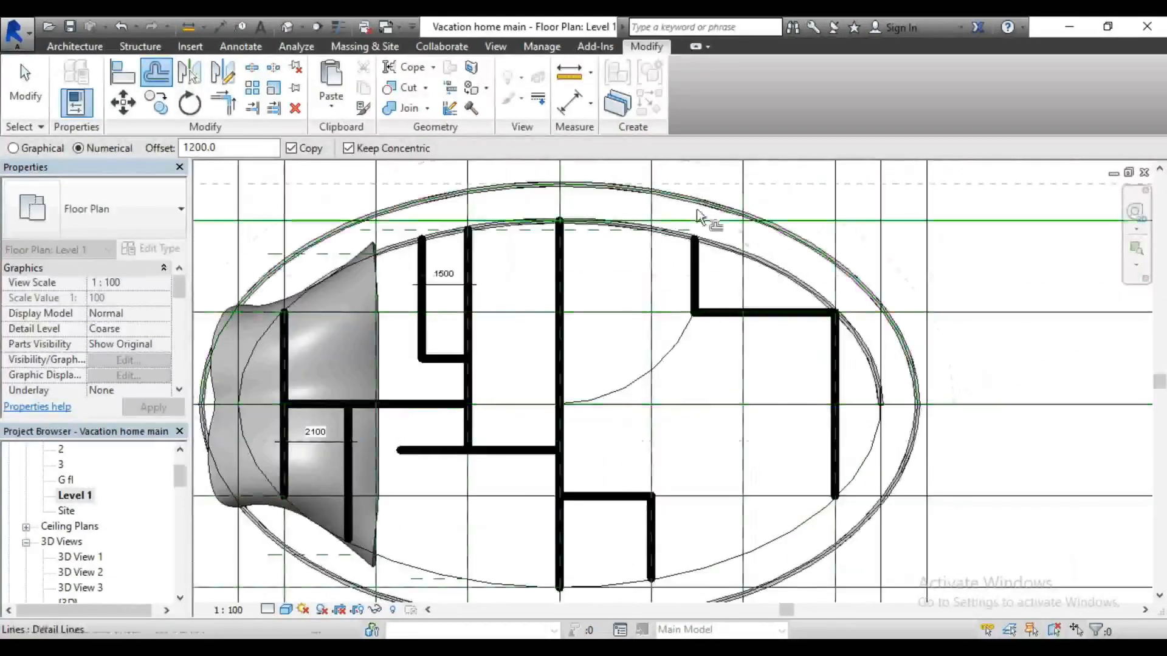
key("Escape")
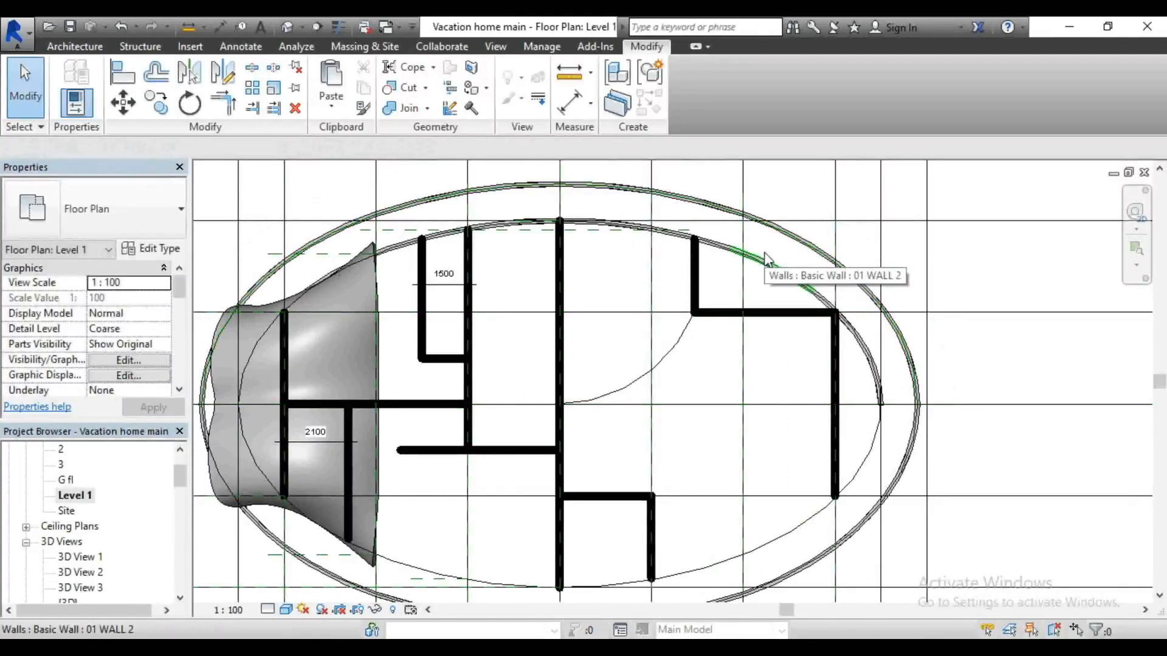
Step: Select the whole chain of inner arc walls and set their Top Constraint to Up to level: 0
key("Tab")
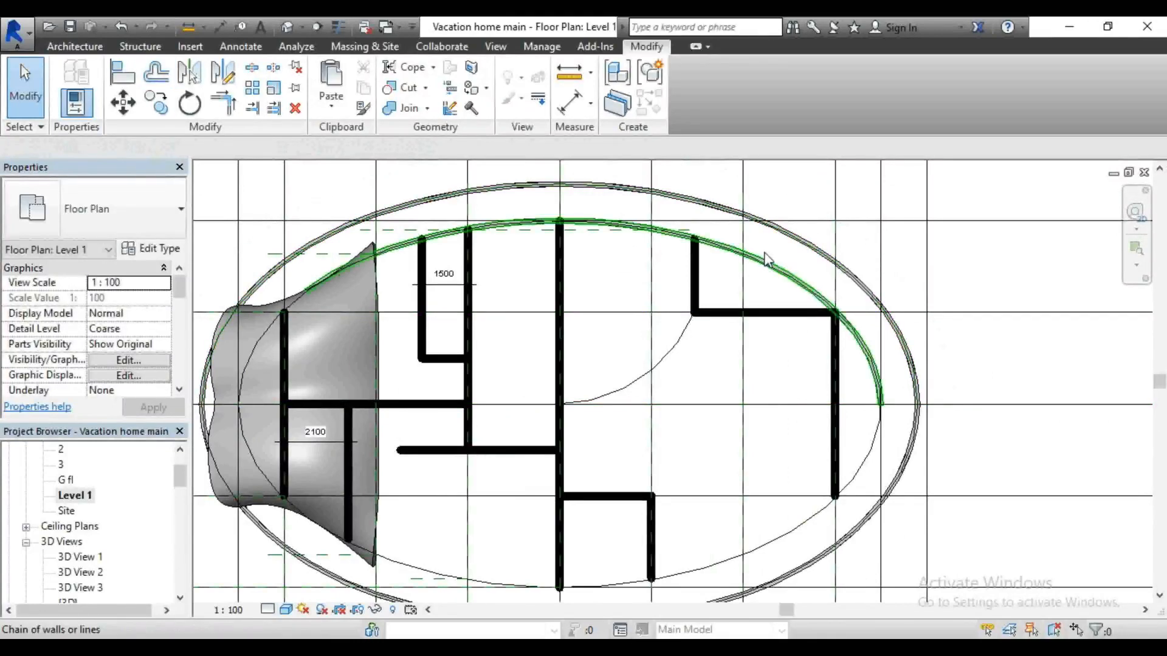
left_click(767, 258)
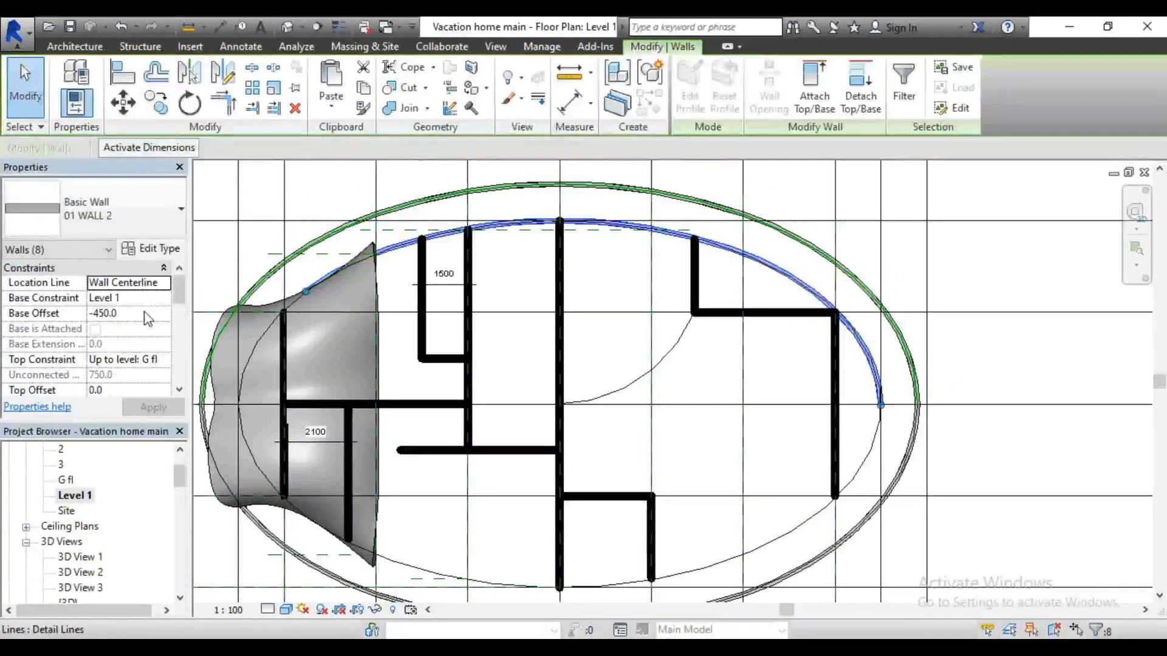
left_click(164, 361)
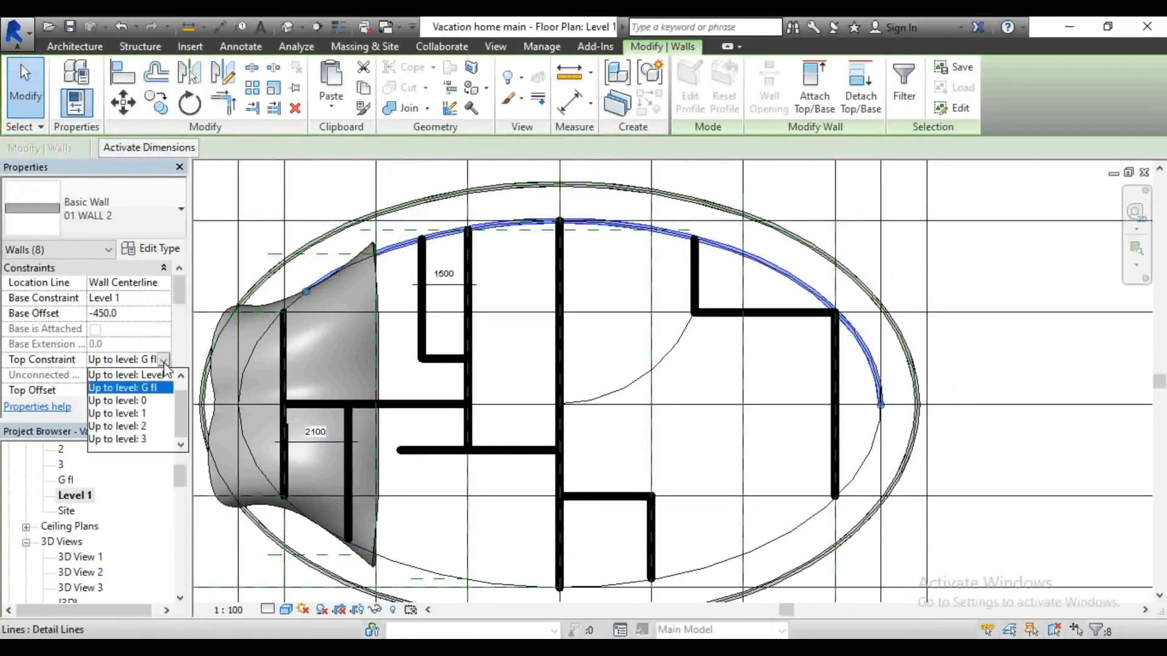
left_click(152, 401)
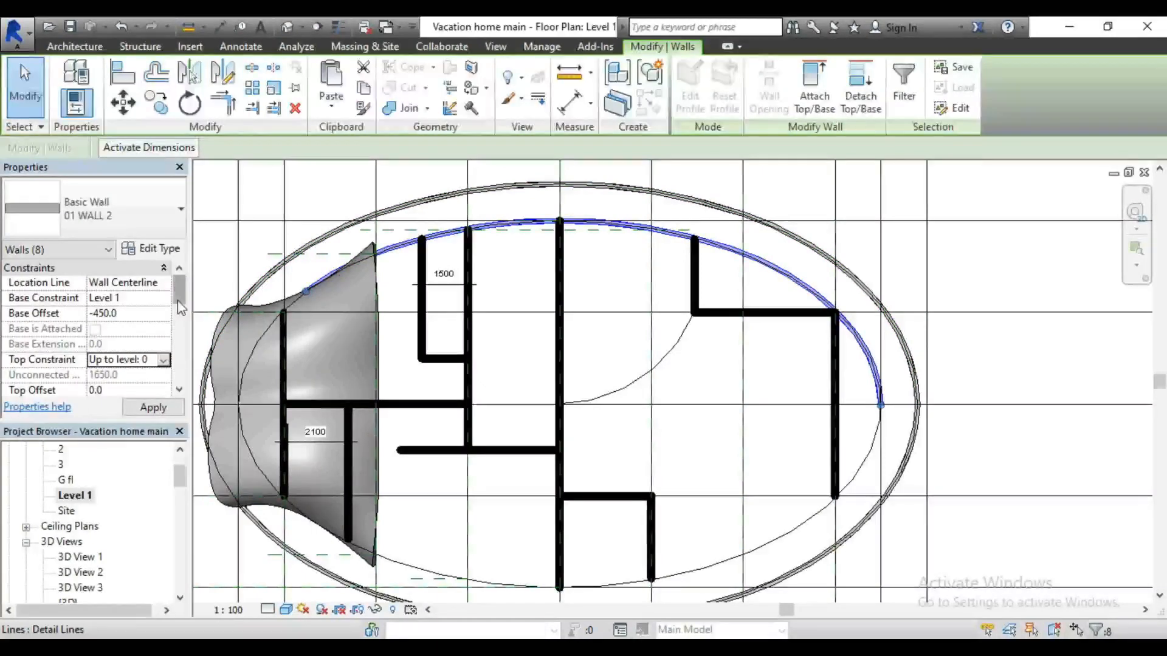
left_click(152, 314)
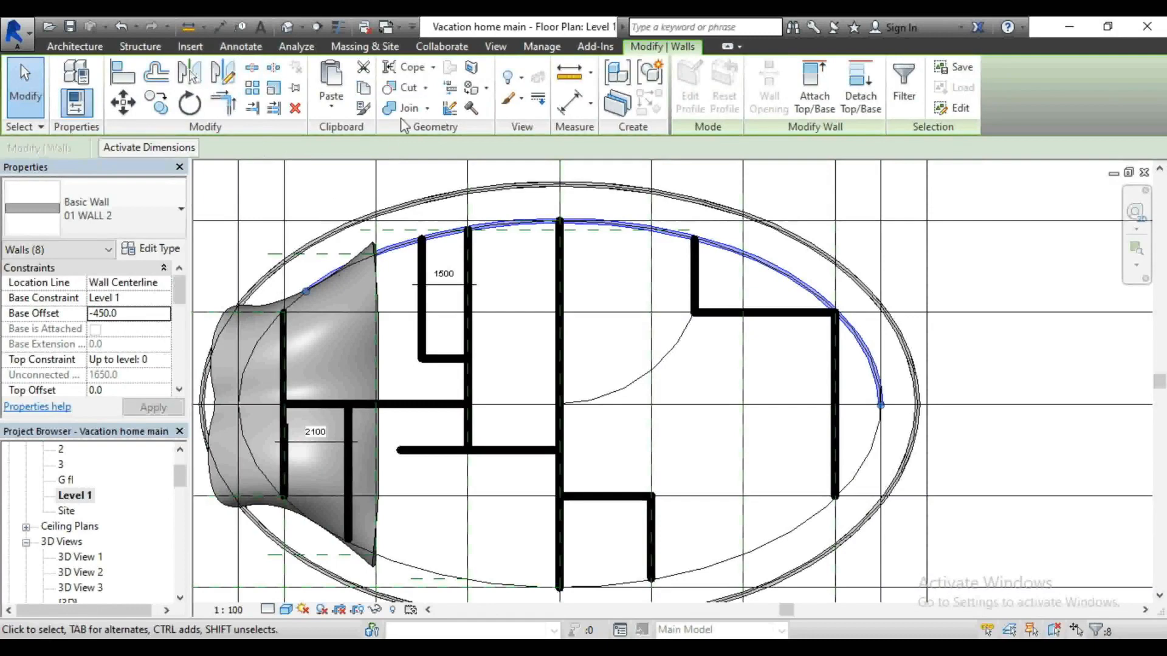
Step: Mirror a copy of the upper inner arc walls about the horizontal centre line and open the default 3D view
left_click(191, 73)
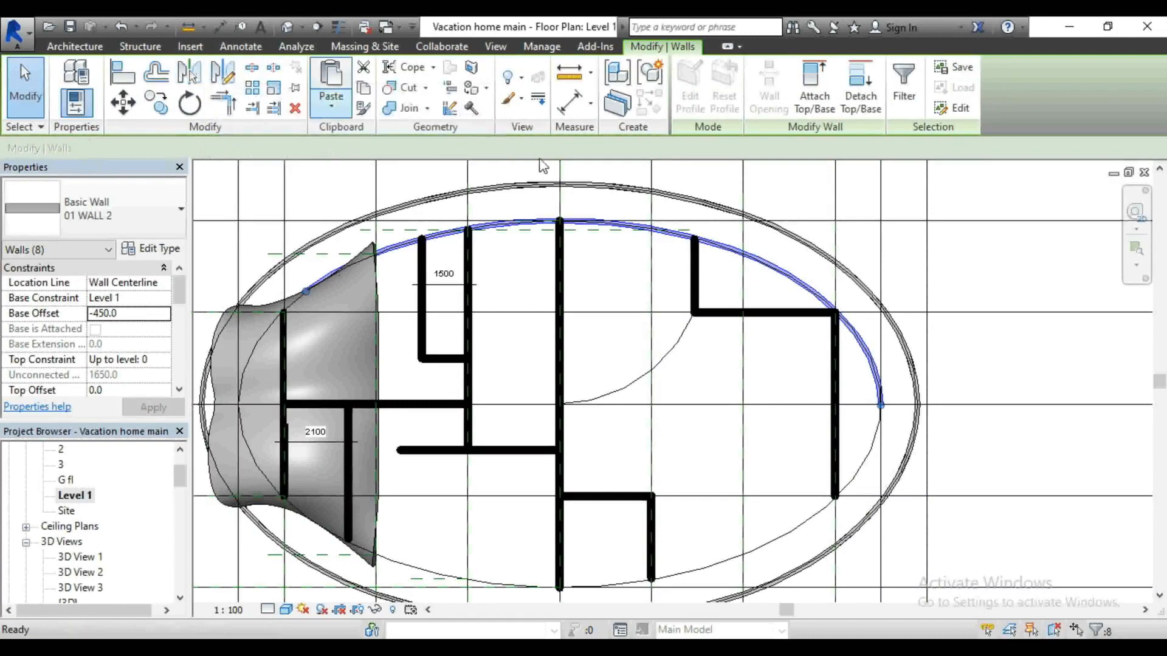
left_click(973, 401)
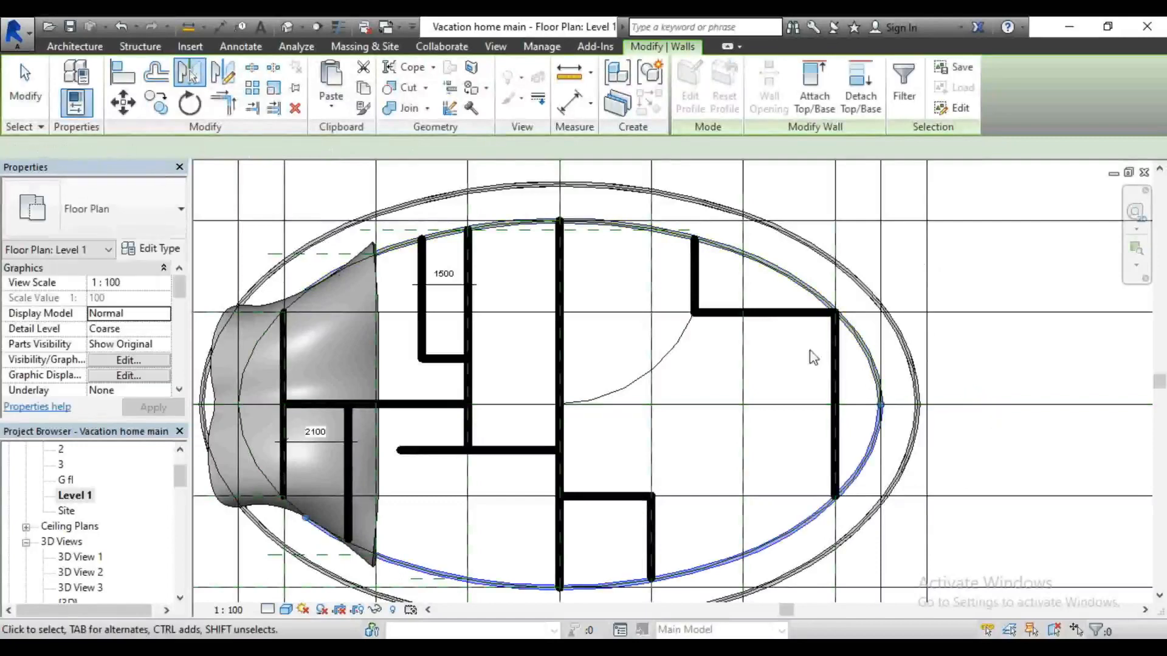
scroll(772, 328, "down", 2)
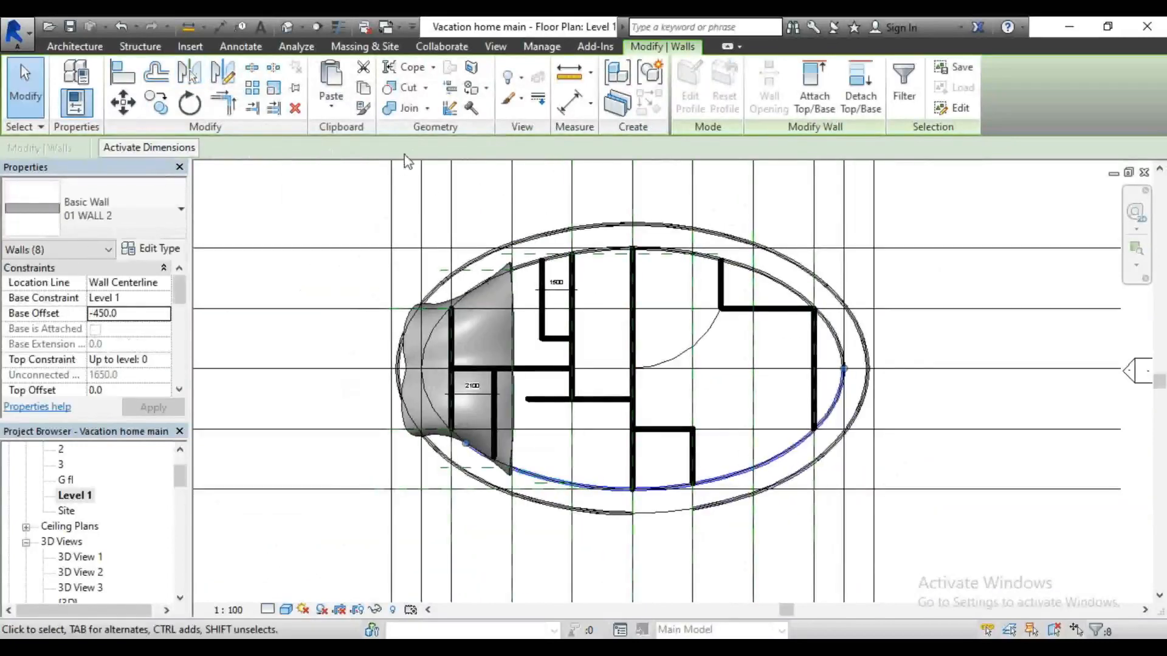
left_click(286, 27)
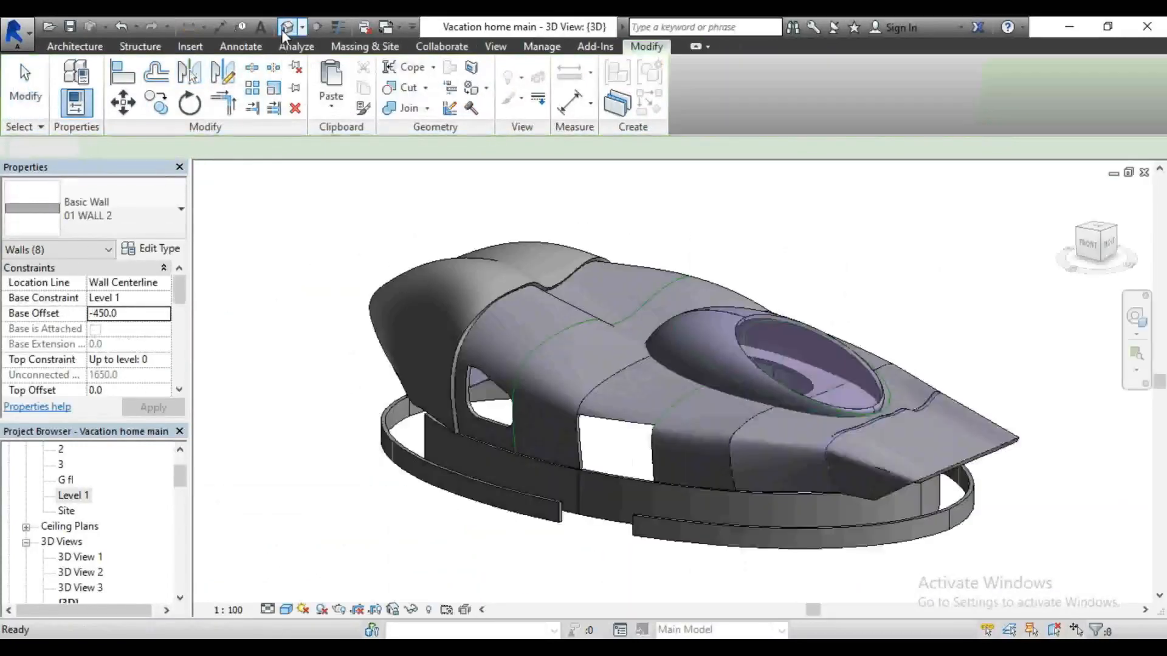
Step: Set the Top Constraint of the inner 01 WALL 2 segment below the tall shell opening to Up to level: G fl
scroll(474, 476, "up", 2)
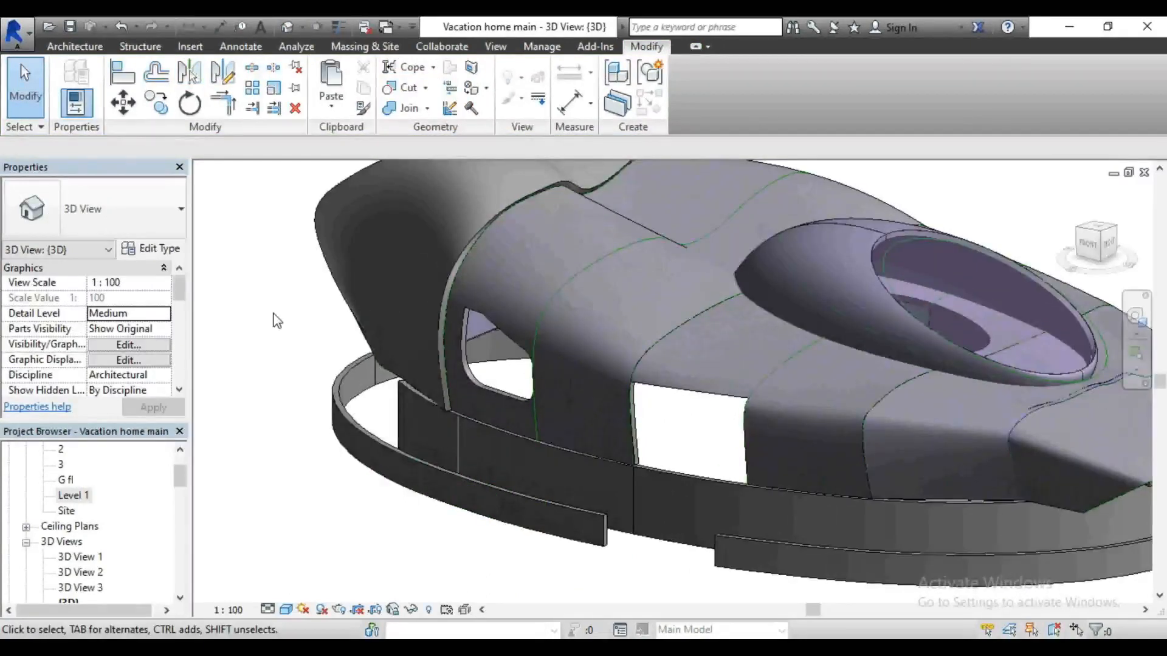
scroll(424, 257, "down", 2)
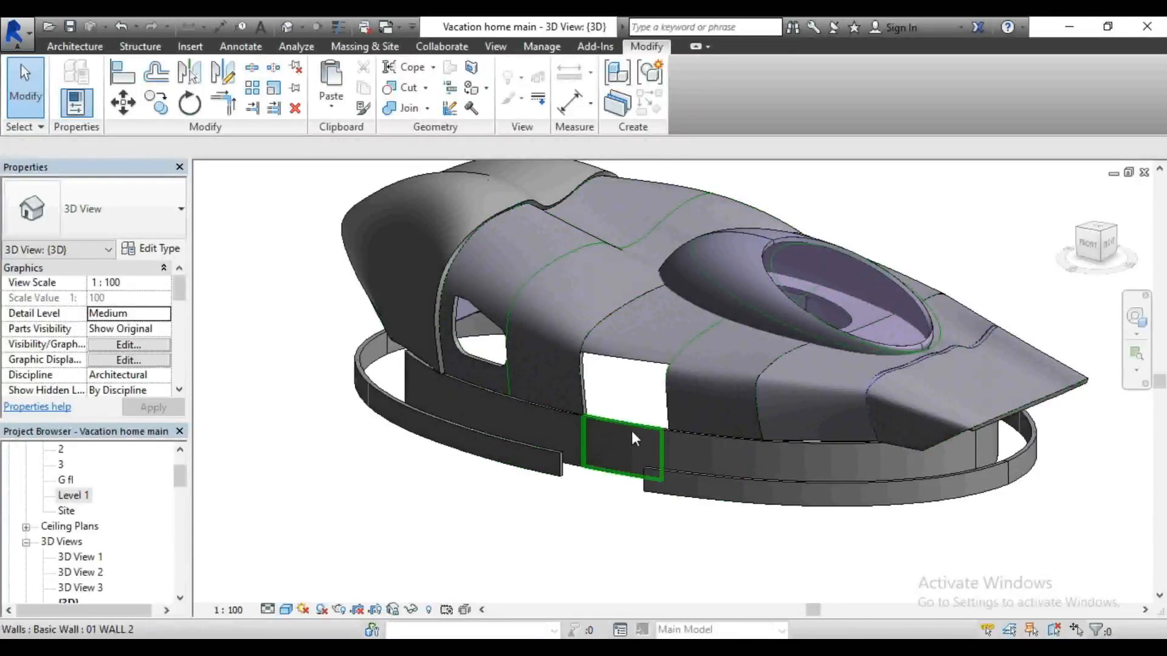
scroll(632, 434, "up", 6)
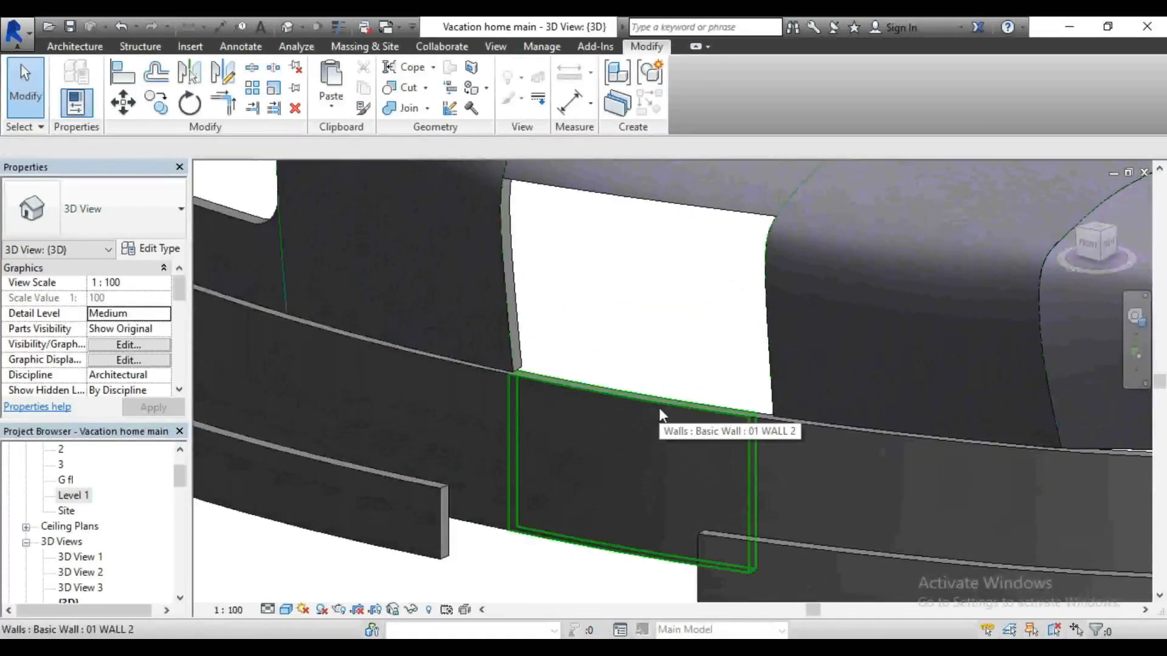
left_click(660, 410)
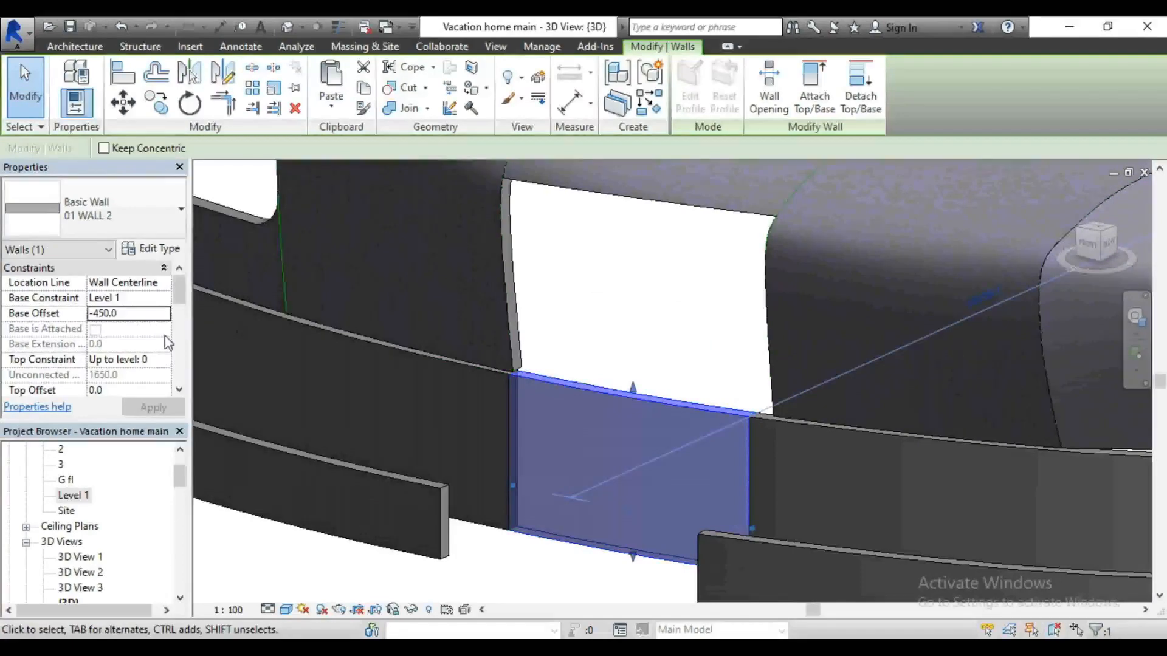
left_click(168, 359)
left_click(168, 359)
left_click(152, 396)
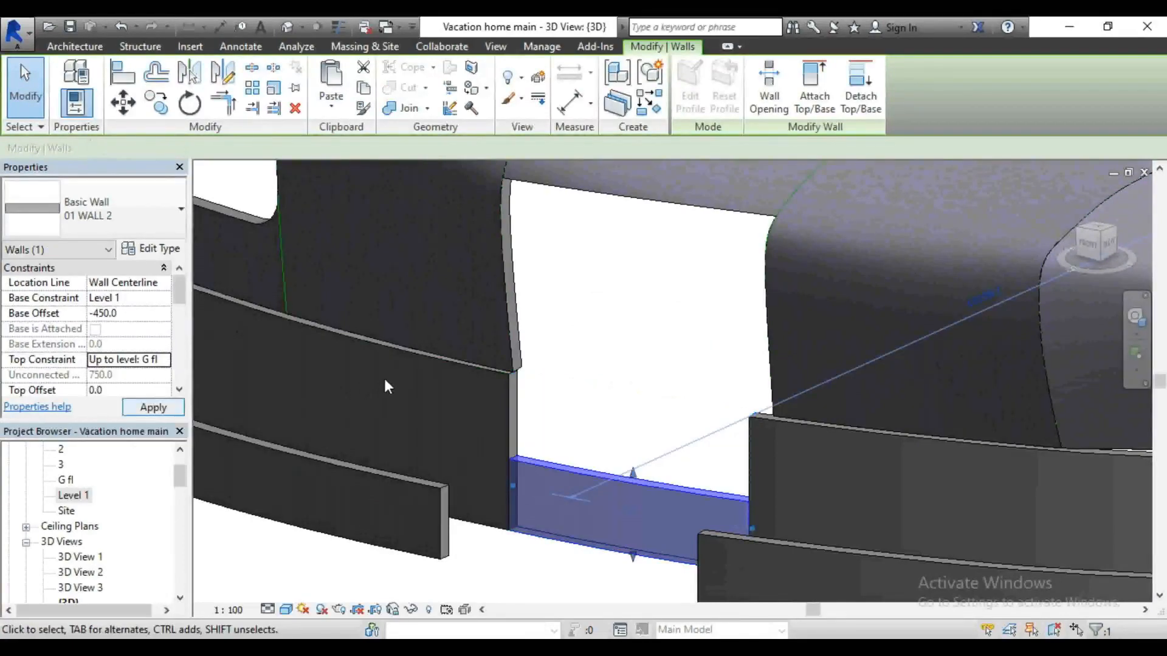
scroll(390, 370, "down", 4)
left_click(489, 510)
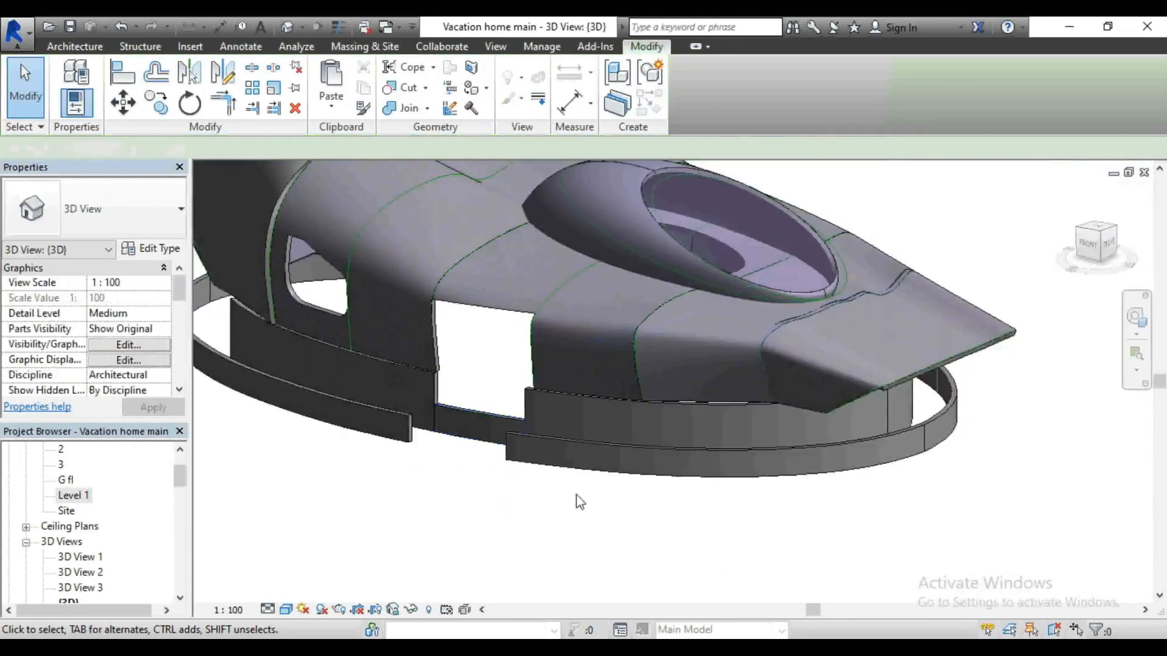
Step: Examine the base walls from the front and in 3D View 1, including the constraints of the upright wall at the shell's rear end
scroll(709, 552, "down", 2)
mouse_move(1093, 250)
left_mouse_down()
mouse_move(1076, 260)
mouse_move(1098, 257)
left_mouse_up()
scroll(877, 383, "down", 2)
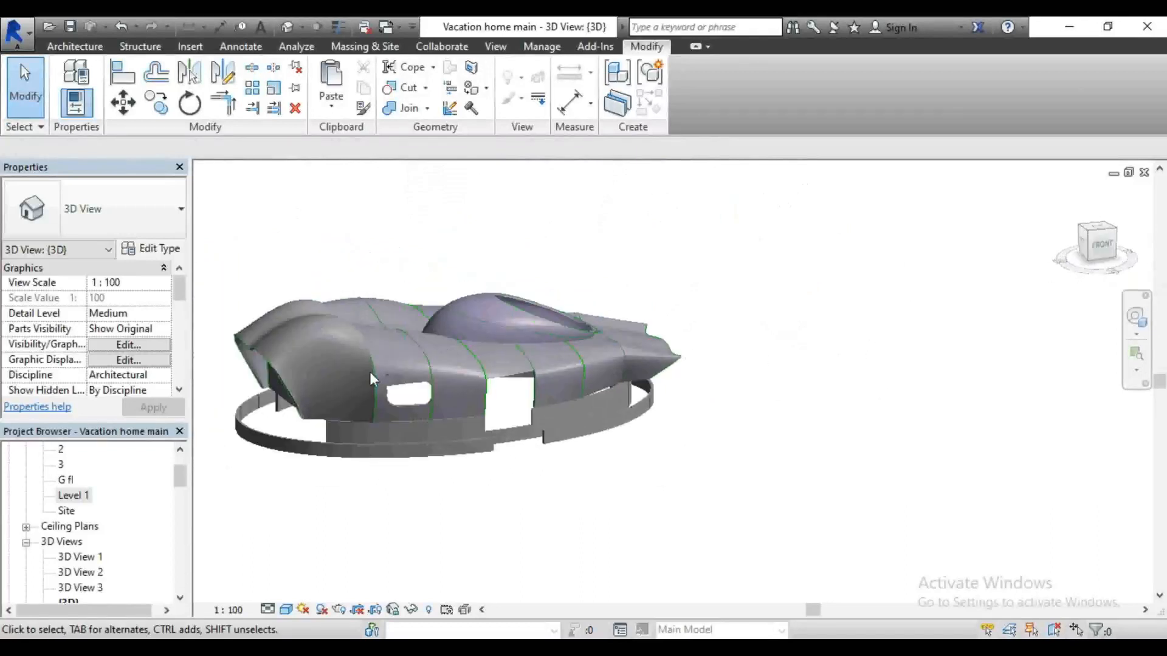
scroll(222, 407, "up", 1)
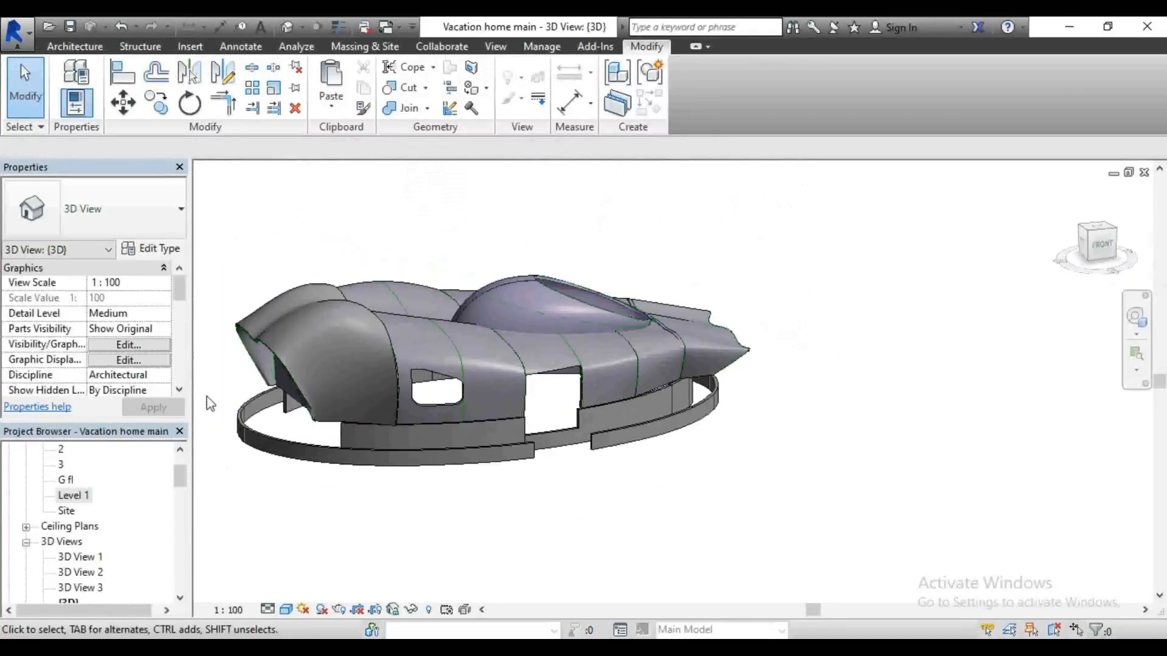
double_click(82, 558)
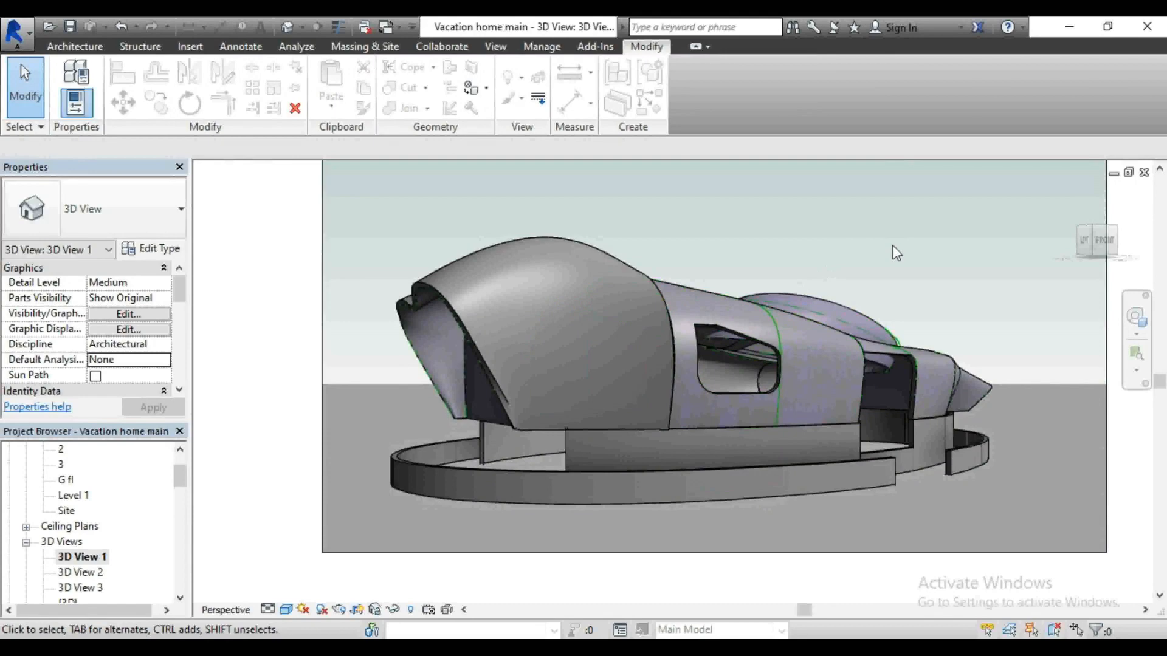
scroll(470, 478, "up", 6)
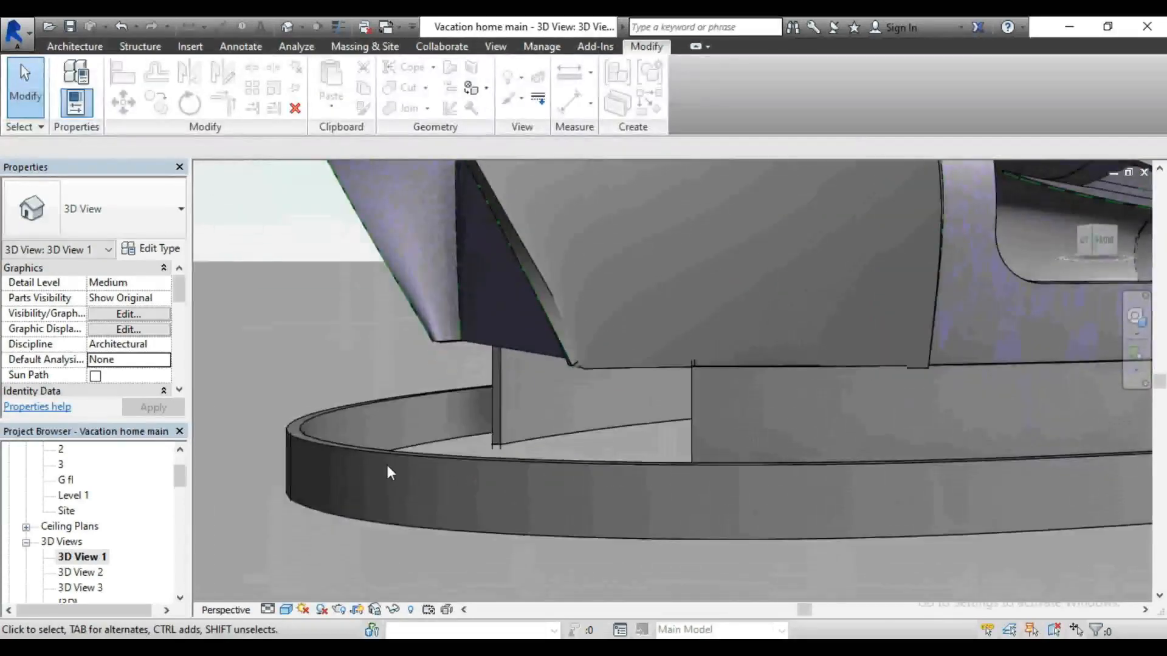
scroll(290, 497, "down", 4)
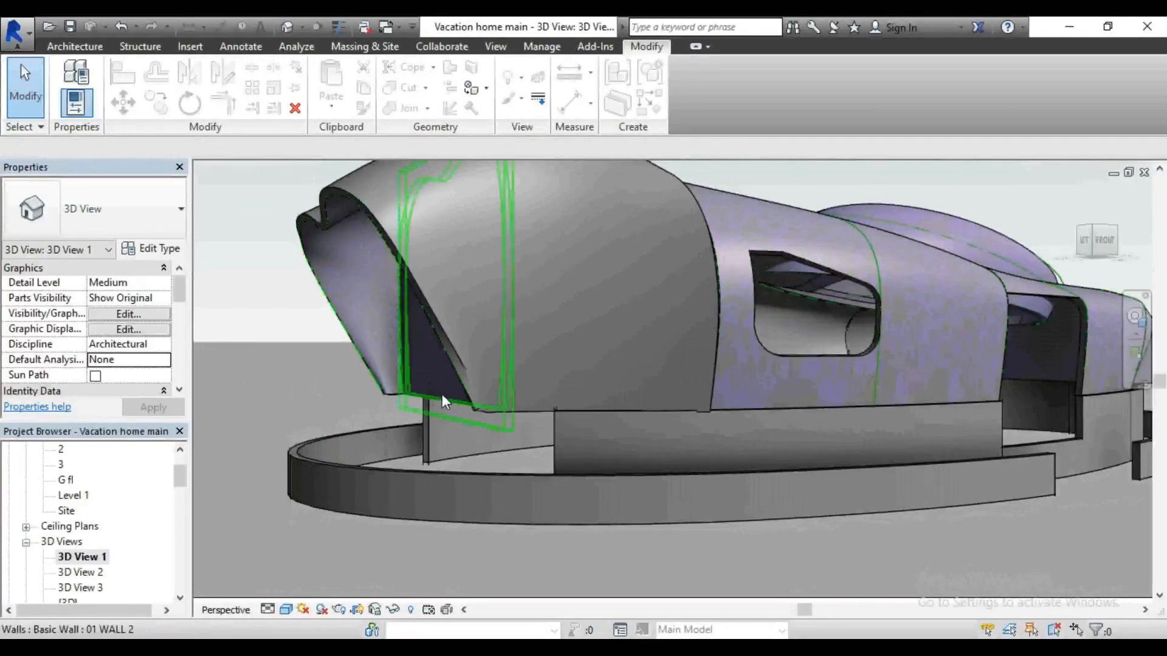
left_click(394, 417)
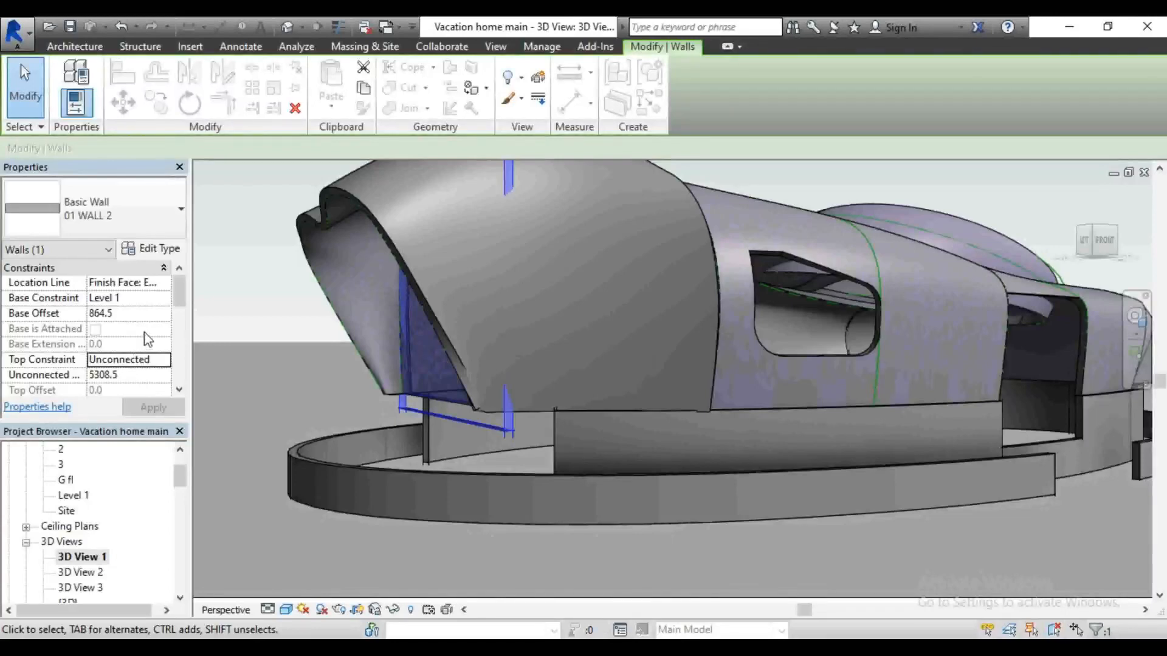
key("Escape")
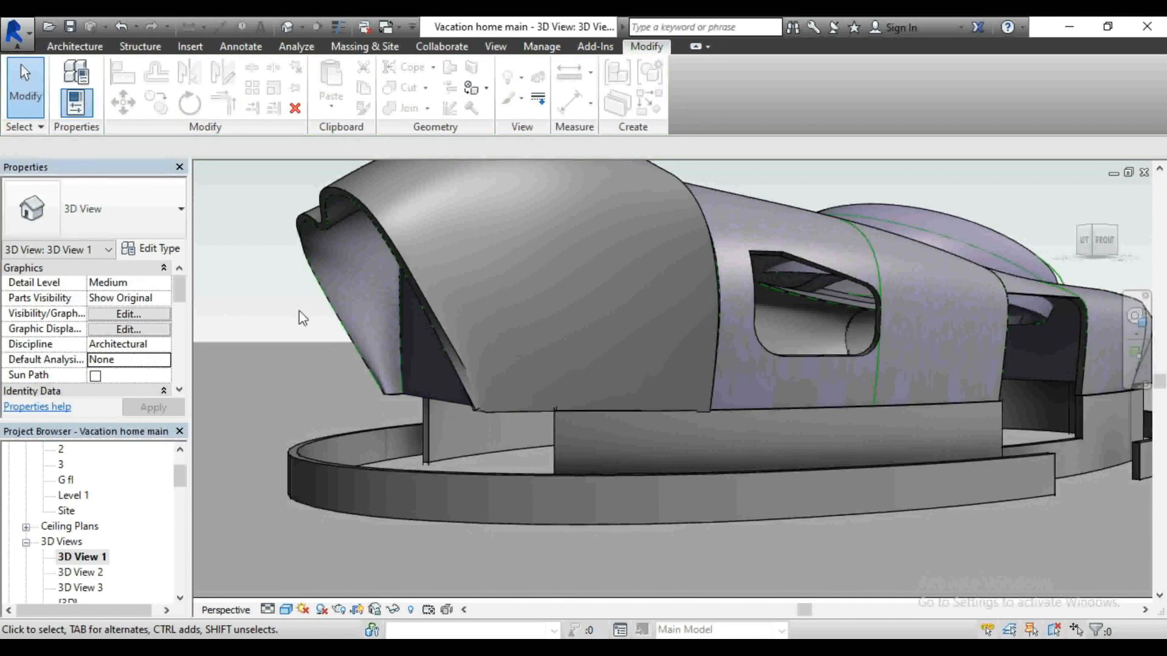
scroll(564, 418, "down", 3)
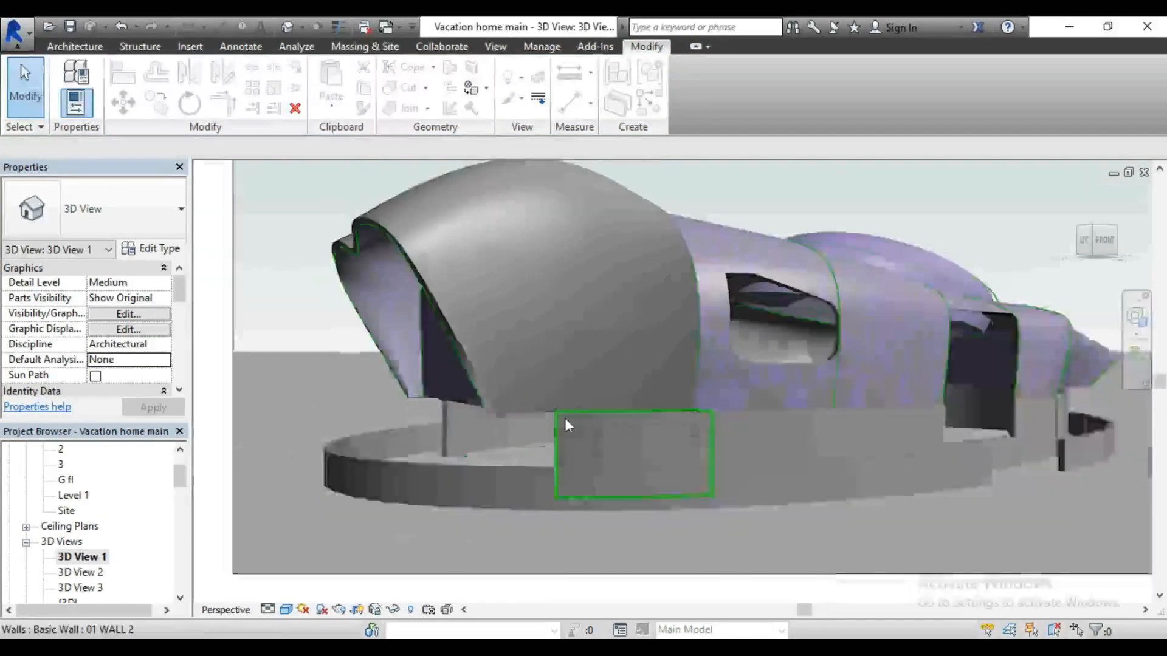
scroll(564, 418, "down", 2)
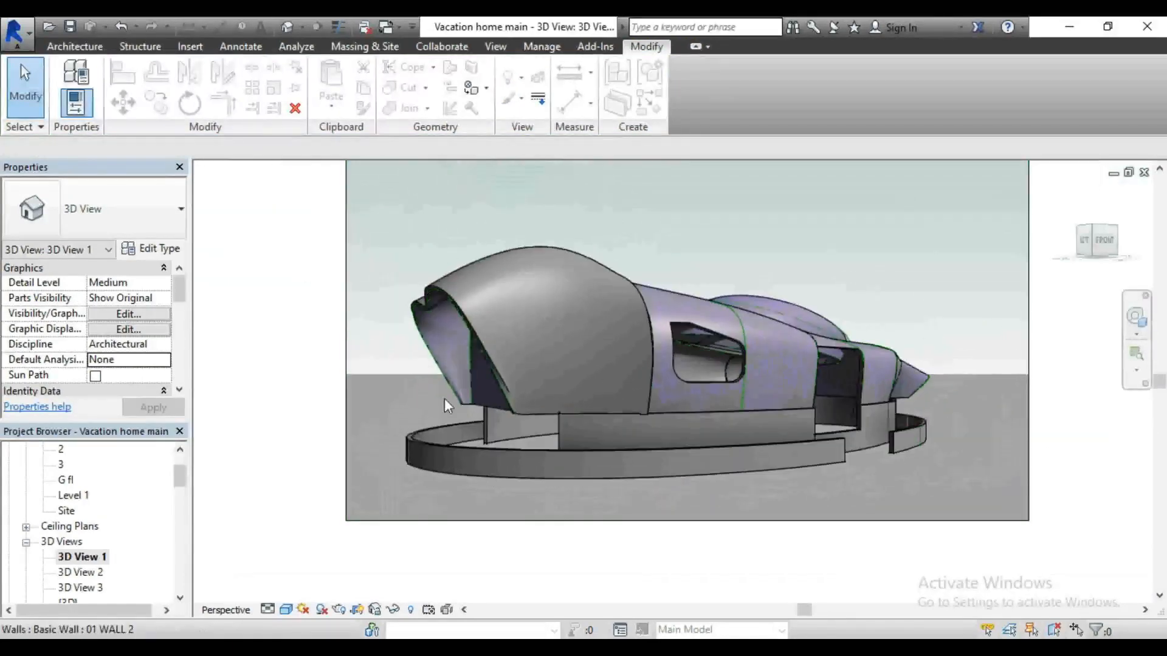
scroll(82, 538, "up", 2)
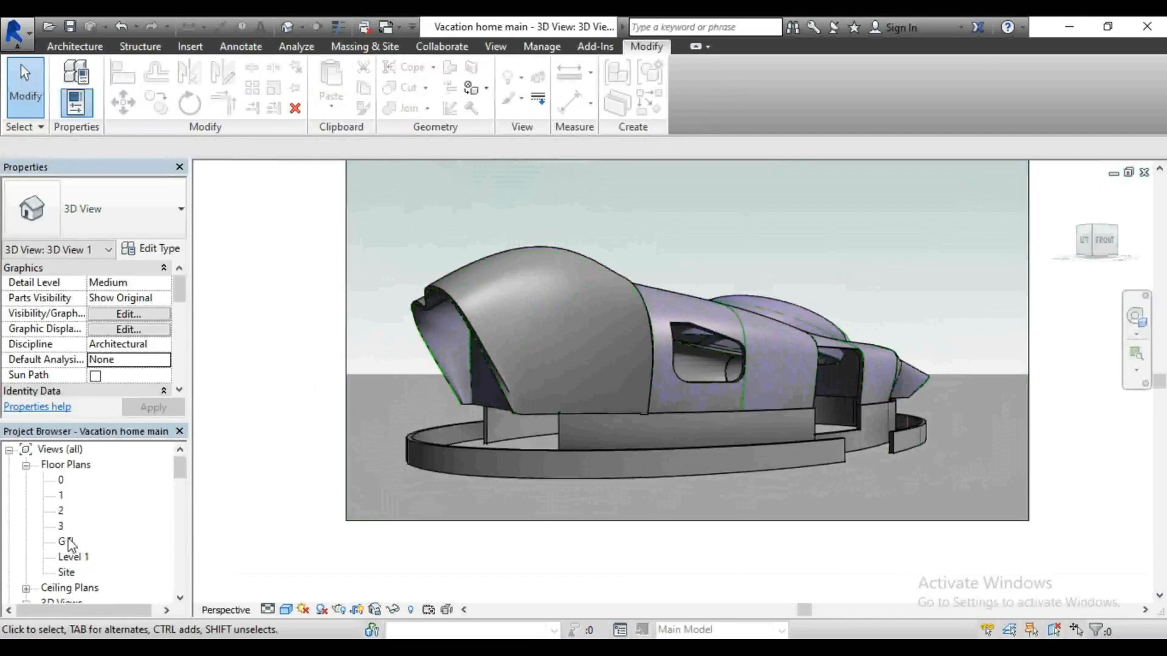
Step: Open the South elevation, go to the floor plan of level 0, and examine how the rear cross wall meets the curved shell walls
scroll(69, 544, "down", 3)
scroll(82, 590, "down", 2)
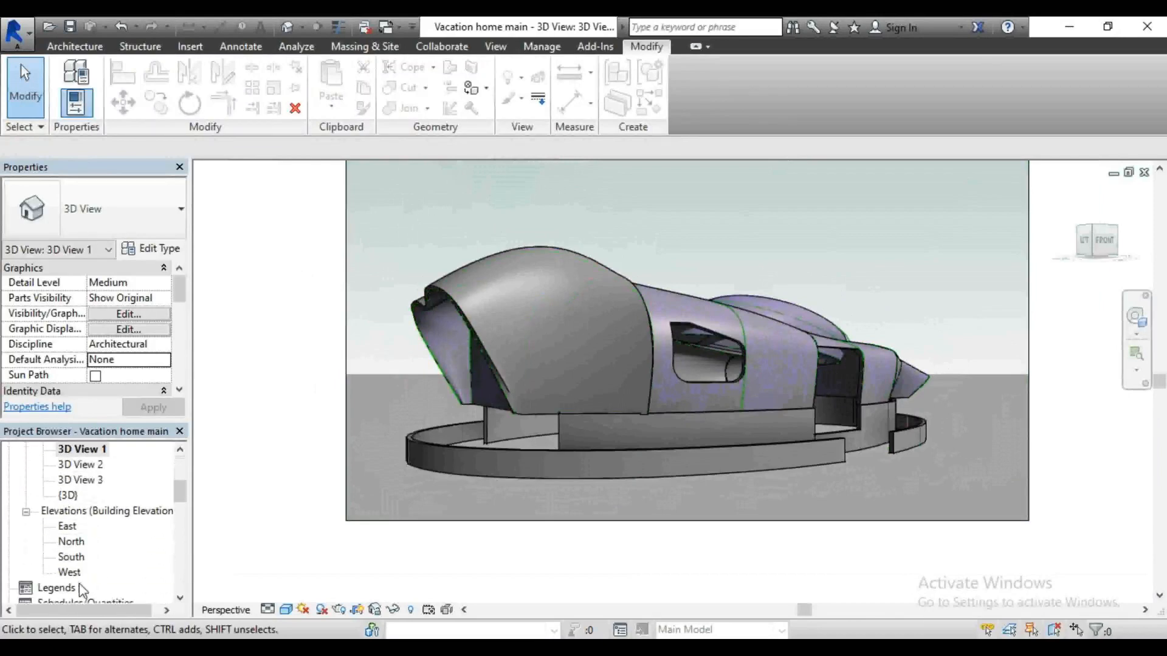
double_click(71, 556)
scroll(760, 422, "down", 2)
left_click(285, 417)
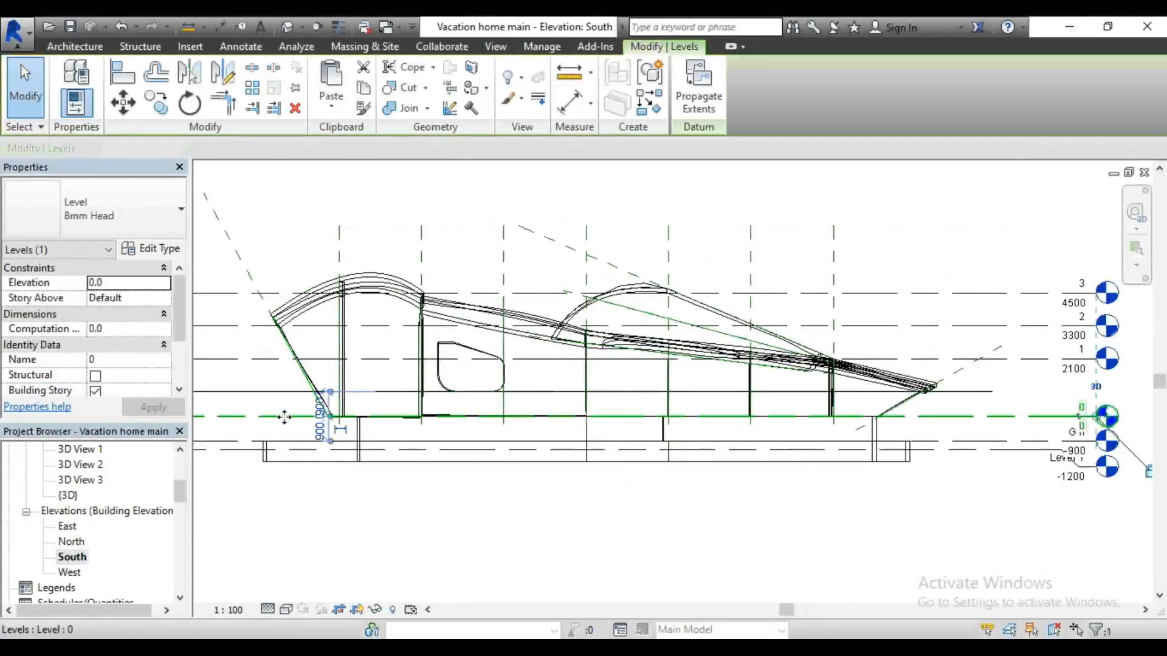
right_click(286, 417)
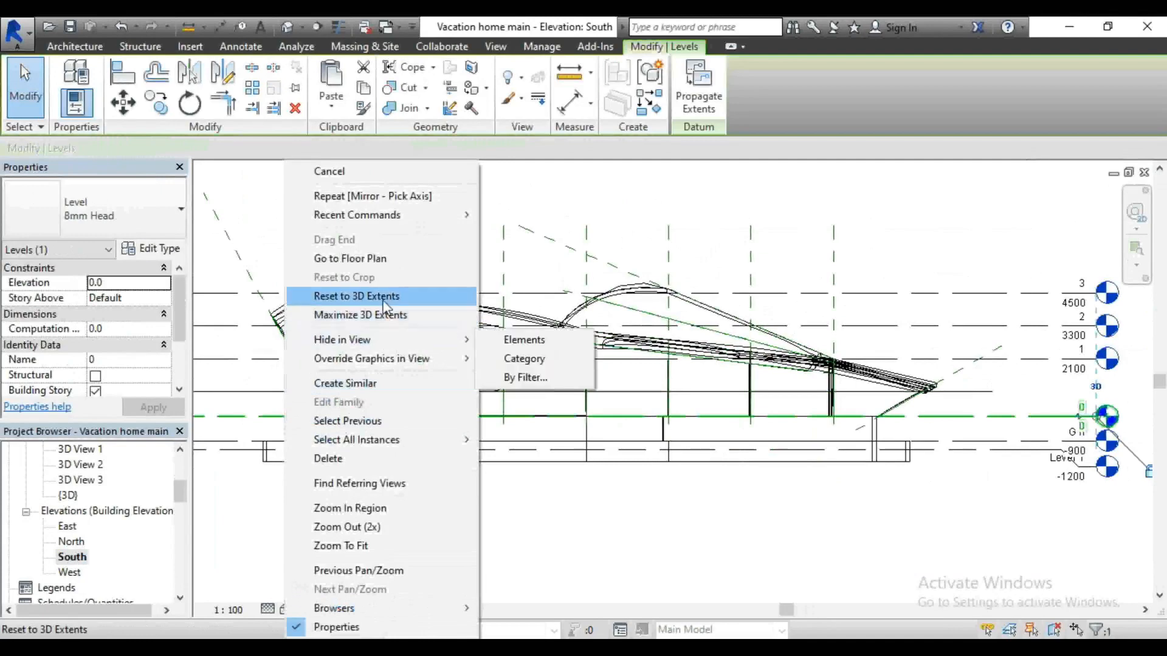
left_click(383, 258)
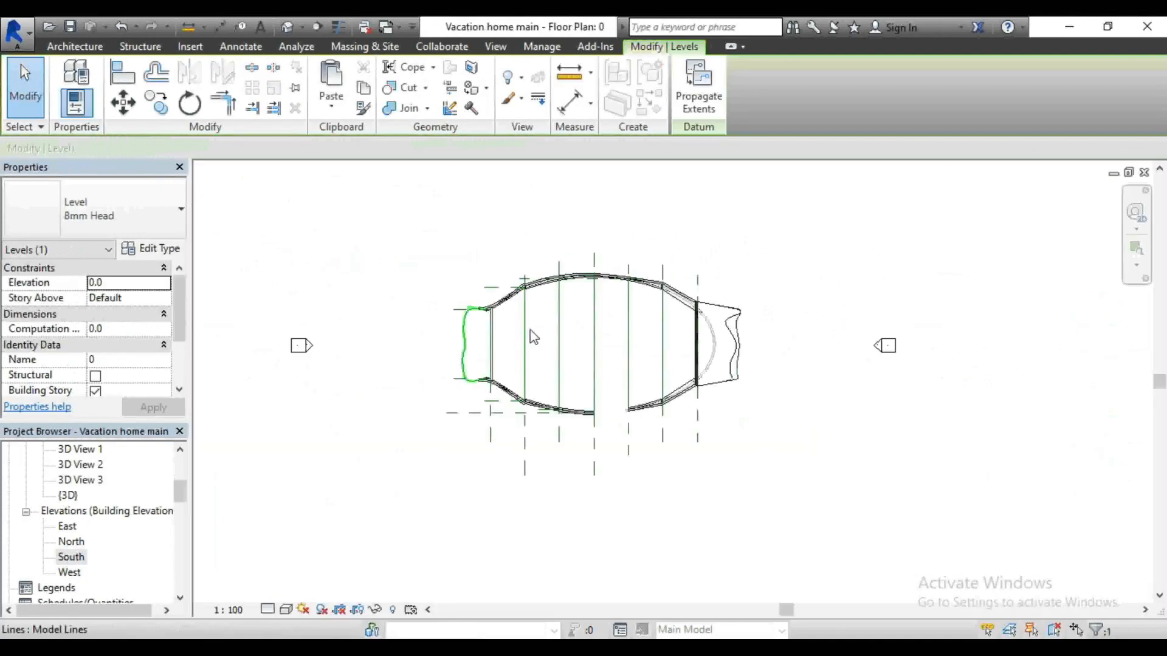
scroll(420, 324, "up", 4)
scroll(420, 324, "up", 2)
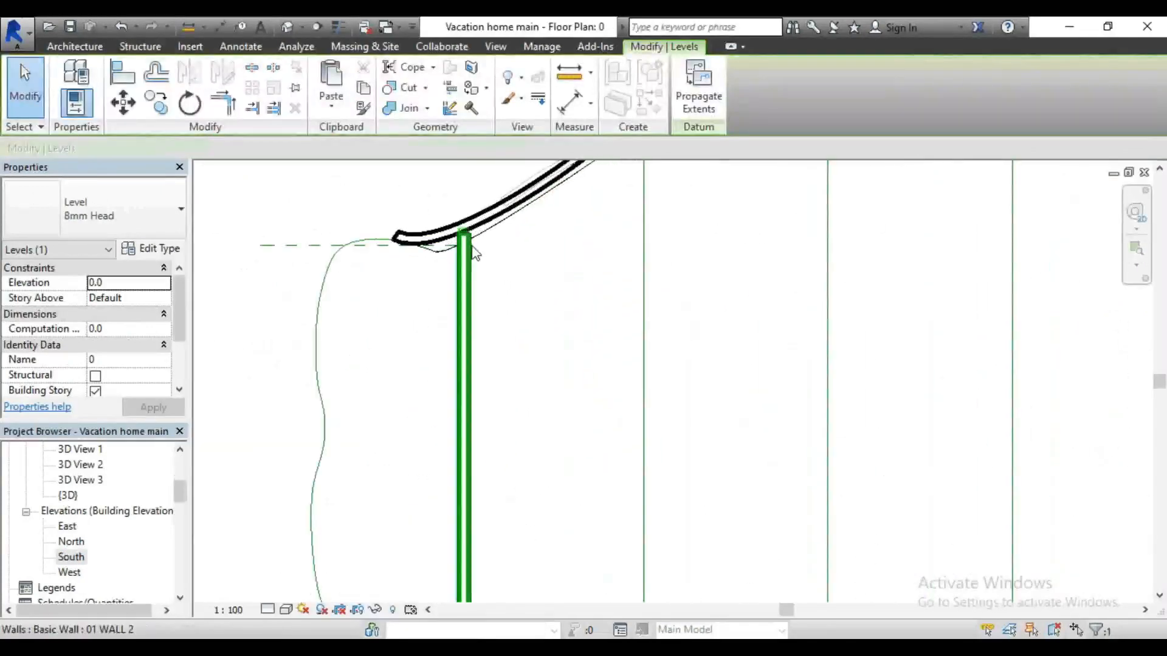
scroll(476, 250, "down", 2)
scroll(97, 490, "up", 3)
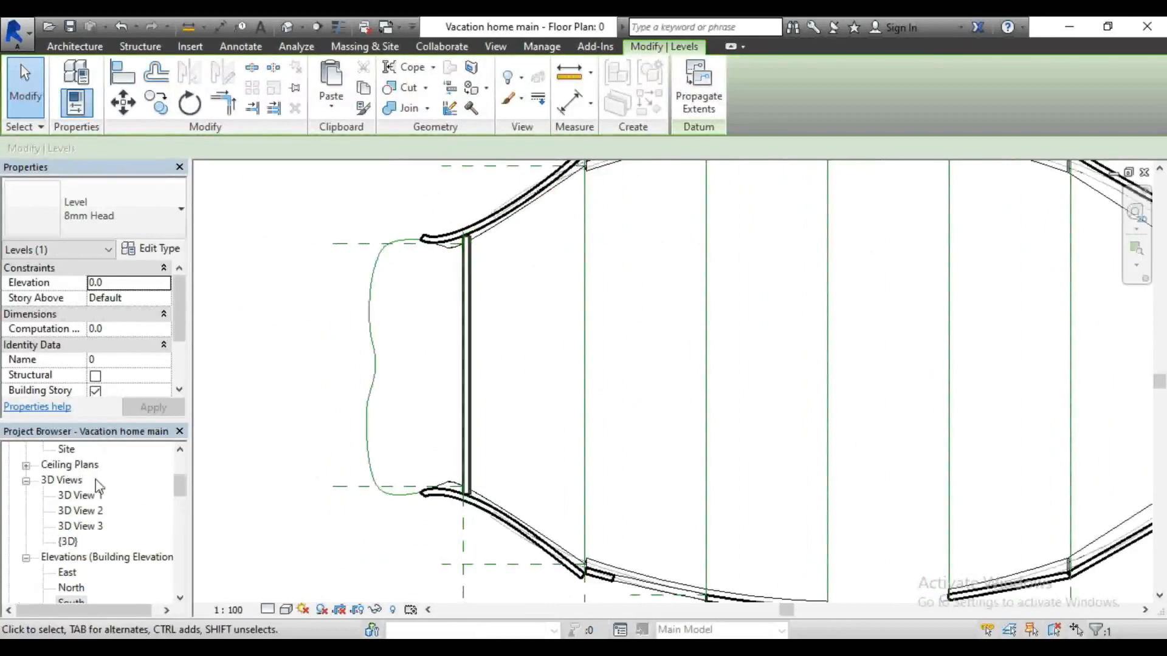
scroll(97, 495, "up", 1)
Step: On the Level 1 floor plan, draw a straight 01 WALL 2 wall up to level 0 along the full vertical partition line at the ellipse's left end
double_click(73, 480)
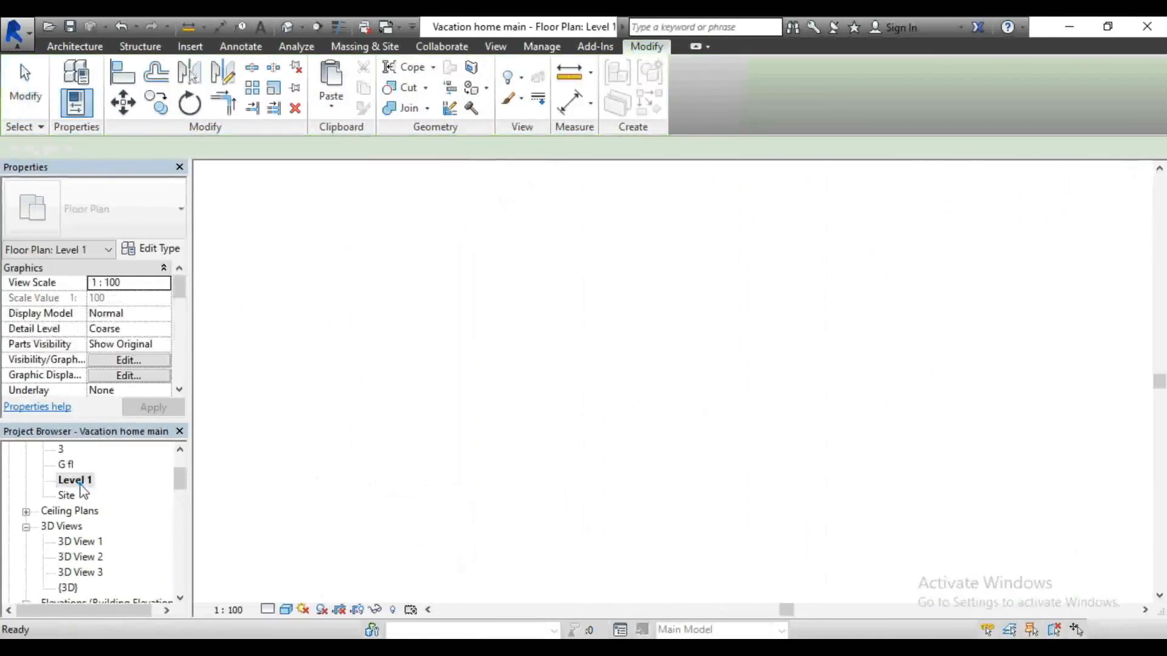
scroll(451, 323, "up", 1)
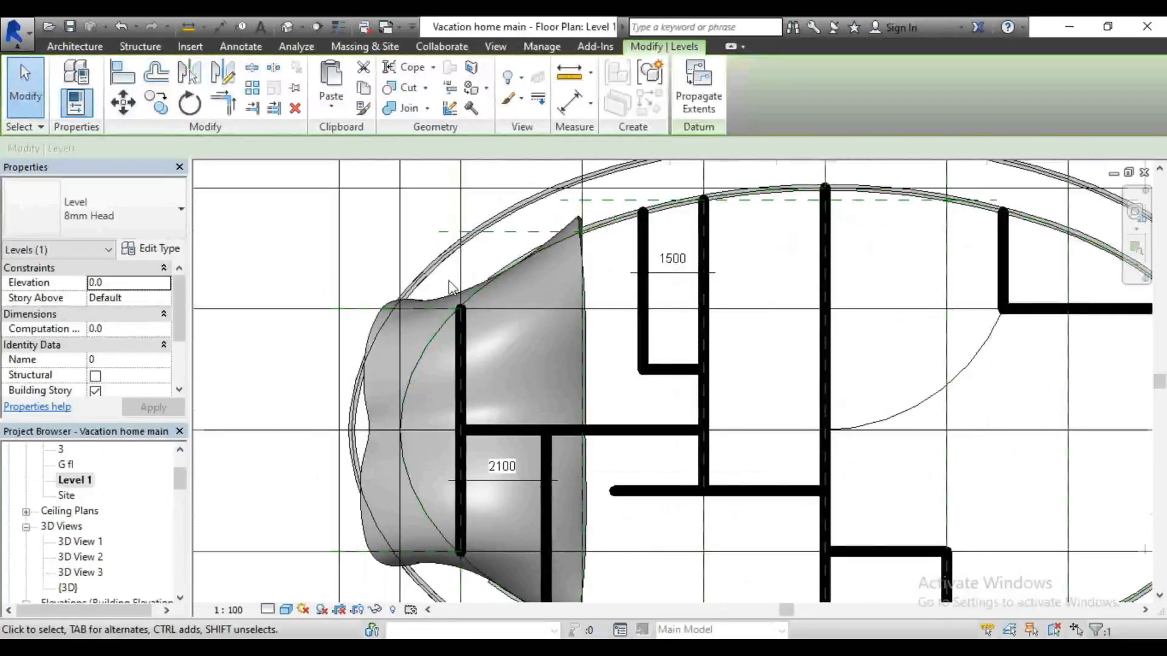
scroll(450, 287, "down", 2)
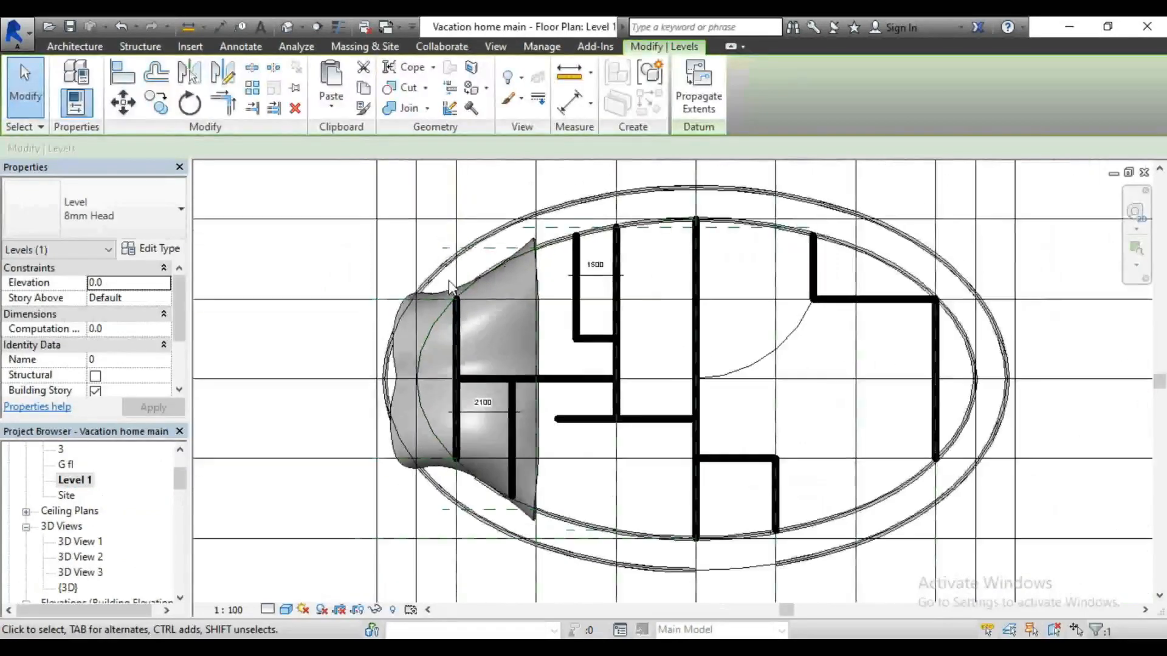
left_click(74, 46)
left_click(88, 83)
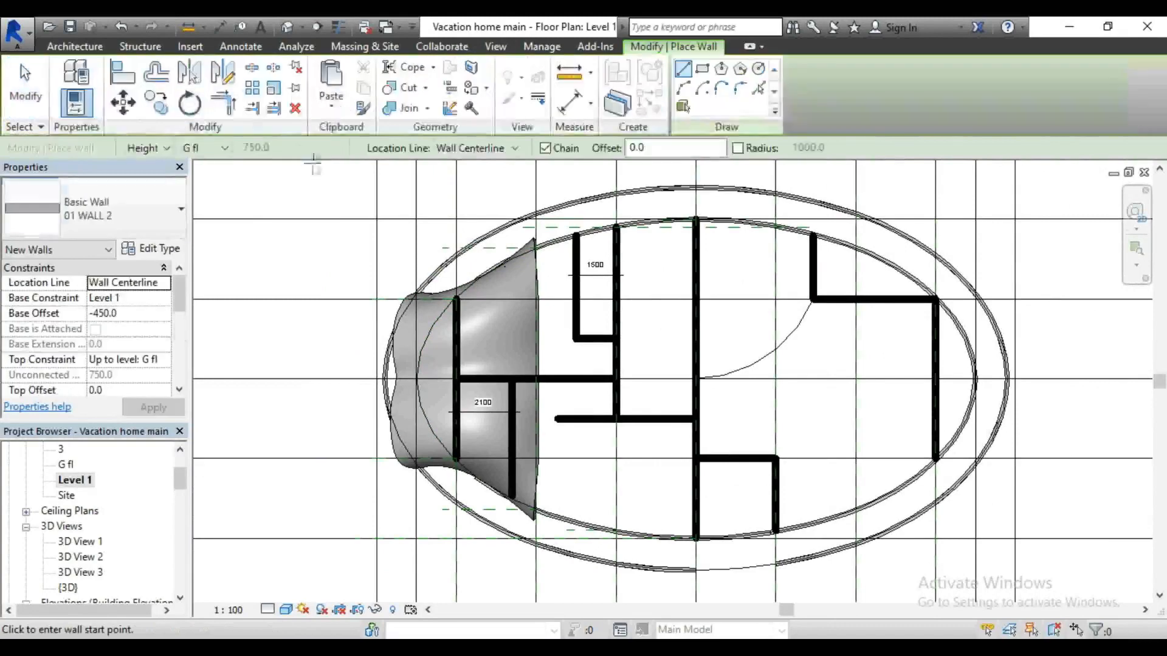
left_click(167, 360)
left_click(165, 360)
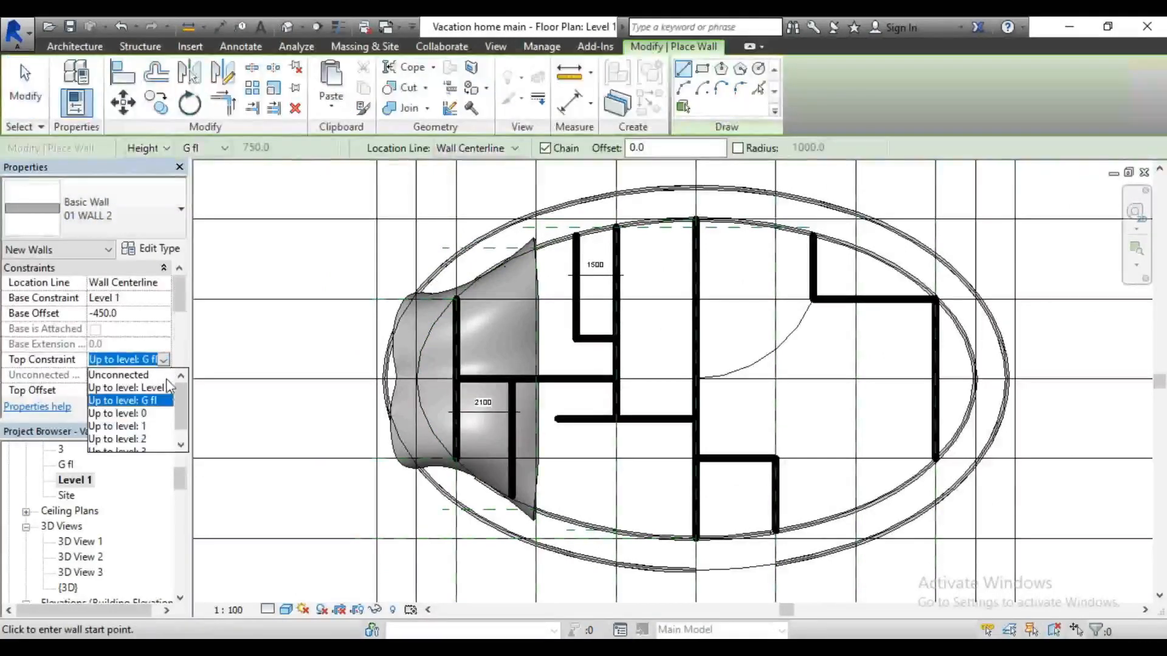
left_click(148, 413)
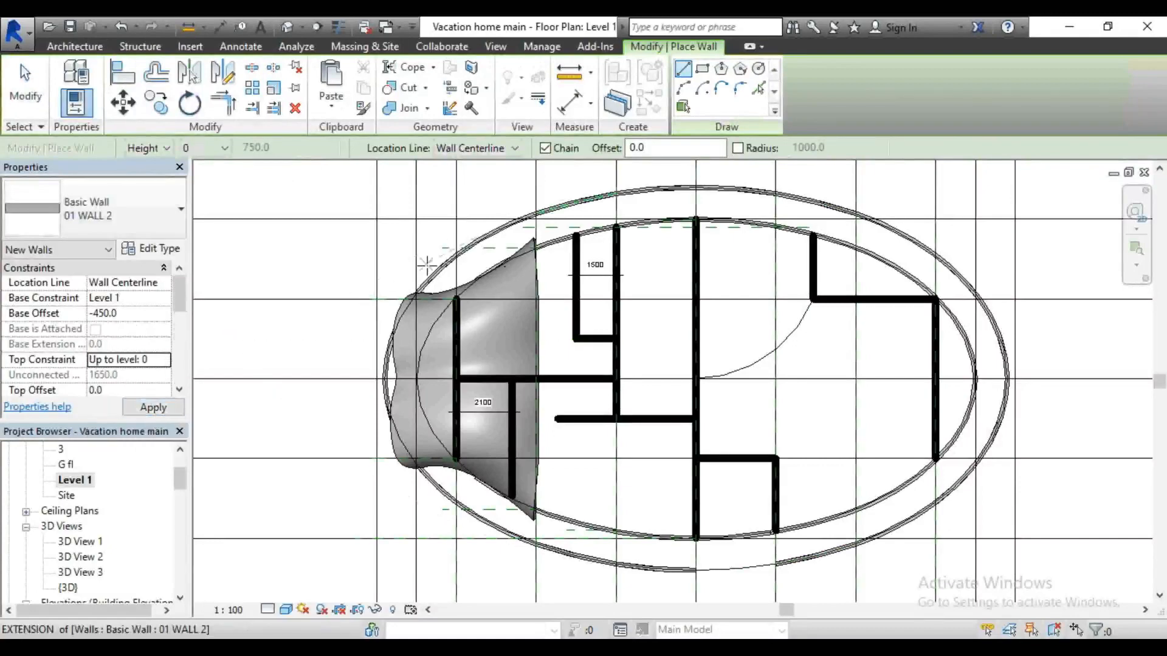
scroll(458, 314, "up", 5)
scroll(494, 341, "up", 2)
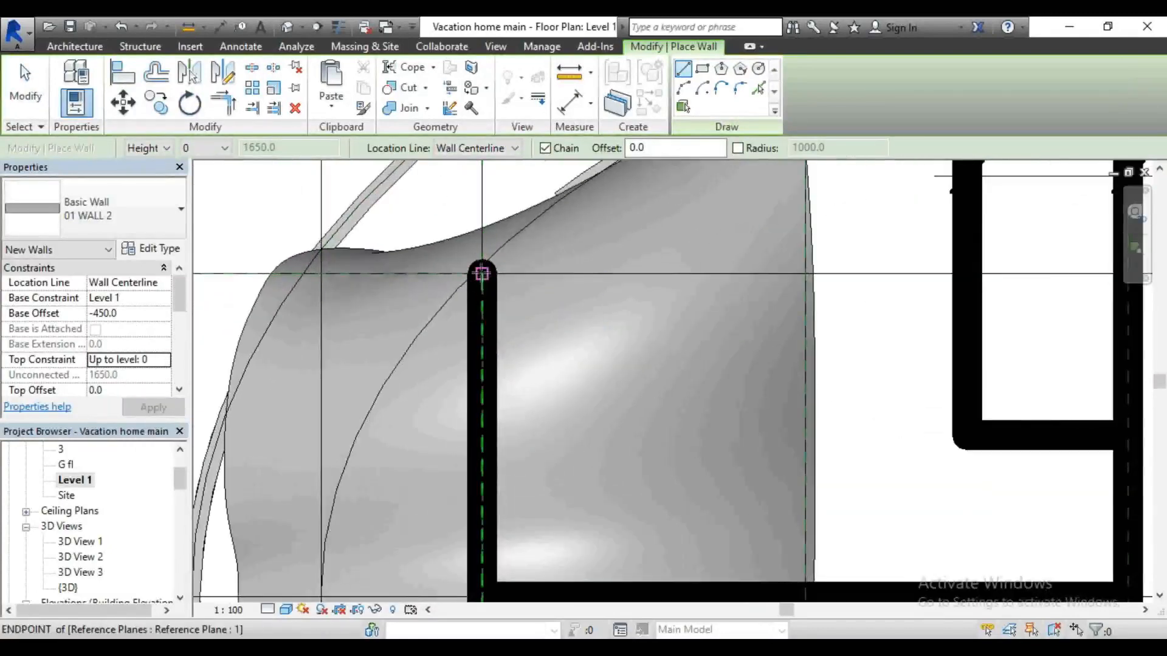
left_click(482, 273)
scroll(484, 268, "down", 4)
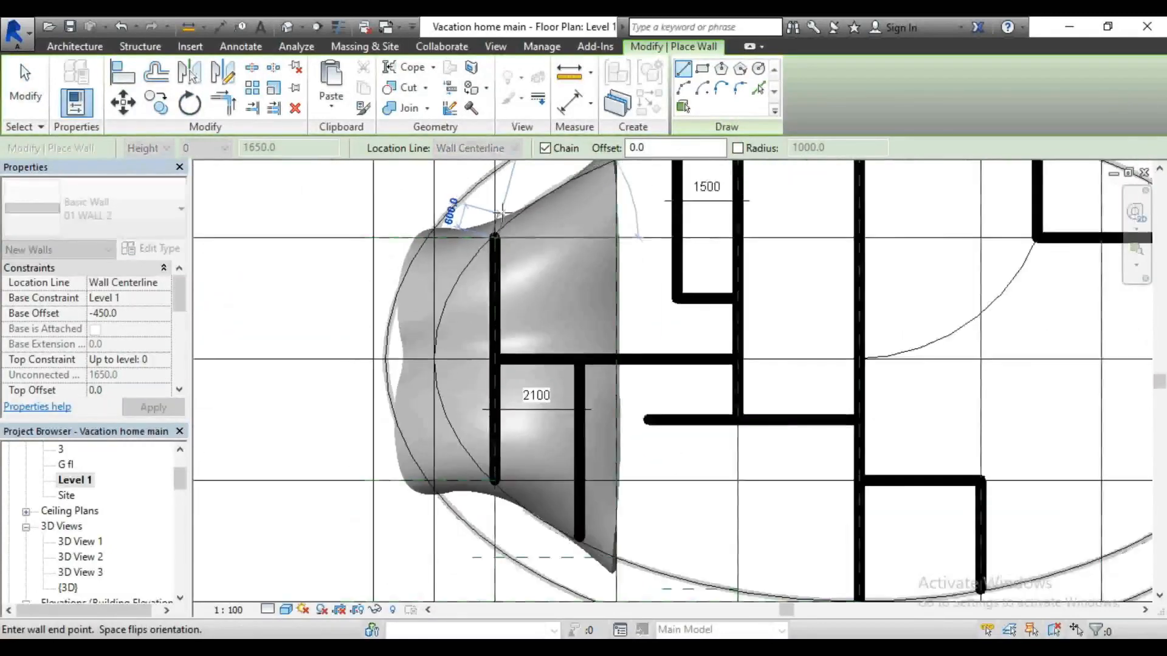
left_click(495, 446)
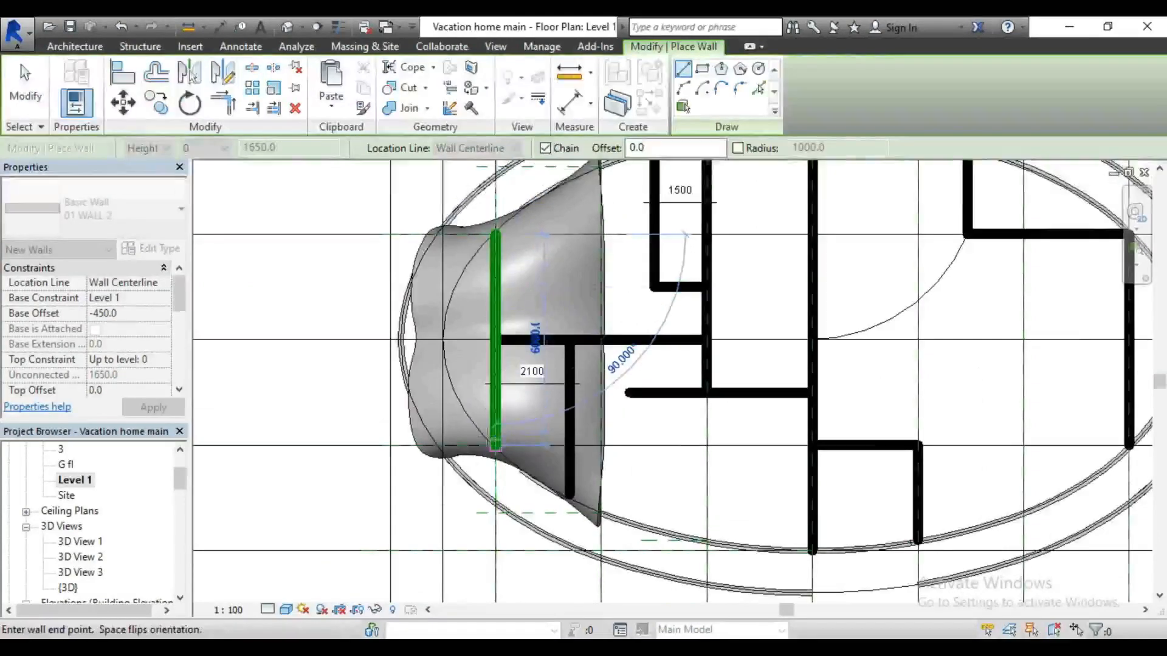
key("Escape")
Step: Draw a matching straight base wall along the vertical partition line at the ellipse's right end, between its two meetings with the inner ellipse
scroll(375, 395, "down", 2)
scroll(885, 328, "up", 3)
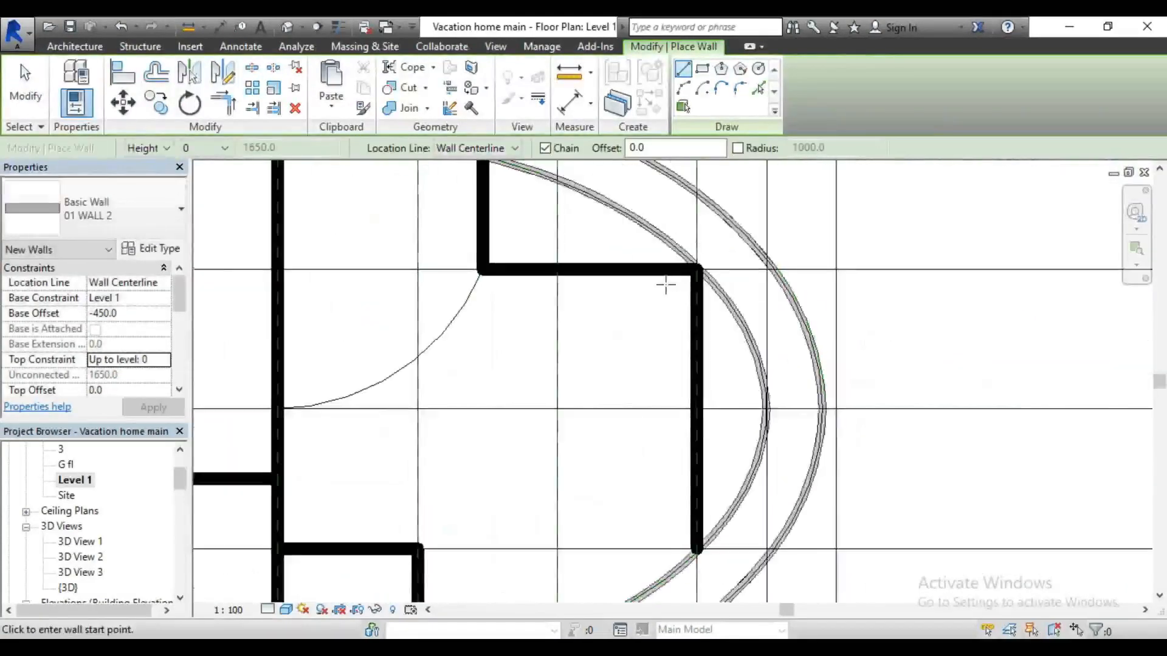
scroll(665, 281, "up", 2)
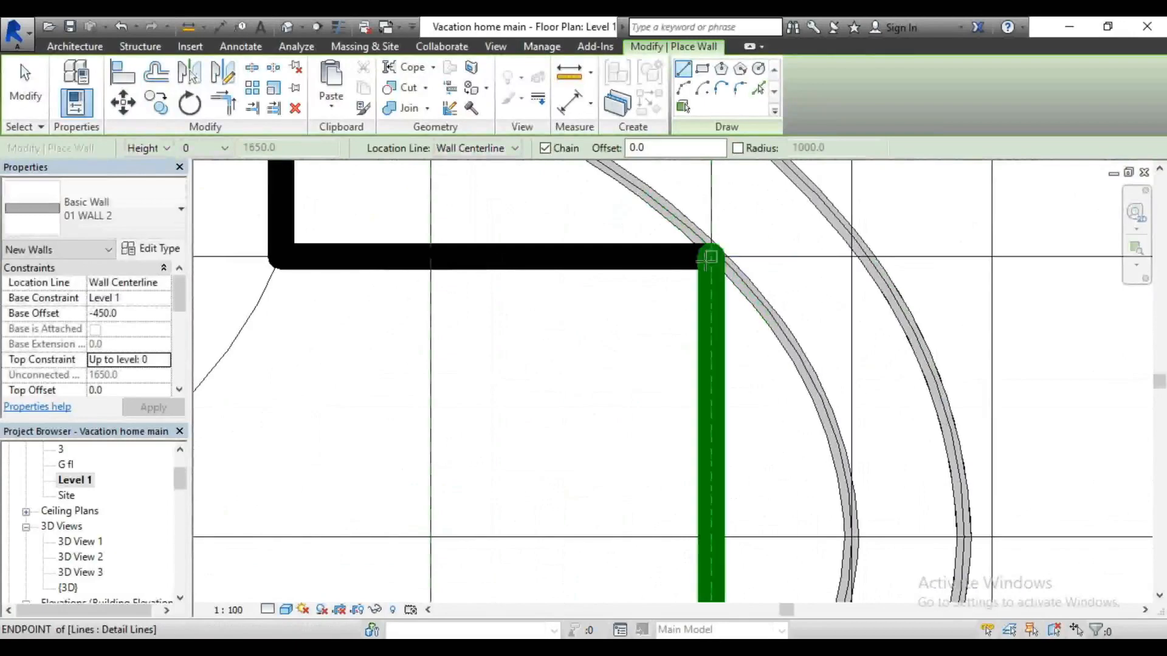
left_click(710, 257)
scroll(718, 274, "down", 4)
scroll(726, 408, "up", 4)
scroll(728, 409, "up", 2)
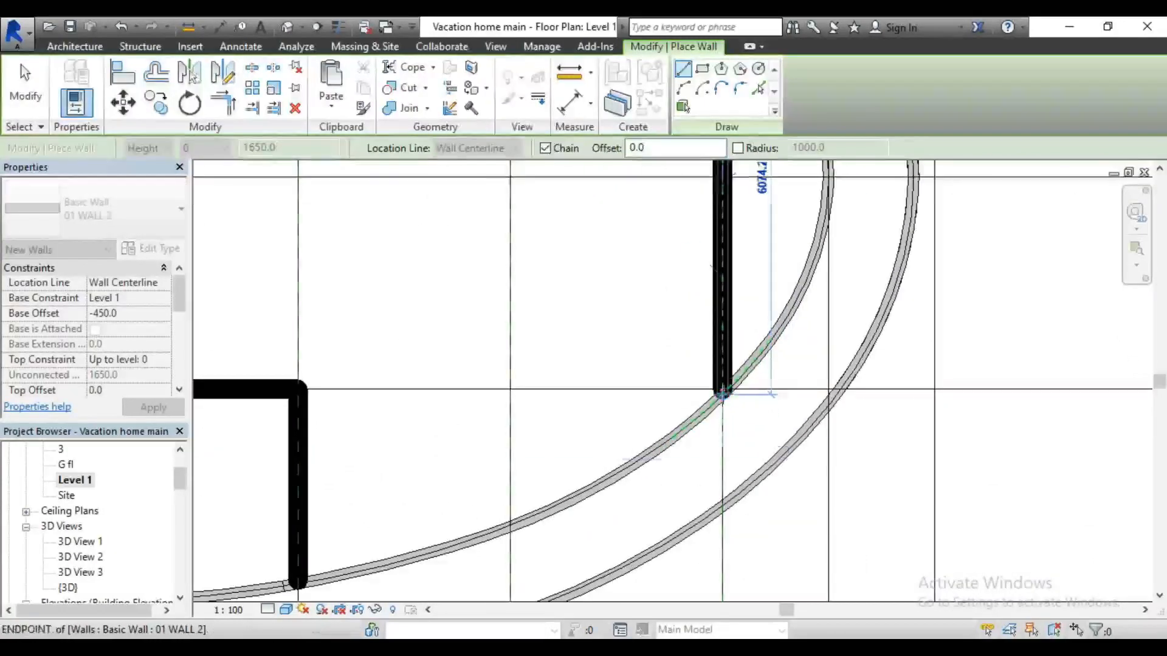
left_click(723, 395)
scroll(758, 417, "down", 6)
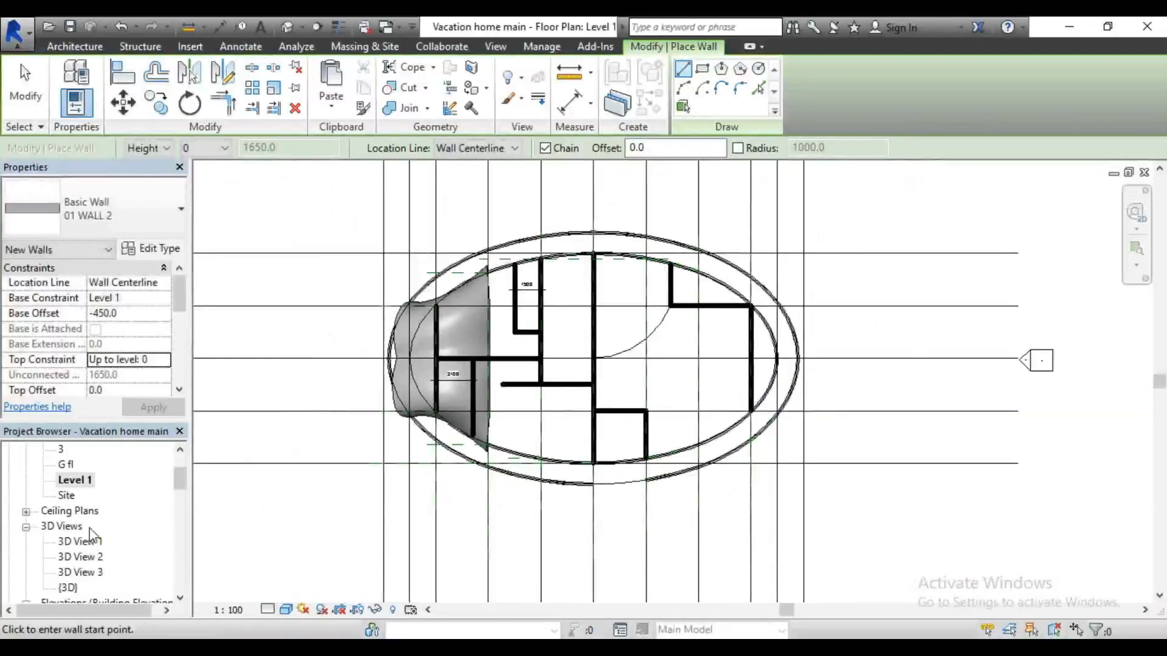
Step: On the Level 1 floor plan, extend the lower curved 01 WALL 2 base wall to meet the lower end of the left straight end wall
double_click(92, 543)
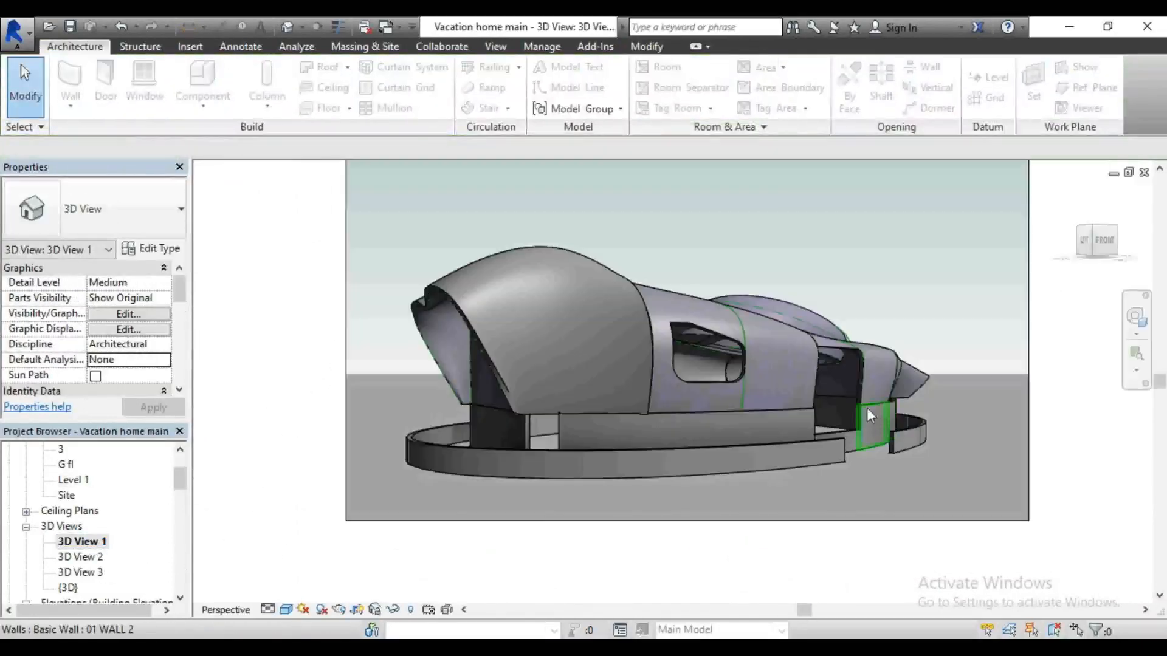
scroll(503, 429, "up", 5)
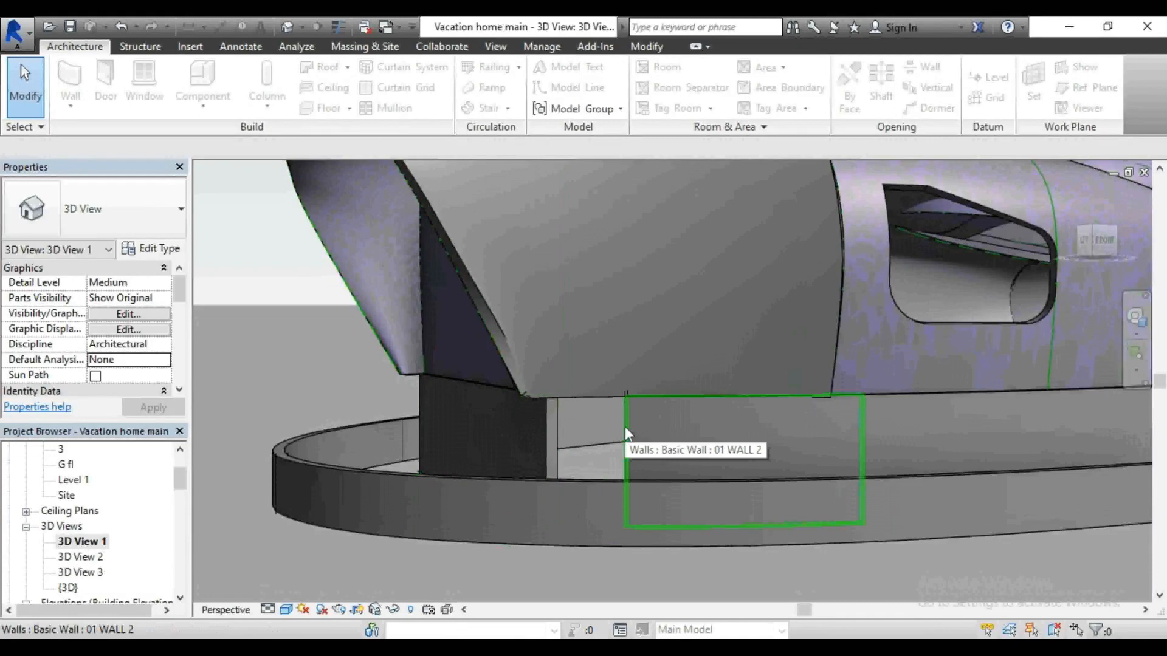
scroll(92, 501, "up", 3)
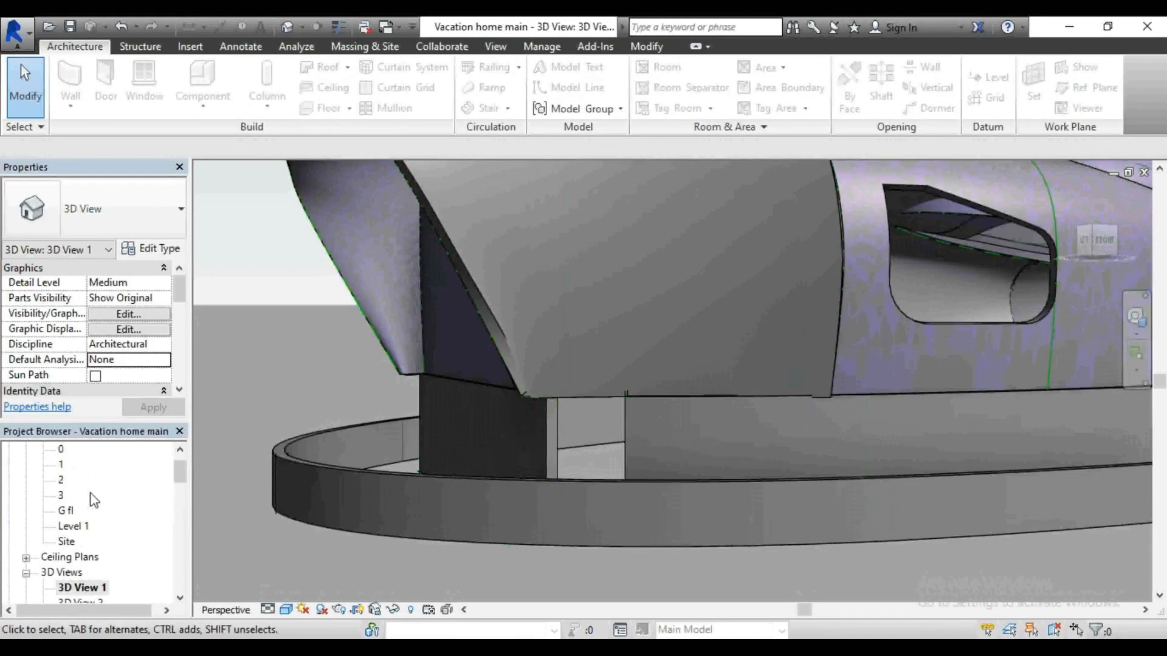
double_click(74, 556)
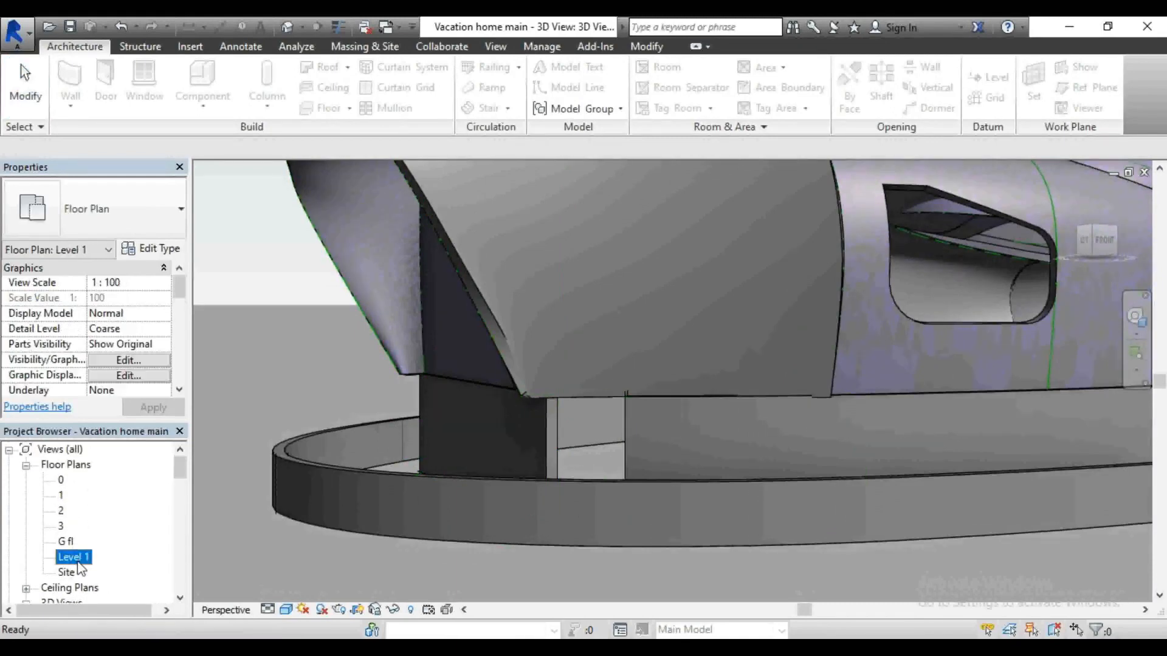
scroll(433, 442, "up", 4)
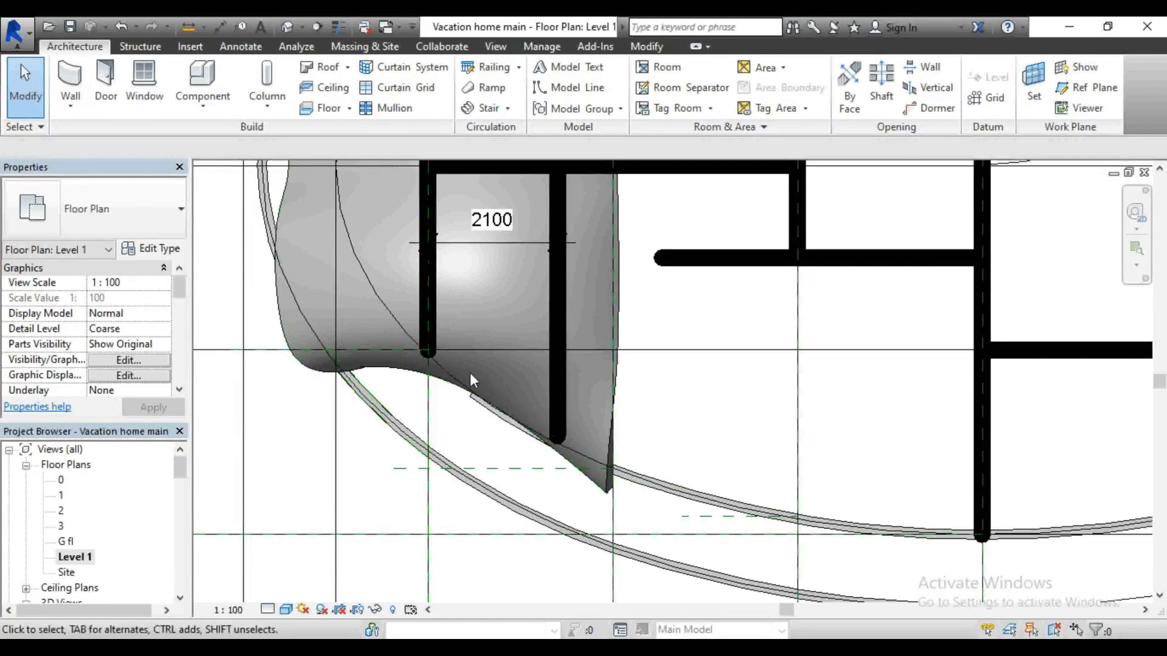
scroll(468, 390, "up", 5)
left_click(471, 439)
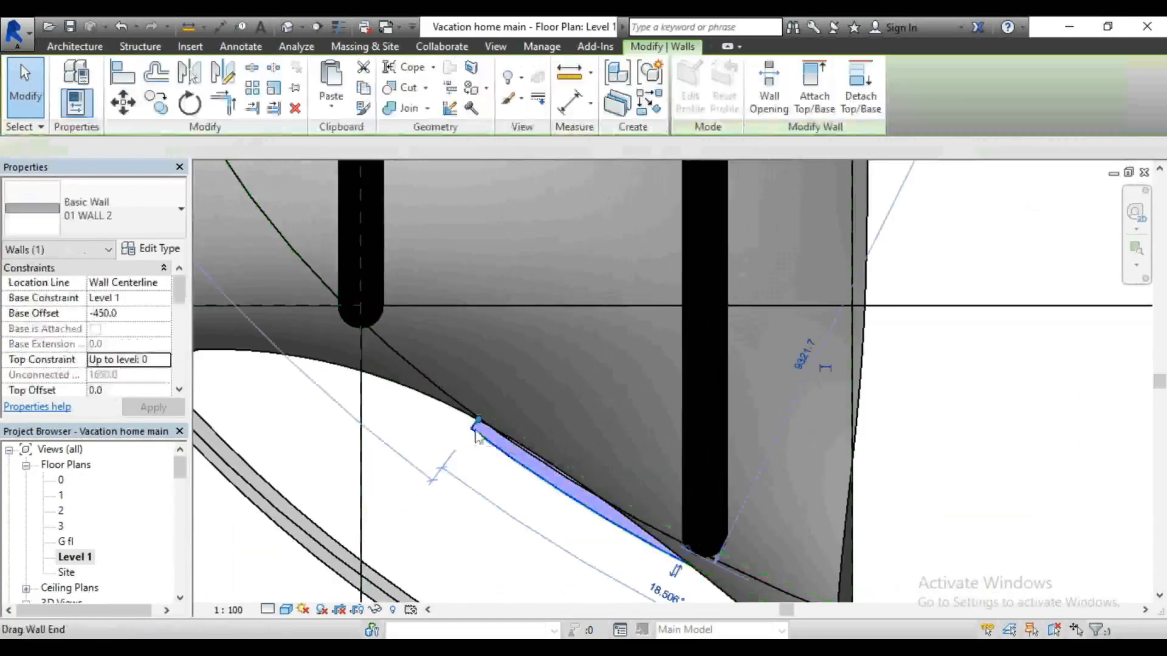
left_click_drag(478, 423, 364, 320)
scroll(451, 501, "down", 6)
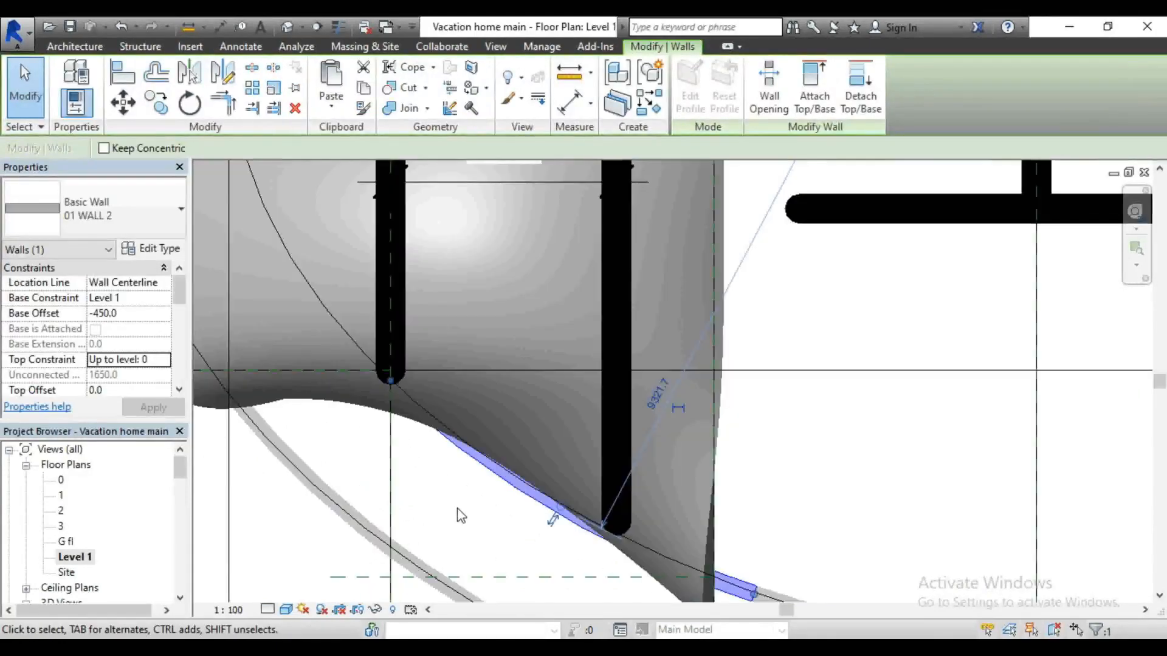
Step: Extend the upper curved base wall at the ellipse's left side to meet the upper end of the left straight end wall
scroll(465, 217, "up", 4)
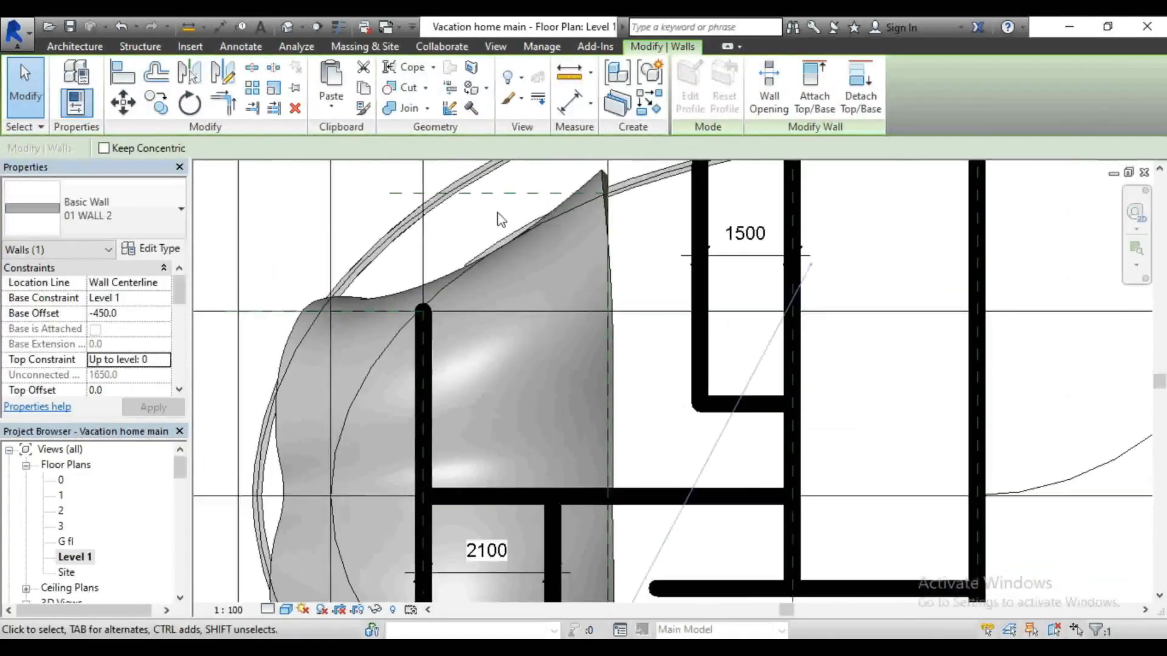
left_click(493, 252)
left_click_drag(468, 272, 424, 307)
scroll(347, 247, "down", 4)
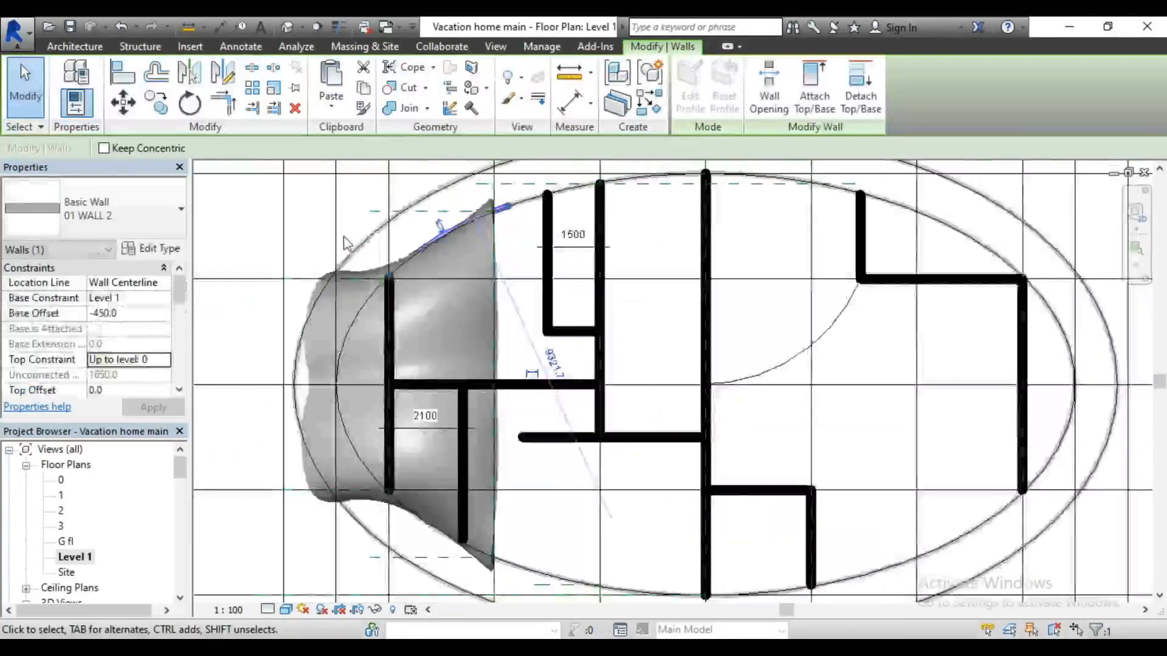
Step: Shorten the curved base wall crossing the right straight end wall's upper end so that it stops at that wall's endpoint
scroll(741, 441, "up", 4)
scroll(765, 430, "up", 1)
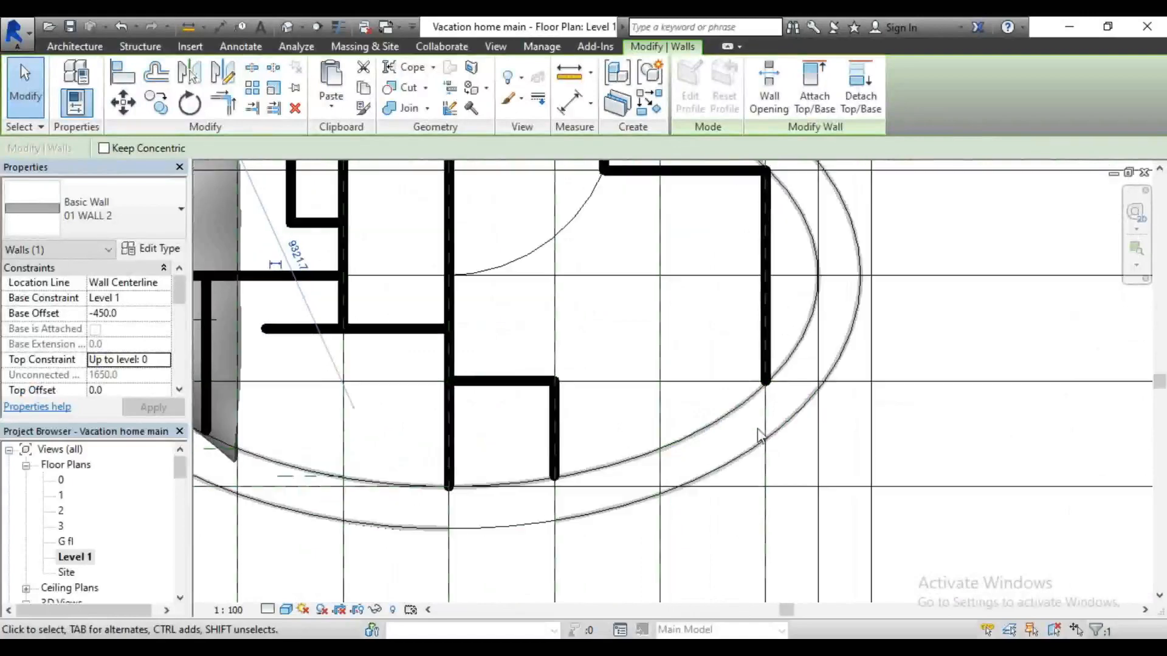
left_click(950, 354)
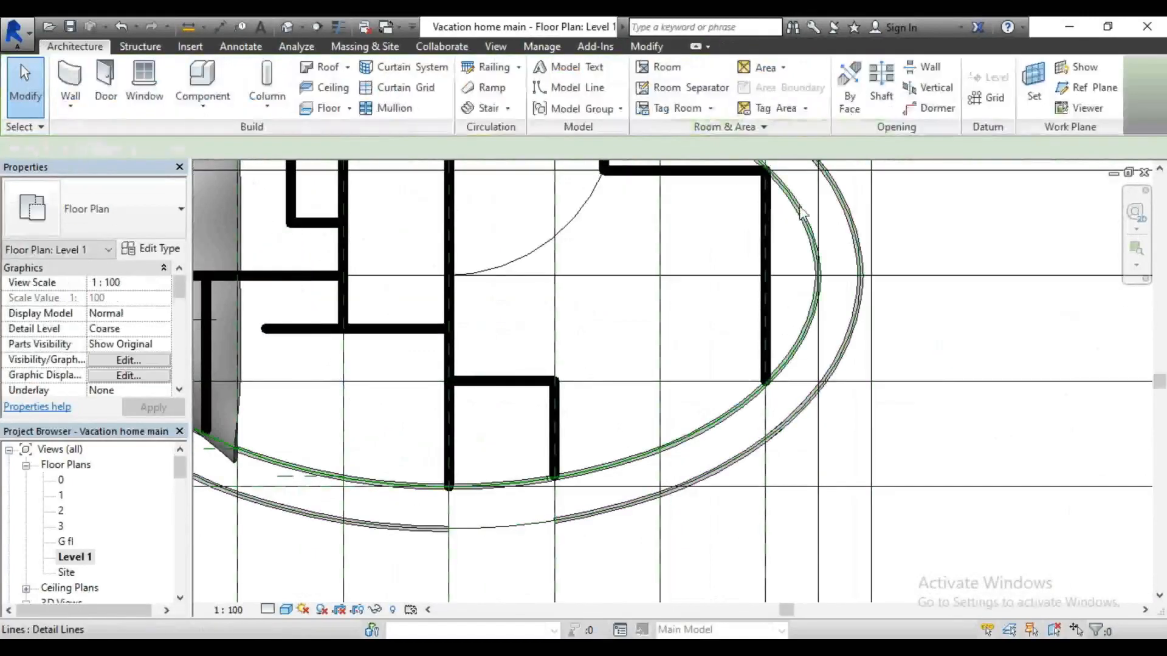
scroll(794, 197, "up", 4)
scroll(758, 424, "down", 3)
scroll(774, 272, "up", 2)
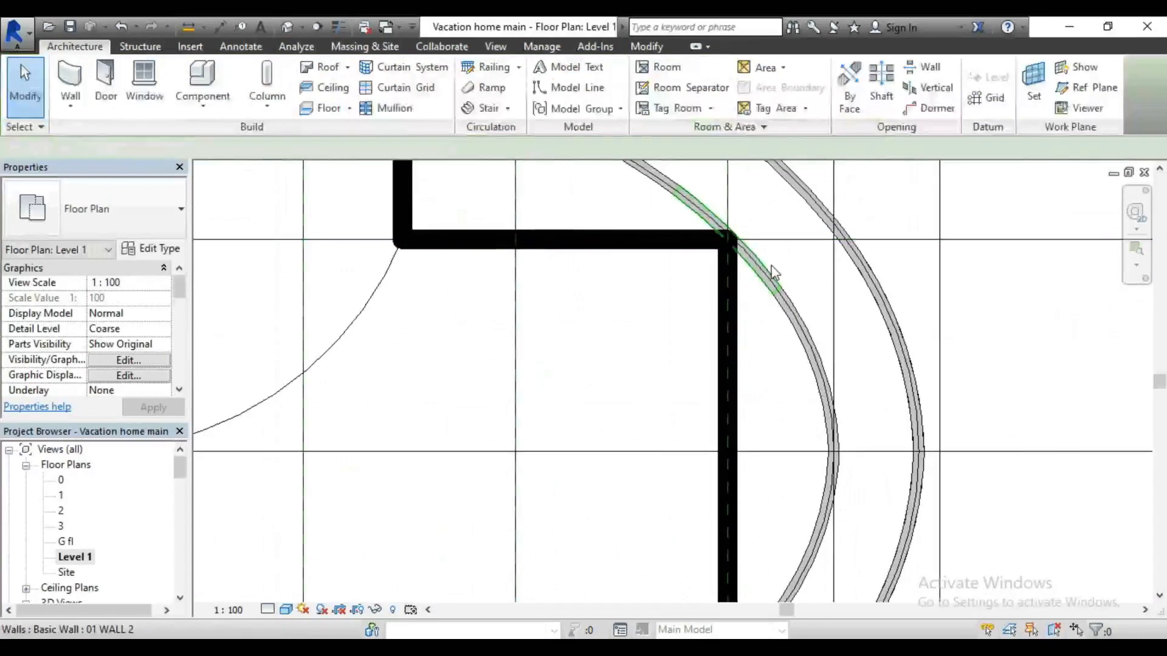
left_click(773, 272)
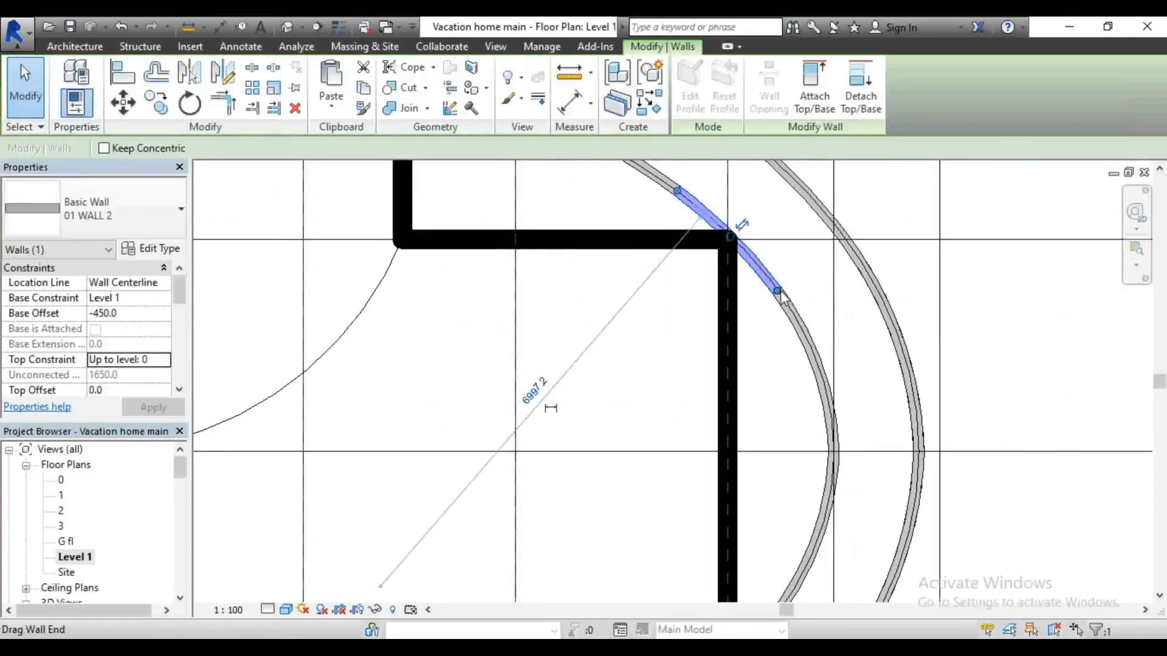
left_click_drag(761, 268, 730, 239)
scroll(773, 219, "down", 2)
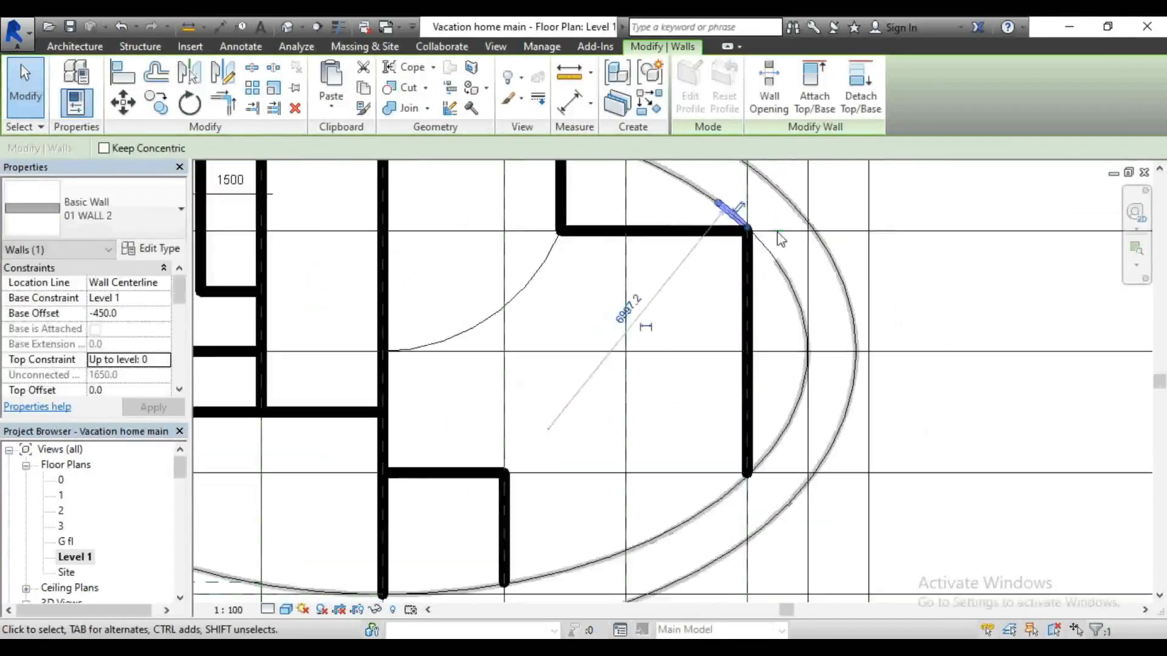
Step: Shorten the curved base wall crossing the right straight end wall's lower end so that it stops at that wall's endpoint
scroll(764, 483, "up", 3)
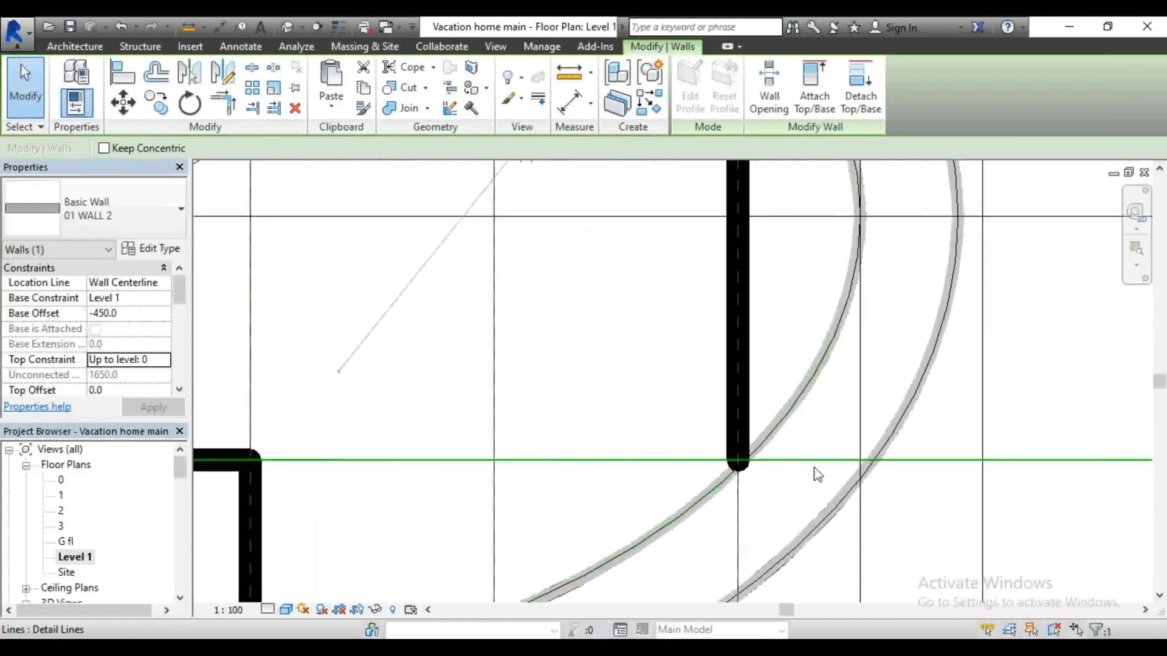
left_click(786, 421)
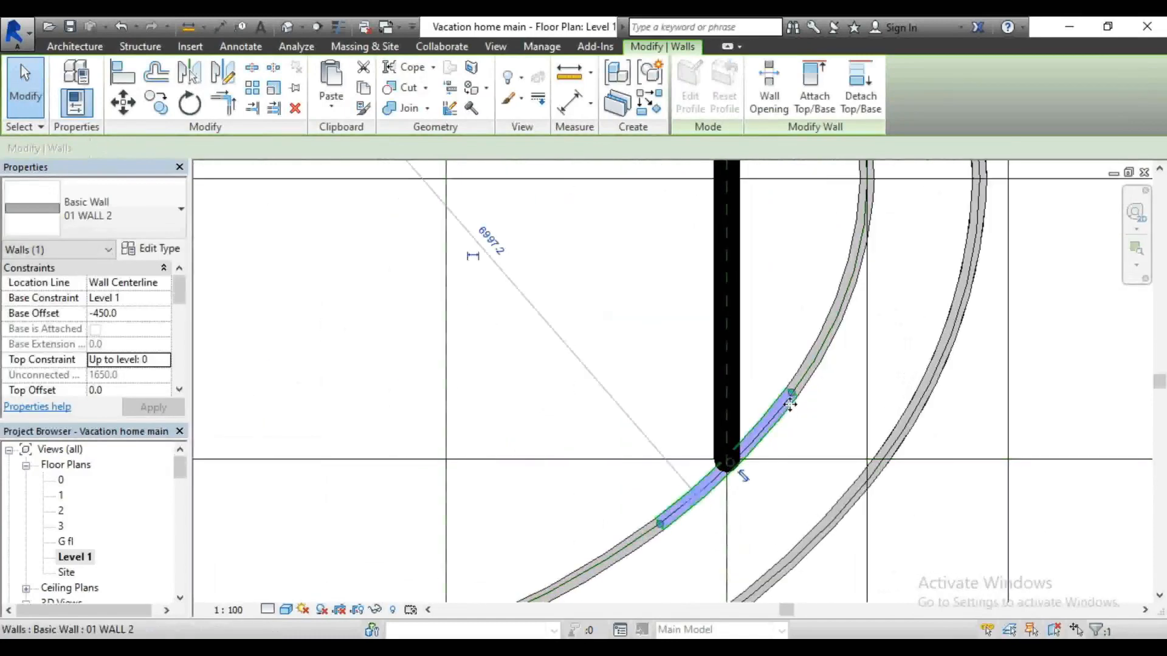
left_click_drag(792, 394, 729, 465)
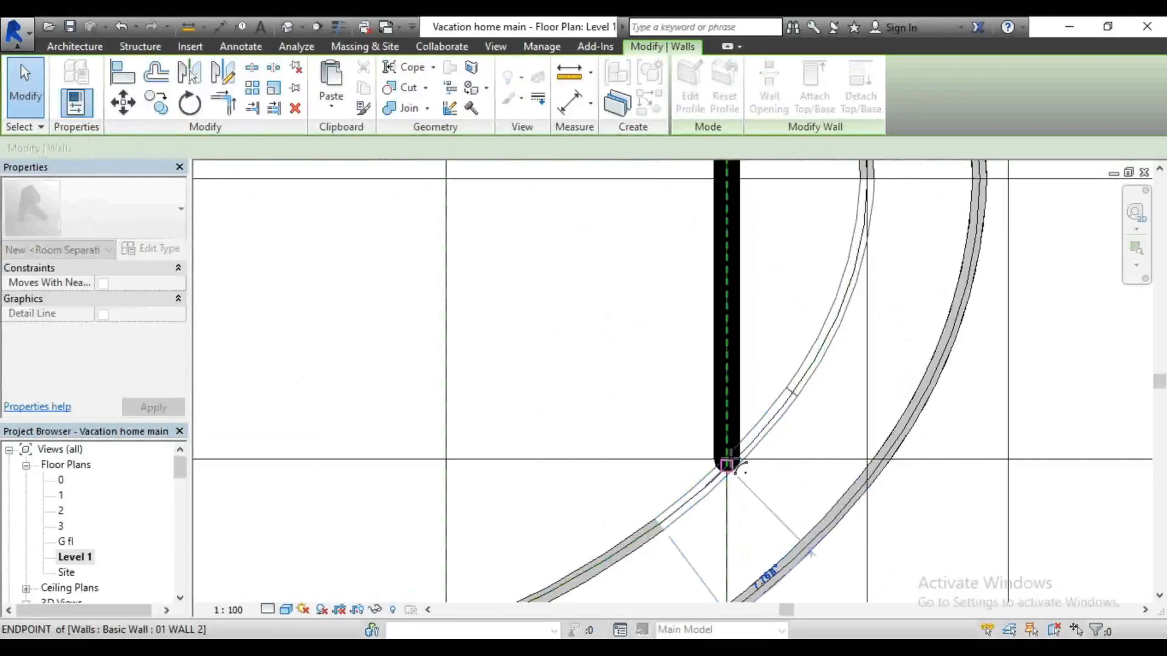
scroll(732, 471, "down", 2)
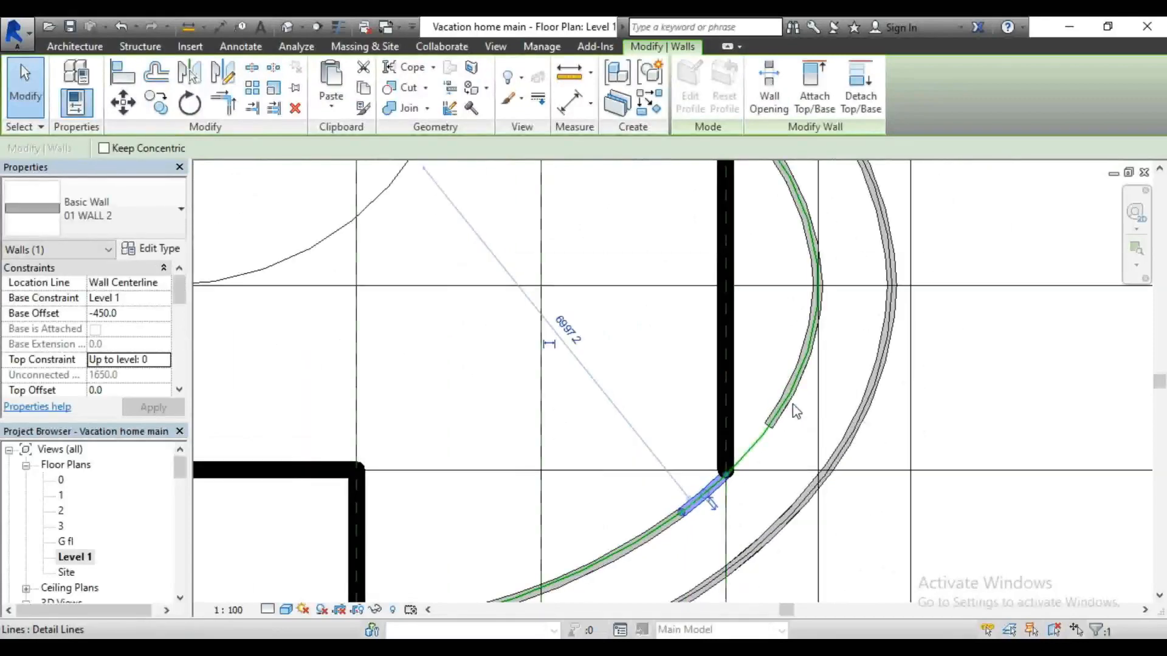
Step: Delete the two leftover inner curved base wall segments beyond the right straight end wall, keeping the ellipse's detail line
left_click(794, 406)
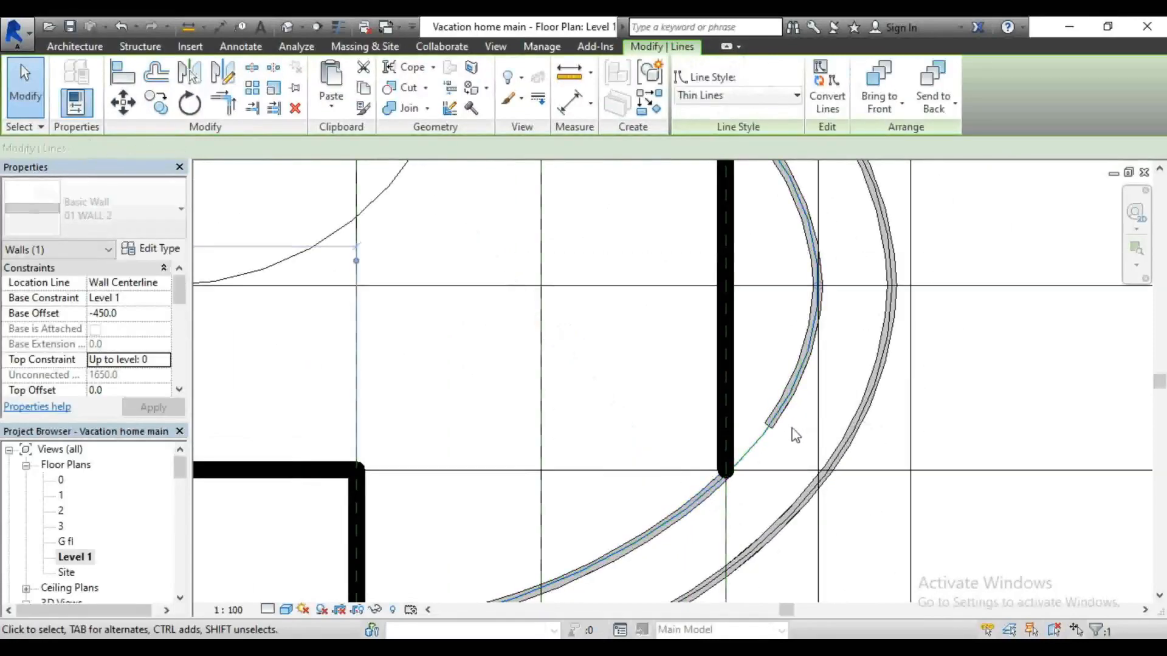
left_click(748, 404)
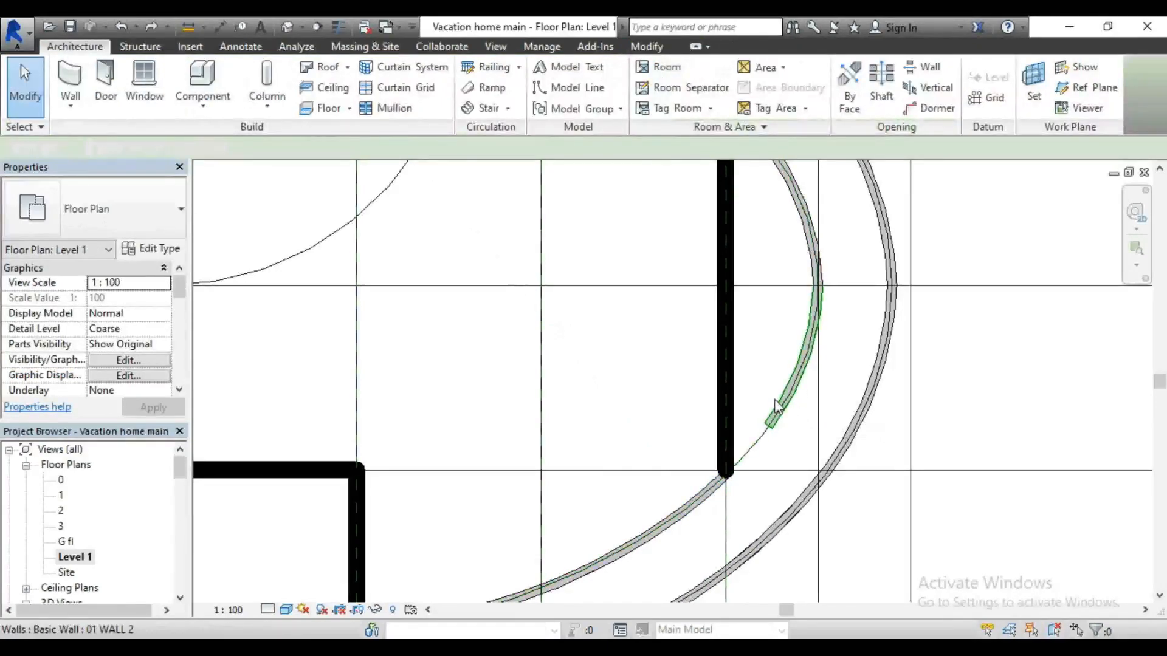
left_click(775, 406)
key("Delete")
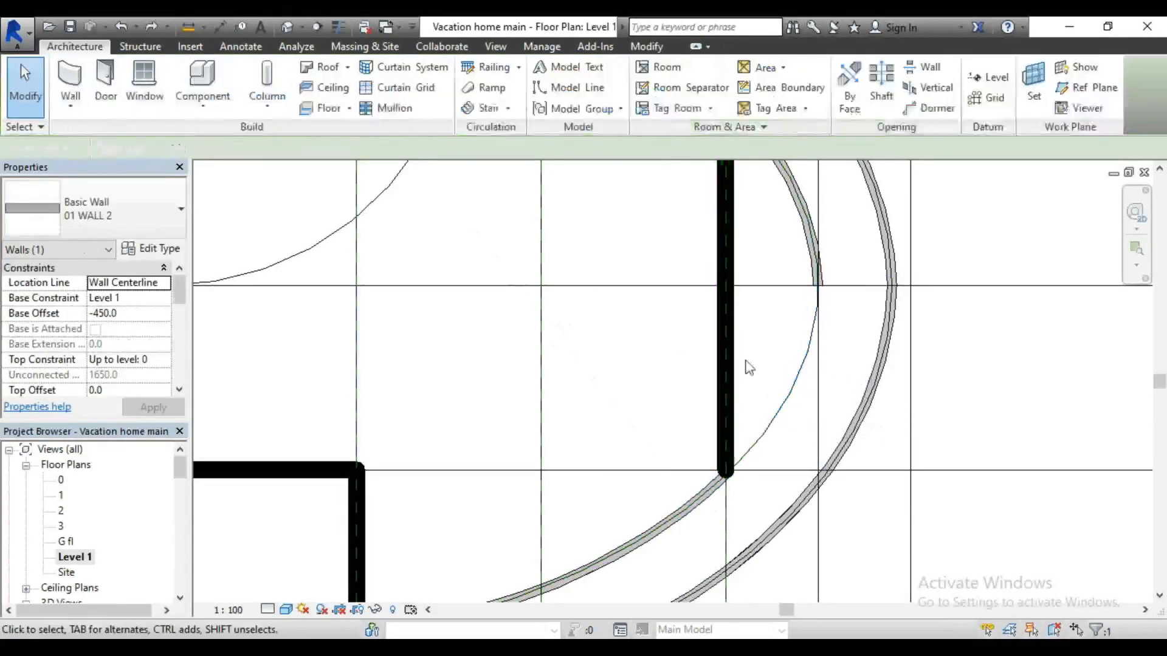
left_click(798, 230)
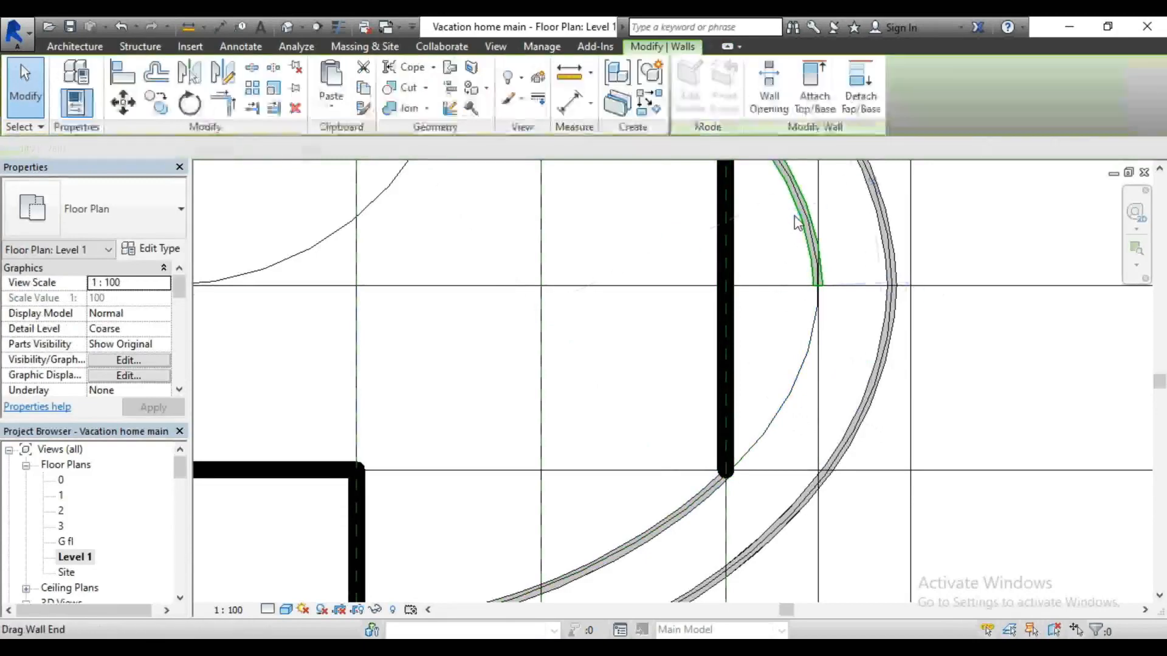
key("Delete")
Step: Open 3D View 1 and examine how the trimmed base walls support the shell at both ends
scroll(768, 359, "down", 4)
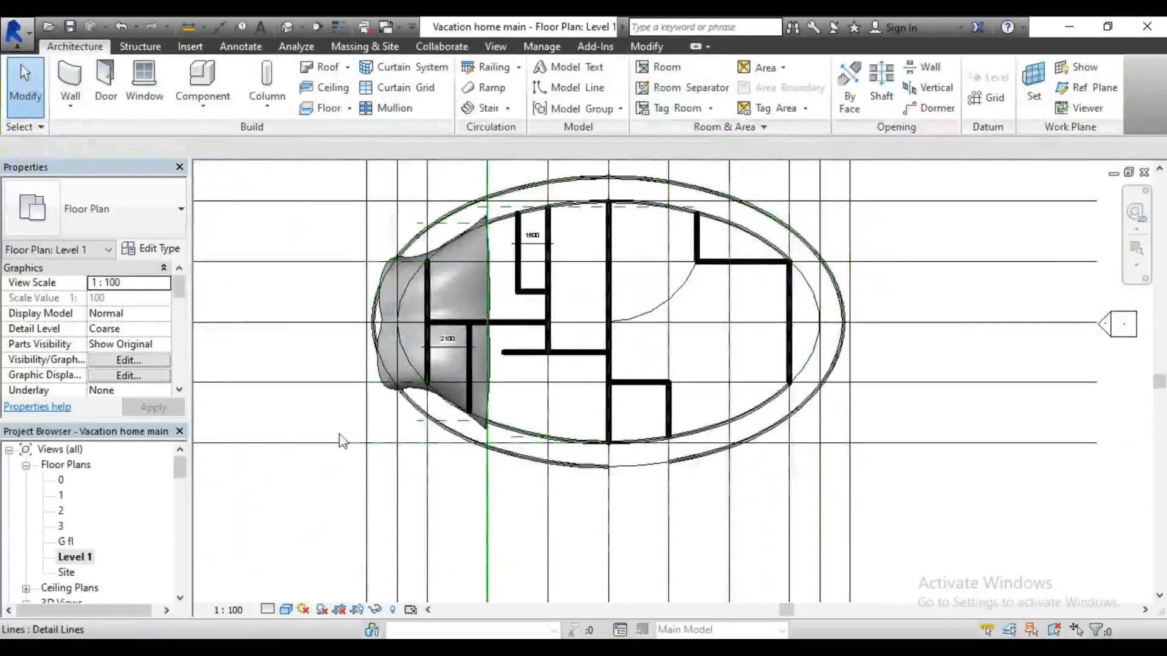
scroll(91, 585, "down", 2)
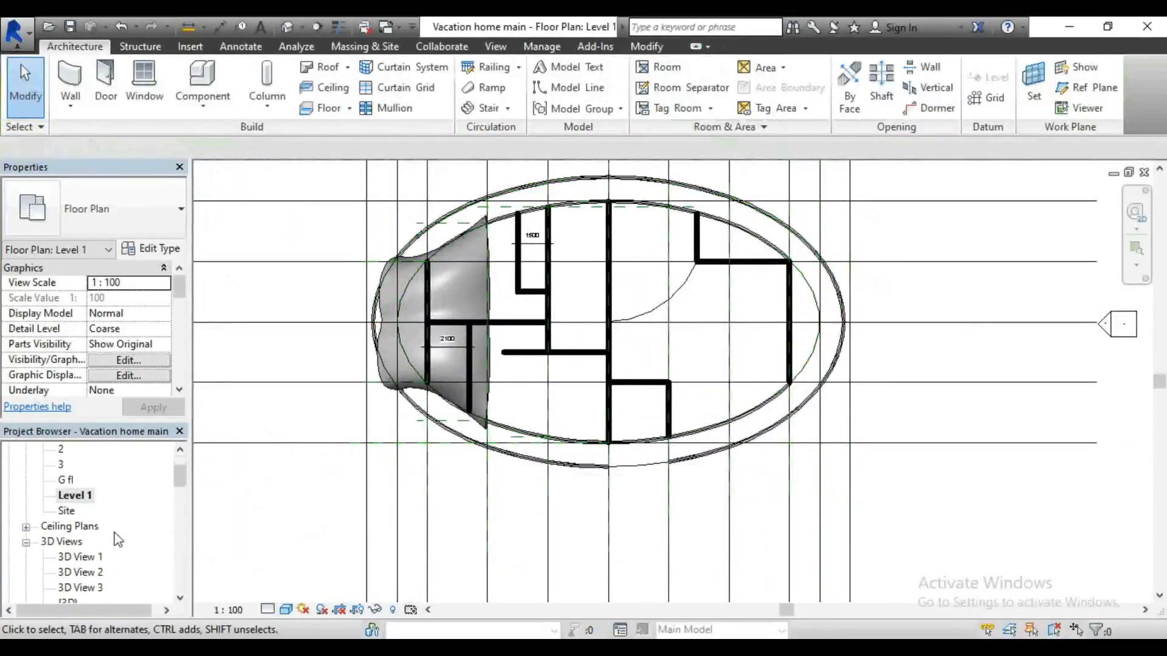
double_click(84, 557)
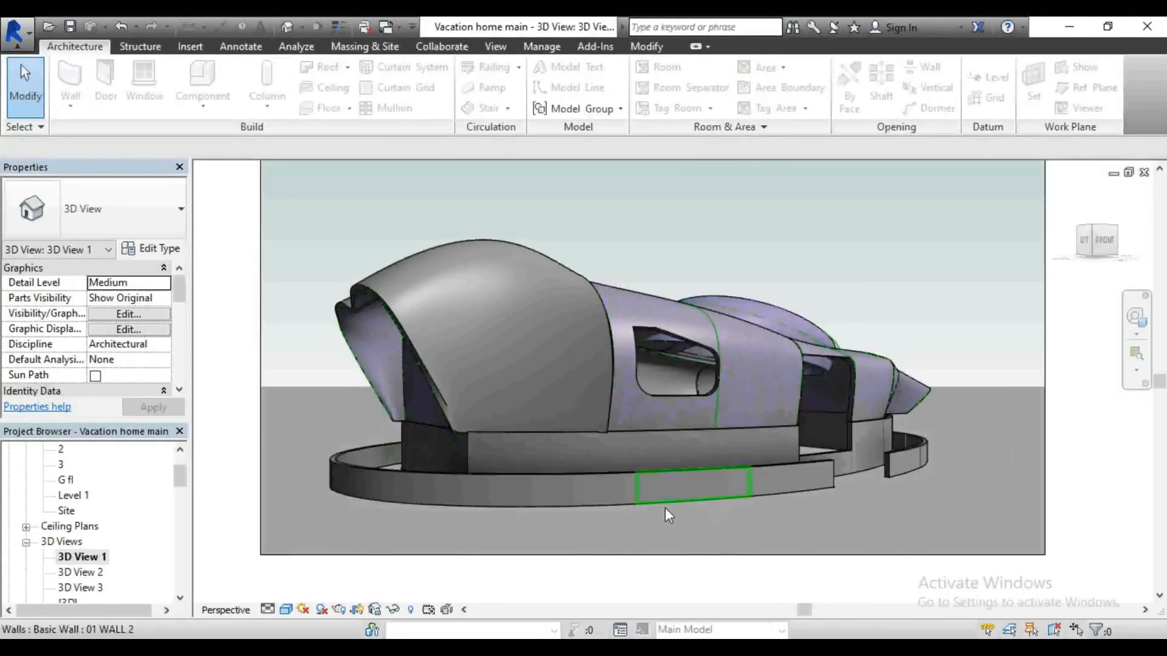
scroll(665, 508, "down", 1)
scroll(645, 427, "up", 2)
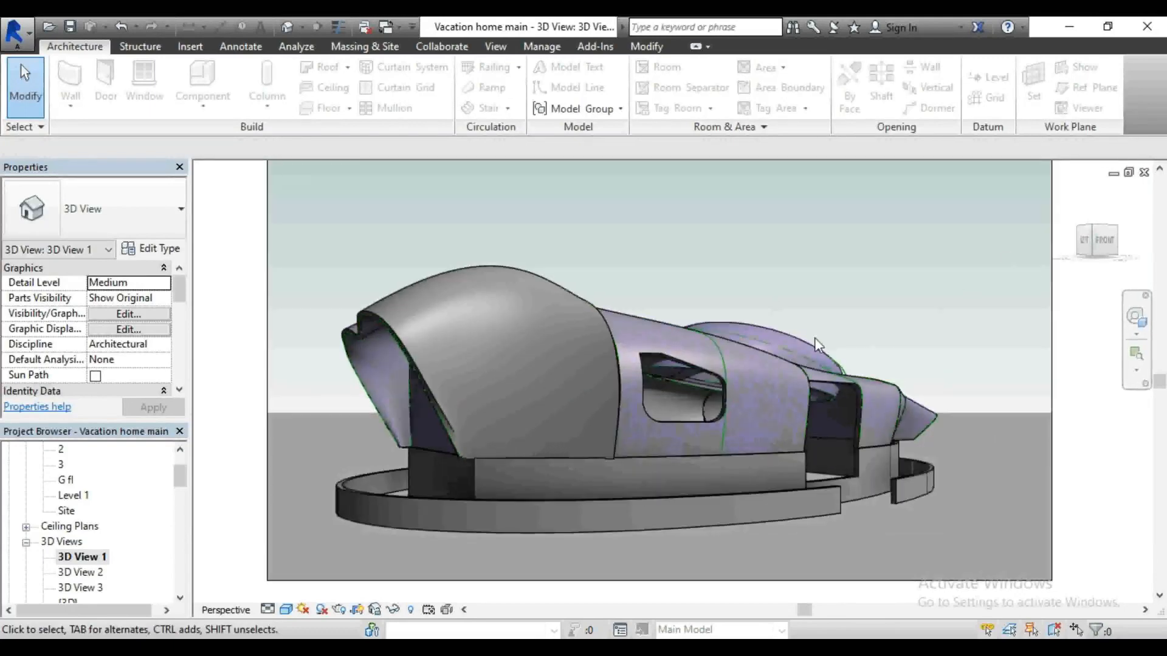
scroll(815, 337, "down", 1)
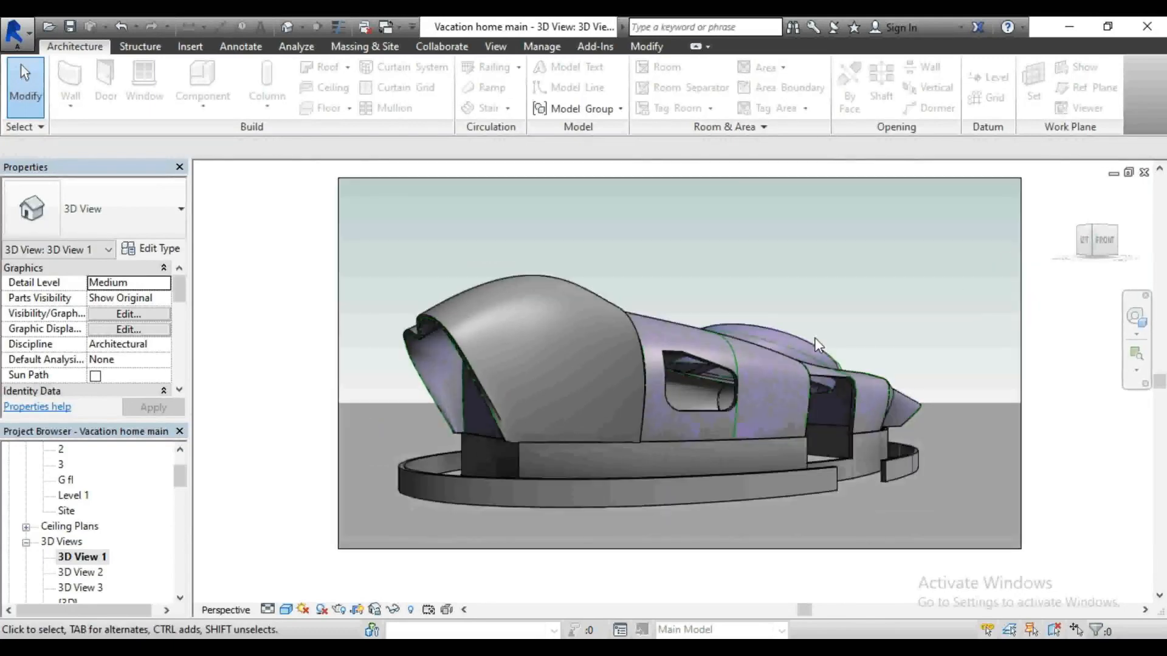
Step: Resize the camera crop region of 3D View 1 by pulling the right edge inward, the left edge outward and the lower edge downward
left_click(1021, 319)
left_click_drag(1021, 363, 1003, 363)
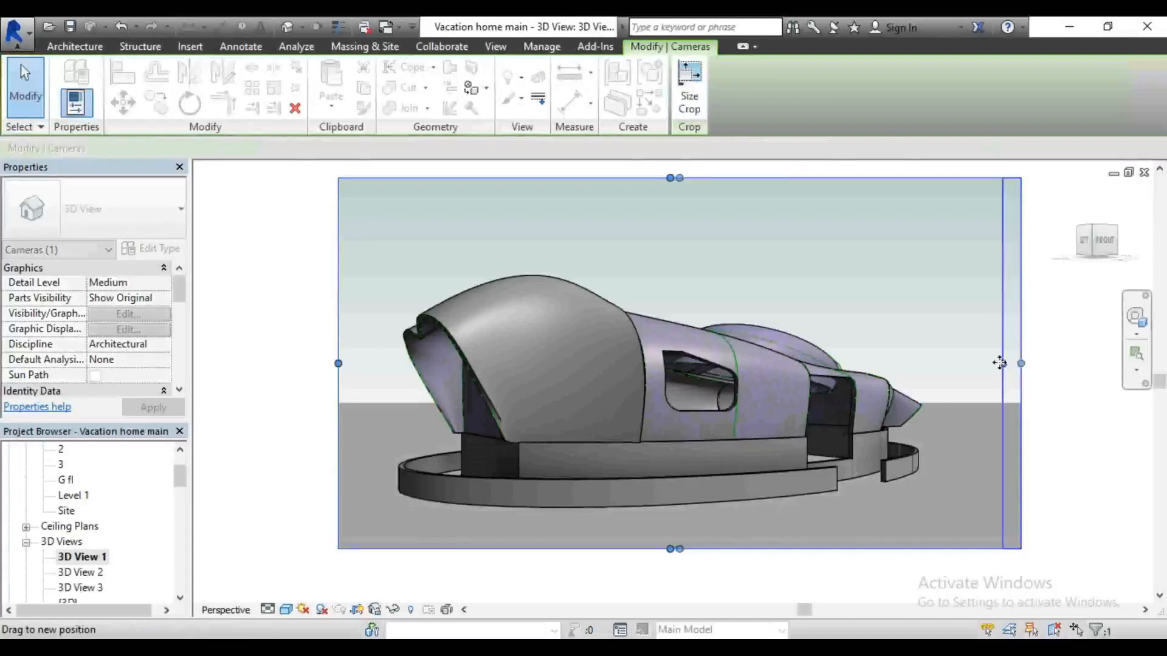
left_click_drag(333, 364, 308, 365)
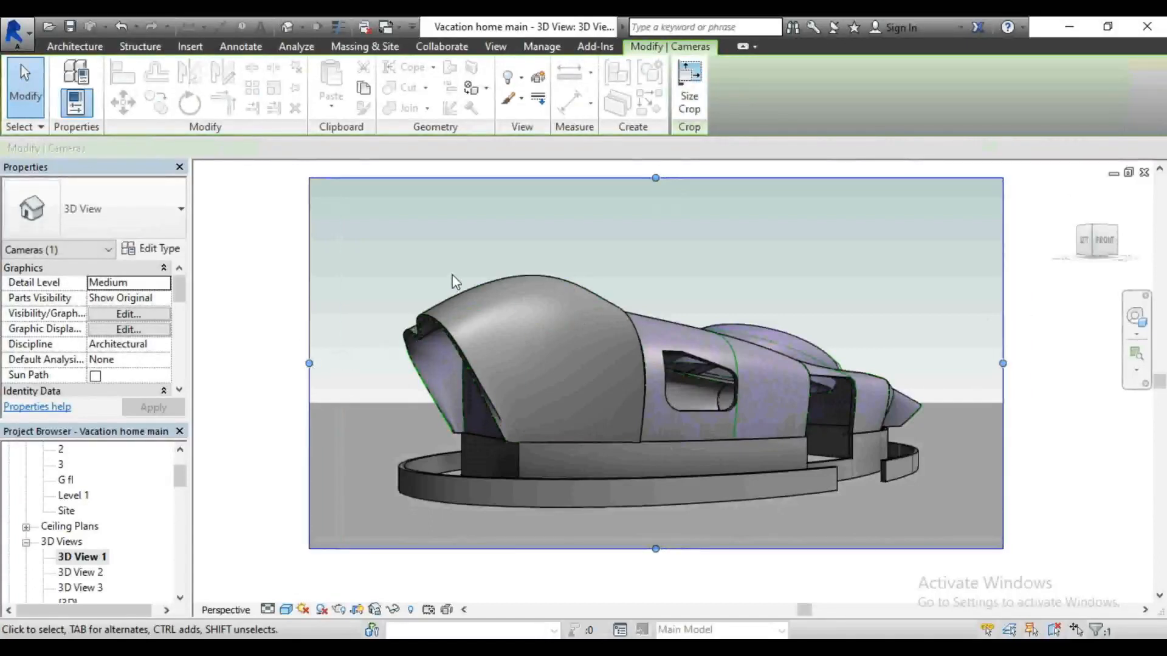
scroll(471, 243, "down", 2)
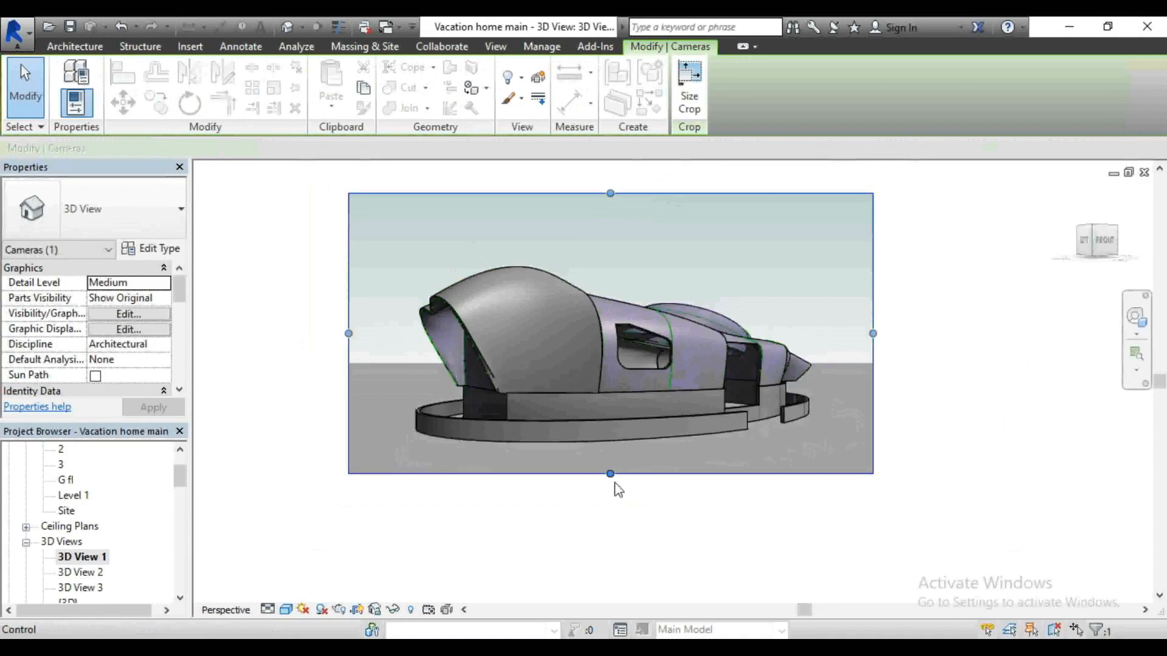
left_click_drag(610, 474, 612, 496)
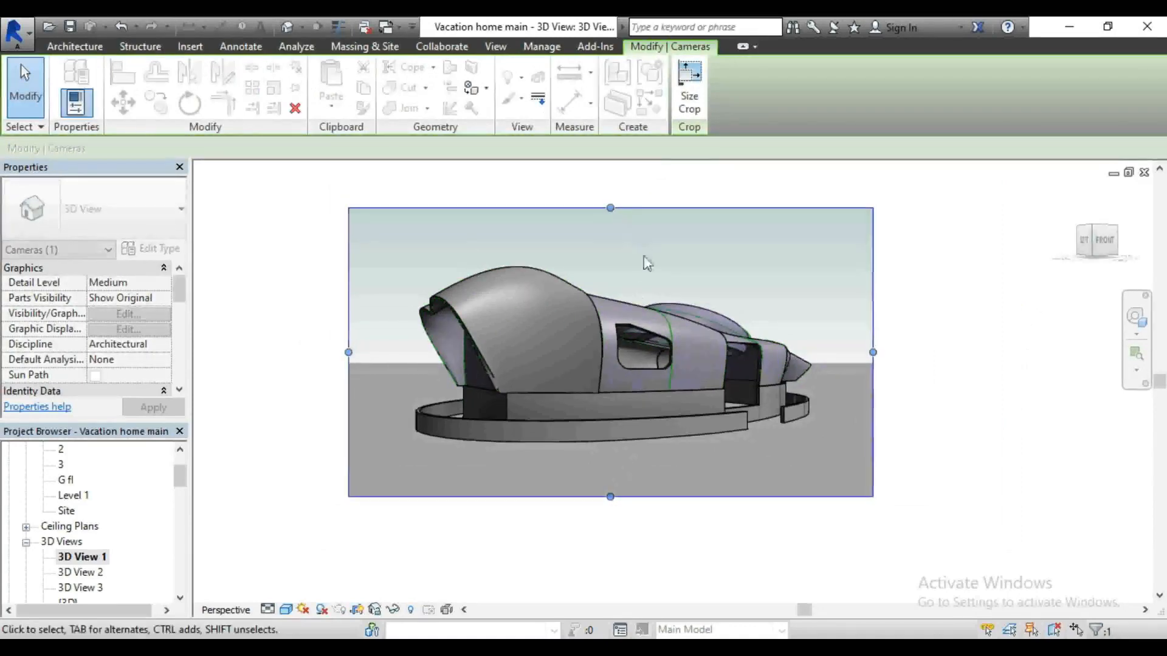
scroll(516, 365, "up", 2)
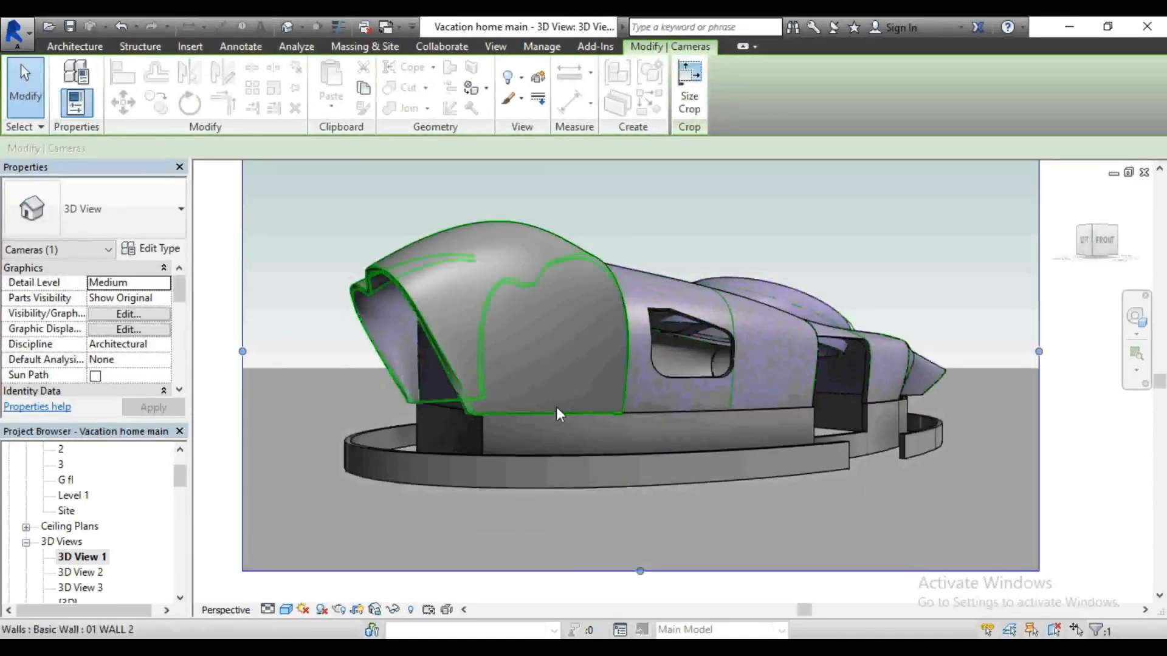
scroll(553, 408, "down", 1)
scroll(451, 274, "up", 1)
key("Escape")
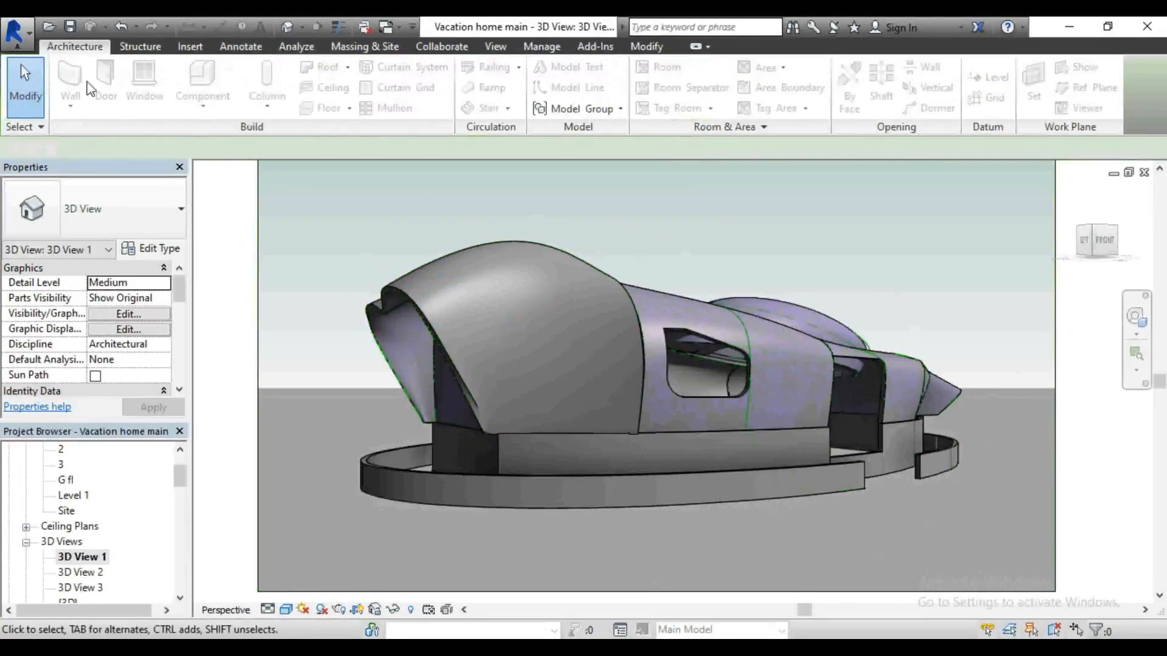
Step: Save the project and open the default {3D} view with the whole house in sight
left_click(69, 28)
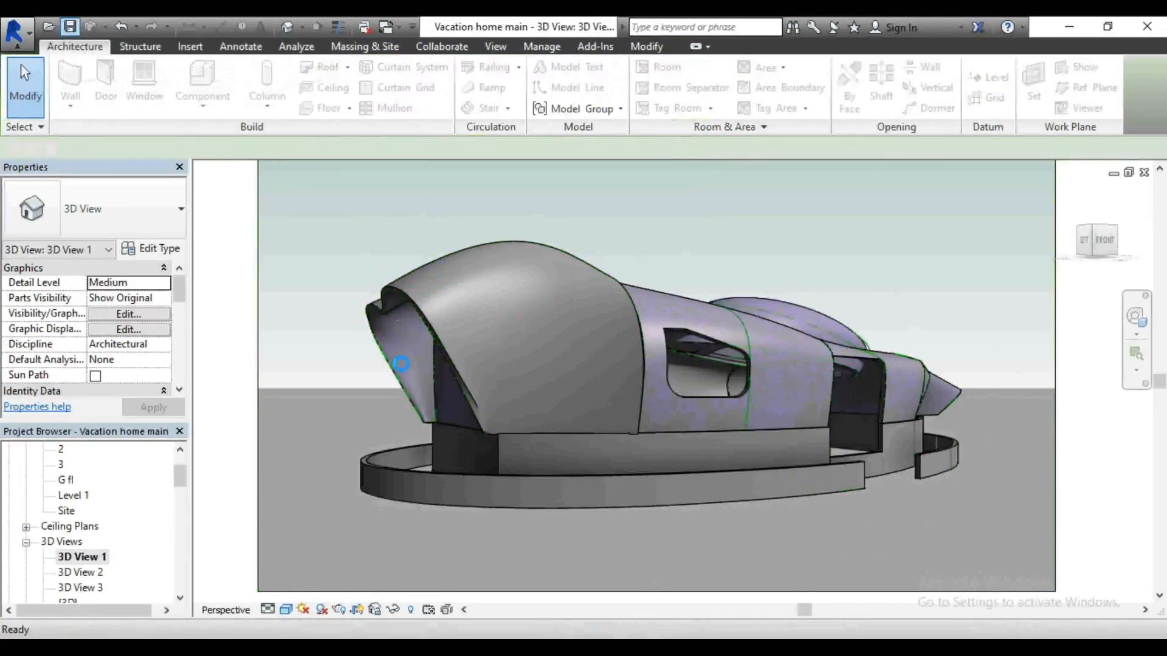
scroll(401, 363, "down", 1)
scroll(456, 302, "up", 1)
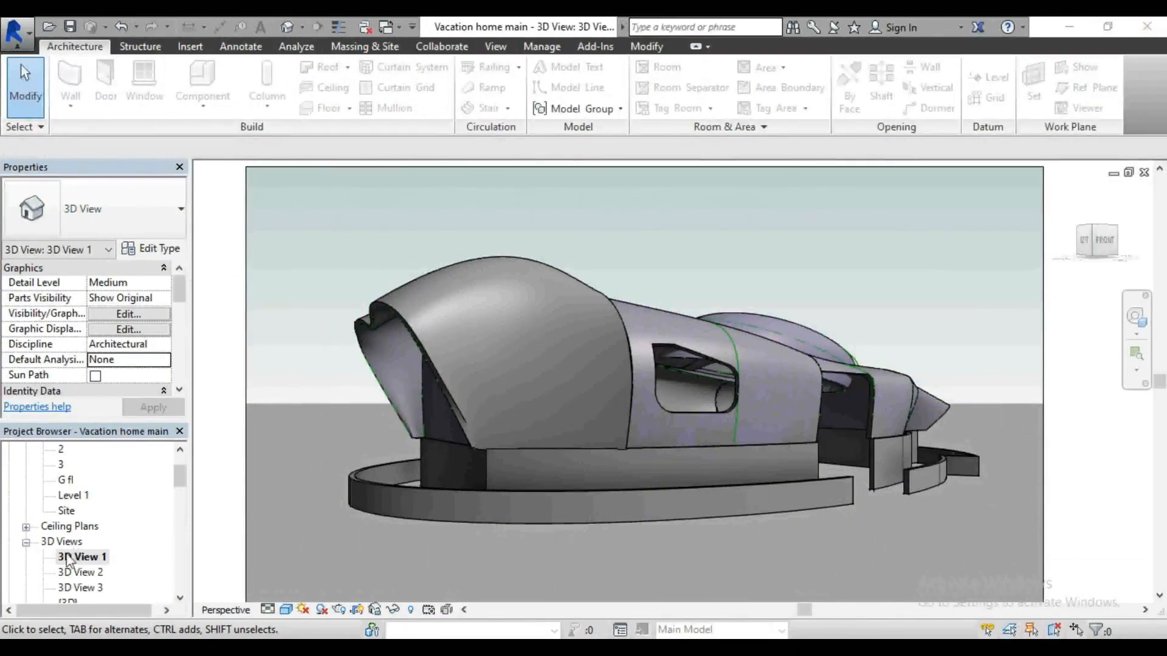
scroll(102, 566, "up", 1)
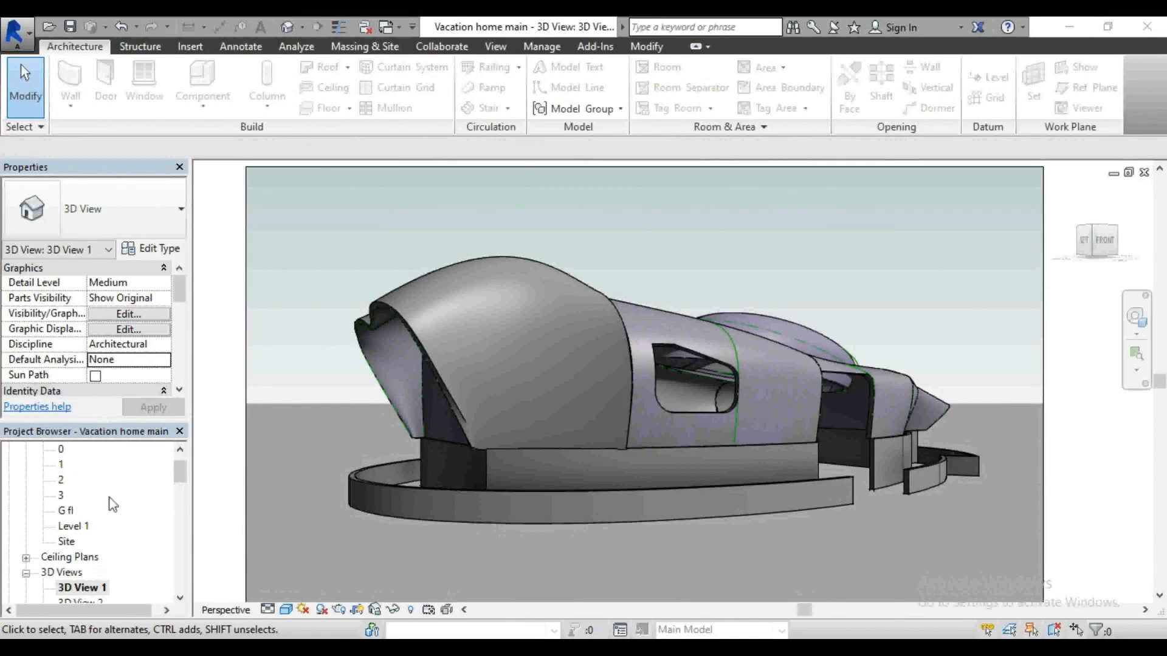
left_click(288, 30)
scroll(632, 456, "down", 5)
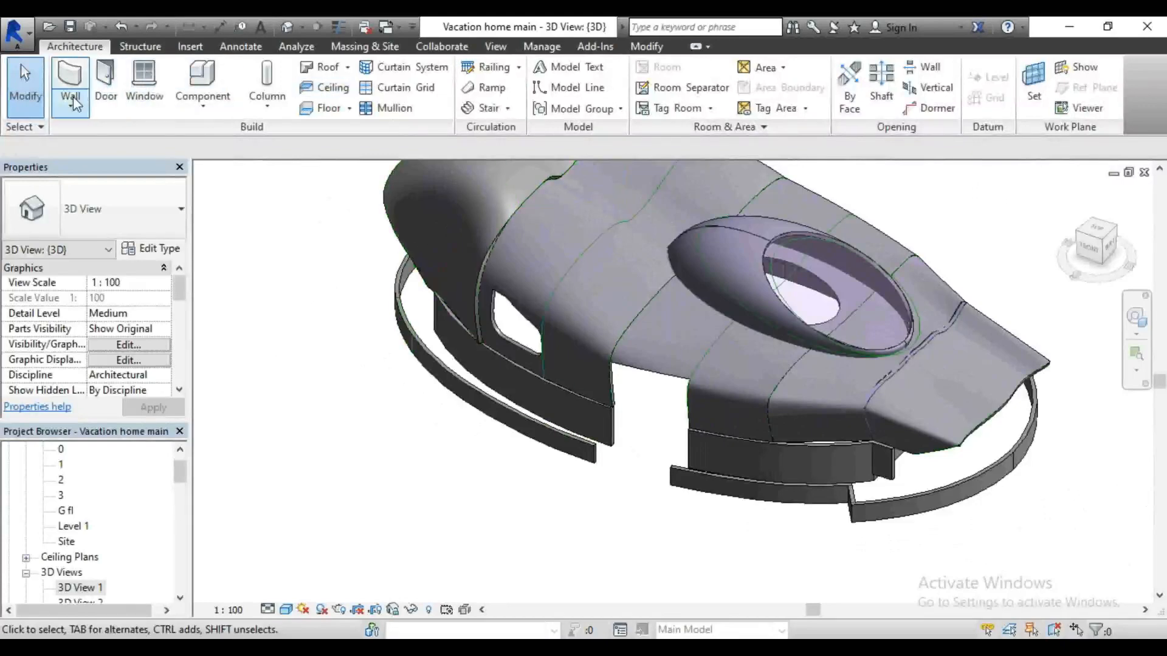
left_click(201, 102)
left_click(197, 135)
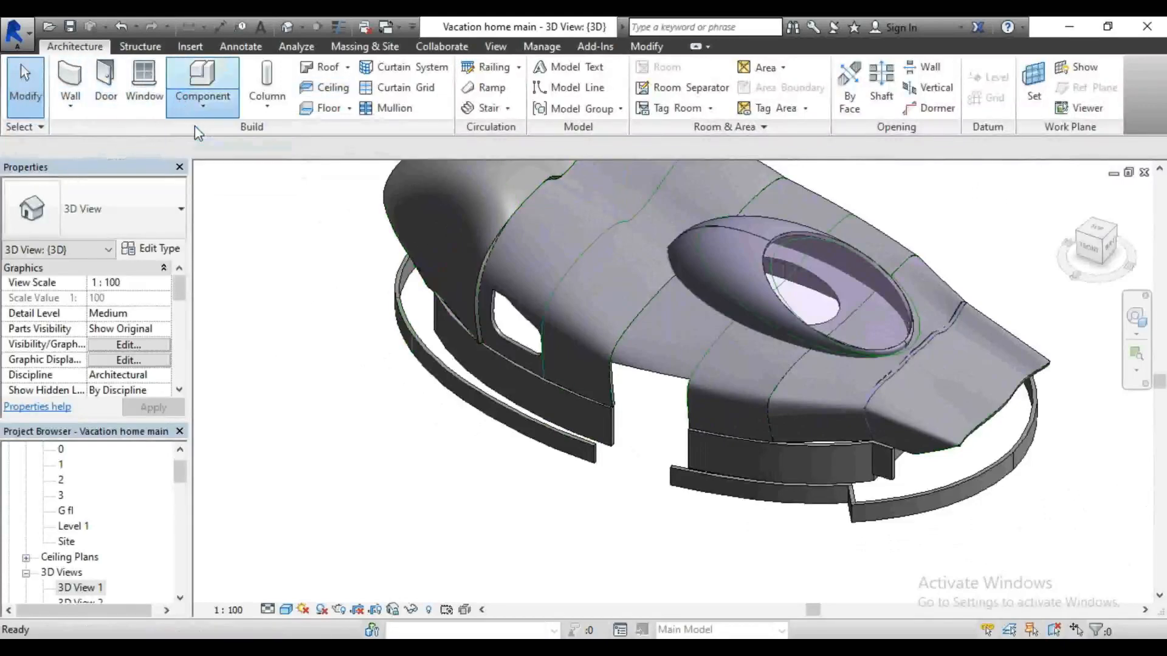
left_click(77, 46)
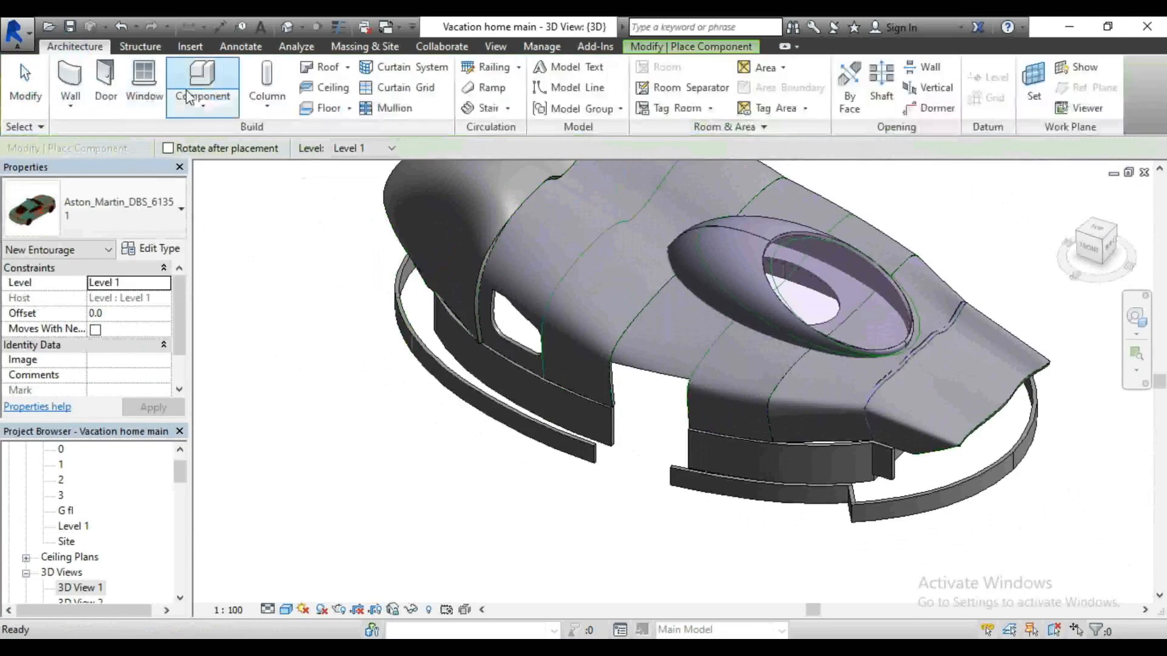
Step: Create an in-place model in the Walls family category with the name Walls 1
left_click(201, 101)
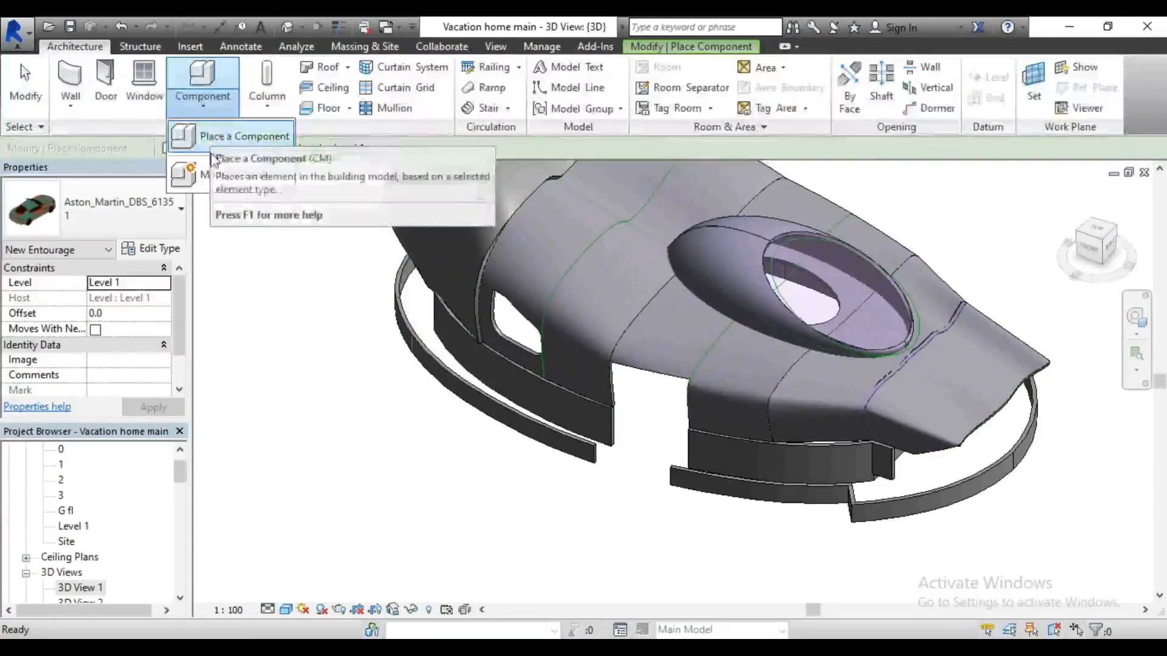
left_click(215, 175)
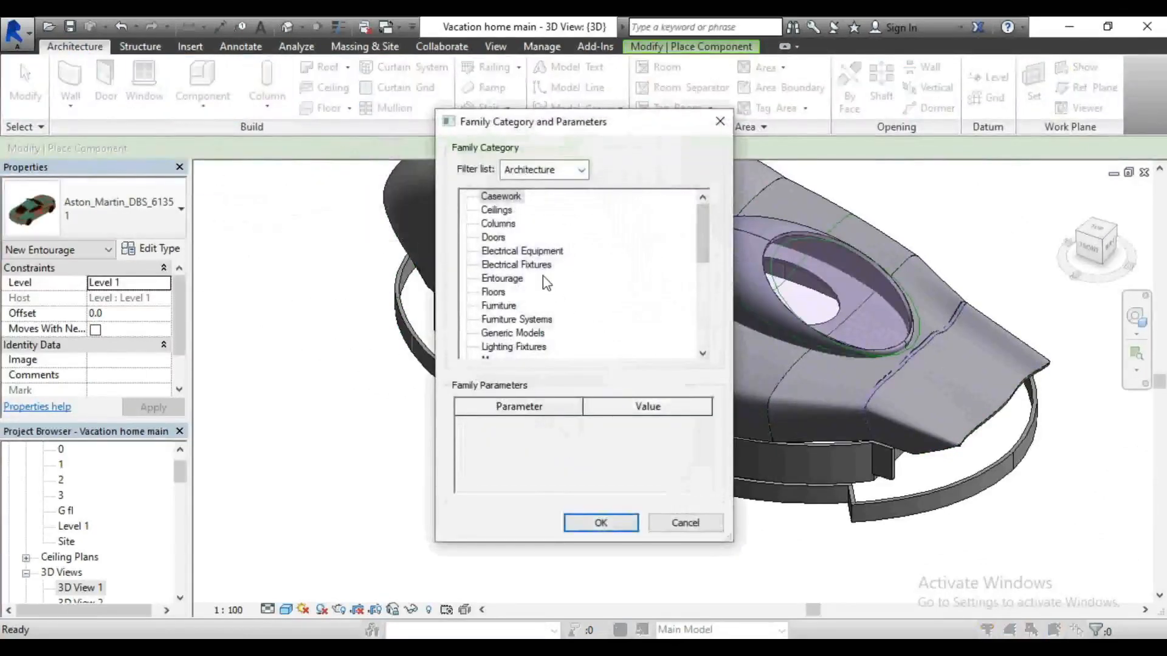
scroll(547, 304, "down", 6)
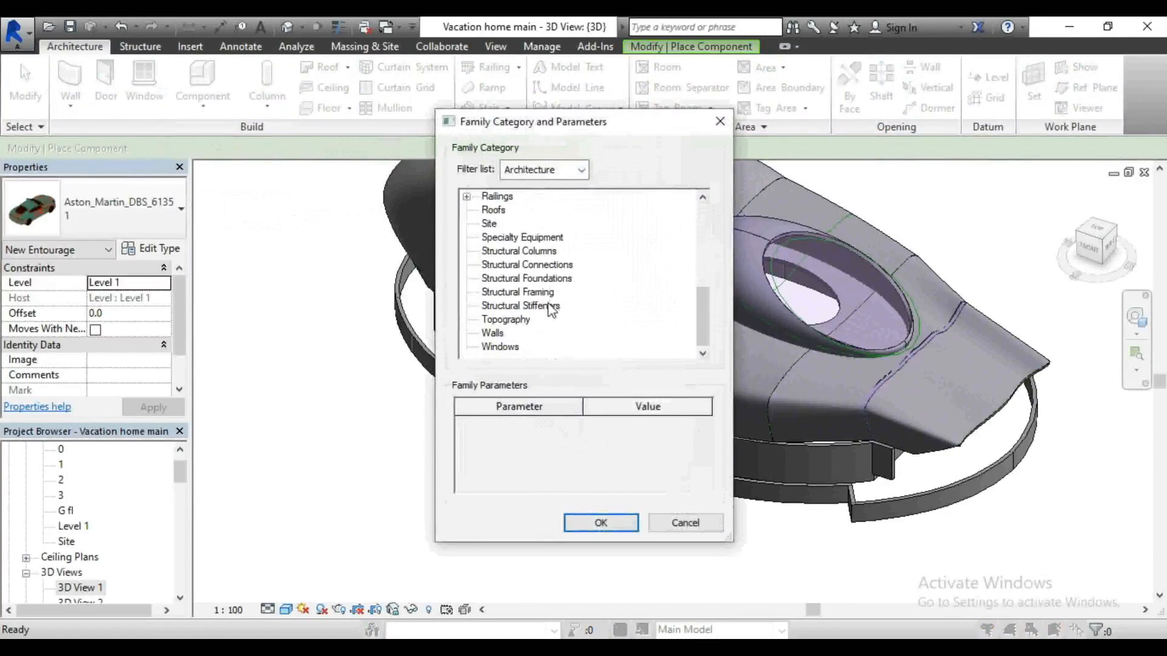
left_click(599, 524)
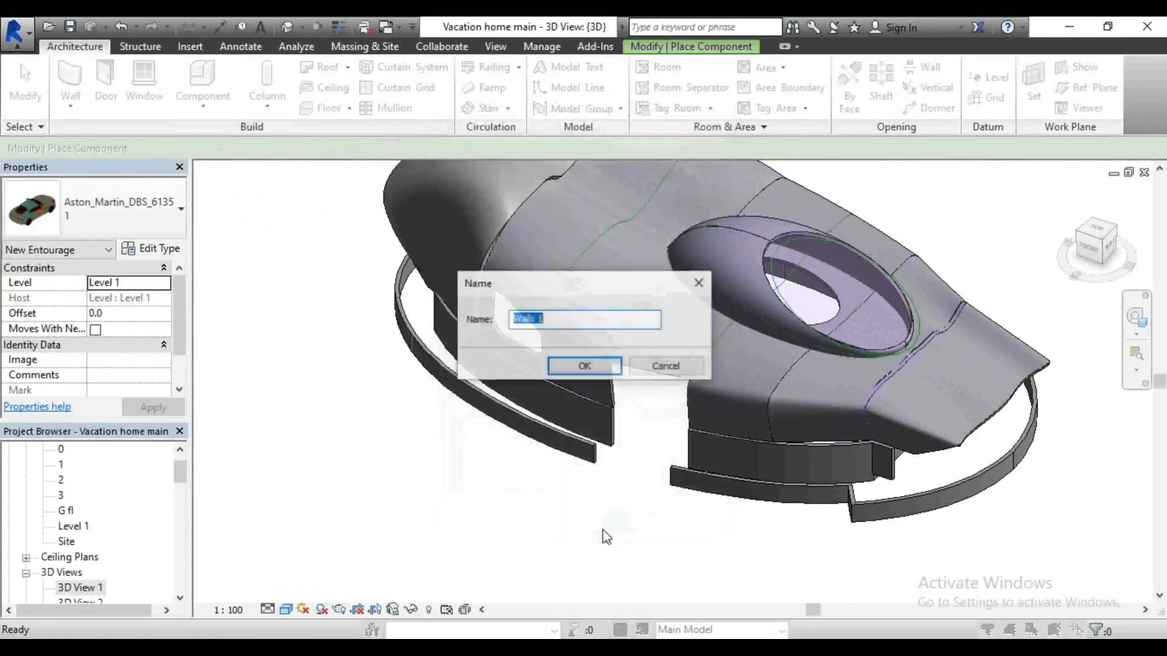
left_click(570, 367)
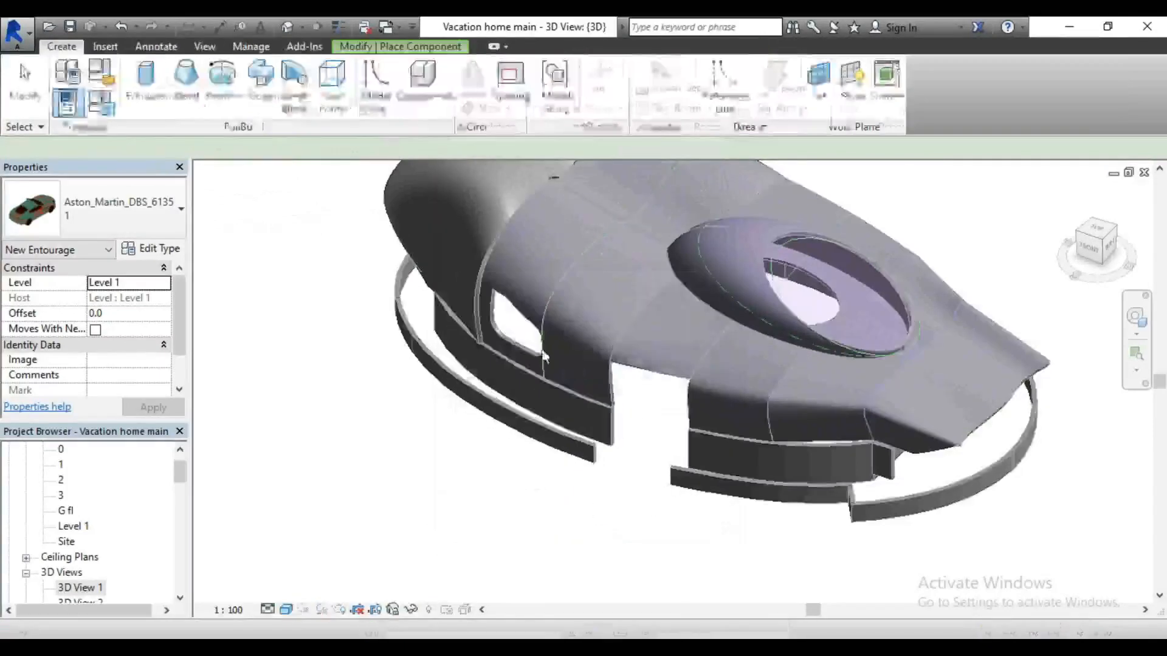
Step: Start a Sweep with a picked path and pick the upper outer edges of the curved base wall below the window
scroll(455, 272, "up", 5)
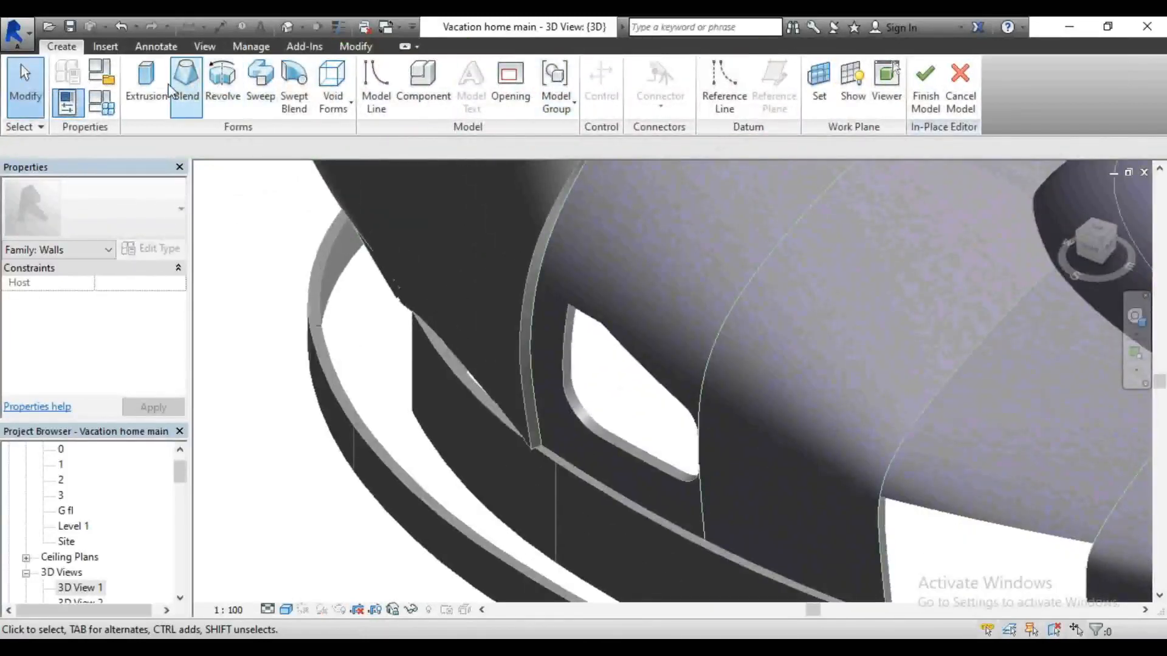
left_click(258, 88)
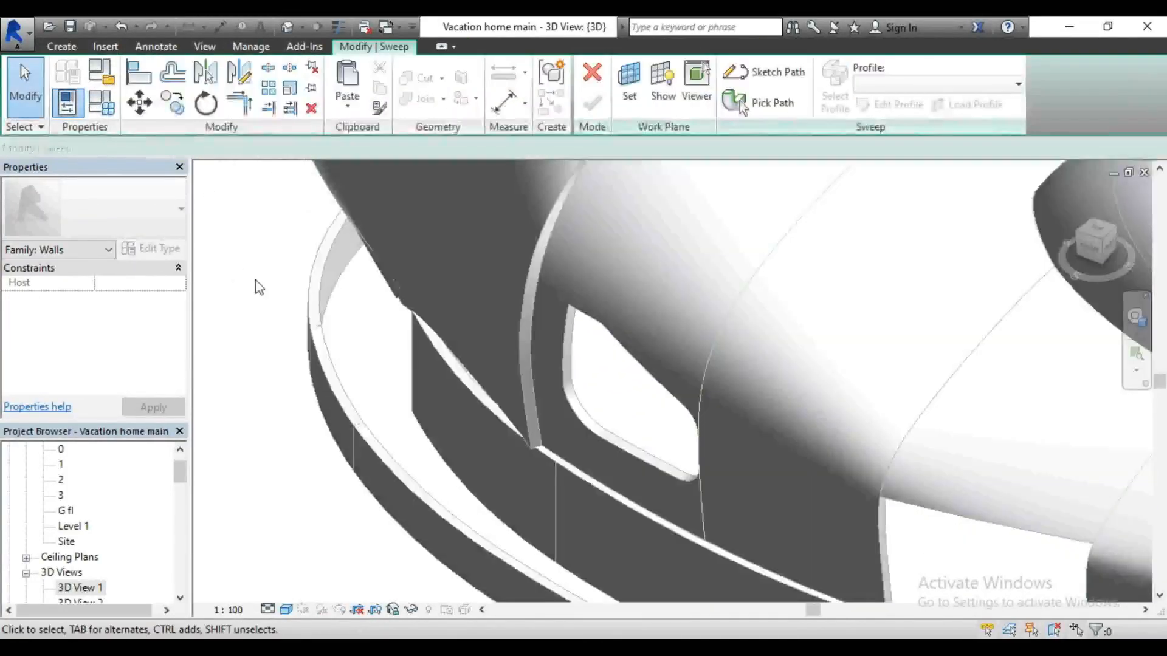
left_click(730, 105)
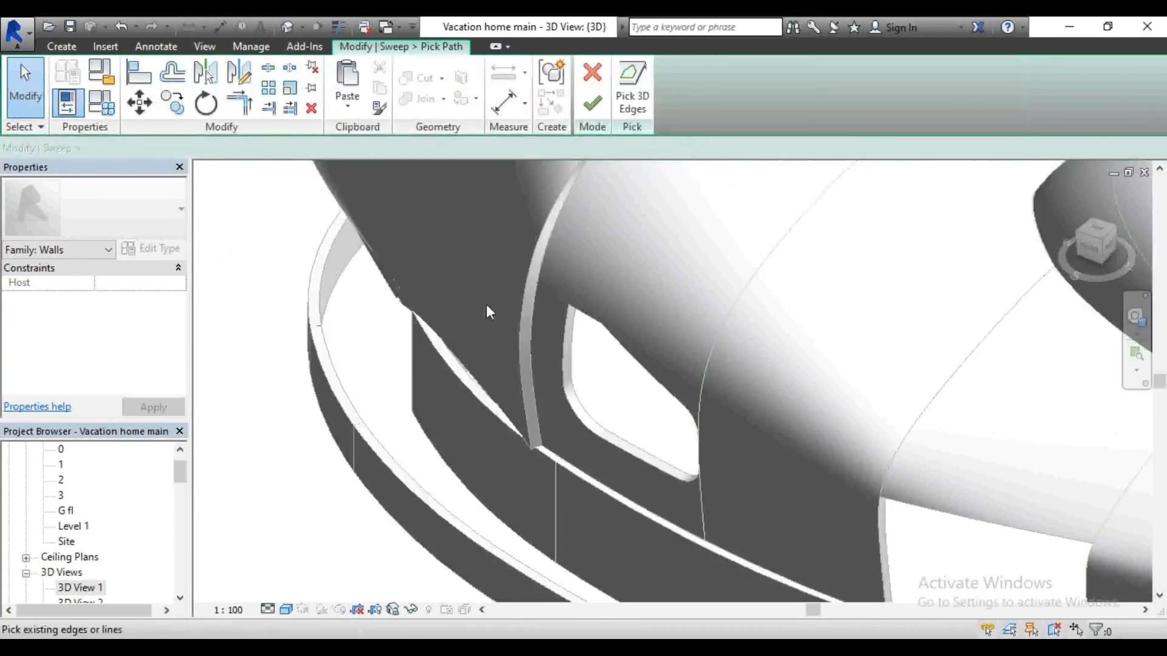
left_click(450, 370)
middle_click_drag(373, 279, 297, 175)
left_click(538, 404)
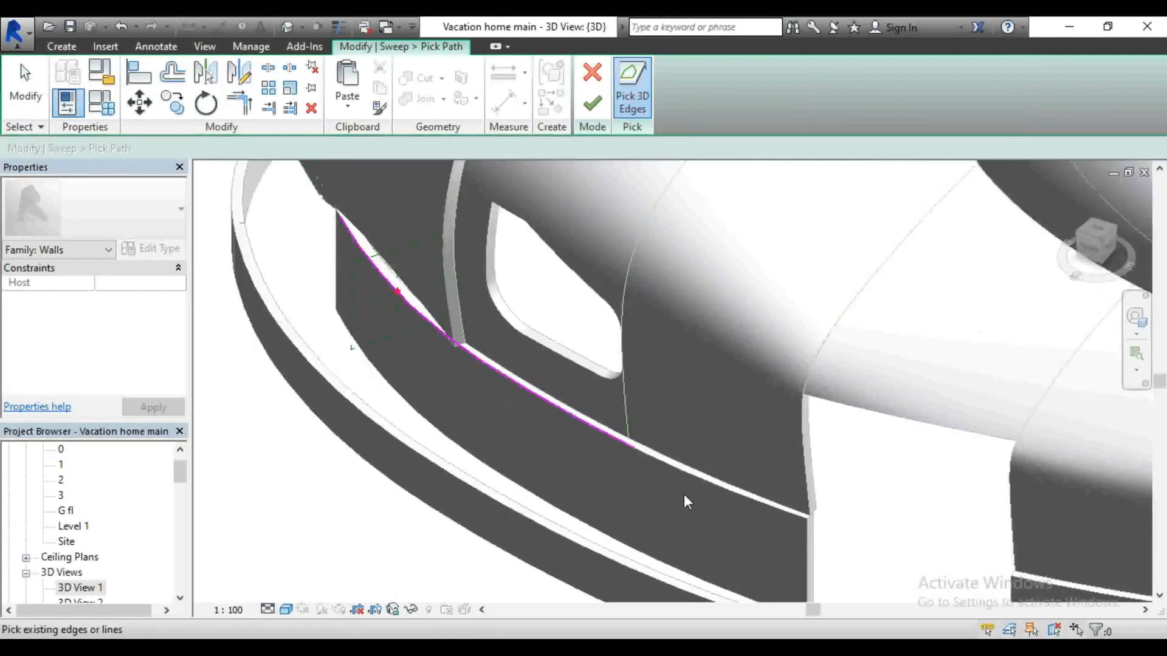
left_click(701, 487)
scroll(385, 288, "down", 1)
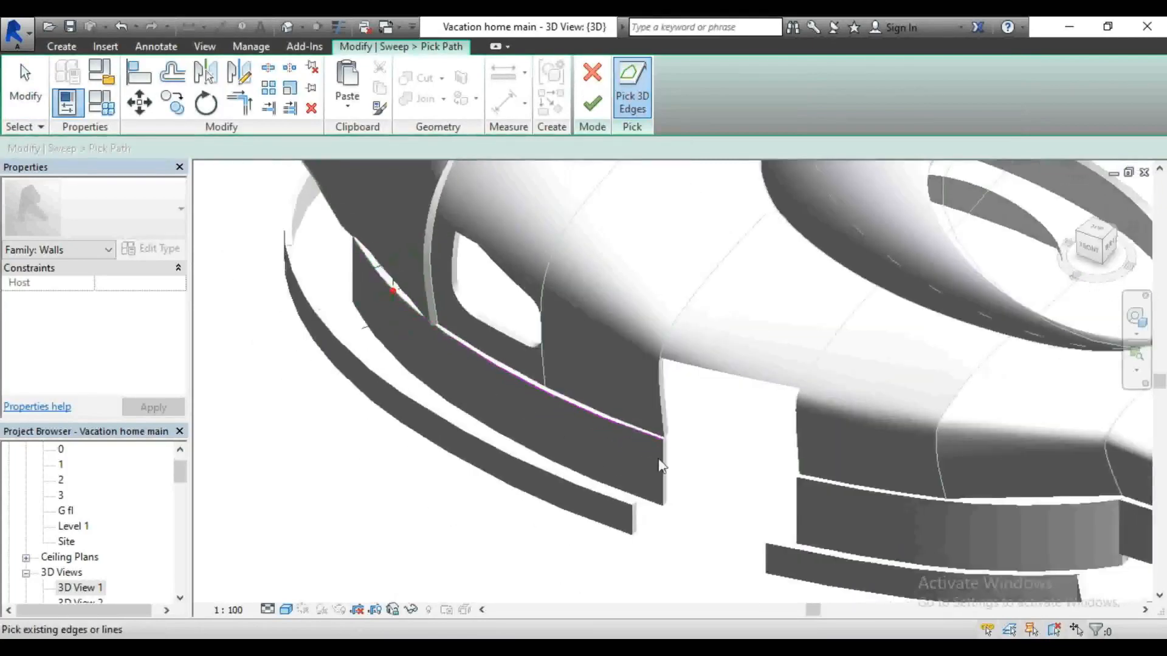
Step: Extend the sweep path with the short corner edge and the top edge of the straight end wall
scroll(685, 480, "up", 2)
scroll(668, 464, "up", 2)
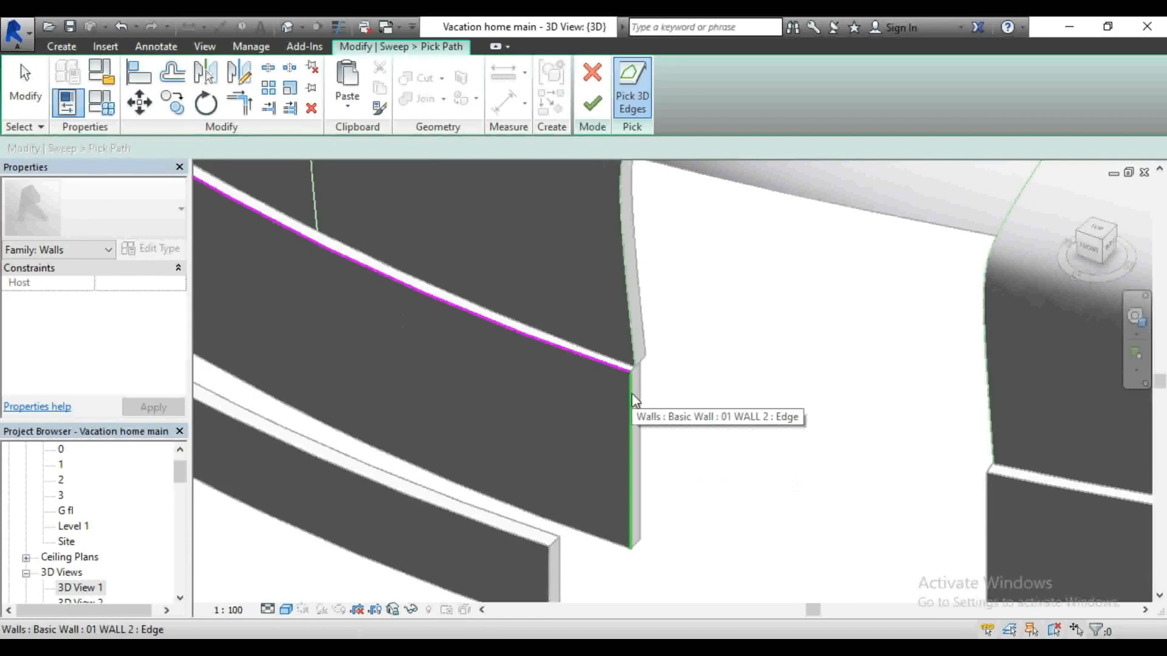
scroll(714, 502, "down", 5)
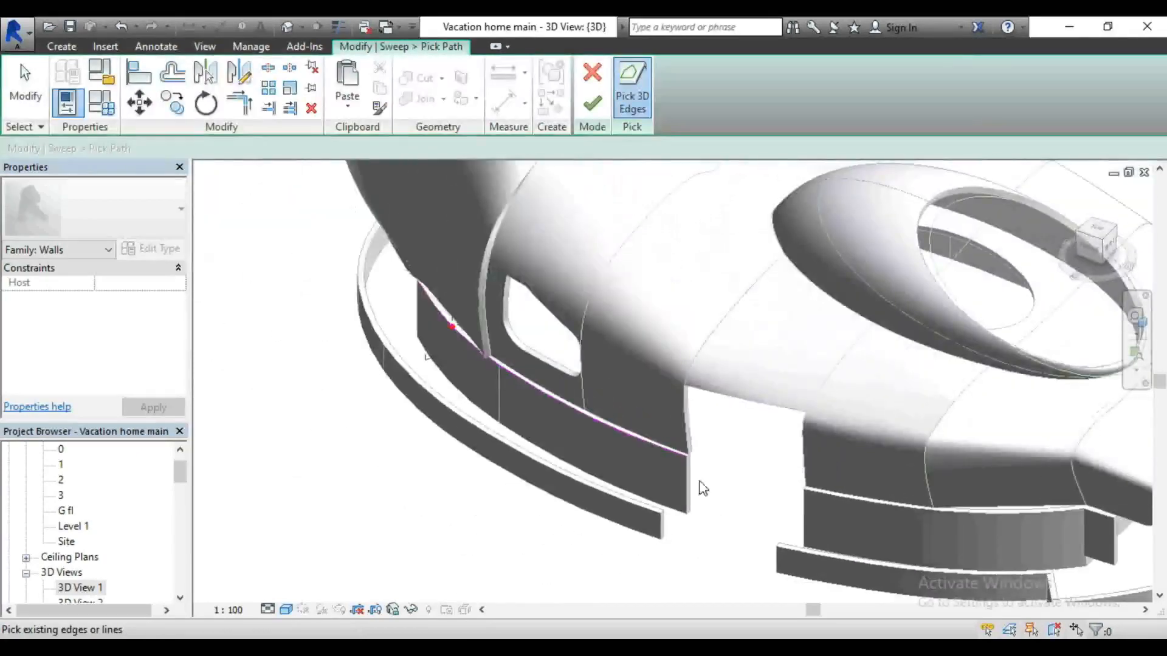
left_click(1088, 250)
left_click_drag(1088, 250, 1116, 265)
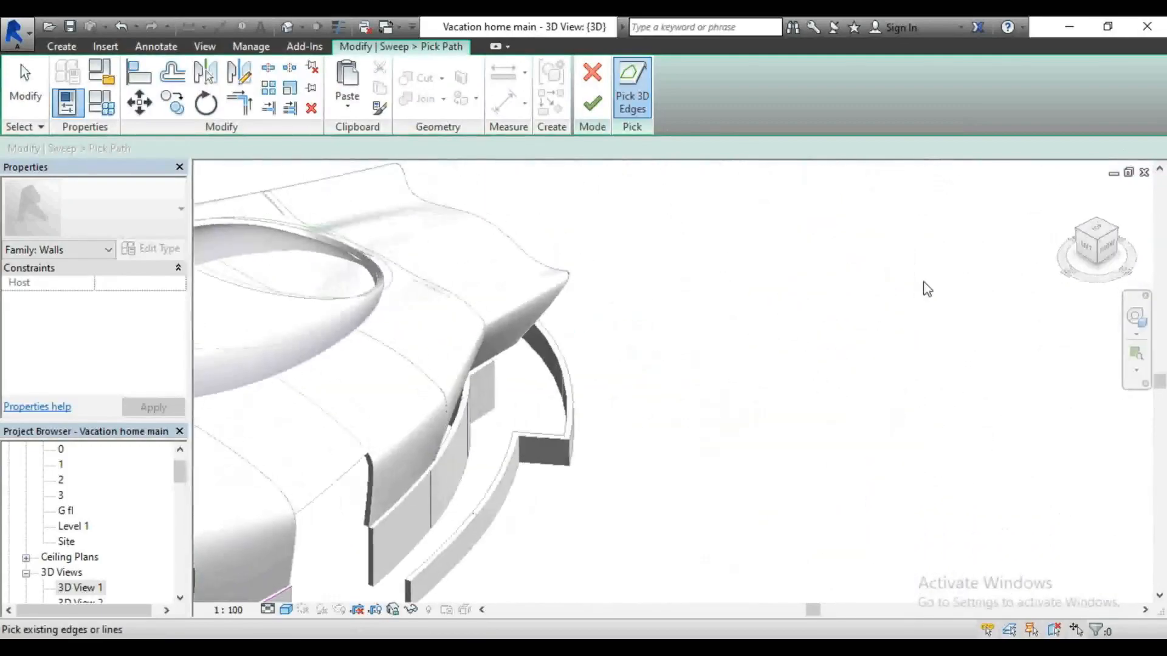
scroll(926, 280, "down", 3)
scroll(370, 521, "up", 6)
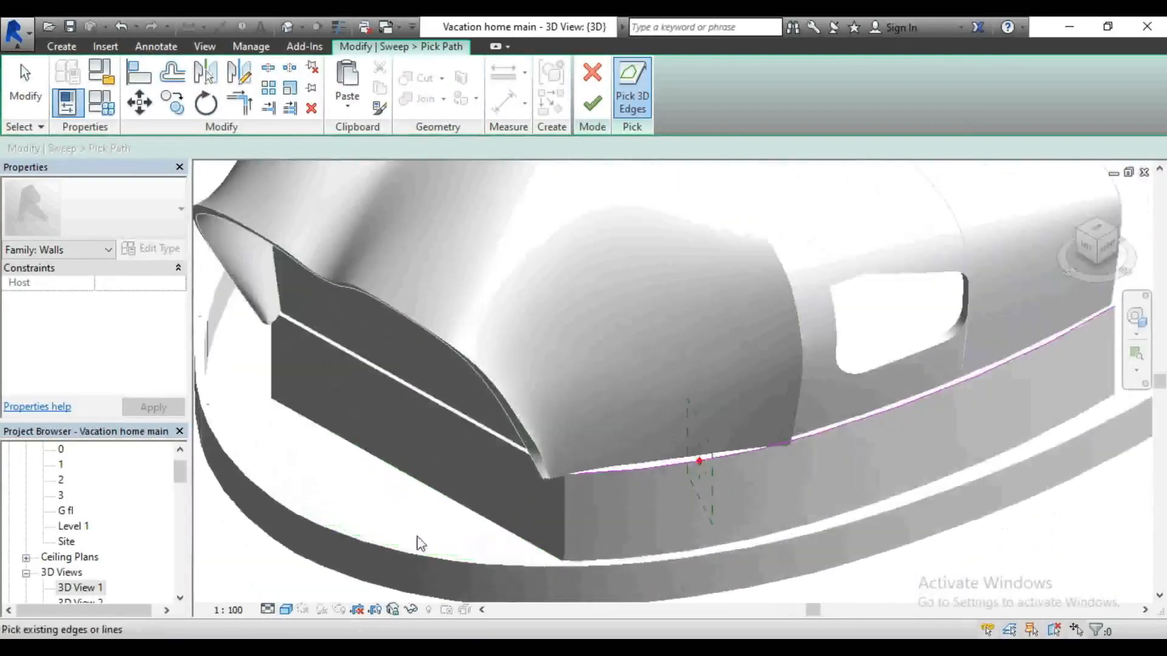
scroll(476, 440, "up", 2)
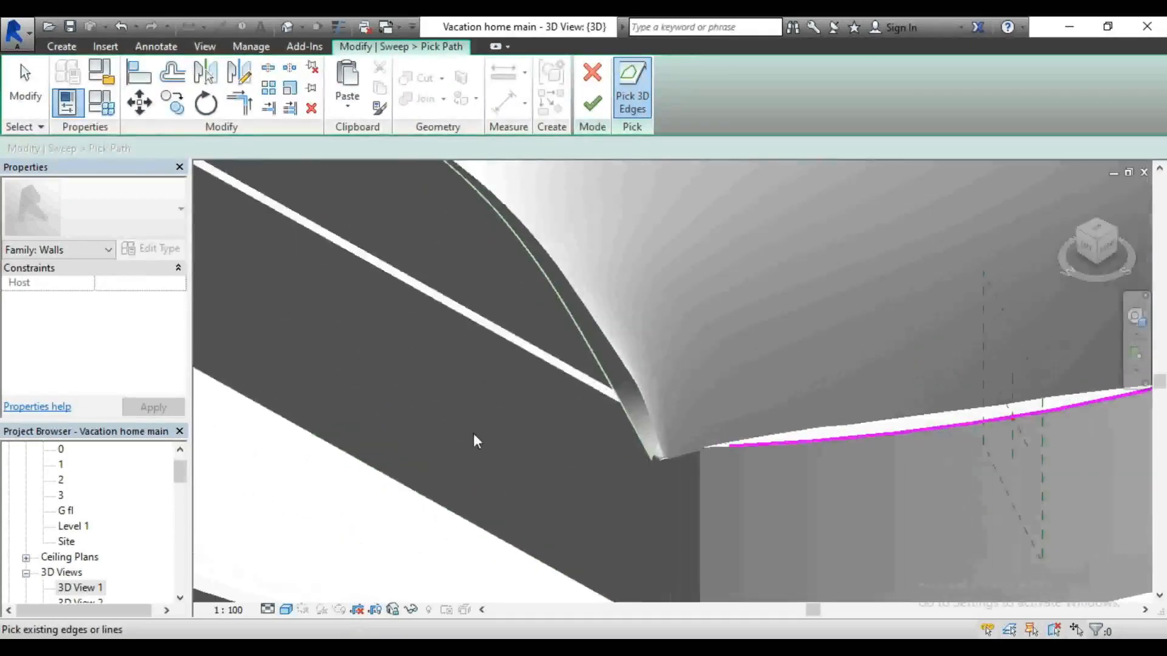
left_click(711, 447)
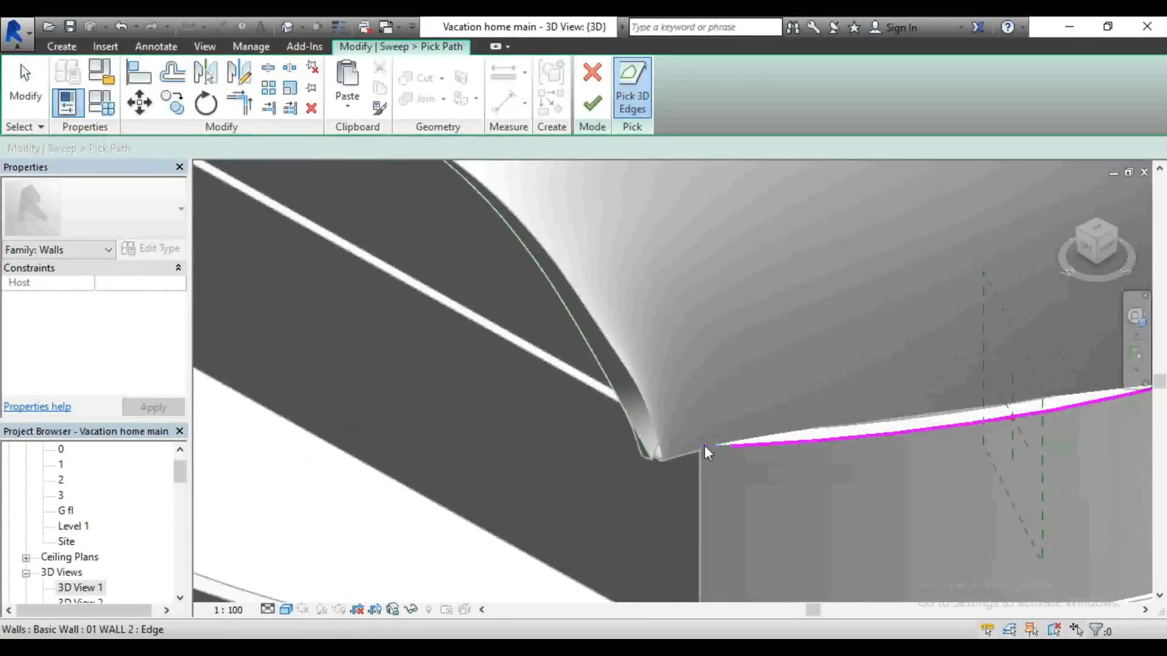
left_click(591, 391)
scroll(818, 517, "down", 5)
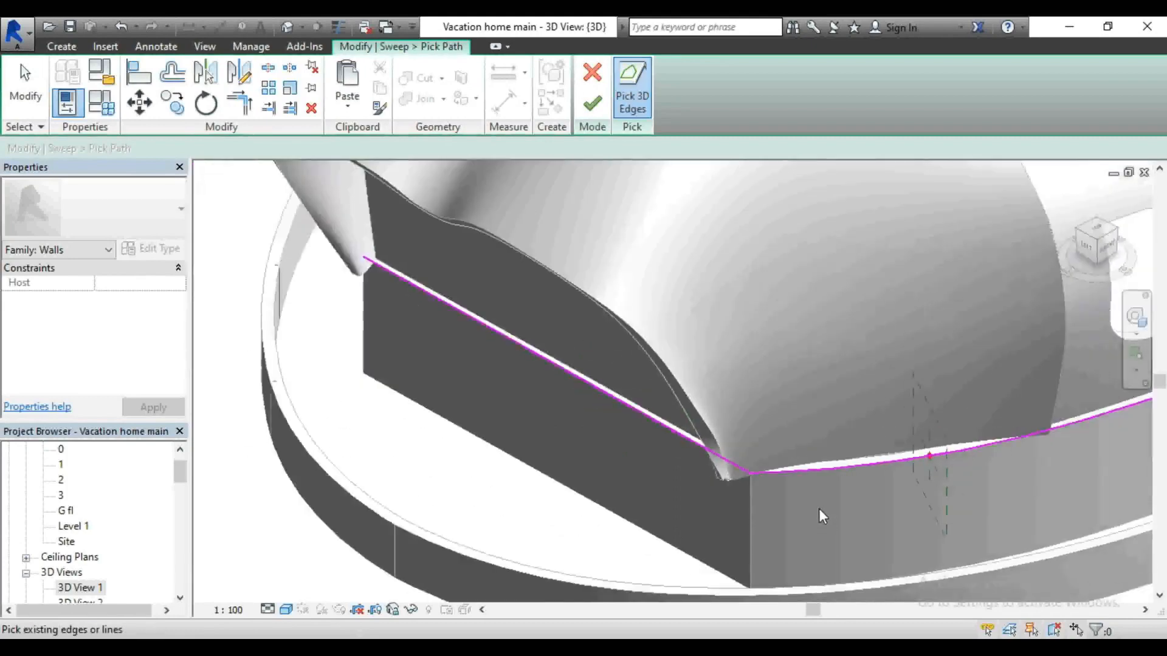
Step: Extend the sweep path around the far corner along the first top edges of the opposite curved base wall
left_click_drag(1087, 253, 1145, 264)
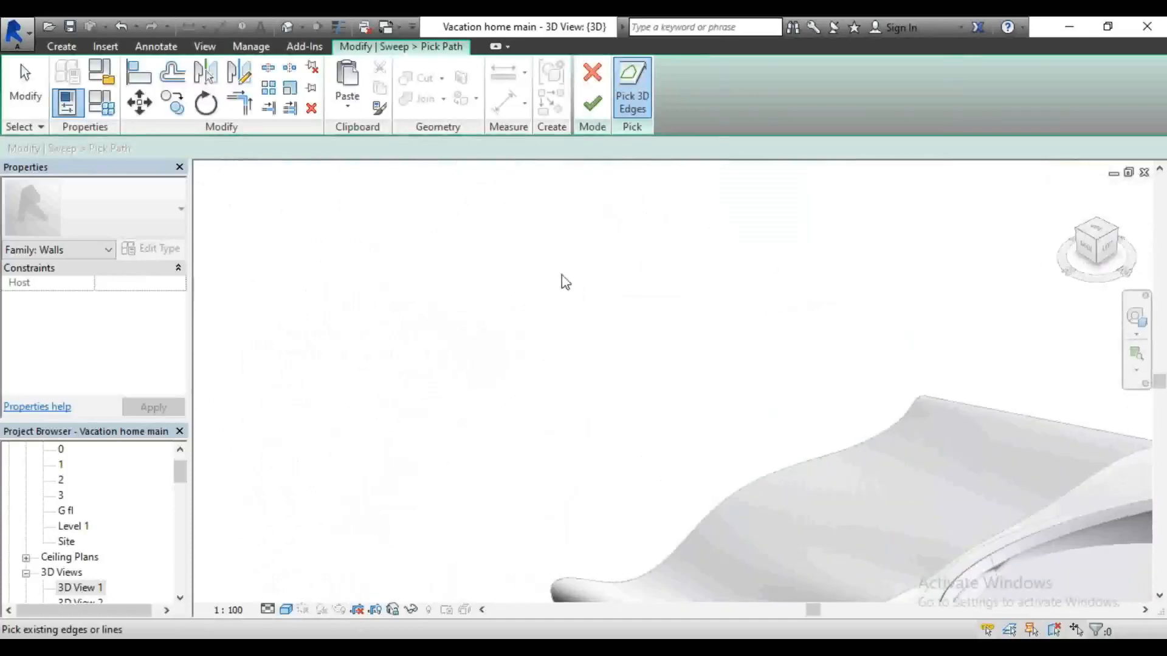
scroll(472, 272, "down", 5)
scroll(487, 286, "down", 2)
scroll(693, 462, "up", 6)
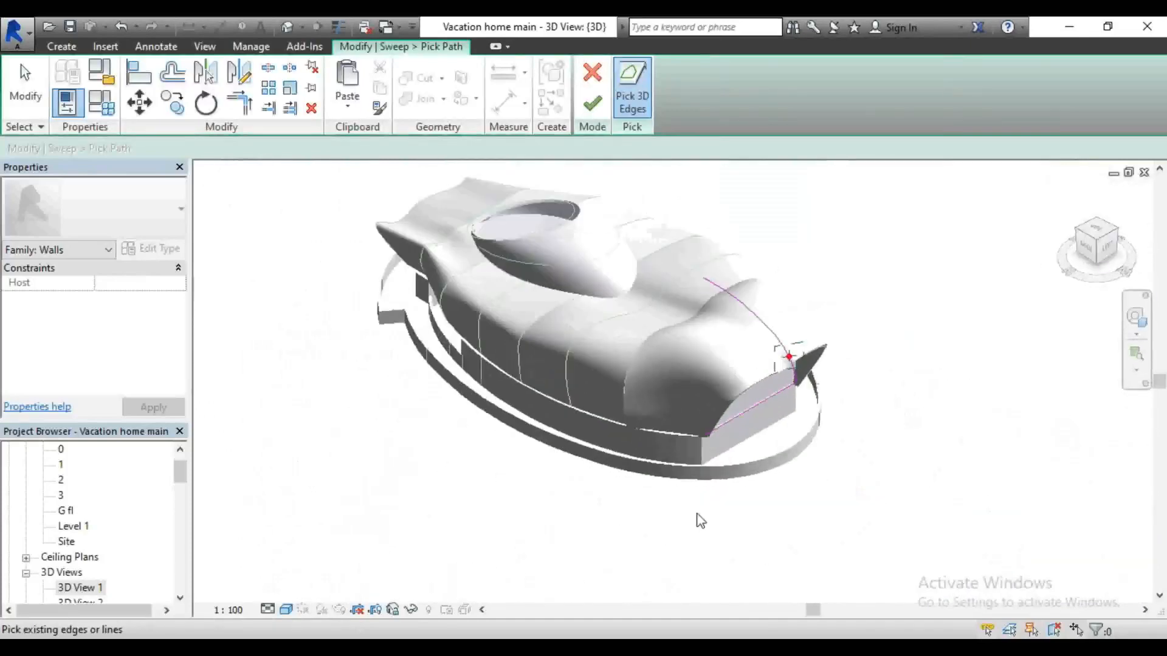
scroll(723, 450, "up", 4)
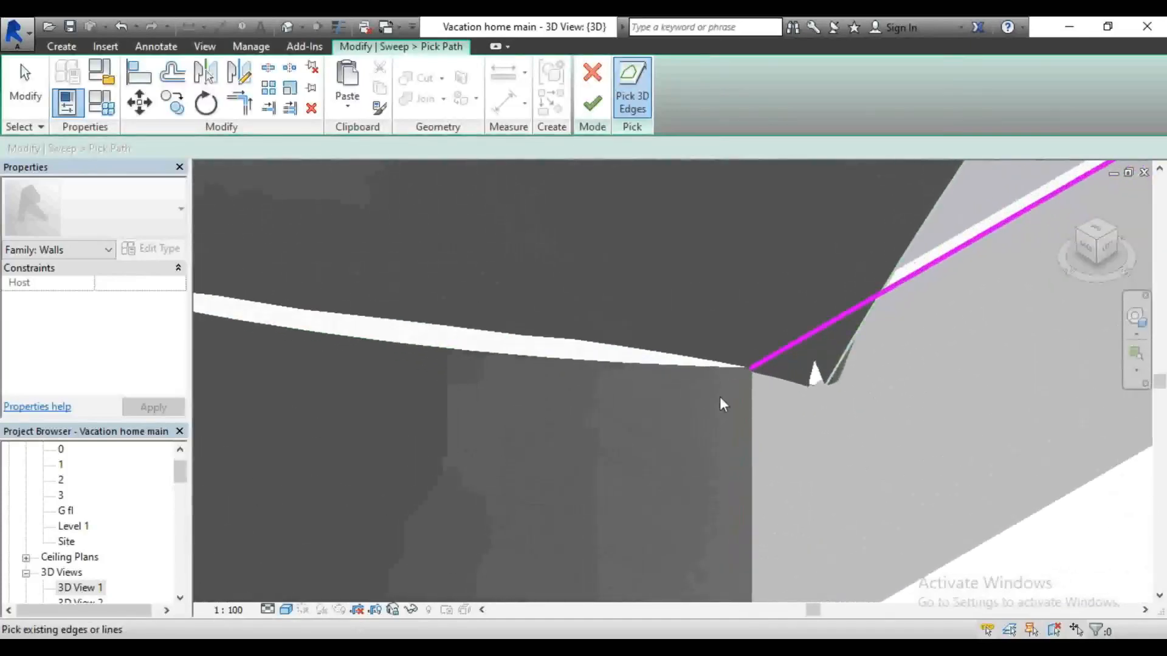
left_click(672, 366)
scroll(906, 412, "down", 2)
scroll(931, 419, "down", 2)
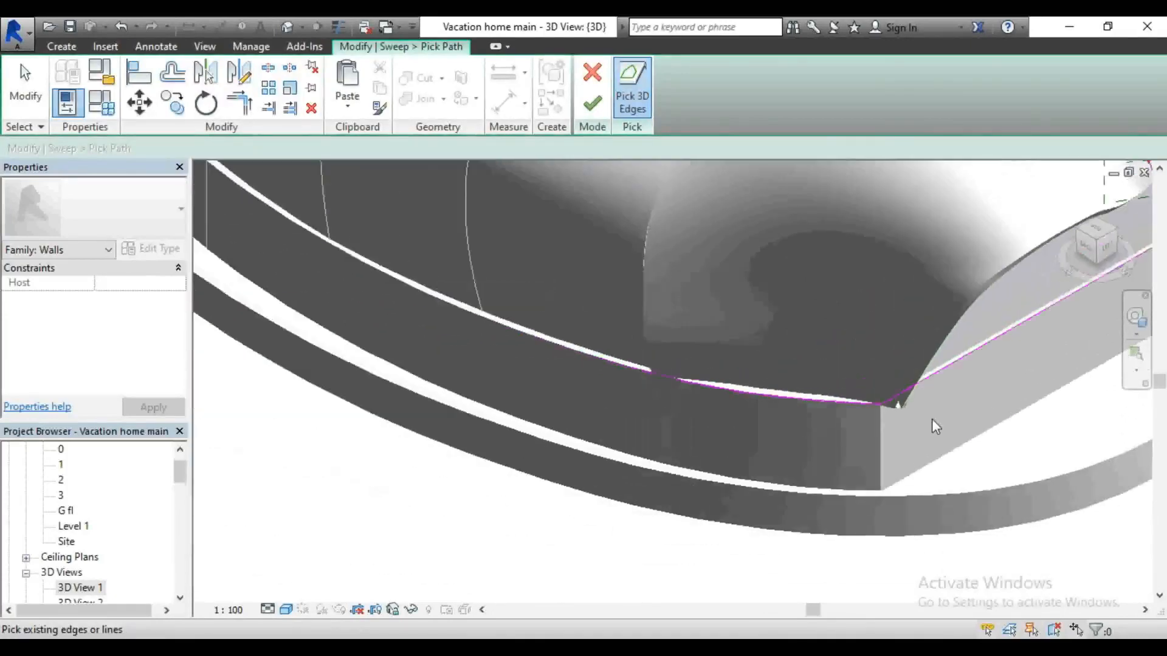
left_click(577, 359)
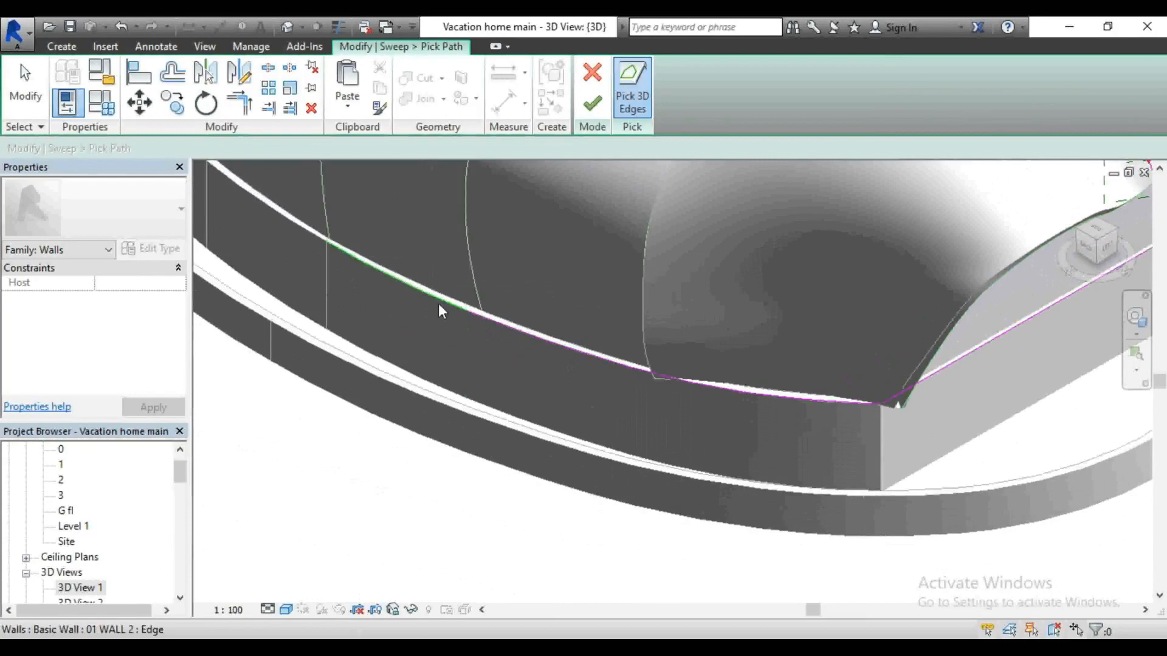
Step: Add the remaining top edges of that curved base wall to the sweep path, up to where the full-height wall stops
left_click(439, 302)
scroll(490, 344, "down", 4)
scroll(422, 359, "up", 6)
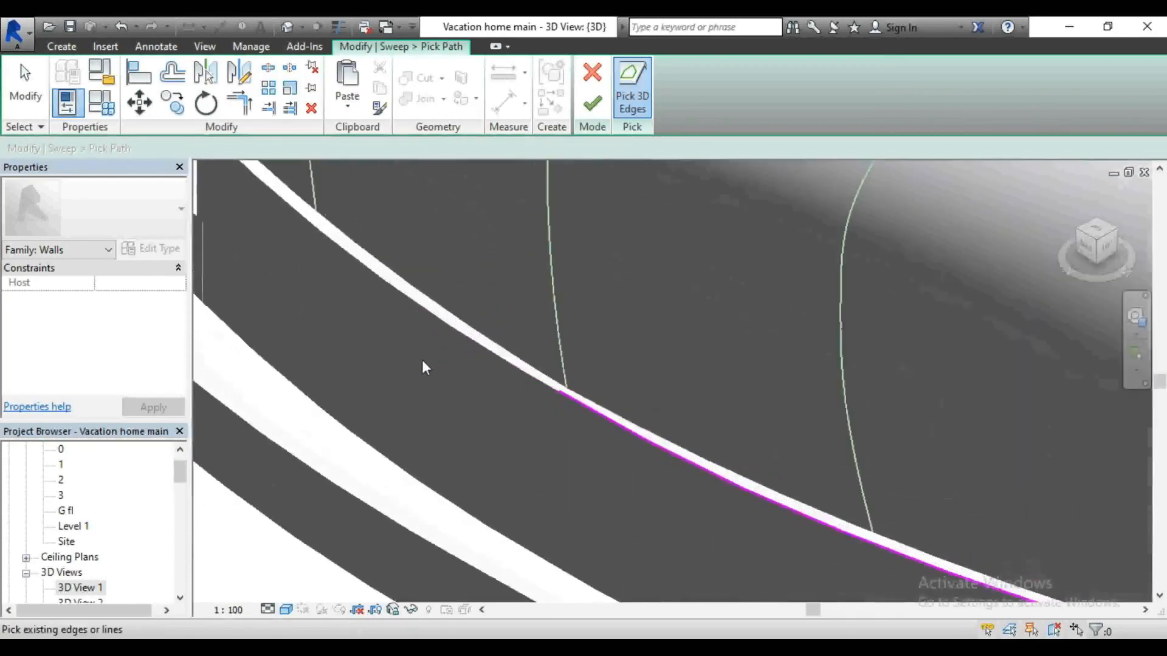
scroll(396, 304, "up", 4)
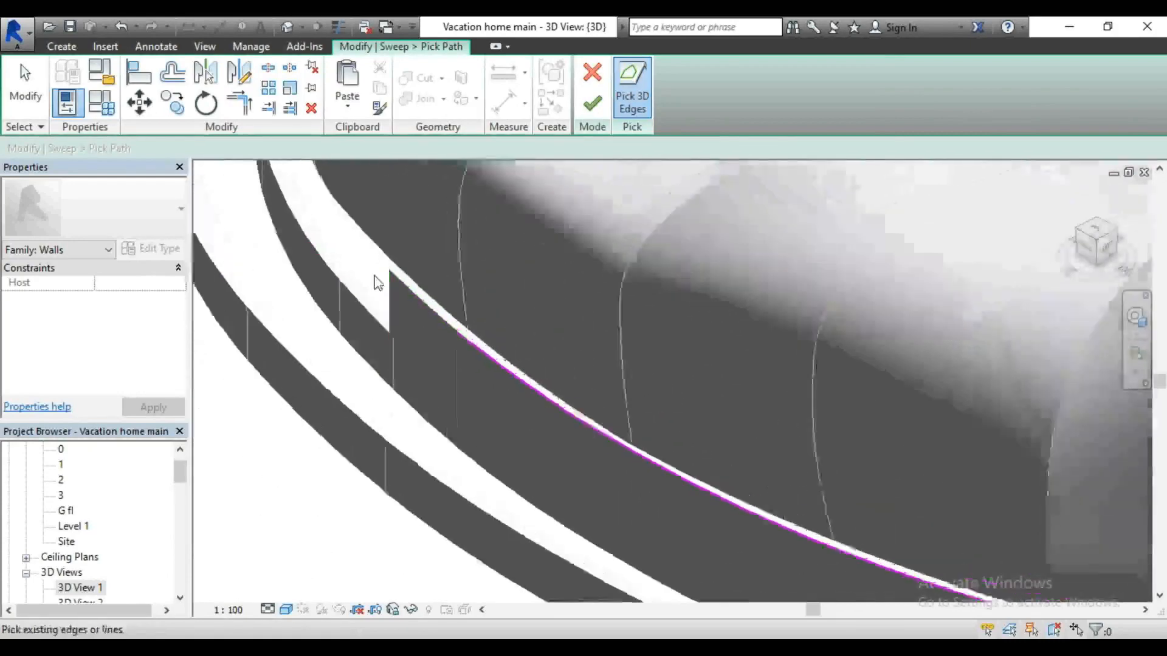
left_click(543, 386)
scroll(613, 439, "down", 1)
scroll(613, 439, "down", 2)
scroll(495, 276, "down", 3)
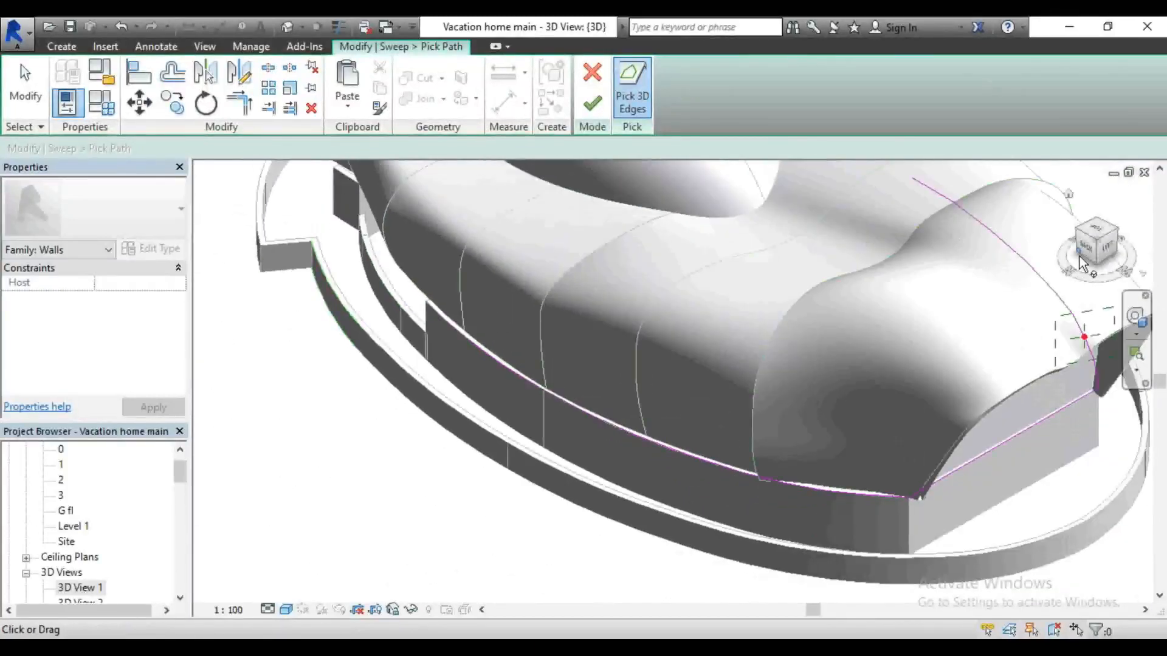
Step: Inspect the separate wall pieces at the rear of the house and finish the picked sweep path
left_click_drag(1094, 241, 1155, 209)
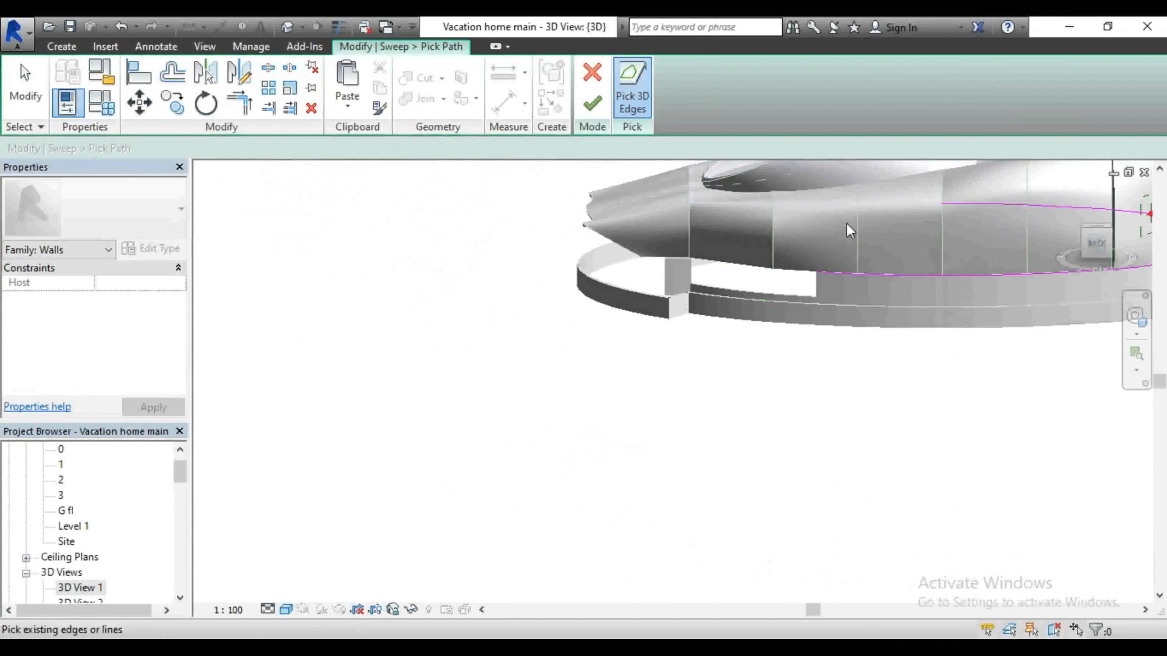
scroll(837, 227, "up", 2)
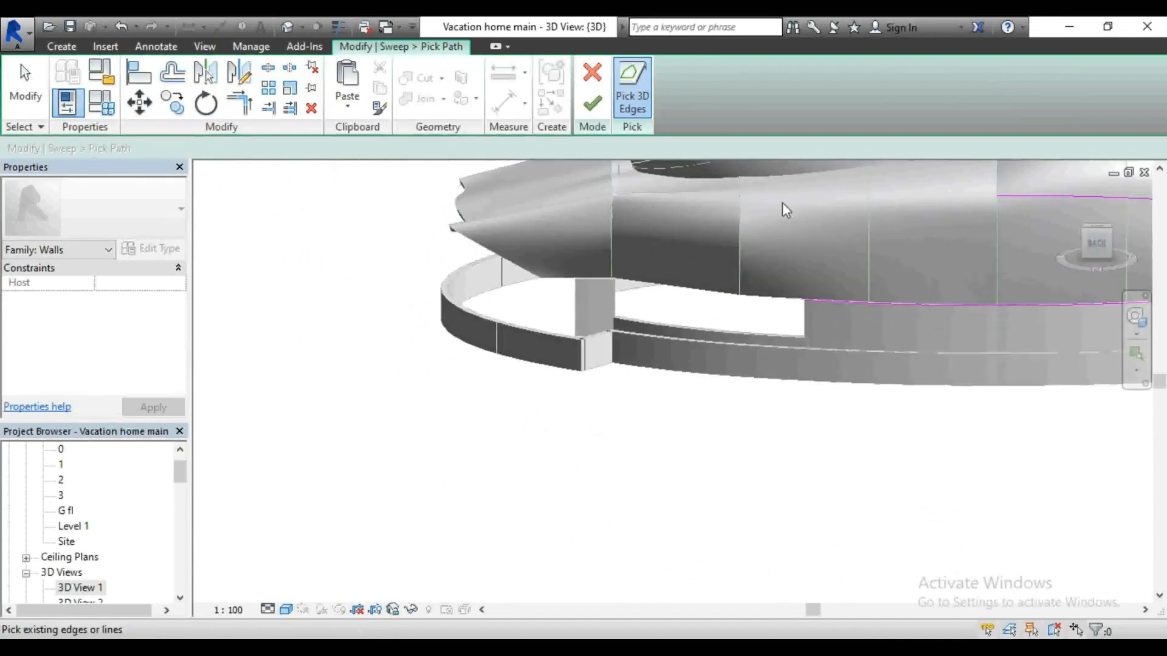
scroll(698, 227, "up", 3)
scroll(529, 296, "up", 4)
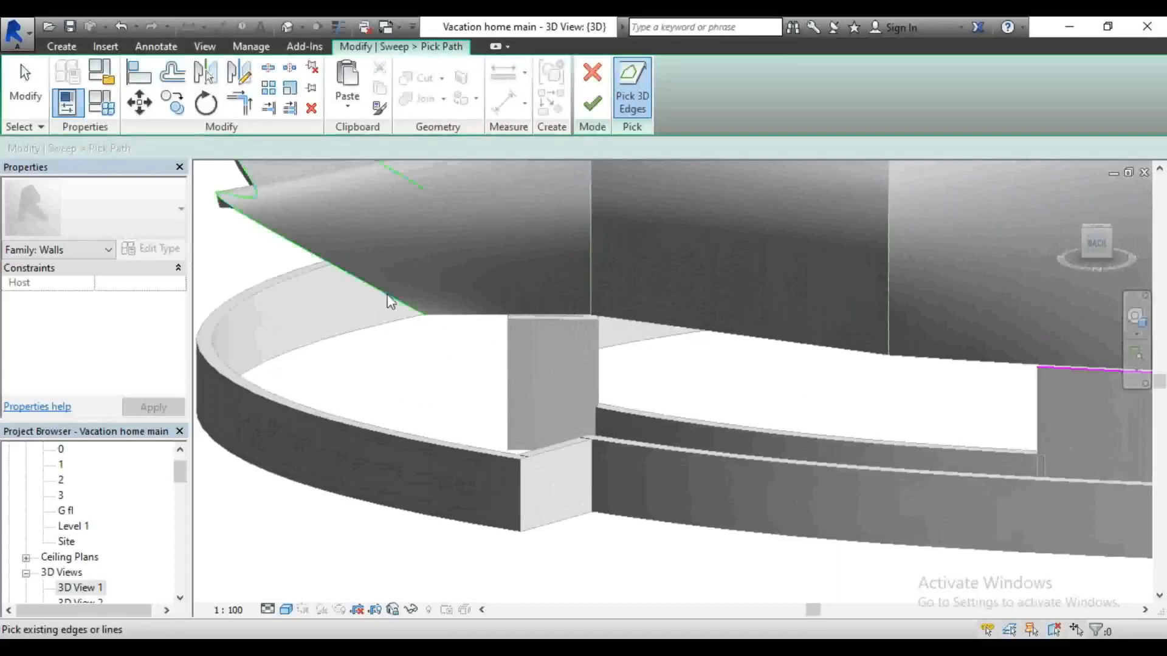
scroll(371, 290, "down", 2)
scroll(369, 290, "down", 5)
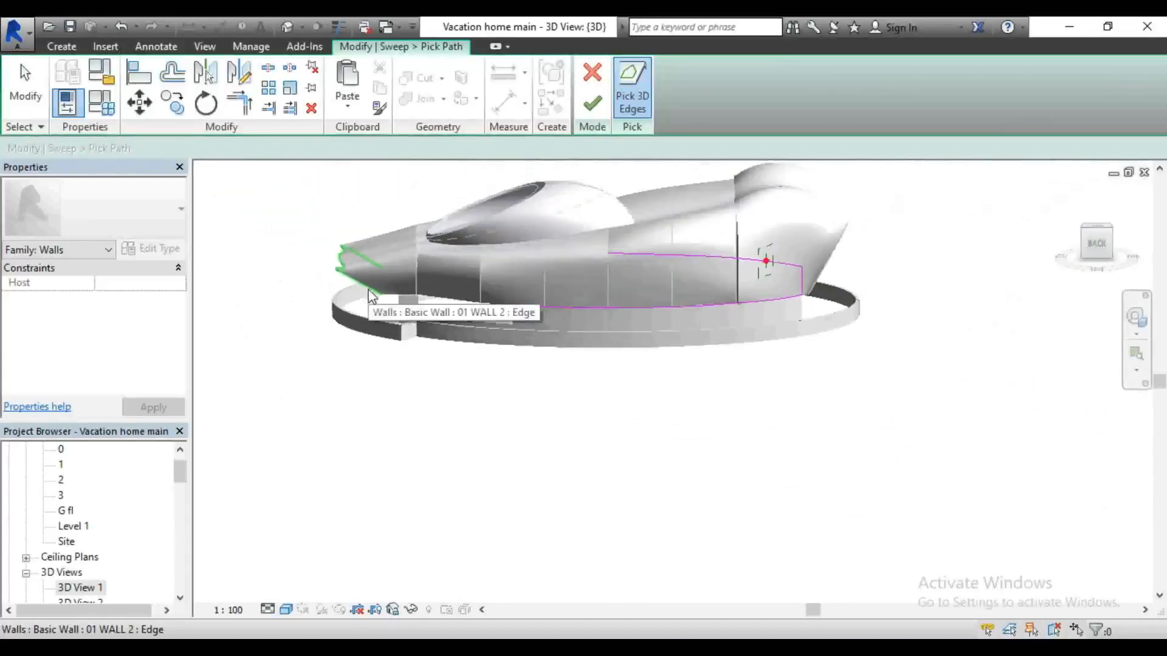
left_click_drag(1097, 248, 1008, 260)
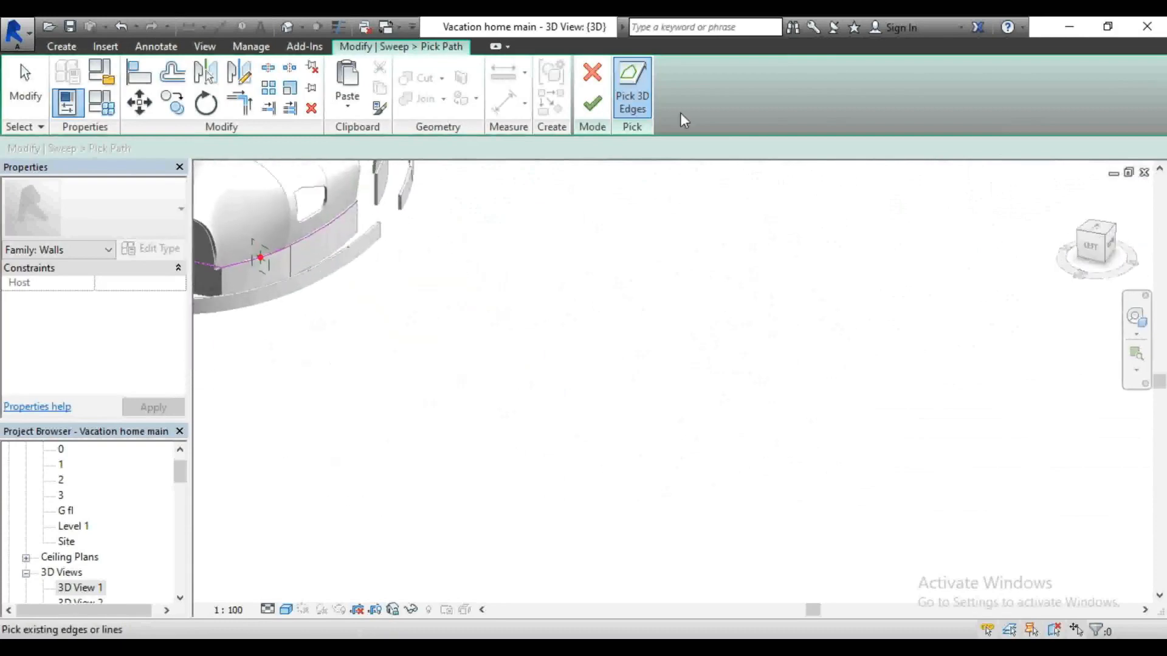
left_click(592, 104)
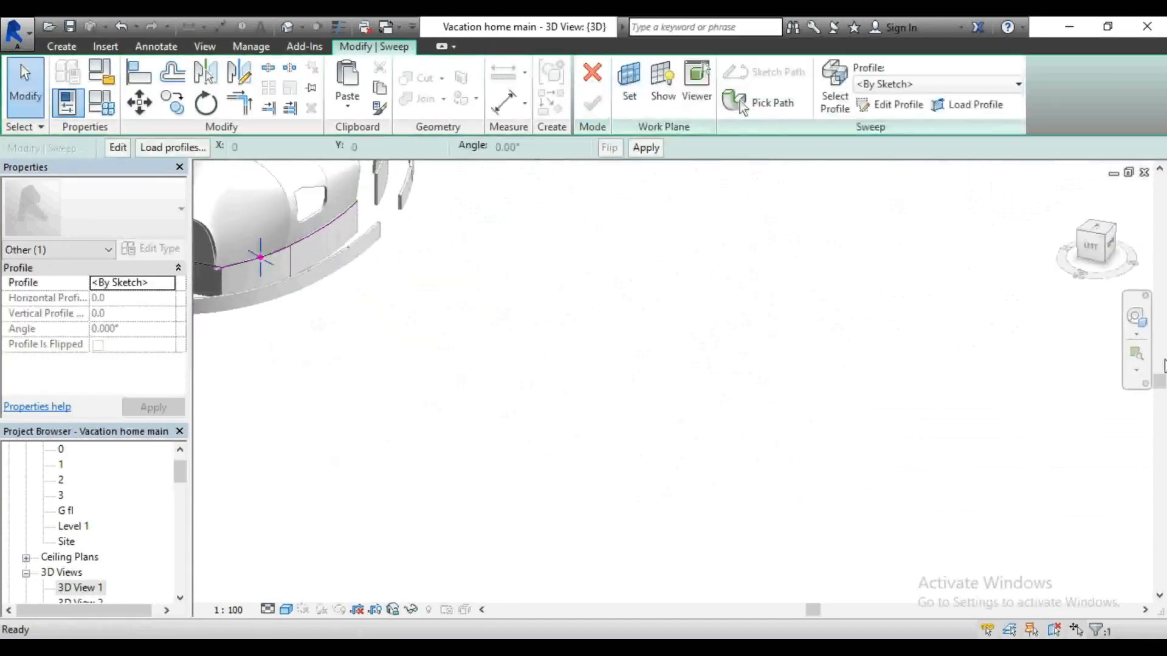
Step: Edit the sweep profile, sketching a 300 mm horizontal line inward from the path origin and a 50 mm vertical line up from its end
scroll(822, 468, "down", 3)
scroll(420, 319, "up", 10)
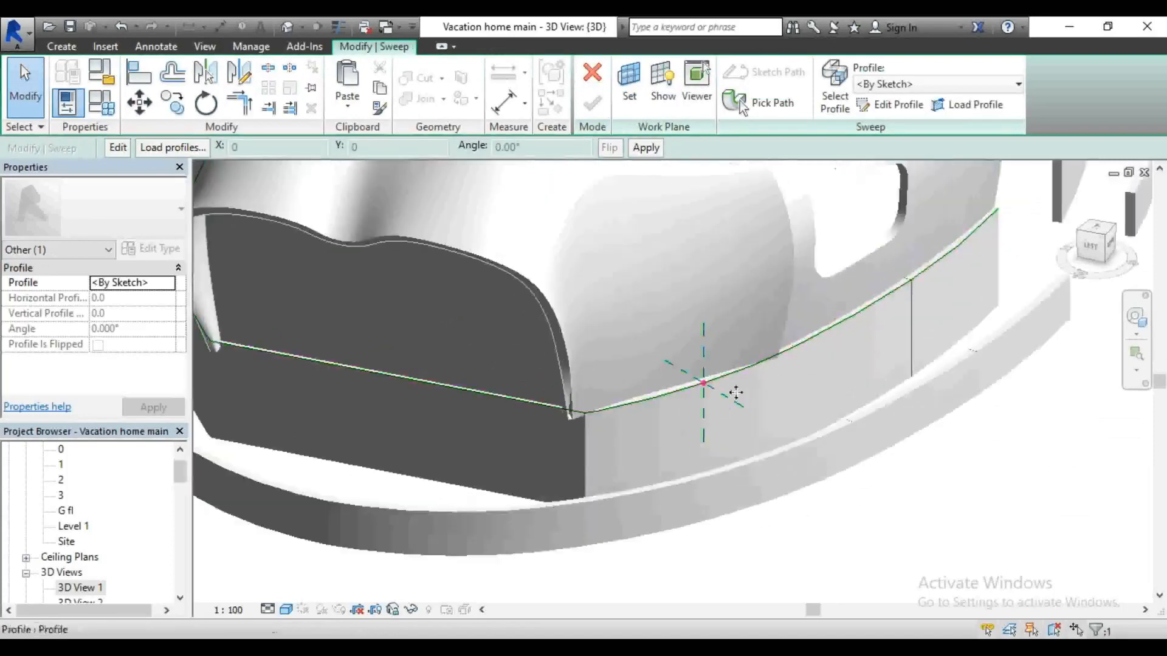
scroll(626, 374, "up", 2)
scroll(625, 373, "up", 2)
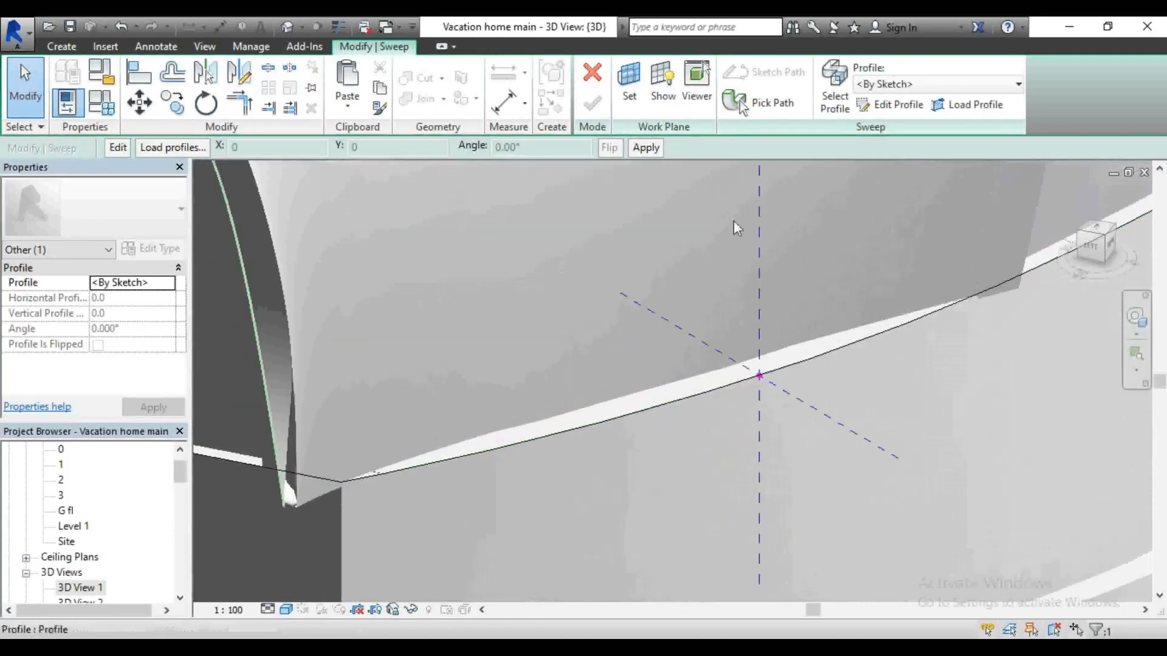
left_click(893, 105)
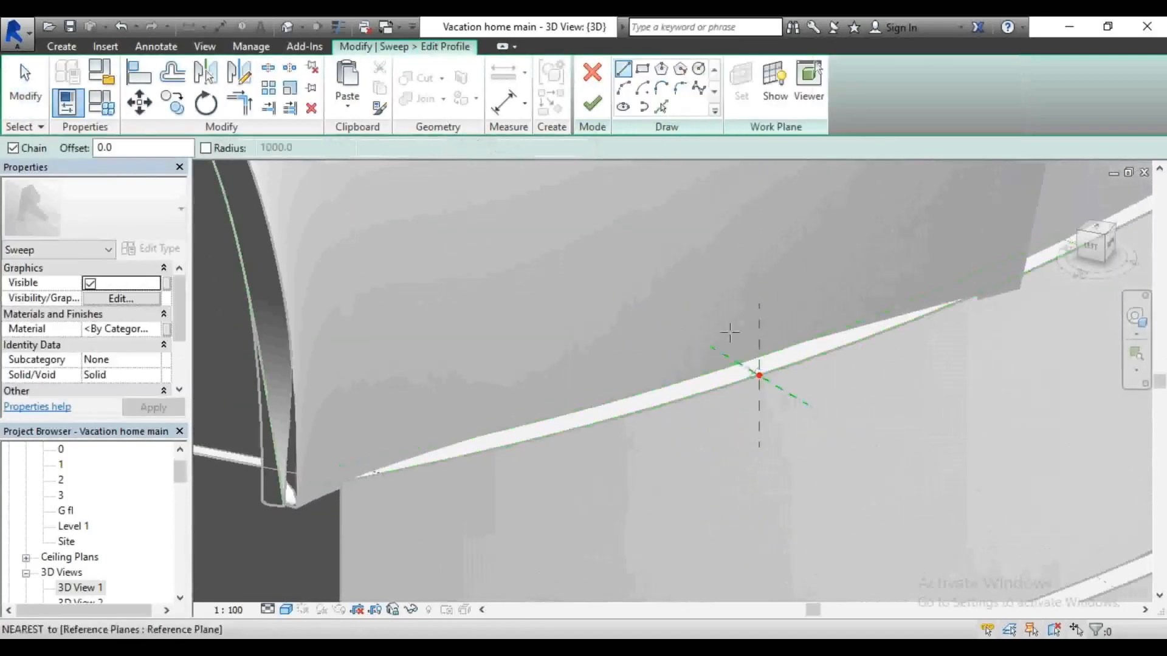
scroll(739, 337, "up", 4)
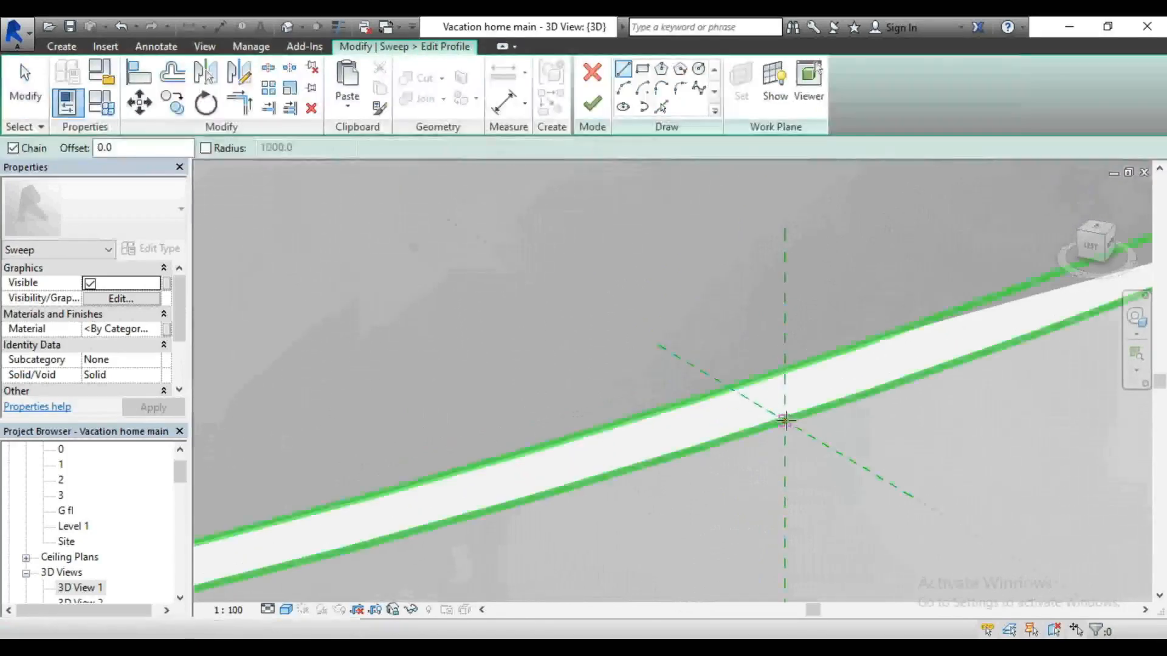
left_click(784, 420)
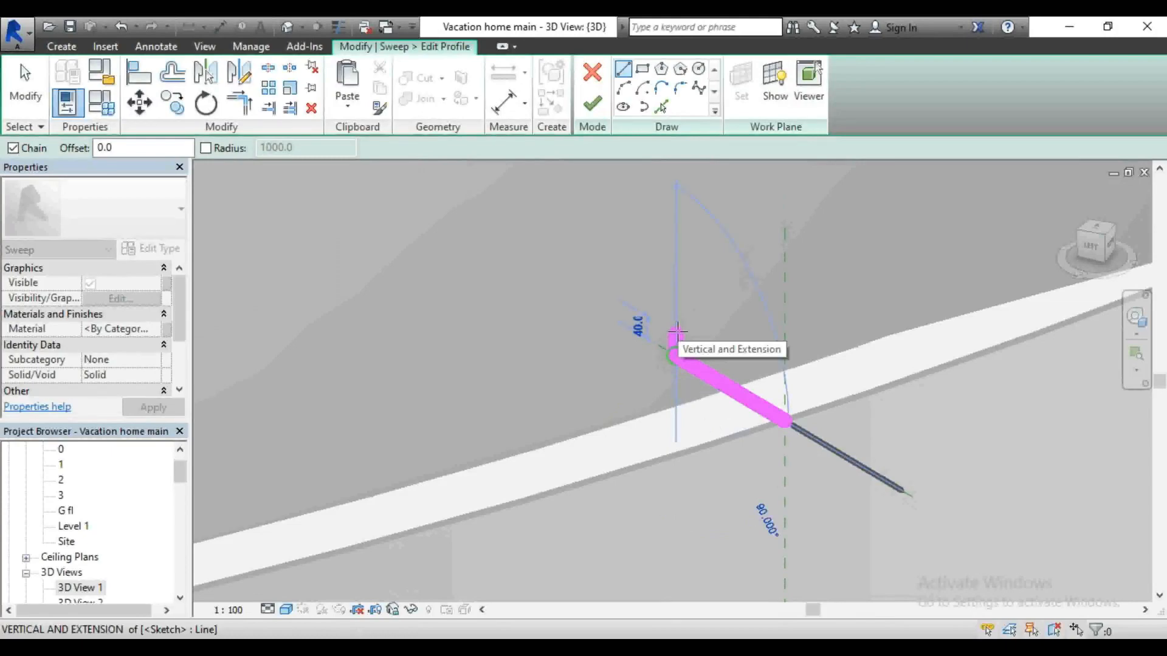
type("50")
key("Return")
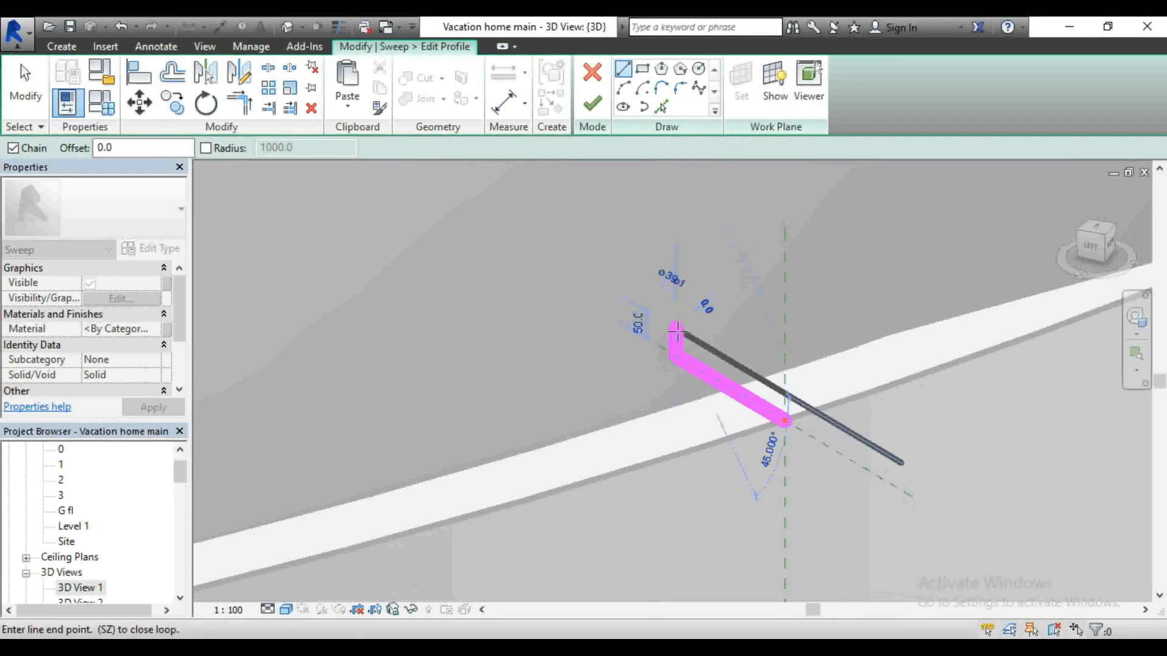
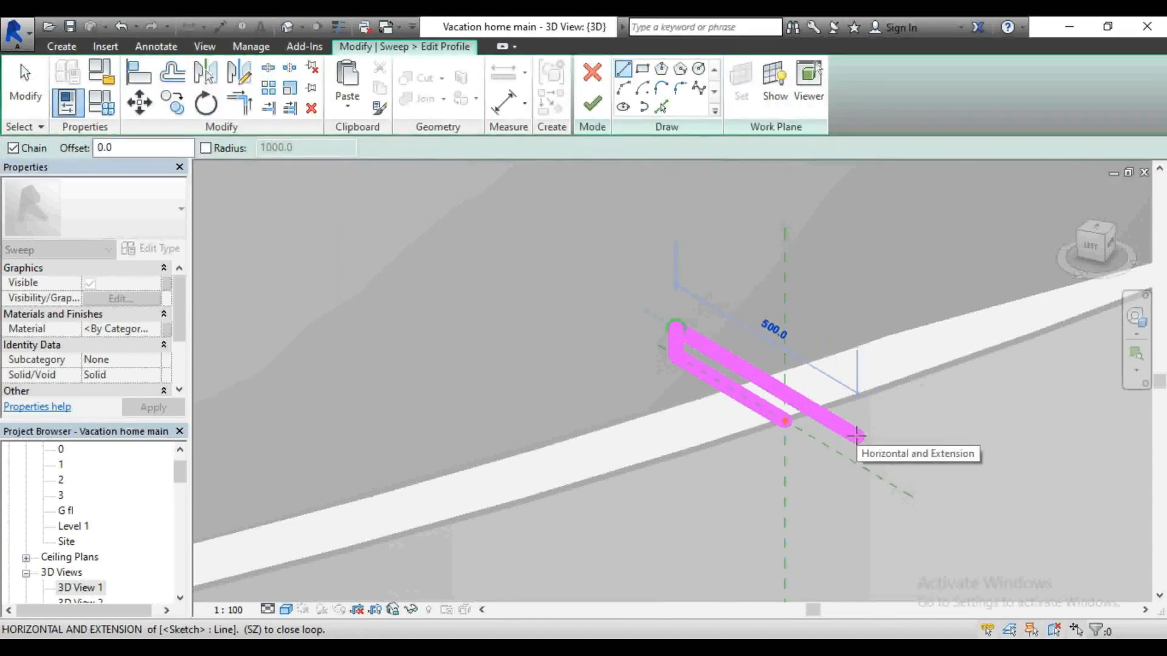
Step: Close the profile with a 500 mm line outward, 150 mm down, 200 mm back, and 100 mm up to the path origin
left_click(857, 436)
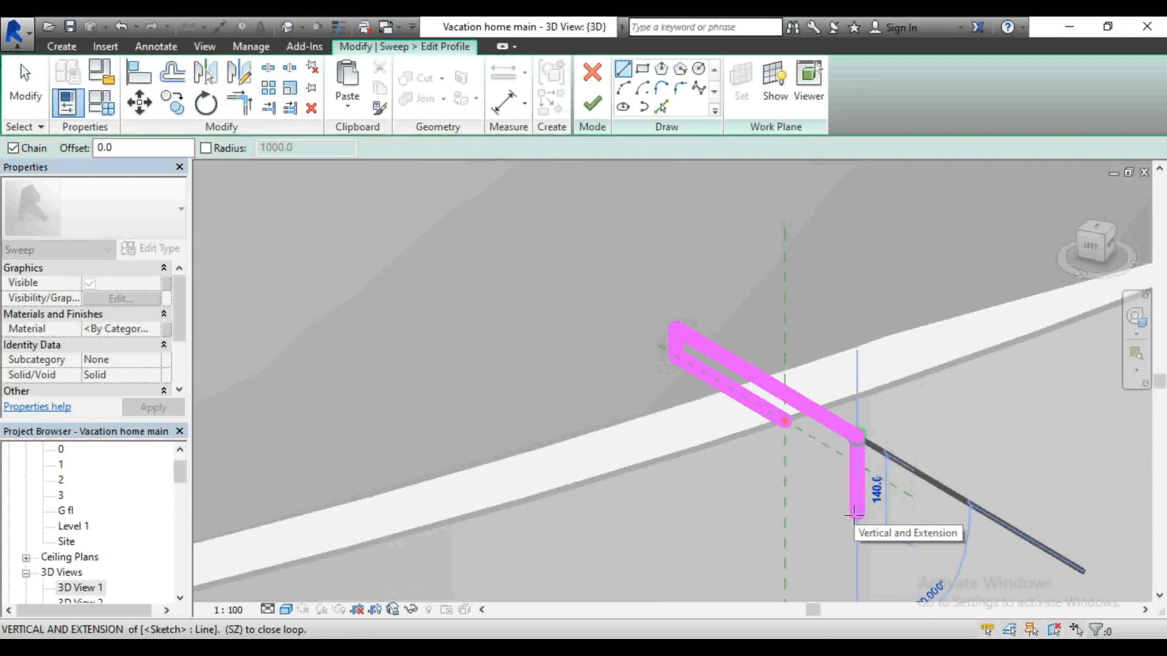
type("150")
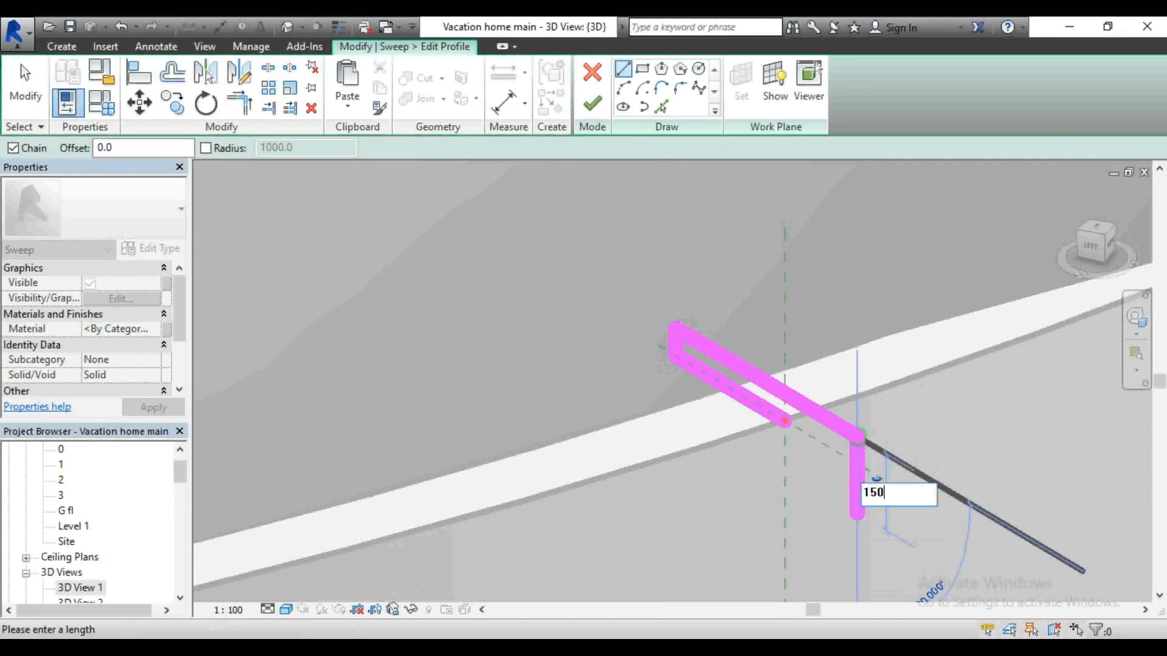
key("Return")
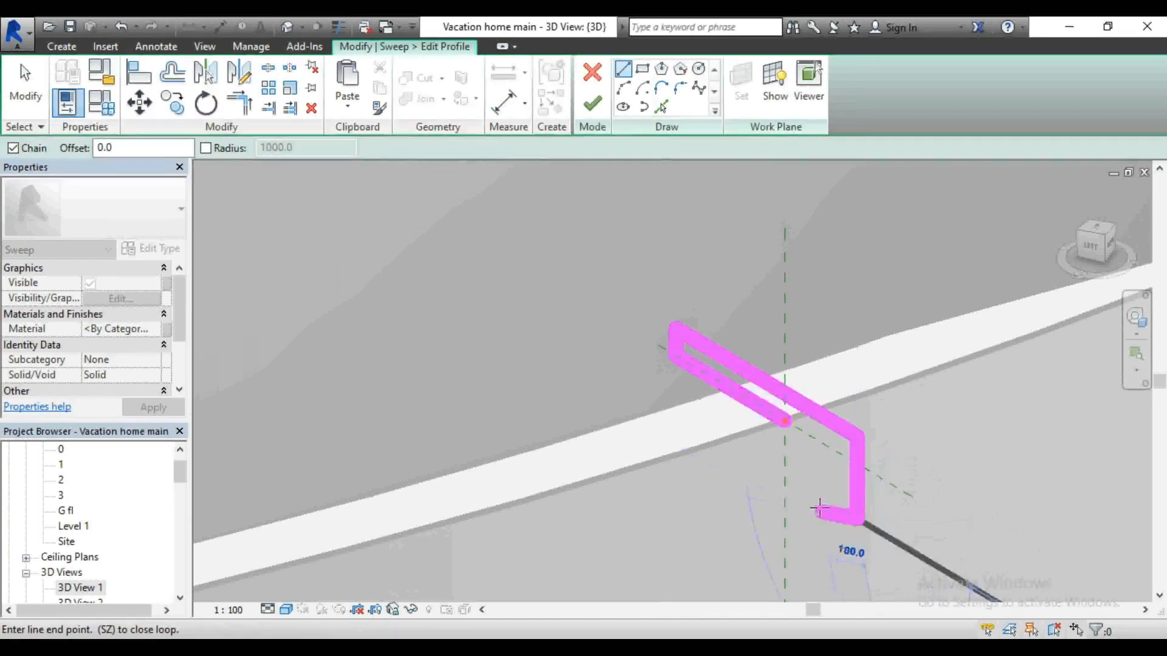
left_click(783, 475)
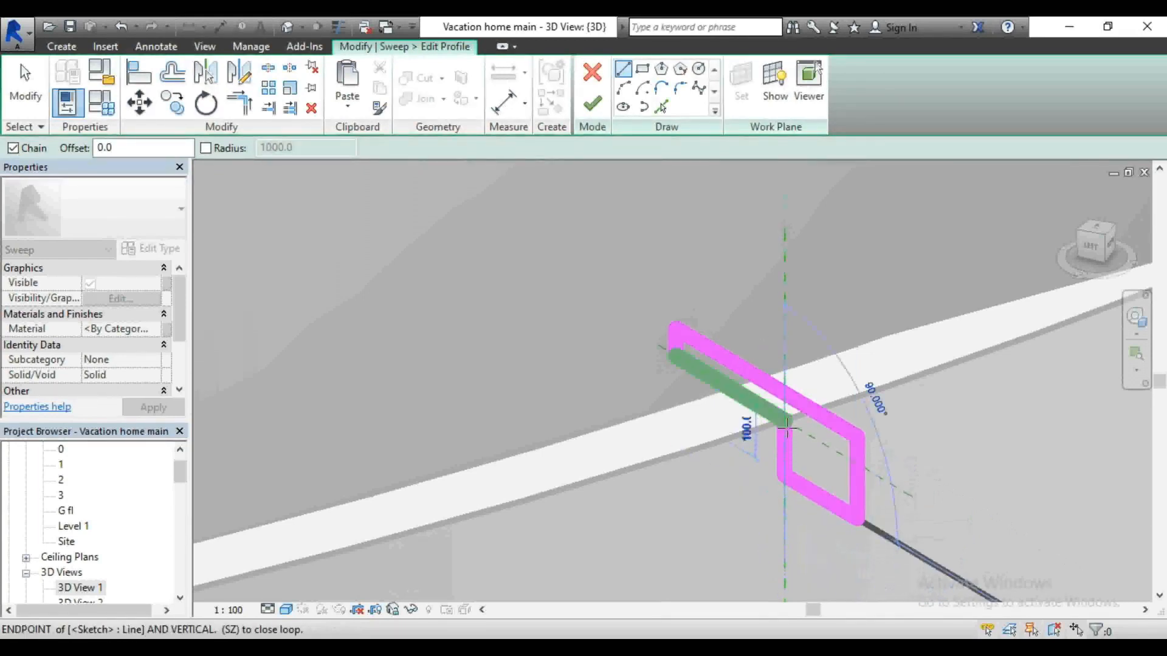
left_click(784, 420)
scroll(625, 367, "down", 2)
scroll(626, 367, "down", 3)
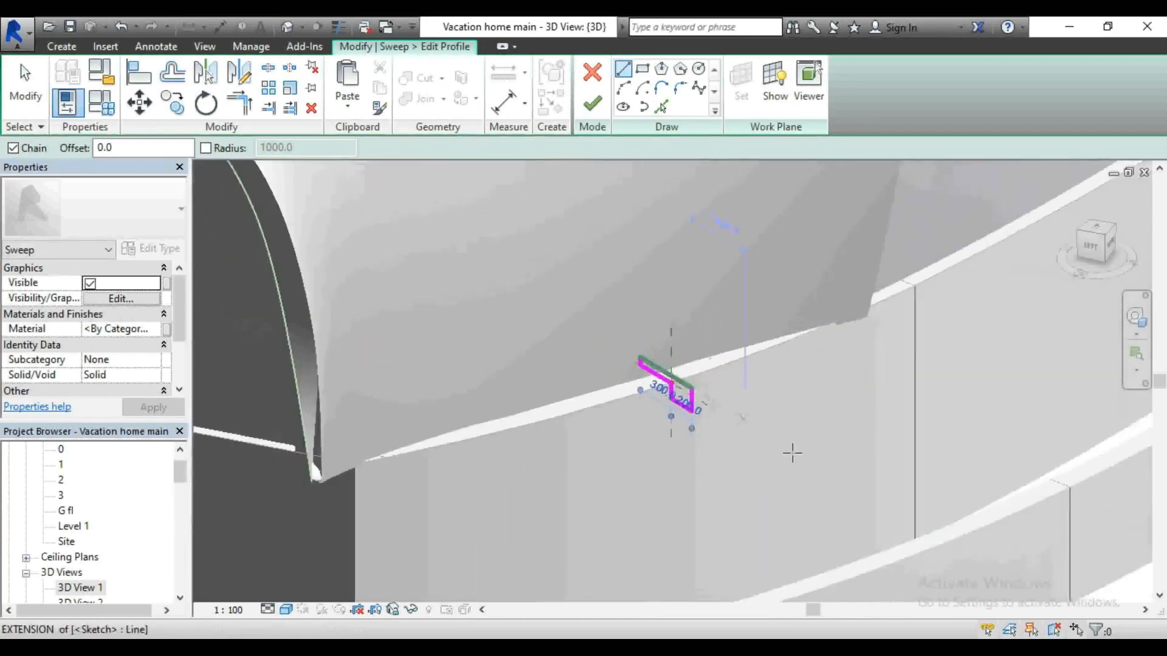
Step: Finish the profile sketch and the sweep to create the ledge along the base walls, and clear the selection
left_click(593, 105)
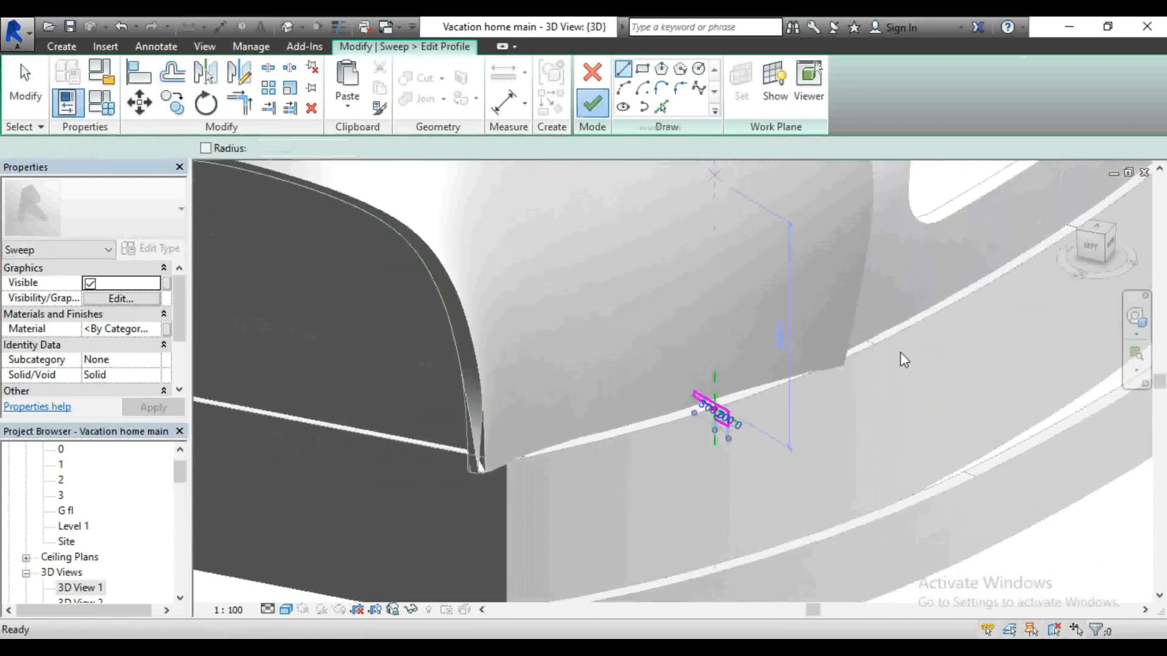
left_click(592, 105)
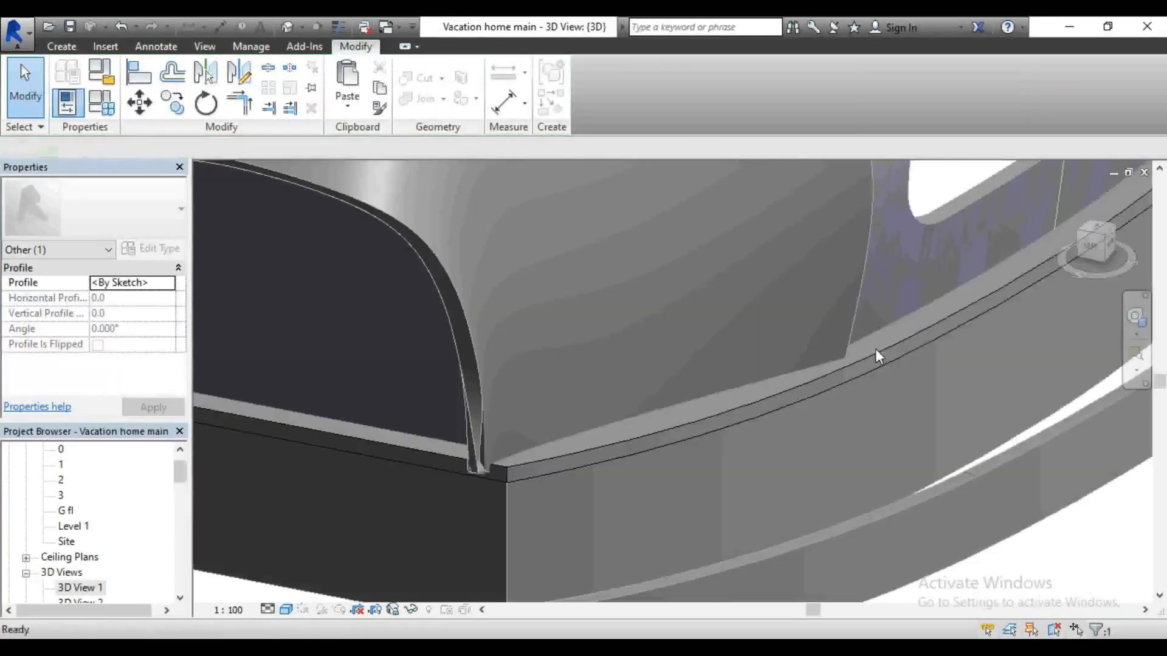
scroll(715, 545, "down", 2)
scroll(715, 545, "down", 2)
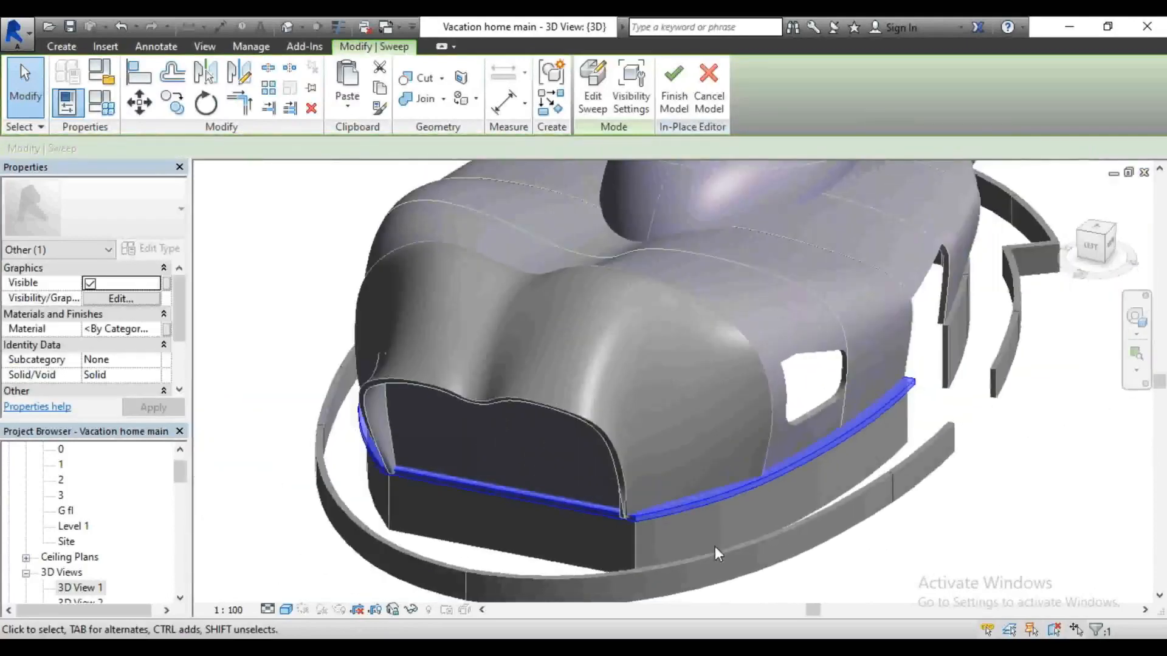
left_click(1028, 515)
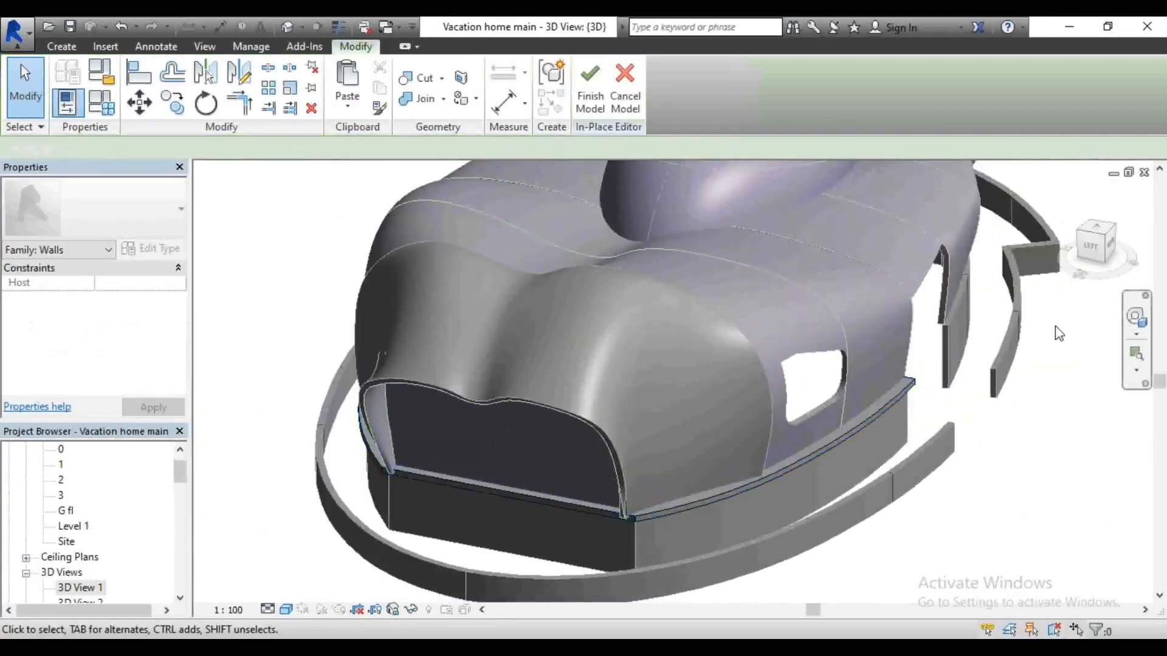
Step: Start a second sweep with a picked path and pick the top outer edge of the base wall beyond the opening
left_click_drag(1094, 243, 1006, 208)
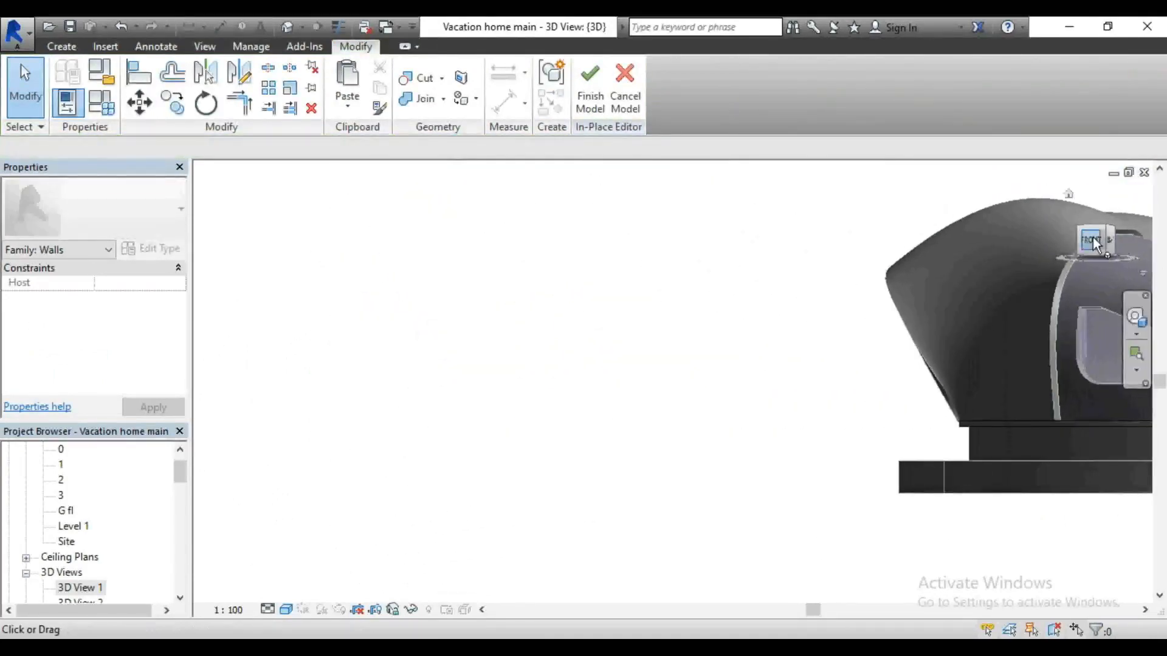
left_click_drag(1093, 237, 1142, 294)
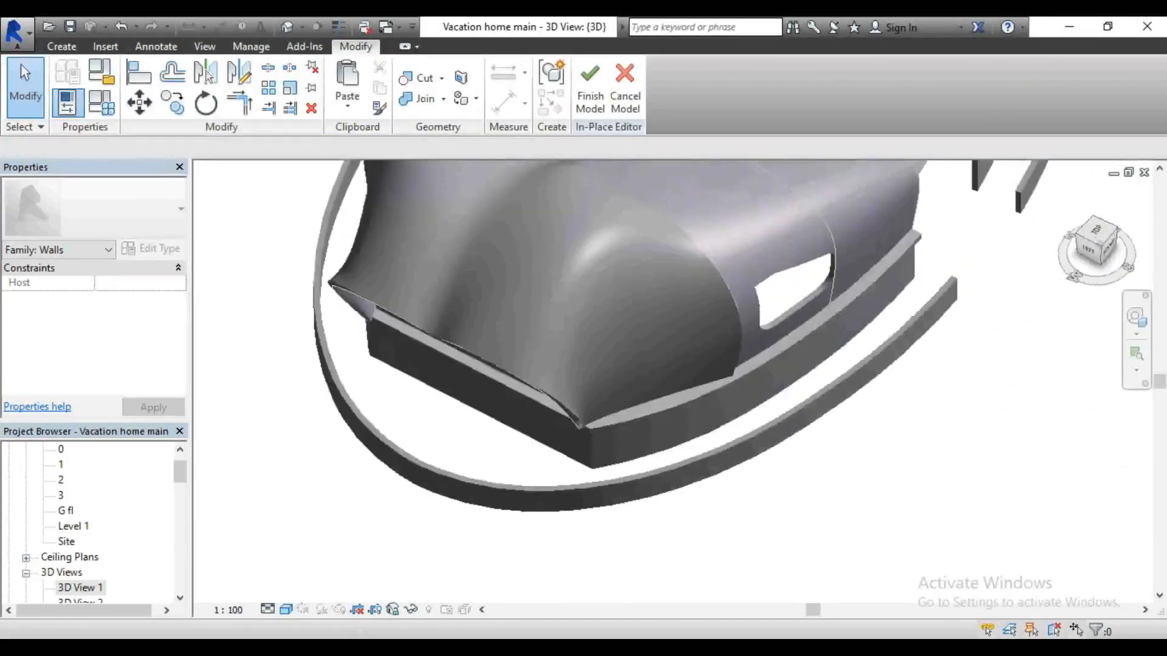
middle_click_drag(872, 330, 868, 337, "shift")
scroll(622, 450, "down", 5)
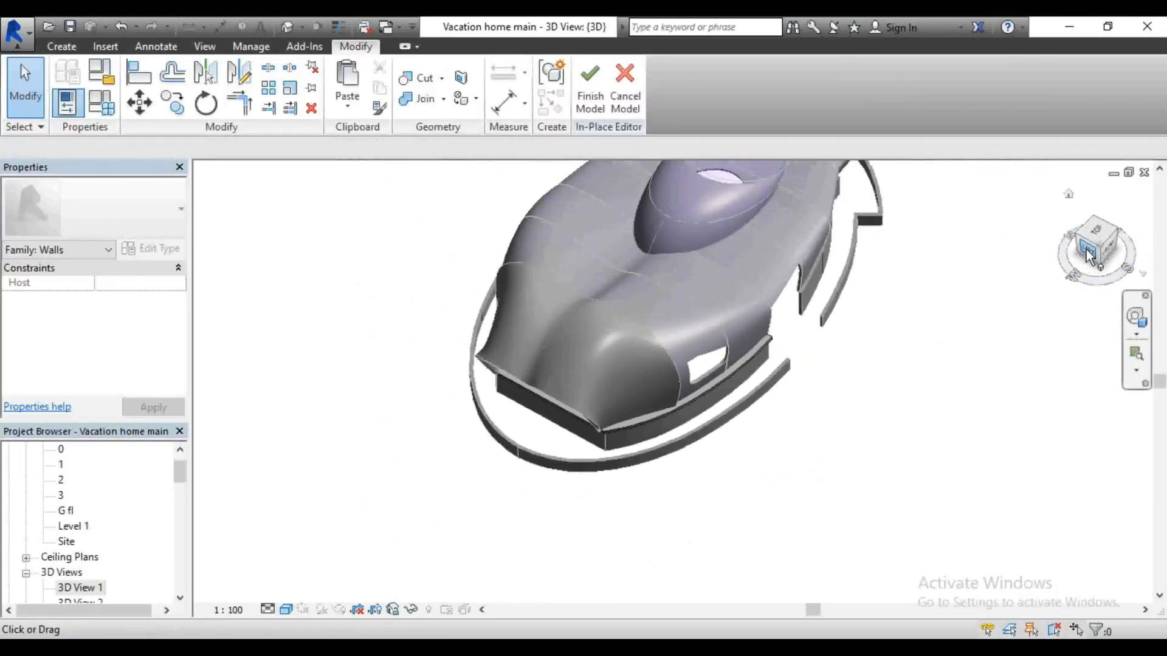
left_click_drag(1089, 242, 1085, 232)
scroll(693, 209, "up", 5)
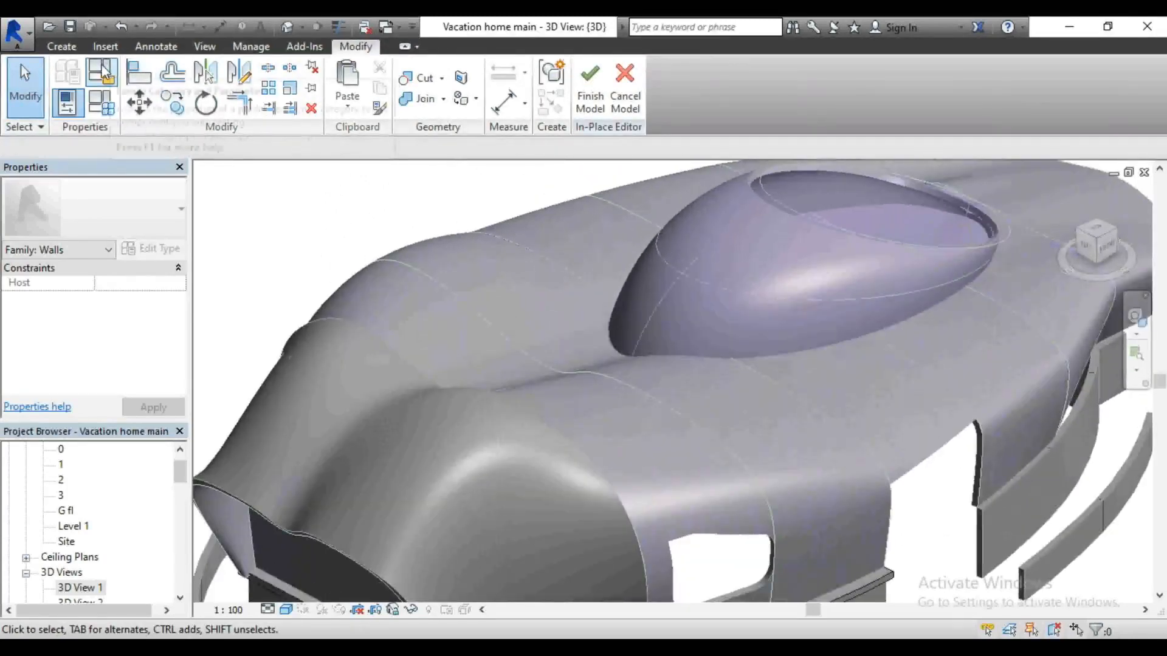
left_click(61, 46)
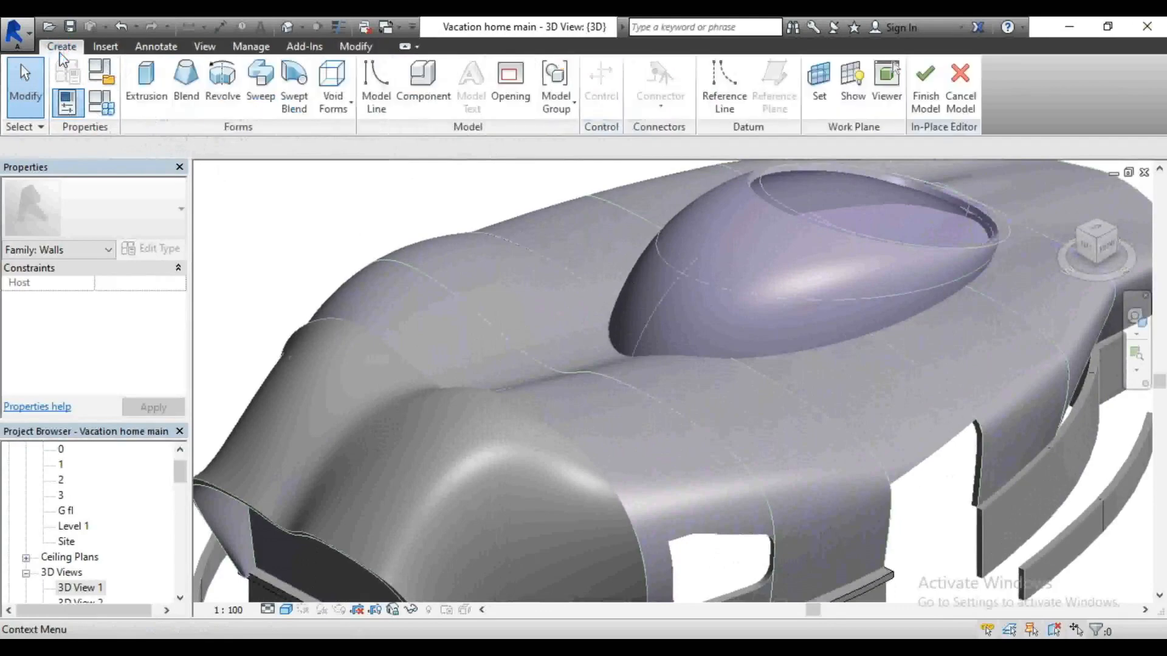
left_click(261, 97)
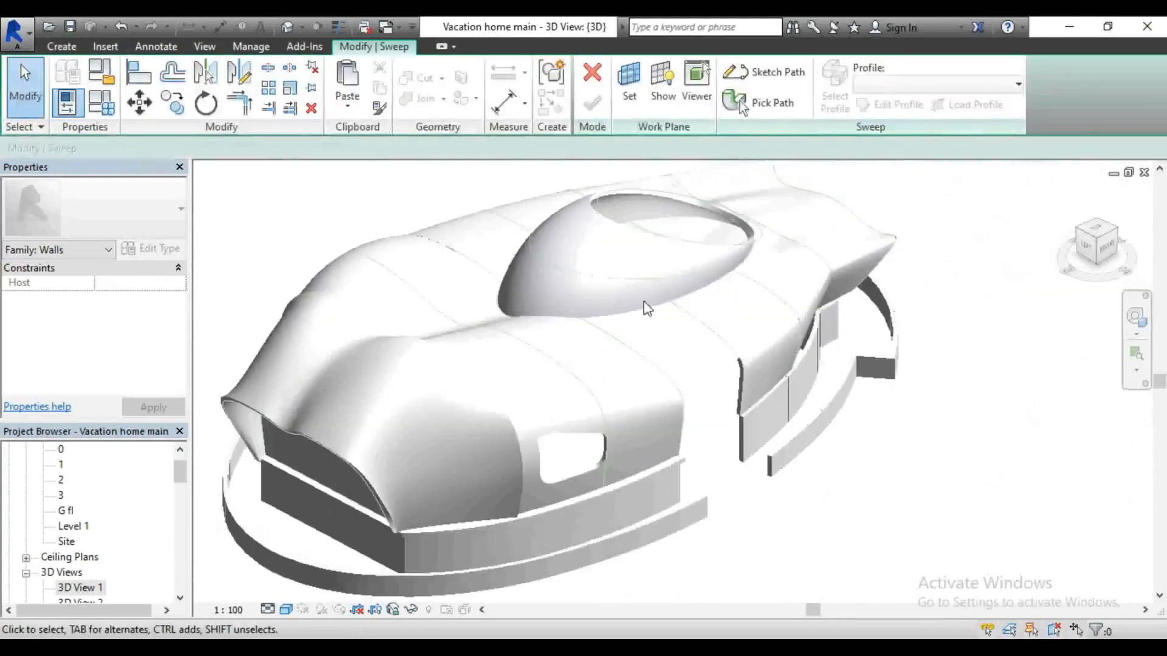
left_click(739, 100)
scroll(690, 407, "up", 5)
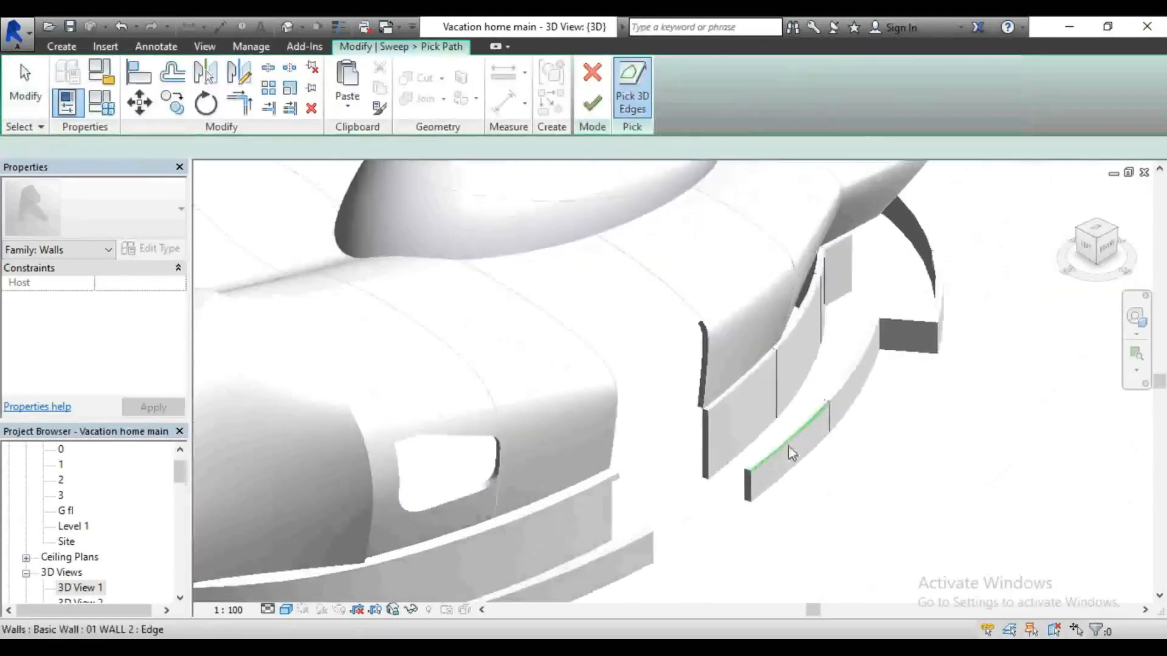
scroll(693, 407, "up", 3)
left_click(718, 397)
Step: Extend the sweep path along the top outer edges of the adjoining curved base wall segments up to the wall corner
scroll(593, 433, "down", 2)
scroll(823, 268, "up", 2)
left_click(789, 264)
scroll(622, 362, "down", 2)
scroll(723, 199, "up", 2)
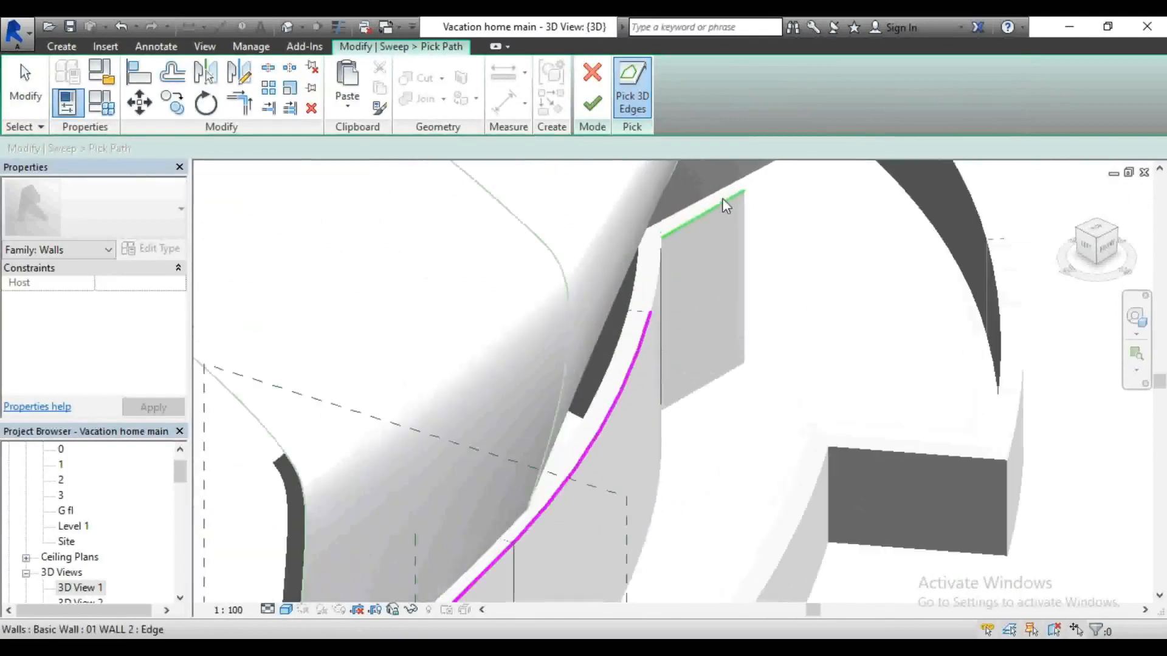
scroll(680, 258, "up", 1)
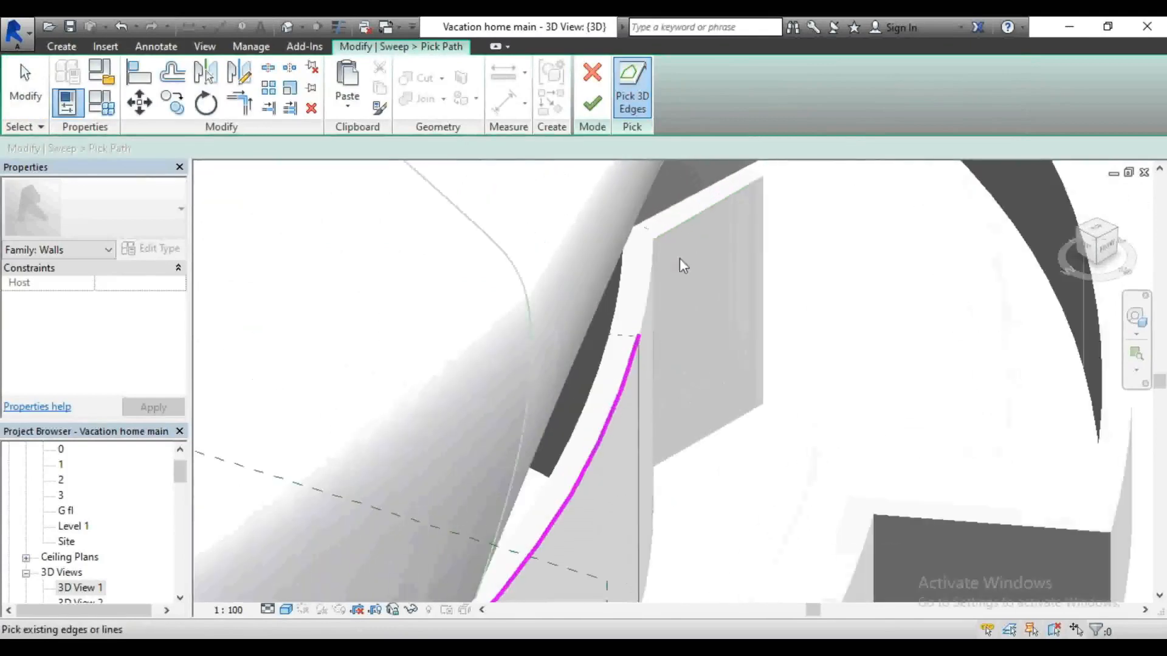
left_click(645, 329)
Step: Examine the corner where the picked path ends and the short wall return meets the straight end wall
middle_click_drag(644, 322, 1034, 268, "shift")
left_click(1108, 249)
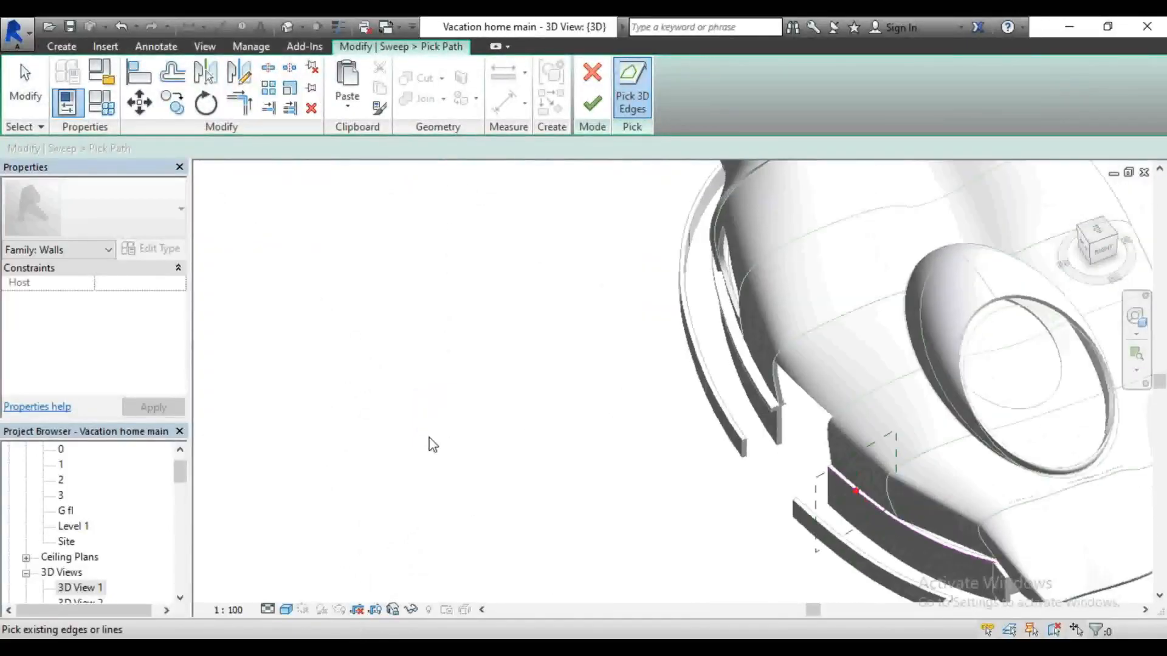
scroll(433, 445, "down", 2)
scroll(867, 560, "up", 5)
scroll(713, 510, "up", 3)
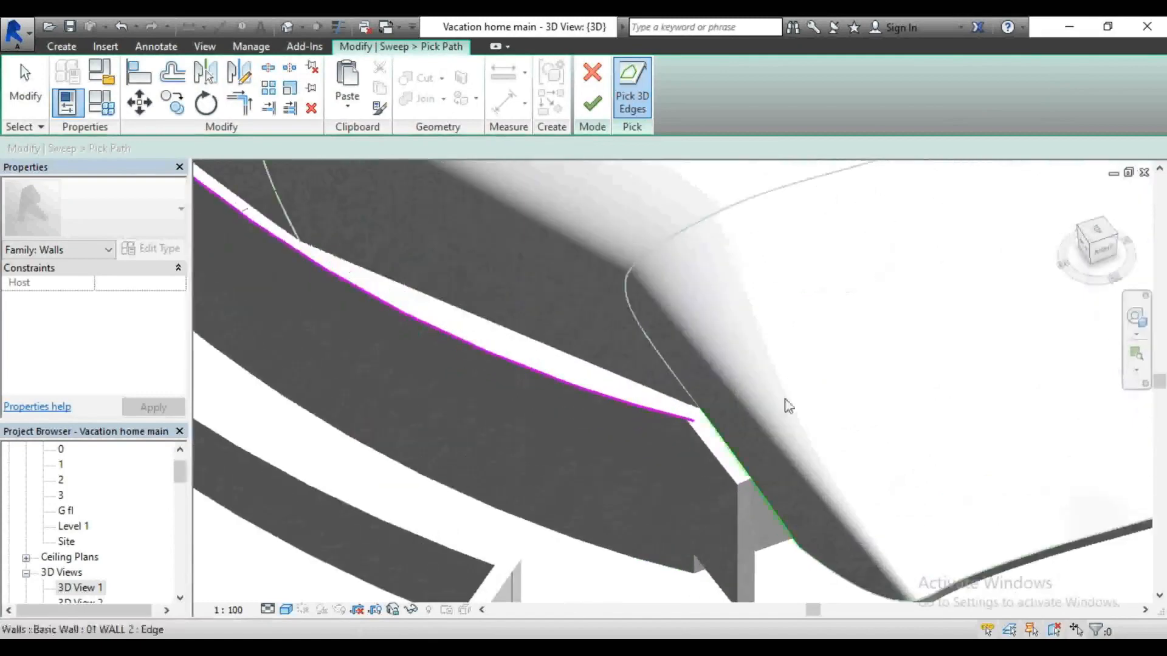
left_click(1103, 251)
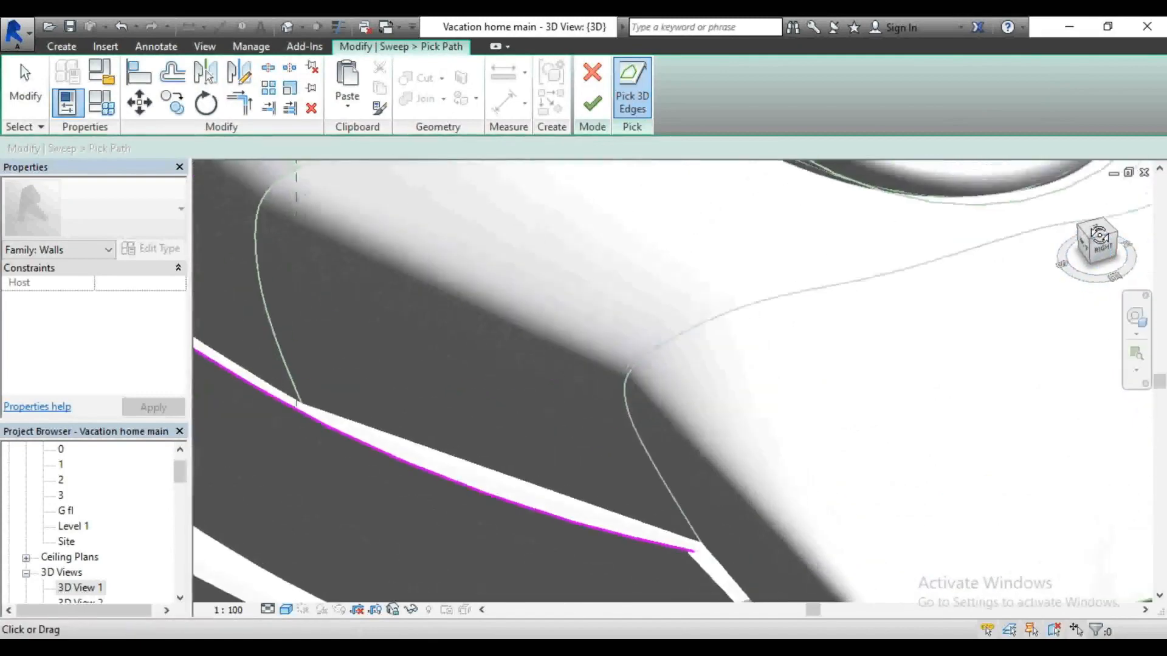
scroll(669, 251, "down", 3)
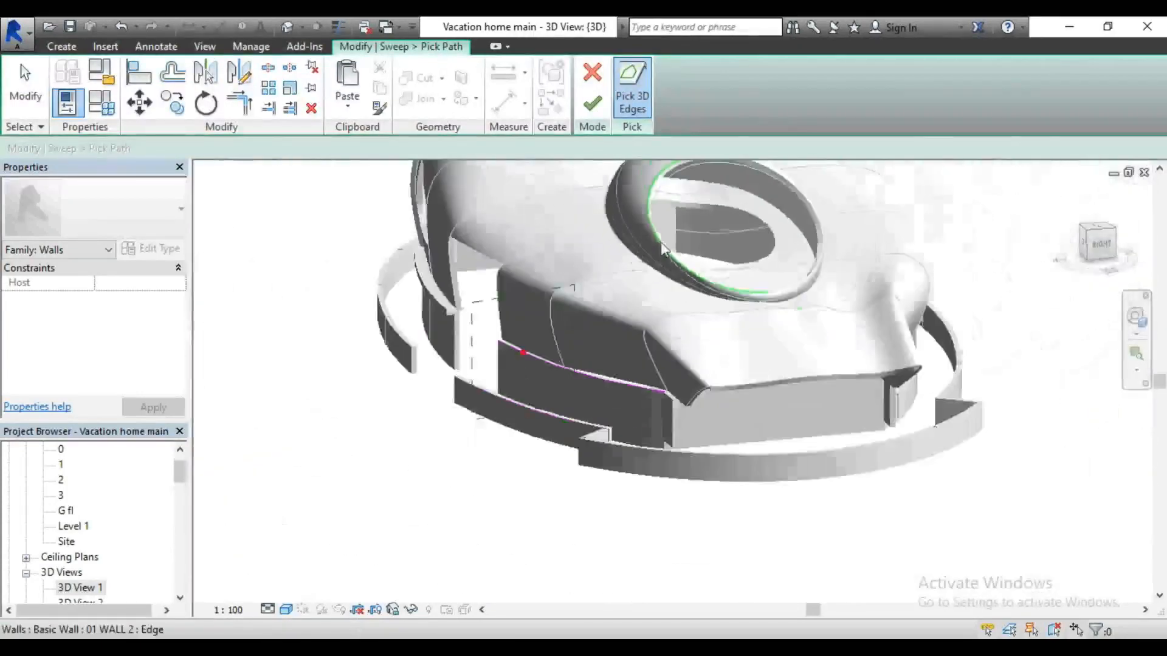
scroll(664, 407, "up", 5)
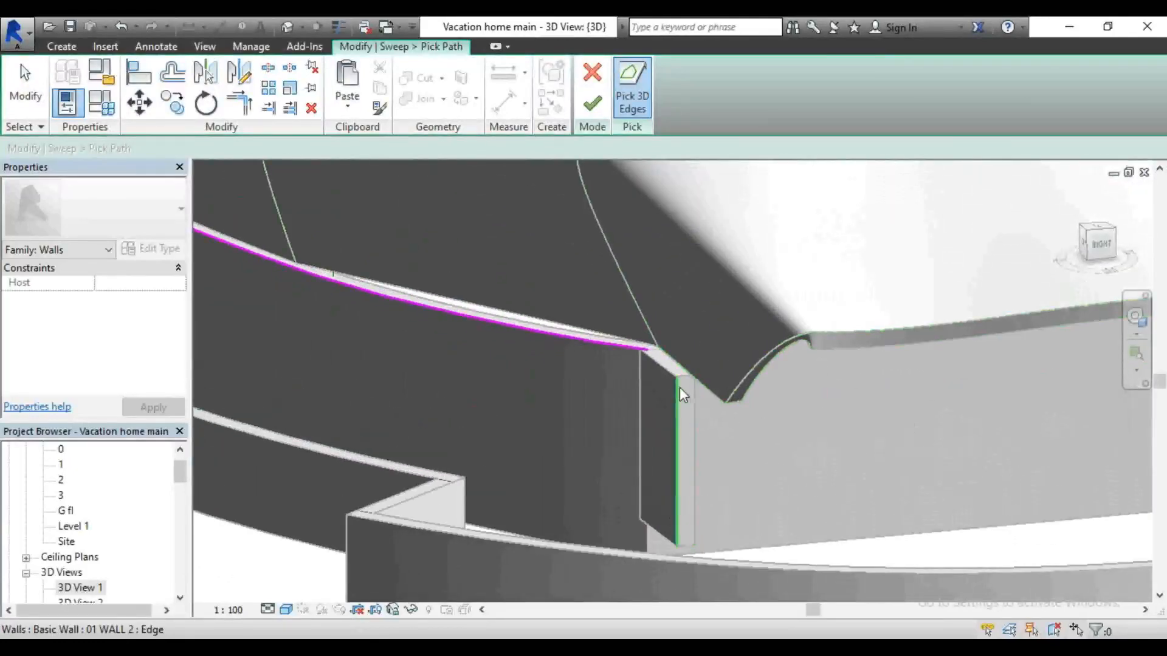
scroll(541, 317, "down", 3)
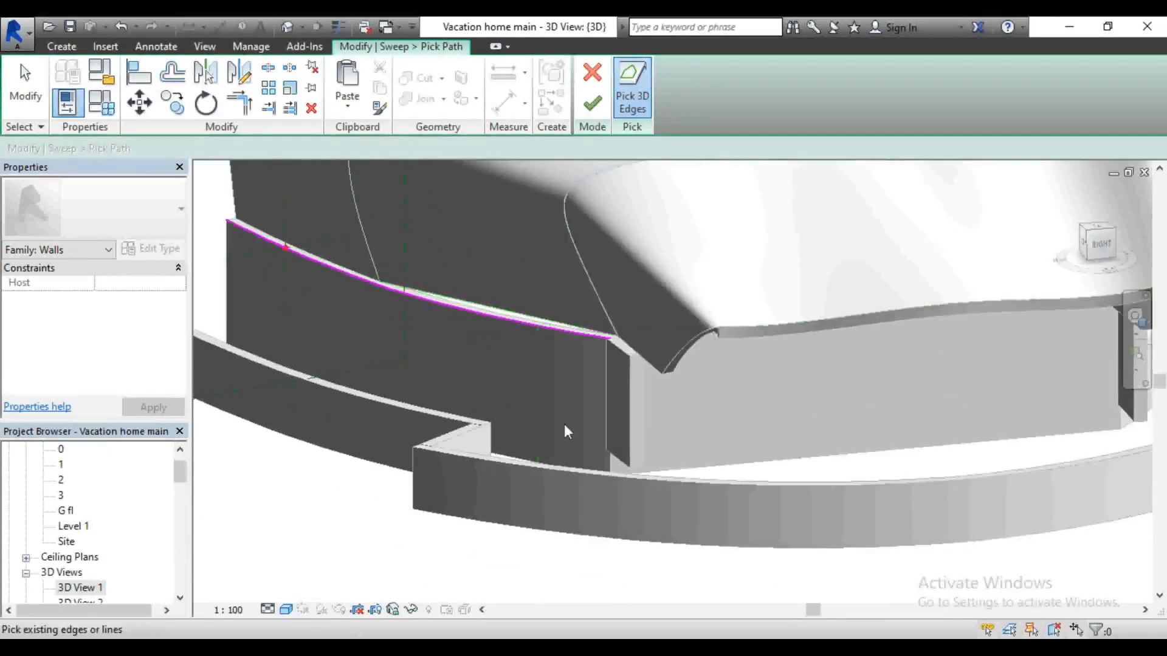
scroll(569, 462, "down", 1)
scroll(571, 464, "down", 2)
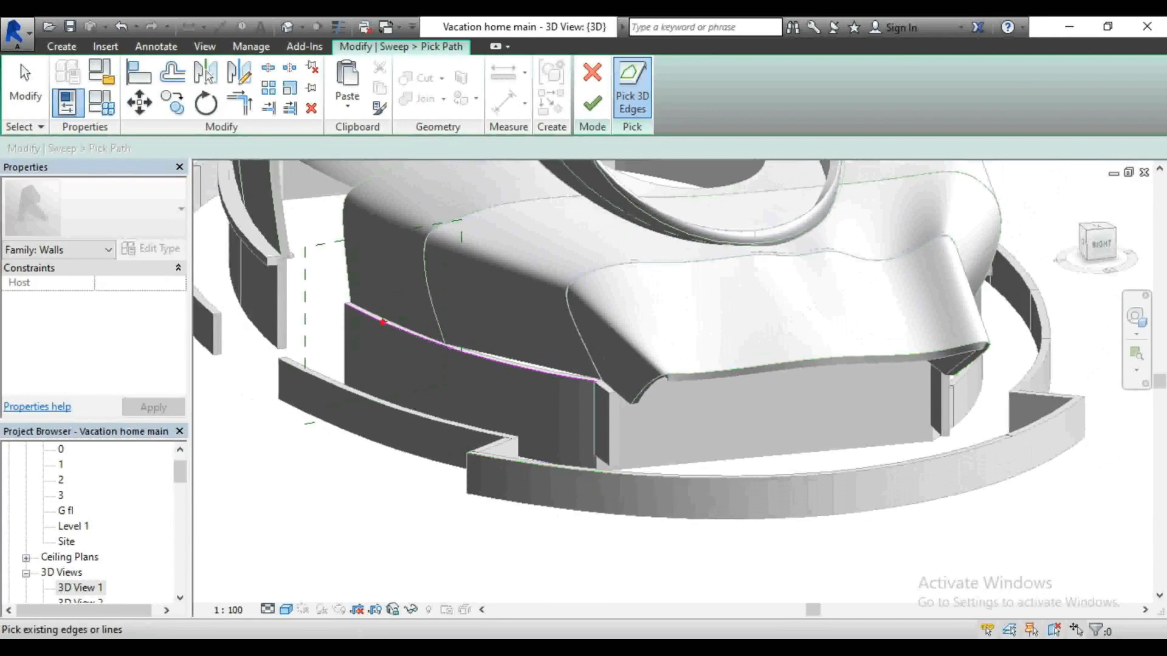
Step: Add the top edge of the straight end wall beneath the roof overhang to the sweep path
left_click(1101, 245)
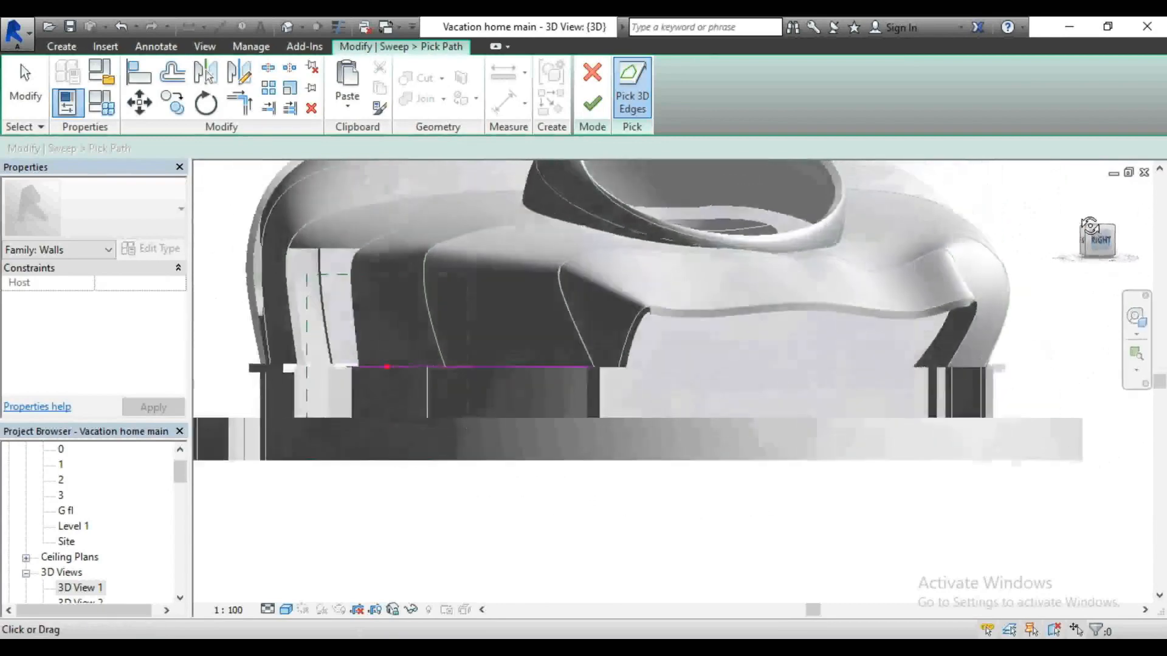
left_click_drag(1062, 224, 1024, 231)
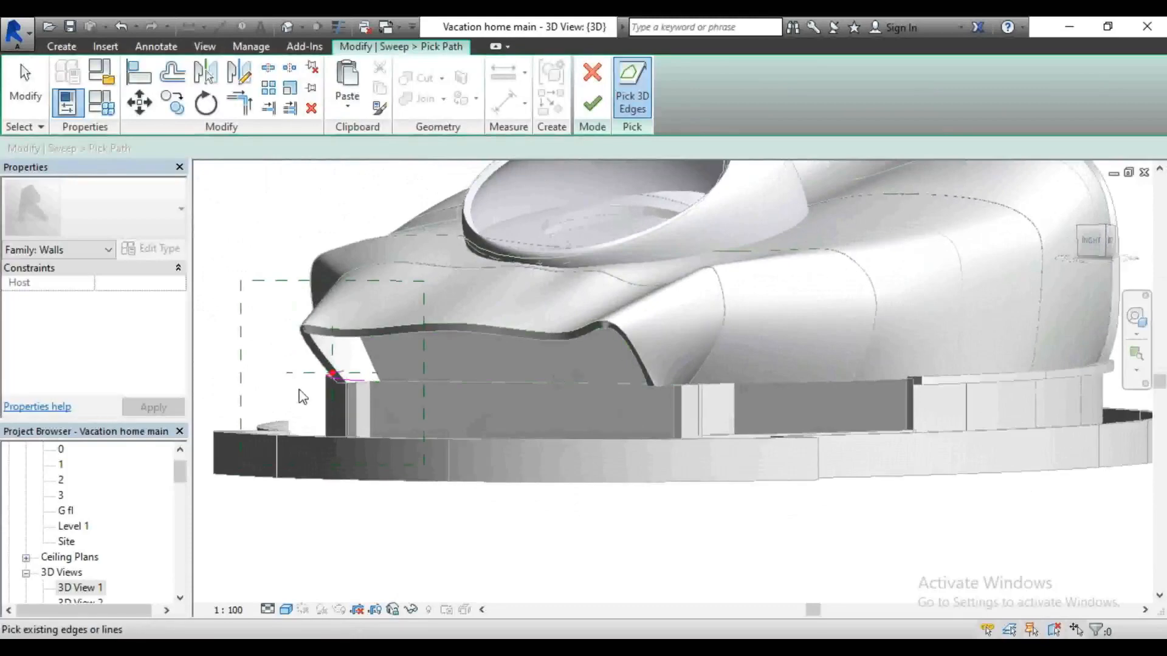
scroll(410, 356, "up", 3)
left_click(1089, 243)
scroll(271, 520, "up", 3)
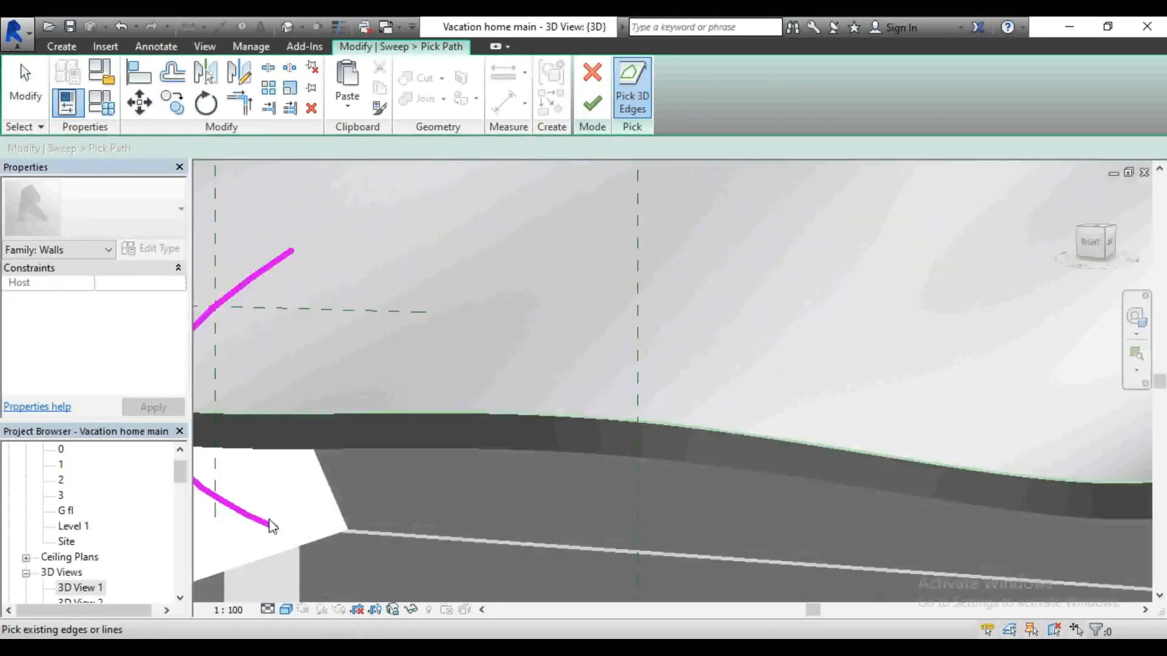
left_click(356, 534)
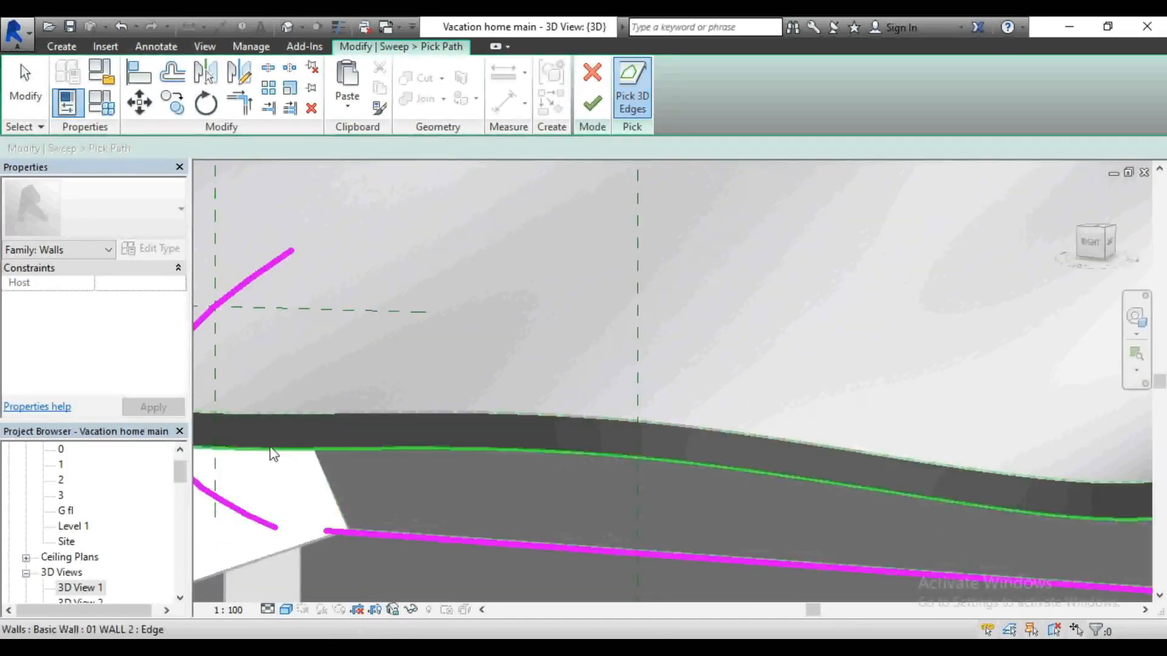
Step: Trim/extend the curved path segment and the straight end wall segment to meet at a corner
scroll(414, 429, "down", 2)
key("t")
key("r")
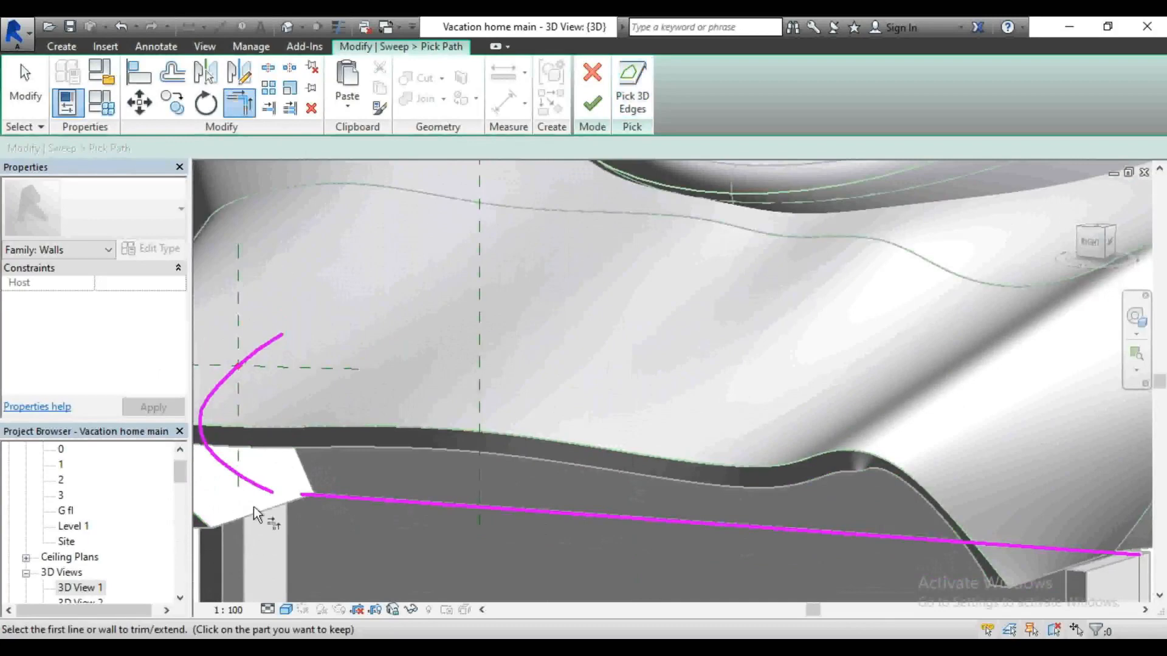
left_click(263, 491)
left_click(313, 493)
Step: Check the joined path around the end of the house and finish the picked sweep path
scroll(312, 494, "down", 3)
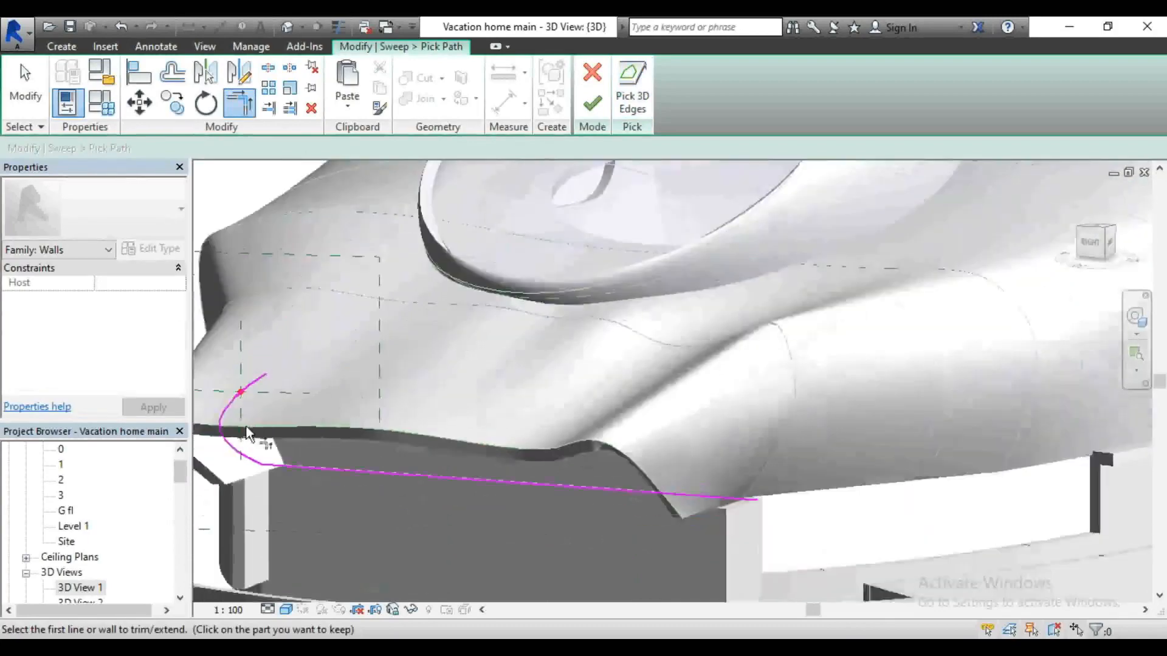
scroll(869, 477, "down", 2)
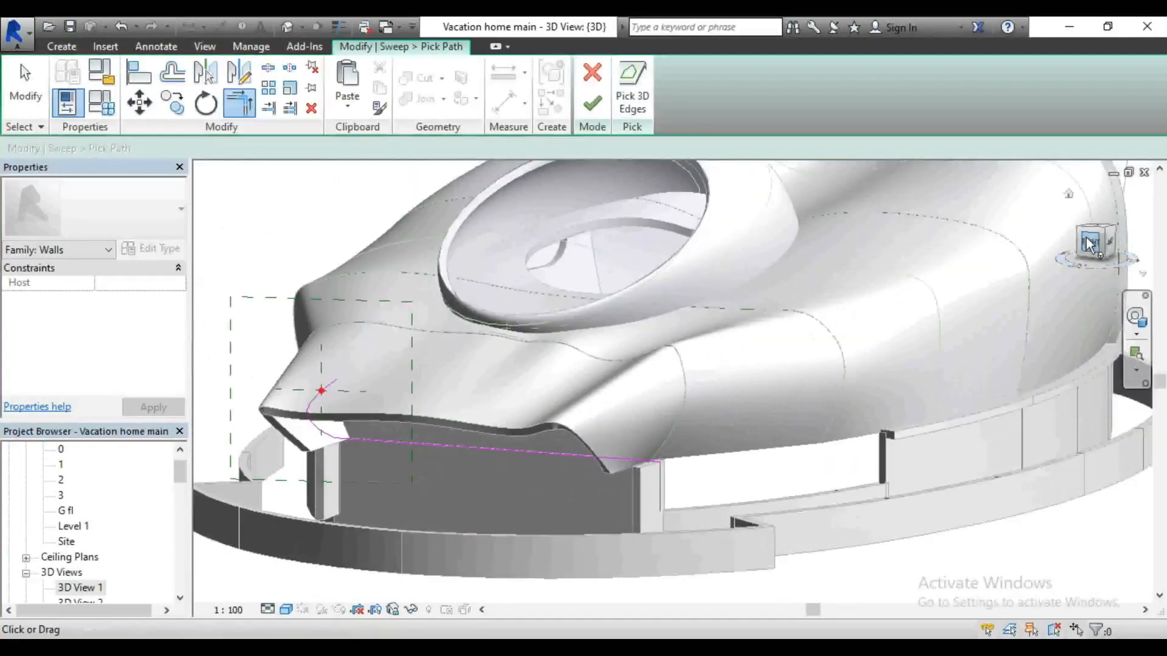
left_click(1080, 232)
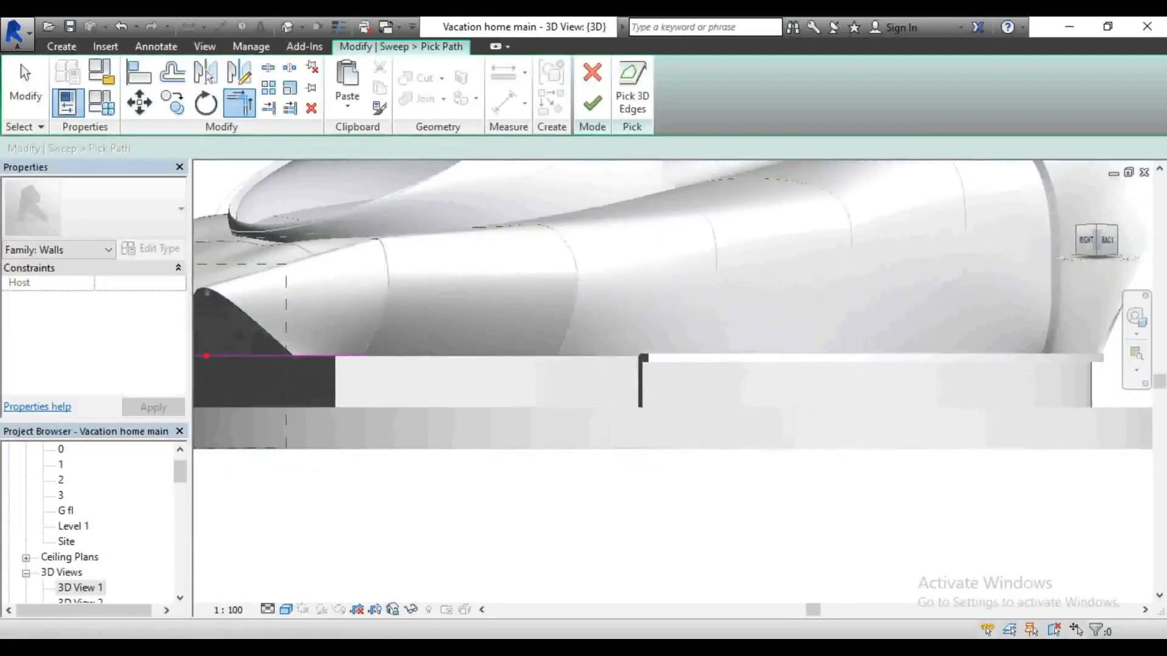
left_click_drag(1089, 236, 1090, 256)
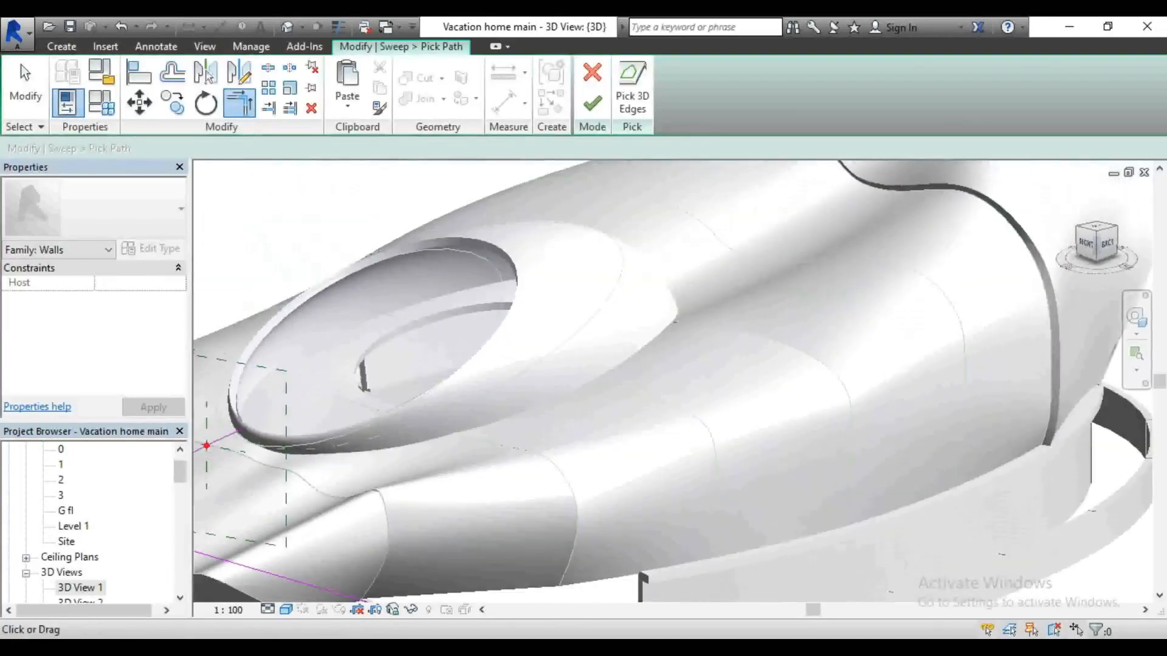
scroll(987, 278, "down", 2)
scroll(519, 527, "up", 2)
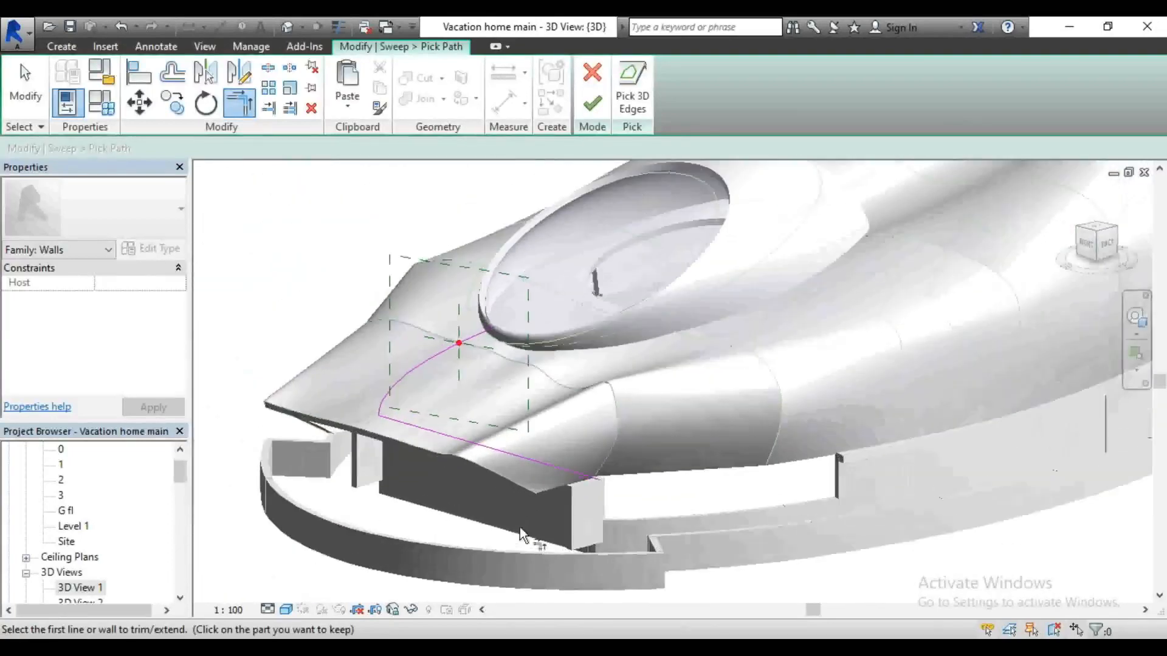
left_click(593, 105)
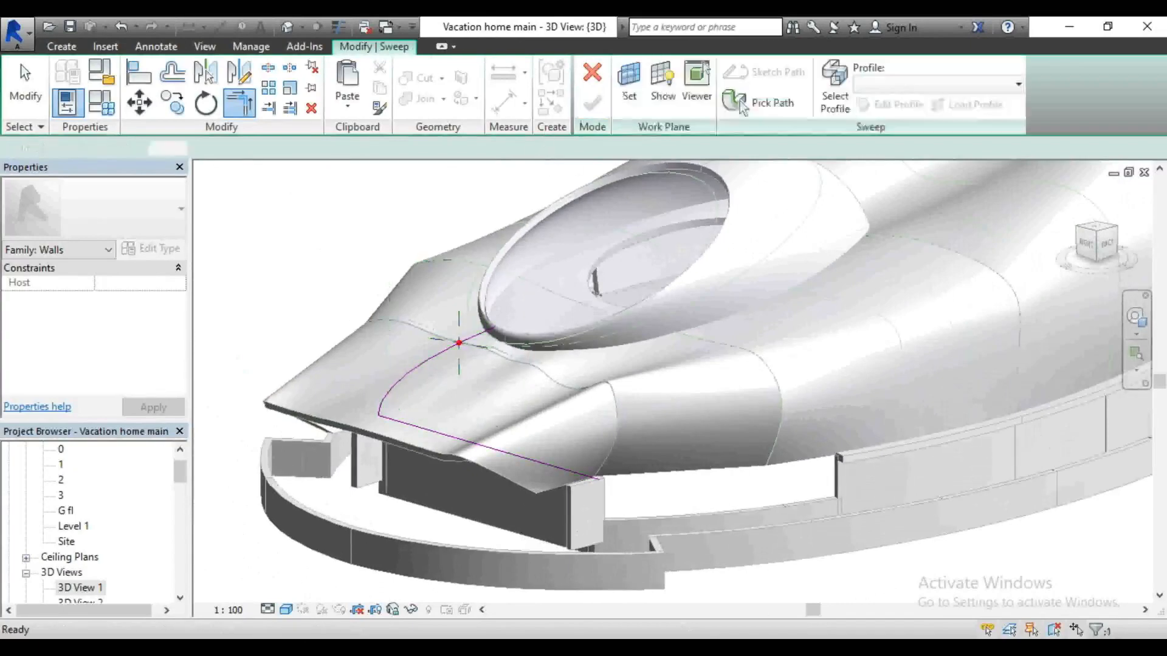
Step: Edit the sweep profile, sketching a 300 mm horizontal line inward from the path origin and a 50 mm vertical line up from its end
left_click_drag(1095, 250, 1141, 264)
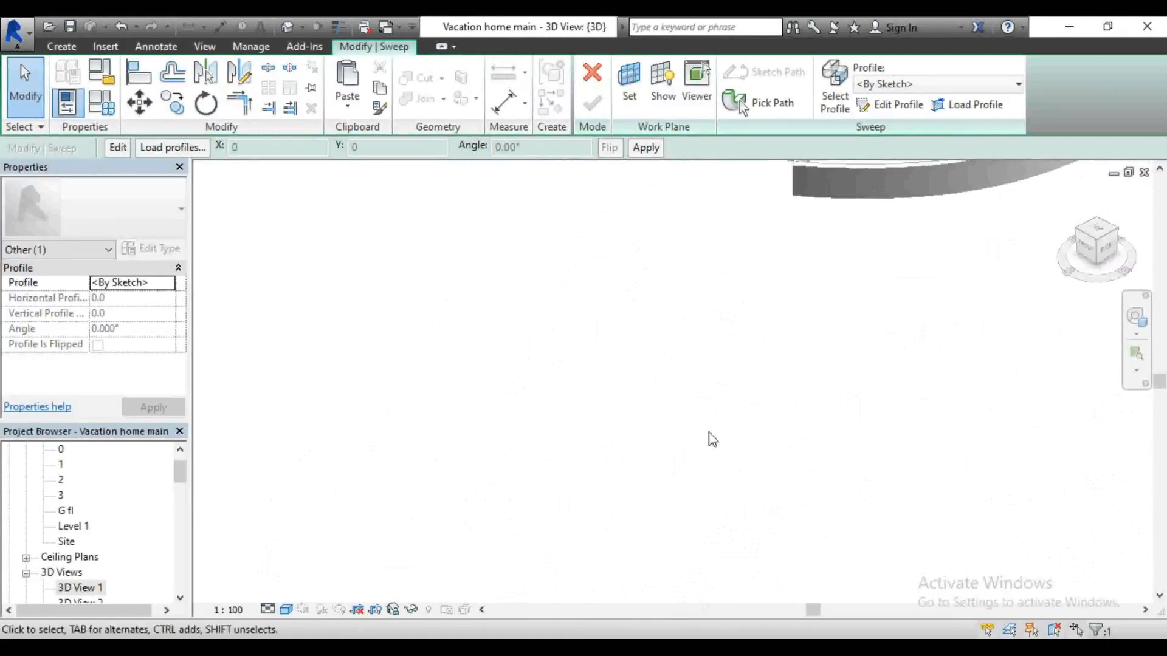
scroll(612, 511, "down", 3)
scroll(567, 209, "up", 8)
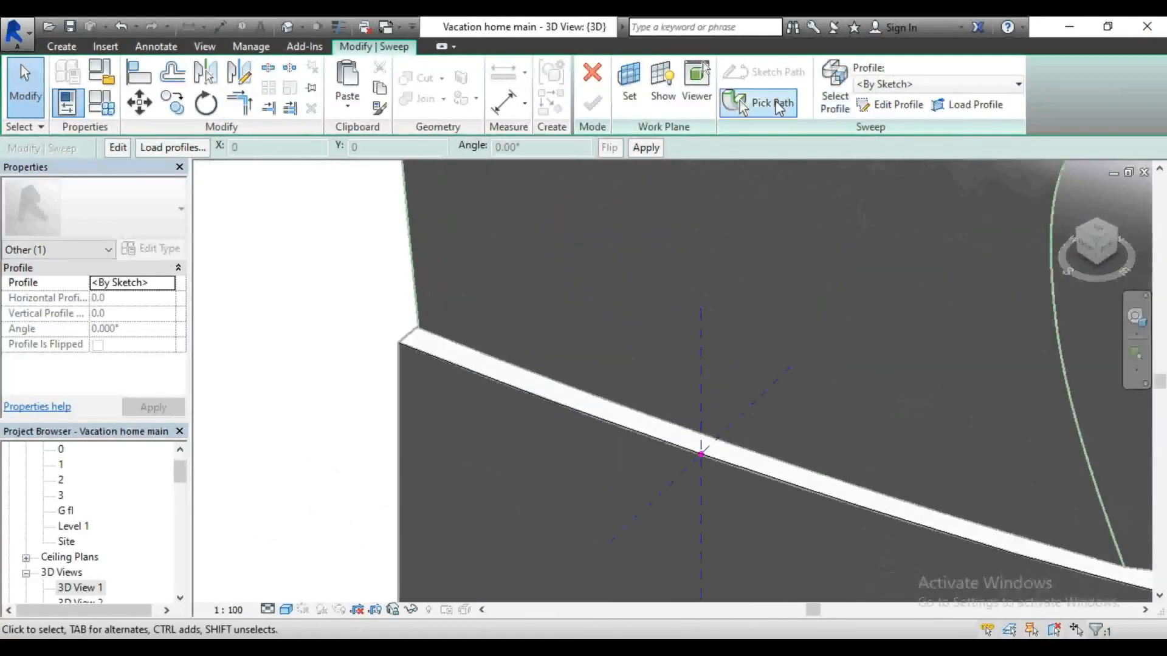
left_click(897, 112)
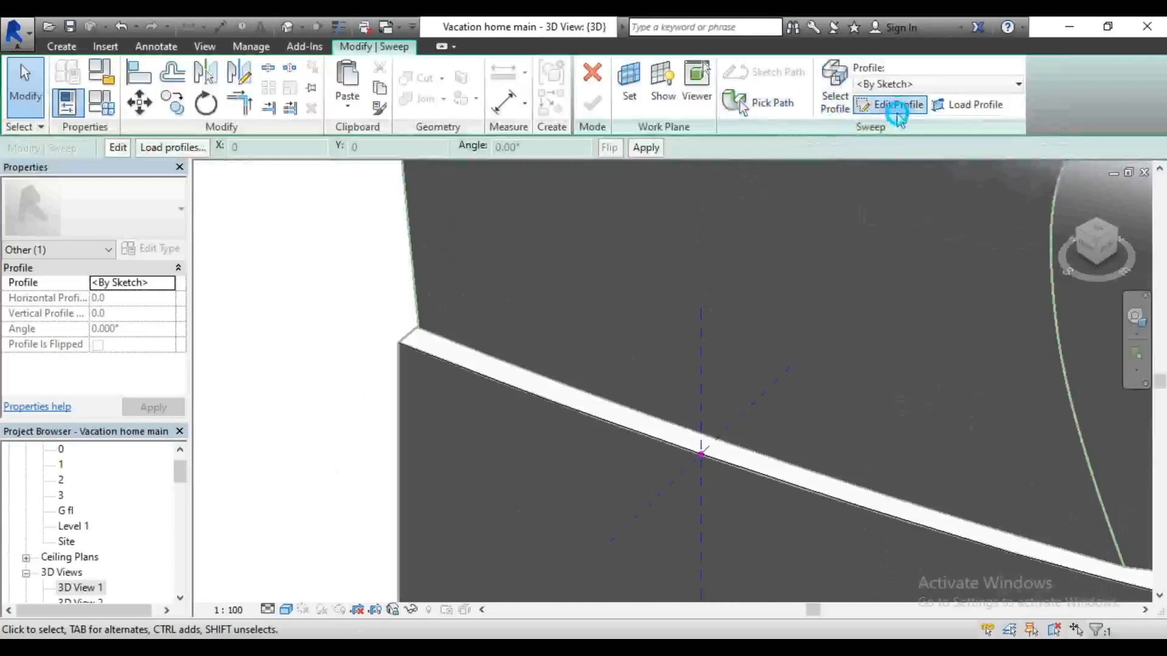
left_click(701, 454)
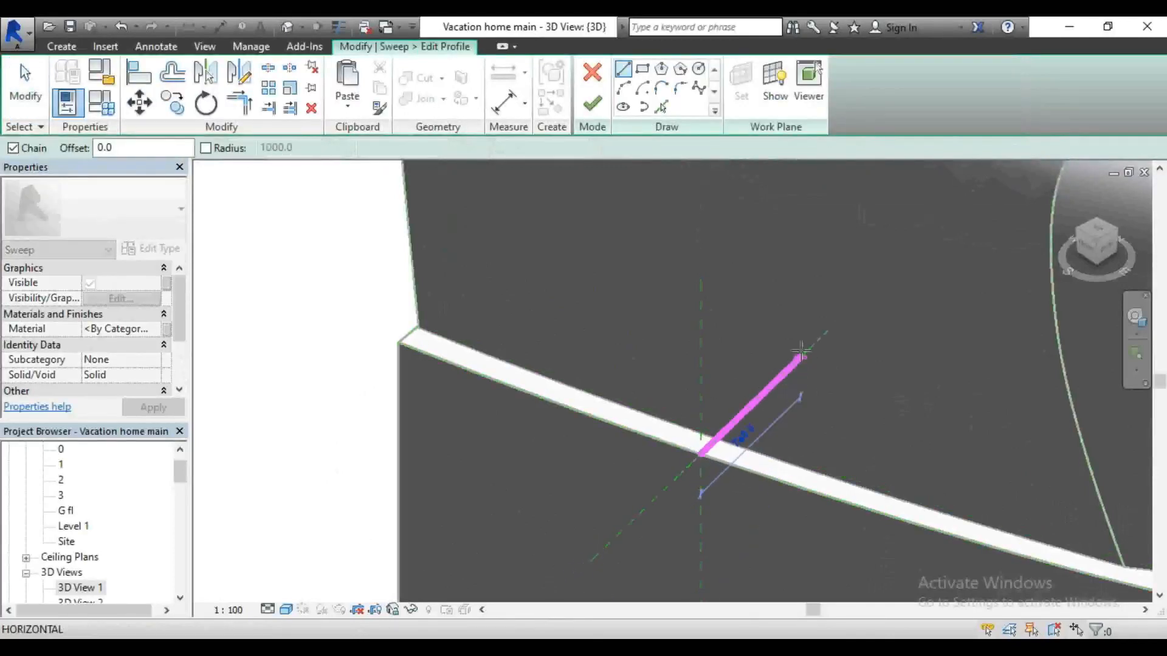
type("300")
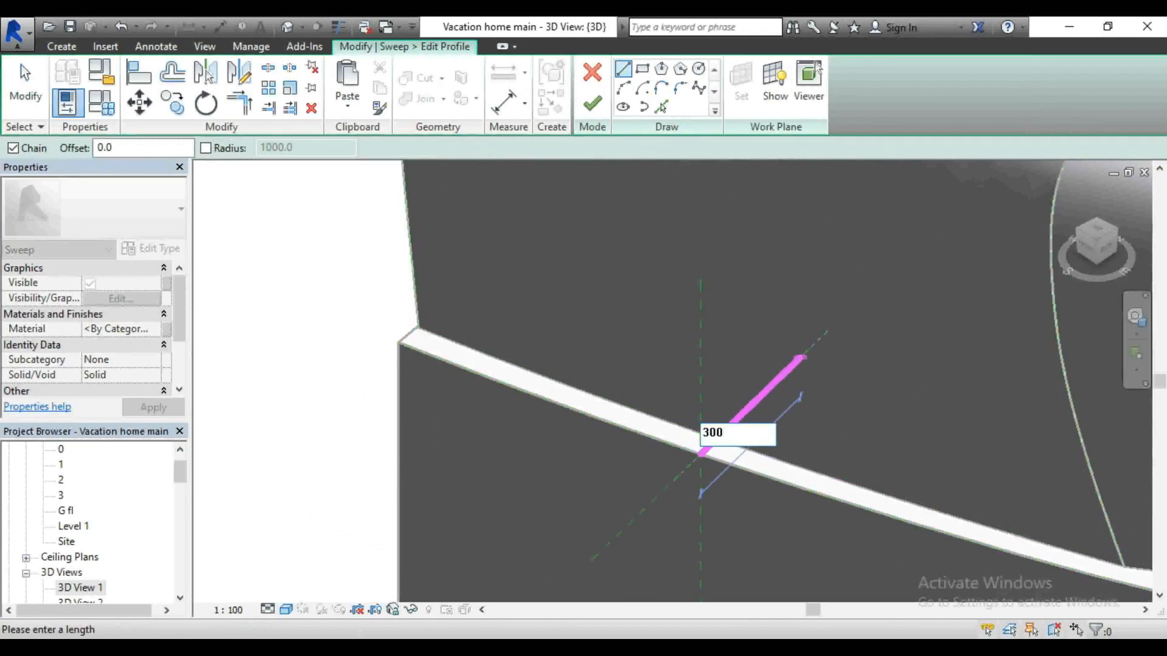
key("Return")
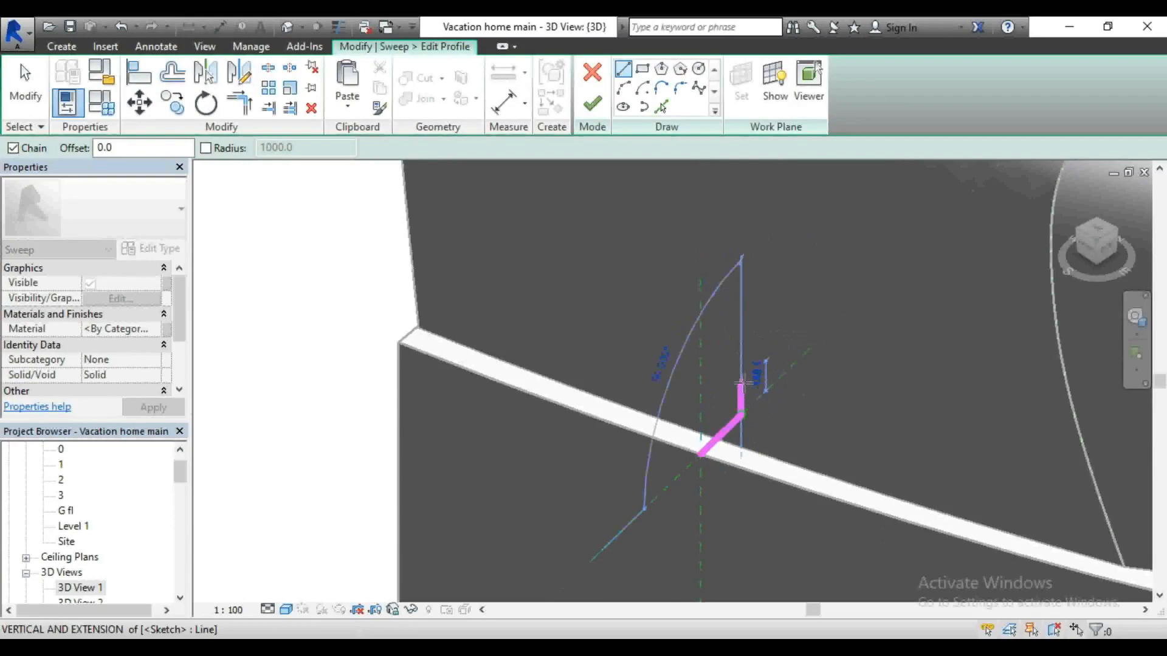
type("50")
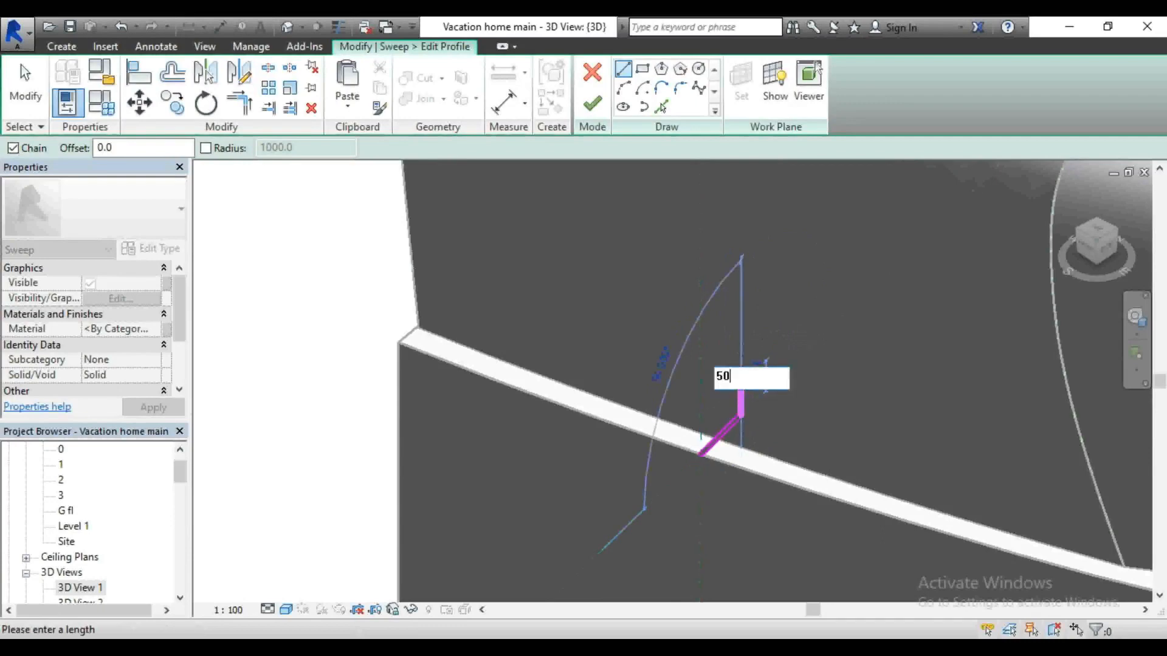
key("Return")
scroll(677, 462, "up", 4)
scroll(677, 462, "up", 2)
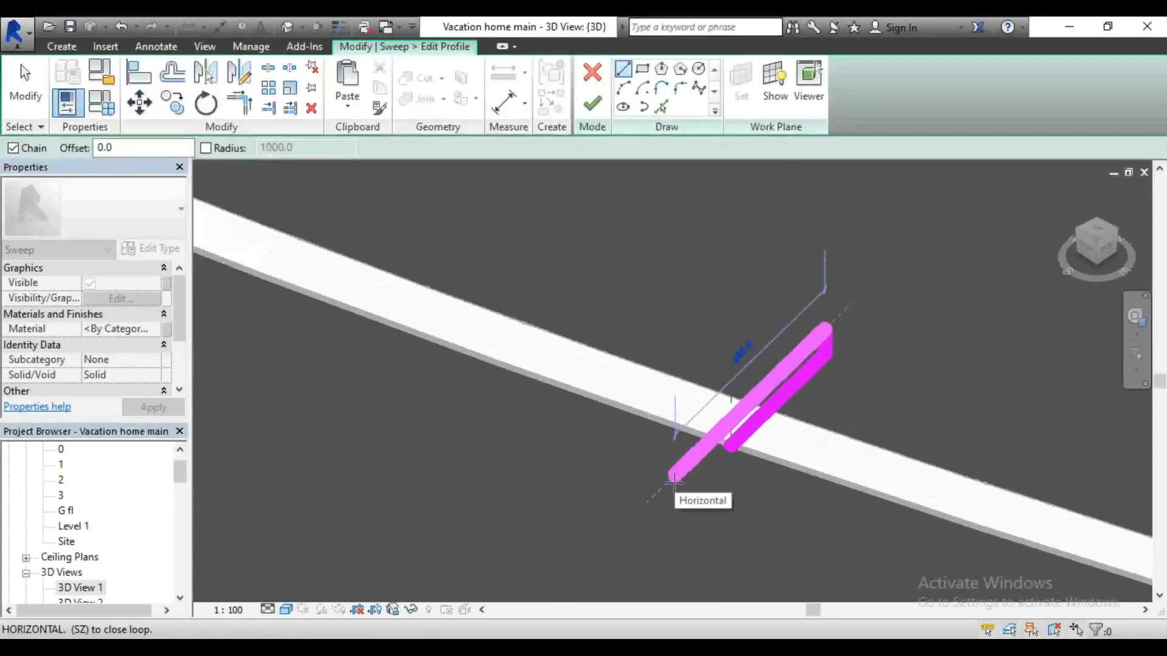
Step: Continue the profile with a 500 mm horizontal line outward and a 150 mm vertical line down, closing it back to the path origin
type("500")
key("Return")
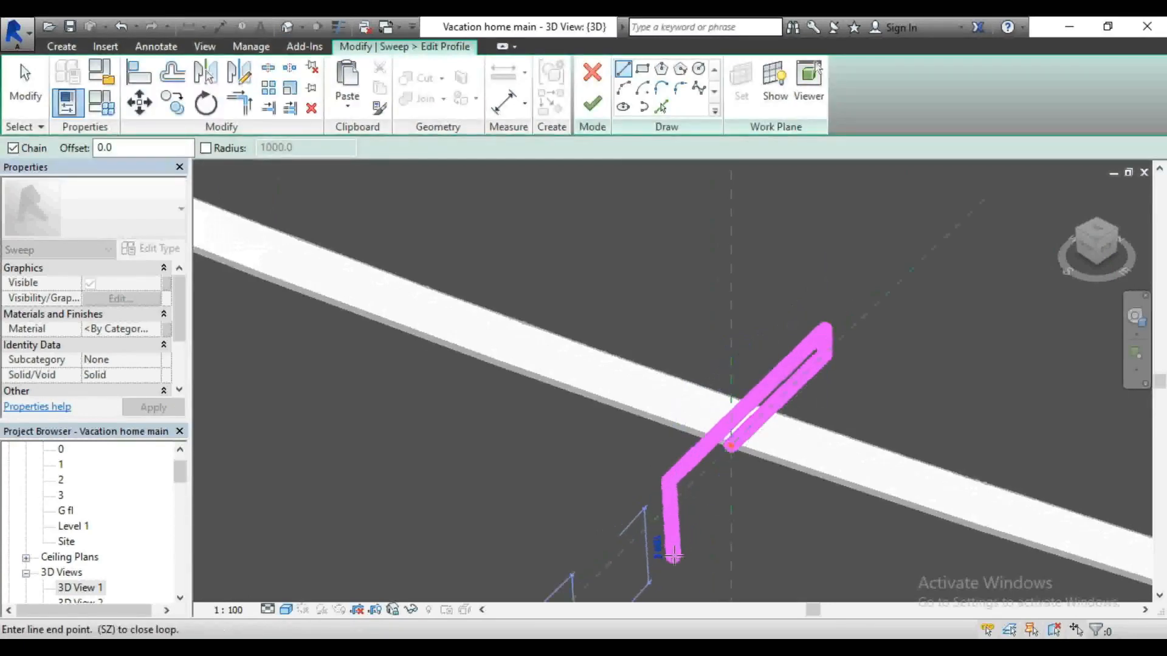
type("150")
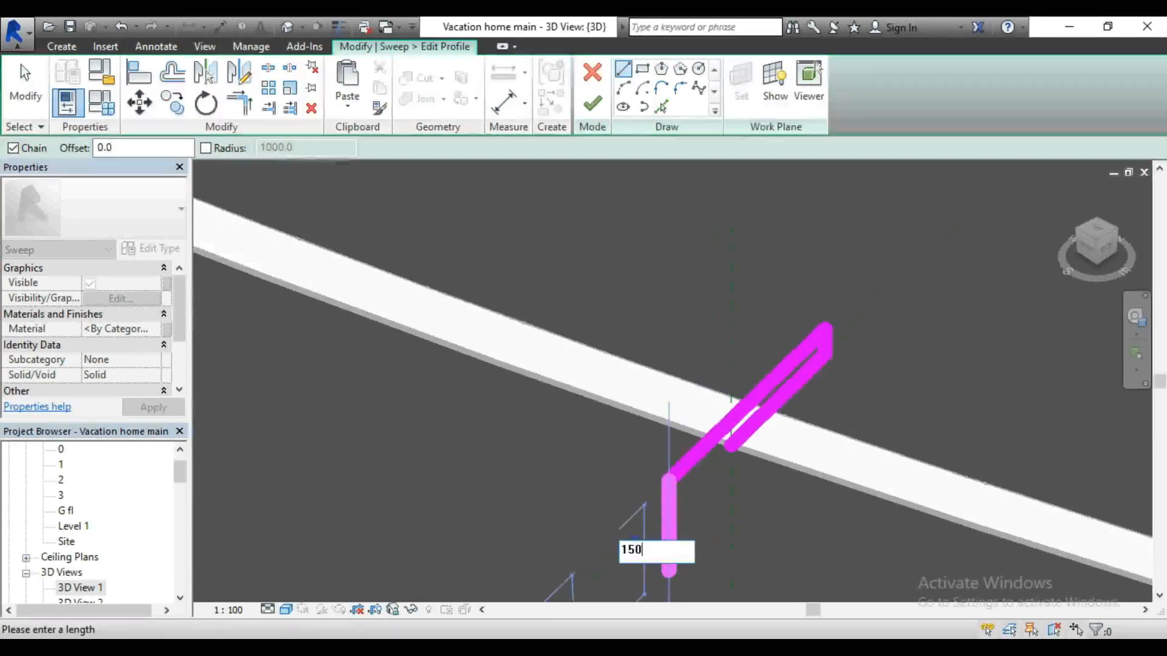
key("Return")
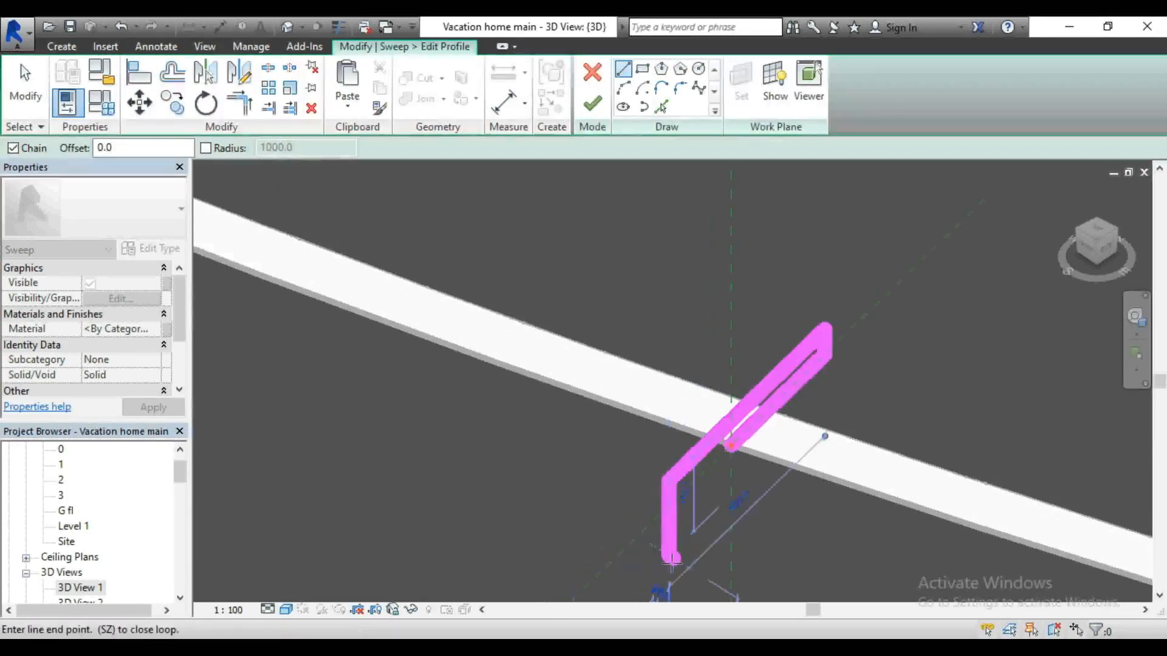
left_click(732, 495)
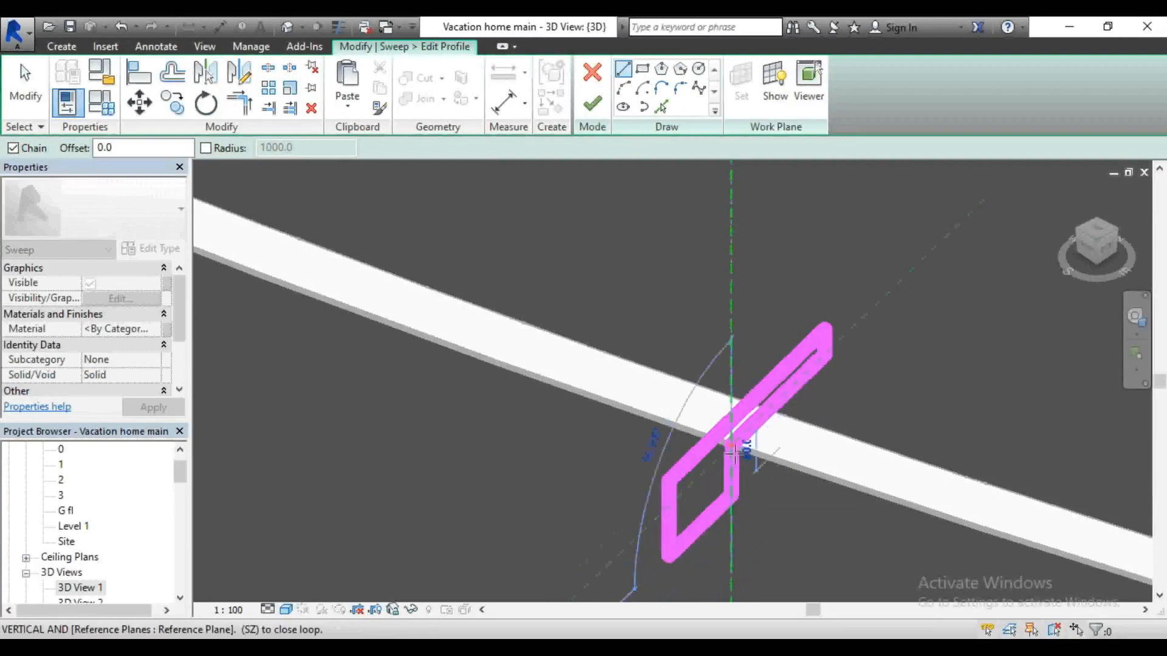
left_click(732, 447)
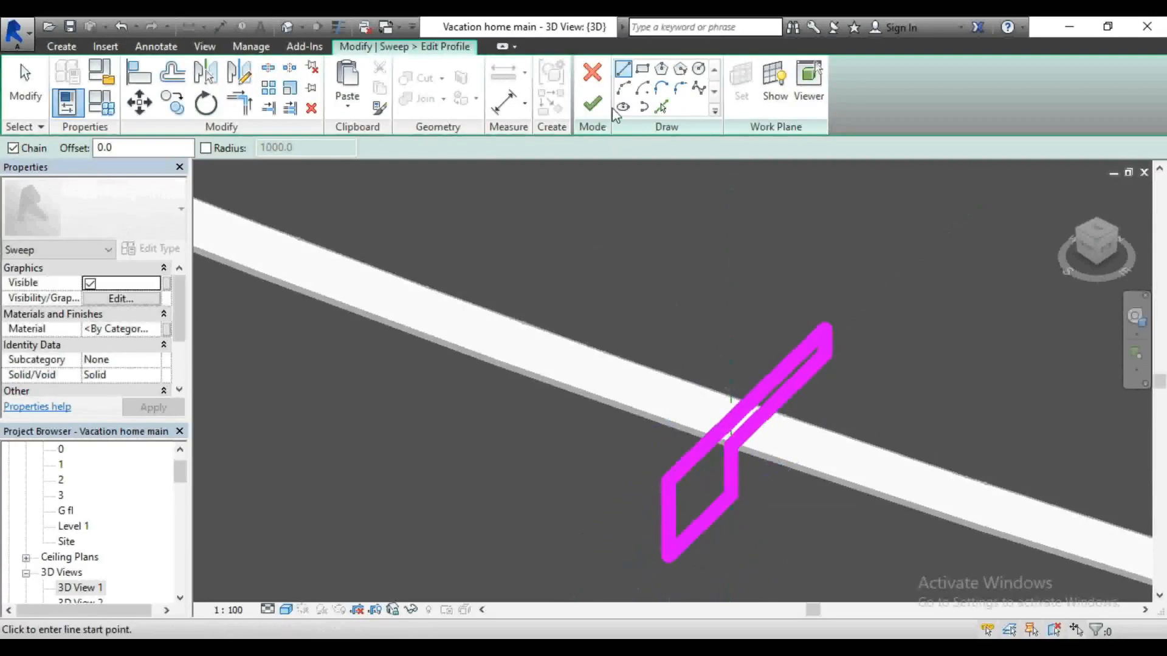
Step: Finish the profile sketch and complete the sweep along the picked wall edges
left_click(590, 102)
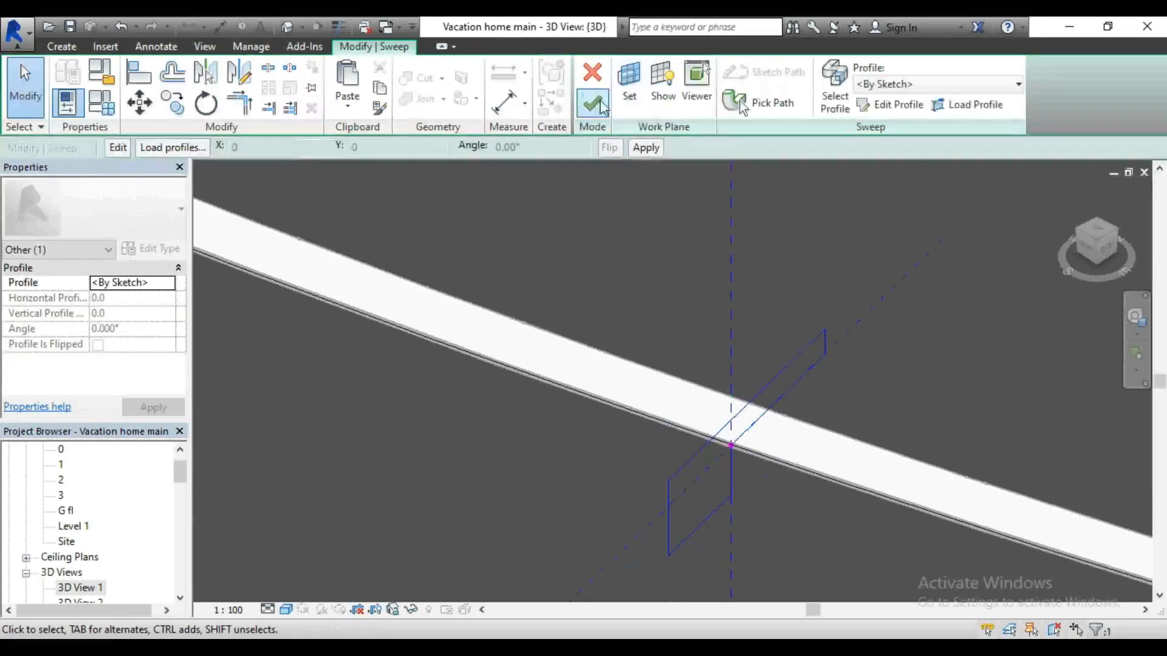
left_click(591, 102)
scroll(565, 365, "down", 5)
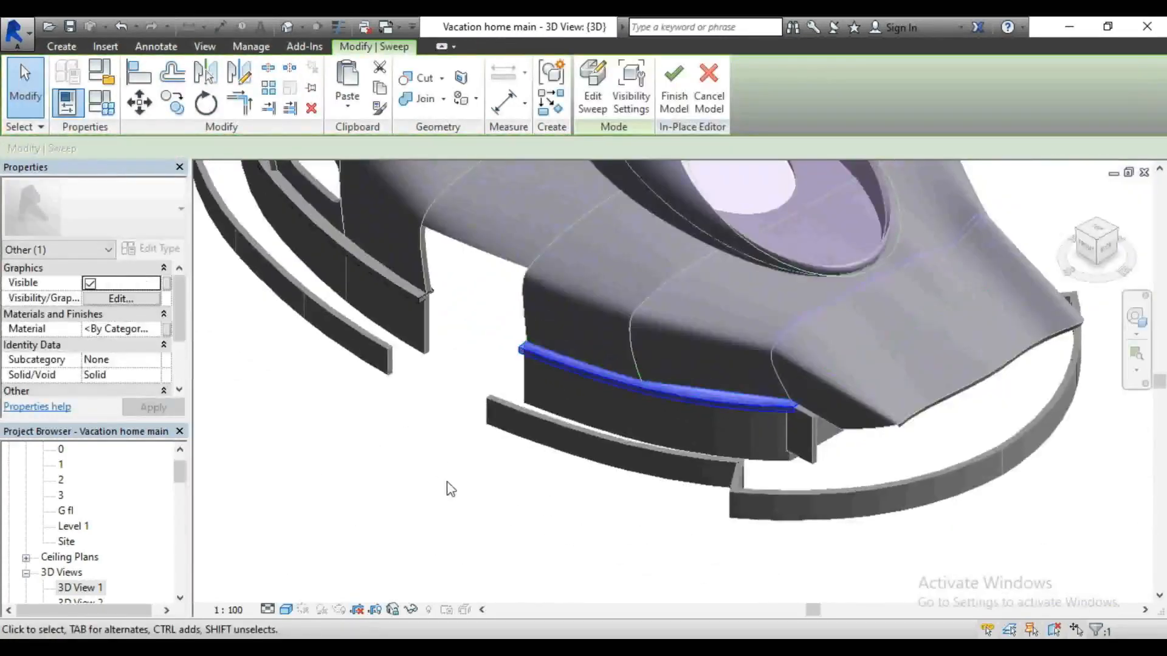
left_click(450, 490)
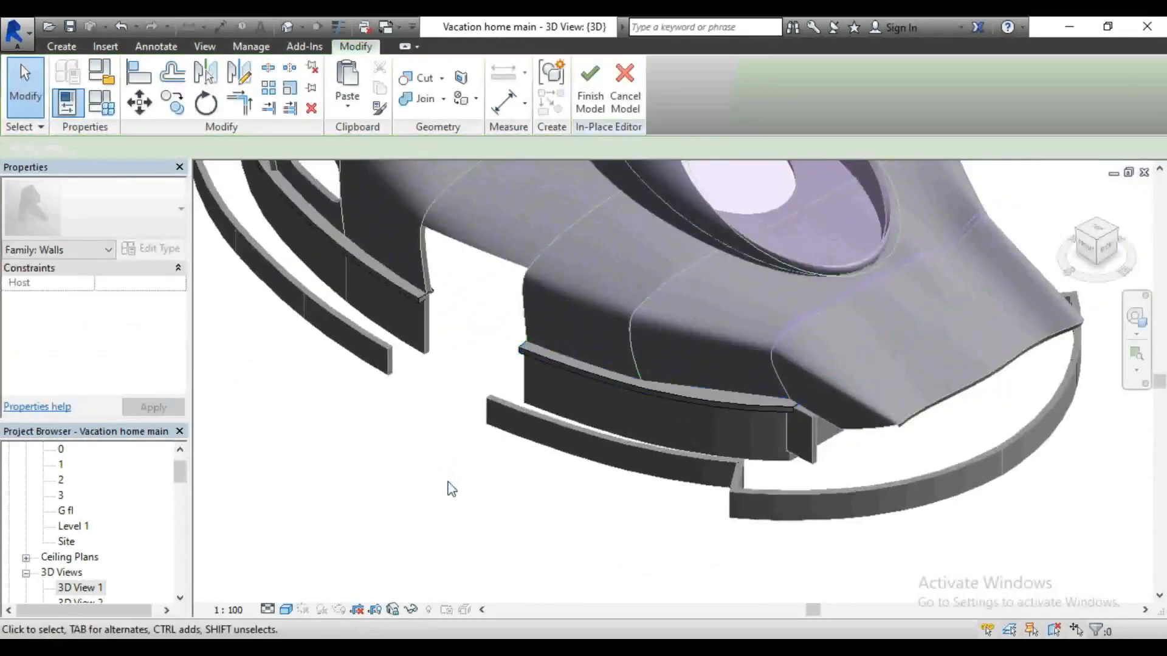
Step: Check the new sweep from both sides of the house and finish the in-place wall model
scroll(425, 261, "up", 6)
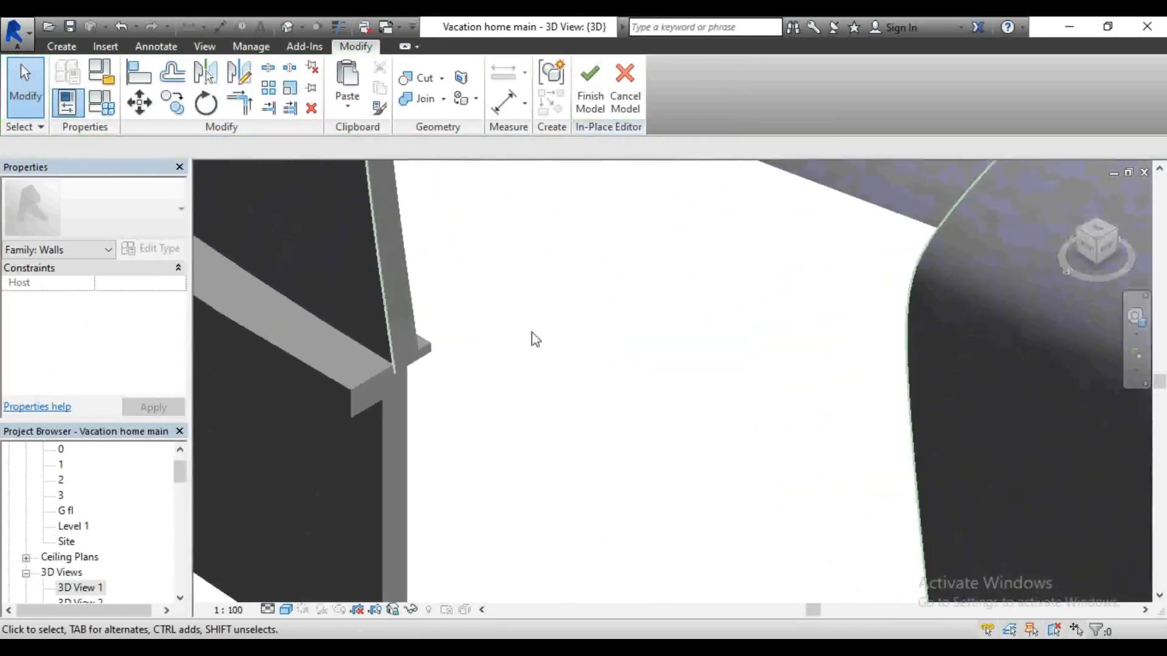
scroll(512, 287, "down", 6)
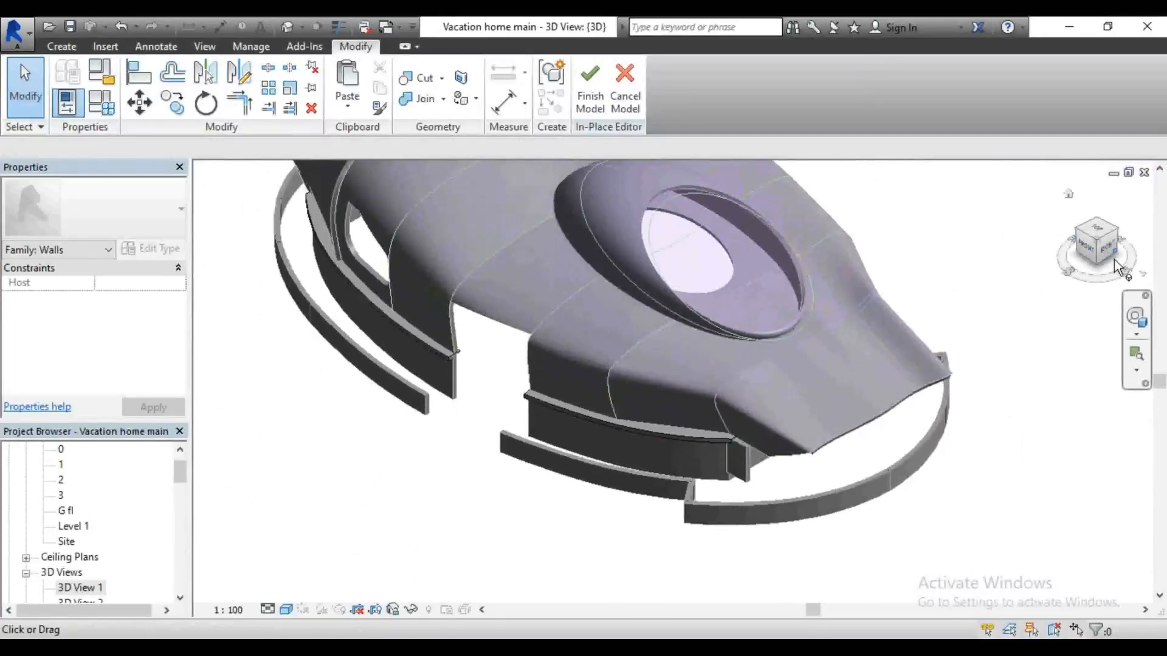
mouse_move(1107, 251)
left_mouse_down()
mouse_move(969, 270)
mouse_move(839, 246)
left_mouse_up()
scroll(810, 273, "down", 5)
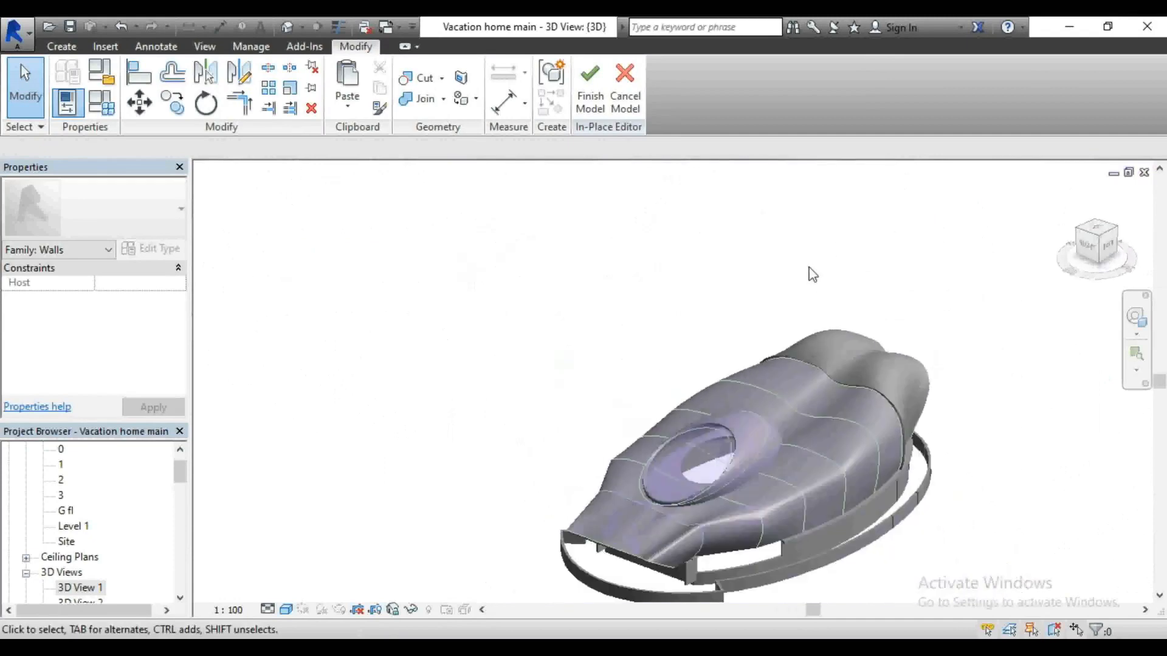
scroll(711, 544, "up", 6)
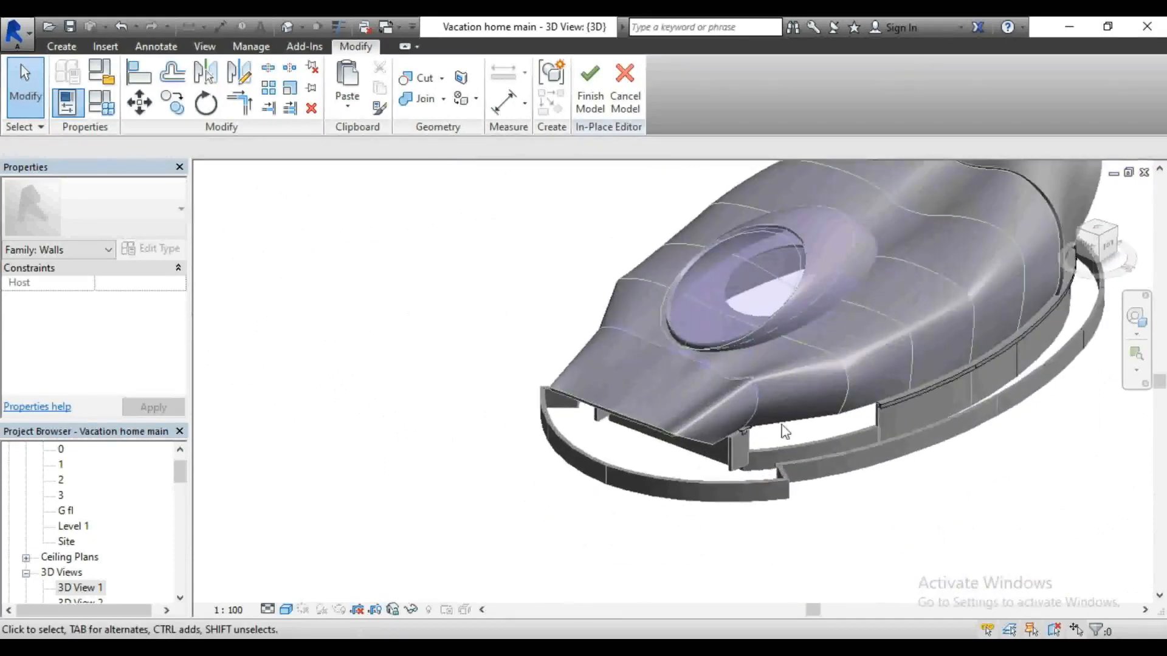
scroll(699, 414, "down", 3)
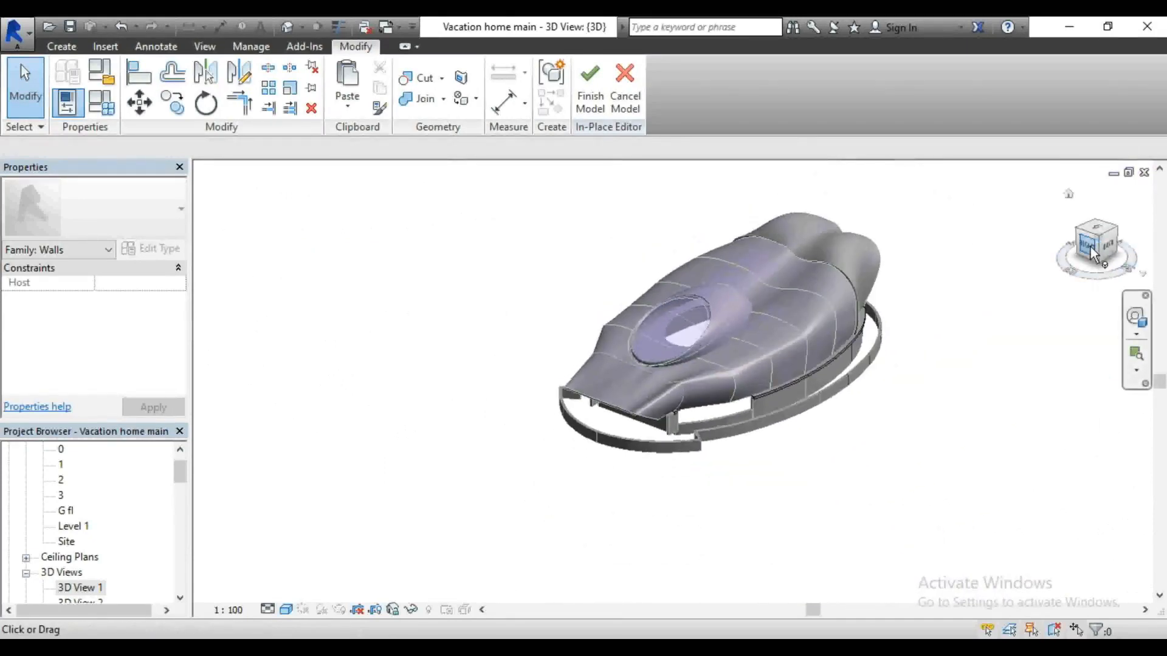
left_click_drag(1100, 254, 845, 443)
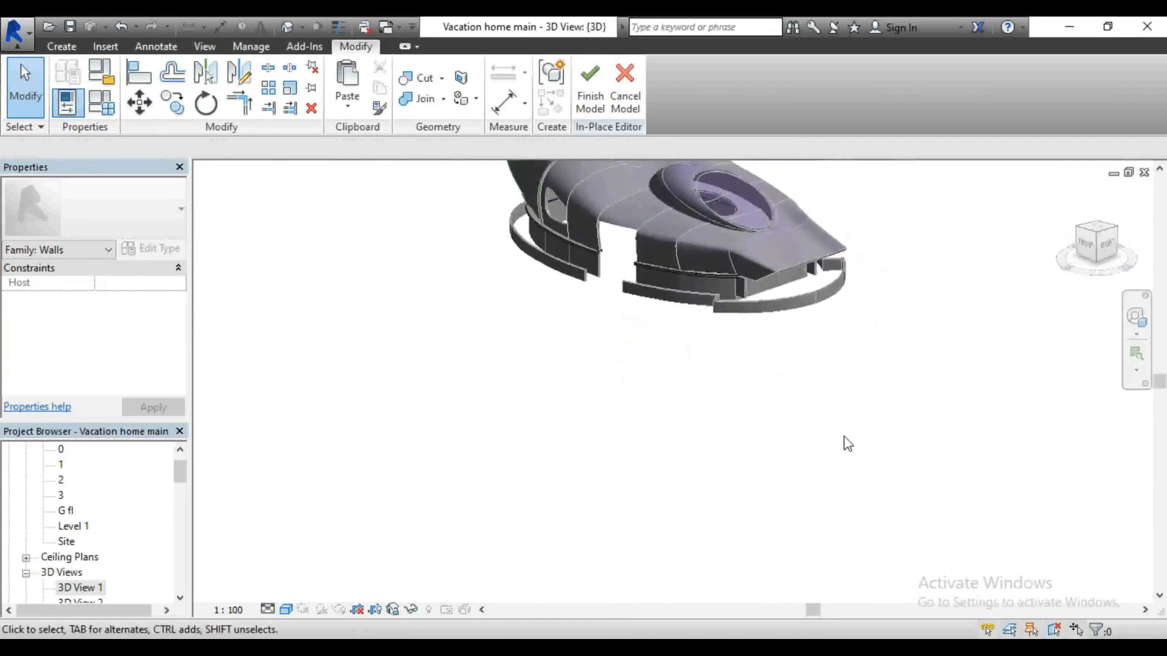
scroll(844, 444, "down", 2)
scroll(702, 256, "up", 2)
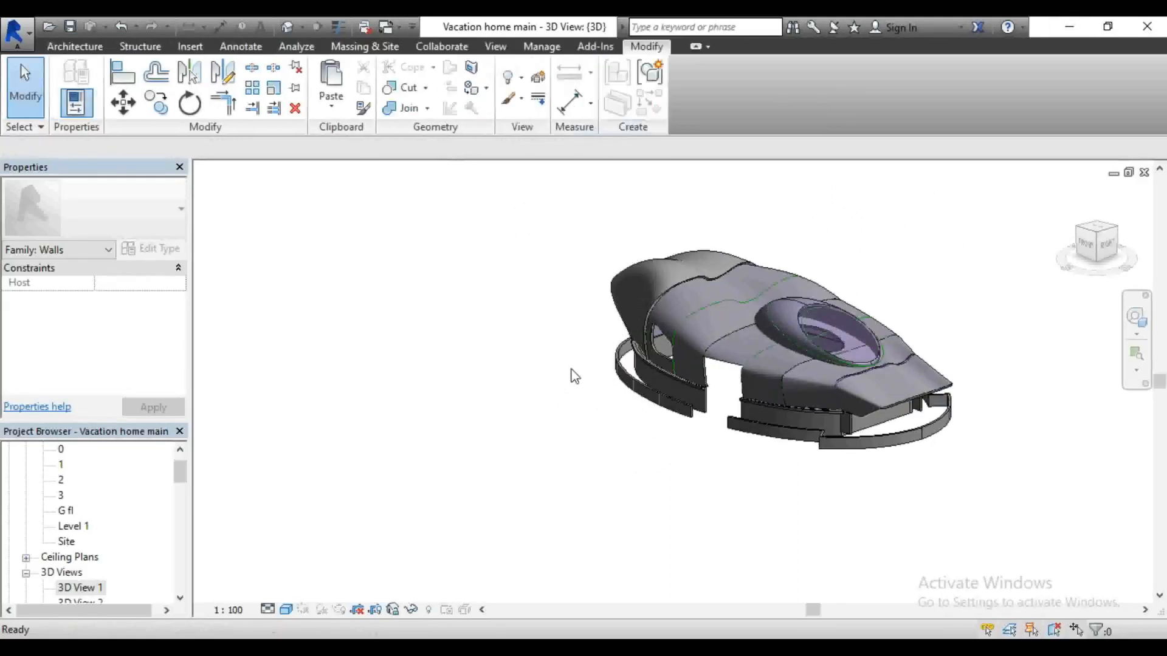
Step: Open the perspective view 3D View 1 and examine the ledge along the base walls
double_click(68, 589)
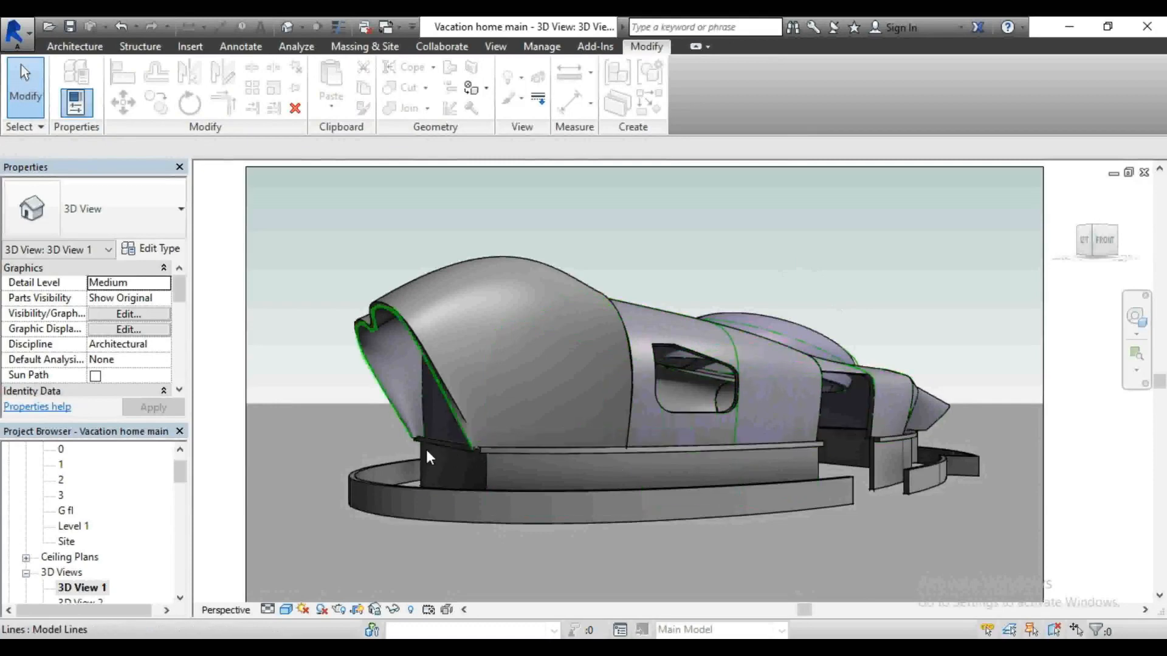
scroll(711, 304, "up", 1)
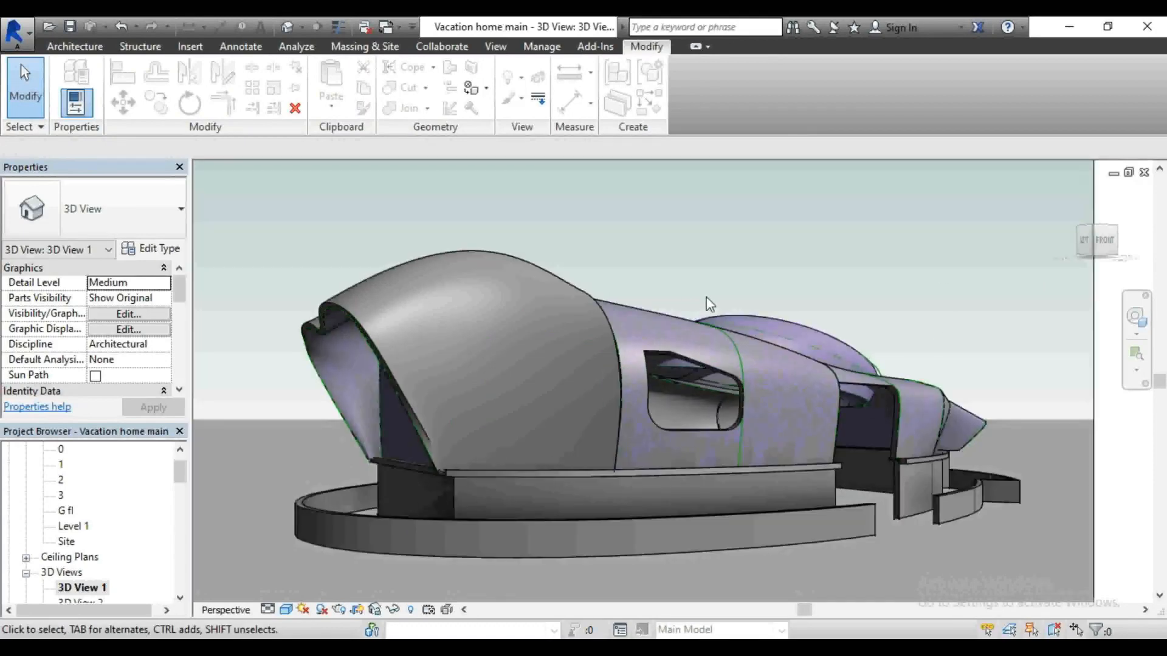
scroll(471, 309, "up", 1)
scroll(608, 278, "down", 2)
scroll(560, 329, "up", 1)
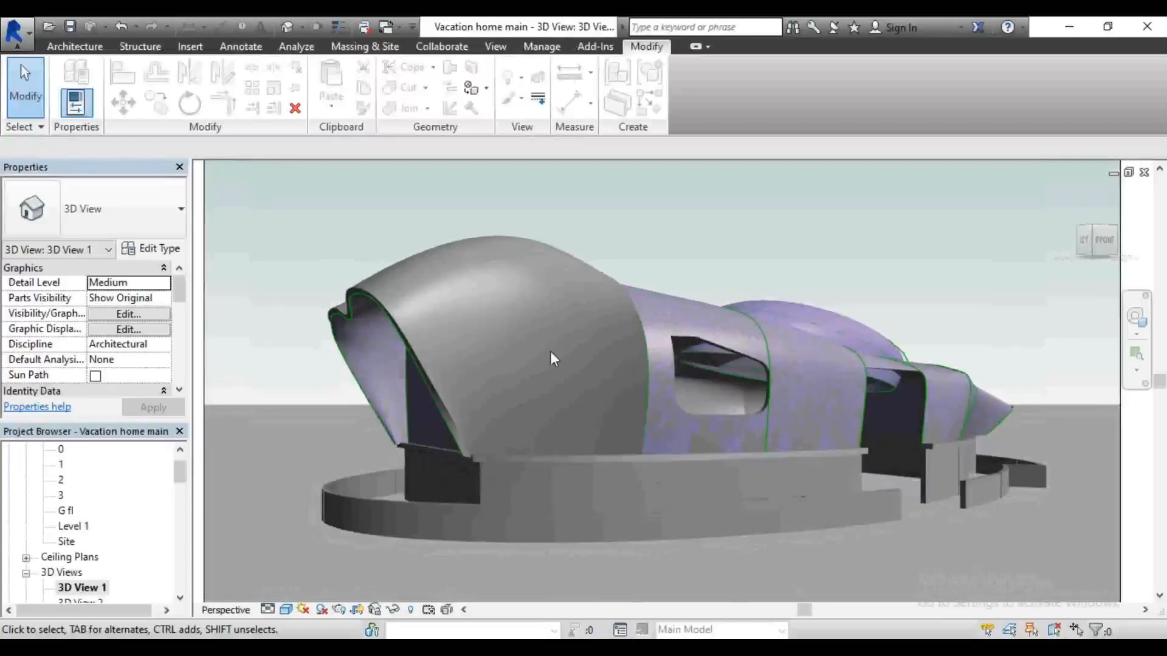
scroll(85, 536, "up", 1)
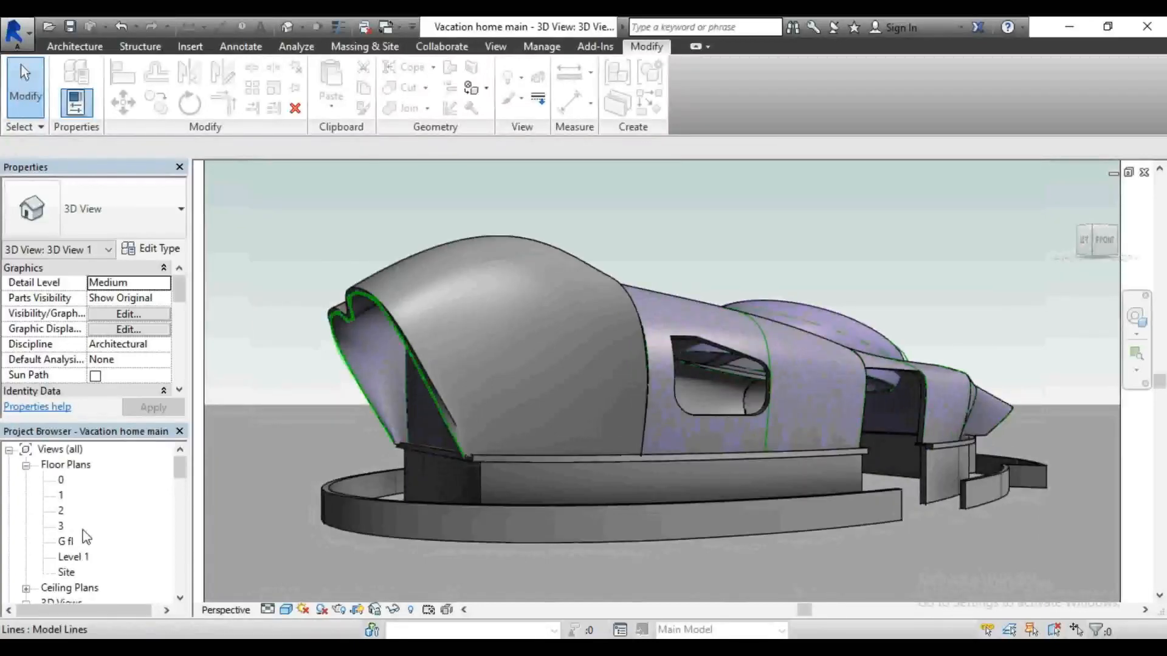
Step: In the Level 1 floor plan, set up a new 01 WALL 2 wall with its top constraint up to level 1
double_click(74, 557)
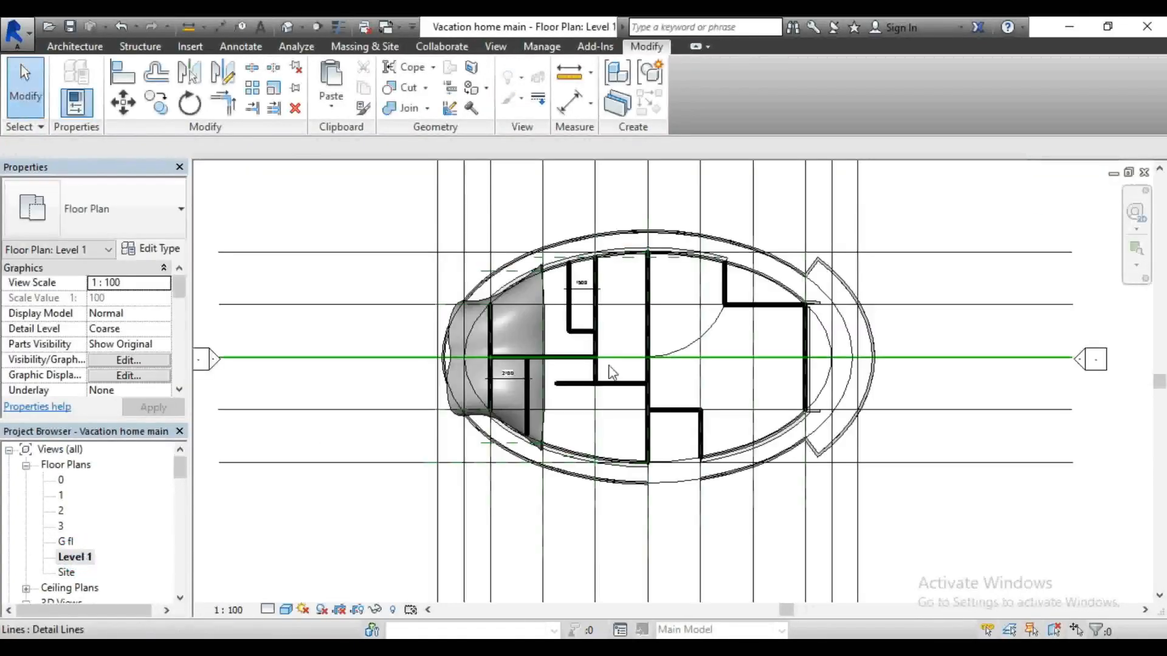
scroll(707, 269, "up", 4)
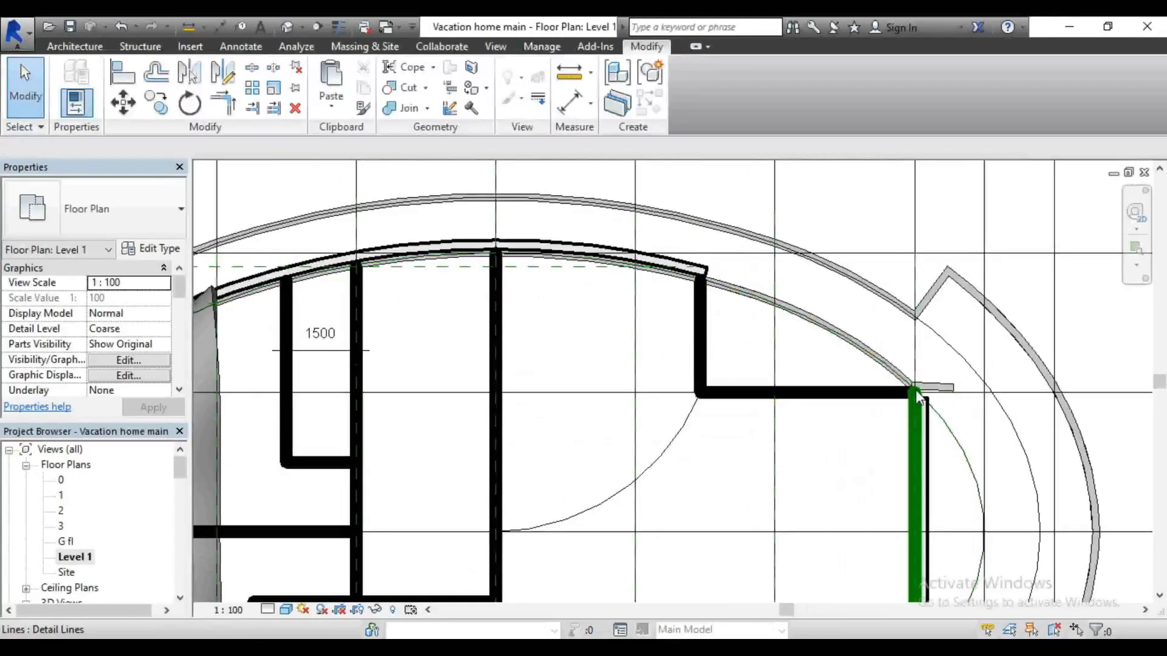
scroll(917, 398, "down", 6)
scroll(841, 396, "up", 5)
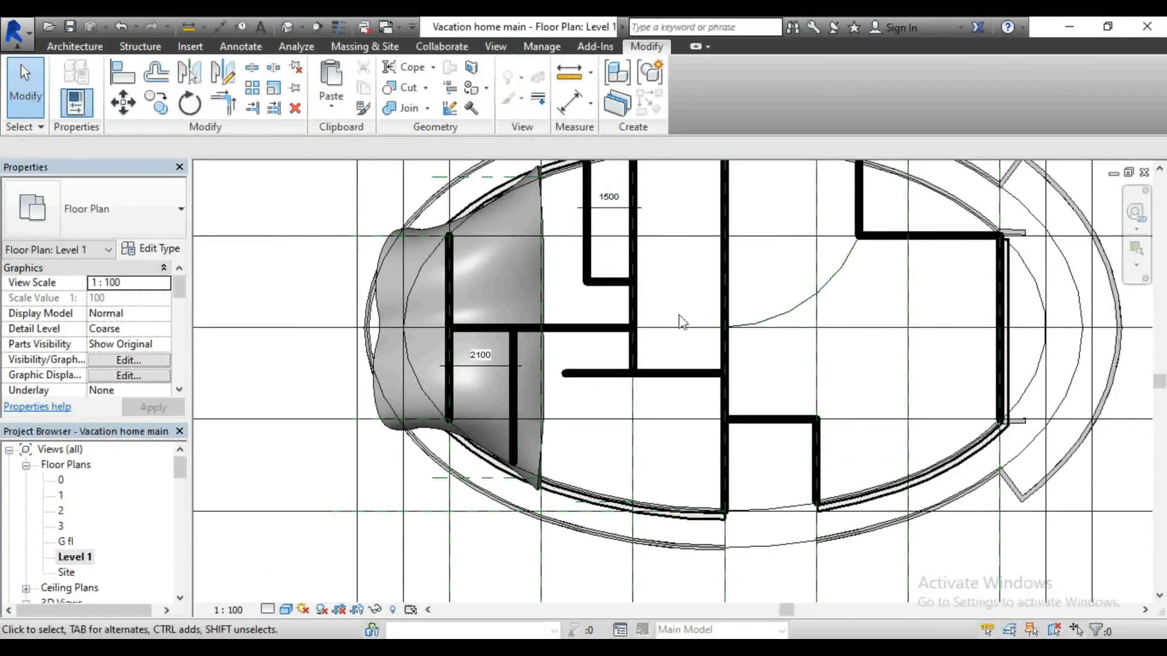
scroll(698, 261, "down", 2)
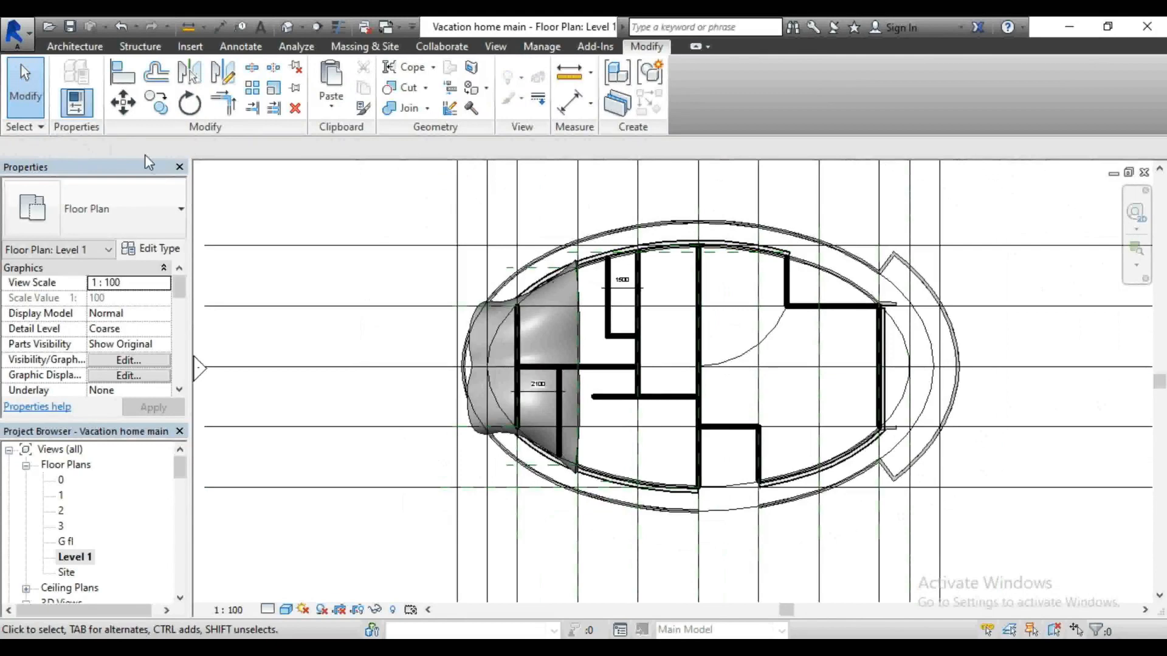
key("w")
key("a")
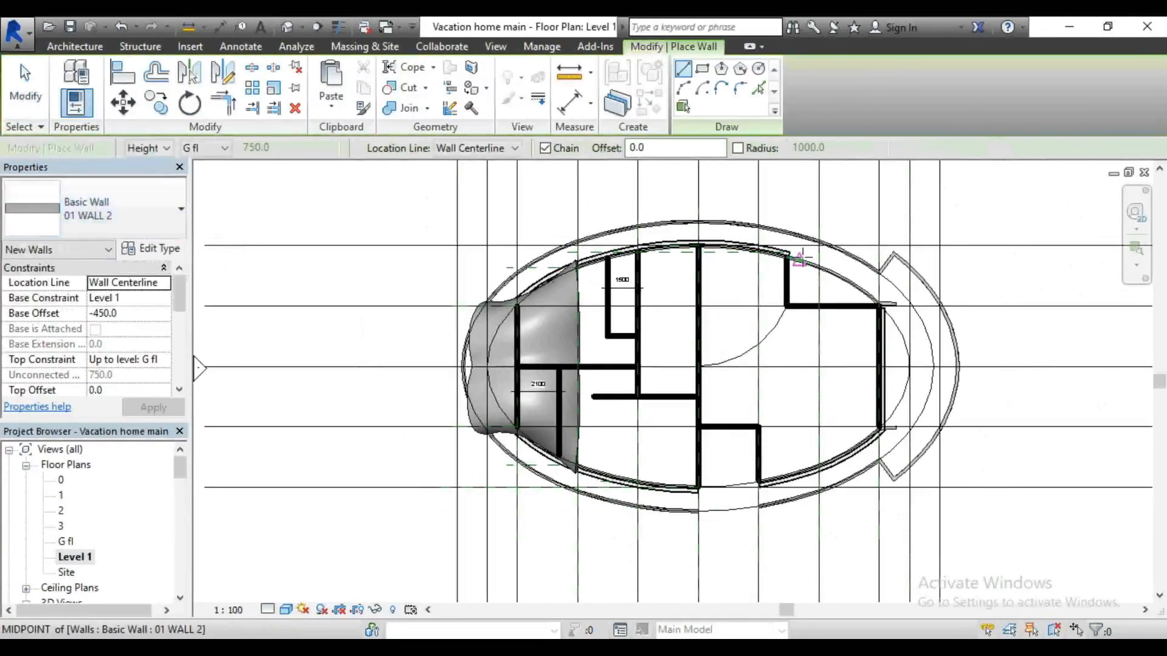
scroll(803, 257, "up", 2)
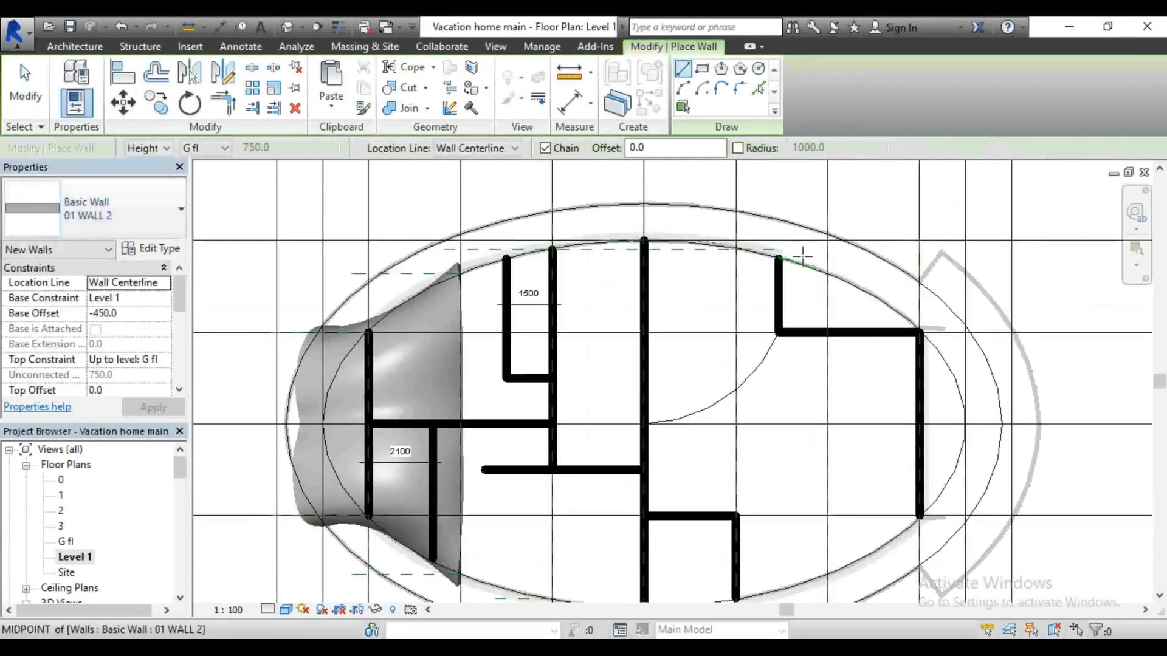
left_click(165, 361)
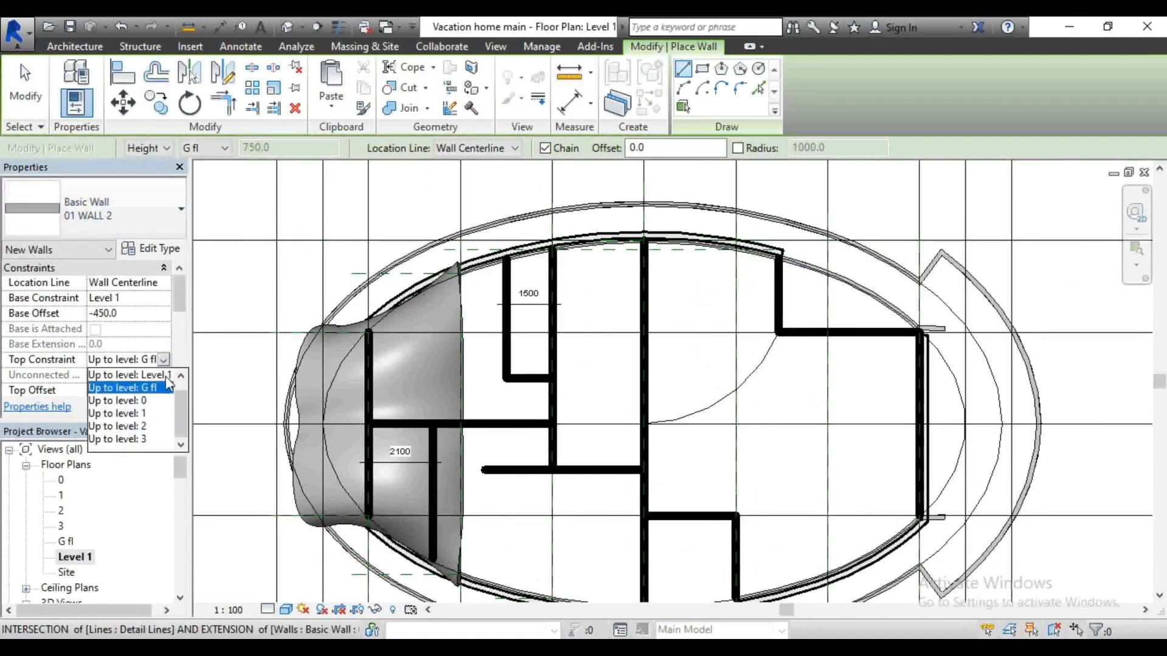
left_click(128, 413)
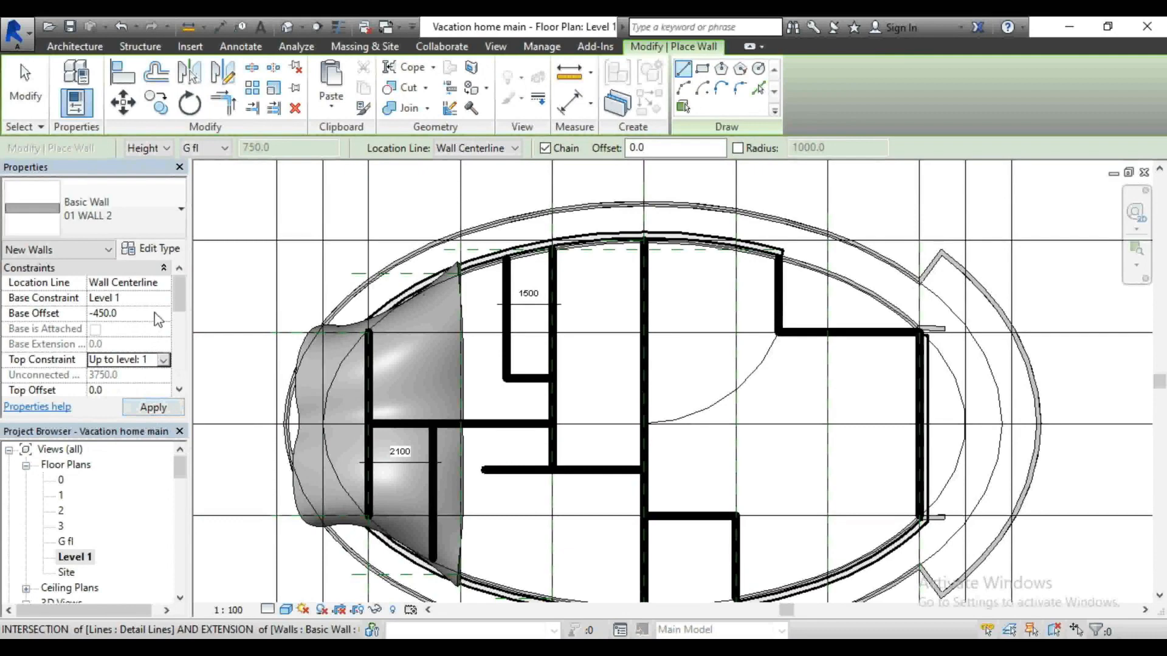
left_click(153, 407)
Step: Draw chained walls along the thick plan lines, about 2620 mm in from the upper curved wall's ledge end, then 4600 mm to the straight end wall
scroll(742, 280, "up", 5)
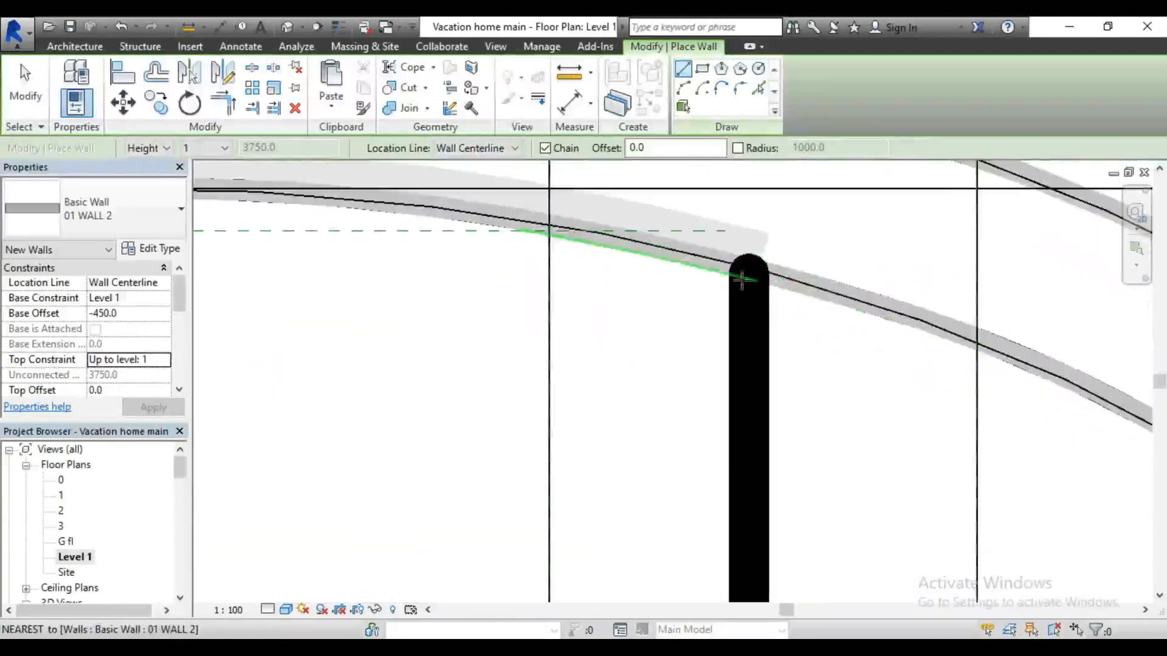
scroll(741, 280, "up", 2)
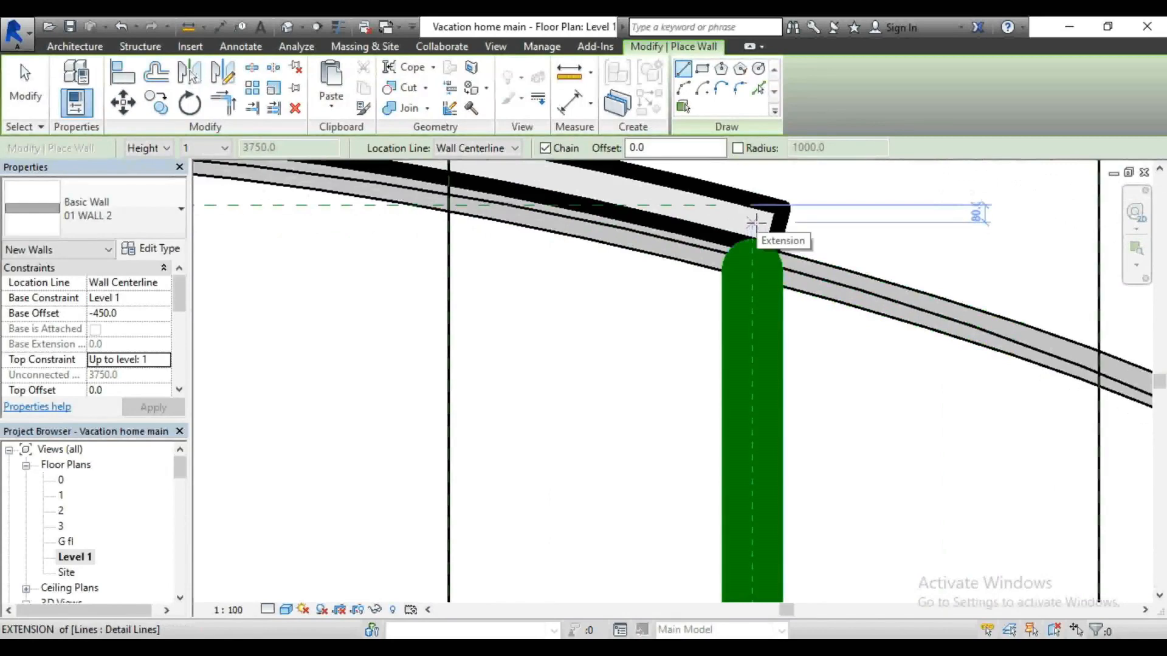
left_click(754, 223)
scroll(756, 231, "down", 3)
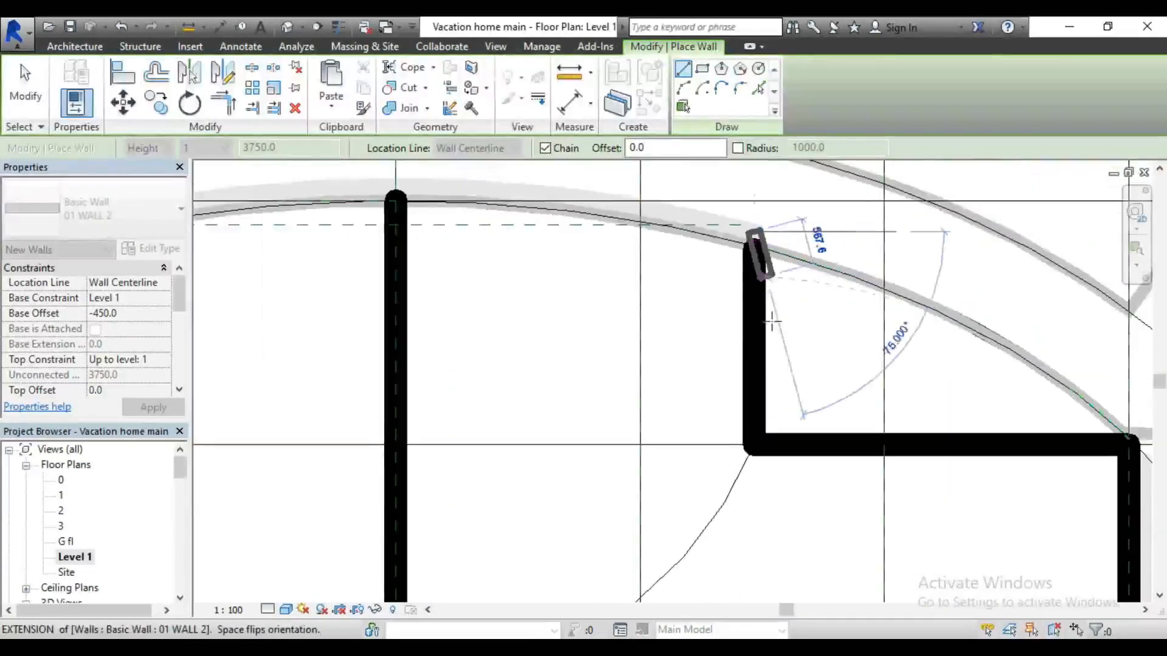
left_click(754, 444)
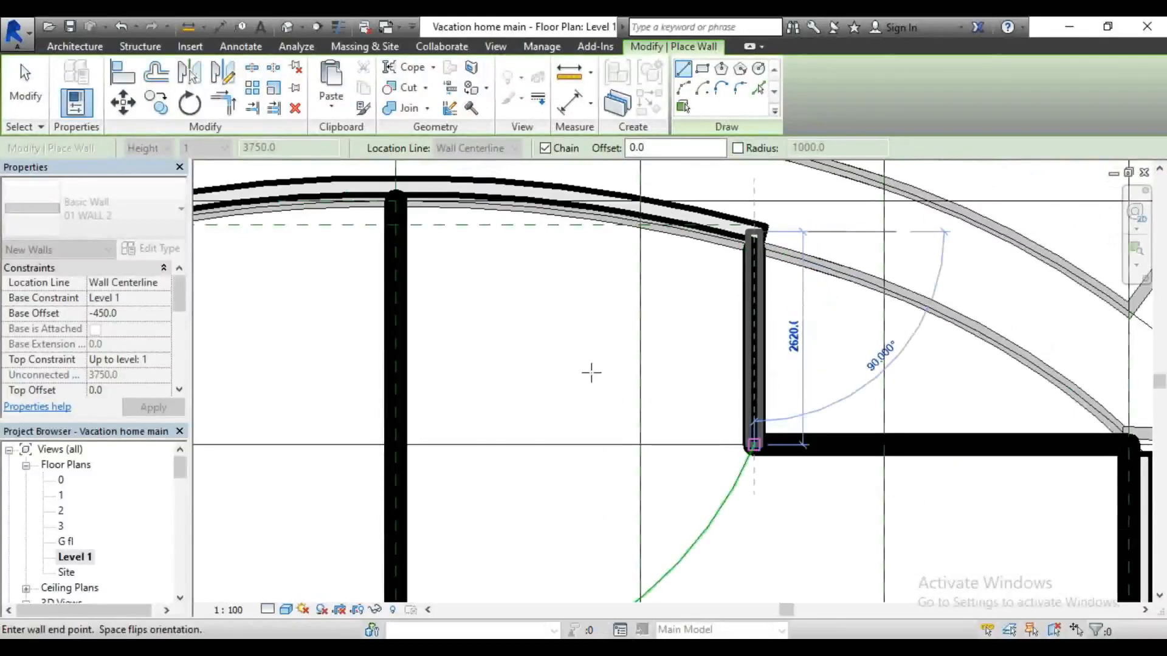
scroll(588, 372, "down", 2)
scroll(788, 399, "up", 3)
scroll(890, 415, "up", 1)
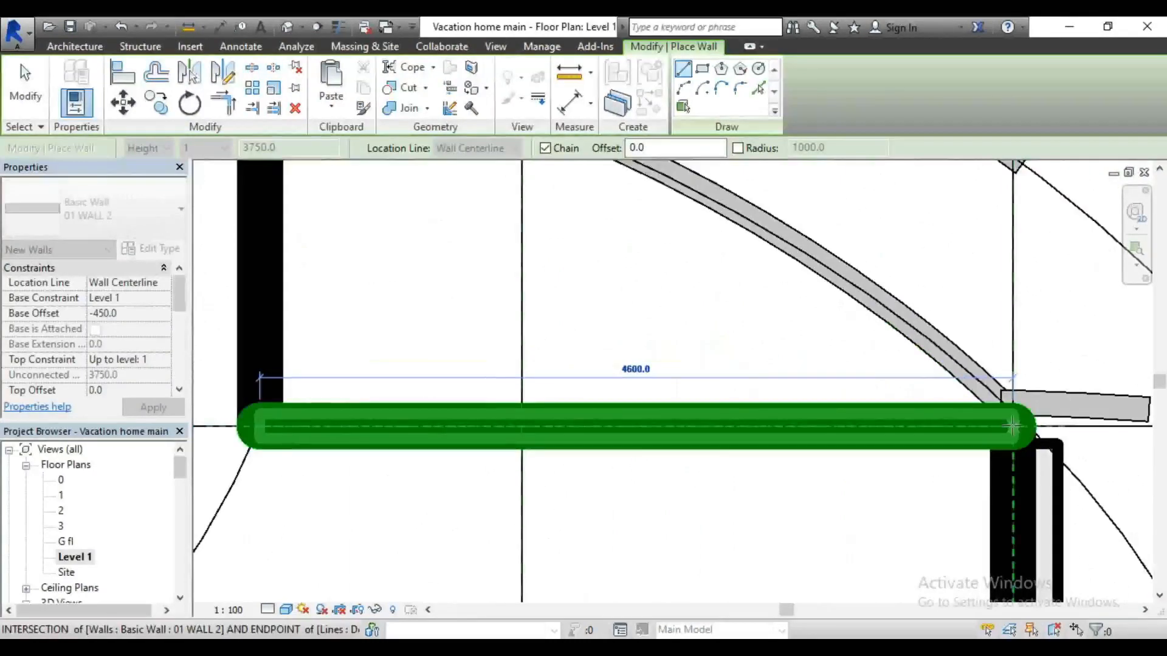
left_click(956, 372)
scroll(802, 274, "down", 4)
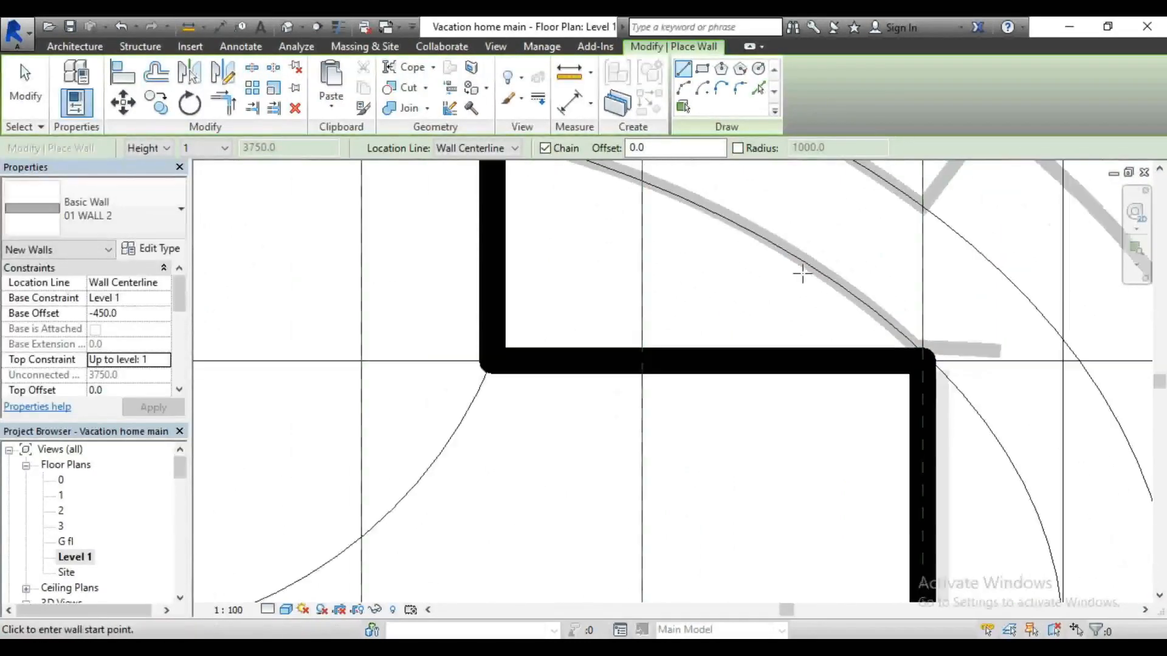
Step: Draw a 2800 mm wall from the lower curved wall's end along the thick plan line to the recess corner and end the chain
scroll(802, 273, "down", 5)
scroll(747, 419, "up", 6)
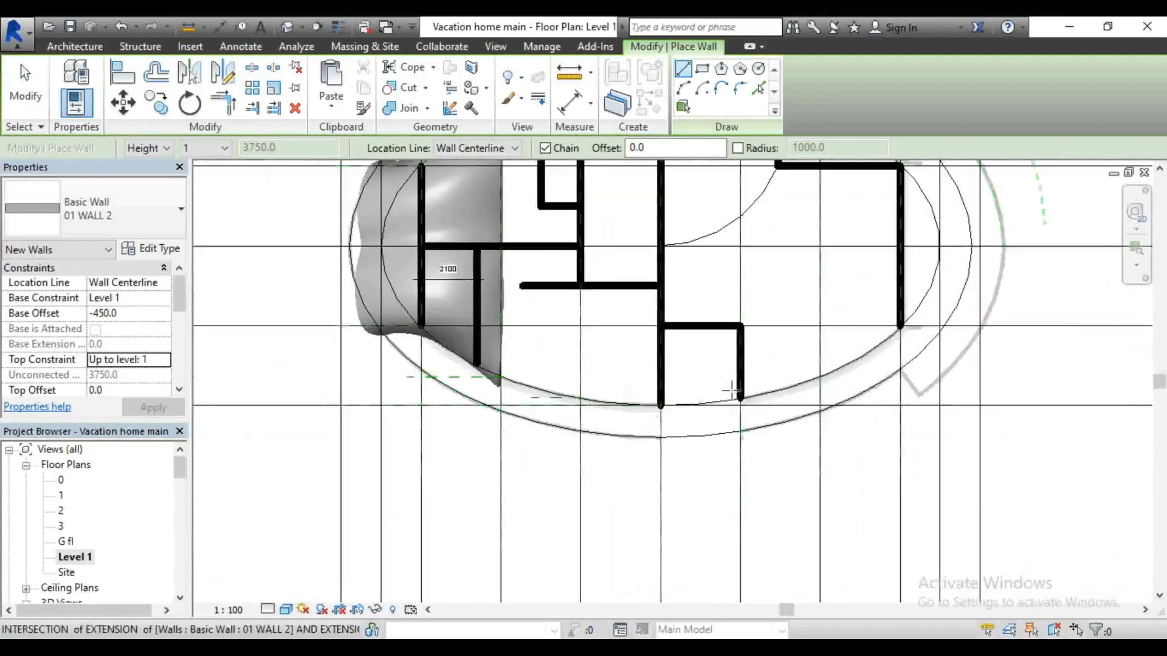
scroll(747, 413, "up", 6)
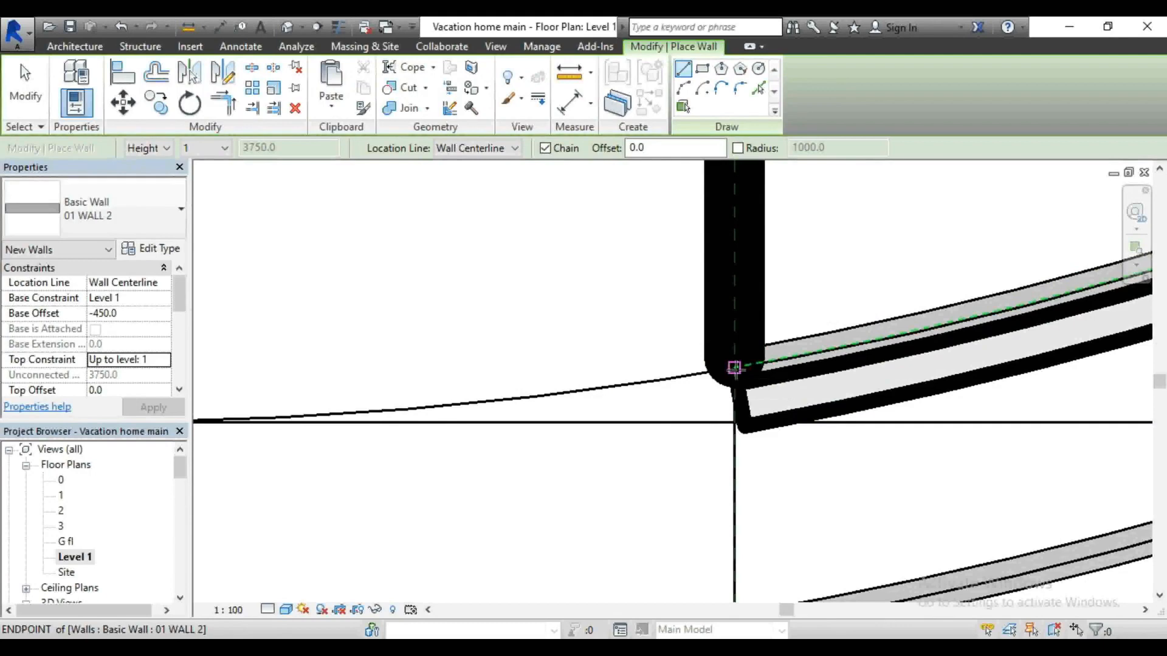
left_click(734, 367)
scroll(742, 474, "down", 3)
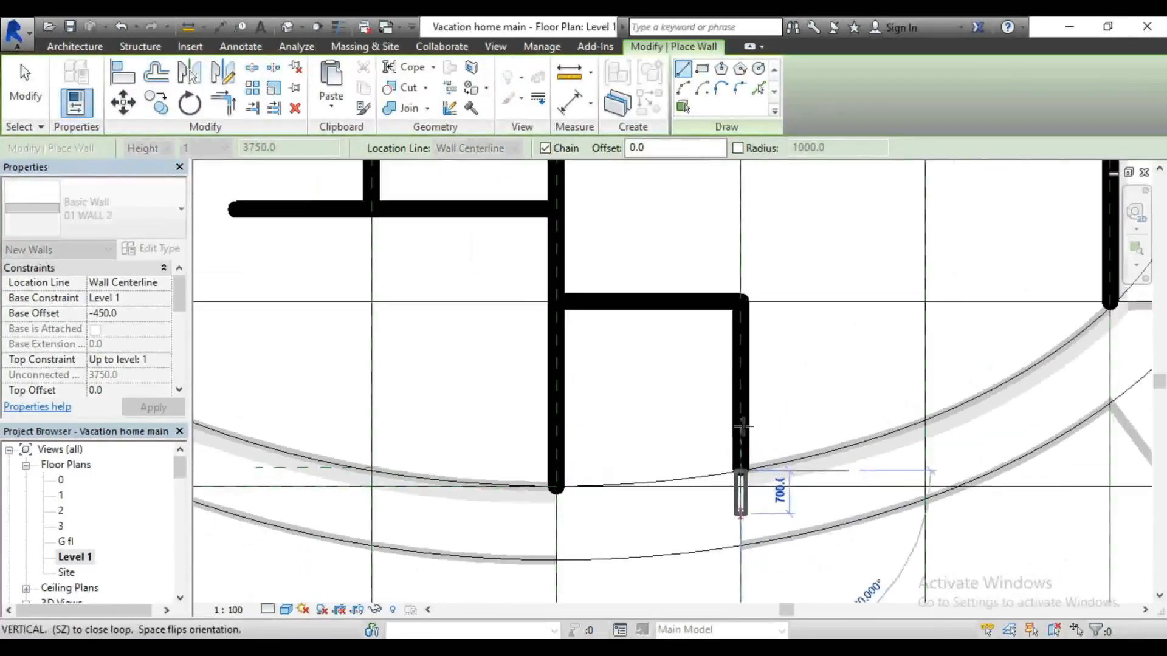
scroll(735, 364, "up", 2)
scroll(735, 343, "up", 1)
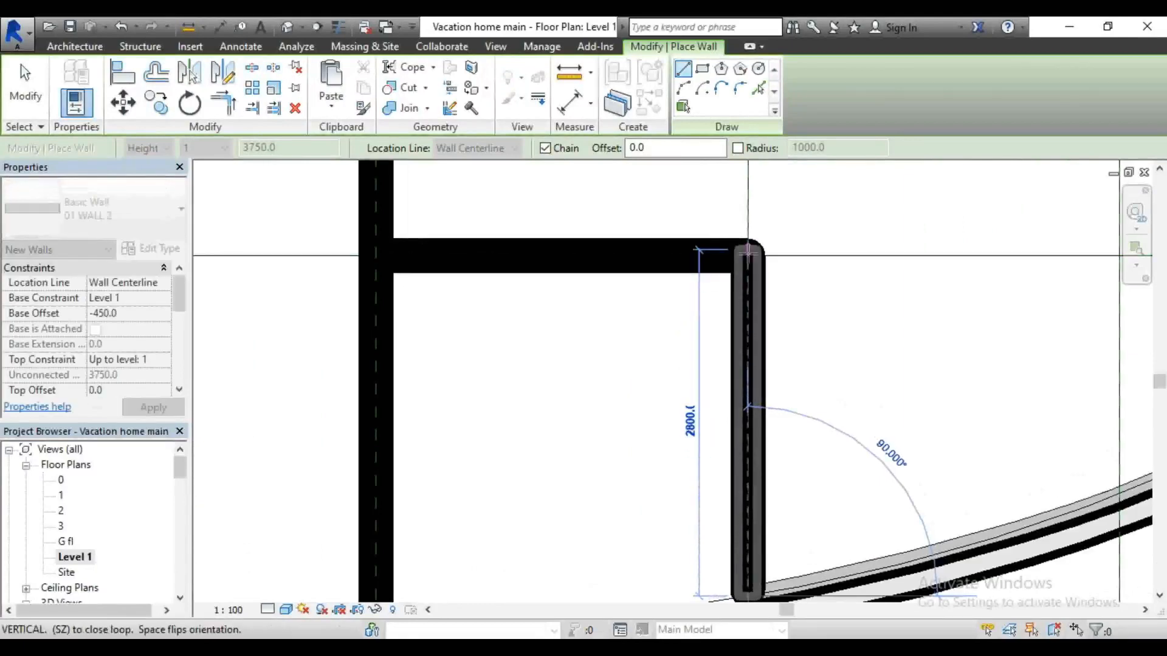
left_click(649, 250)
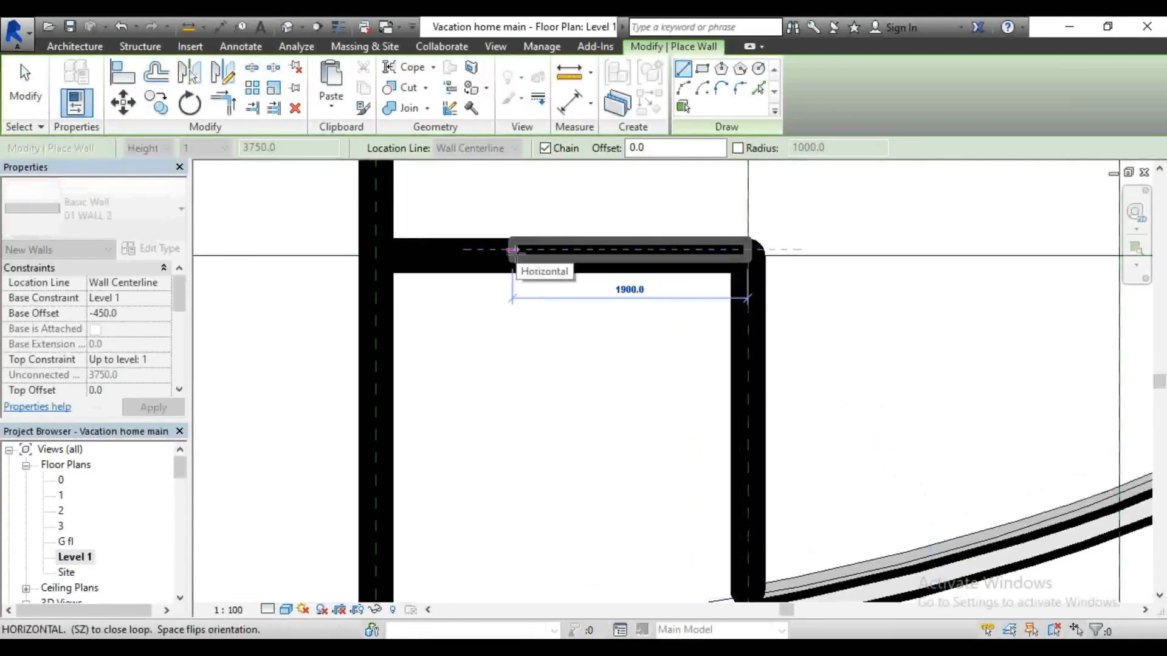
key("Escape")
Step: Draw chained walls from the recess corner, about 3000 mm across to the long wall line, then along it to the ledge's outer edge
left_click(747, 255)
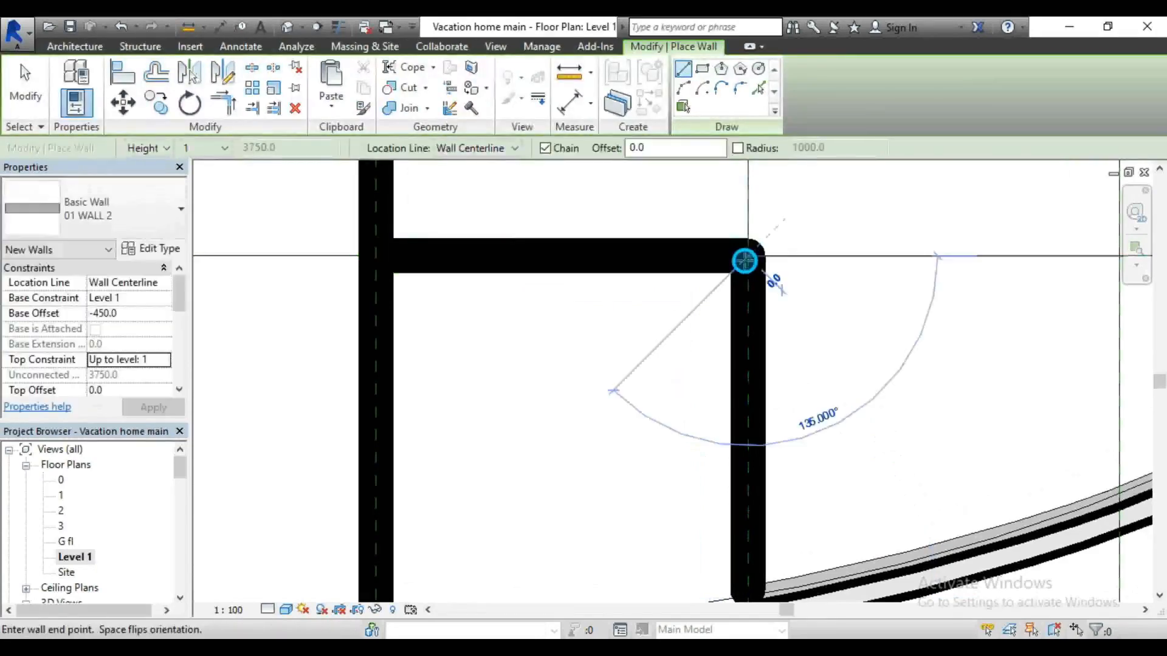
left_click(375, 255)
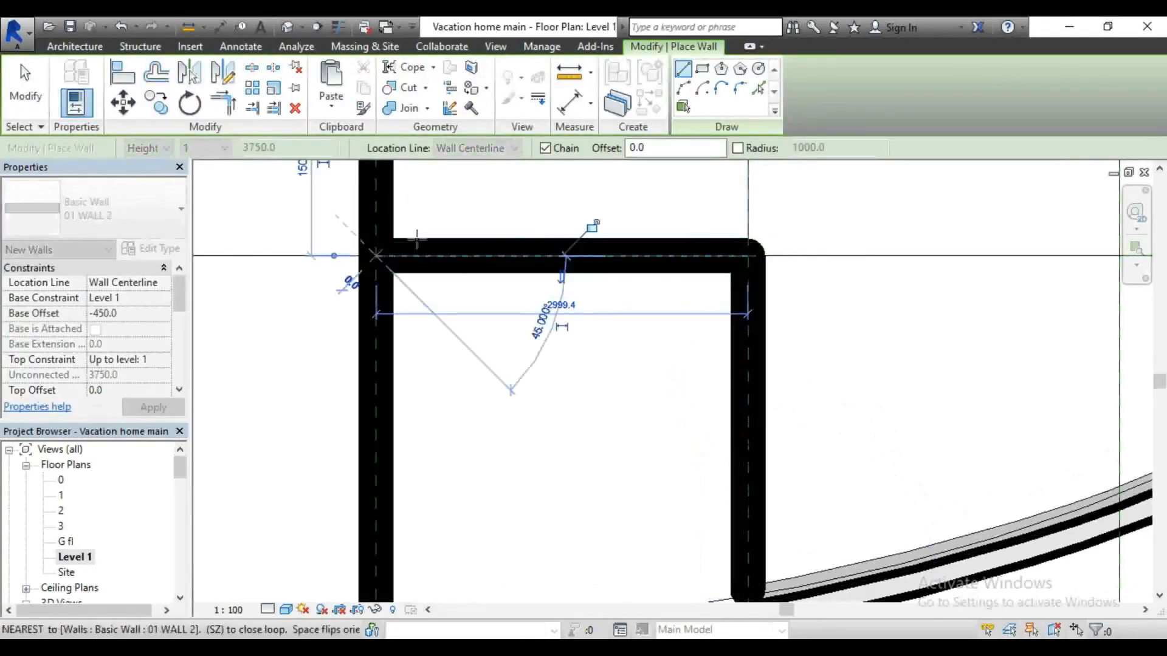
scroll(365, 262, "down", 3)
scroll(411, 347, "up", 1)
scroll(441, 510, "up", 5)
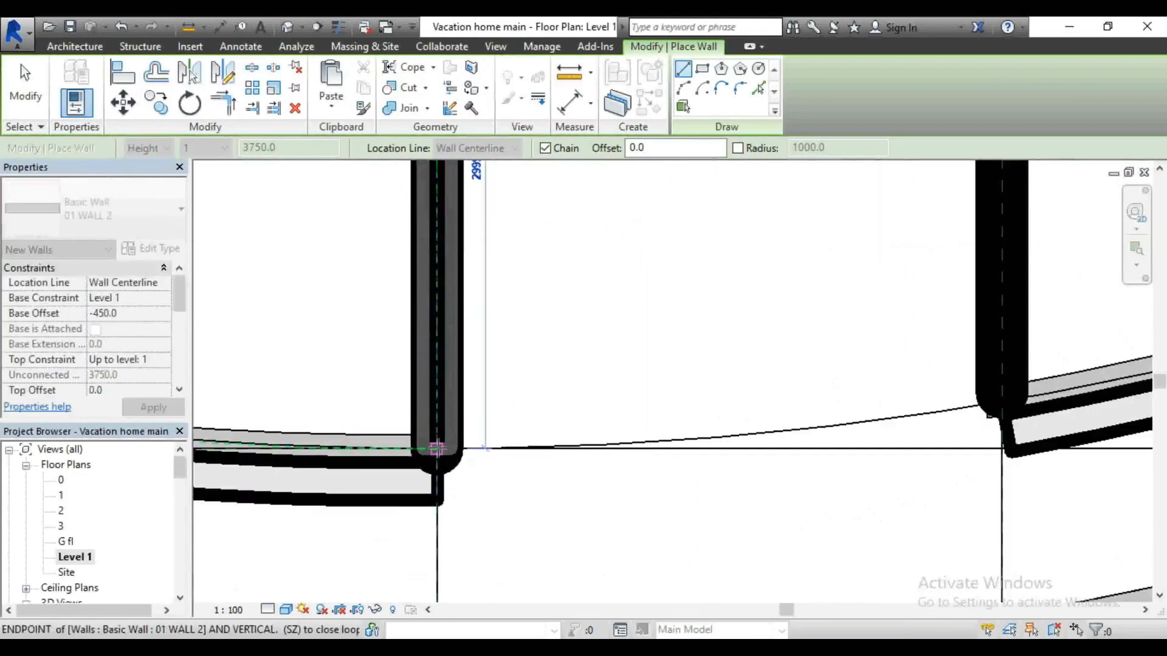
left_click(437, 500)
key("Escape")
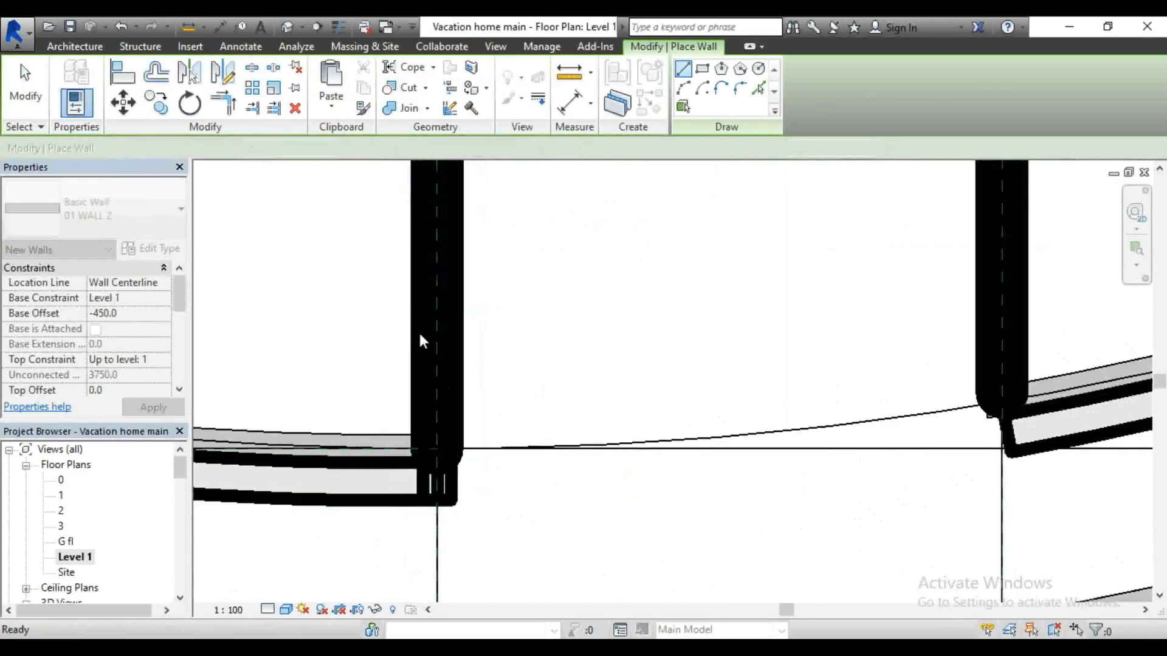
Step: Extend the open end of the 2800 mm recess side wall to the outer edge of the adjoining ledge
scroll(426, 314, "down", 2)
scroll(853, 393, "up", 2)
key("Escape")
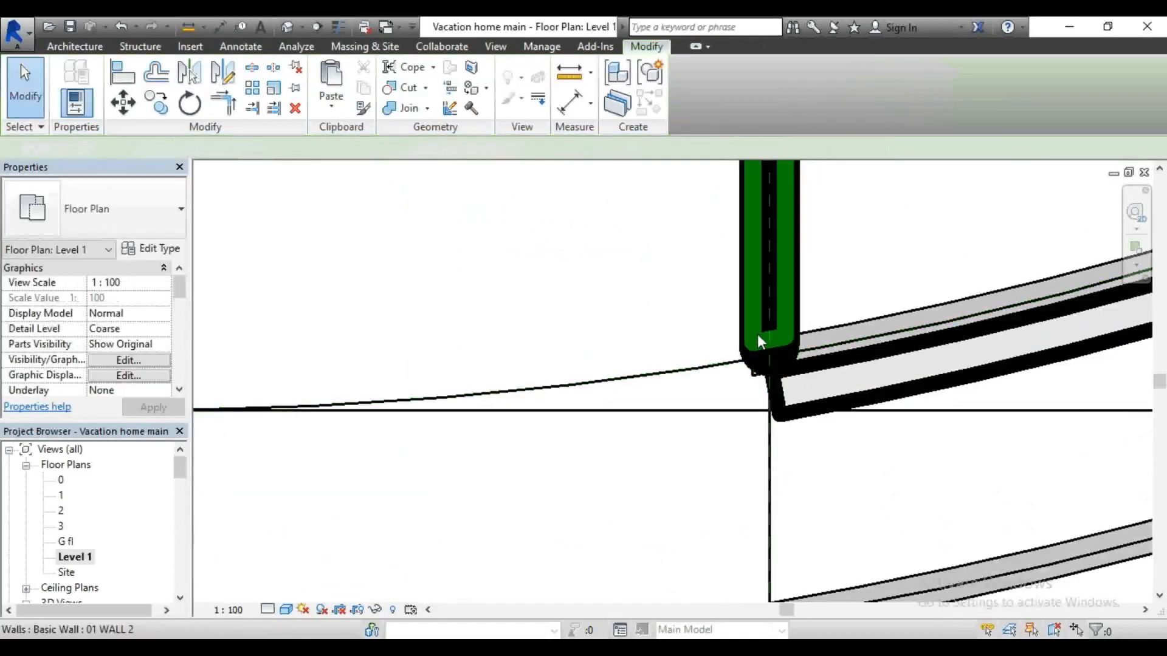
left_click(772, 342)
left_click_drag(770, 358, 768, 391)
scroll(771, 425, "up", 5)
scroll(768, 391, "down", 5)
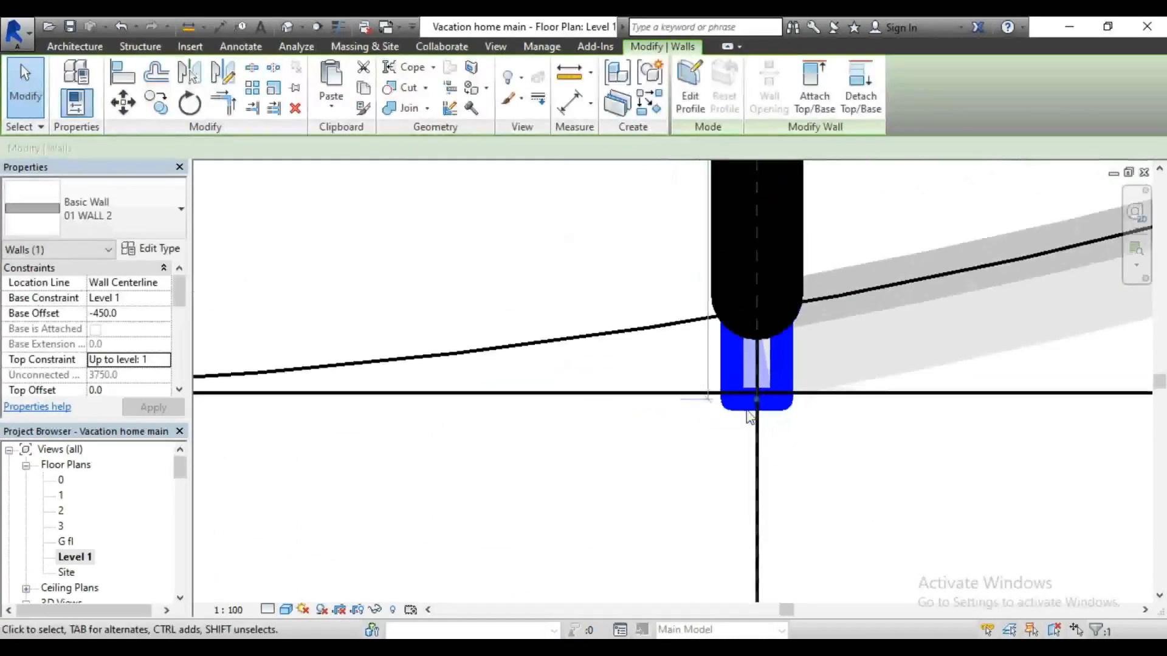
left_click(851, 491)
Step: Open the default 3D view and examine how the new recess walls meet the ledges and the roof shell
scroll(865, 404, "down", 4)
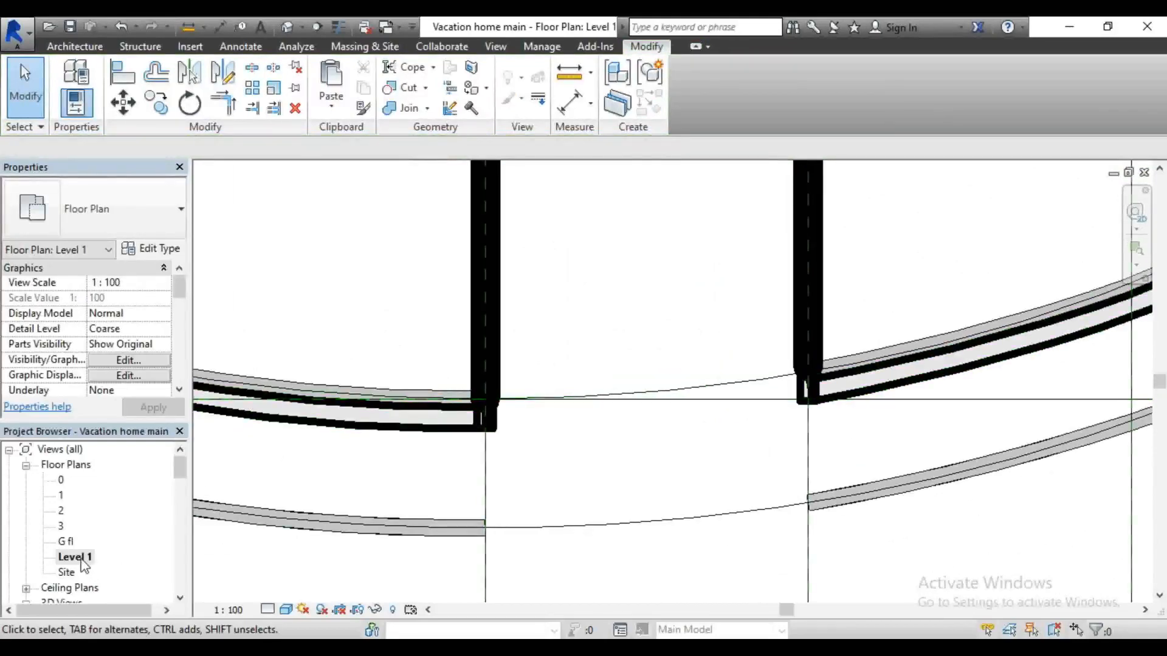
left_click(337, 30)
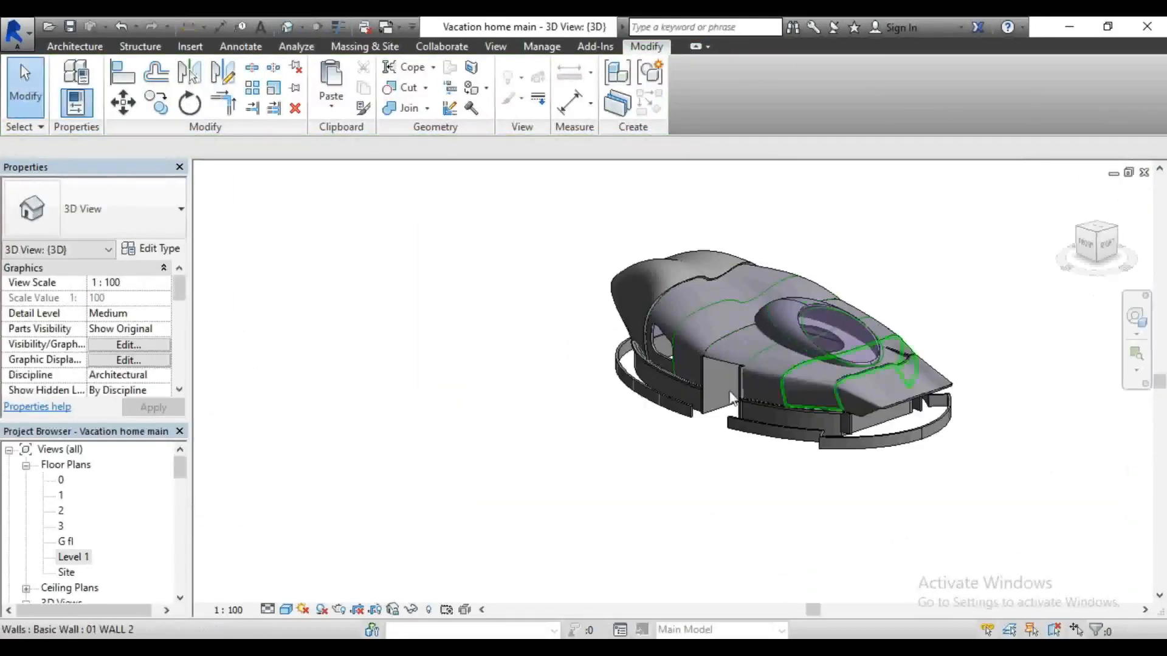
scroll(682, 442, "up", 2)
scroll(699, 380, "up", 5)
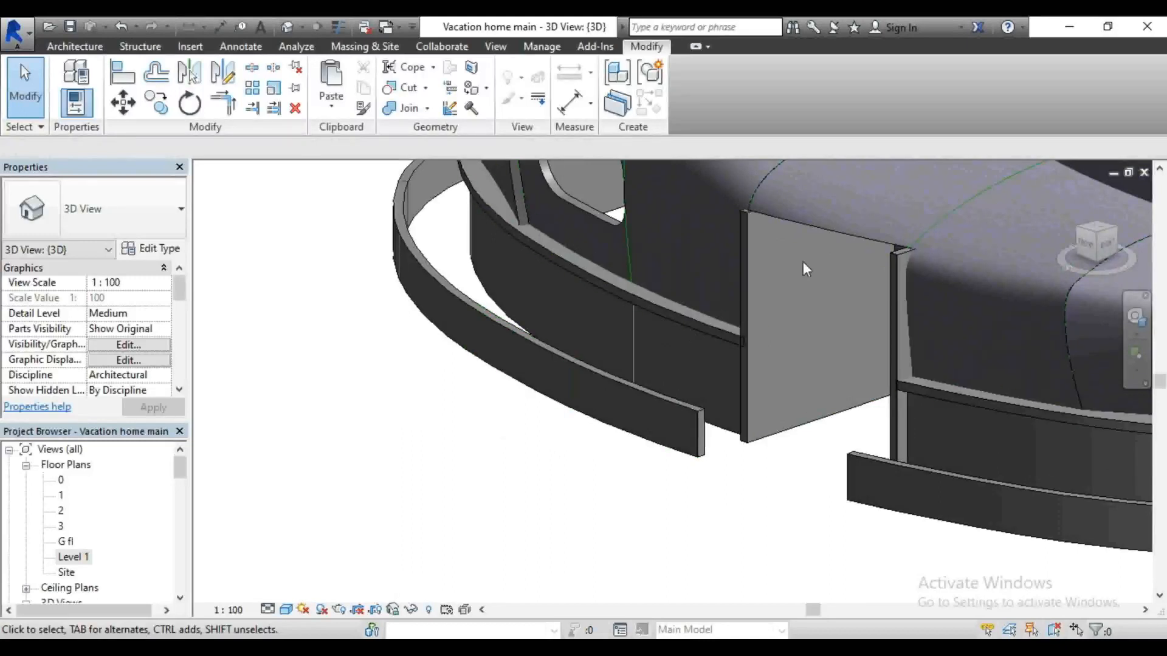
scroll(738, 220, "up", 3)
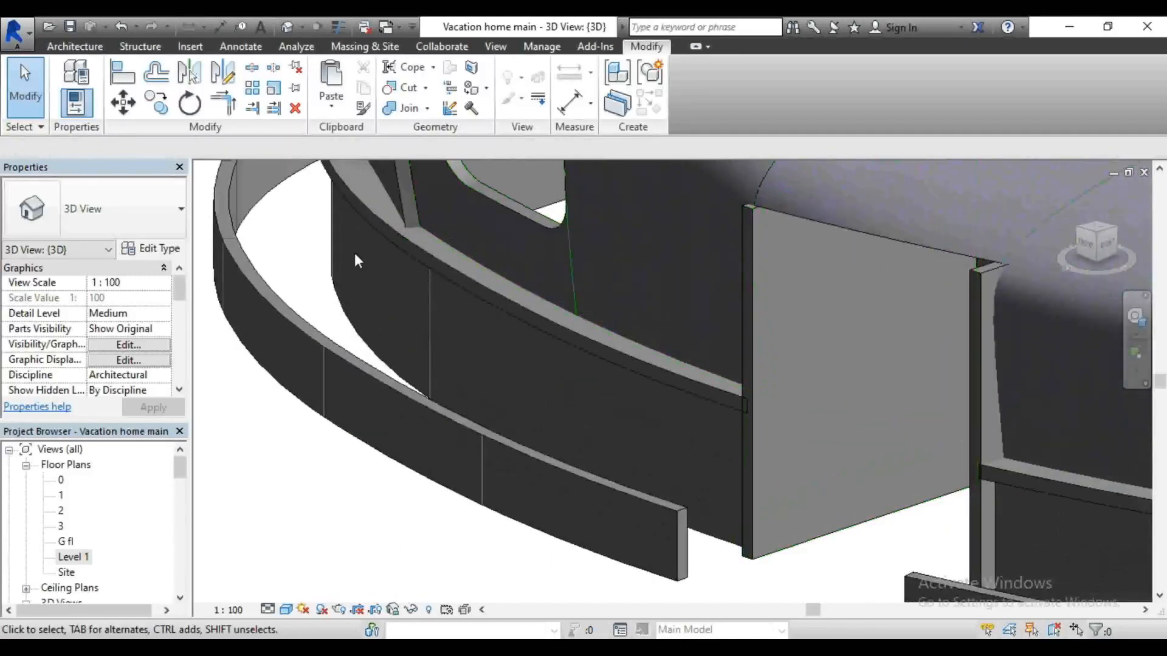
scroll(355, 253, "down", 3)
scroll(84, 568, "down", 2)
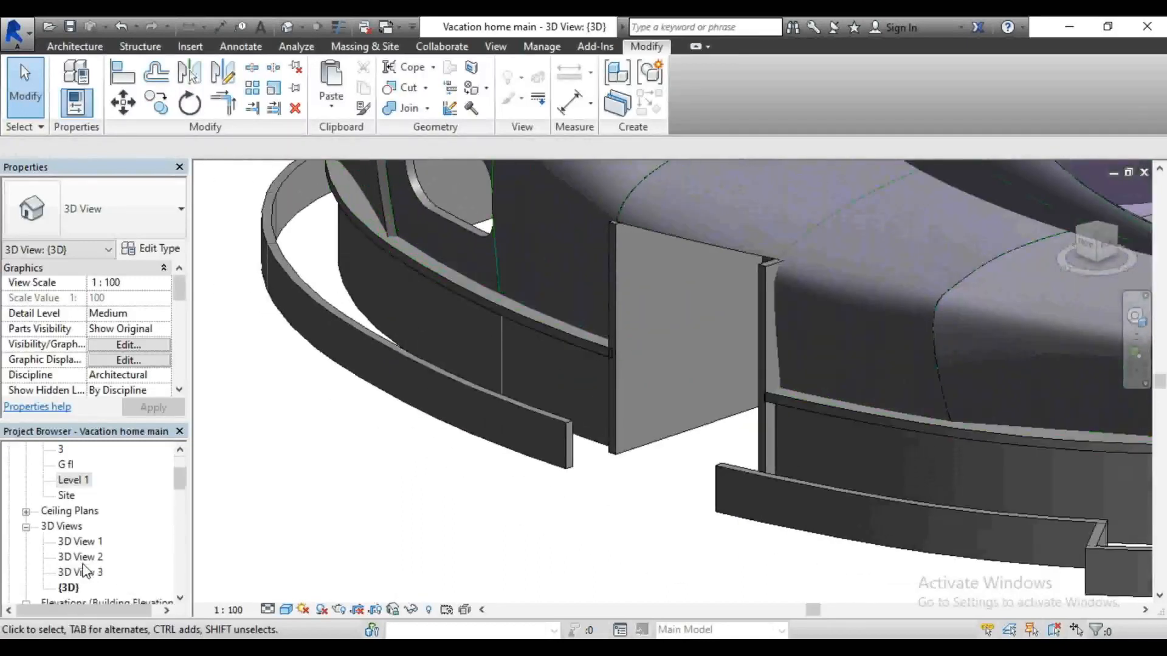
Step: Examine the recess walls in the perspective views 3D View 1 and 3D View 2, checking both side walls
double_click(82, 542)
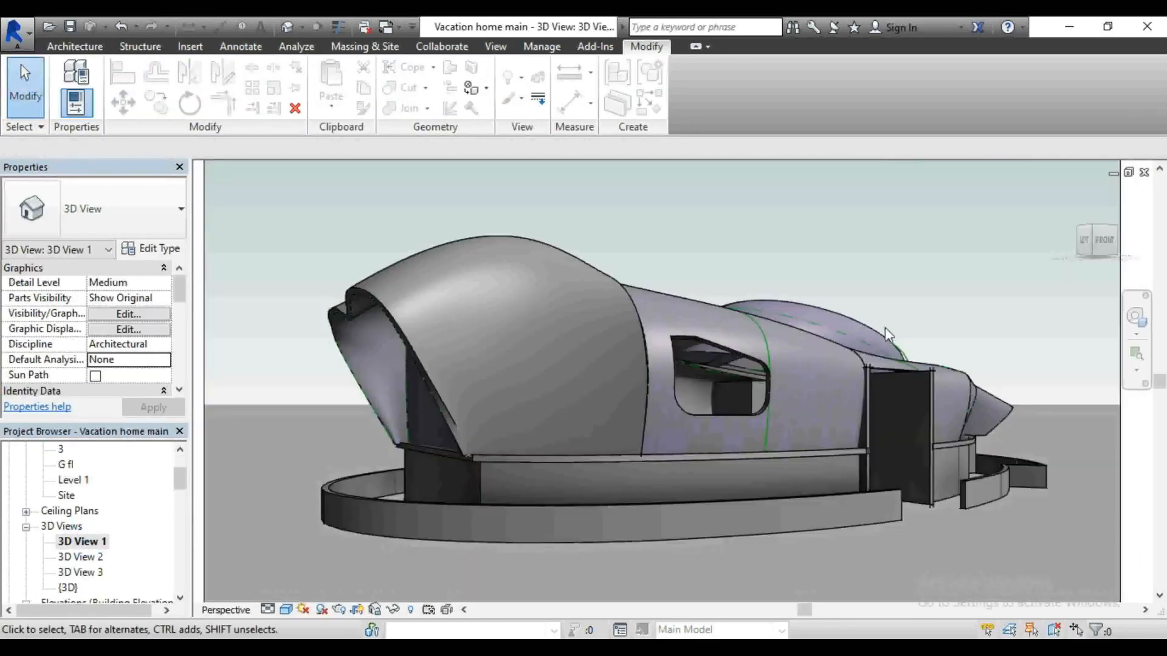
scroll(952, 353, "up", 4)
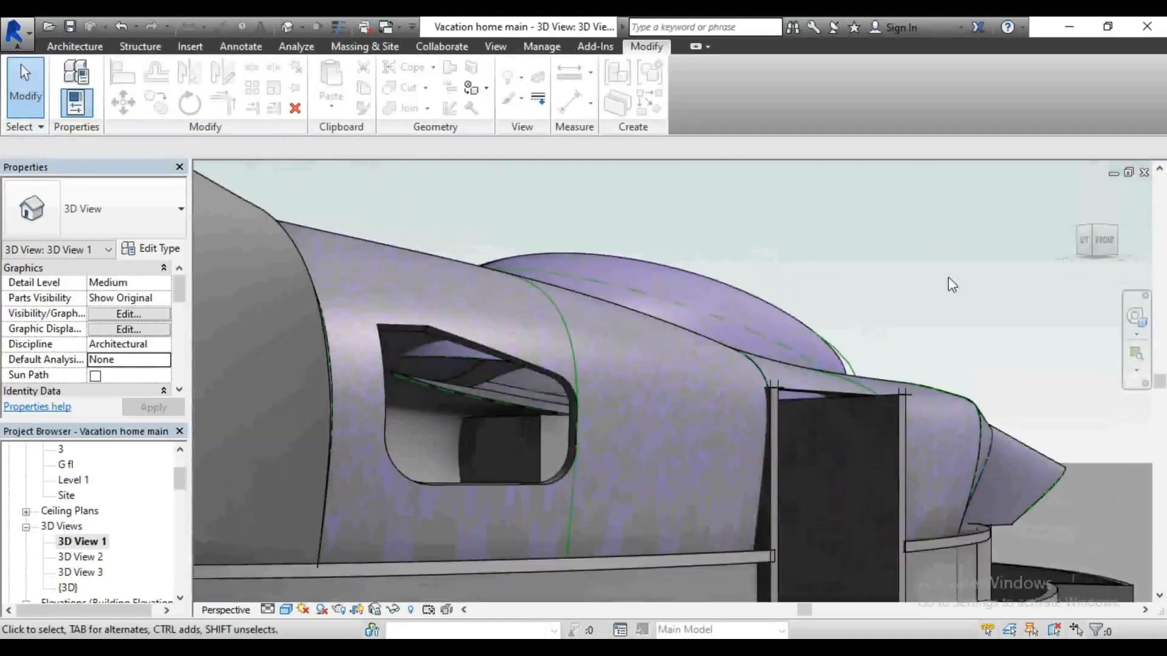
scroll(949, 279, "down", 3)
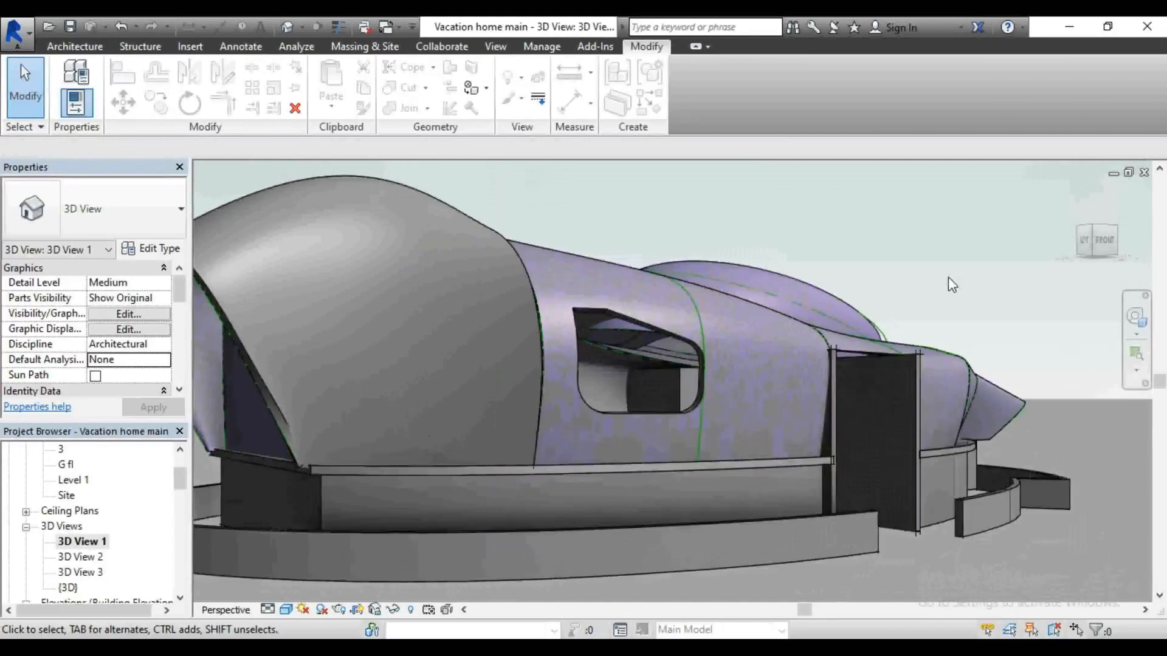
scroll(948, 278, "down", 2)
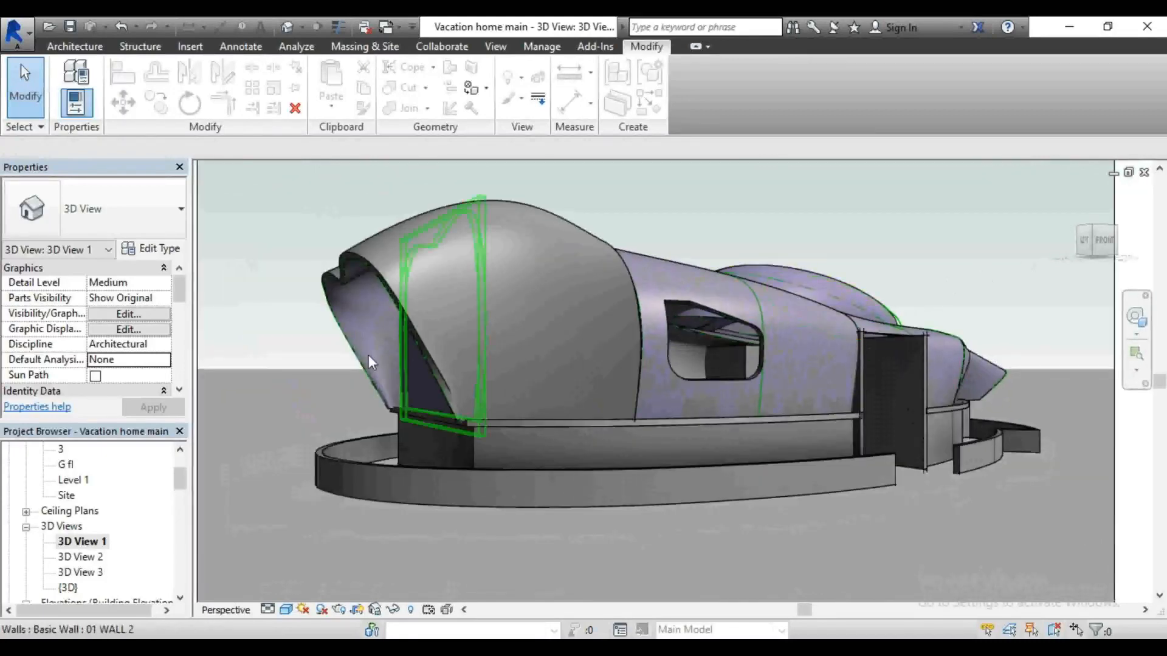
scroll(386, 348, "down", 2)
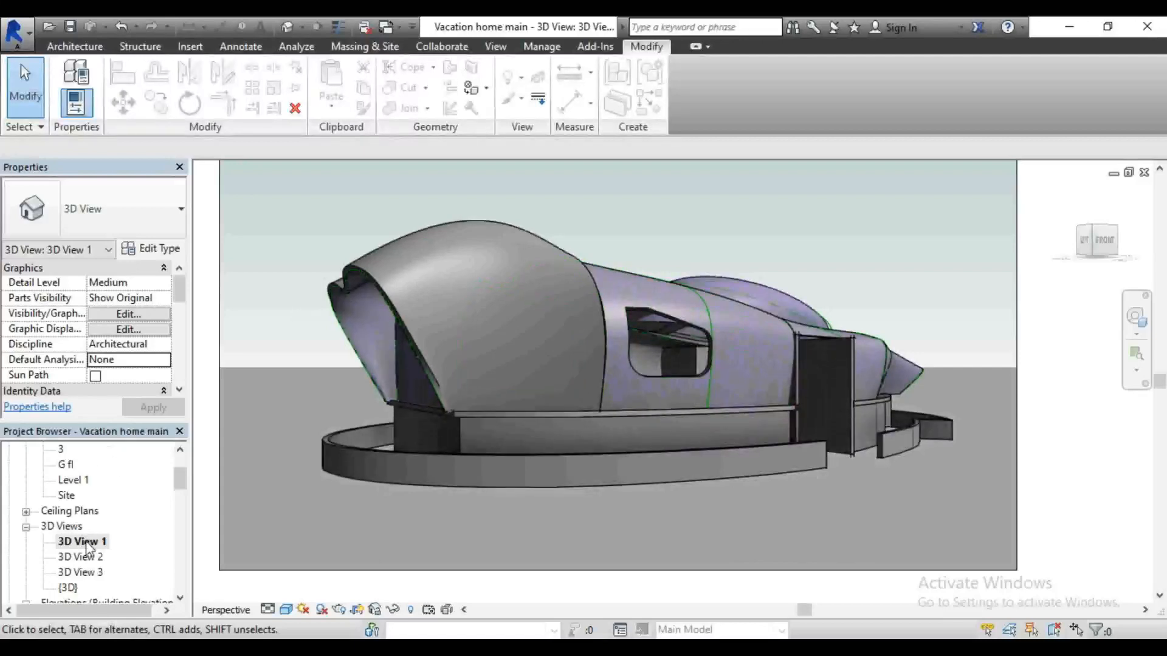
double_click(85, 557)
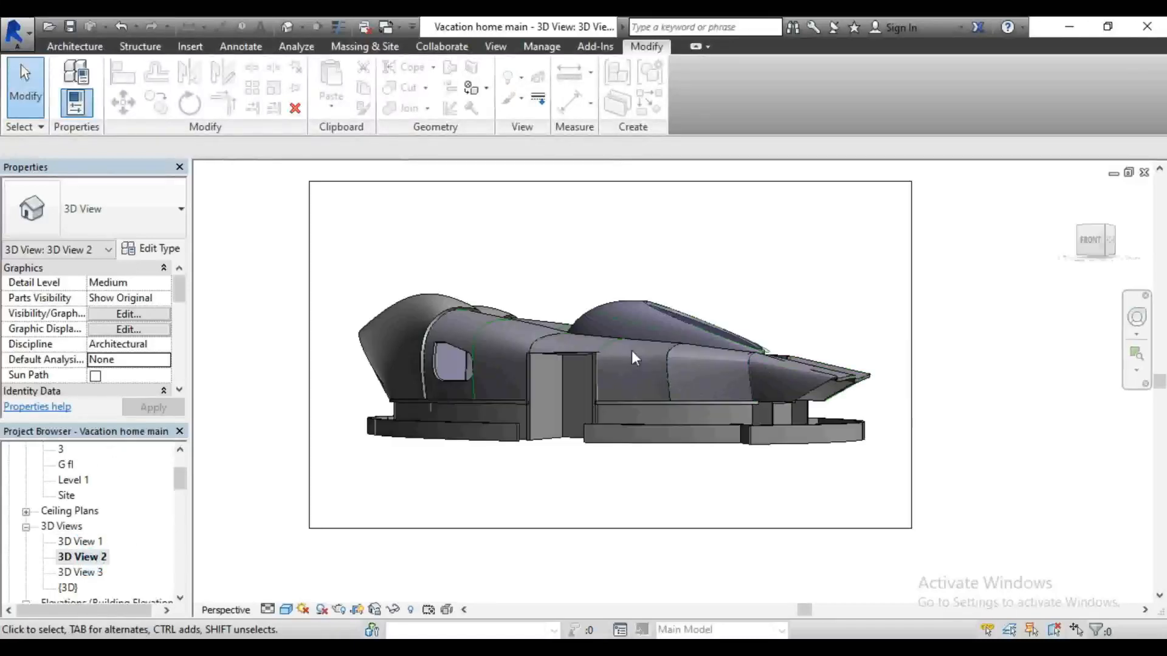
scroll(590, 319, "up", 1)
scroll(598, 365, "up", 3)
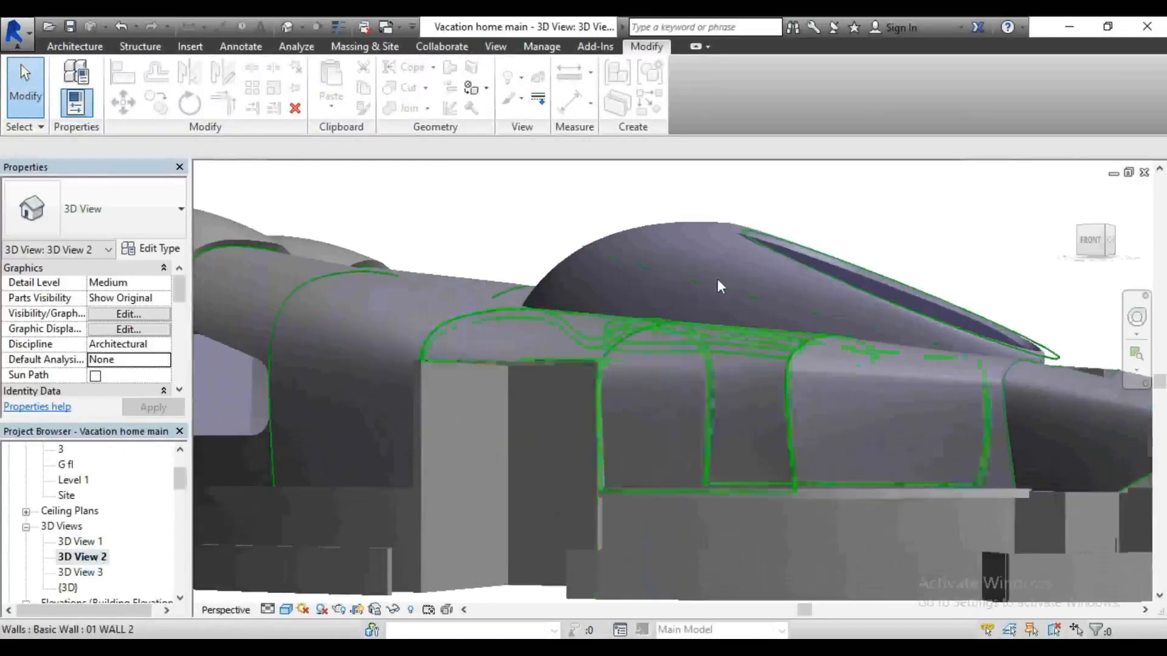
left_click(589, 399)
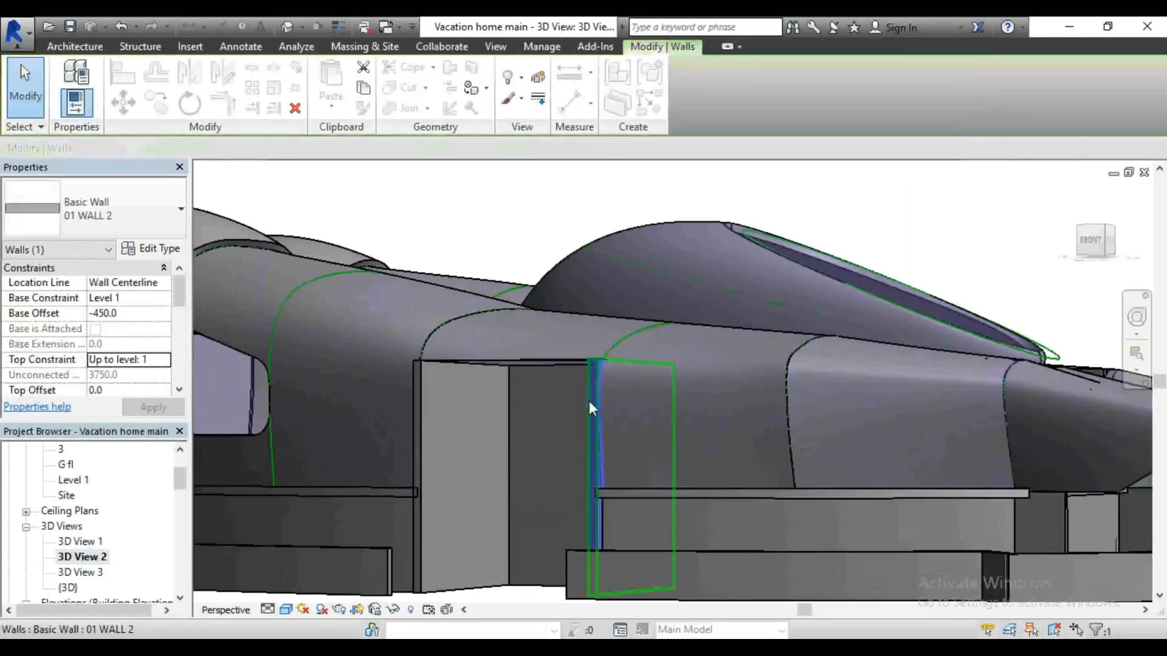
left_click(420, 404)
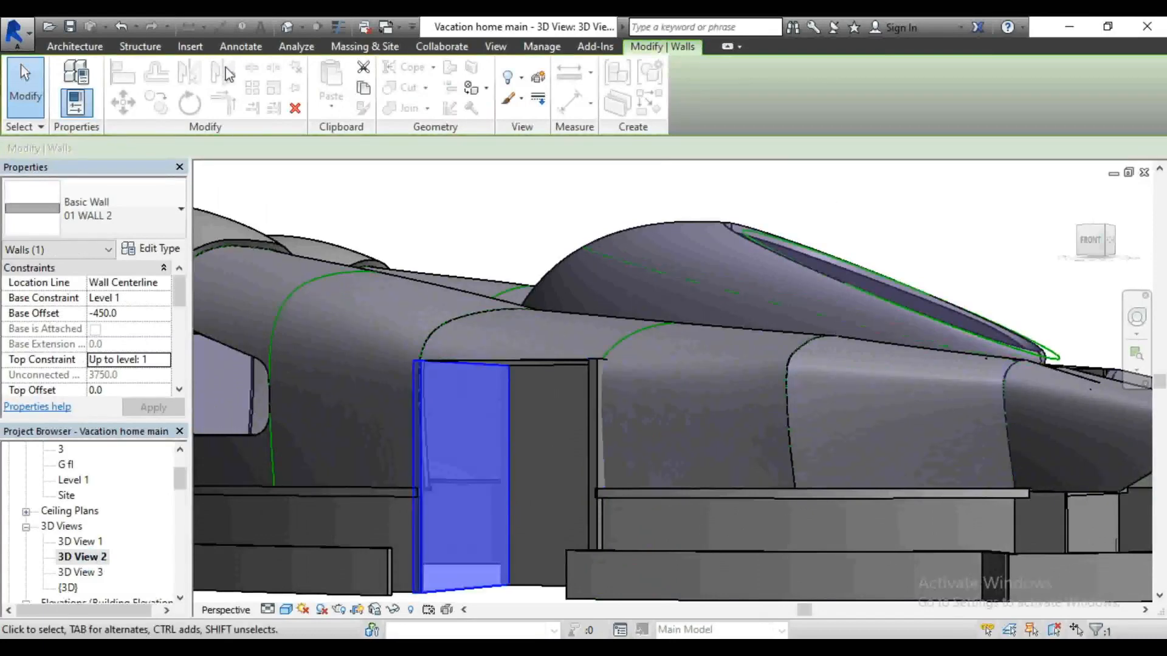
Step: Return to the default 3D view and examine the recess walls on the opposite side of the house
left_click(287, 27)
scroll(526, 374, "down", 2)
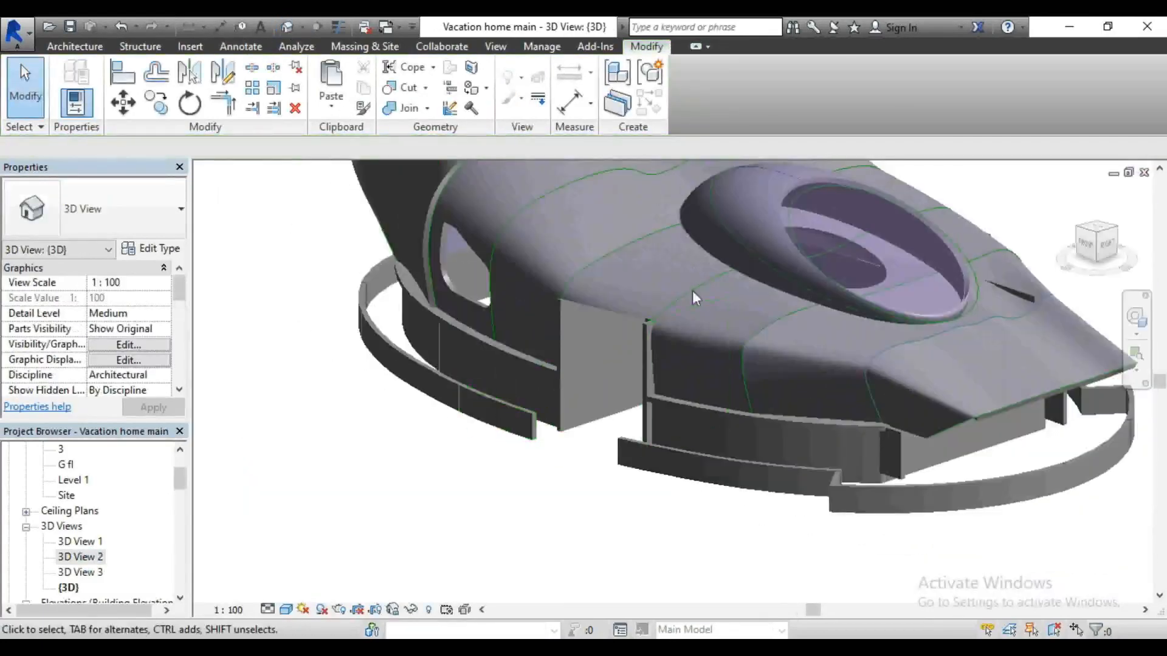
left_click(1106, 249)
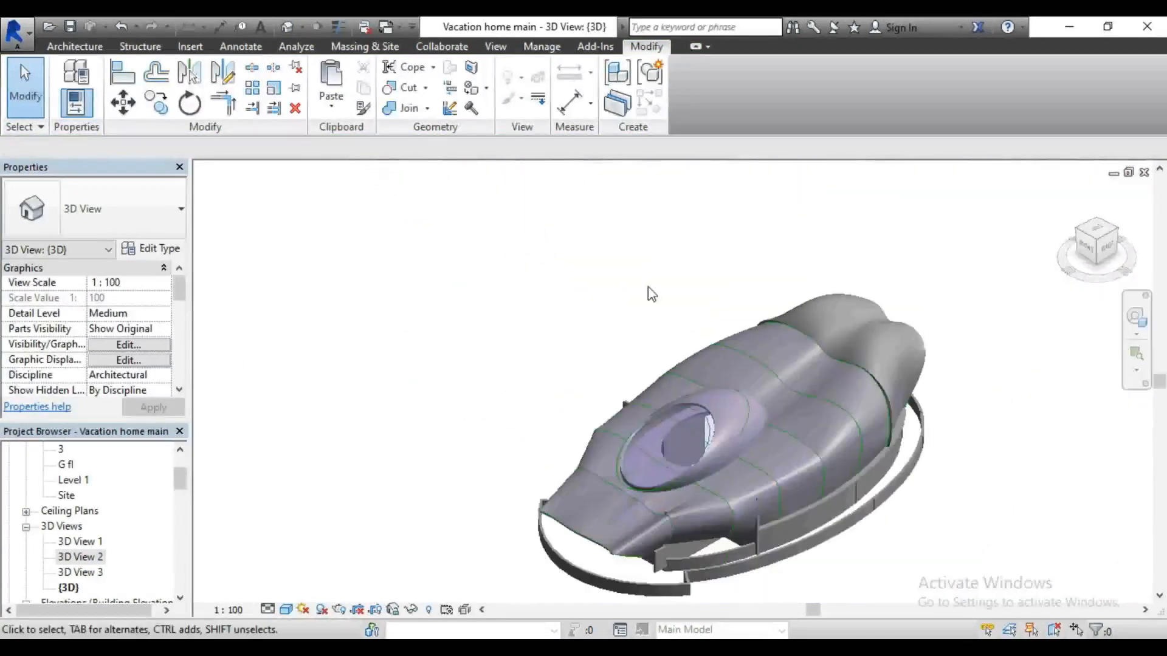
scroll(641, 451, "up", 4)
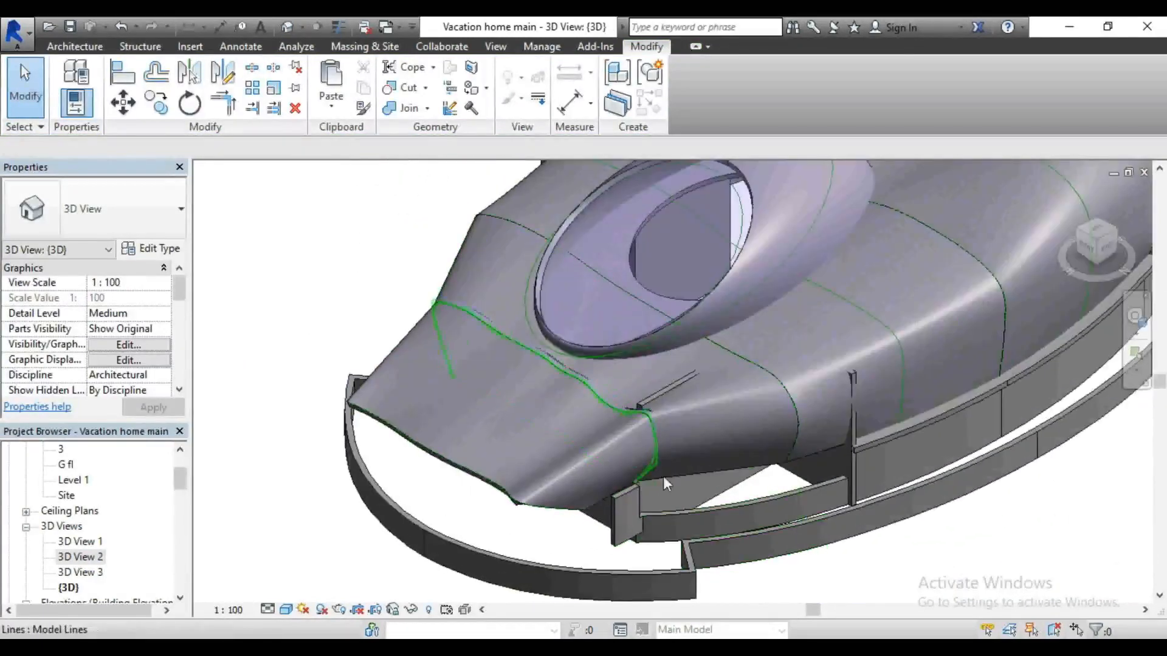
scroll(858, 487, "up", 3)
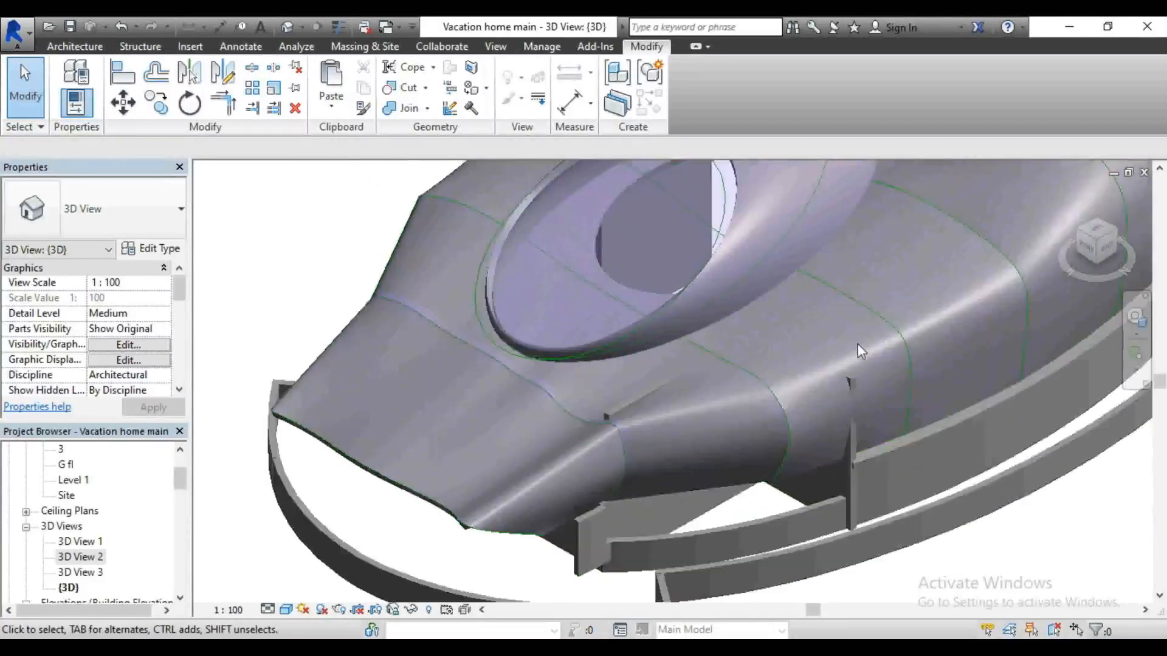
scroll(858, 502, "up", 3)
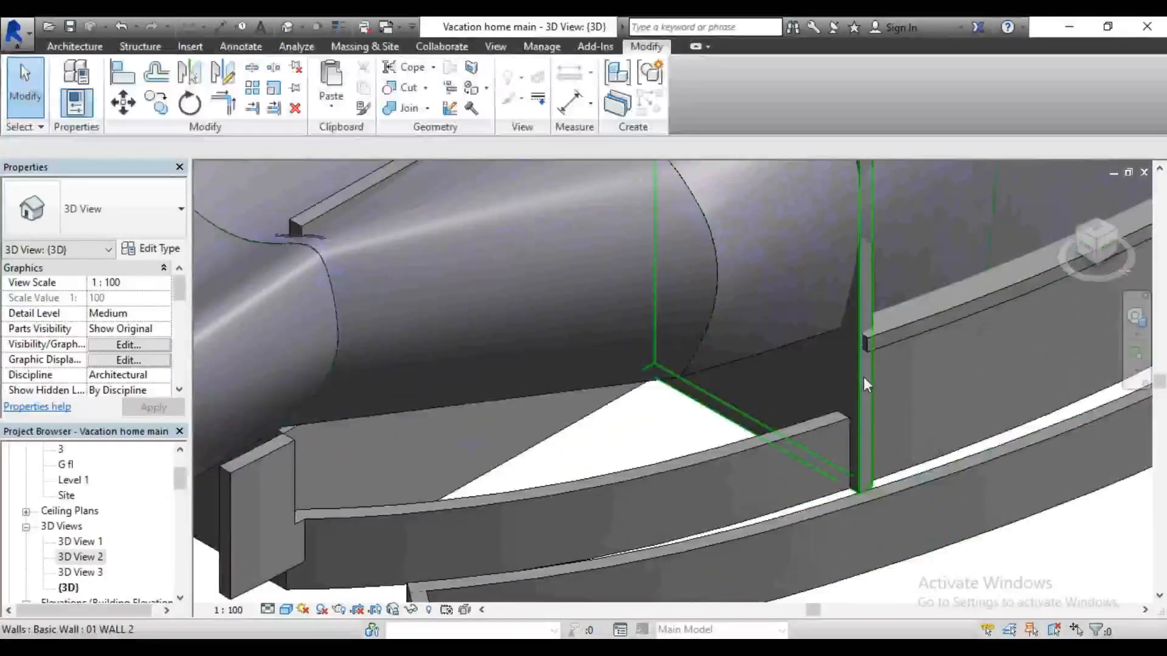
Step: Try to pull the outer end of the tall recess wall back from the base wall's ledge
left_click(863, 377)
left_click_drag(867, 448, 829, 431)
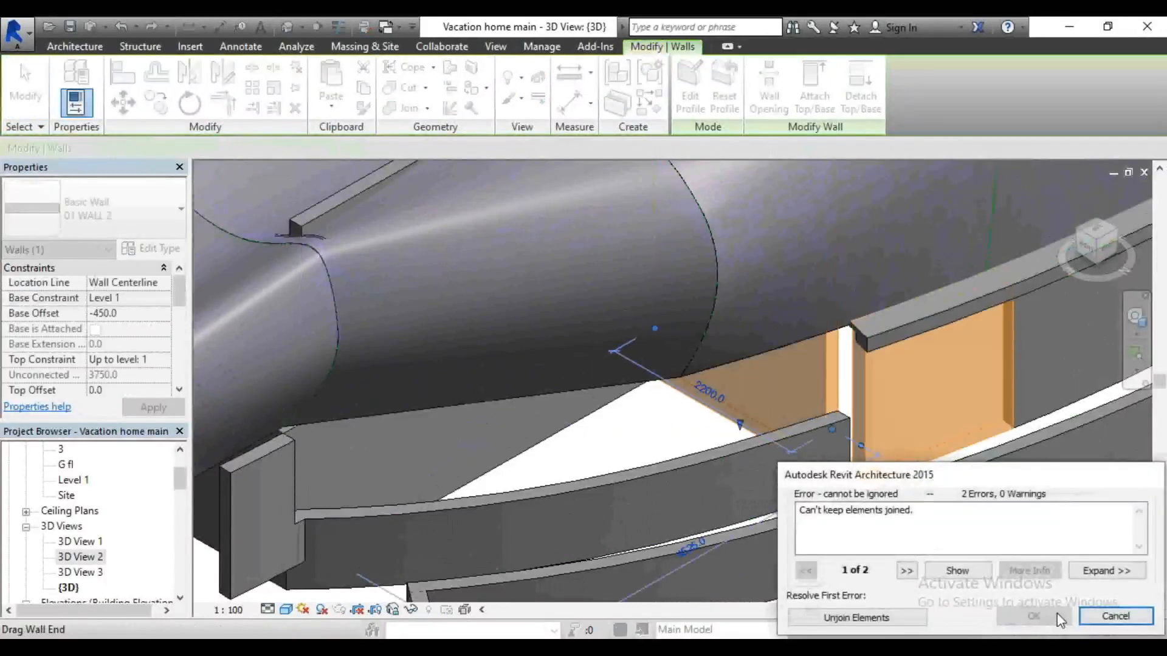
left_click(1092, 617)
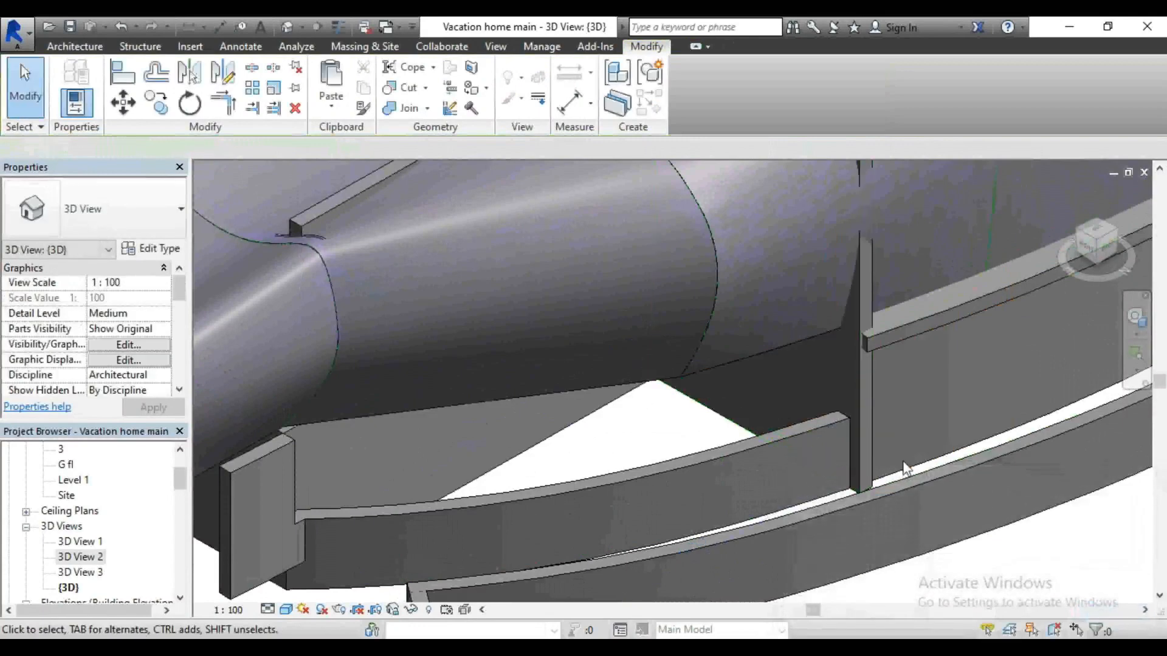
Step: Trim the tall recess wall and the adjoining short base wall to a corner with Trim/Extend to Corner
left_click(224, 103)
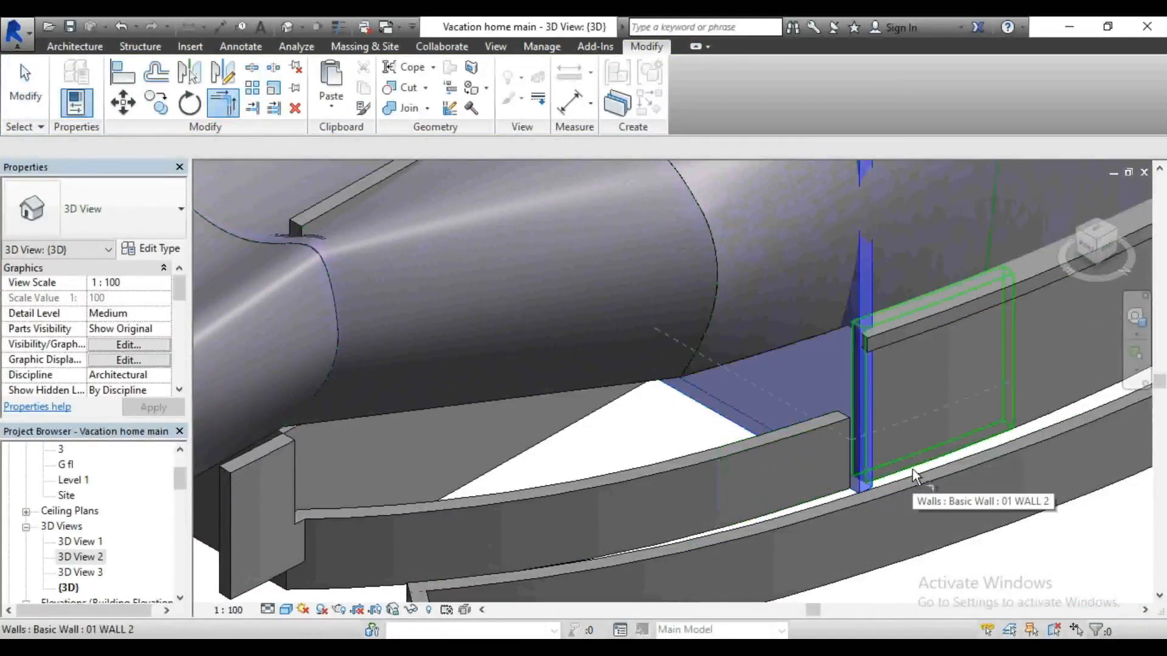
middle_click_drag(819, 313, 996, 318, "shift")
scroll(898, 357, "down", 2)
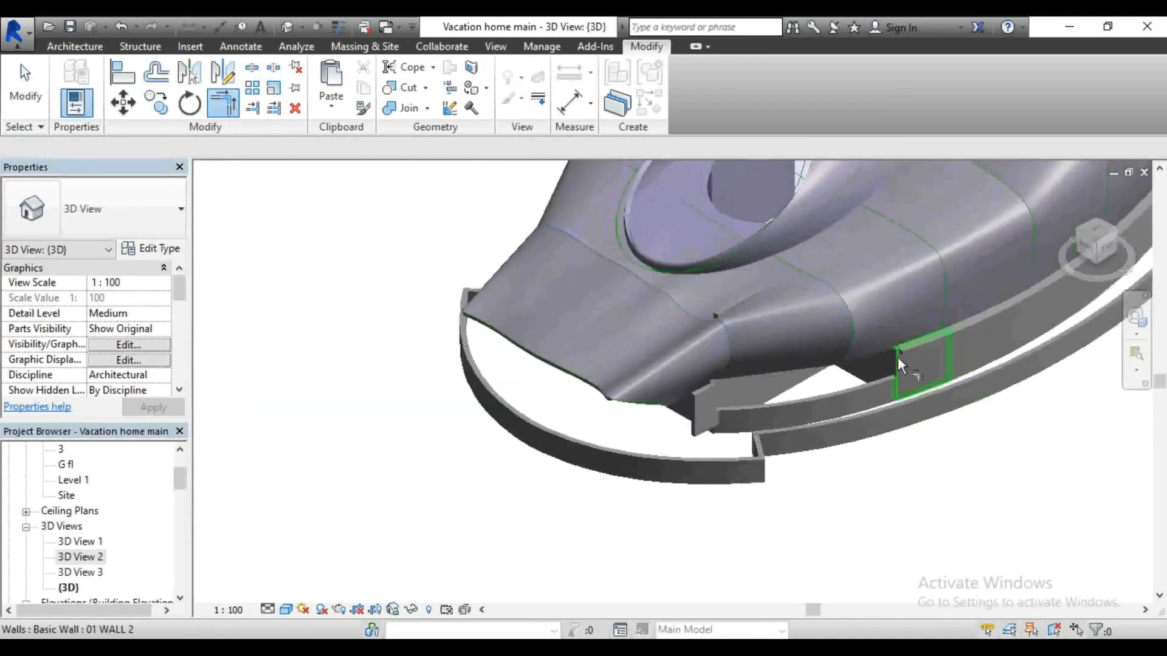
scroll(529, 386, "down", 2)
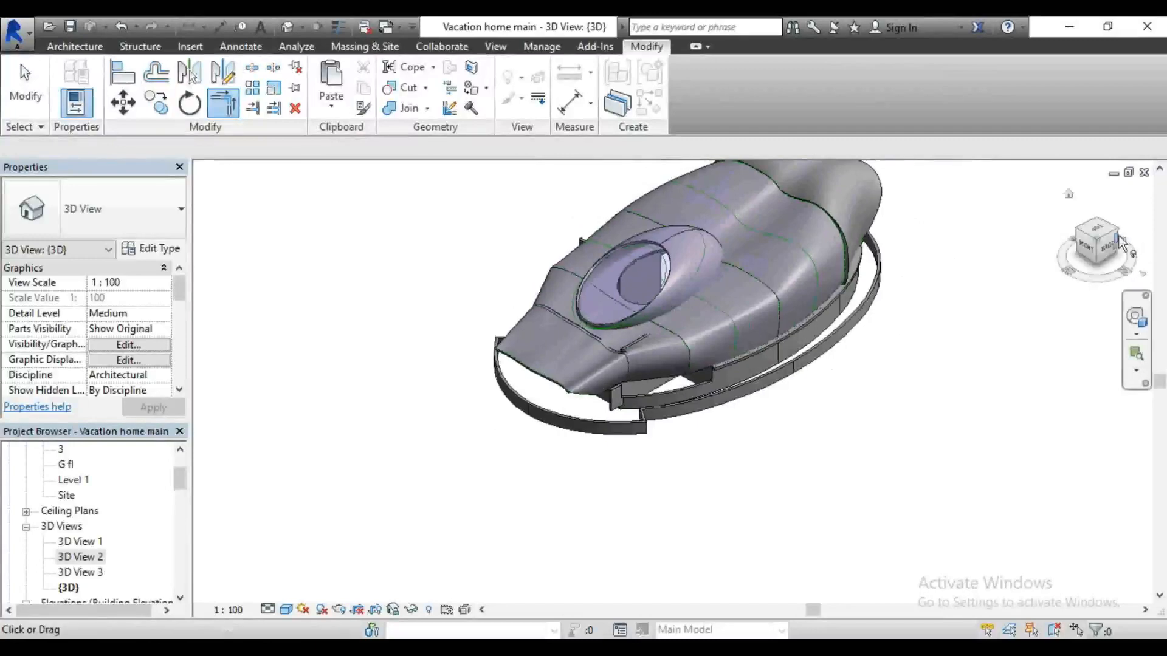
Step: Trim the tall recess wall and the adjoining curved base wall on the house's right side to a corner
left_click_drag(1086, 244, 1128, 248)
middle_click_drag(862, 354, 882, 367, "shift")
scroll(826, 424, "down", 2)
scroll(702, 185, "up", 2)
scroll(699, 316, "up", 3)
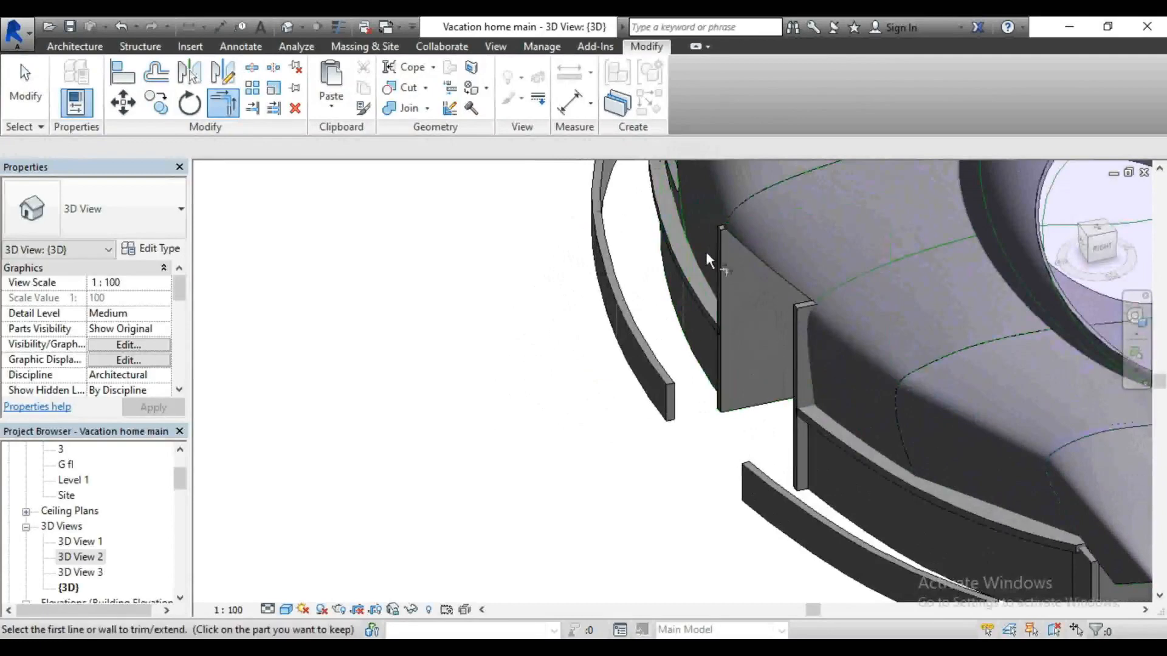
left_click(697, 363)
left_click(776, 403)
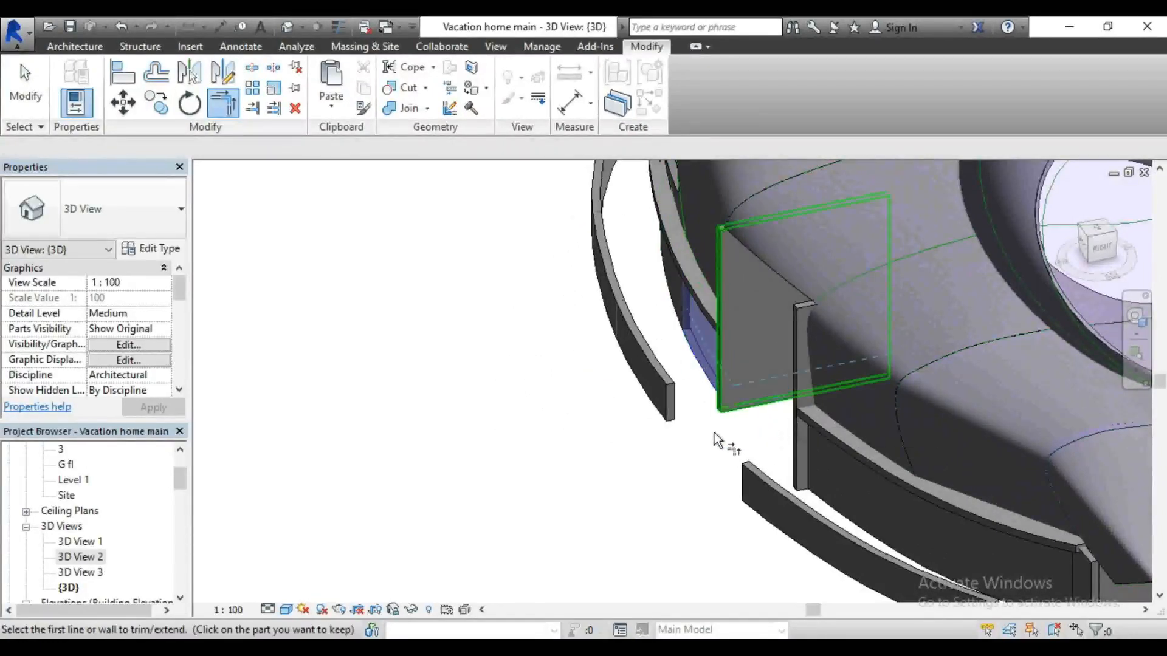
scroll(636, 236, "down", 4)
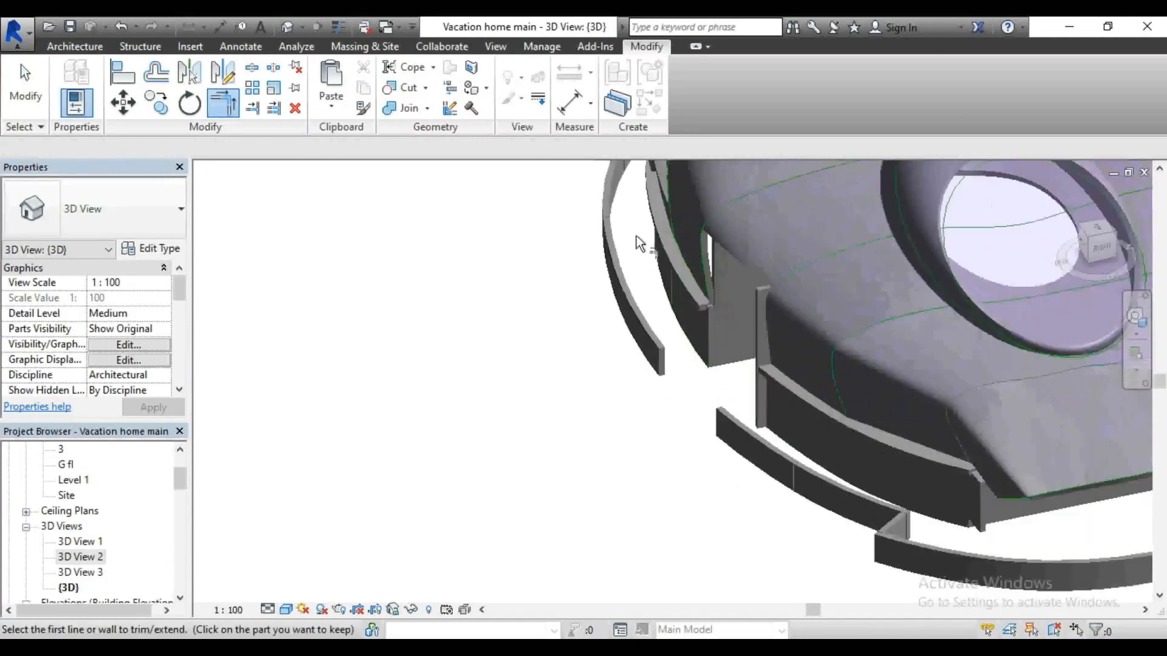
Step: Trim the opposing recess wall of the same recess and its adjoining base wall to a corner
scroll(680, 249, "up", 4)
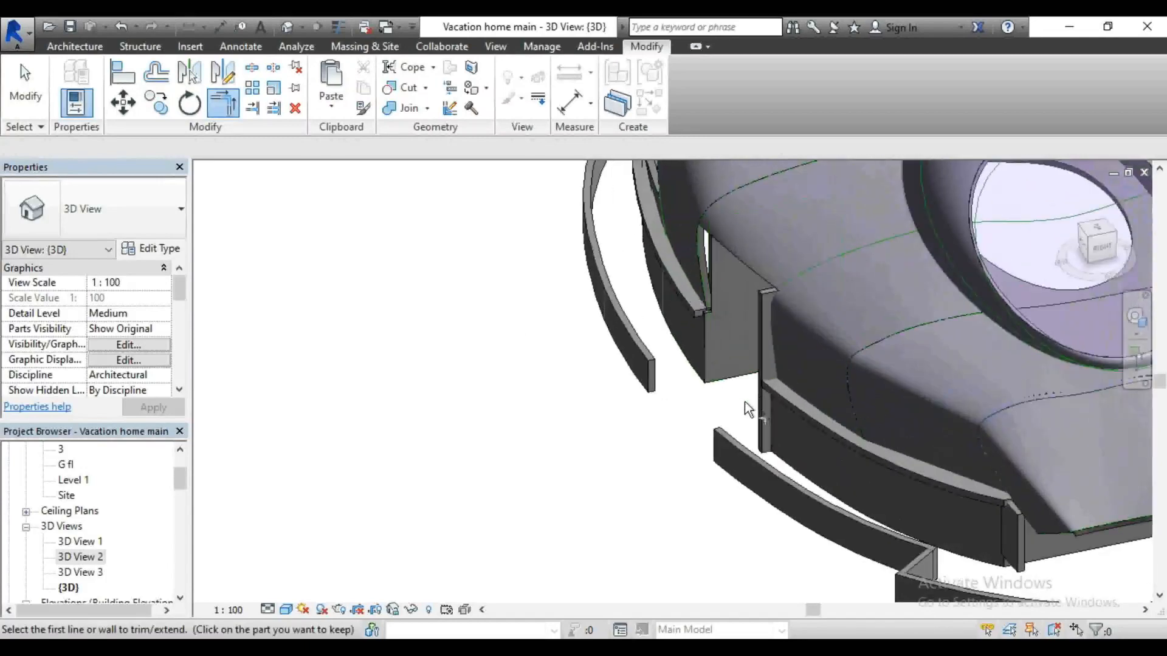
left_click(764, 422)
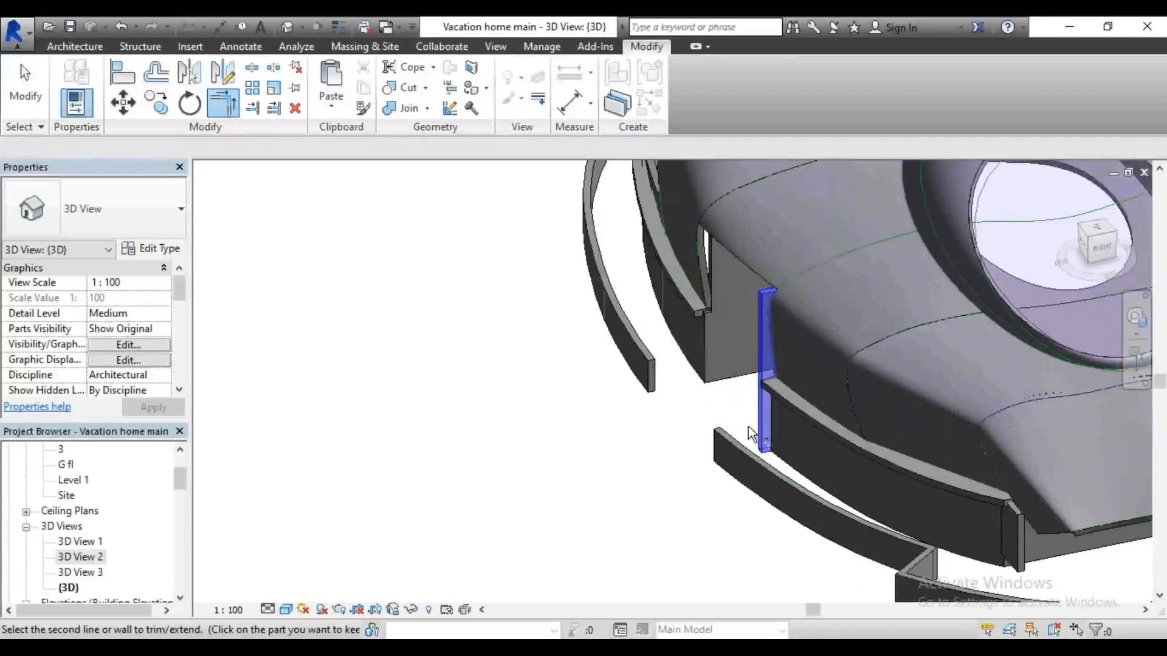
left_click(717, 414)
scroll(658, 238, "down", 4)
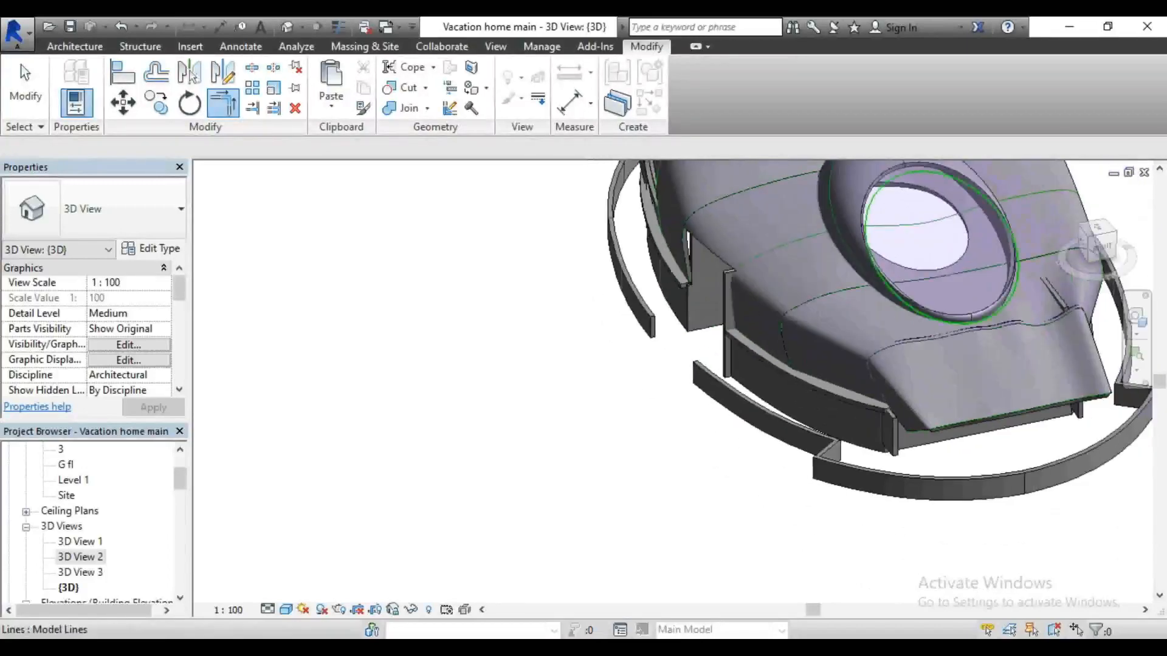
Step: Trim the recess wall on the house's left side and the short base wall beside it to a corner
left_click(1100, 249)
middle_click_drag(683, 370, 780, 378, "shift")
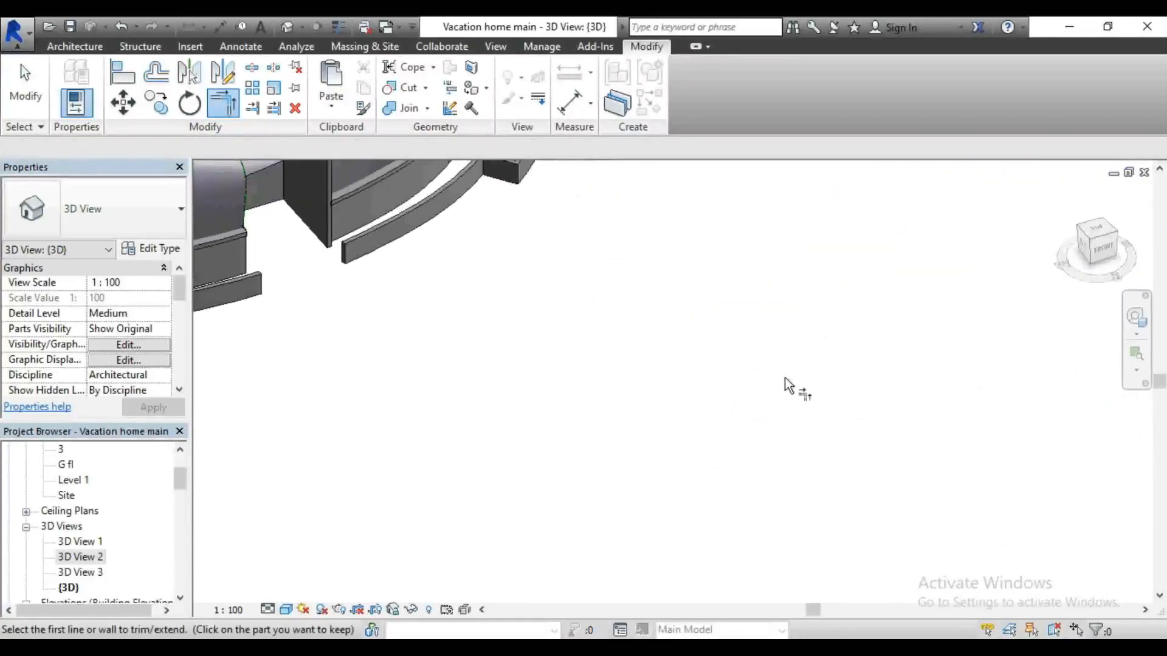
scroll(780, 378, "down", 2)
scroll(453, 291, "up", 3)
left_click(536, 263)
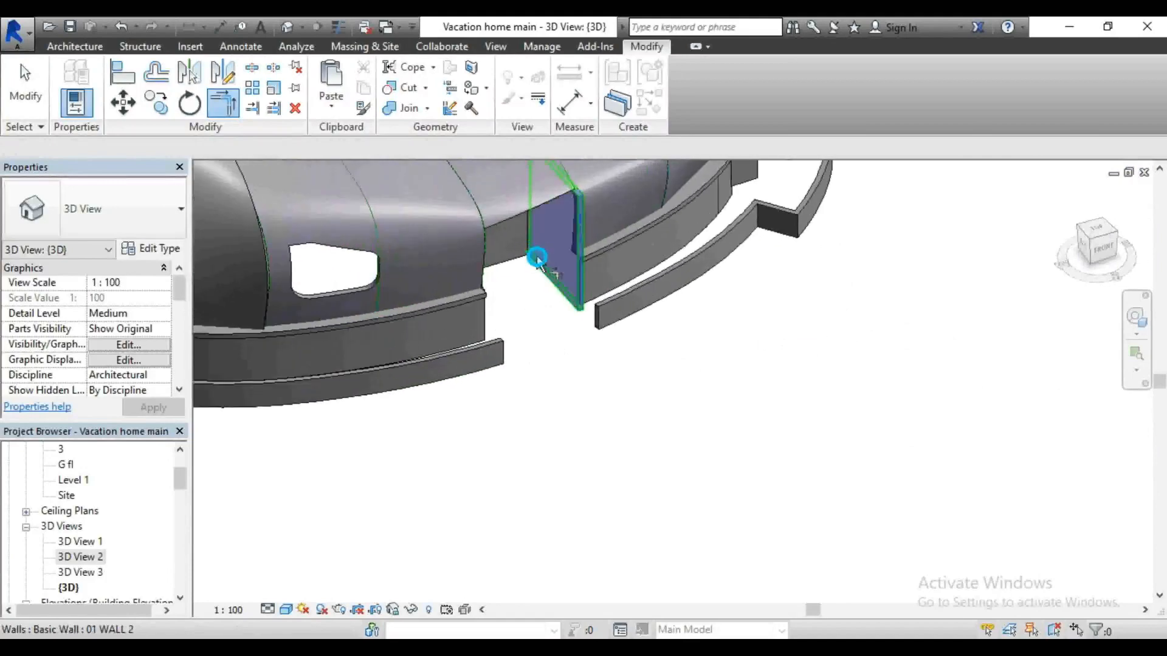
left_click(607, 292)
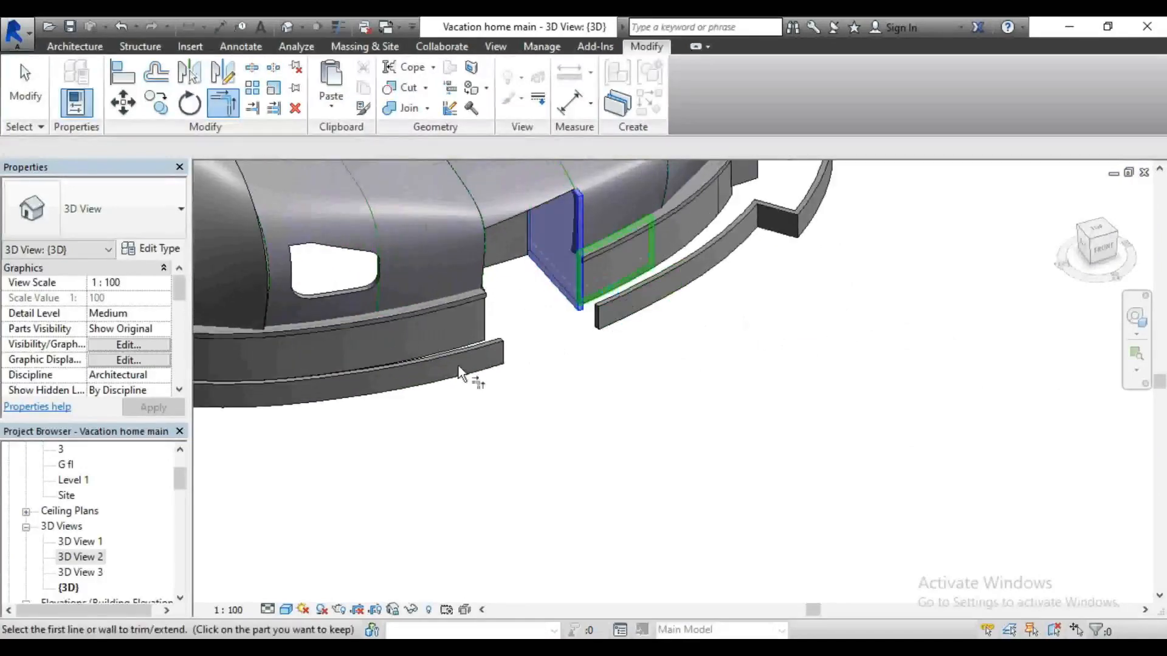
scroll(636, 207, "down", 3)
scroll(608, 330, "up", 6)
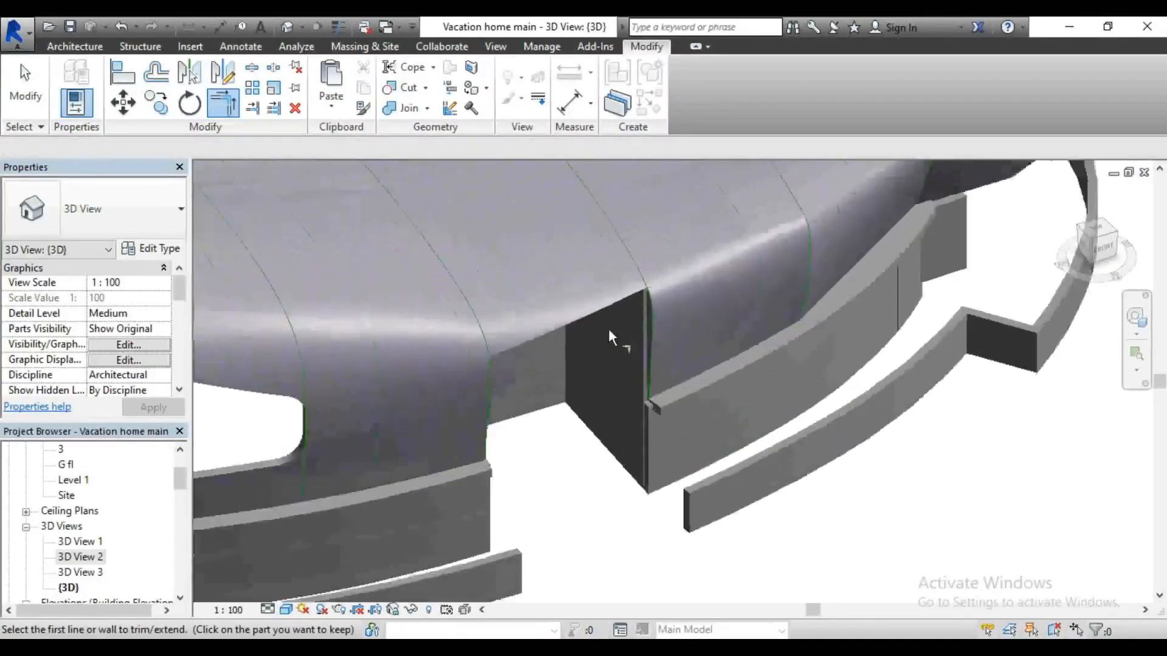
scroll(720, 249, "down", 3)
scroll(720, 249, "up", 2)
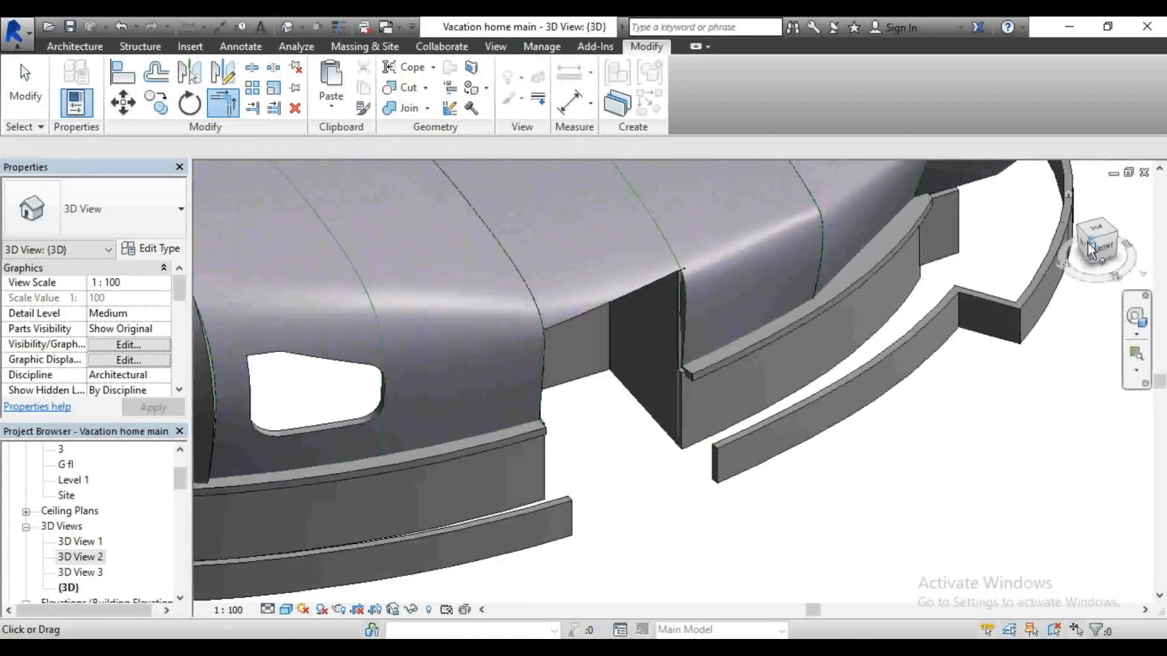
Step: Edit the profile of the left-side recess wall and extend its top line outward to the shell's curved edge
left_click_drag(1099, 253, 1051, 256)
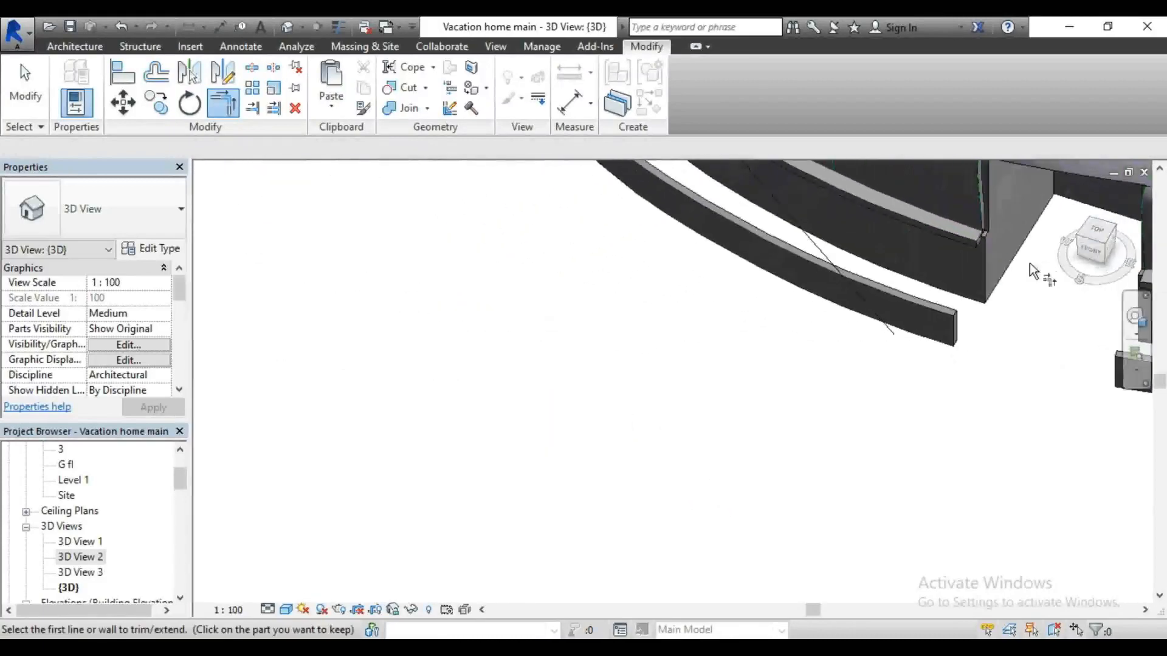
scroll(646, 281, "down", 1)
scroll(655, 290, "down", 2)
scroll(804, 185, "up", 6)
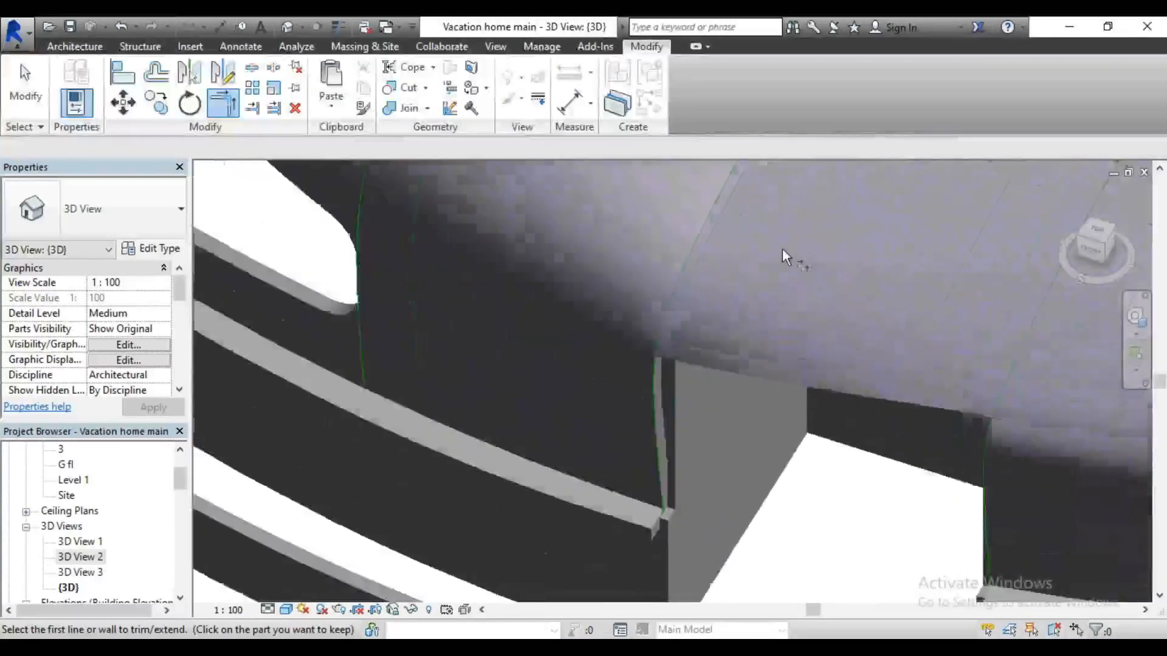
key("Escape")
left_click(680, 389)
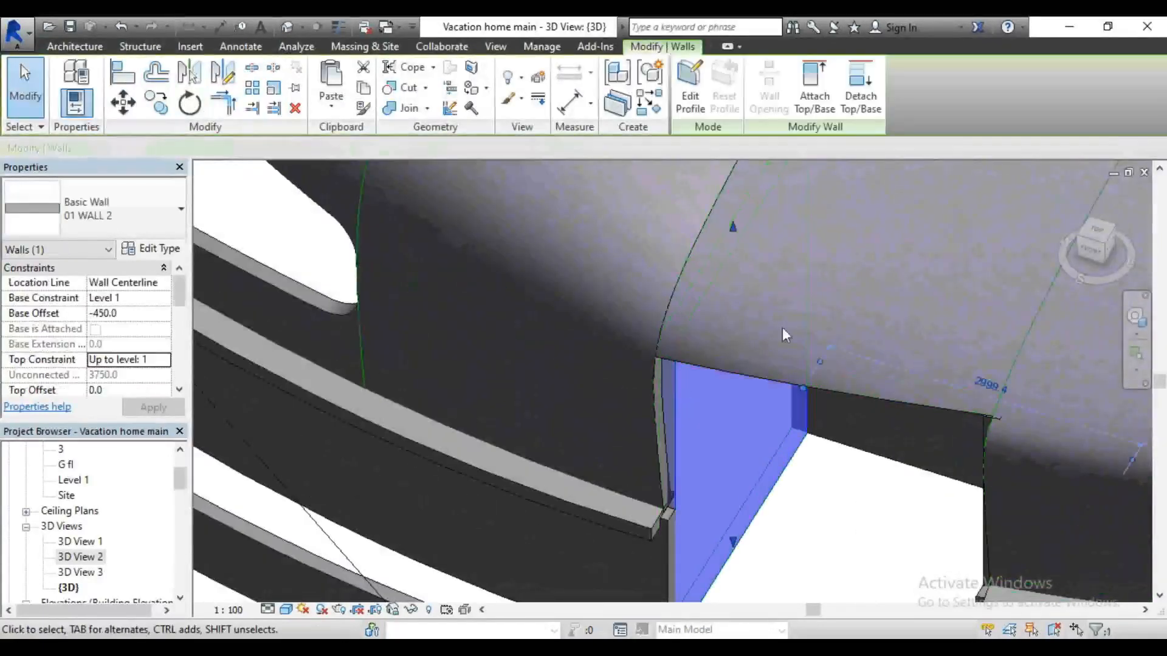
left_click(692, 91)
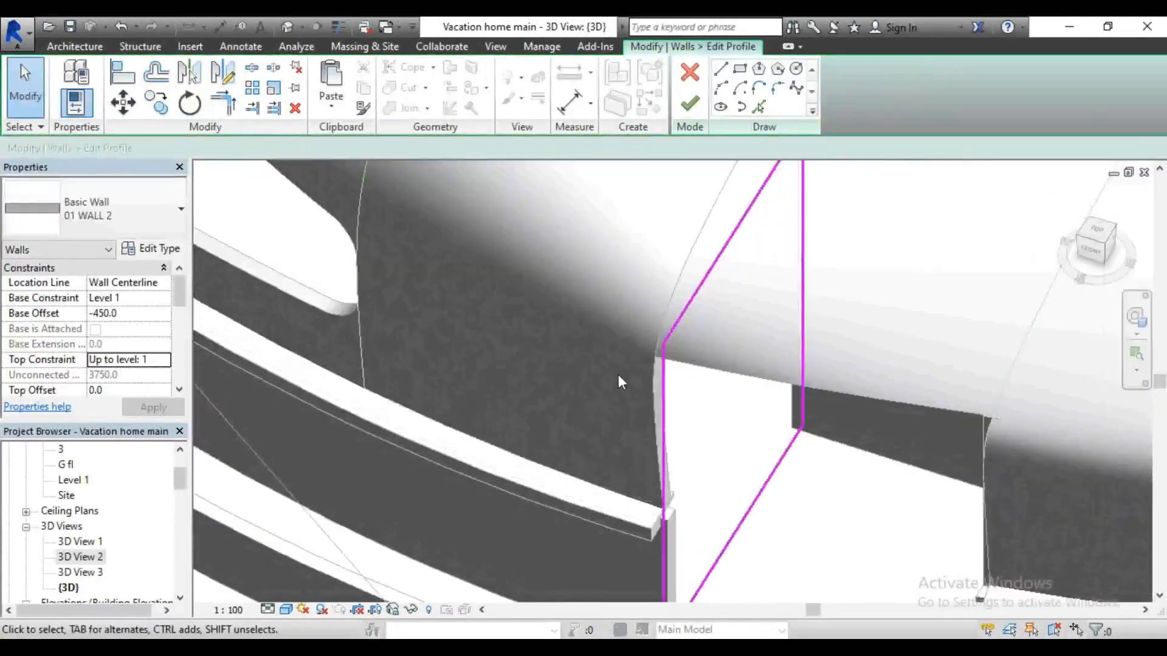
scroll(681, 324, "up", 2)
left_click(679, 317)
left_click_drag(670, 333, 658, 347)
scroll(661, 253, "down", 2)
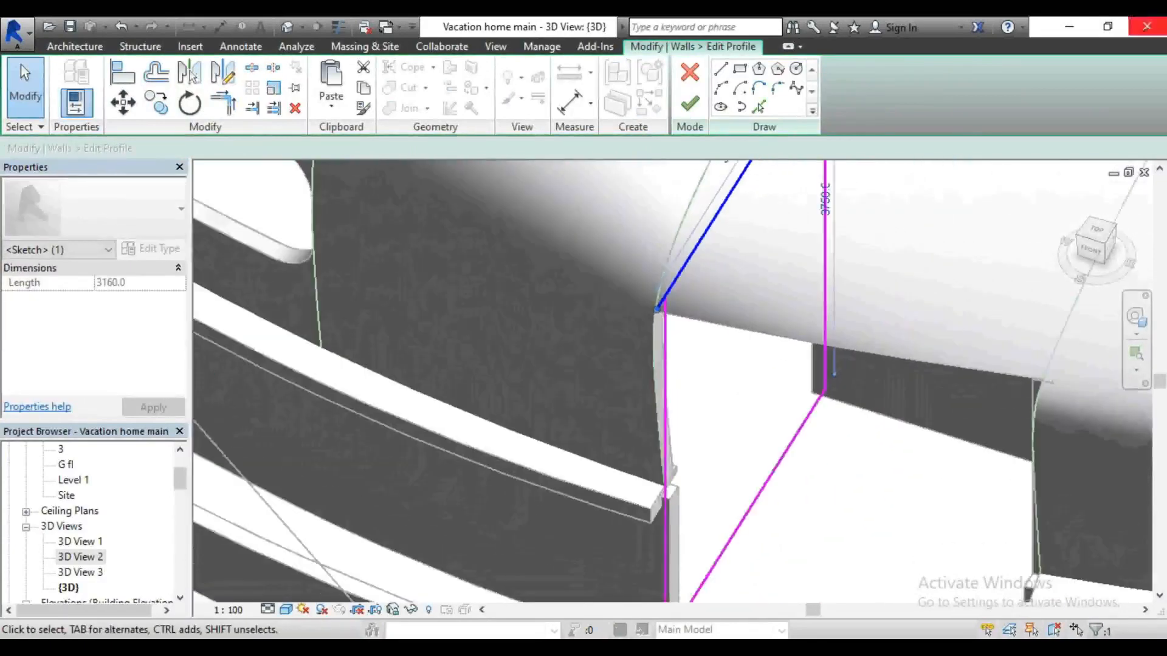
Step: Draw a start-end-radius arc along the shell's curved edge from the top line's outer end down to the base wall
left_click(723, 89)
scroll(666, 286, "up", 2)
left_click(669, 284)
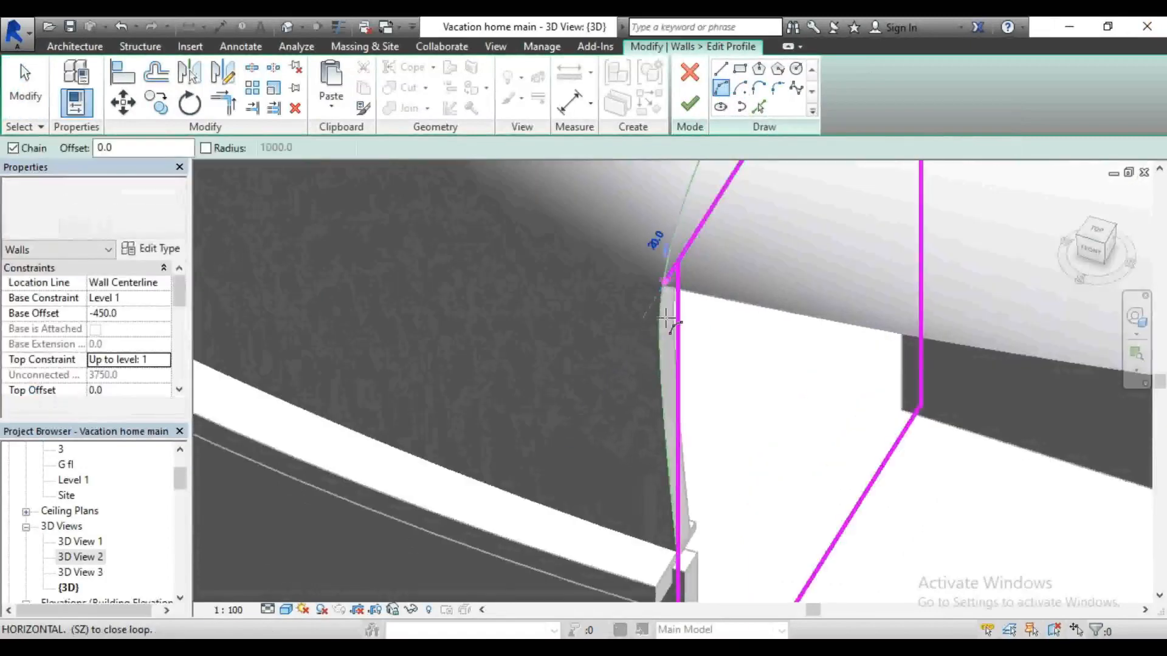
left_click(676, 538)
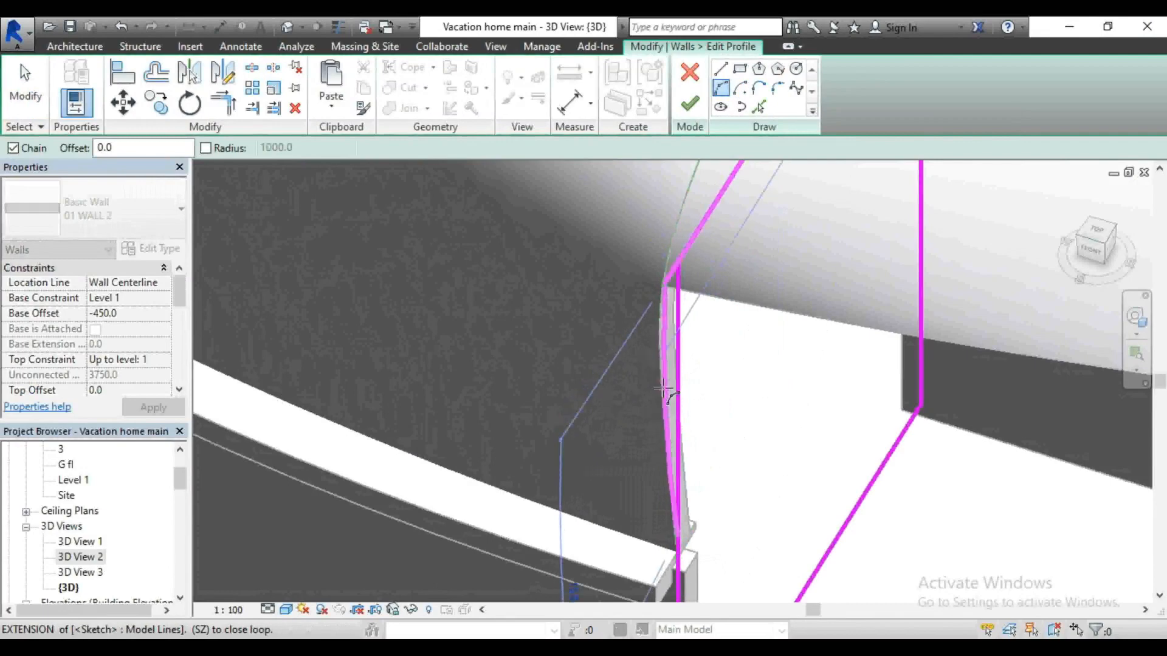
key("Escape")
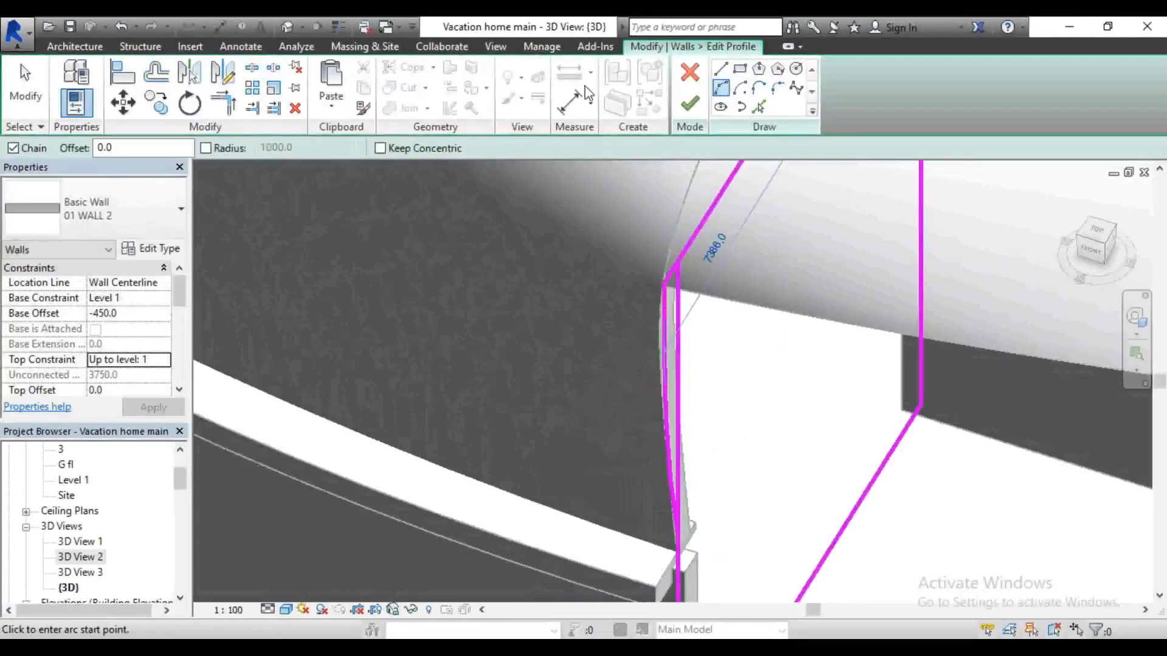
Step: Trim the new arc and the outer vertical profile line to a corner and finish the wall's profile edit
left_click(223, 102)
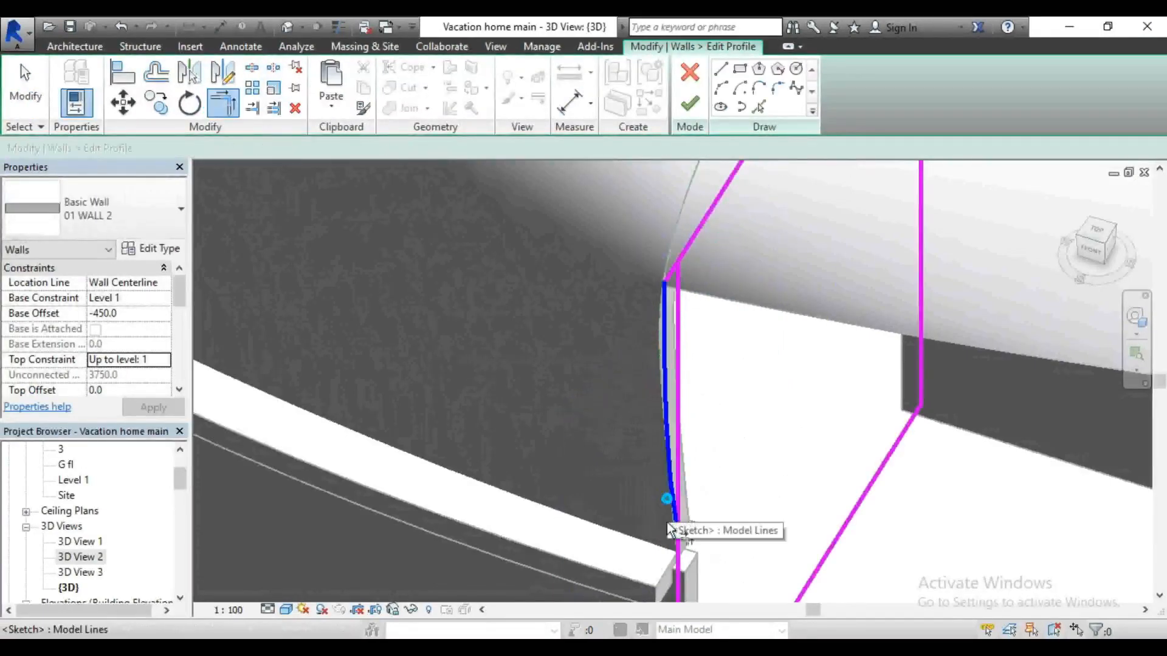
scroll(644, 340, "up", 5)
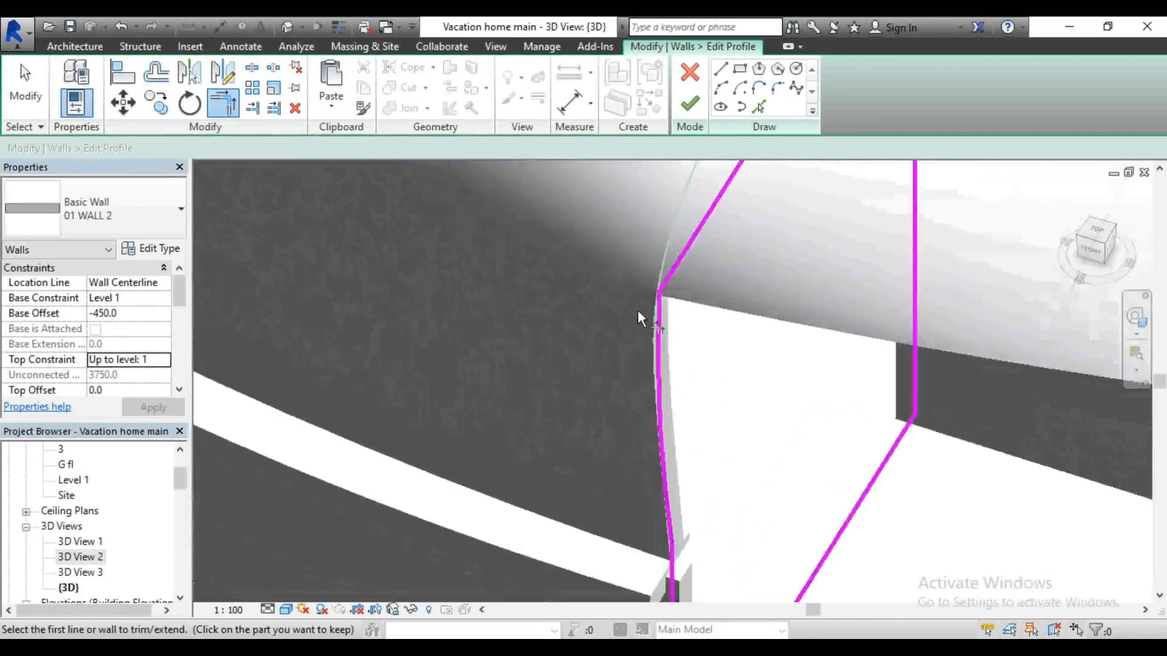
scroll(594, 300, "down", 5)
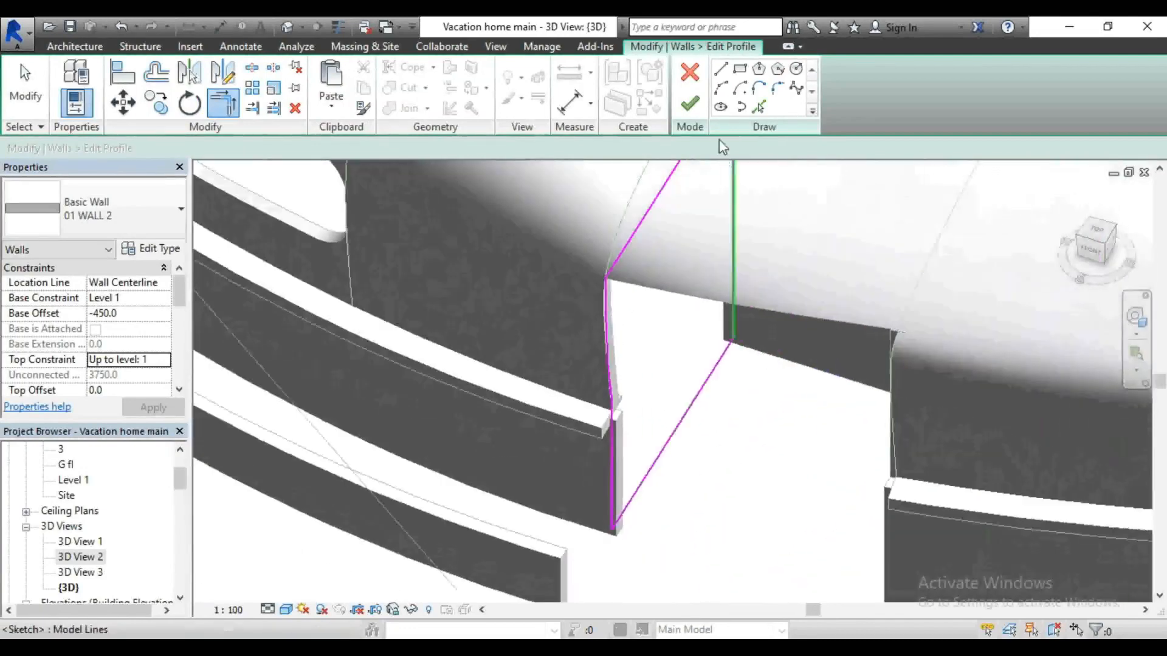
left_click(691, 104)
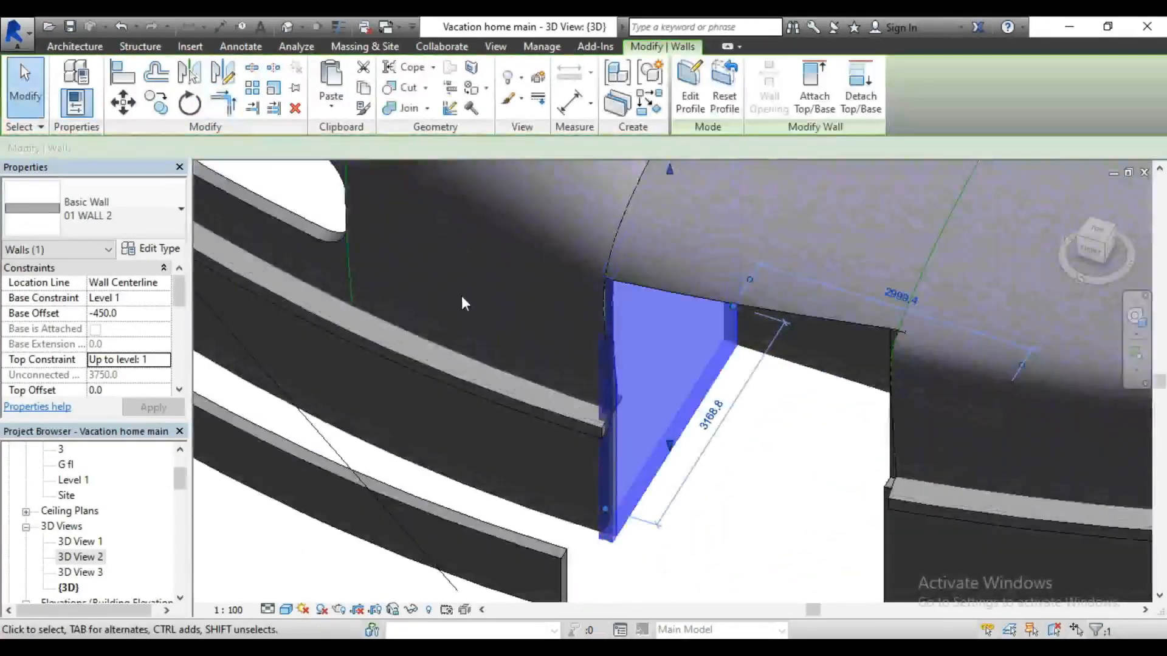
key("Escape")
scroll(450, 296, "down", 3)
scroll(726, 325, "up", 4)
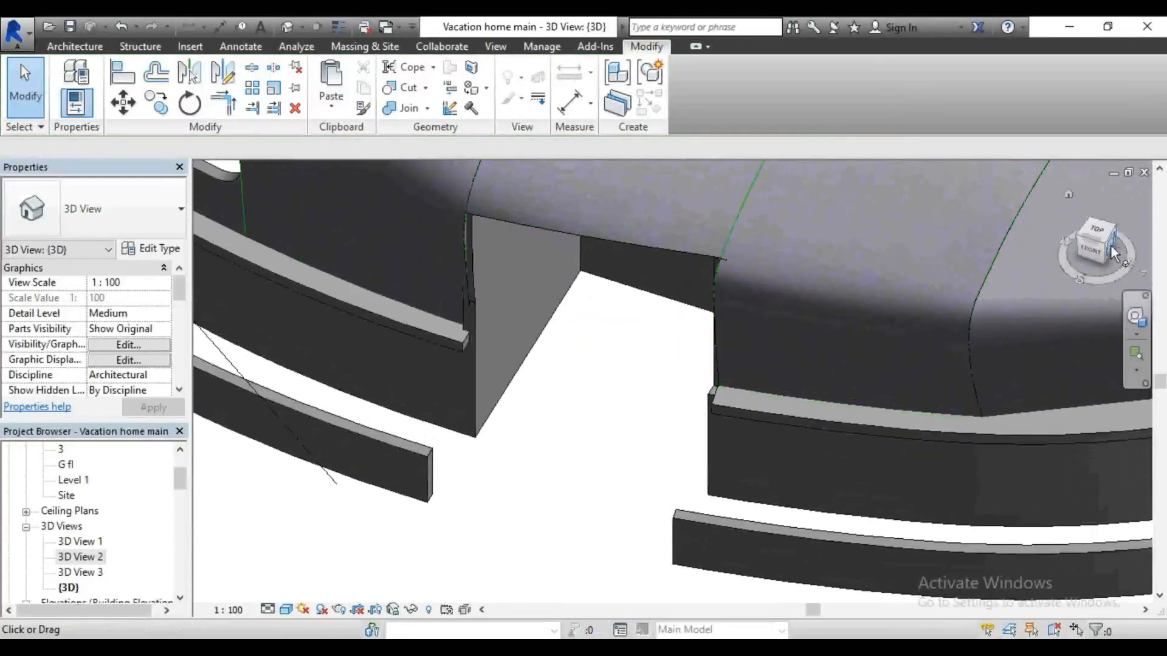
left_click_drag(1096, 256, 1145, 258)
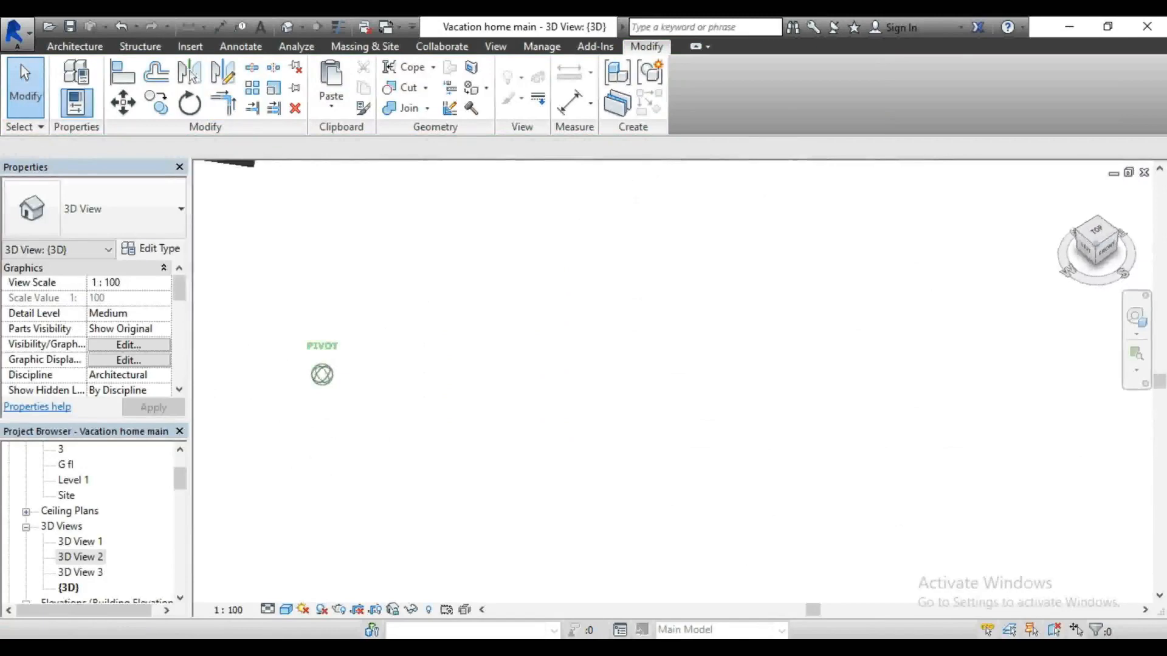
scroll(870, 435, "down", 4)
scroll(482, 416, "up", 5)
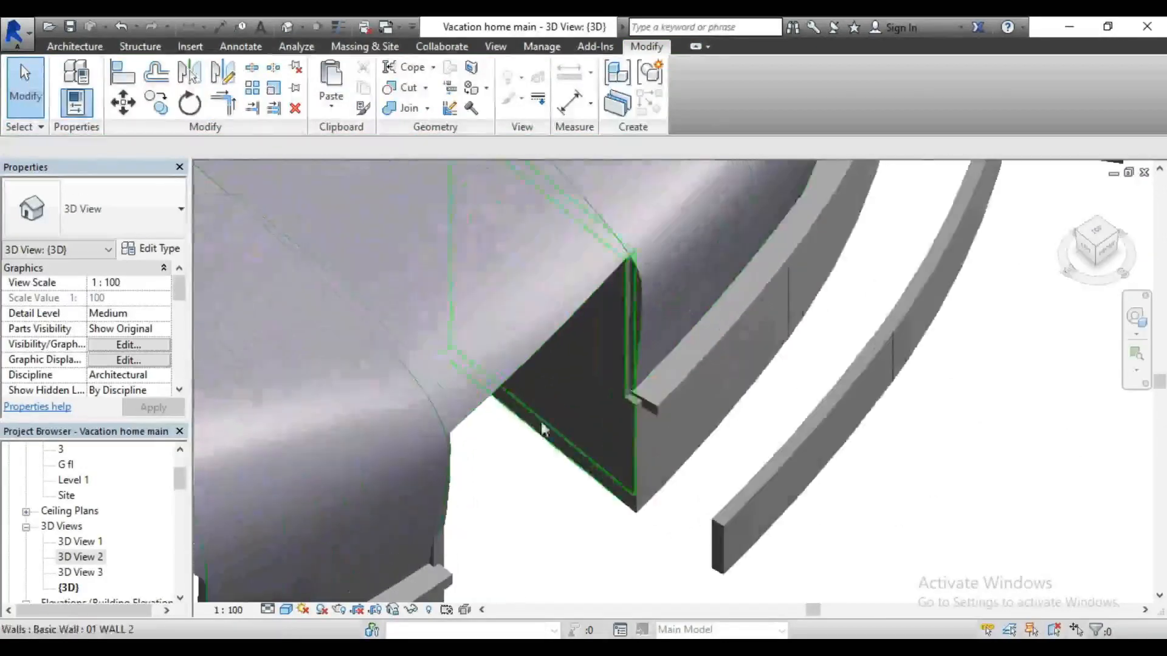
left_click(620, 347)
scroll(556, 283, "up", 3)
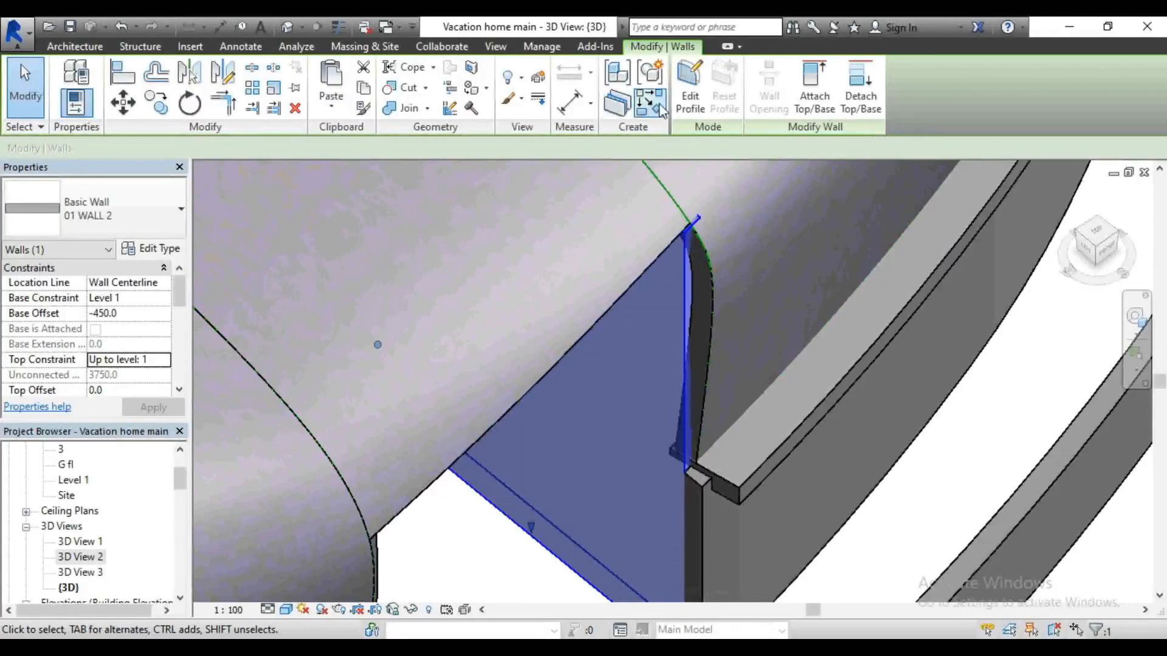
left_click(690, 92)
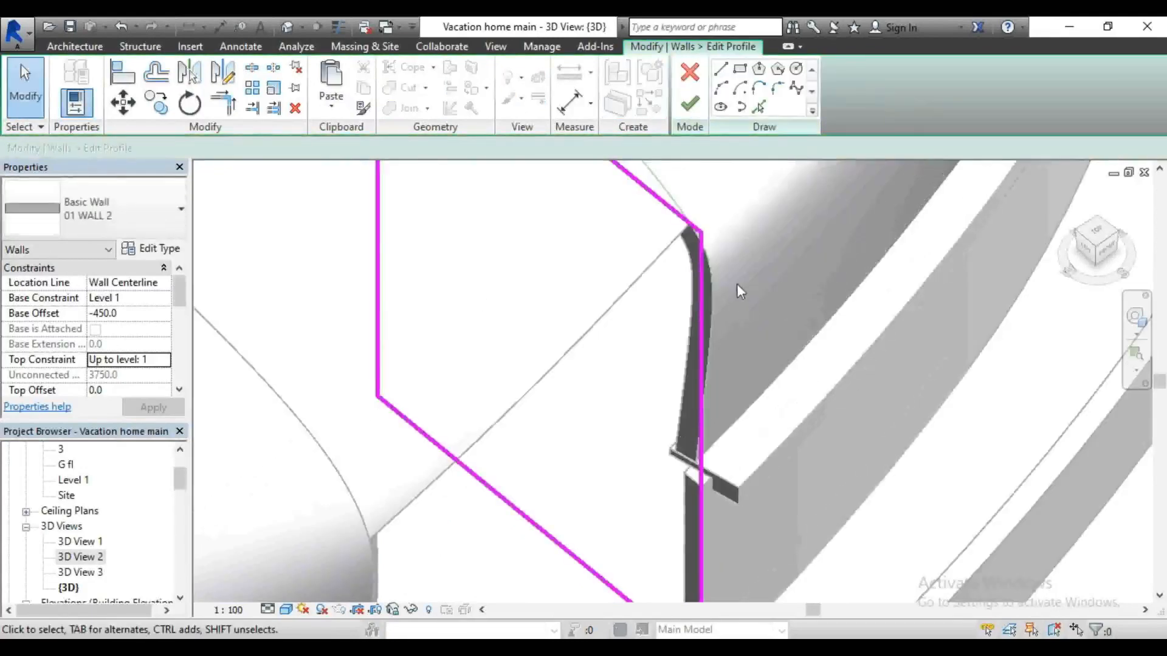
scroll(681, 243, "up", 2)
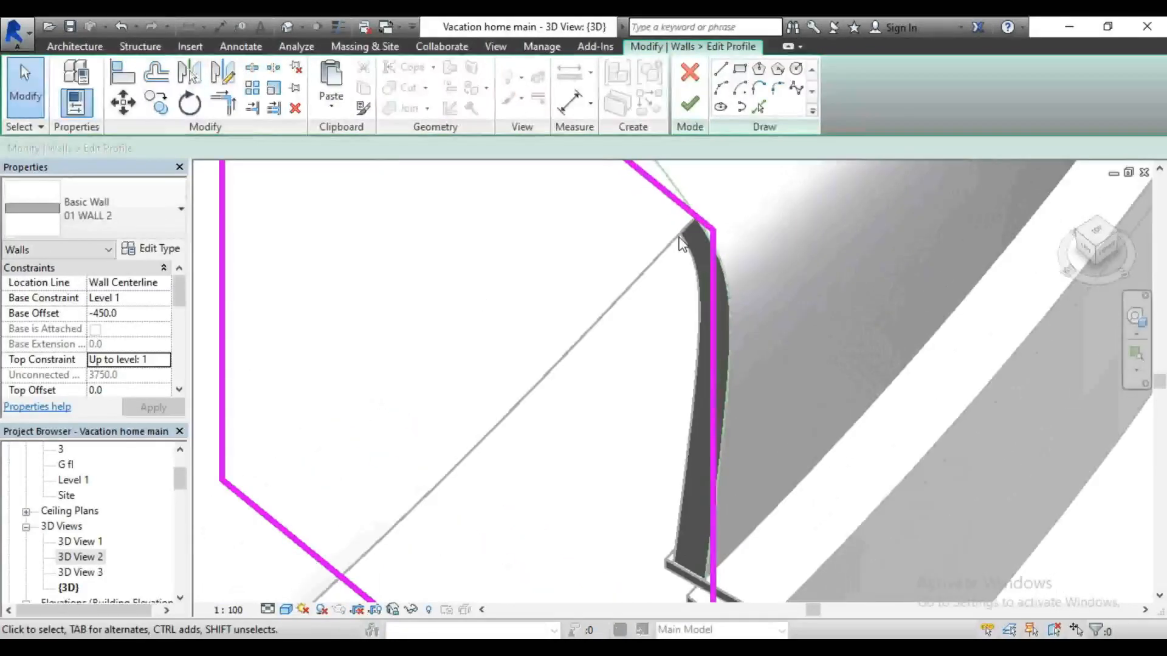
scroll(809, 199, "down", 2)
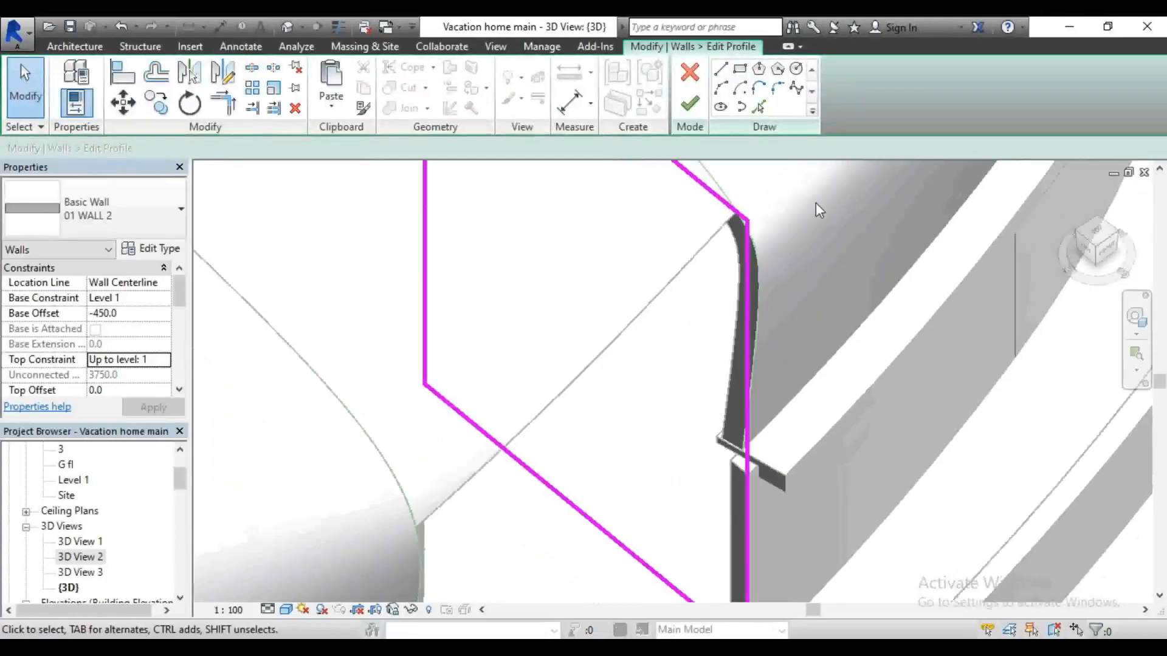
left_click(685, 113)
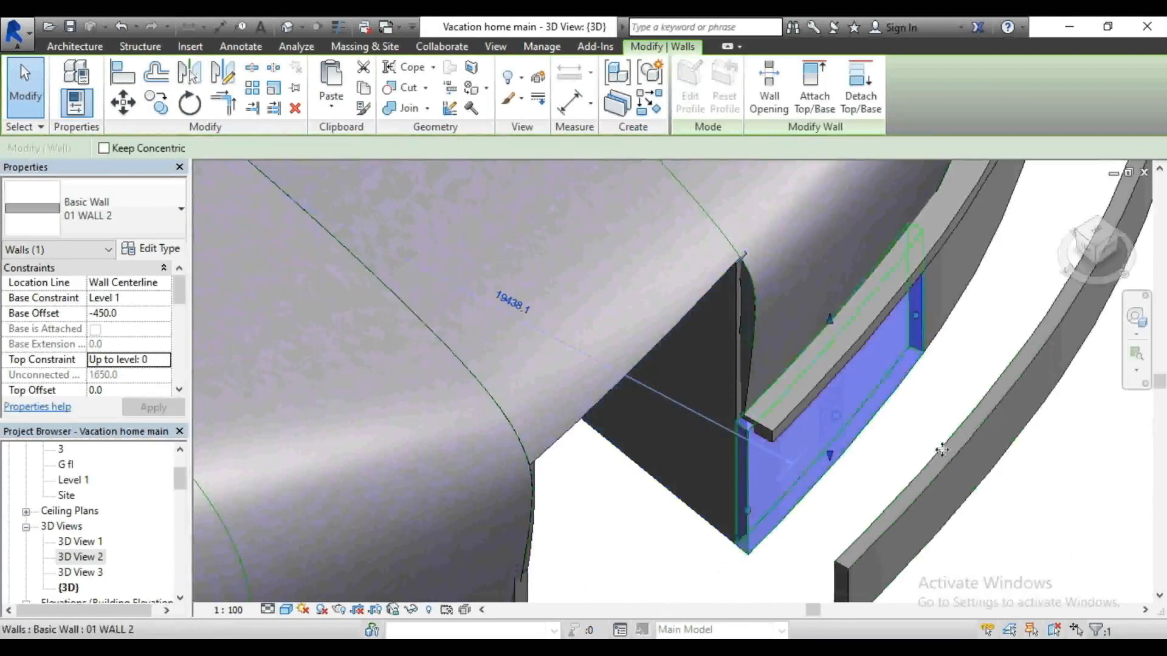
left_click(1070, 510)
Step: Align the front recess's side wall farther from the window opening with the end face of the stepped ledge beside it
scroll(696, 324, "up", 1)
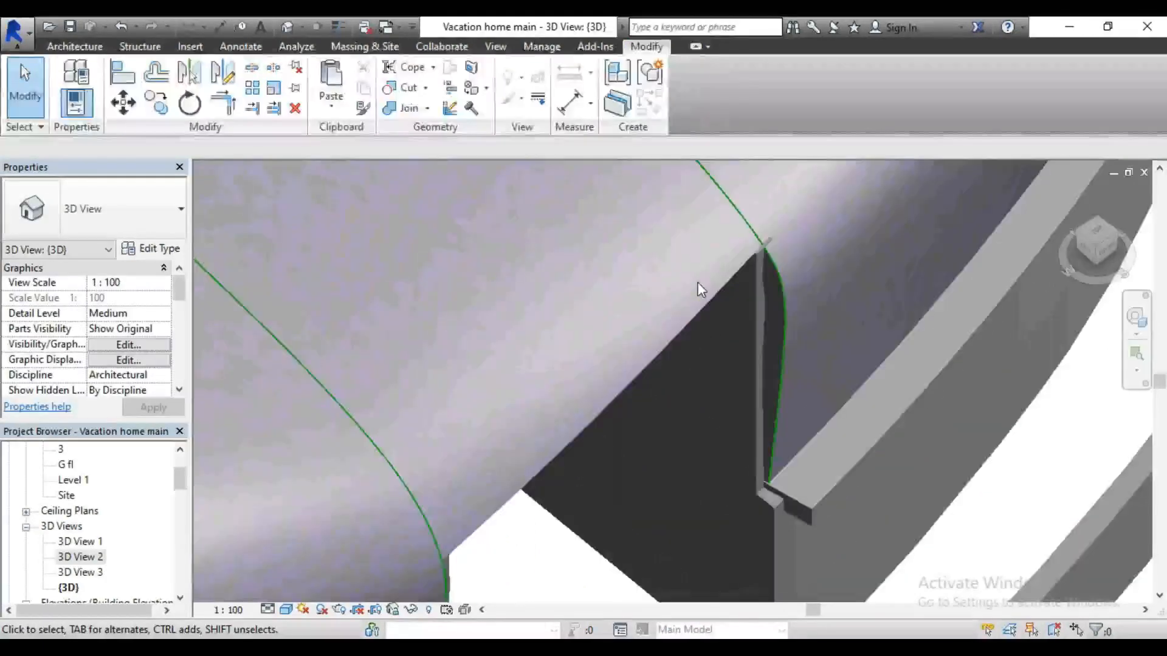
left_click(122, 73)
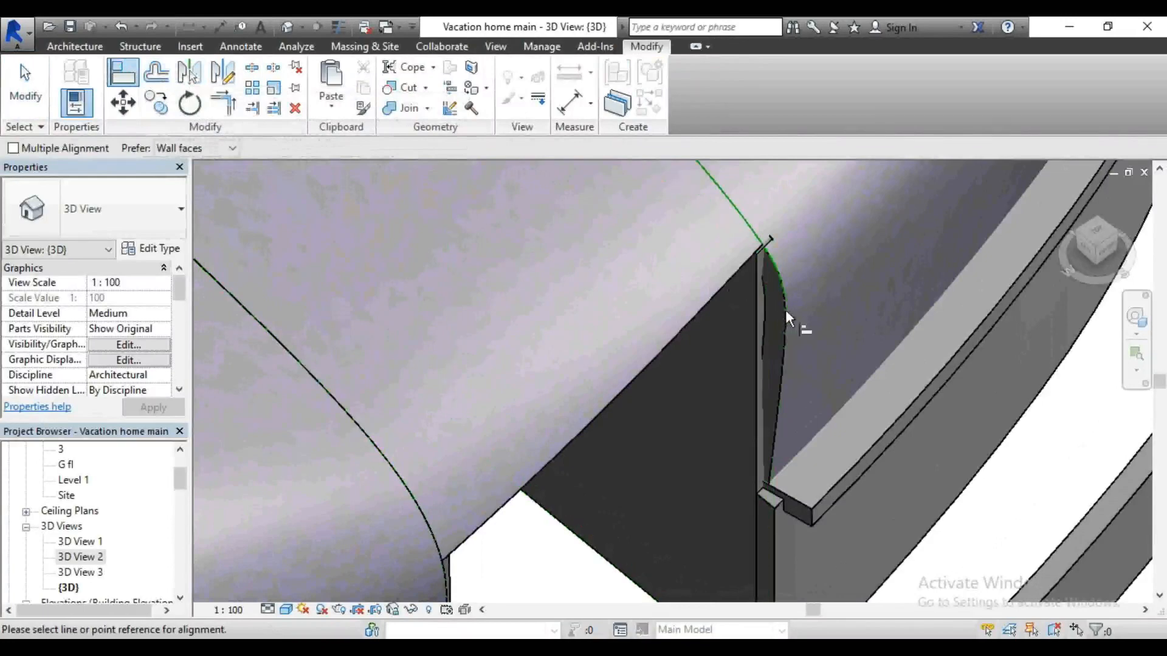
scroll(763, 496, "up", 2)
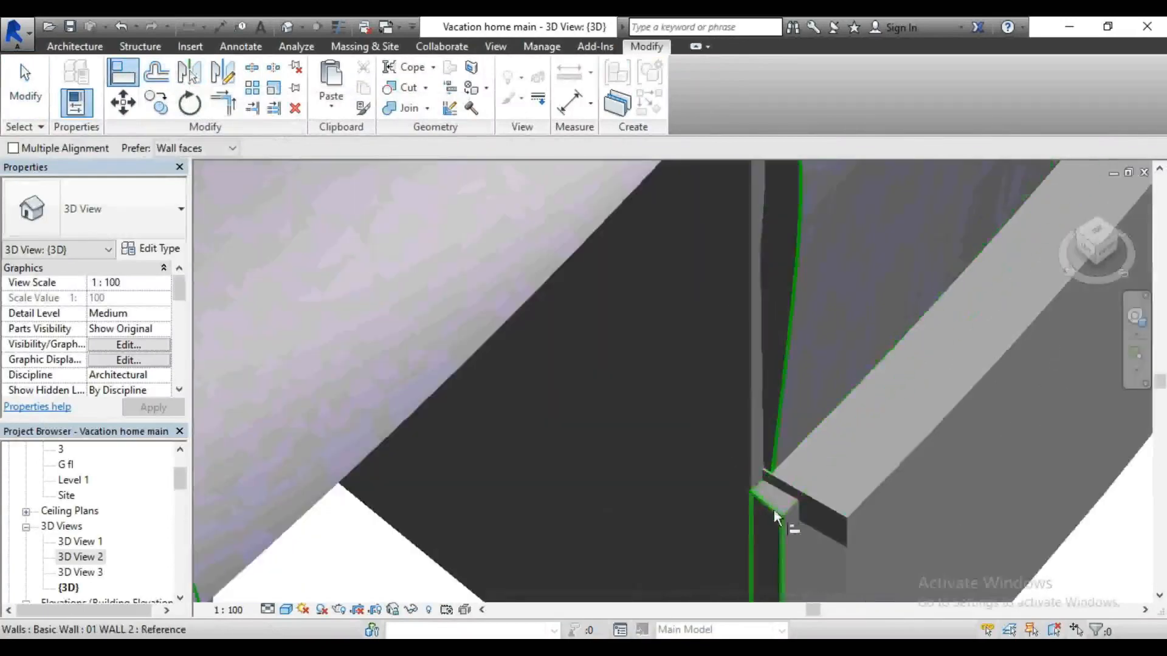
left_click(814, 505)
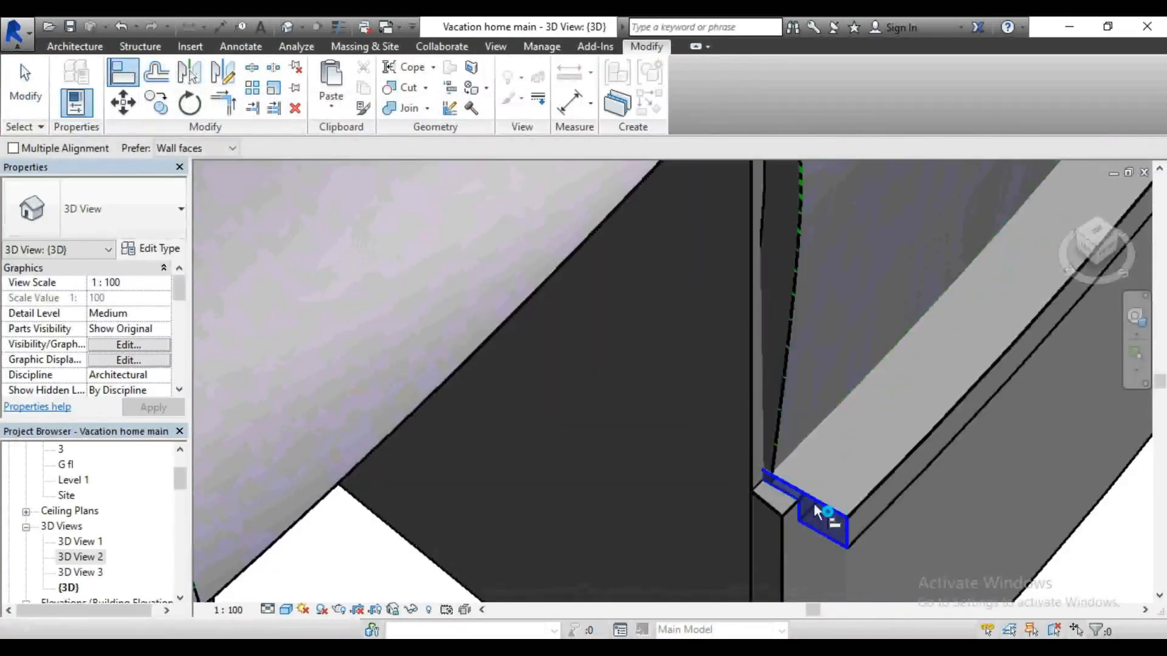
left_click(747, 399)
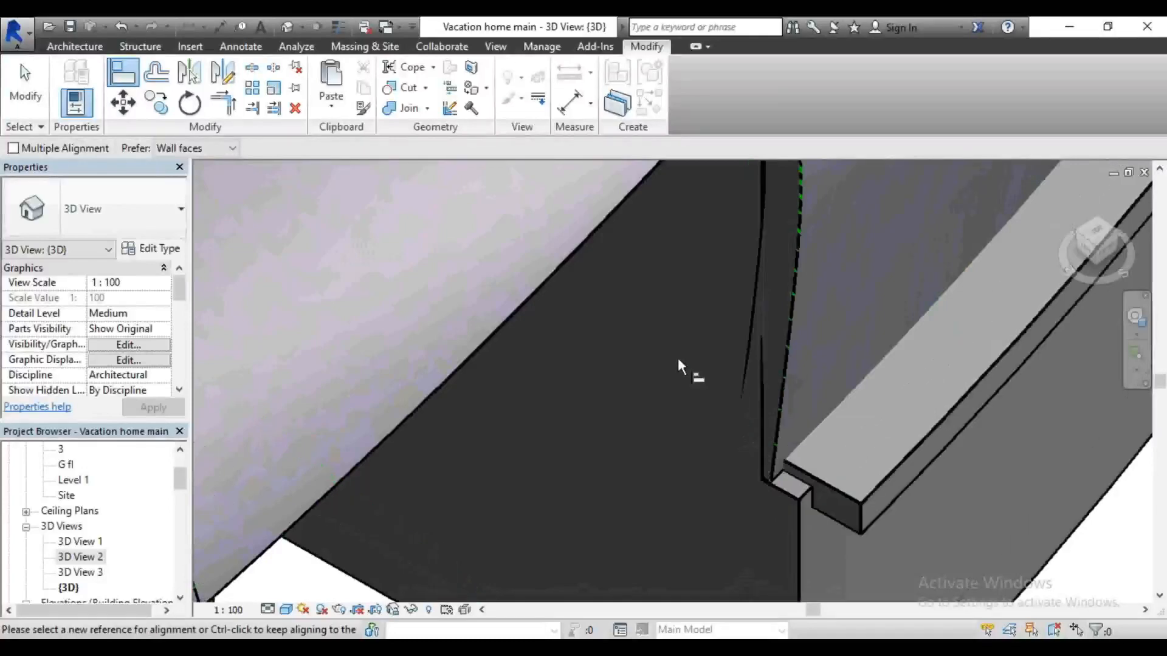
scroll(728, 373, "down", 4)
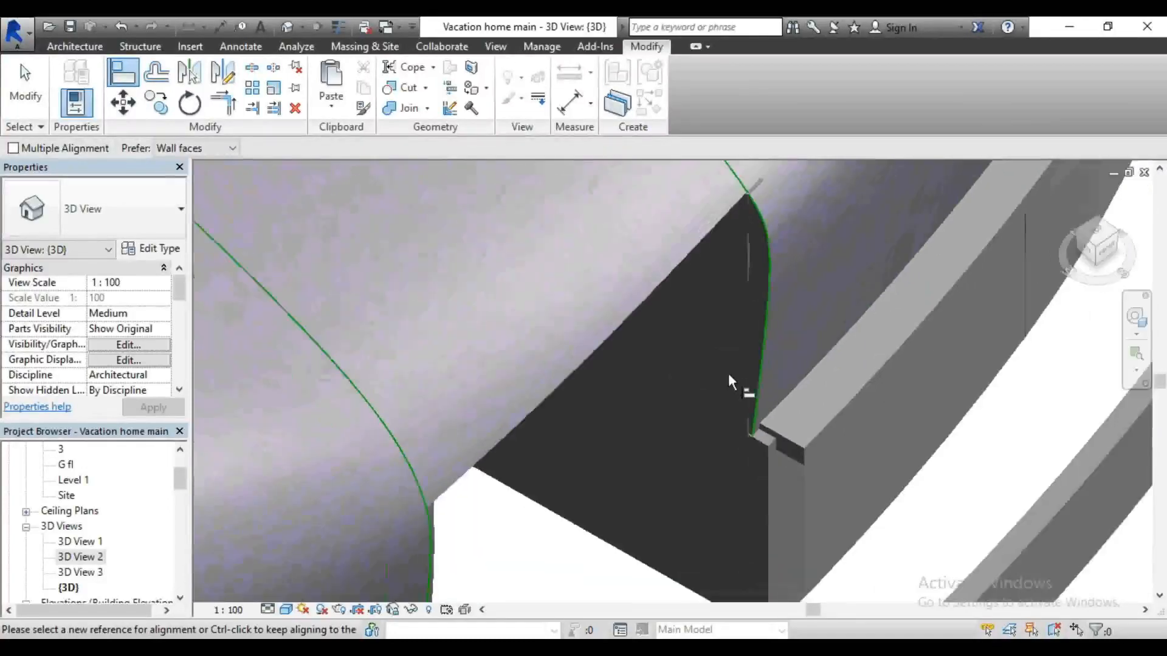
scroll(877, 356, "down", 5)
scroll(876, 359, "up", 4)
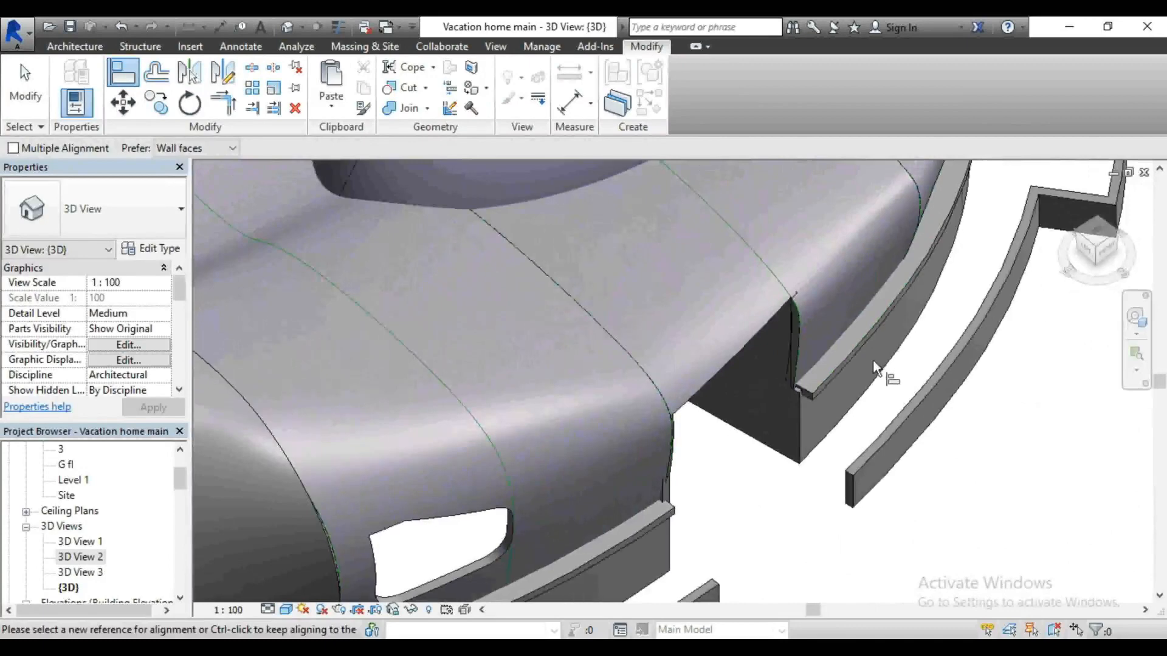
Step: Align the opposite side wall of the recess, nearer the window opening, with the end face of its adjoining ledge
left_click(1090, 260)
scroll(754, 417, "up", 8)
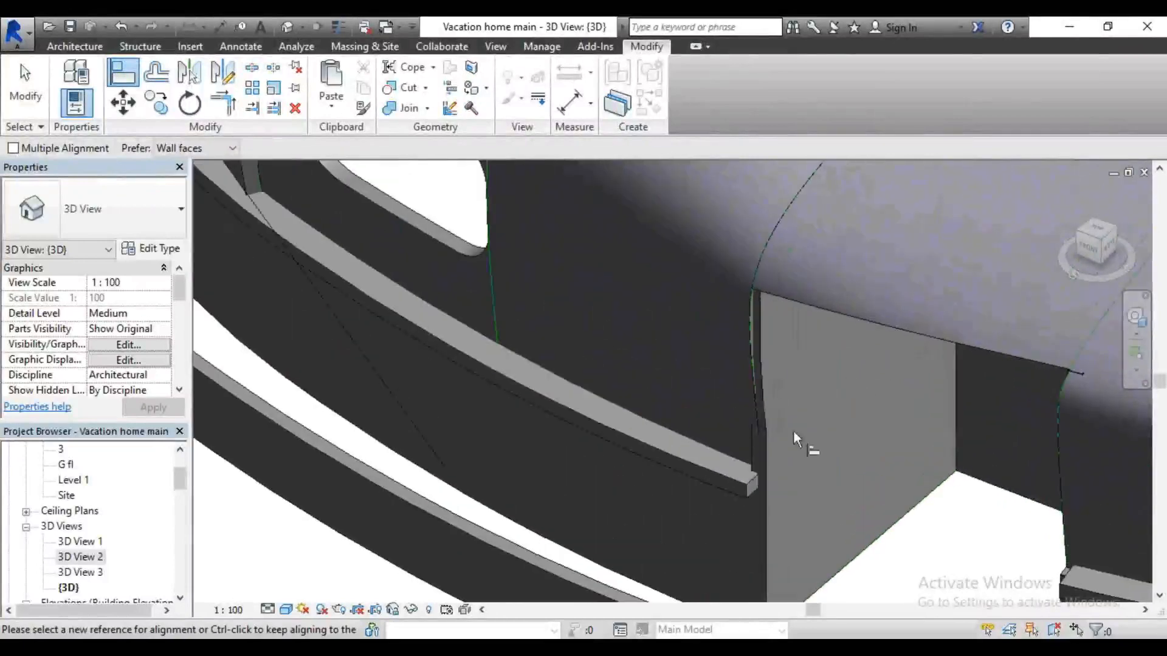
left_click(749, 487)
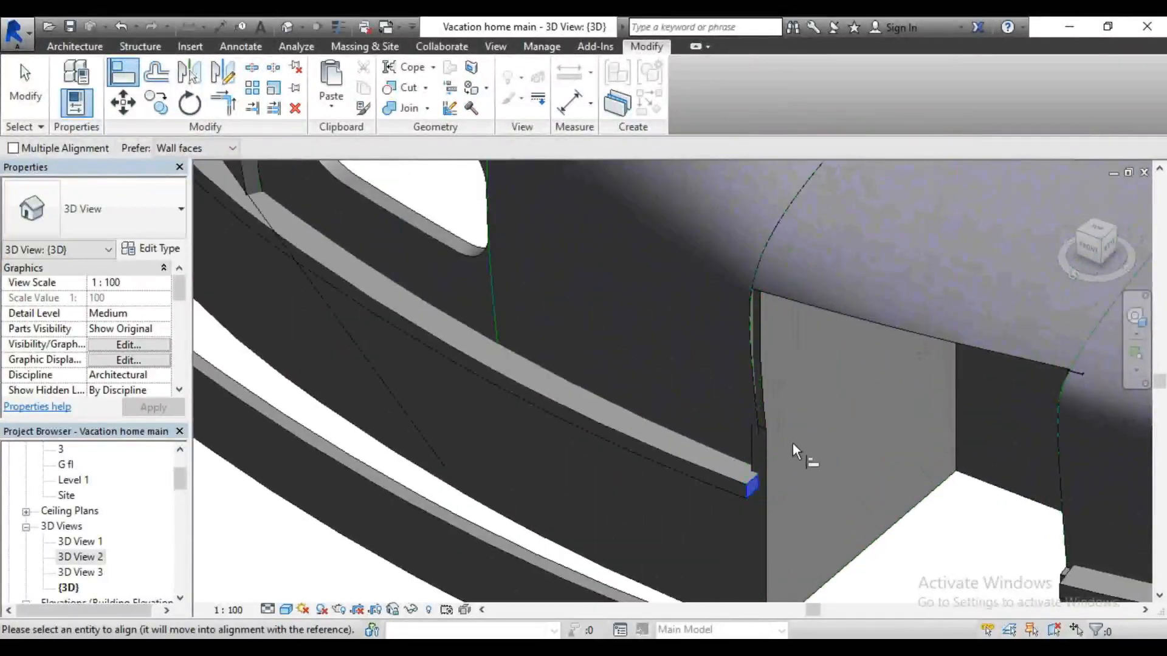
left_click(769, 397)
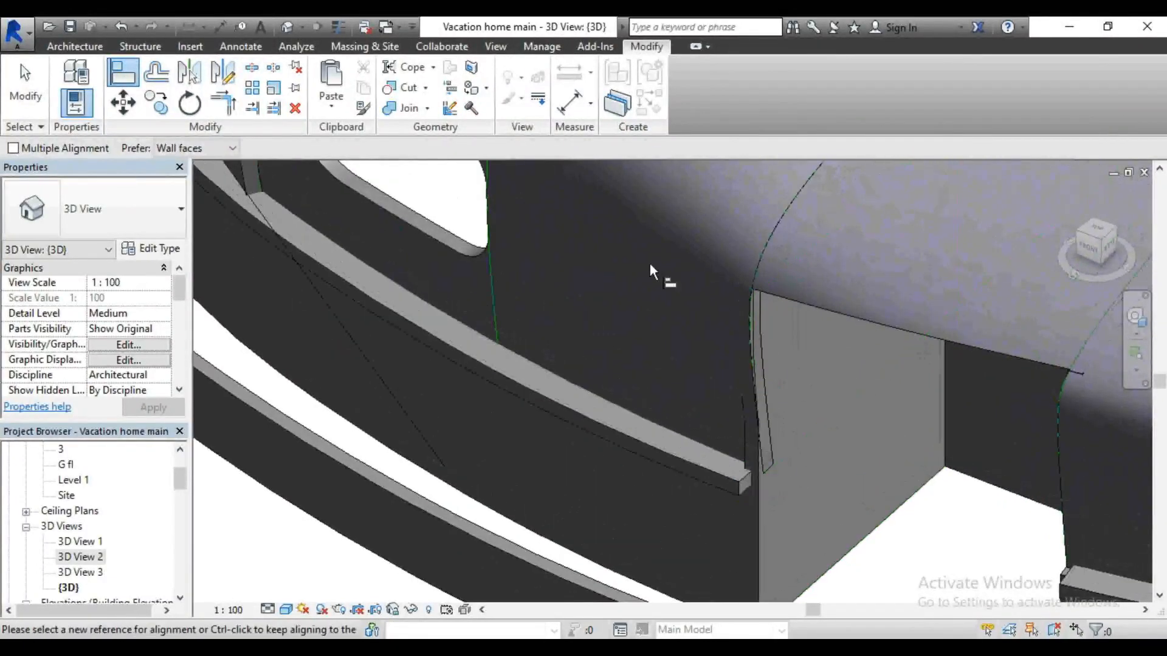
scroll(672, 272, "down", 10)
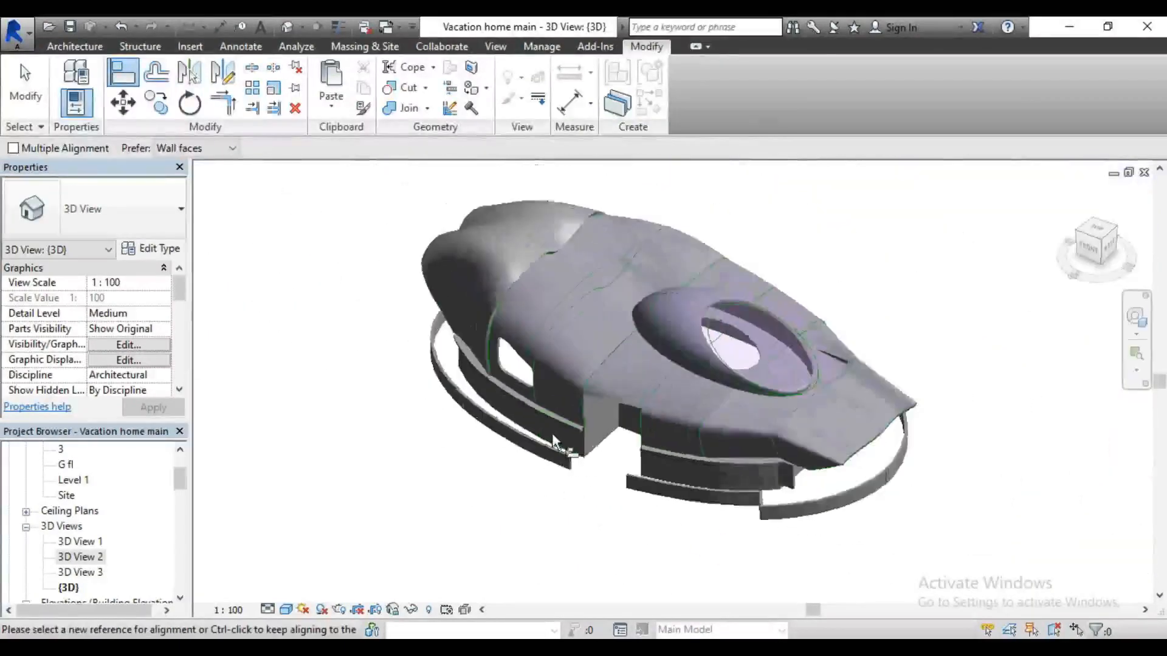
scroll(552, 433, "down", 2)
right_click(767, 273)
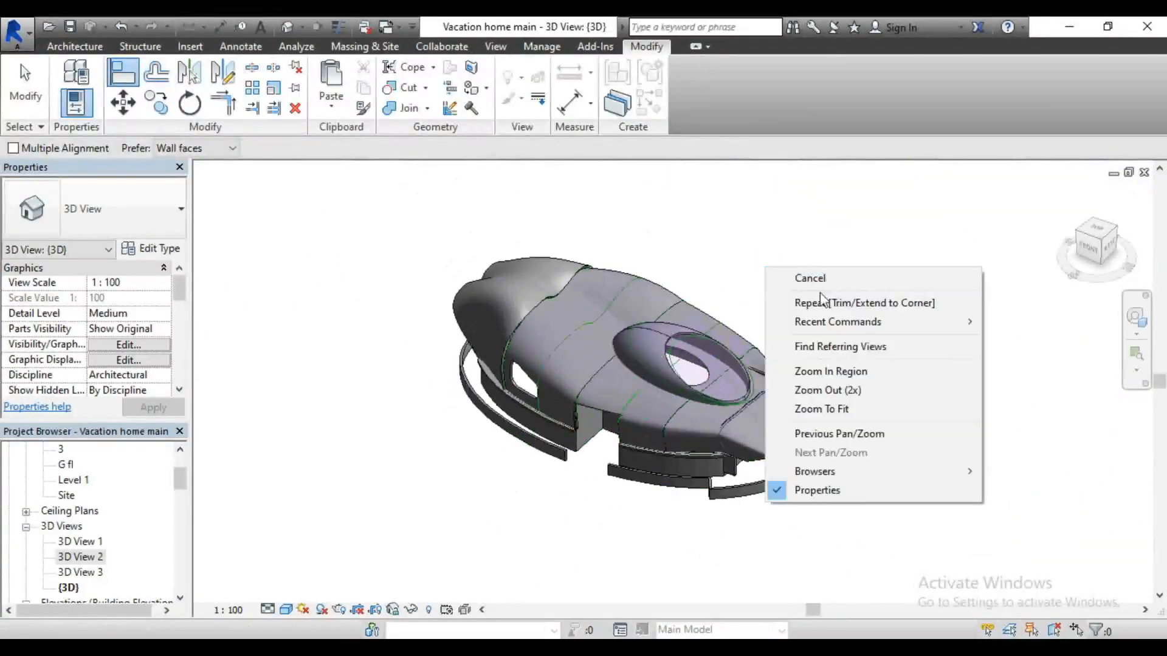
left_click(808, 276)
scroll(505, 404, "down", 1)
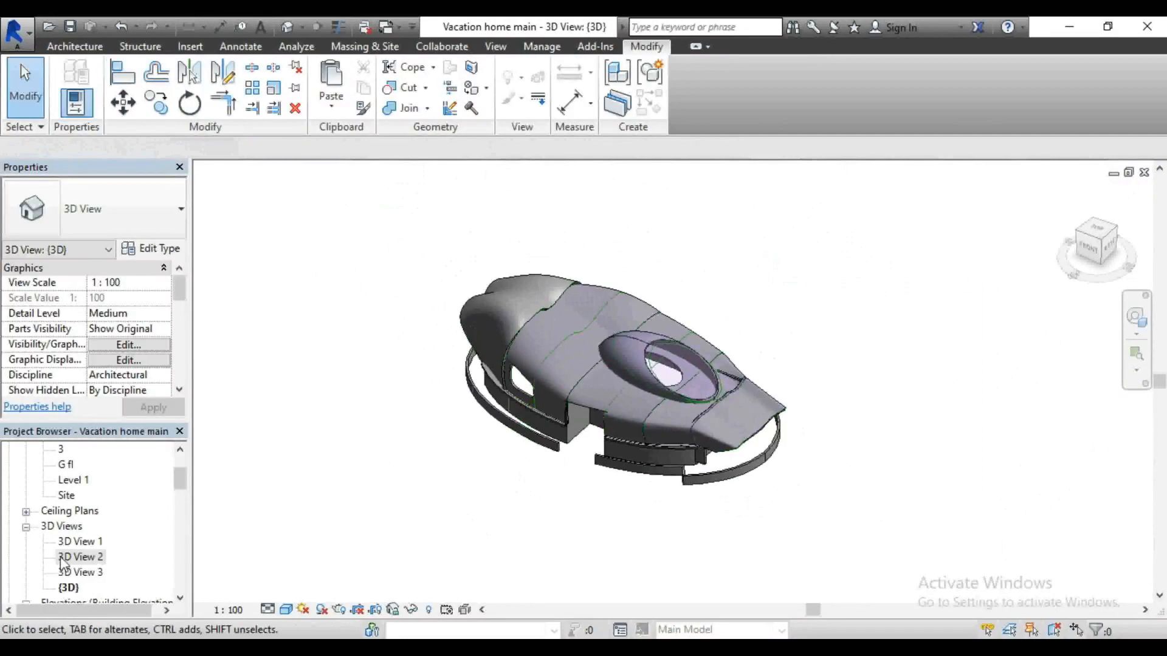
Step: Review the recess walls and shell in the 3D View 1 perspective and save the project
double_click(80, 543)
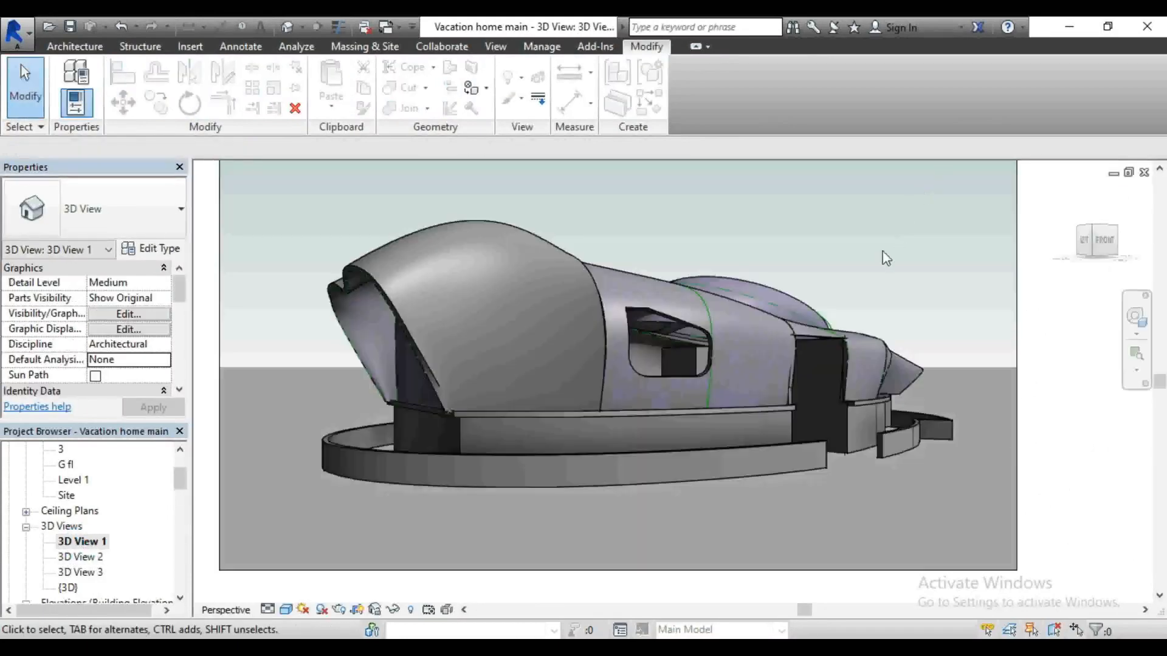
scroll(854, 316, "up", 3)
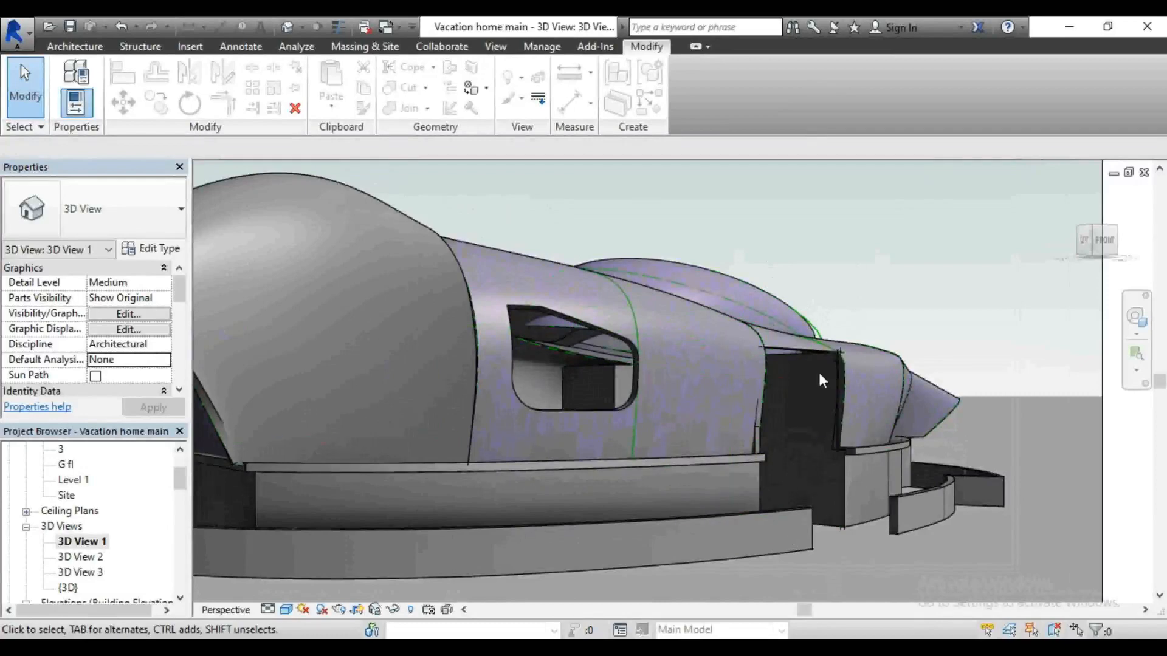
scroll(880, 366, "down", 3)
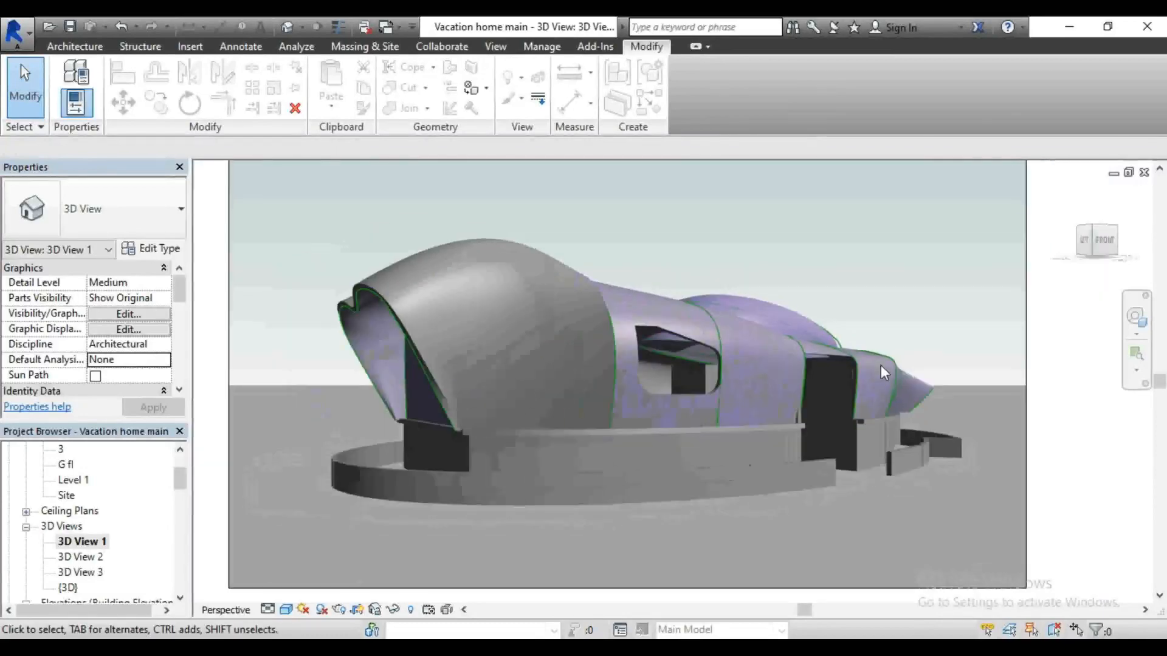
scroll(556, 289, "up", 3)
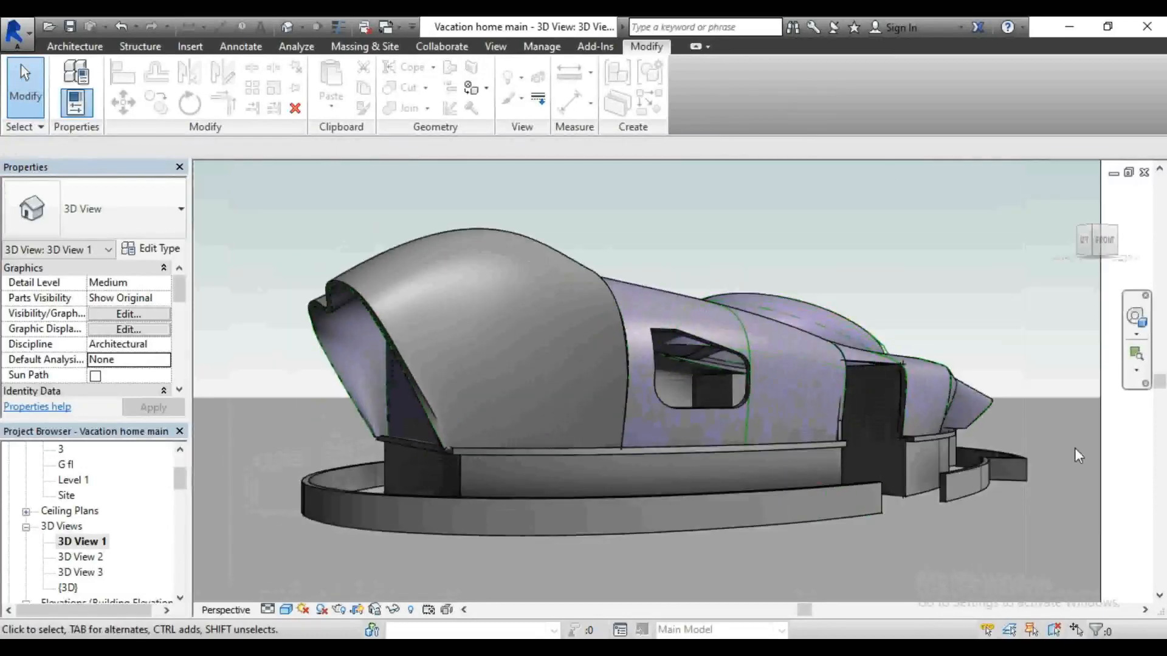
scroll(591, 421, "down", 2)
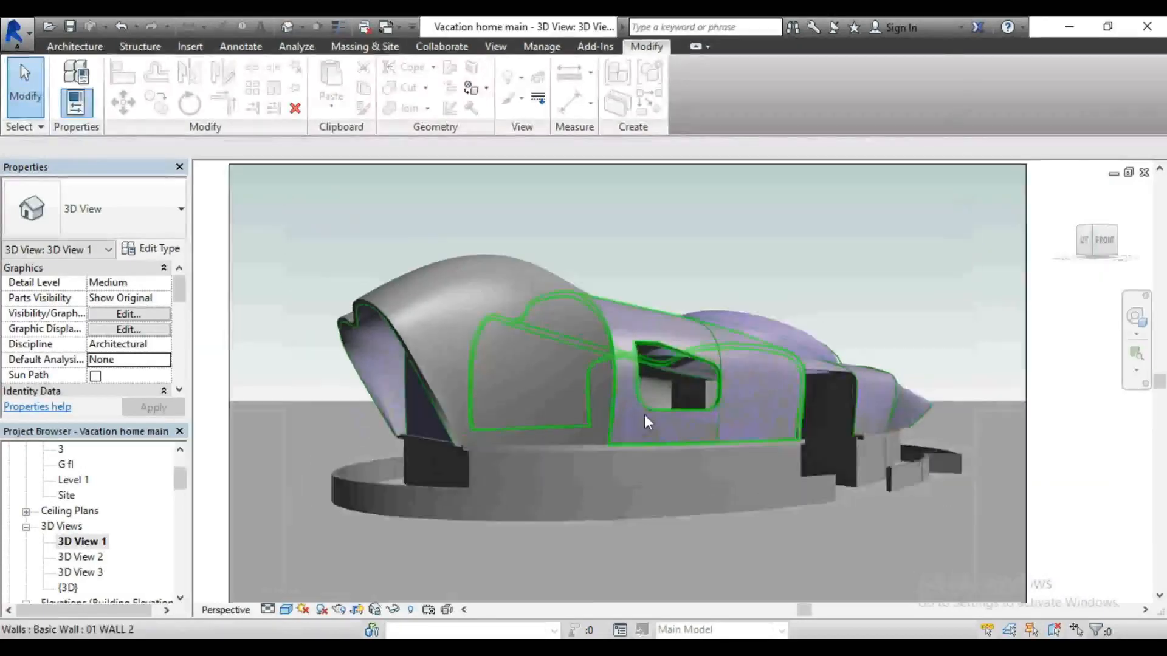
scroll(646, 419, "up", 2)
left_click(69, 27)
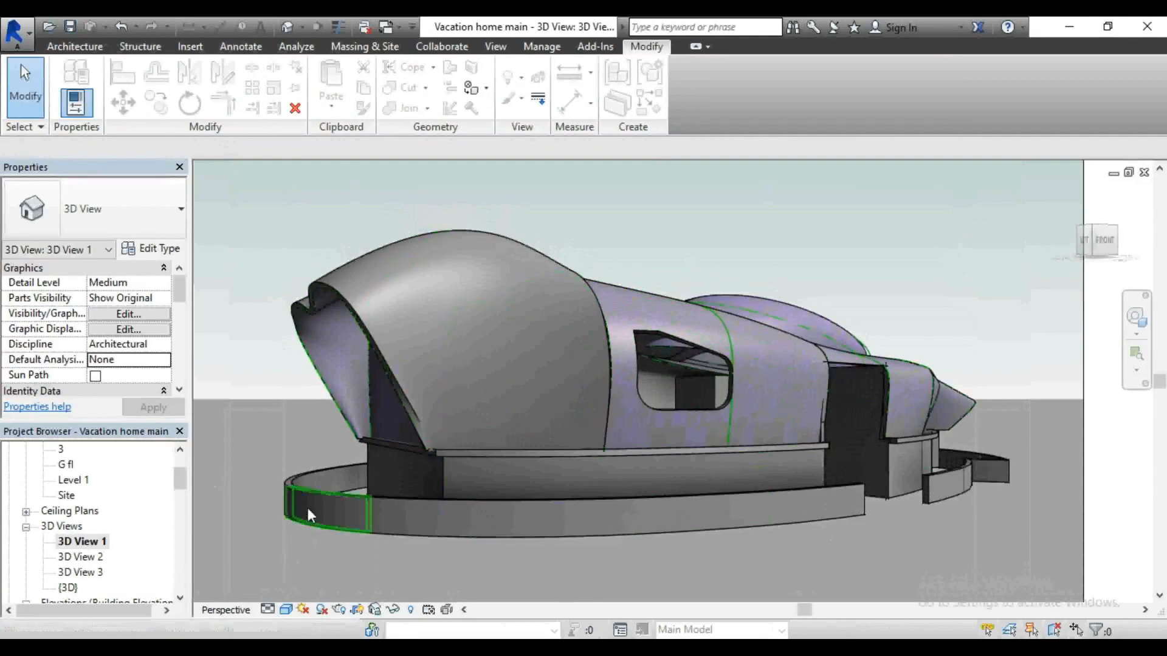
Step: Open the South elevation and go from the G fl level to its floor plan
scroll(95, 578, "down", 2)
double_click(72, 572)
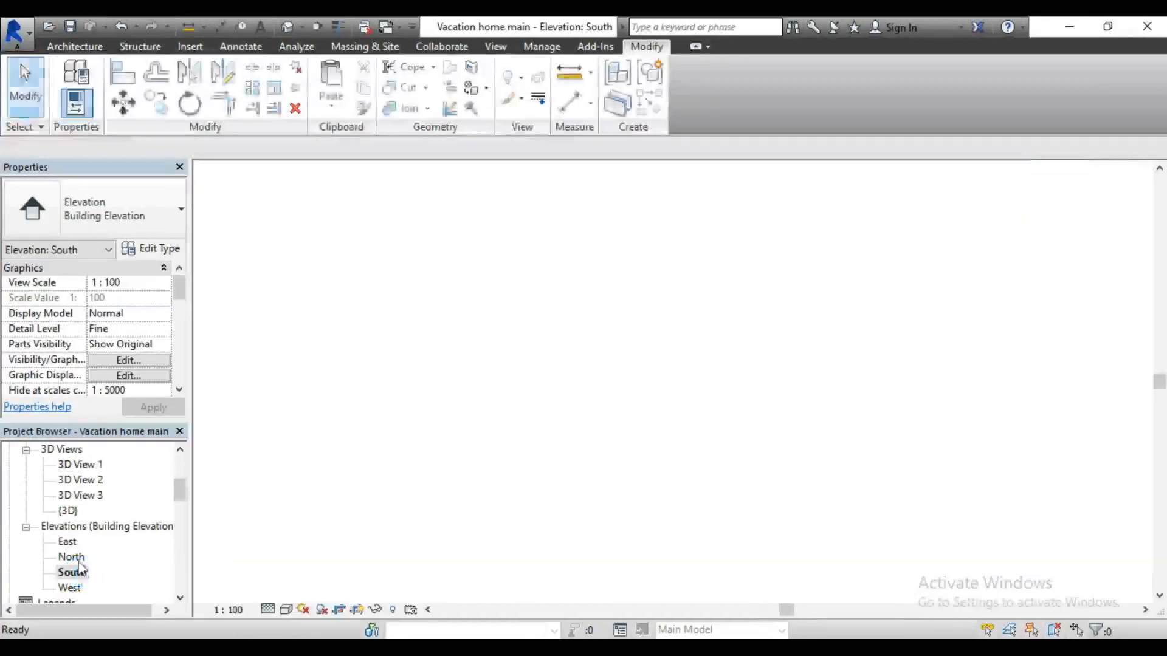
scroll(691, 349, "down", 3)
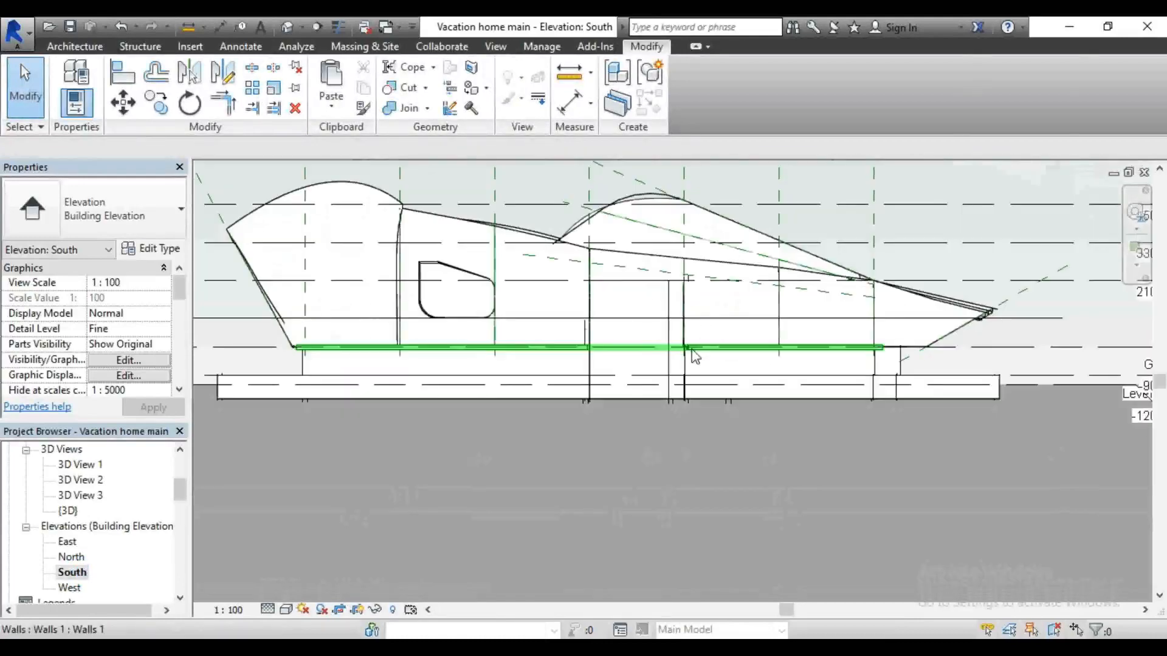
left_click(1020, 378)
right_click(1021, 379)
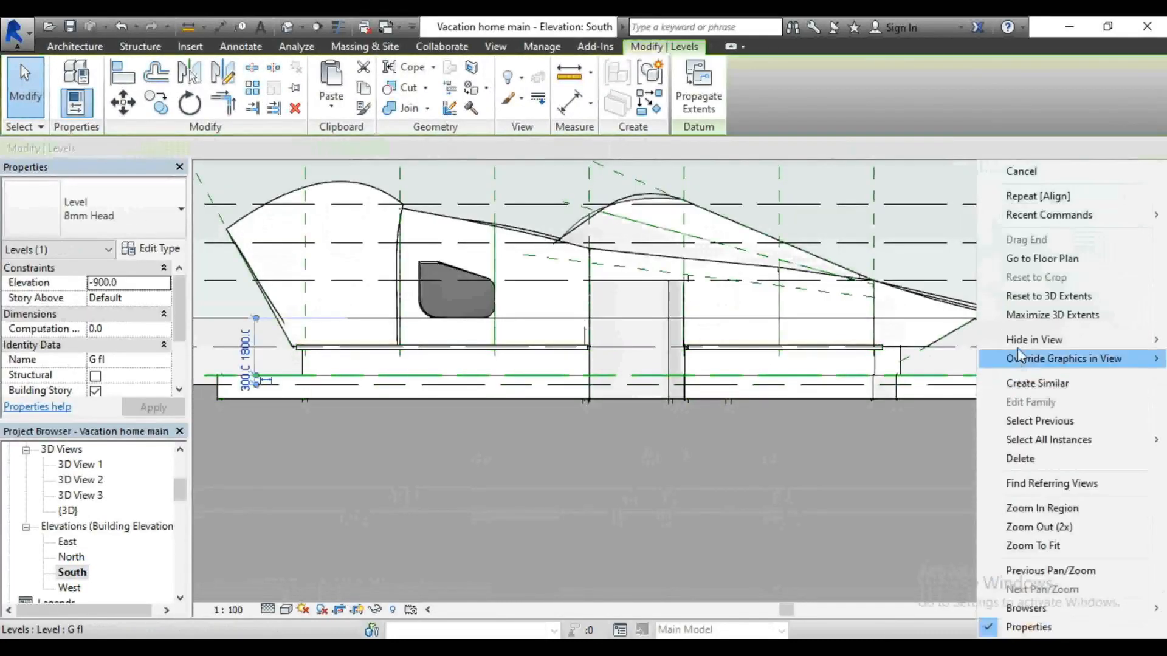
left_click(1042, 257)
Step: Move the inner end of the recess's slanted east side wall outward so the wall runs straight along the vertical grid line
scroll(681, 389, "down", 5)
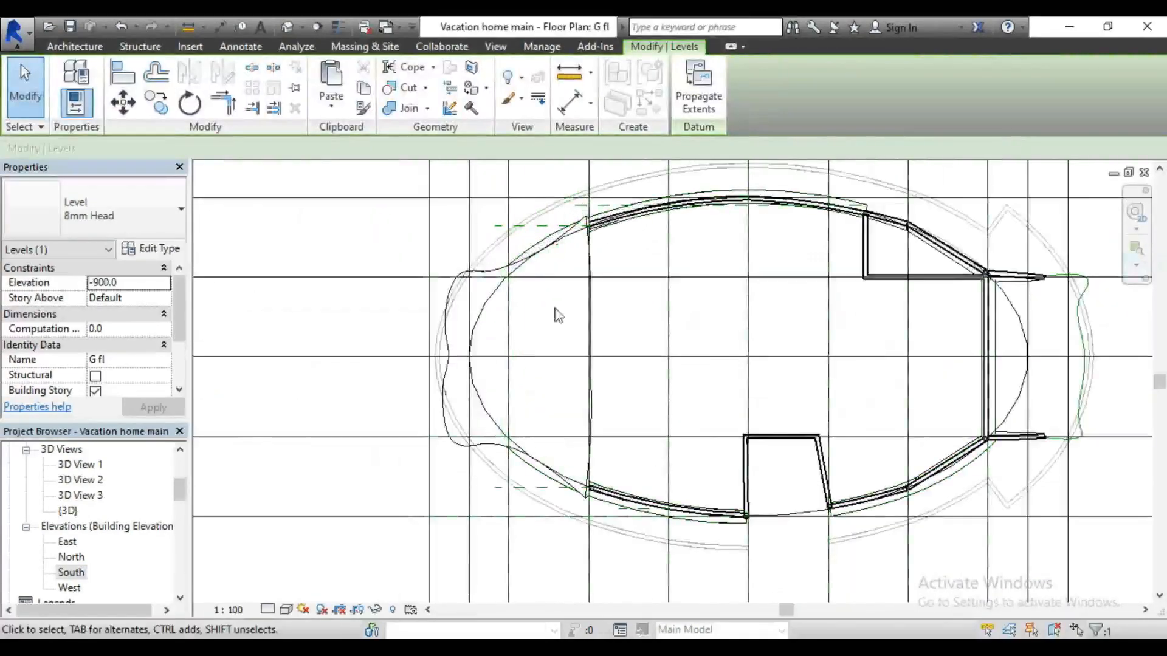
scroll(556, 231, "down", 1)
scroll(561, 238, "up", 3)
scroll(561, 239, "up", 1)
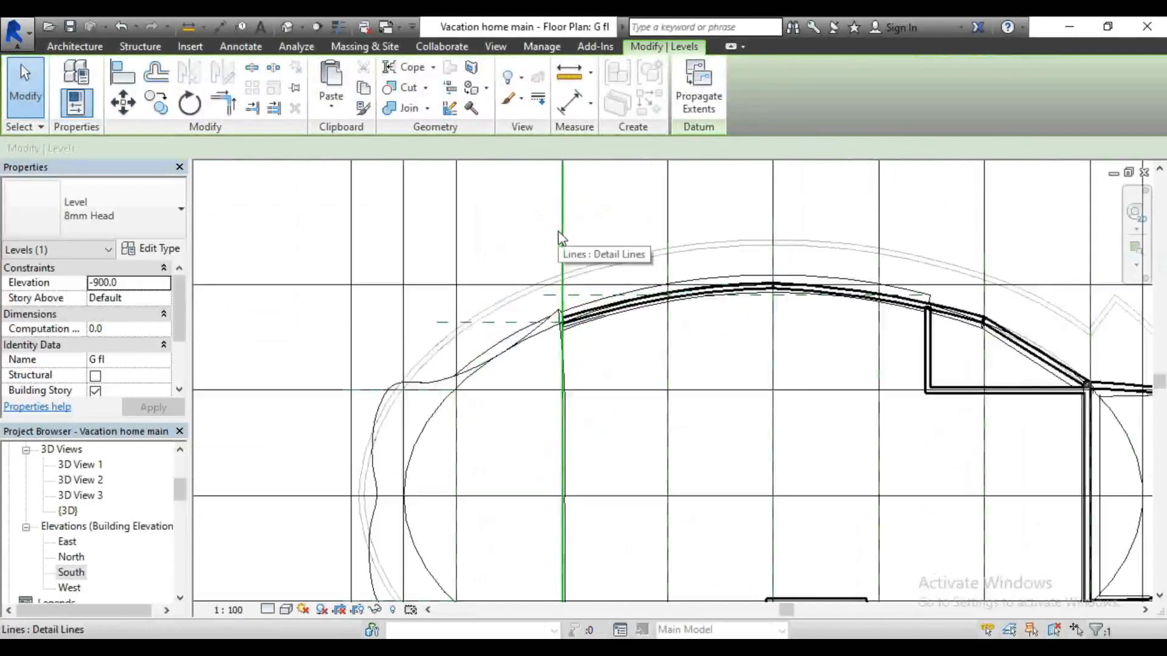
scroll(587, 203, "down", 3)
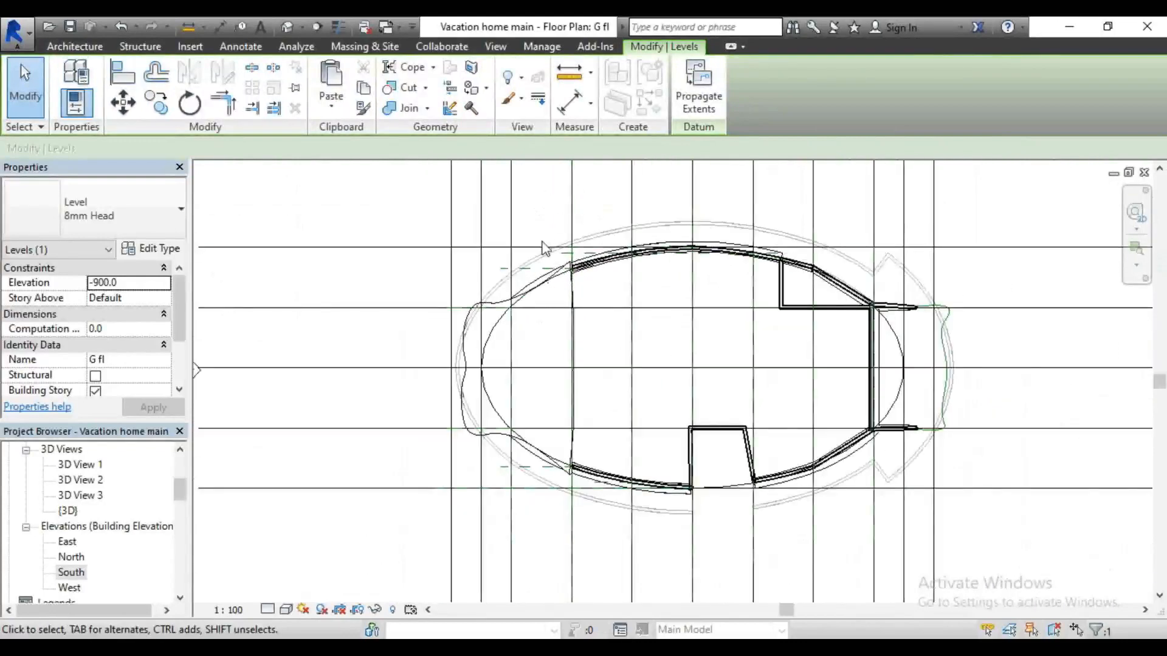
scroll(660, 444, "up", 3)
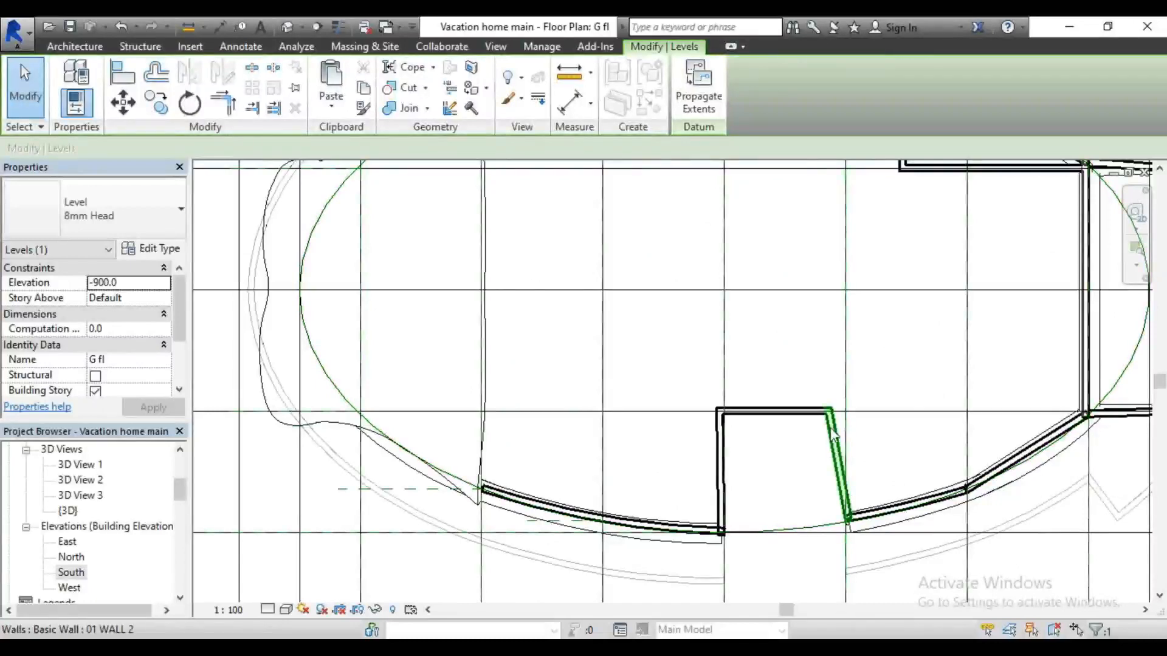
scroll(836, 429, "up", 1)
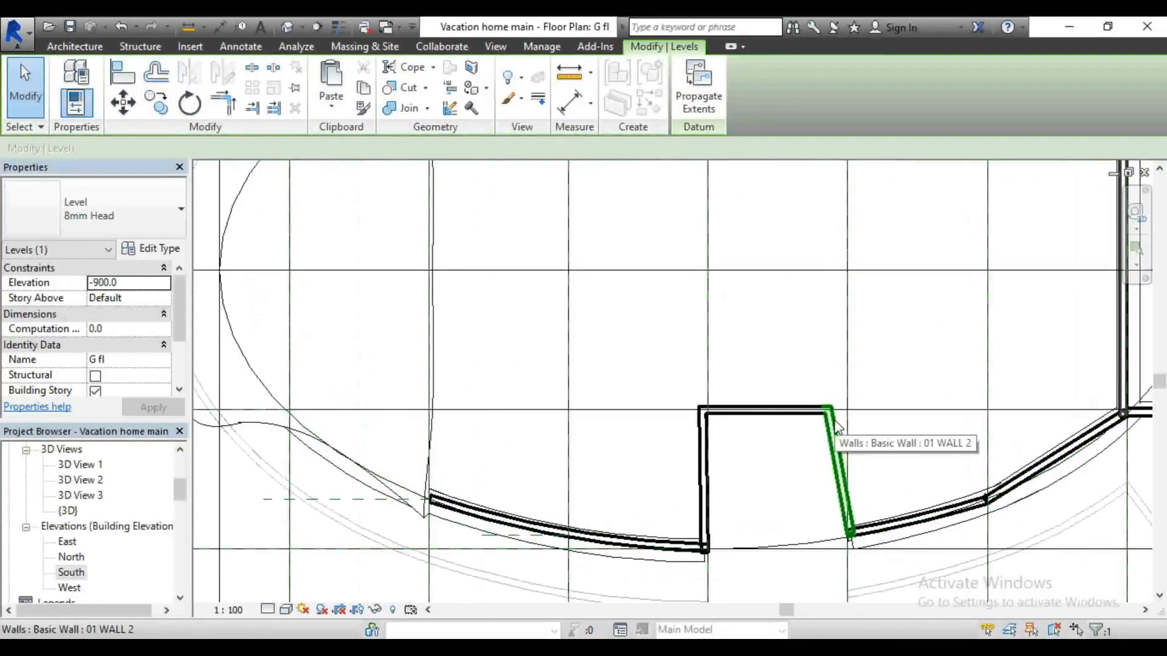
scroll(834, 421, "up", 2)
scroll(860, 370, "down", 2)
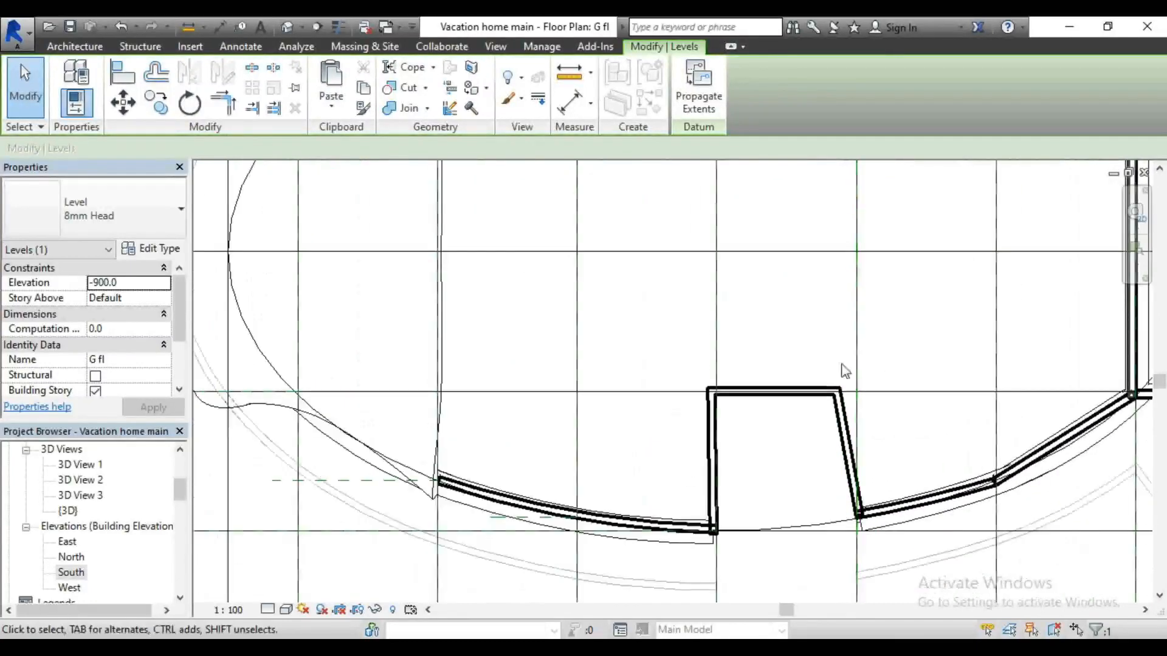
scroll(719, 516, "up", 2)
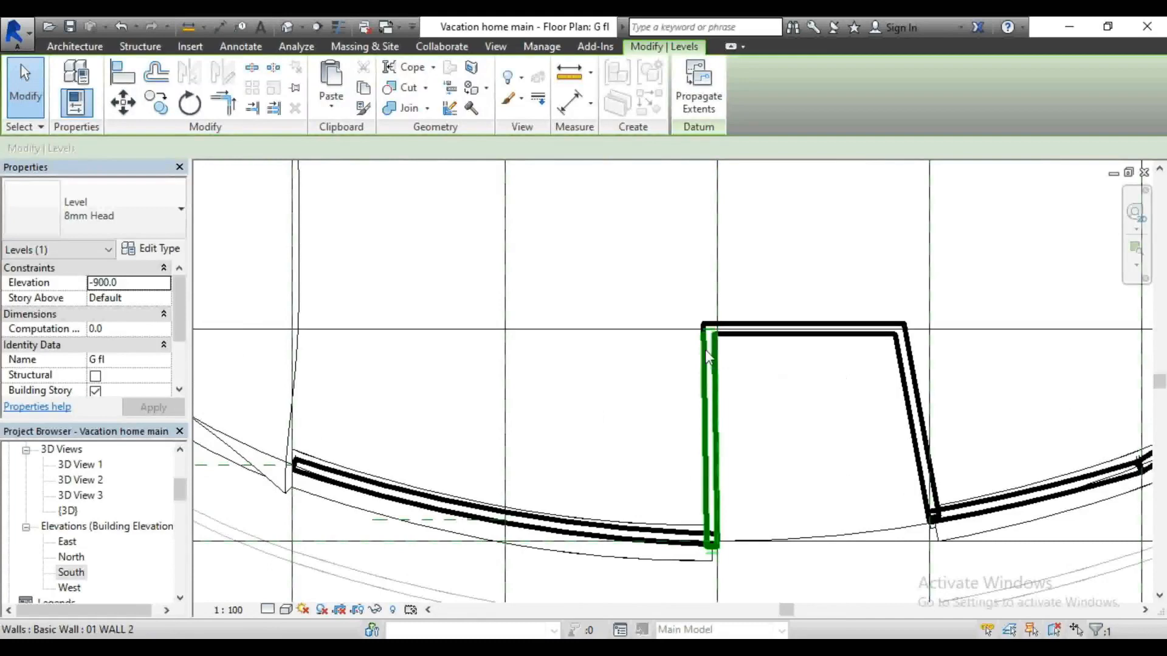
left_click(910, 365)
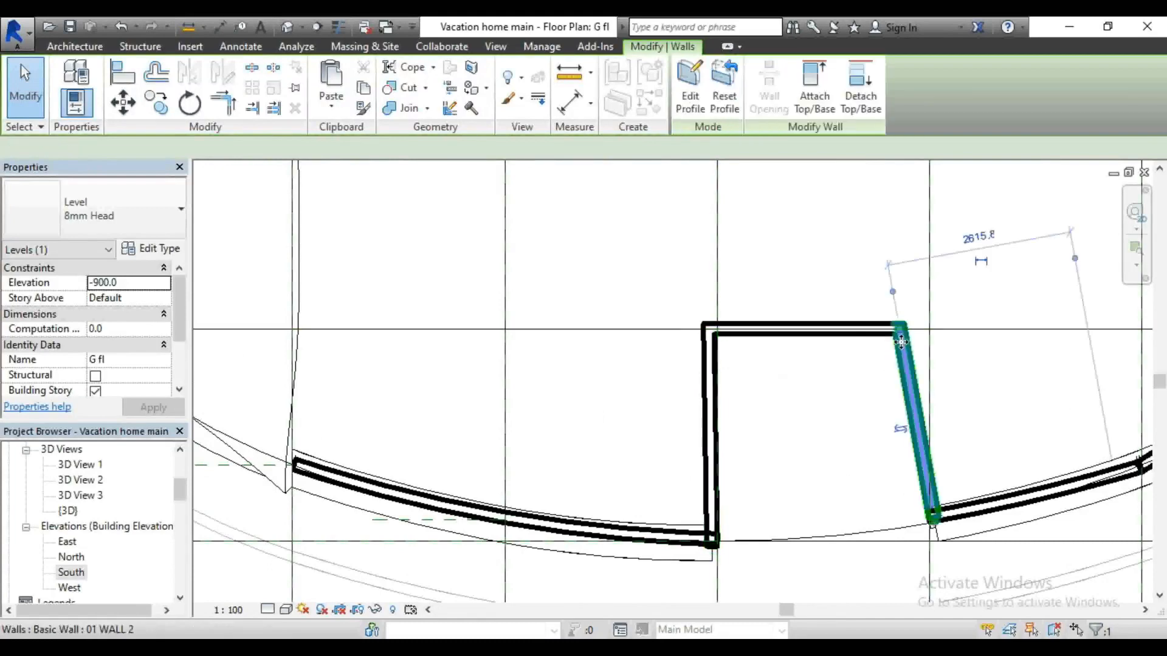
left_click_drag(904, 331, 935, 324)
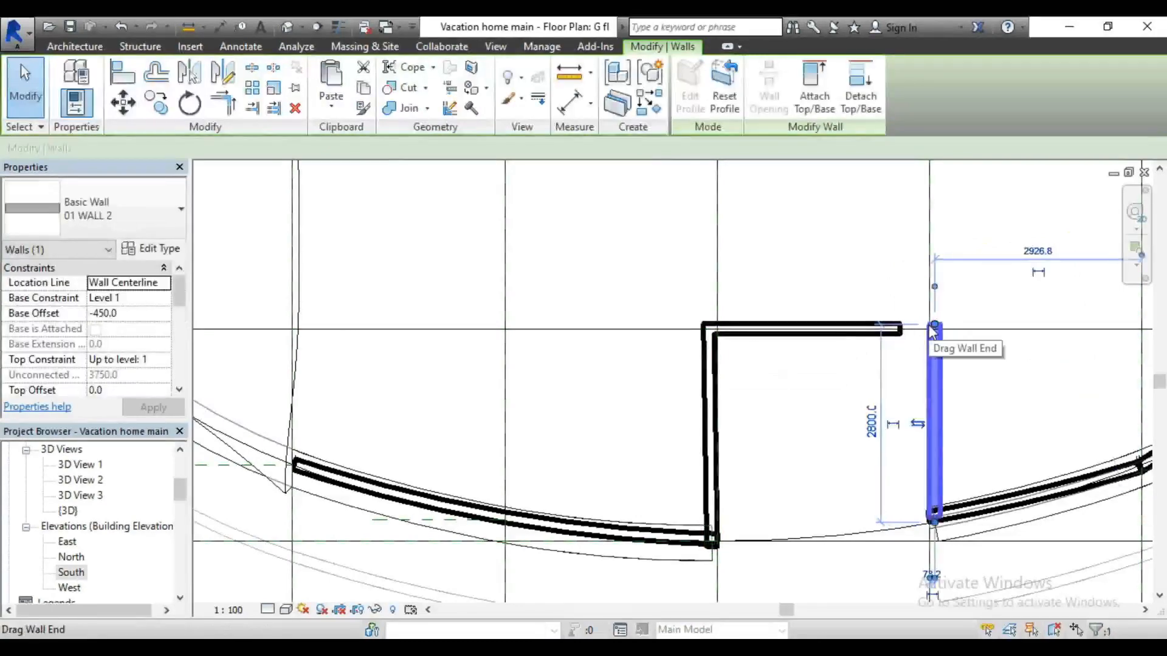
Step: Move the inner end of the recess's west side wall onto the grid intersection at the back wall
left_click(710, 372)
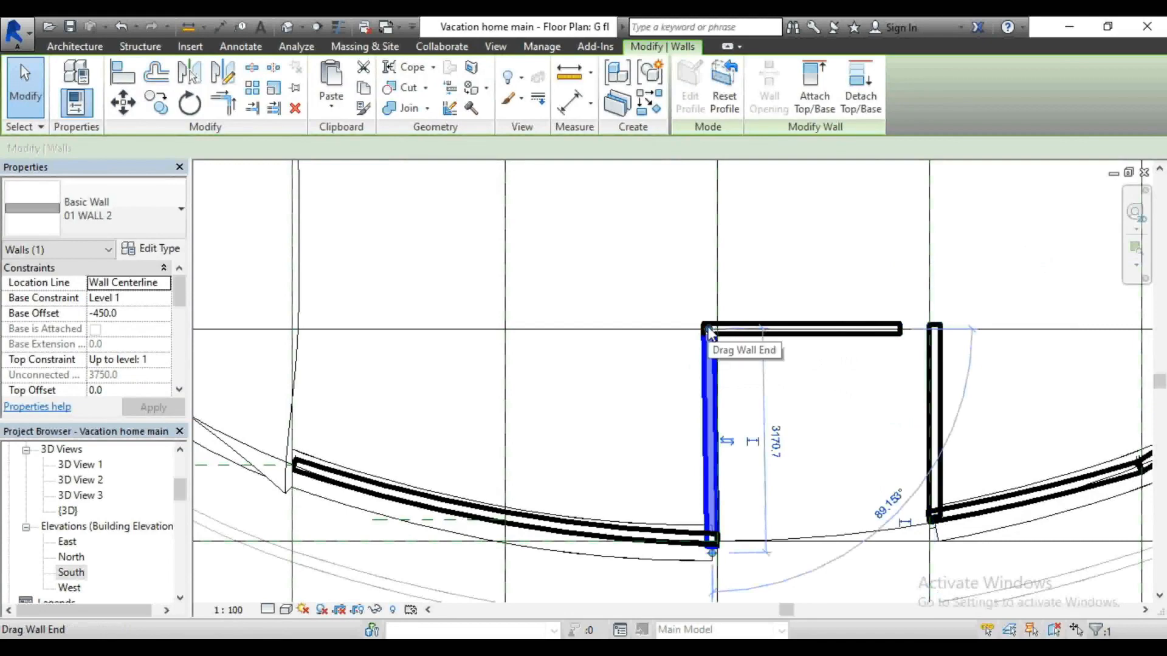
scroll(709, 333, "up", 3)
left_click_drag(713, 333, 735, 331)
scroll(684, 267, "down", 1)
scroll(684, 266, "down", 1)
scroll(695, 324, "up", 1)
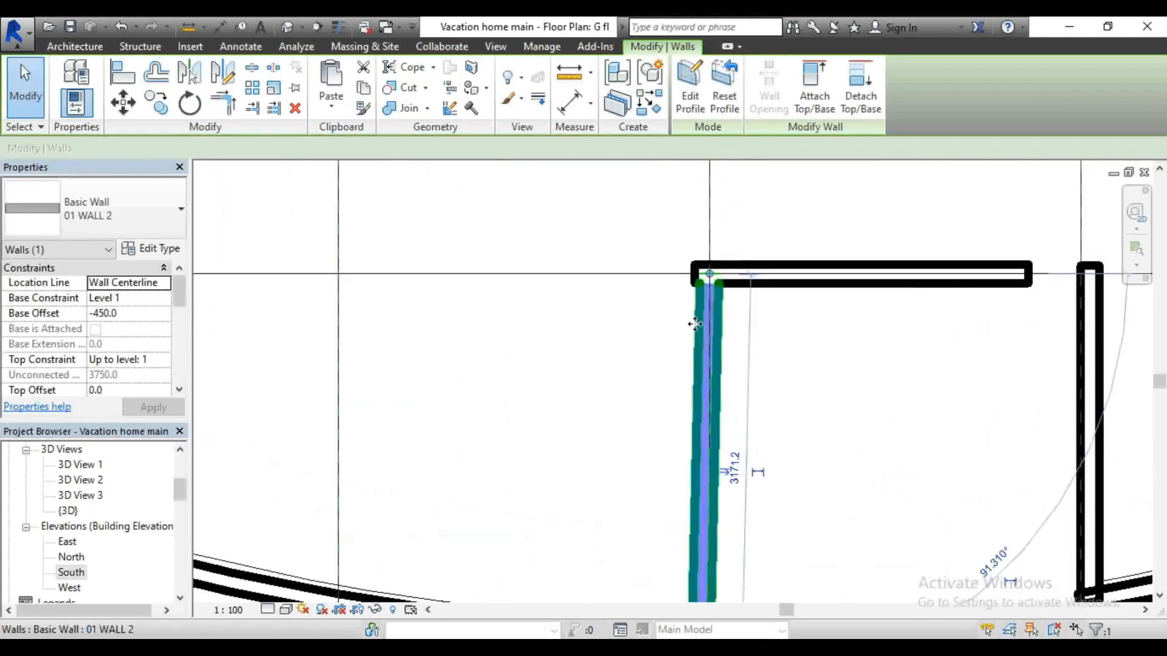
scroll(702, 327, "up", 1)
scroll(705, 251, "down", 2)
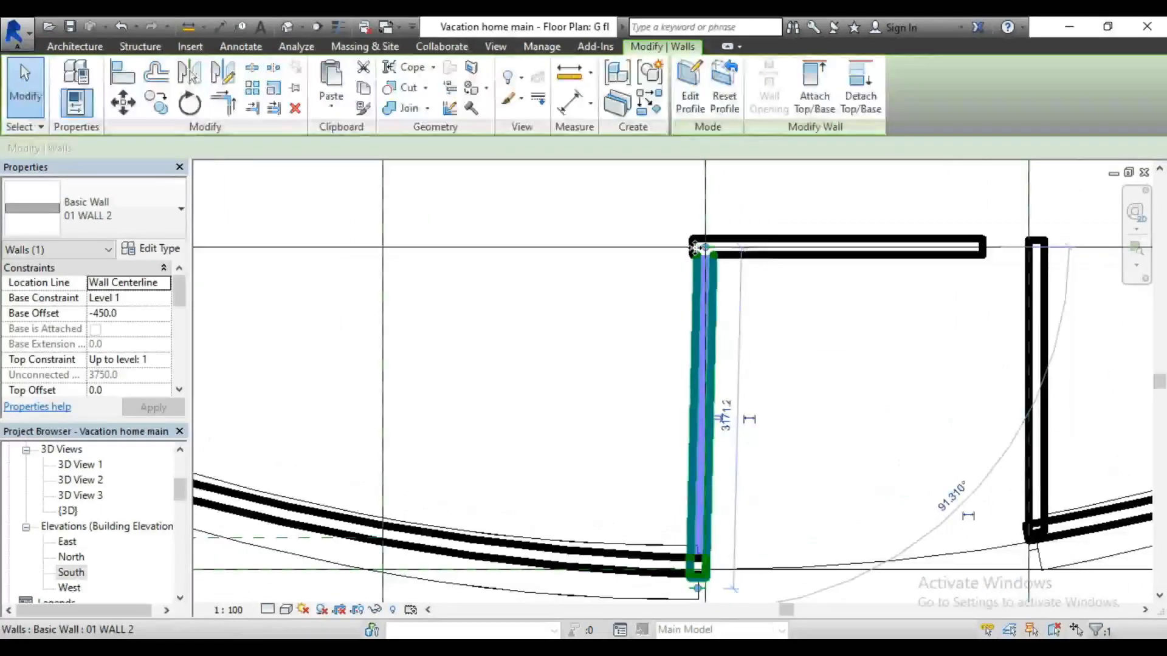
left_click(765, 294)
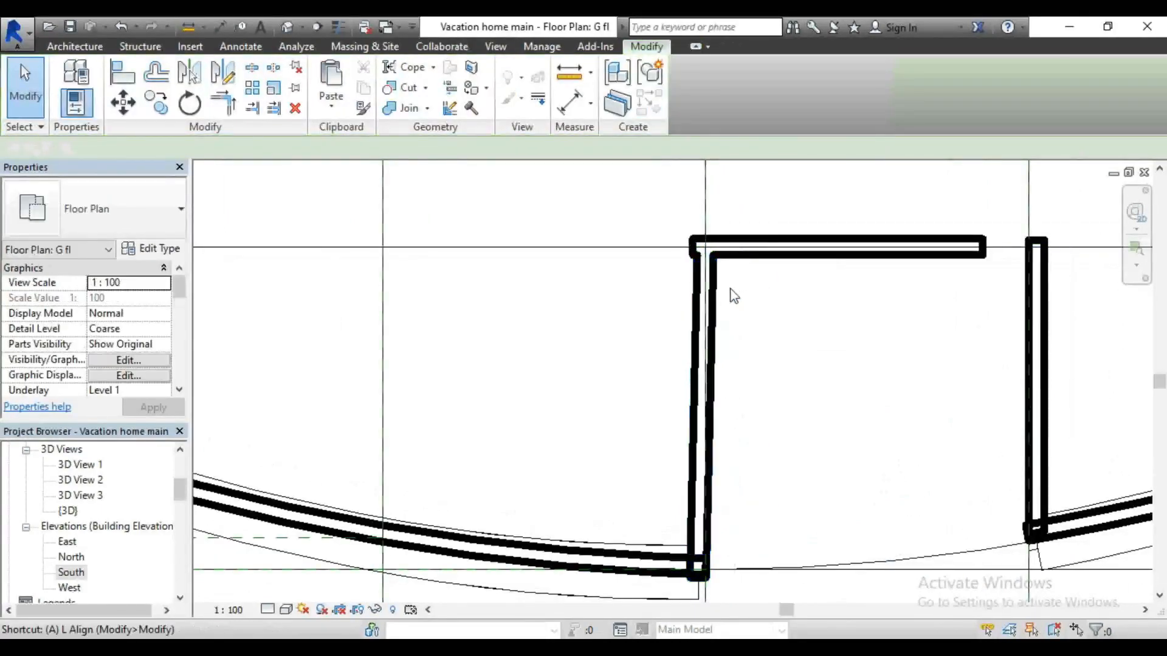
Step: Align the inner face of the recess's slanted west side wall with the vertical grid line
key("l")
scroll(728, 287, "up", 1)
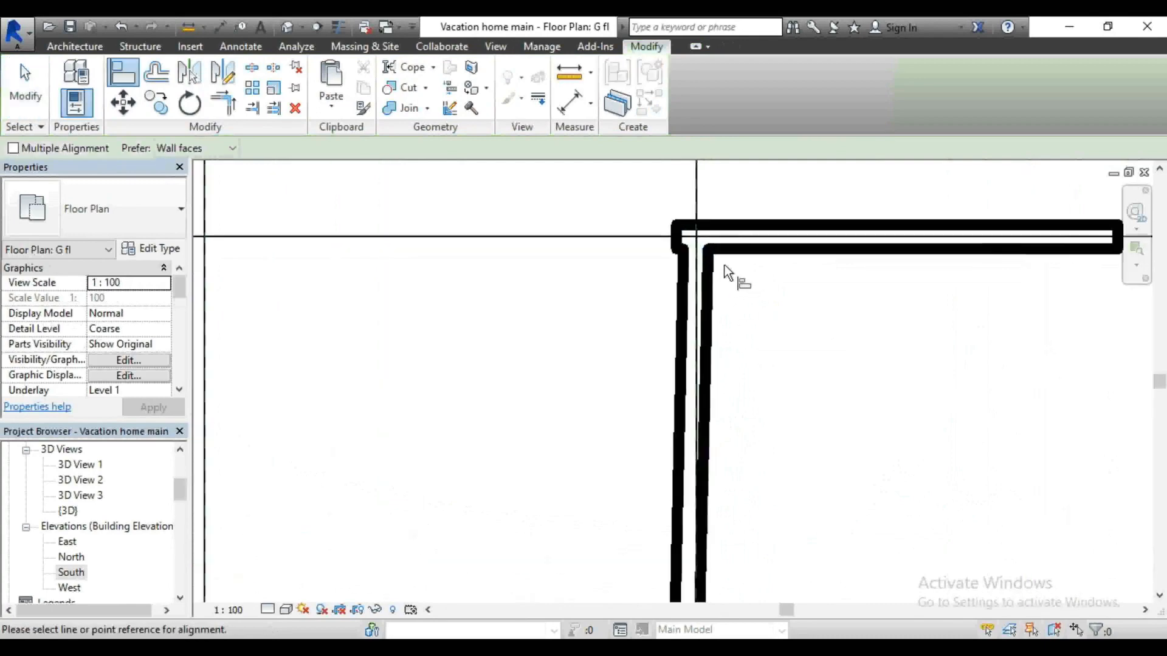
left_click(697, 277)
scroll(763, 252, "down", 2)
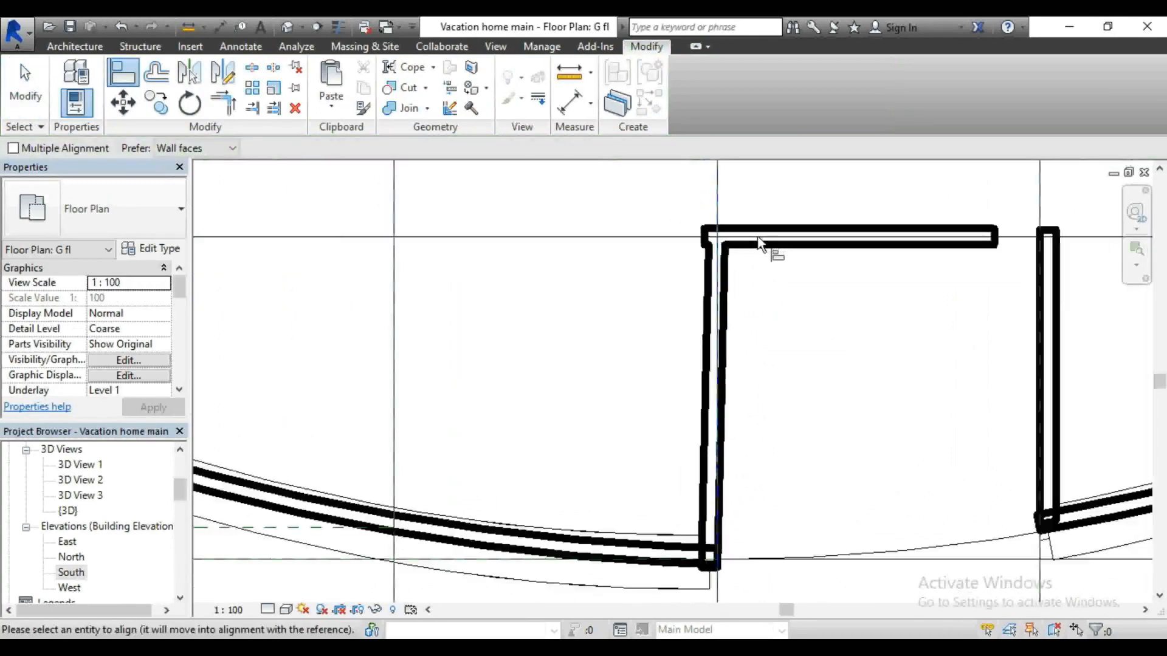
left_click(730, 300)
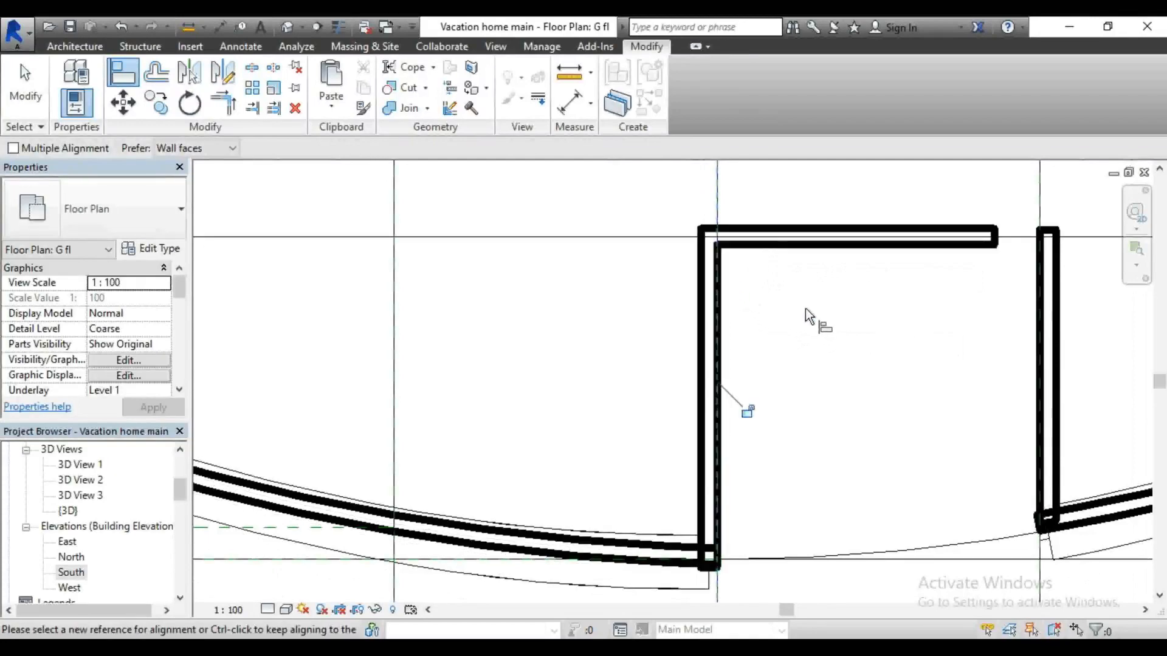
Step: Trim the recess's back wall and east side wall together into a closed corner
scroll(738, 326, "down", 2)
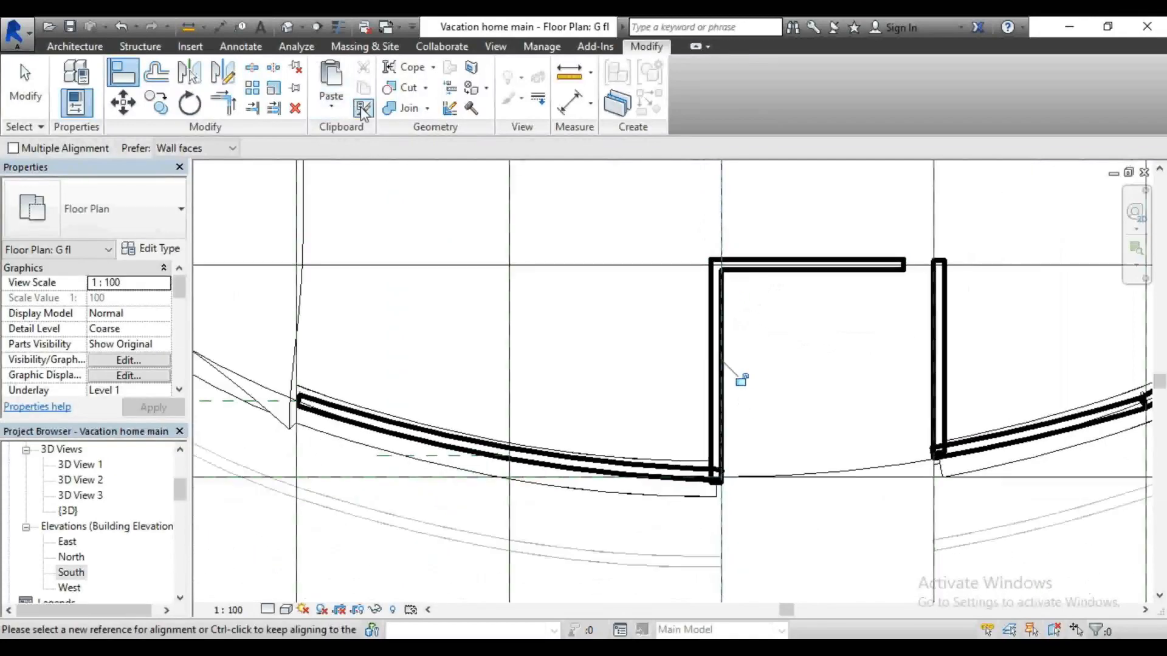
left_click(237, 114)
left_click(899, 272)
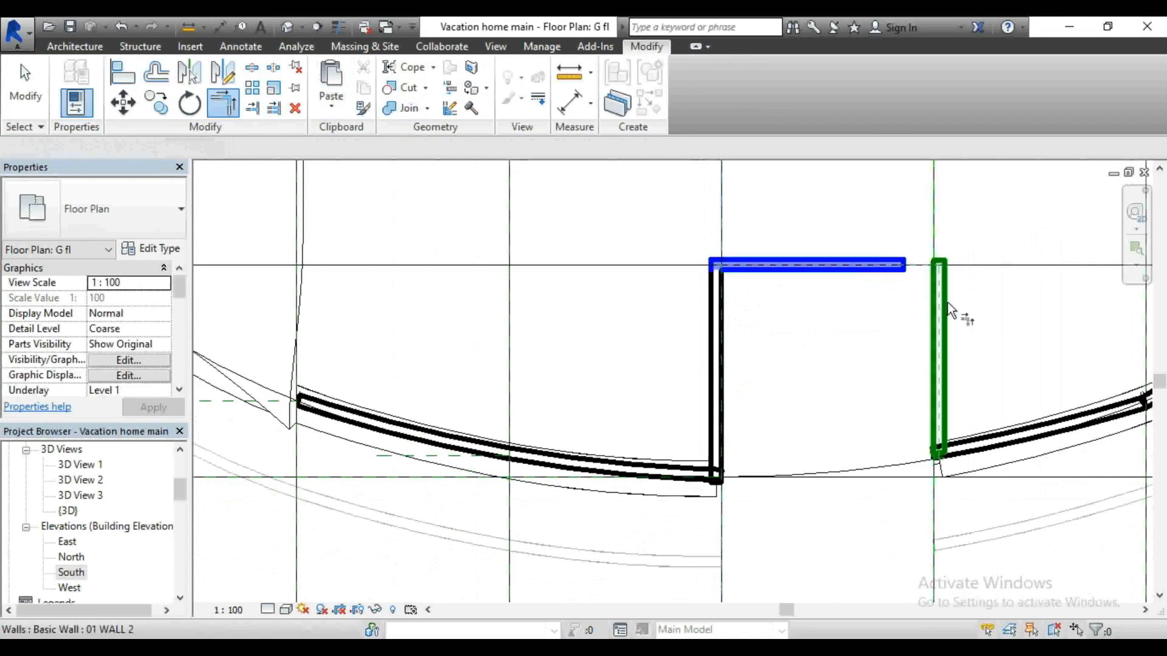
left_click(866, 307)
scroll(748, 313, "down", 3)
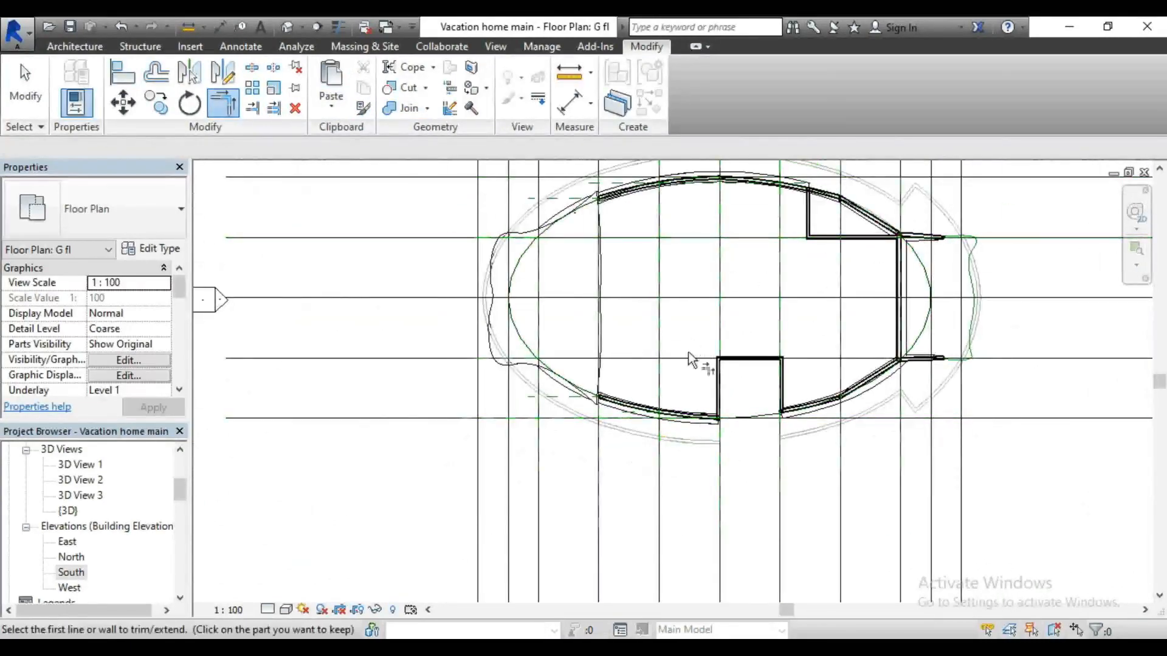
right_click(760, 263)
left_click(791, 271)
Step: Start a floor tiles 2 floor on level G fl and pick the outer edge of the shell's north arc, heading west, as boundary
scroll(447, 328, "down", 2)
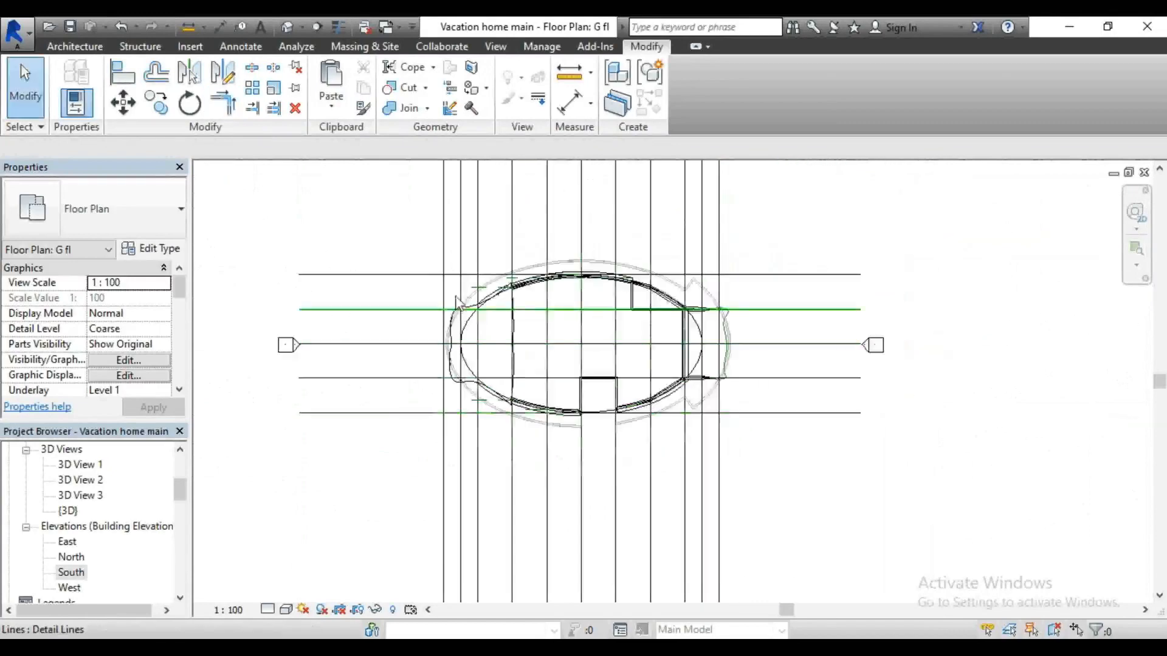
scroll(489, 268, "up", 2)
left_click(90, 52)
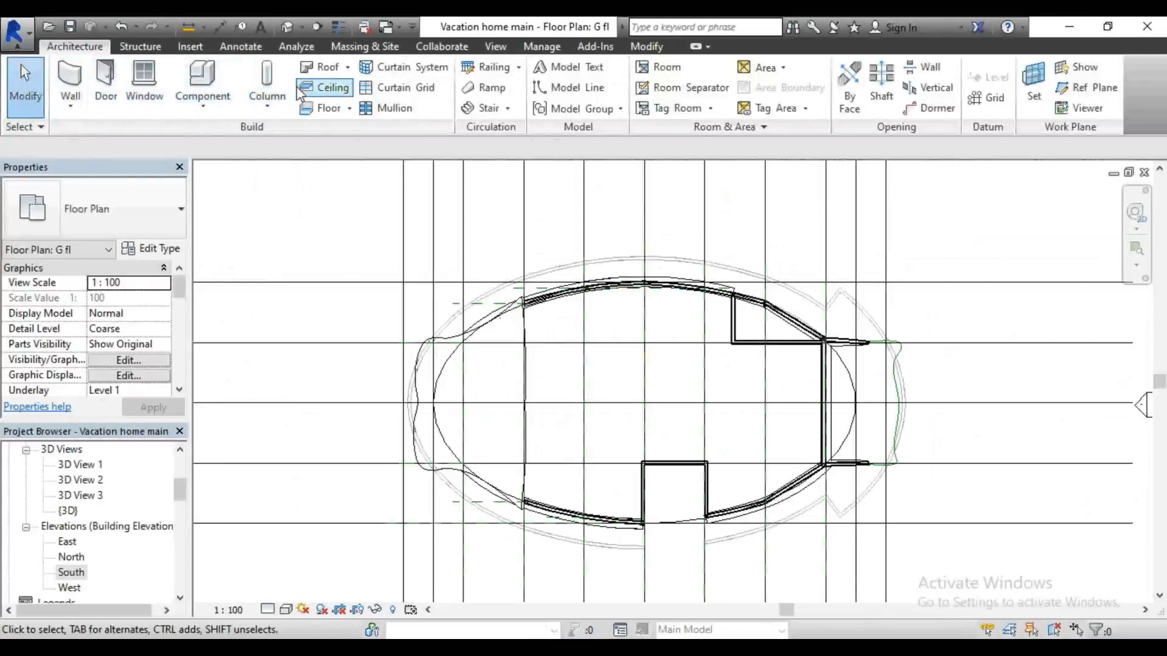
left_click(311, 106)
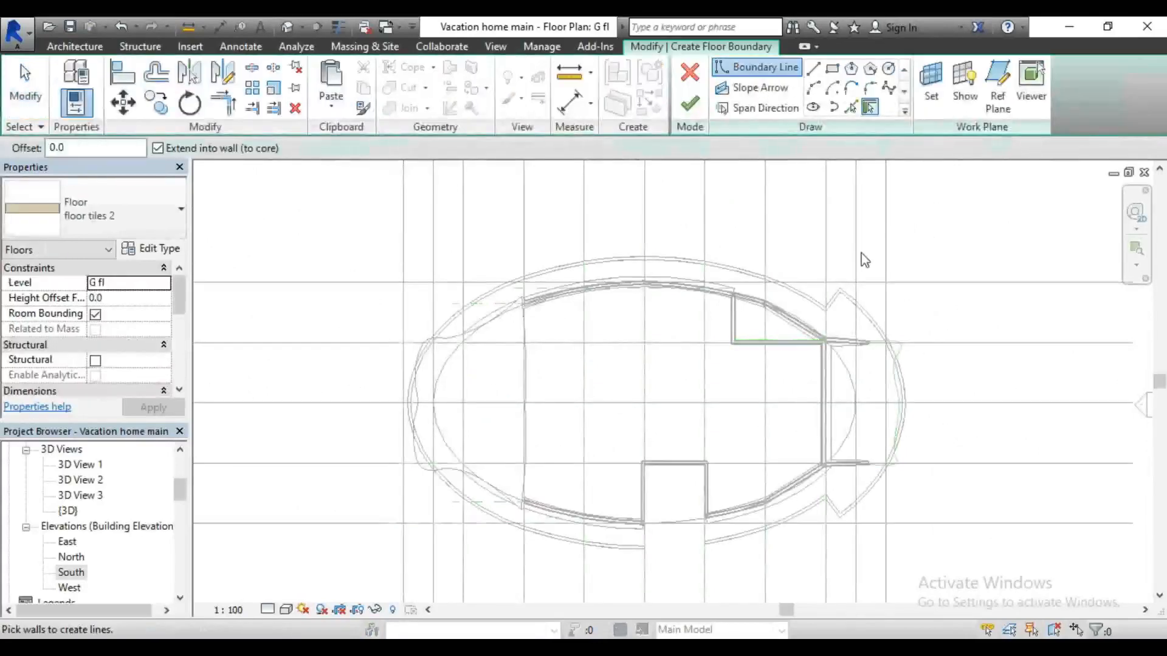
left_click(851, 107)
scroll(652, 214, "up", 2)
scroll(656, 256, "up", 1)
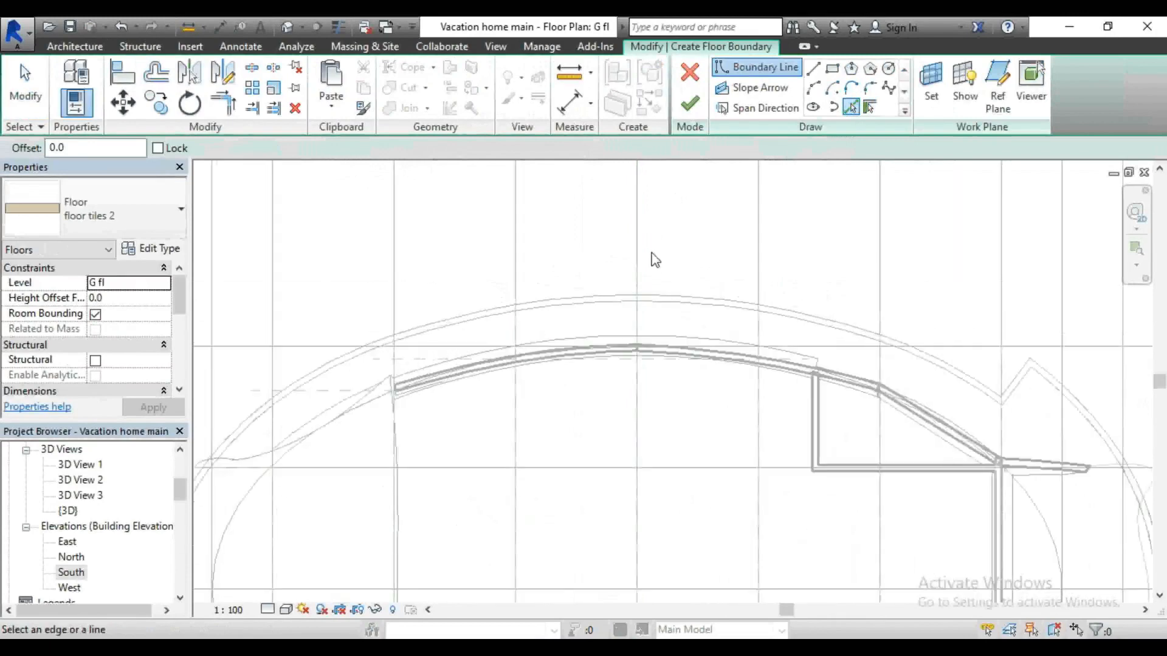
left_click(647, 298)
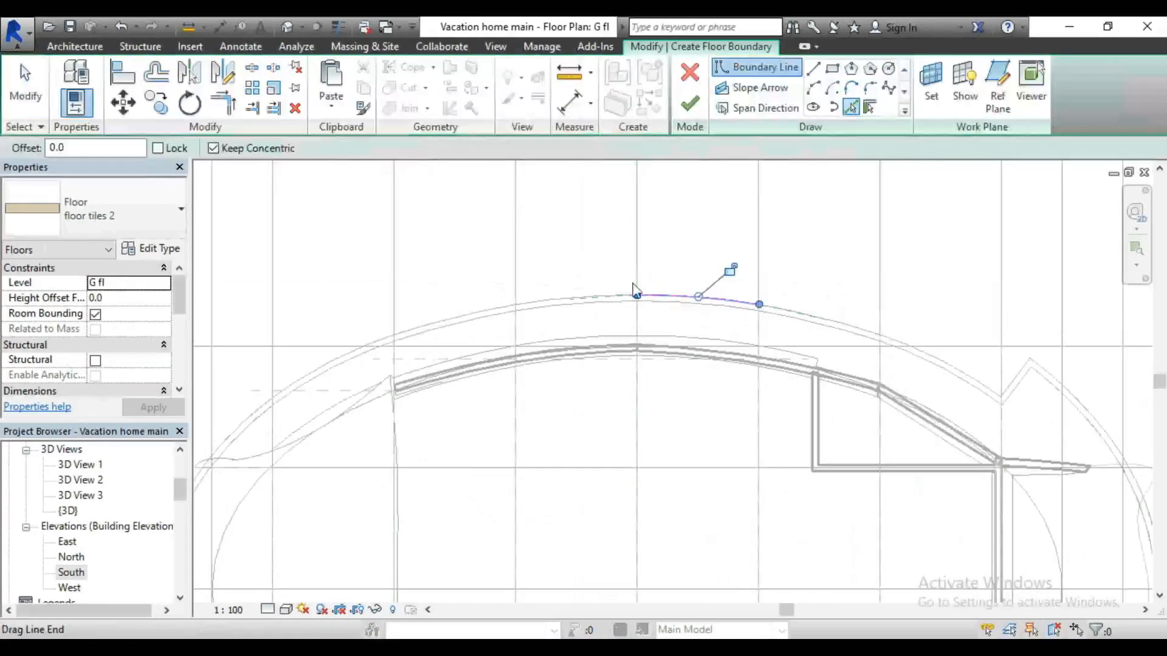
left_click(560, 302)
left_click(468, 312)
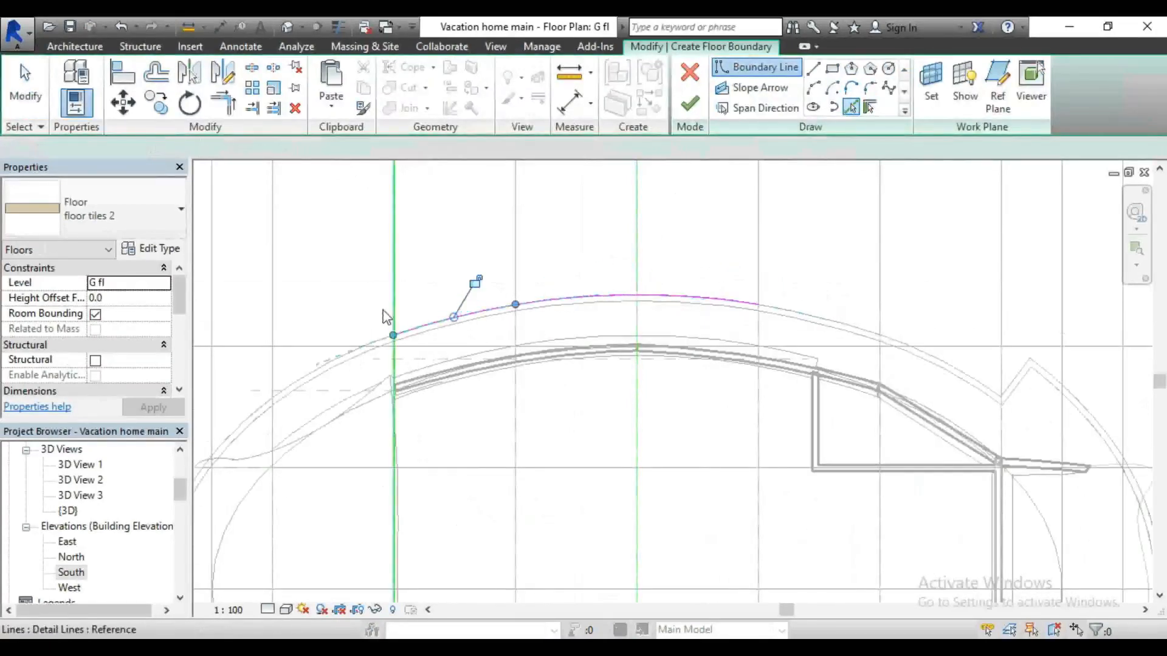
left_click(328, 368)
Step: Continue the floor boundary by picking the shell's outer edge around the west end of the oval
scroll(817, 237, "down", 3)
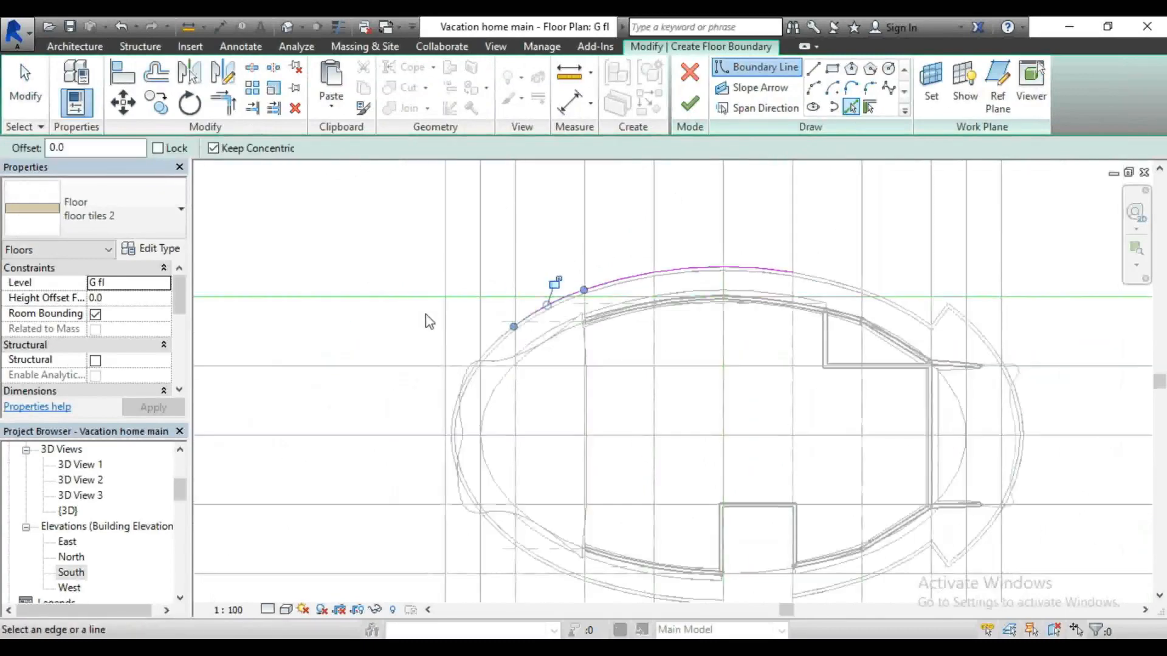
scroll(428, 308, "up", 3)
scroll(465, 374, "down", 3)
scroll(508, 378, "up", 3)
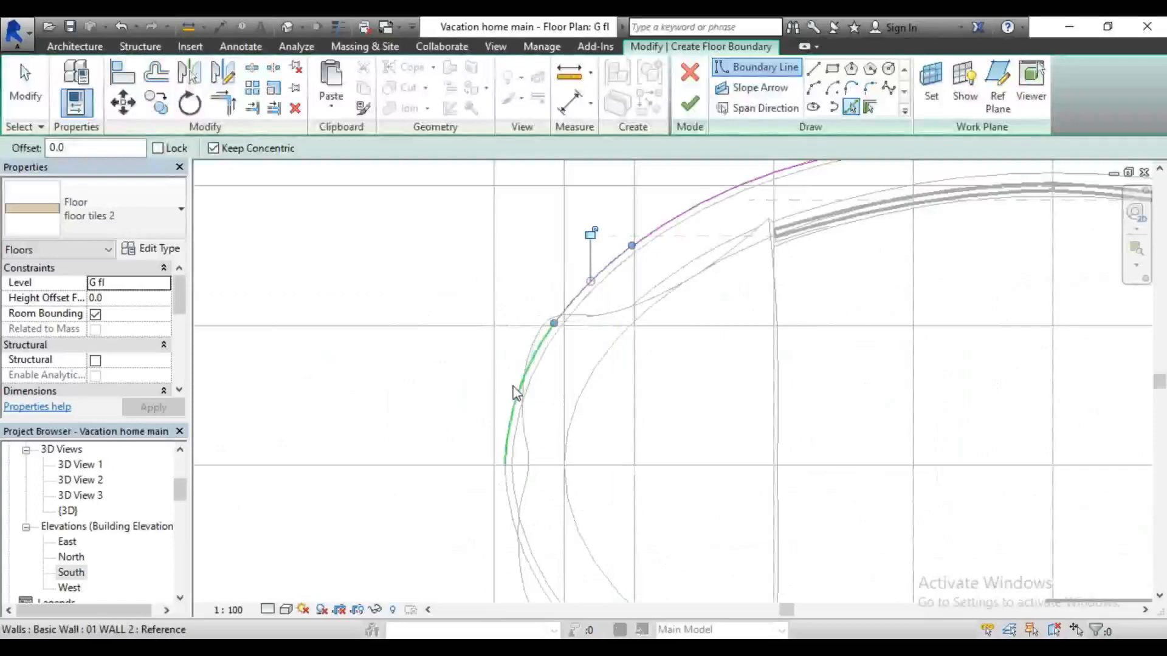
left_click(516, 403)
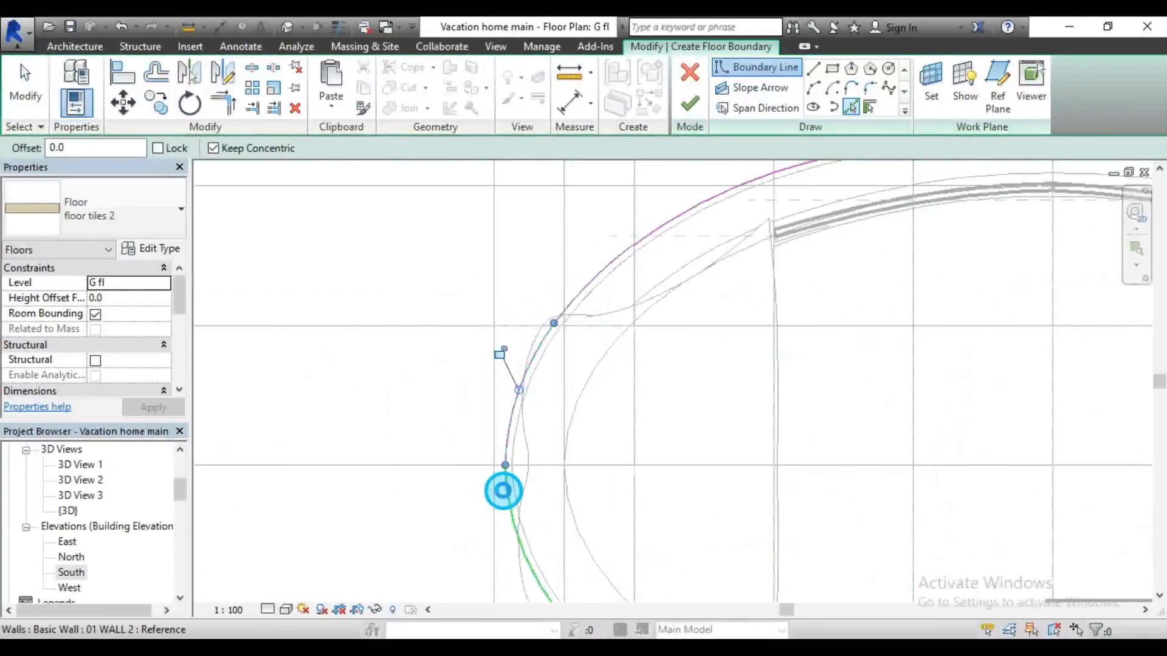
scroll(497, 287, "down", 1)
scroll(517, 364, "down", 3)
Step: Pick the shell's outer edge along the southwest arc as floor boundary, up to the recess opening
scroll(528, 474, "up", 5)
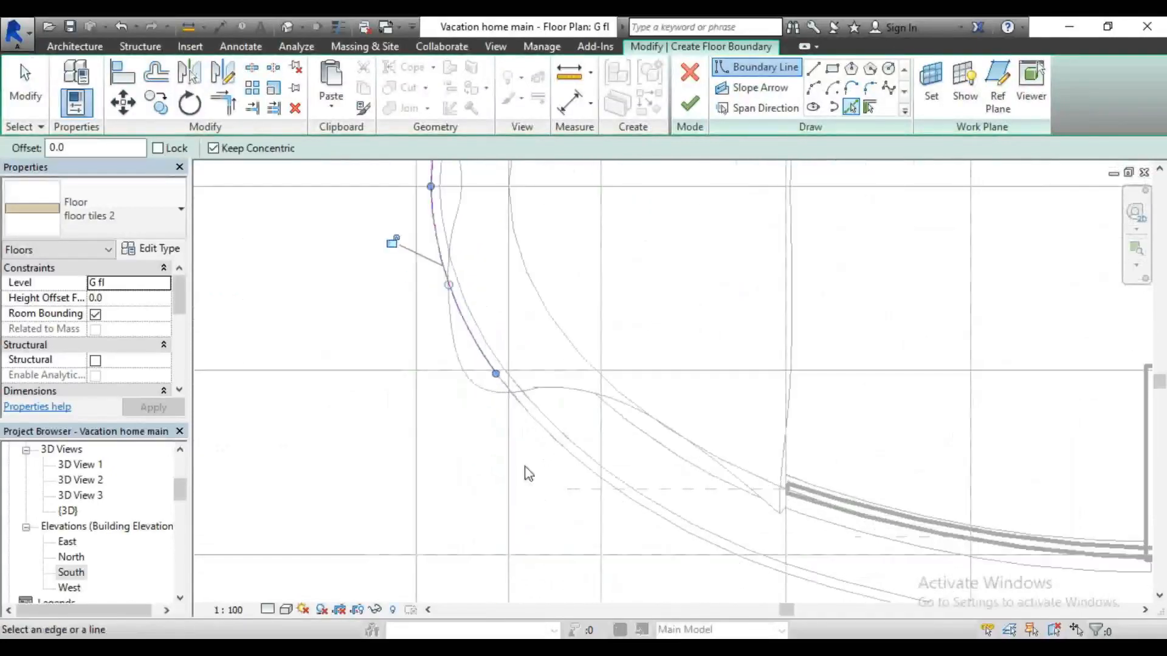
left_click(544, 439)
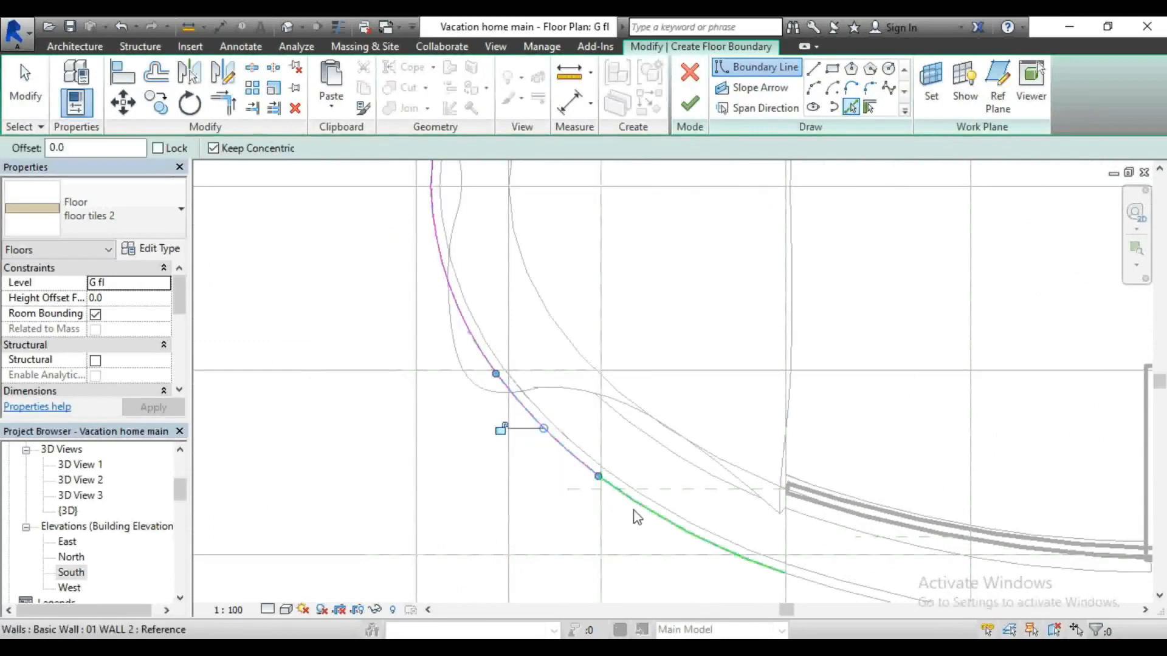
left_click(815, 582)
scroll(516, 353, "down", 5)
scroll(772, 521, "up", 3)
scroll(802, 504, "up", 2)
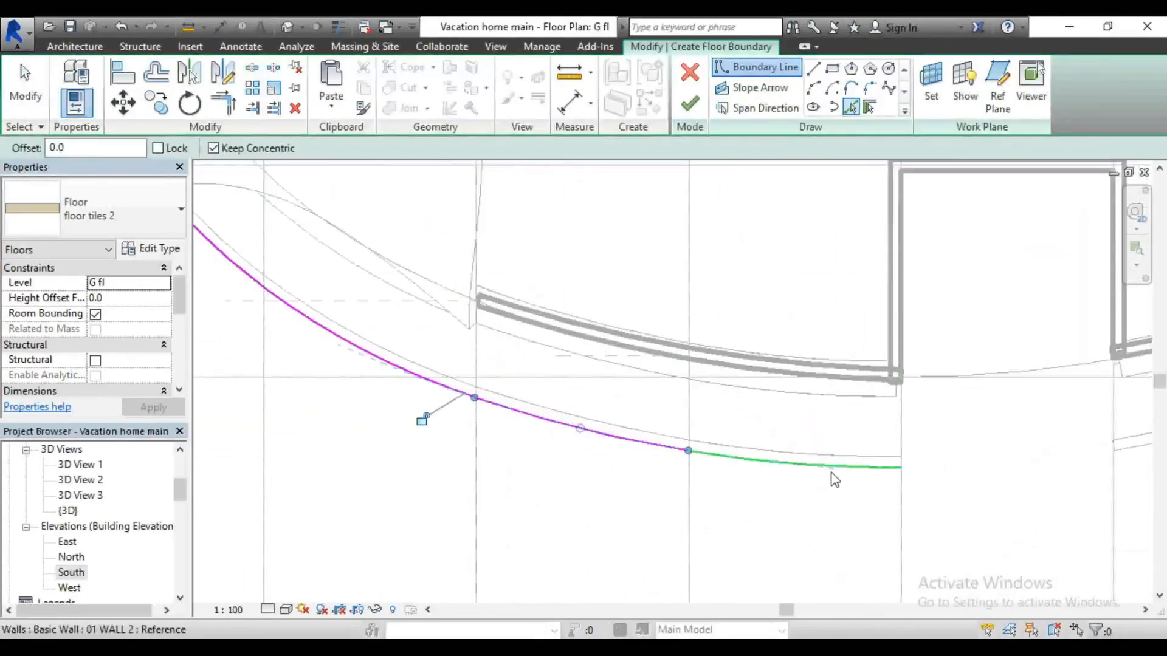
left_click(832, 480)
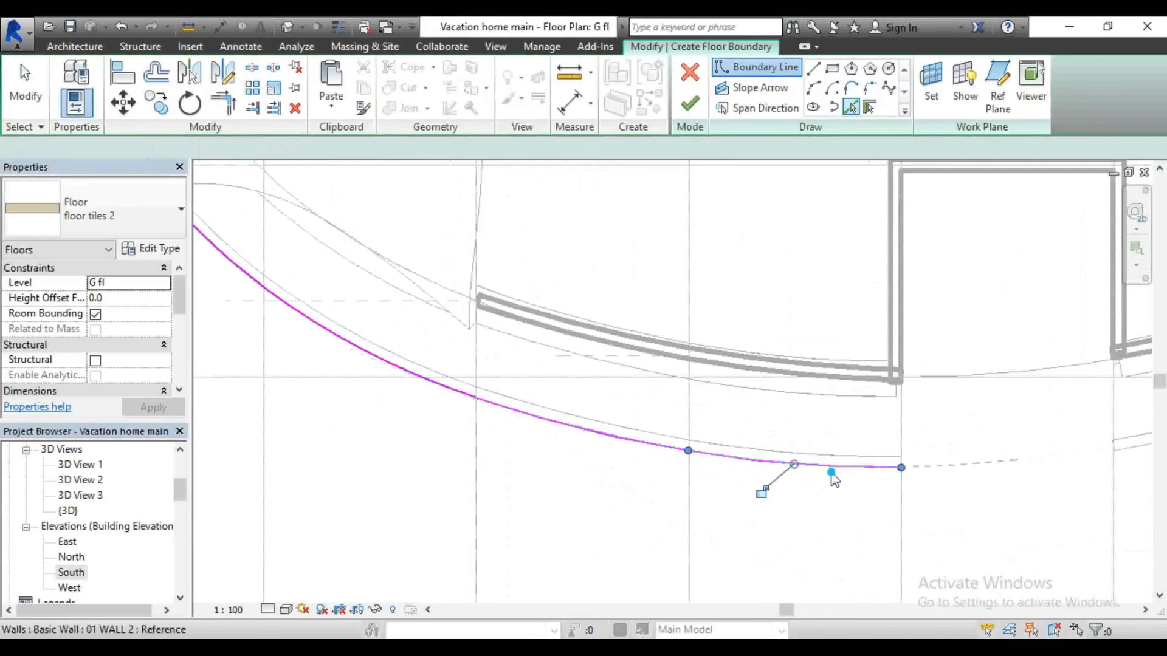
scroll(800, 500, "down", 1)
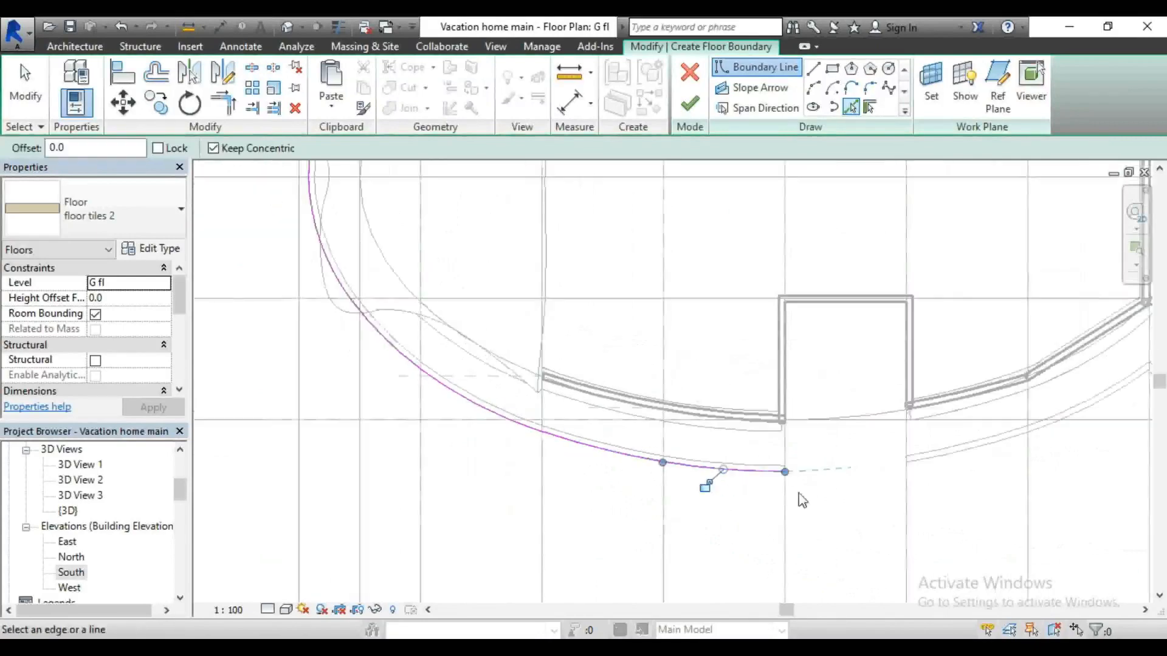
Step: Add the outer edge of the southeast arc, from the recess opening to the notch, and the notch's slanted edge to the floor boundary
left_click(924, 457)
scroll(668, 489, "down", 2)
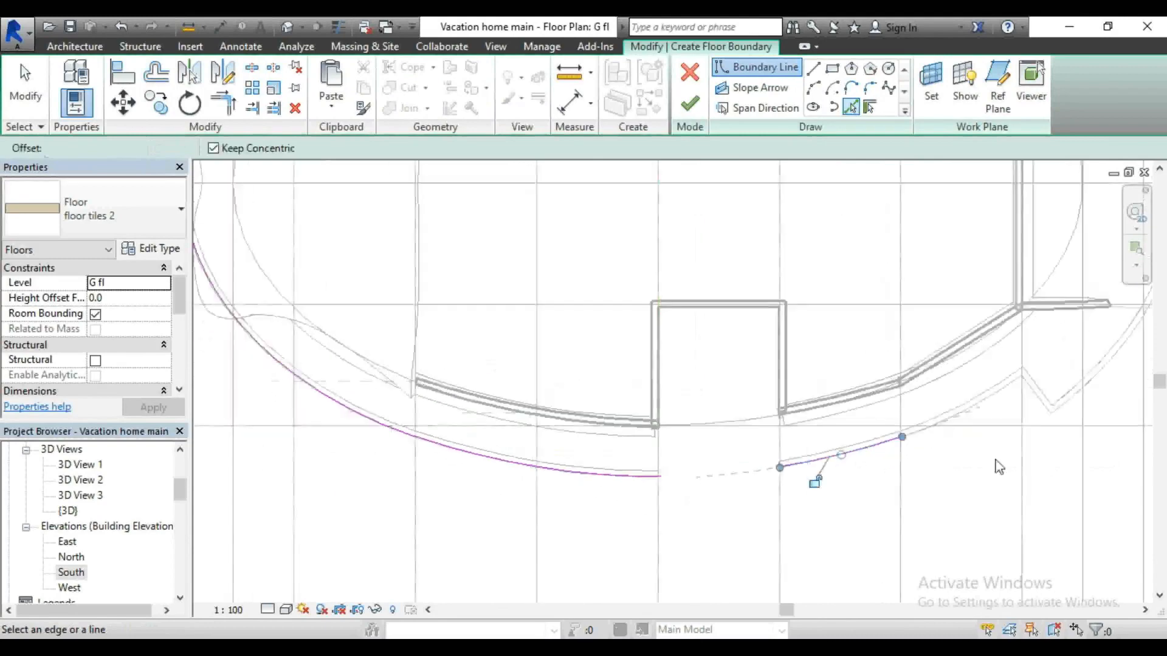
scroll(939, 444, "up", 2)
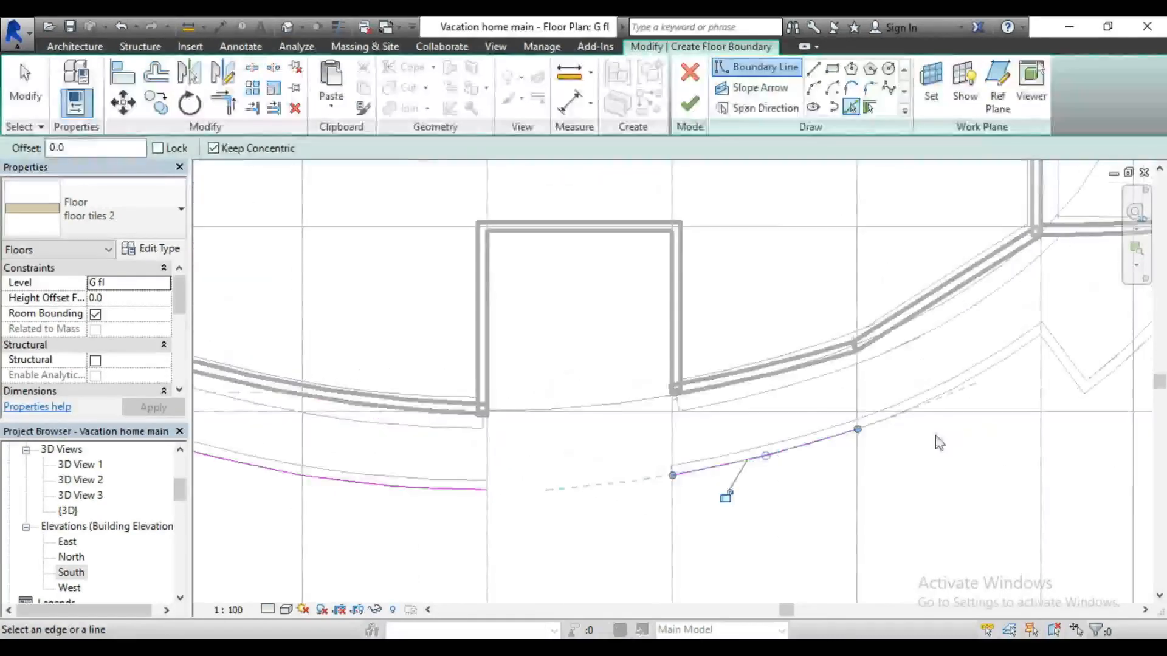
left_click(980, 383)
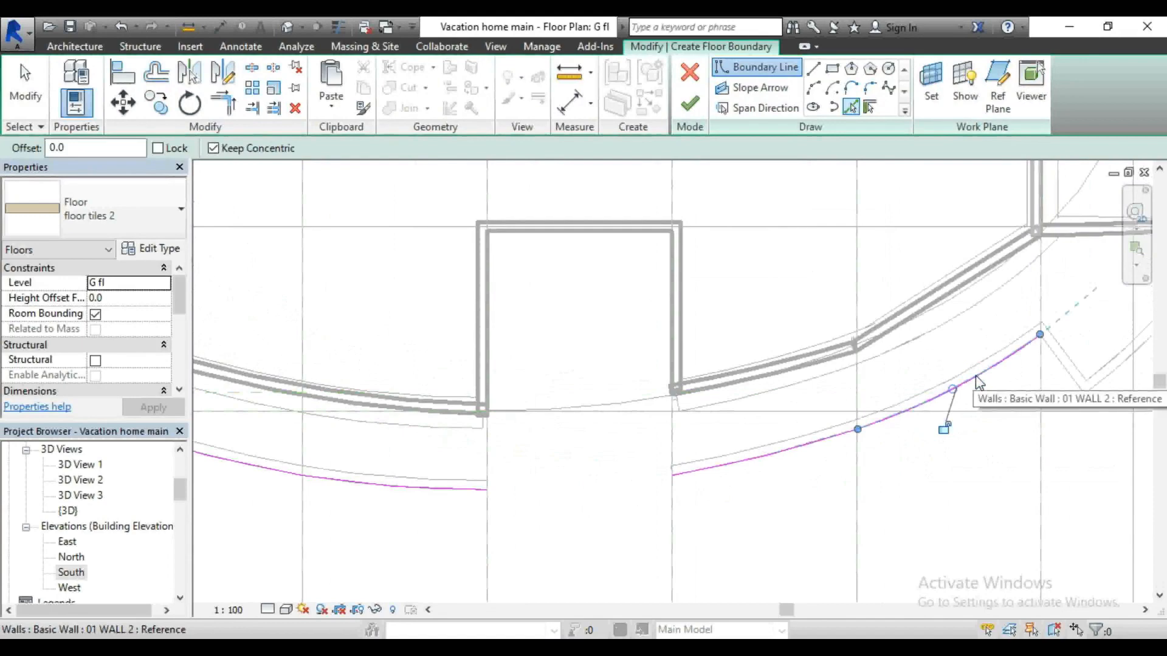
scroll(978, 383, "down", 3)
scroll(998, 385, "up", 4)
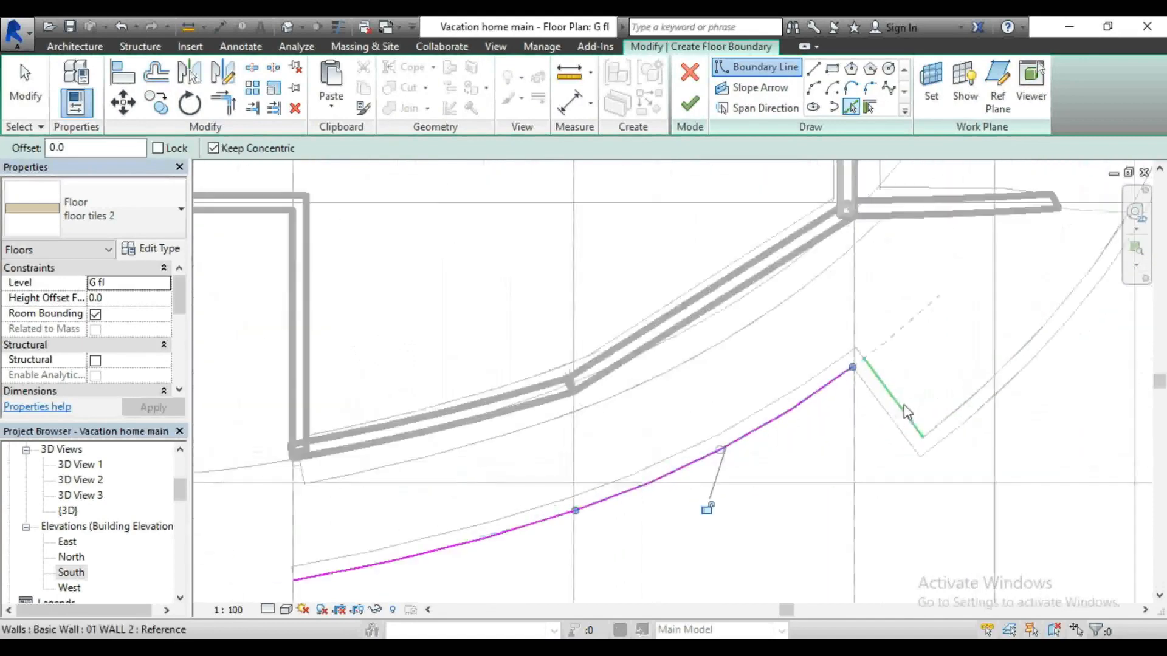
left_click(887, 409)
scroll(899, 482, "down", 3)
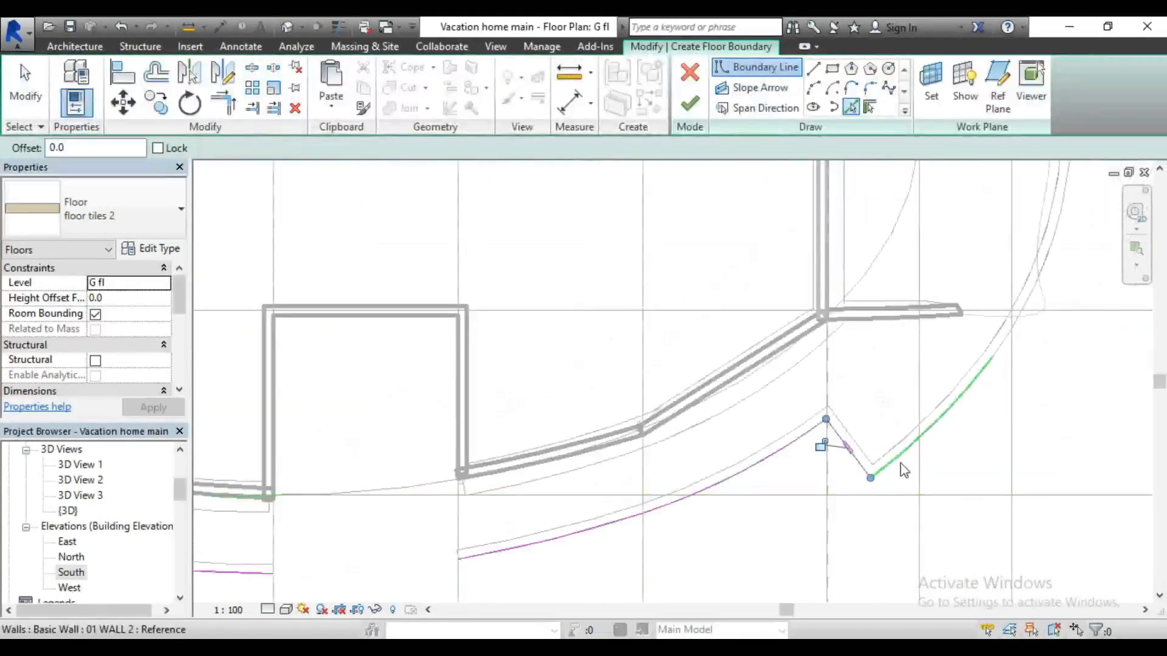
Step: Pick the shell's outer edge around the east end, from the southeast notch to the northeast notch, as floor boundary
left_click(904, 471)
scroll(849, 517, "up", 2)
scroll(966, 359, "up", 2)
left_click(976, 395)
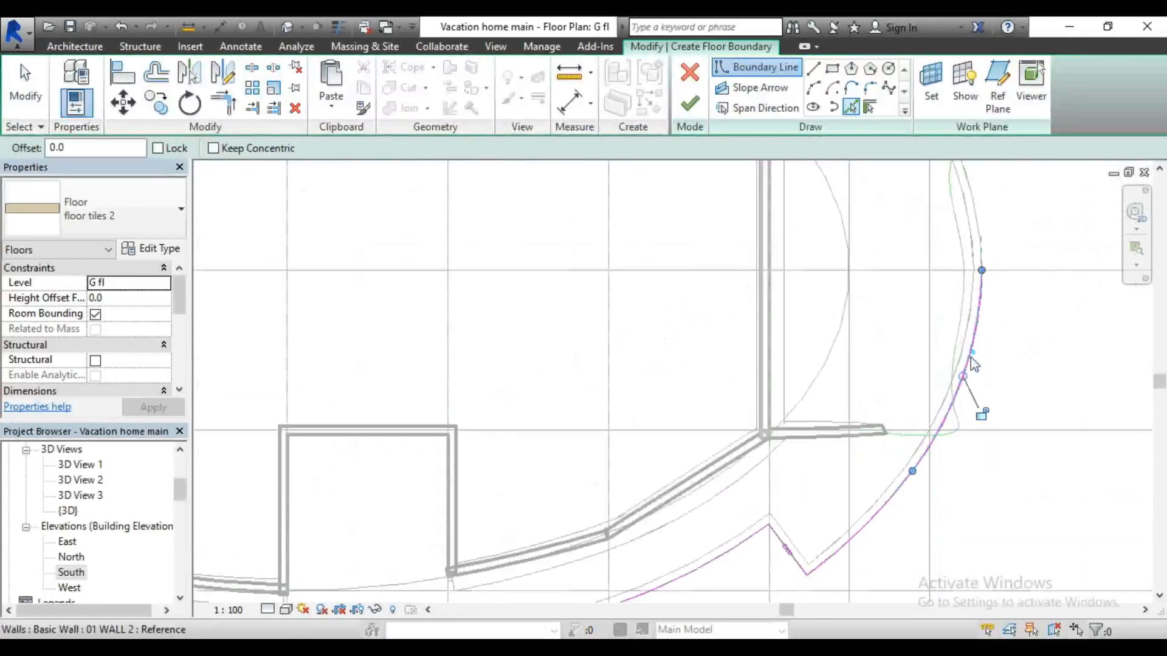
scroll(943, 464, "down", 3)
scroll(950, 344, "up", 3)
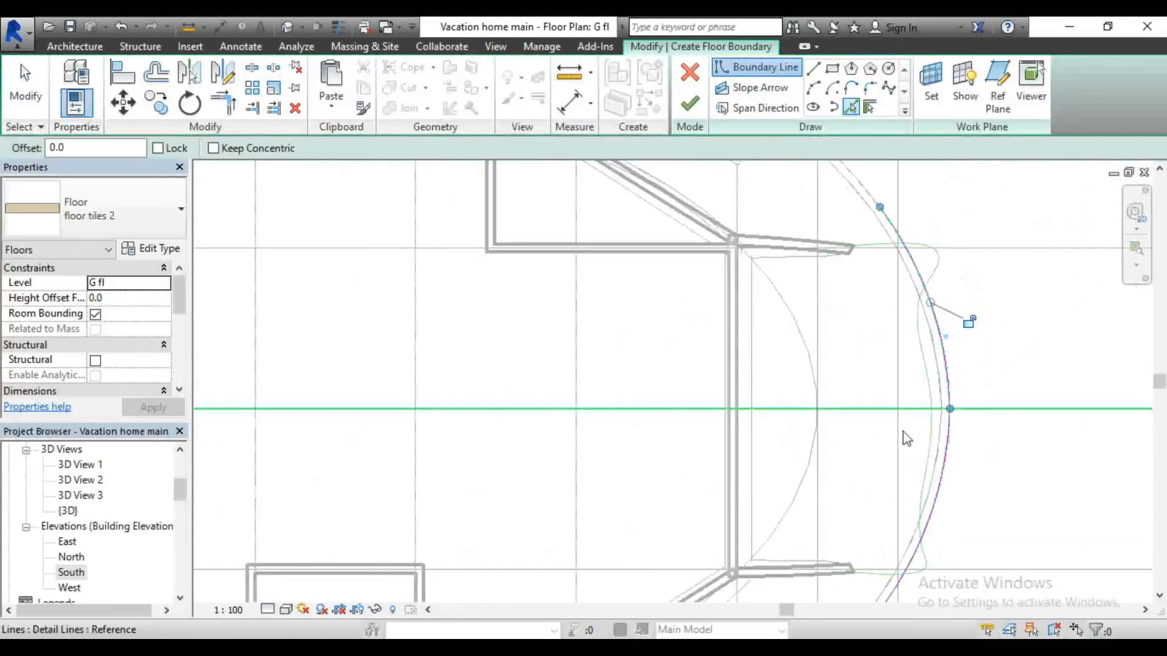
scroll(936, 389, "down", 3)
scroll(881, 276, "up", 3)
left_click(881, 284)
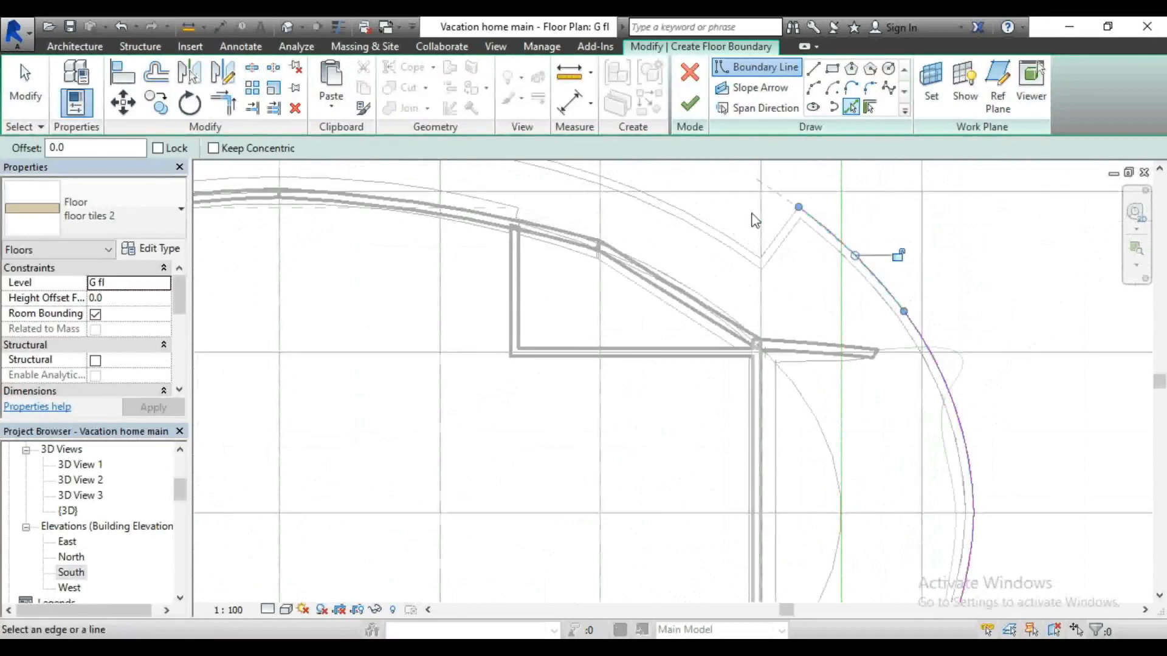
Step: Close the outer boundary in the north by picking the northeast notch's slanted edge and the remaining north arc segments
left_click(780, 231)
left_click(746, 244)
scroll(910, 357, "down", 2)
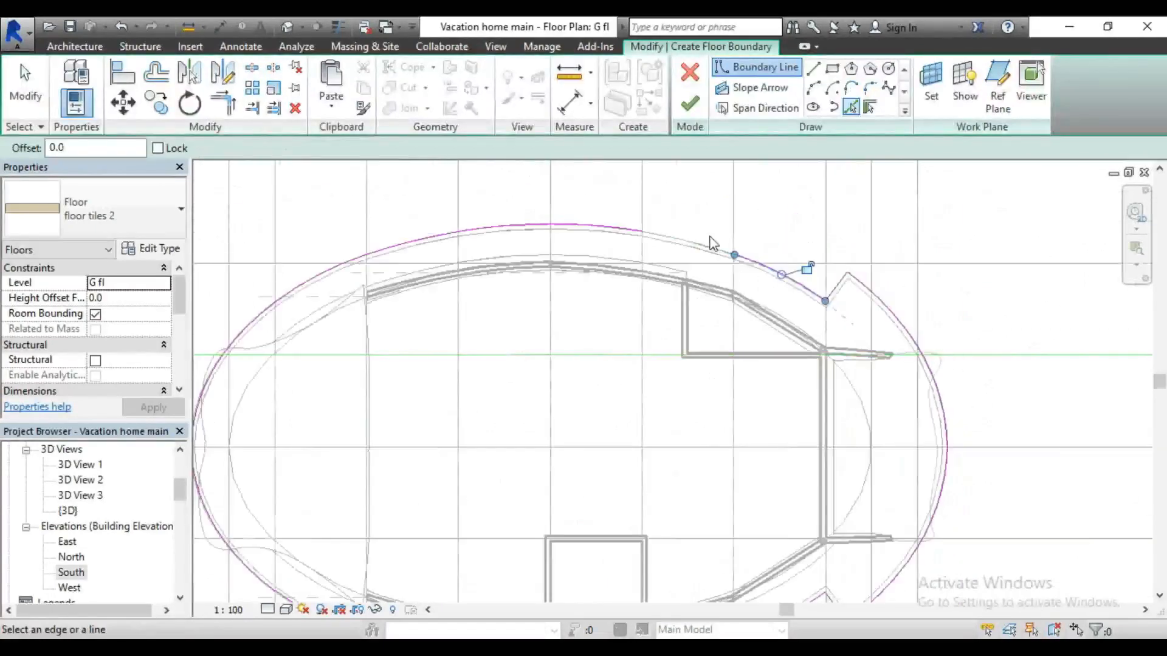
left_click(716, 245)
scroll(705, 248, "up", 2)
left_click(704, 255)
scroll(913, 233, "down", 2)
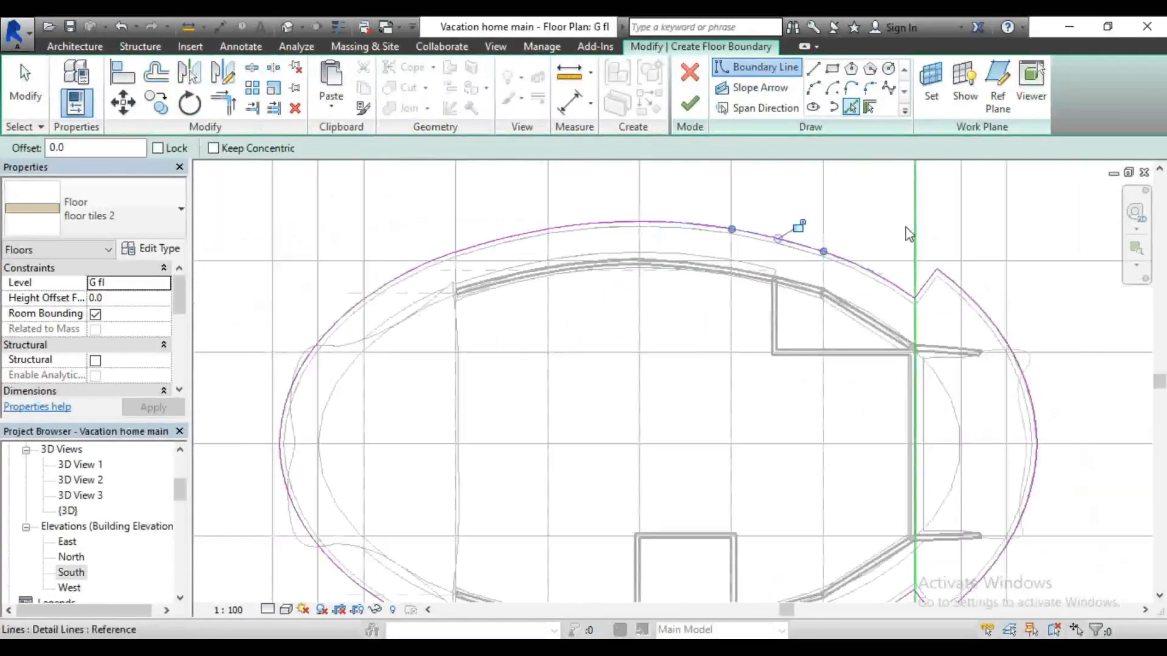
Step: Pick the outward faces of the northeast recess's two walls and of the long east wall as inner floor boundary lines
scroll(788, 270, "up", 4)
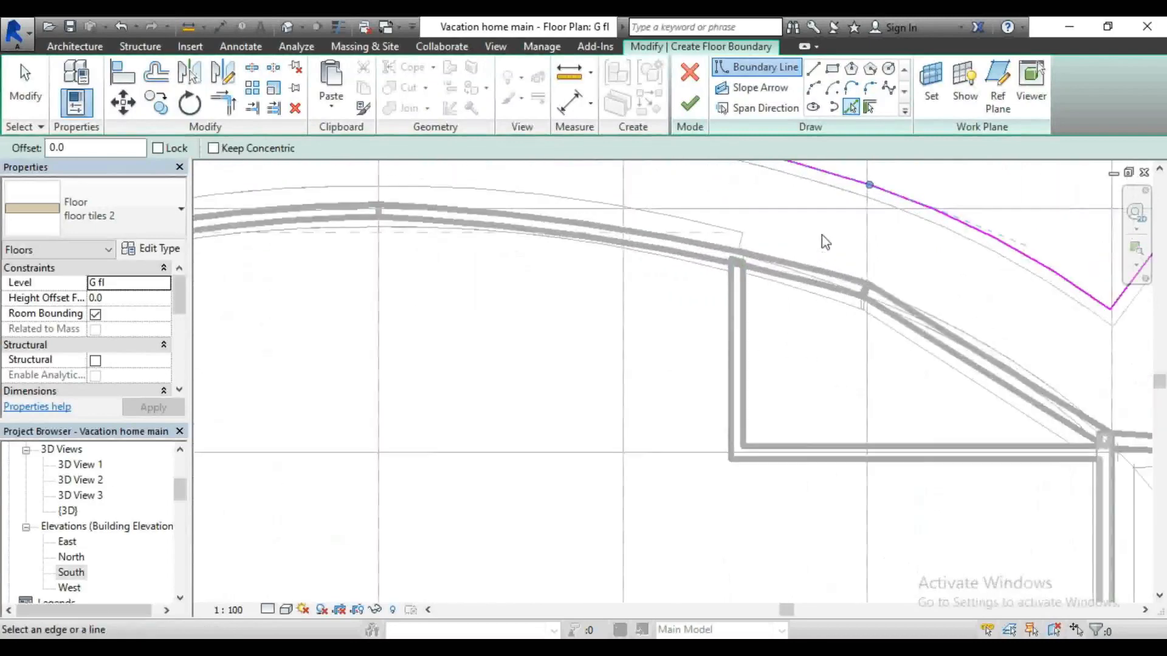
left_click(747, 296)
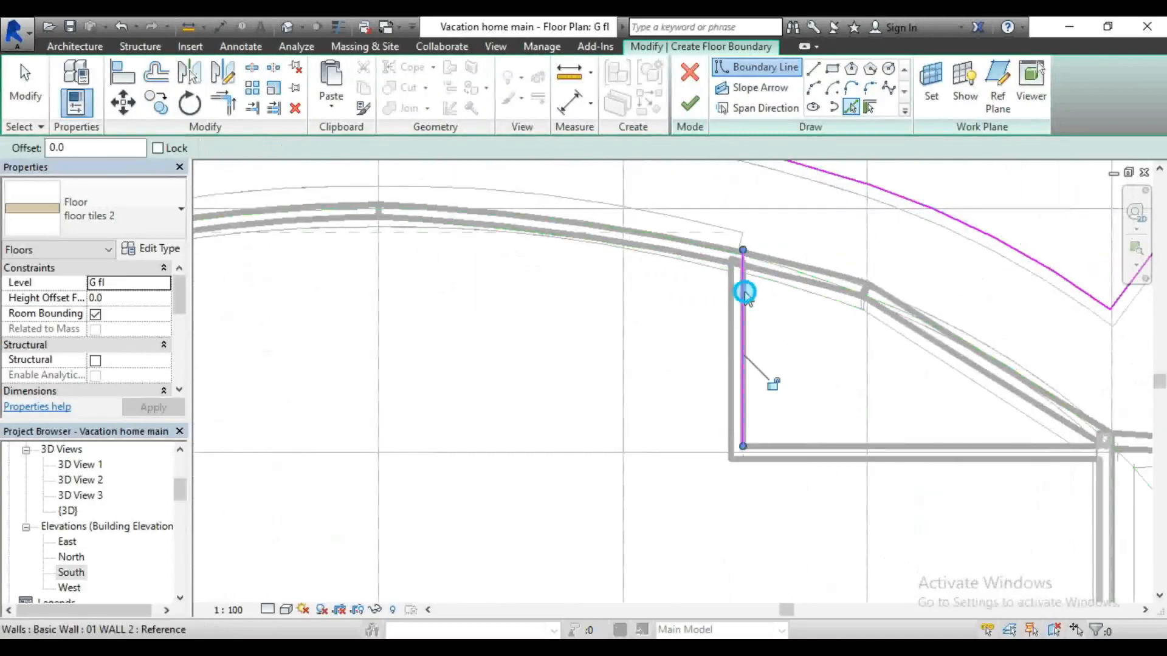
left_click(840, 445)
scroll(685, 238, "down", 2)
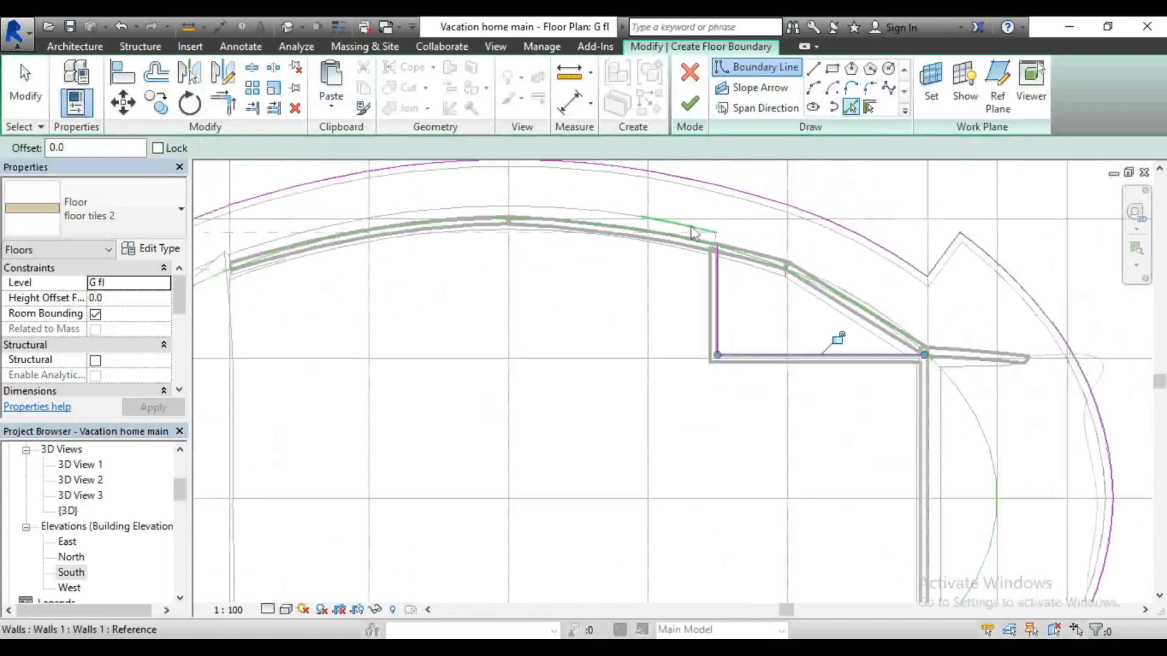
scroll(930, 383, "up", 2)
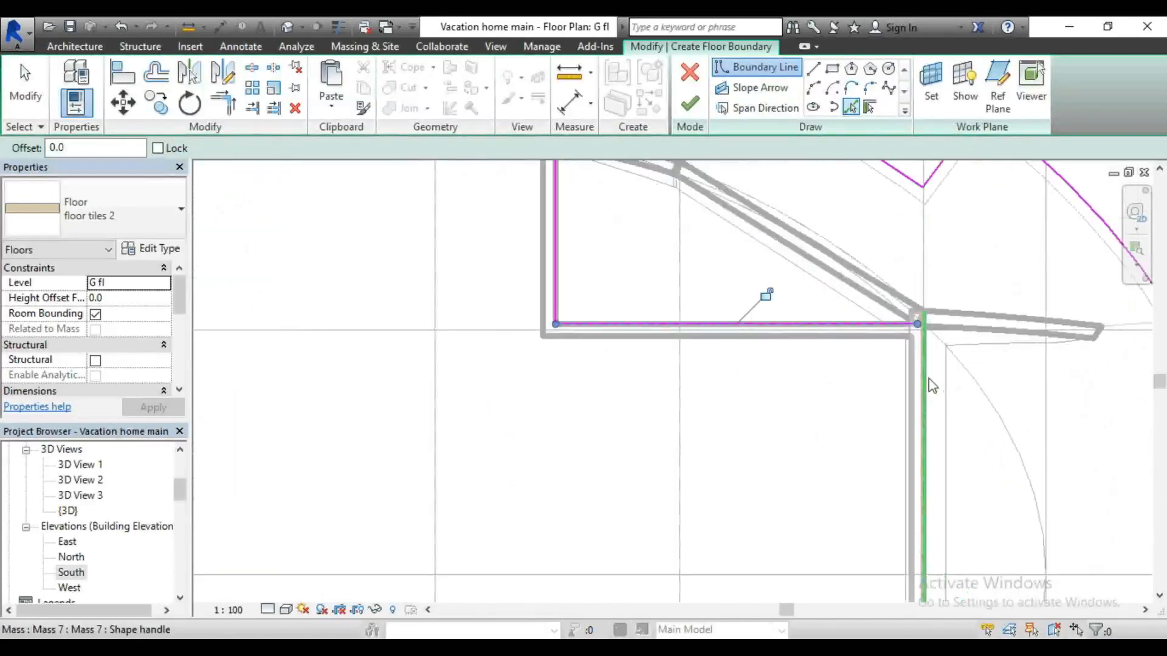
scroll(930, 381, "down", 4)
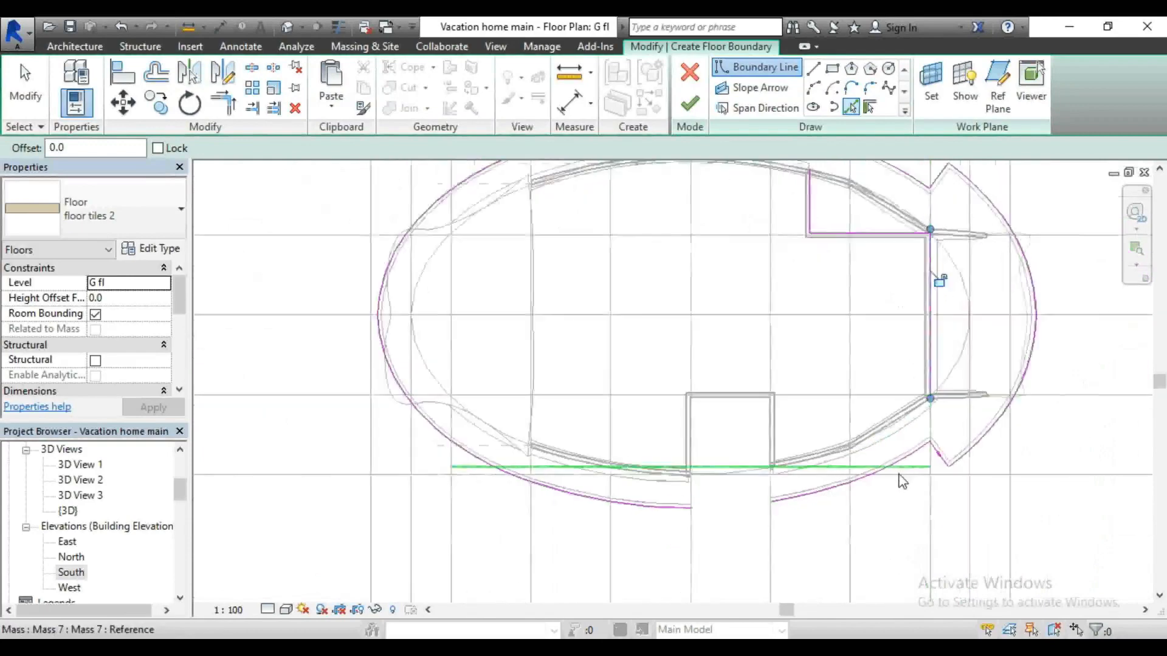
Step: Pick the inside faces of the south recess's three walls as inner floor boundary lines
scroll(906, 467, "up", 2)
scroll(657, 430, "up", 2)
left_click(582, 333)
left_click(549, 363)
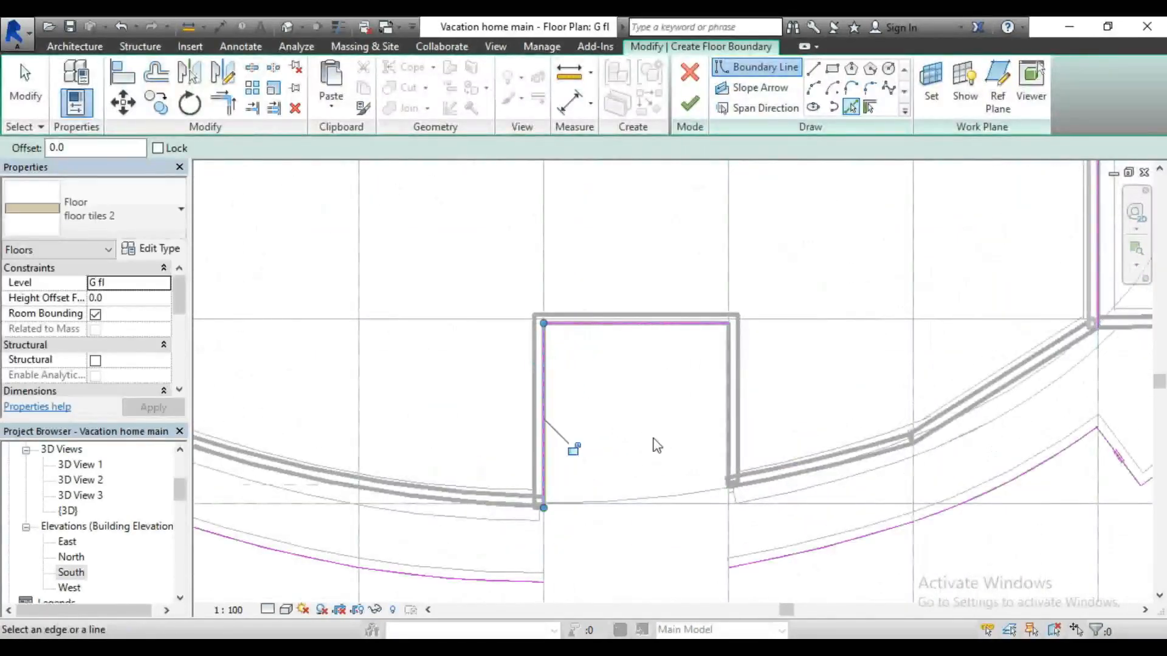
left_click(729, 398)
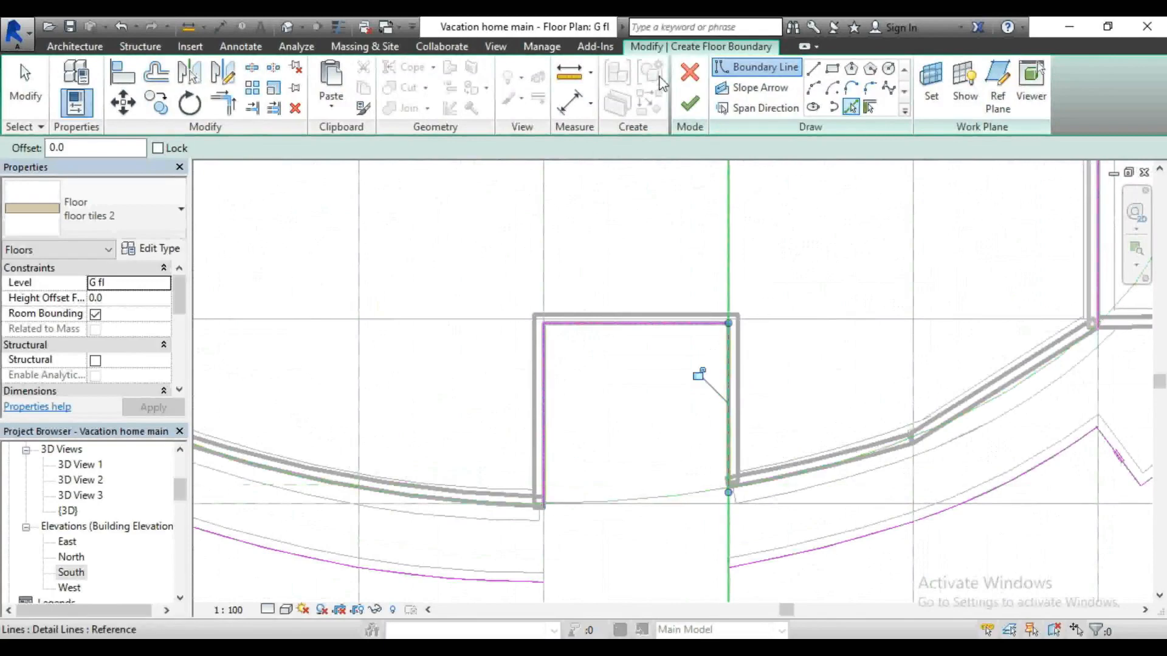
Step: Draw a boundary arc along the southeast wall's outer face, from the south recess's east corner to the wall's bend
left_click(813, 89)
scroll(737, 504, "up", 5)
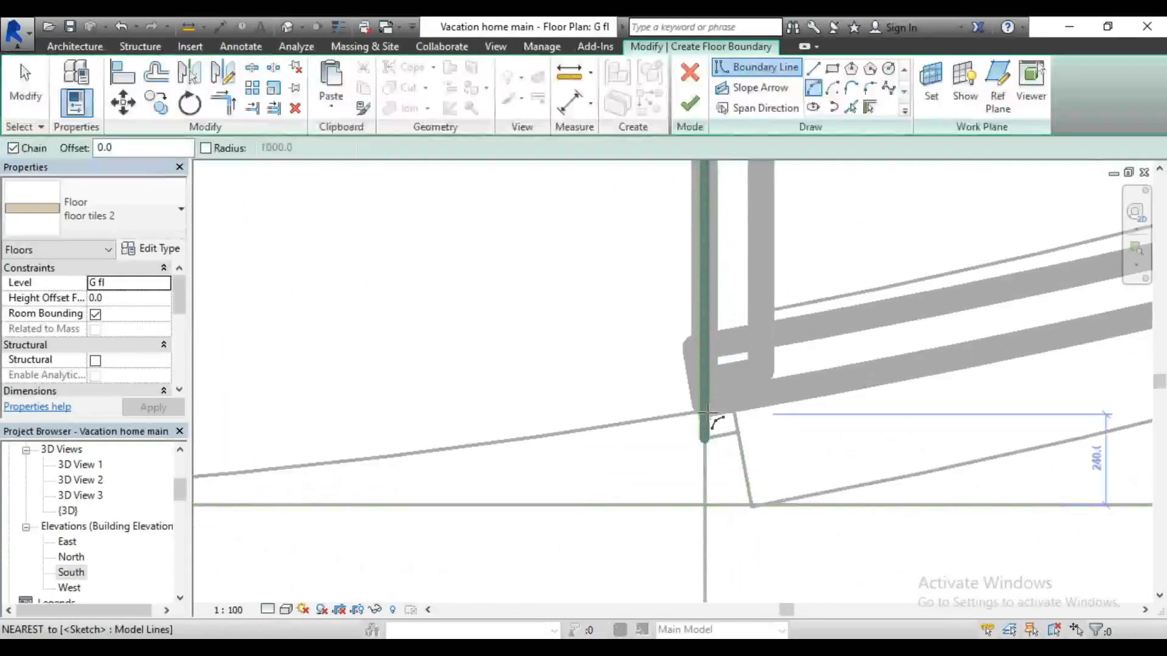
left_click(703, 438)
scroll(608, 474, "down", 2)
scroll(588, 490, "down", 4)
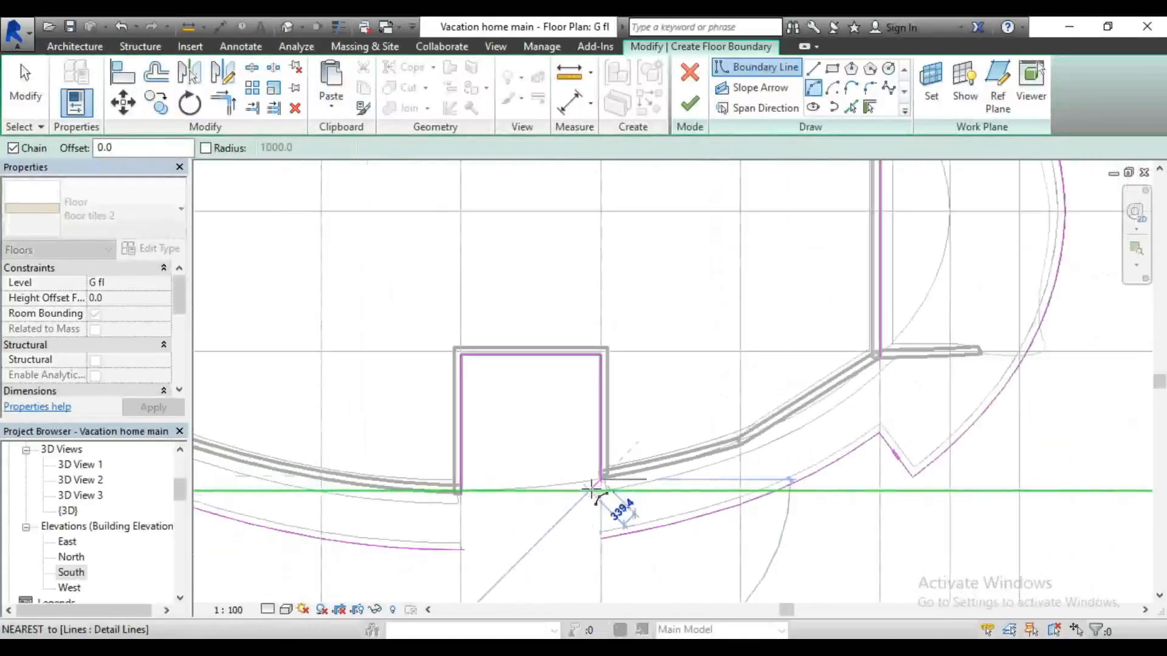
scroll(722, 444, "up", 2)
scroll(748, 456, "up", 3)
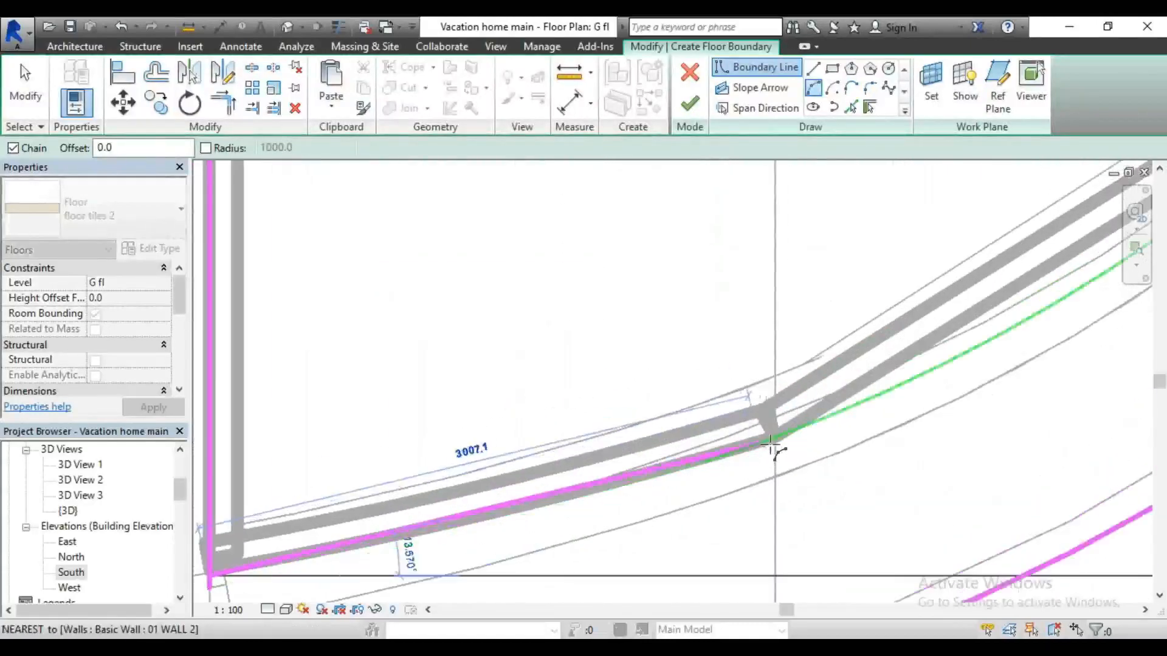
left_click(773, 438)
left_click(571, 500)
Step: Continue the boundary with a second arc from the southeast wall's bend to the long east wall's lower end, and end the chain
scroll(638, 456, "down", 3)
scroll(625, 430, "up", 4)
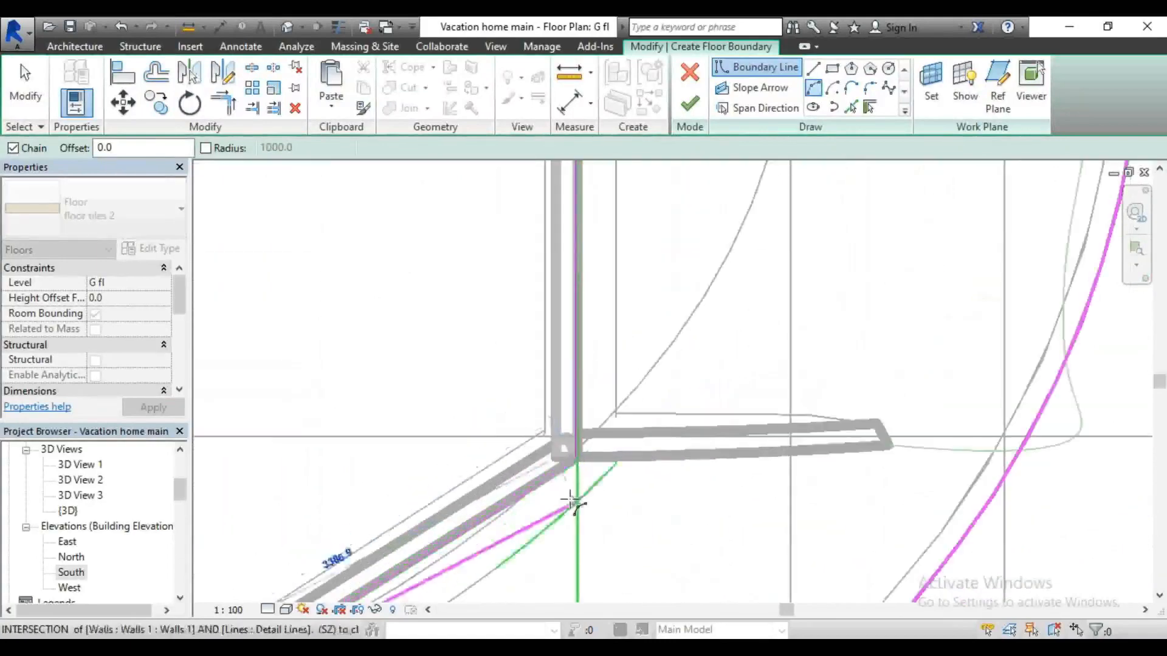
scroll(571, 503, "up", 2)
left_click(581, 437)
scroll(626, 395, "down", 3)
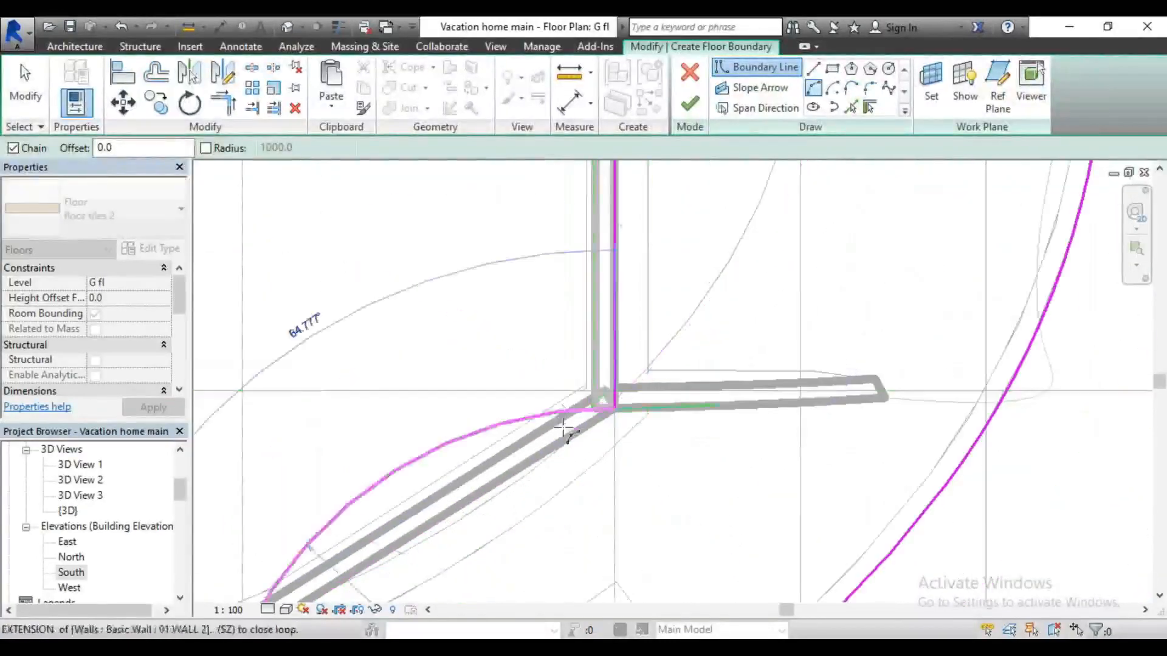
scroll(571, 453, "down", 2)
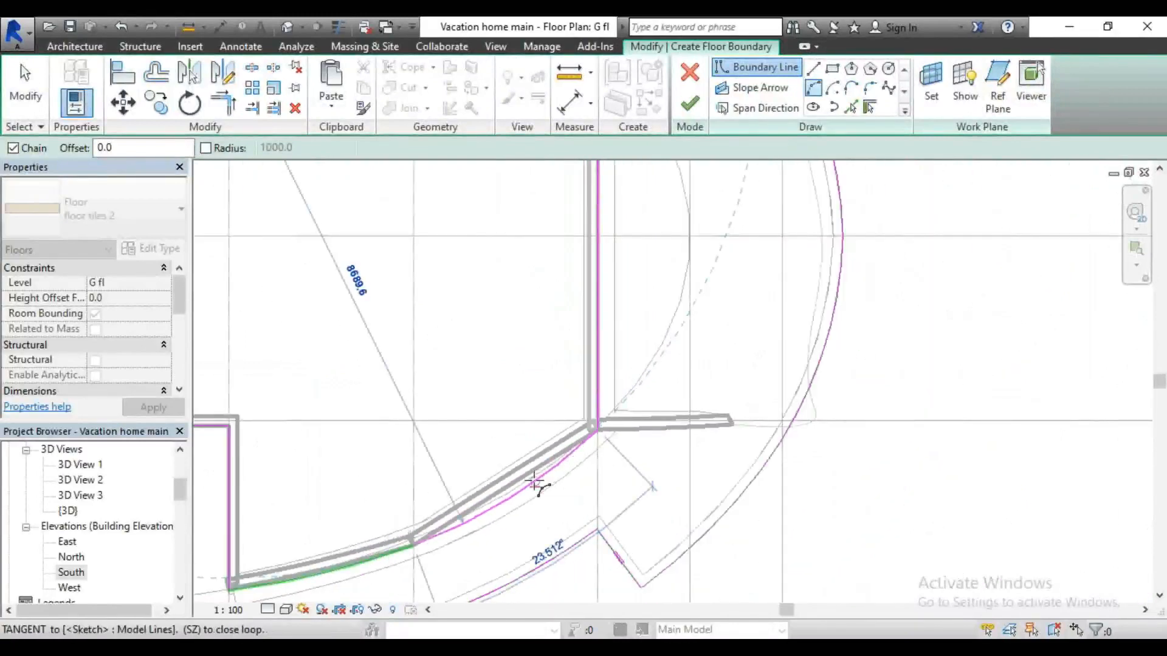
scroll(535, 485, "up", 2)
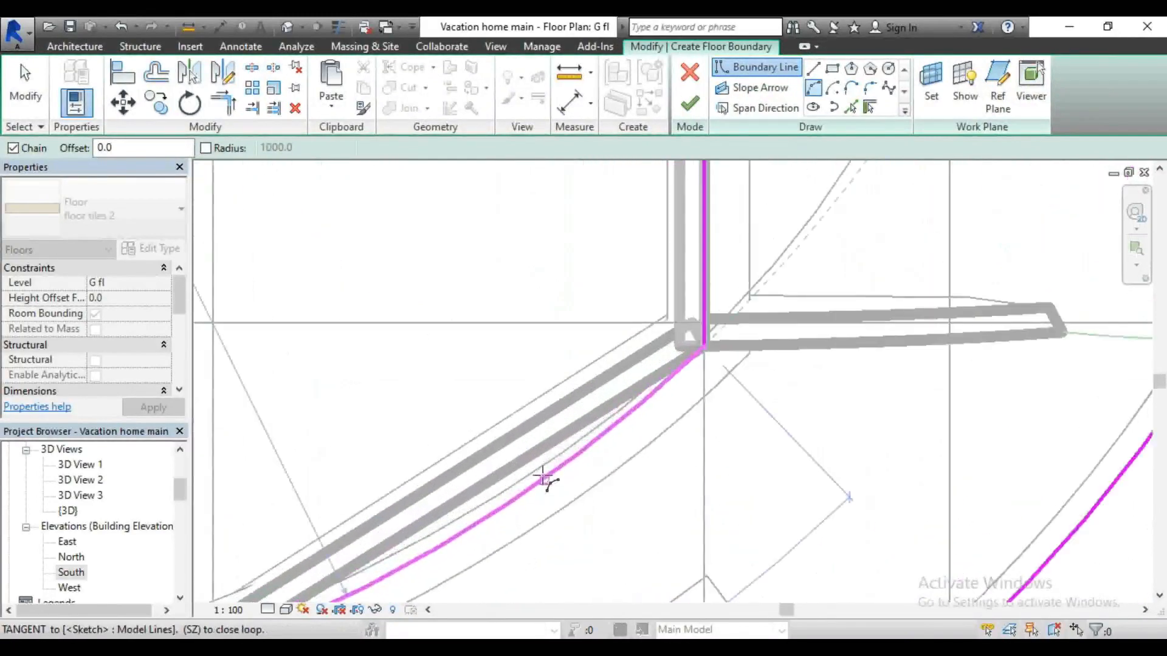
left_click(540, 468)
scroll(759, 344, "down", 5)
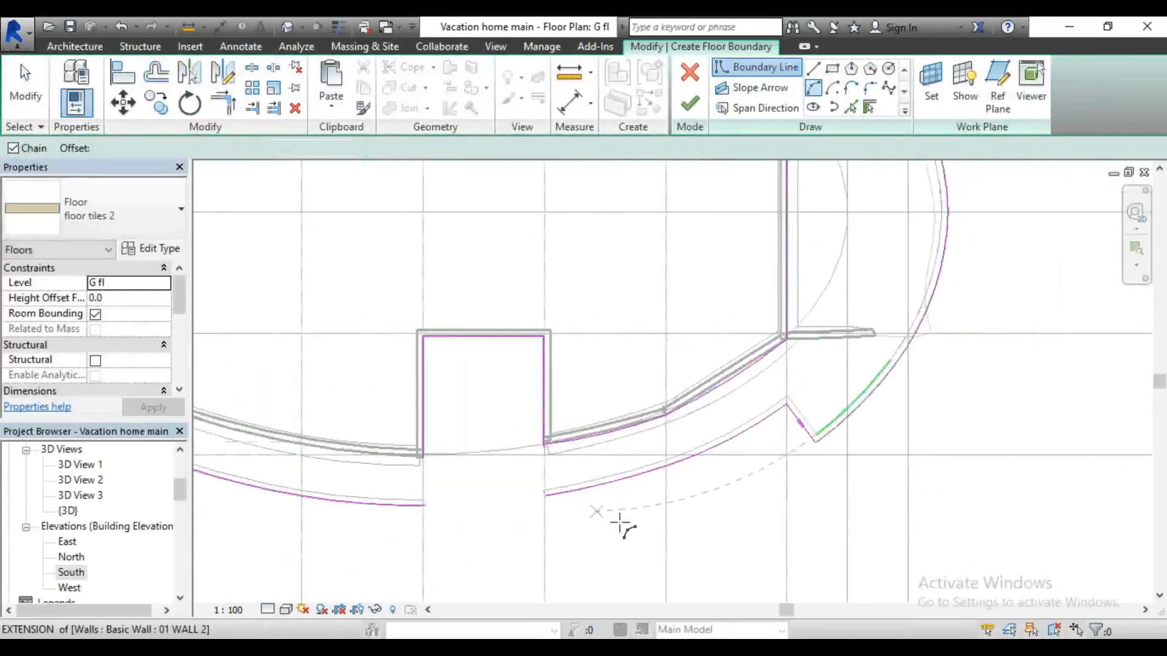
scroll(622, 524, "down", 2)
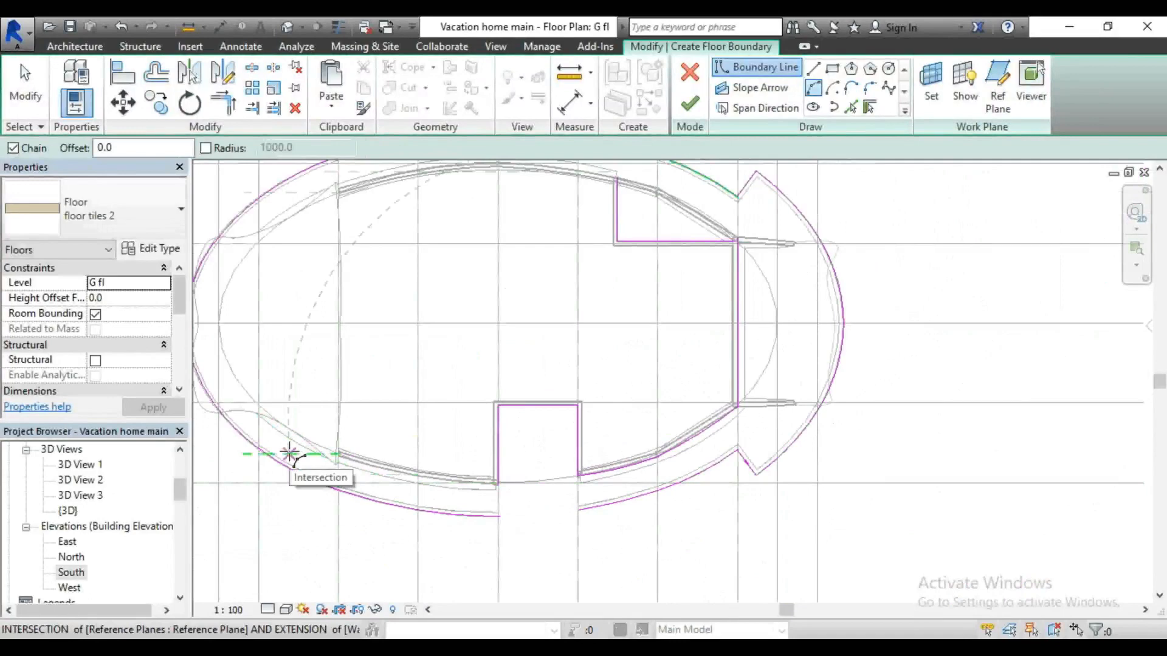
Step: Draw a boundary arc along the southwest wall's outer face, from the south recess's west corner to the first grid line westward
scroll(289, 454, "up", 5)
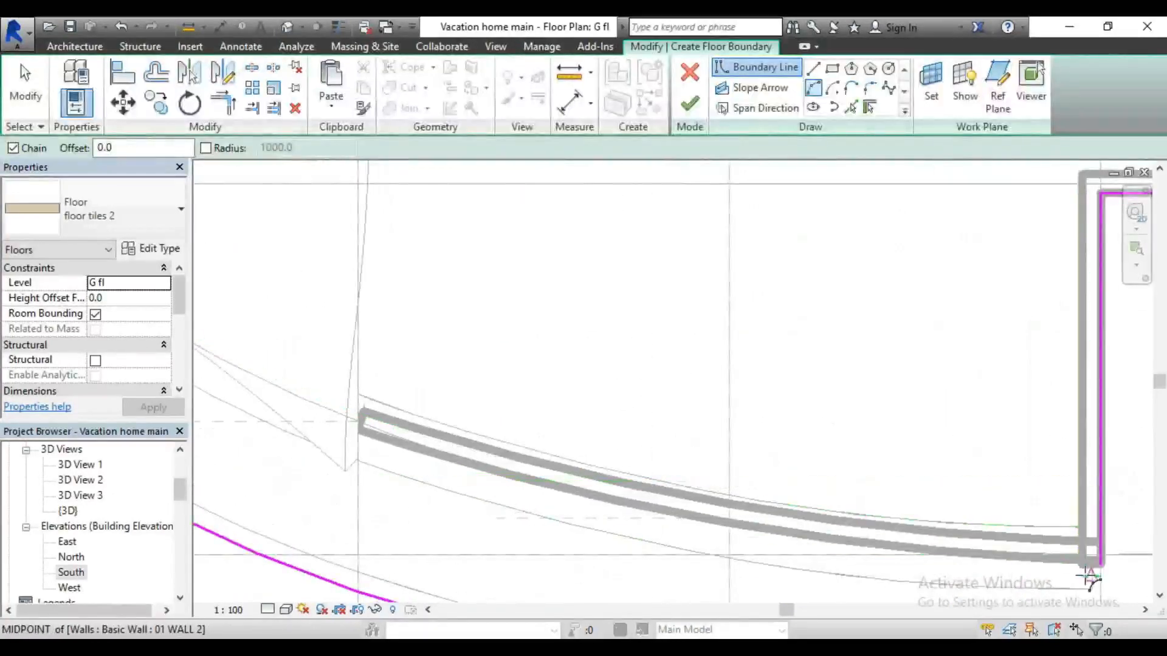
left_click(1099, 565)
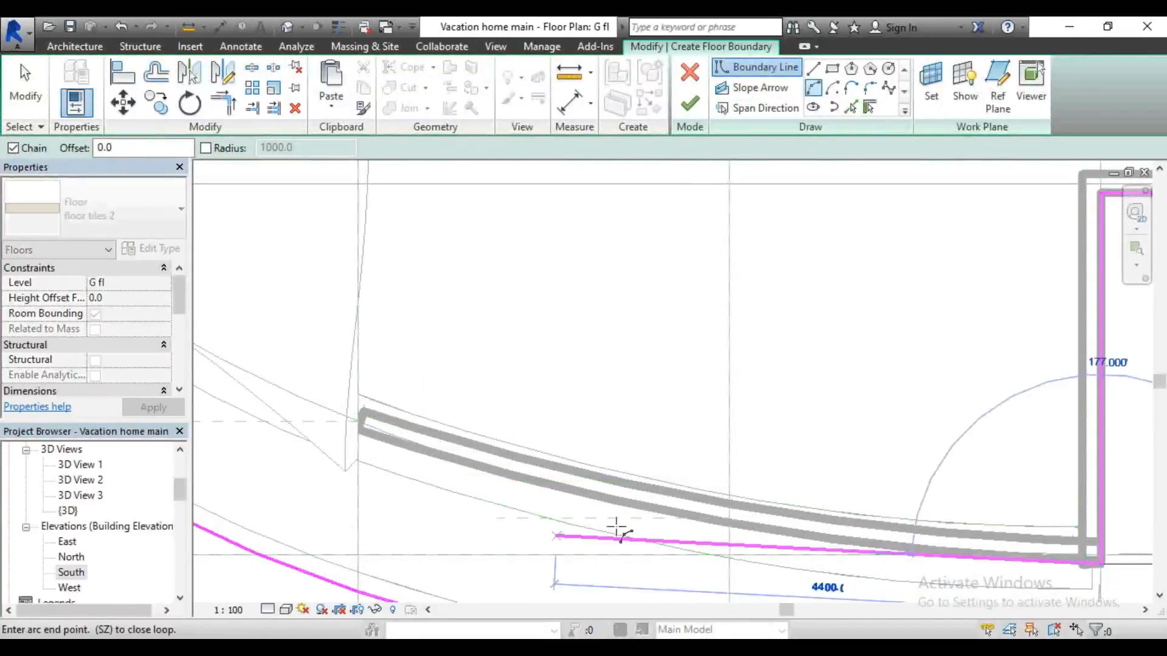
scroll(730, 521, "up", 3)
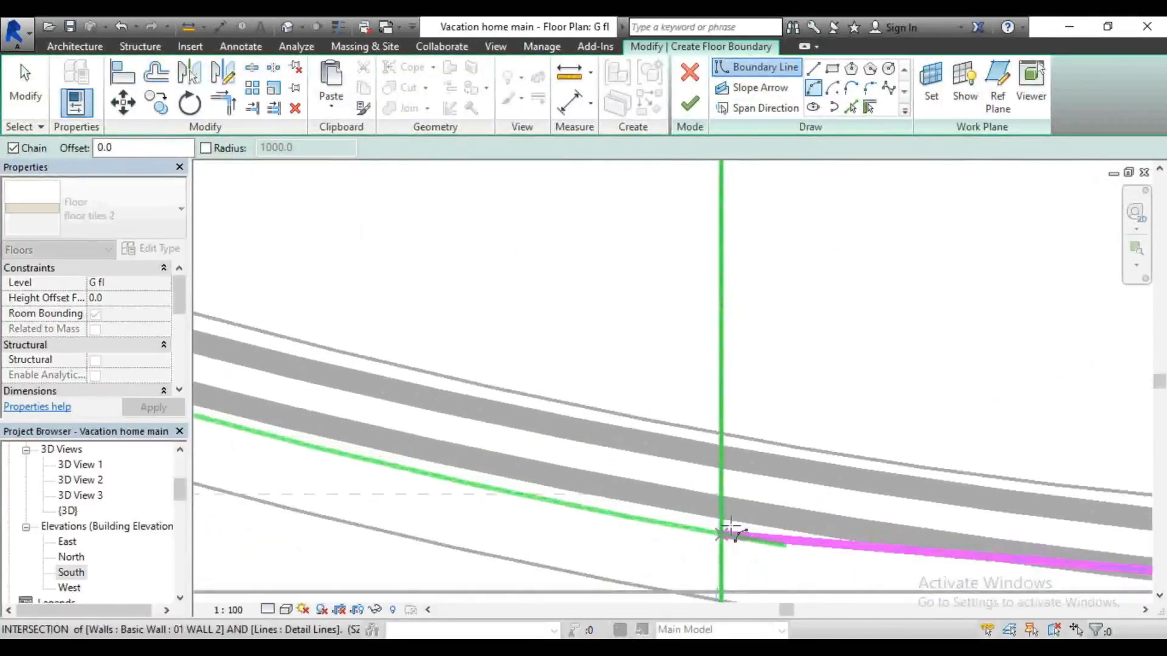
left_click(723, 516)
scroll(658, 462, "down", 2)
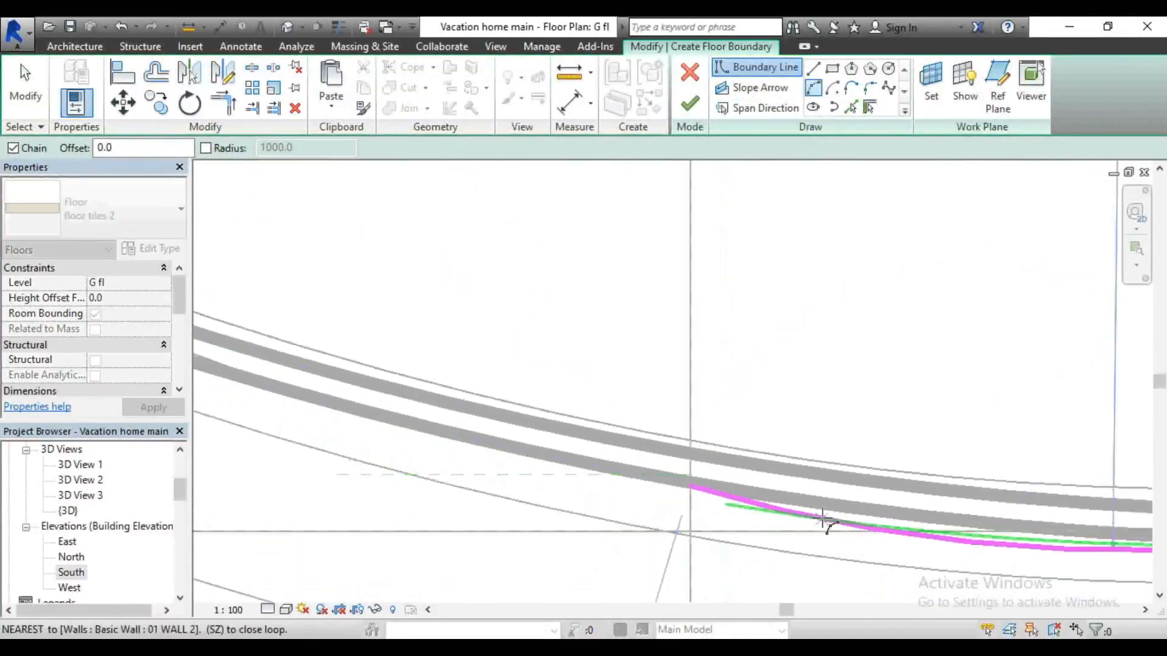
left_click(830, 509)
Step: Extend the boundary with another arc along the southwest wall's outer face up to the wall's west end
scroll(857, 533, "down", 3)
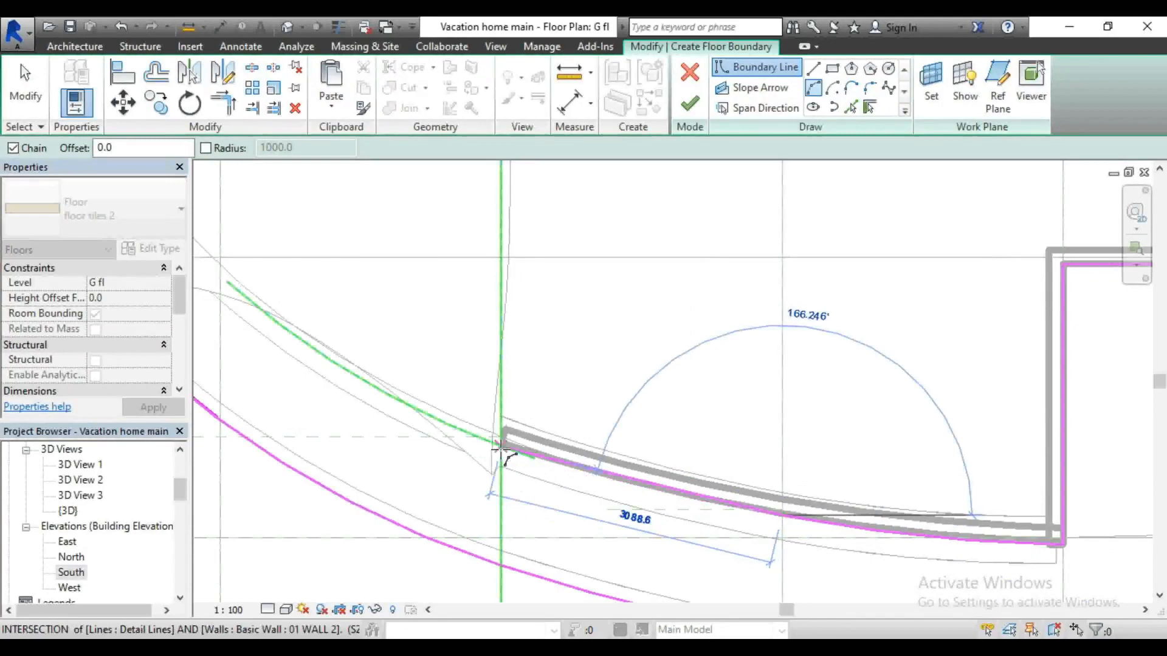
scroll(501, 449, "up", 4)
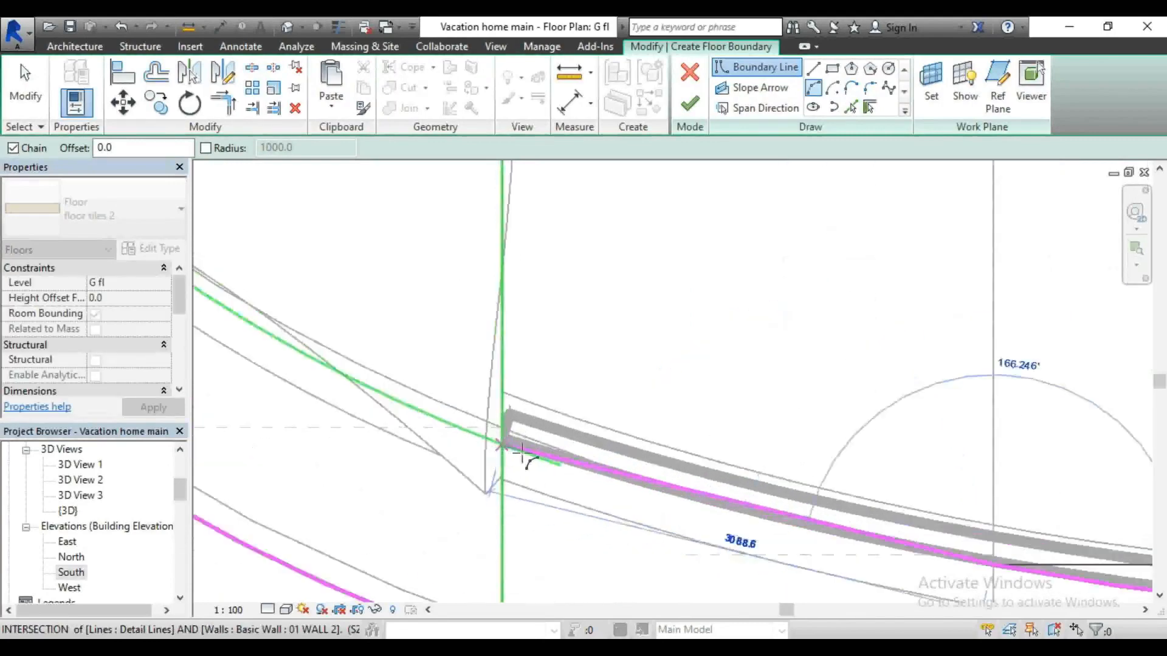
left_click(495, 439)
scroll(495, 439, "down", 2)
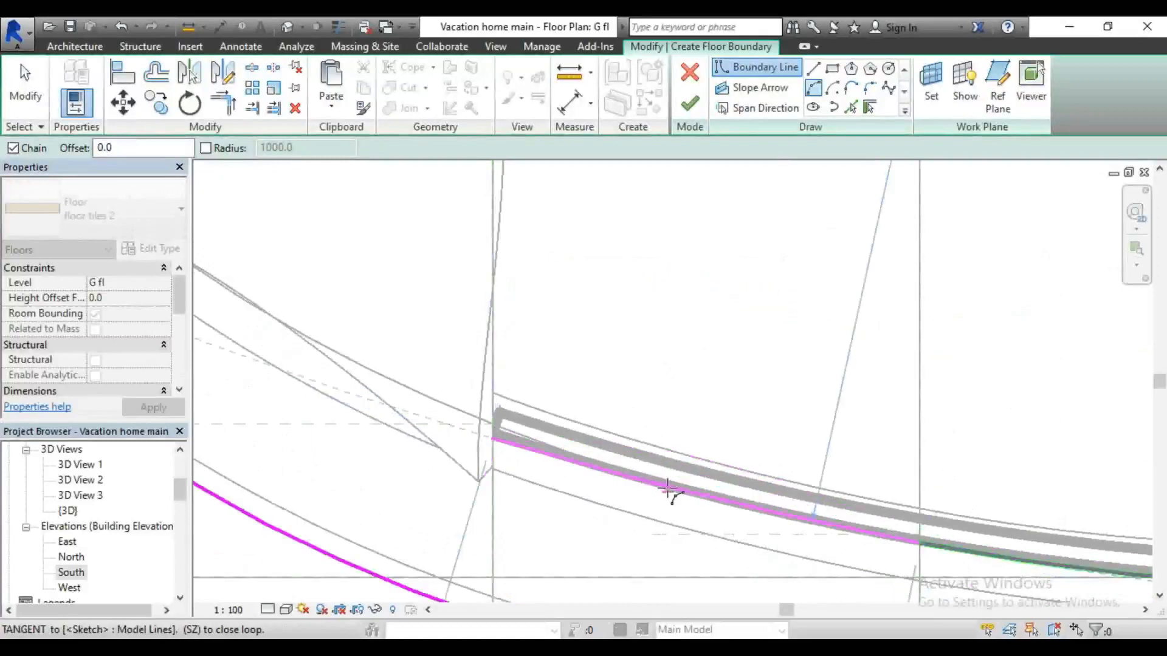
left_click(668, 488)
scroll(693, 541, "down", 3)
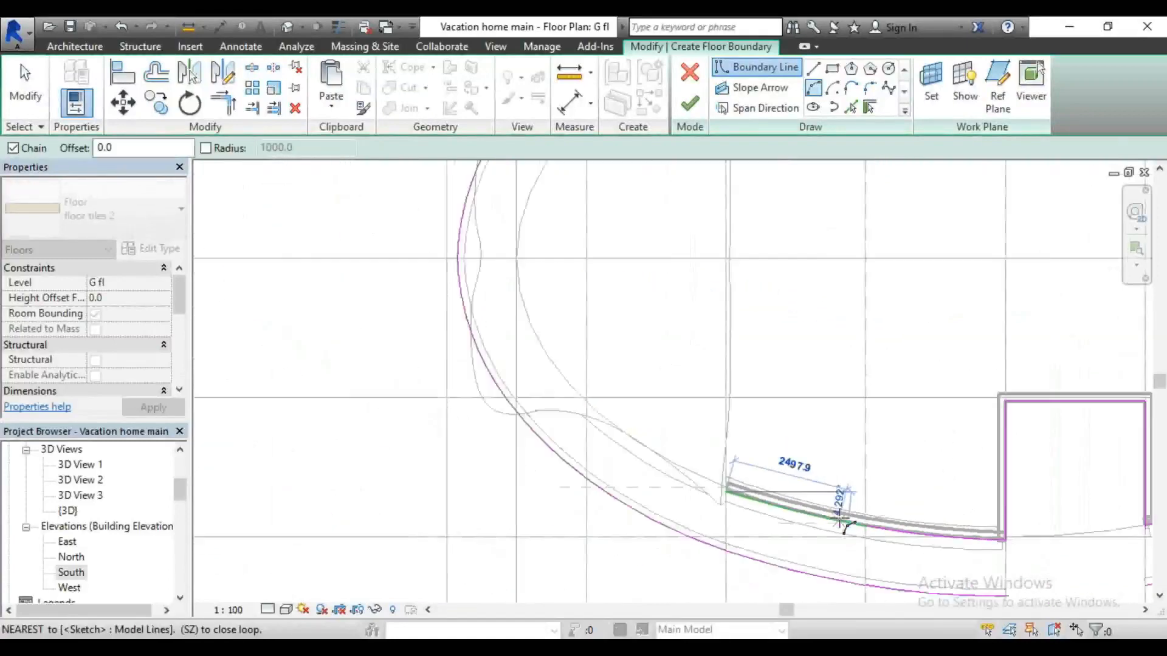
Step: Add a boundary arc from the southwest wall's west end to the inner ellipse's crossing with the next vertical grid line
scroll(697, 553, "down", 2)
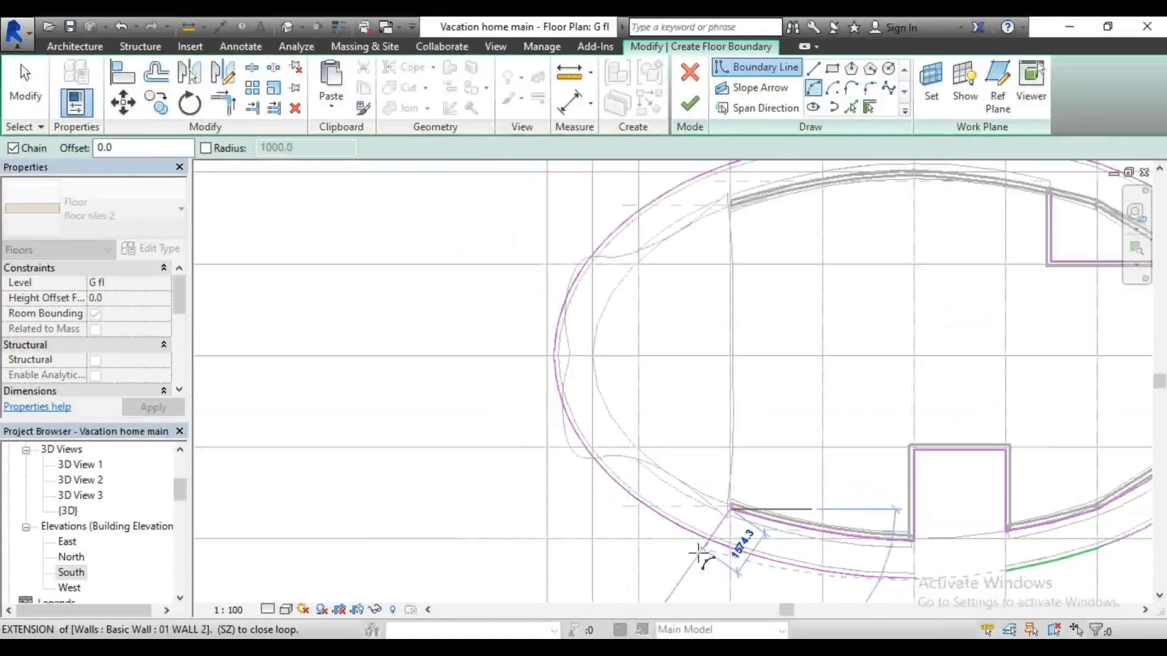
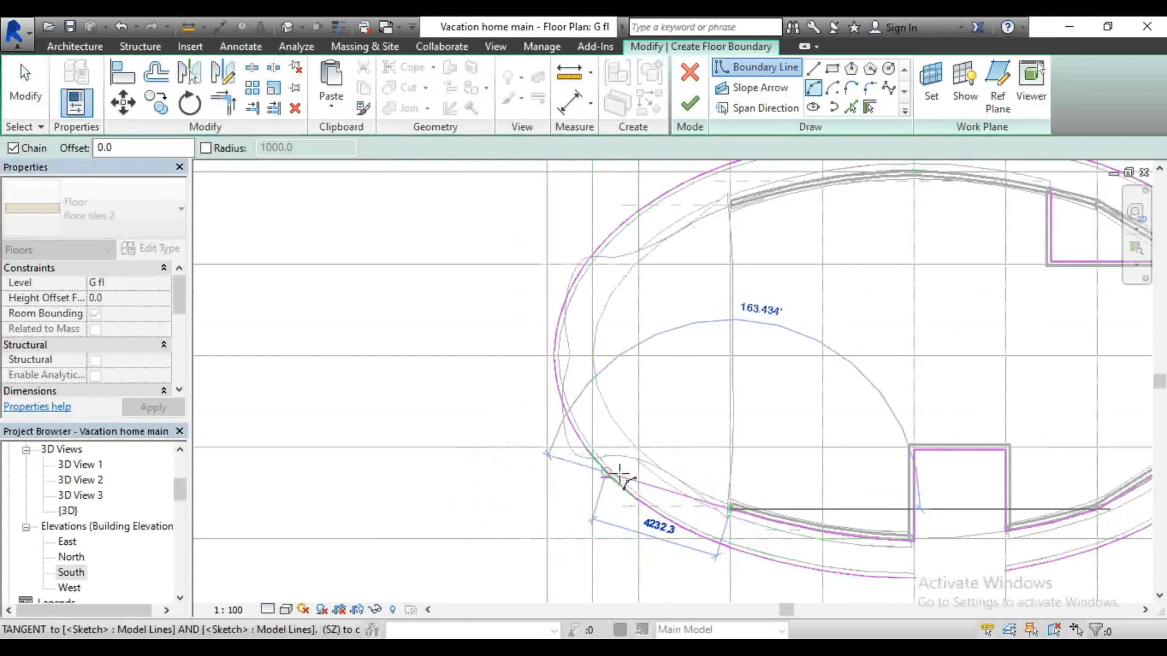
scroll(616, 474, "up", 5)
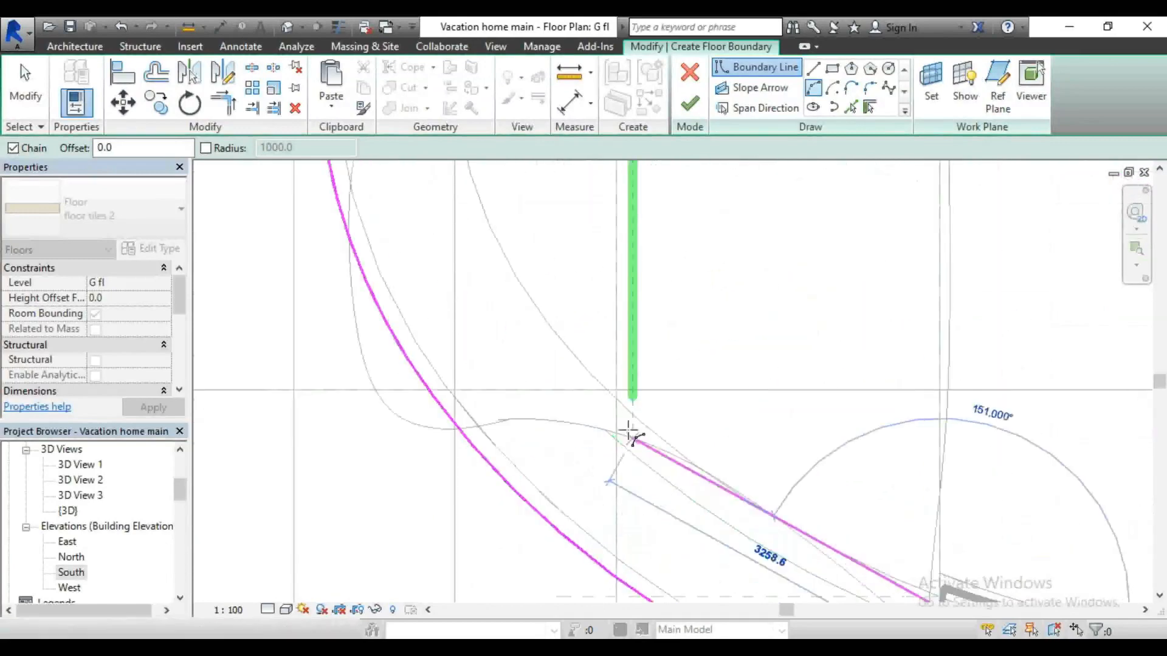
scroll(626, 420, "up", 3)
left_click(617, 392)
scroll(617, 392, "down", 5)
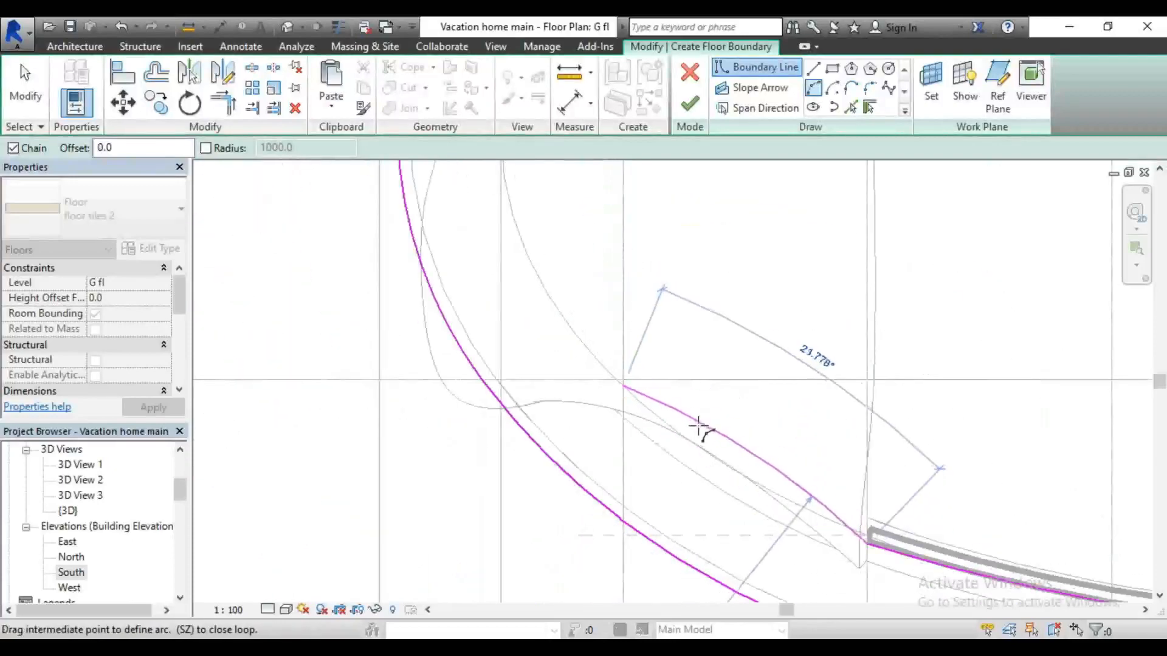
scroll(744, 471, "up", 3)
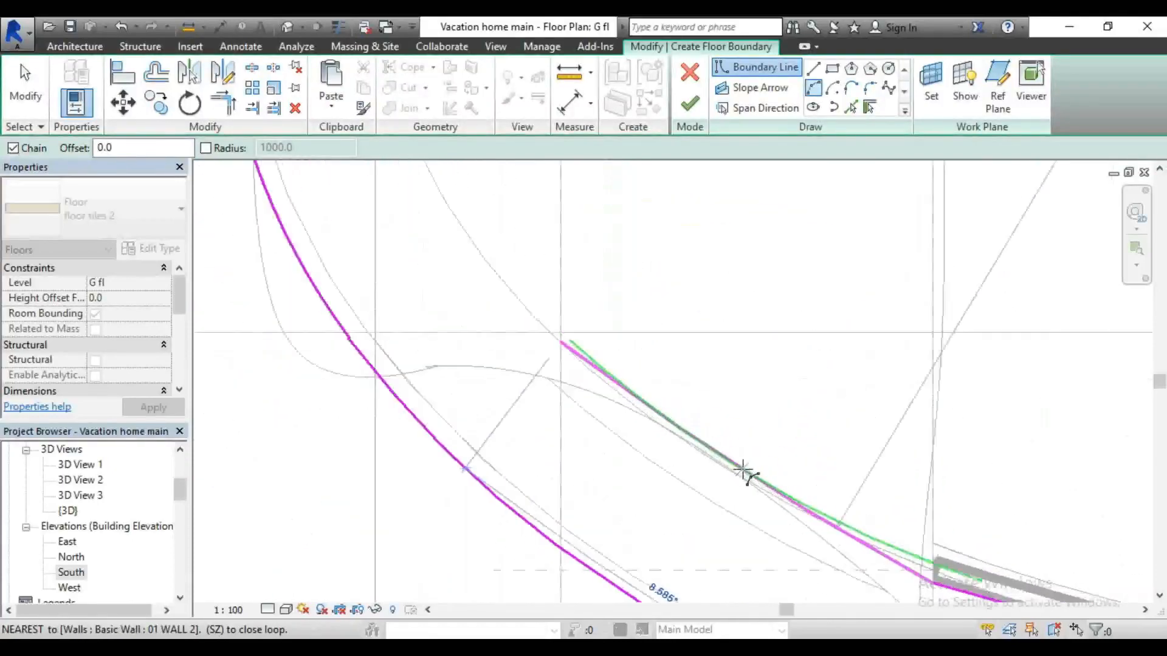
left_click(748, 485)
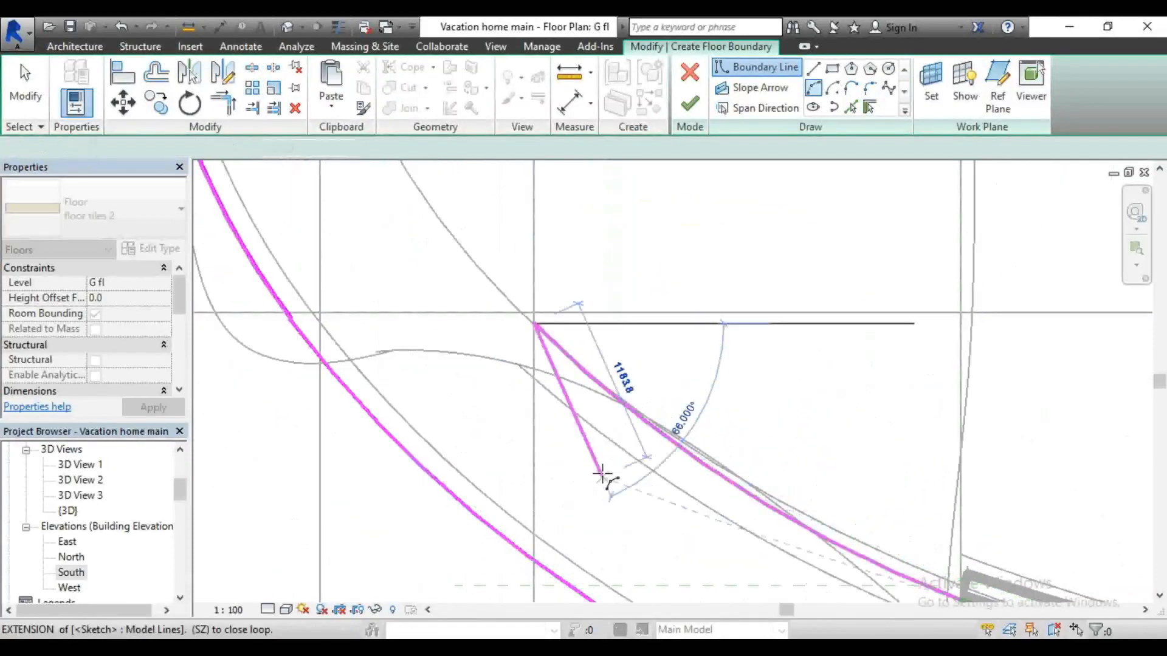
Step: Draw a straight vertical boundary line from the southwest arc's end north along the grid line to the northwest curve, and end the chain
scroll(606, 479, "down", 6)
scroll(623, 533, "down", 5)
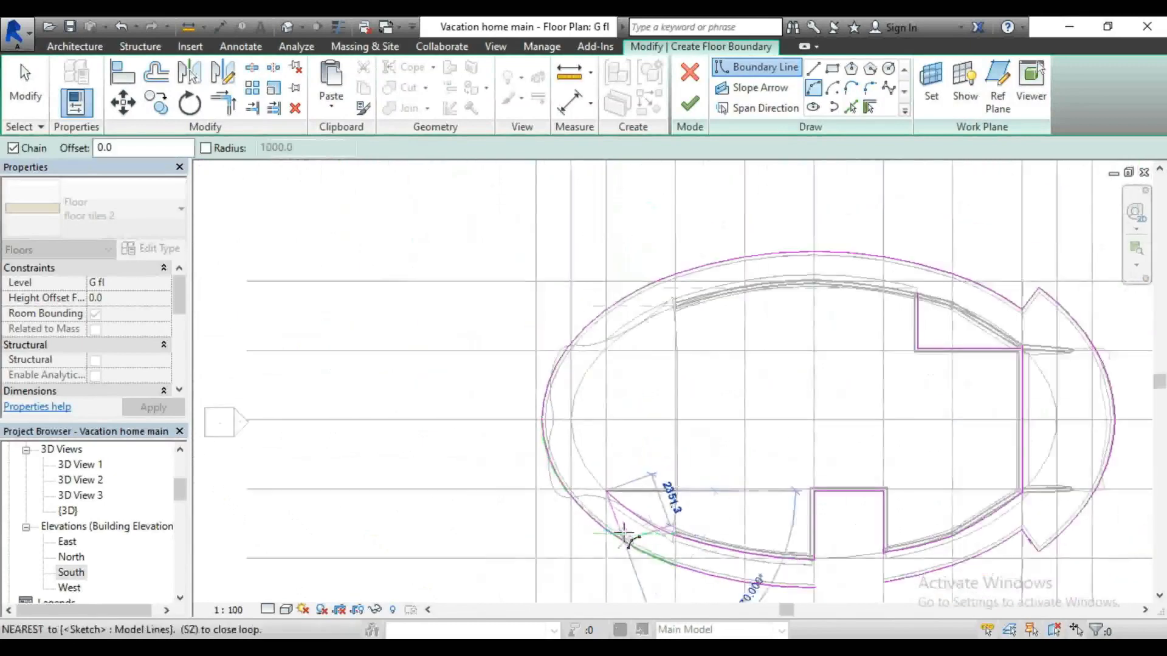
left_click(813, 68)
scroll(604, 396, "up", 7)
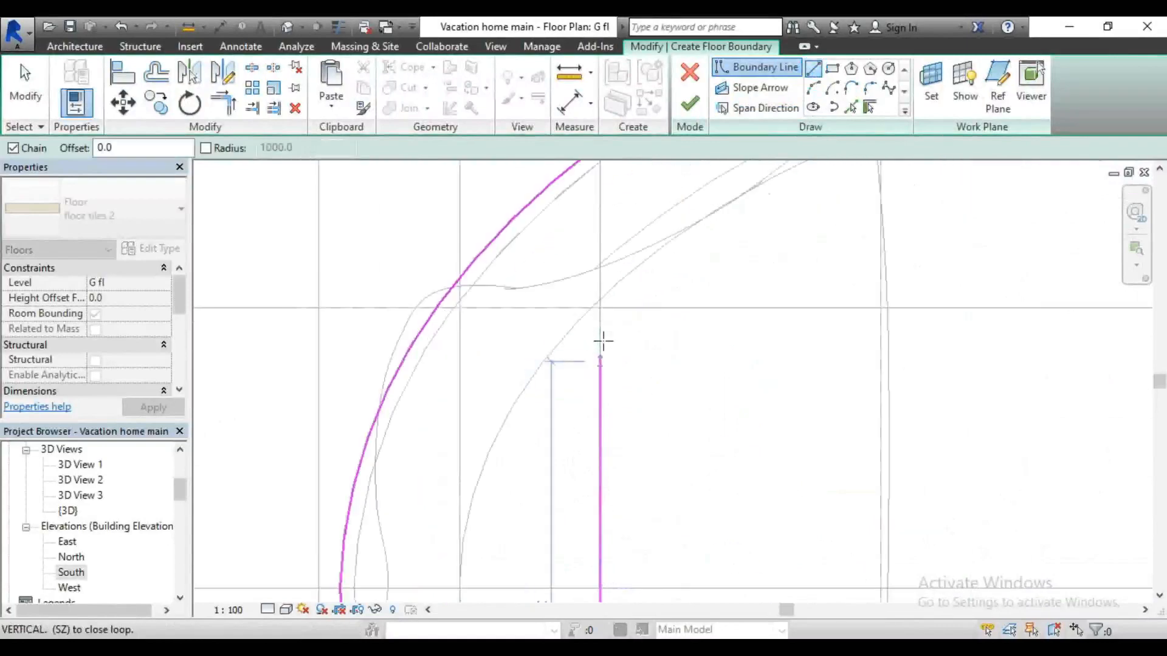
left_click(597, 266)
scroll(442, 440, "down", 3)
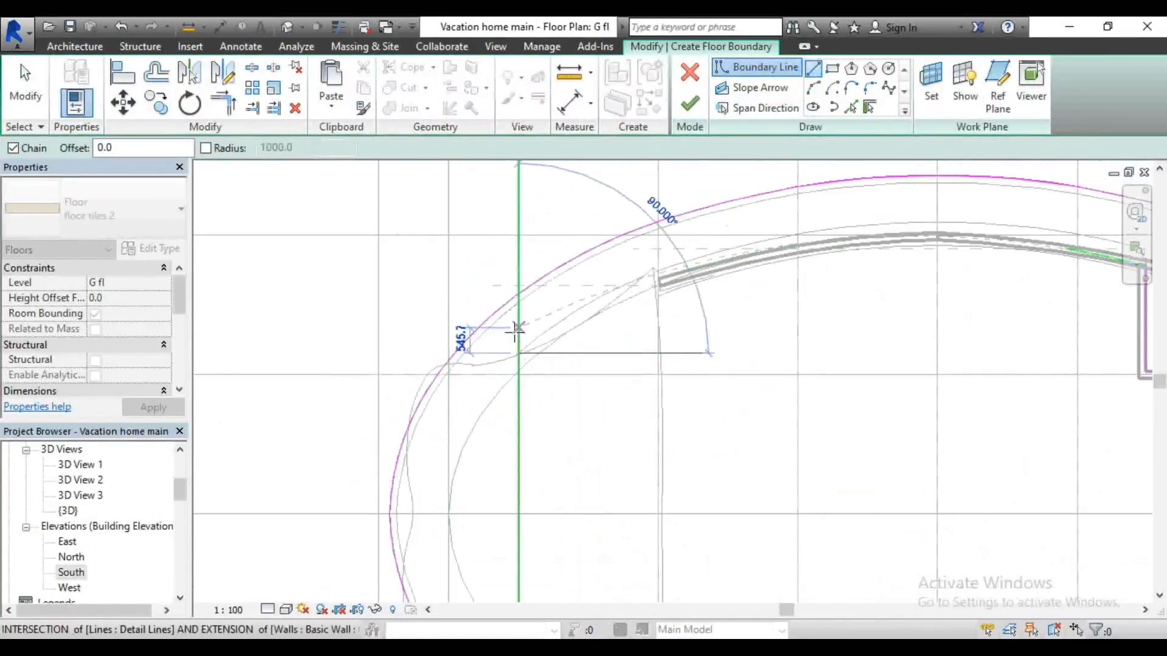
scroll(581, 268, "down", 3)
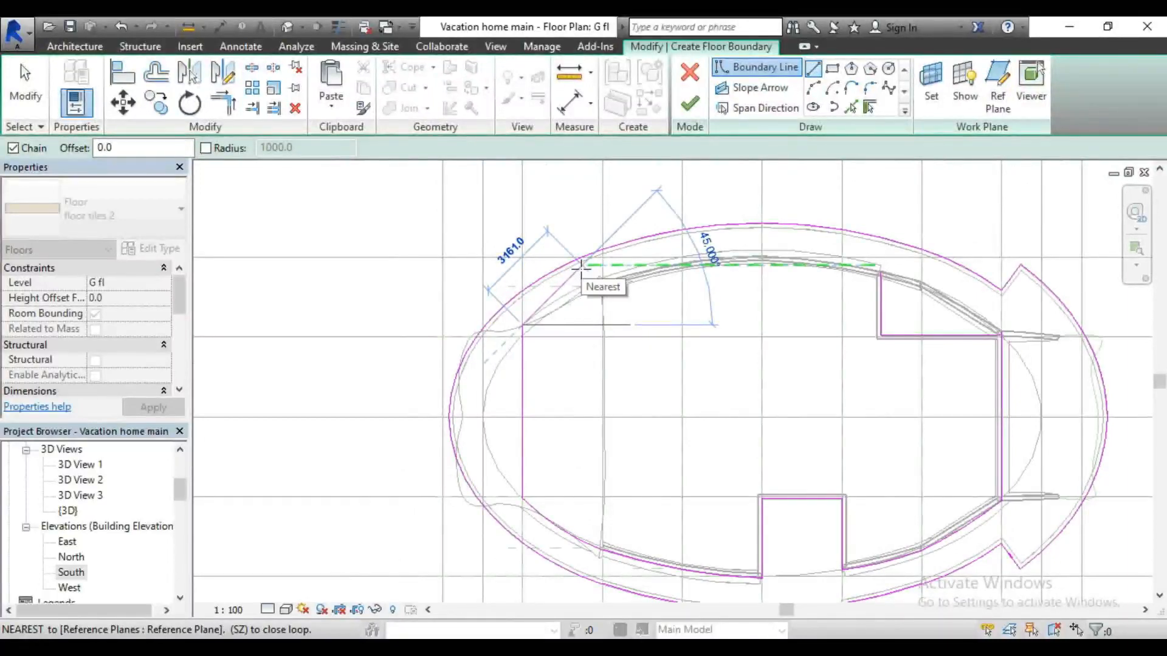
scroll(521, 294, "up", 3)
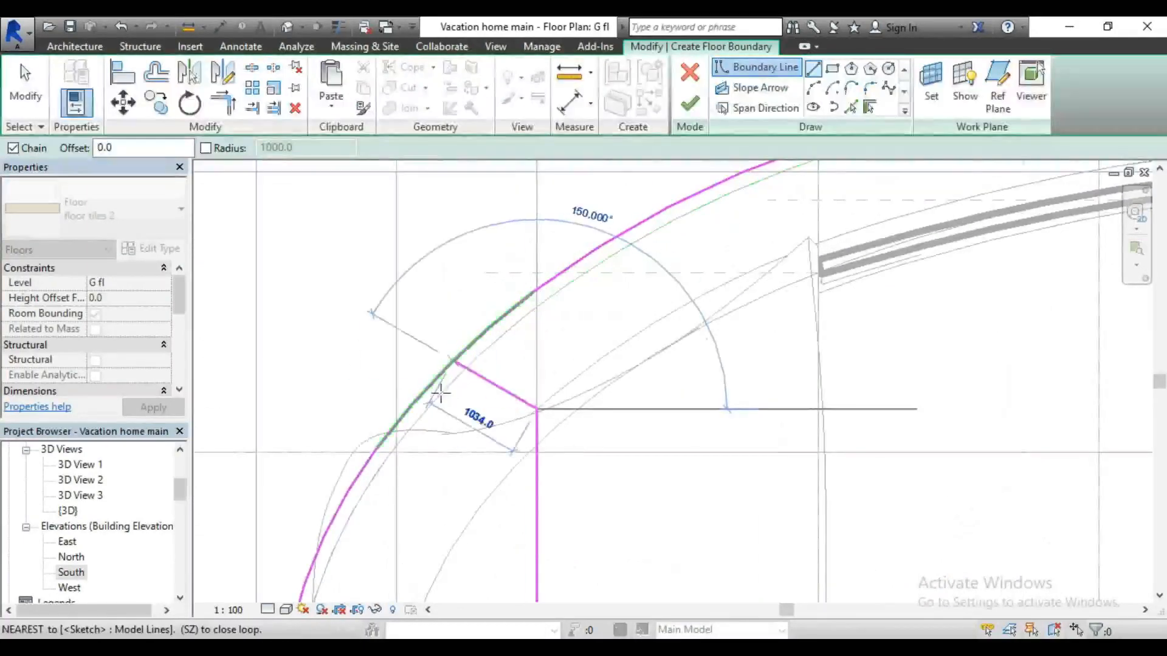
scroll(486, 352, "down", 3)
key("Escape")
key("Escape")
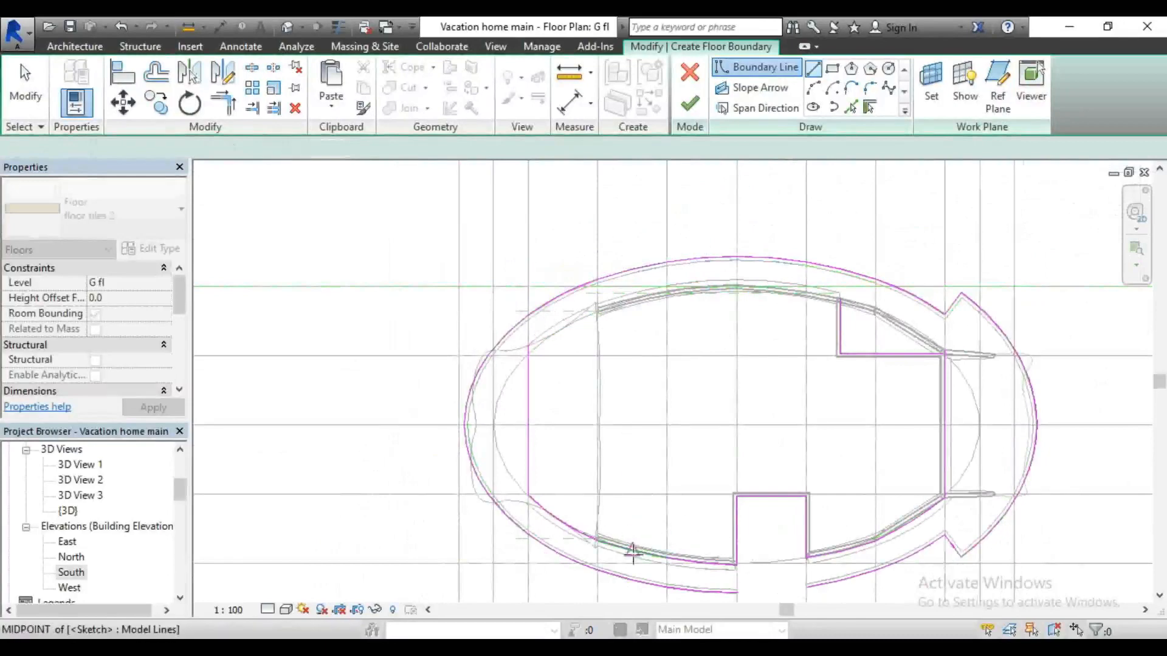
Step: Mirror the five inner boundary arcs along the south walls to the north side, using the central horizontal grid line as the axis
left_click(634, 555)
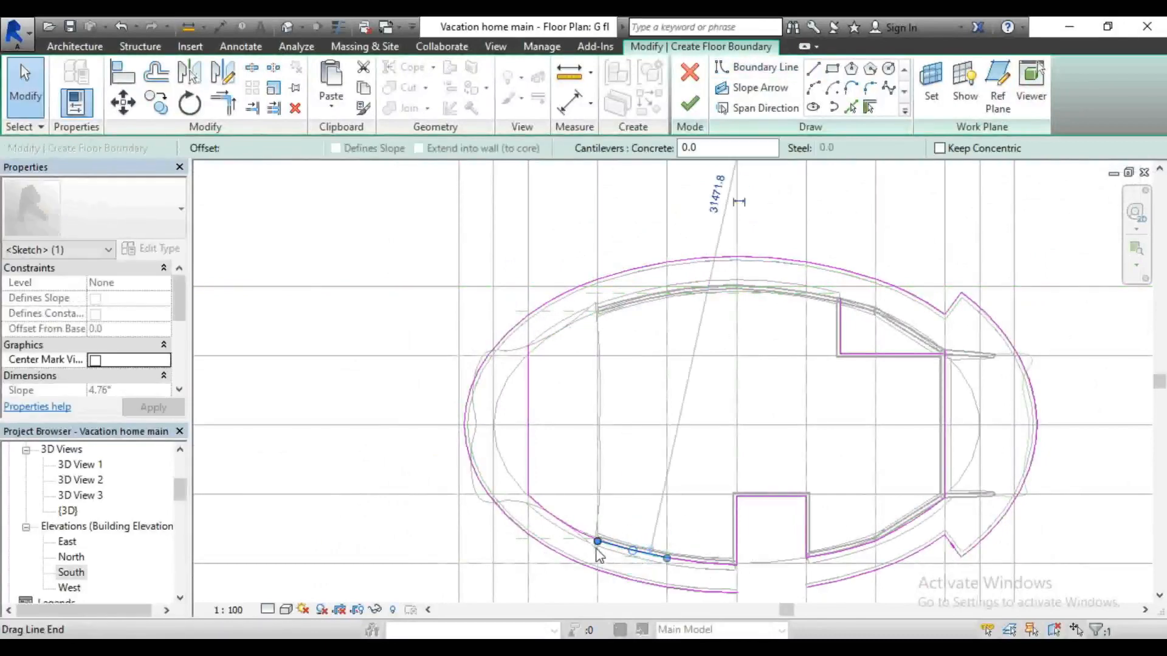
left_click(577, 537, "ctrl")
left_click(692, 563, "ctrl")
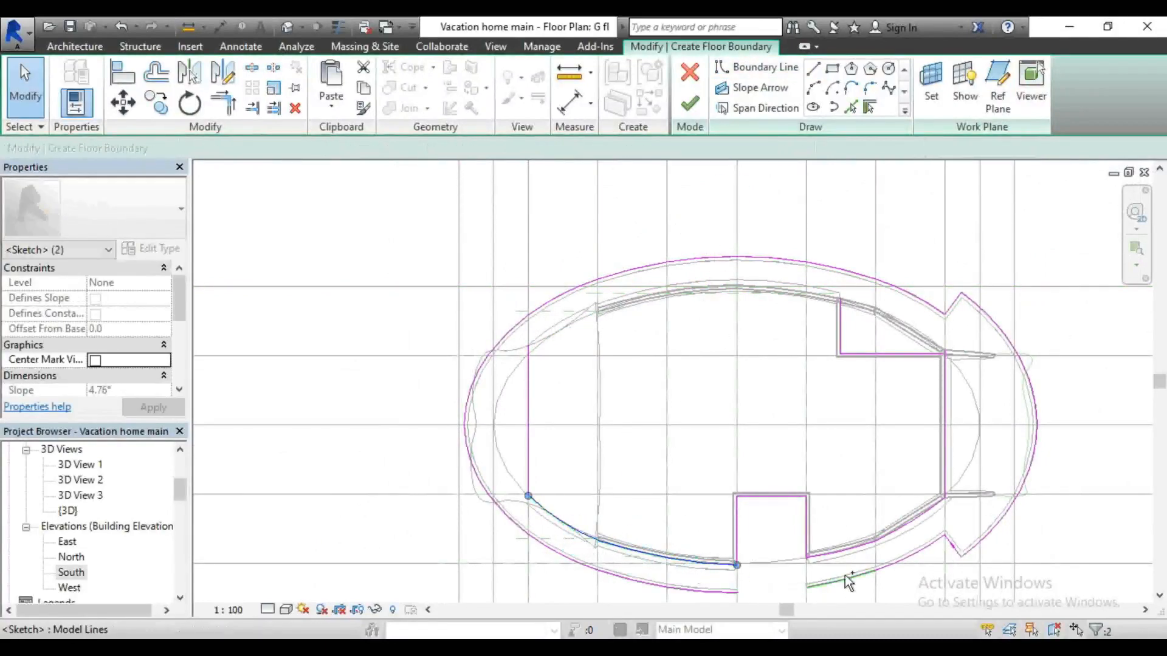
left_click(826, 555, "ctrl")
left_click(902, 528, "ctrl")
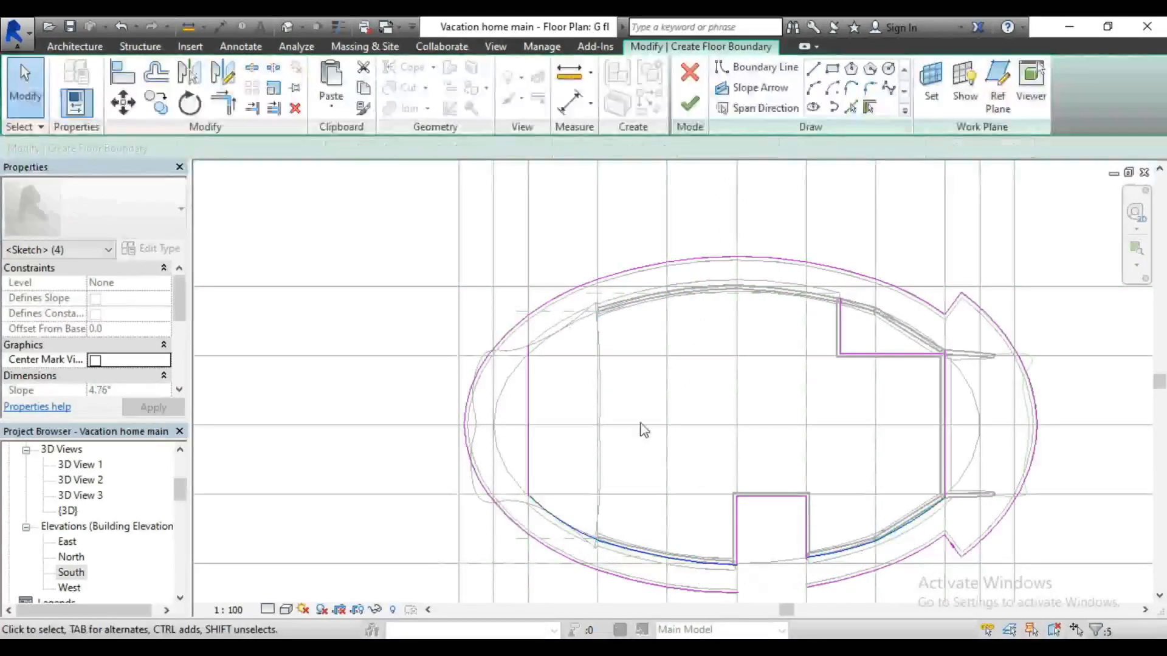
left_click(191, 79)
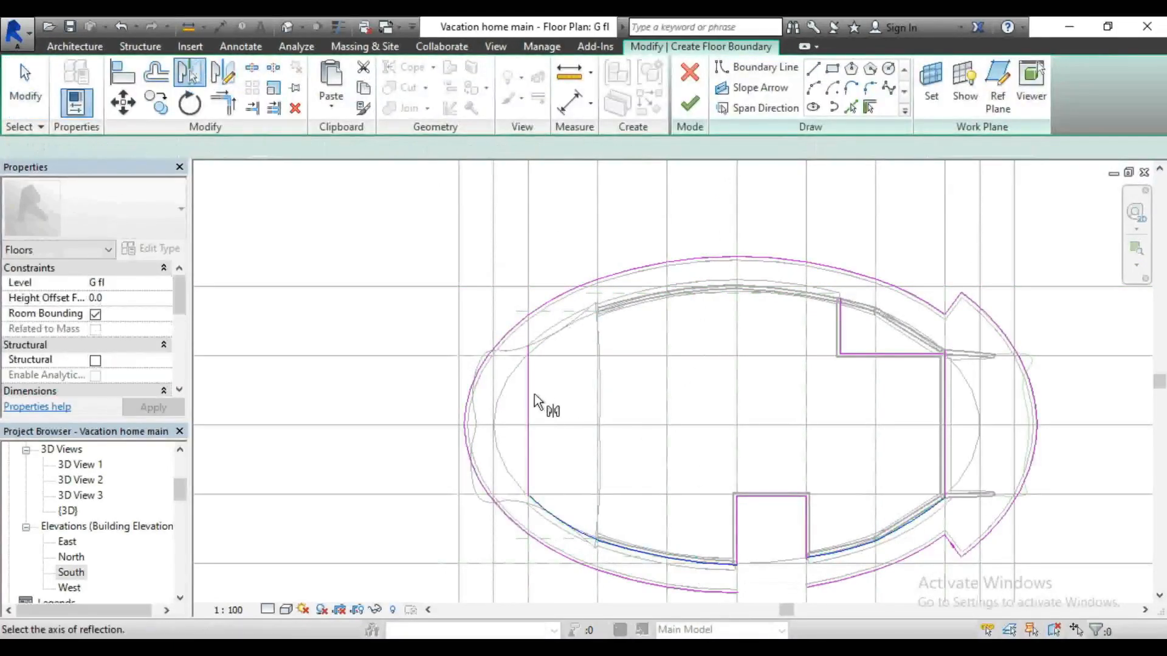
left_click(568, 425)
scroll(574, 265, "up", 4)
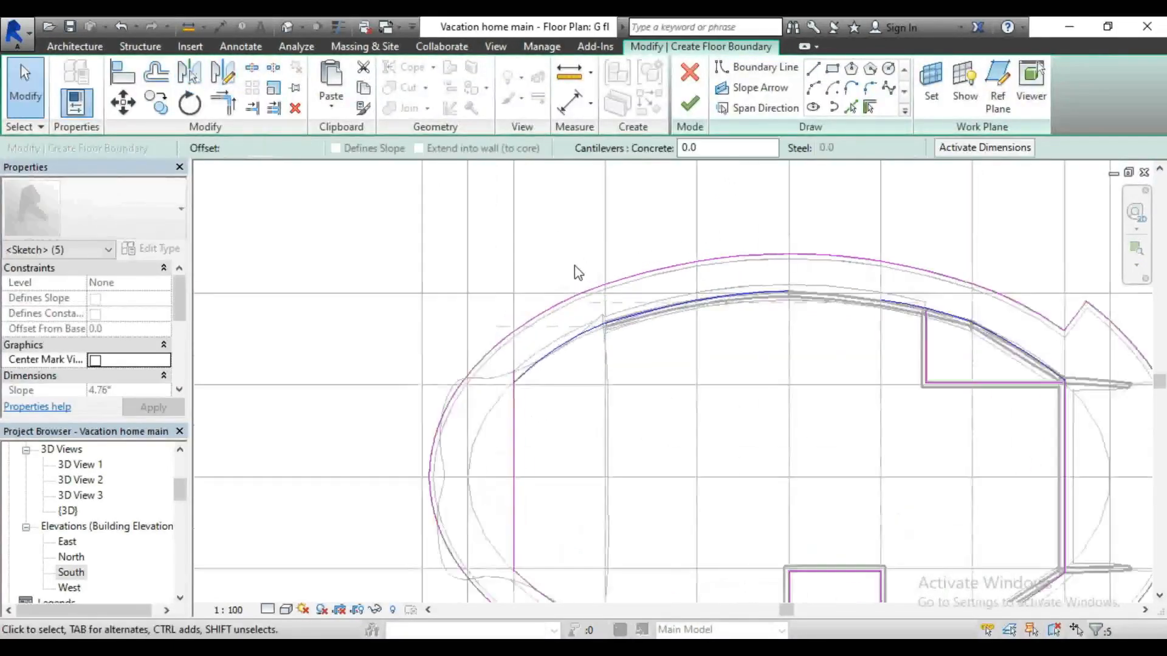
scroll(604, 234, "down", 2)
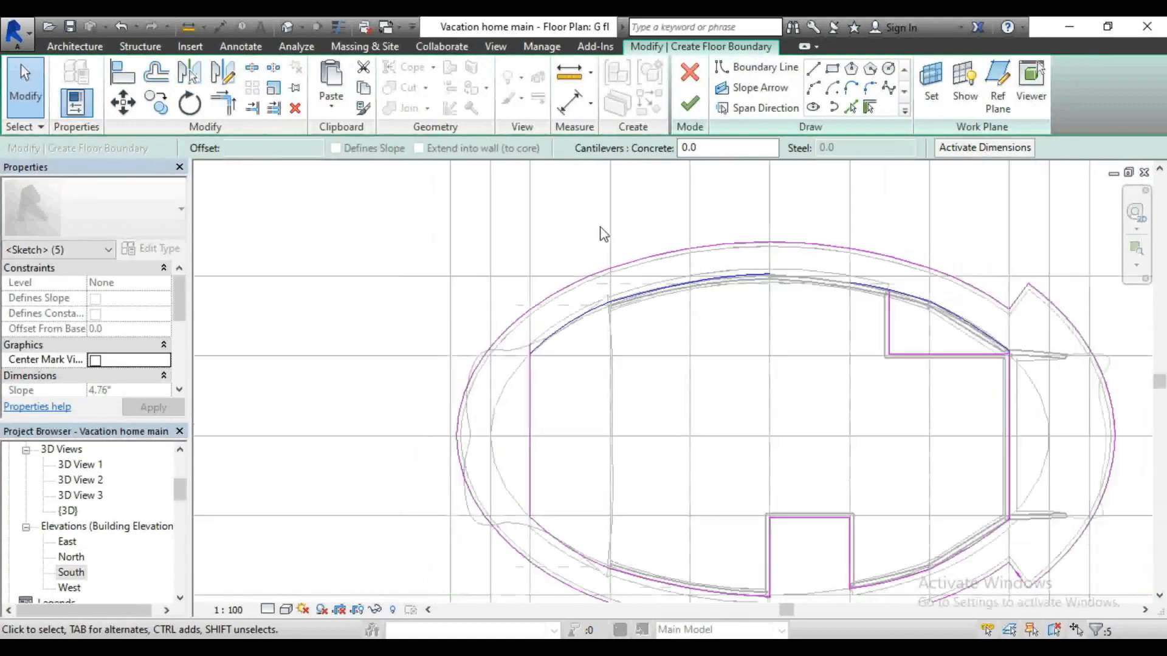
Step: Trim the mirrored north arc to a corner with the northeast recess's vertical boundary line, removing the part beyond it
scroll(997, 331, "up", 4)
left_click(1003, 316)
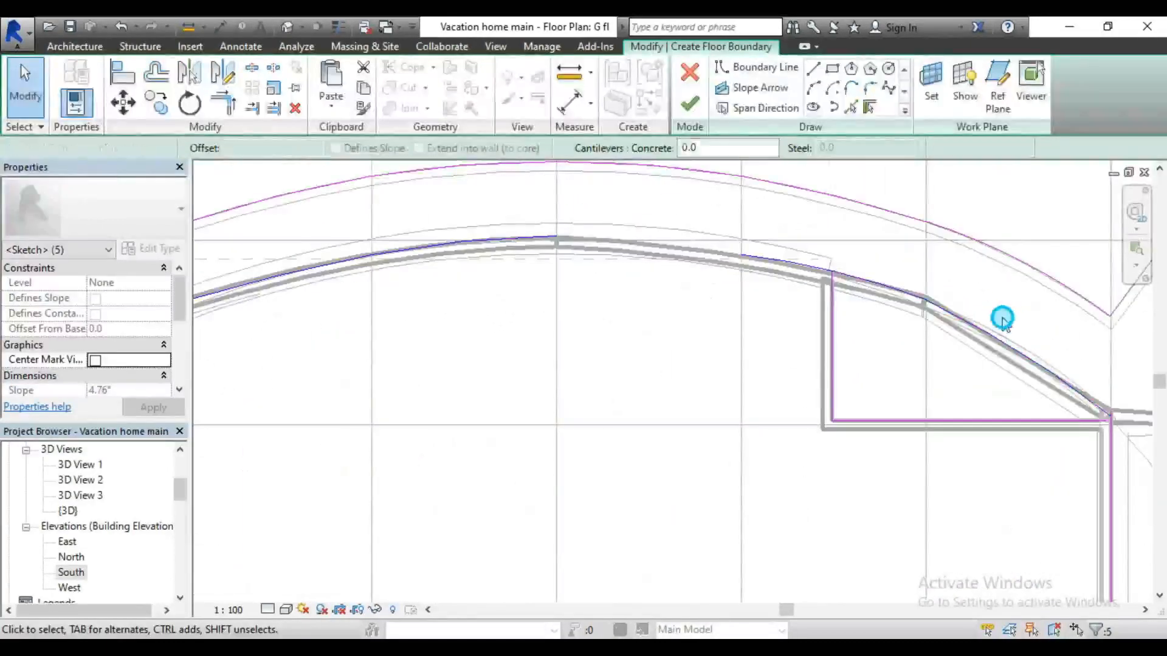
left_click(226, 103)
scroll(660, 221, "up", 2)
left_click(857, 281)
left_click(921, 314)
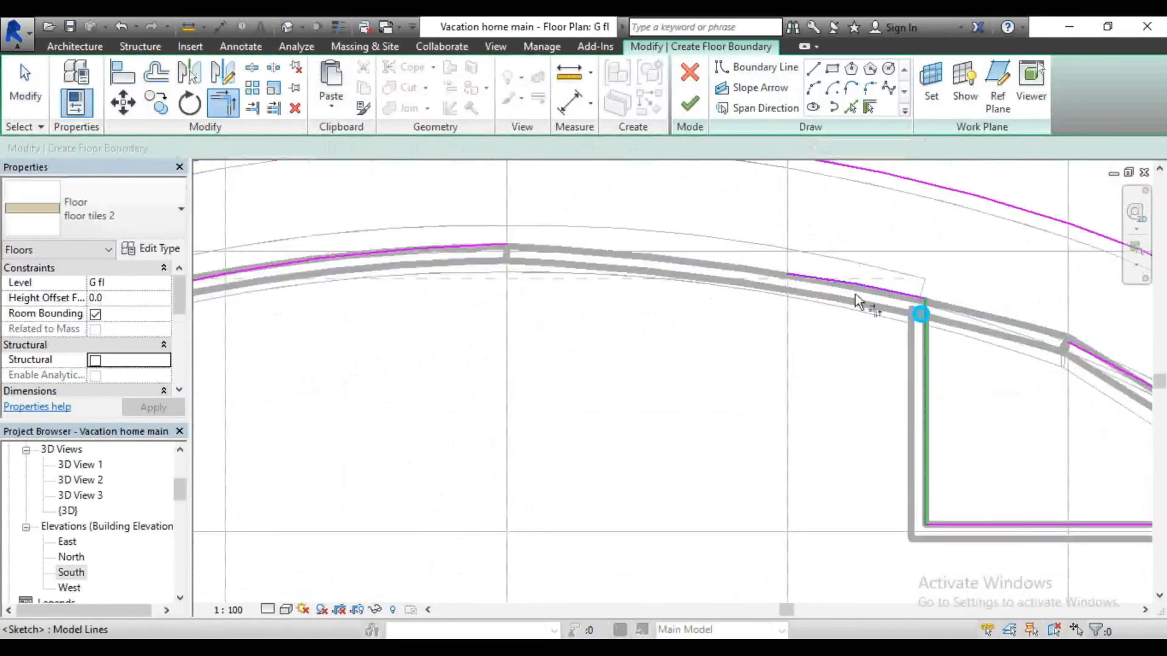
Step: Trim the northeast recess's horizontal line and the east vertical line to a corner, unjoining the elements to allow it
scroll(681, 237, "down", 2)
scroll(1091, 436, "up", 4)
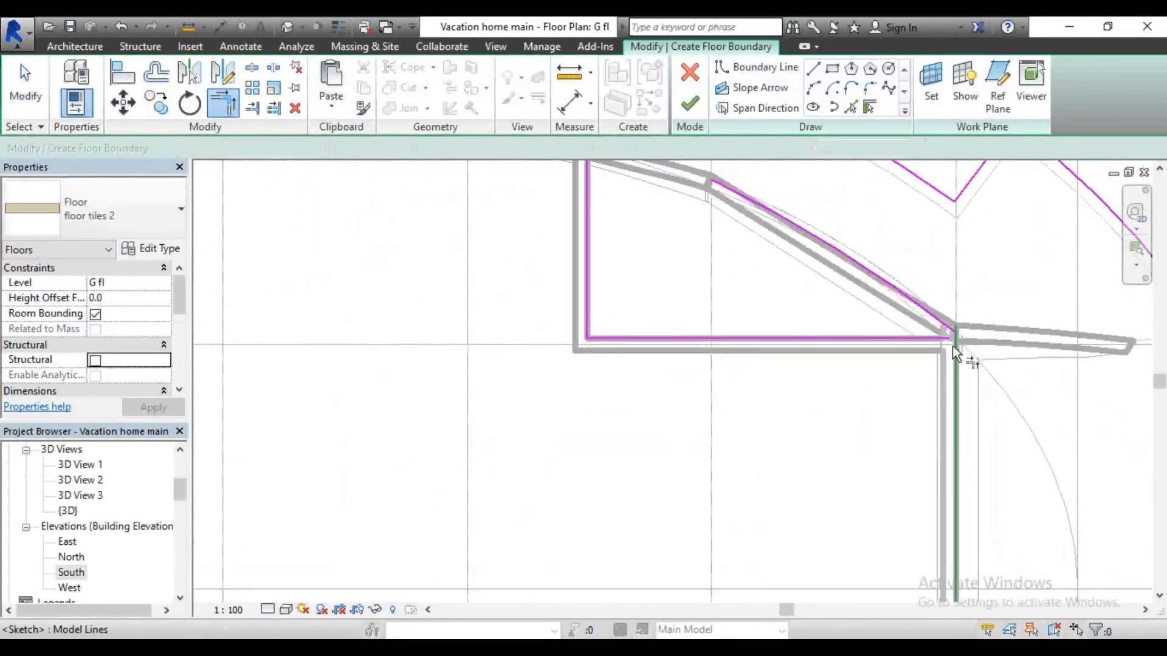
left_click(937, 339)
left_click(954, 359)
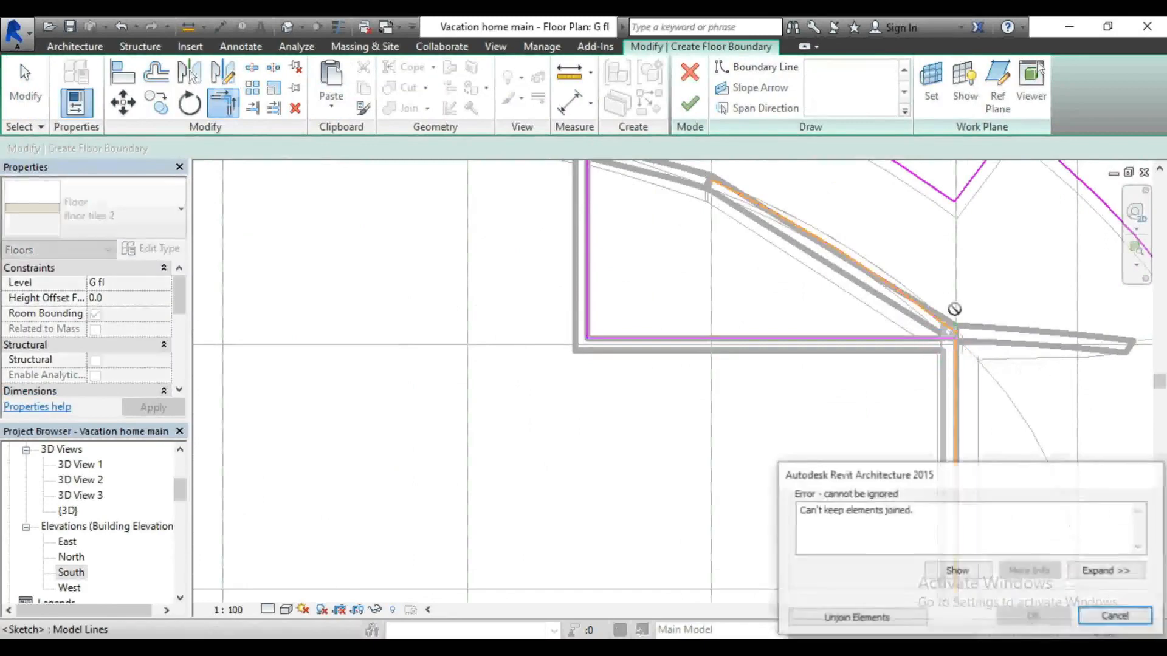
left_click(881, 618)
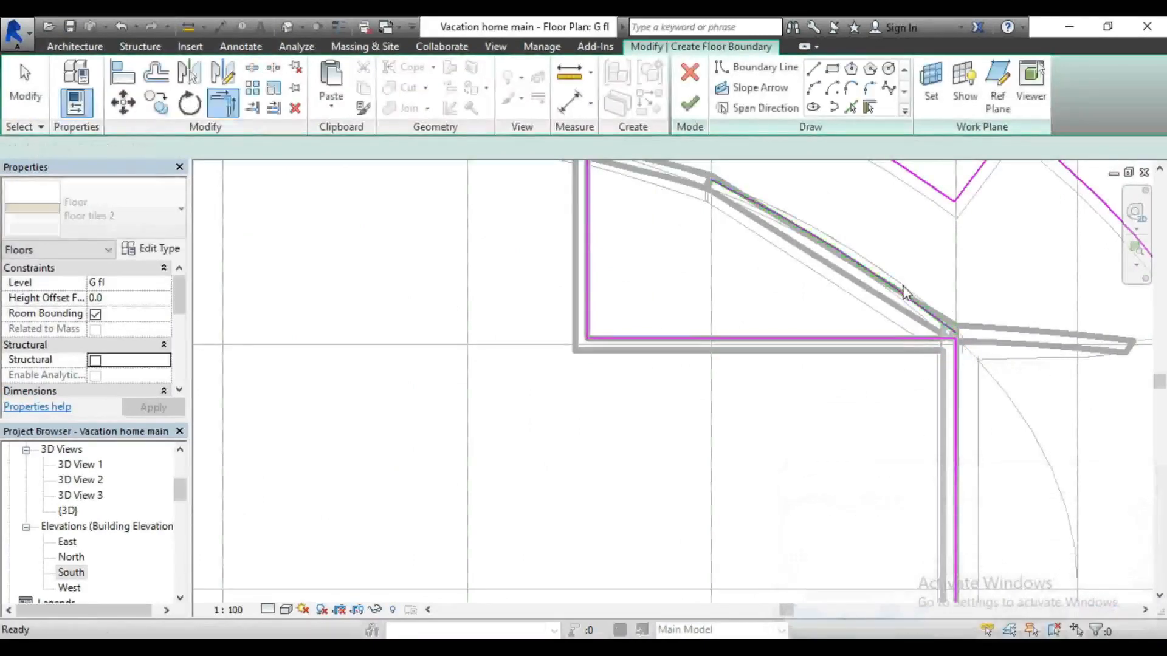
Step: Delete the mirrored arc along the diagonal northeast wall outside the recess
left_click(899, 289)
key("Delete")
scroll(938, 353, "down", 4)
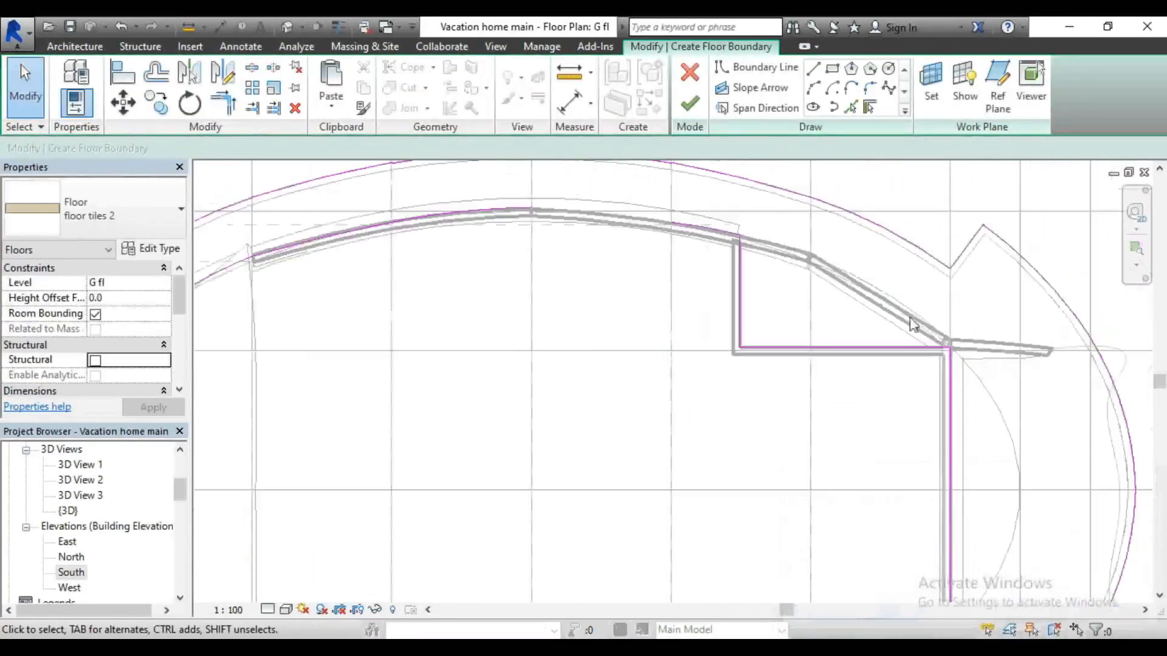
scroll(766, 236, "up", 4)
scroll(817, 249, "down", 5)
scroll(961, 248, "down", 2)
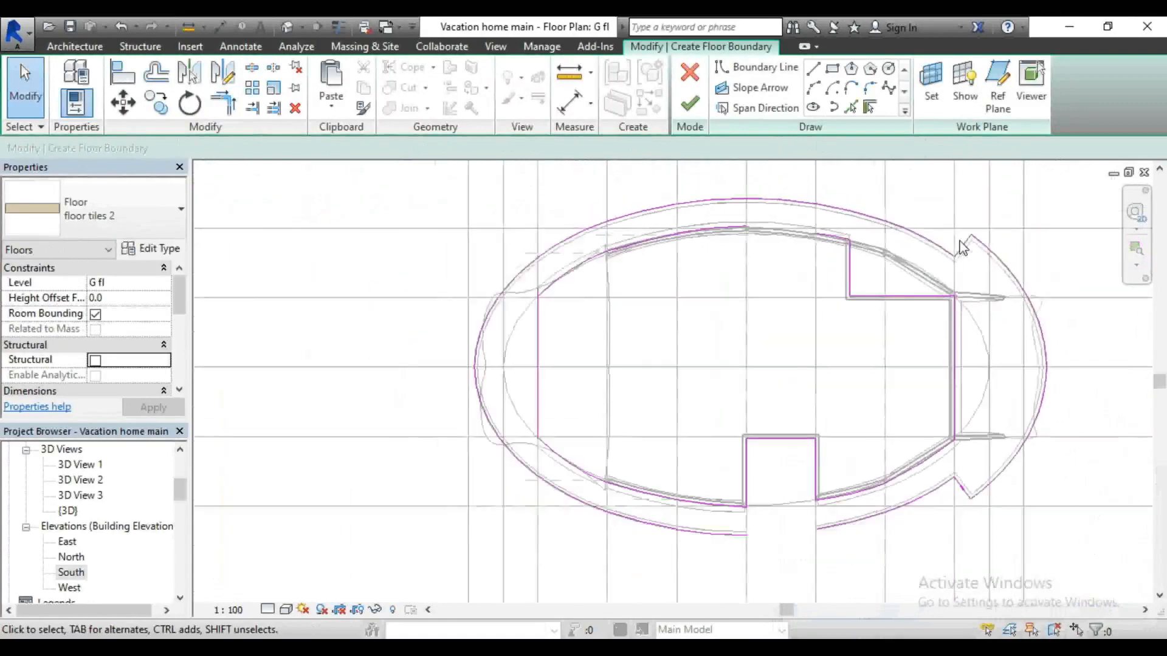
Step: Trim the west vertical boundary line to a corner with the mirrored northwest arc, removing its overshoot
scroll(520, 322, "up", 4)
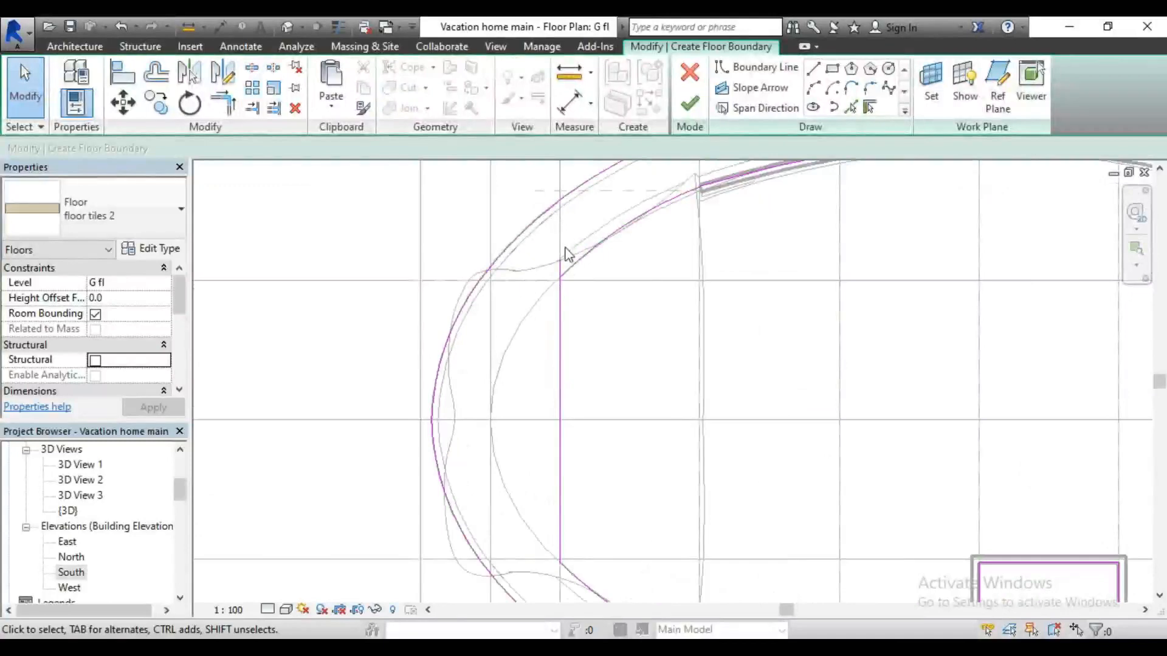
scroll(565, 254, "up", 2)
left_click(223, 103)
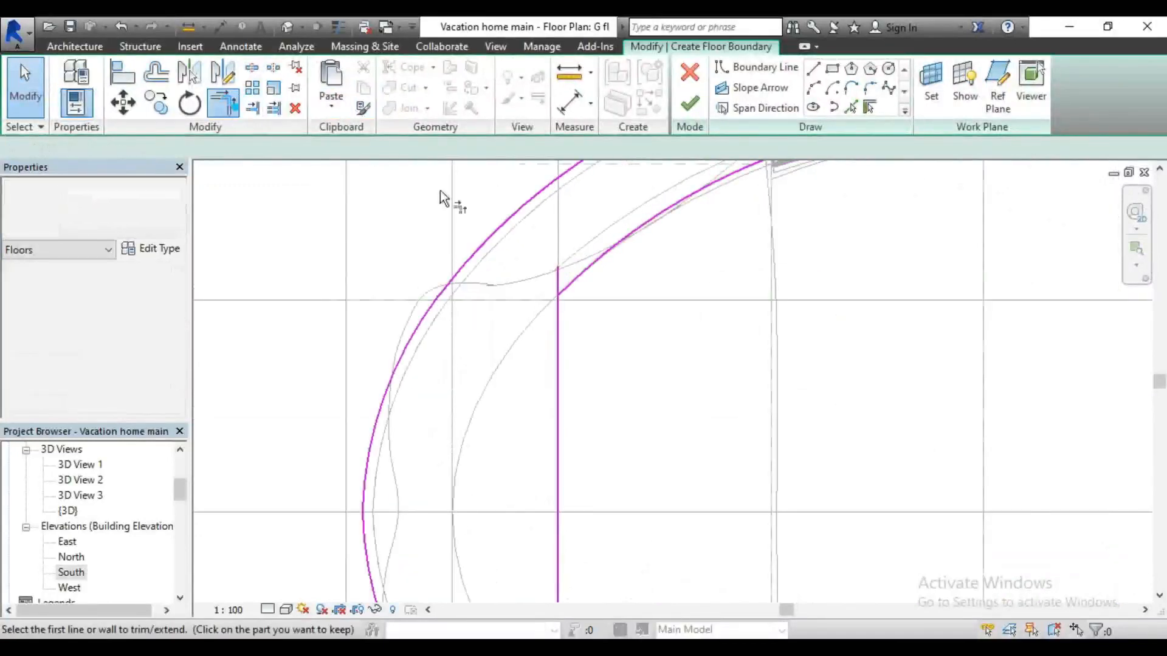
left_click(558, 304)
left_click(568, 297)
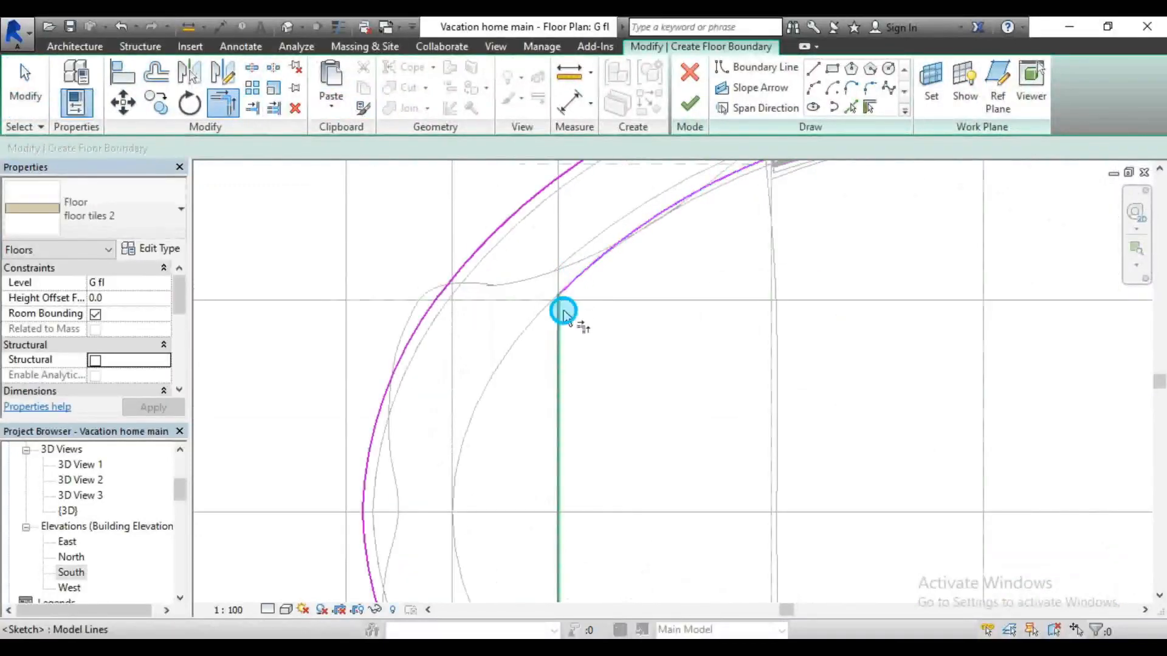
scroll(561, 206, "down", 4)
scroll(474, 374, "down", 2)
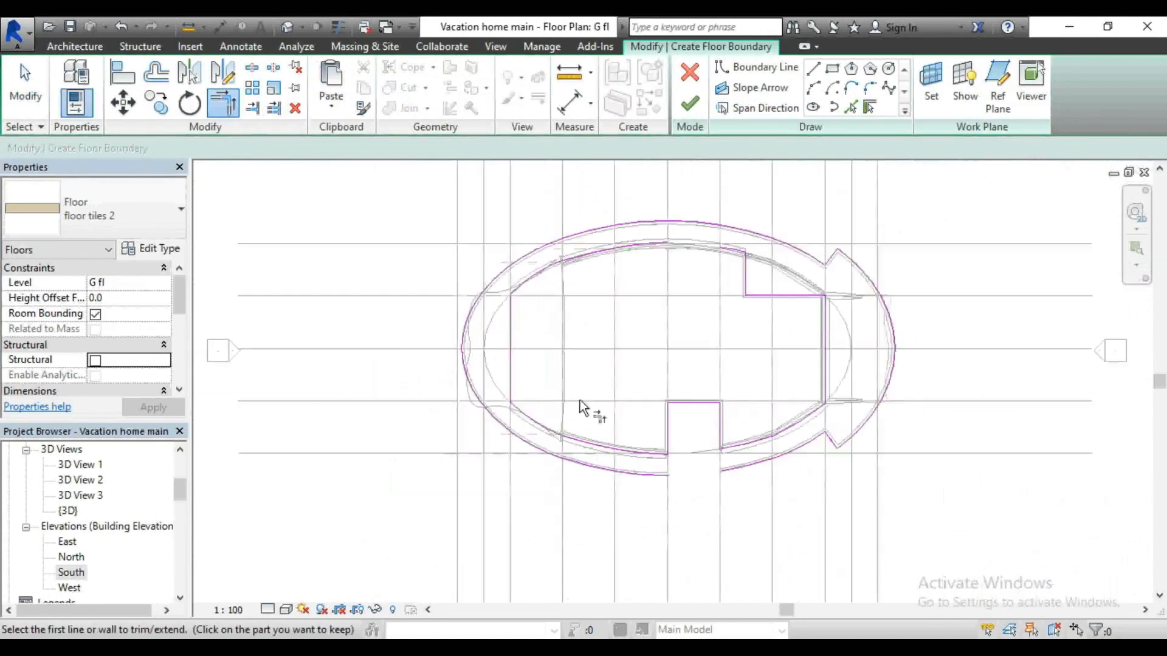
Step: Try to join the outer boundary's two south arcs across the gap below the recess by trimming them to each other
scroll(669, 484, "up", 5)
left_click(668, 471)
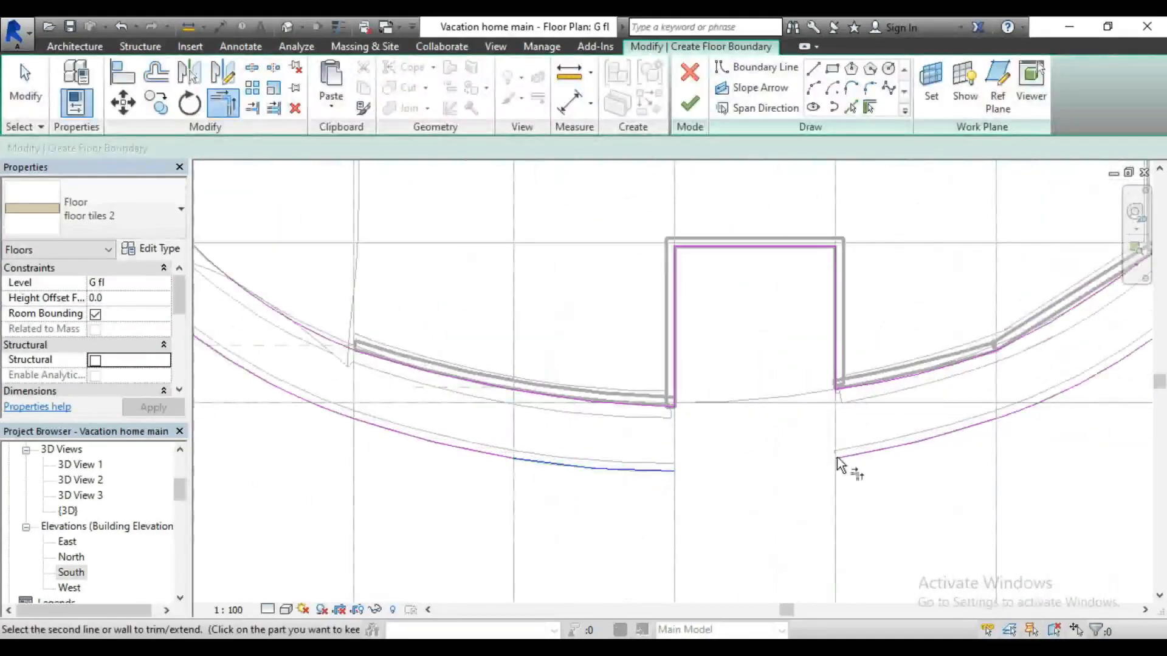
left_click(867, 460)
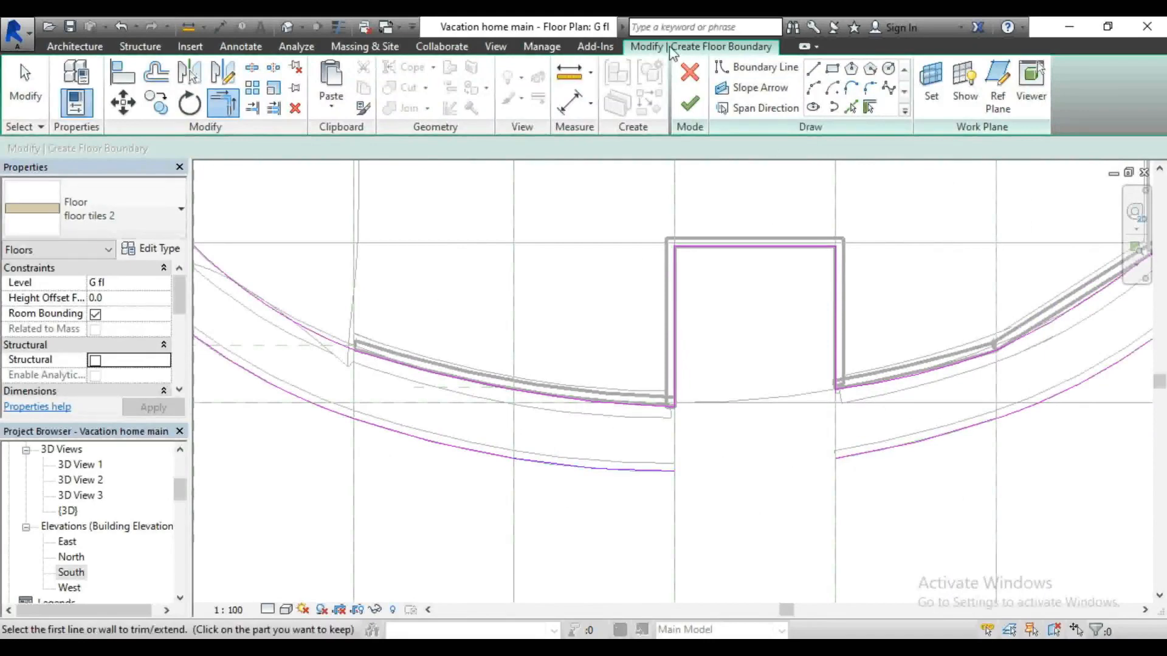
Step: Draw a boundary arc across the outer edge's south gap, connecting the endpoints of the two arcs, and end the chain
left_click(807, 90)
scroll(699, 471, "up", 2)
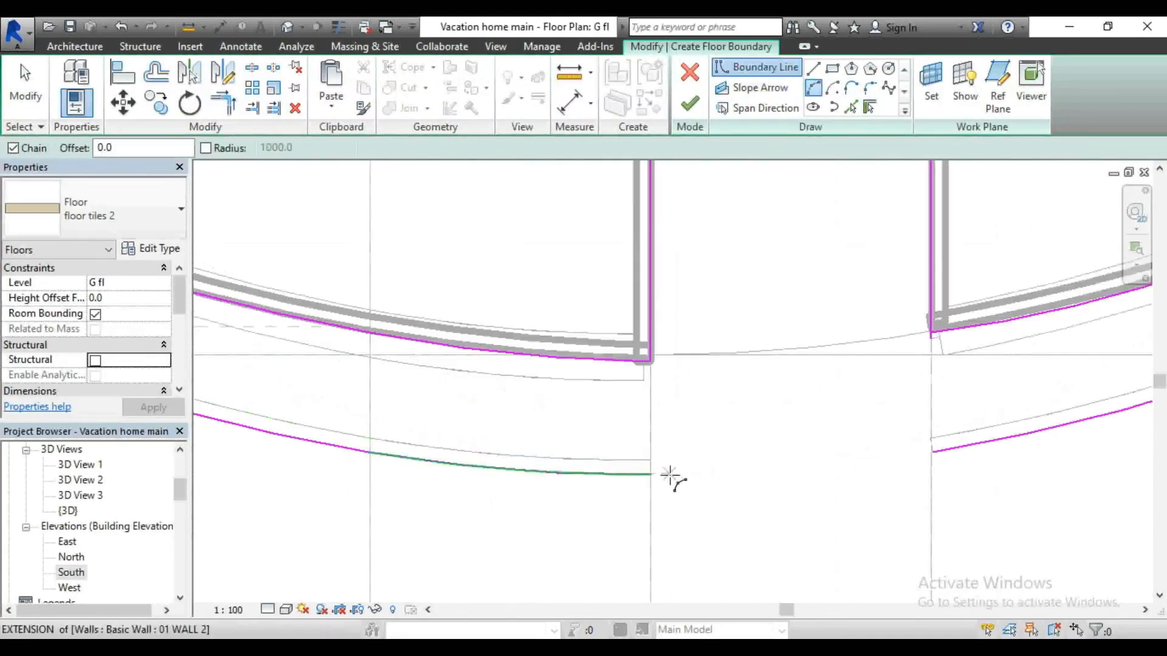
left_click(651, 474)
left_click(933, 454)
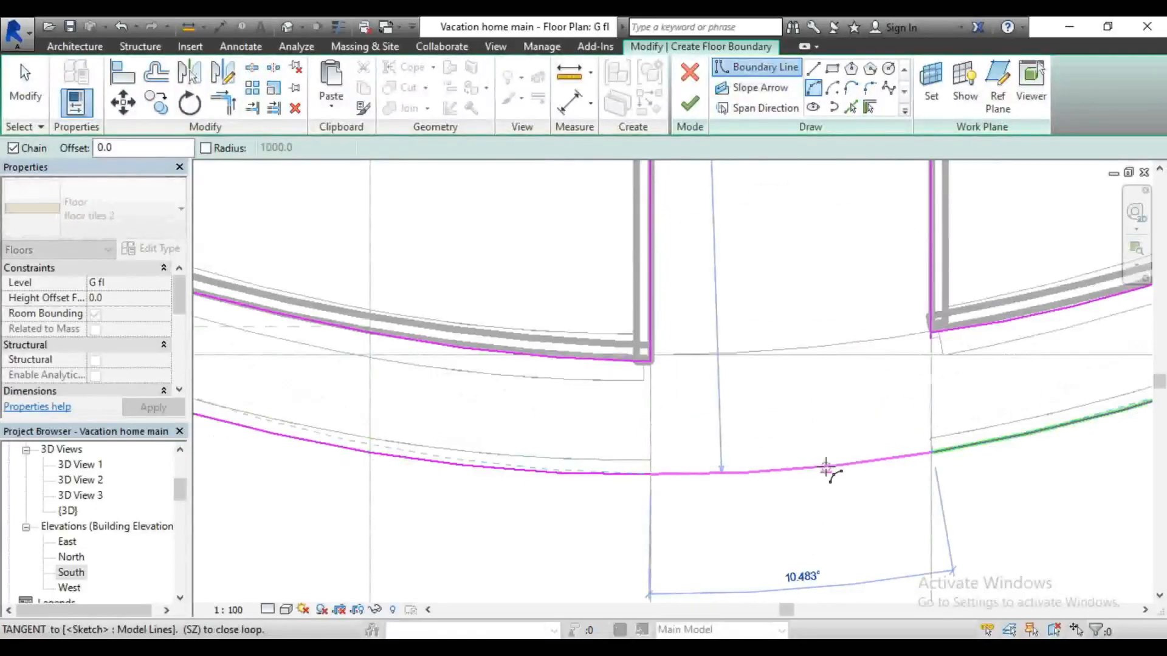
key("Escape")
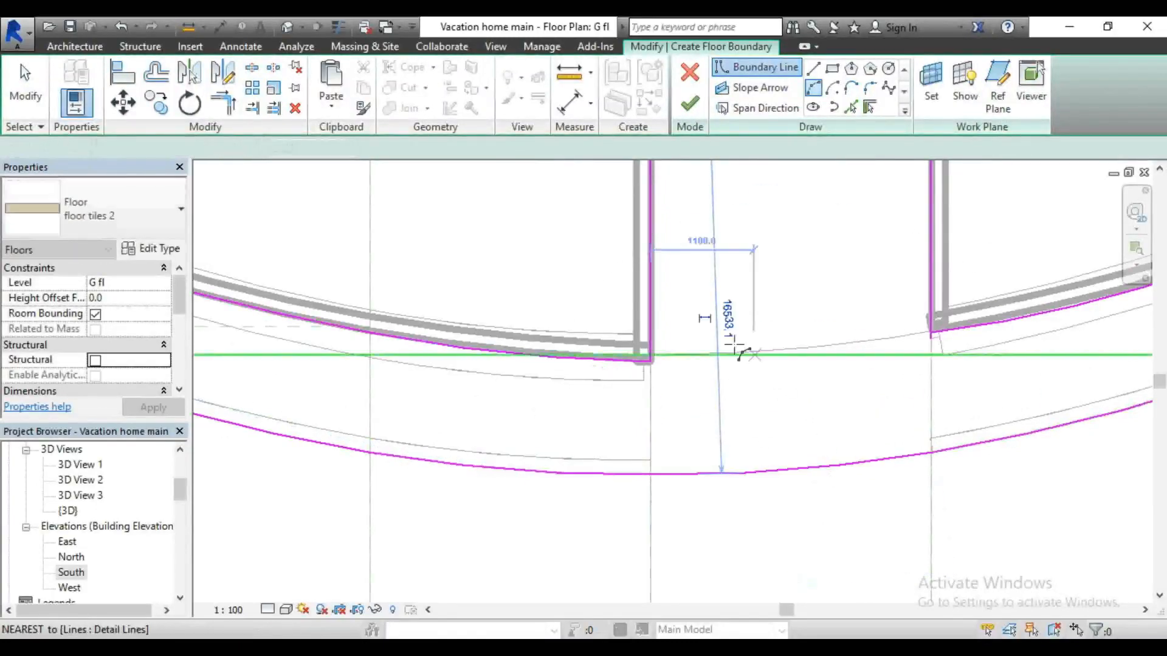
Step: Check the boundary around the south recess, try to finish the floor sketch, and continue editing it
scroll(693, 355, "down", 4)
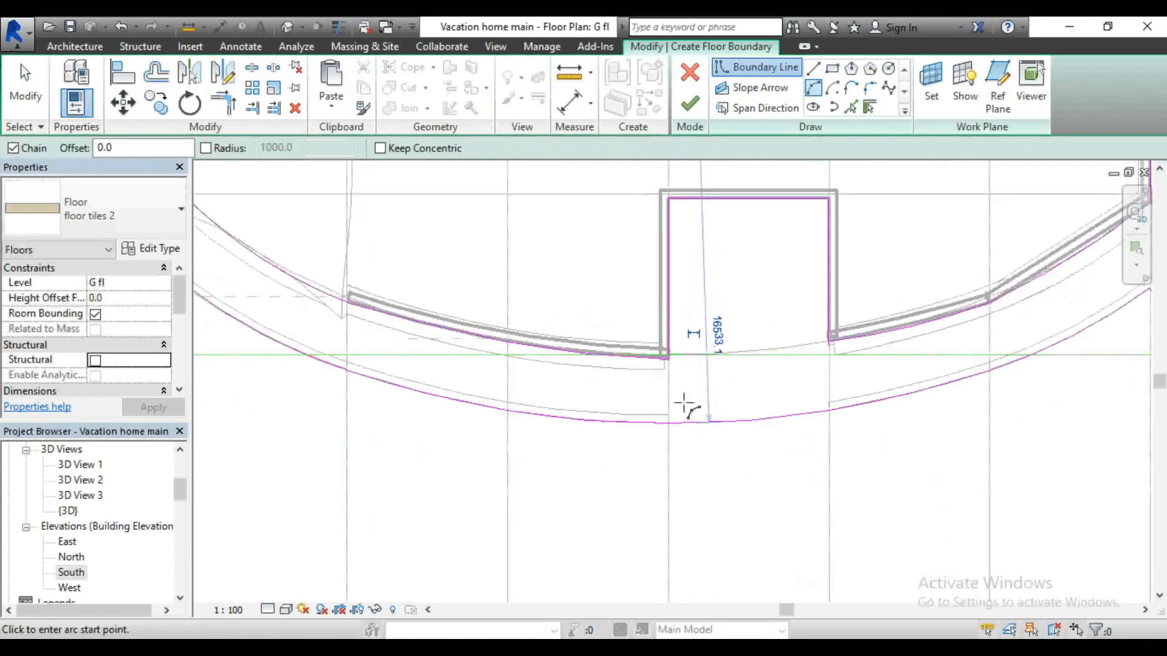
scroll(703, 341, "down", 2)
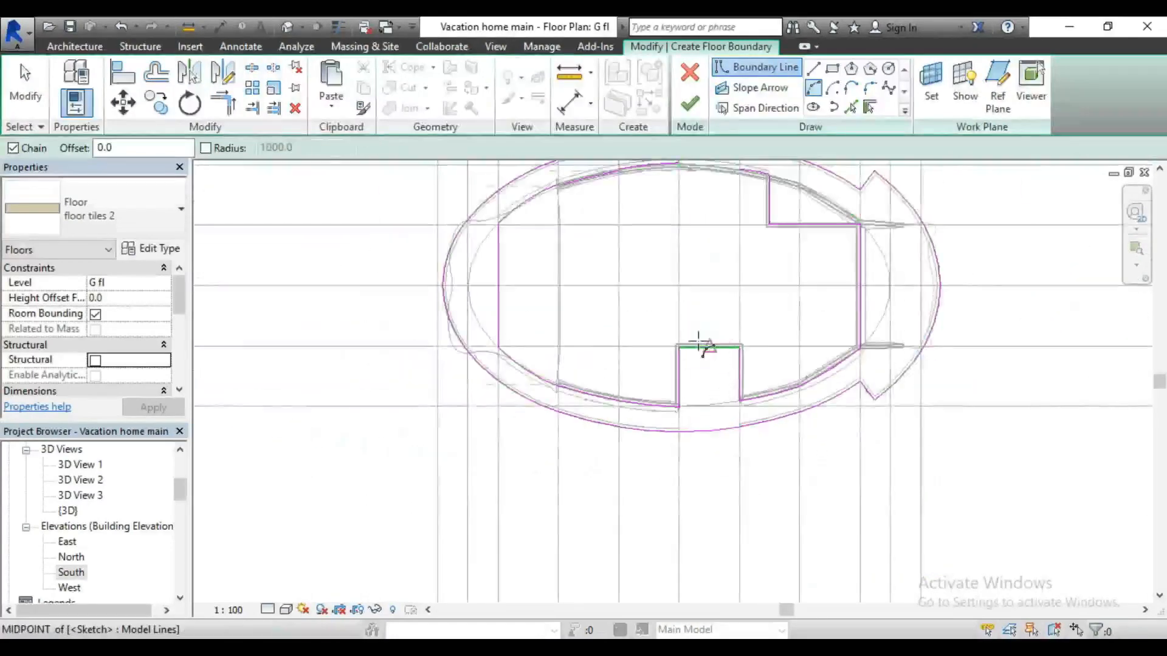
scroll(699, 341, "up", 1)
scroll(668, 426, "up", 1)
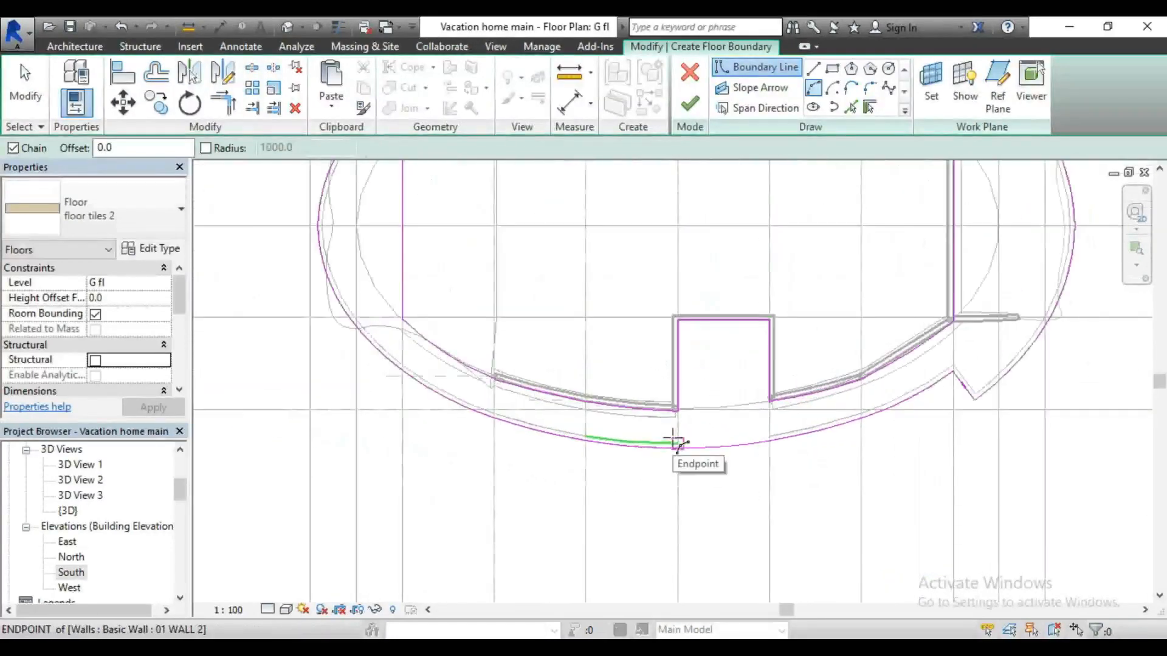
scroll(676, 440, "up", 2)
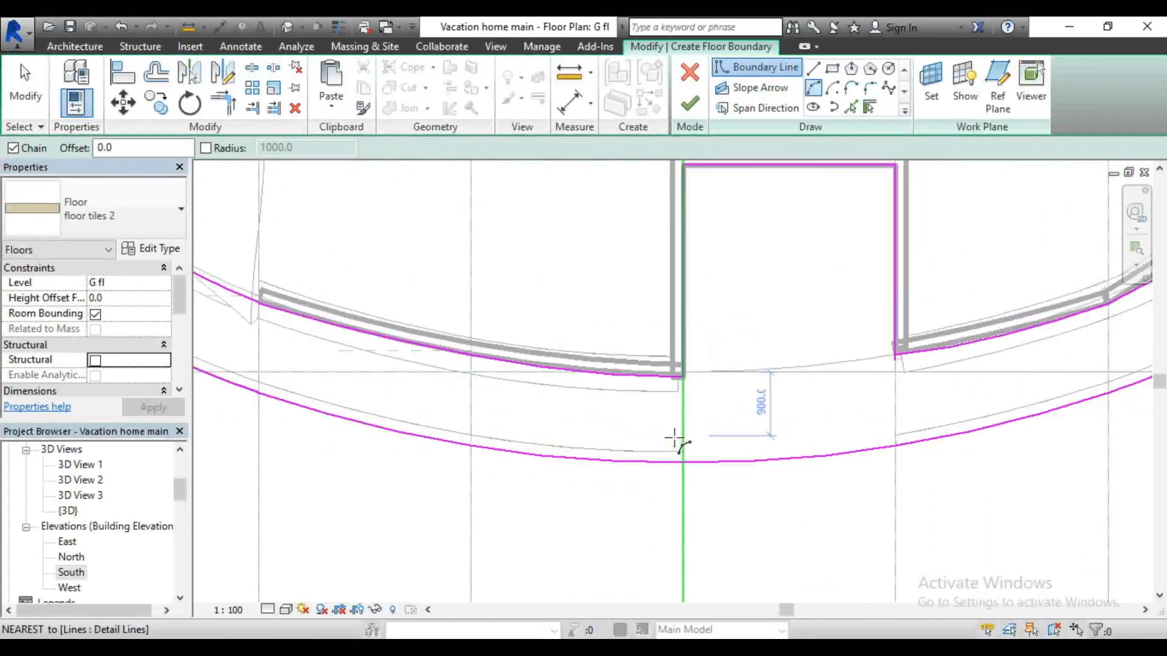
scroll(732, 208, "up", 2)
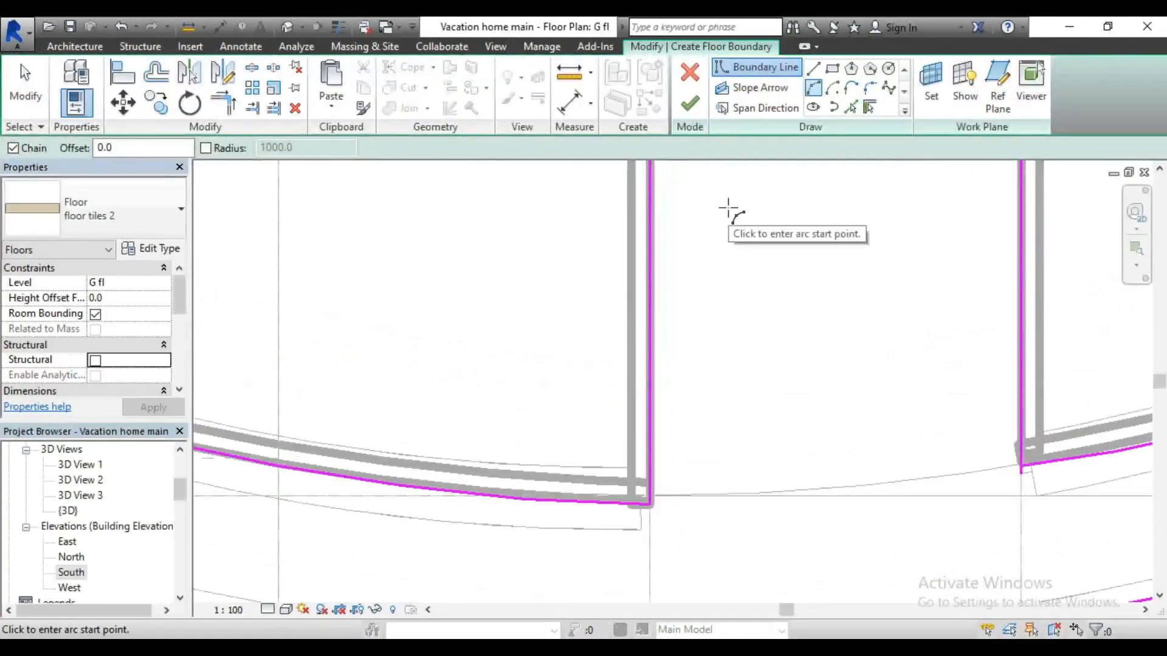
scroll(650, 435, "down", 2)
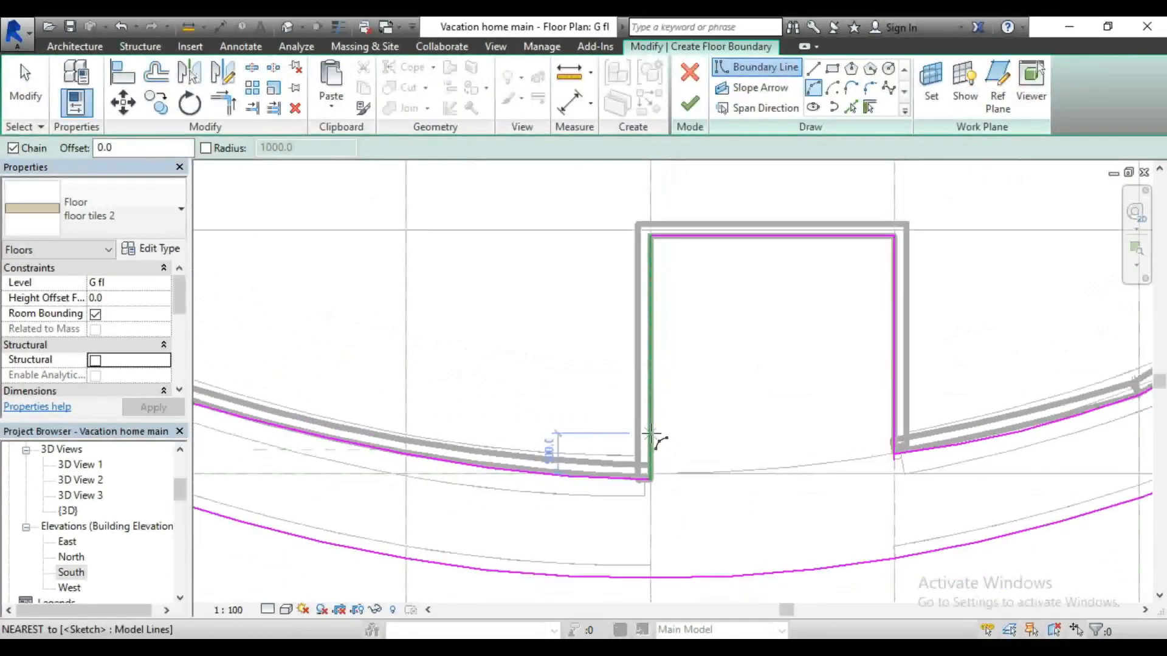
left_click(701, 112)
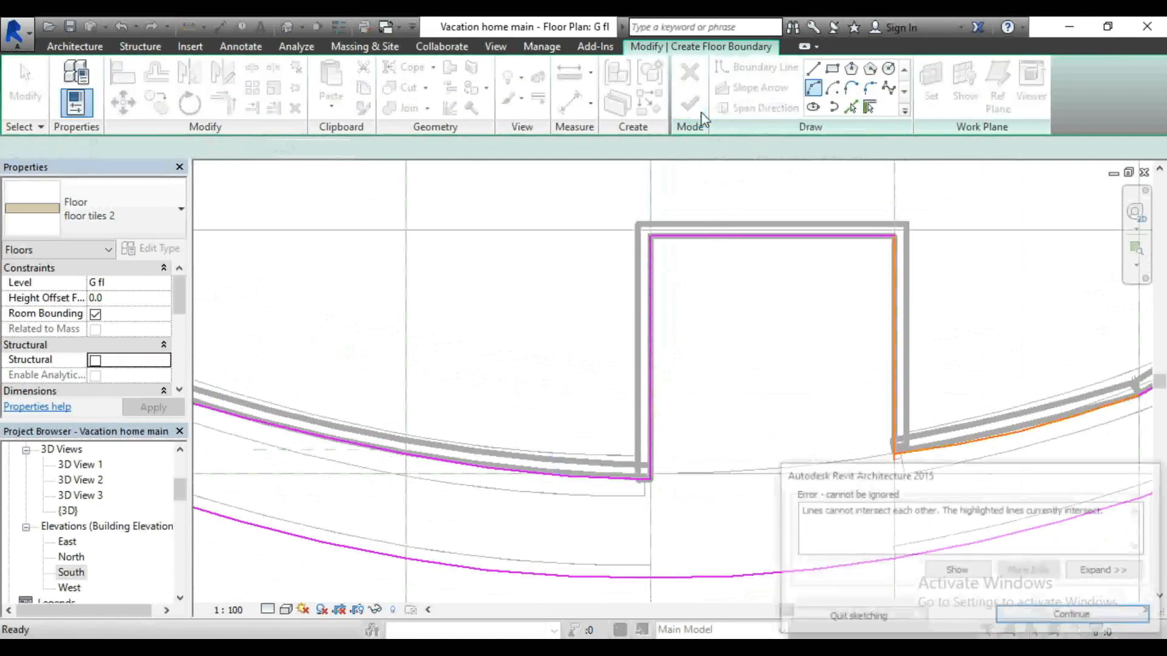
left_click(1074, 616)
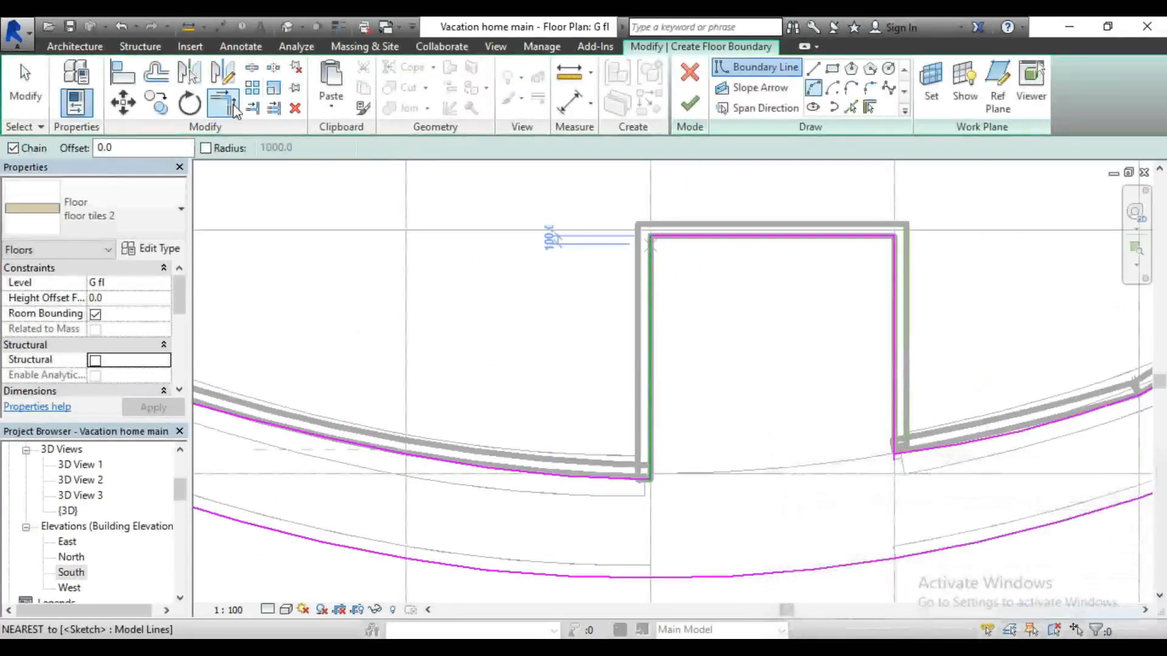
Step: Trim the south recess's east vertical line to a clean corner with the inner southeast arc
left_click(234, 109)
left_click(950, 451)
scroll(660, 457, "down", 4)
scroll(967, 396, "up", 3)
scroll(741, 406, "down", 2)
Step: Try again to finish the floor boundary, then return to editing the sketch
left_click(701, 110)
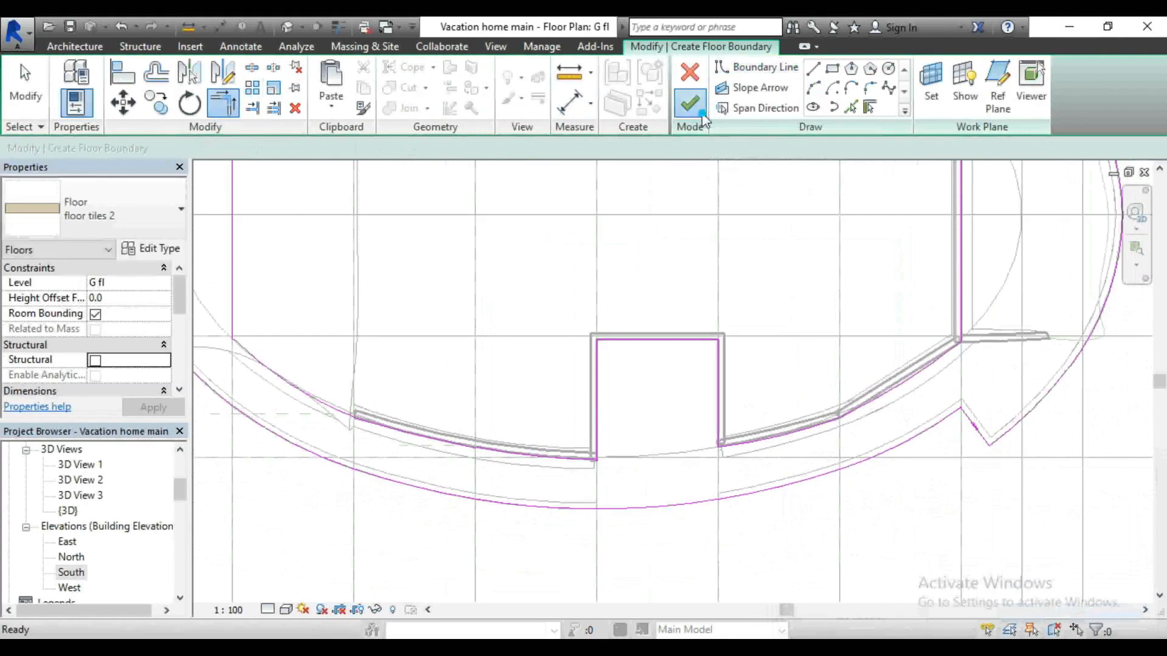
scroll(865, 372, "down", 5)
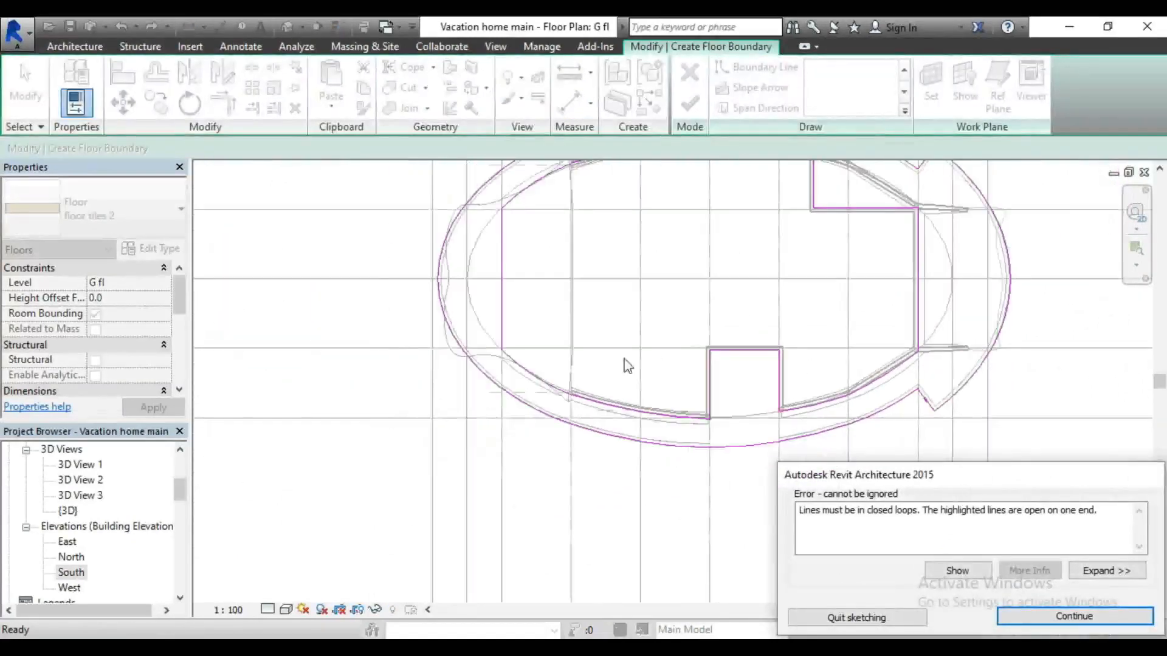
left_click(1074, 616)
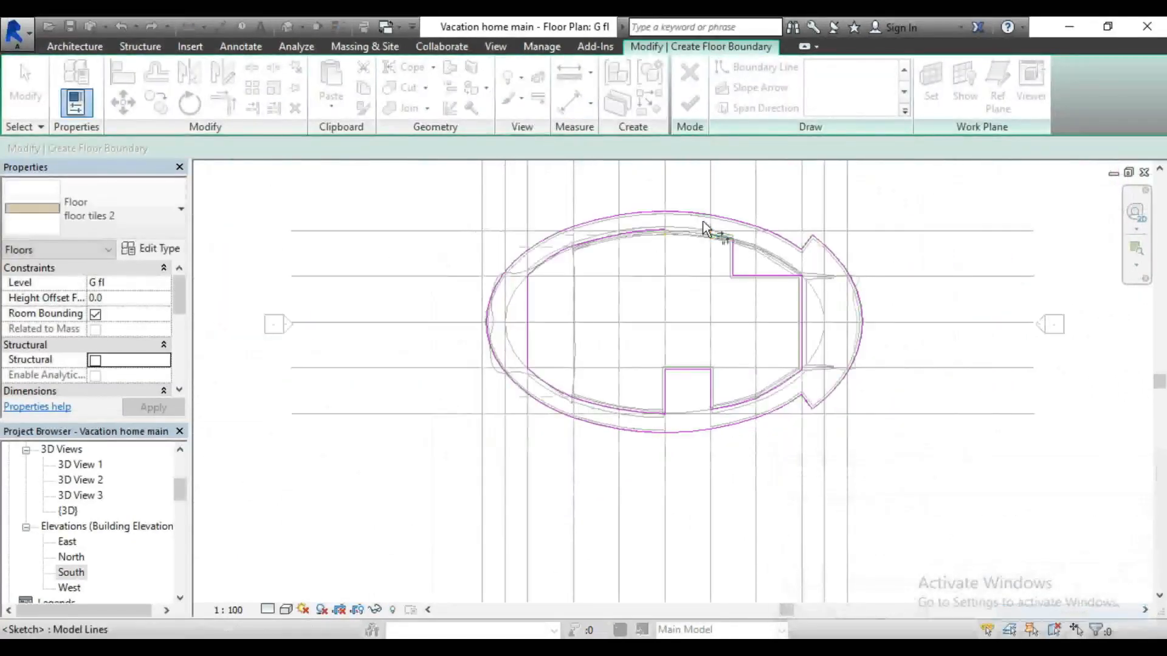
Step: Draw a boundary arc along the north wall's outer face, bridging the gap between the mirrored arcs' endpoints, and end the chain
scroll(653, 234, "up", 5)
key("t")
key("r")
scroll(650, 231, "up", 3)
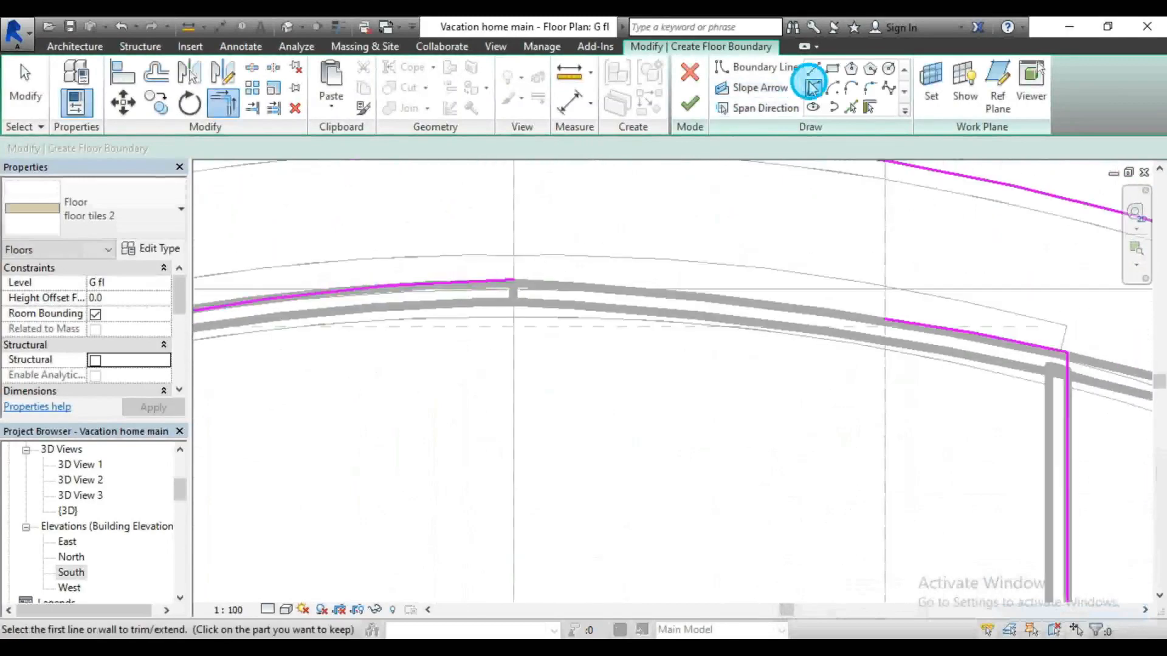
left_click(757, 67)
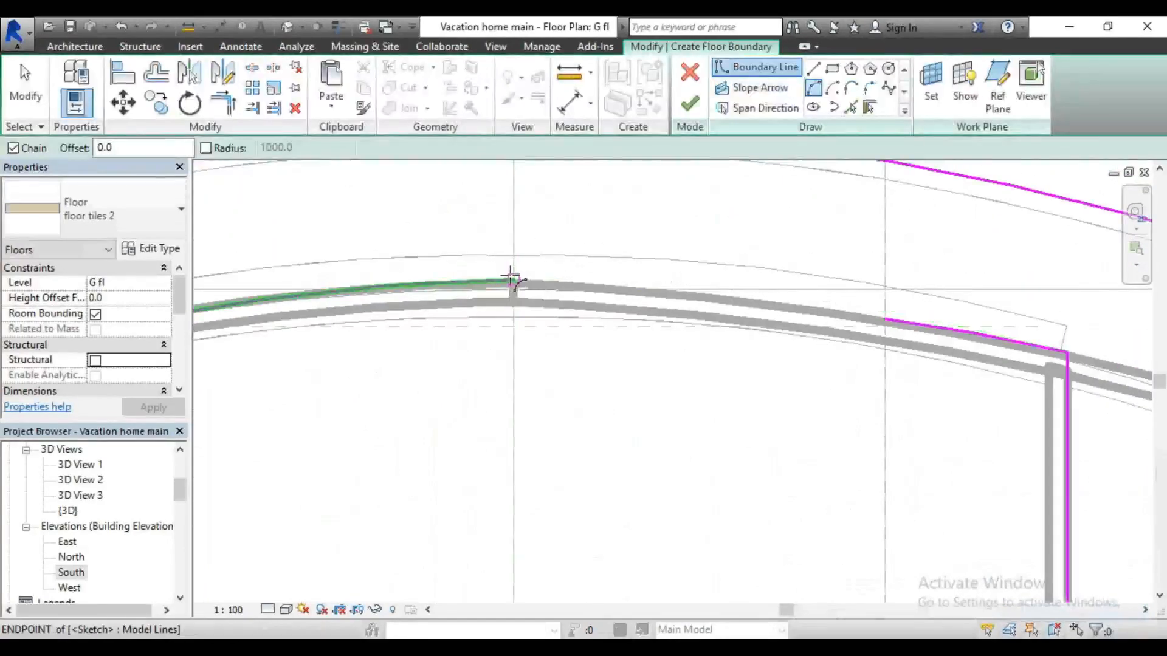
left_click(512, 278)
left_click(888, 320)
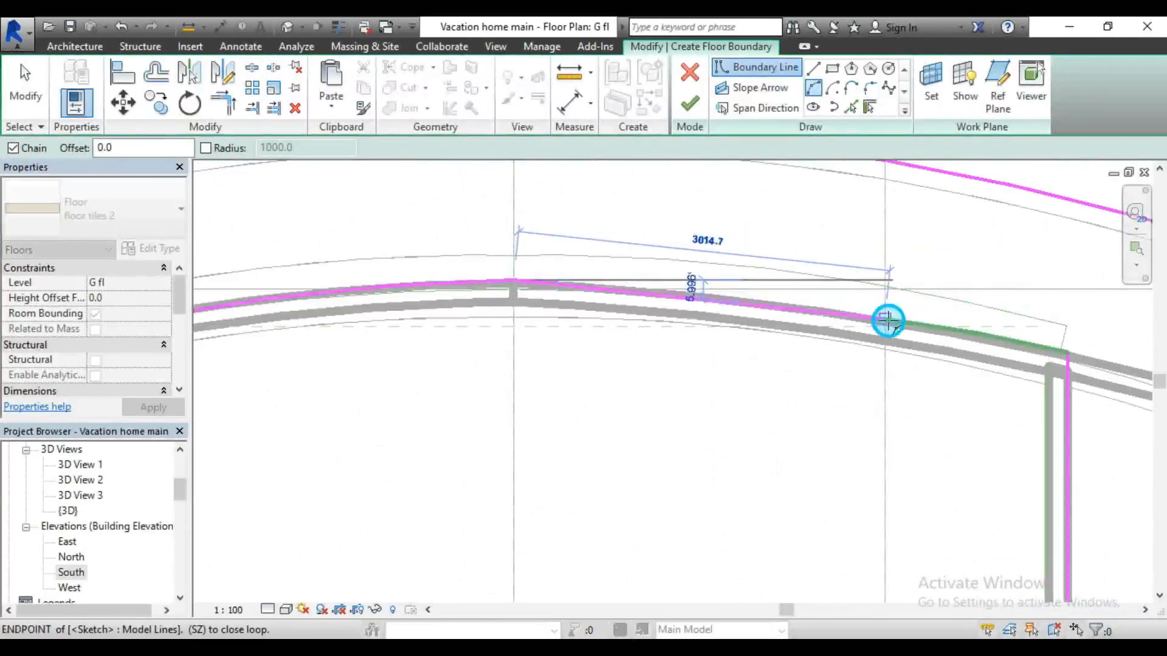
key("Escape")
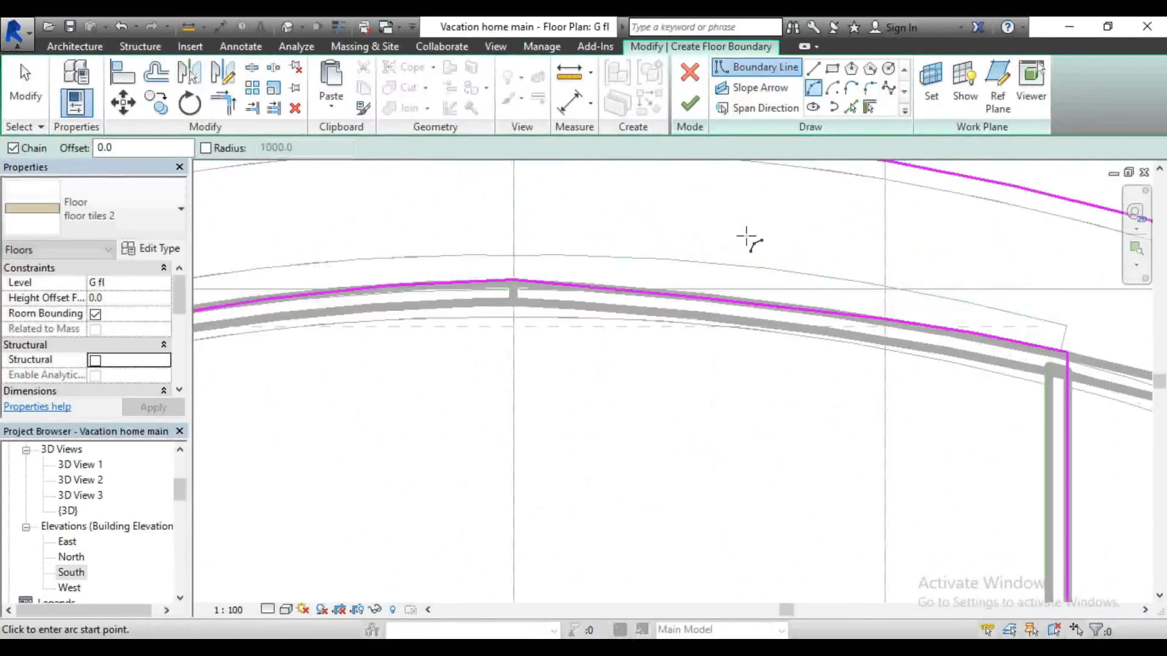
Step: Finish the floor tiles 2 boundary sketch and attach the walls reaching the floor's level to its bottom
scroll(742, 239, "down", 5)
scroll(551, 283, "up", 4)
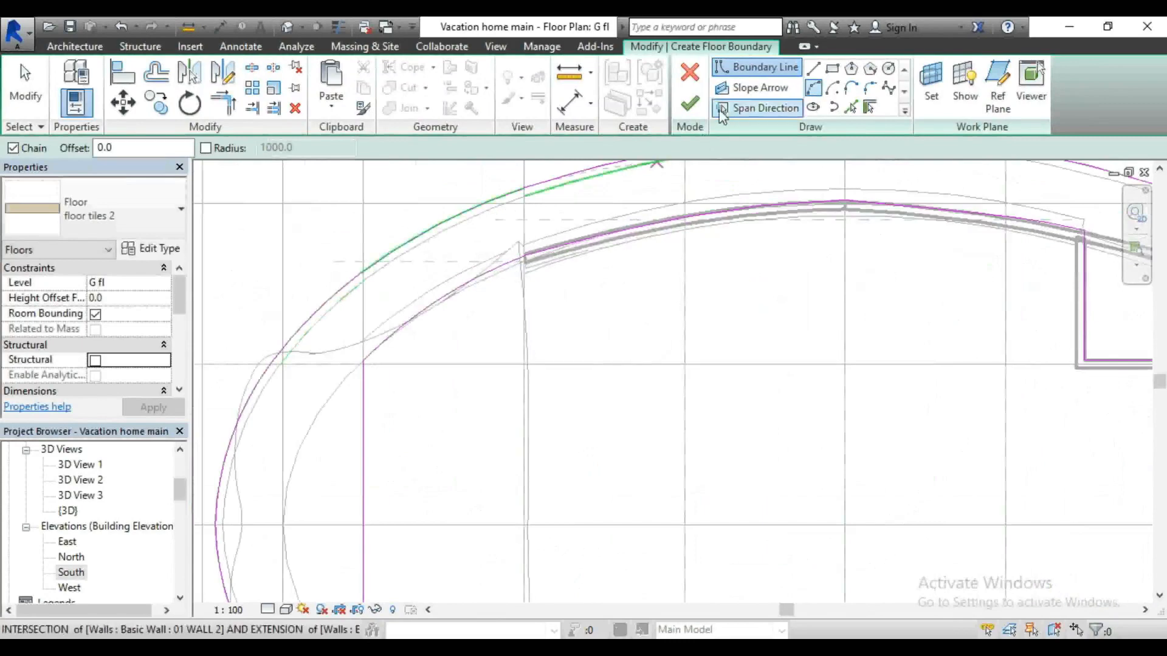
left_click(689, 104)
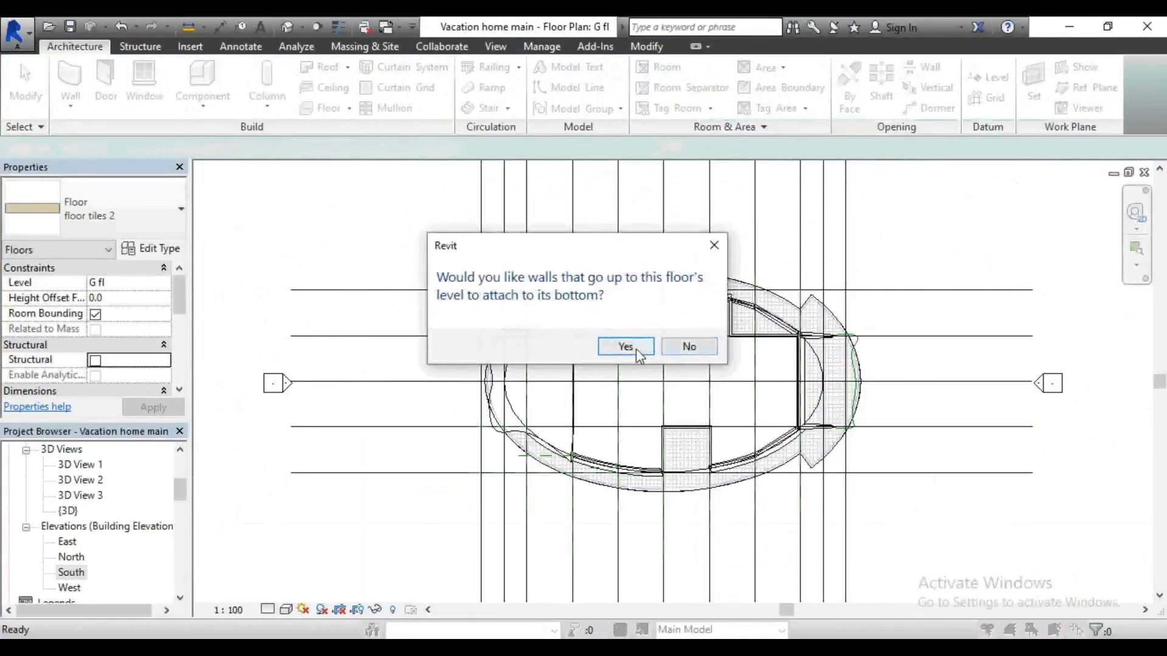
left_click(626, 346)
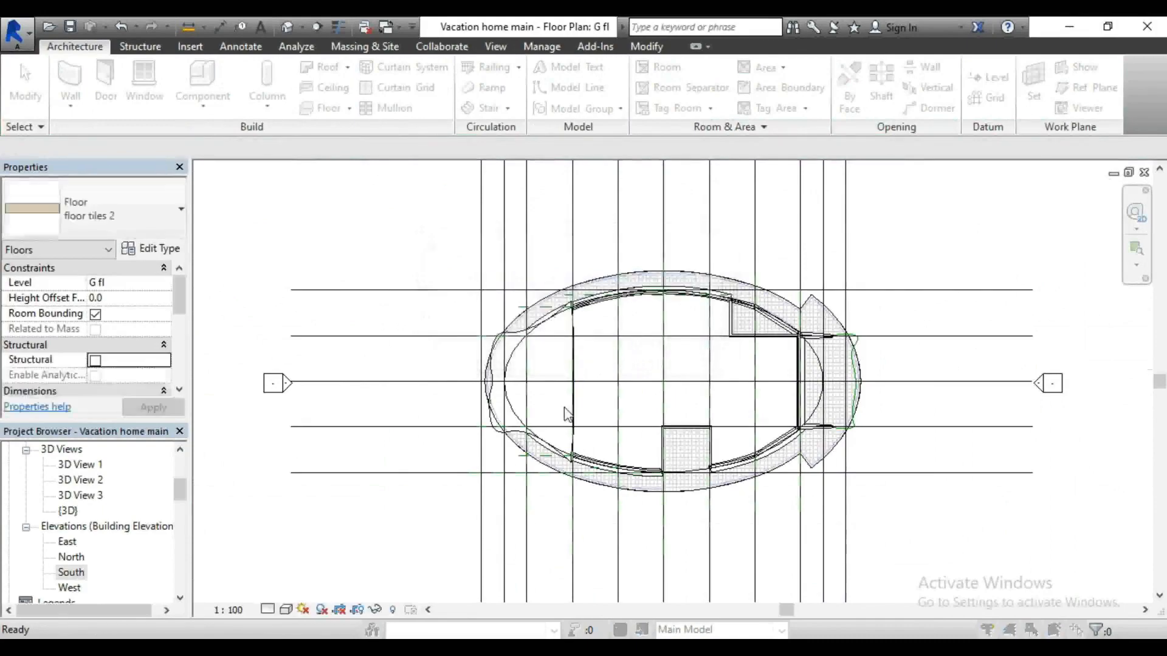
Step: Select the new tiled floor and inspect its edges around the rectangular recess in the south wall
left_click(524, 395)
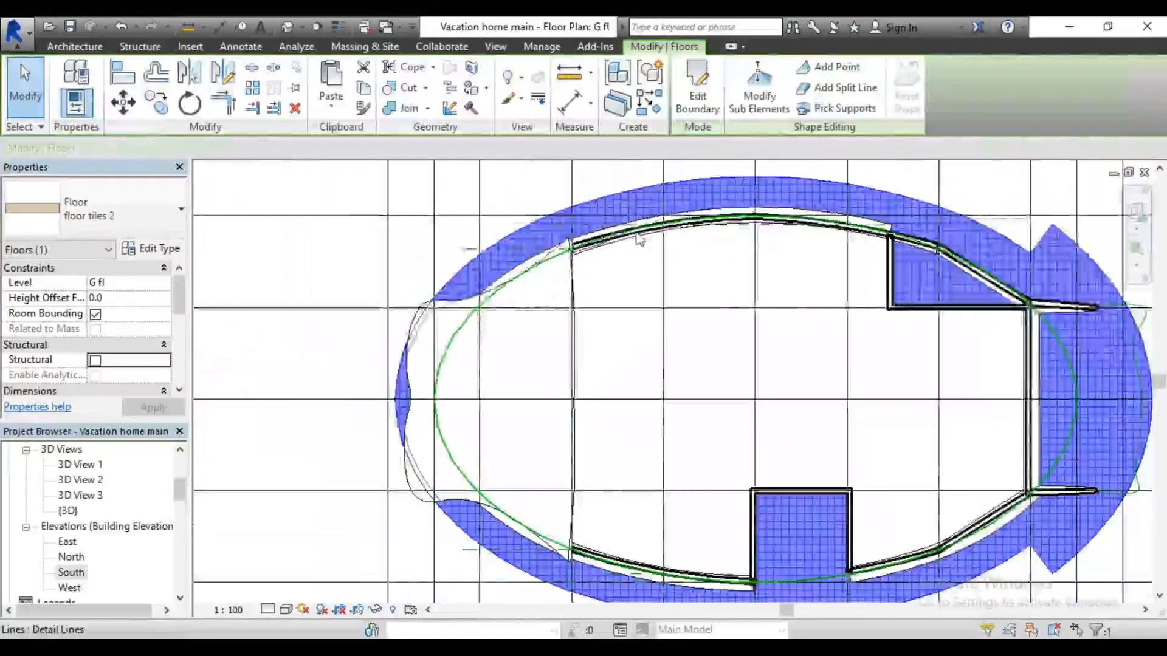
middle_click_drag(774, 468, 725, 357)
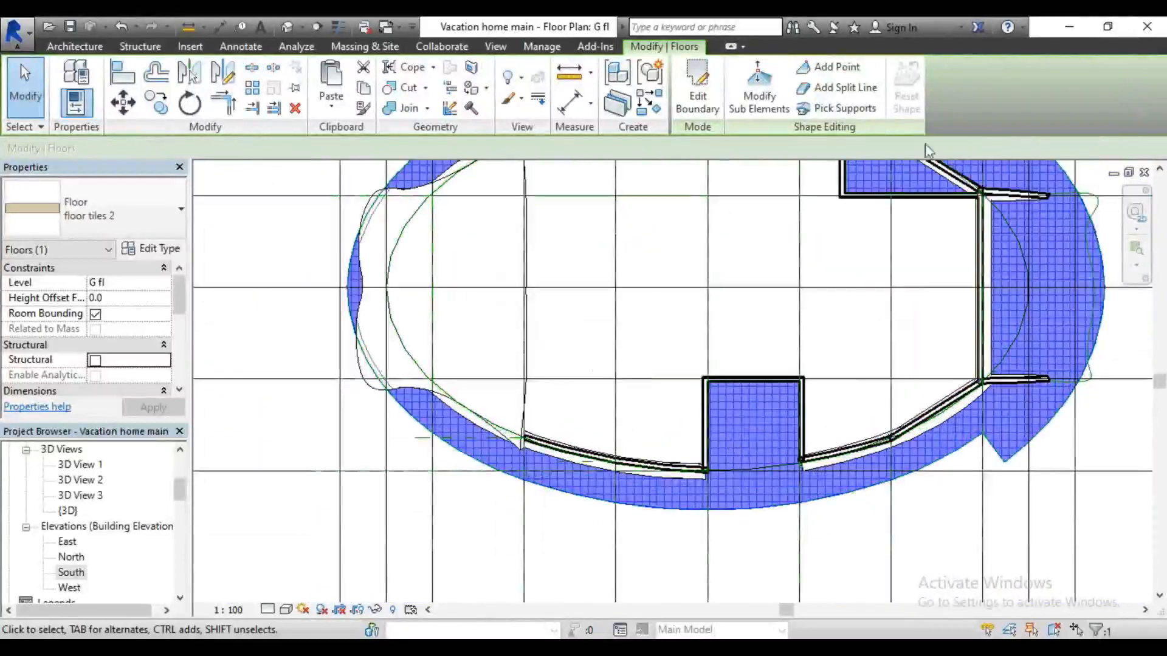
scroll(750, 523, "up", 3)
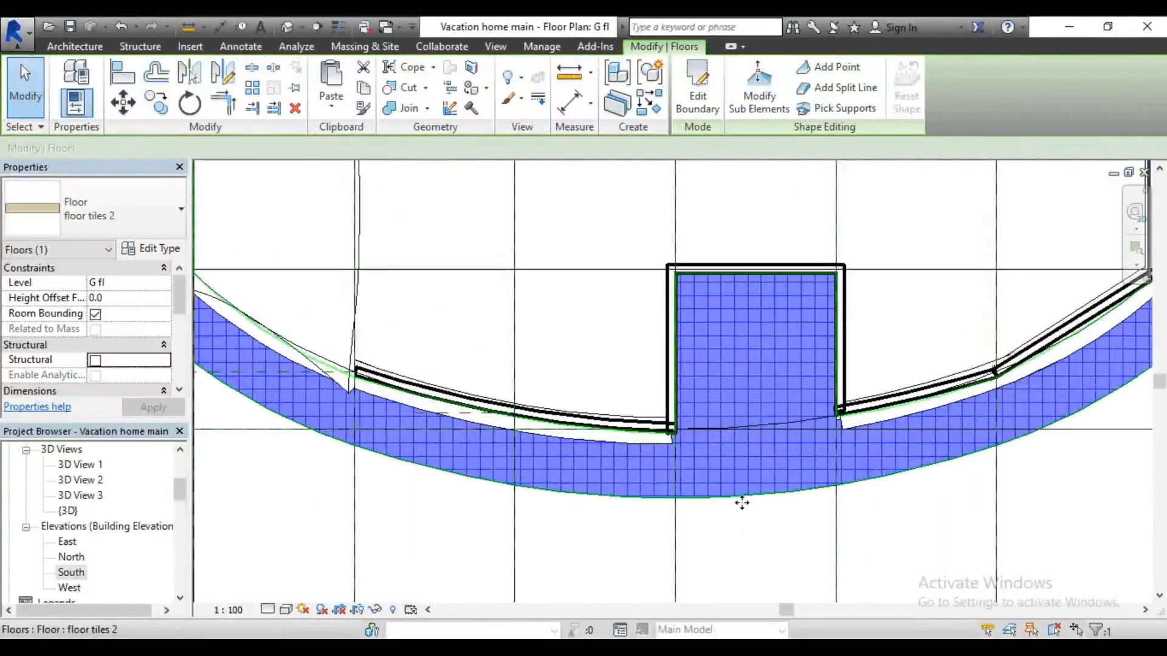
scroll(742, 504, "up", 2)
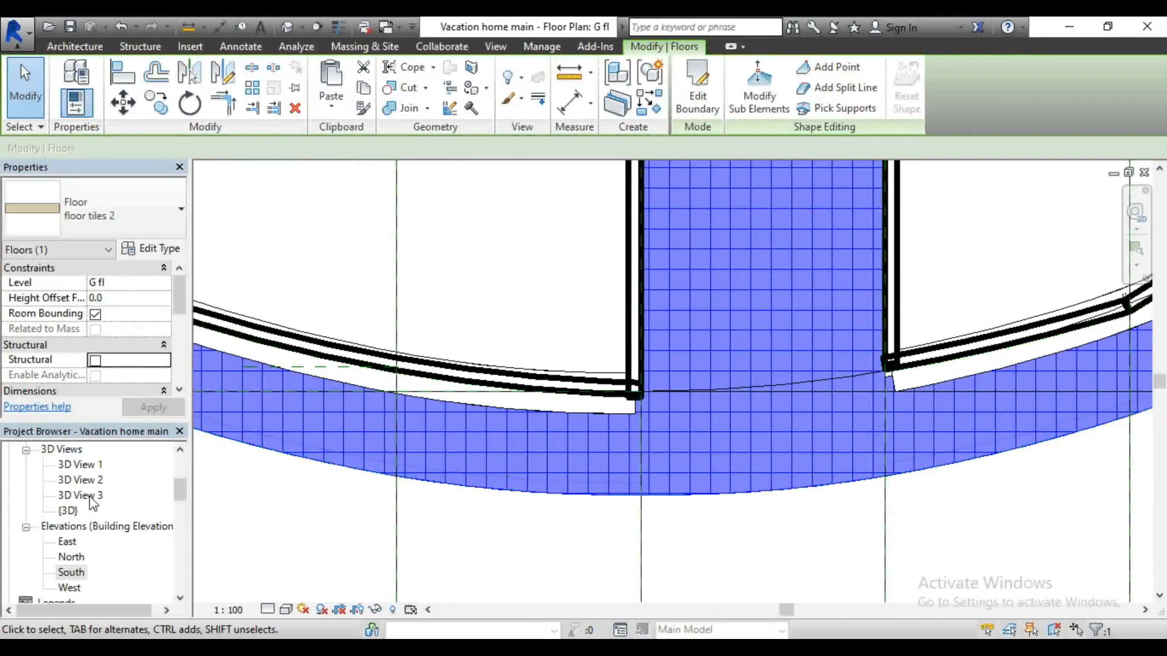
Step: Open 3D View 1, deselect the floor, and examine the floor edge, the plinth walls and the gap at the entrance
double_click(90, 466)
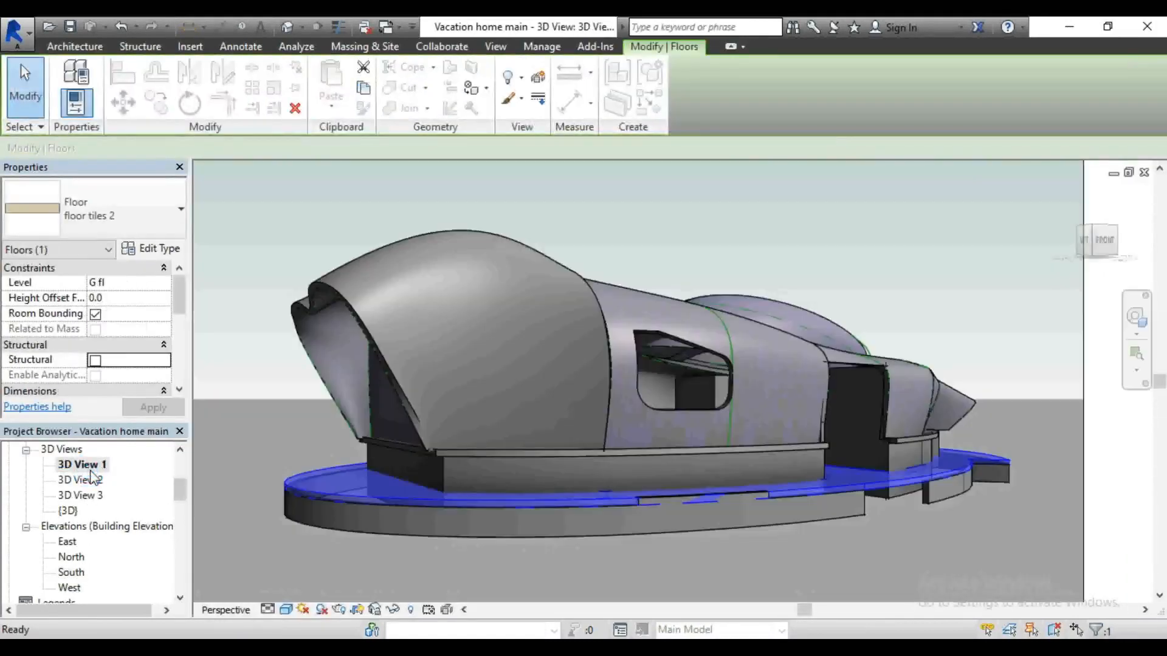
left_click(485, 564)
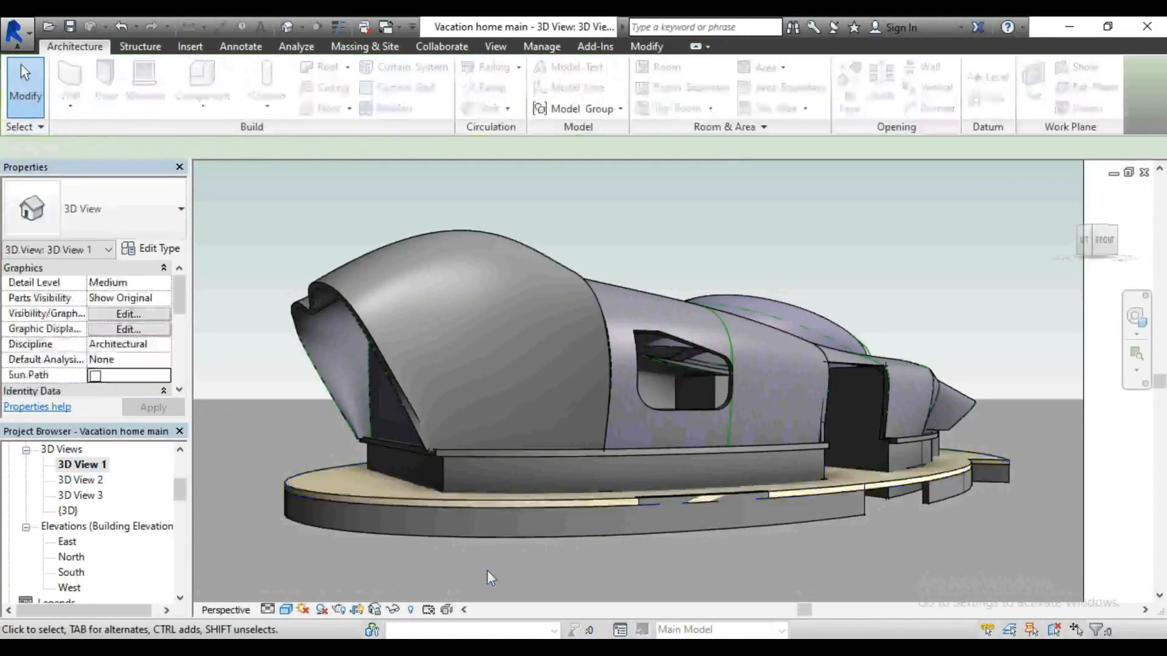
scroll(775, 550, "up", 2)
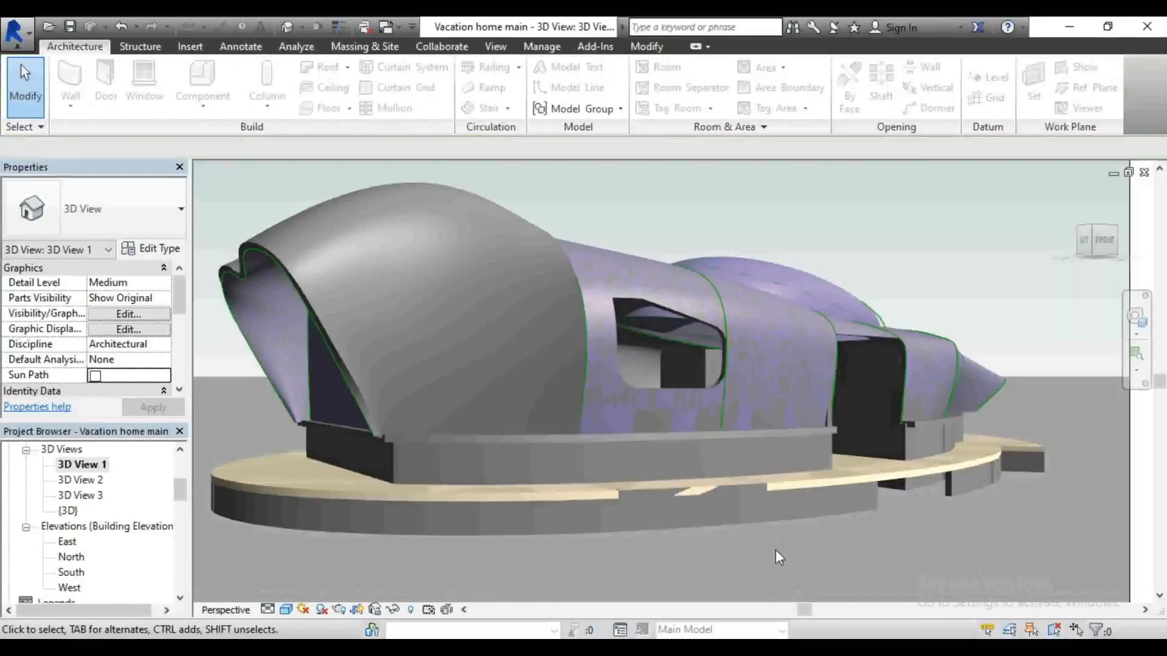
scroll(990, 484, "up", 3)
scroll(990, 484, "down", 2)
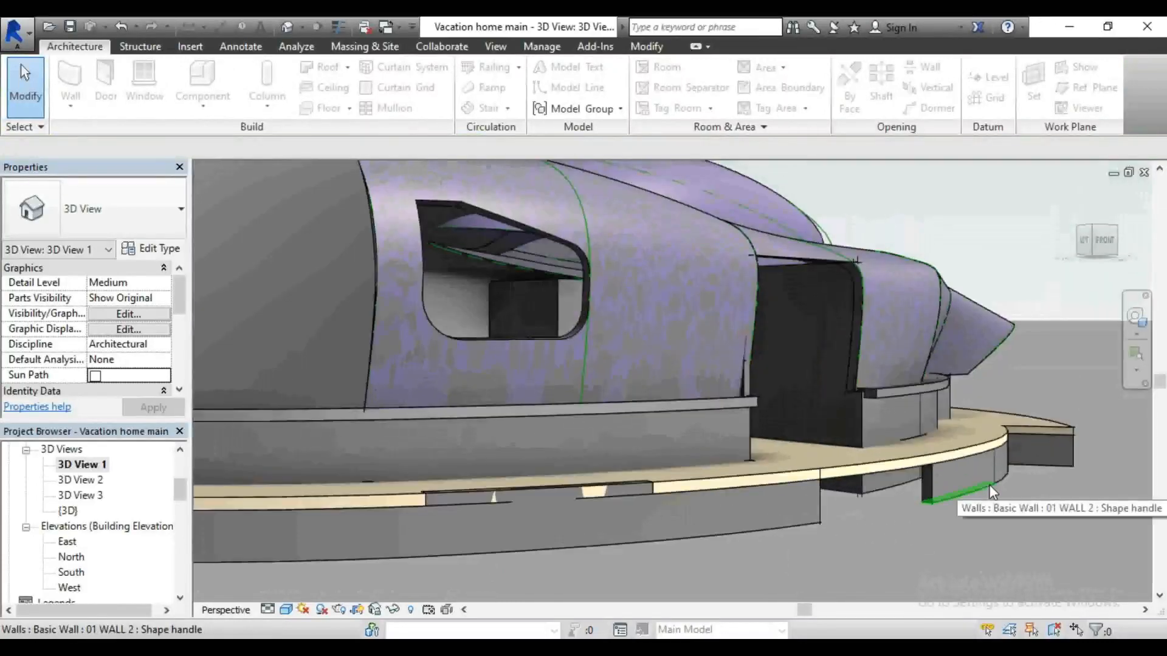
scroll(808, 517, "down", 1)
scroll(792, 526, "down", 1)
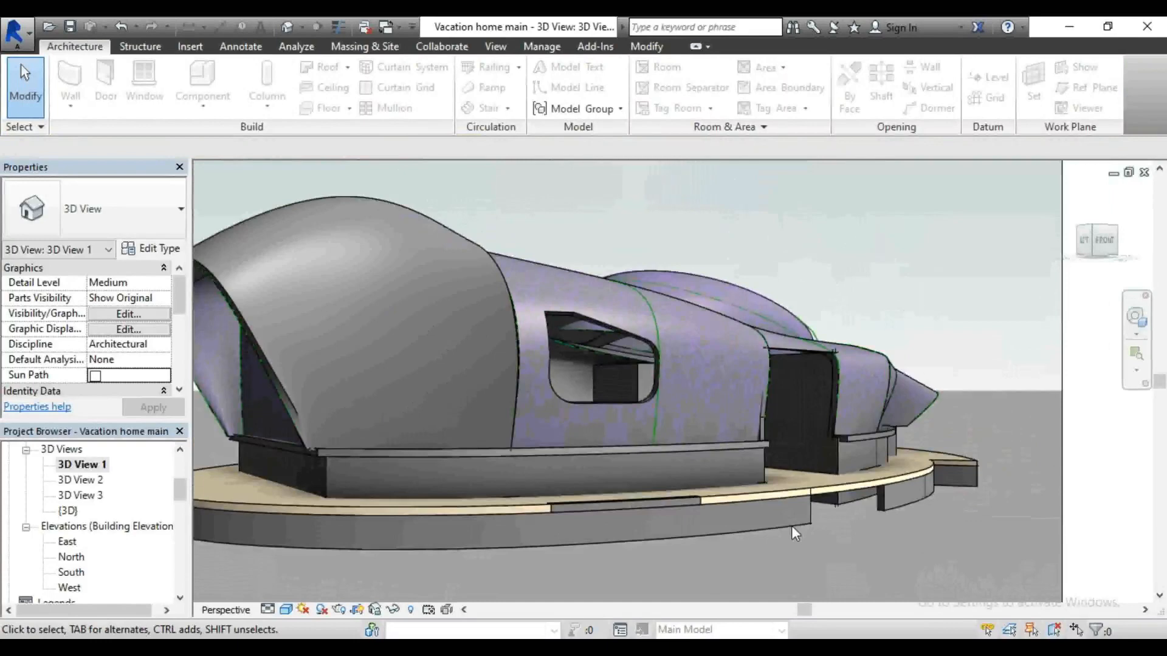
scroll(829, 524, "down", 1)
scroll(590, 542, "down", 1)
scroll(589, 544, "up", 2)
scroll(577, 334, "down", 1)
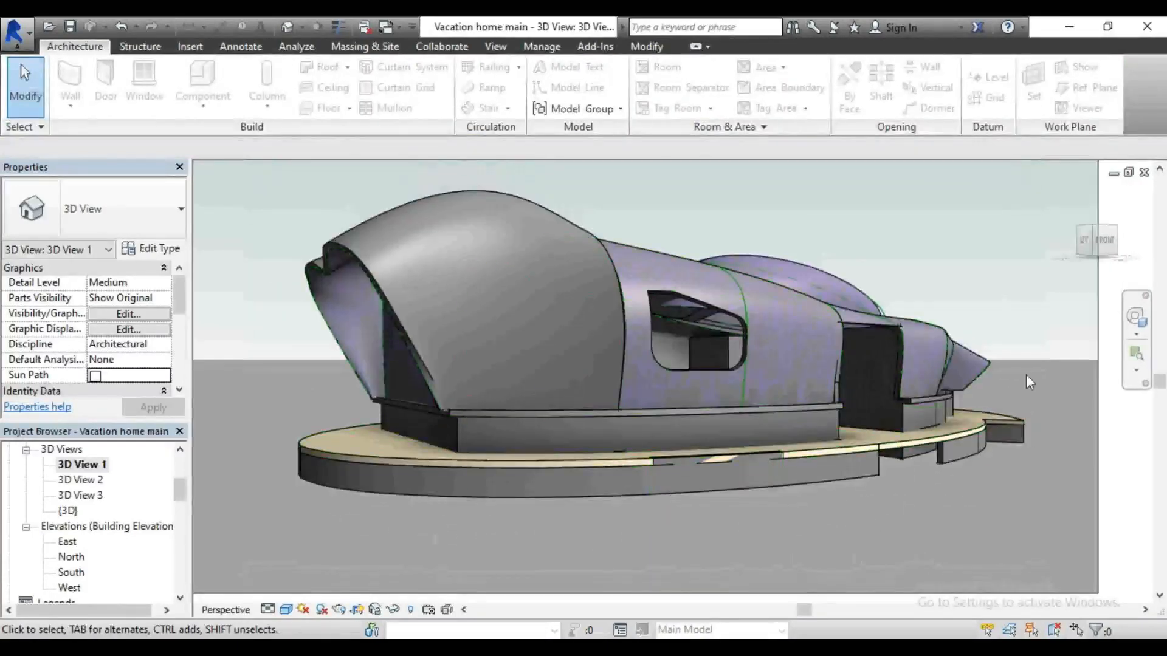
scroll(969, 530, "up", 2)
scroll(957, 476, "up", 2)
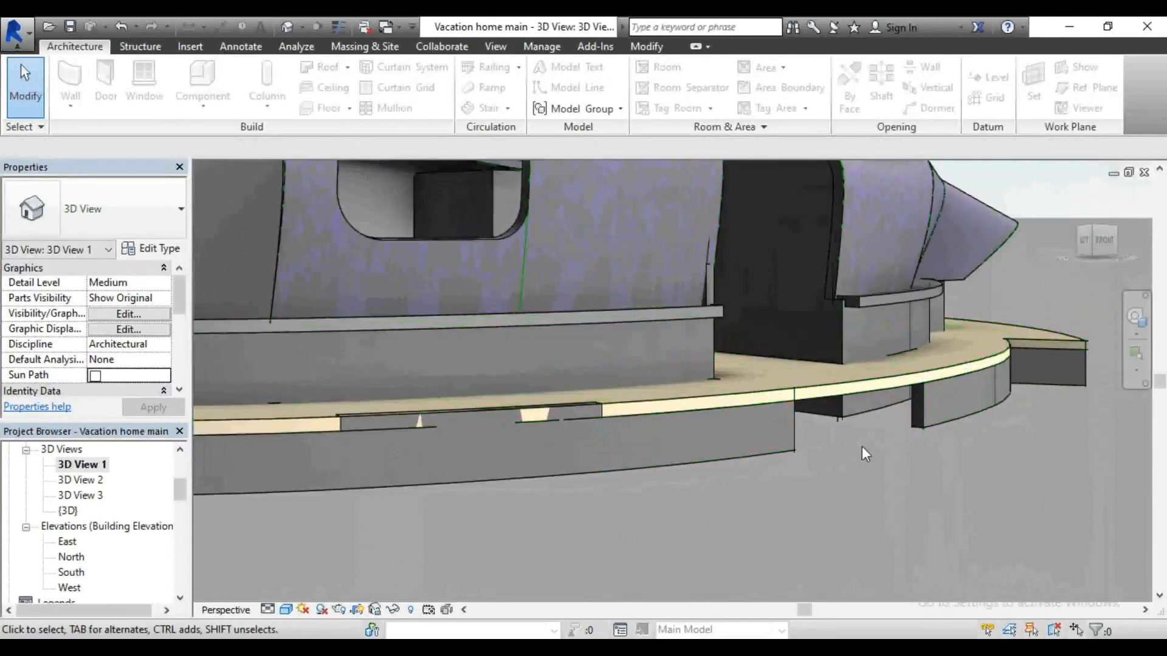
scroll(850, 414, "down", 4)
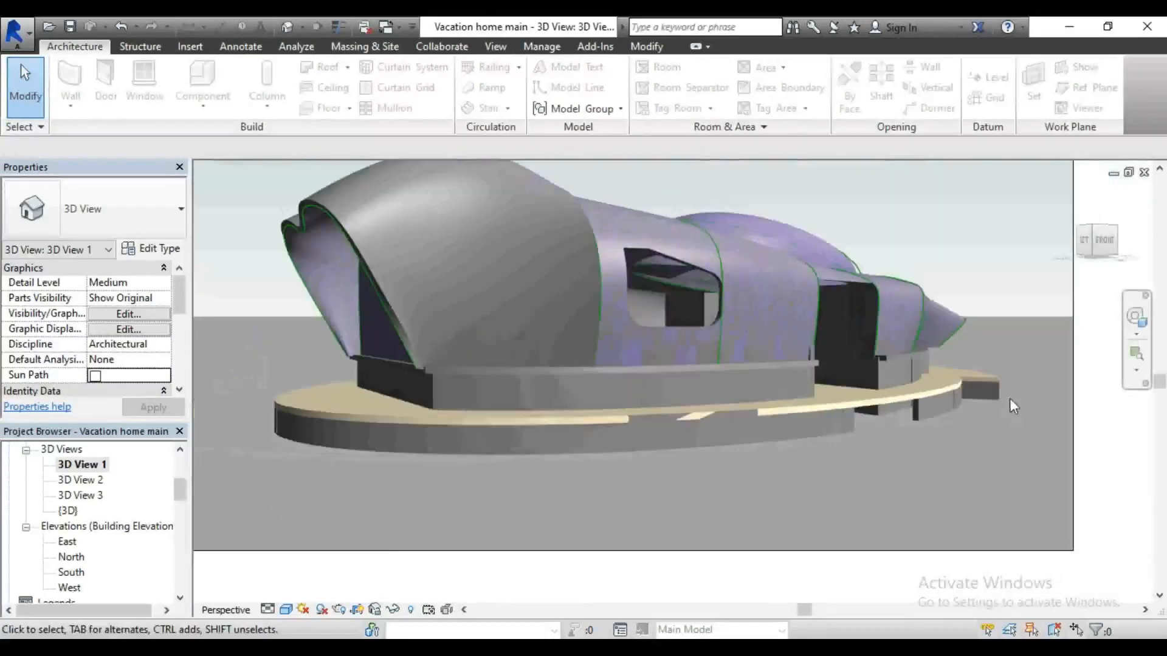
scroll(535, 484, "down", 2)
scroll(490, 324, "up", 2)
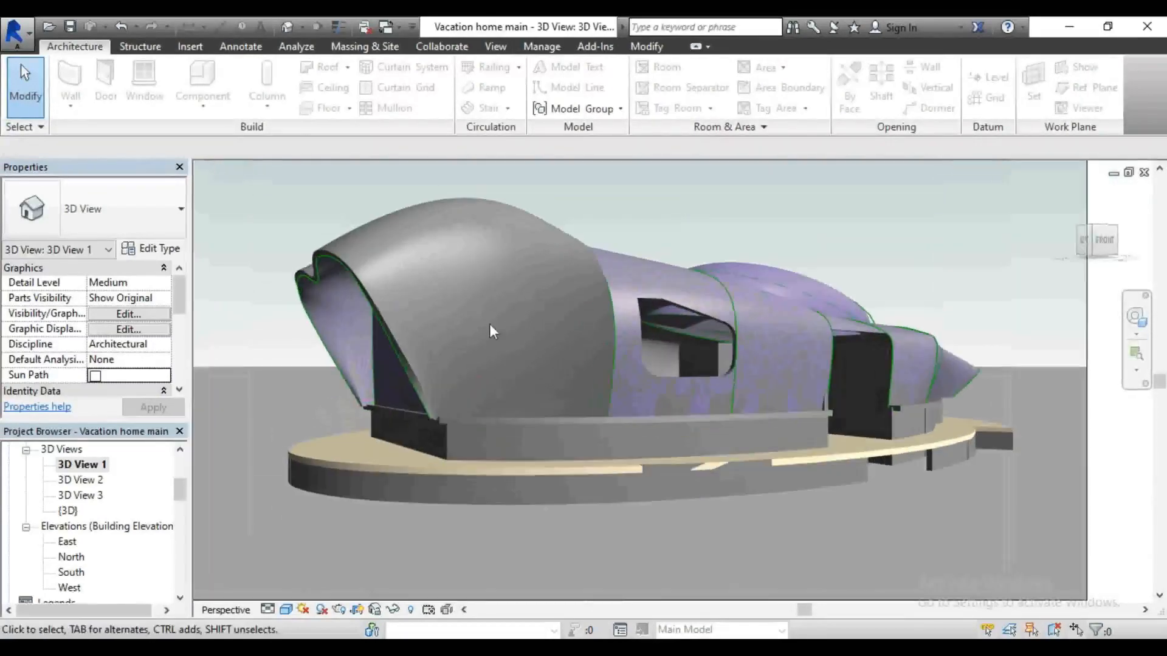
scroll(490, 398, "down", 1)
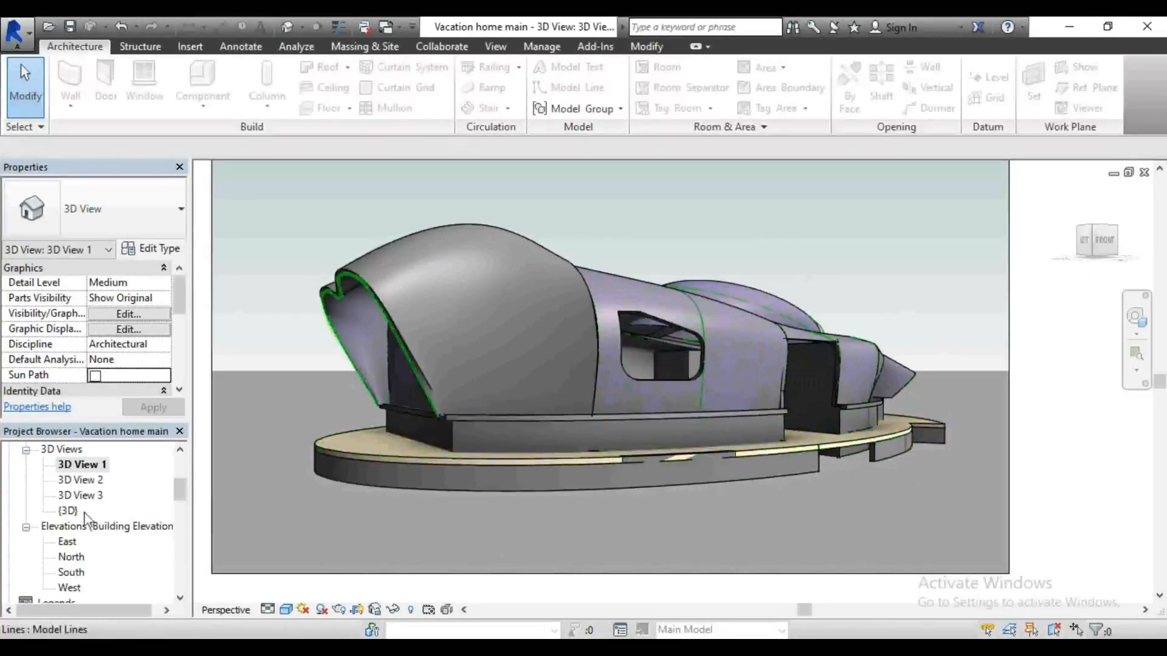
Step: Open the South elevation and select the Level 1 line running through the plinth
scroll(85, 518, "up", 2)
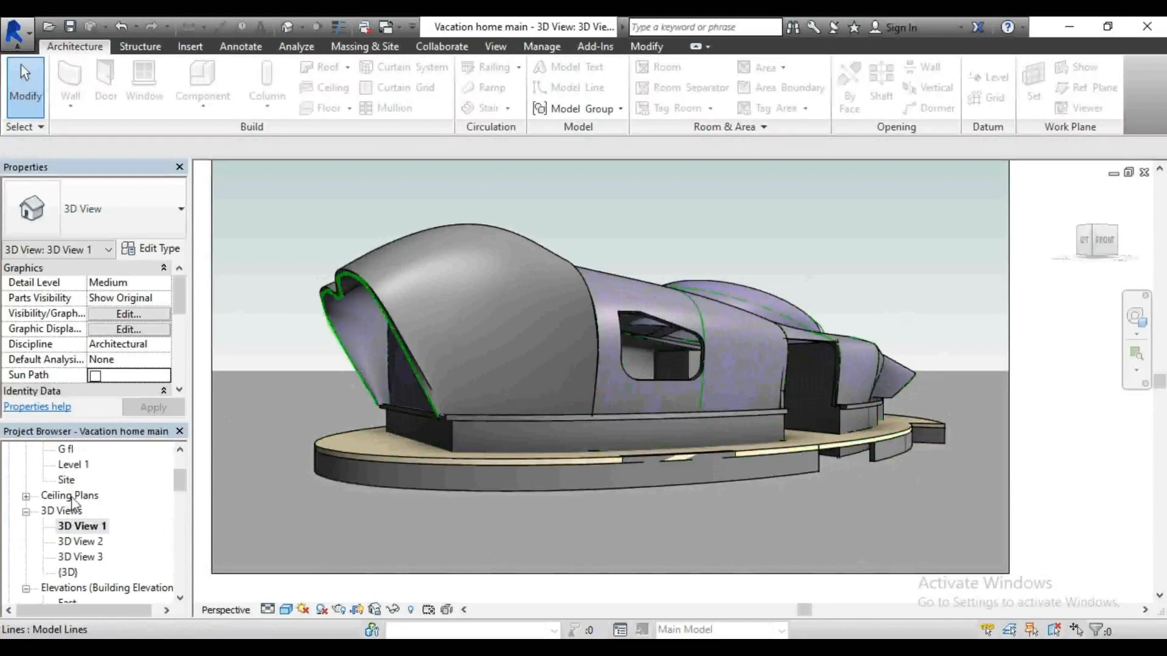
scroll(81, 538, "down", 3)
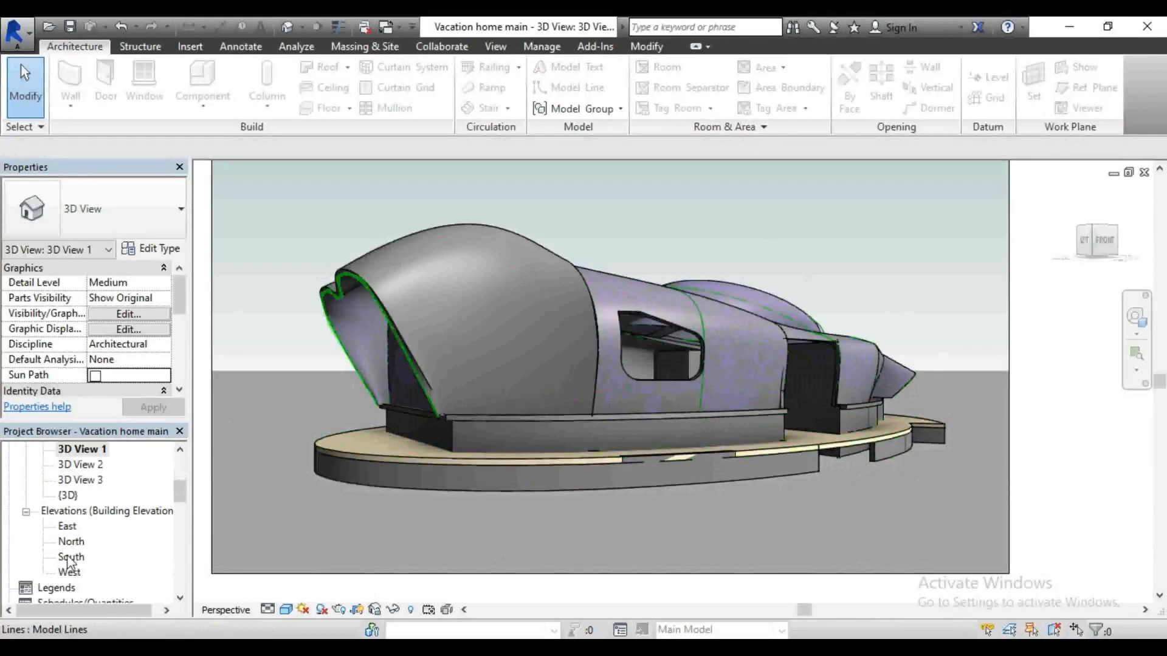
double_click(70, 558)
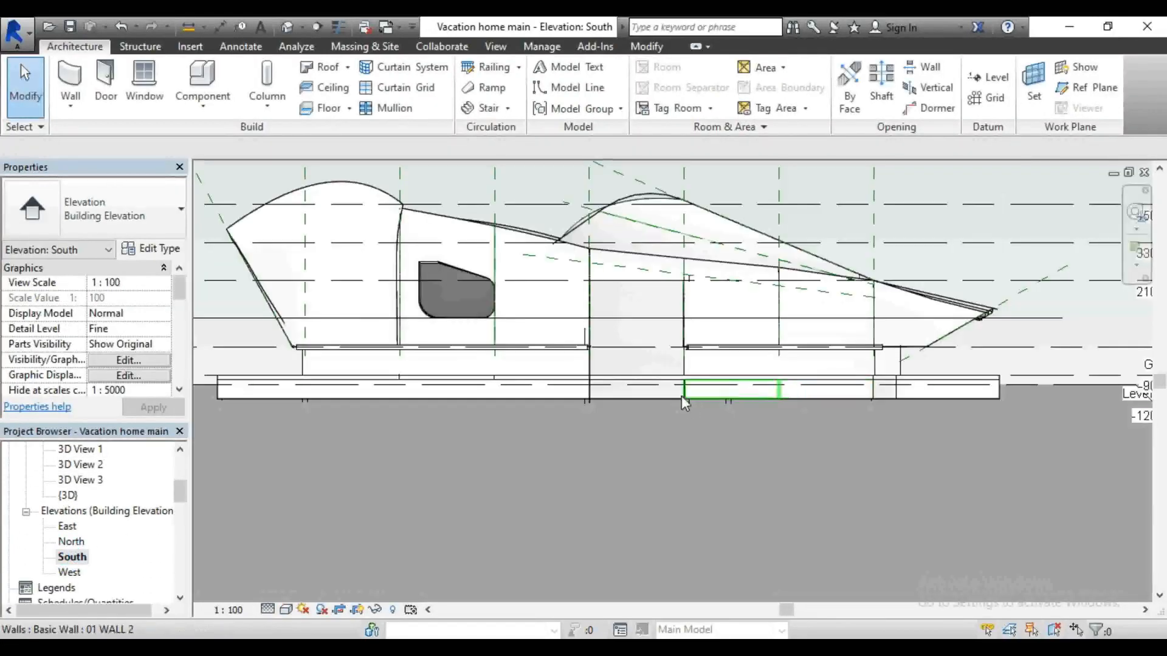
scroll(598, 392, "up", 2)
scroll(578, 396, "down", 4)
scroll(365, 416, "up", 5)
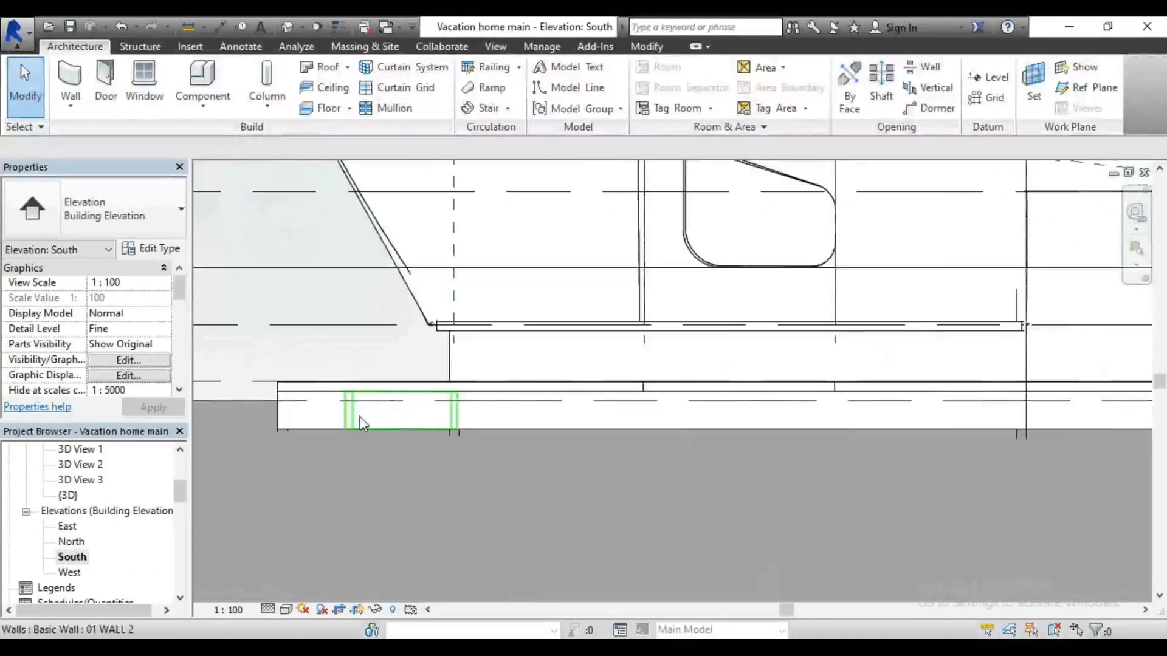
left_click(257, 402)
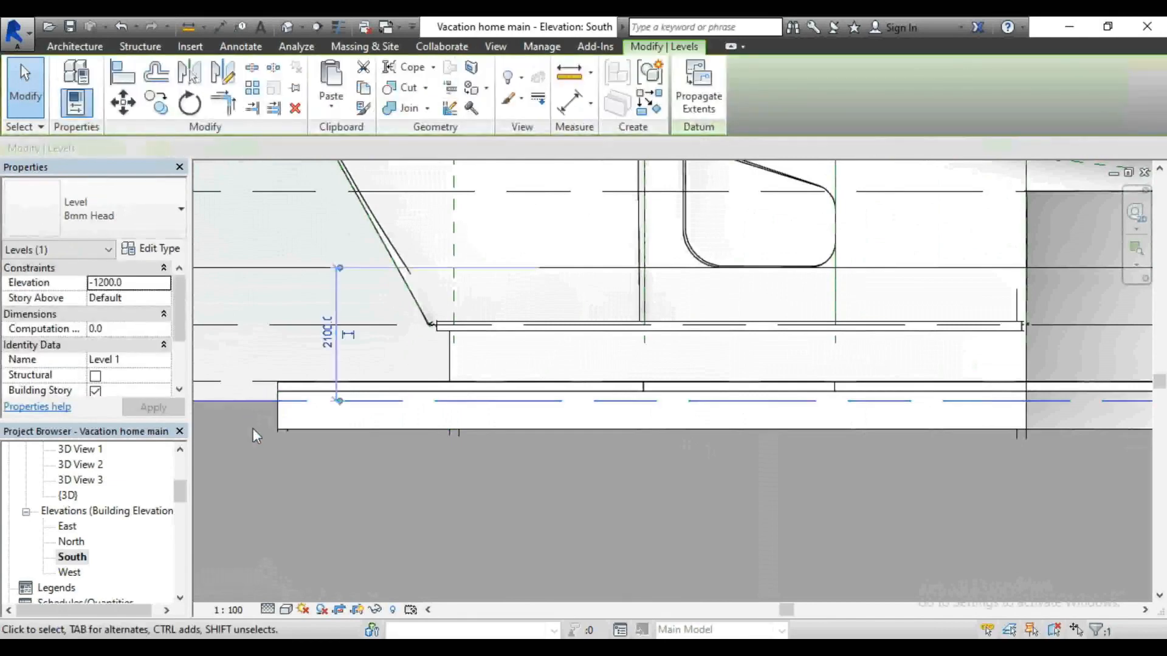
Step: Go to the floor plan of the selected level at the entrance opening
scroll(252, 432, "down", 3)
scroll(857, 430, "up", 2)
scroll(403, 422, "up", 2)
scroll(472, 432, "up", 2)
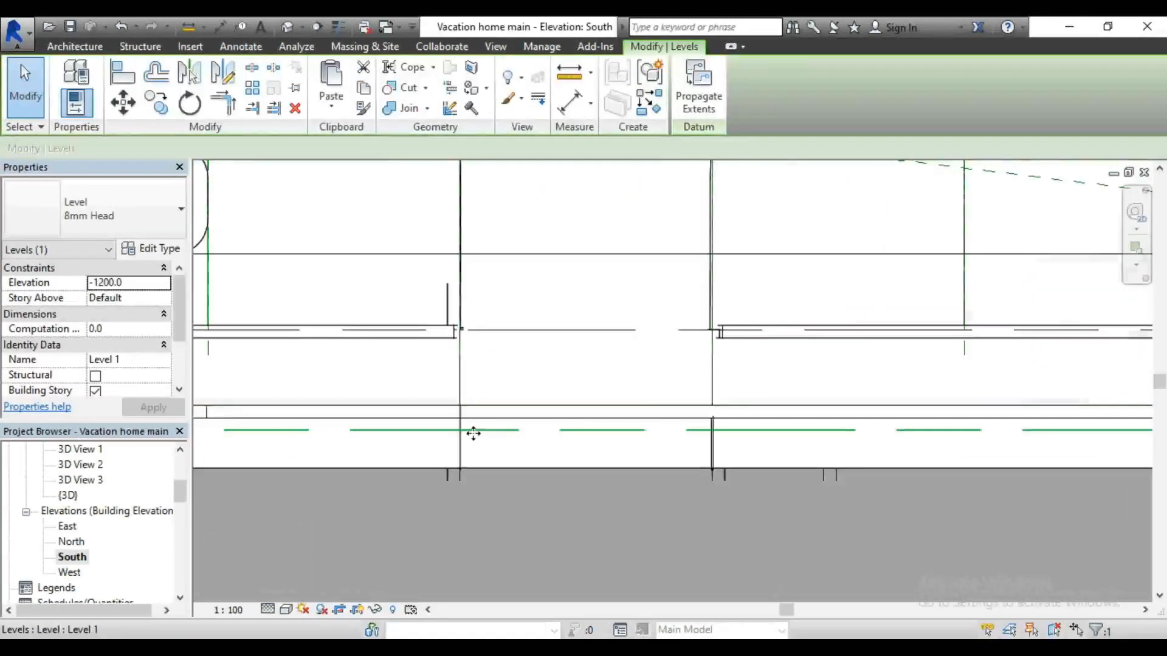
scroll(532, 428, "up", 1)
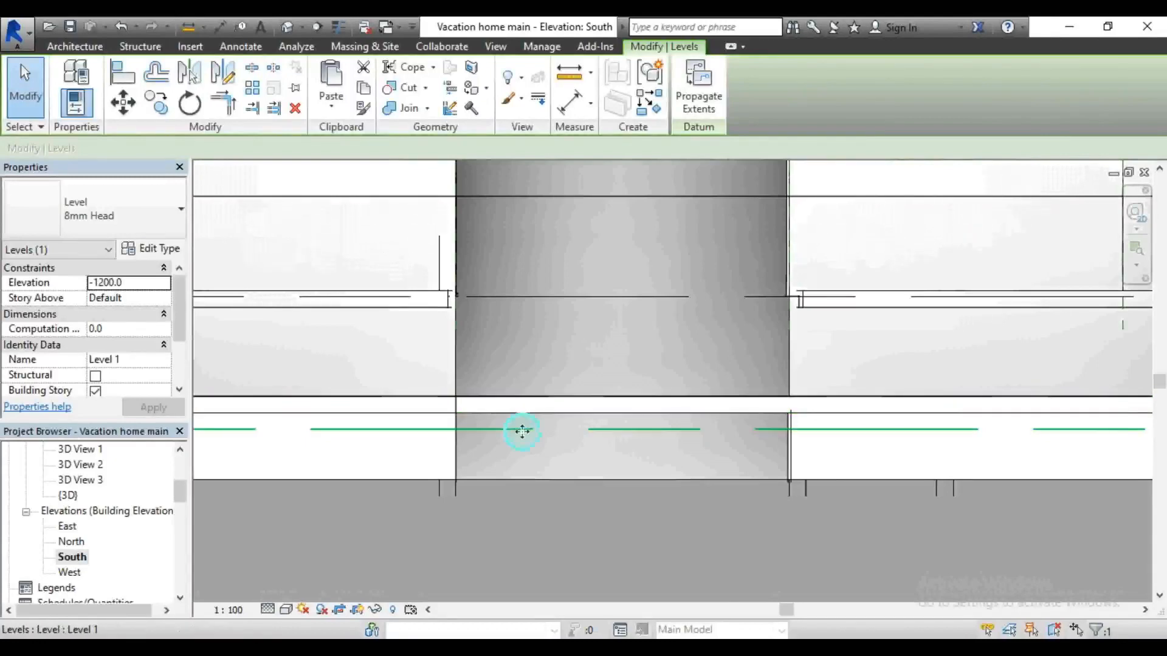
right_click(522, 429)
left_click(607, 258)
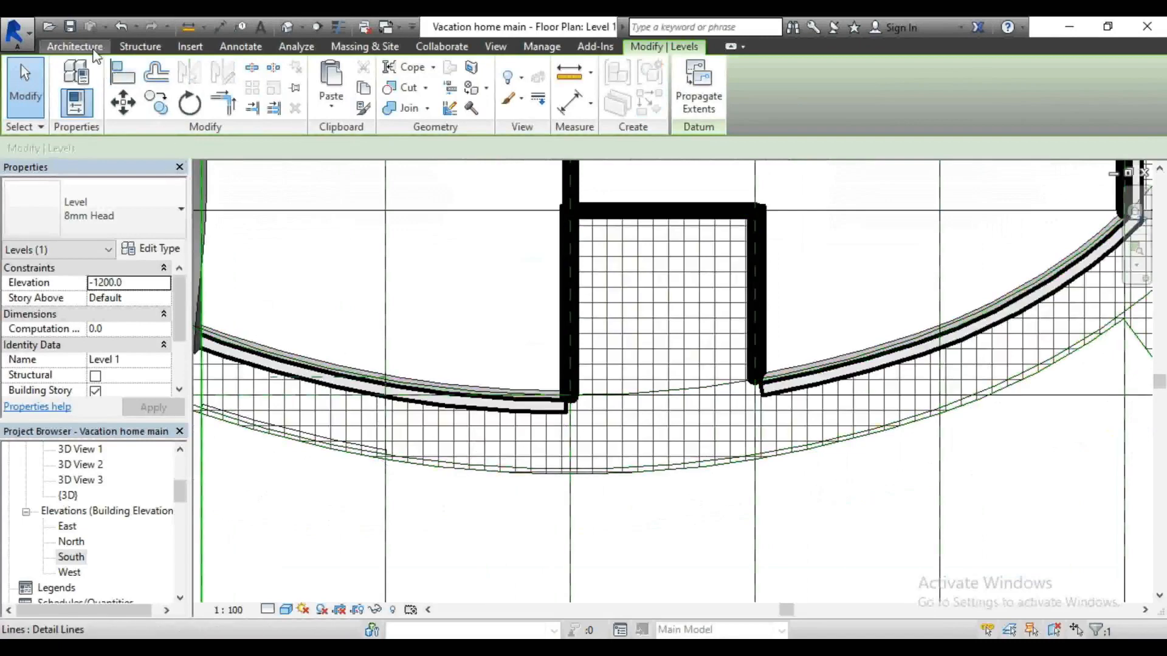
Step: Start a stair from Level 1 at the entrance recess and create its run as a sketch
left_click(75, 46)
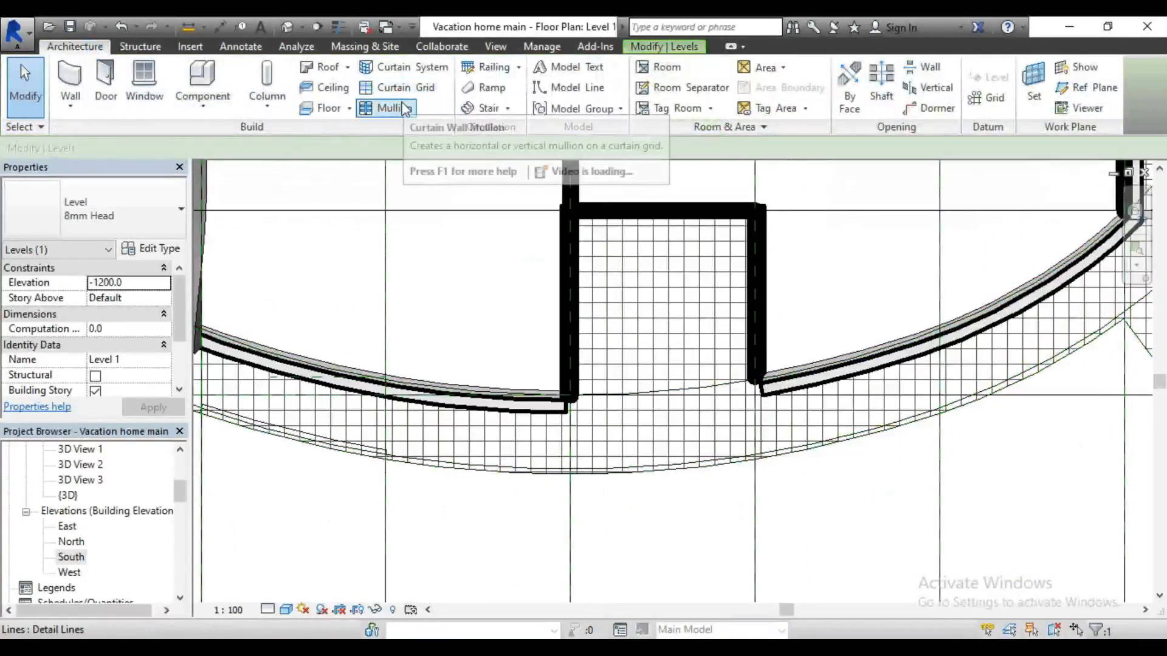
left_click(468, 116)
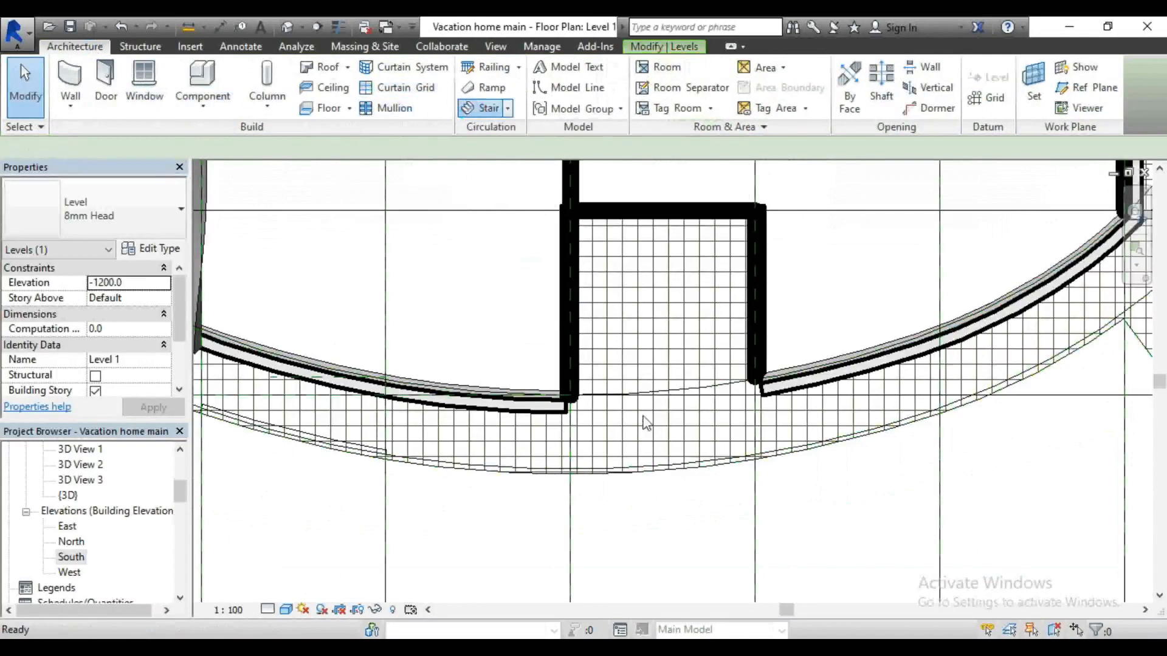
scroll(576, 479, "up", 3)
scroll(576, 479, "up", 5)
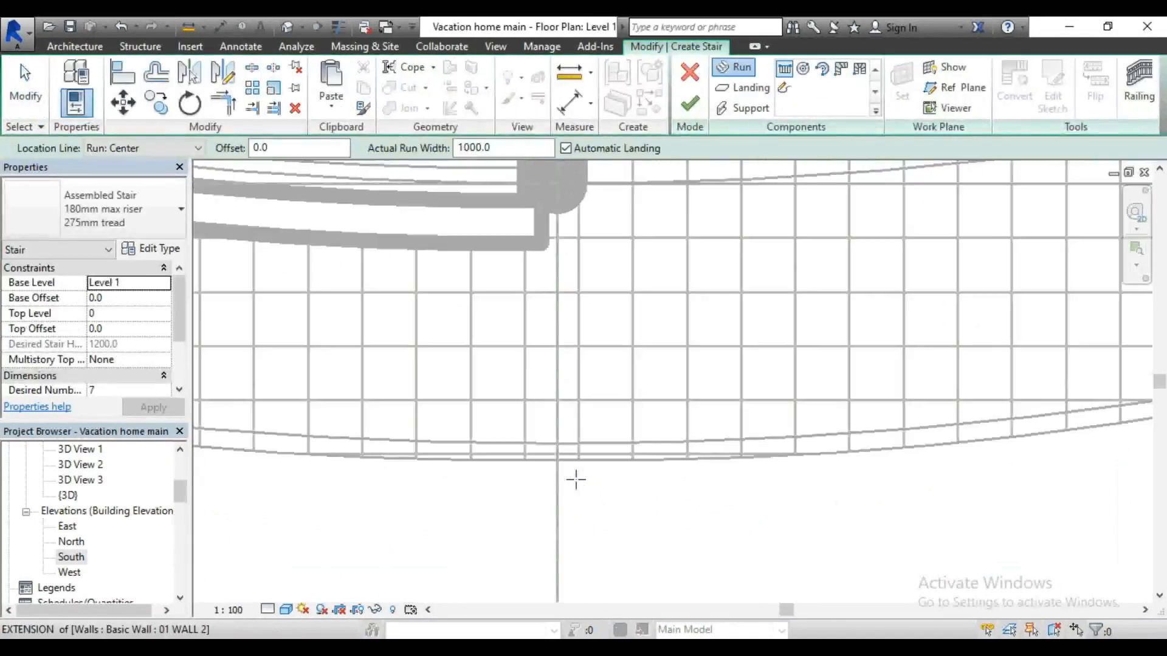
left_click(784, 87)
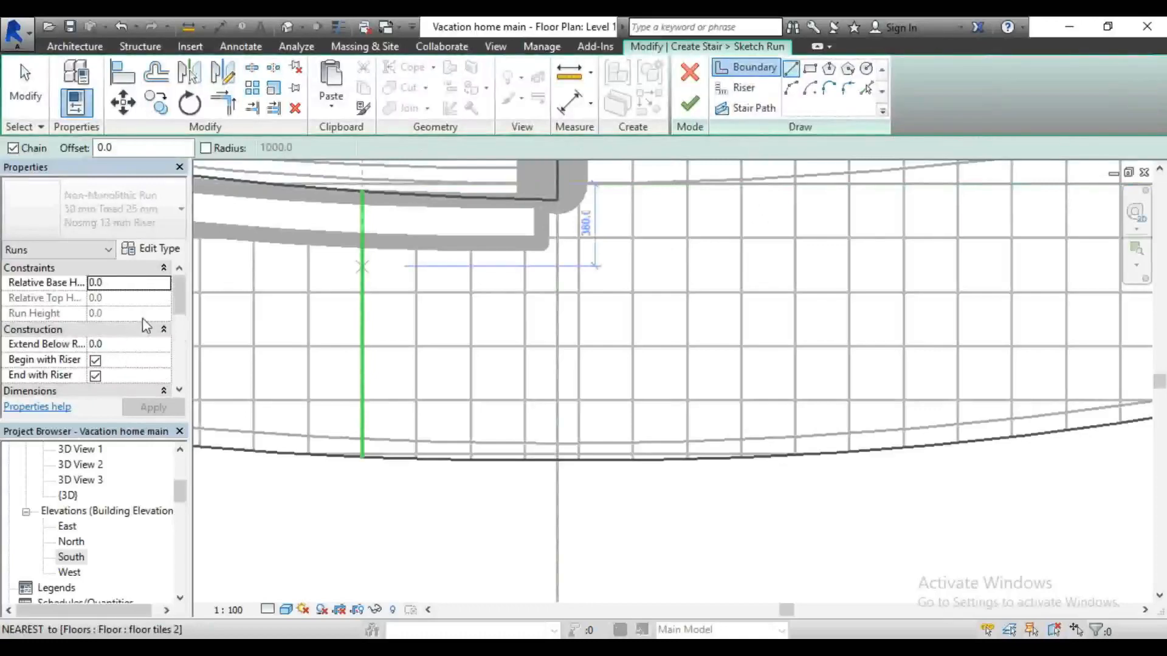
scroll(535, 413, "up", 3)
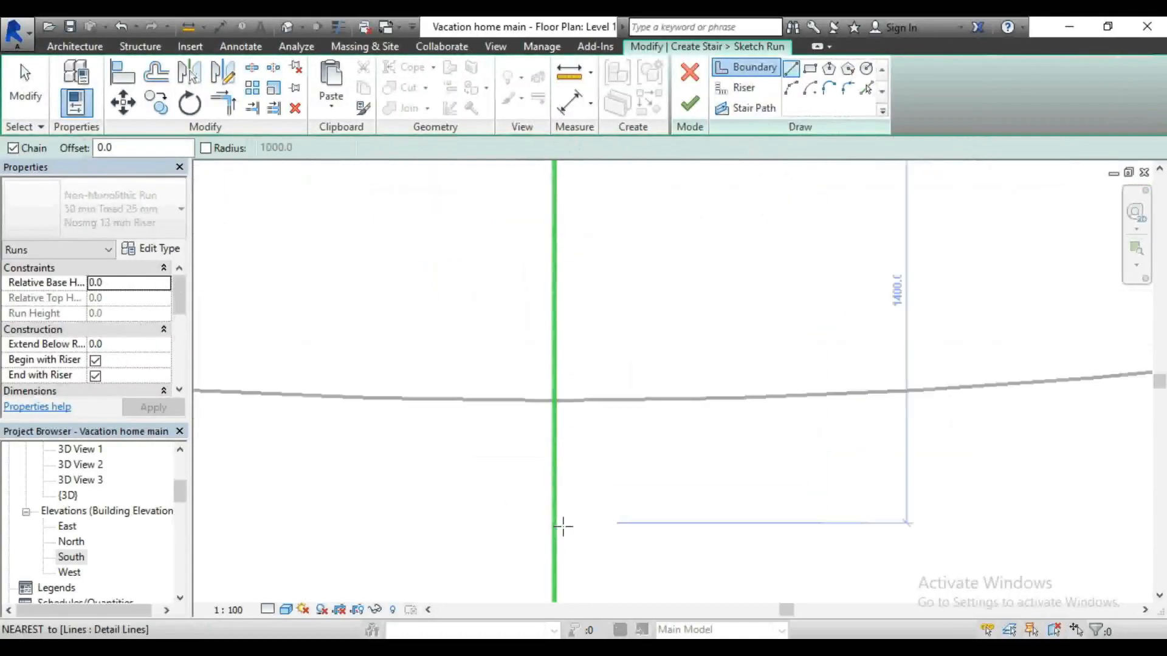
left_click(554, 422)
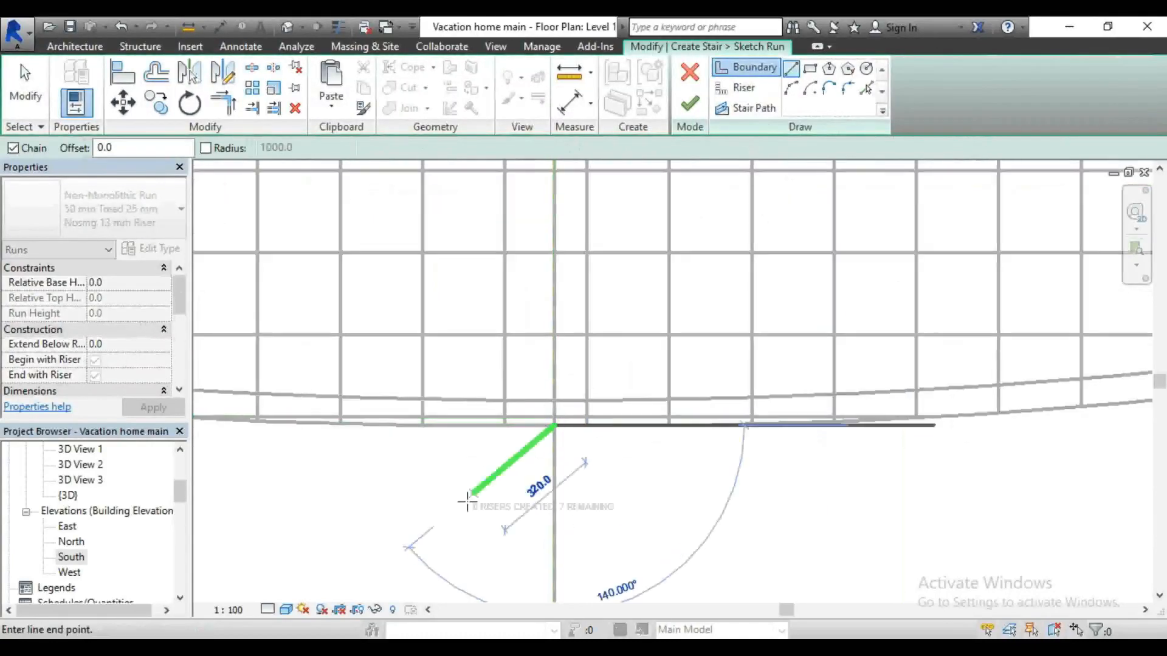
scroll(469, 497, "down", 2)
Step: Sketch an arc riser spanning about 3308 mm along the floor's curved outer edge in front of the entrance recess
left_click(735, 87)
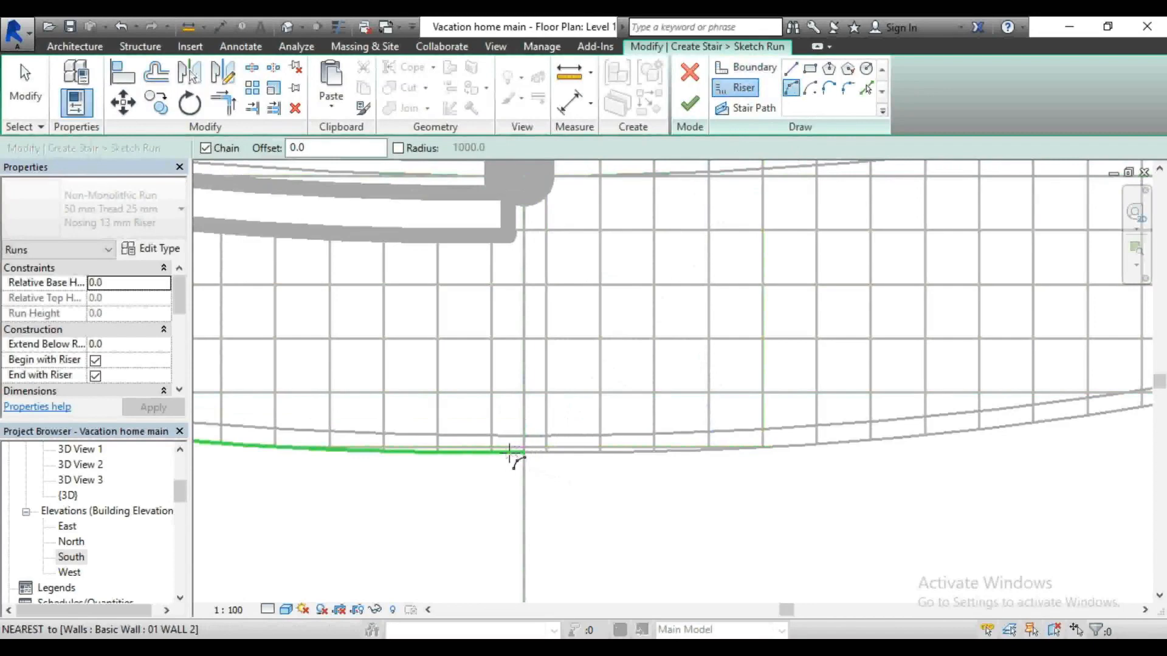
left_click(495, 456)
scroll(483, 494, "up", 3)
scroll(729, 486, "up", 4)
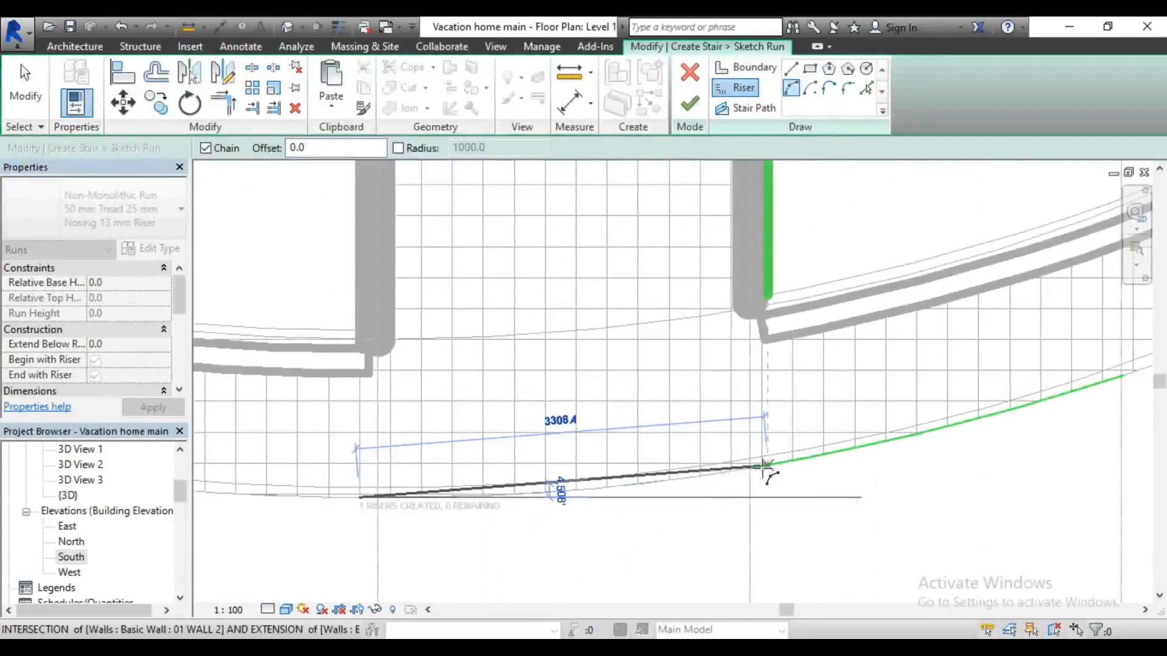
left_click(764, 467)
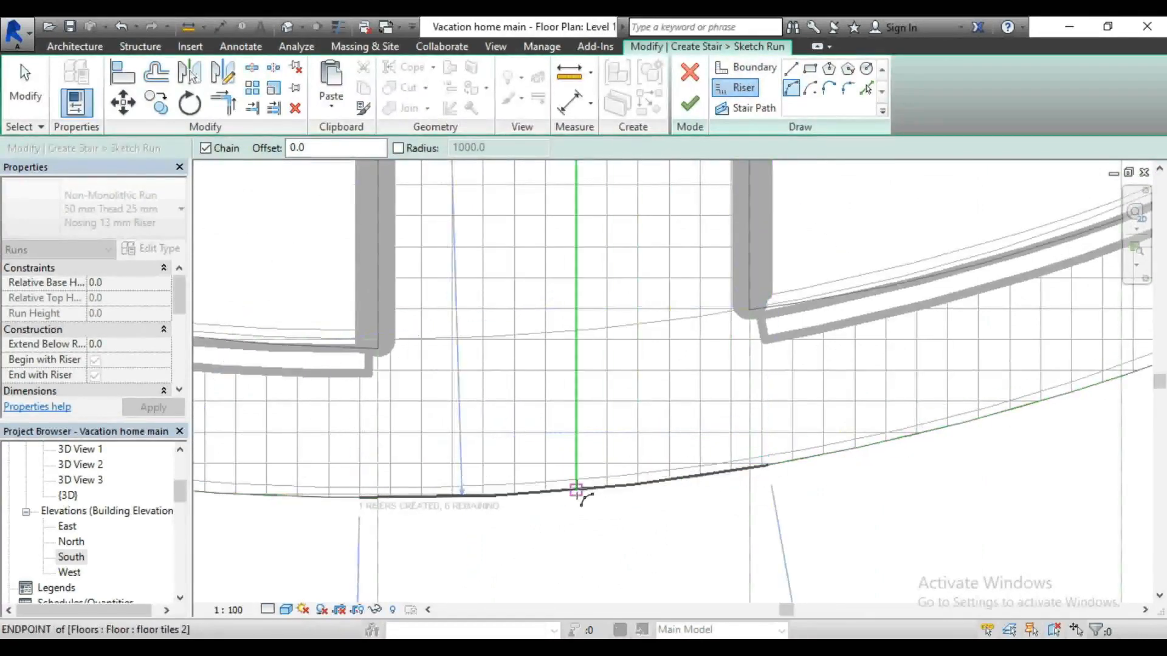
key("Escape")
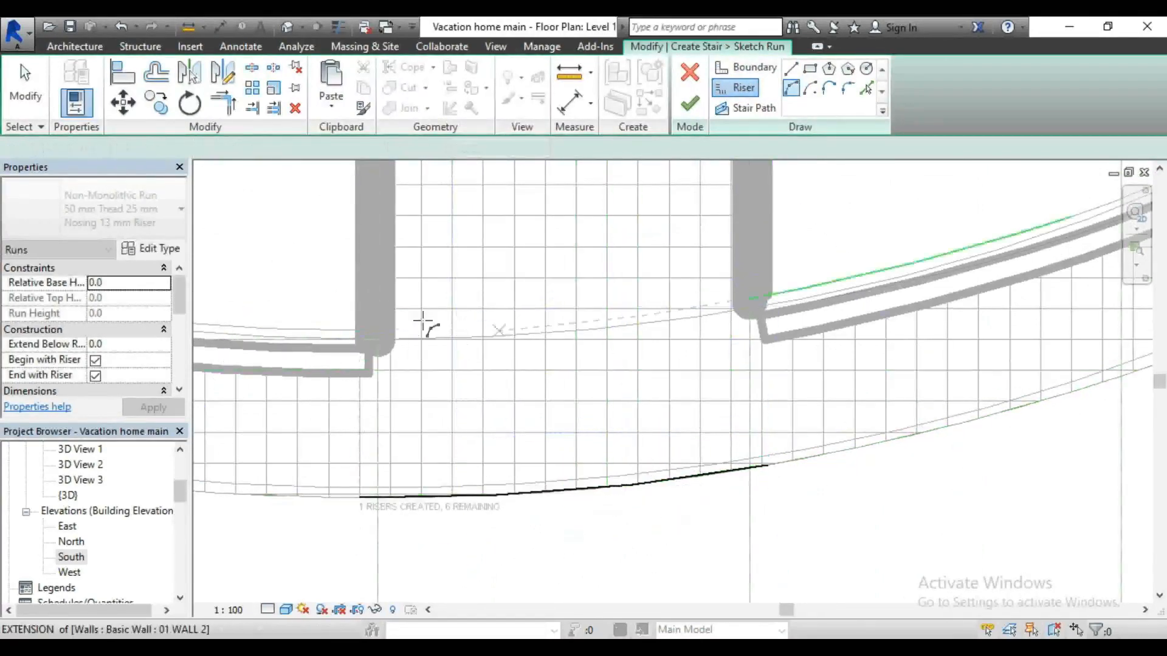
Step: Offset copies of the arc riser outward from the floor edge at 300 mm spacing until there are three risers
left_click(155, 79)
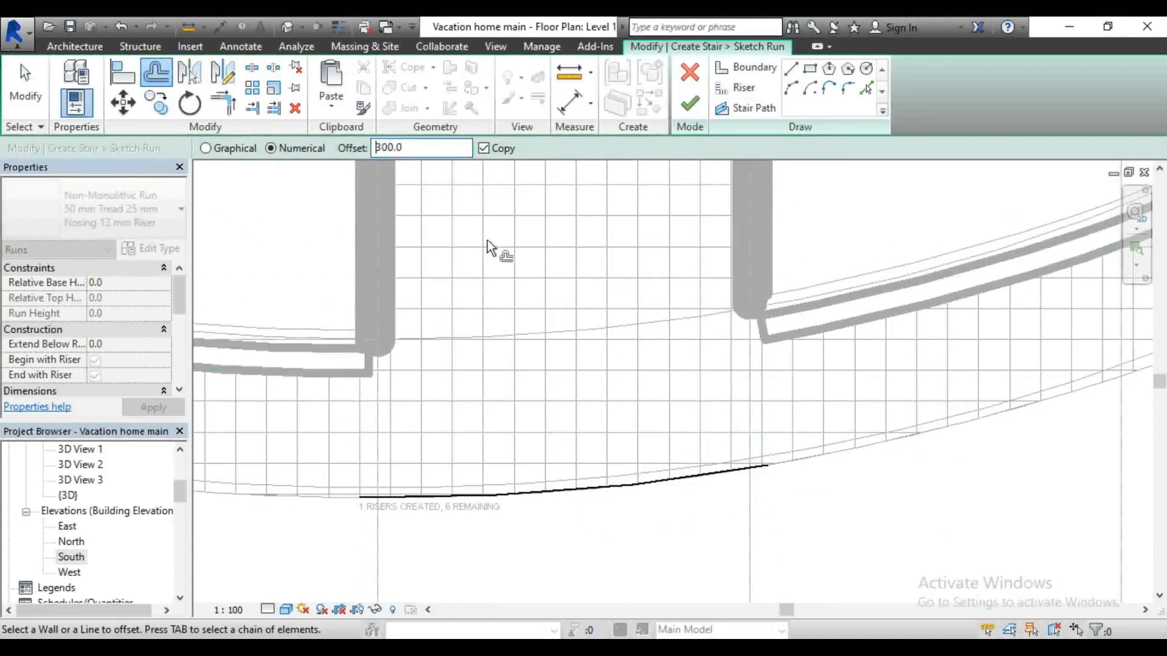
left_click(629, 499)
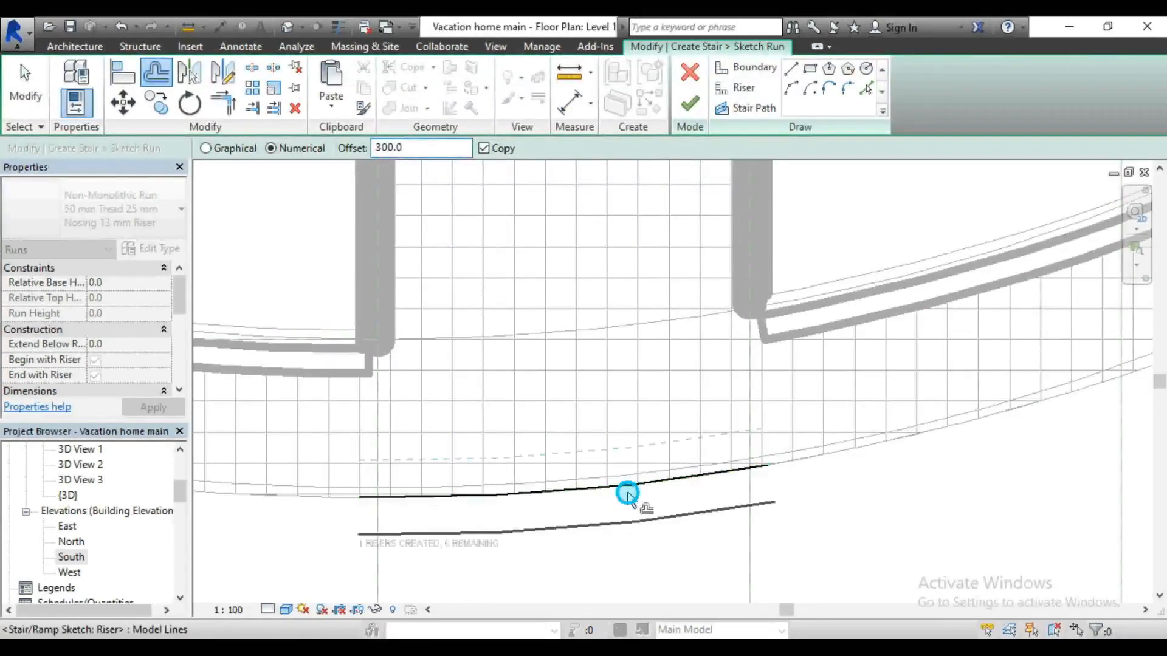
left_click(652, 530)
scroll(621, 431, "down", 3)
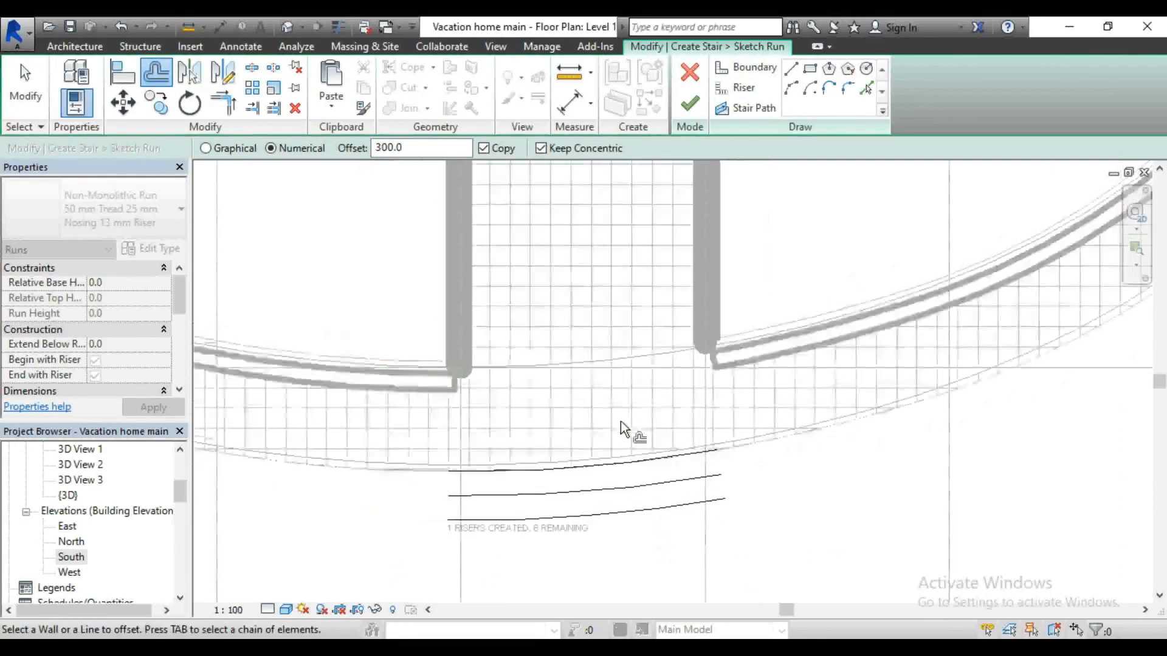
Step: Draw straight boundary lines joining the ends of the three risers on both sides and finish the run sketch
left_click(749, 70)
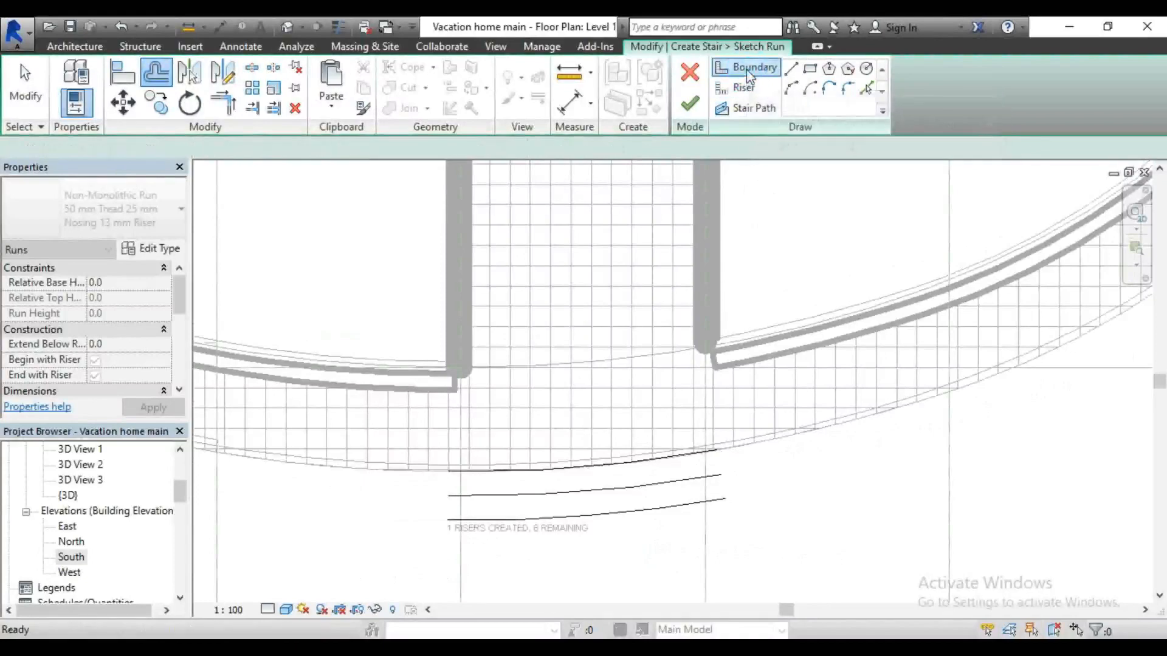
scroll(450, 450, "up", 2)
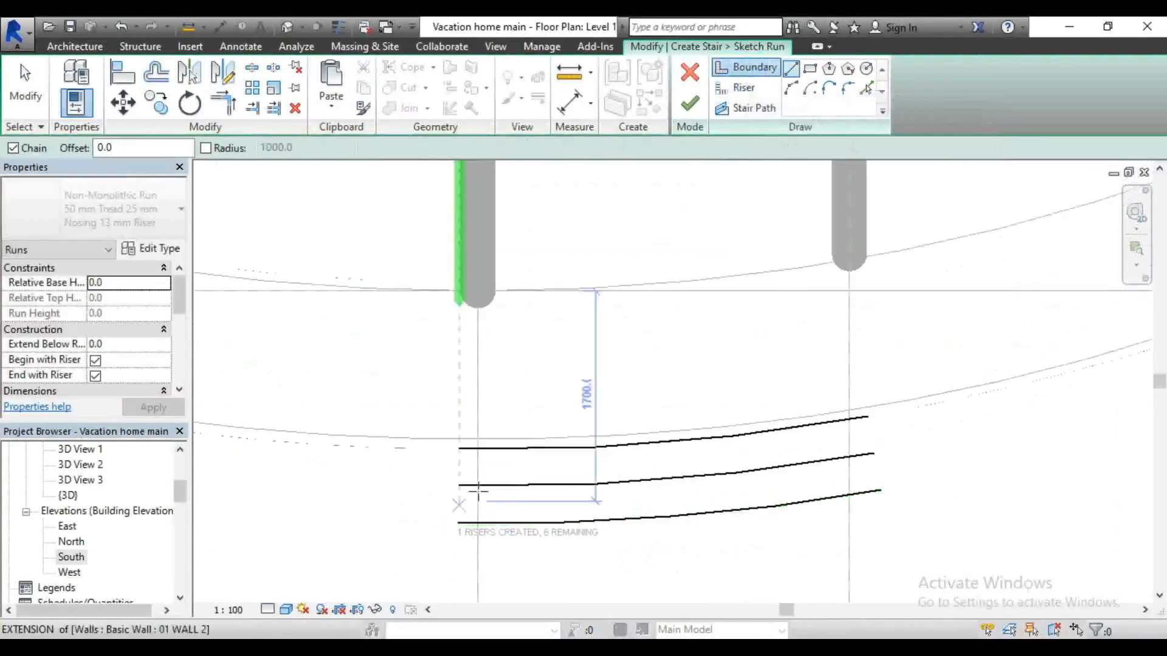
left_click(460, 449)
left_click(459, 523)
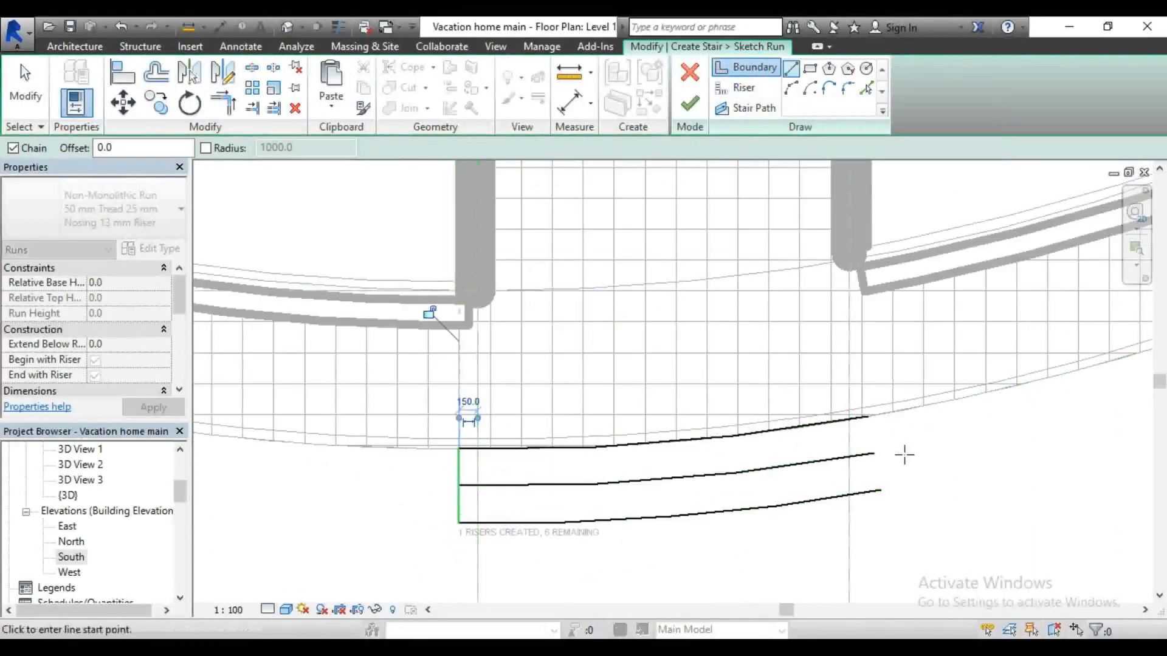
left_click(867, 417)
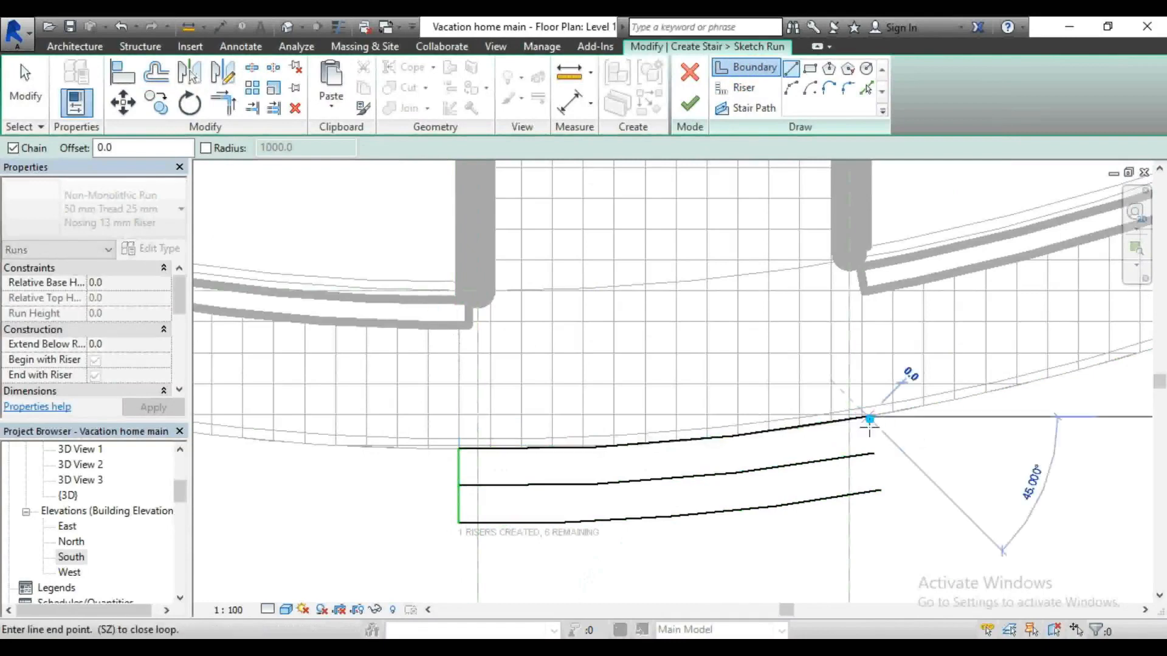
left_click(880, 490)
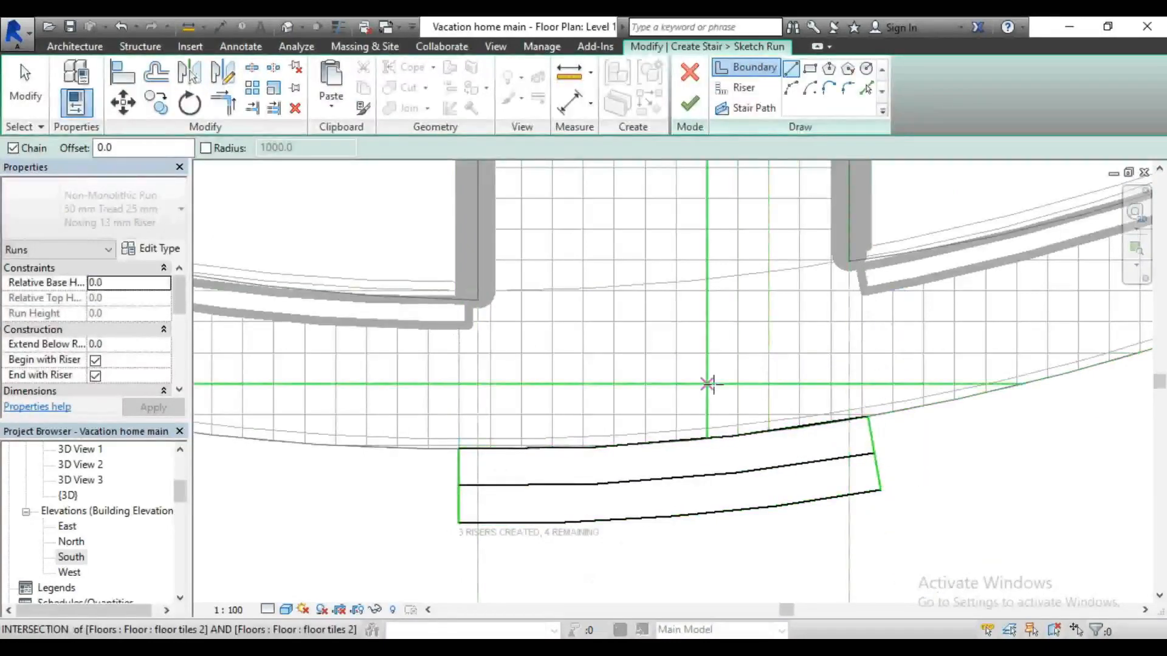
scroll(662, 406, "down", 2)
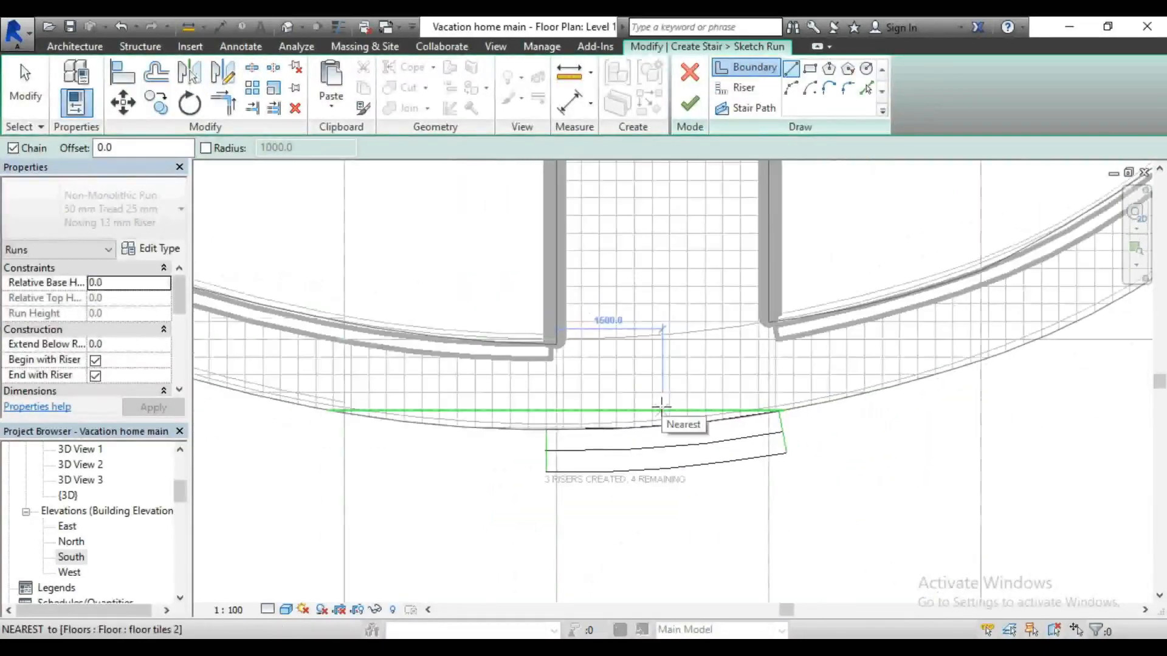
key("Escape")
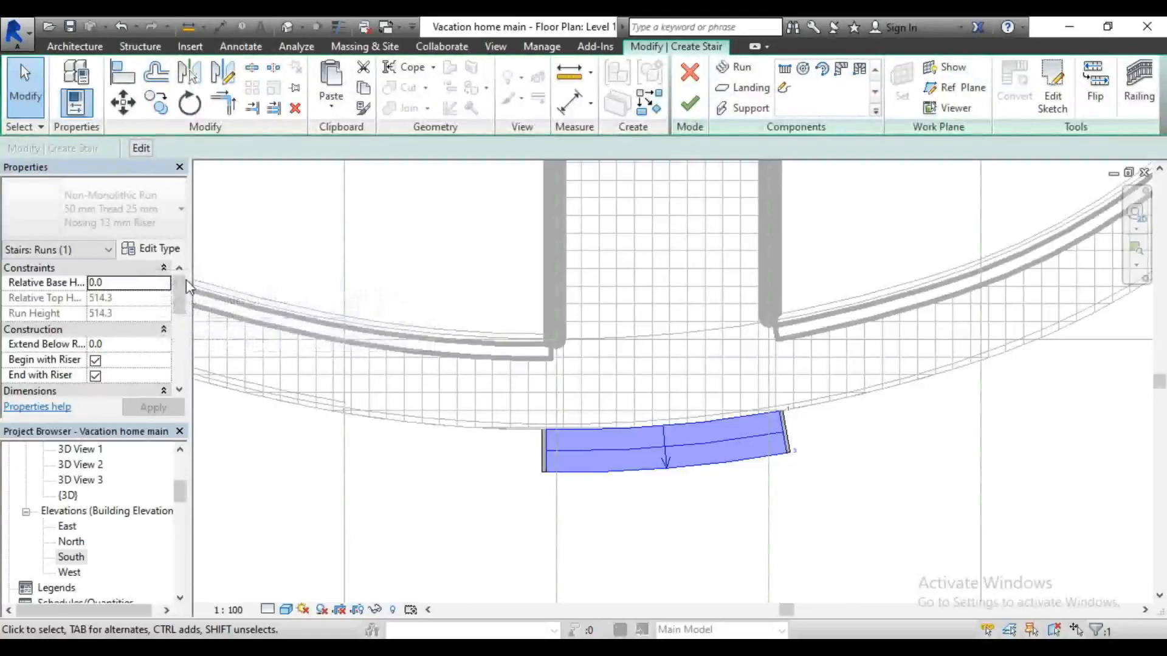
Step: Review the sketched run's instance and type properties without changes, and finish the stair
scroll(181, 304, "down", 5)
scroll(181, 303, "up", 5)
left_click(161, 251)
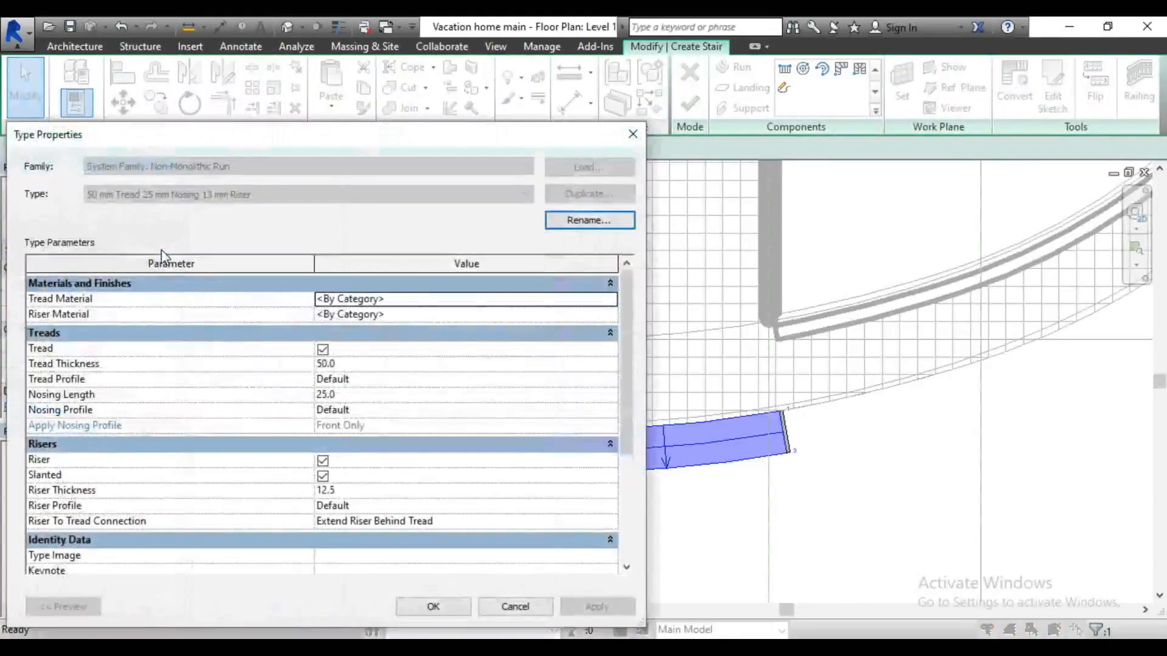
left_click(433, 606)
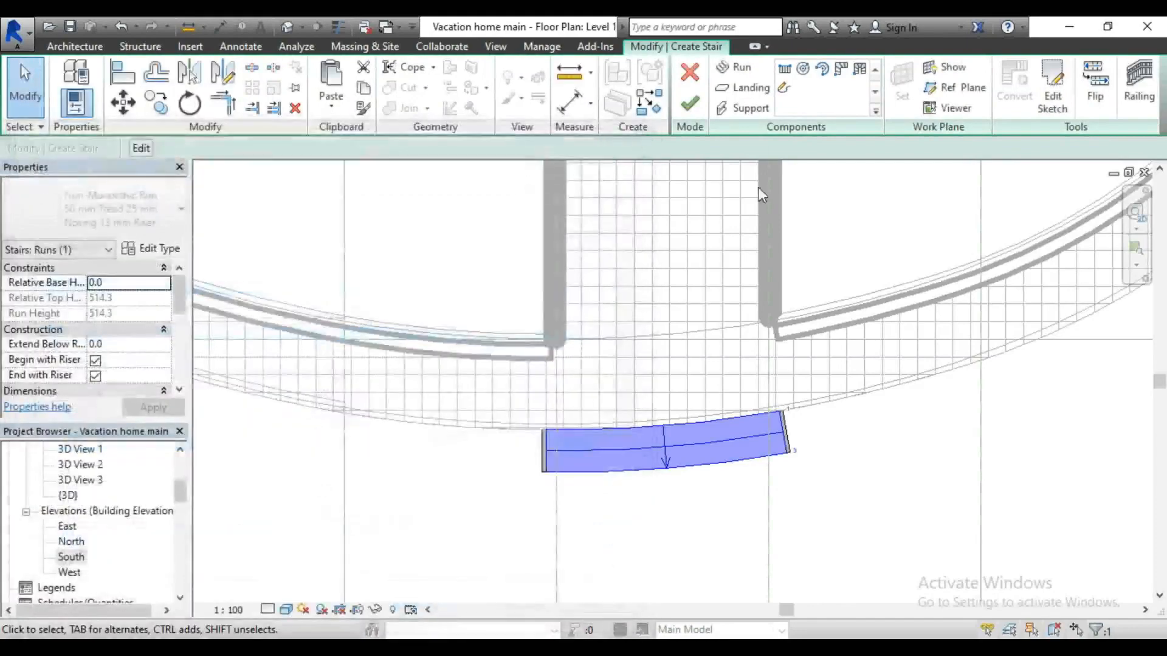
left_click(697, 113)
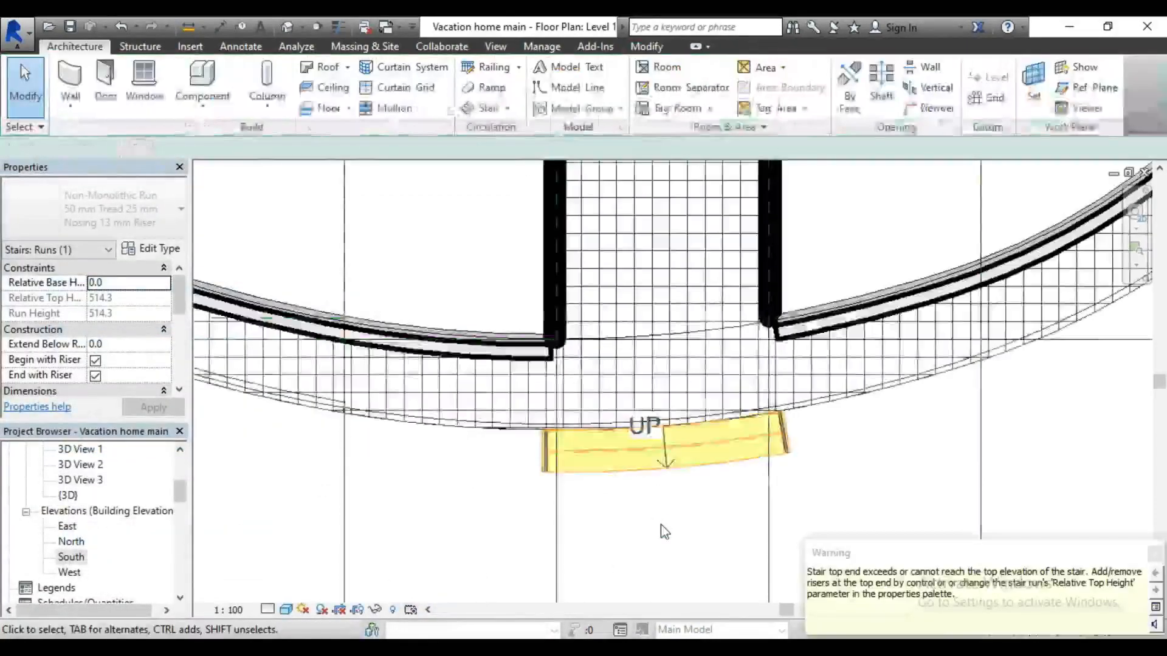
left_click(695, 475)
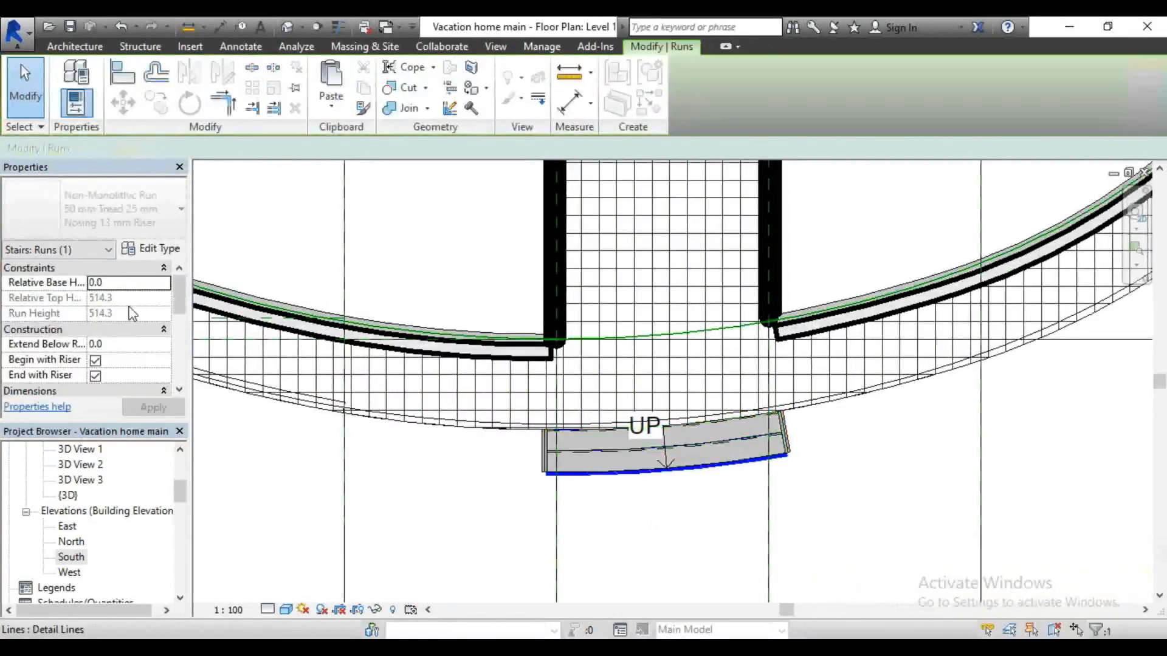
scroll(176, 287, "down", 5)
left_click(259, 454)
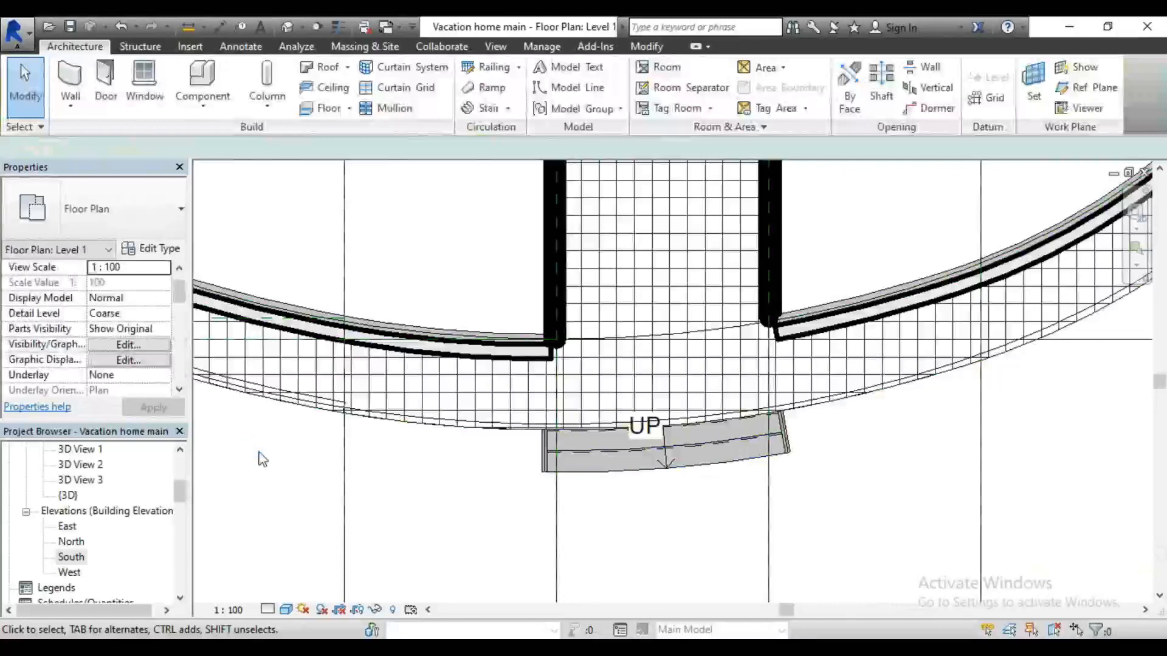
Step: Set the whole entrance stair's top level to G fl and flip its direction so it rises toward the entrance
key("Tab")
left_click(644, 477)
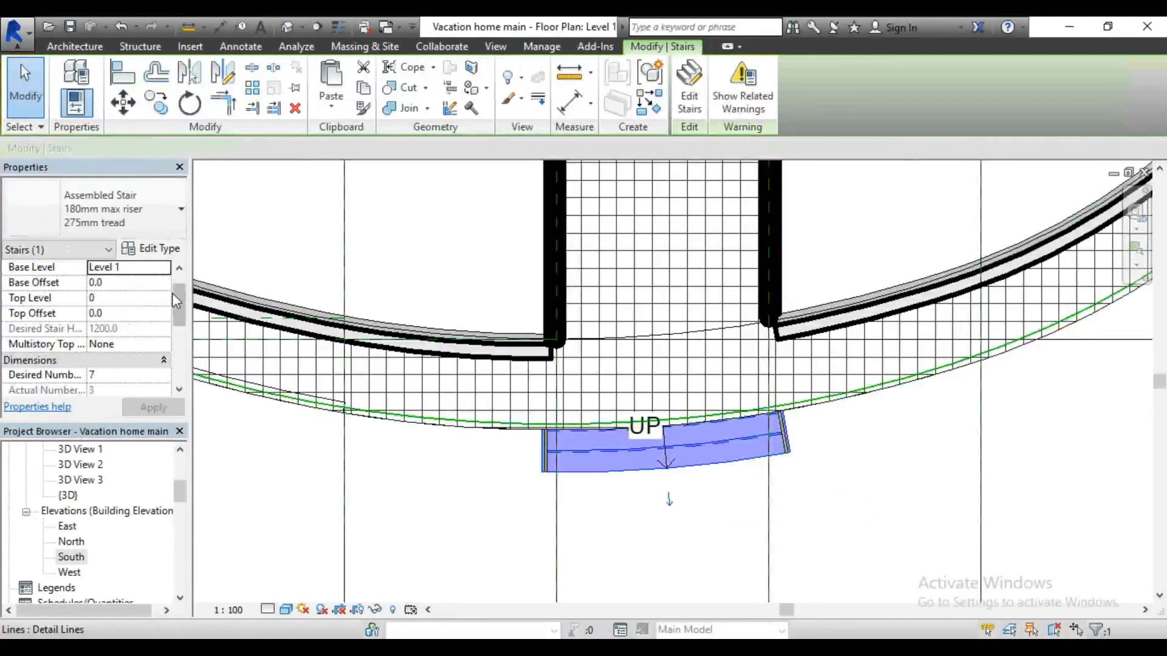
scroll(174, 302, "down", 1)
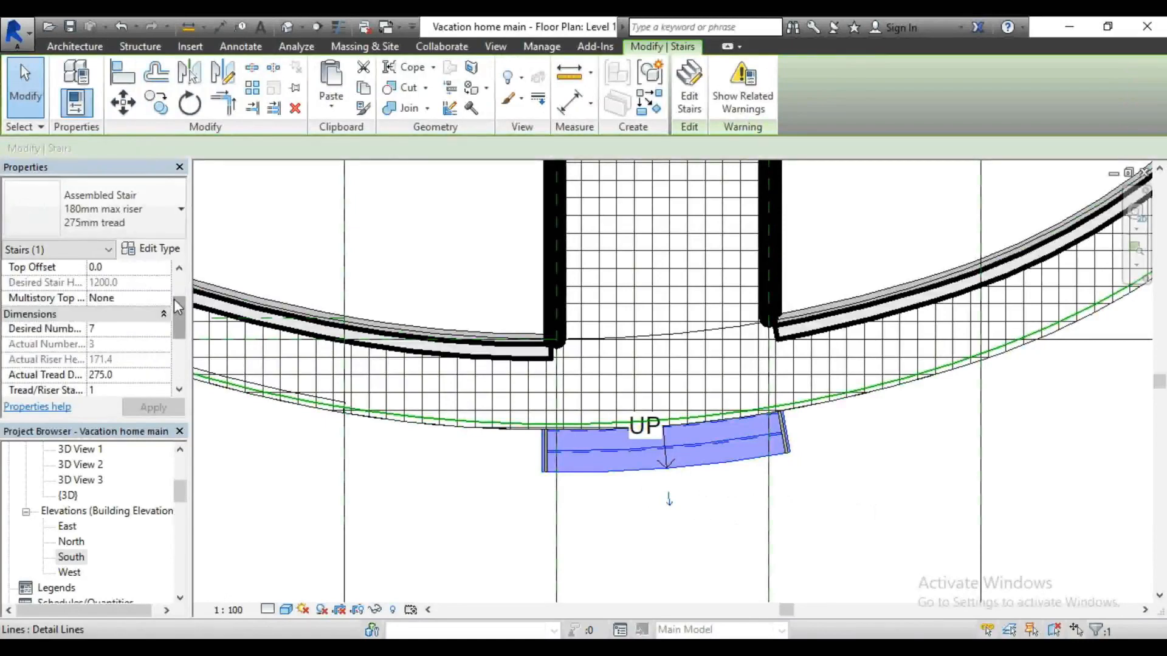
scroll(174, 299, "up", 2)
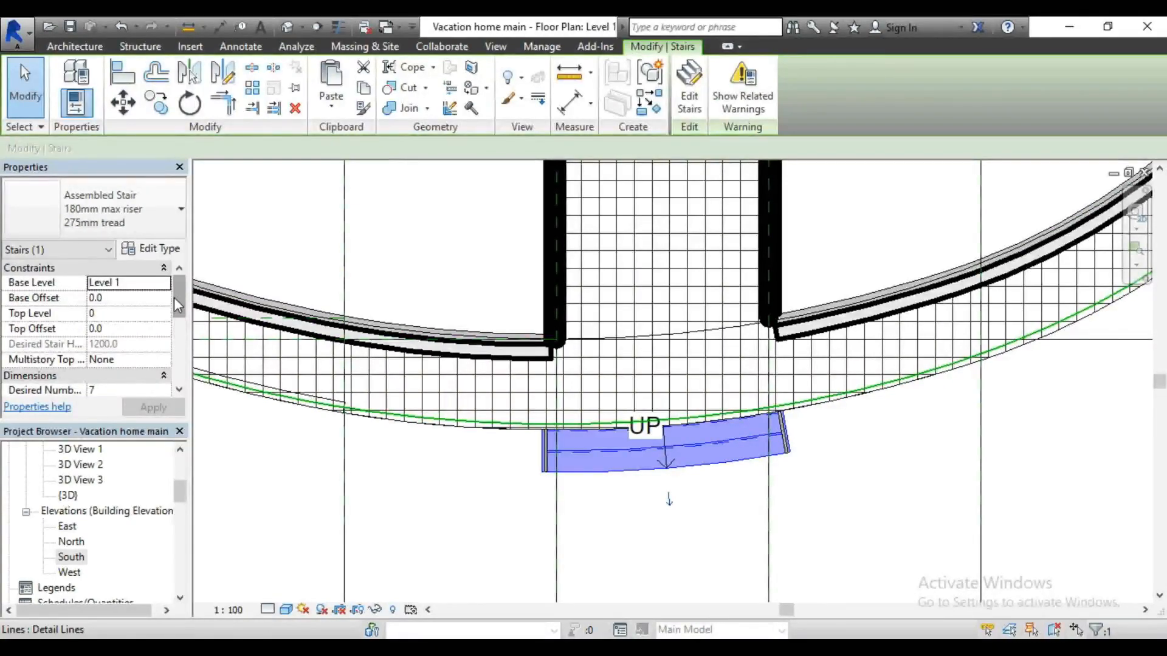
left_click(169, 312)
left_click(164, 314)
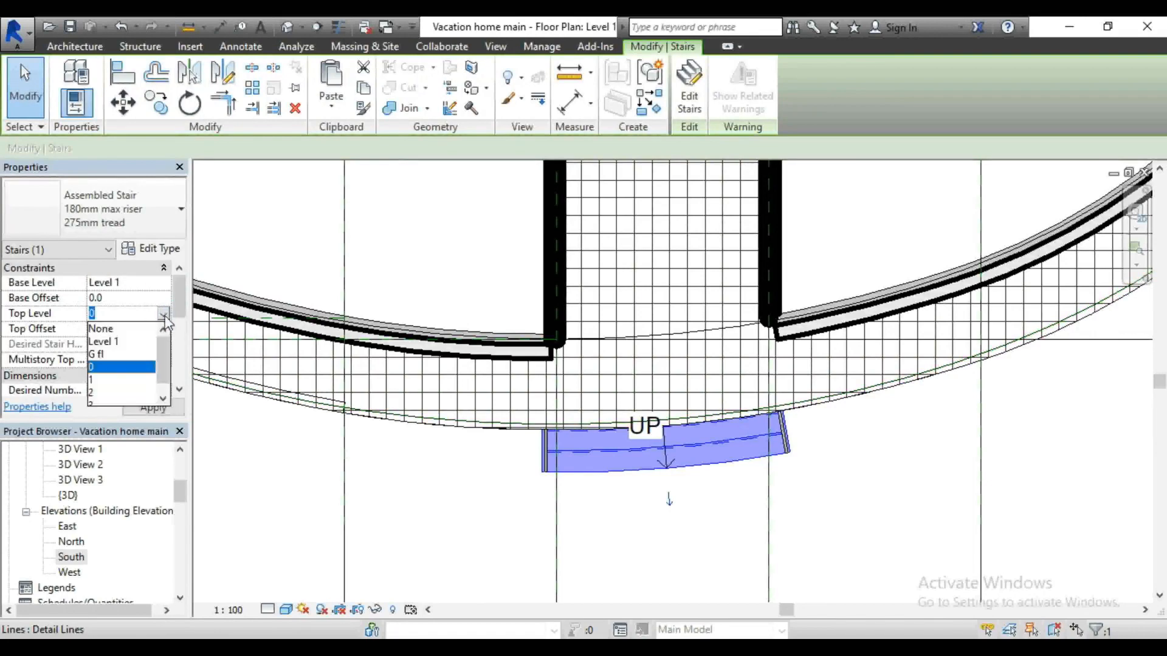
left_click(100, 354)
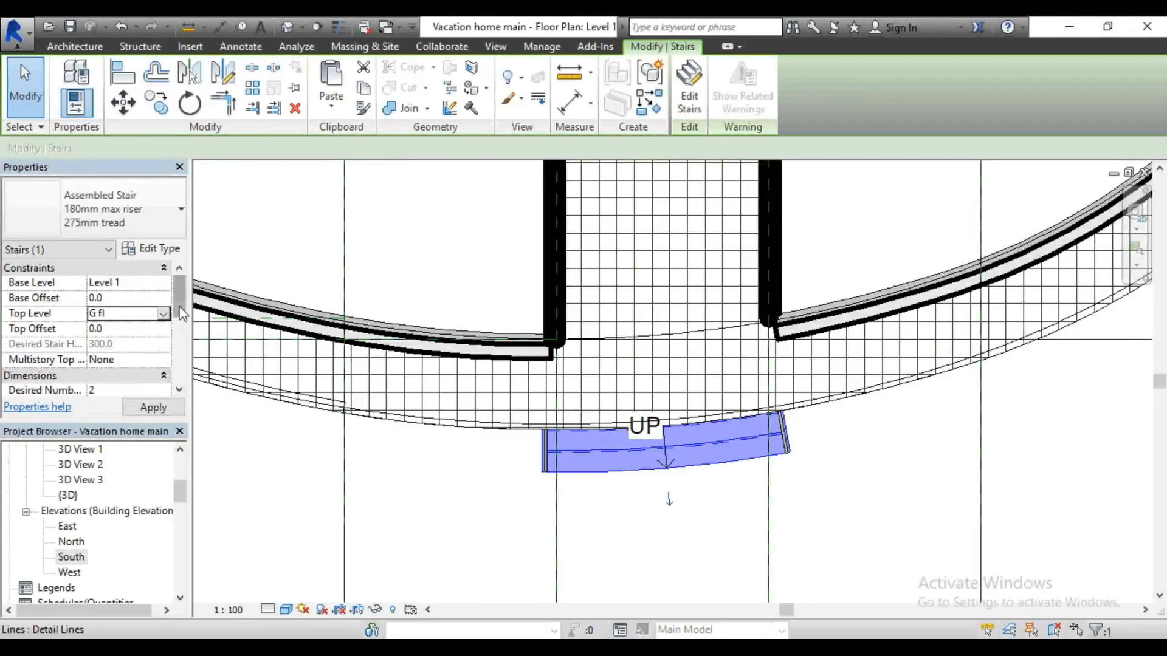
scroll(182, 313, "down", 1)
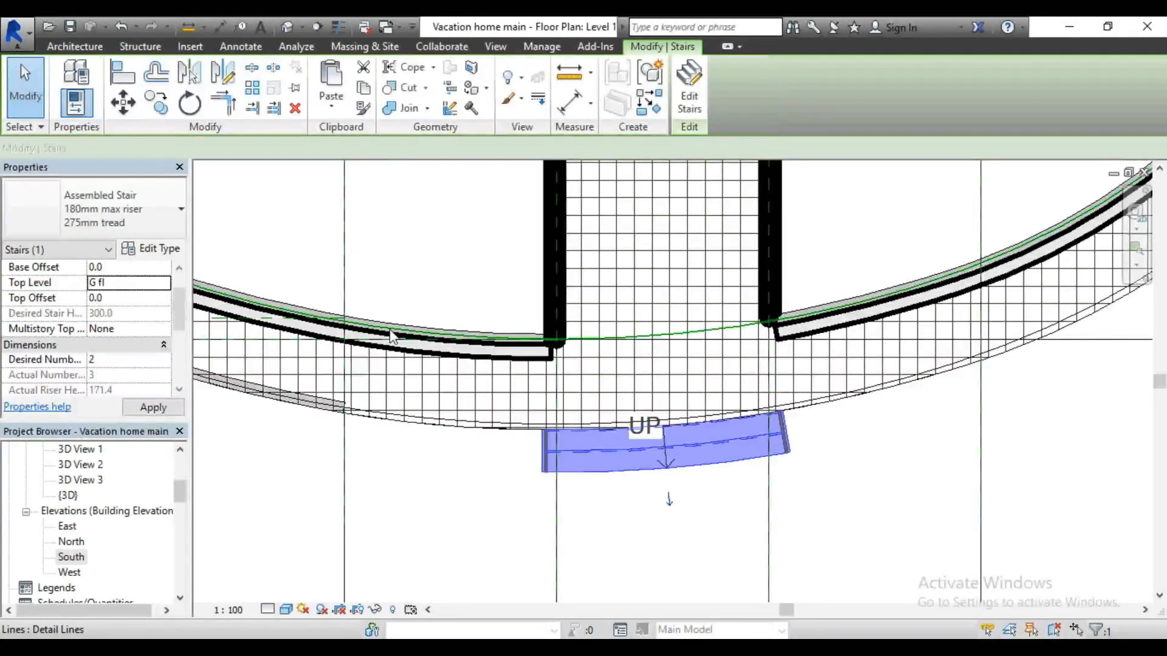
left_click(669, 501)
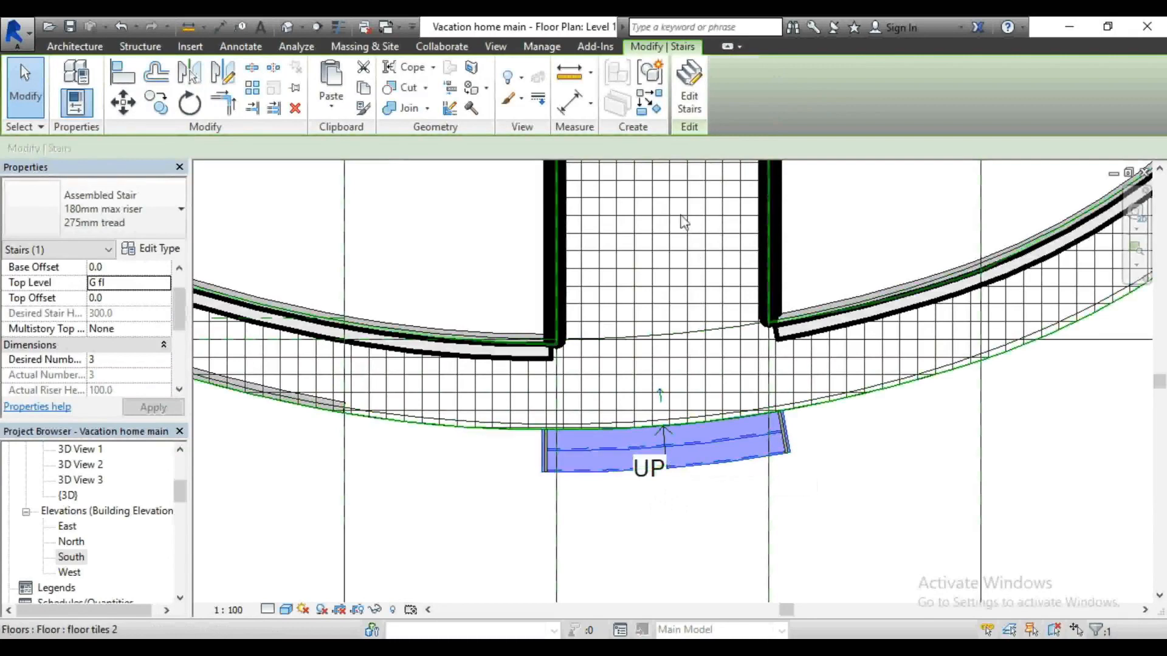
Step: Edit the entrance stair and open the sketch of its existing run
left_click(688, 110)
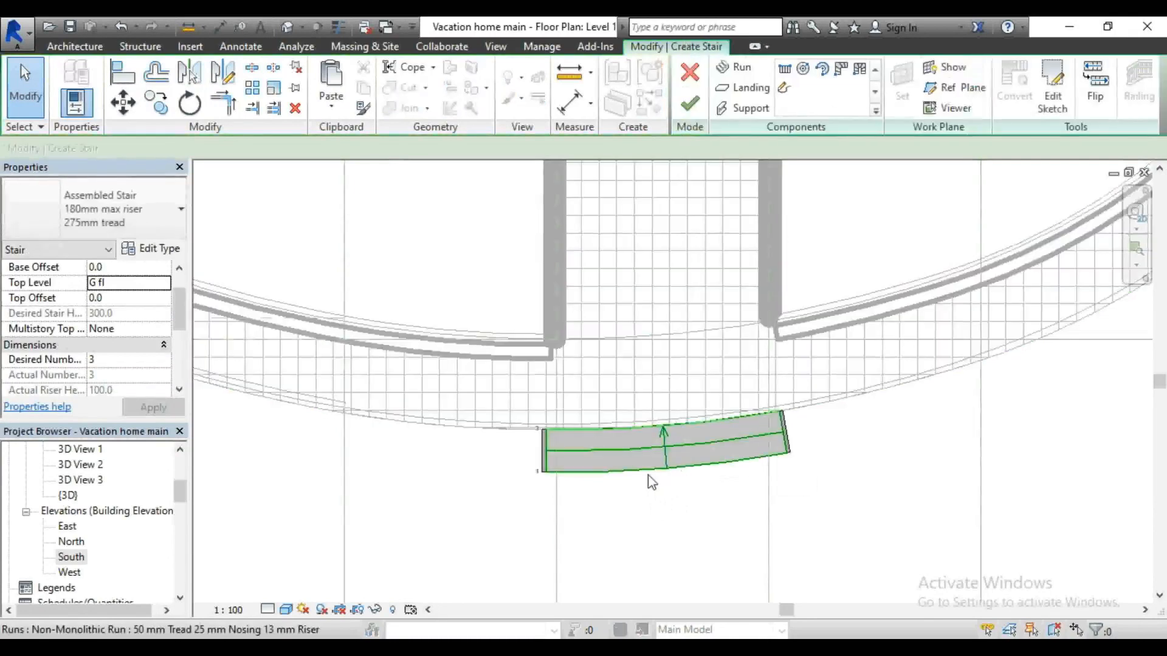
scroll(645, 480, "up", 2)
left_click(669, 446)
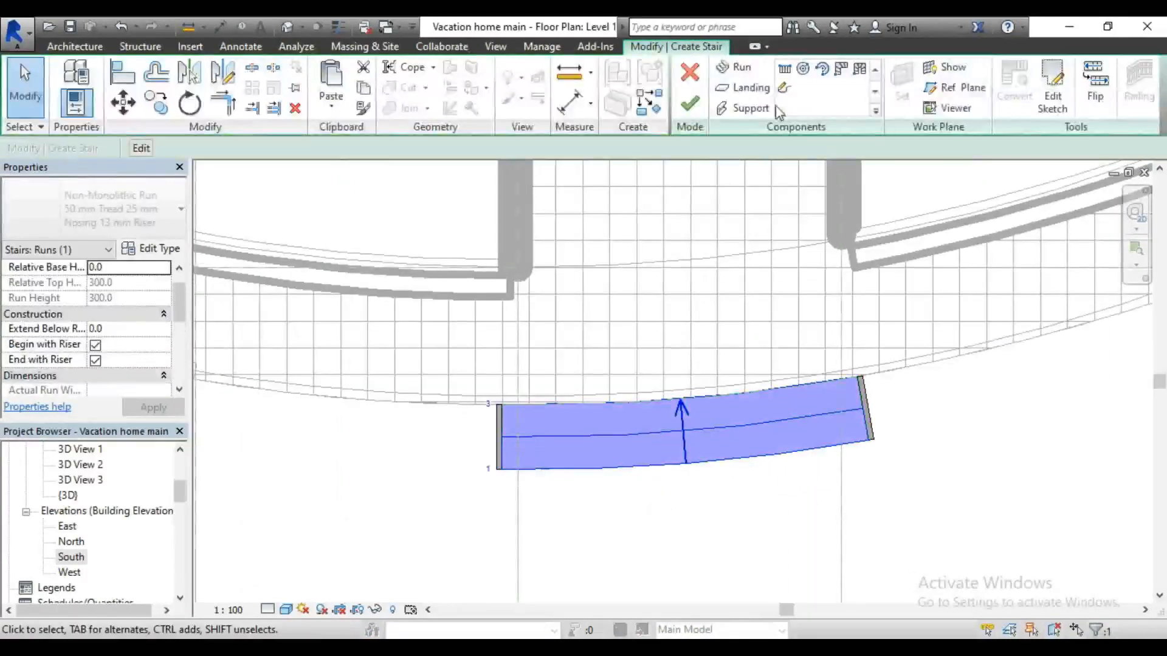
left_click(784, 88)
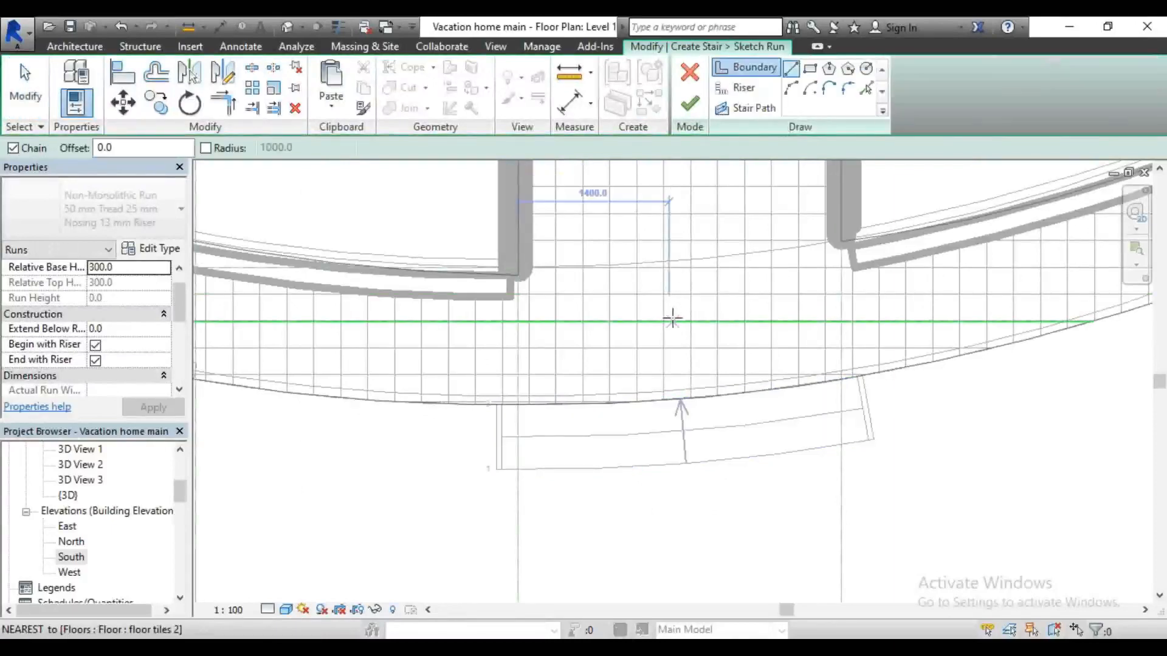
left_click(689, 104)
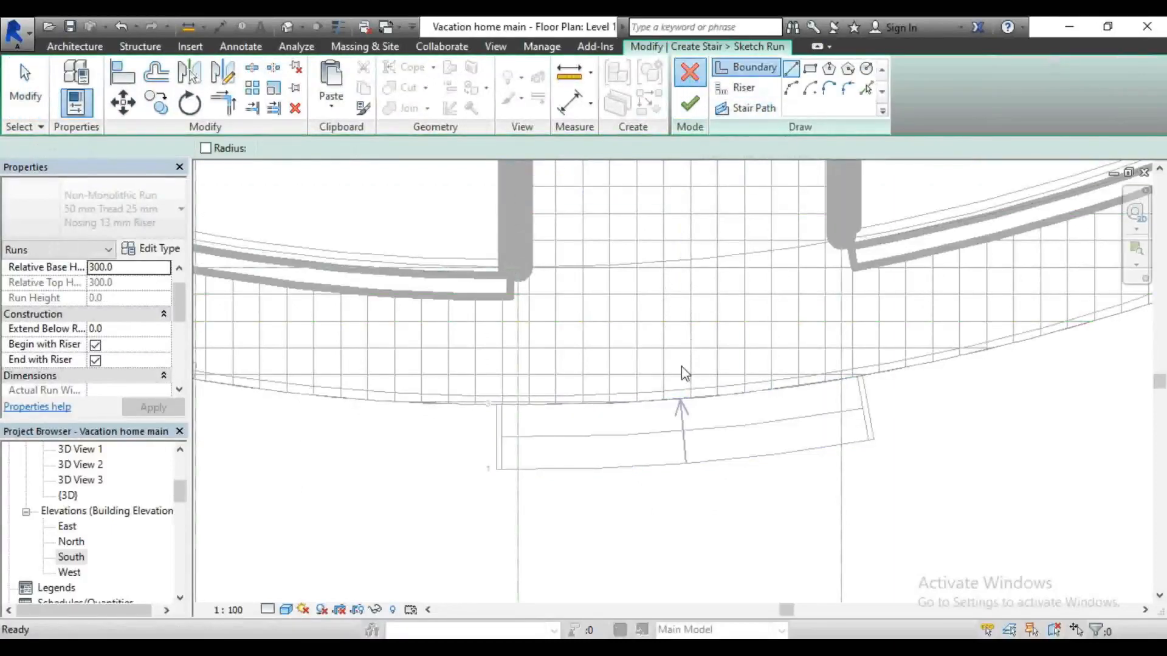
left_click(653, 460)
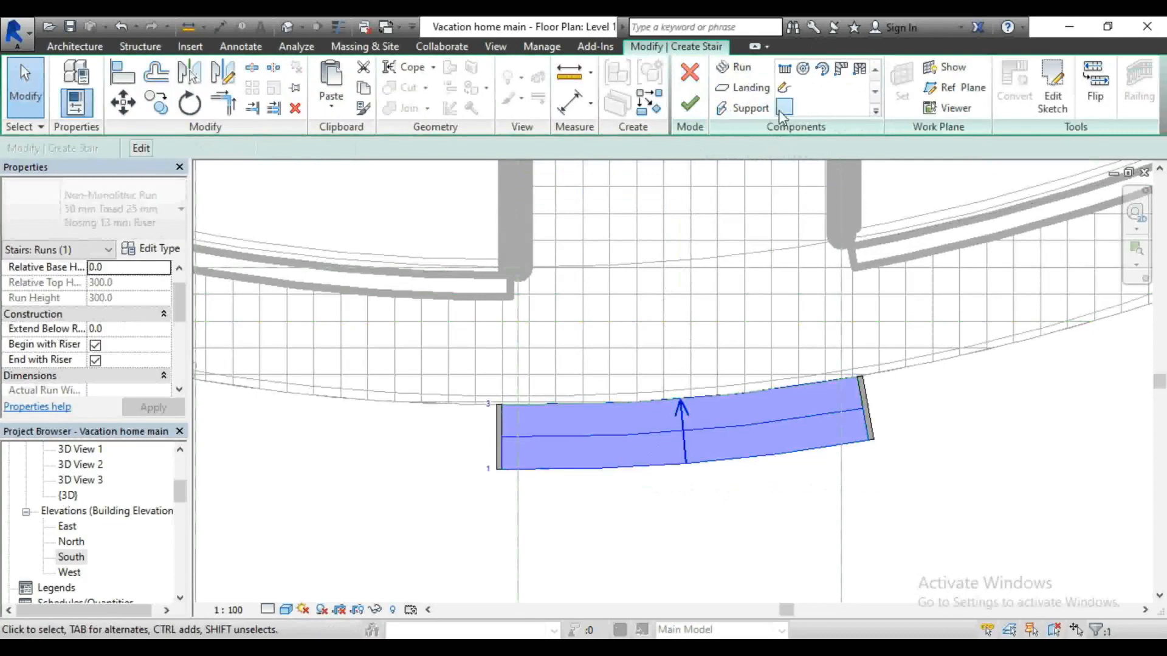
left_click(1050, 76)
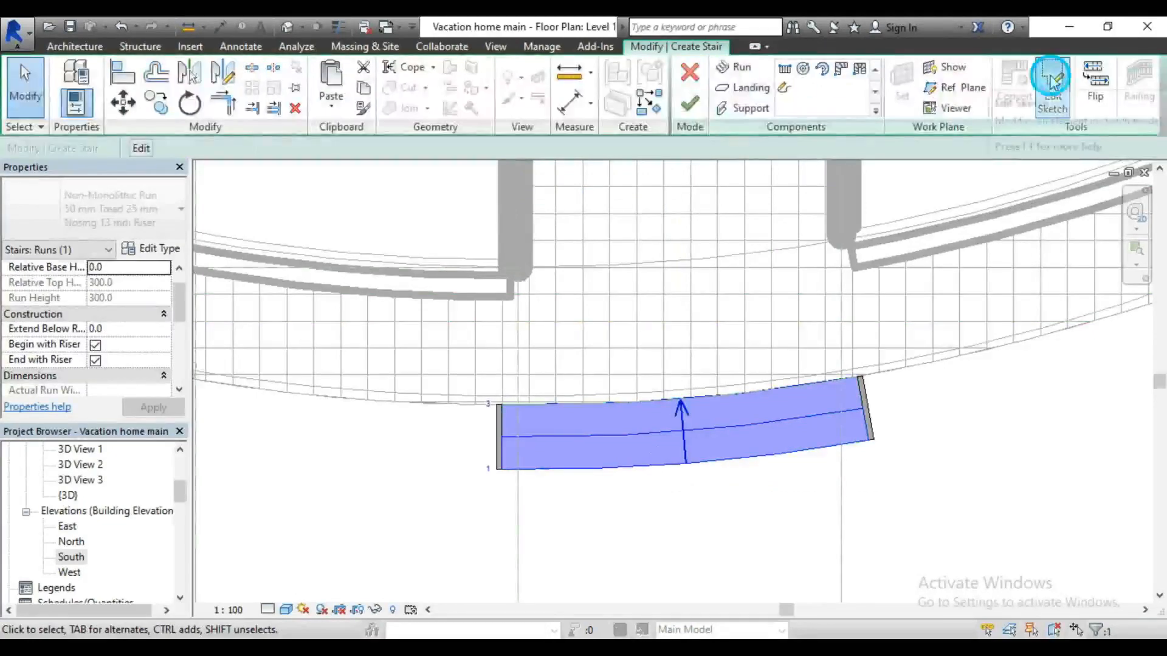
Step: Delete the outermost riser, trim both side boundaries back to the remaining outer riser, and try to finish the sketch
left_click(647, 469)
key("Delete")
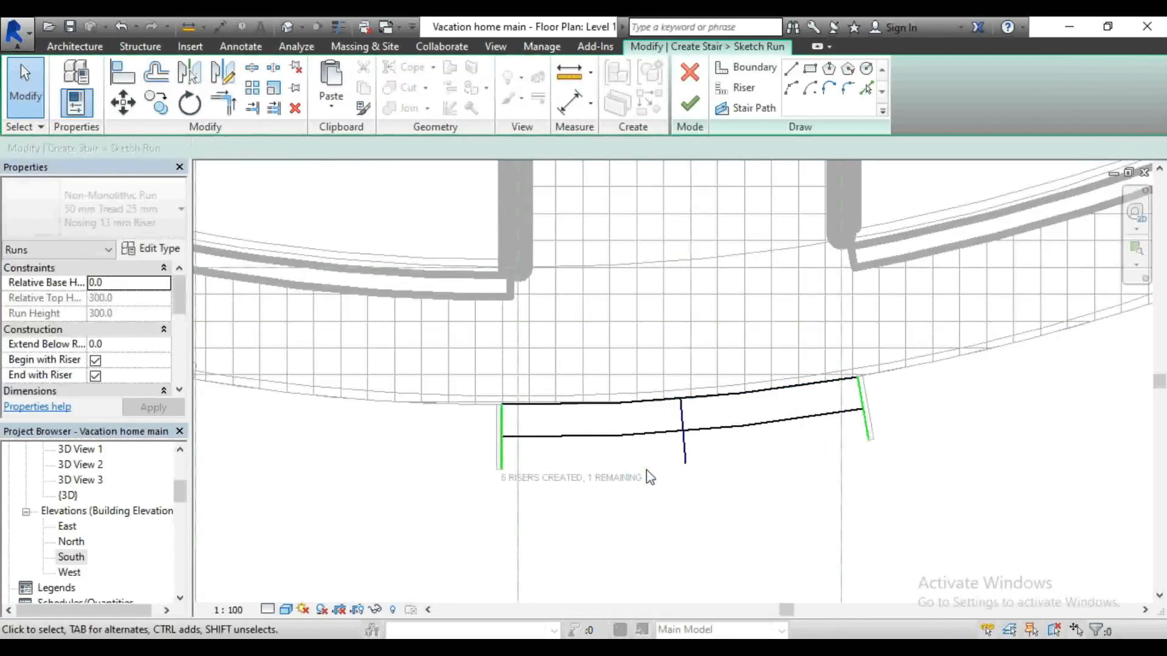
left_click(224, 102)
left_click(525, 436)
left_click(502, 430)
left_click(815, 419)
left_click(866, 417)
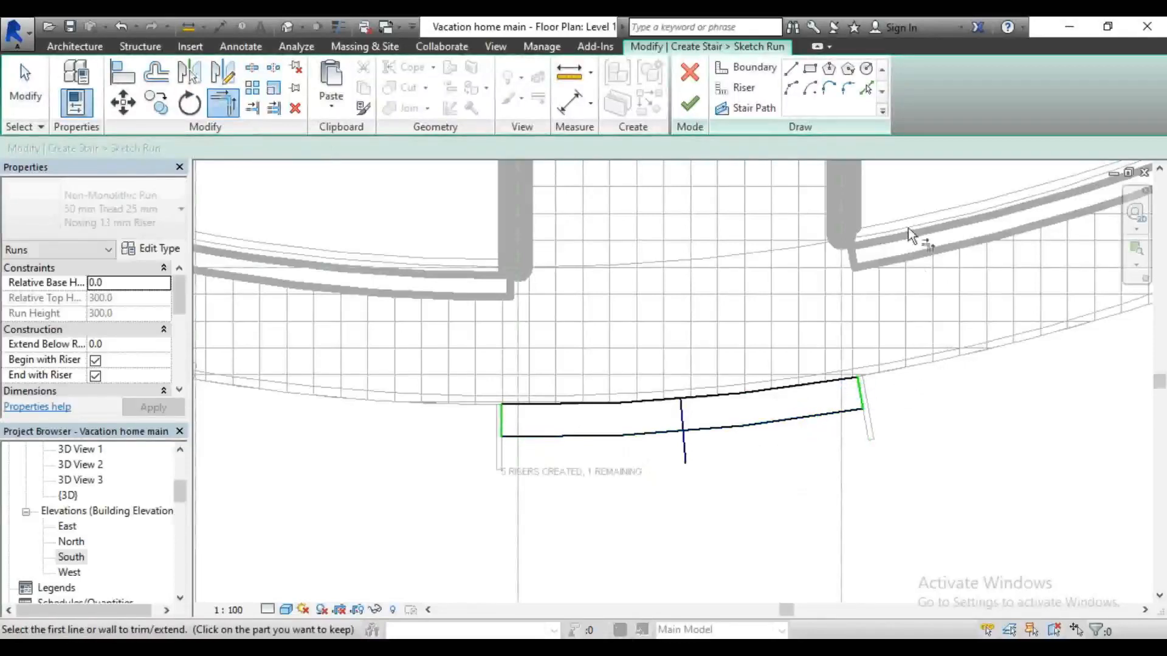
left_click(689, 103)
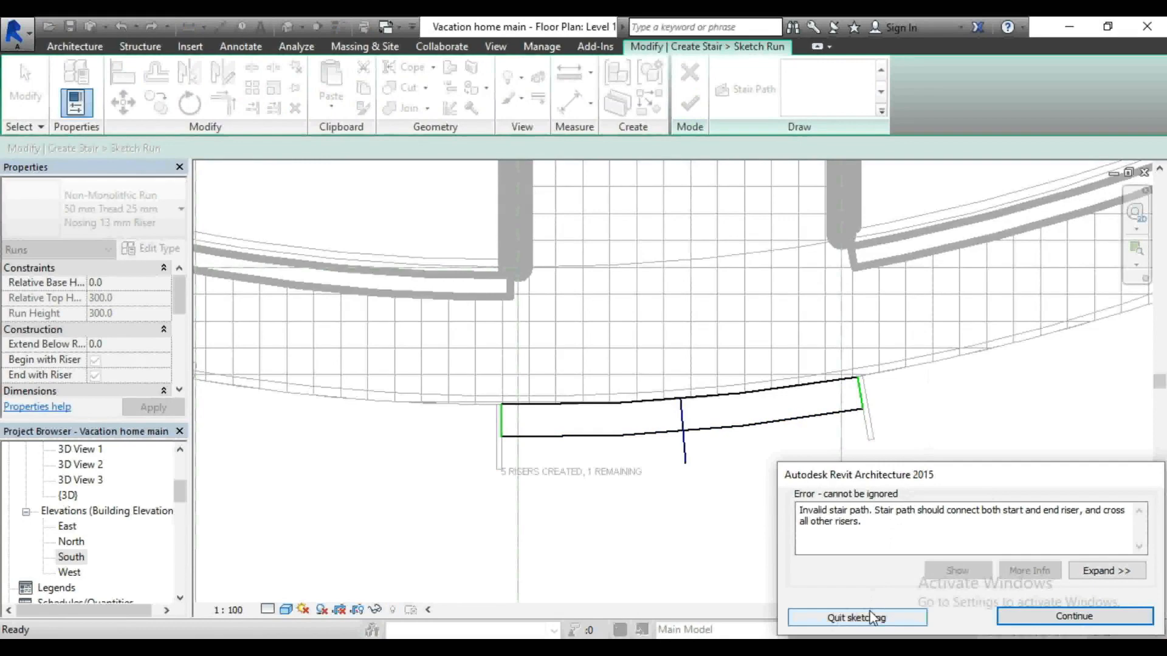
left_click(1004, 620)
Step: Trim the stair path back to the remaining outer riser
left_click(684, 458)
scroll(685, 460, "up", 3)
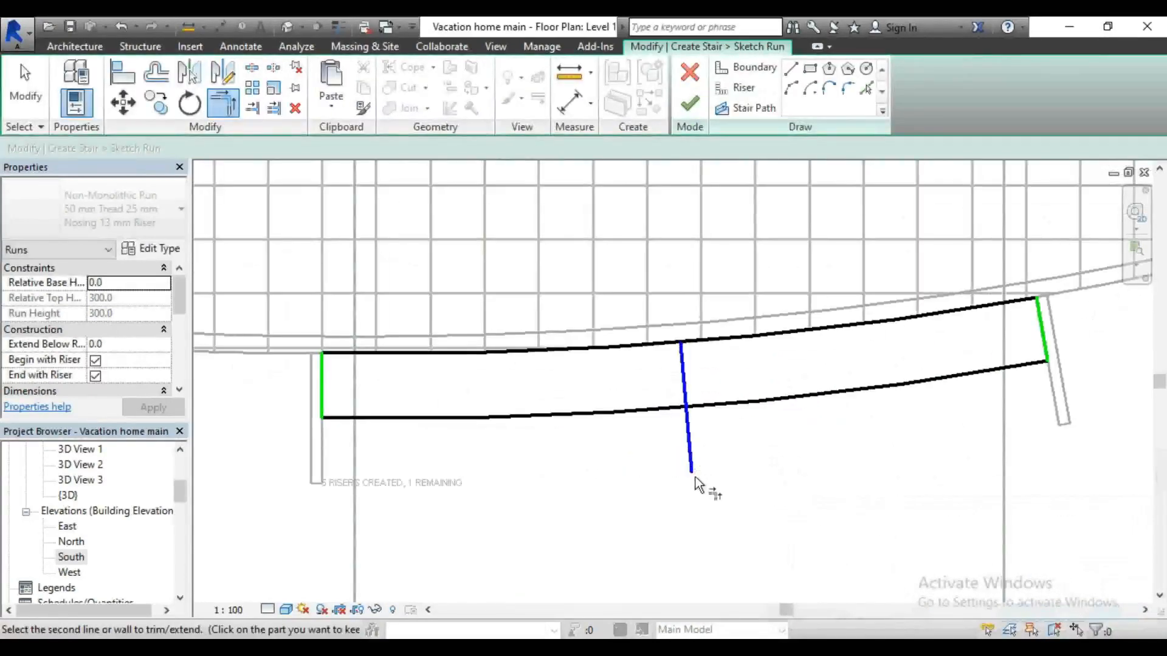
key("Escape")
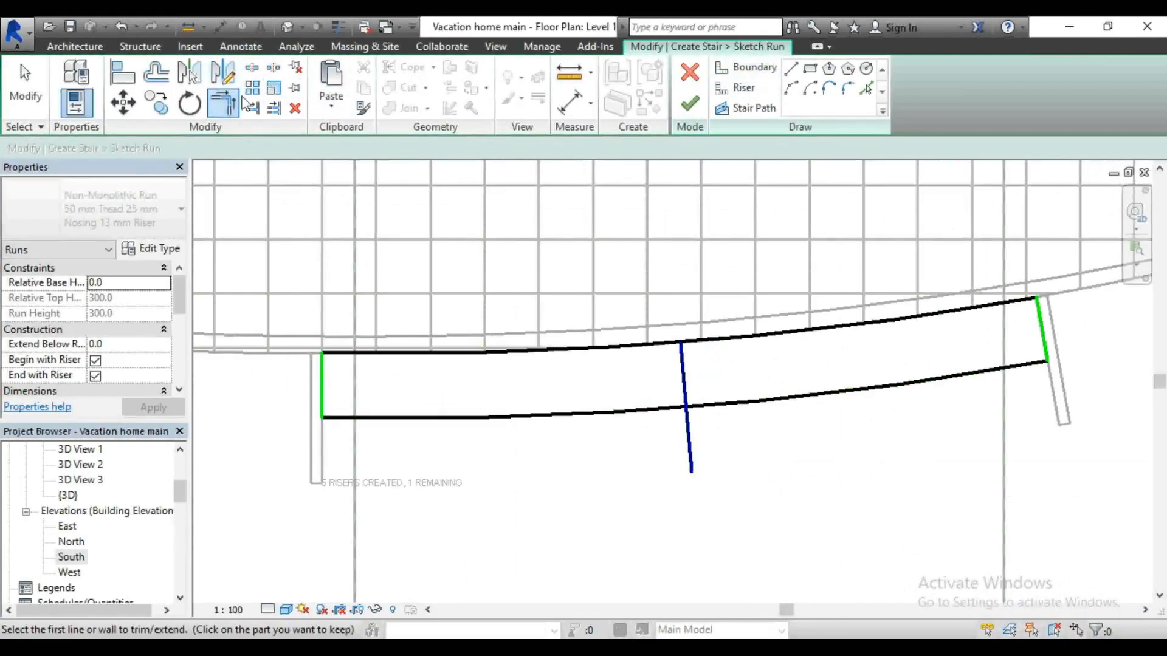
left_click(277, 110)
left_click(698, 403)
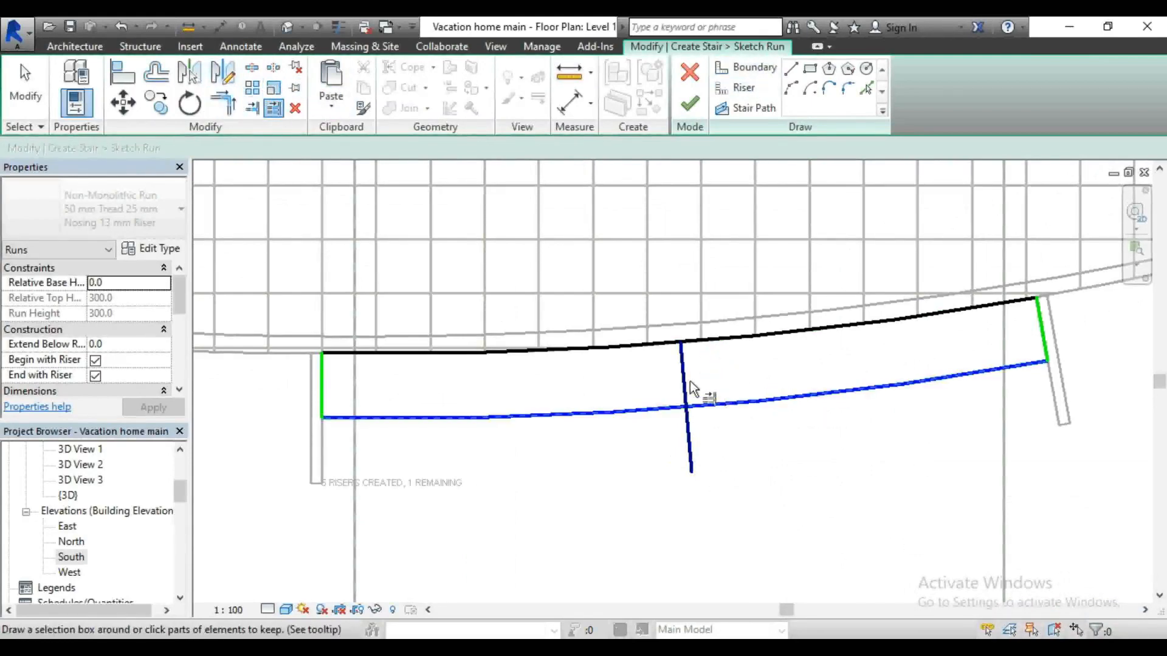
left_click(684, 382)
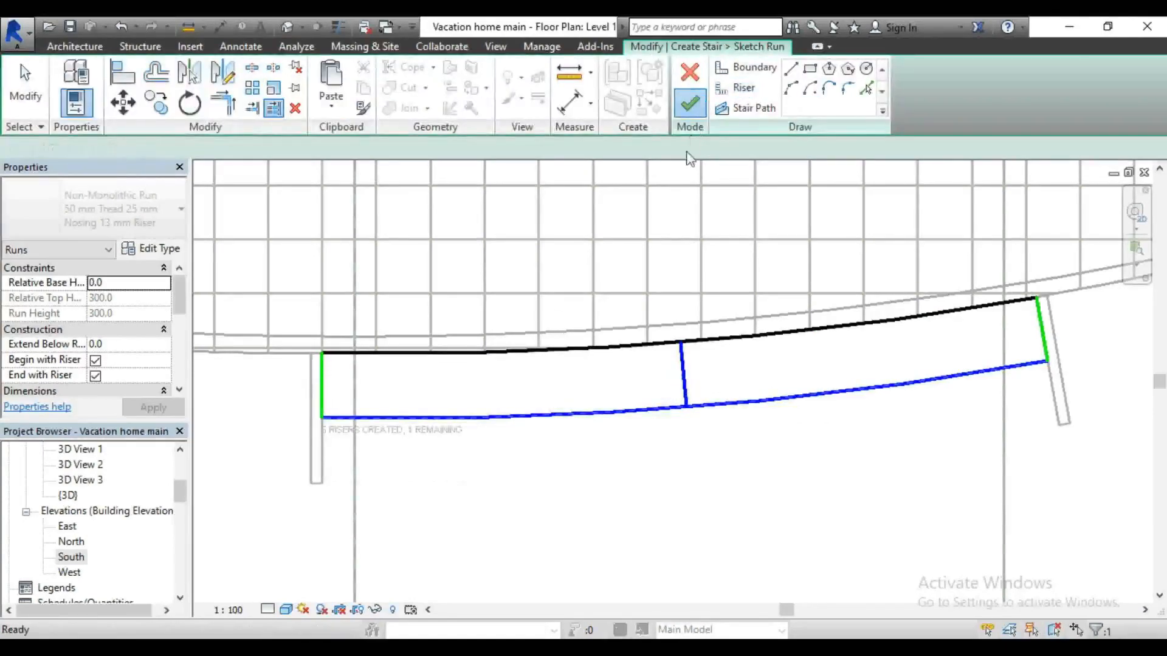
Step: Finish the sketch of the entrance stair's run and deselect the run
left_click(689, 103)
scroll(582, 476, "down", 3)
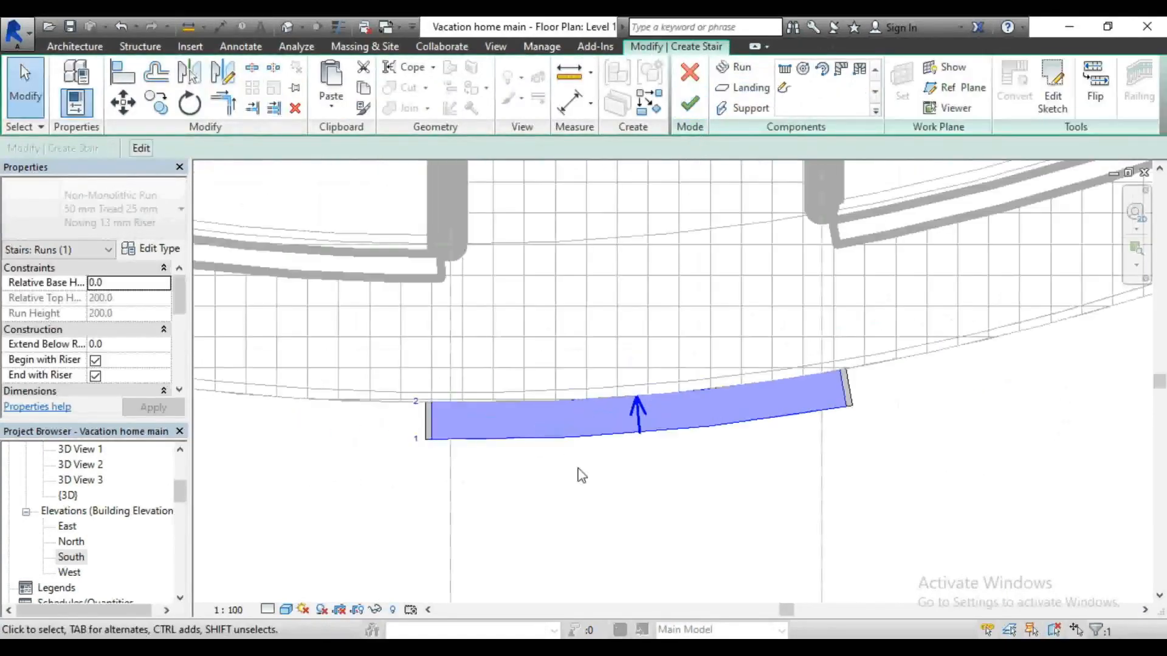
left_click(578, 468)
Step: Set the entrance run type's nosing profile to M_Stair Nosing - Radius : 40mm and apply it to Front, Left and Right
left_click(605, 437)
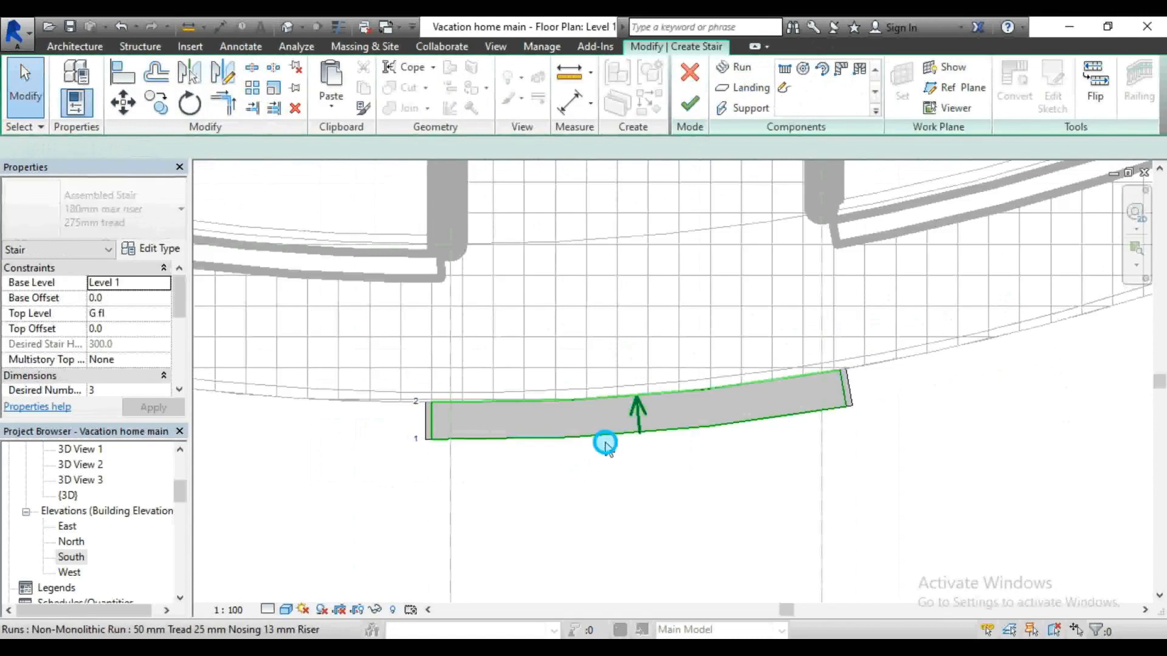
left_click(165, 250)
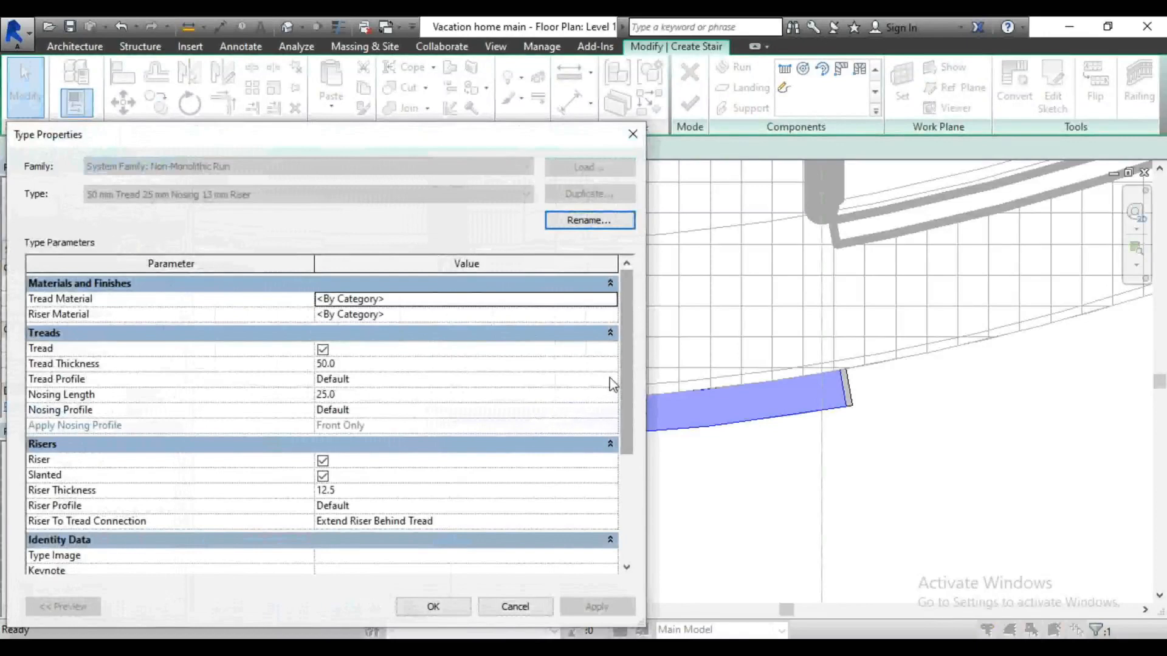
left_click(611, 410)
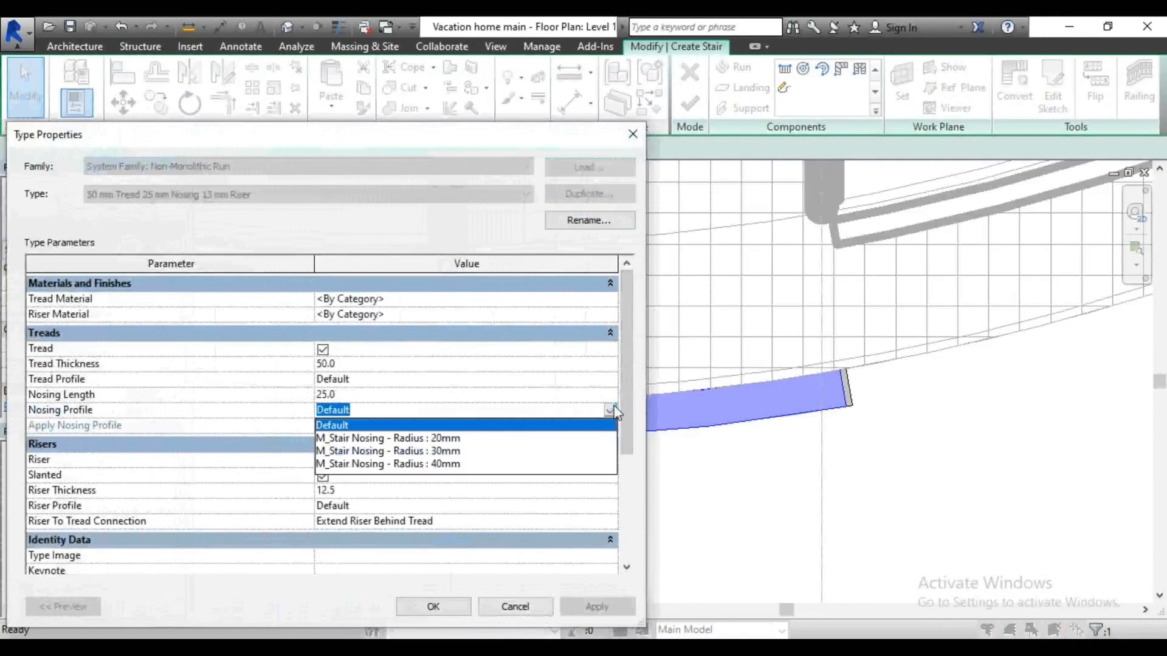
left_click(449, 464)
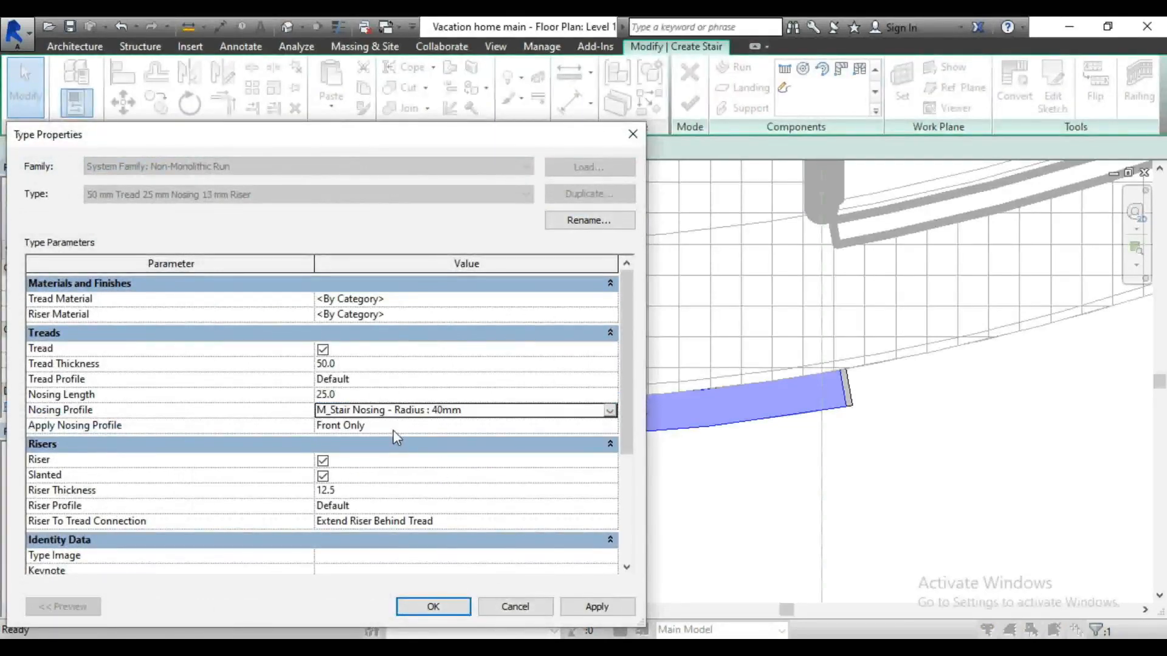
left_click(609, 425)
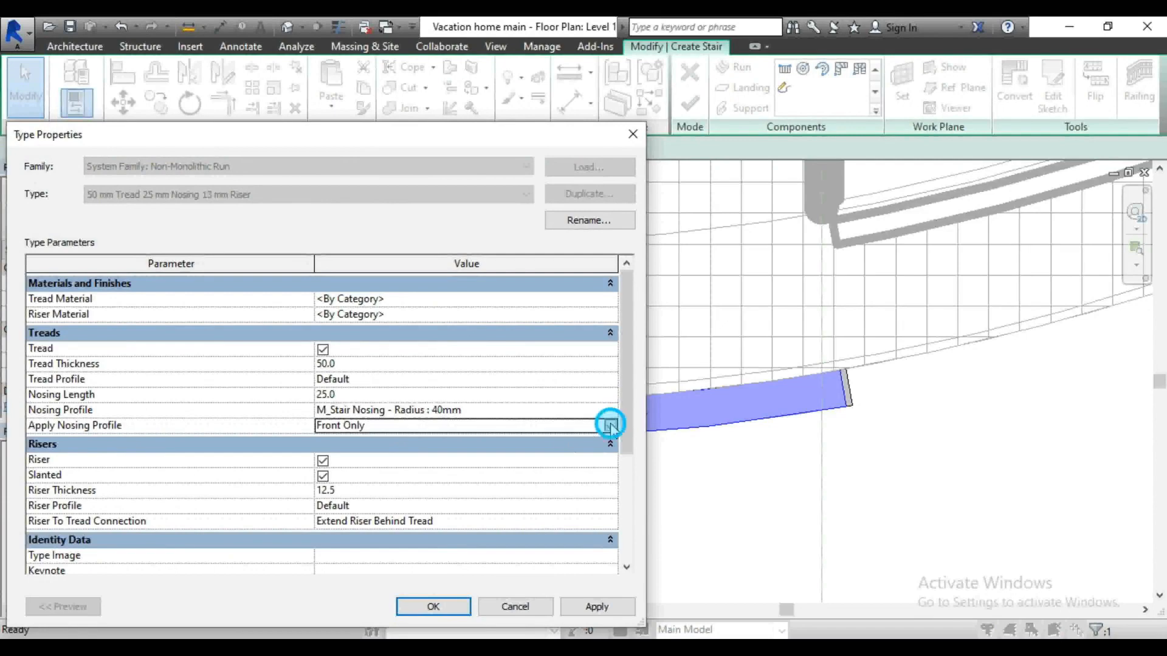
left_click(609, 425)
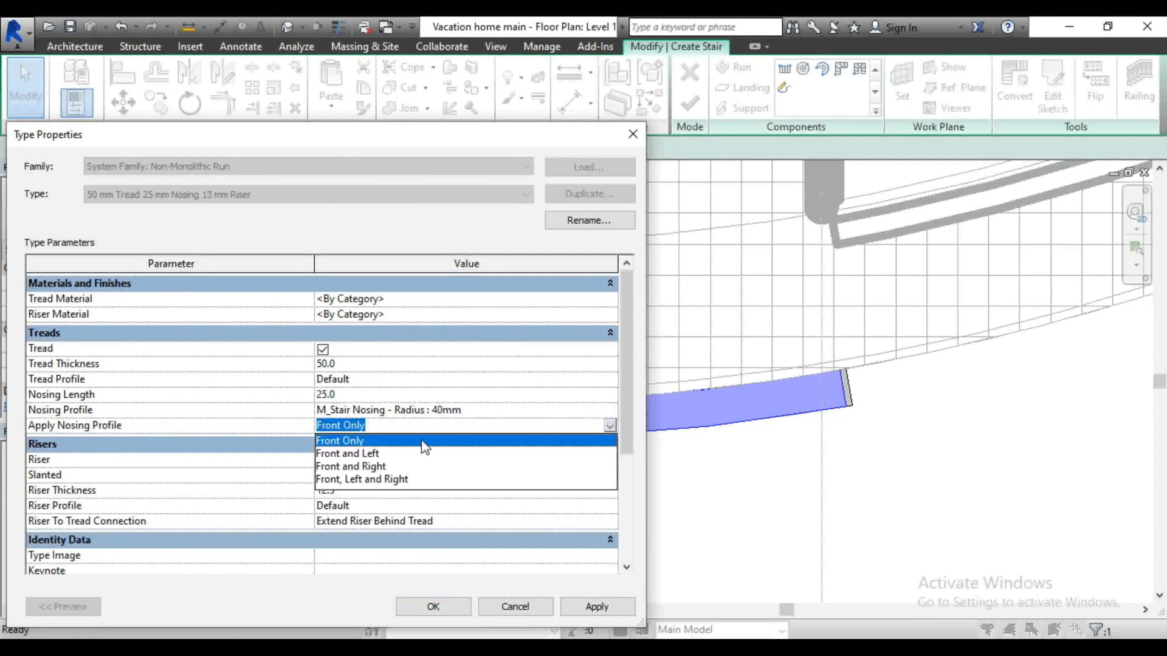
left_click(378, 481)
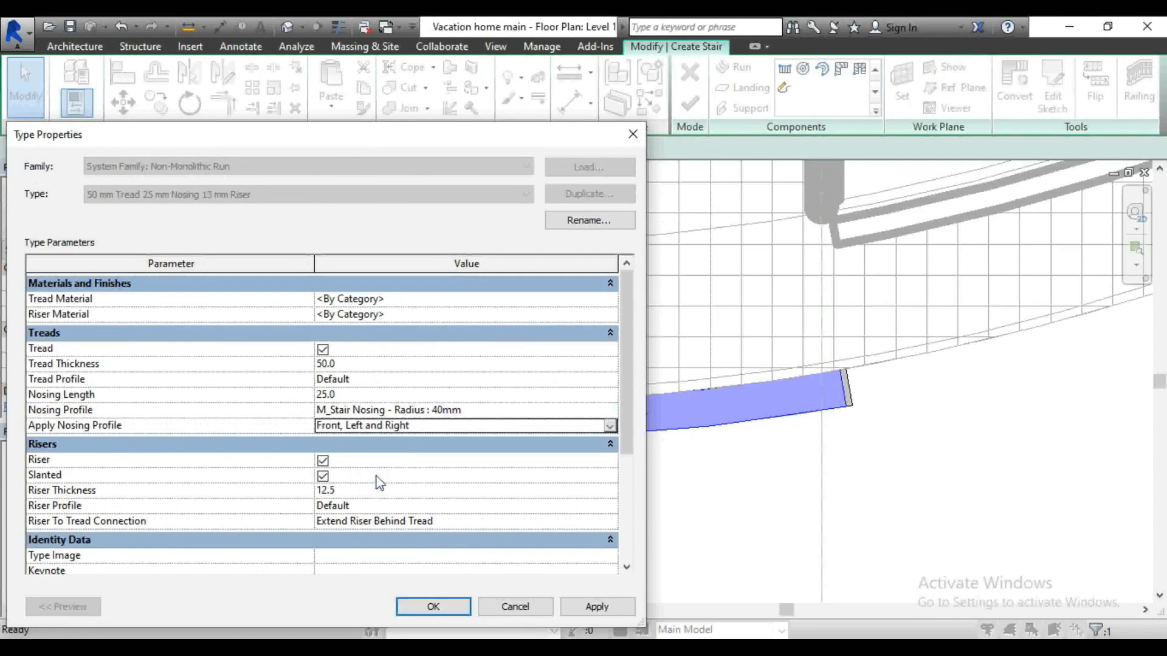
Step: Set the run type's riser thickness to 50 mm and check the available riser profiles and remaining type parameters
left_click(420, 493)
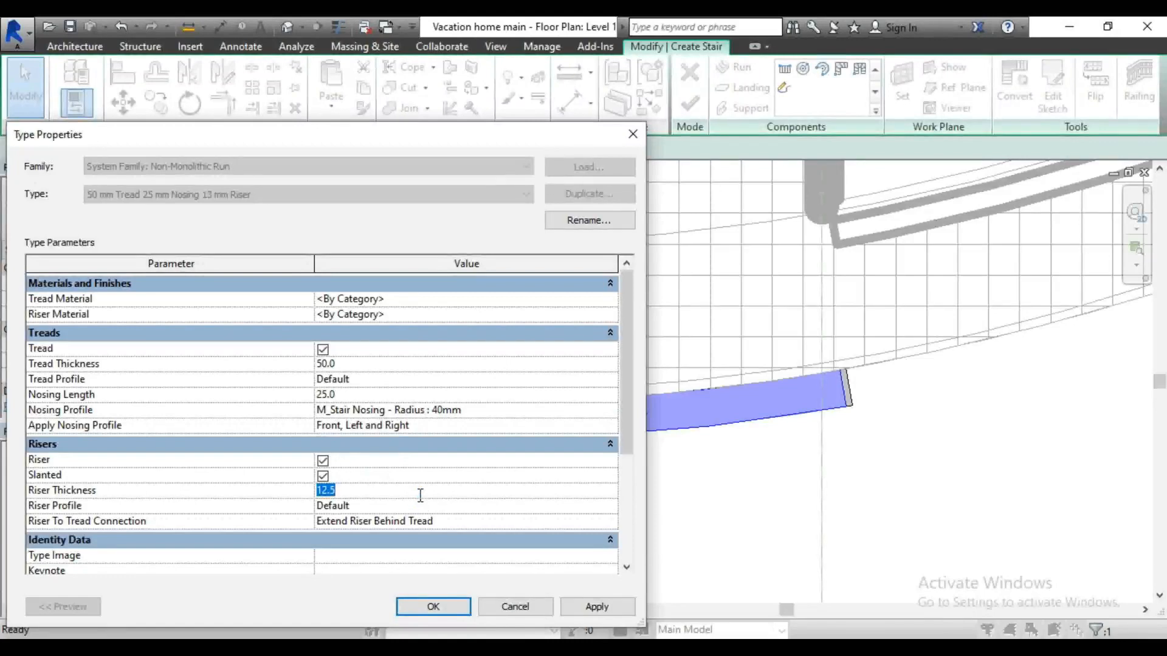
type("50")
left_click(427, 506)
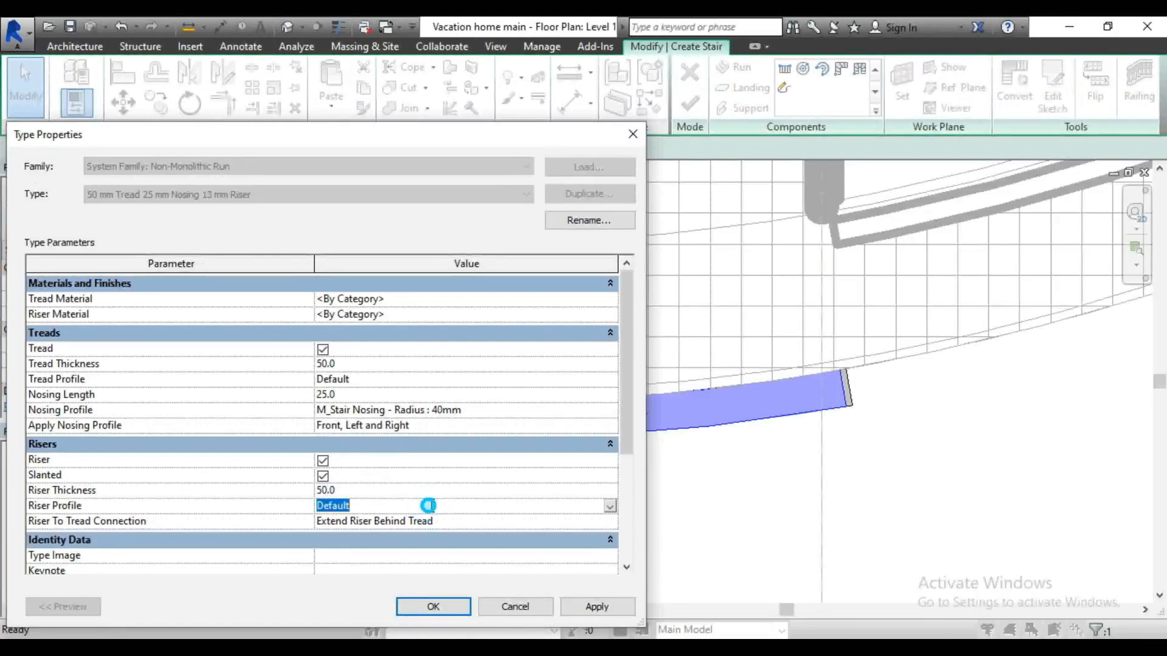
left_click(610, 506)
left_click(610, 506)
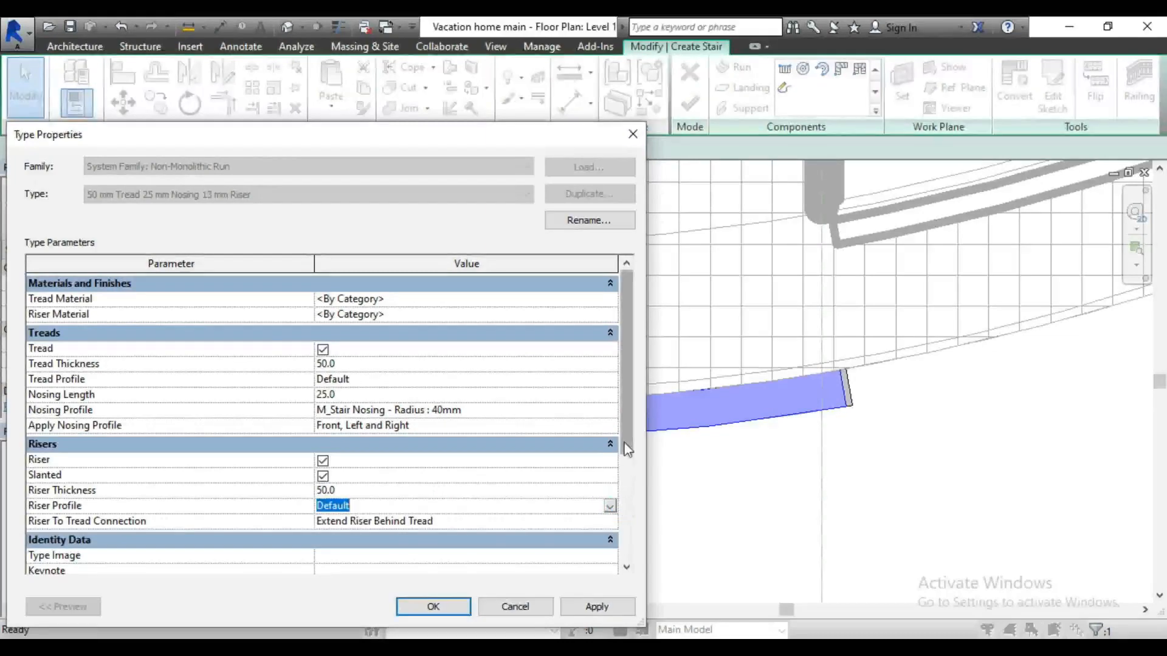
scroll(628, 450, "down", 3)
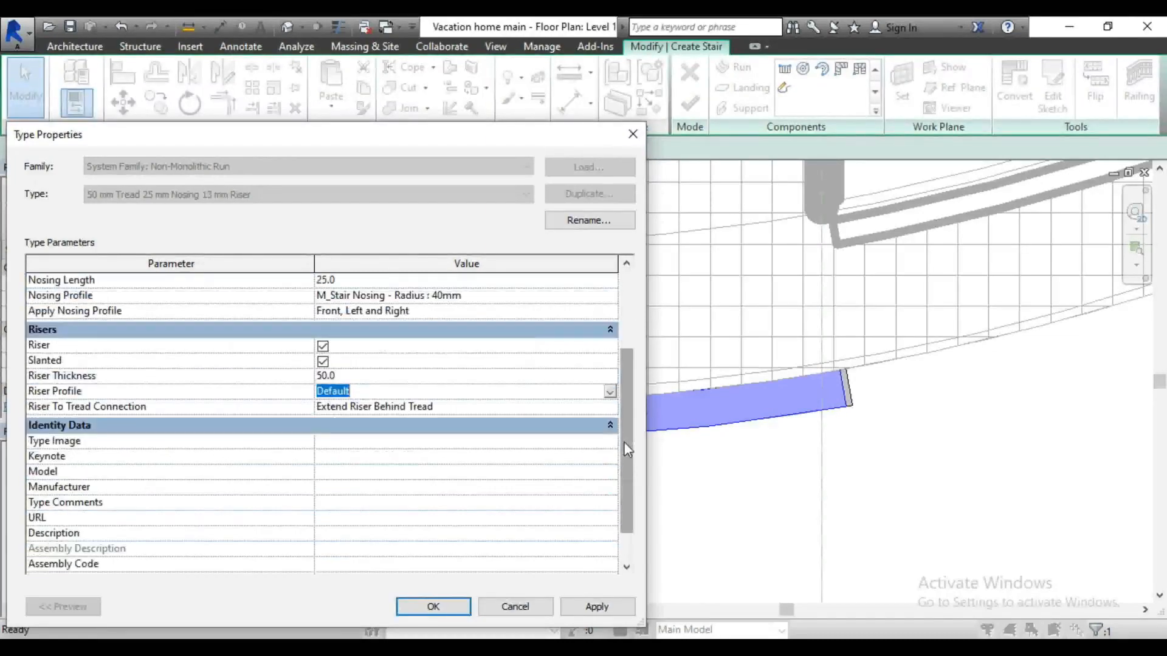
scroll(628, 450, "up", 3)
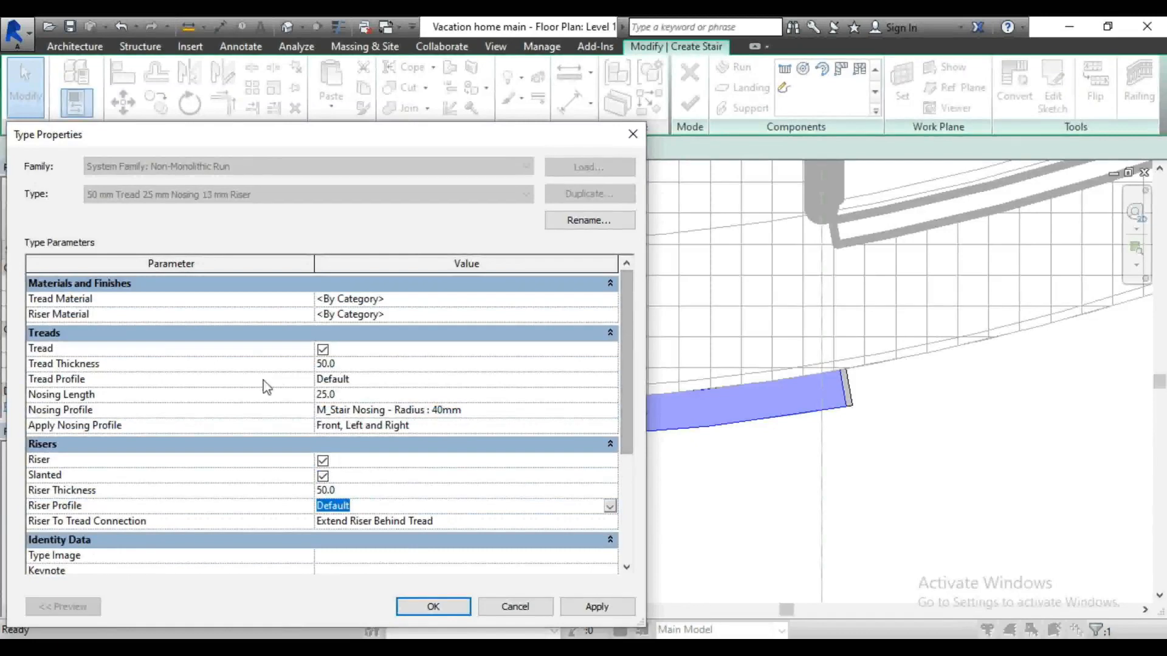
Step: Set the run type's nosing length to 50 mm and check the available tread profiles
left_click(360, 395)
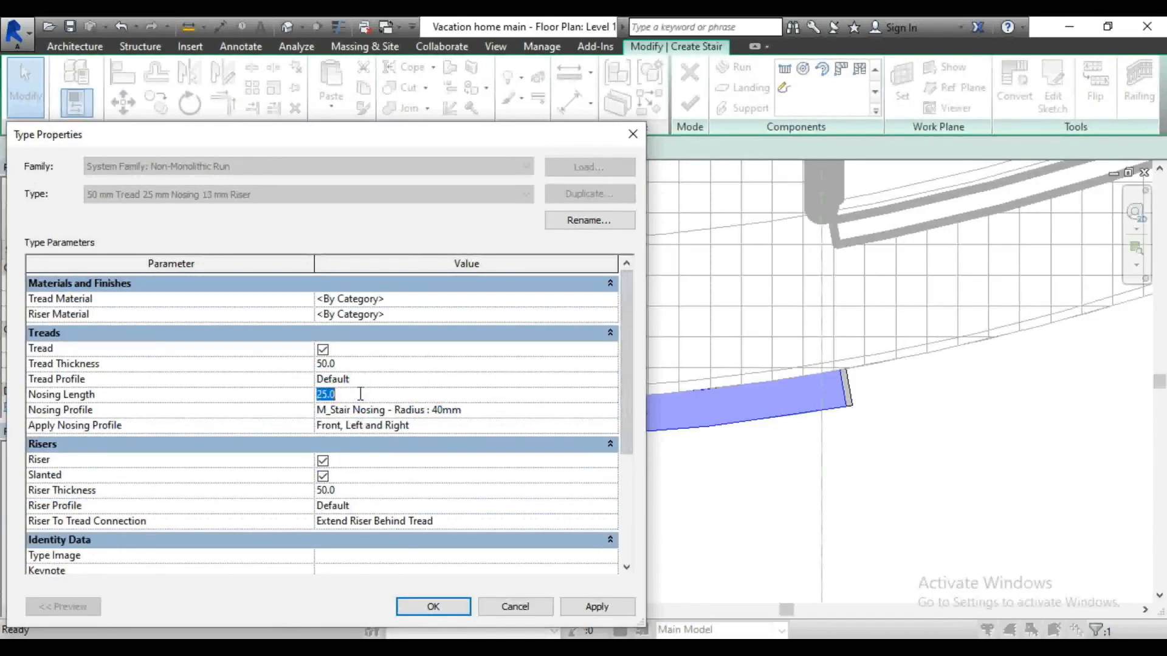
type("5")
left_click(363, 364)
left_click(603, 380)
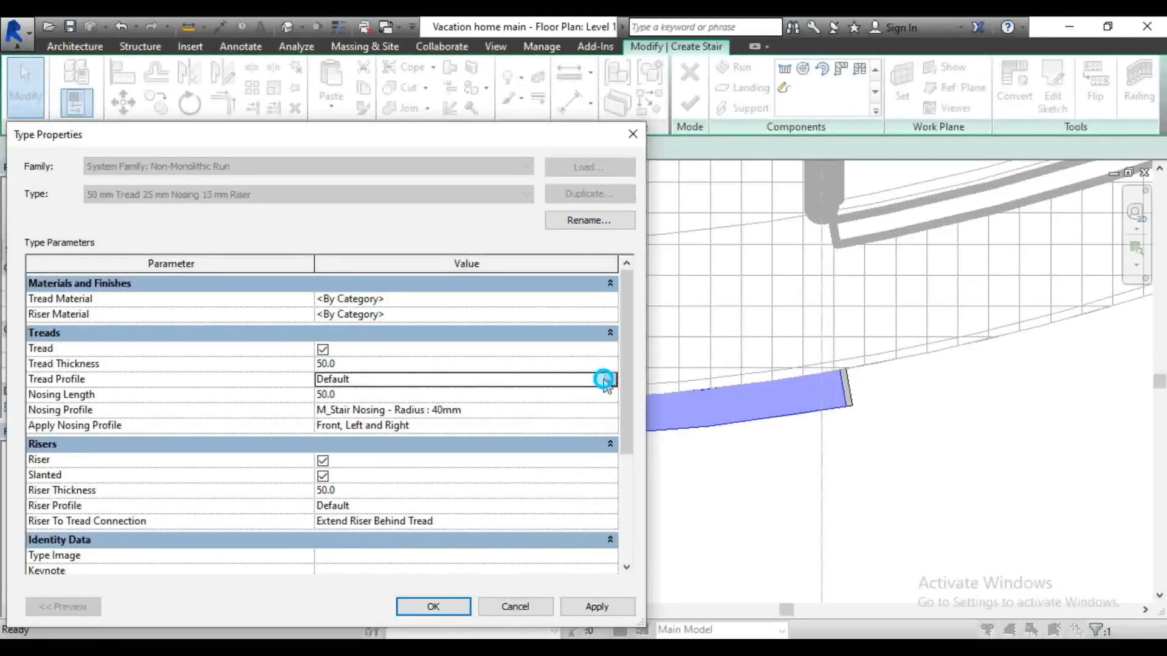
left_click(613, 380)
left_click(613, 381)
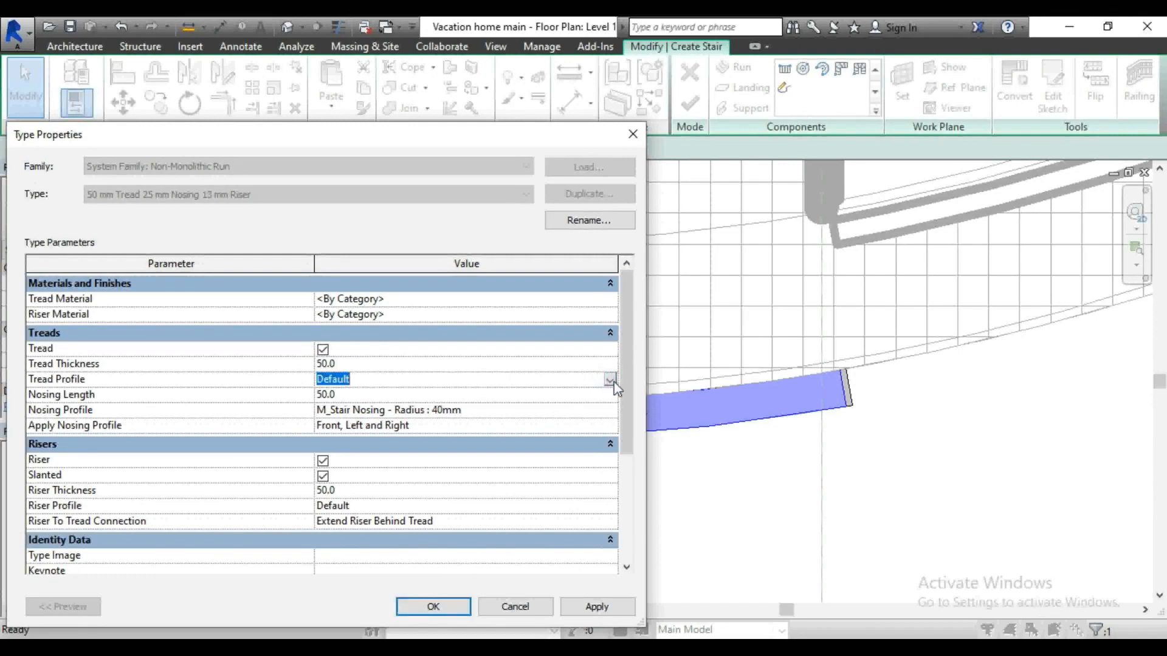
Step: Turn off slanted risers for the run type, apply the type changes and deselect the run
left_click(323, 475)
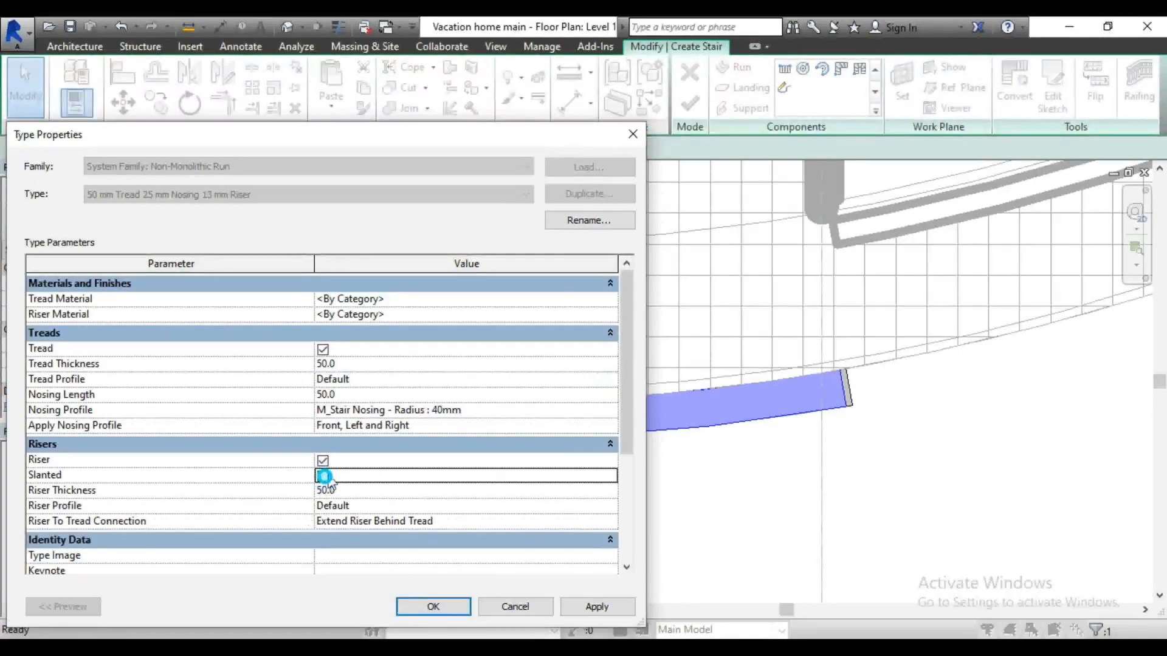
scroll(637, 459, "down", 4)
scroll(632, 450, "up", 4)
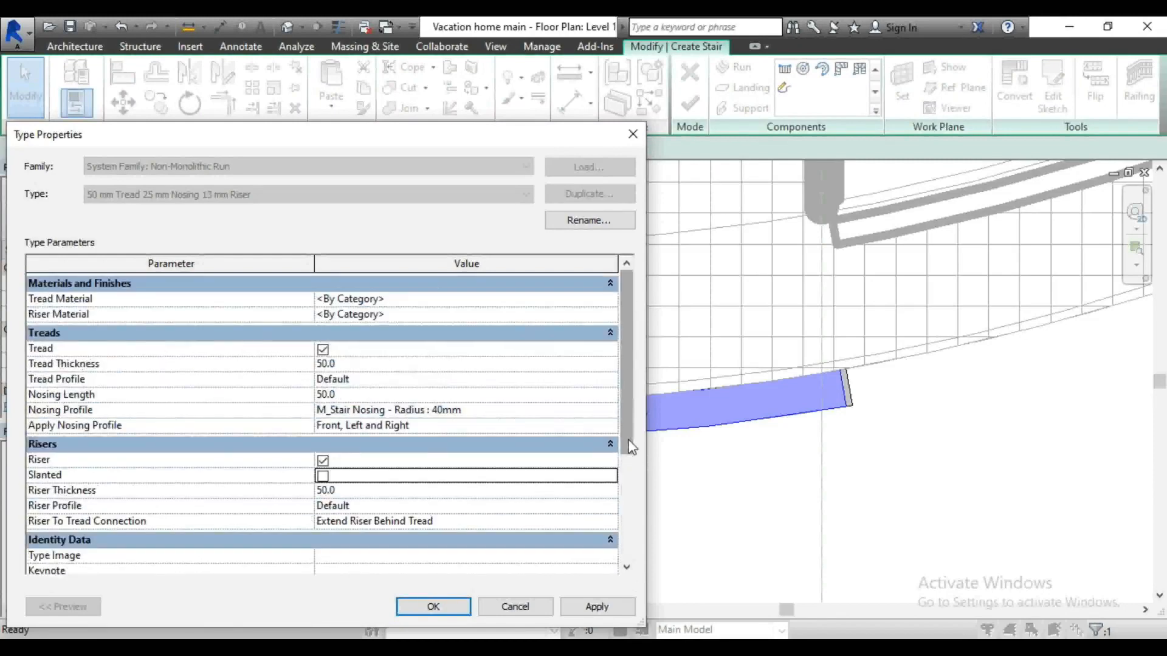
left_click(594, 606)
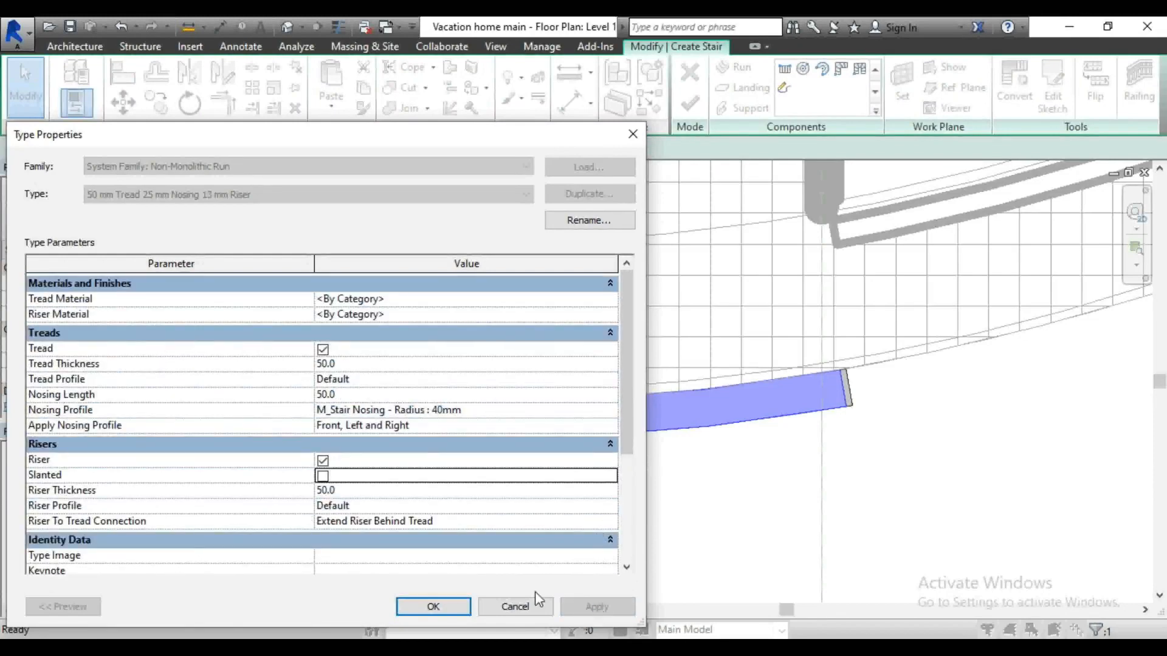
left_click(439, 608)
left_click(633, 505)
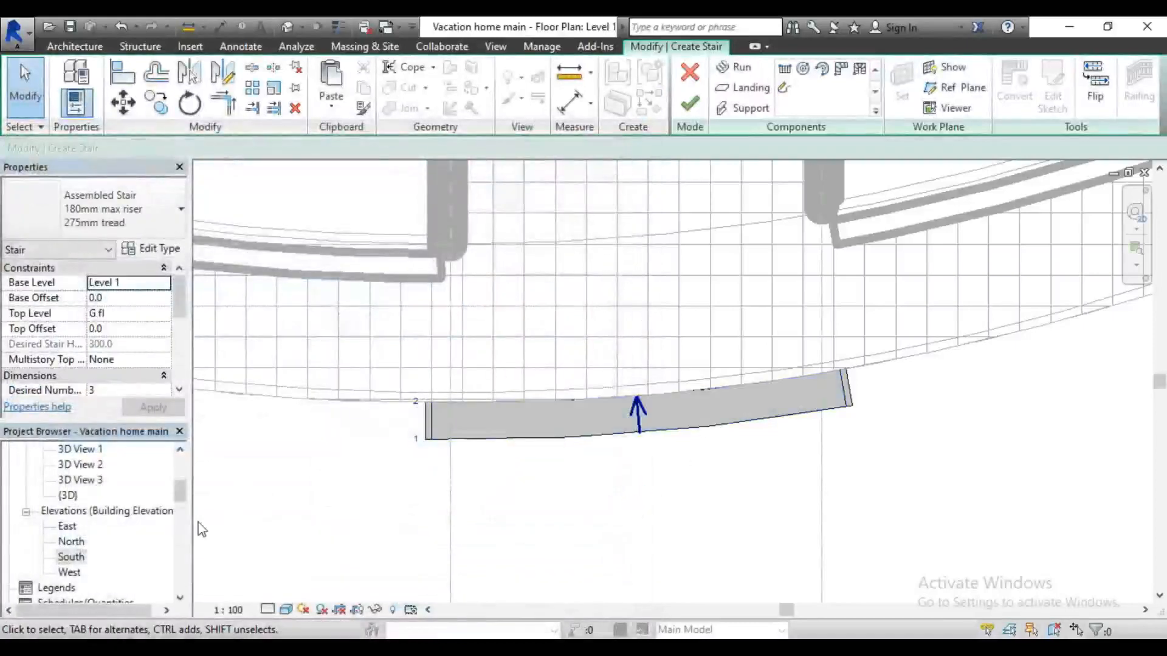
Step: Inspect the entrance stair in 3D View 1 and finish the stair edit from the default 3D view
double_click(88, 449)
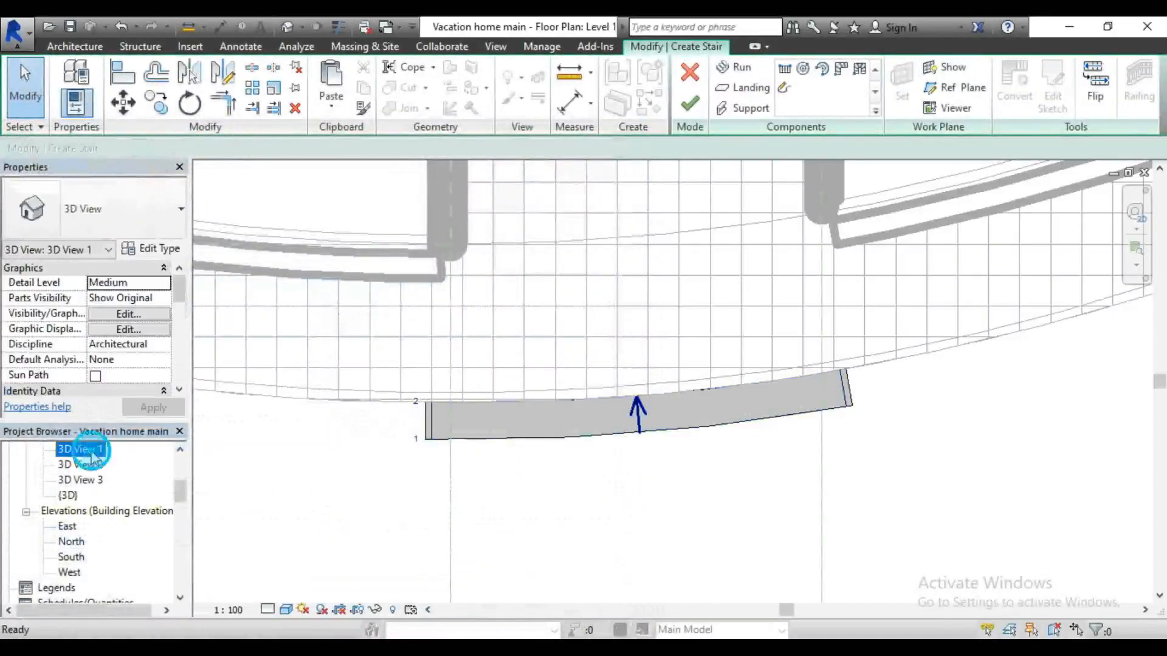
scroll(884, 460, "up", 5)
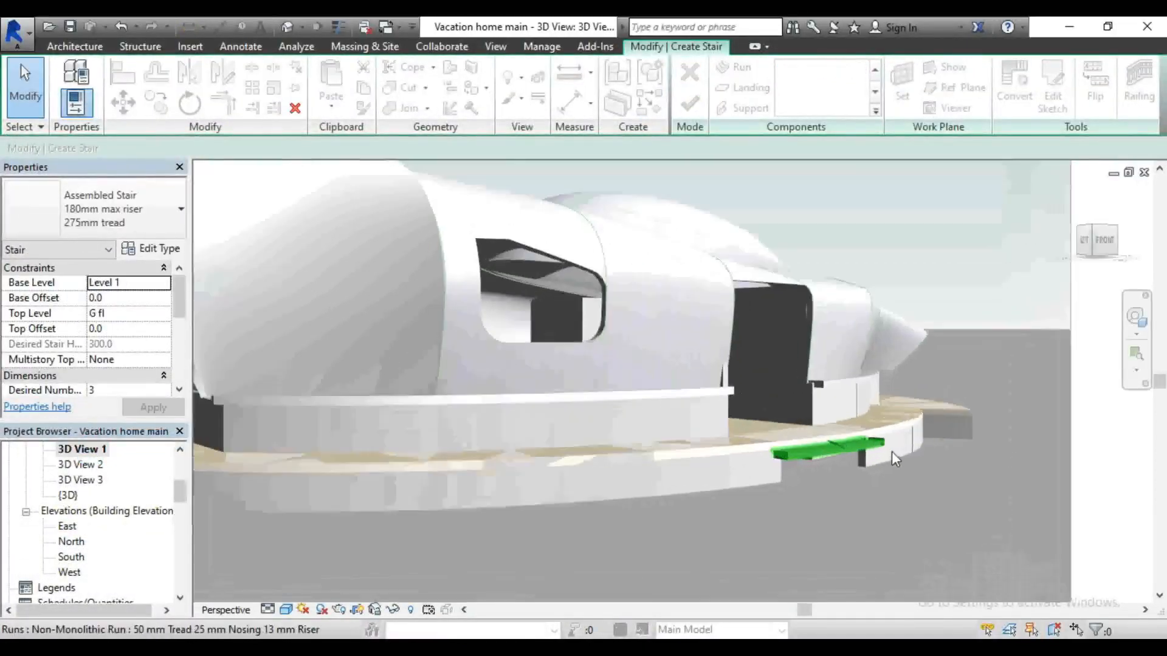
scroll(885, 461, "up", 4)
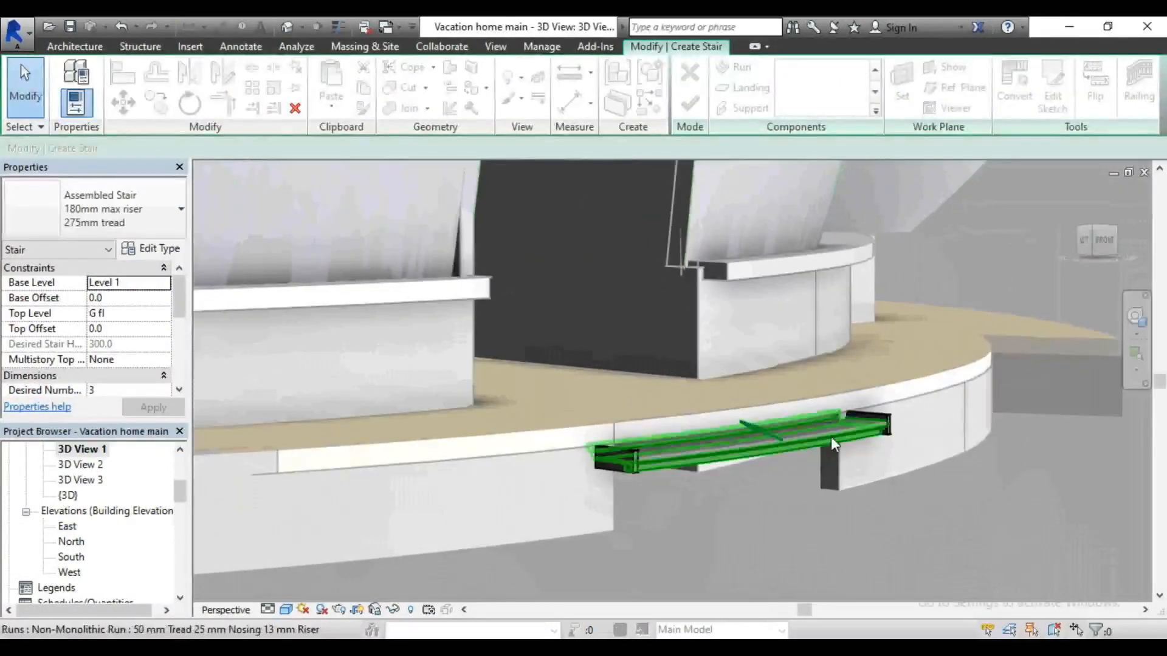
scroll(691, 495, "down", 3)
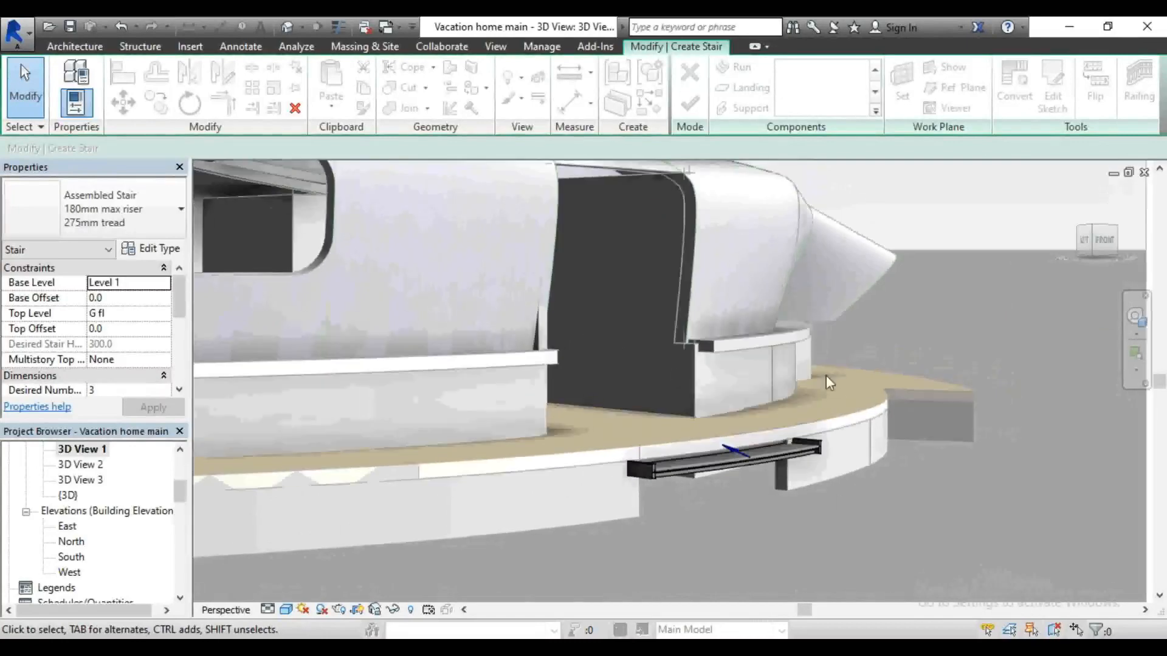
scroll(669, 486, "down", 3)
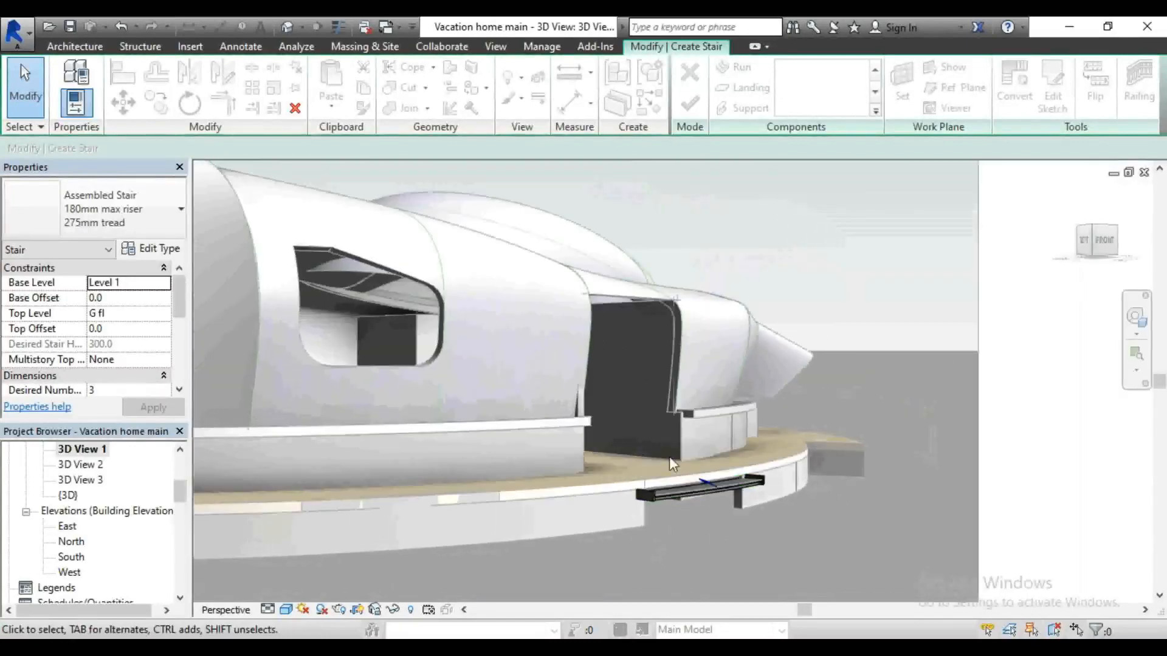
scroll(673, 465, "down", 5)
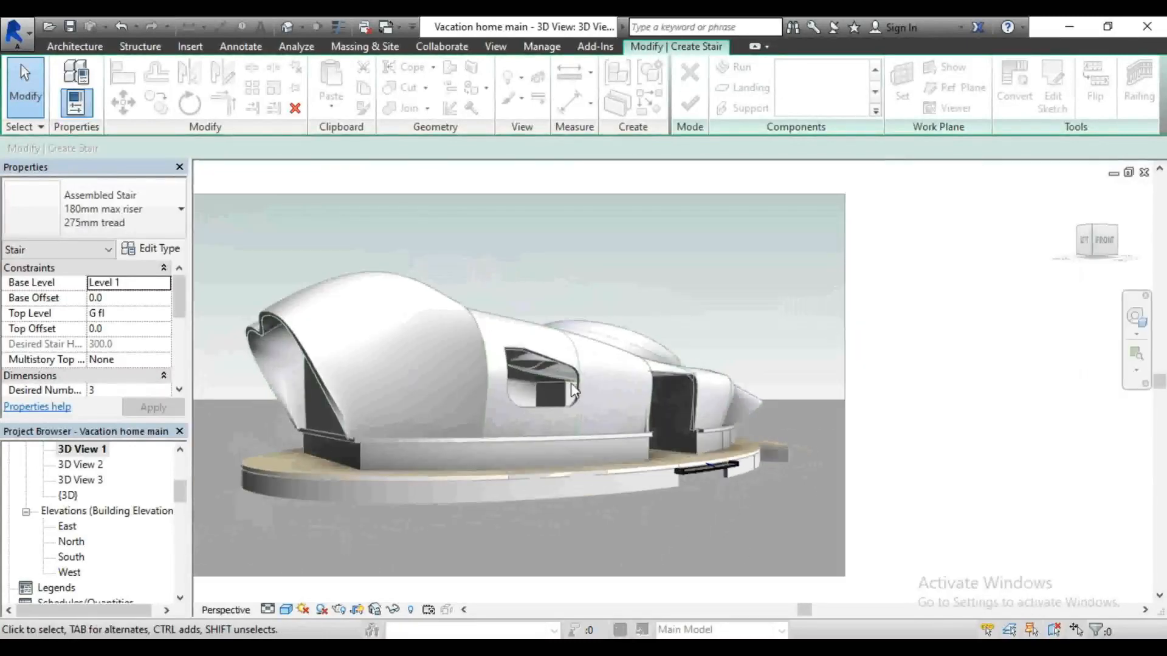
left_click(287, 26)
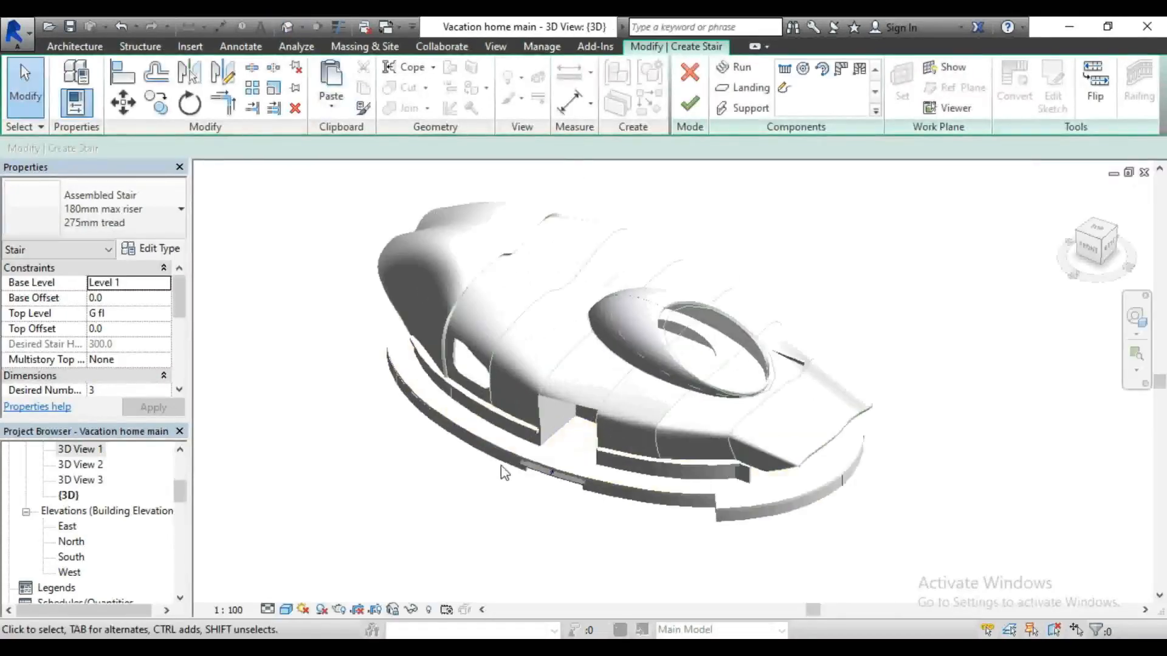
scroll(504, 473, "up", 8)
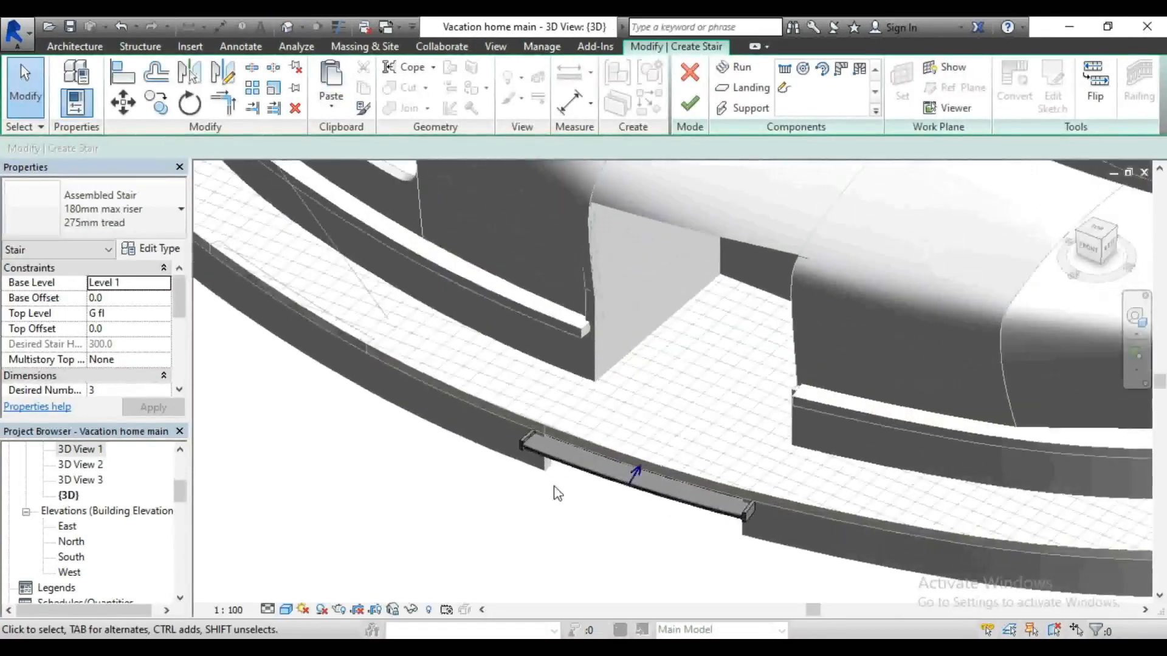
left_click(702, 109)
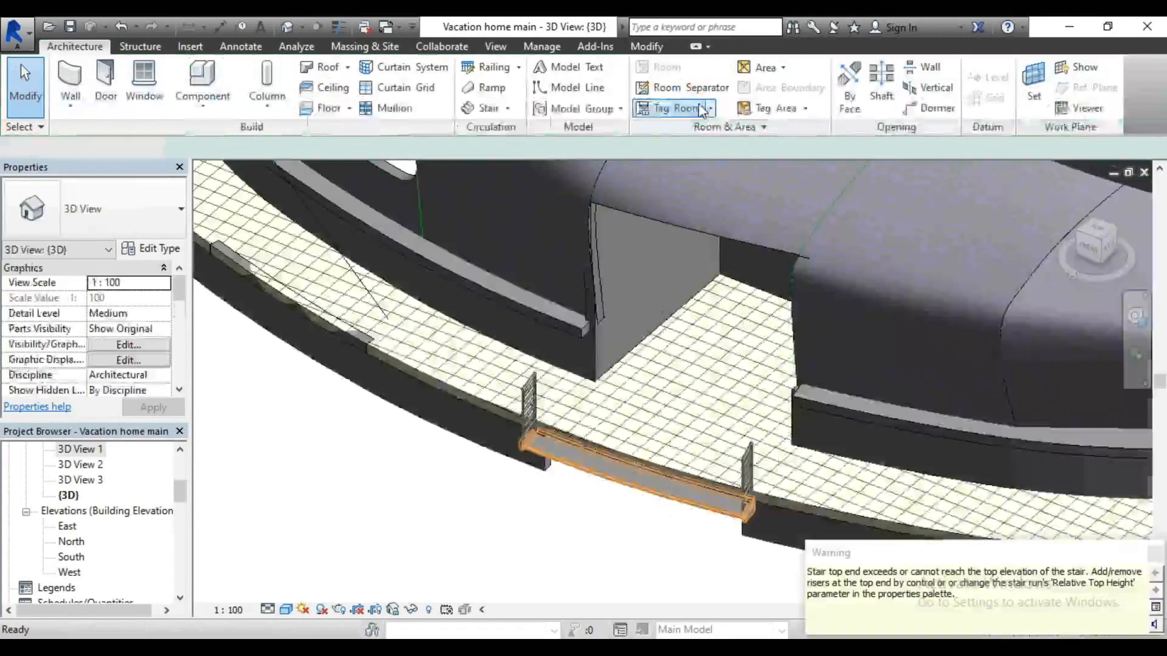
Step: Delete Rails 3, 4, 5 and 6 from the rail structure of the stair's 900mm Pipe railing type
left_click(529, 395)
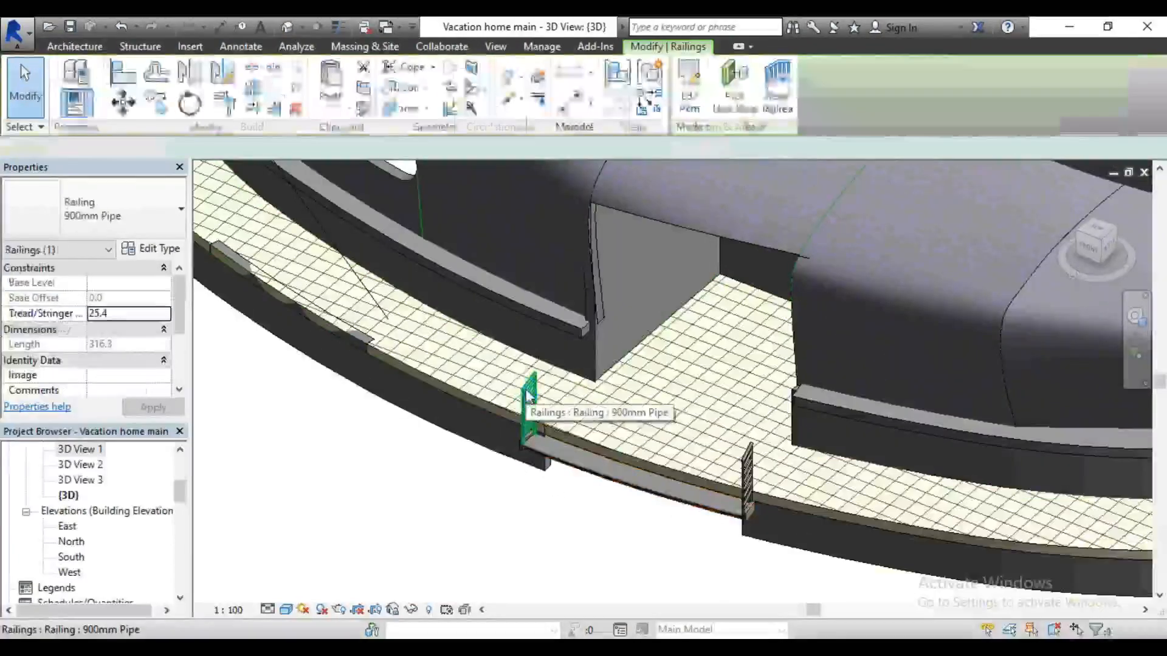
left_click(153, 250)
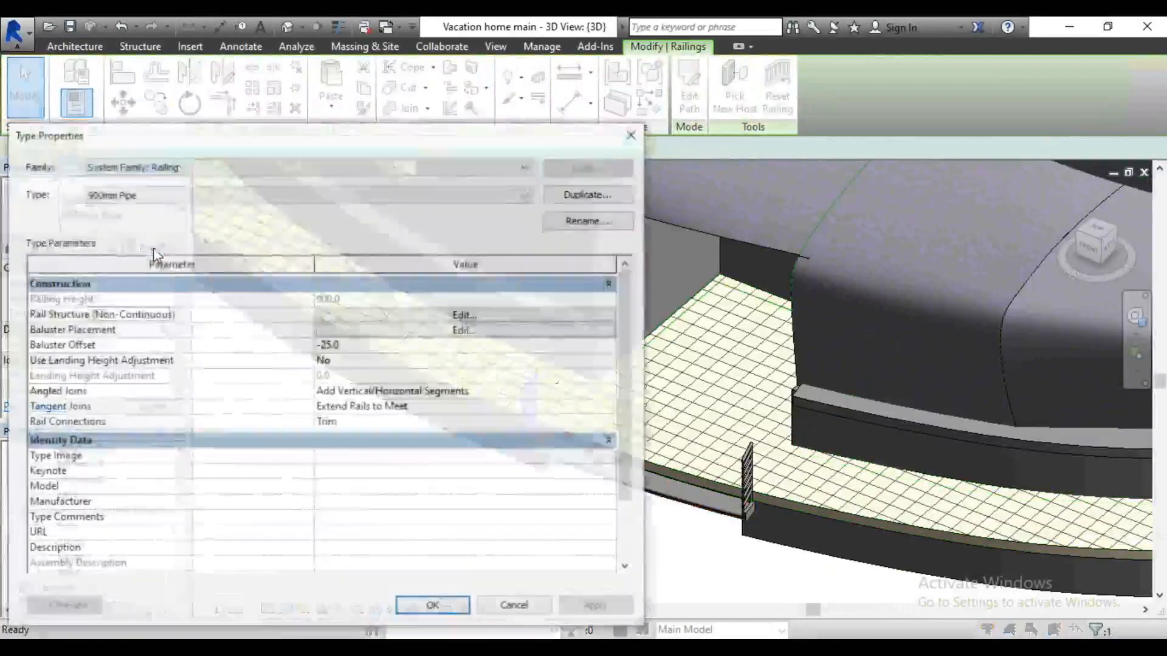
left_click(494, 315)
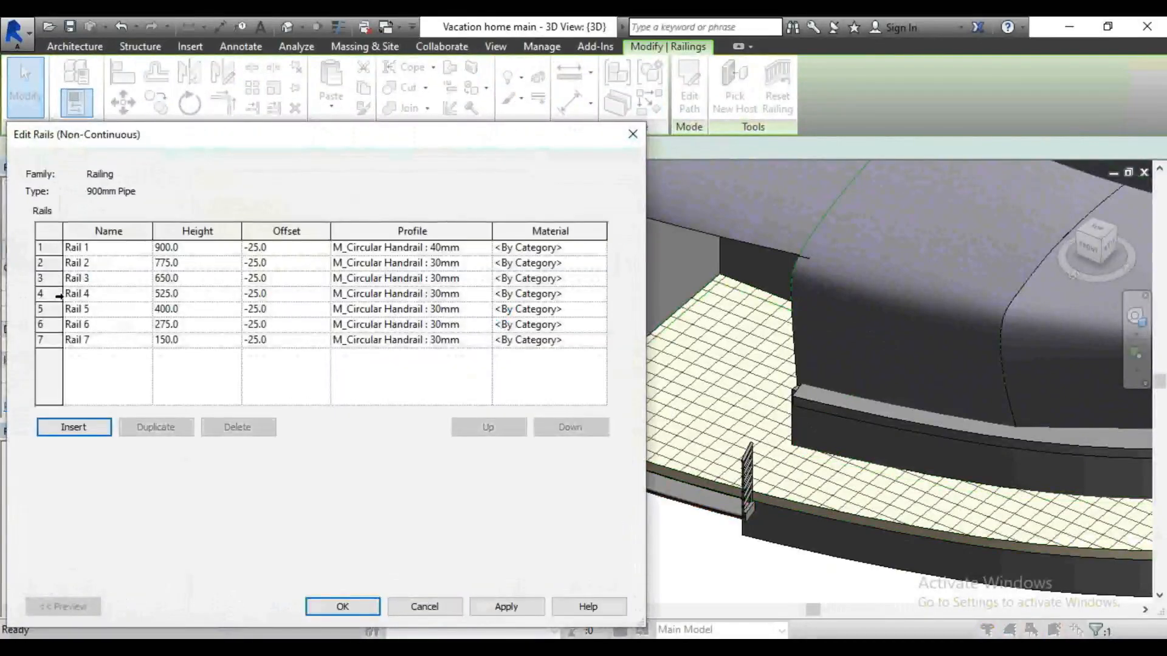
left_click(58, 296)
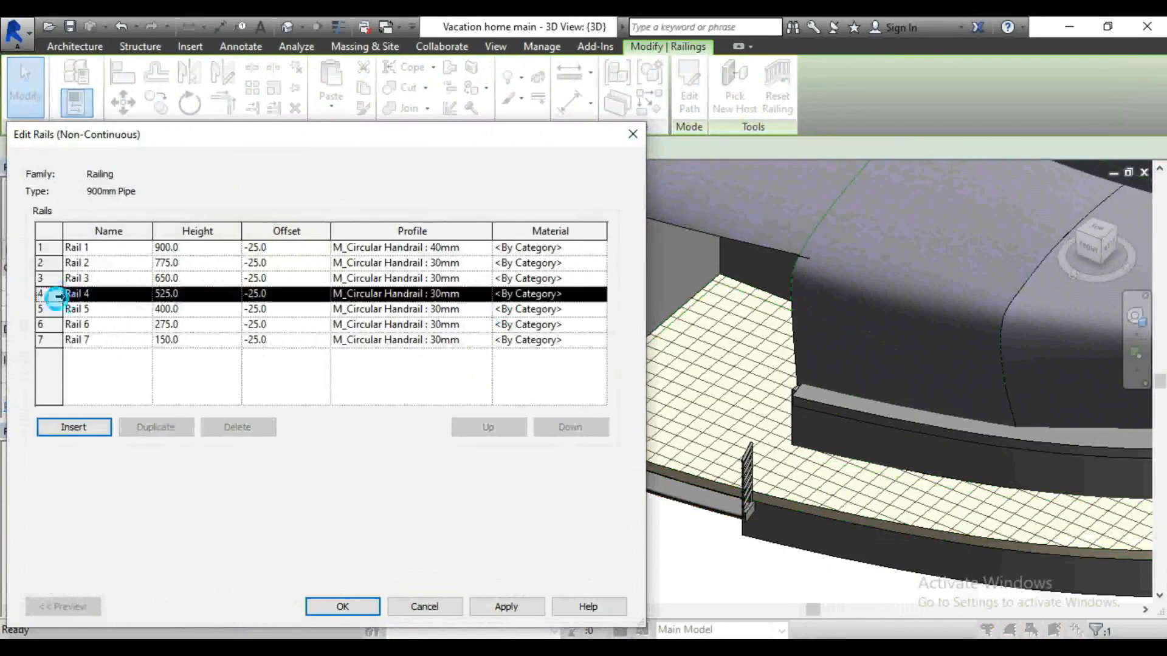
left_click(63, 312)
left_click(63, 296)
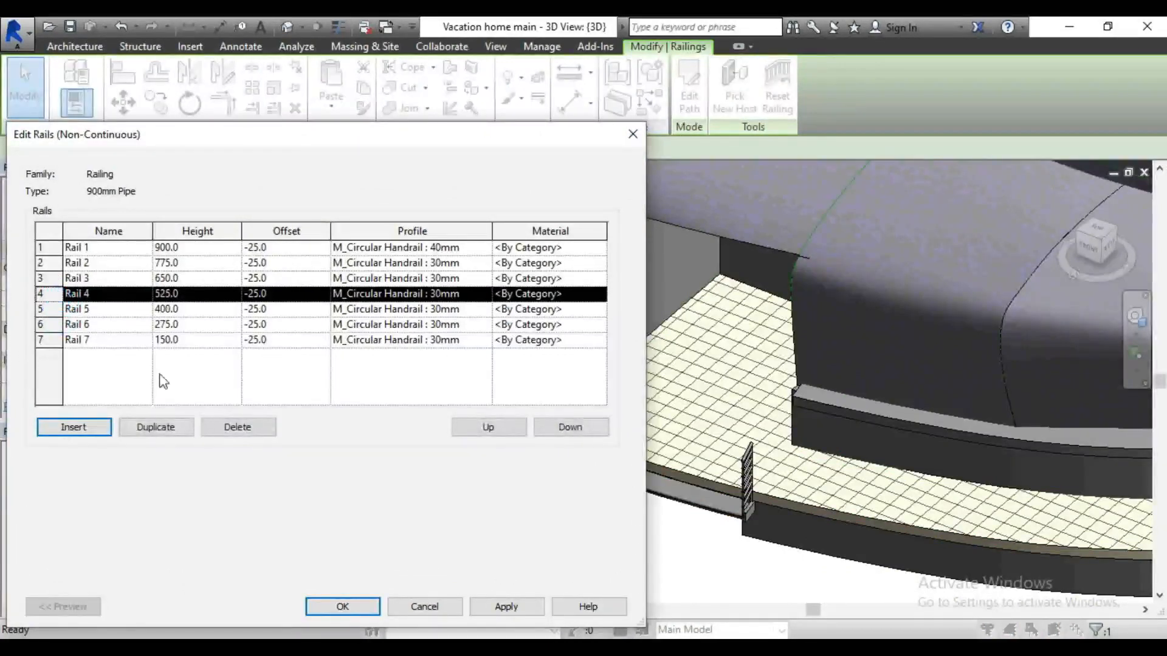
left_click(226, 429)
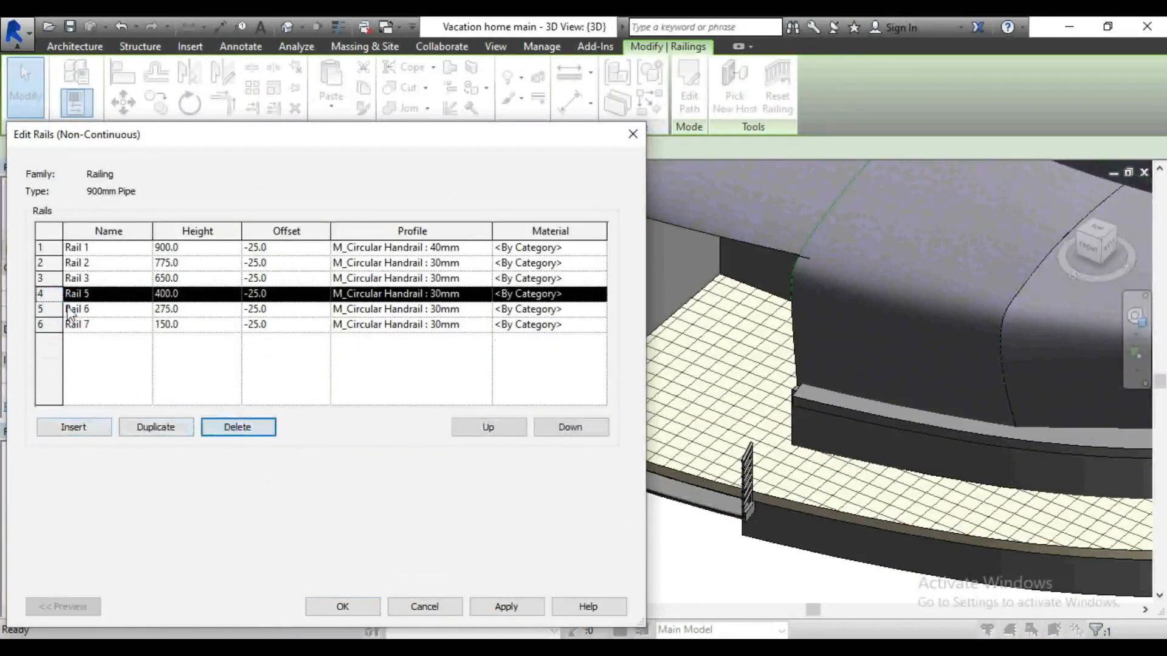
left_click(60, 278)
left_click(225, 427)
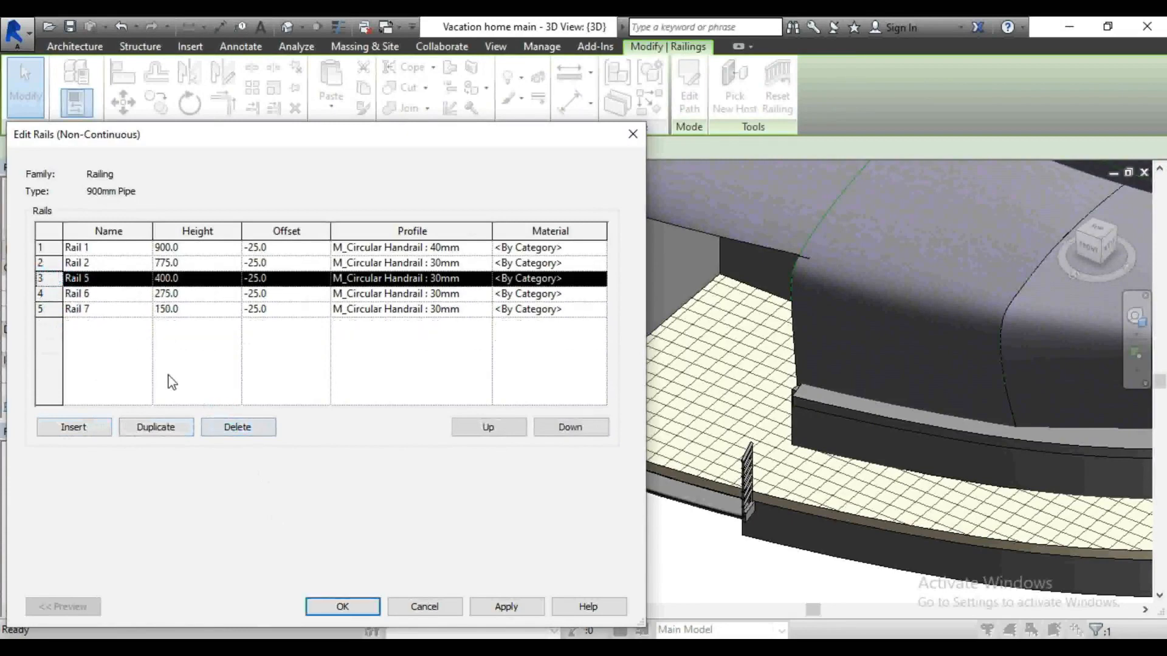
left_click(251, 429)
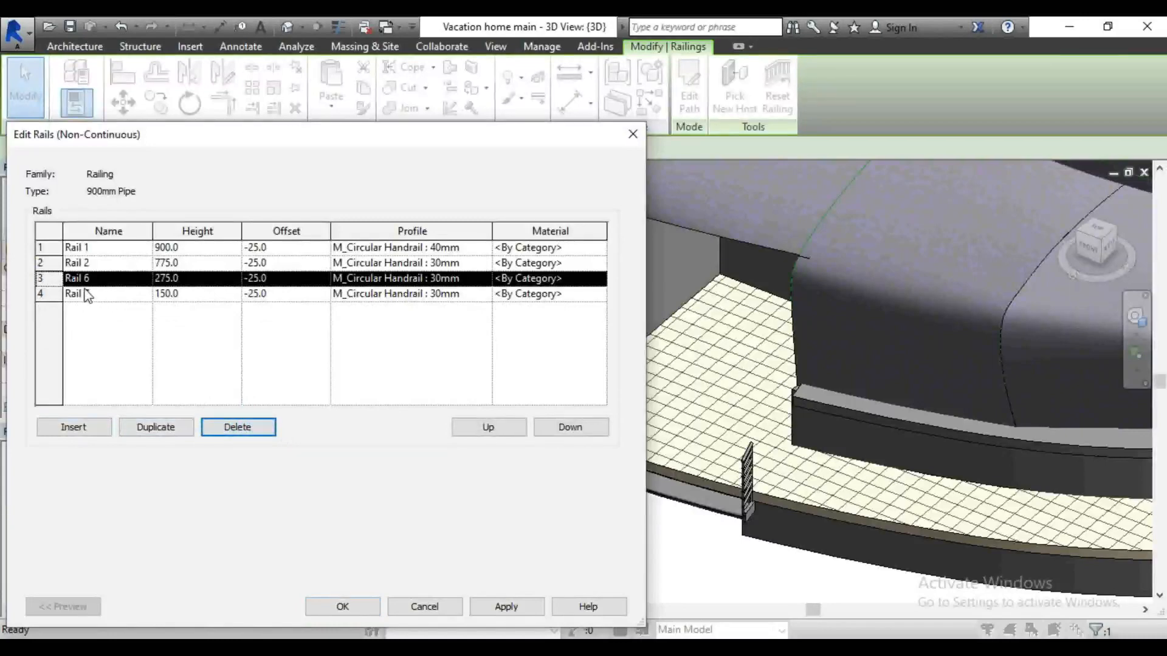
left_click(236, 429)
Step: Set Rail 2's height to 800 mm, apply the railing type changes and deselect the railing
left_click(186, 264)
left_click(186, 265)
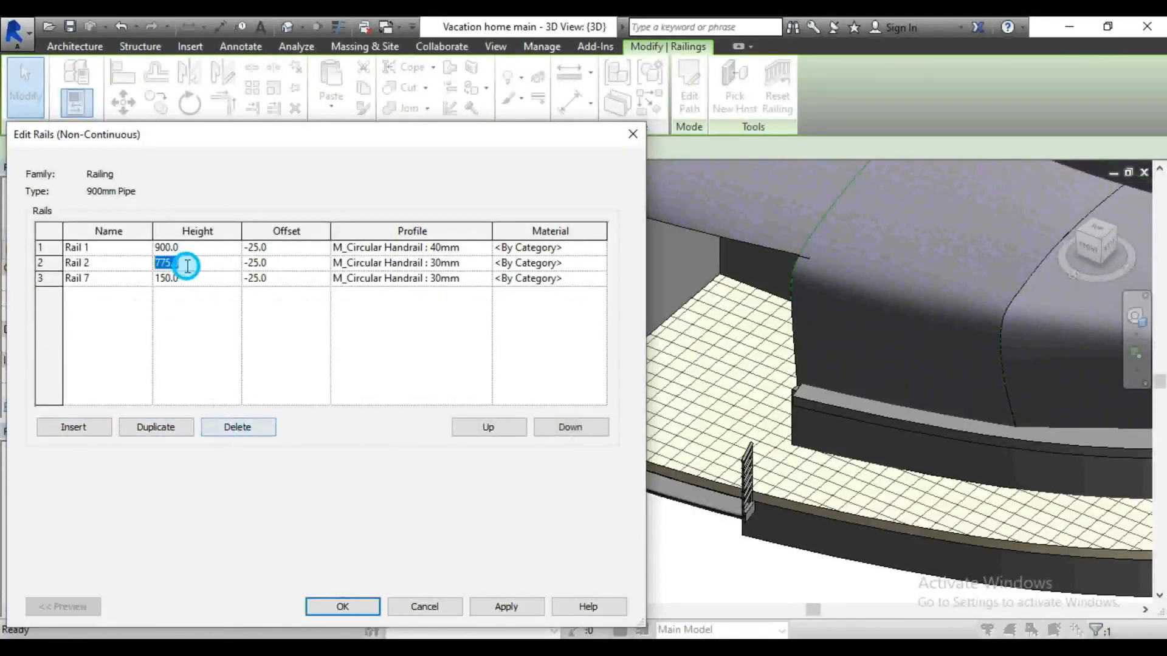
type("800")
left_click(508, 608)
left_click(340, 607)
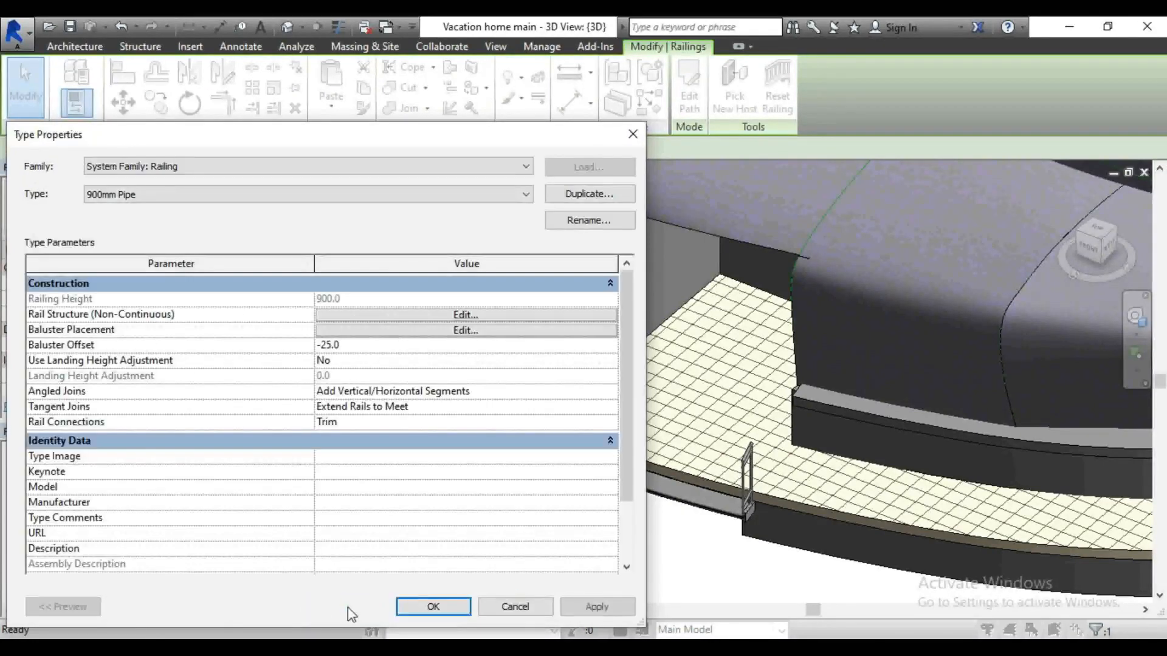
left_click(598, 608)
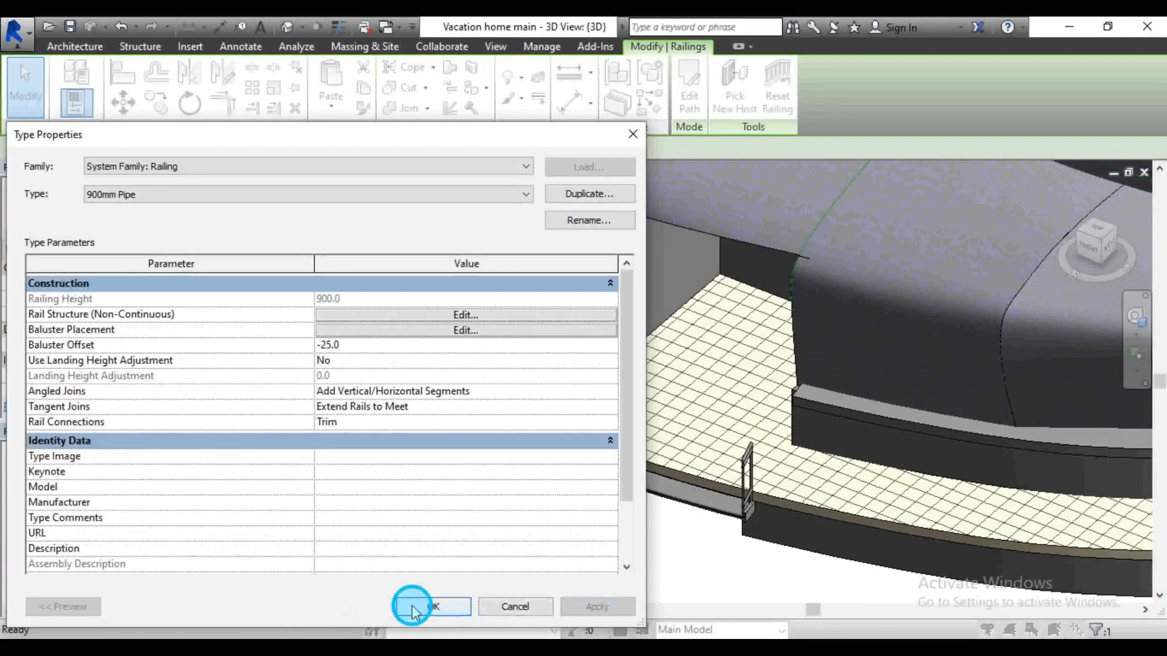
left_click(432, 607)
left_click(672, 555)
Step: Examine the entrance stair, its railings and the whole house in the default 3D view and in 3D View 1
scroll(566, 435, "up", 5)
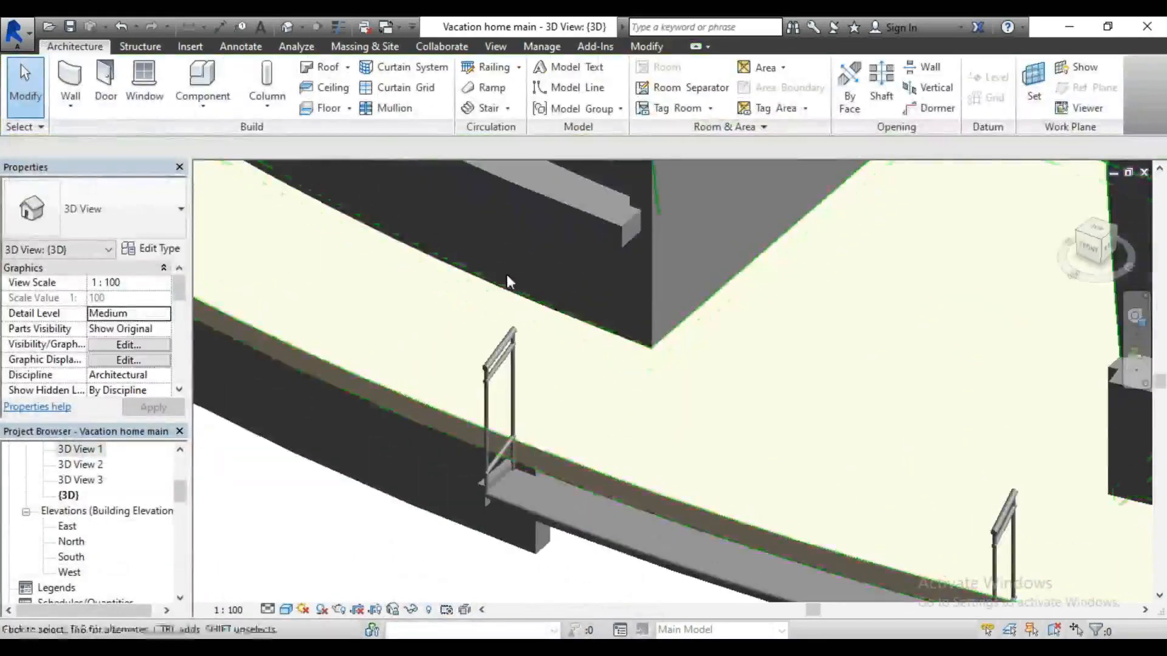
scroll(504, 356, "down", 3)
scroll(613, 404, "down", 8)
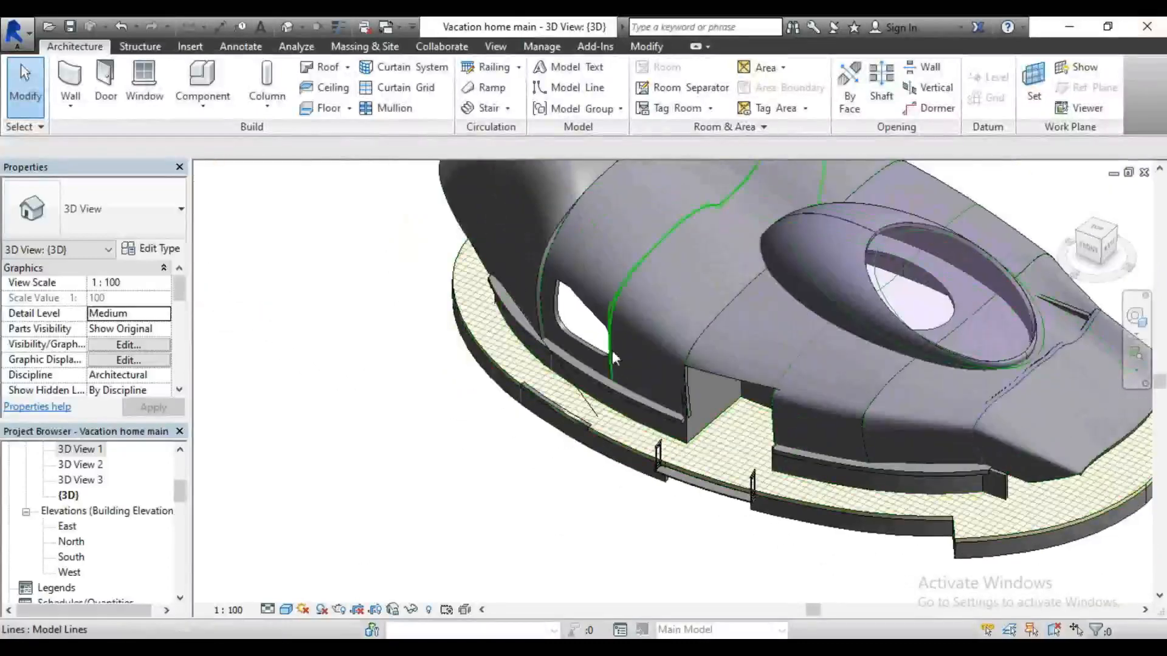
scroll(669, 481, "down", 3)
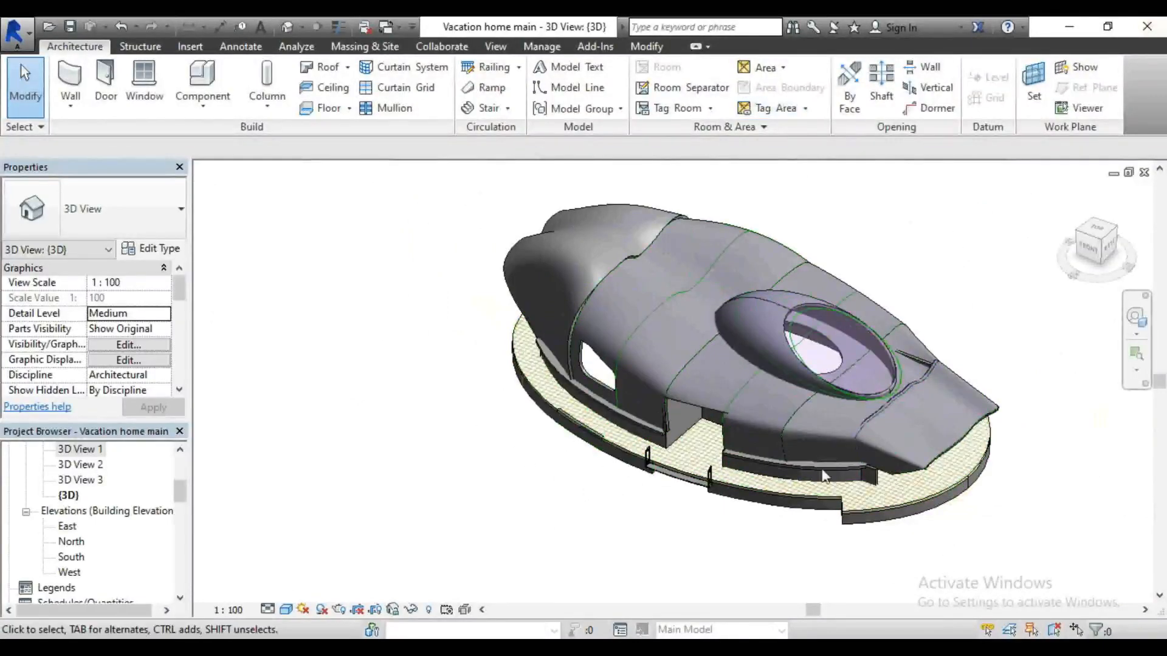
middle_click_drag(455, 388, 344, 406)
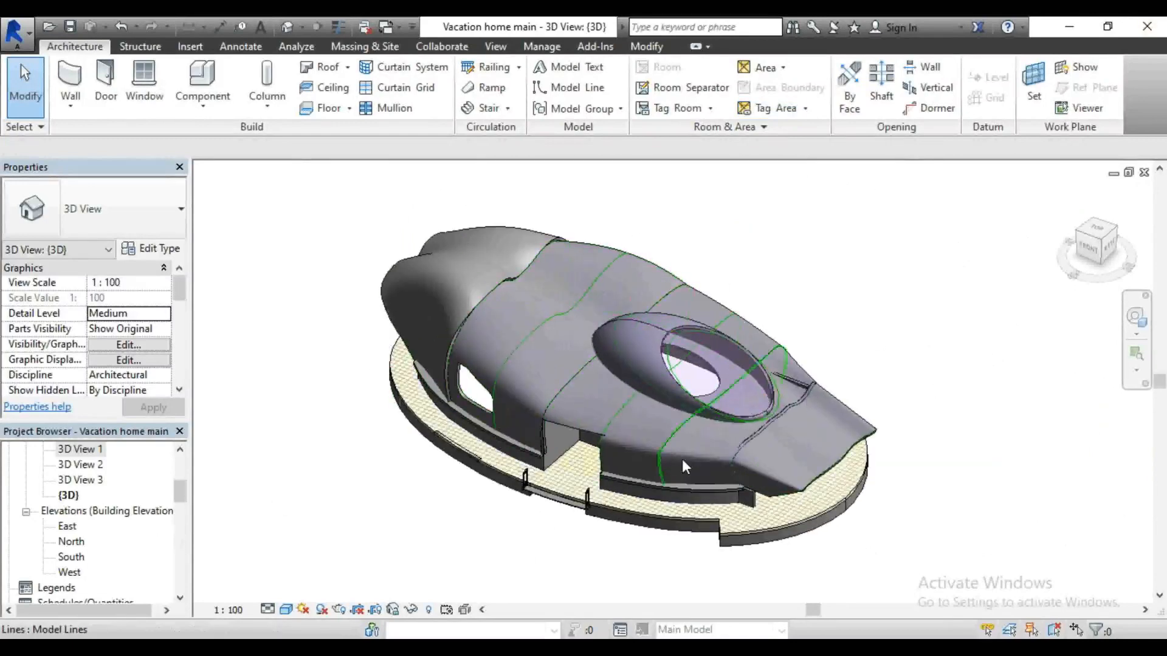
double_click(90, 455)
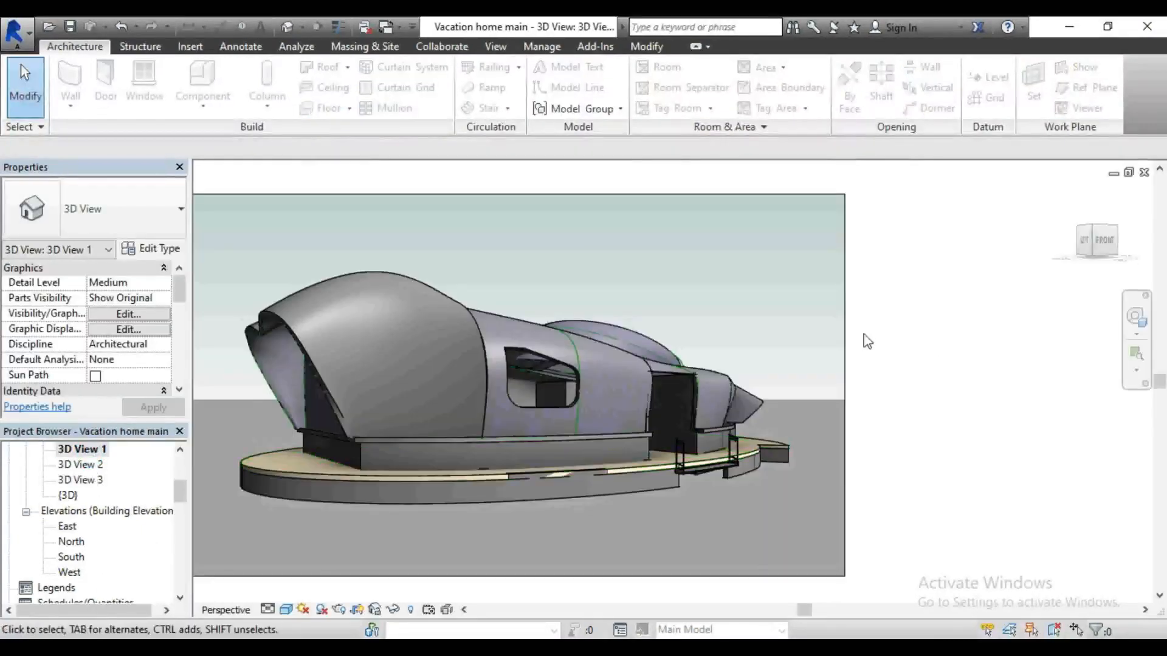
scroll(908, 490, "down", 2)
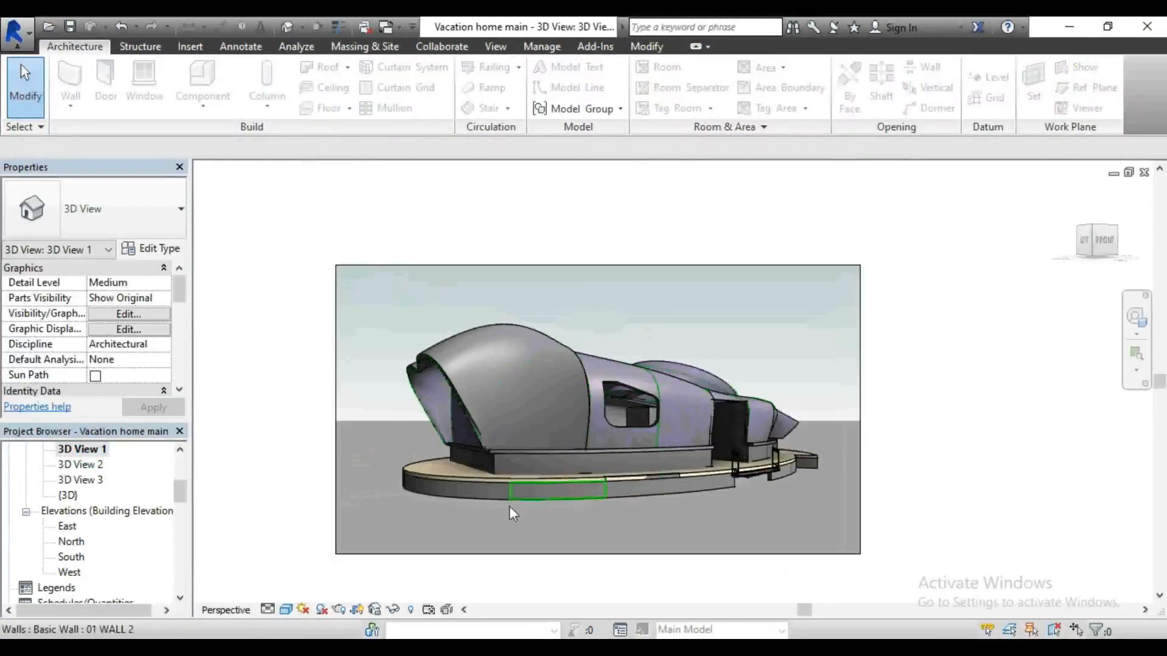
scroll(480, 516, "up", 3)
scroll(621, 325, "down", 1)
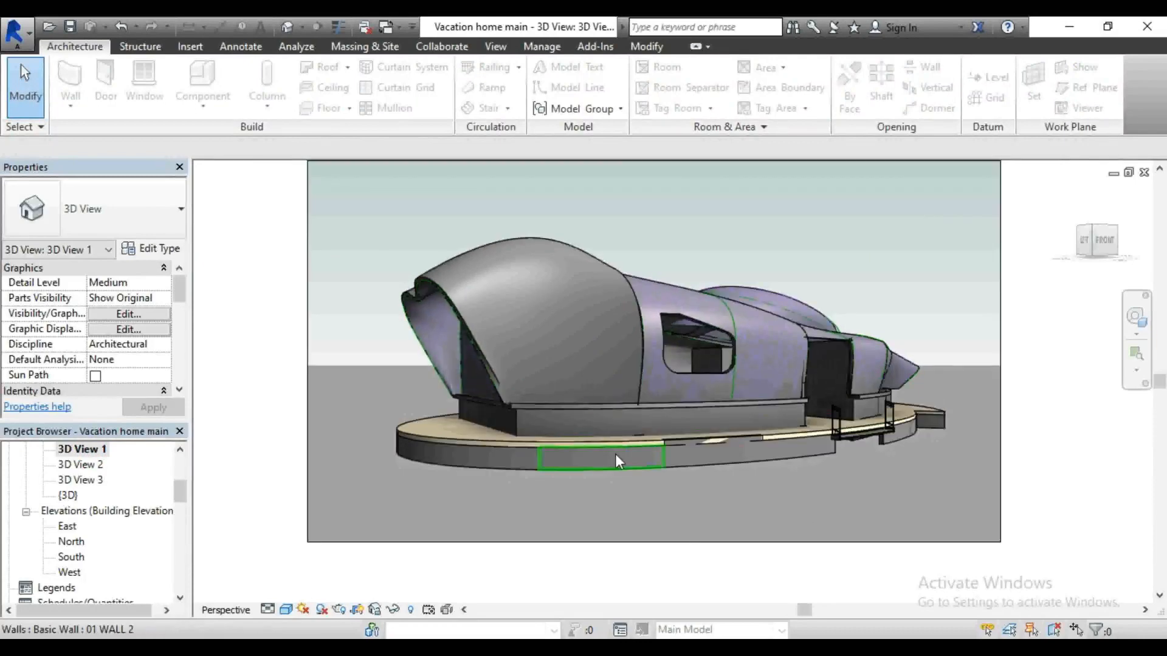
scroll(615, 454, "up", 1)
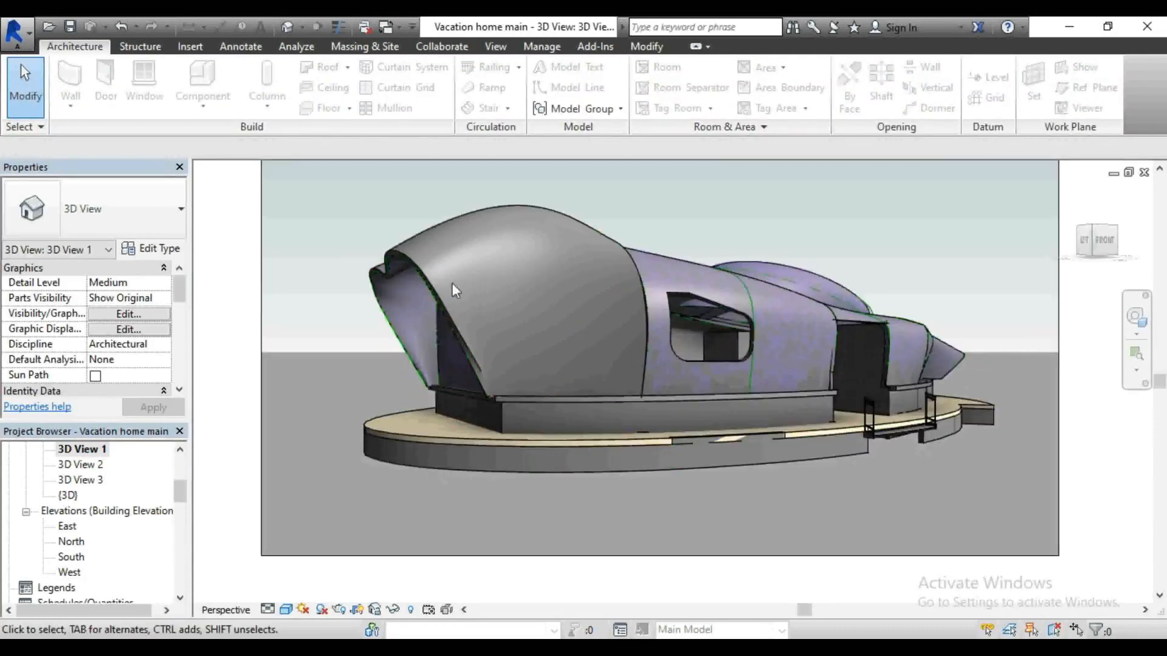
scroll(894, 463, "up", 3)
scroll(894, 464, "down", 2)
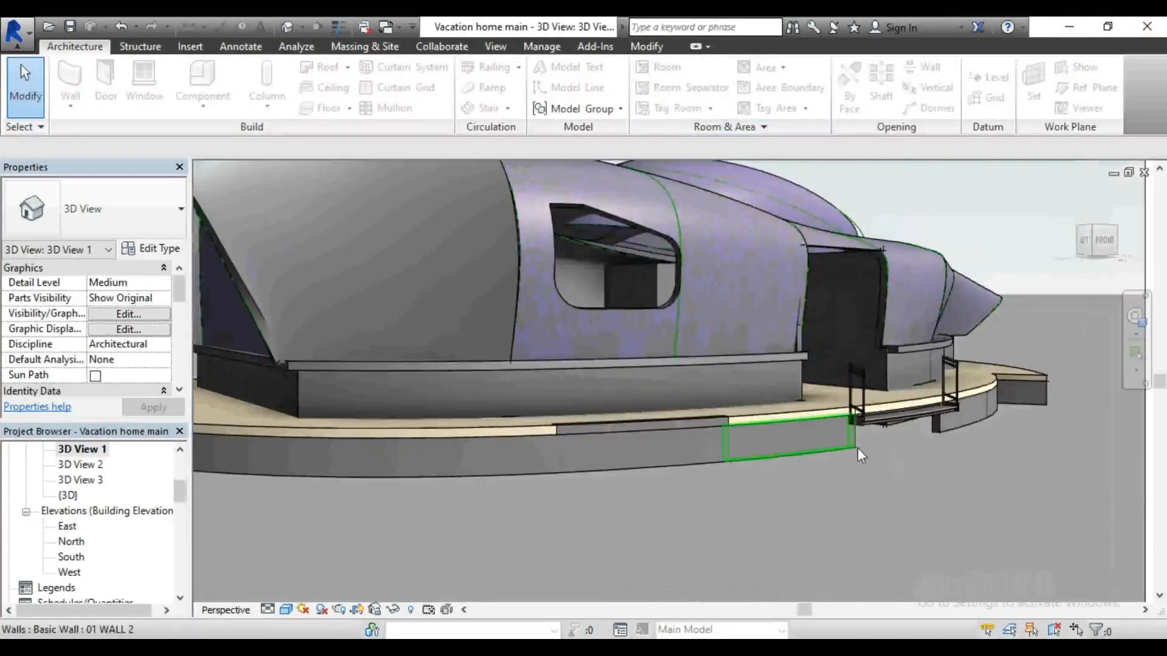
scroll(831, 420, "down", 1)
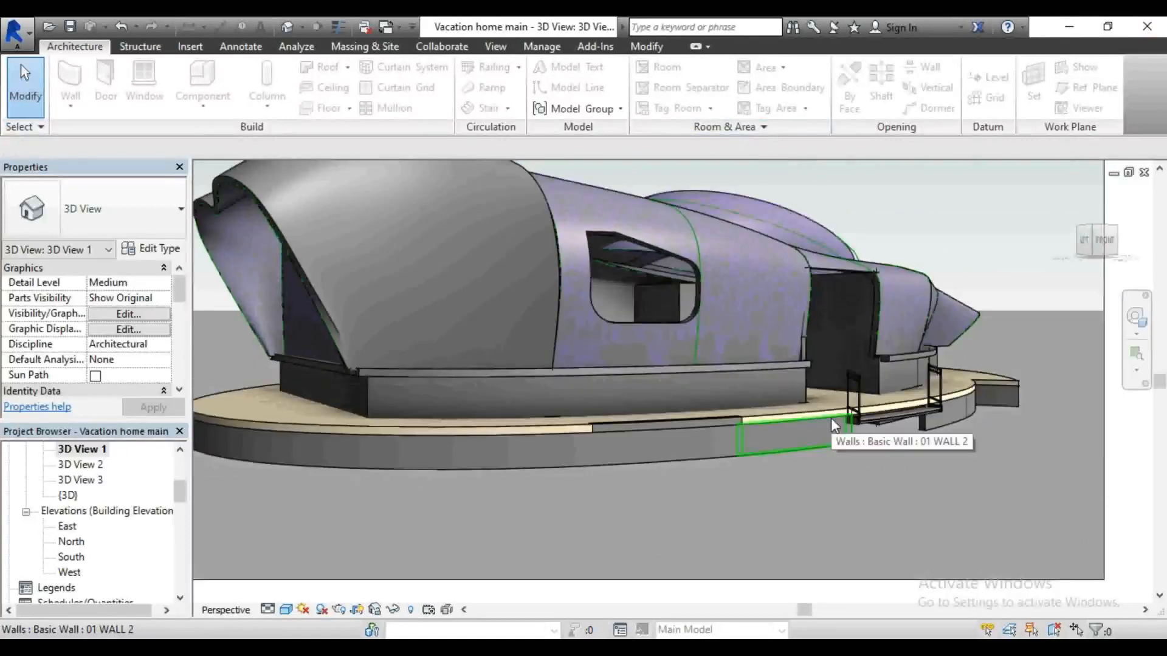
scroll(772, 503, "down", 2)
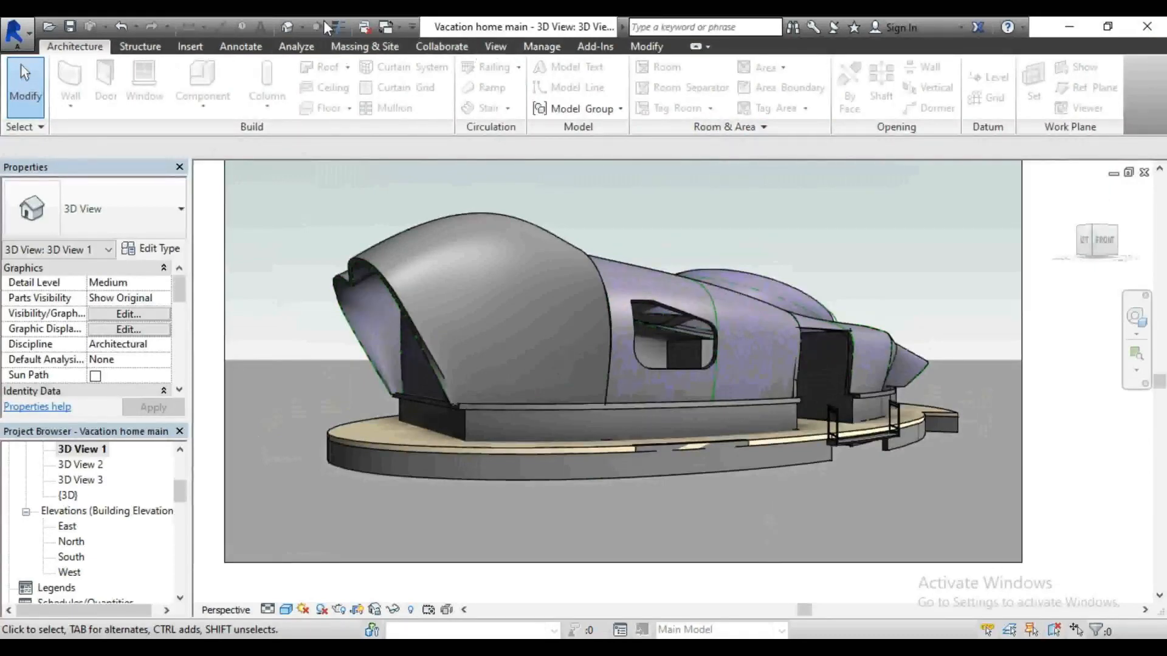
Step: Return to the default 3D view and start an in-place model in the Walls category
left_click(286, 27)
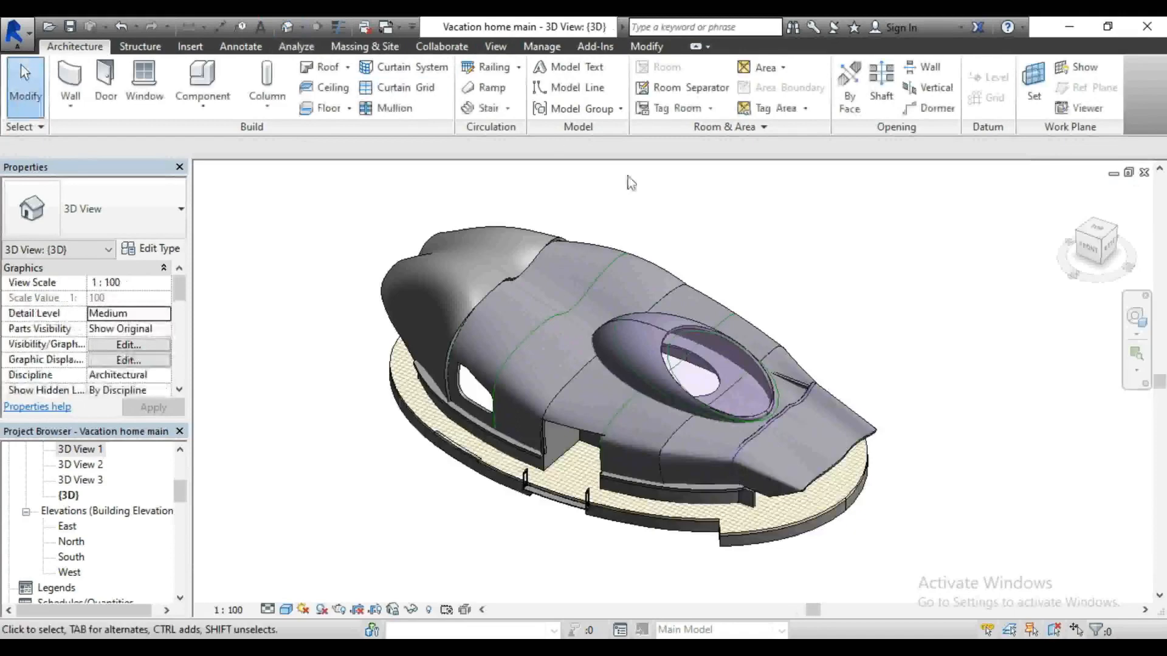
left_click(203, 105)
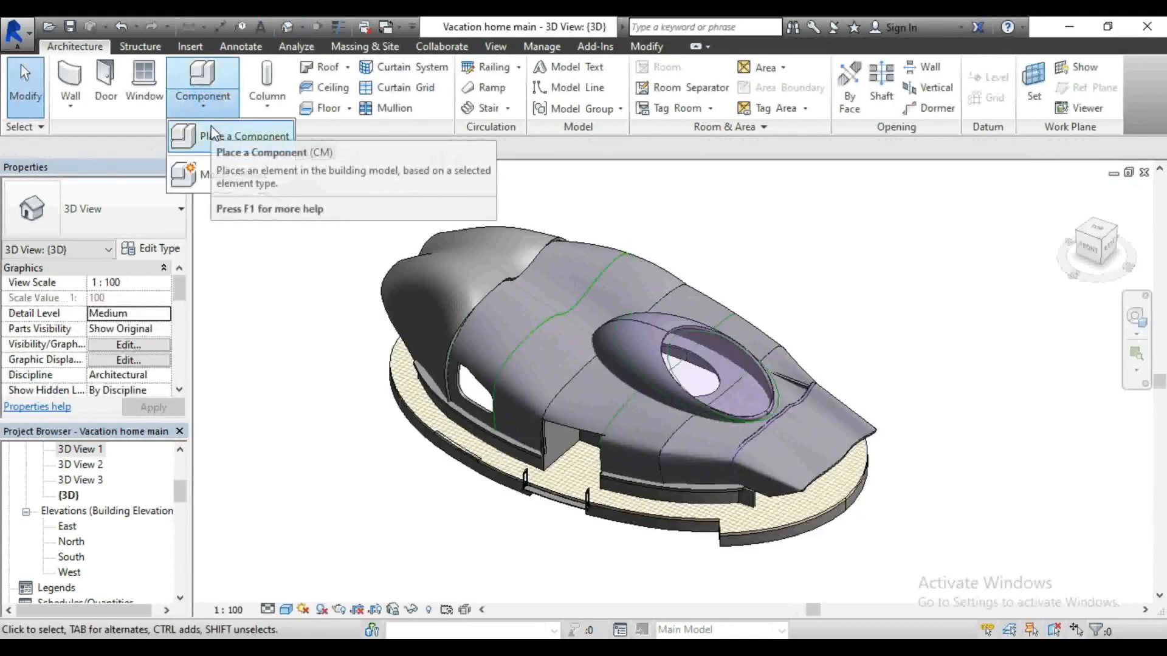
left_click(690, 197)
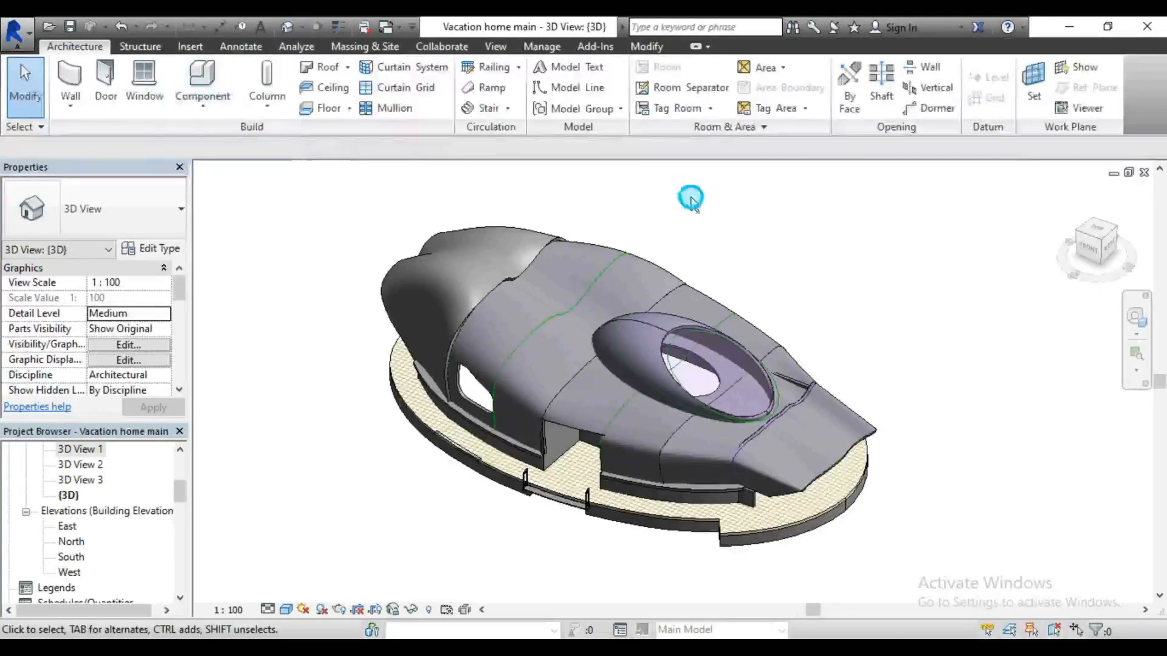
left_click(527, 450)
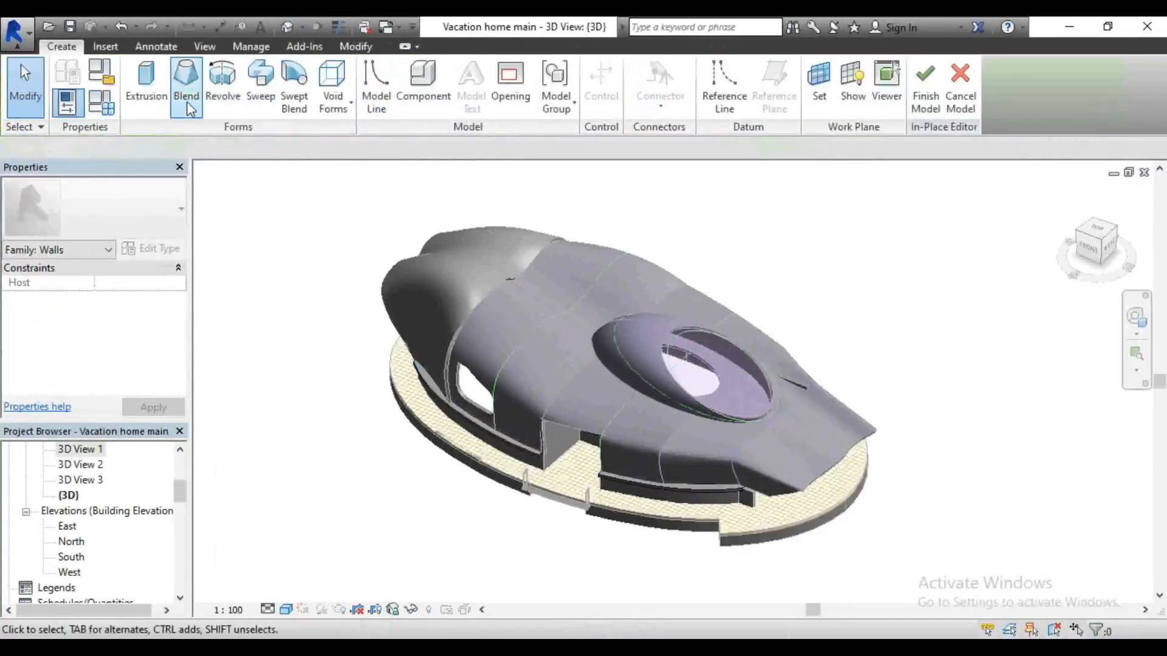
Step: Begin a Sweep with a picked path and pick the upper edge of the entrance opening in the shell
left_click(260, 85)
scroll(552, 454, "up", 6)
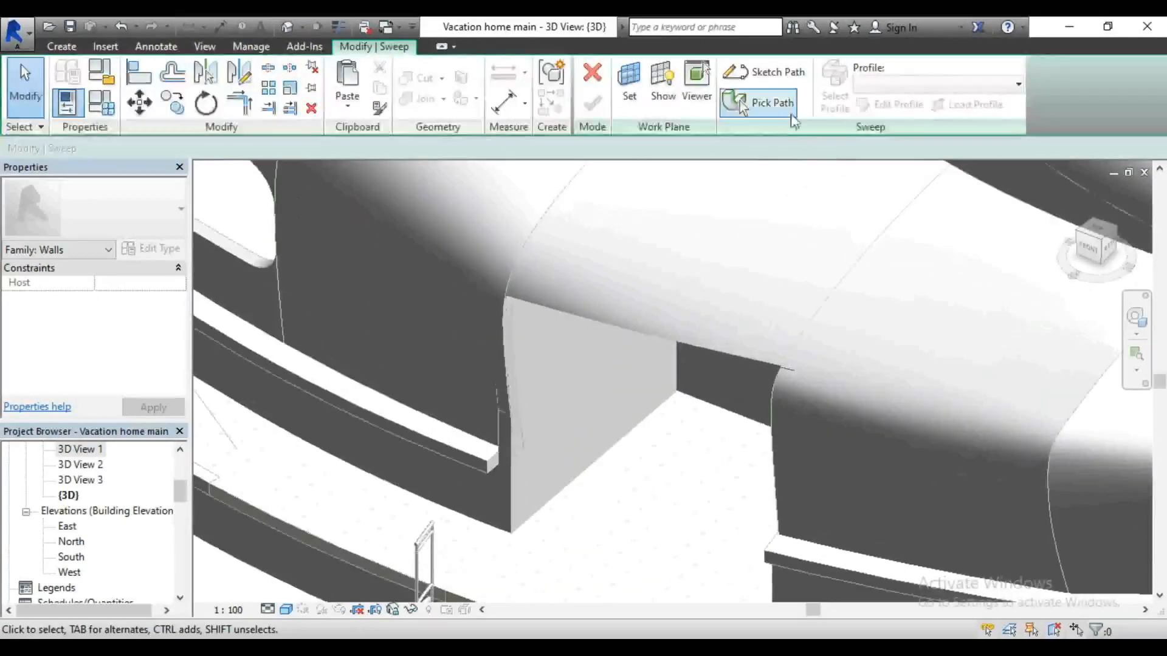
left_click(790, 114)
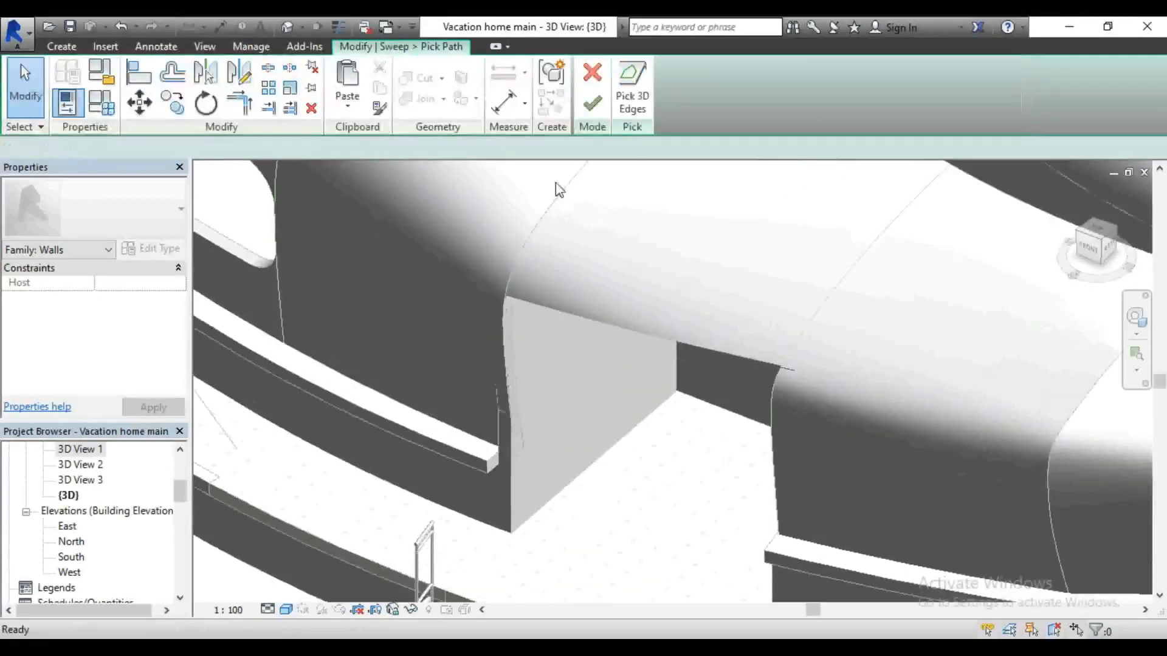
left_click(709, 349)
Step: Add the curved wall edges on both sides of the entrance opening to the sweep path and stop picking edges
scroll(517, 311, "up", 3)
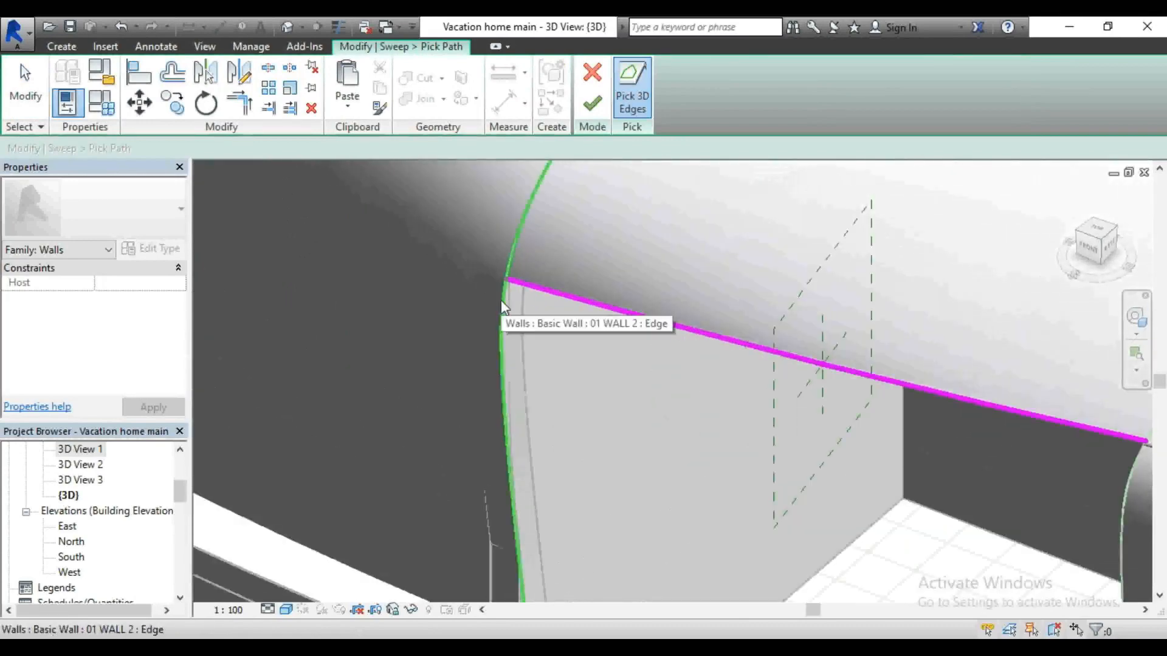
left_click(502, 302)
scroll(481, 316, "down", 3)
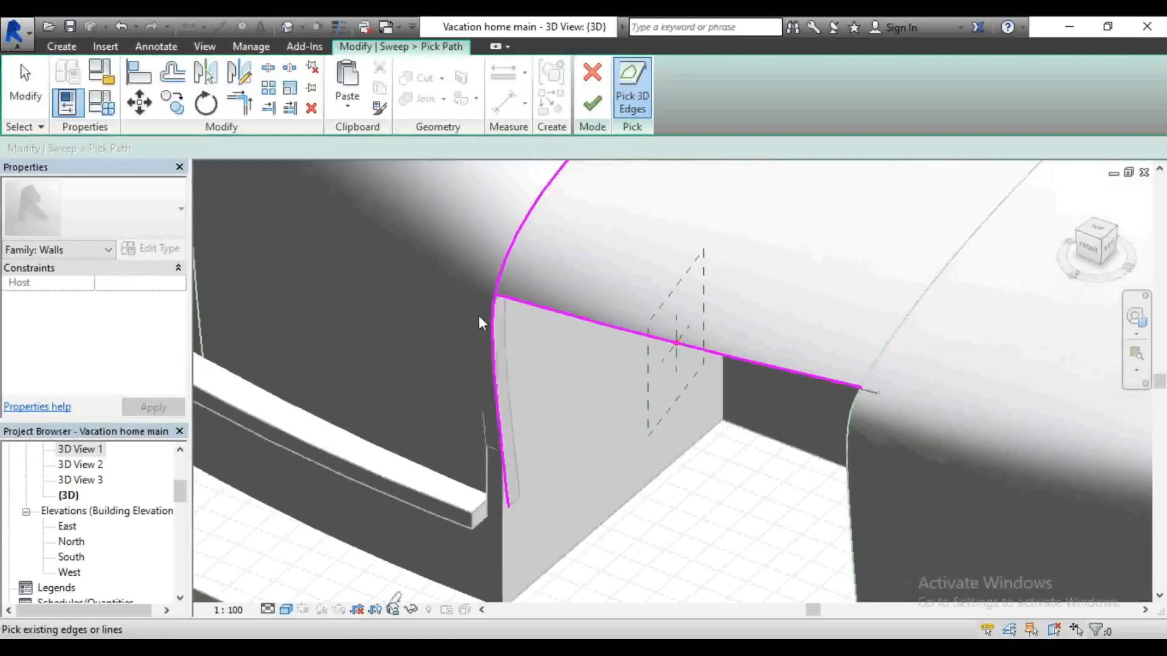
left_click(848, 429)
scroll(765, 297, "down", 2)
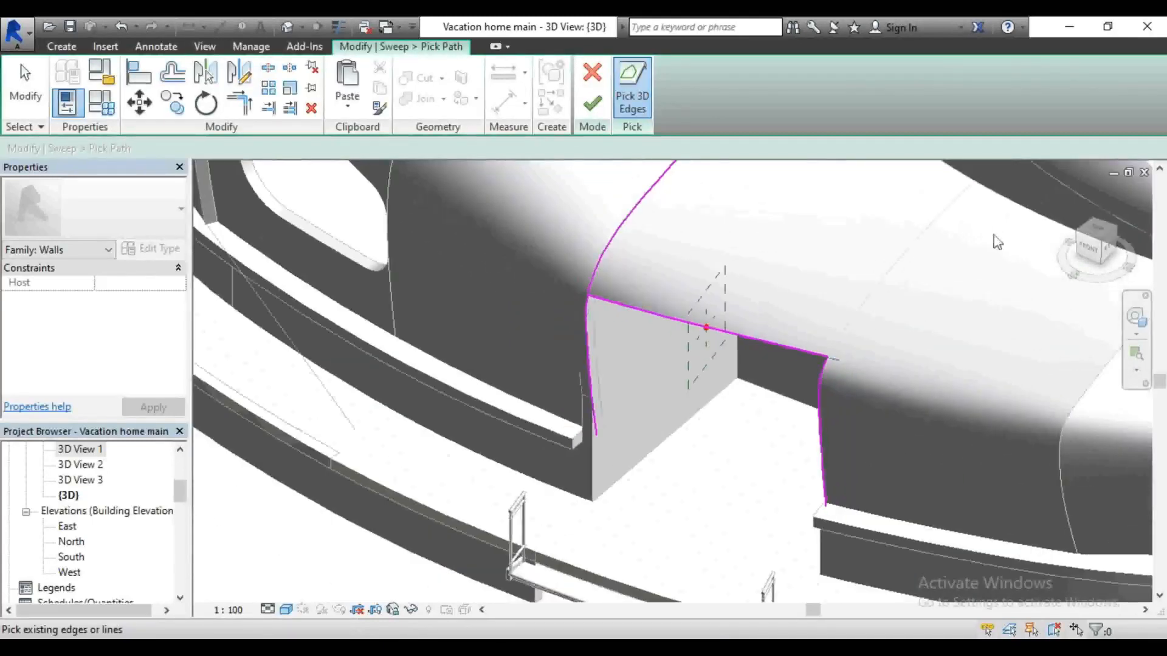
left_click(1087, 250)
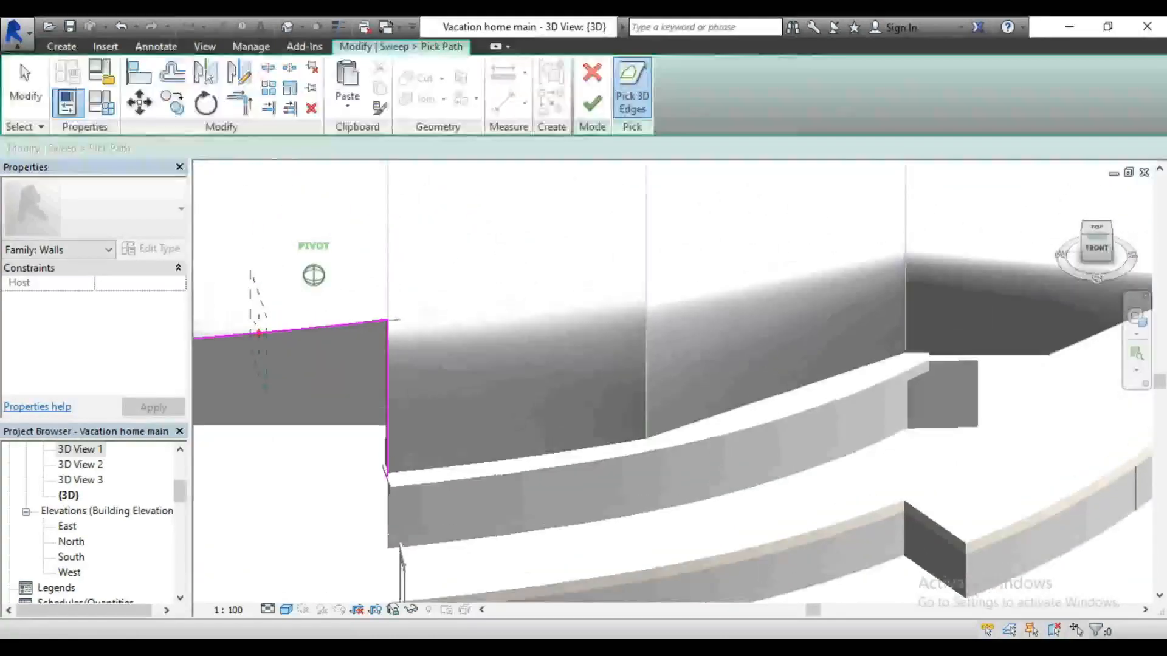
scroll(958, 299, "down", 2)
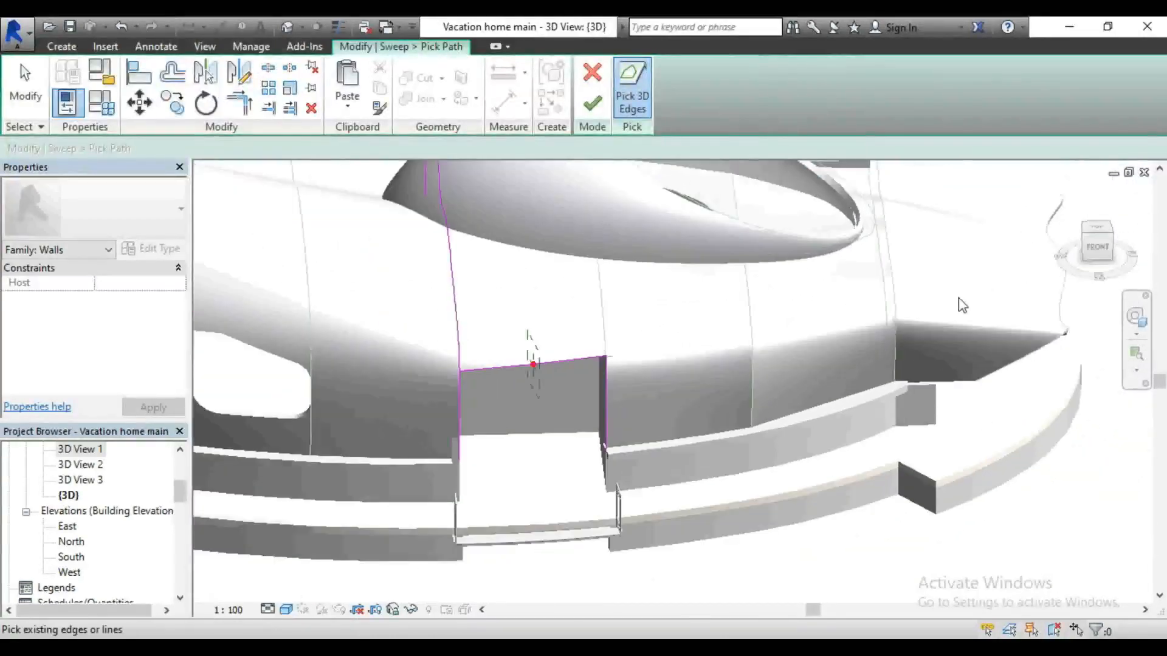
scroll(744, 472, "down", 2)
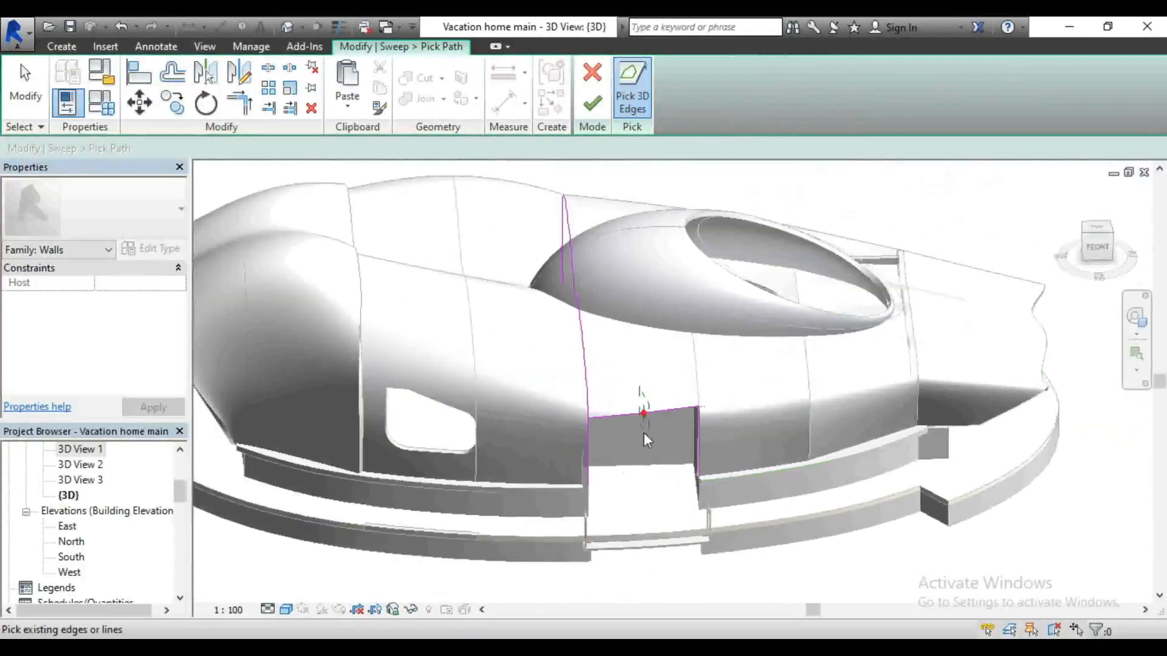
key("Escape")
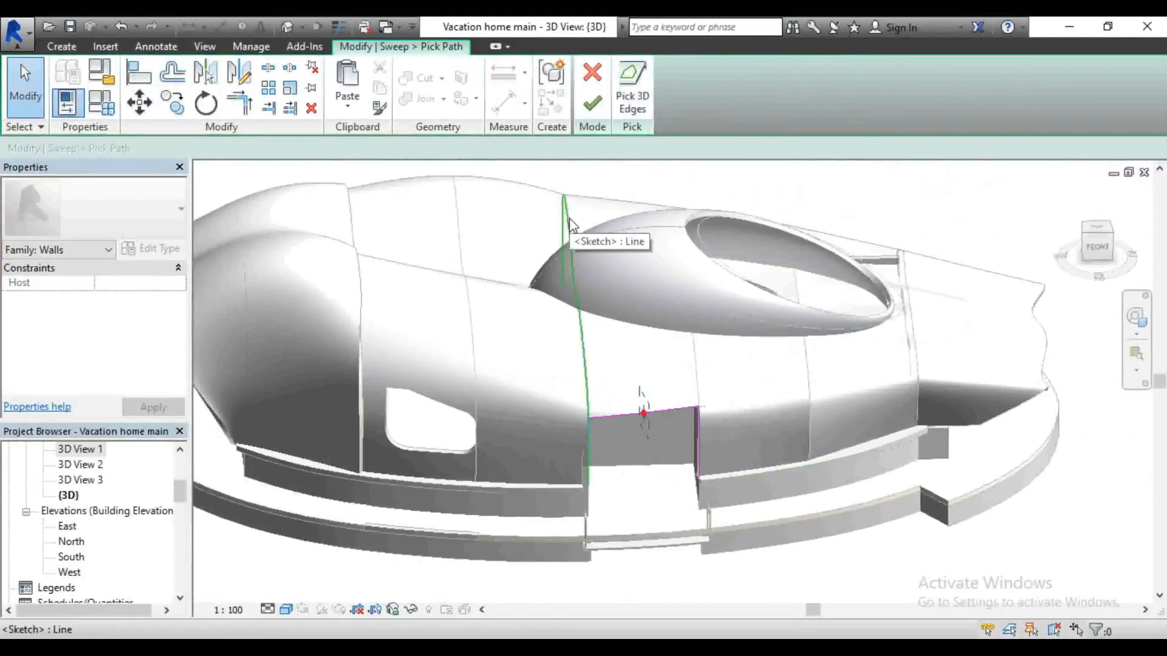
Step: Delete the long curved line running up over the roof from the sweep path
left_click(570, 223)
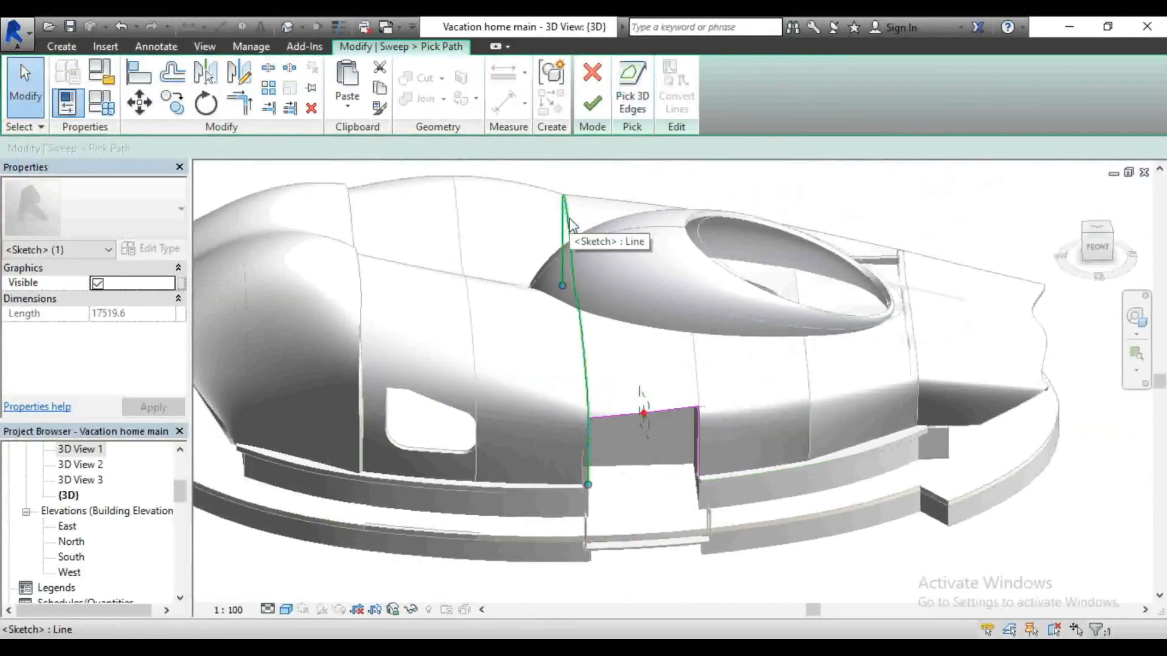
key("Delete")
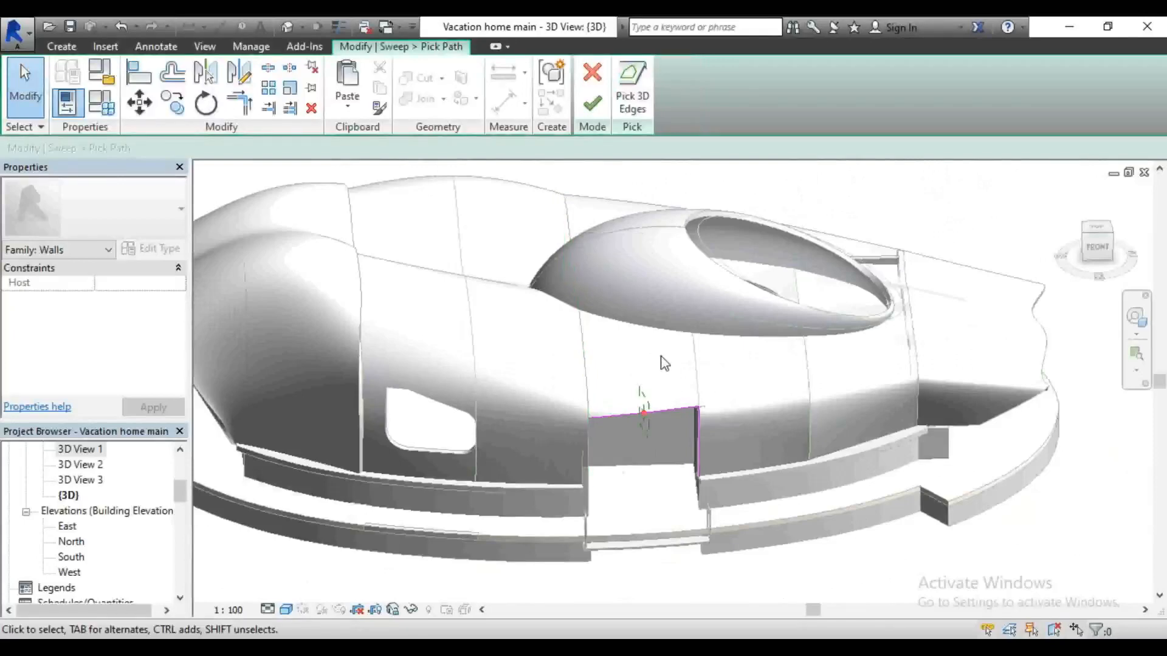
Step: Resume picking 3D edges and add the short curved wall edge beside the entrance opening to the sweep path
mouse_move(1105, 256)
left_mouse_down()
mouse_move(1093, 280)
mouse_move(874, 282)
left_mouse_up()
scroll(838, 300, "up", 5)
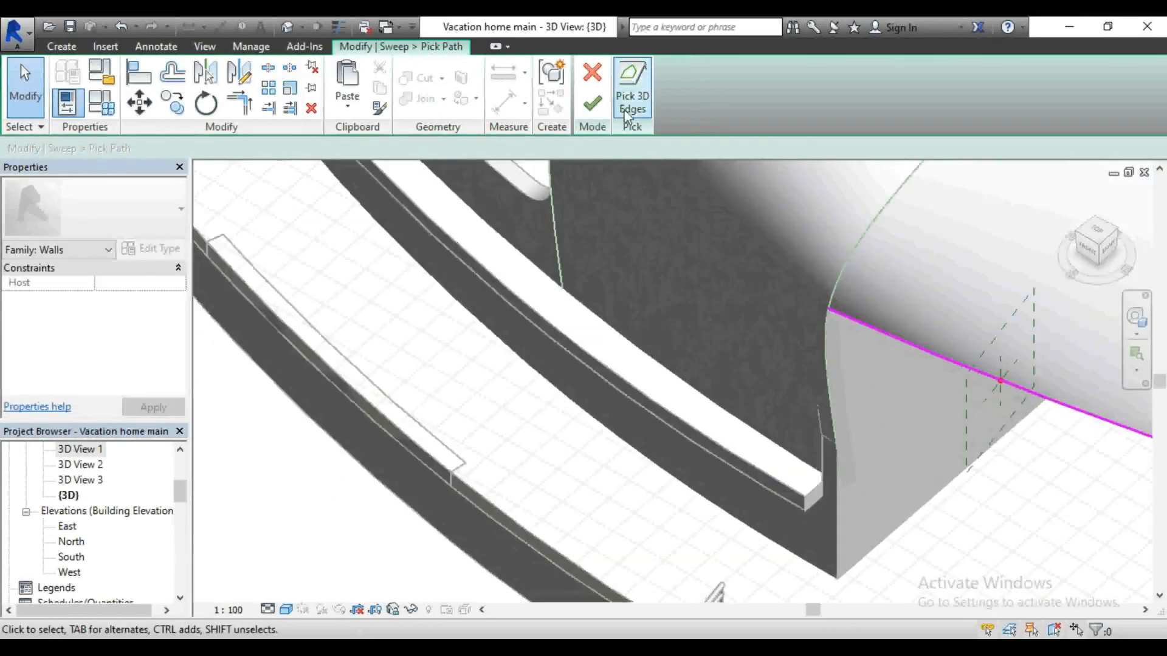
left_click(633, 90)
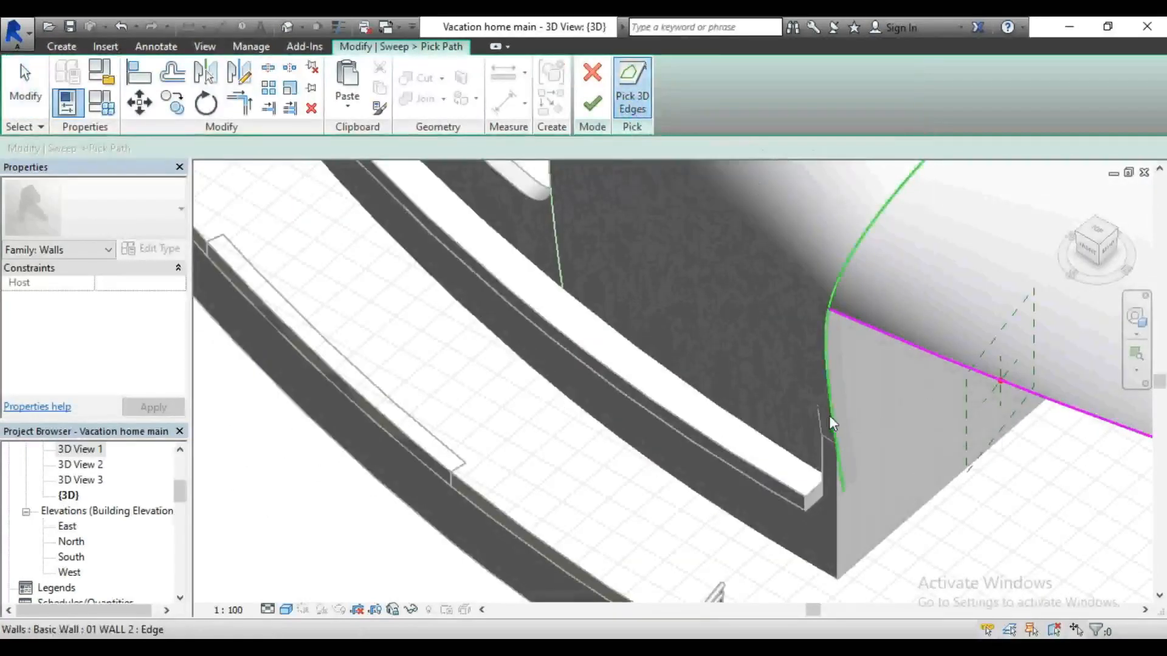
scroll(756, 465, "down", 3)
scroll(808, 415, "up", 2)
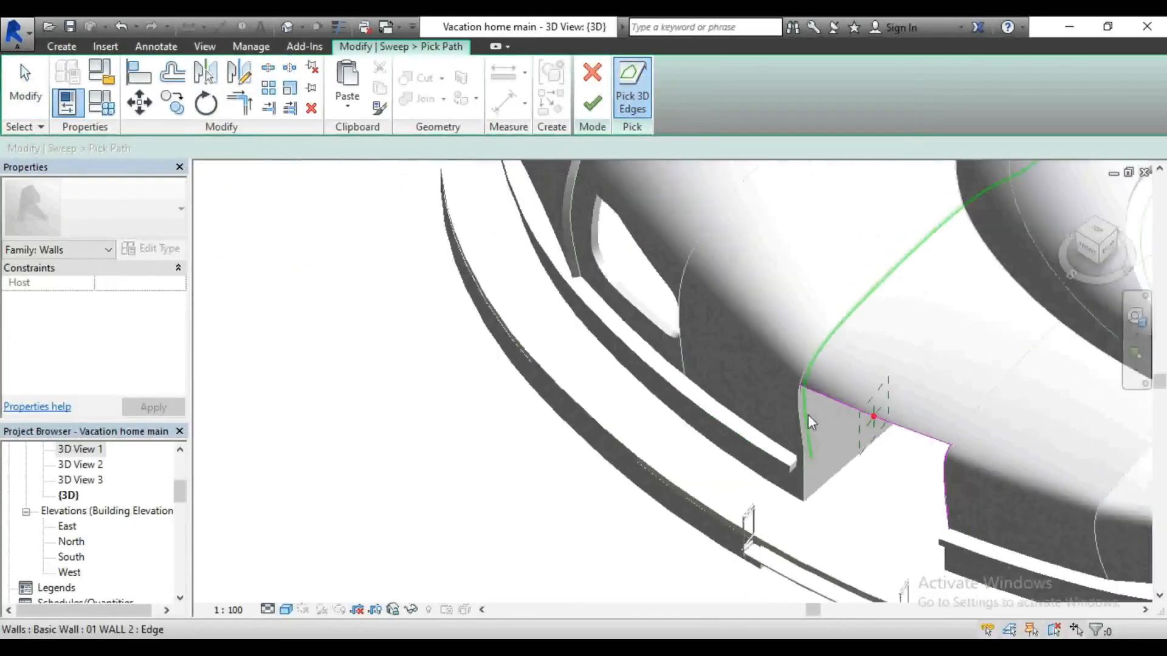
scroll(801, 406, "up", 1)
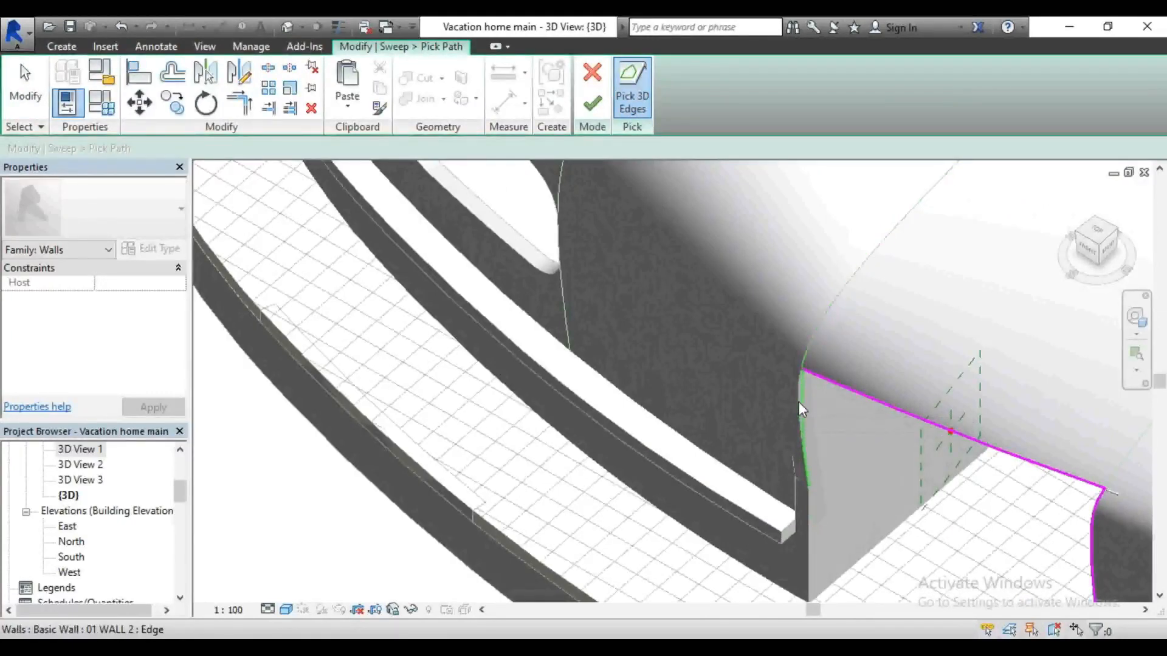
left_click(799, 402)
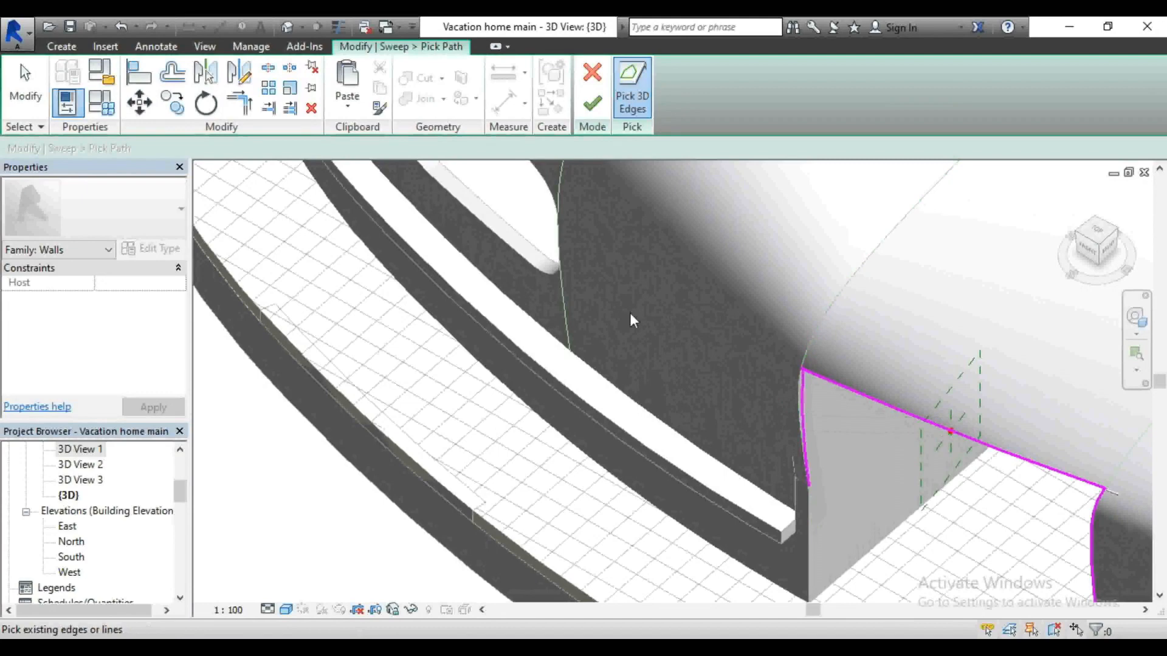
Step: Try to trim the short curved side line and the opening's upper line to a corner
scroll(630, 313, "down", 2)
scroll(688, 309, "up", 5)
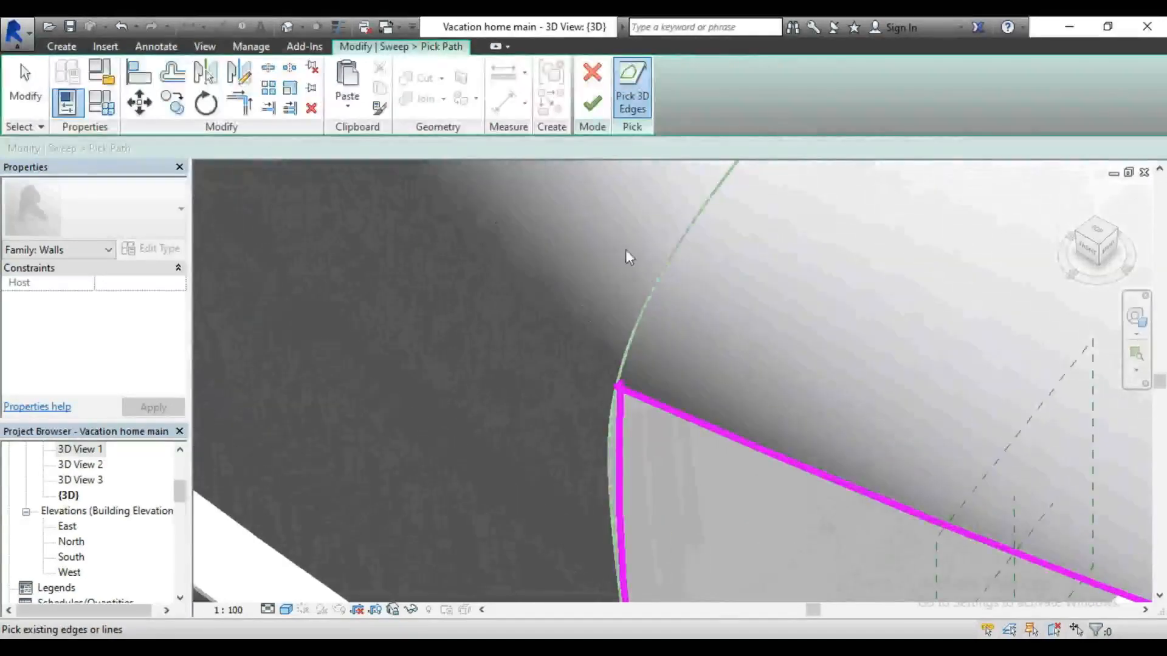
left_click(240, 102)
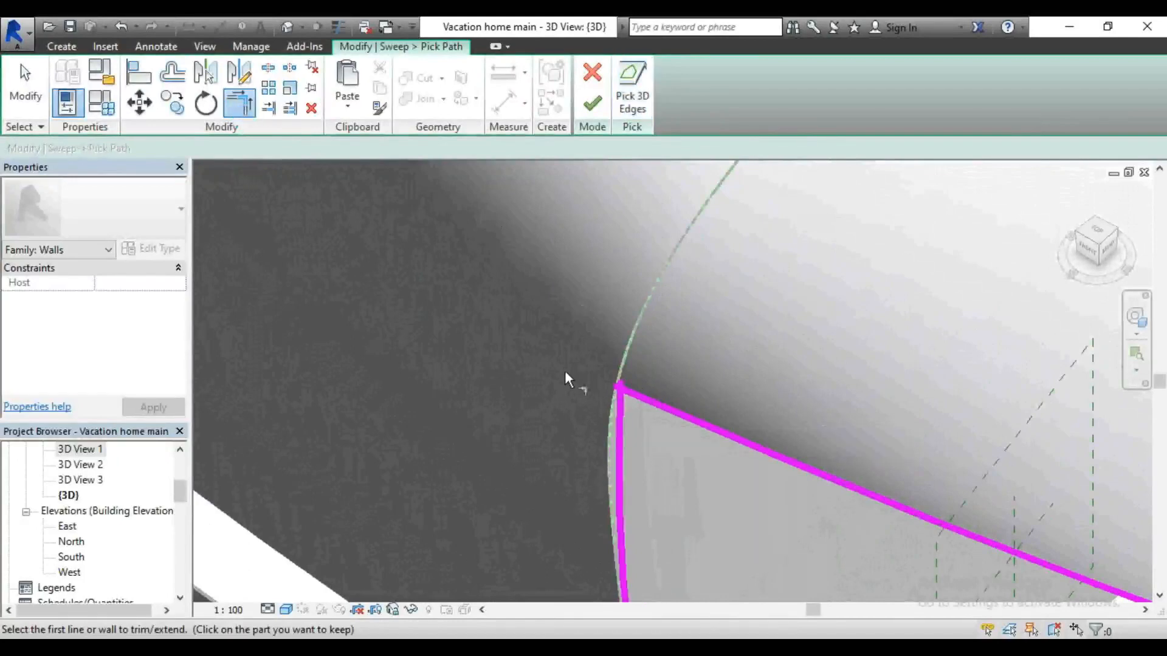
left_click(617, 415)
left_click(636, 398)
key("Escape")
Step: Try to join the two path lines by moving their corner endpoints, and delete the short curved side line
scroll(622, 393, "up", 2)
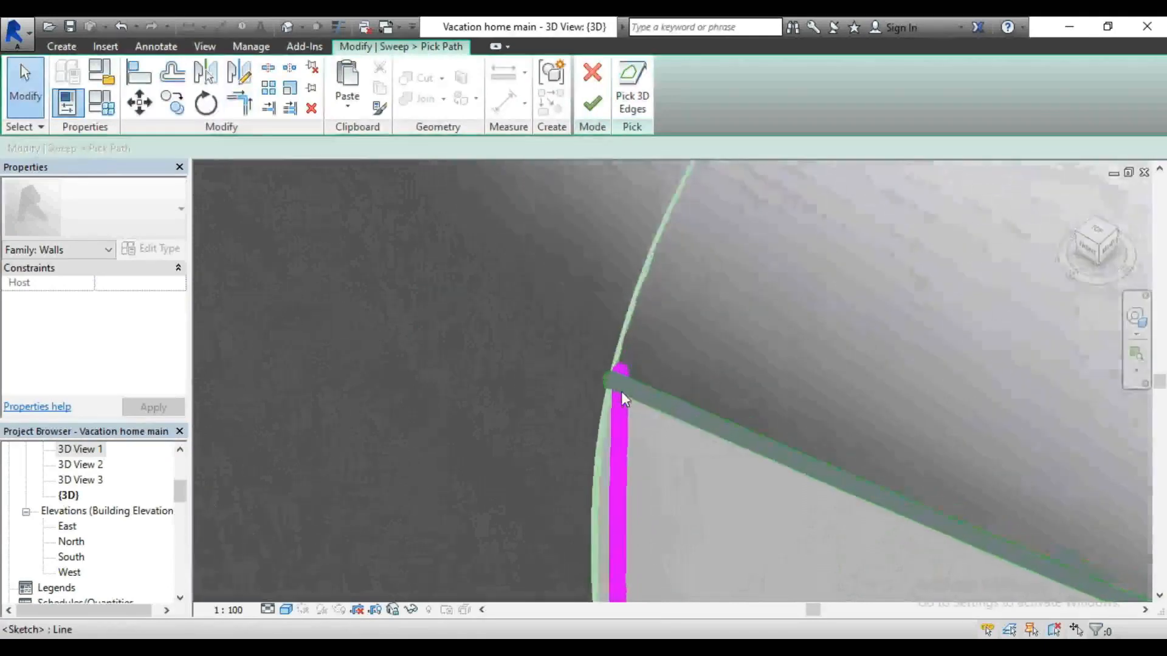
scroll(621, 392, "up", 3)
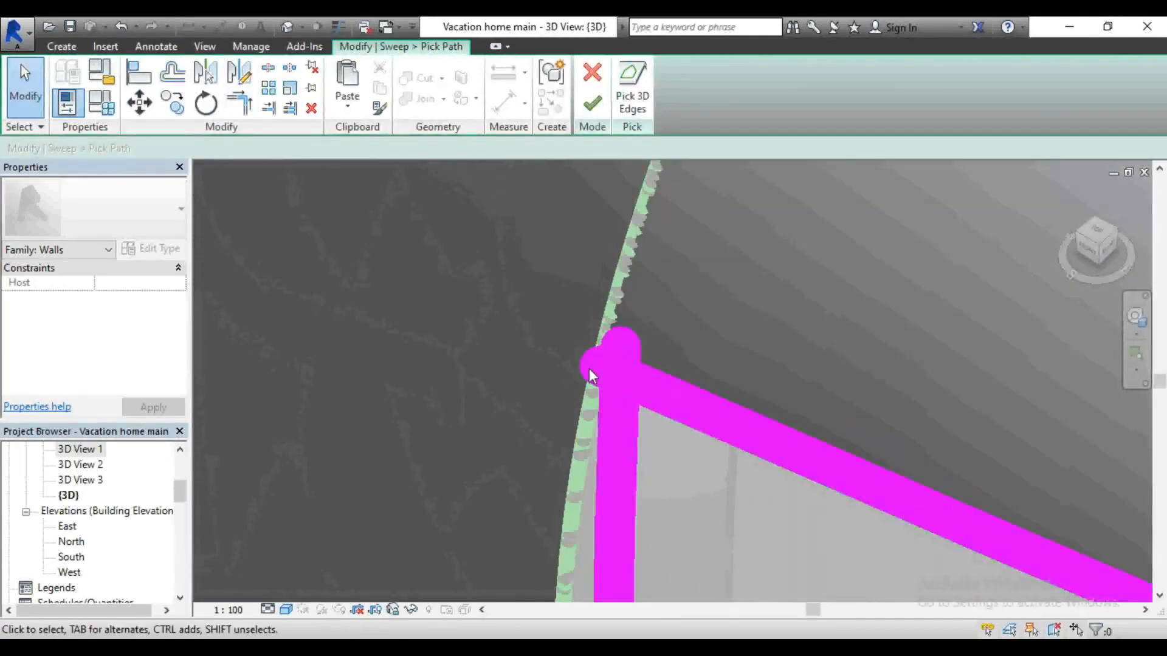
left_click(594, 365)
left_click_drag(594, 364, 619, 372)
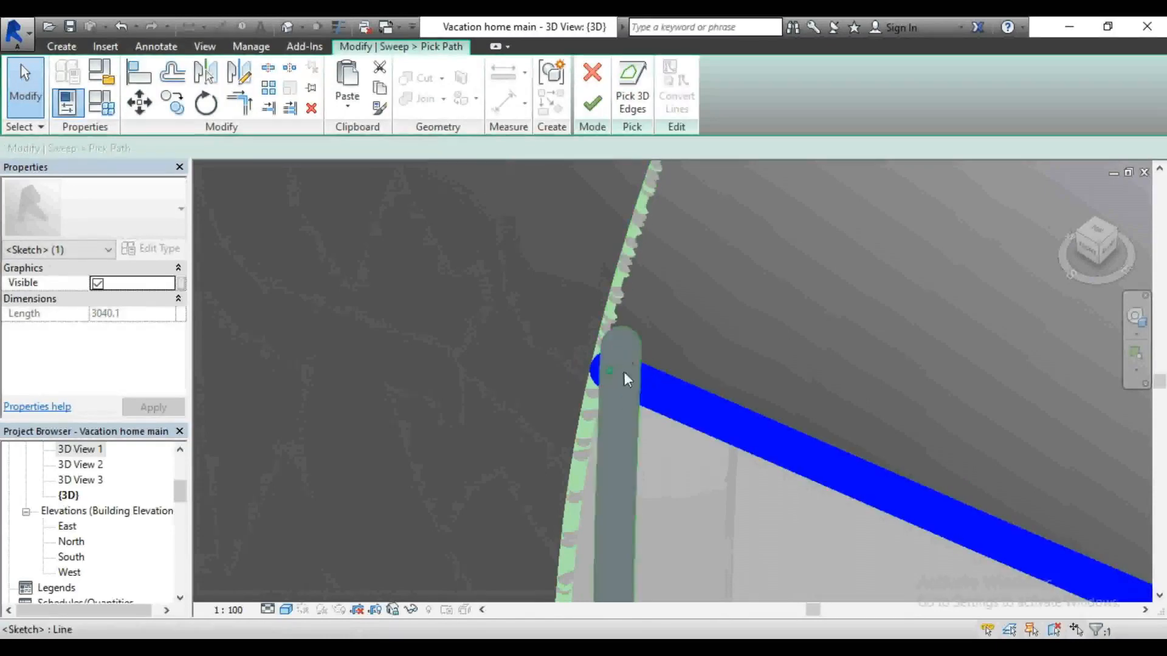
left_click(625, 436)
mouse_move(619, 343)
left_mouse_down()
mouse_move(618, 402)
mouse_move(609, 375)
mouse_move(625, 312)
left_mouse_up()
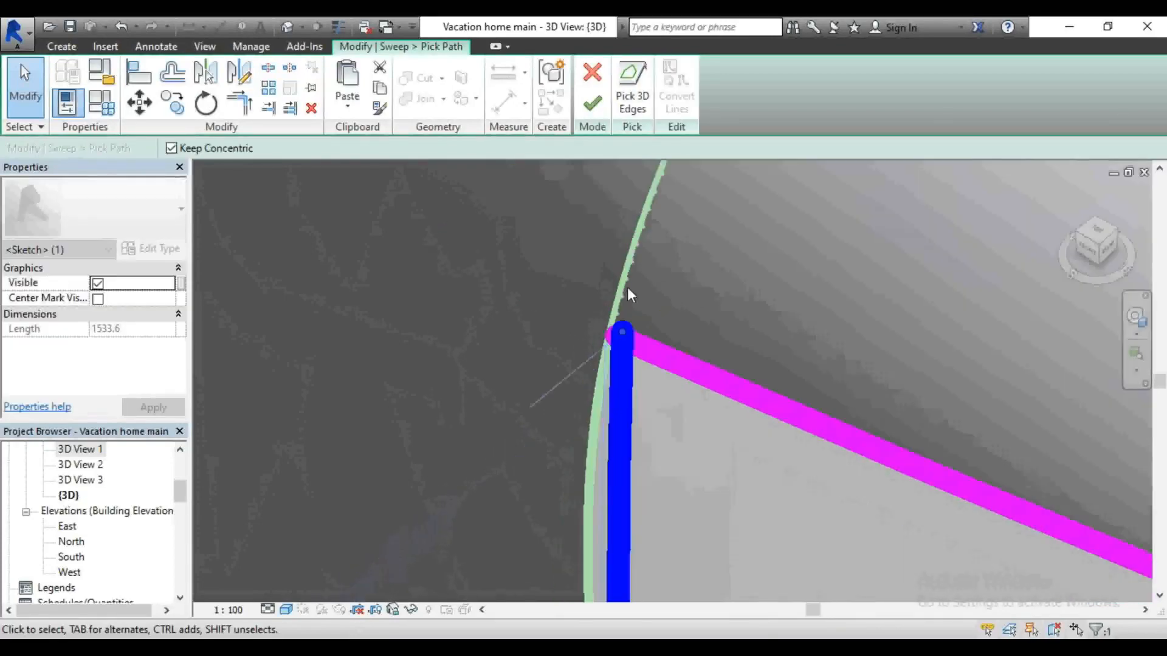
key("Delete")
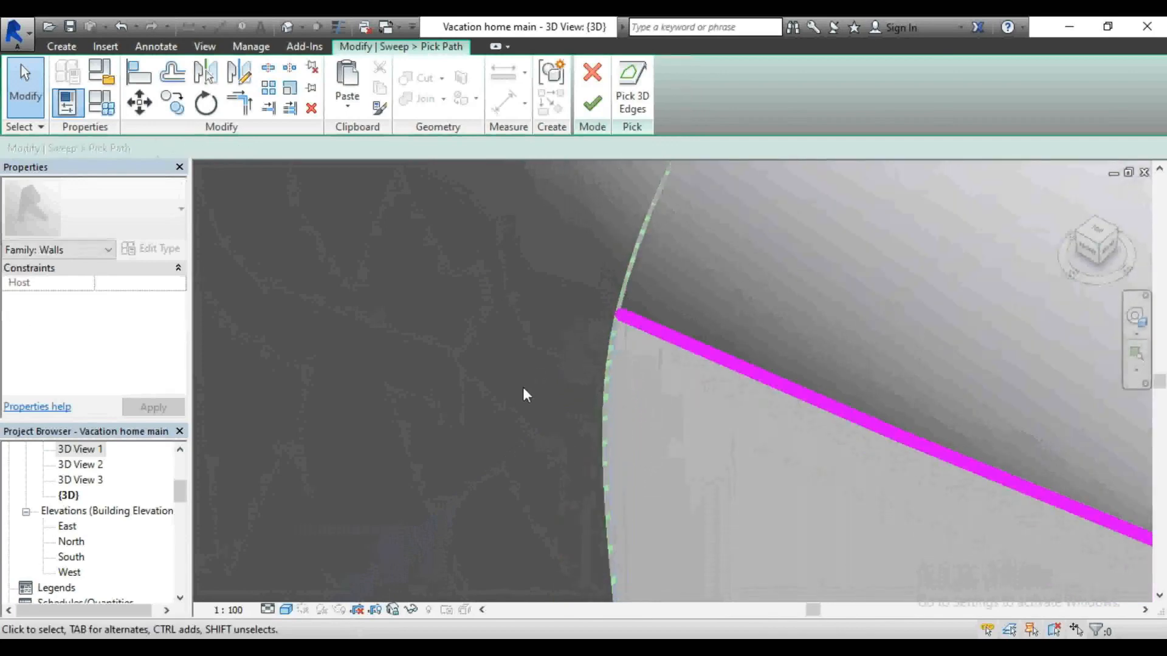
Step: Finish the sweep path with only the opening's upper edge and the remaining curved side edge
scroll(521, 389, "down", 3)
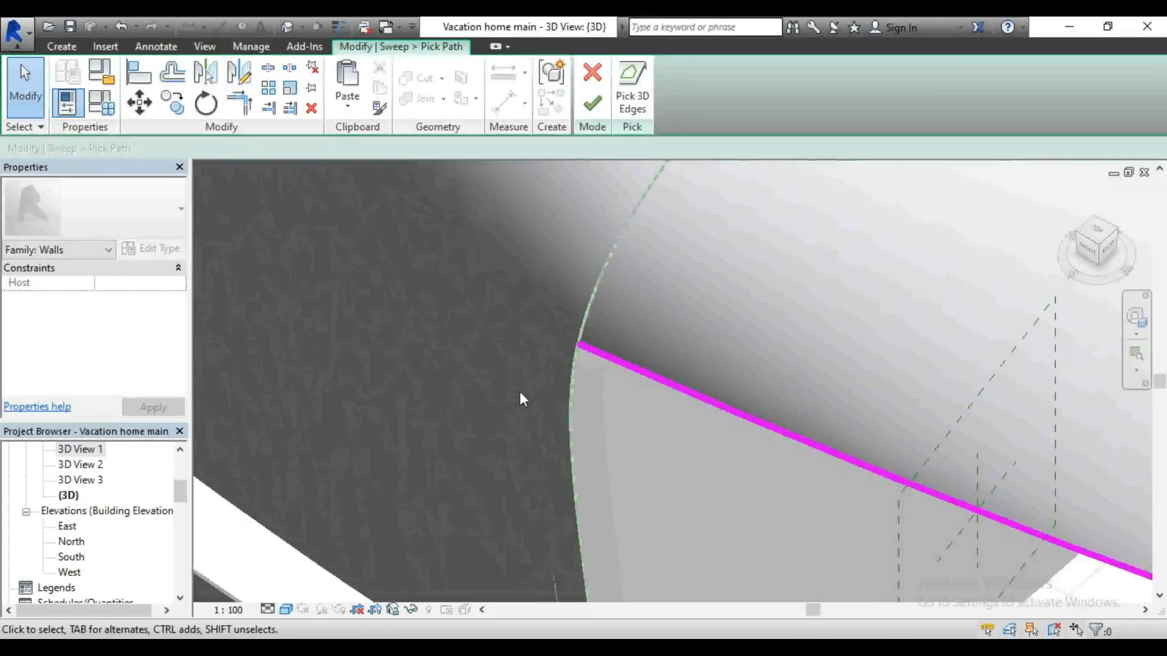
left_click(742, 414)
scroll(556, 298, "down", 3)
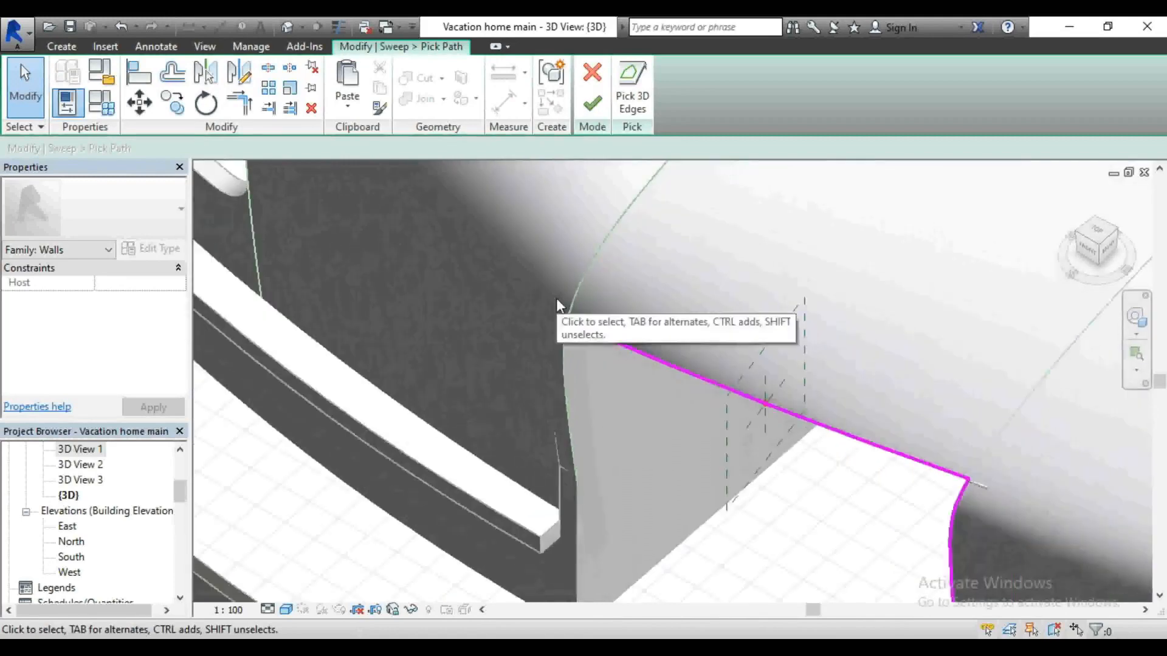
left_click(592, 105)
scroll(498, 207, "down", 3)
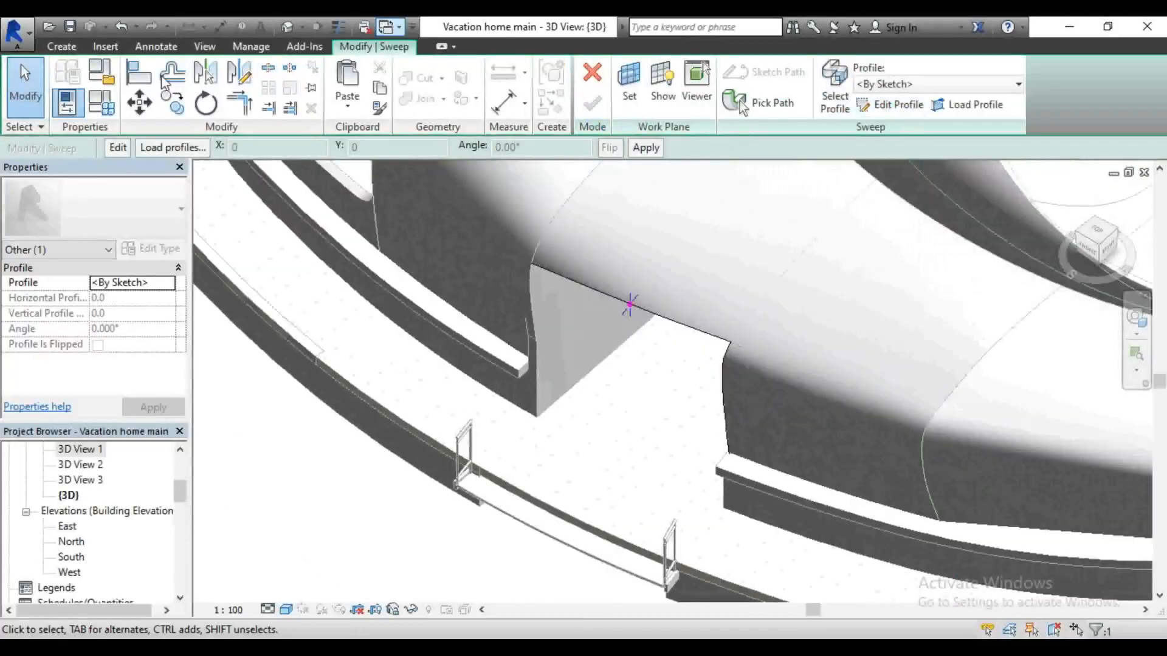
Step: Edit the sweep profile and draw a rectangle about 115 mm high from the intersection of the reference planes
left_click(879, 105)
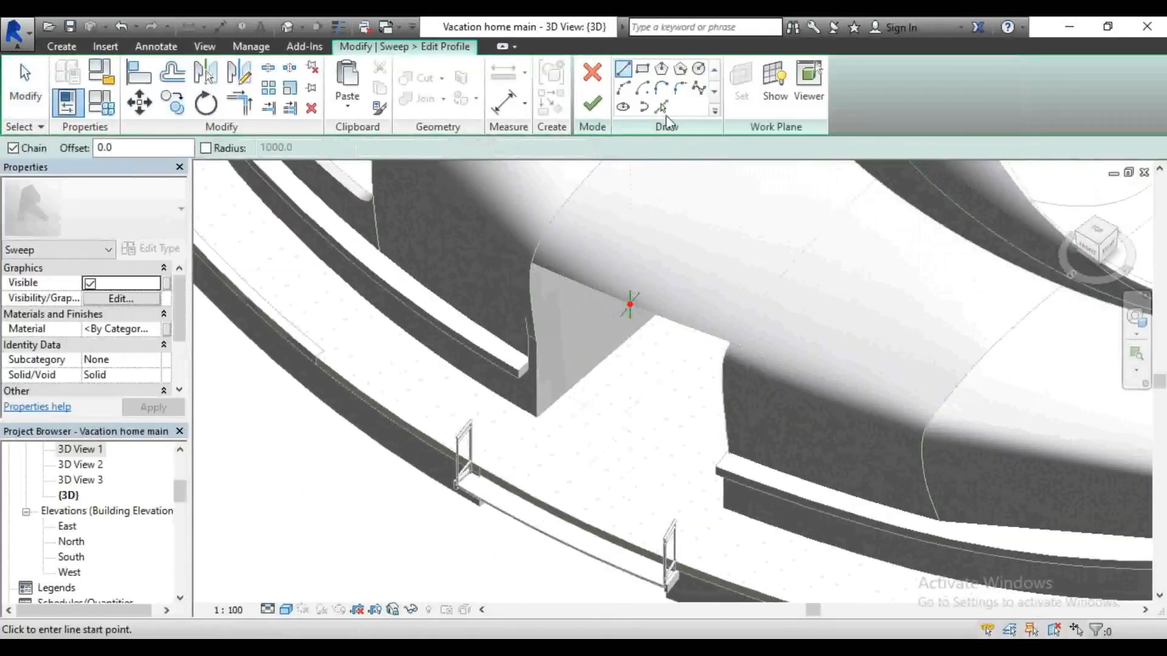
left_click(643, 69)
scroll(632, 280, "up", 3)
scroll(632, 279, "up", 3)
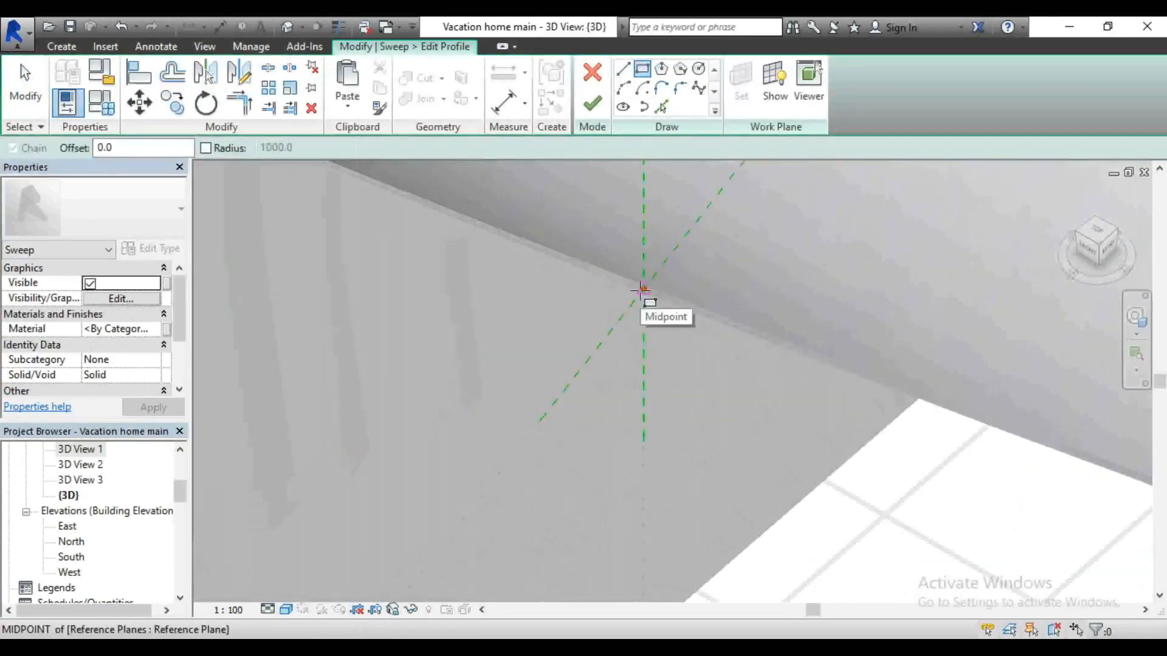
left_click(641, 290)
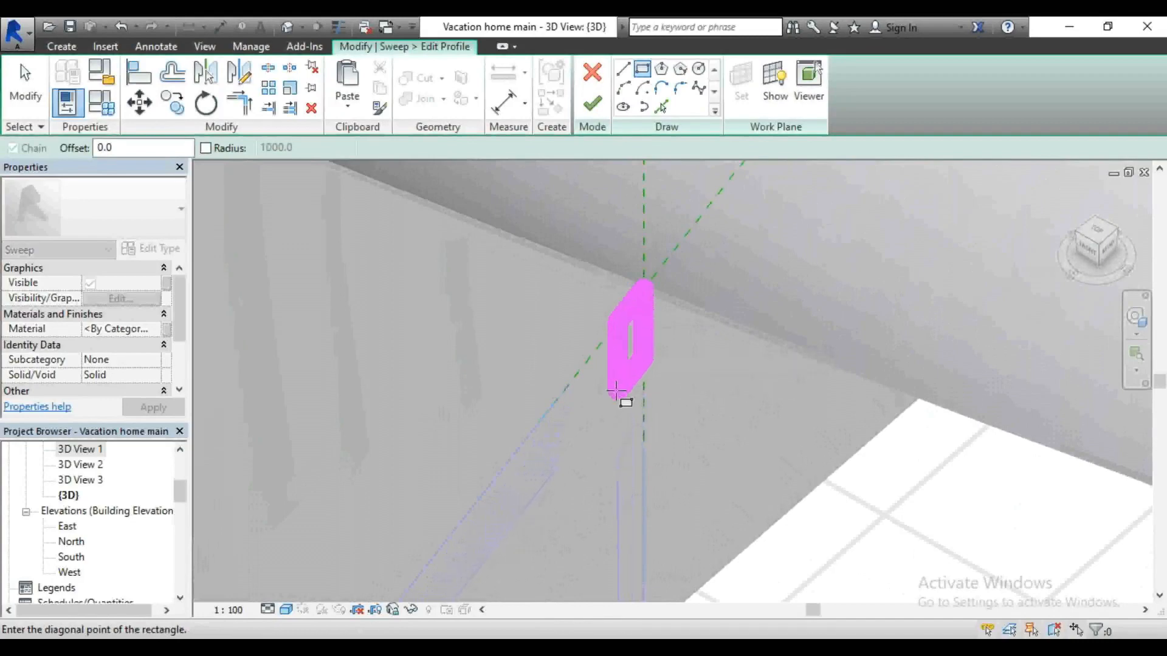
left_click(614, 393)
key("Escape")
key("Escape")
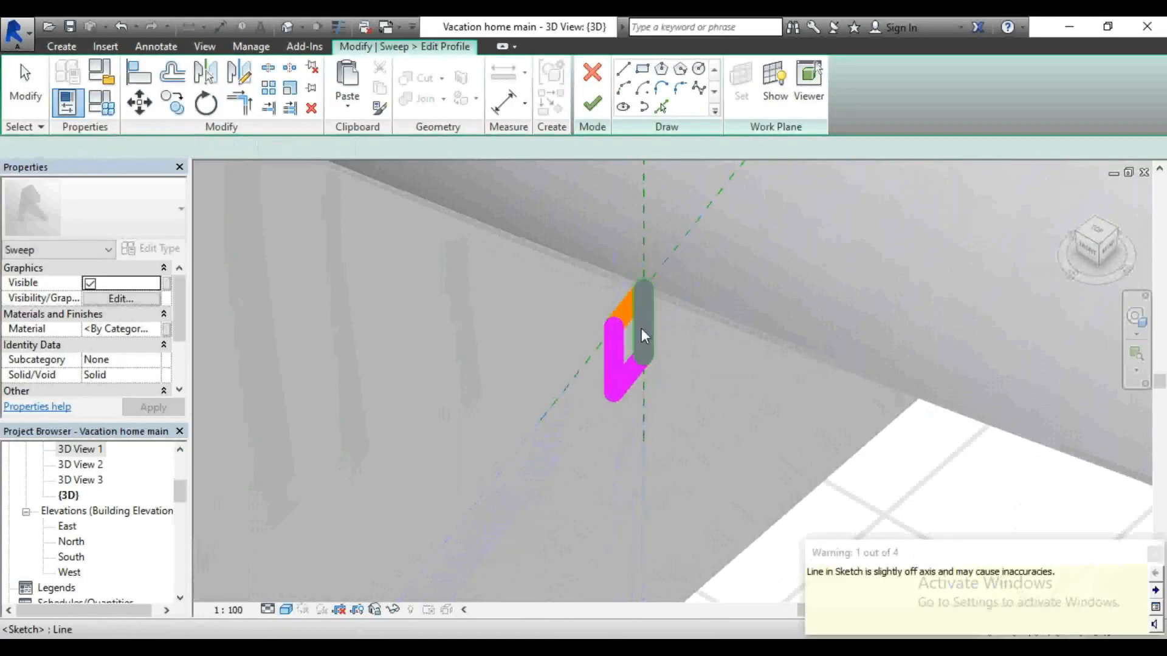
Step: Set both the width and the height of the profile rectangle to 100 mm
left_click(614, 352)
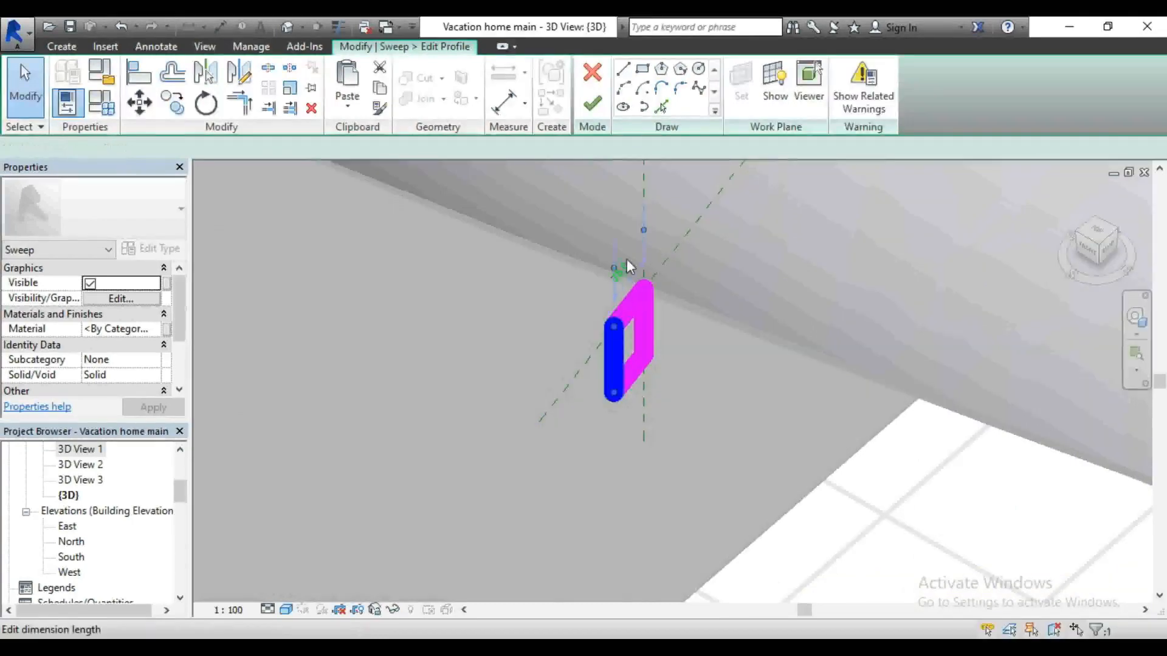
scroll(628, 267, "up", 2)
left_click(624, 293)
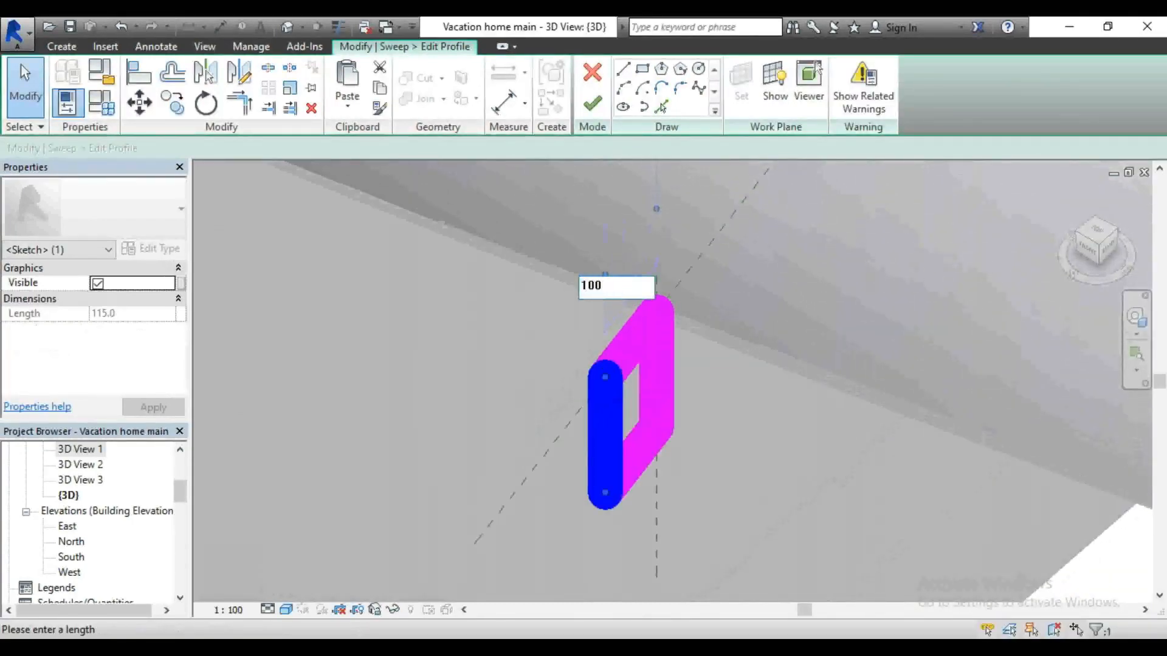
key("Return")
left_click(636, 462)
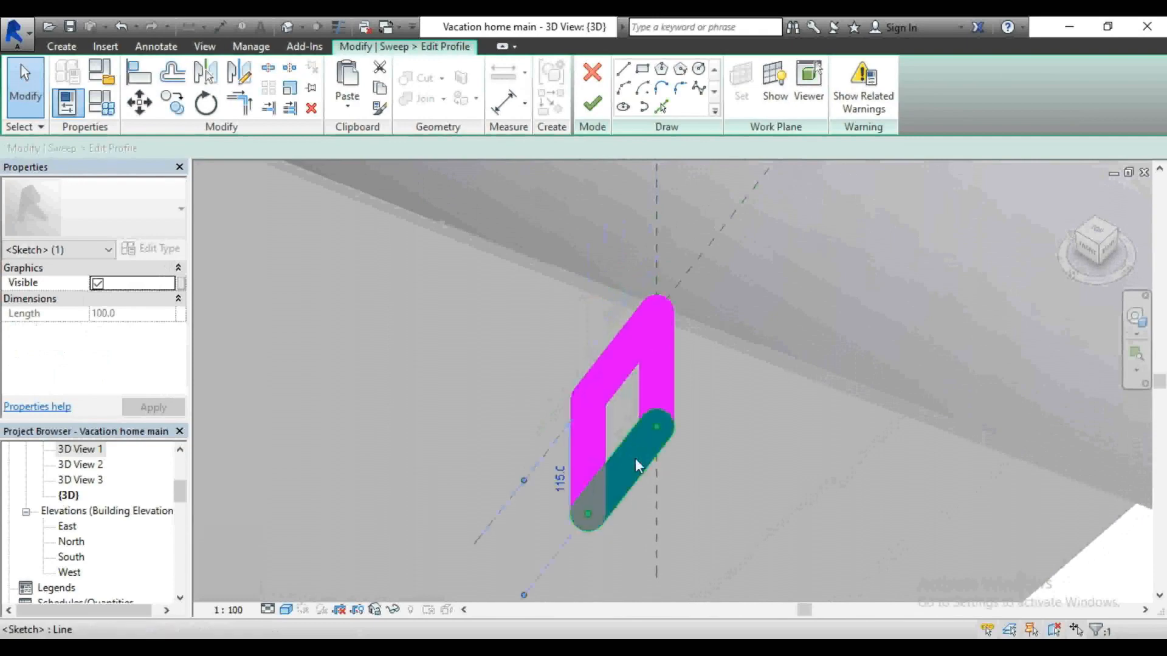
left_click(561, 478)
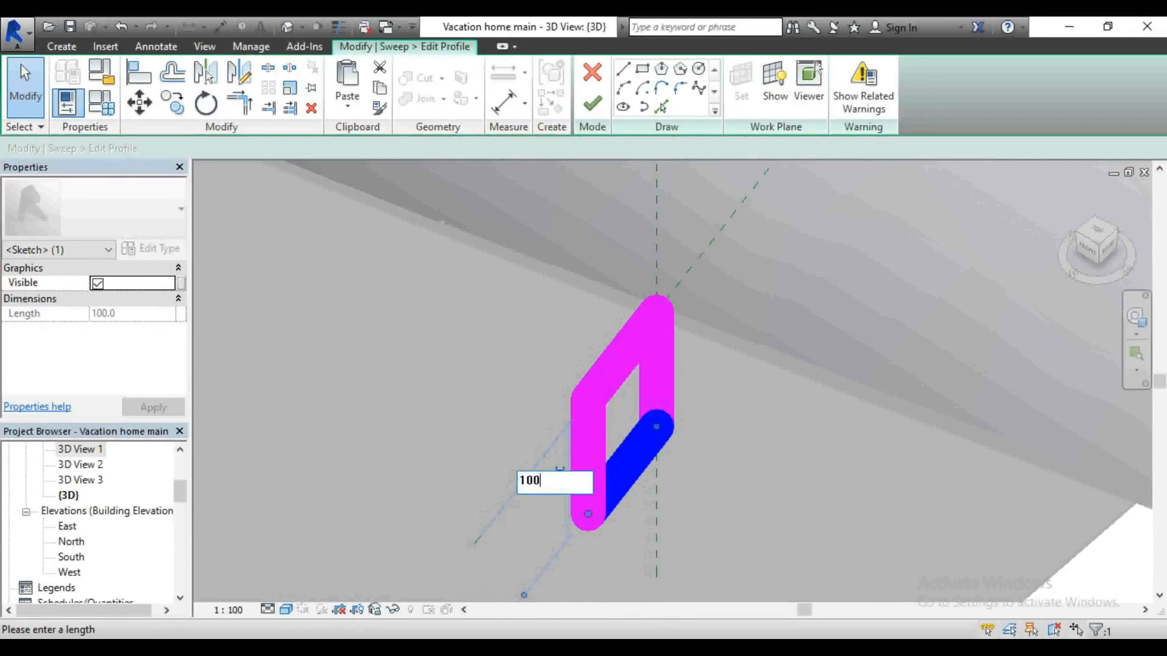
type("100")
key("Return")
Step: Finish the profile sketch and complete the sweep along the entrance opening
scroll(586, 310, "down", 3)
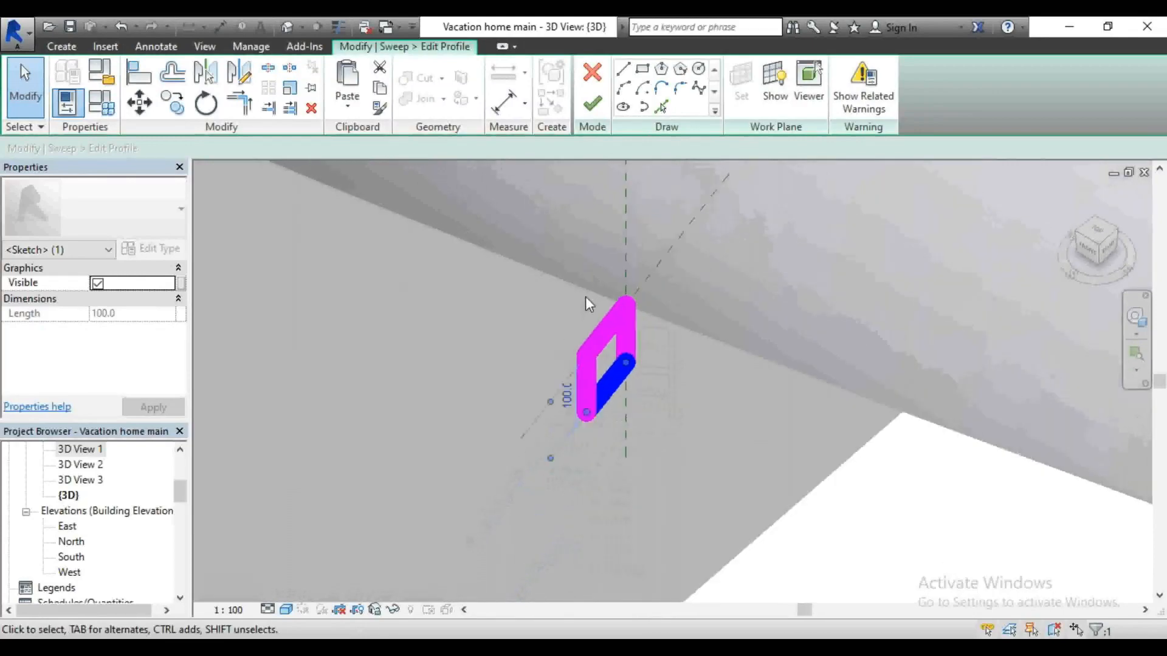
left_click(692, 350)
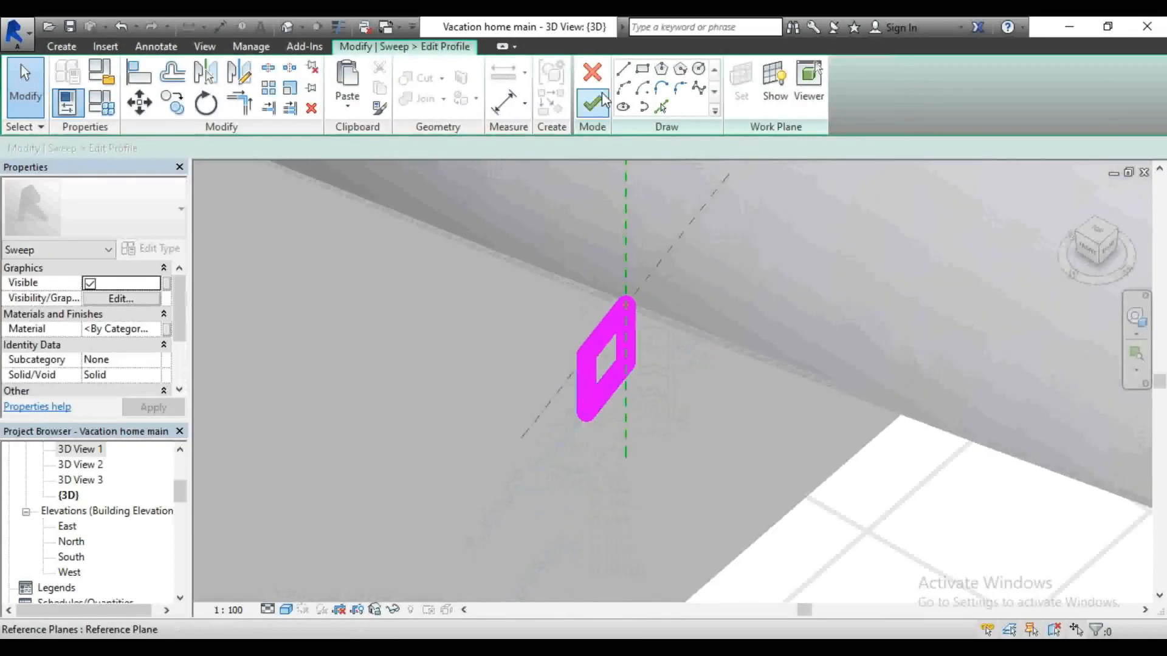
left_click(605, 109)
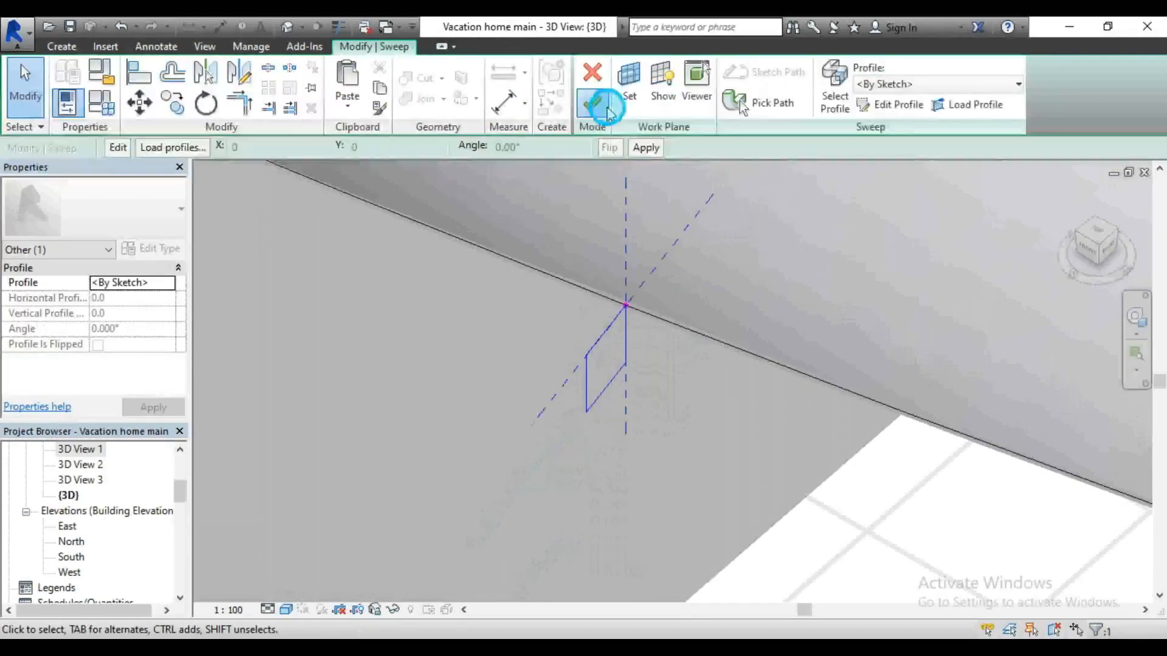
left_click(593, 91)
Step: Reopen the entrance sweep's profile for editing and set the rectangle's height to 50 mm
scroll(706, 276, "down", 5)
scroll(706, 276, "down", 2)
left_click_drag(1091, 253, 1018, 258)
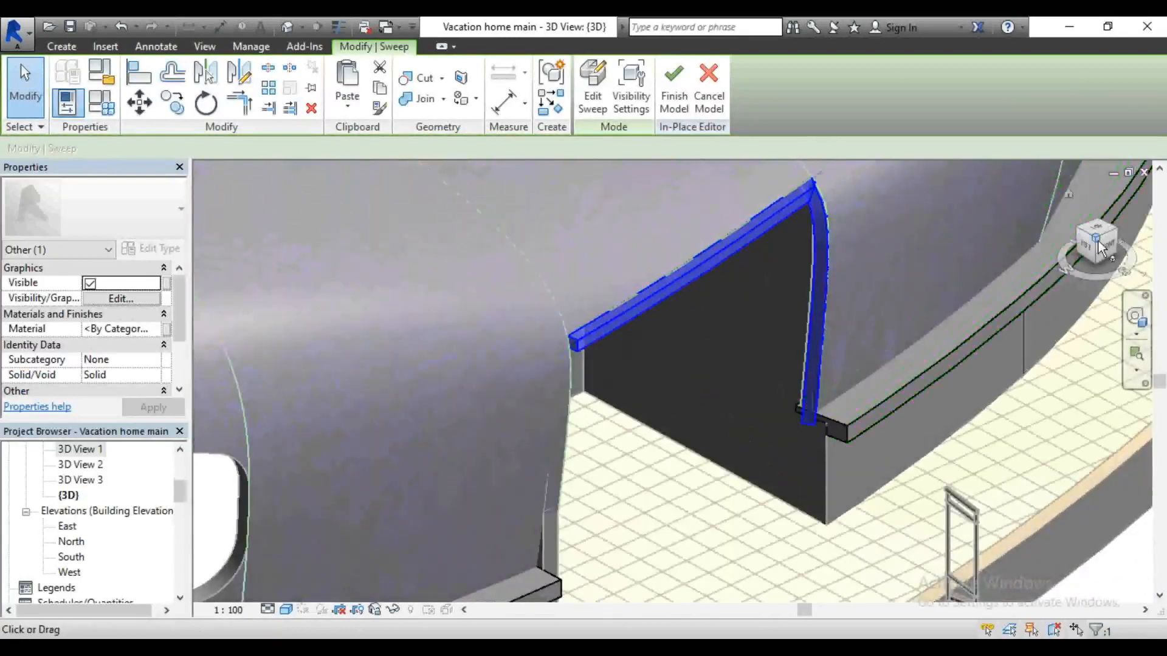
left_click_drag(1109, 253, 1064, 256)
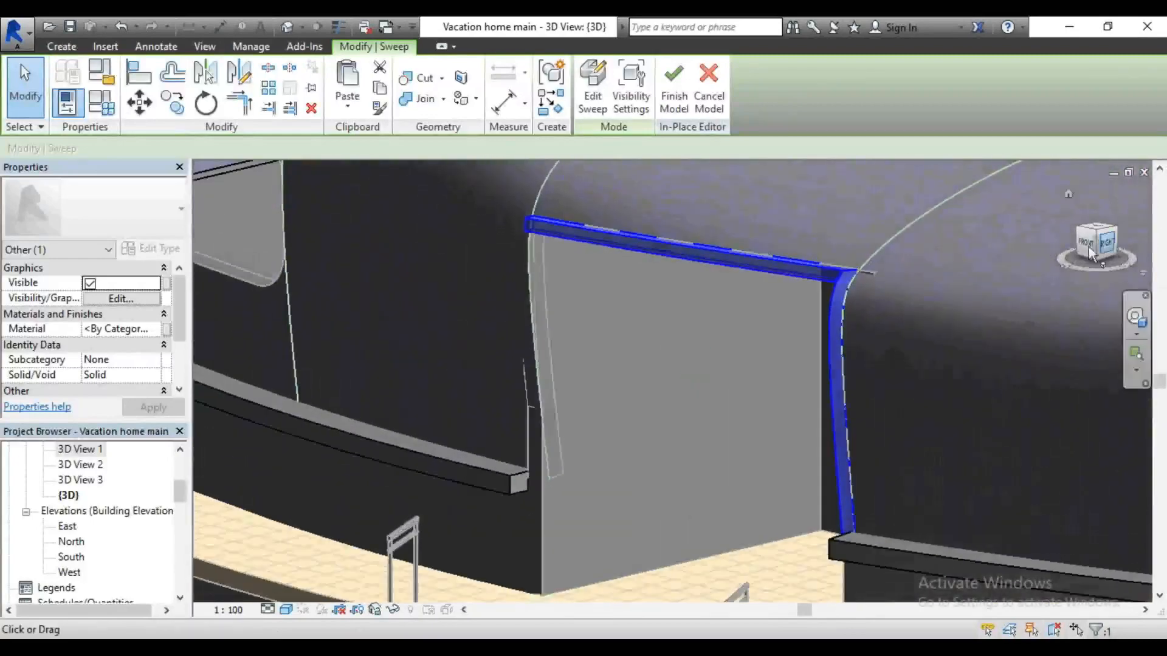
left_click(811, 268)
left_click(592, 89)
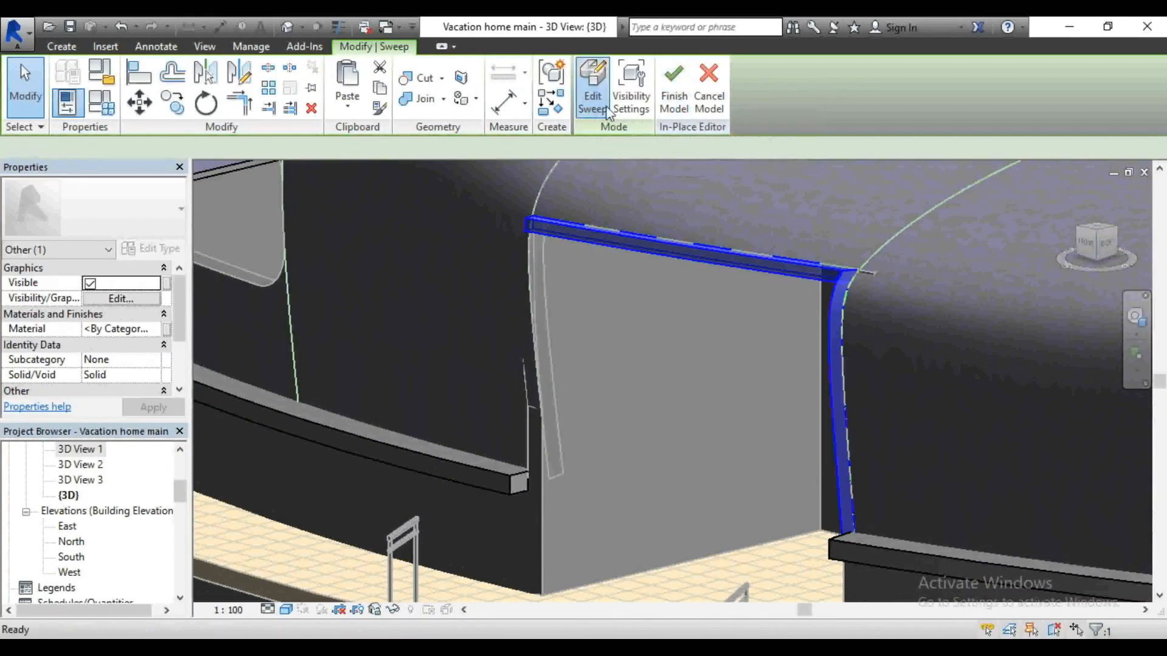
left_click(691, 247)
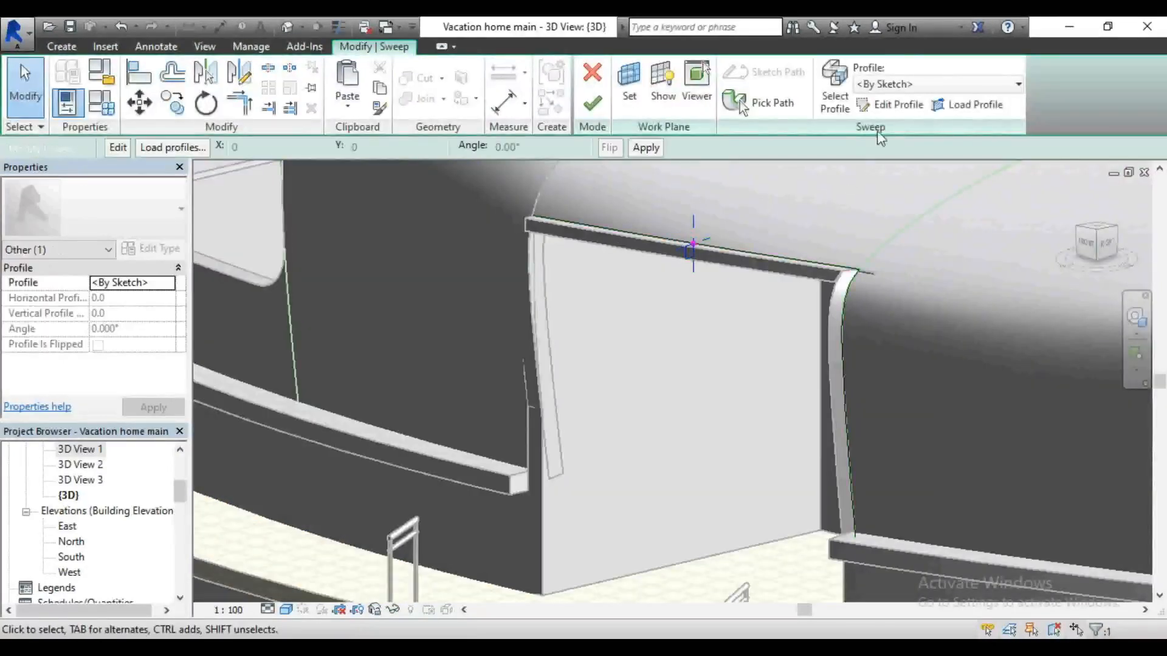
left_click(888, 109)
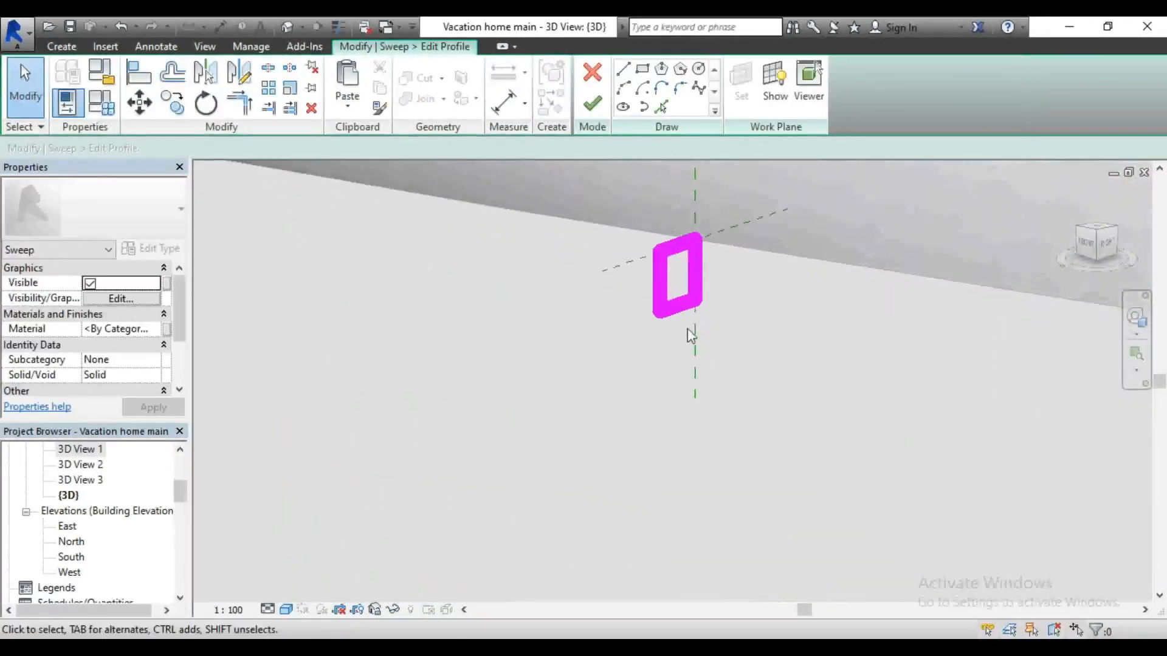
left_click(681, 304)
left_click(631, 283)
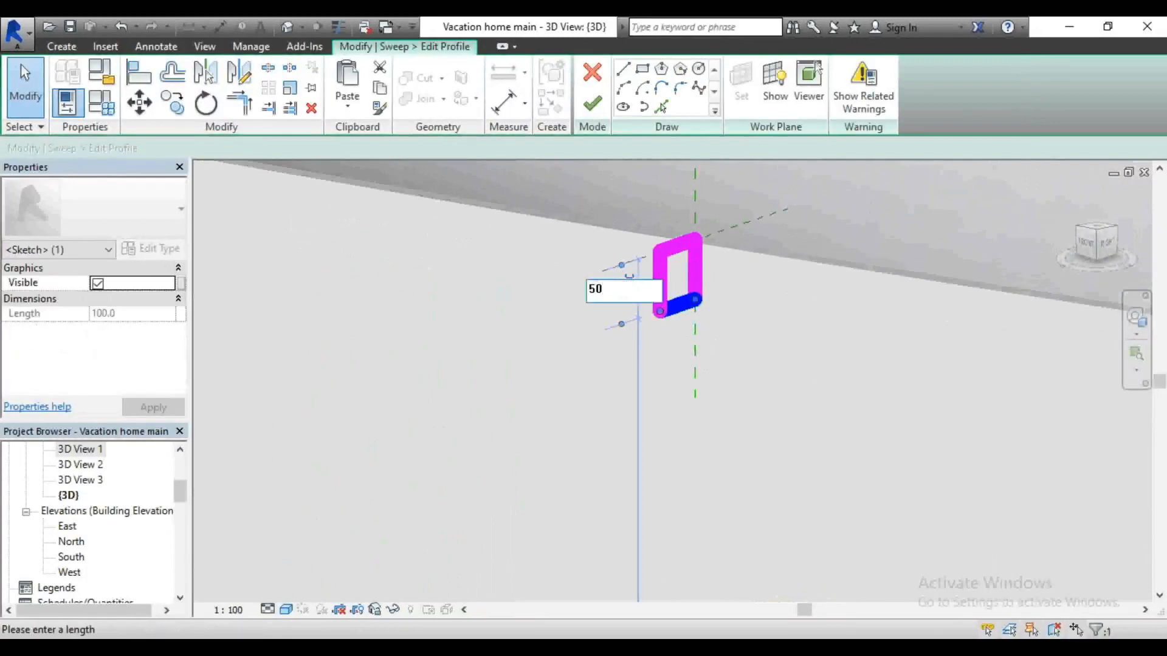
key("Return")
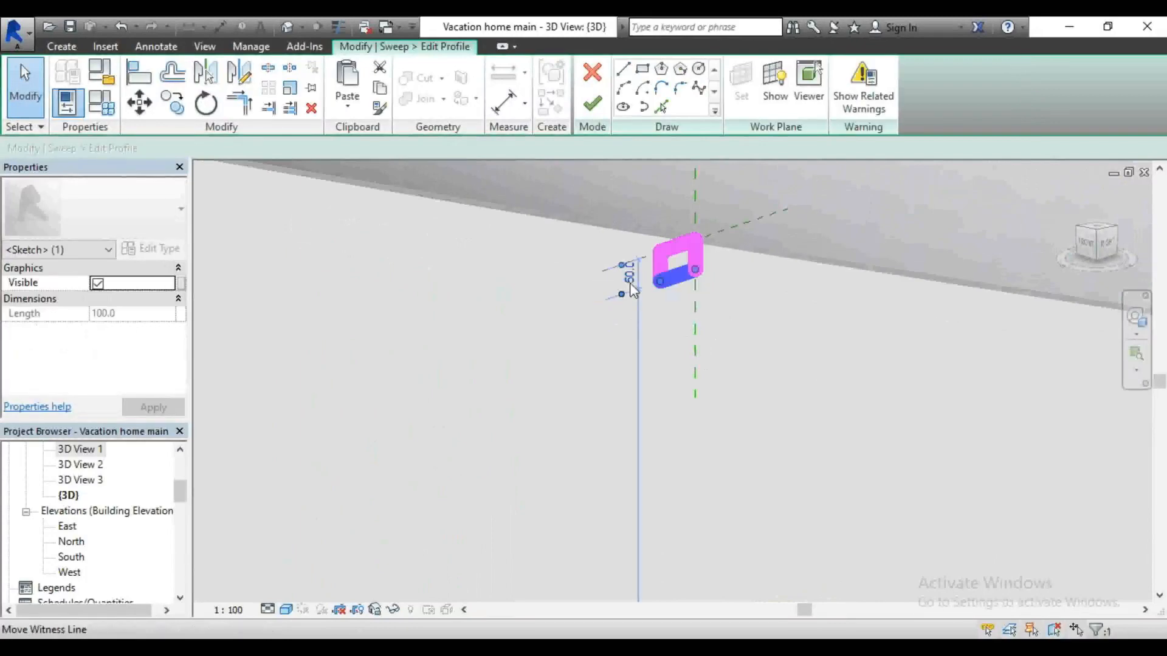
Step: Set the entrance sweep profile rectangle's width to 50 mm, and finish the profile and the sweep
left_click(662, 277)
left_click(681, 202)
type("50")
key("Return")
left_click(593, 185)
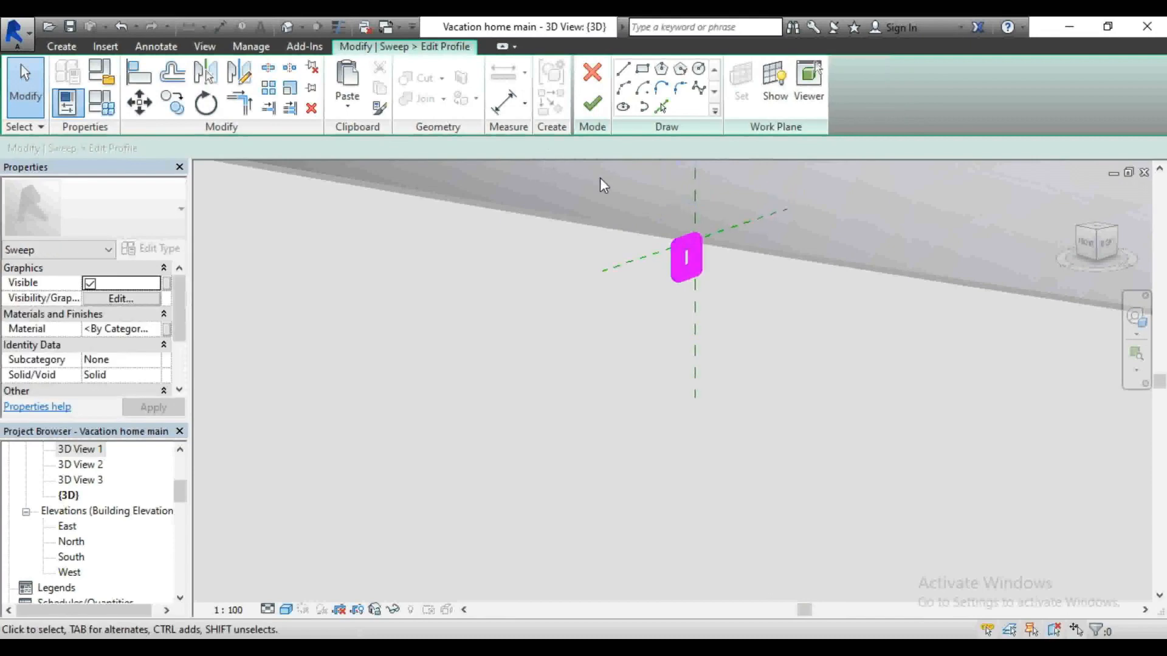
left_click(592, 103)
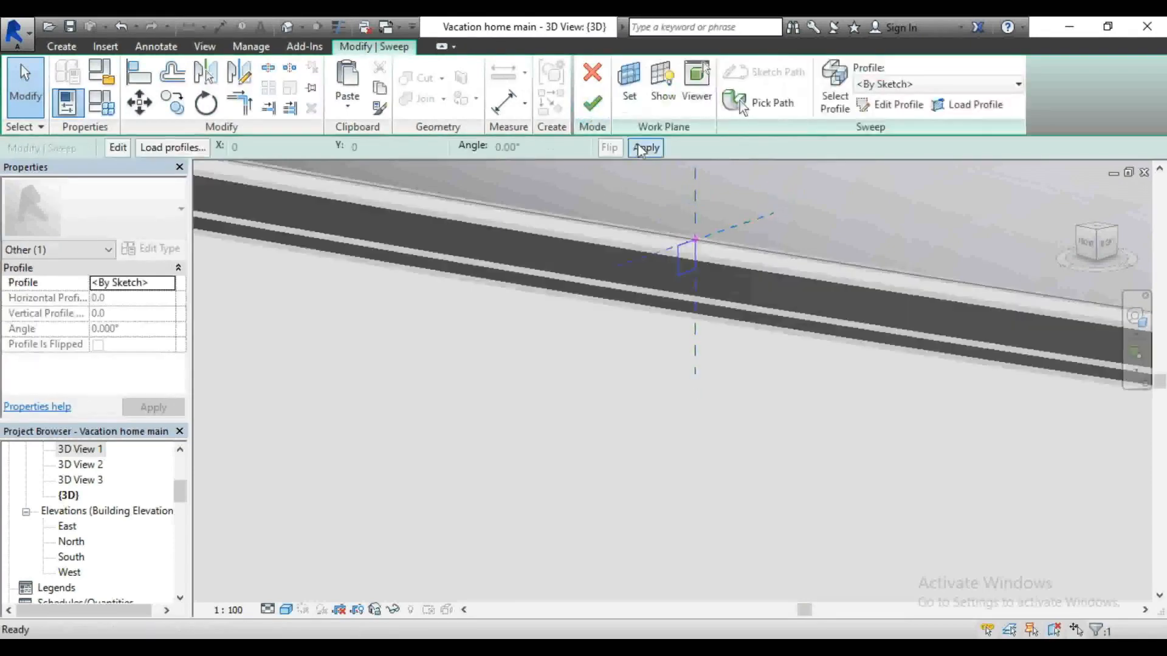
left_click(598, 107)
scroll(674, 273, "down", 4)
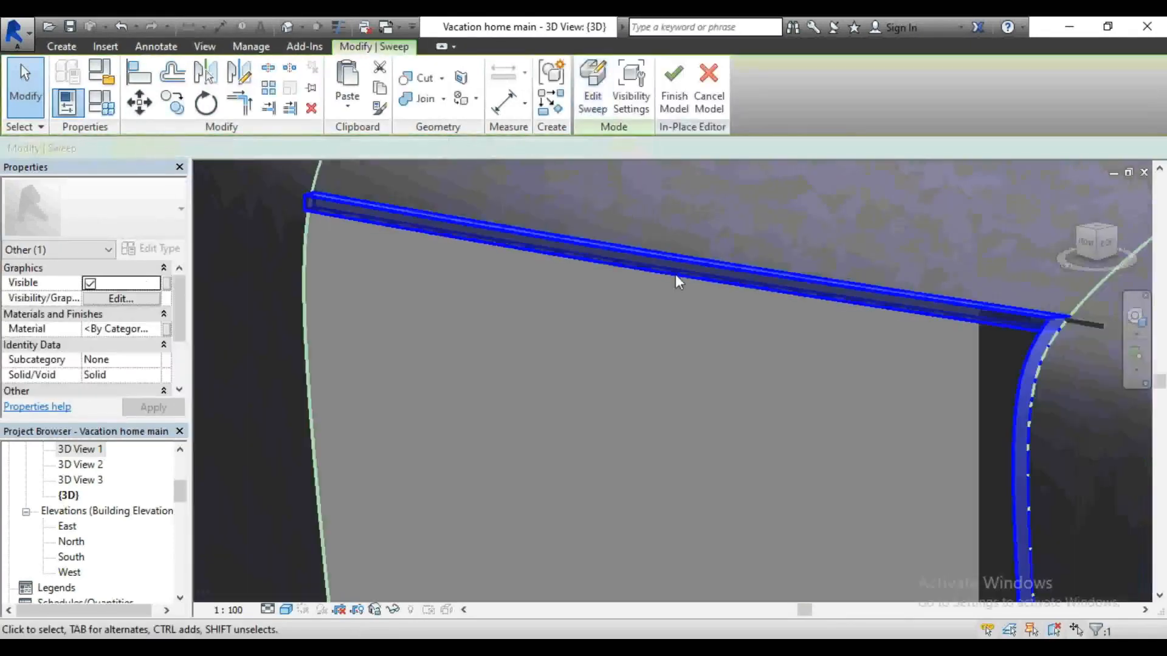
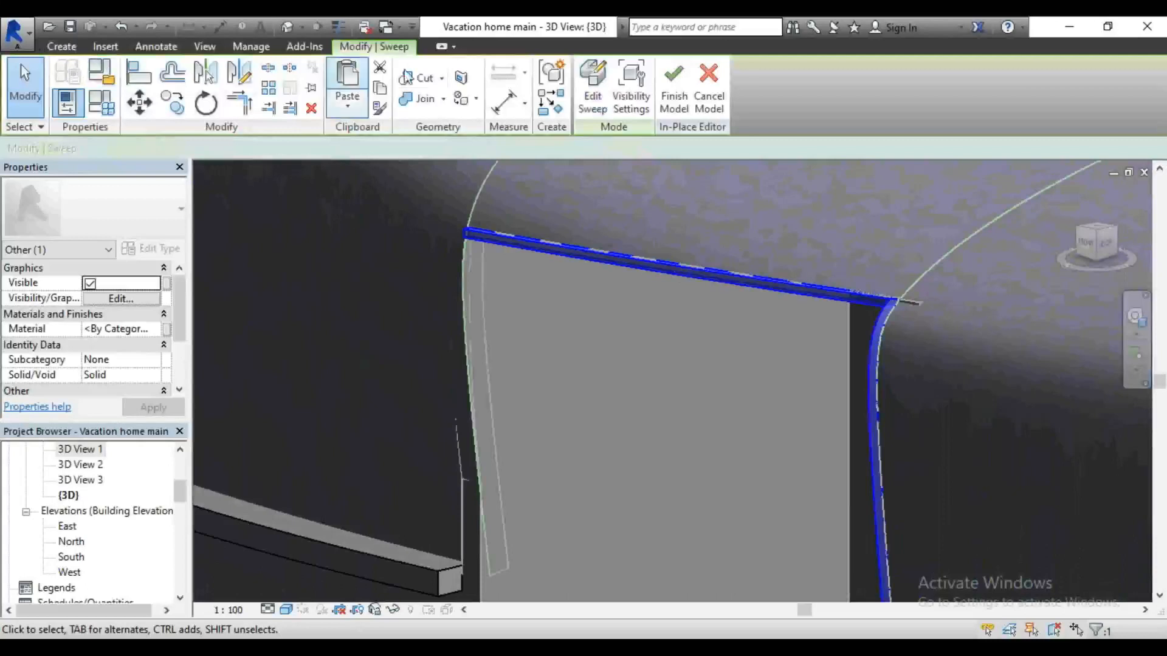
Step: Start another sweep in the in-place wall model, with its path picked from existing edges
left_click(61, 46)
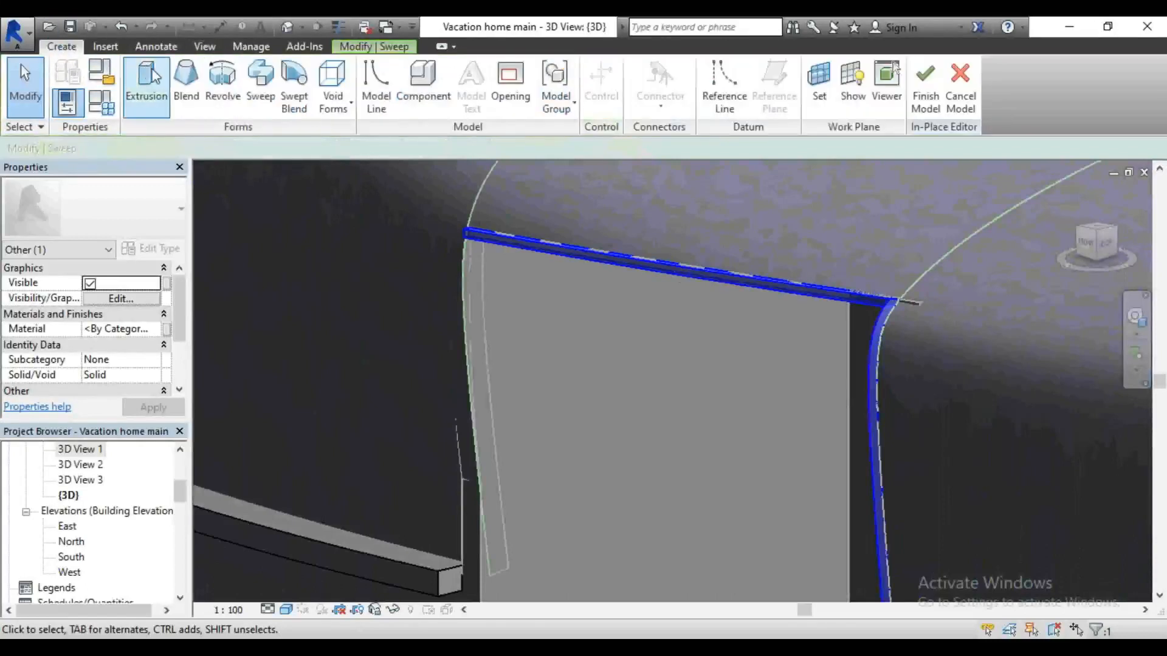
left_click(261, 85)
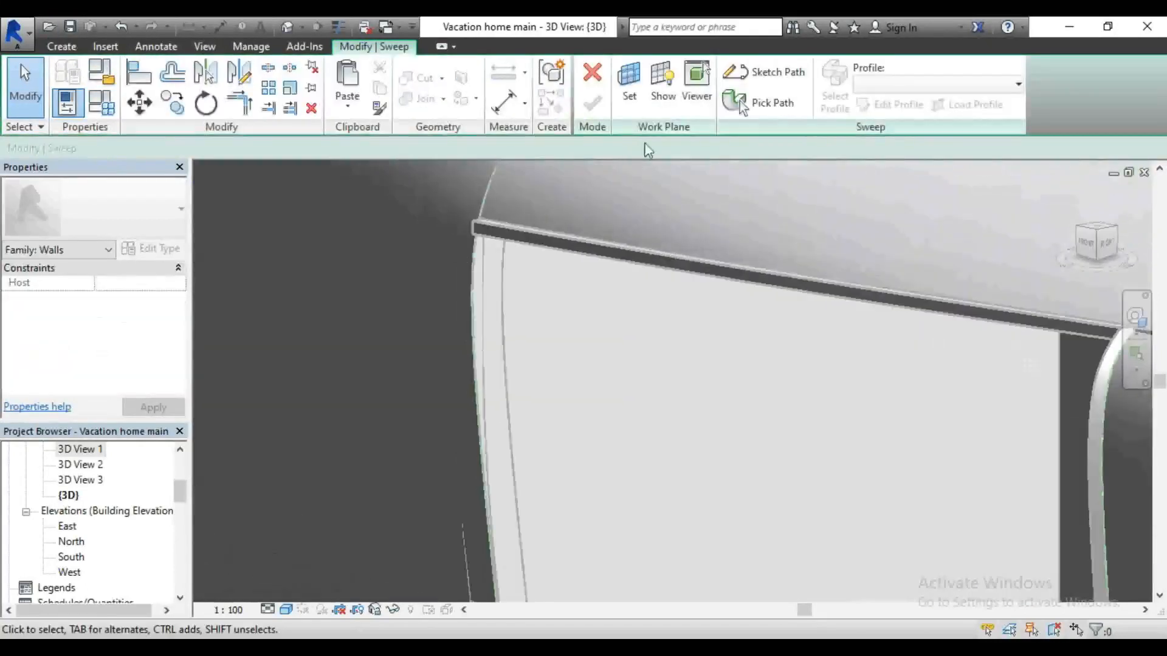
left_click(735, 103)
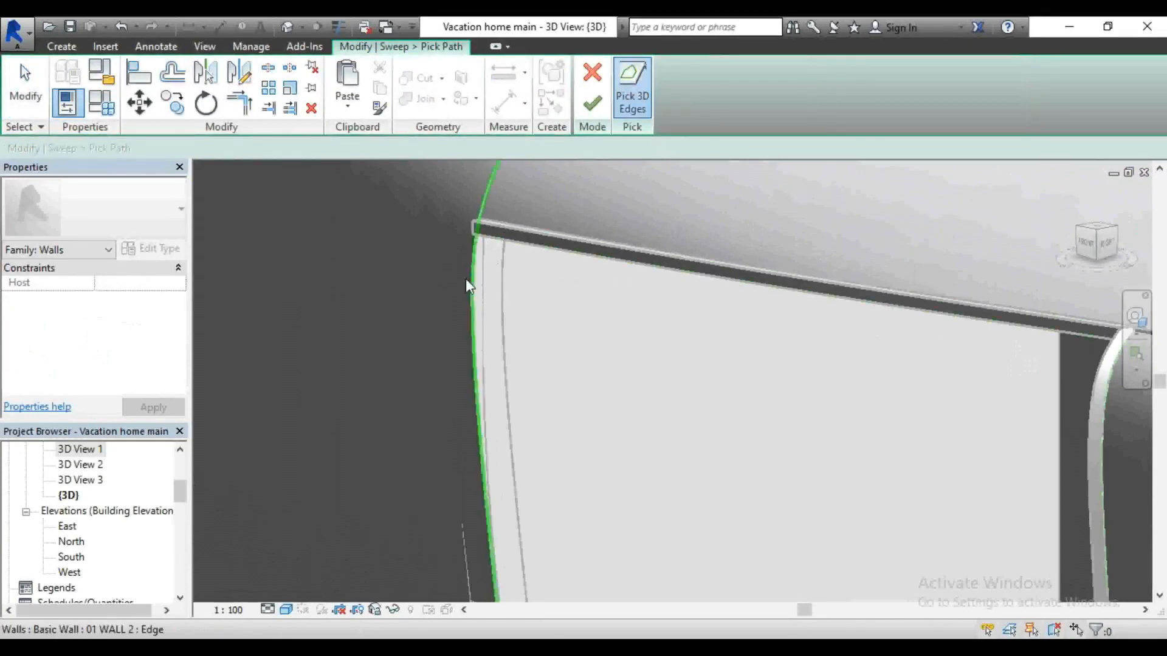
Step: Try to pick the curved wall edge along the side of the entrance opening as the sweep path
key("Tab")
key("Tab")
key("Tab")
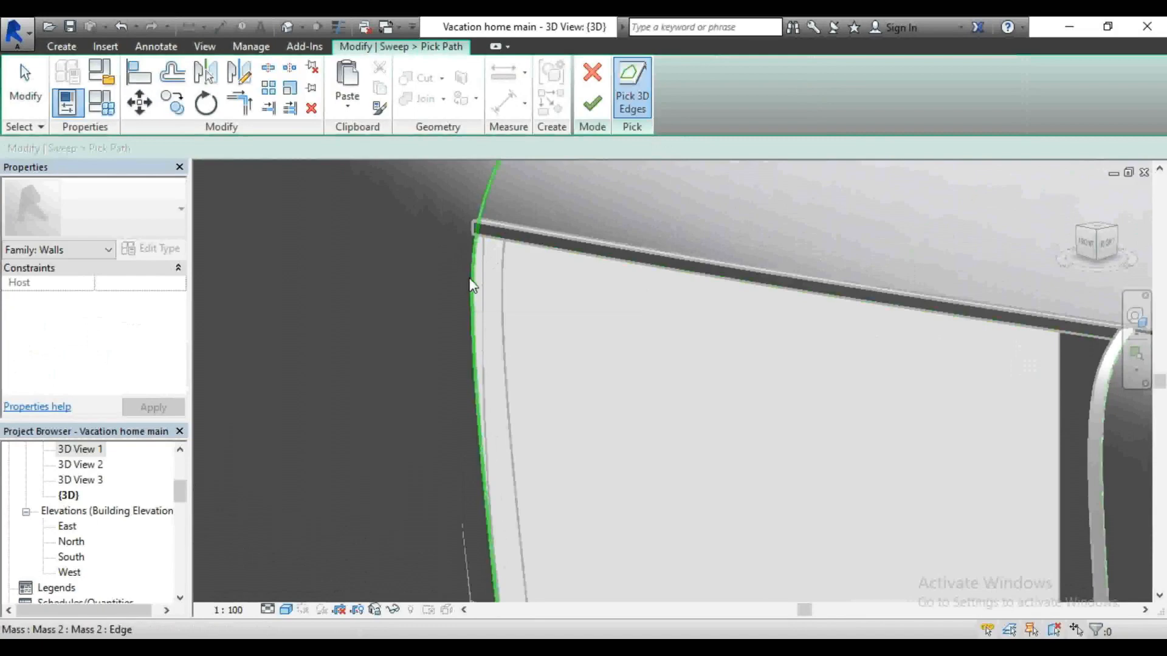
key("Tab")
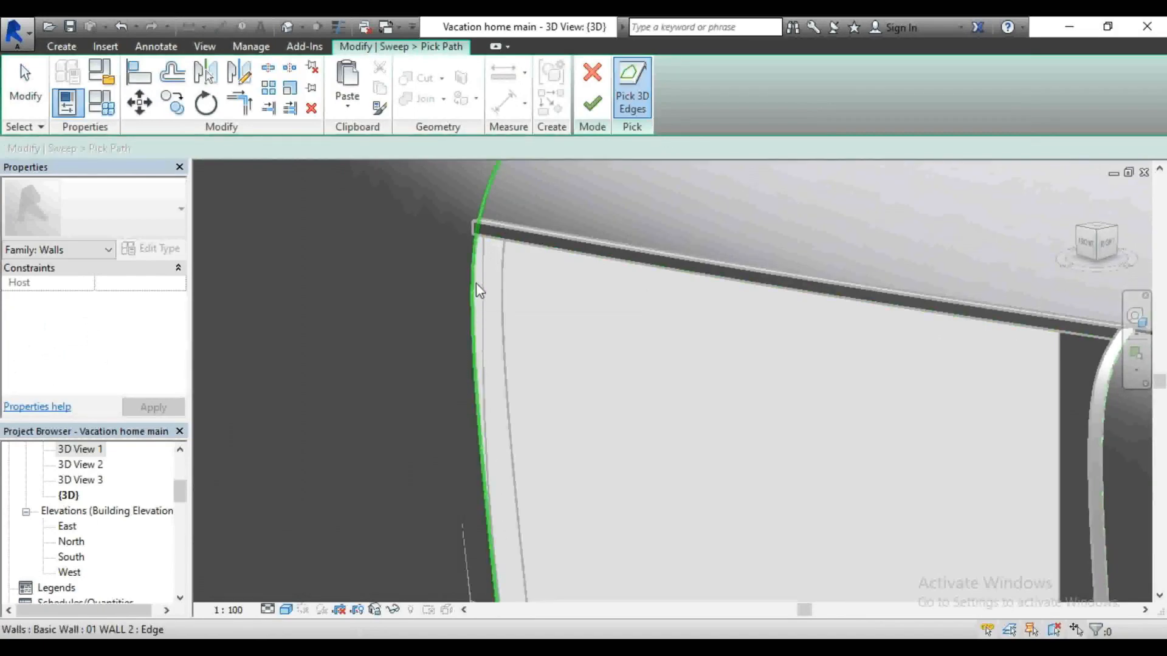
key("Tab")
key("Tab")
key("Tab")
key("Tab")
key("Tab")
key("Tab")
scroll(513, 243, "down", 2)
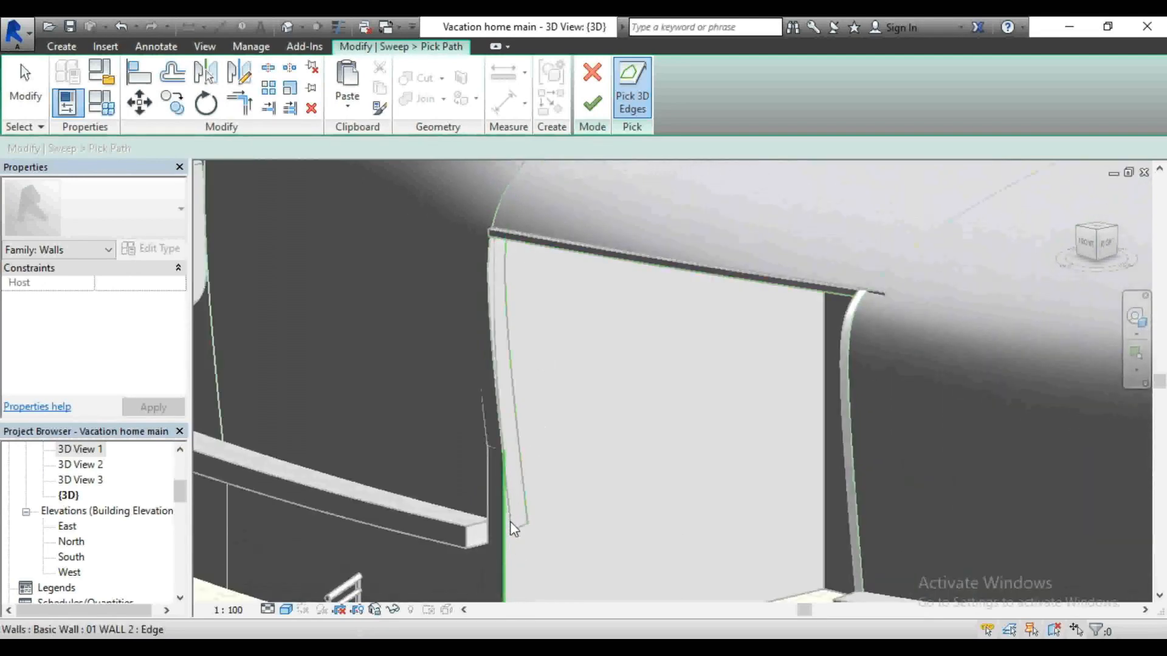
scroll(513, 523, "up", 3)
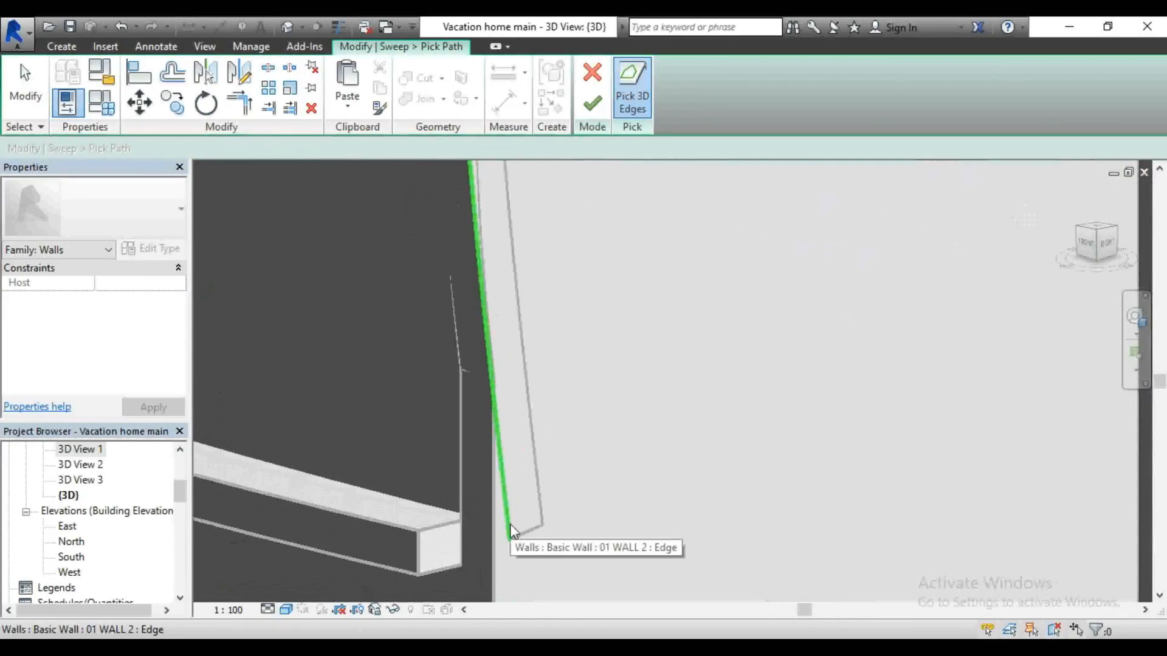
scroll(510, 526, "down", 3)
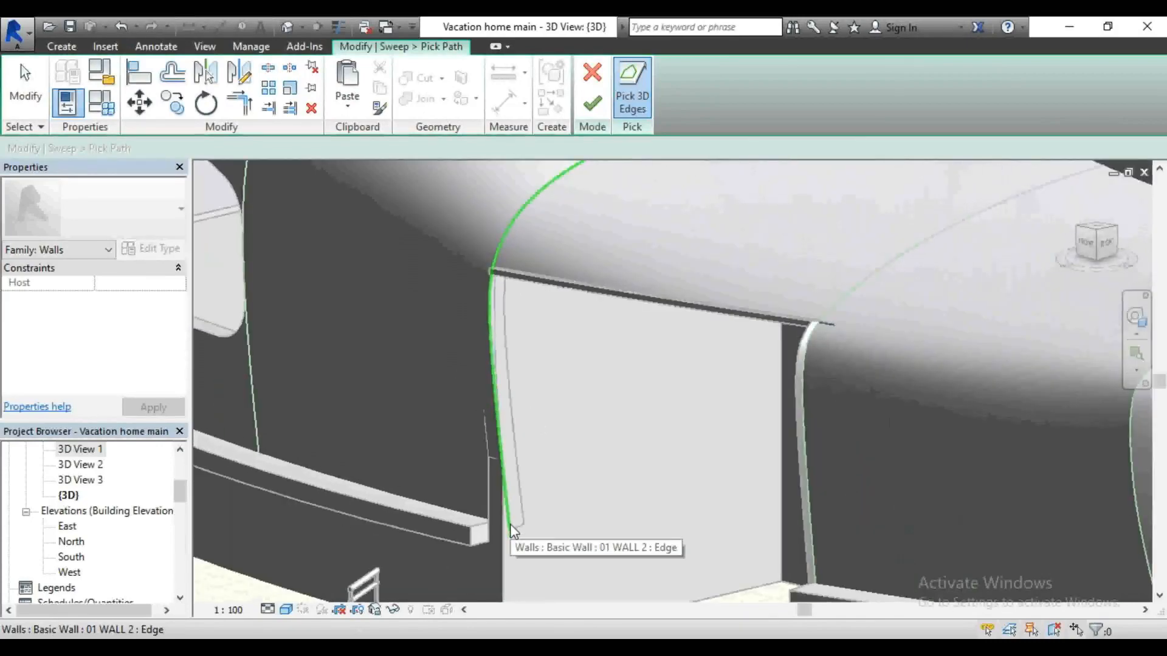
left_click(509, 524)
scroll(493, 520, "down", 3)
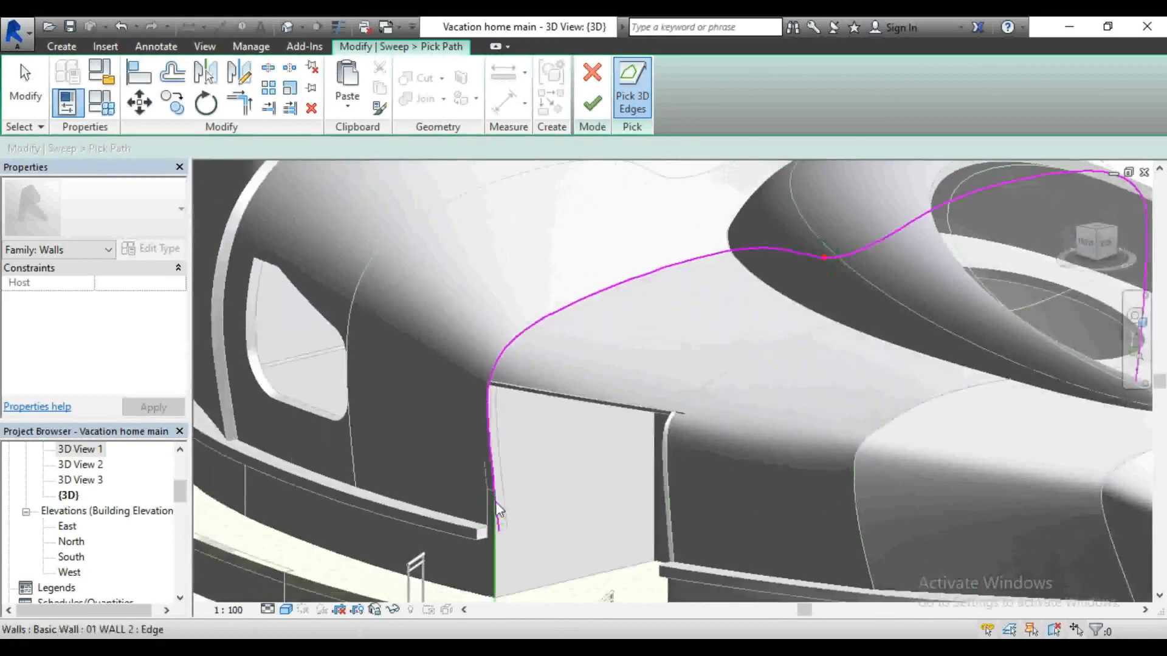
Step: Delete the picked path line that runs from the entrance side over the roof
key("Escape")
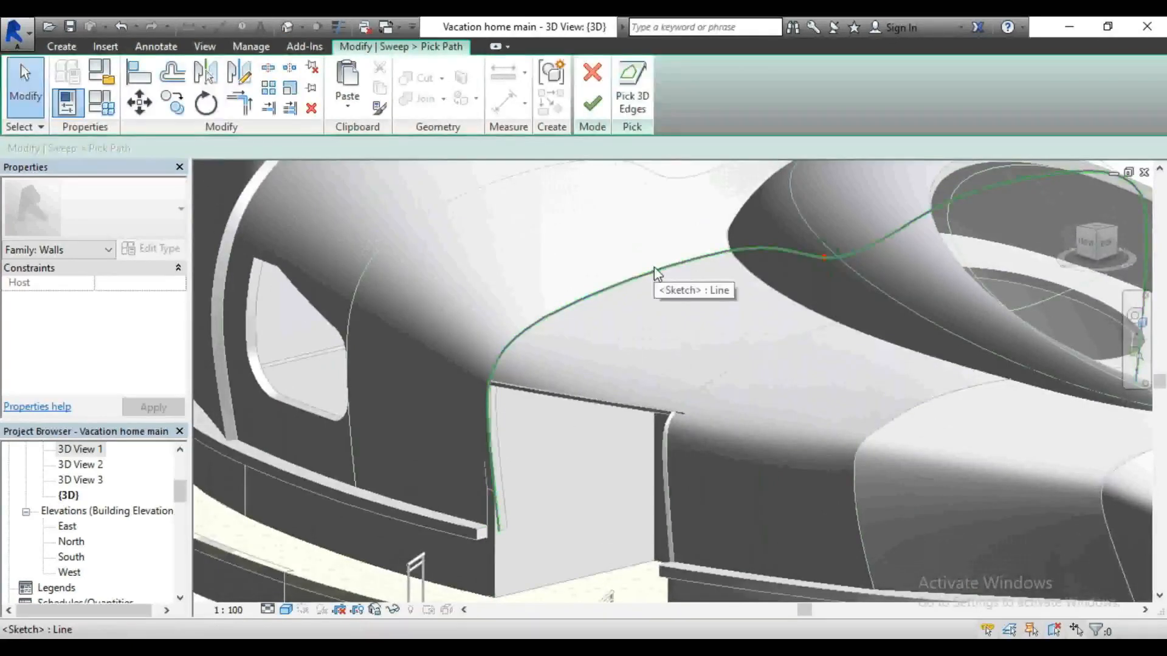
scroll(466, 388, "up", 3)
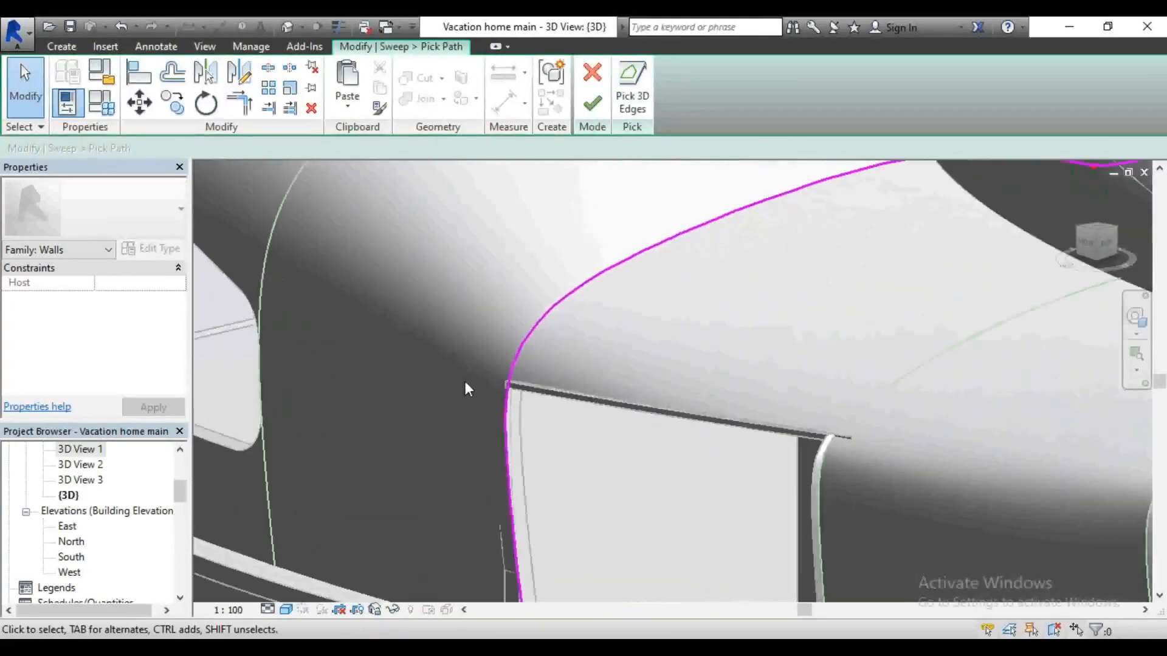
scroll(465, 388, "down", 3)
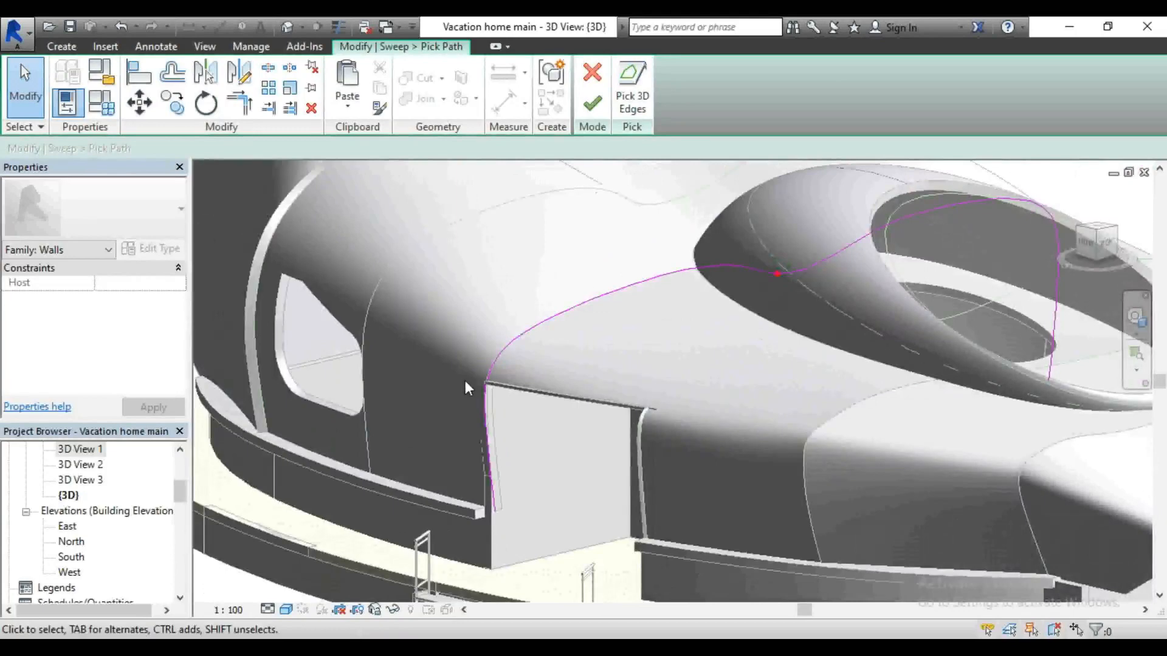
left_click(621, 290)
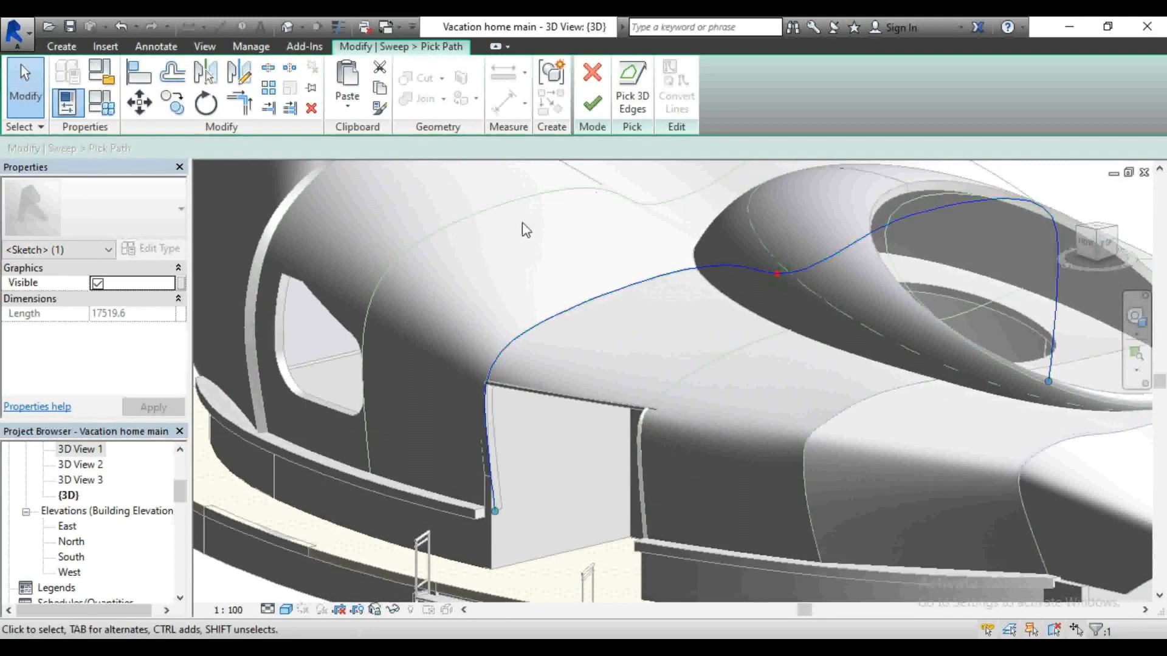
key("Delete")
Step: Switch the view to Wireframe and pick the inner side edge of the entrance opening as the sweep path
scroll(438, 383, "up", 2)
scroll(388, 367, "up", 4)
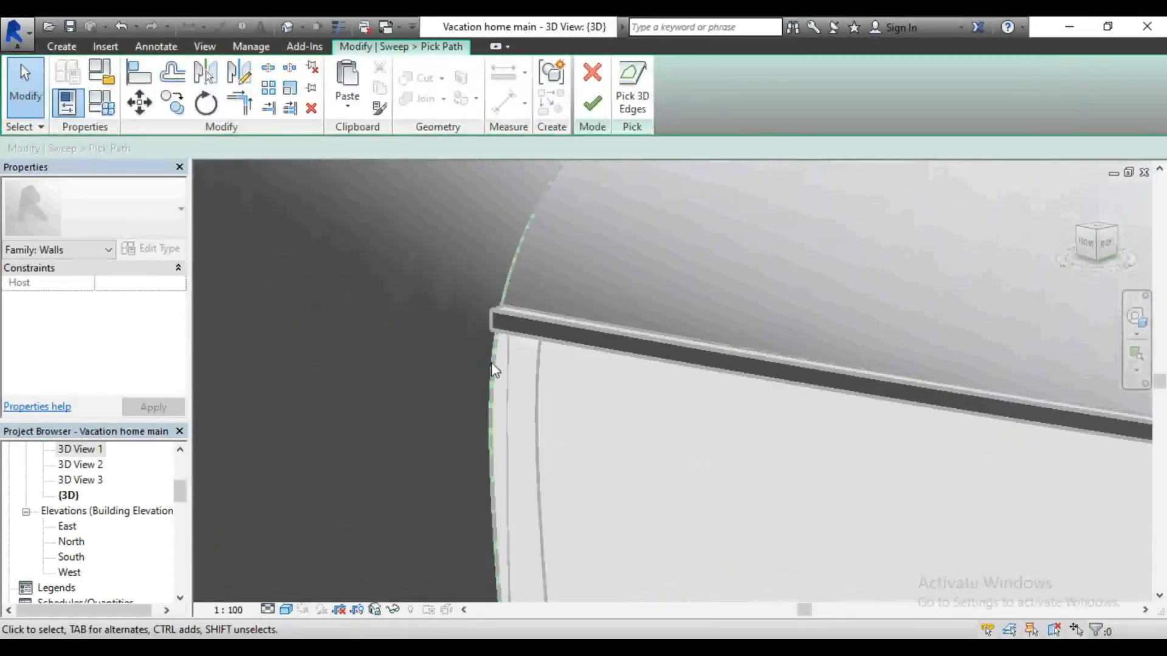
left_click(632, 88)
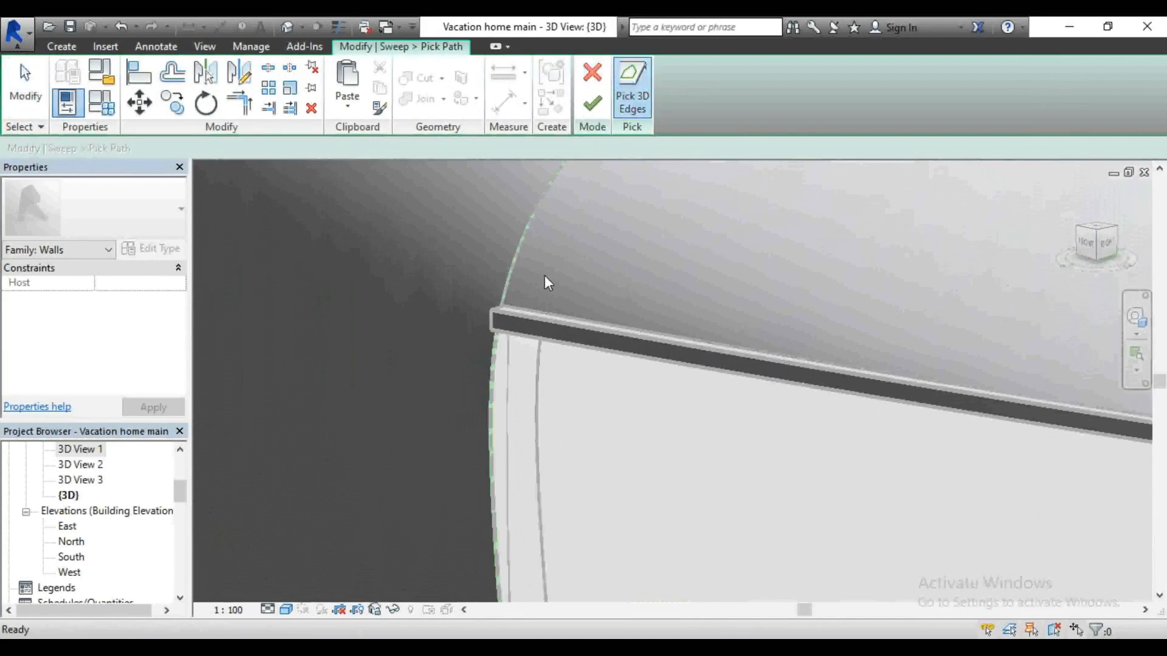
left_click(500, 377)
scroll(511, 377, "down", 3)
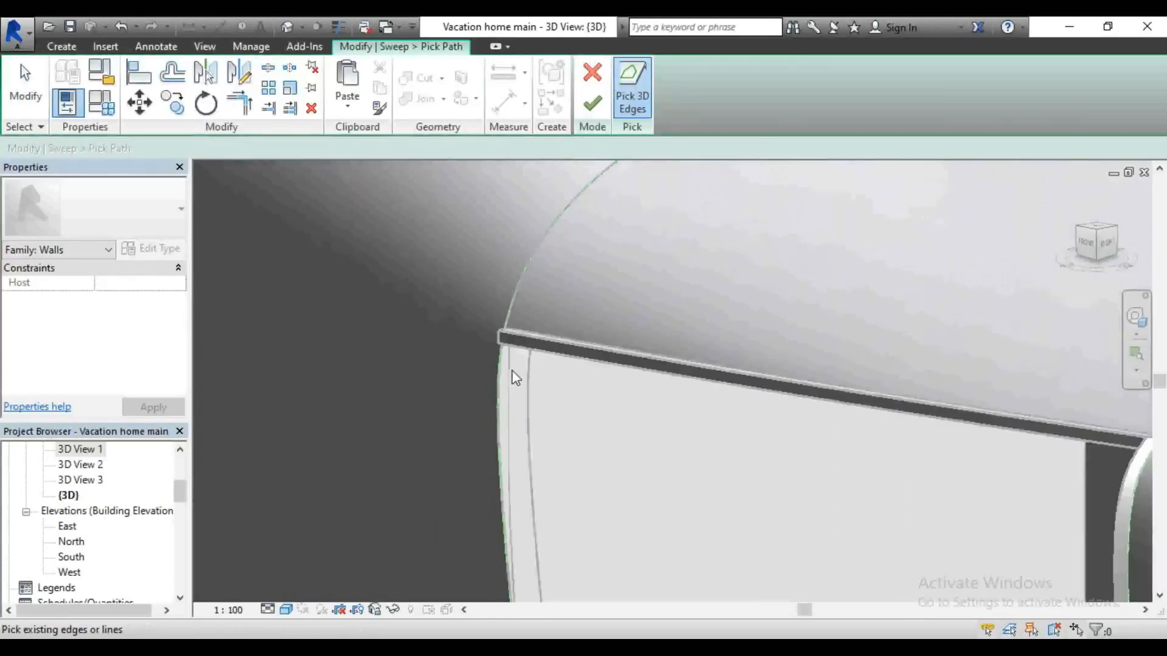
scroll(513, 369, "down", 3)
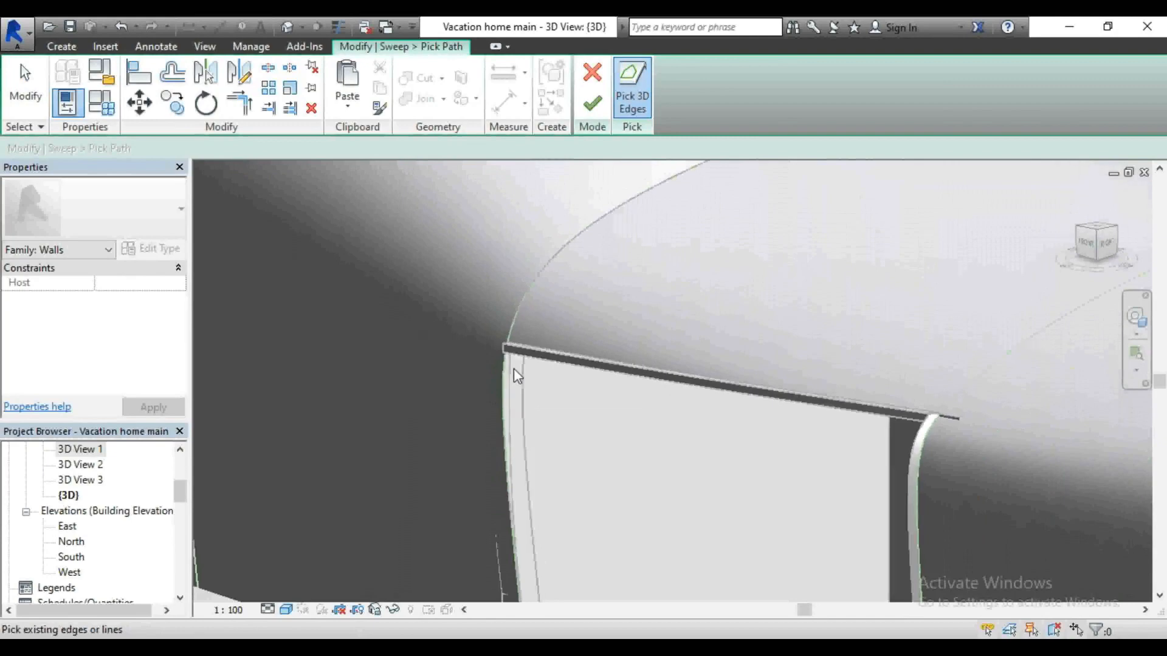
left_click(513, 446)
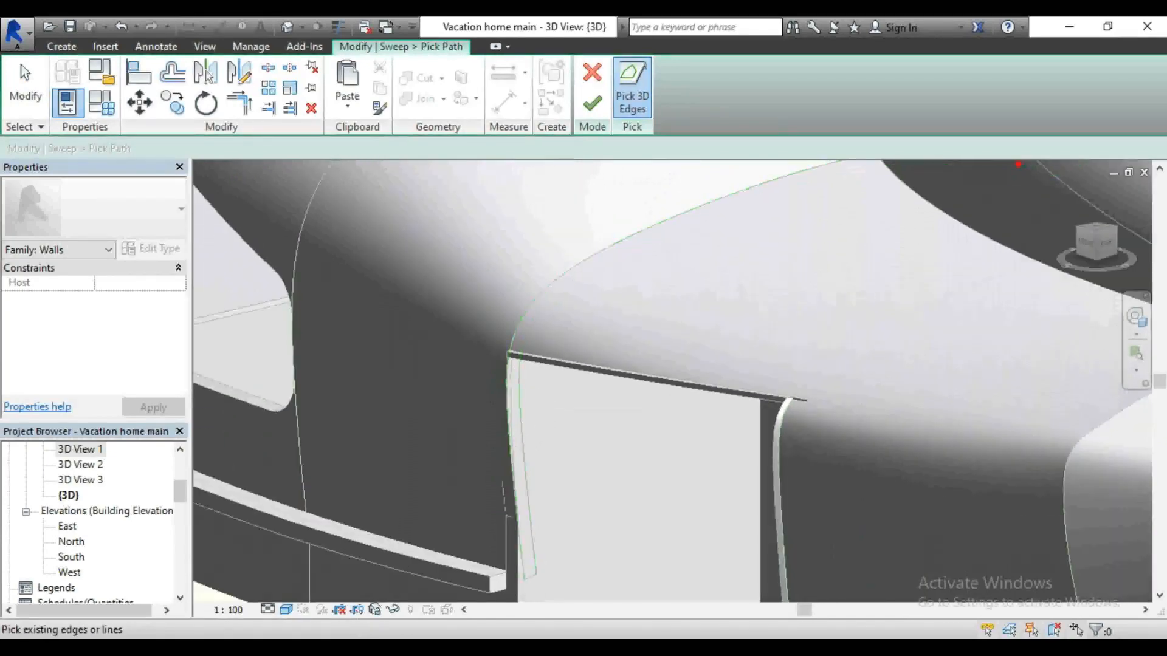
left_click(288, 611)
left_click(332, 503)
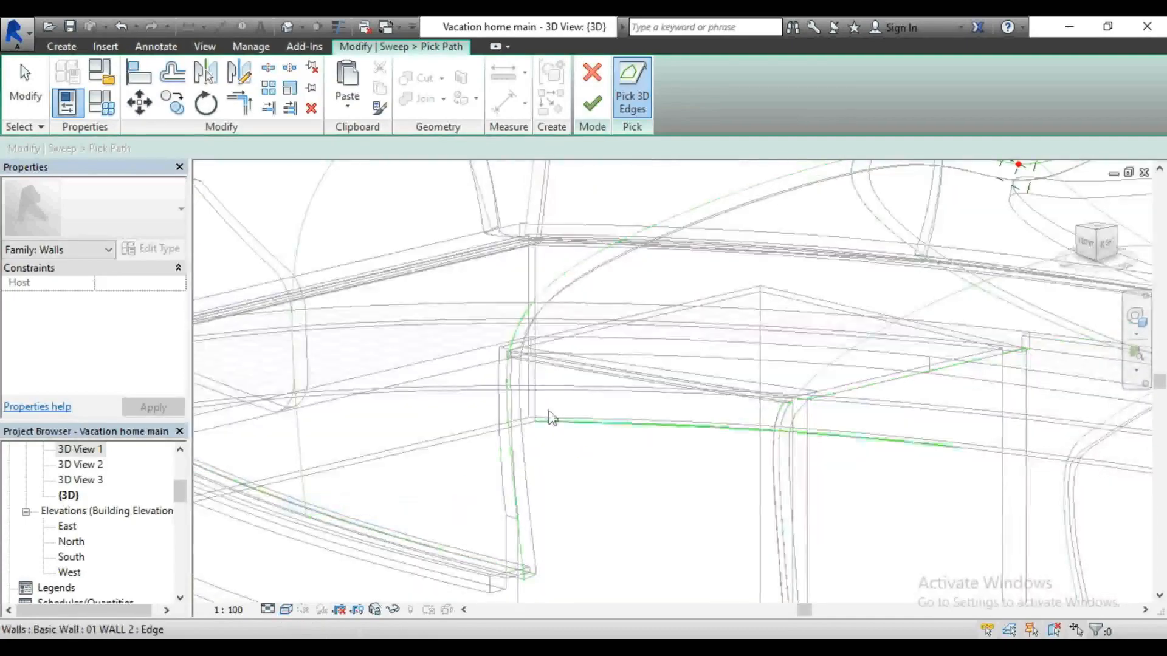
scroll(544, 419, "up", 4)
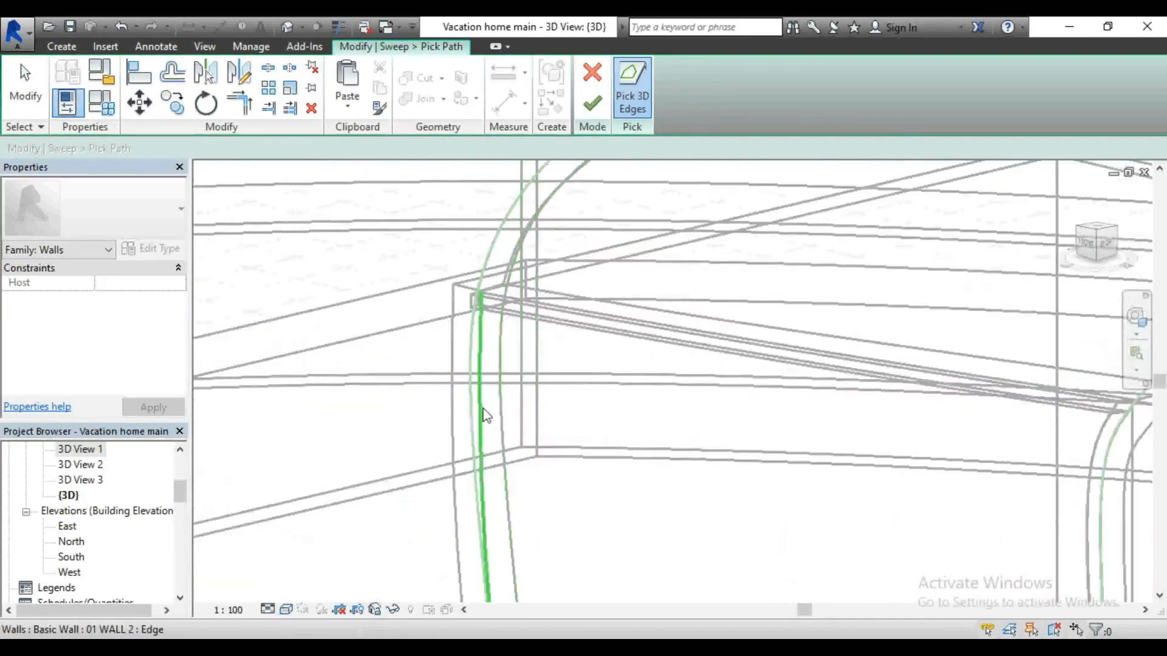
left_click(484, 417)
scroll(409, 307, "down", 2)
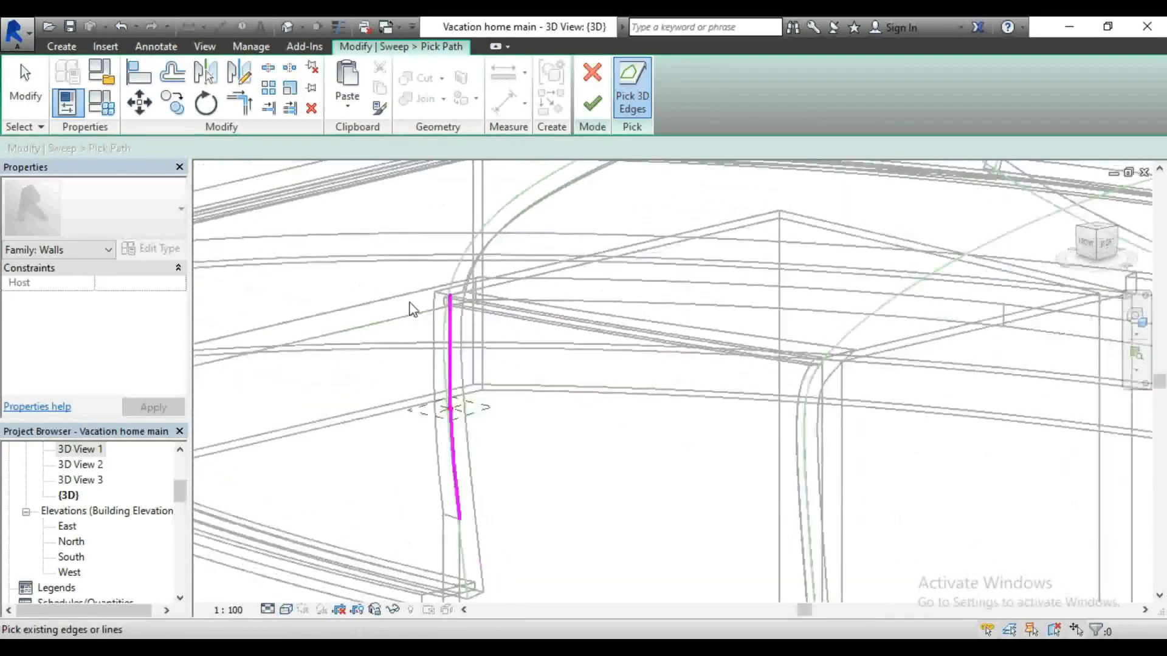
Step: Switch the view to Hidden Line and finish the sweep path
left_click(286, 610)
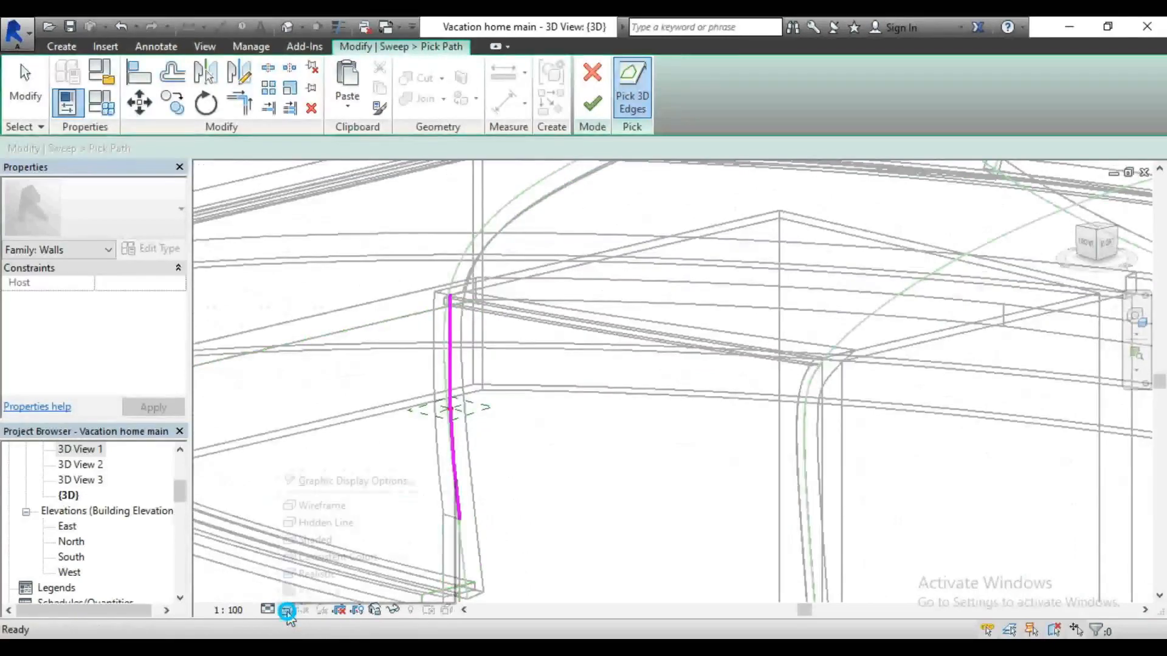
left_click(328, 523)
scroll(480, 273, "up", 2)
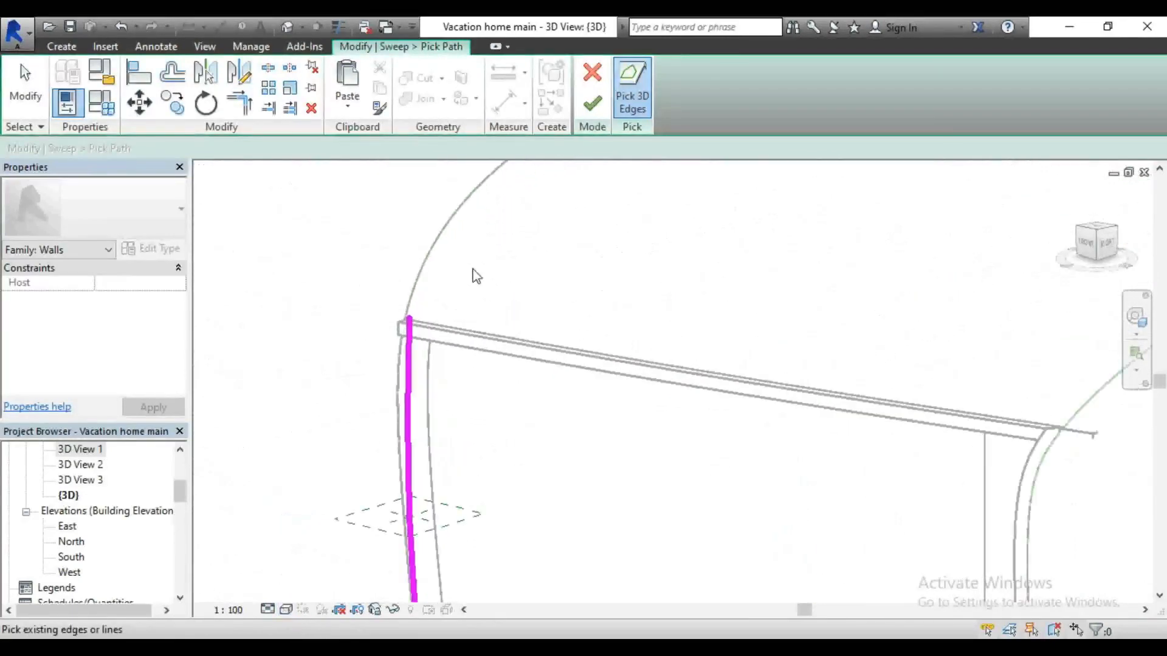
left_click(590, 105)
Step: Edit the new sweep's profile and draw a rectangle about 90 by 75 mm from the intersection of the reference planes
left_click(883, 108)
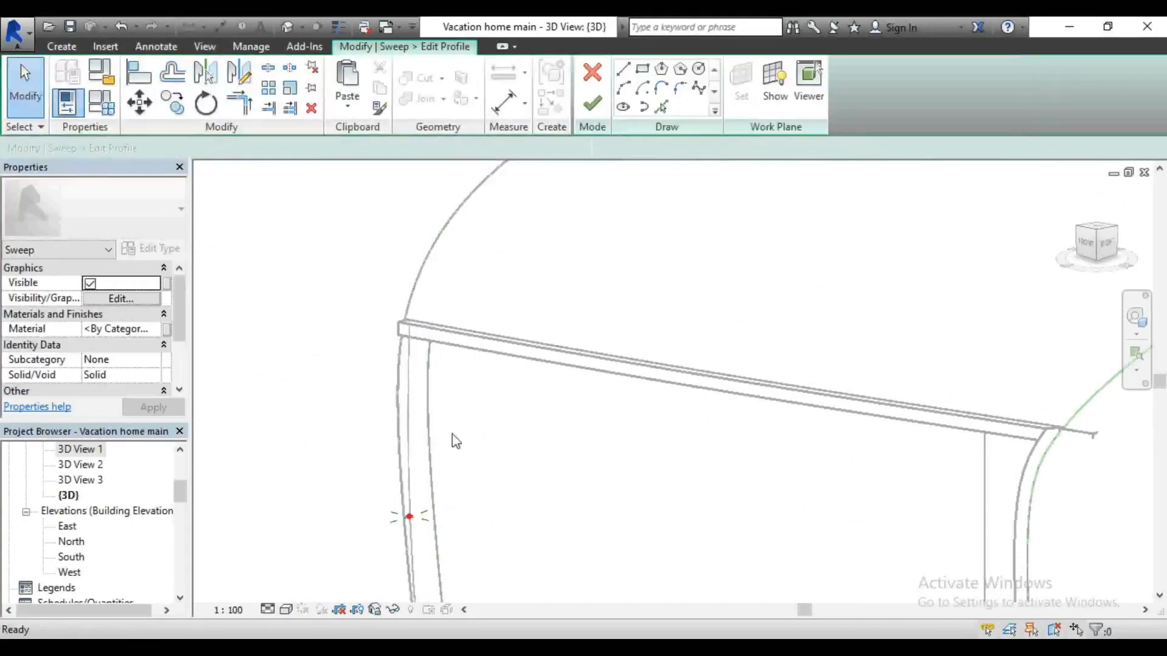
left_click(643, 71)
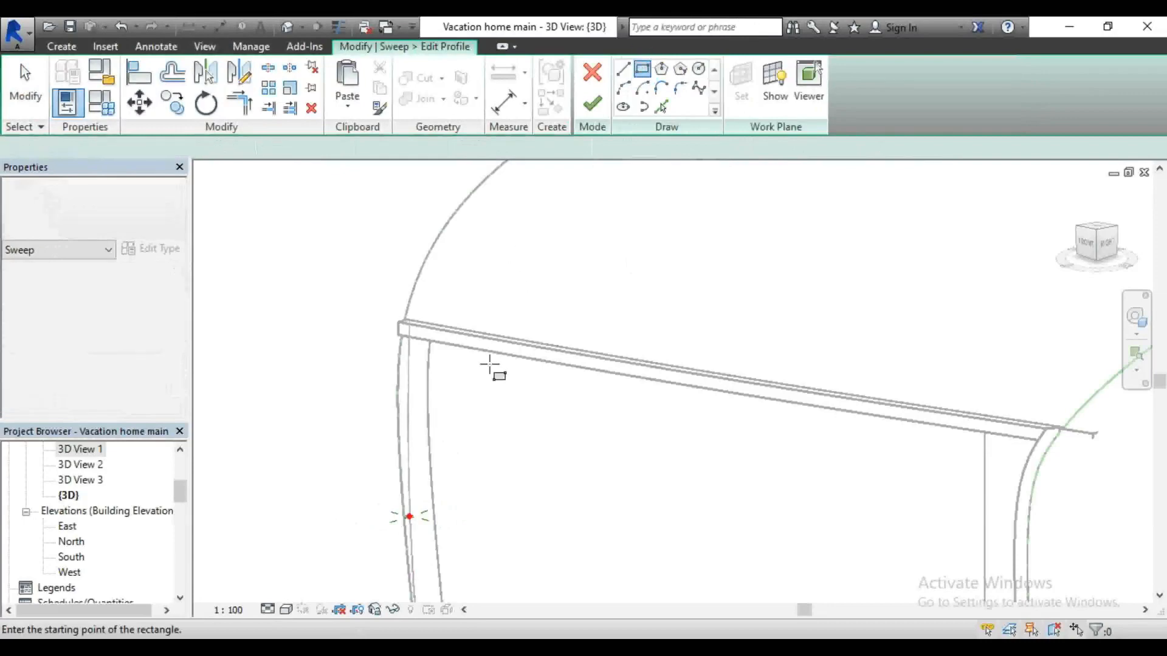
scroll(417, 534, "up", 5)
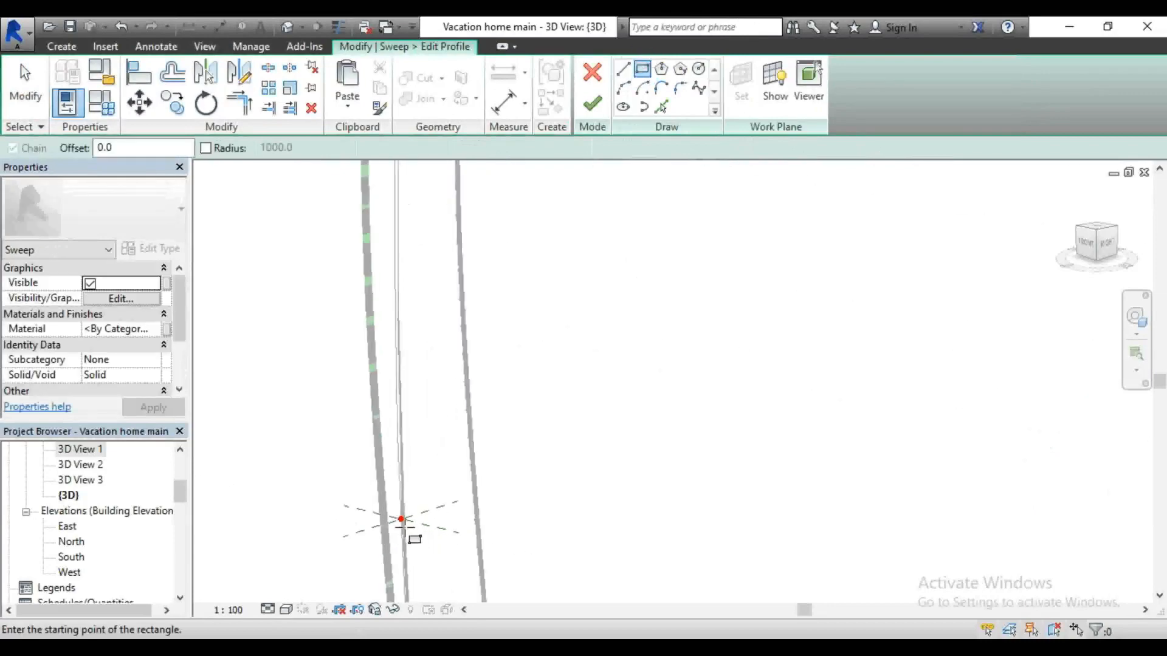
left_click(401, 519)
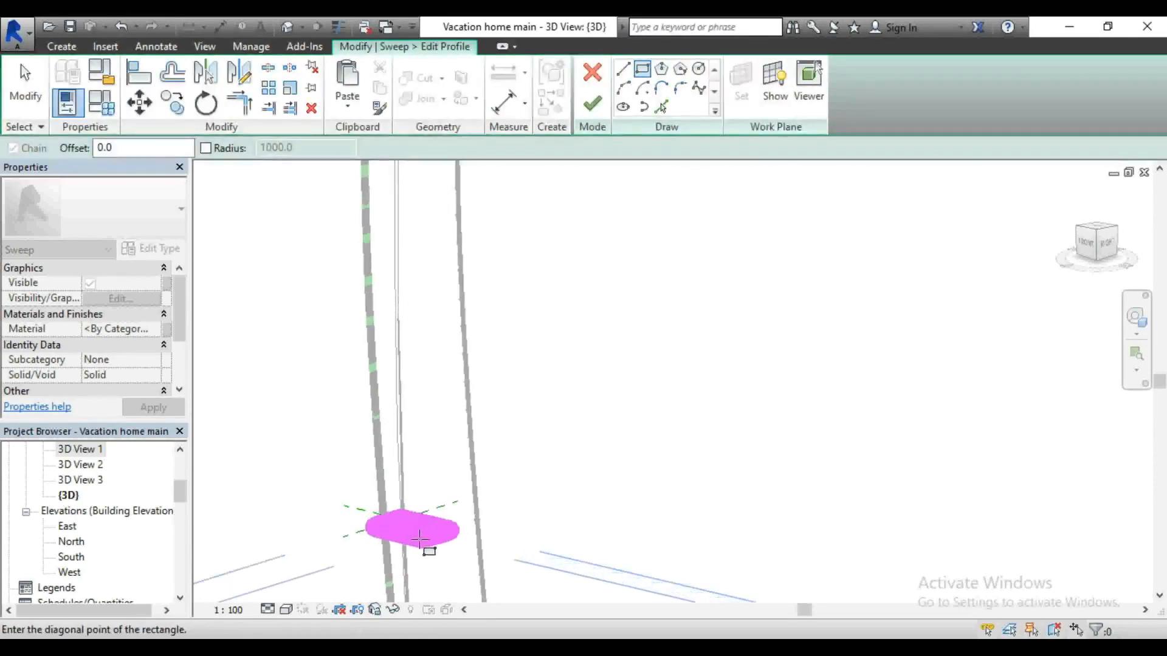
left_click(410, 543)
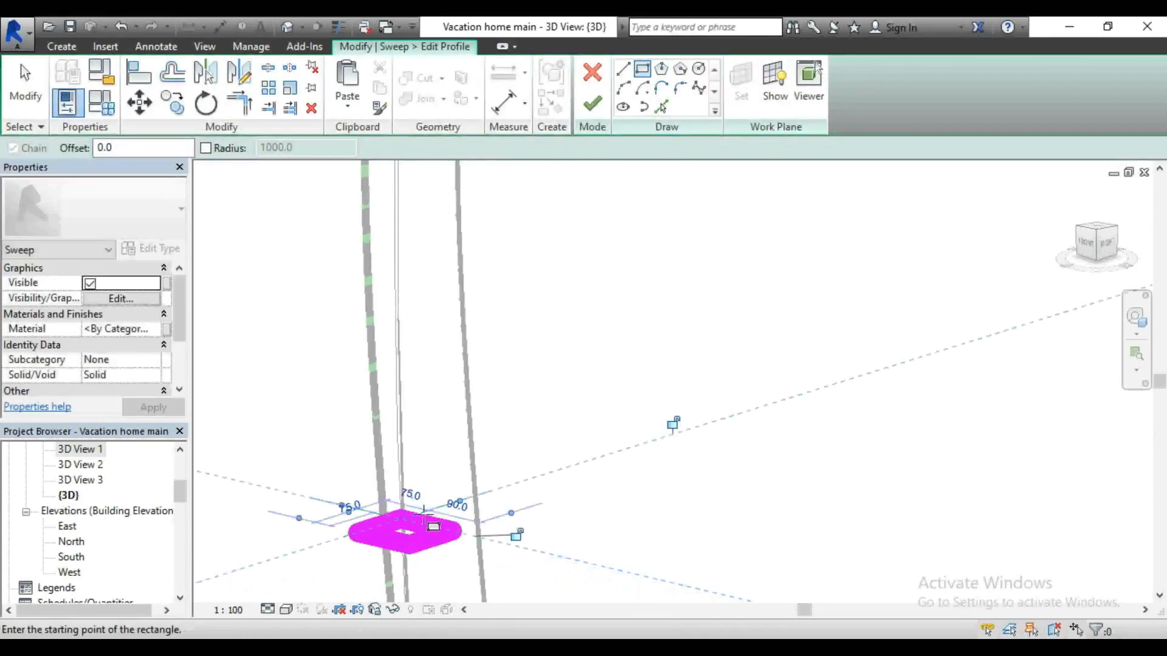
key("Escape")
Step: Set two adjacent sides of the rectangular sweep profile to 50 mm each
left_click(398, 546)
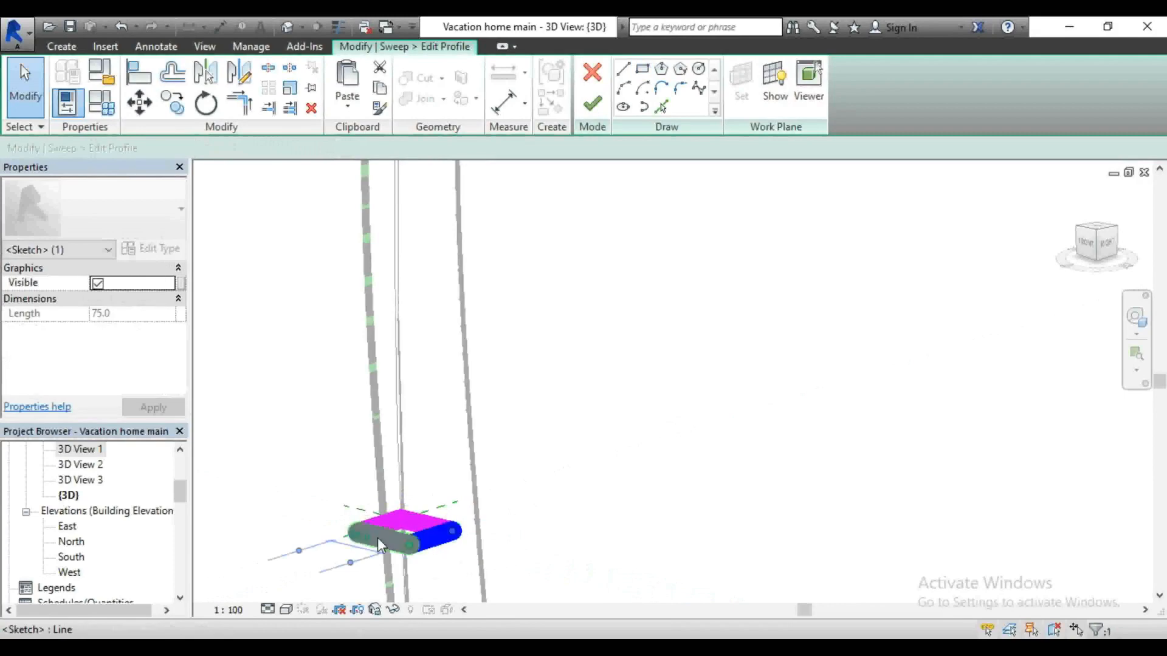
left_click(371, 542)
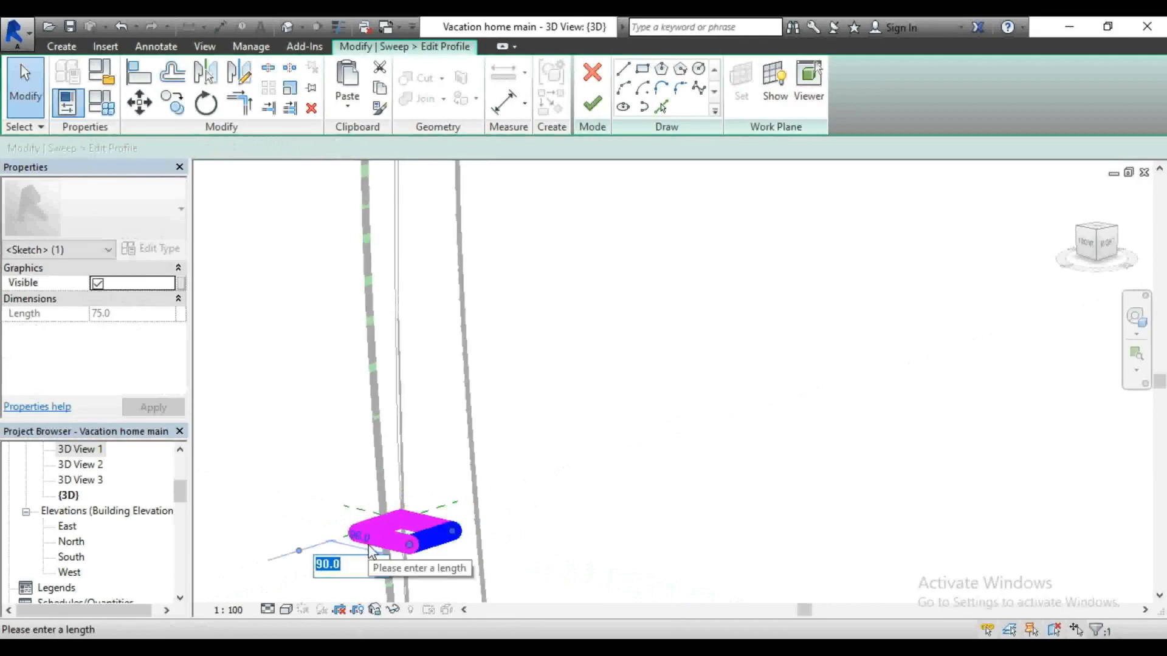
type("50")
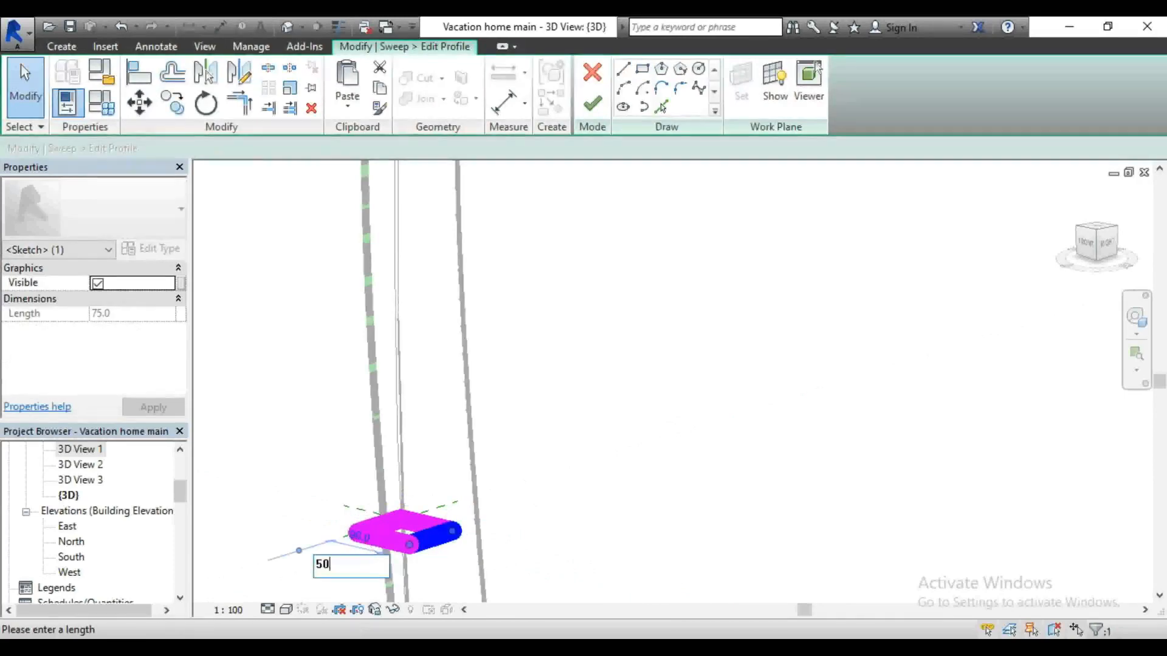
key("Return")
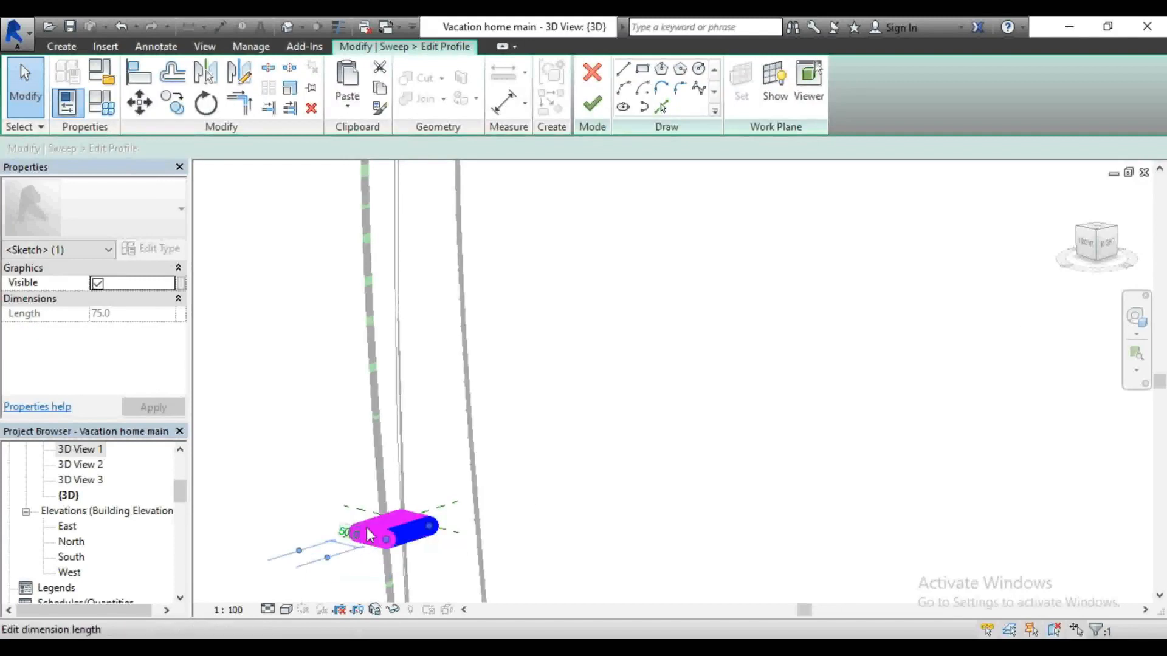
scroll(368, 533, "up", 2)
left_click(427, 439)
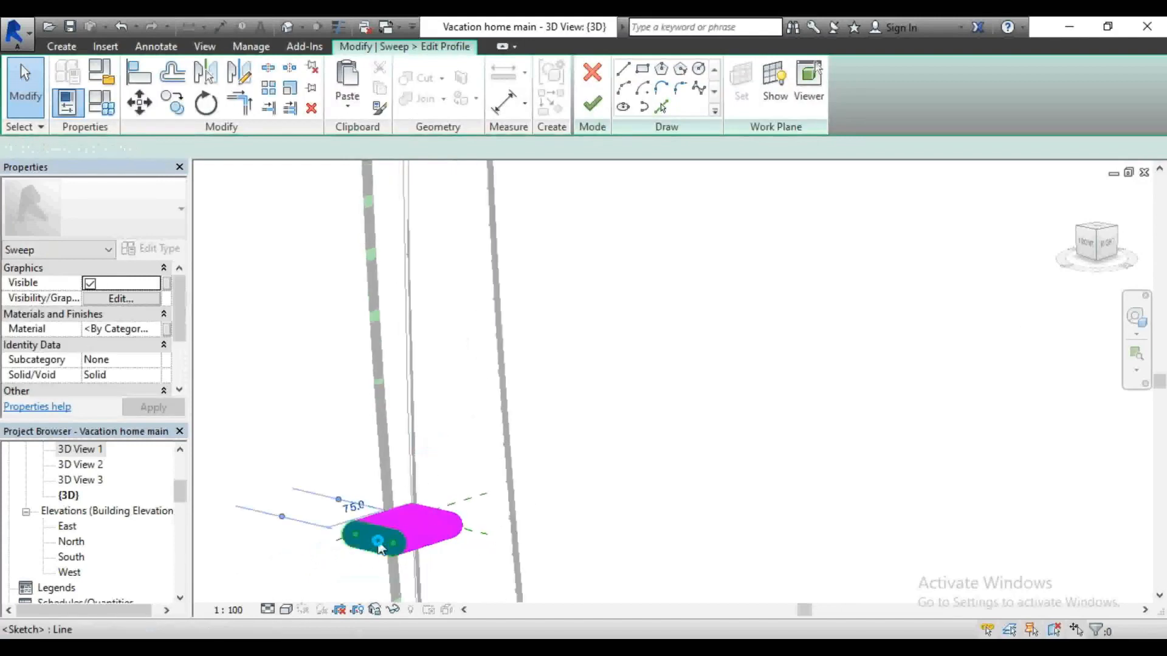
left_click(362, 524)
left_click(361, 513)
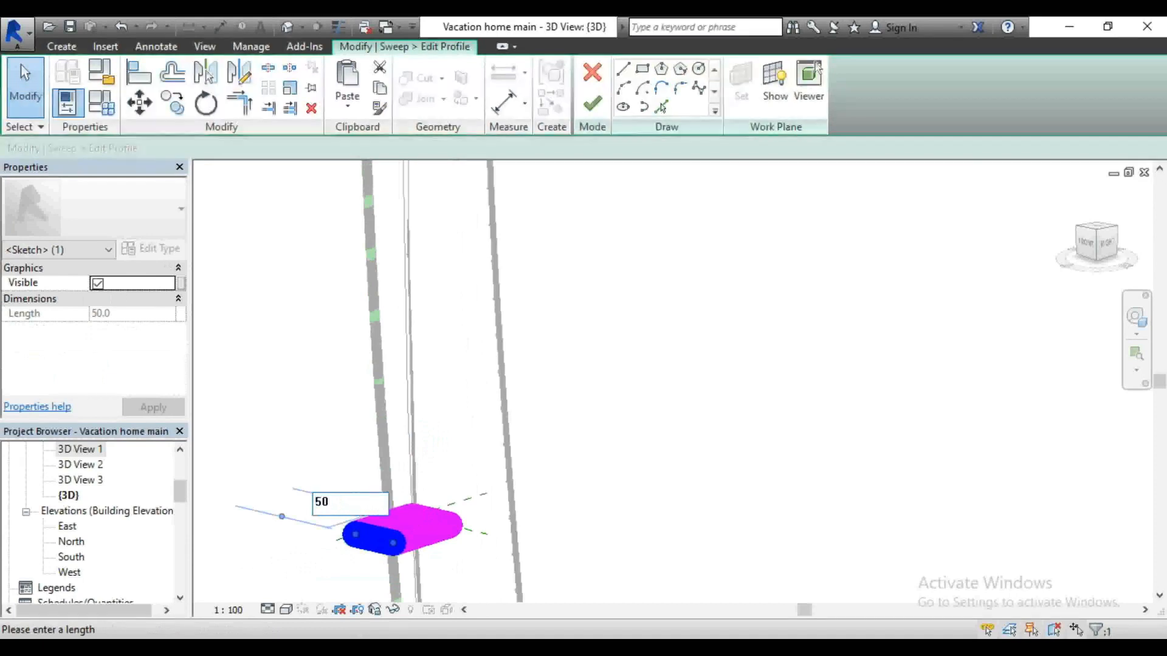
key("Return")
left_click(427, 388)
scroll(450, 377, "down", 2)
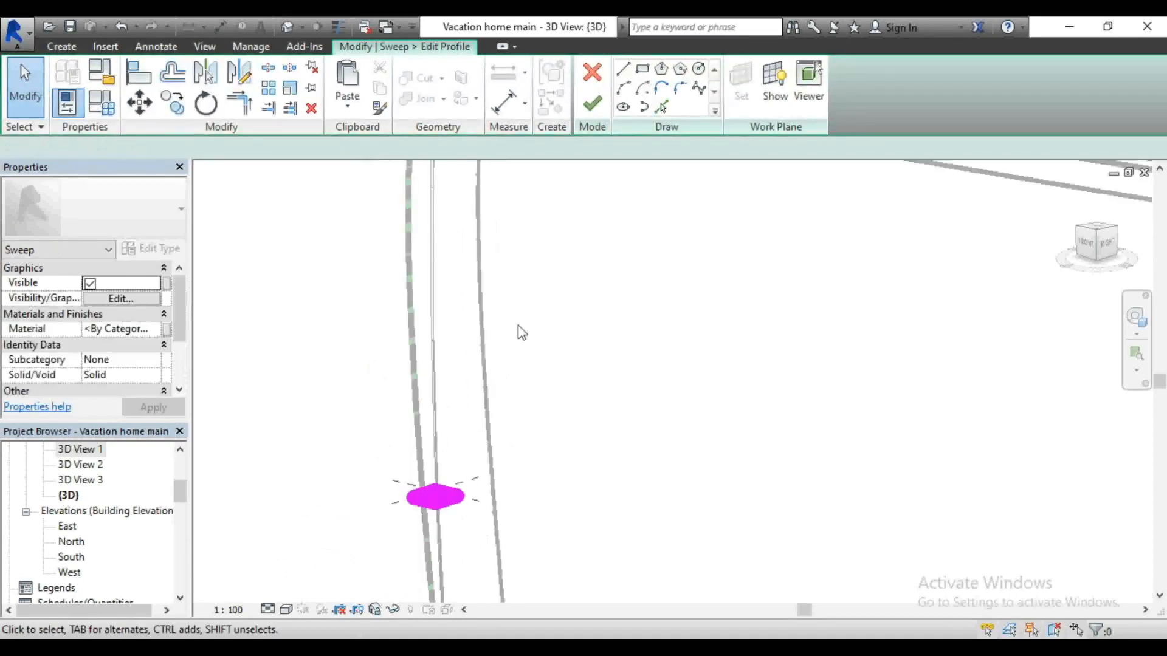
Step: Finish the square profile and complete the sweep along the side edge of the entrance opening
left_click(593, 103)
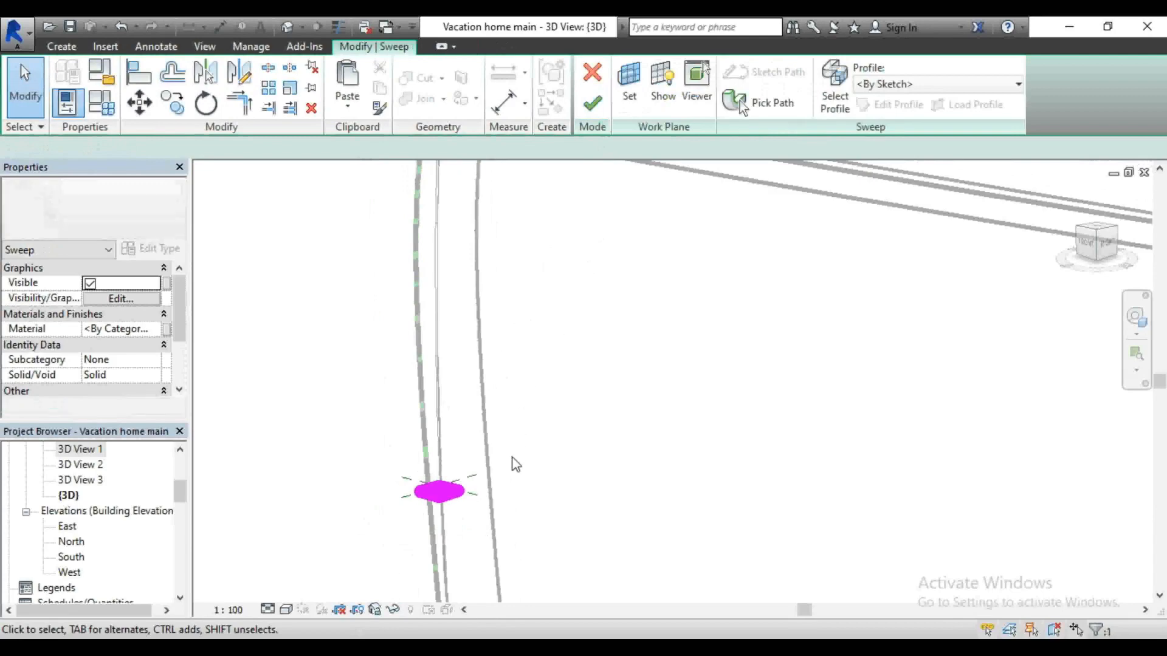
scroll(513, 453, "down", 3)
left_click(587, 107)
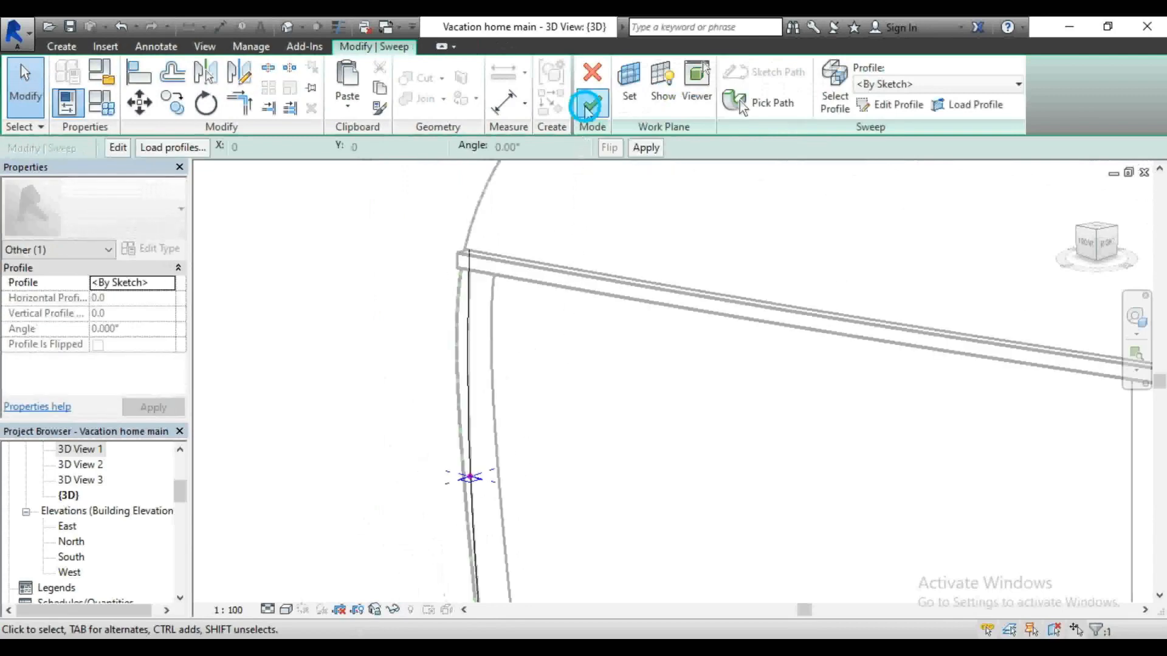
scroll(397, 265, "down", 2)
scroll(397, 265, "down", 1)
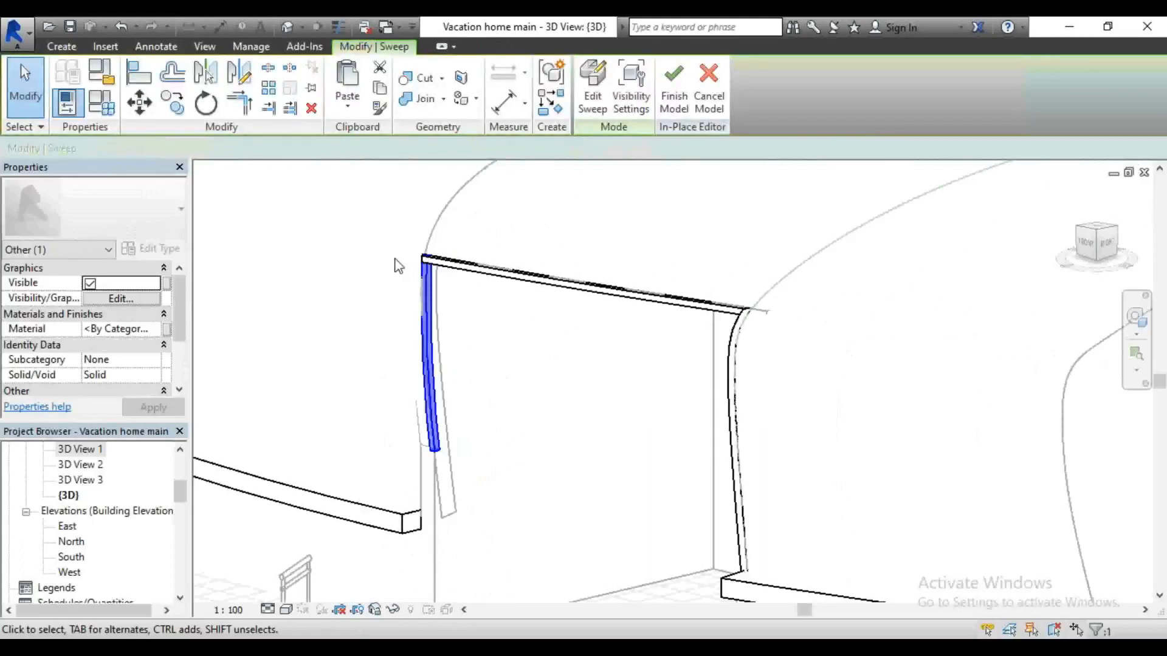
scroll(632, 261, "down", 2)
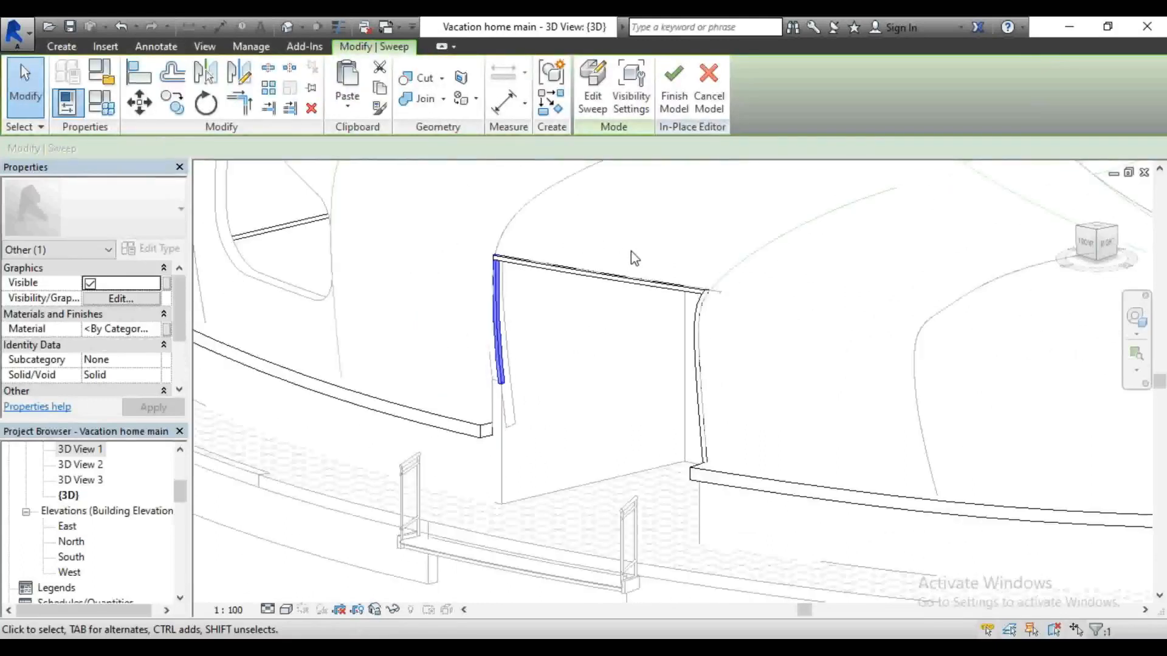
Step: Extend the side sweep's picked path with the vertical wall edge directly below it and finish the sweep
left_click_drag(1084, 242, 1133, 262)
middle_click_drag(778, 389, 565, 389, "shift")
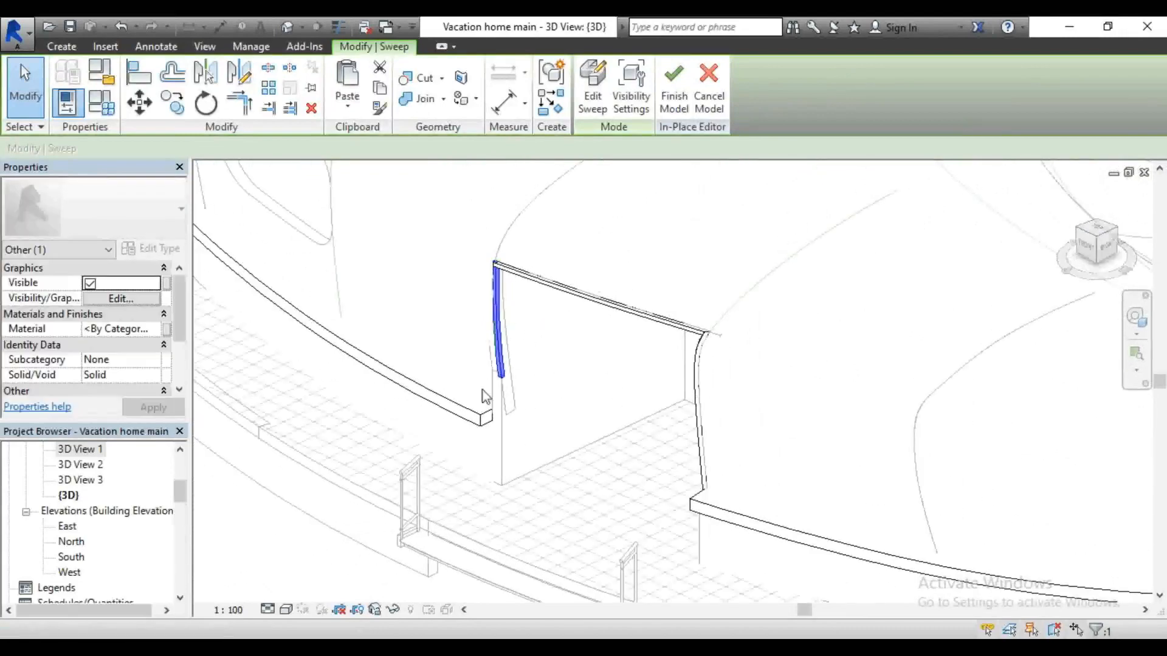
scroll(493, 452, "up", 3)
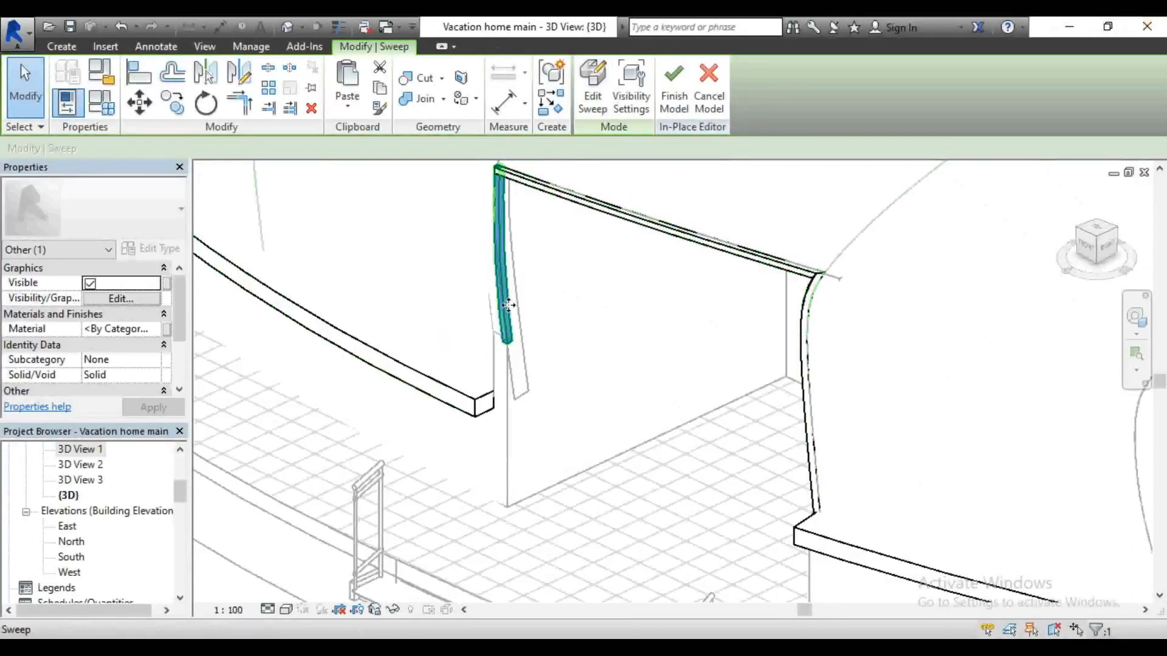
left_click(603, 99)
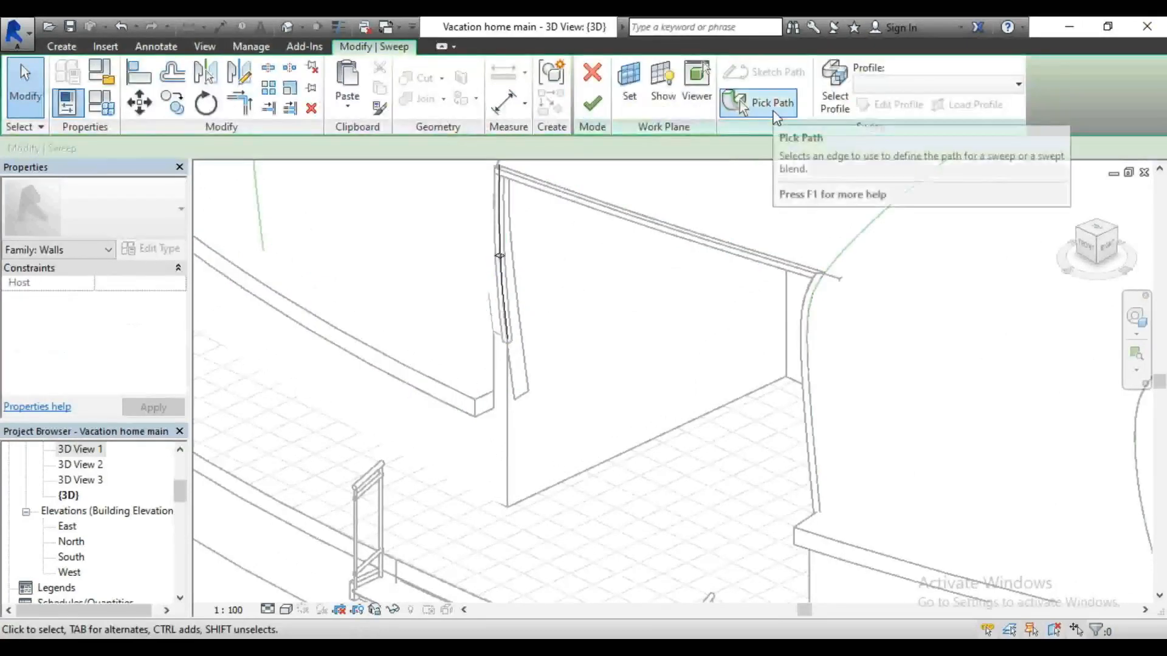
left_click(773, 111)
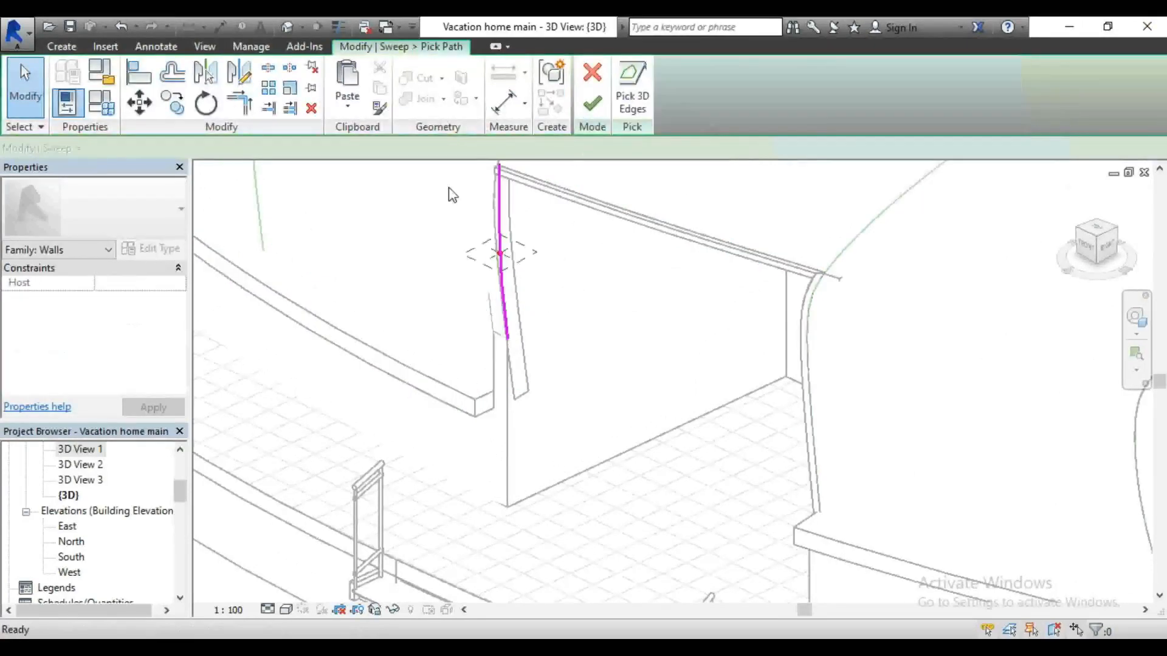
left_click(630, 113)
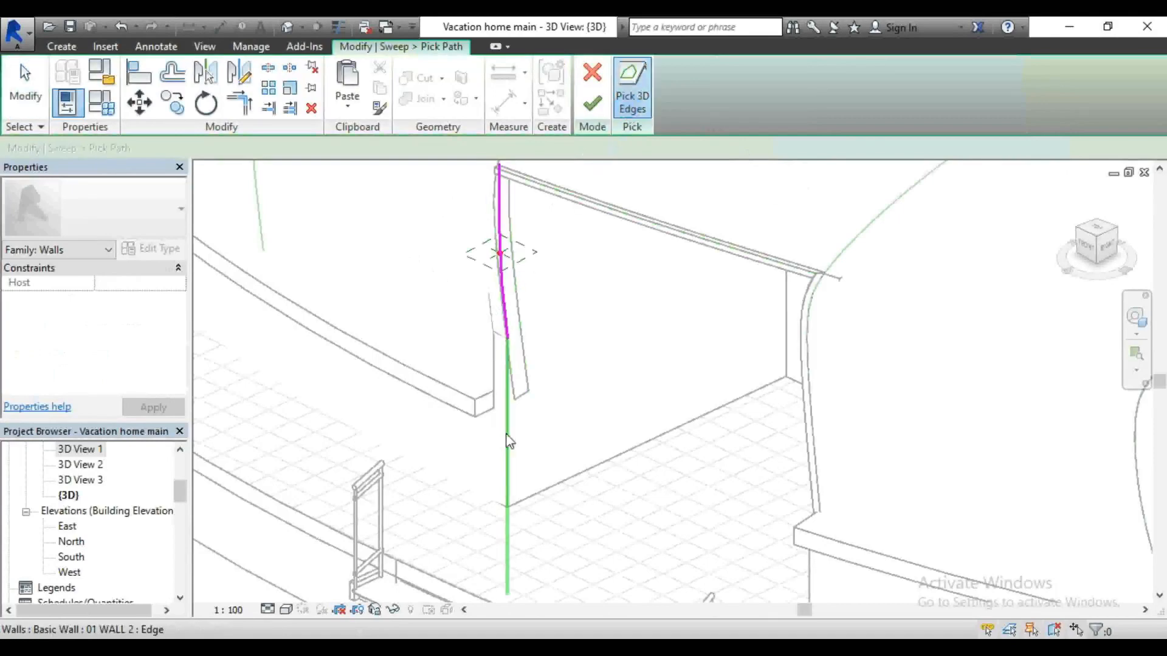
left_click(508, 437)
scroll(529, 283, "down", 2)
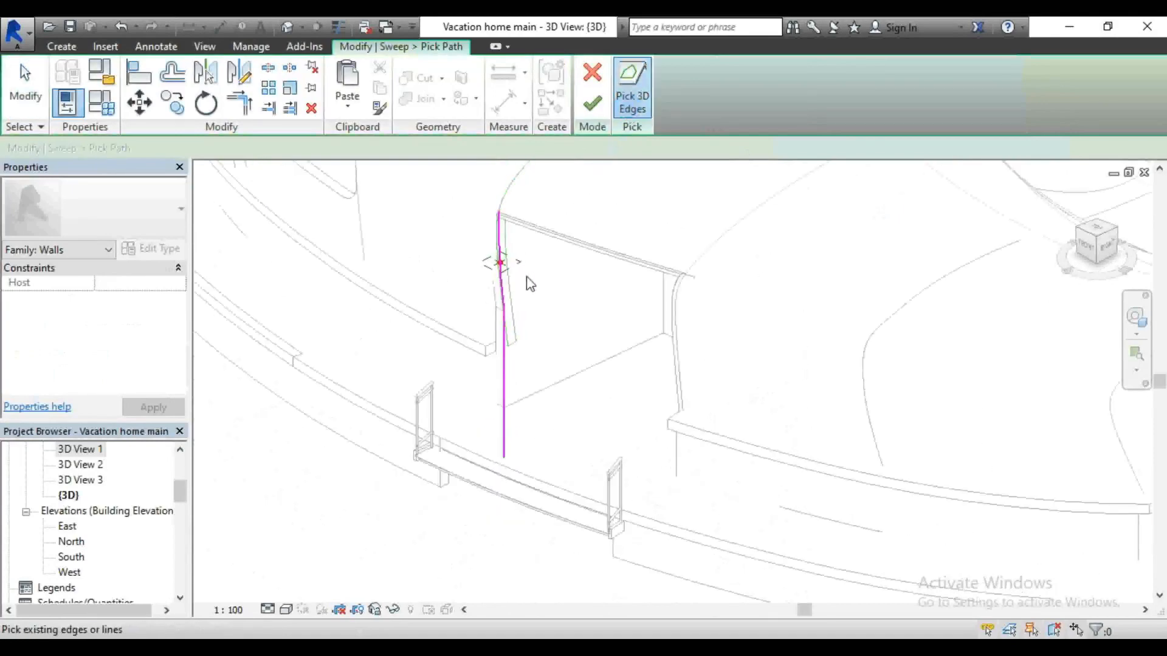
left_click(599, 116)
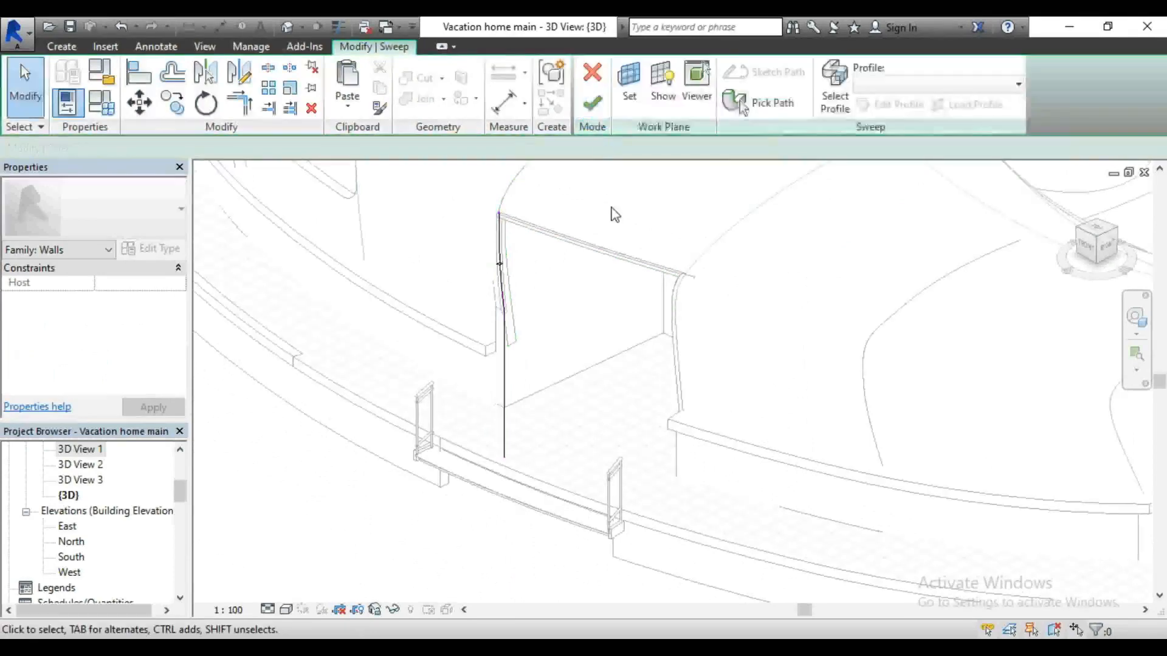
left_click(595, 104)
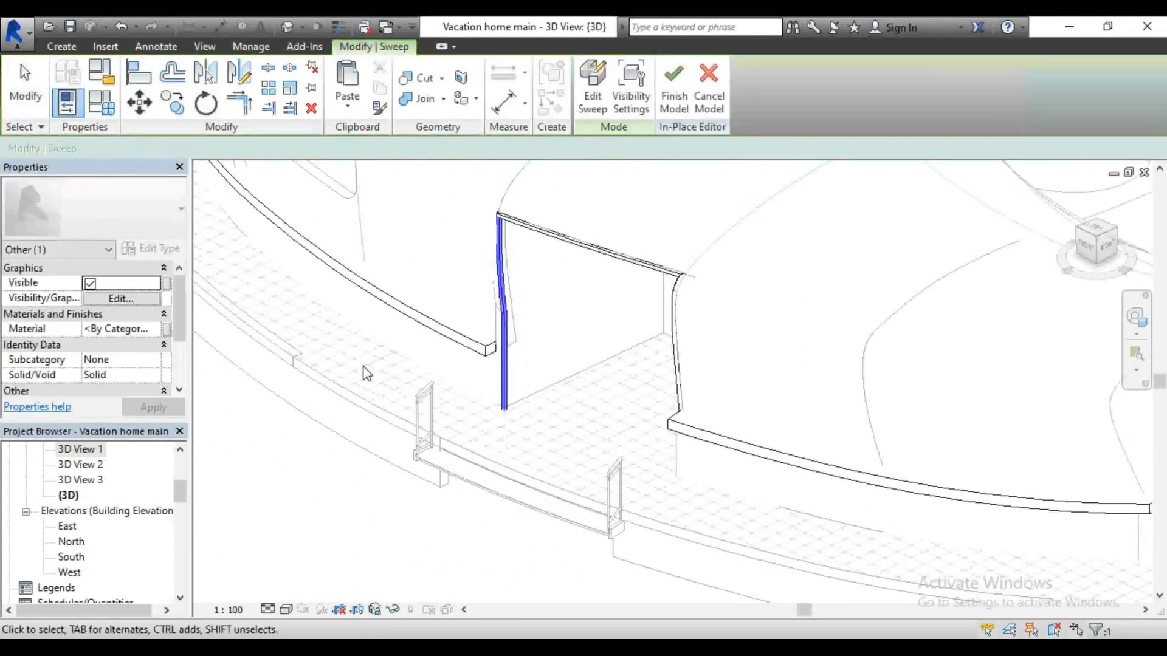
Step: Start another sweep on the opposite side of the entrance, picking the ledge's short lower edge and the vertical wall edge as its path
scroll(365, 368, "down", 2)
left_click_drag(1088, 254, 1031, 258)
scroll(533, 354, "up", 5)
scroll(532, 355, "up", 3)
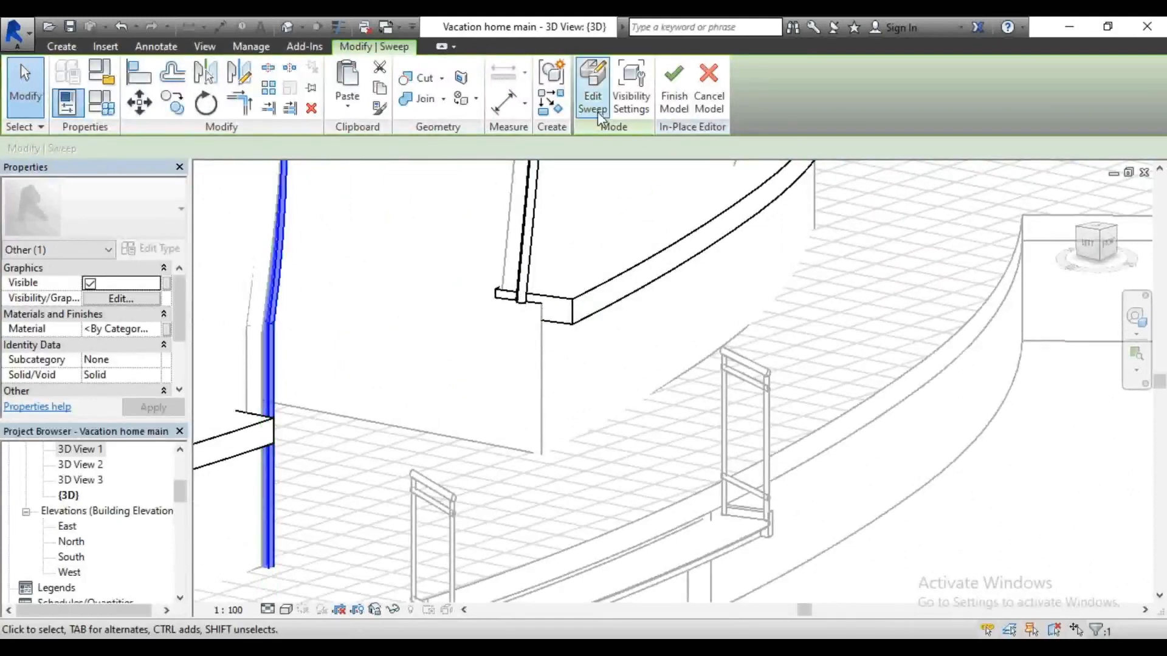
left_click(61, 46)
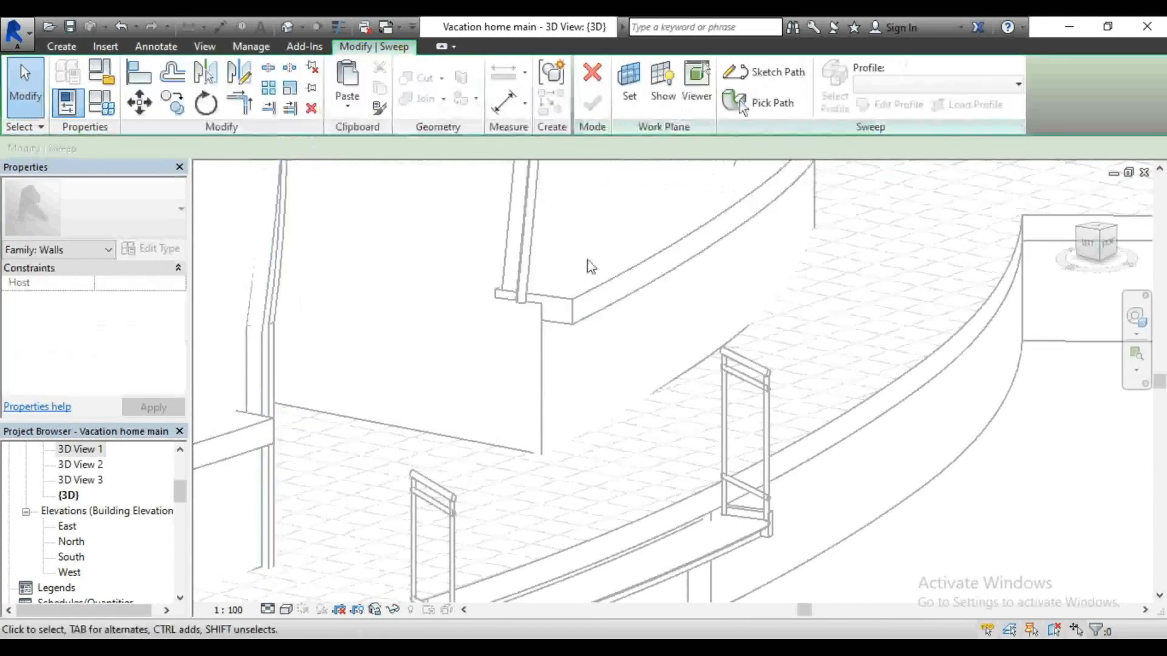
left_click(739, 101)
scroll(534, 317, "up", 4)
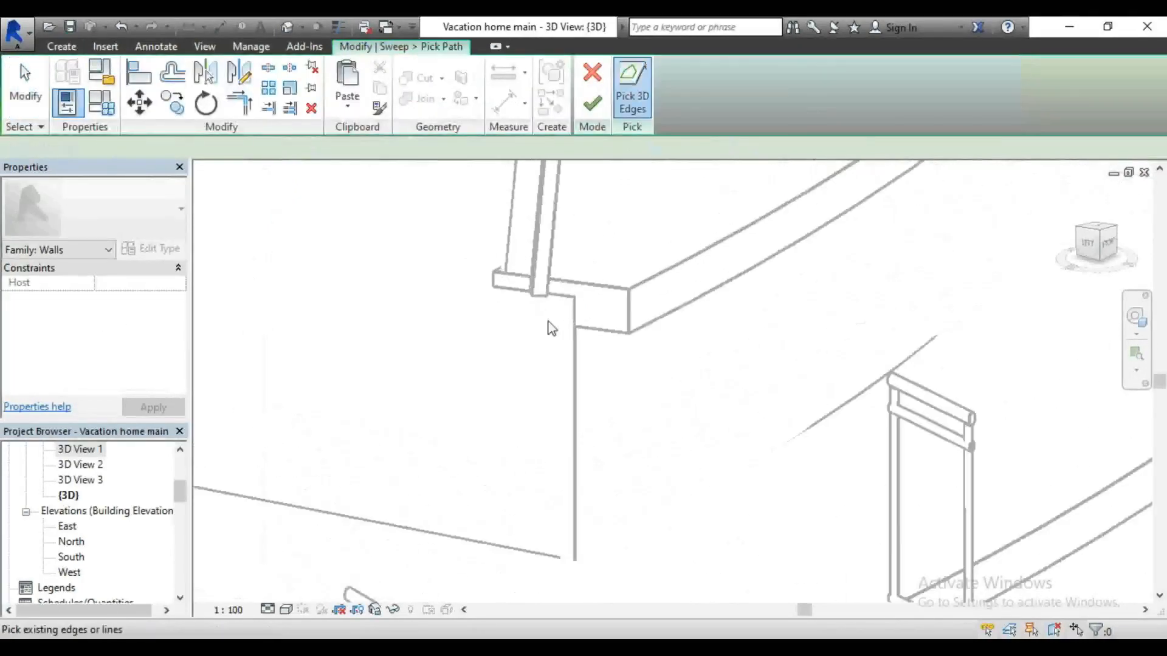
left_click(566, 284)
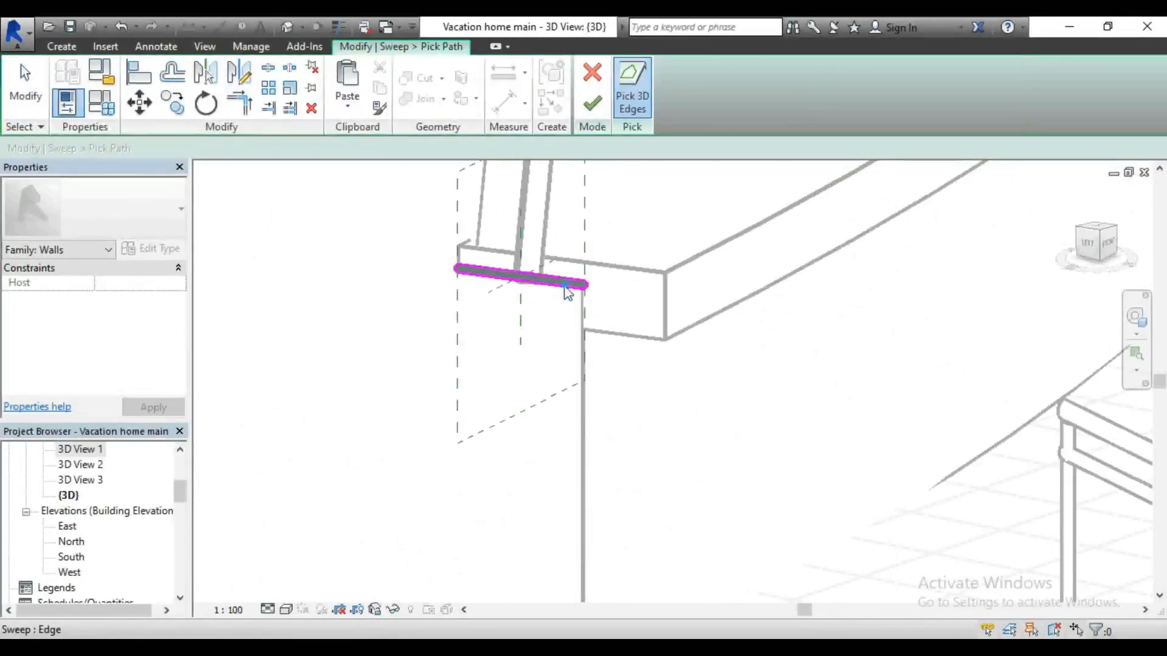
left_click(583, 347)
Step: Shorten the path's short upper segment to about 158 mm so it starts at the existing frame sweep, and finish the path
scroll(594, 292, "down", 3)
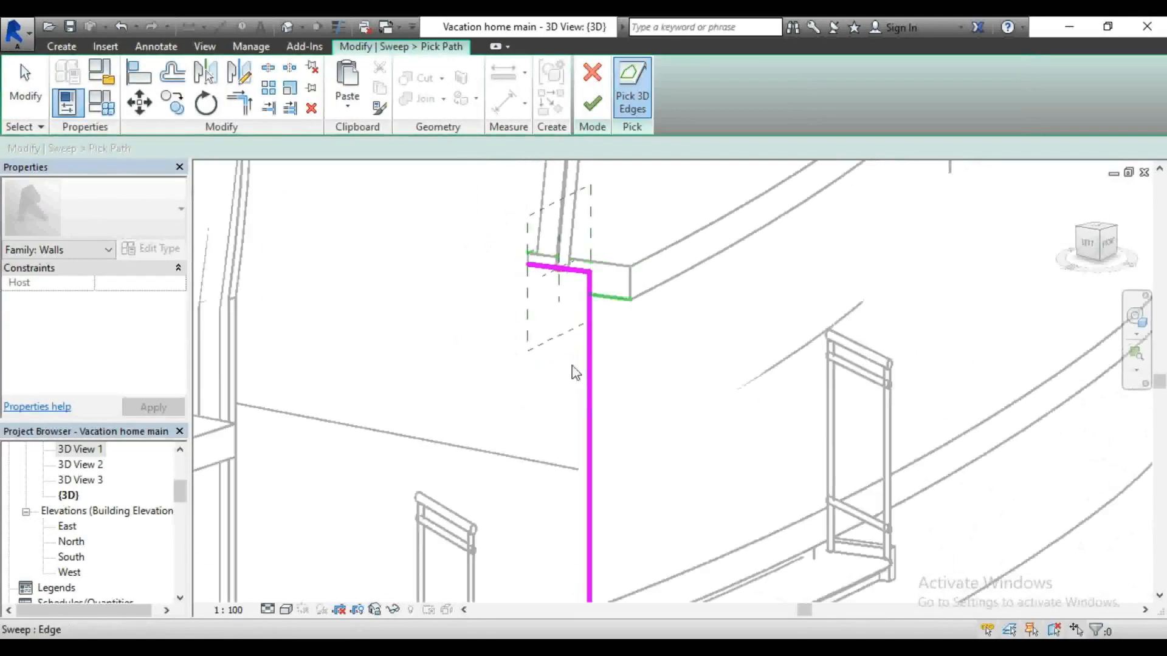
scroll(553, 470, "down", 3)
scroll(552, 312, "up", 4)
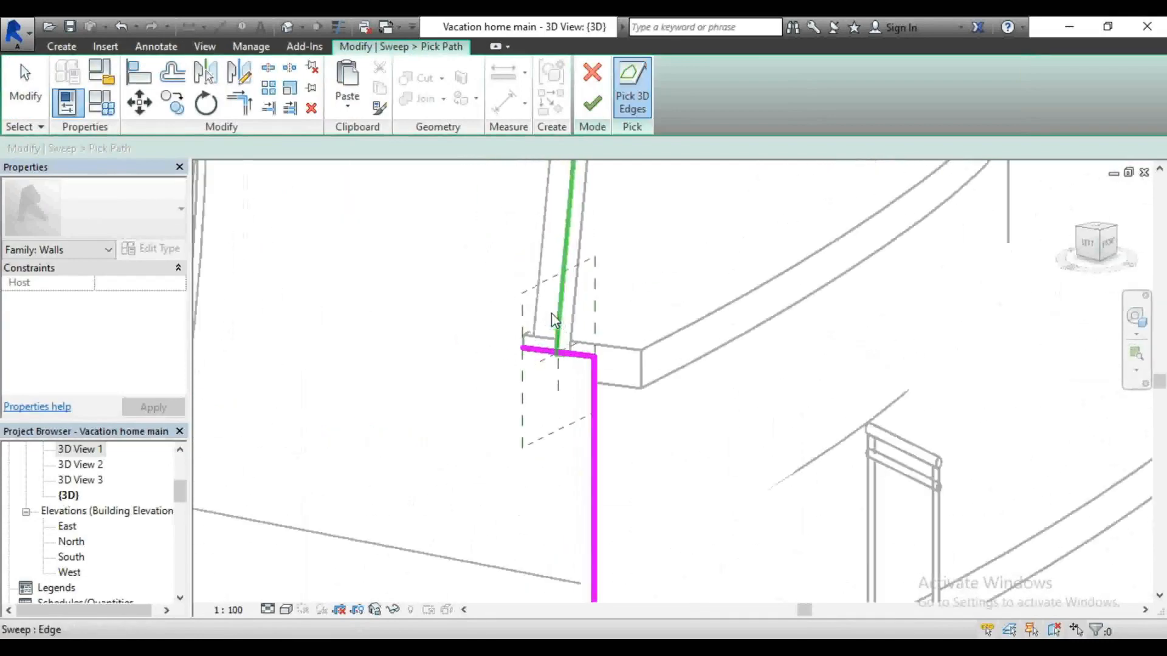
scroll(517, 344, "up", 2)
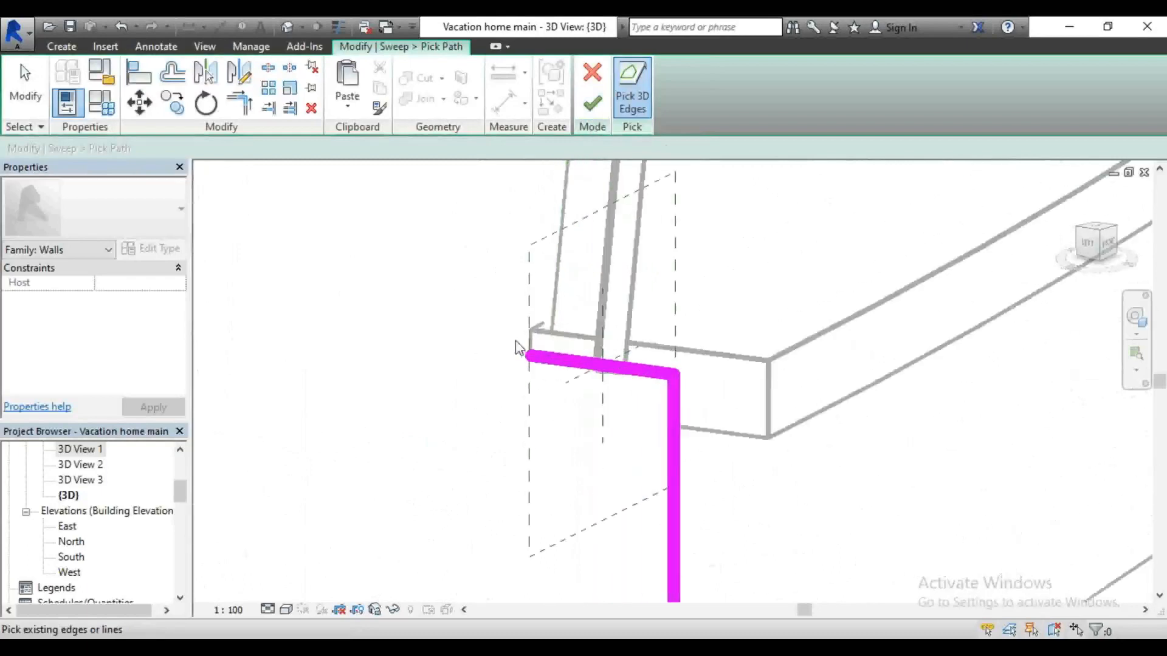
key("Escape")
left_click(540, 357)
left_click_drag(532, 356, 602, 367)
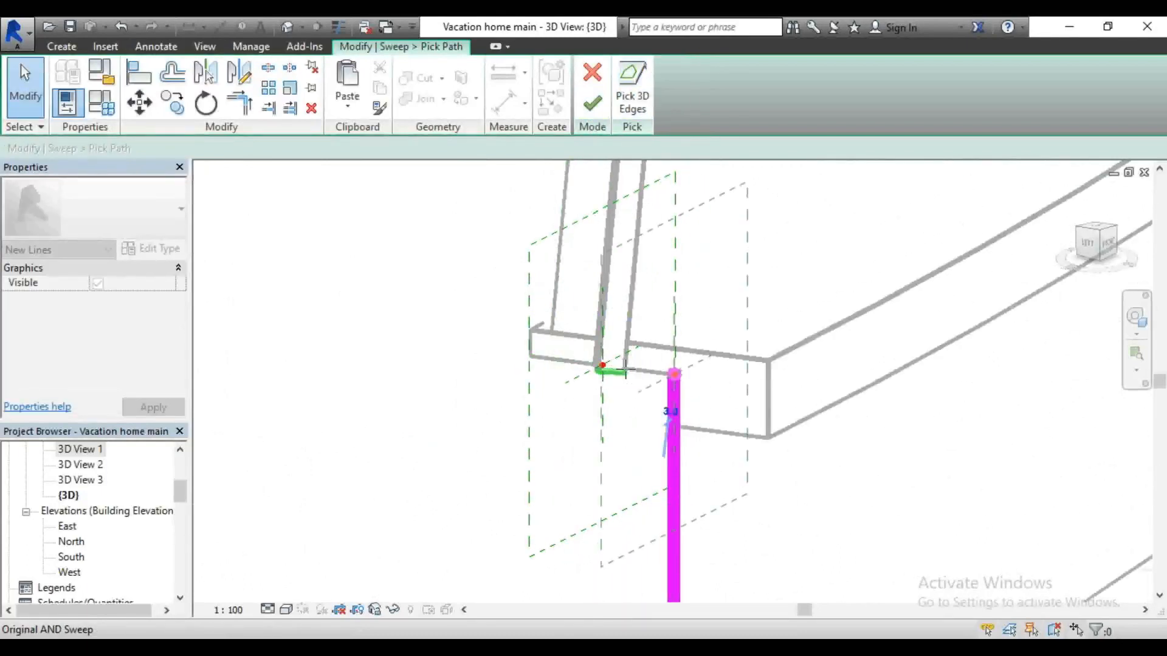
key("Escape")
left_click(533, 356)
left_click_drag(535, 354, 581, 359)
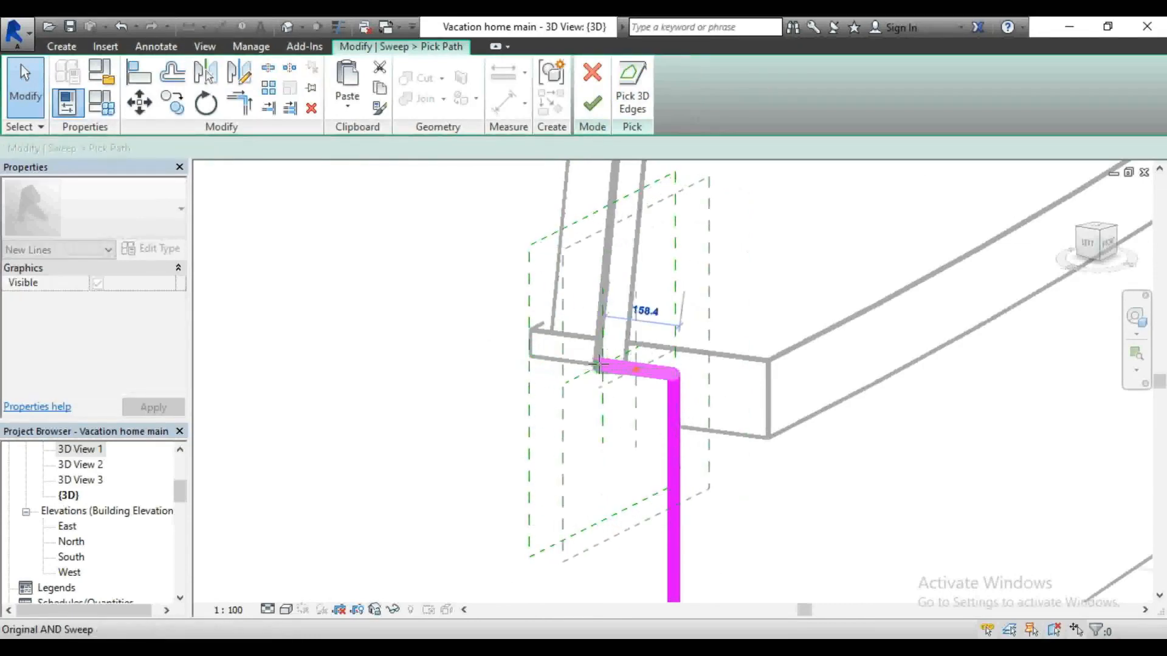
scroll(403, 288, "down", 3)
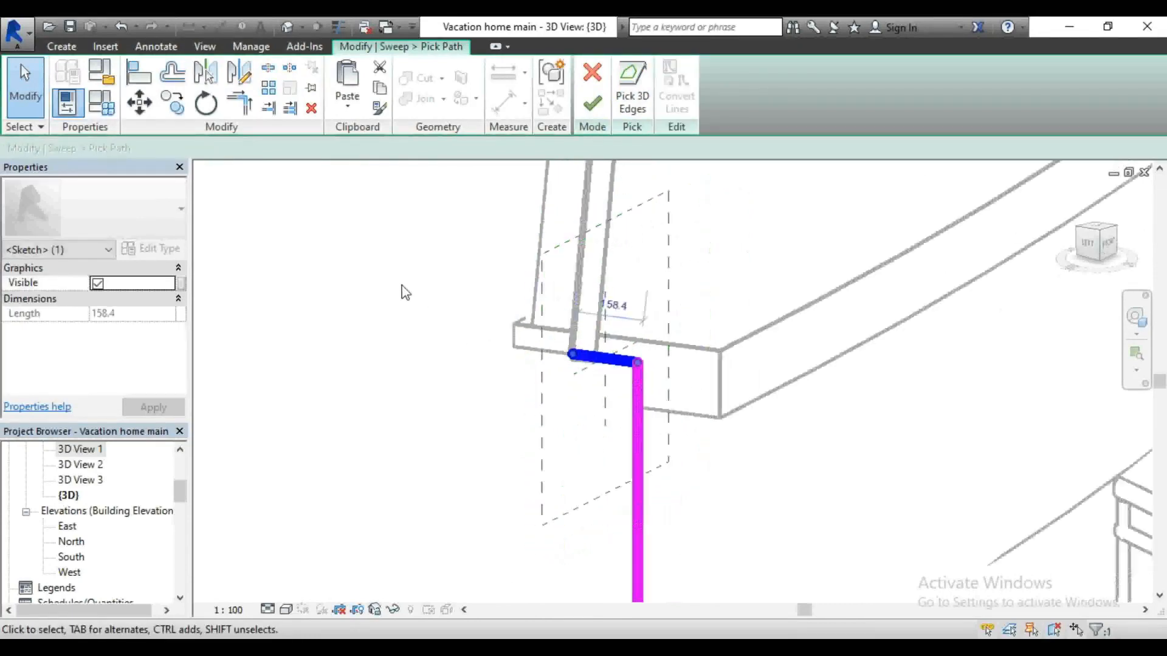
left_click(592, 103)
Step: Edit the sweep's profile and sketch a rectangle about 75 by 85 mm from the path's reference point
scroll(557, 302, "down", 4)
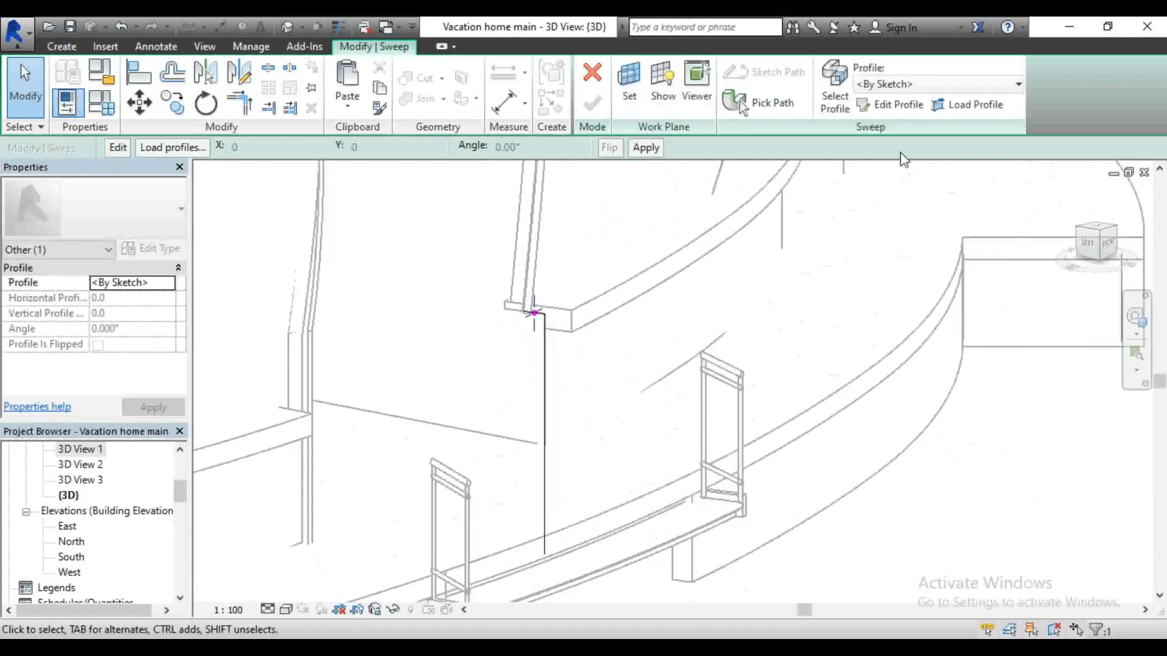
left_click(894, 105)
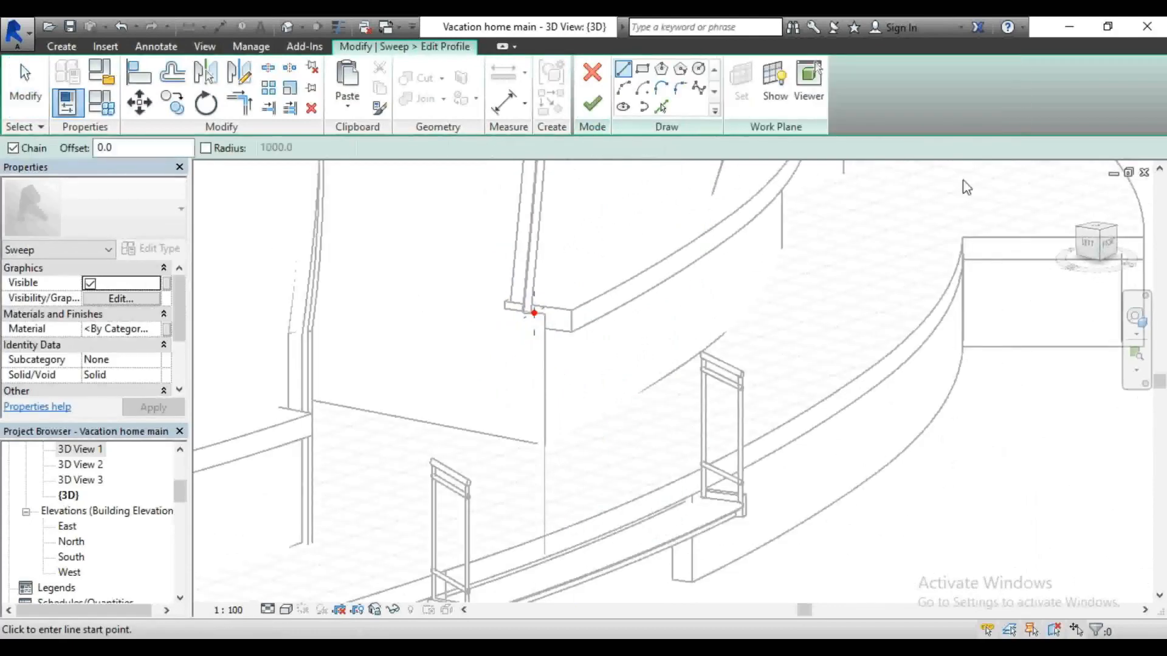
left_click_drag(1093, 257, 1084, 275)
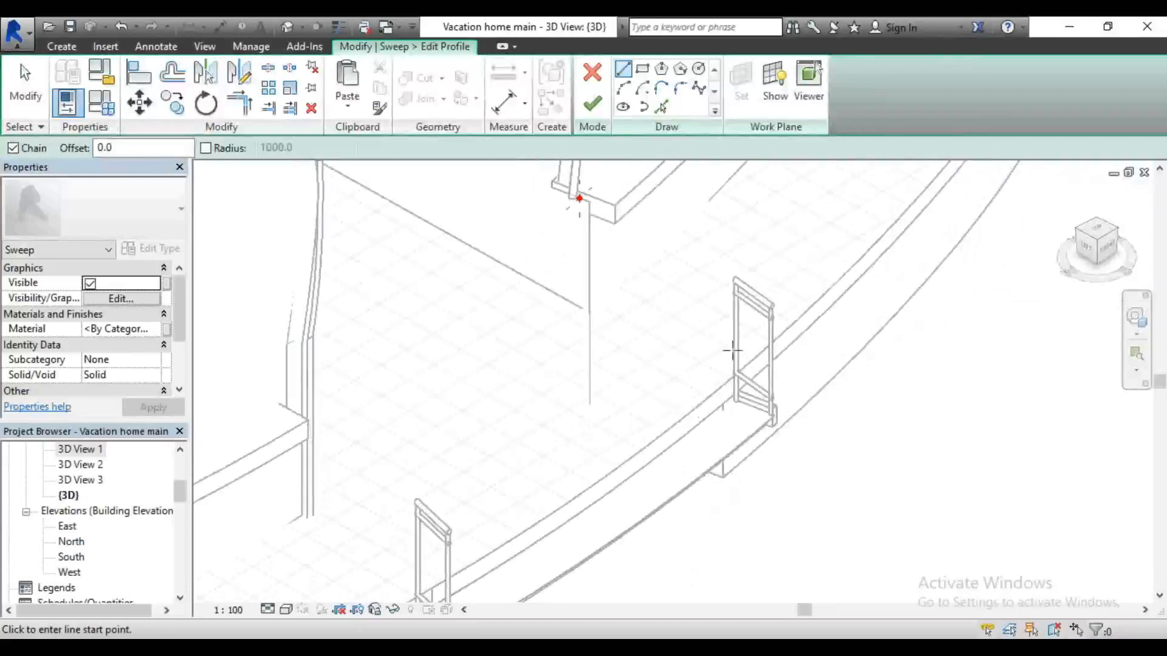
scroll(731, 349, "down", 1)
scroll(615, 254, "up", 2)
scroll(625, 277, "up", 3)
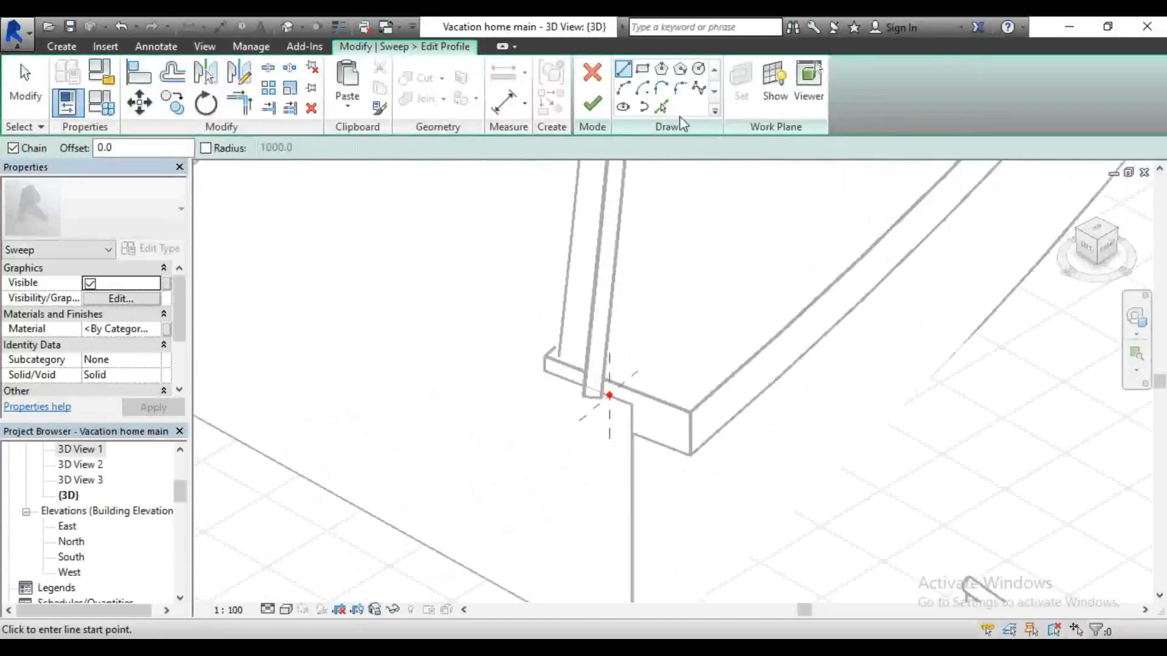
left_click(642, 72)
scroll(632, 404, "up", 2)
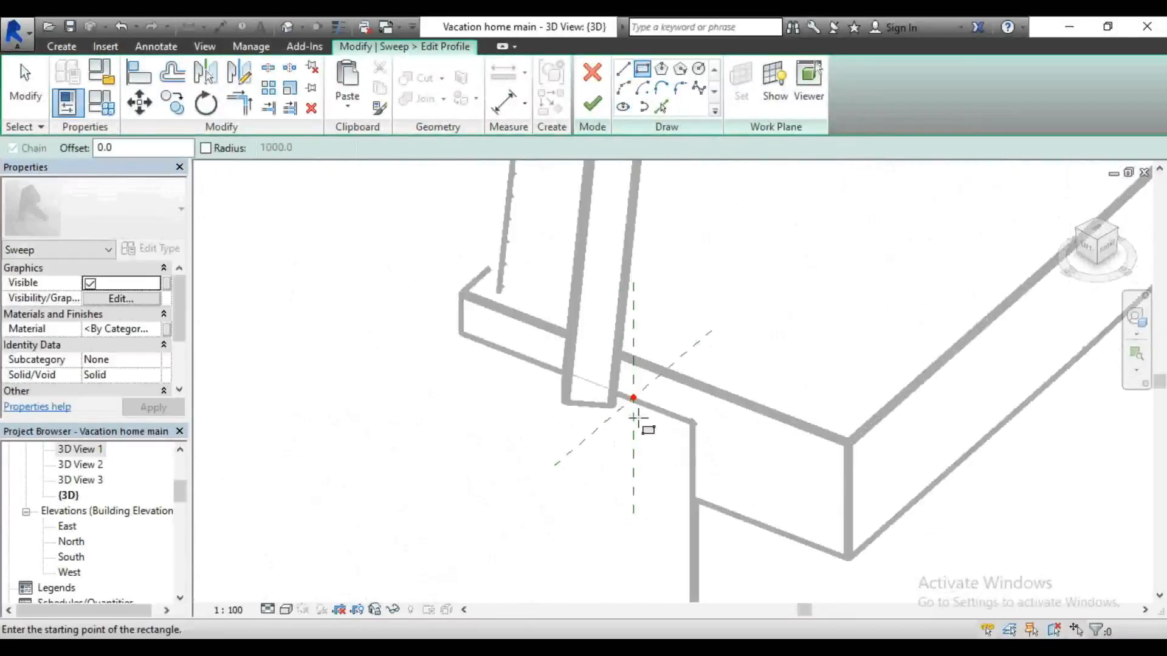
left_click(634, 398)
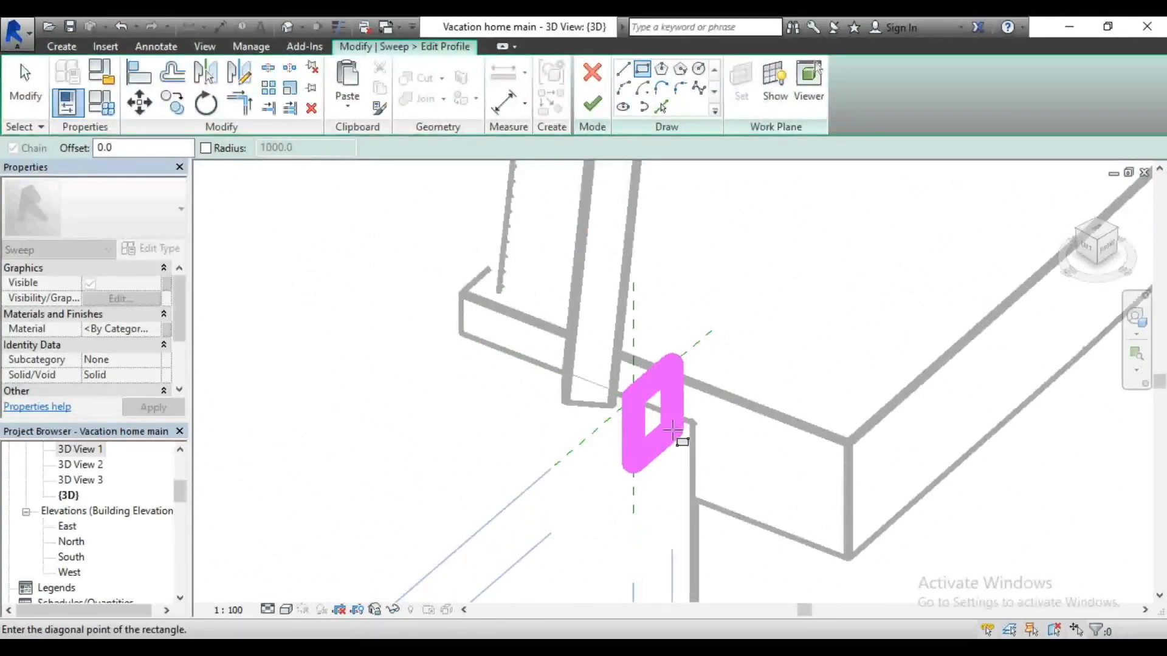
left_click(673, 431)
Step: Resize the profile rectangle to 50 mm by 50 mm
key("Escape")
key("Escape")
left_click(652, 381)
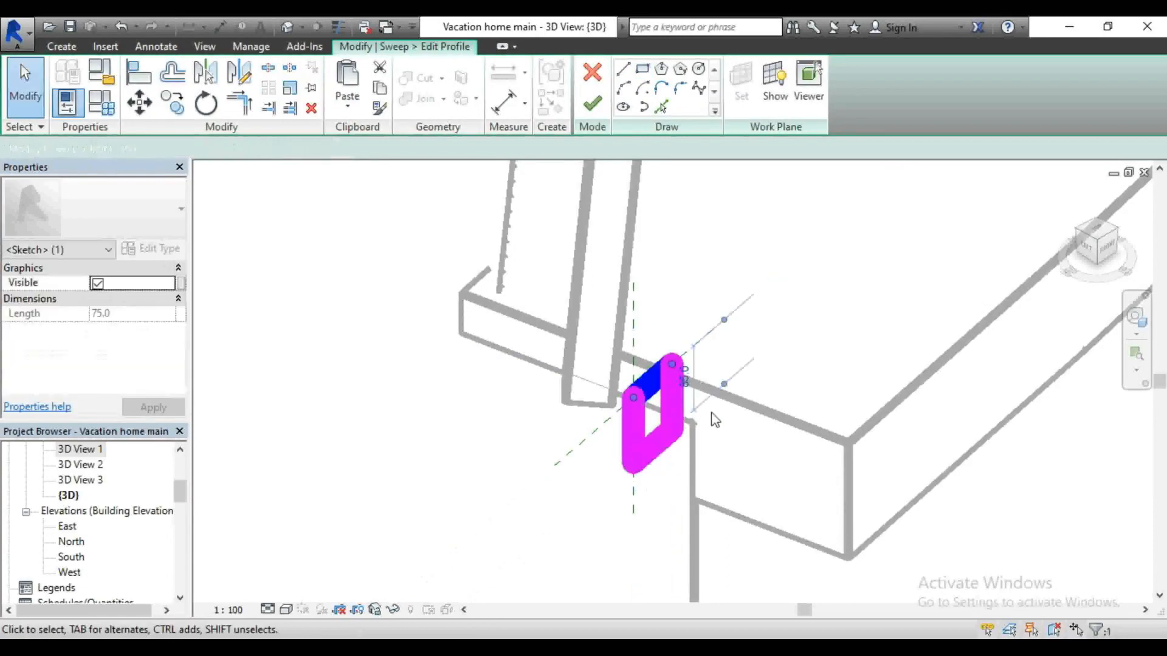
left_click(685, 378)
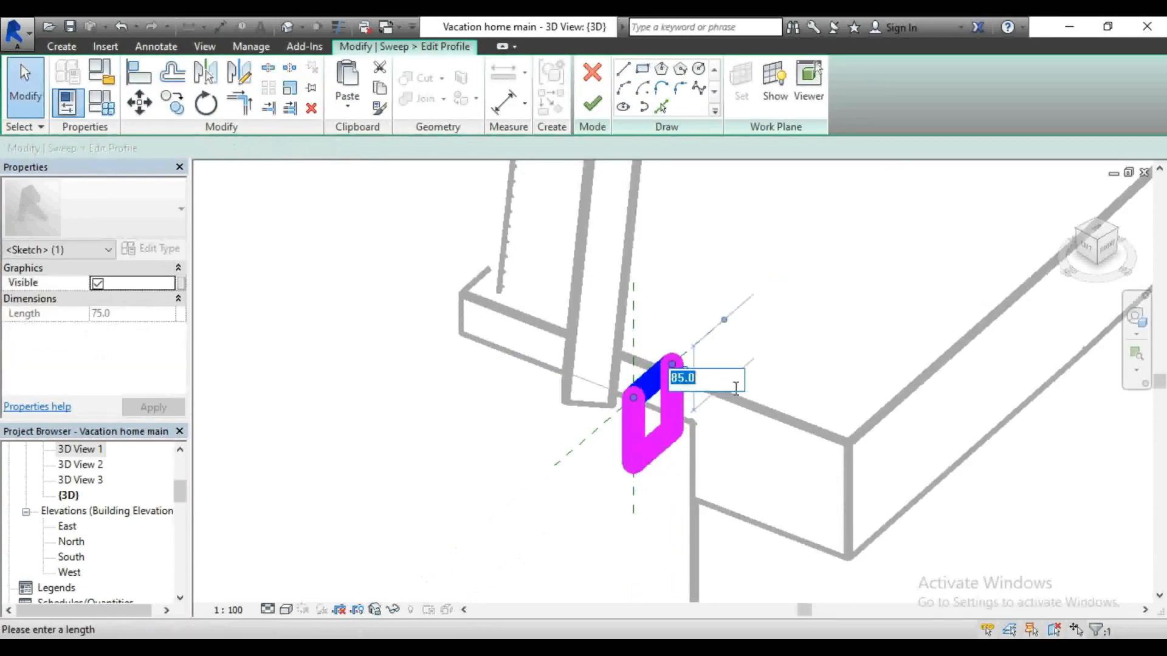
type("50")
key("Return")
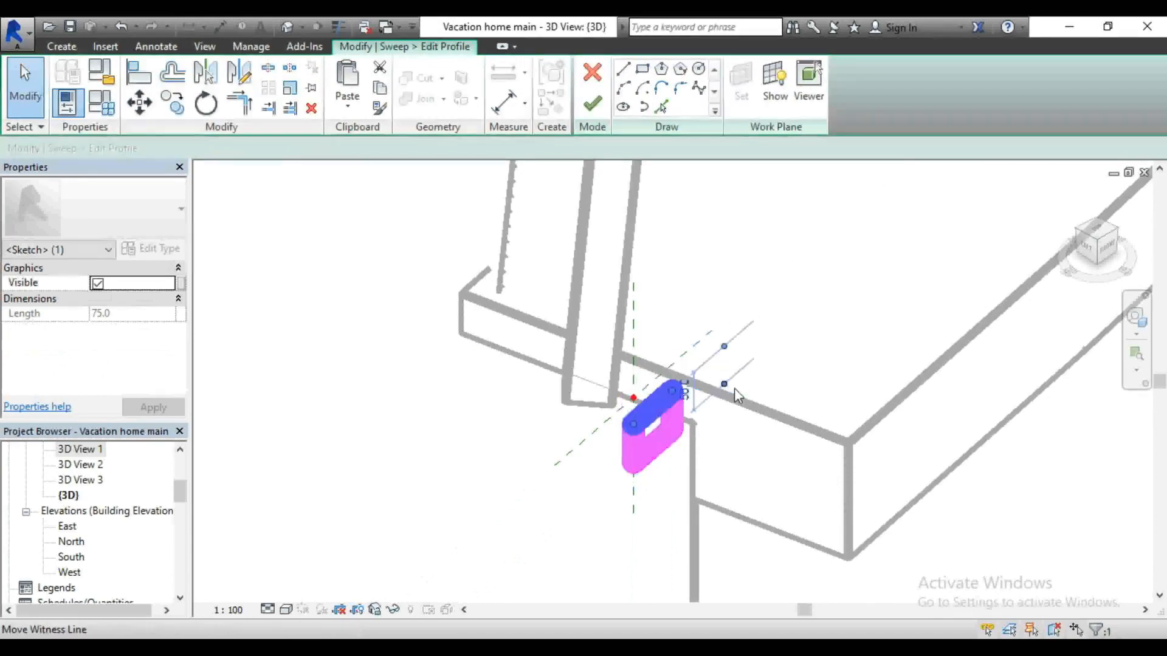
left_click(680, 426)
left_click(645, 466)
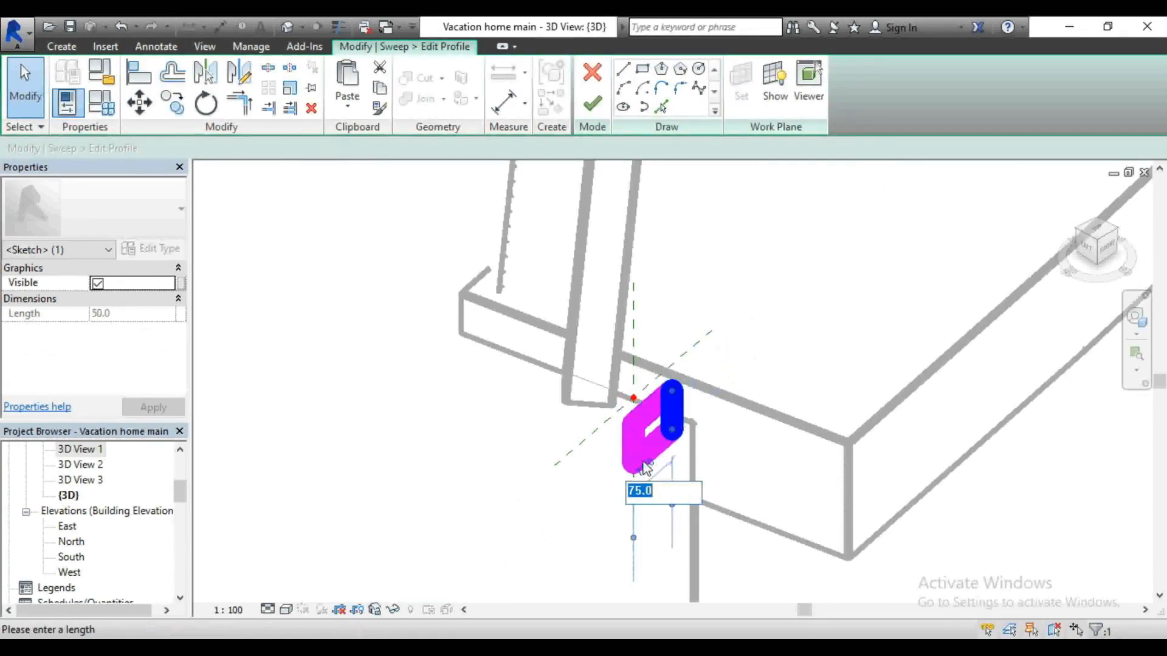
type("50")
key("Return")
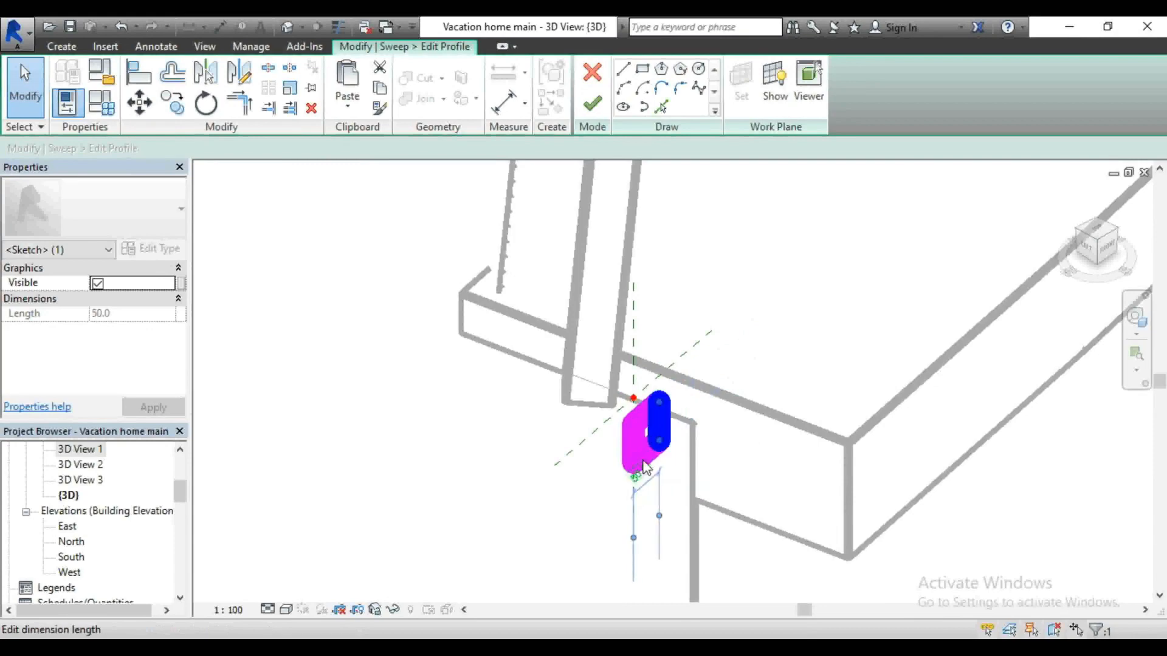
Step: Move the whole square profile by its corner onto the path's reference point, and finish the profile and the sweep
scroll(672, 445, "up", 3)
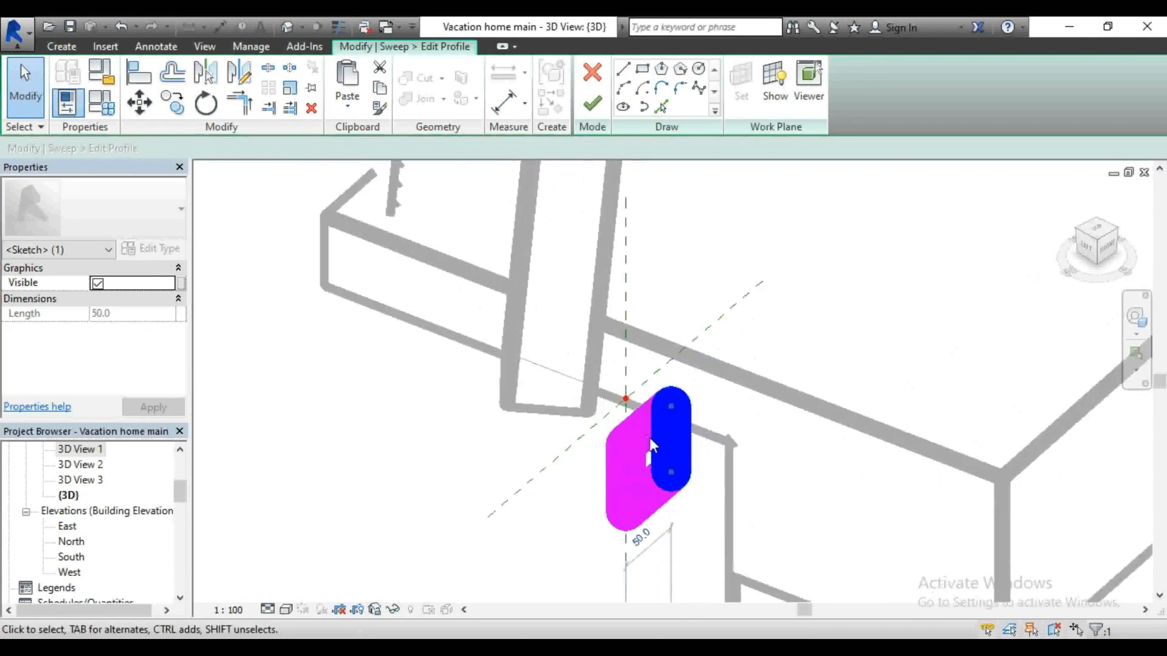
key("Tab")
left_click(645, 433)
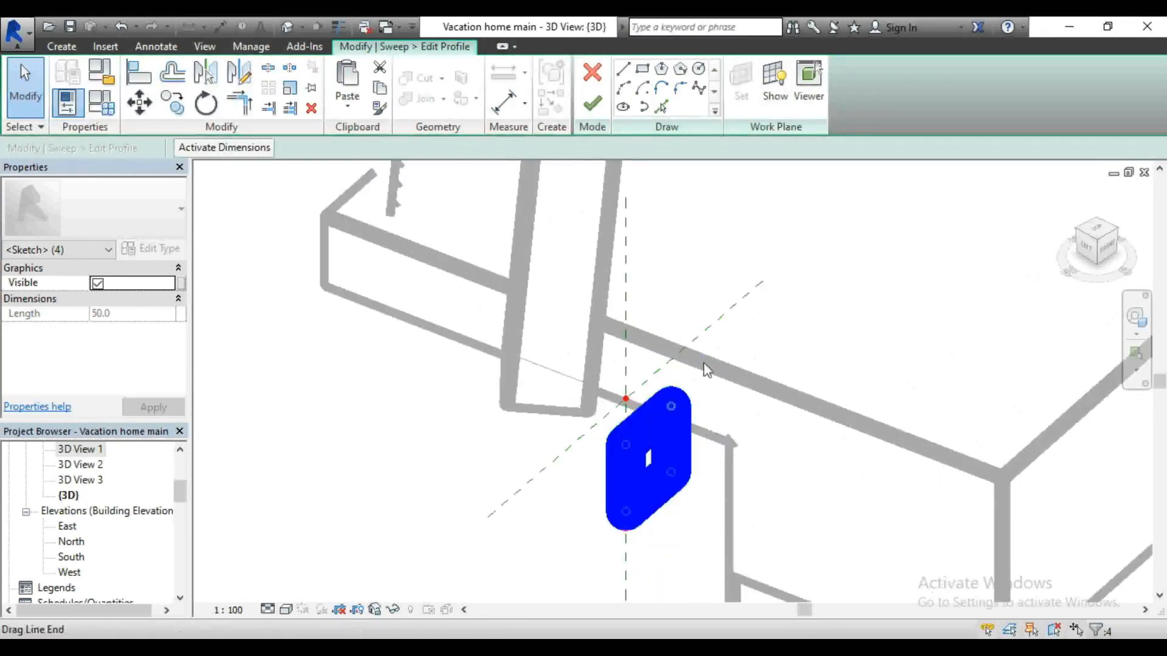
left_click(139, 102)
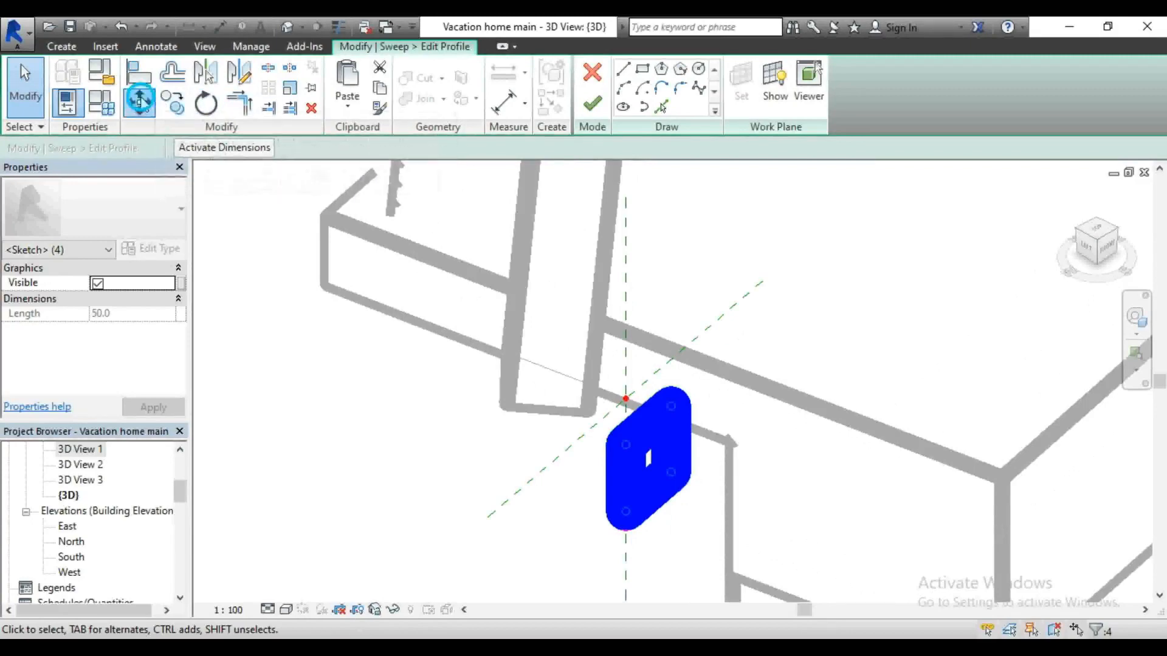
left_click(626, 447)
left_click(626, 399)
scroll(588, 396, "down", 5)
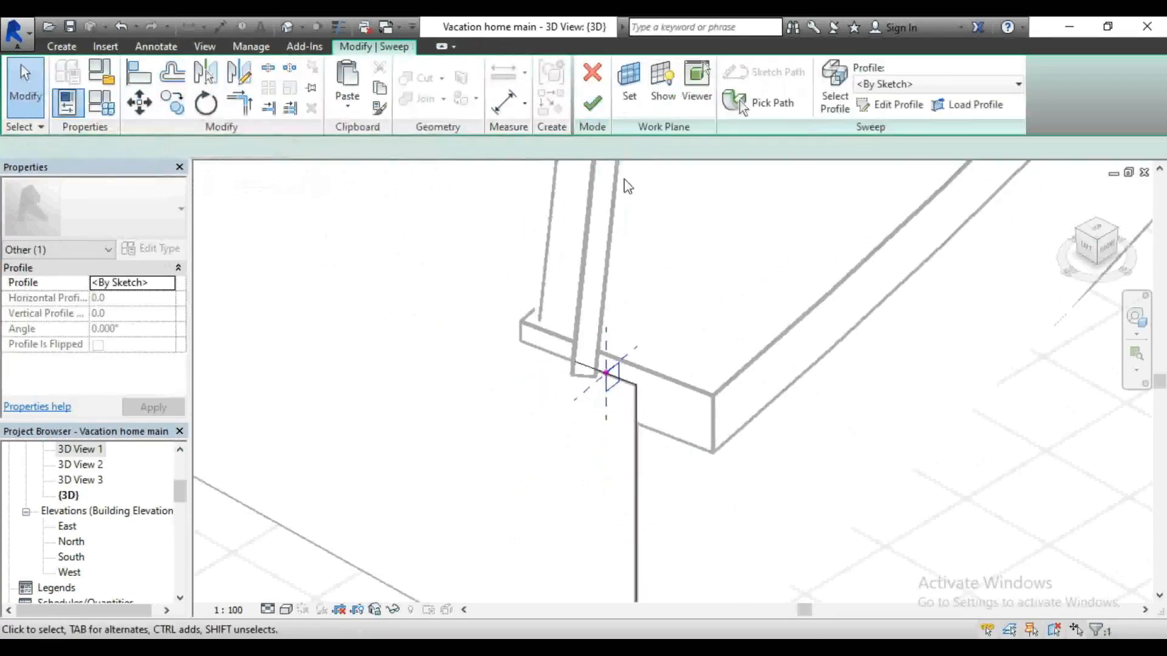
left_click(593, 100)
Step: Inspect the entrance frame in the perspective views 3D View 2 and 3D View 1, and return to the default 3D view
scroll(555, 253, "down", 5)
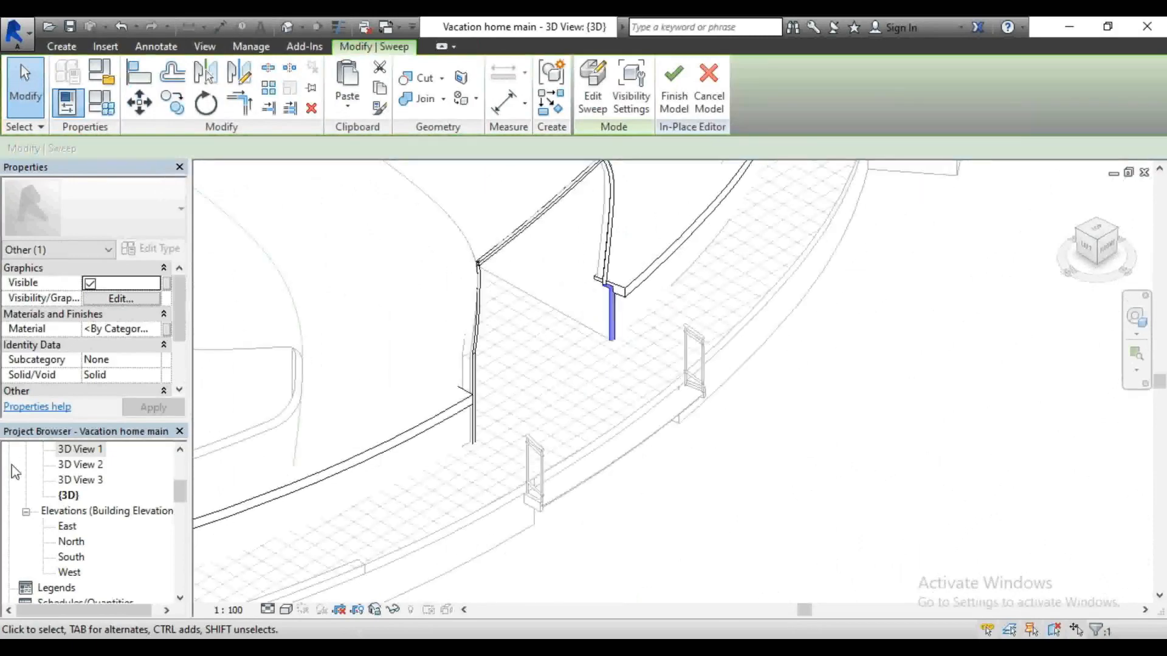
double_click(92, 466)
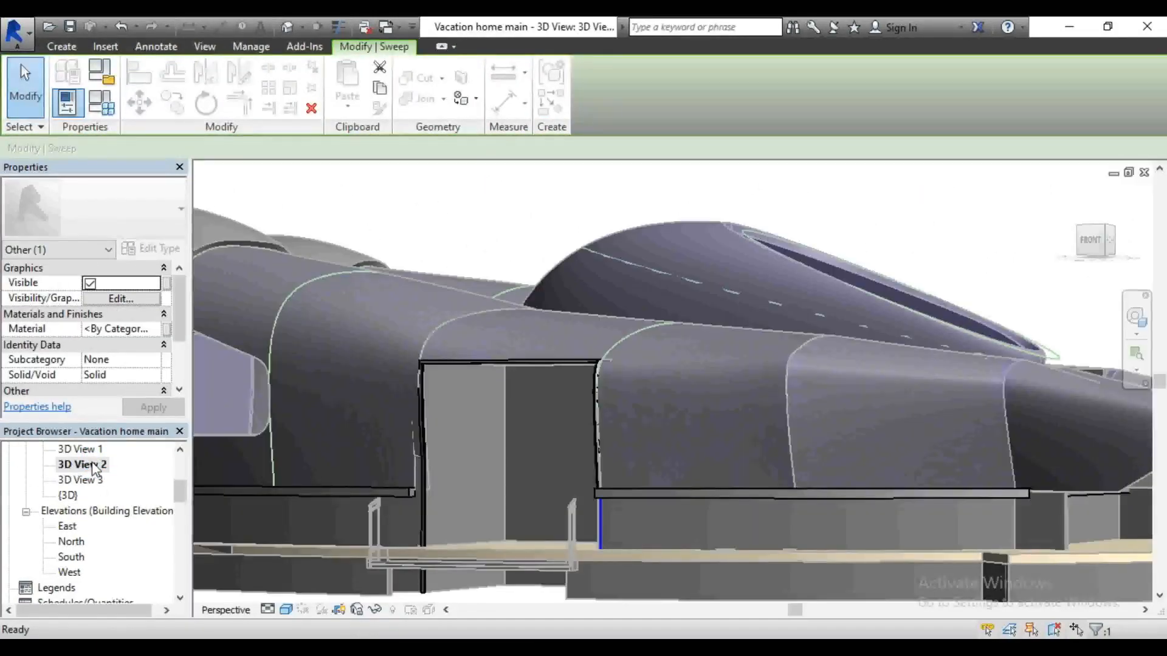
double_click(81, 449)
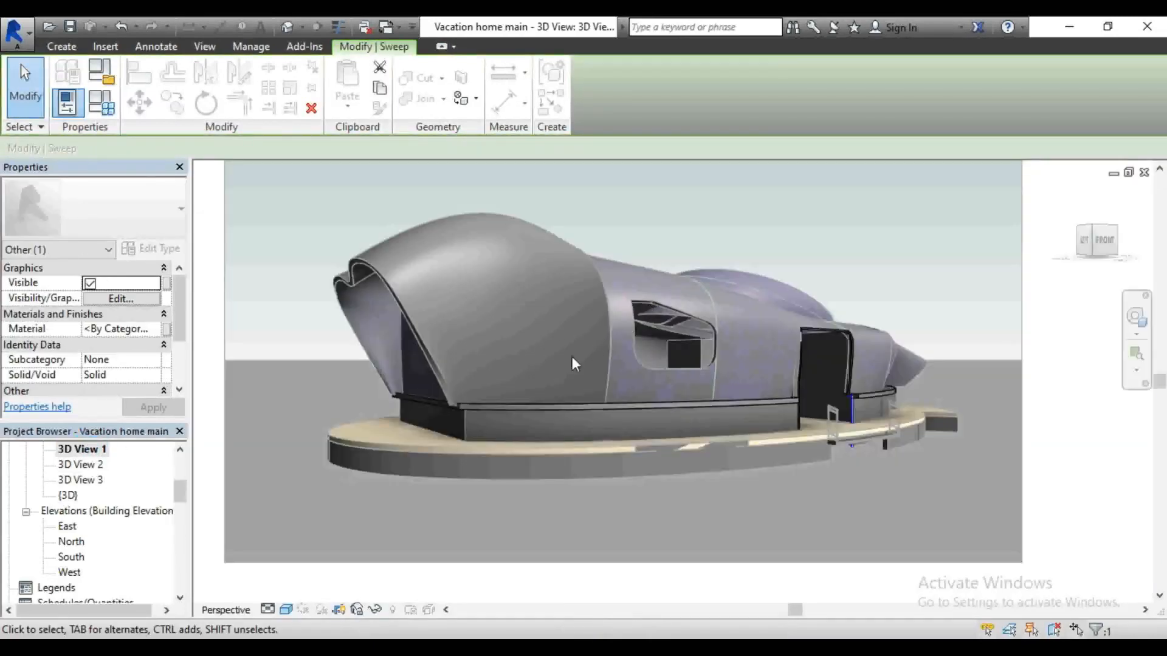
scroll(753, 263, "up", 3)
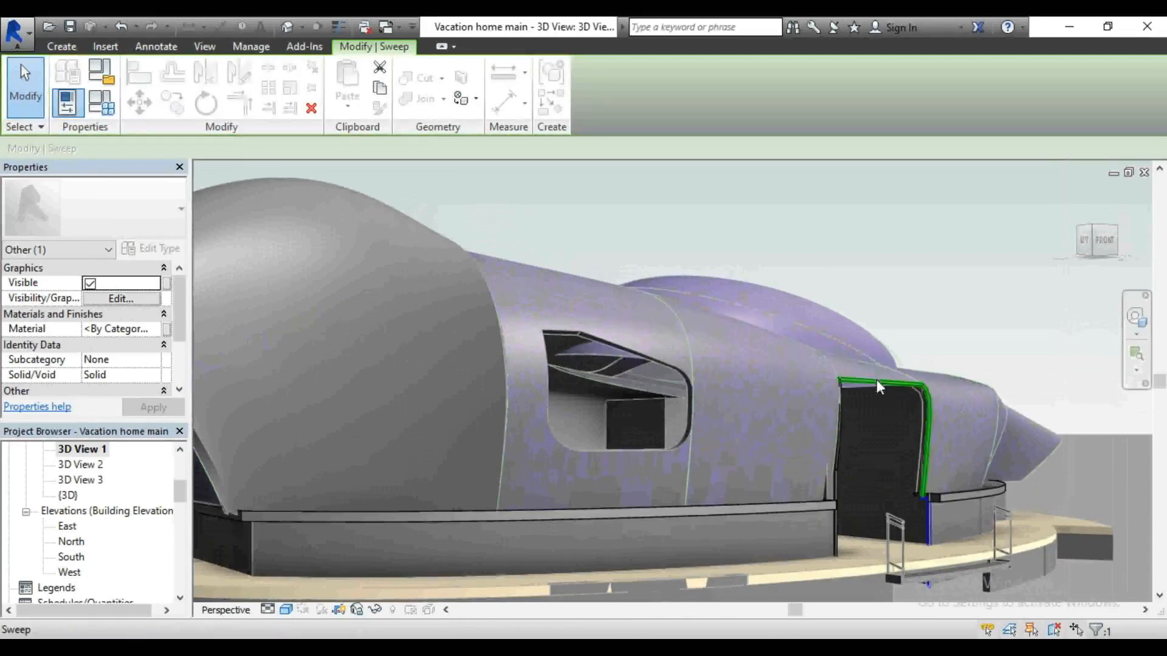
left_click(290, 25)
scroll(760, 406, "down", 2)
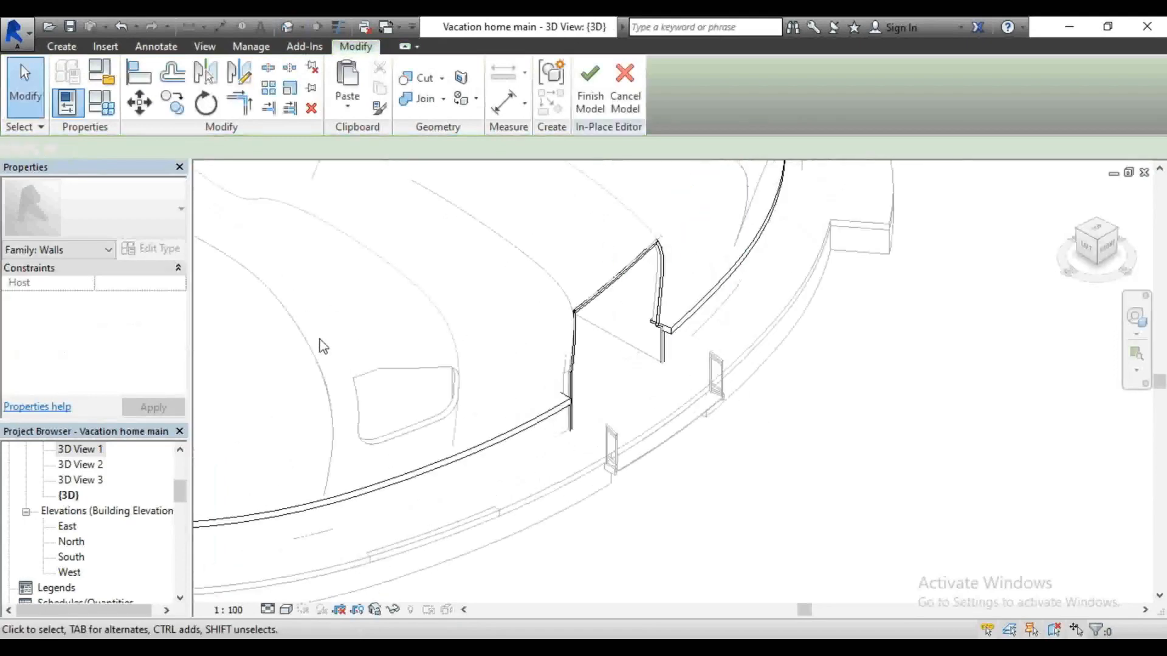
Step: Start a new sweep with a picked path along the window opening's upper edges and the adjoining rounded upper corner
scroll(369, 385, "up", 4)
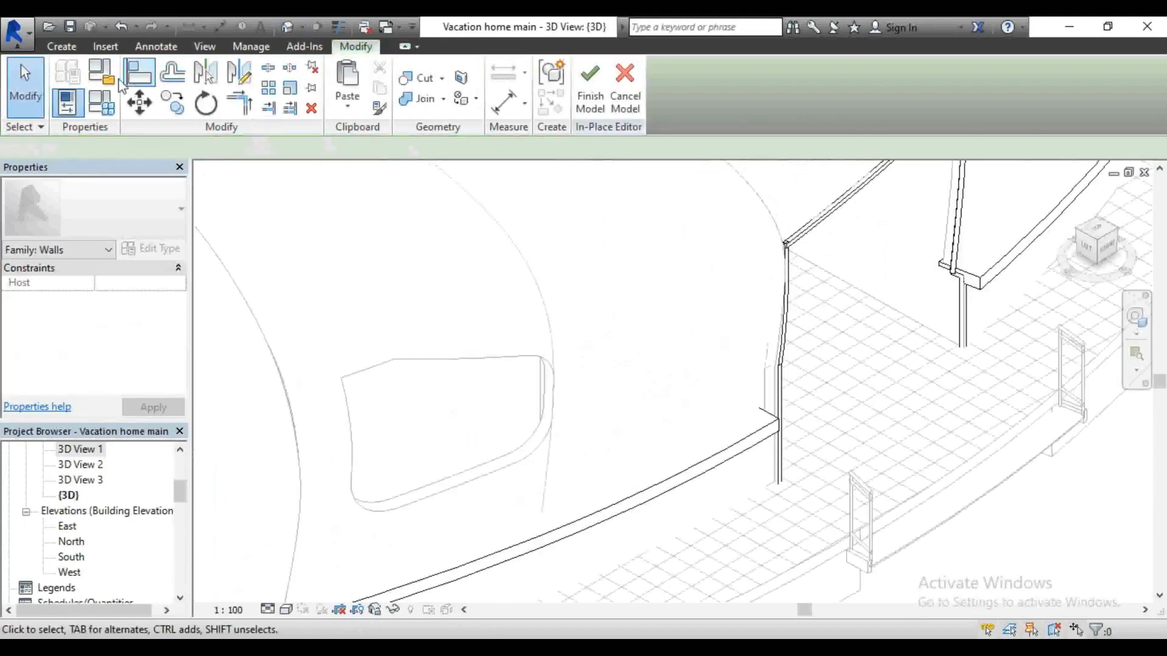
left_click(61, 46)
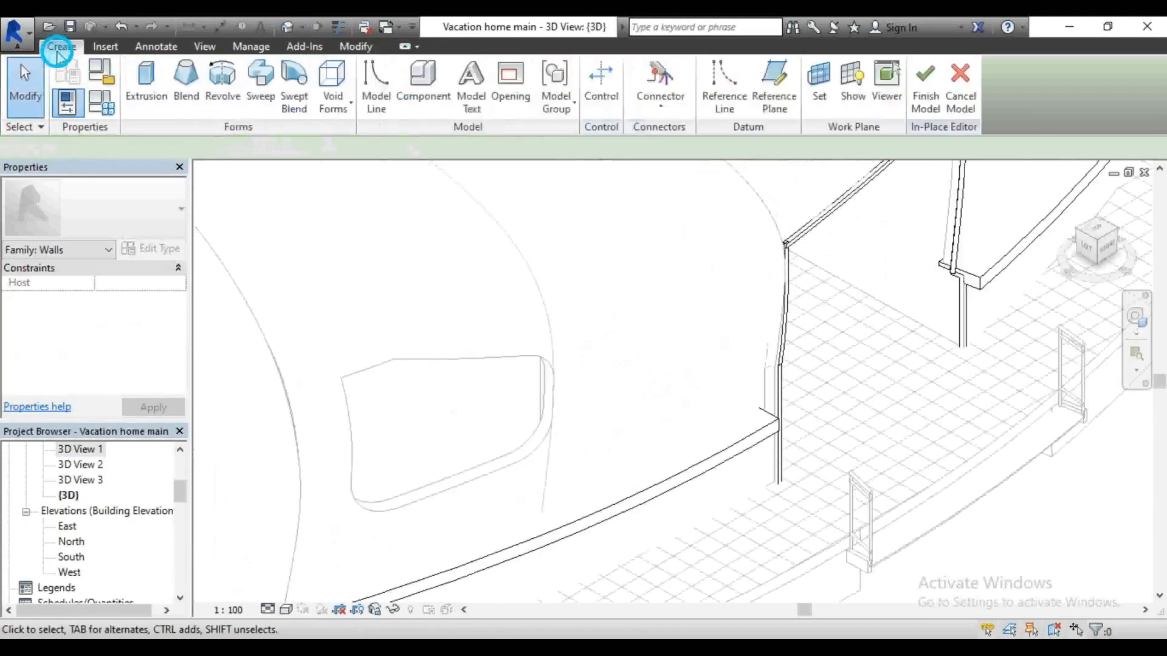
left_click(256, 100)
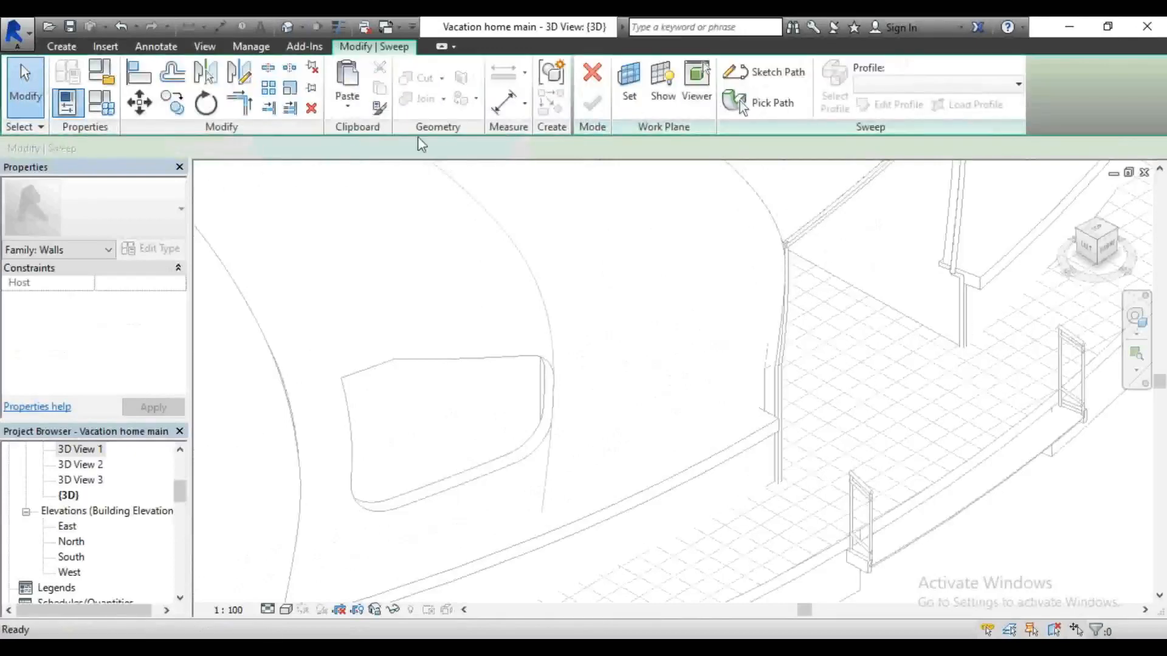
left_click(739, 102)
left_click(376, 368)
left_click(532, 356)
scroll(535, 358, "up", 5)
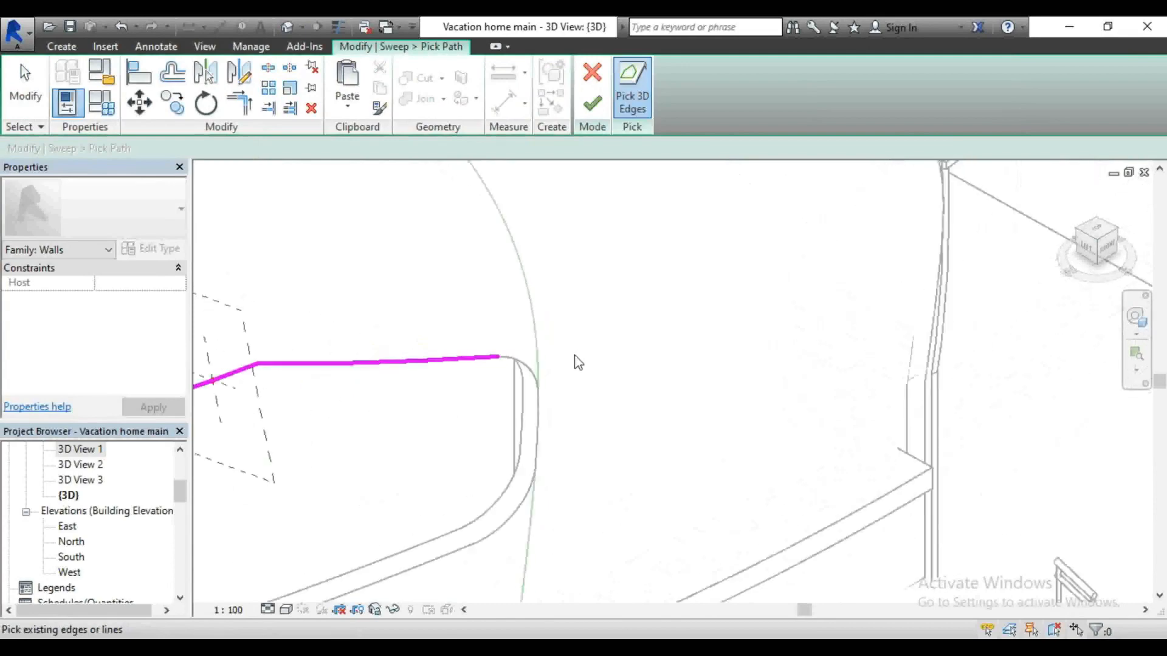
left_click(514, 351)
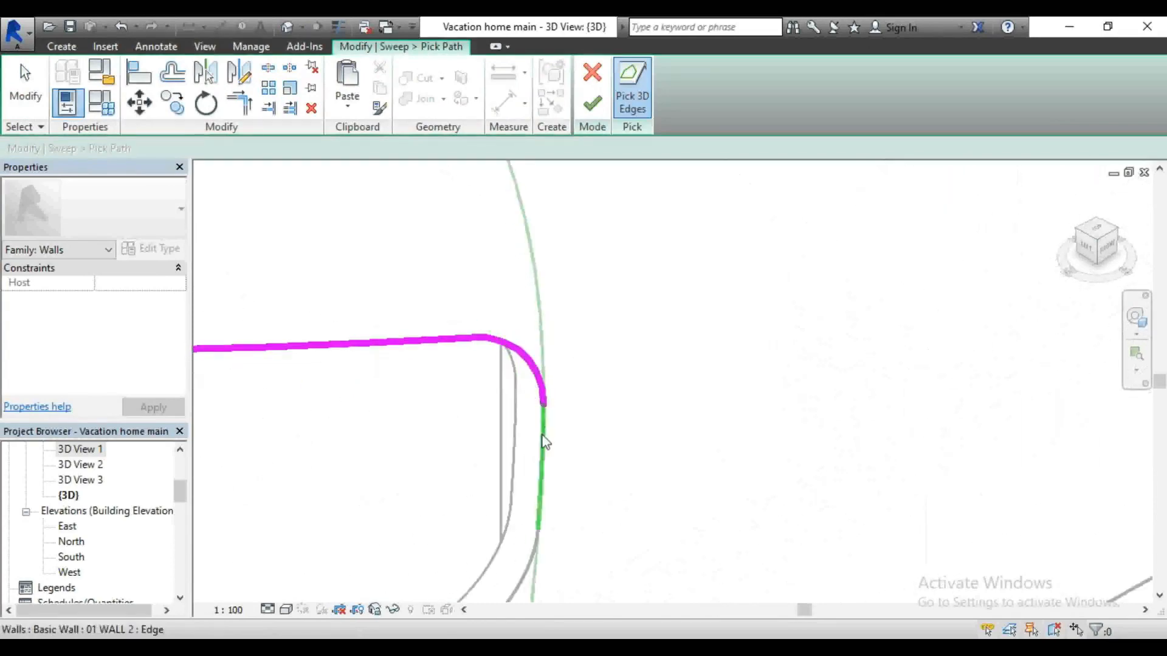
Step: Extend the picked path around the window opening's remaining side, corner and lower edges into a closed loop, and finish the path
scroll(557, 425, "down", 4)
left_click(567, 484)
left_click(495, 512)
left_click(326, 568)
left_click(284, 515)
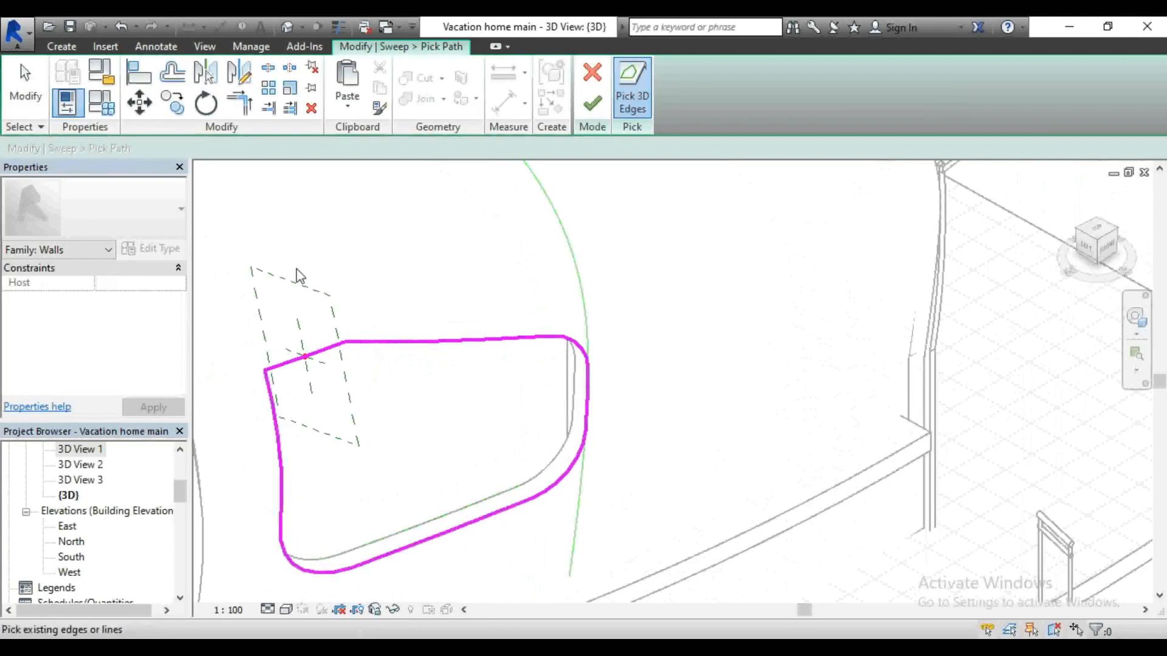
left_click(593, 105)
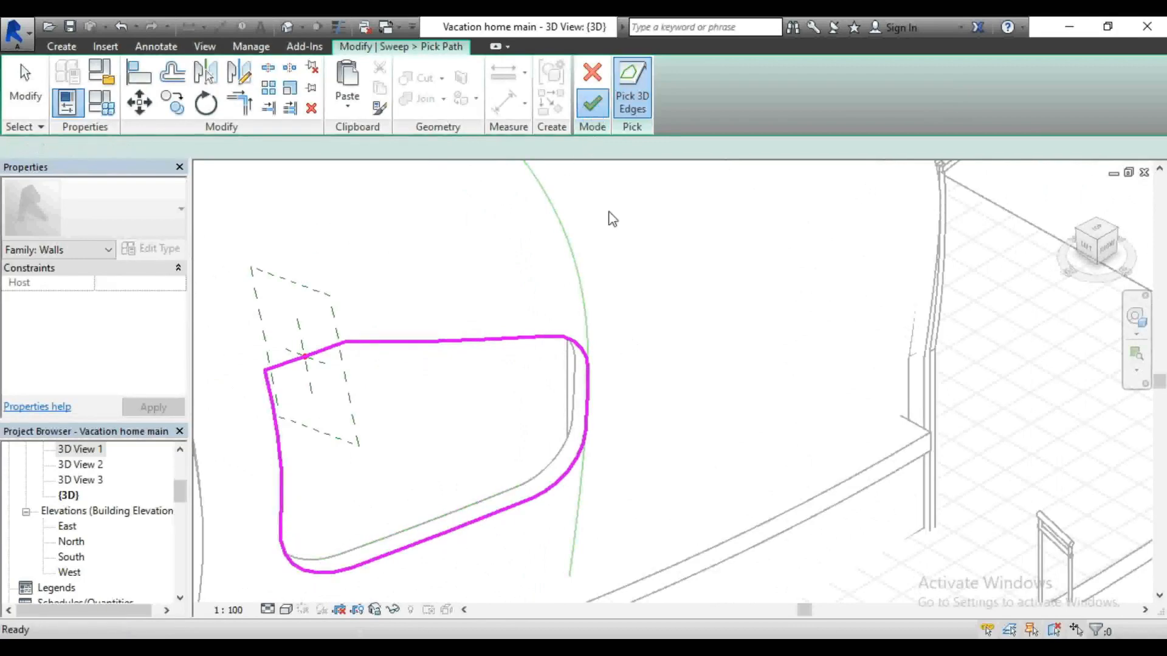
Step: Edit the sweep profile and sketch a 50 mm base line from the path's reference point, followed by a 150 mm upright line
scroll(760, 334, "down", 2)
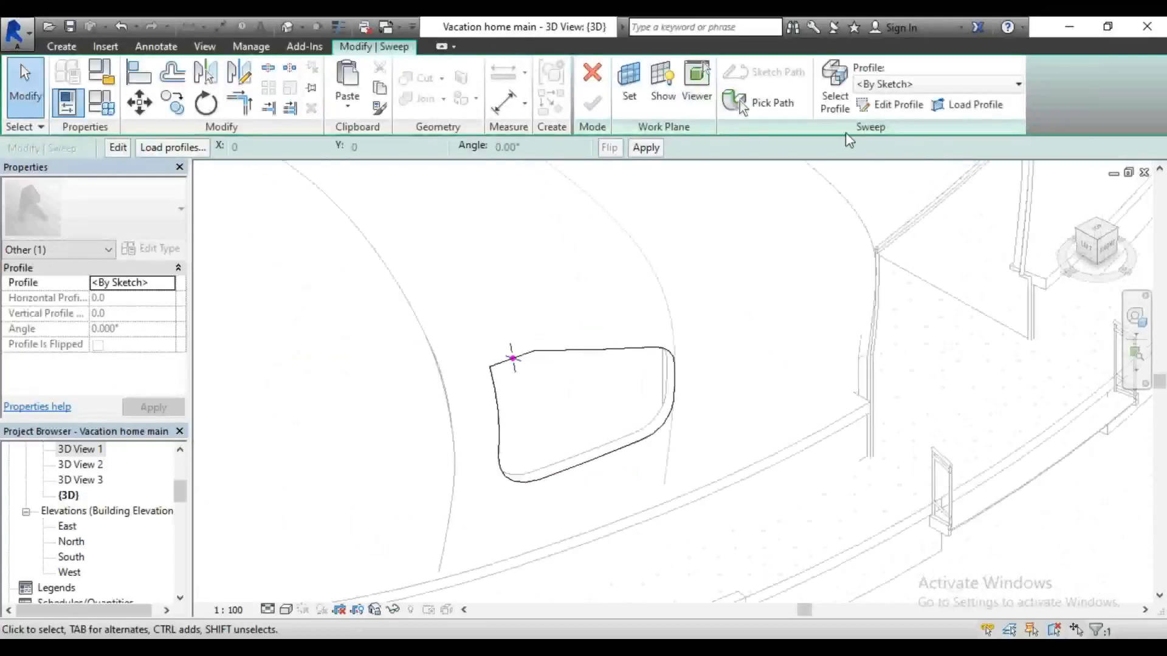
left_click(893, 105)
scroll(512, 362, "up", 4)
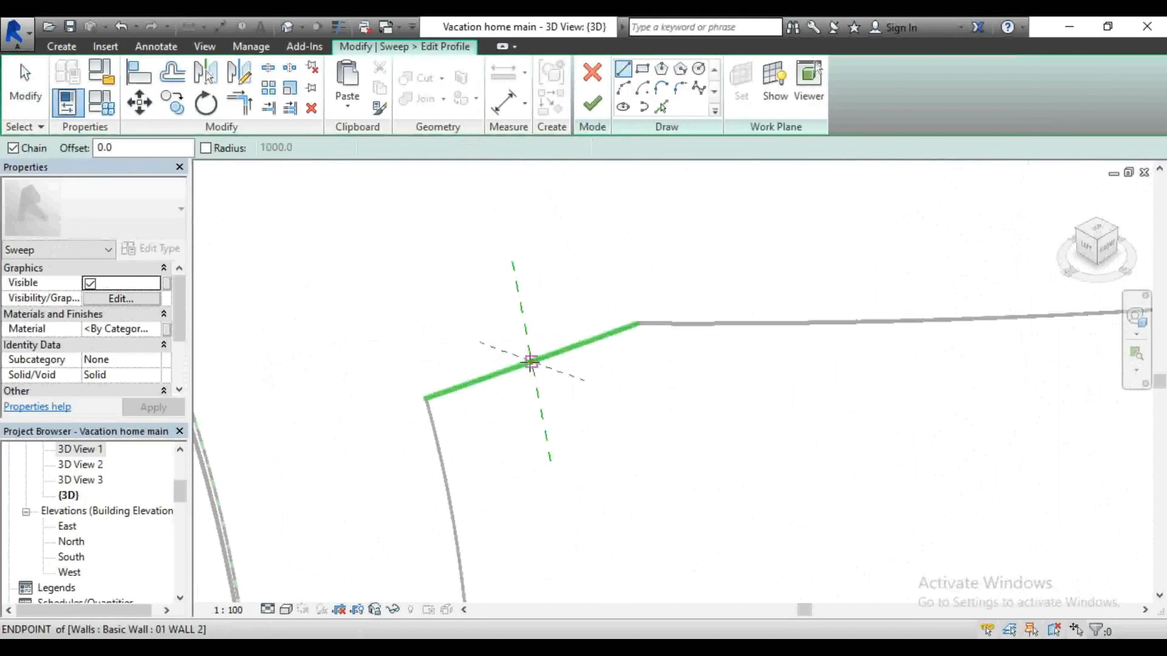
left_click(531, 363)
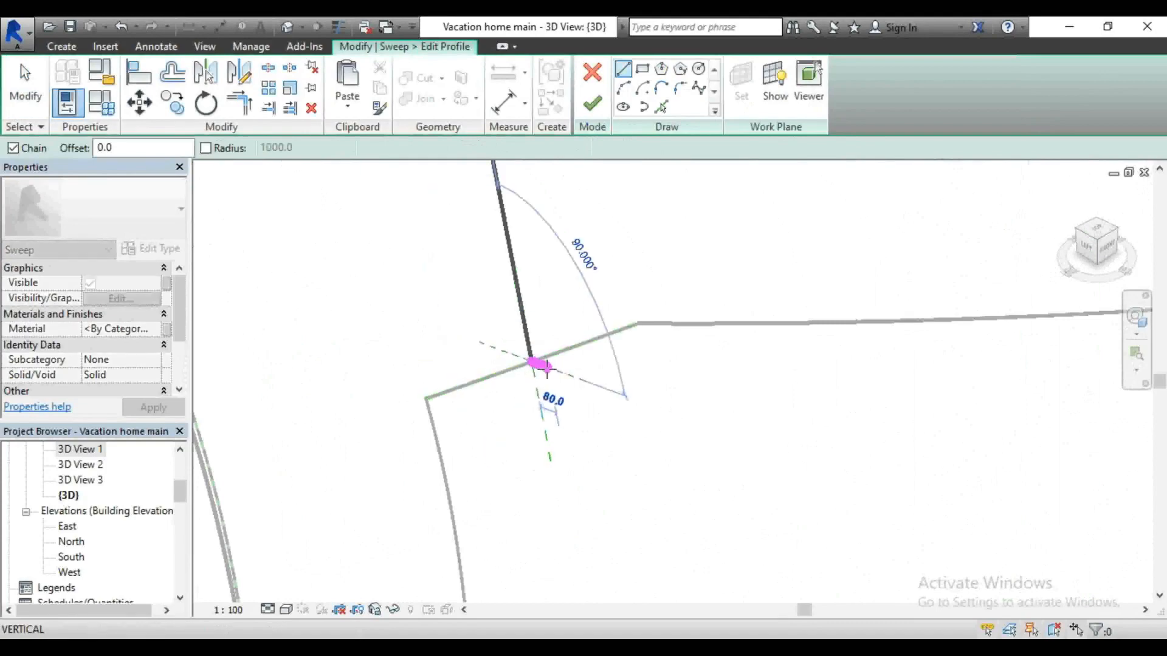
scroll(533, 364, "up", 3)
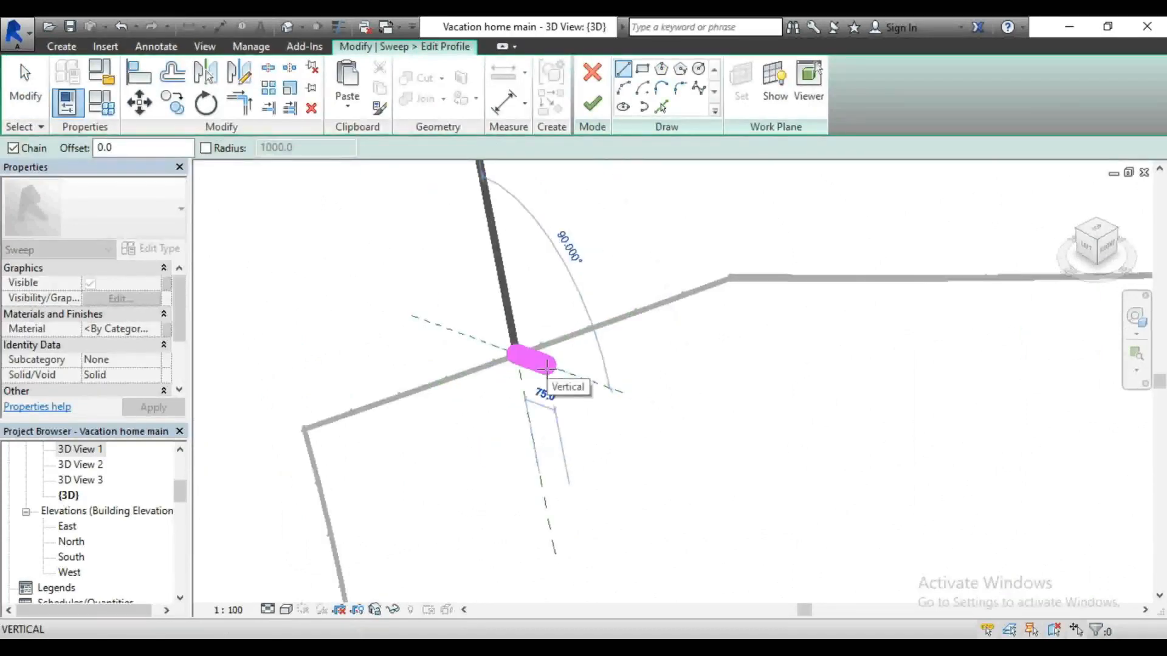
type("5")
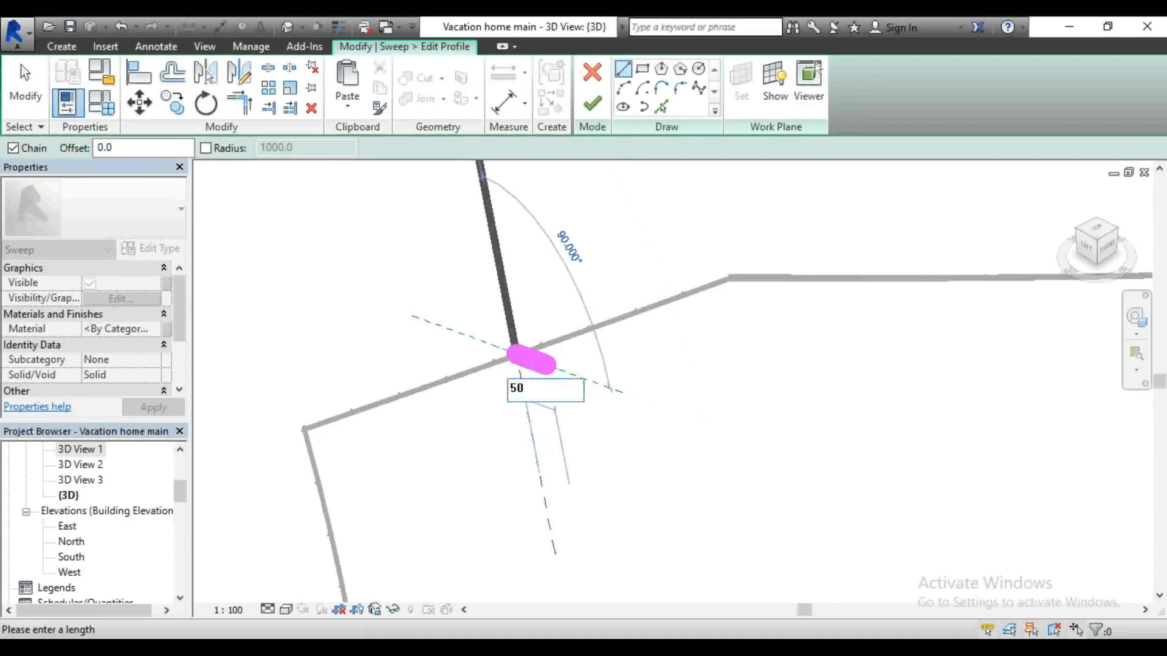
type("0")
key("Return")
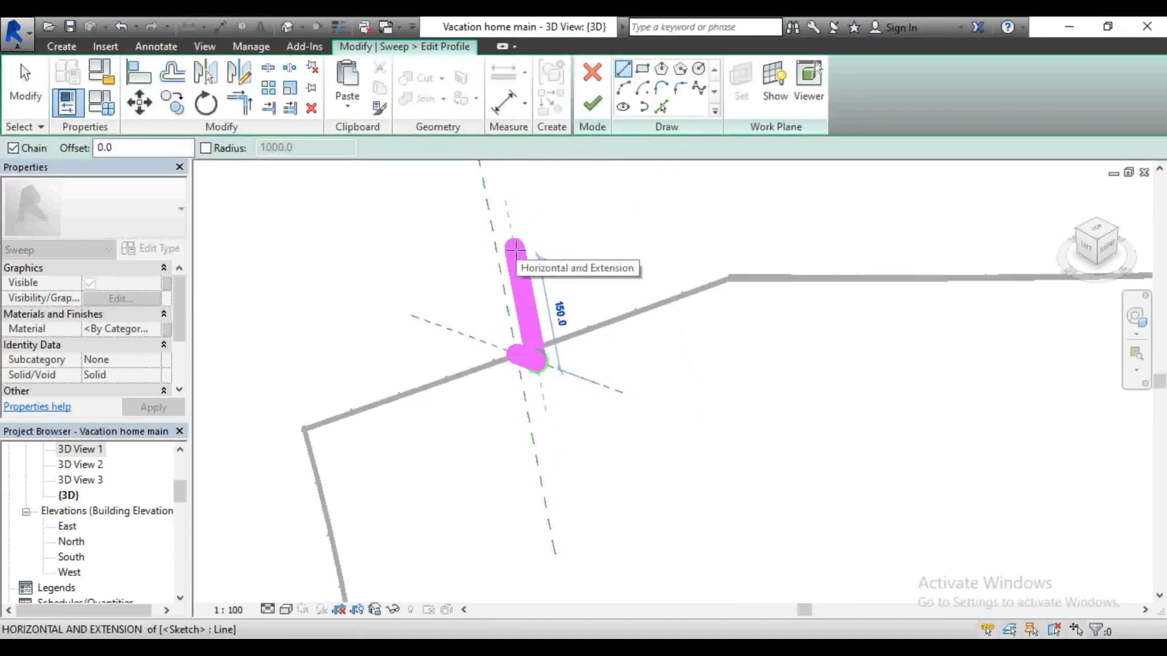
left_click(516, 248)
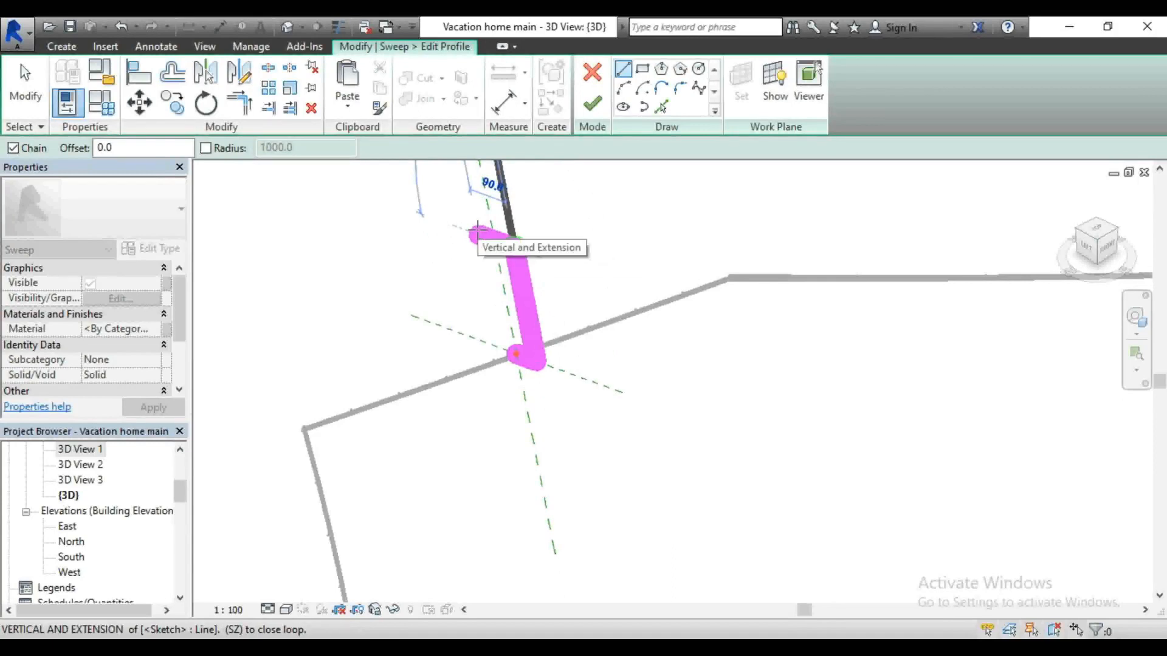
Step: Sketch the profile's 100 mm top edge and its opposite side, and trim that side with the base line to close the rectangle
type("1")
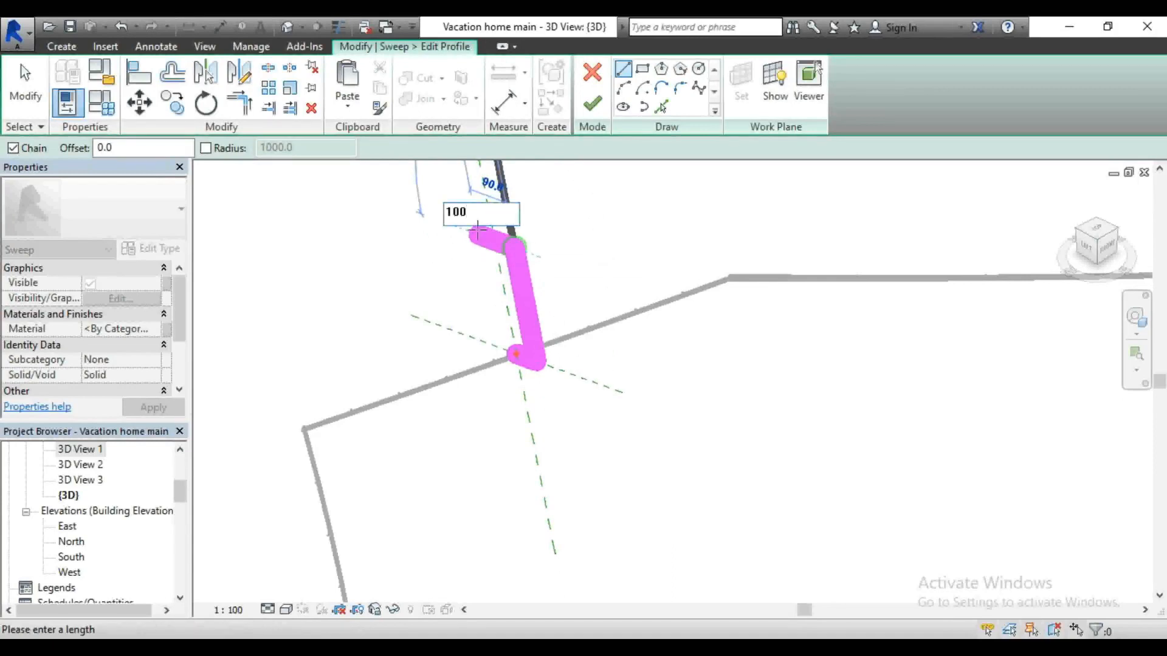
type("00")
key("Return")
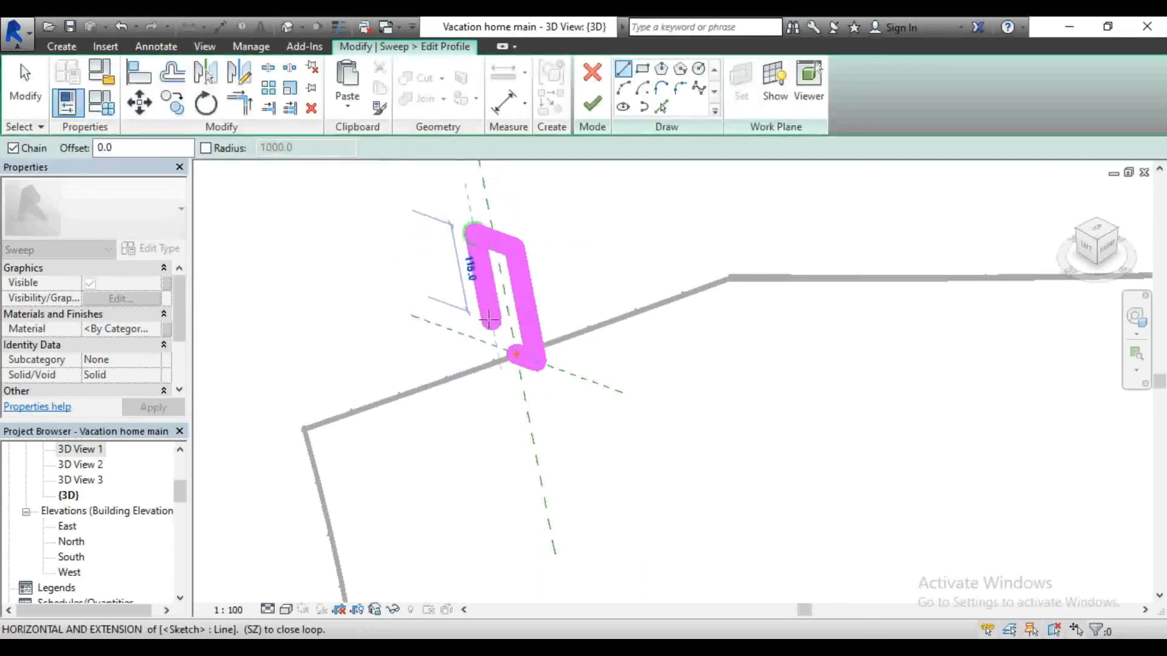
left_click(500, 351)
key("Escape")
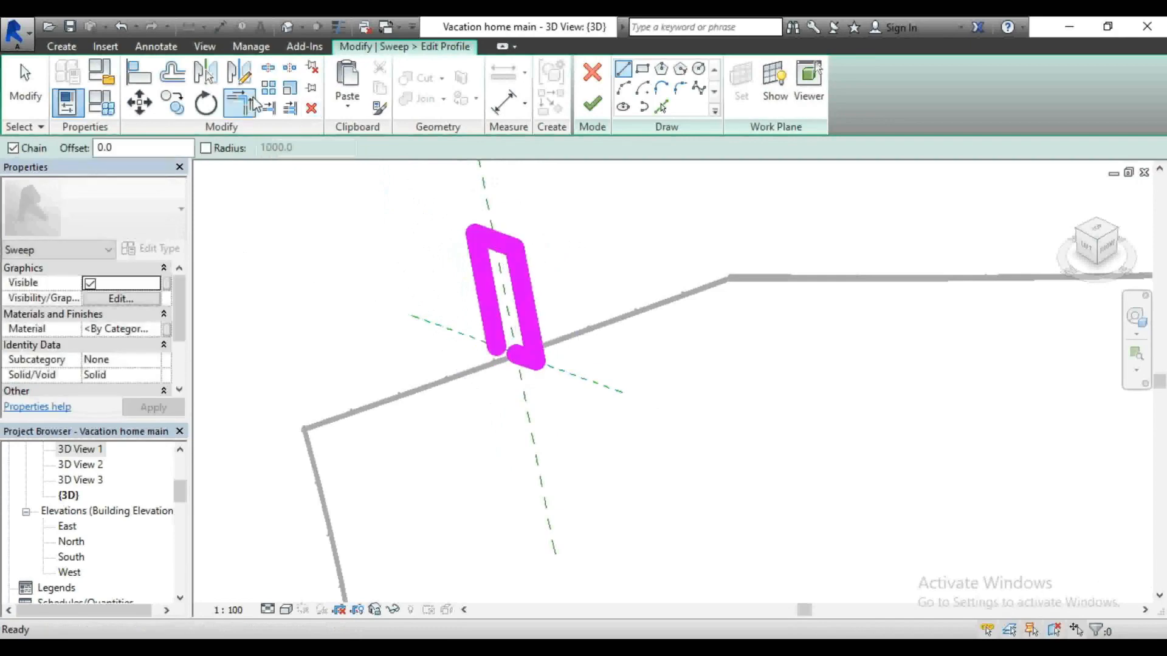
left_click(244, 102)
left_click(492, 326)
left_click(533, 363)
Step: Finish the rectangular profile and try to create the sweep around the whole window opening
scroll(535, 361, "down", 3)
scroll(644, 313, "down", 3)
scroll(664, 305, "up", 1)
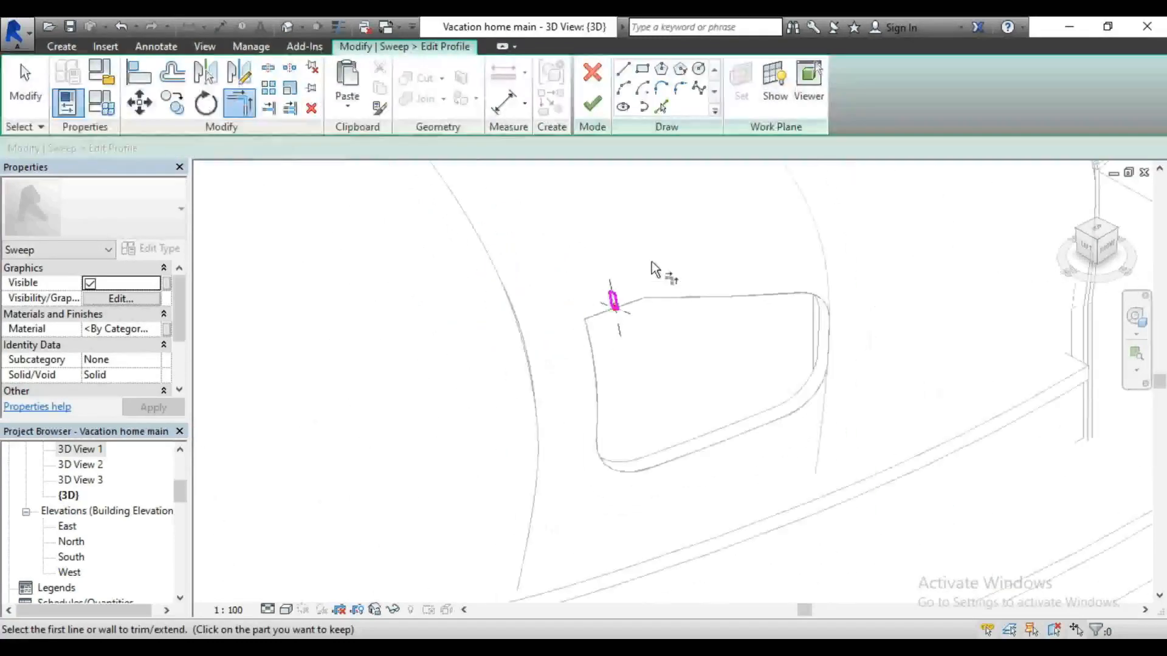
left_click(593, 103)
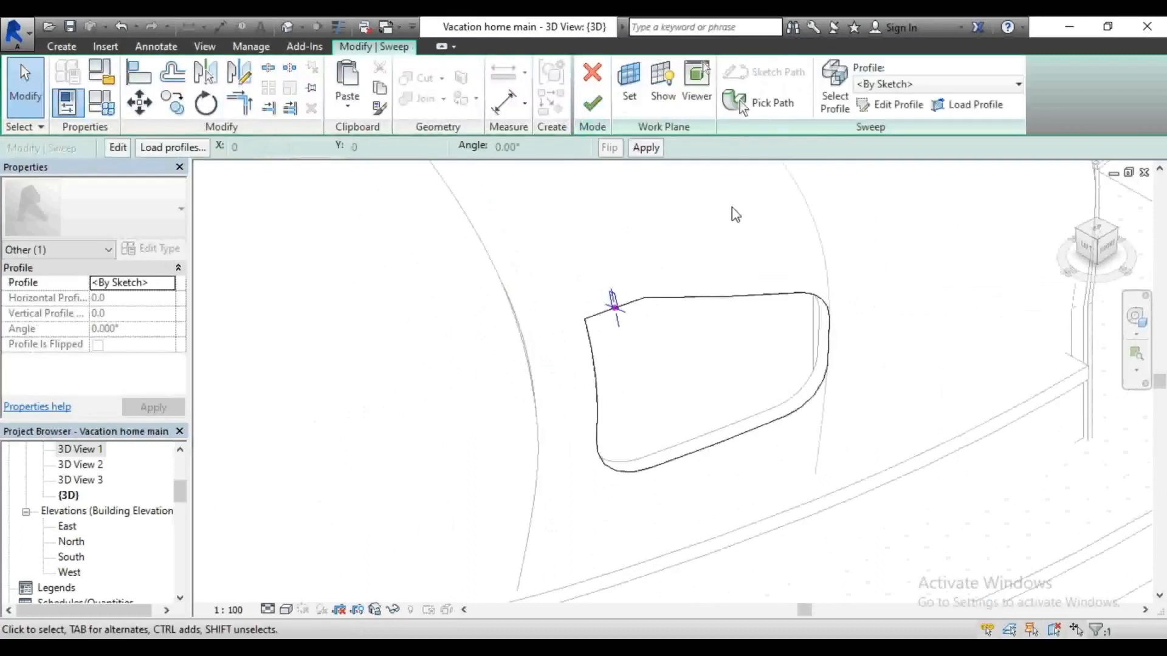
left_click(592, 103)
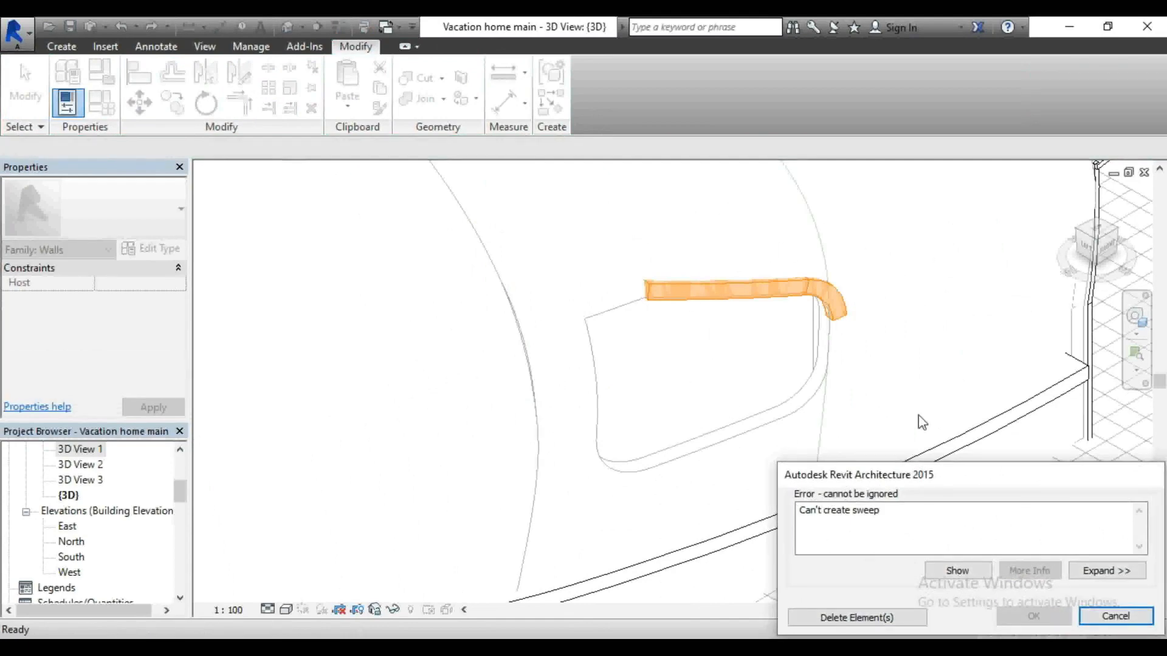
left_click(1098, 626)
Step: Edit the profile again and reduce its height to 50 mm by repositioning its top edge
scroll(638, 293, "up", 3)
scroll(626, 312, "up", 5)
scroll(628, 312, "up", 2)
left_click(609, 213)
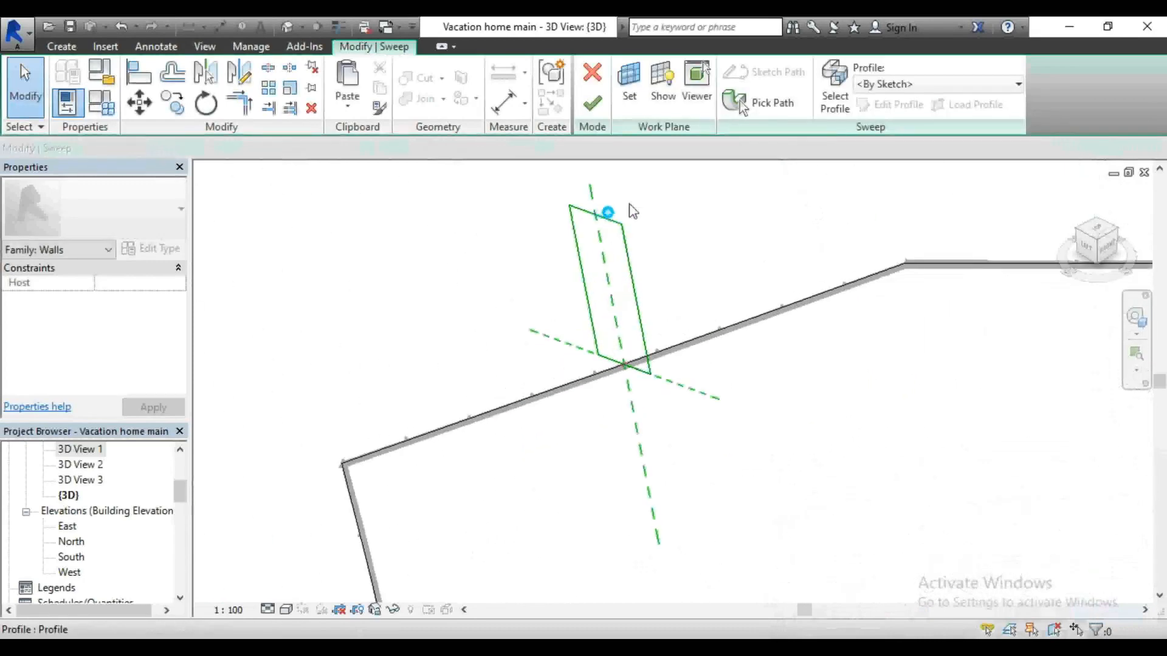
left_click(898, 104)
left_click(607, 222)
left_click(561, 269)
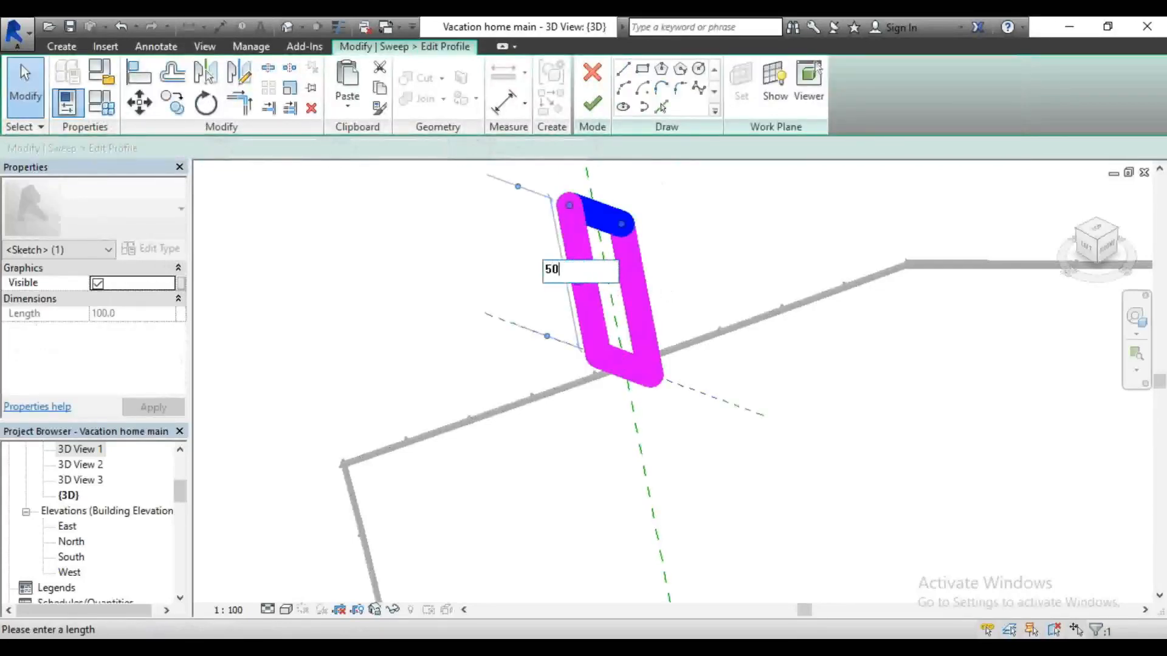
type("50")
key("Return")
left_click(646, 271)
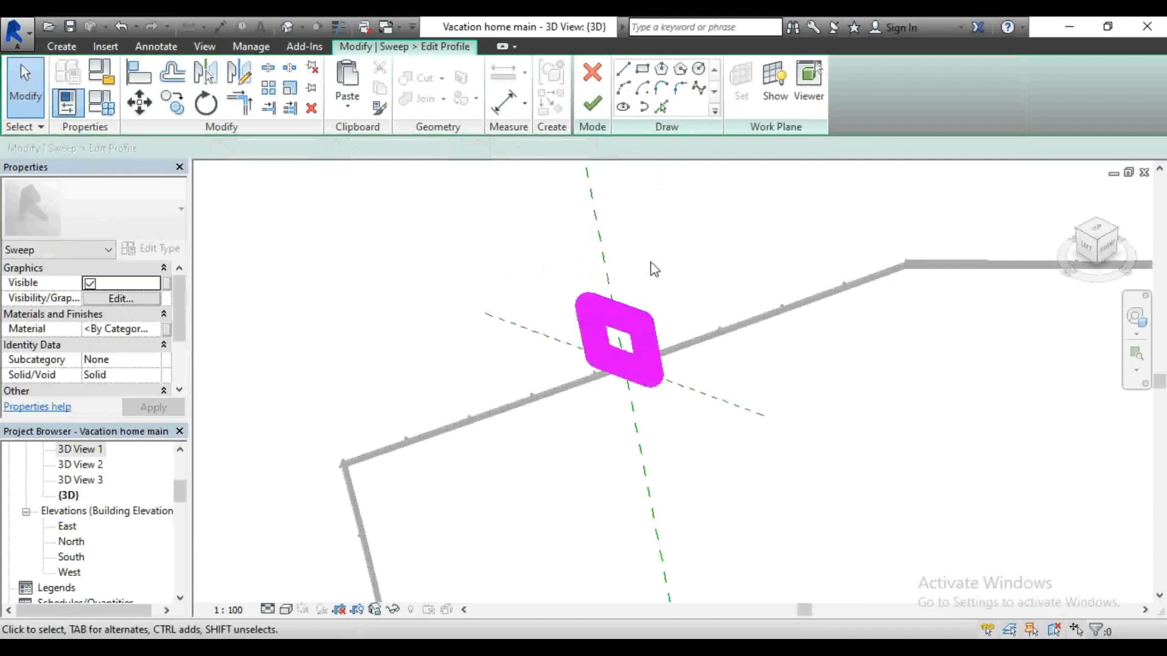
Step: Finish the lowered profile and try to create the window sweep with it
scroll(664, 263, "down", 2)
left_click(592, 103)
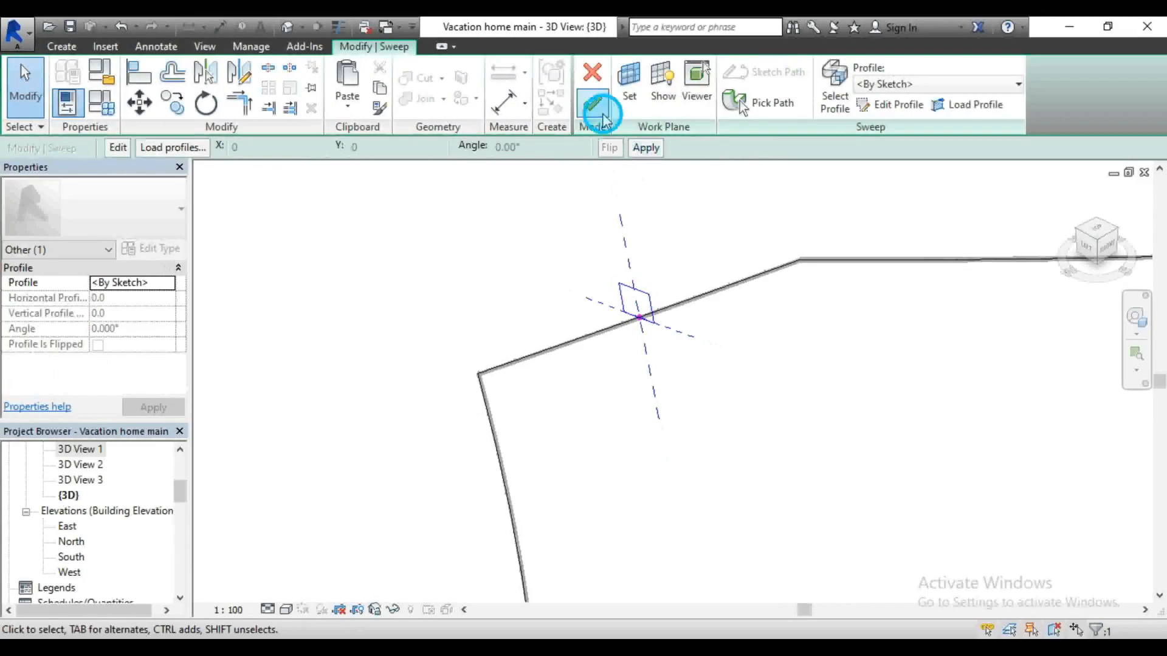
left_click(593, 102)
scroll(587, 262, "down", 3)
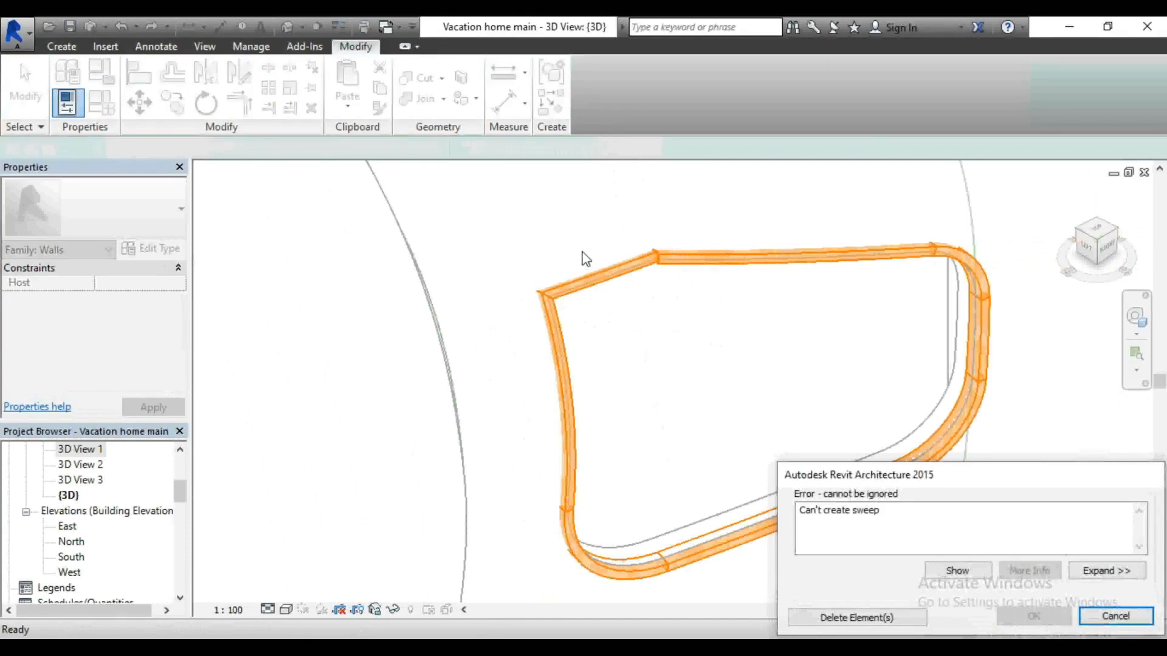
left_click(1128, 617)
Step: Reopen the profile sketch and reduce its width to 50 mm by repositioning the side edge away from the path
scroll(645, 292, "up", 3)
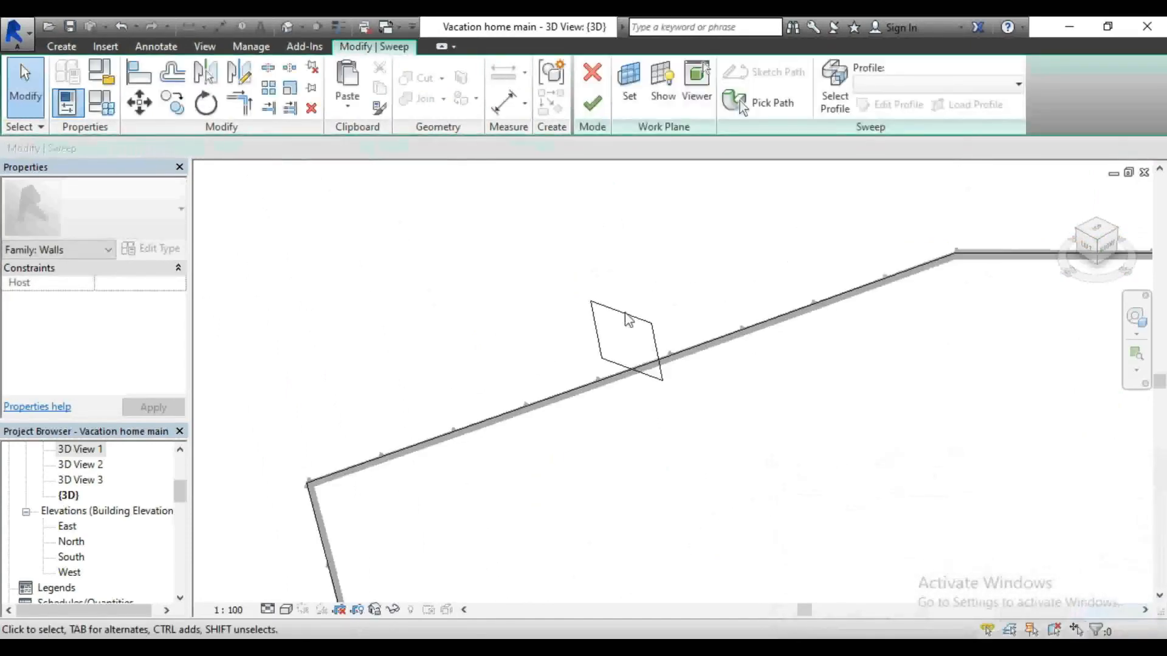
left_click(607, 333)
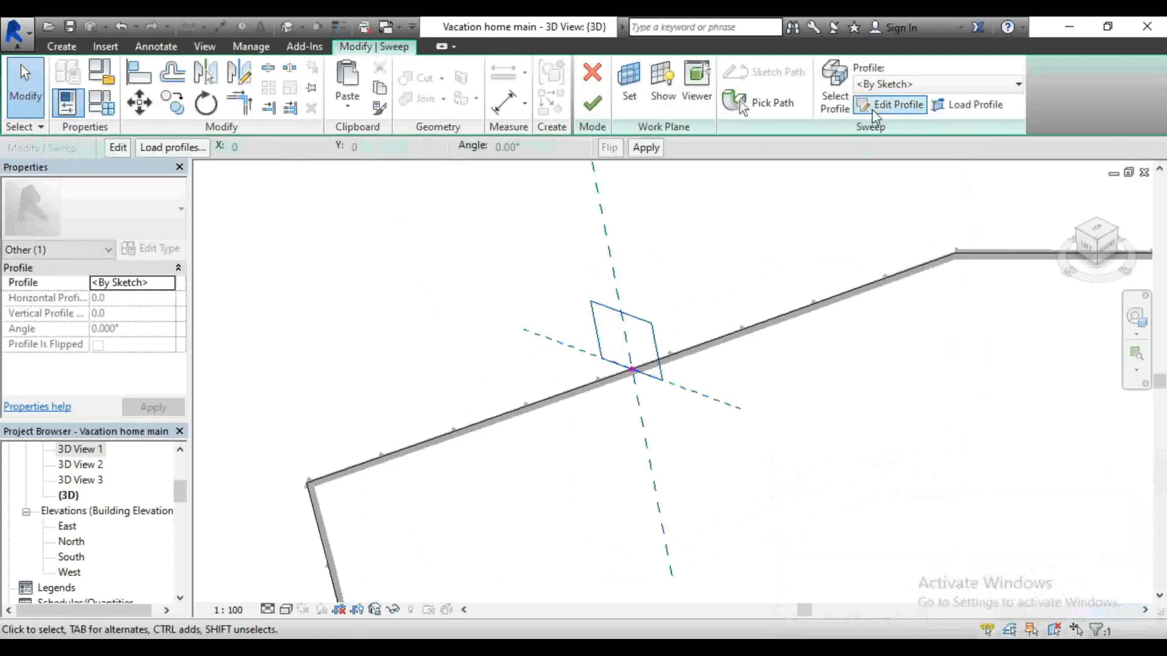
left_click(890, 104)
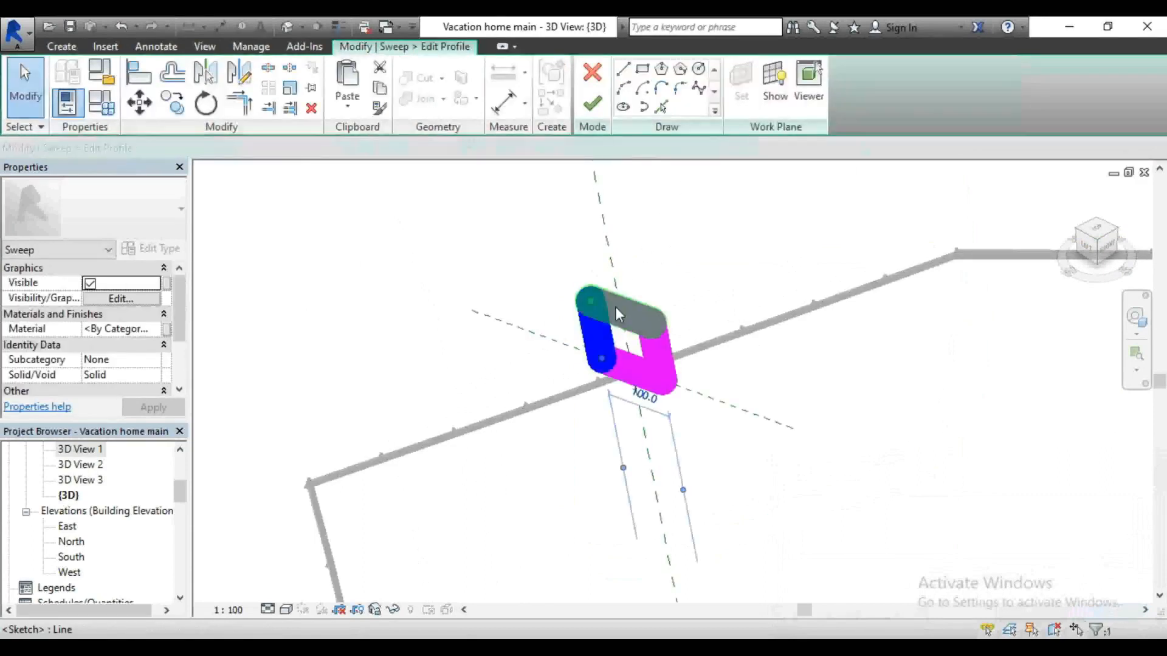
left_click(618, 315)
left_click(645, 393)
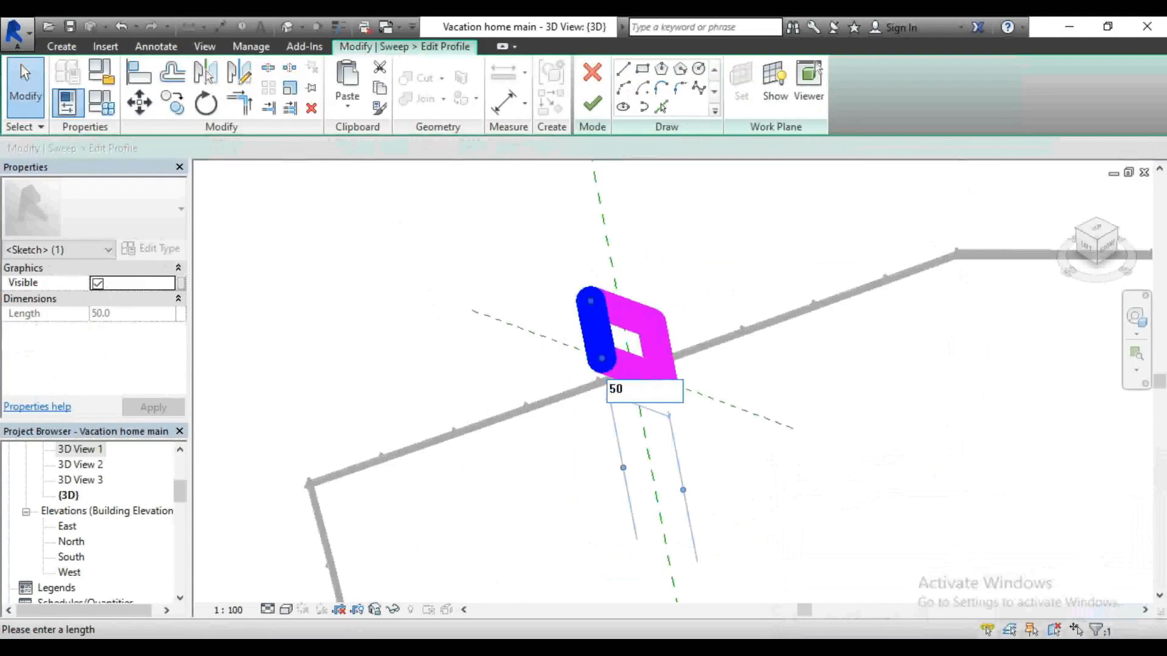
key("Return")
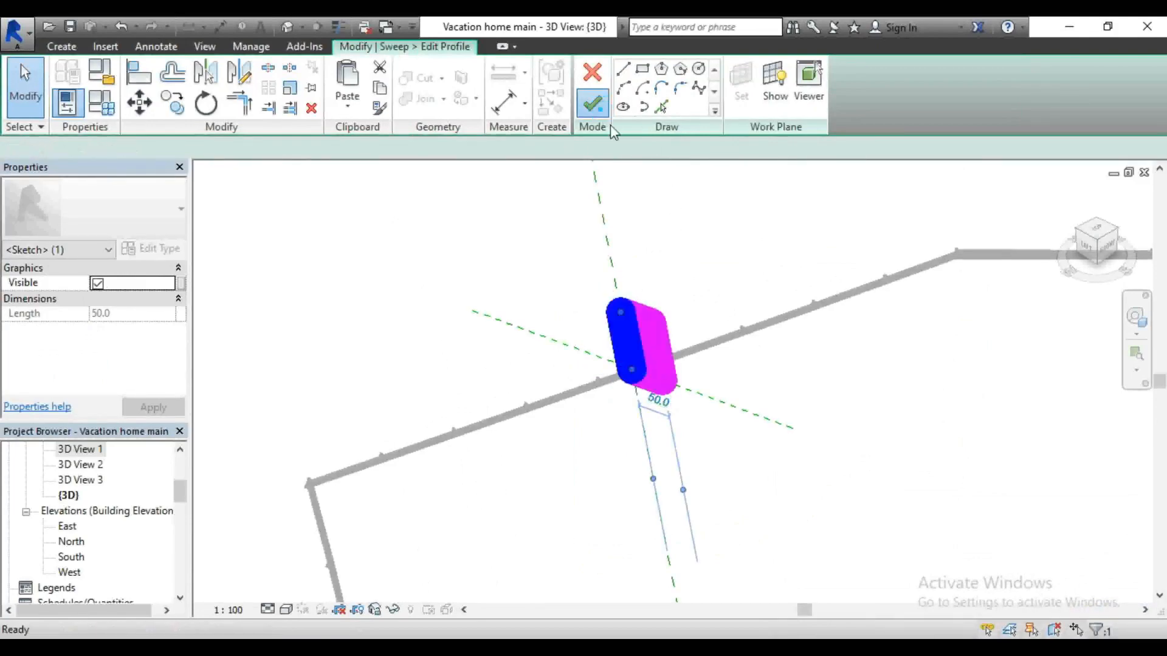
Step: Finish the 50 mm square profile and try to create the closed-loop sweep once more
left_click(592, 104)
left_click(592, 103)
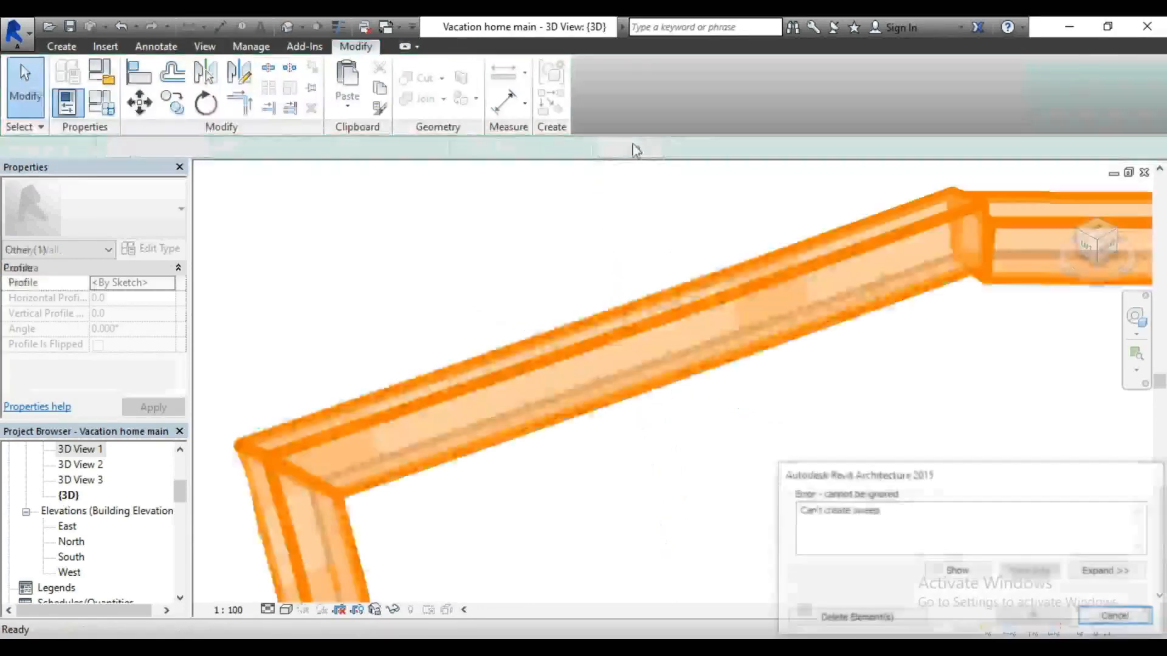
scroll(650, 292, "down", 5)
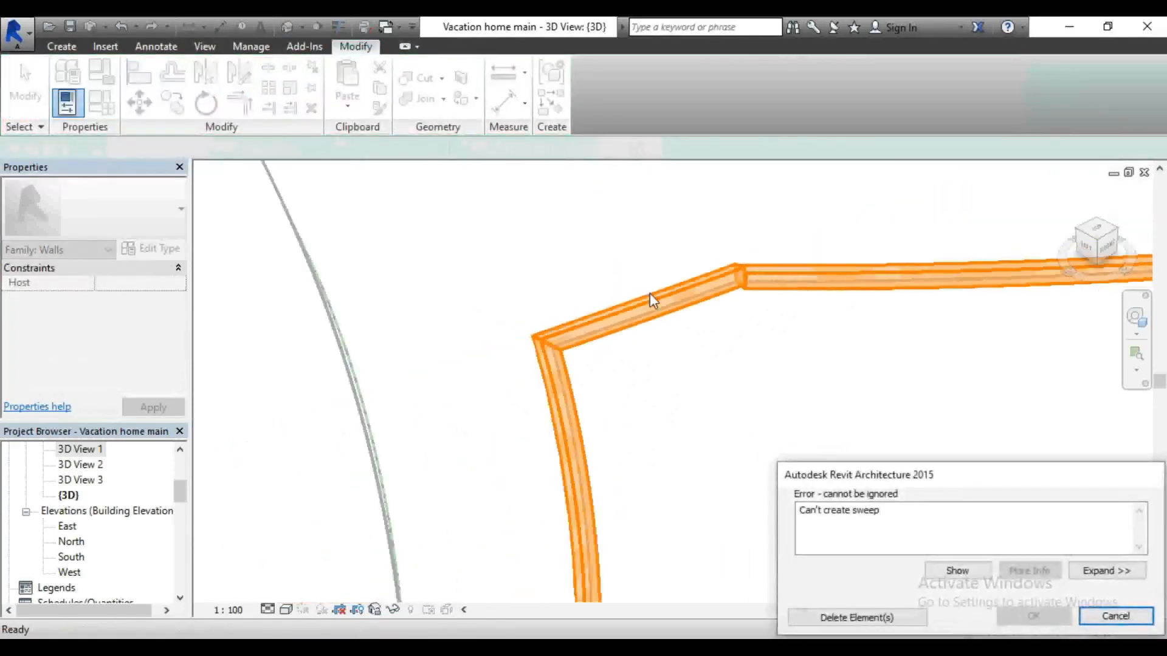
left_click(1110, 616)
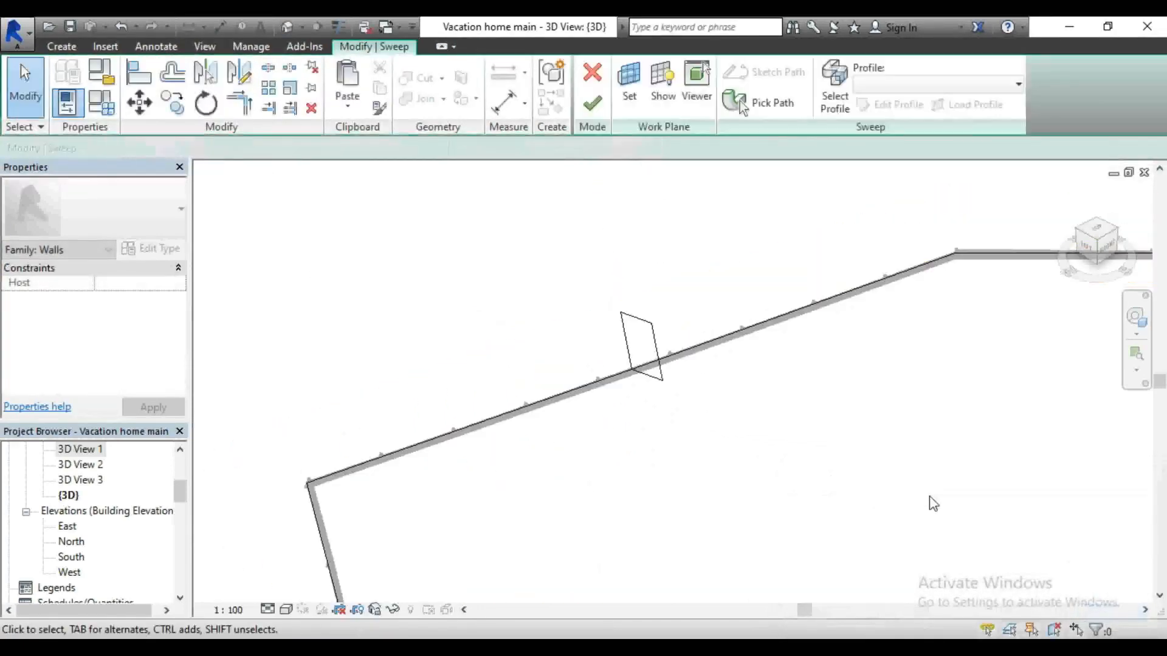
Step: Edit the picked path and delete its short sloping upper edge and the adjoining long curved side edge
scroll(651, 250, "down", 3)
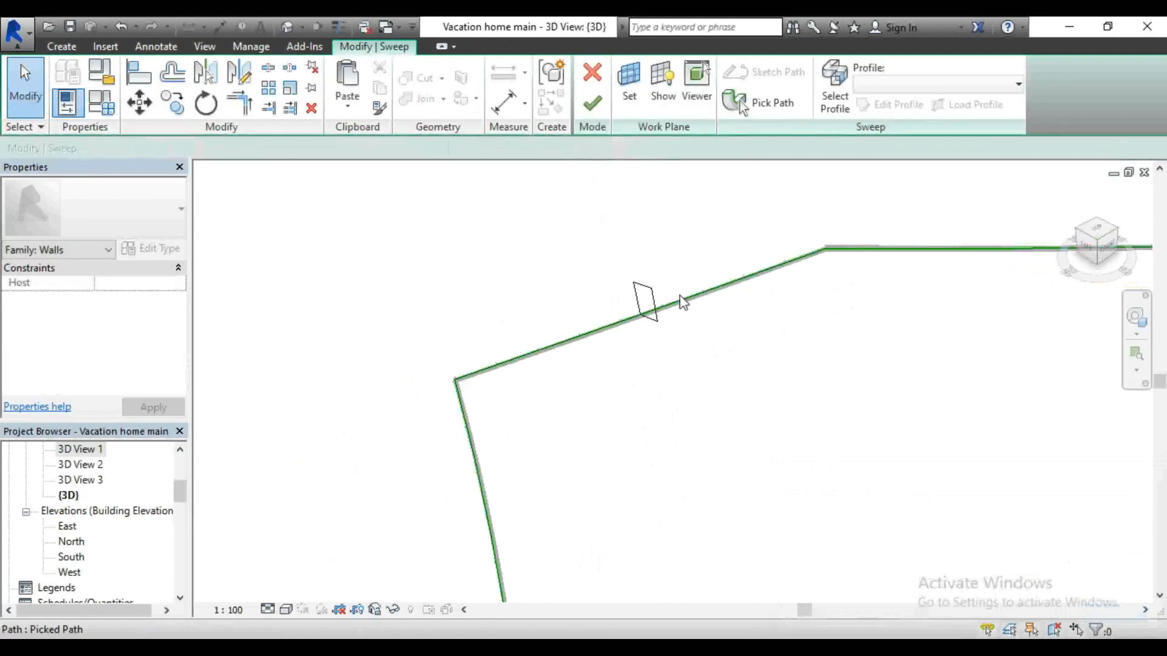
left_click(679, 296)
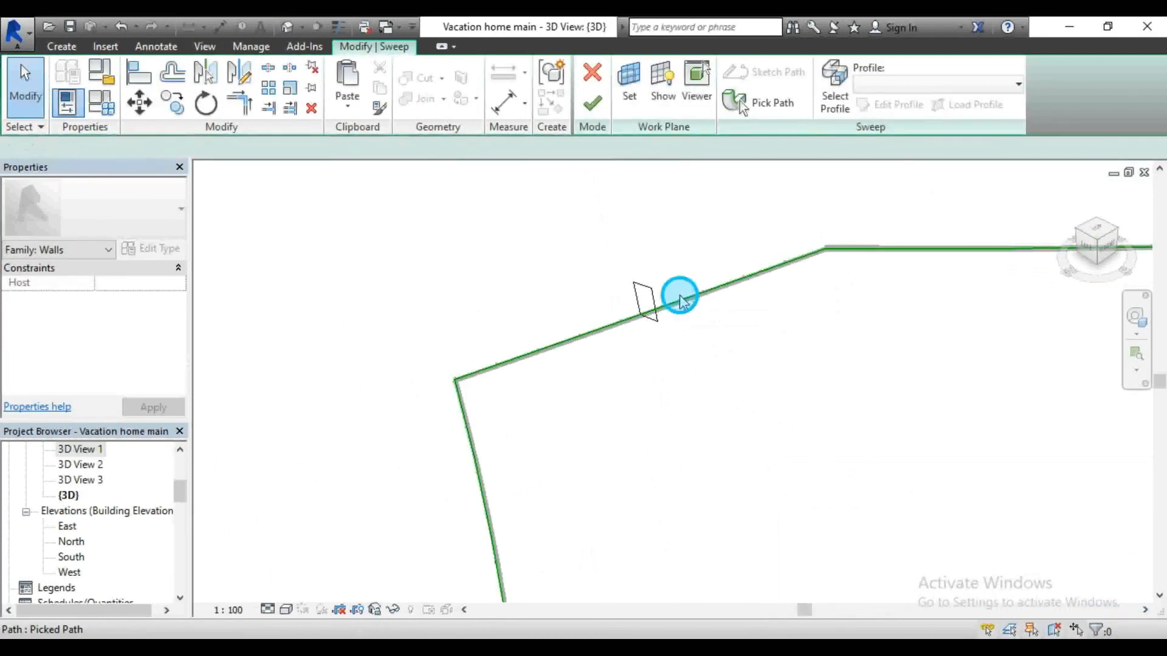
left_click(773, 115)
scroll(617, 172, "down", 5)
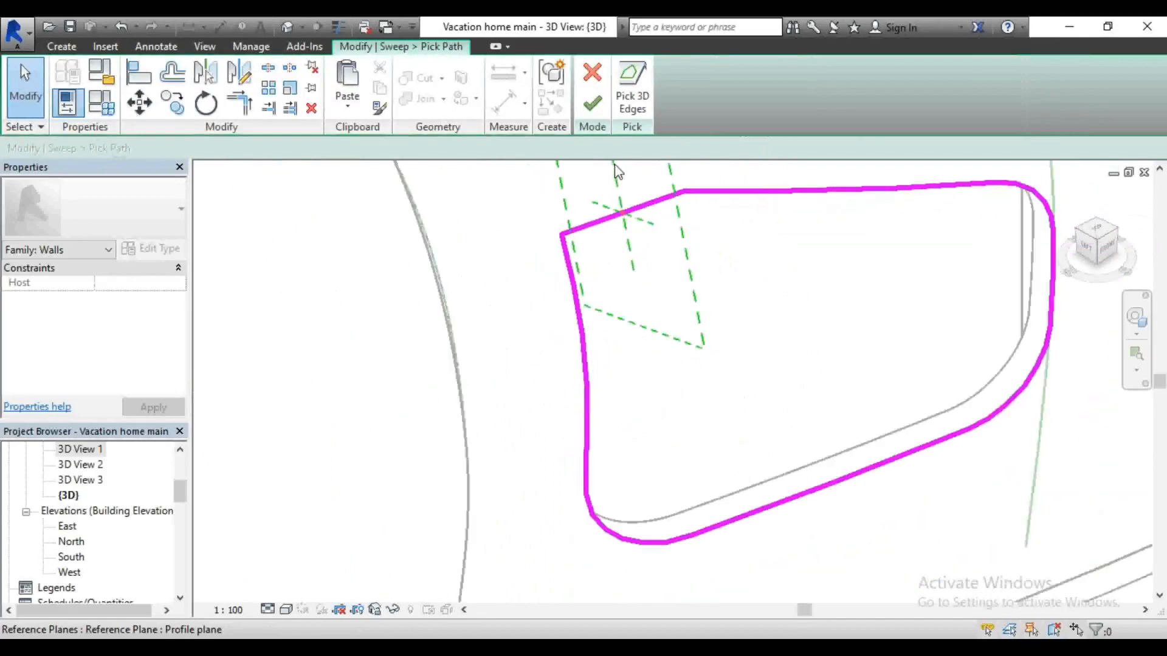
left_click(588, 230)
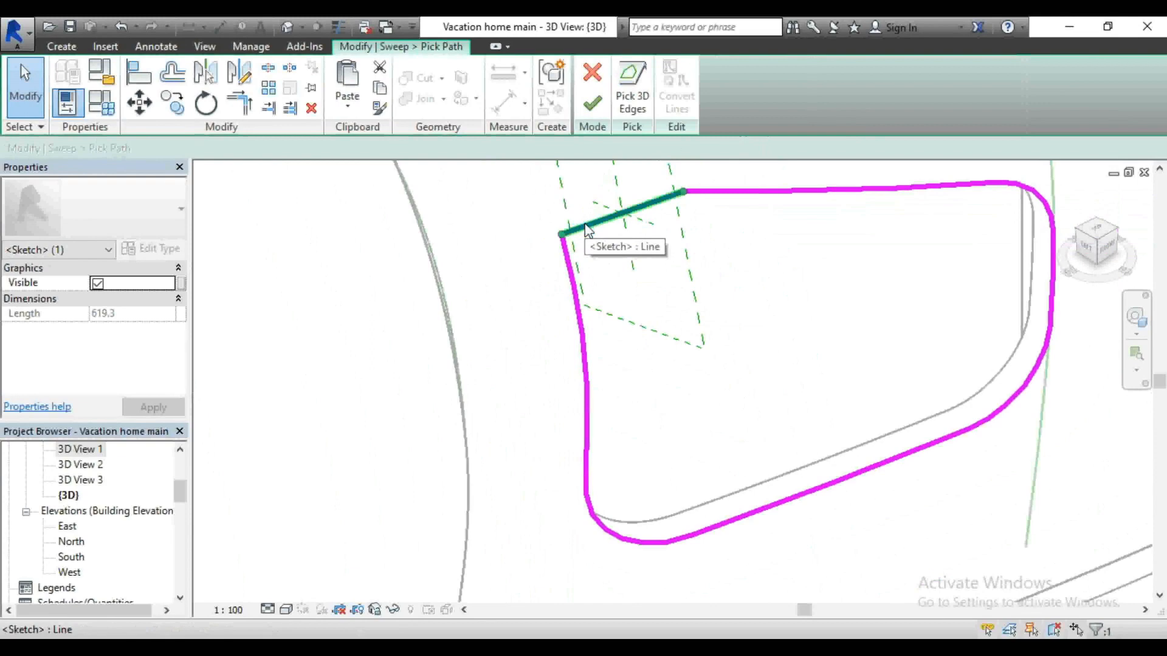
key("Delete")
left_click(584, 310)
key("Delete")
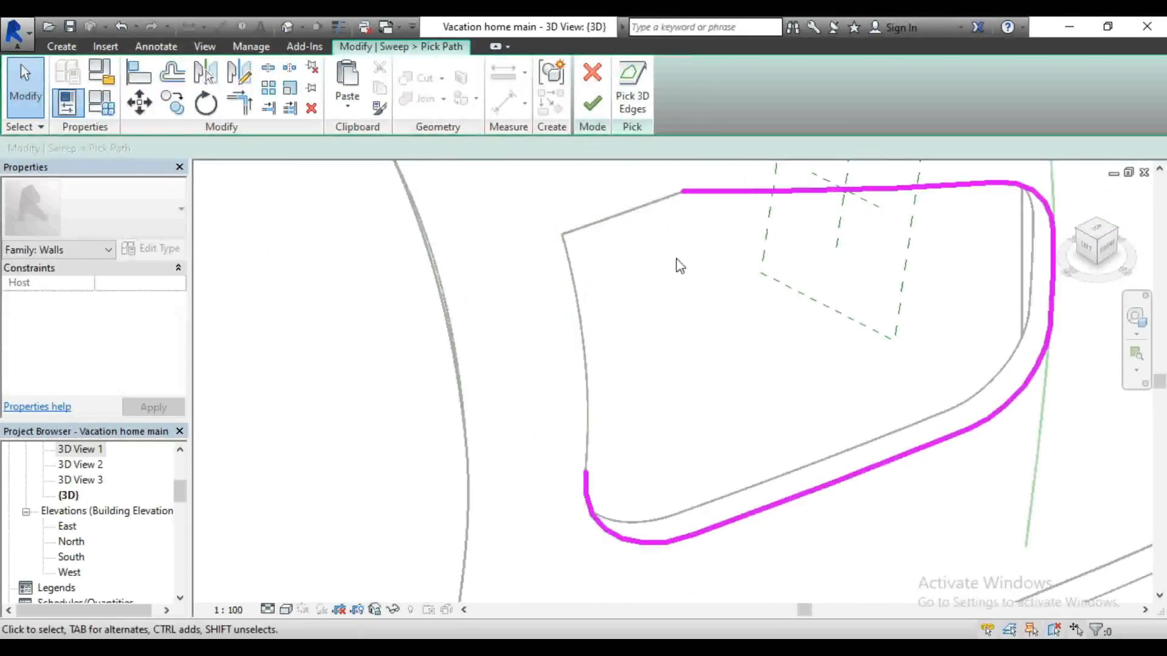
Step: Finish the shortened open path and create the sweep along the window opening's remaining edges
left_click(597, 112)
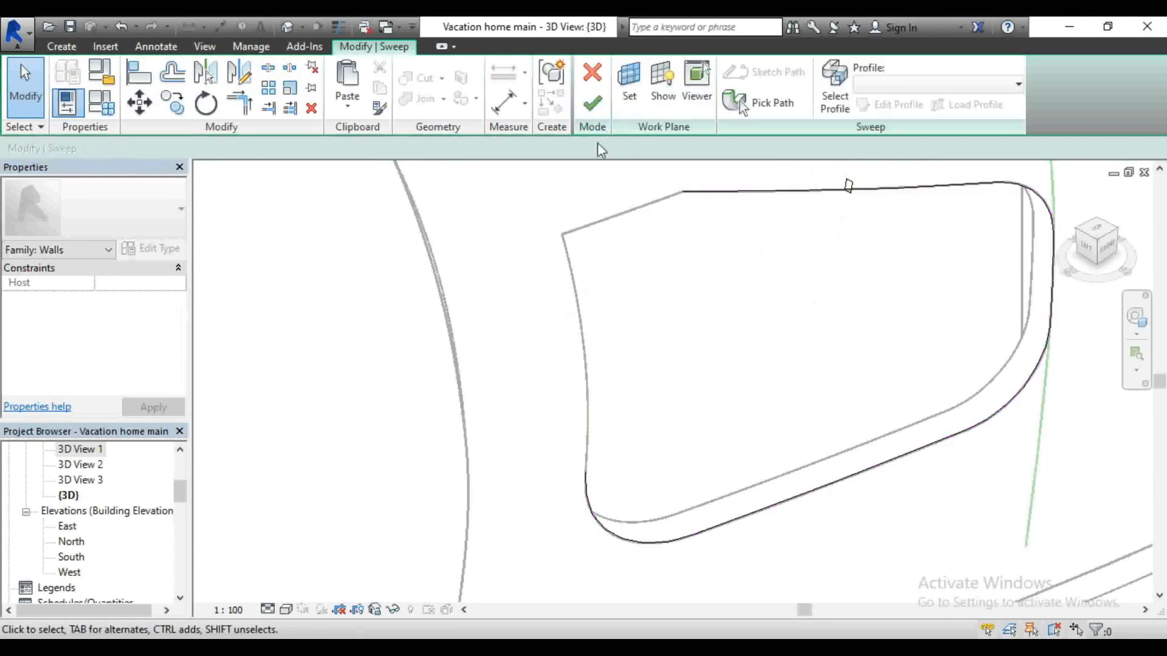
left_click(599, 112)
scroll(544, 238, "up", 2)
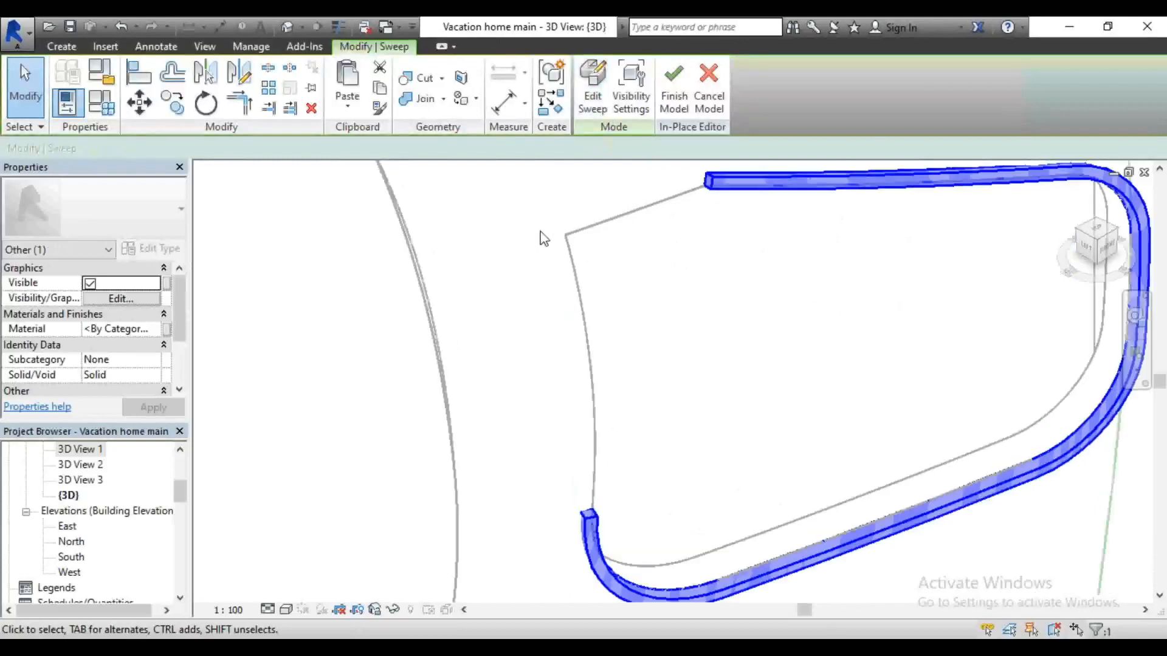
Step: Start another sweep and pick the window opening's short sloping upper edge and adjoining long curved side edge as its path
left_click(76, 50)
left_click(246, 85)
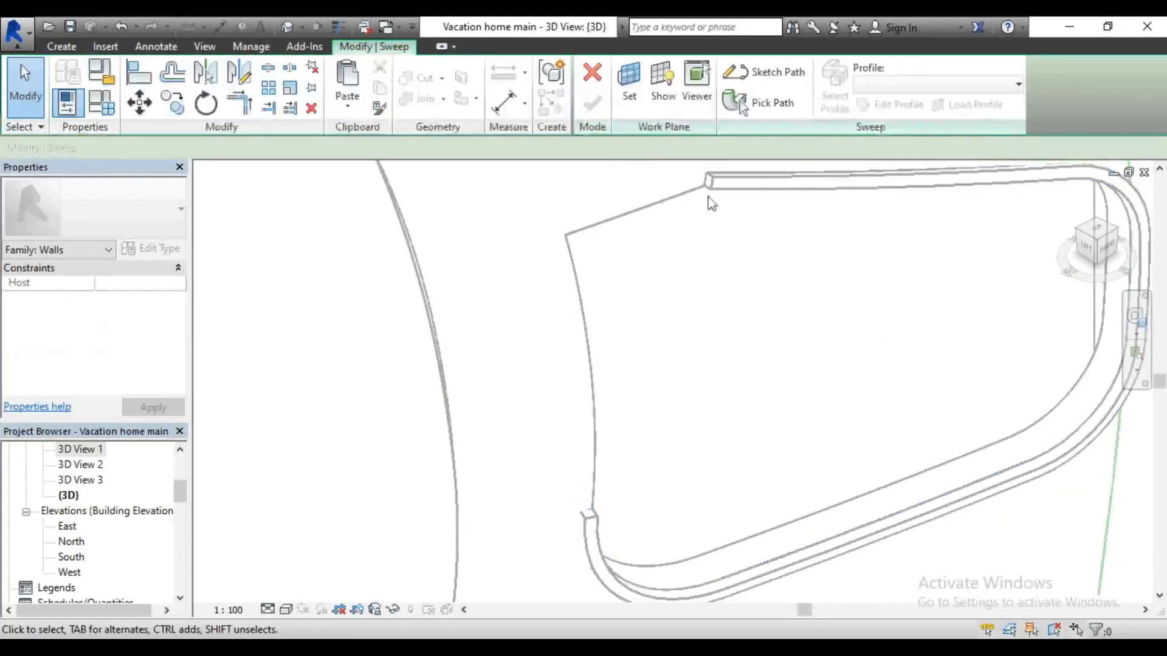
left_click(760, 102)
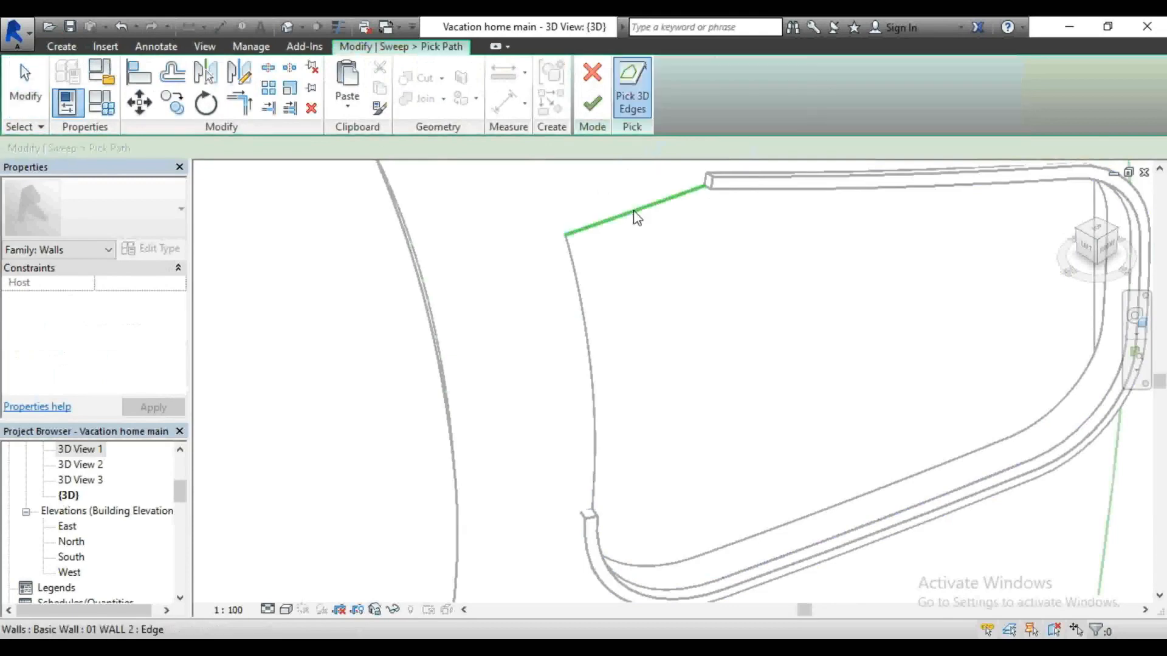
left_click(636, 217)
left_click(571, 263)
scroll(526, 486, "down", 2)
scroll(575, 287, "up", 2)
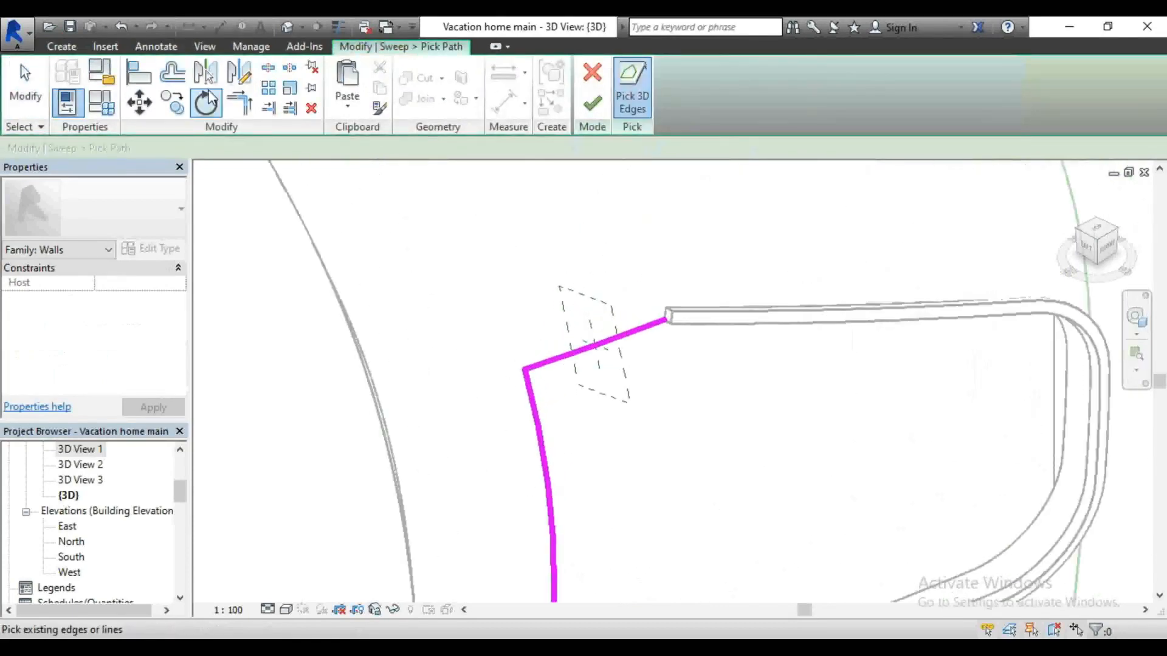
left_click(599, 103)
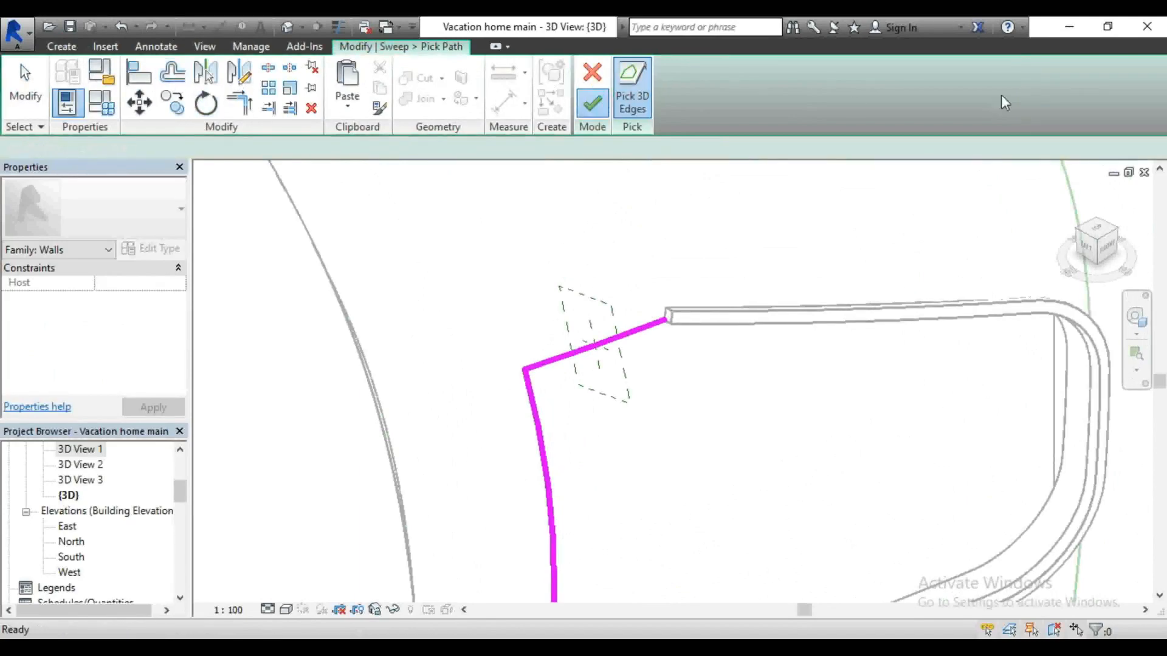
Step: Sketch a rectangular sweep profile about 60 by 60 mm at the path's reference plane on the sloping edge
left_click(883, 106)
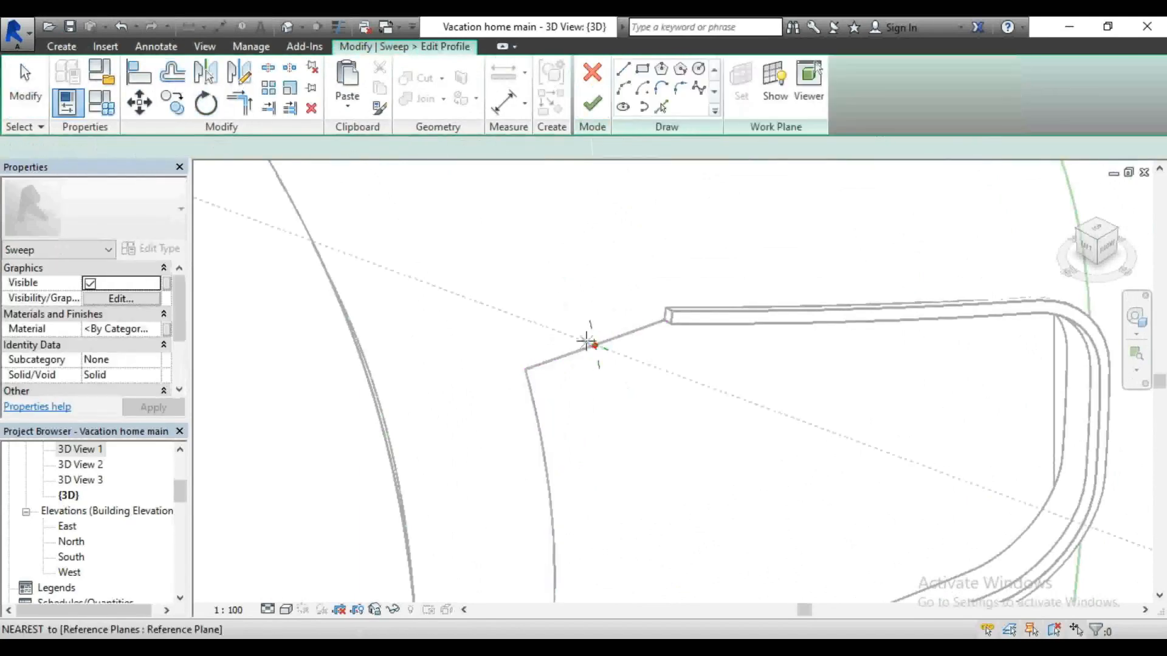
left_click(642, 68)
scroll(607, 341, "up", 3)
left_click(623, 311)
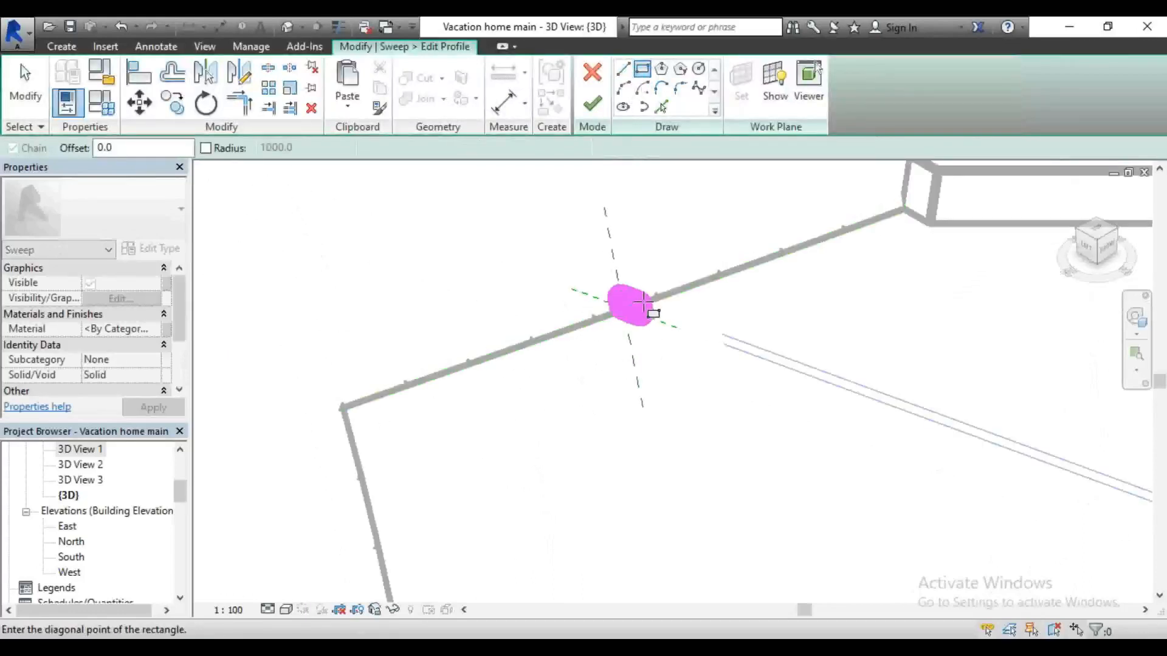
left_click(646, 262)
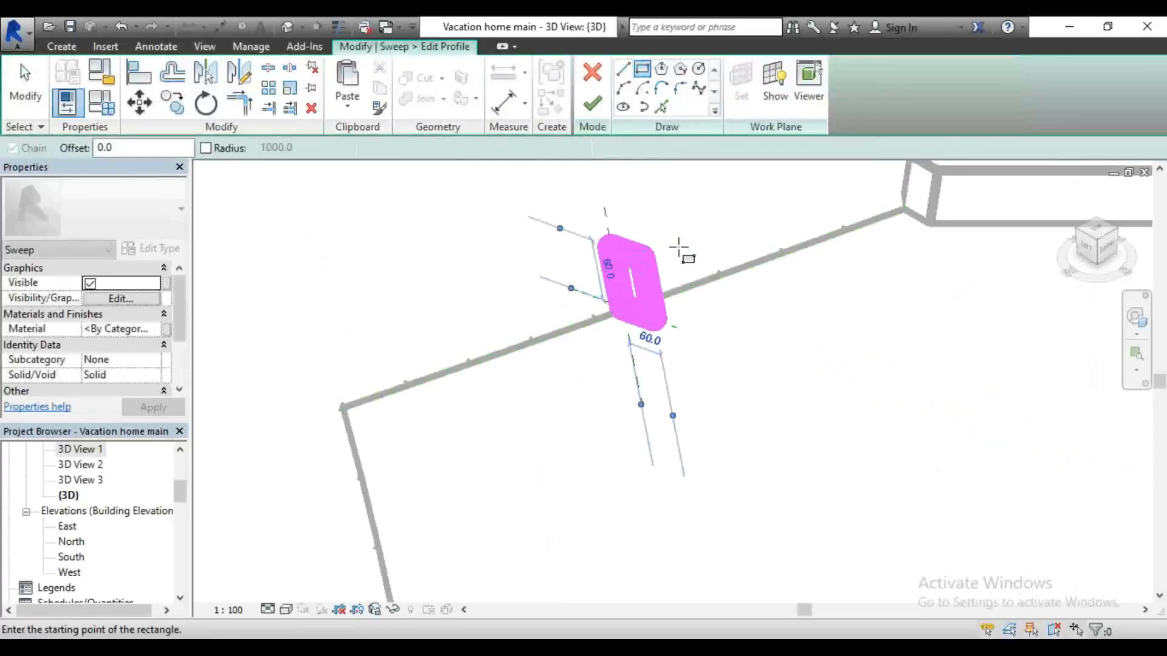
key("Escape")
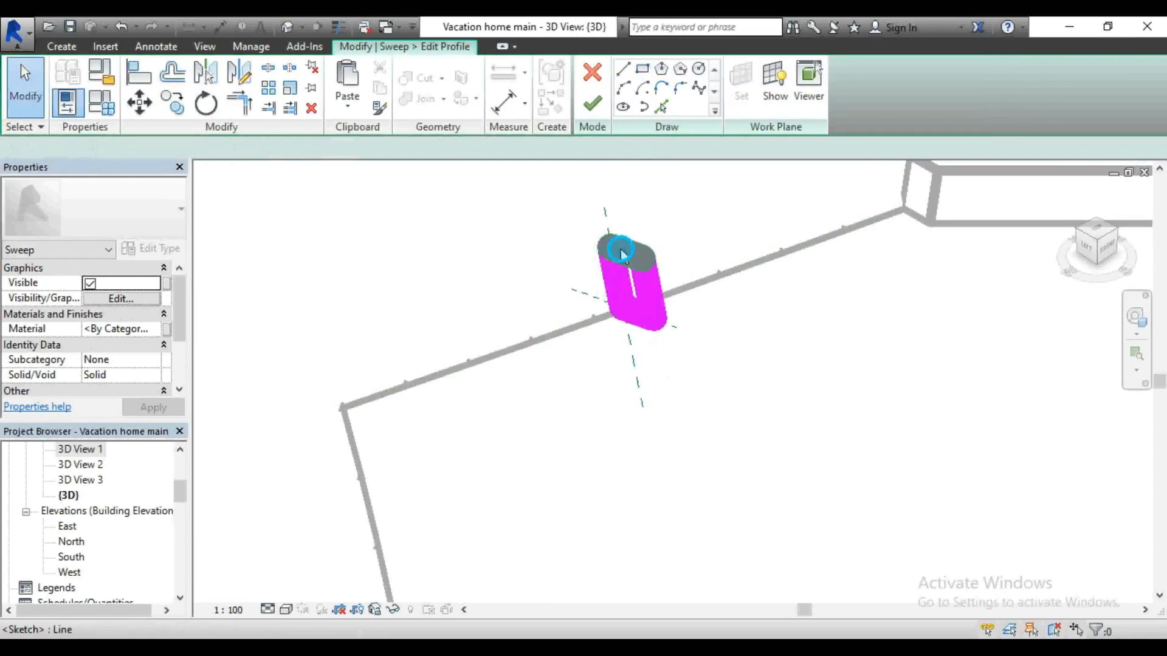
Step: Set the profile rectangle's height and width to 50 mm each
left_click(617, 254)
left_click(612, 279)
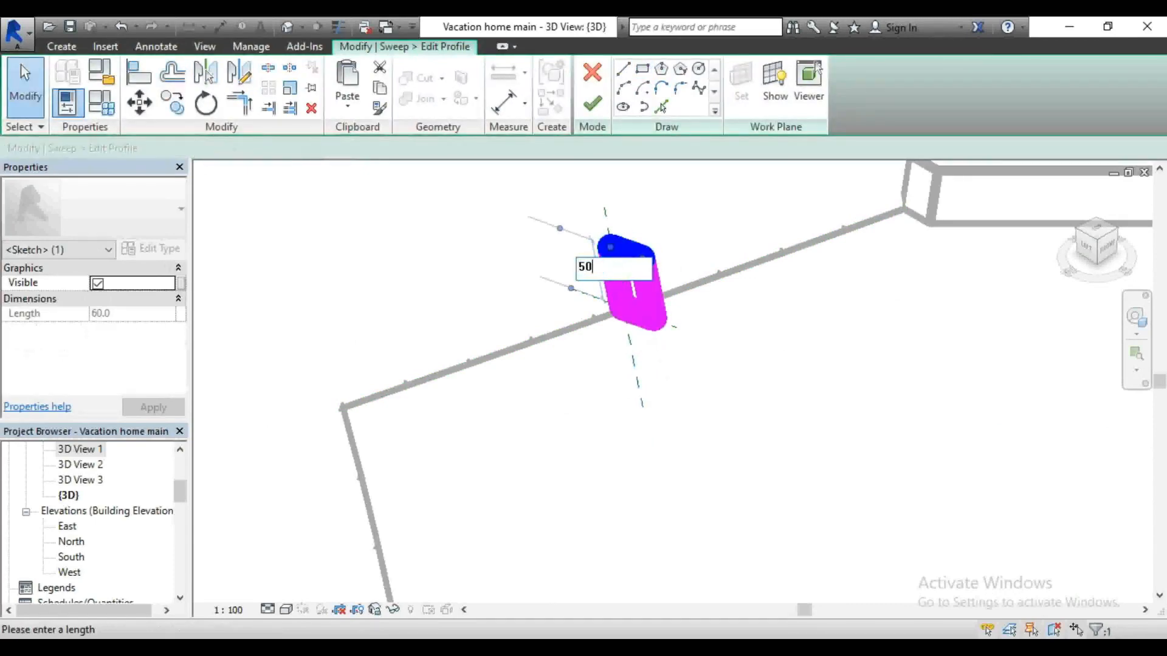
type("50")
key("Return")
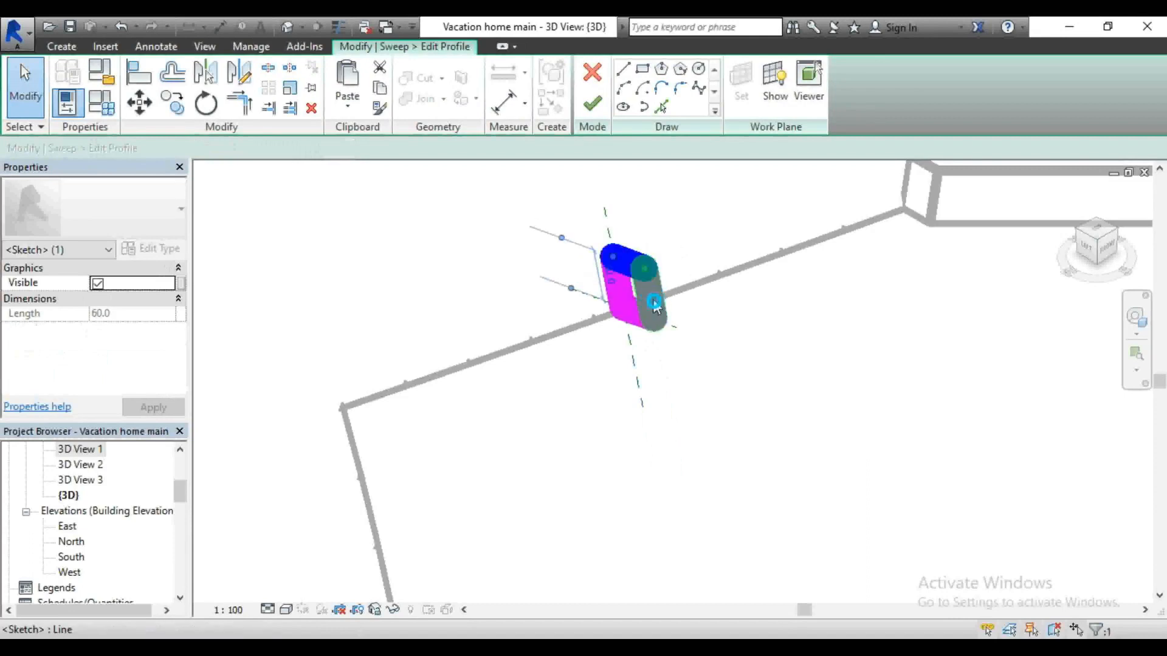
left_click(655, 304)
left_click(630, 228)
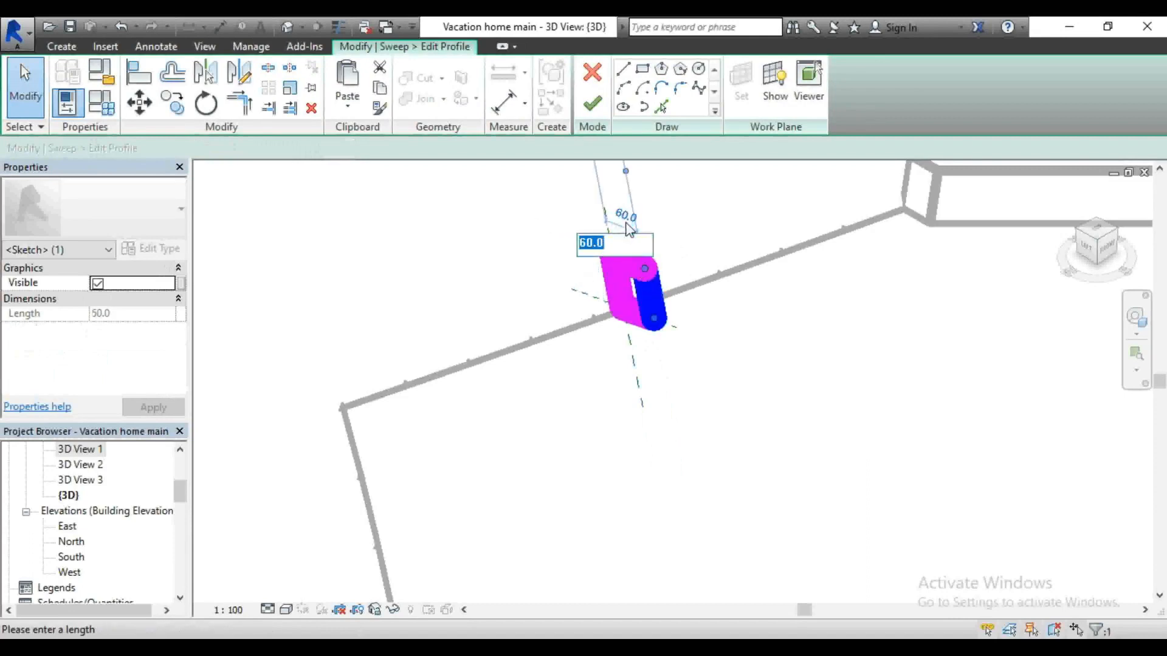
type("50")
key("Return")
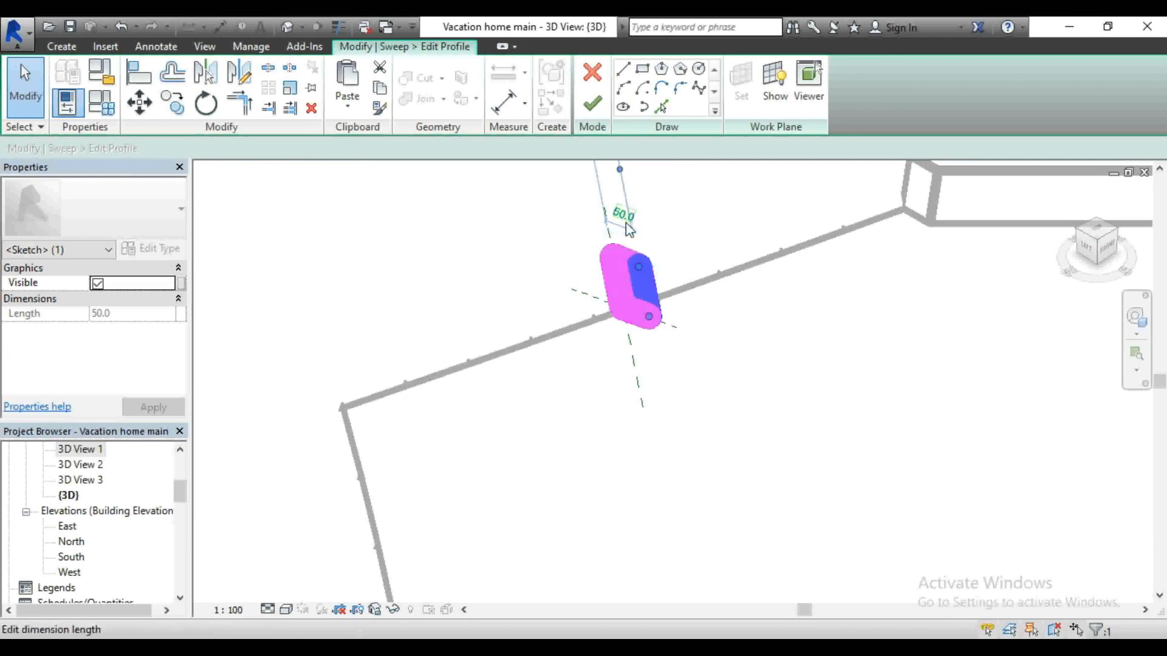
left_click(688, 214)
Step: Finish the 50 mm square profile and create the sweep along the window opening's sloping and curved side edges
left_click(592, 113)
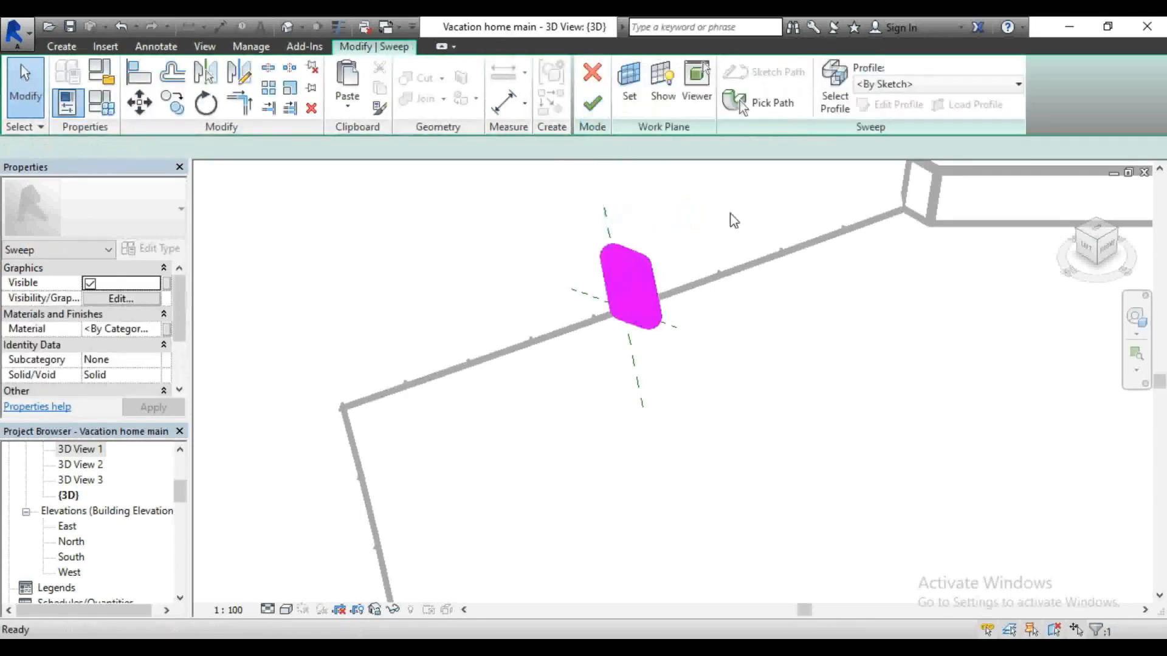
left_click(594, 114)
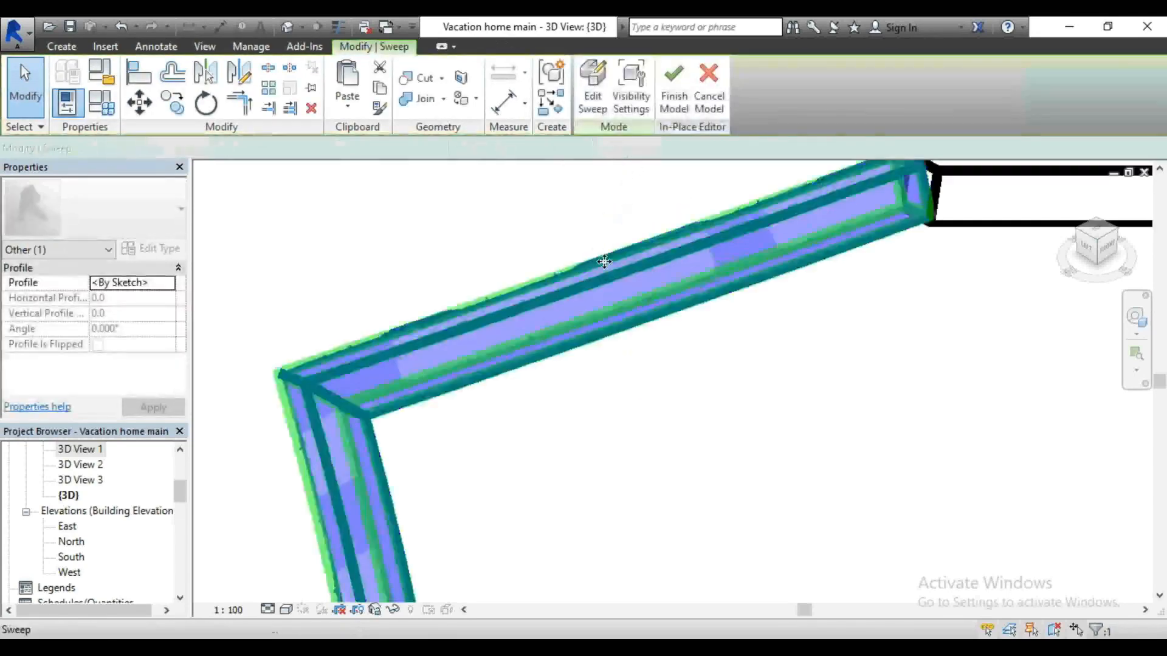
scroll(605, 258, "down", 5)
scroll(612, 237, "down", 3)
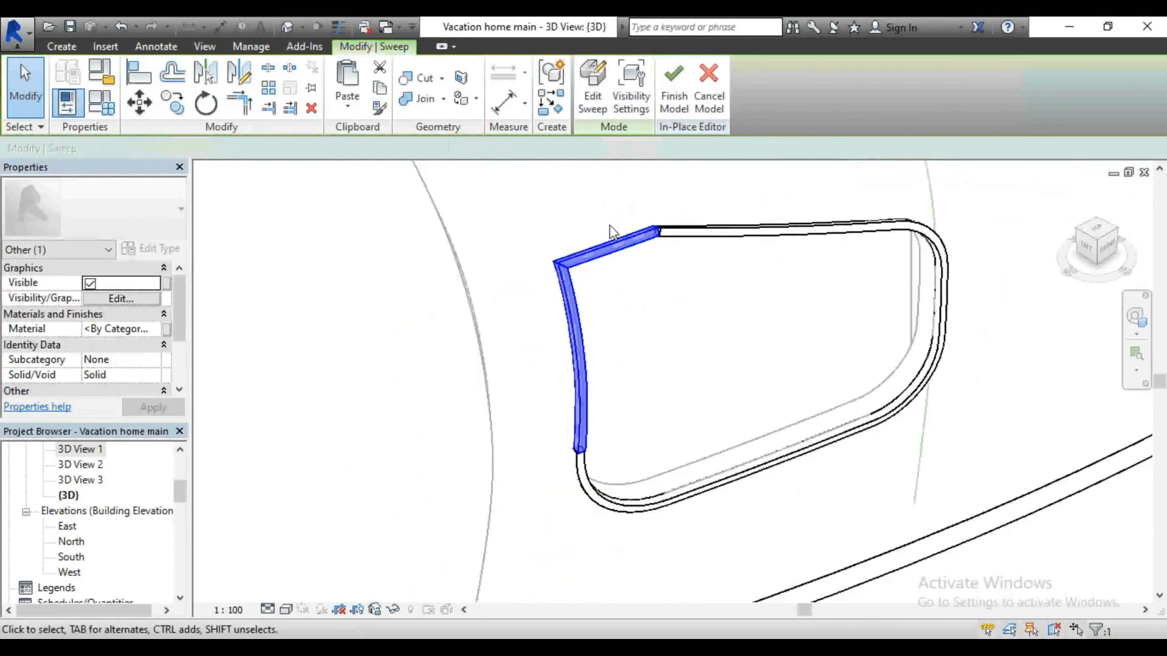
left_click(670, 359)
Step: Finish the in-place wall model containing the window frame sweeps and save the project
scroll(516, 386, "down", 2)
scroll(517, 386, "down", 2)
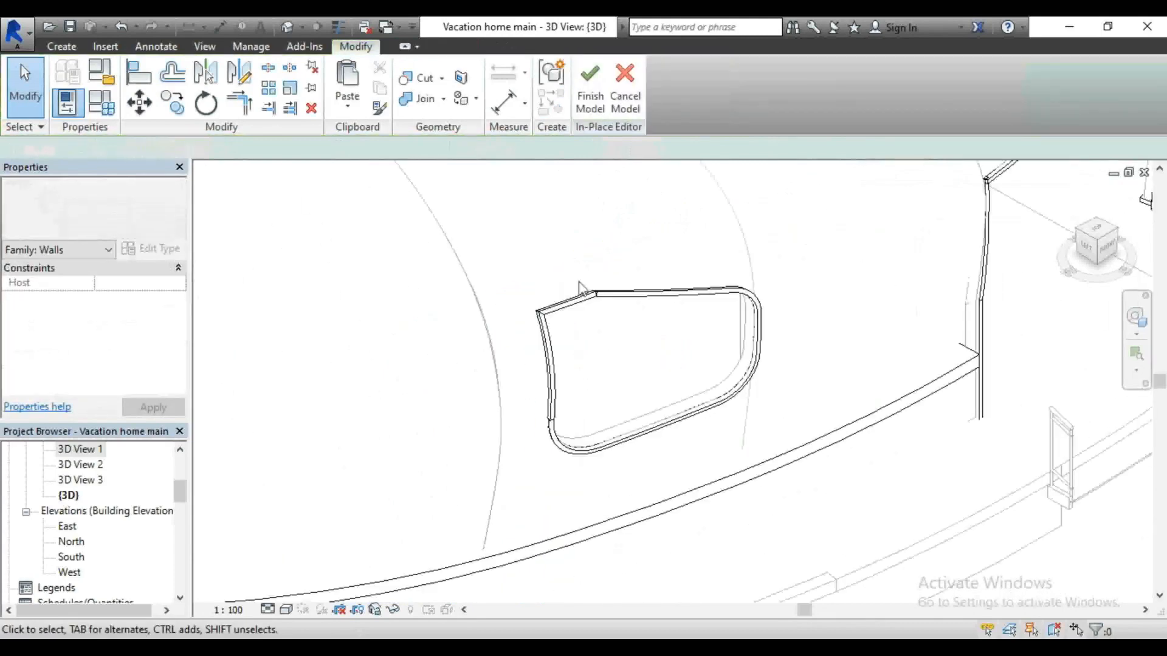
scroll(611, 381, "down", 2)
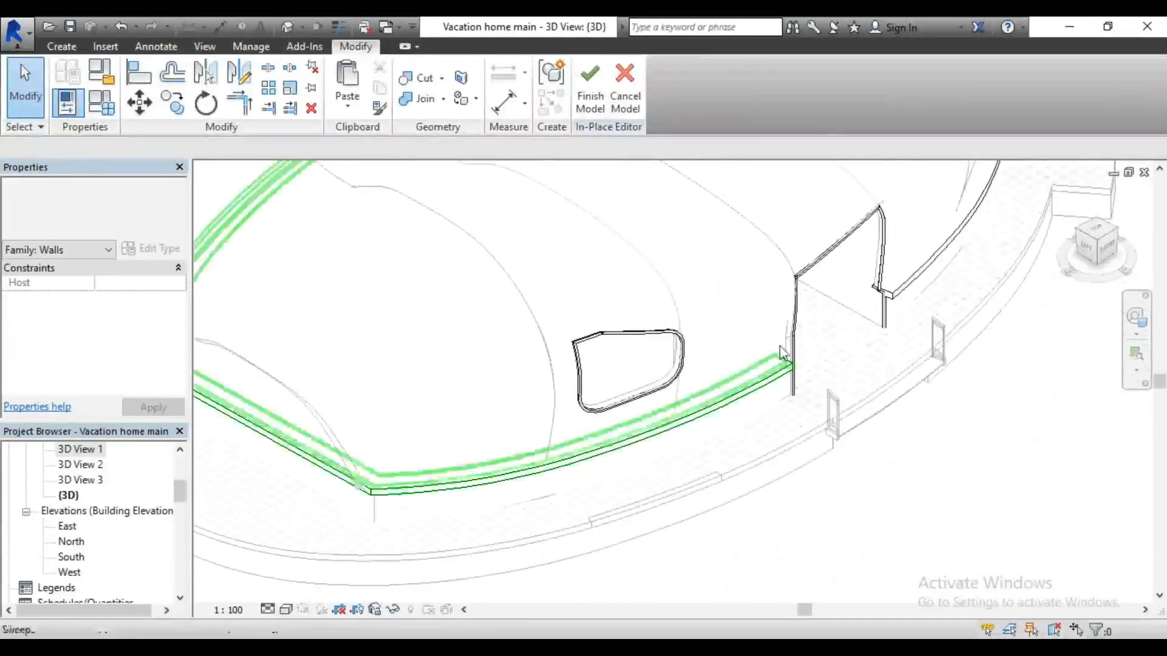
left_click(594, 103)
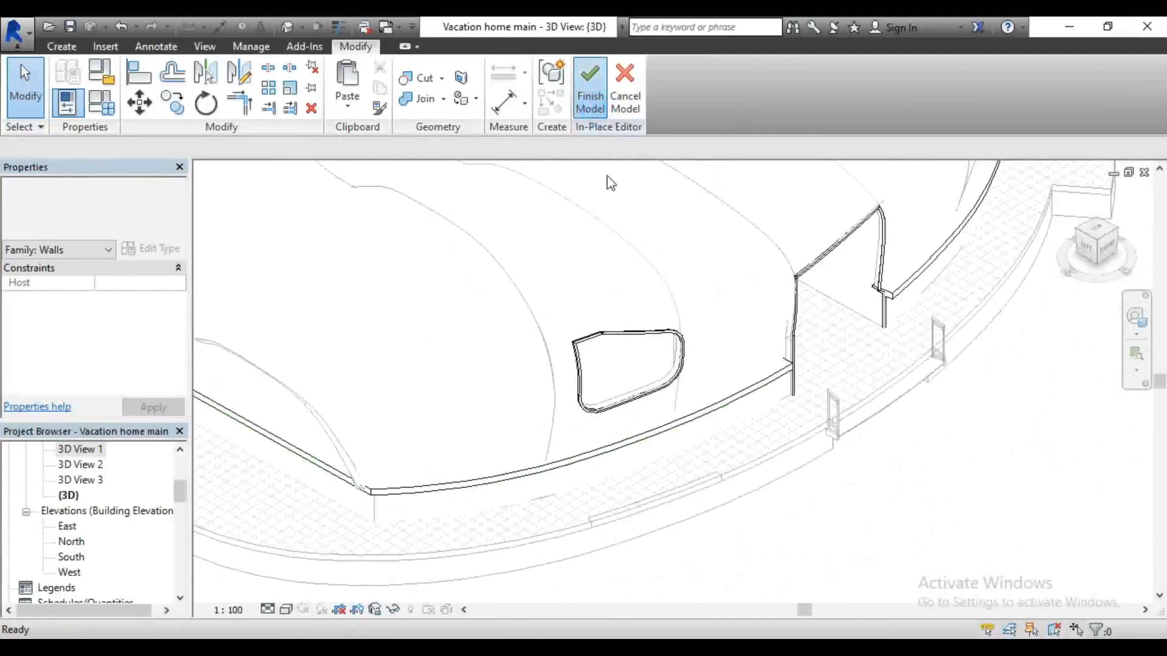
scroll(866, 361, "down", 3)
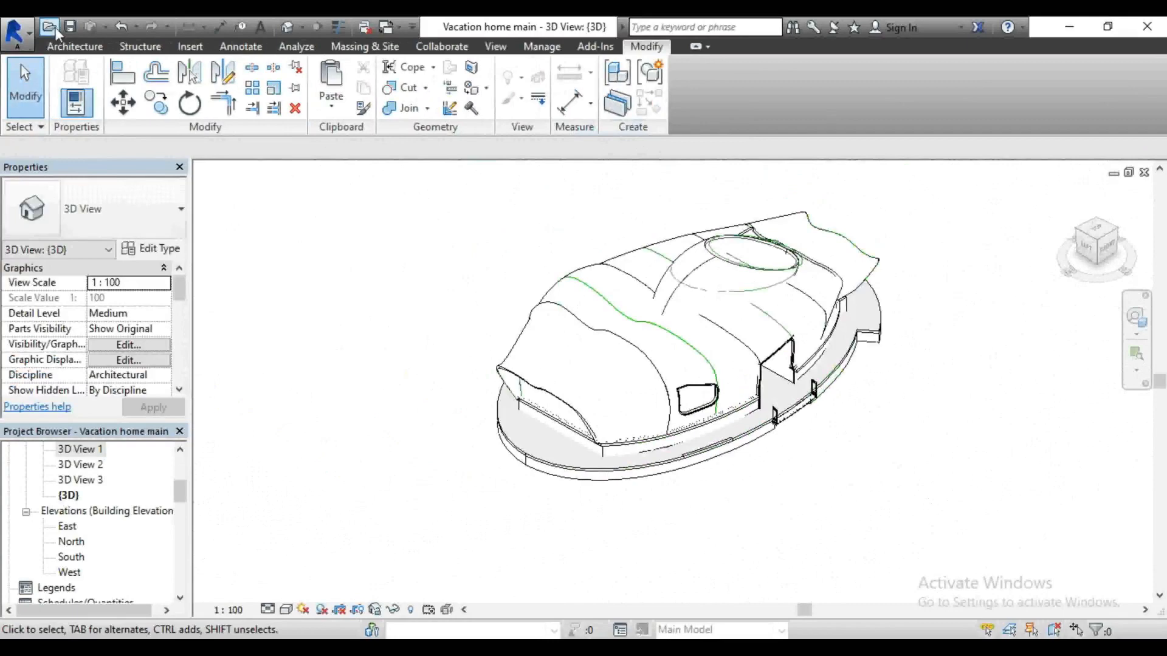
left_click(66, 28)
Step: Set the 3D view's visual style to Shaded
mouse_move(1097, 246)
left_mouse_down()
mouse_move(1160, 303)
mouse_move(1101, 235)
left_mouse_up()
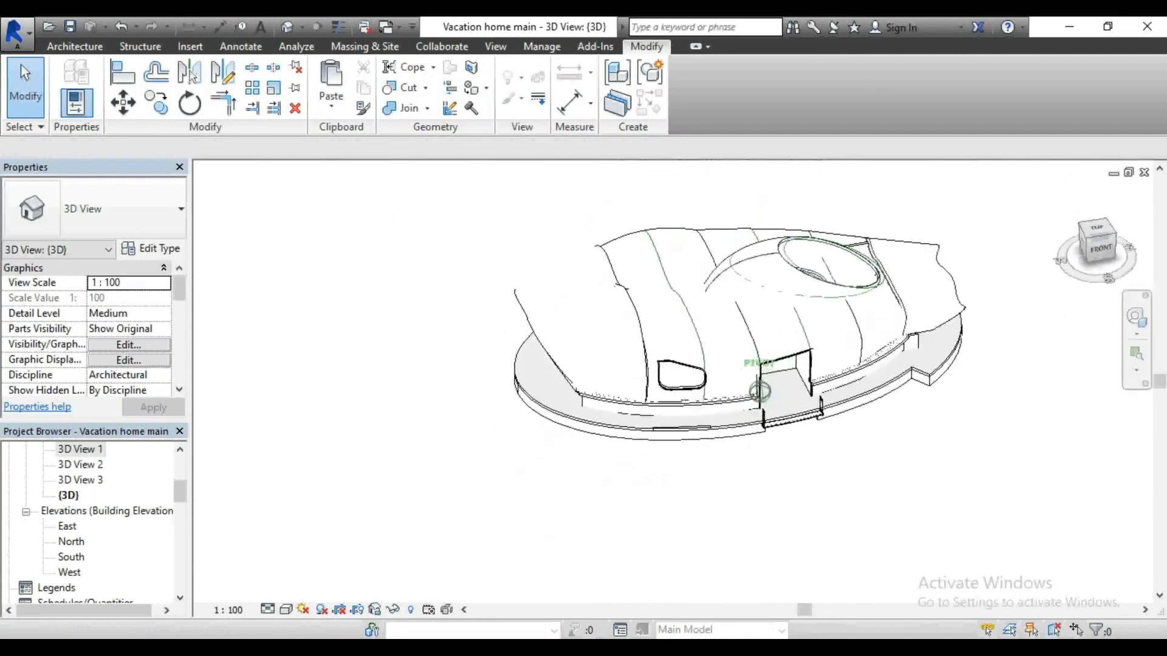
scroll(496, 413, "down", 2)
scroll(705, 331, "up", 4)
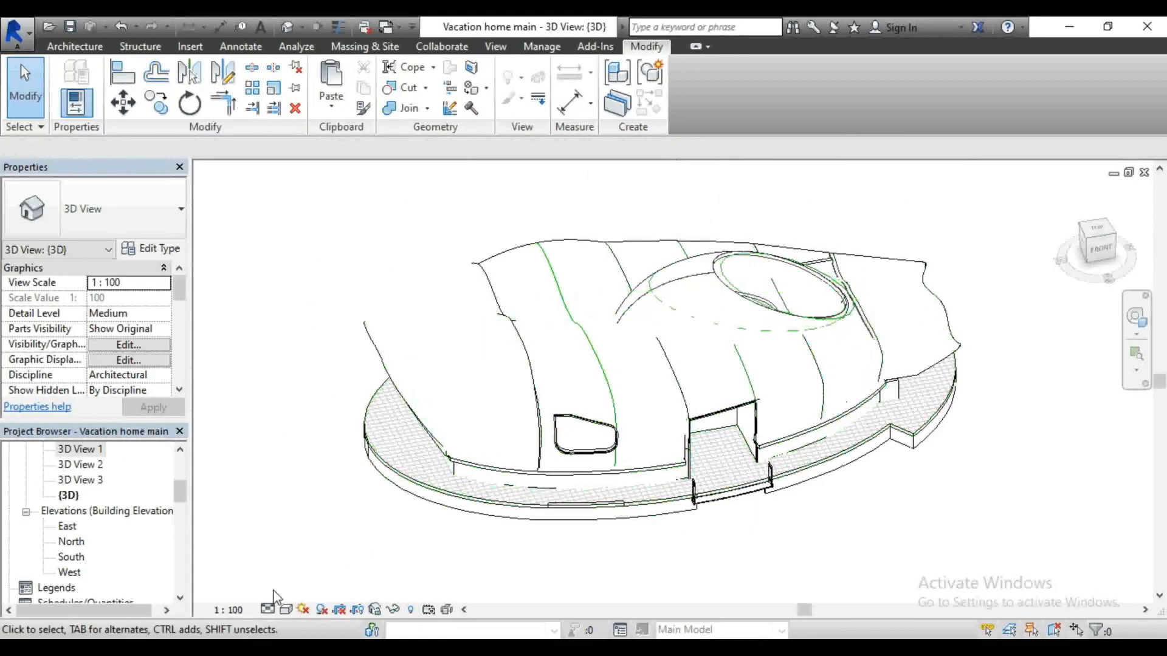
left_click(290, 610)
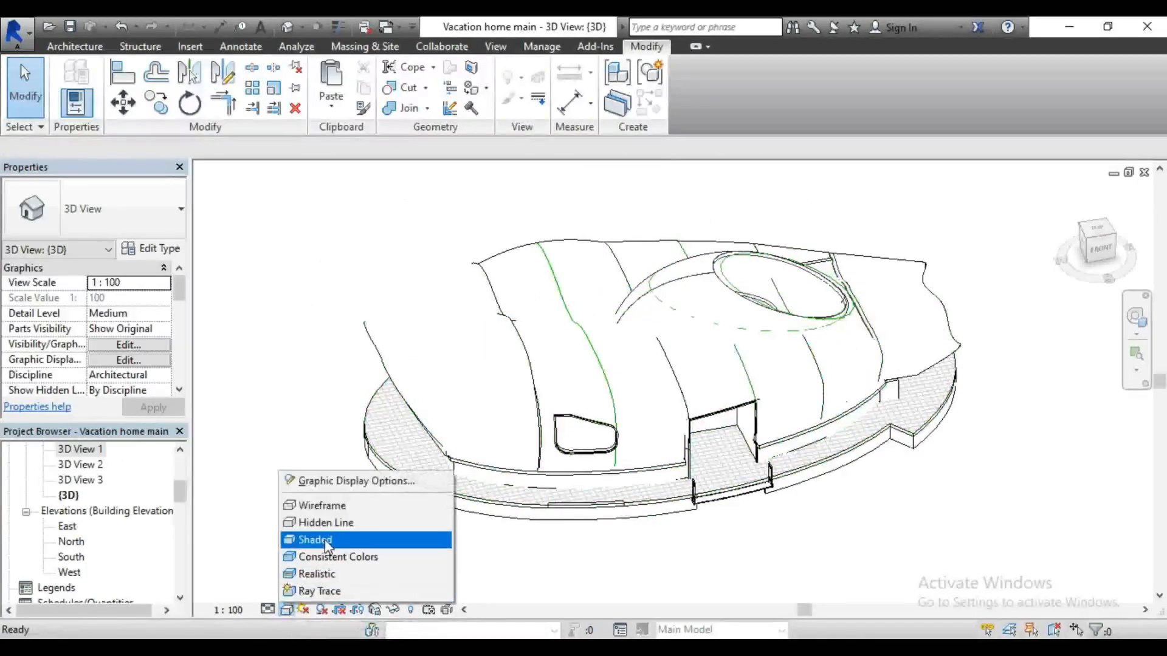
left_click(325, 540)
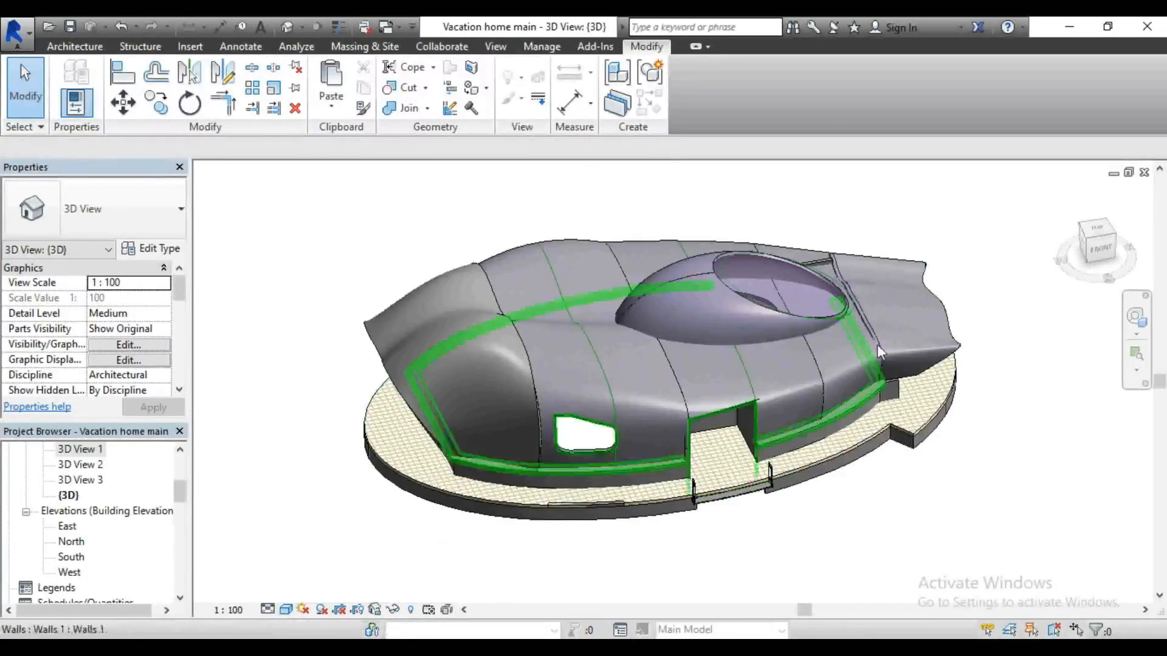
Step: Open the 3D View 1 perspective of the house and save the project
left_click_drag(1102, 250, 1143, 244)
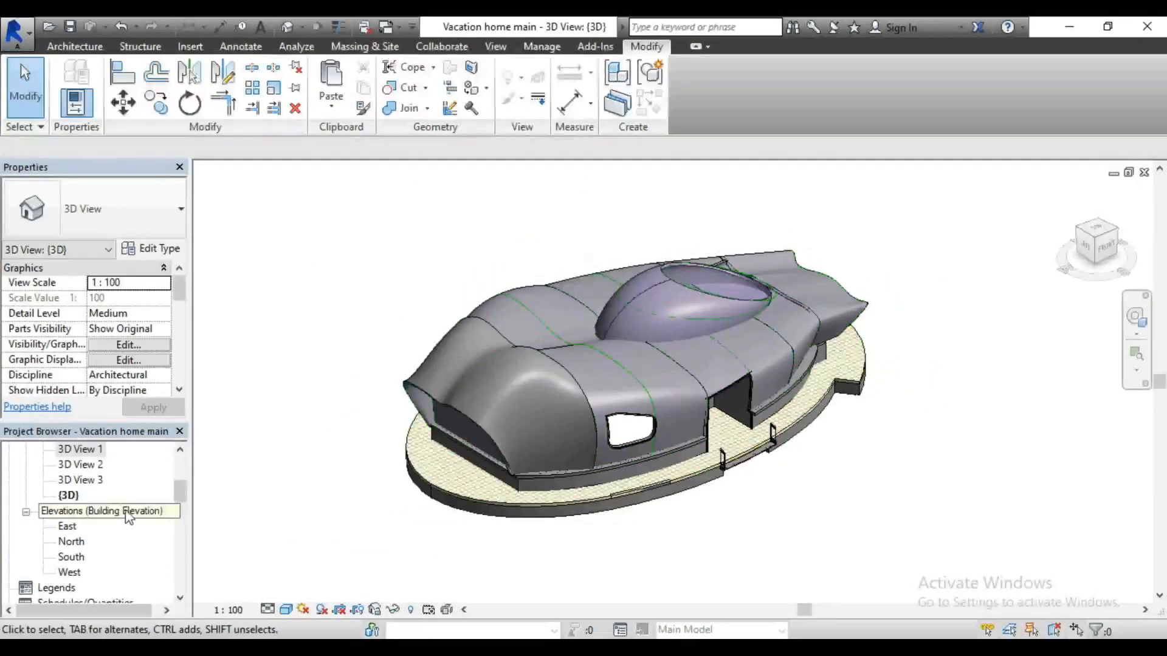
double_click(90, 451)
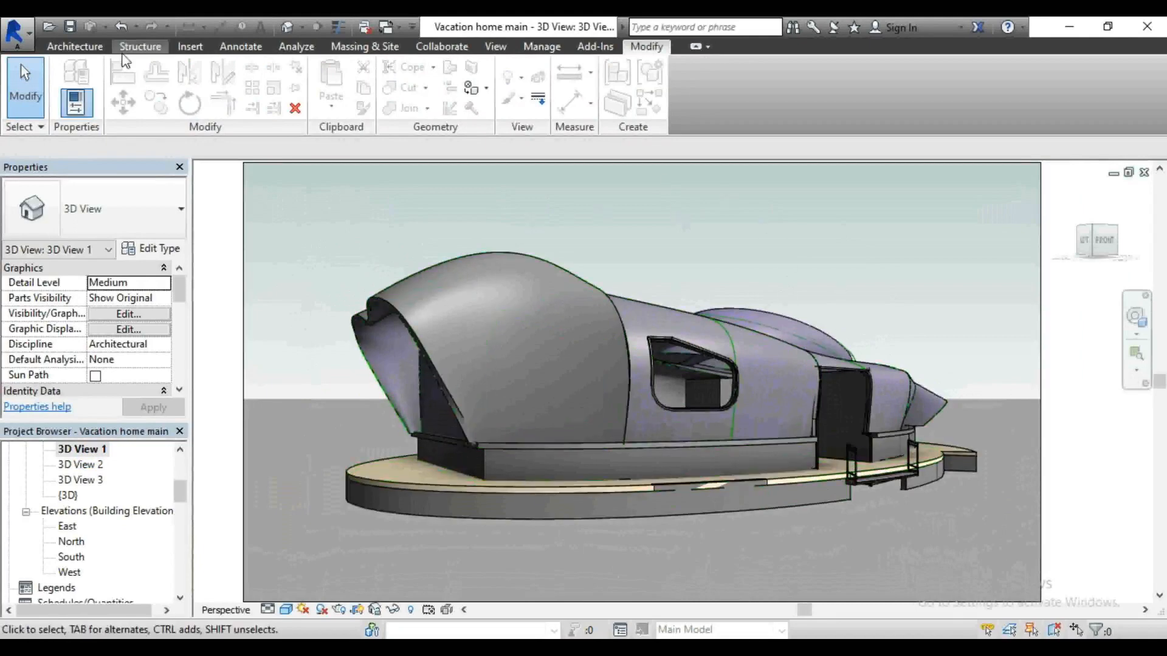
left_click(70, 26)
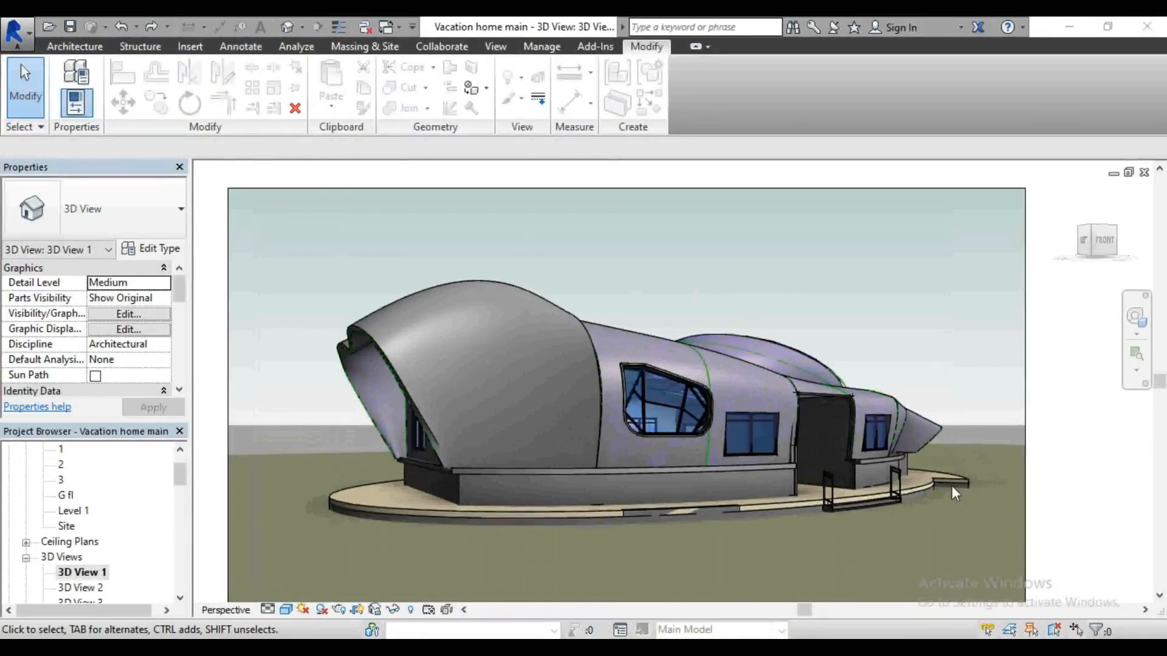
Step: Examine the house with its windows, glazed roof opening and surrounding terrain in 3D View 1 and from all sides in the default 3D view
scroll(818, 512, "down", 2)
scroll(541, 365, "up", 1)
scroll(518, 486, "down", 2)
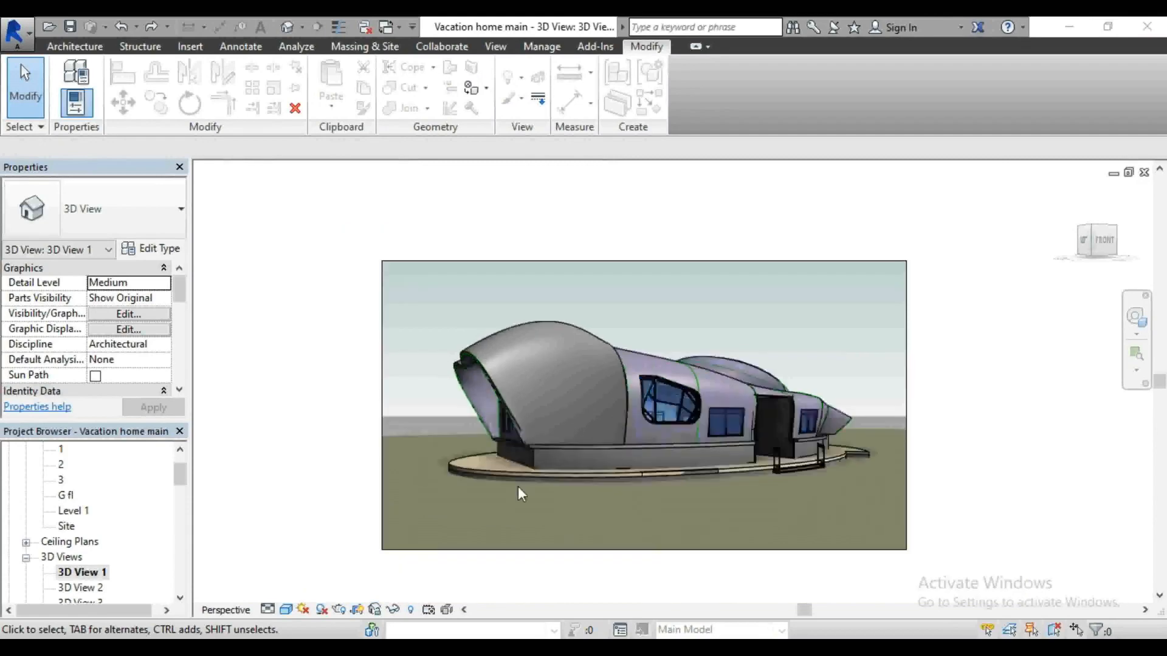
scroll(547, 489, "up", 2)
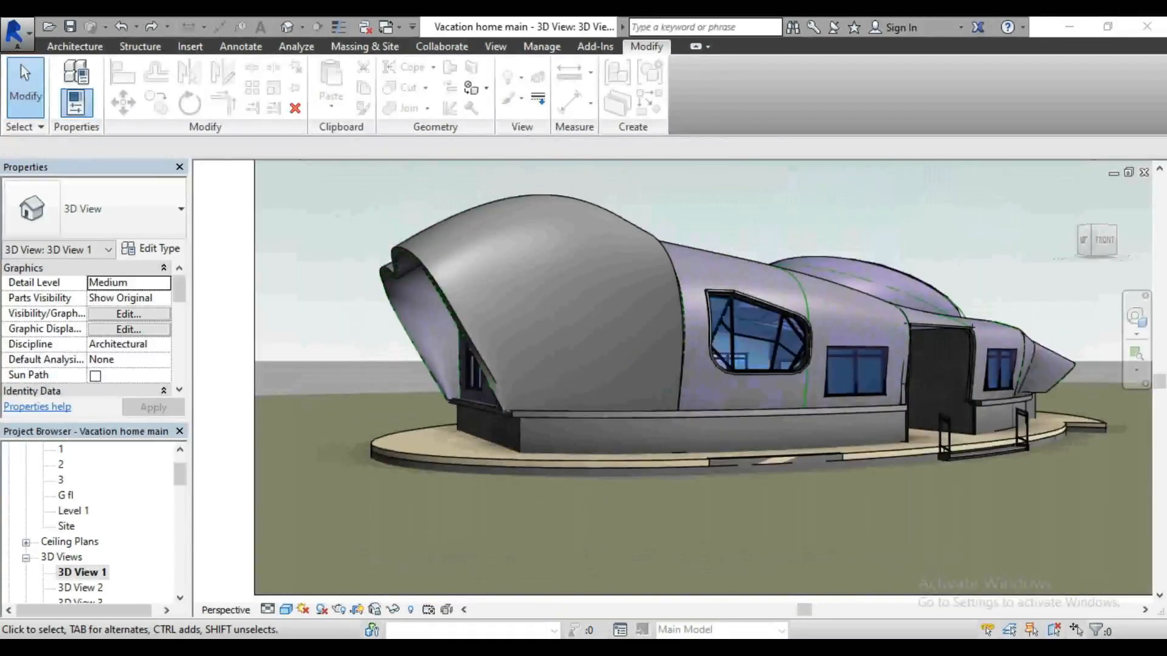
left_click(287, 27)
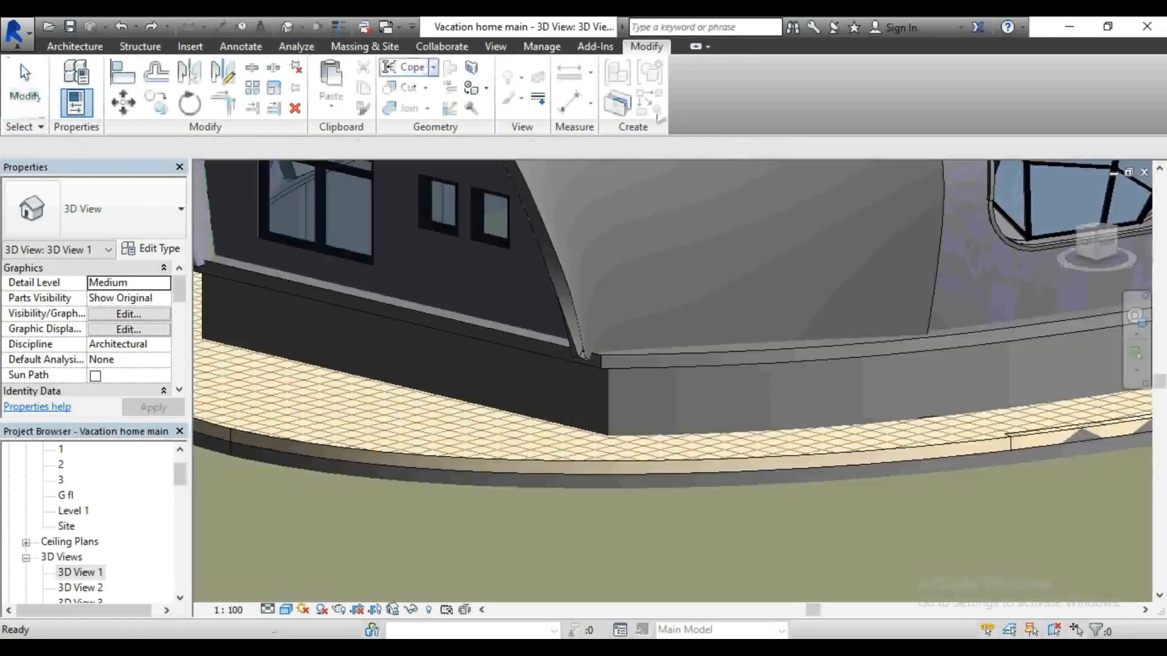
scroll(683, 476, "down", 2)
scroll(683, 481, "down", 2)
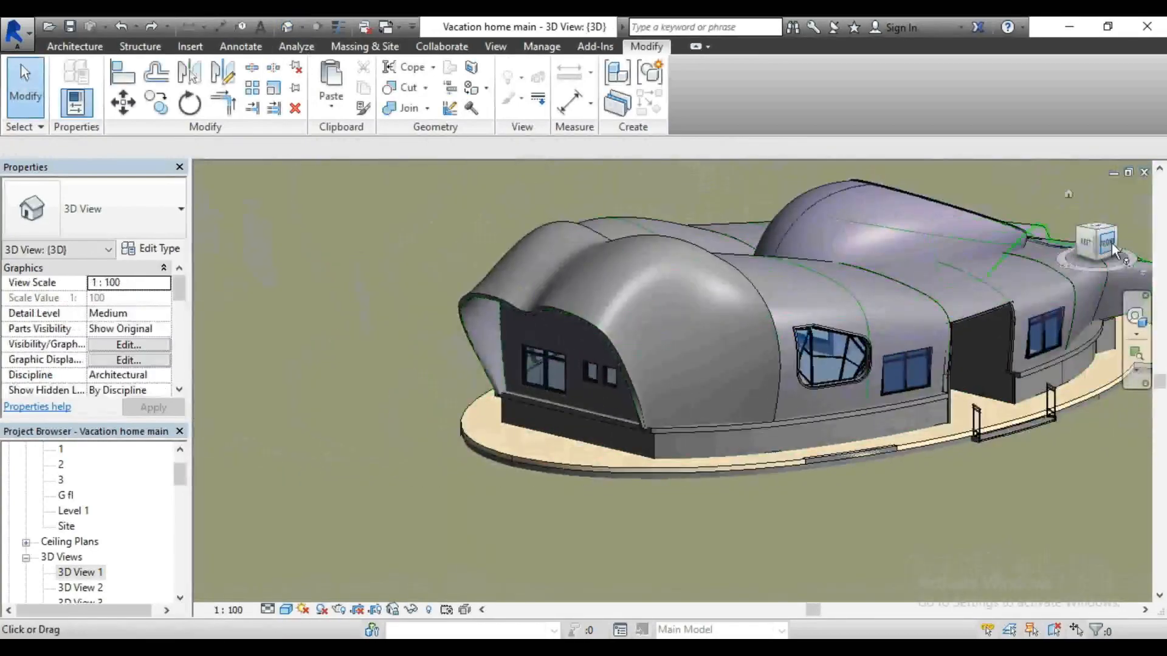
left_click_drag(1112, 258, 967, 286)
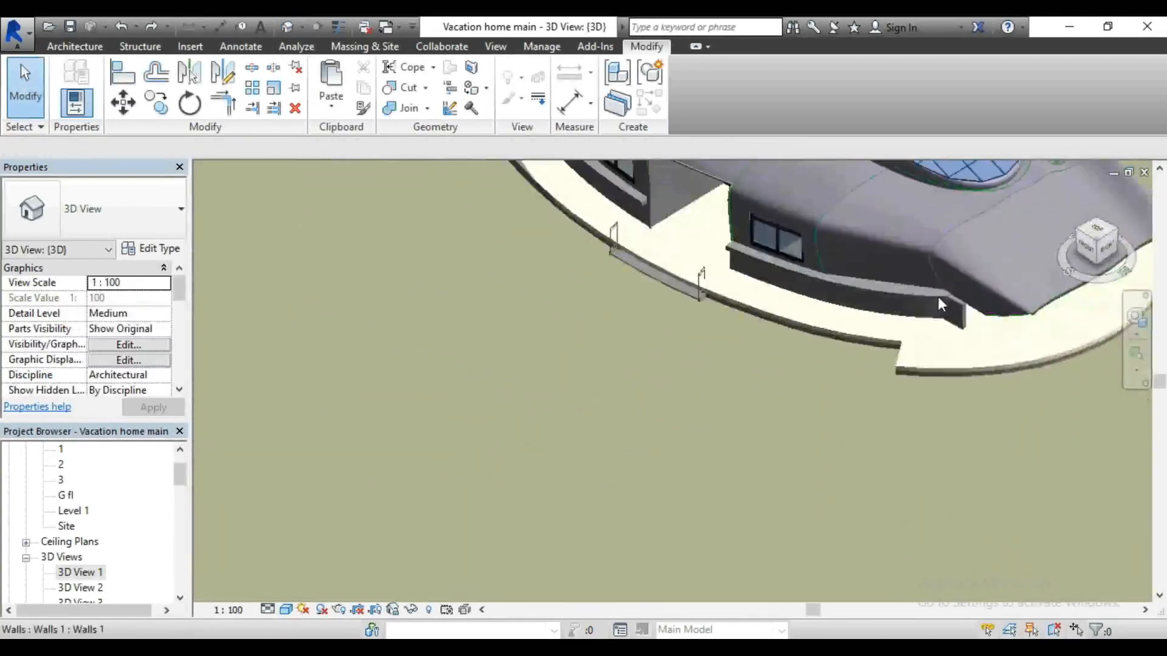
scroll(870, 372, "down", 2)
scroll(870, 375, "down", 2)
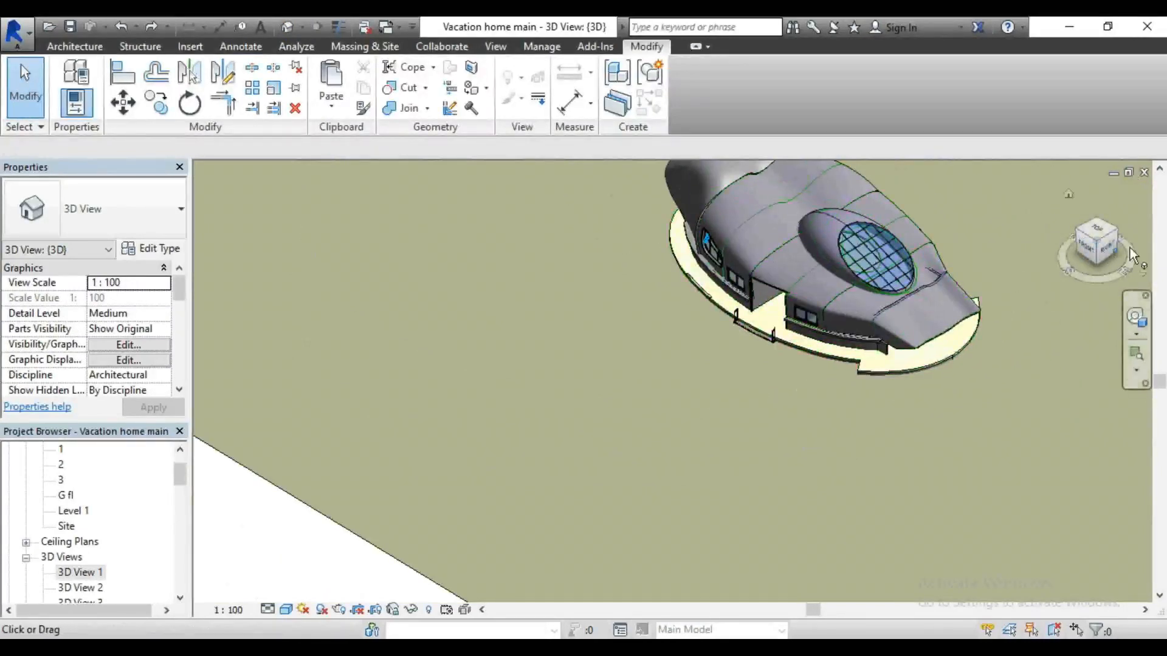
left_click_drag(1096, 255, 1111, 254)
scroll(762, 359, "down", 2)
scroll(984, 292, "up", 5)
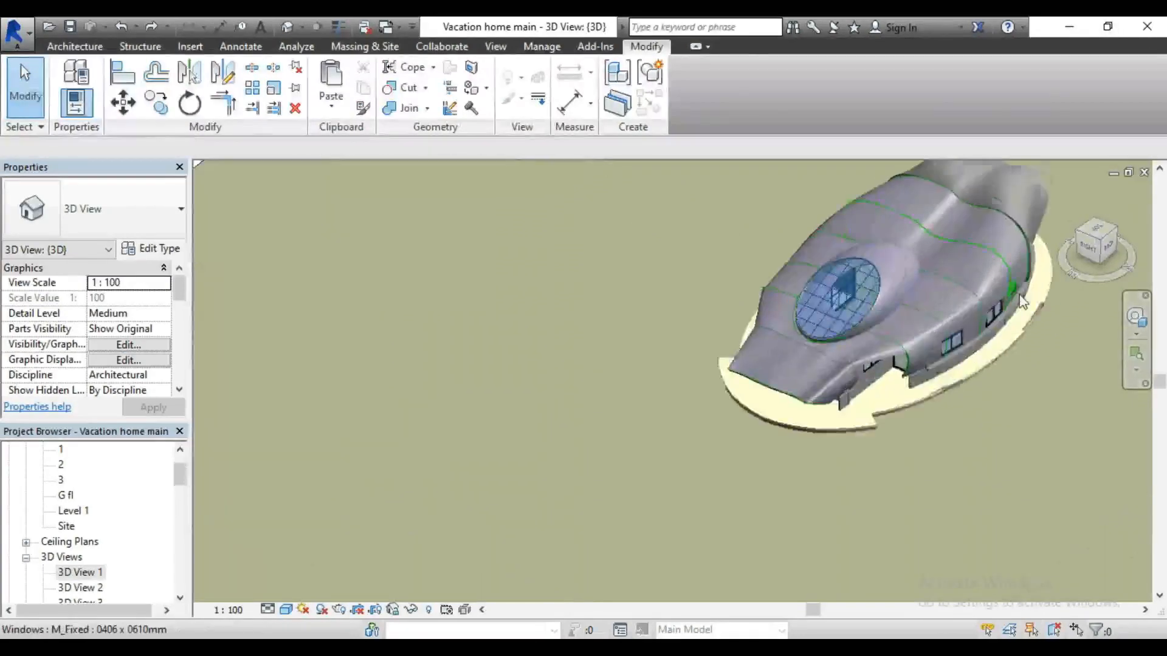
scroll(389, 406, "down", 2)
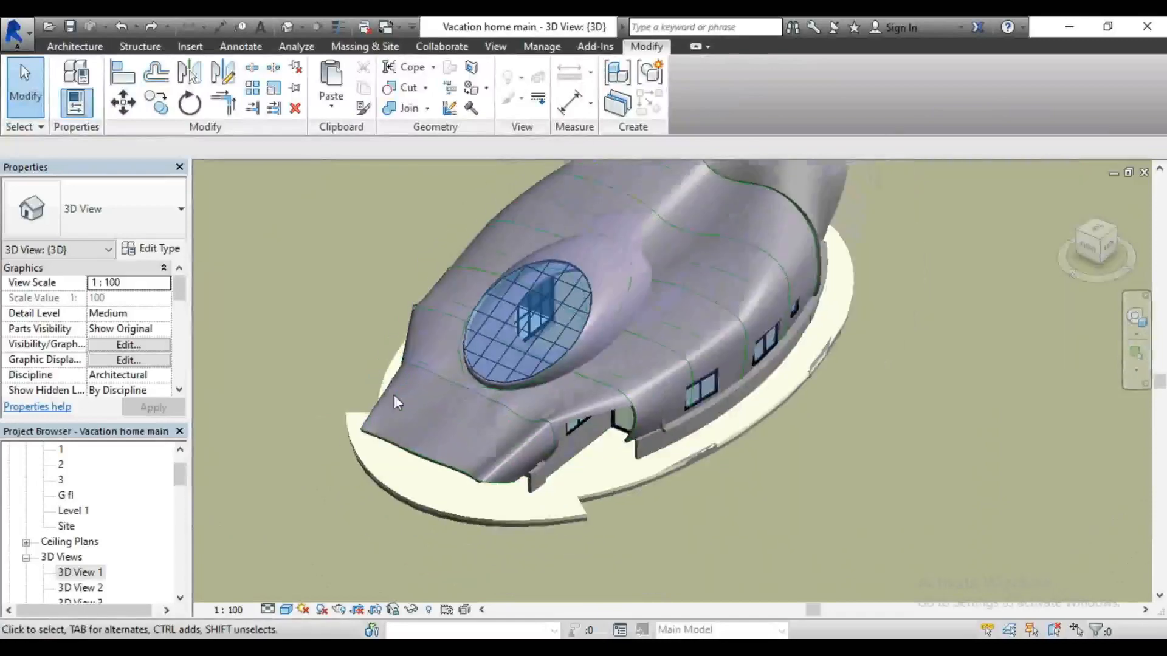
left_click(1088, 255)
left_click_drag(1088, 255, 991, 319)
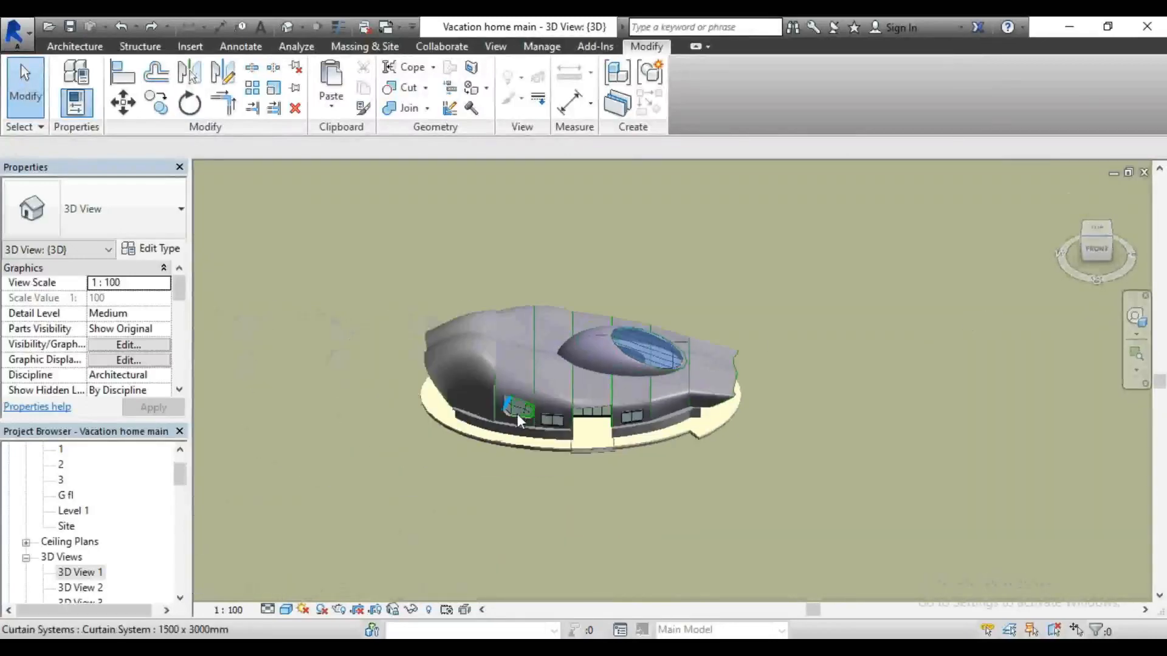
left_click_drag(1099, 258, 1124, 246)
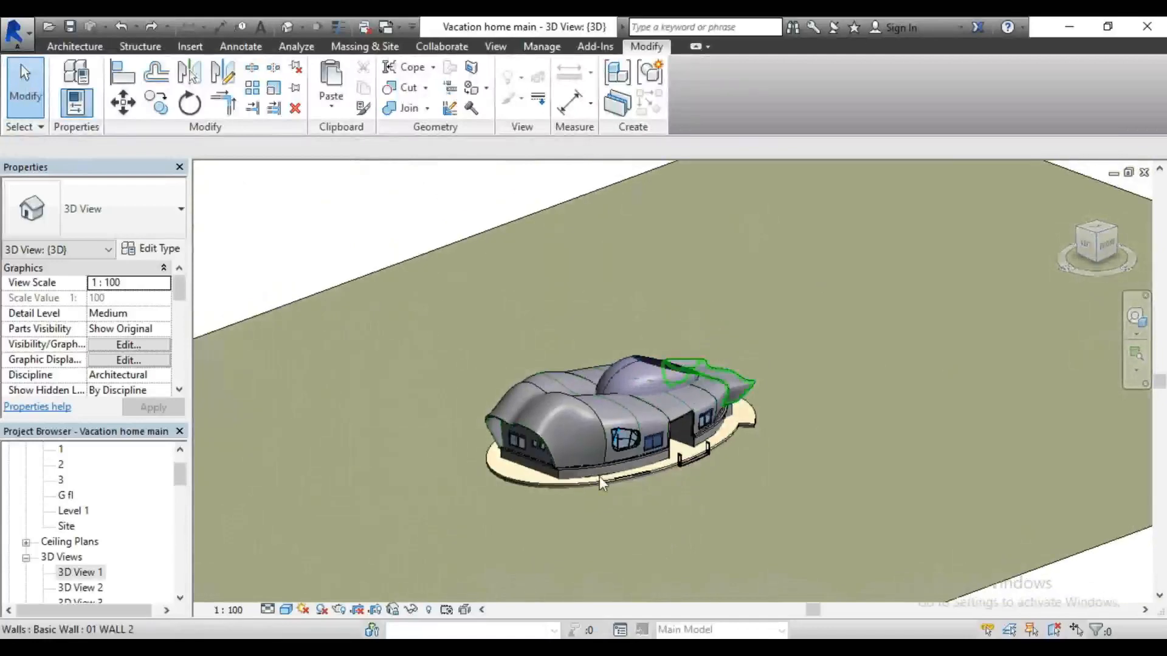
scroll(747, 407, "up", 5)
scroll(499, 422, "down", 2)
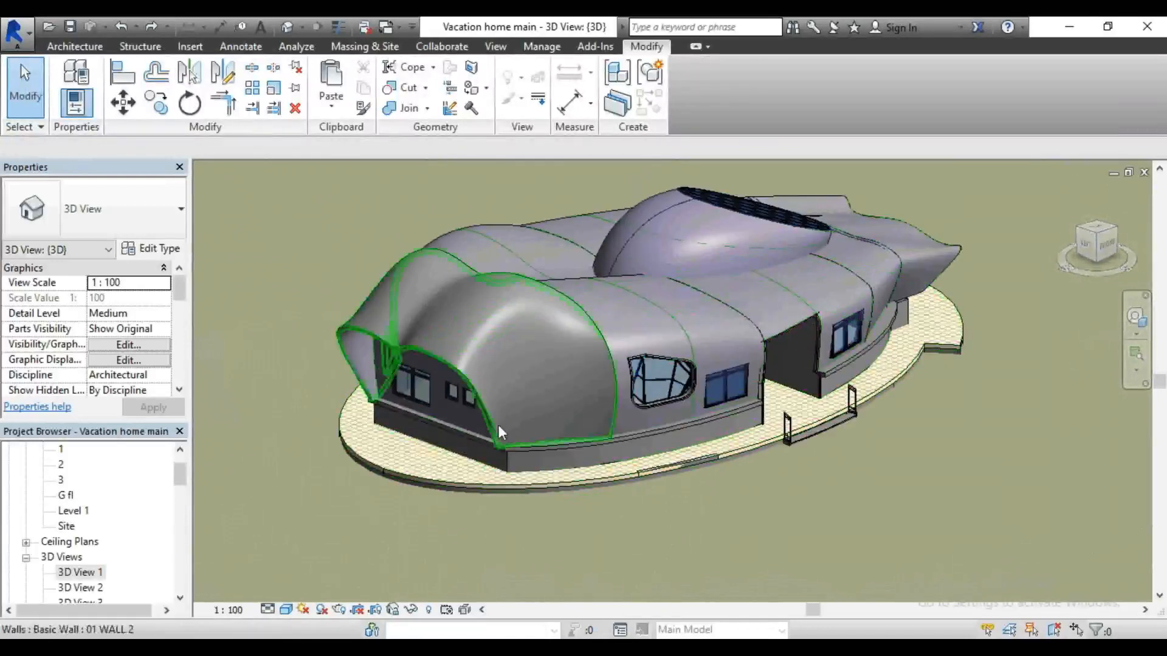
Step: Check the properties of the topography surface around the house and clear the selection
scroll(499, 427, "down", 5)
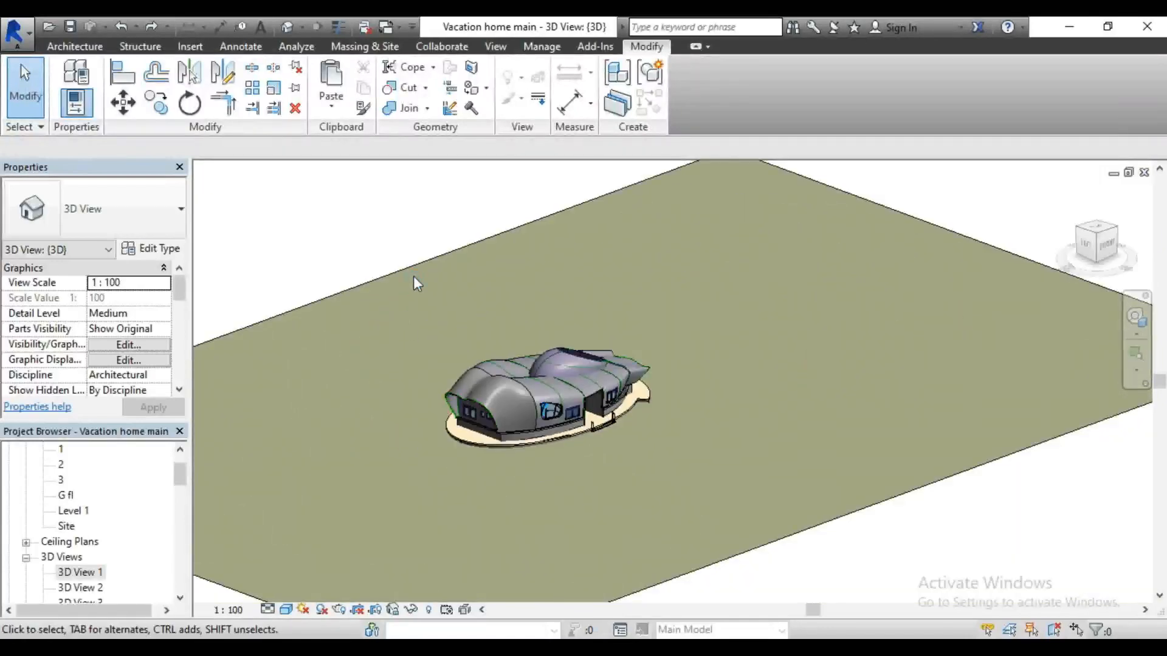
left_click(414, 273)
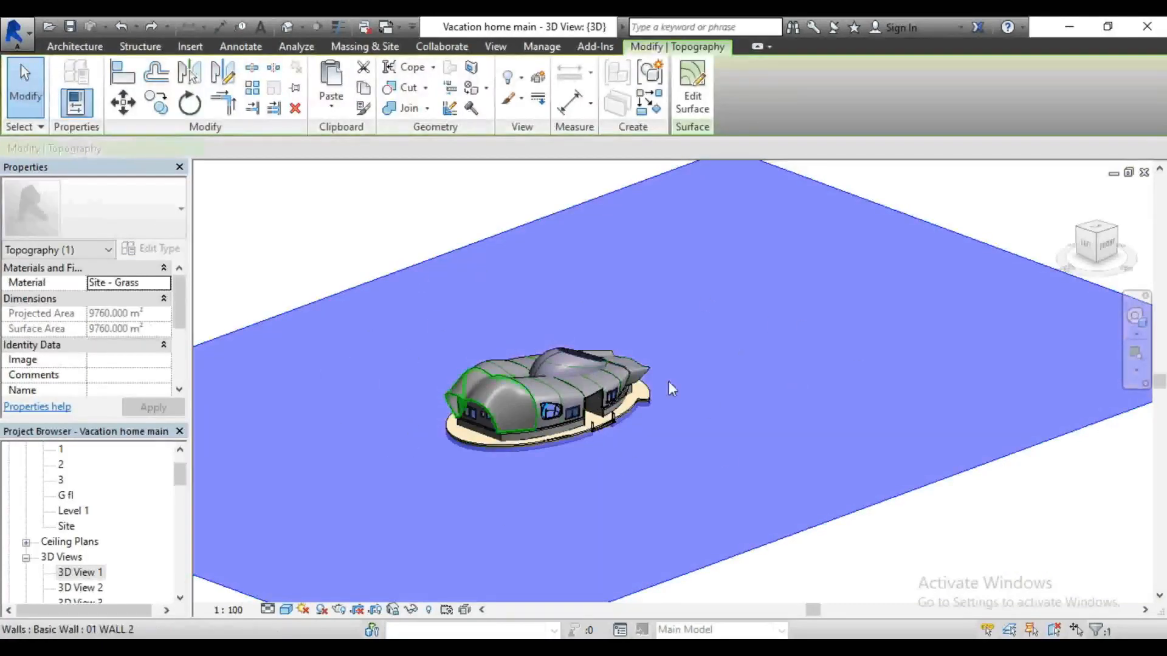
left_click(695, 380)
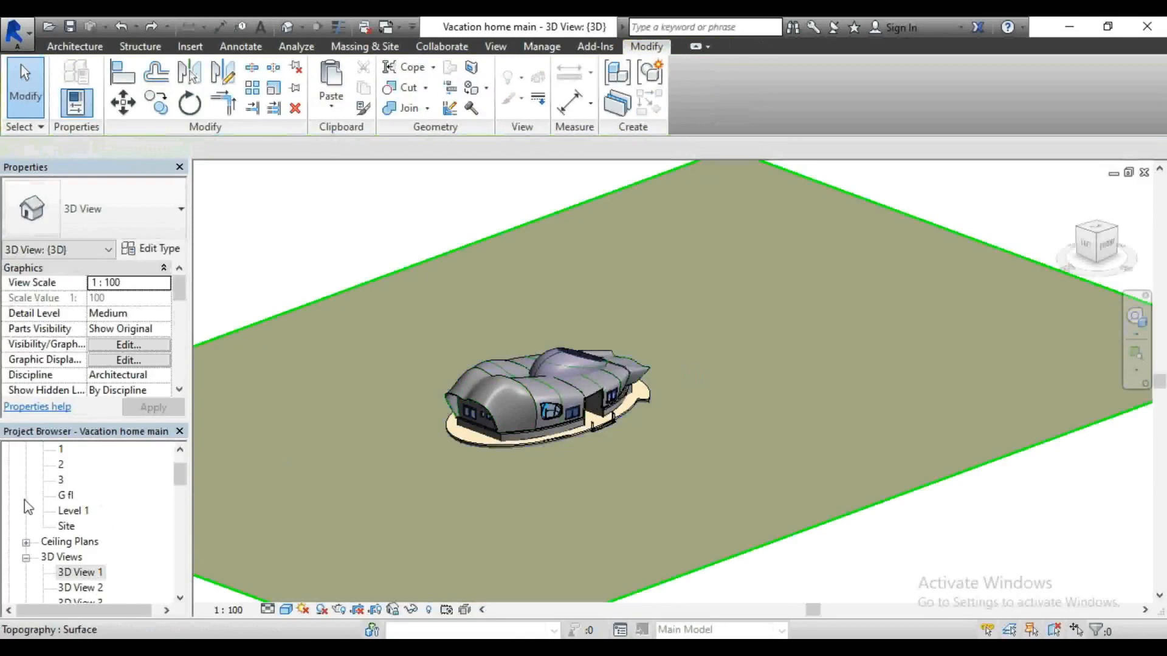
Step: Try to start a topography subregion in the Site floor plan
double_click(66, 527)
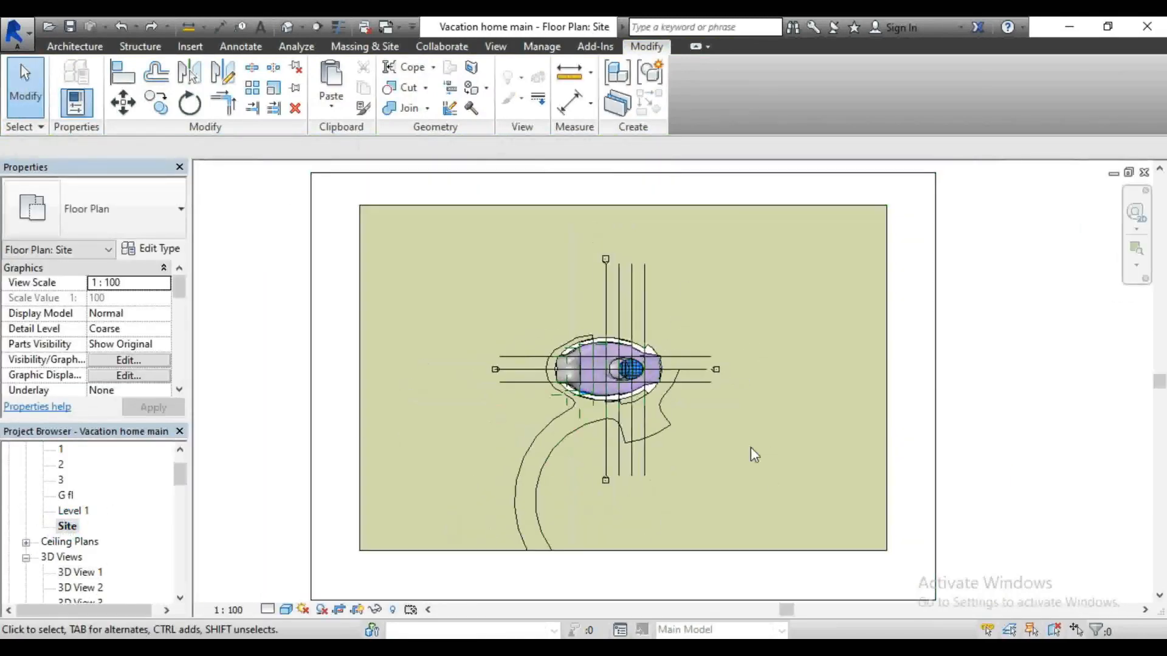
left_click(336, 47)
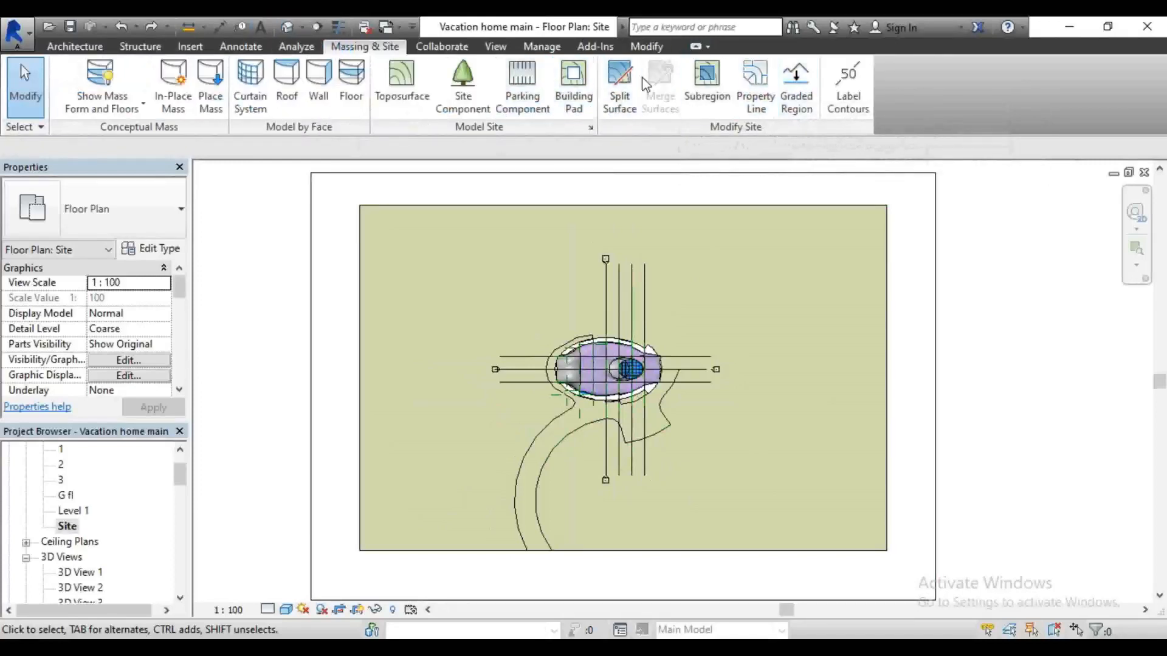
left_click(729, 100)
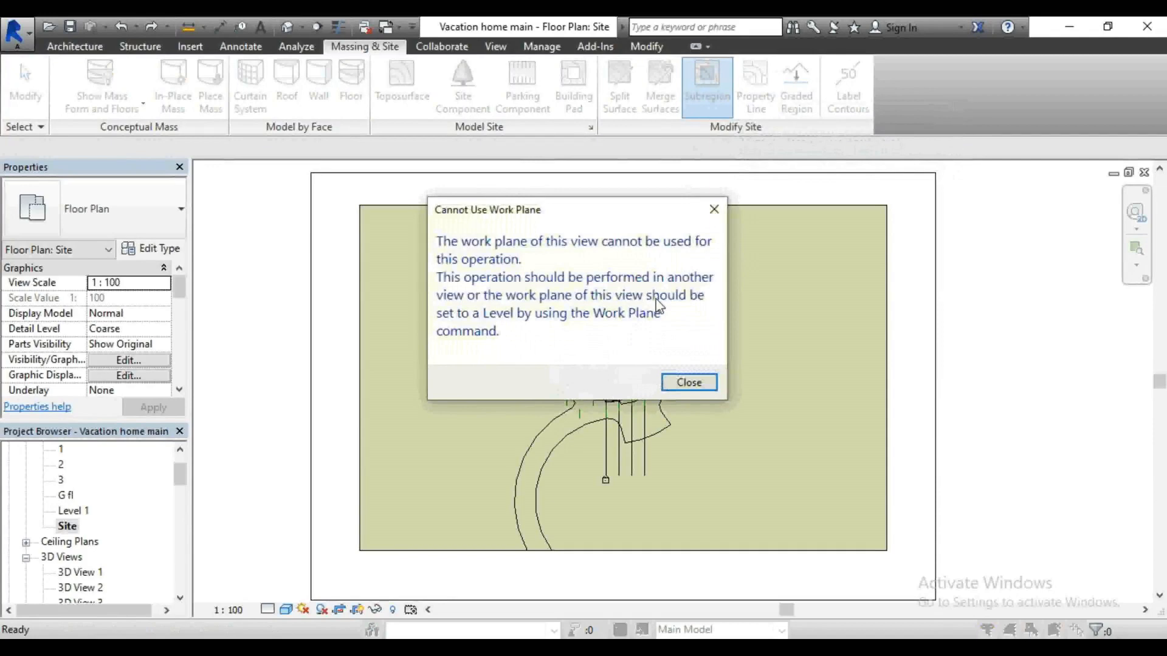
left_click(690, 383)
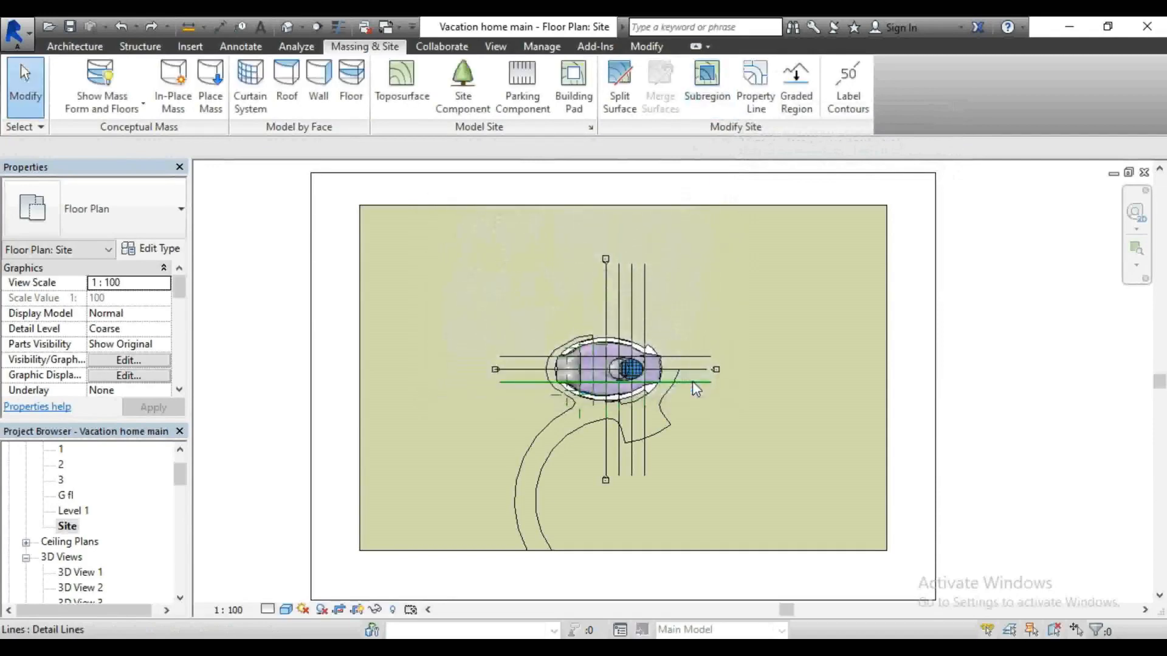
Step: Start a subregion sketch in the Level 1 floor plan and pick the driveway's two curved edge lines east of the house
left_click(64, 527)
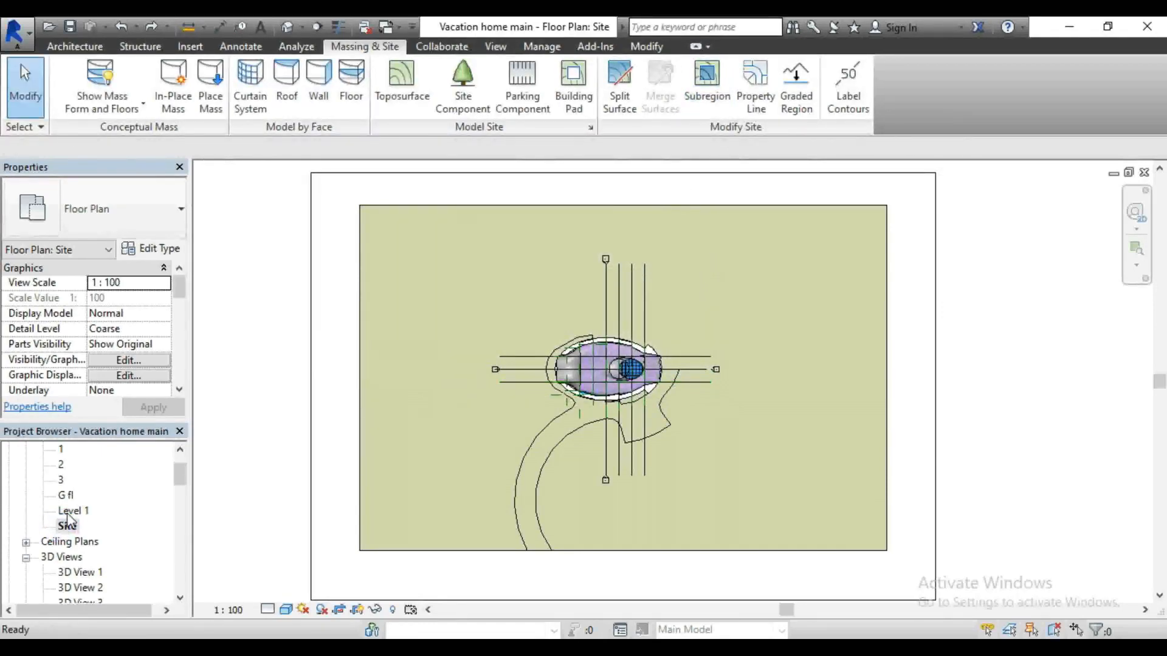
double_click(73, 512)
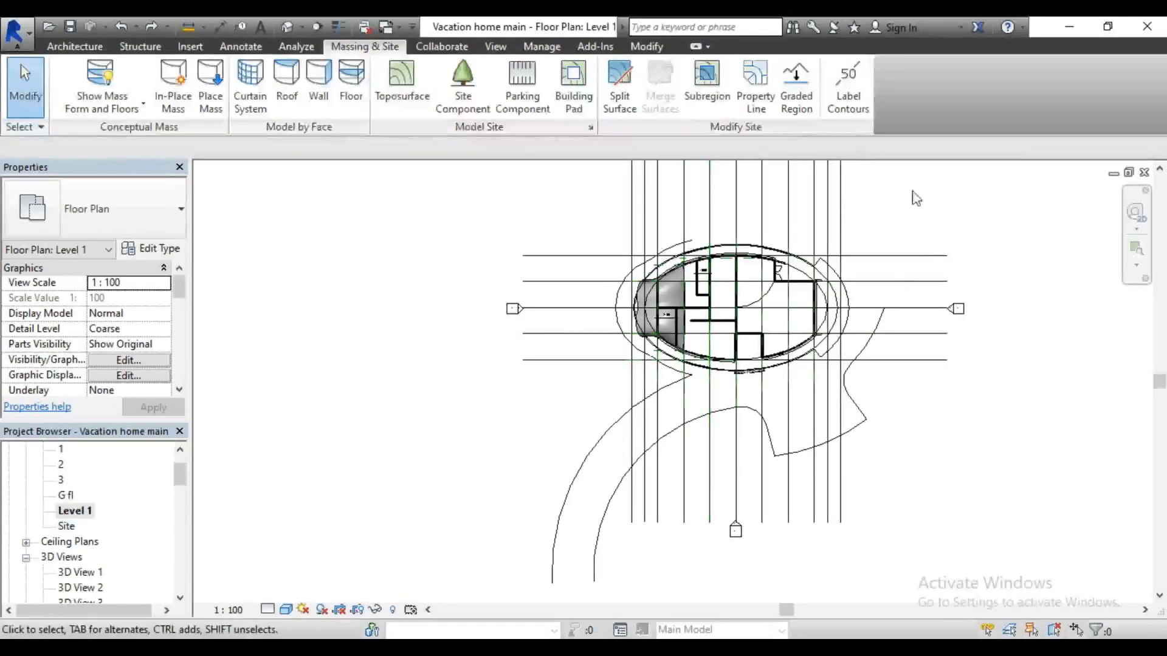
left_click(707, 76)
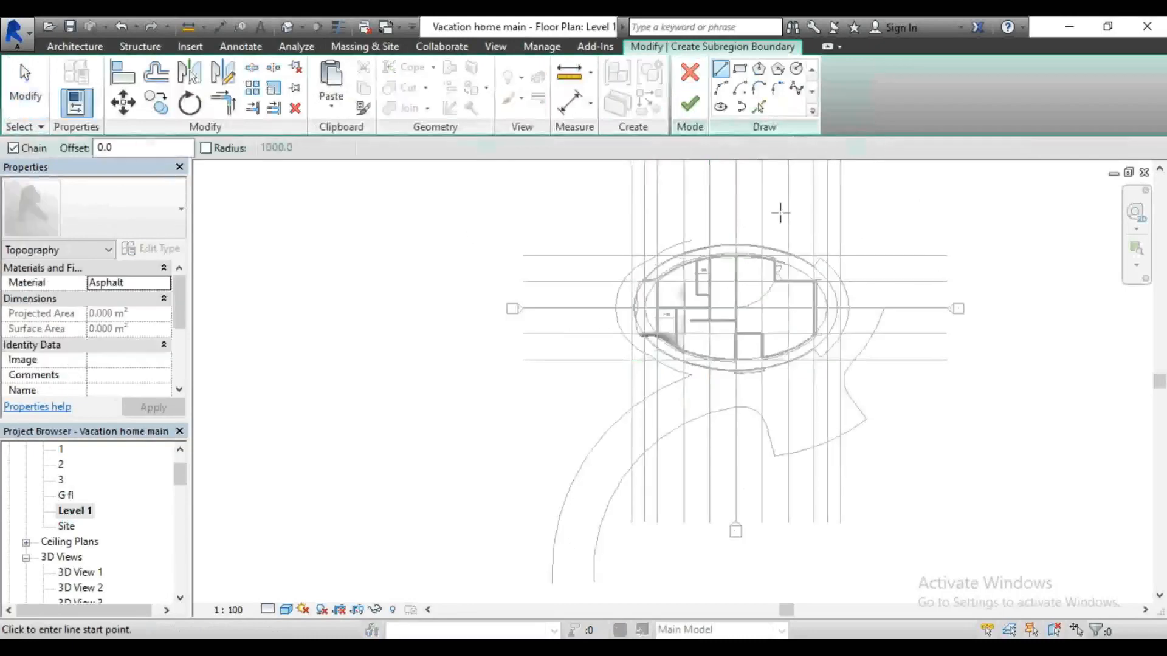
scroll(692, 267, "up", 3)
scroll(712, 264, "down", 3)
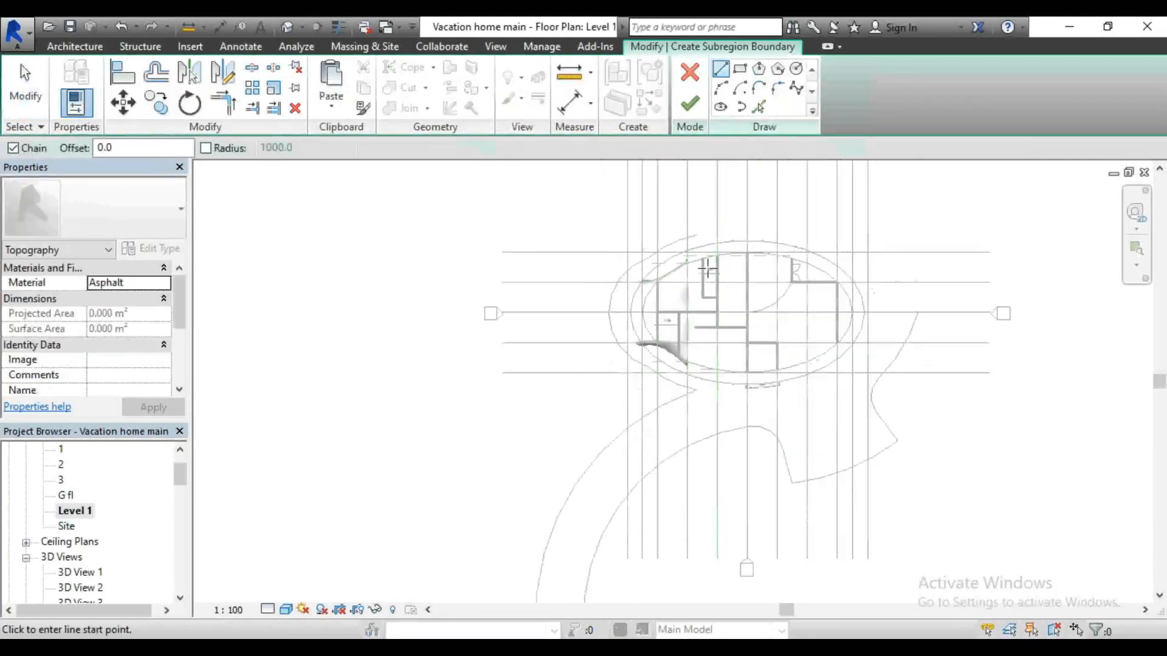
scroll(880, 396, "up", 1)
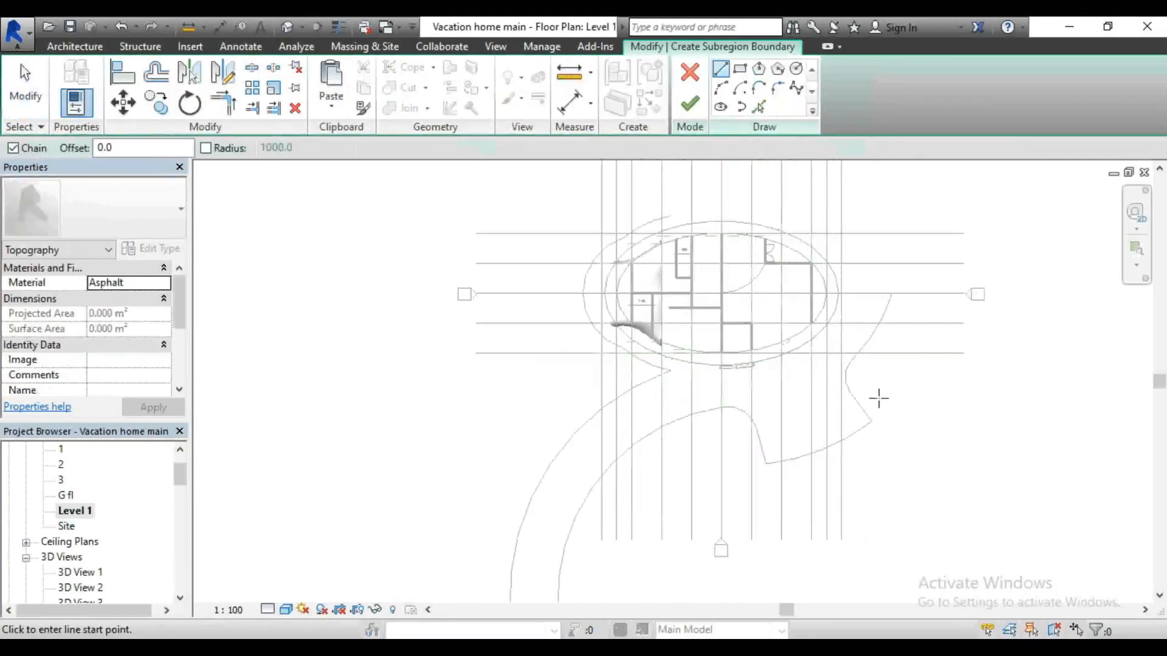
left_click(758, 108)
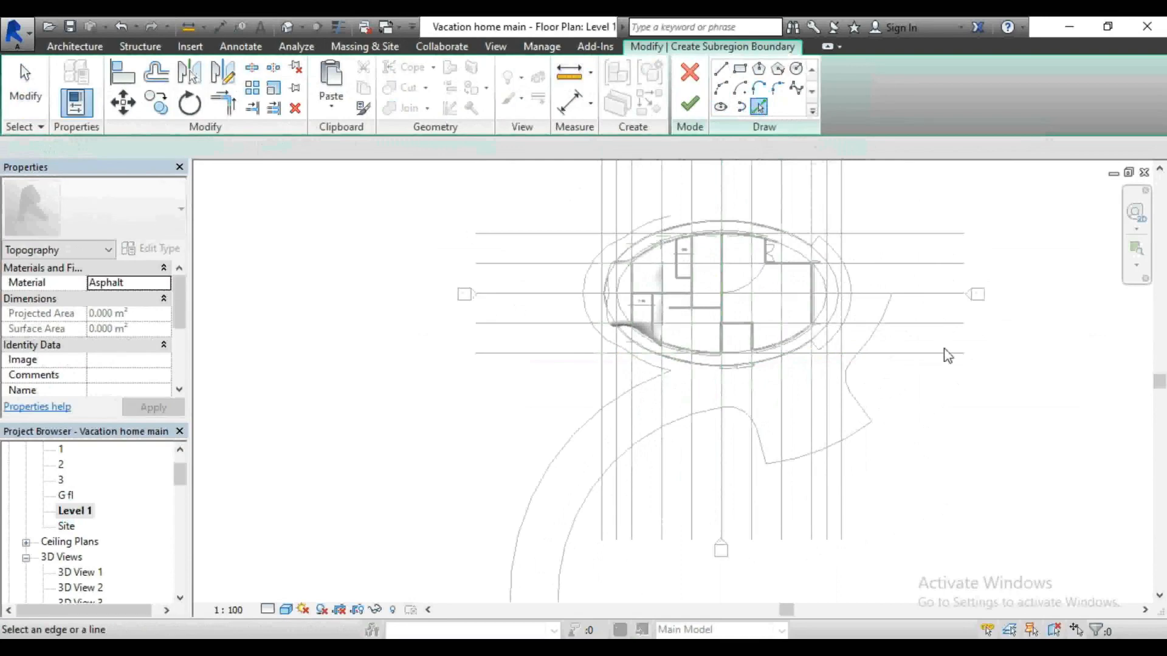
left_click(876, 338)
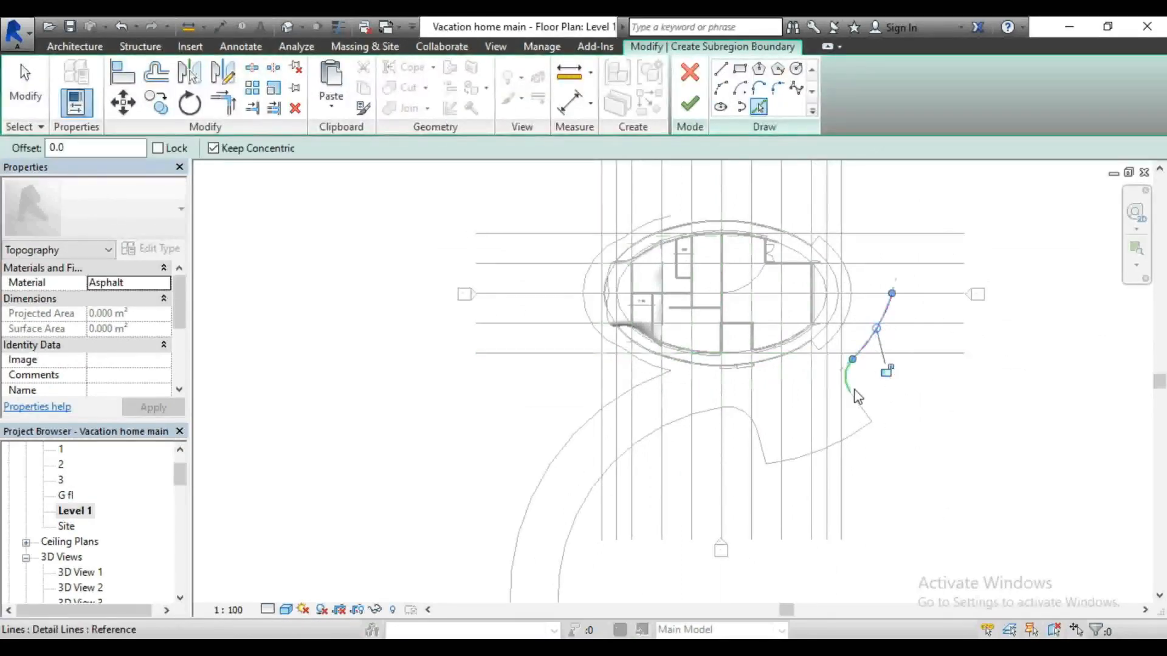
left_click_drag(854, 389, 858, 406)
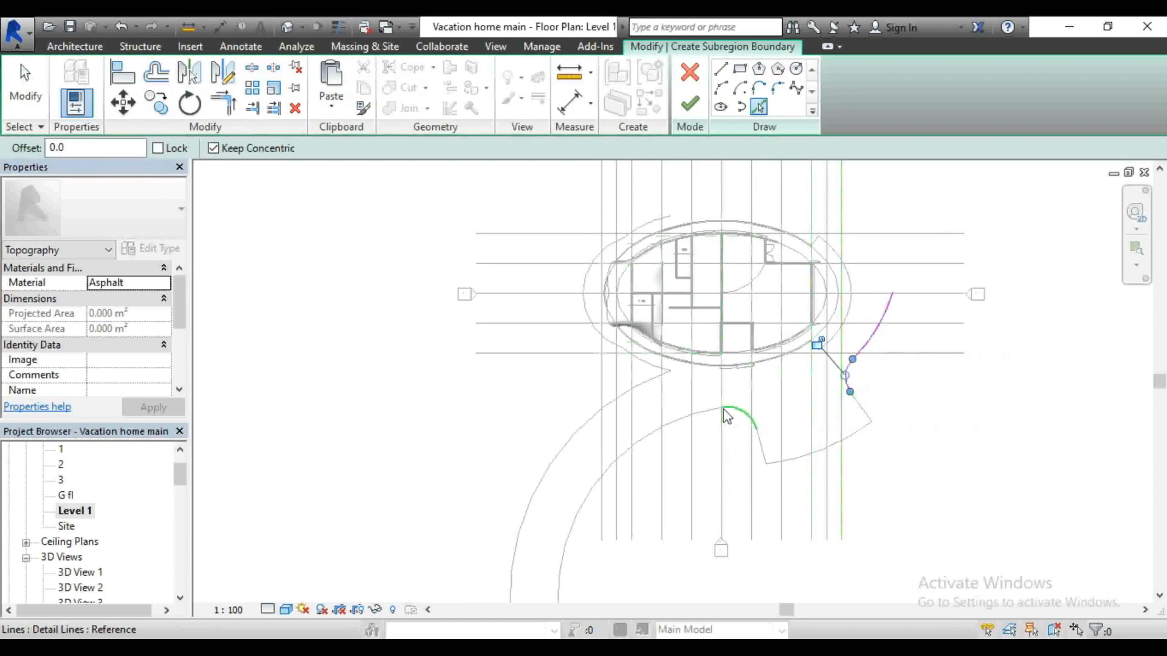
Step: Pick the driveway's short straight edges, outer end arc and long curved edges south of the house as subregion boundary lines
key("Escape")
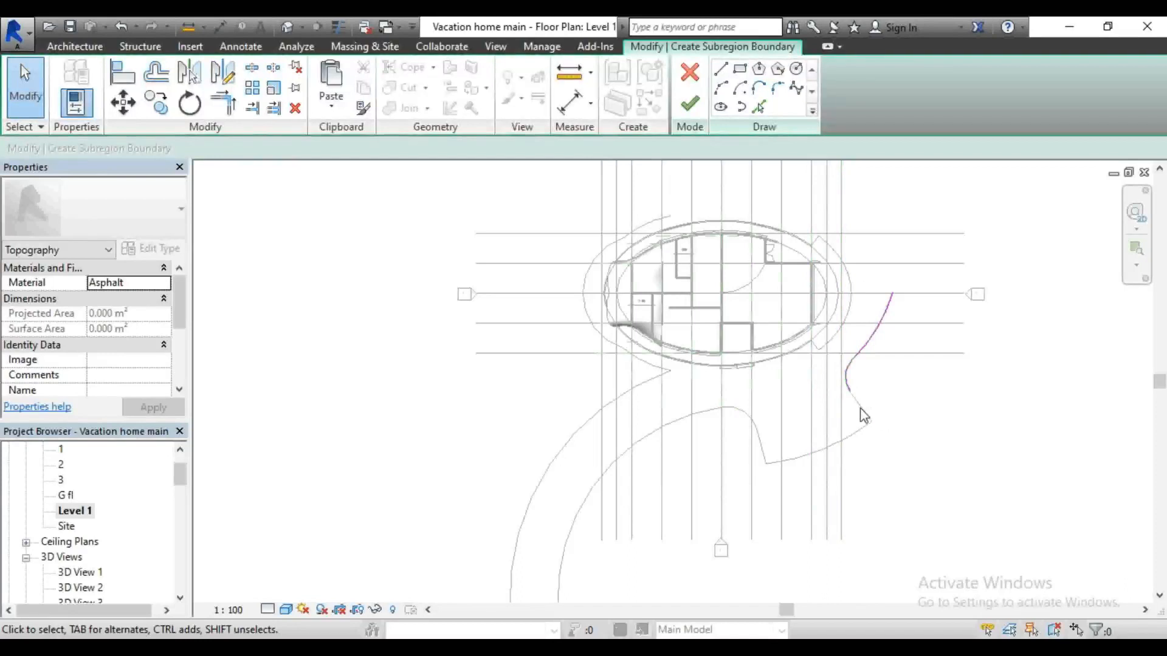
left_click(755, 103)
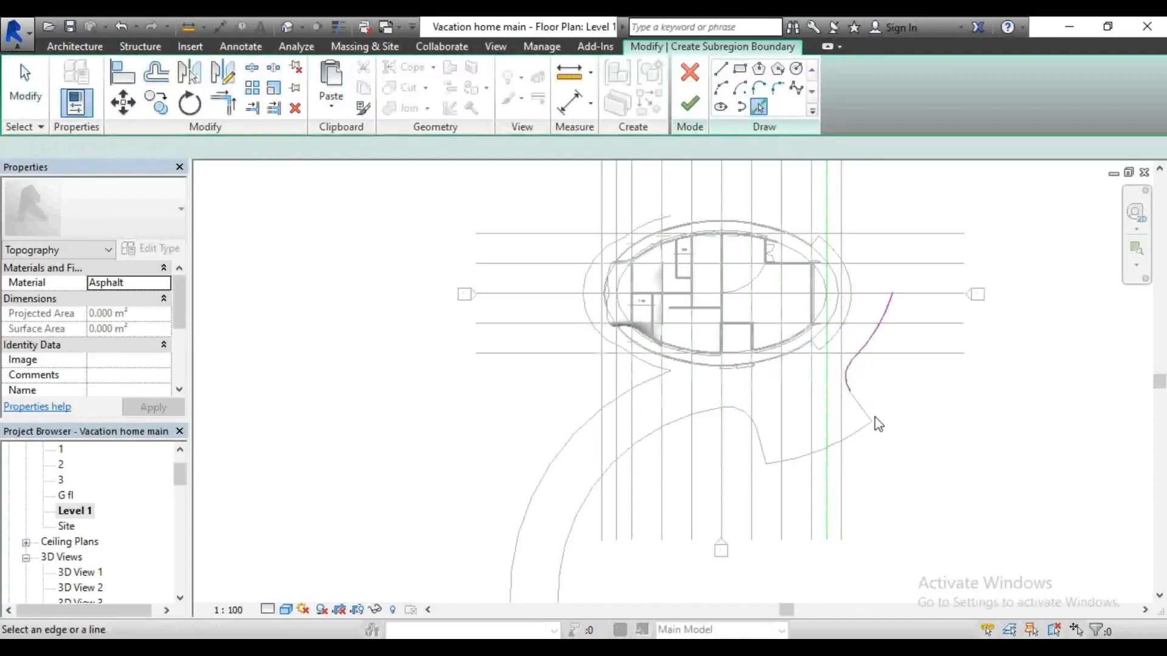
scroll(875, 421, "up", 3)
left_click(848, 398)
left_click(777, 467)
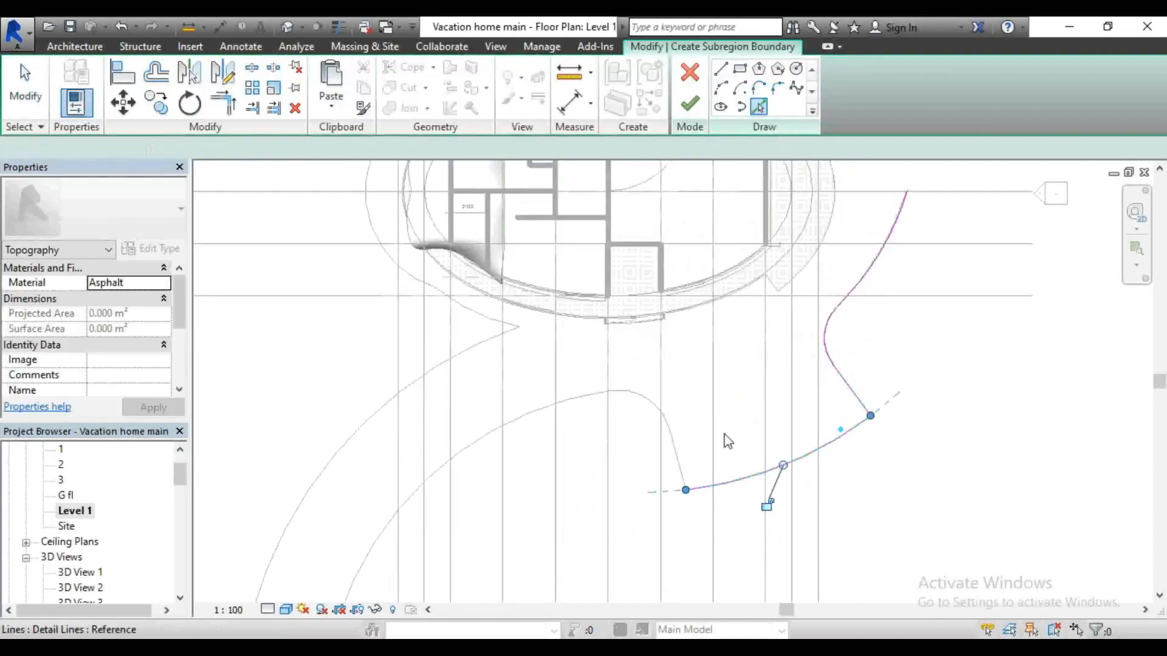
left_click(676, 449)
left_click(645, 404)
left_click(574, 398)
left_click(419, 389)
Step: Add the curved path lines around the house's west end and the ellipse around the house to the subregion boundary
scroll(456, 365, "up", 2)
scroll(462, 393, "up", 2)
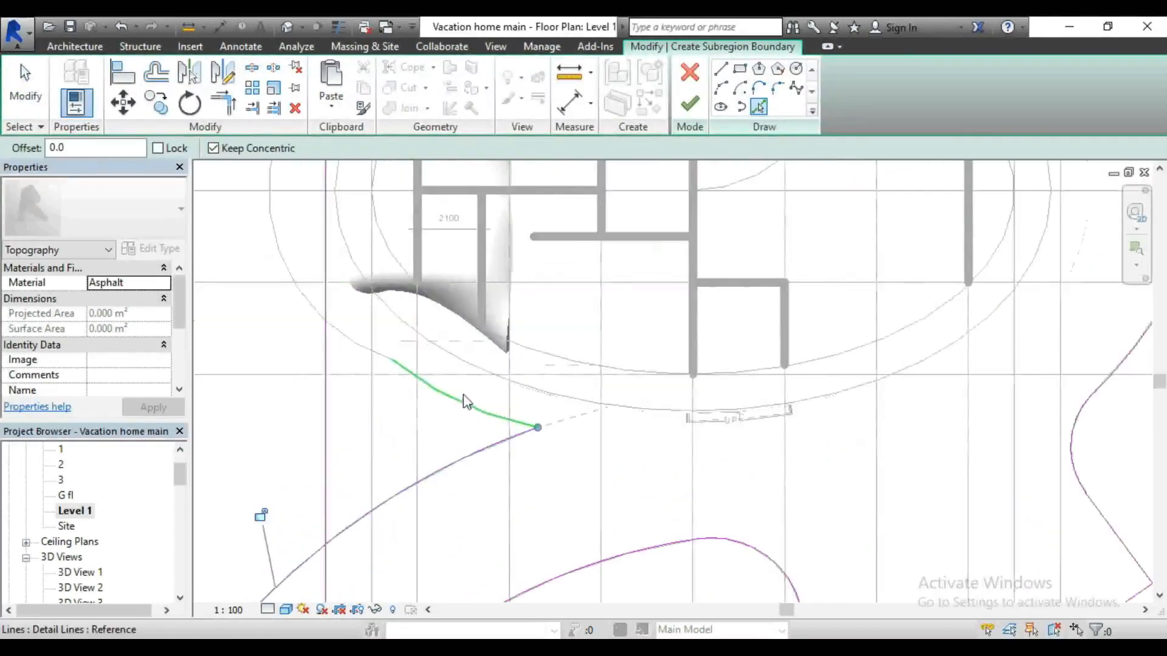
left_click(462, 399)
left_click(364, 356)
scroll(399, 474, "down", 2)
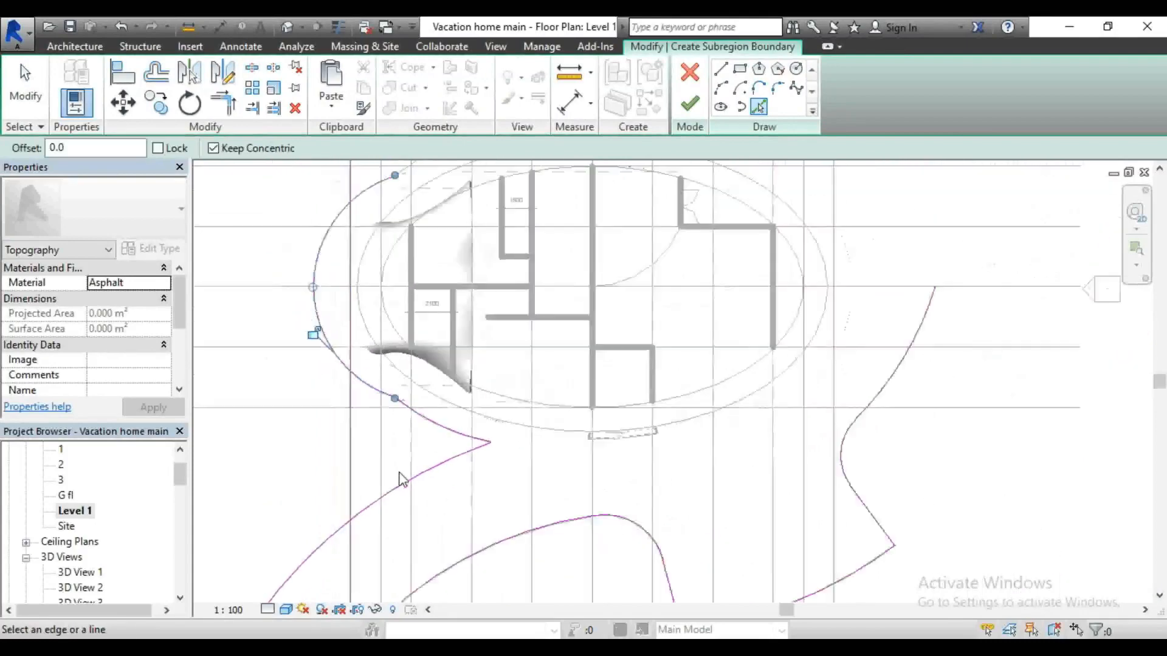
scroll(350, 216, "up", 2)
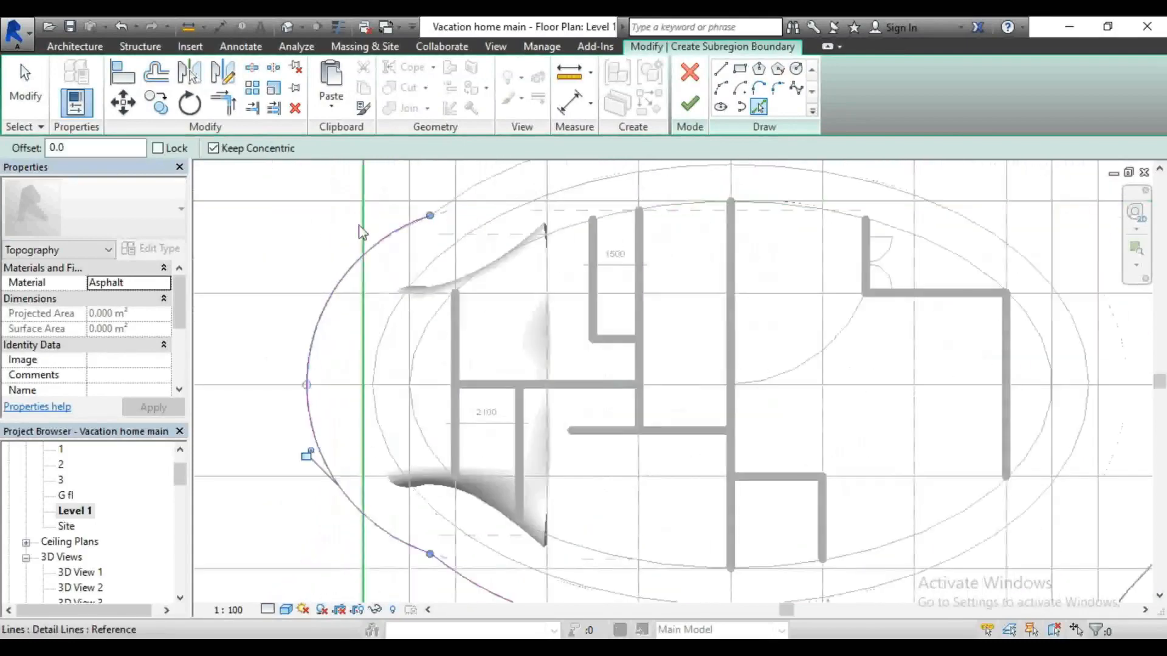
left_click(389, 323)
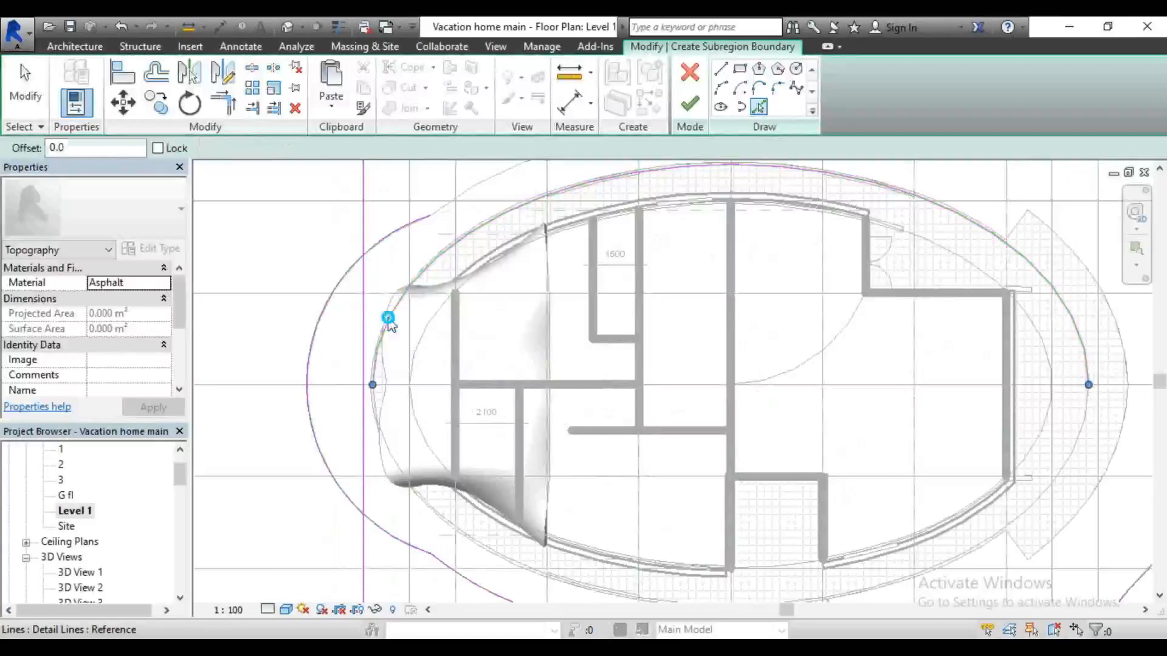
scroll(414, 283, "down", 2)
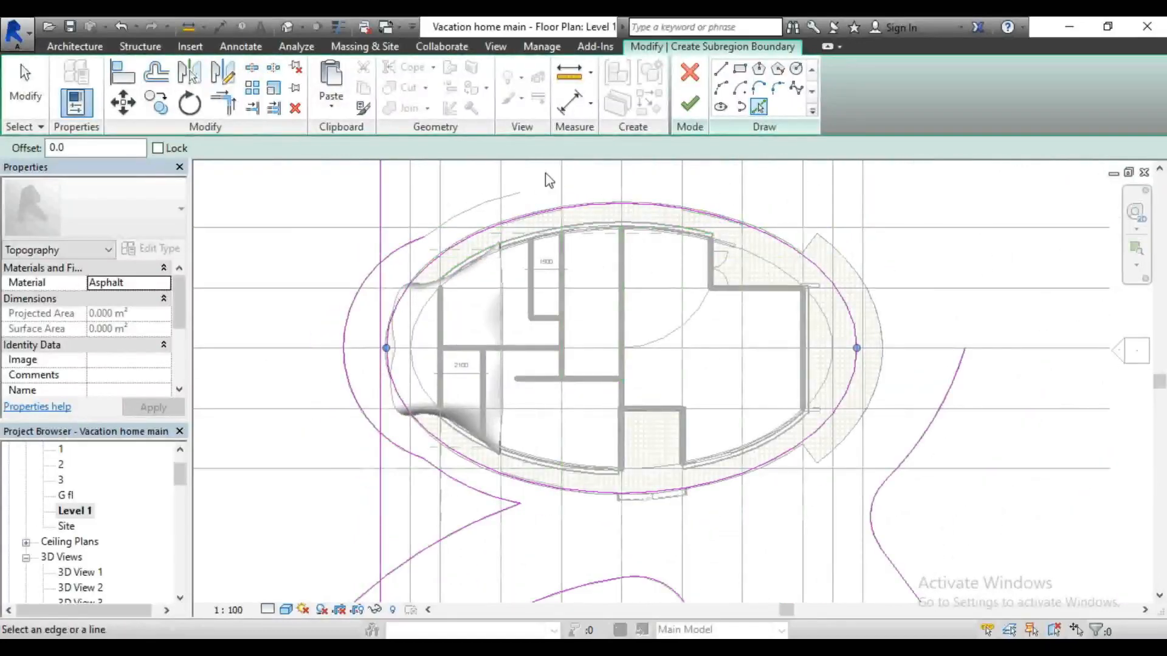
left_click(476, 211)
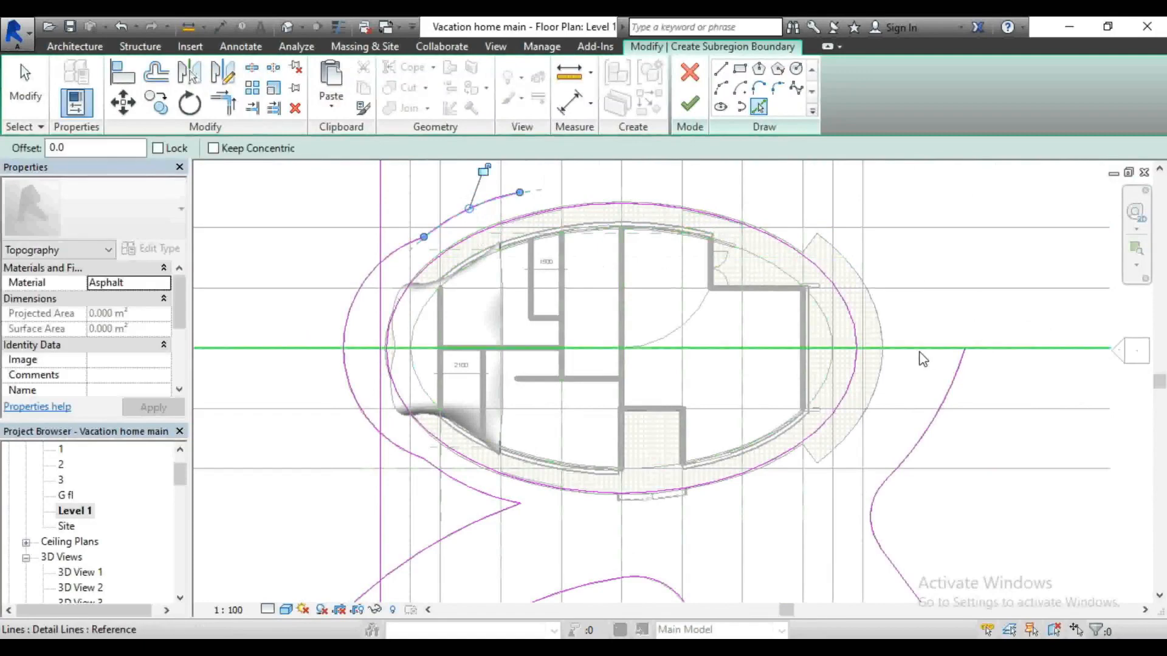
Step: Switch to the Site floor plan with the subregion boundary sketch still open, focusing on the area south of the house
scroll(910, 270, "down", 3)
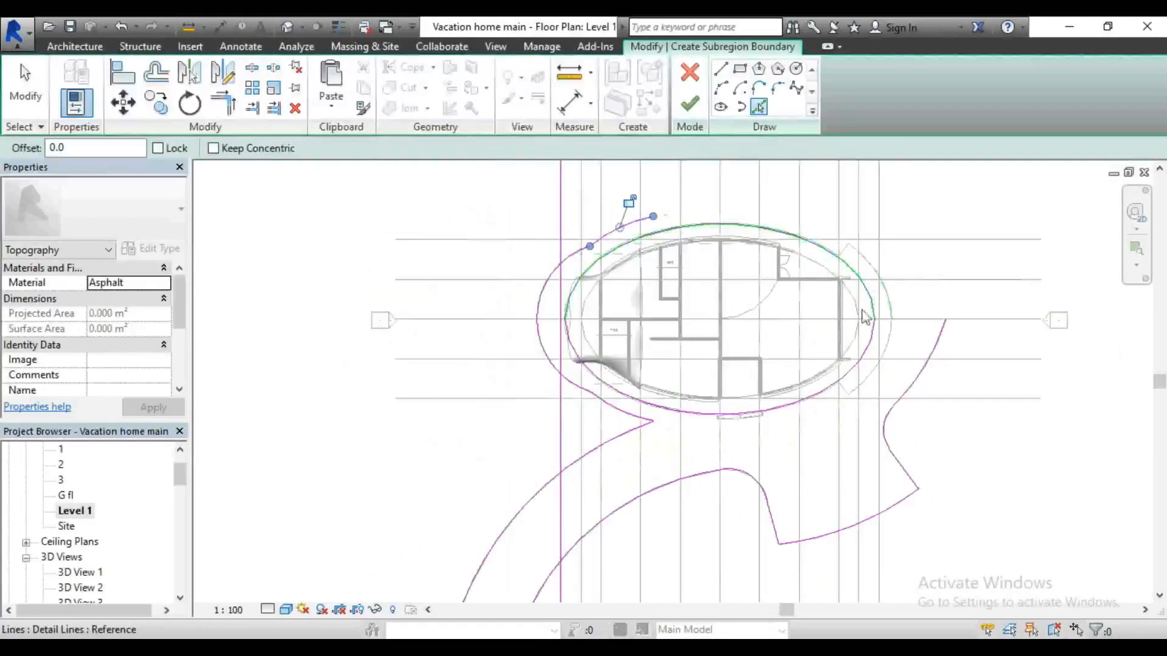
scroll(849, 389, "up", 2)
scroll(723, 426, "up", 2)
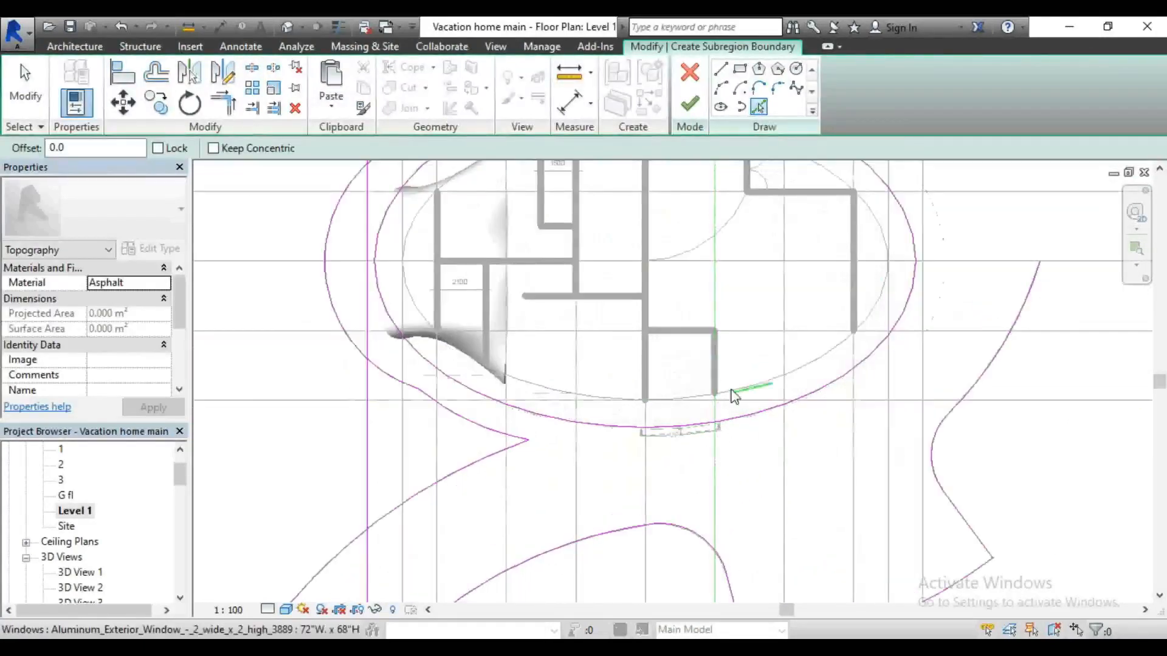
scroll(763, 304, "down", 1)
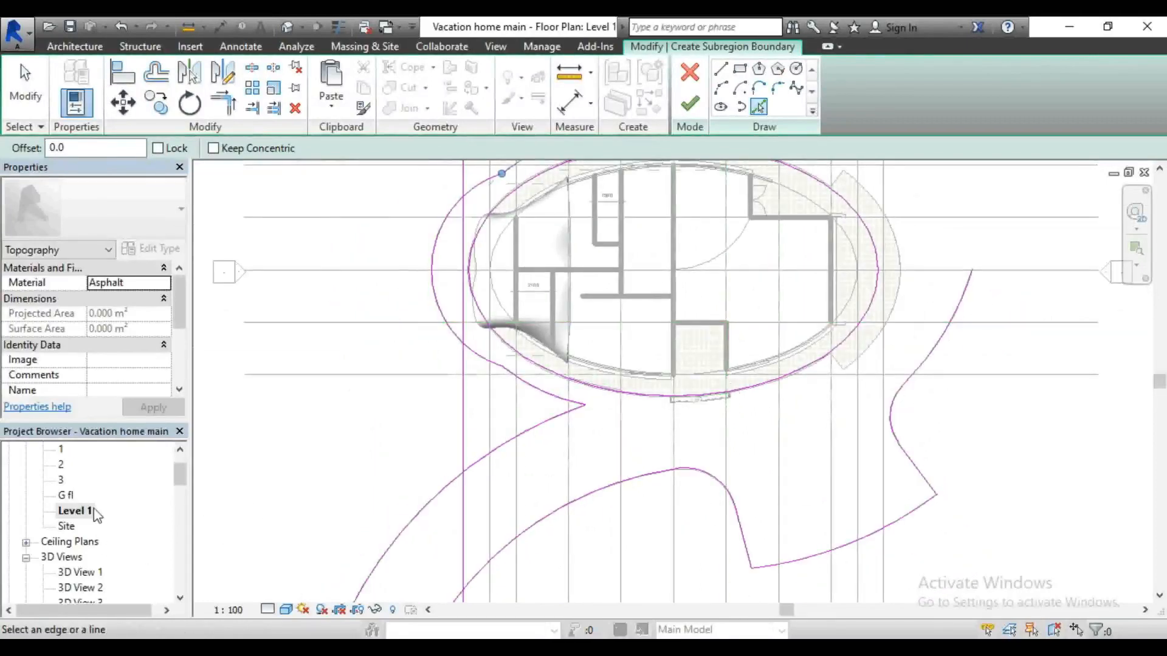
double_click(76, 526)
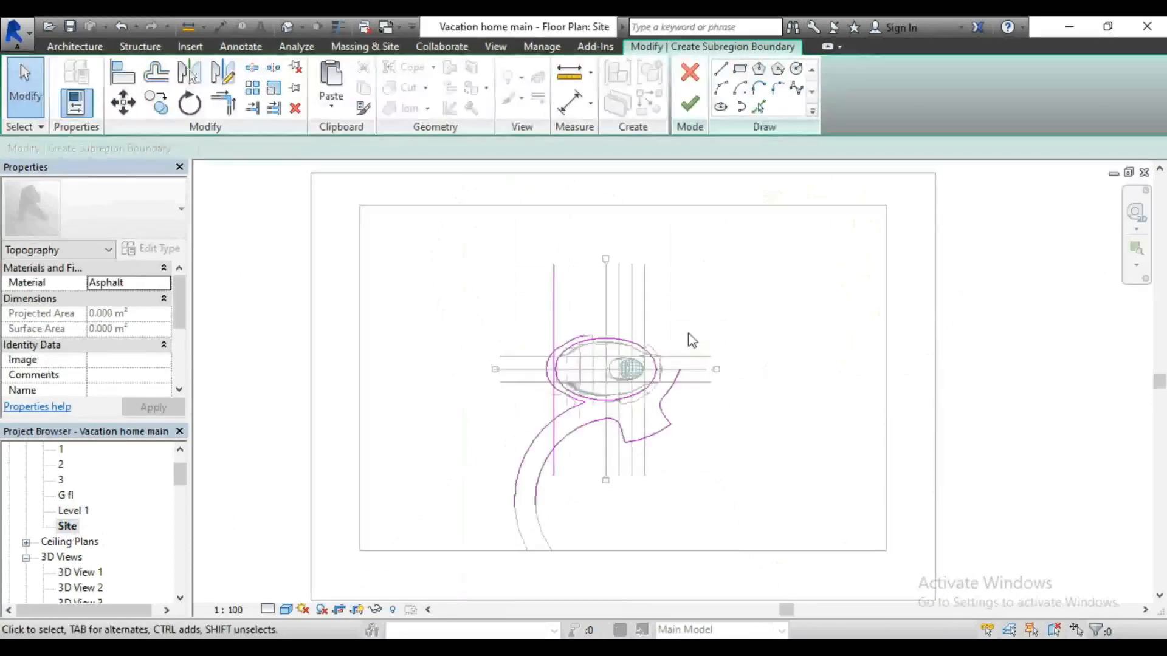
scroll(633, 404, "up", 5)
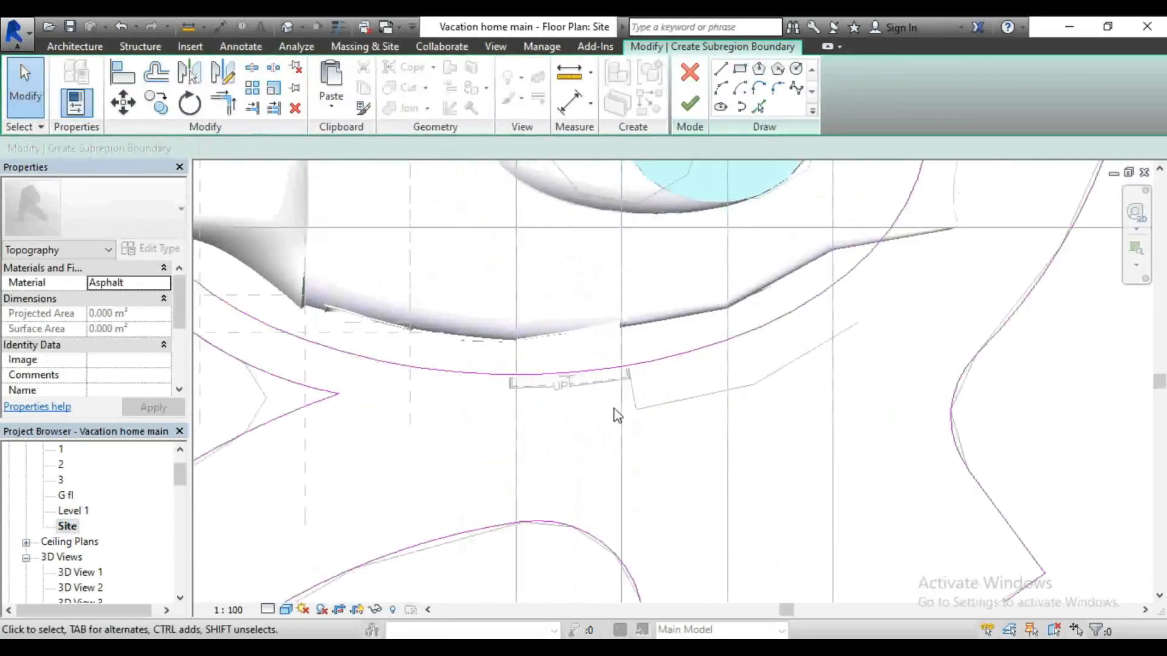
Step: Pick the two short end lines and outer arc of the narrow strip beside the entrance steps as boundary lines
left_click(759, 109)
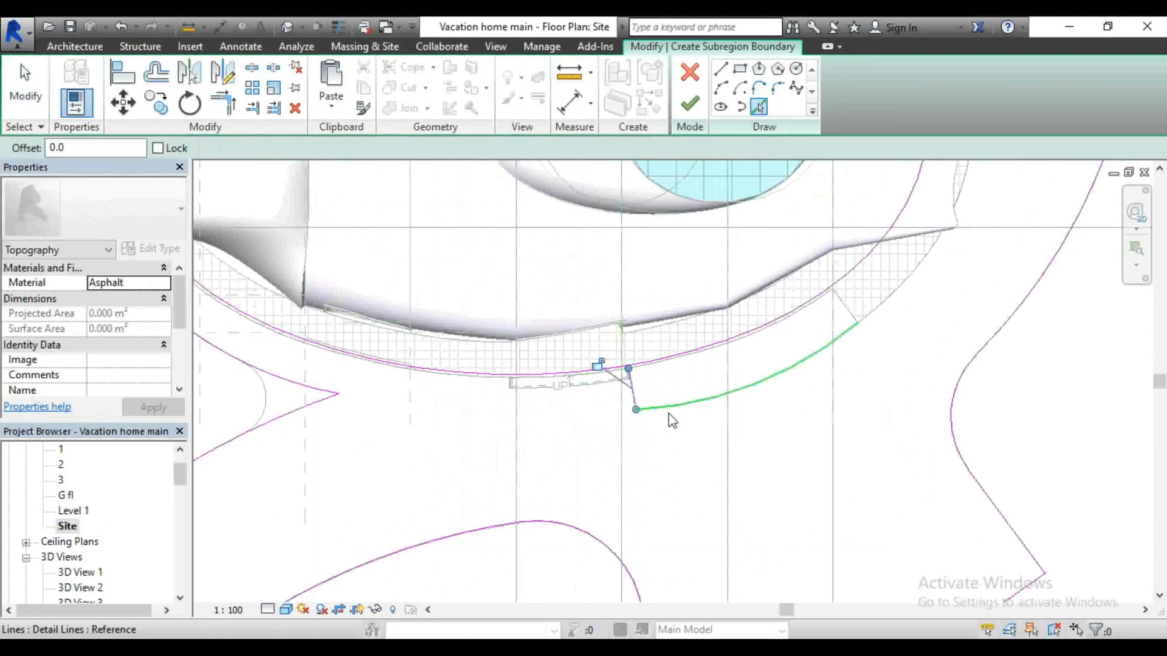
left_click(699, 395)
scroll(851, 325, "up", 2)
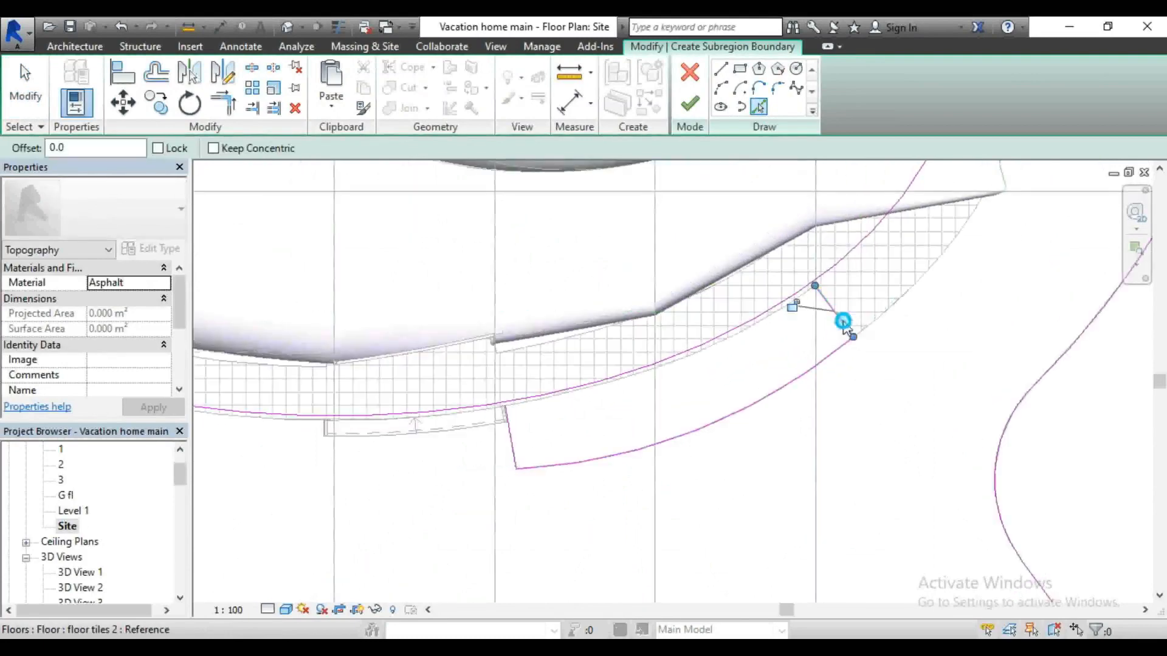
left_click(235, 111)
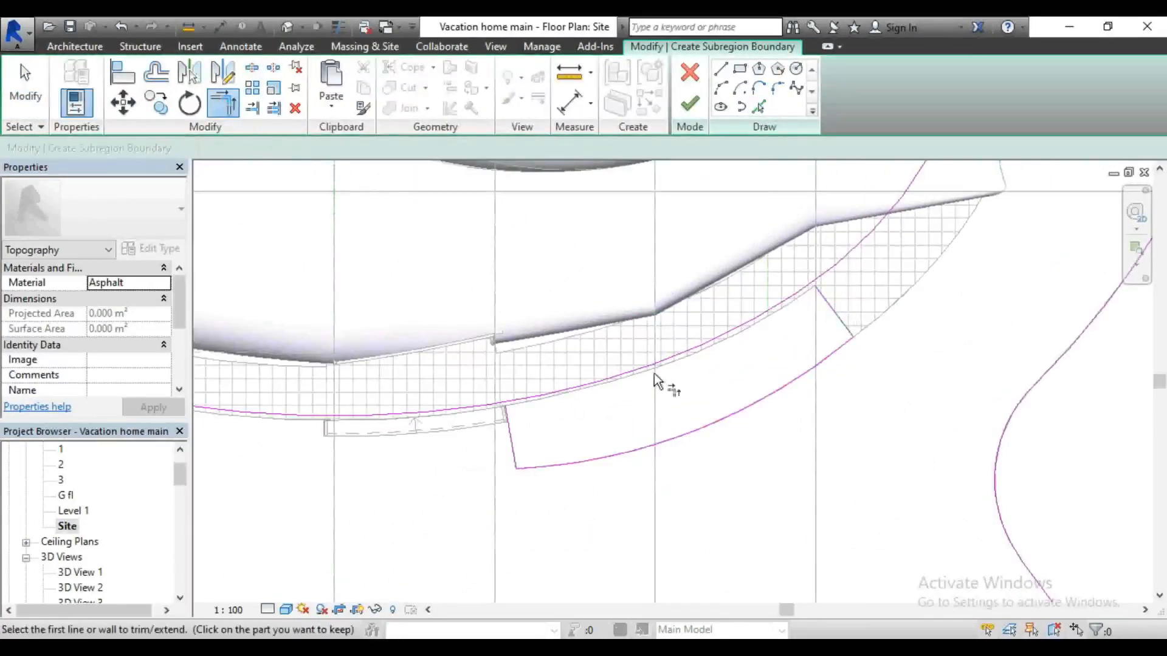
left_click(516, 435)
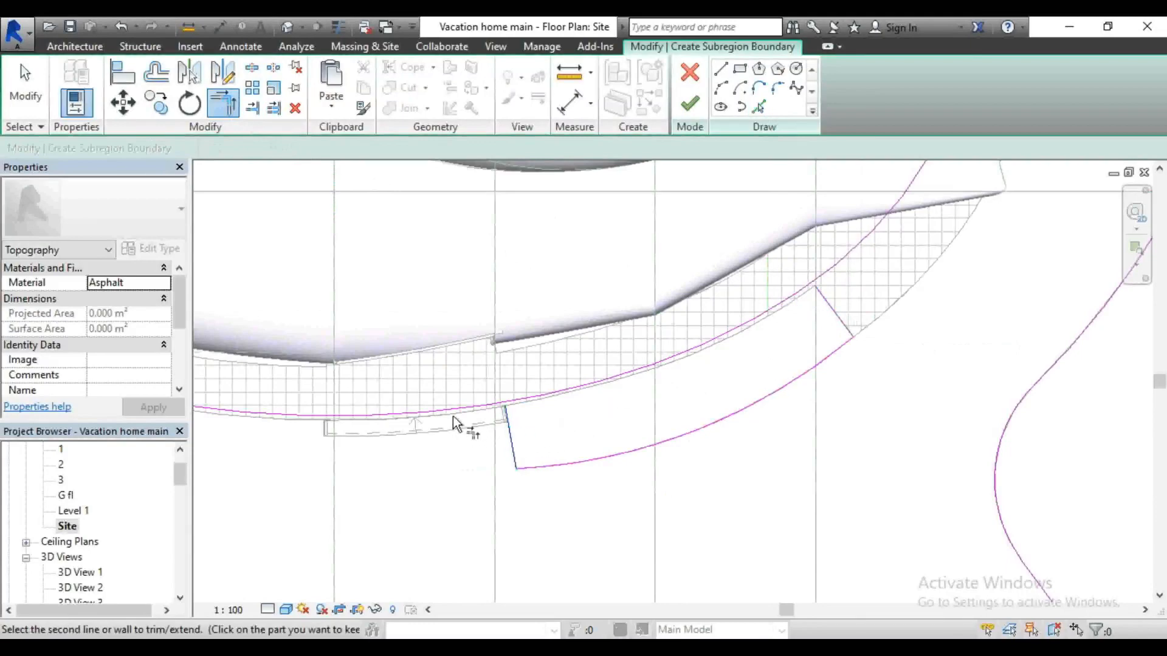
scroll(584, 476, "down", 3)
scroll(692, 359, "up", 1)
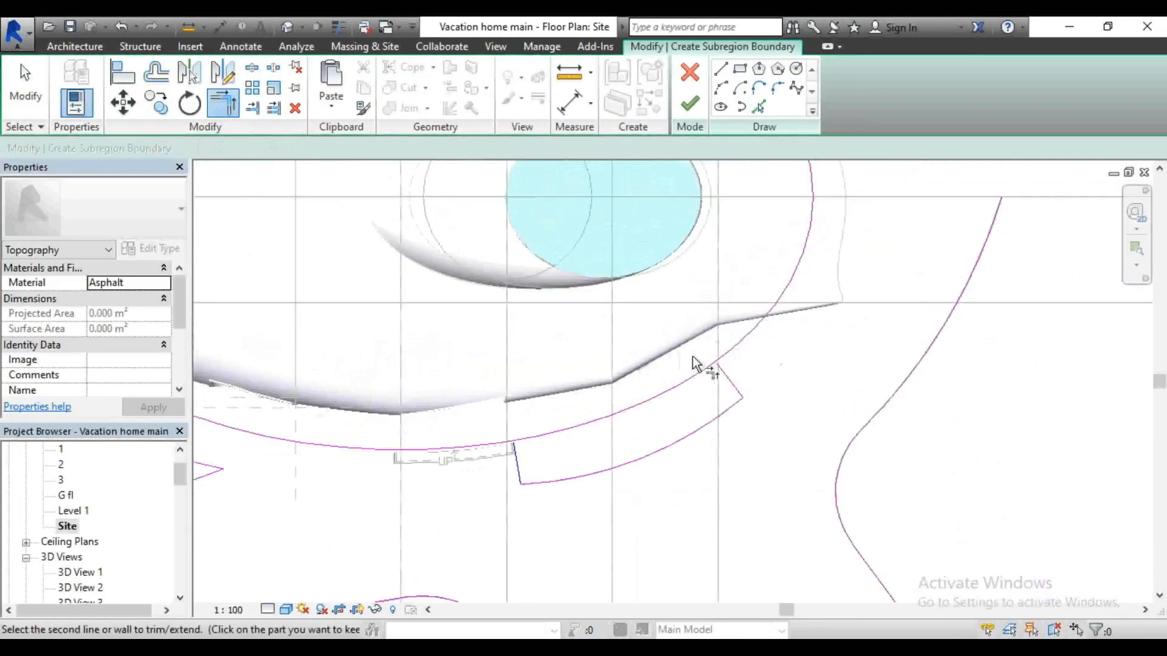
key("Escape")
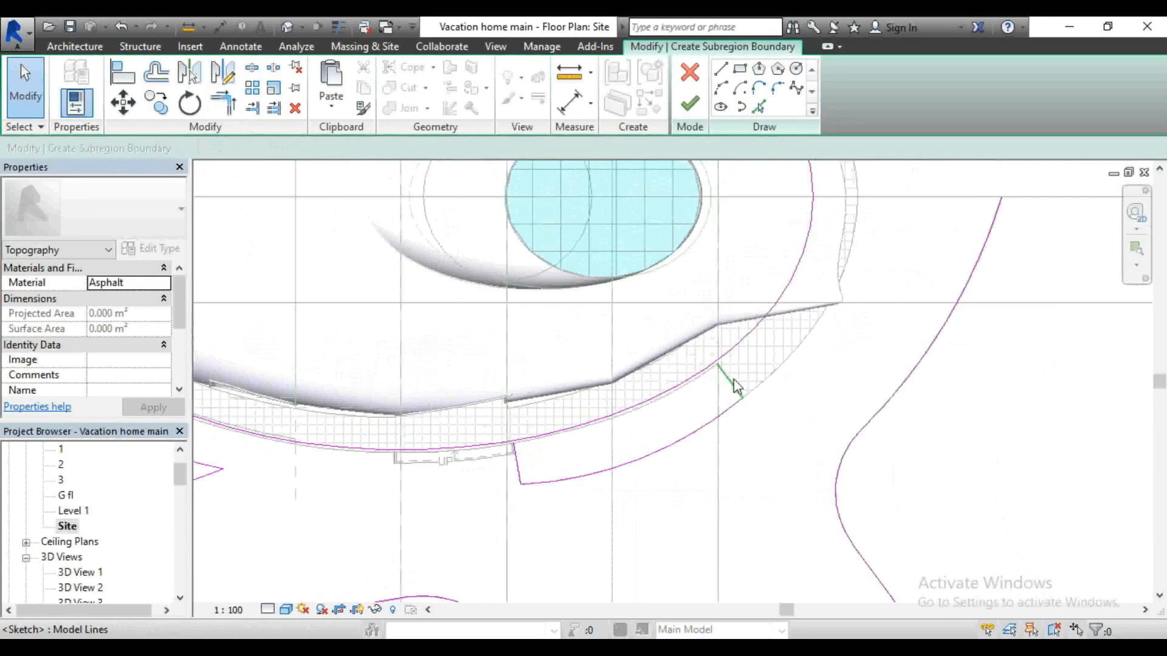
Step: Delete the picked boundary lines of the narrow strip southeast of the house from the sketch
left_click(728, 392)
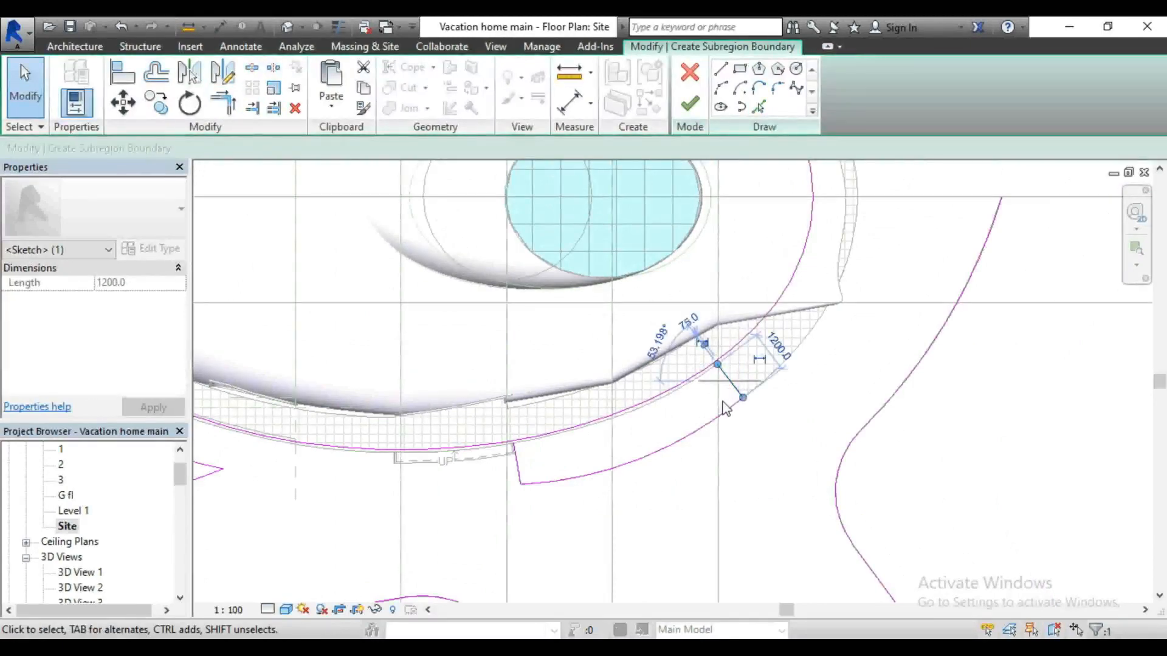
key("Delete")
left_click(520, 471)
scroll(794, 429, "down", 3)
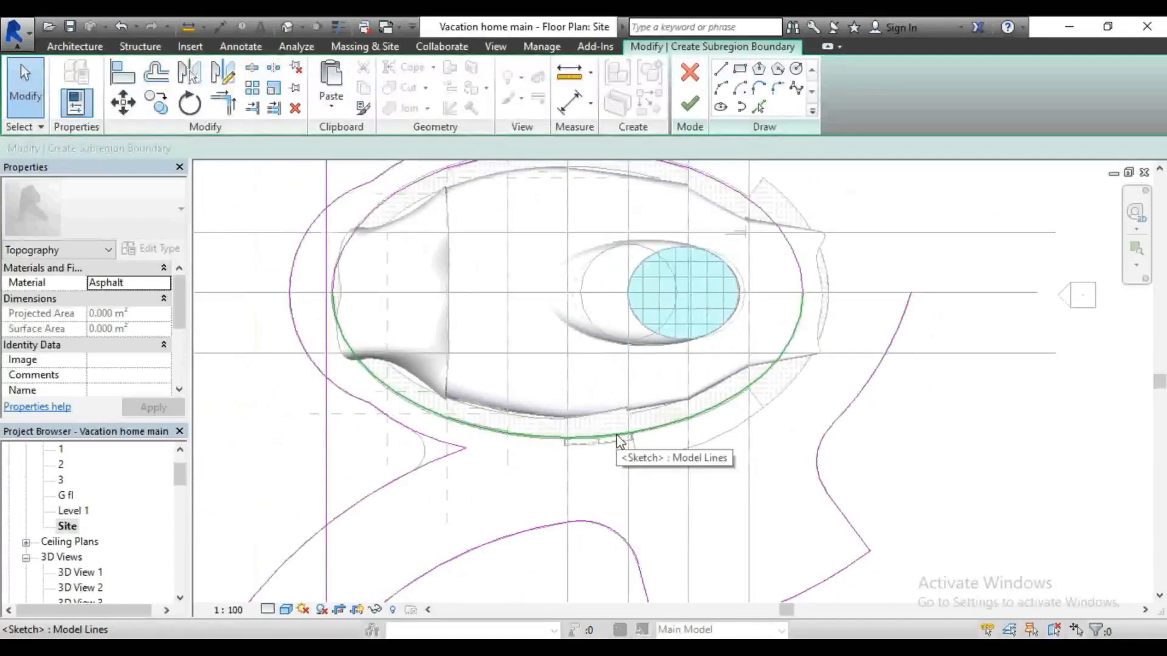
scroll(819, 386, "down", 2)
scroll(843, 319, "up", 2)
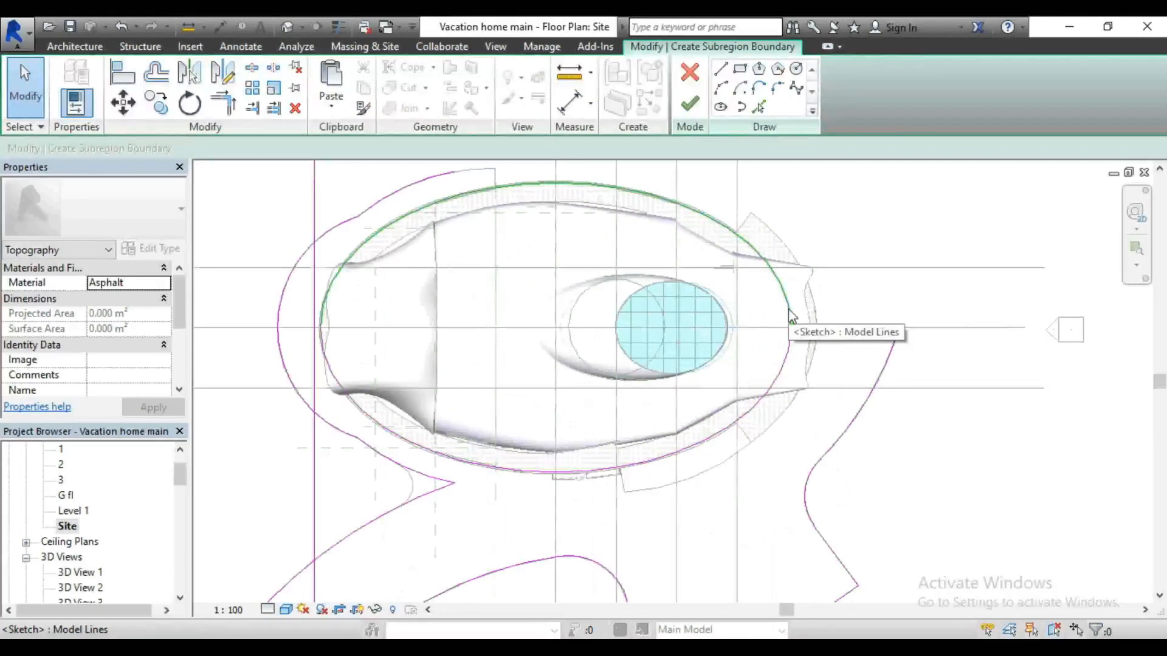
Step: Draw a horizontal boundary line about 5364 mm long from the ellipse's east end to the end of the eastern curved path line
scroll(797, 334, "up", 3)
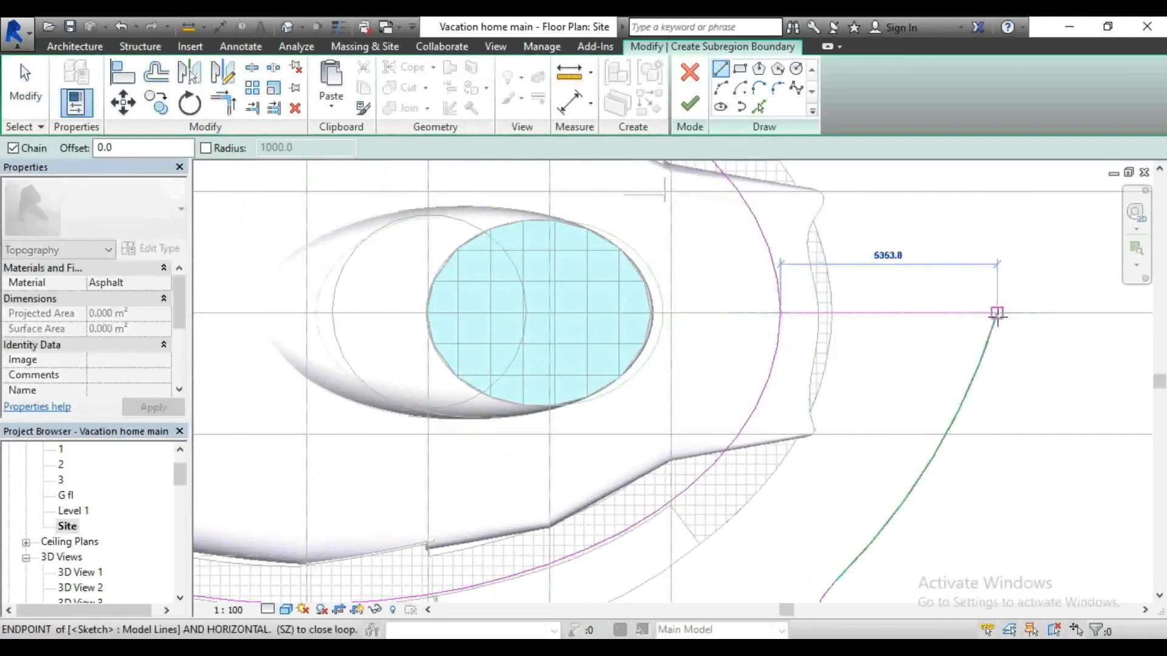
left_click(997, 313)
scroll(941, 331, "down", 3)
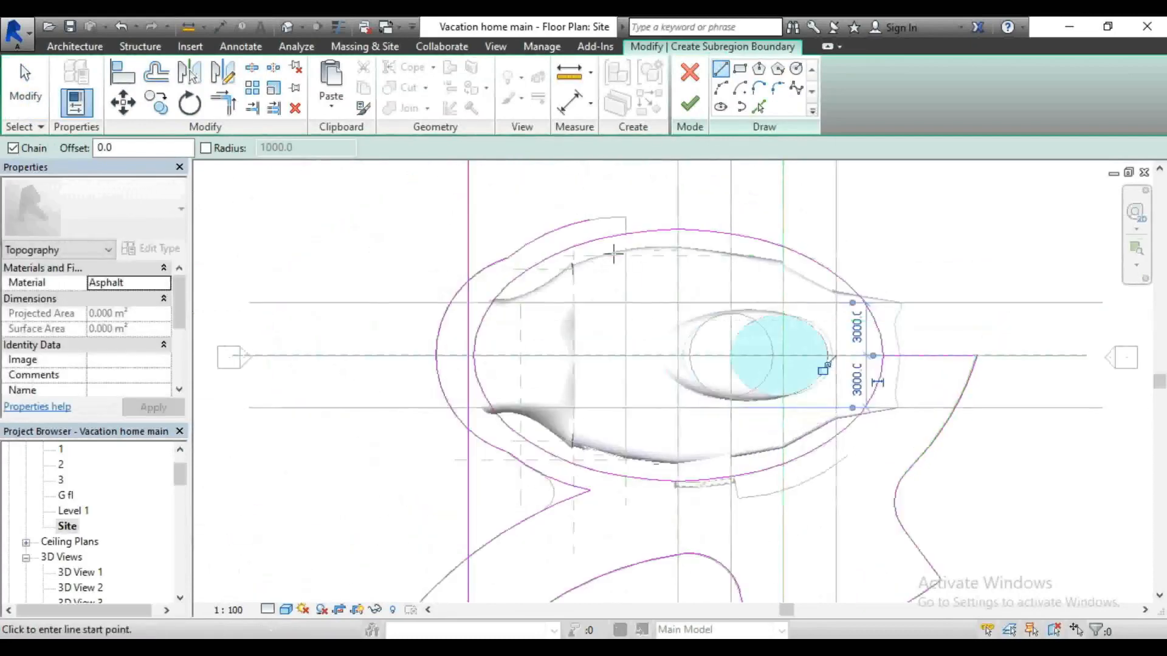
Step: Draw a short vertical boundary line from the ellipse up to the end corner of the path northwest of the house
scroll(599, 220, "up", 5)
left_click(602, 220)
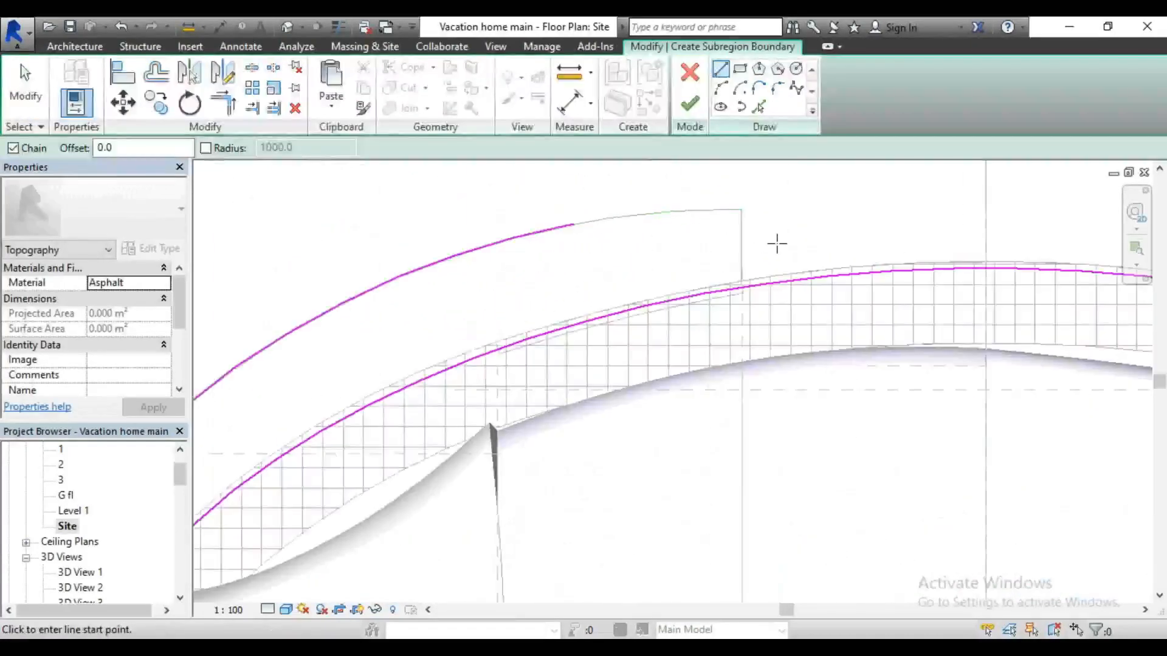
left_click(741, 288)
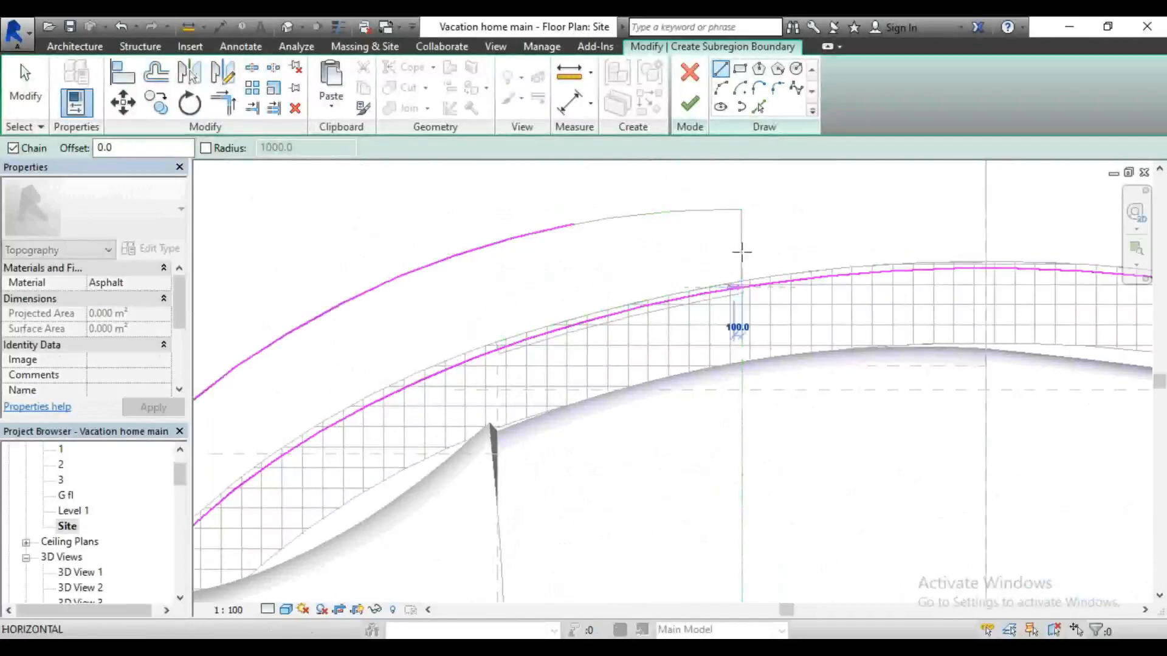
left_click(742, 209)
key("Escape")
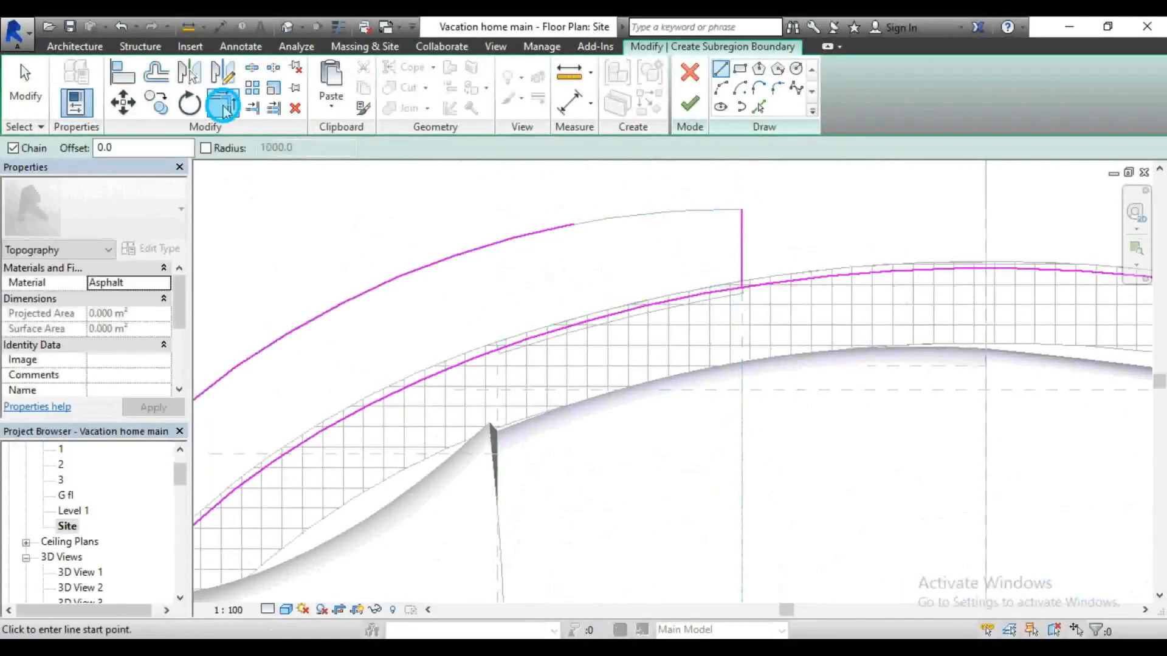
Step: Trim the northwest path's outer arc and the short vertical end line to a corner
left_click(224, 105)
left_click(512, 239)
left_click(748, 237)
scroll(464, 260, "down", 5)
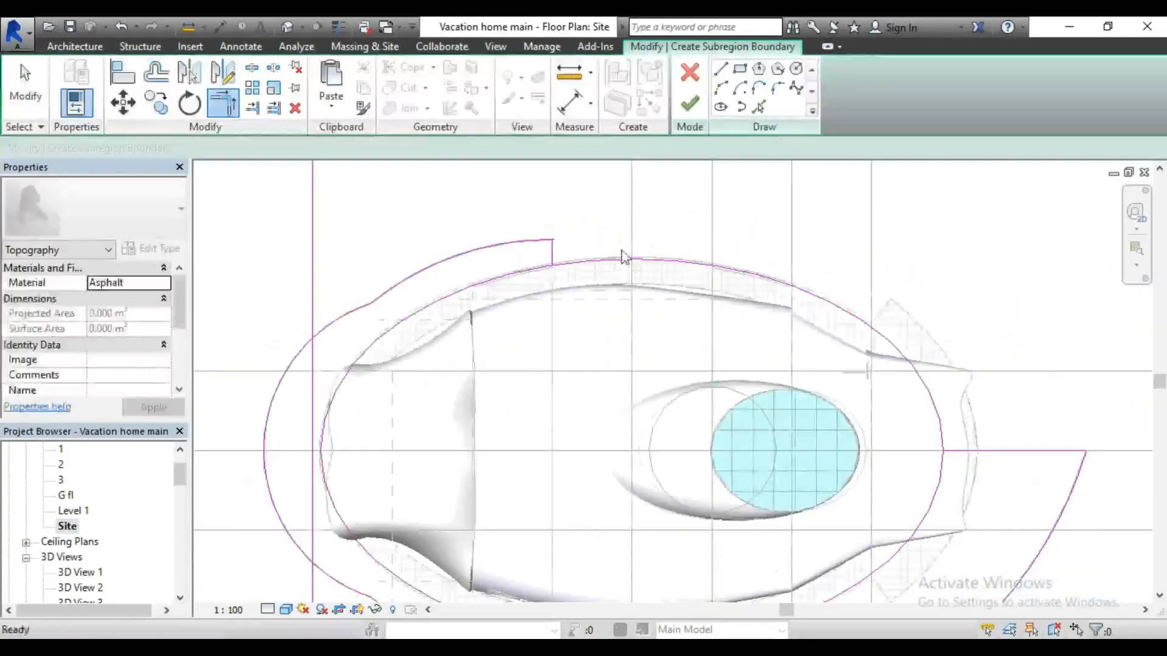
key("Escape")
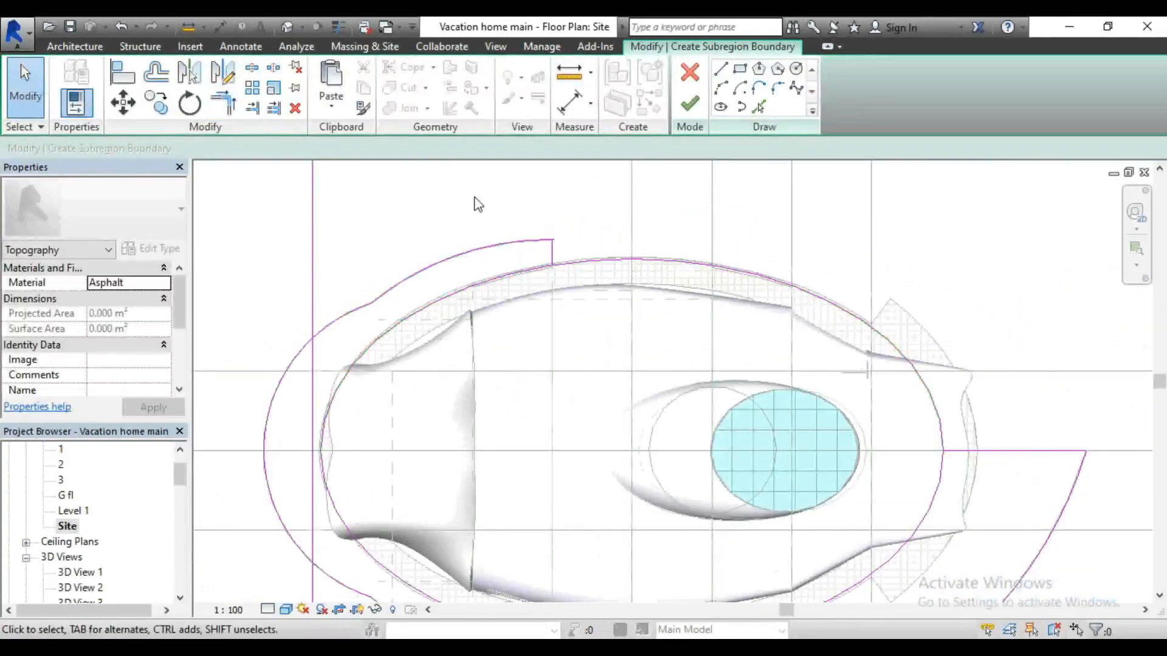
Step: Delete both halves of the ellipse around the house from the boundary sketch
left_click(684, 265)
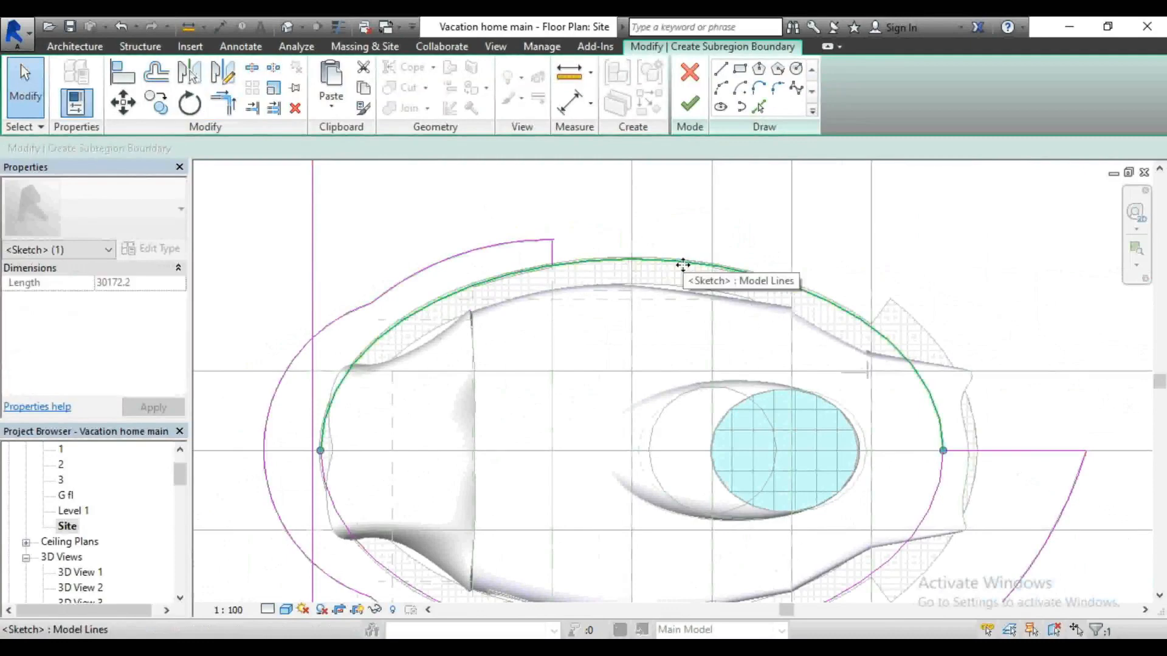
key("Delete")
left_click(887, 564)
key("Delete")
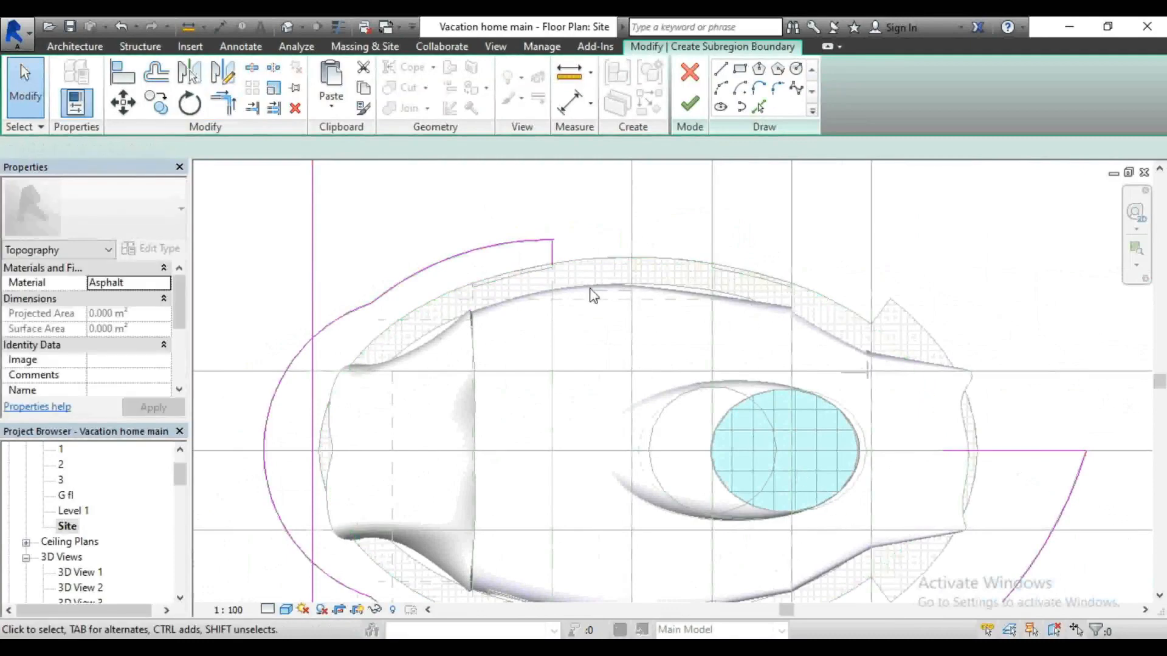
Step: Draw a three-point arc with a radius of about 9950 mm from the house's west end to the short northern end line
left_click(721, 89)
scroll(334, 365, "up", 2)
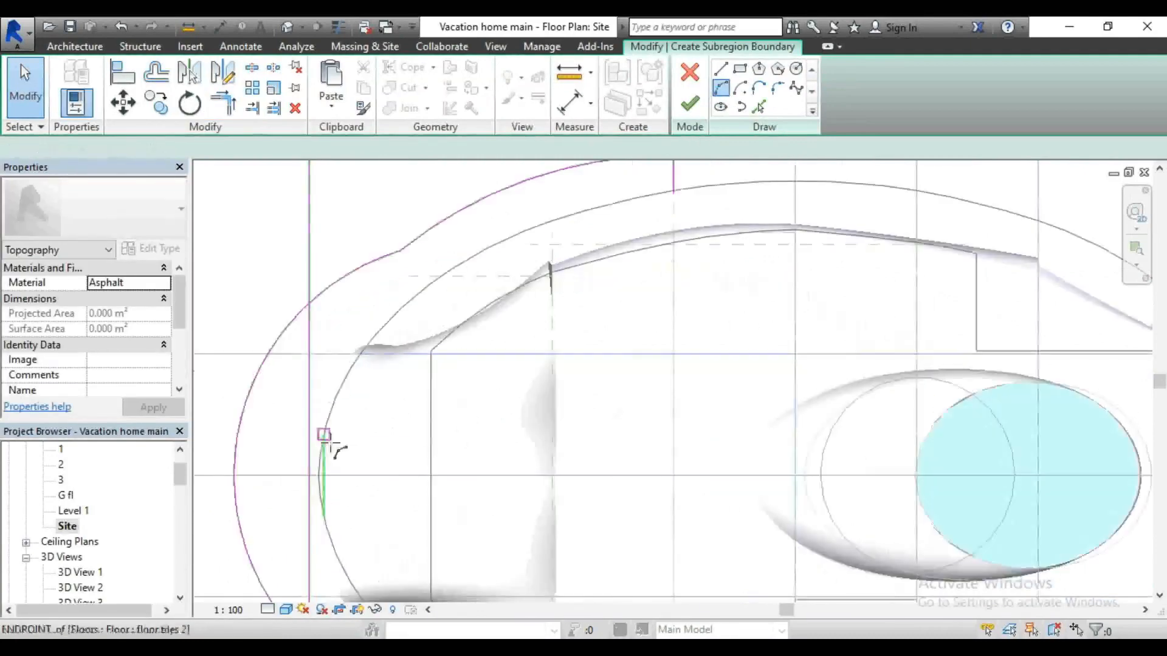
left_click(318, 475)
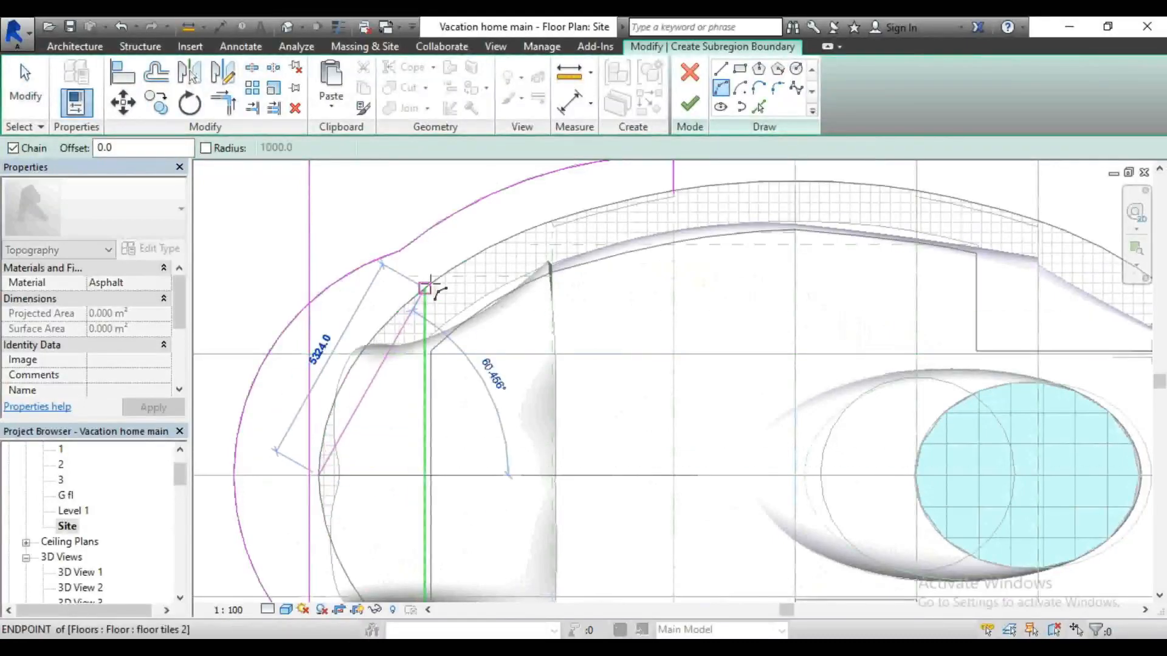
scroll(486, 292, "down", 2)
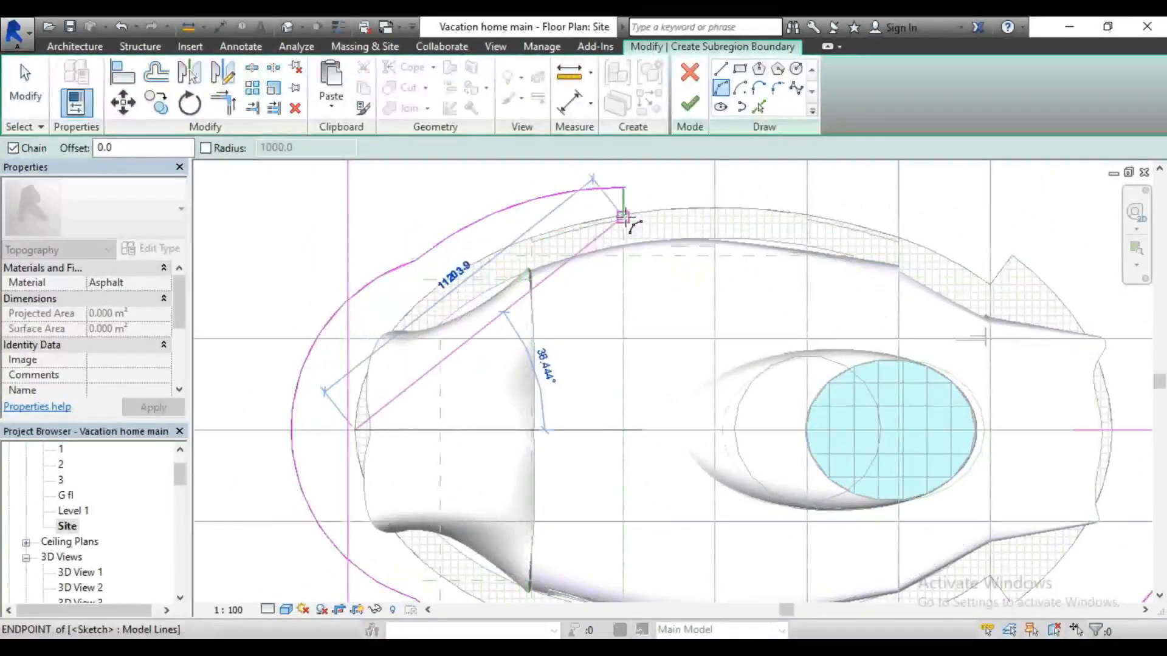
scroll(626, 217, "up", 3)
left_click(626, 217)
scroll(529, 263, "down", 3)
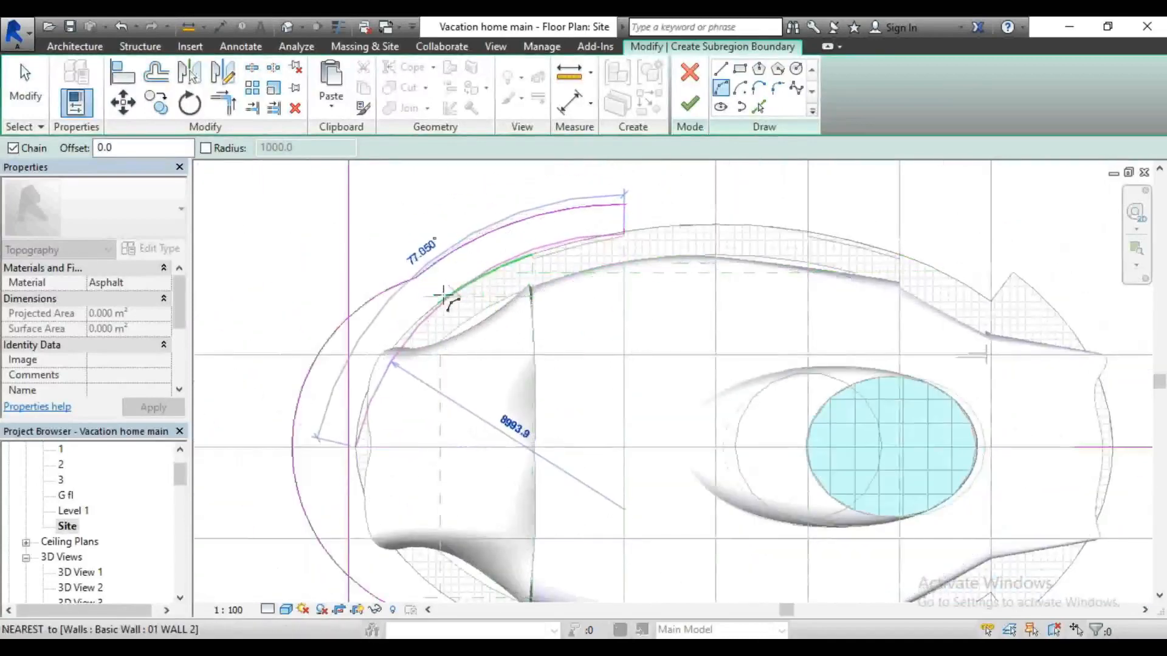
left_click(474, 286)
scroll(364, 328, "down", 2)
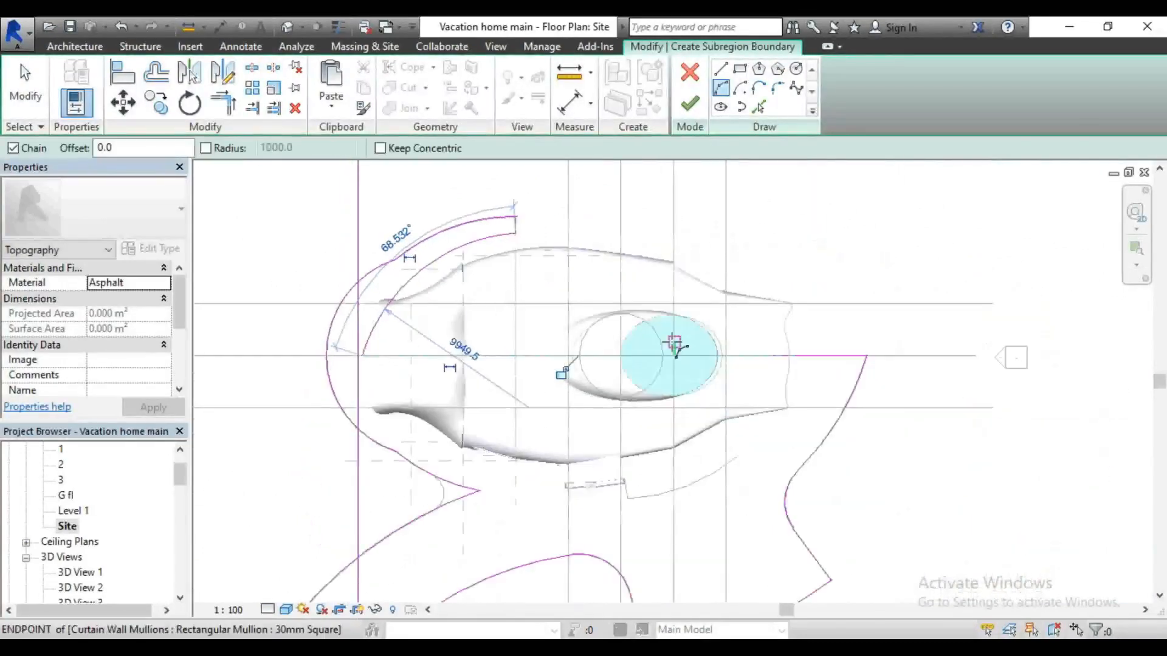
scroll(365, 419, "up", 2)
key("Escape")
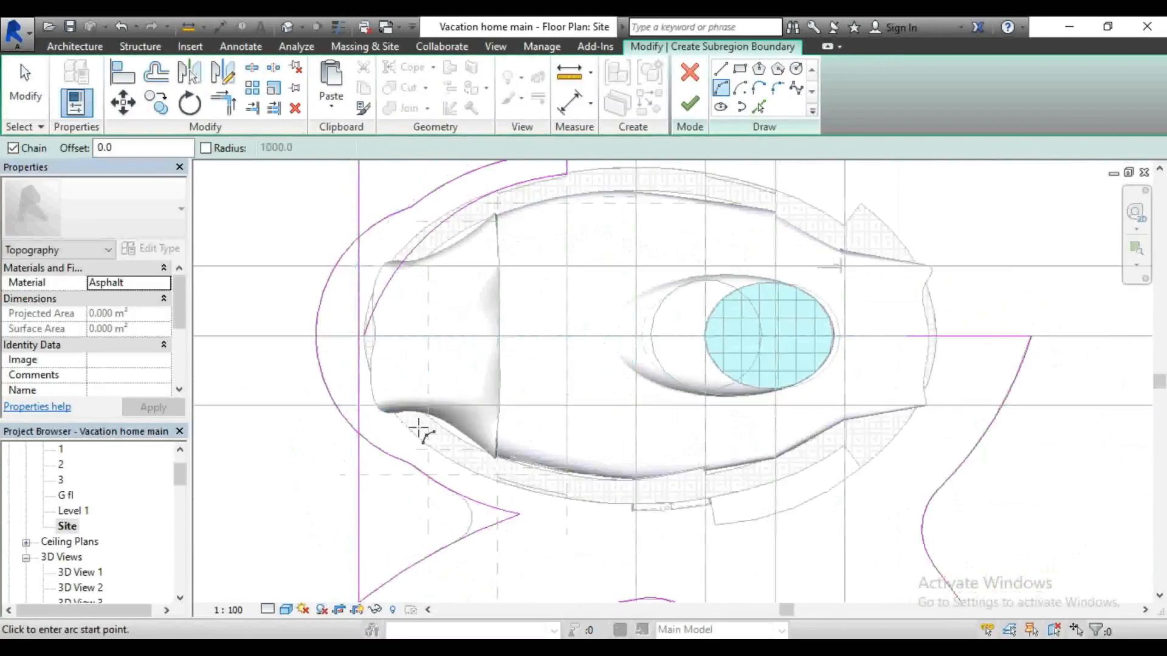
Step: Draw a three-point arc with a radius of about 6668 mm from the house's west end along its southwest wall edge
scroll(381, 465, "down", 3)
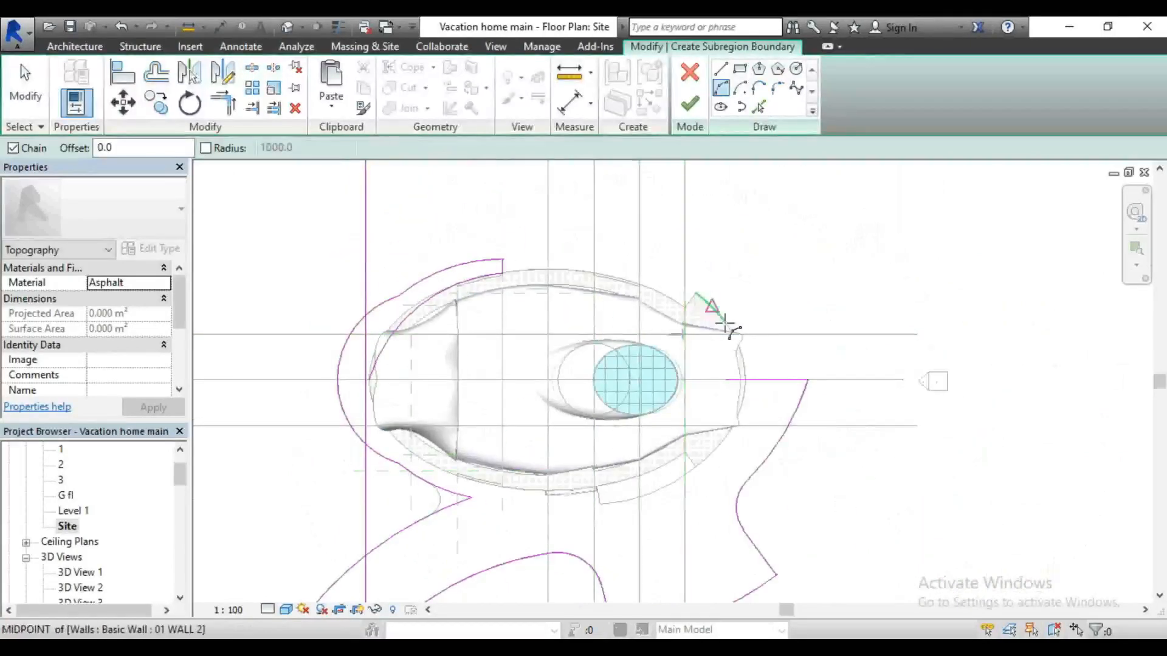
scroll(382, 456, "up", 5)
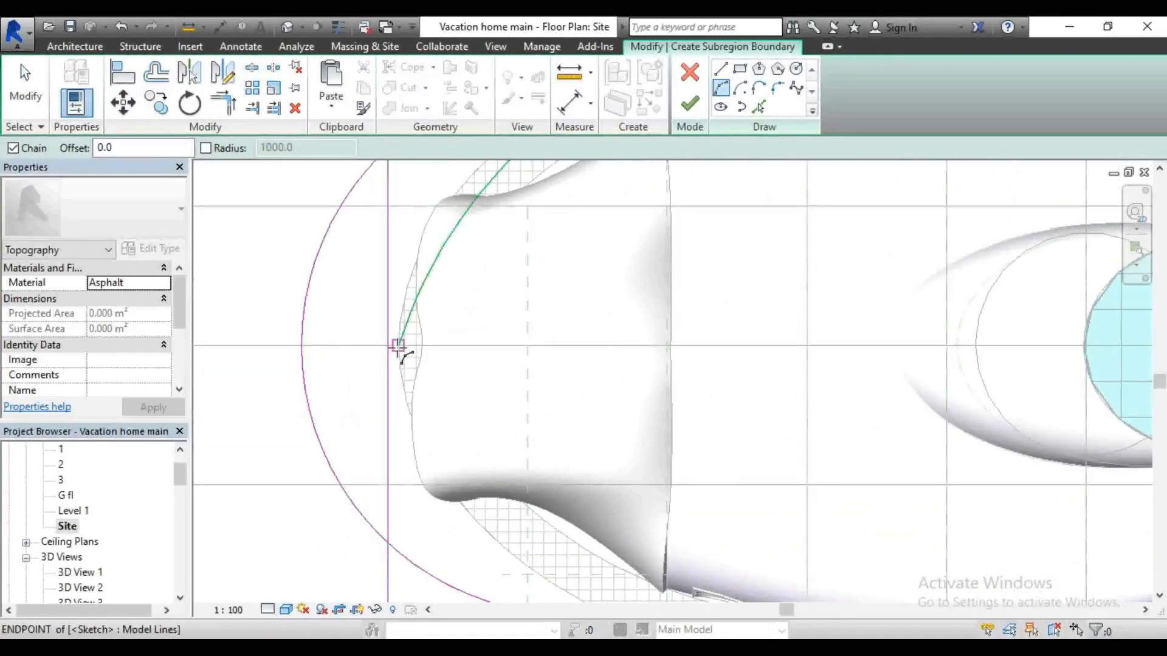
left_click(398, 348)
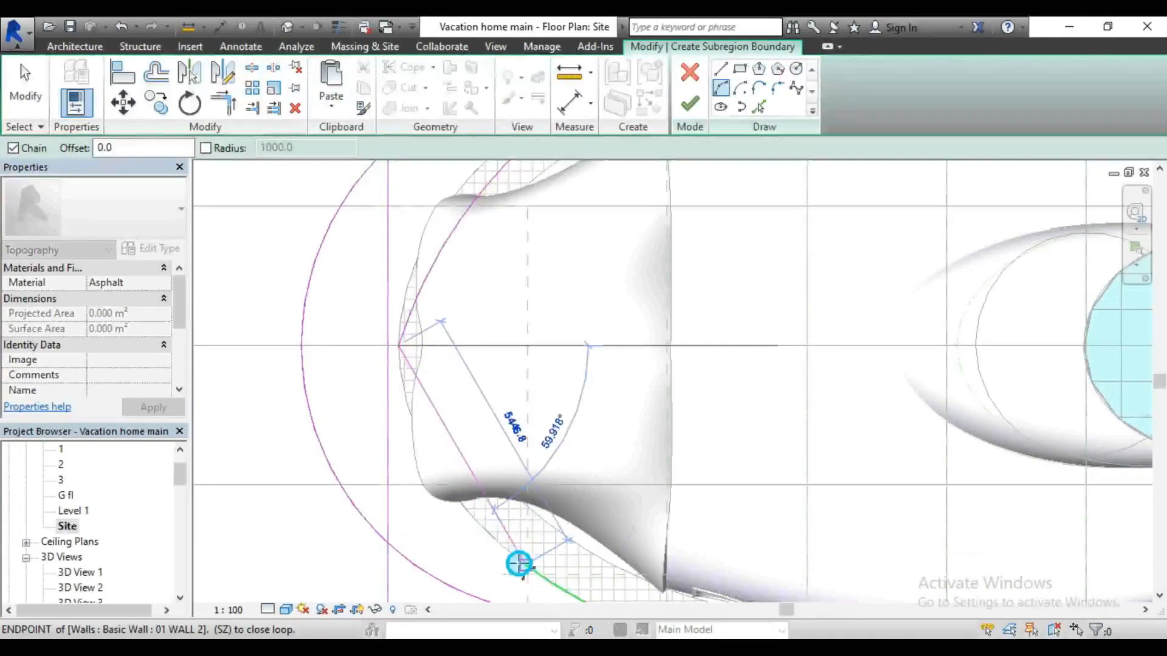
left_click(518, 564)
left_click(478, 523)
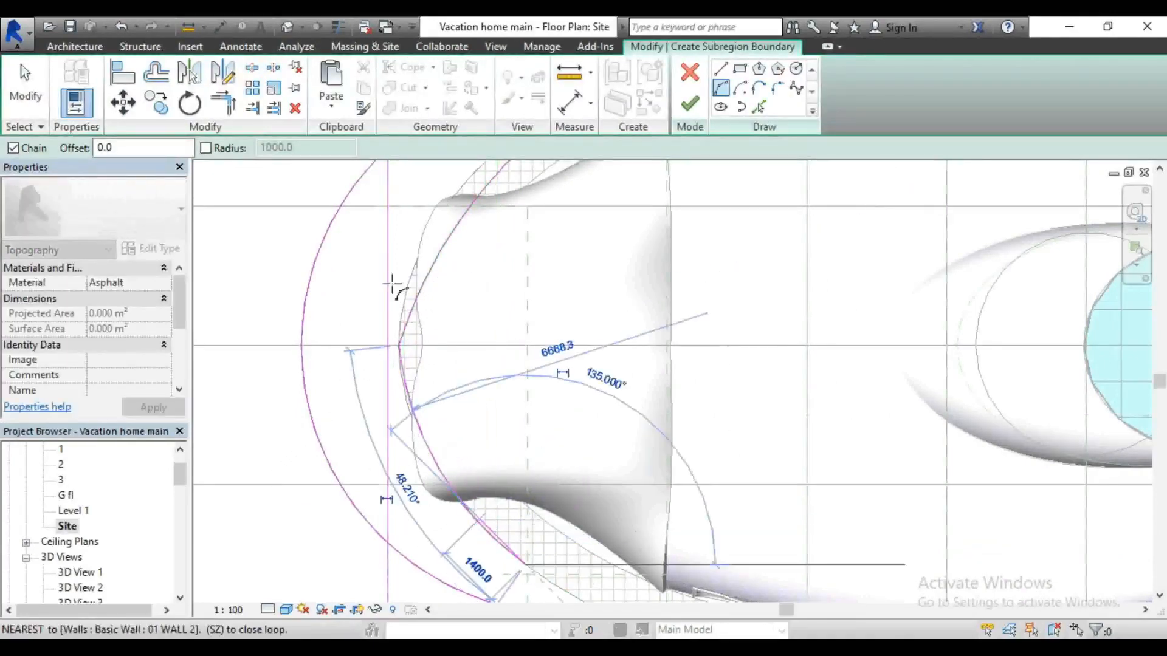
Step: Continue the chain of boundary arcs along the house's south floor edge to the east end of the entrance steps
scroll(388, 285, "down", 4)
scroll(513, 489, "up", 3)
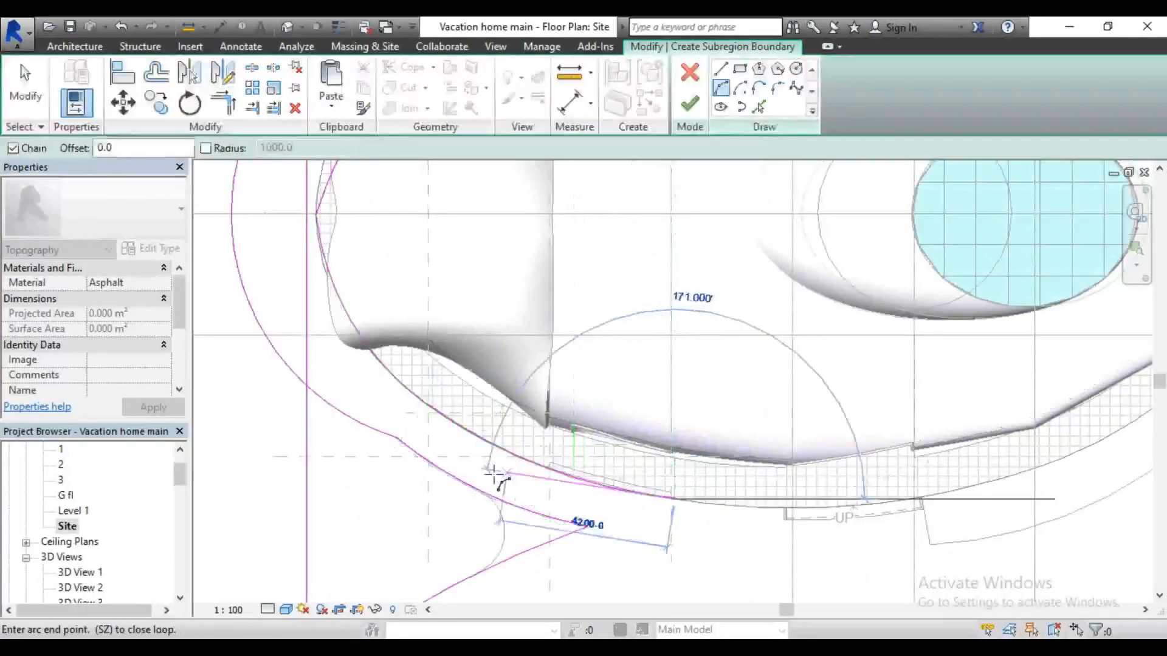
scroll(738, 508, "down", 3)
scroll(743, 508, "up", 5)
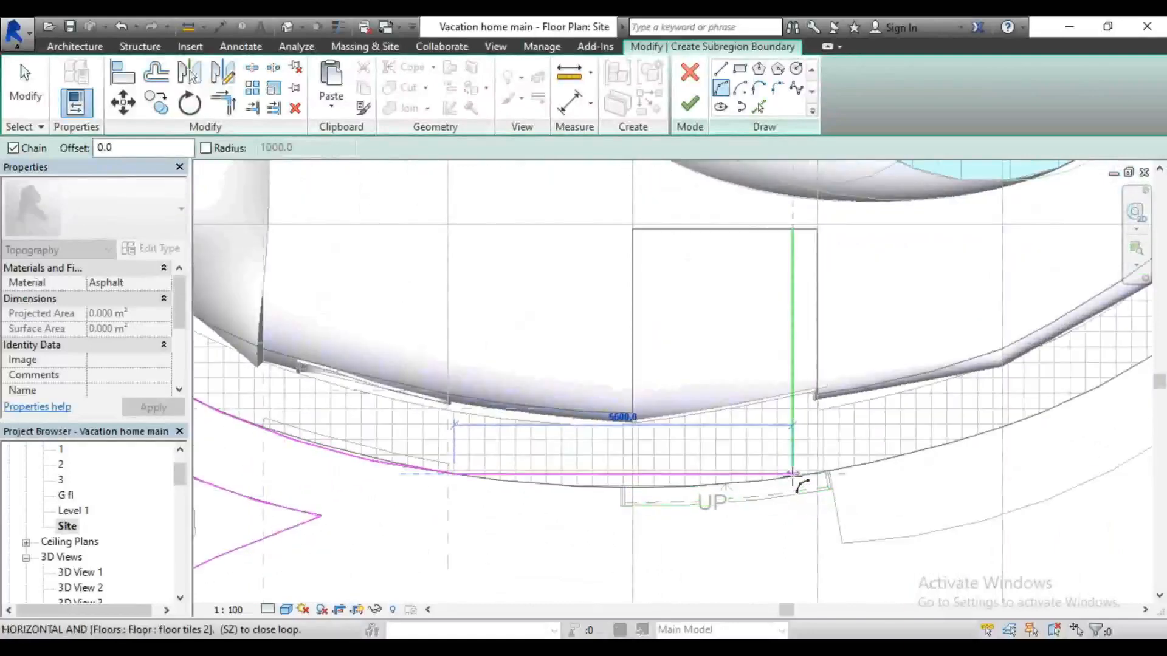
left_click(823, 466)
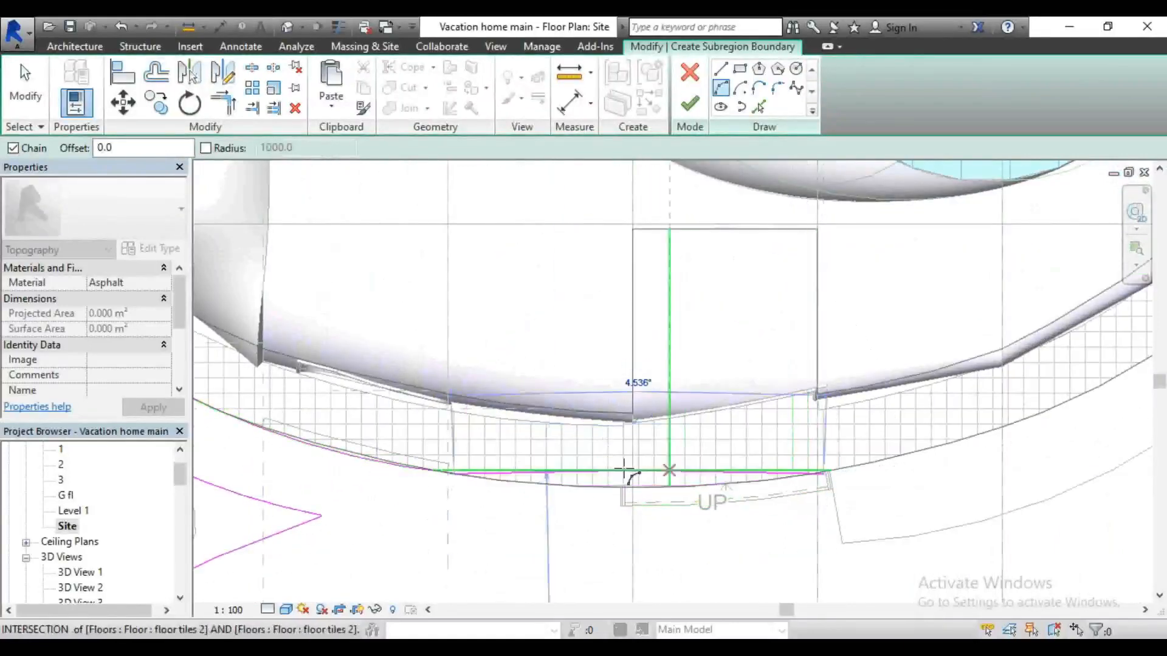
scroll(580, 482, "up", 2)
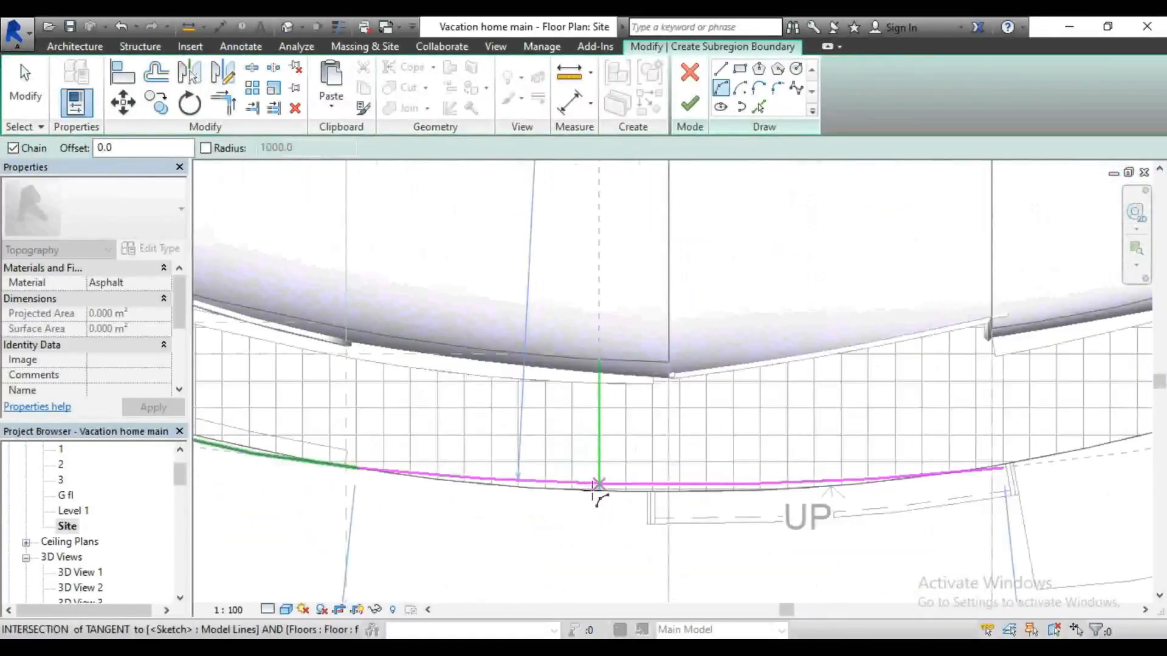
left_click(604, 491)
scroll(461, 408, "down", 2)
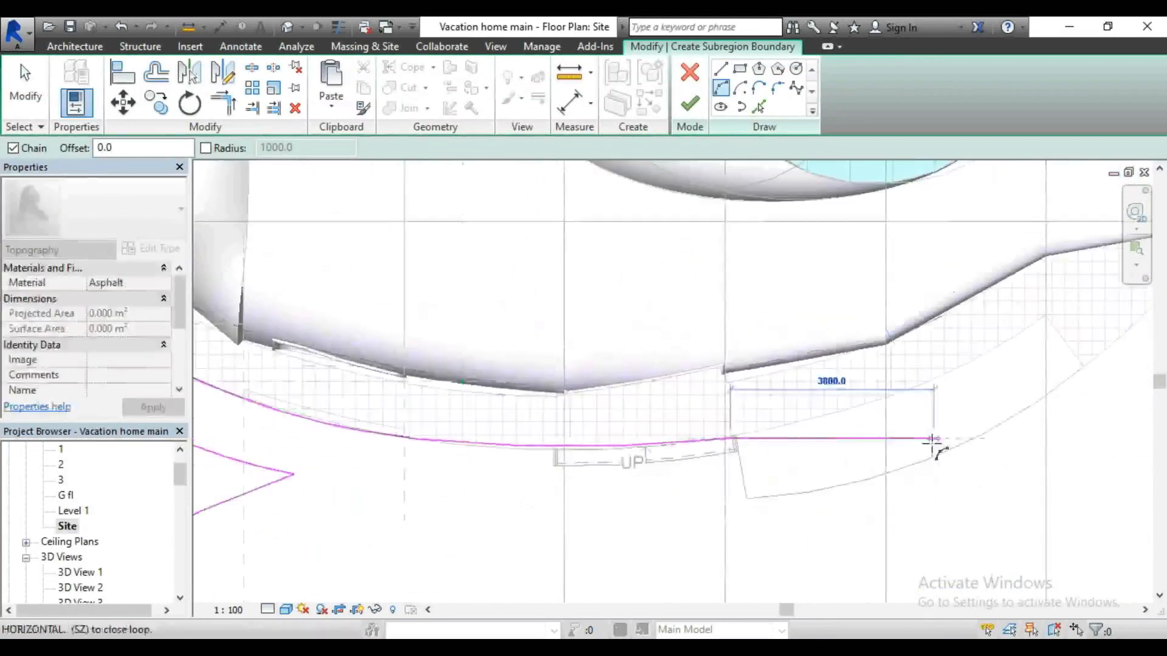
Step: Pick the short end line and outer arc of the strip beside the entrance steps as boundary lines
scroll(758, 510, "up", 3)
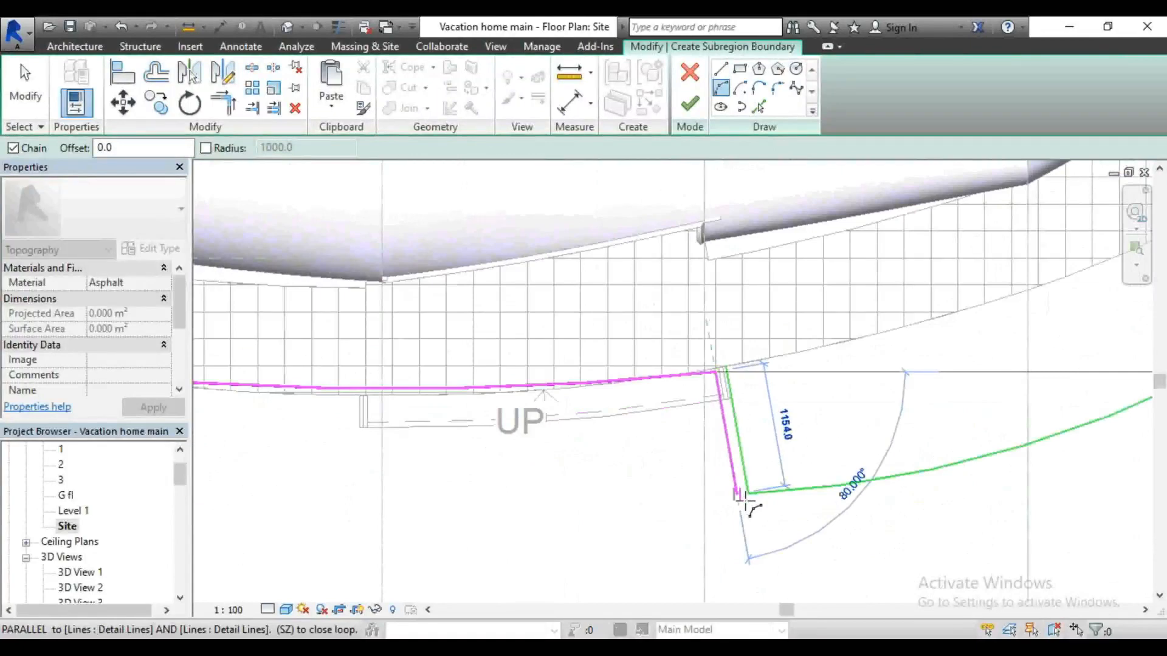
key("Escape")
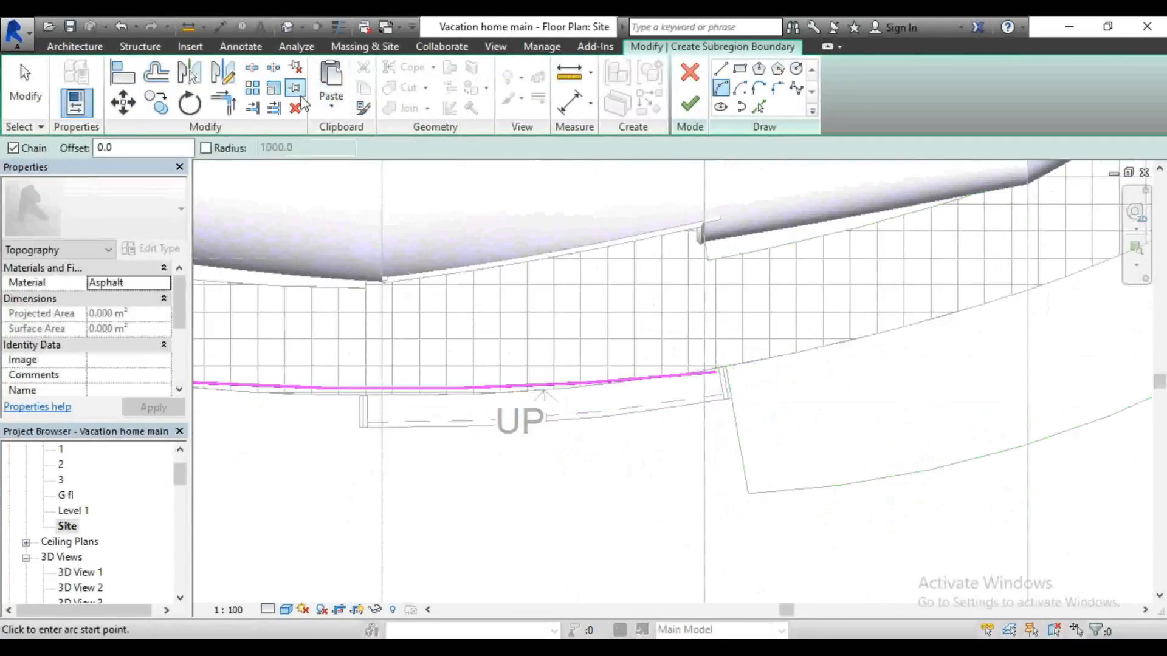
left_click(757, 108)
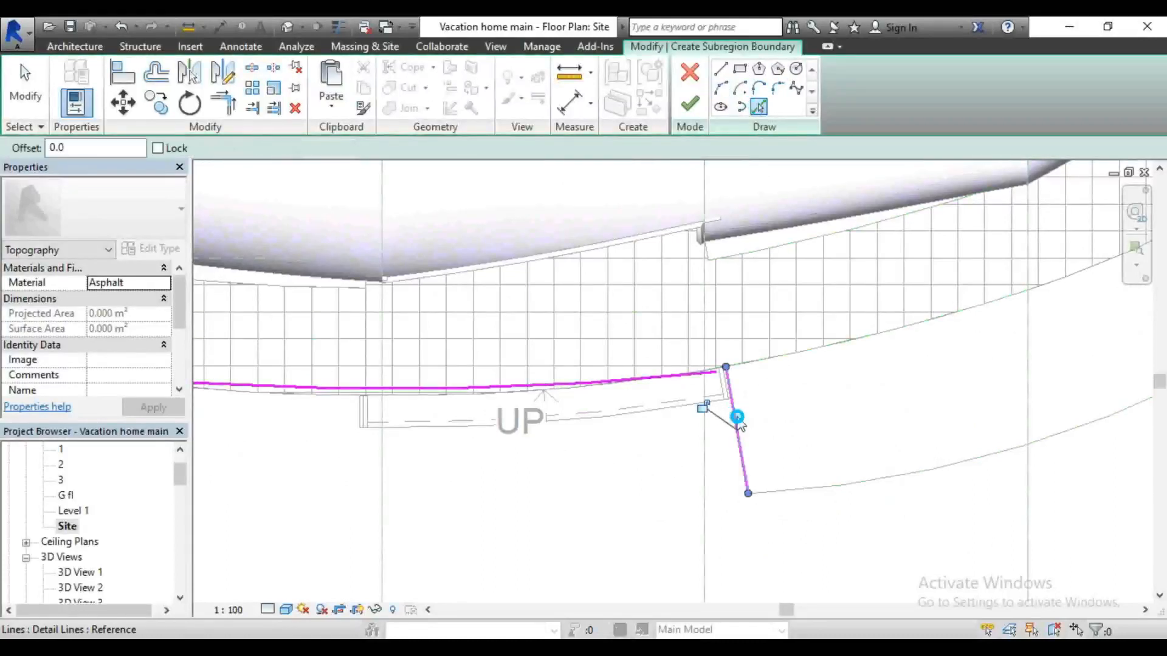
left_click(850, 484)
scroll(620, 458, "down", 3)
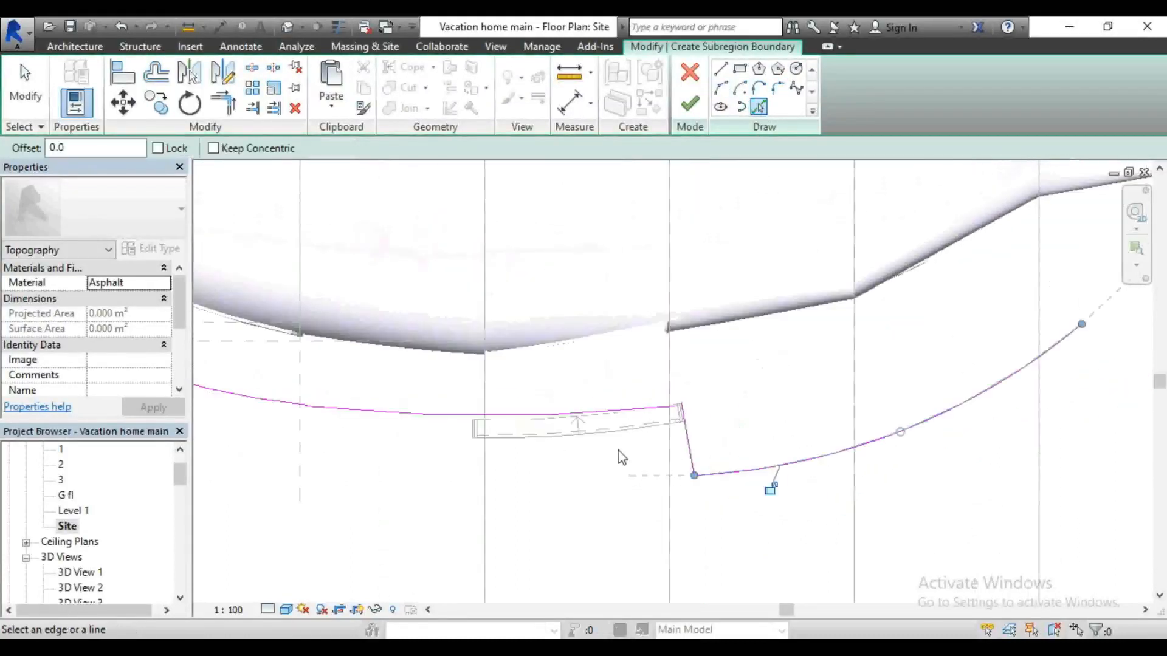
scroll(620, 459, "down", 2)
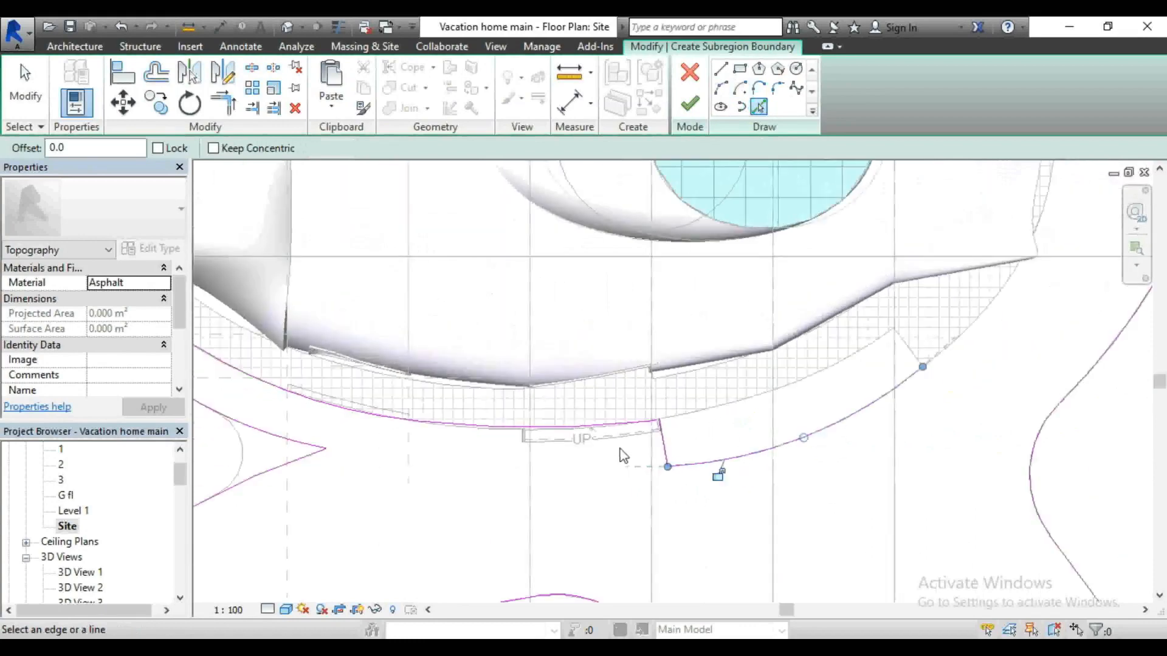
Step: Trim the arc along the entrance steps and the strip's short end line to a corner
left_click(223, 103)
scroll(658, 438, "up", 4)
left_click(658, 413)
left_click(683, 434)
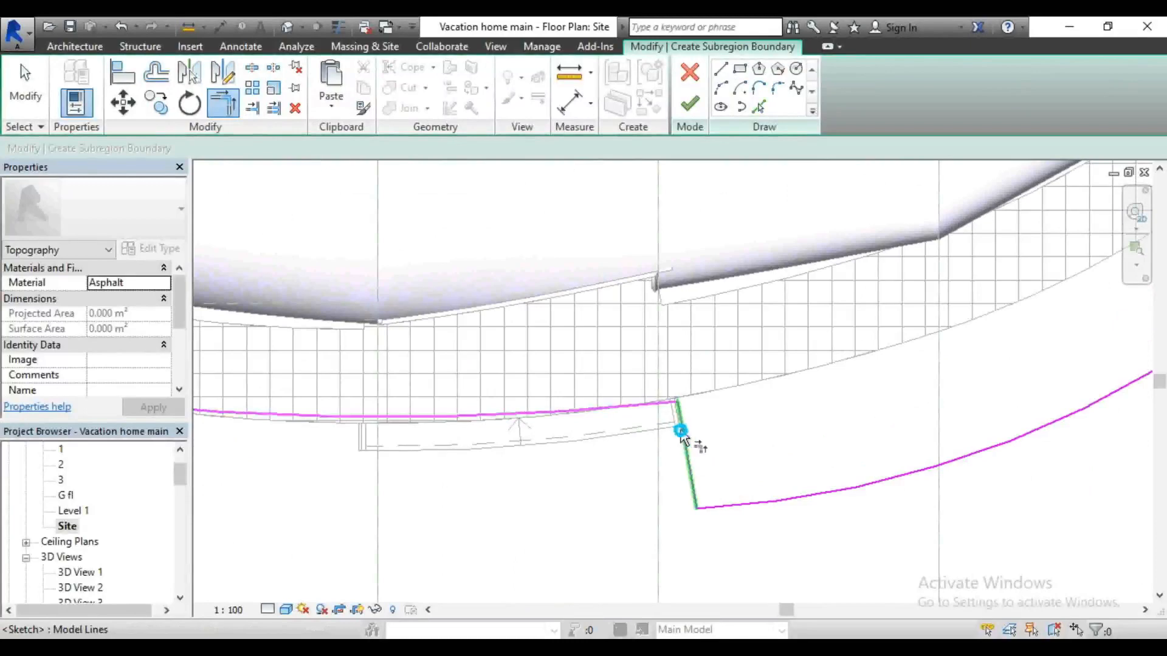
scroll(542, 421, "down", 3)
scroll(611, 518, "down", 3)
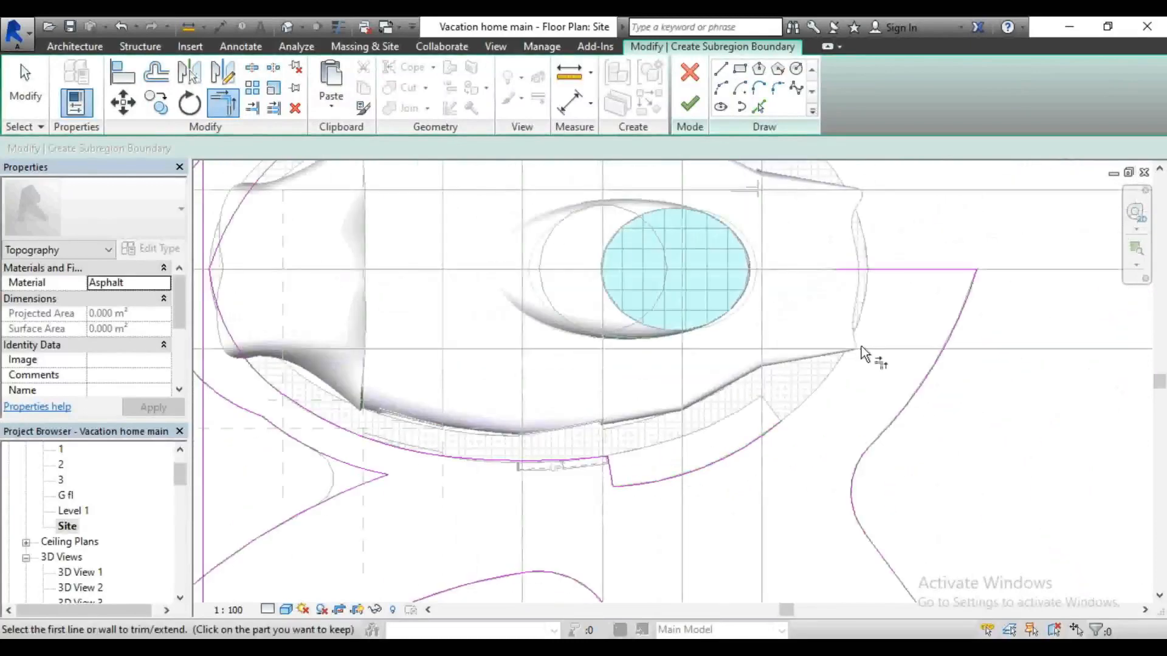
key("Escape")
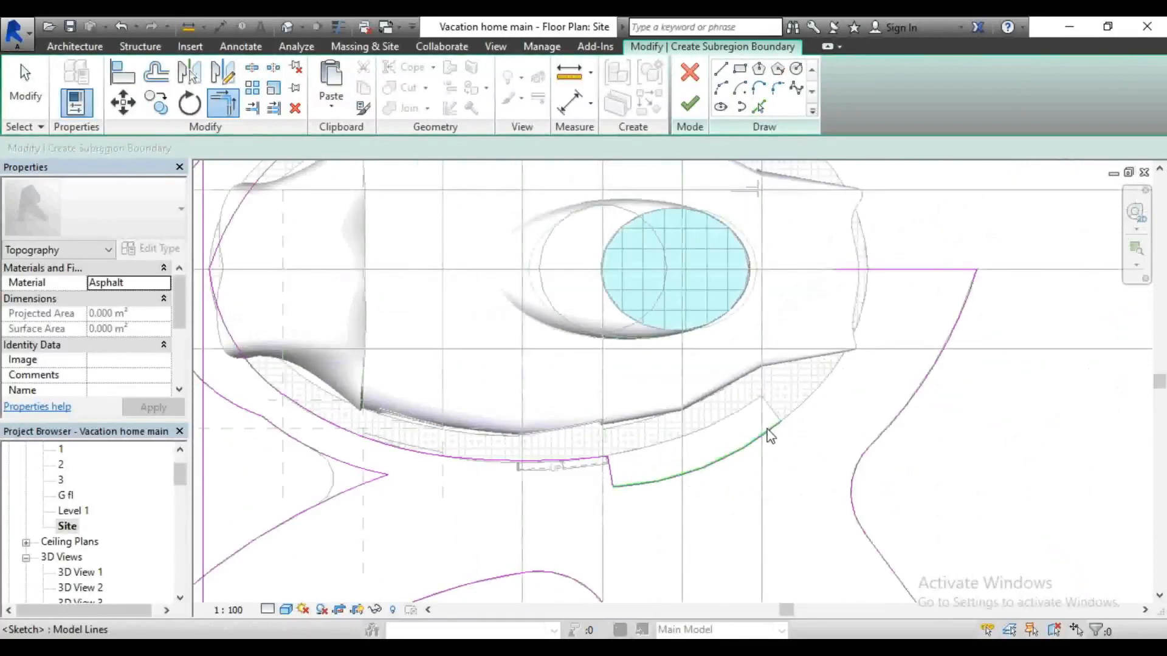
Step: Try to extend the east end of the strip's outer arc along the house's edge
left_click(771, 434)
left_click_drag(781, 421, 845, 329)
left_click_drag(838, 368, 781, 421)
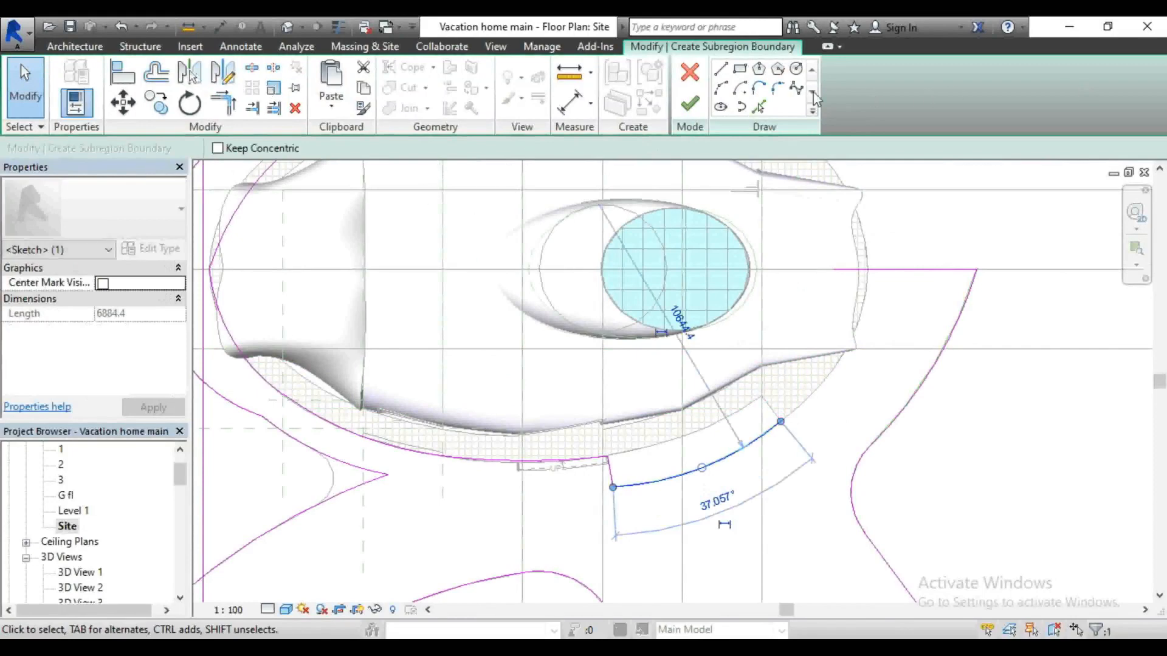
Step: Draw a boundary arc of about 9506 mm radius from the strip's outer arc to the horizontal line at the house's east edge
left_click(721, 89)
scroll(773, 443, "up", 4)
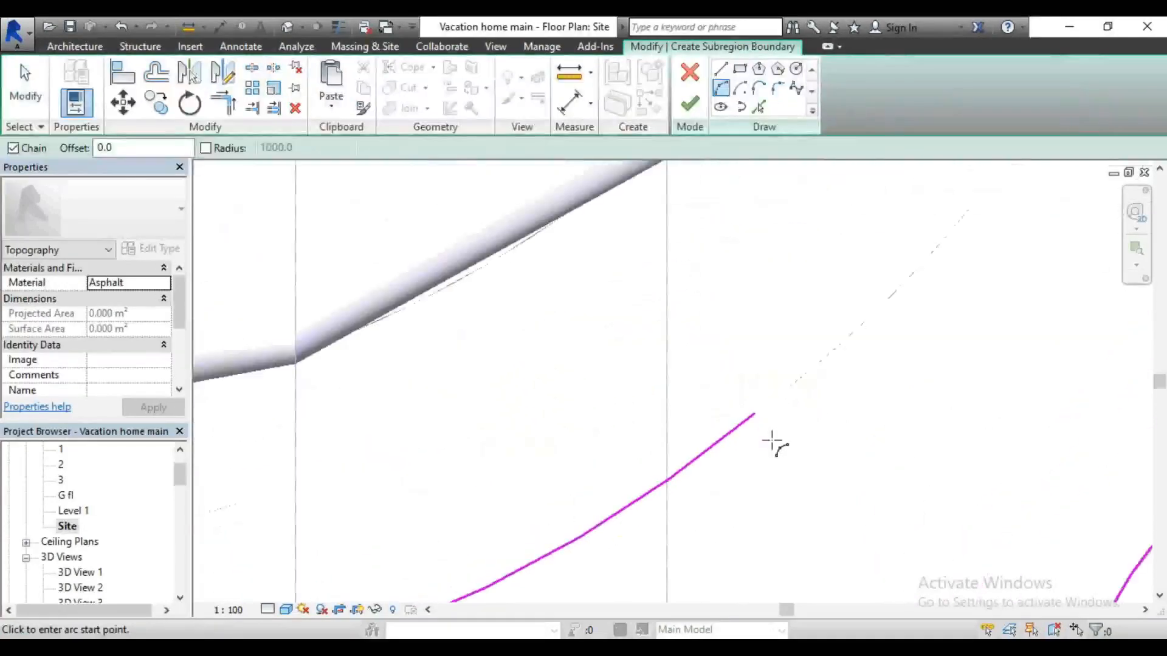
left_click(755, 415)
scroll(712, 516, "down", 3)
scroll(801, 347, "up", 3)
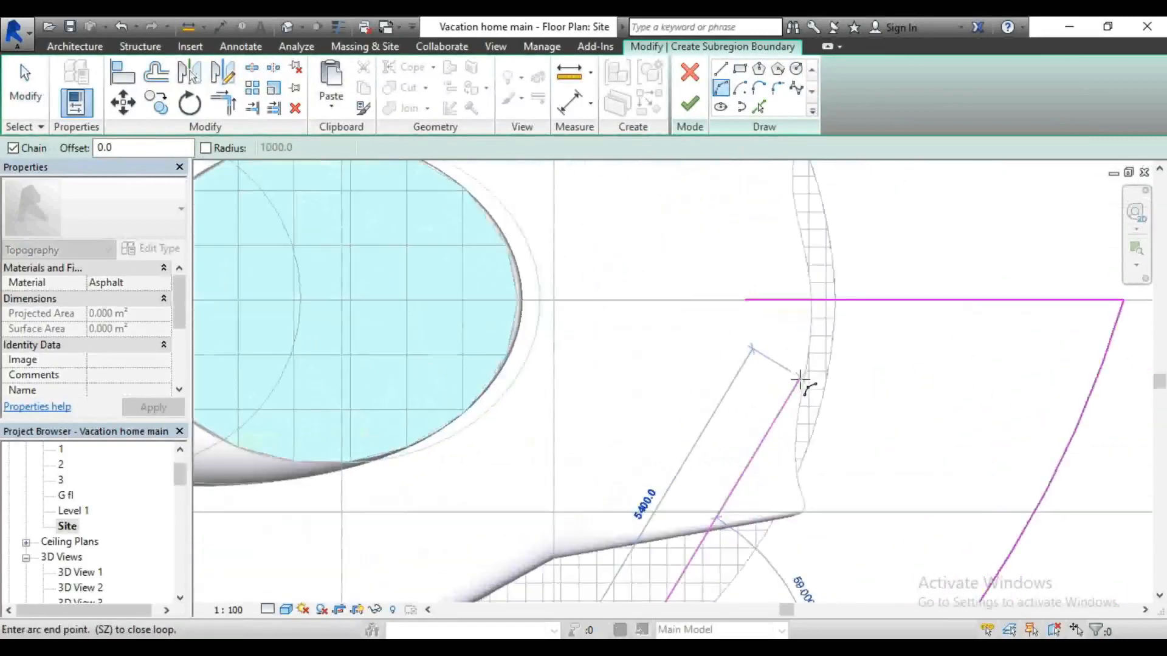
scroll(840, 304, "down", 2)
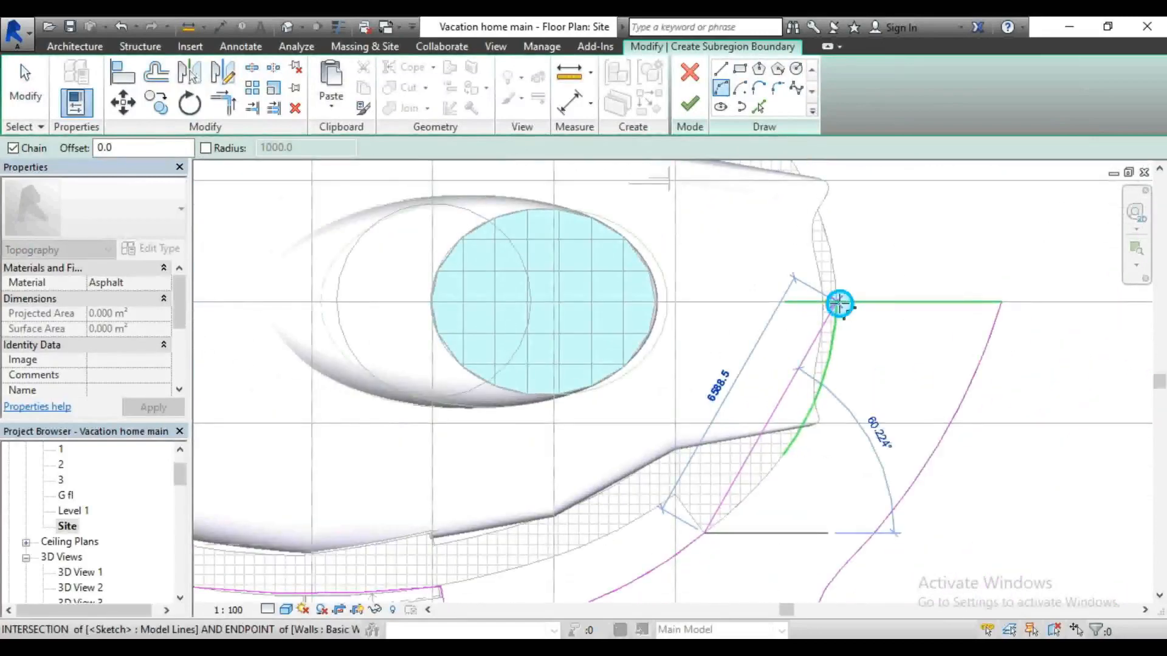
left_click(840, 304)
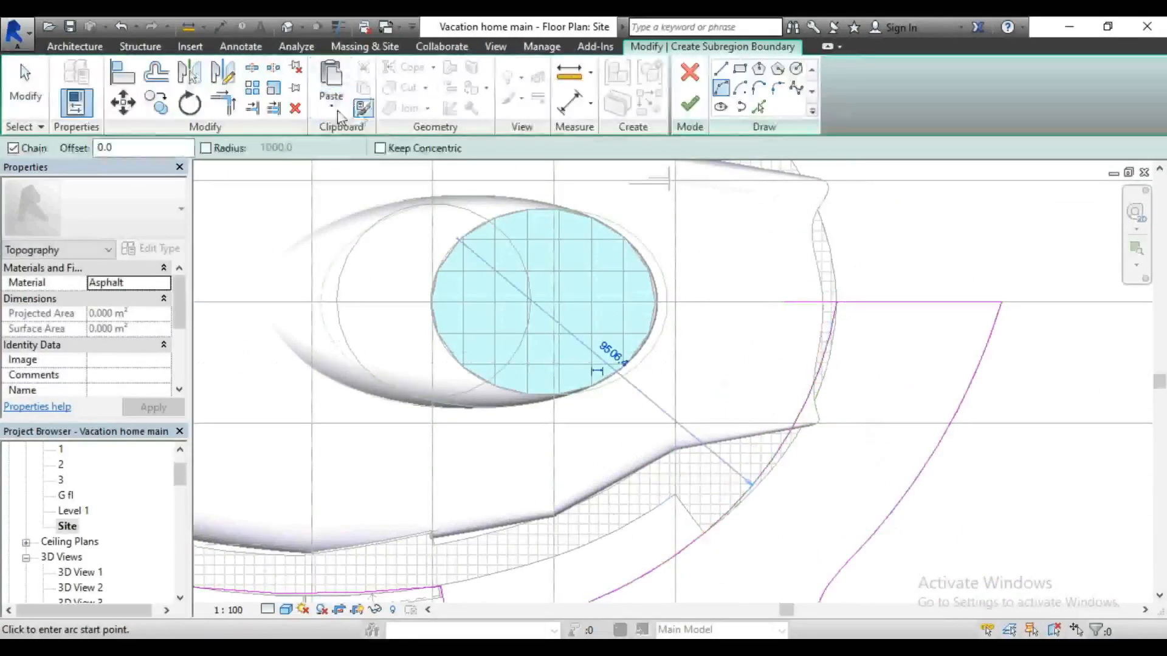
Step: Trim the new east arc and the horizontal line at the house's east edge to a corner
left_click(238, 107)
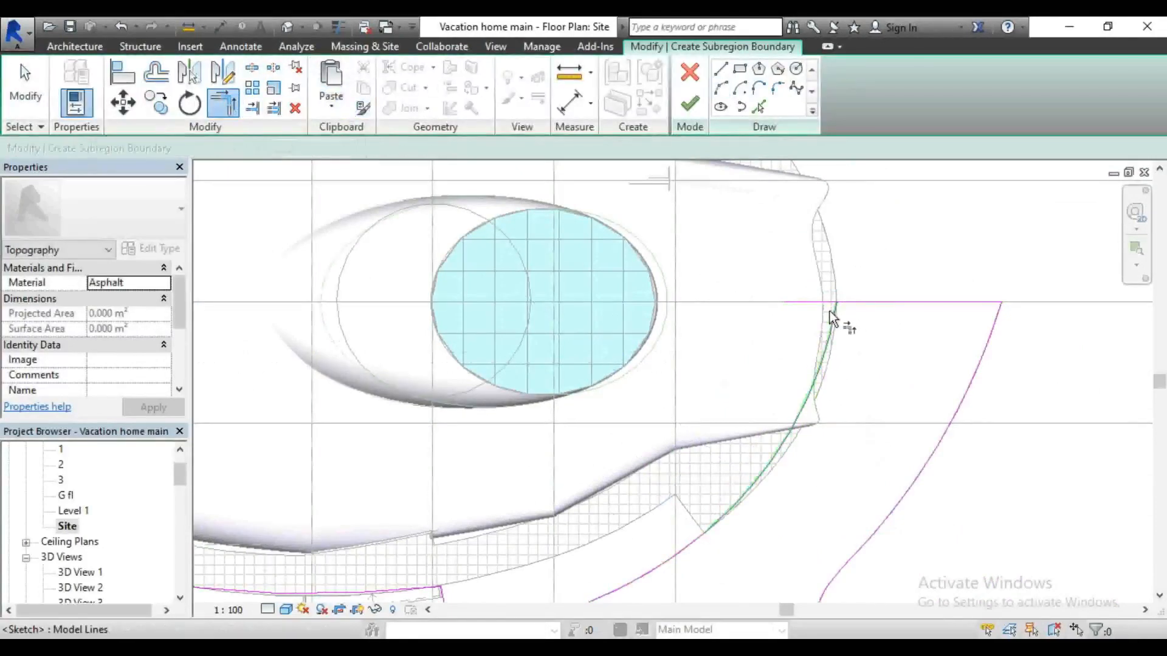
scroll(918, 262, "down", 3)
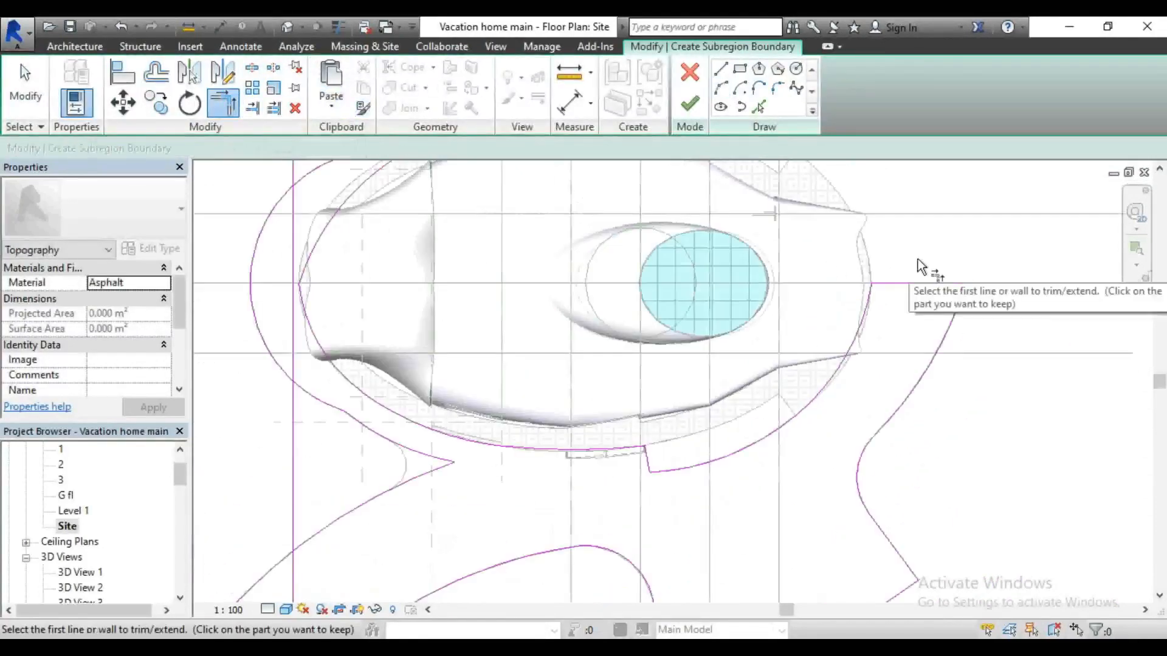
scroll(917, 261, "down", 3)
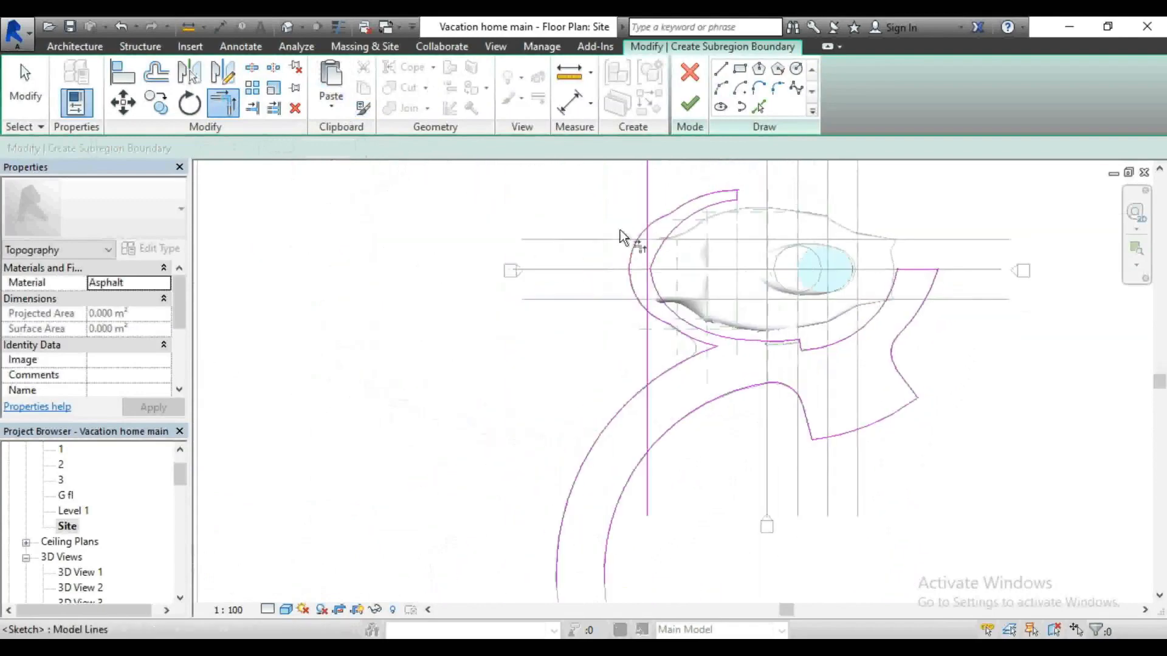
scroll(632, 261, "up", 5)
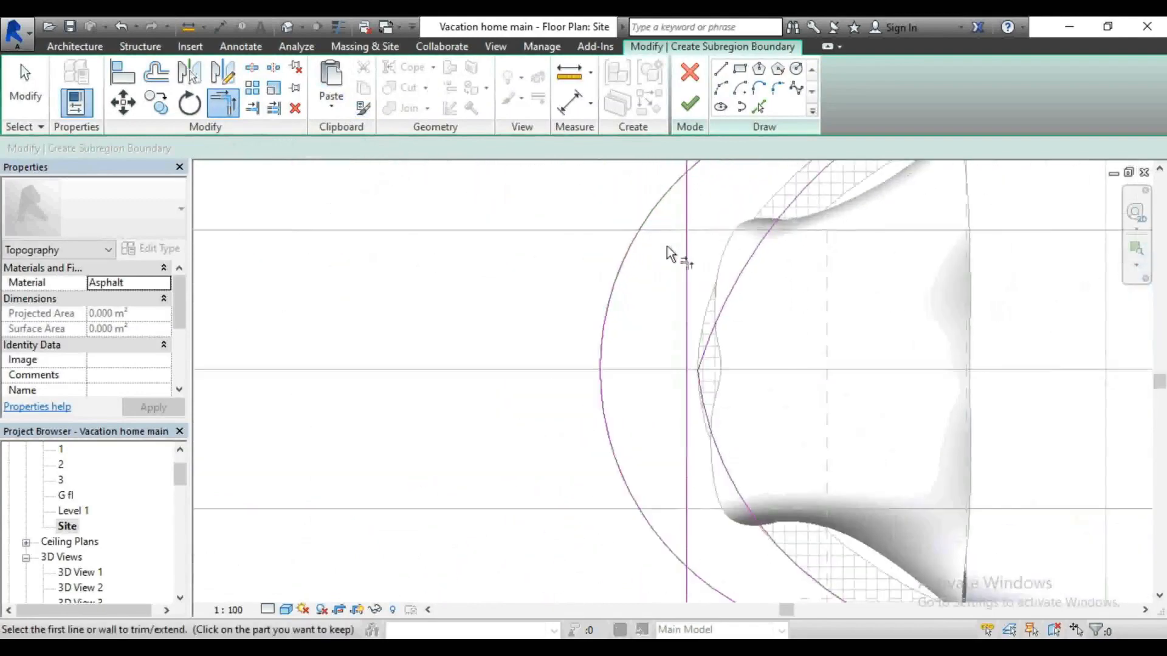
scroll(703, 298, "down", 2)
scroll(739, 249, "up", 2)
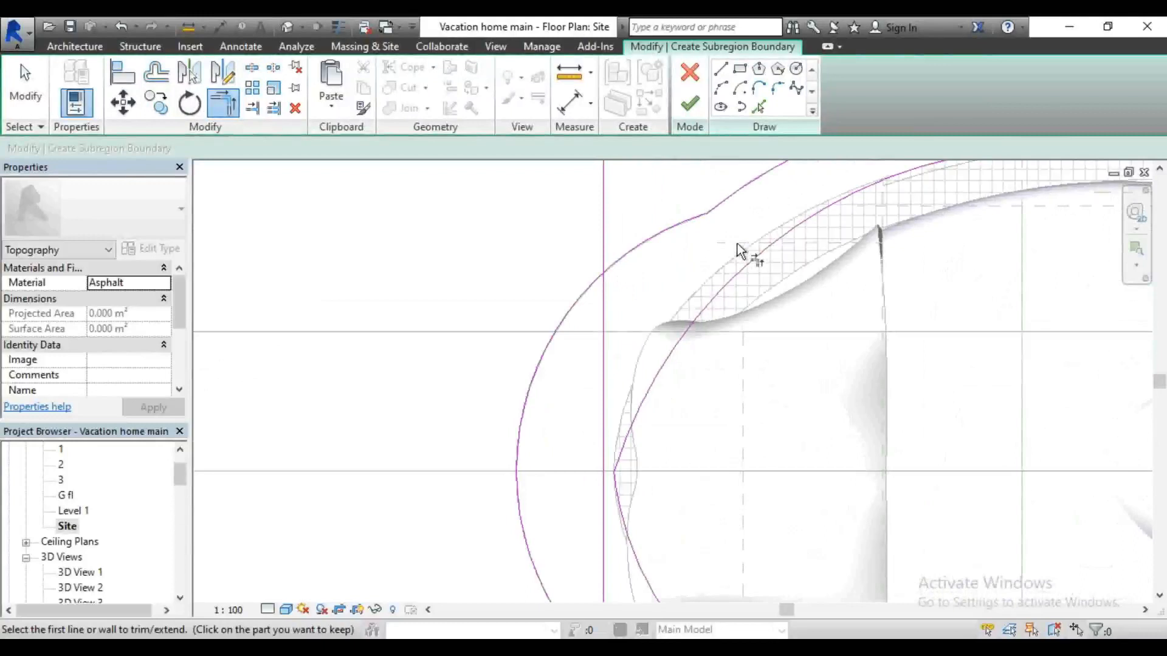
key("Escape")
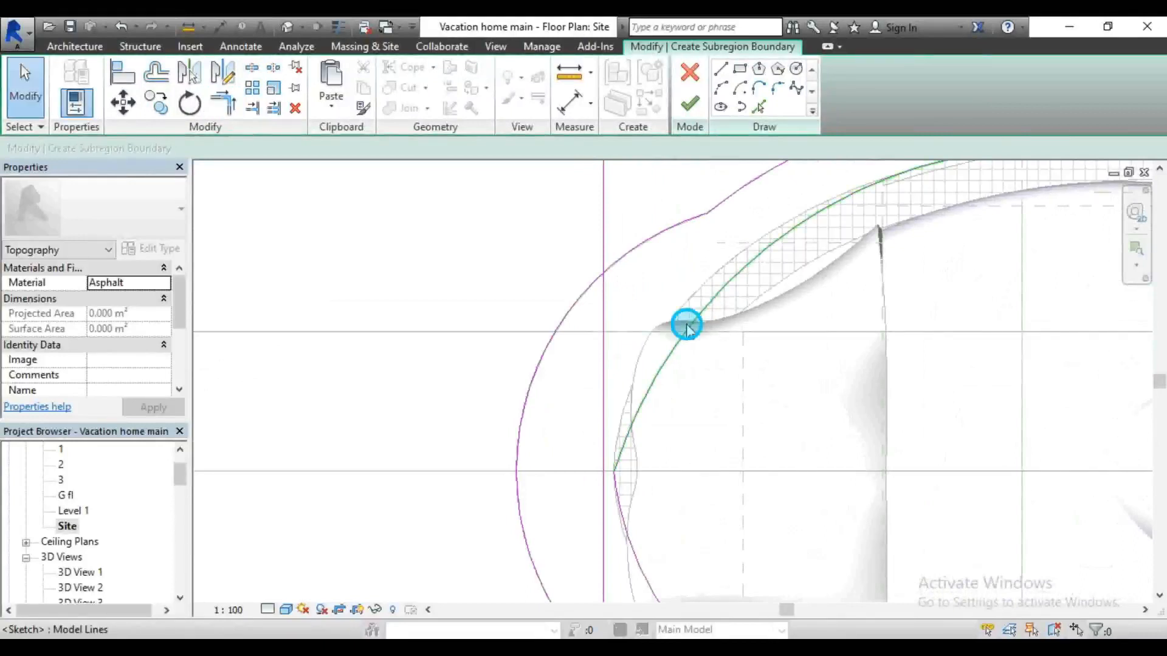
Step: Delete the inner boundary arc running along the house's northwest side
left_click(613, 472)
left_click_drag(613, 471, 699, 268)
scroll(541, 417, "down", 2)
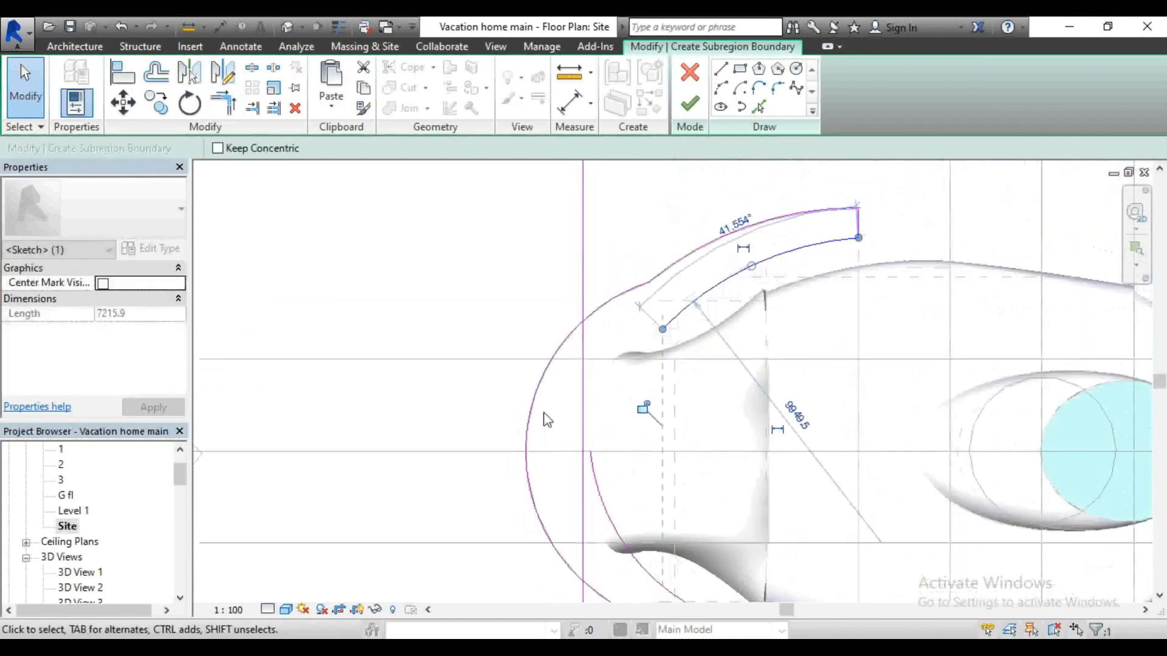
key("Delete")
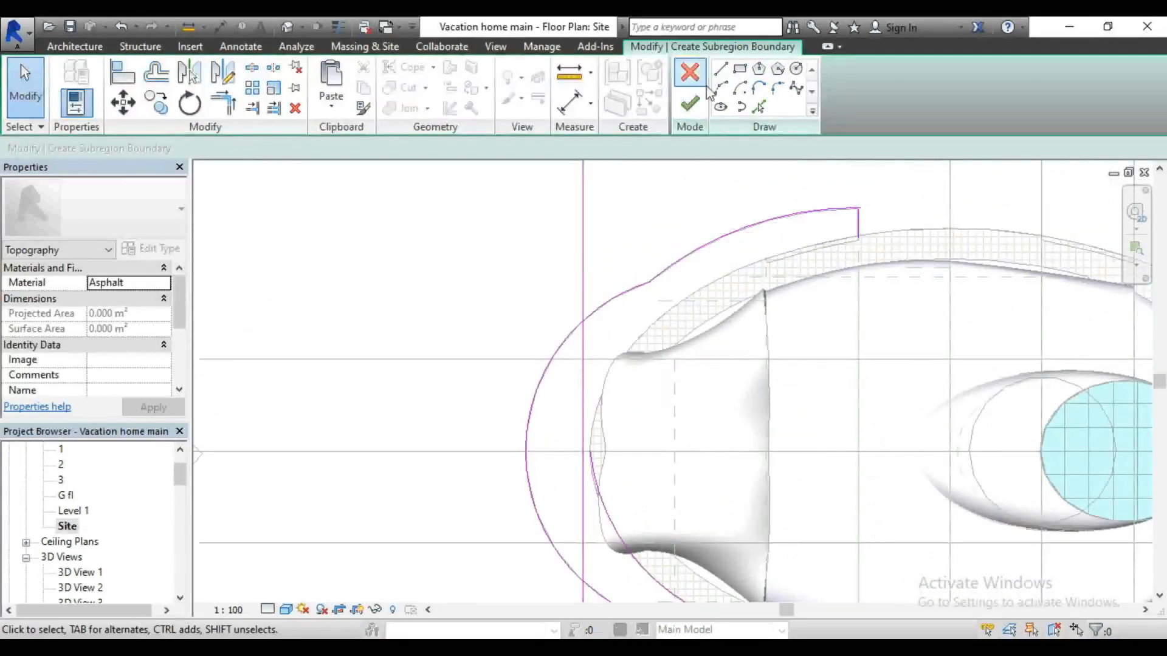
Step: Draw a boundary arc of about 19025 mm radius from the northern strip's short end line westward along the house's outer edge
left_click(718, 88)
scroll(833, 213, "up", 4)
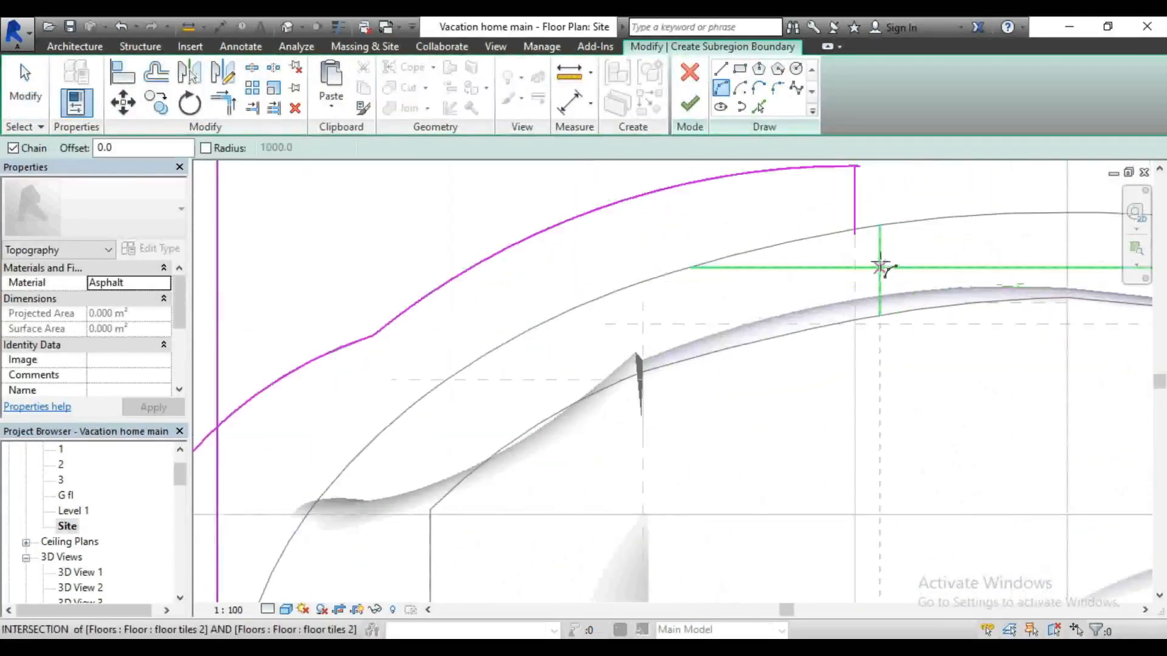
left_click(861, 232)
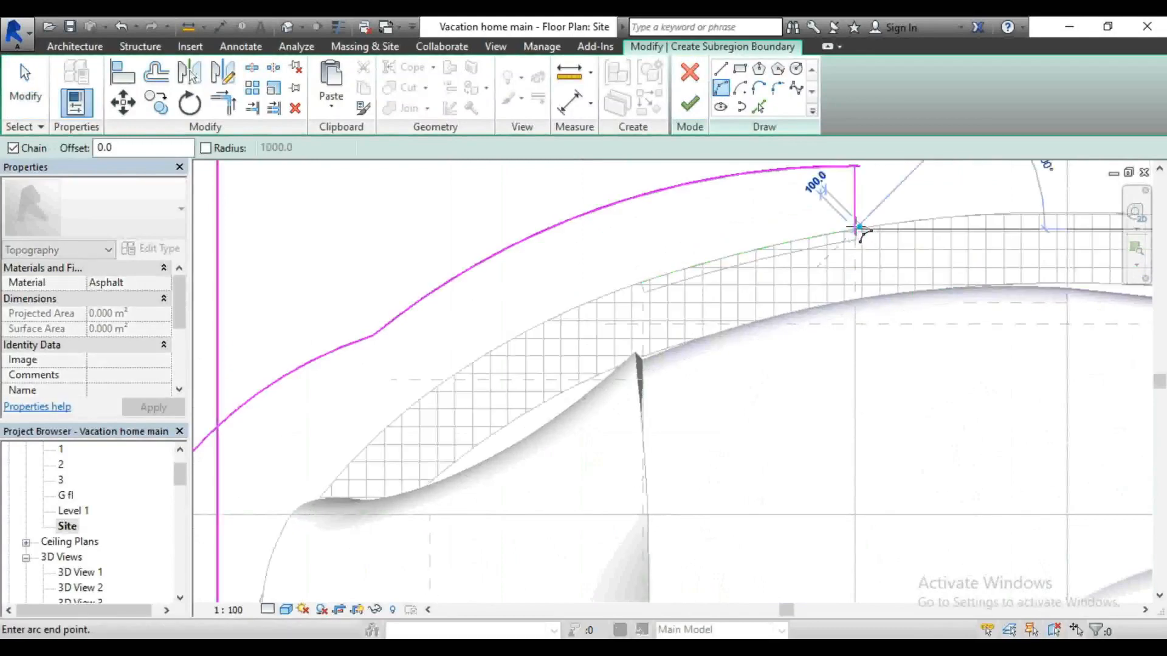
left_click(603, 299)
left_click(686, 270)
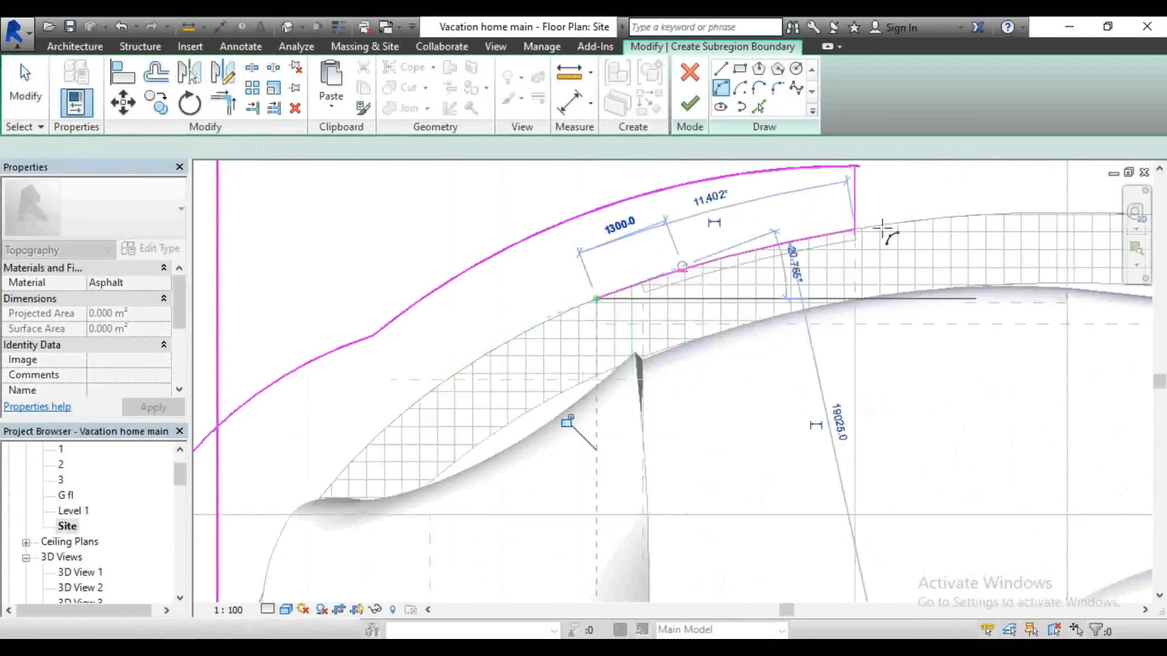
Step: Continue along the house's northwest edge with two chained arcs of about 9207 mm and 8404 mm radius
scroll(879, 227, "down", 2)
scroll(554, 366, "up", 2)
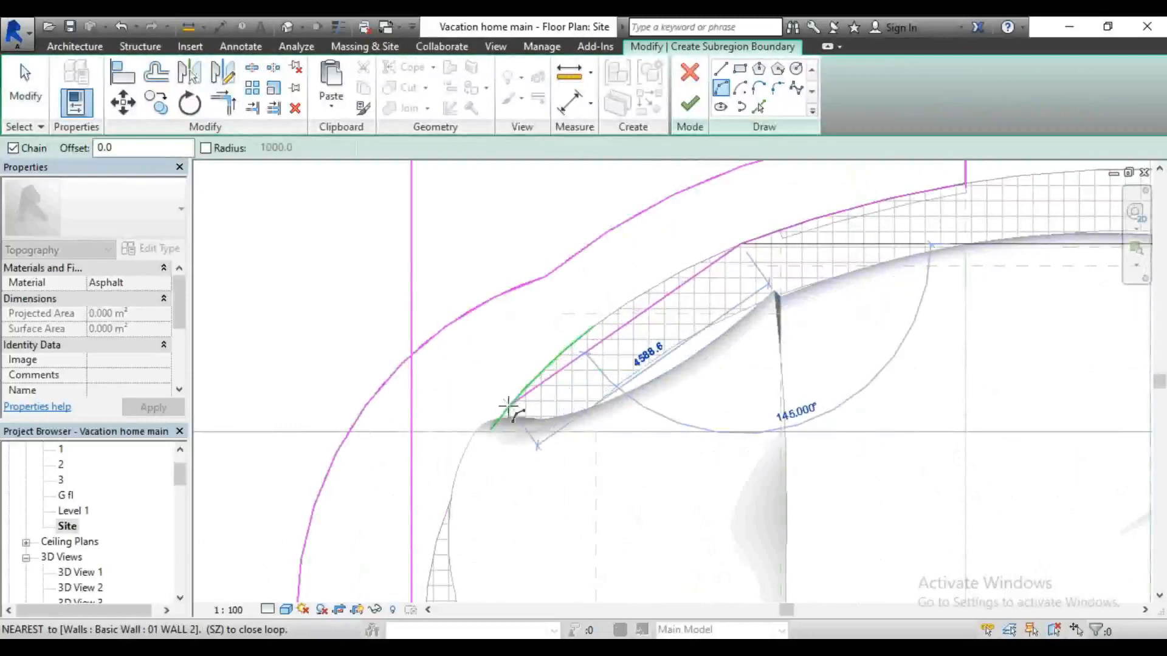
left_click(590, 330)
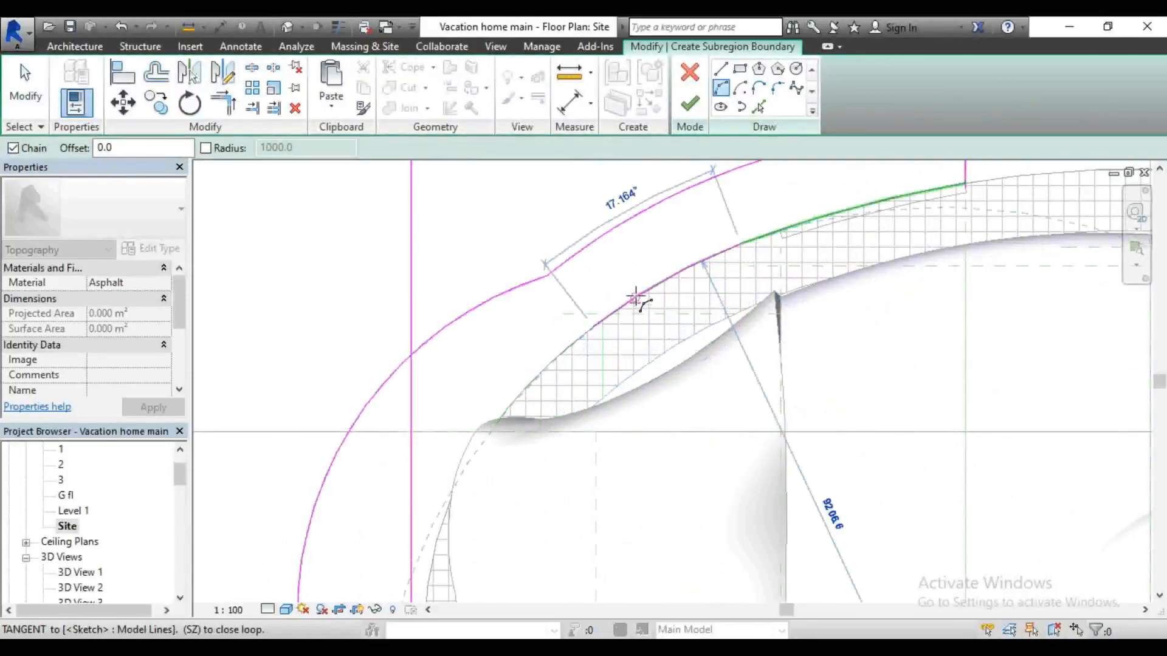
left_click(497, 422)
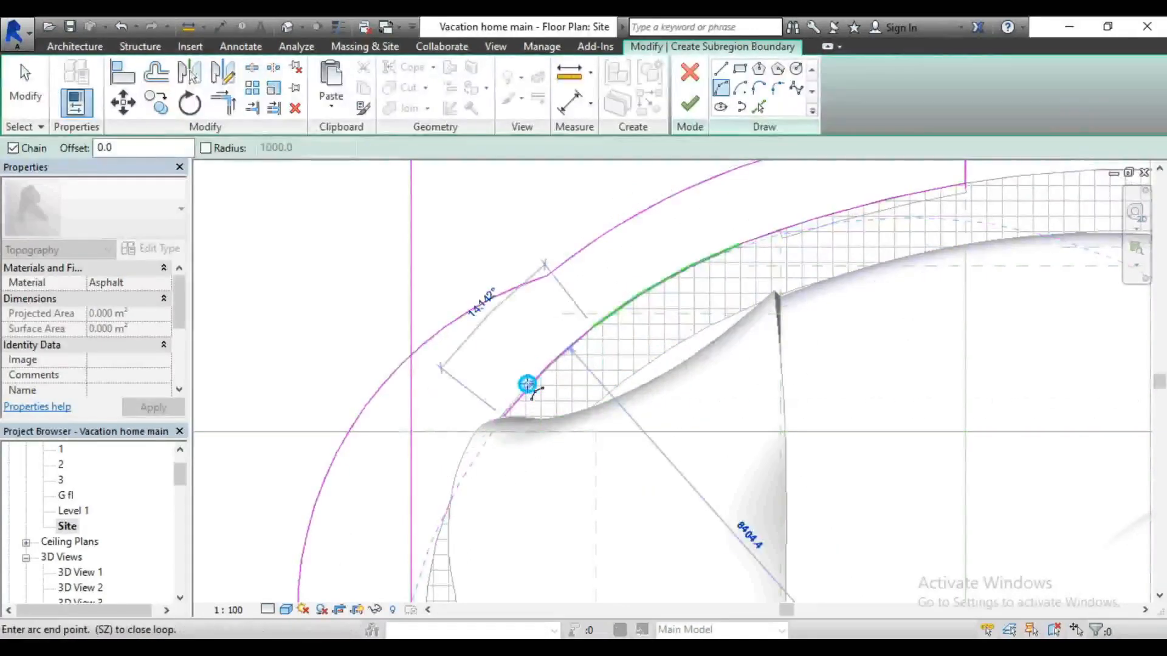
left_click(528, 384)
Step: Close the inner boundary at the house's west tip with an arc of about 6094 mm radius ending on the southern arc
scroll(642, 245, "down", 3)
scroll(527, 426, "up", 1)
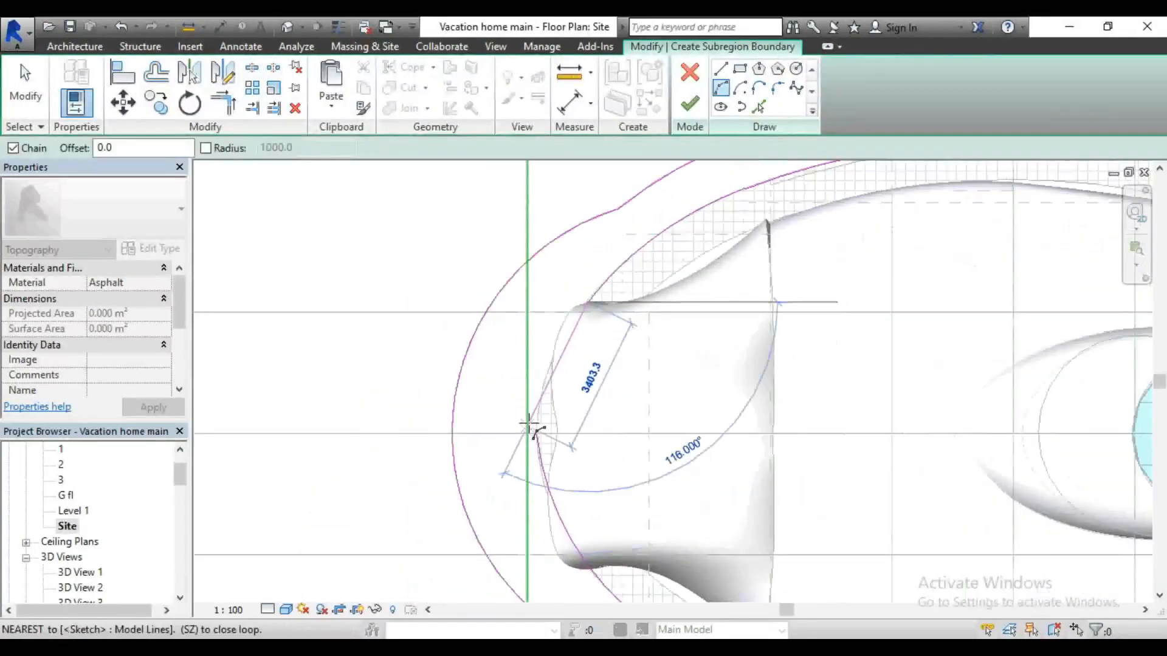
scroll(528, 425, "up", 1)
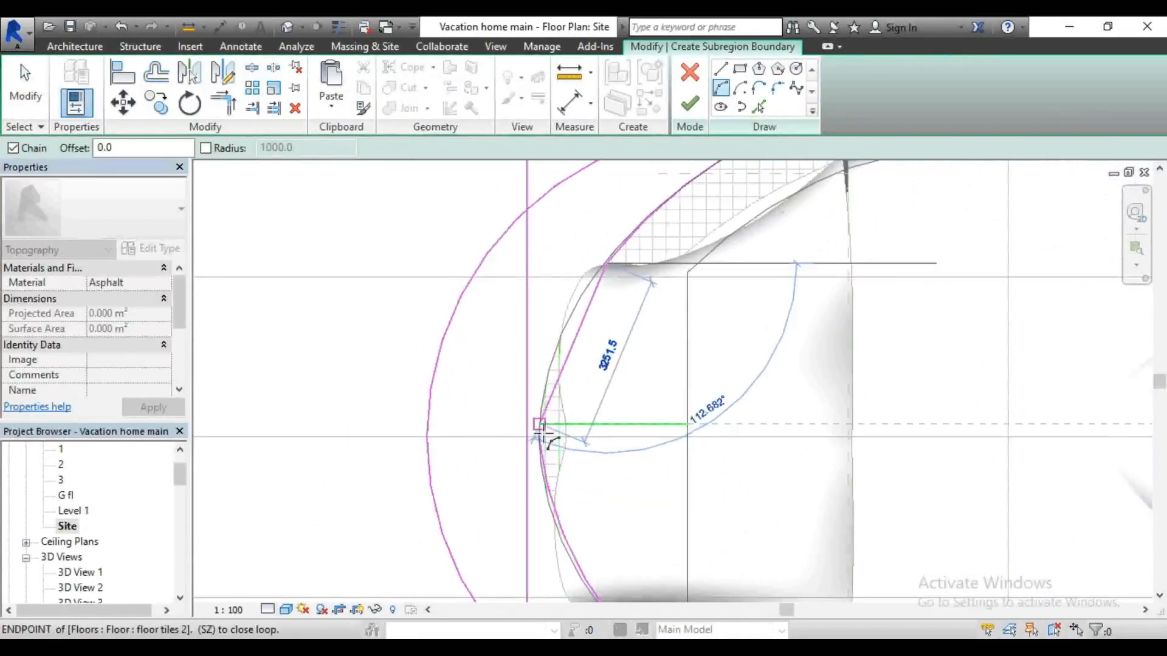
left_click(540, 438)
left_click(550, 372)
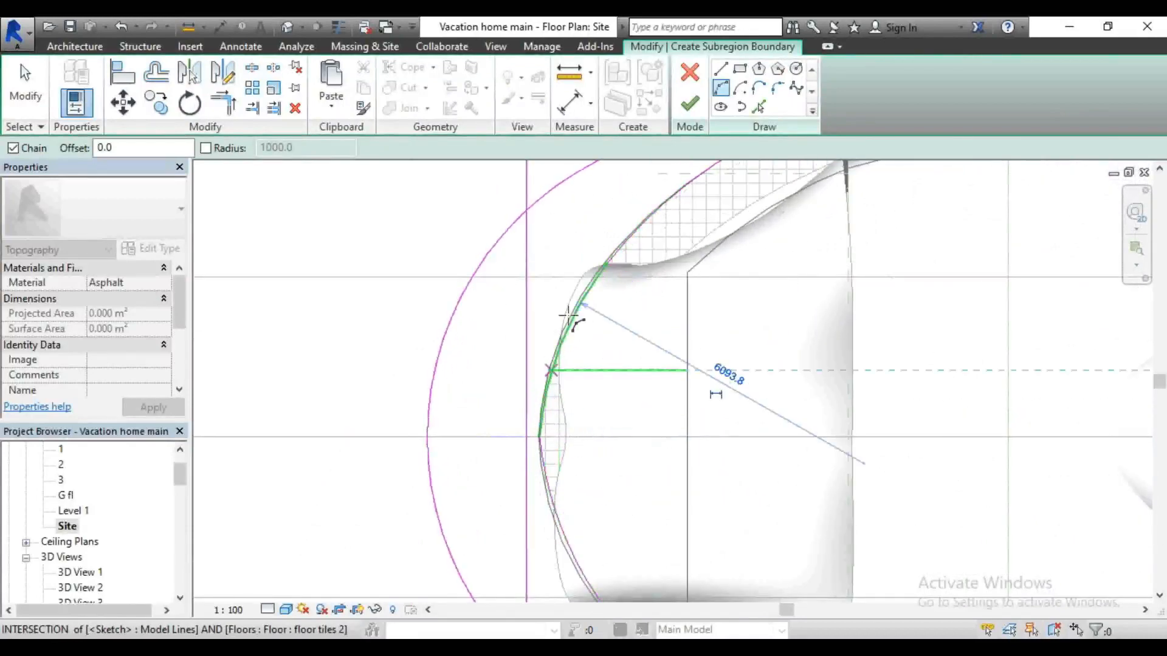
Step: Extend the lower ends of both driveway edge arcs along the detail lines to the site's south boundary
scroll(582, 278, "down", 3)
scroll(520, 364, "up", 1)
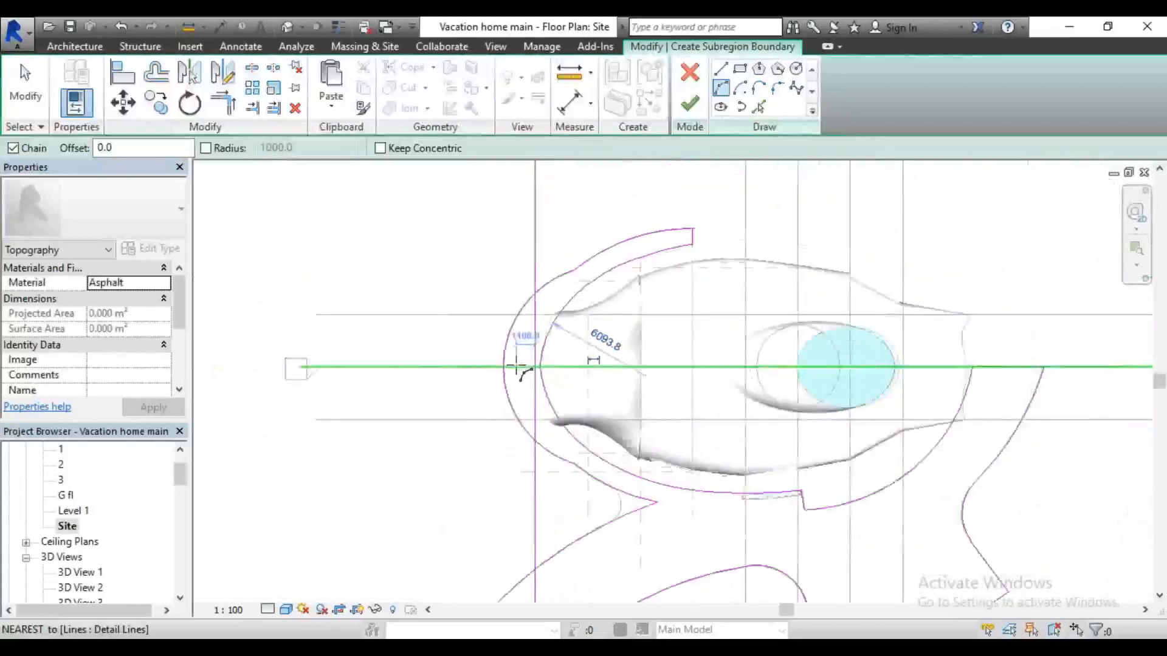
scroll(512, 365, "down", 5)
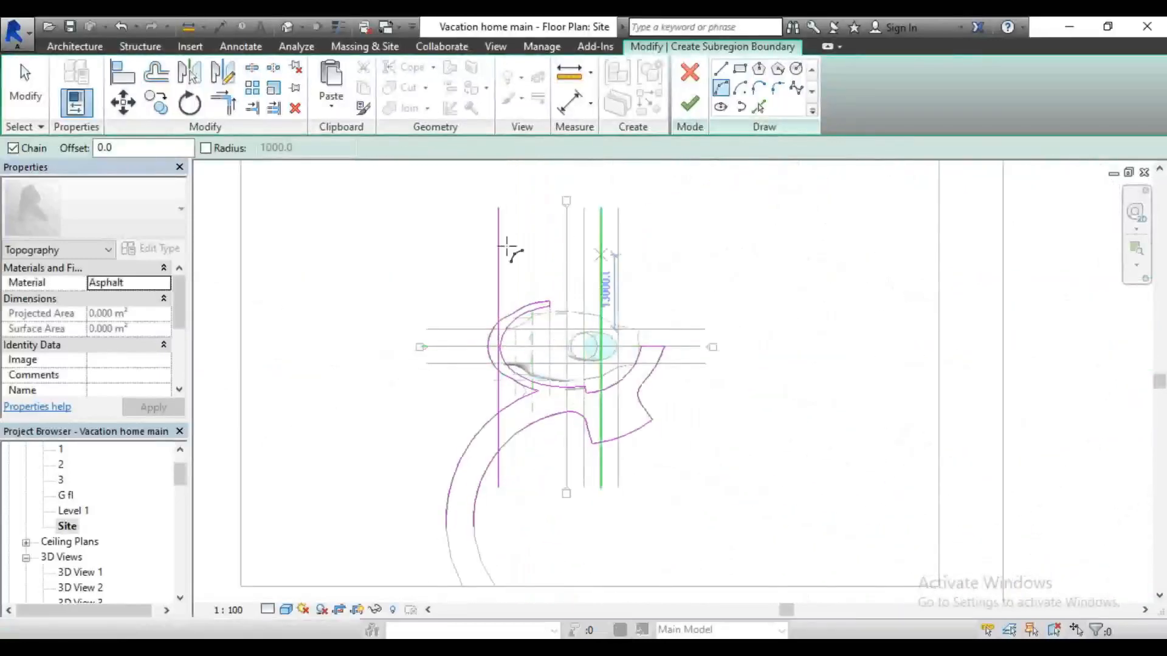
scroll(703, 329, "down", 1)
scroll(534, 495, "up", 5)
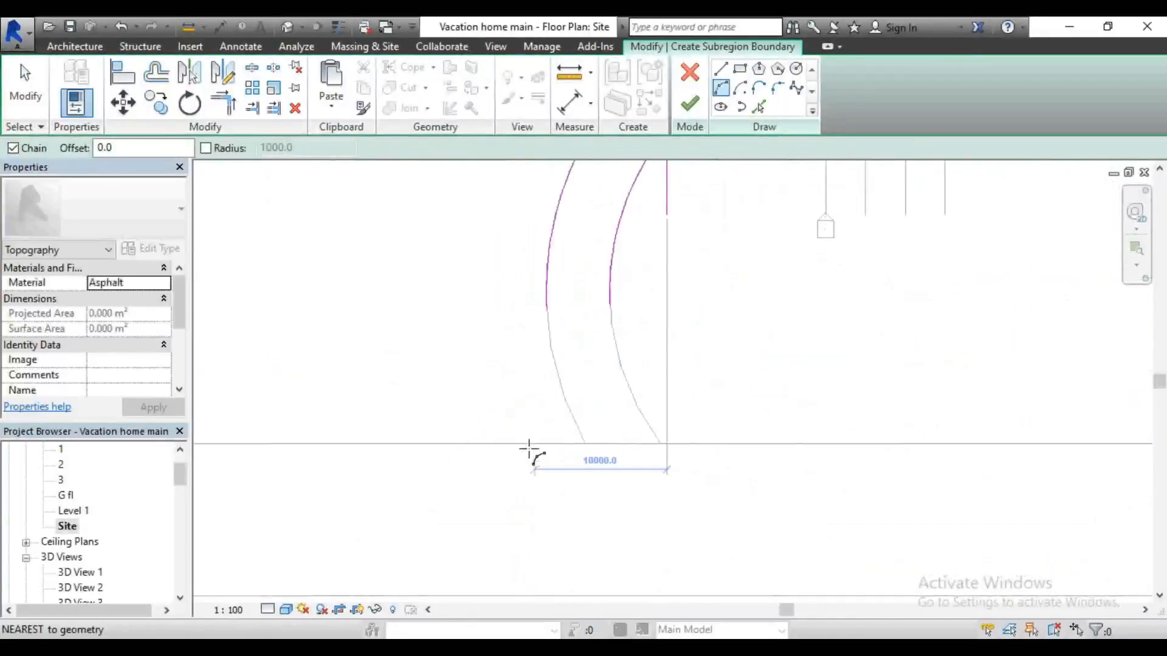
scroll(545, 418, "up", 1)
key("Escape")
key("Escape")
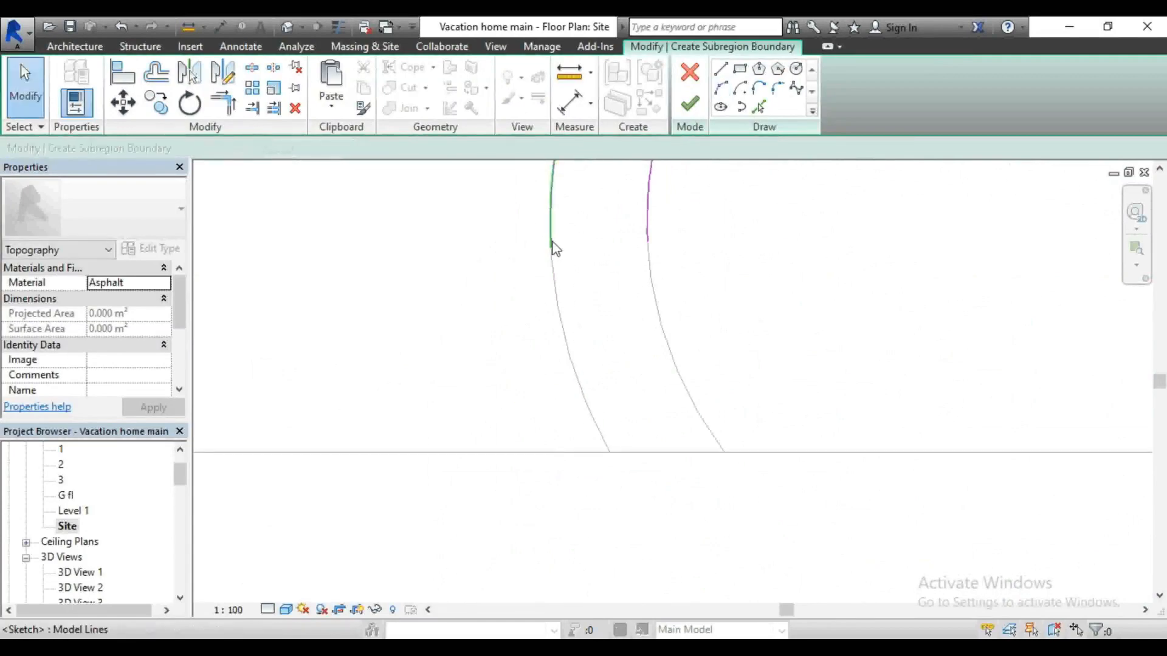
left_click(553, 245)
left_click_drag(551, 247, 601, 451)
left_click(650, 241)
left_click_drag(650, 241, 674, 389)
left_click_drag(707, 449, 723, 452)
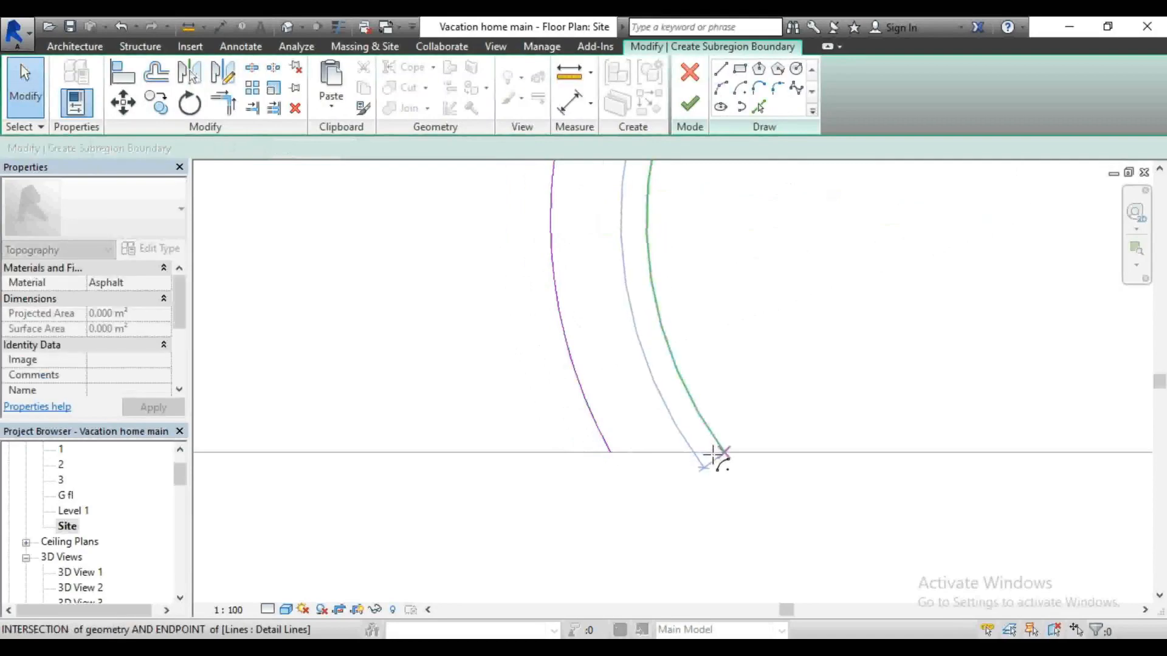
Step: Draw a straight boundary line along the site's south edge joining the ends of the two driveway arcs
left_click(723, 70)
scroll(604, 466, "up", 4)
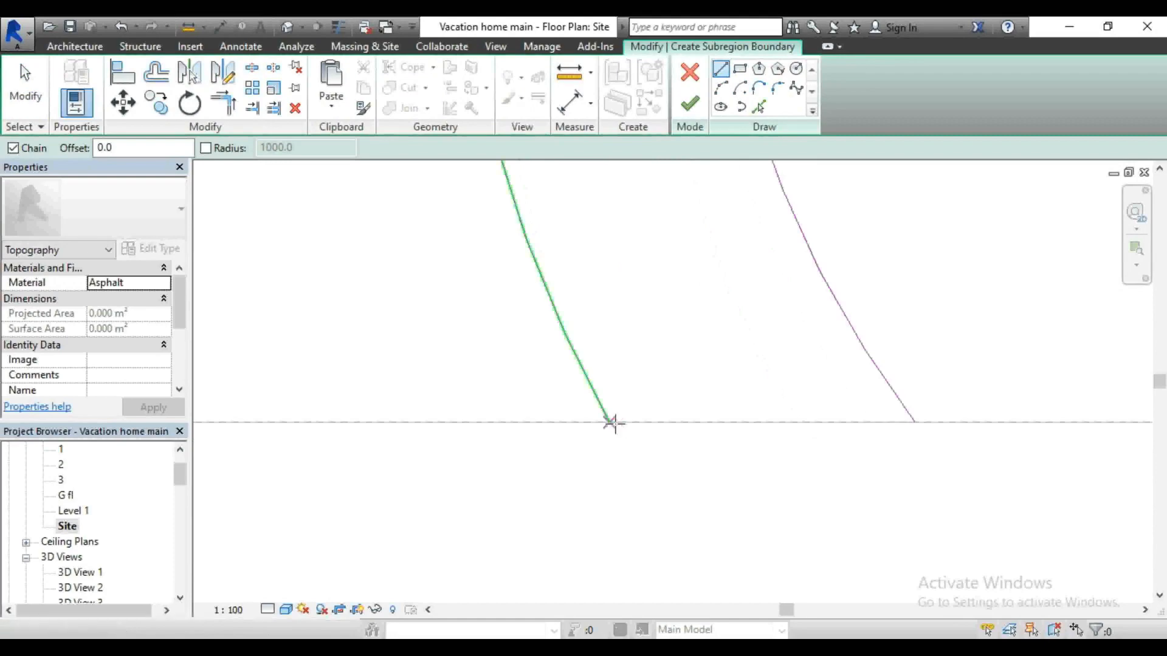
left_click(610, 421)
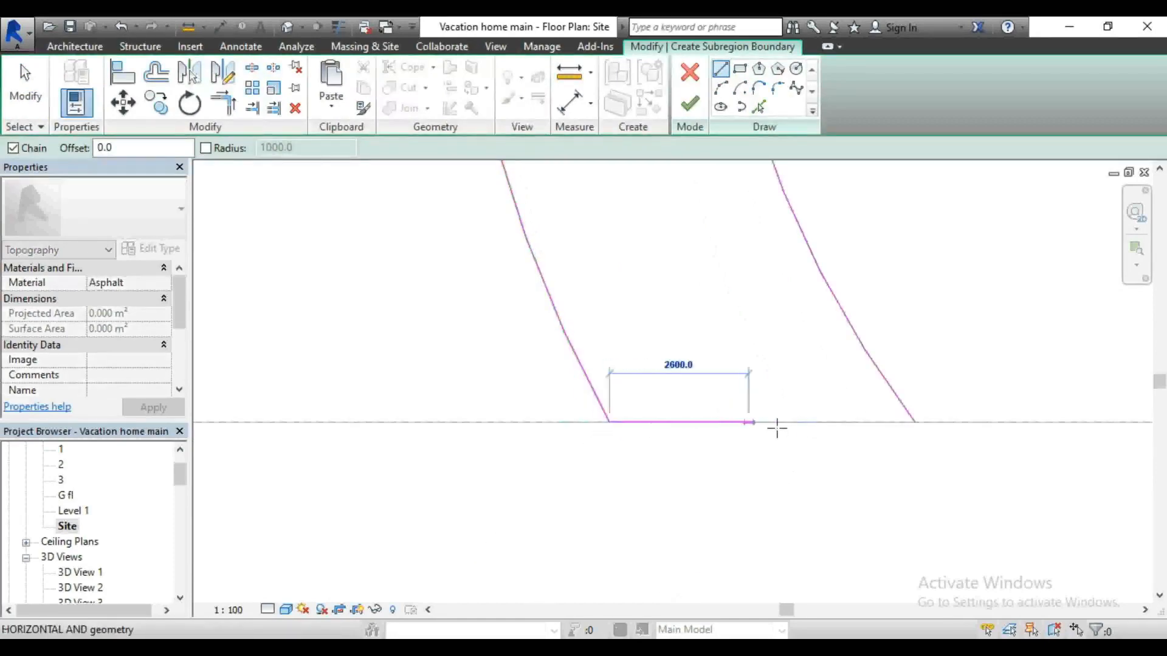
left_click(910, 421)
Step: Delete the stray vertical boundary line crossing the west end of the house
scroll(532, 490, "down", 2)
scroll(556, 510, "down", 5)
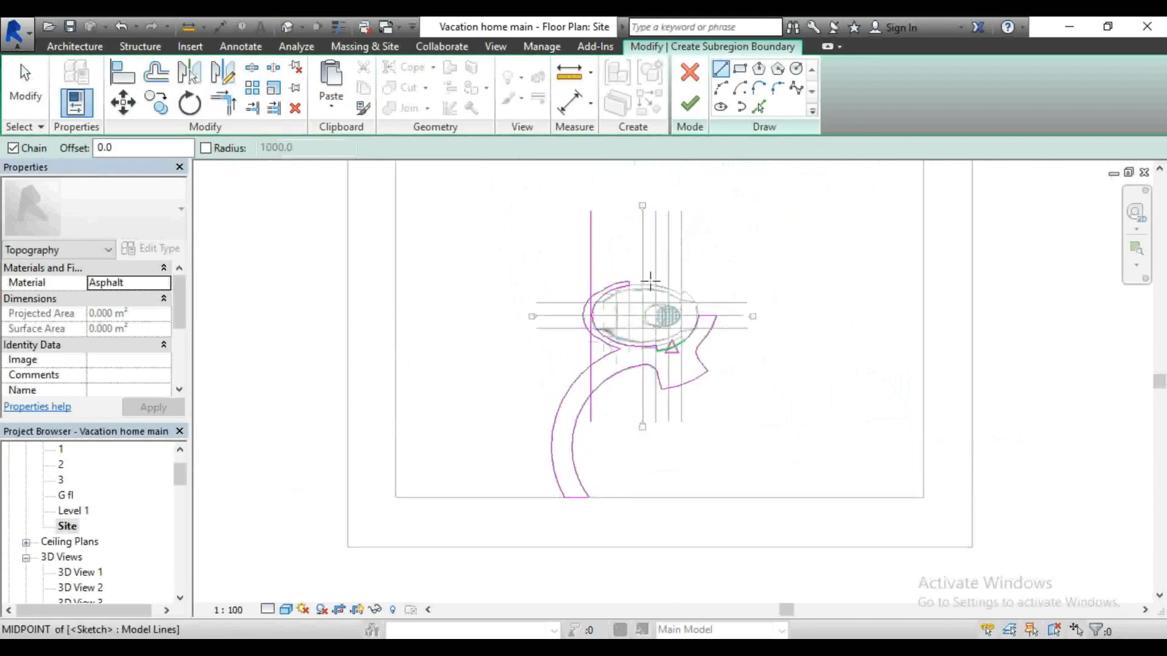
key("Escape")
key("Escape")
left_click(593, 253)
key("Delete")
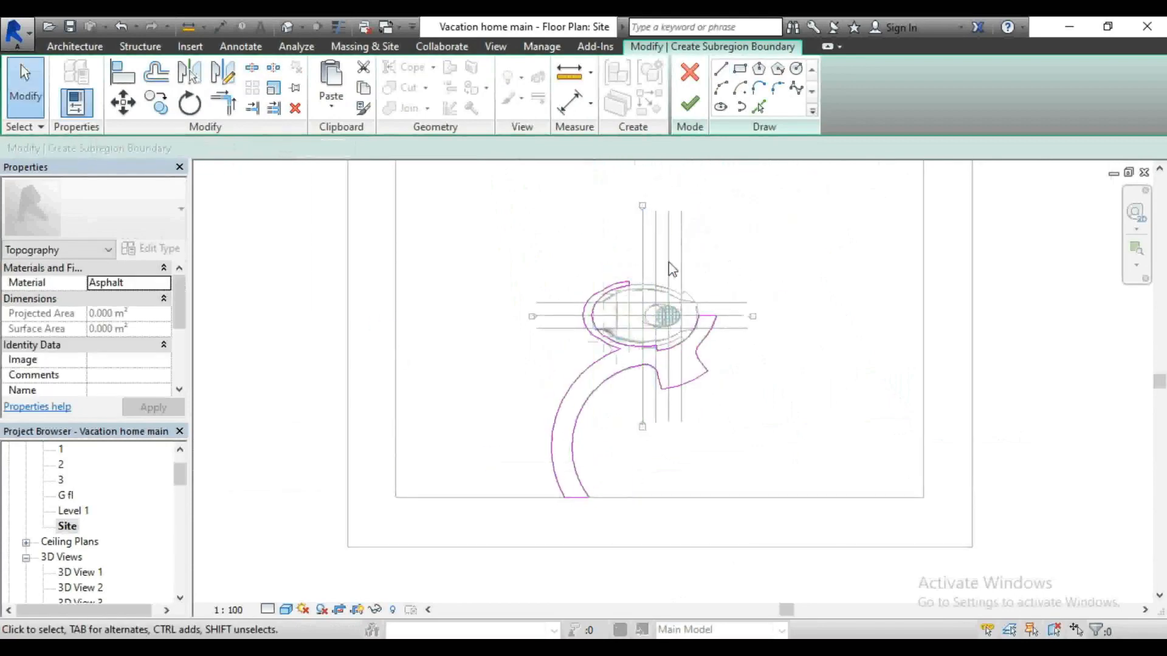
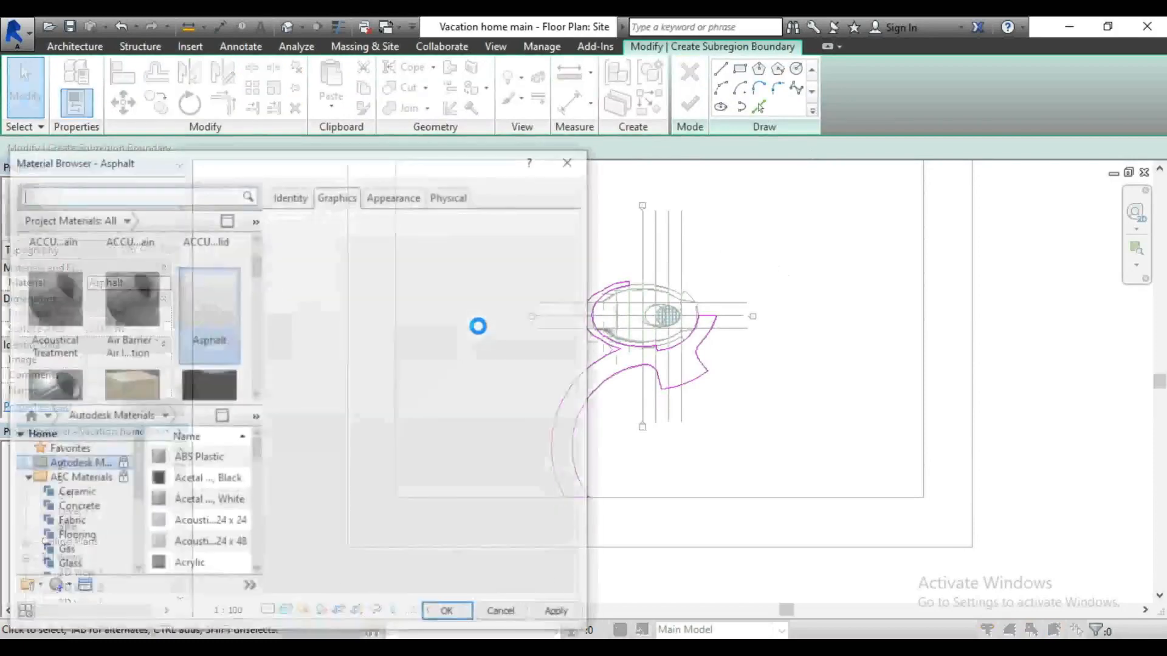
Step: Choose Render Material 0-127-0 from the Unassigned project materials and use its render appearance for shading
left_click(125, 219)
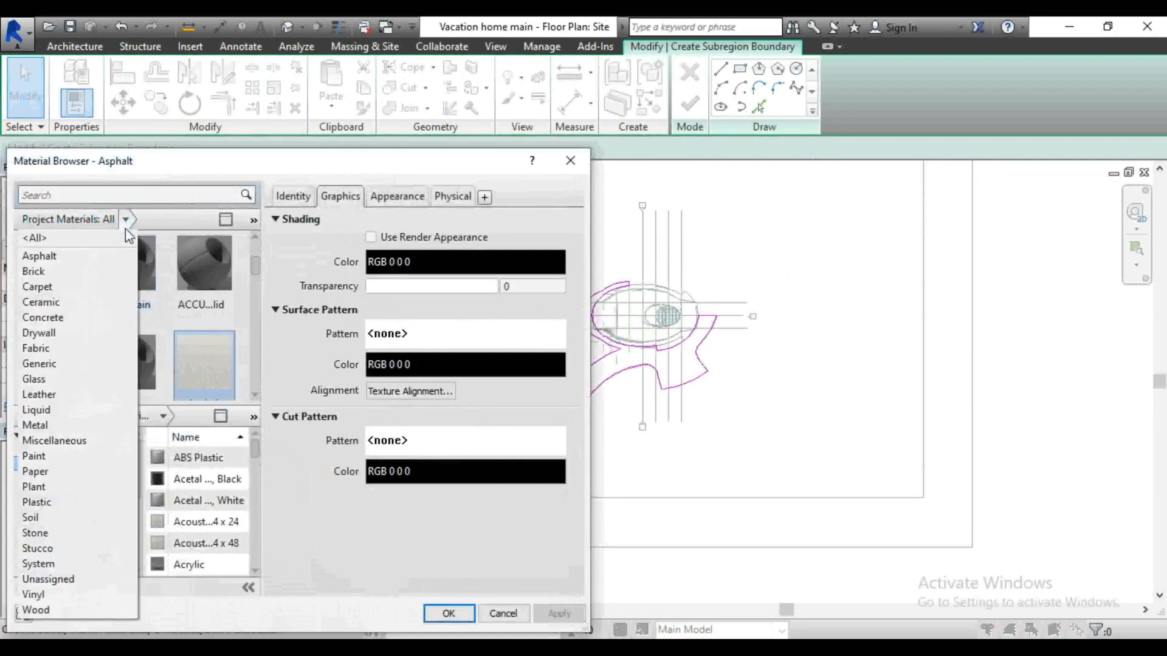
left_click(48, 579)
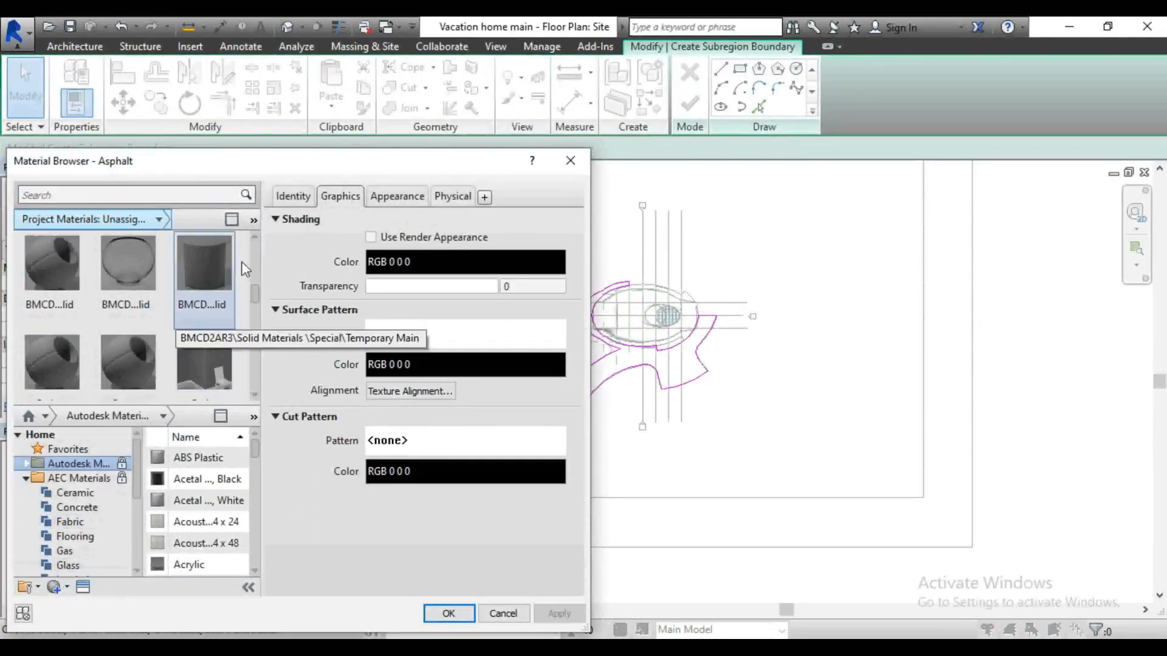
scroll(256, 293, "down", 3)
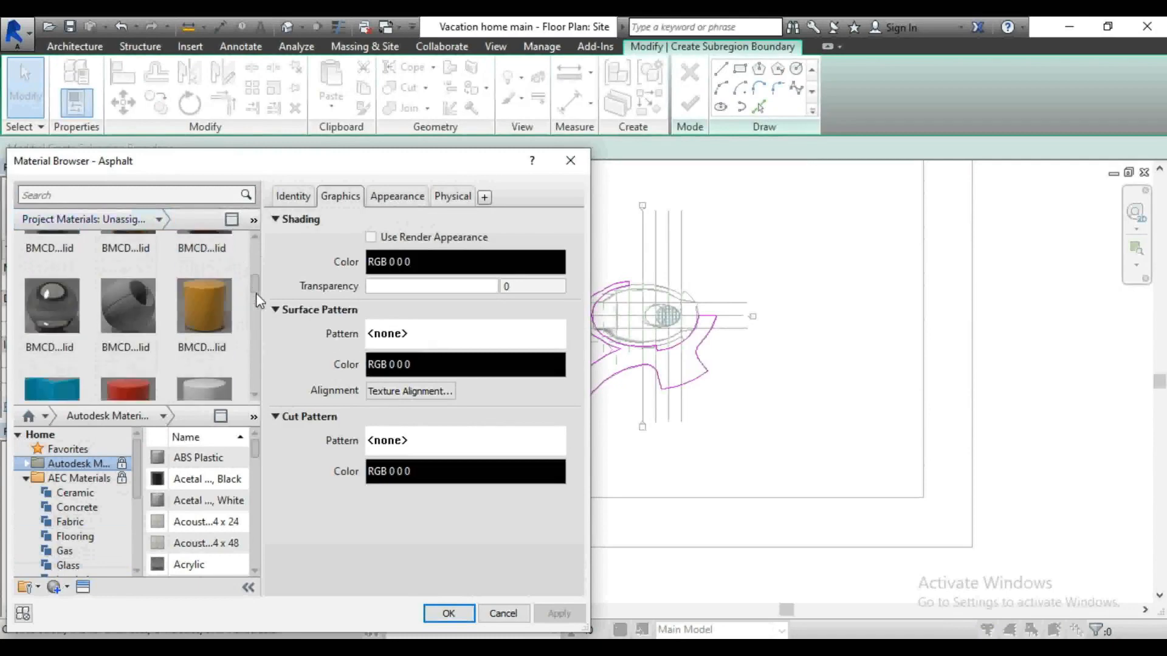
scroll(256, 292, "down", 3)
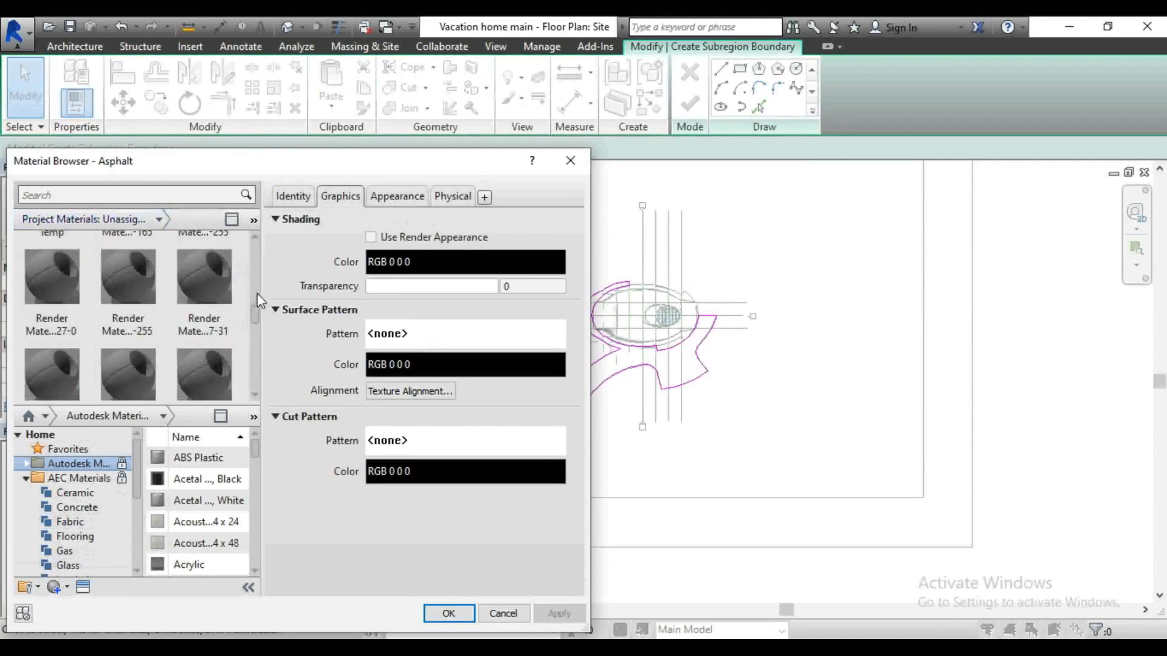
scroll(257, 294, "up", 2)
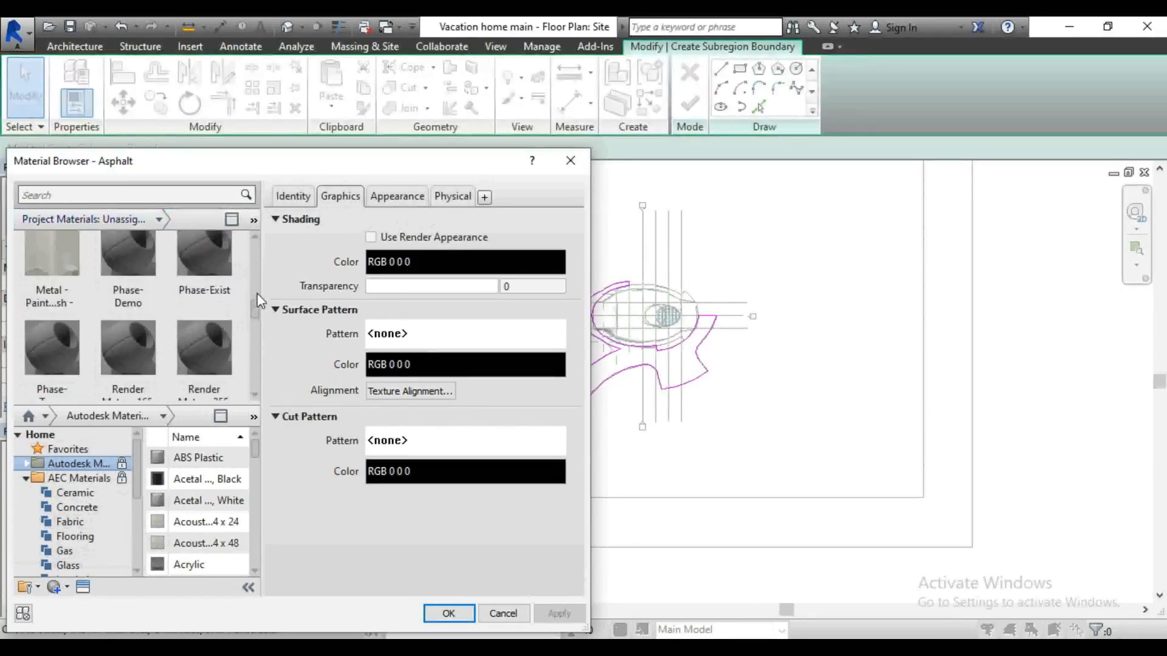
scroll(257, 294, "down", 2)
left_click(55, 286)
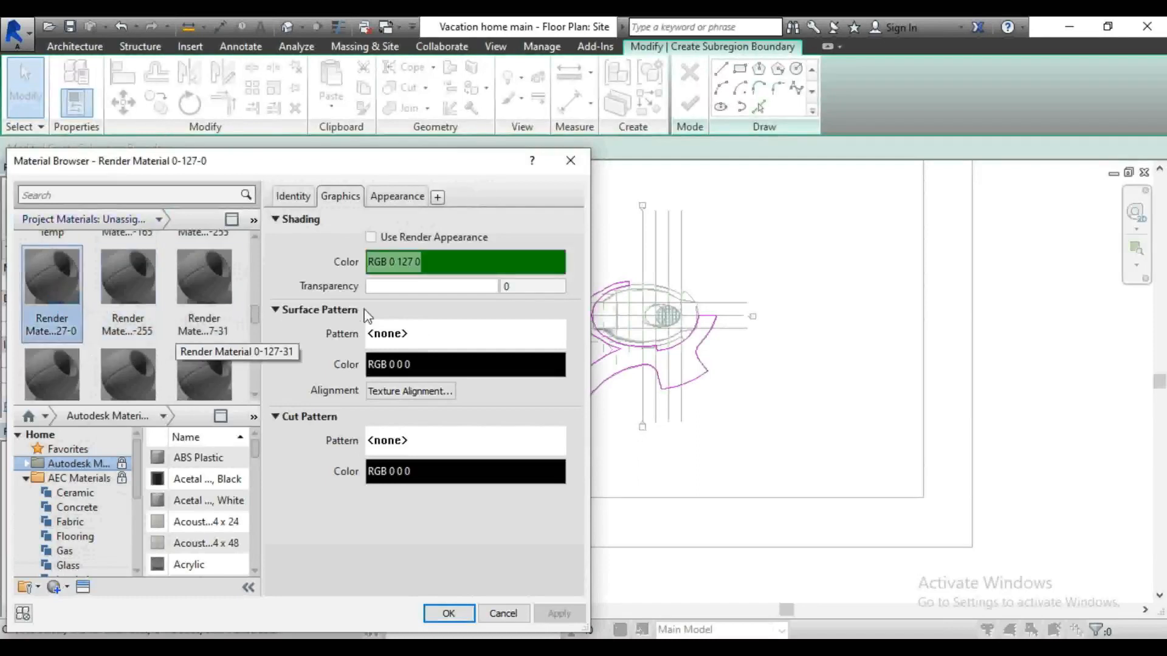
left_click(371, 237)
Step: Assign the Sitework.Paving - Surfacing.Riverstone.Mortared texture from the Mats folder as the material's generic appearance image
left_click(399, 197)
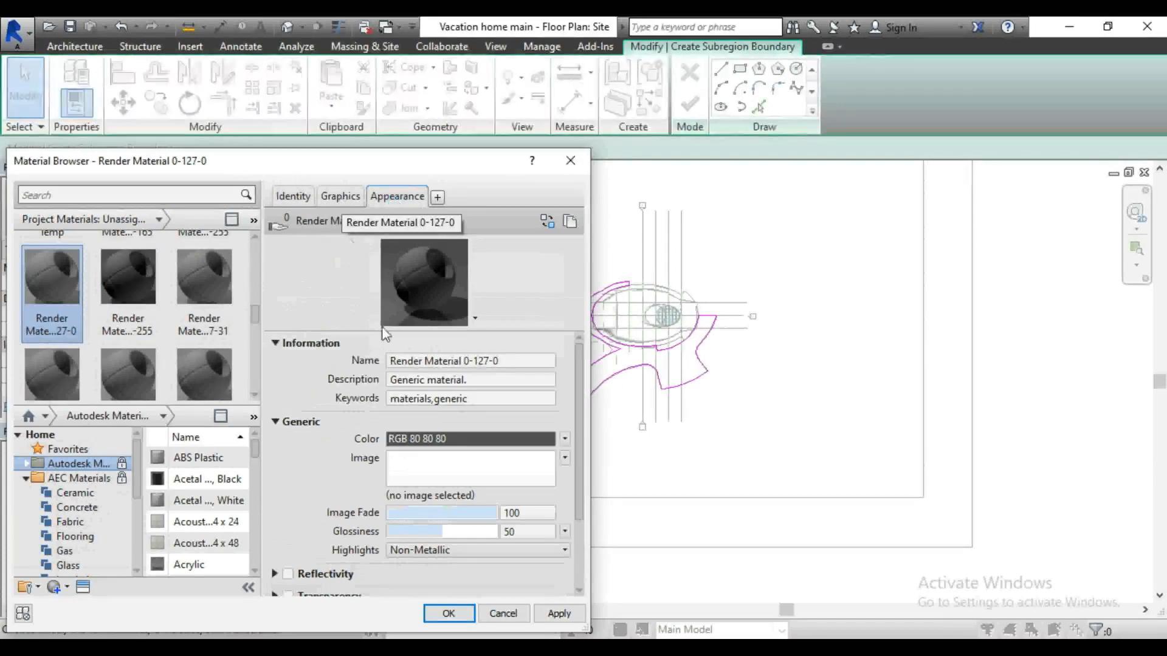
left_click(453, 478)
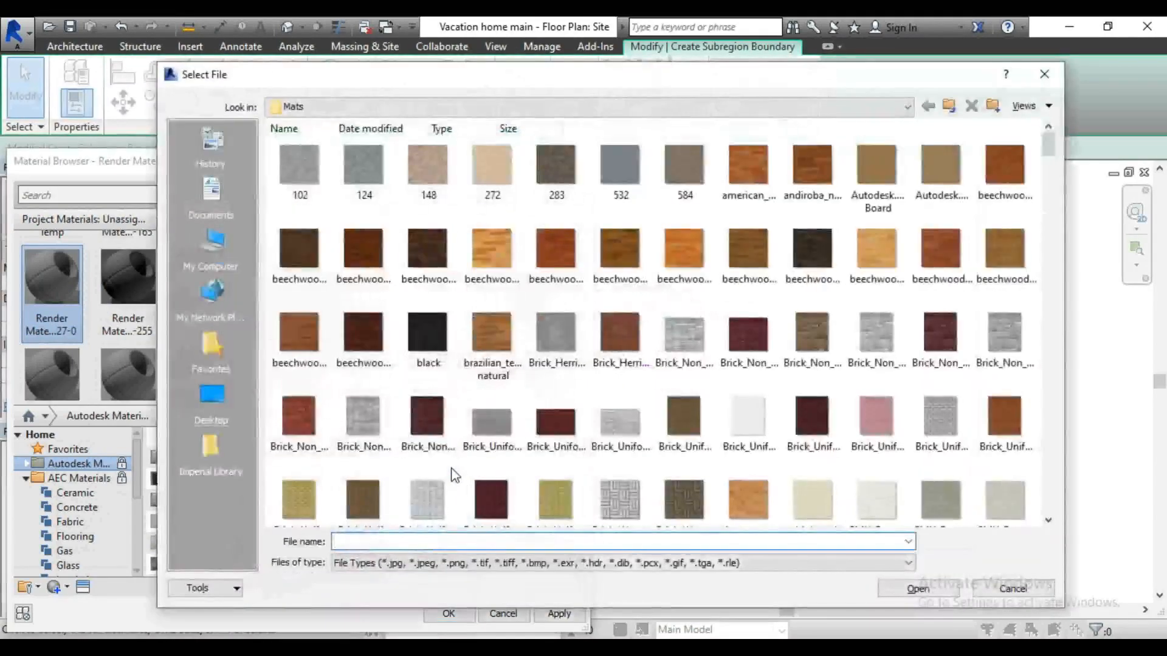
left_click(321, 108)
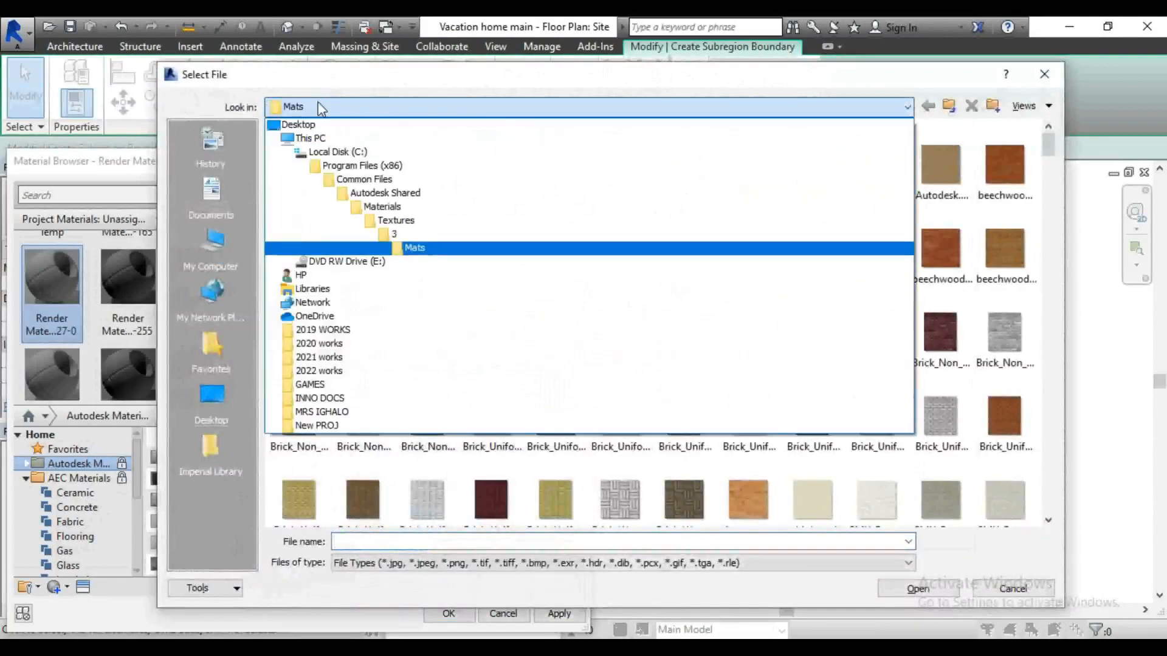
left_click(411, 222)
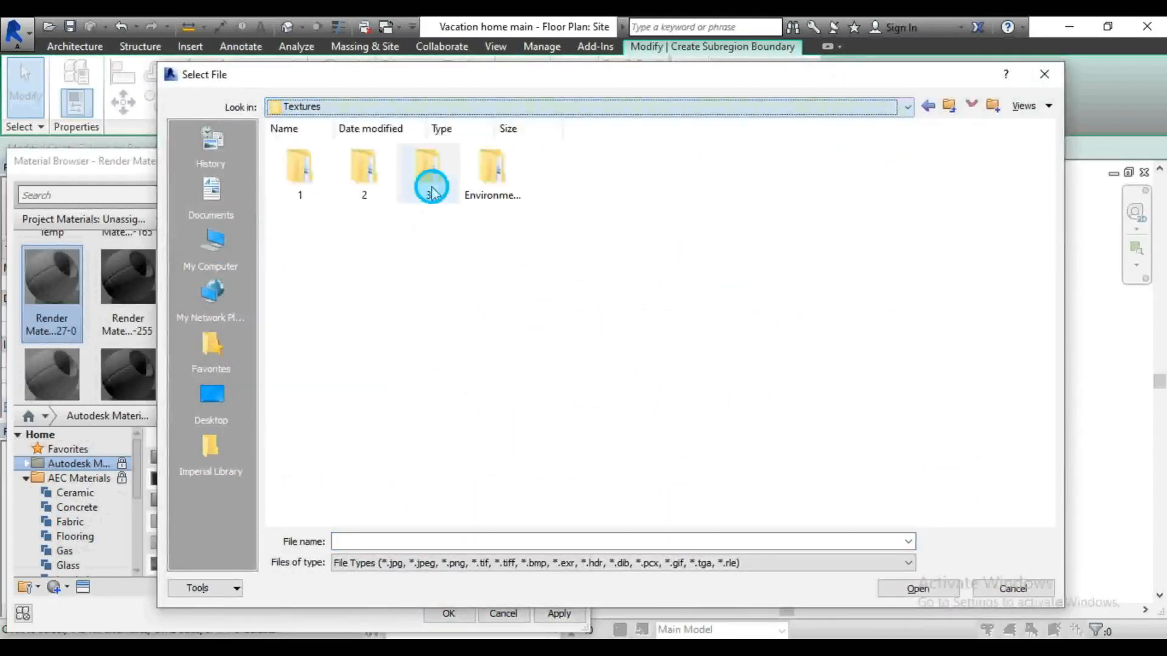
double_click(429, 169)
double_click(309, 177)
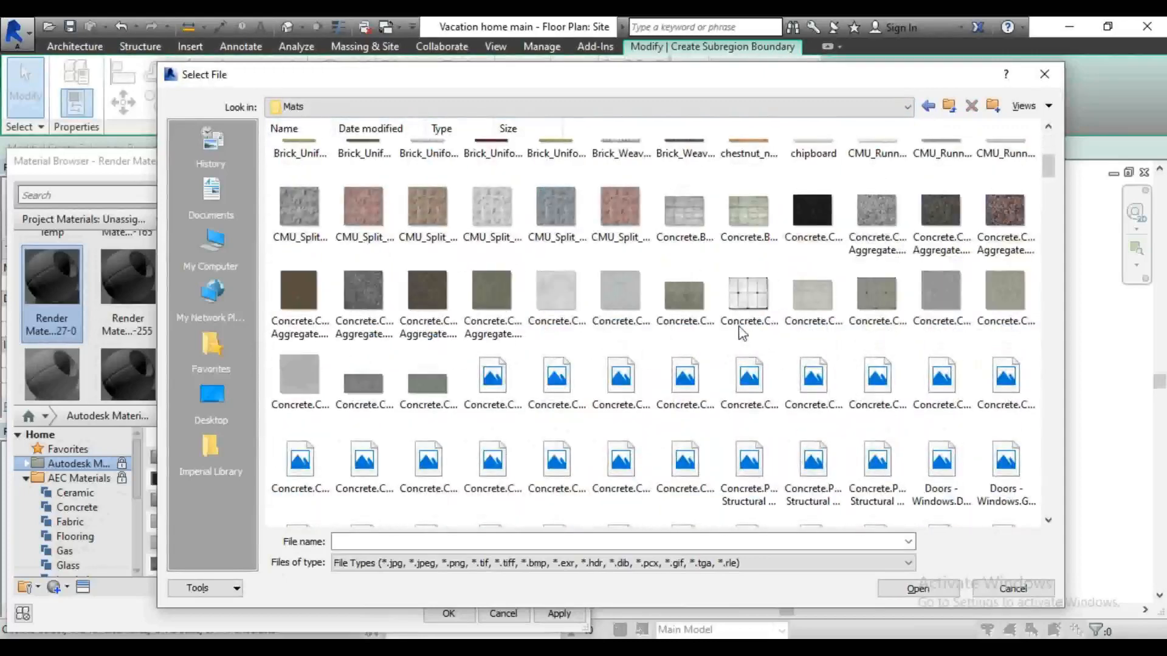
scroll(742, 333, "down", 3)
scroll(742, 333, "down", 3)
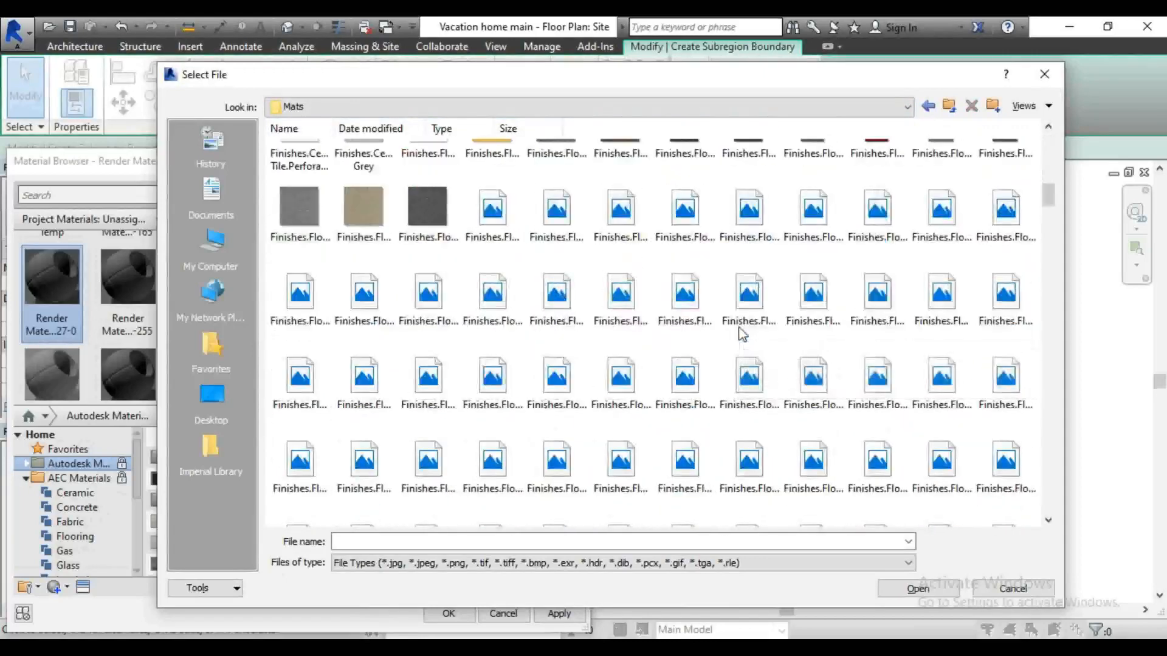
scroll(742, 333, "down", 6)
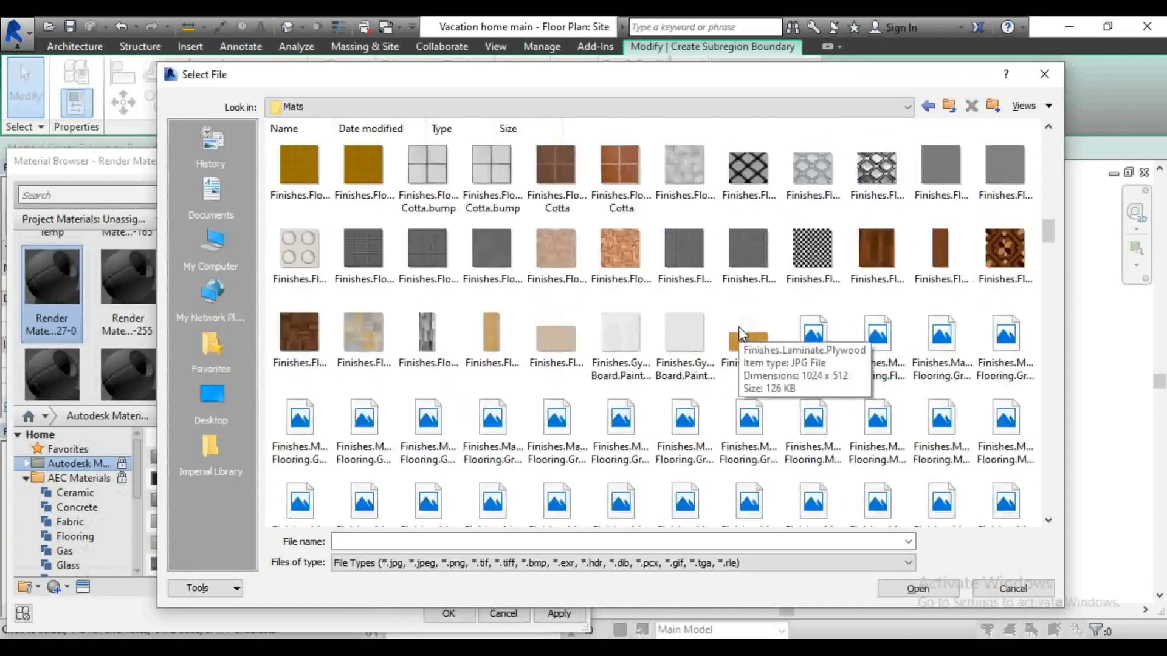
scroll(740, 331, "down", 3)
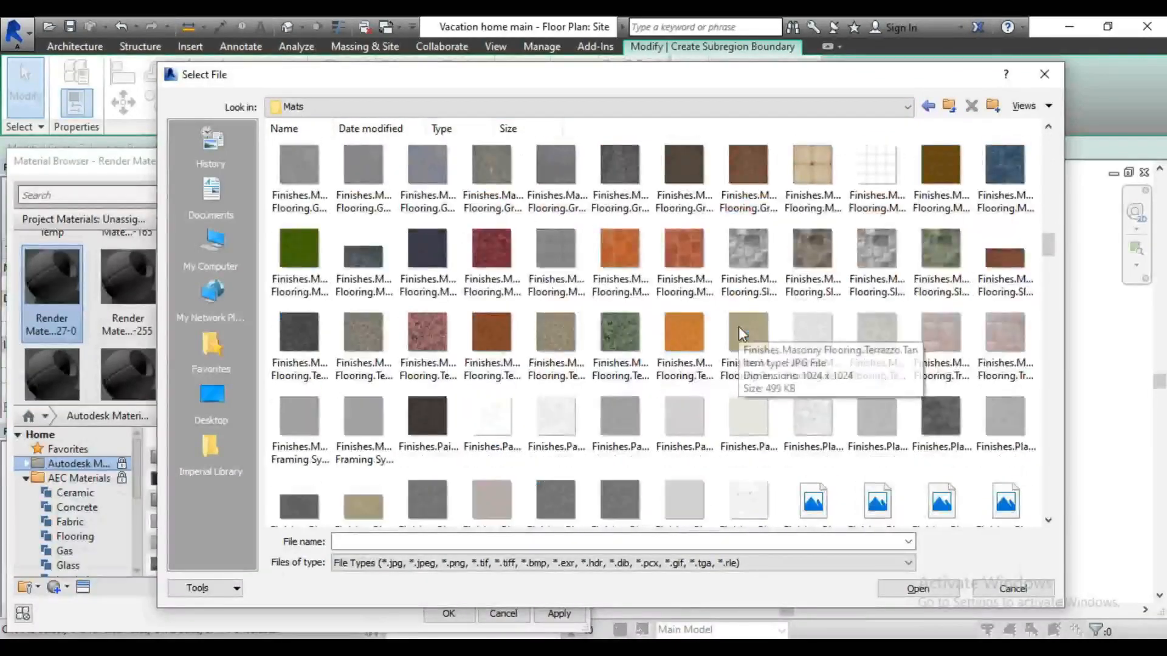
scroll(739, 331, "down", 3)
scroll(738, 331, "down", 3)
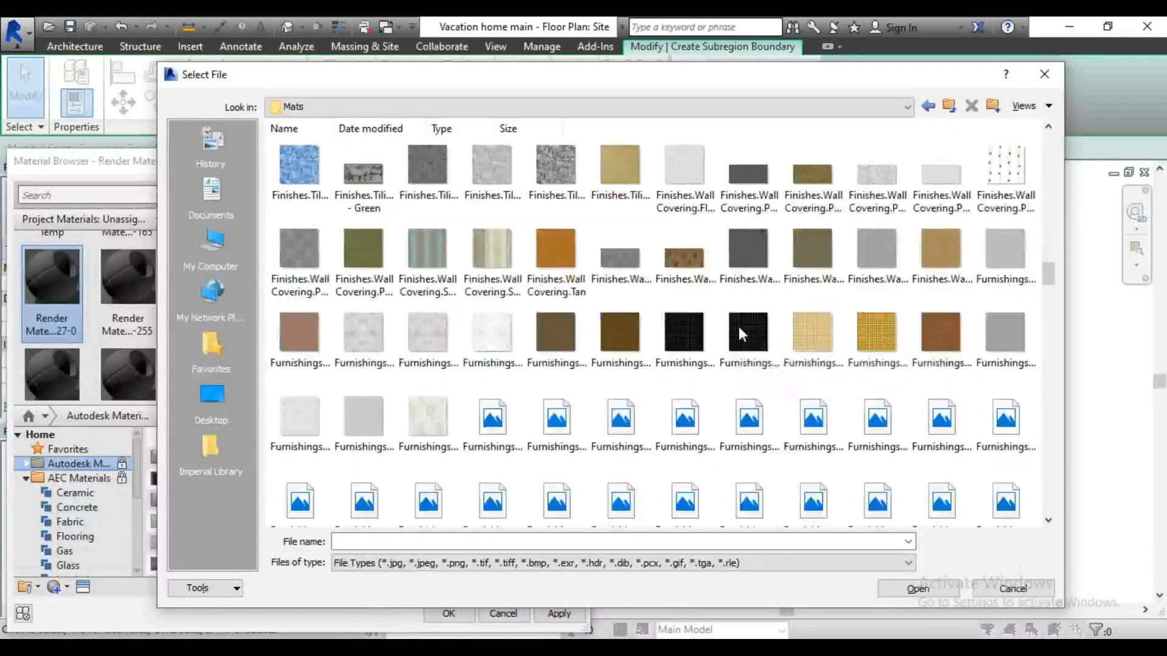
scroll(738, 331, "down", 3)
left_click_drag(1050, 302, 1043, 433)
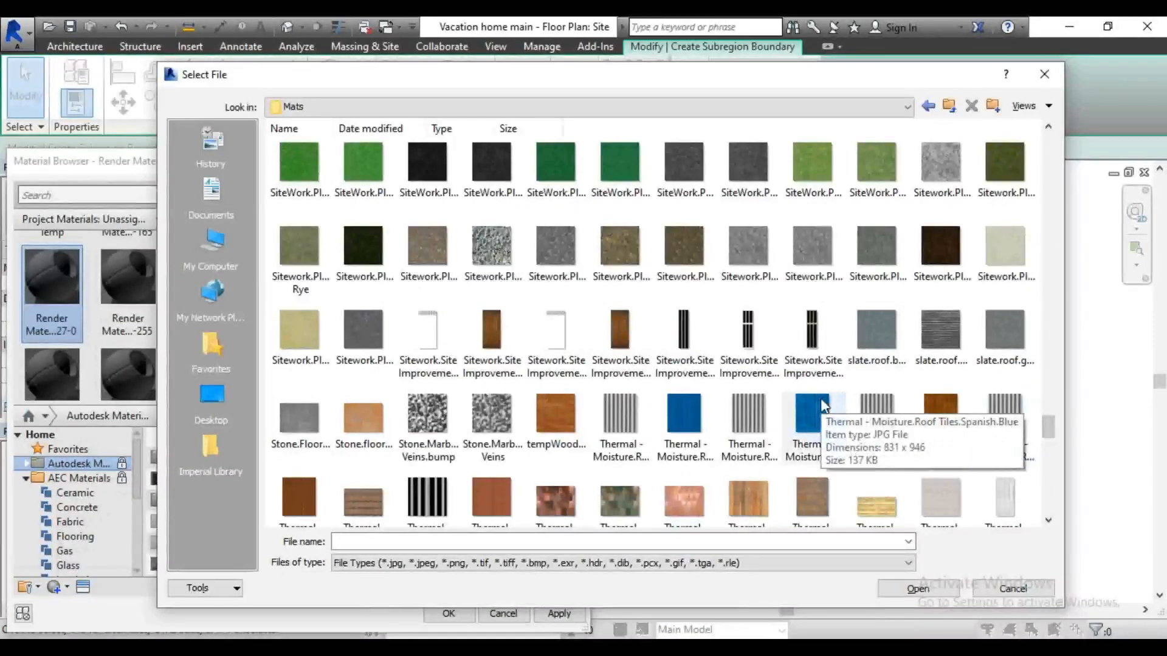
scroll(824, 406, "up", 5)
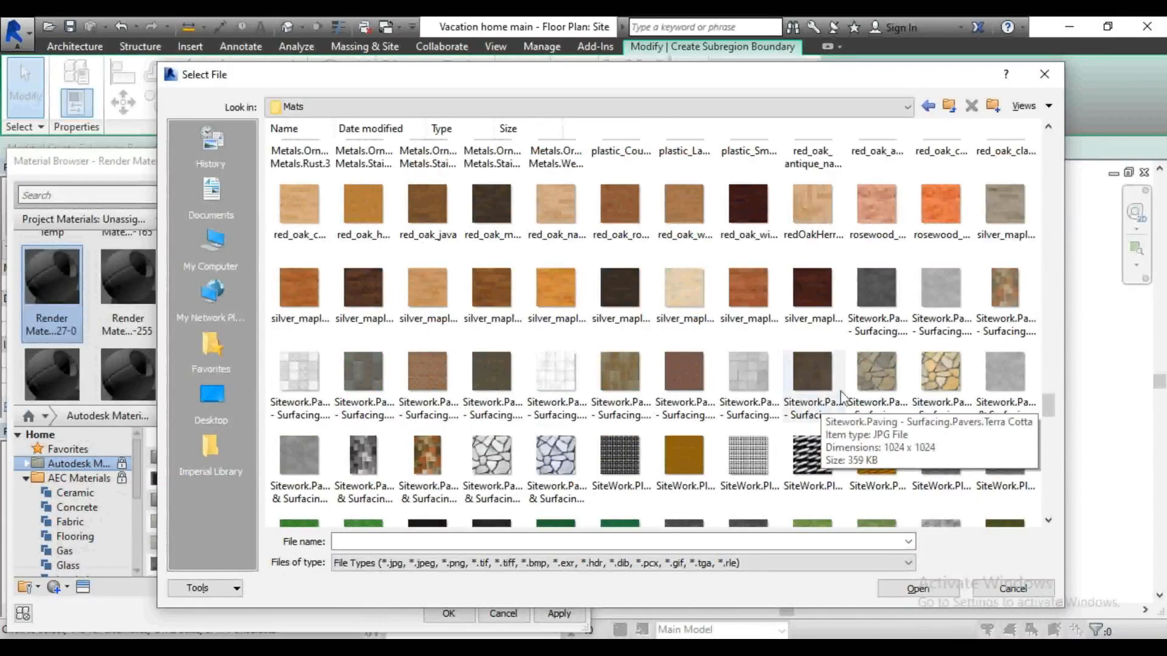
scroll(915, 315, "down", 3)
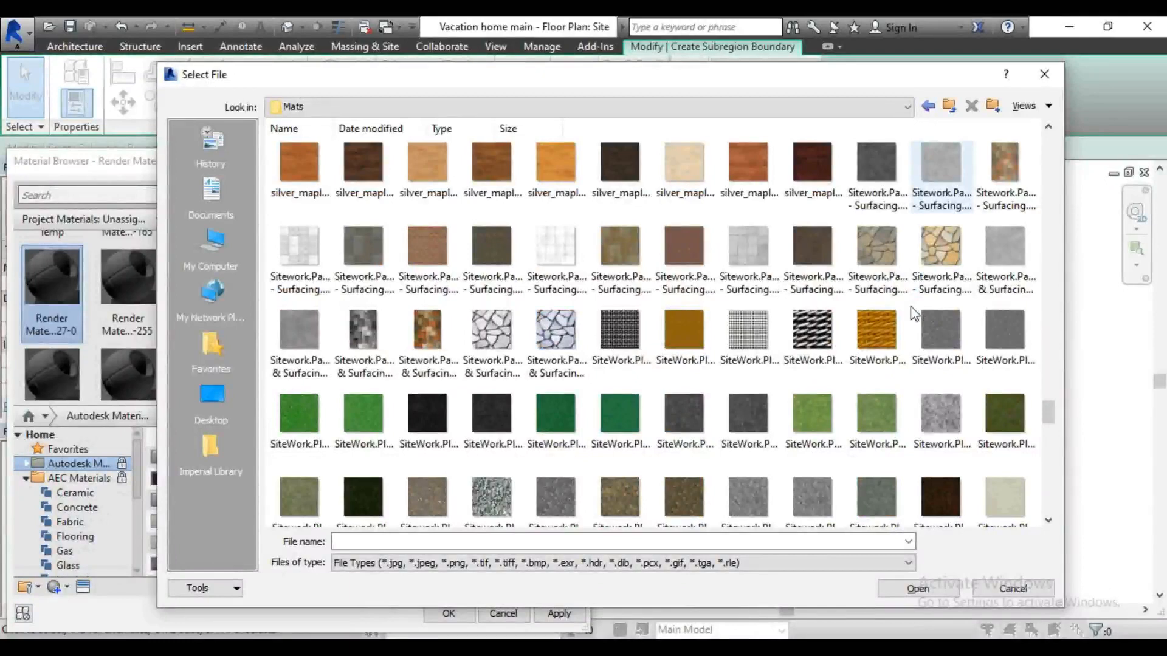
left_click(939, 267)
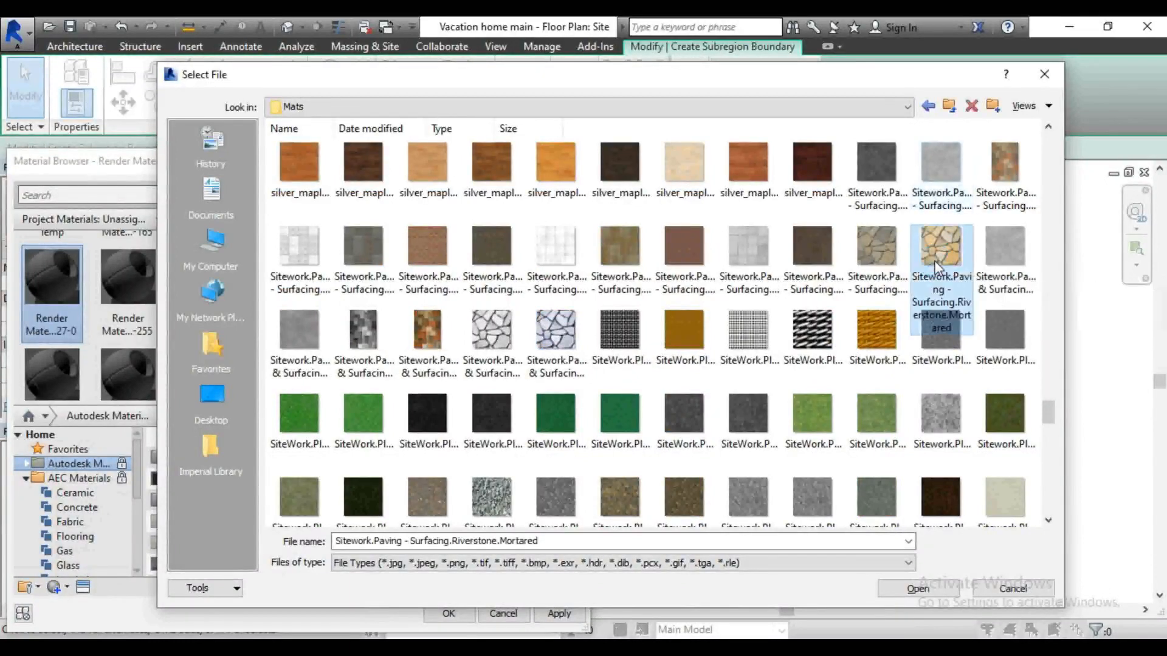
left_click(942, 587)
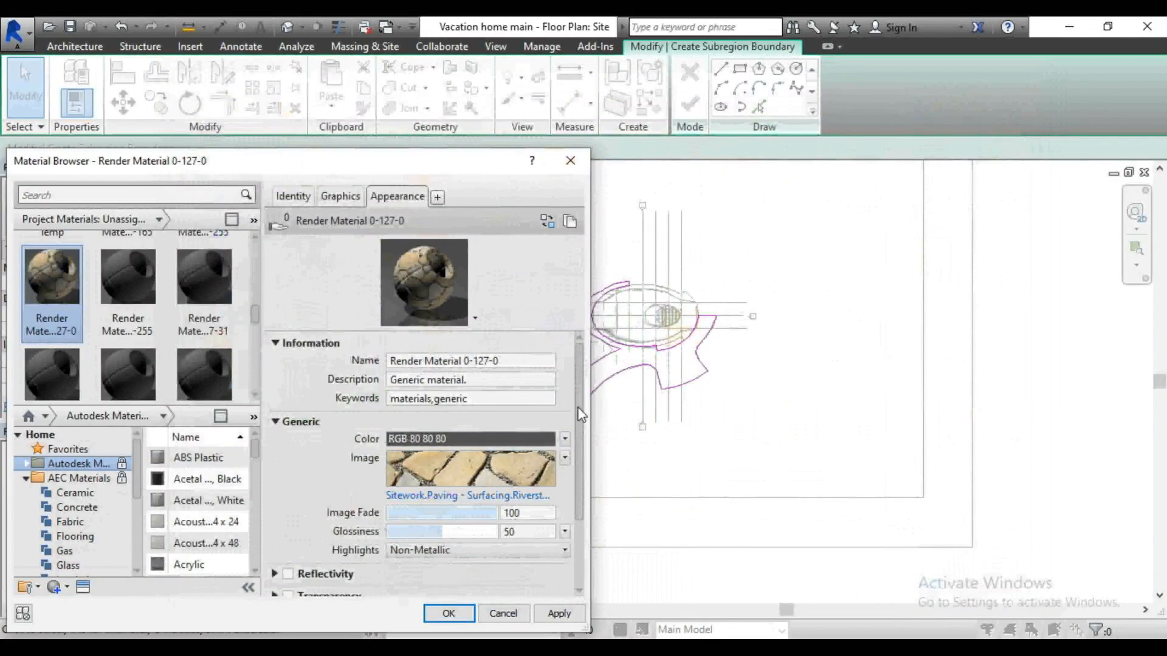
Step: Enable Bump for the material and assign the Sitework.Paving - Surfacing.Riverstone texture as its image
scroll(582, 415, "down", 1)
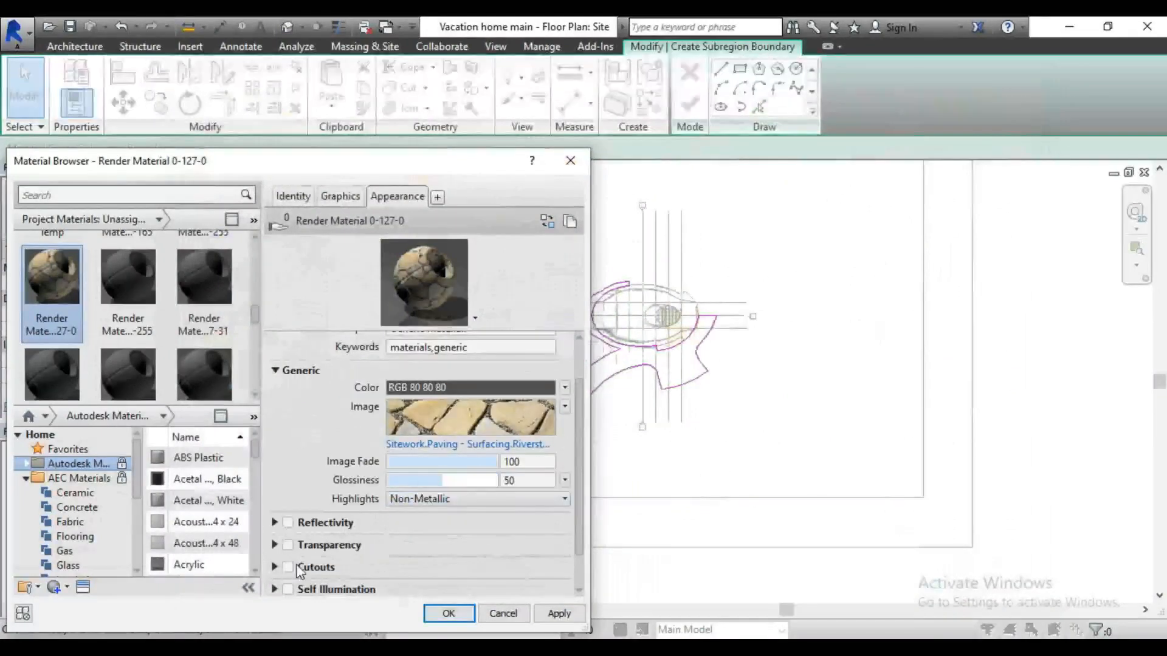
scroll(396, 528, "down", 1)
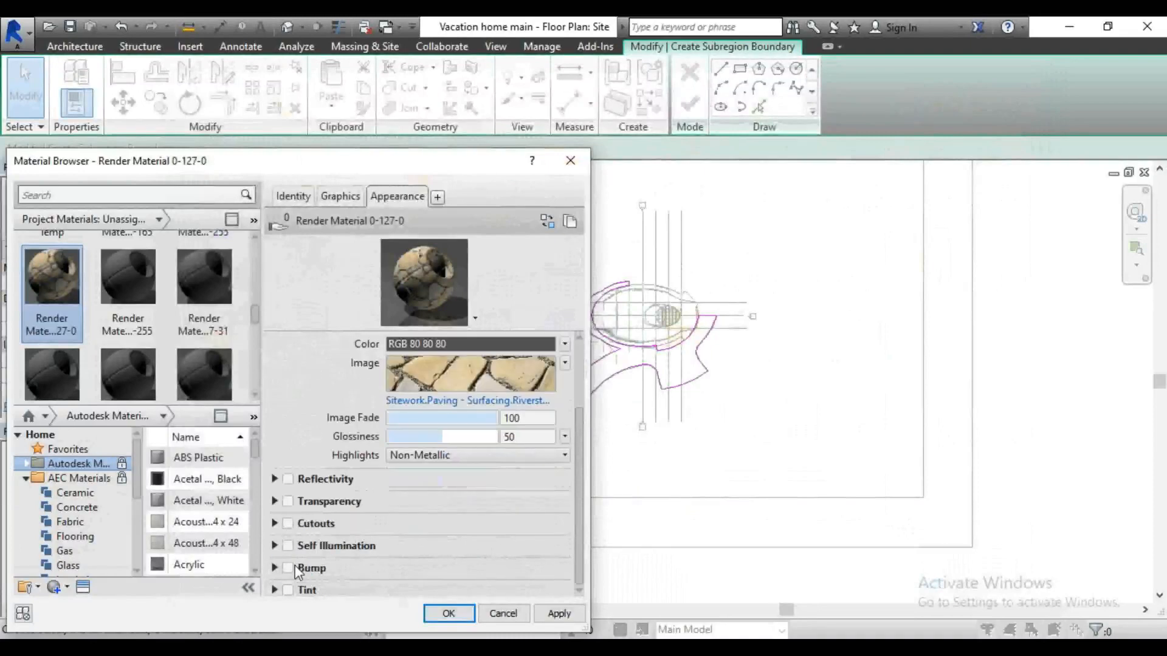
left_click(356, 565)
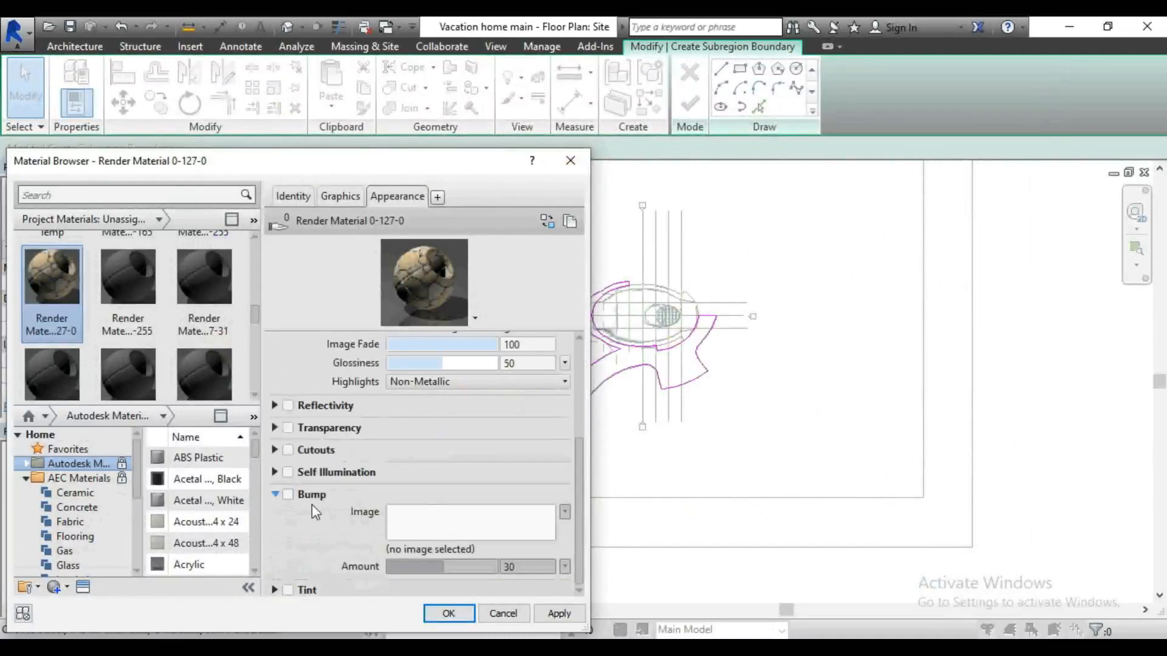
left_click(292, 497)
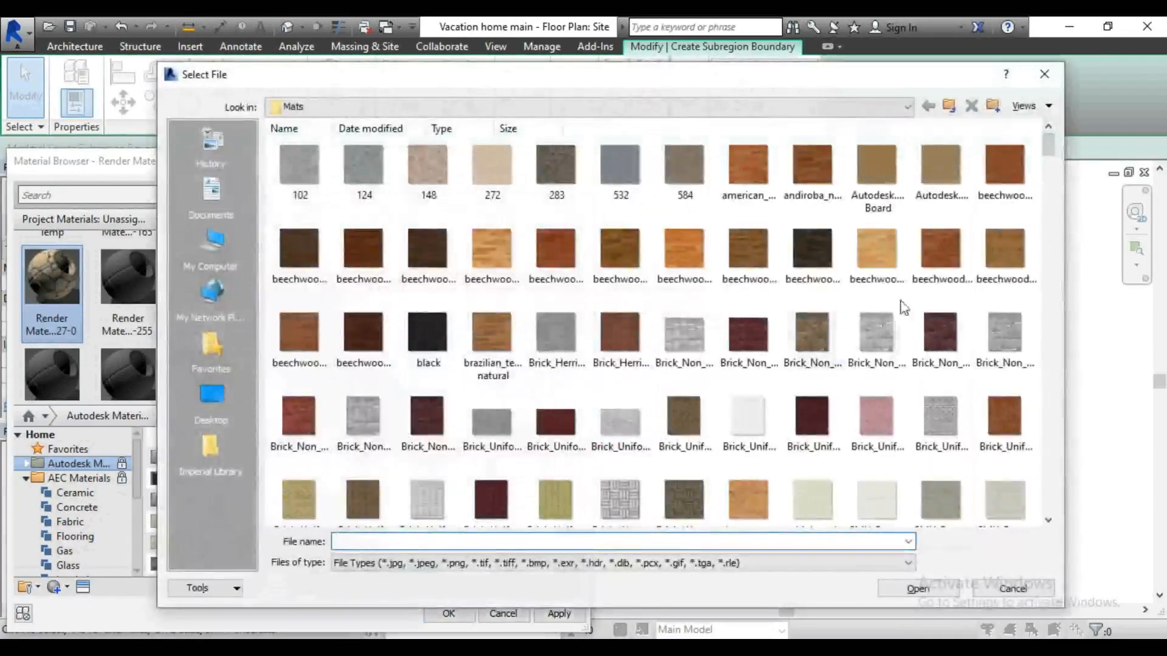
left_click_drag(1048, 160, 1048, 403)
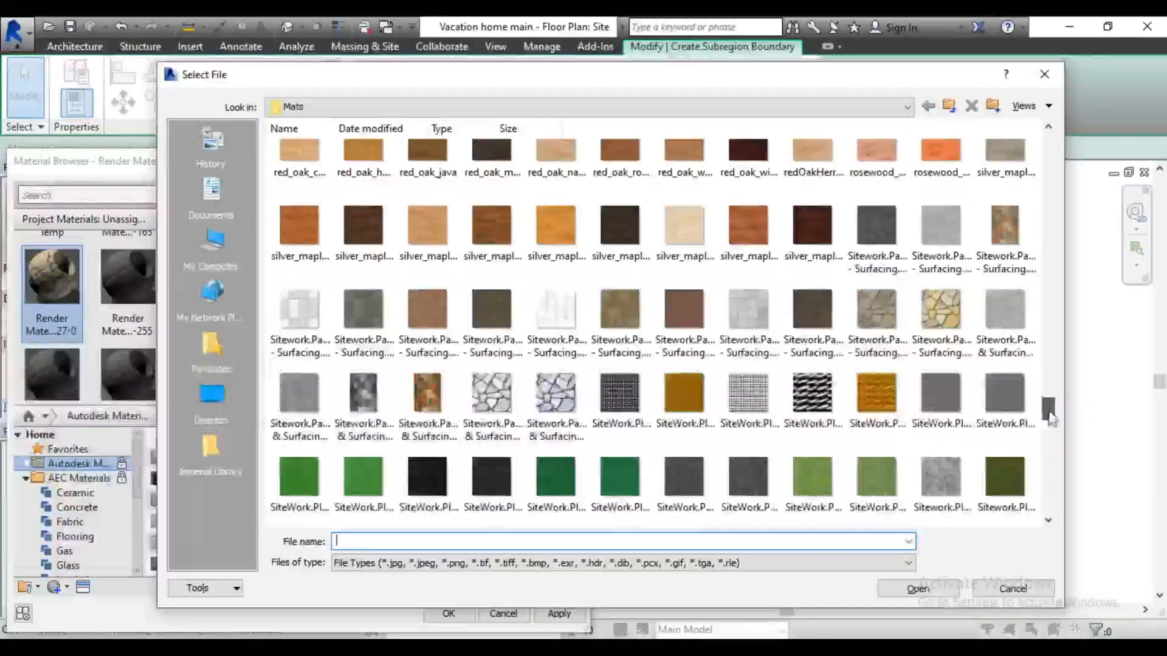
left_click(877, 310)
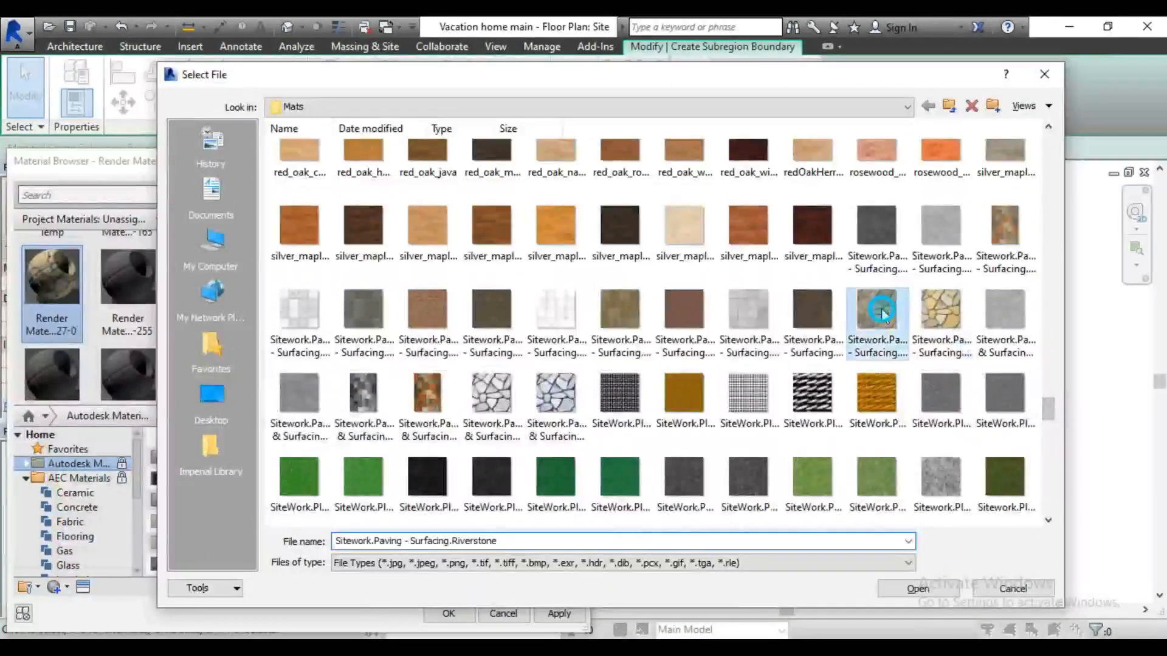
left_click(919, 588)
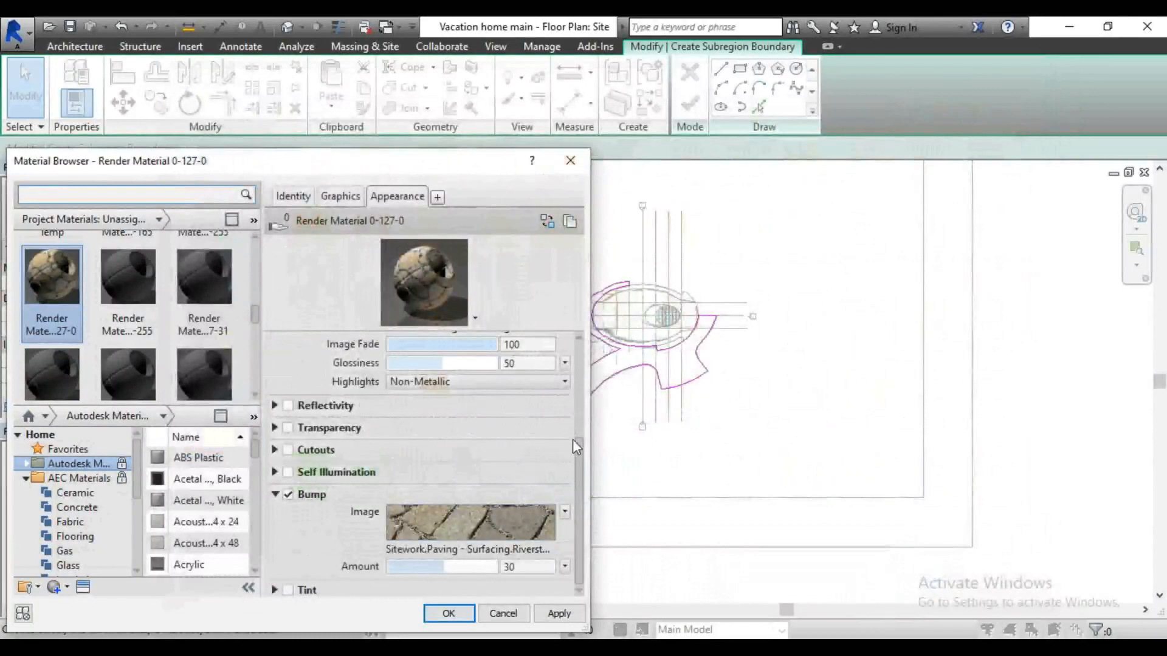
Step: Set the sample size of the generic Riverstone.Mortared image to 3000 mm
scroll(572, 440, "up", 3)
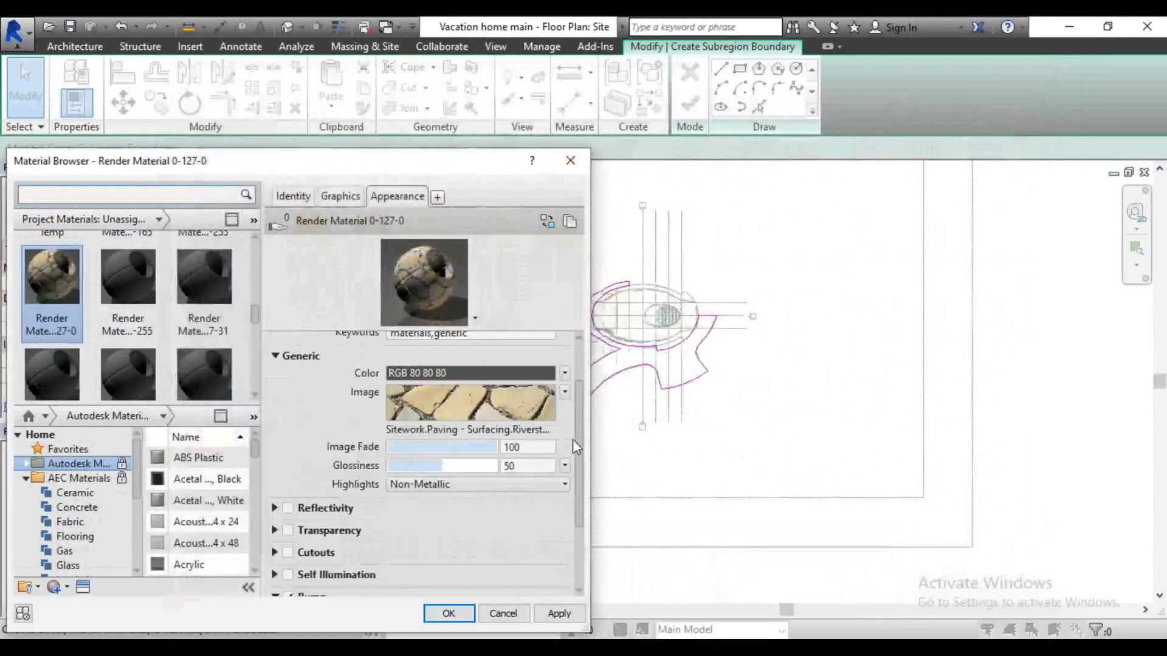
left_click(524, 420)
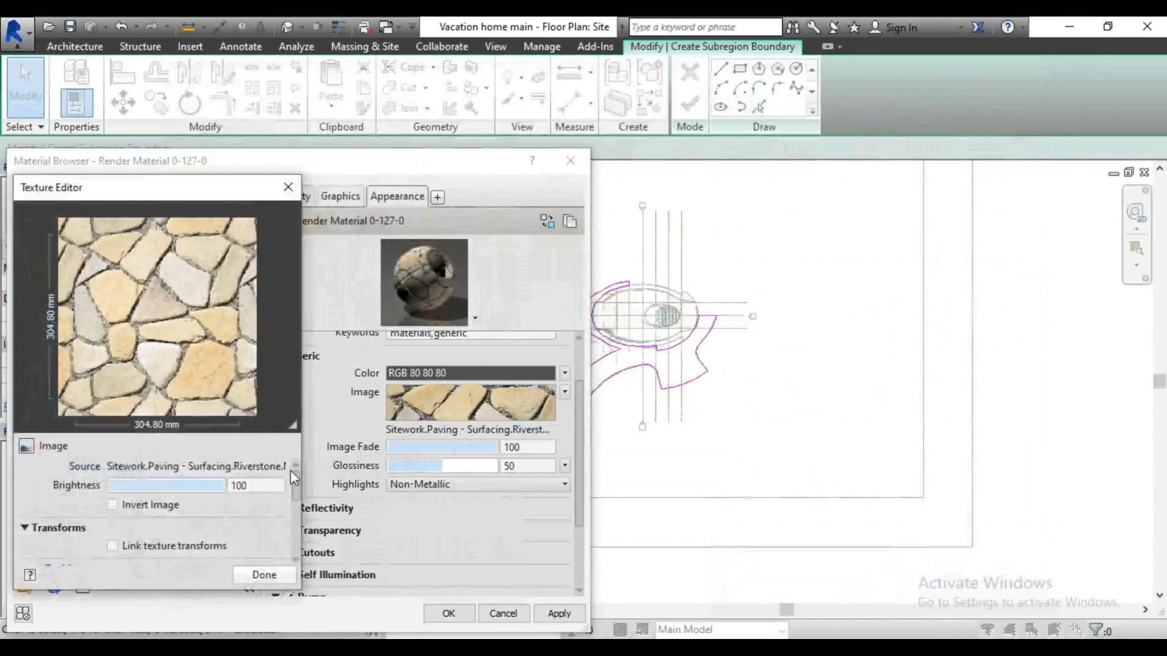
scroll(294, 476, "down", 5)
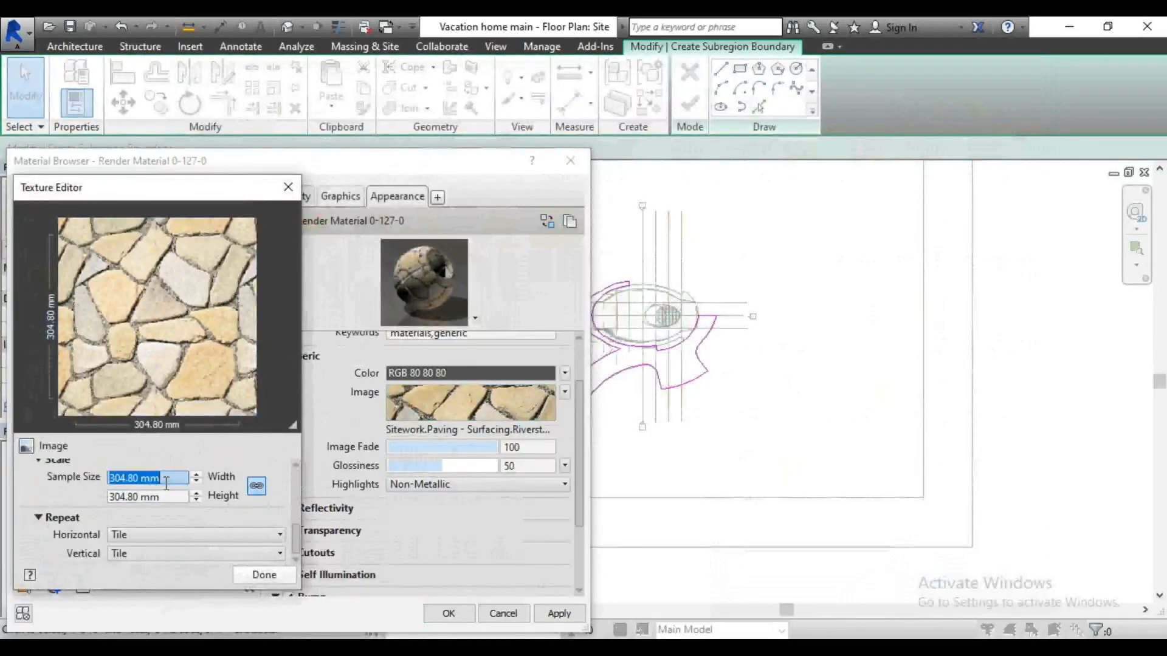
type("3000")
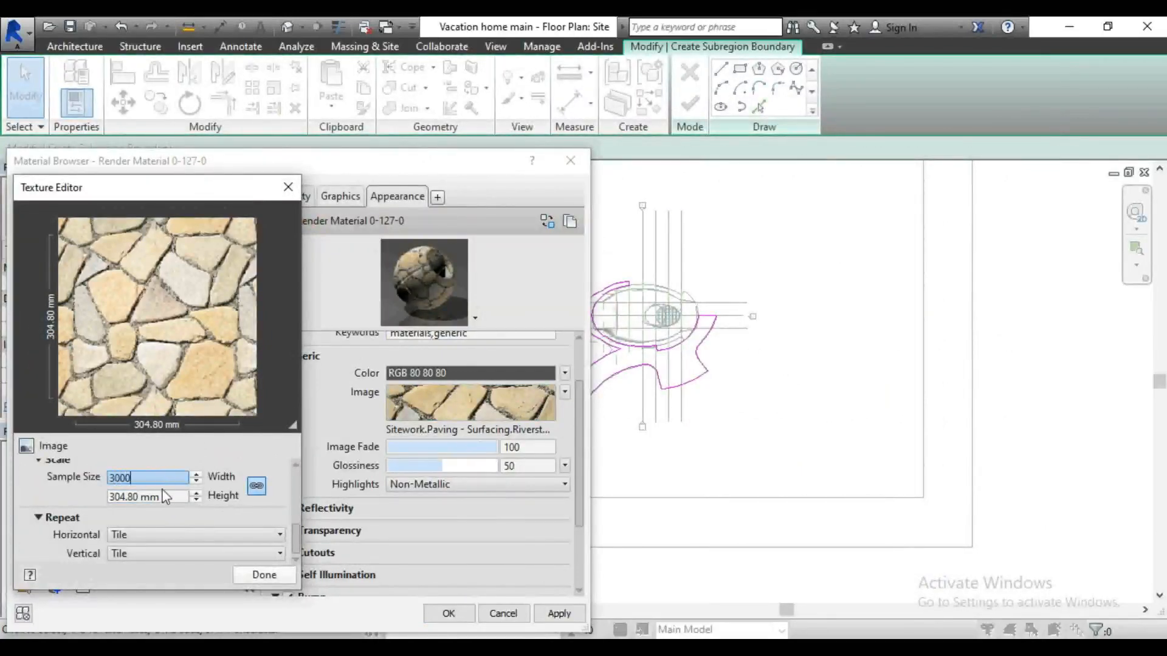
key("Tab")
left_click(264, 574)
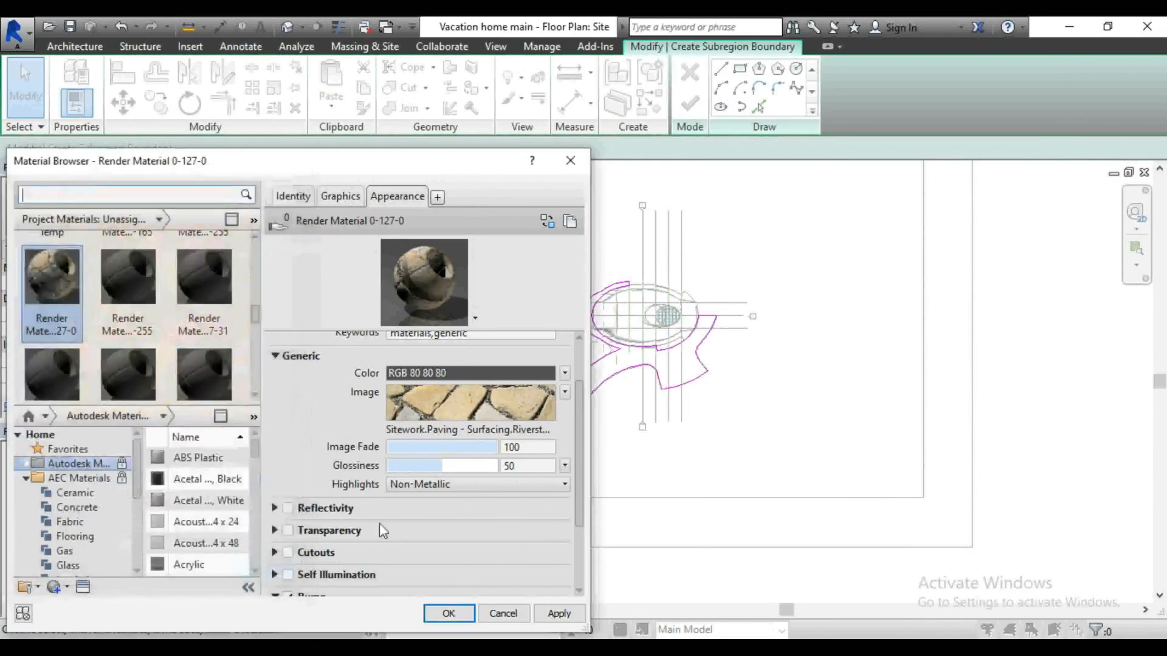
Step: Set the sample size of the bump's Riverstone image to 3000 mm
scroll(578, 478, "down", 2)
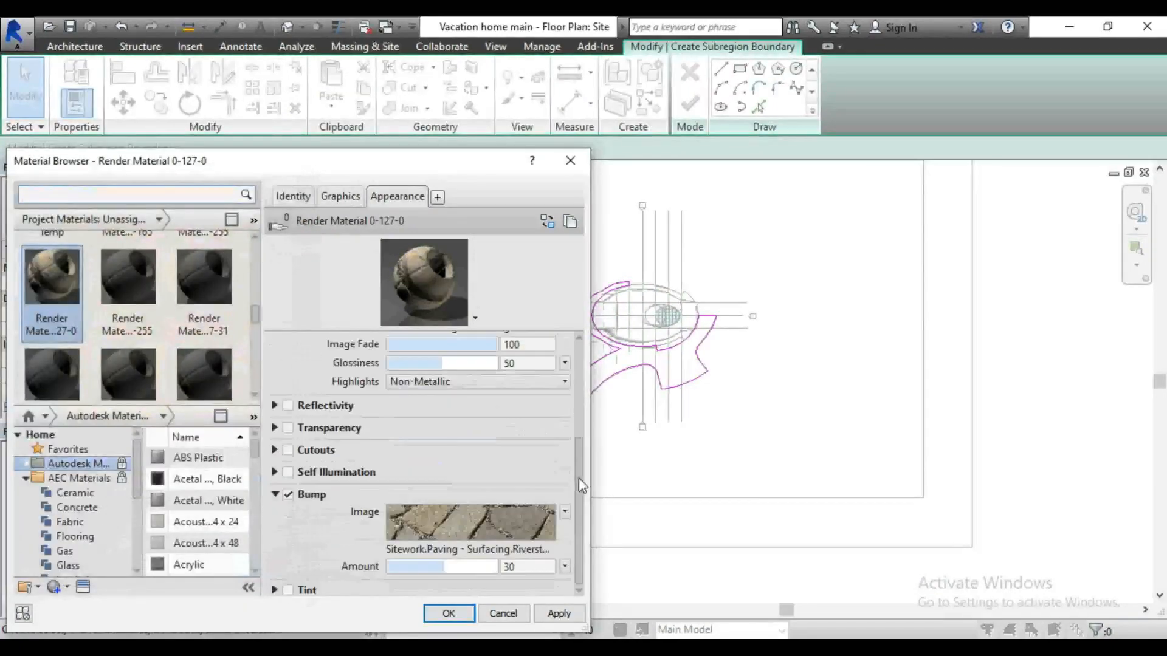
left_click(516, 522)
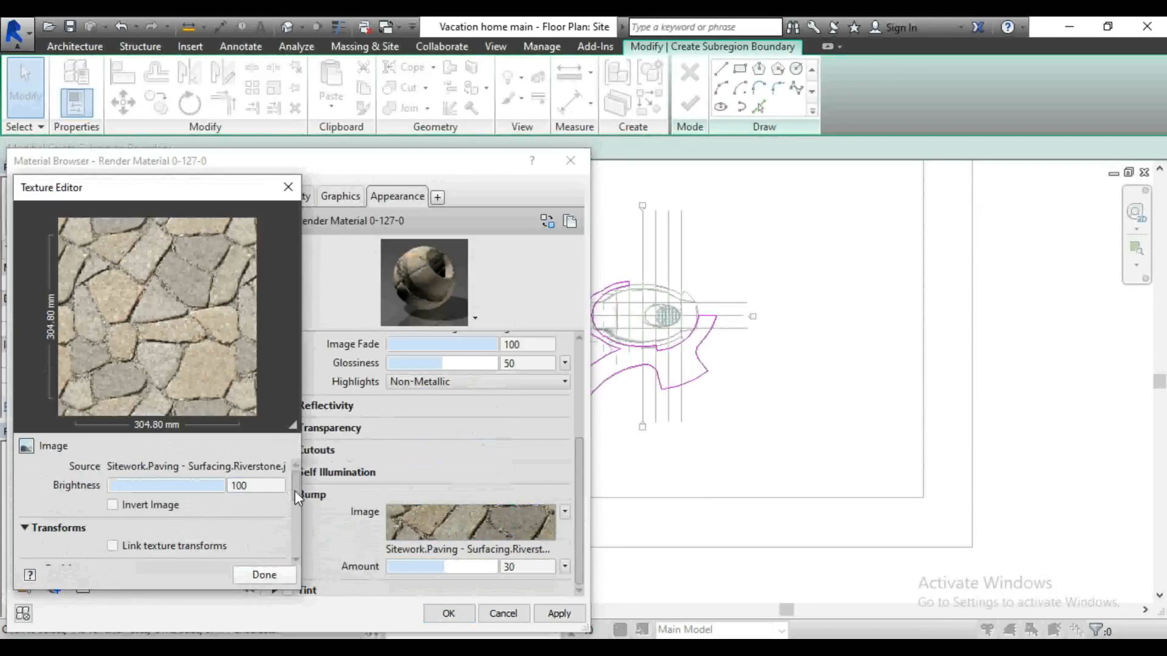
scroll(294, 490, "down", 3)
double_click(170, 478)
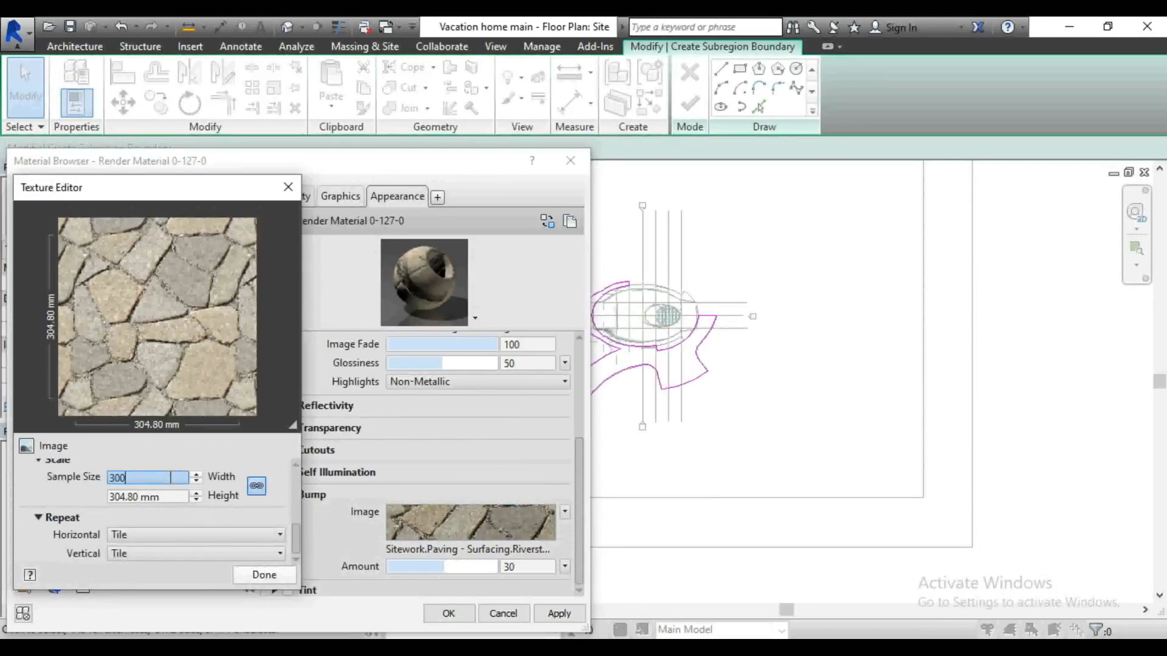
left_click(163, 496)
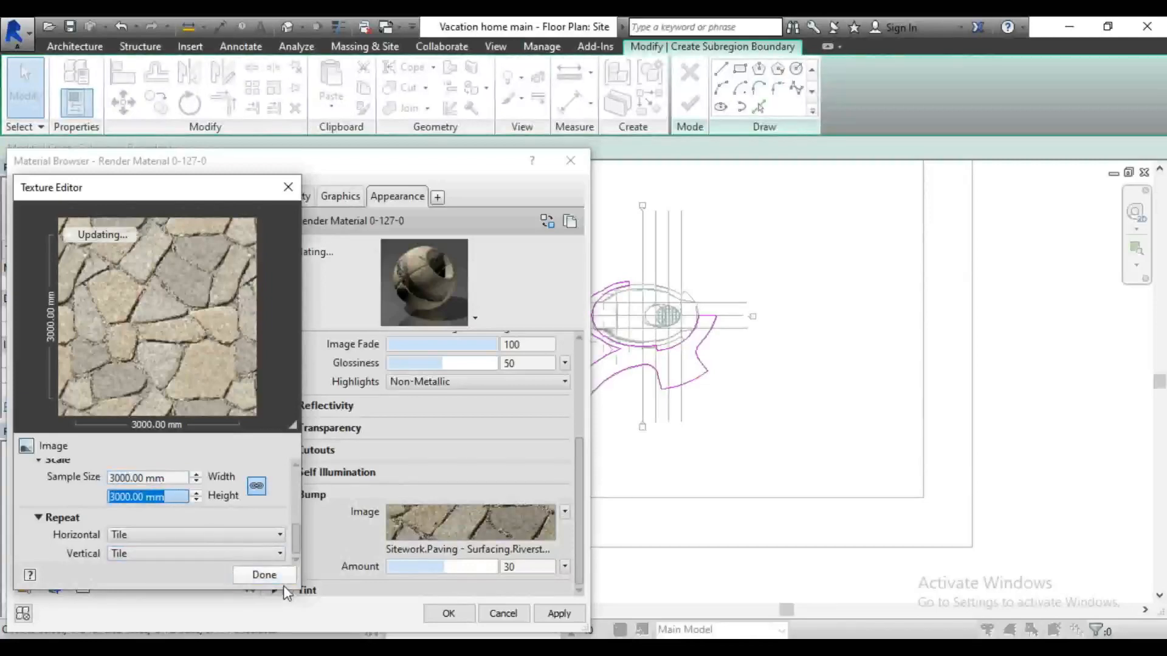
left_click(264, 575)
Step: Set the material's bump amount to 90 and accept the material for the subregion
double_click(526, 567)
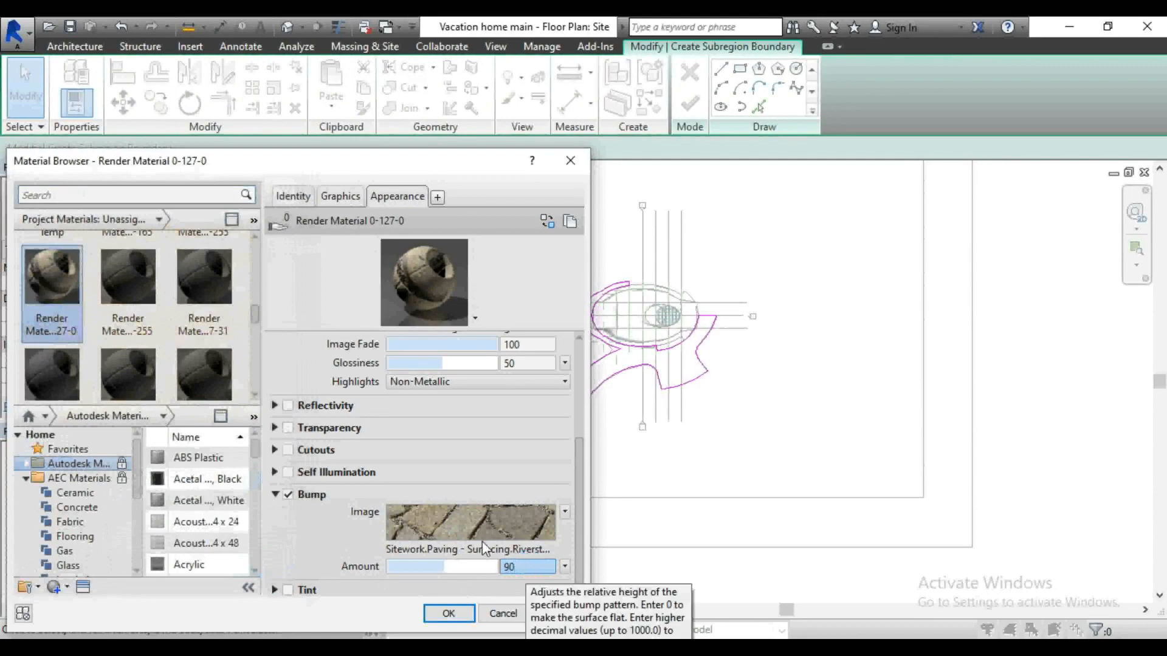
left_click(331, 536)
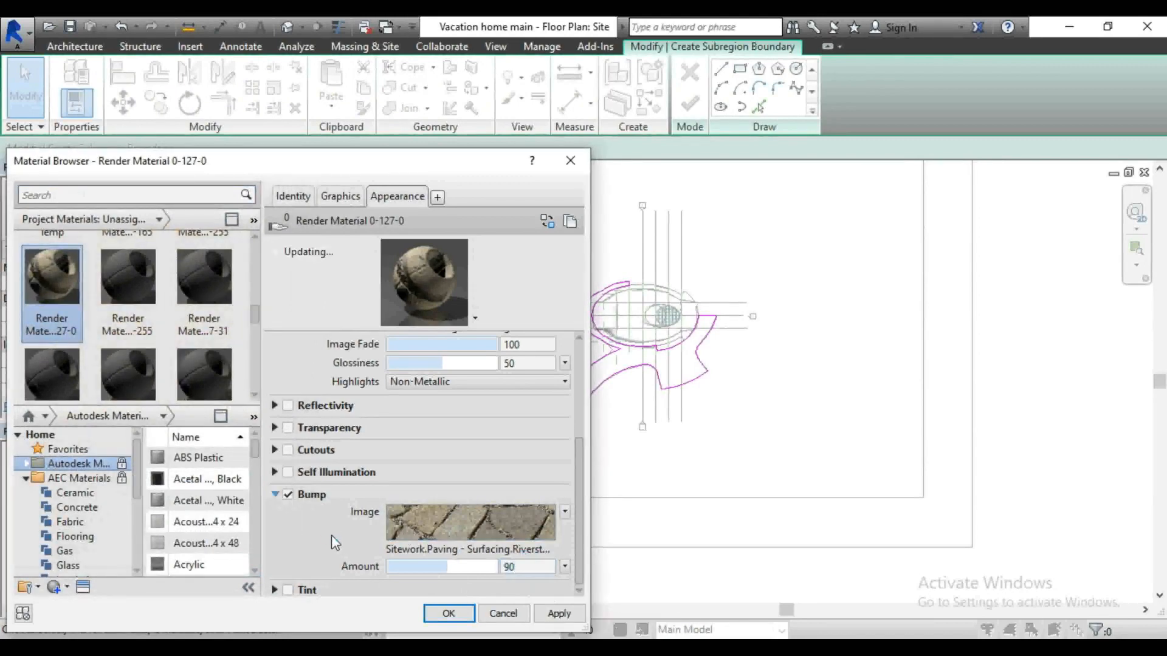
left_click(538, 616)
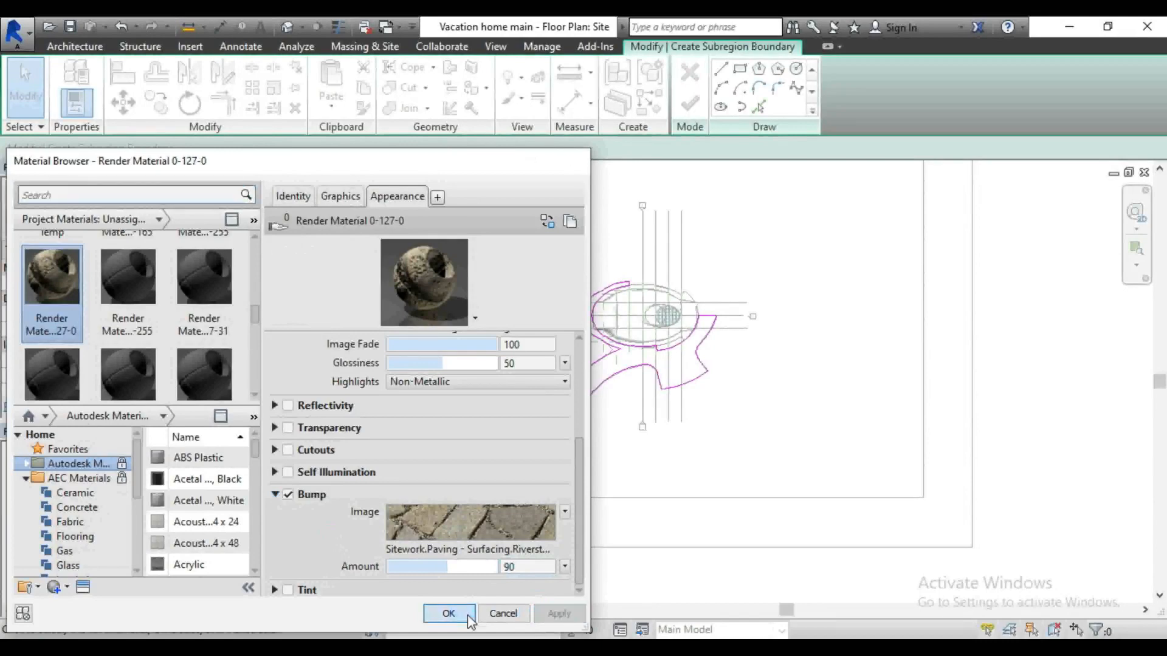
left_click(449, 613)
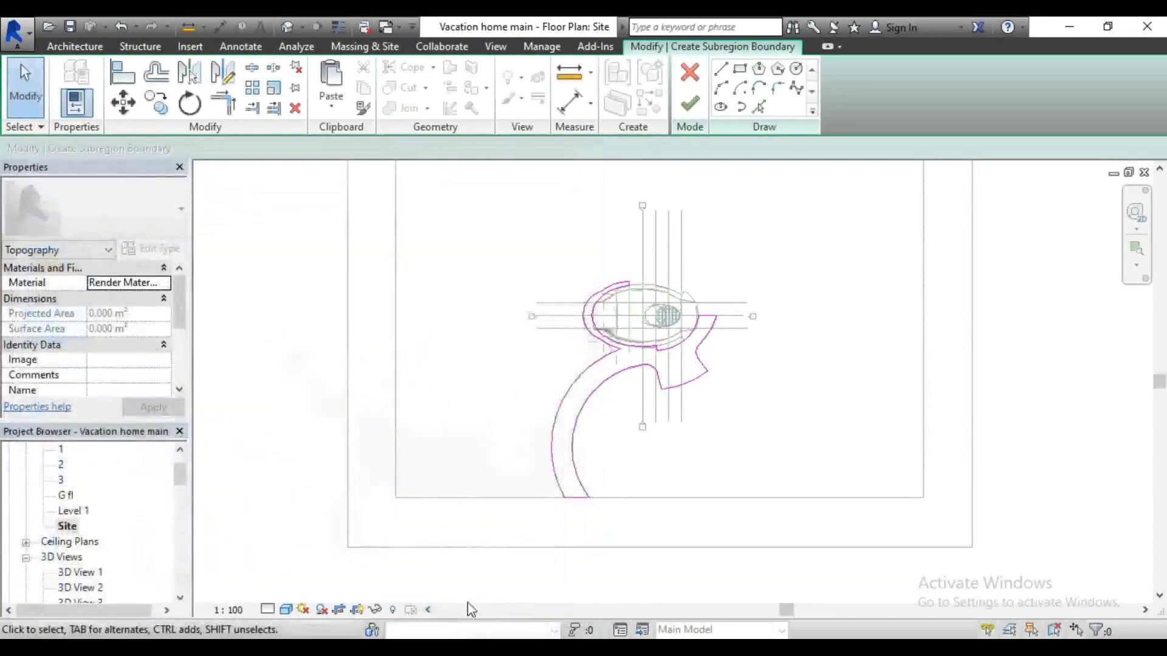
Step: Try to finish the subregion sketch, and move the driveway's closing line inward to about 1460 mm from the site edge
left_click(689, 109)
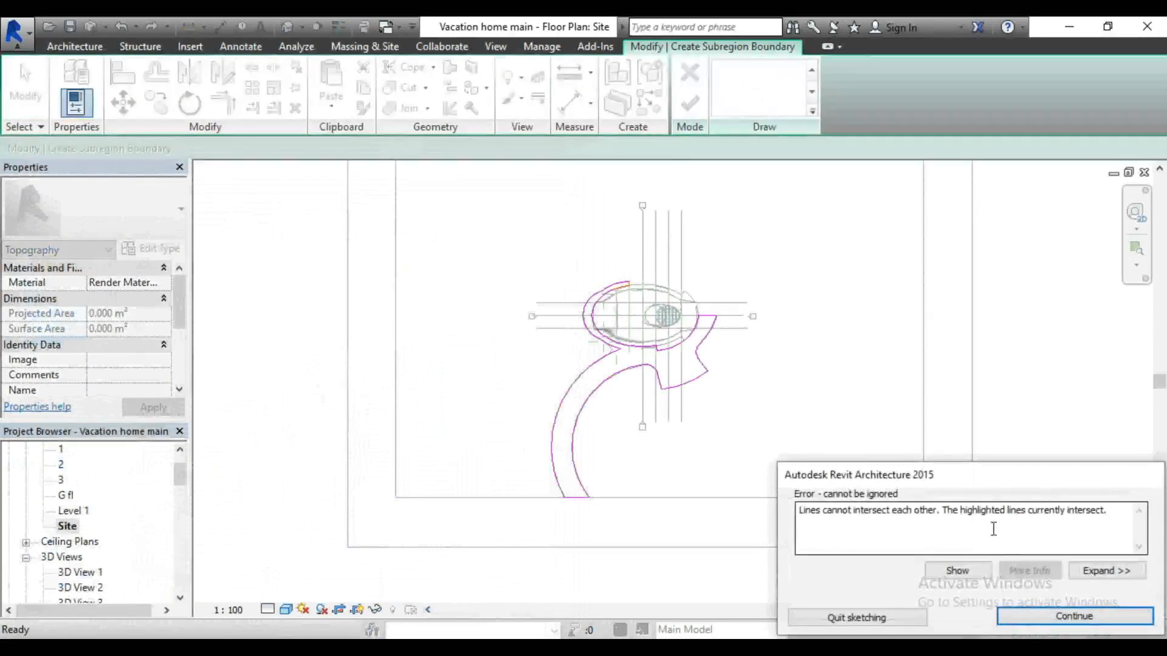
left_click(1033, 616)
scroll(608, 510, "up", 4)
scroll(576, 497, "up", 2)
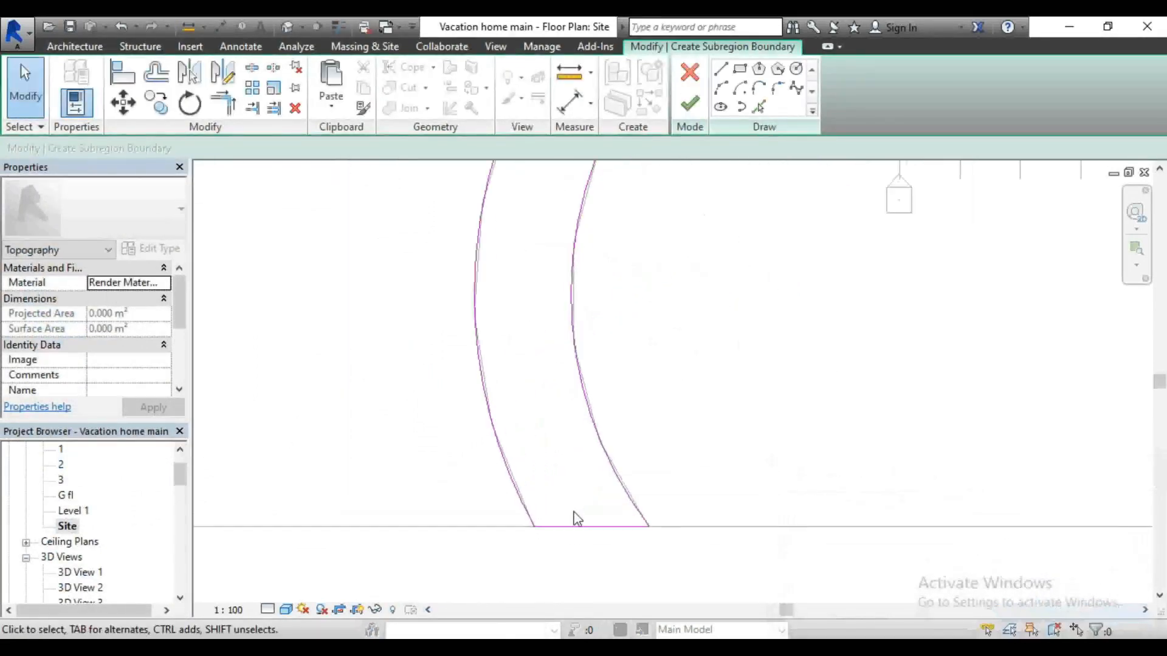
left_click(577, 527)
left_click_drag(575, 511, 578, 504)
scroll(668, 583, "down", 3)
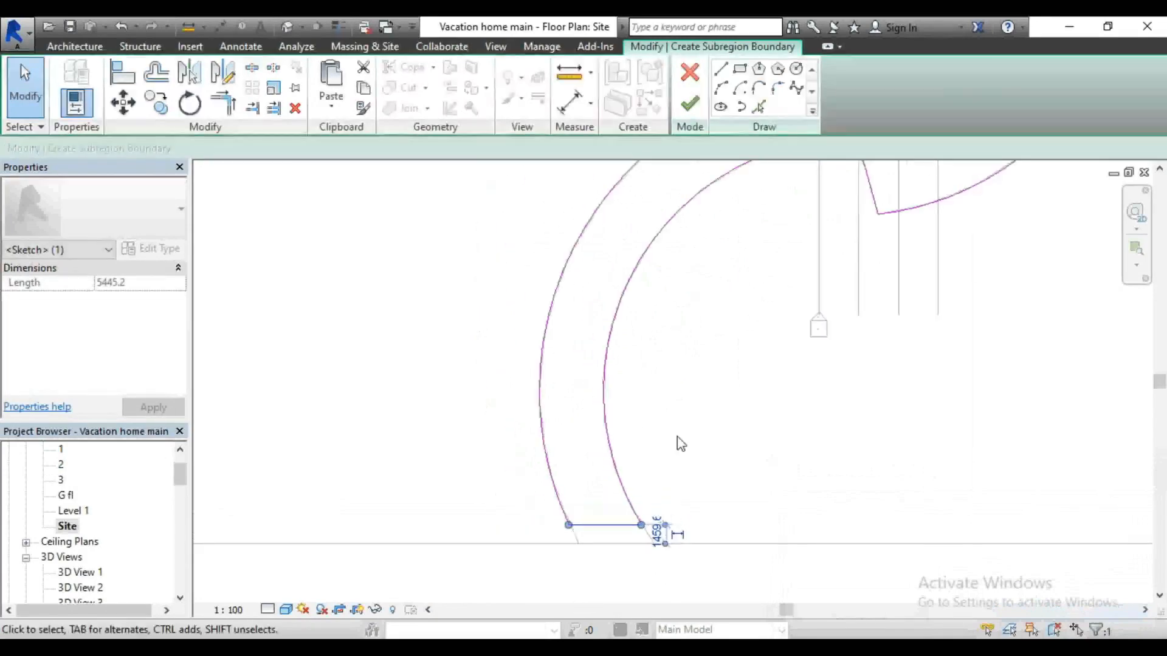
scroll(681, 443, "down", 3)
Step: Trim the path's short end line and outer curve into a clean corner above the house, and finish the subregion boundary
left_click(689, 104)
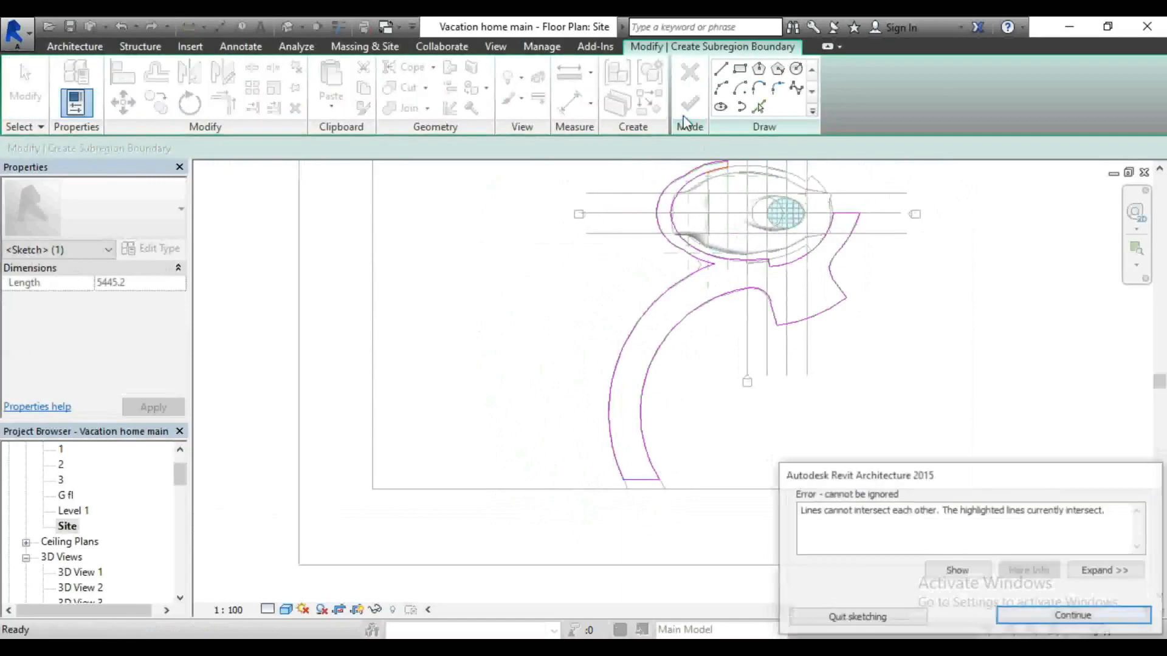
left_click(1058, 615)
scroll(699, 258, "up", 3)
scroll(705, 254, "up", 4)
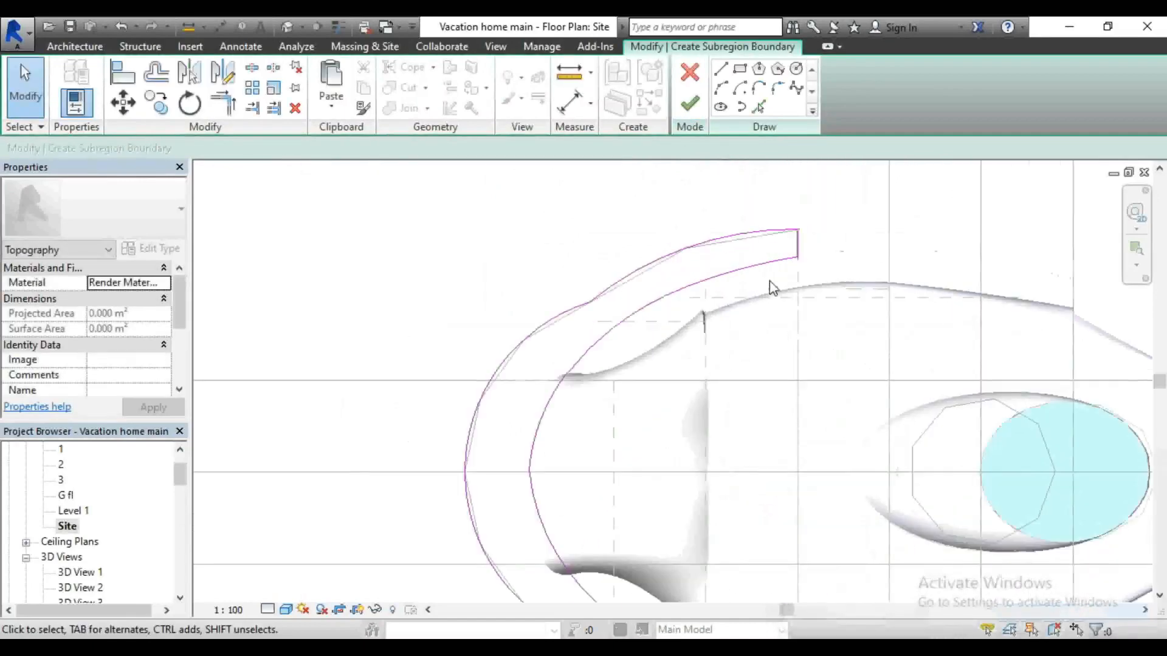
left_click(231, 106)
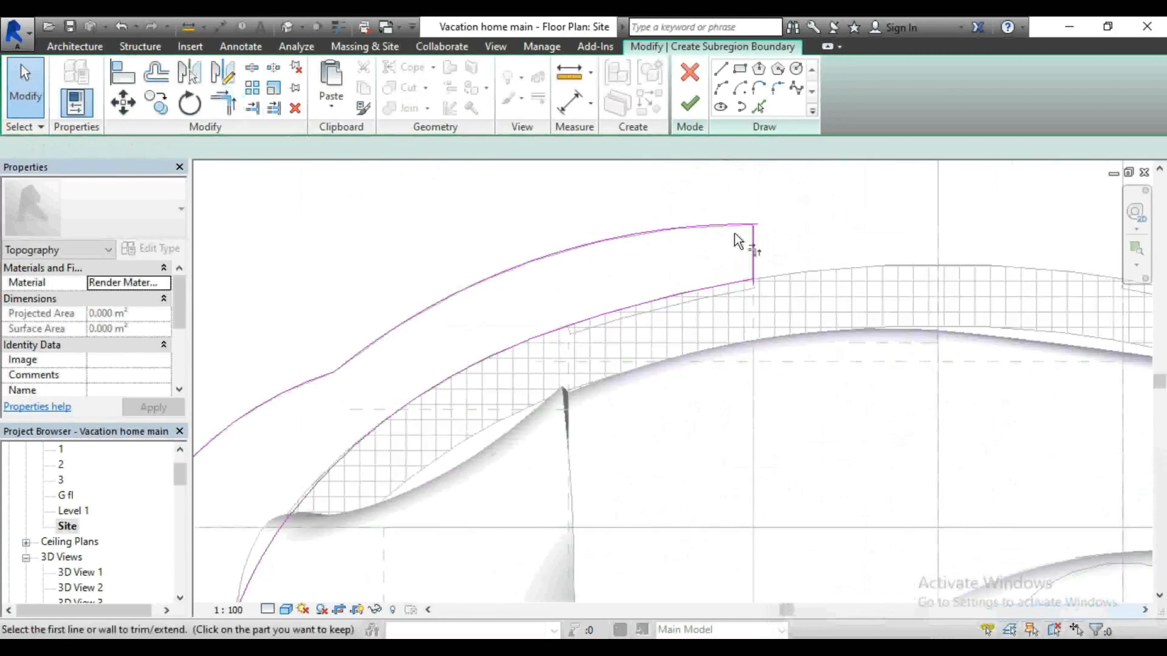
left_click(754, 267)
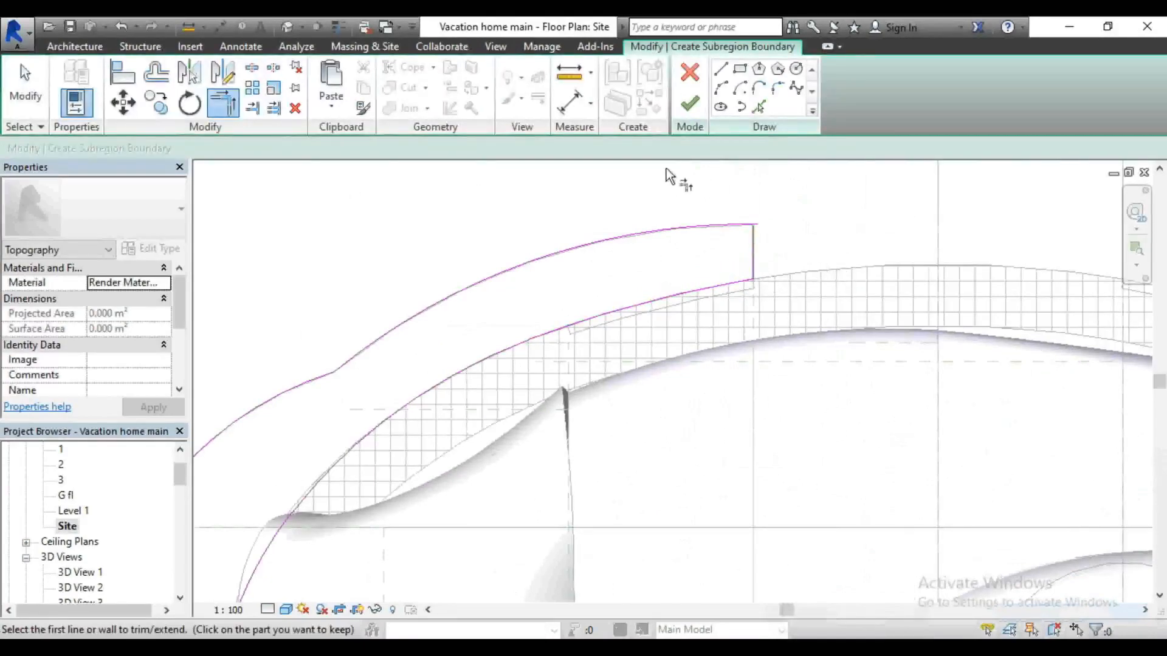
left_click(690, 112)
scroll(632, 214, "down", 3)
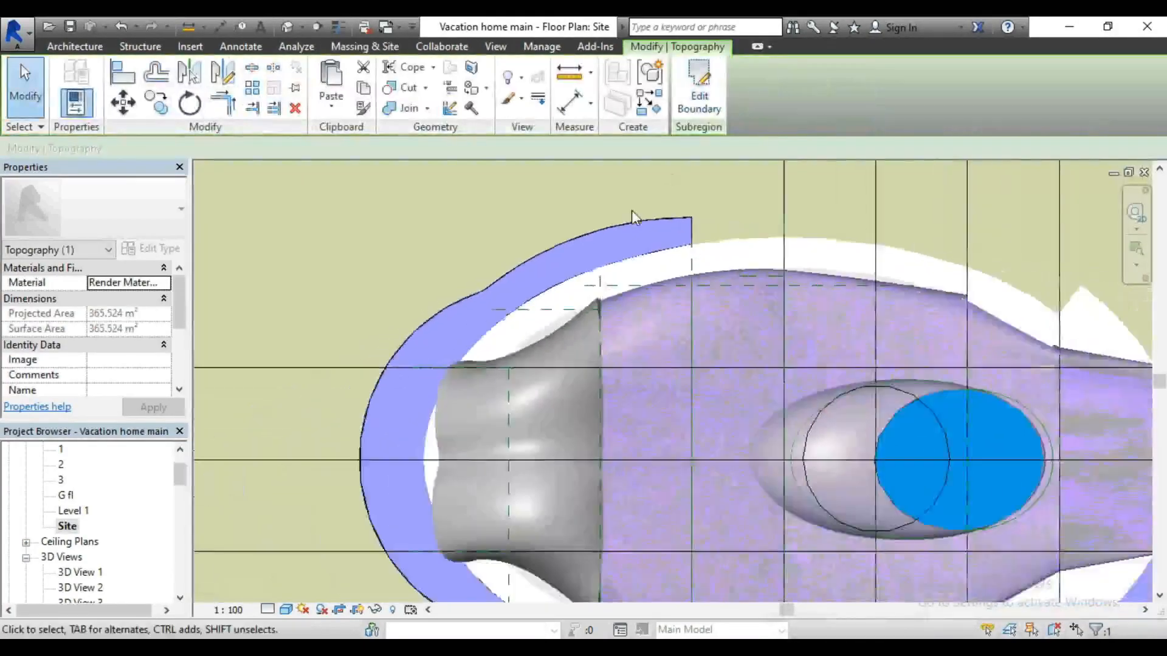
scroll(632, 211, "down", 2)
left_click(603, 490)
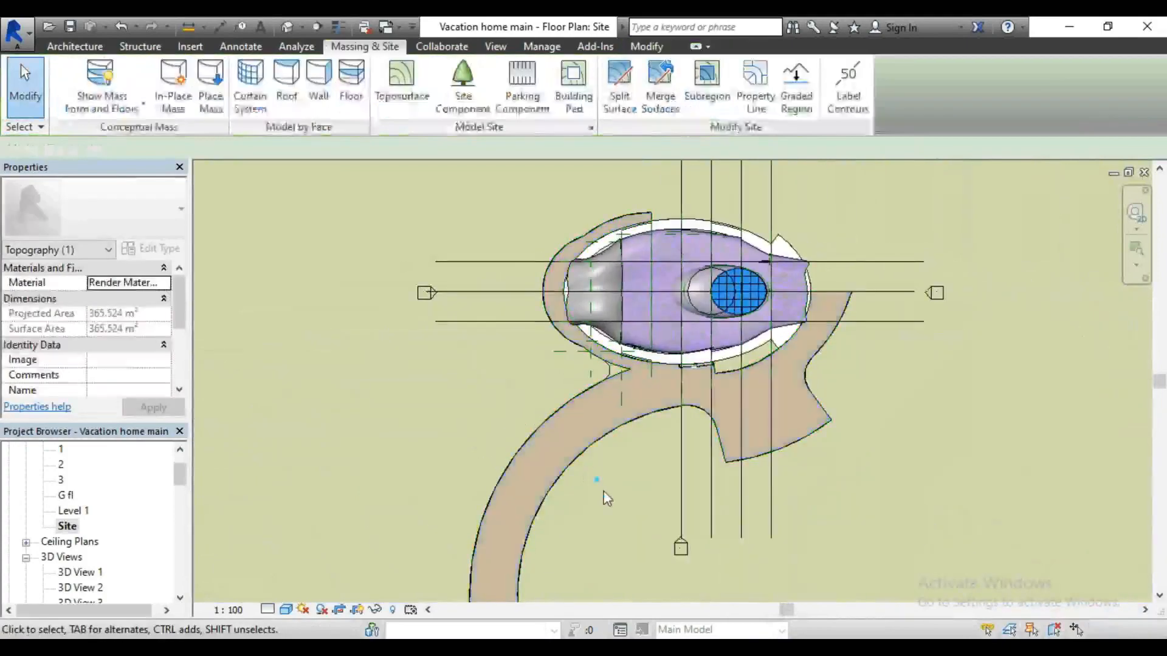
Step: Open 3D View 1 and set its visual style to Realistic
scroll(604, 490, "down", 2)
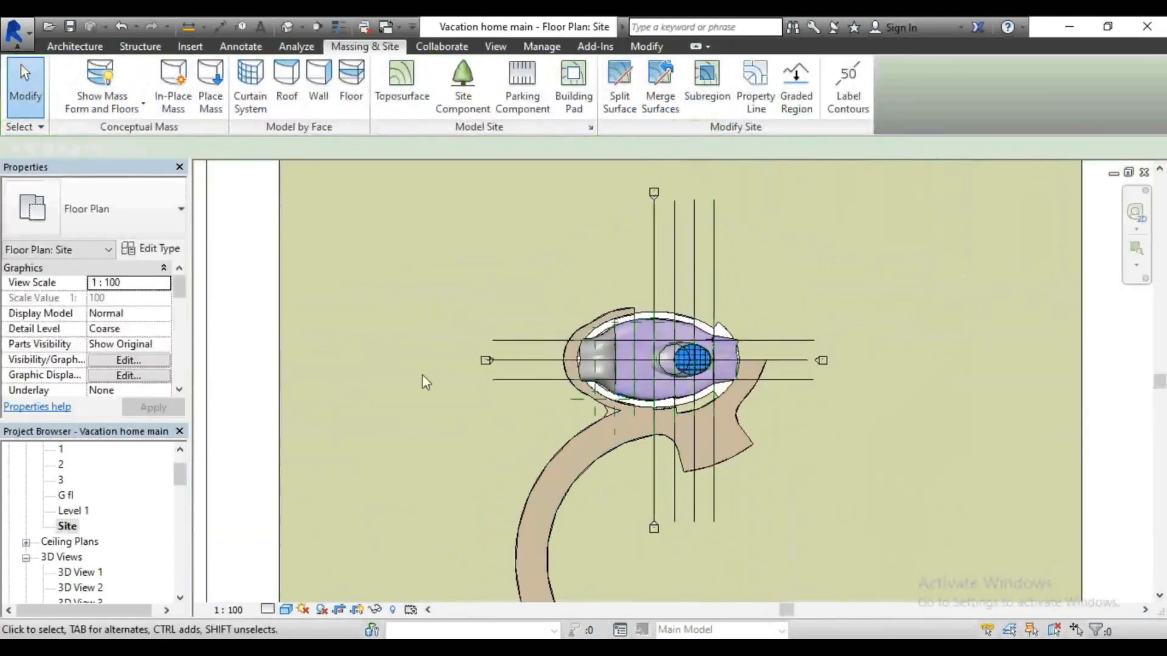
scroll(595, 316, "down", 2)
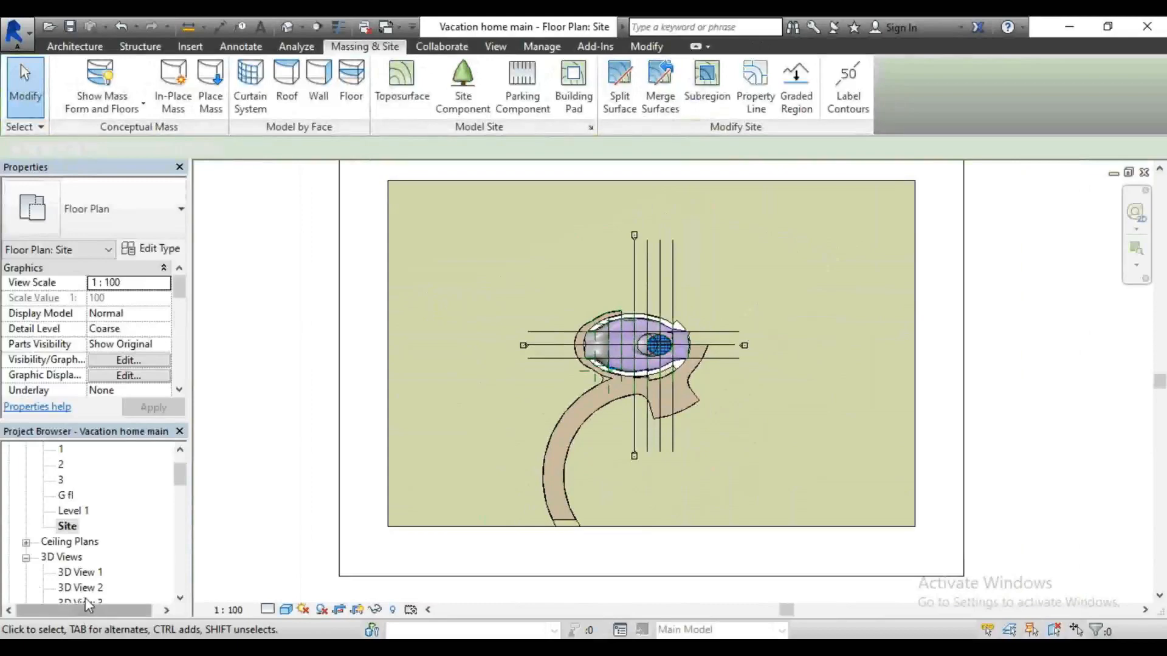
double_click(95, 574)
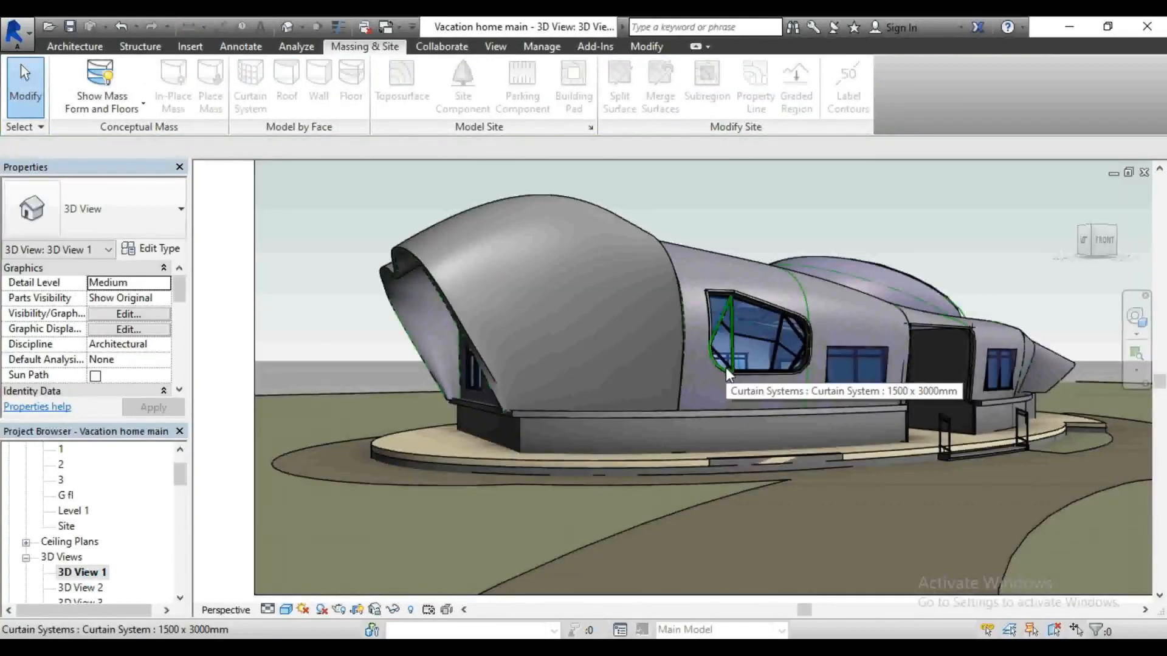
left_click(286, 610)
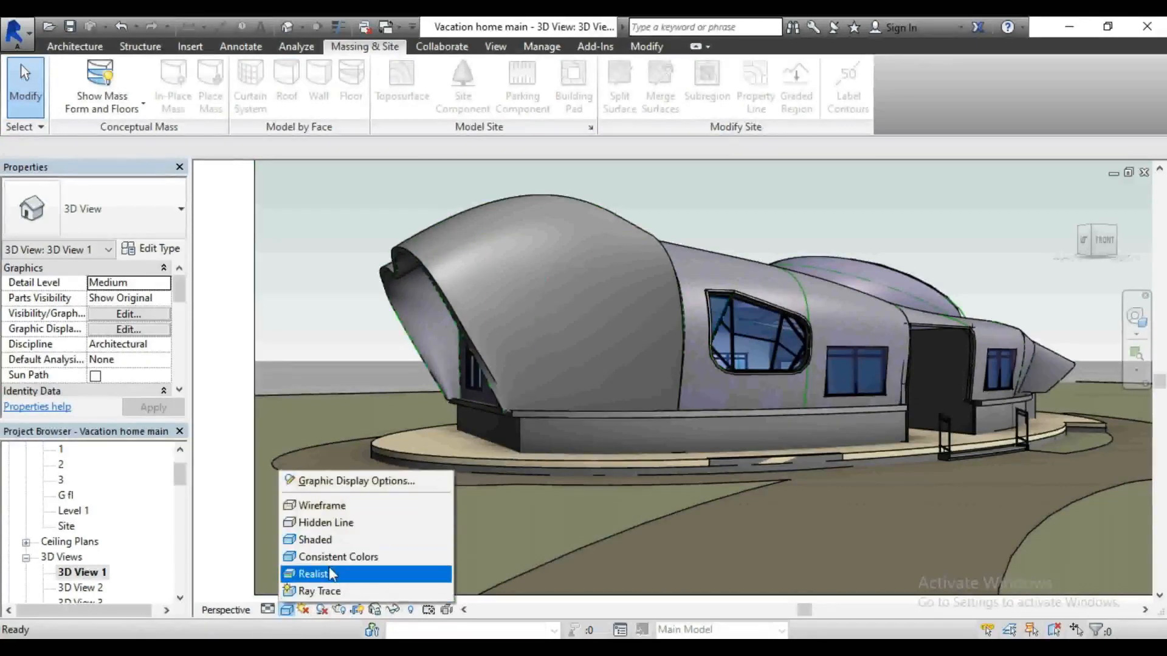
left_click(329, 573)
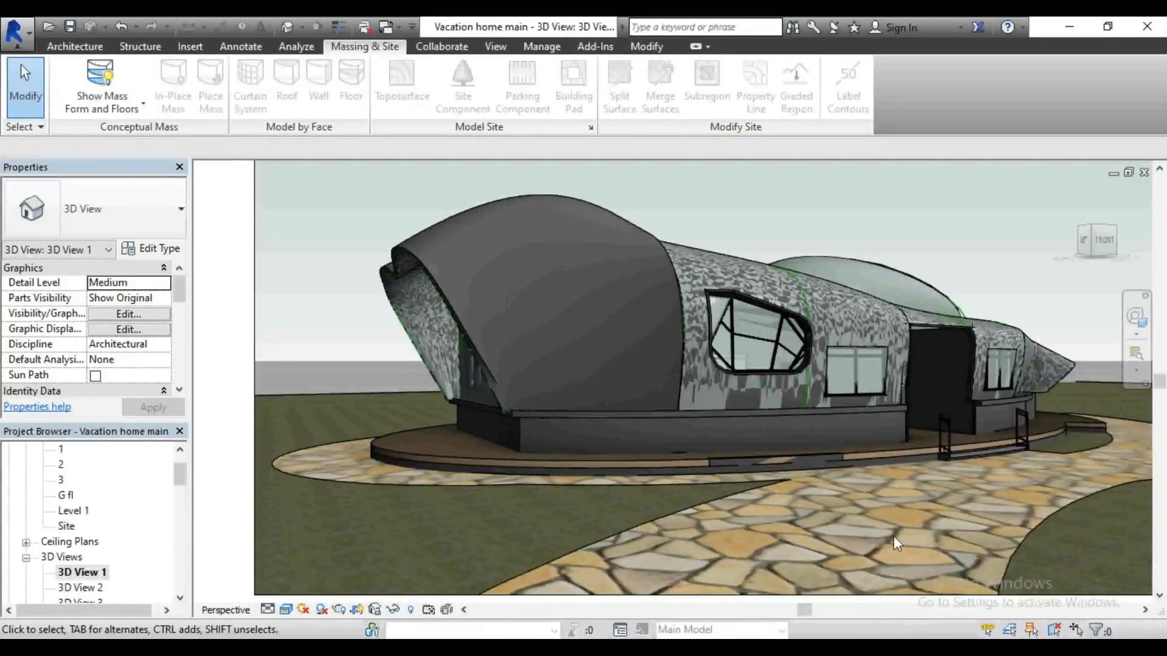
Step: Reopen the driveway subregion's material appearance and set the generic Riverstone image's X offset to 0
left_click(693, 538)
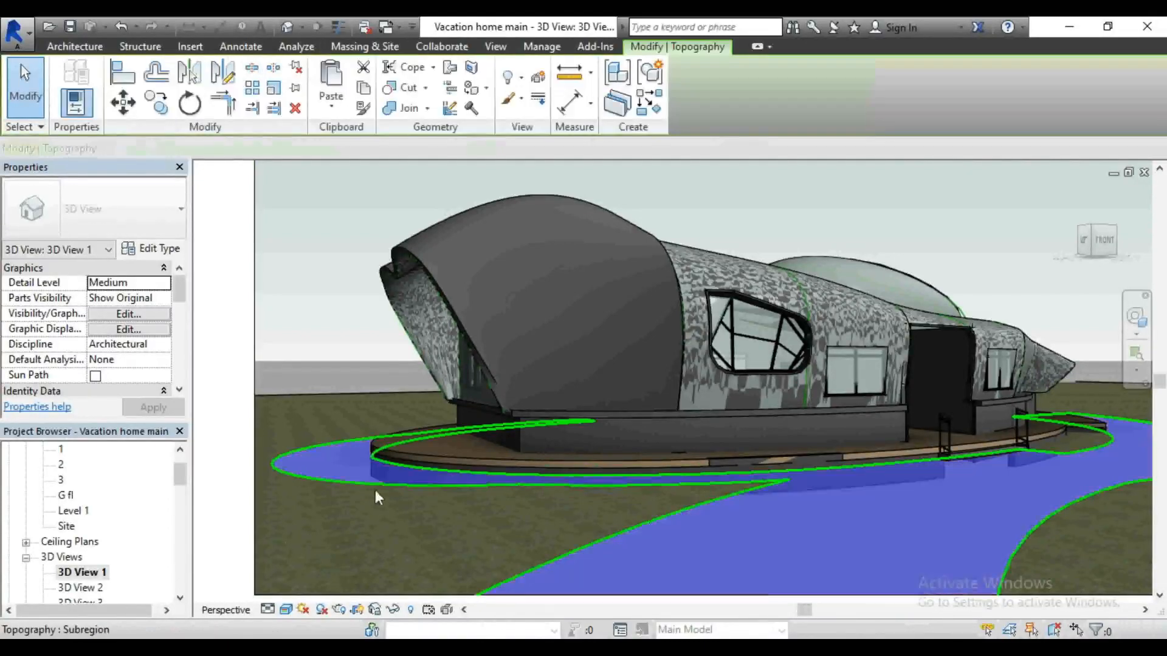
left_click(144, 282)
left_click(164, 282)
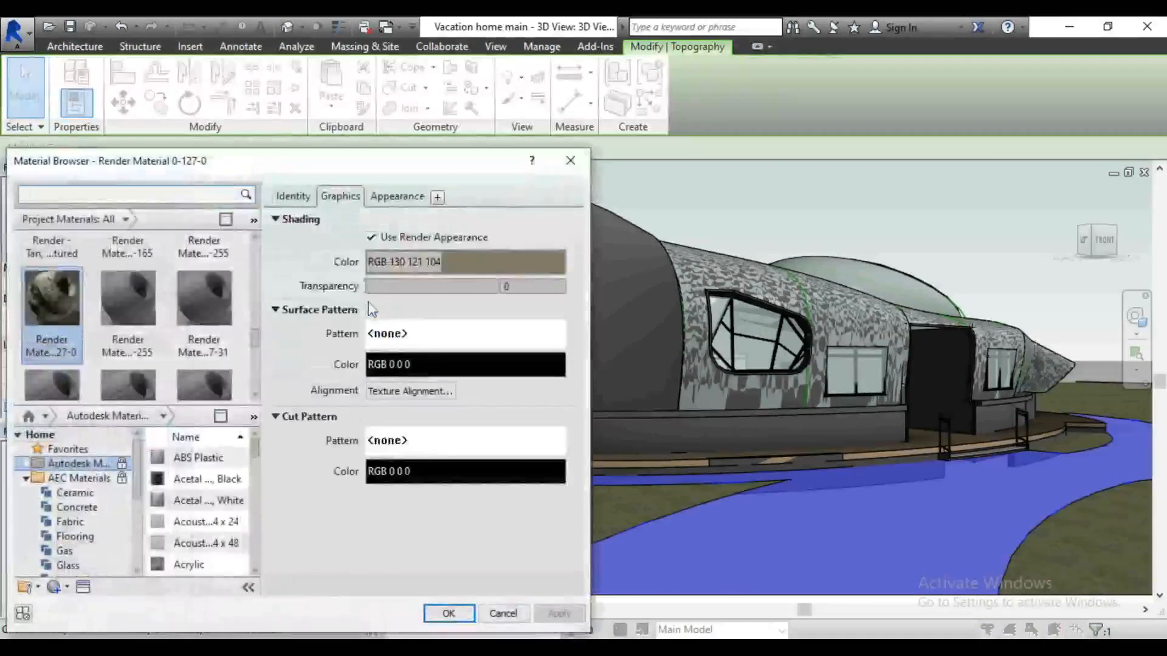
left_click(392, 197)
left_click(480, 467)
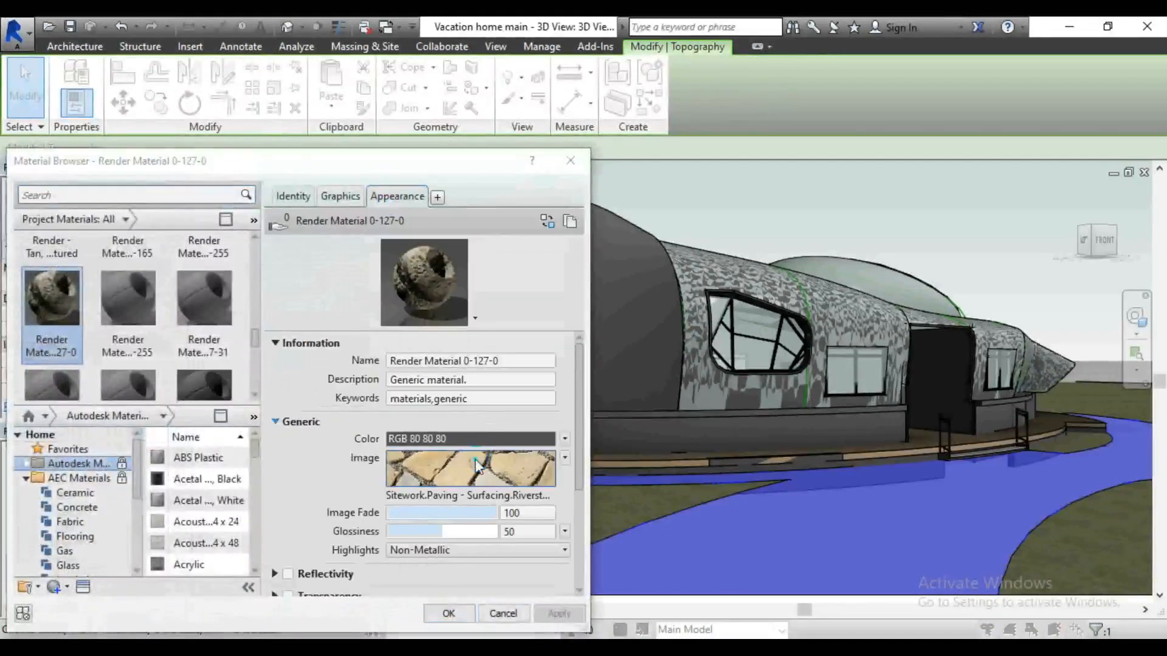
scroll(185, 539, "down", 4)
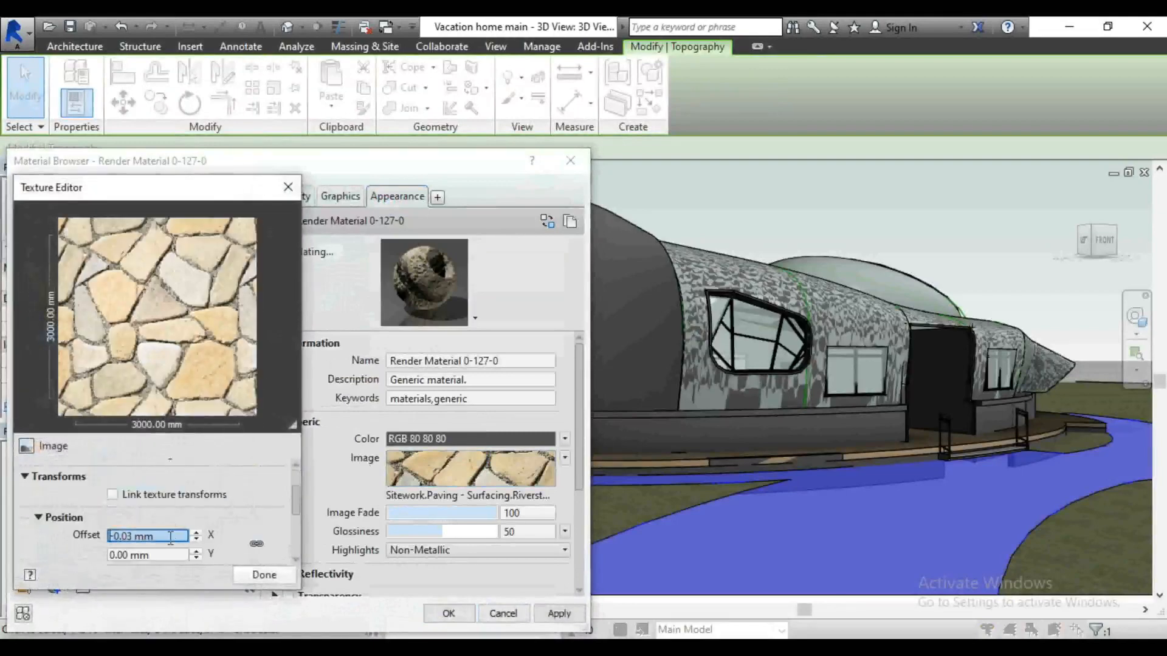
double_click(169, 538)
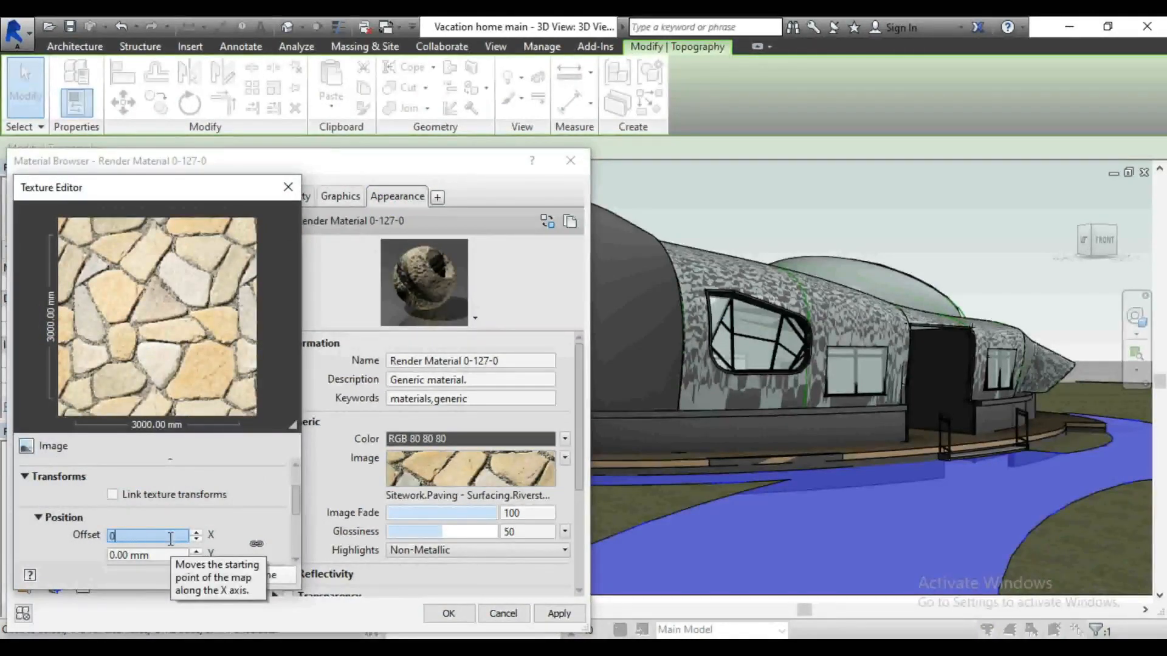
key("Return")
Step: Set the sample size of the generic Riverstone image to 1200 mm
scroll(284, 497, "down", 3)
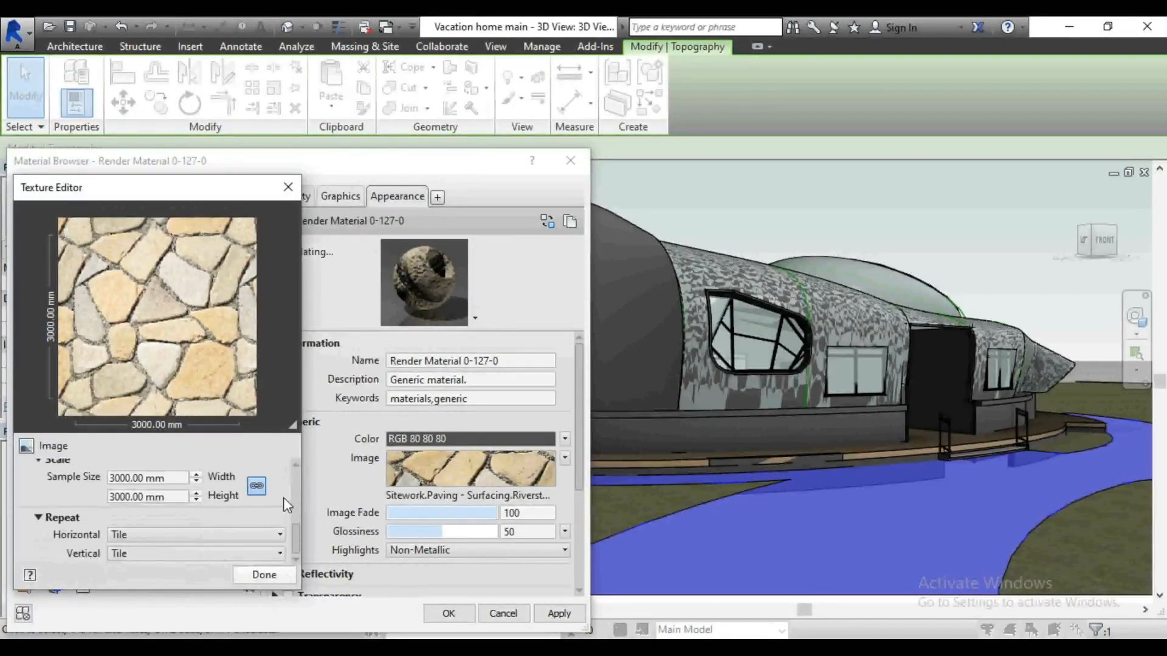
double_click(175, 479)
type("1200")
key("Tab")
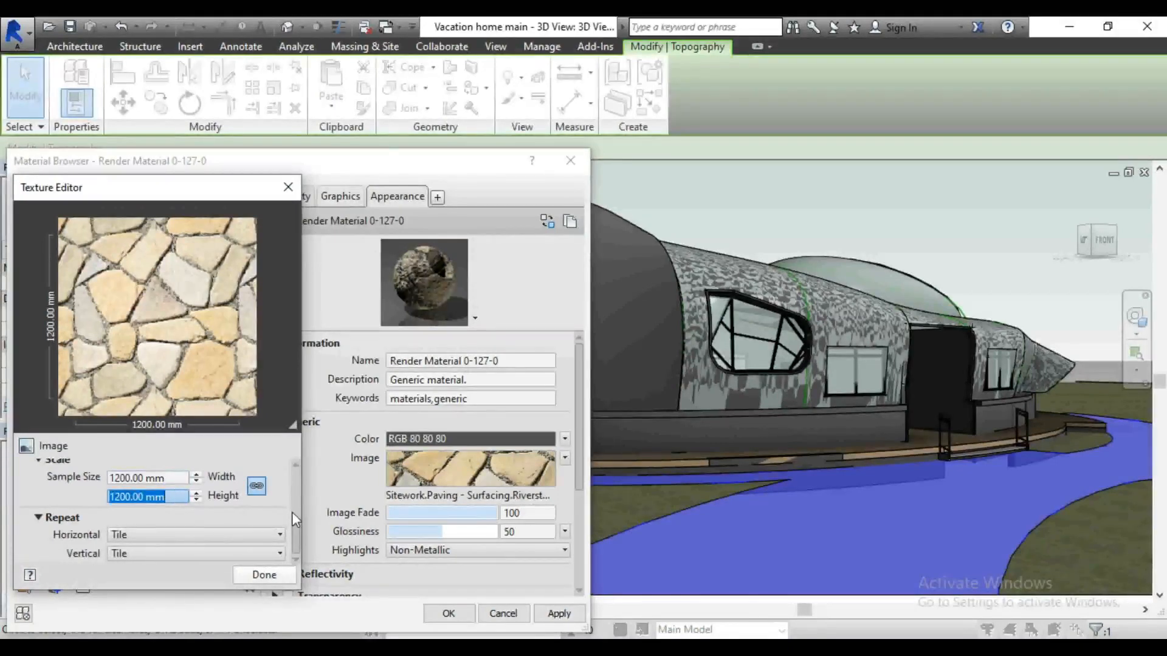
scroll(291, 512, "up", 2)
left_click(263, 575)
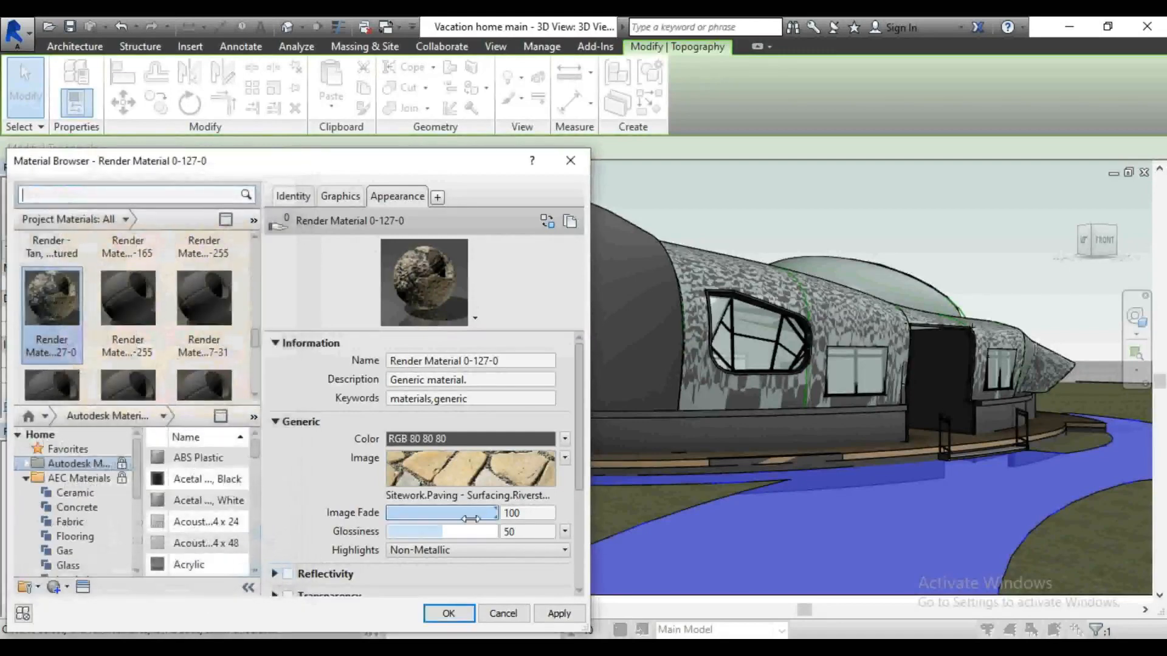
Step: Set the bump image's sample size to 1200 mm and apply the material changes
scroll(459, 547, "down", 5)
left_click(458, 555)
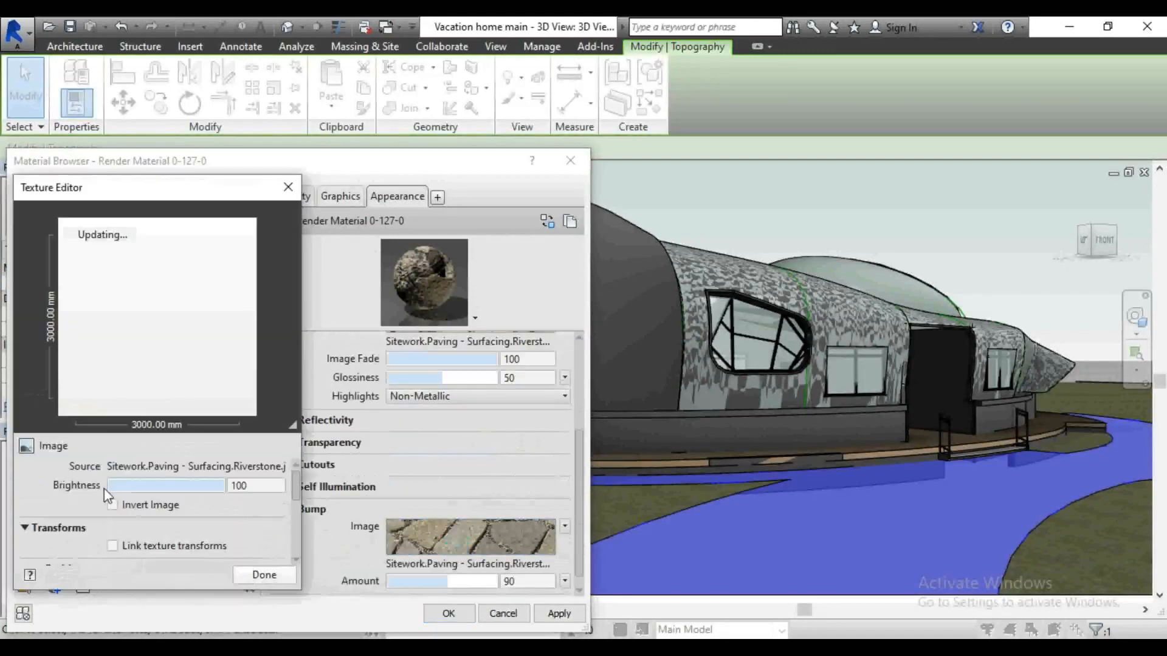
scroll(294, 479, "down", 5)
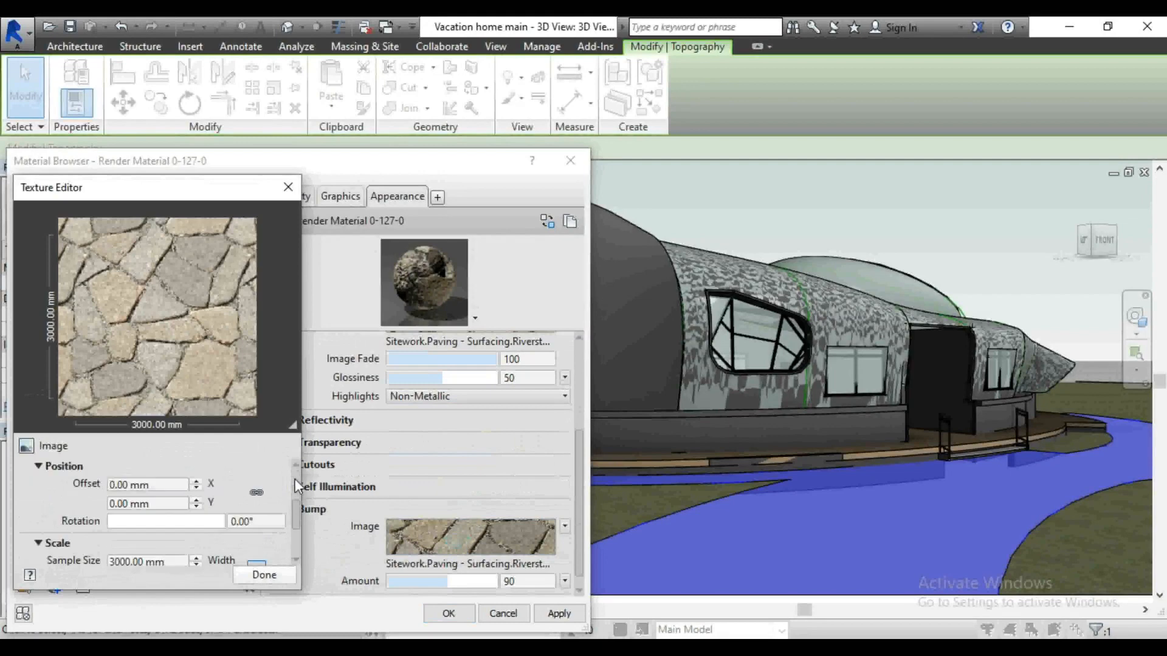
left_click(167, 477)
type("1")
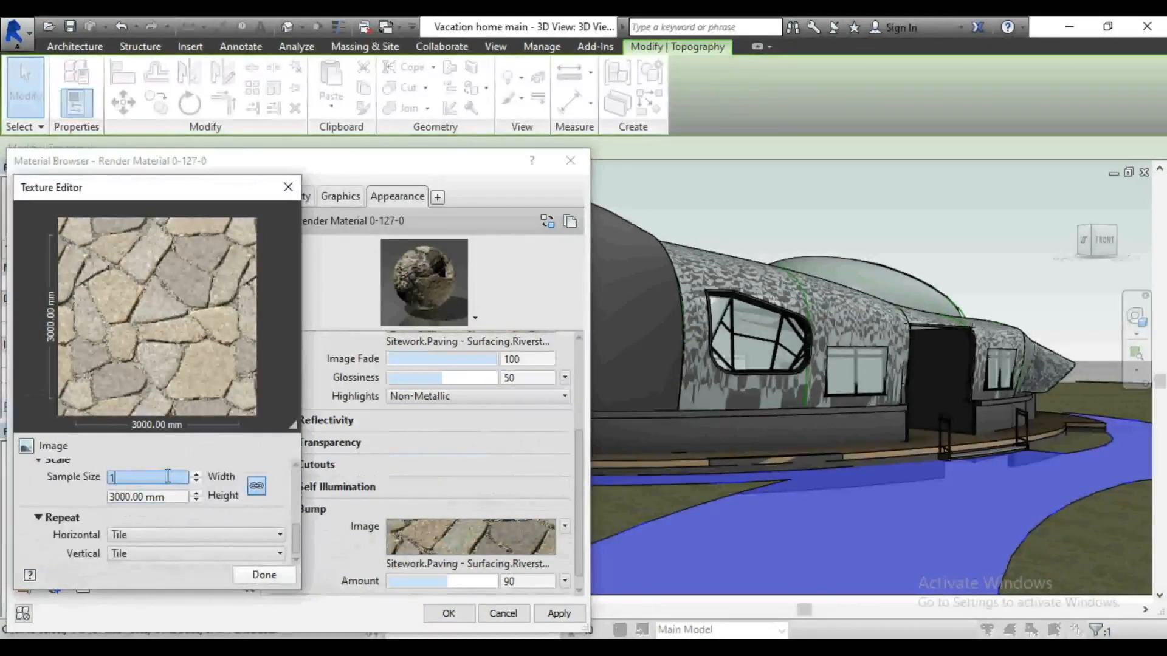
type("20")
key("Return")
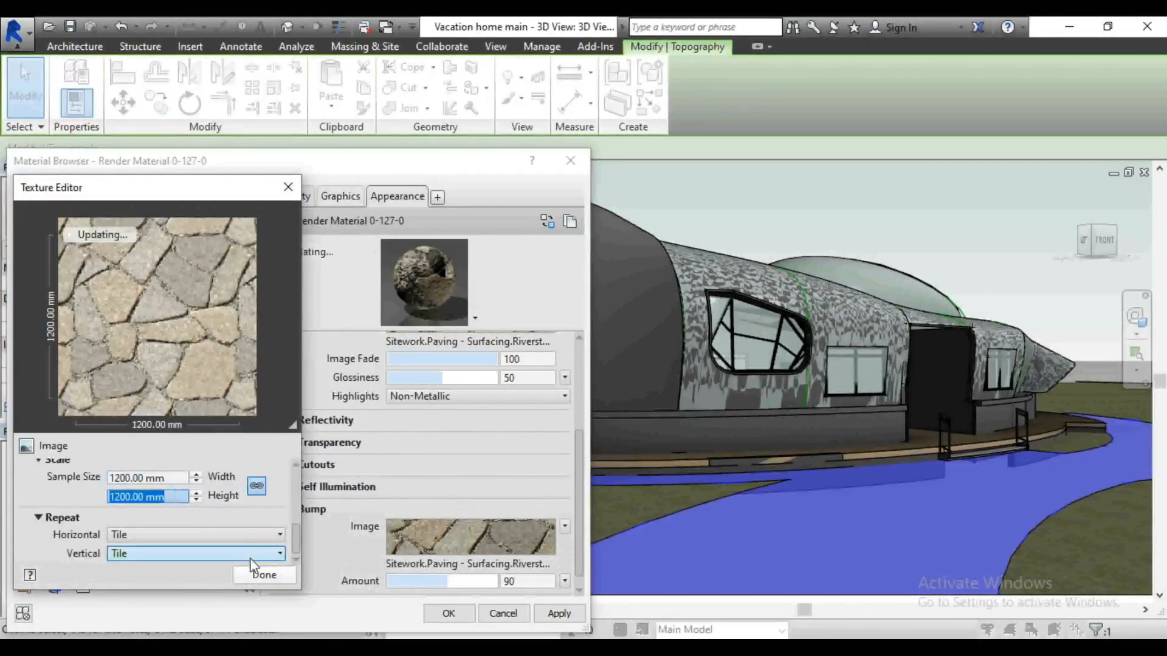
left_click(265, 575)
left_click(560, 614)
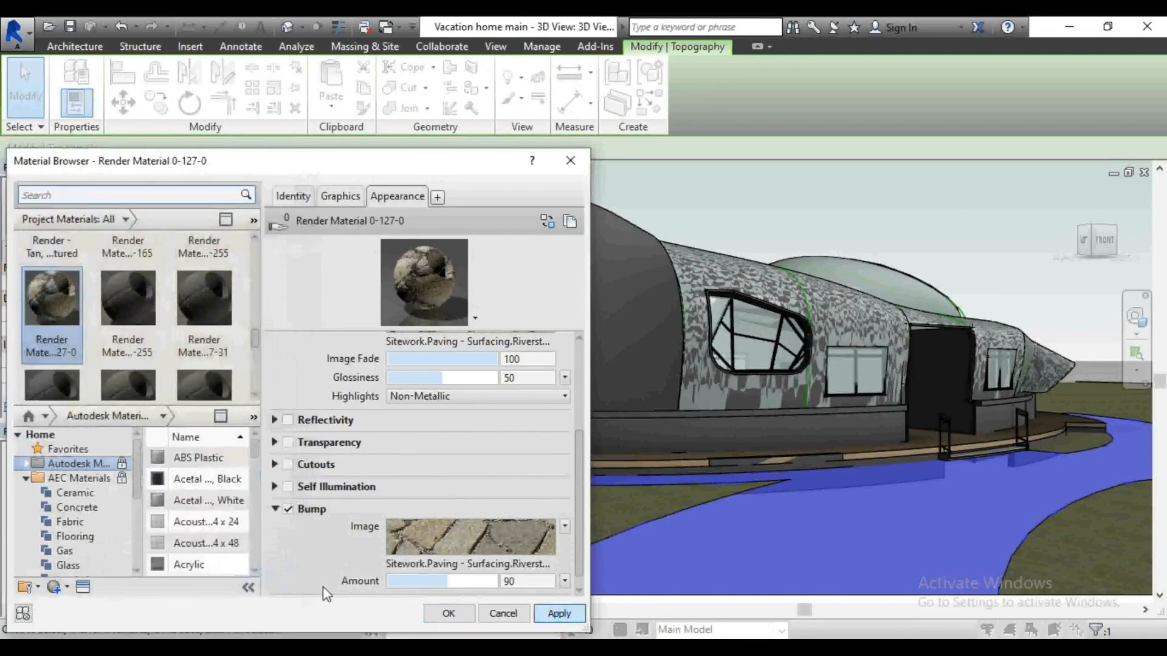
Step: Accept the riverstone material changes and deselect the driveway subregion
left_click(444, 614)
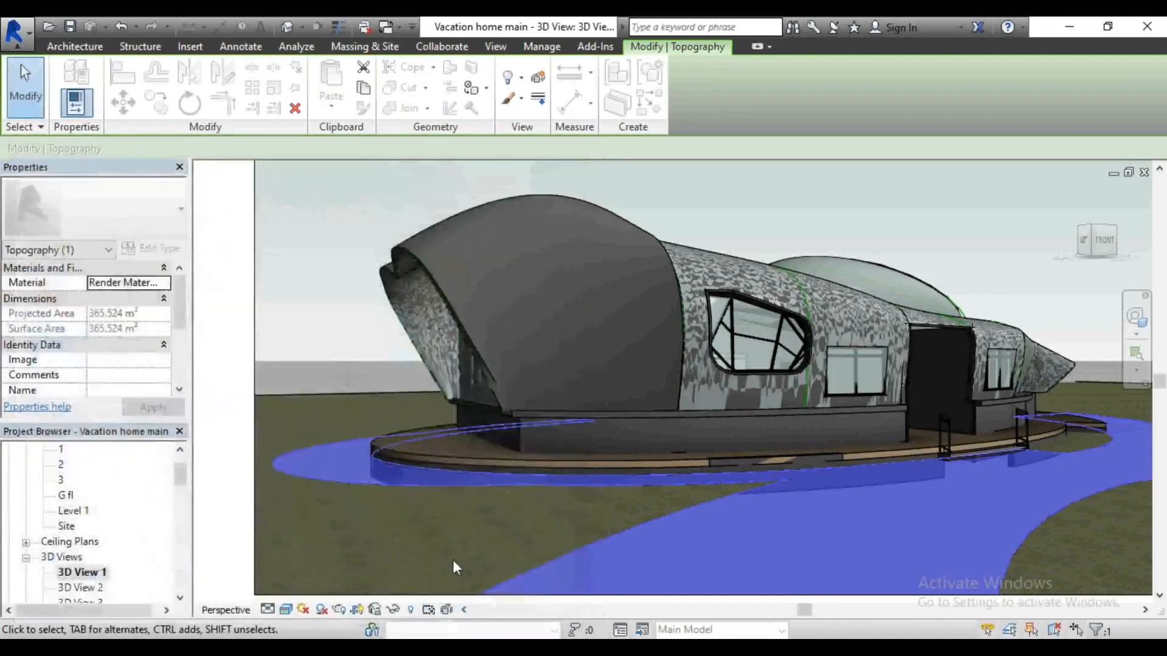
left_click(456, 556)
Step: Inspect the driveway paving around the house in 3D View 1 from near and far, and save the project
scroll(953, 517, "up", 3)
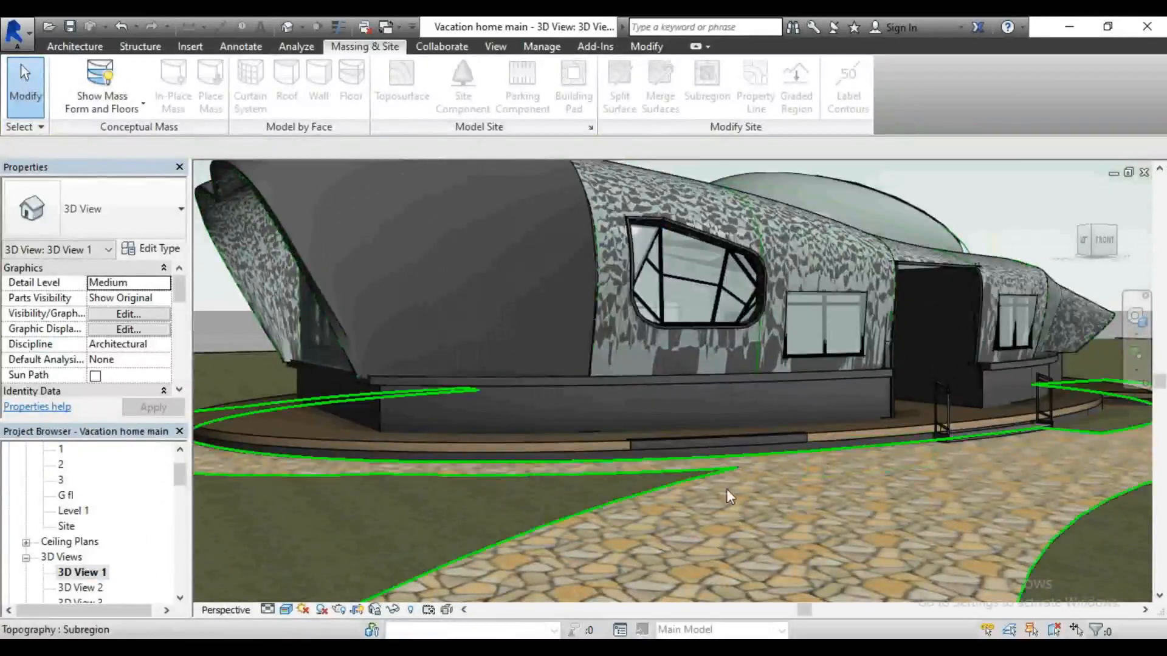
scroll(790, 502, "down", 4)
scroll(848, 467, "up", 2)
scroll(745, 537, "up", 1)
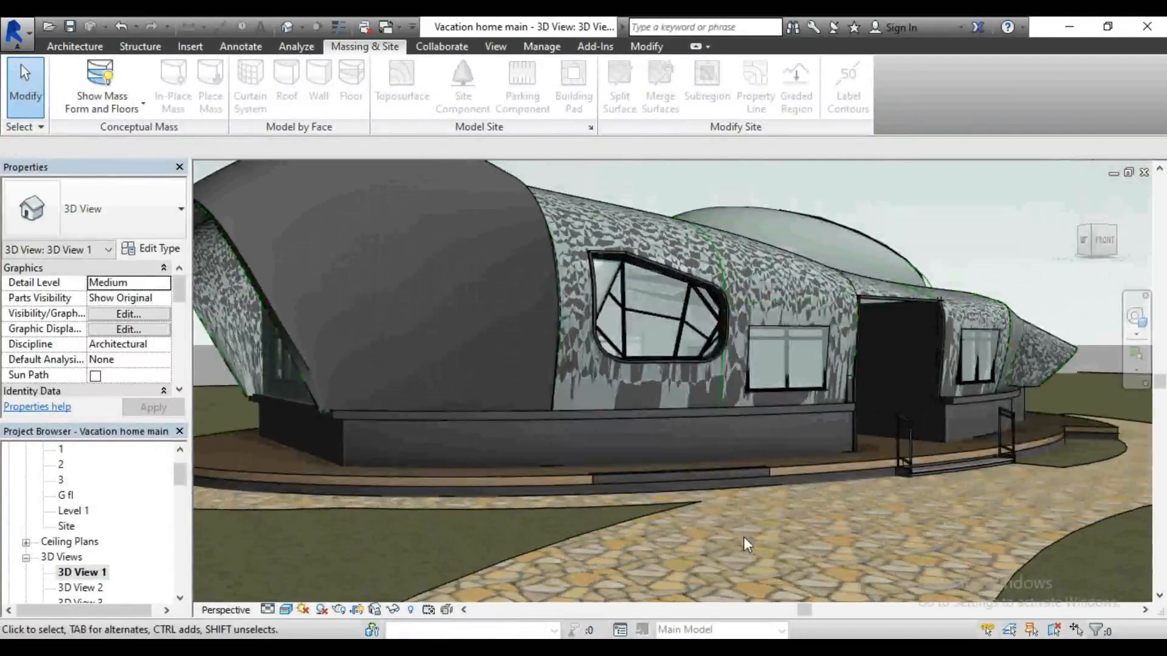
scroll(737, 538, "down", 2)
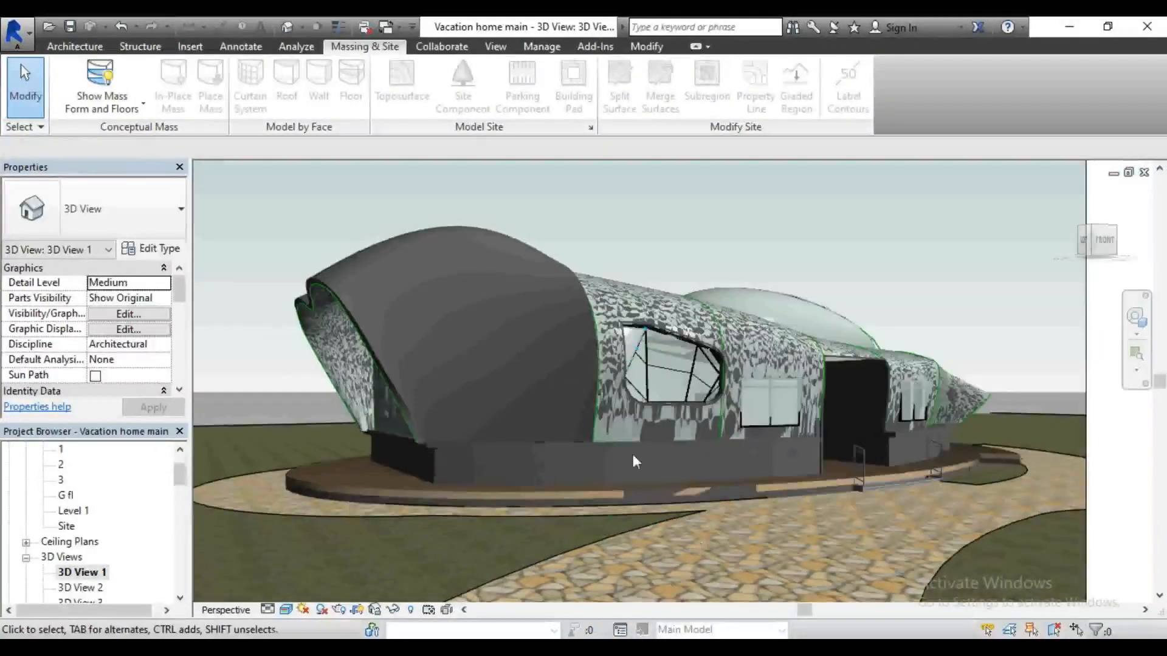
scroll(818, 529, "down", 1)
scroll(820, 452, "down", 3)
scroll(691, 542, "up", 2)
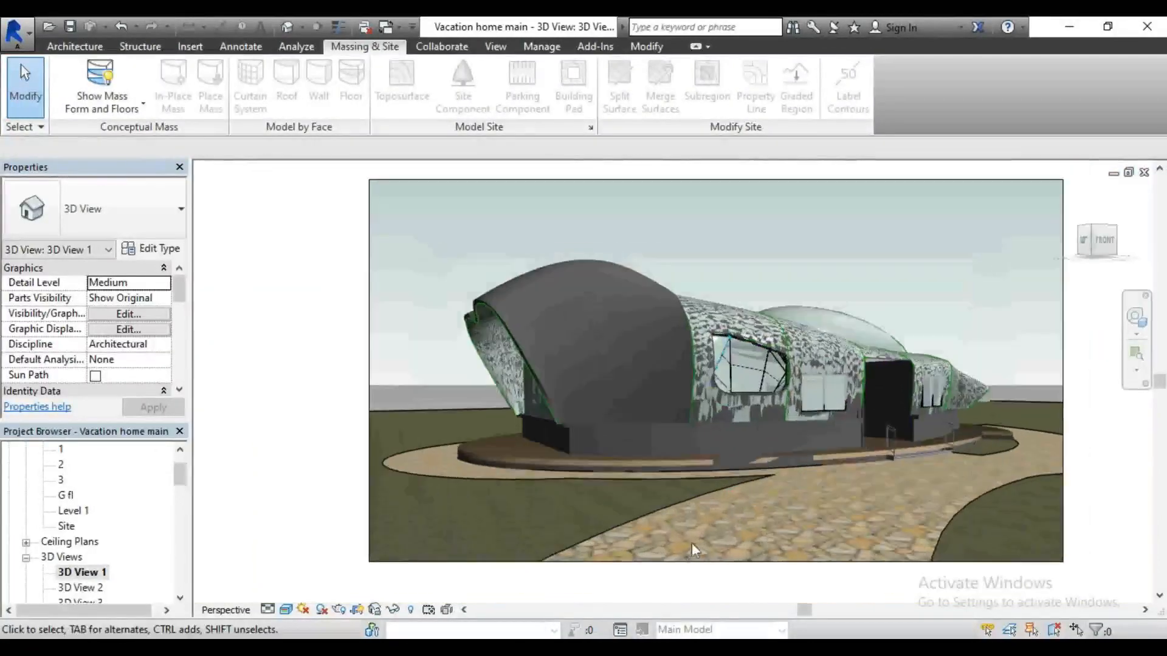
scroll(808, 471, "up", 2)
scroll(807, 469, "down", 3)
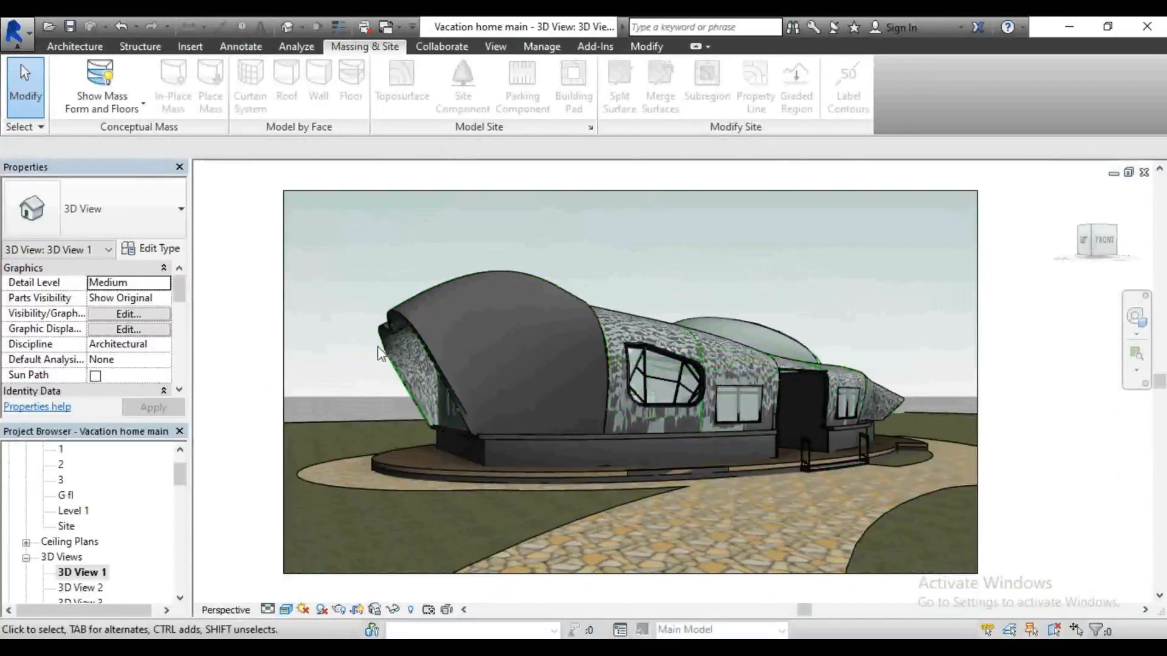
scroll(680, 416, "up", 1)
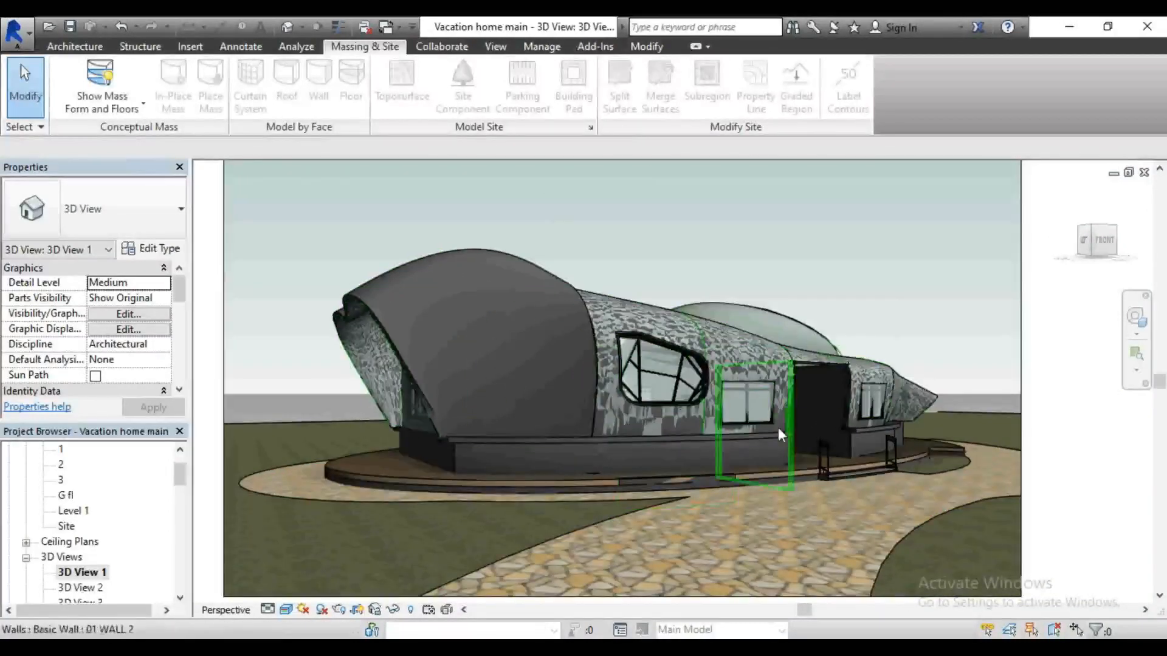
scroll(775, 424, "down", 2)
scroll(778, 430, "up", 1)
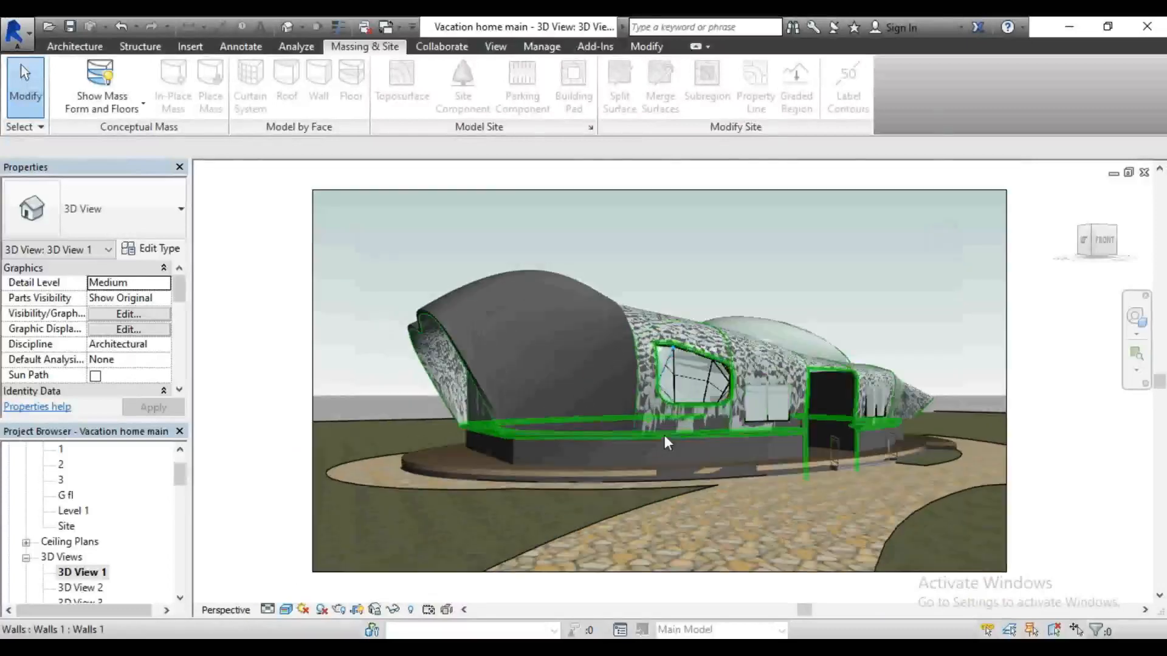
left_click(62, 28)
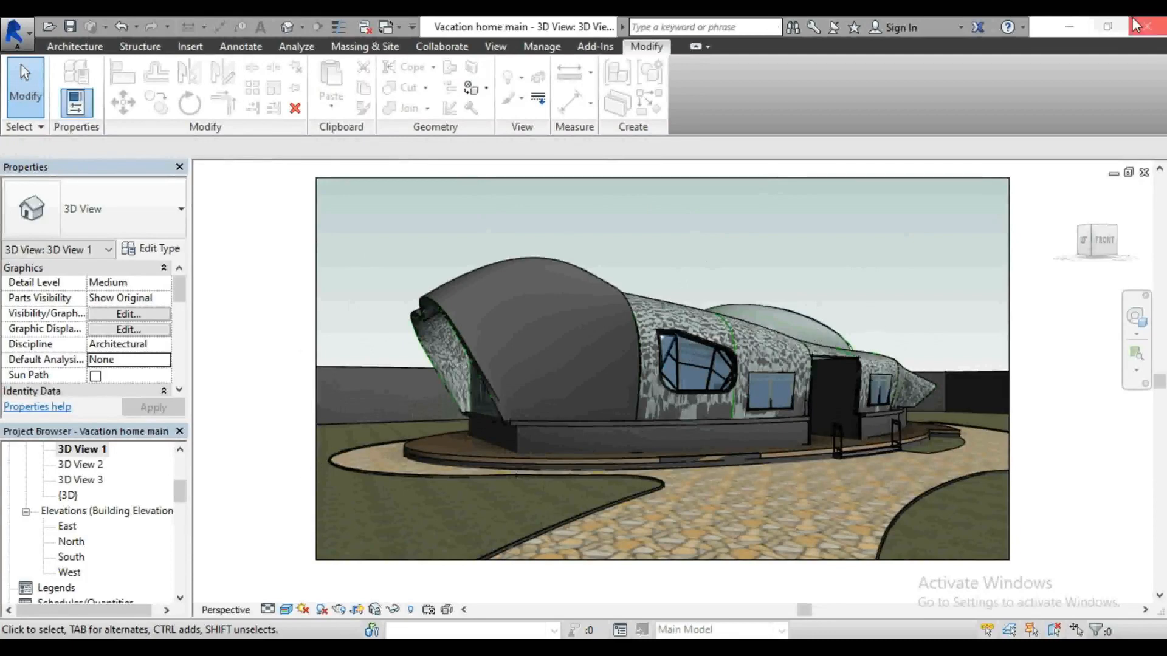
Step: In the default 3D view, open the structural layer's material for the curved 01 WALL 2 segment along the terrace edge
left_click(280, 28)
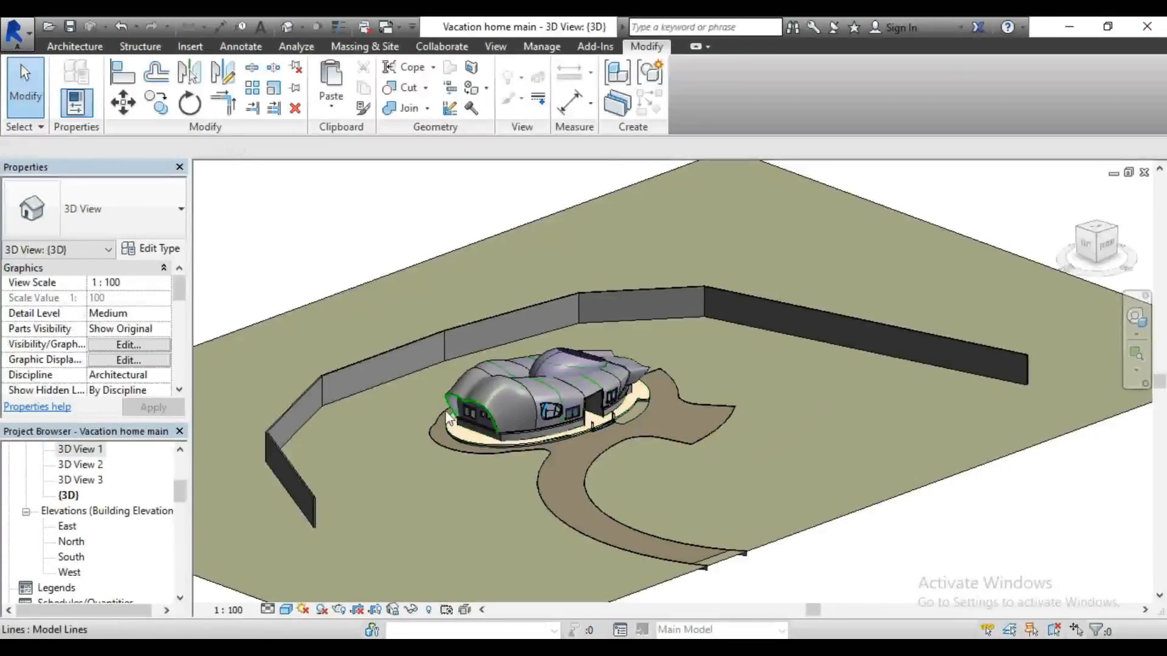
scroll(409, 404, "up", 2)
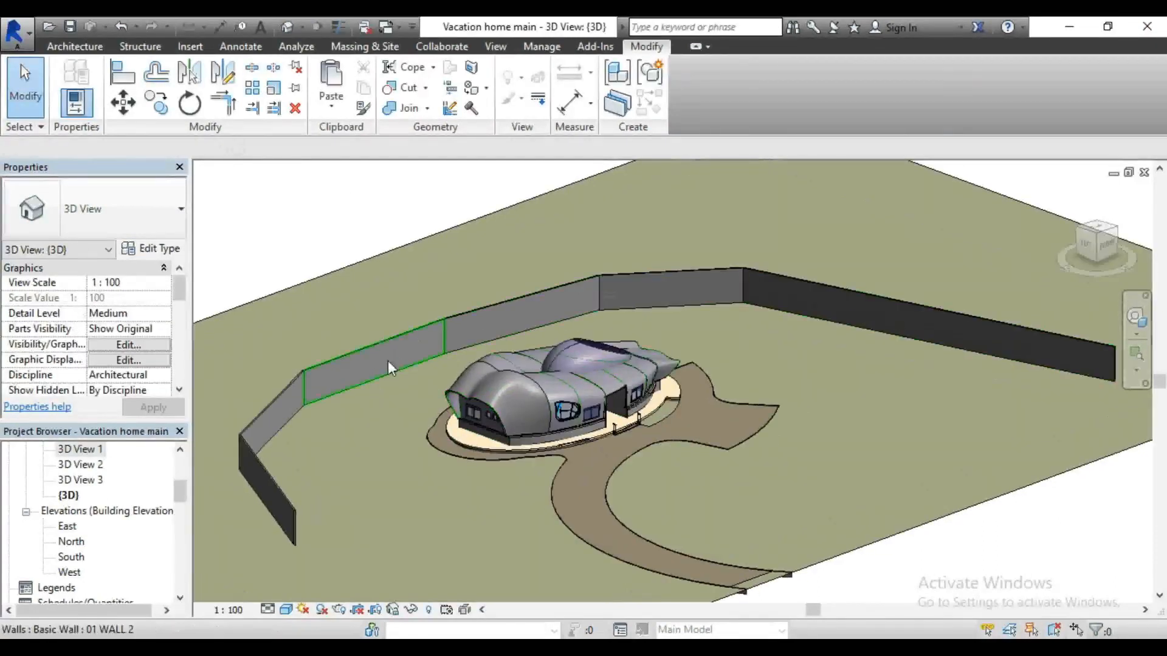
scroll(453, 455, "up", 3)
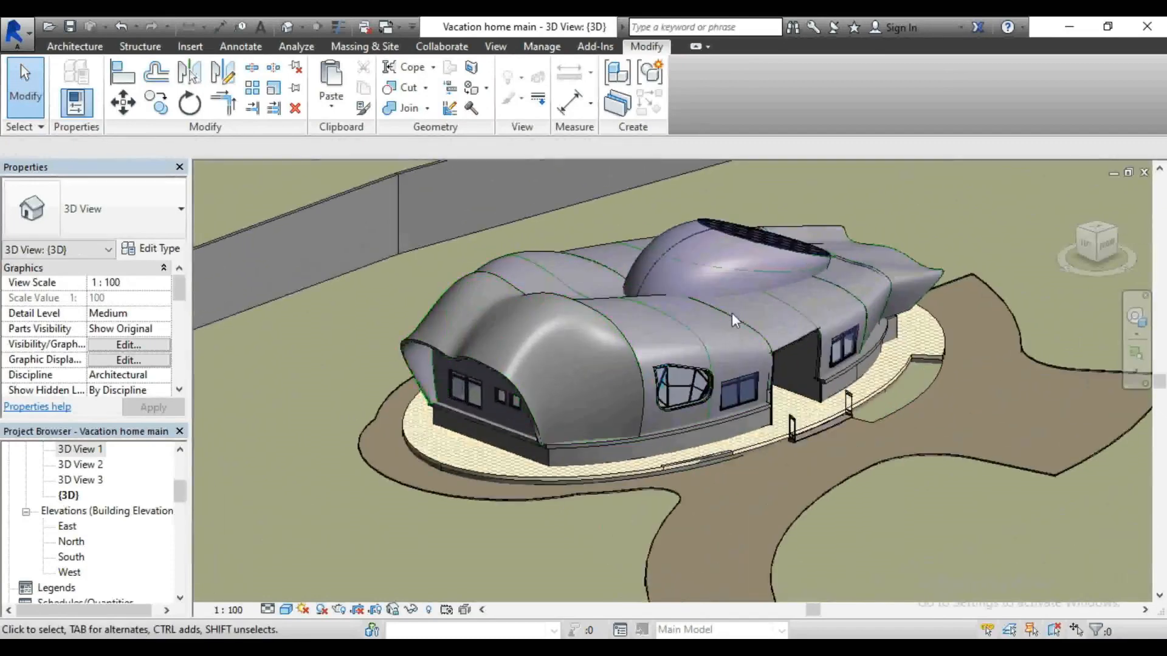
scroll(514, 408, "down", 2)
scroll(611, 463, "up", 4)
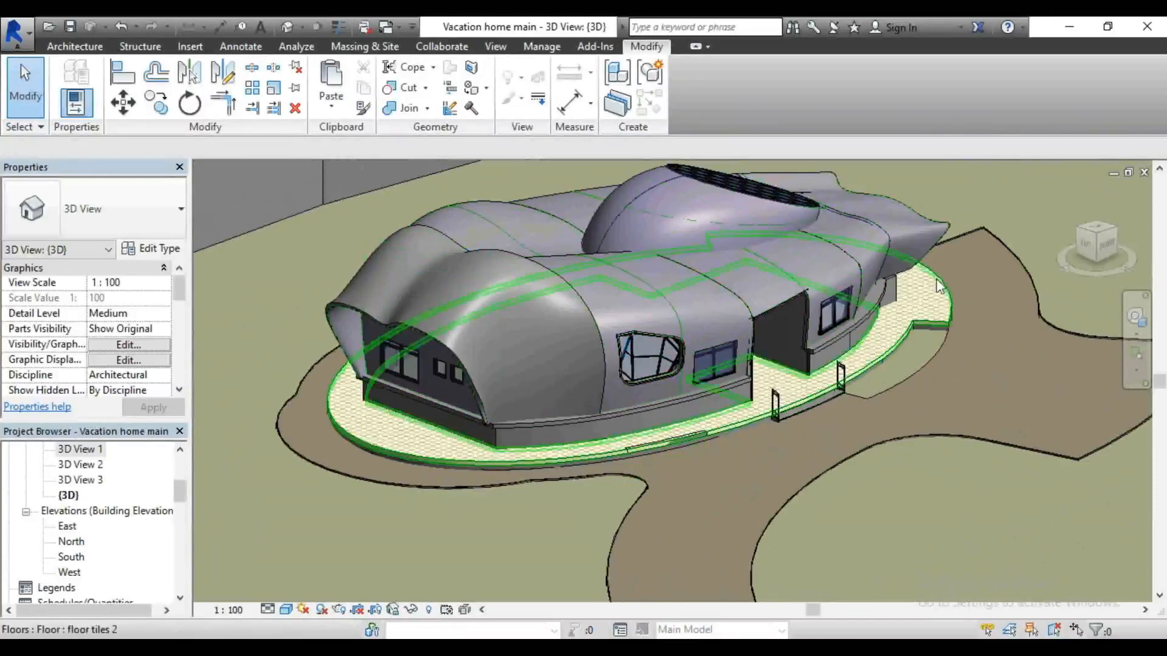
scroll(867, 338, "down", 1)
scroll(504, 459, "up", 4)
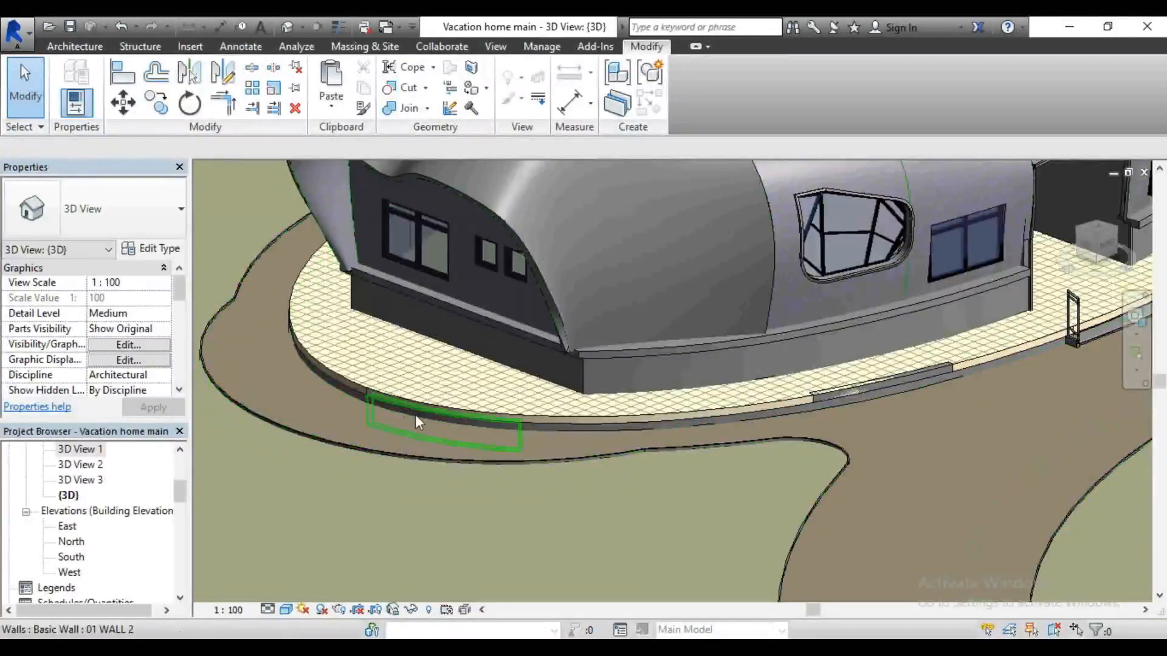
left_click(417, 422)
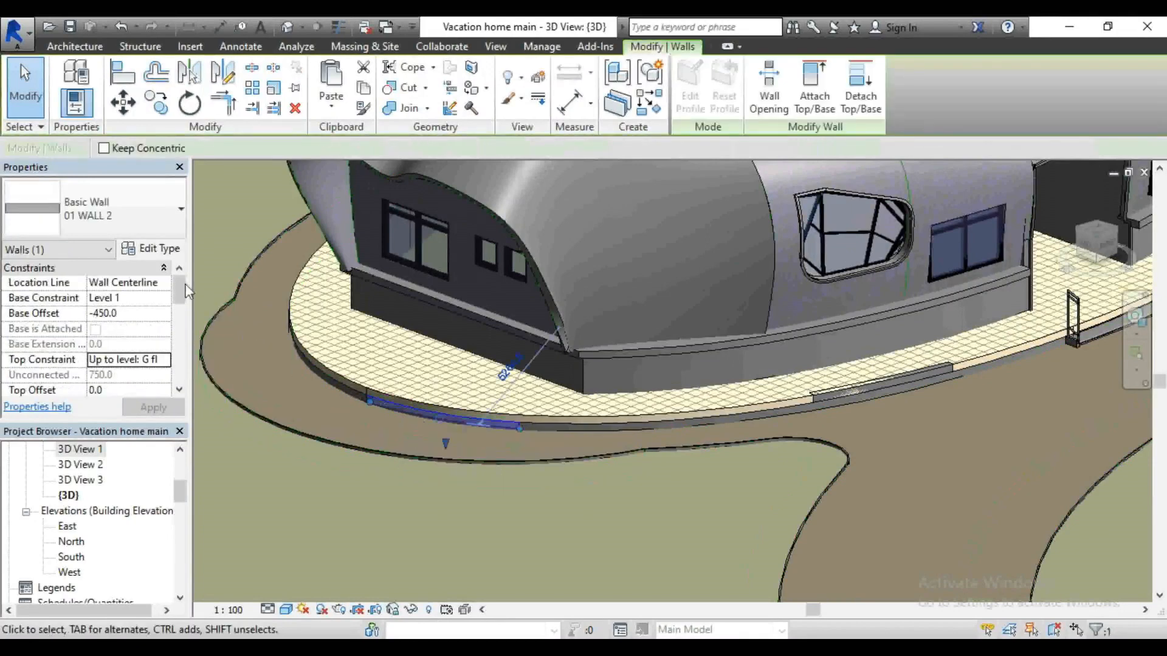
left_click(170, 258)
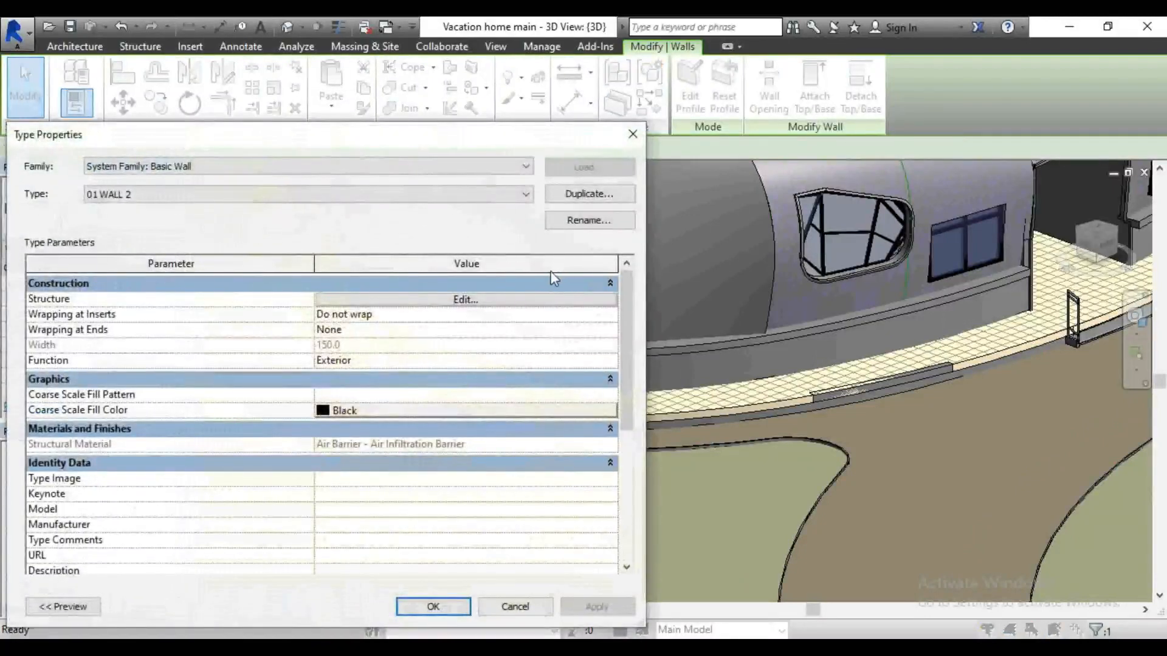
left_click(519, 298)
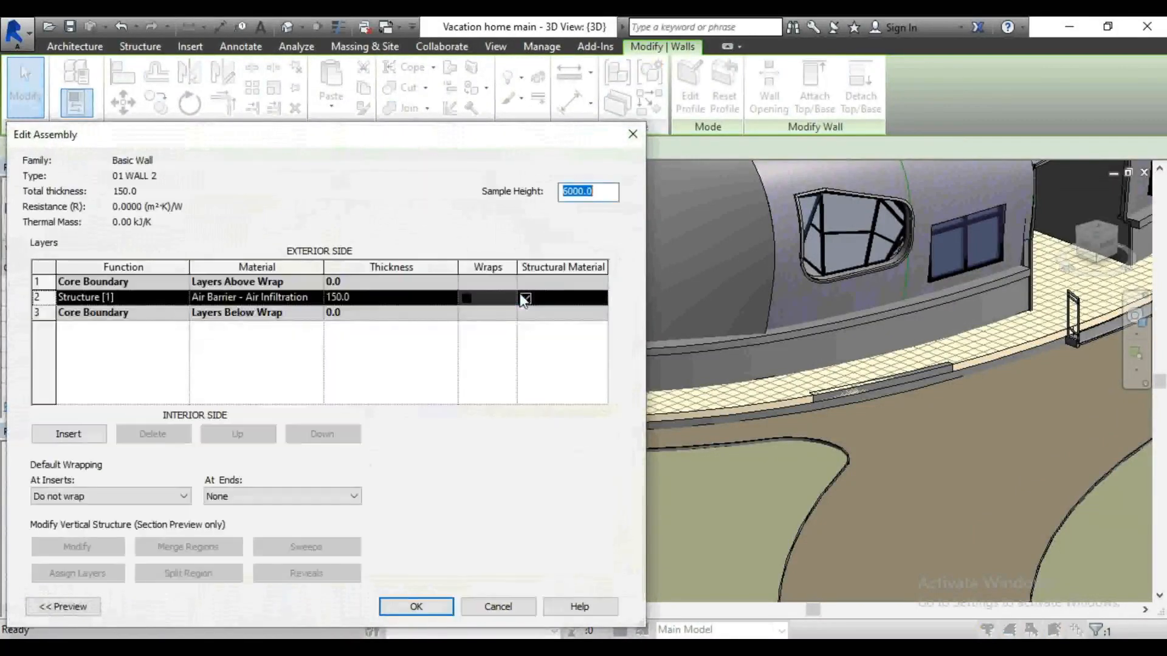
left_click(320, 297)
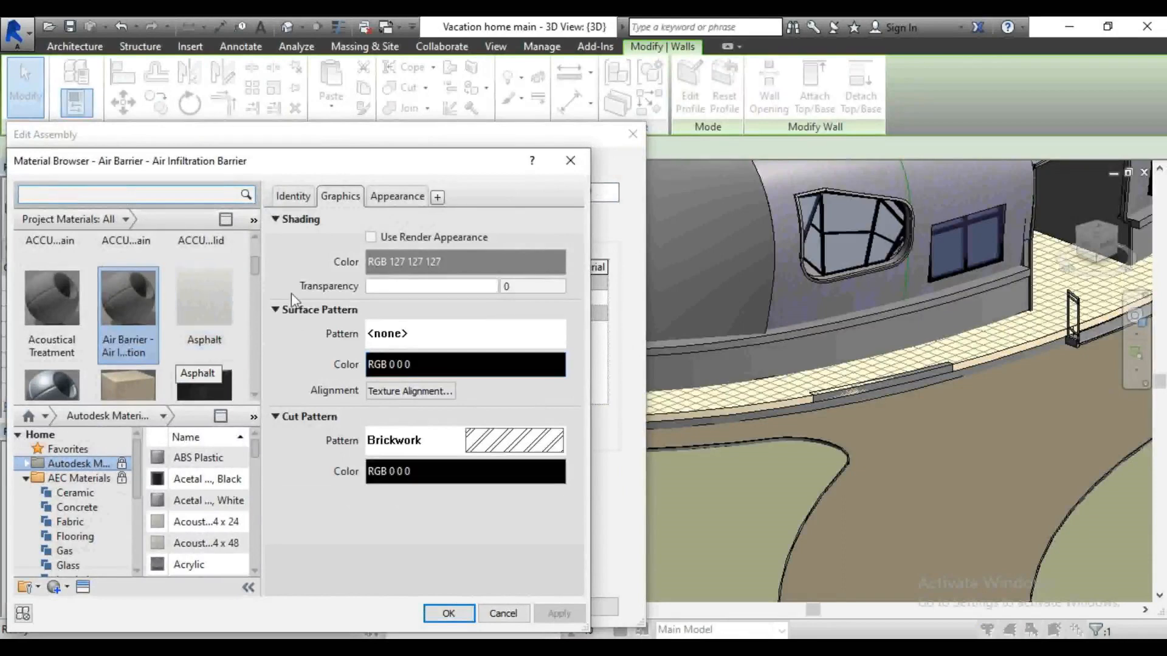
Step: Choose Render Material 0-0-165 from the Unassigned materials for the wall layer and enable Use Render Appearance for its shading
scroll(128, 256, "up", 2)
left_click(125, 219)
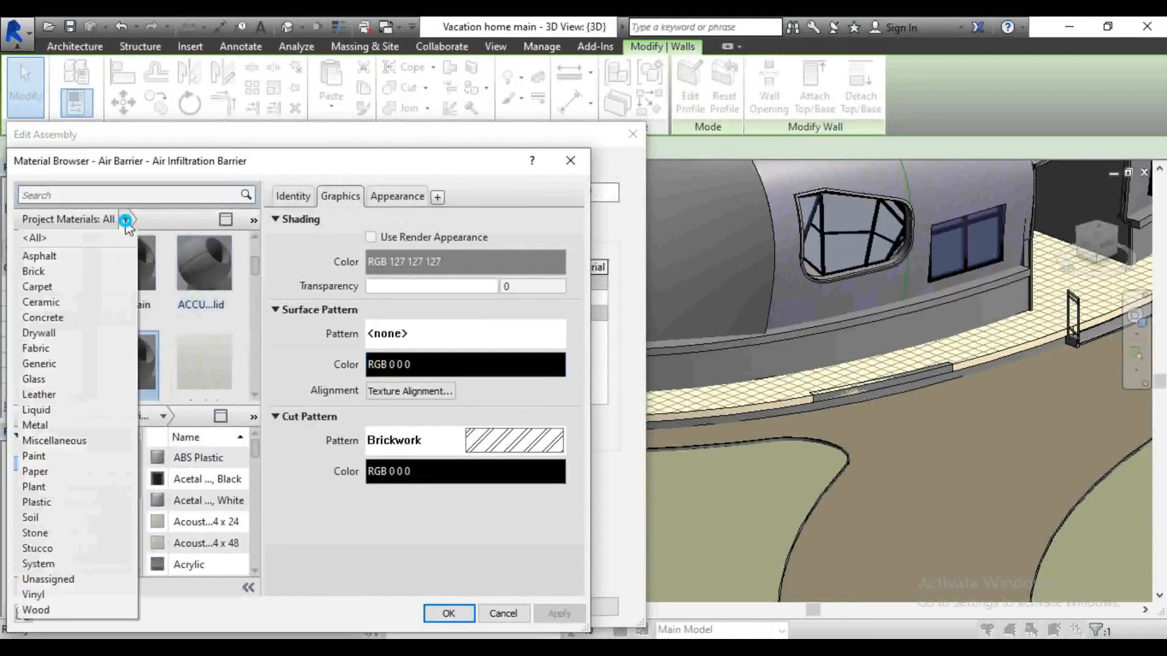
left_click(48, 579)
scroll(151, 319, "down", 3)
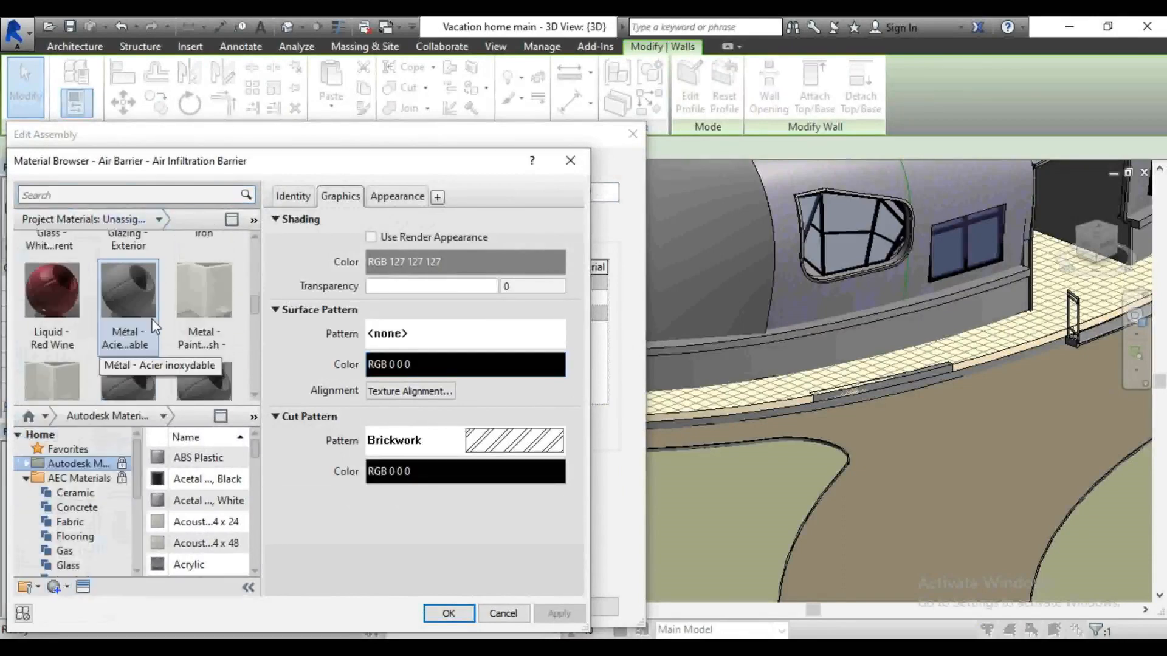
scroll(152, 320, "up", 5)
scroll(152, 321, "down", 5)
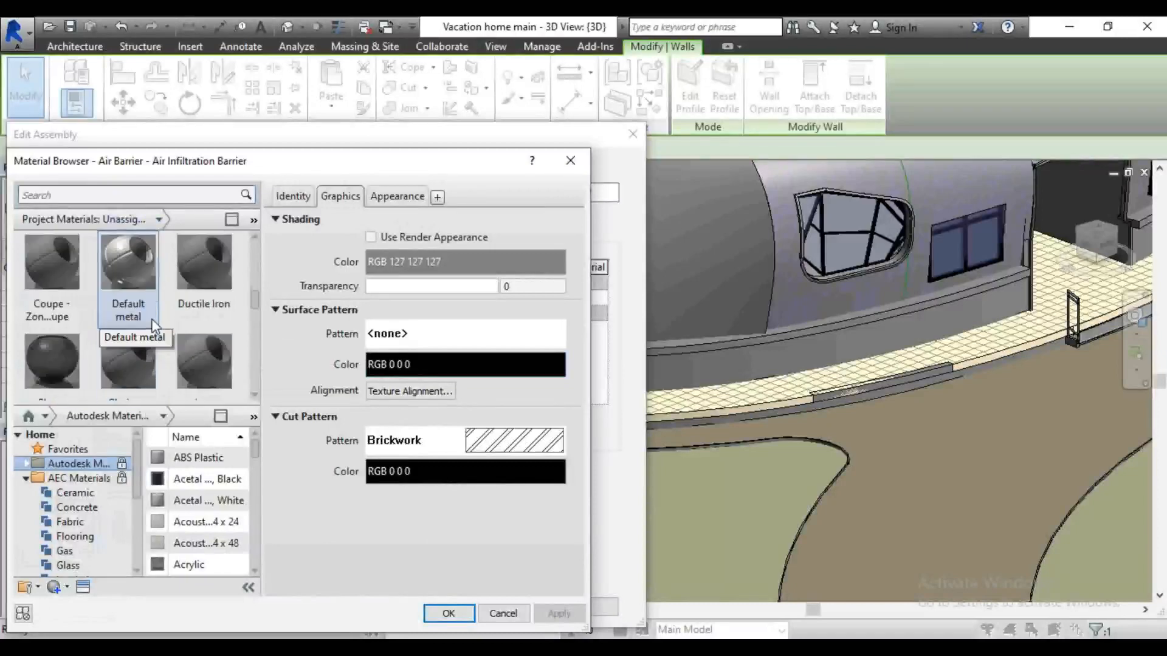
scroll(152, 326, "down", 2)
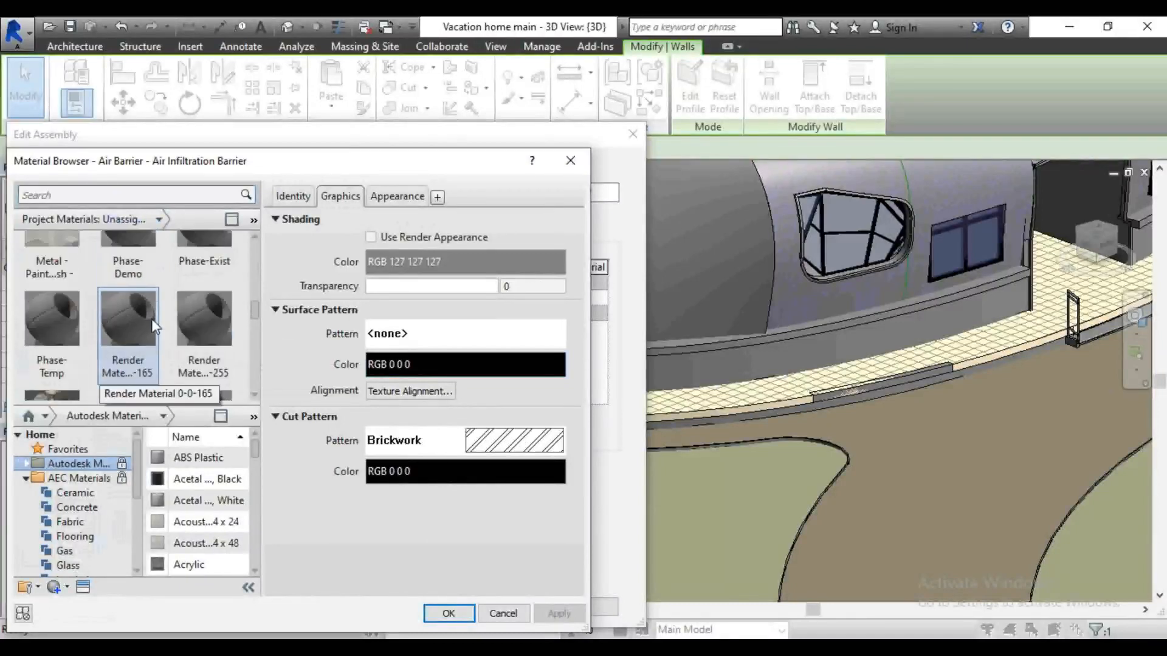
scroll(151, 319, "down", 2)
scroll(151, 319, "up", 2)
scroll(151, 319, "down", 2)
scroll(151, 319, "up", 2)
left_click(137, 318)
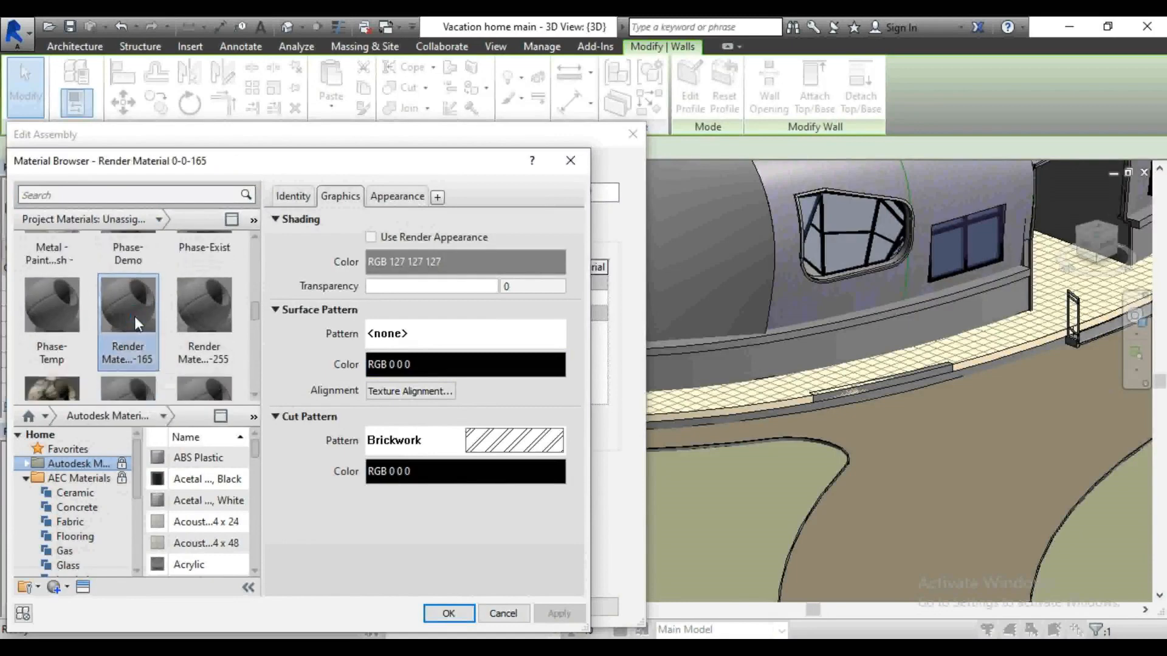
left_click(370, 238)
Step: Assign the Brick_Non_Uniform_Running_Brown texture from the Mats folder as the generic appearance image of Render Material 0-0-165
left_click(387, 198)
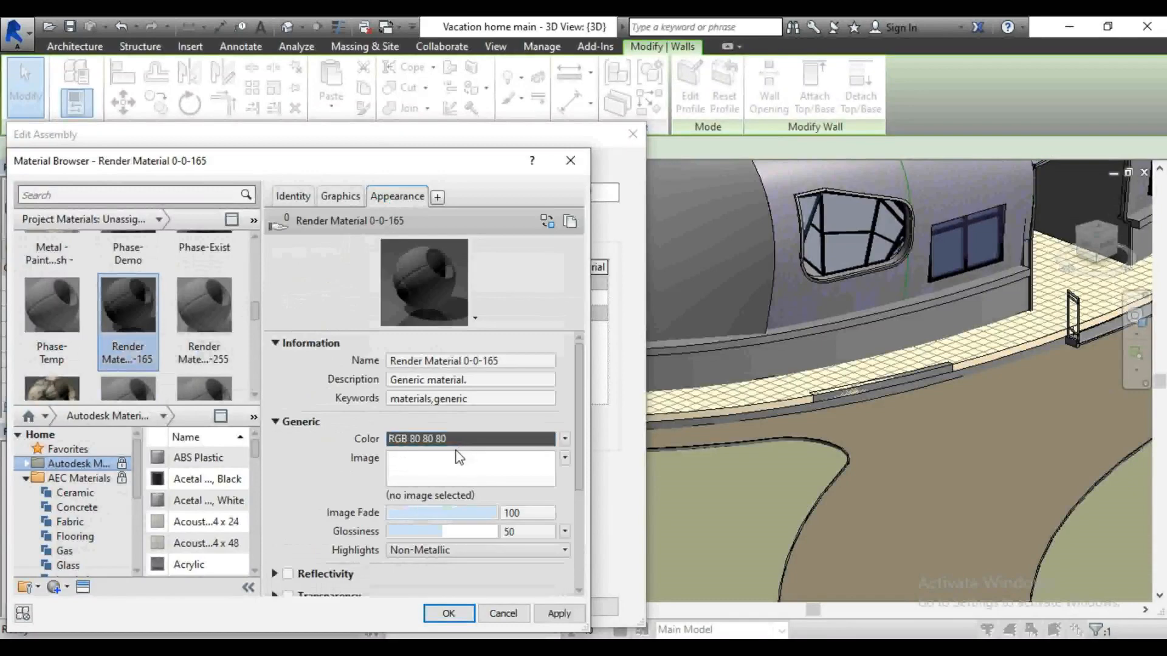
left_click(450, 466)
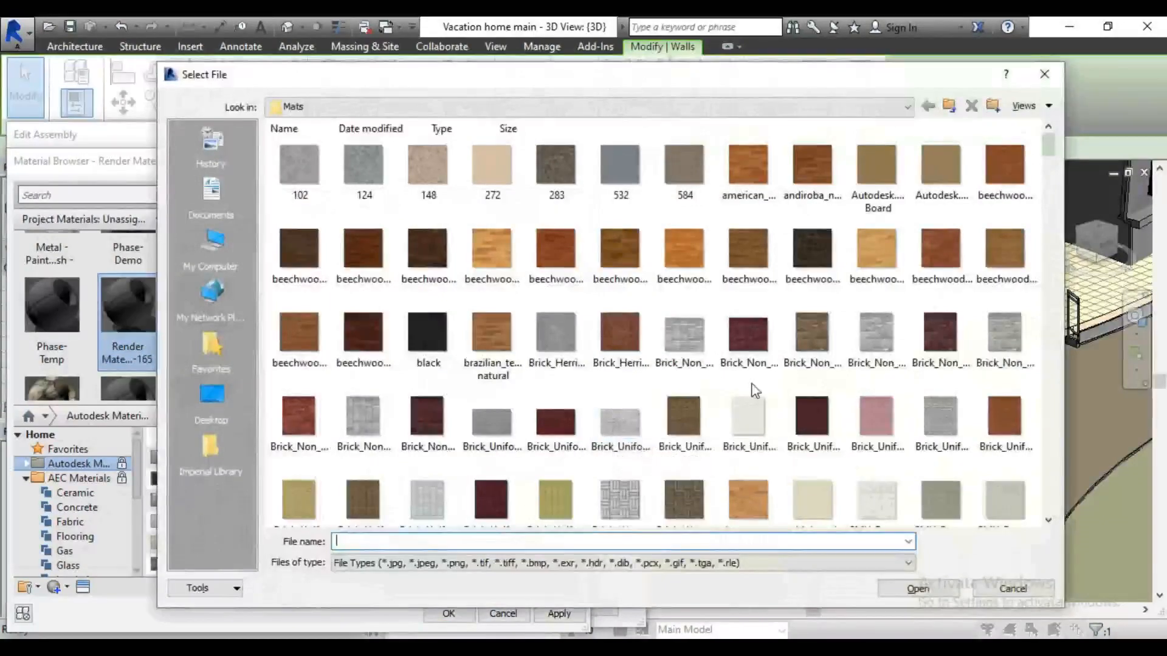
scroll(754, 389, "down", 5)
scroll(753, 389, "down", 3)
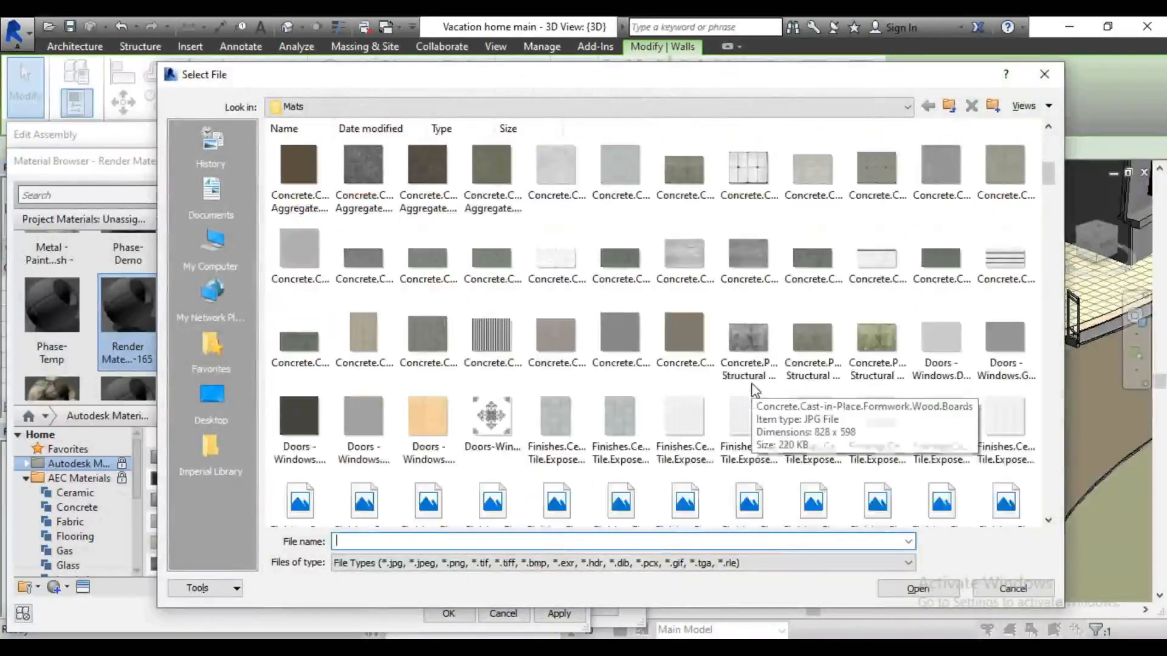
scroll(753, 389, "down", 6)
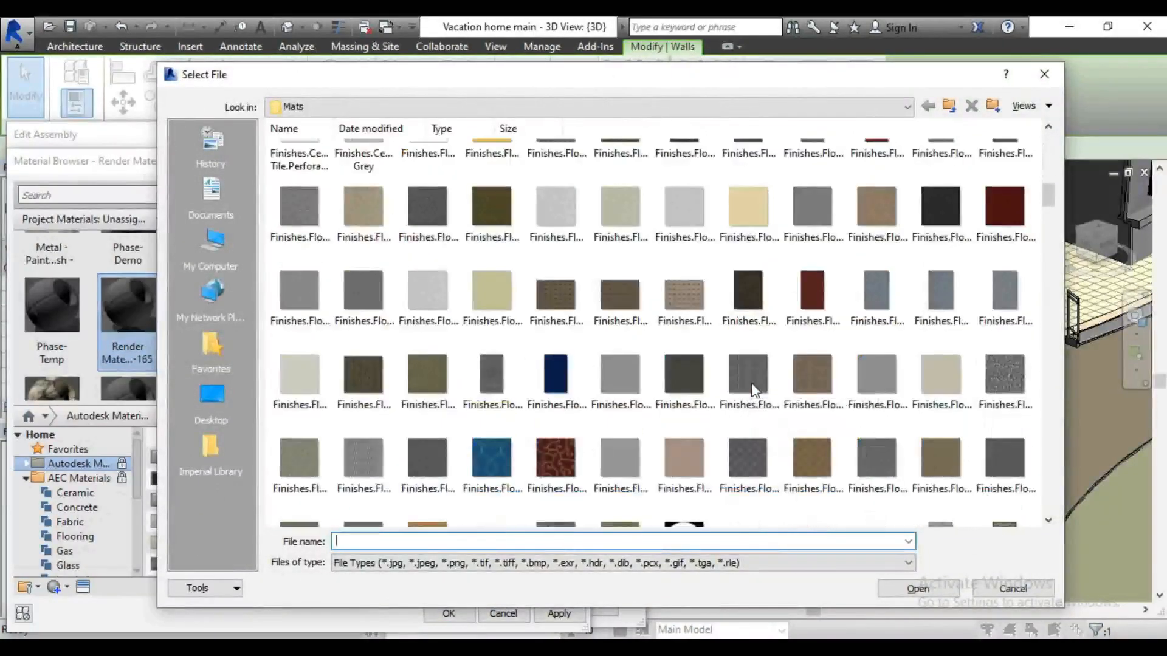
scroll(754, 389, "down", 8)
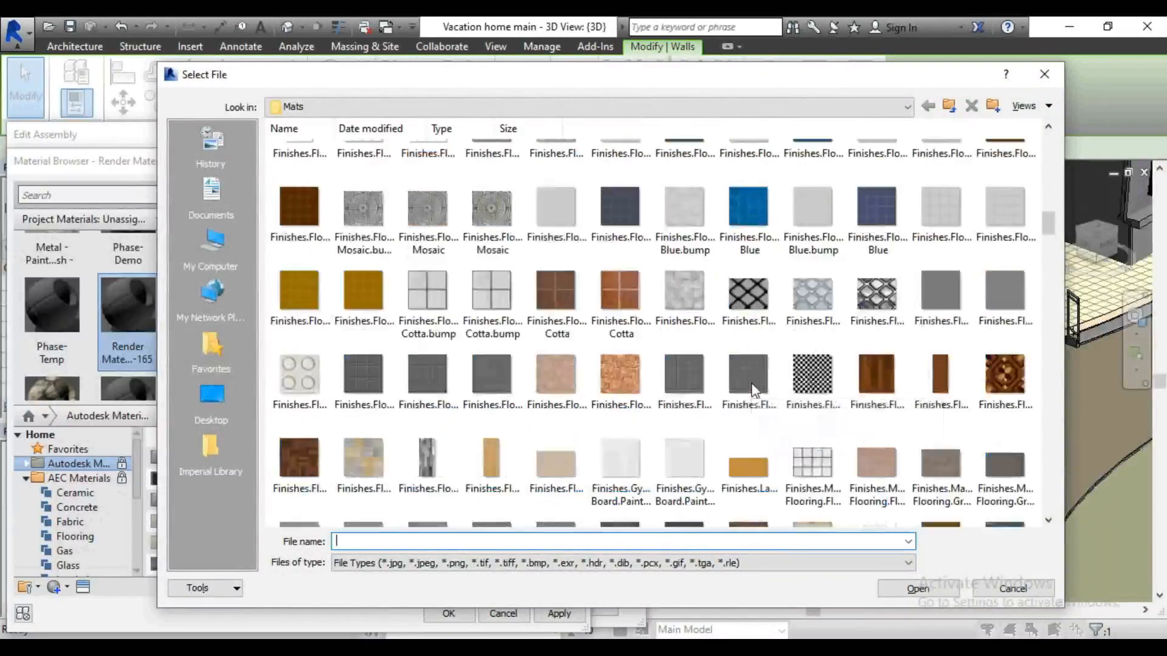
scroll(753, 389, "down", 6)
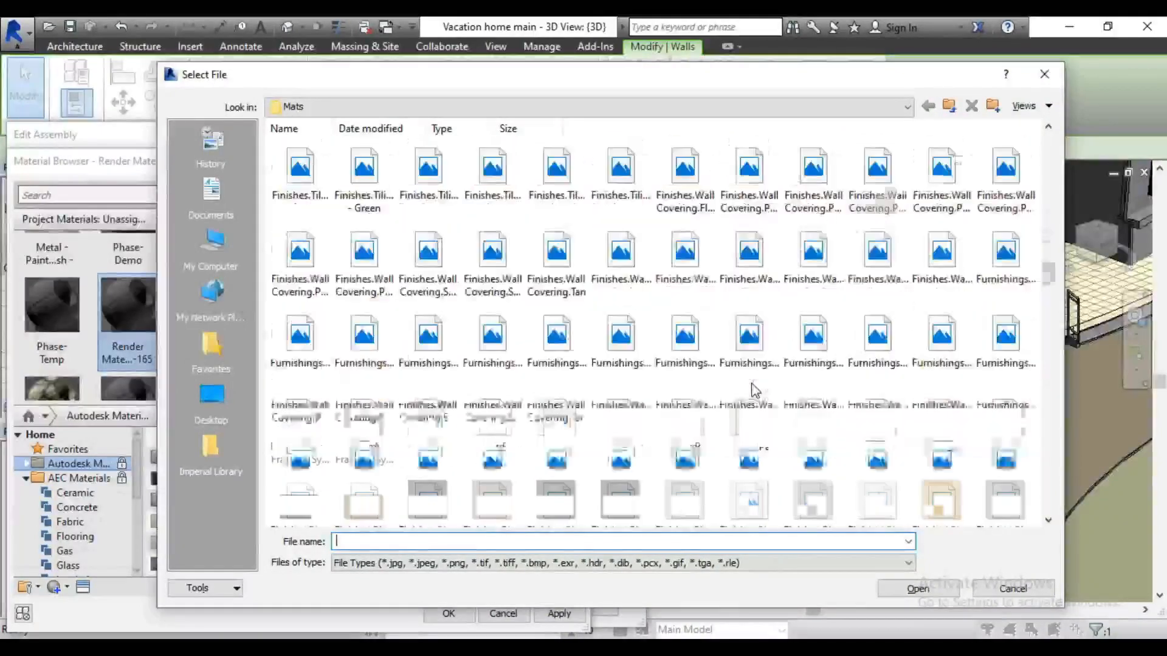
left_click_drag(1058, 280, 1042, 475)
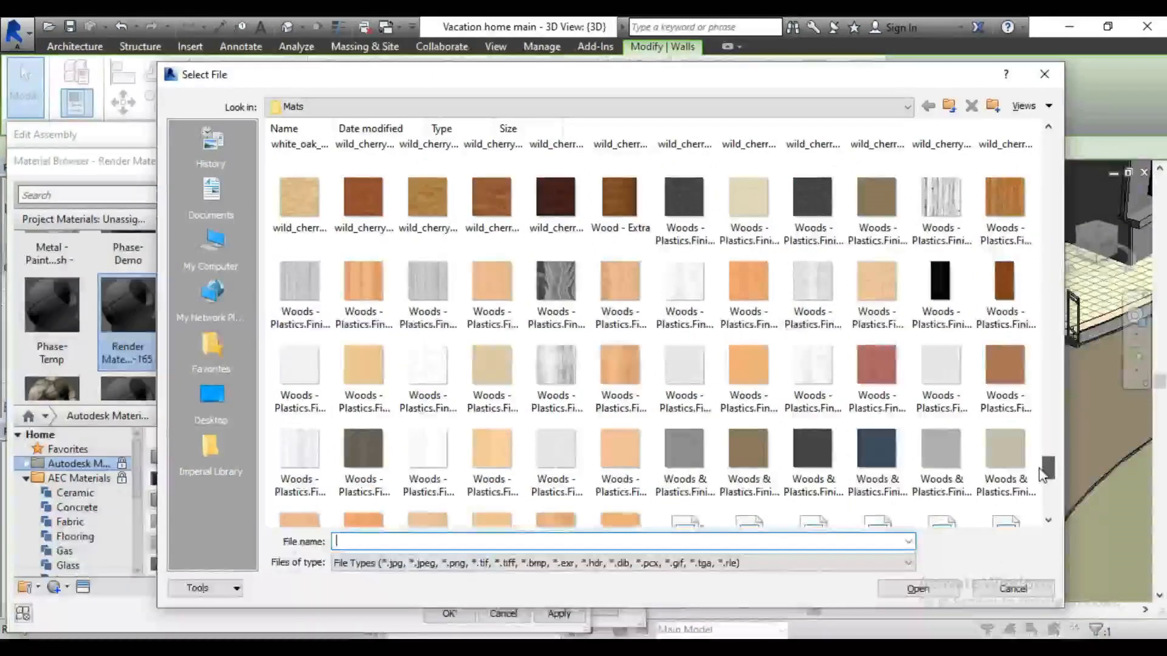
scroll(847, 399, "up", 5)
scroll(847, 399, "up", 2)
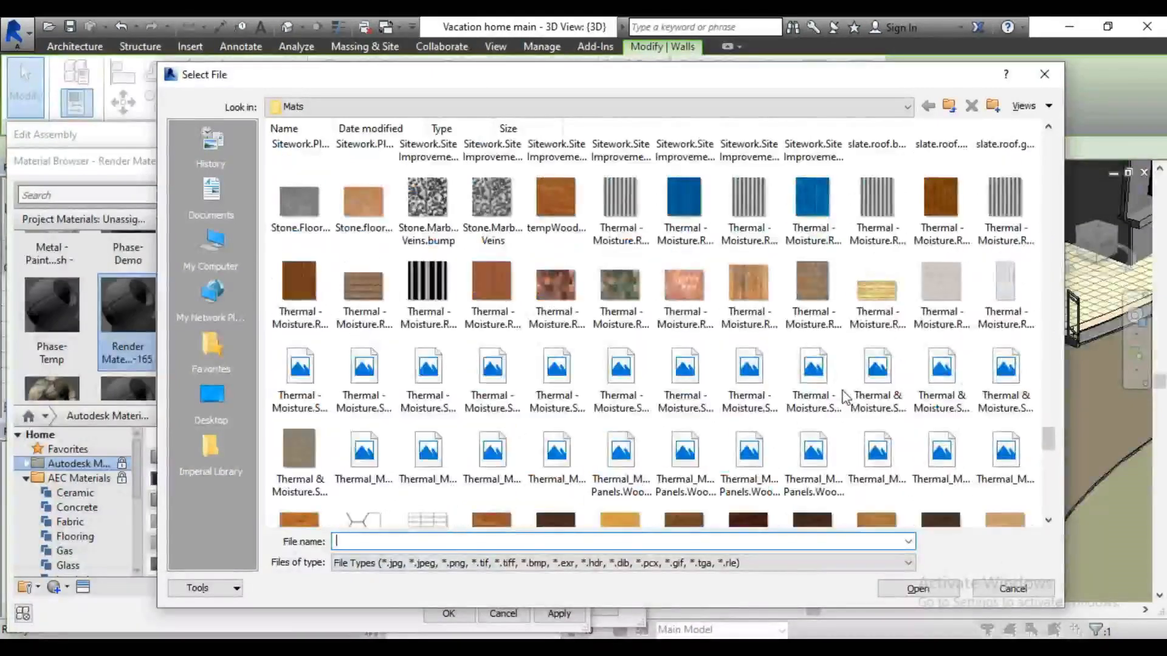
scroll(845, 398, "up", 5)
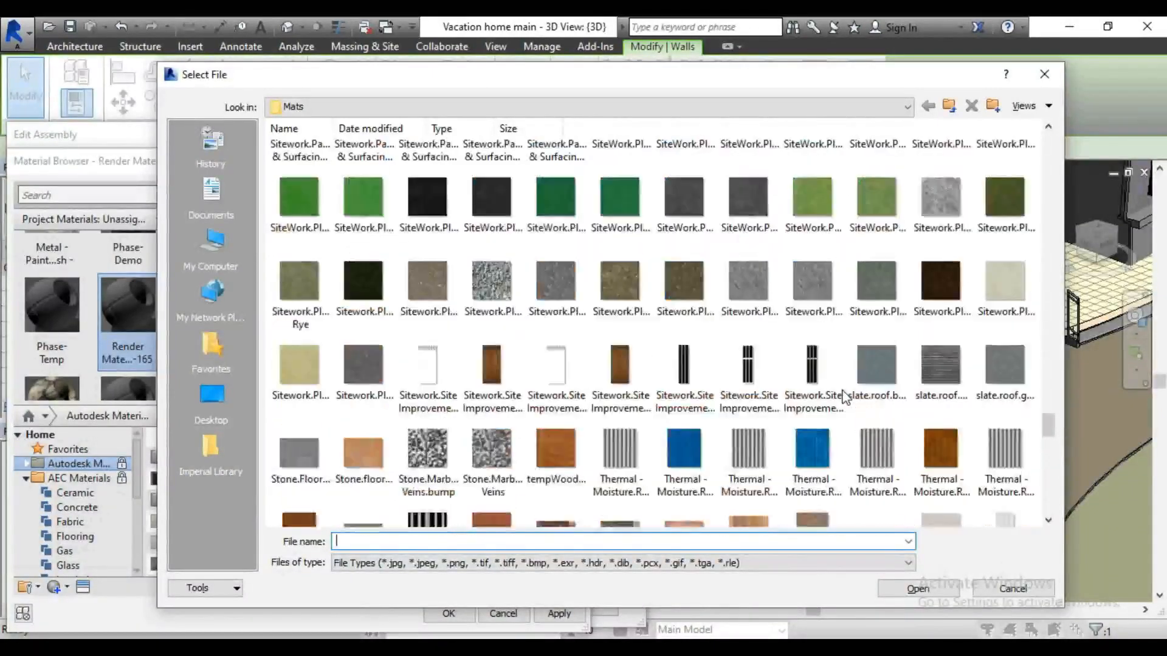
scroll(845, 398, "up", 5)
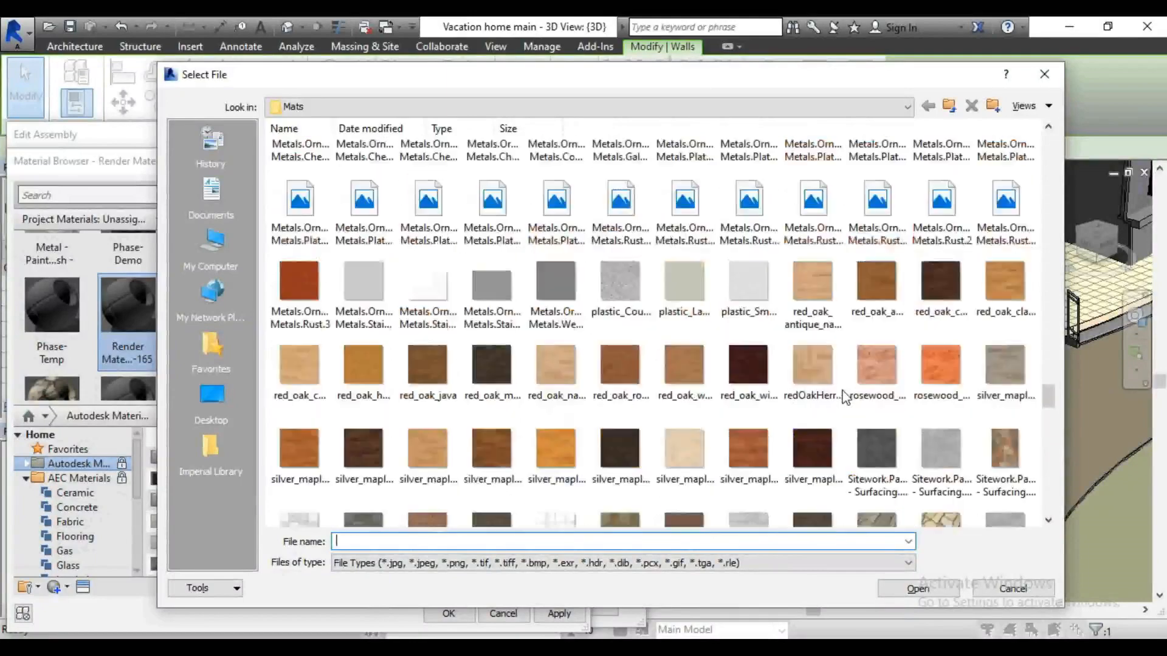
scroll(845, 399, "up", 5)
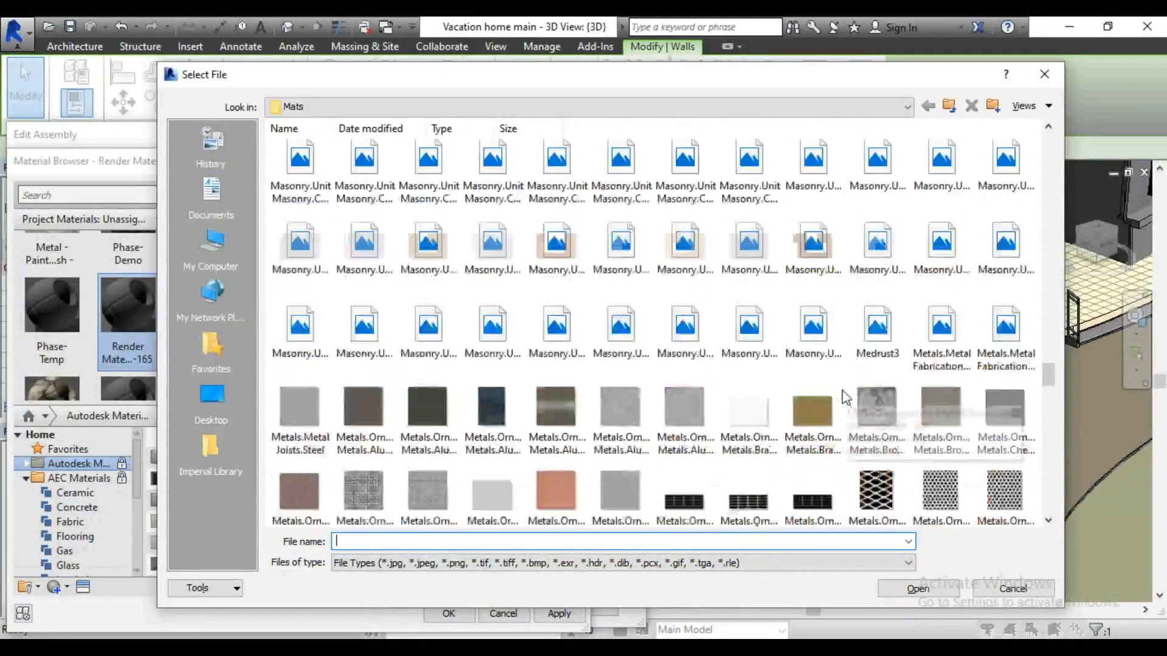
scroll(845, 398, "up", 3)
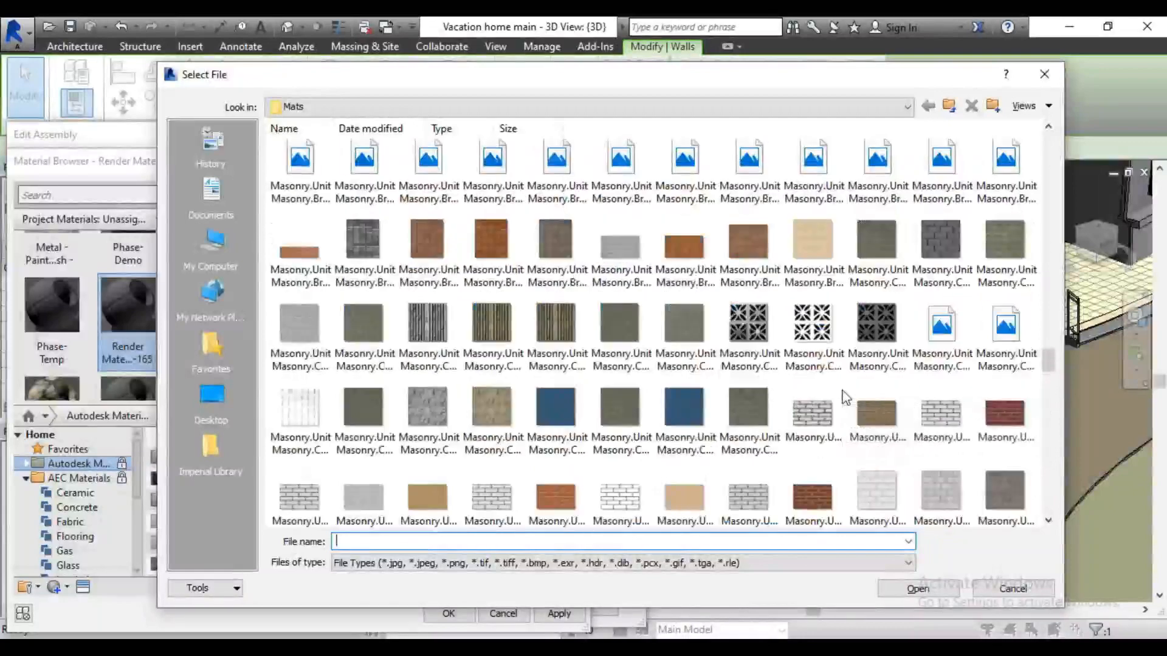
scroll(845, 399, "up", 3)
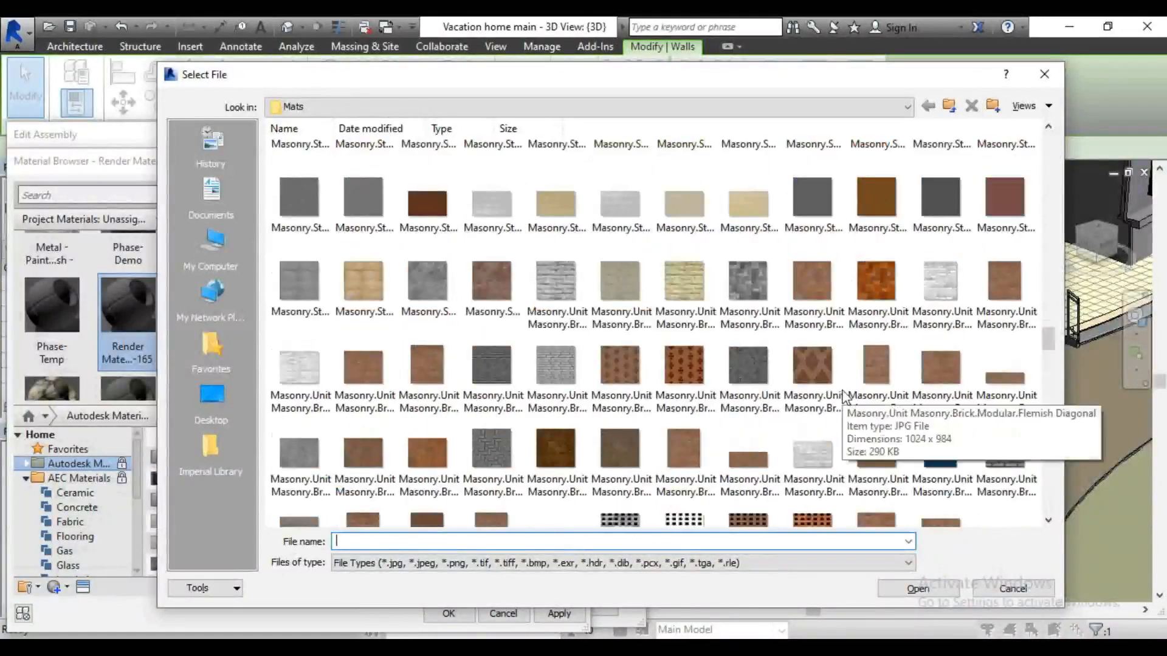
scroll(845, 398, "up", 2)
scroll(845, 398, "up", 2)
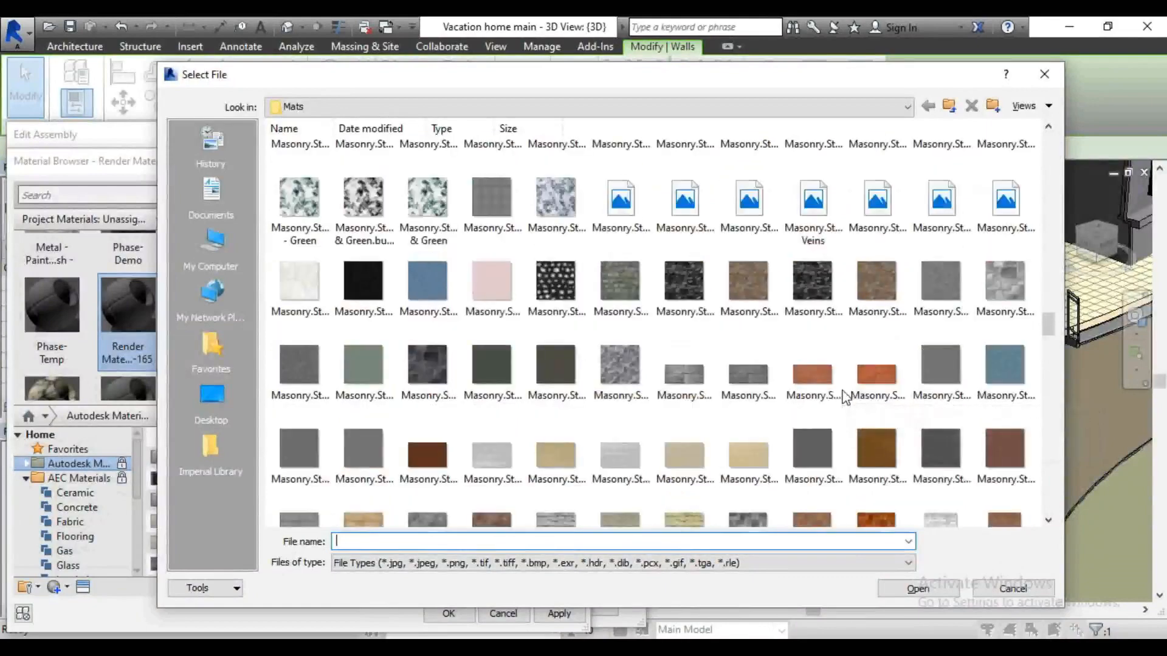
scroll(844, 399, "up", 1)
scroll(845, 398, "up", 2)
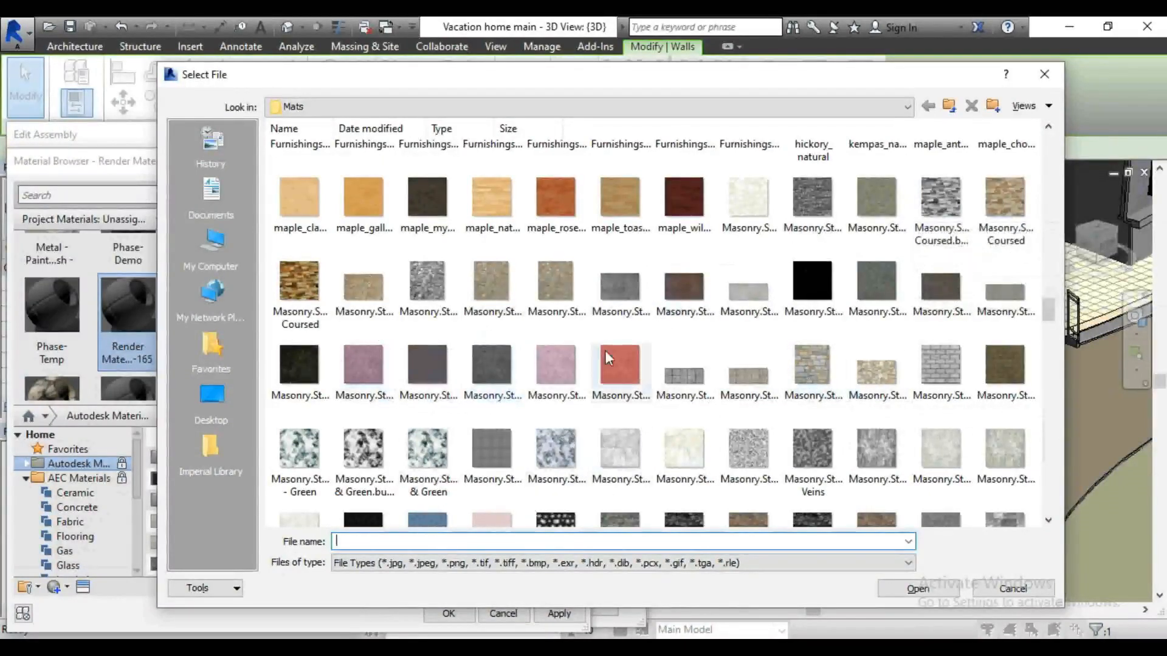
scroll(776, 409, "up", 2)
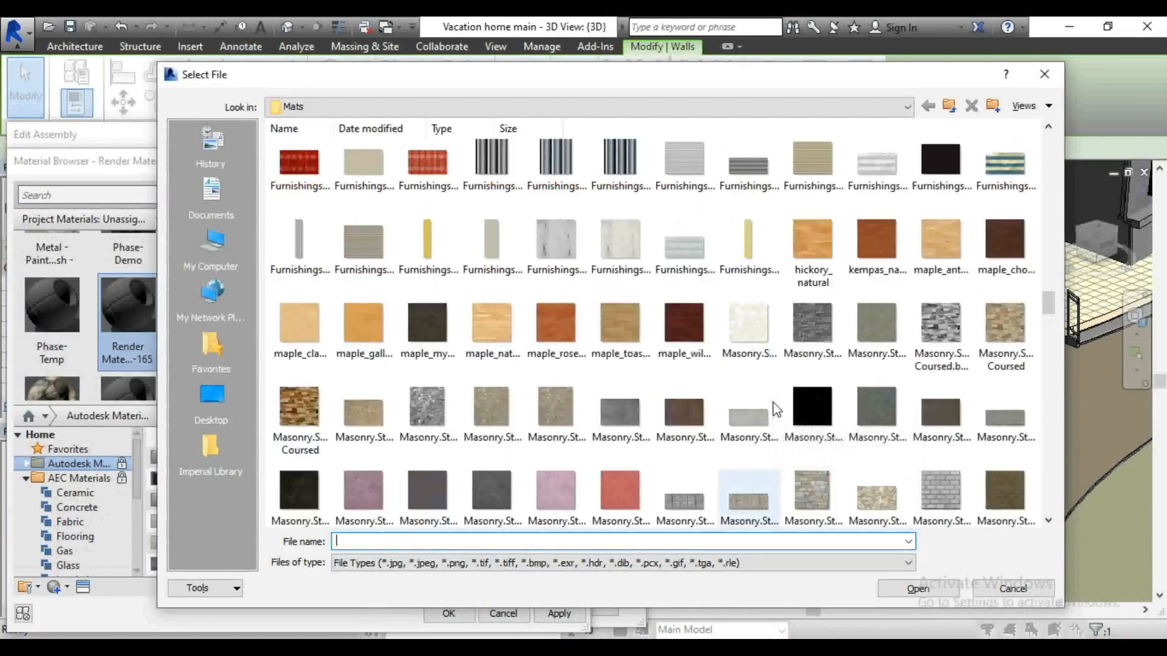
scroll(776, 409, "up", 2)
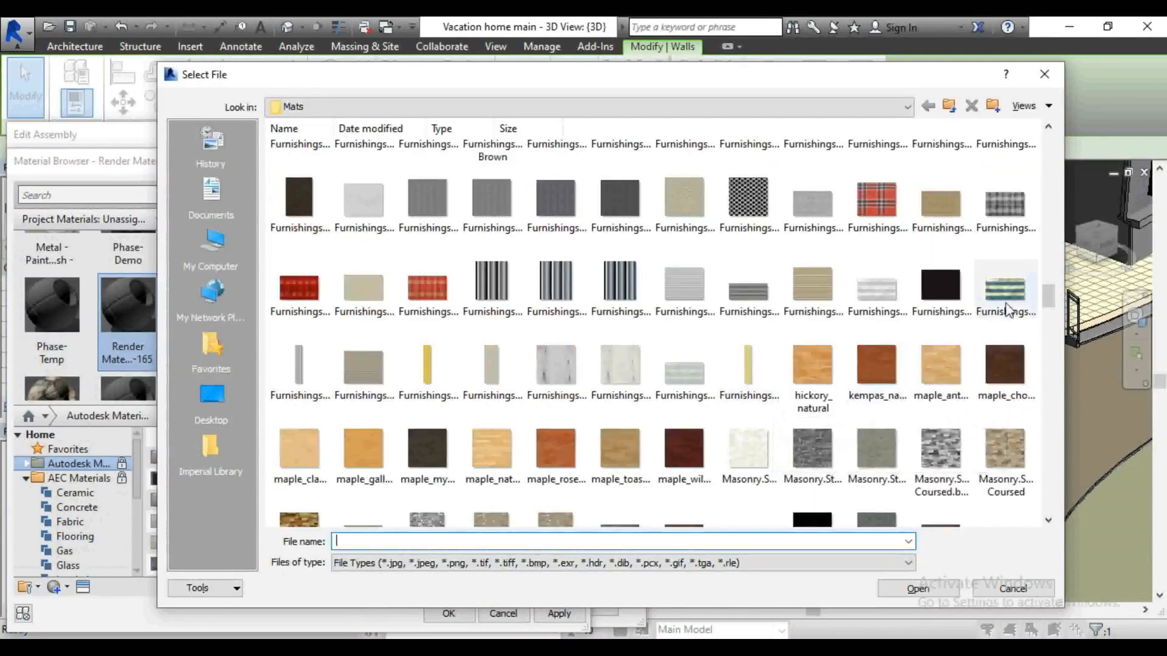
scroll(1040, 307, "up", 15)
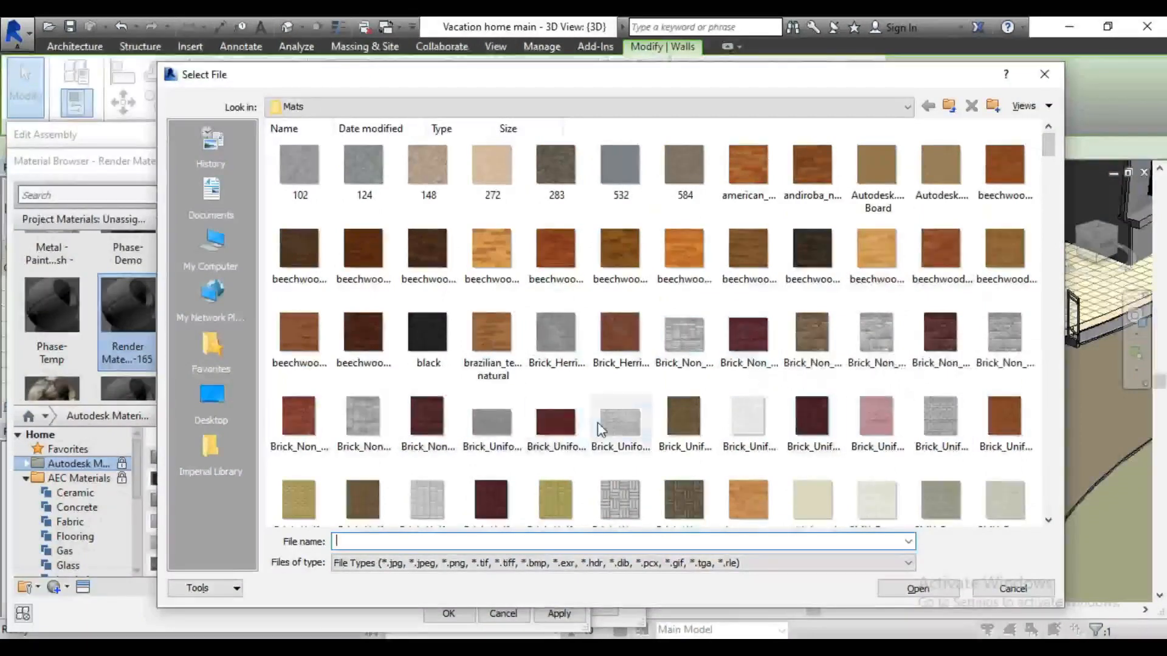
left_click(830, 343)
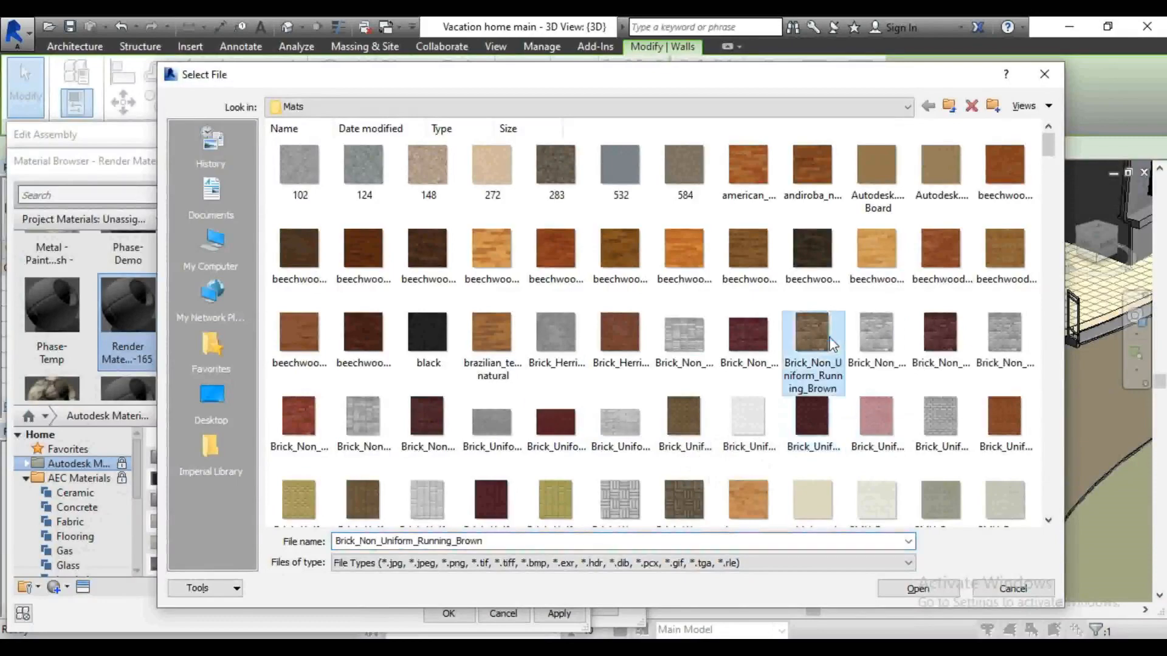
left_click(917, 589)
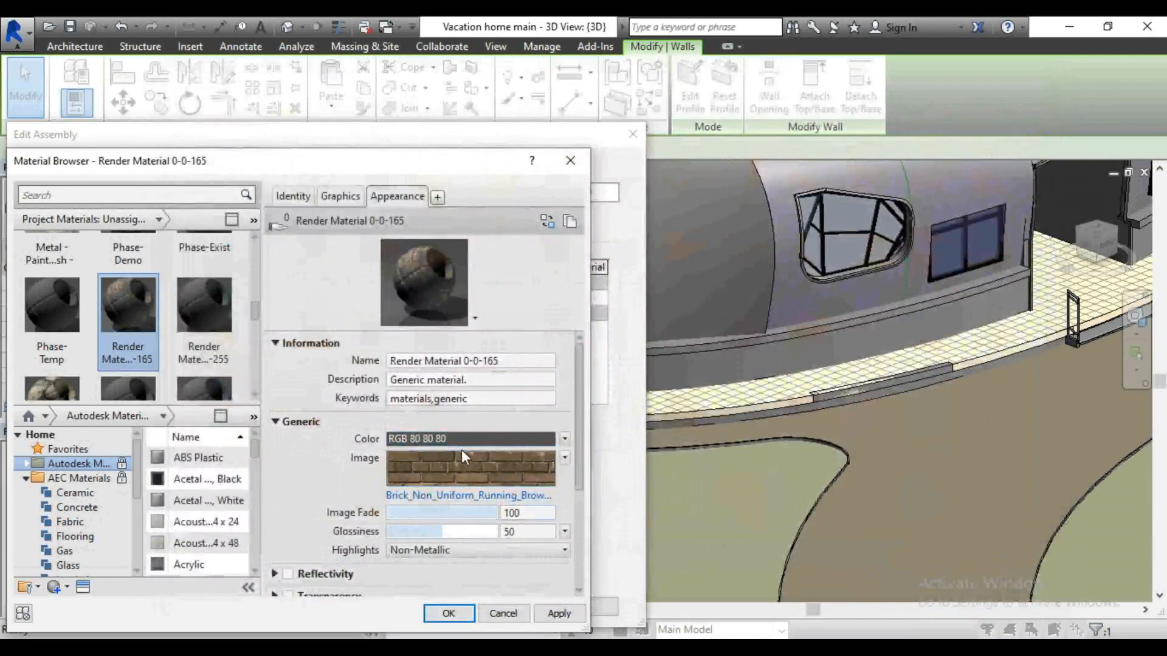
Step: Enable Bump for Render Material 0-0-165 and assign the Brick_Non_Uniform_Running_bump image to it
scroll(581, 441, "down", 3)
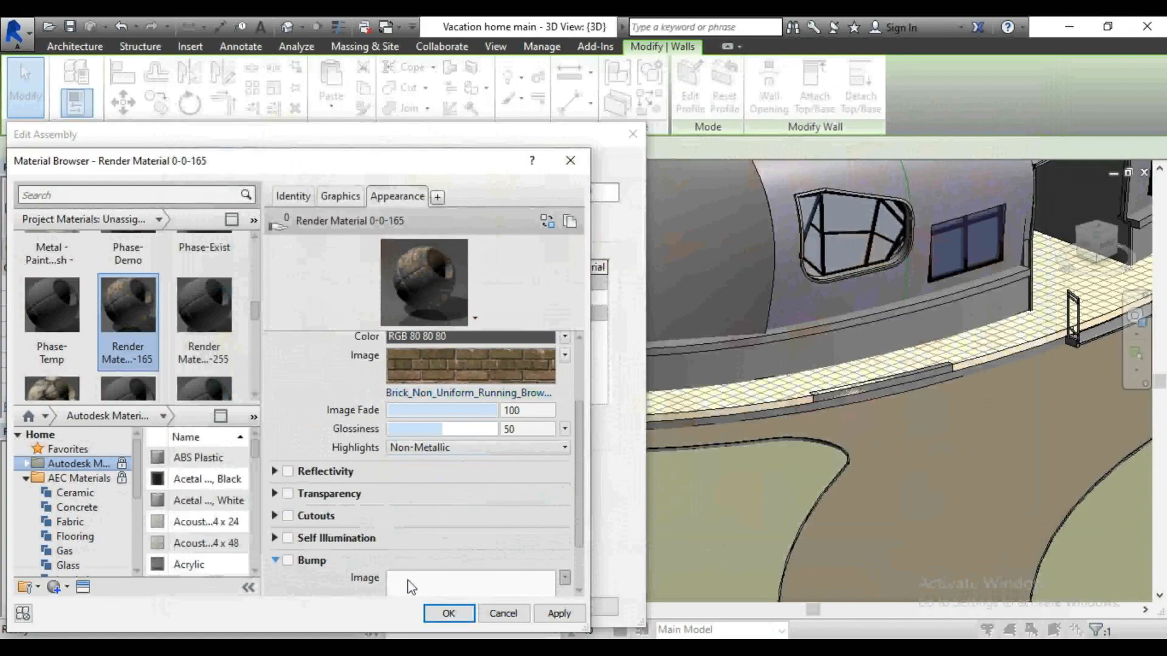
left_click(286, 561)
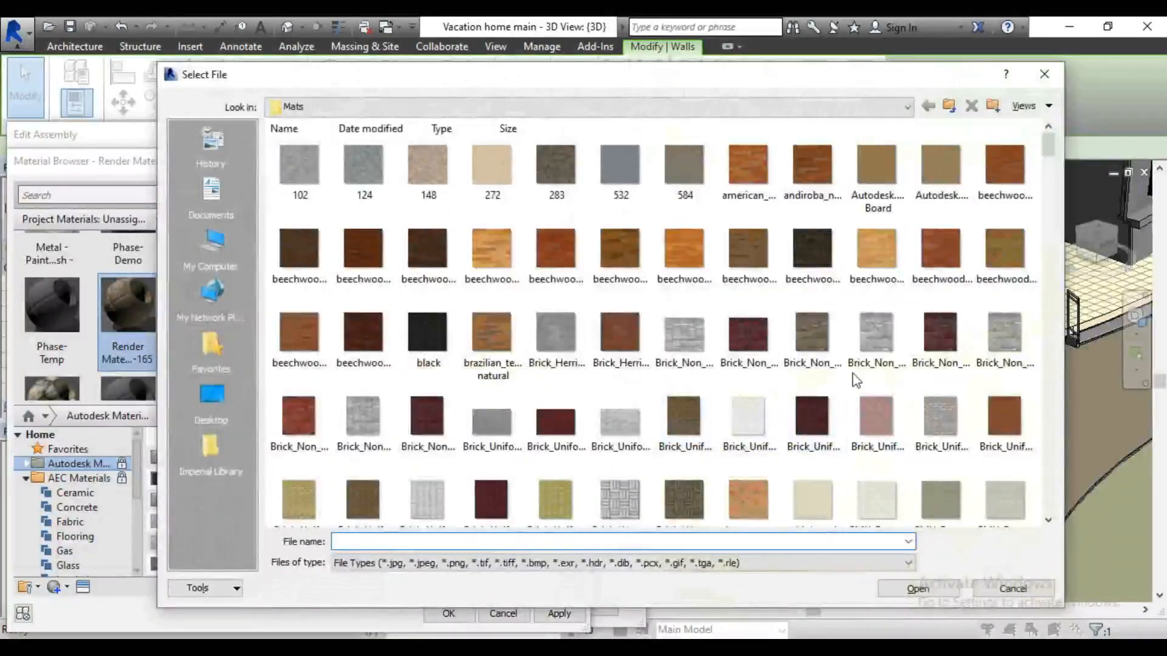
left_click(878, 349)
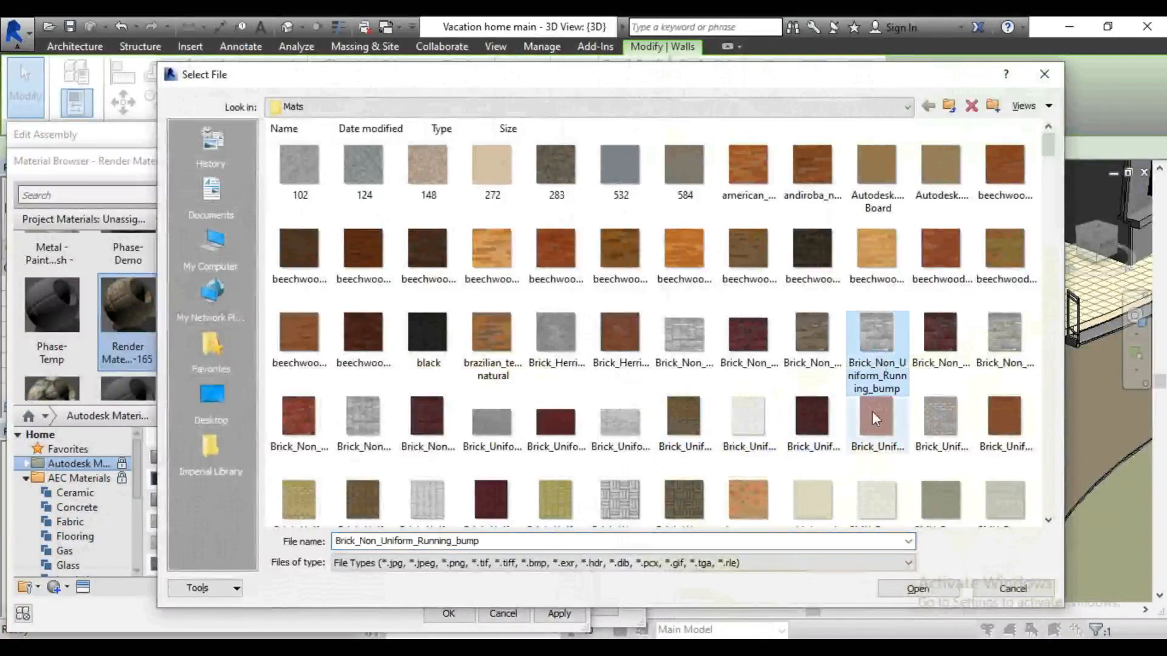
left_click(917, 589)
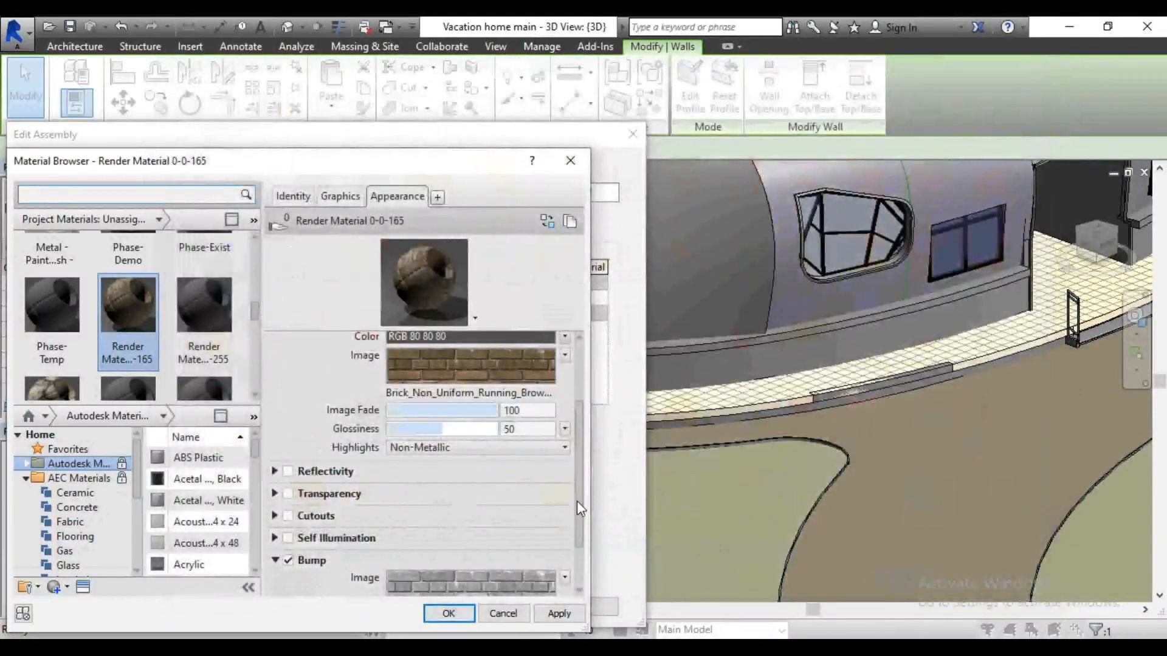
Step: Set the bump image's texture sample width to 3000 mm with the proportions linked
scroll(577, 501, "down", 2)
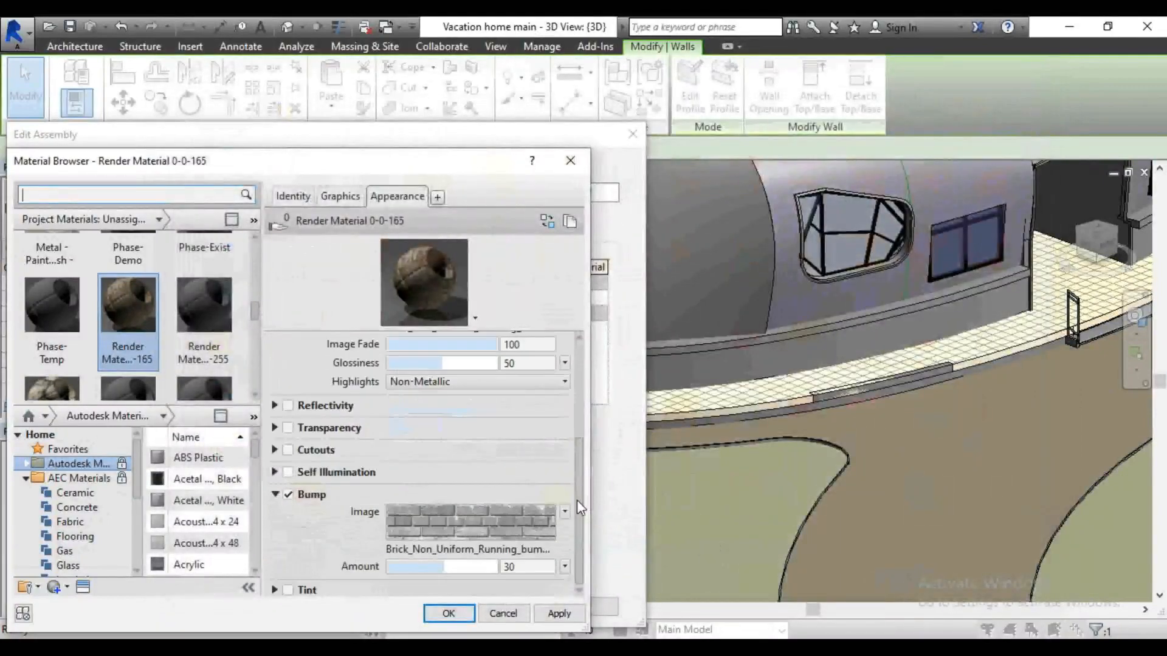
left_click(509, 520)
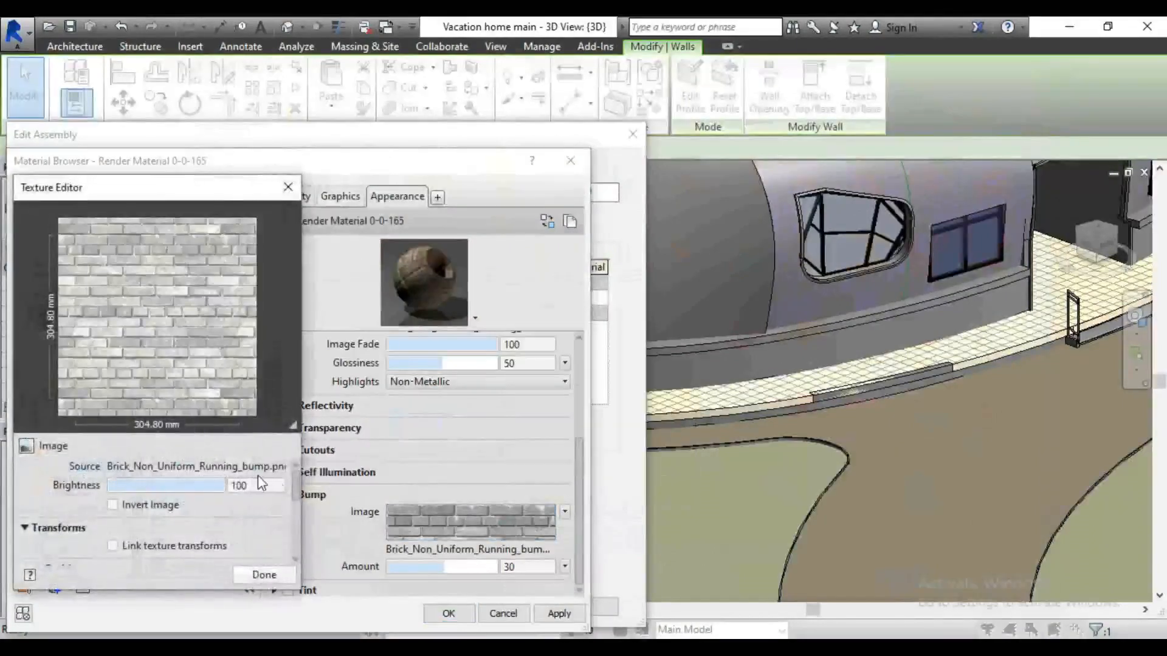
scroll(291, 478, "down", 3)
double_click(174, 510)
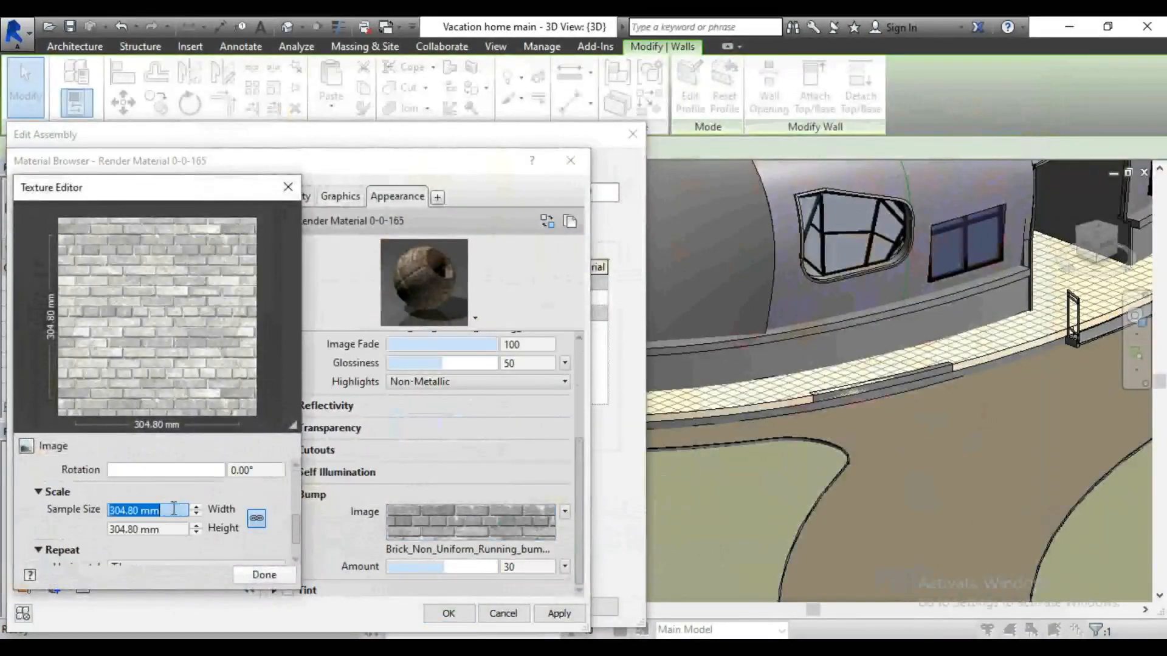
type("3000")
key("Tab")
left_click(263, 574)
Step: Set the brown brick appearance image's sample width to 300 mm with the proportions linked
scroll(575, 466, "up", 3)
left_click(539, 465)
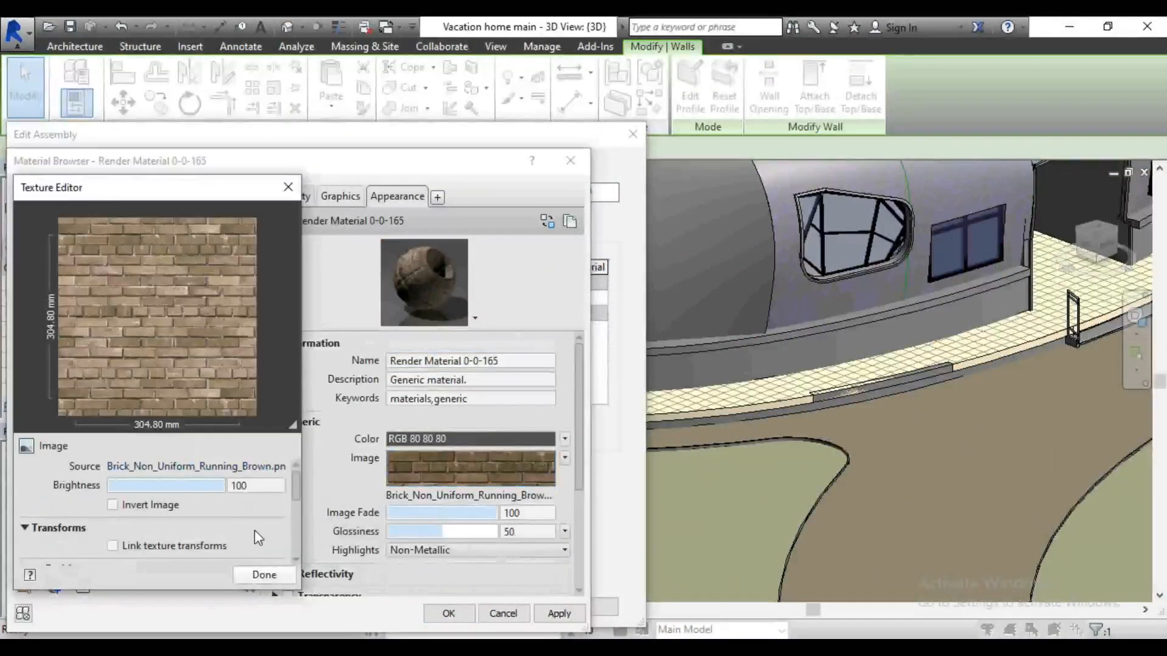
scroll(258, 537, "down", 3)
left_click(161, 511)
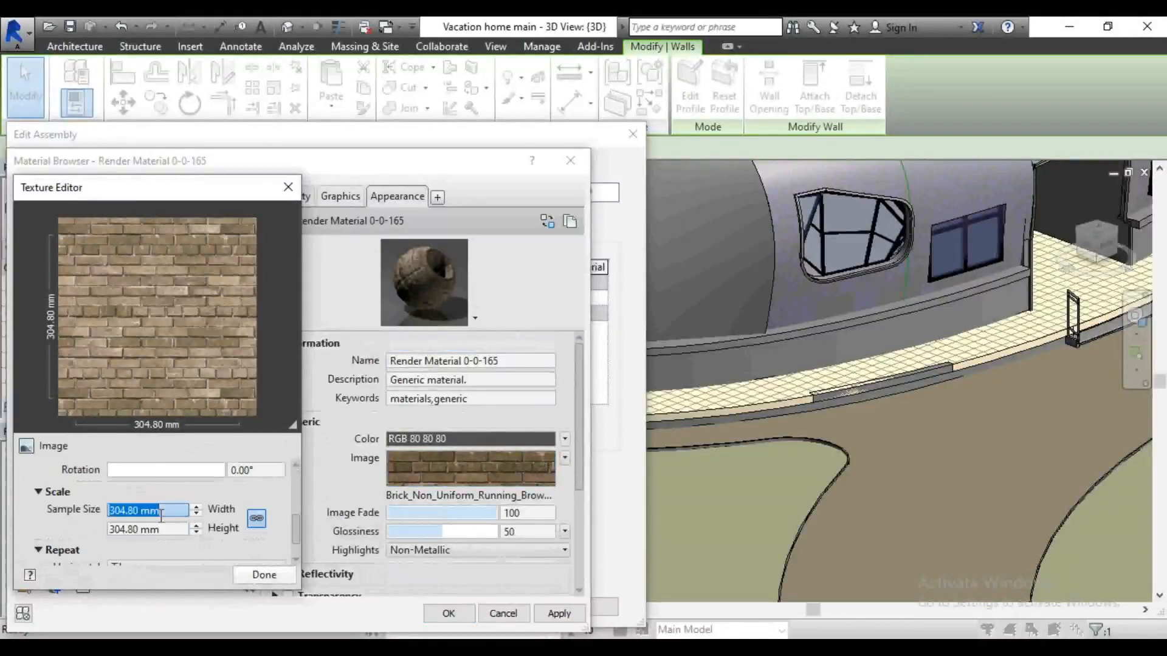
type("300")
key("Tab")
left_click(264, 575)
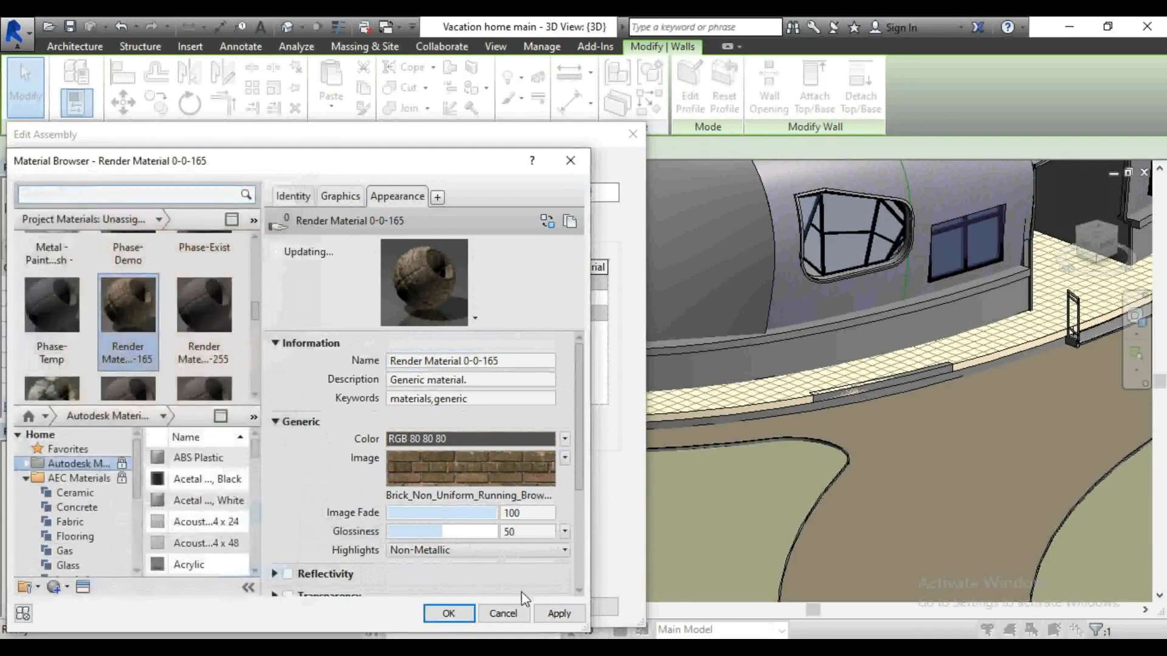
Step: Apply the brick appearance to Render Material 0-0-165 and accept the layer and type changes for 01 WALL 2
left_click(553, 613)
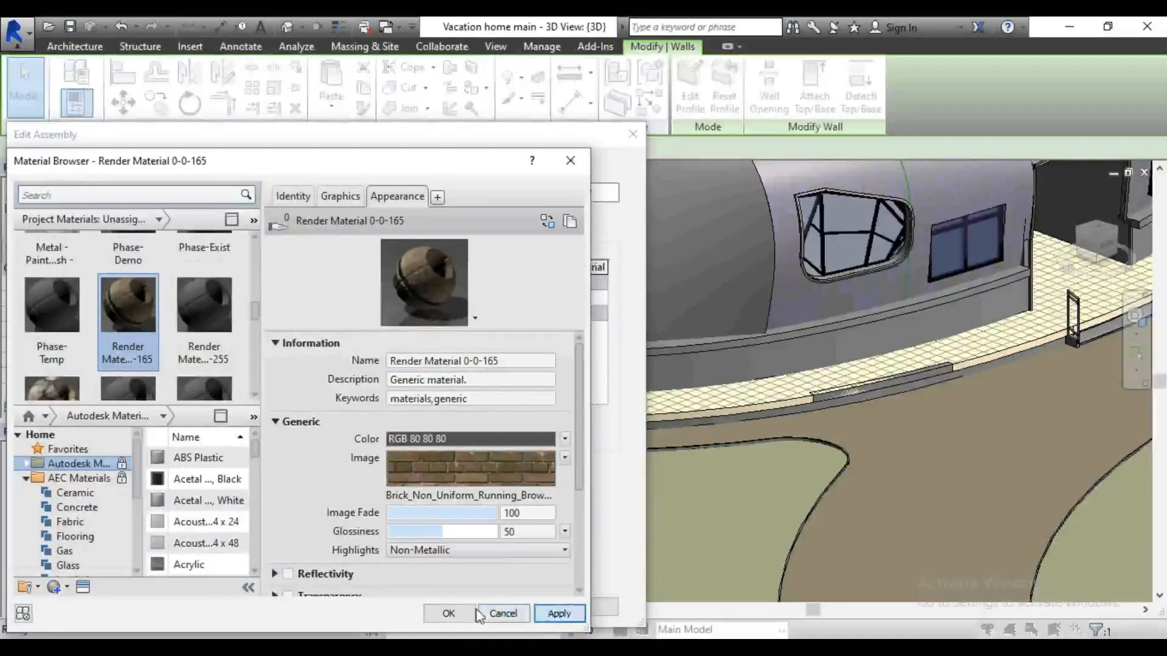
left_click(451, 611)
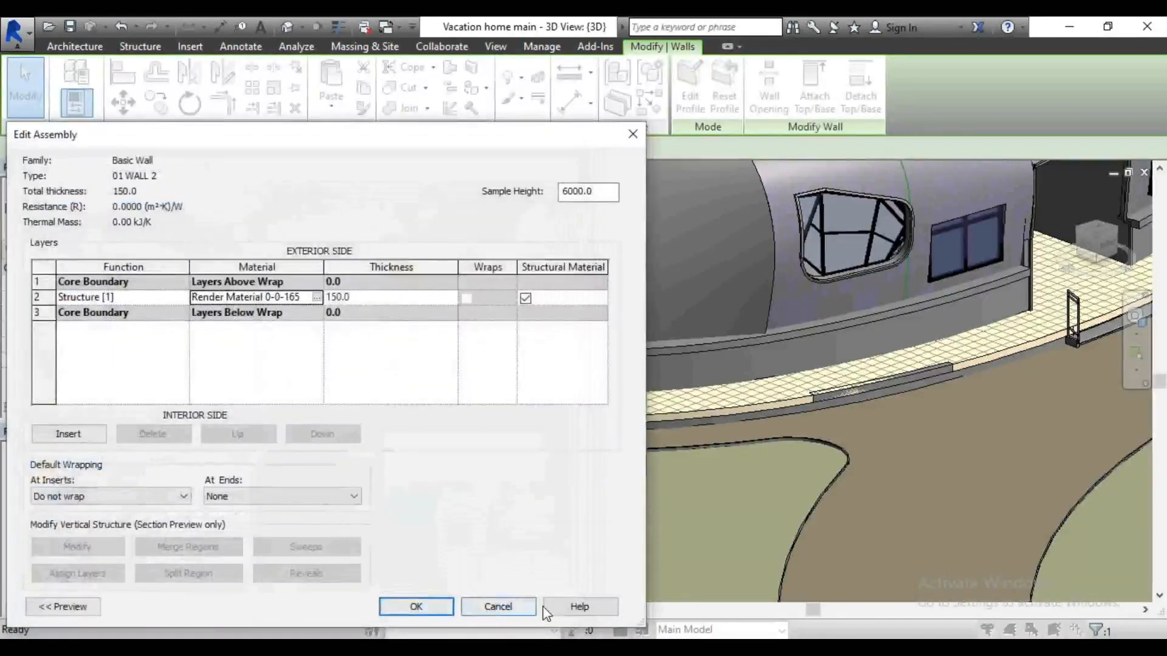
left_click(425, 606)
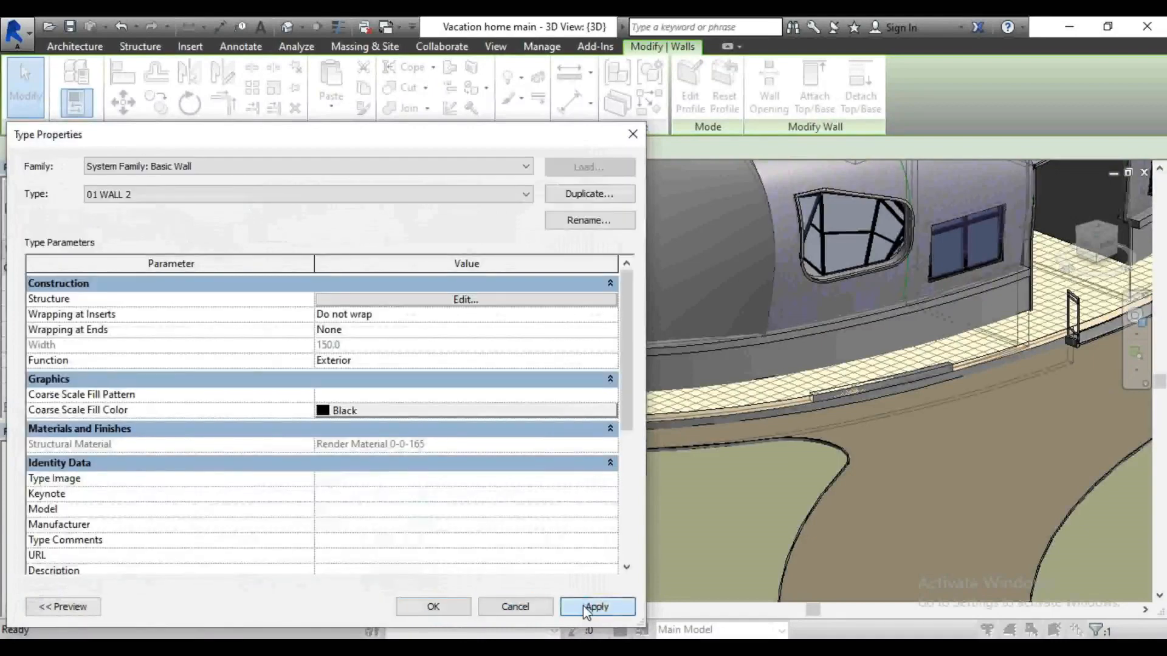
left_click(565, 607)
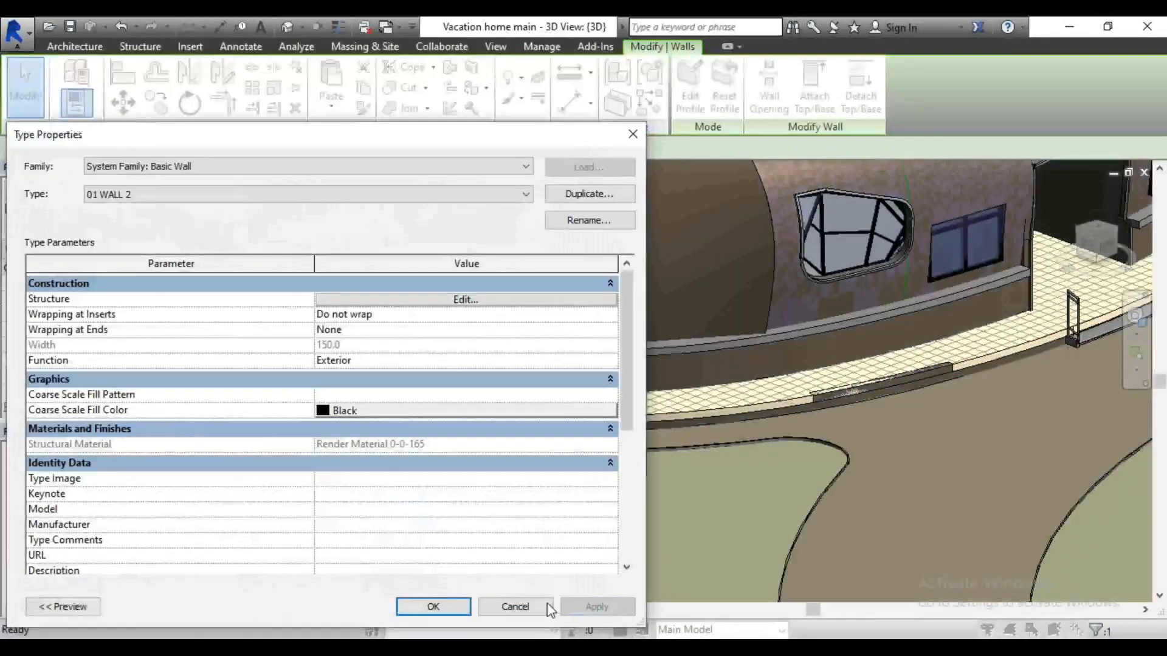
left_click(456, 607)
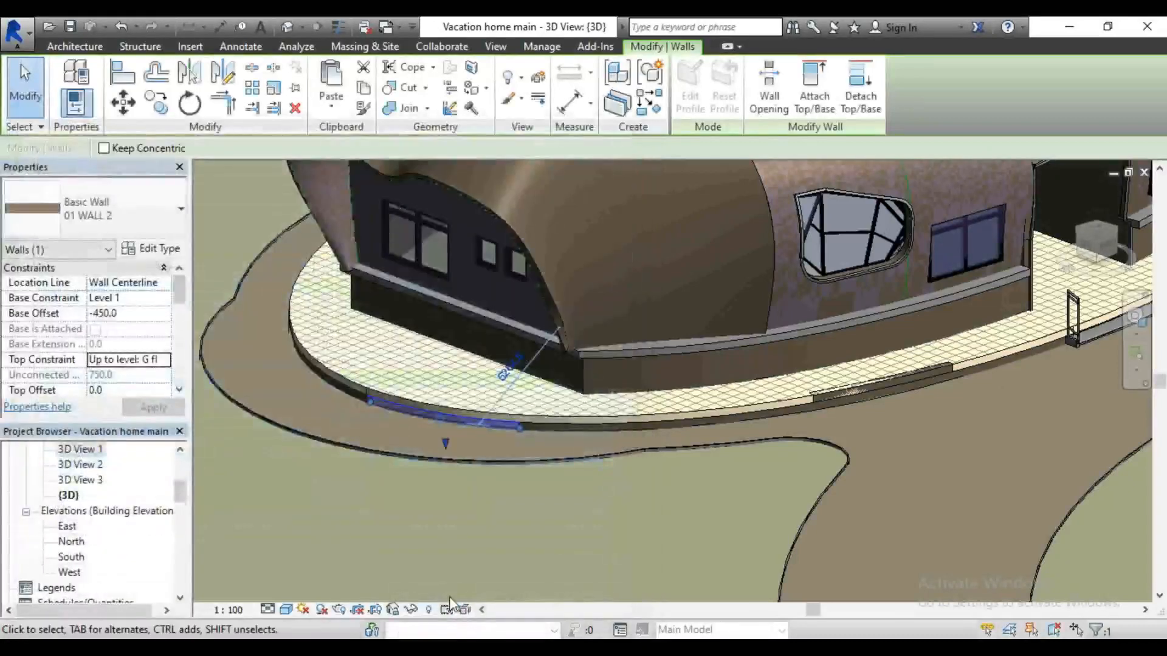
Step: Open 3D View 1 and examine the brick finish on the terrace edge and the house shell in perspective
key("Escape")
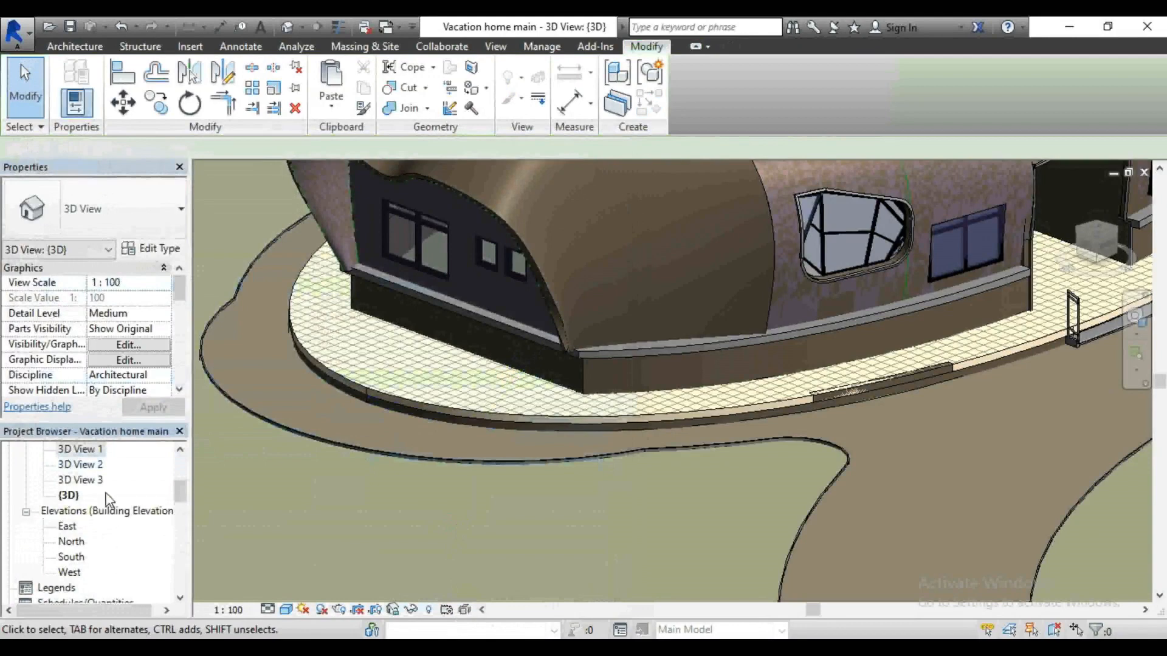
double_click(85, 451)
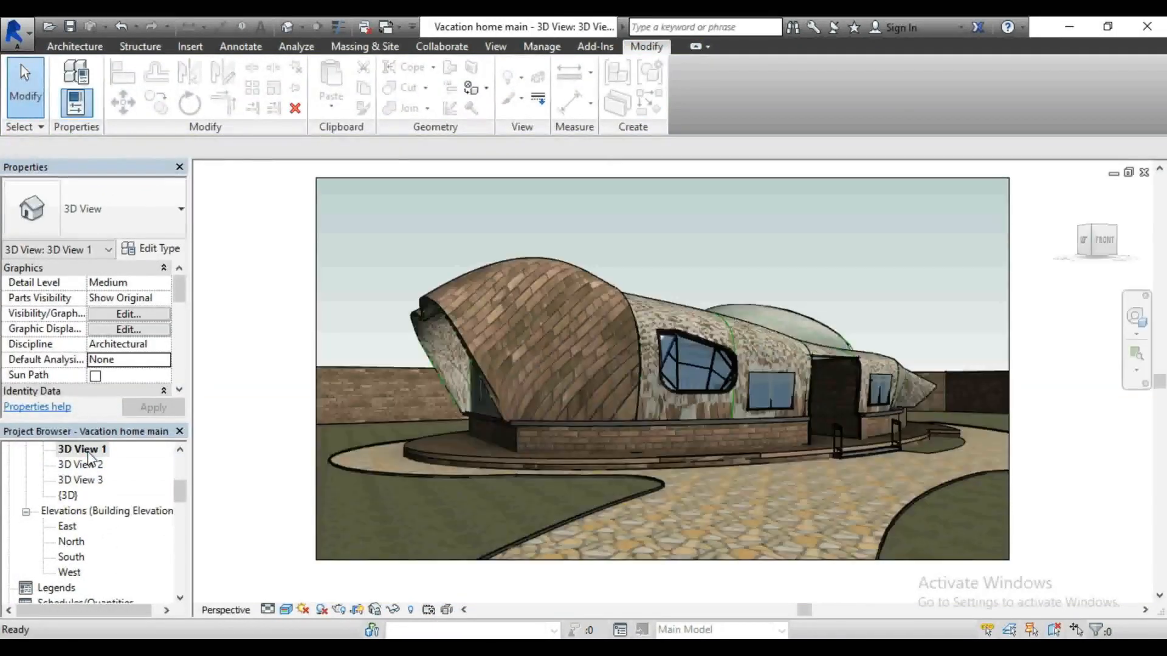
scroll(577, 414, "up", 2)
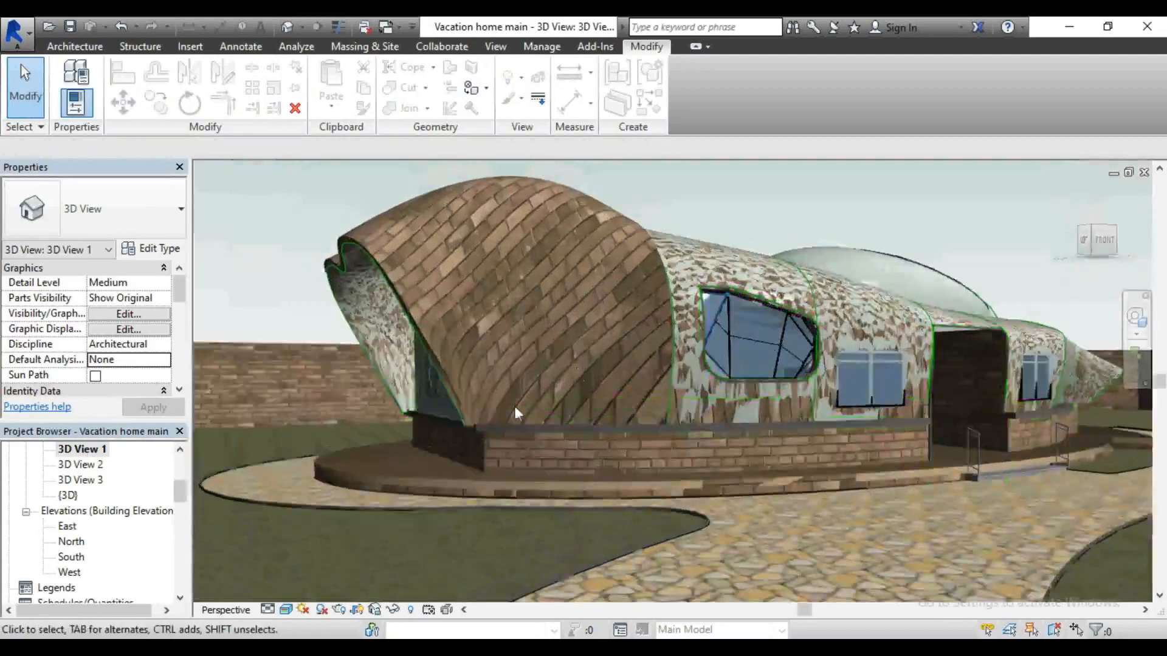
scroll(586, 331, "up", 2)
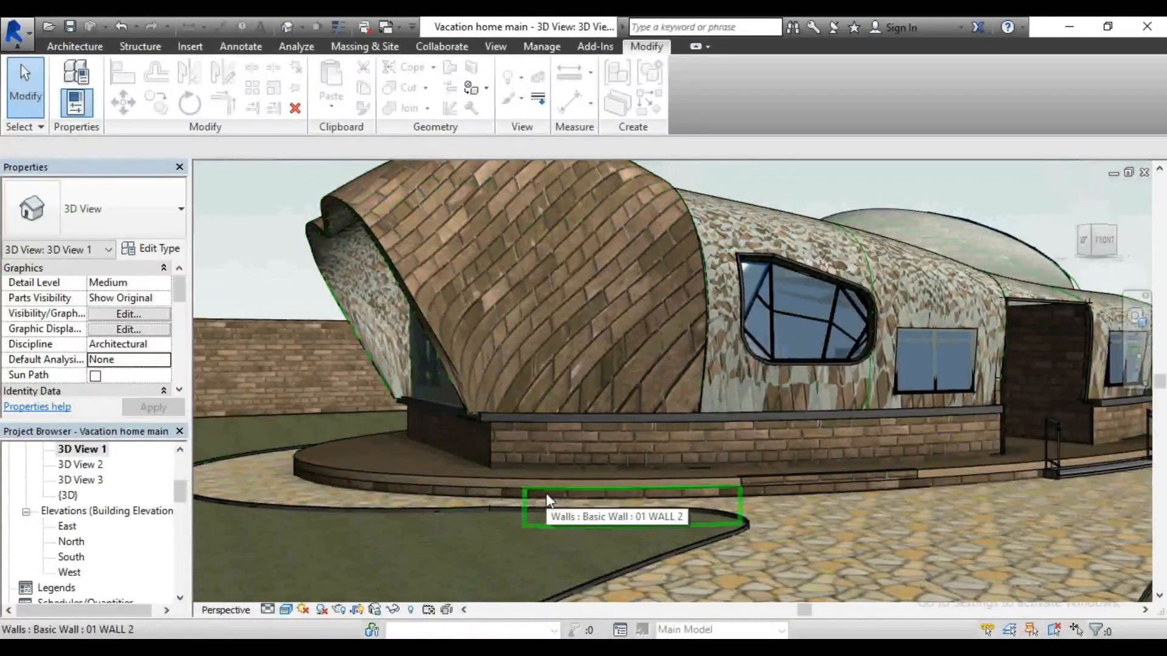
scroll(404, 545, "down", 3)
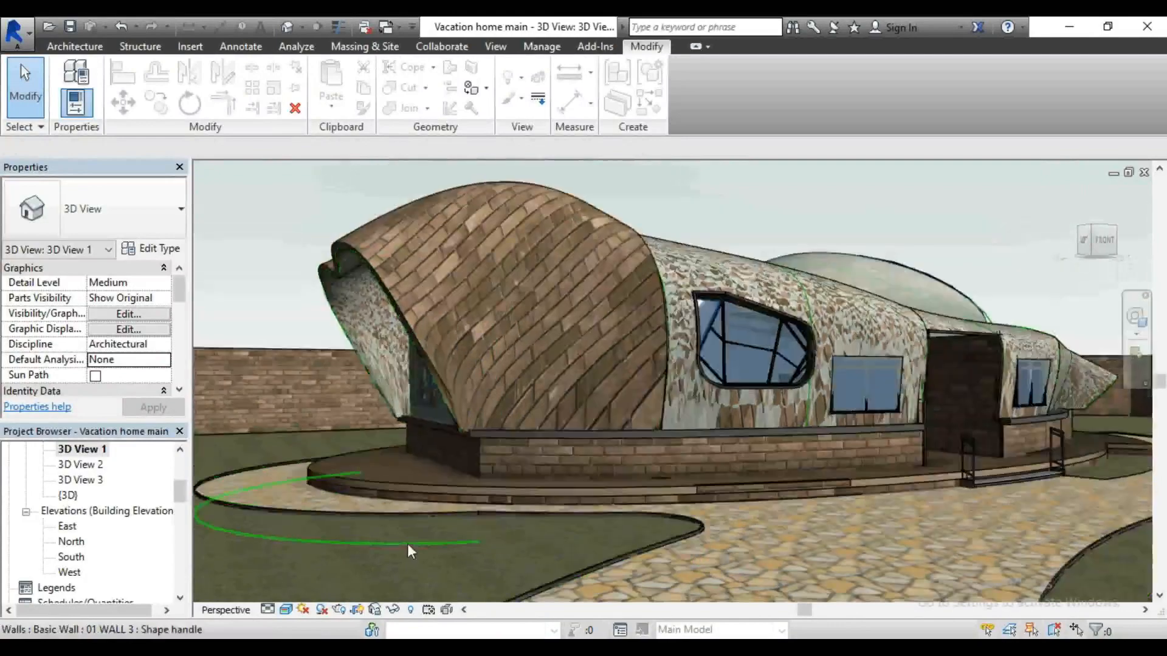
scroll(522, 300, "up", 2)
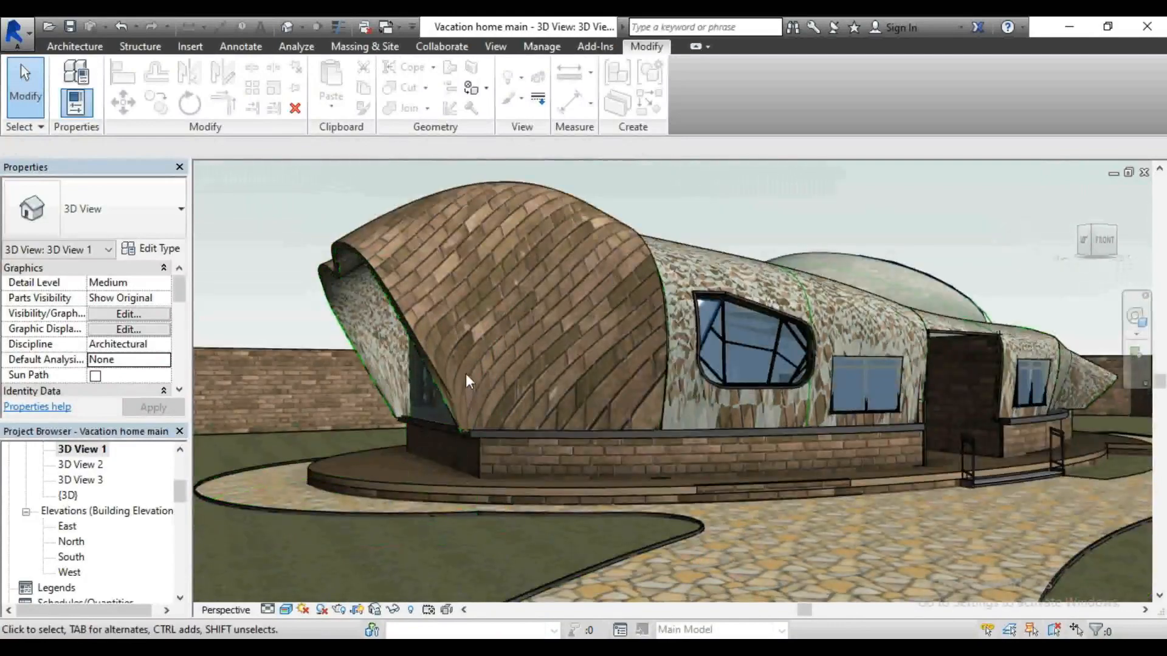
left_click(706, 253)
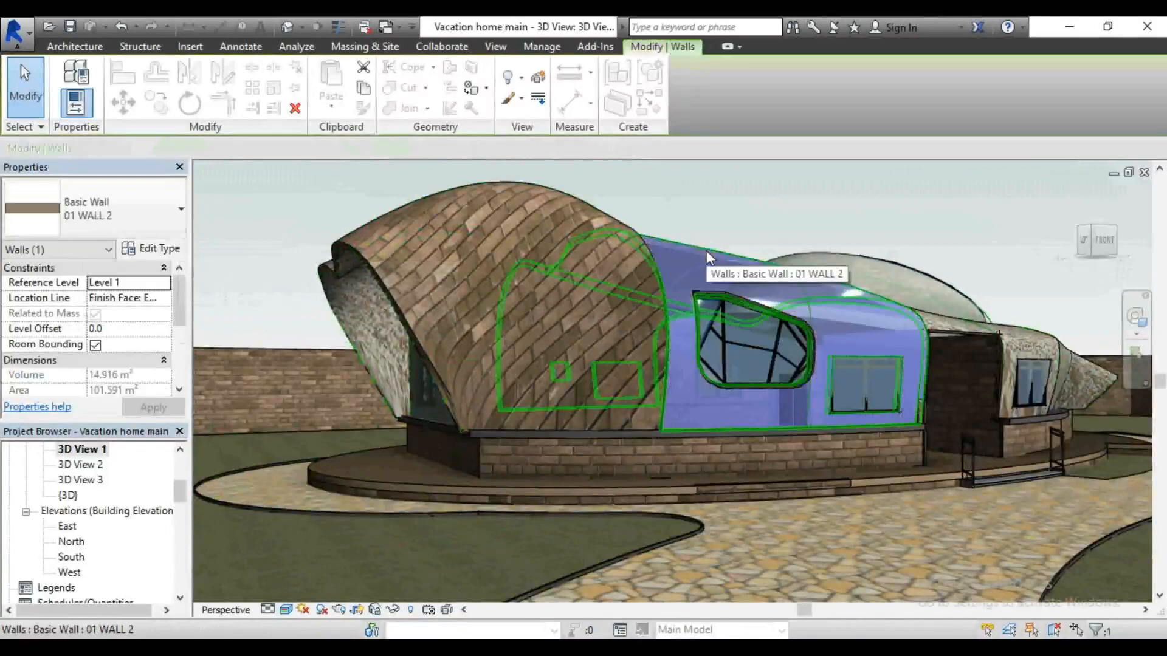
Step: Return to the default 3D view and update the curved 01 WALL 2 shell wall around the front windows to its face
left_click(286, 26)
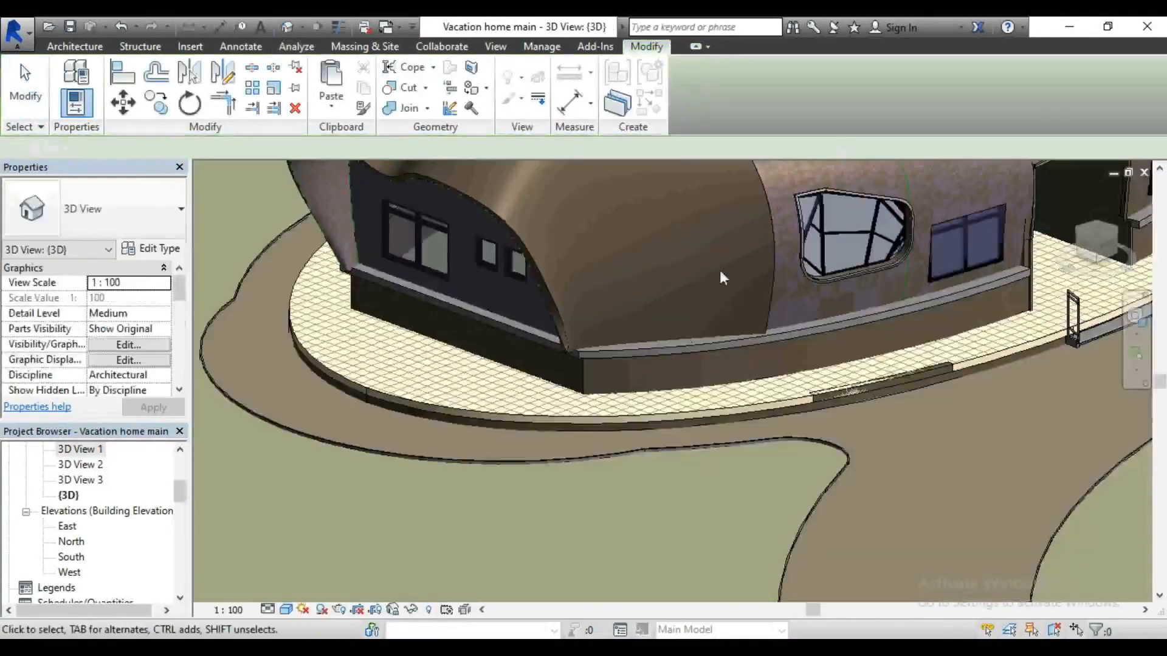
scroll(550, 513, "down", 3)
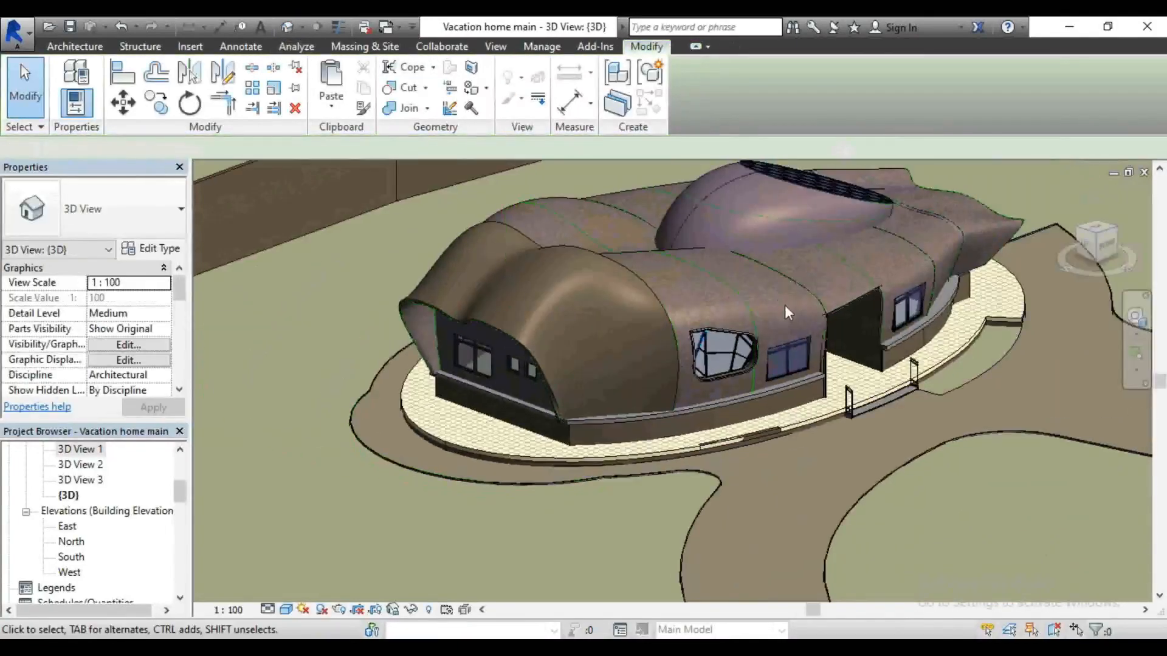
left_click(824, 322)
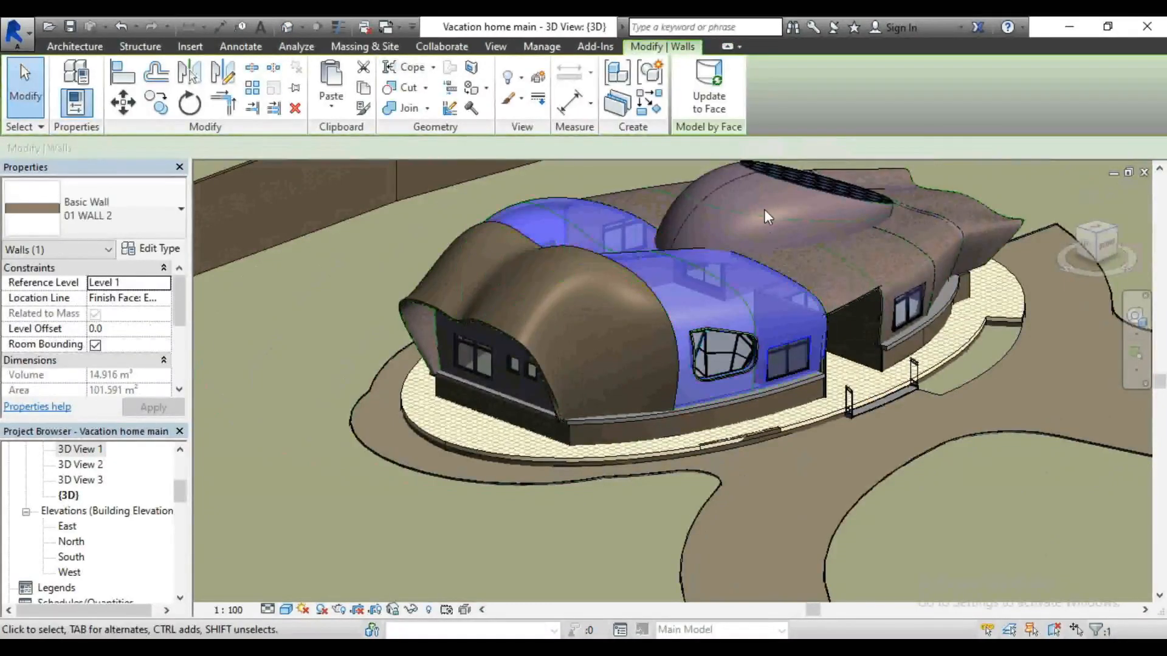
left_click(729, 114)
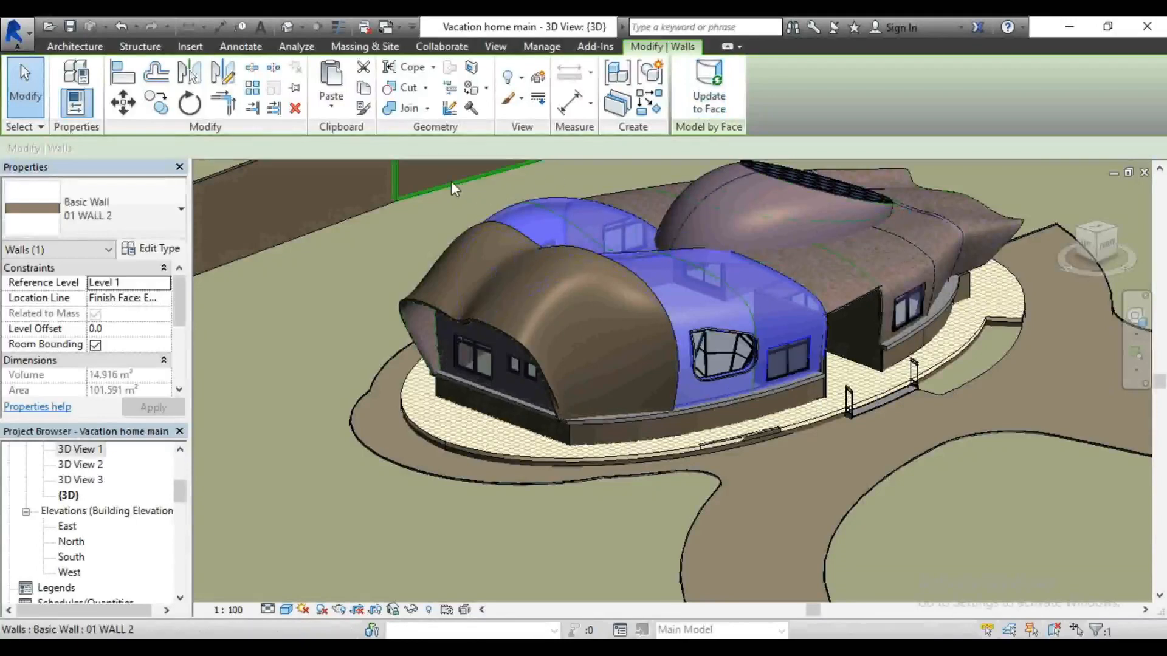
key("Escape")
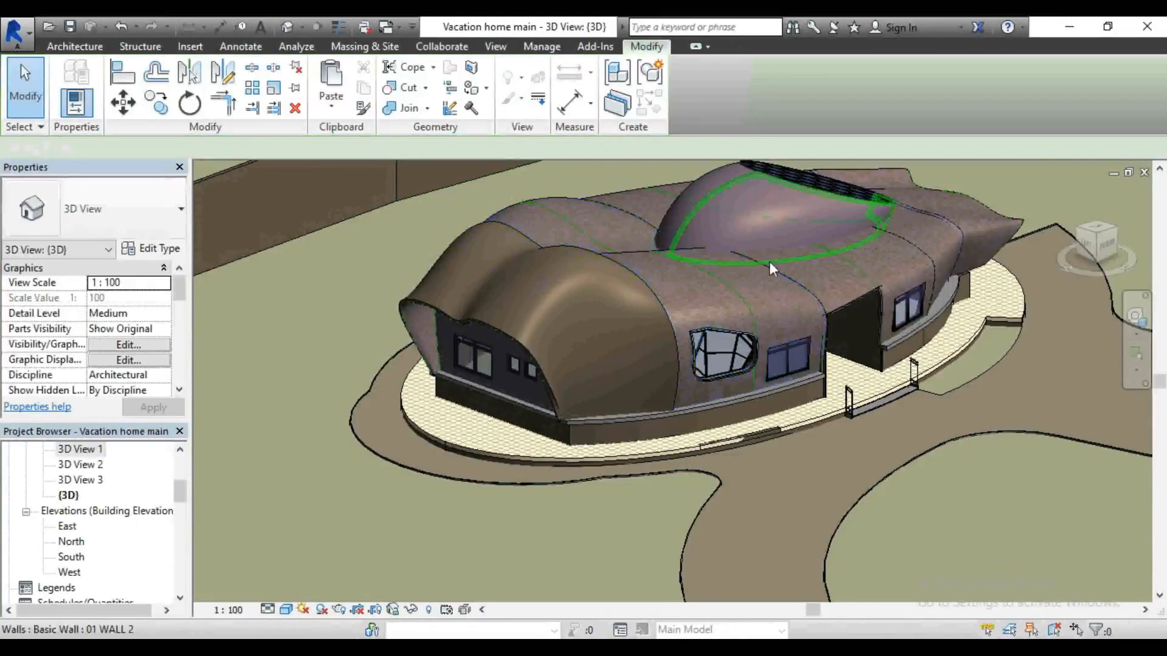
Step: Set the default 3D view's visual style to Realistic and check the textures on the shell and dome
scroll(750, 307, "up", 3)
scroll(723, 392, "up", 2)
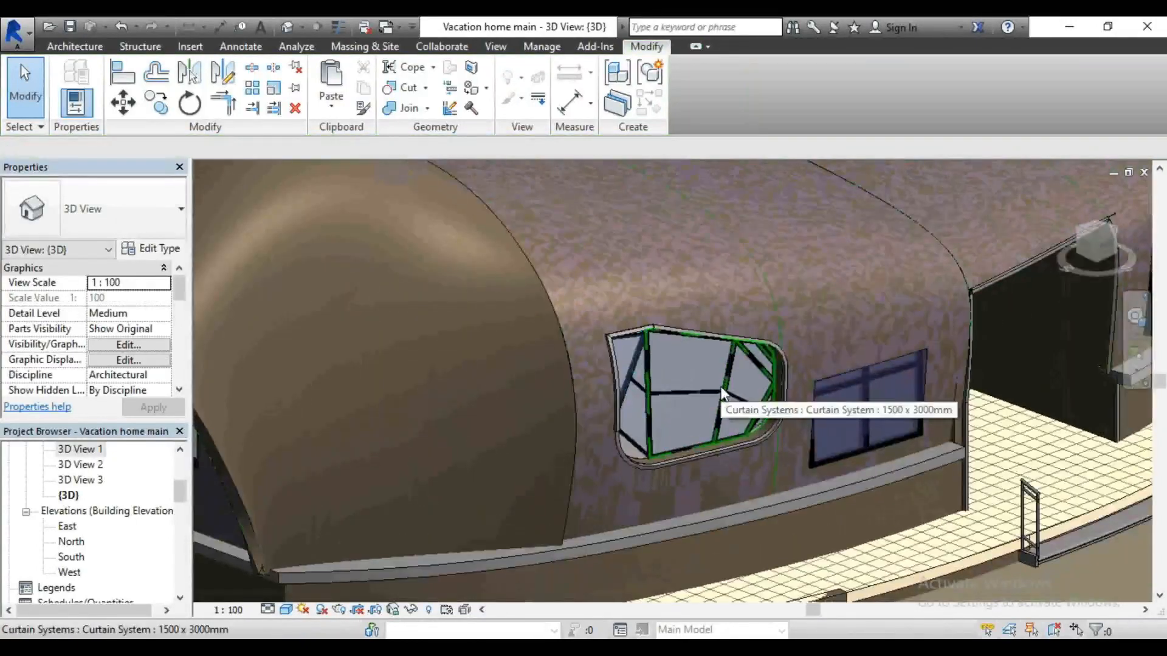
left_click(280, 610)
left_click(326, 571)
scroll(326, 572, "down", 3)
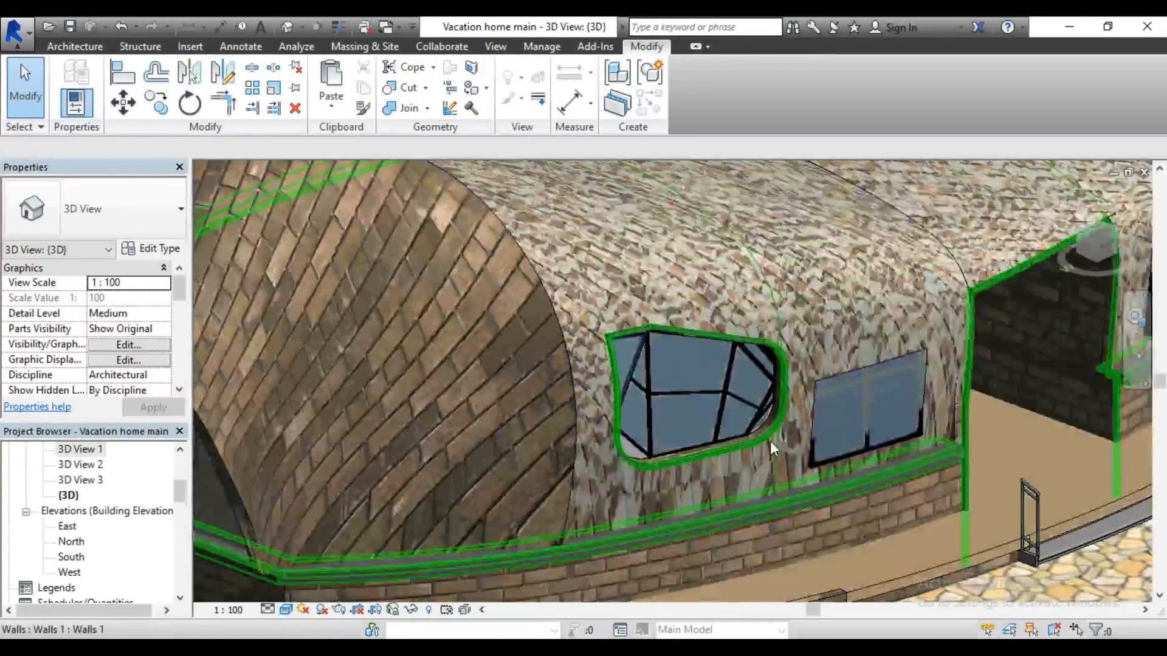
scroll(653, 464, "down", 4)
scroll(653, 463, "down", 2)
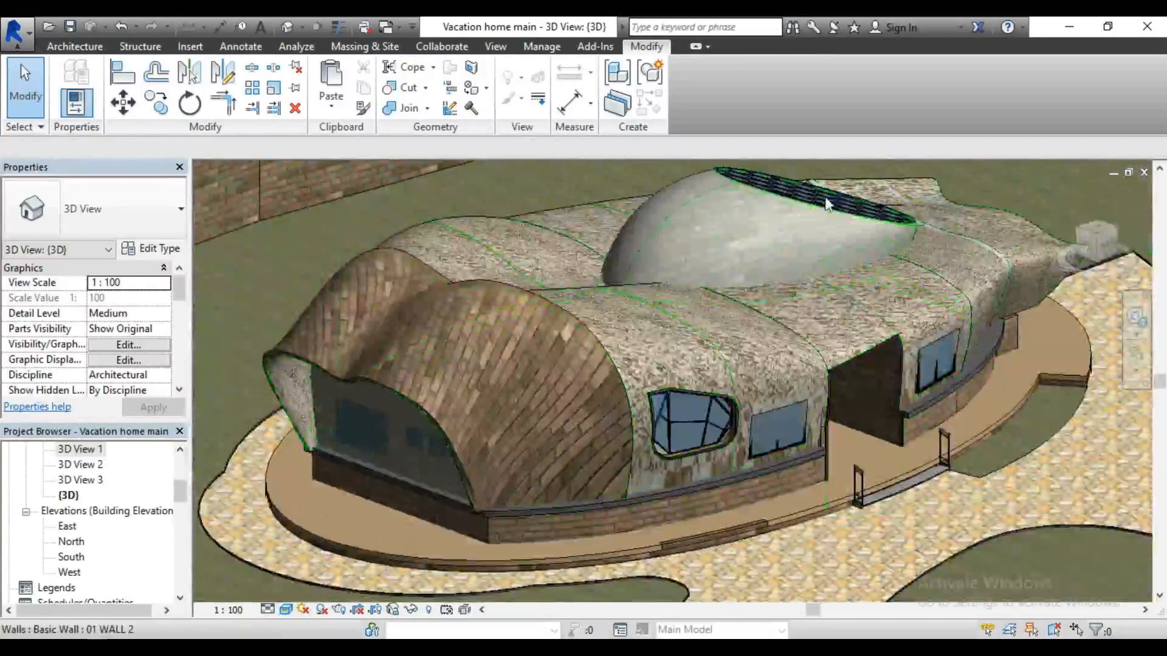
scroll(800, 203, "up", 5)
scroll(800, 202, "down", 4)
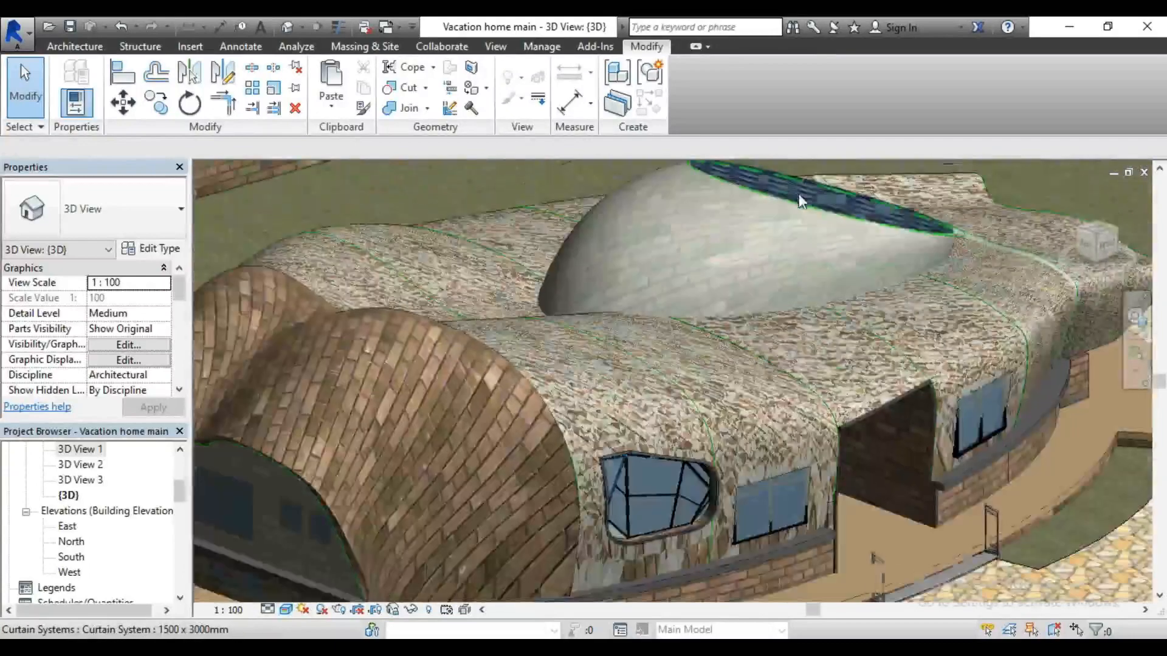
scroll(638, 312, "down", 3)
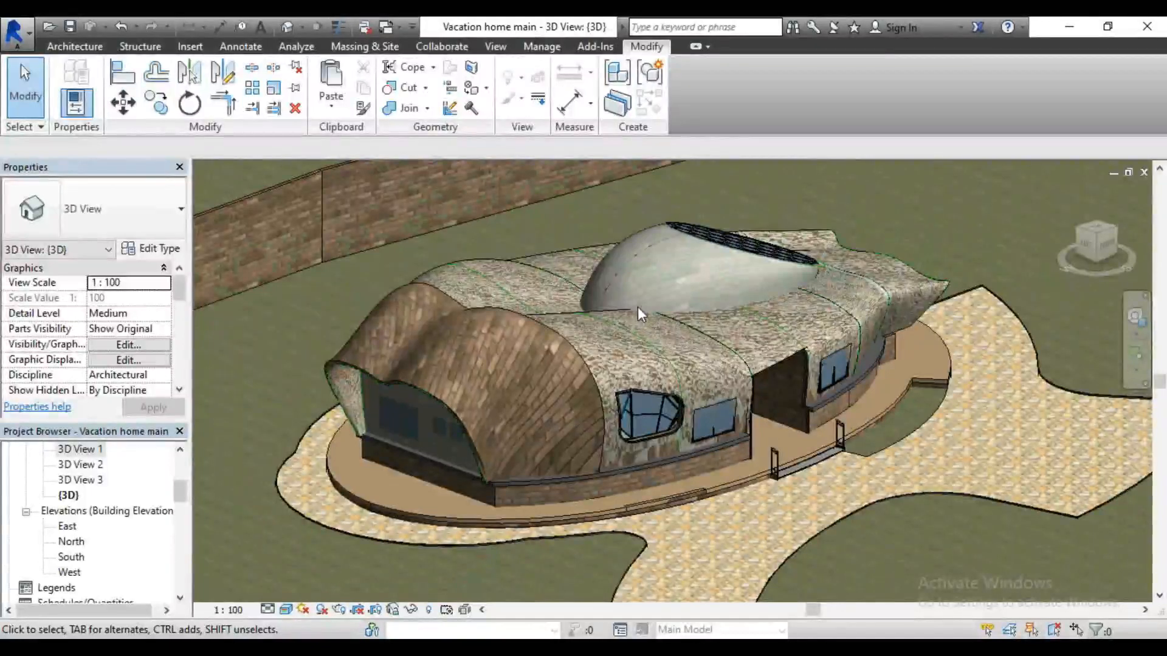
Step: Turn off the visibility of the Lines model category in the default 3D view and apply the override
key("v")
key("g")
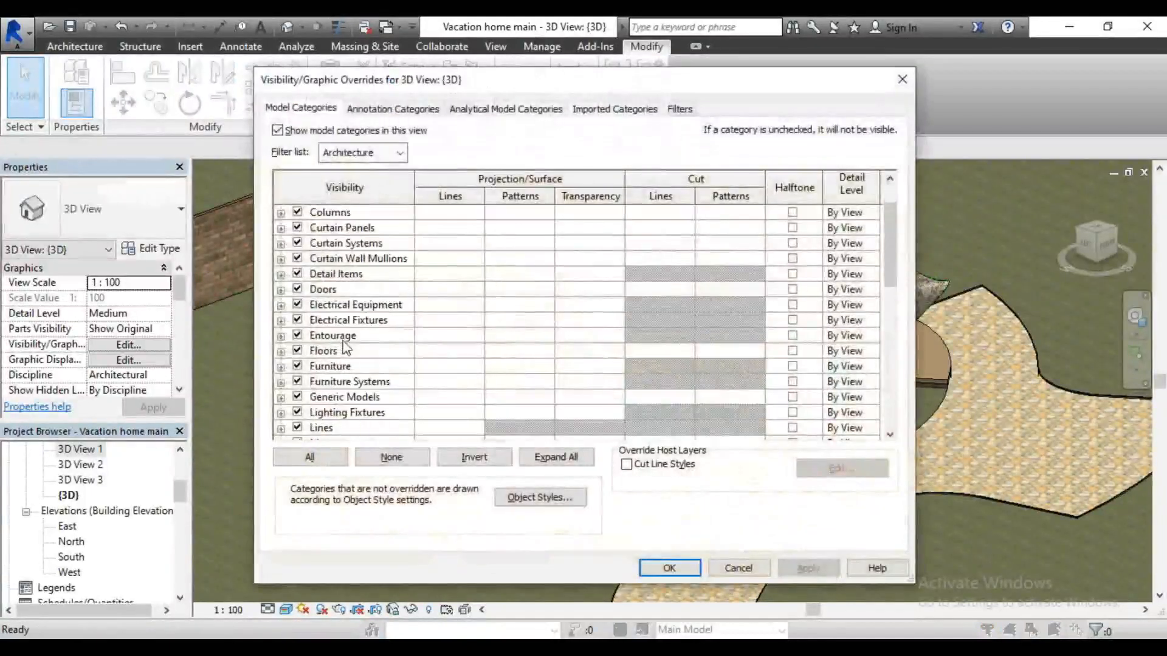
scroll(345, 348, "down", 2)
scroll(302, 428, "down", 6)
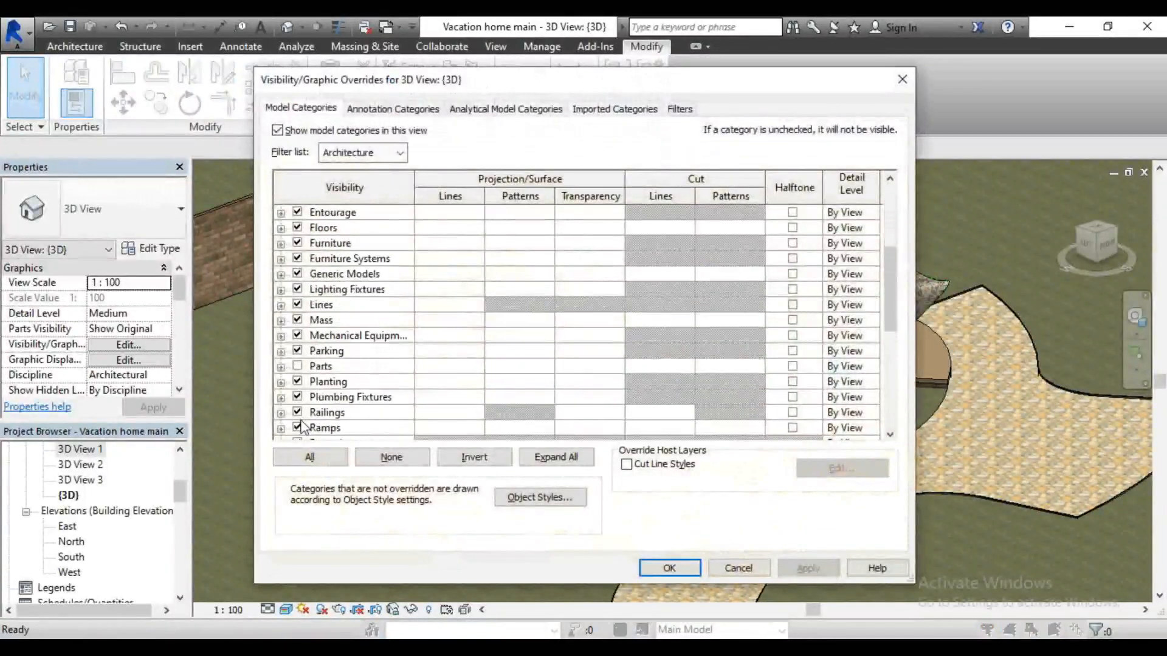
scroll(303, 427, "down", 3)
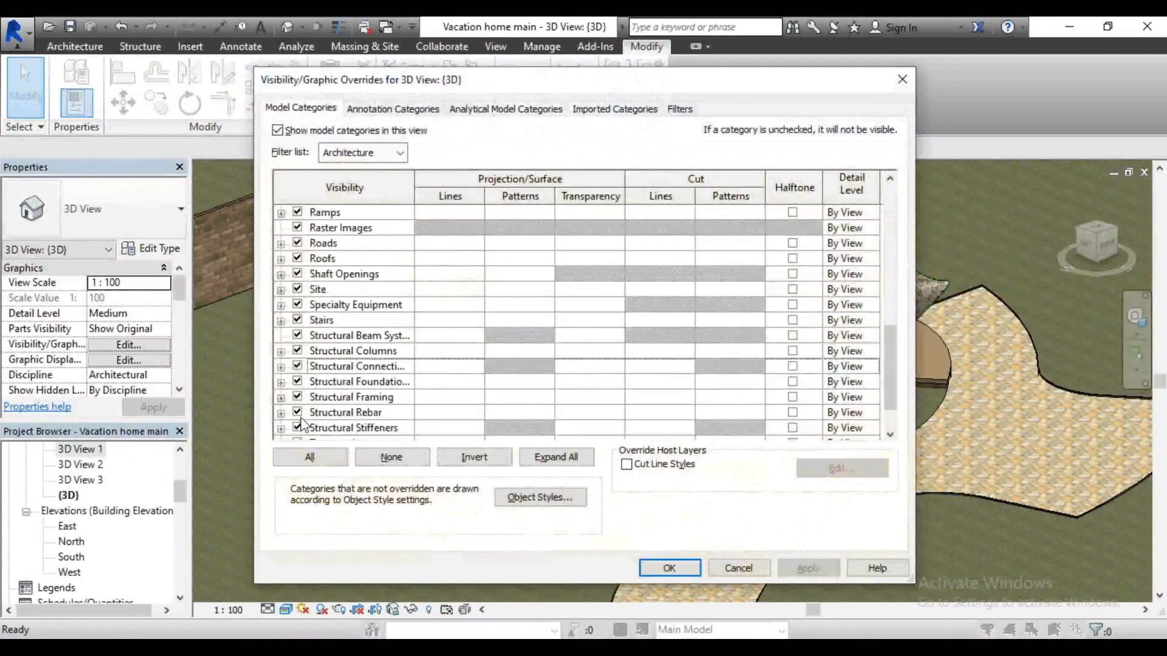
scroll(316, 394, "up", 5)
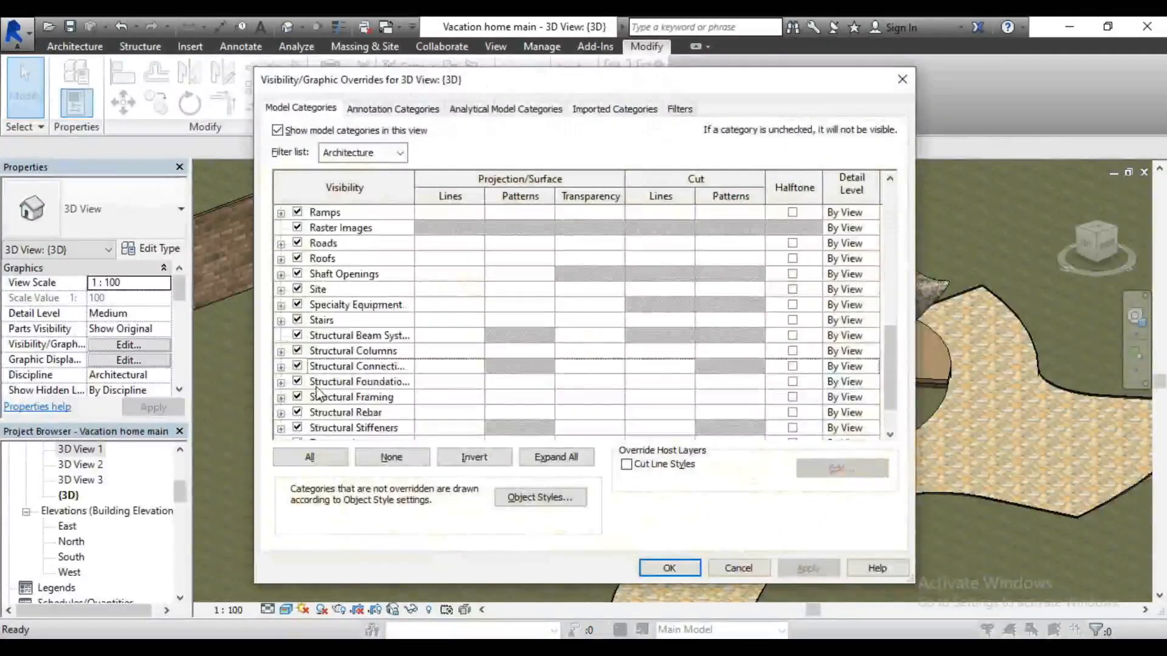
scroll(317, 390, "up", 1)
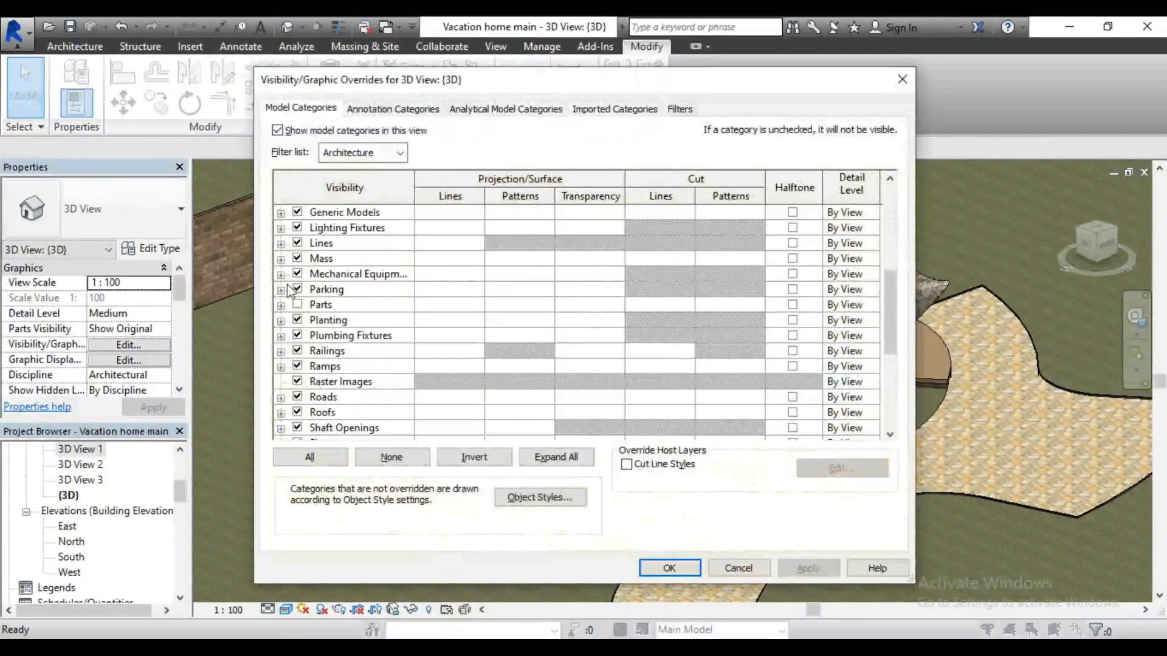
left_click(292, 245)
left_click(297, 243)
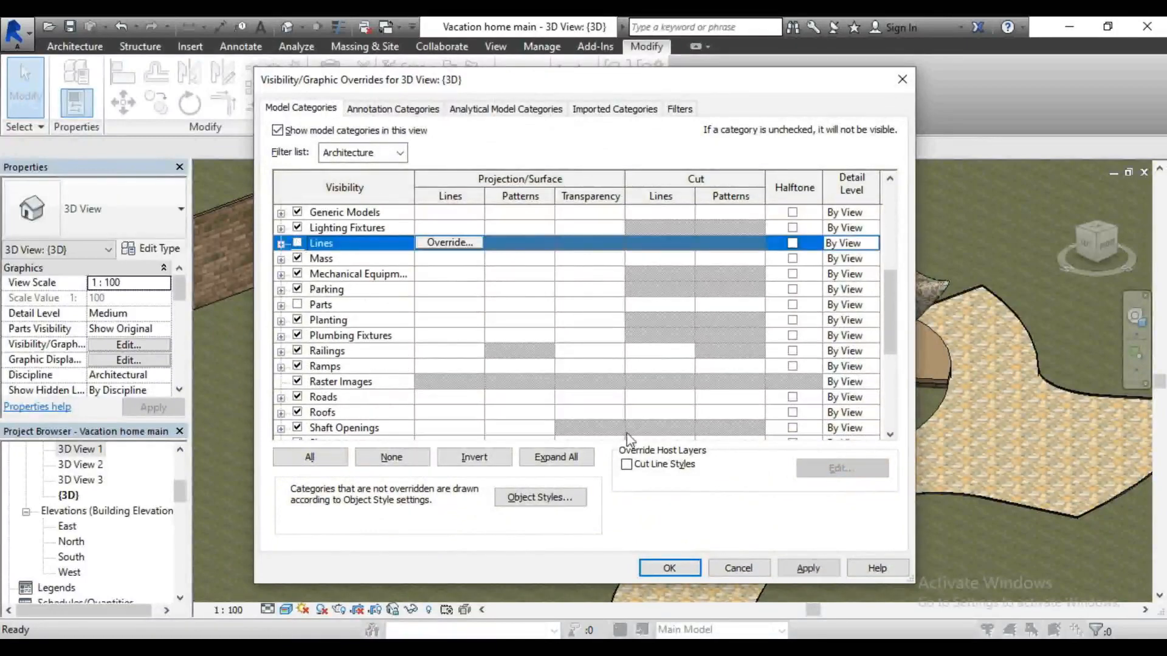
left_click(808, 567)
left_click(671, 568)
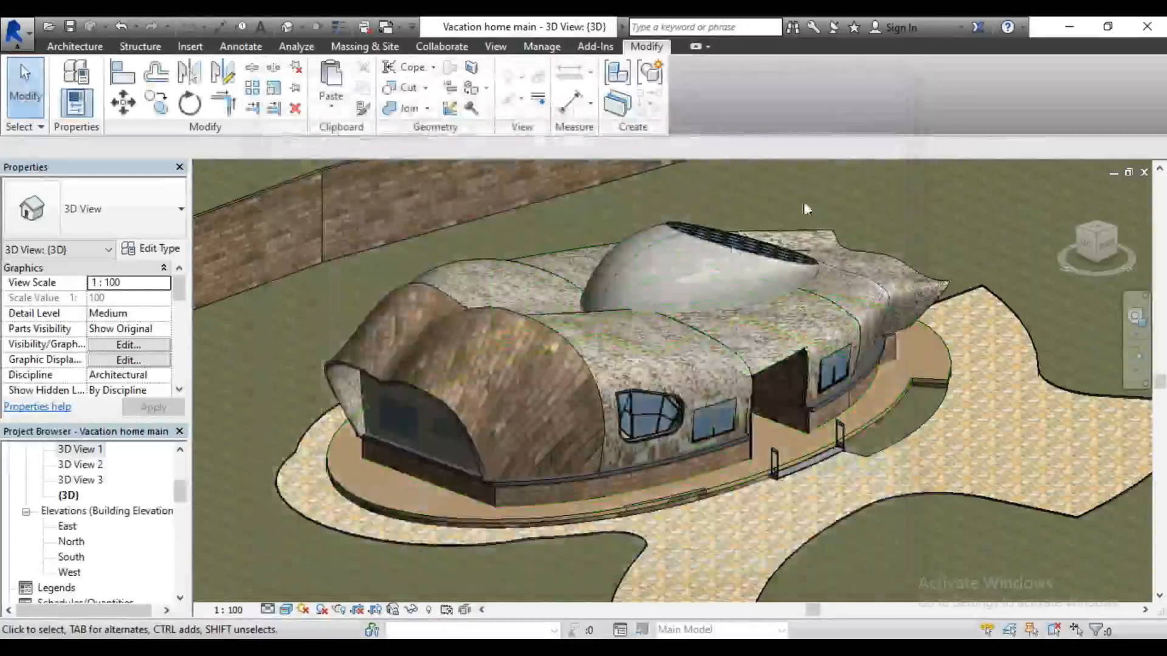
Step: Examine the dome, curved roof shells, terrace edge and end facade of the house in the default 3D view
scroll(694, 243, "up", 5)
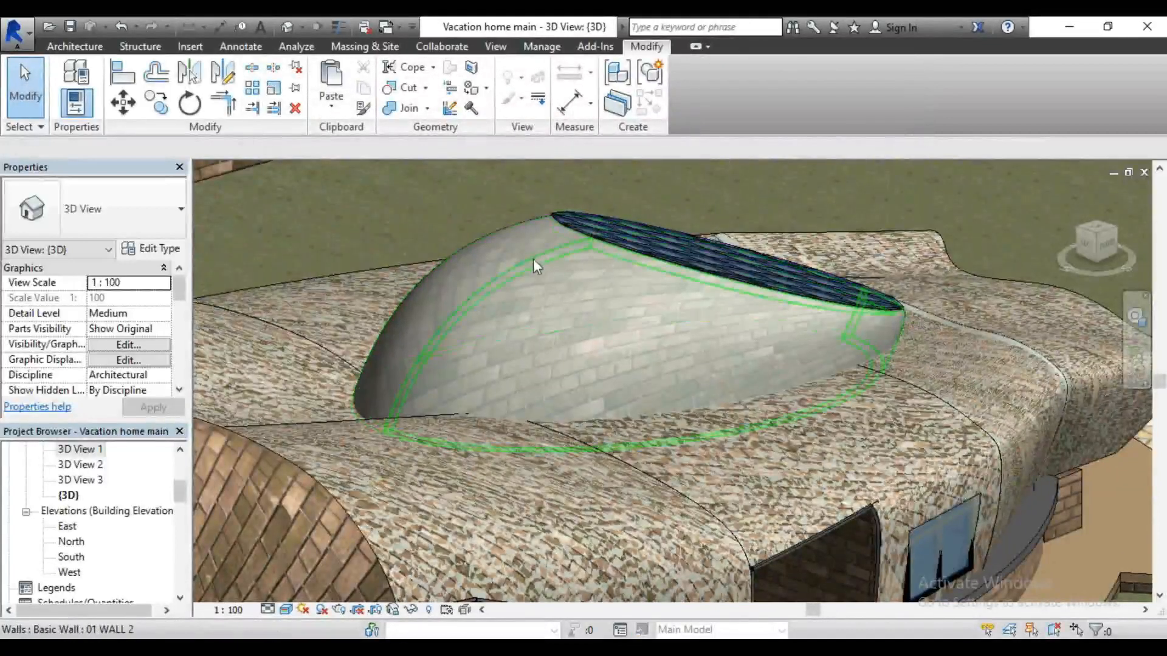
scroll(774, 224, "down", 3)
scroll(774, 225, "down", 2)
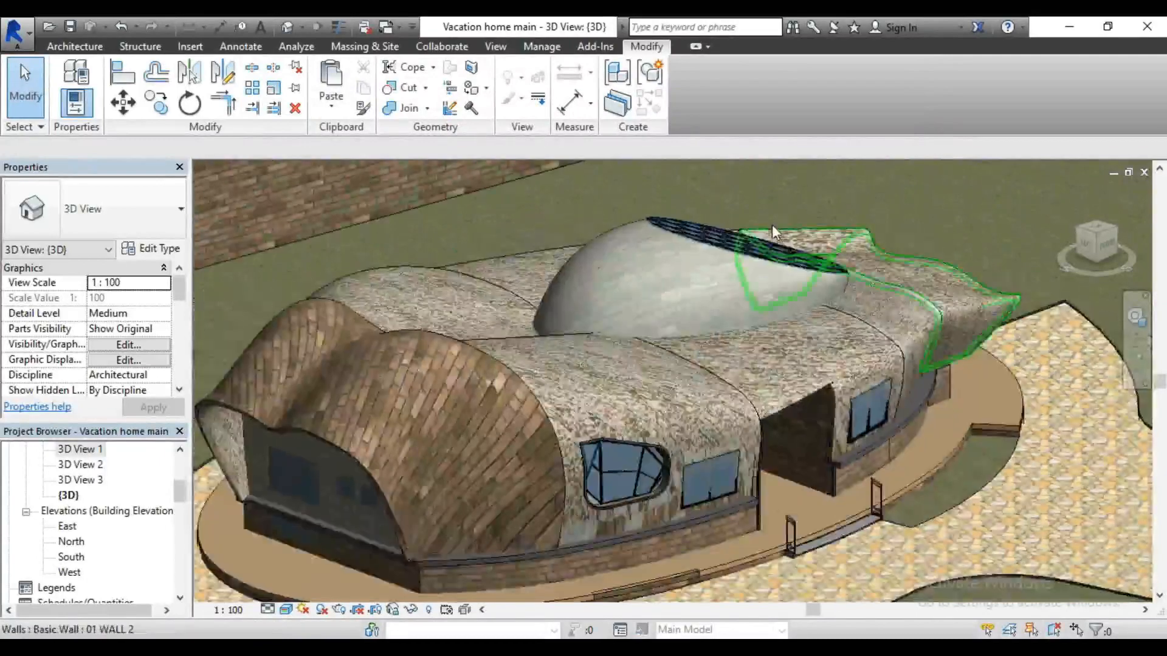
scroll(798, 305, "down", 1)
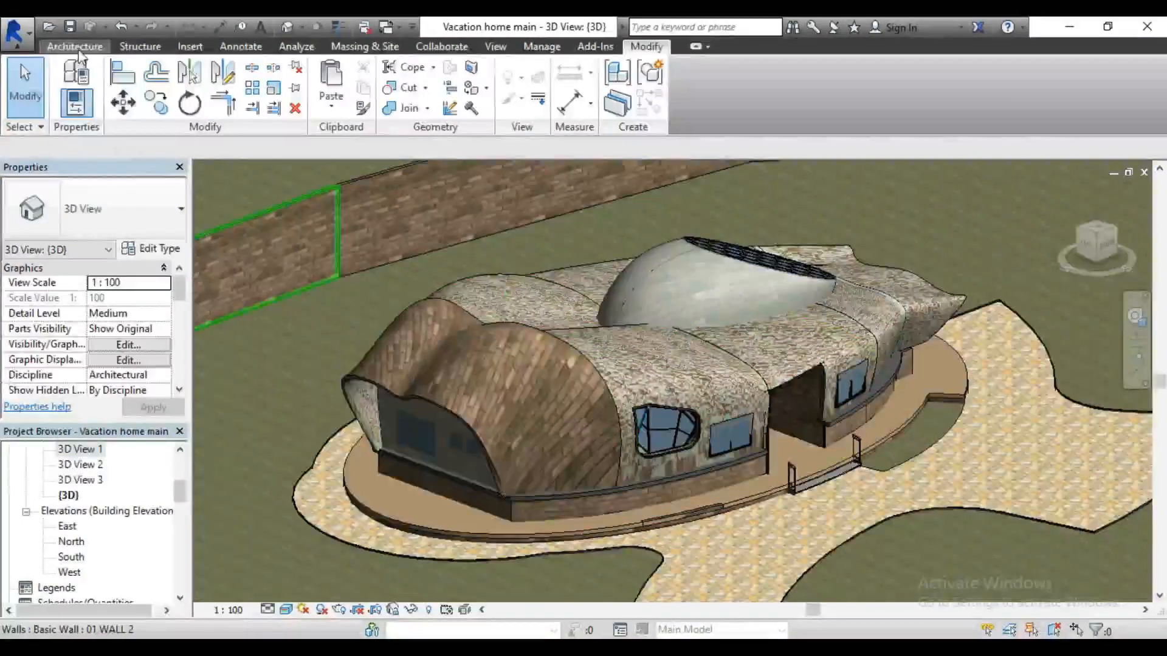
scroll(523, 547, "up", 5)
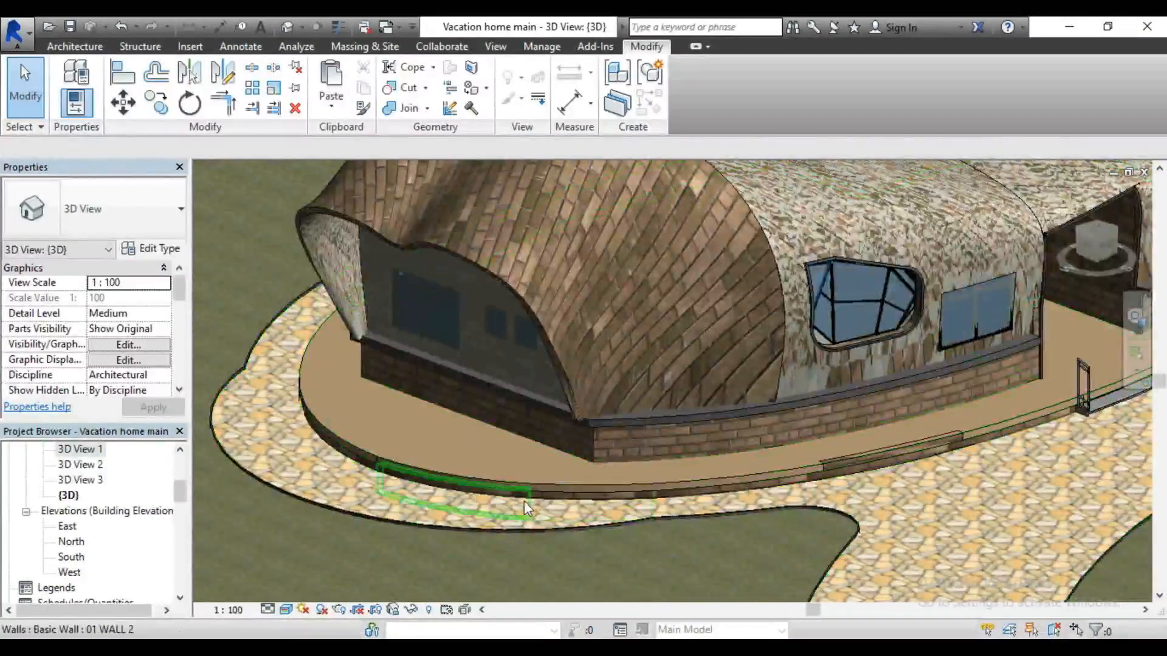
left_click(81, 50)
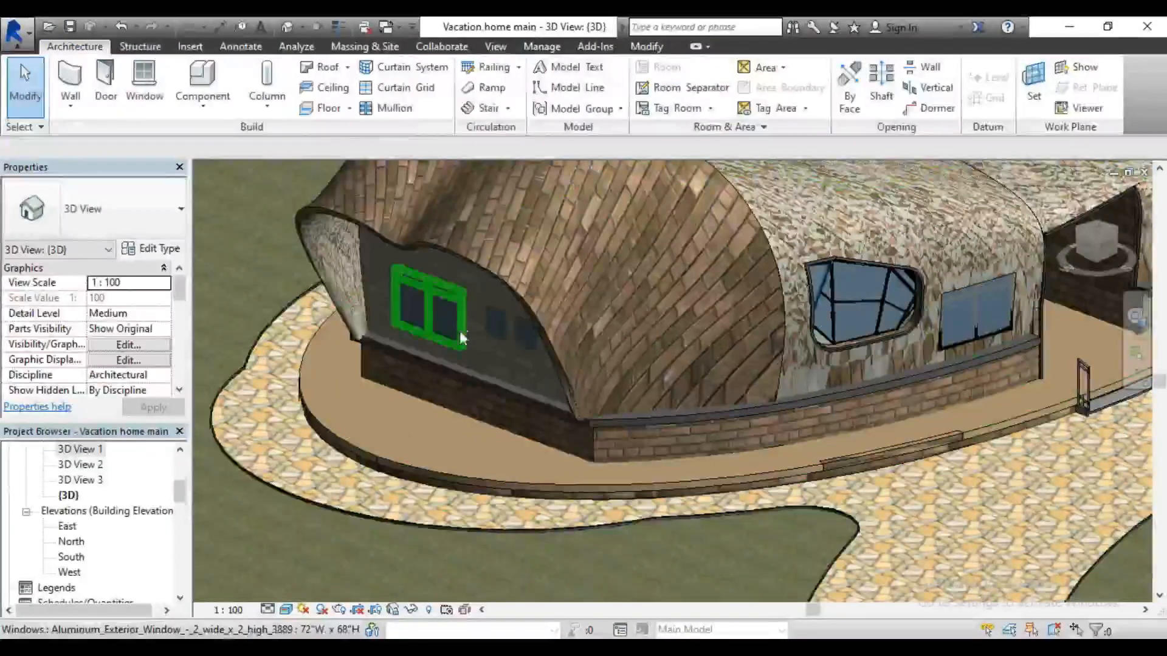
scroll(335, 296, "up", 5)
scroll(317, 328, "up", 1)
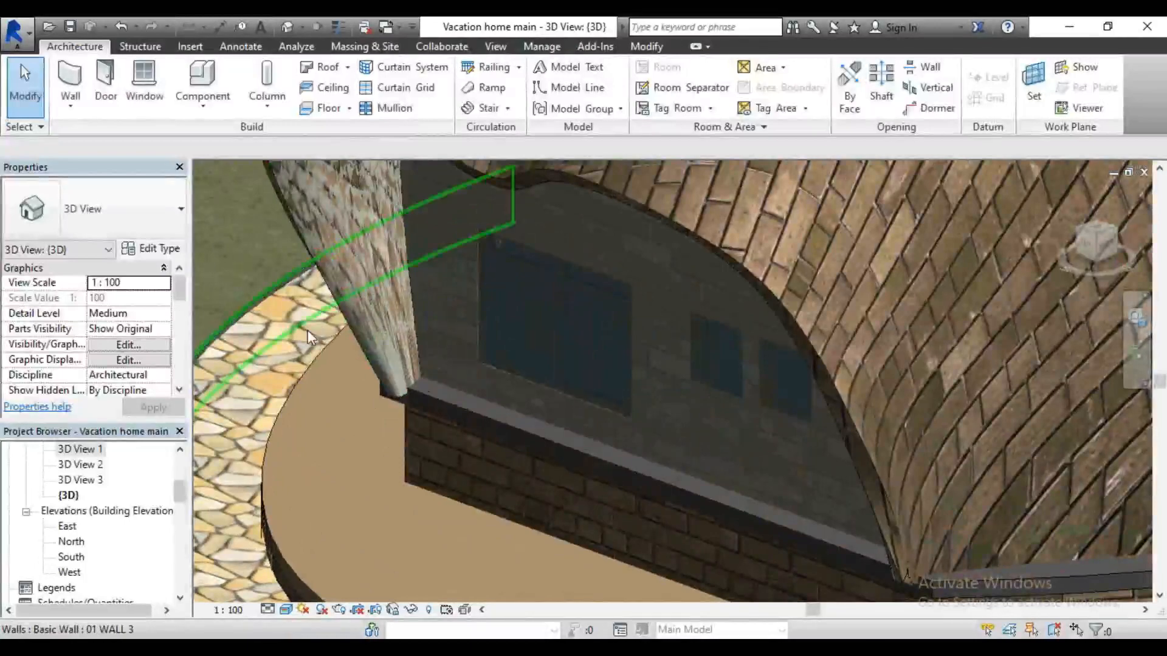
scroll(308, 330, "down", 4)
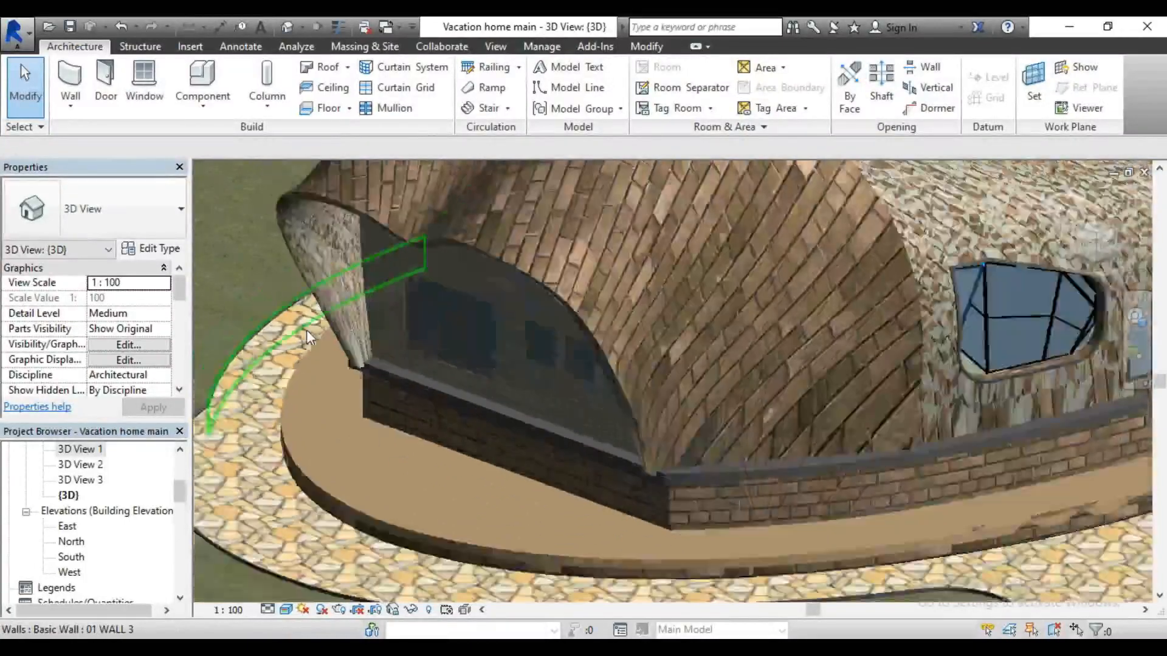
Step: Reopen 3D View 1 and examine the end facade, shell base and terrace edge in perspective
double_click(97, 450)
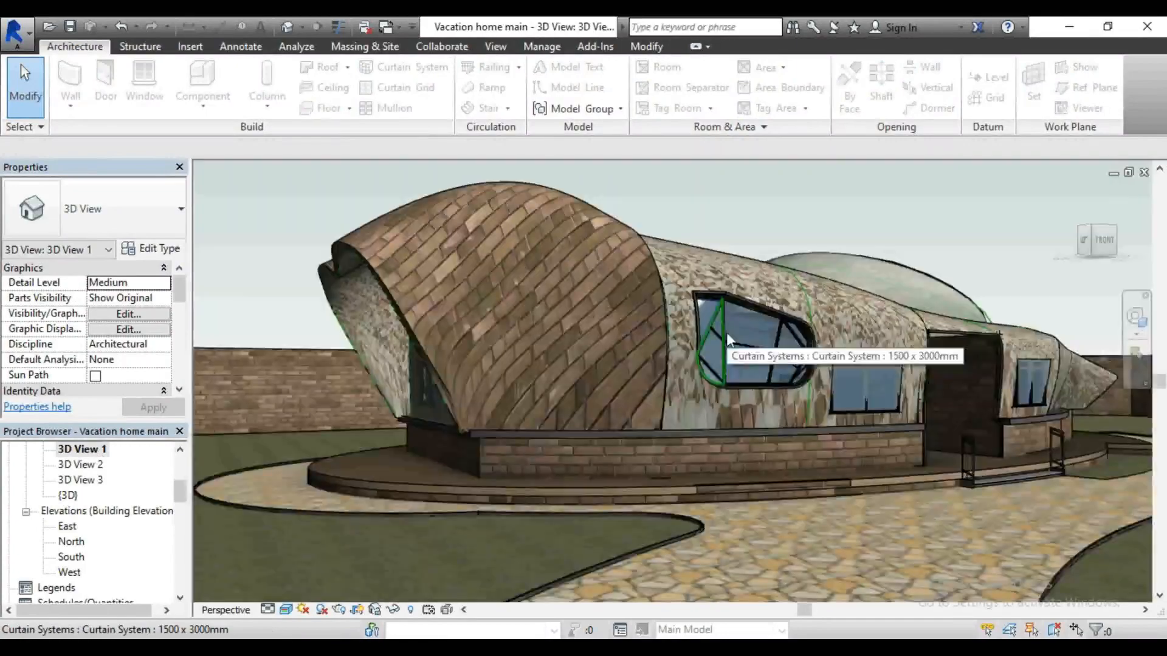
scroll(374, 391, "up", 5)
scroll(374, 391, "up", 3)
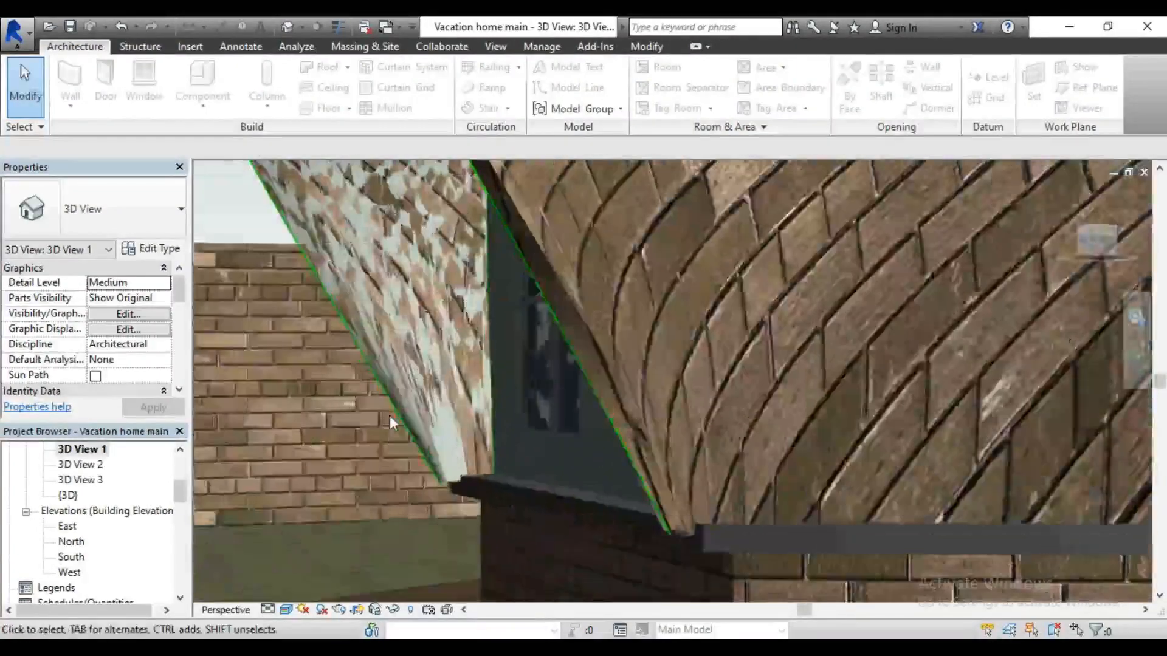
scroll(391, 423, "down", 6)
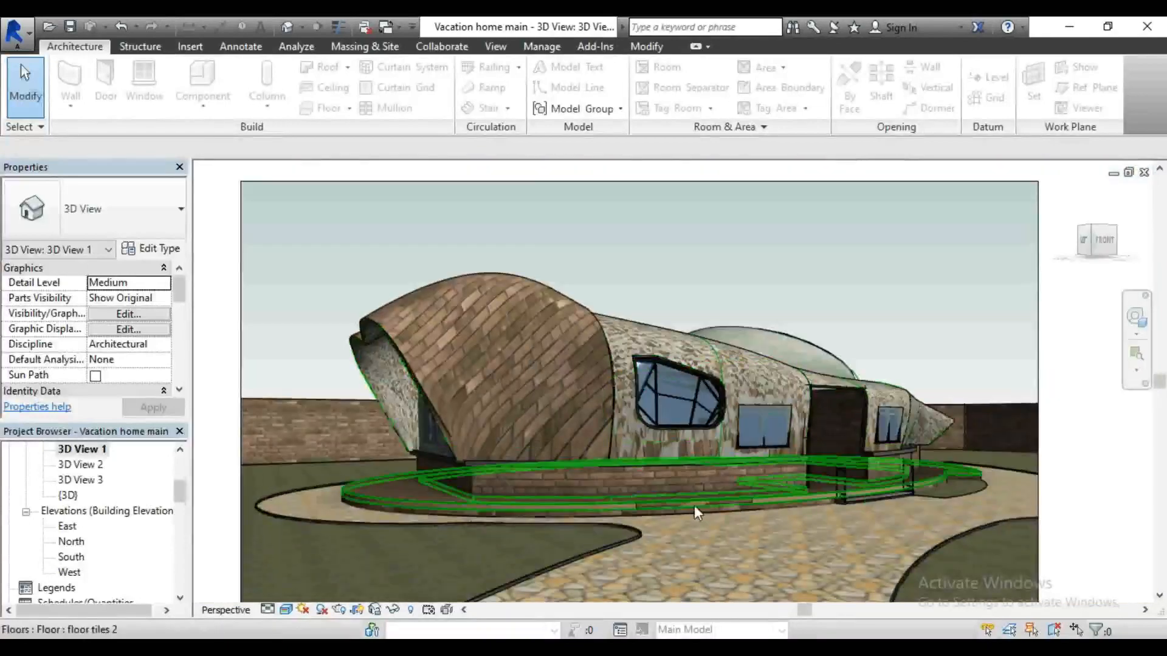
scroll(628, 483, "up", 2)
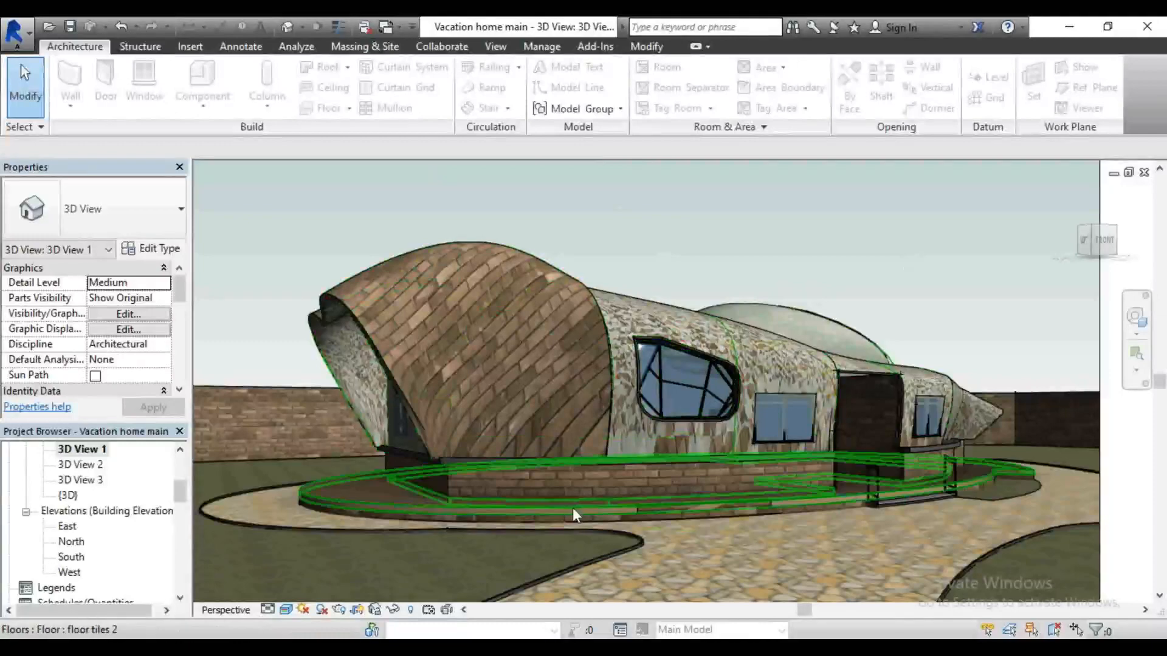
Step: Examine the wall and shell finishes of the house in 3D View 1 and the default 3D view
scroll(993, 520, "up", 3)
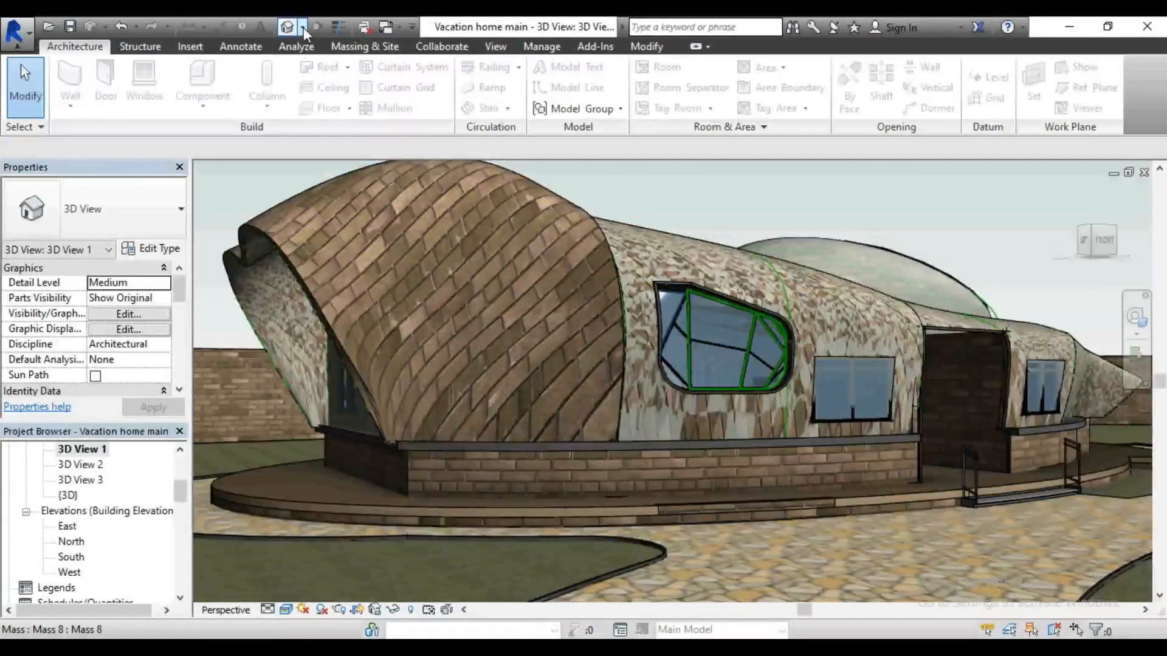
left_click(648, 48)
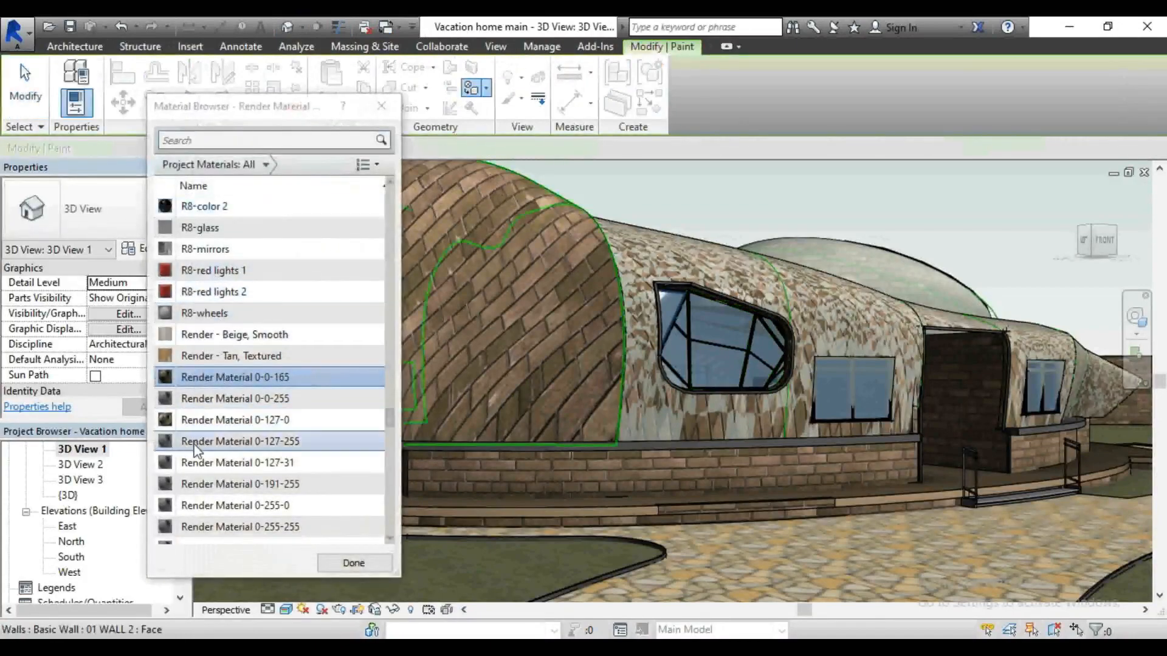
left_click(382, 106)
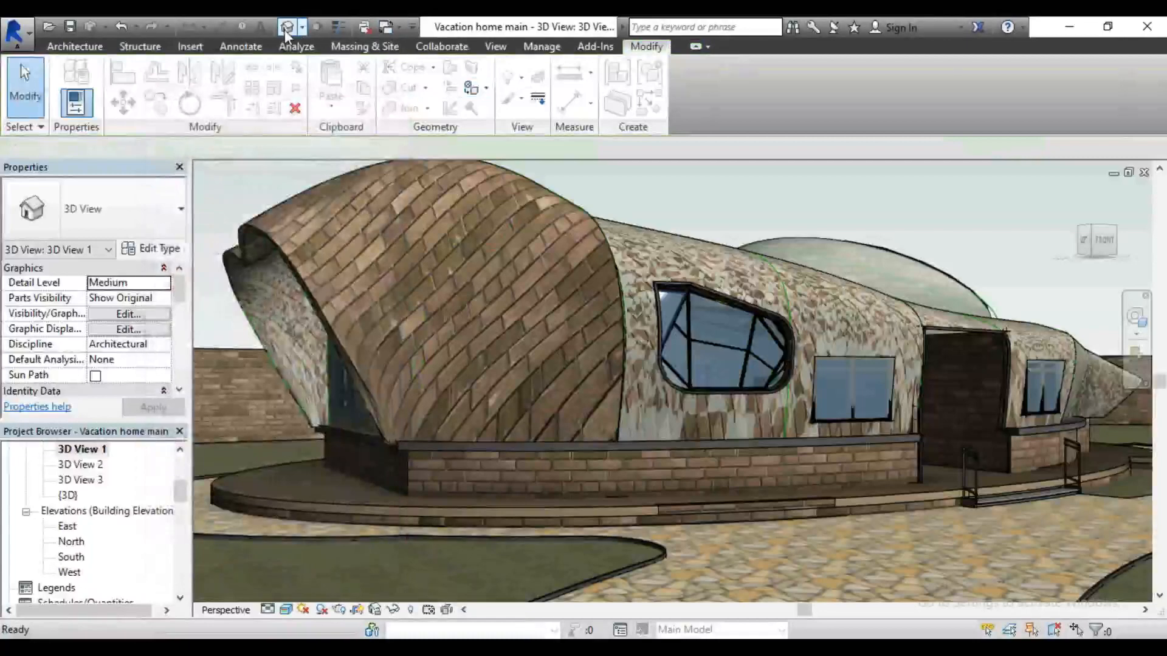
scroll(506, 474, "down", 4)
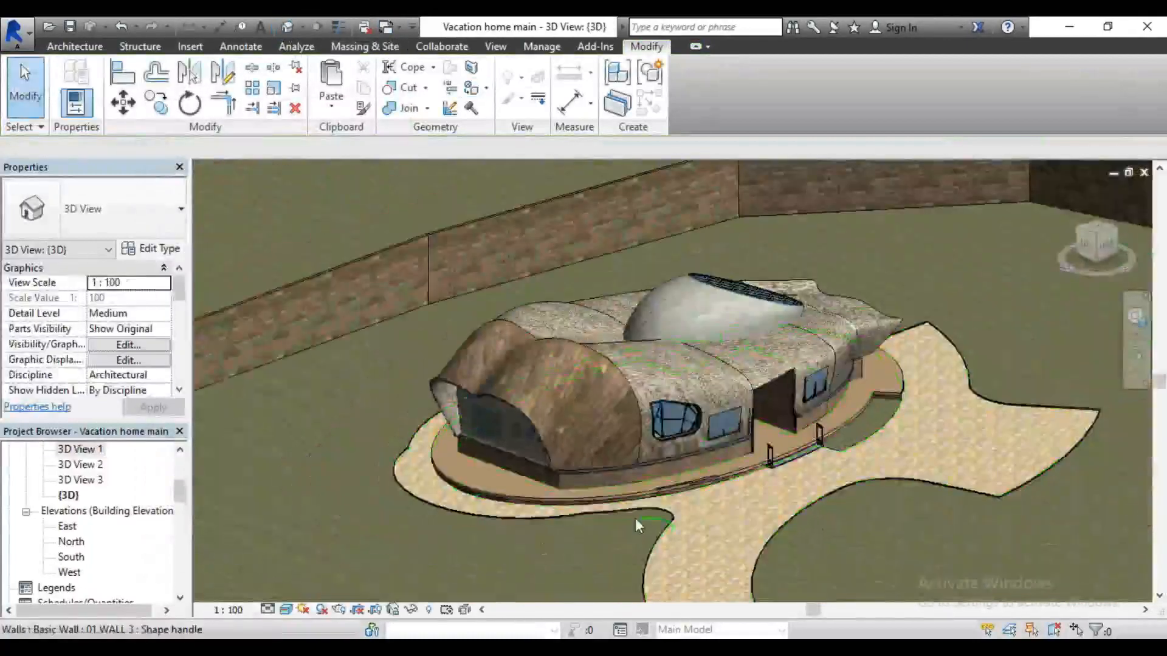
scroll(636, 522, "up", 2)
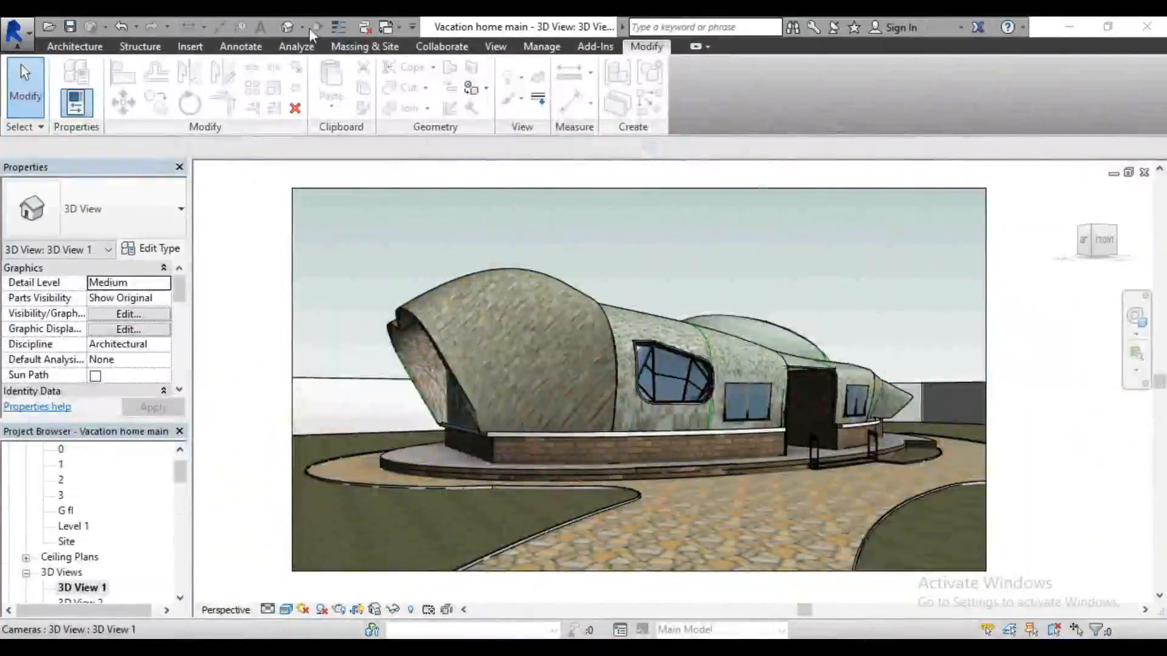
Step: Review the house in 3D View 2, 3D View 1 and the default 3D view to check the exterior and surroundings
double_click(71, 600)
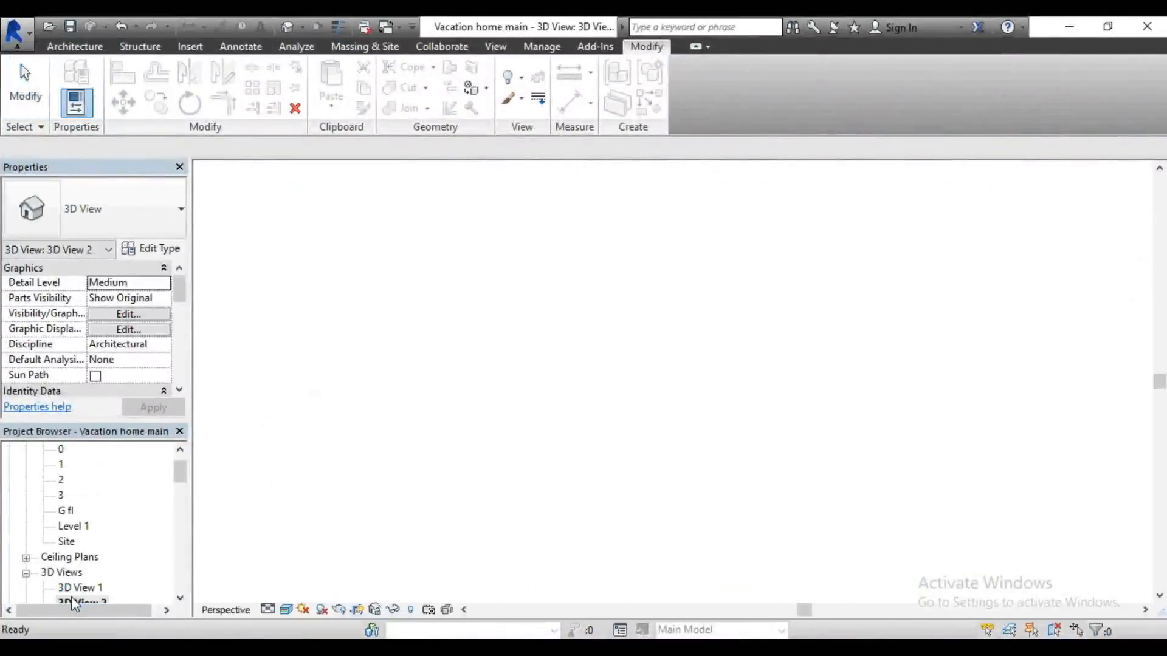
scroll(687, 313, "up", 1)
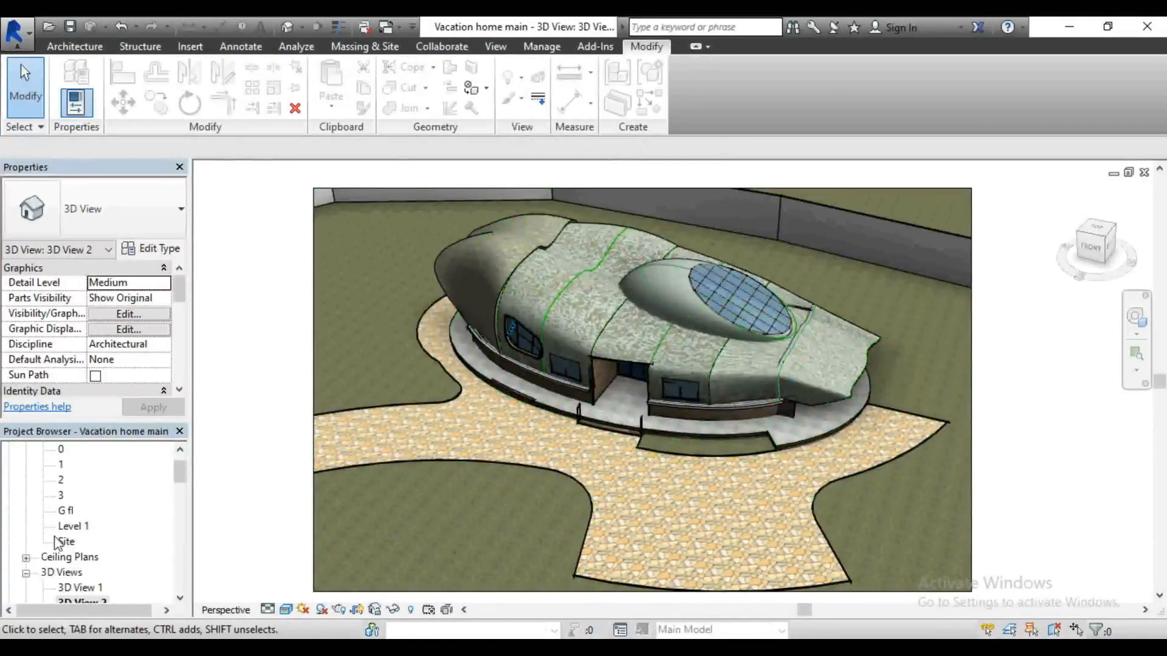
double_click(75, 587)
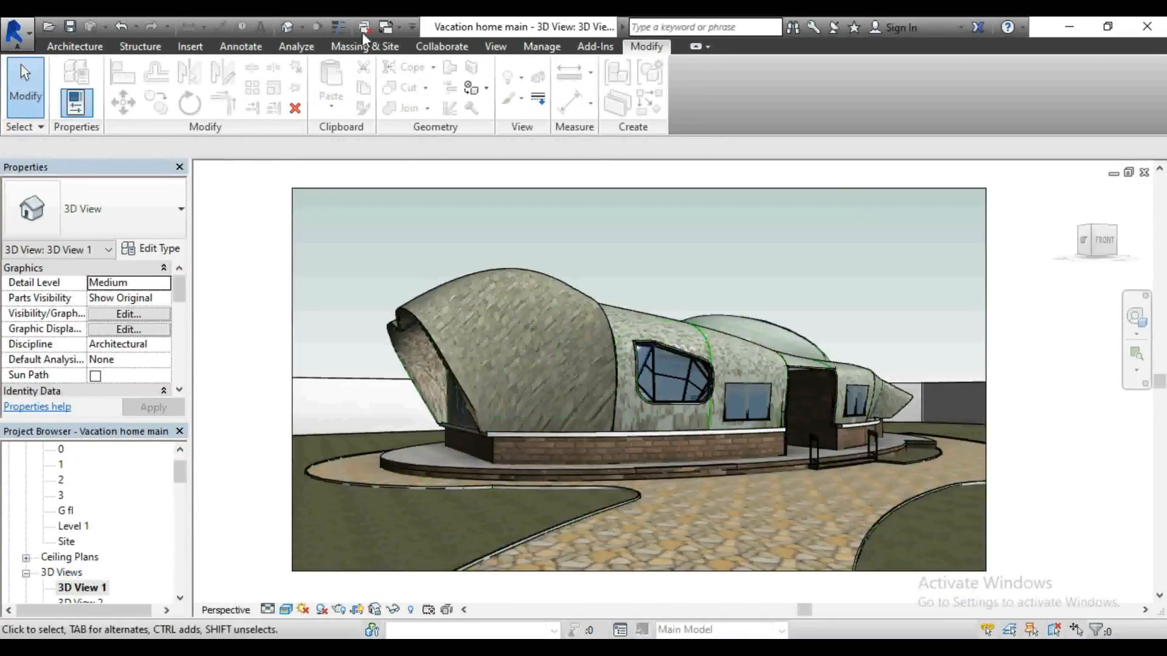
left_click(288, 28)
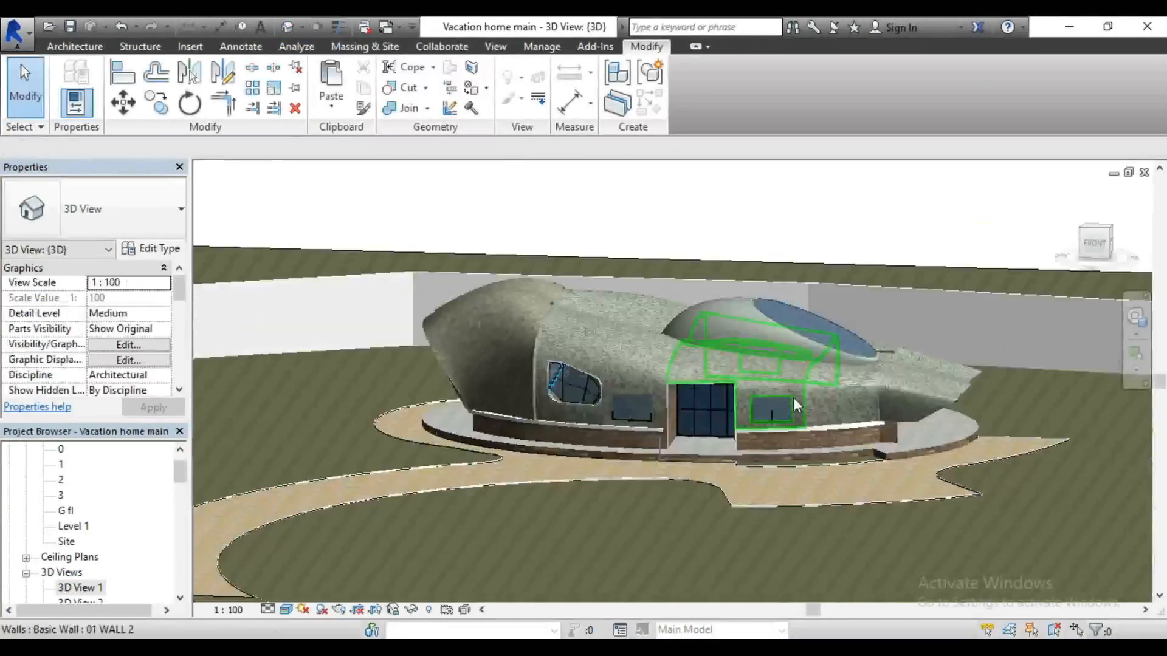
left_click_drag(1093, 254, 1088, 270)
scroll(672, 223, "down", 2)
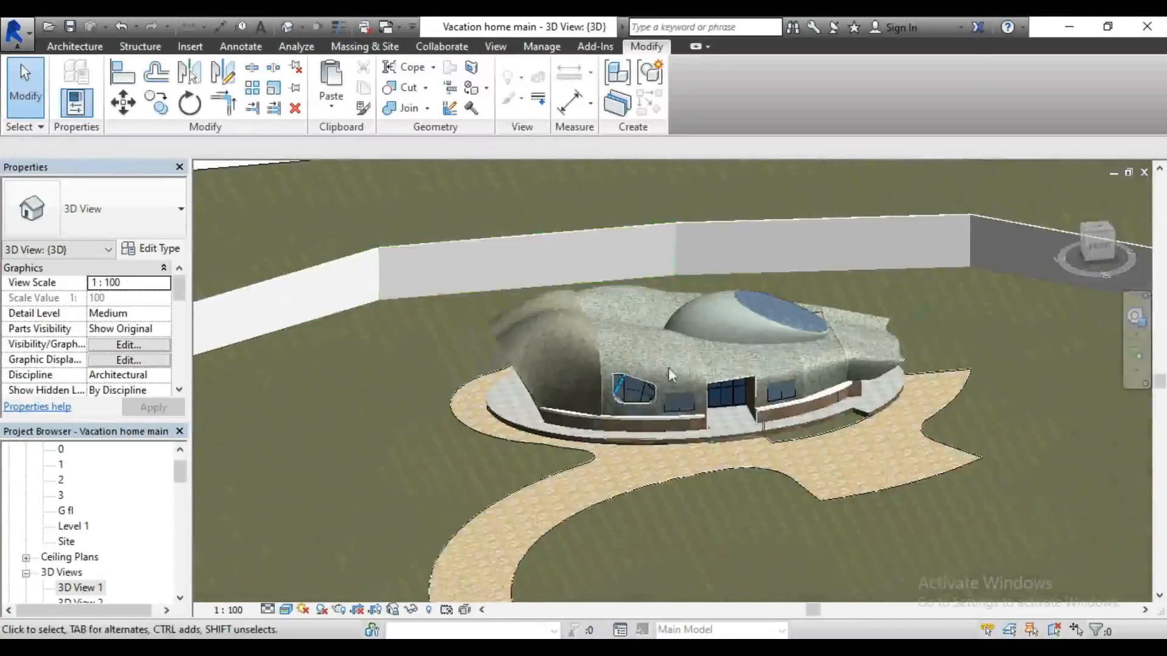
Step: Open the Site floor plan and place an Aston_Martin_DBS_6135 1 site component on the paved parking area in front of the house
double_click(65, 541)
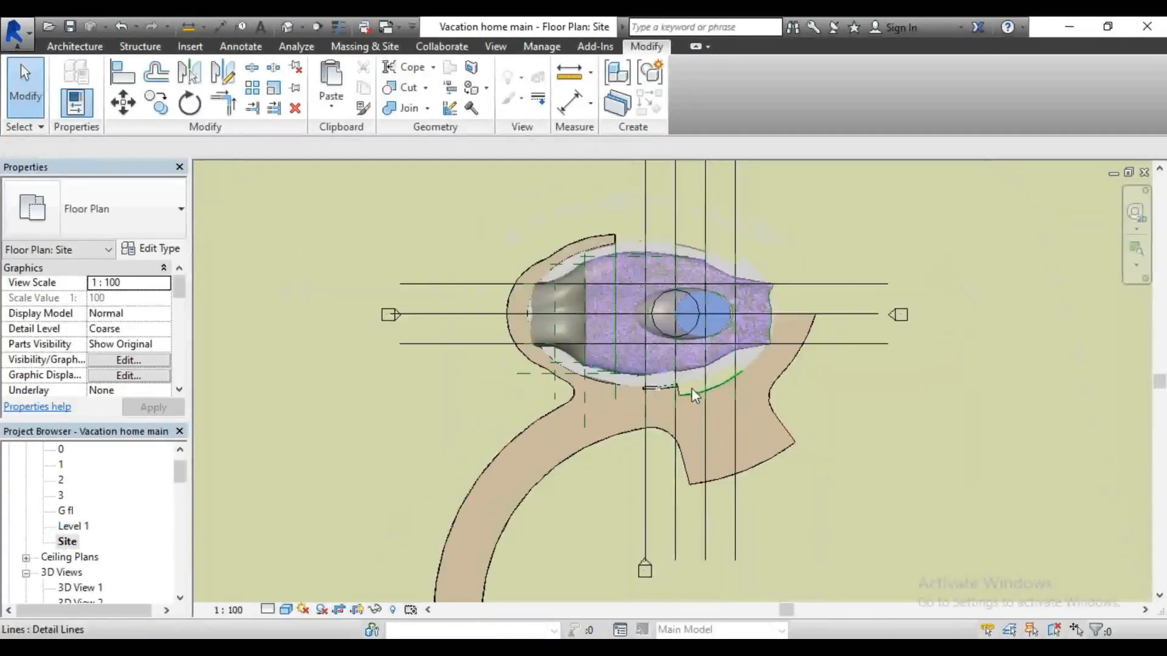
scroll(658, 309, "up", 3)
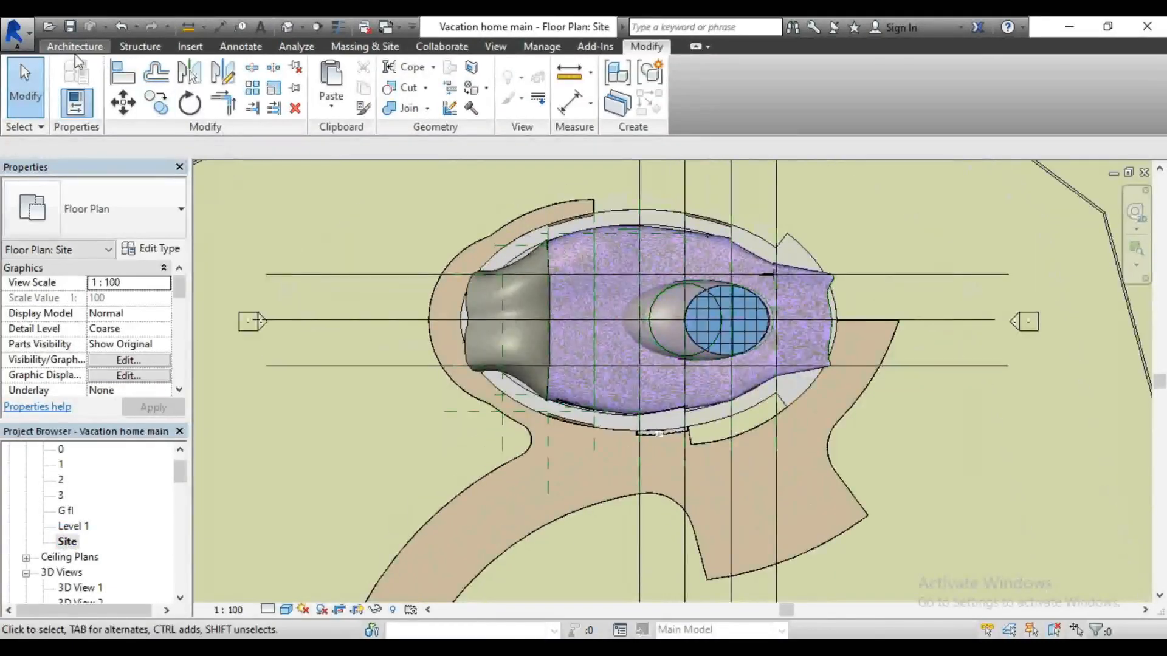
left_click(75, 49)
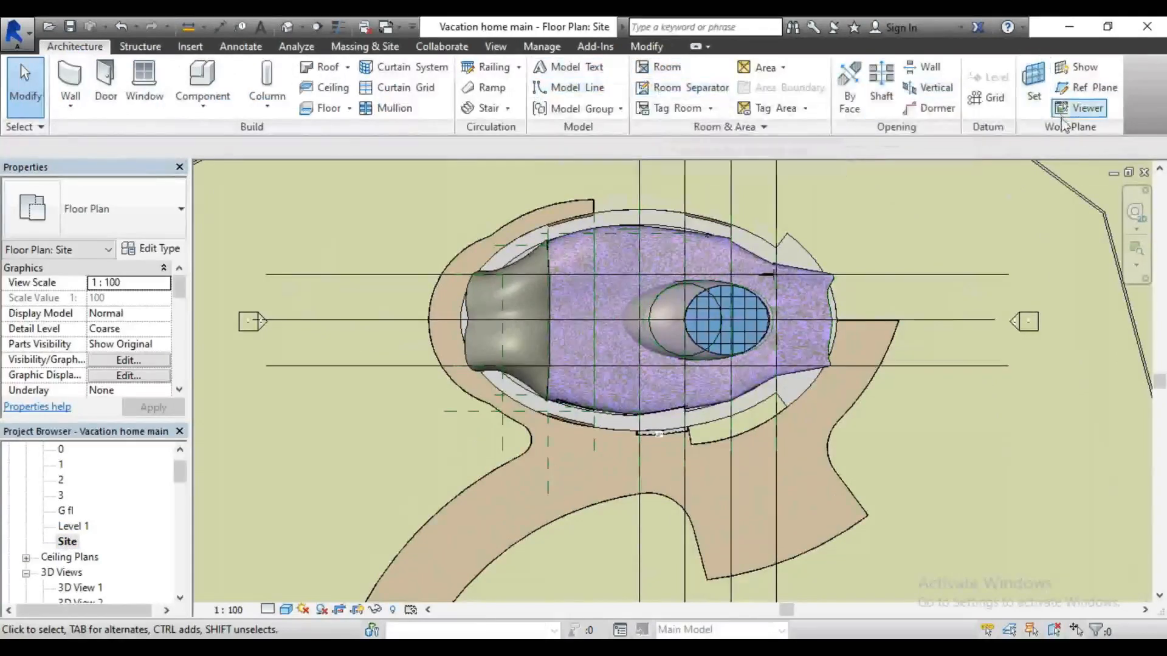
left_click(364, 46)
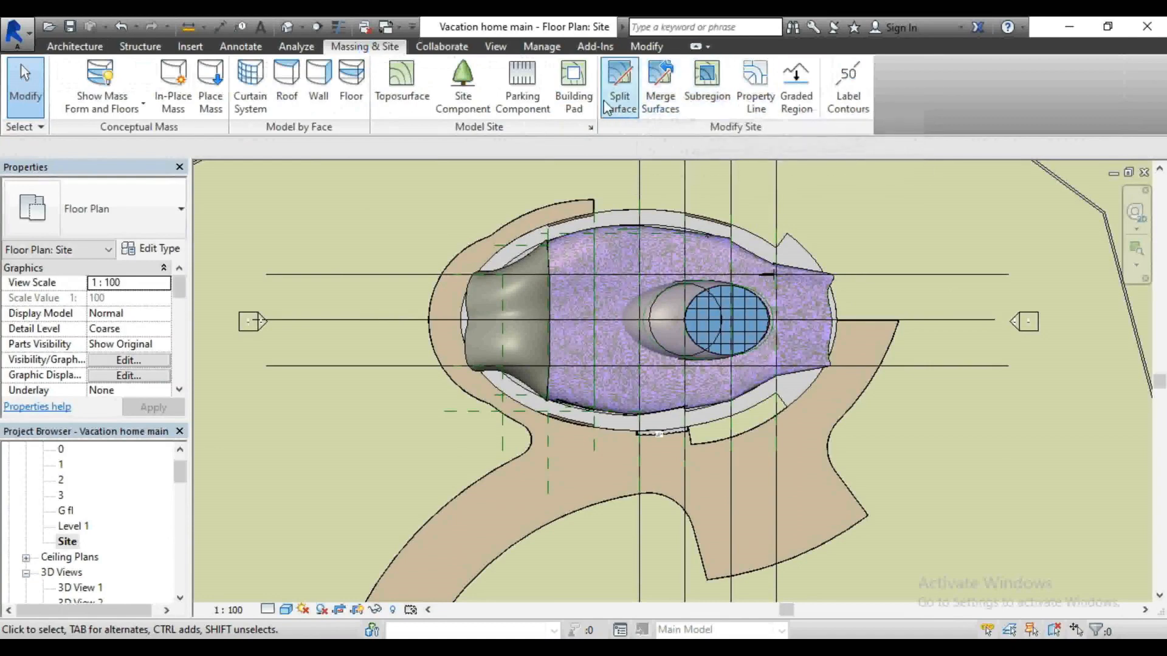
left_click(463, 91)
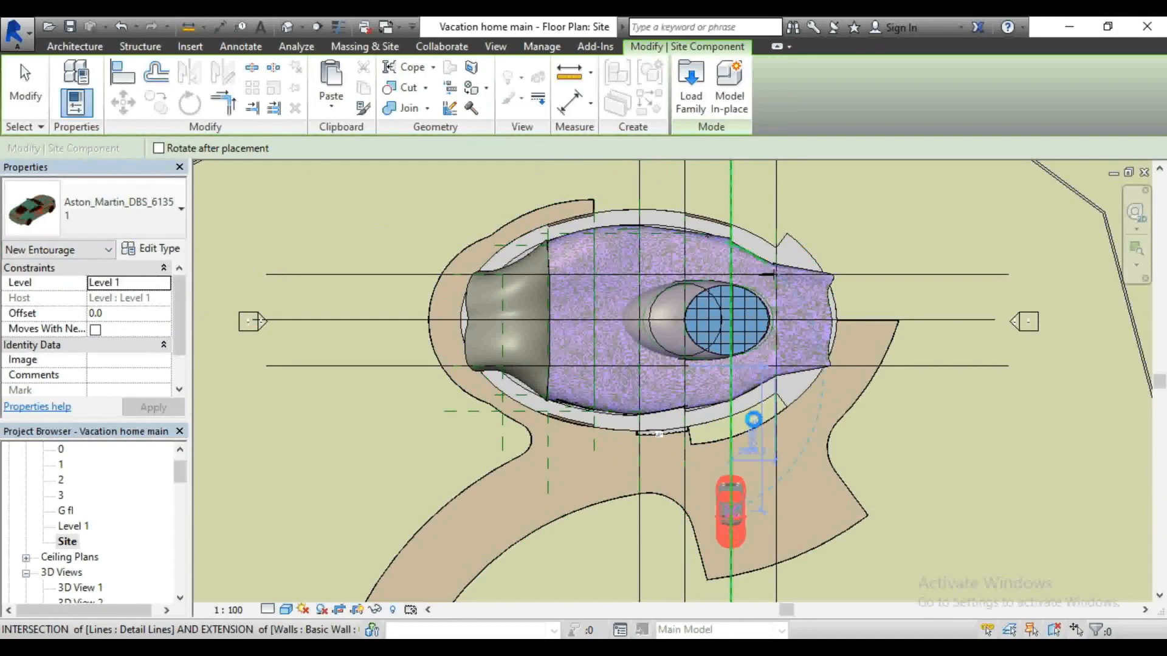
left_click(754, 419)
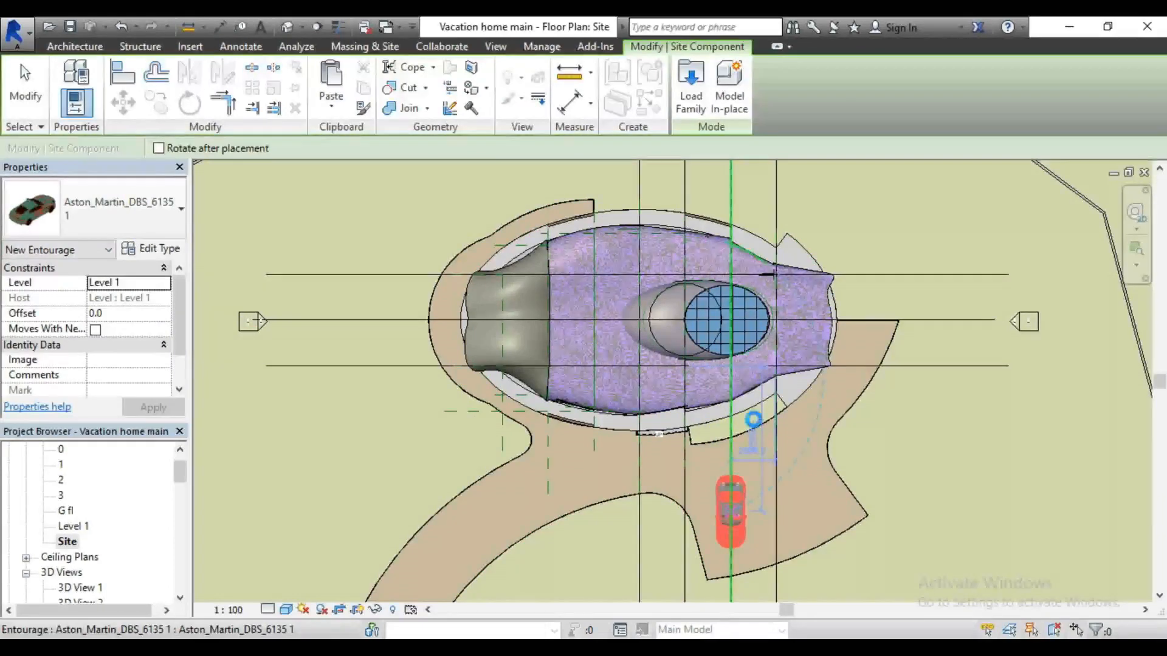
left_click(743, 393)
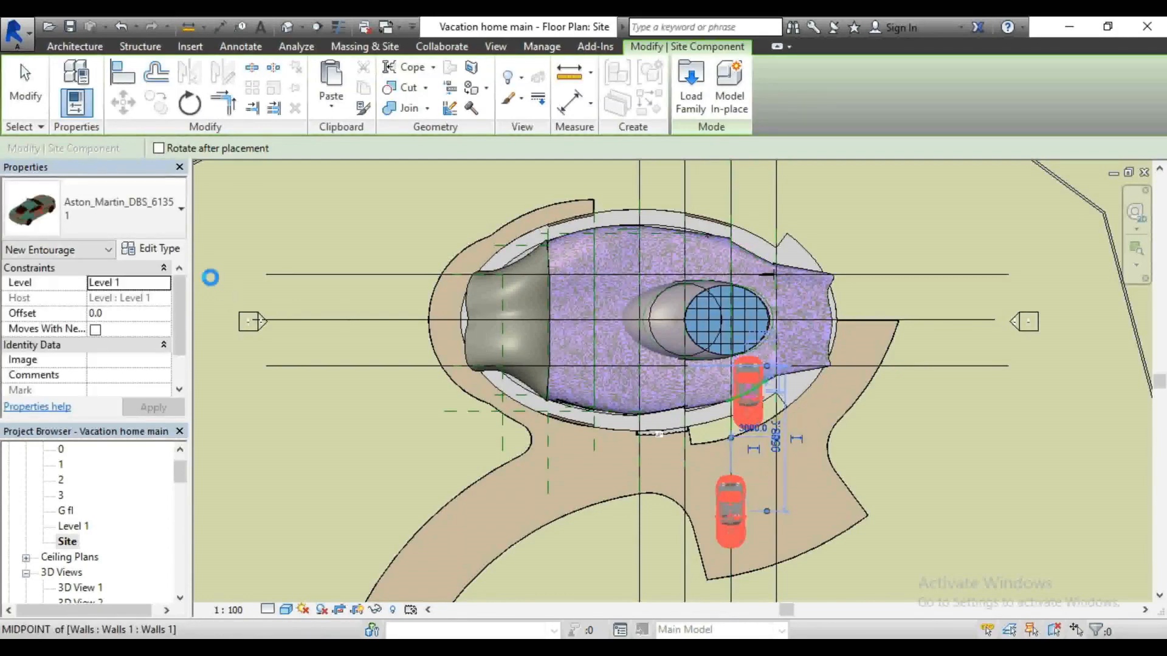
Step: Look through the loaded car, people and tree types available for the site component
left_click(158, 229)
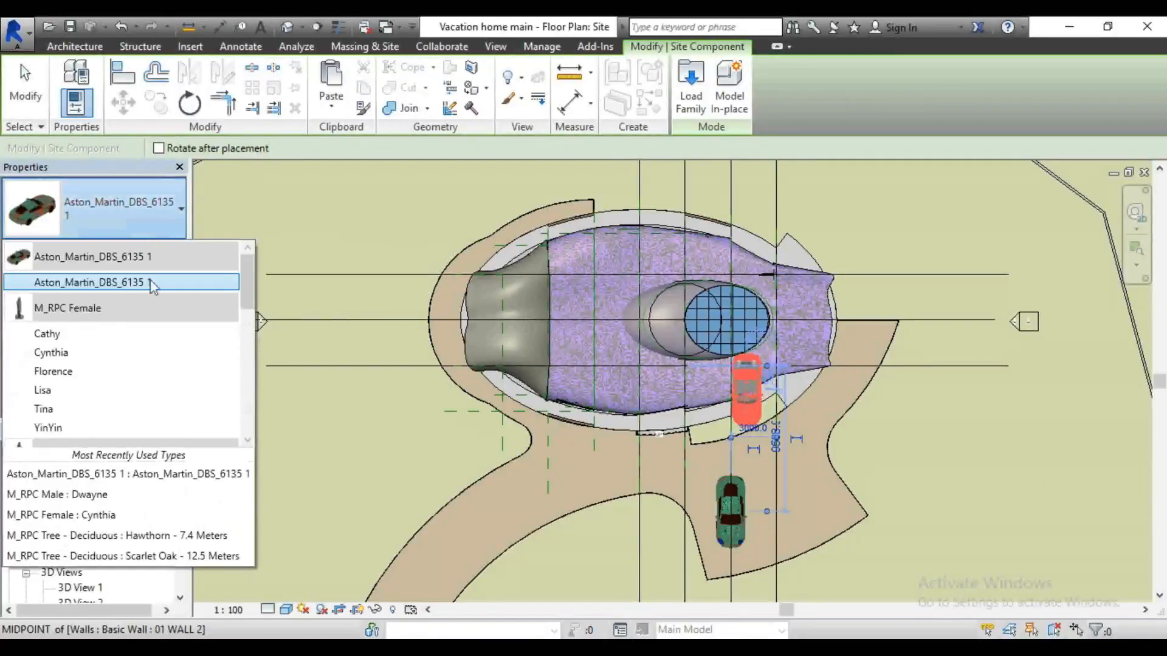
scroll(153, 294, "down", 2)
scroll(153, 296, "down", 3)
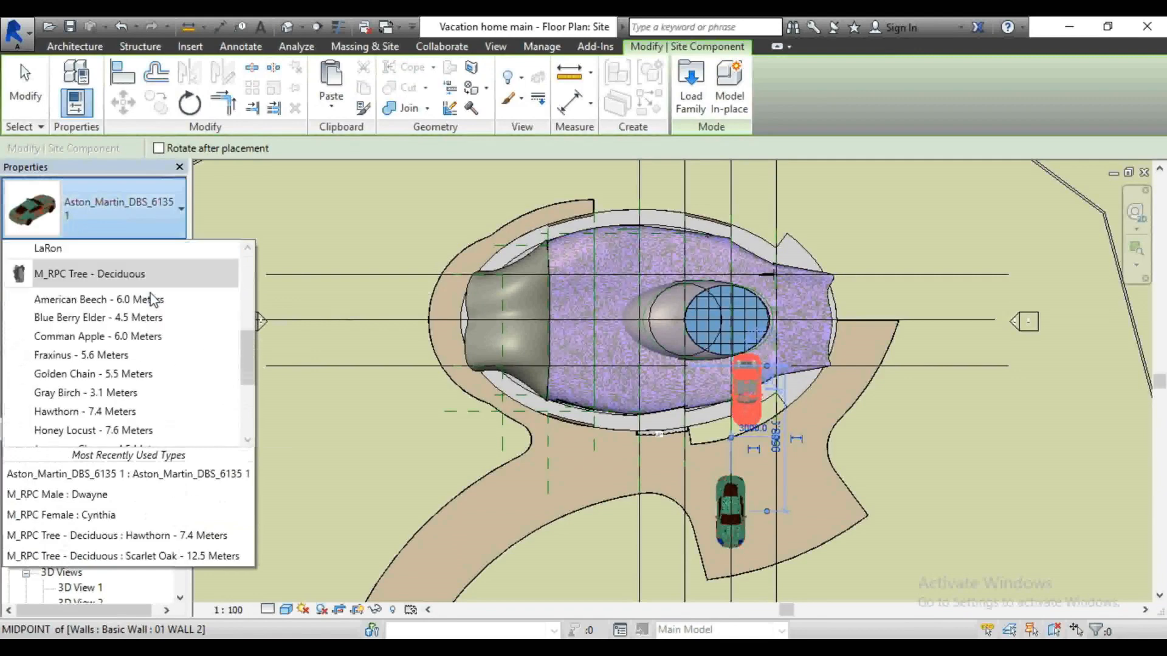
scroll(153, 298, "down", 3)
scroll(153, 299, "up", 8)
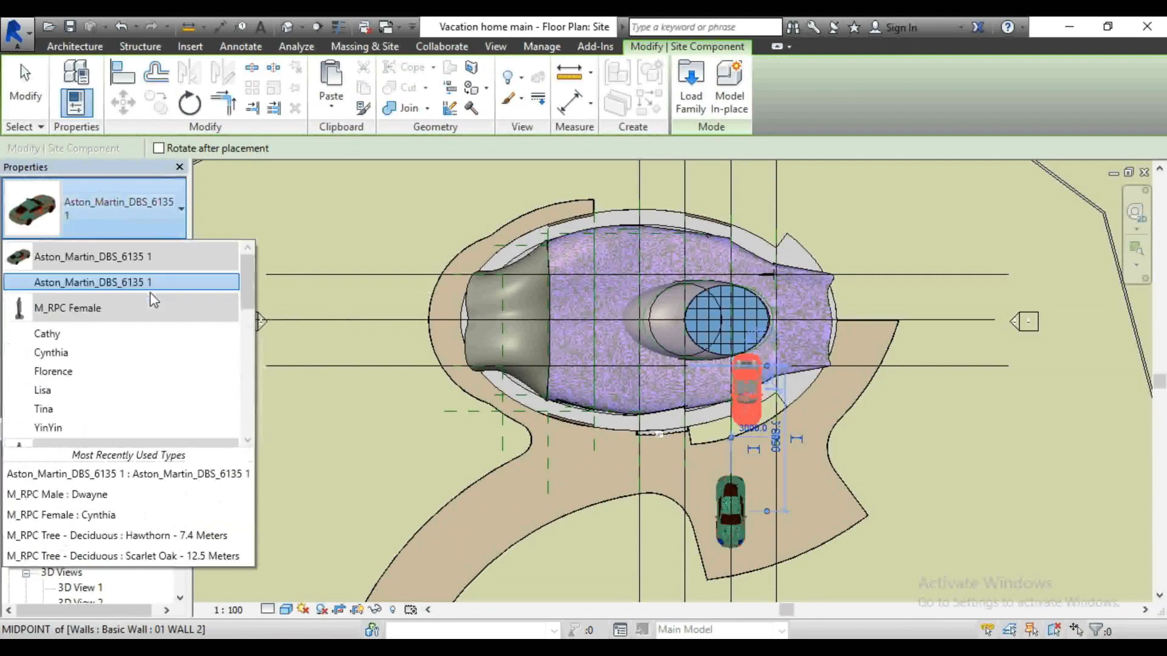
Step: Start loading a family and look through the TEXTURE and new city folders for a suitable one
left_click(699, 100)
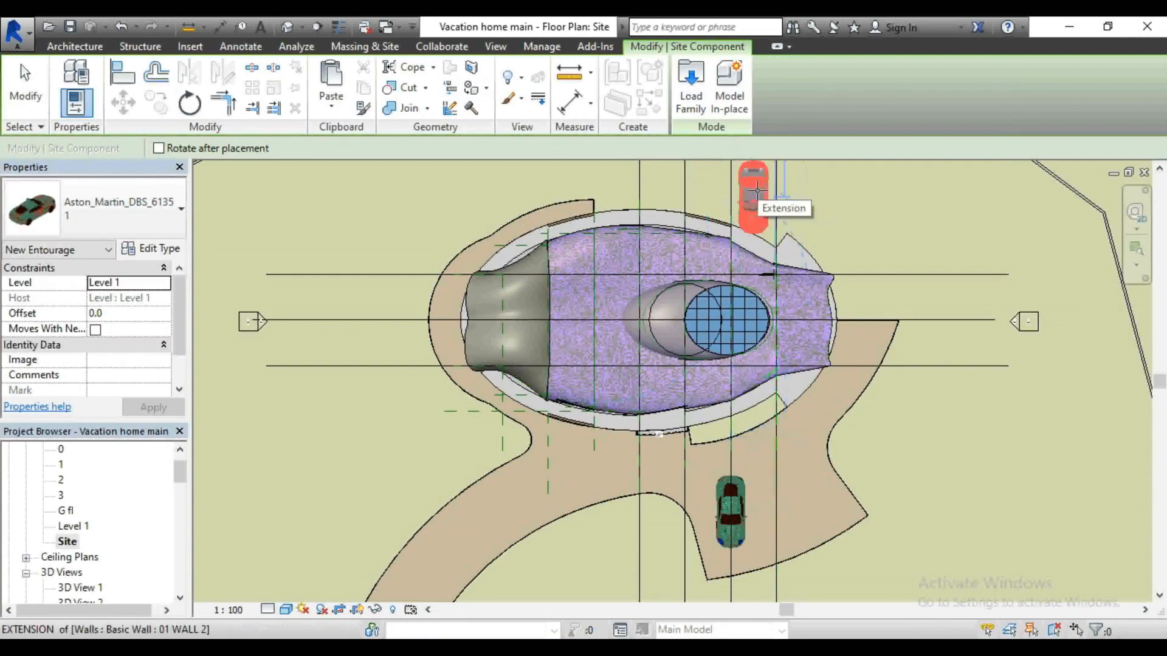
left_click(700, 105)
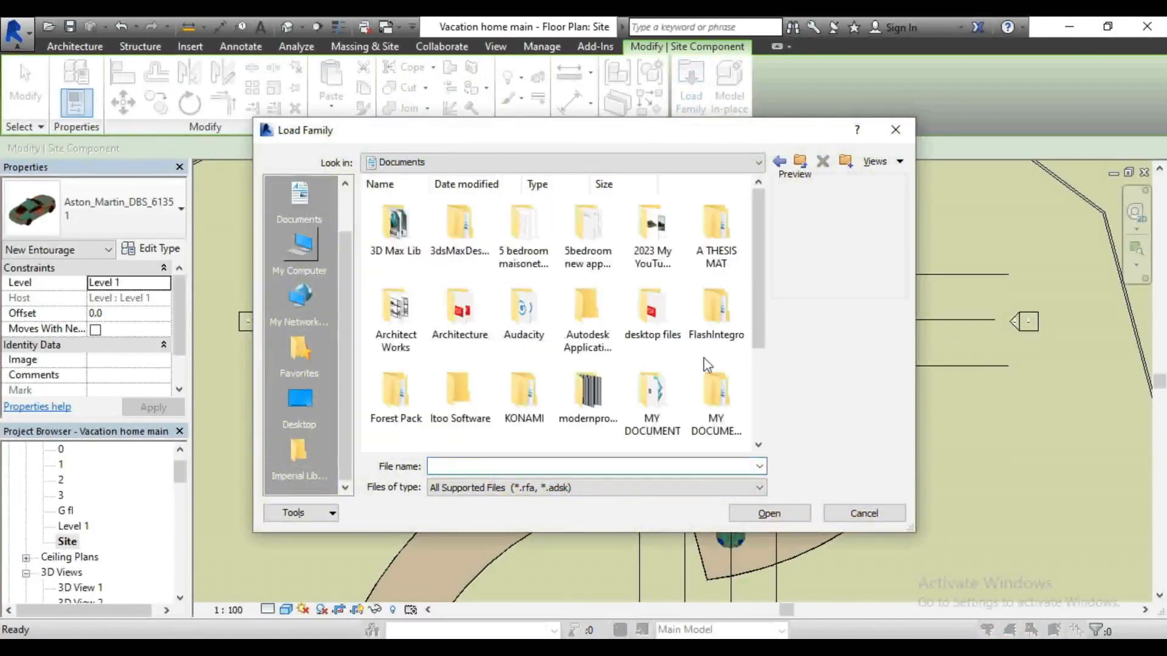
scroll(707, 365, "down", 3)
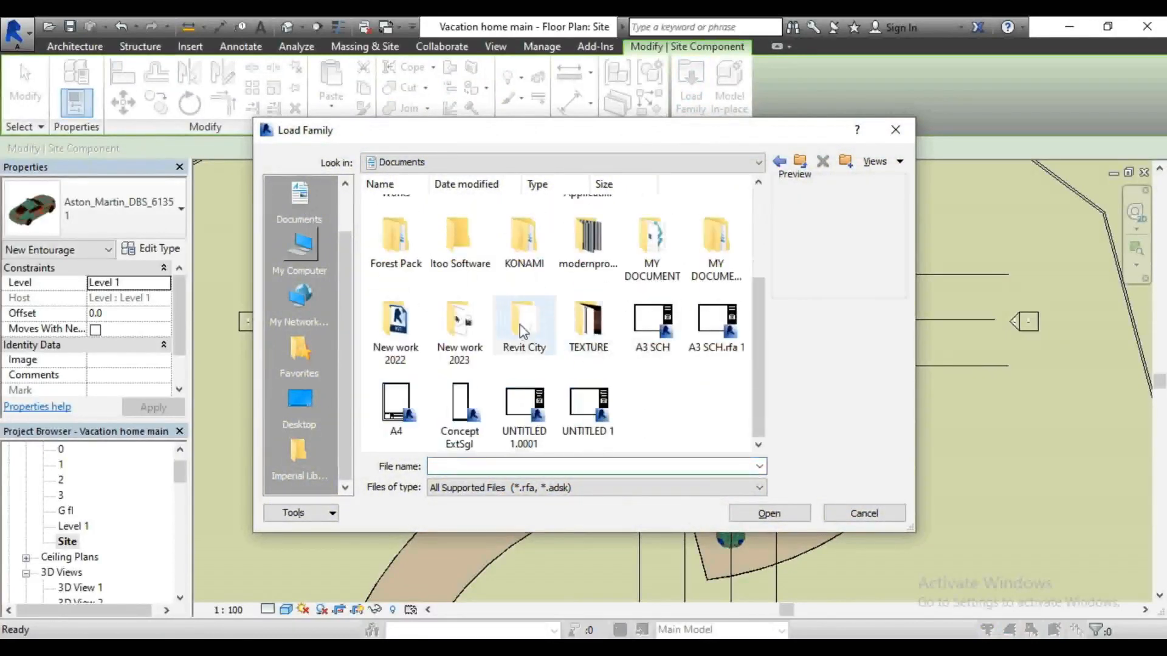
double_click(579, 338)
left_click(590, 246)
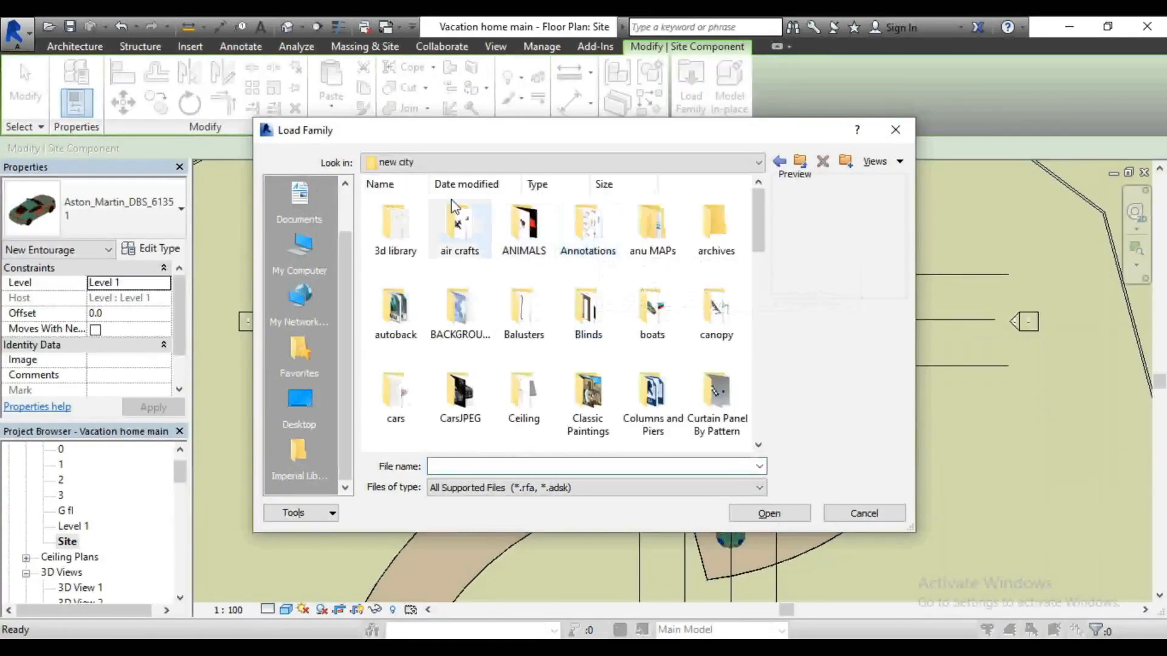
left_click(779, 161)
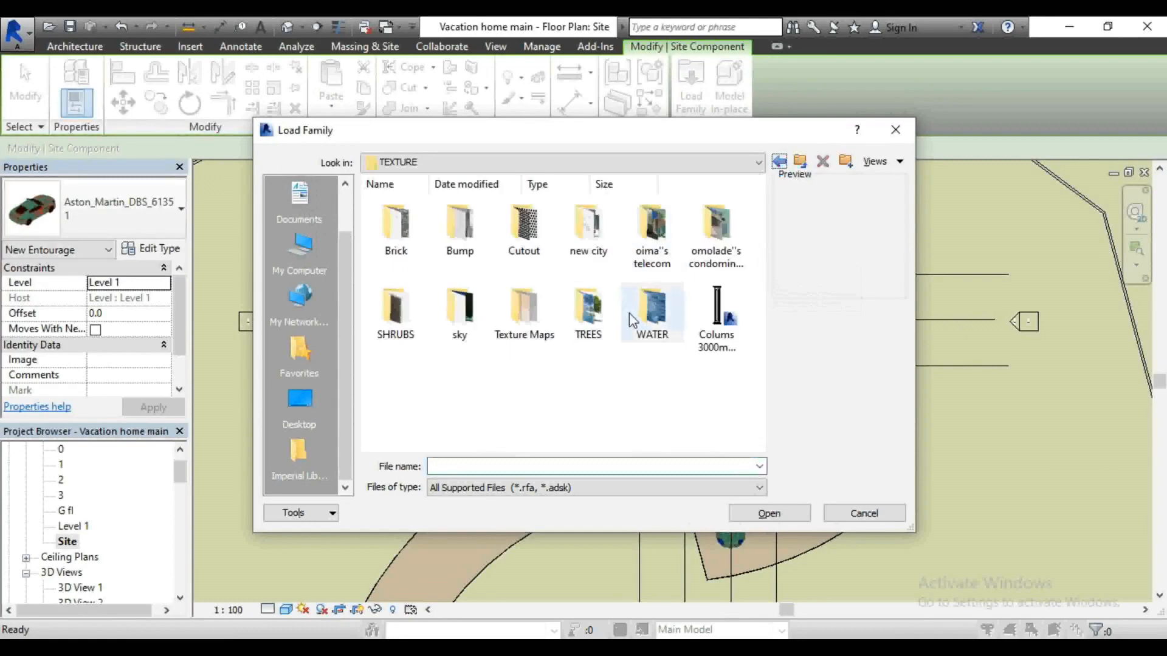
left_click(779, 160)
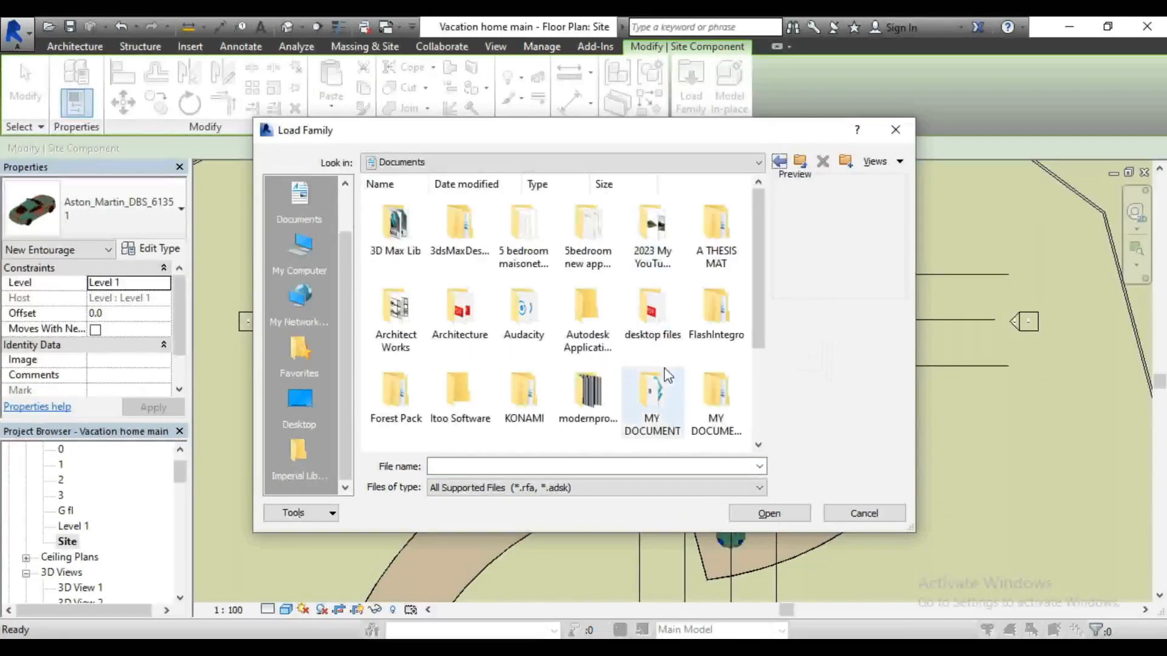
Step: Load the Aston_Martin_DBS_6135 family from the transport folder within Revit City and place one beside the first car
scroll(669, 375, "down", 2)
double_click(529, 337)
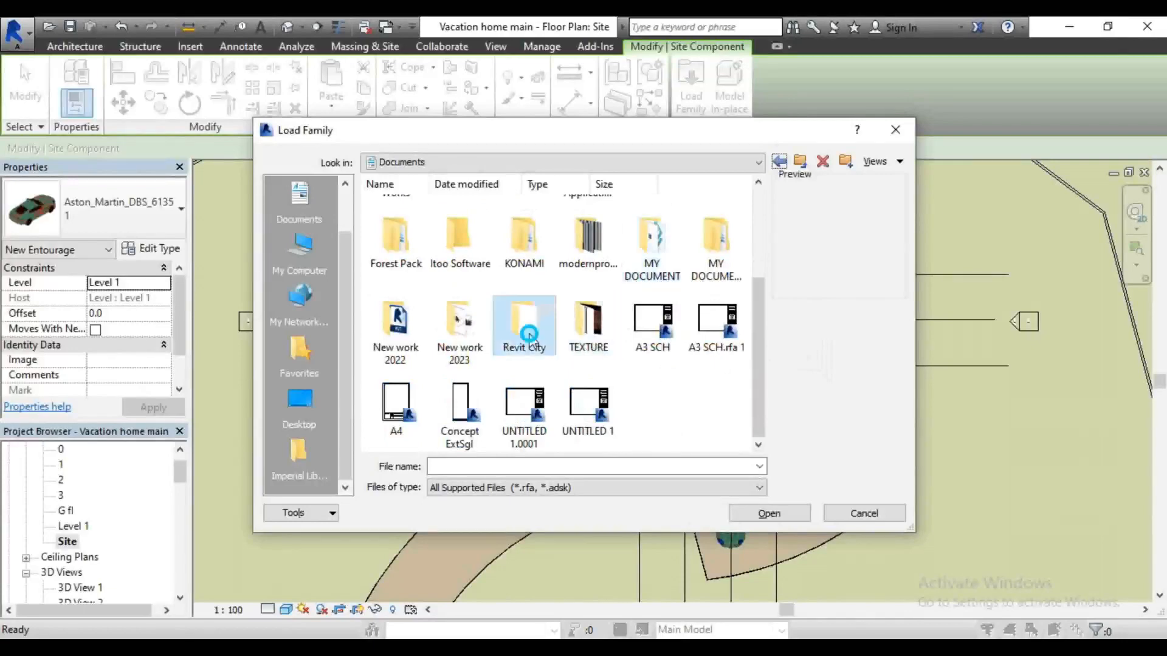
double_click(667, 333)
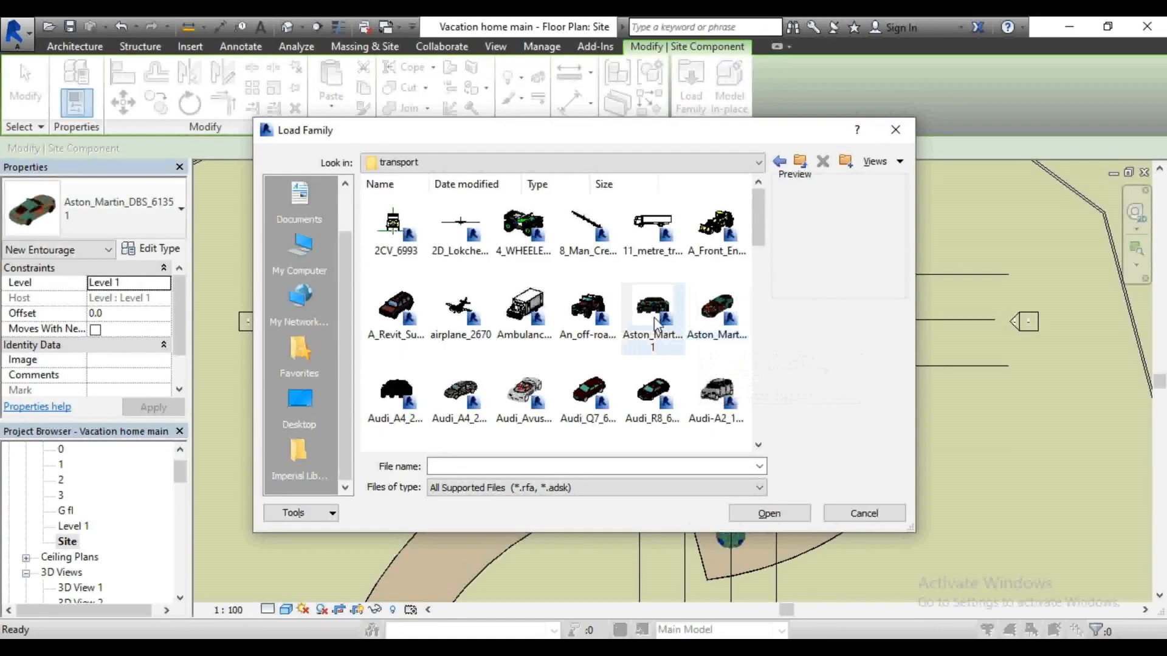
left_click(716, 315)
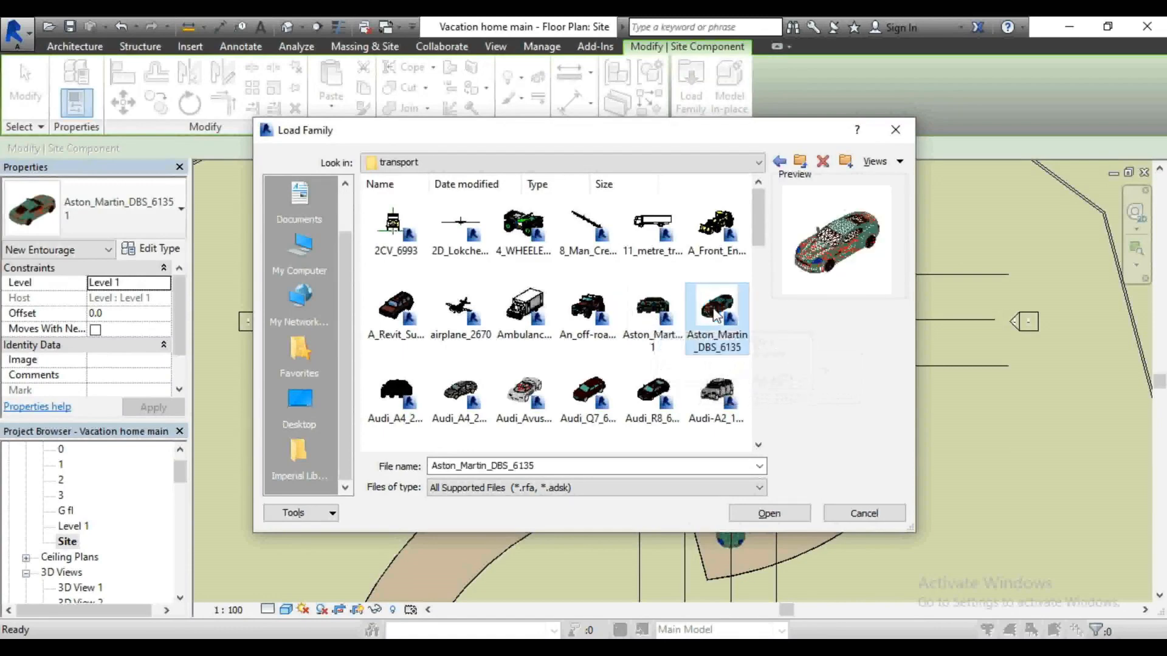
left_click(798, 514)
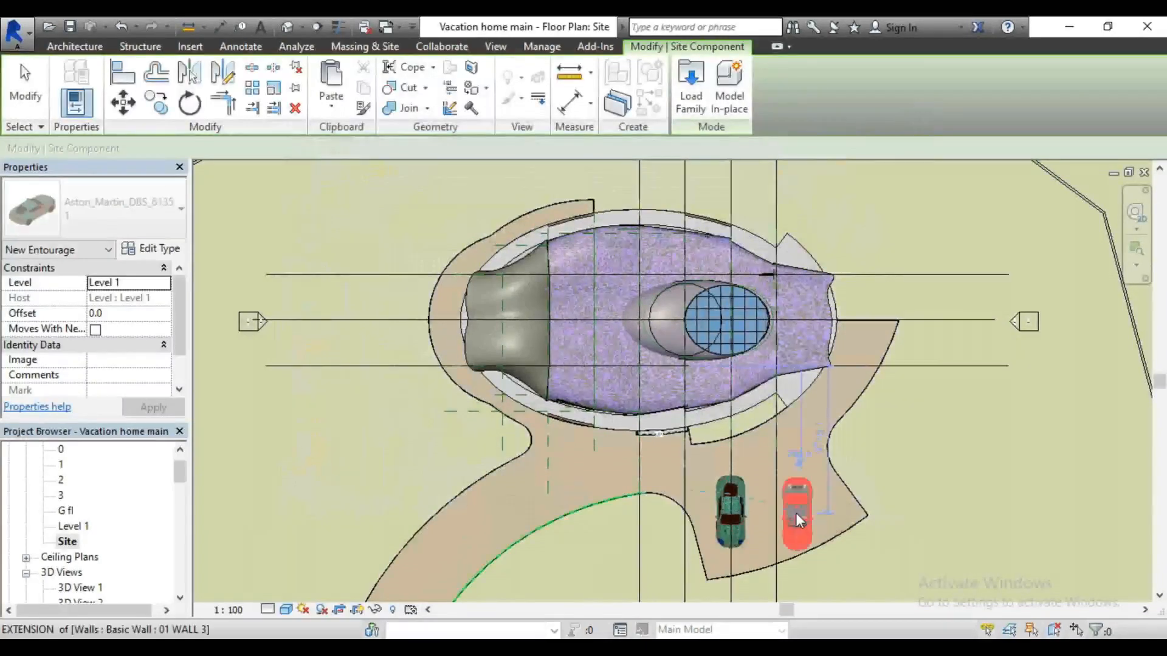
left_click(800, 475)
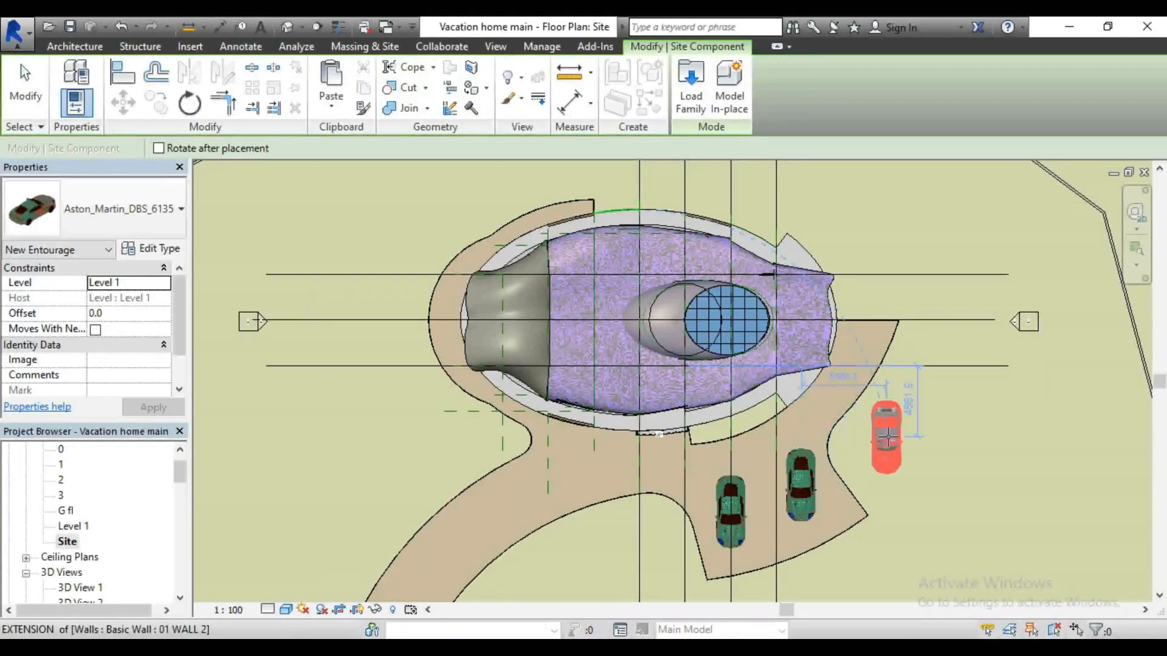
key("Escape")
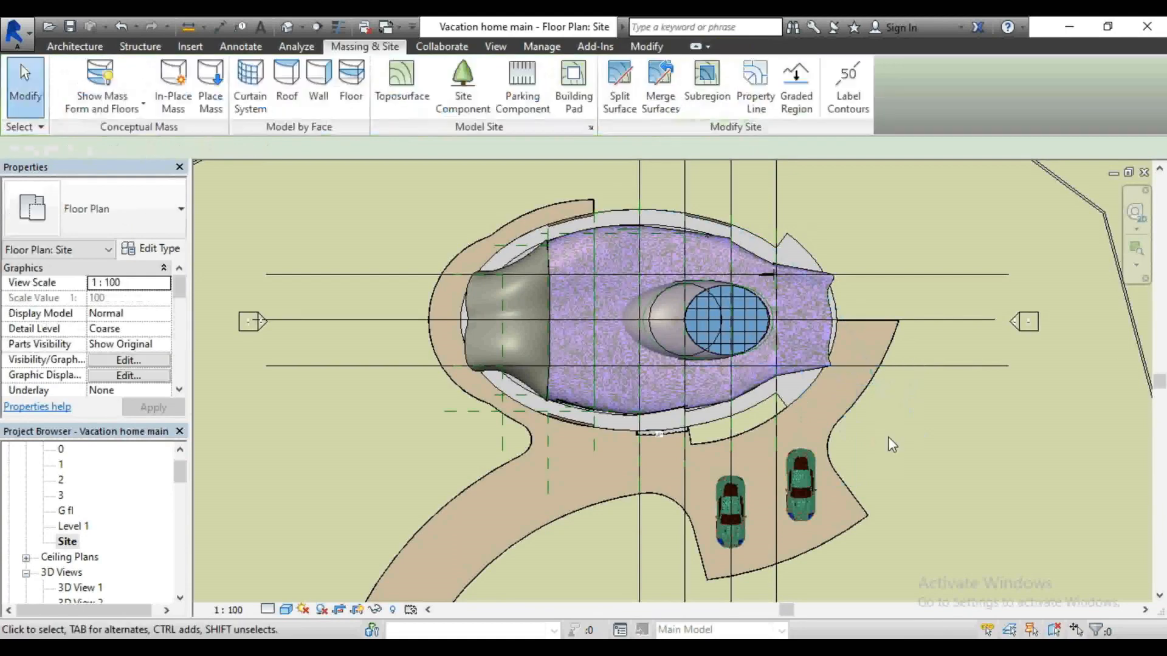
Step: Rotate the second car counter-clockwise about its centre, aligning it with the slanted side edge of the parking area
left_click(811, 483)
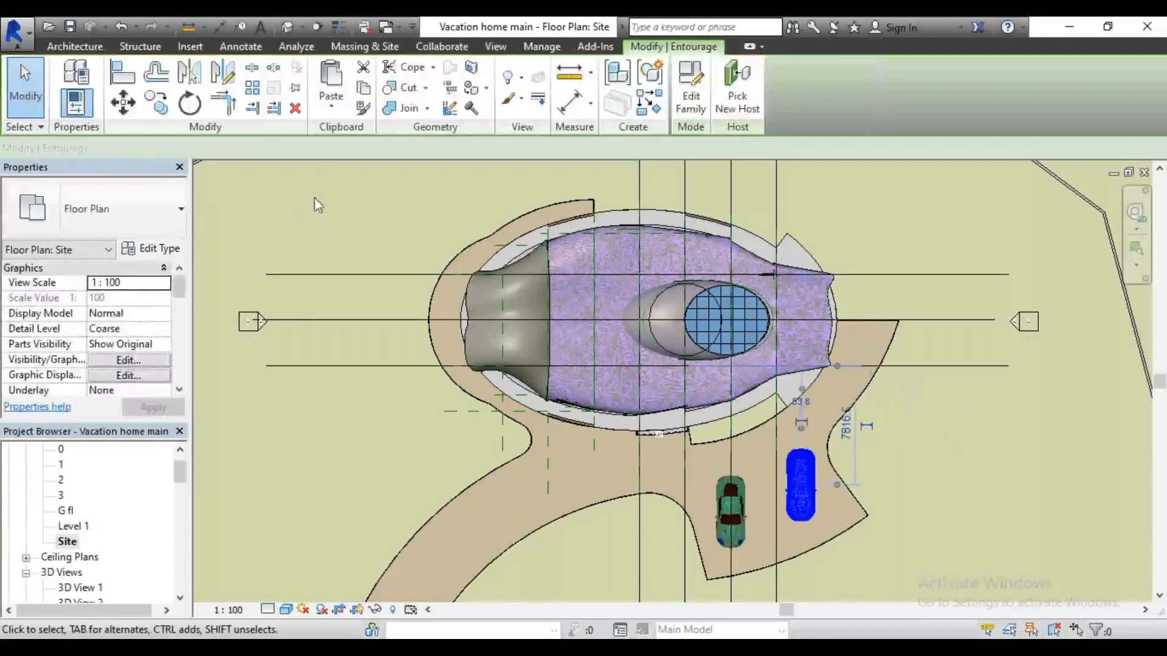
left_click(190, 104)
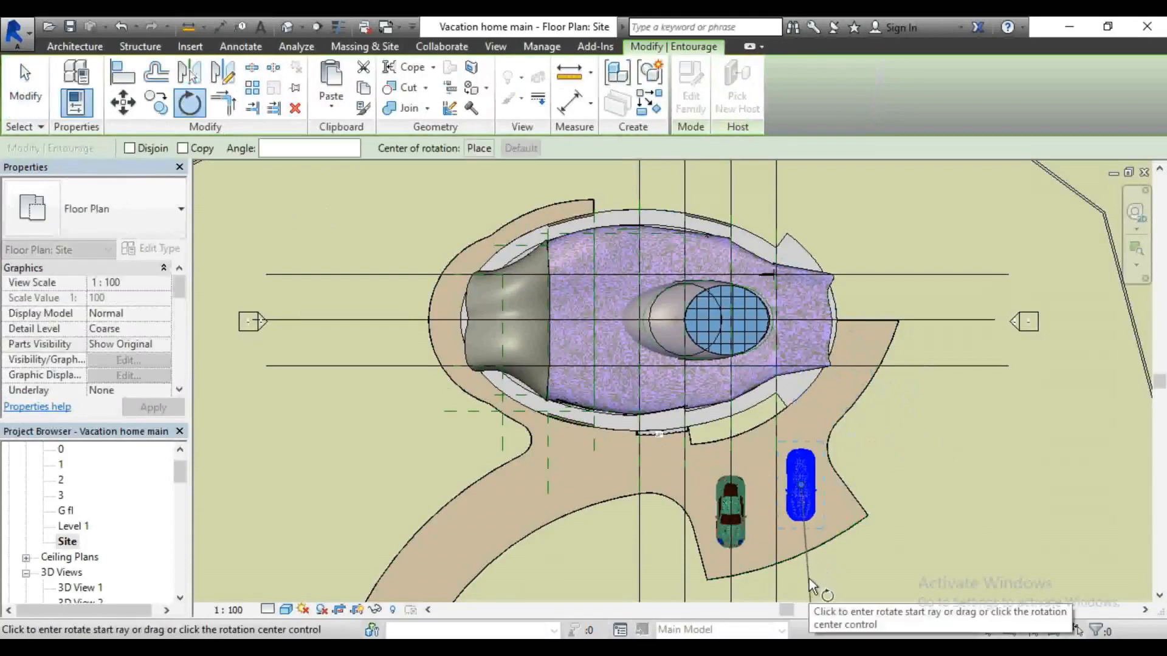
left_click(810, 596)
left_click(861, 565)
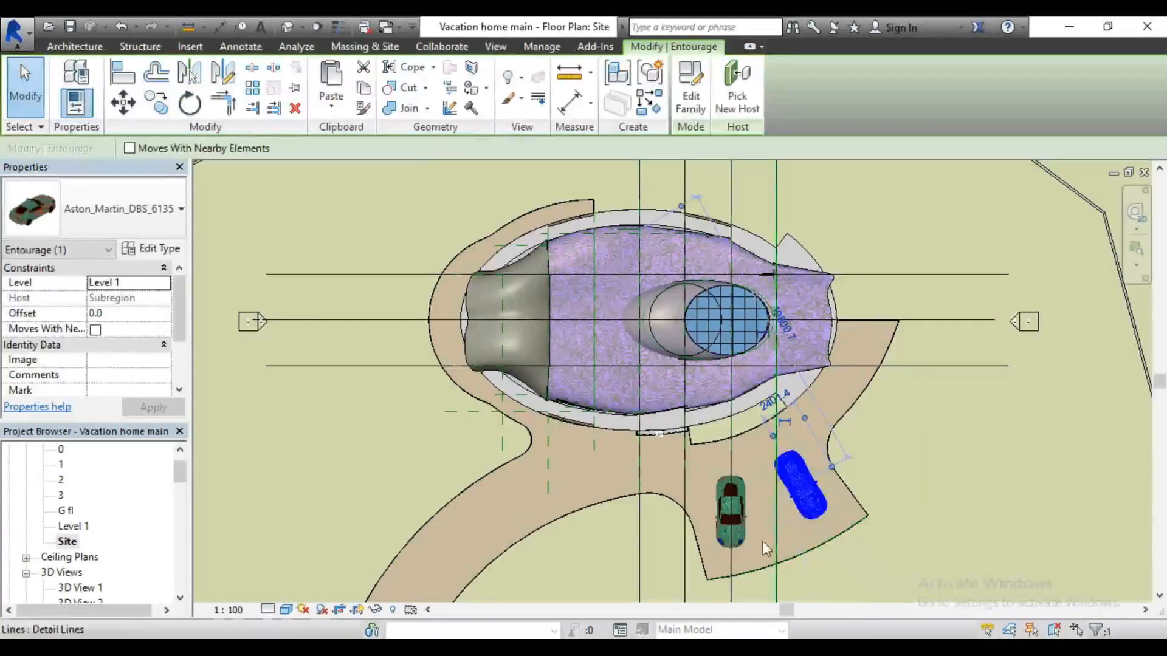
Step: Rotate the upright car in the parking area slightly counter-clockwise about its centre, following the slanted edge beside it
left_click(744, 522)
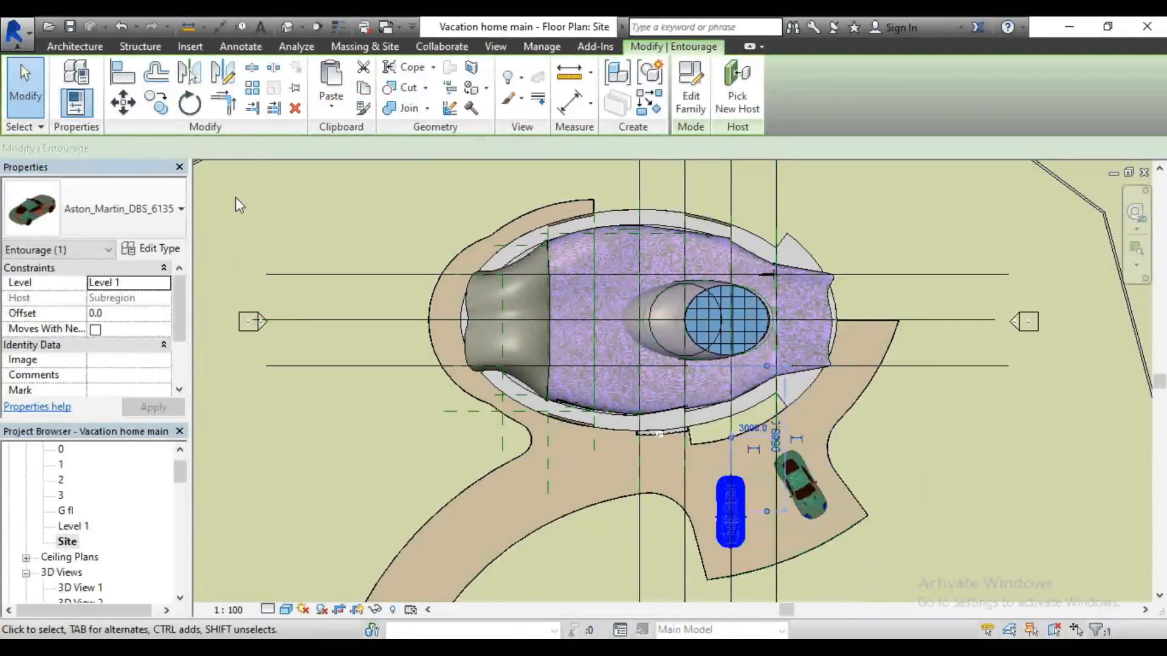
left_click(189, 103)
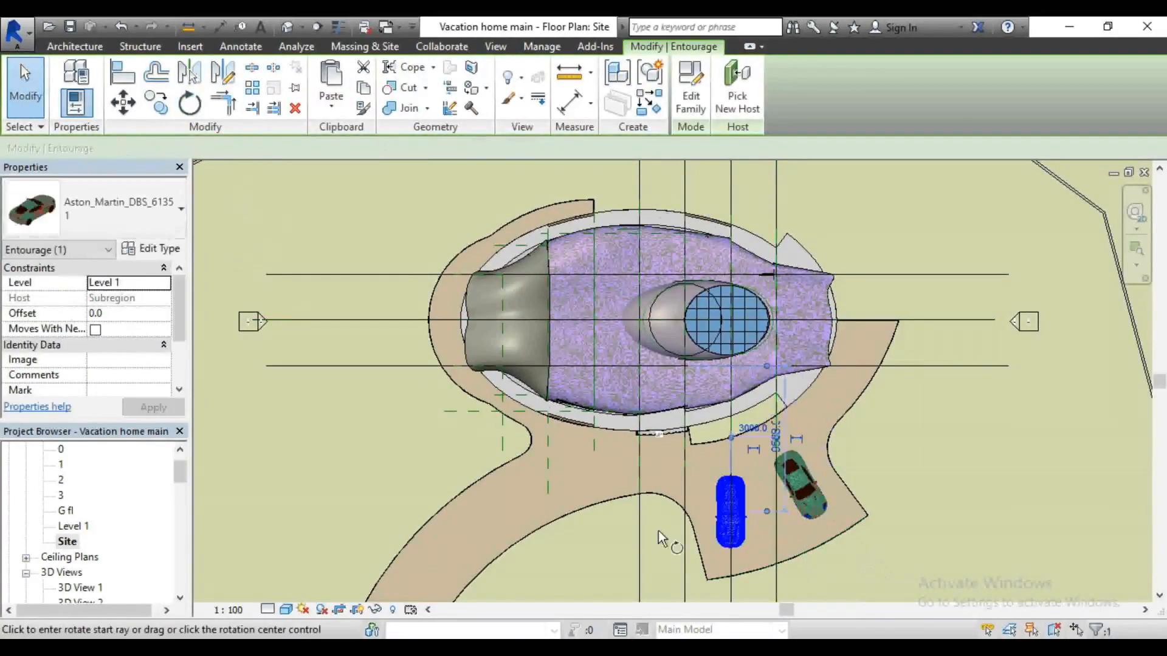
left_click(723, 591)
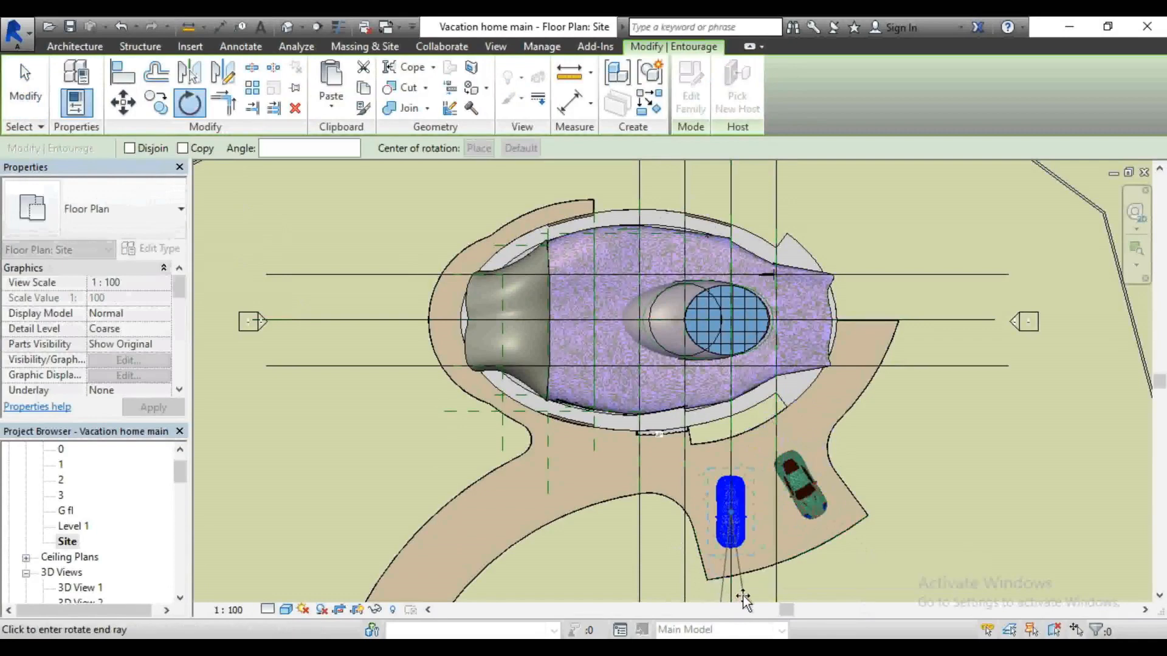
left_click(753, 600)
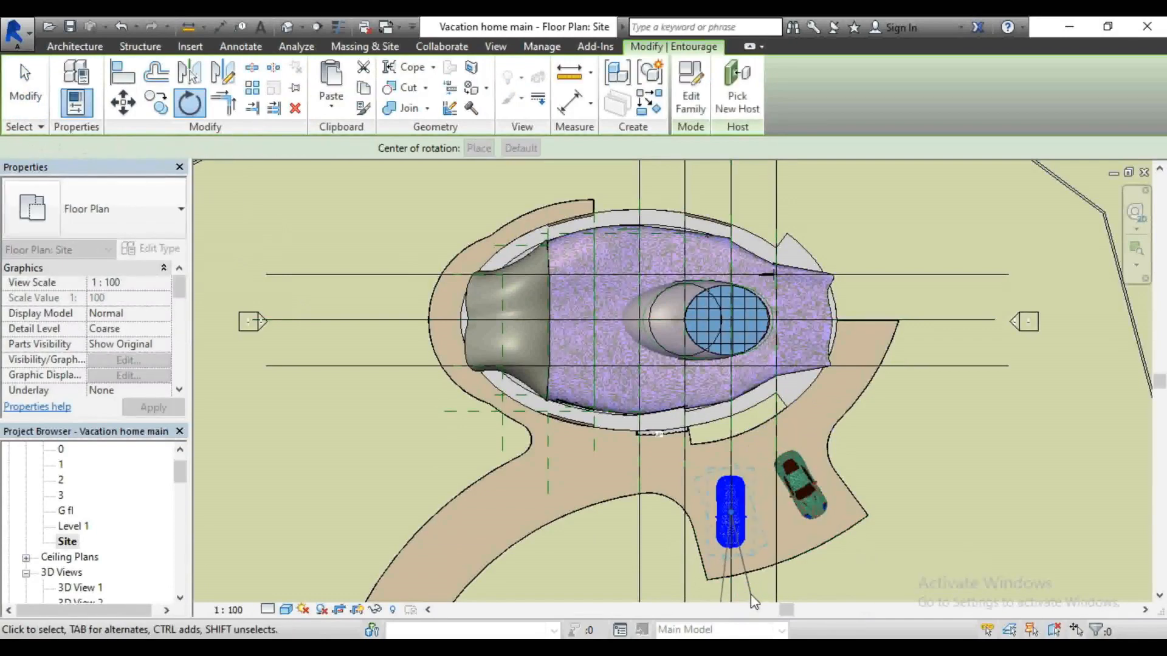
key("Escape")
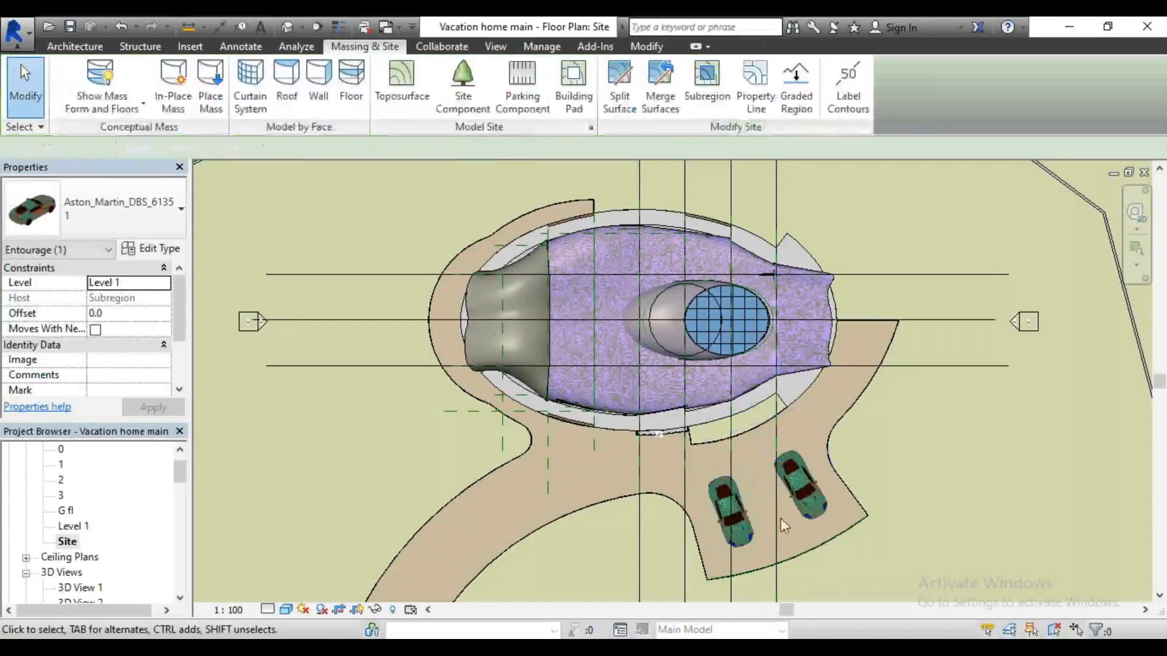
Step: Create another Aston_Martin_DBS_6135 car similar to the parked ones and place it on the curved driveway
left_click(748, 509)
right_click(745, 502)
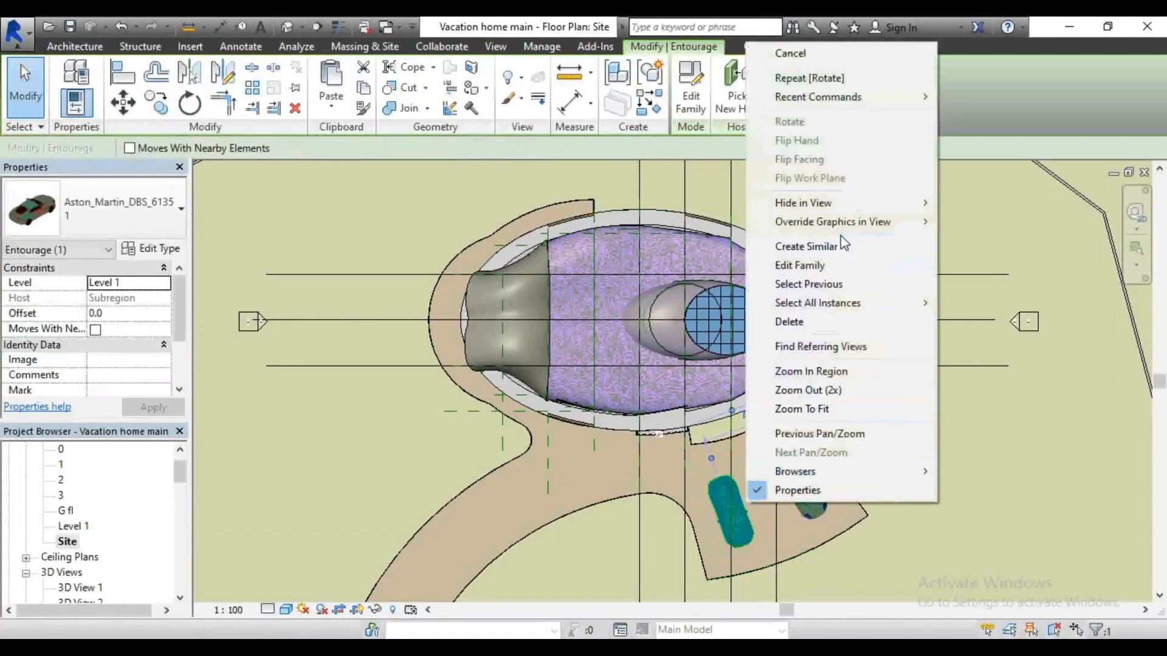
left_click(806, 246)
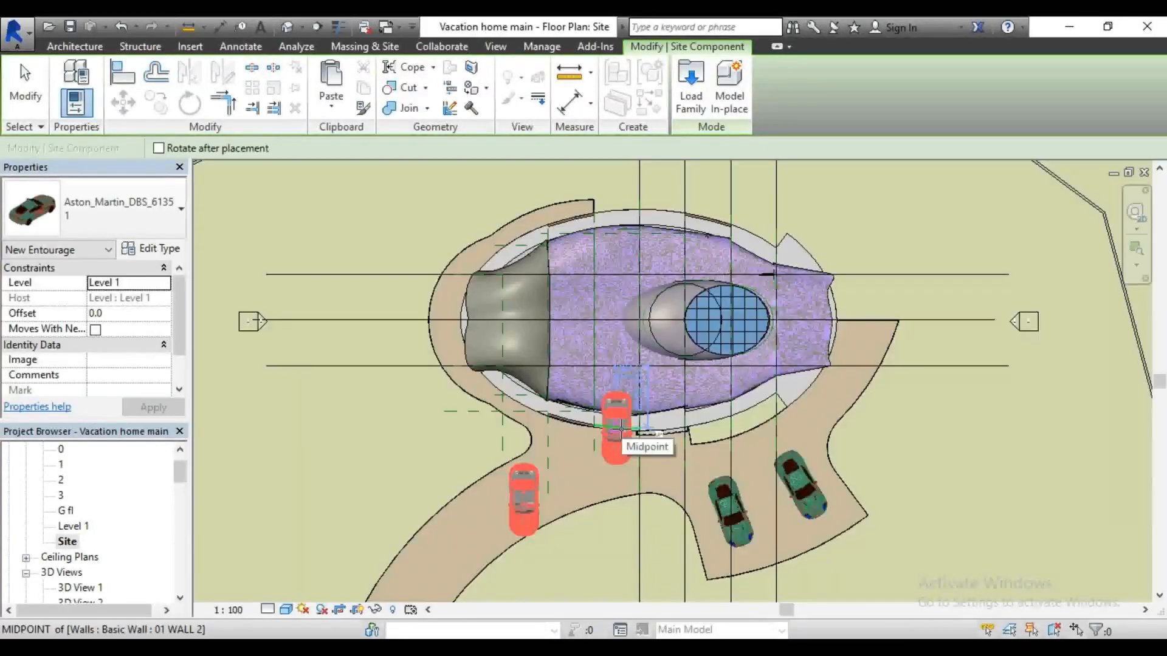
key("Escape")
key("Escape")
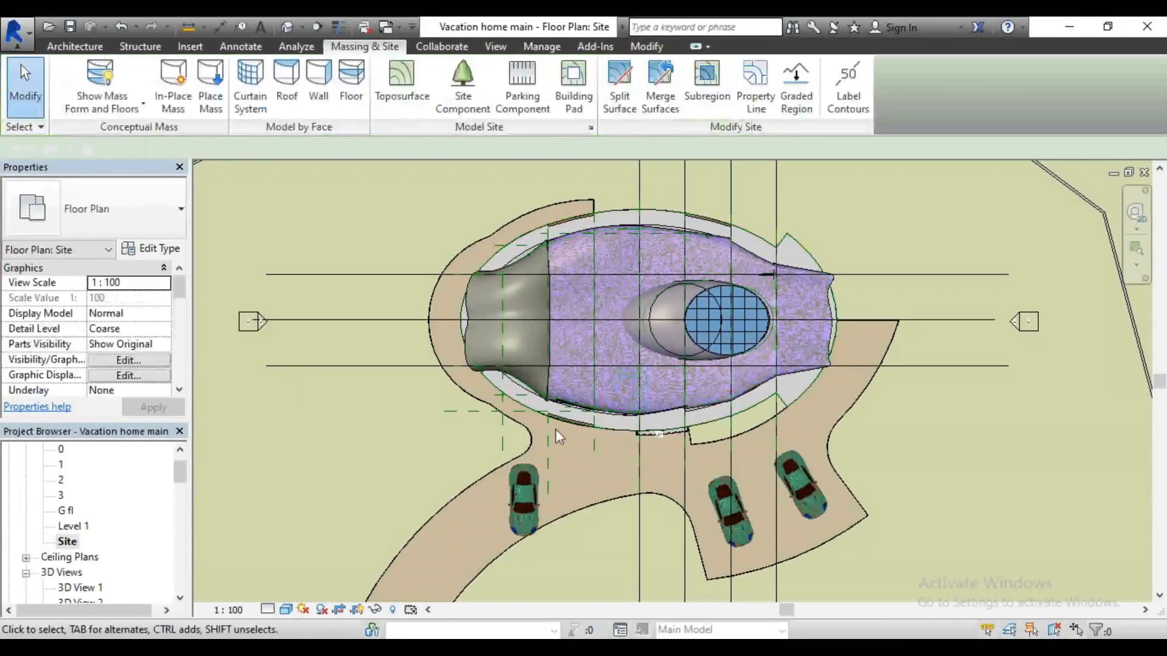
Step: Rotate the driveway car clockwise about its centre, lining it up with the direction of the driveway
left_click(520, 500)
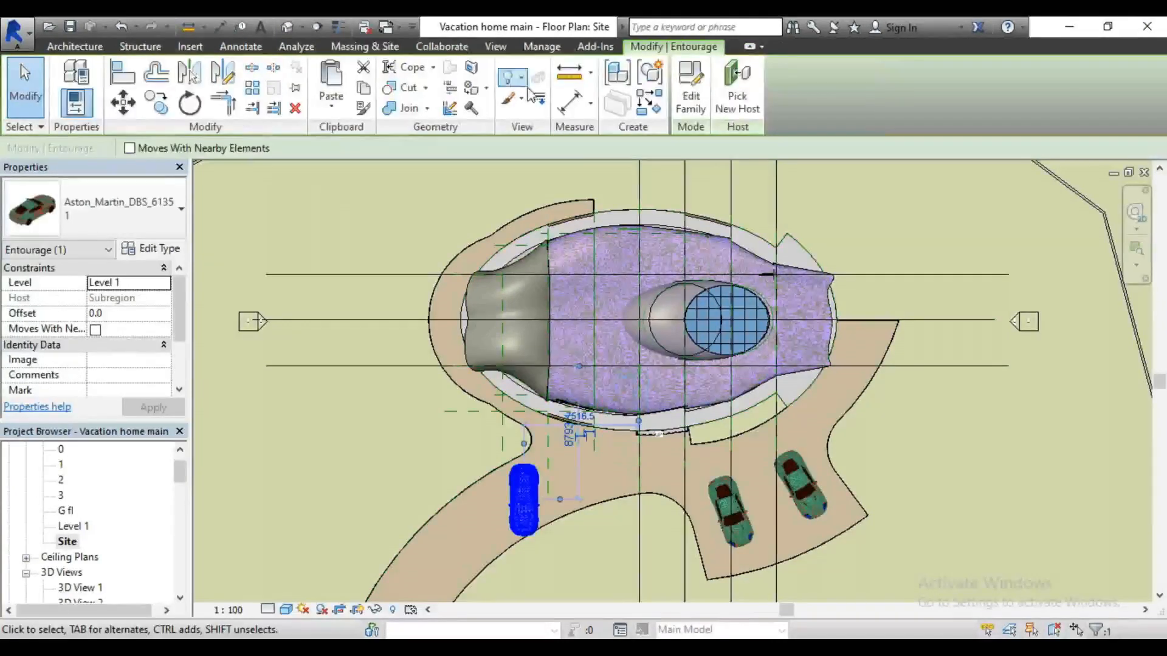
left_click(190, 104)
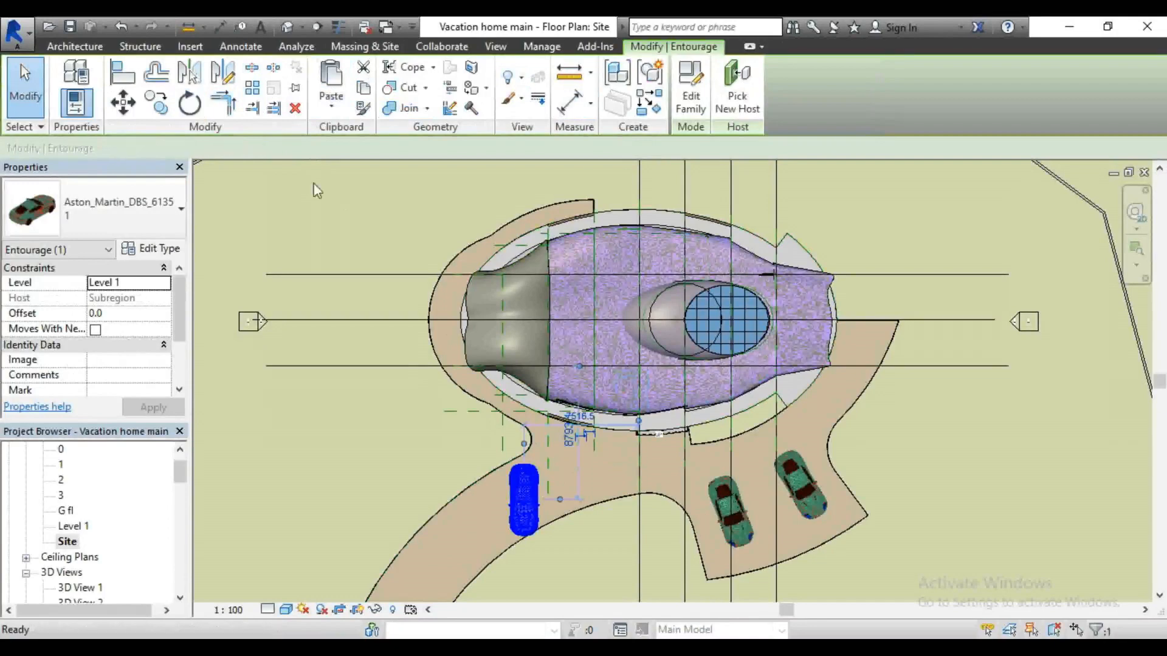
left_click(529, 593)
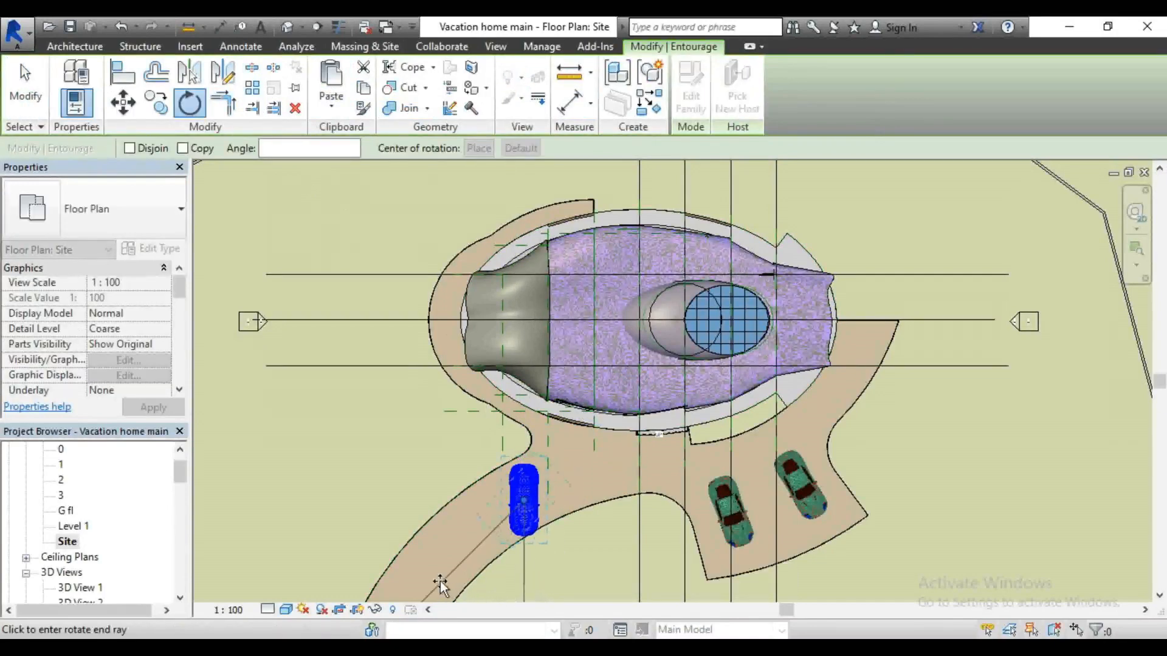
left_click(440, 582)
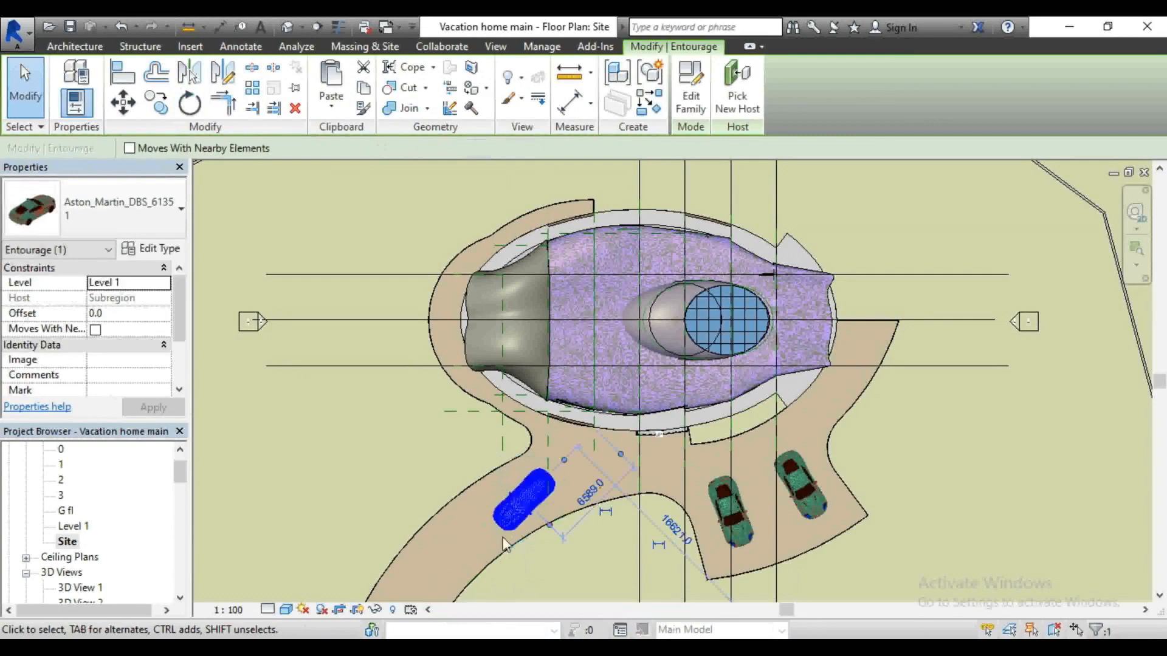
Step: Turn the driveway car slightly further clockwise and move it farther down the driveway, away from the house
left_click(193, 107)
key("r")
key("o")
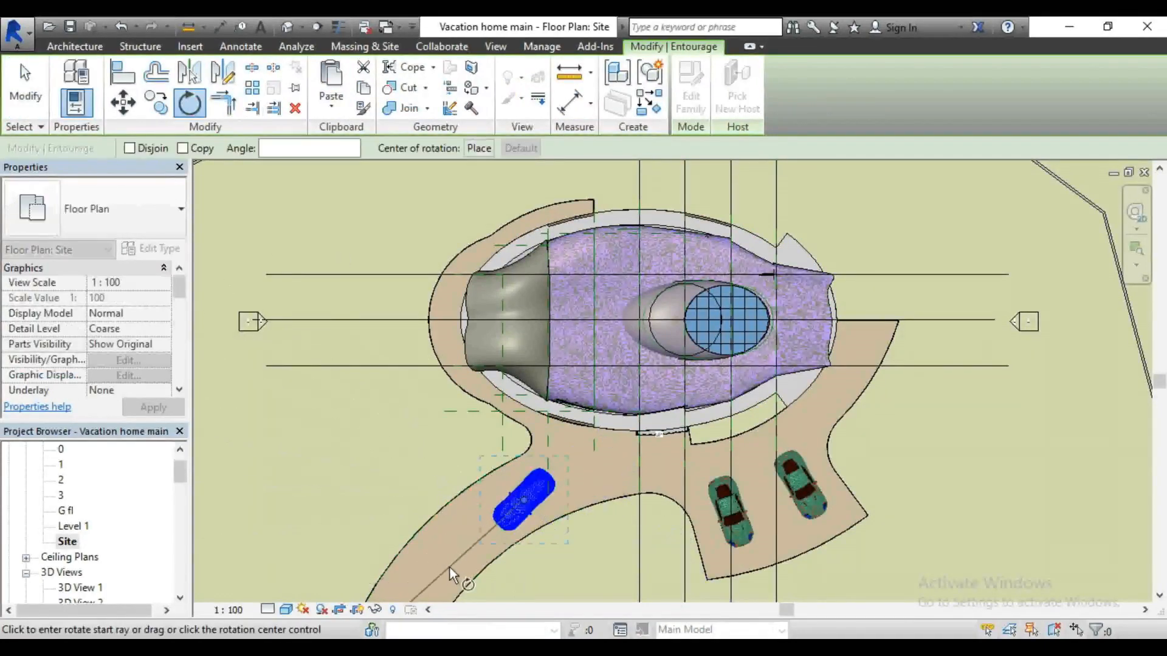
left_click(450, 568)
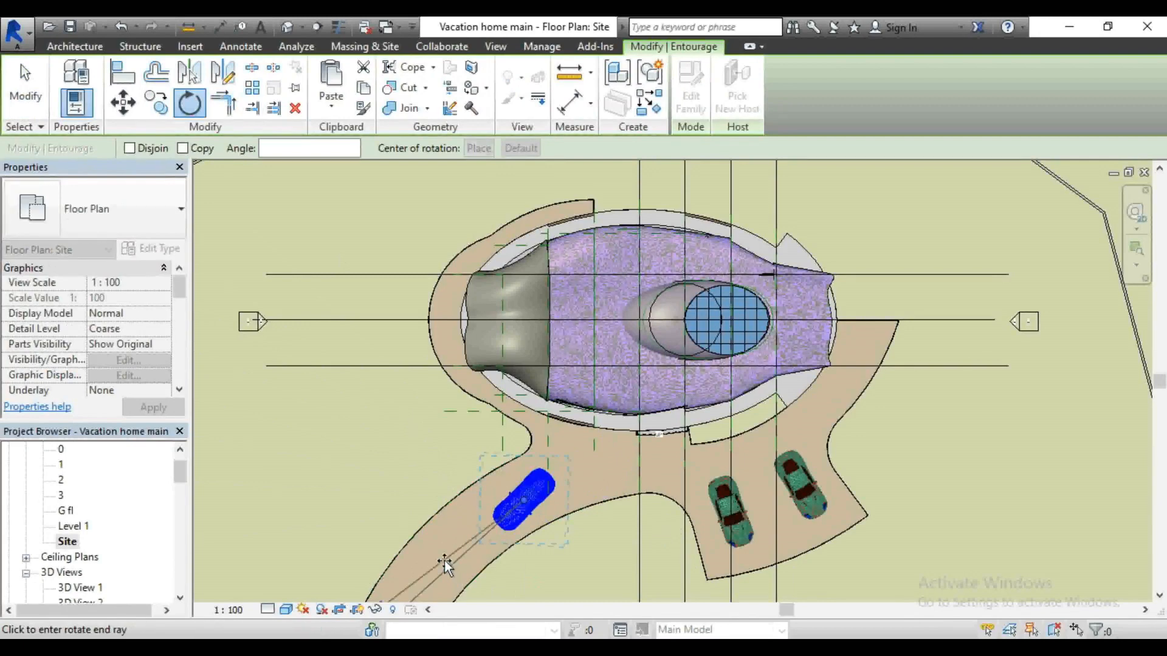
left_click(444, 560)
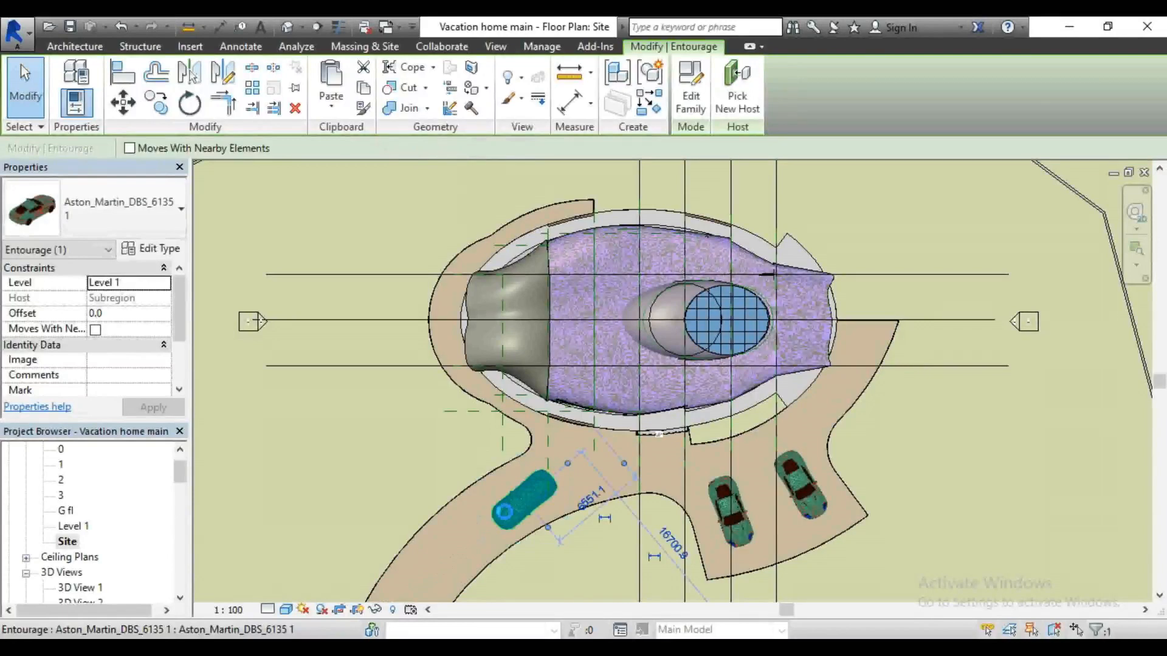
left_click_drag(504, 513, 603, 437)
key("Escape")
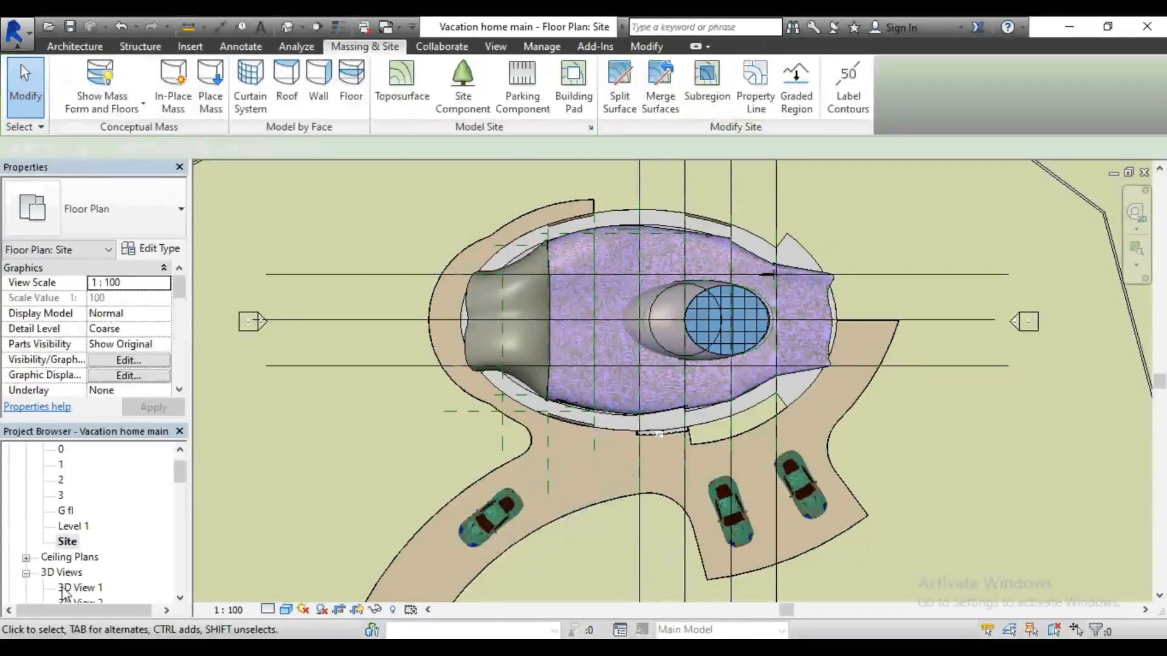
Step: Check how the placed cars look in 3D View 1 and 3D View 2
double_click(68, 588)
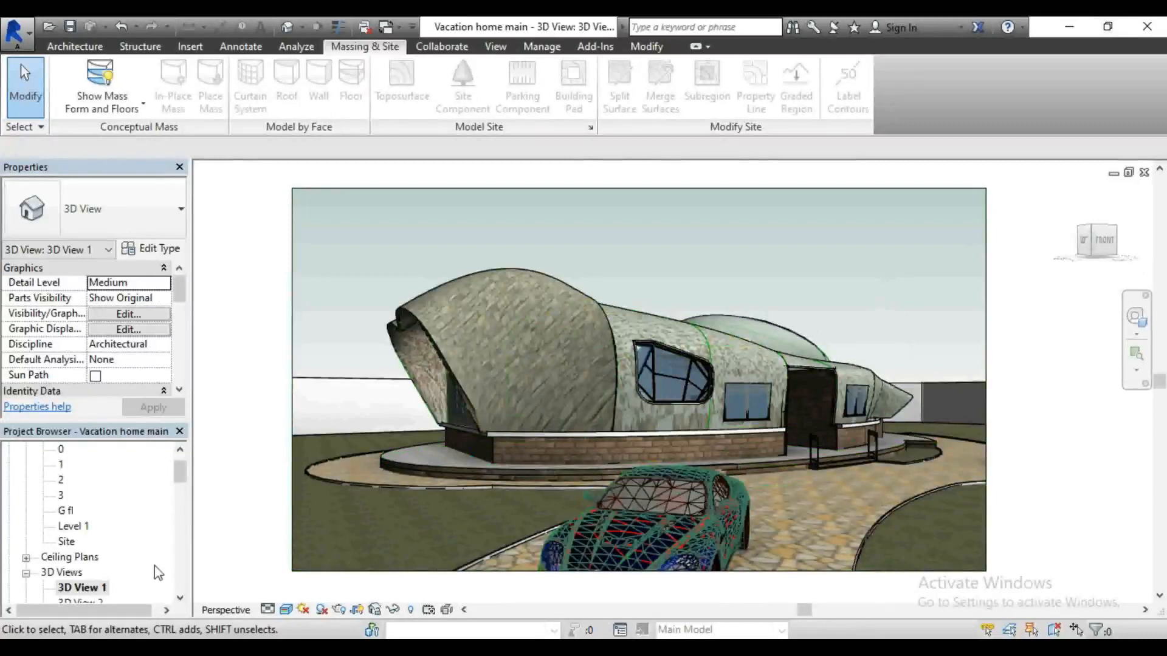
scroll(716, 364, "up", 1)
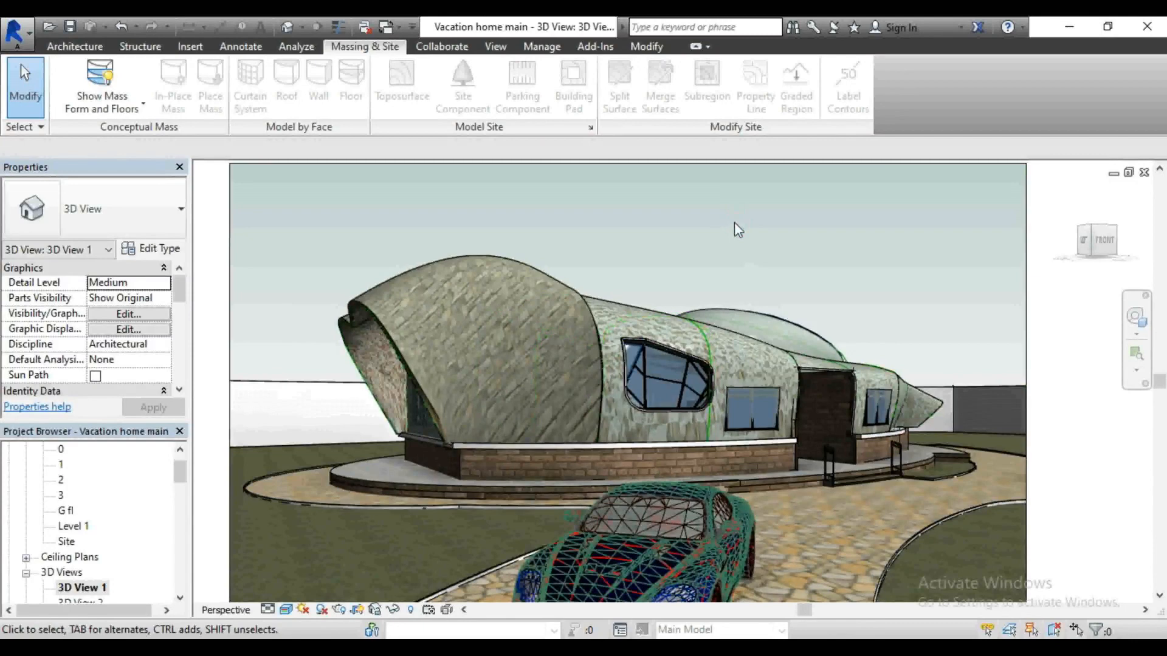
left_click(84, 592)
scroll(85, 589, "down", 1)
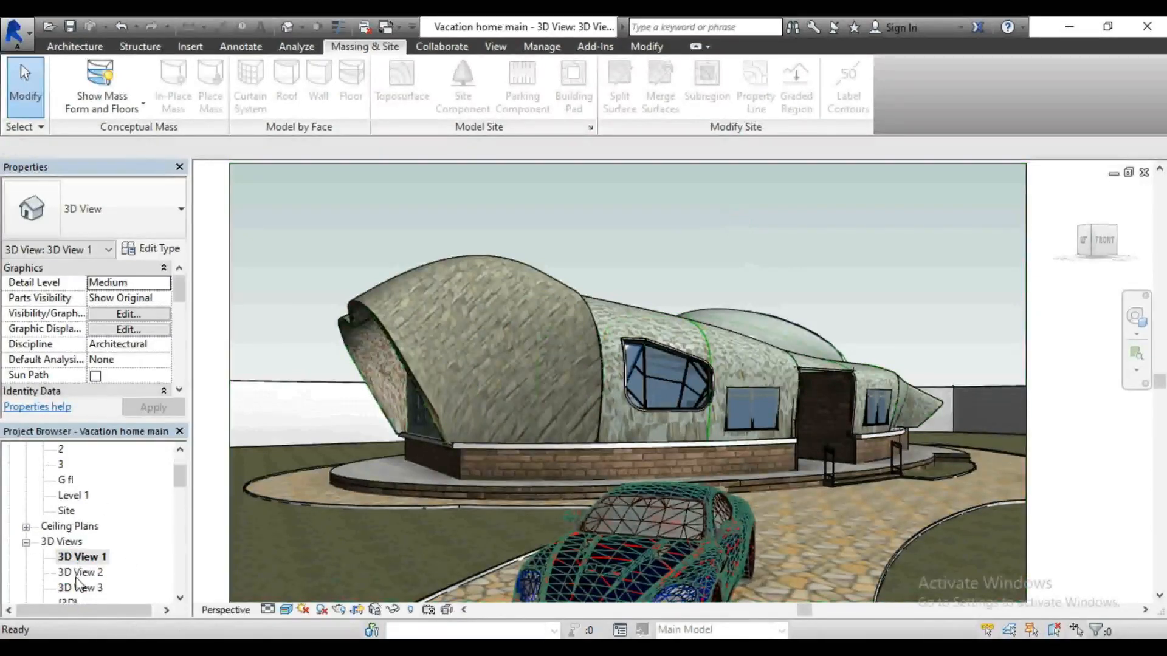
double_click(79, 575)
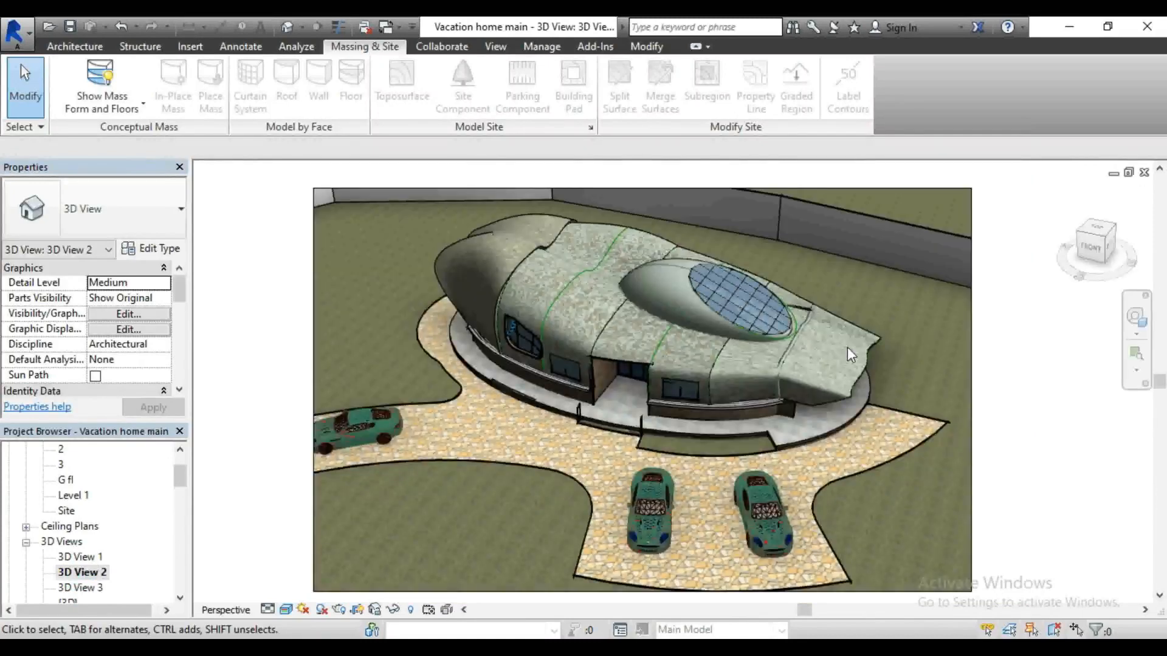
Step: Move the driveway car farther along the drive away from the house in the default {3D} view
left_click(377, 428)
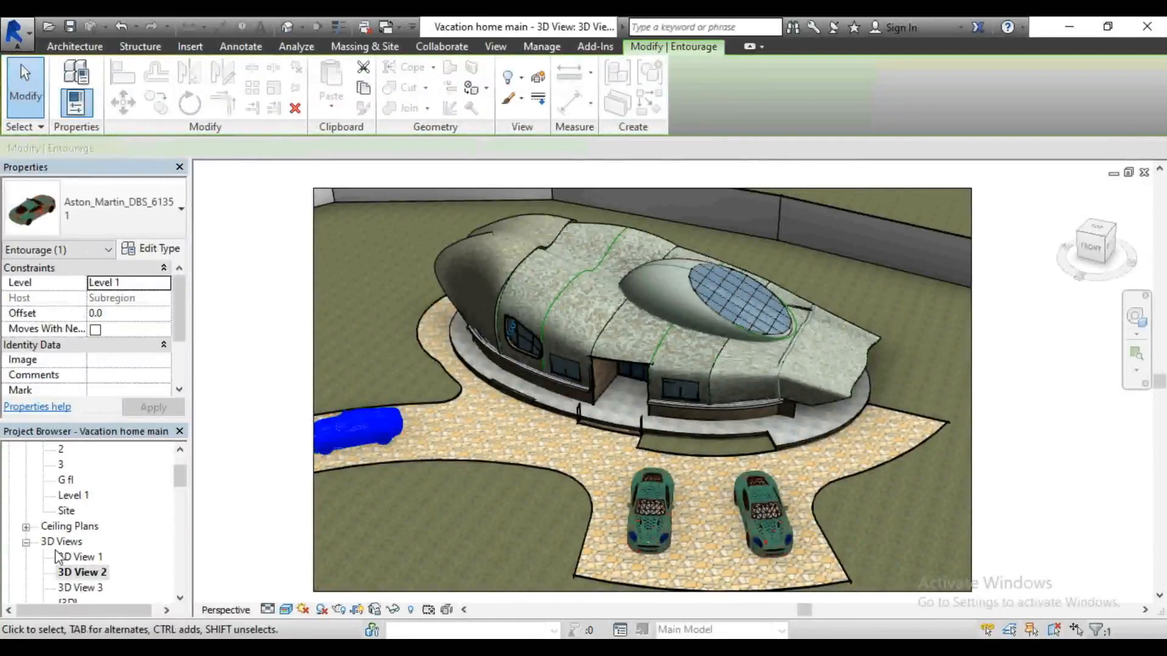
left_click(291, 27)
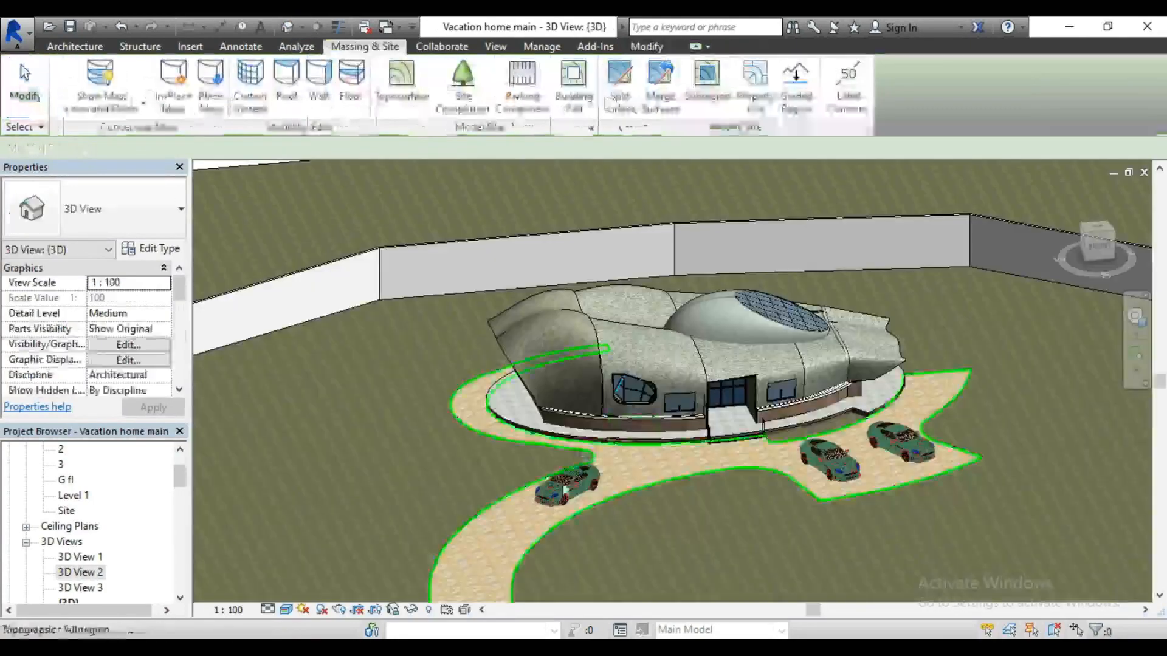
left_click(575, 484)
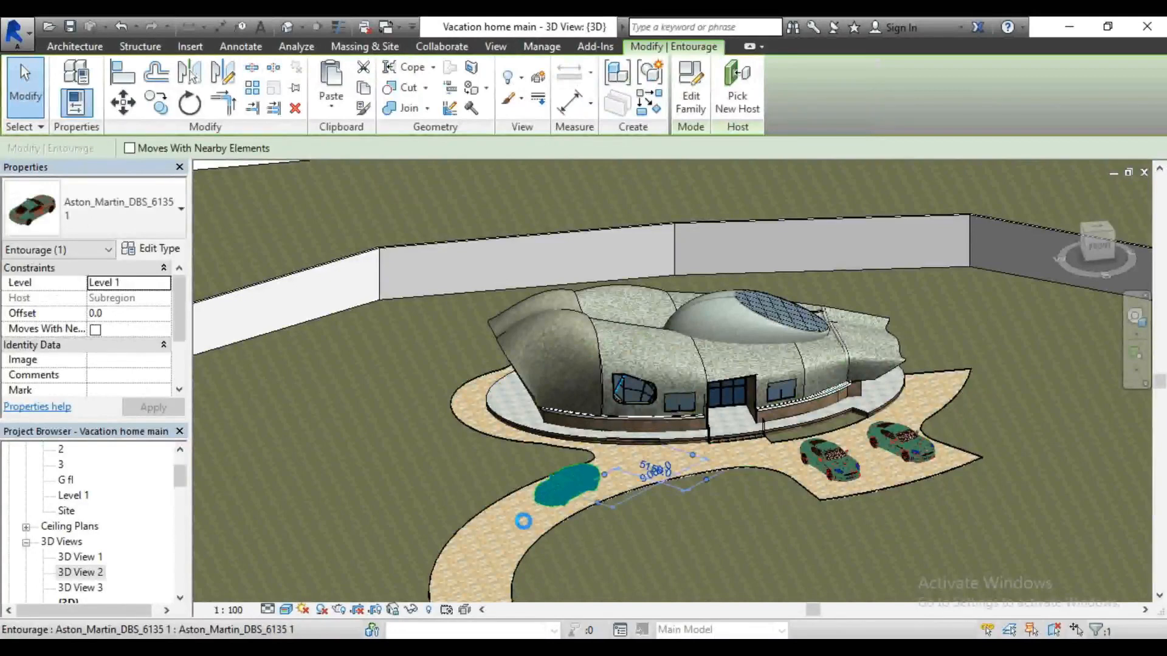
left_click_drag(575, 484, 523, 521)
key("Escape")
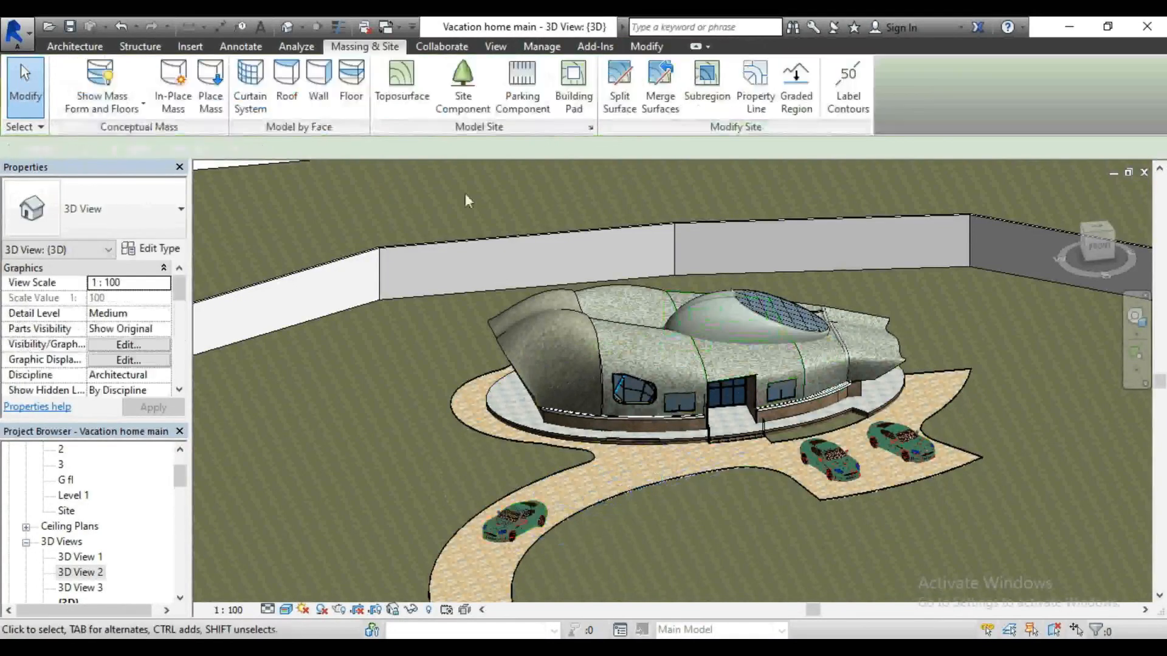
Step: Enlarge the crop region of 3D View 2 on both sides and at its upper edge, and inspect the framing
double_click(96, 573)
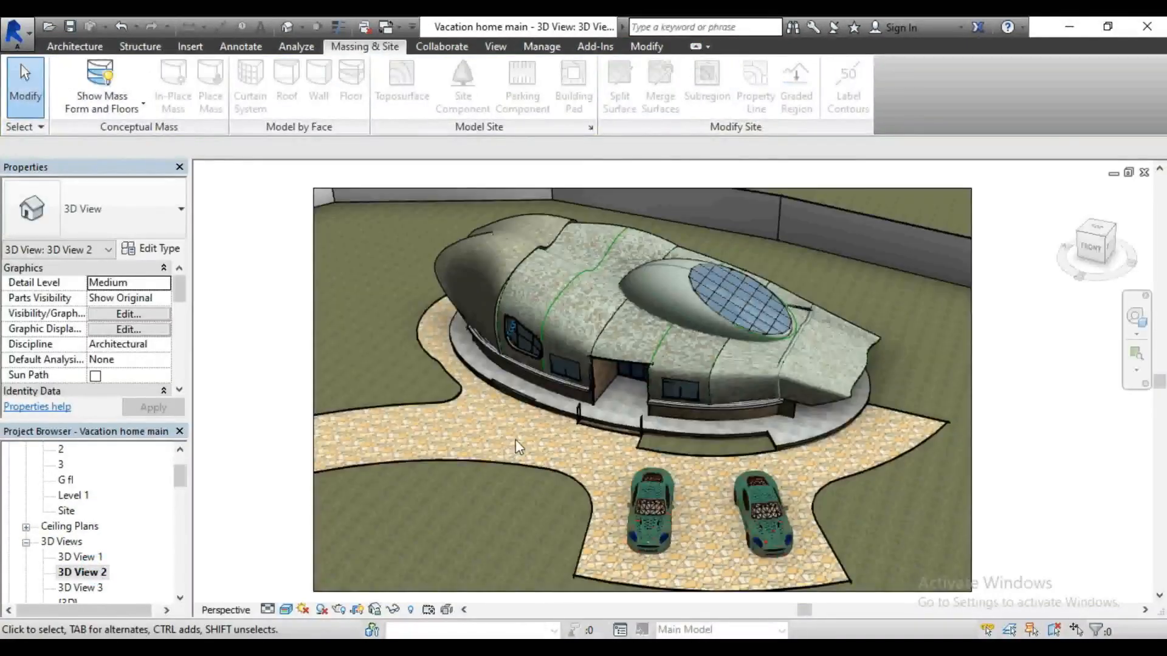
left_click(314, 379)
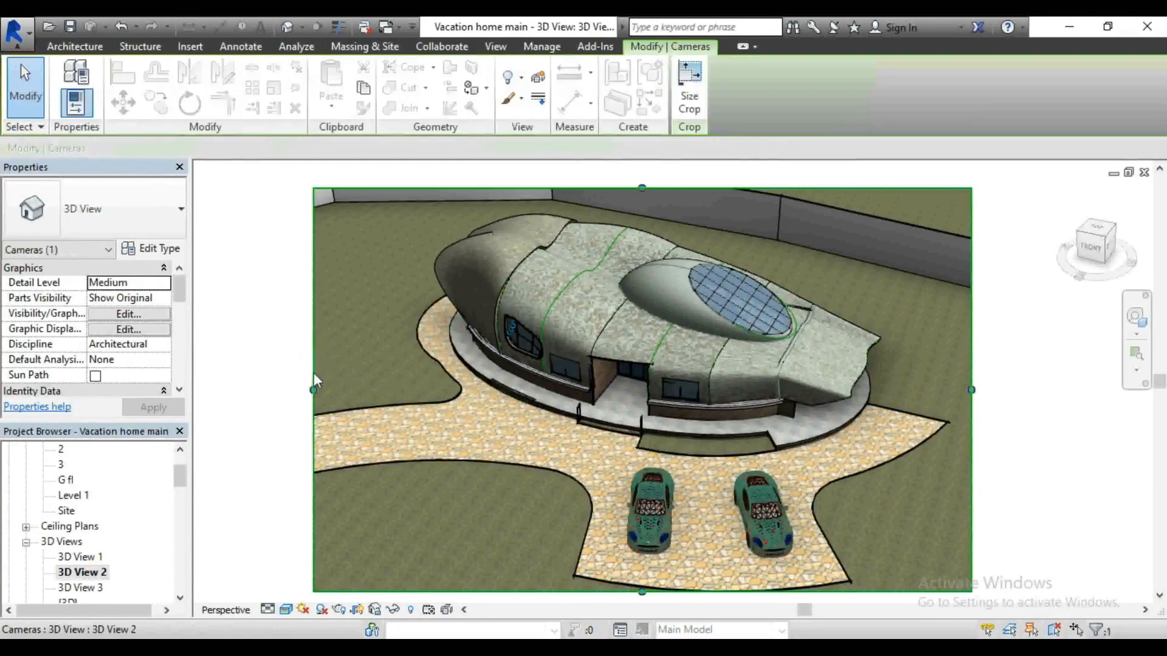
left_click_drag(313, 390, 276, 392)
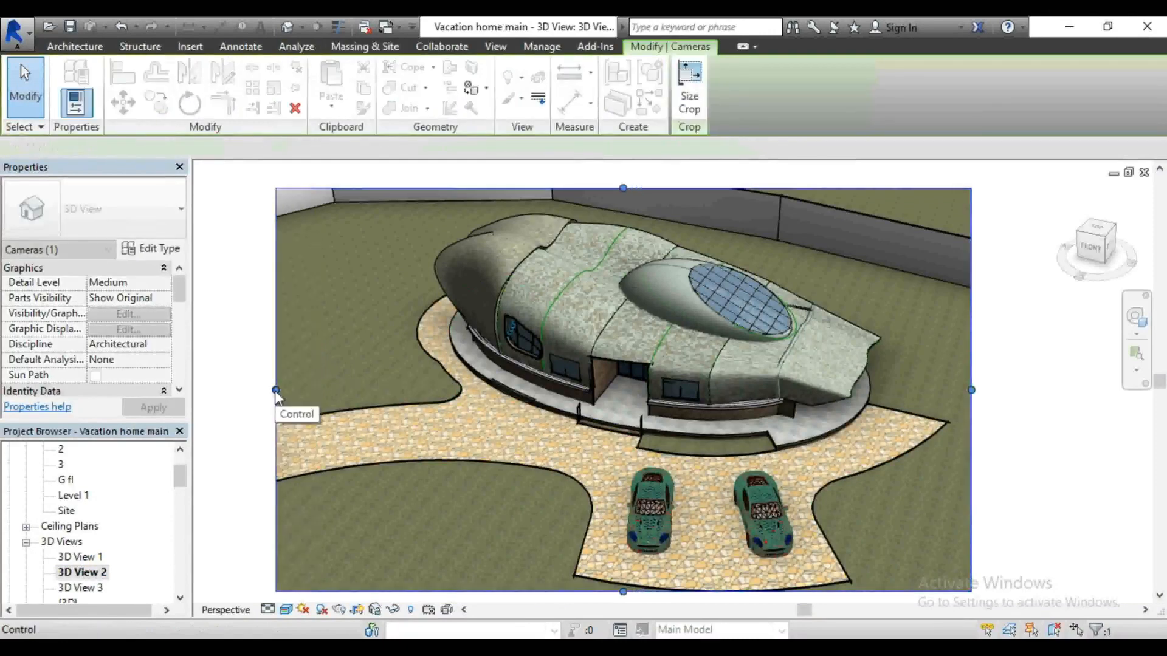
left_click_drag(972, 391, 1018, 393)
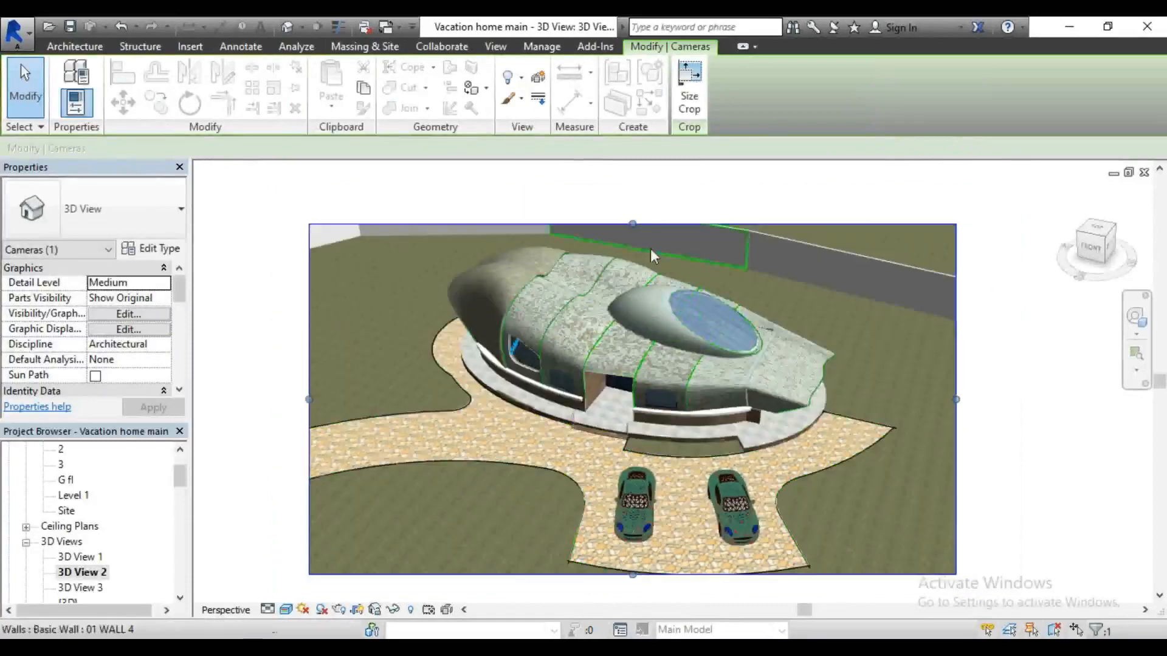
left_click_drag(633, 224, 628, 216)
left_click(1050, 440)
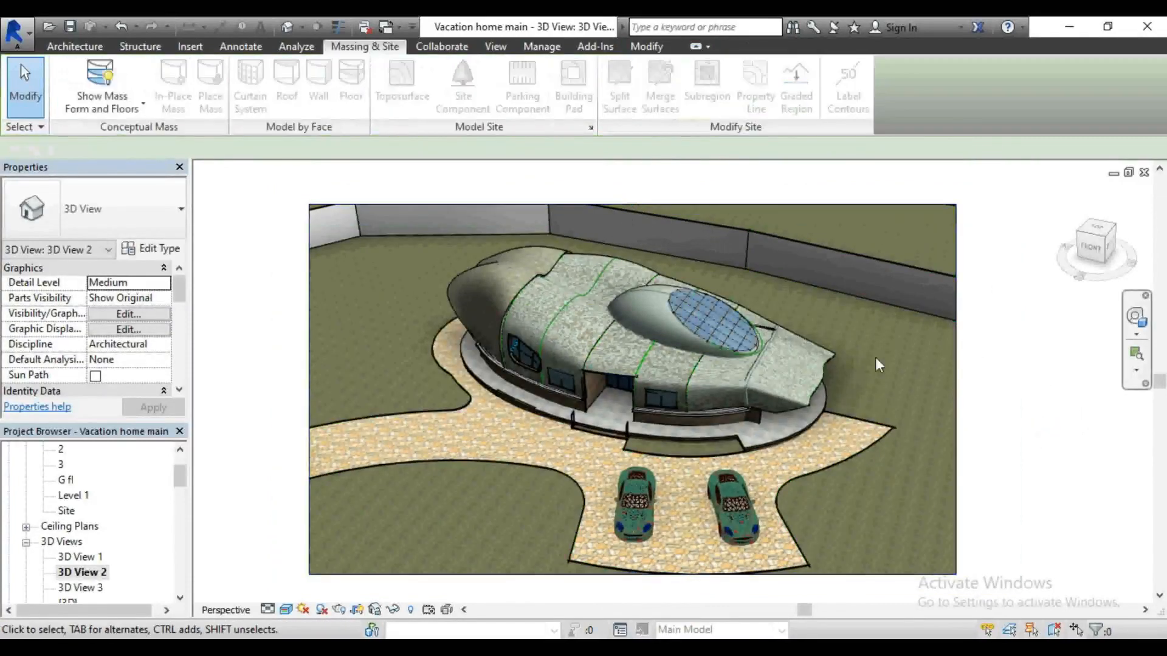
scroll(654, 476, "up", 1)
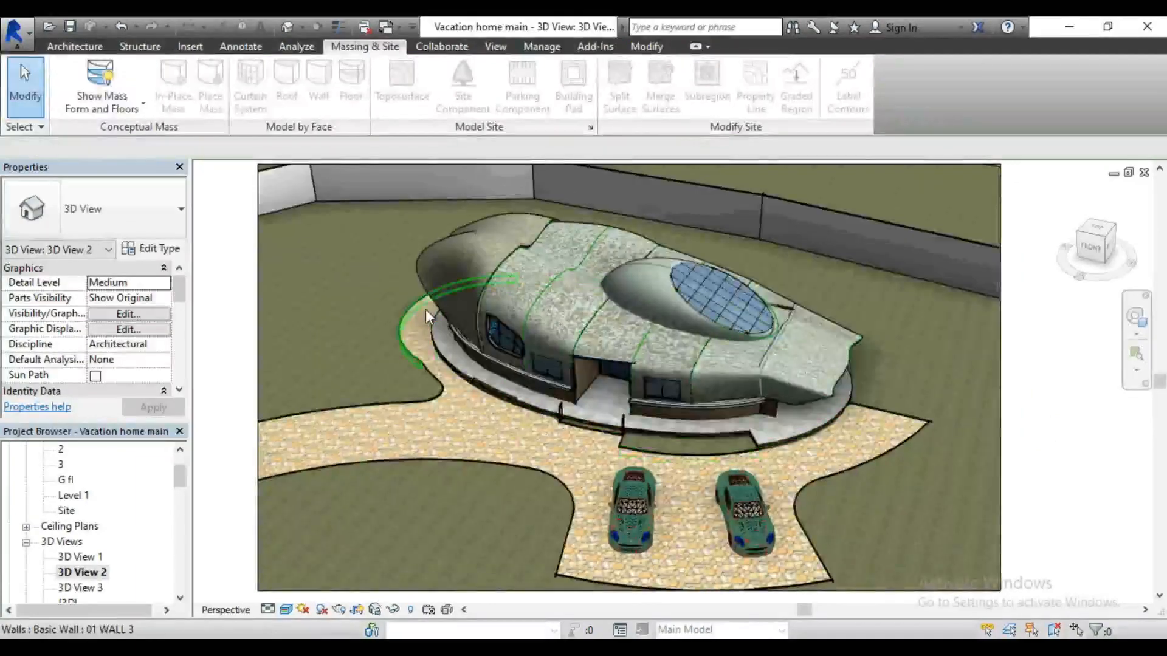
scroll(427, 311, "down", 1)
scroll(550, 374, "up", 1)
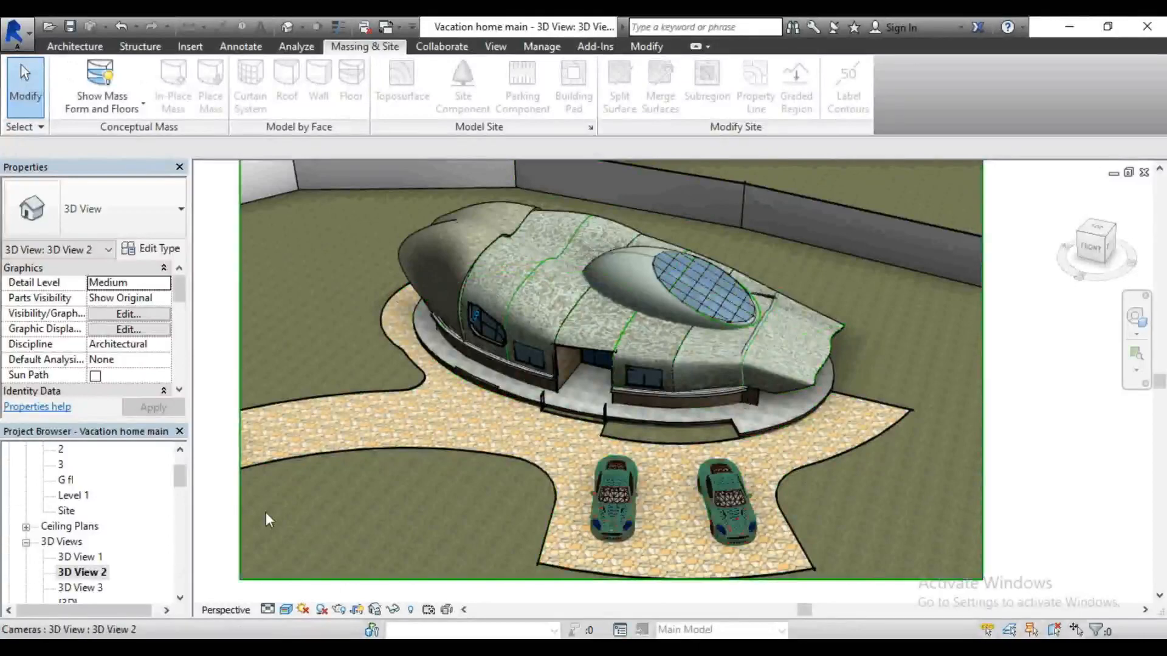
Step: Render 3D View 1 with the quality set to Medium
double_click(90, 557)
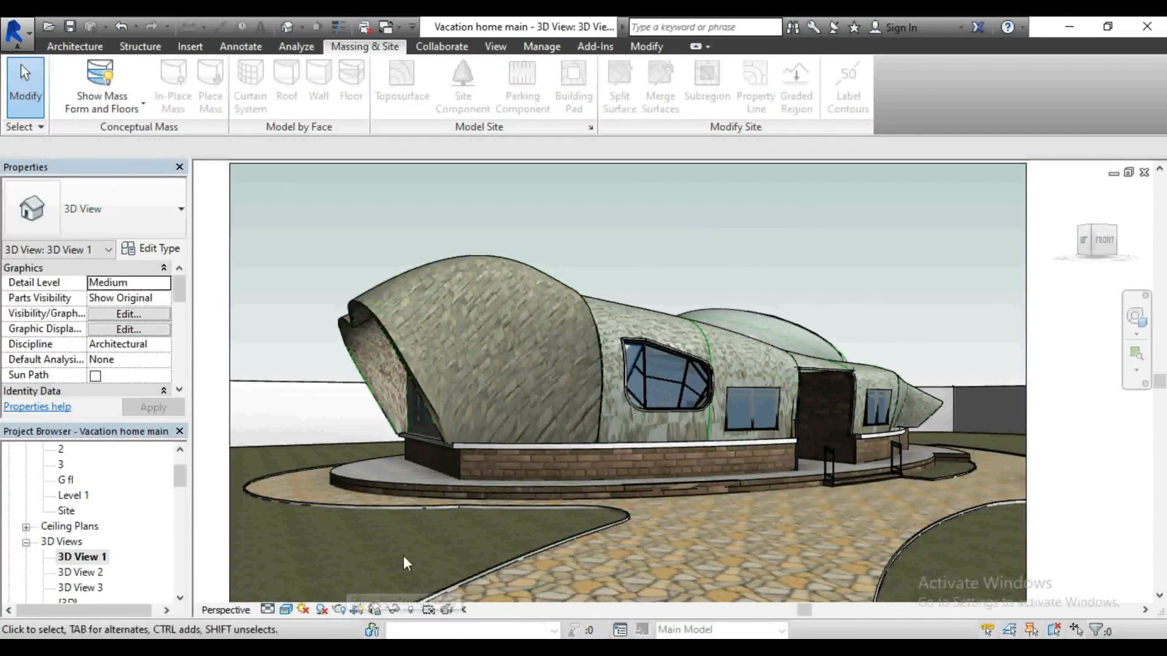
left_click(339, 610)
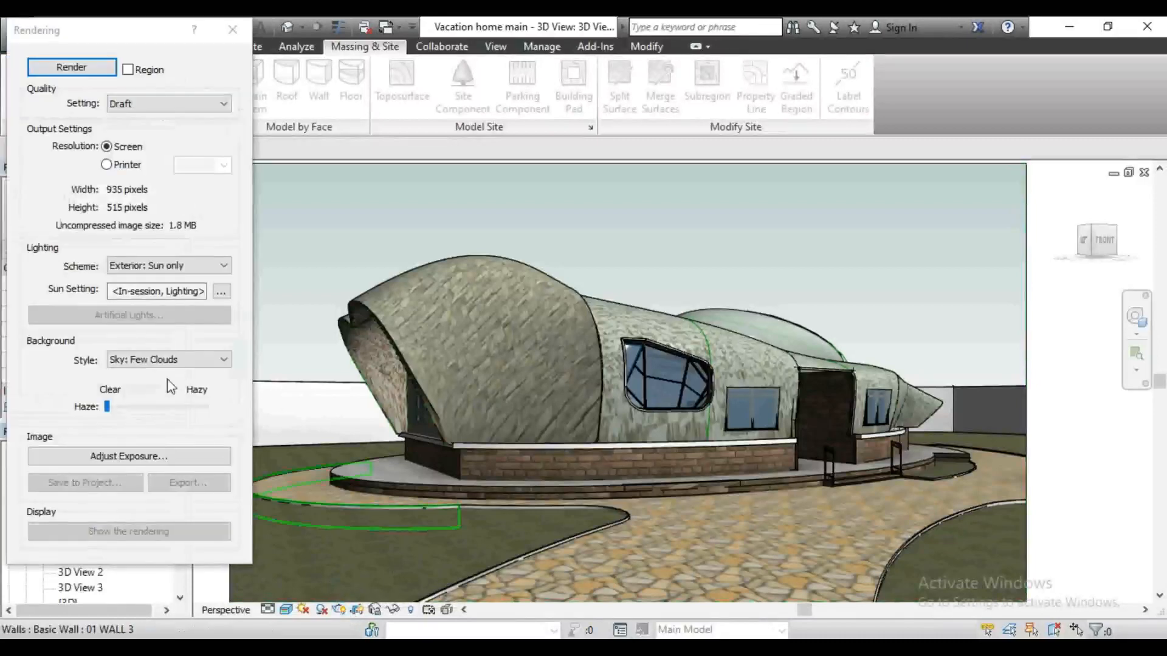
left_click(120, 112)
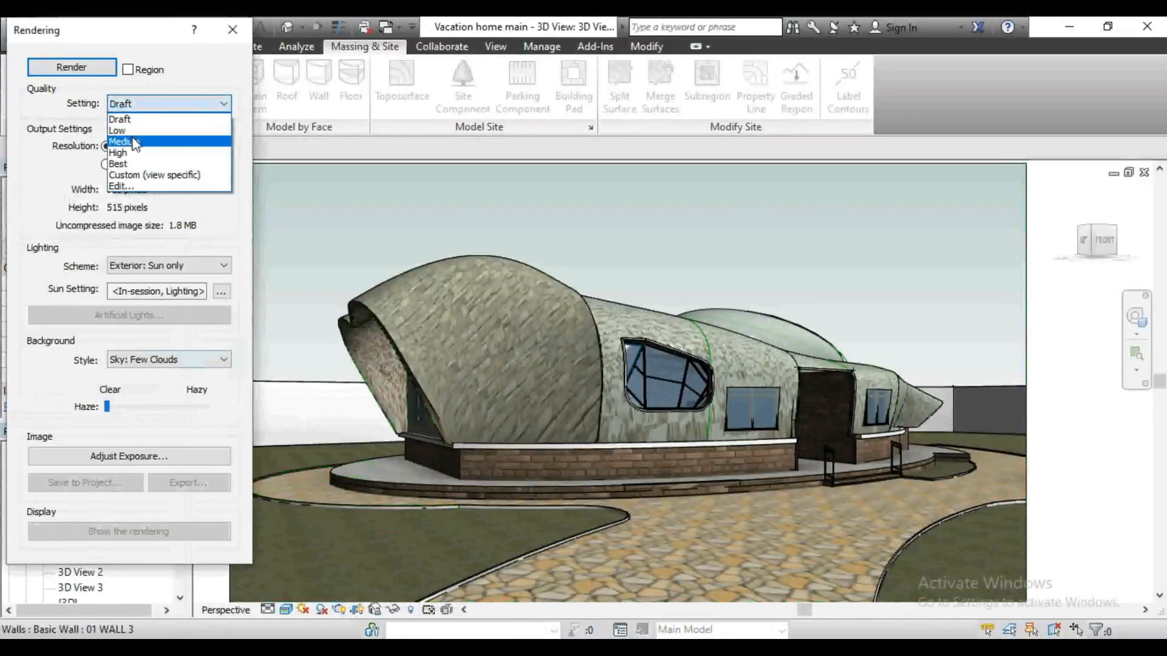
left_click(129, 139)
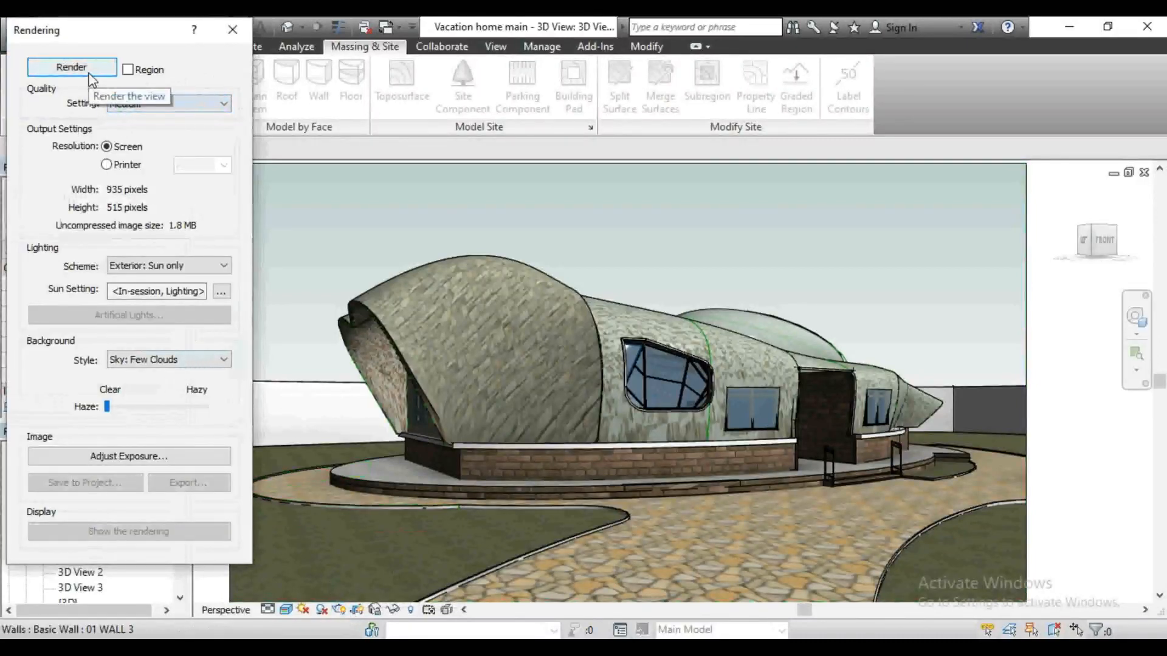
left_click(91, 77)
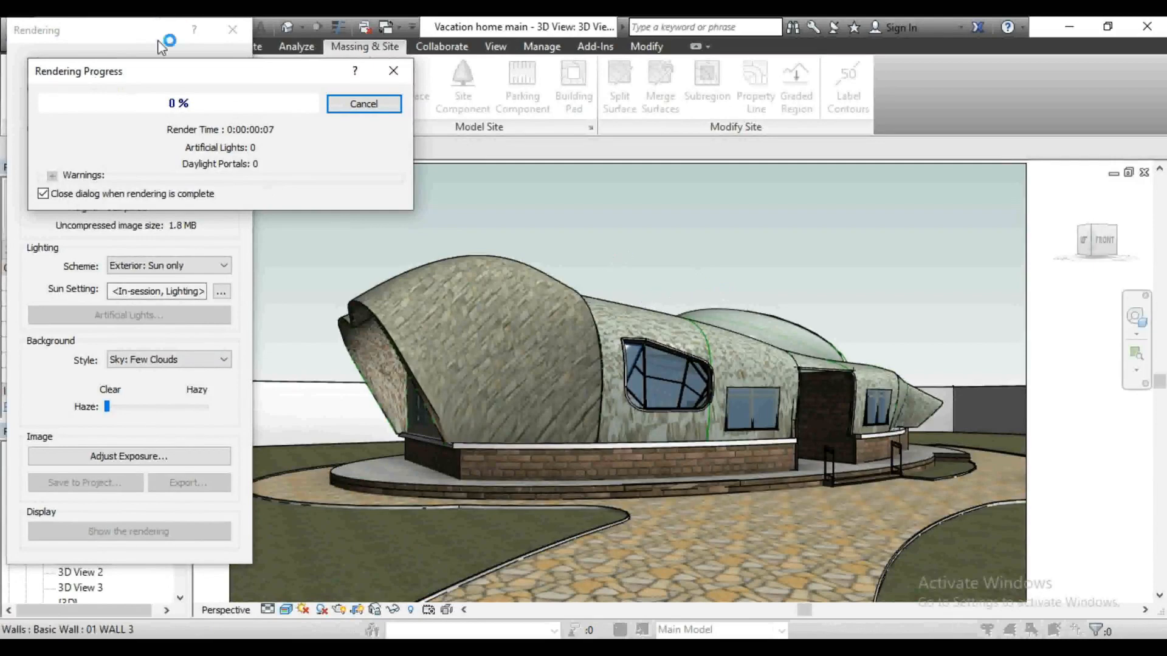
left_click_drag(179, 74, 163, 51)
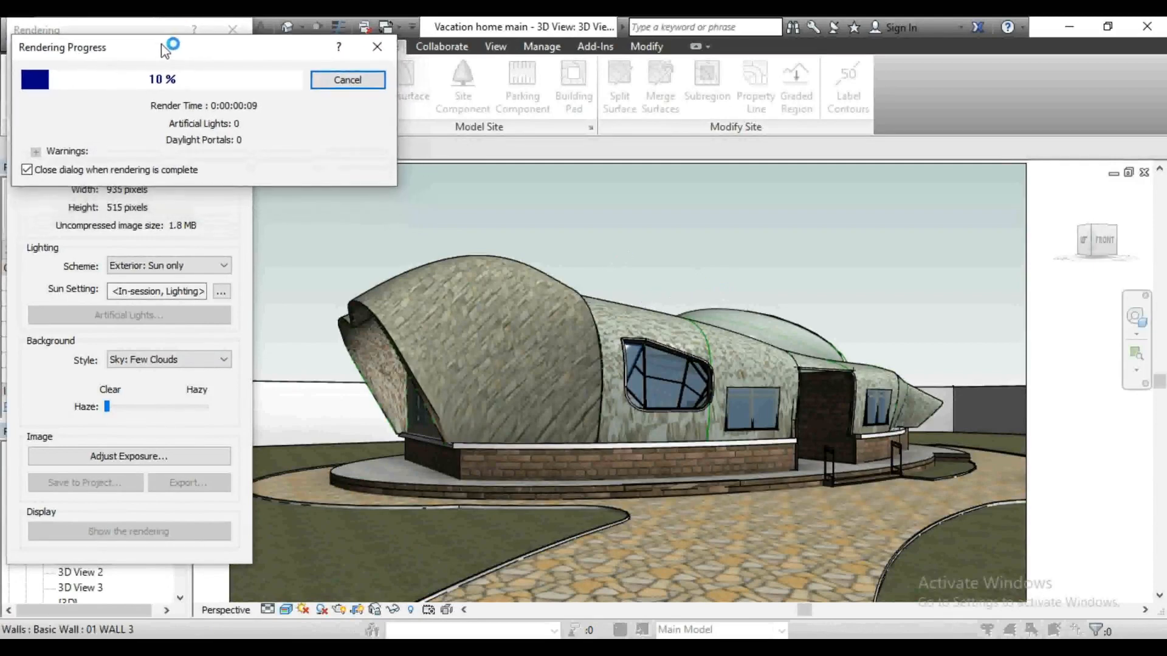